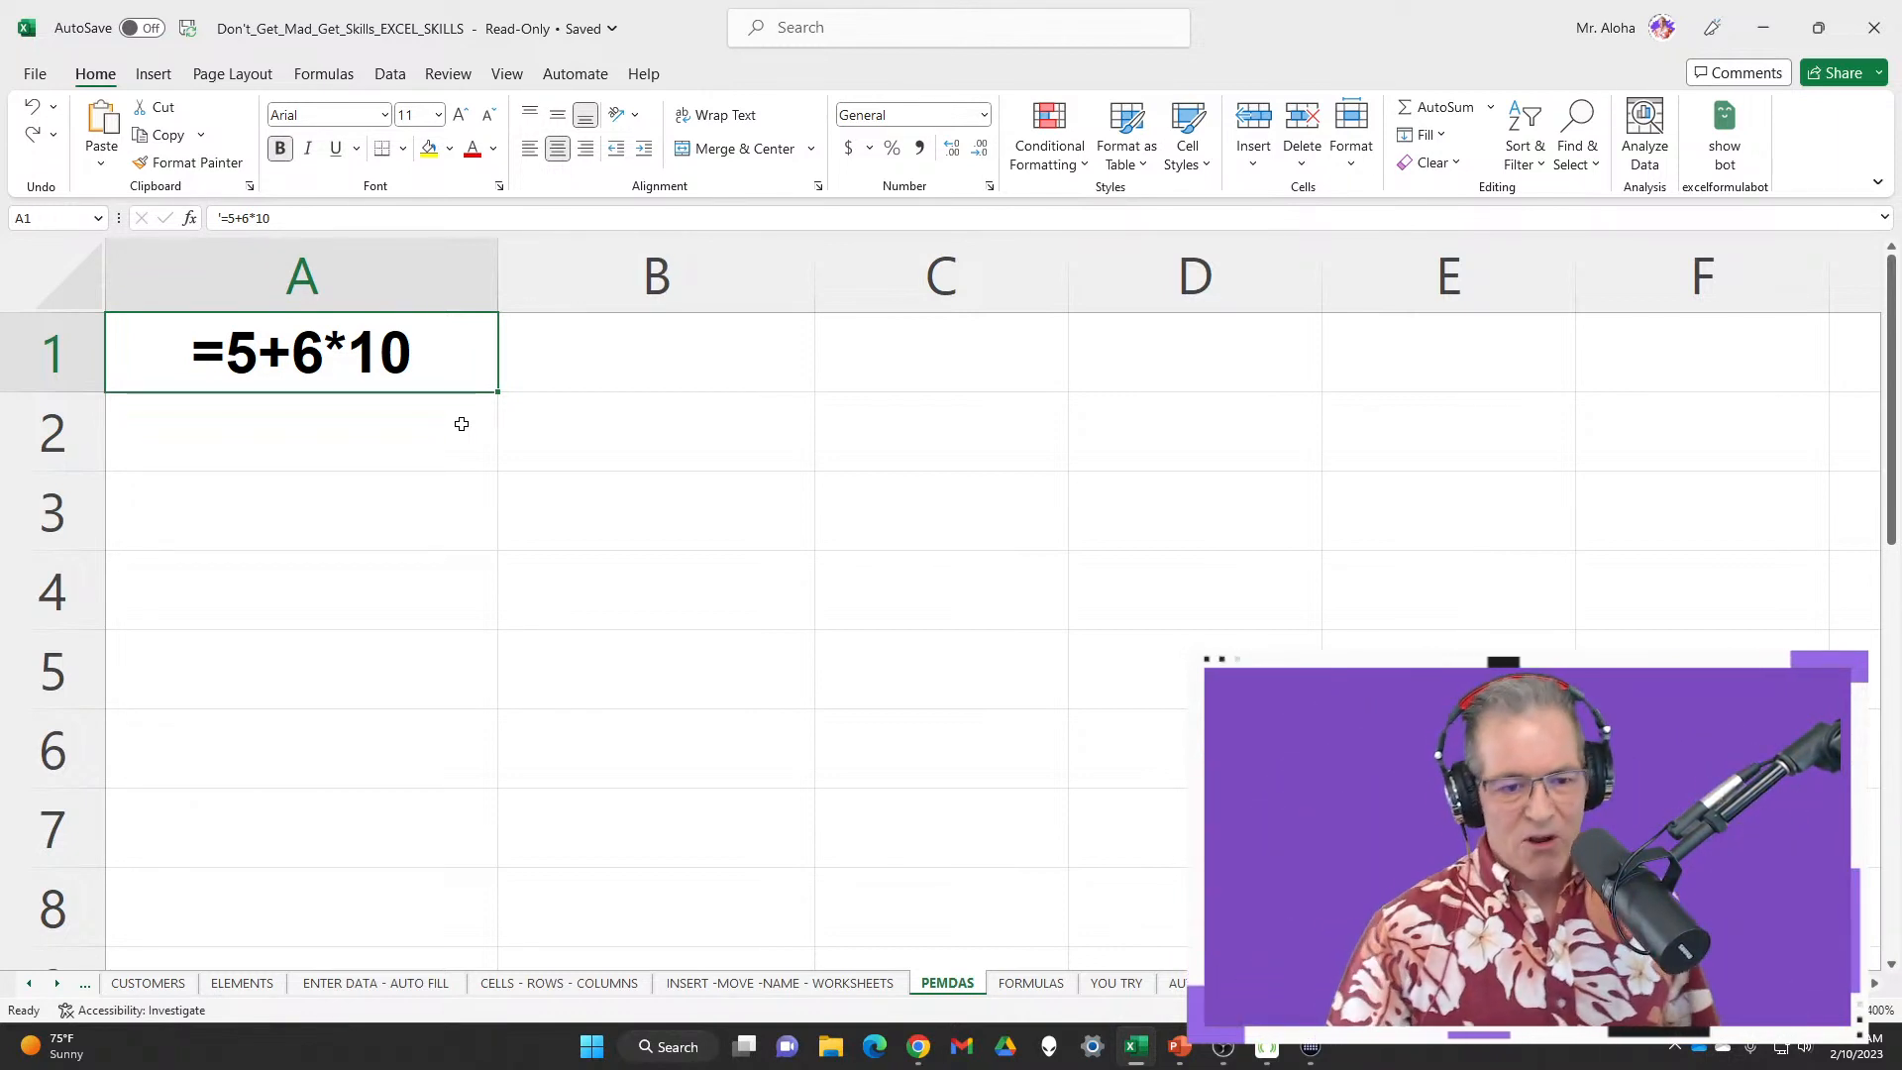
left_click(220, 217)
key("BackSpace")
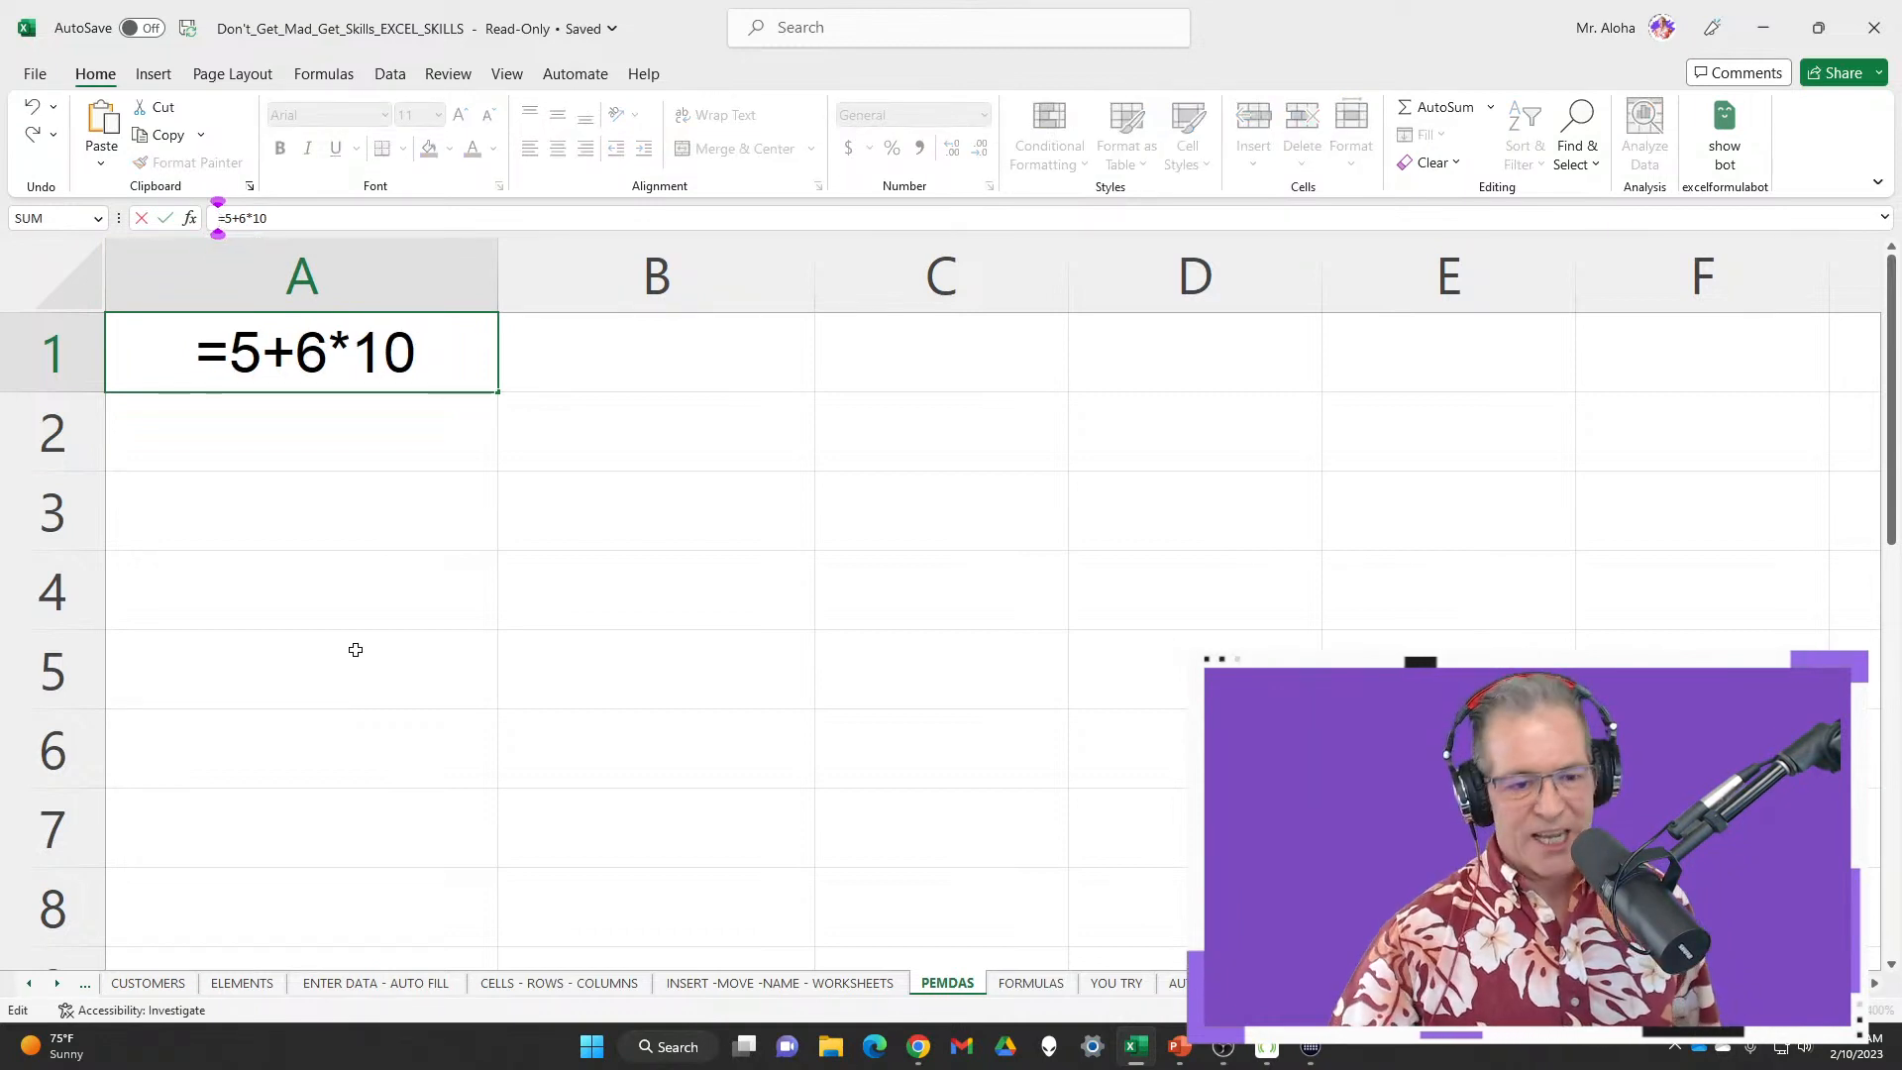
key("Return")
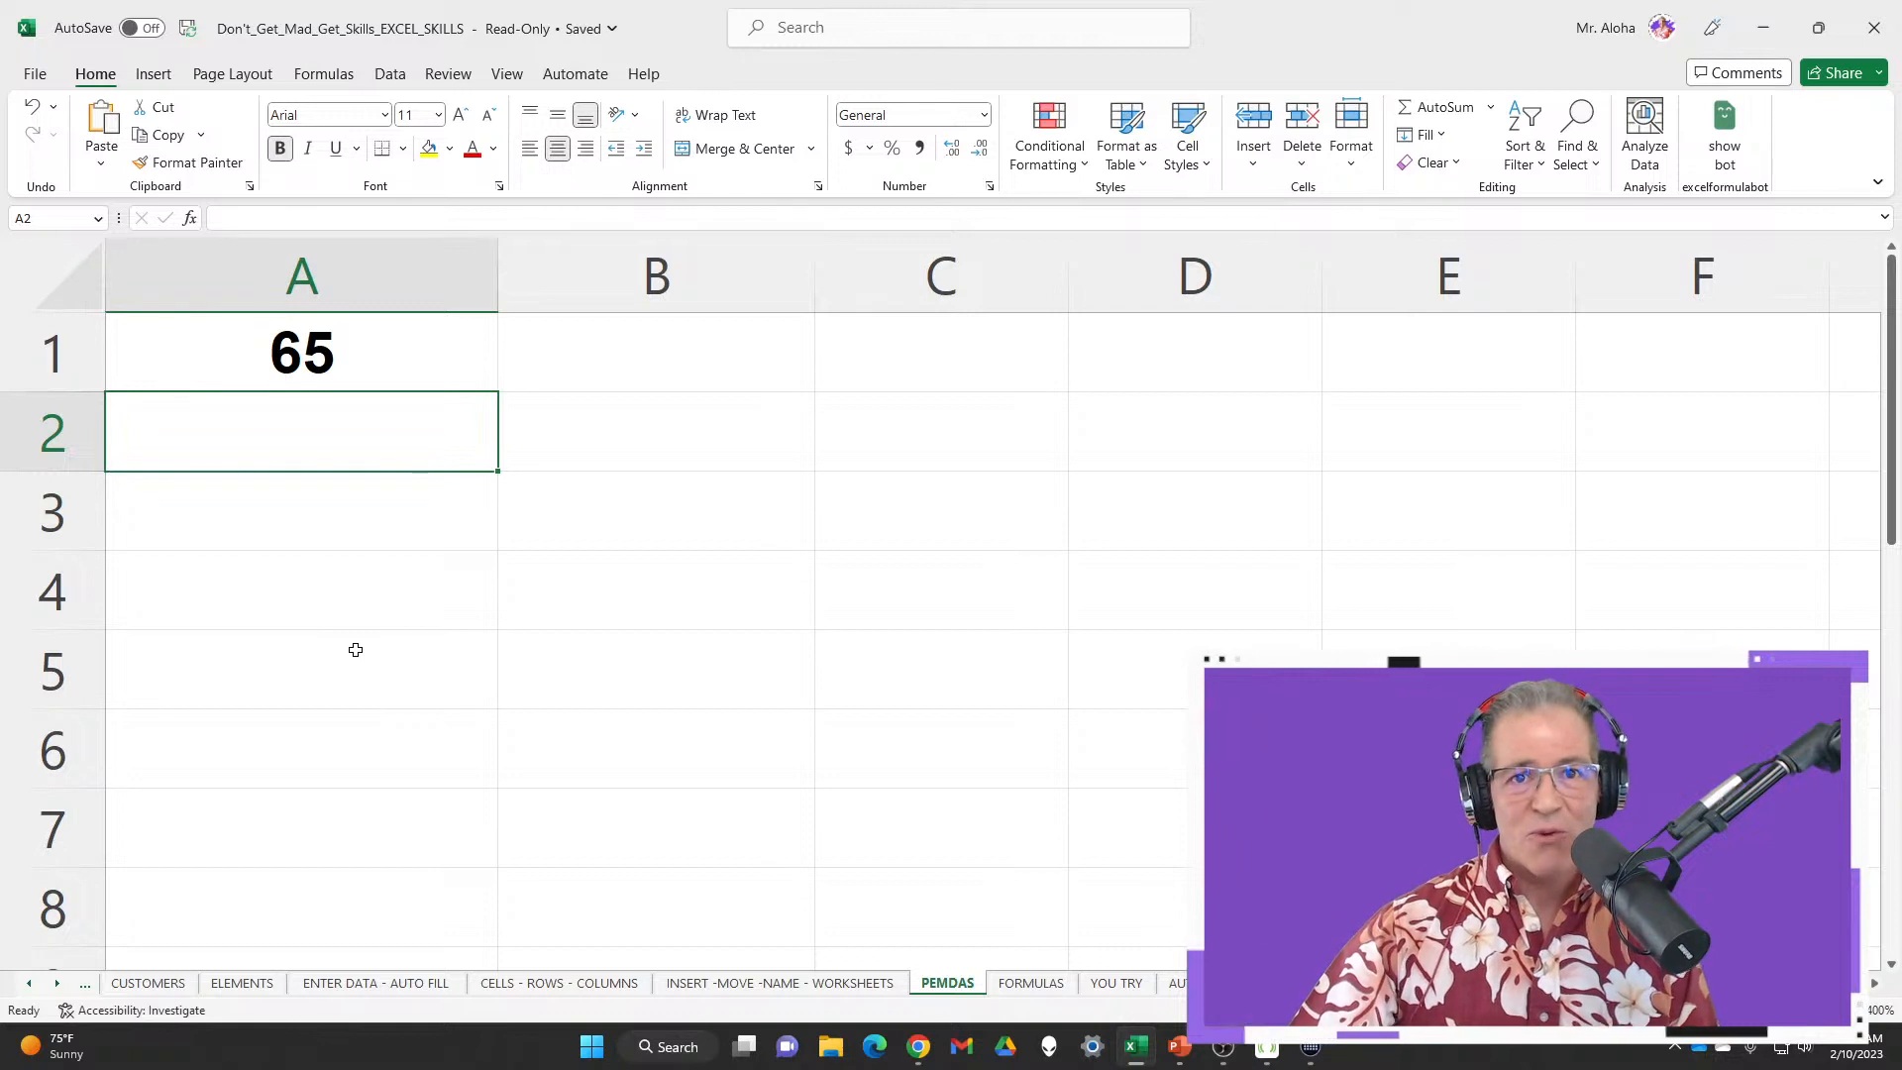
key("ctrl+z")
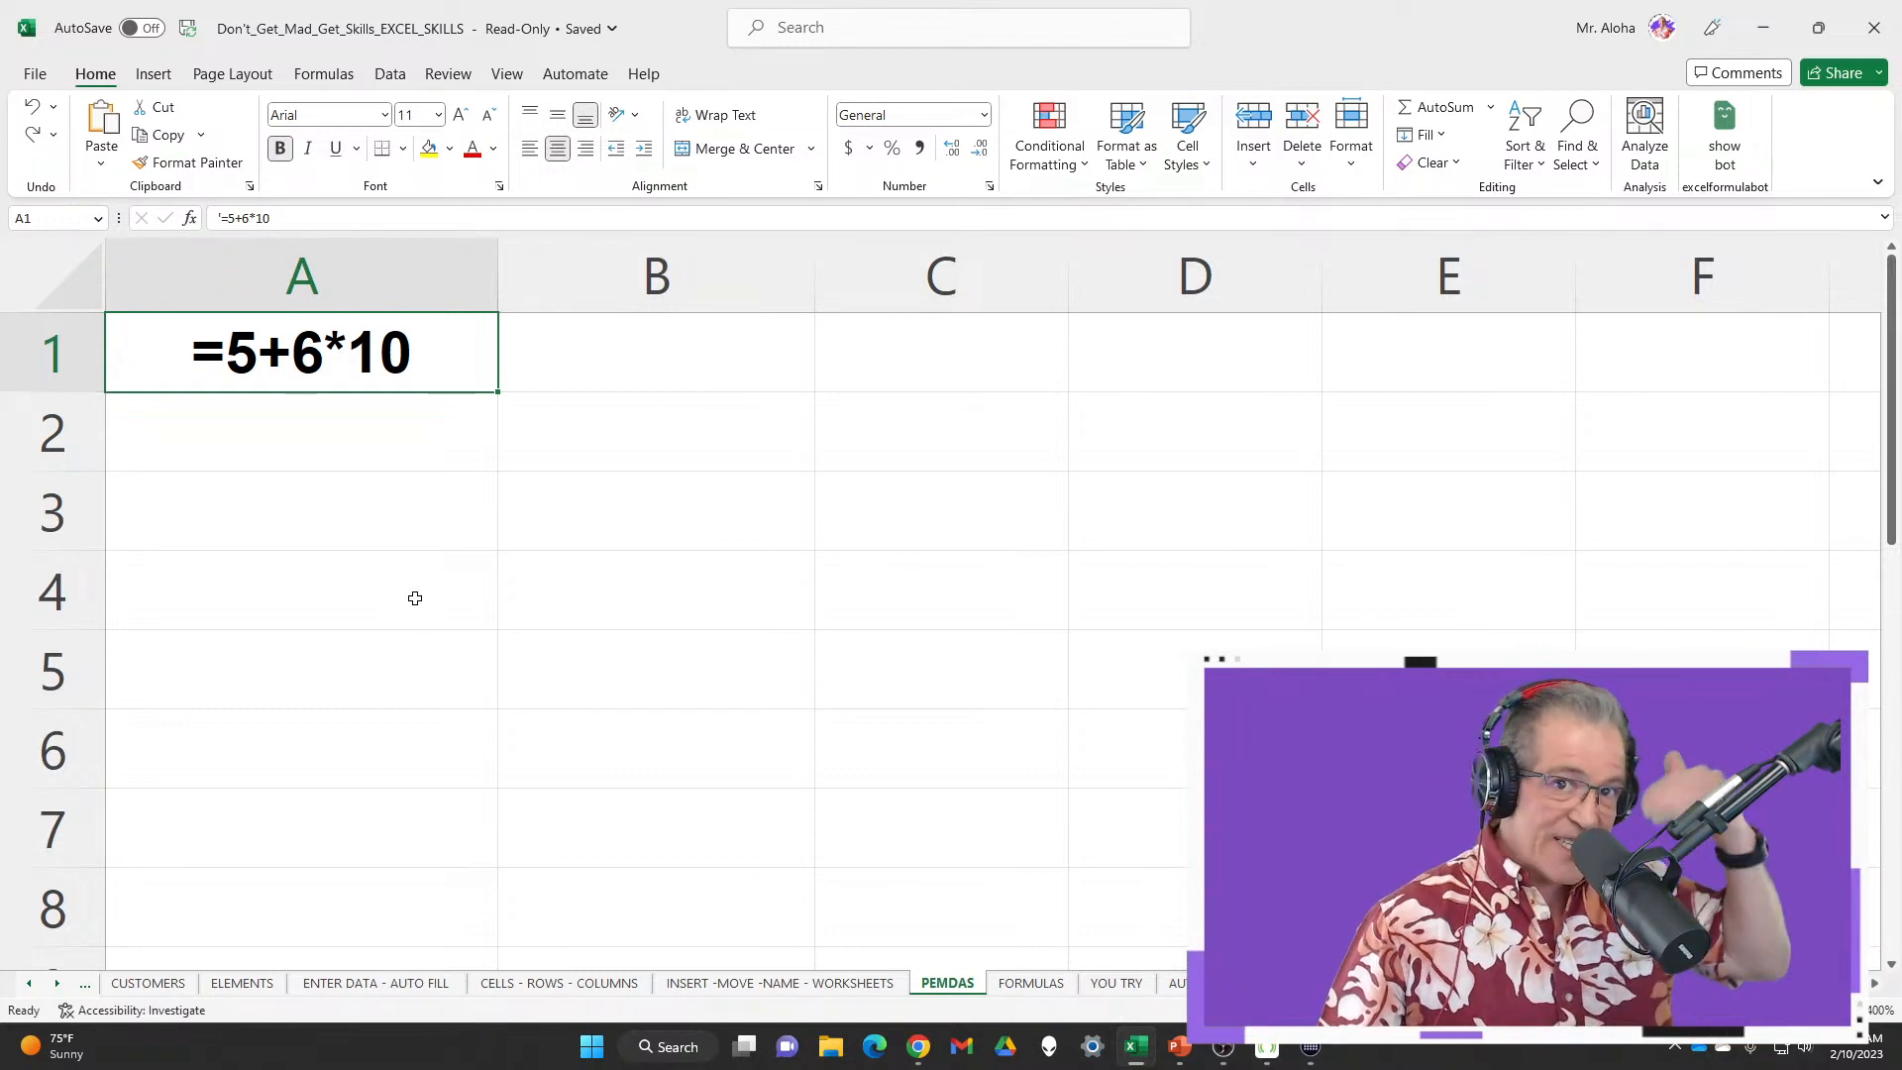
scroll(424, 571, "down", 3)
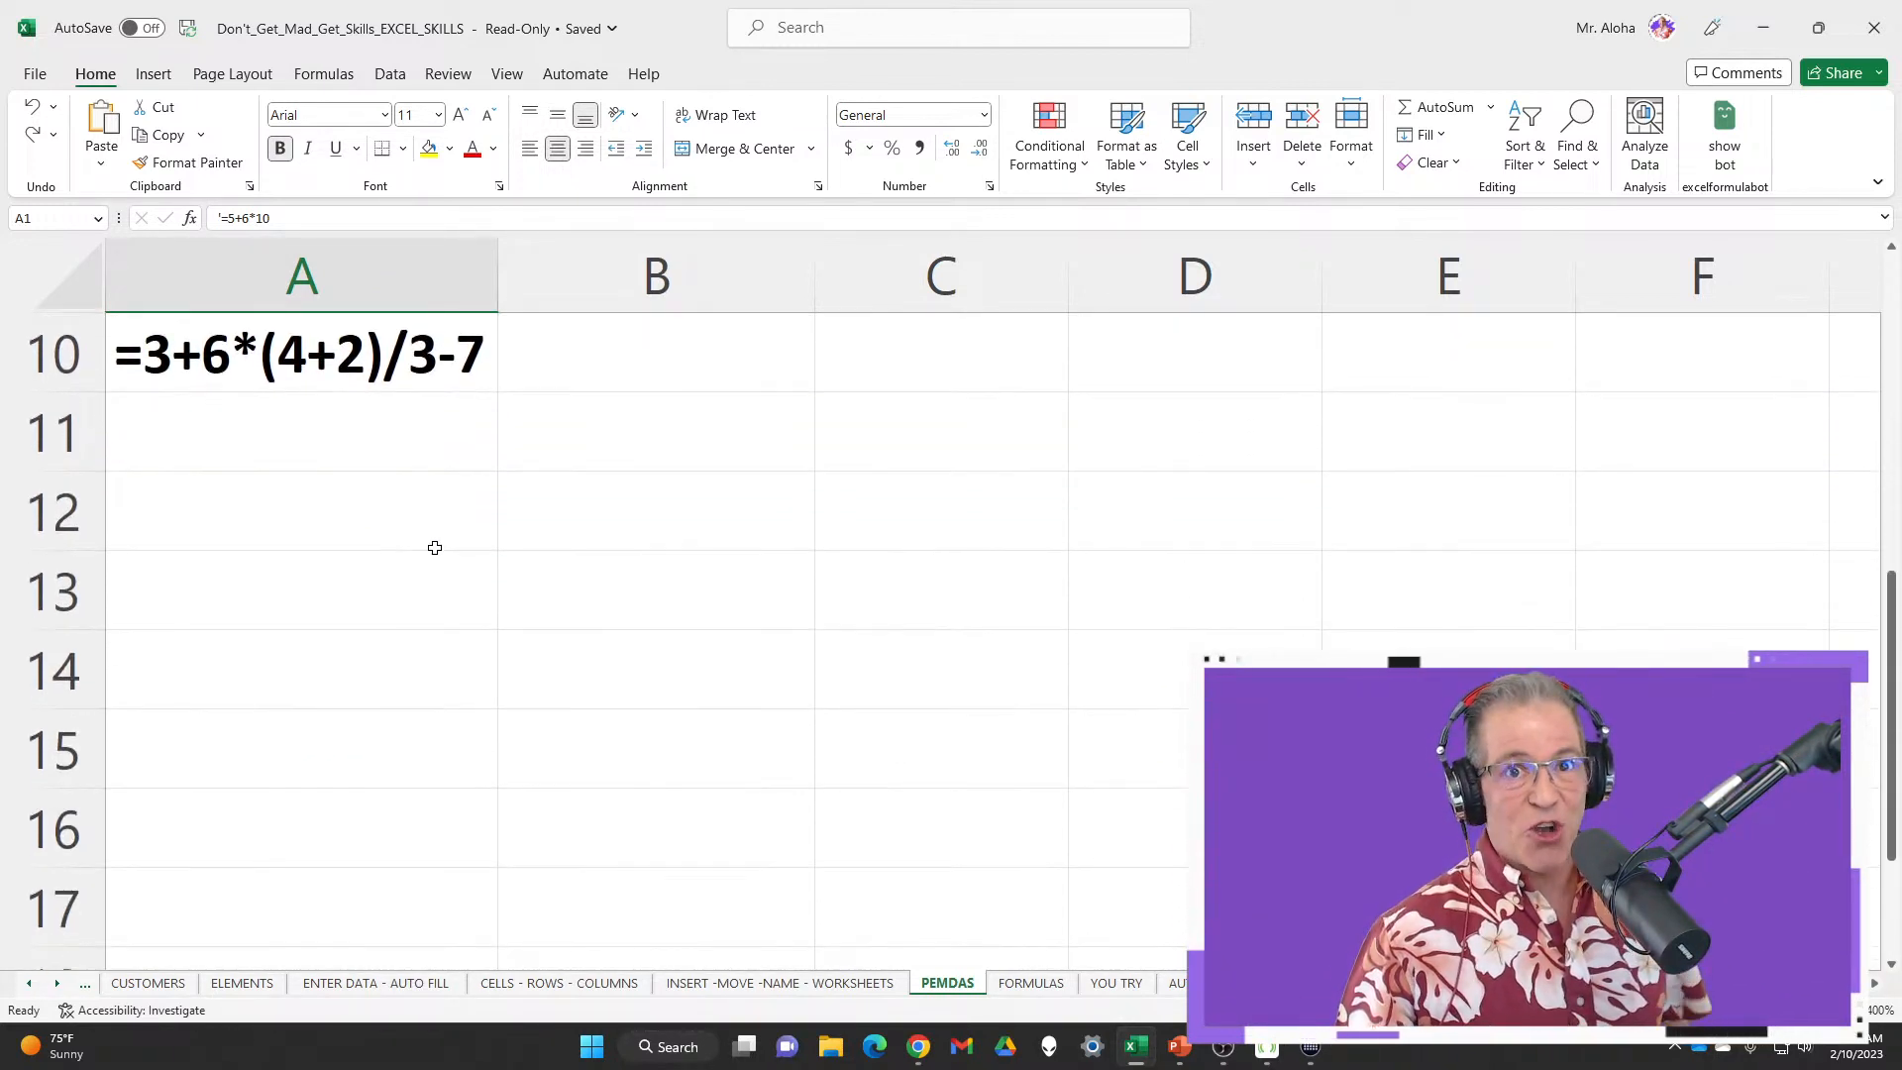
scroll(439, 544, "up", 3)
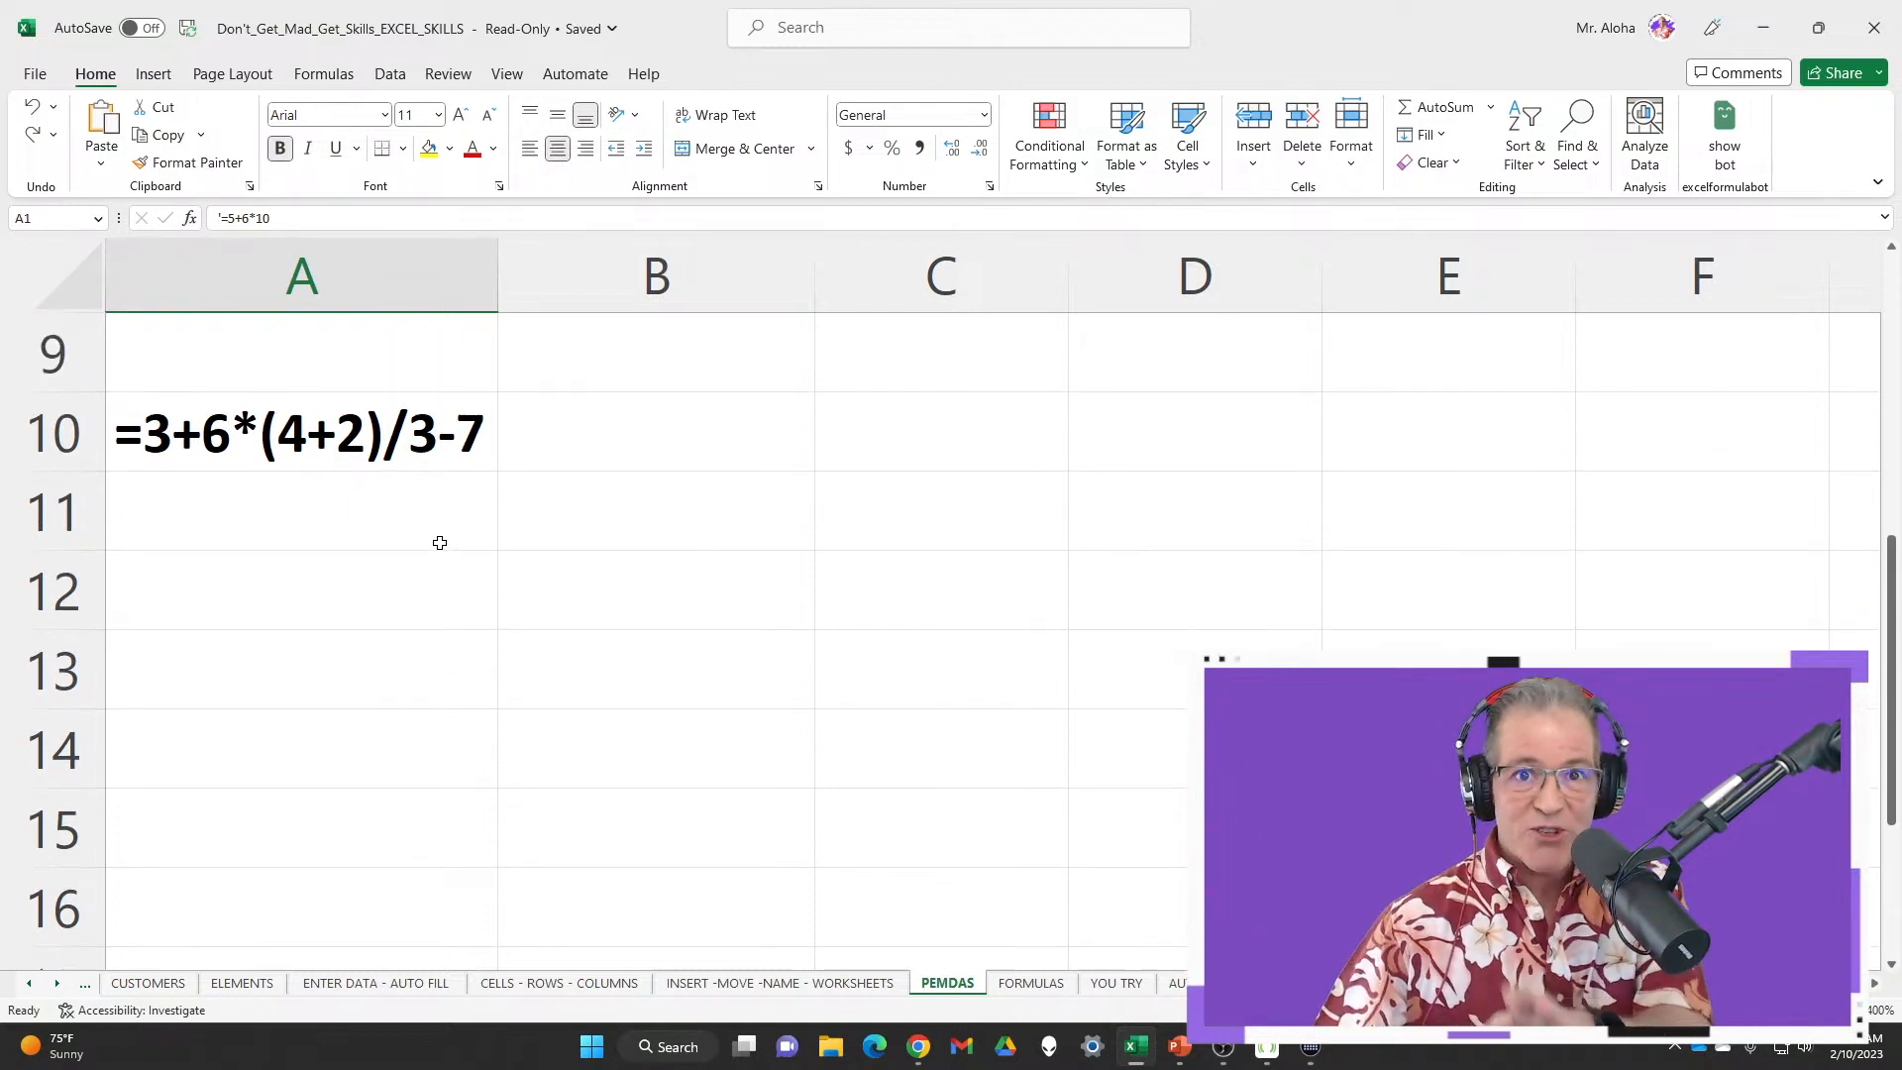
Move past the FORMULAS and YOU TRY sheets to the company quarterly sales sheet with Yearly Total
left_click(1032, 982)
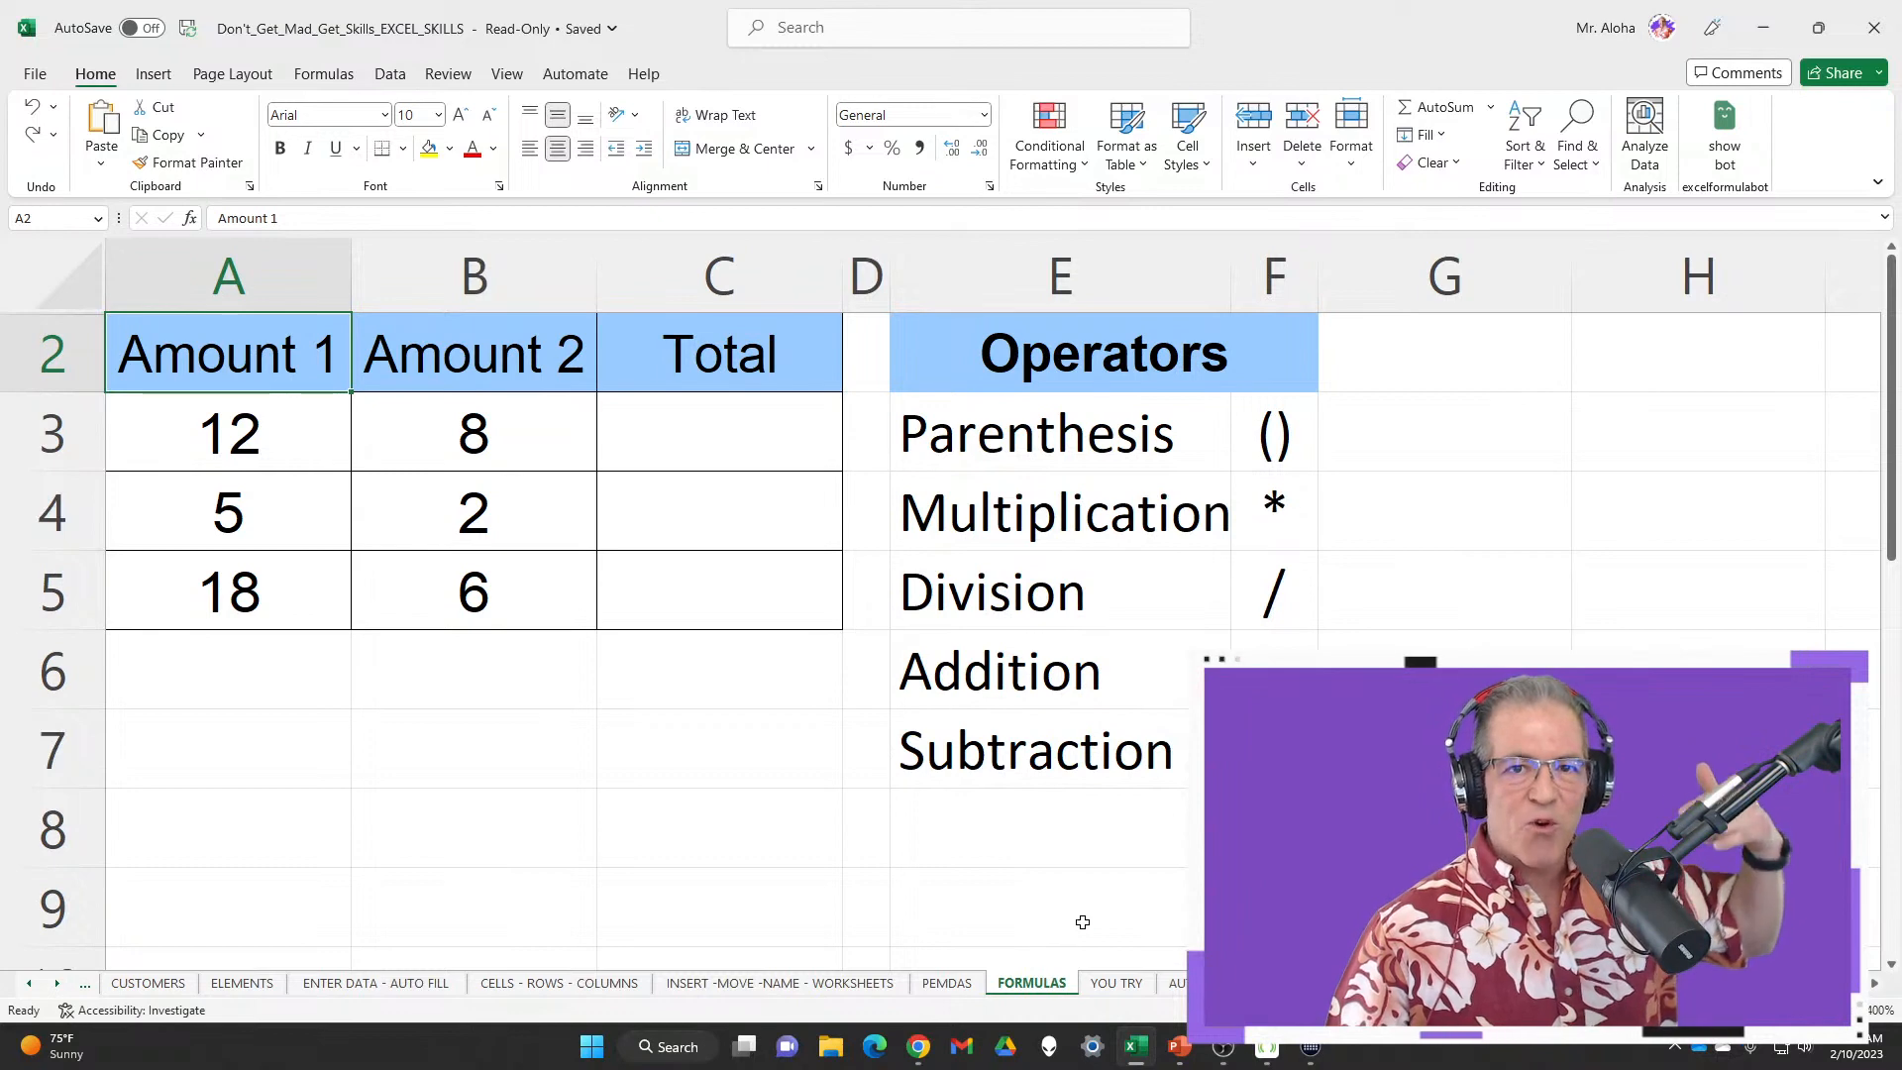
left_click(1129, 987)
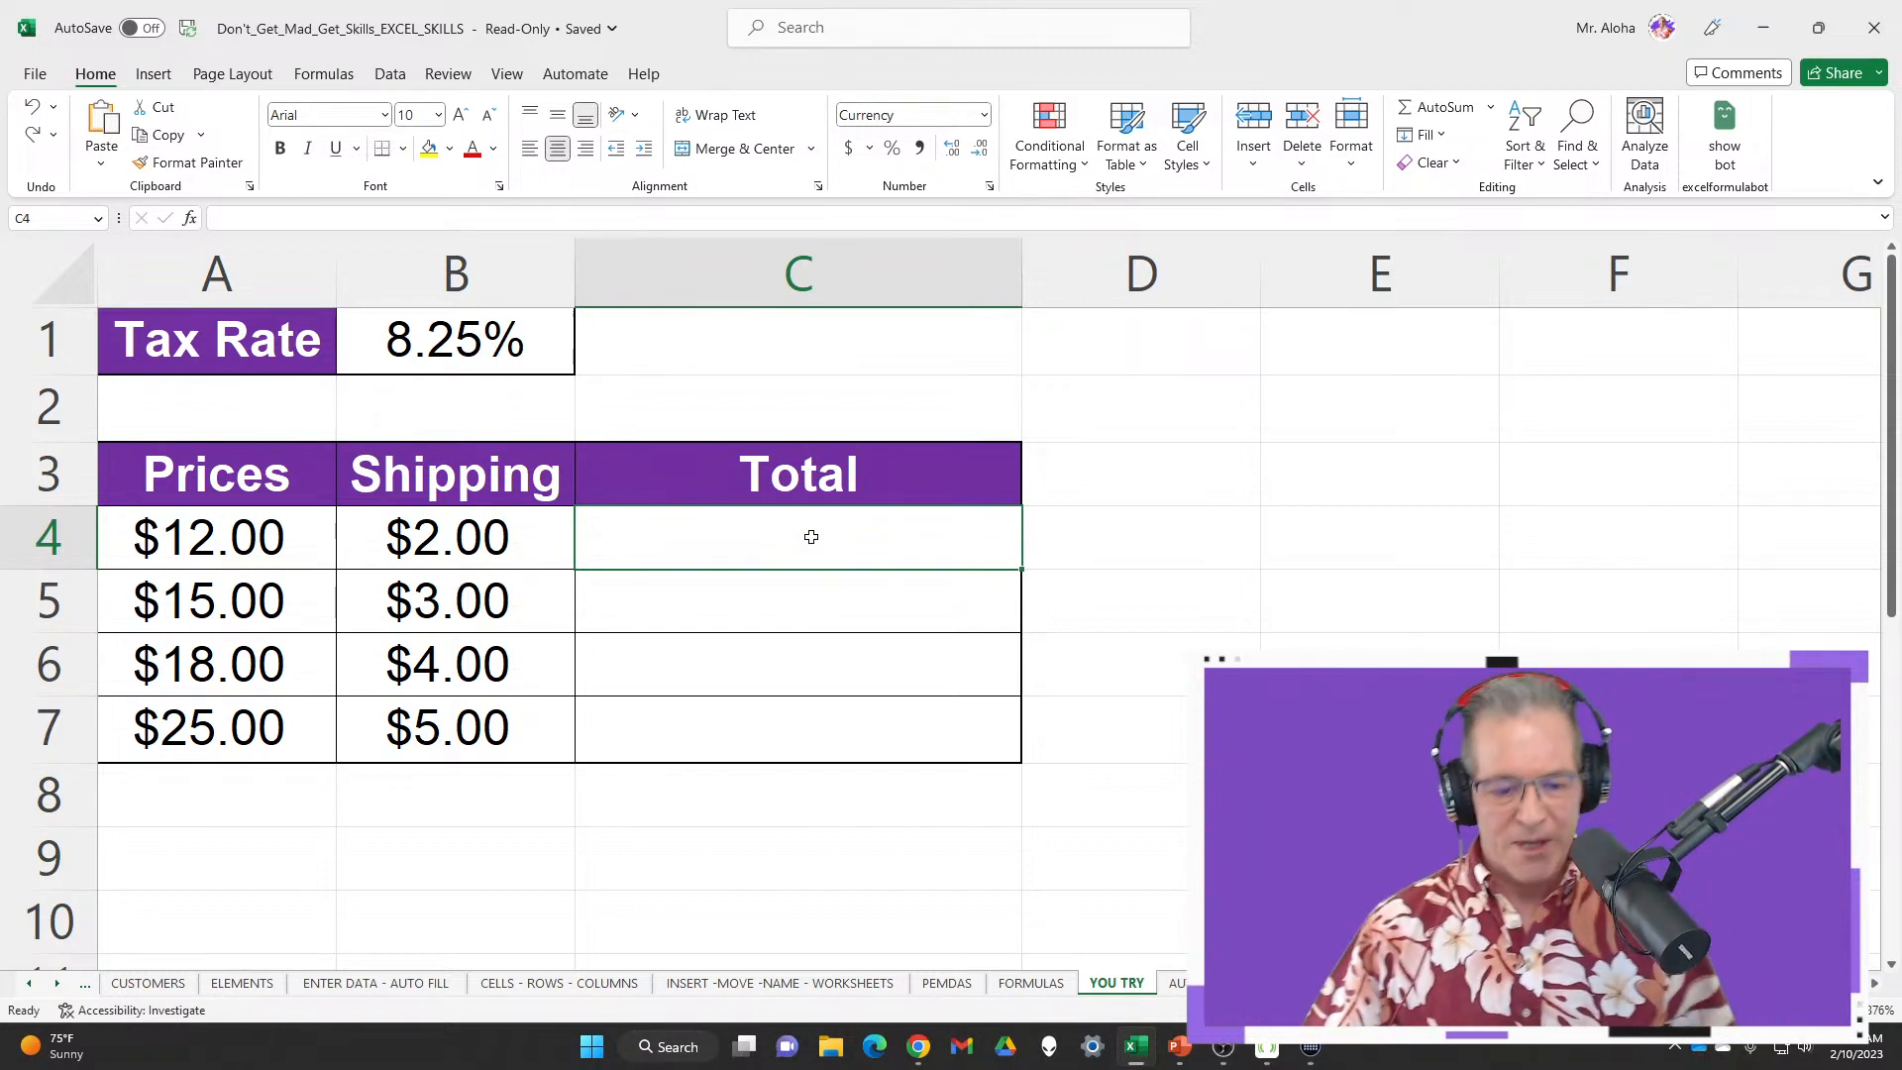
mouse_move(115, 507)
left_mouse_down()
mouse_move(149, 547)
mouse_move(353, 567)
left_mouse_up()
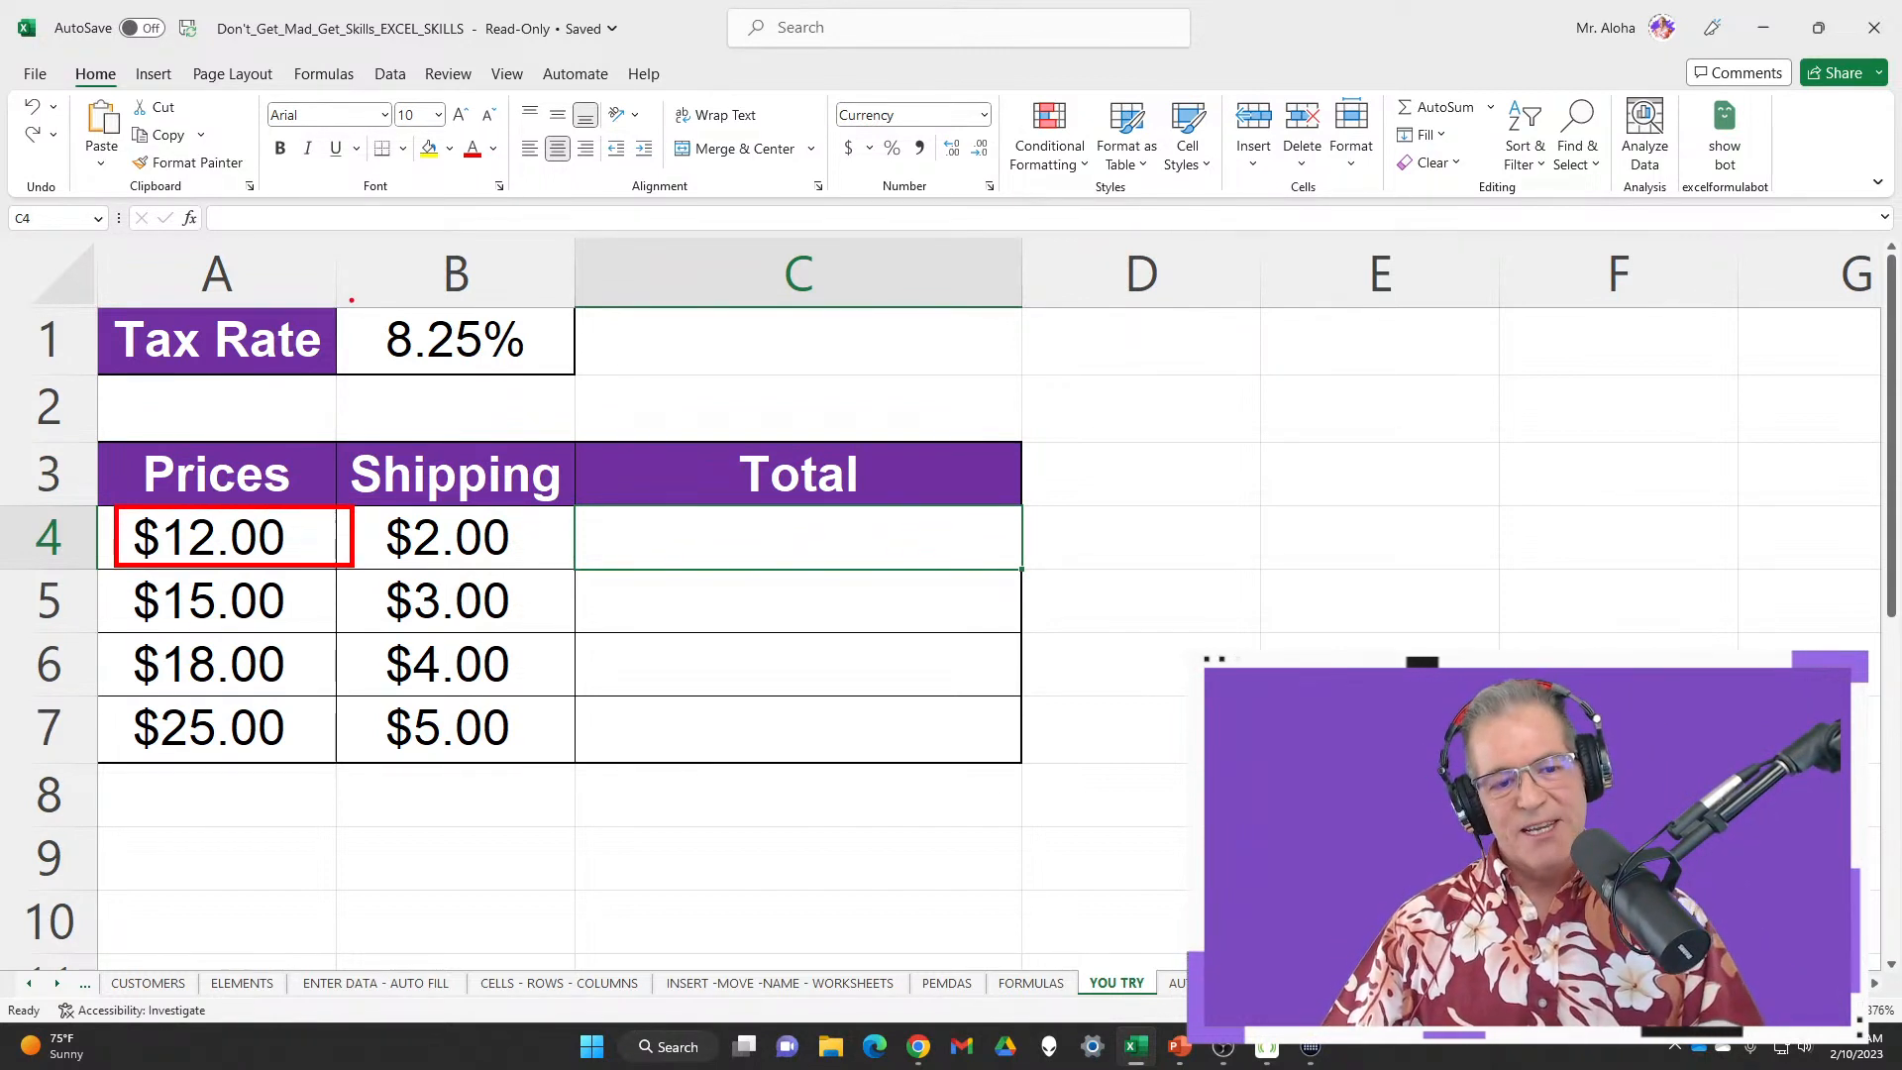
left_click_drag(352, 299, 416, 297)
mouse_move(600, 416)
left_mouse_down()
mouse_move(523, 509)
mouse_move(1034, 588)
left_mouse_up()
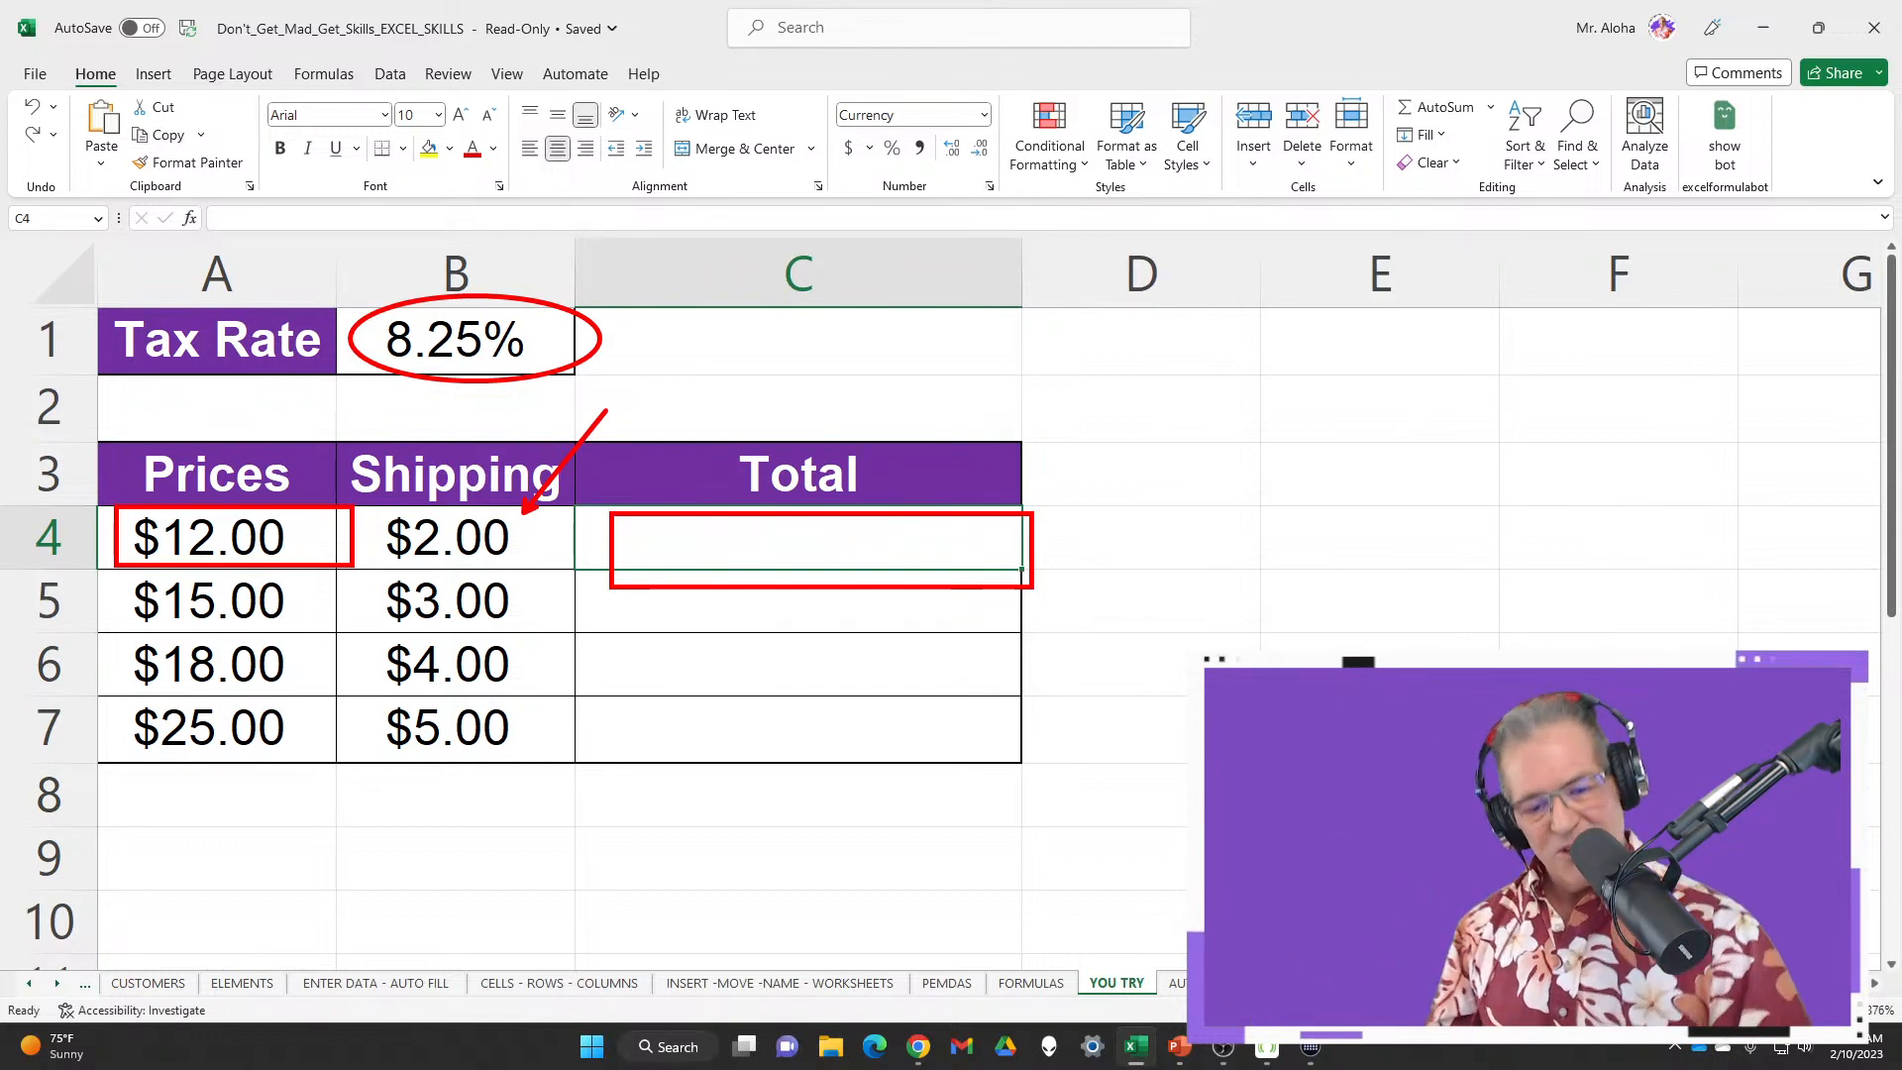
key("Escape")
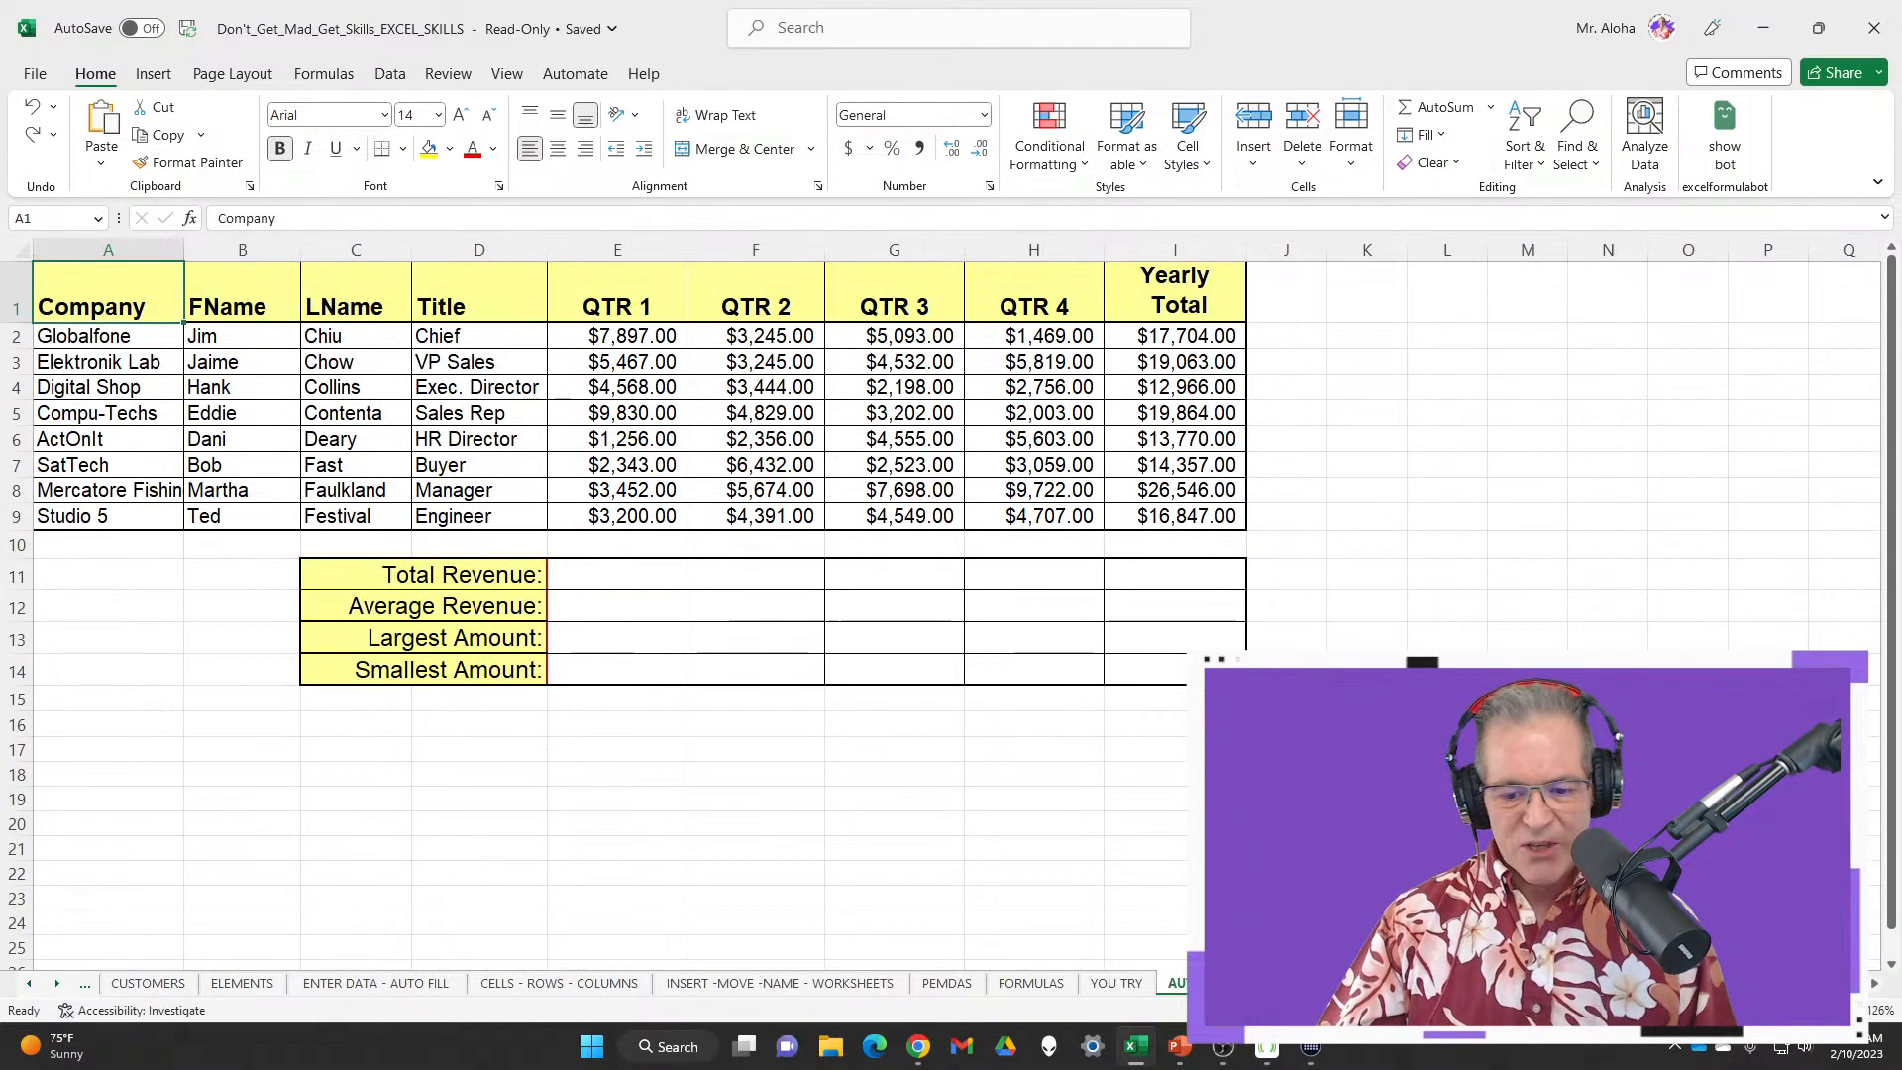
On the AUTO SUM ALL sheet, select the row 9 Totals plus the QTR 1 and QTR 2 cells
left_click(1132, 989)
left_click(1175, 982)
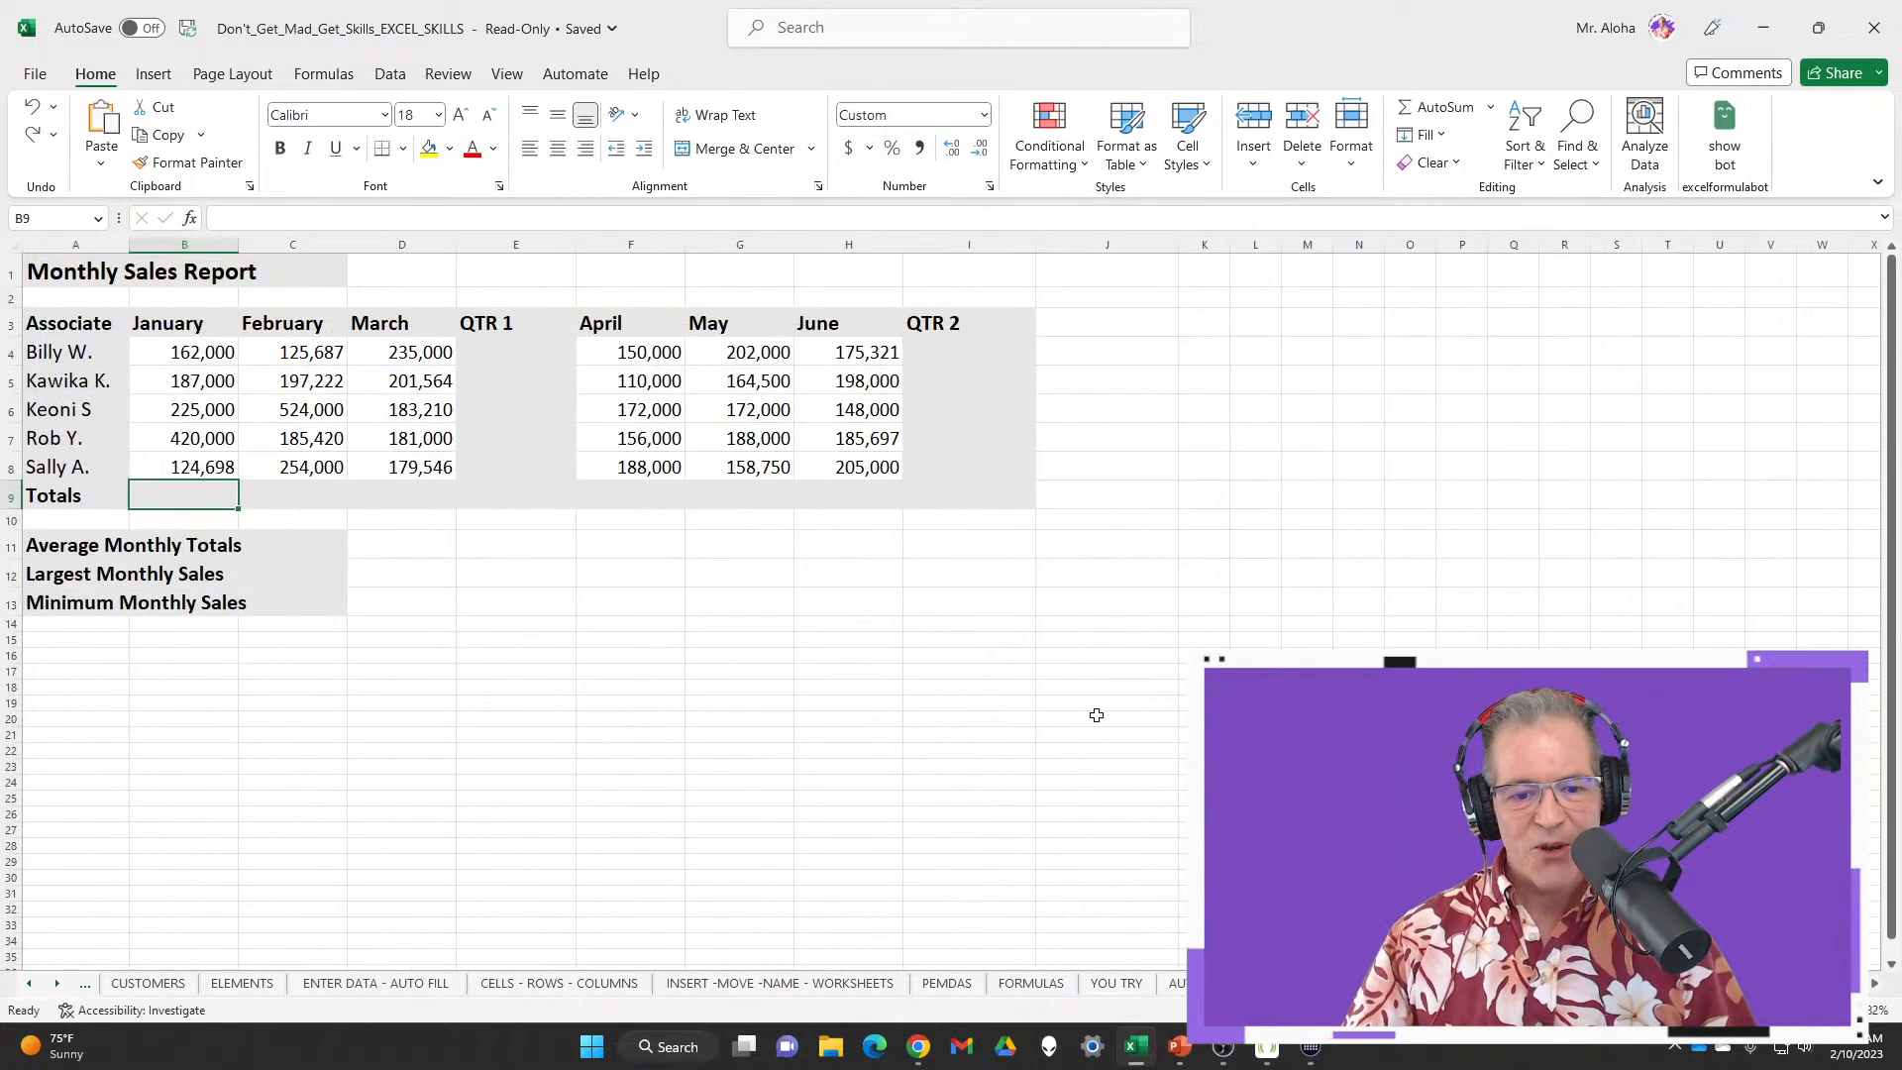
left_click_drag(193, 495, 959, 496)
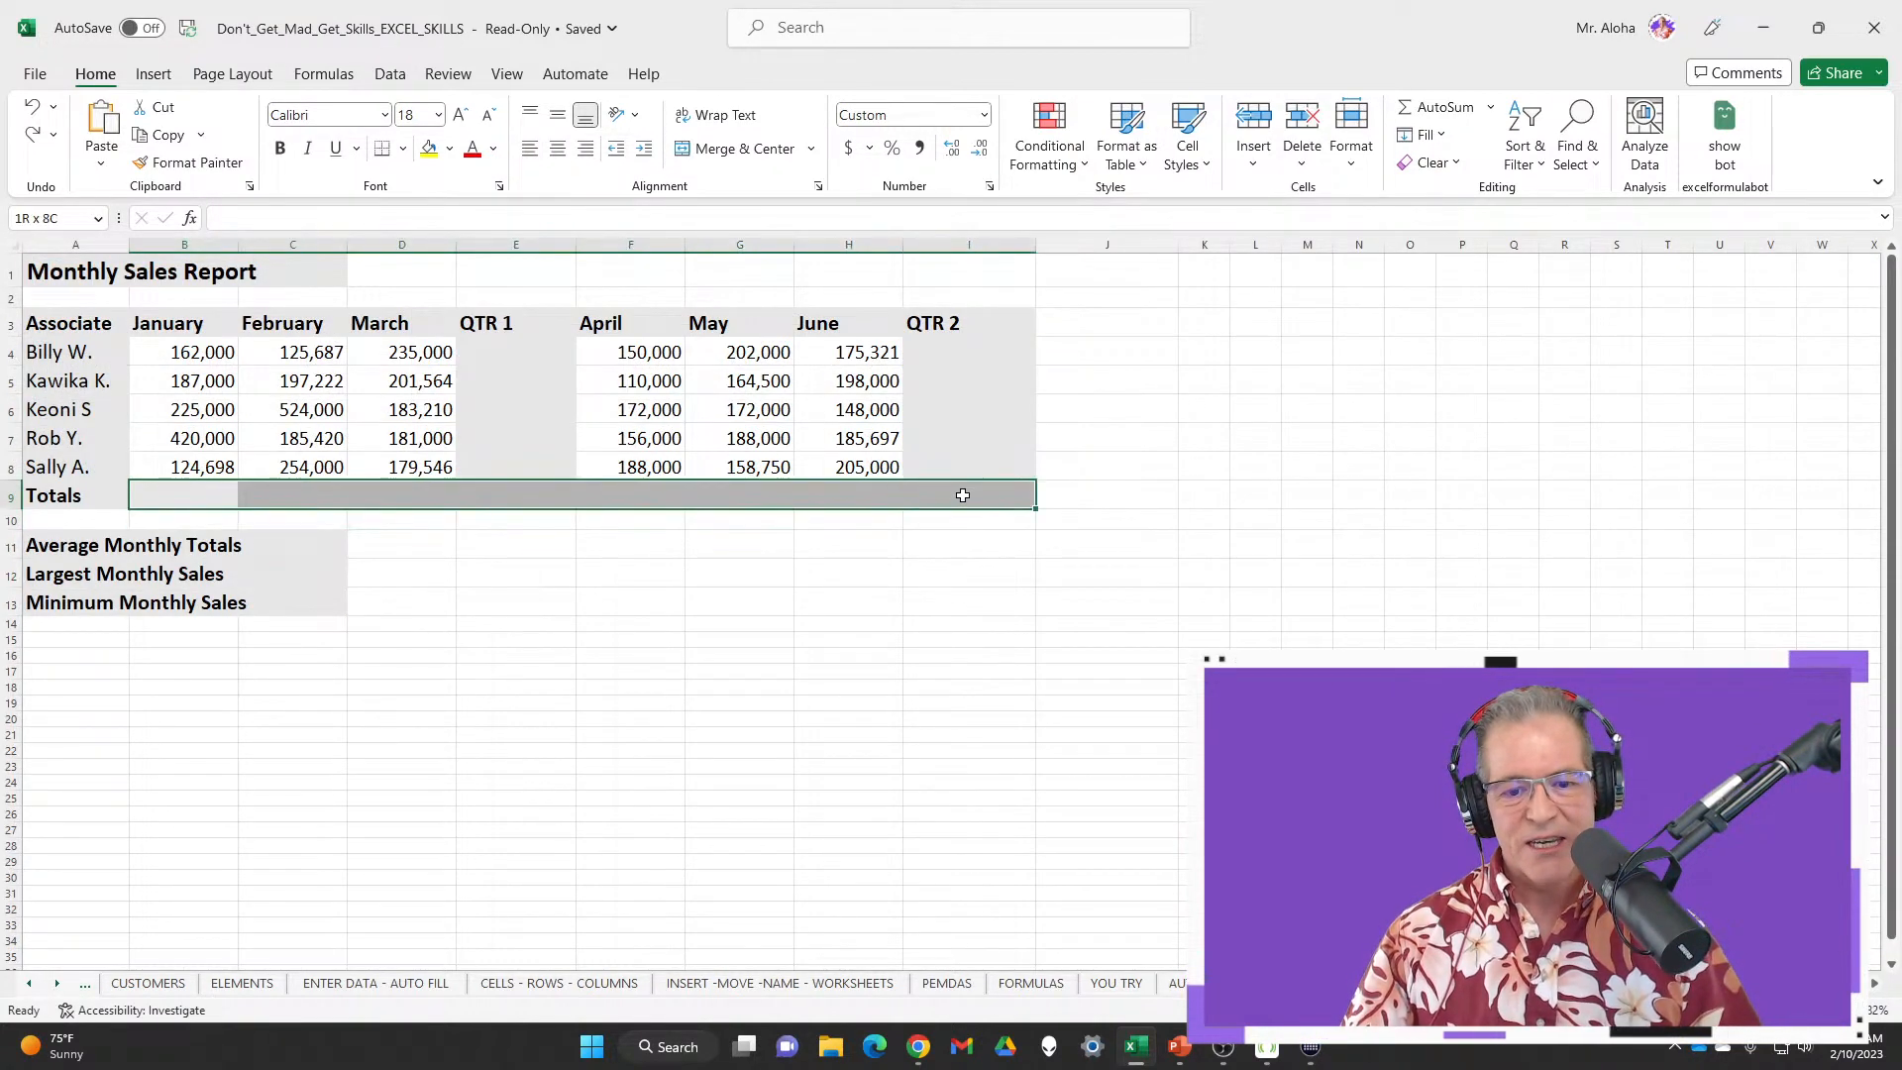
left_click(515, 365, "ctrl")
left_click_drag(514, 365, 525, 465)
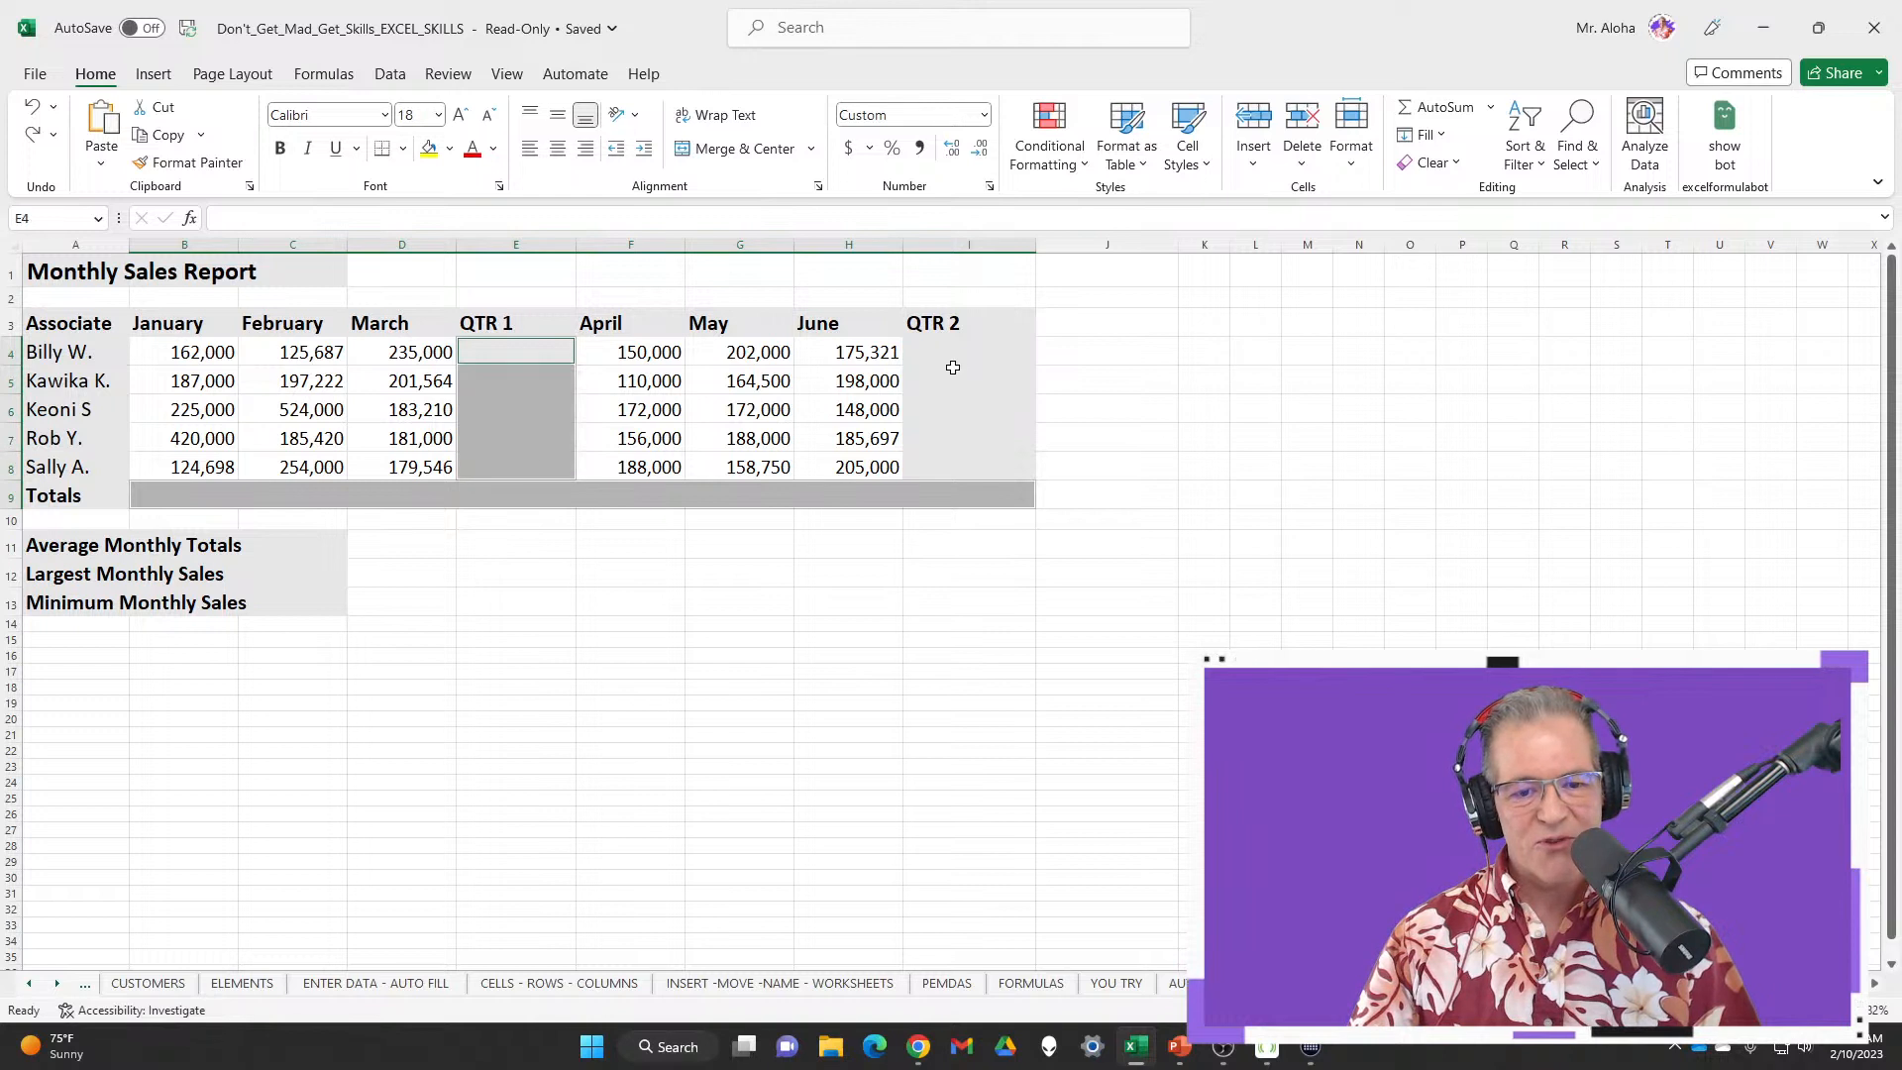
left_click_drag(951, 359, 974, 466)
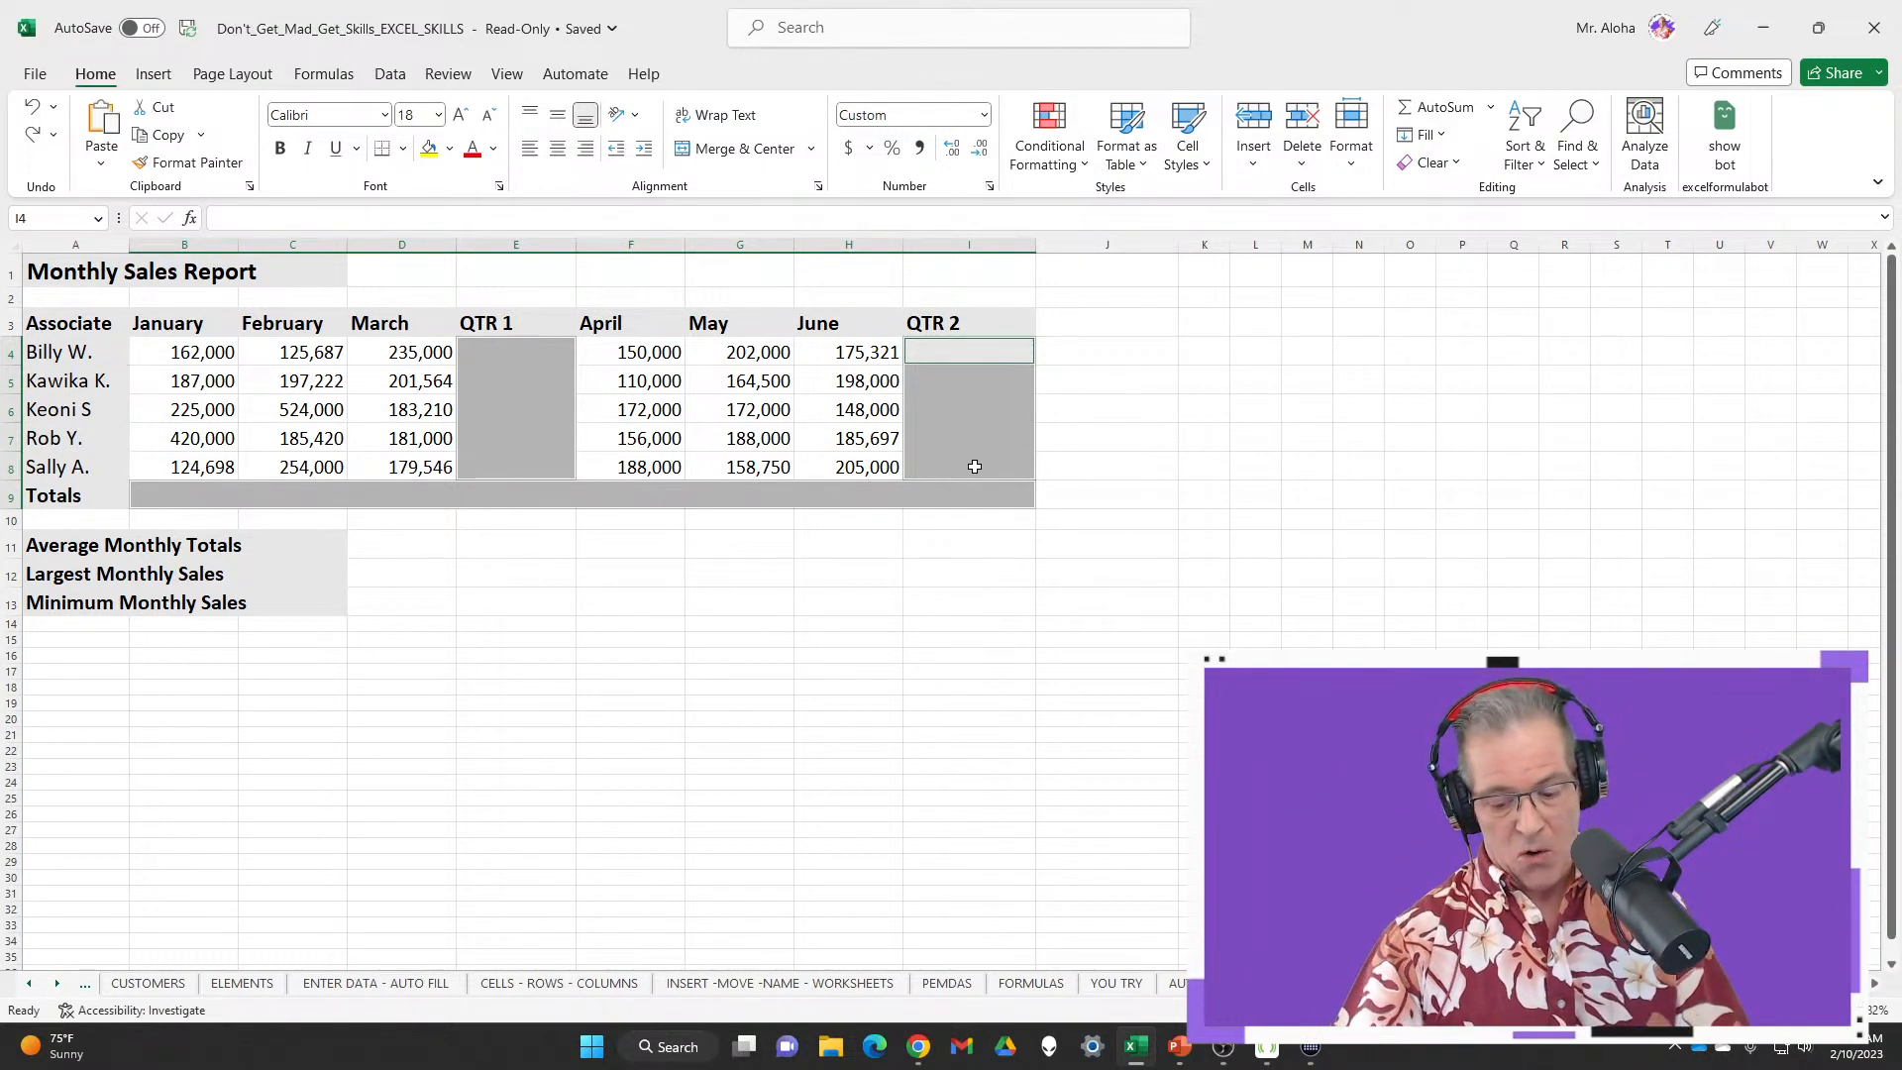
Sum all the selected totals at once with Alt+=, then clear them again and return to E4
key("alt+equal")
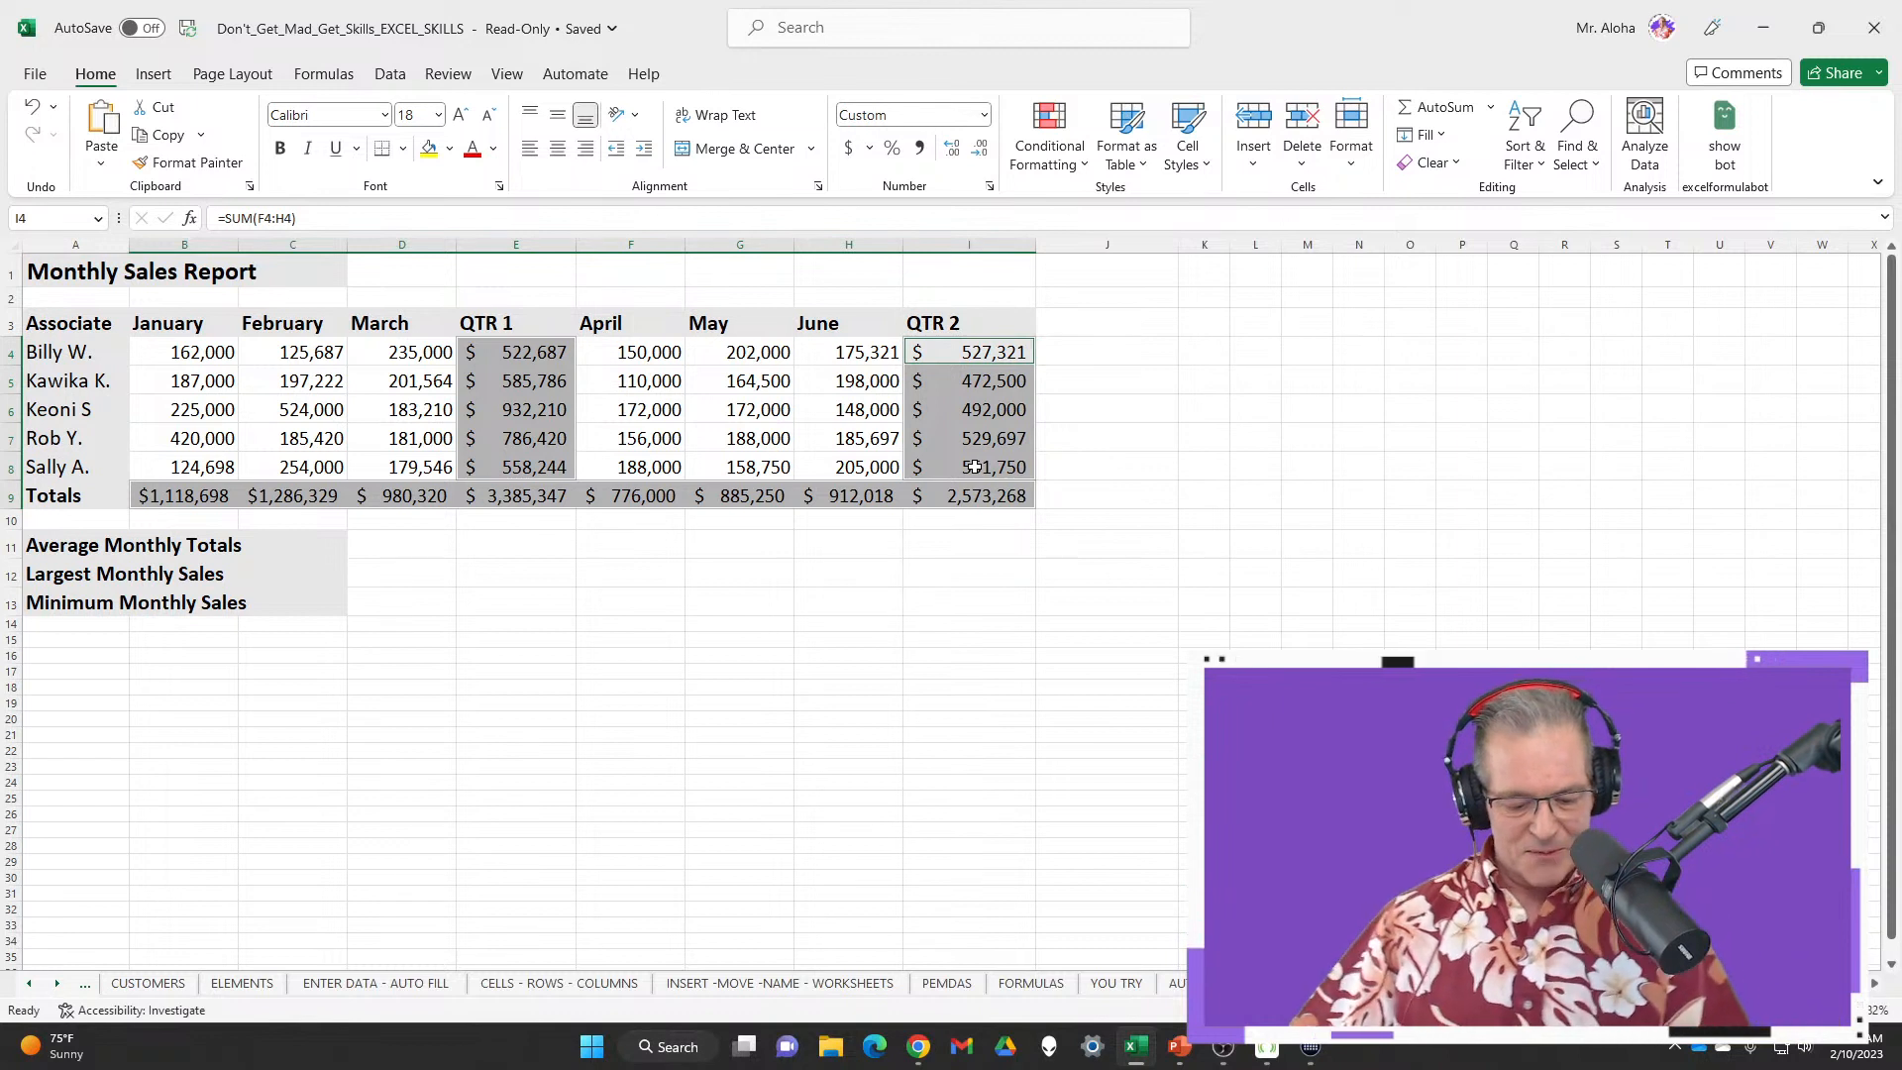
key("Delete")
left_click(535, 354)
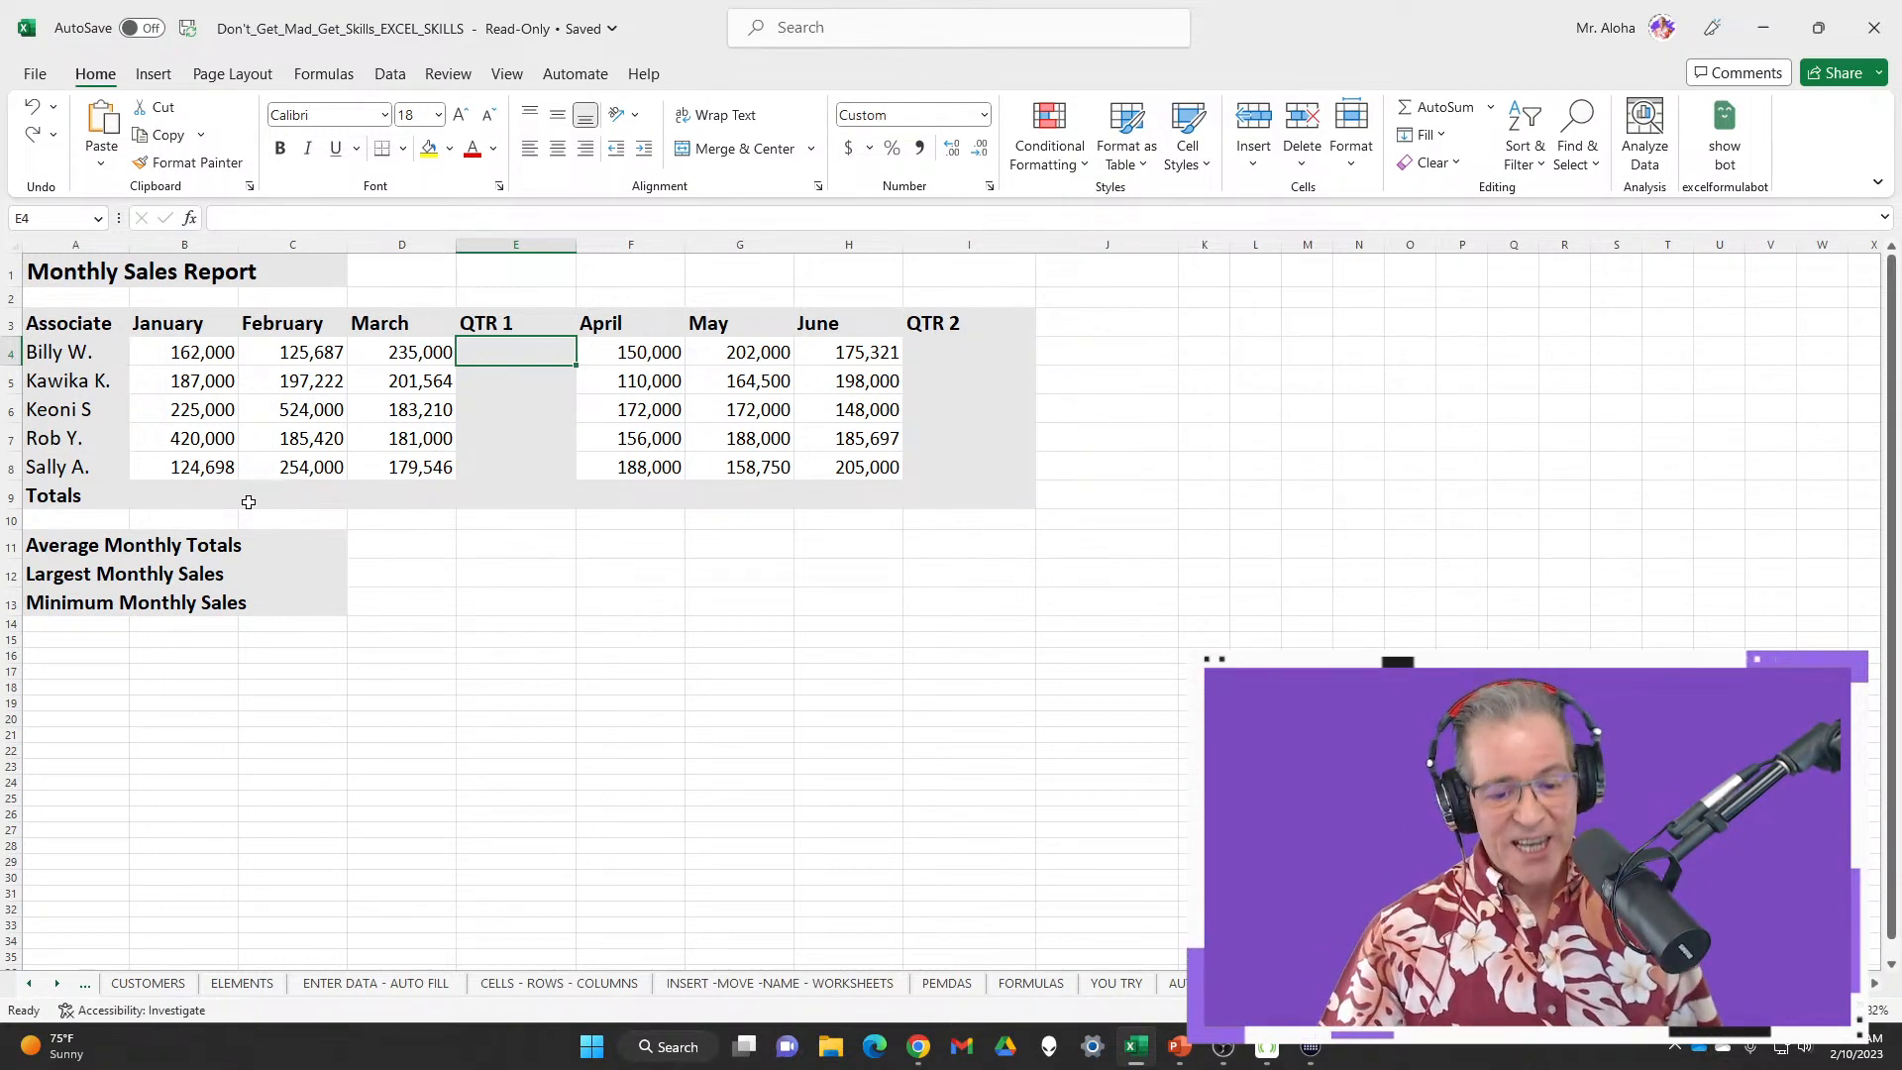
Scroll the sheet tabs right three times to reveal the Q1–Q4 quarter sheets
left_click(56, 983)
left_click(57, 983)
left_click(57, 983)
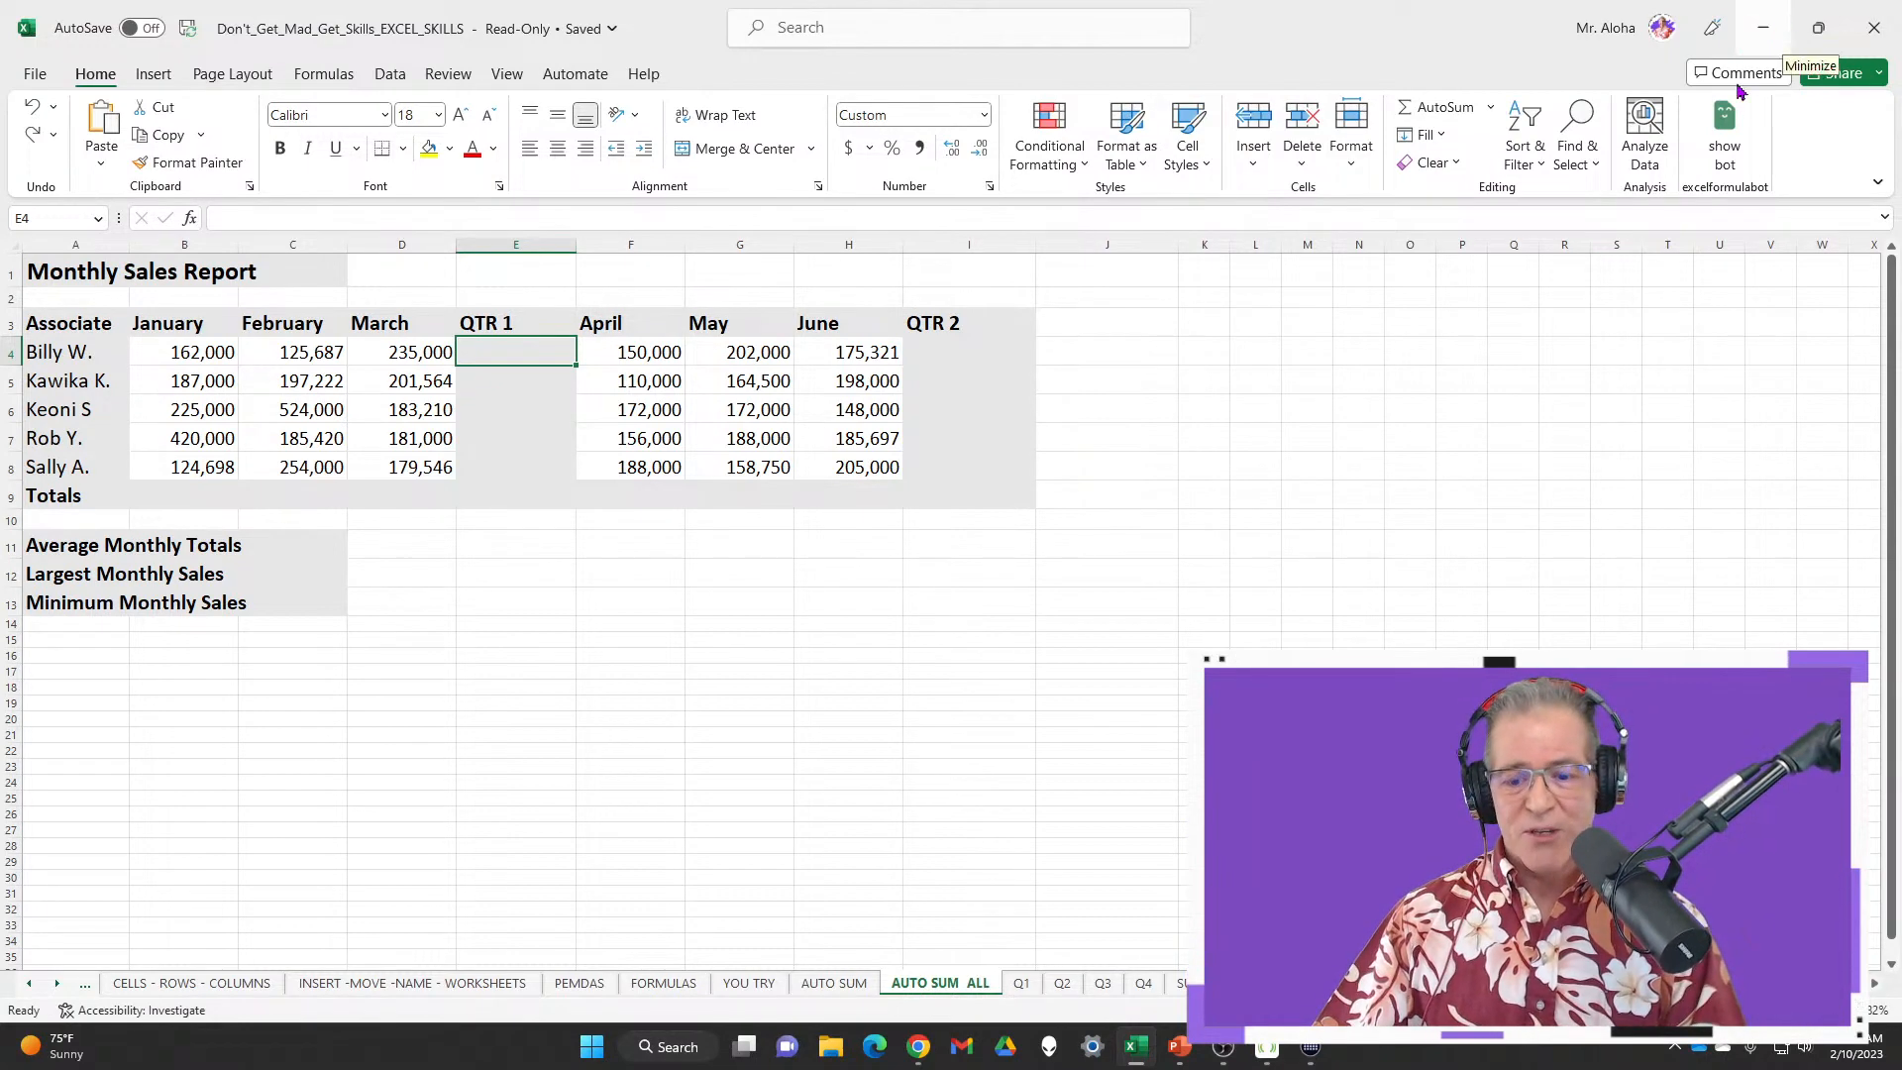
mouse_move(918, 1047)
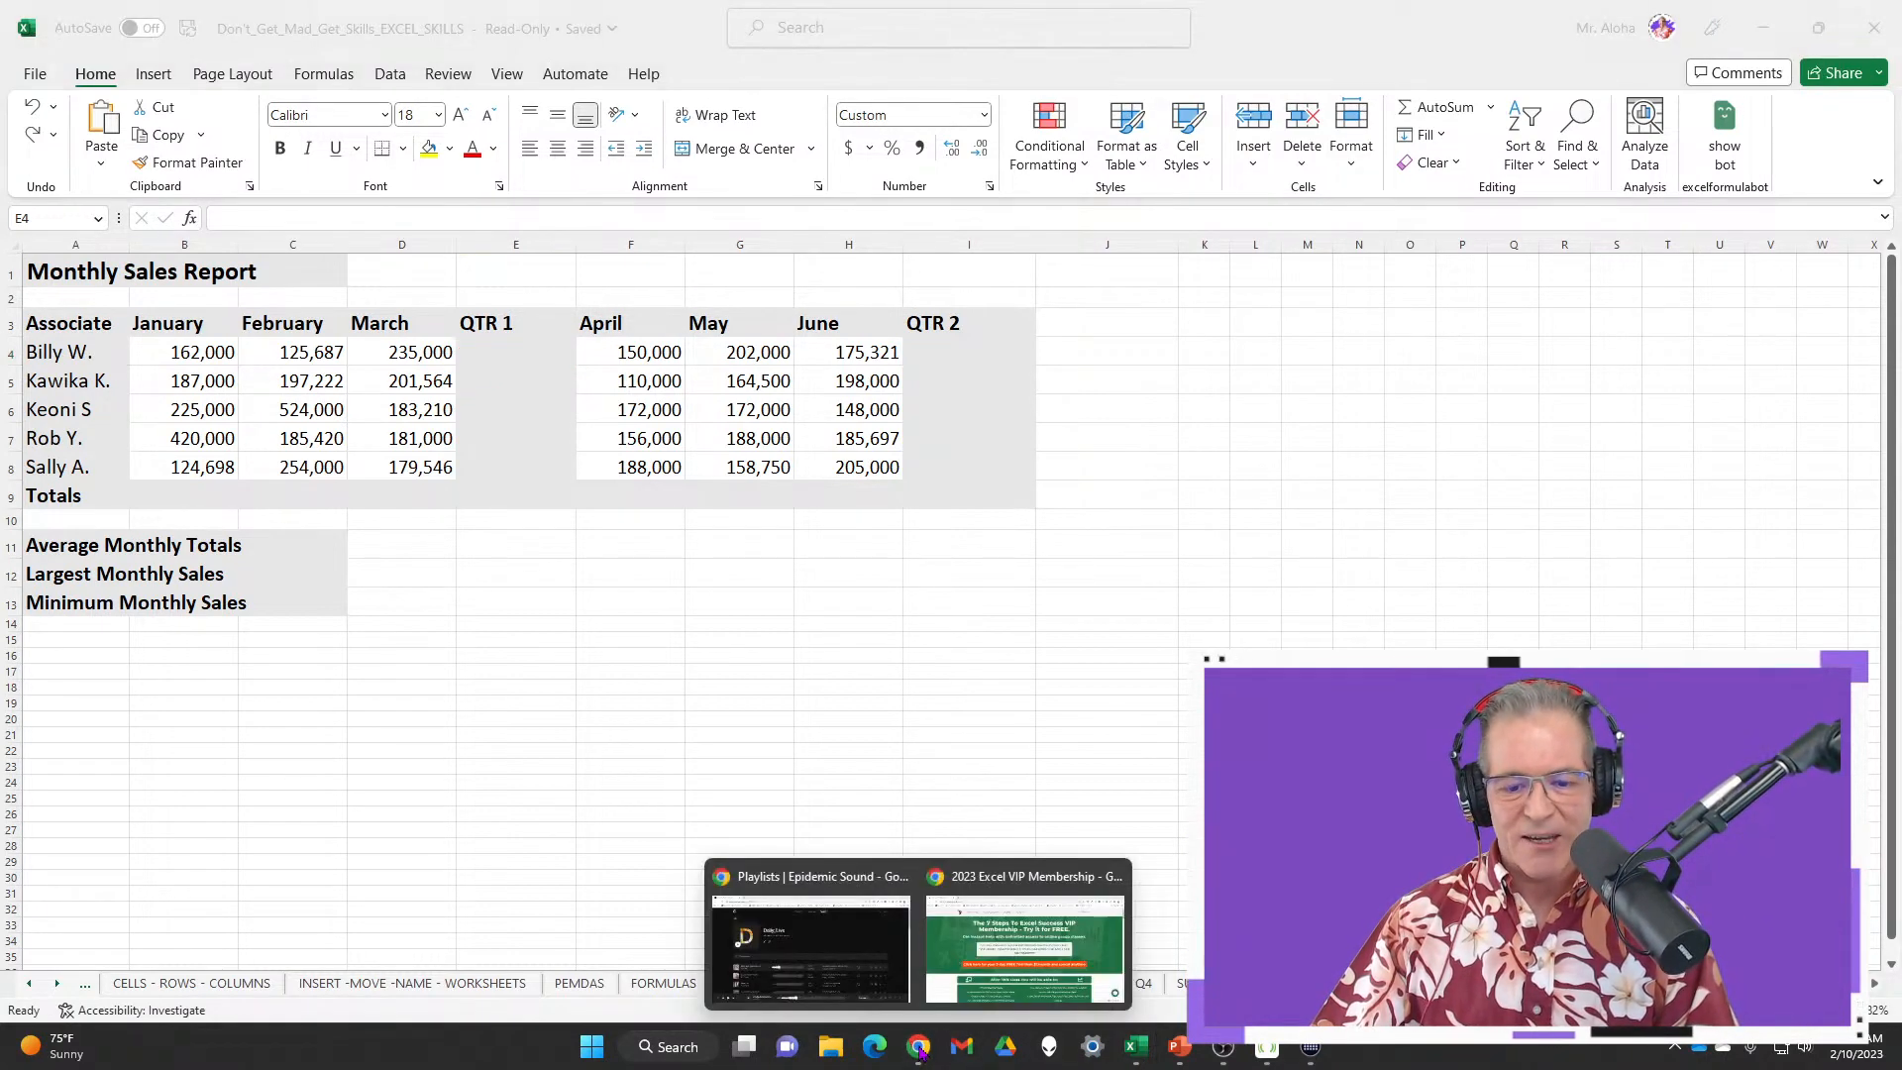
left_click(1048, 867)
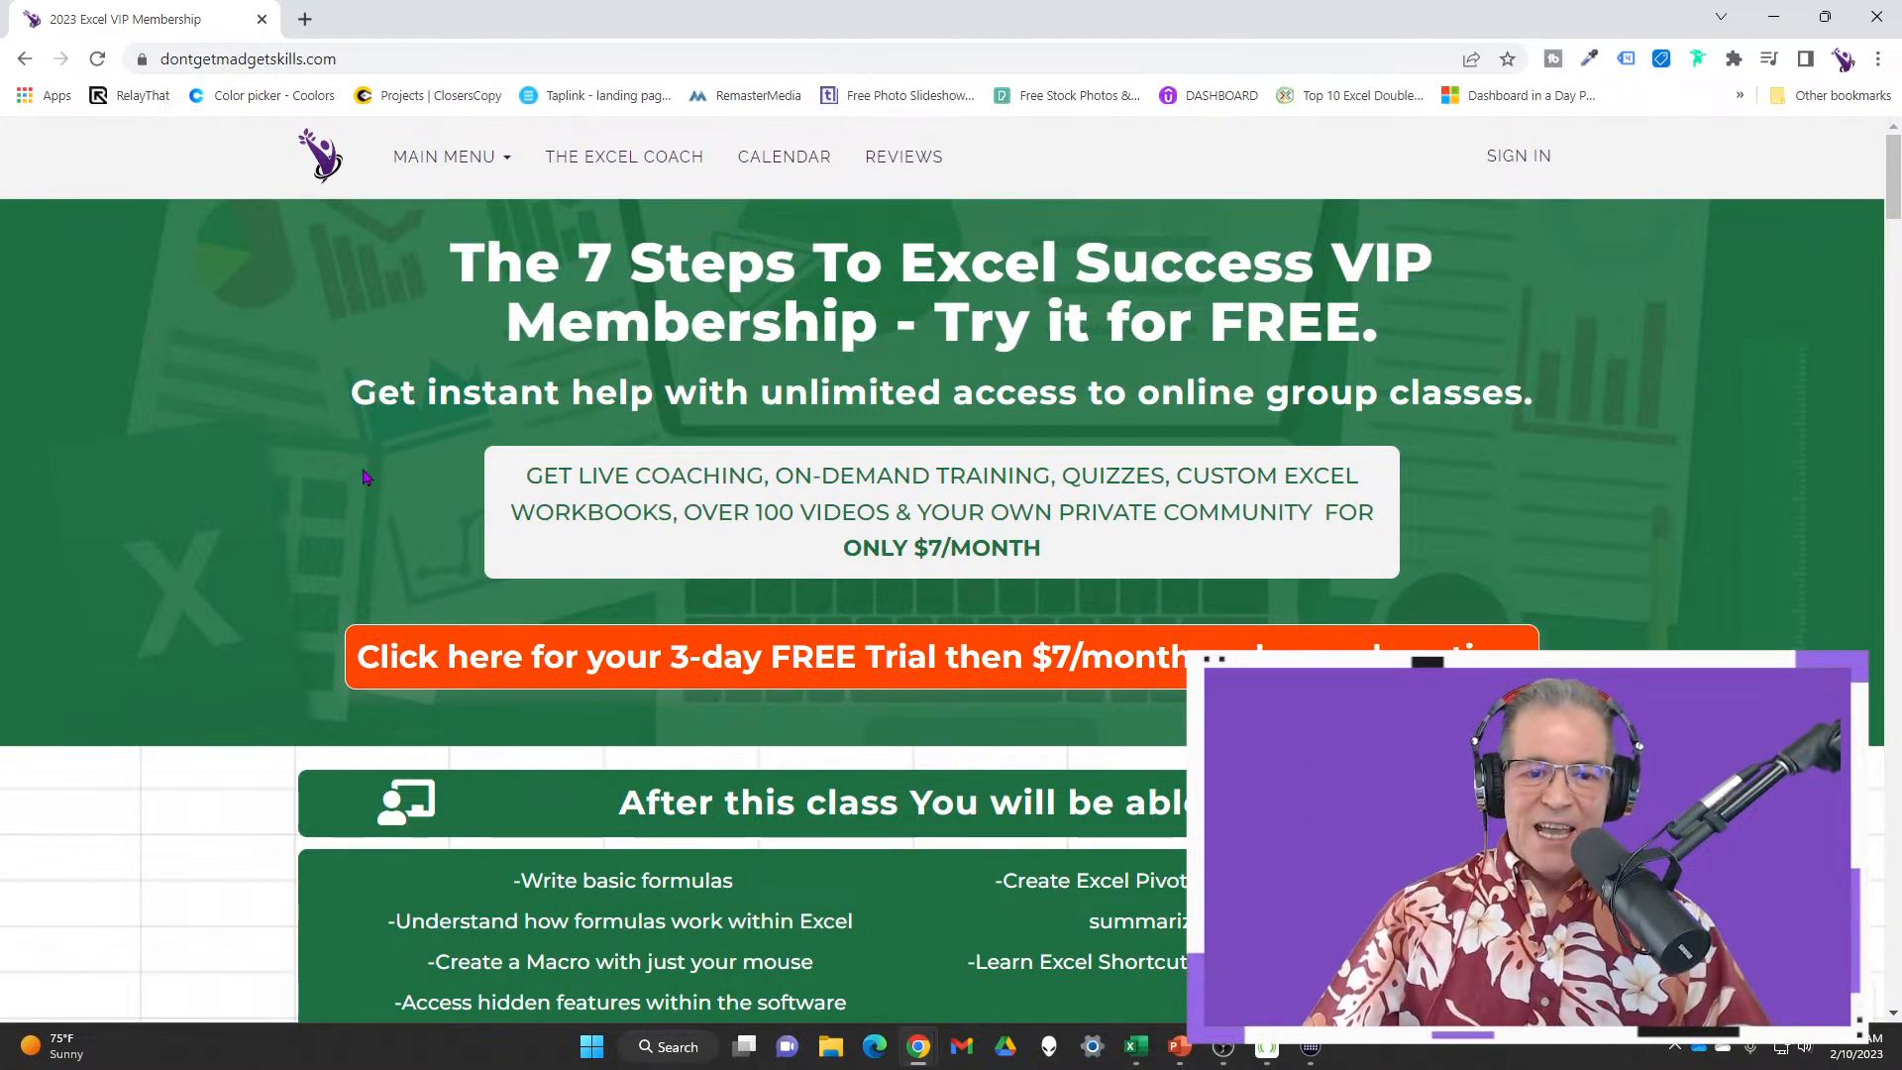
scroll(366, 476, "down", 1)
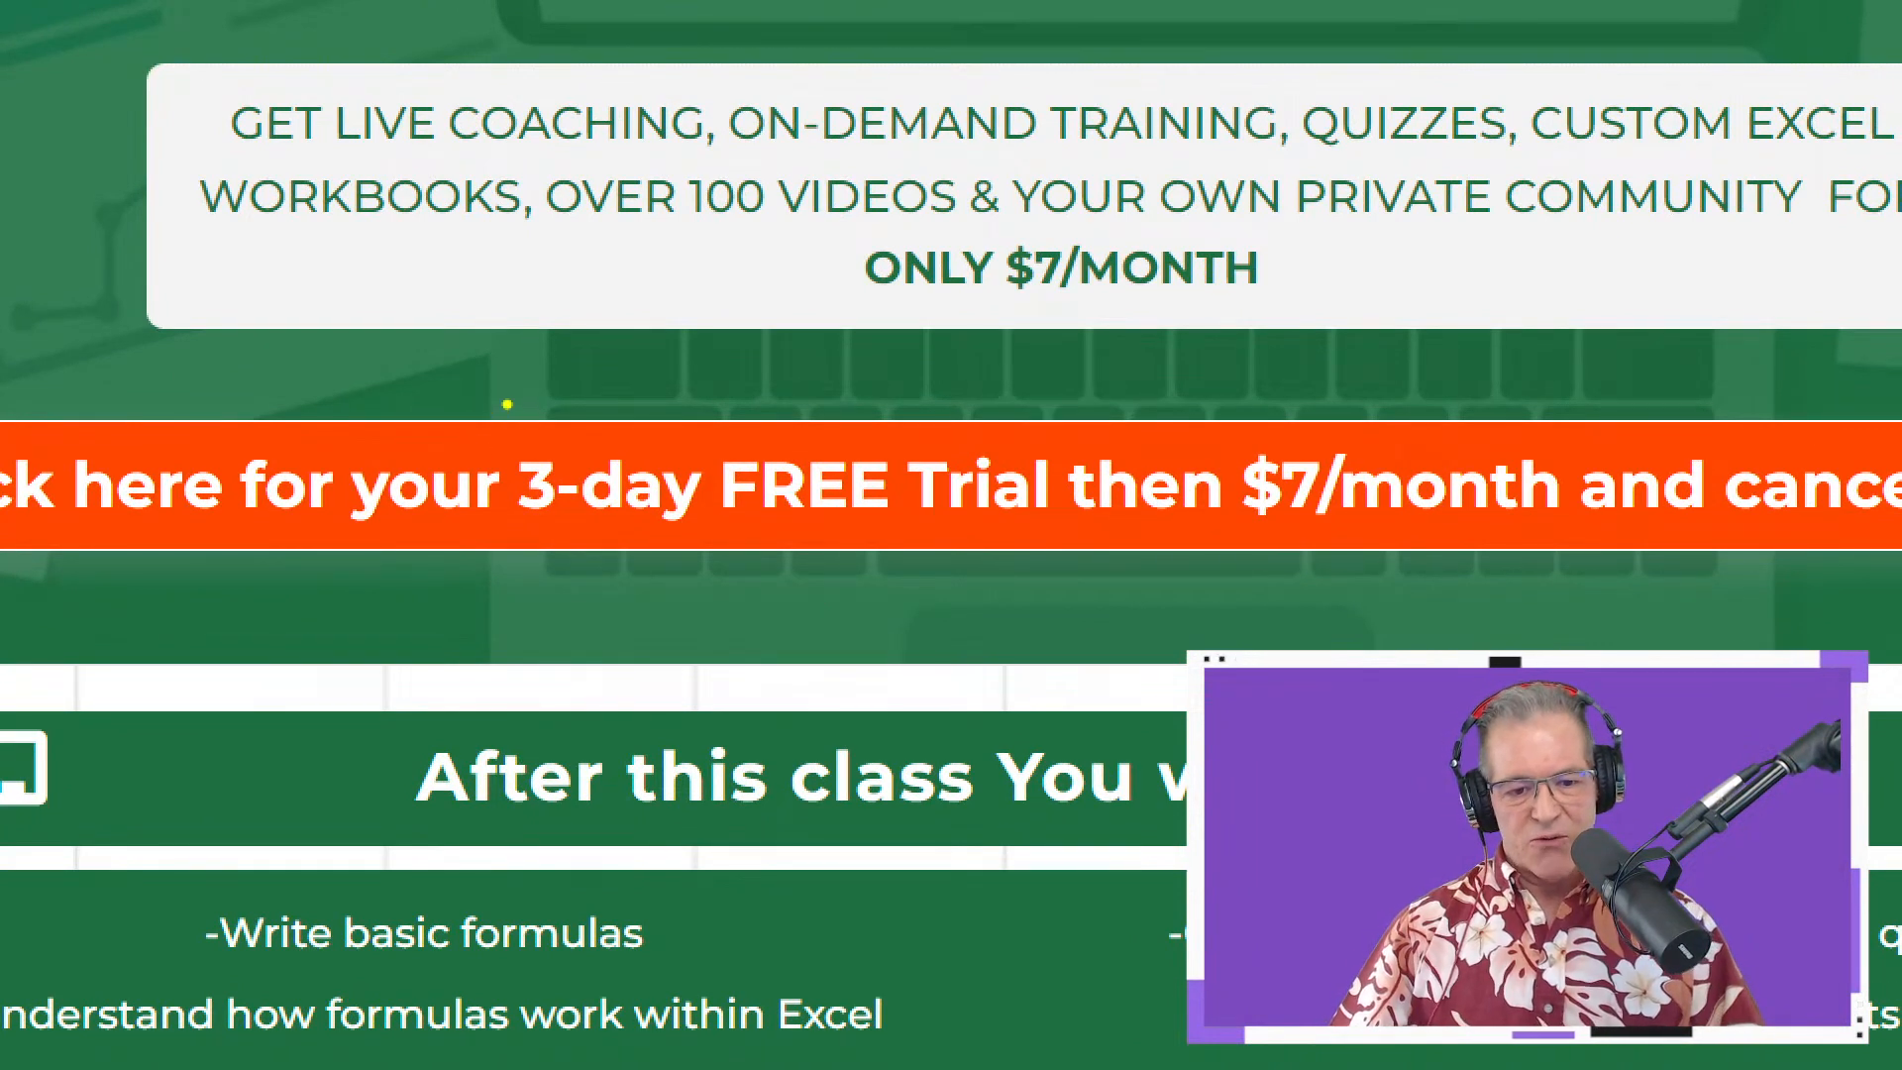
mouse_move(507, 403)
left_mouse_down()
mouse_move(1197, 574)
mouse_move(1280, 575)
left_mouse_up()
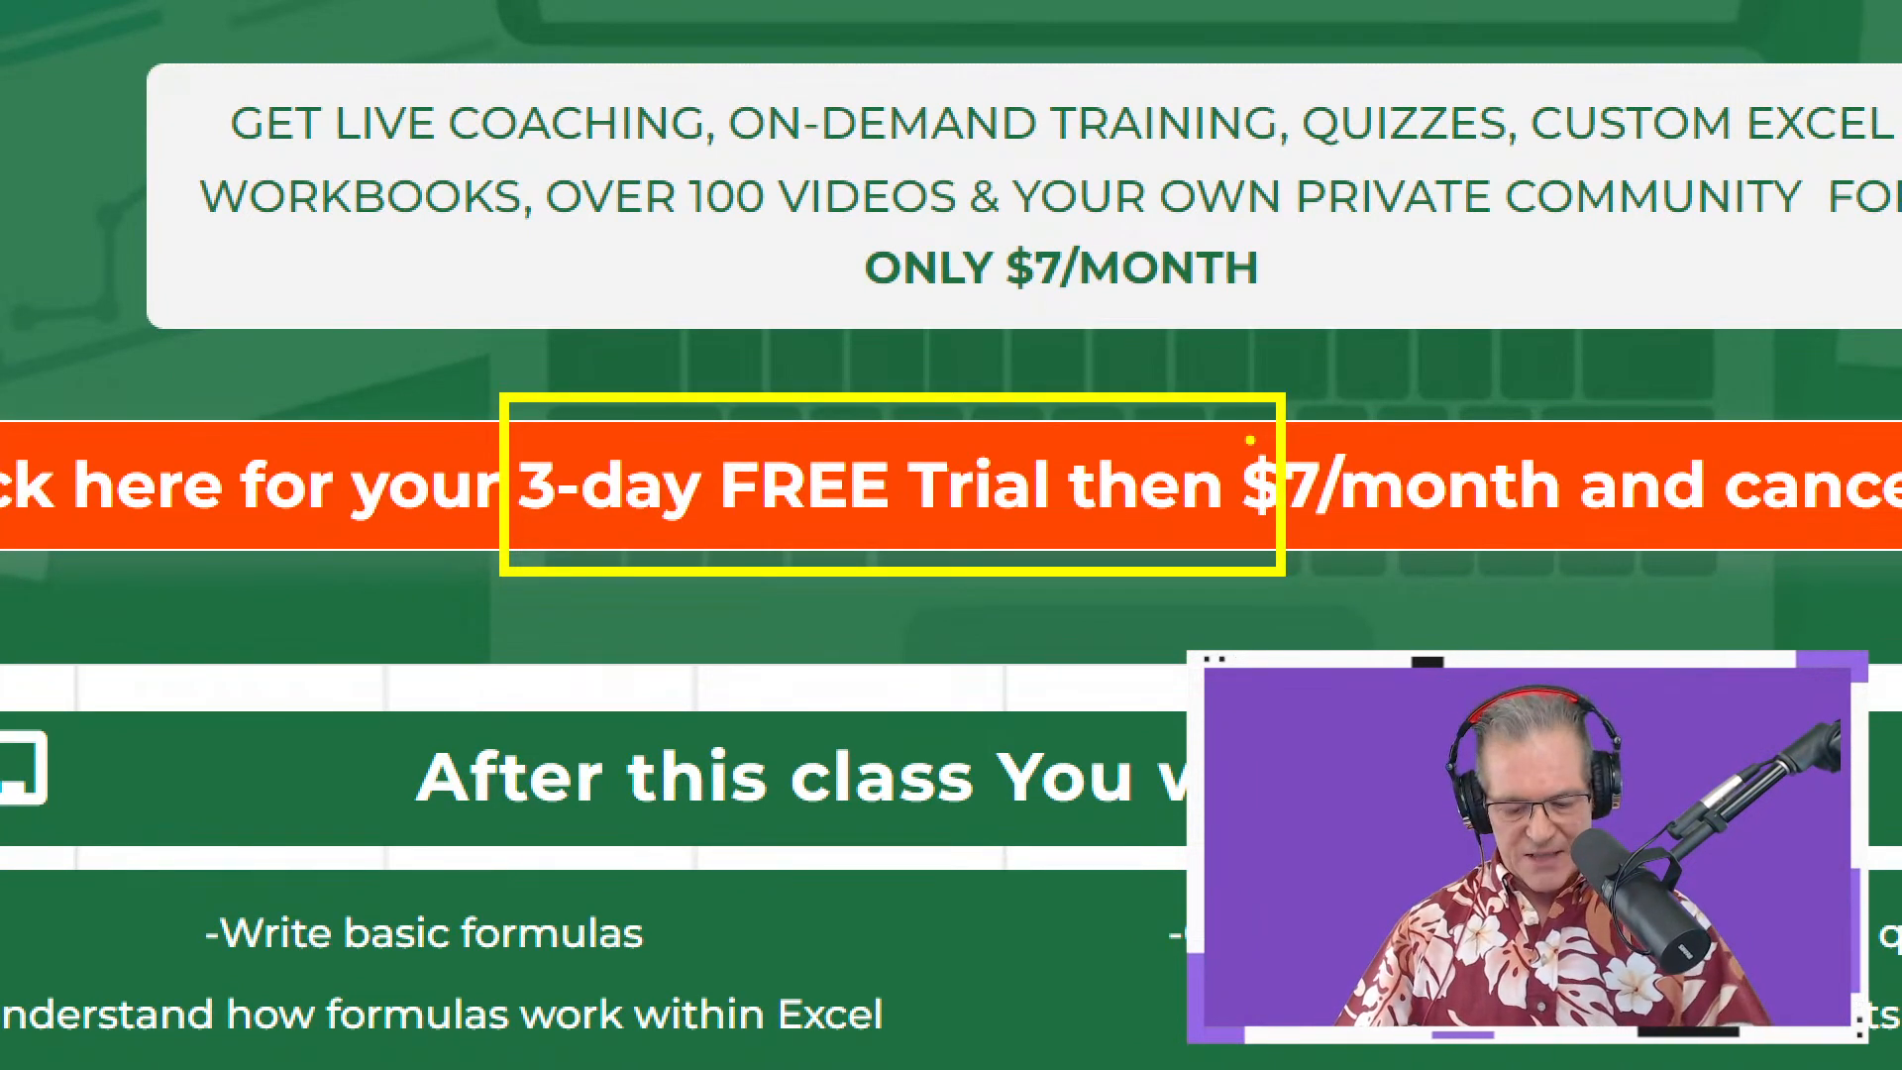
key("ctrl+z")
left_click_drag(1215, 397, 1564, 578)
key("Escape")
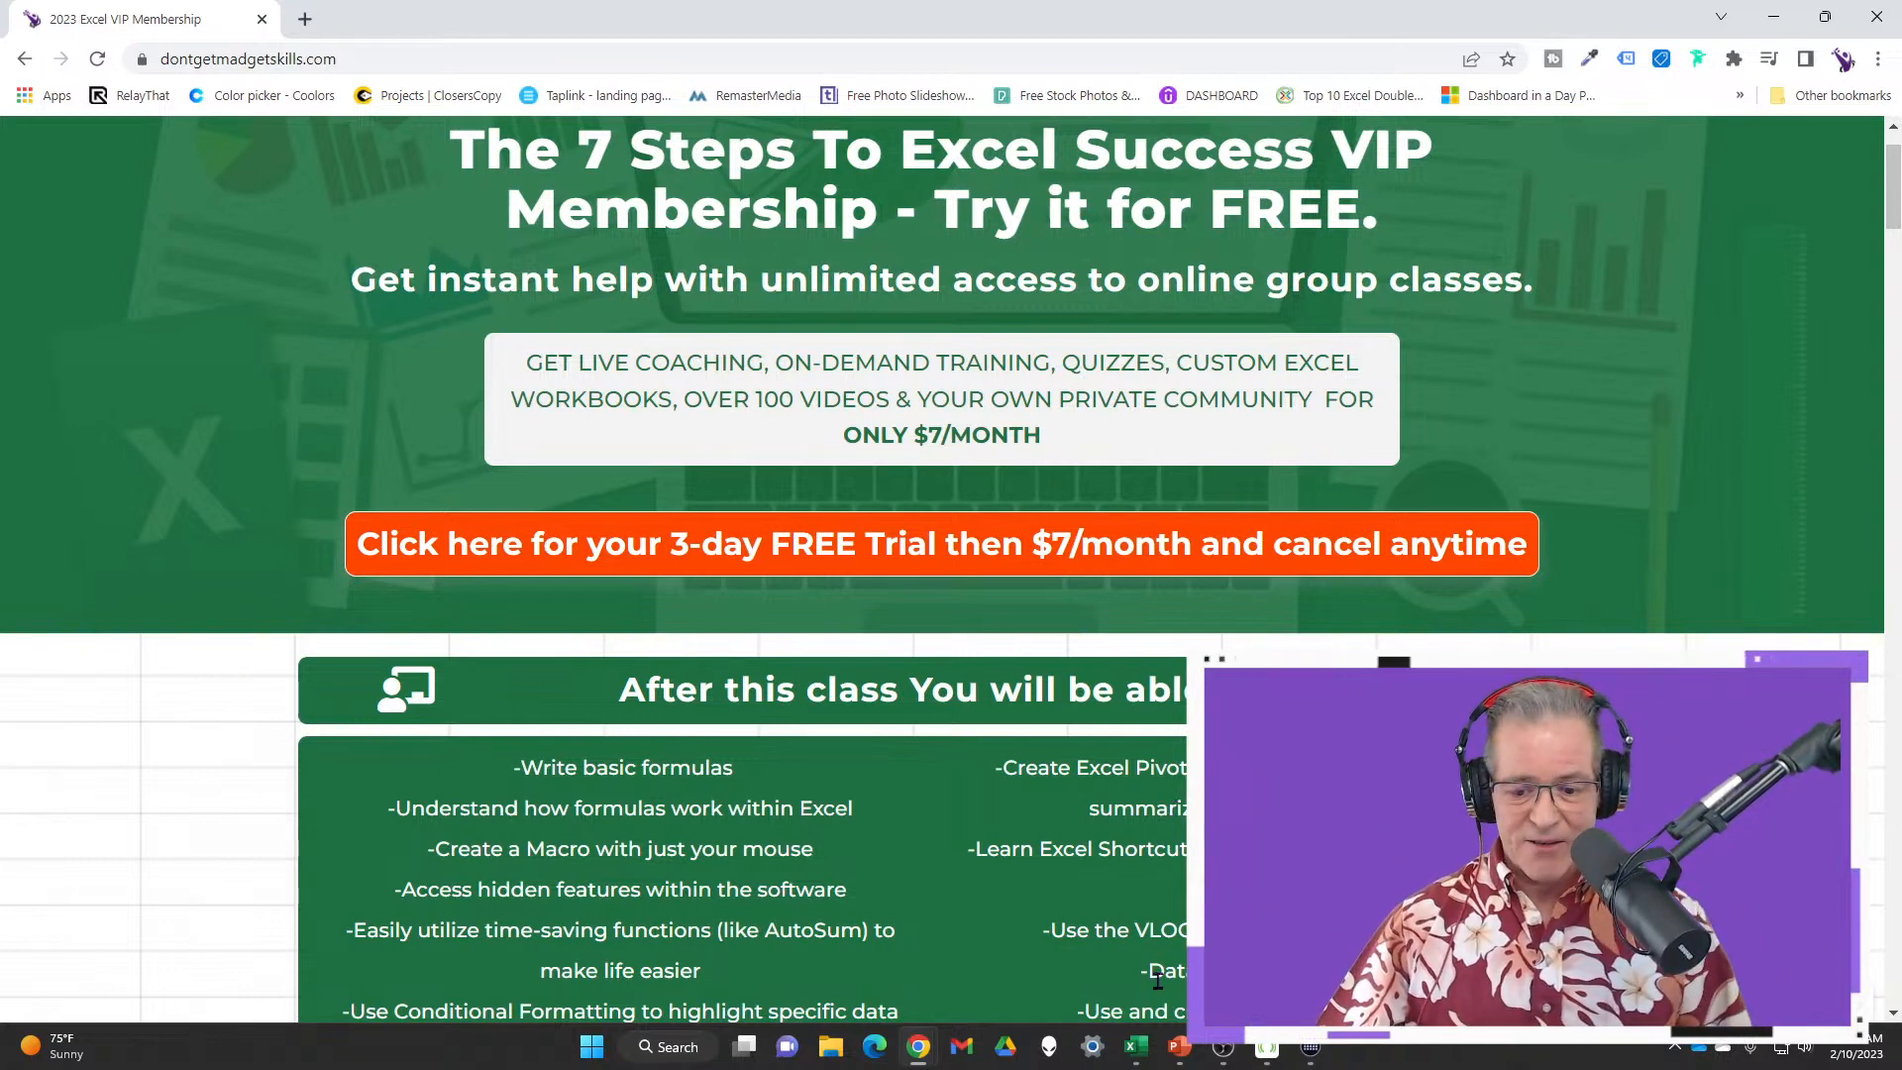
left_click(1136, 1046)
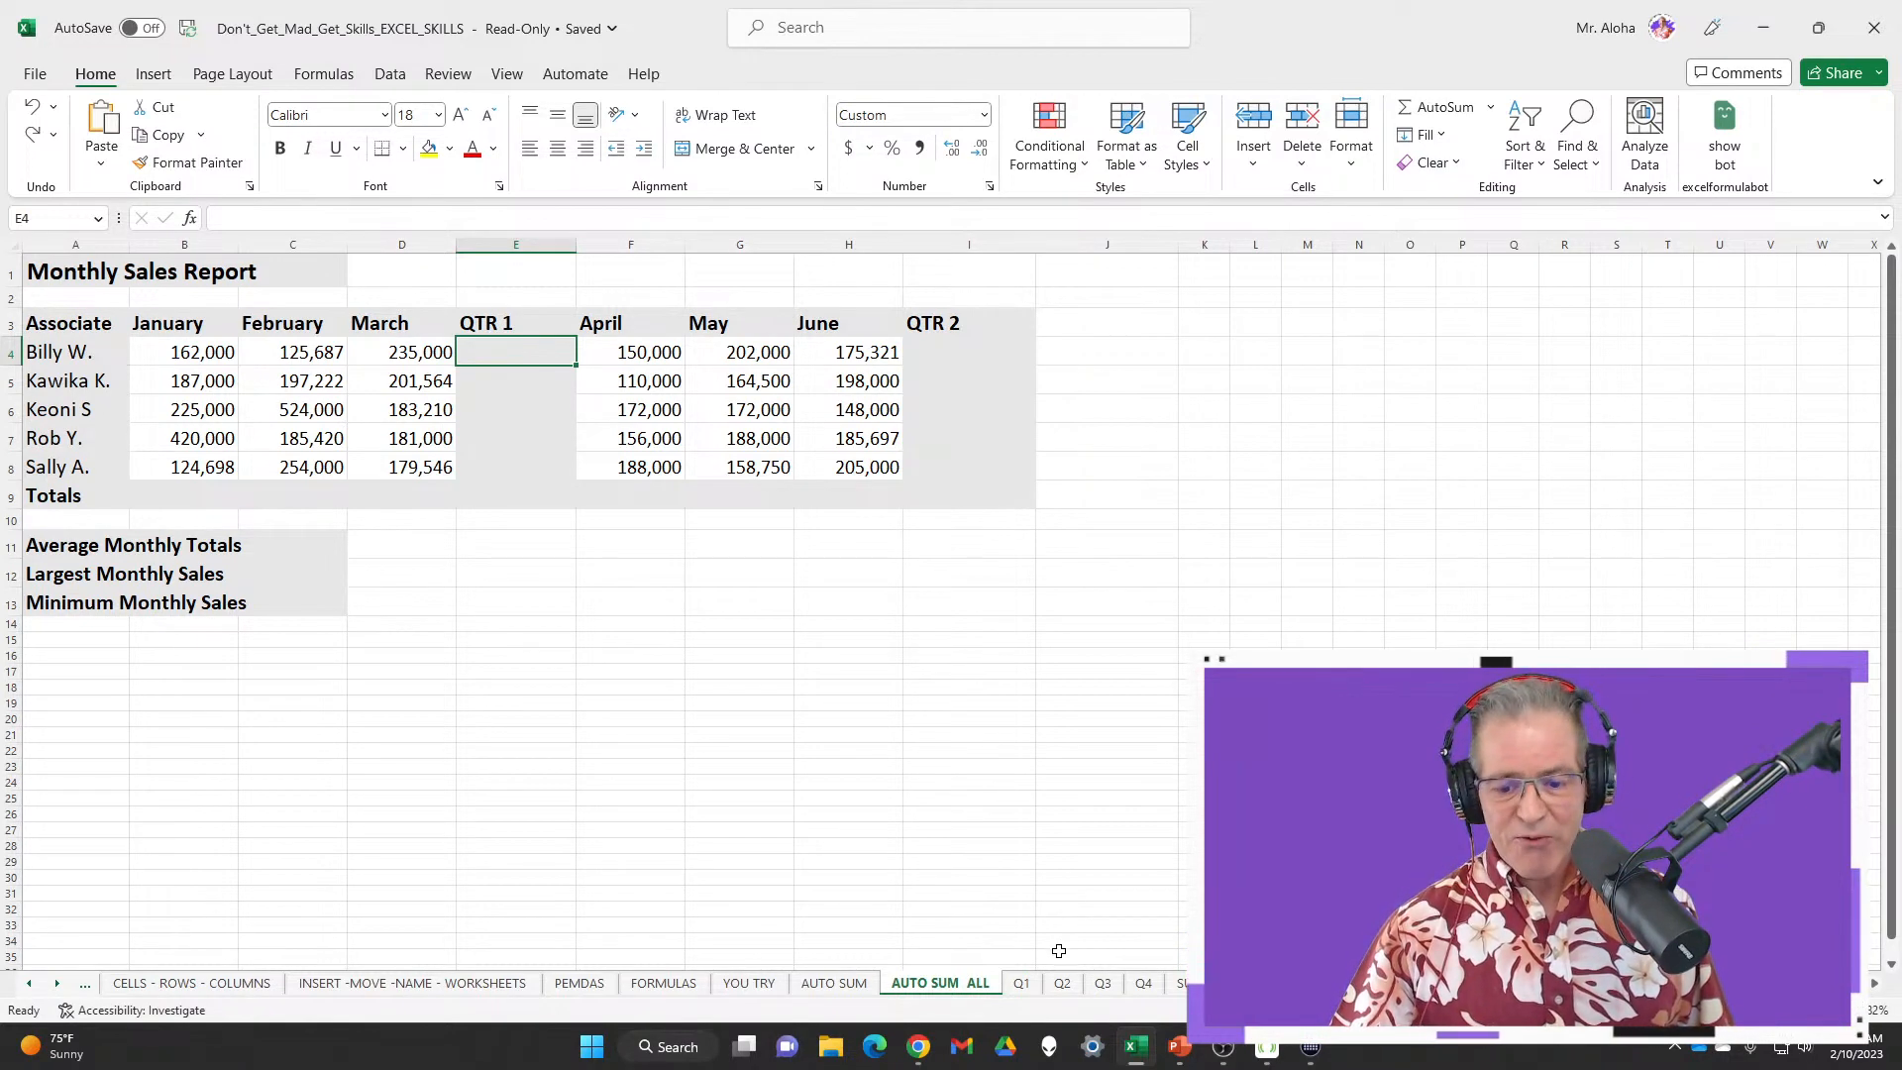
Flip through the First to Fourth Quarter Sales sheets and the Year End Summary twice
left_click(1030, 986)
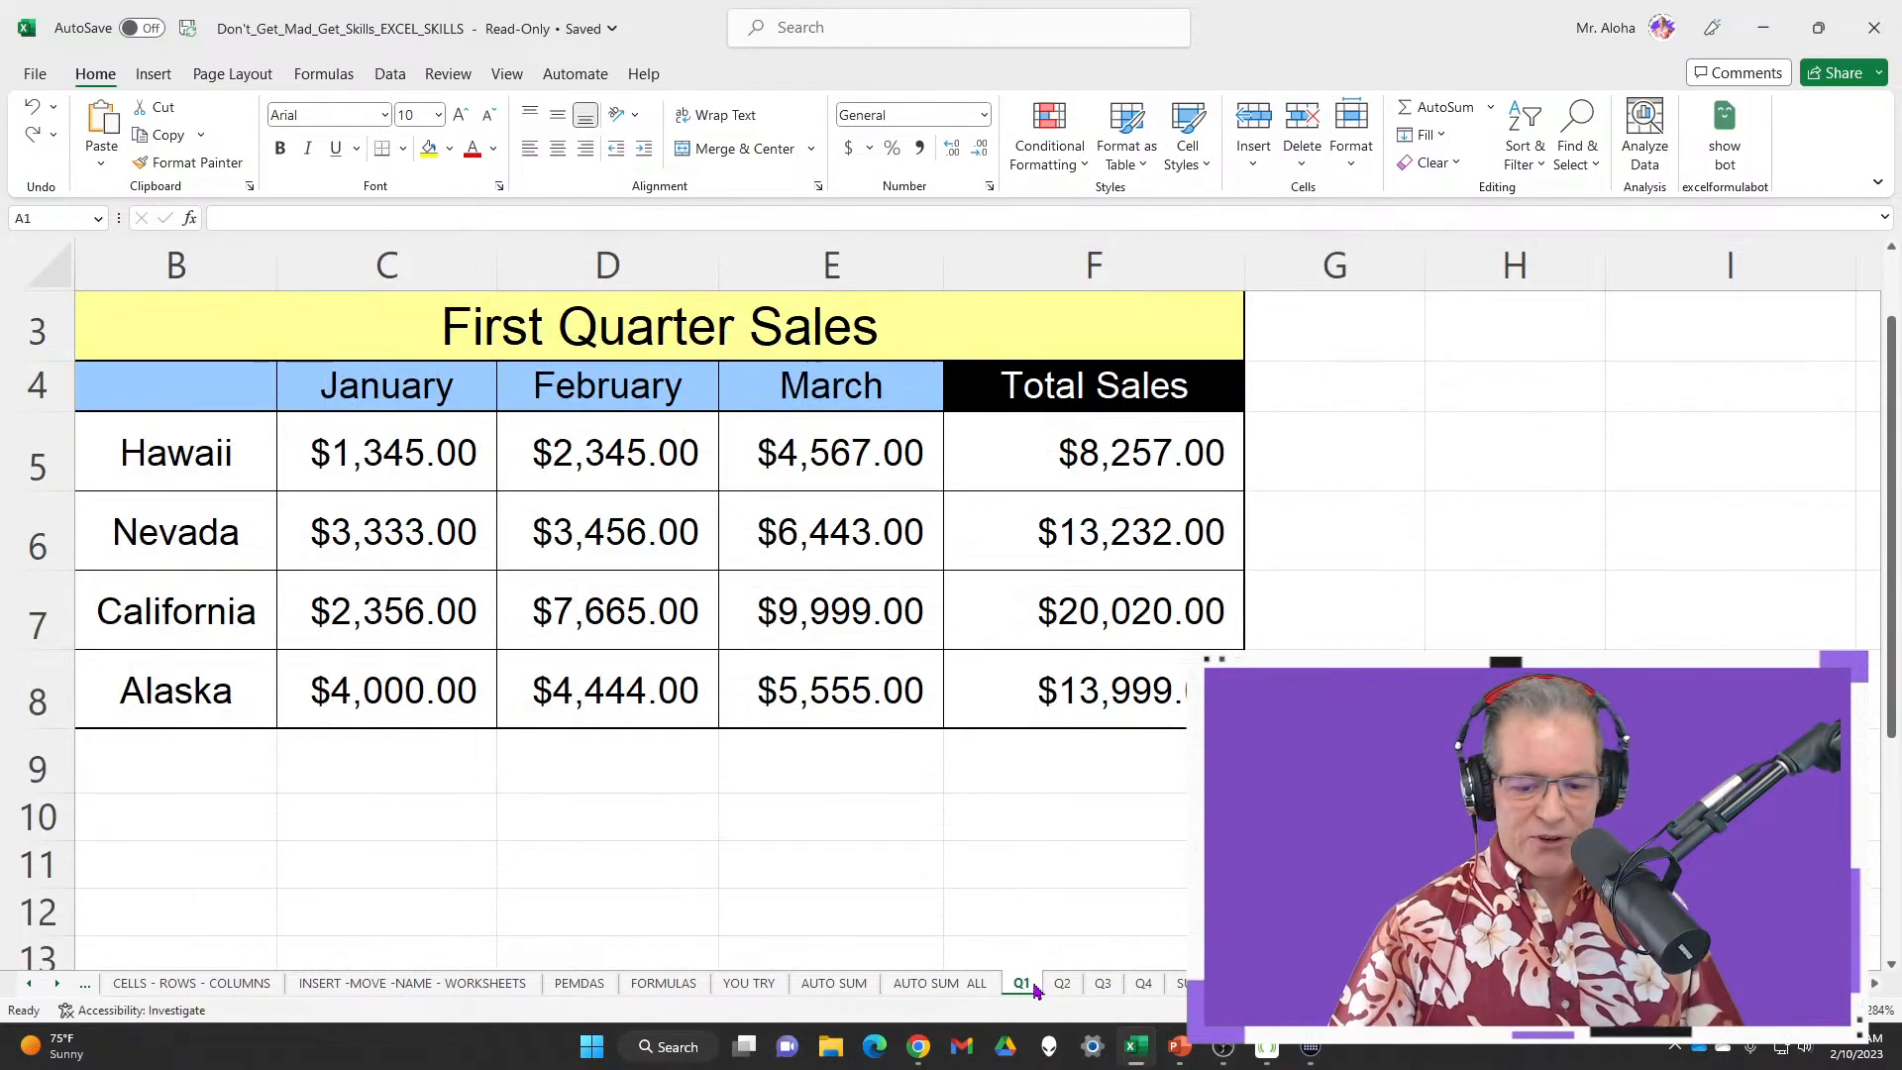
left_click(1061, 986)
left_click(1102, 986)
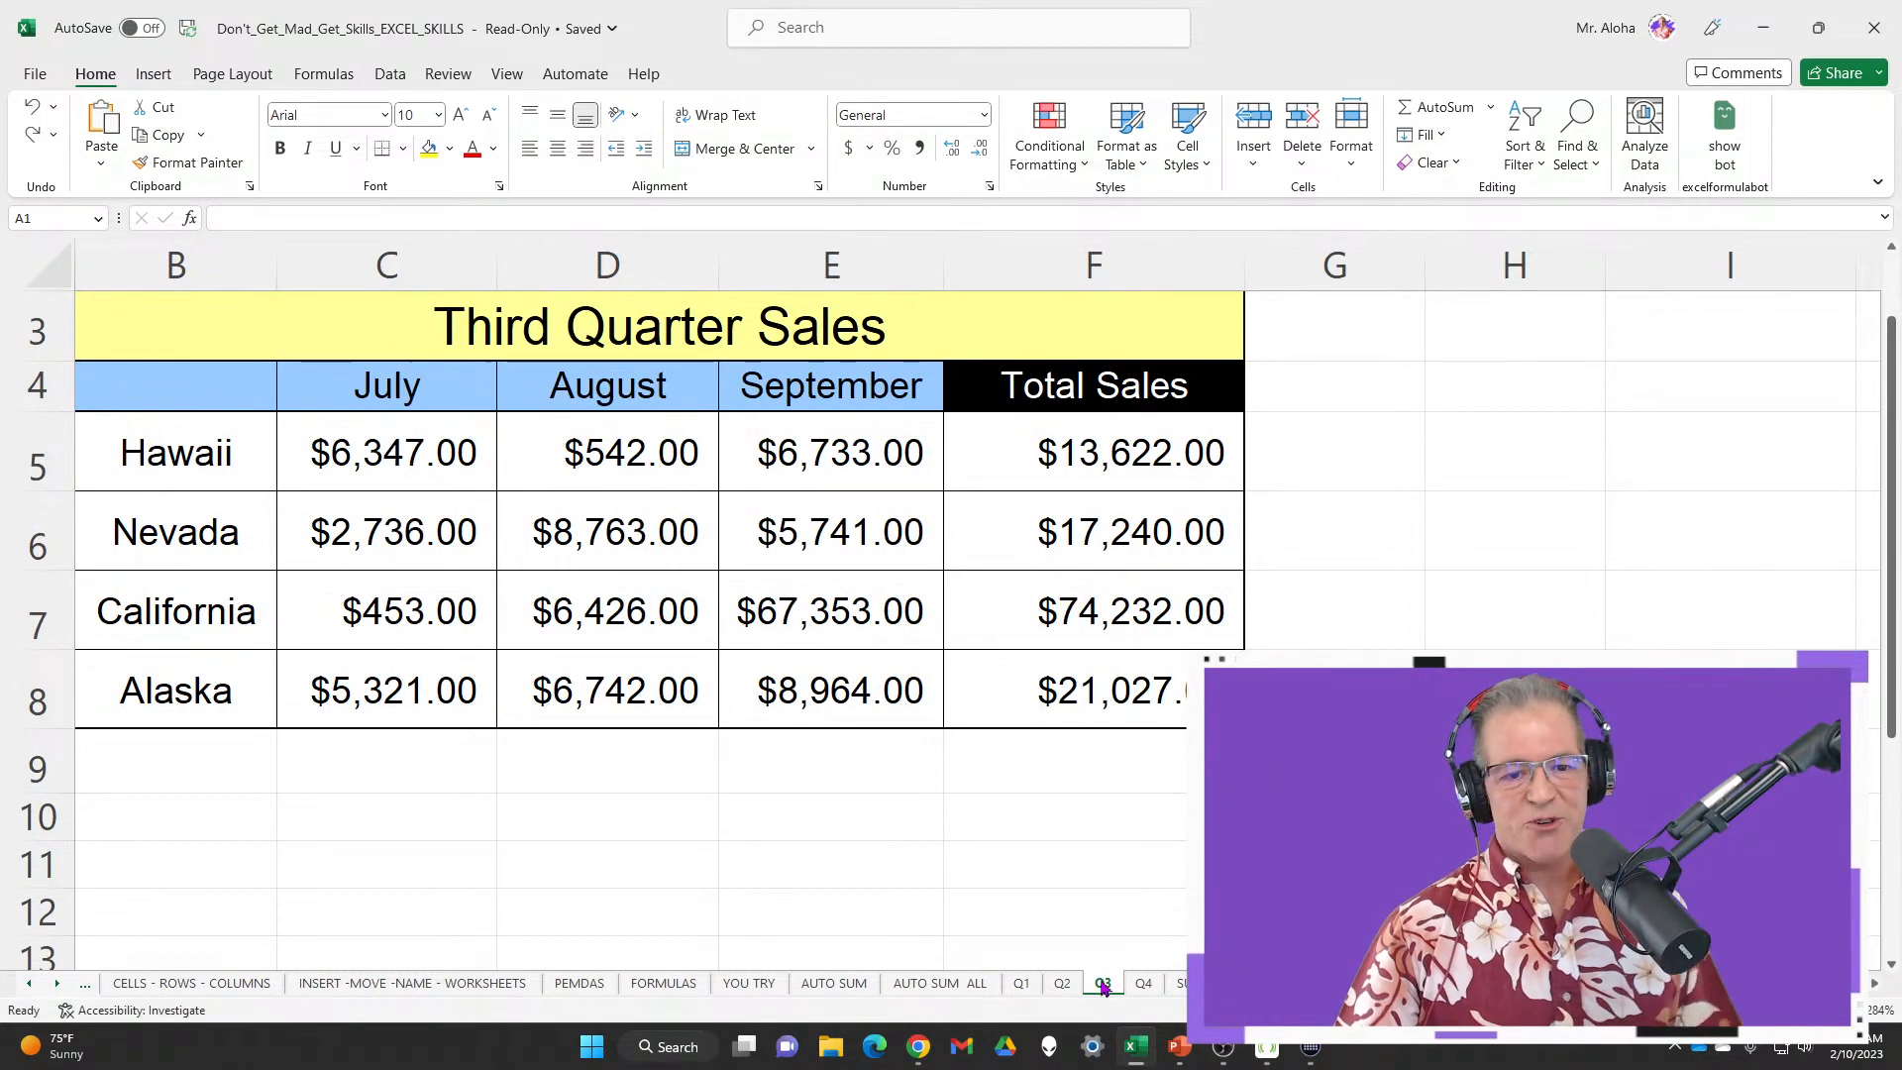
left_click(1144, 987)
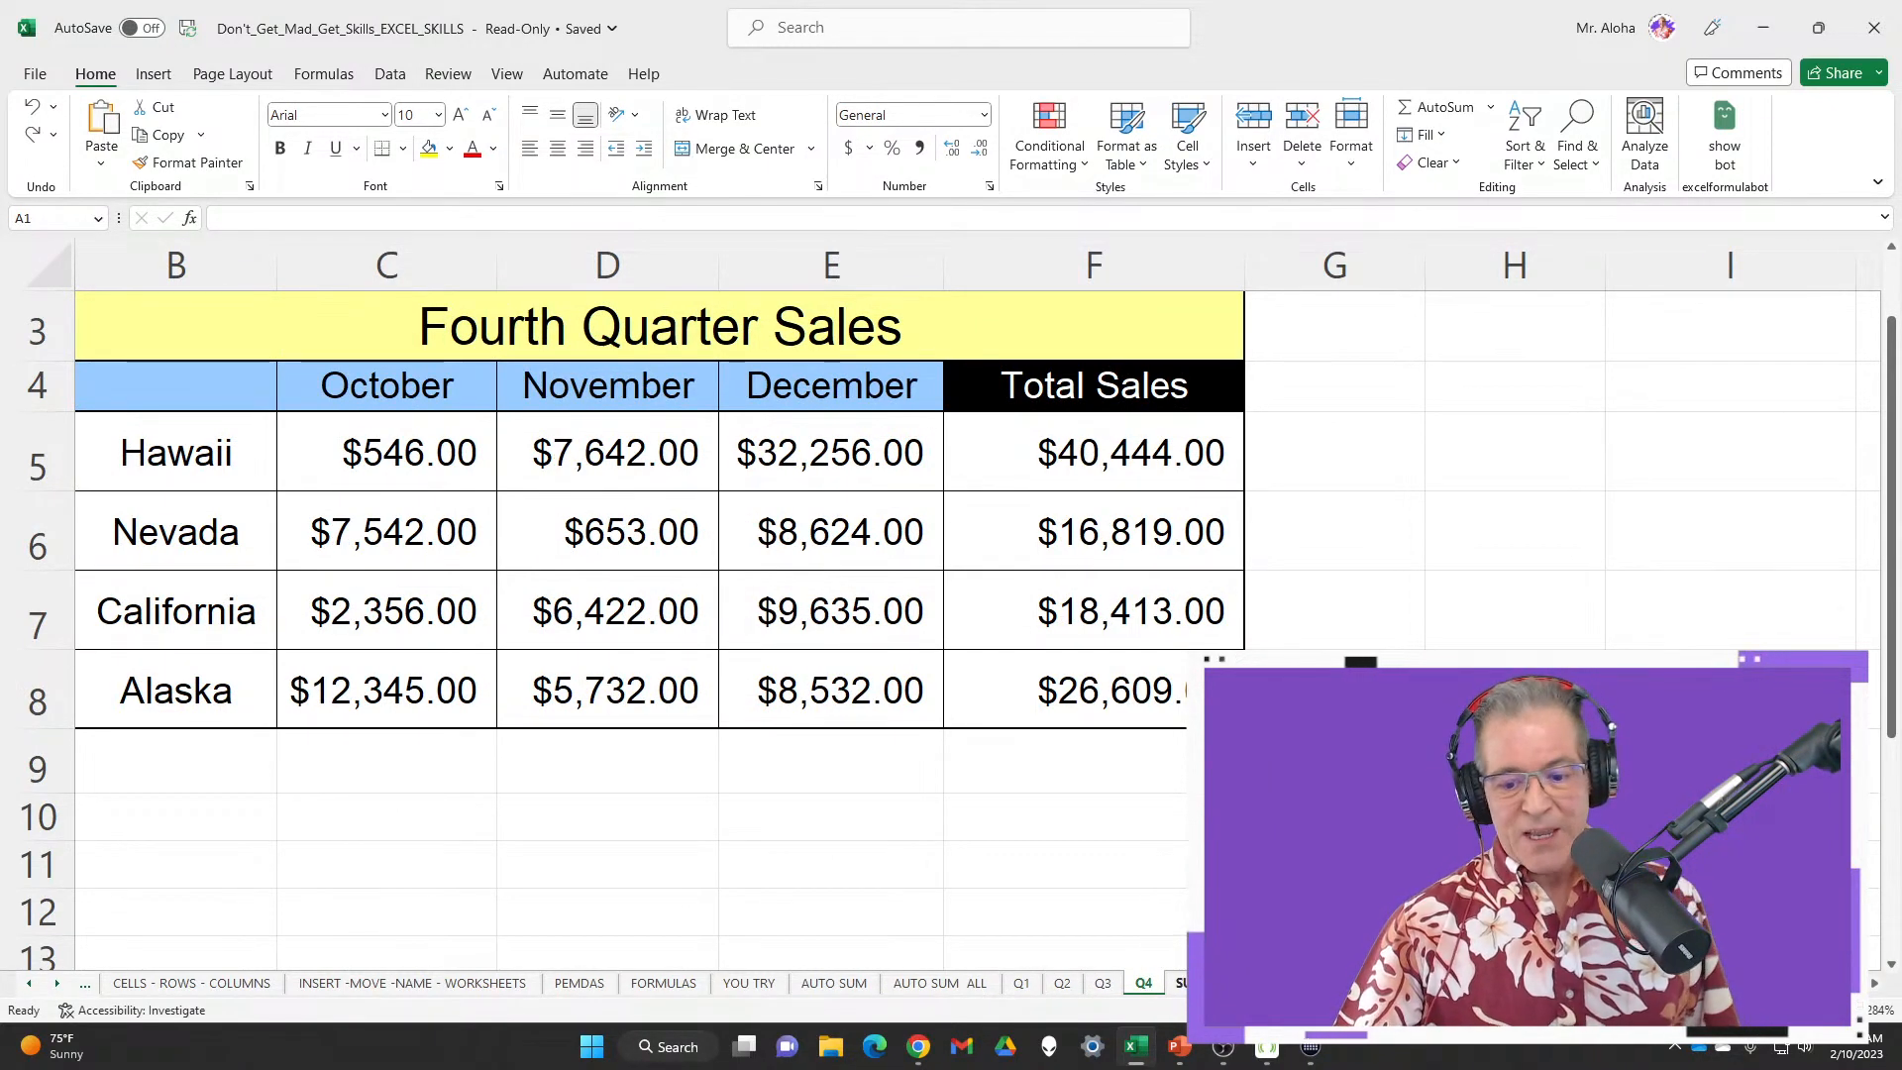
left_click(1183, 986)
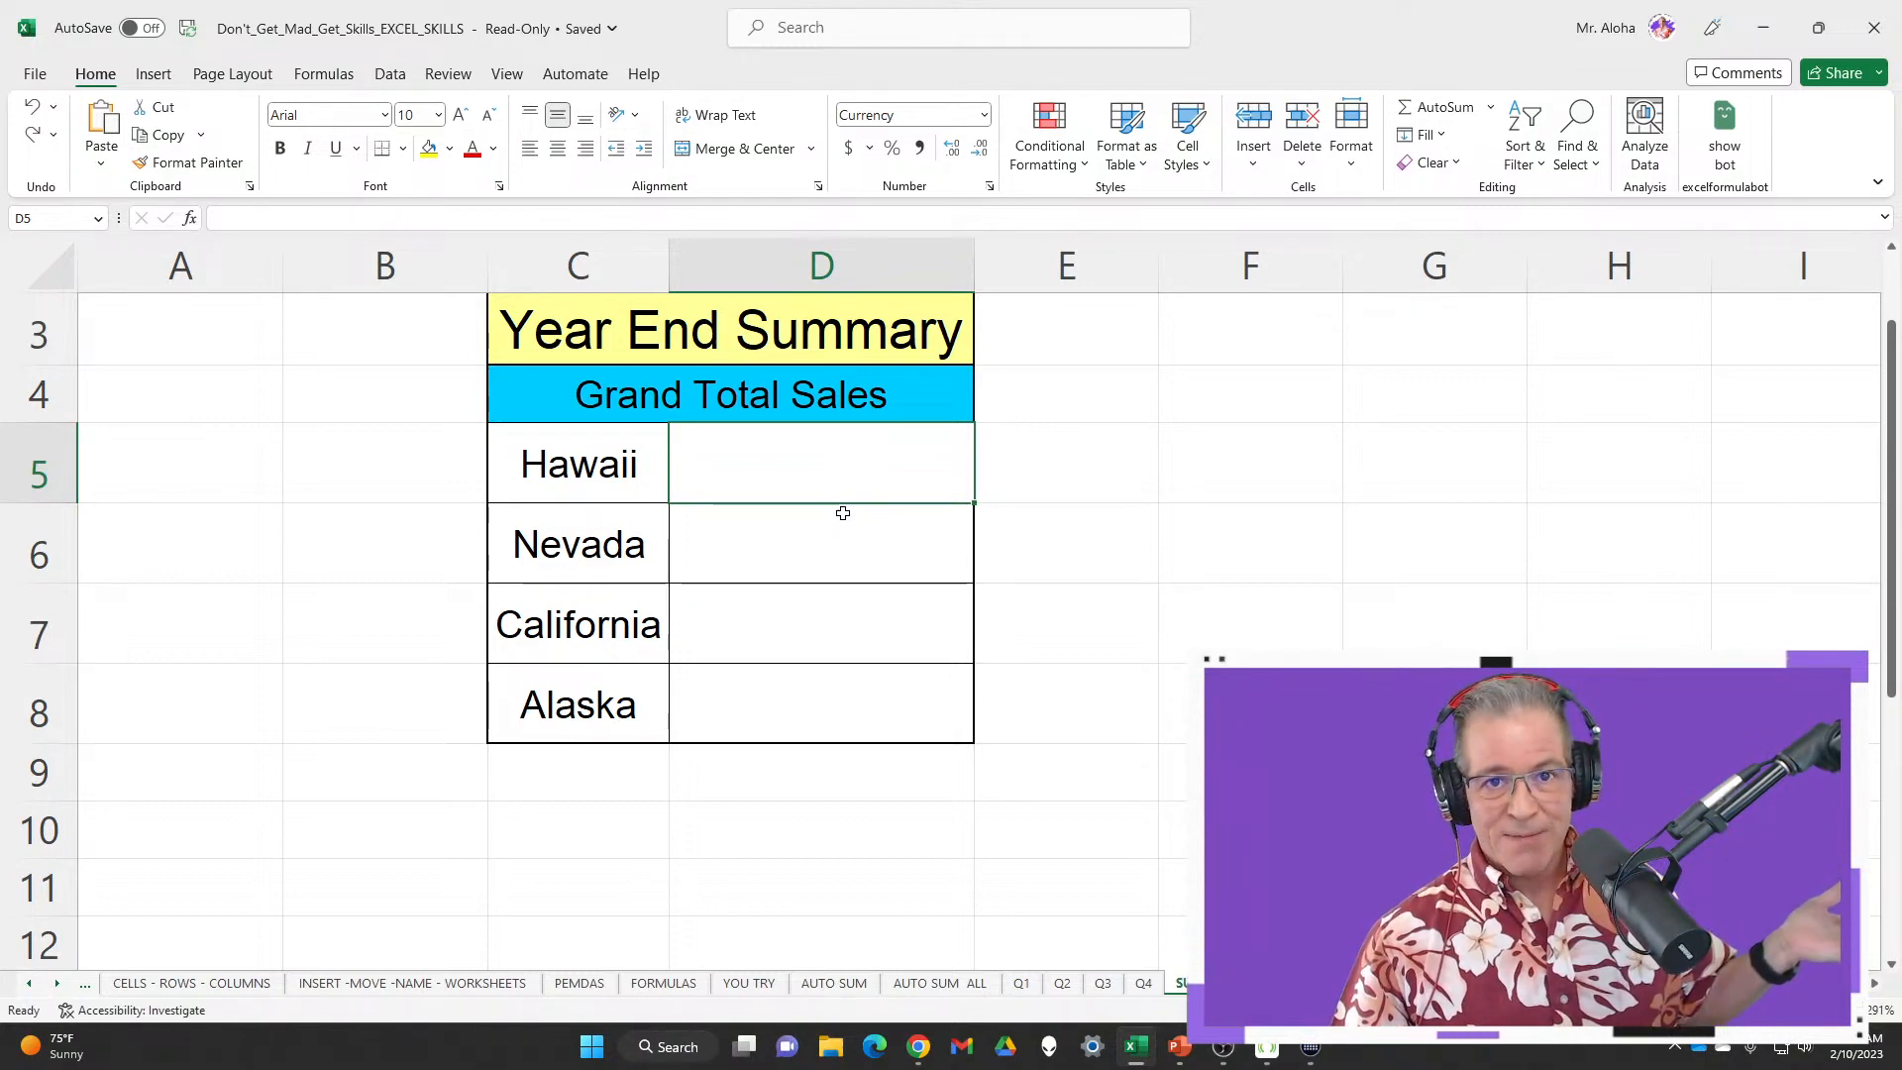
left_click(1023, 984)
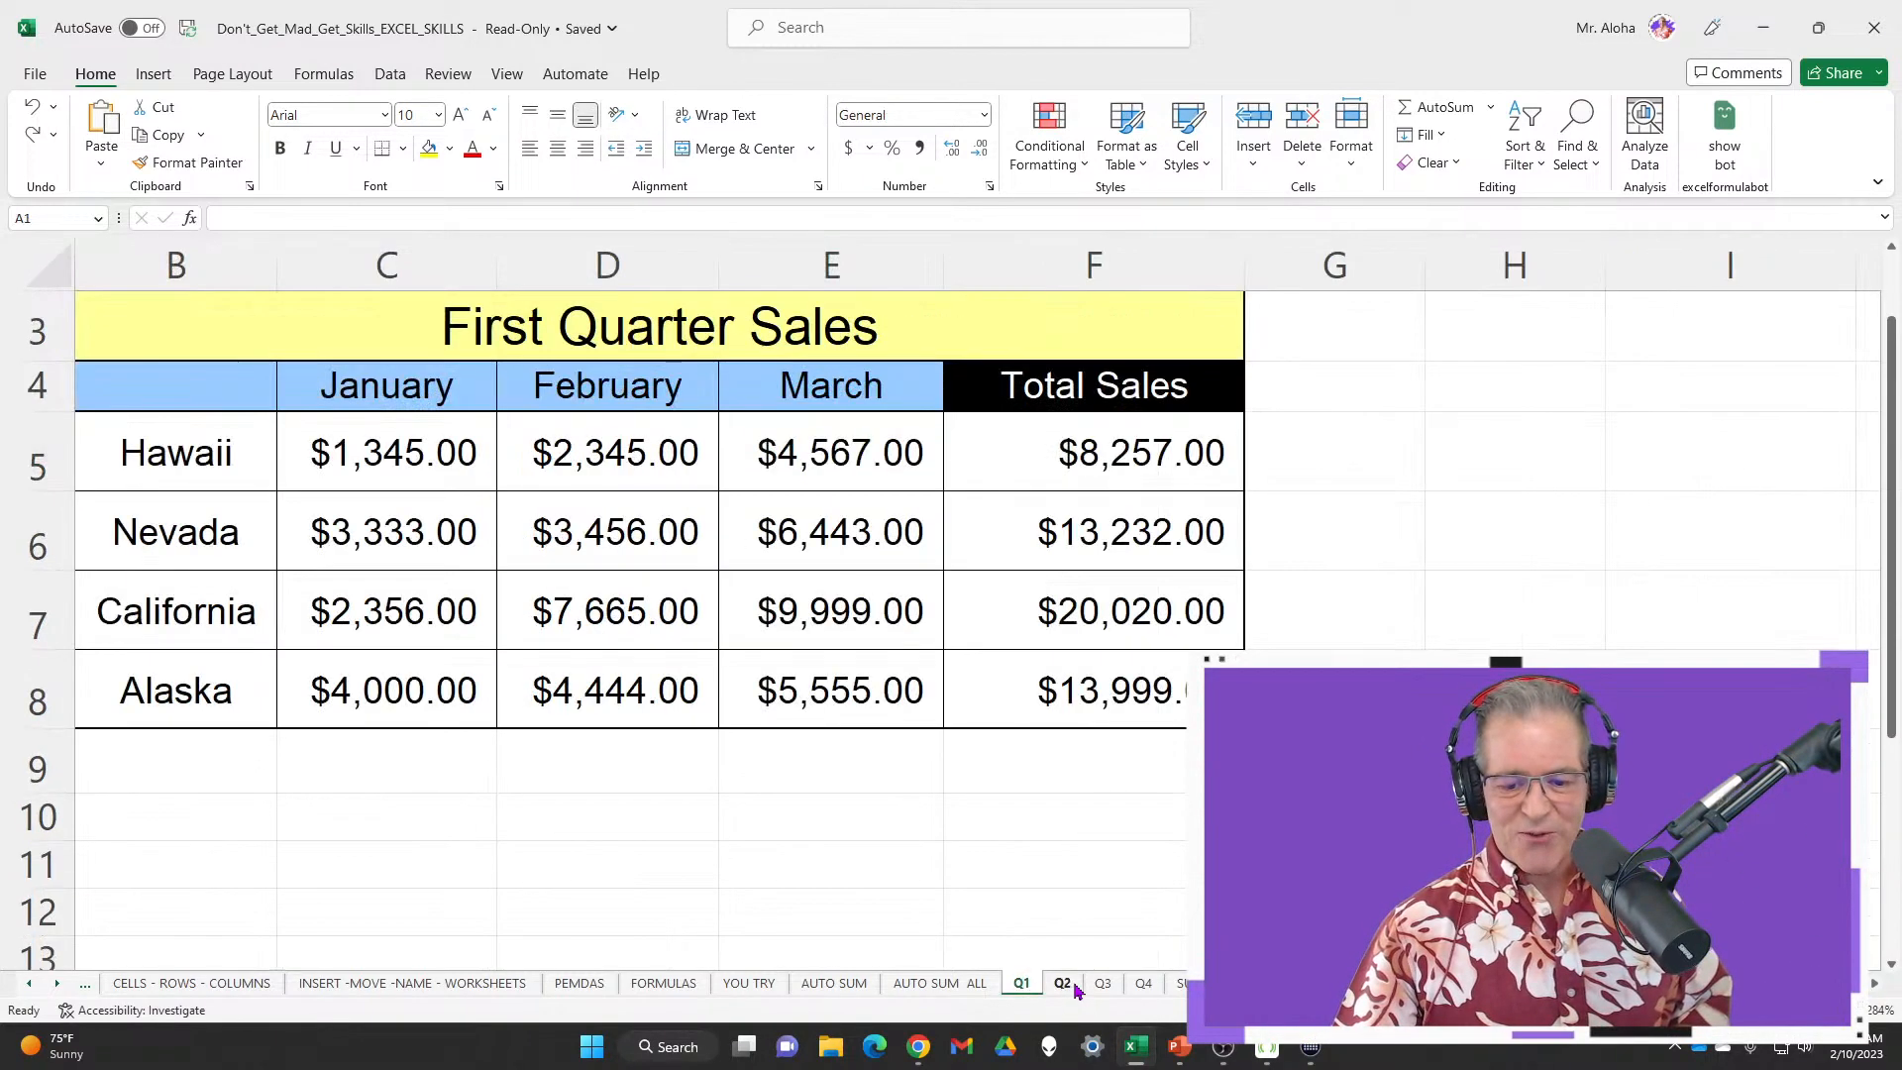
left_click(1069, 987)
left_click(1106, 986)
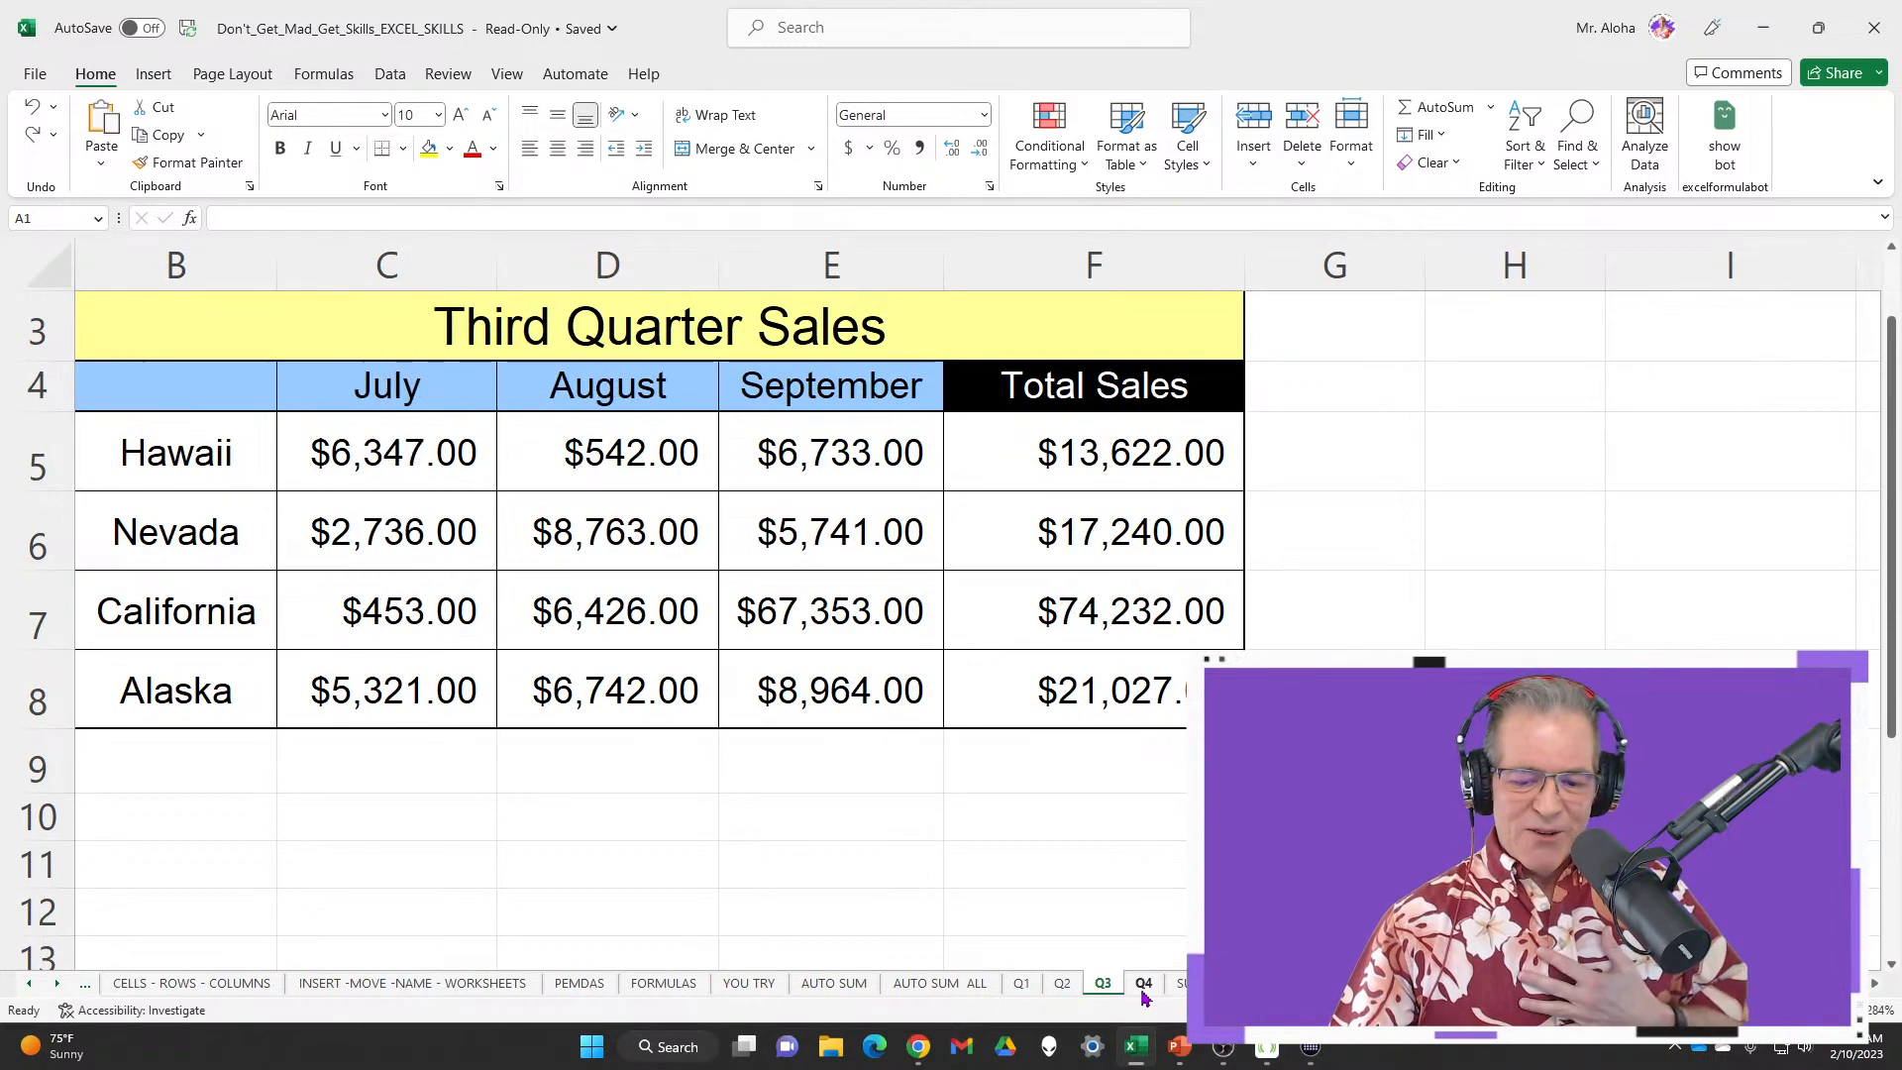
left_click(1143, 986)
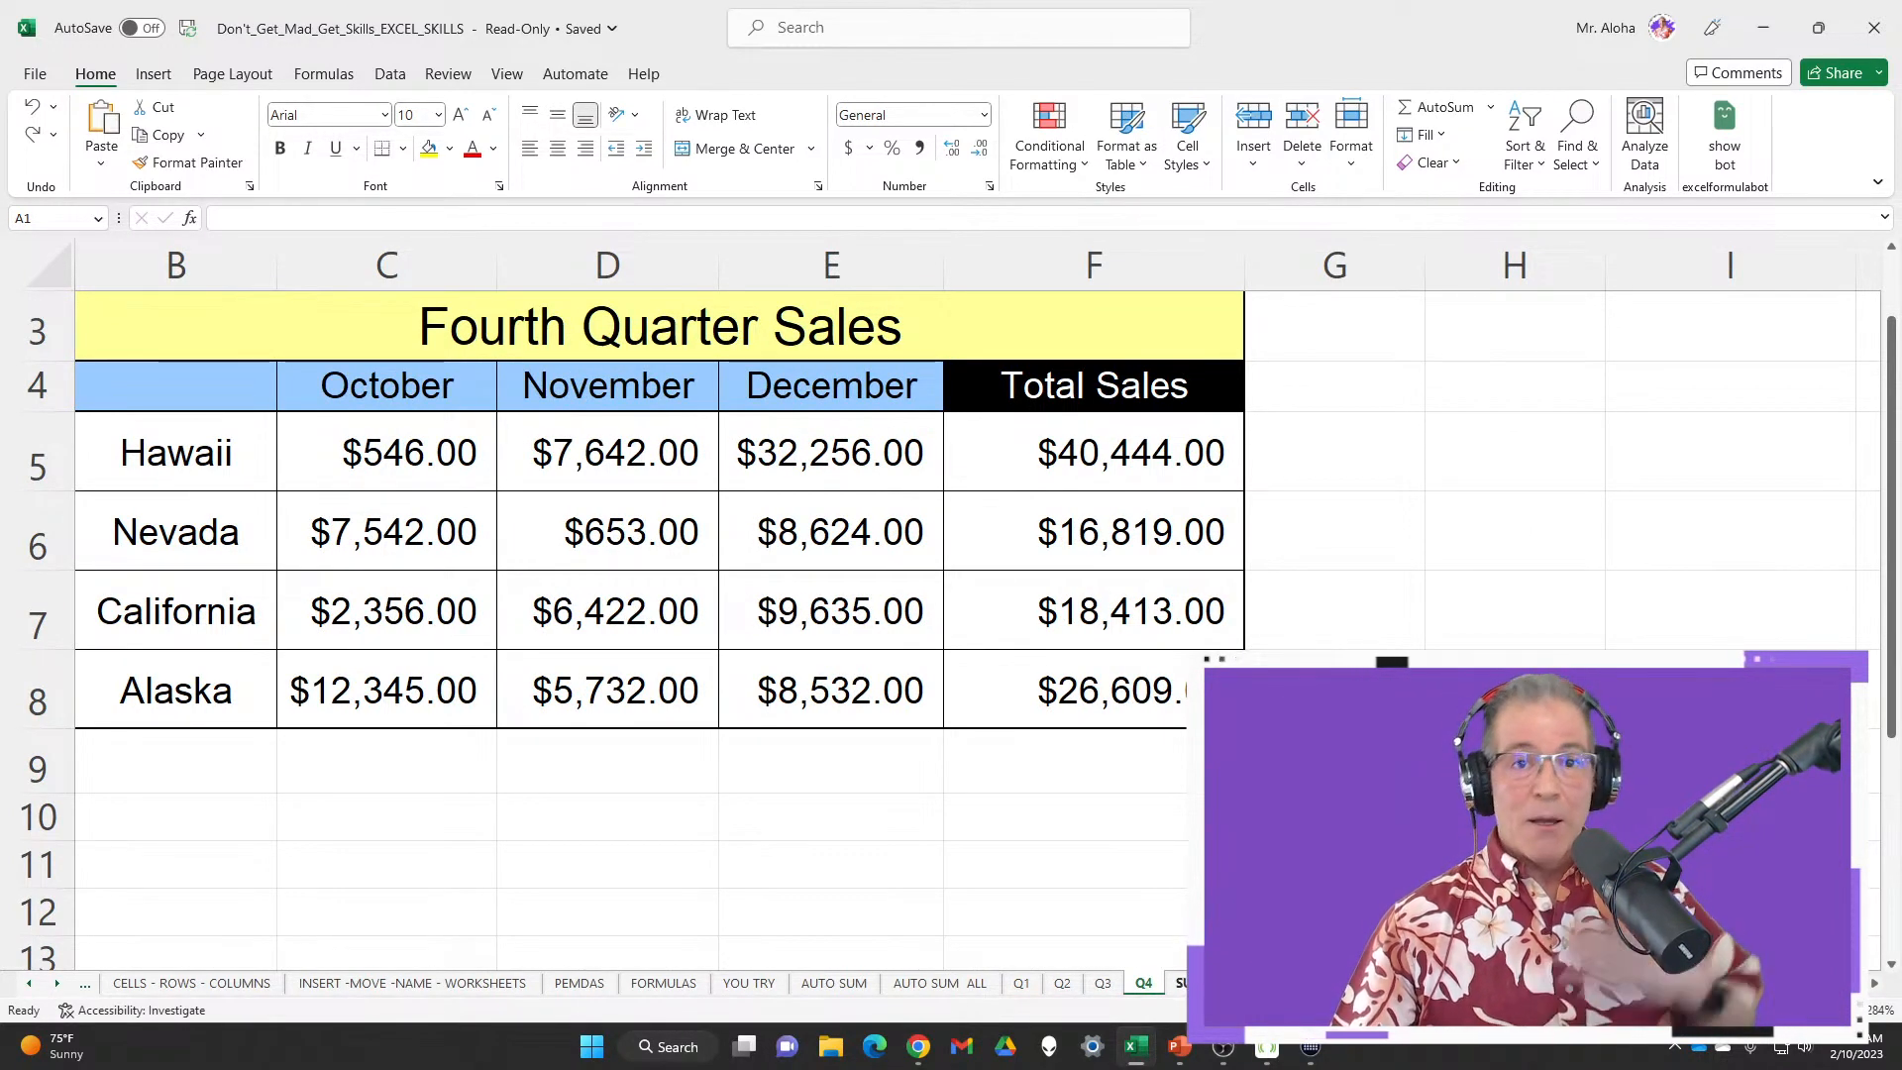
left_click(1204, 984)
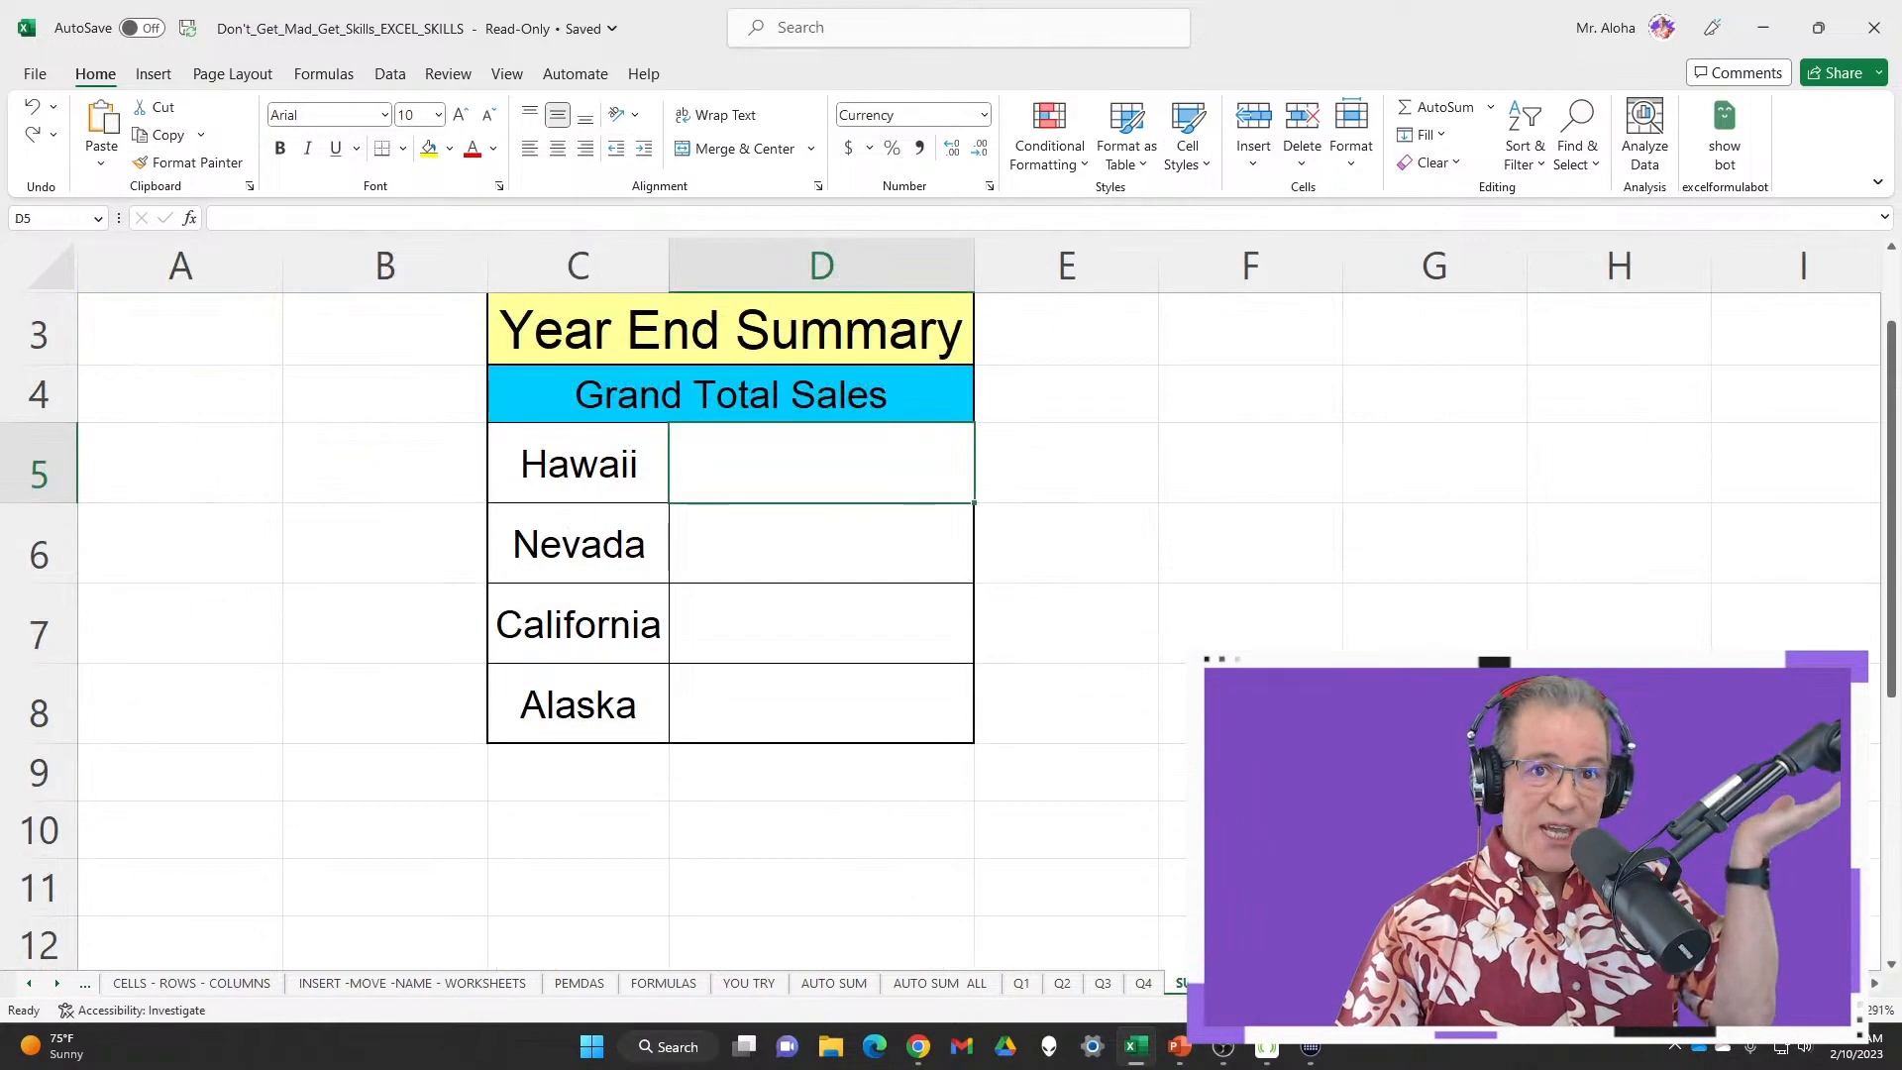
Highlight the empty Grand Total cells D5:D8, then step through D5, D6 and D7
left_click_drag(836, 447, 823, 709)
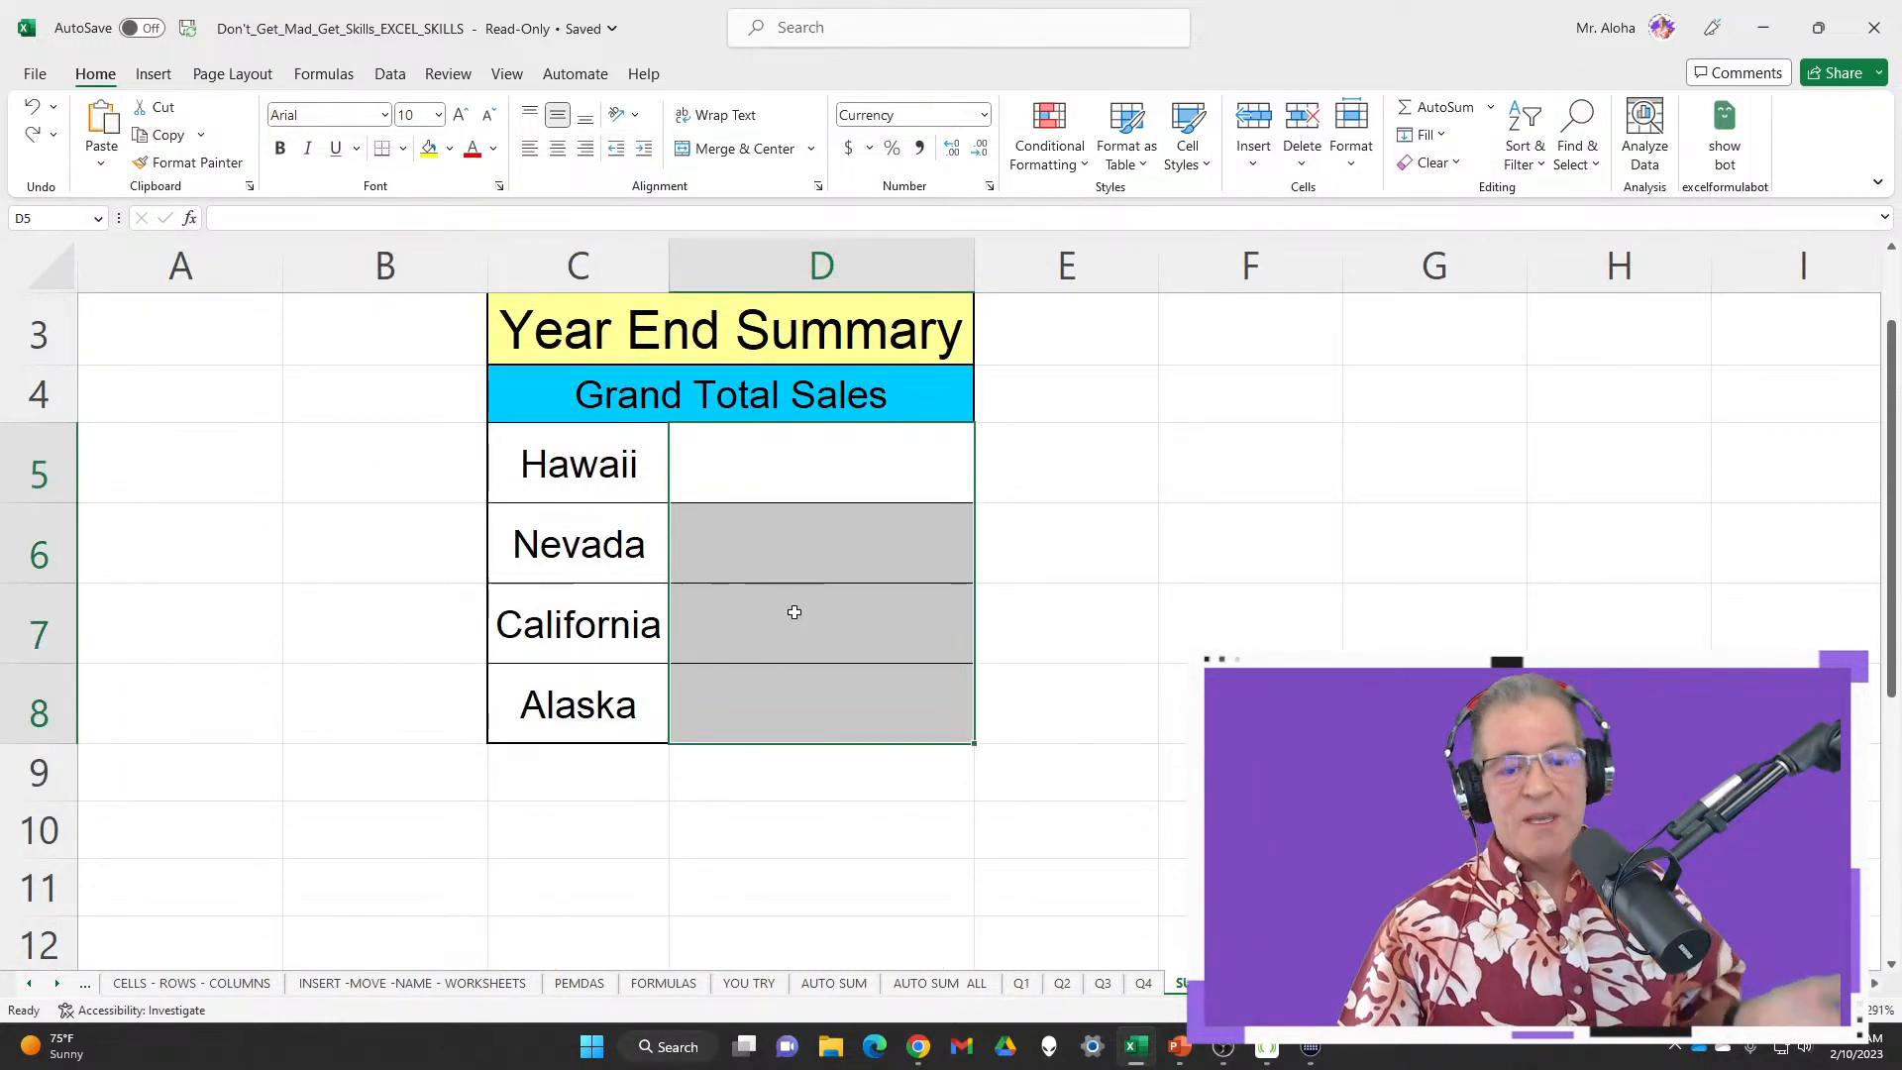
left_click(693, 465)
left_click(727, 534)
left_click(764, 620)
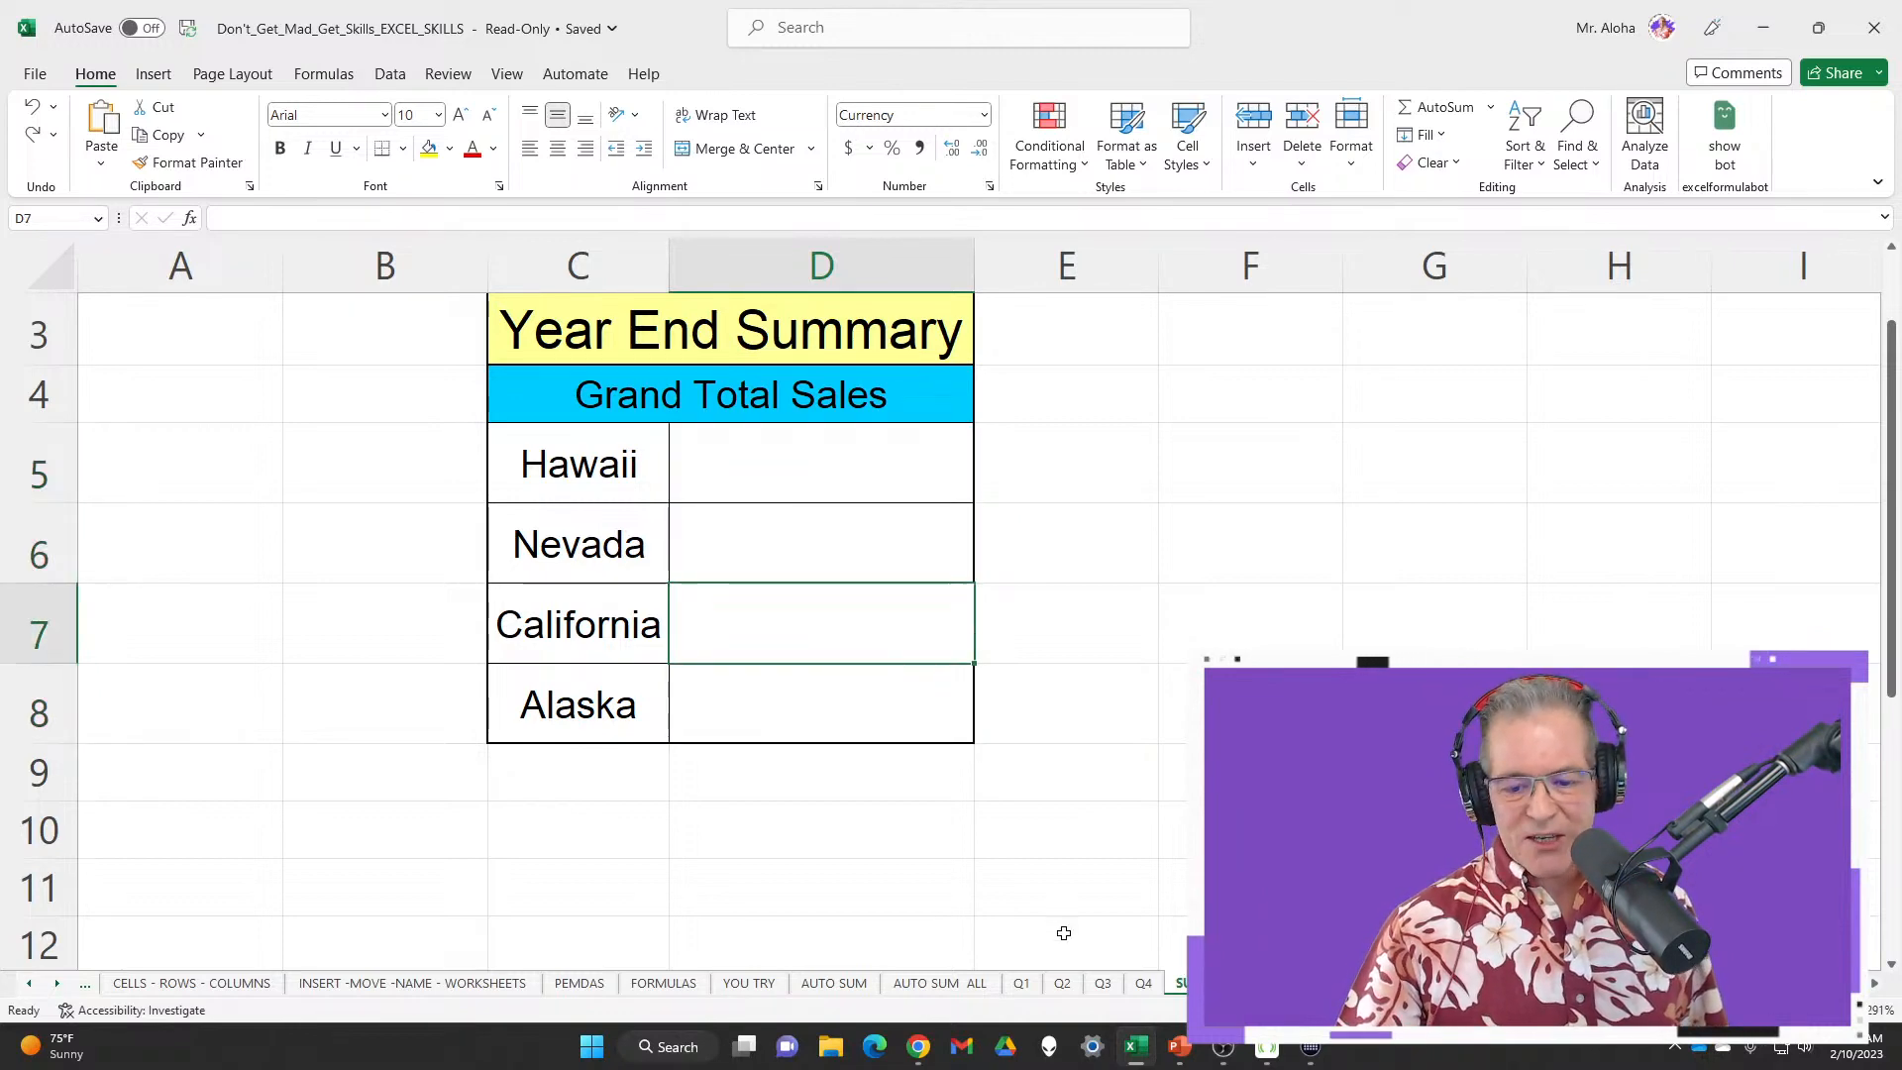
Glance at the First and Fourth Quarter sheets, then reselect Year End totals D5:D8, ending on D5
left_click(1021, 983)
left_click(1143, 984)
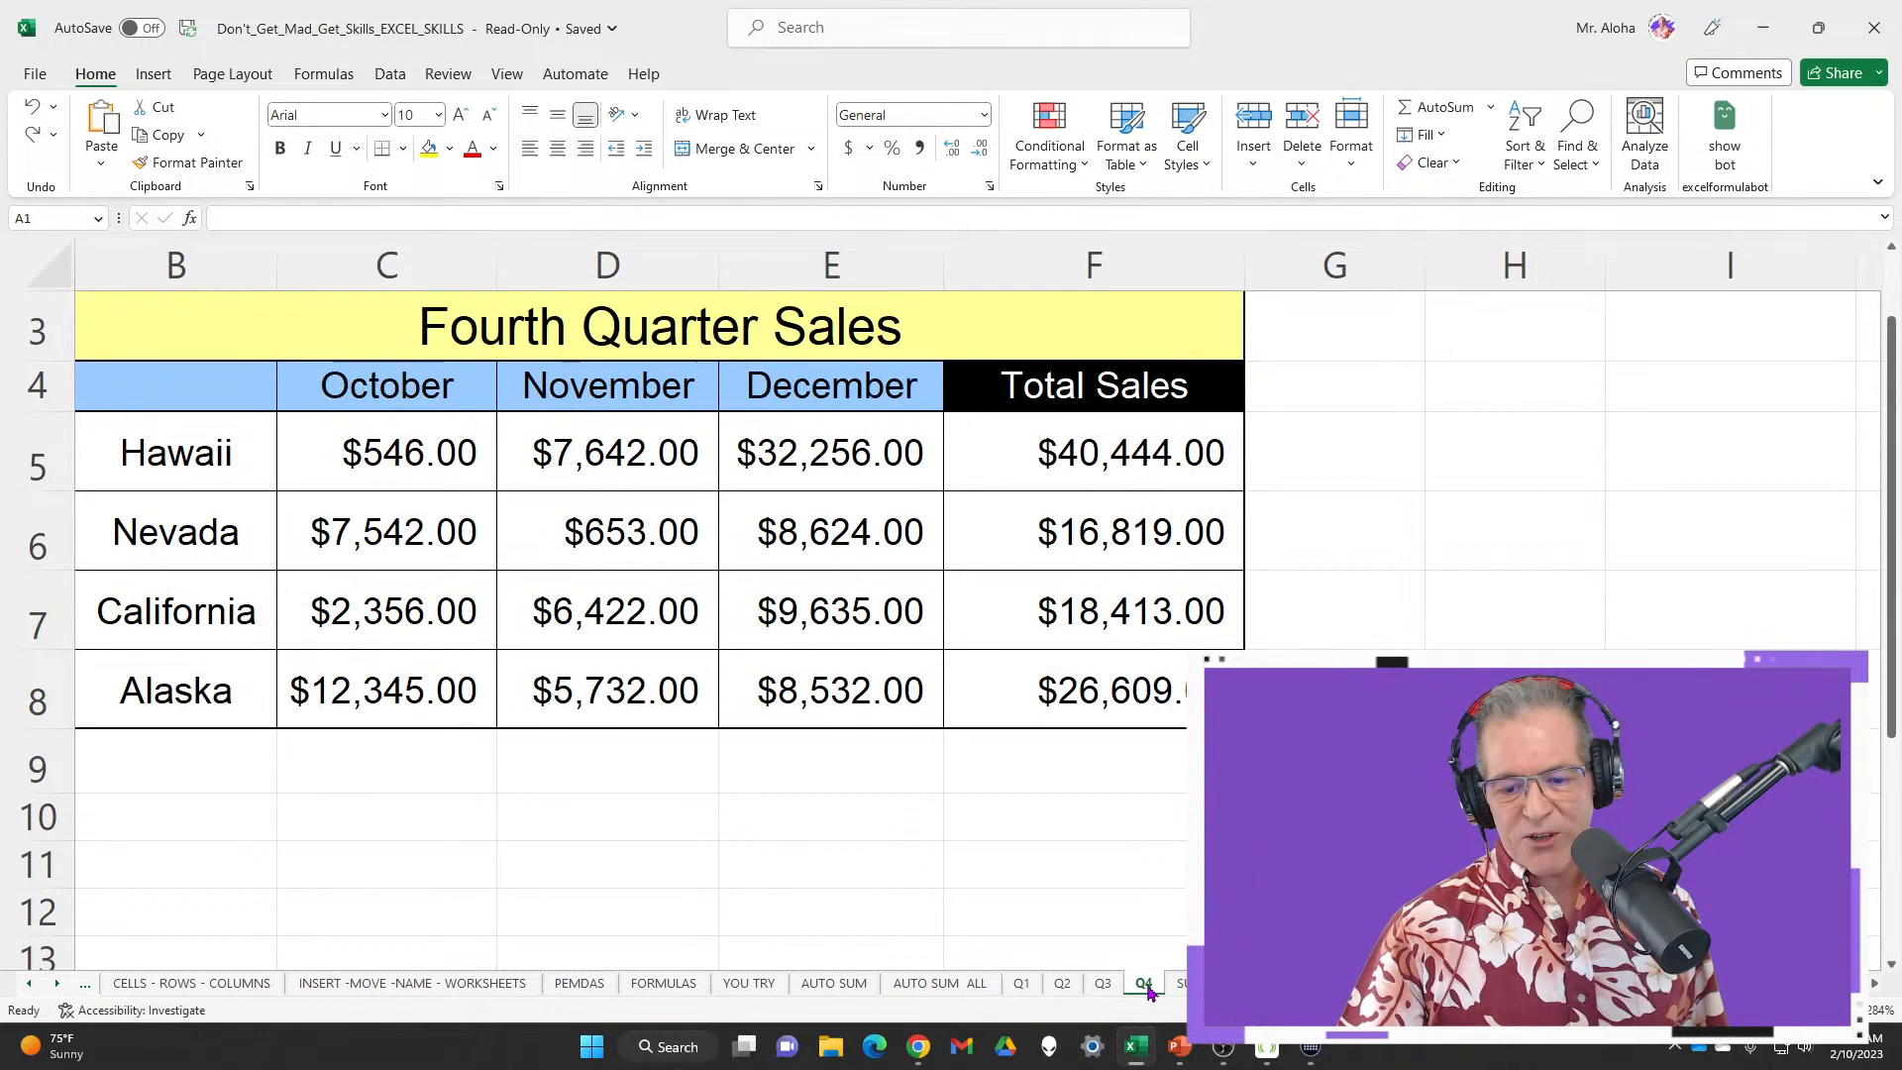
left_click(1181, 983)
left_click_drag(849, 450, 852, 737)
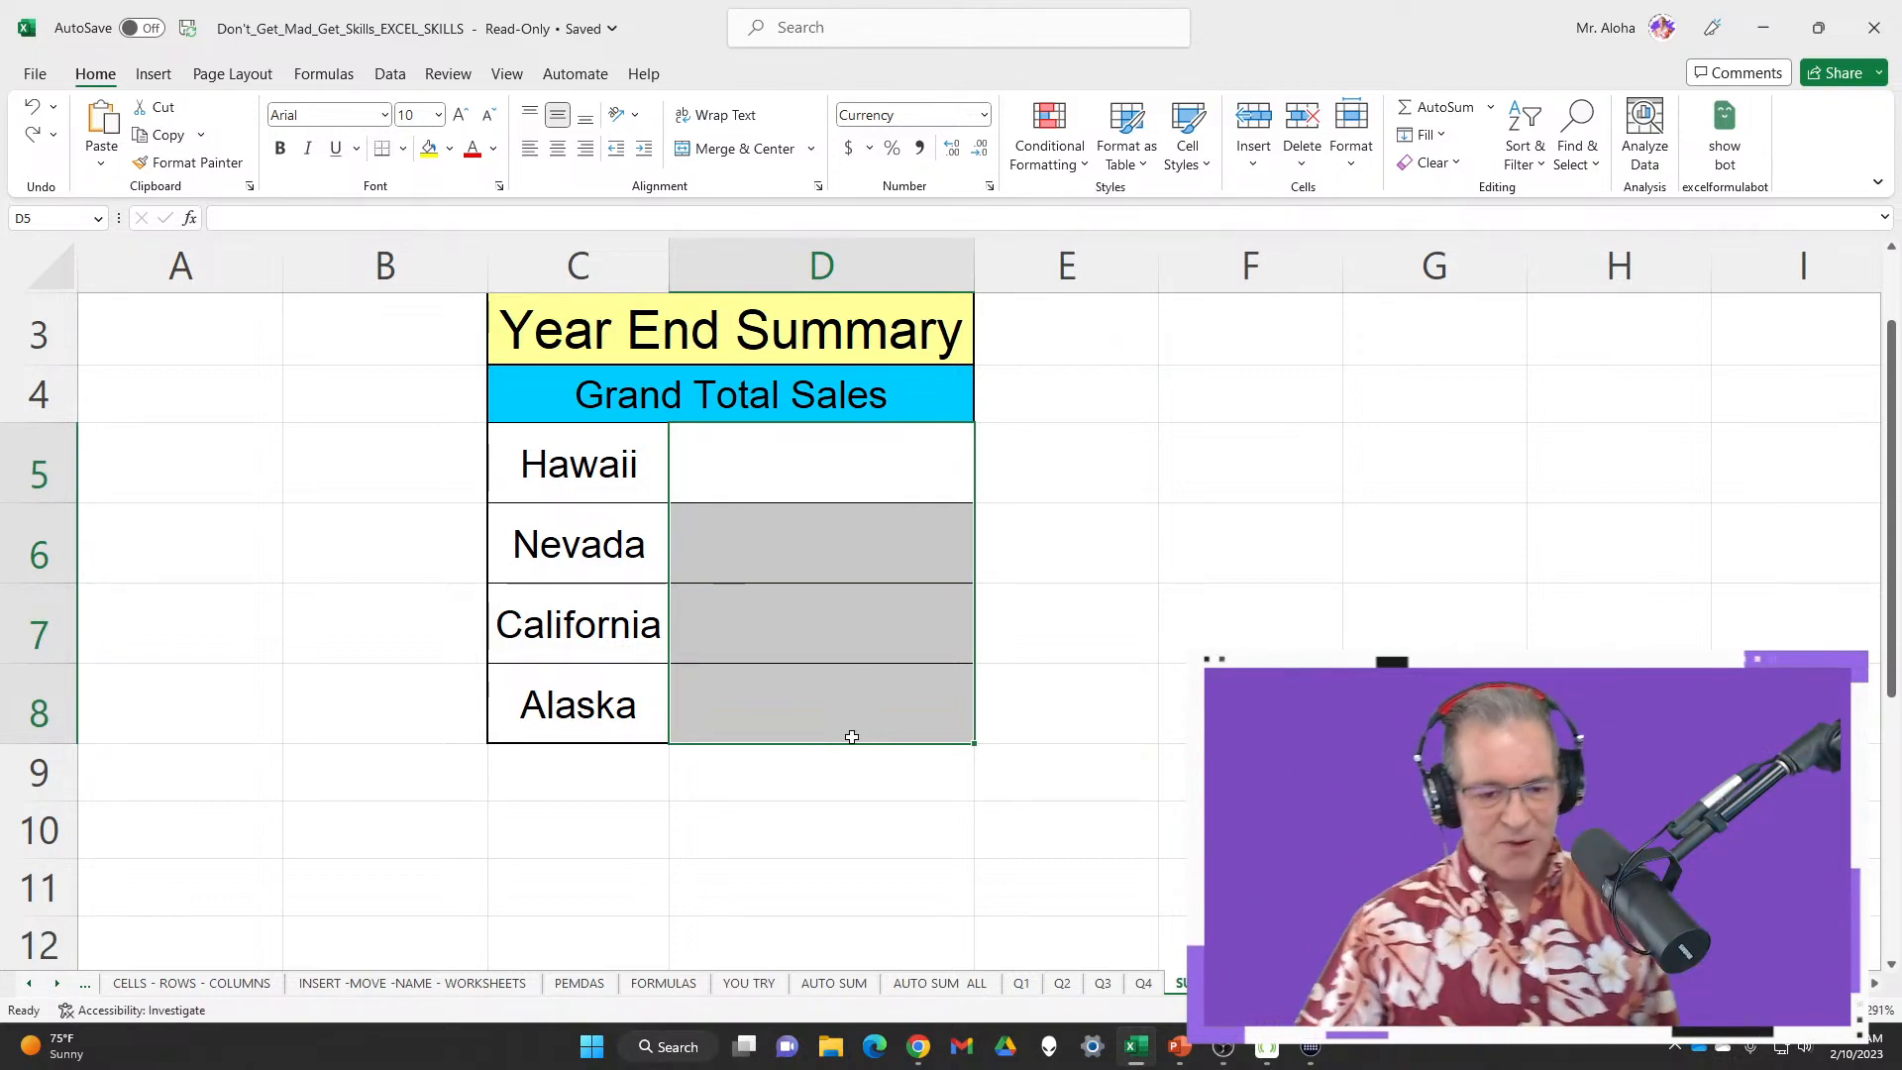
left_click(827, 471)
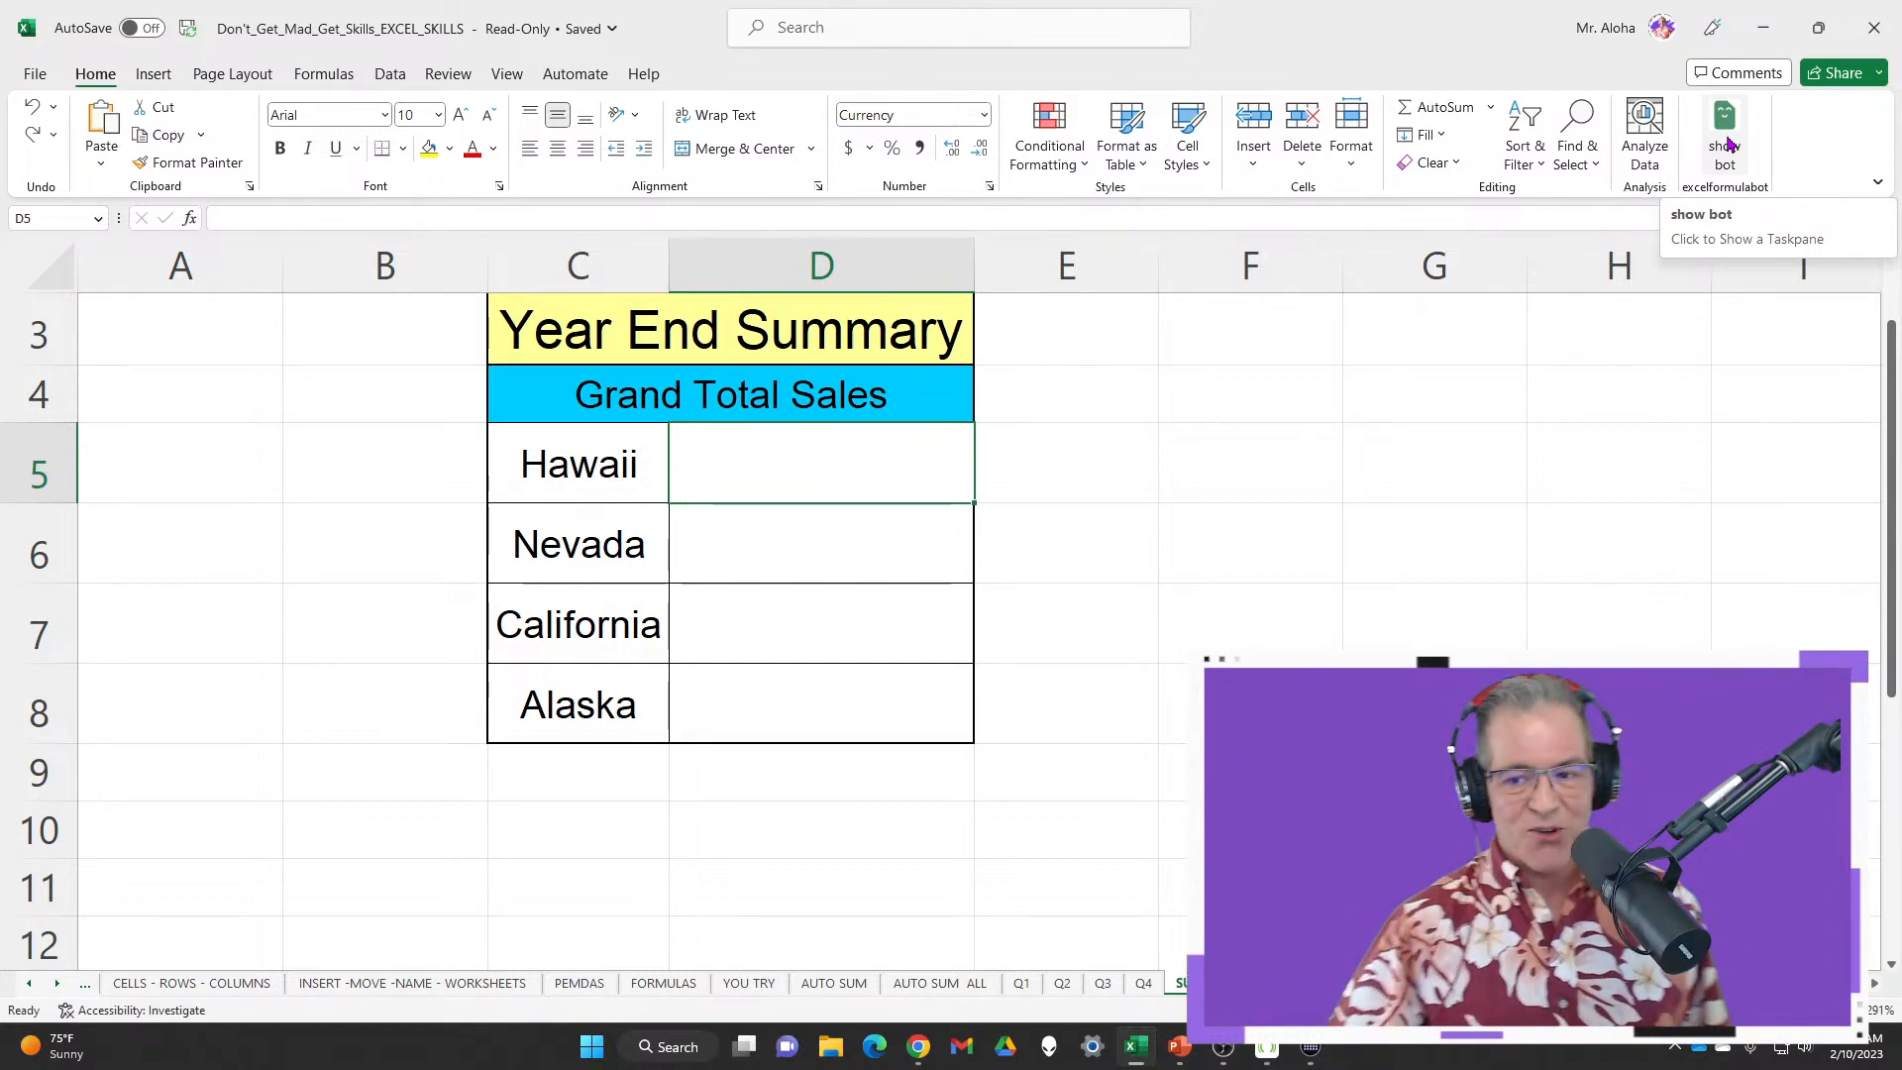
Open the AI Formula Generator add-in pane from the Home ribbon
left_click(1728, 145)
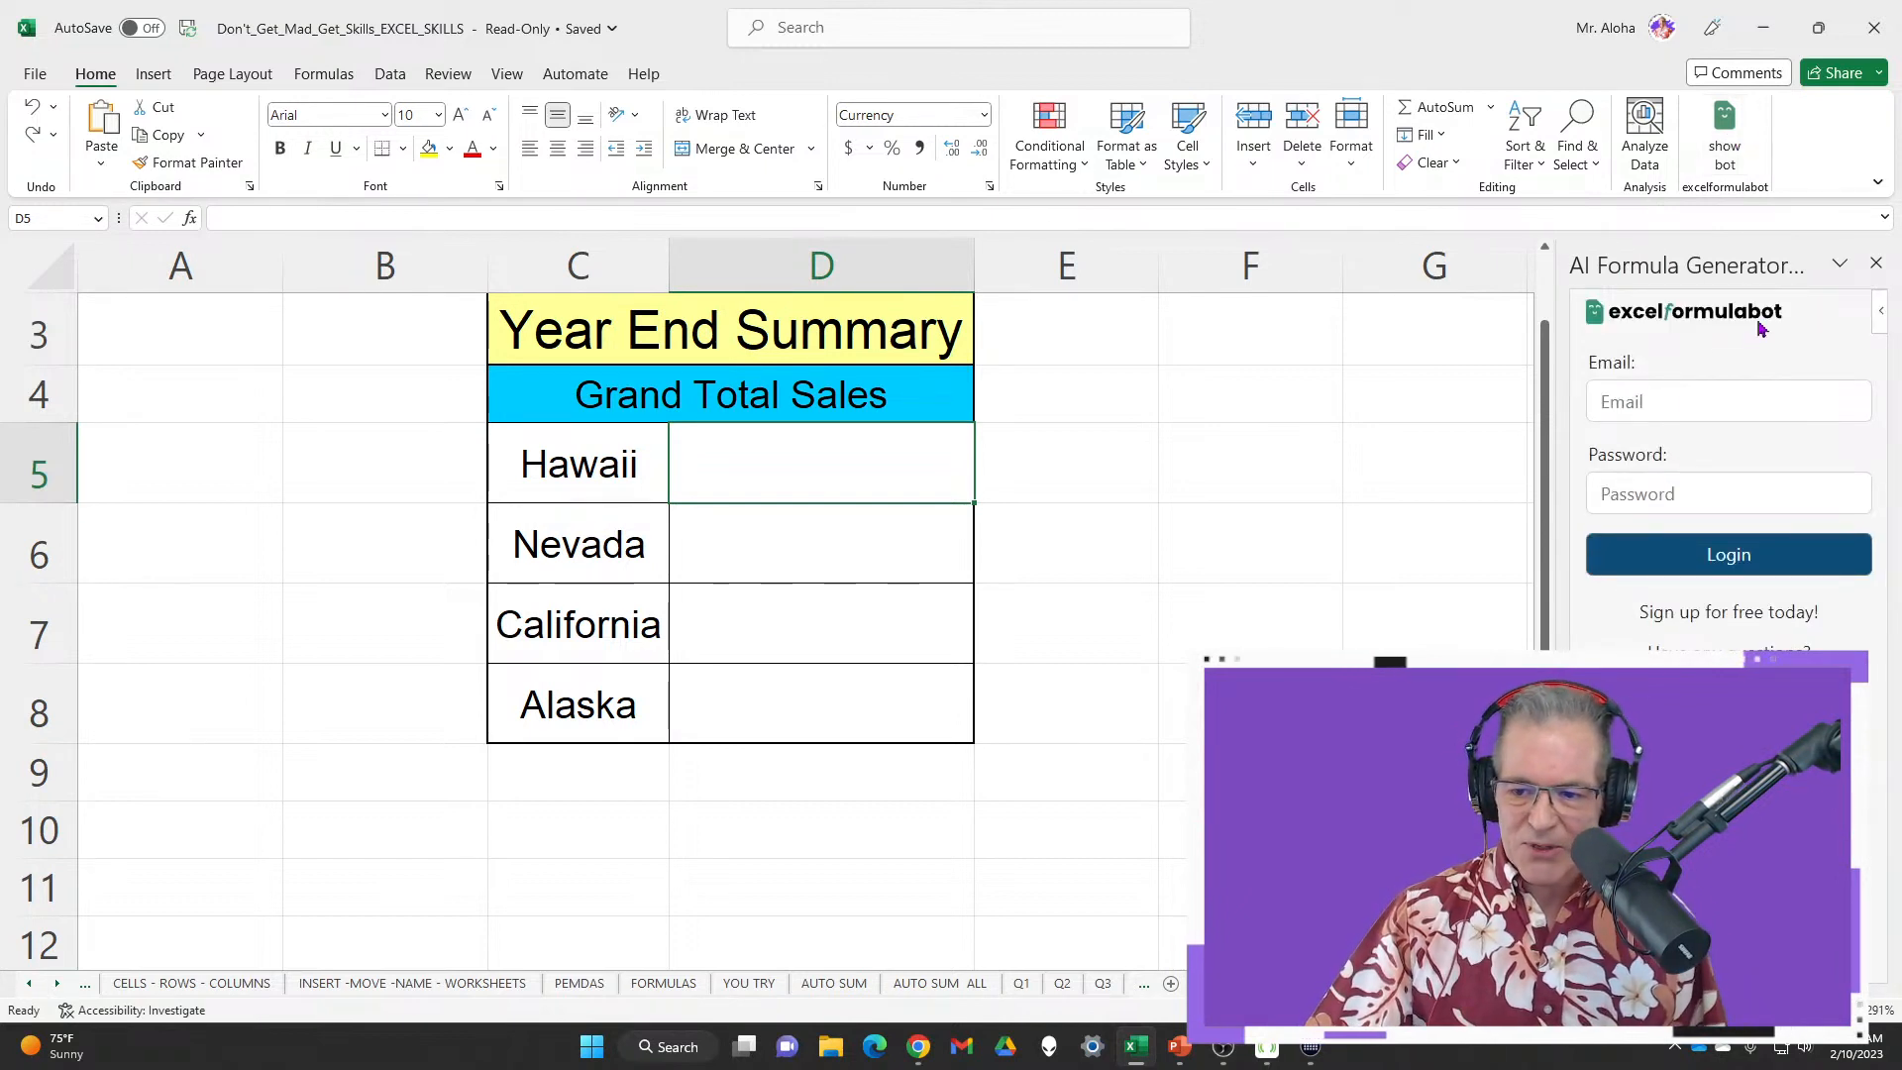
left_click(1761, 401)
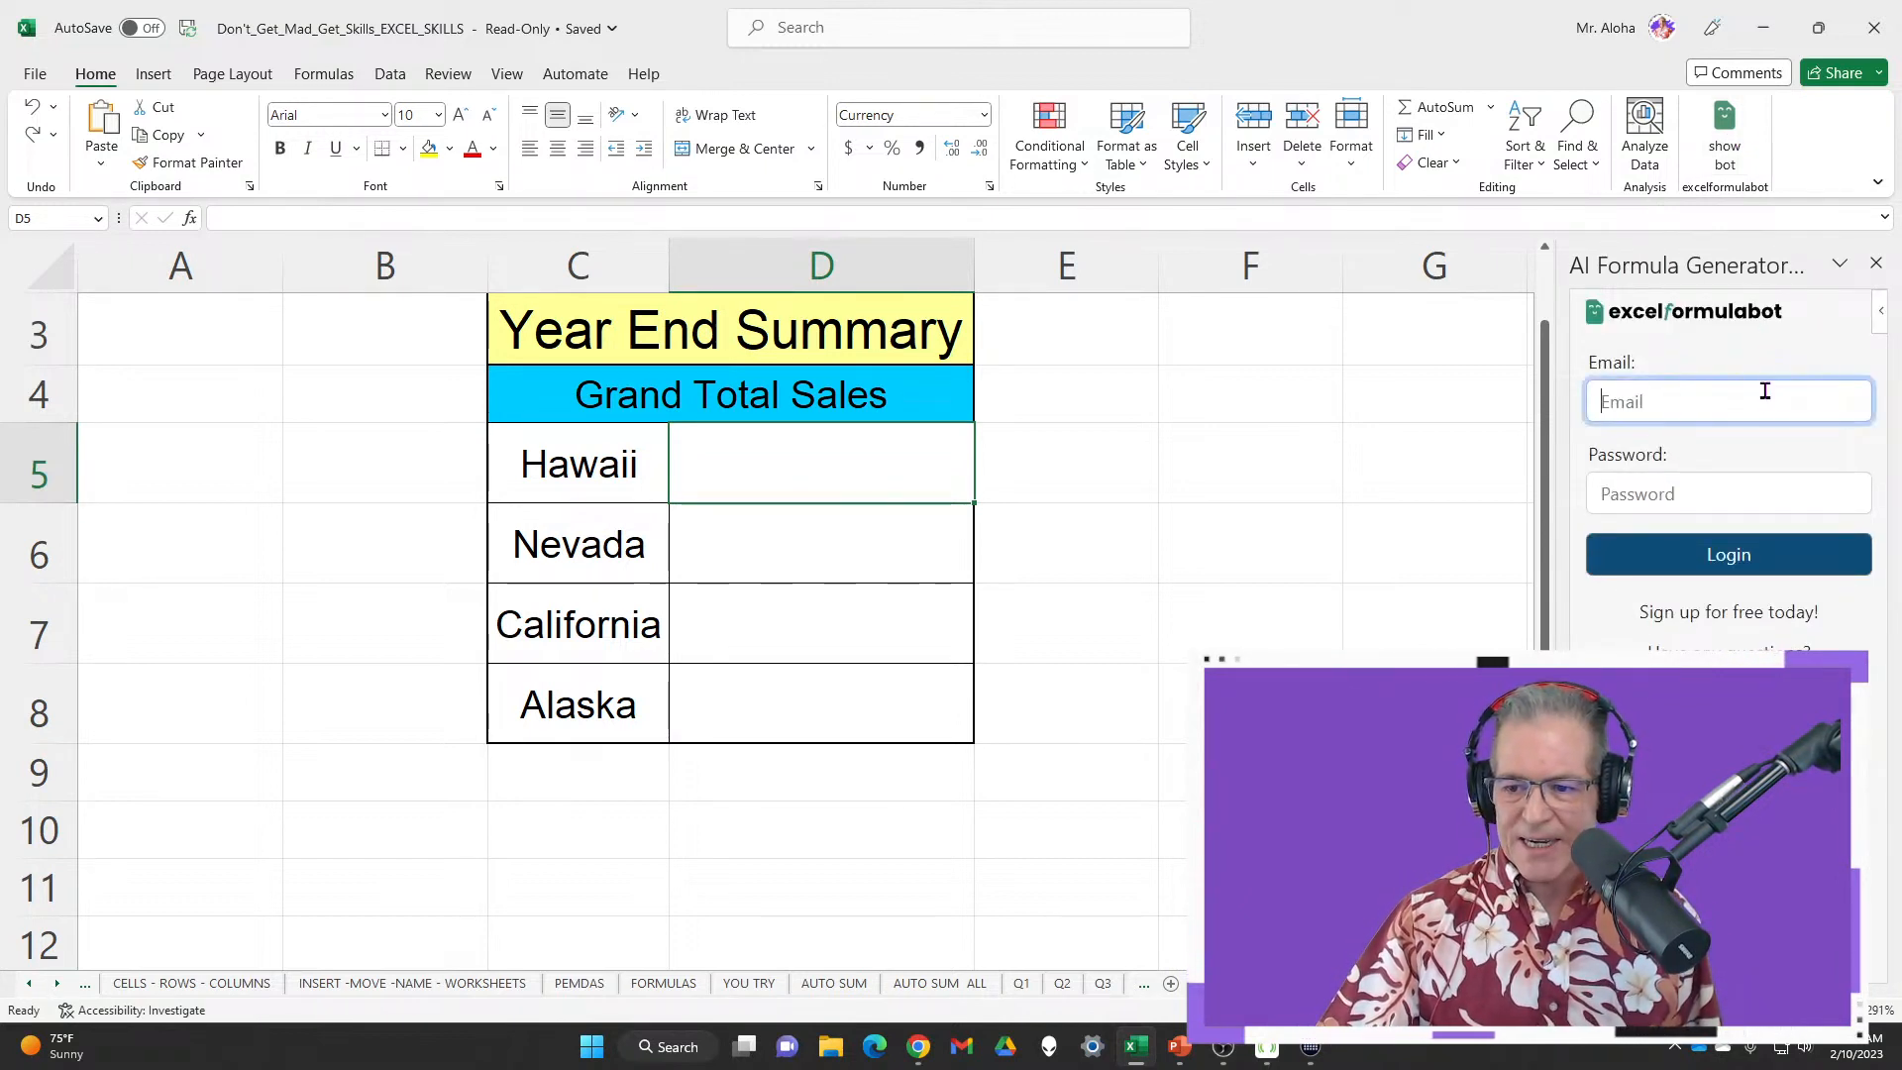
left_click(1388, 392)
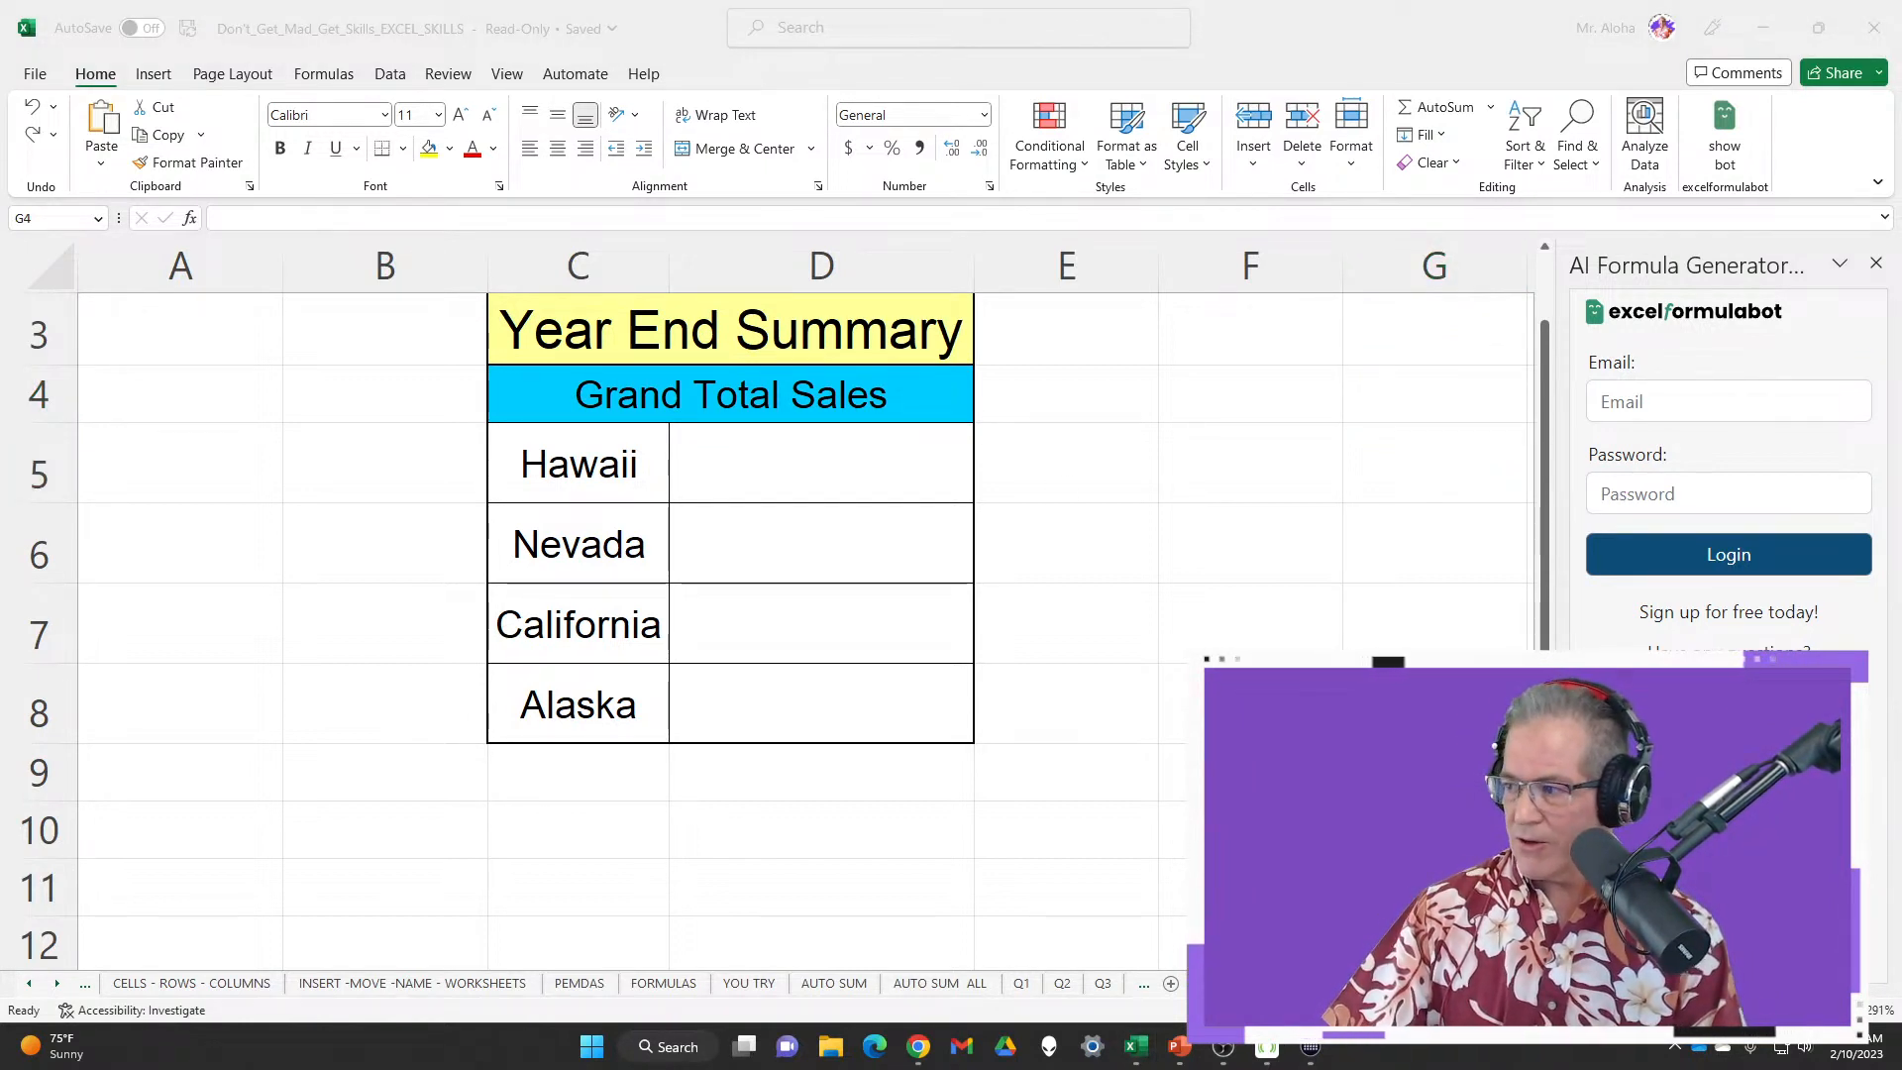
Enter the account e-mail address in the add-in's login Email field
left_click(1749, 430)
left_click(1747, 412)
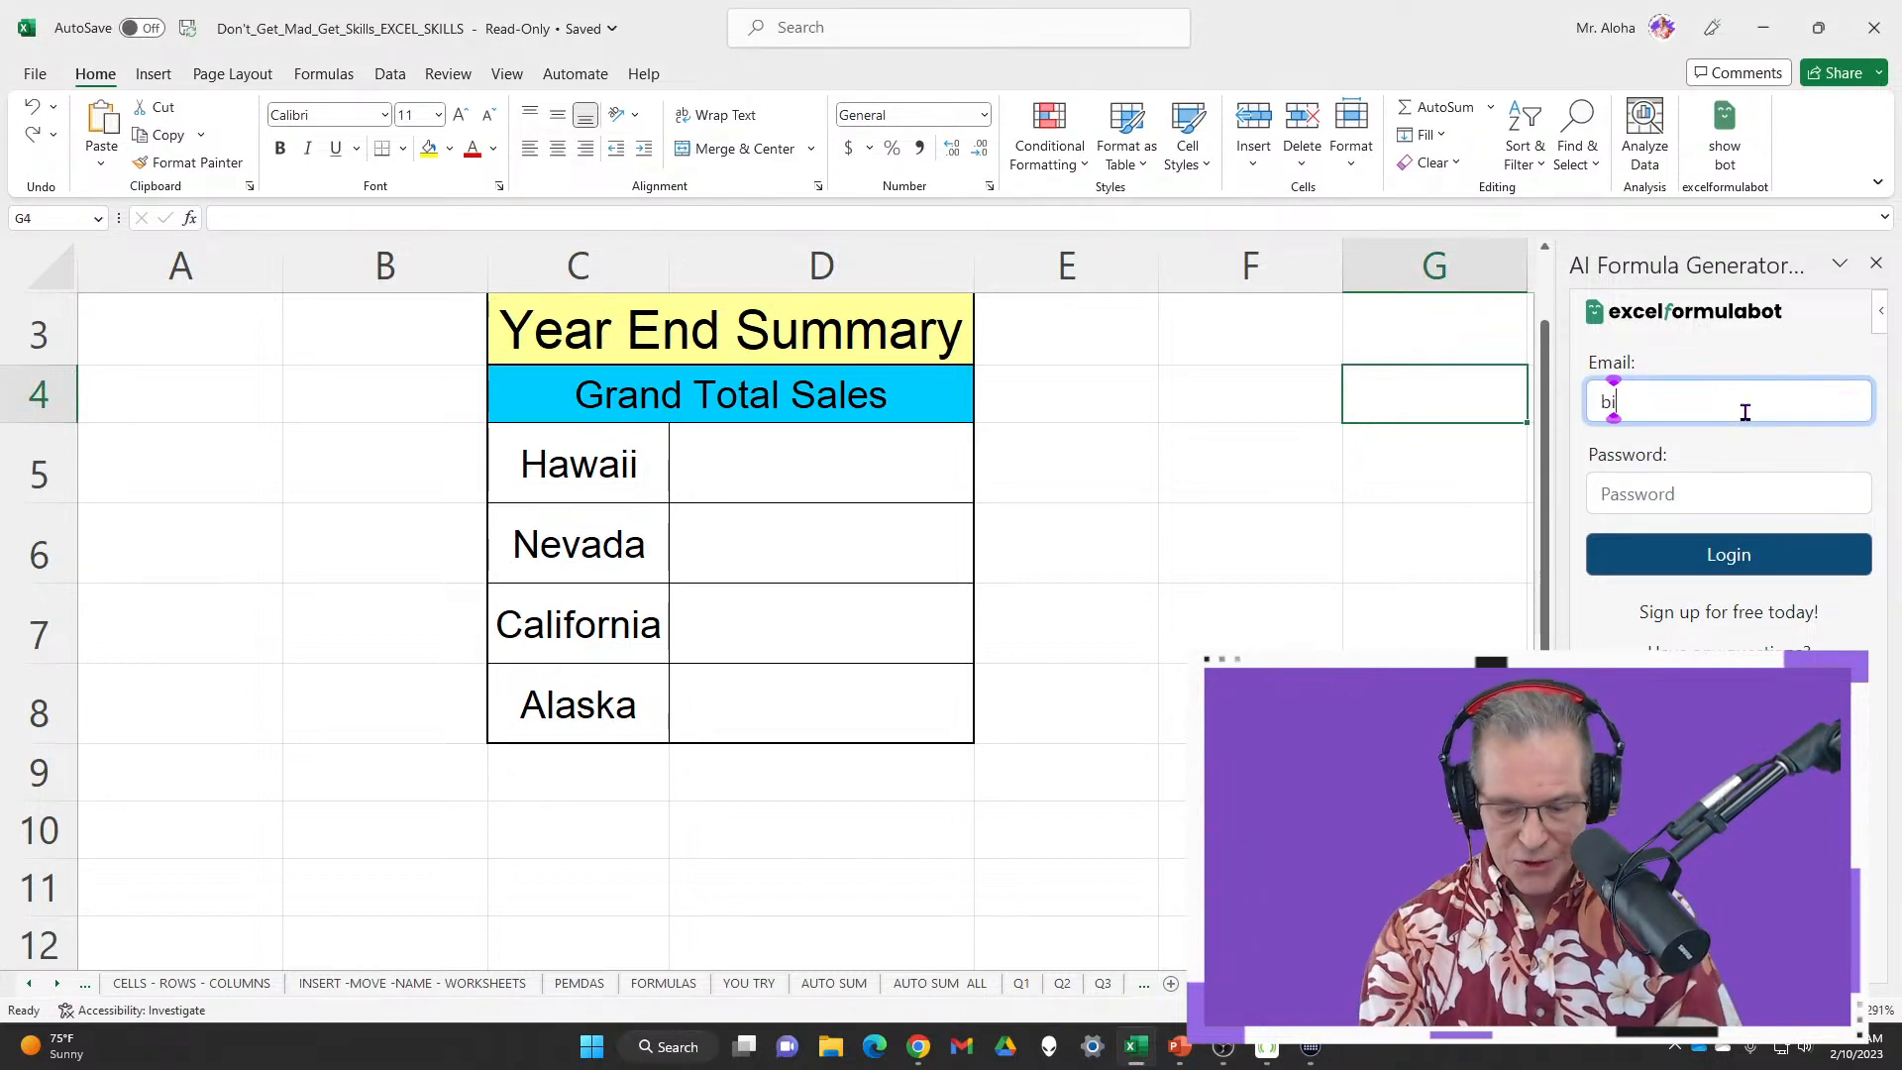
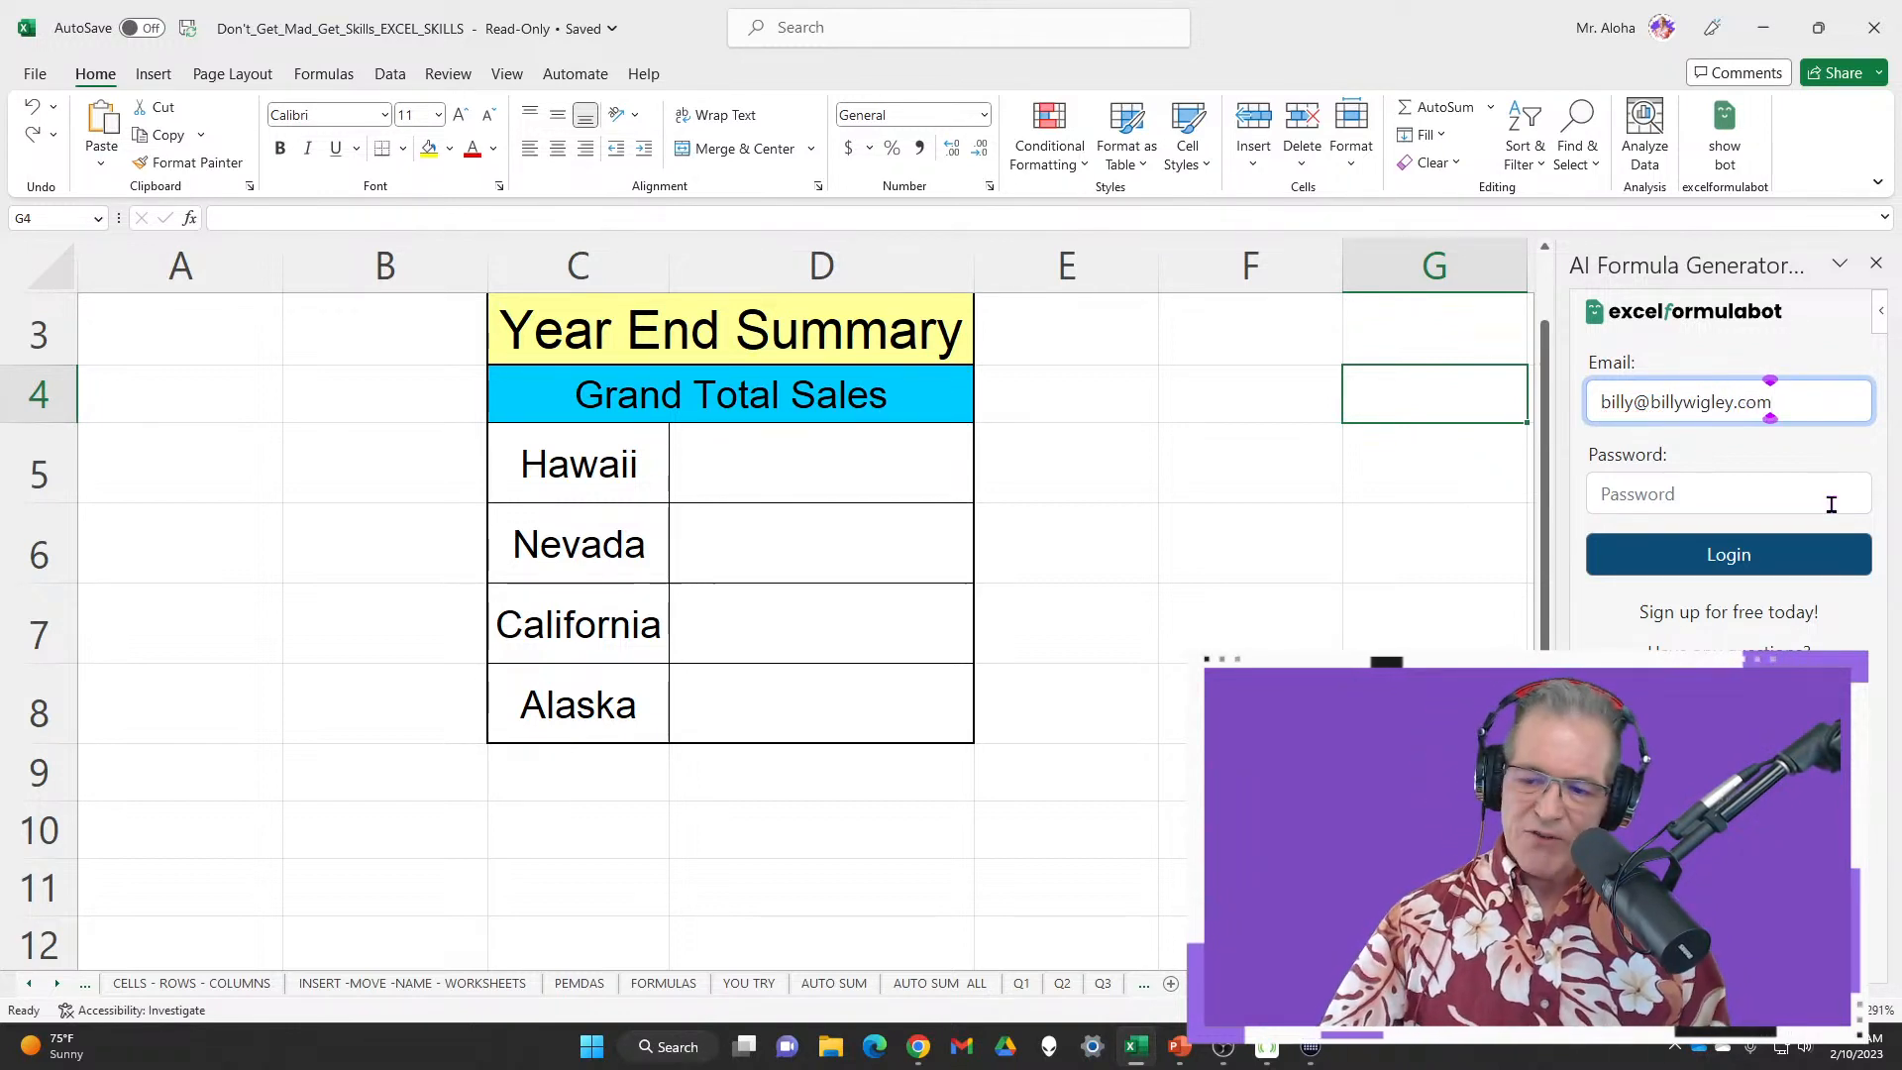
left_click(1814, 493)
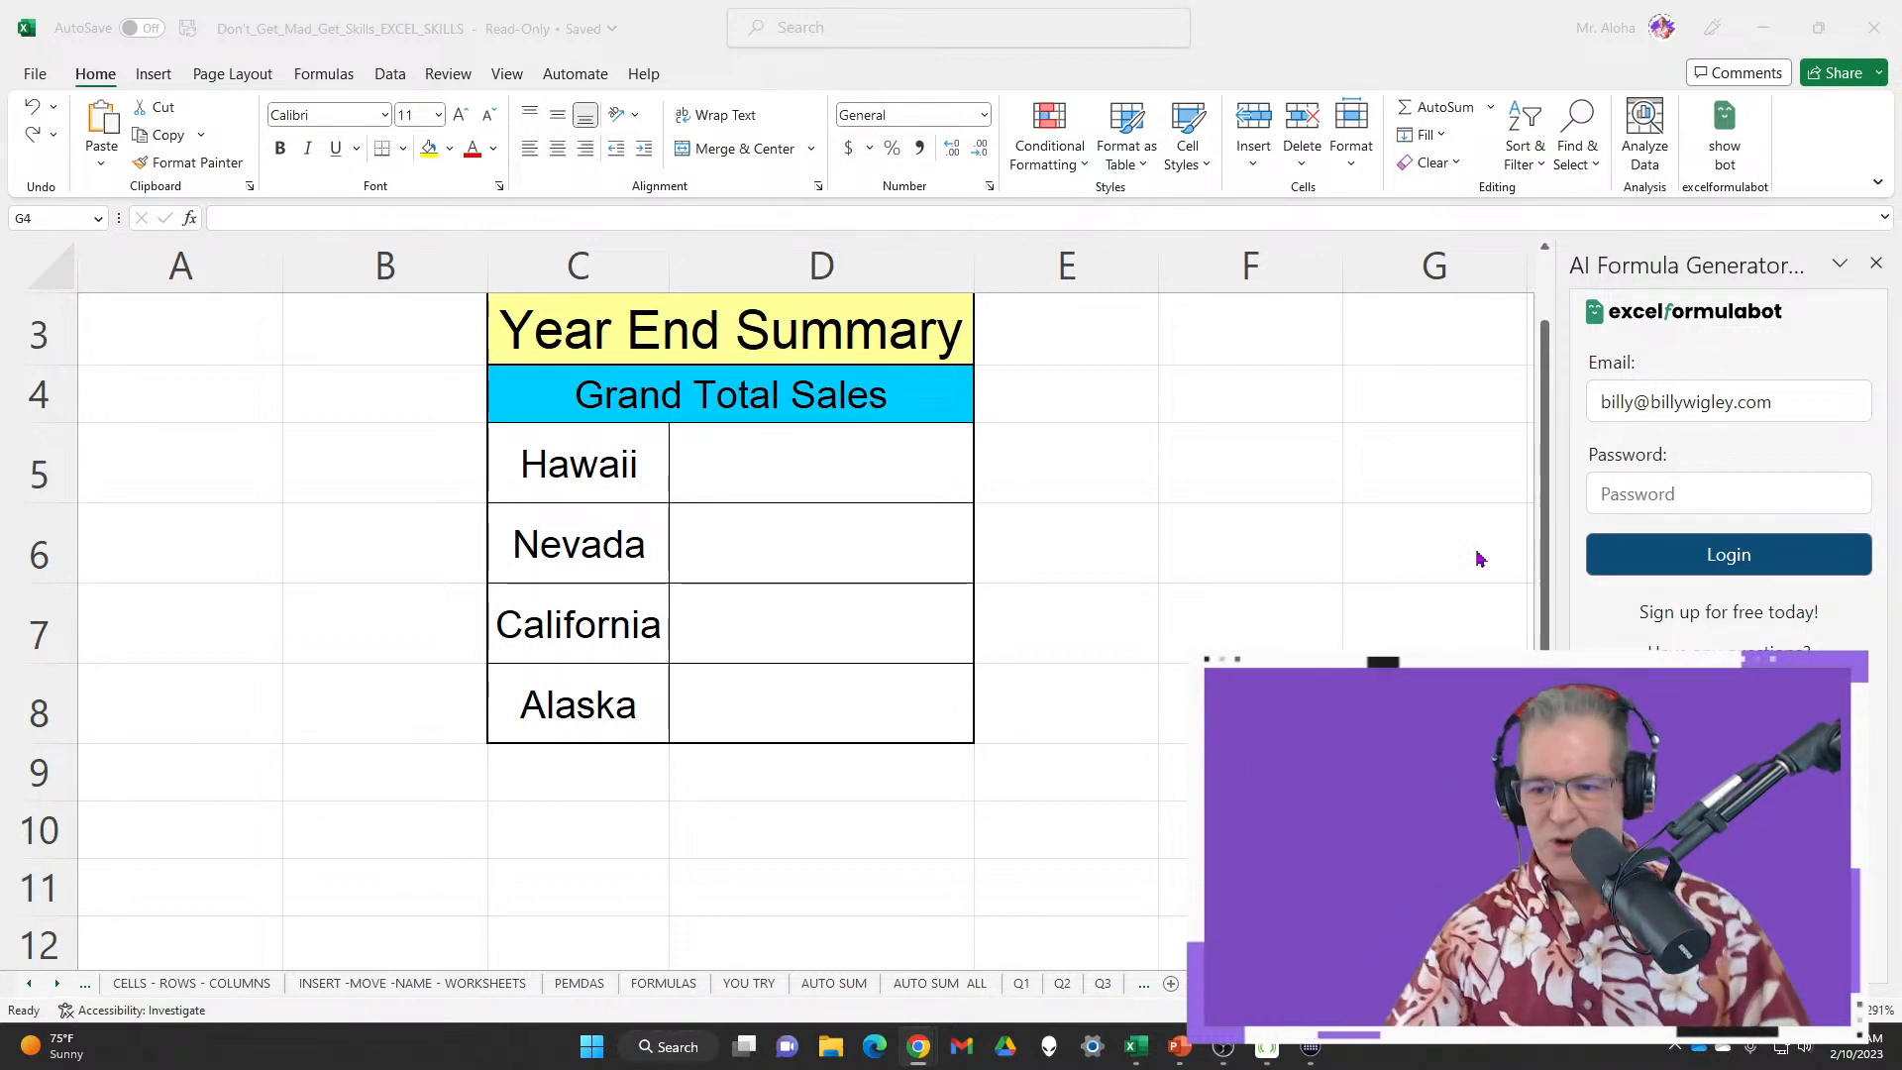
Paste the account password into the add-in's Password field
left_click(1685, 493)
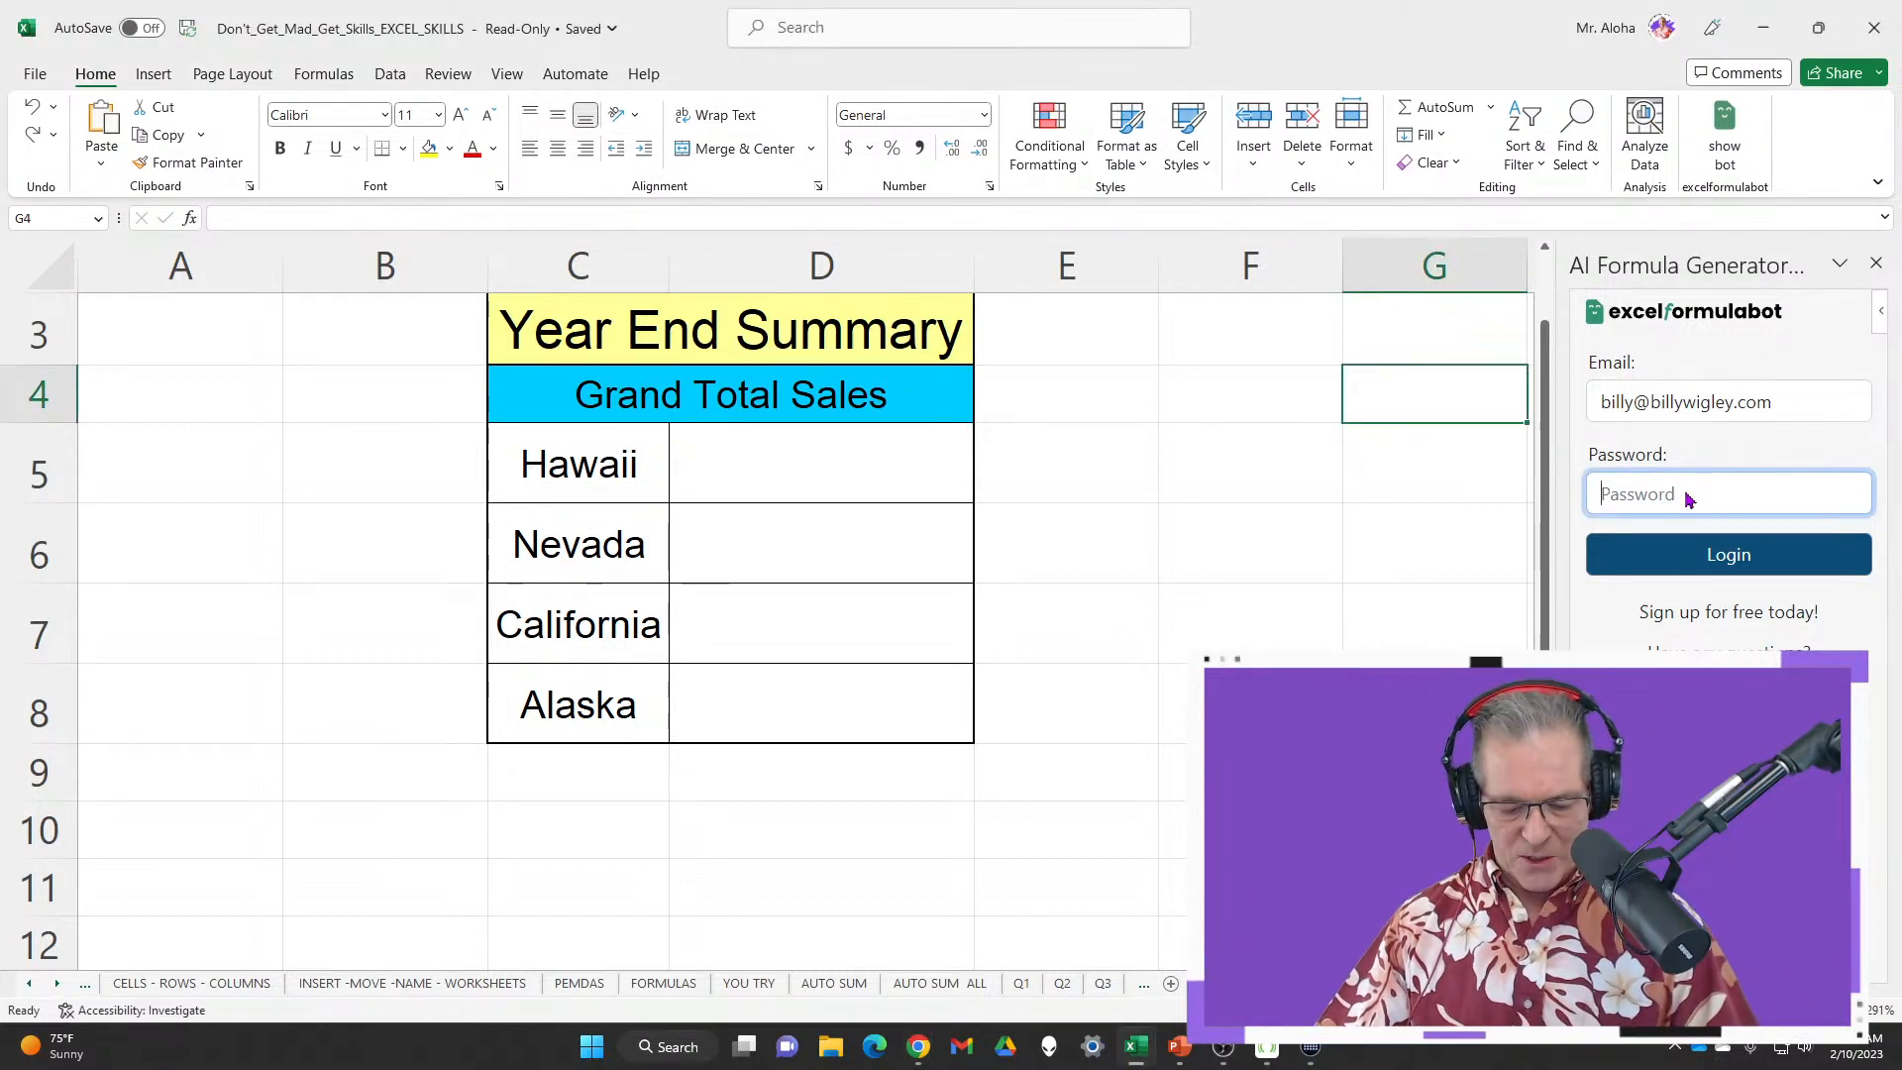
key("ctrl+v")
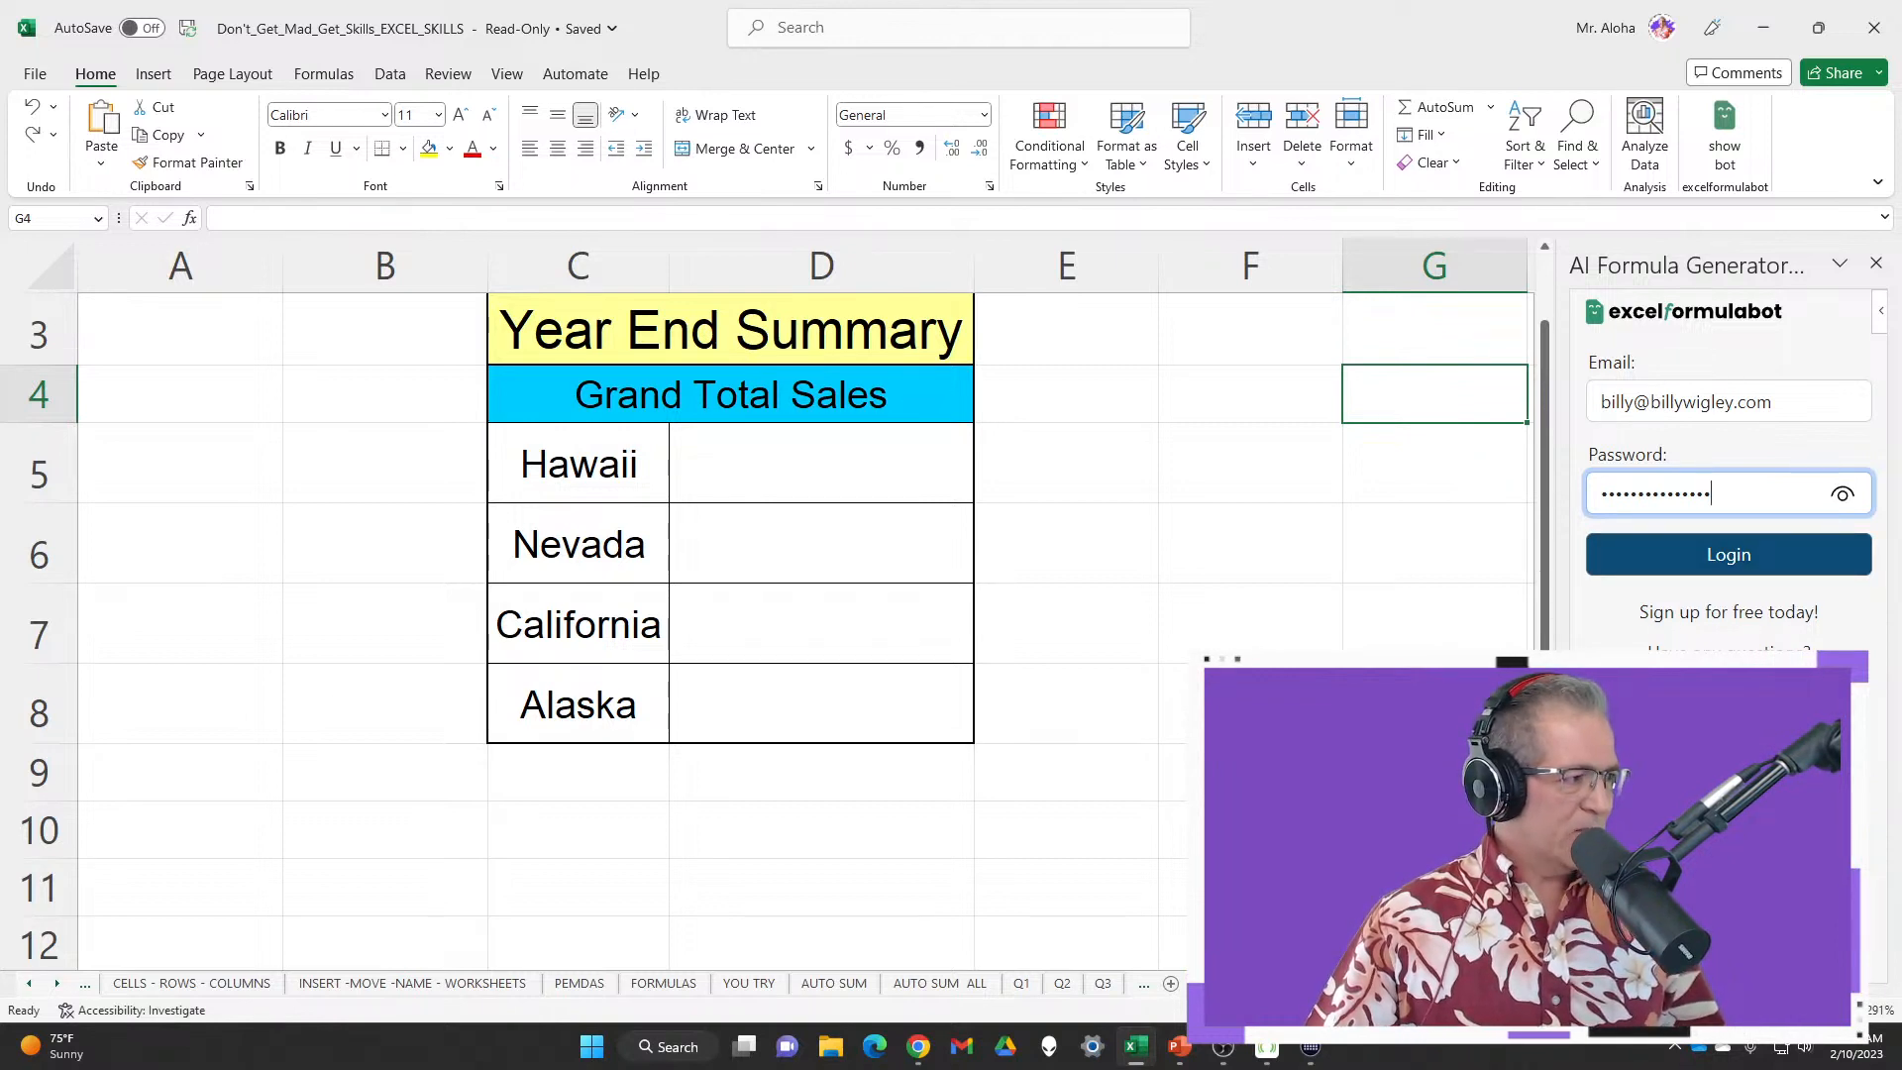
key("alt+Tab")
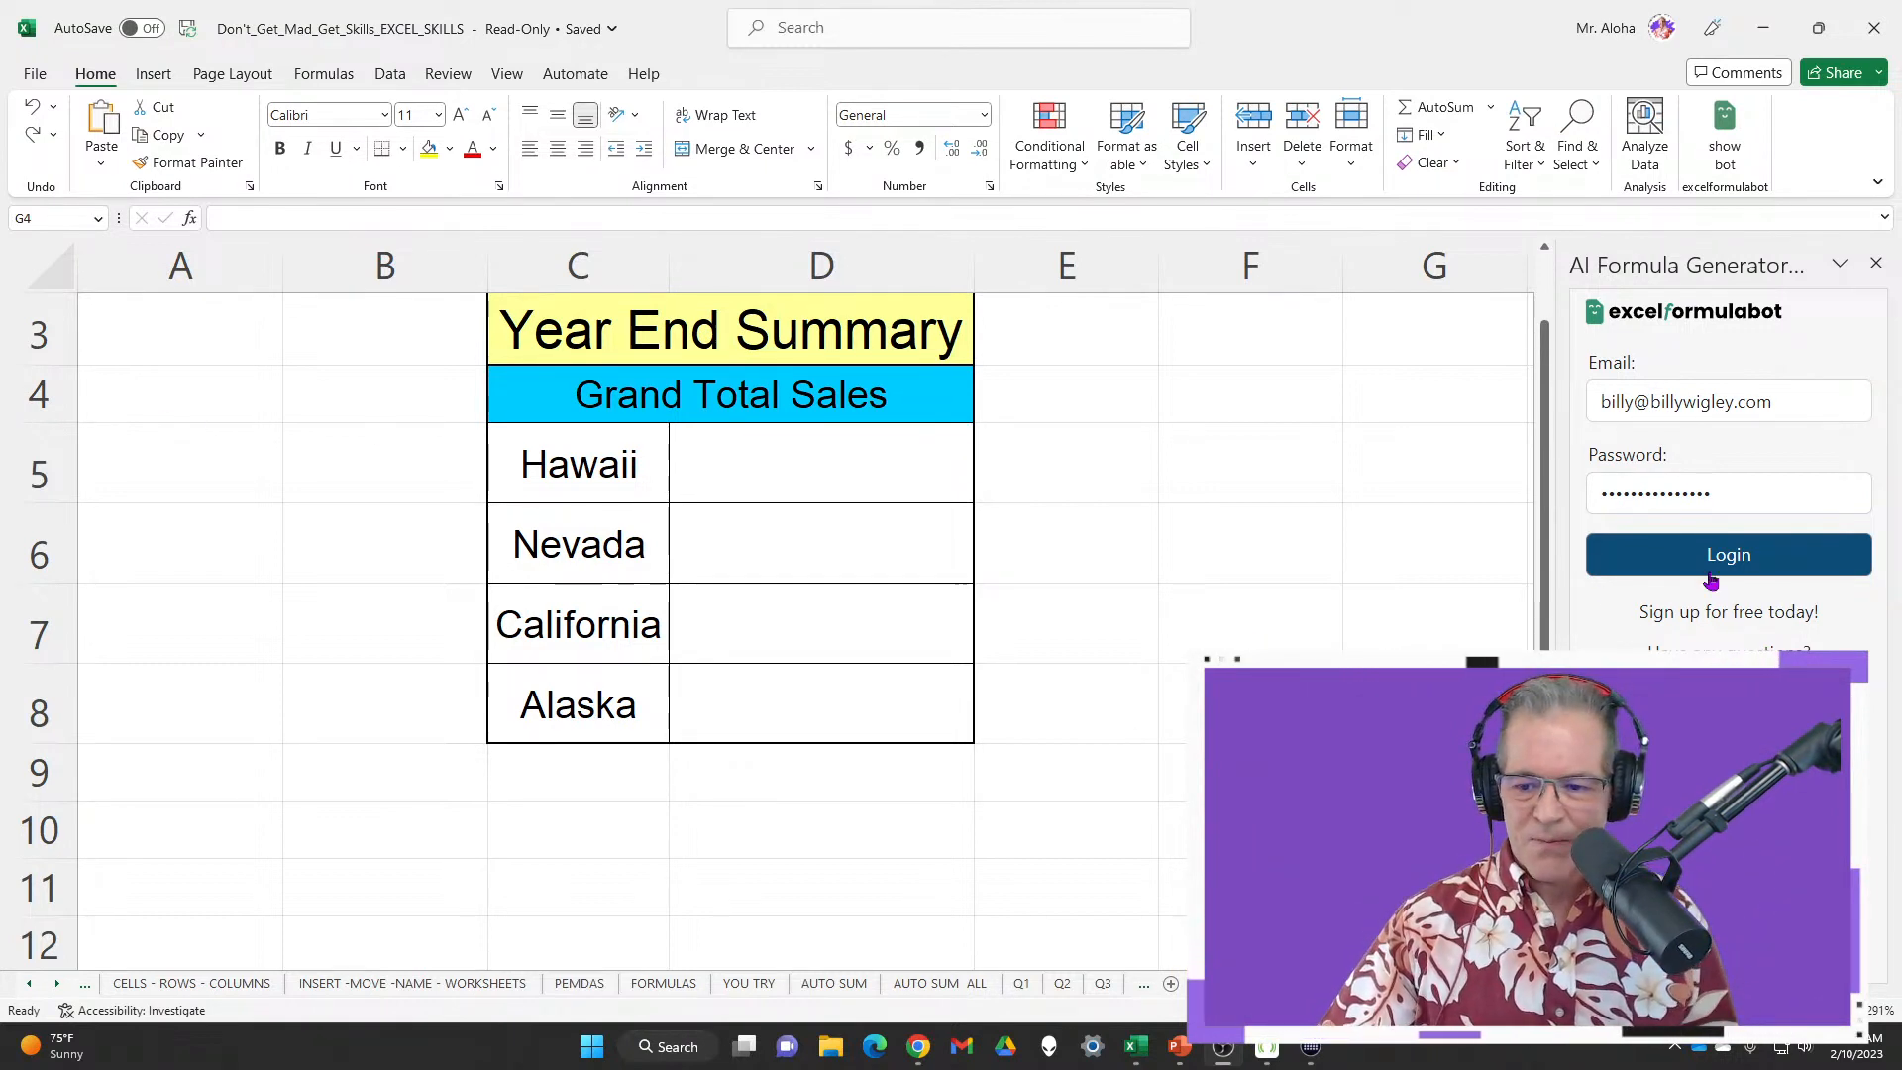
Log in to the formula bot, check its mode list and keep Generate Formula selected
left_click(1749, 572)
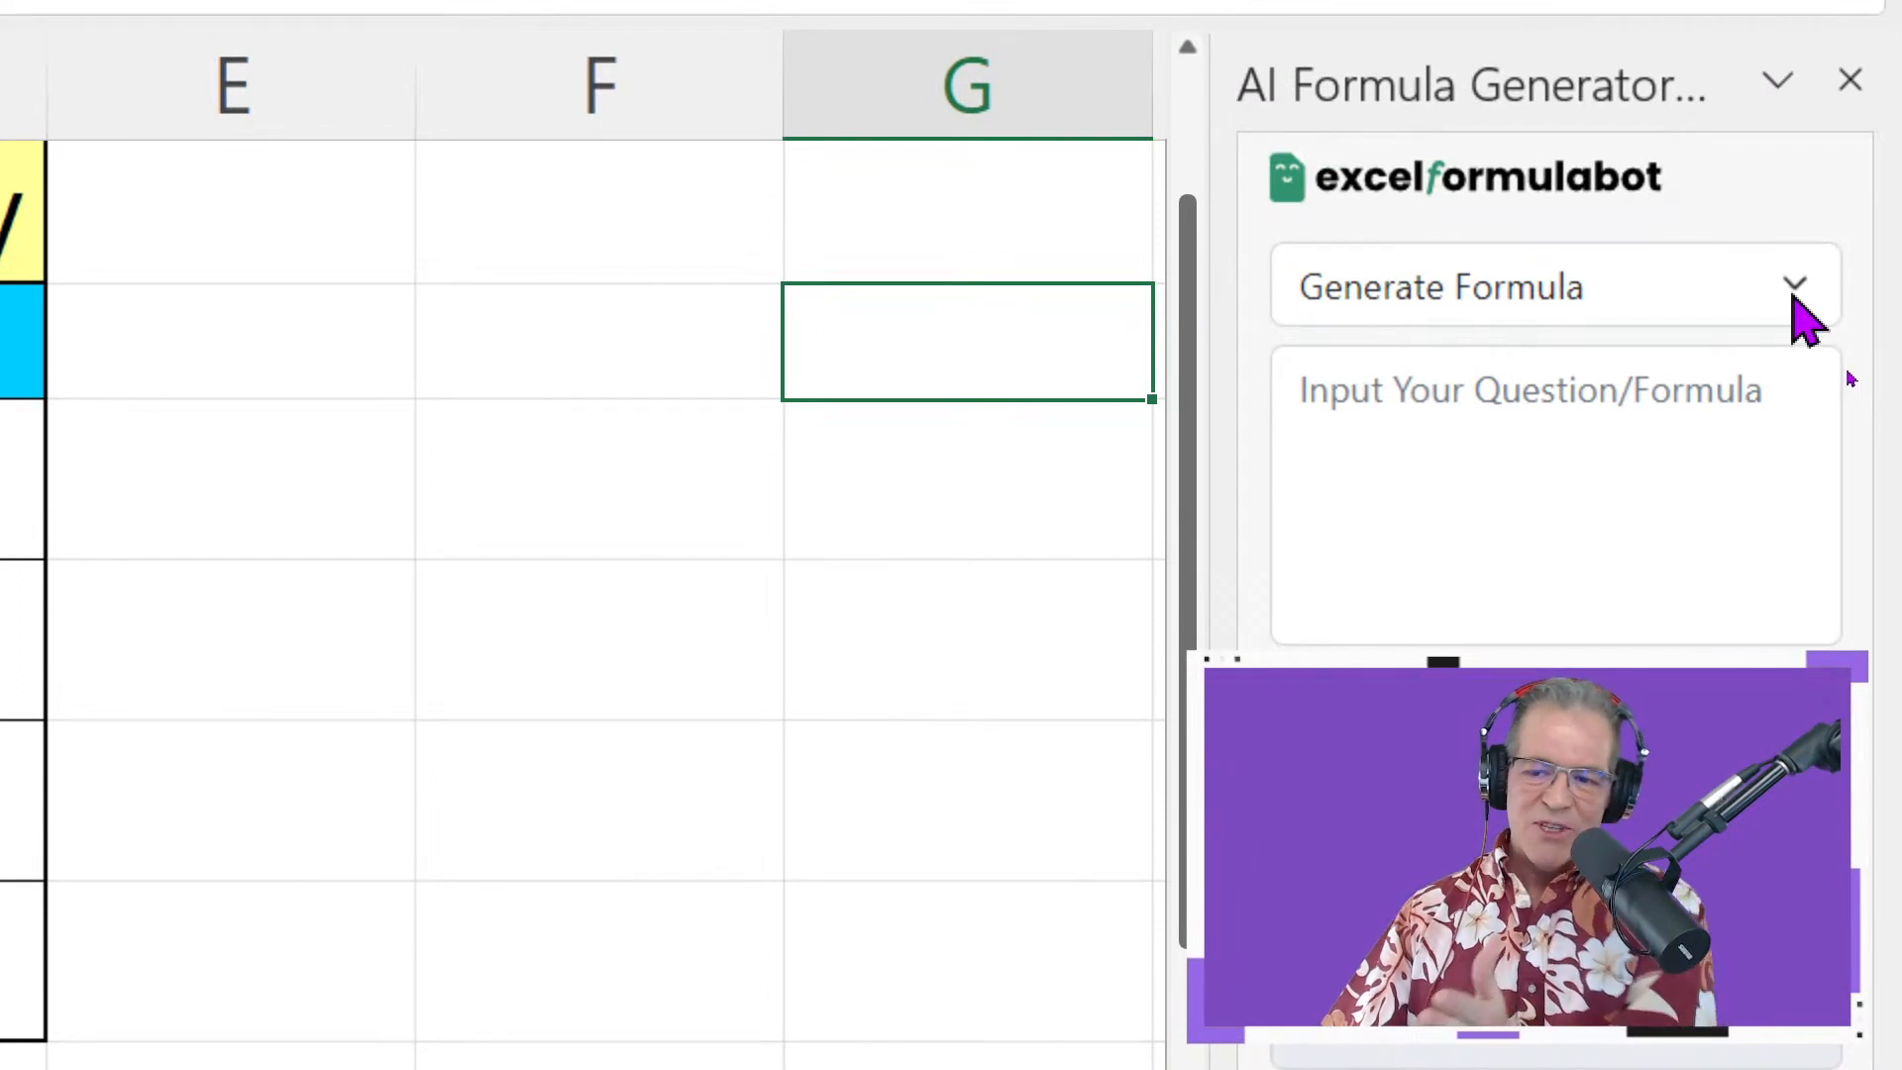
left_click(1795, 295)
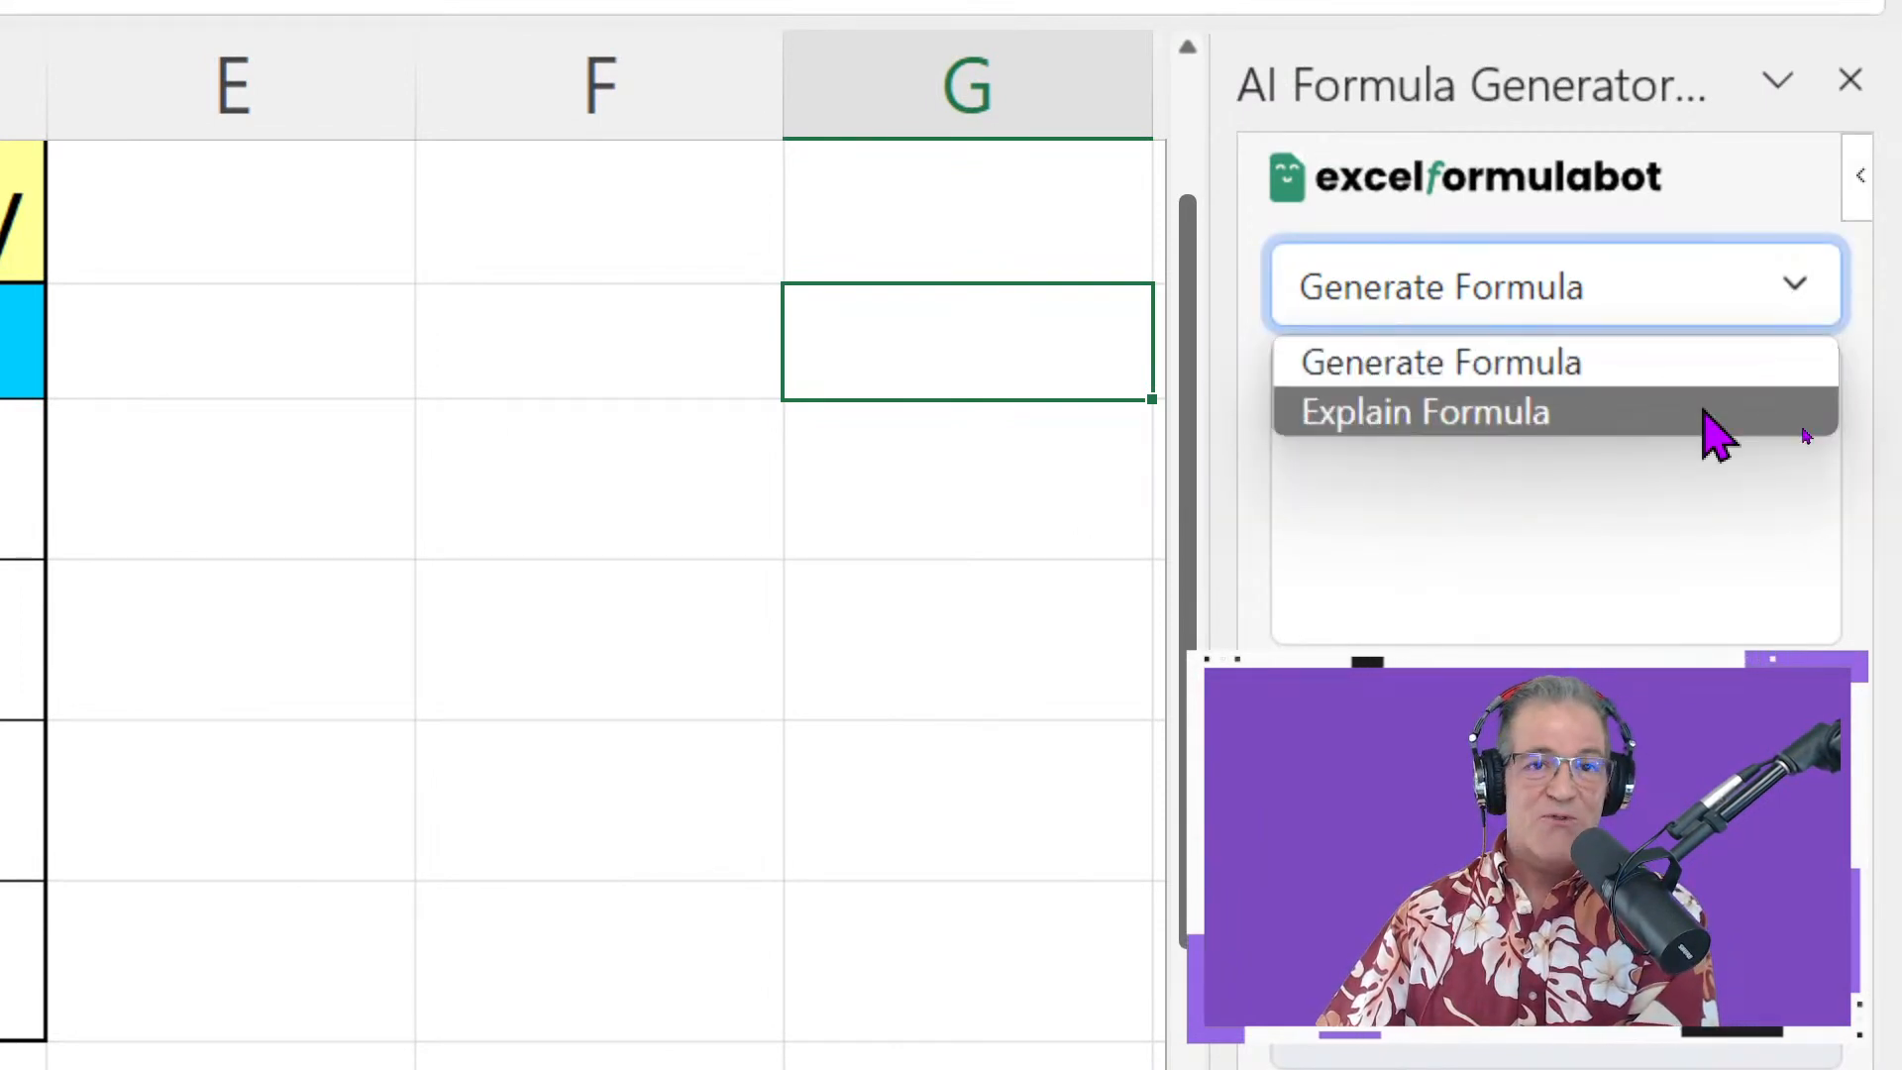
left_click(1666, 289)
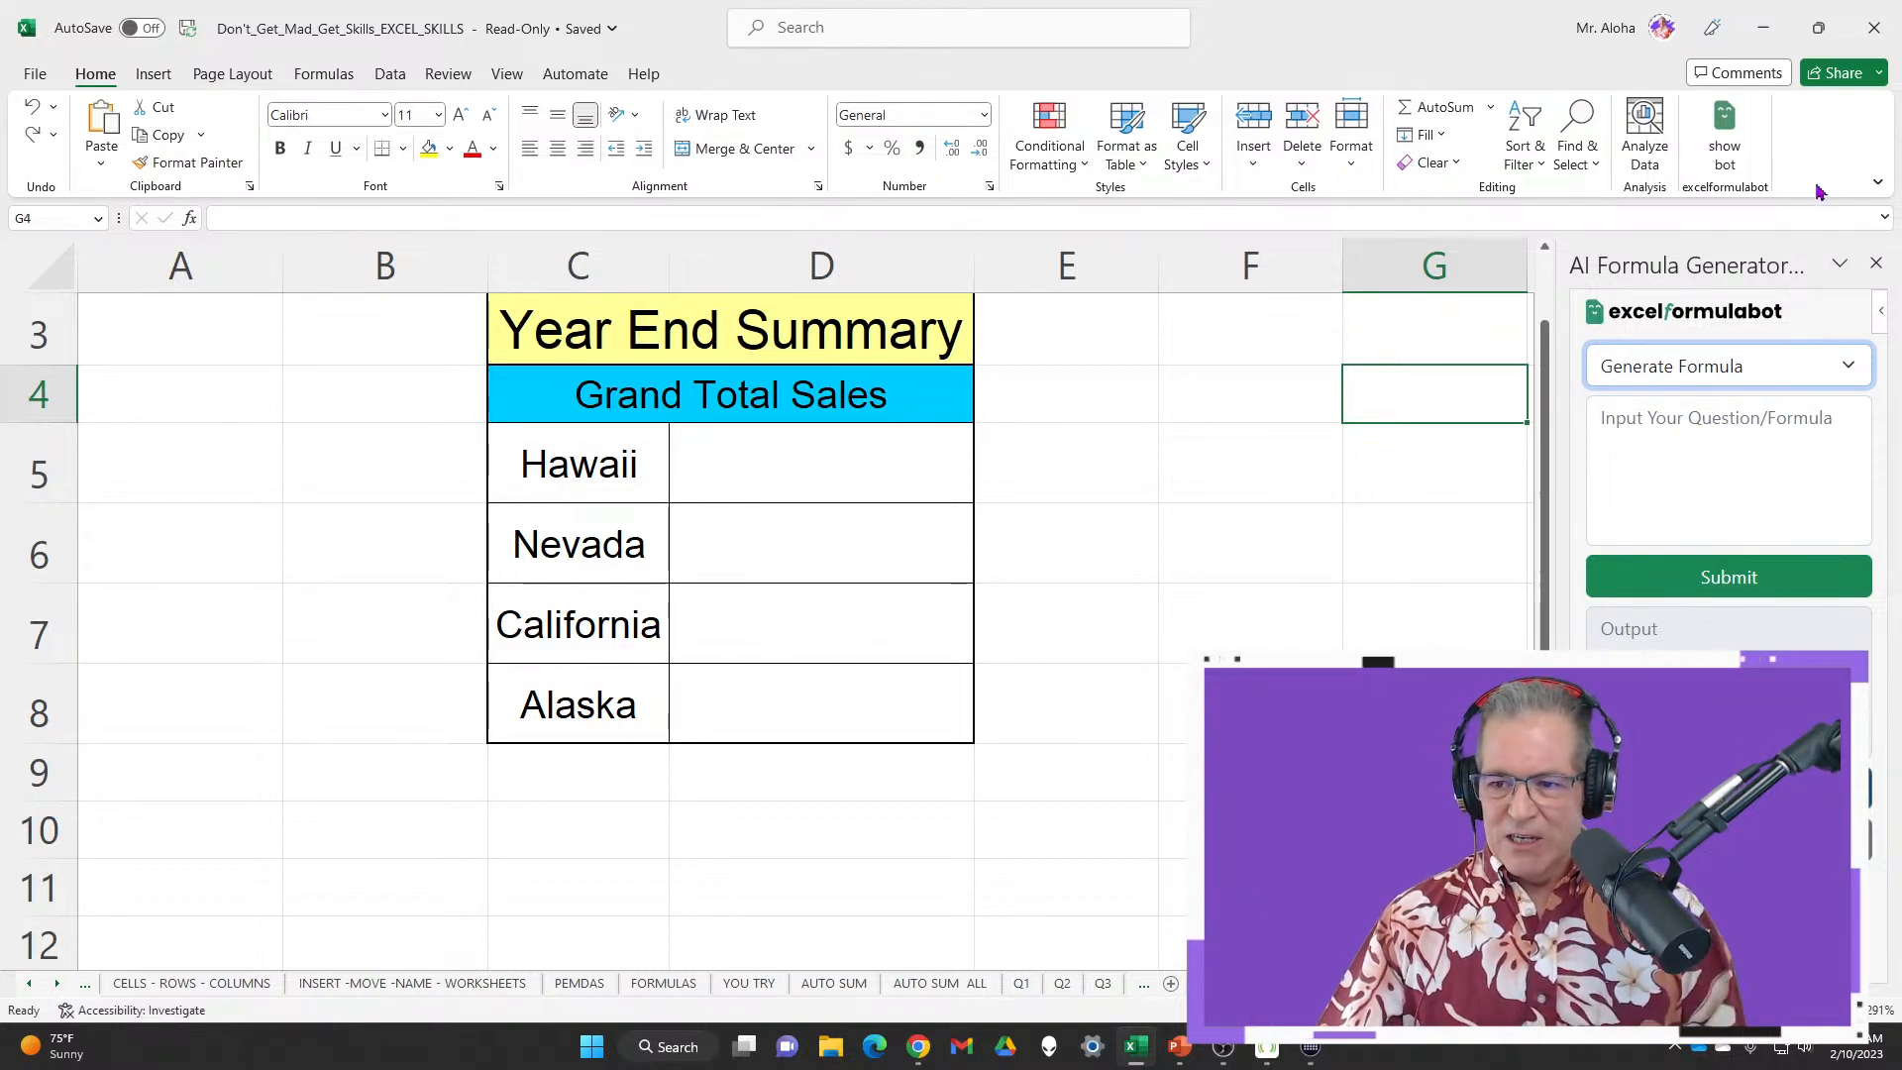
Close the formula bot pane, visit YOU TRY and PEMDAS, then switch to 6_Item_List in PowerPoint
left_click(1877, 266)
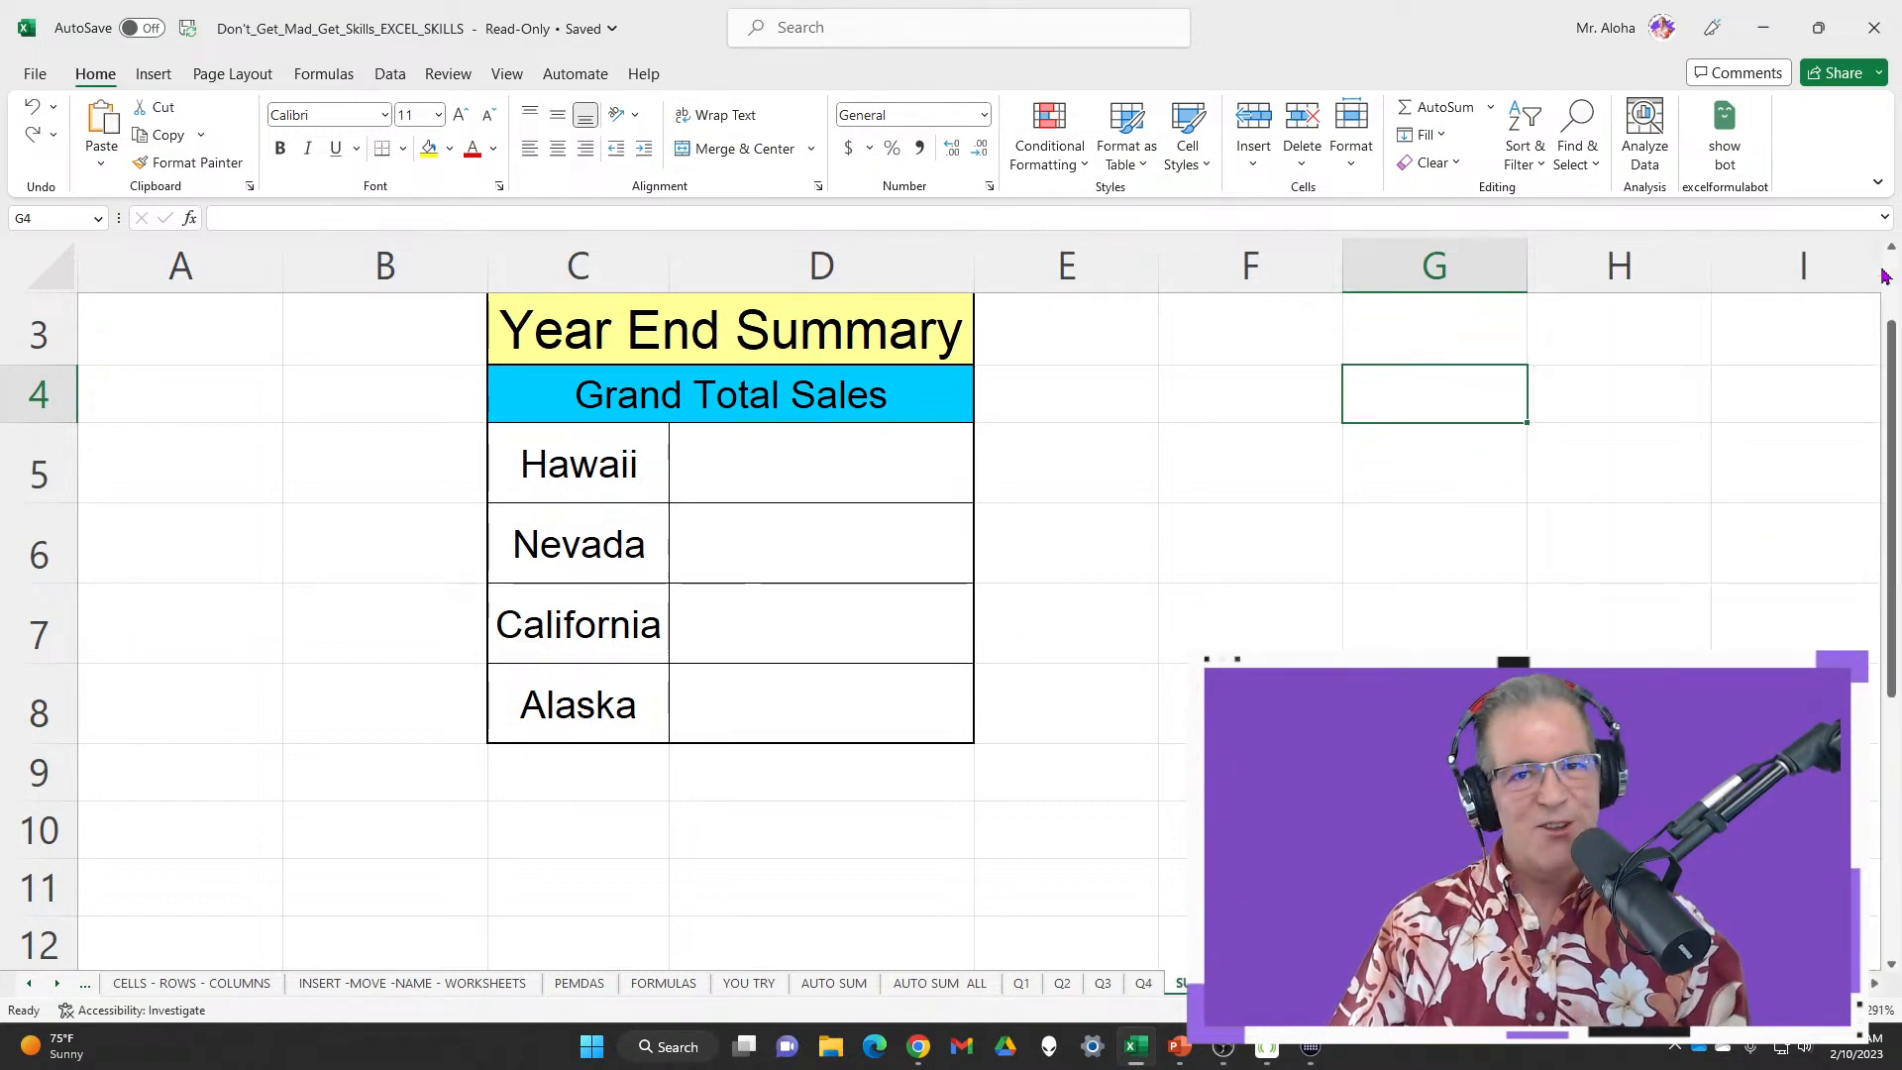
left_click(758, 335)
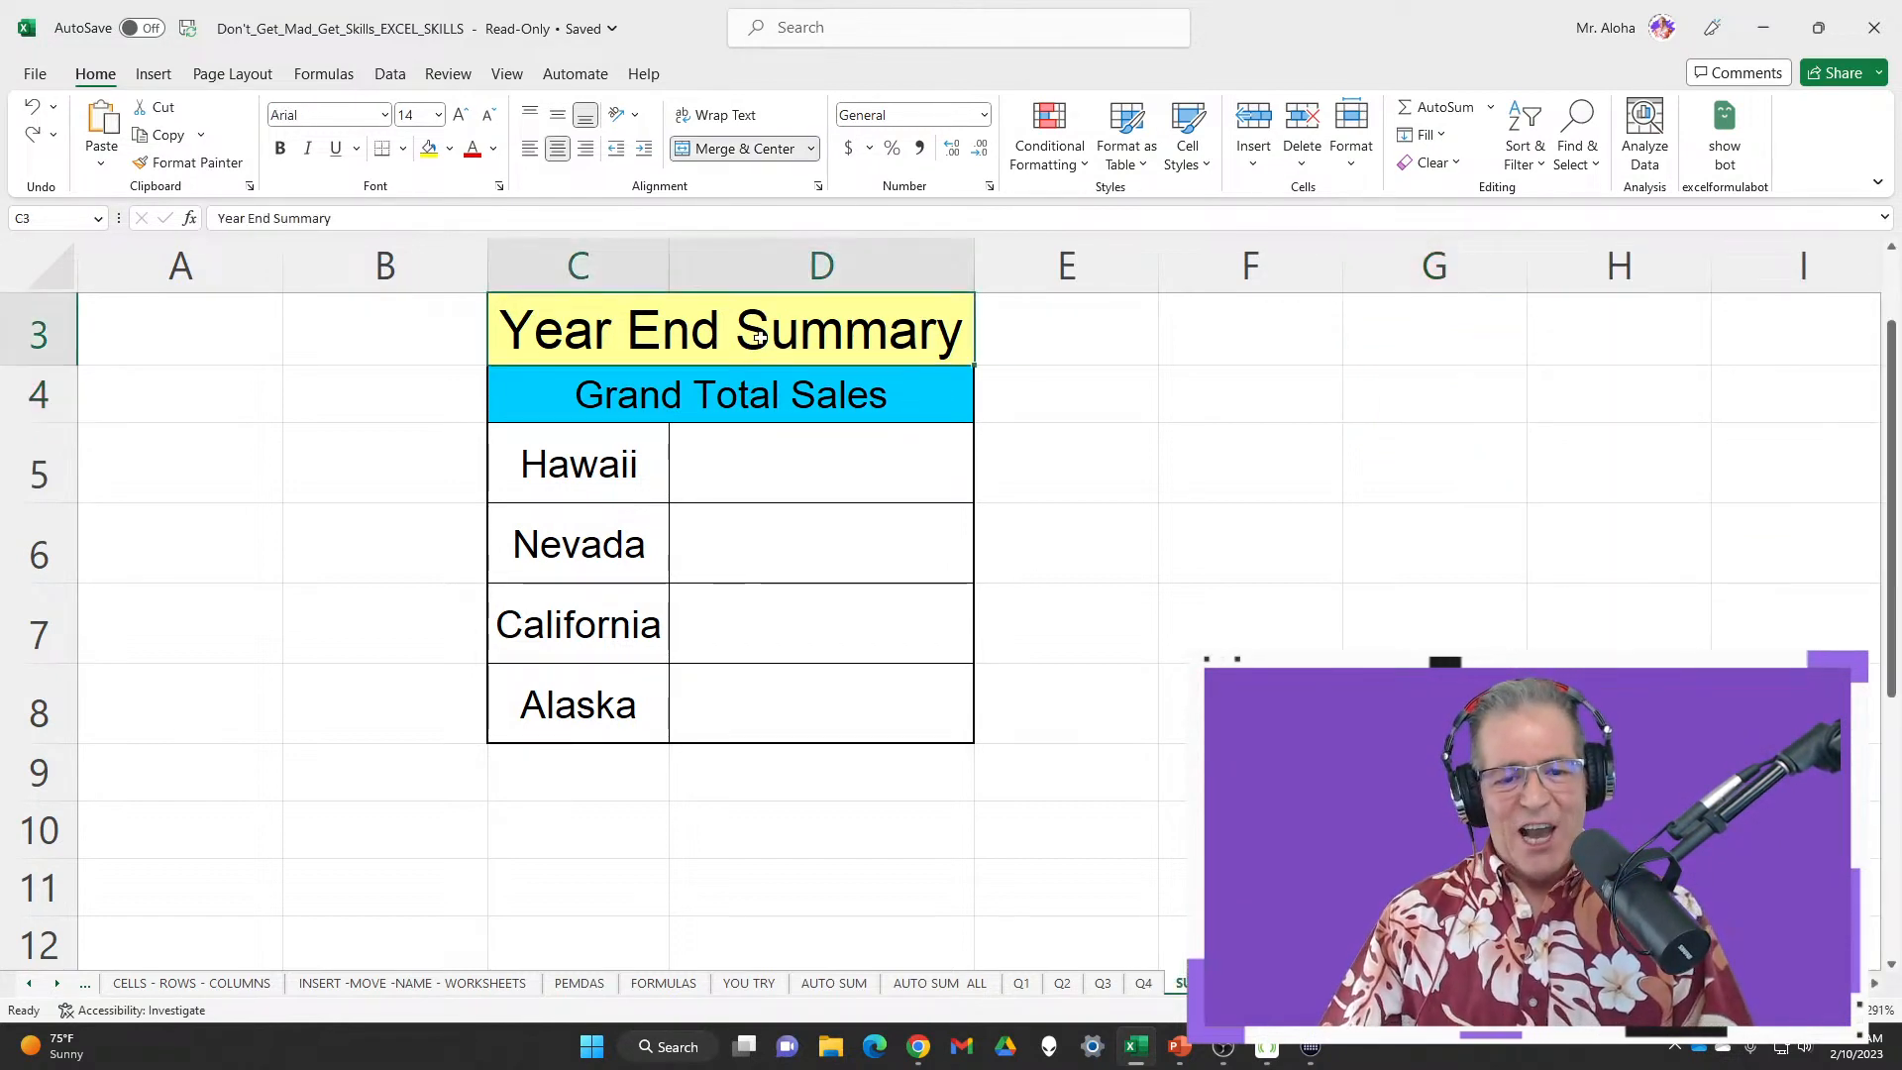
left_click(745, 985)
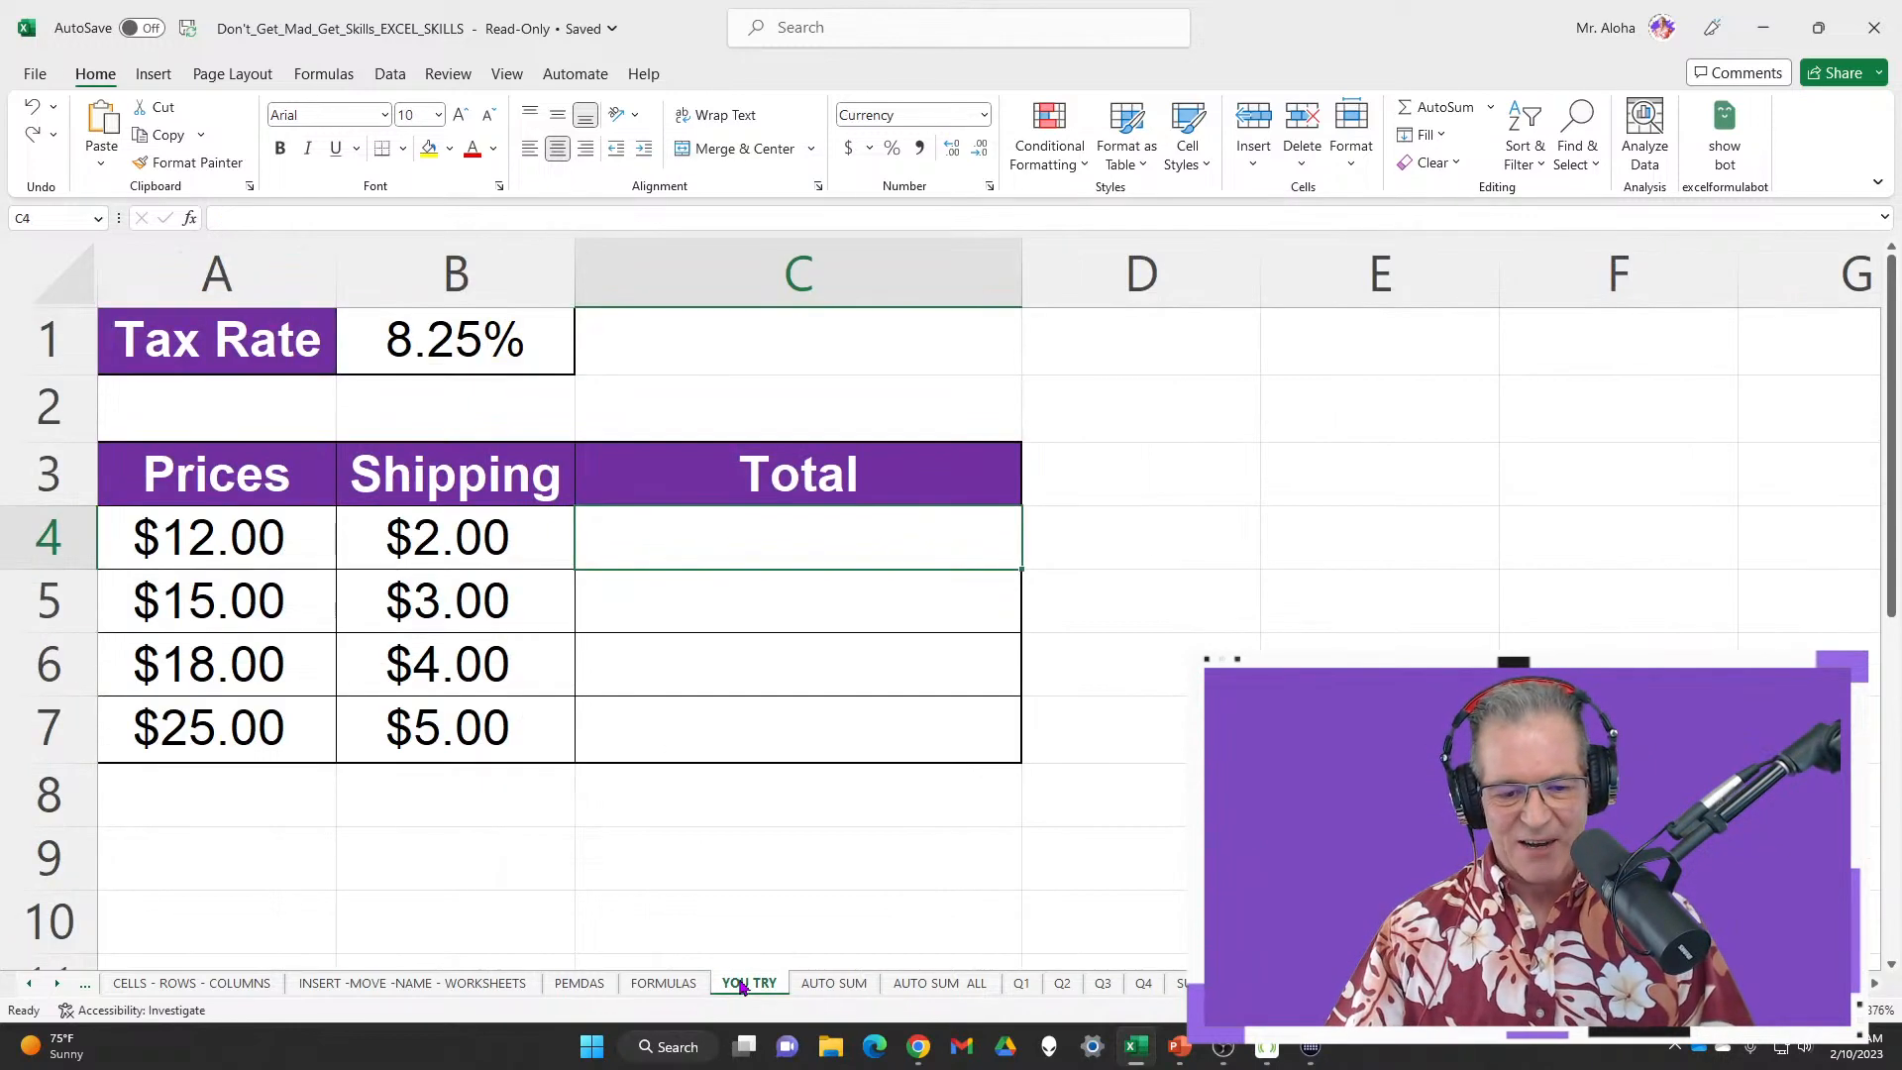
left_click(584, 985)
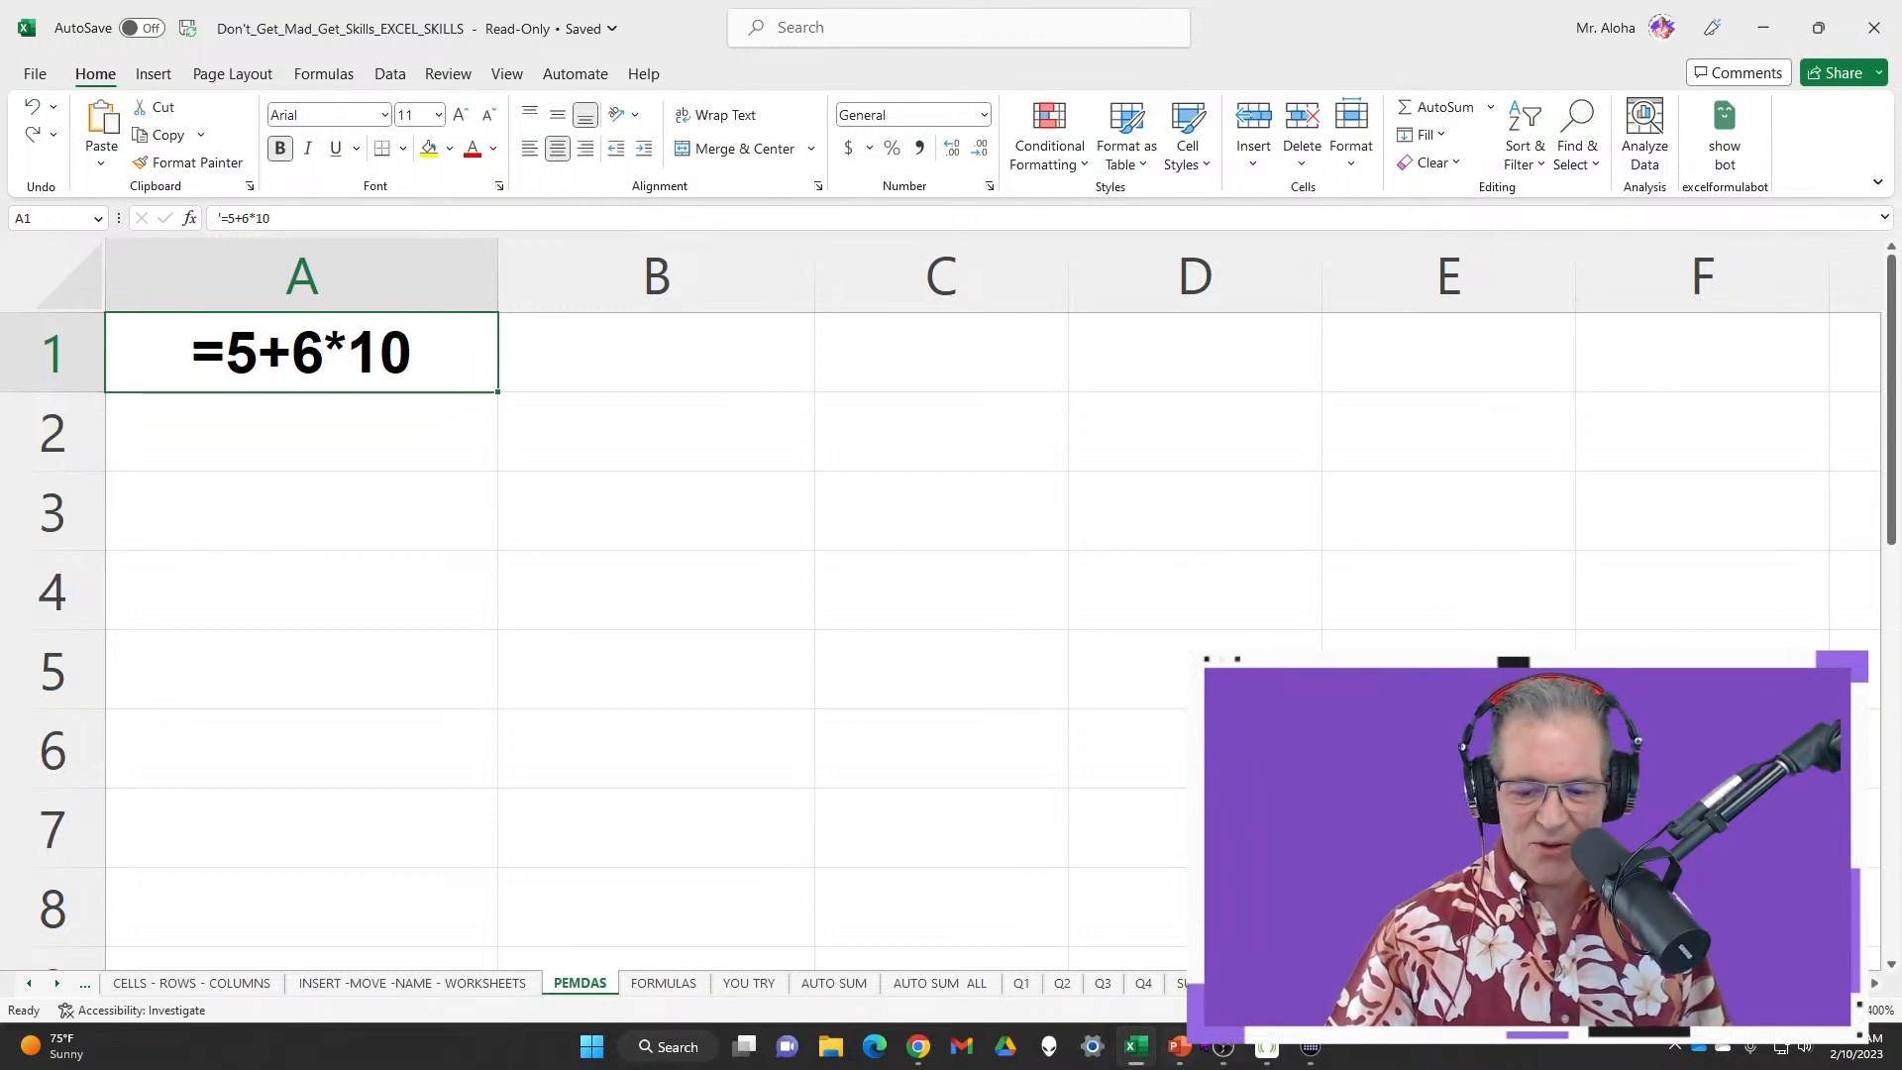
mouse_move(1175, 1058)
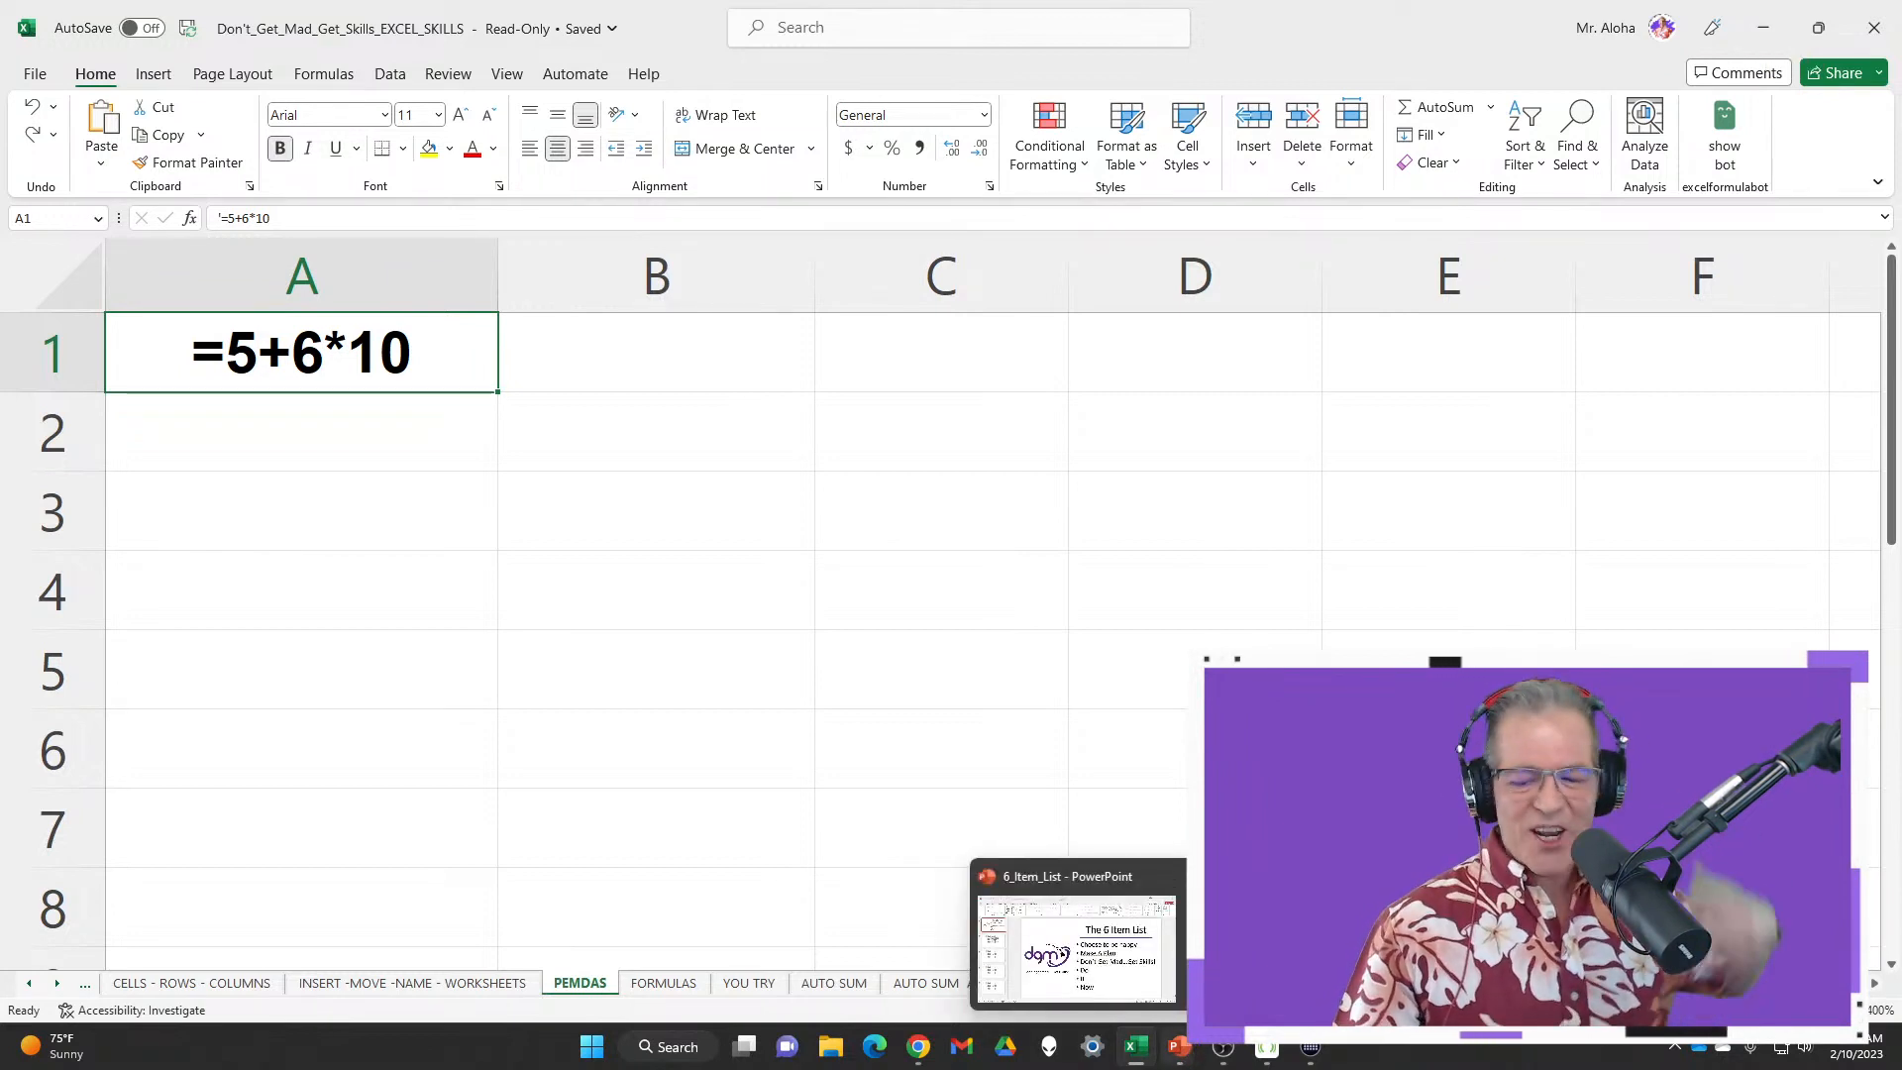
left_click(1179, 1052)
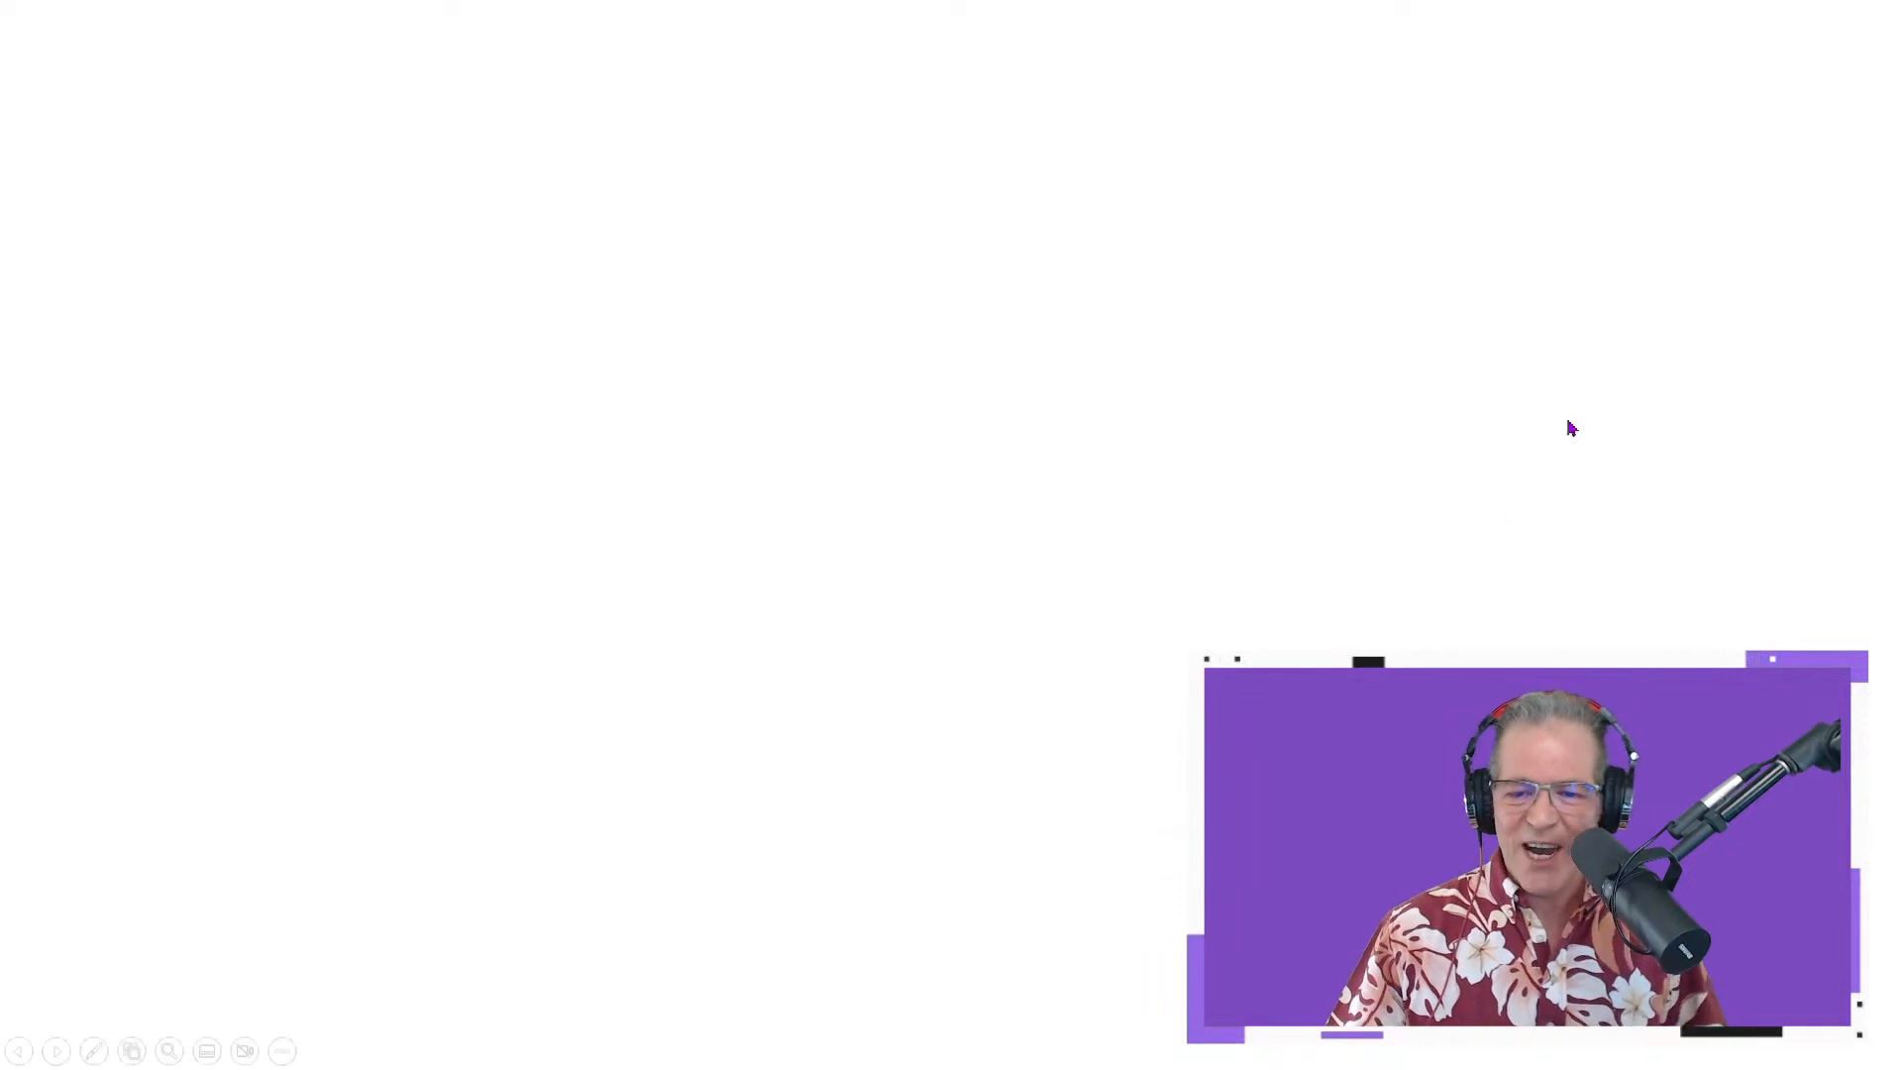
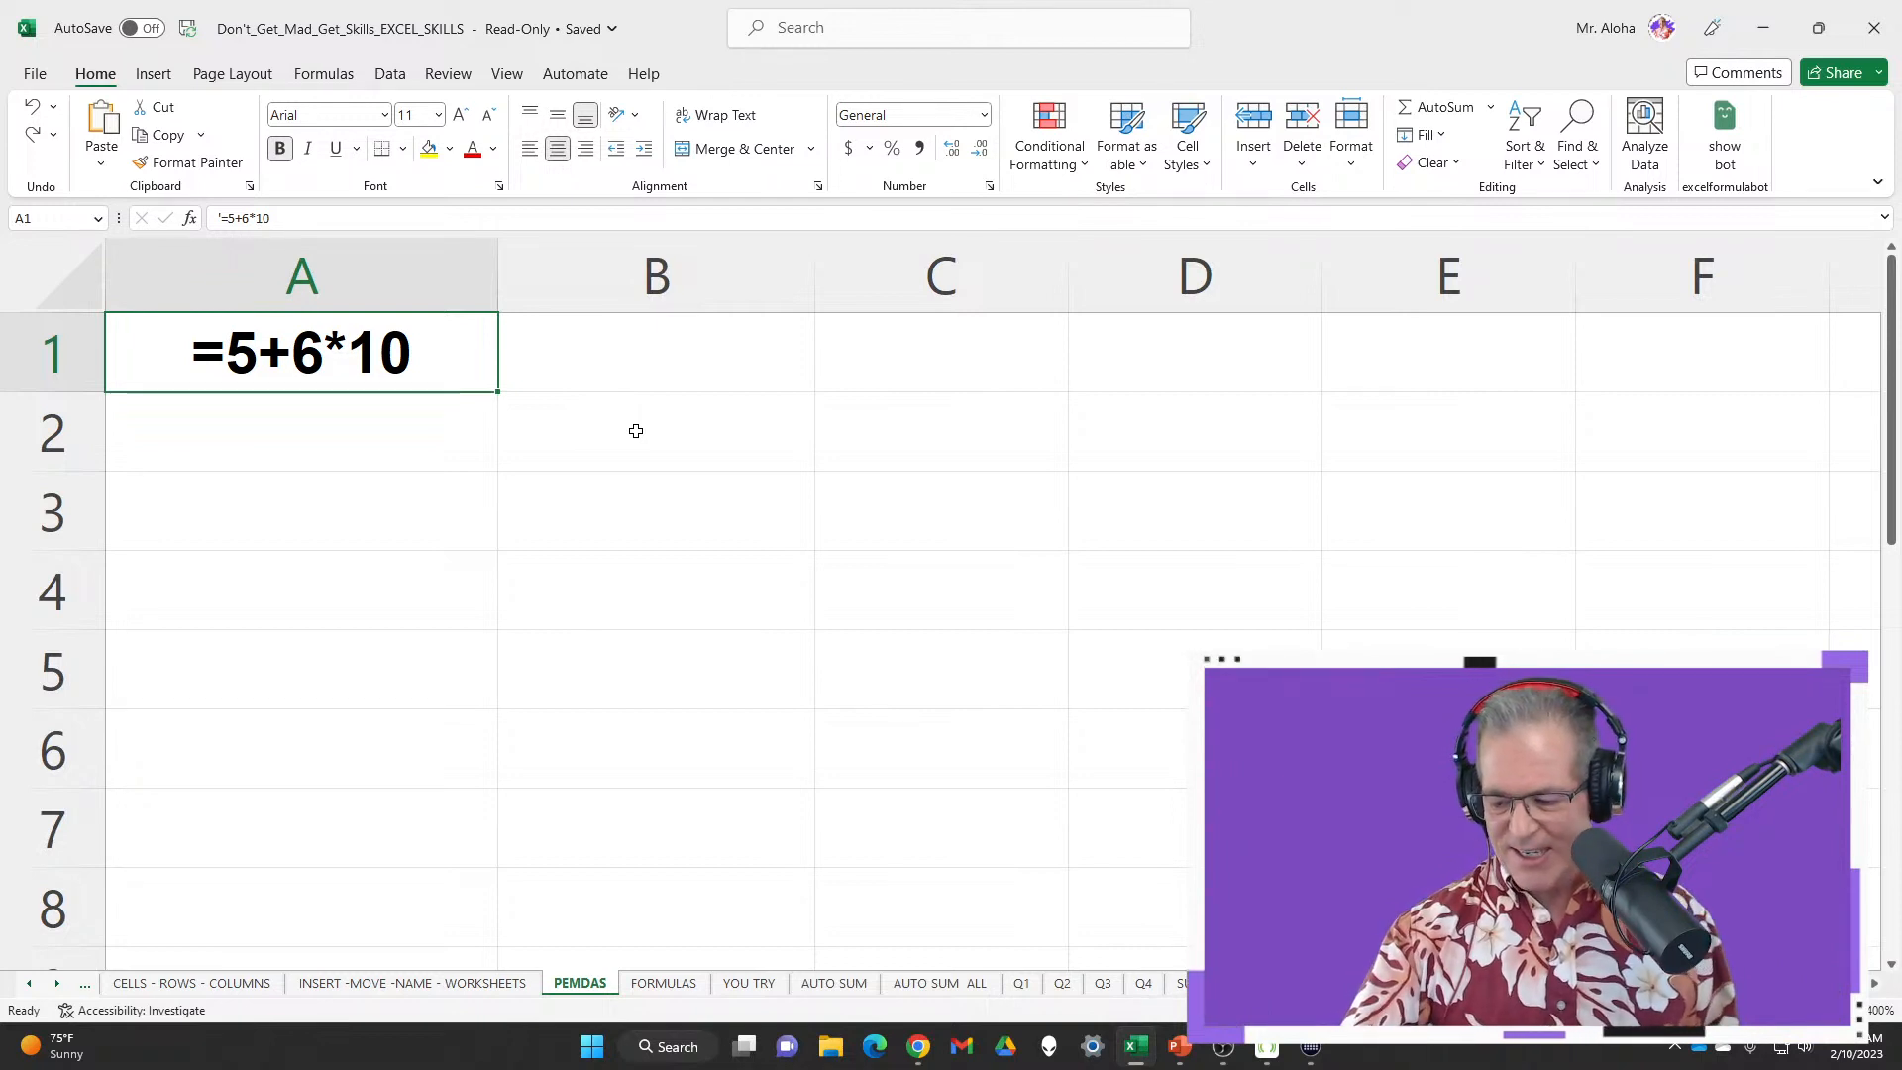
Return to Excel and highlight the =5+6*10 example text in A1
key("alt+Tab")
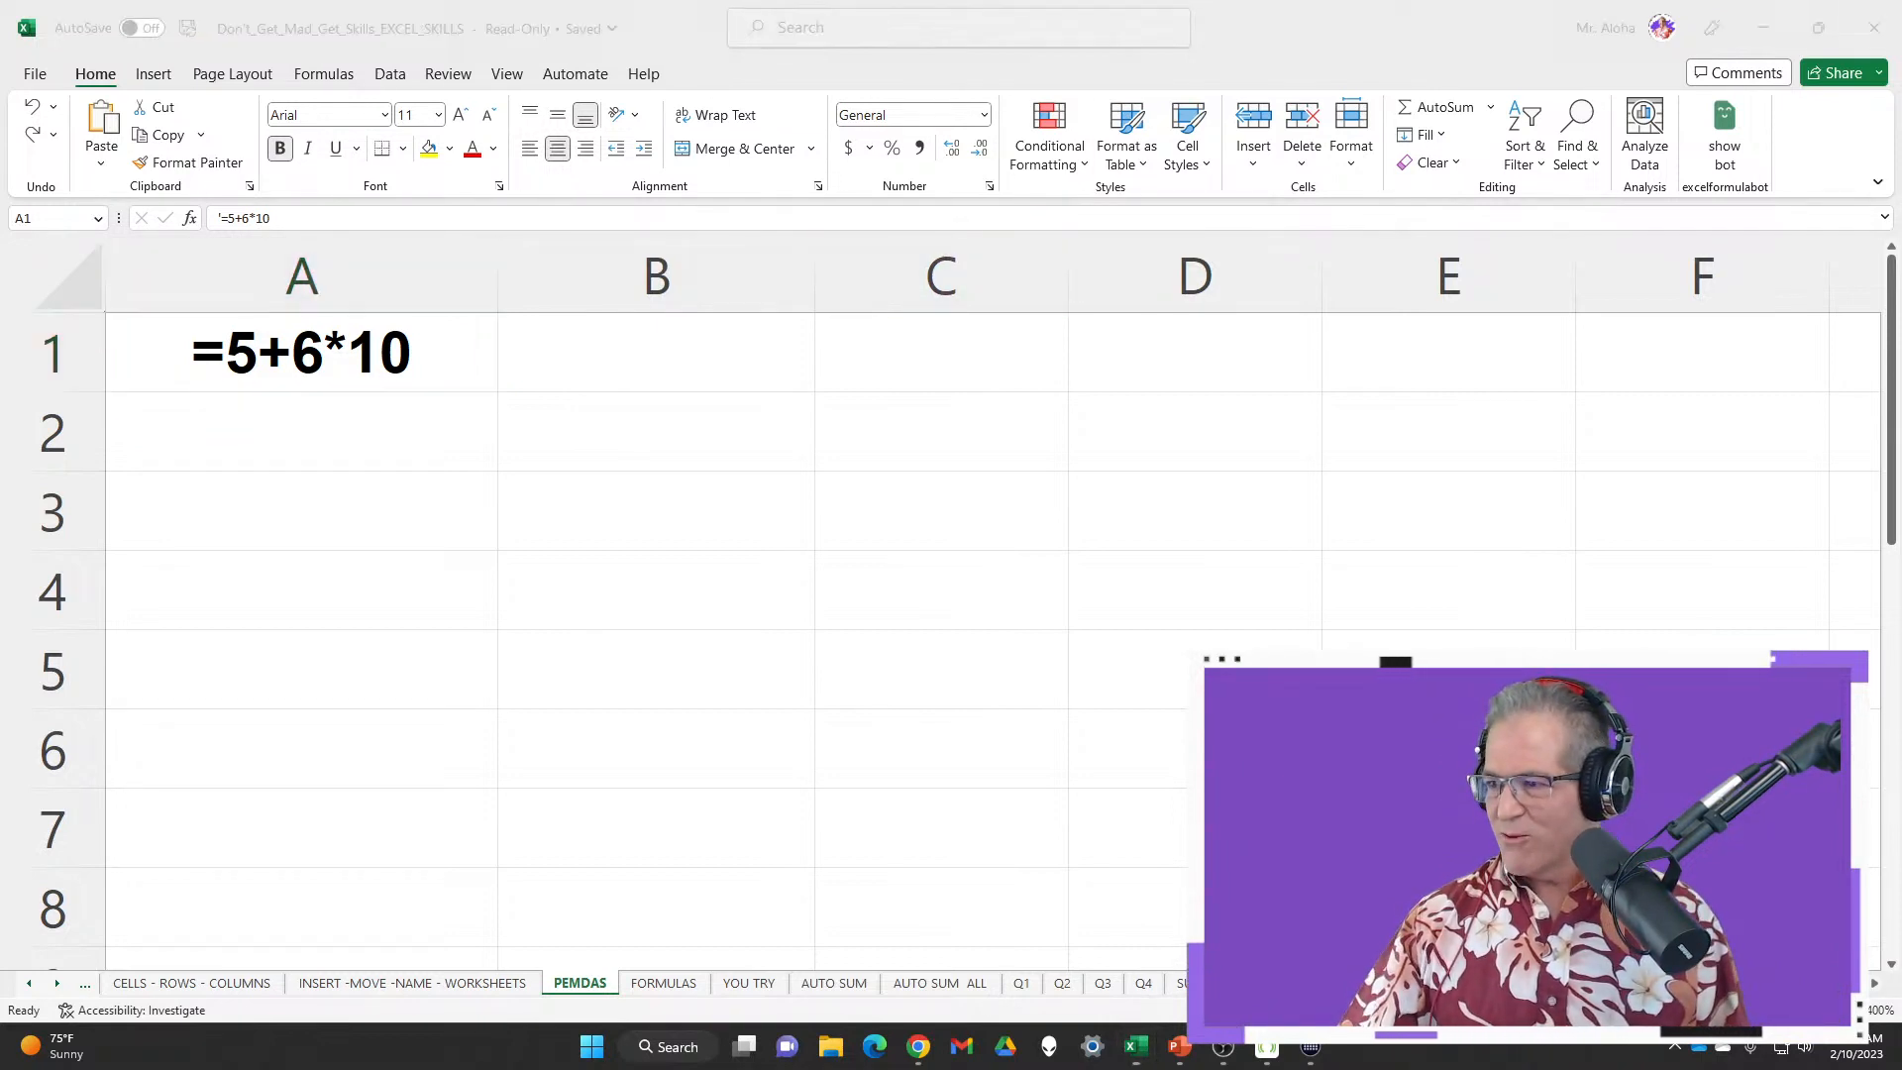
key("alt+Tab")
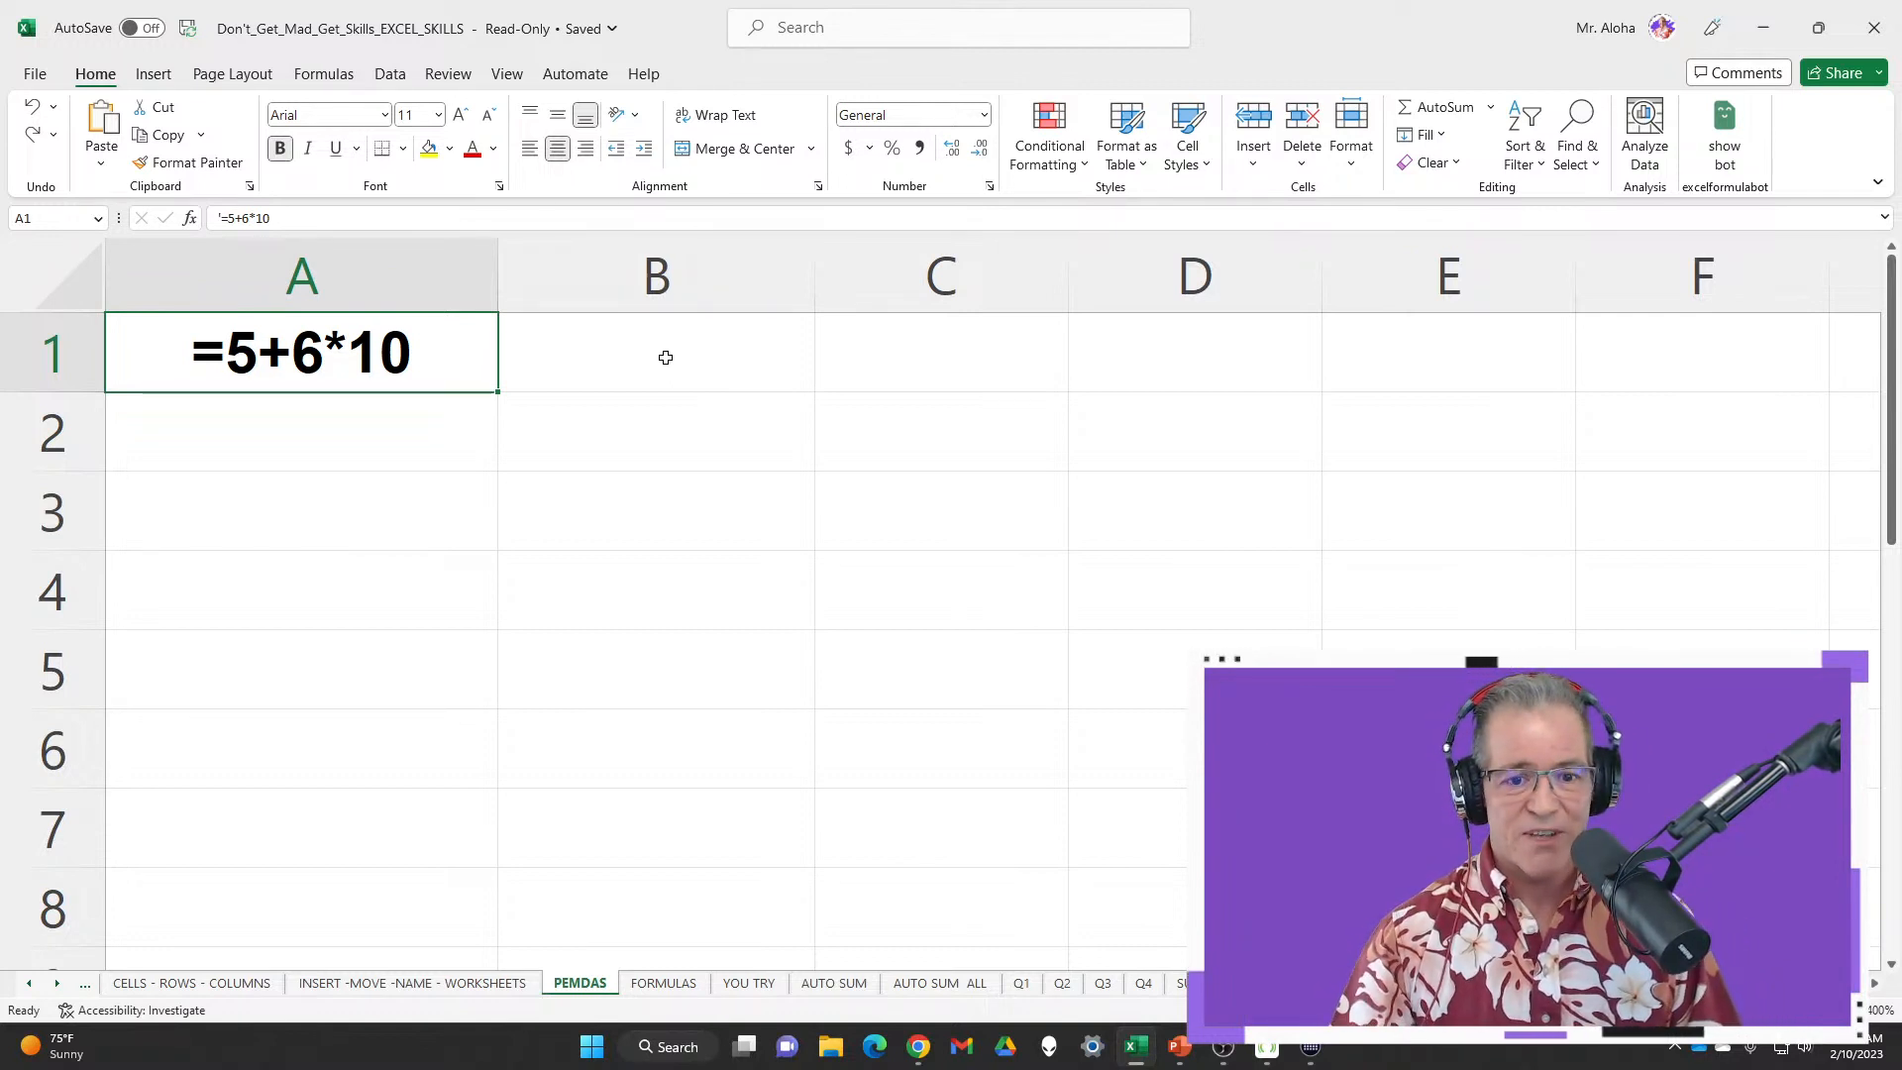
left_click(665, 357)
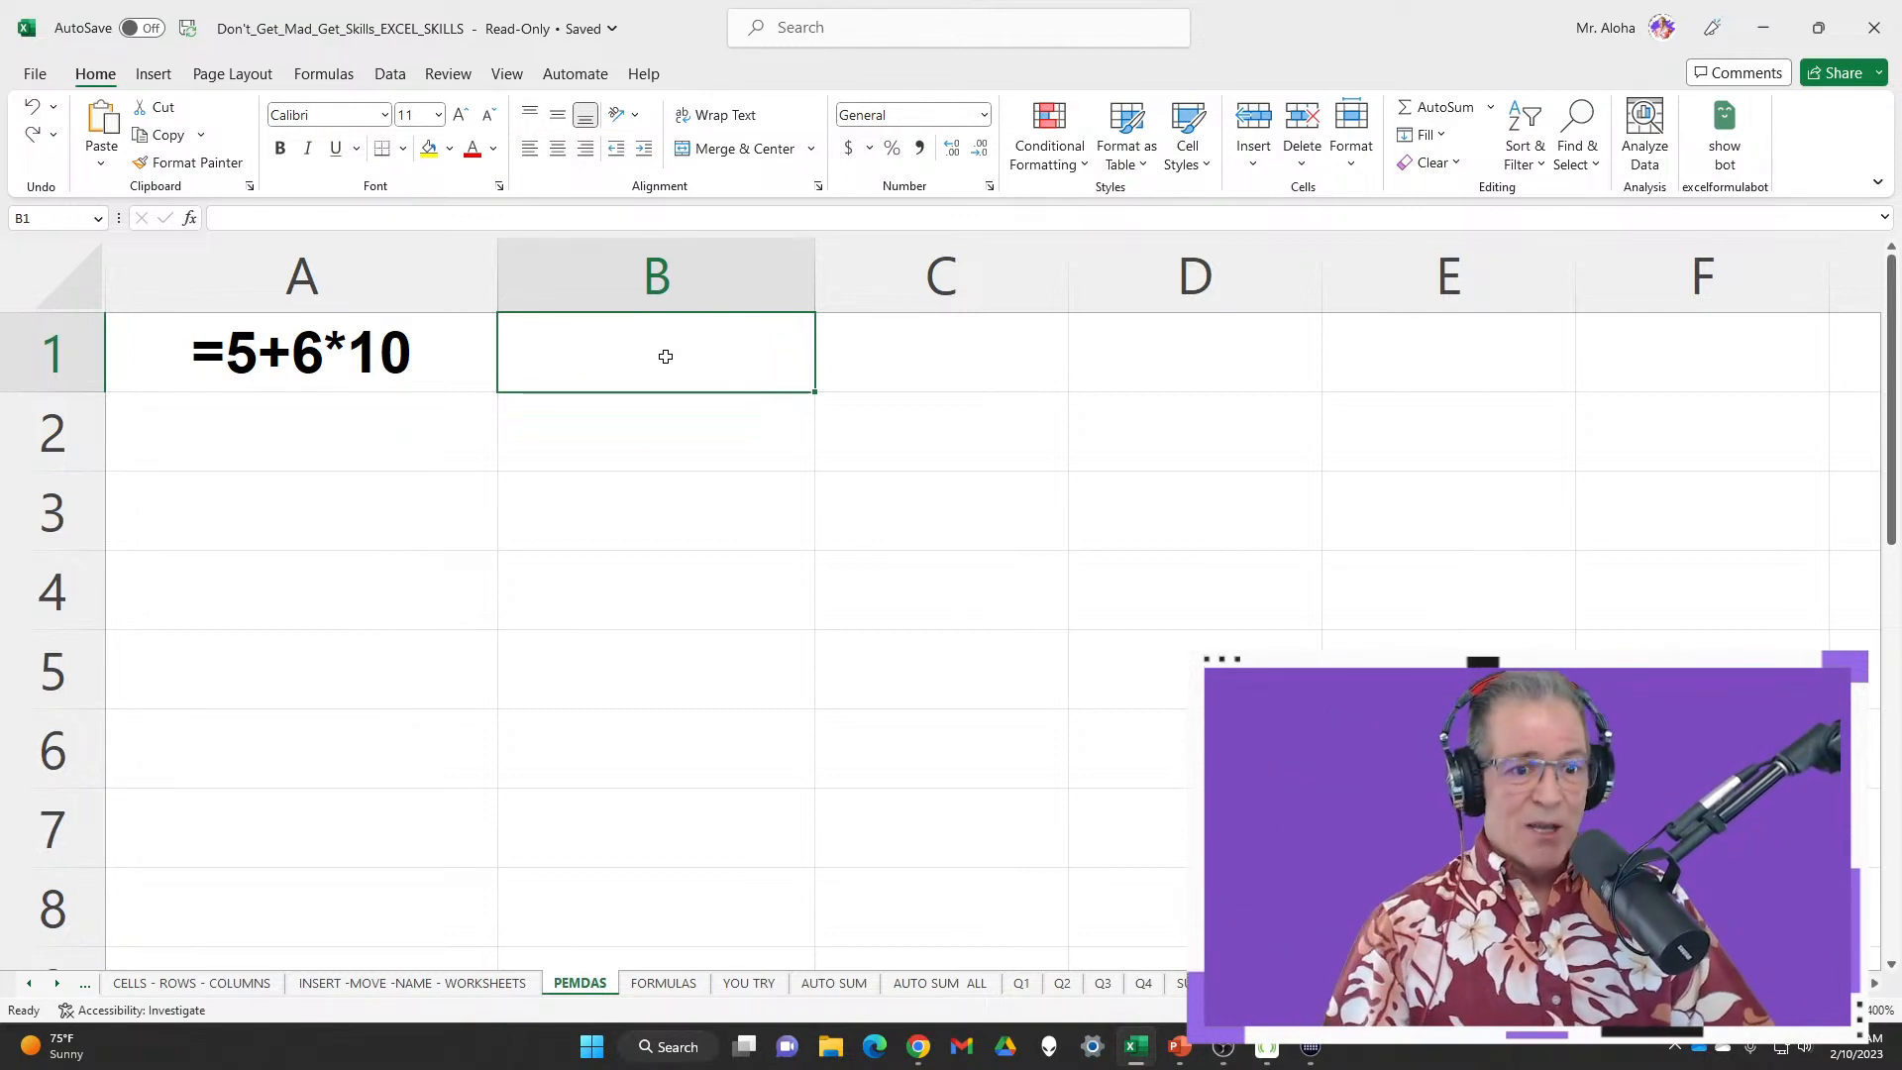
left_click(444, 356)
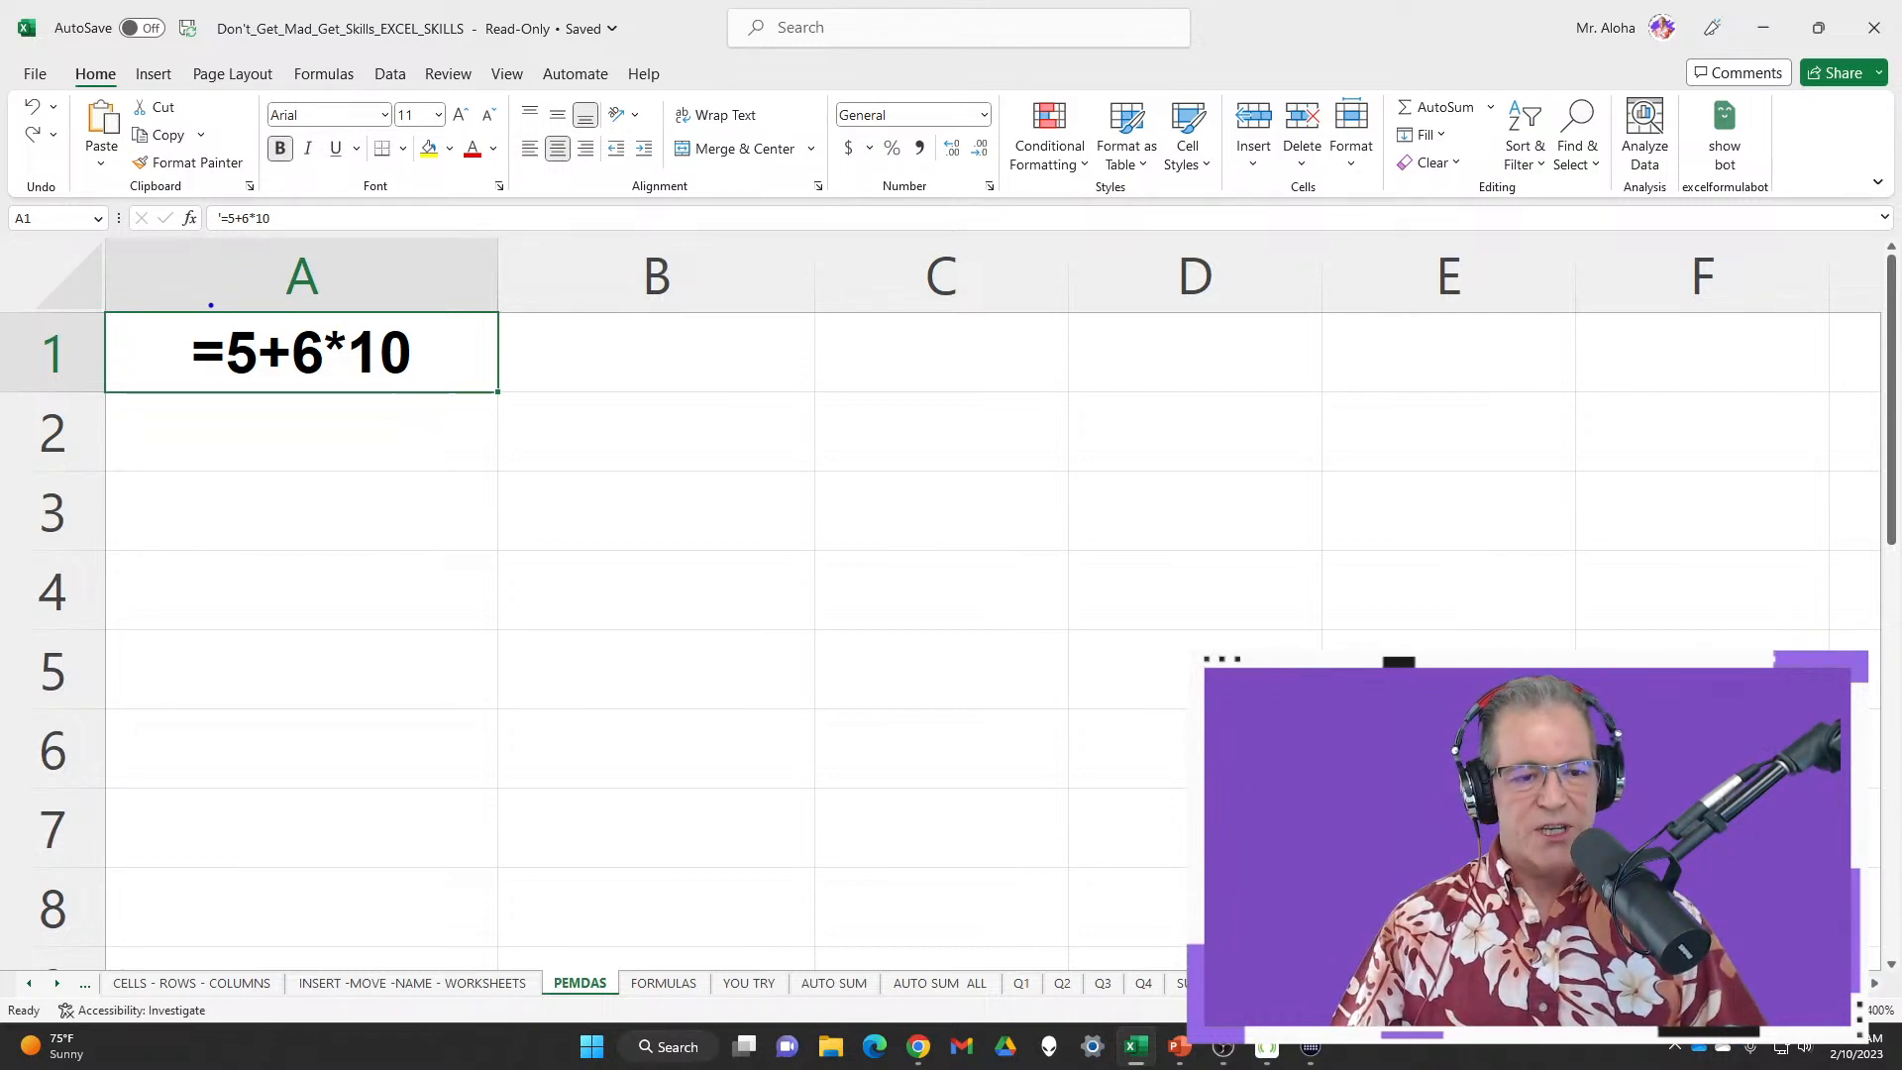
mouse_move(208, 301)
left_mouse_down()
mouse_move(260, 395)
mouse_move(336, 393)
mouse_move(407, 446)
left_mouse_up()
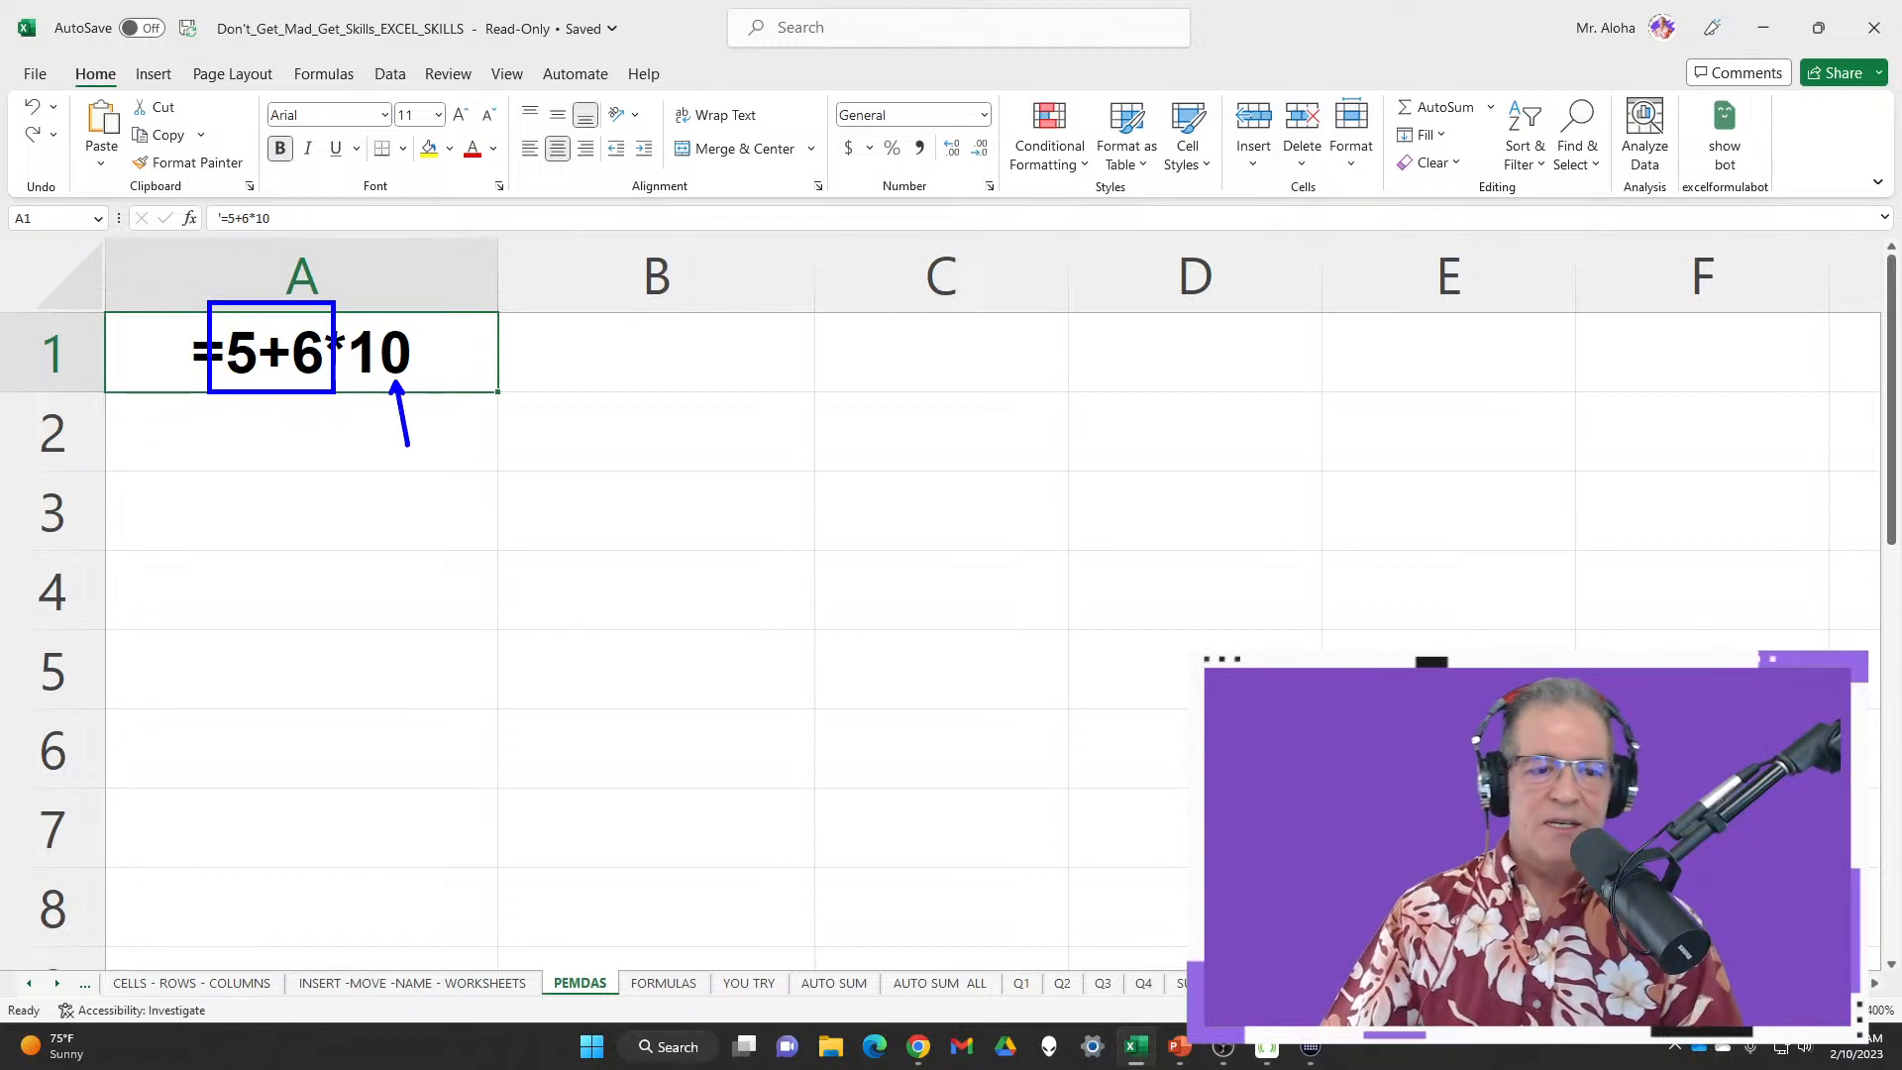
key("Escape")
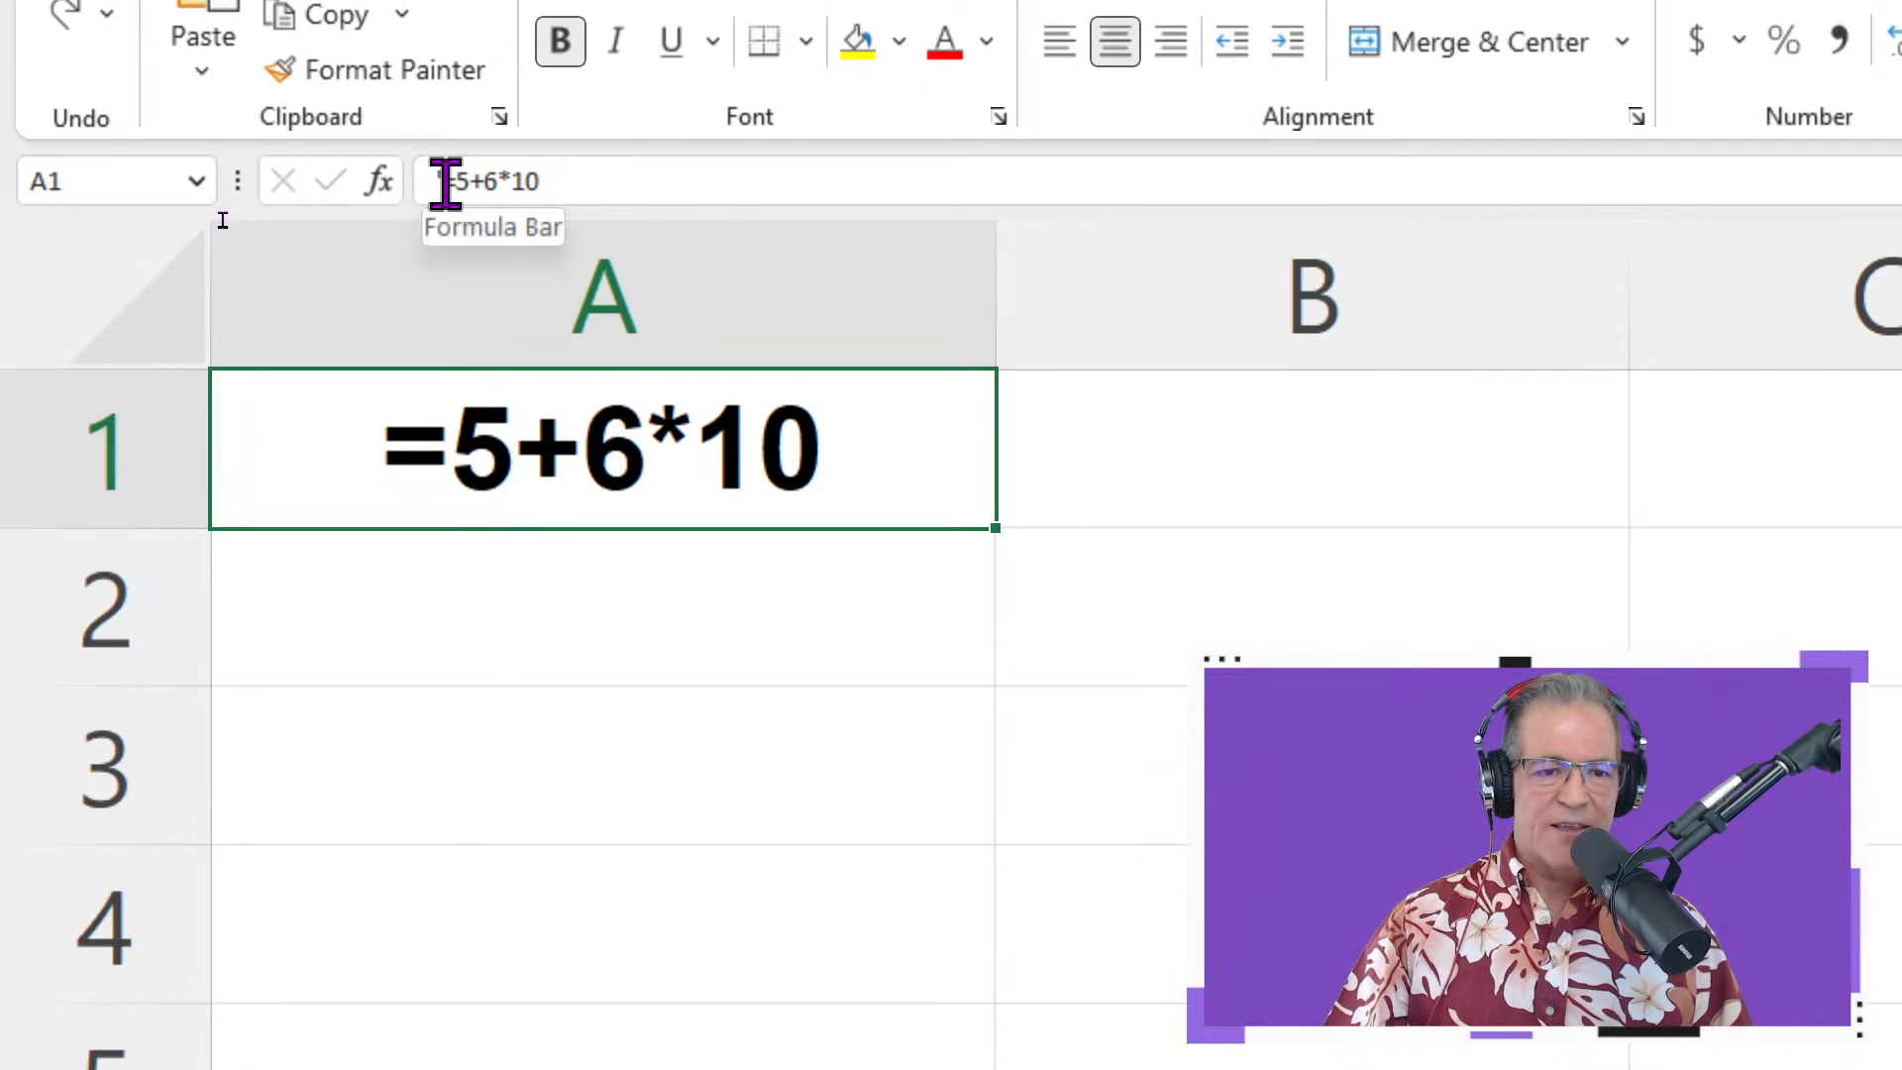
Calculate A1's expression to show 65, then undo to restore the text
left_click(437, 181)
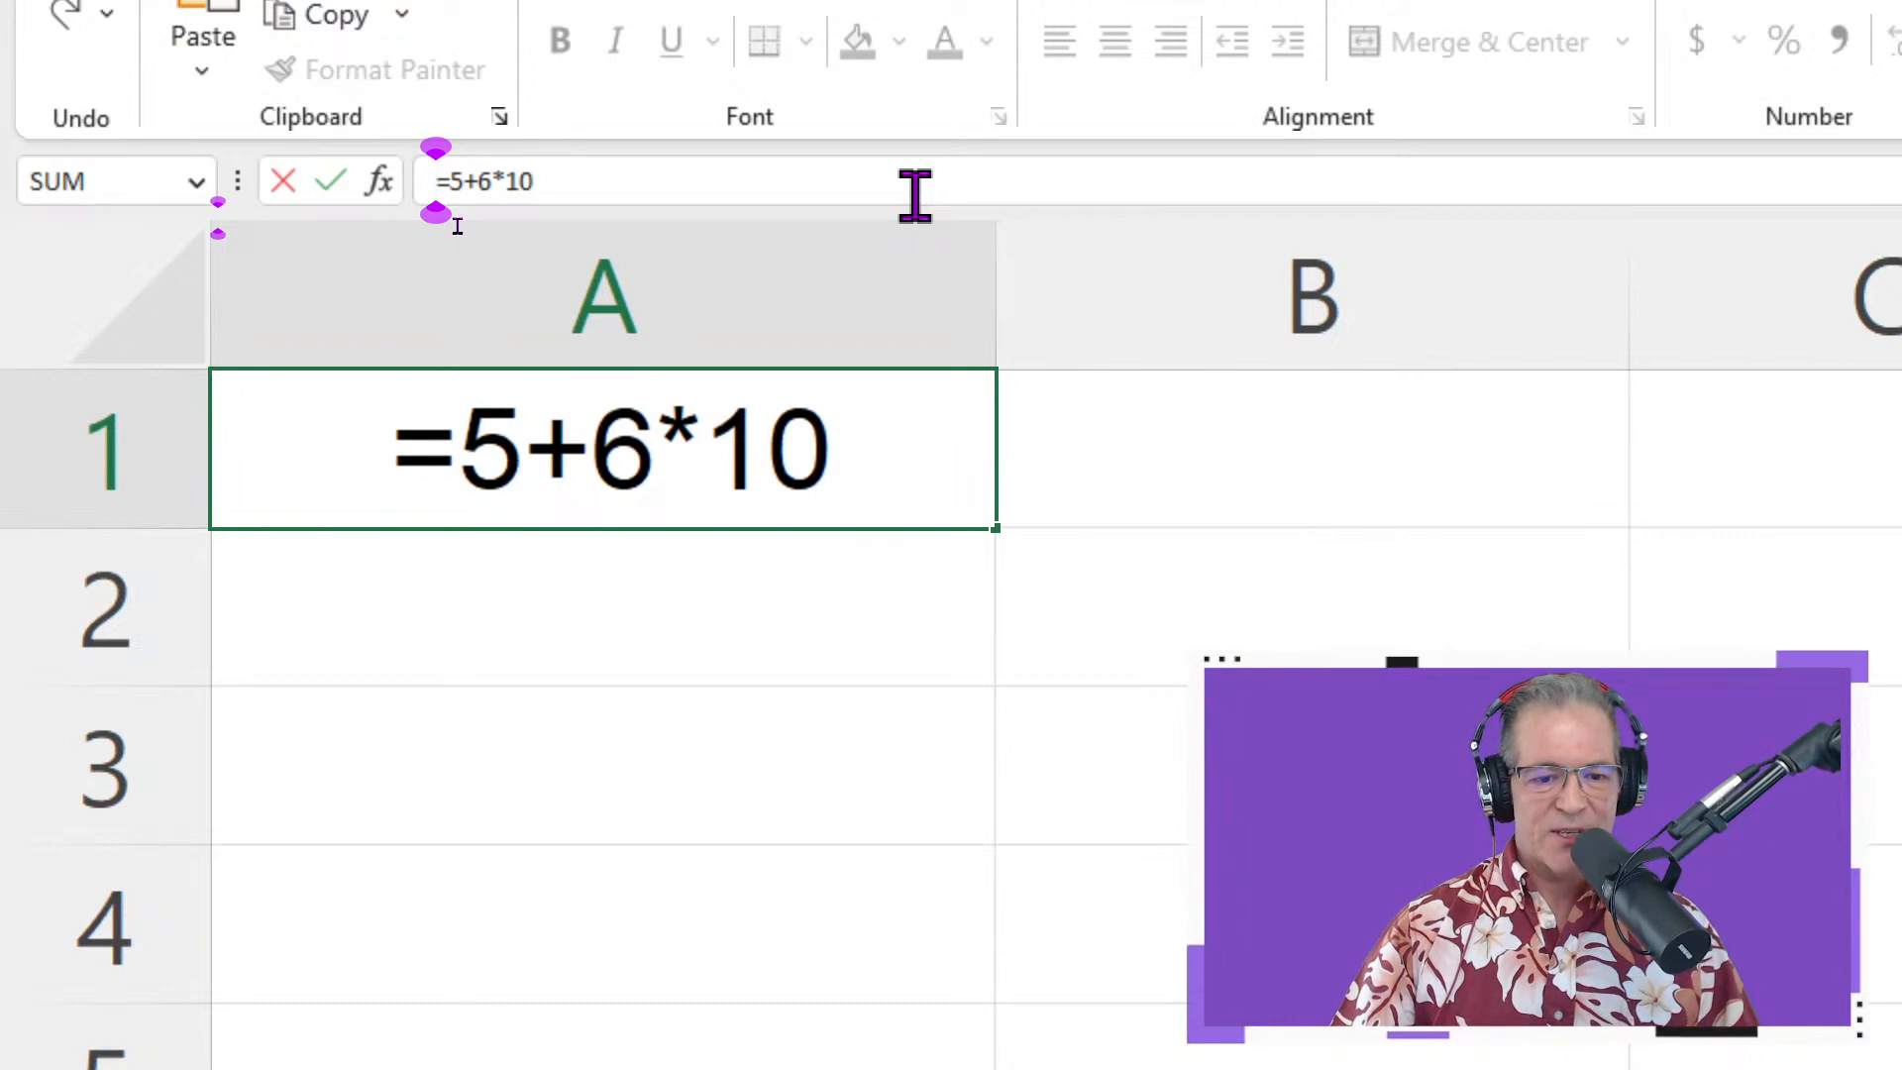
key("Return")
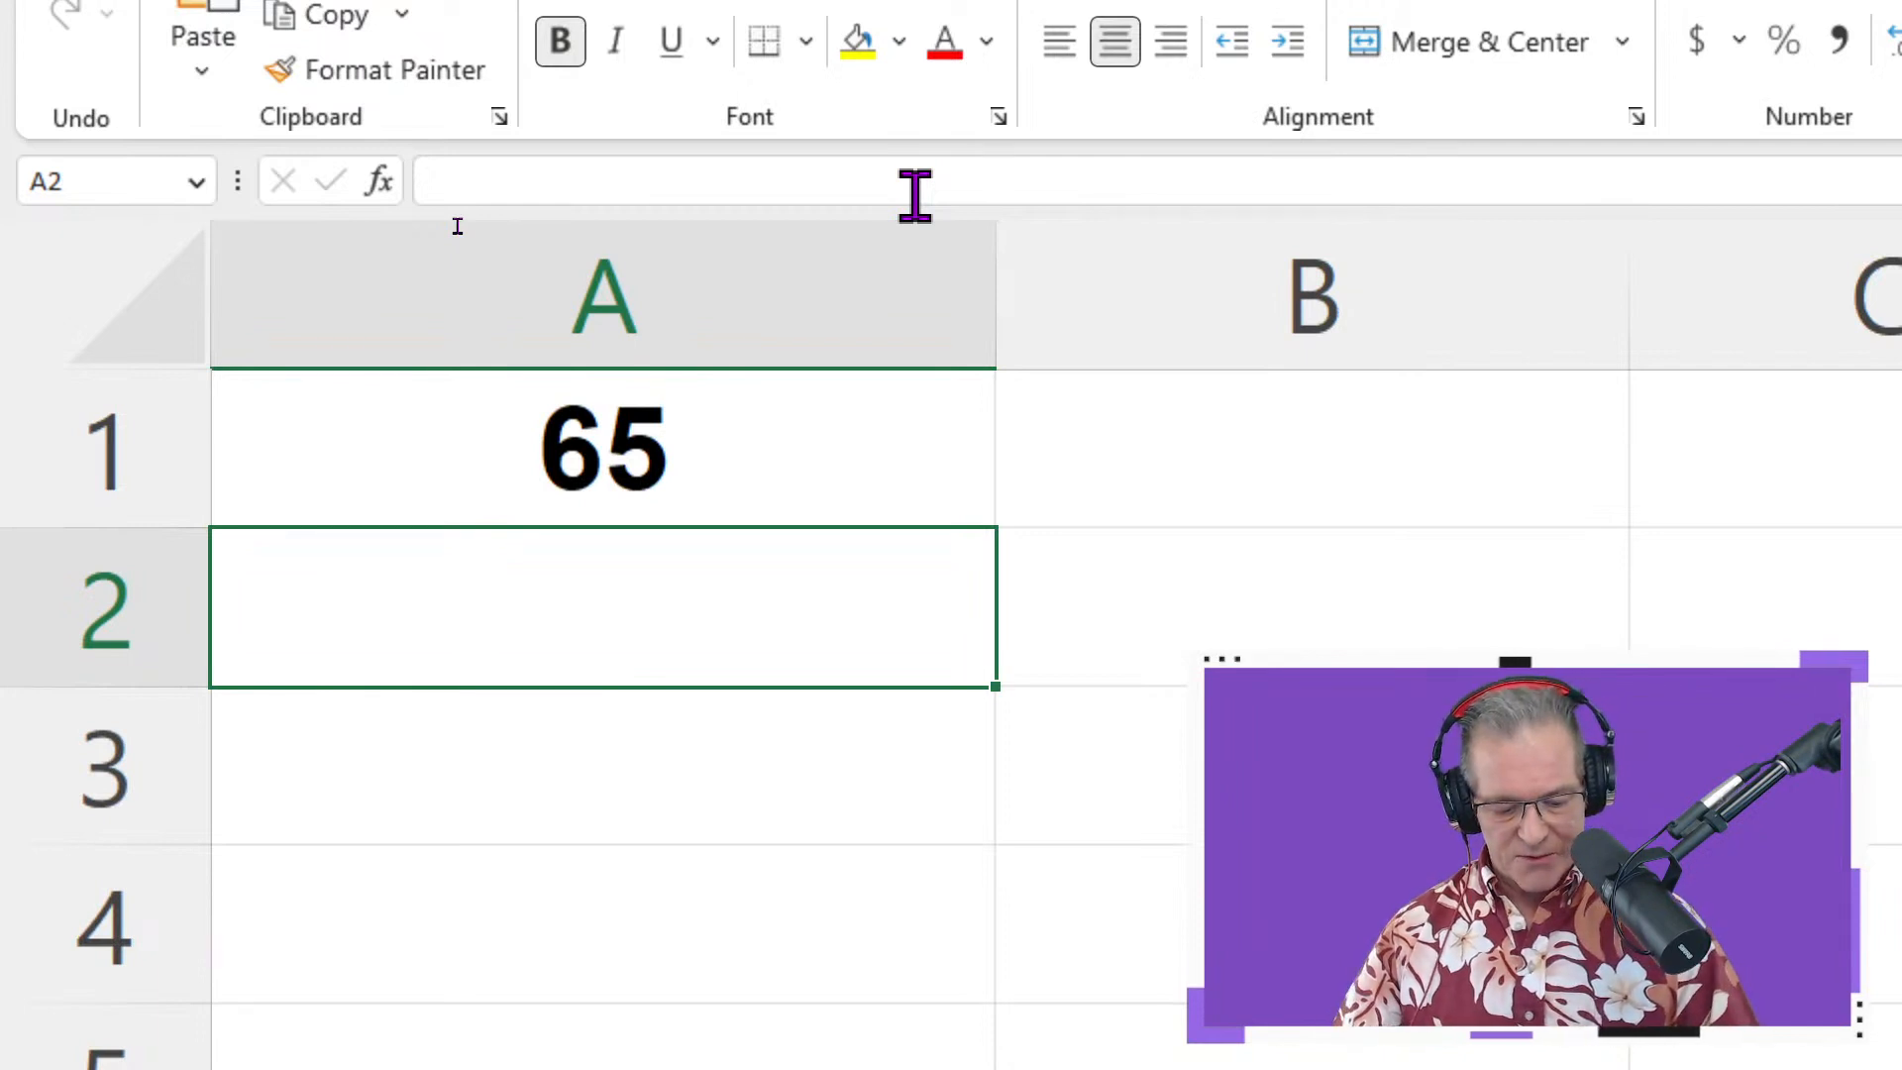
key("ctrl+z")
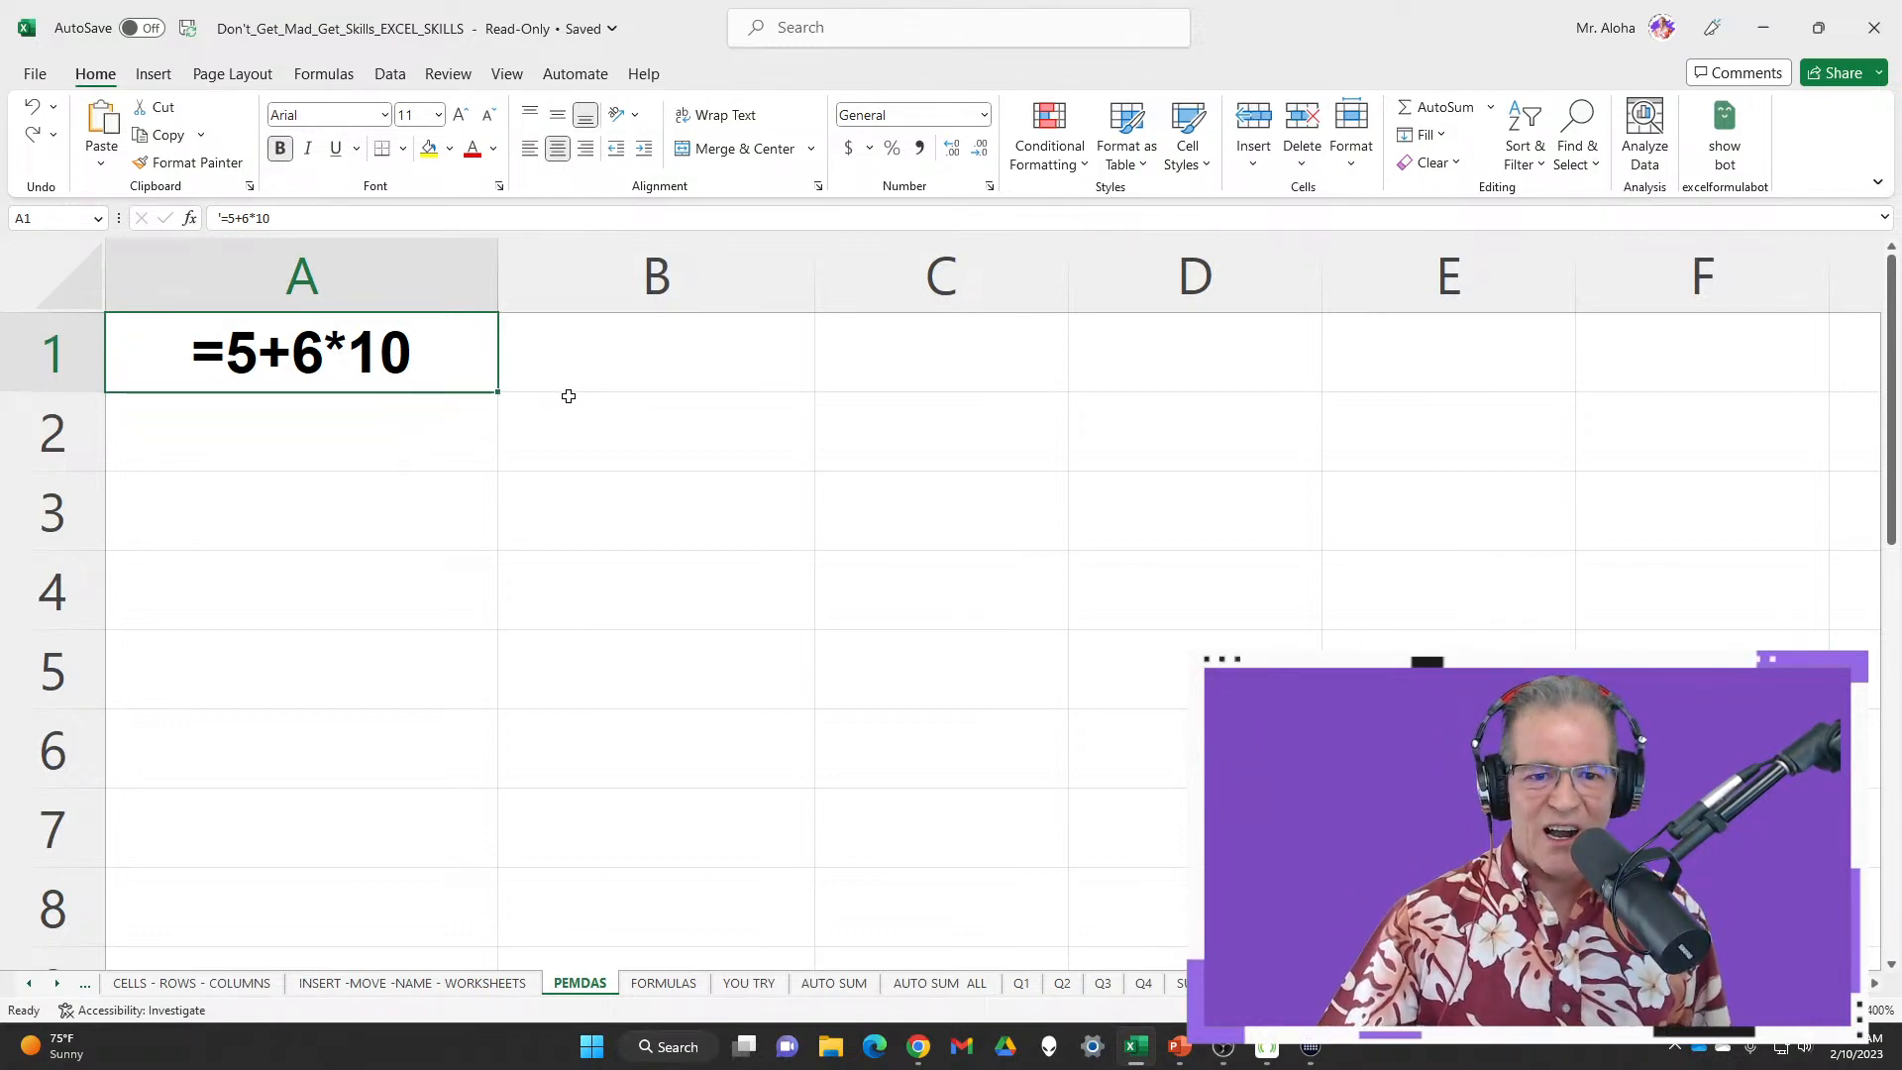
Enter Parenthesis in B1 and autofill Exponents through Subtraction down to B6
left_click(729, 360)
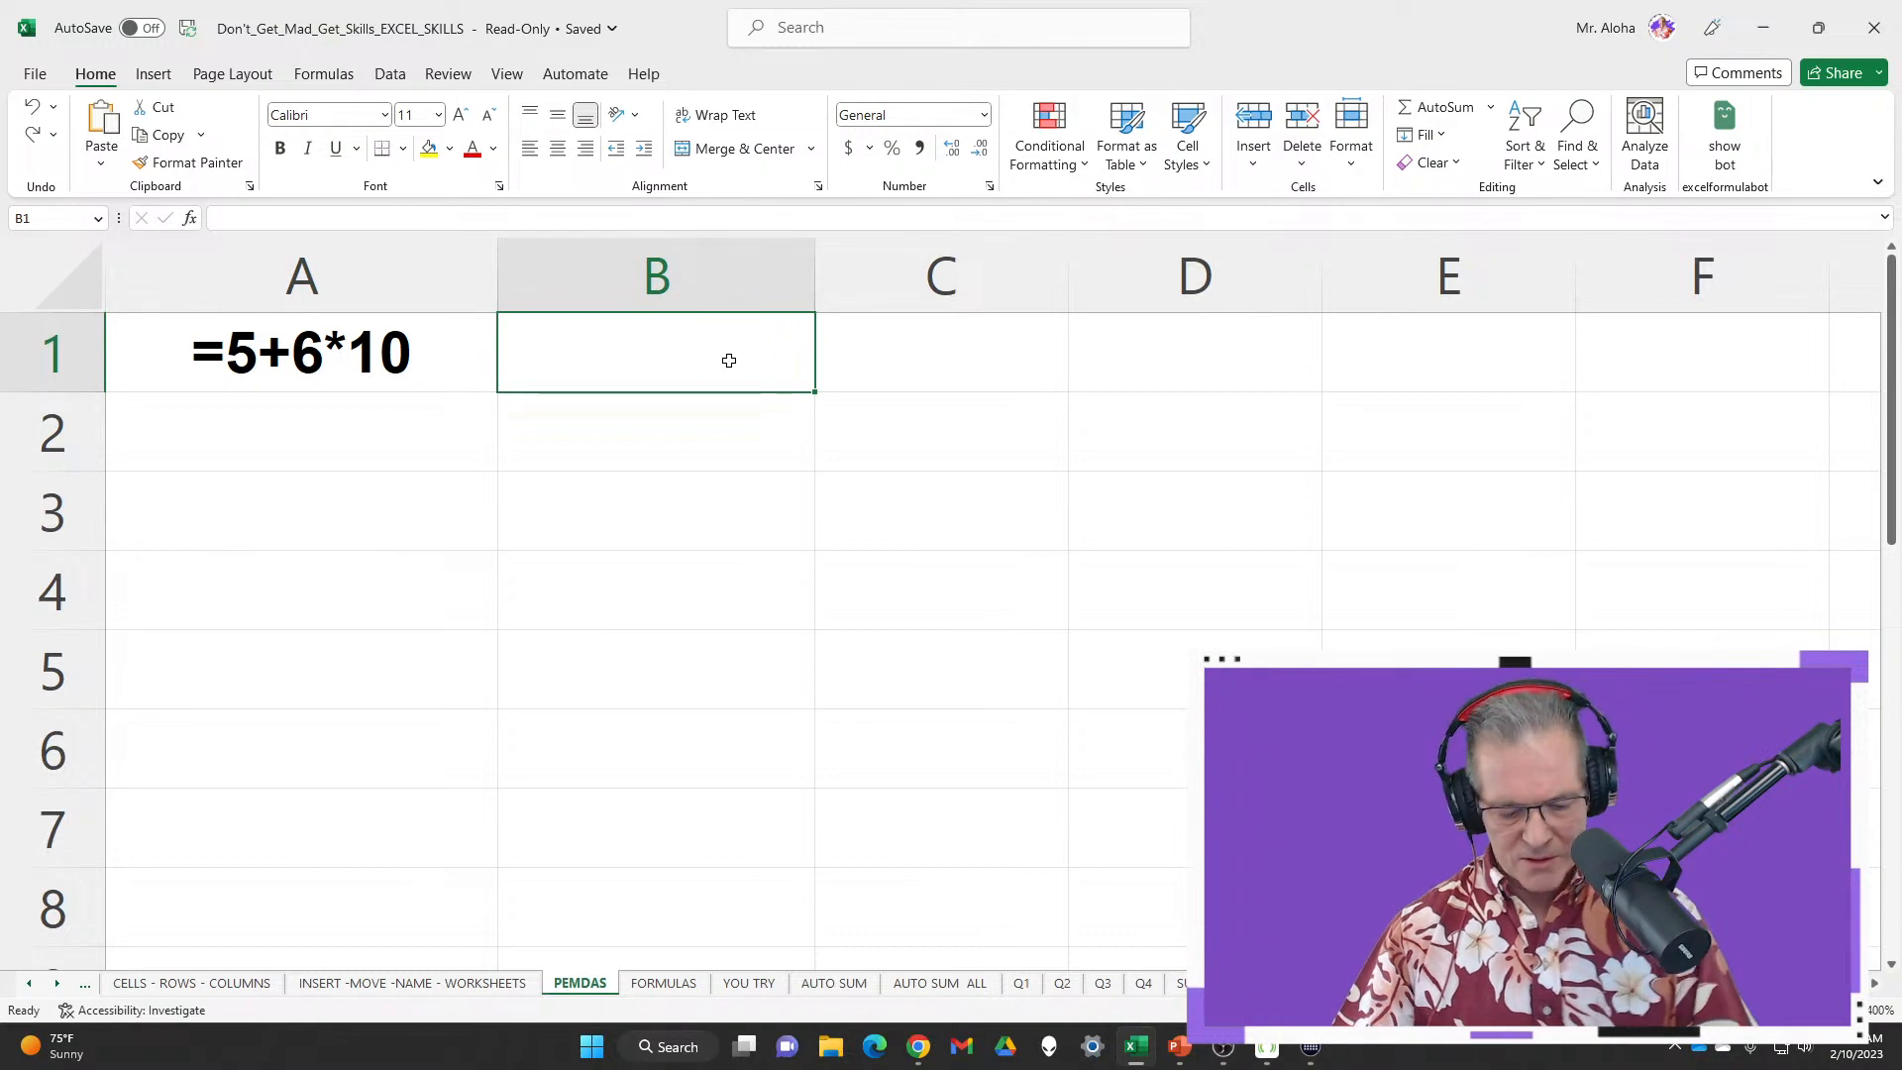
type("Par")
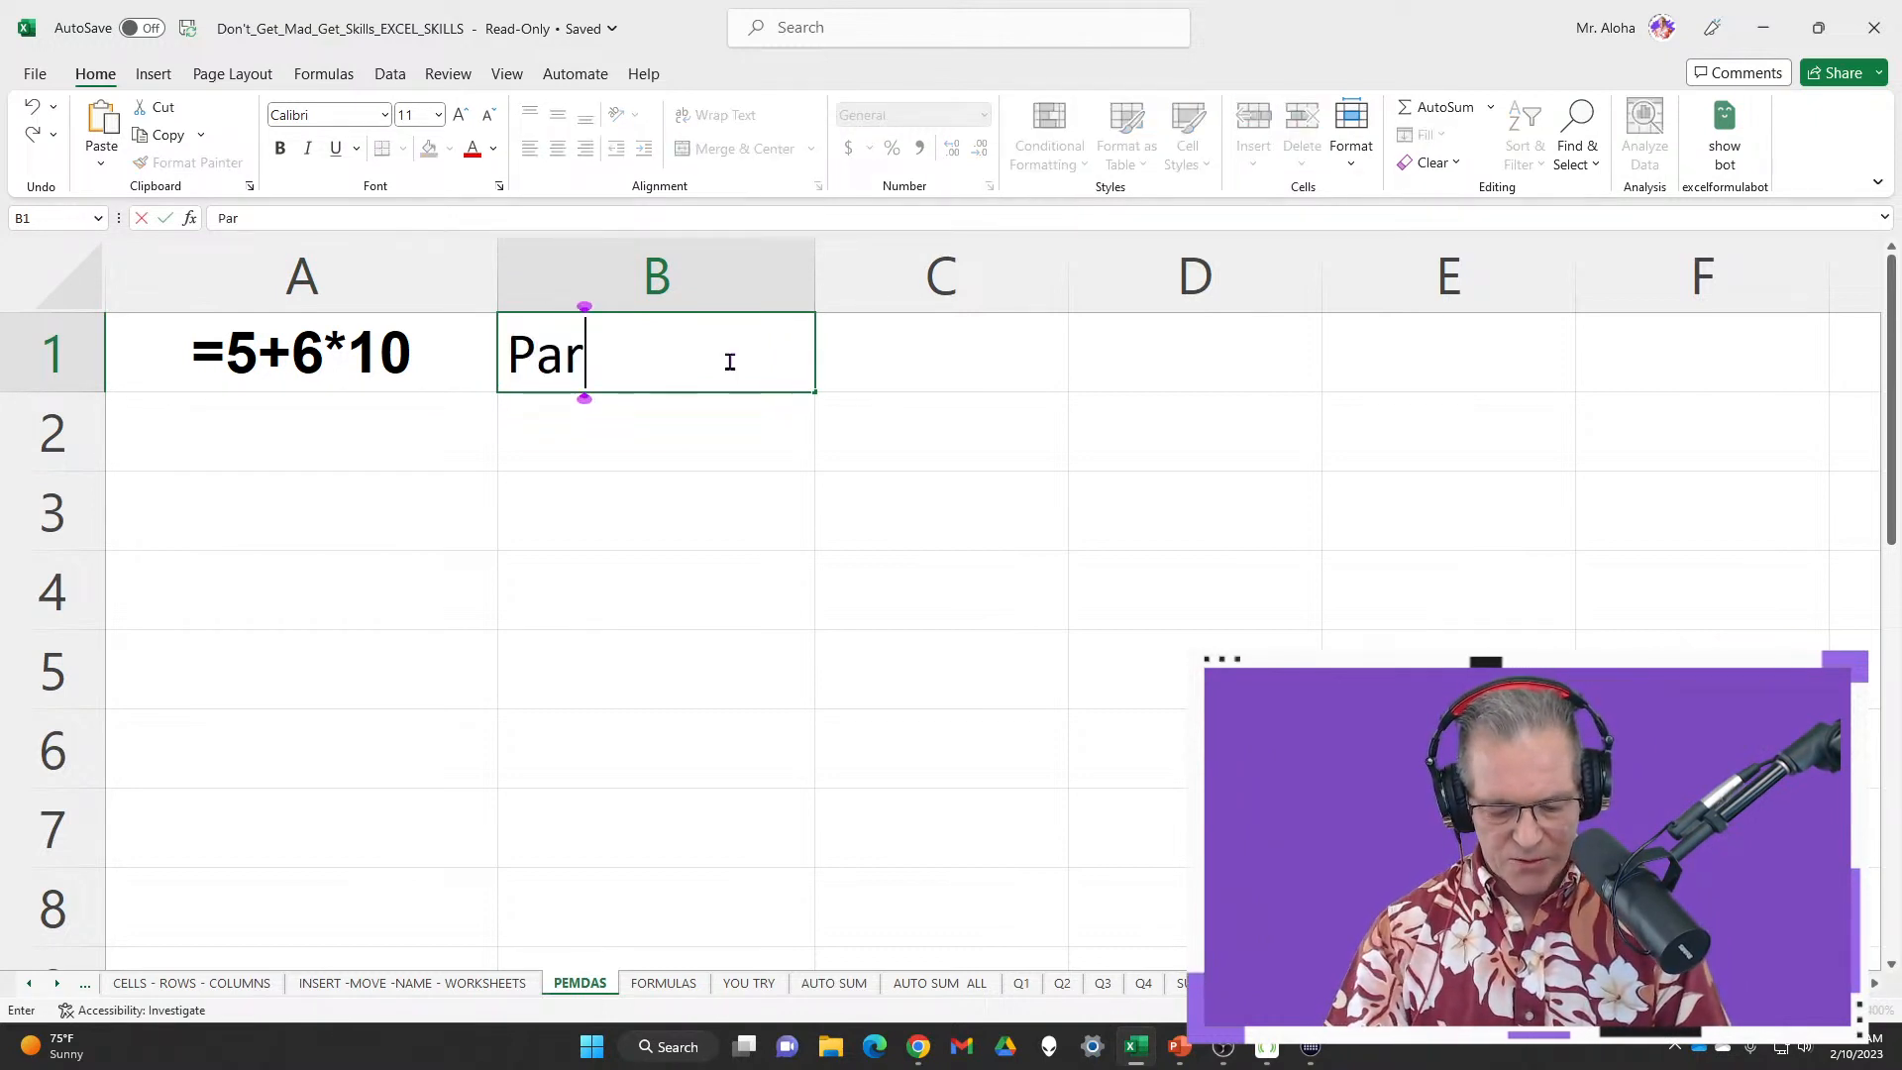
type("enthesis")
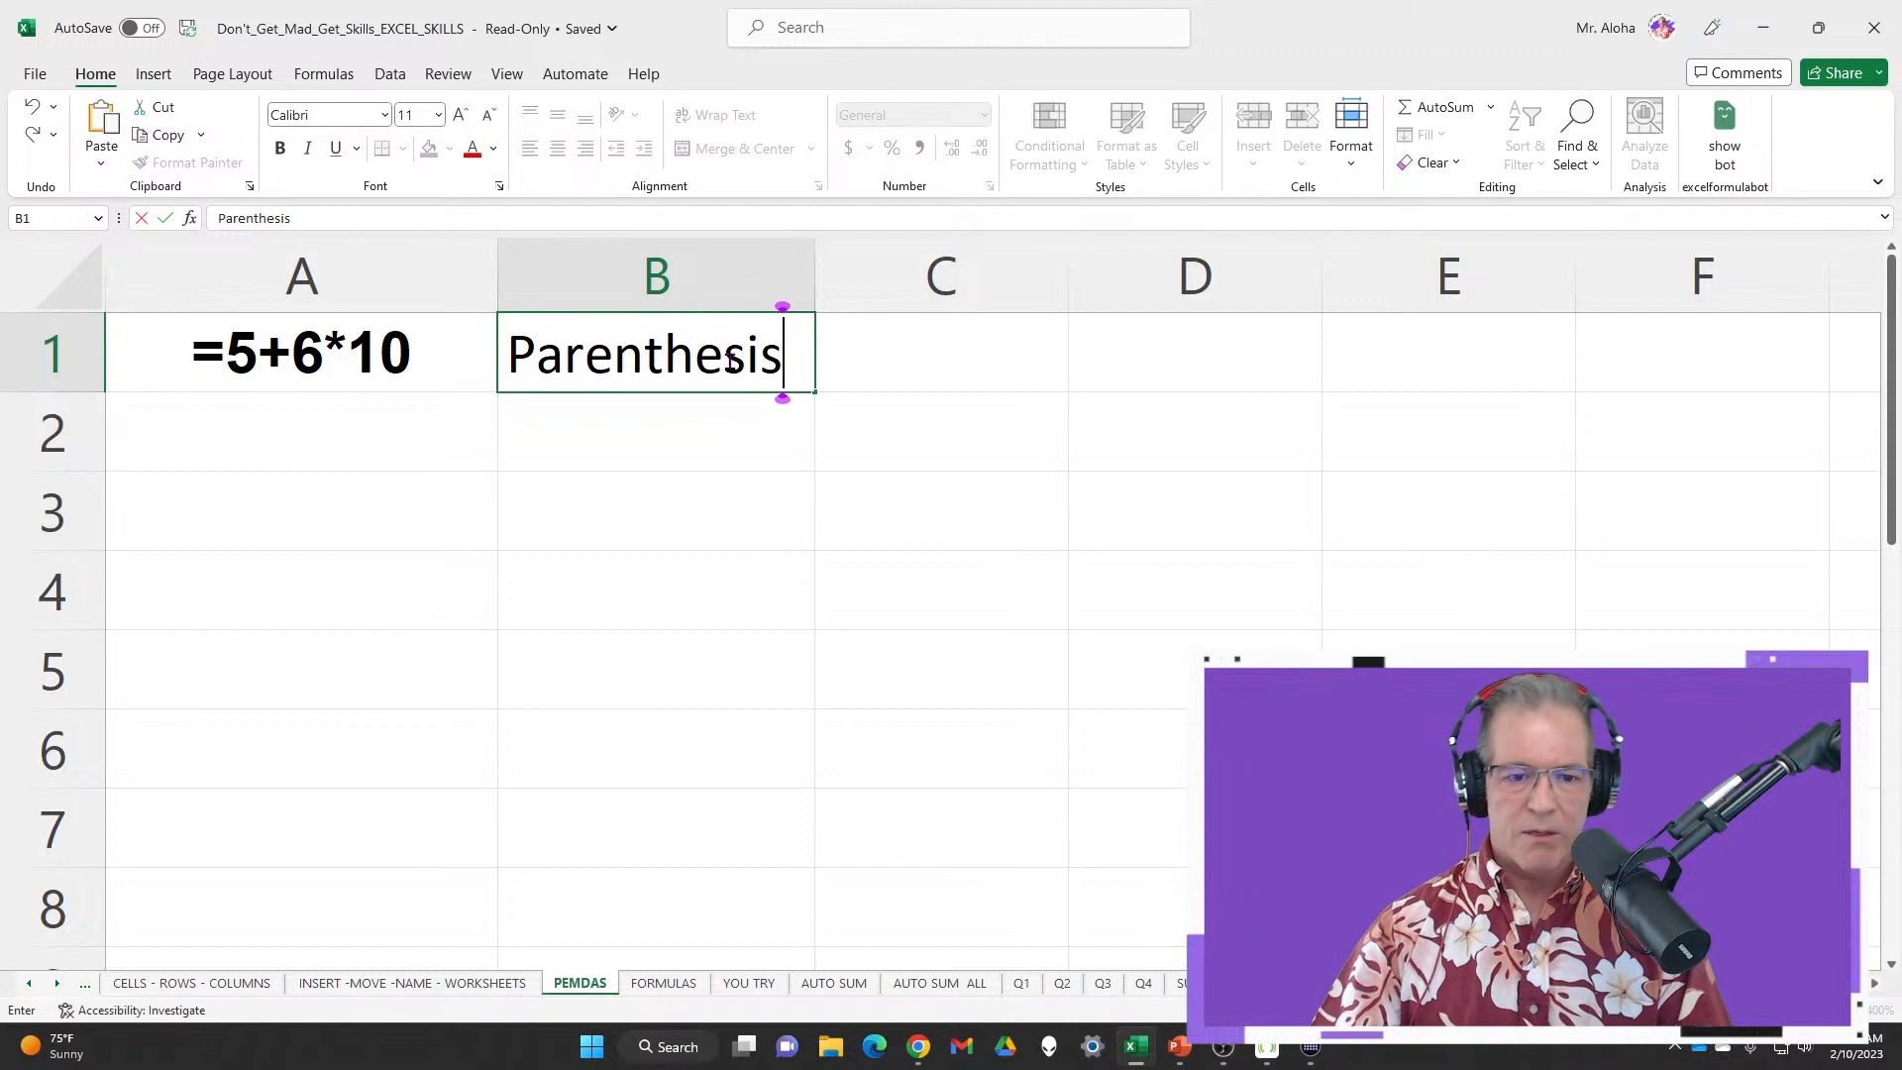
key("Return")
left_click(729, 360)
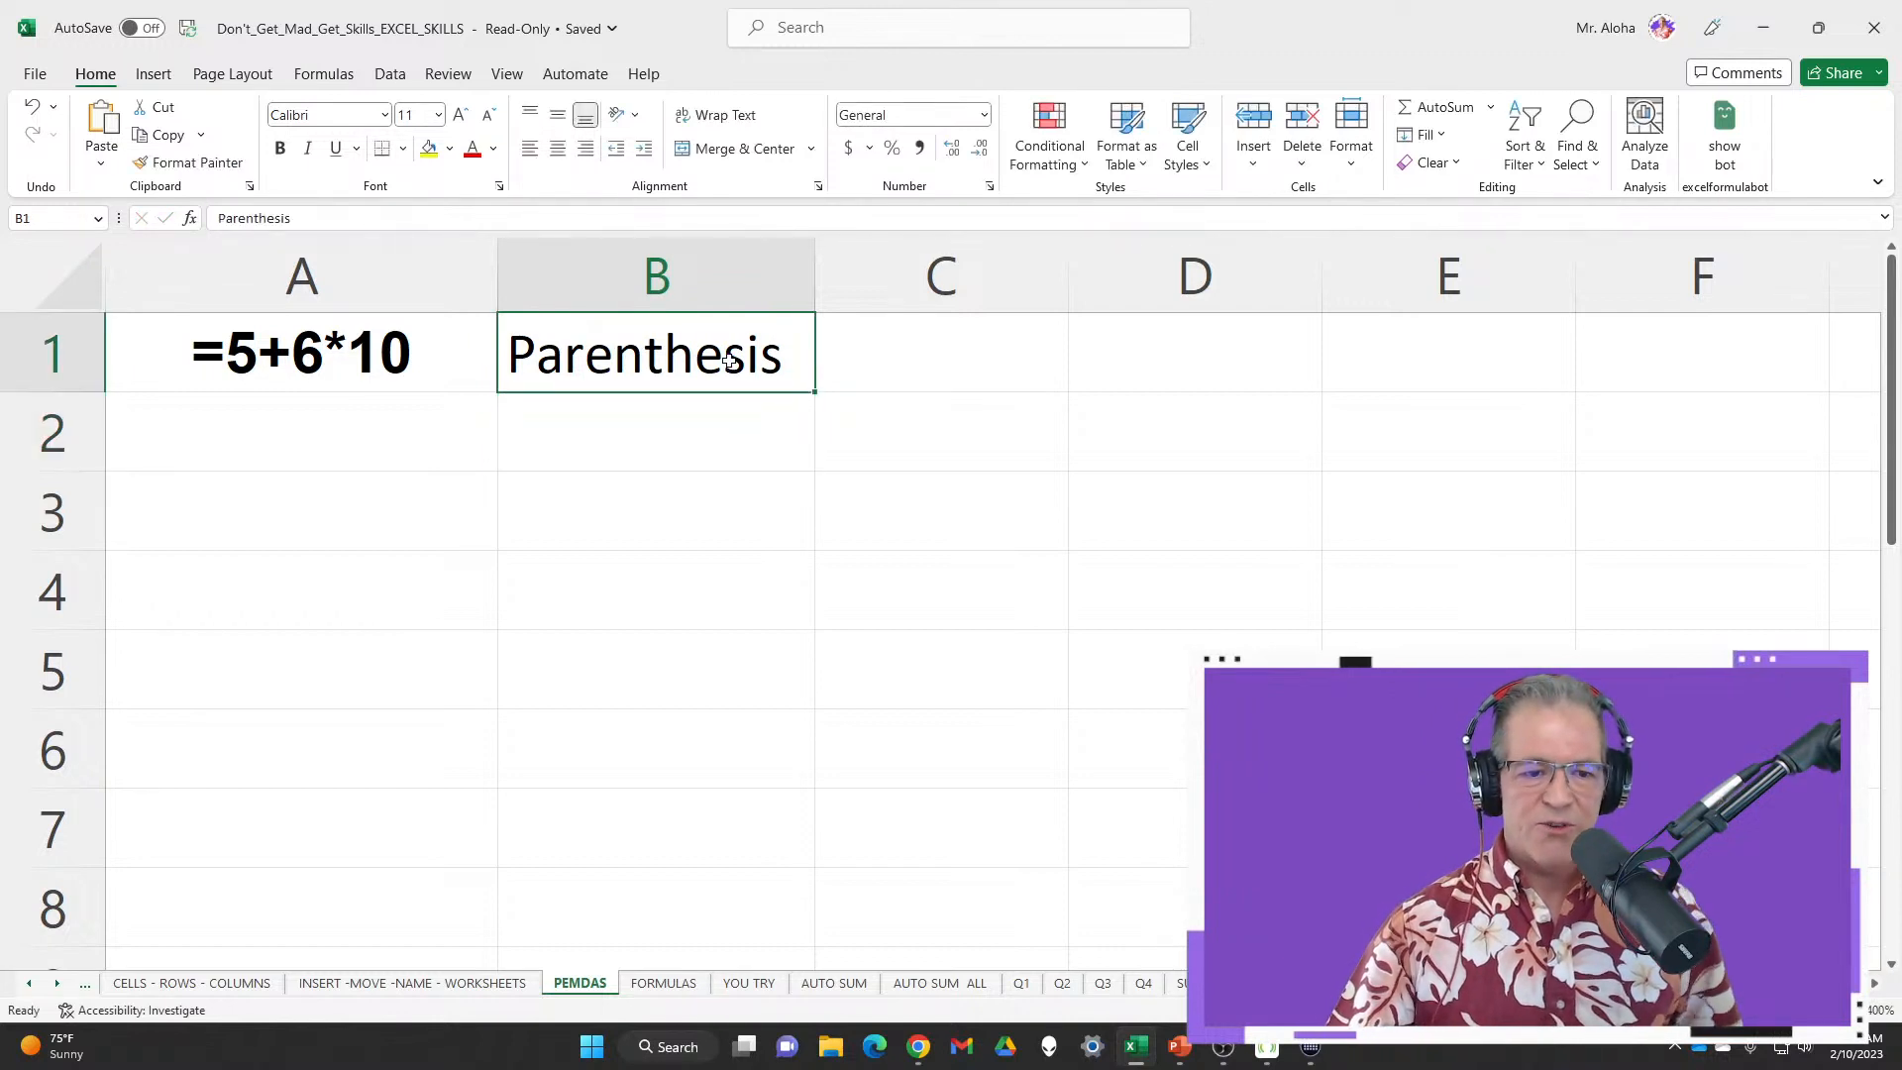
left_click_drag(815, 392, 791, 785)
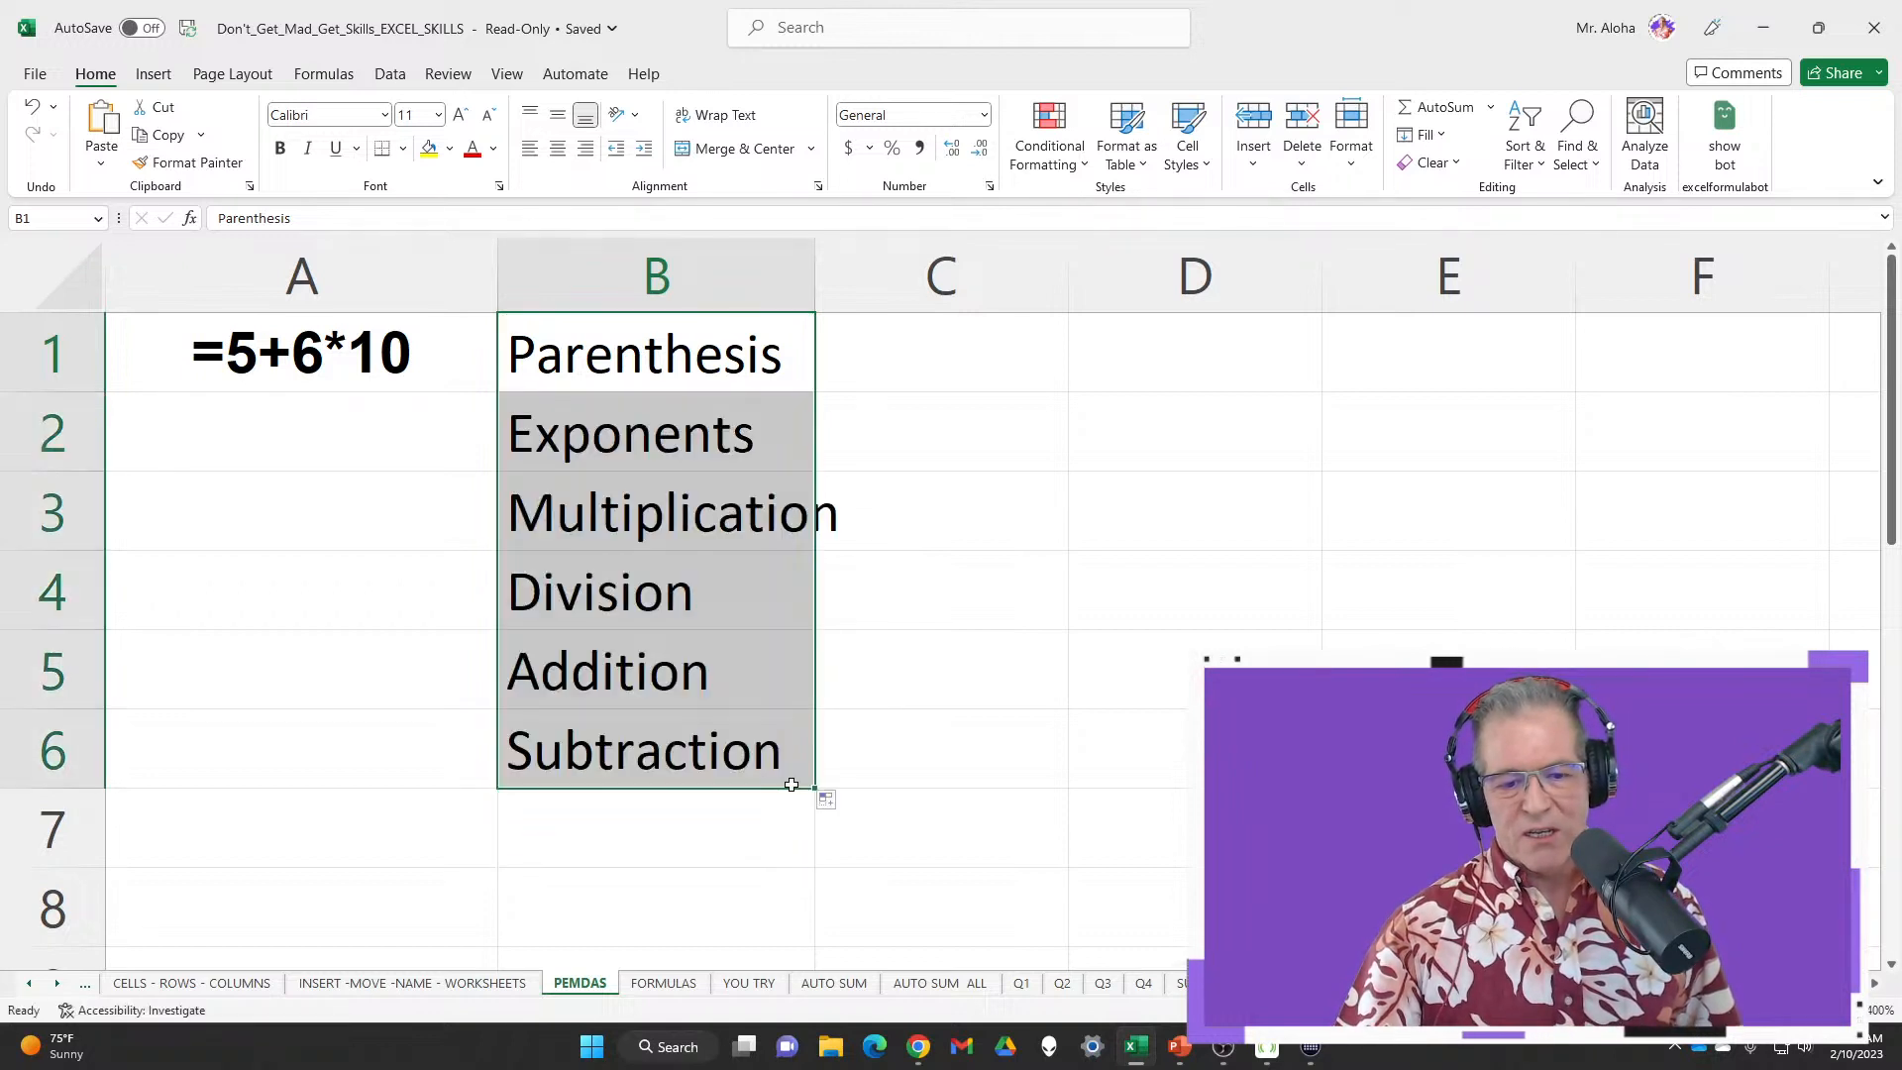
Review the operation names in B1:B6, stepping through Exponents and Multiplication
left_click(657, 343)
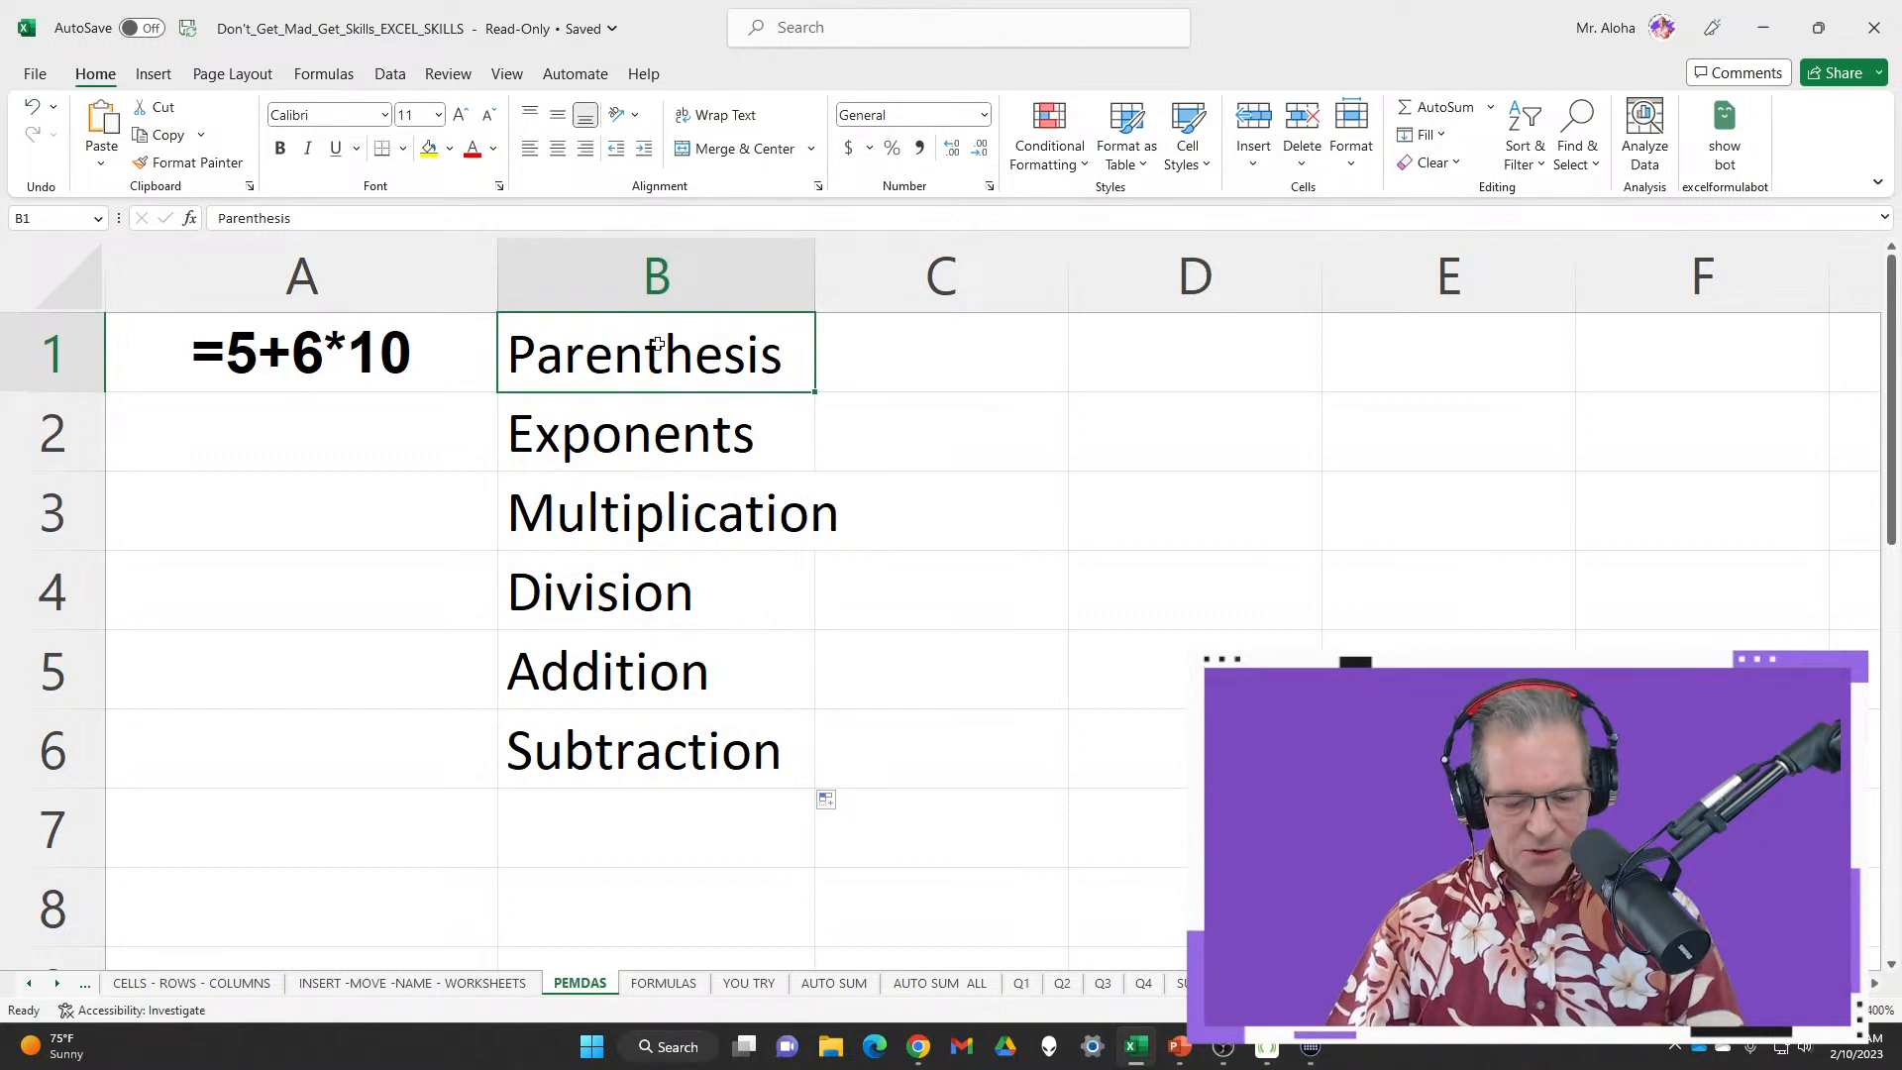
mouse_move(492, 301)
left_mouse_down()
mouse_move(789, 614)
mouse_move(839, 810)
left_mouse_up()
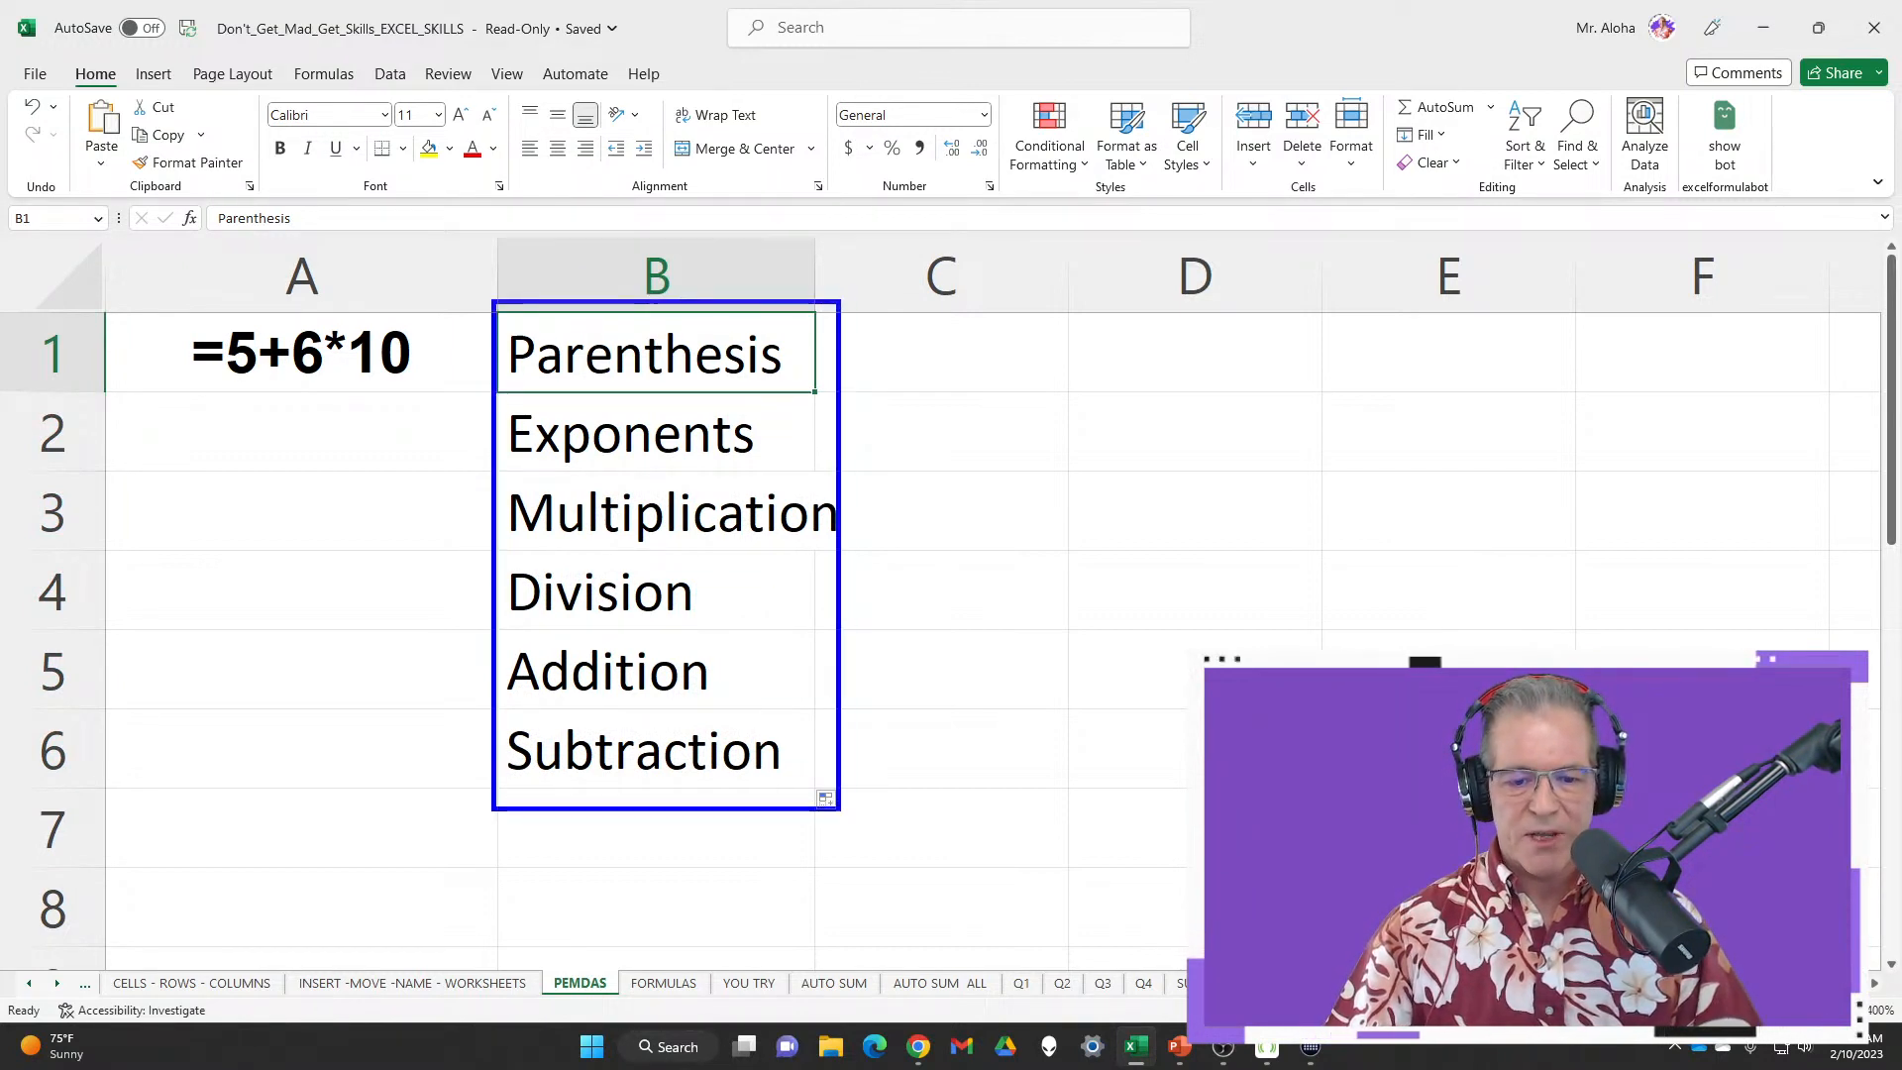
left_click_drag(869, 582, 1117, 561)
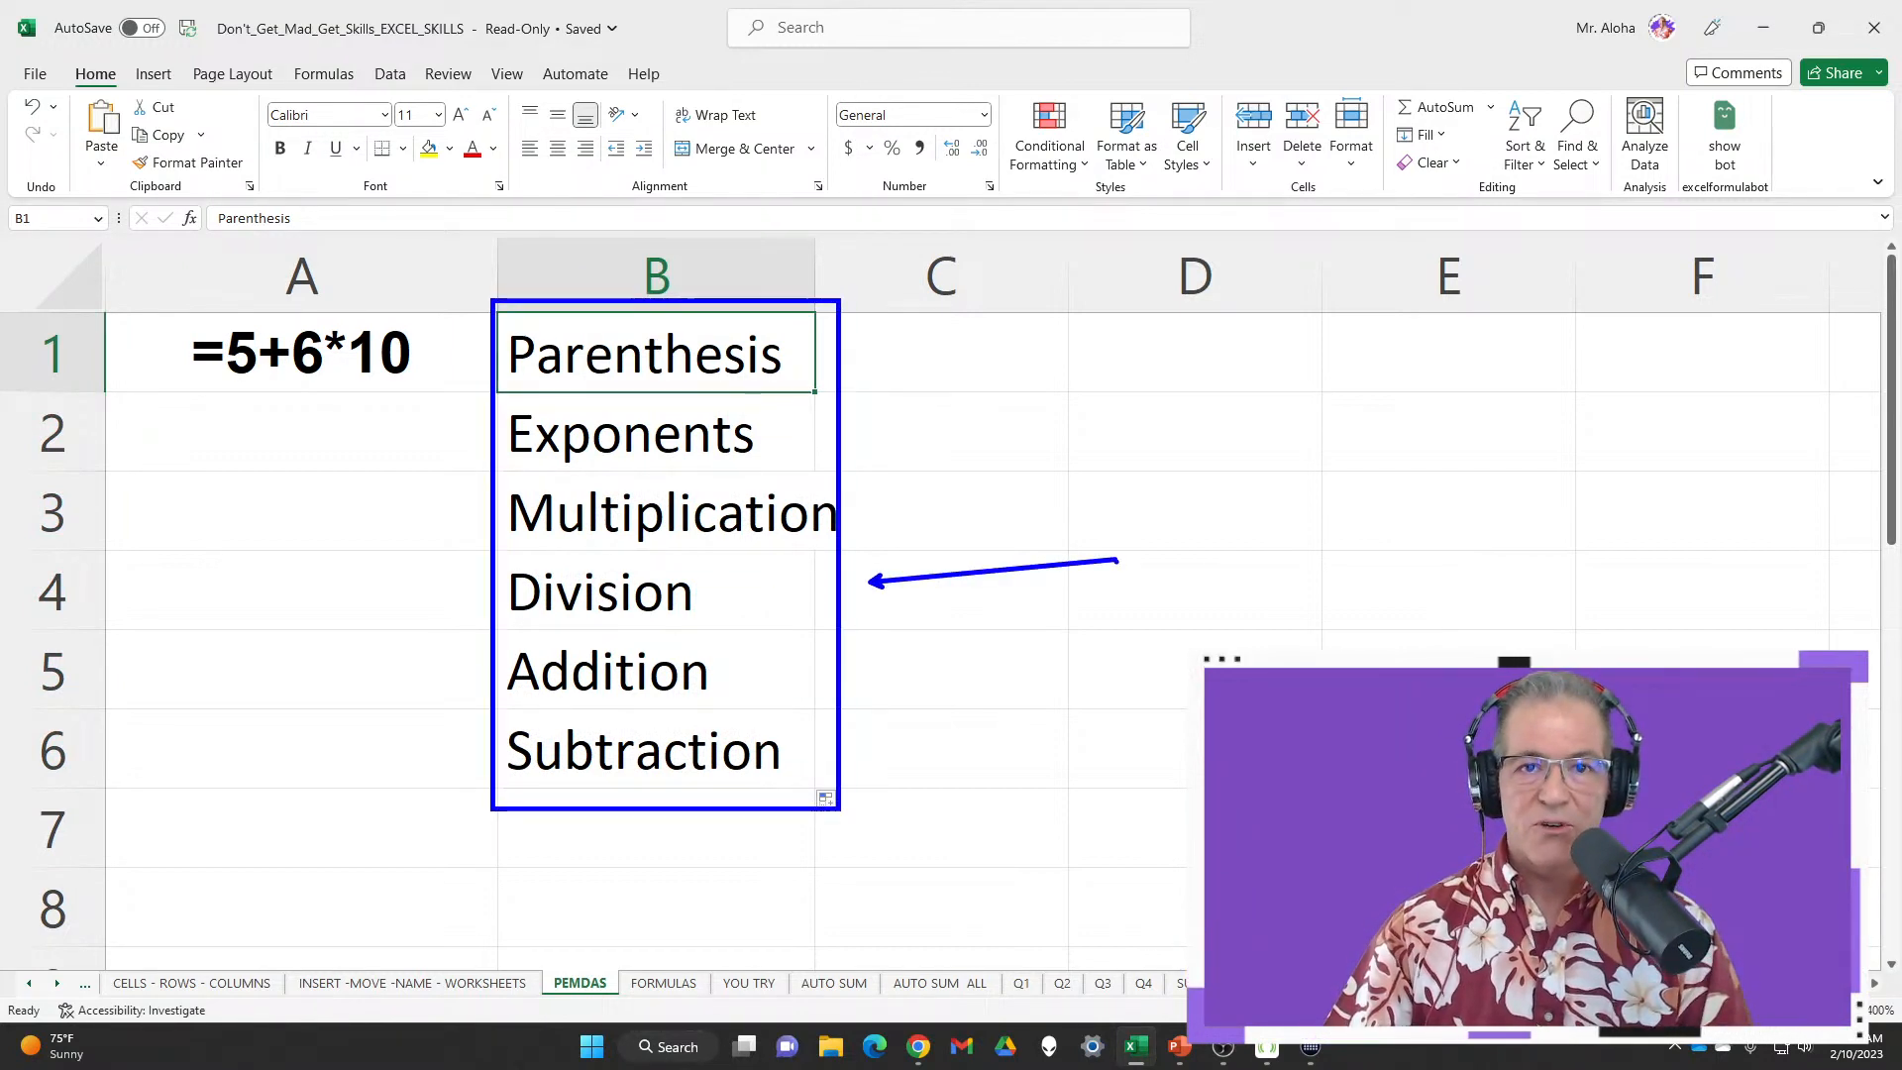
key("Escape")
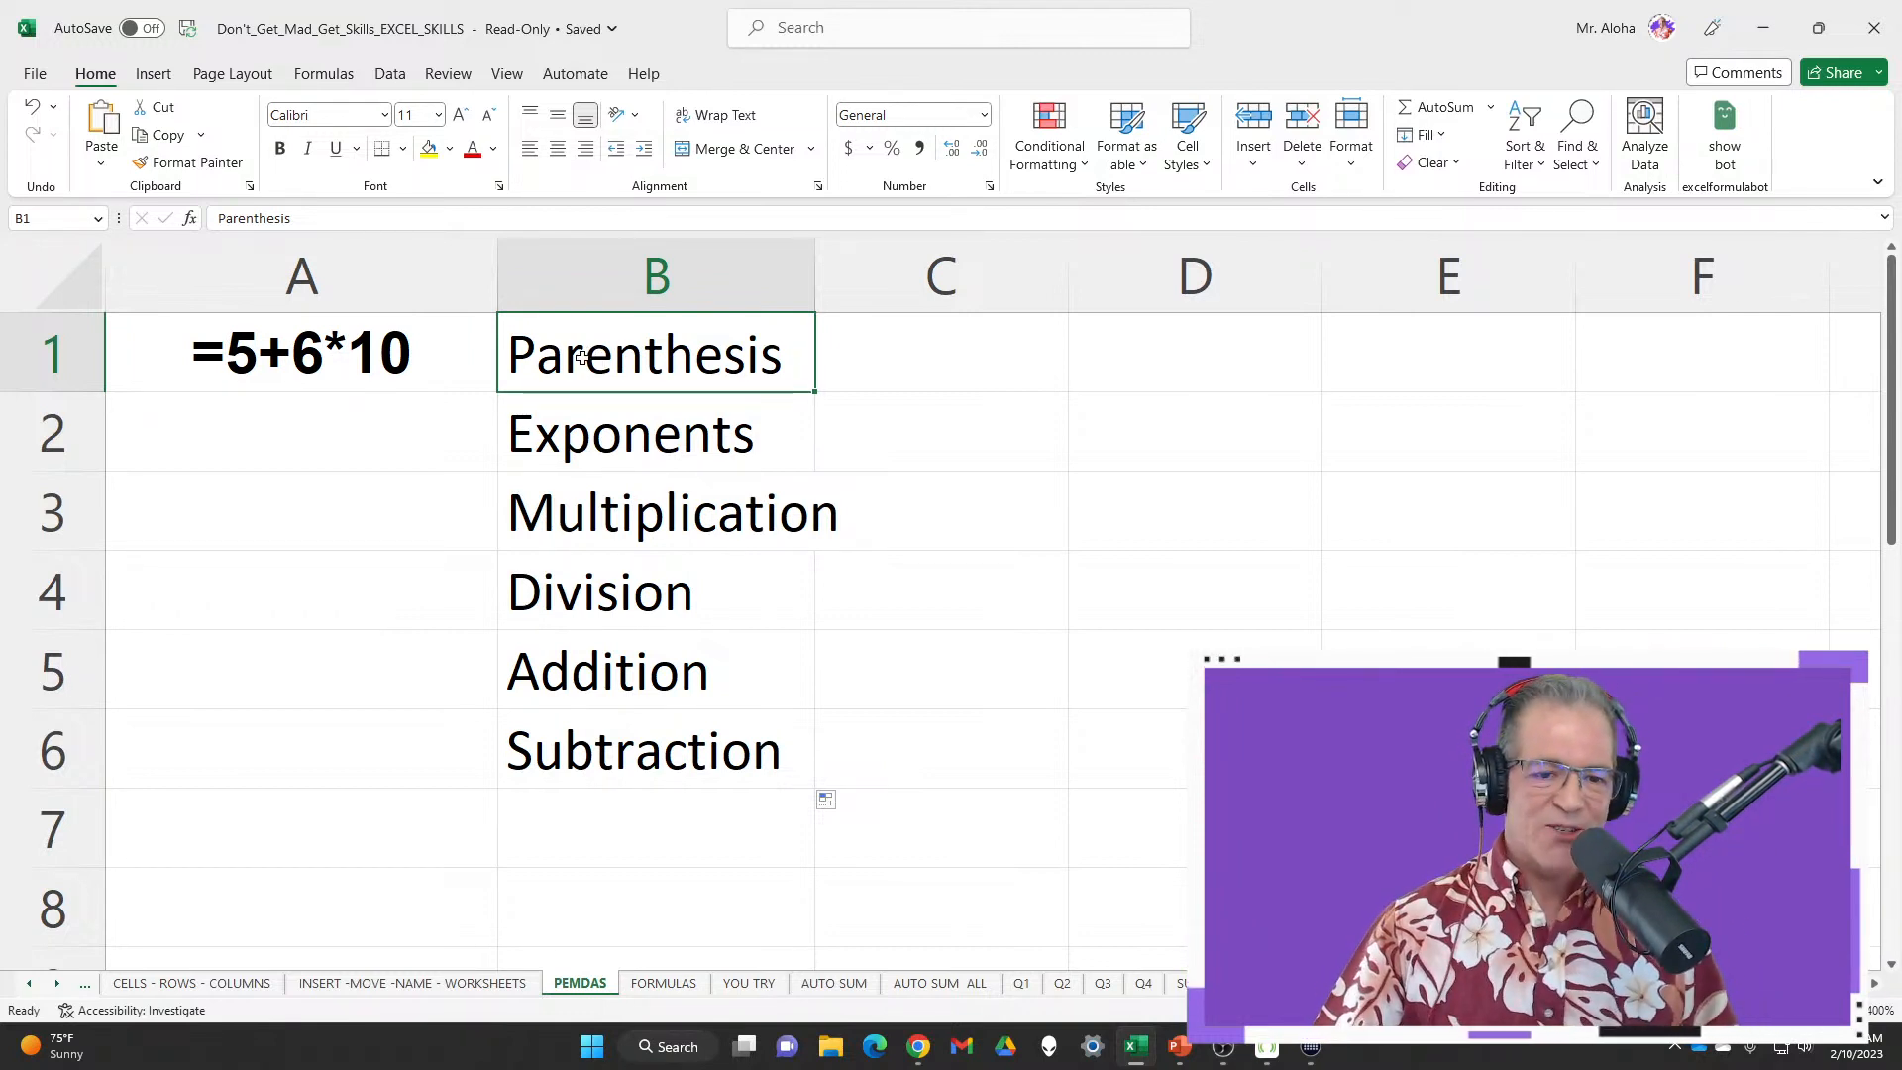
left_click_drag(619, 352, 614, 774)
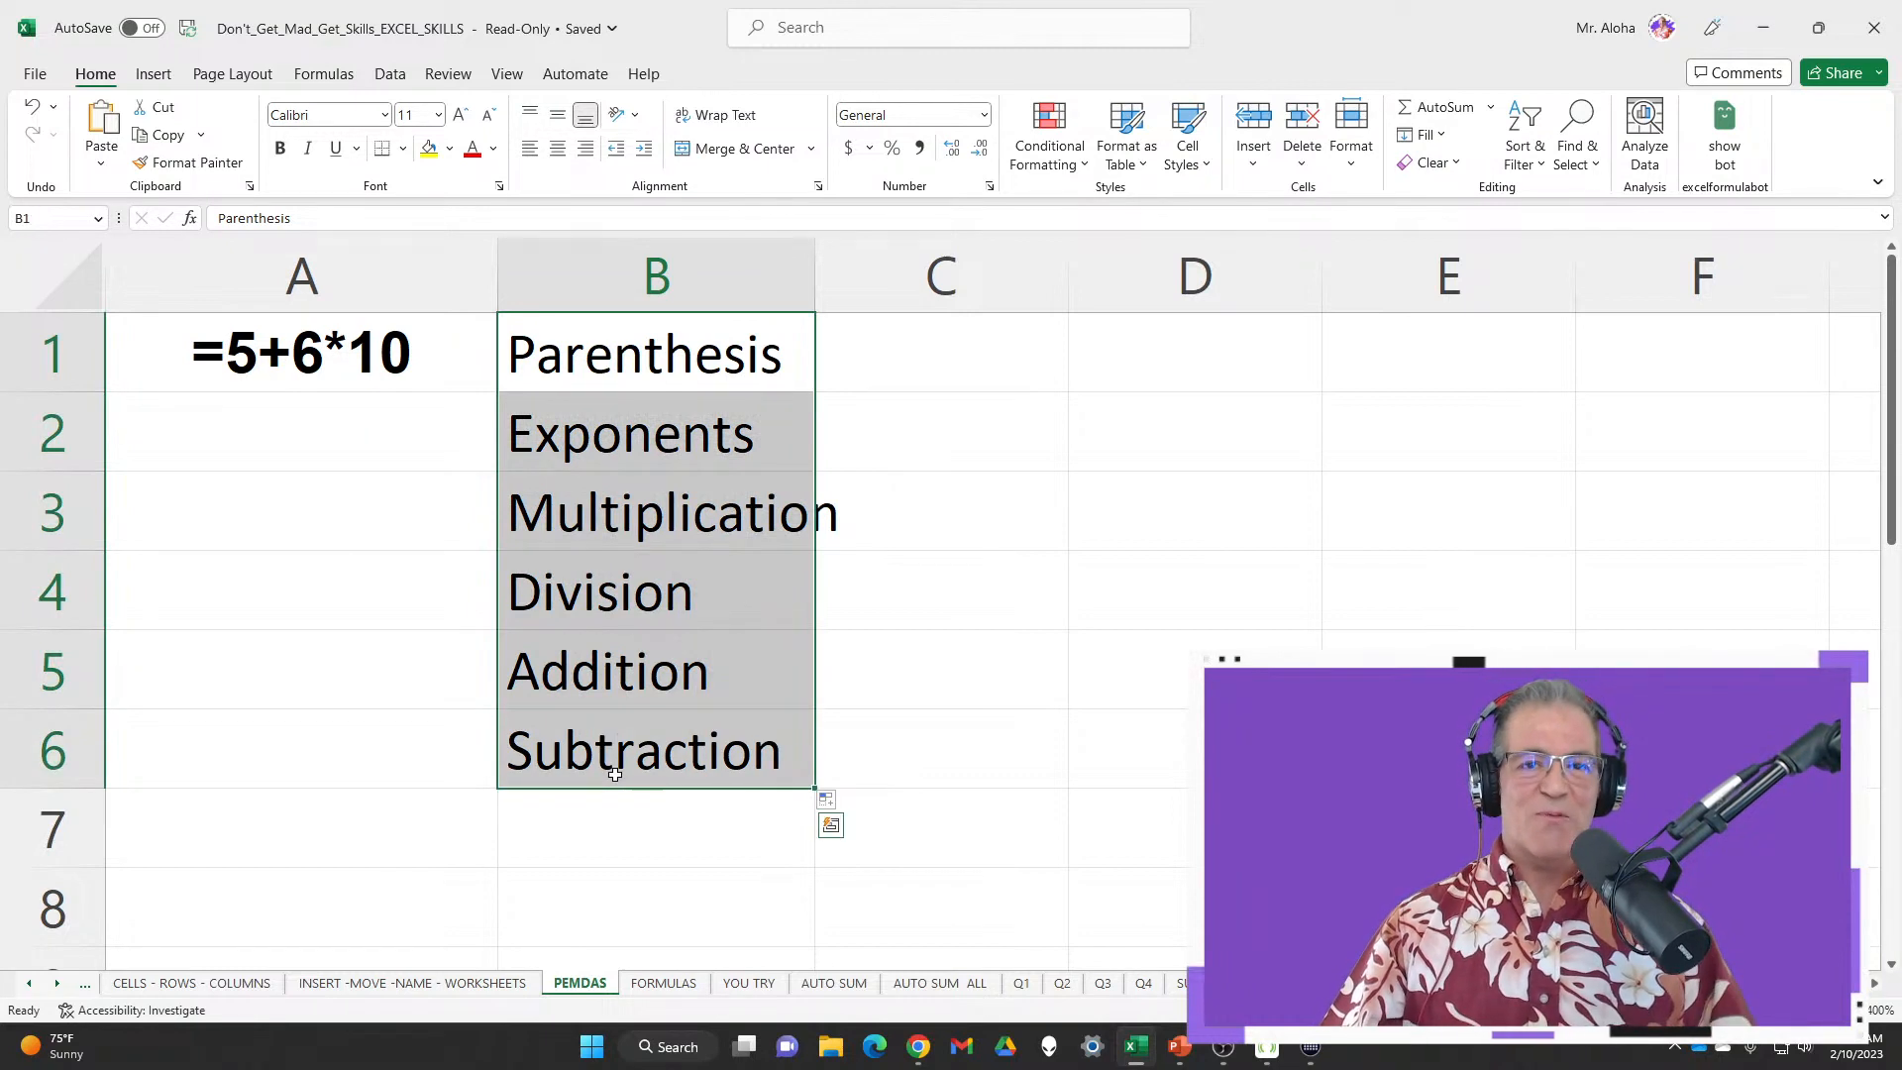
left_click(653, 373)
left_click(636, 421)
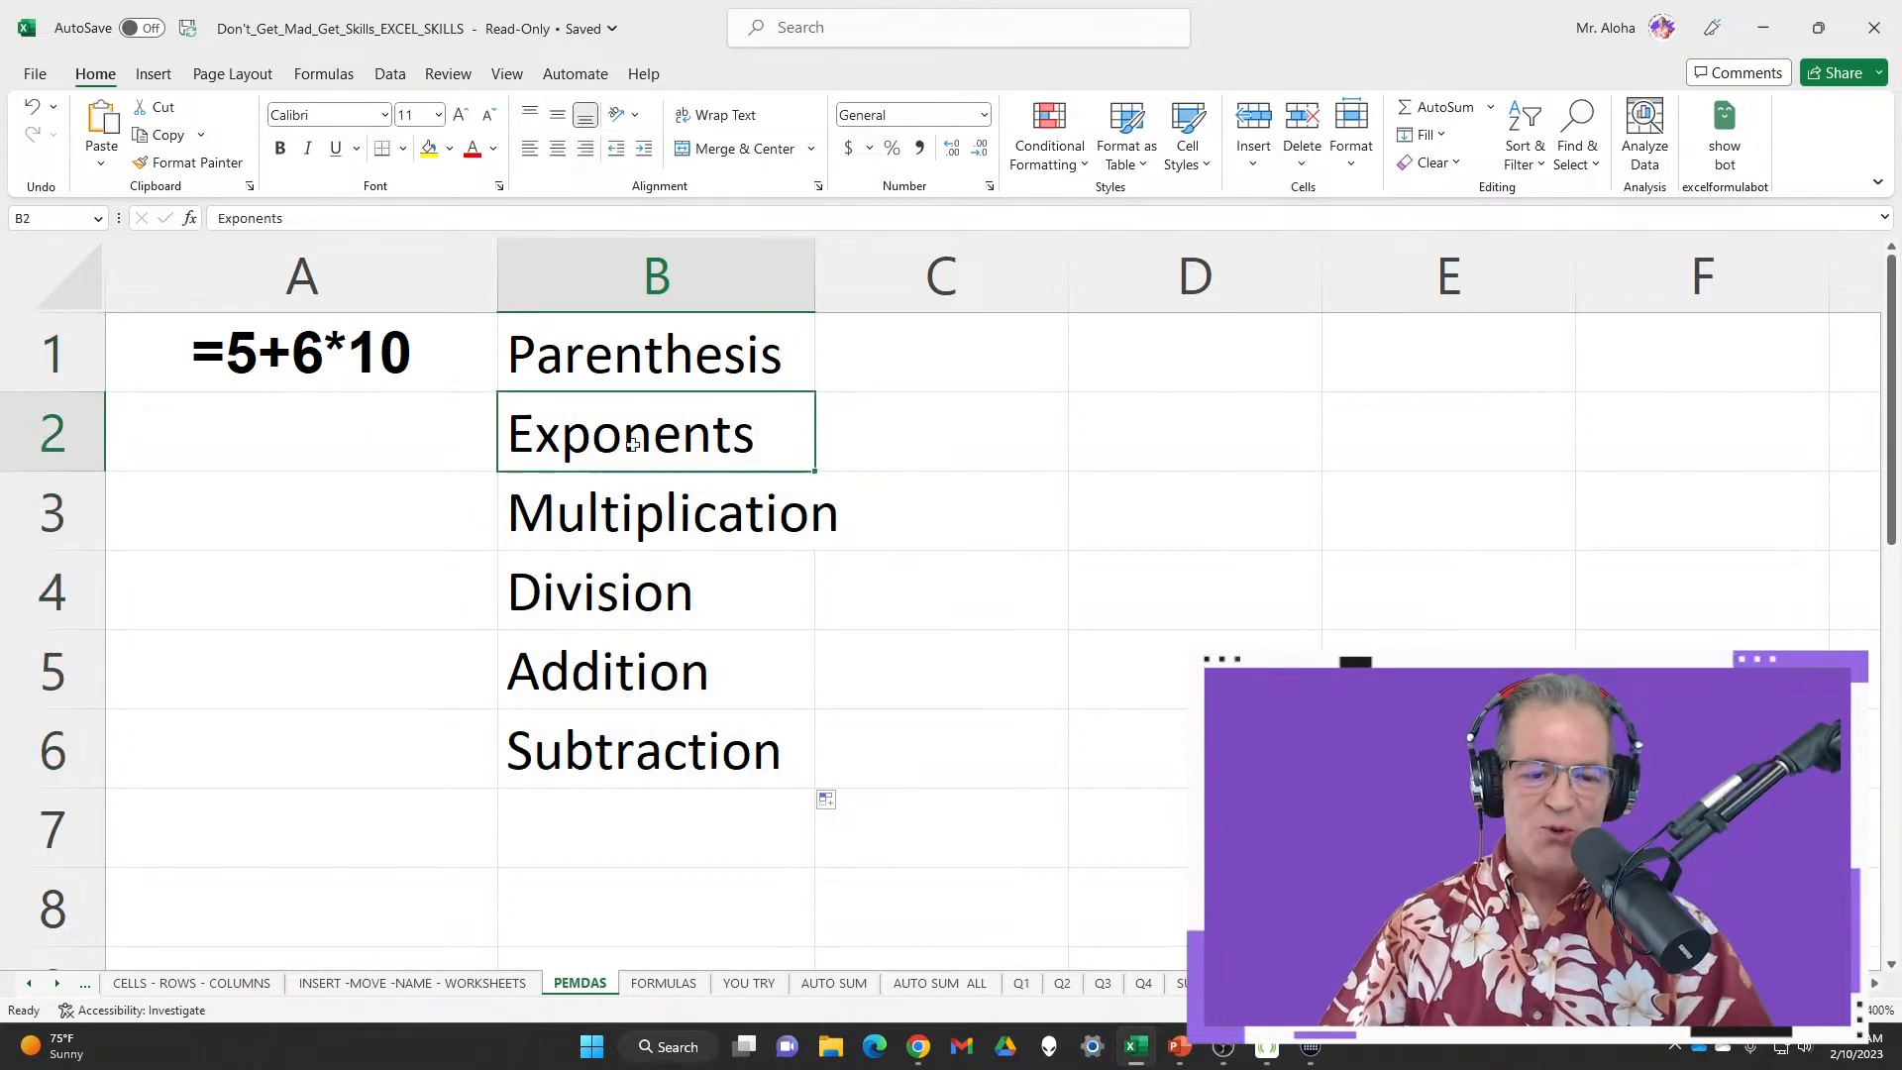
left_click(637, 525)
left_click(646, 355)
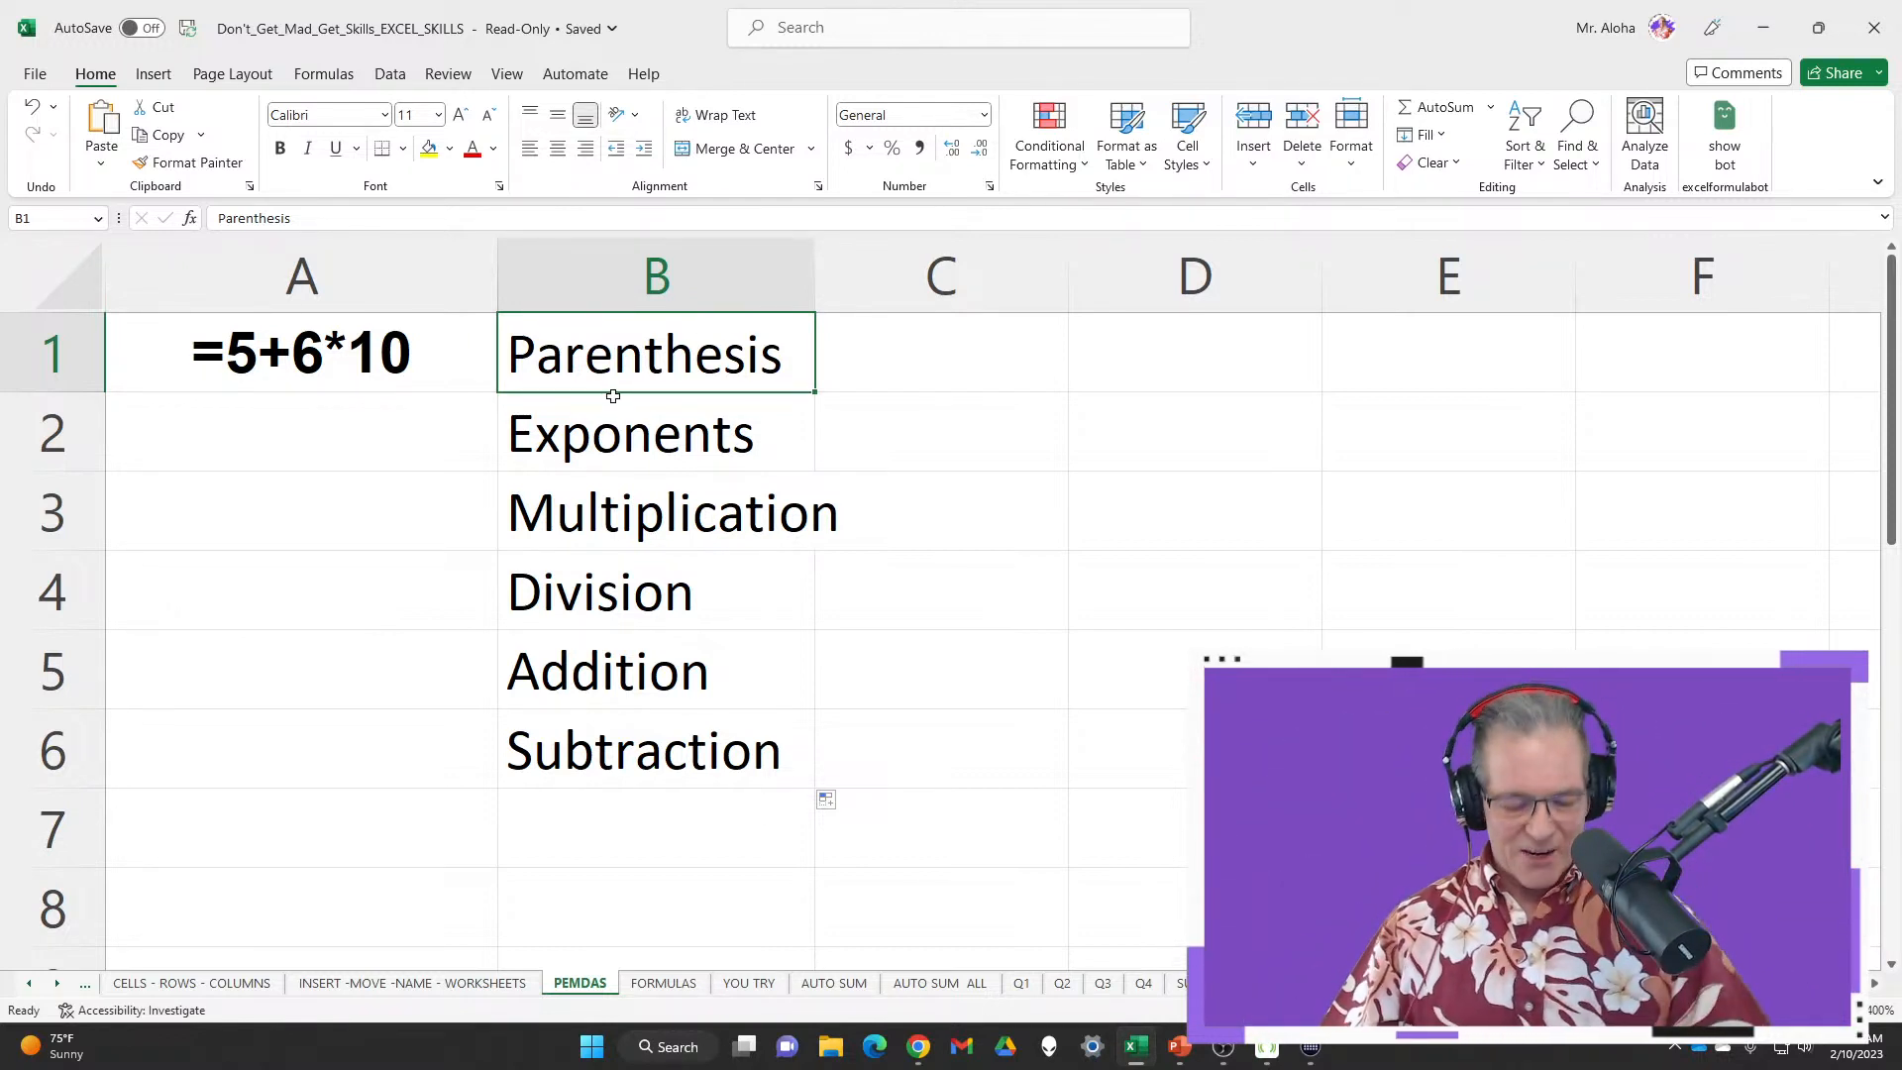
Type Please over B1 and autofill Excuse, My, Dear, Aunt, Sally down to B6
type("Please")
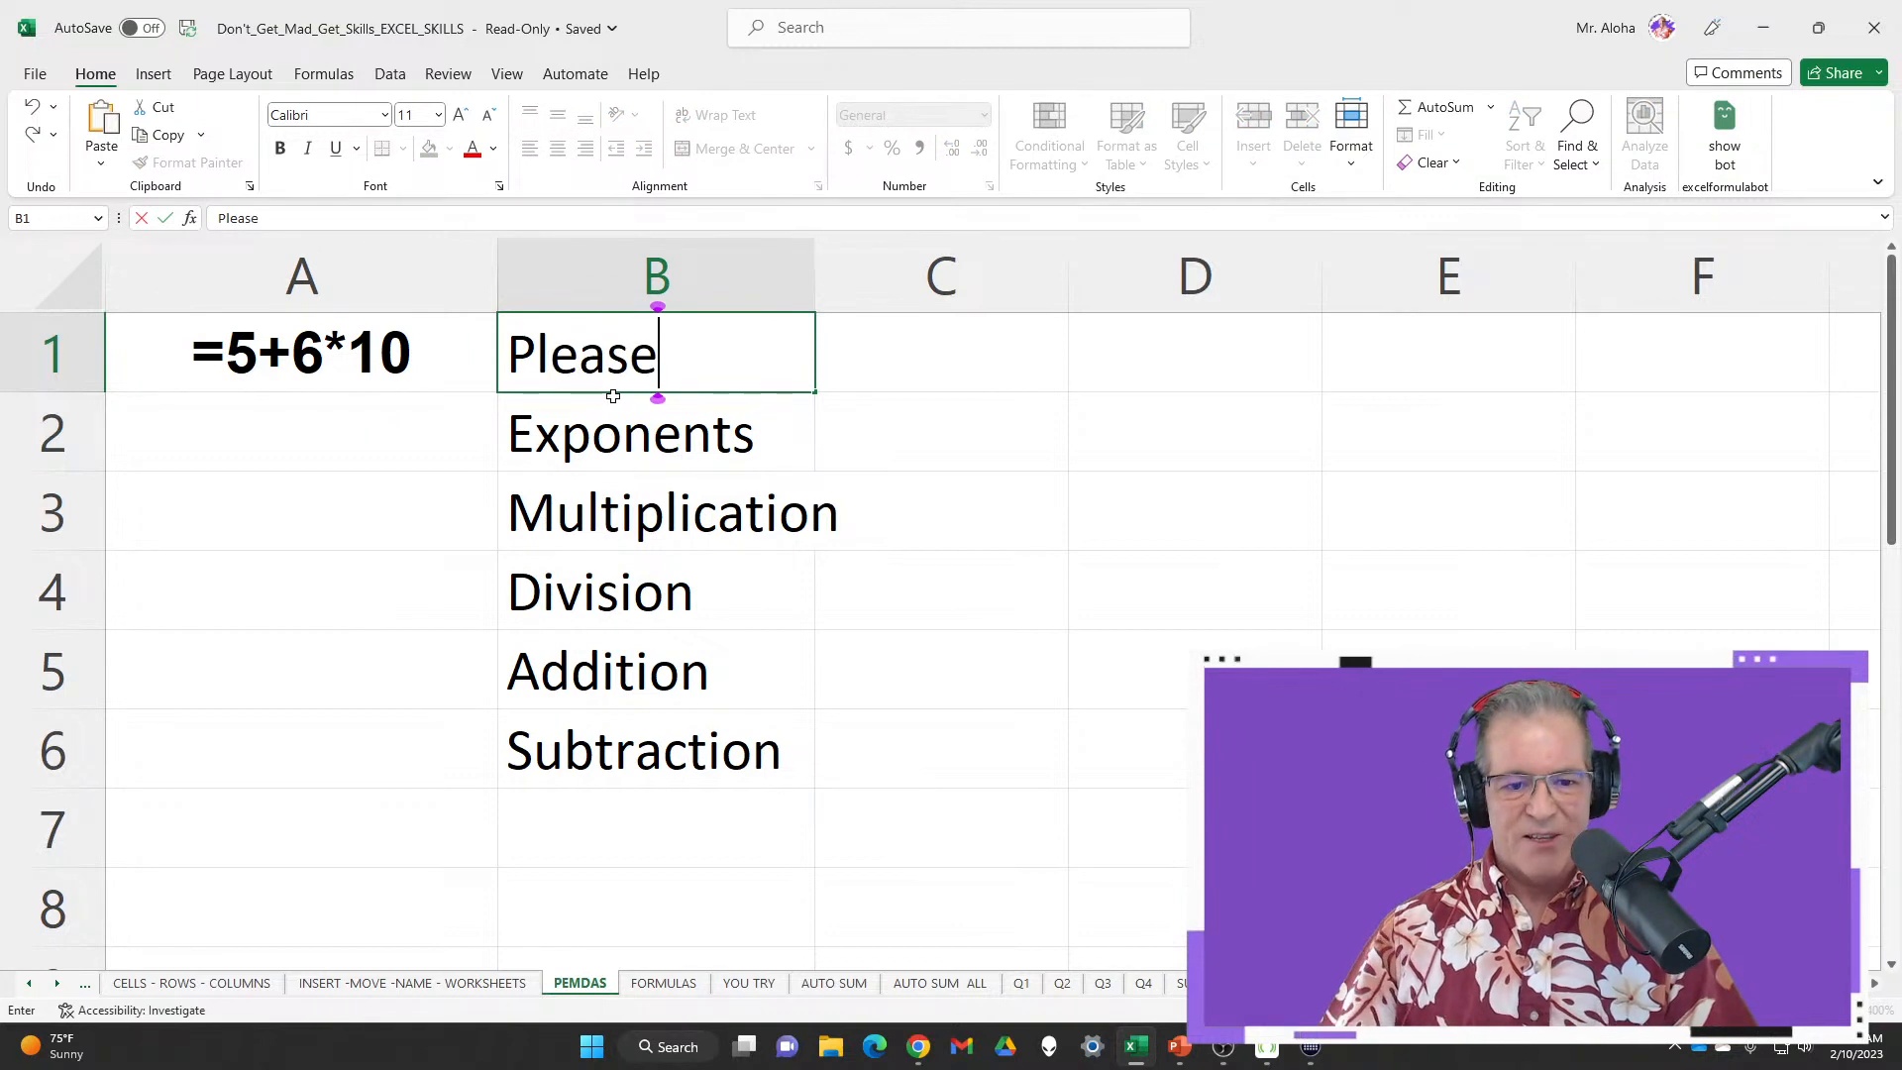
double_click(814, 393)
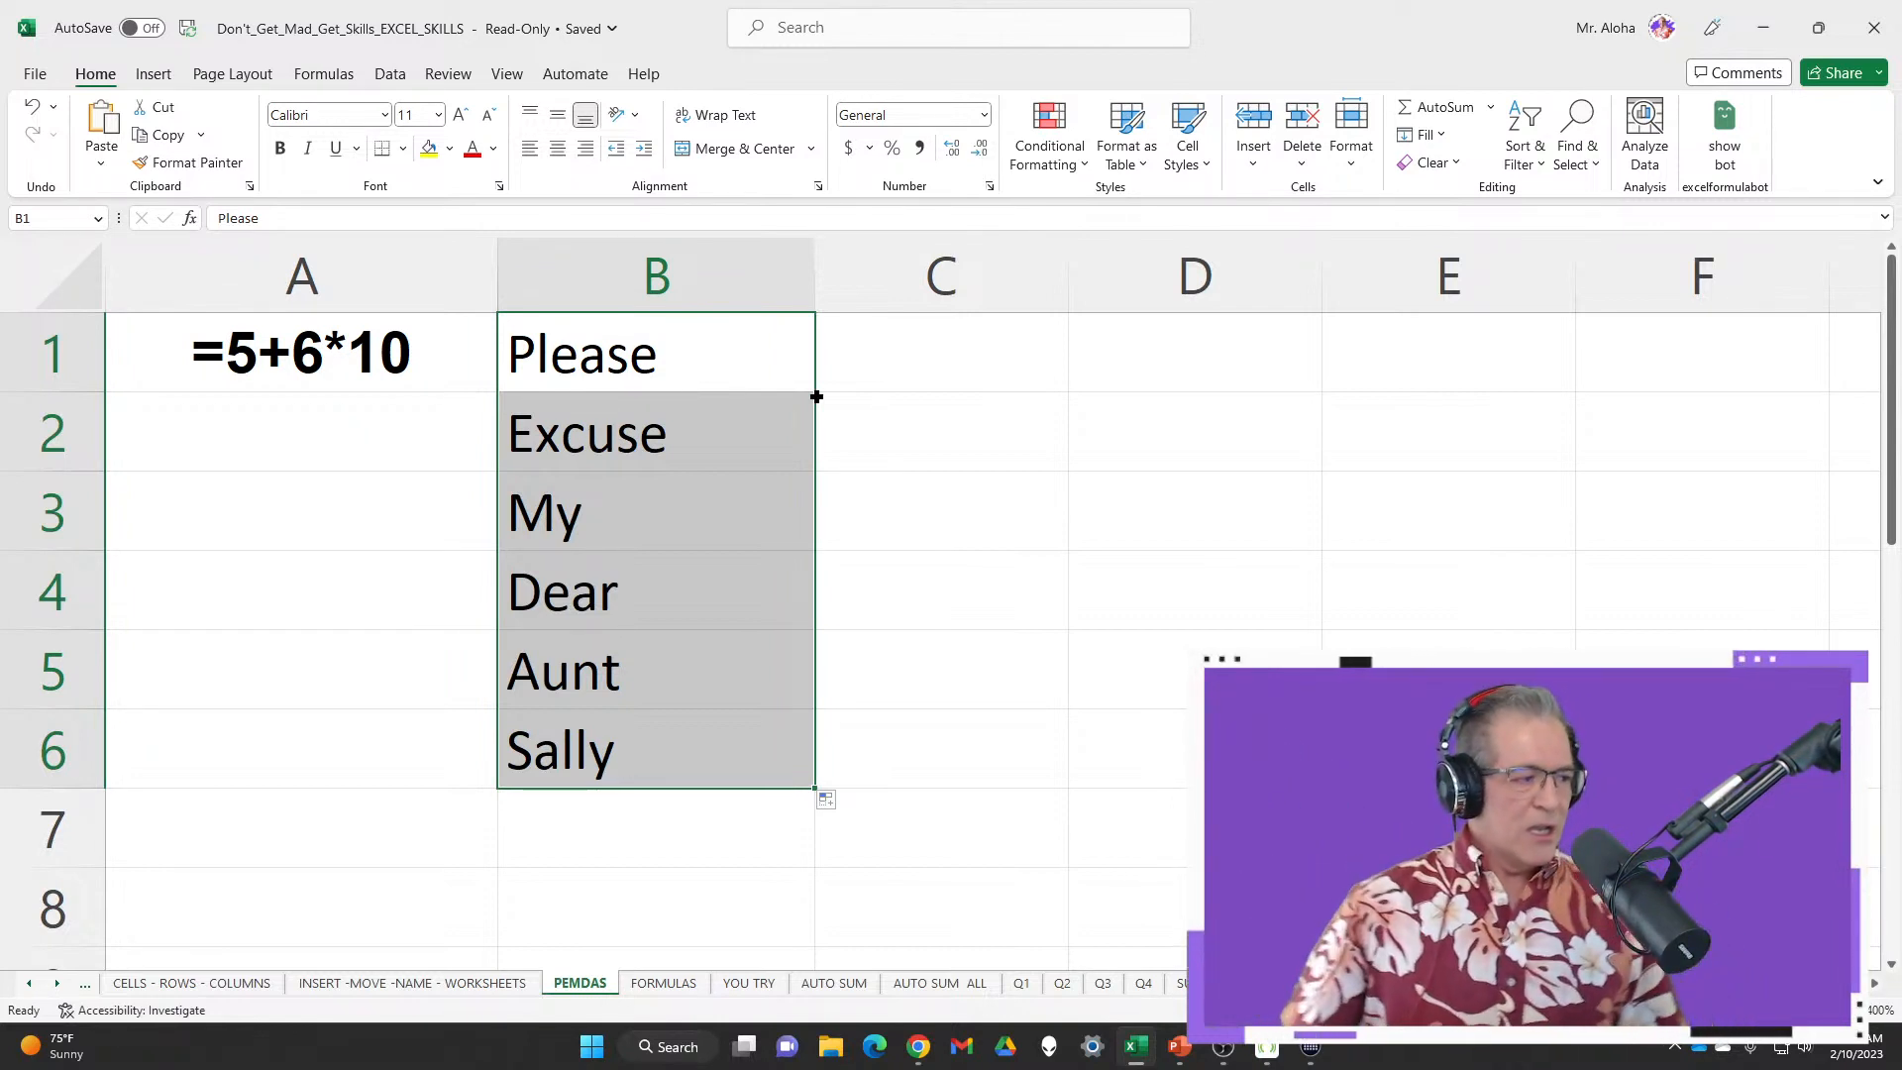
left_click(440, 365)
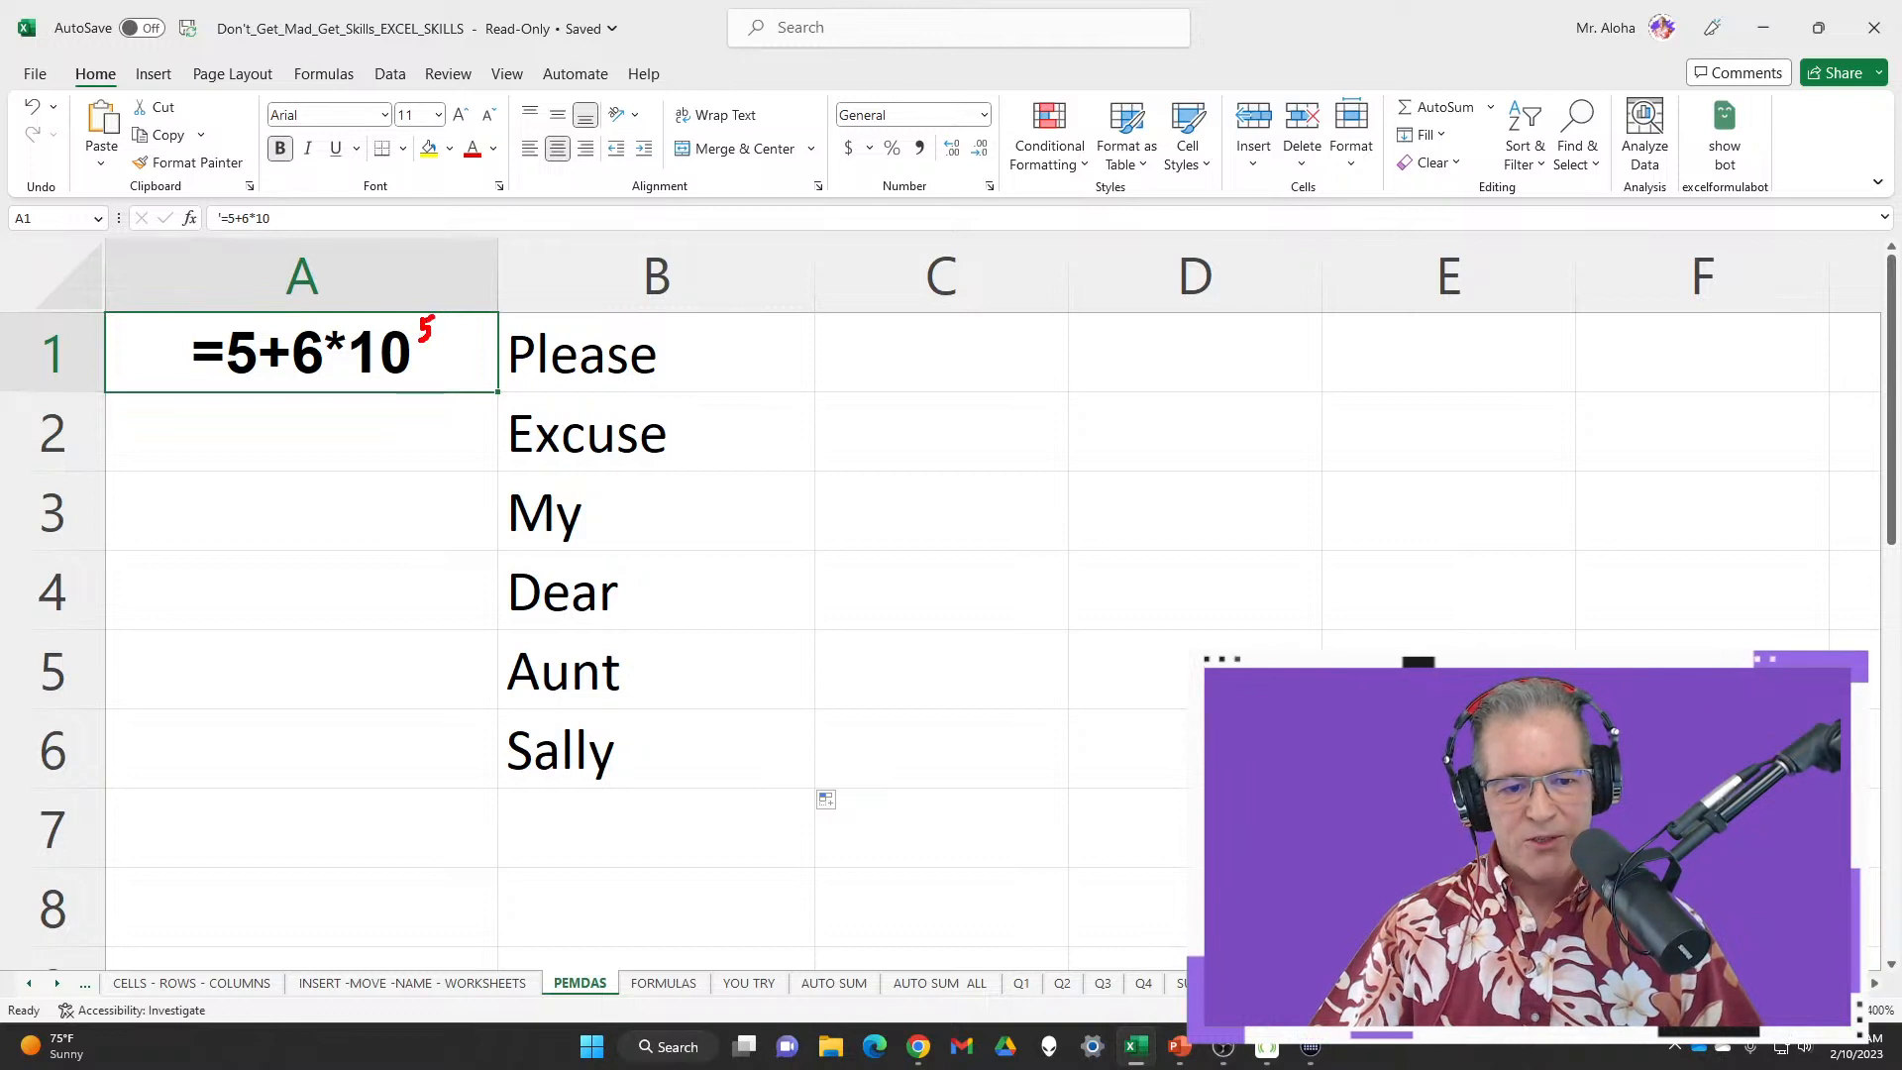
Highlight the A1 example and walk through the mnemonic words My, Dear and Aunt
key("Escape")
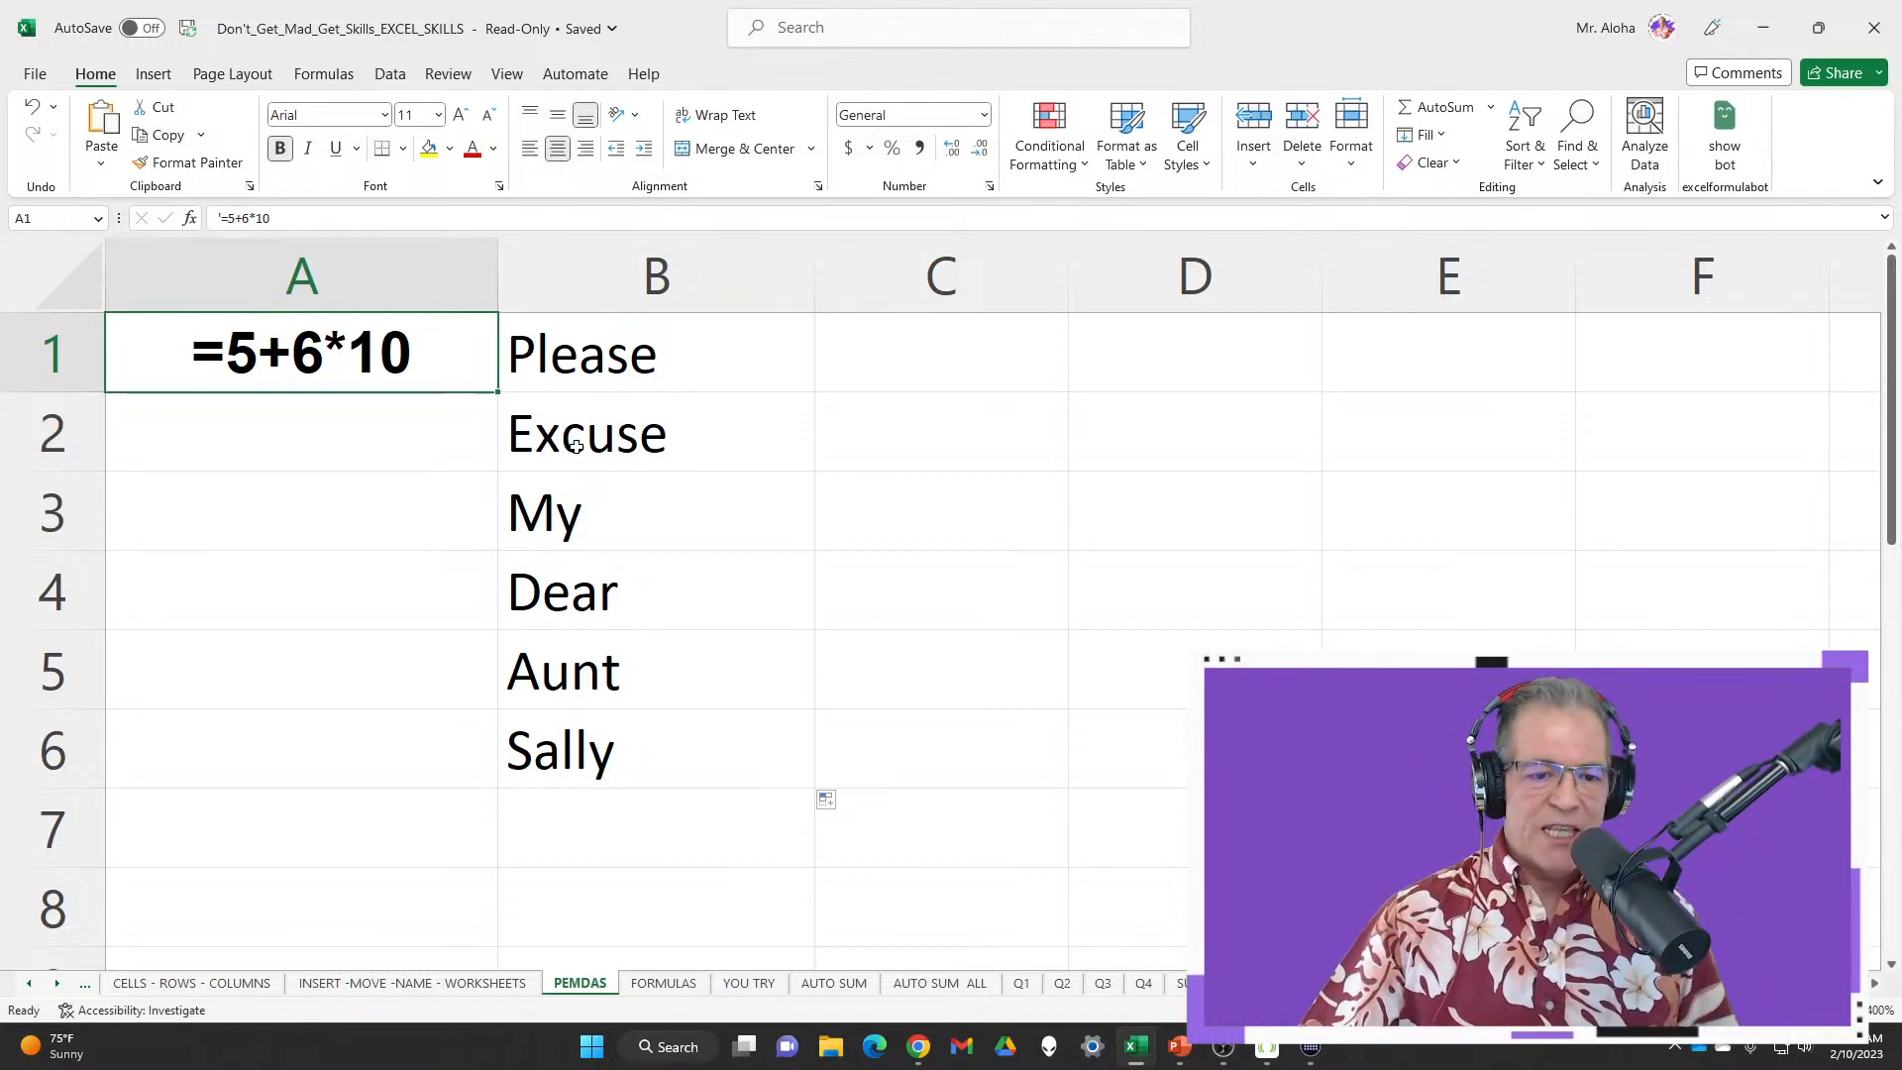
left_click(576, 507)
left_click(340, 367)
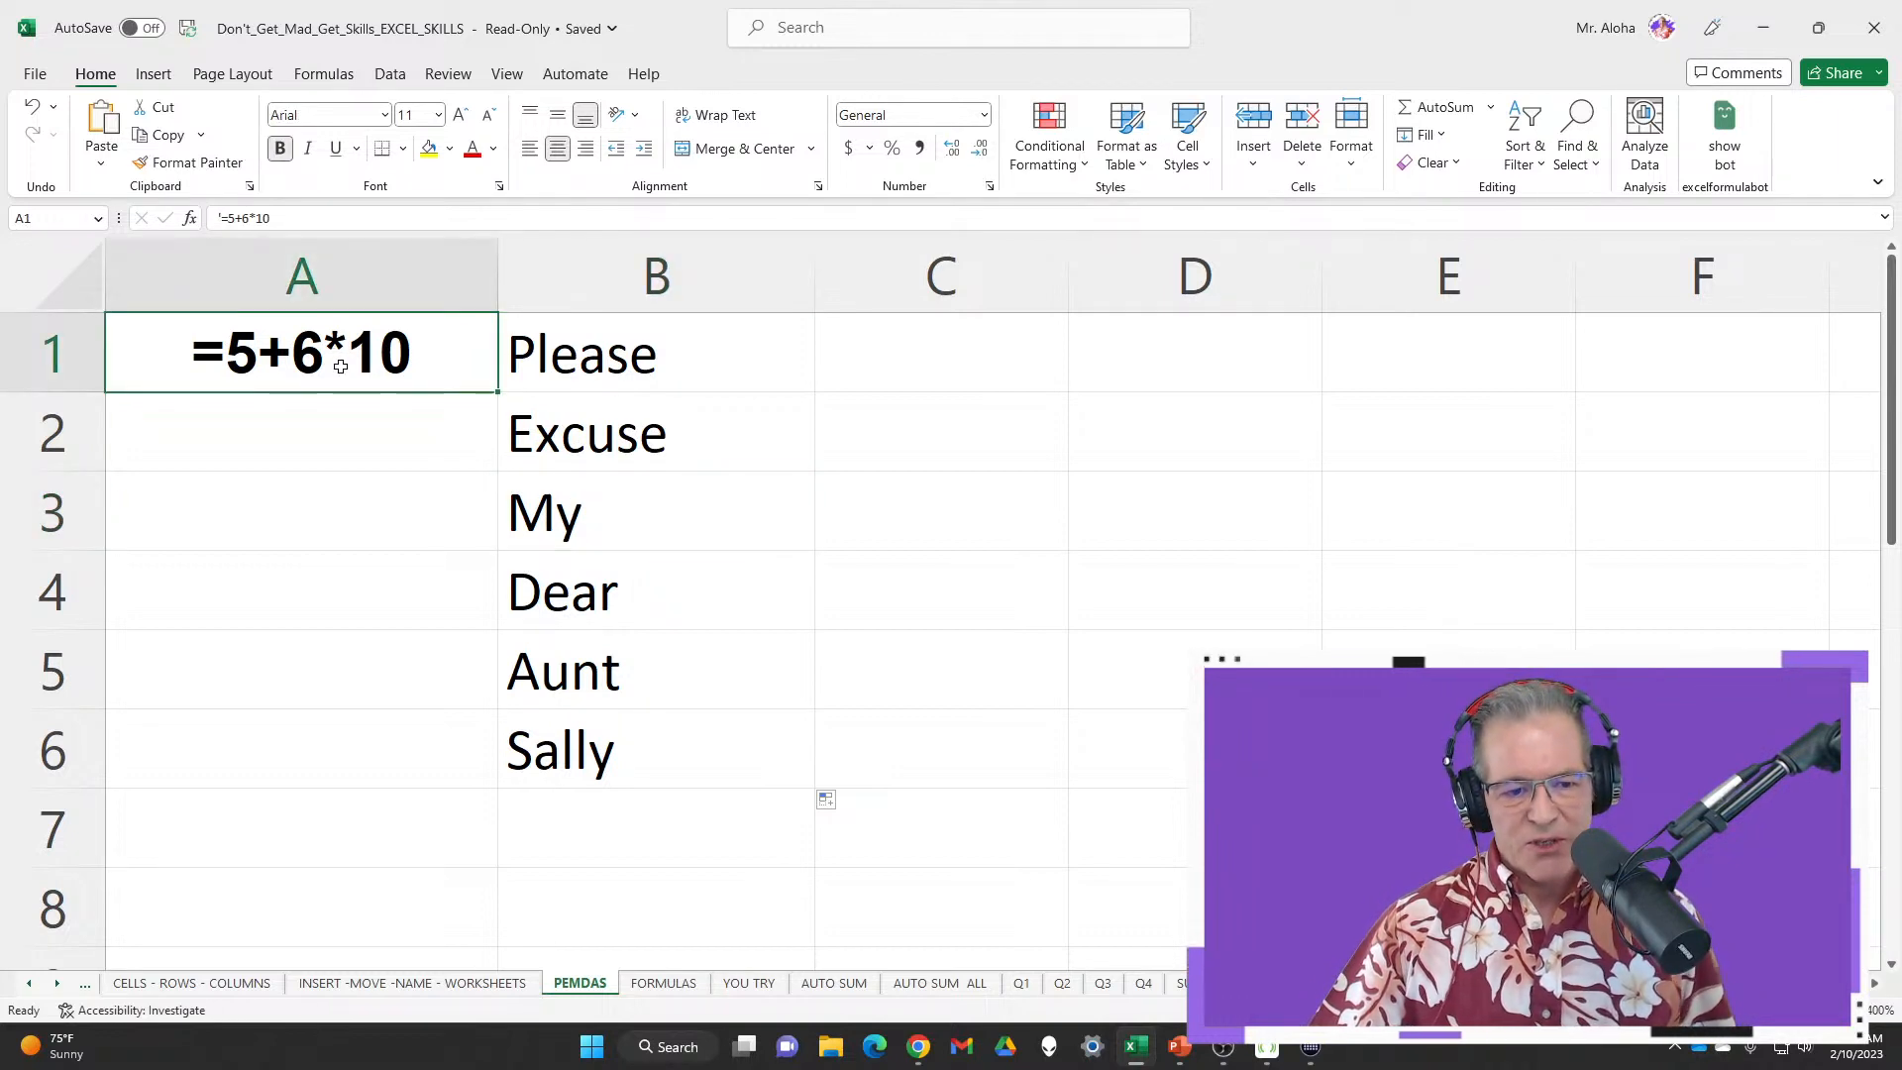
left_click_drag(287, 310, 501, 442)
key("Escape")
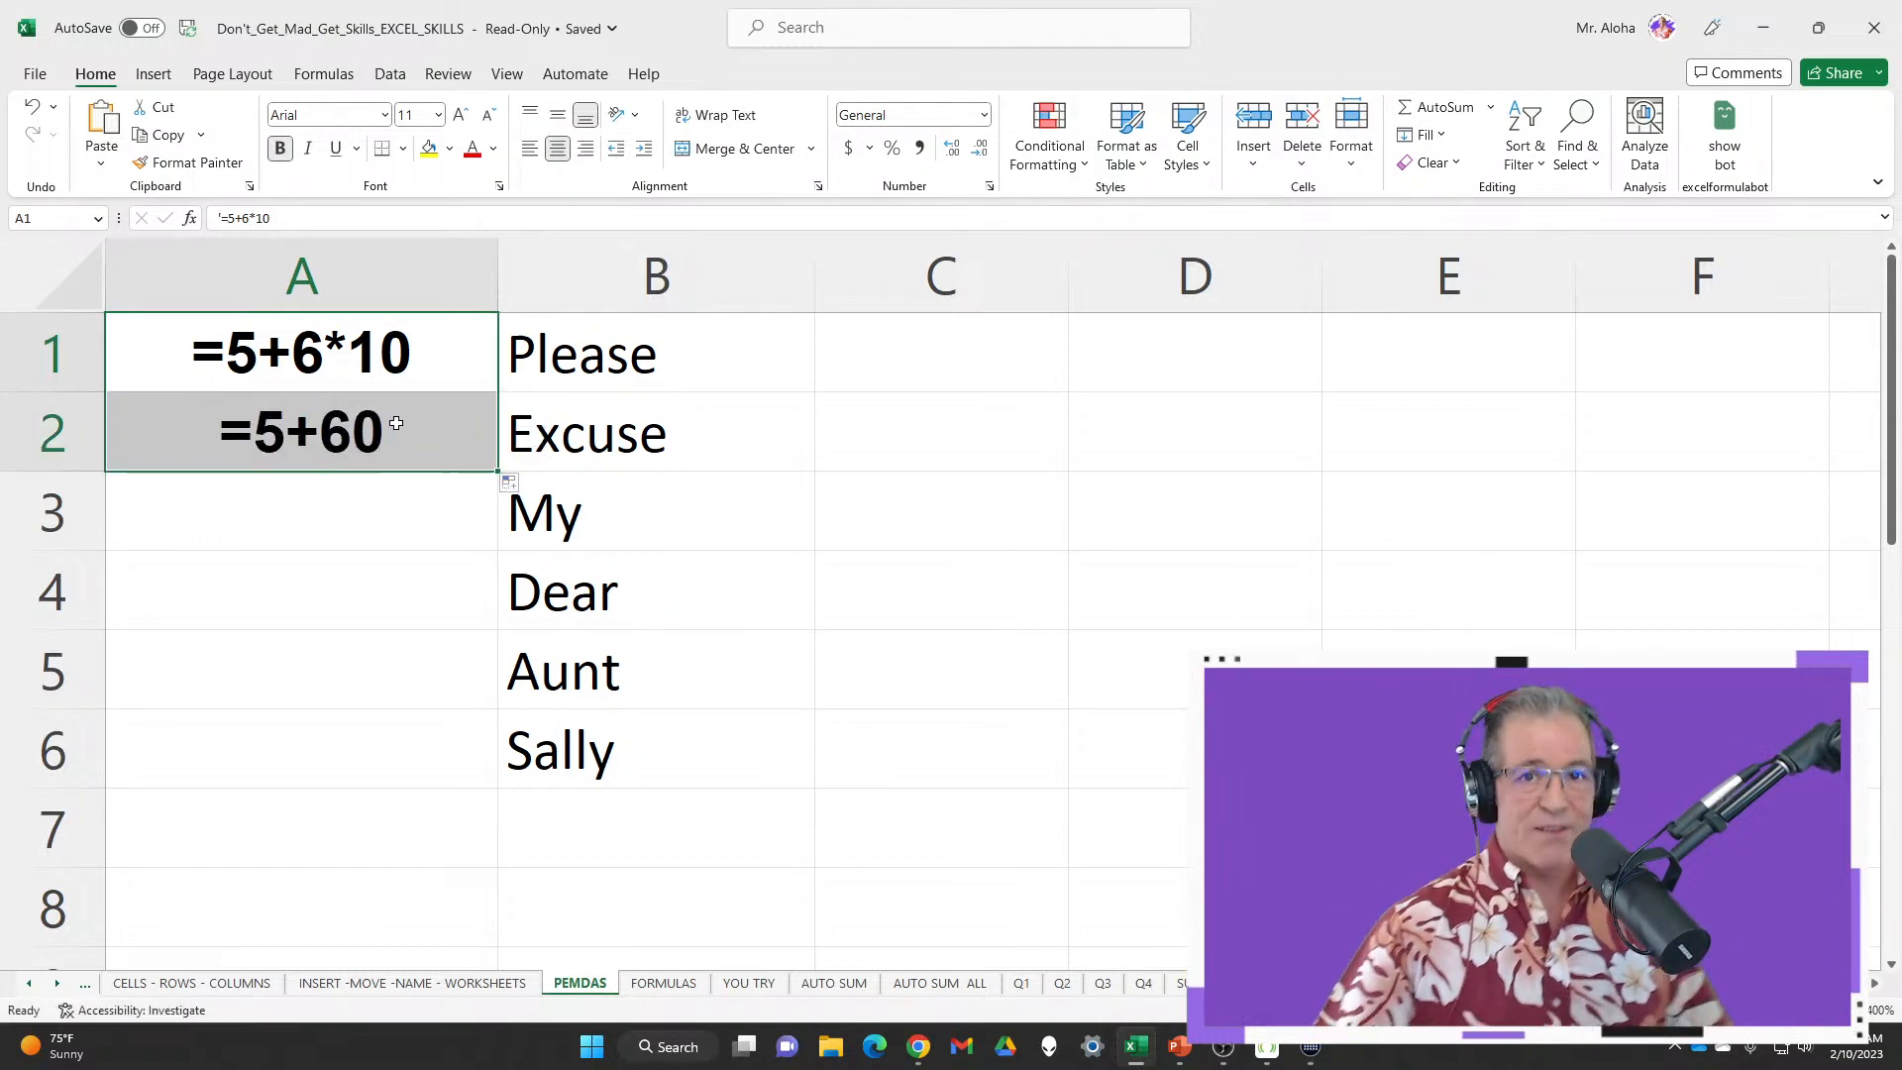
left_click(641, 514)
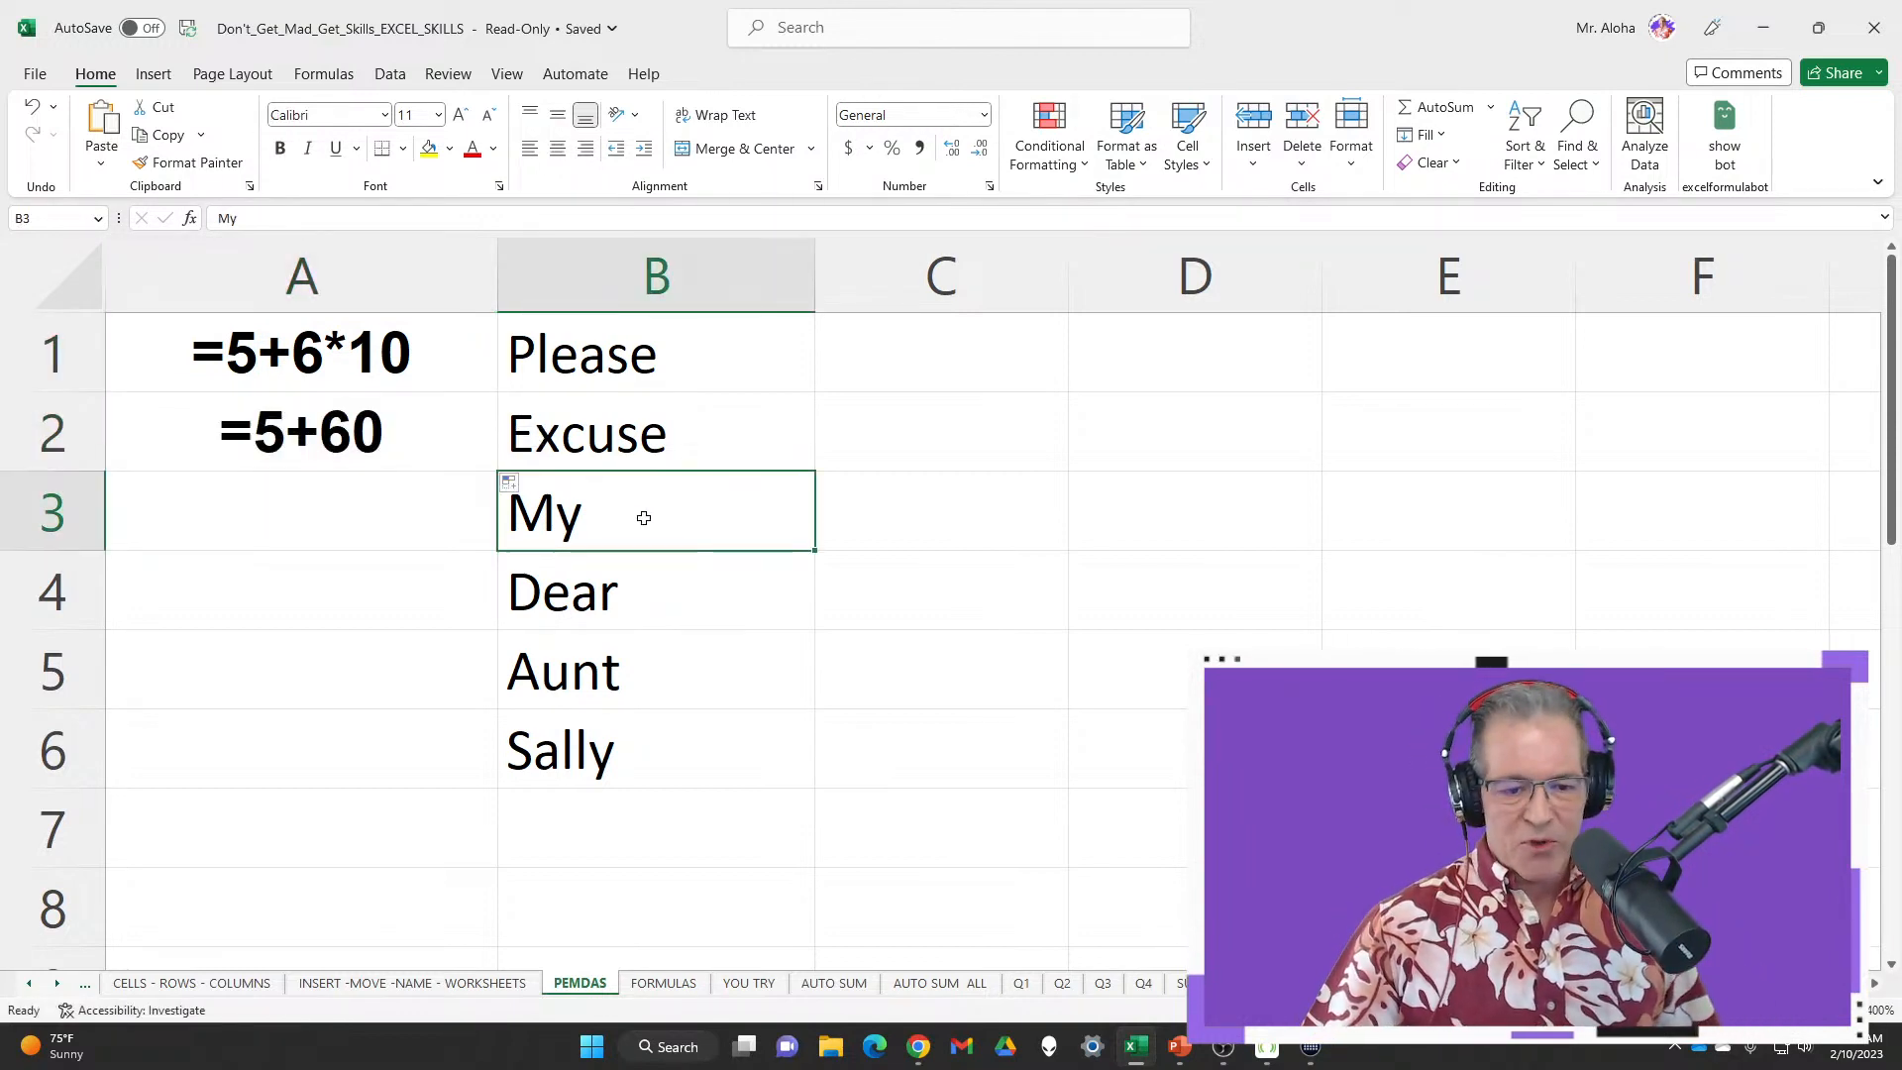
left_click(626, 599)
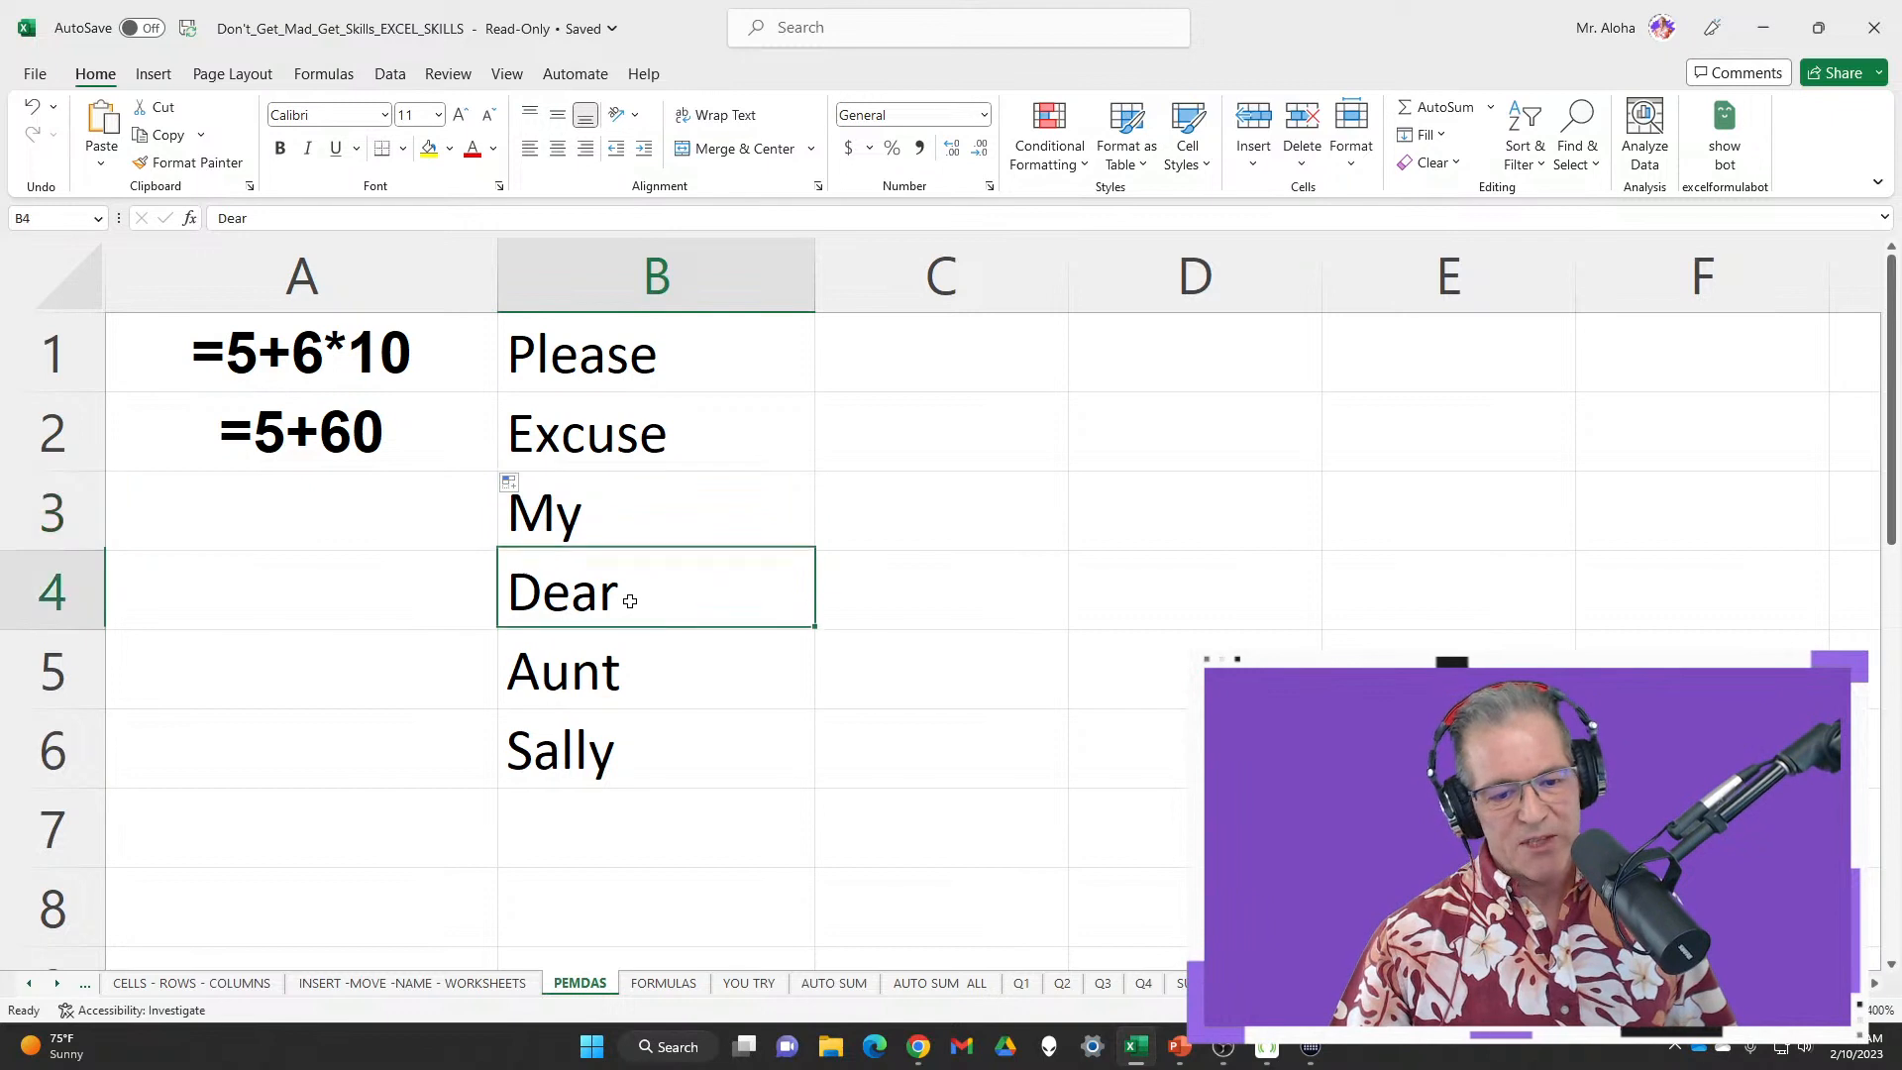
left_click(659, 679)
Fill A3 from A2's =5+60 step and ignore A3's number-stored-as-text error
left_click(283, 426)
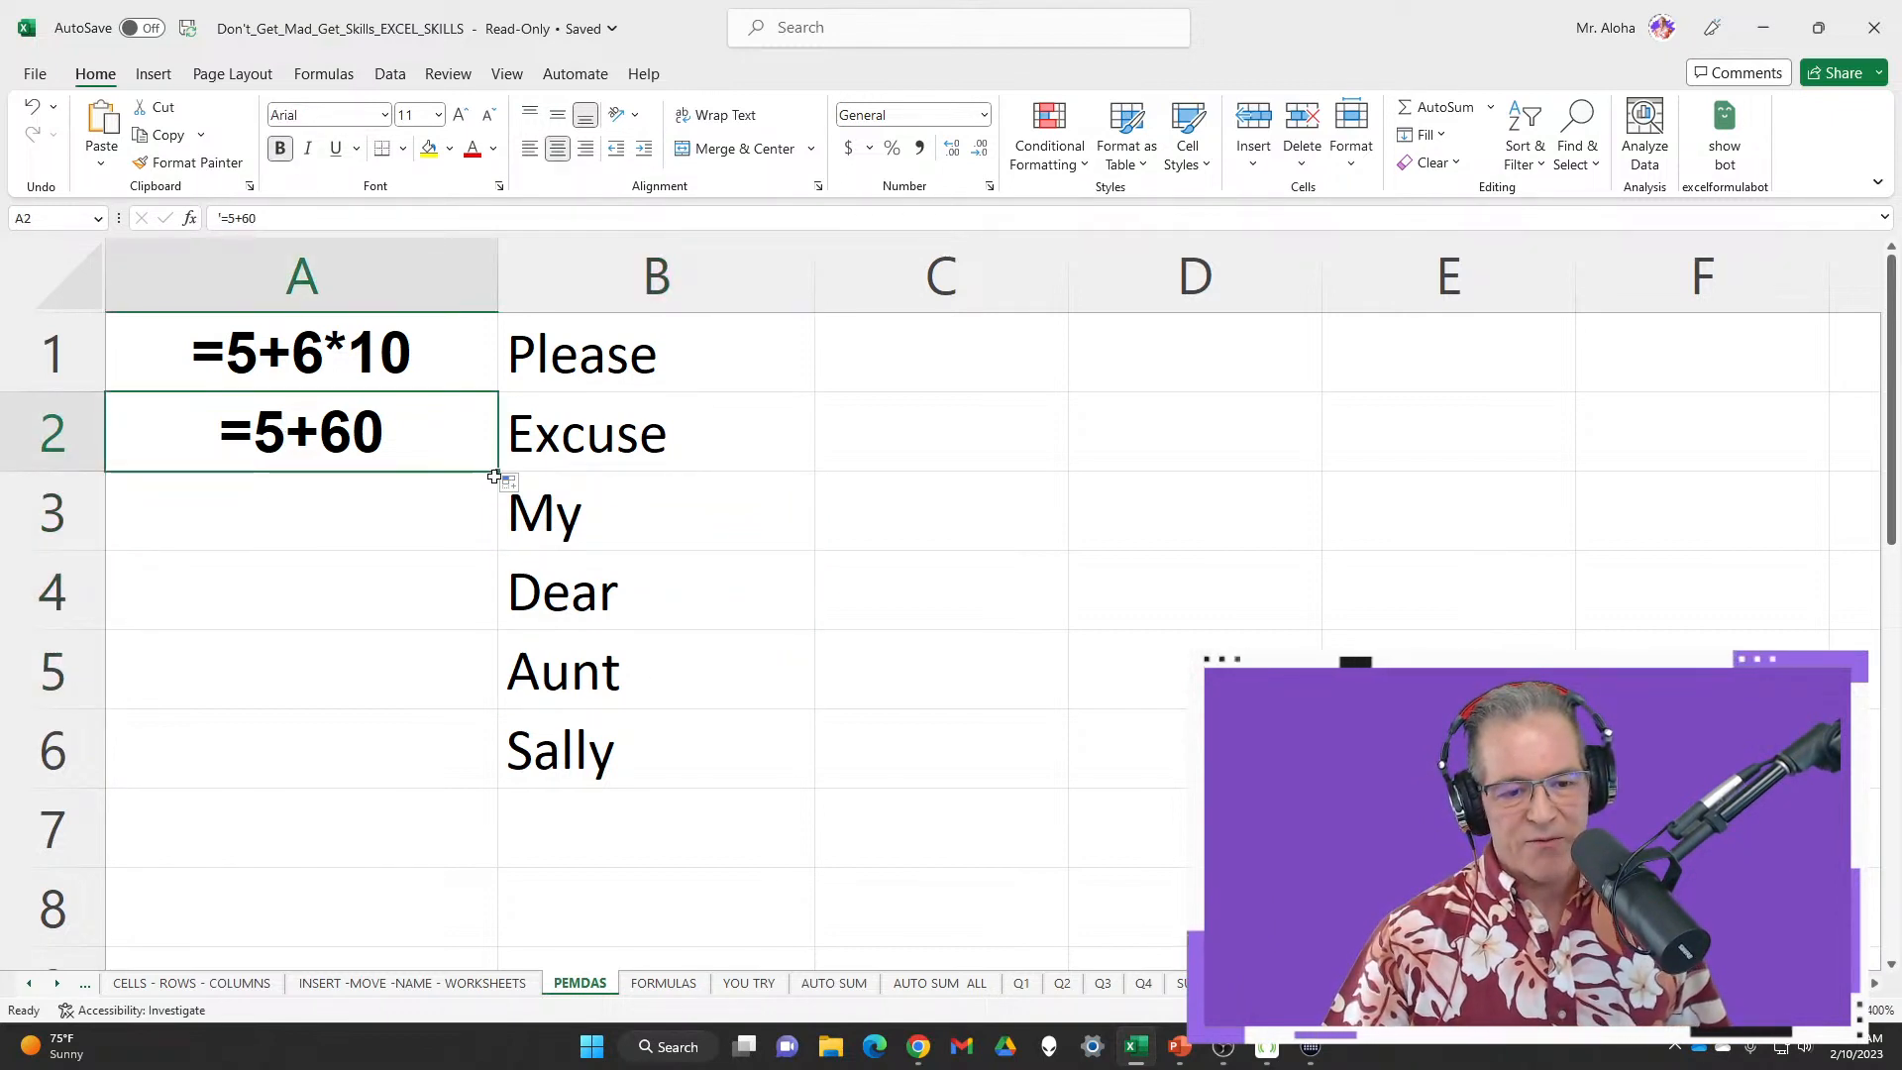
left_click_drag(502, 472, 476, 518)
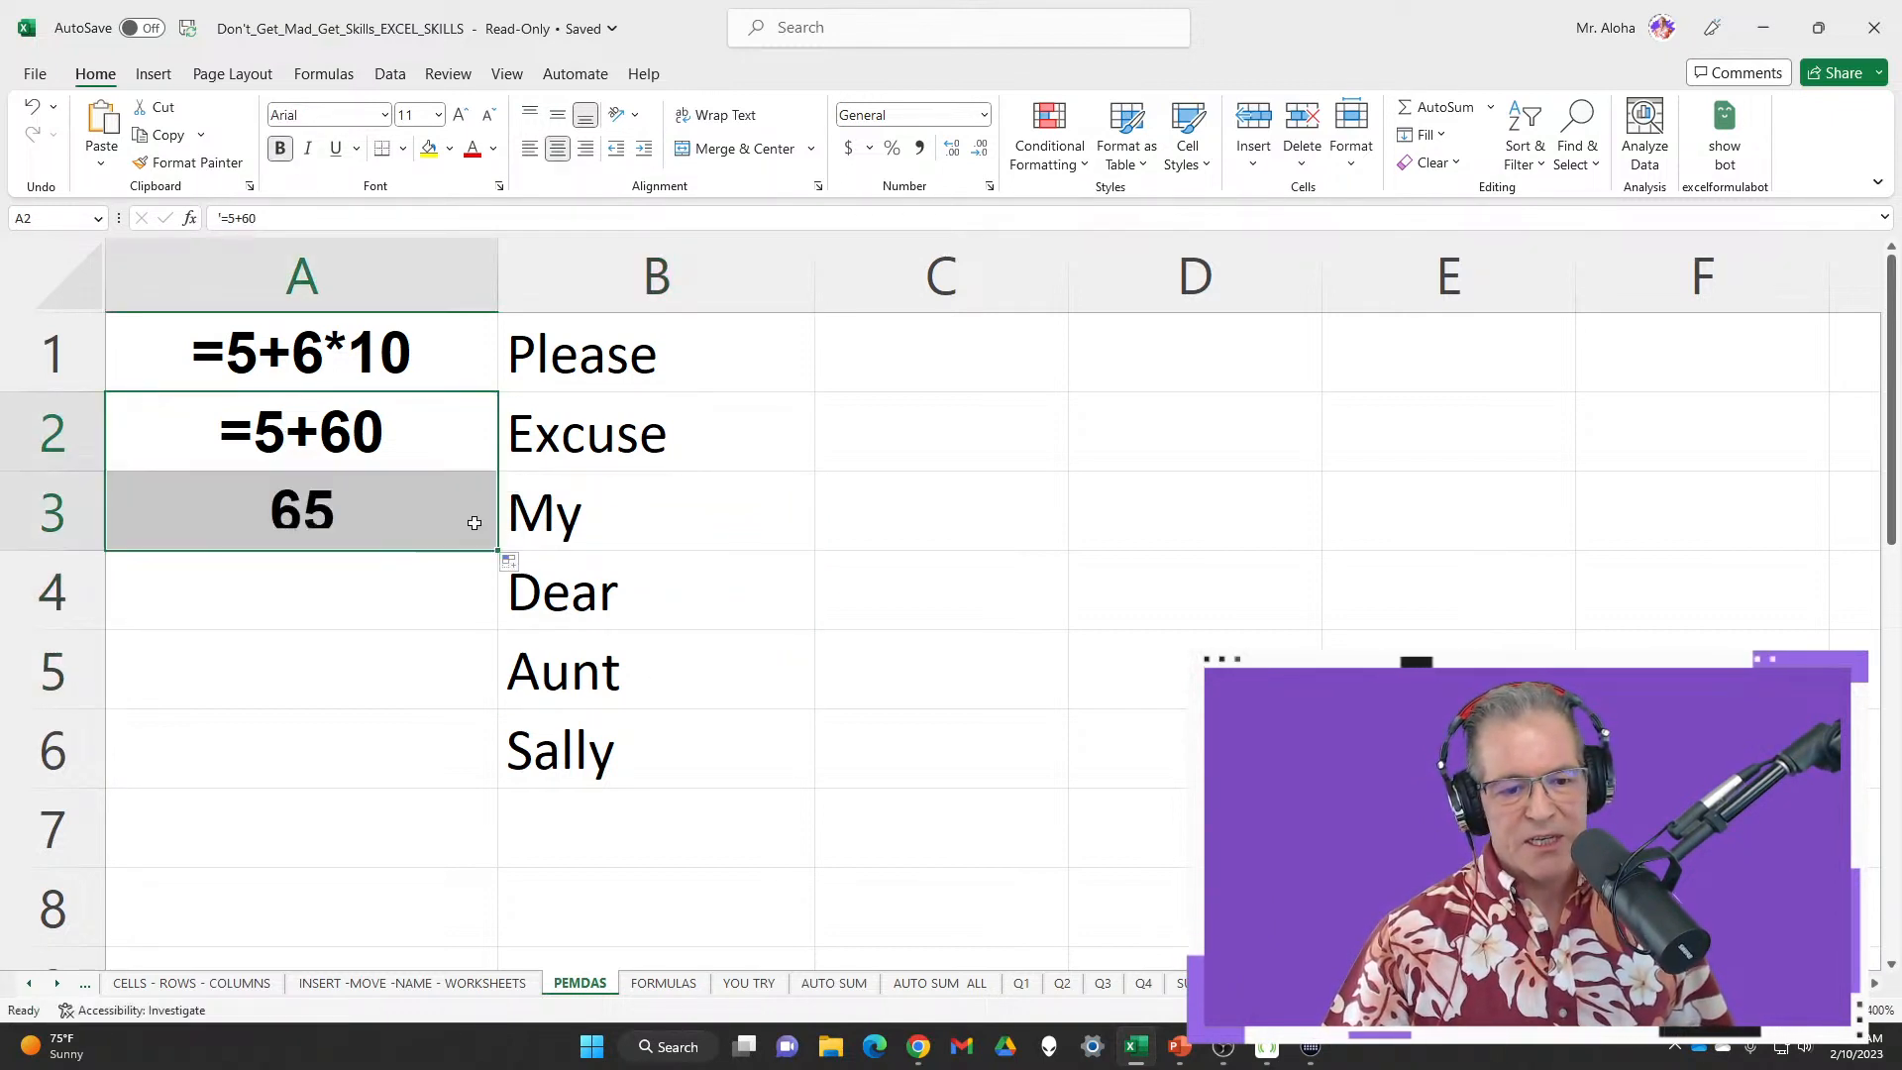
left_click(454, 512)
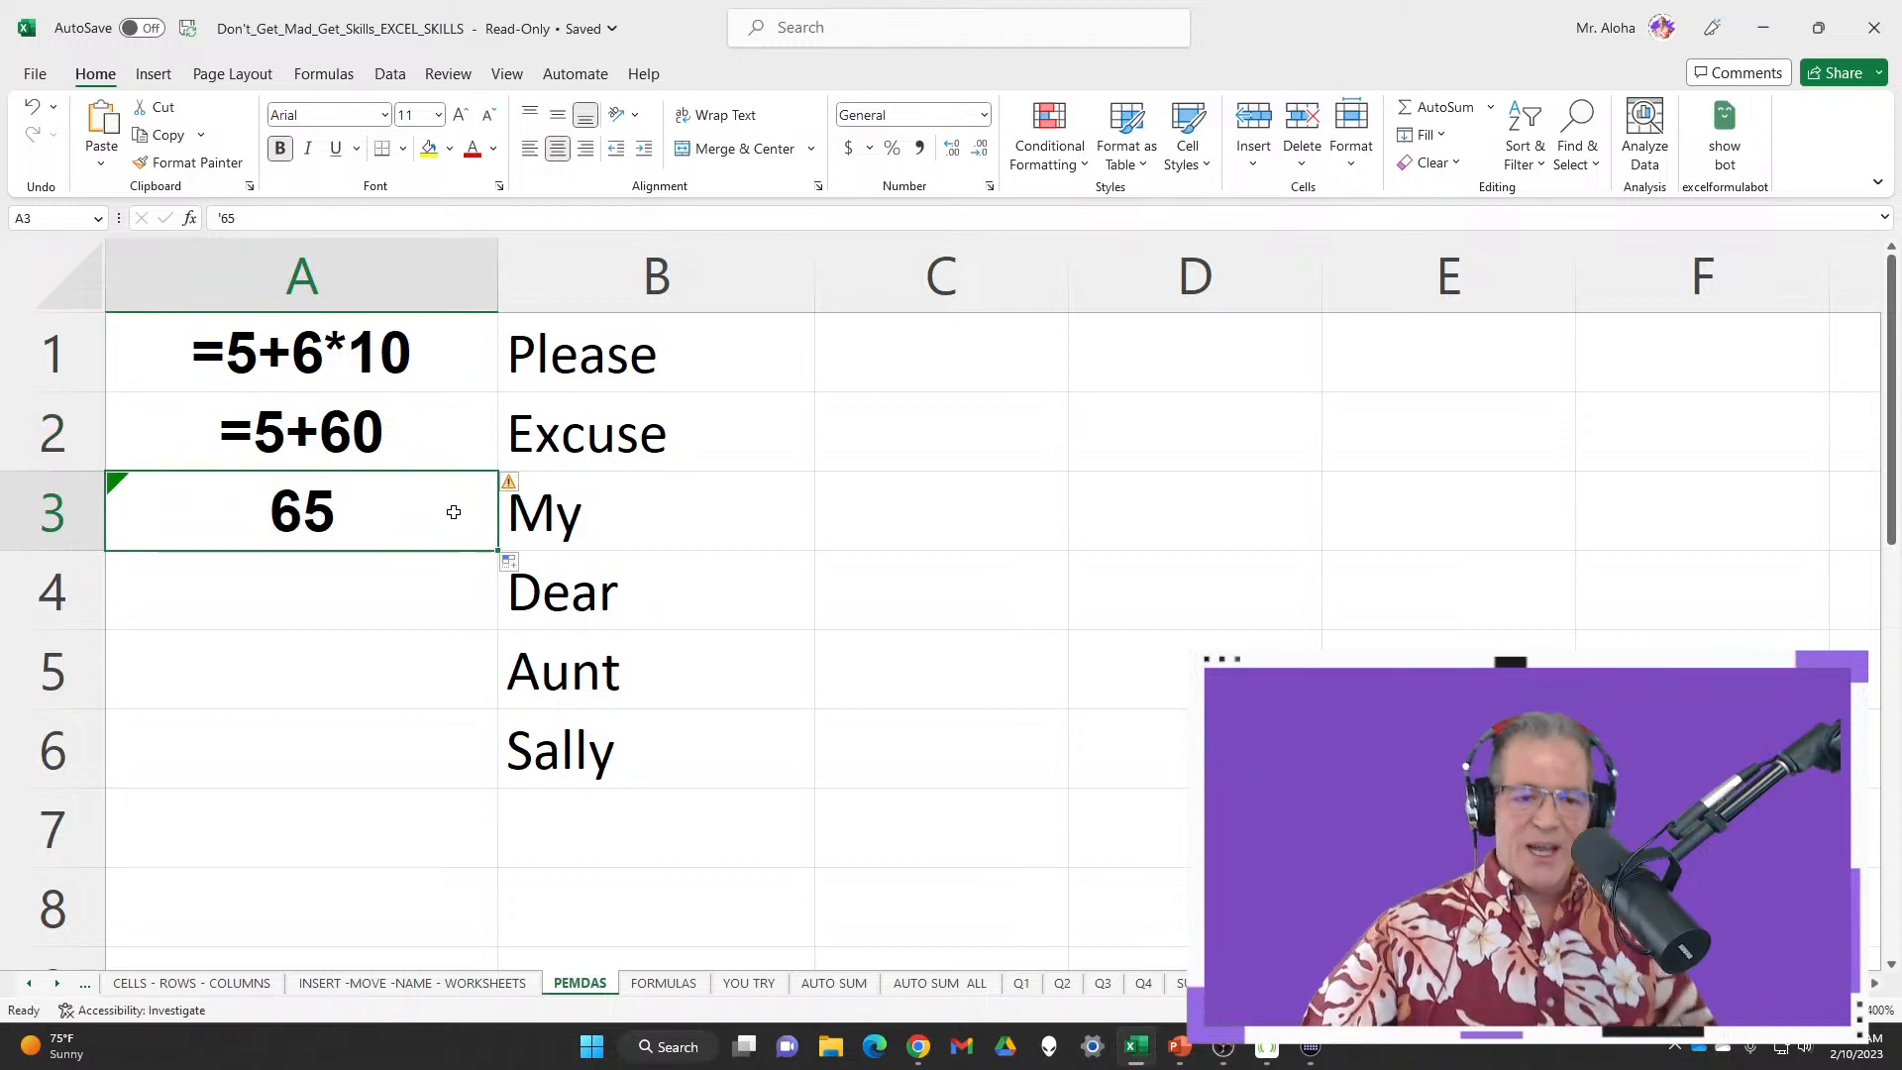
left_click(515, 488)
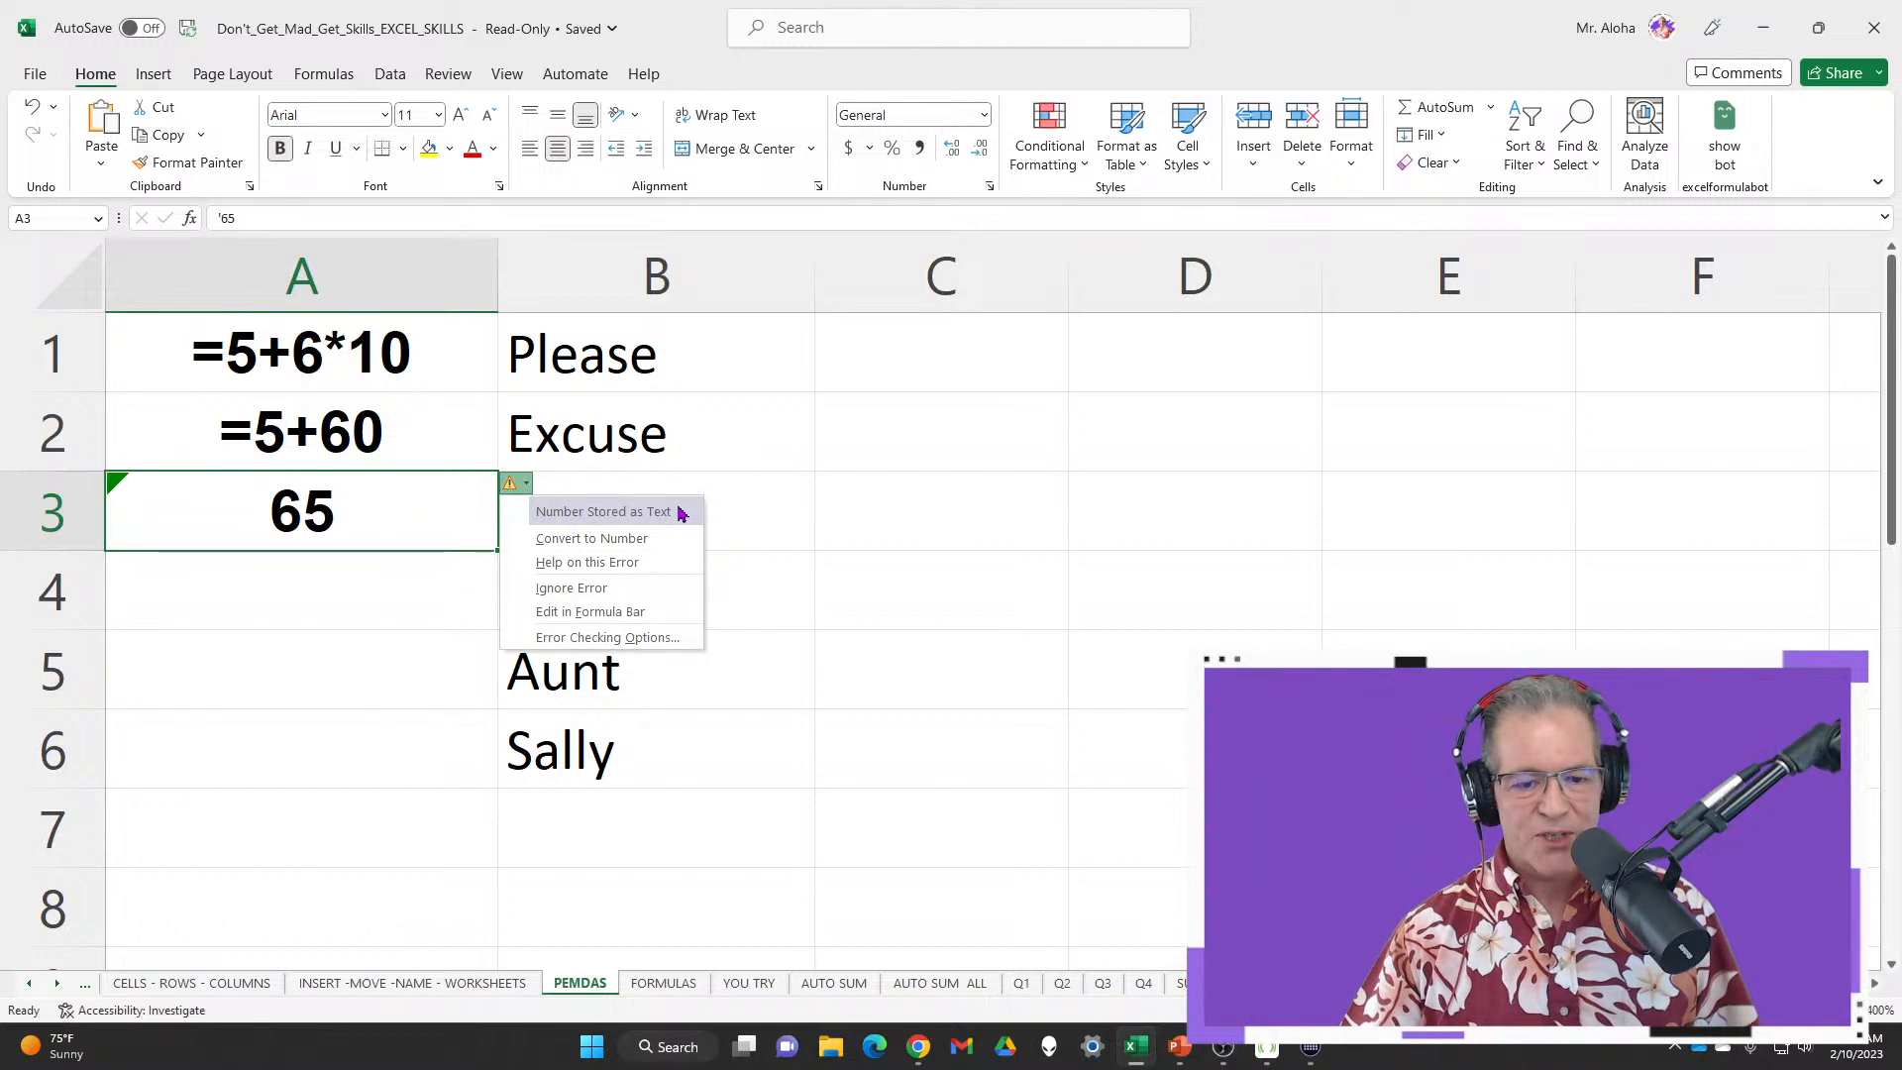
left_click(649, 592)
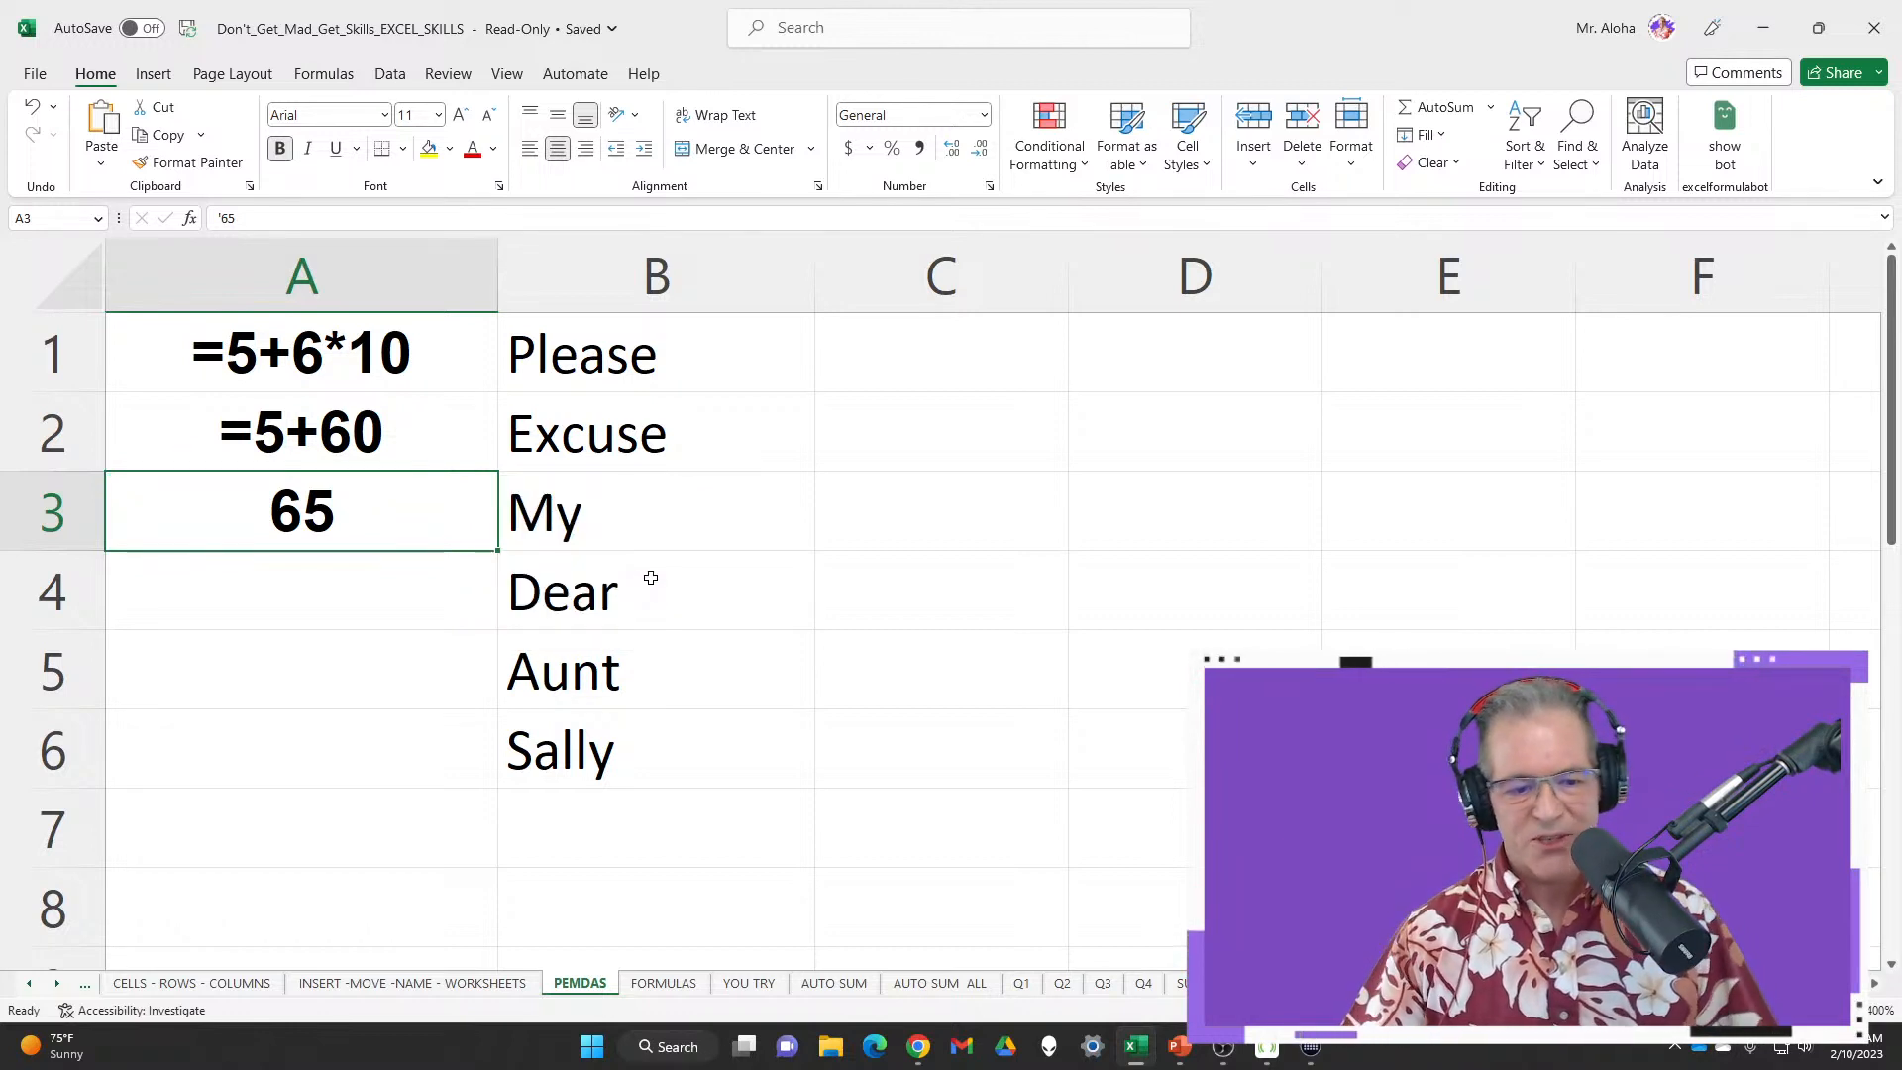
left_click(783, 526)
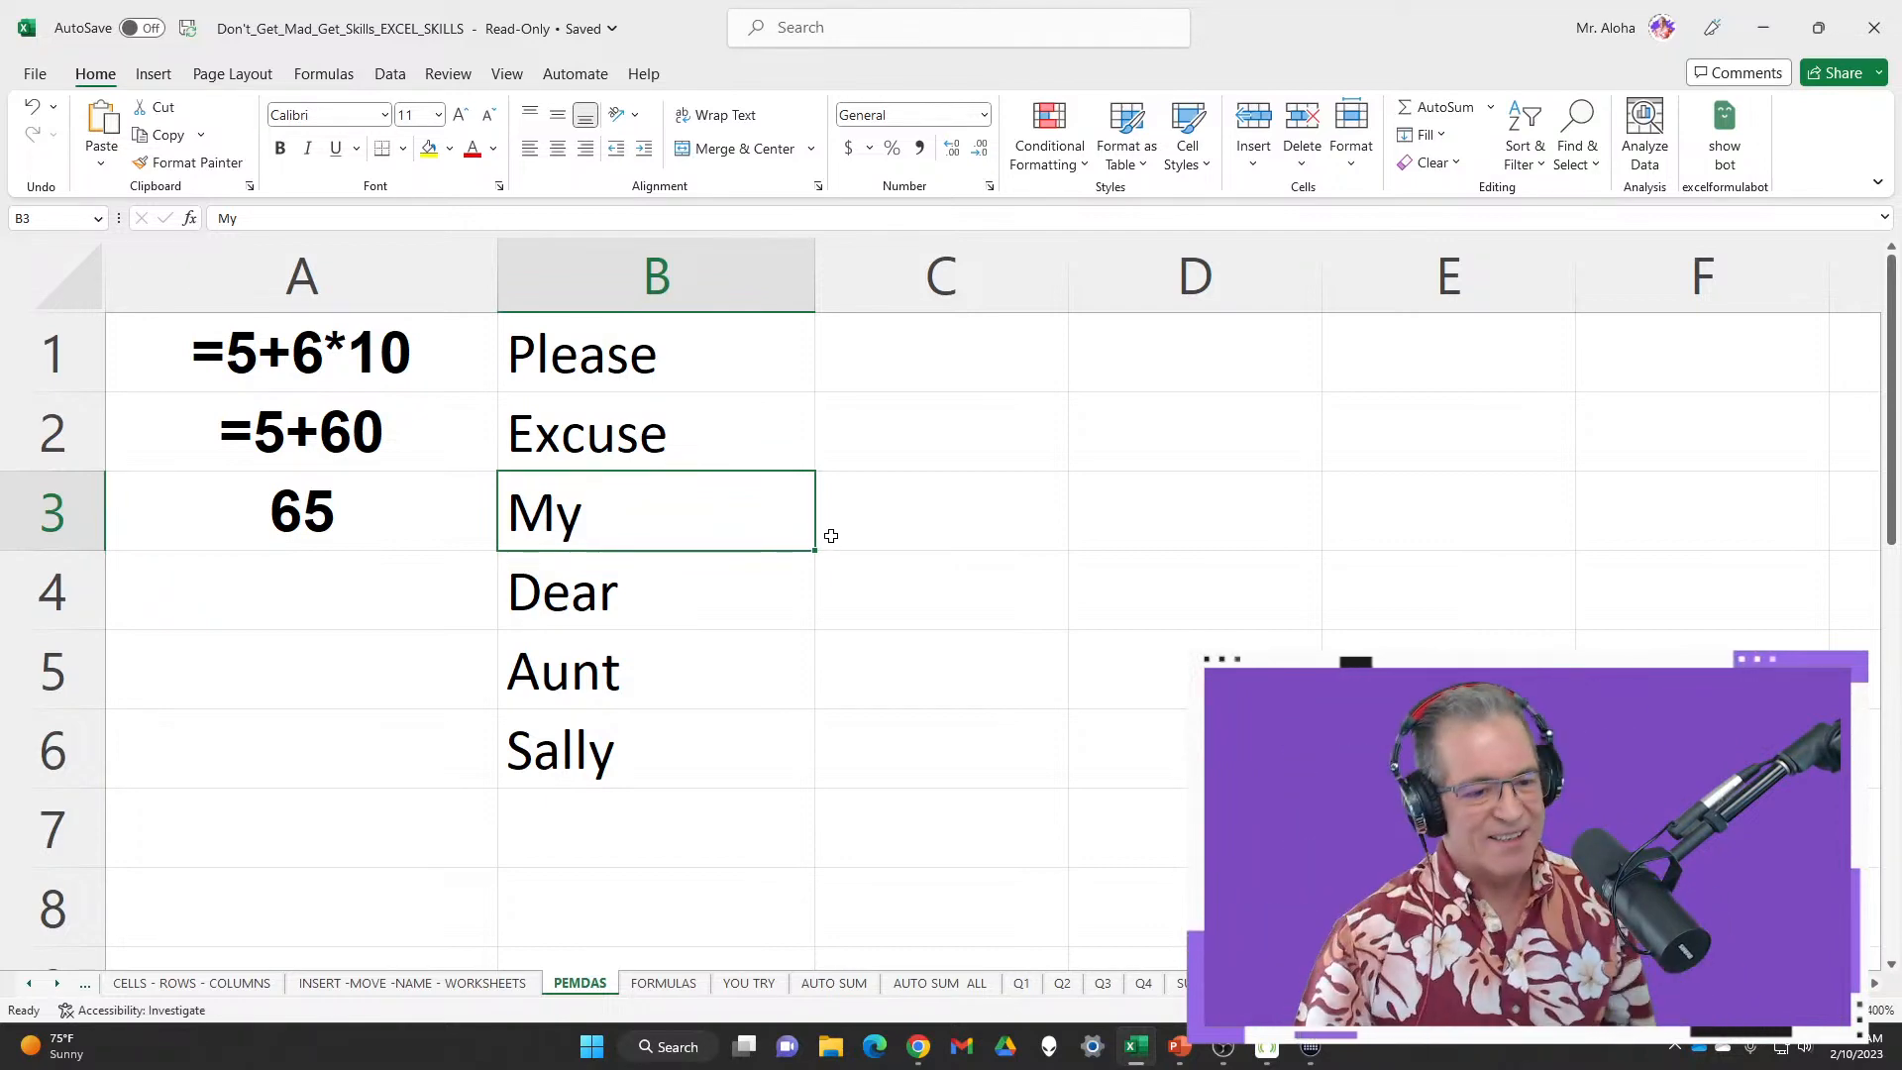
Fill Please through Sally into B10:B15 beside the =3+6*(4+2)/3-7 example
scroll(795, 521, "down", 3)
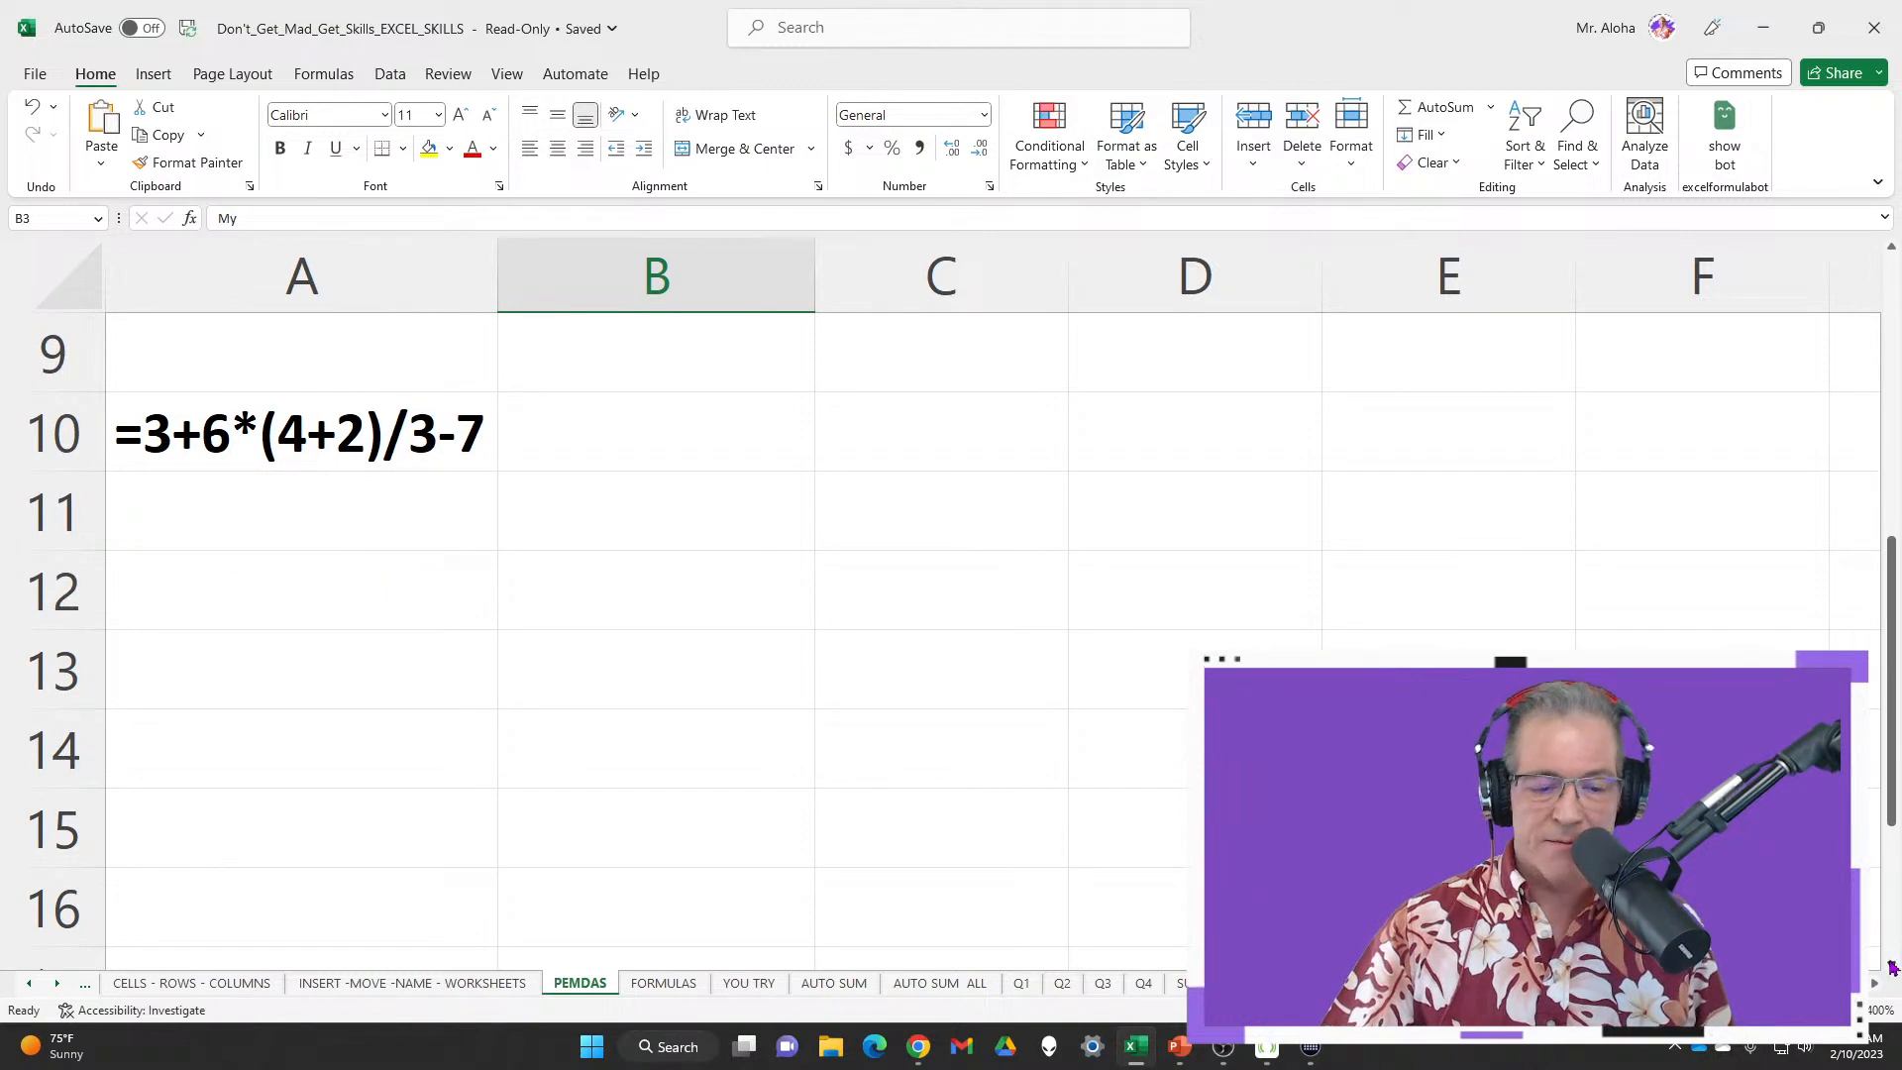
left_click(1892, 966)
left_click(621, 362)
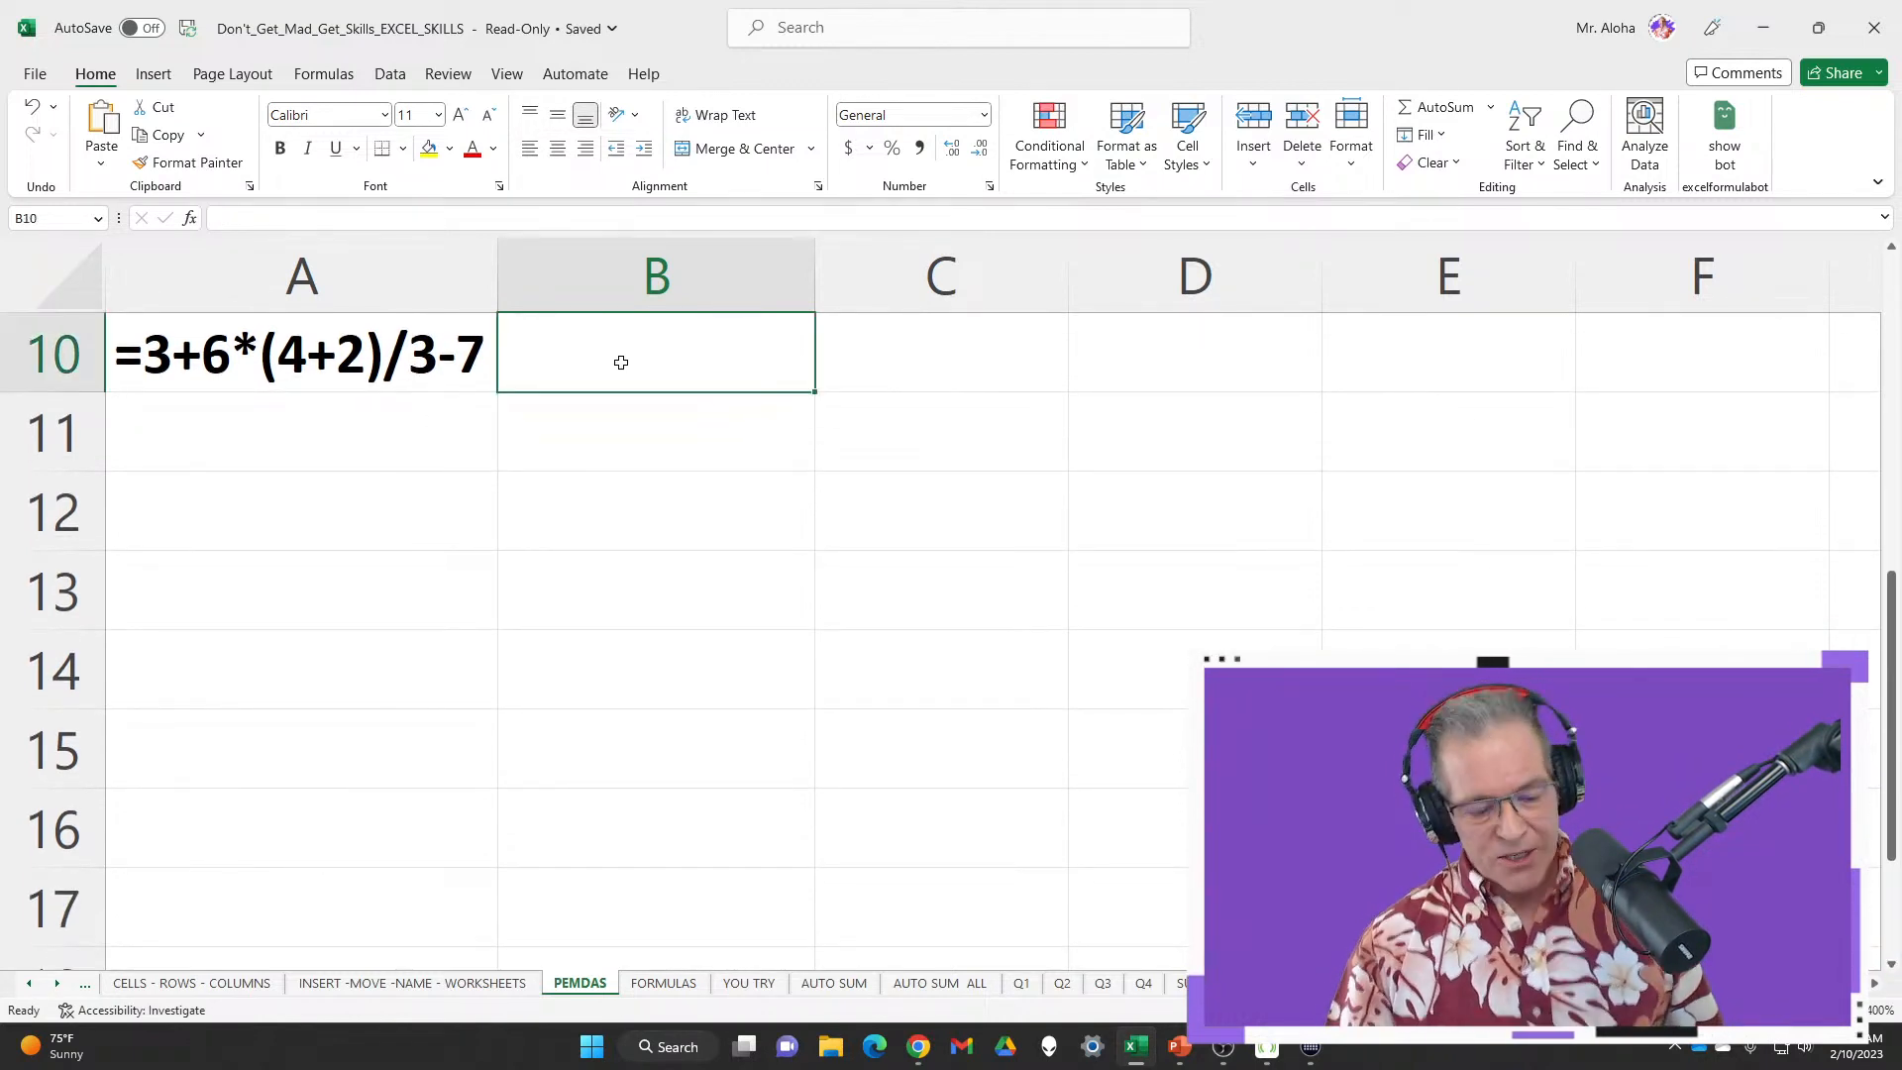
type("Please")
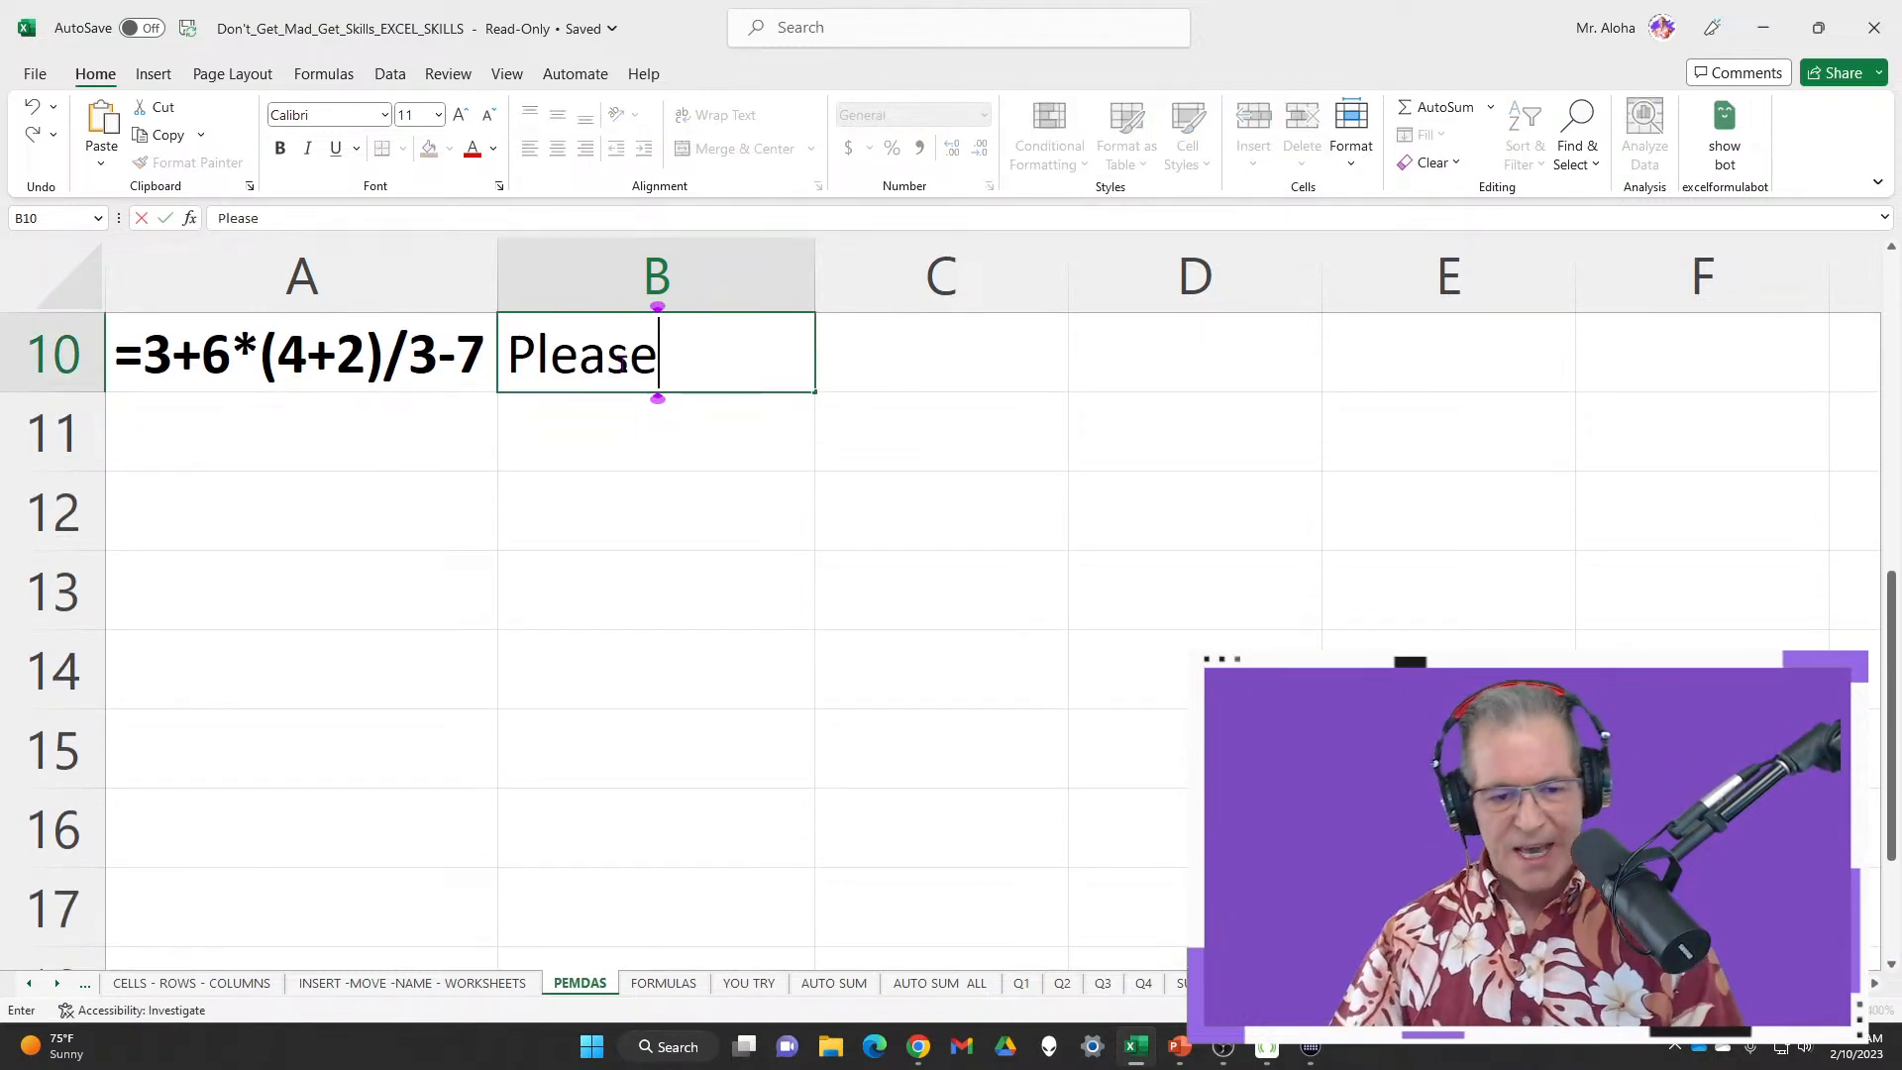
key("Return")
left_click(621, 363)
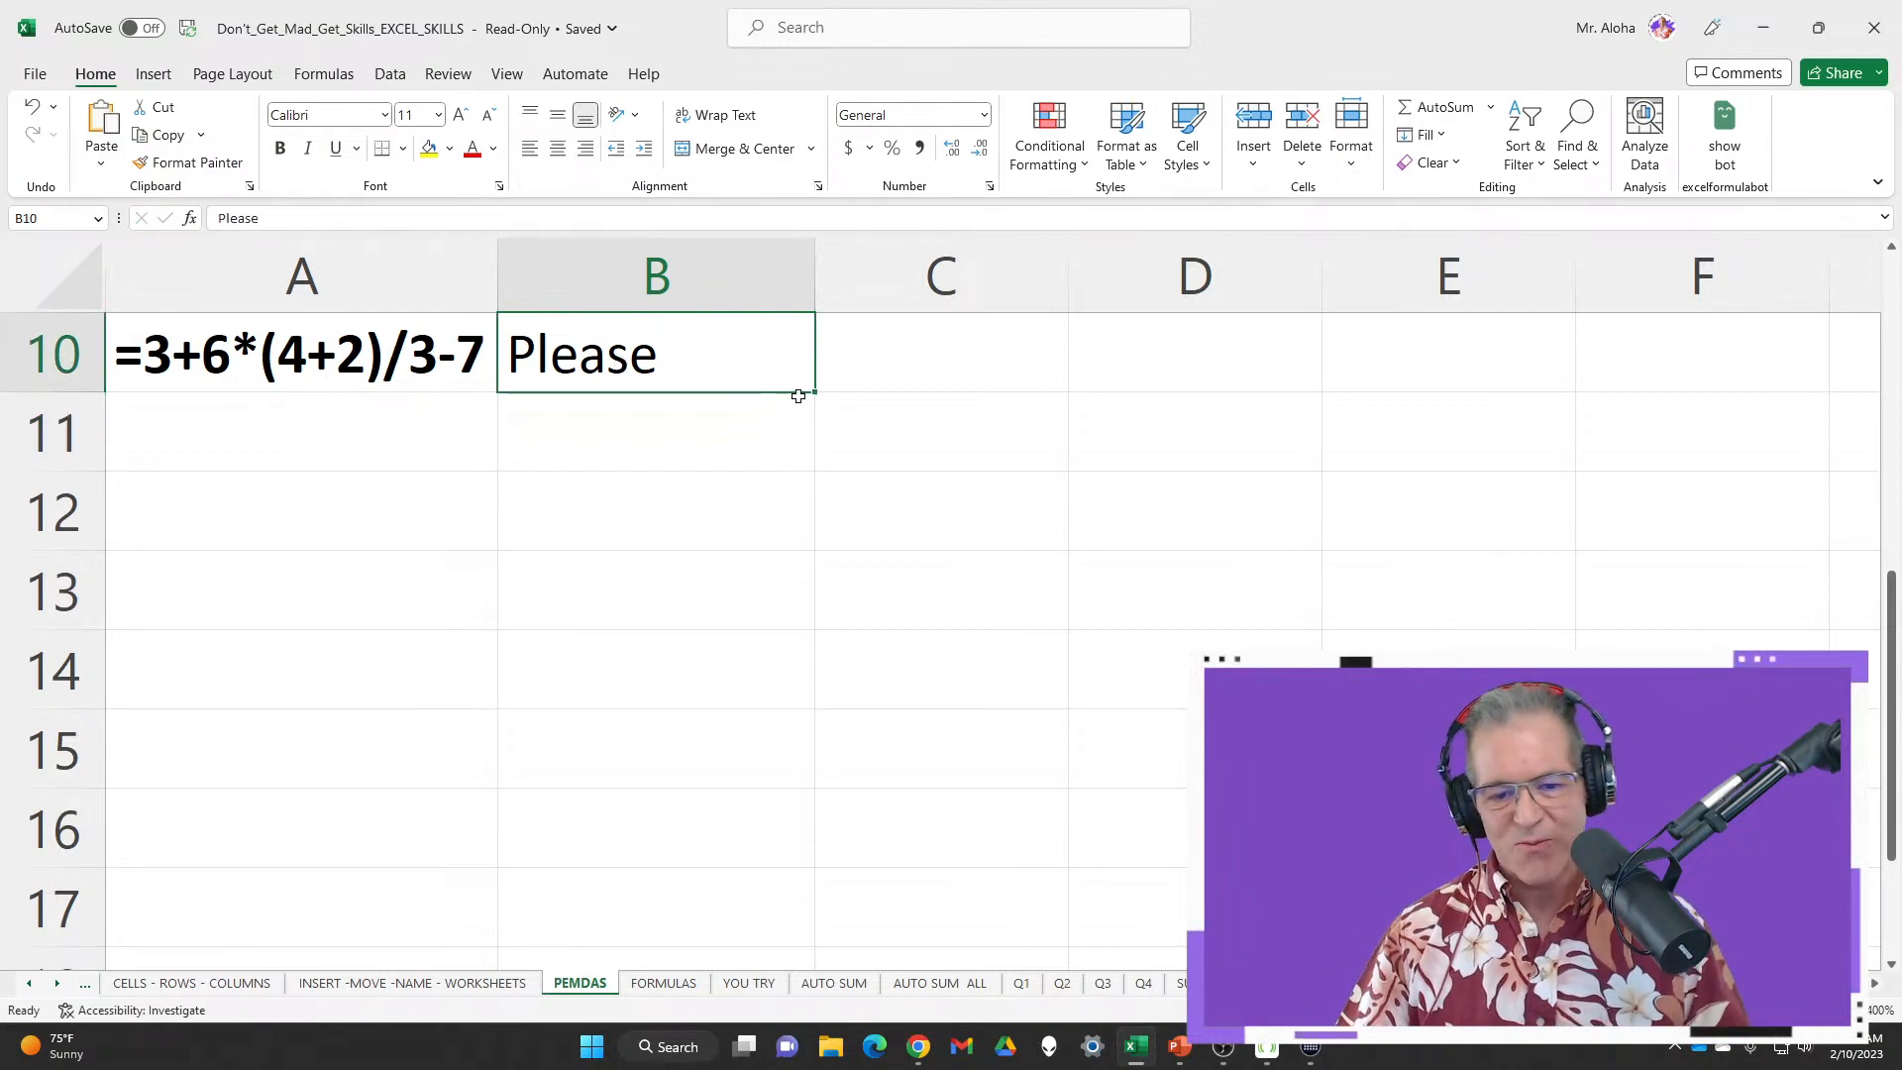
left_click_drag(816, 394, 809, 790)
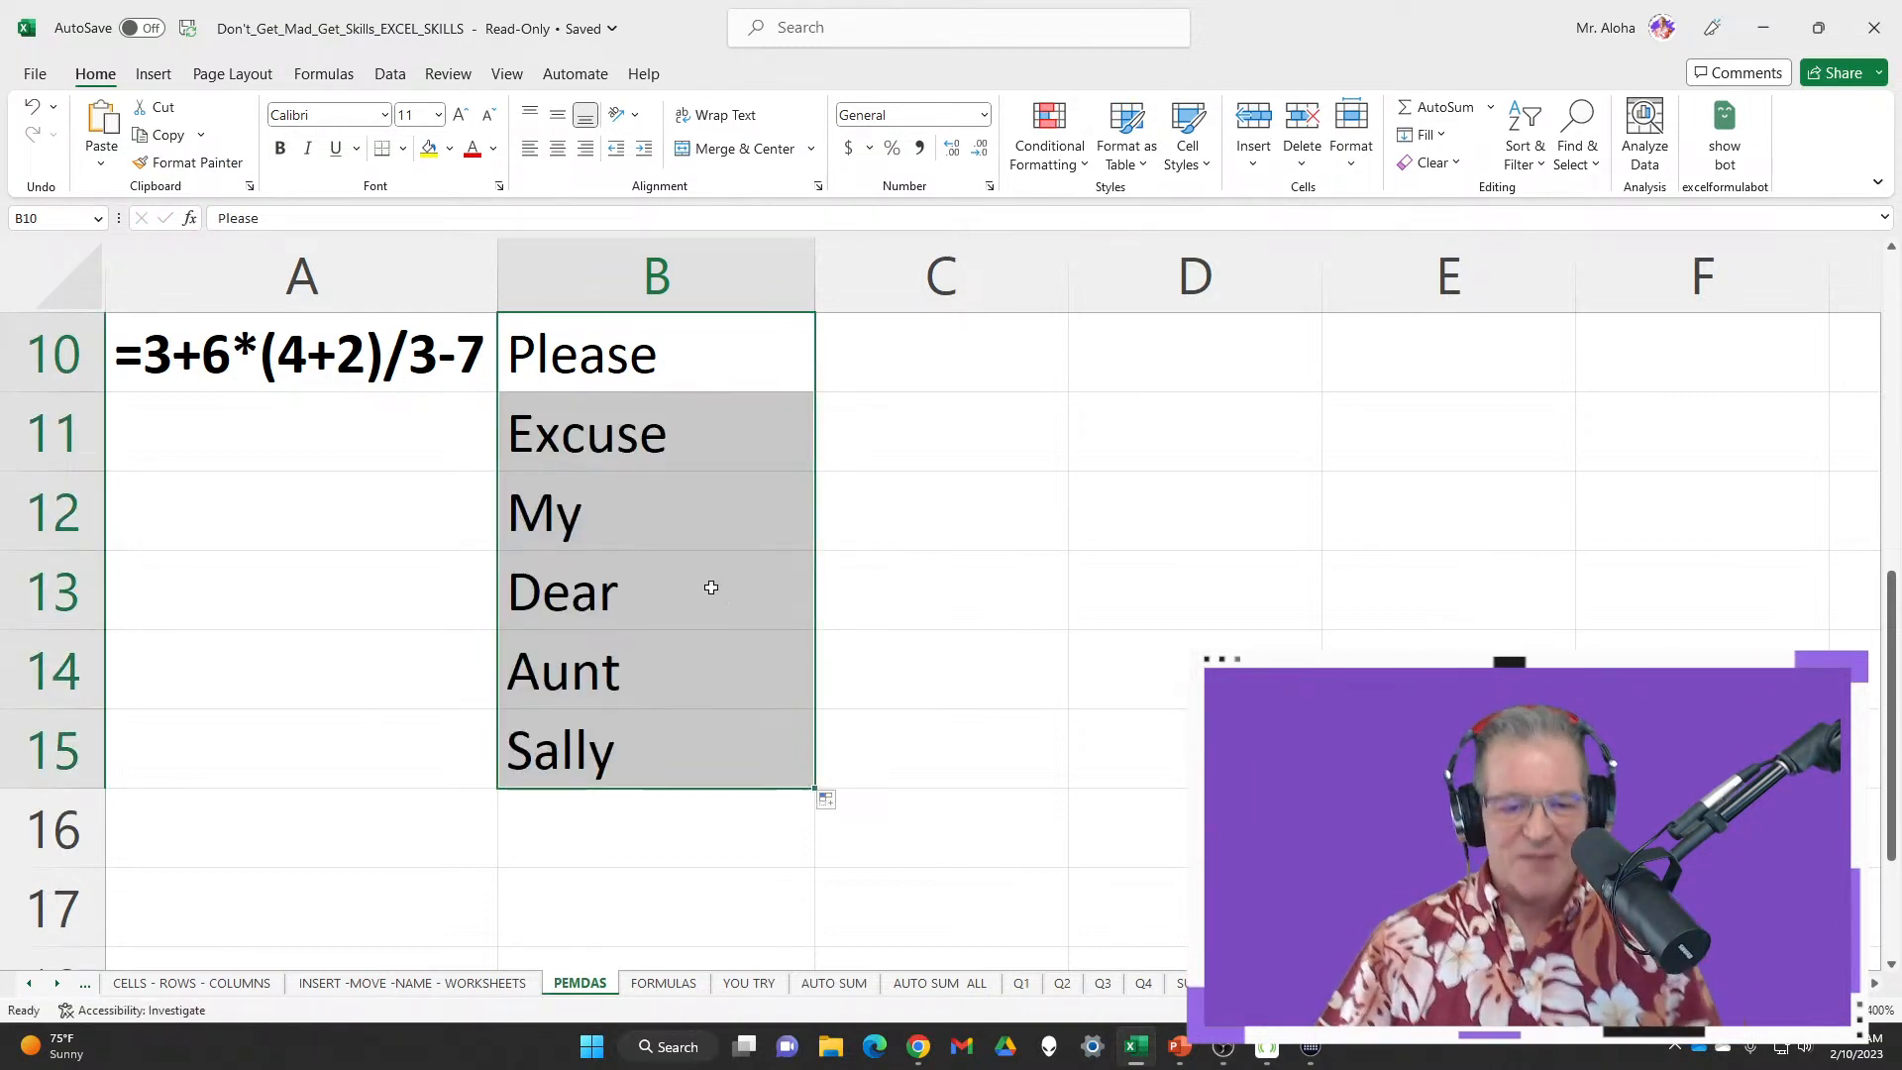
left_click(447, 361)
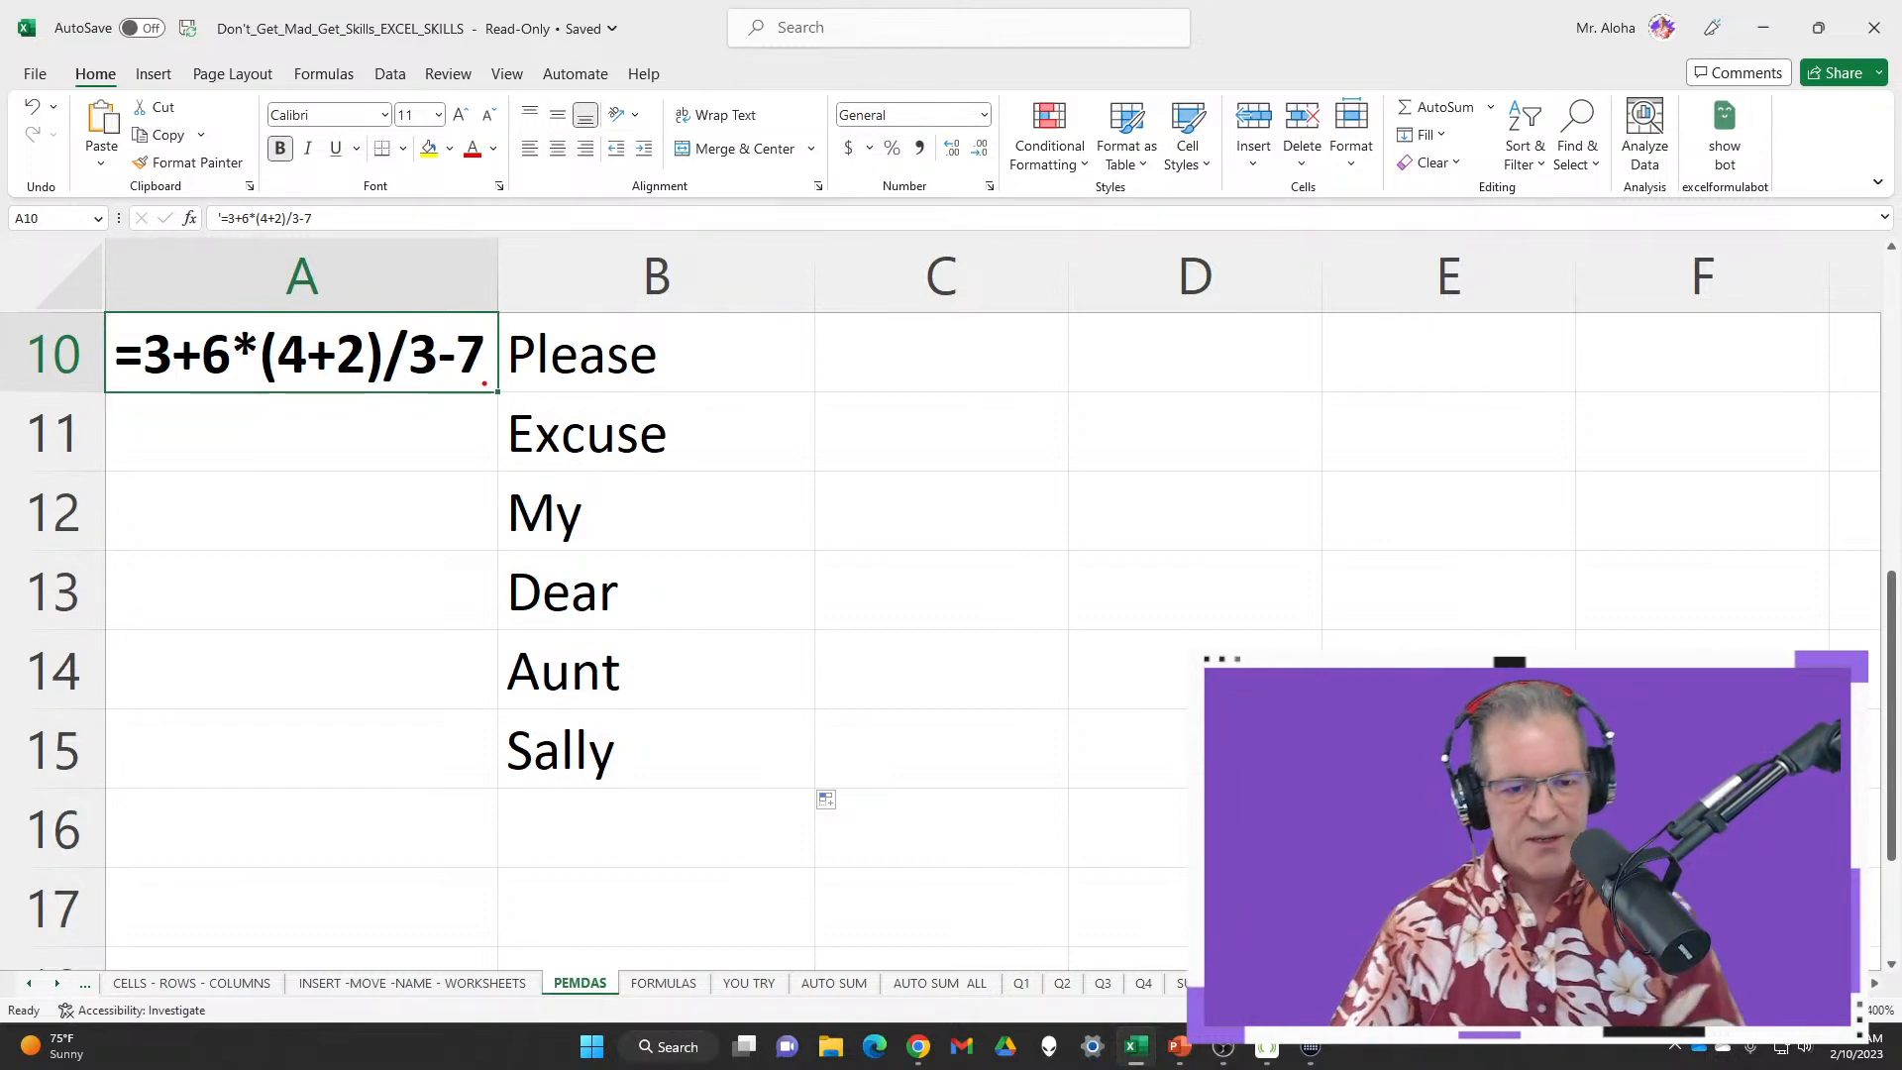
left_click_drag(681, 366, 817, 350)
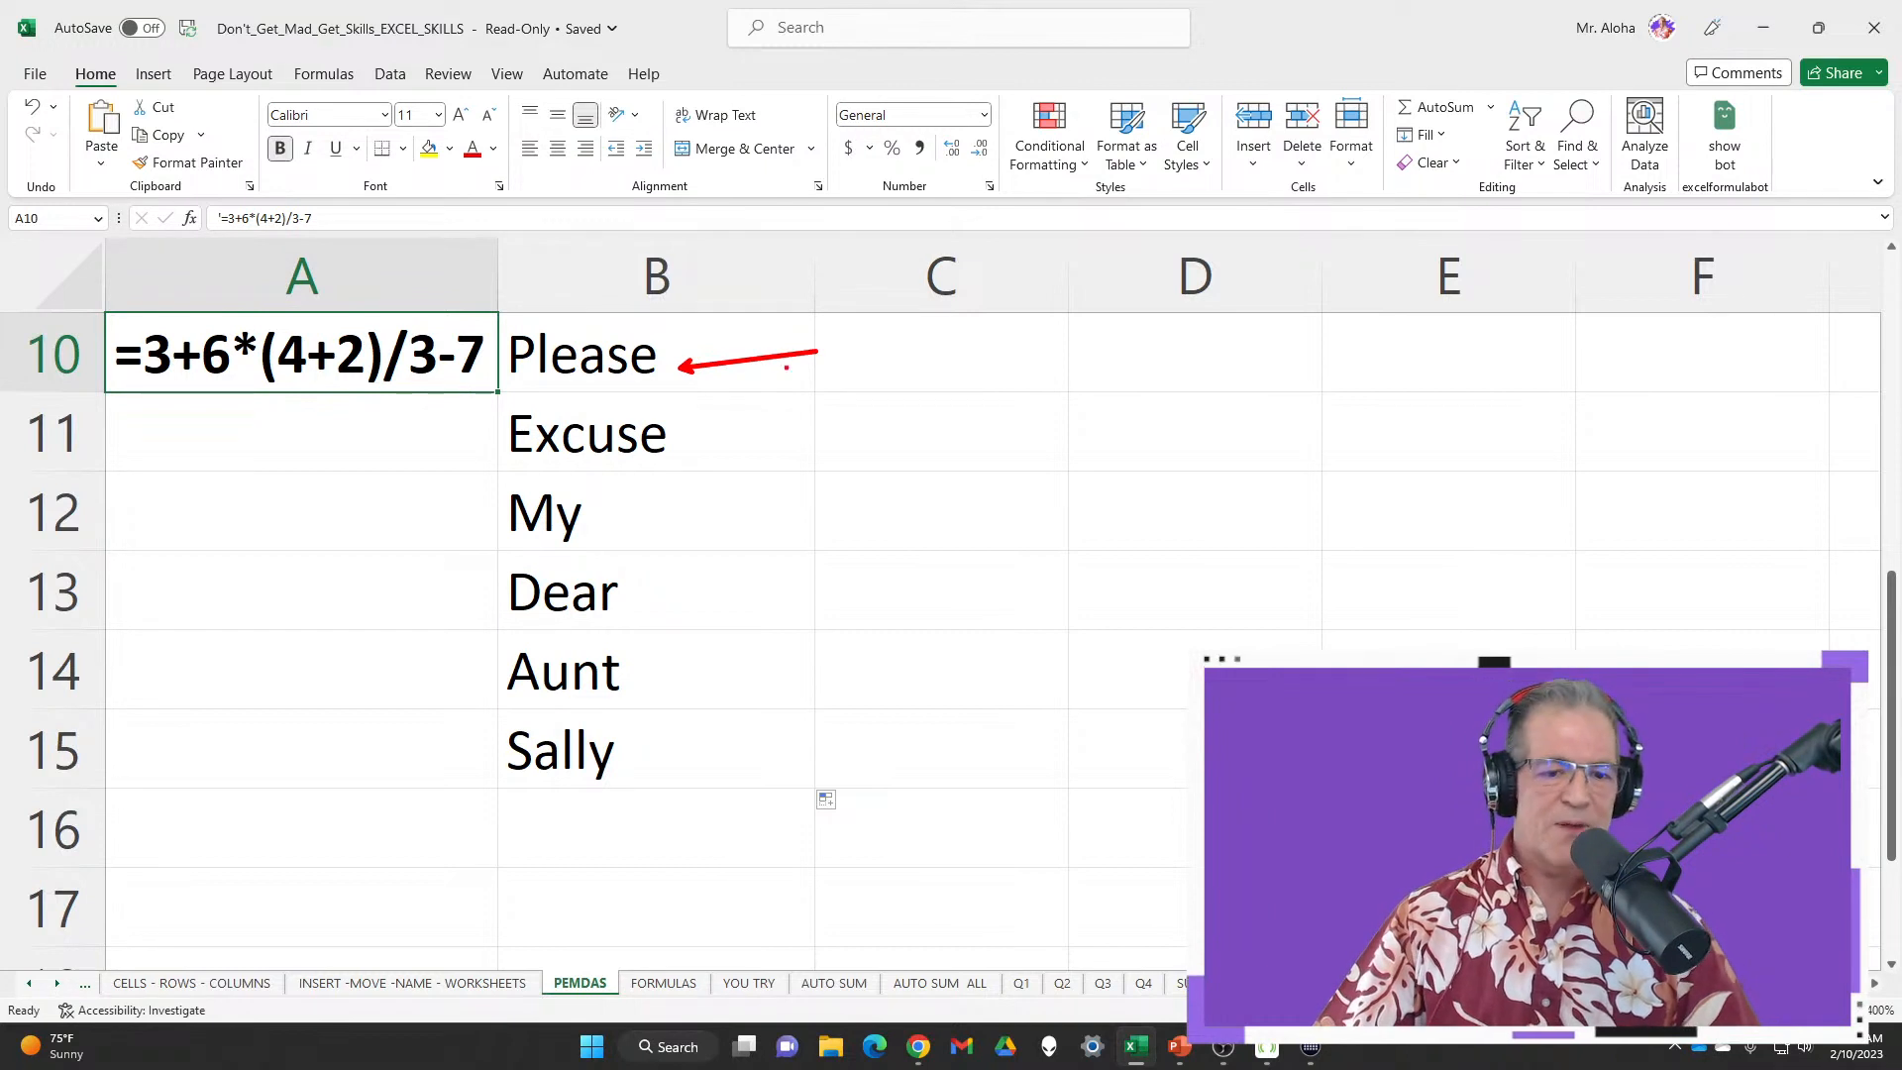
Mark the (4+2) part, then fill the step =3+6*(6)/3-7 into A11
mouse_move(244, 305)
left_mouse_down()
mouse_move(260, 368)
mouse_move(401, 405)
left_mouse_up()
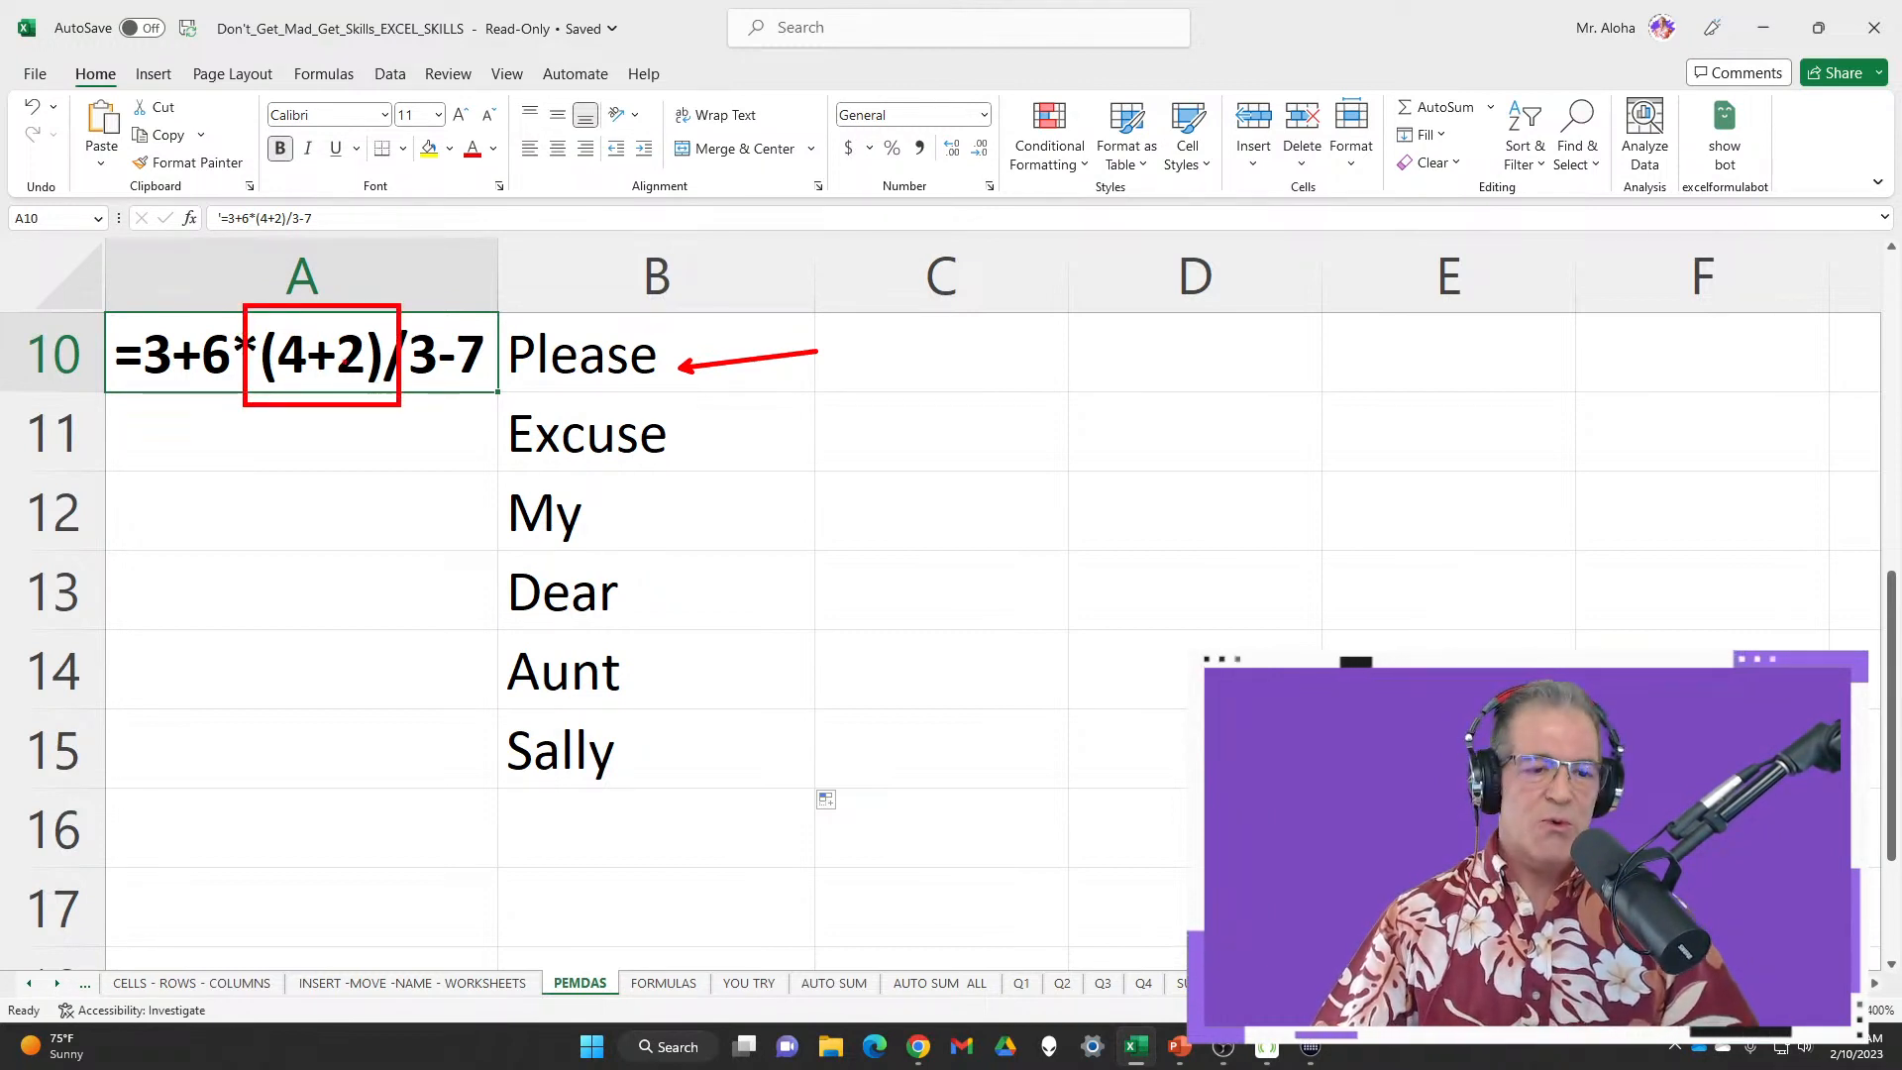
left_click_drag(341, 274, 333, 319)
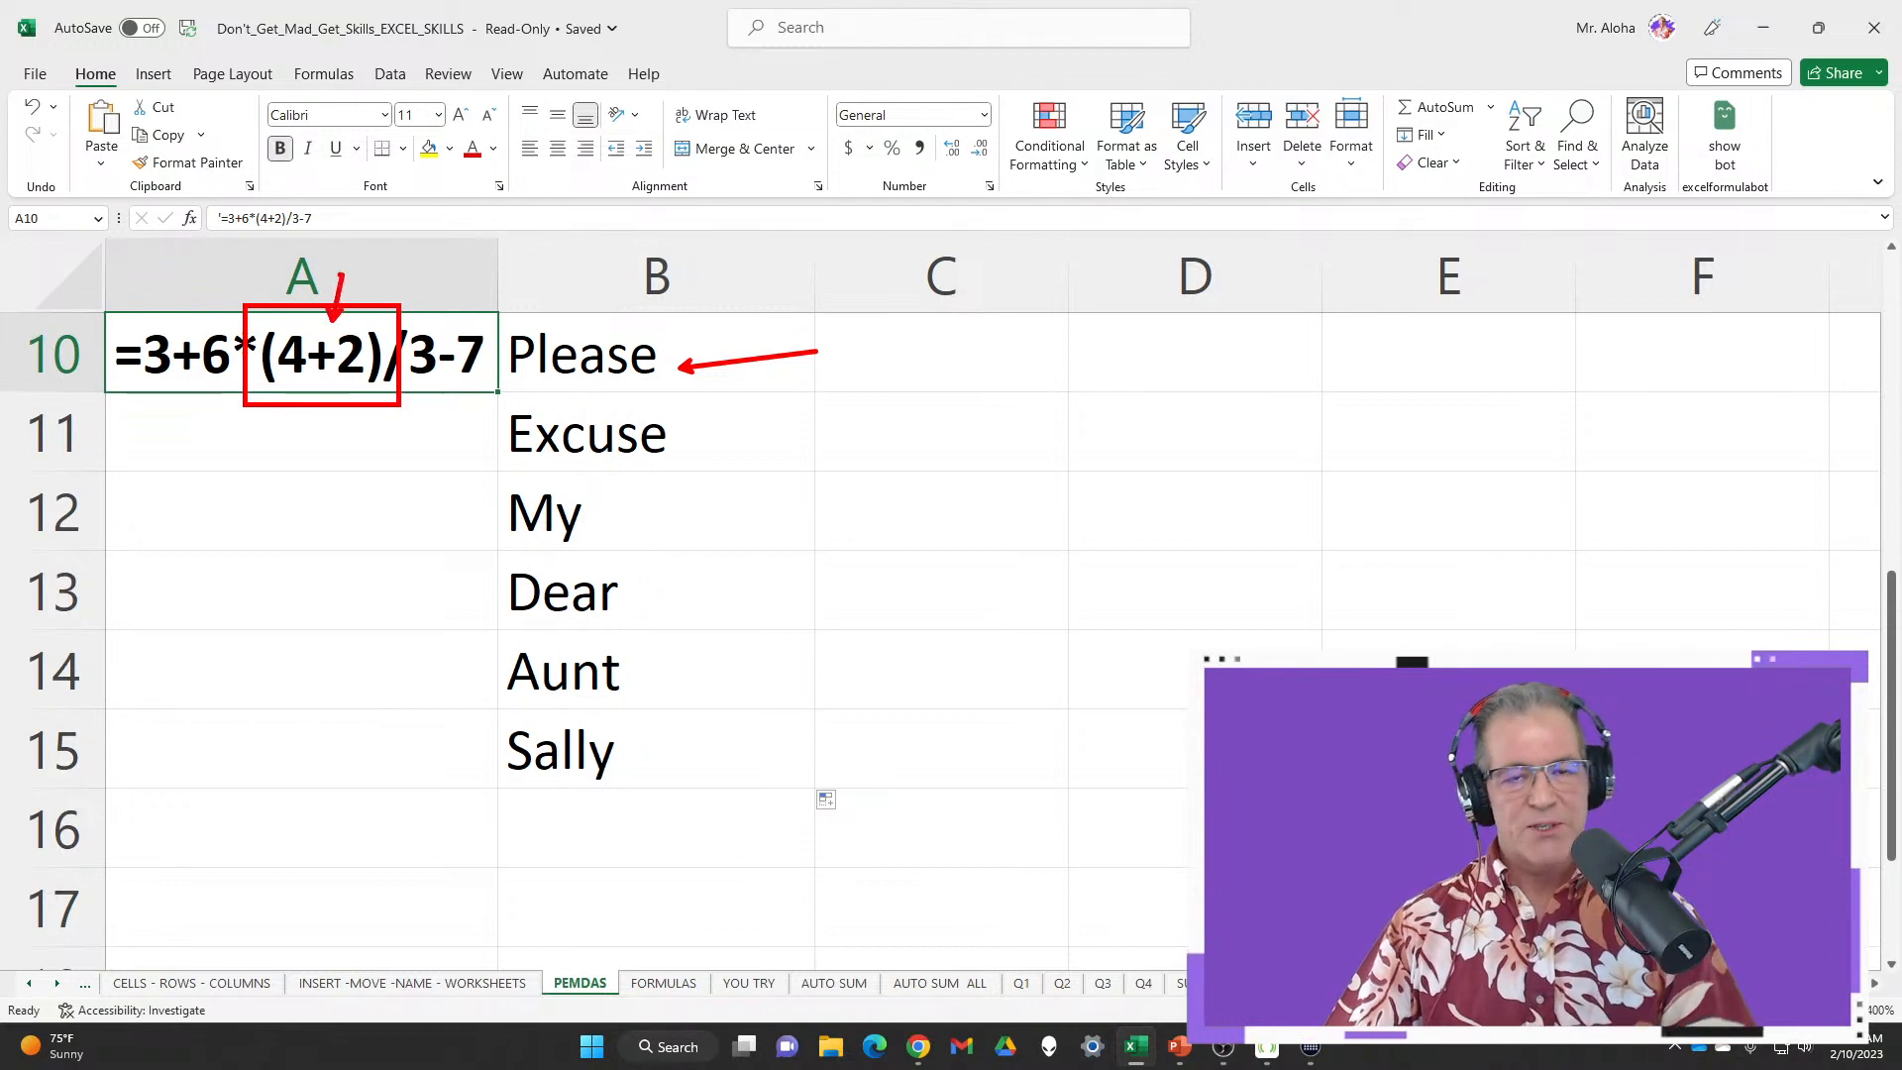
key("Escape")
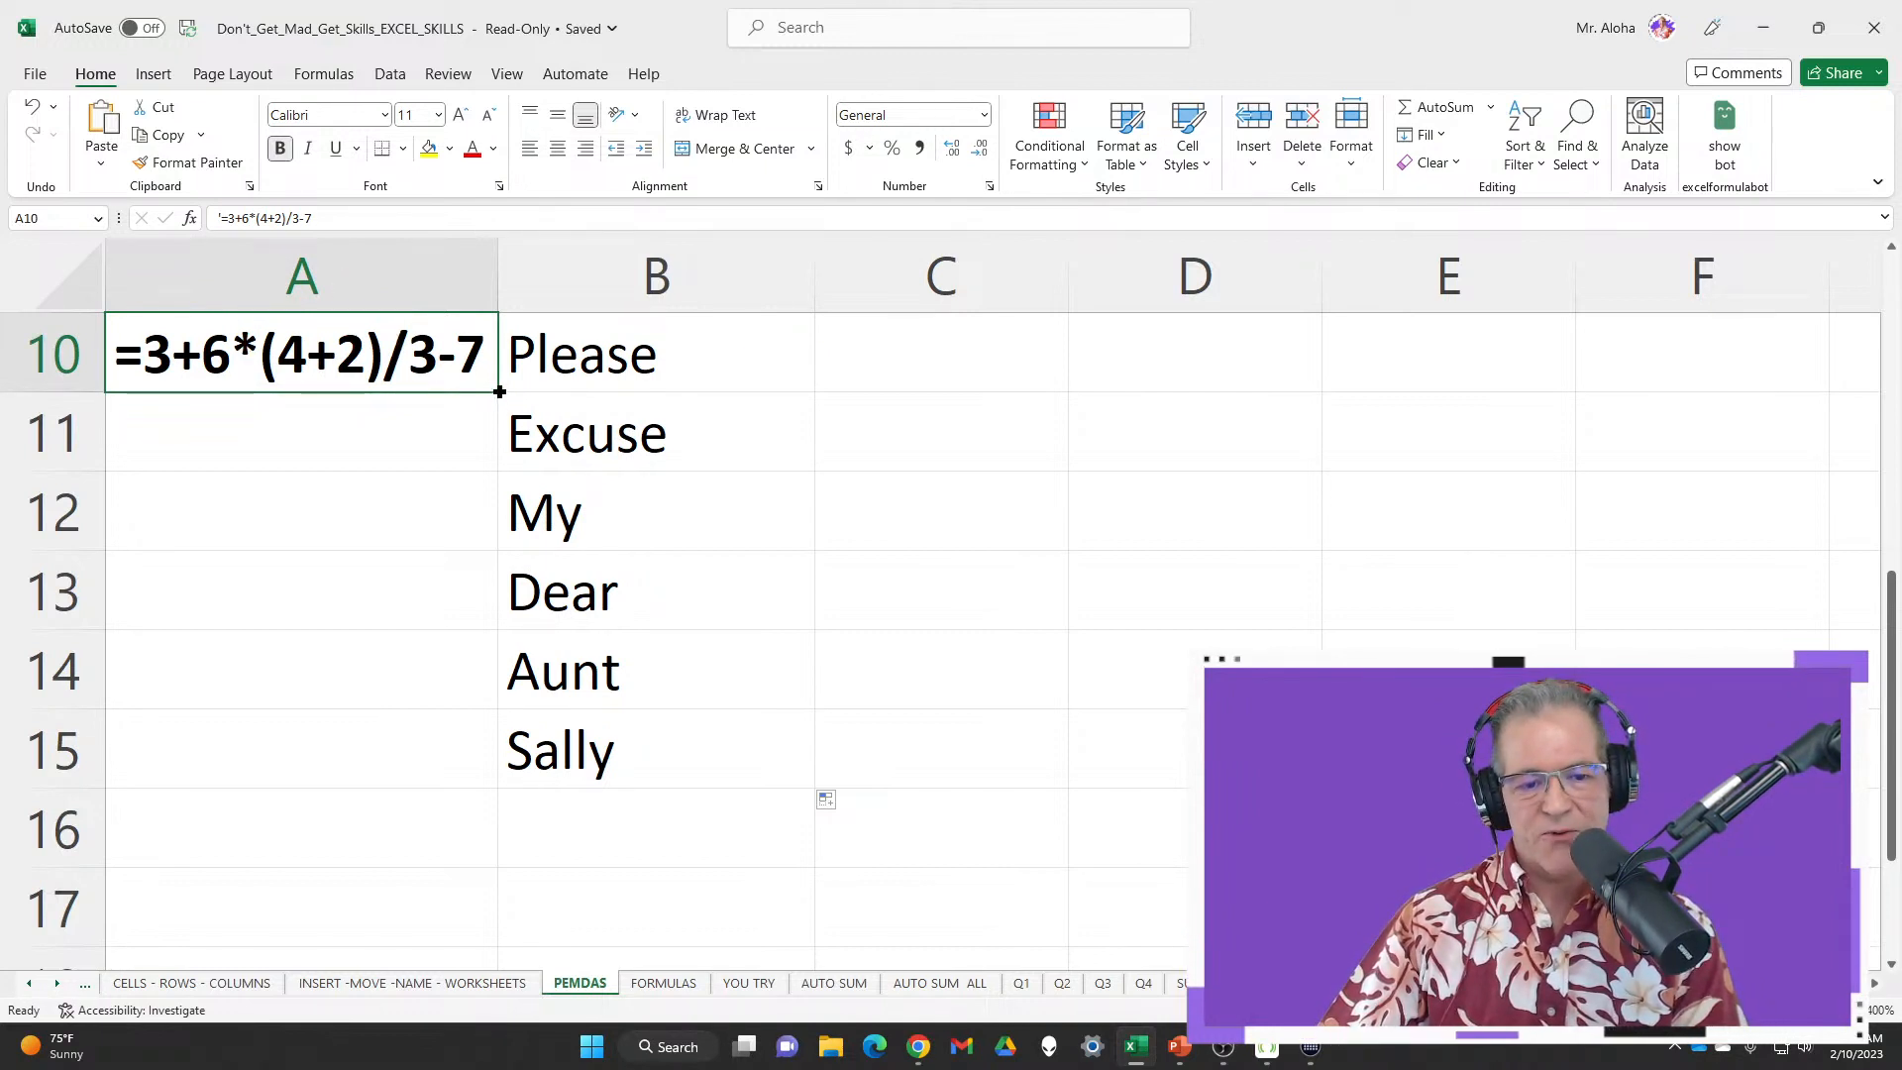
left_click_drag(499, 392, 499, 452)
left_click(302, 456)
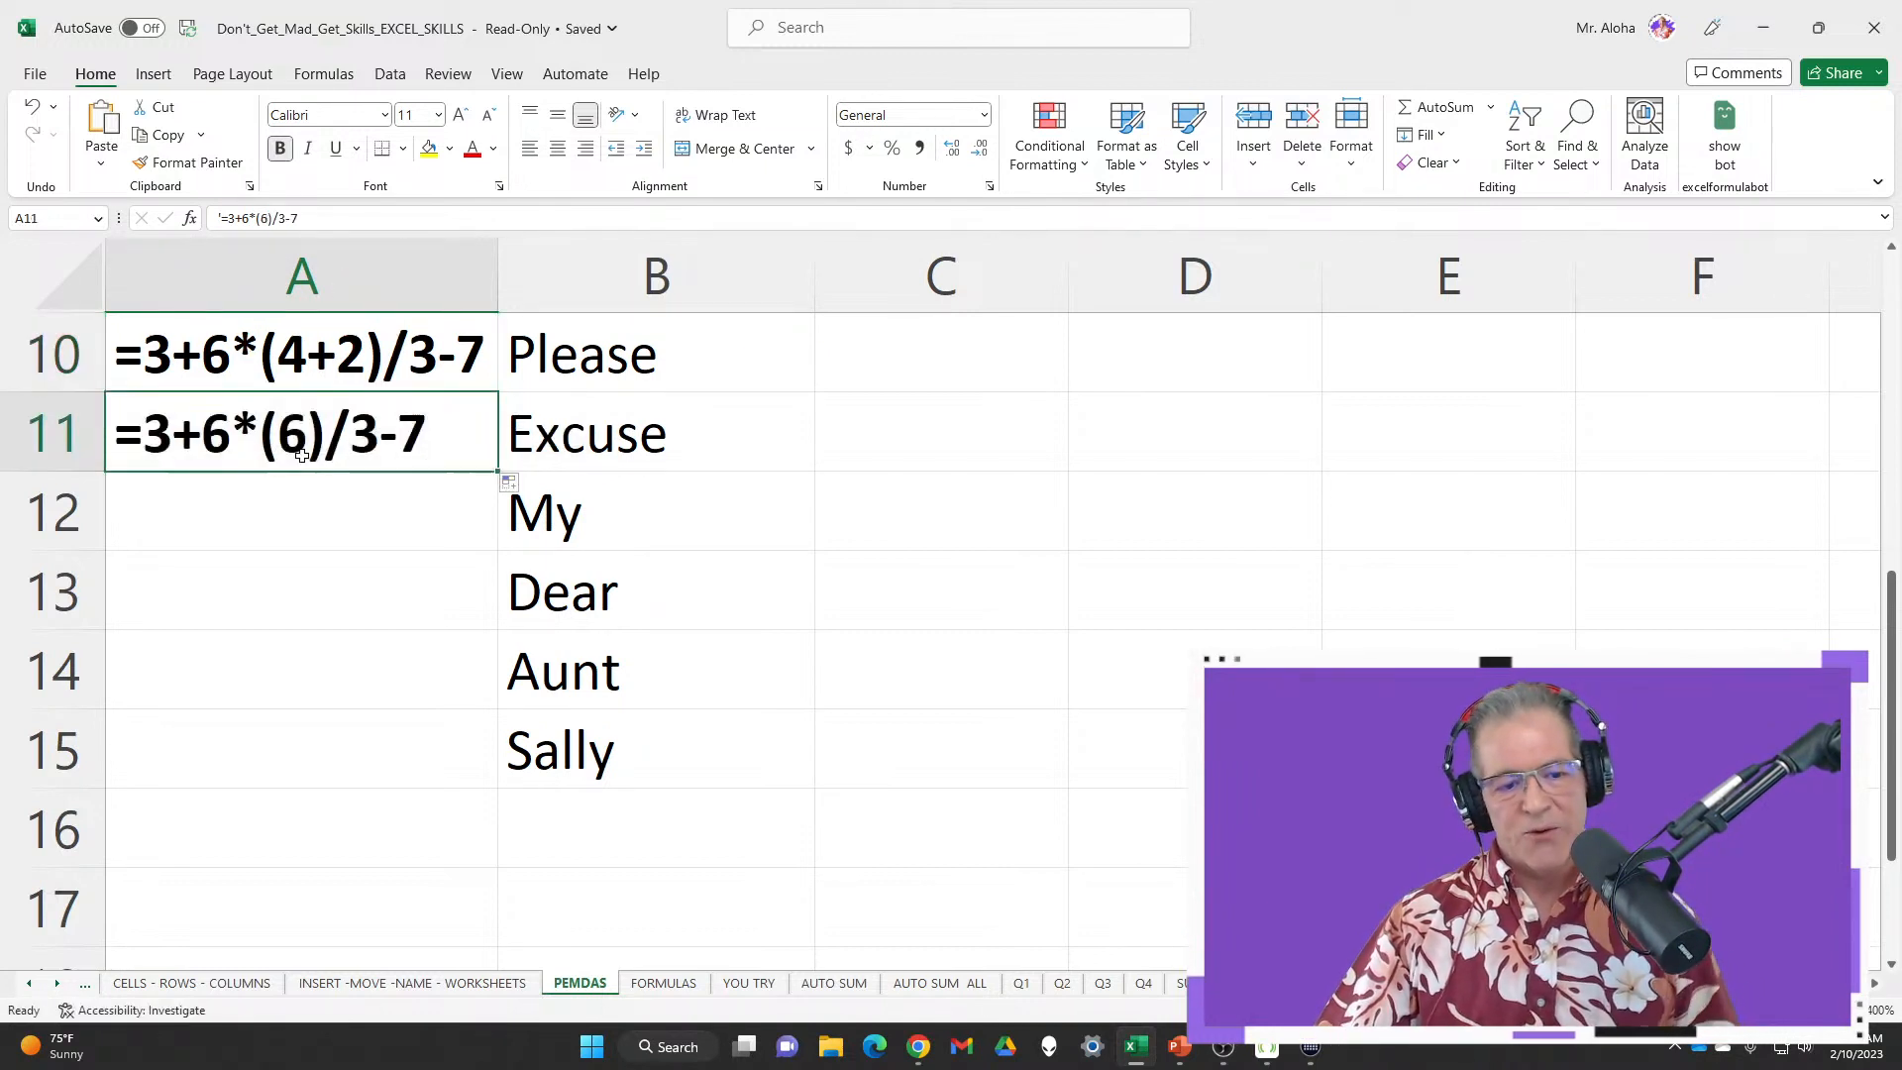
left_click(718, 436)
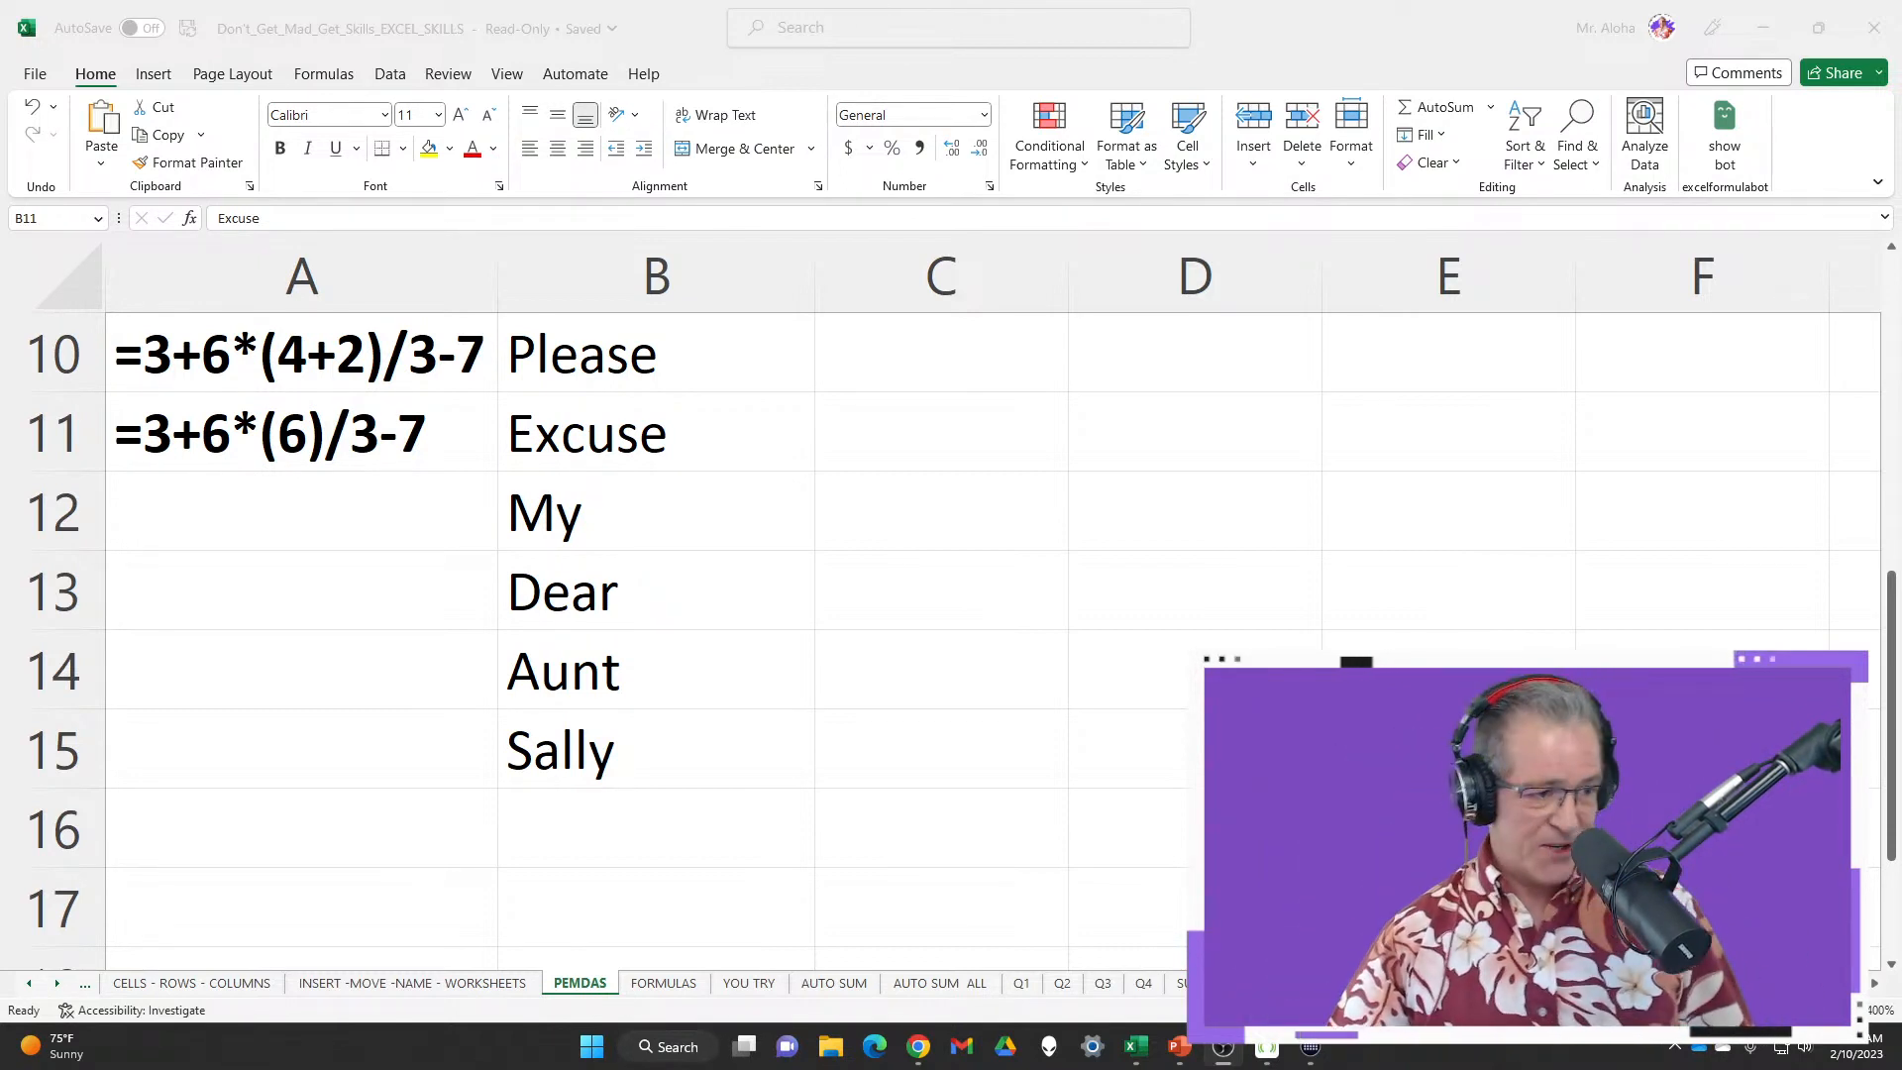
Fill the next step =3+36/3-7 into A12 and highlight its 36/3 part
left_click(433, 511)
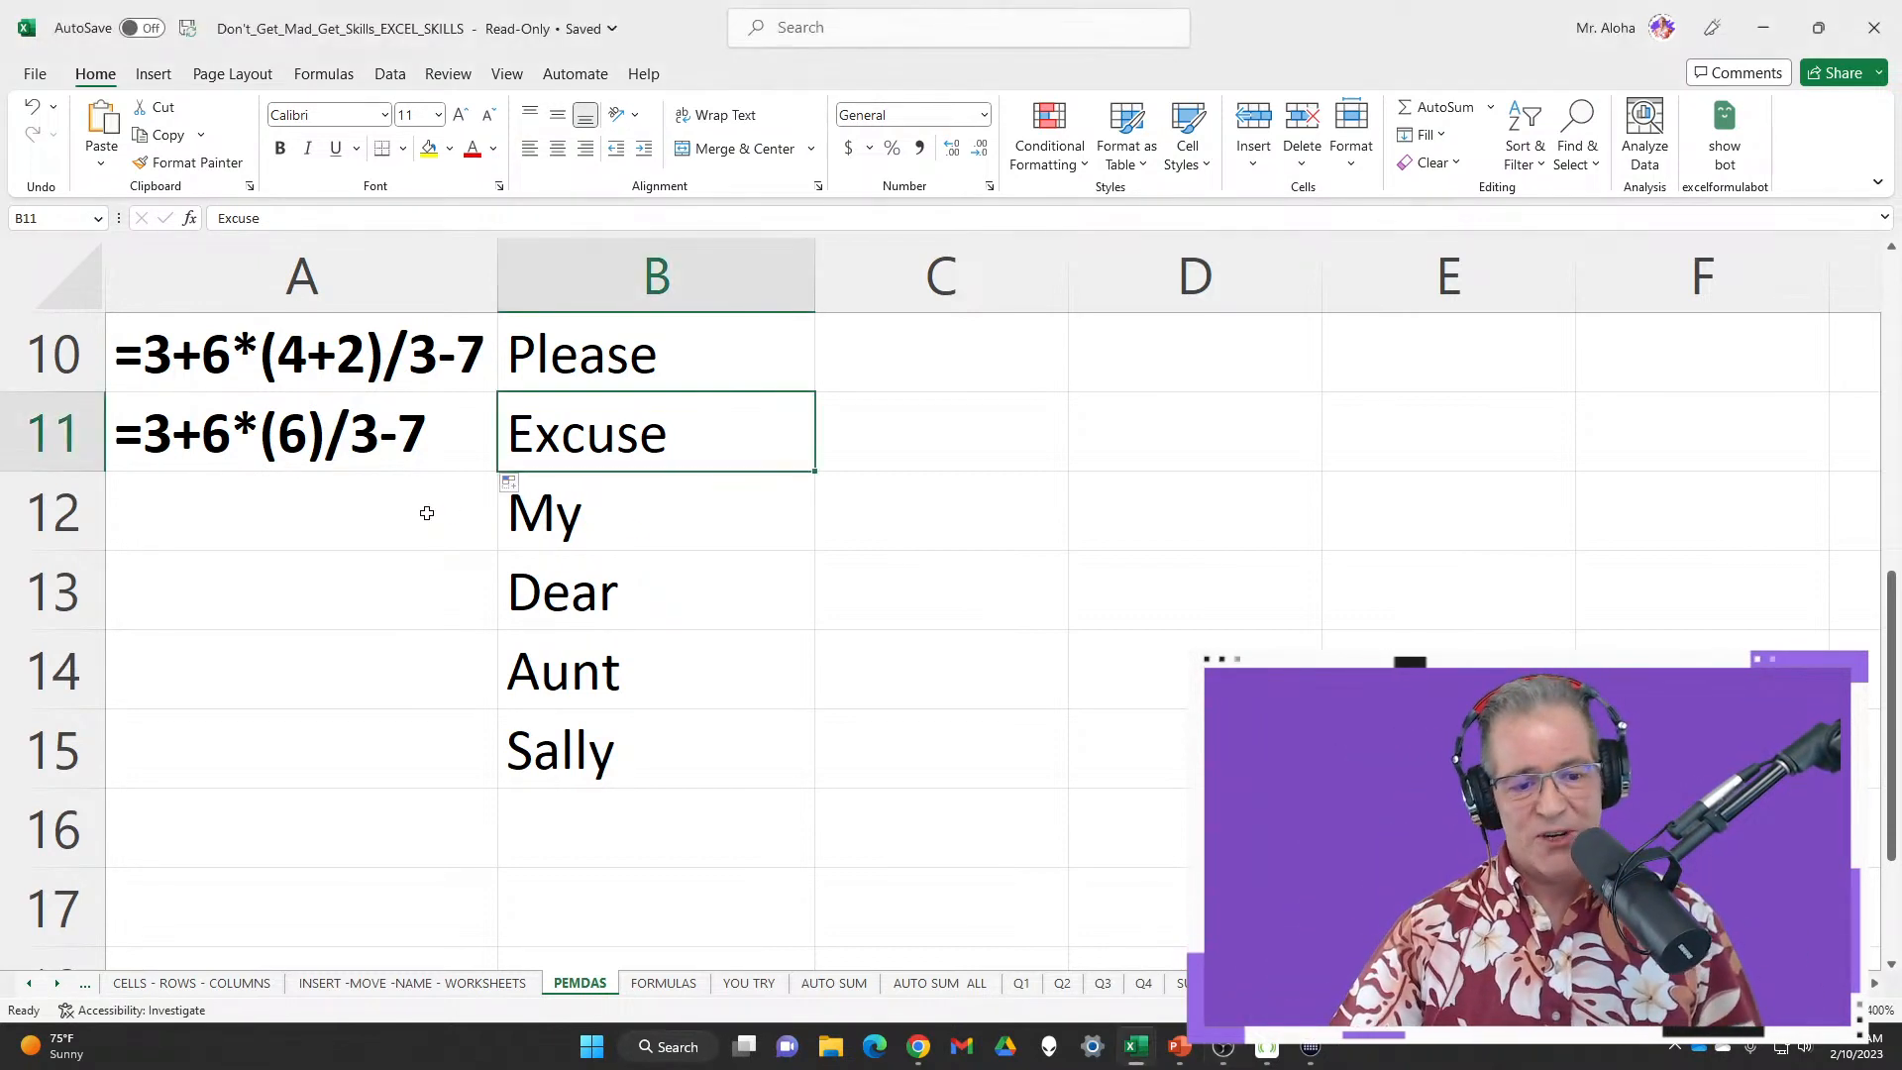
left_click(427, 513)
left_click(409, 451)
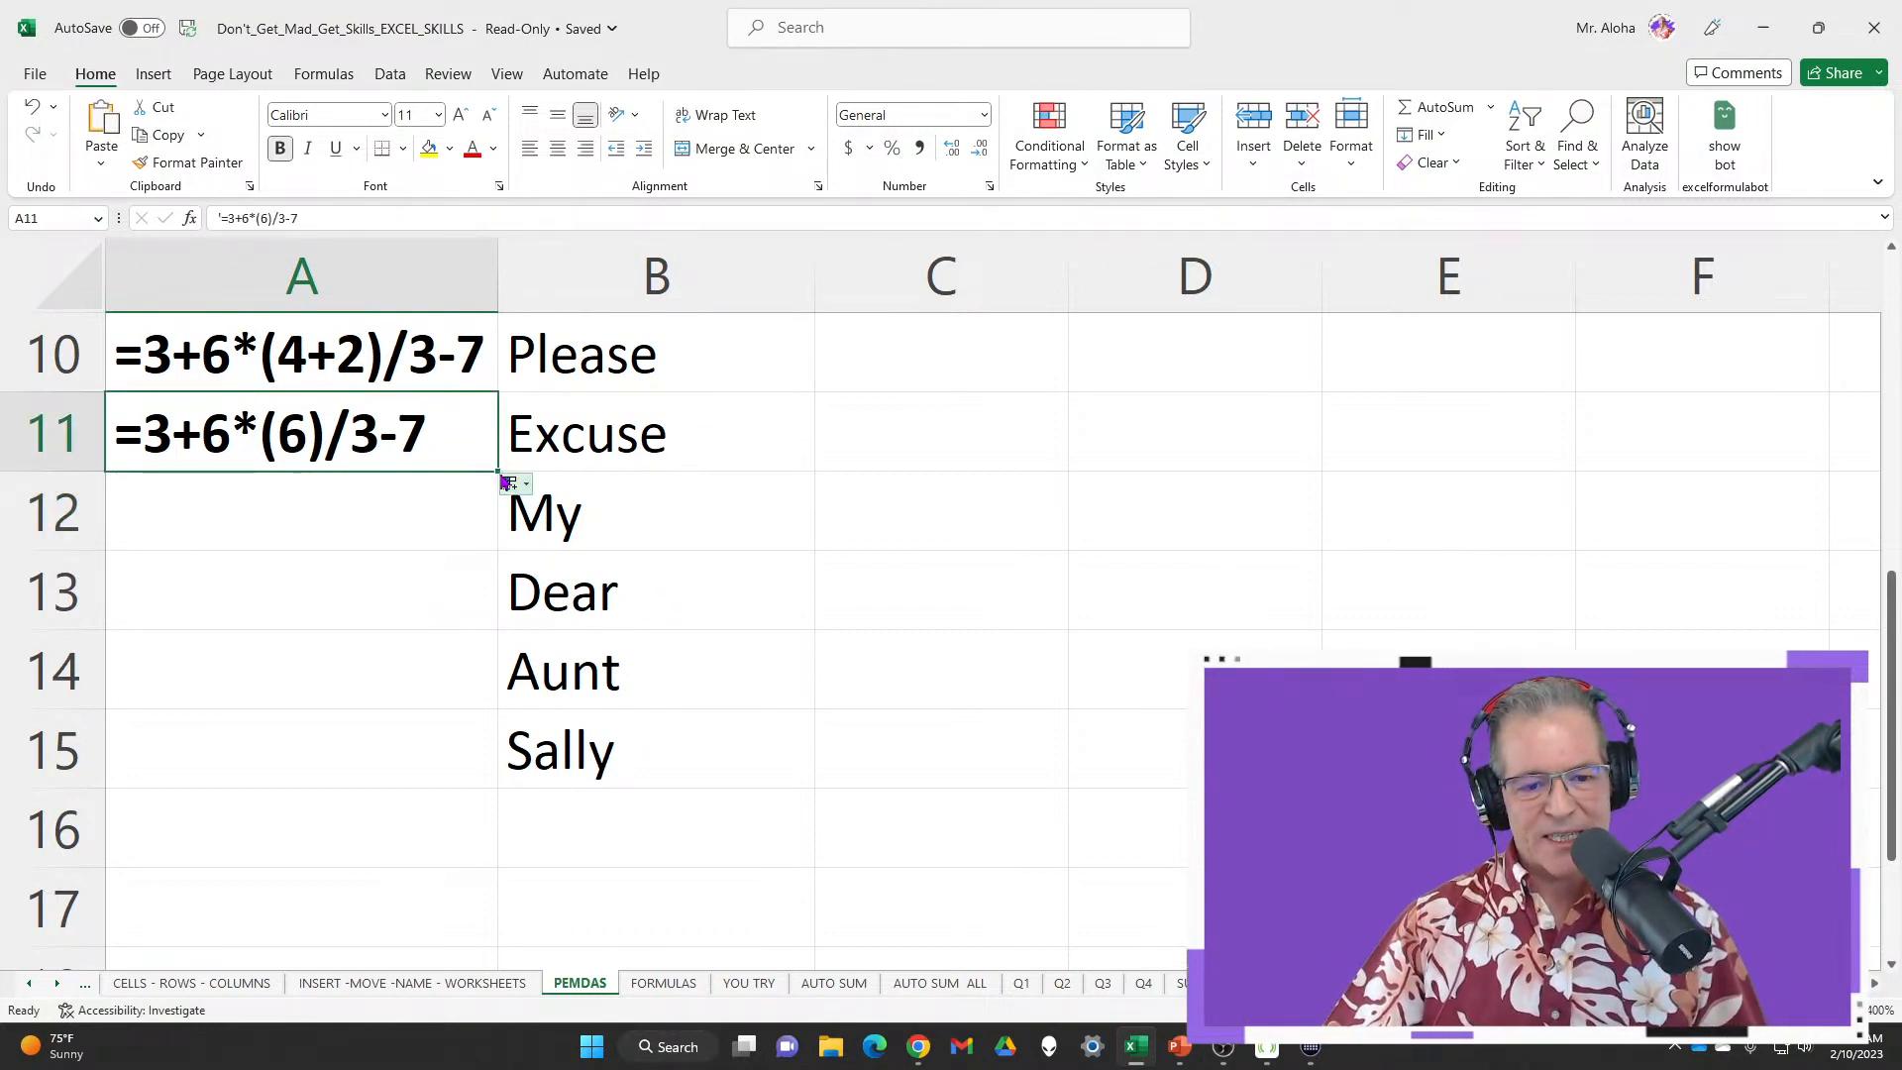
left_click_drag(498, 472, 466, 532)
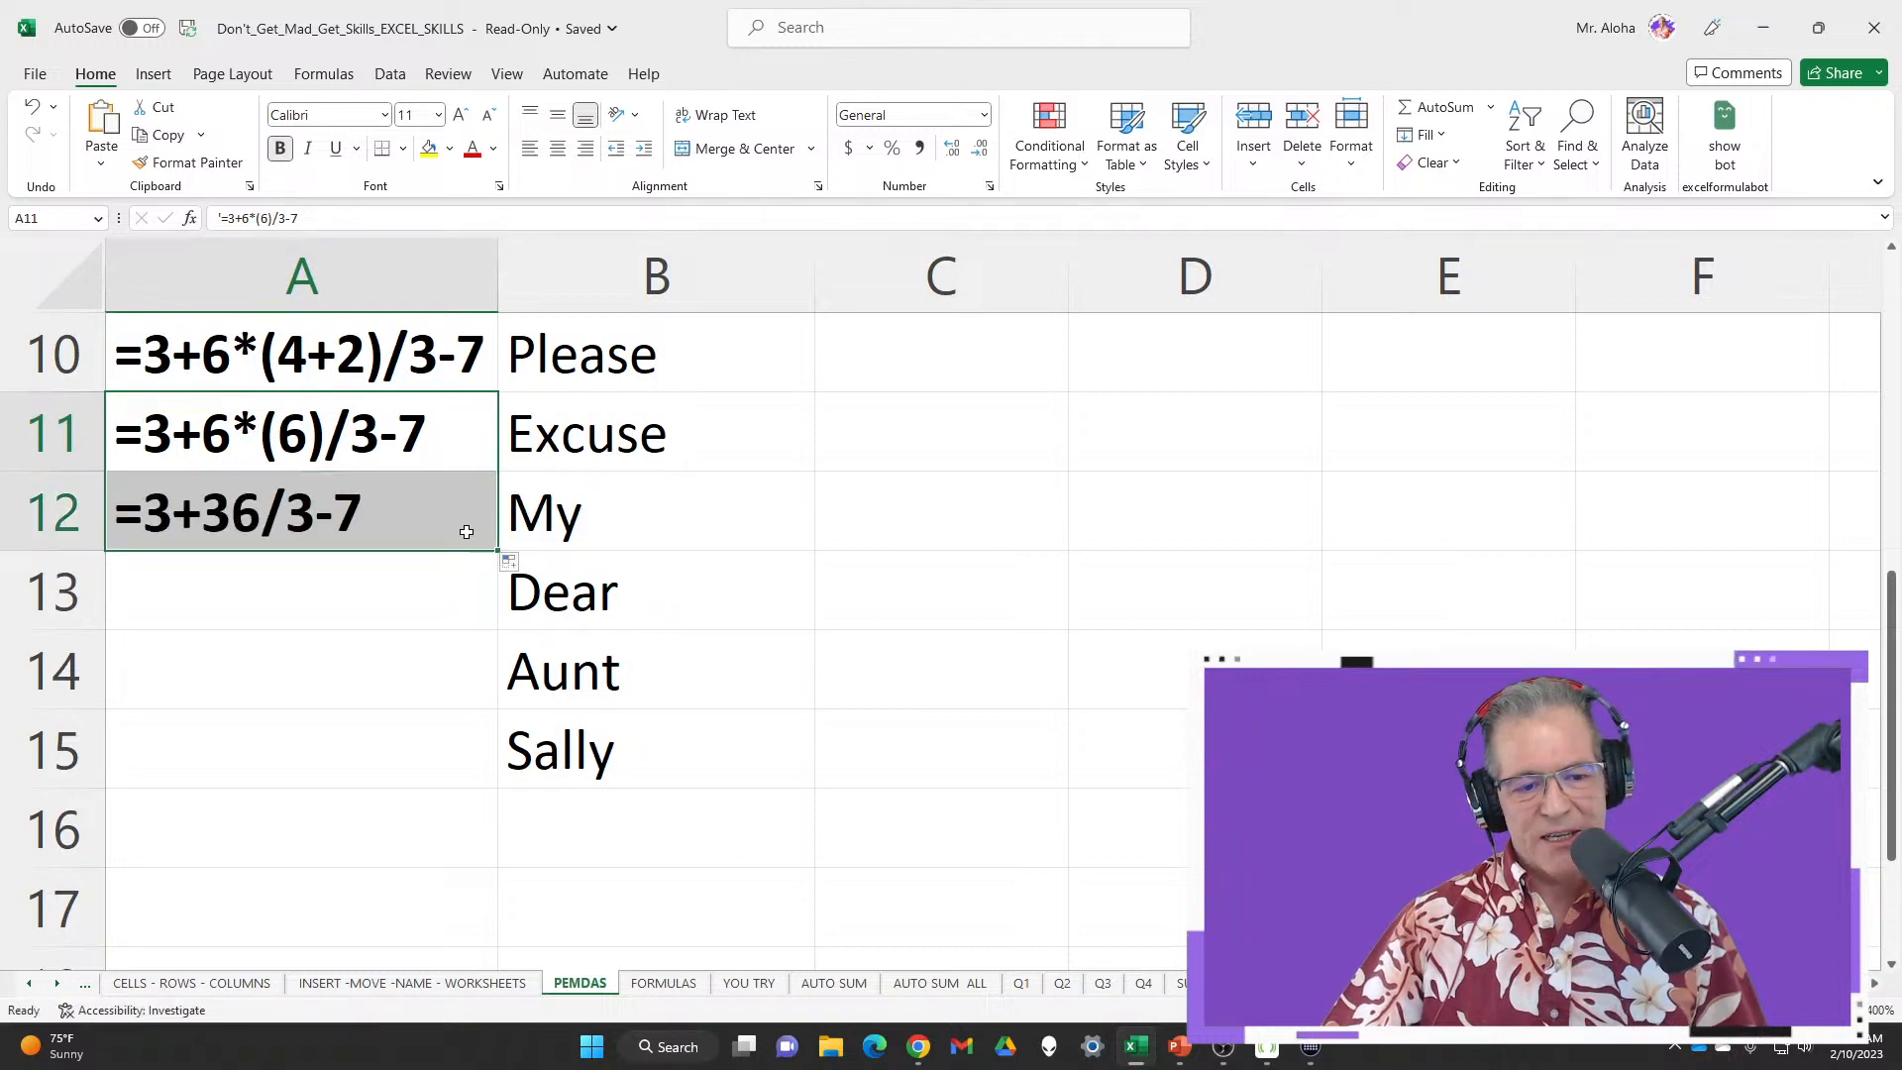
left_click(240, 538)
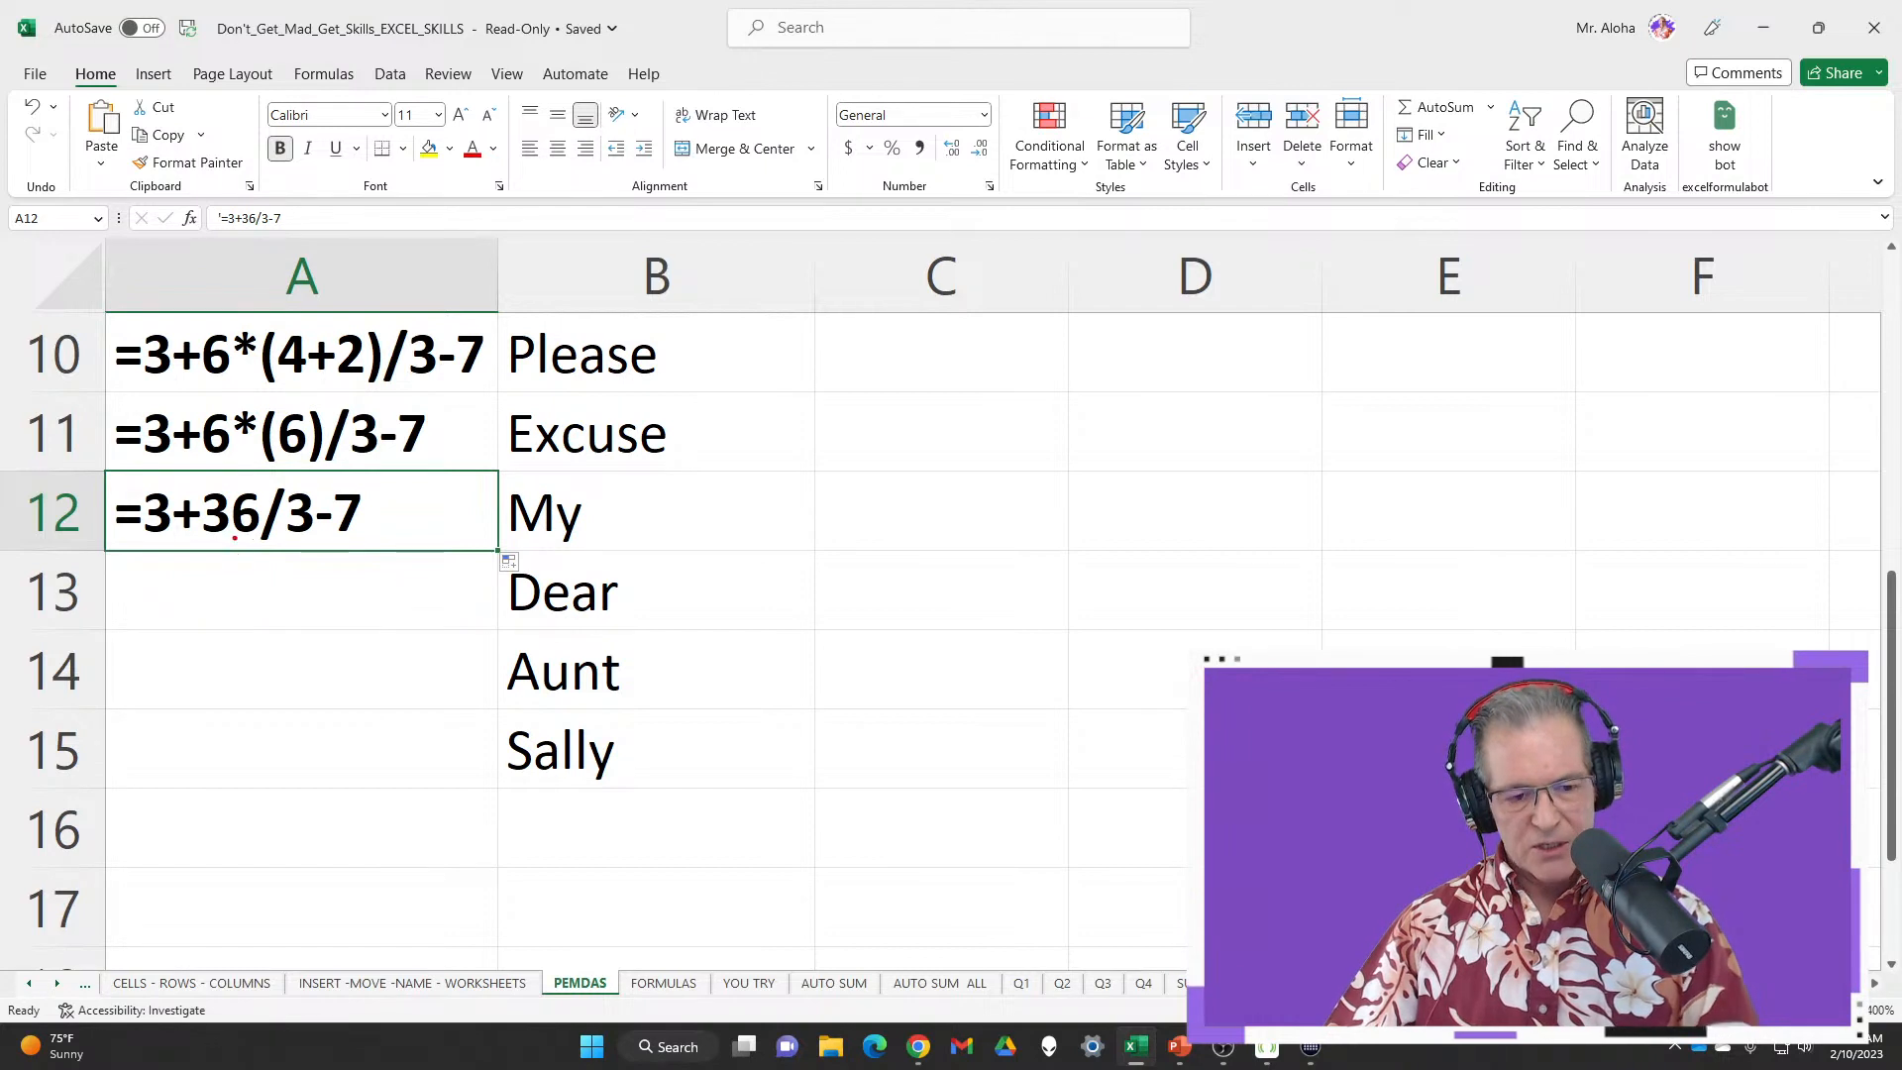
mouse_move(198, 469)
left_mouse_down()
mouse_move(247, 544)
mouse_move(332, 545)
left_mouse_up()
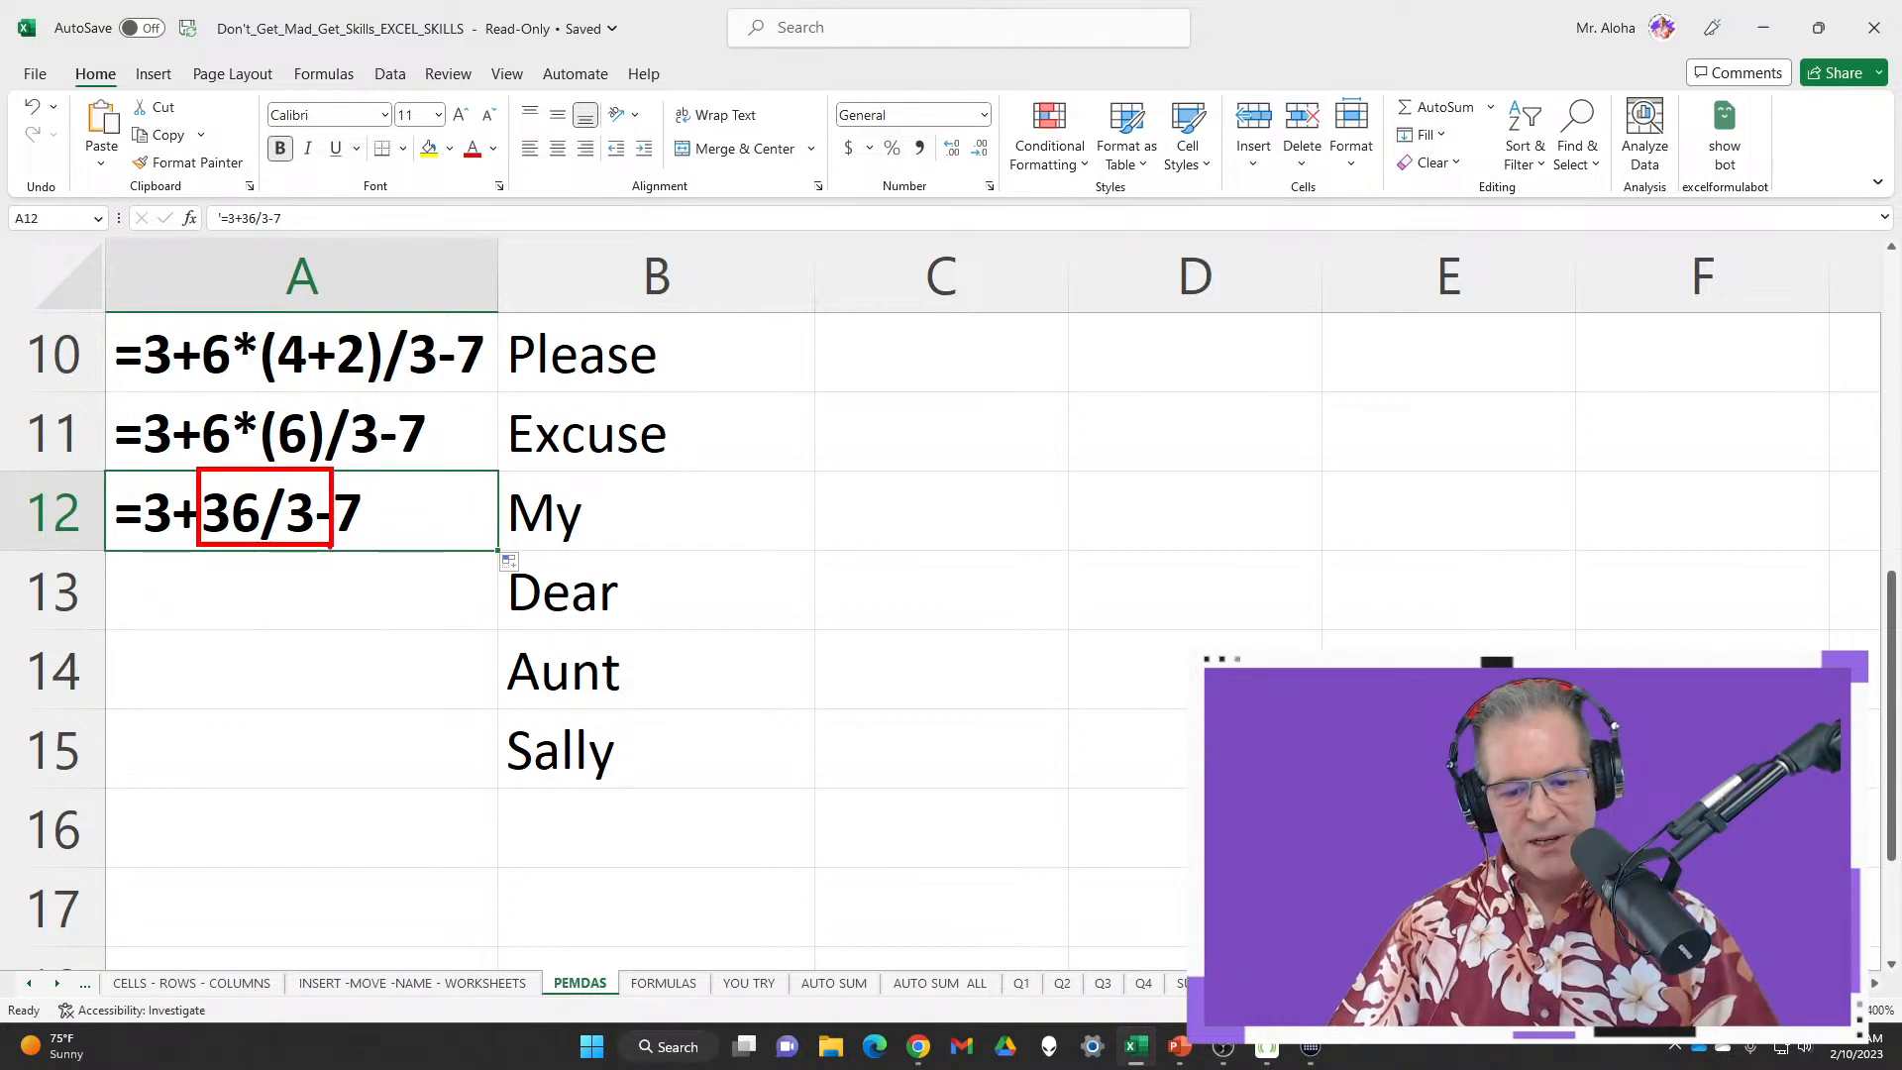
key("Escape")
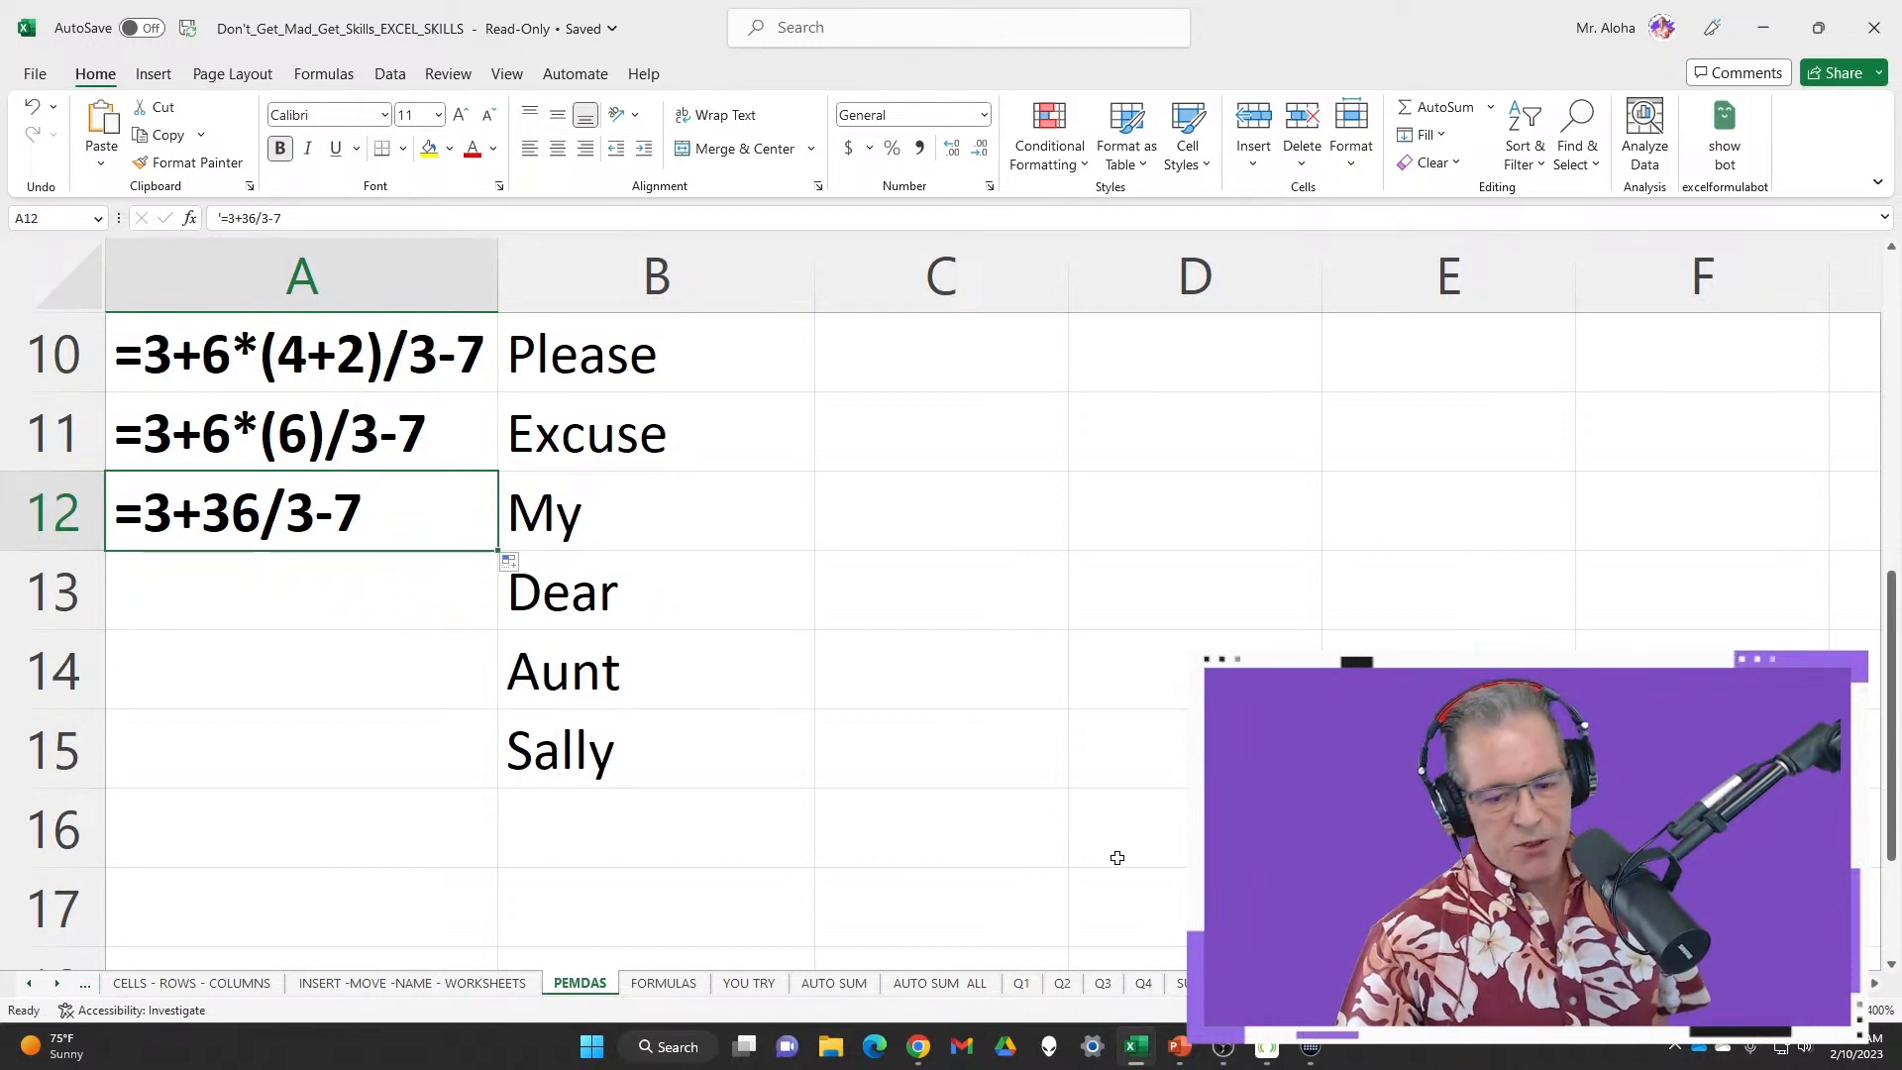
Copy the Operators list from FORMULAS E2:F7 into C10 of the PEMDAS sheet
left_click(662, 982)
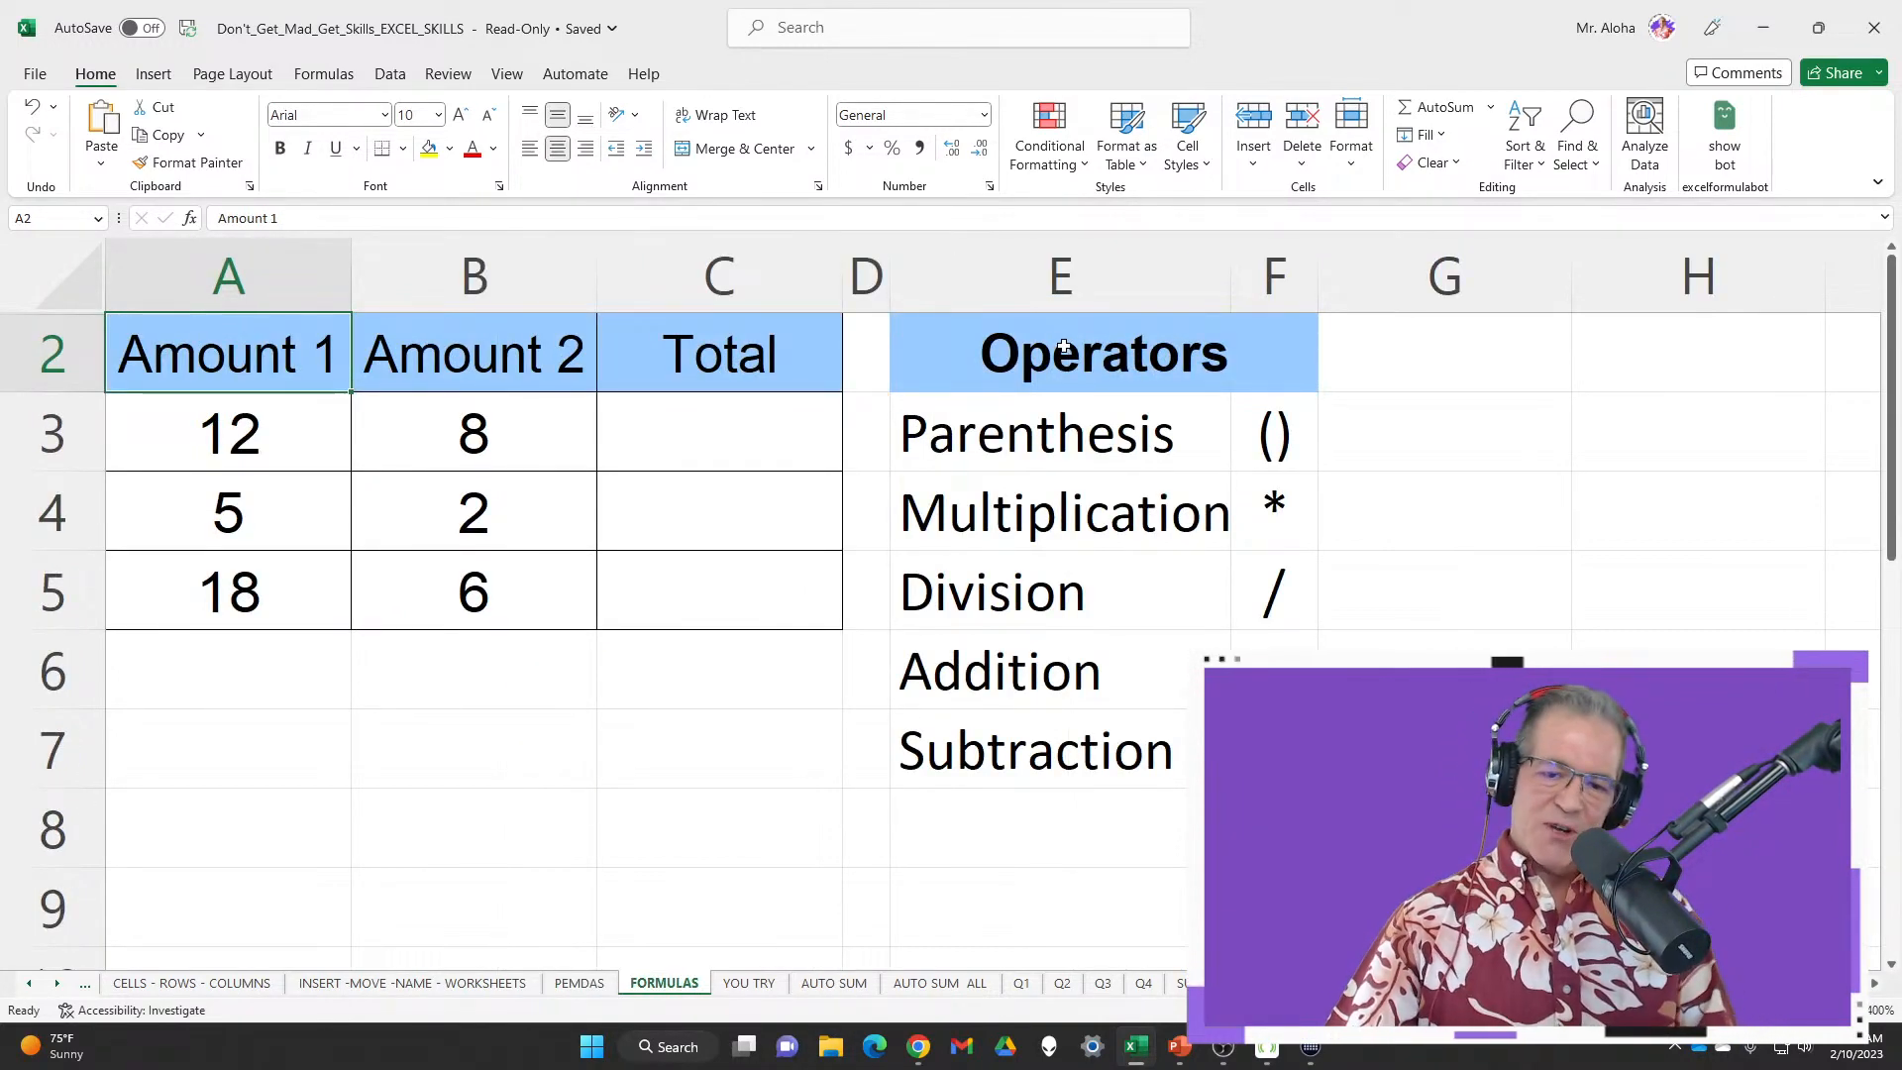
left_click_drag(1063, 347, 1277, 750)
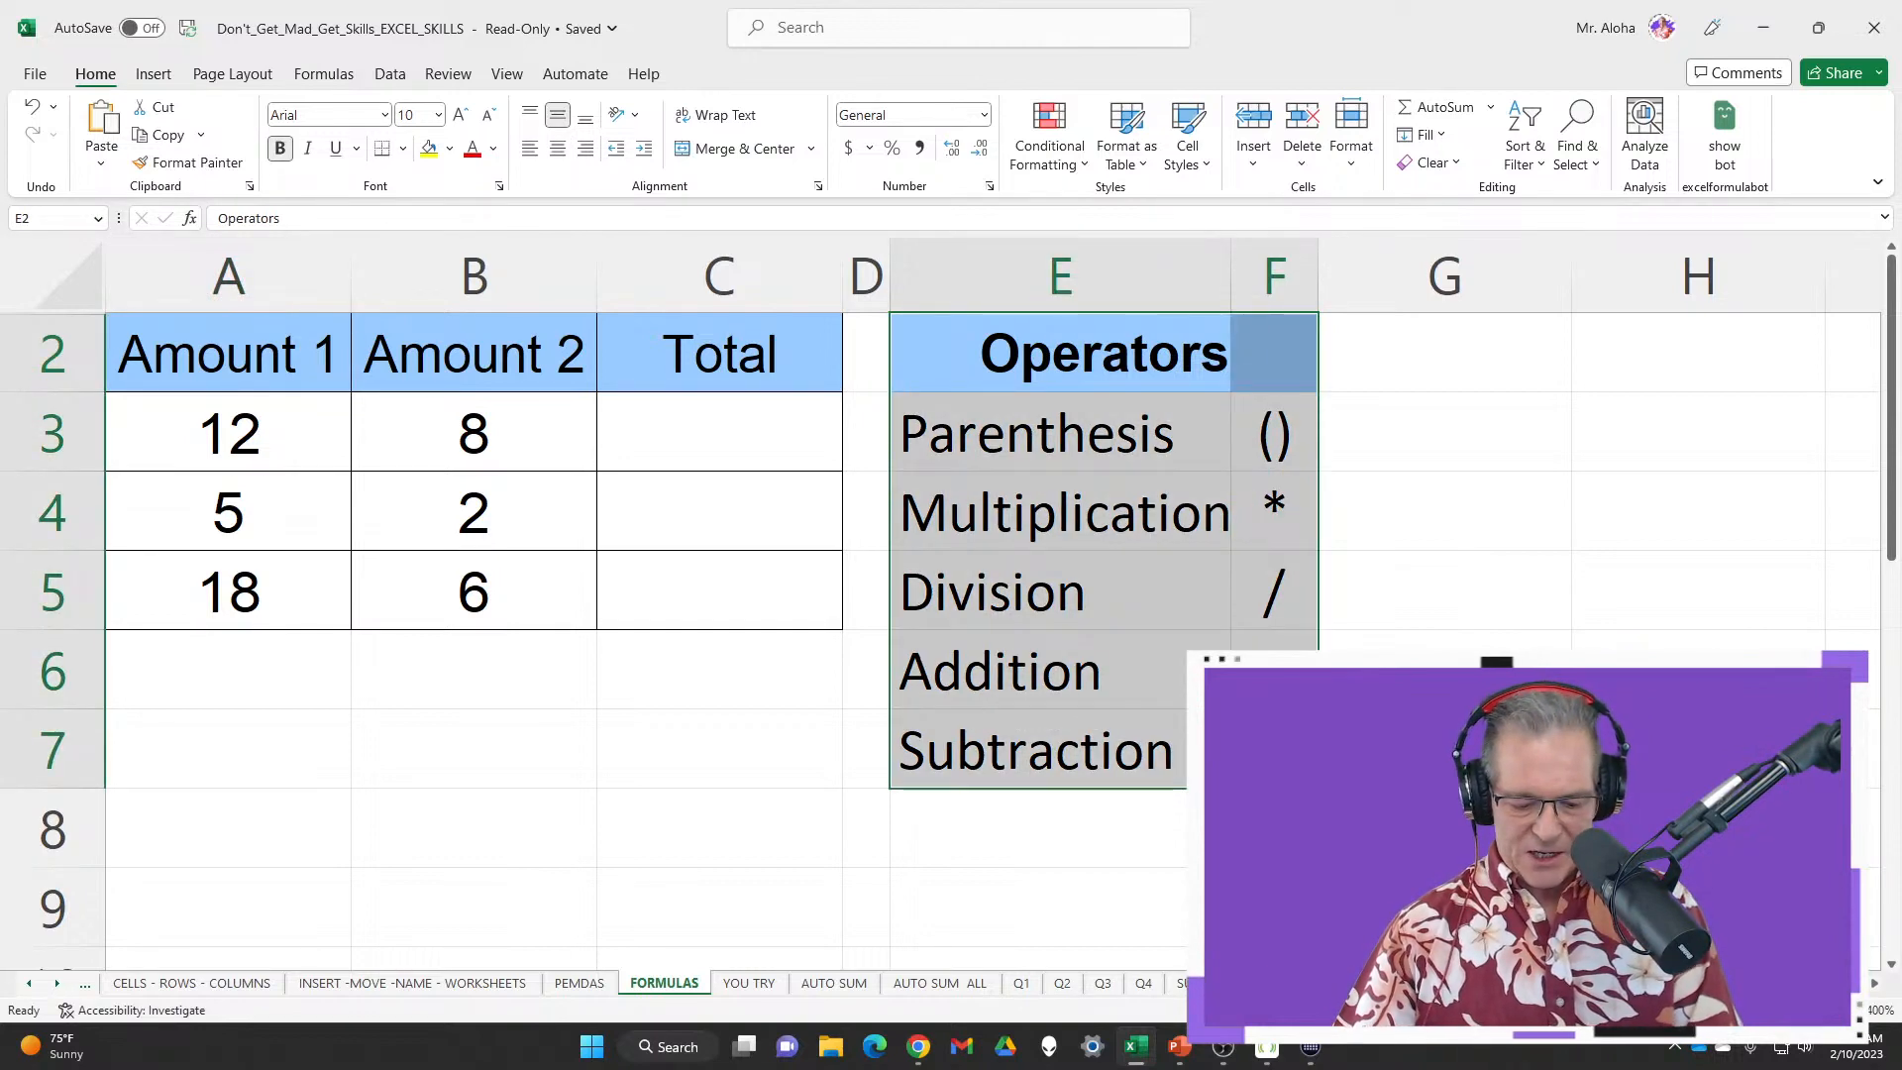
key("ctrl+c")
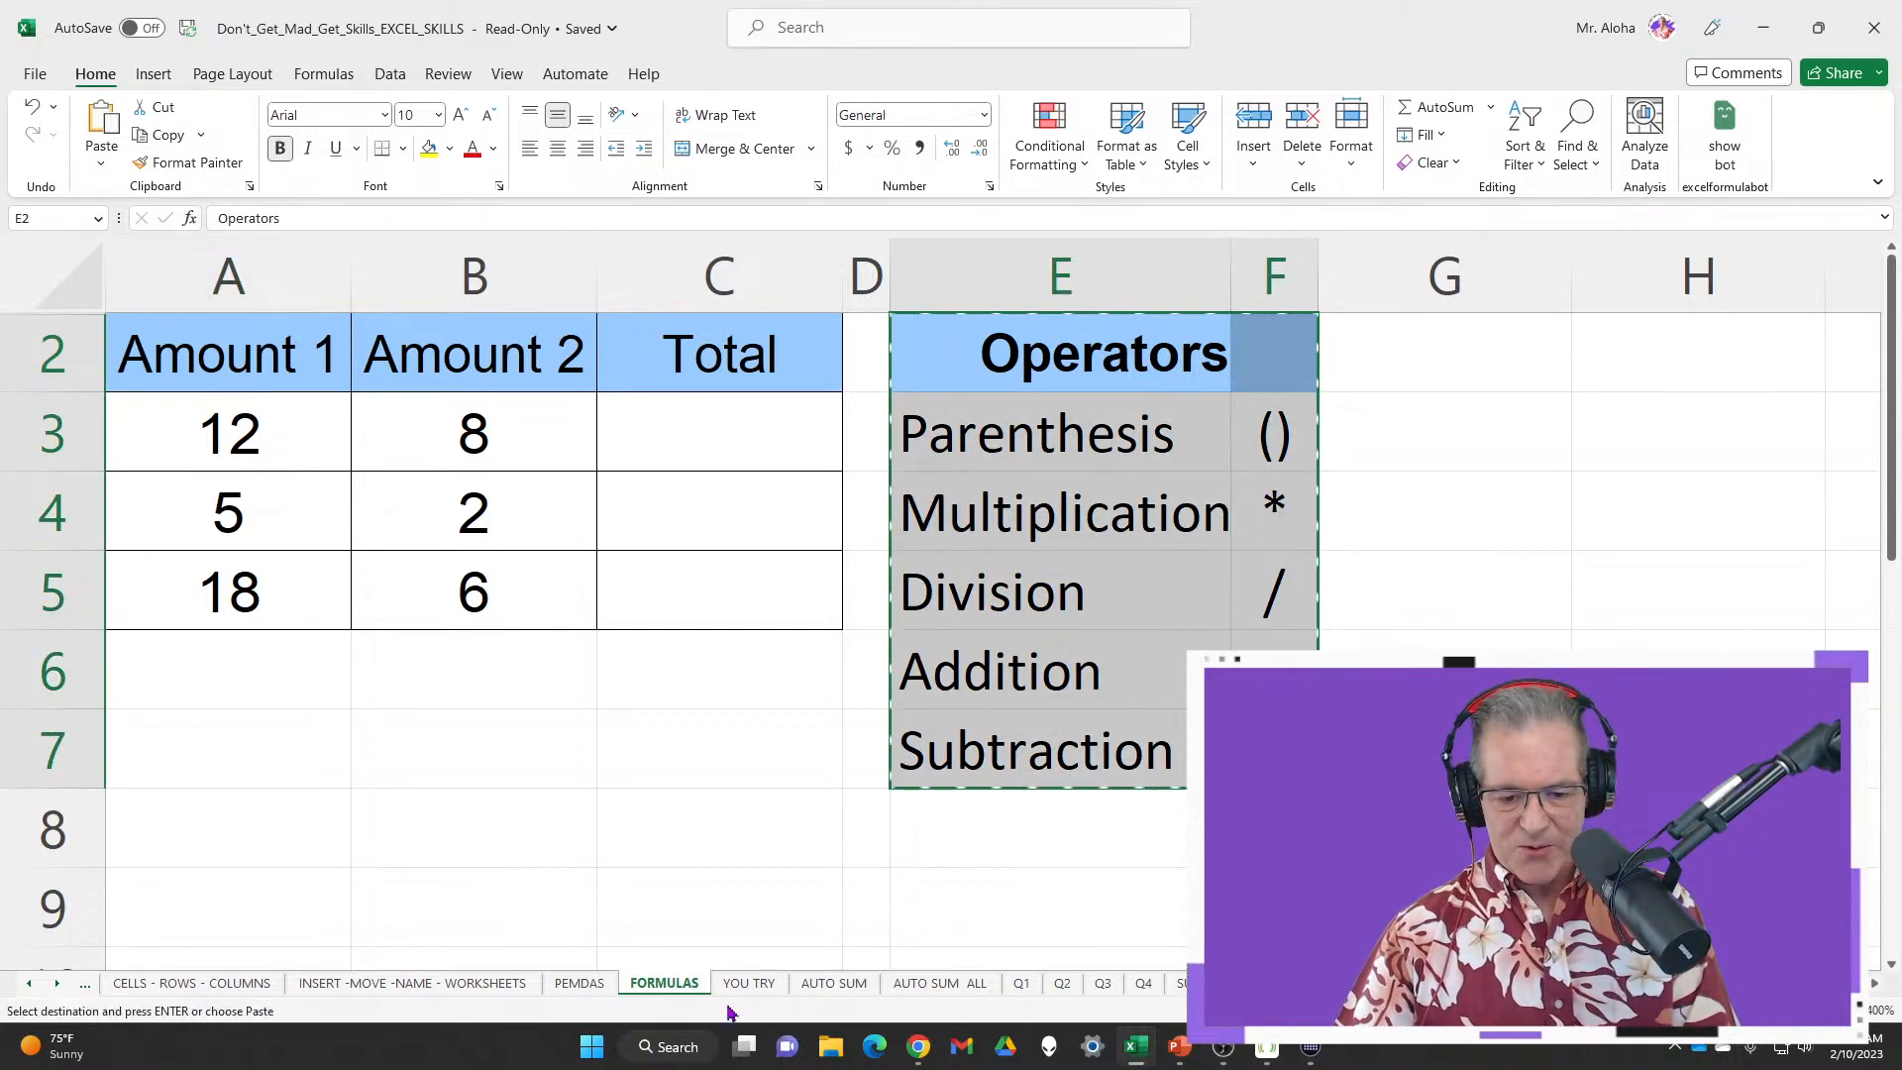
left_click(579, 982)
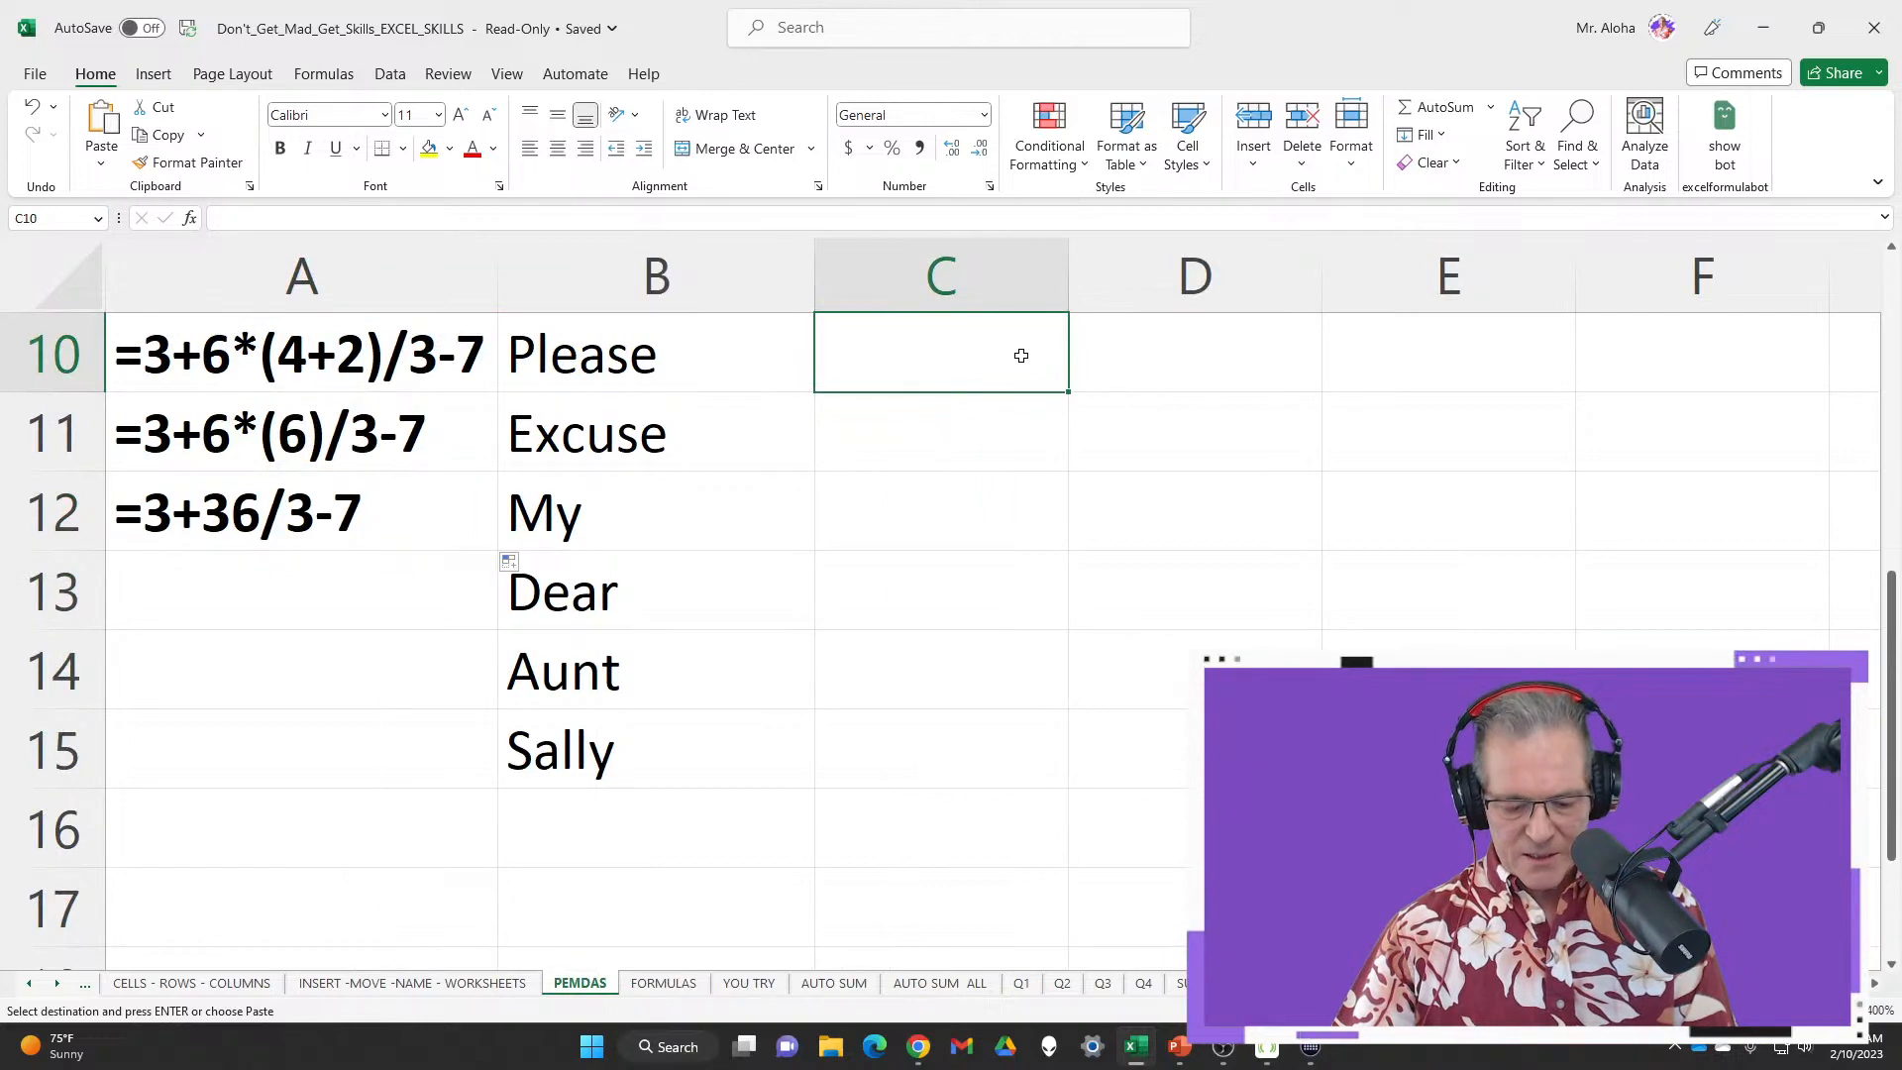
key("ctrl+v")
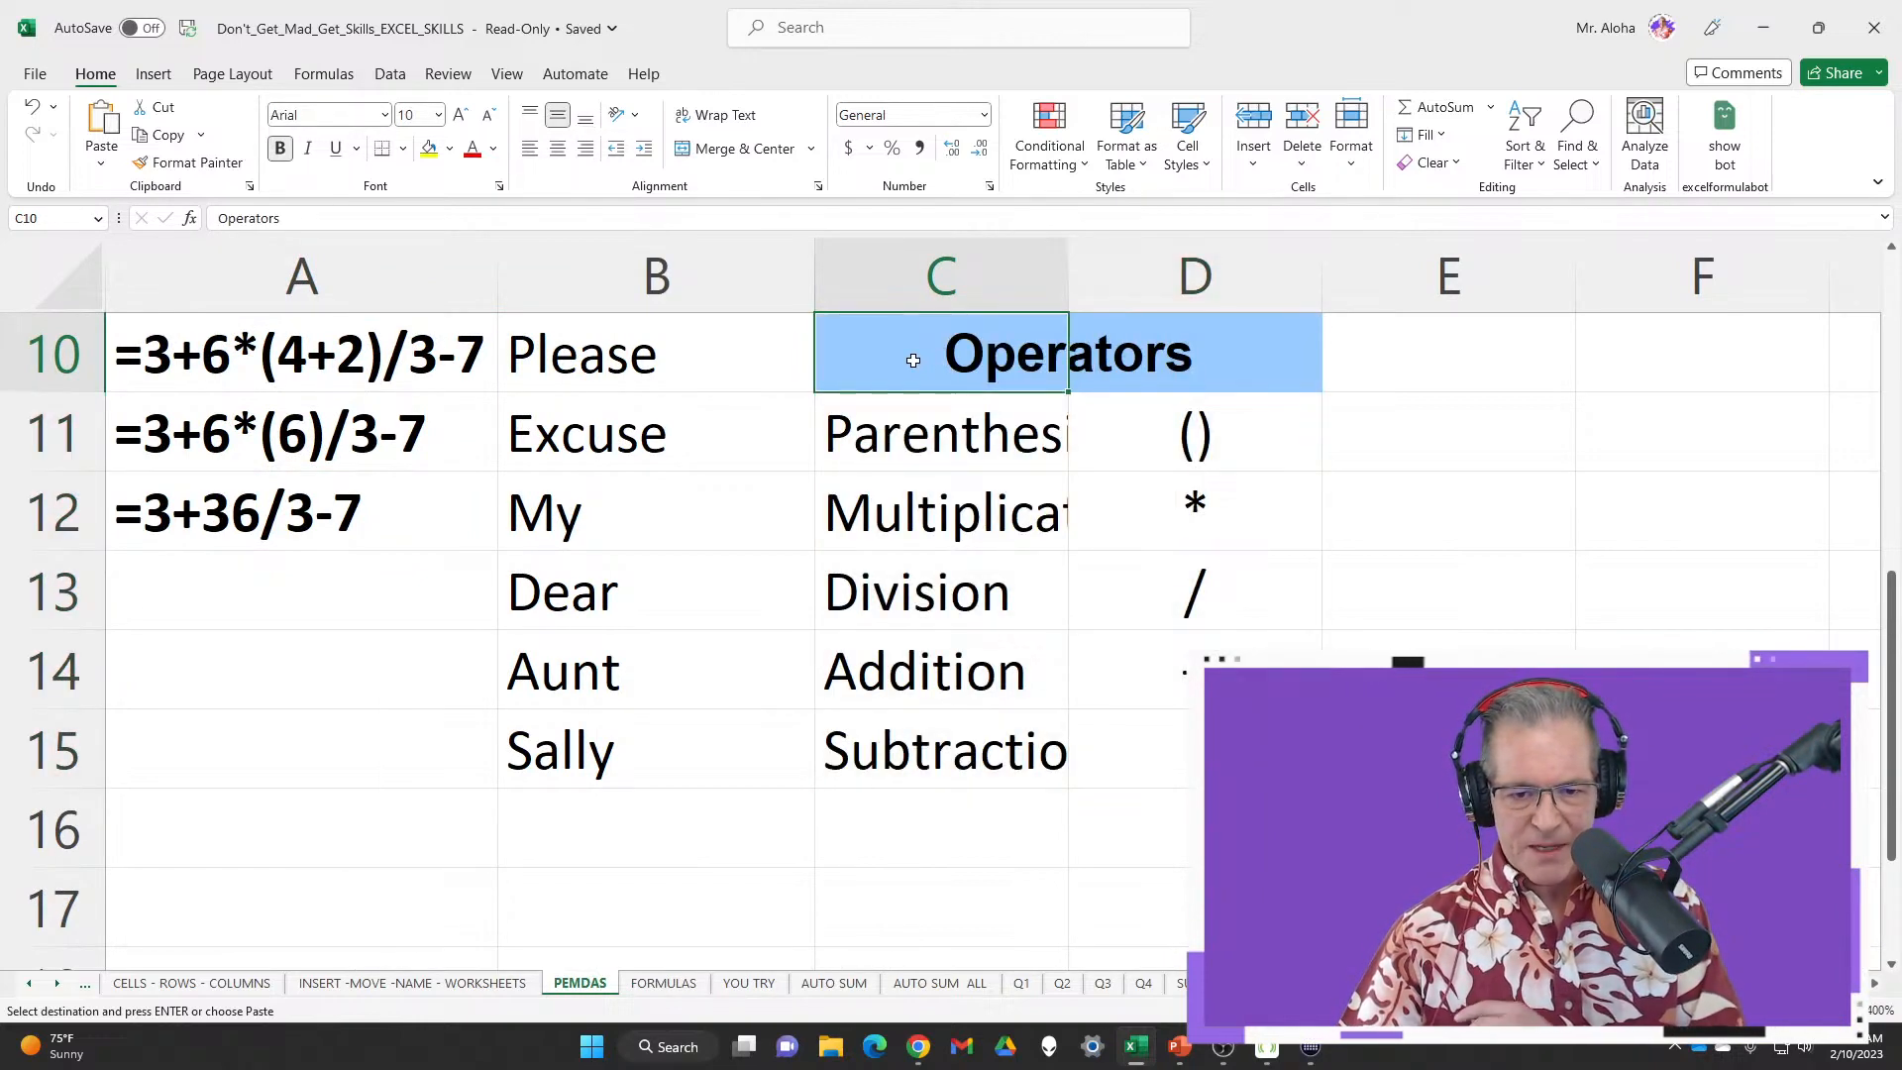
Give the C10 Operators heading a purple fill with white text and copy that format to D10
right_click(914, 364)
left_click(1031, 288)
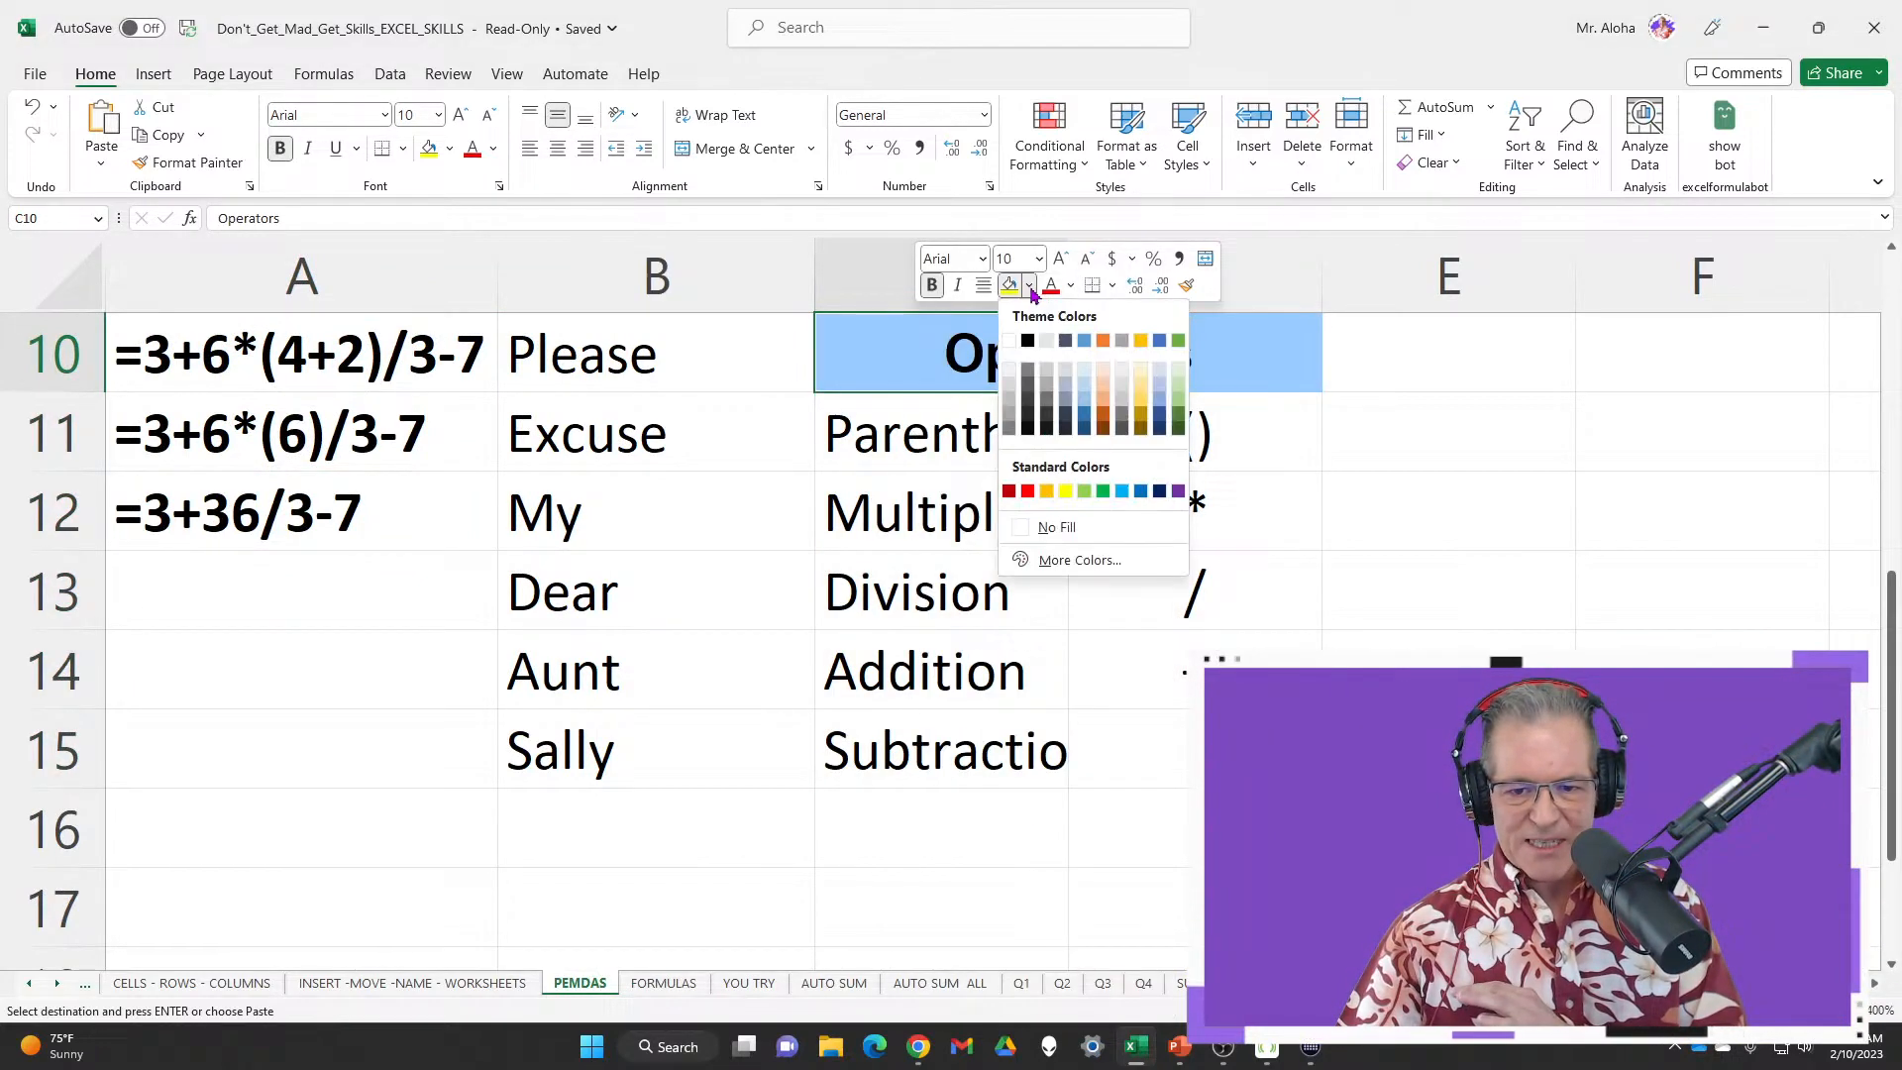
left_click(1178, 491)
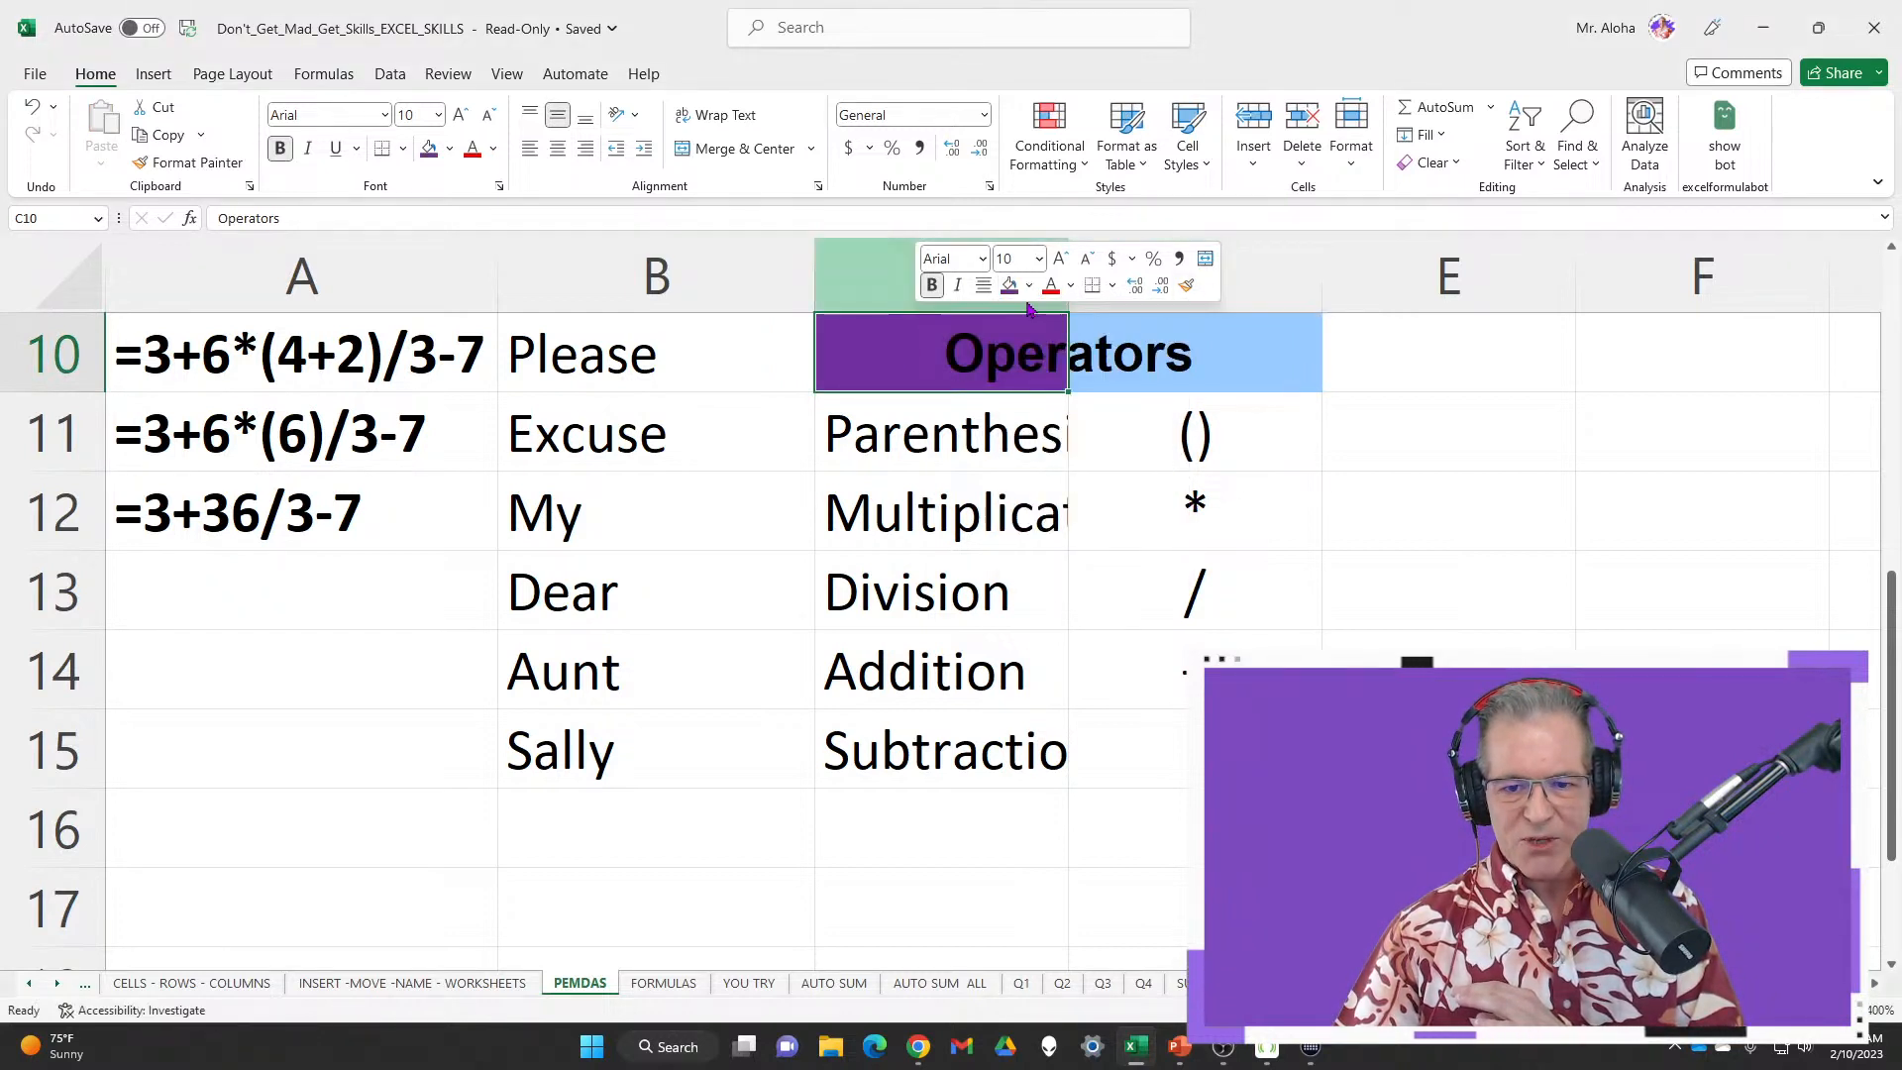
left_click(1071, 286)
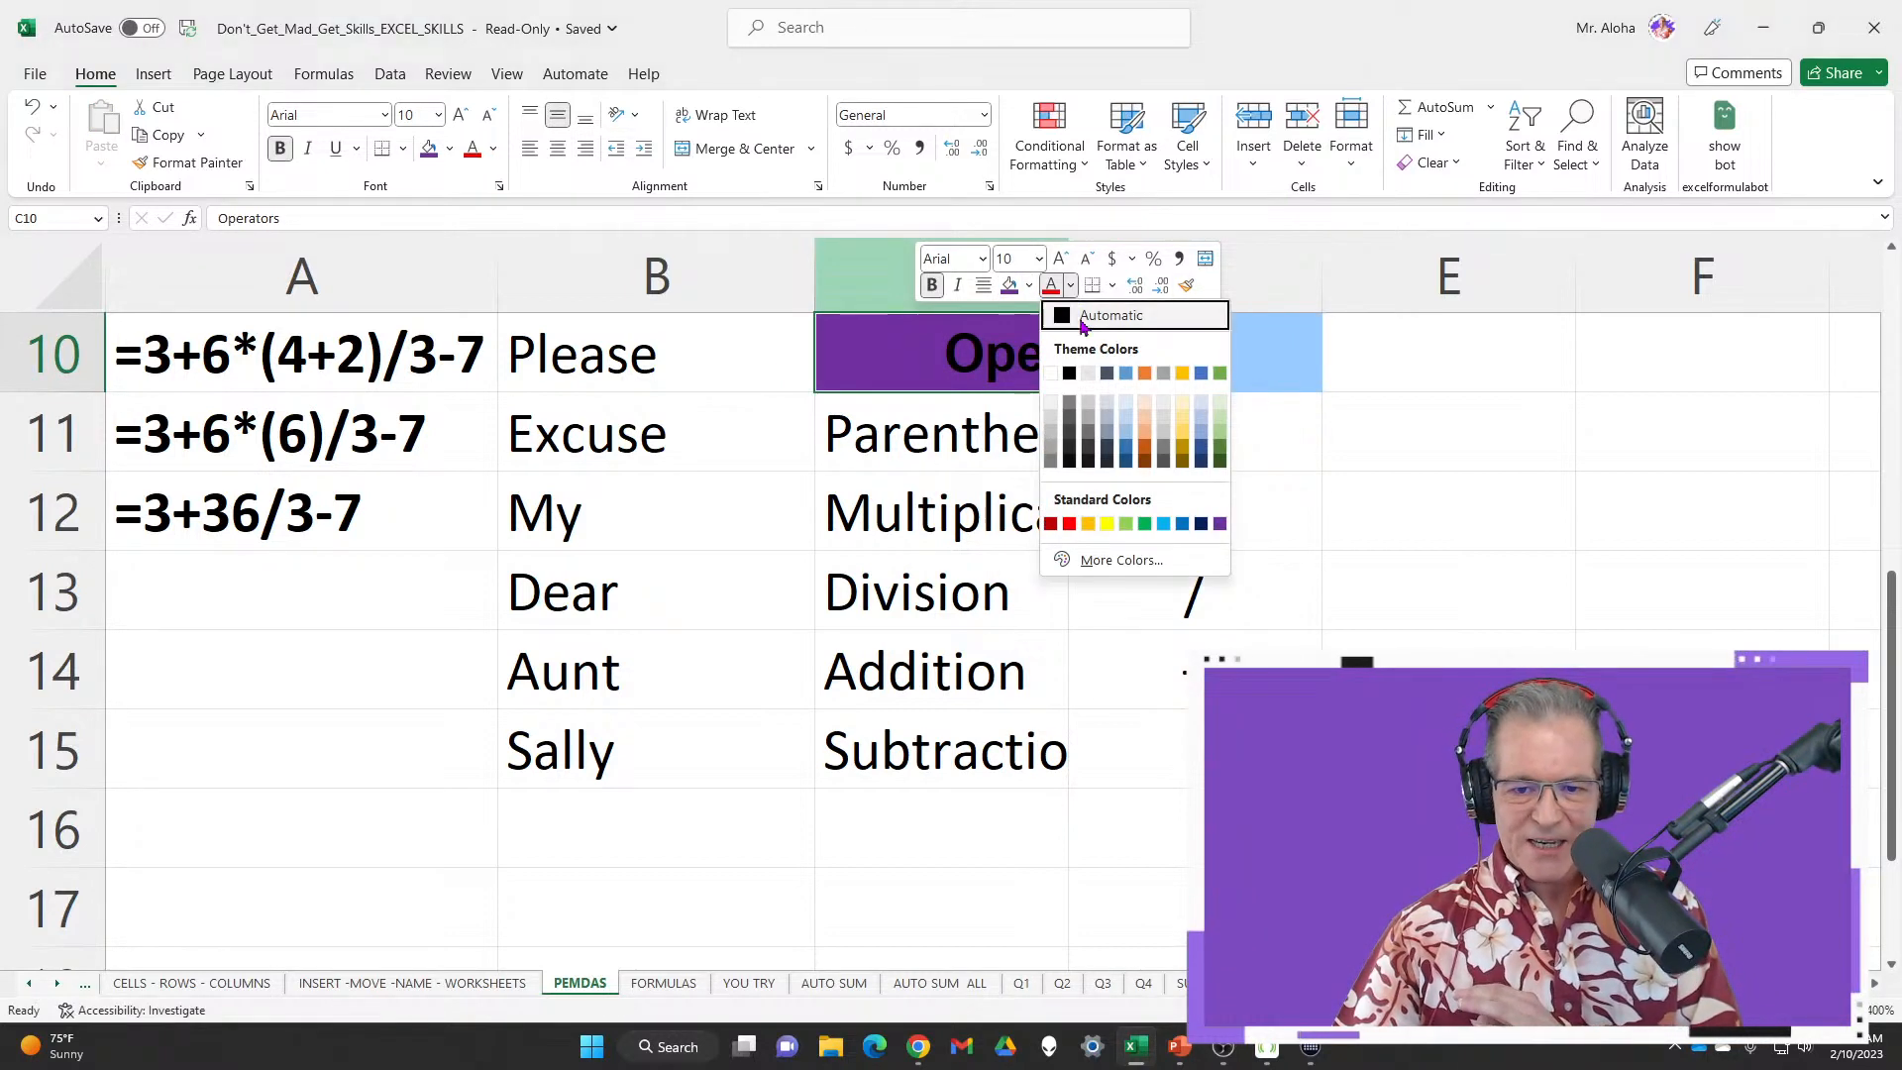
left_click(1052, 374)
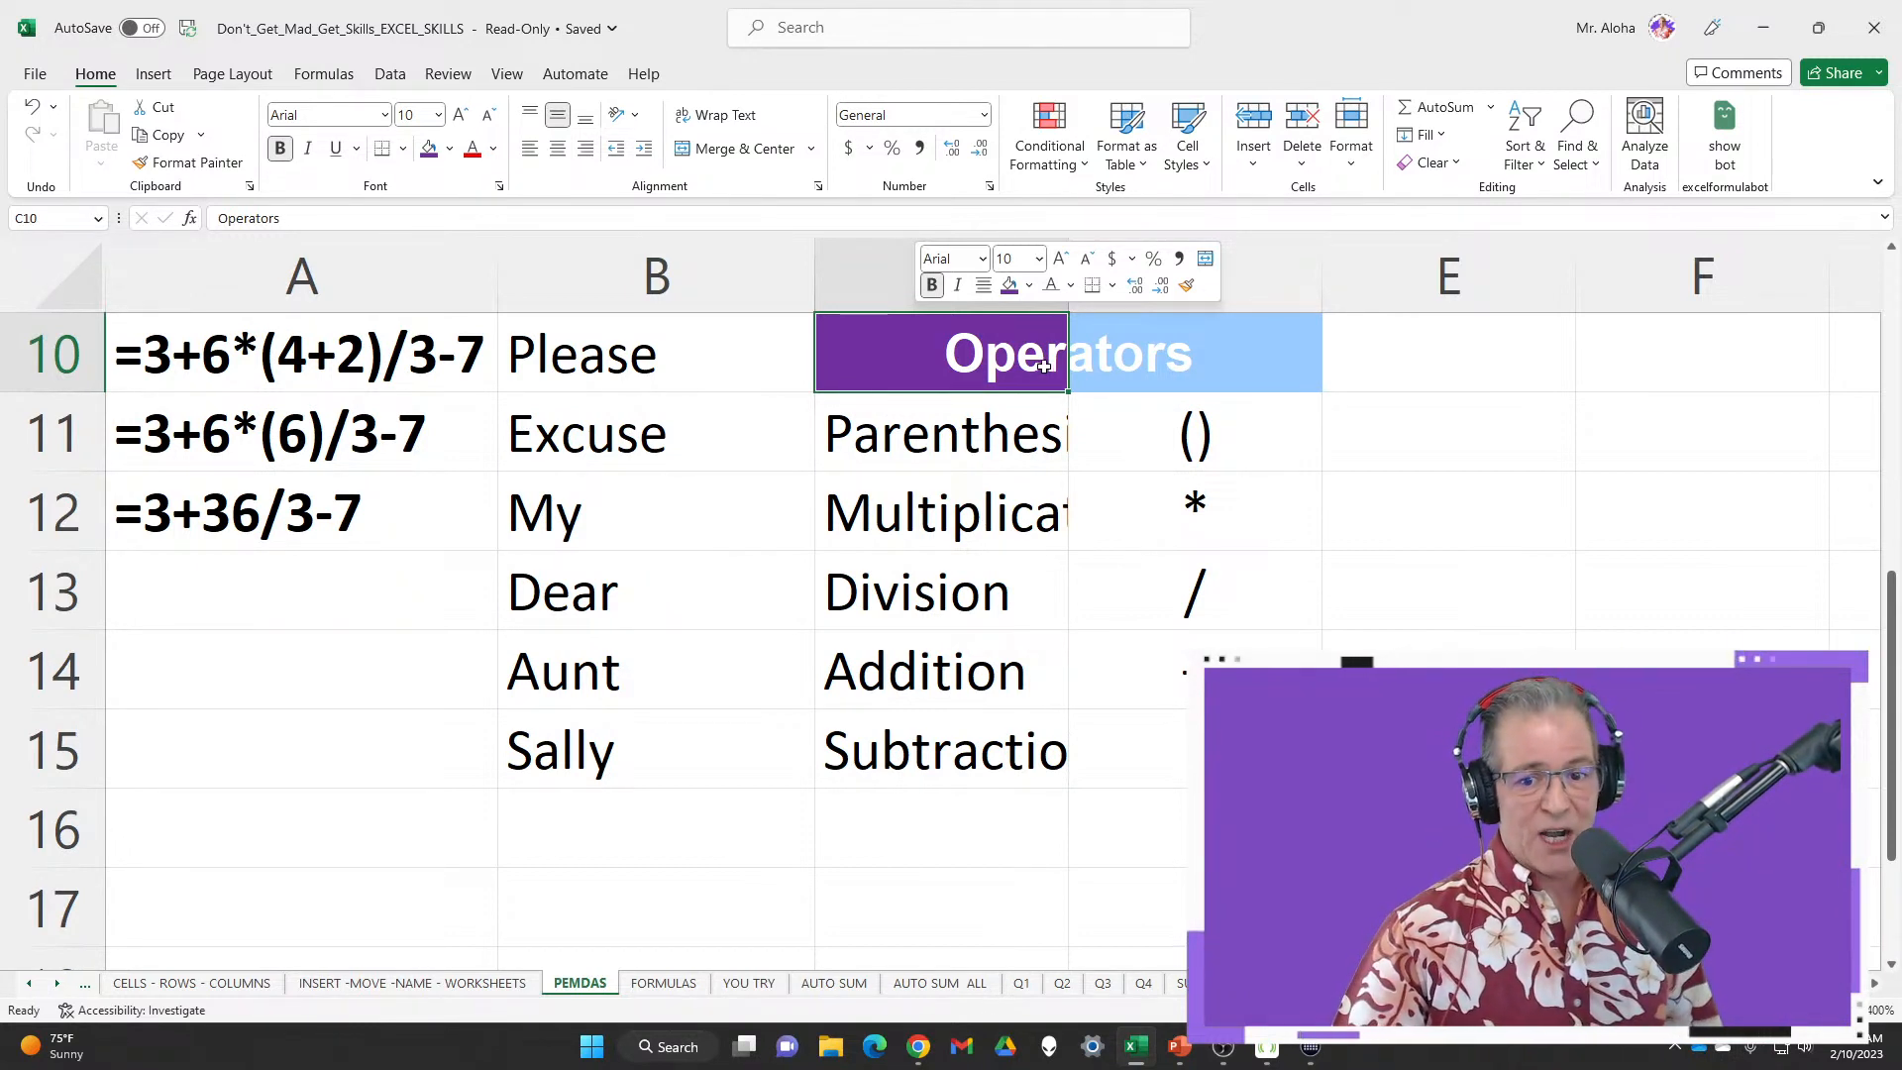
left_click(1187, 286)
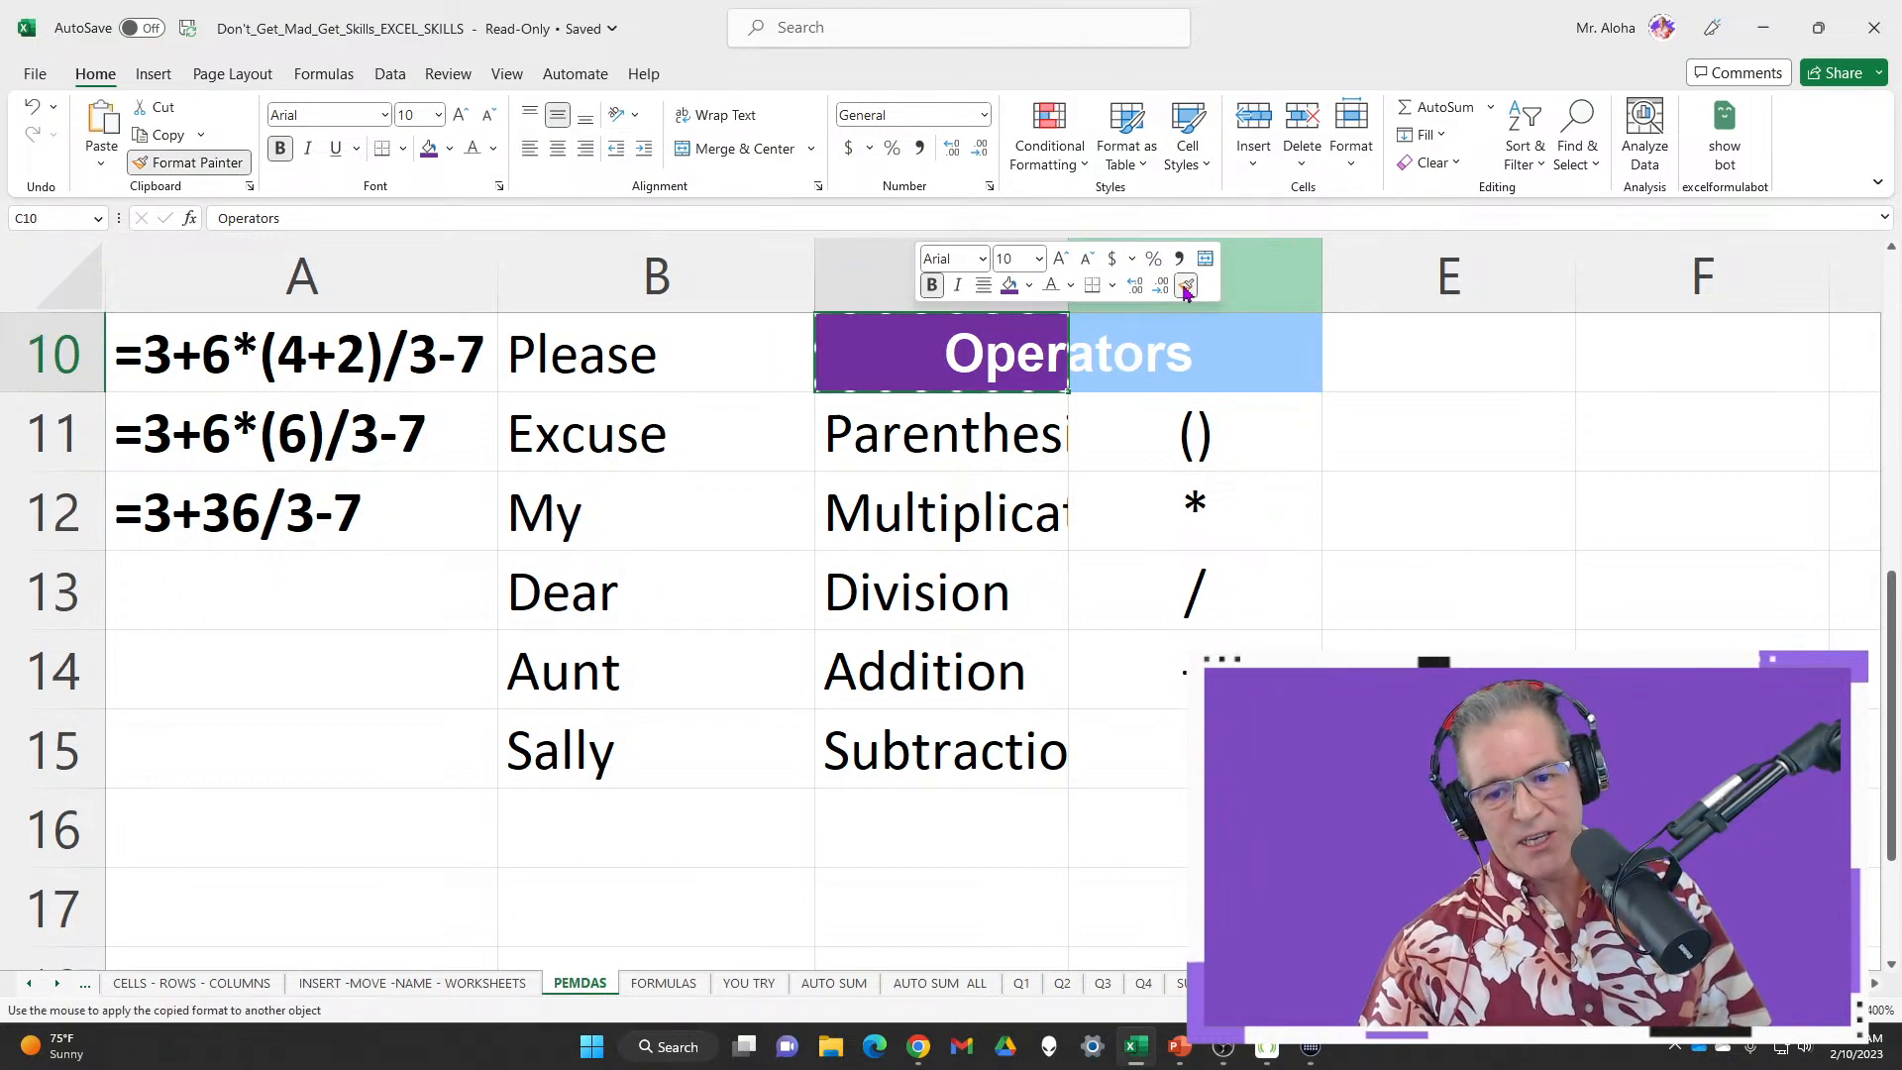
left_click(1206, 367)
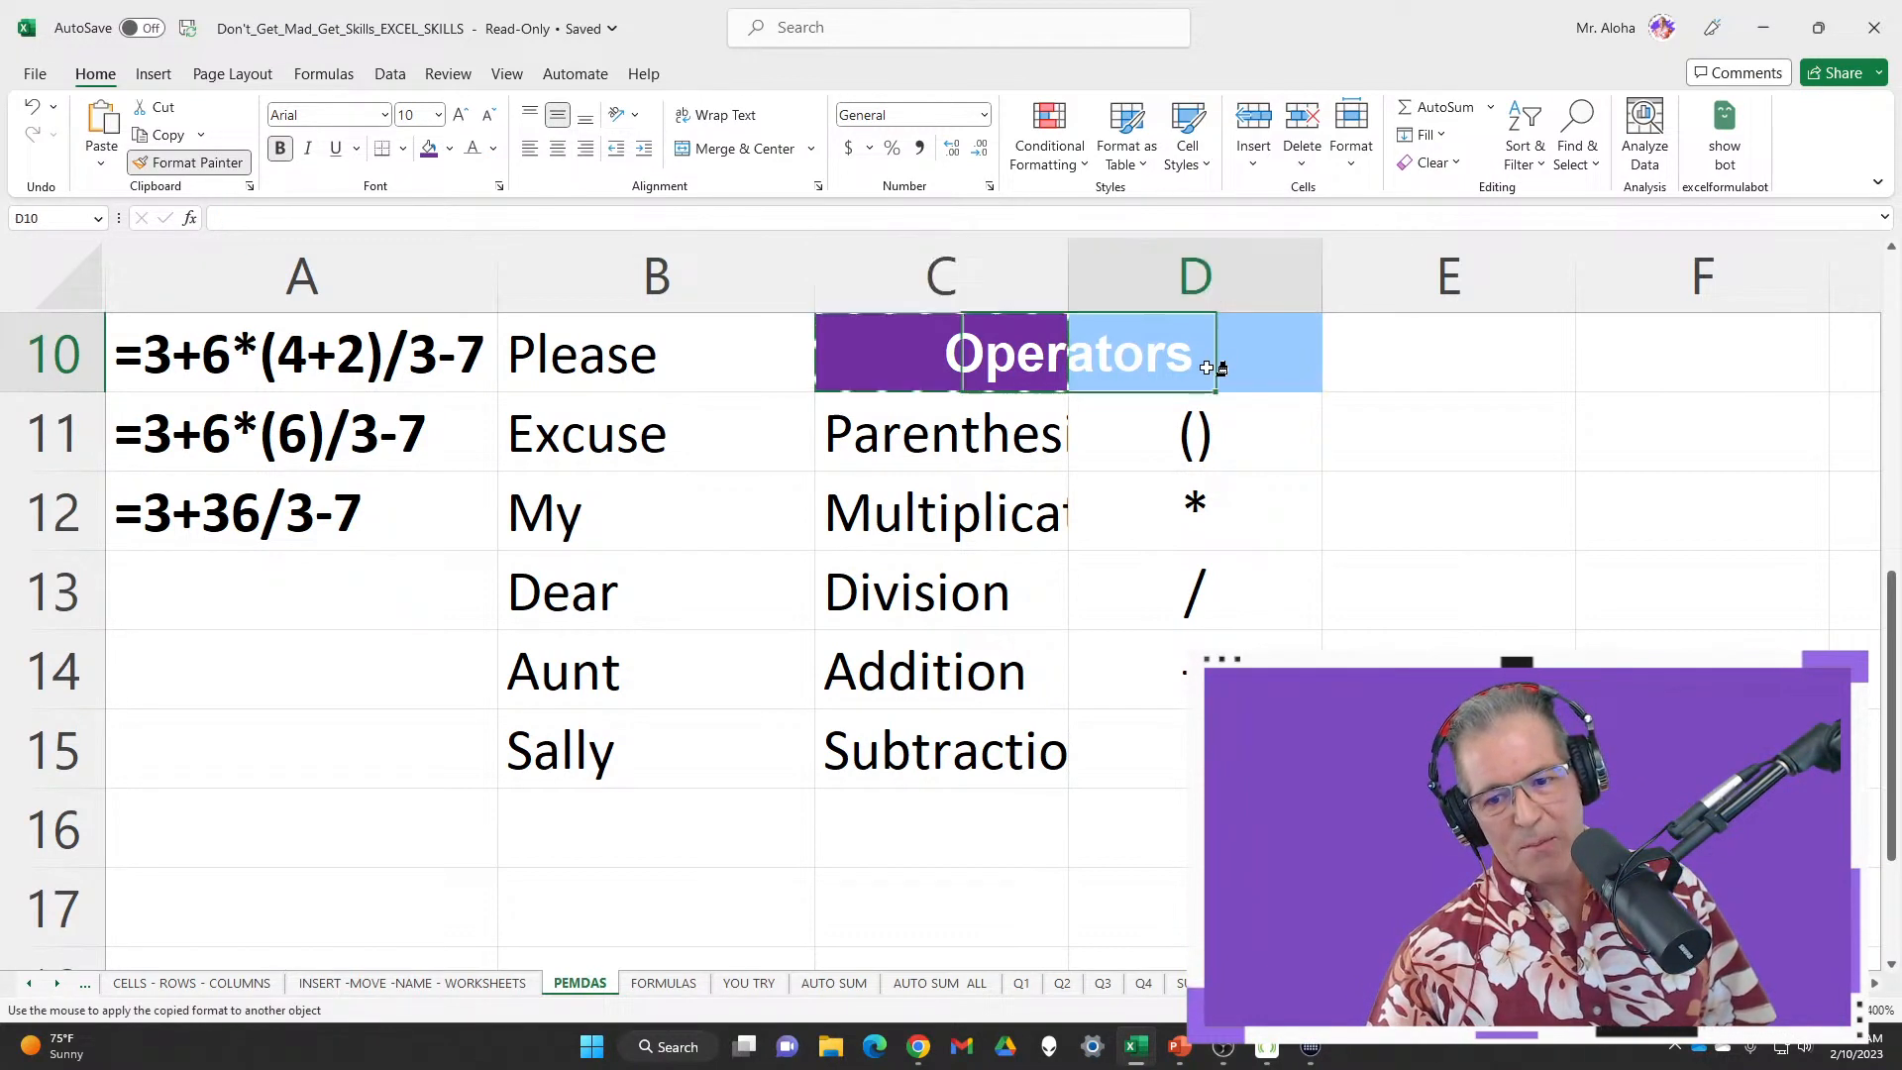
Autofit column C to the operator names and review the symbols in D11 downward
left_click(876, 368)
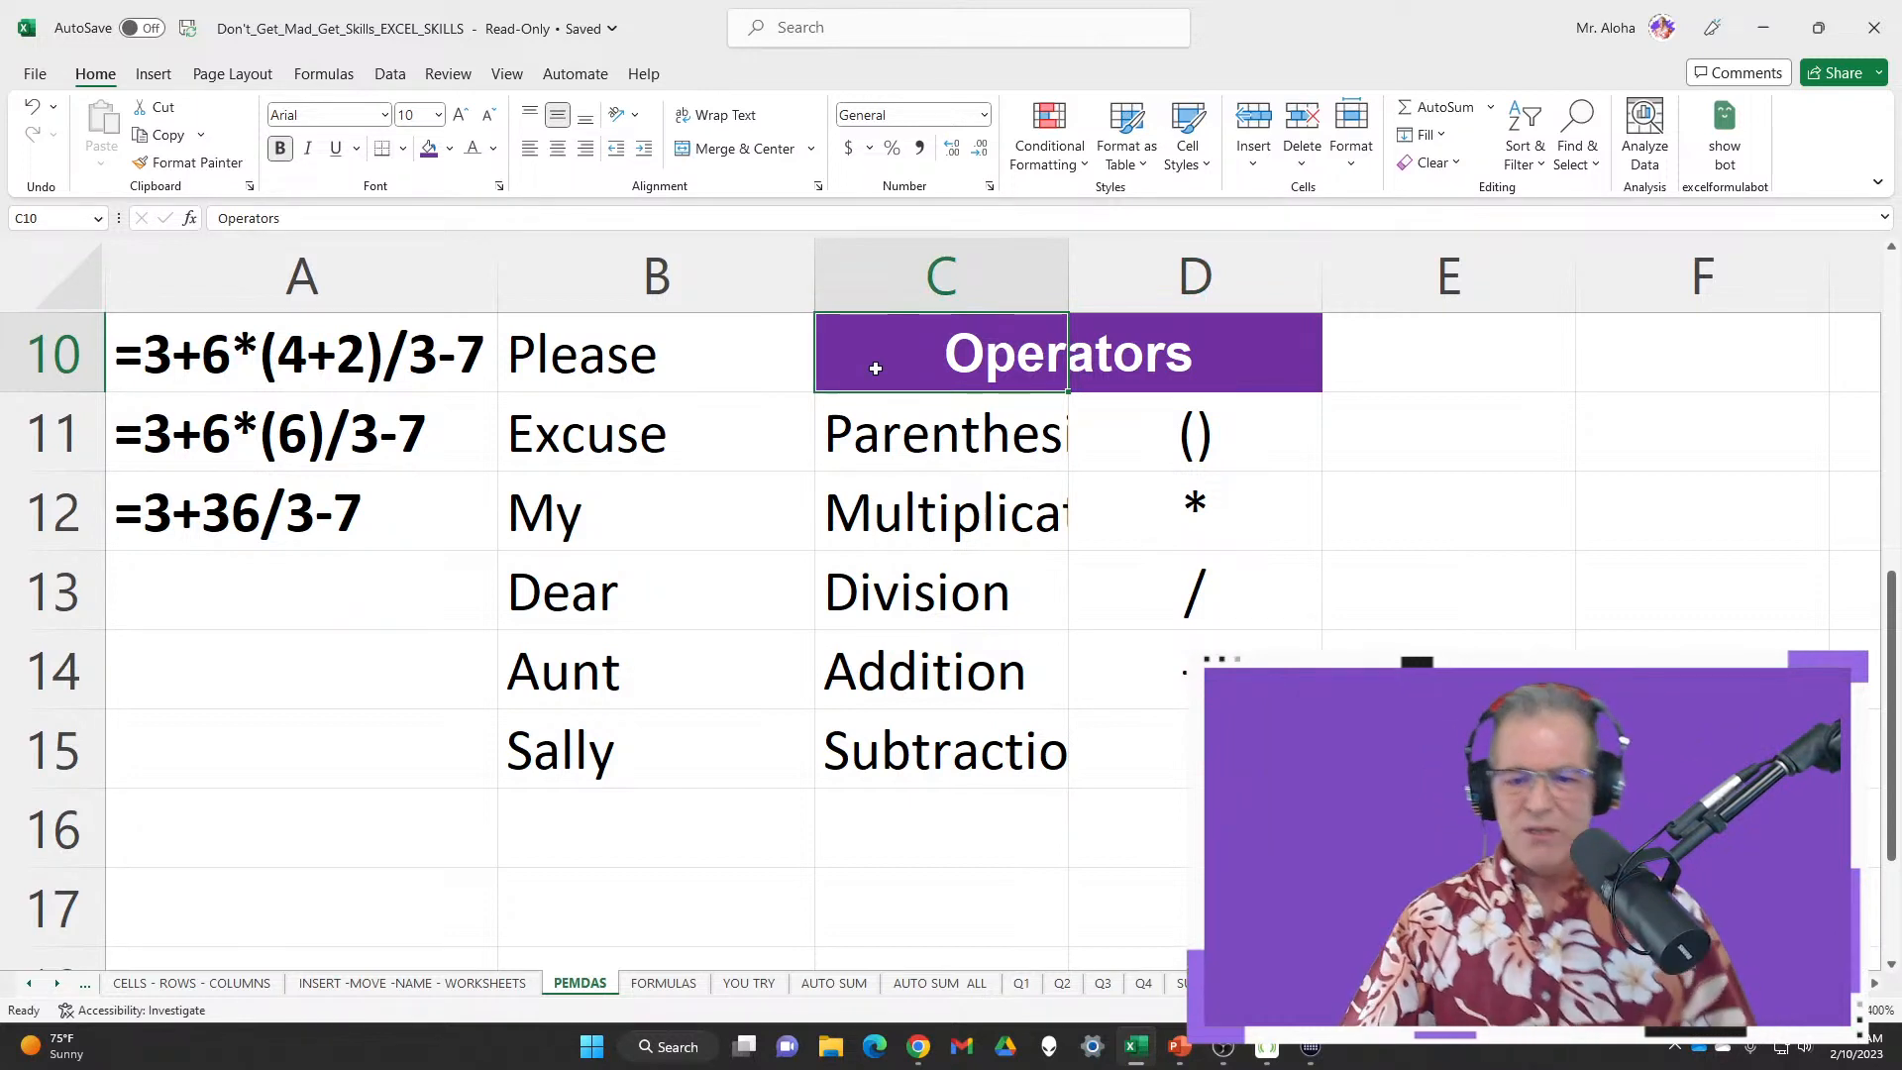
left_click_drag(1069, 272, 1070, 271)
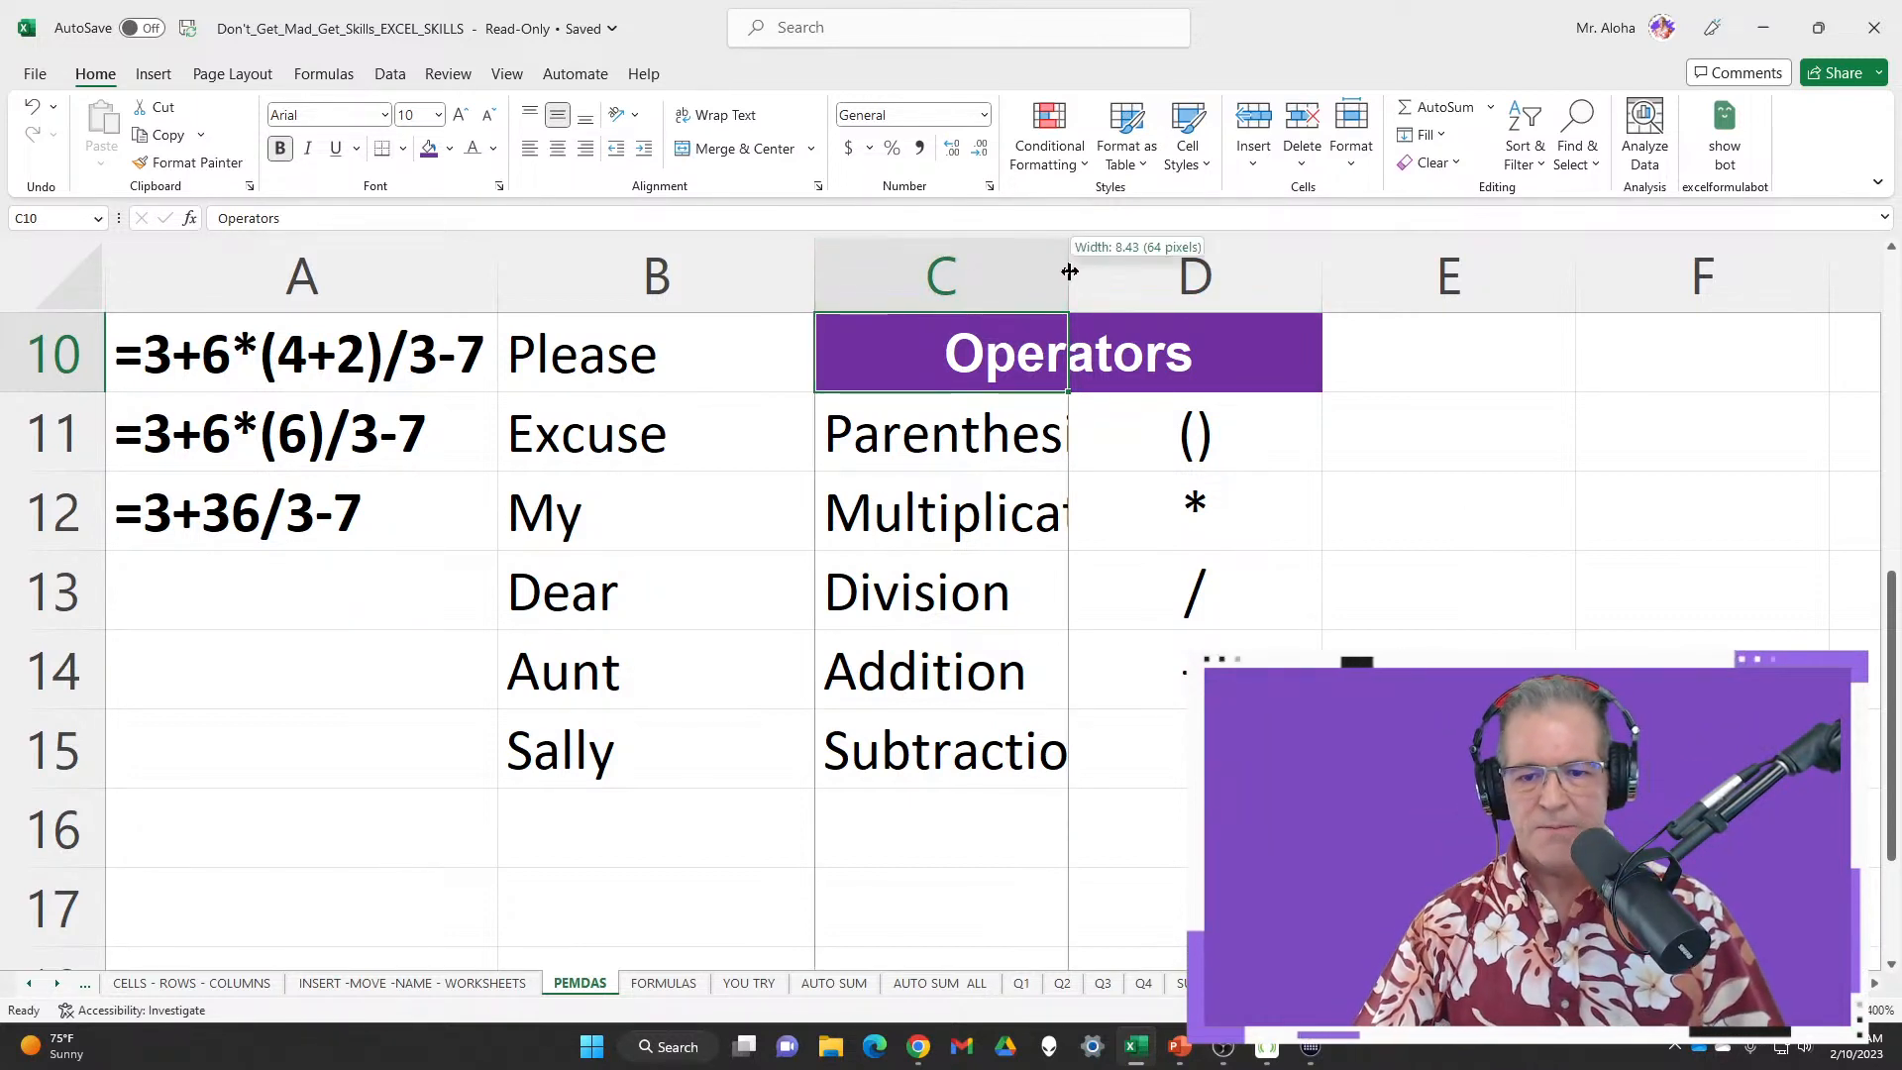
double_click(1070, 271)
left_click(1549, 437)
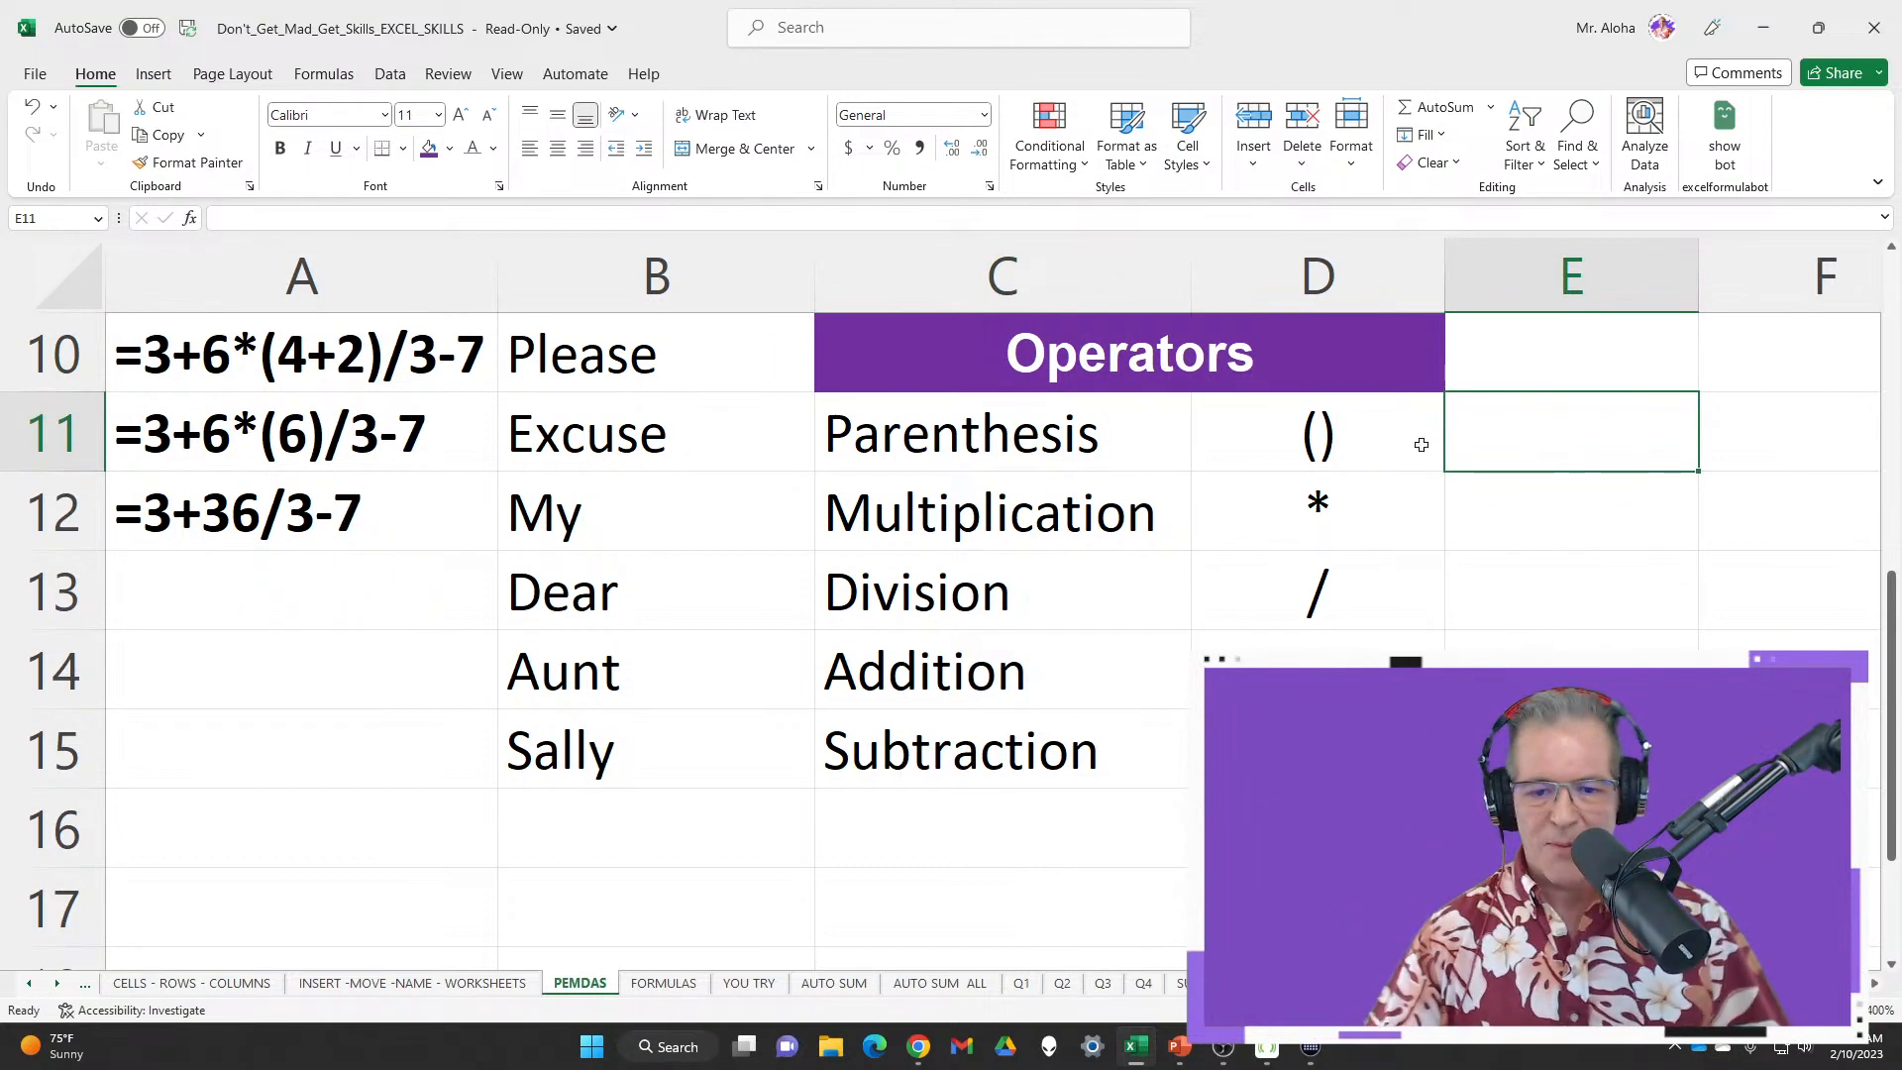
left_click(1387, 431)
key("Down")
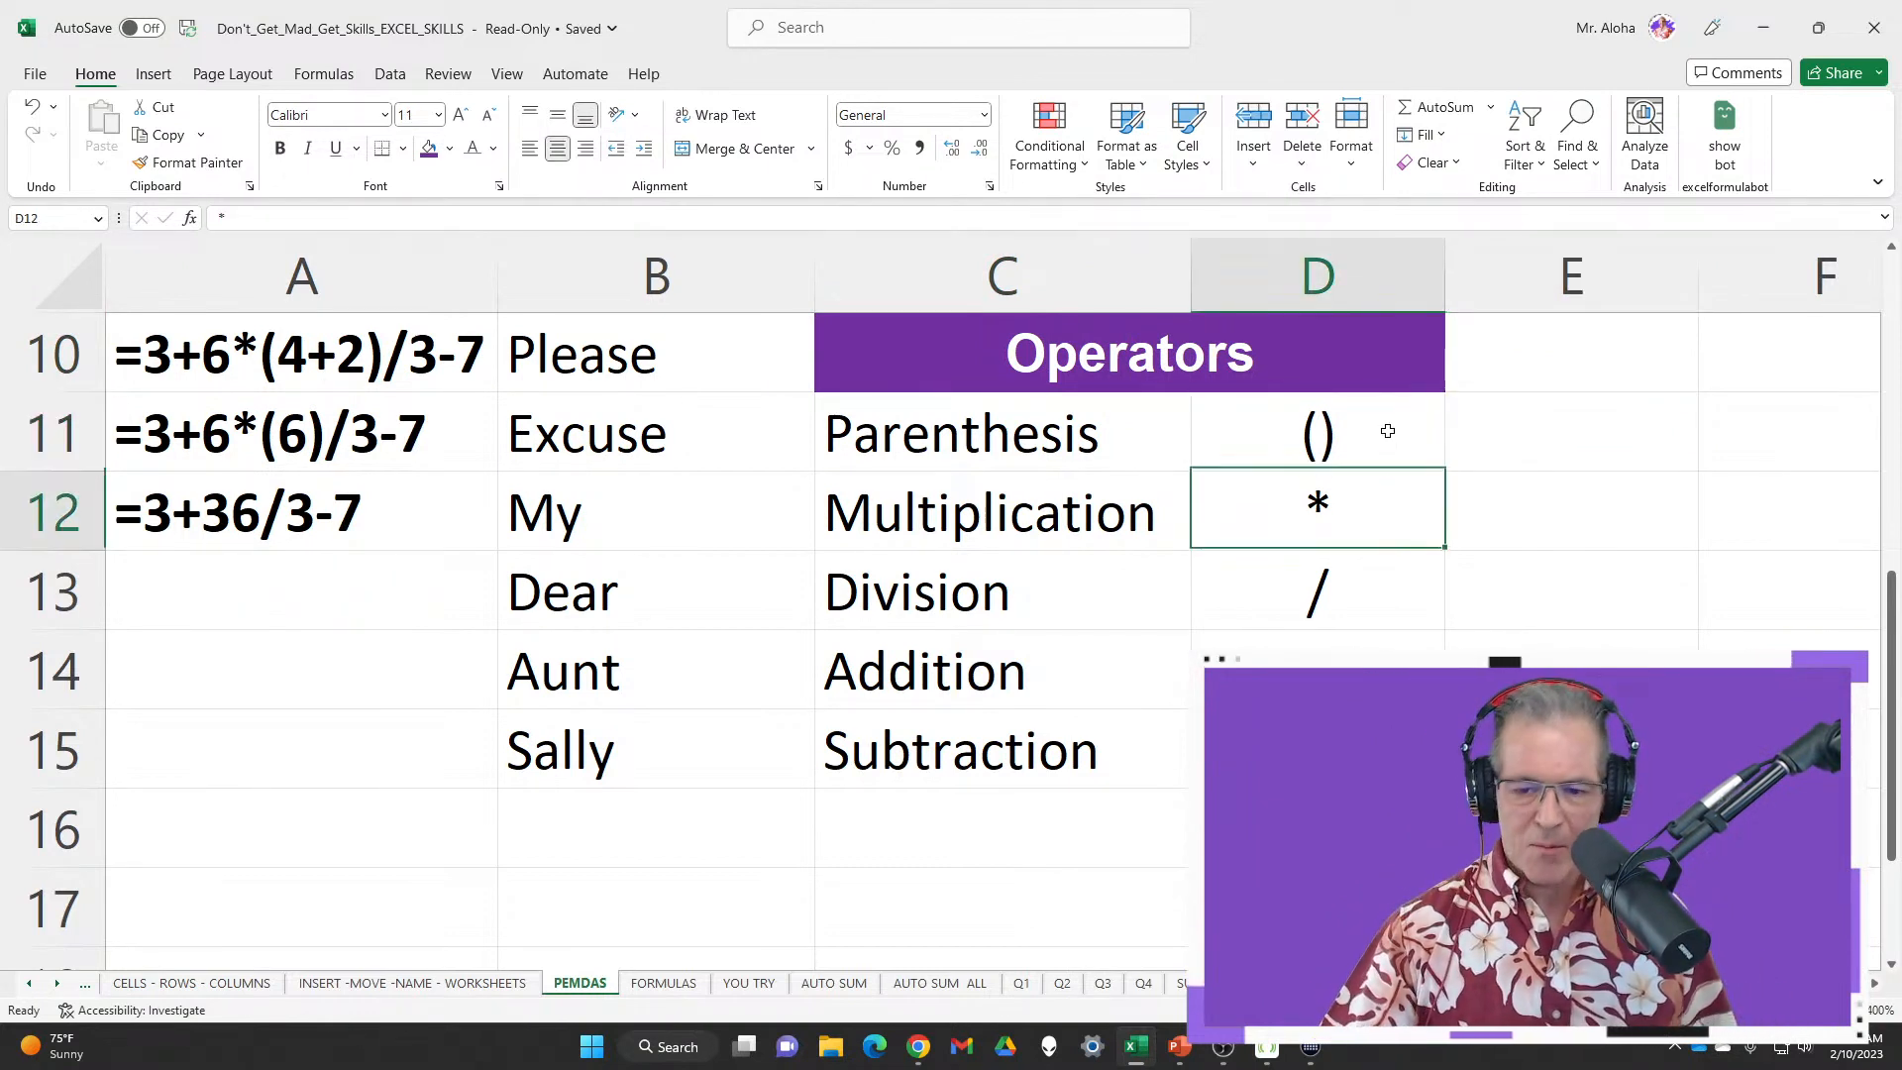
key("Down")
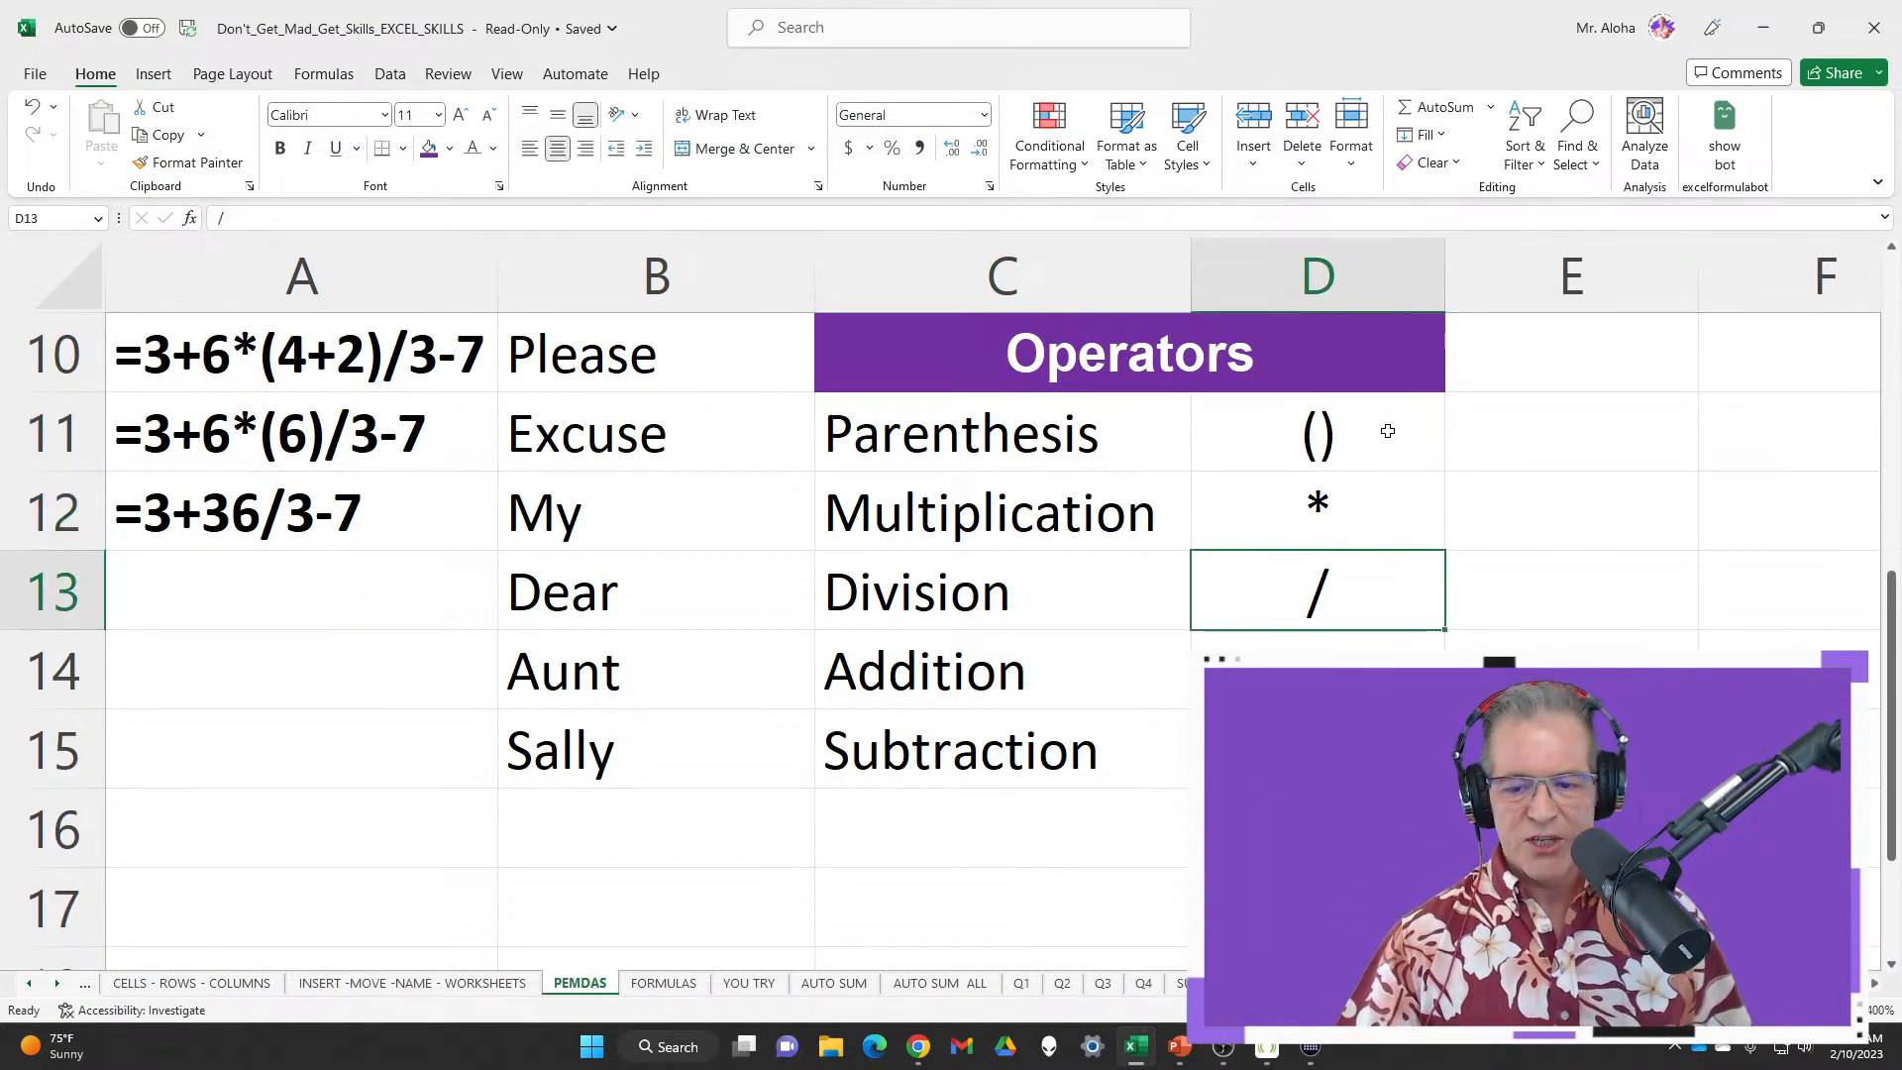
key("Down")
key("Down")
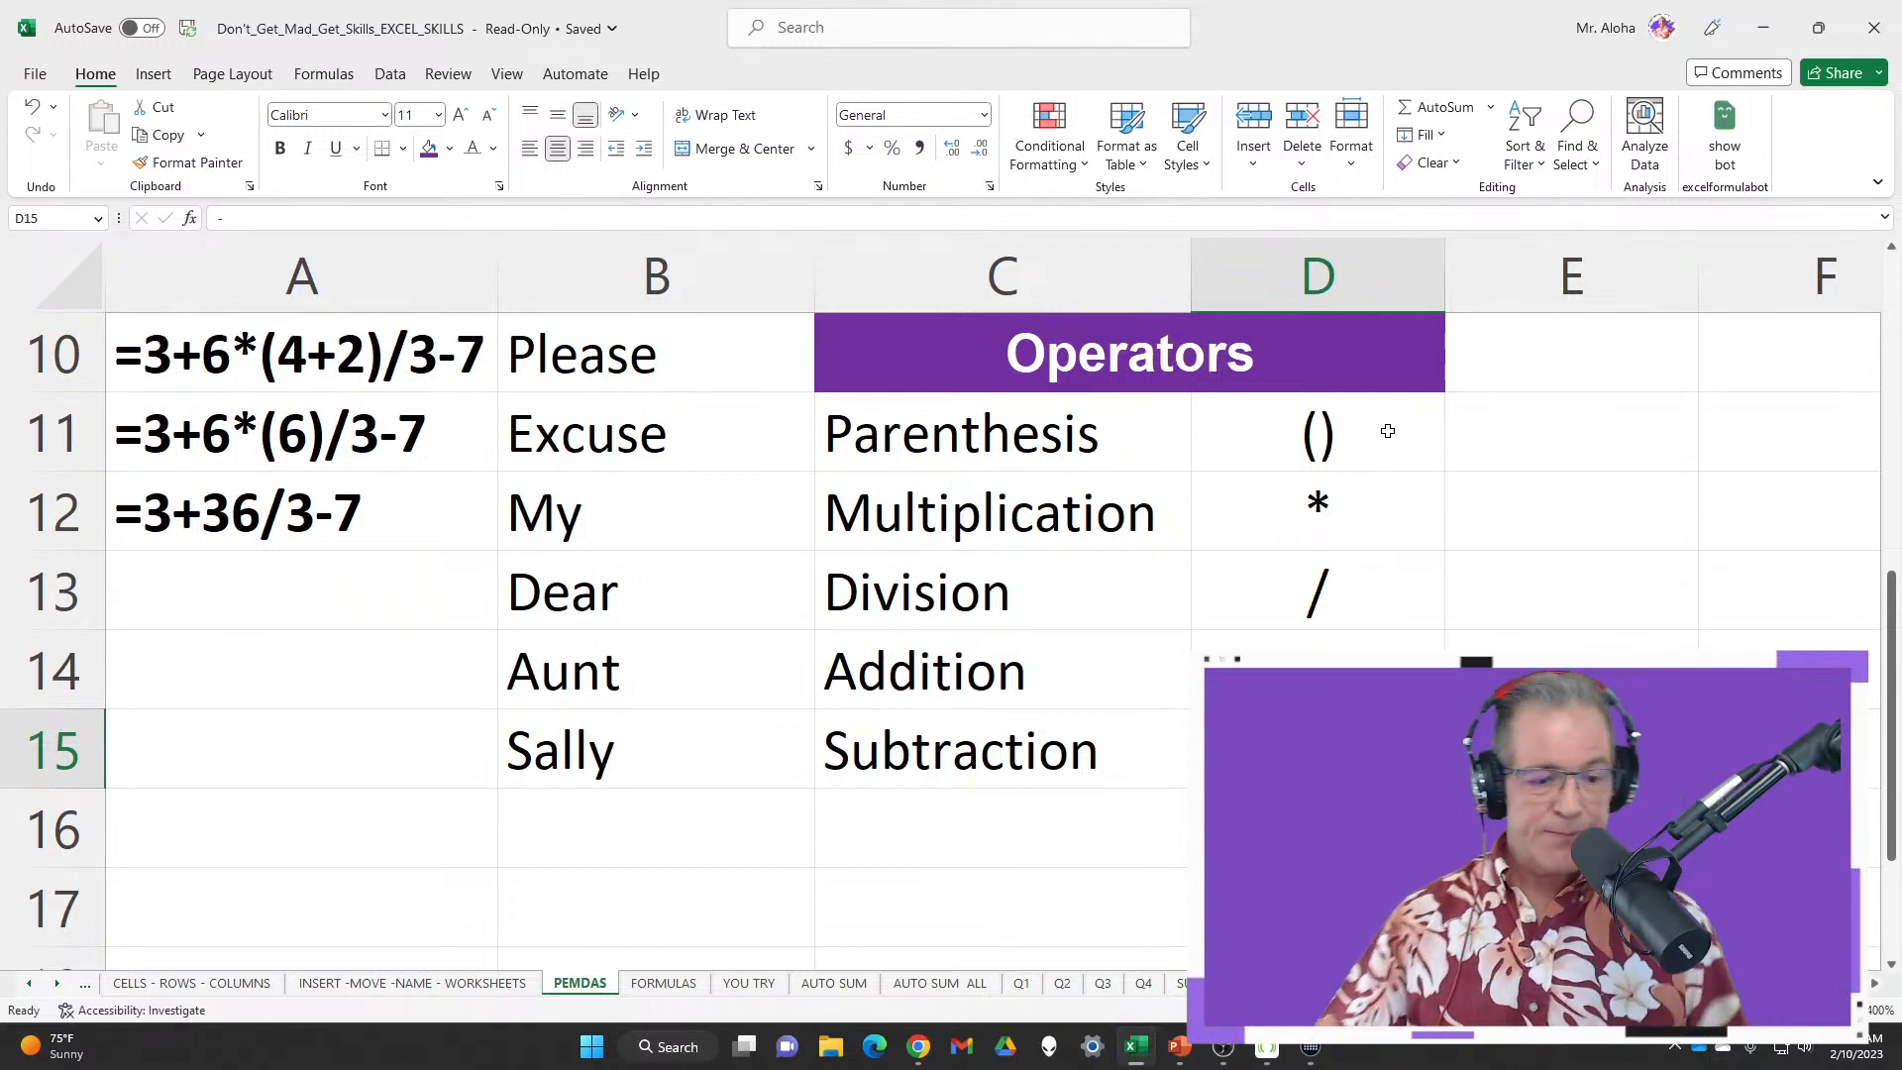
Fill the next step =3+12-7 into A13 from A12
left_click(412, 509)
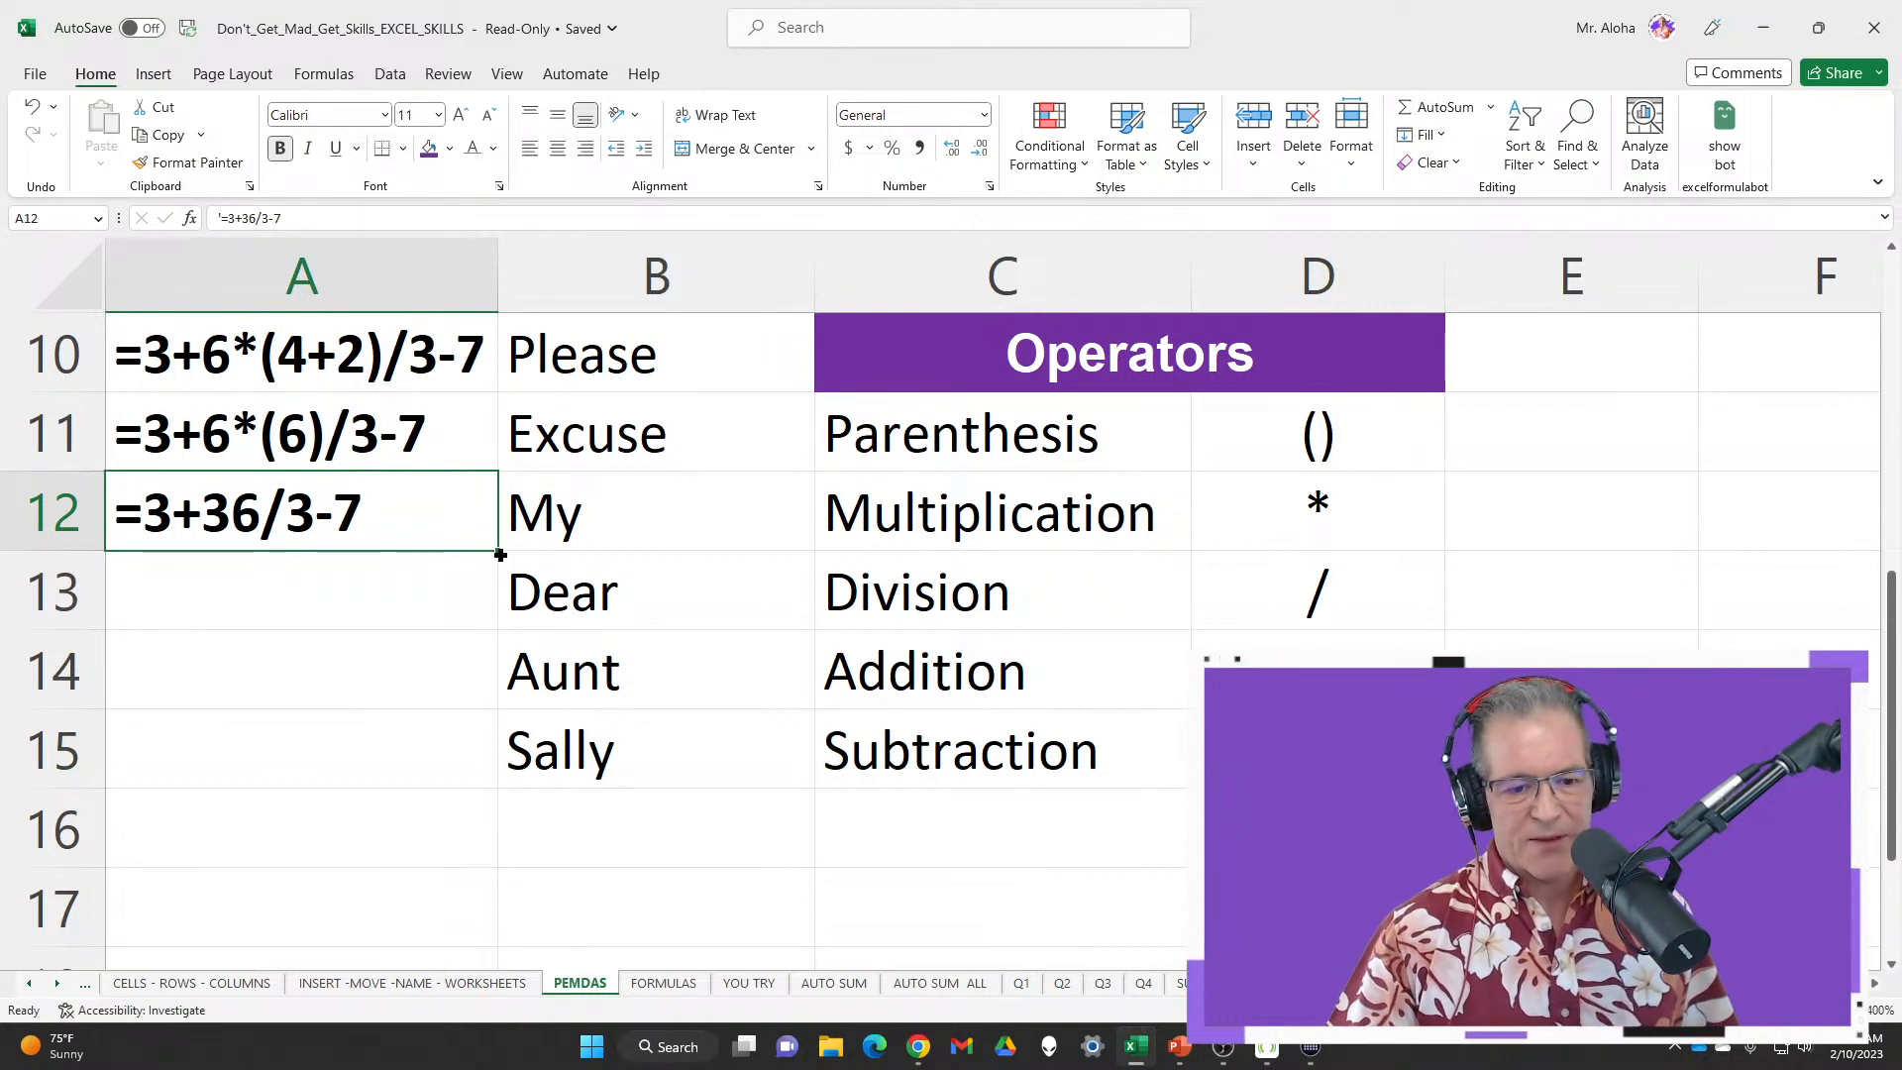
left_click_drag(499, 545, 494, 625)
left_click(235, 610)
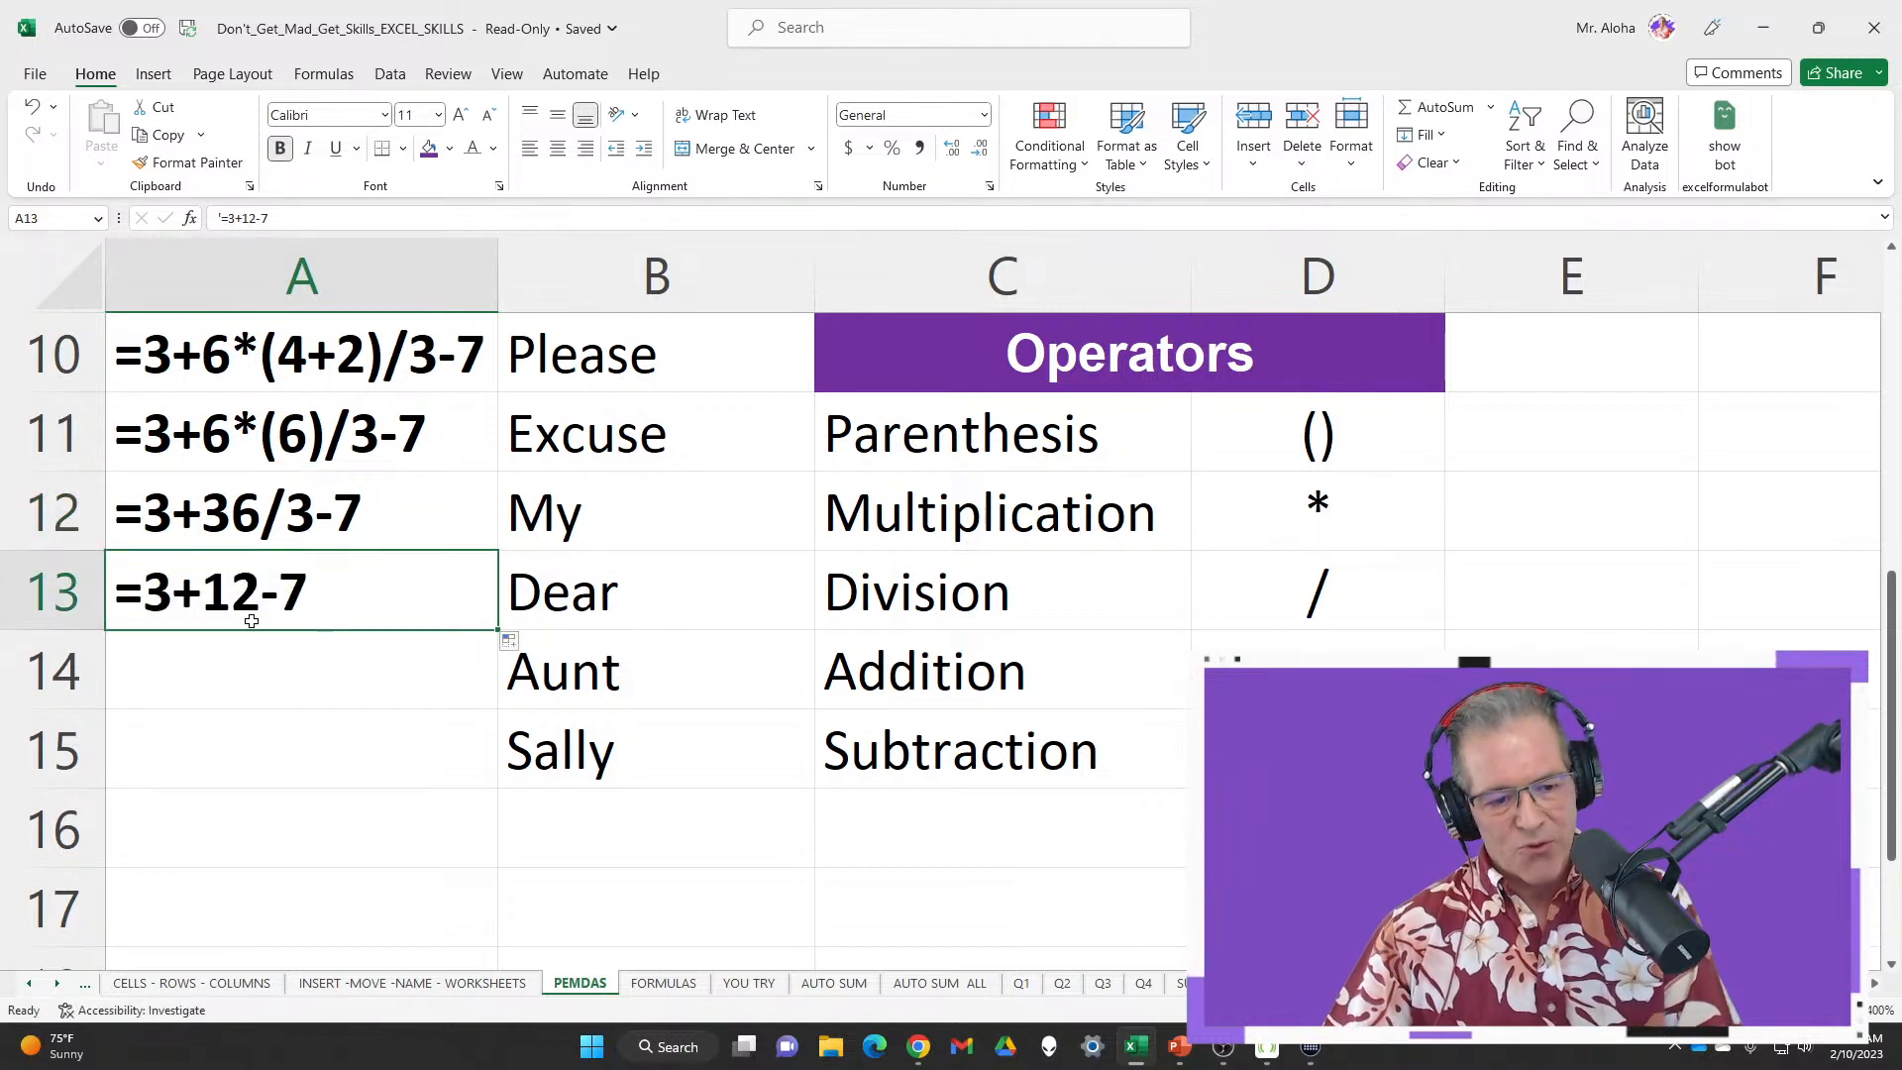
left_click(635, 683)
left_click(393, 603)
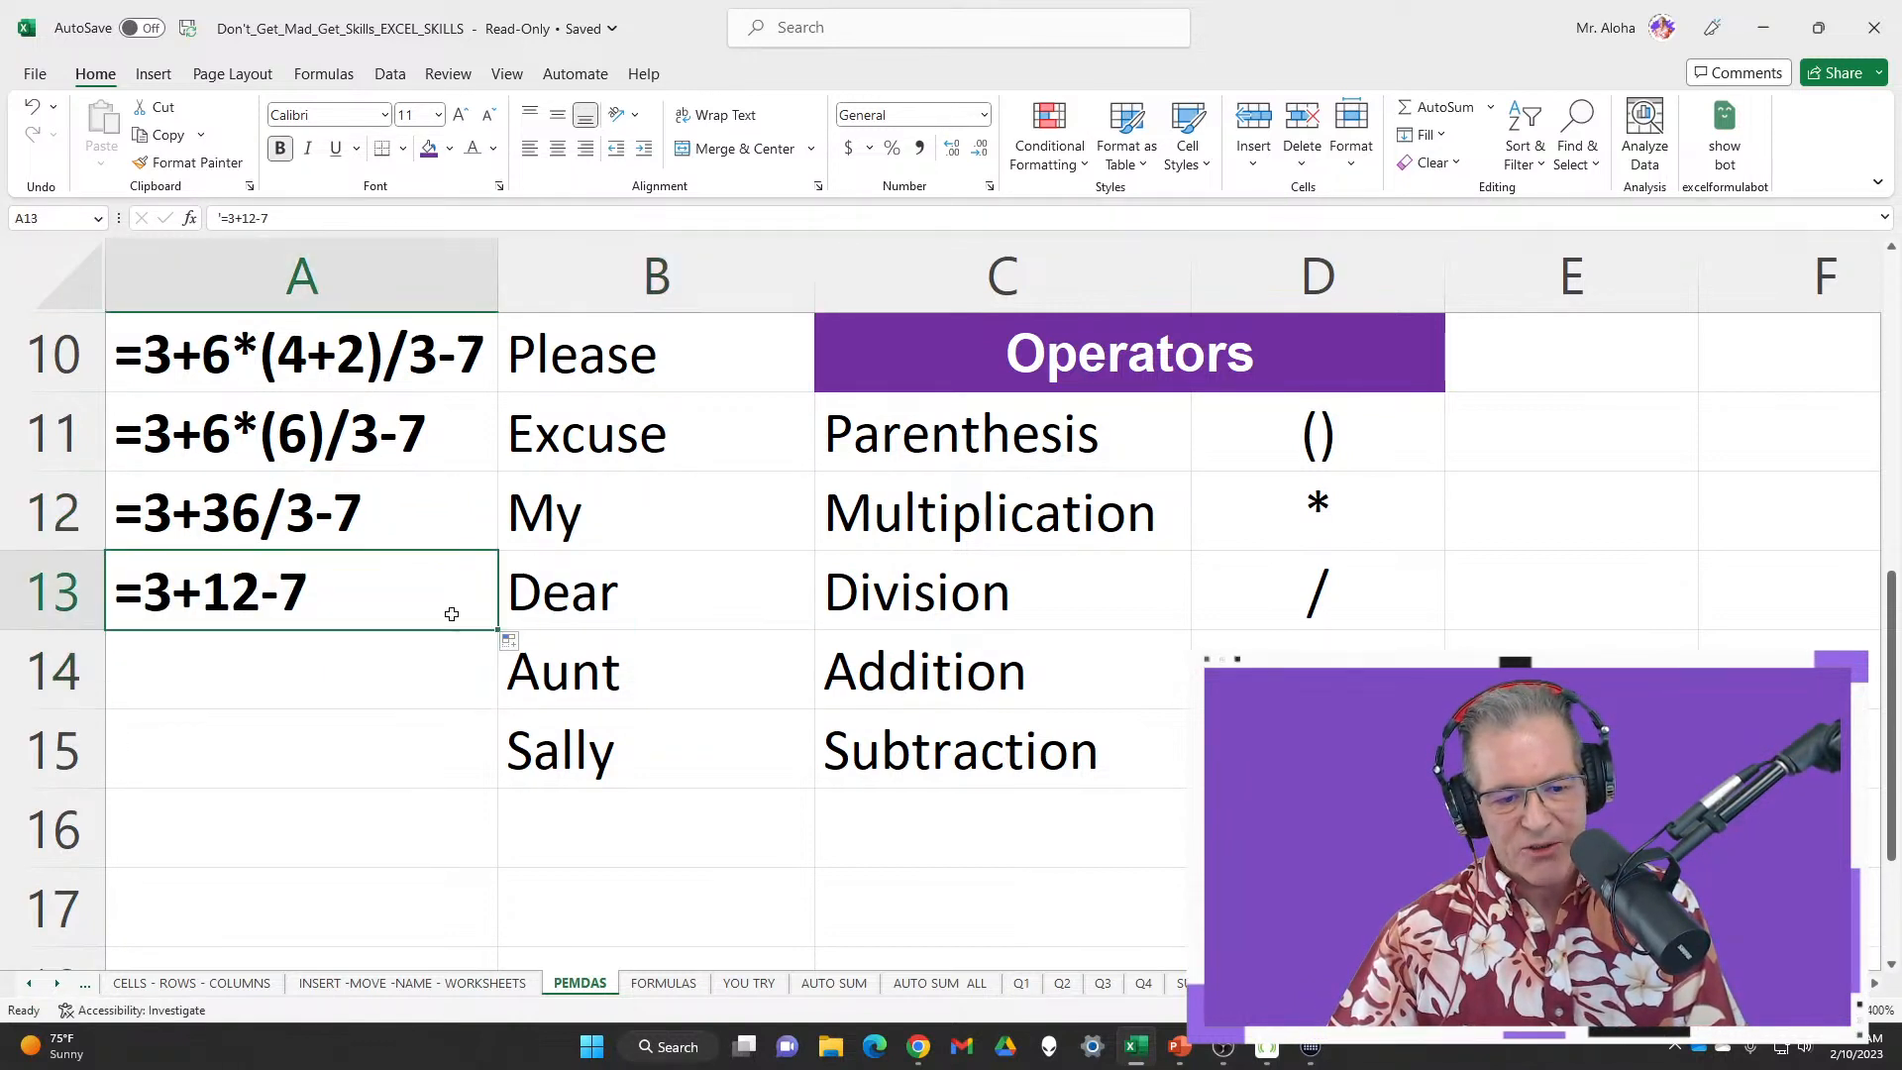
Add =15-7 in A14 and the final result =8 in A15, then select B10:B15
left_click_drag(497, 633, 493, 707)
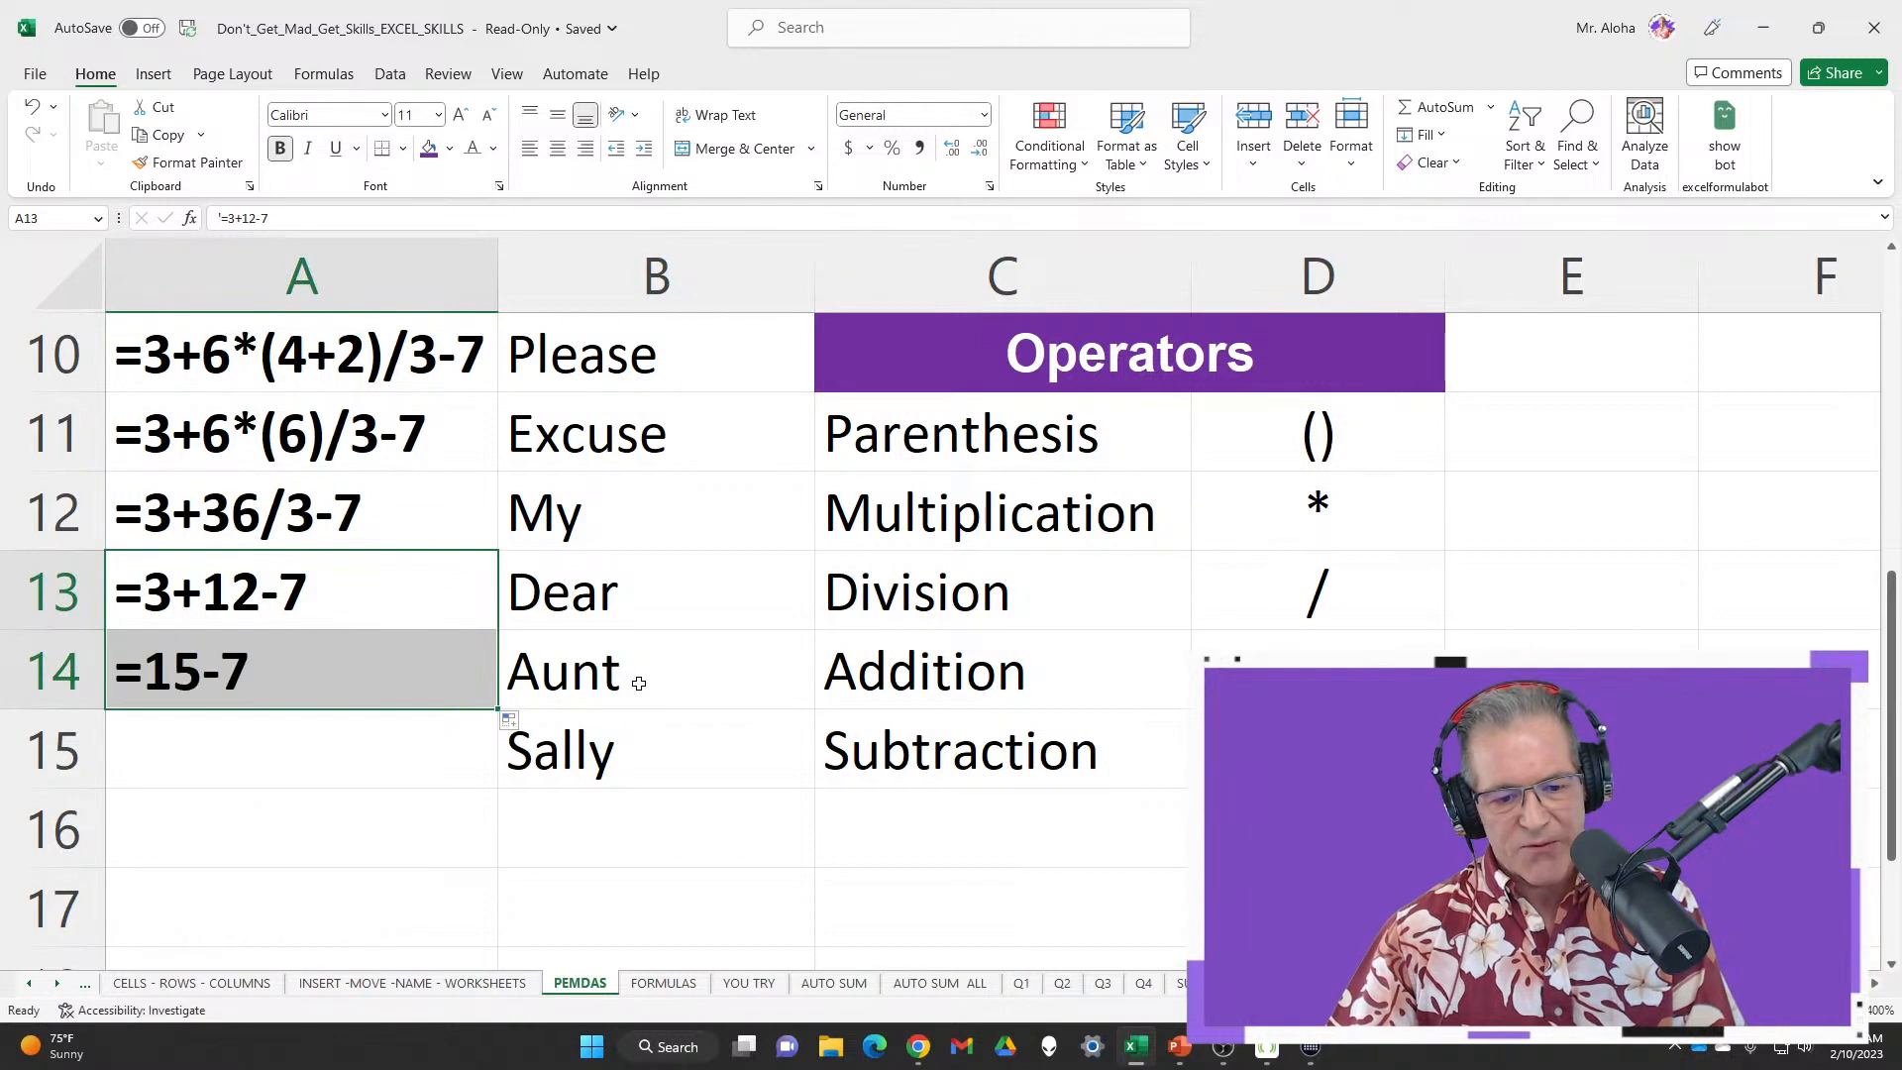
left_click(637, 671)
left_click(636, 750)
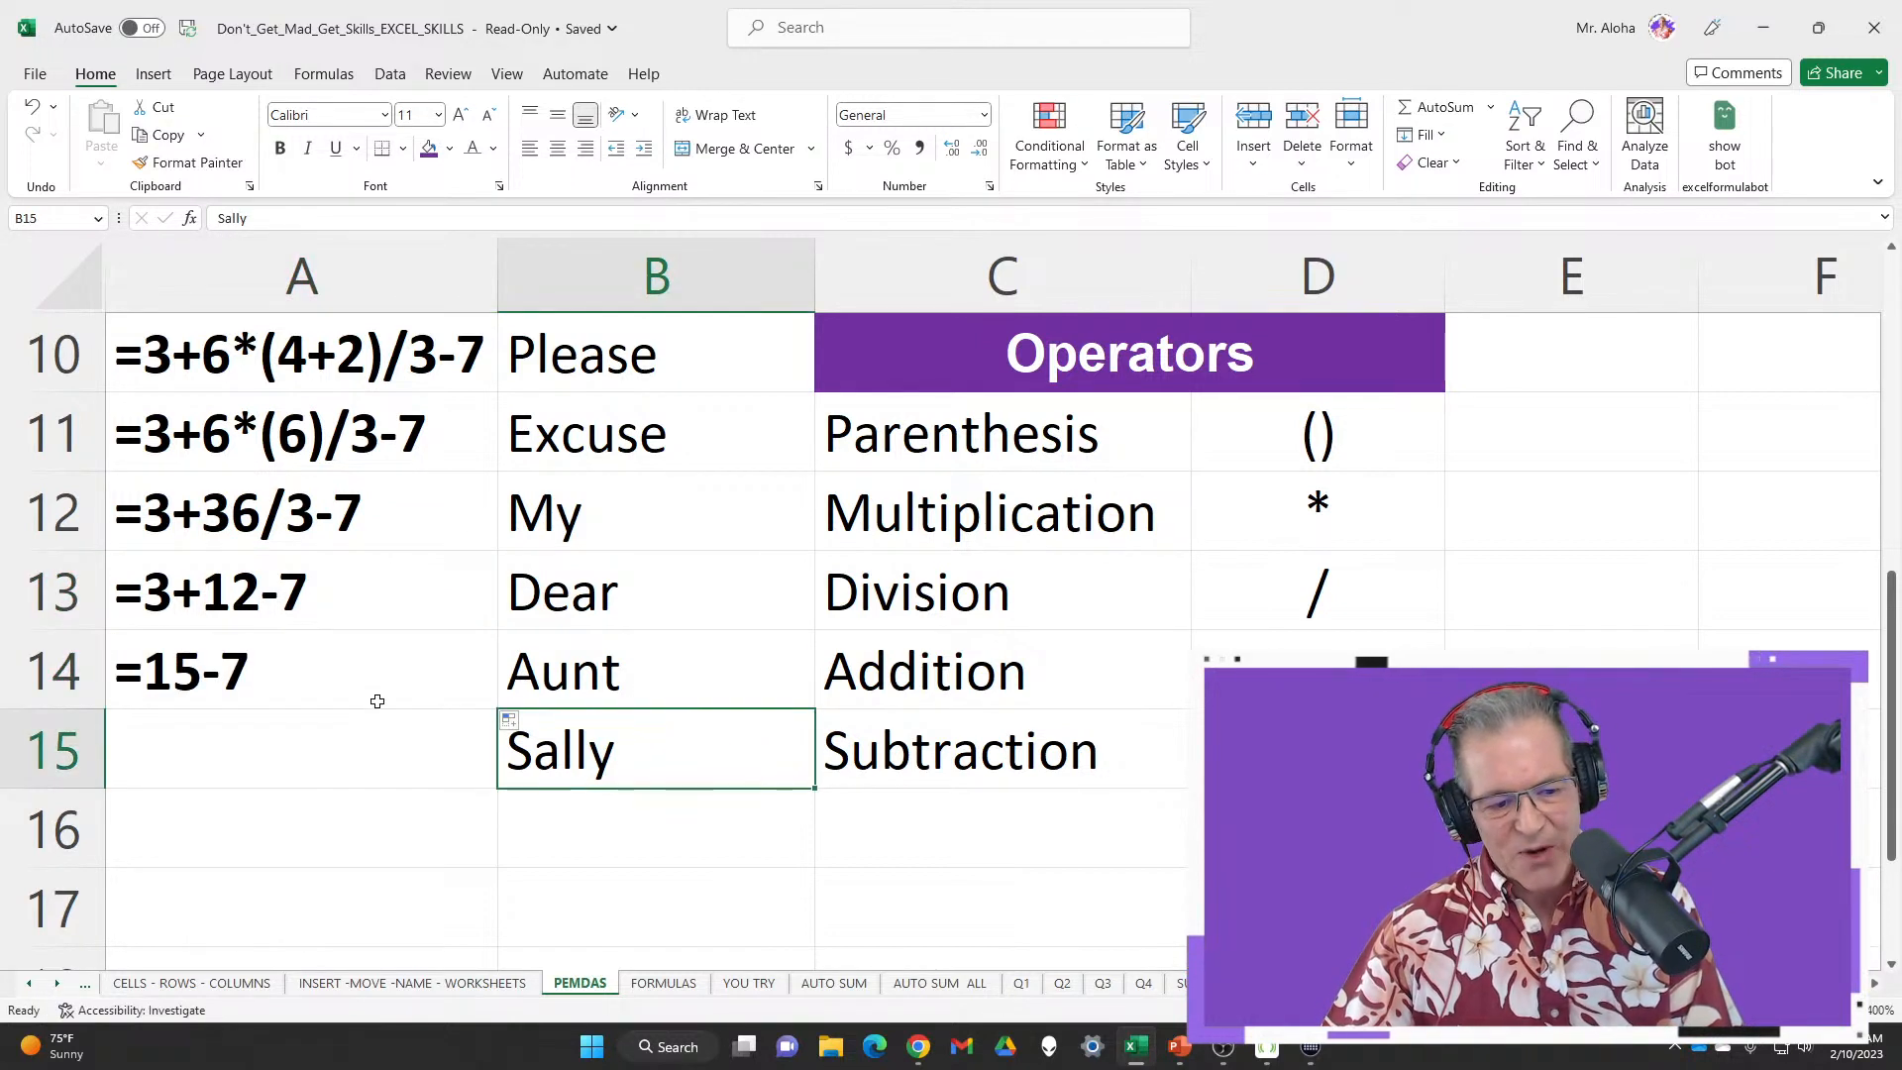
left_click(437, 693)
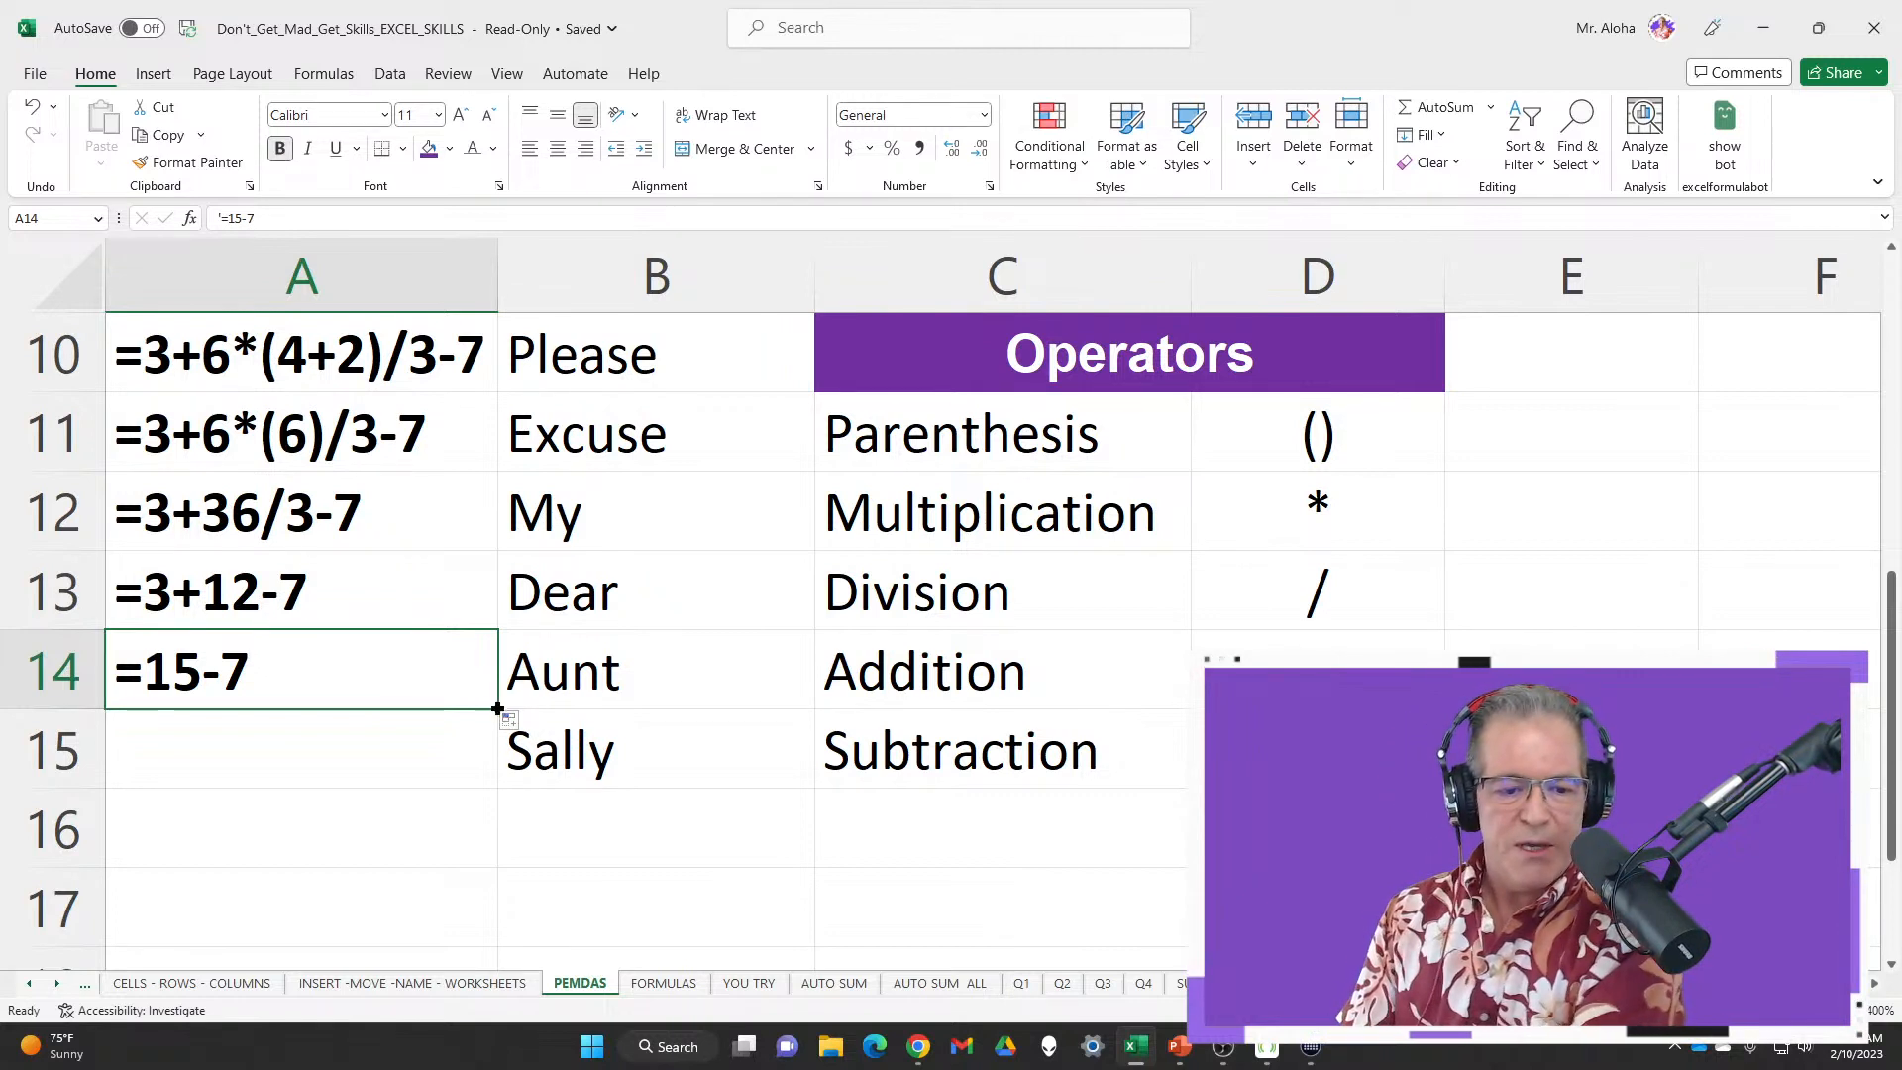
left_click_drag(498, 709, 498, 786)
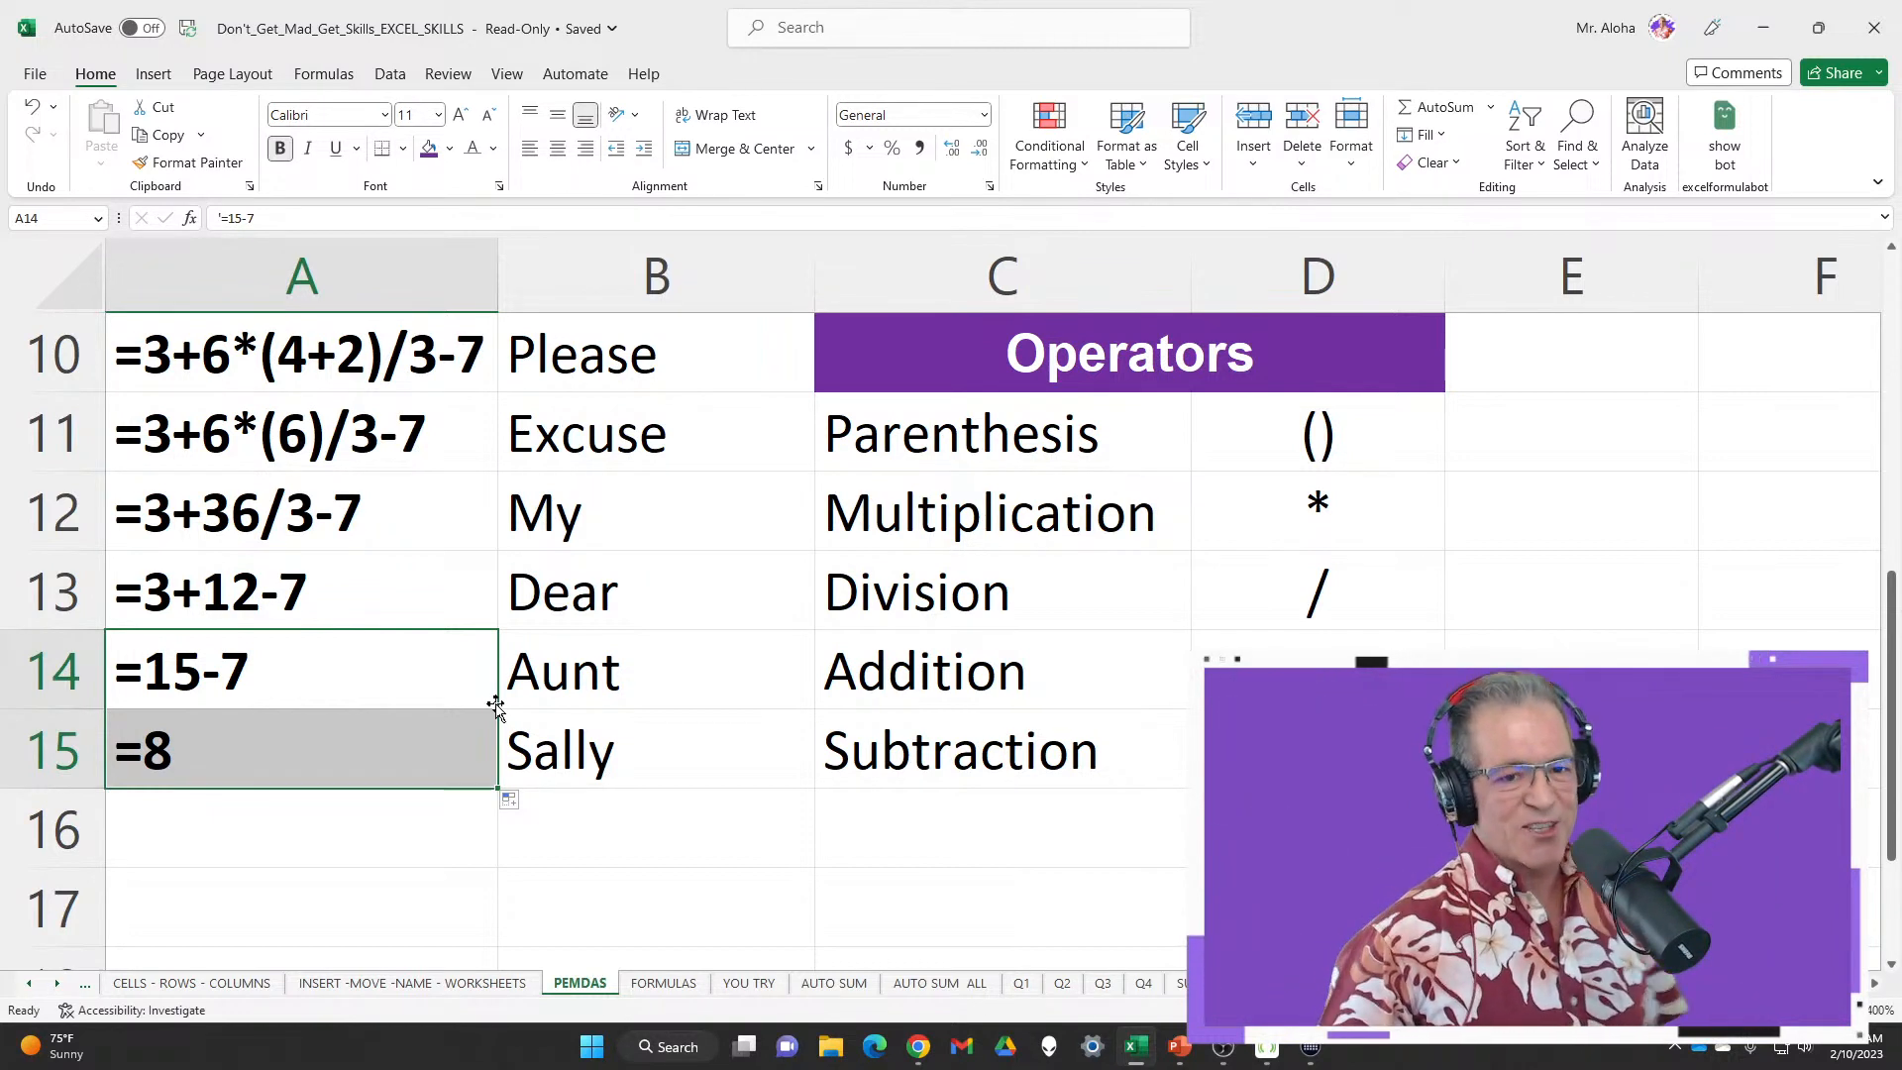
left_click(265, 381)
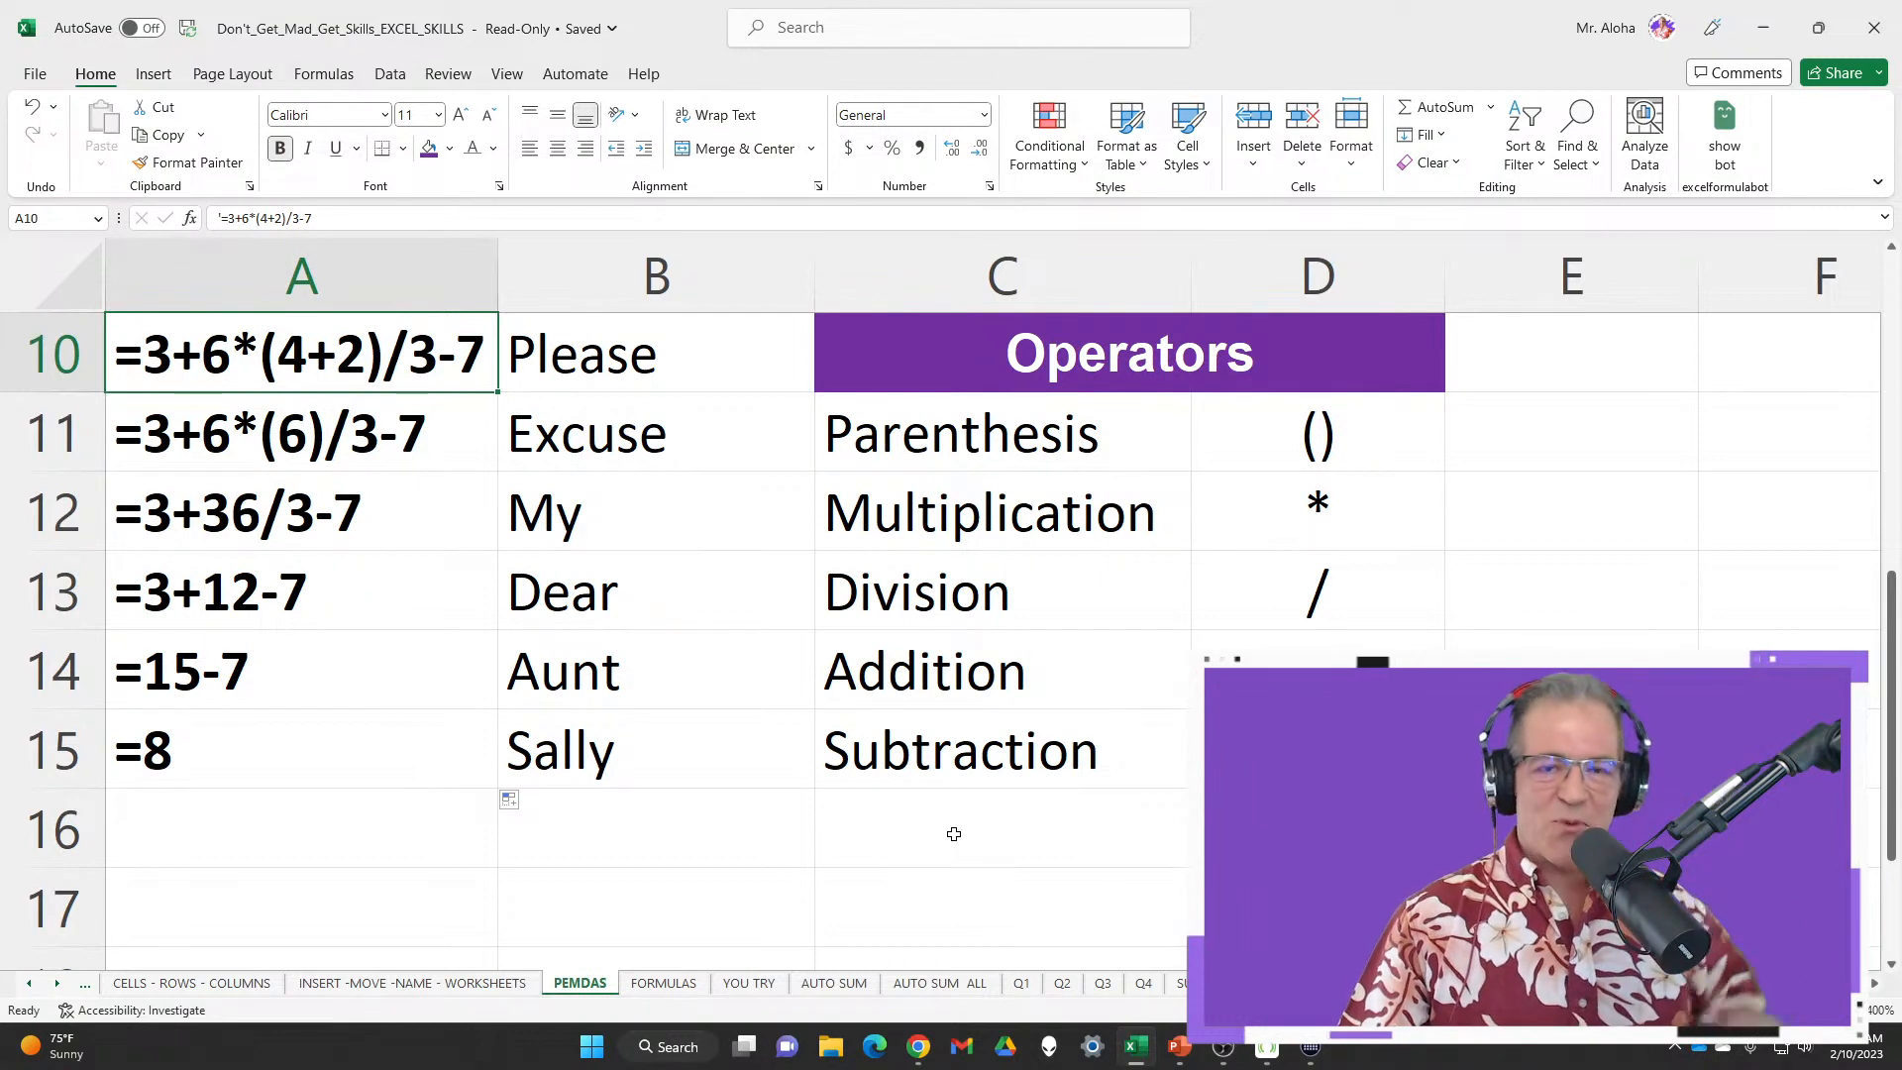
left_click_drag(693, 357, 673, 756)
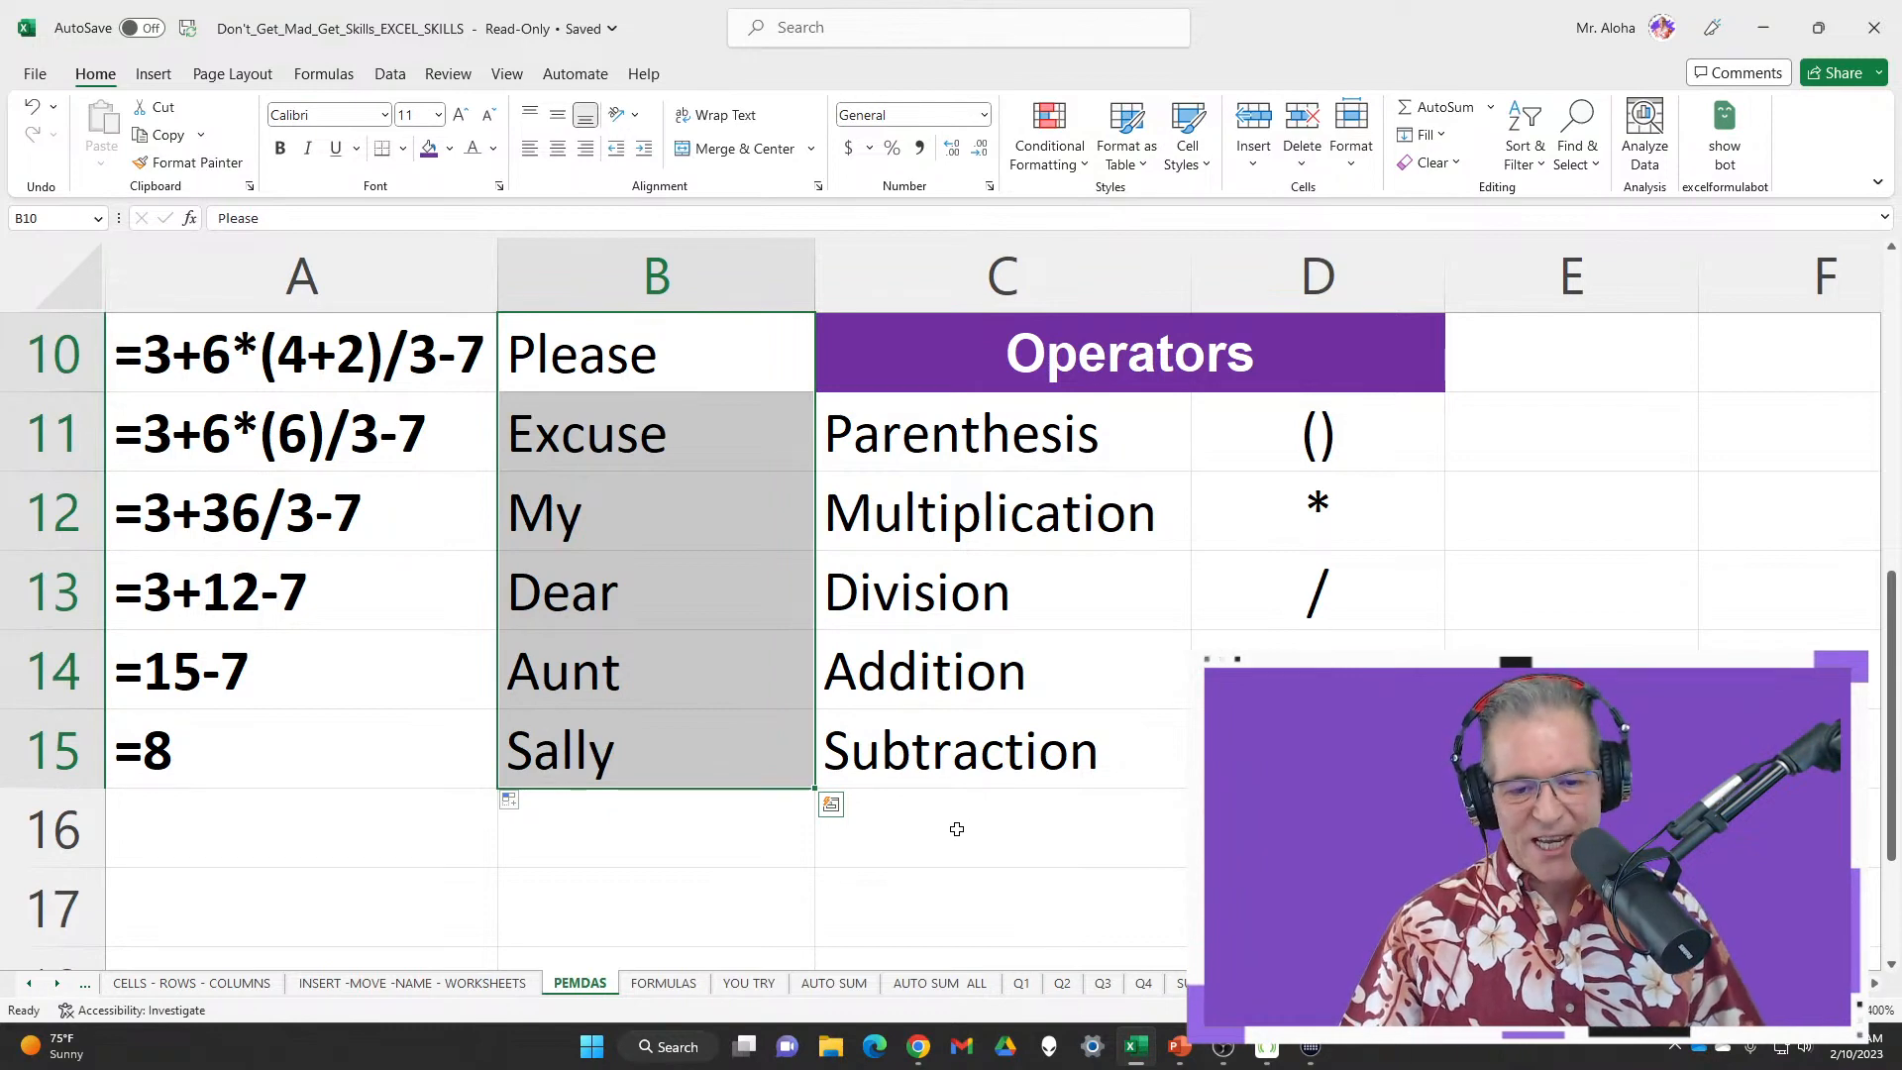
scroll(958, 812, "down", 1)
scroll(792, 872, "up", 2)
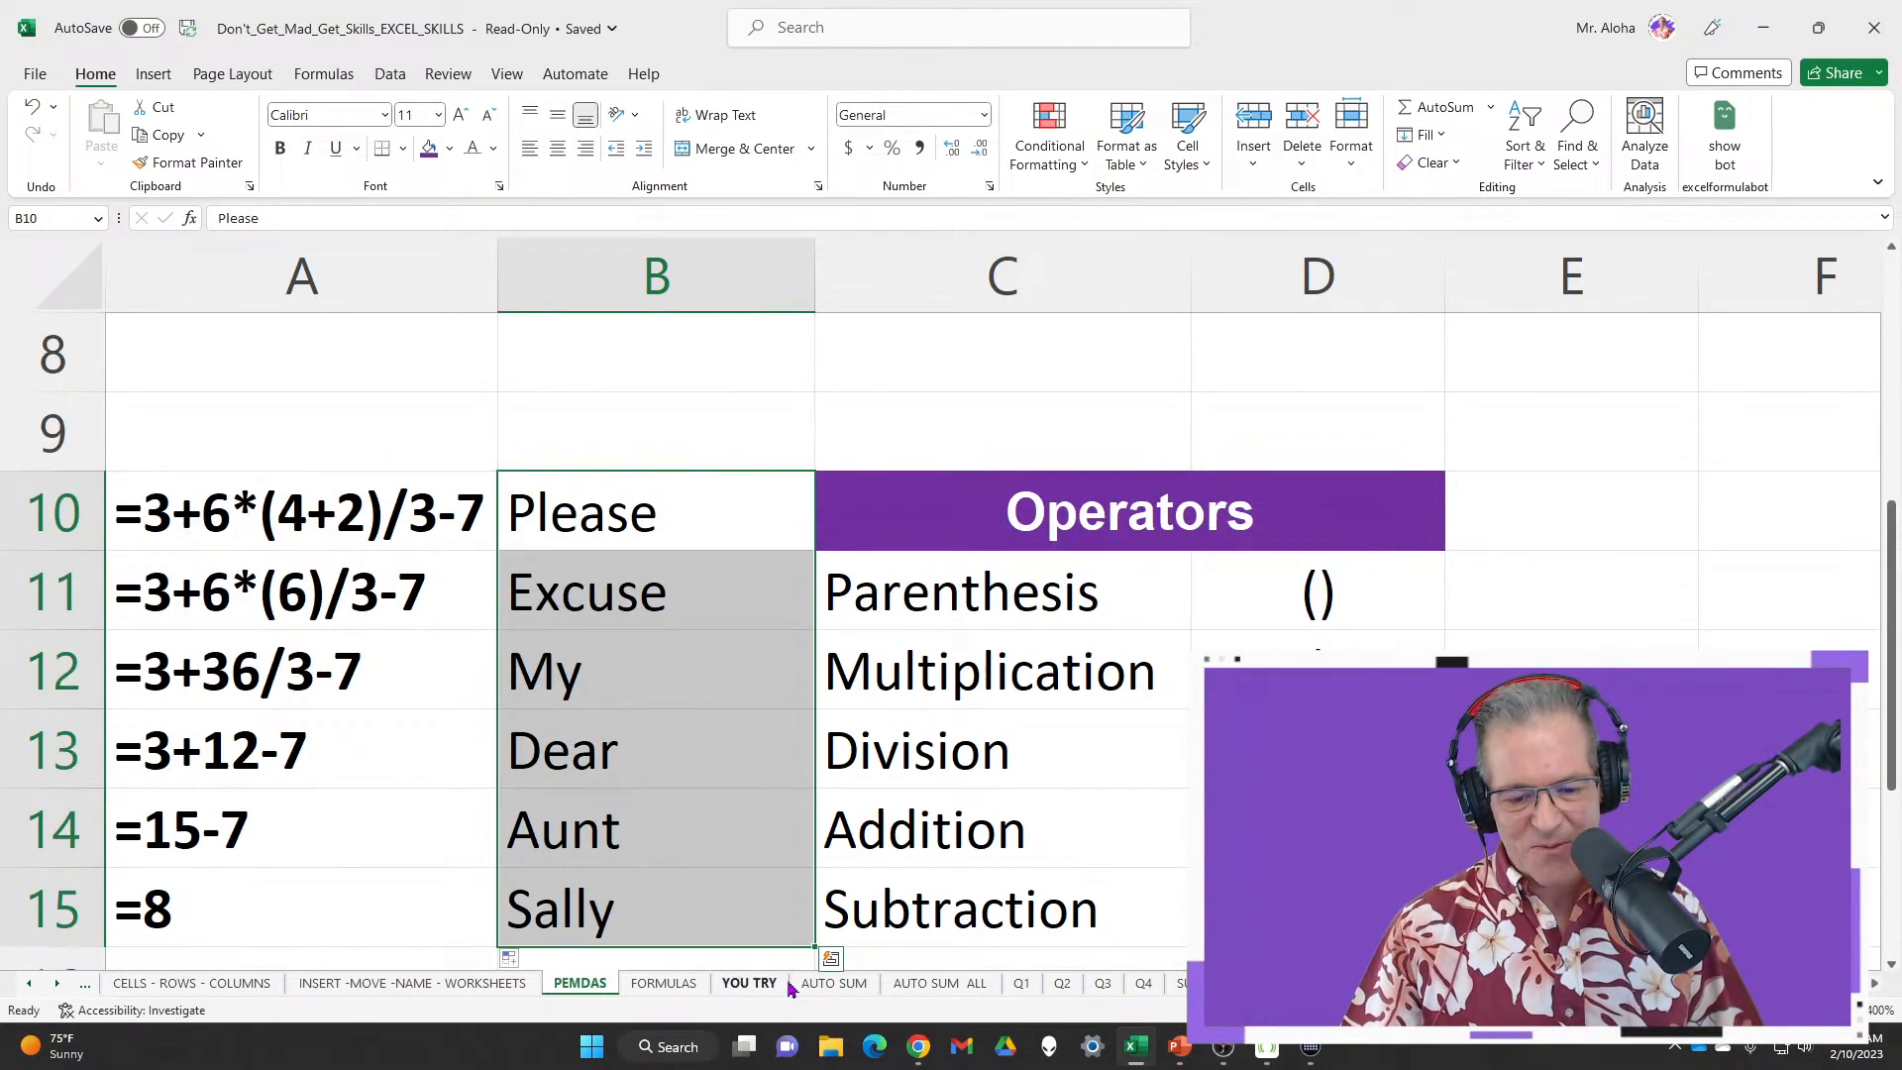
On the FORMULAS sheet, select the Operators list and point out Amounts 12 and 8 in row 3
left_click(691, 985)
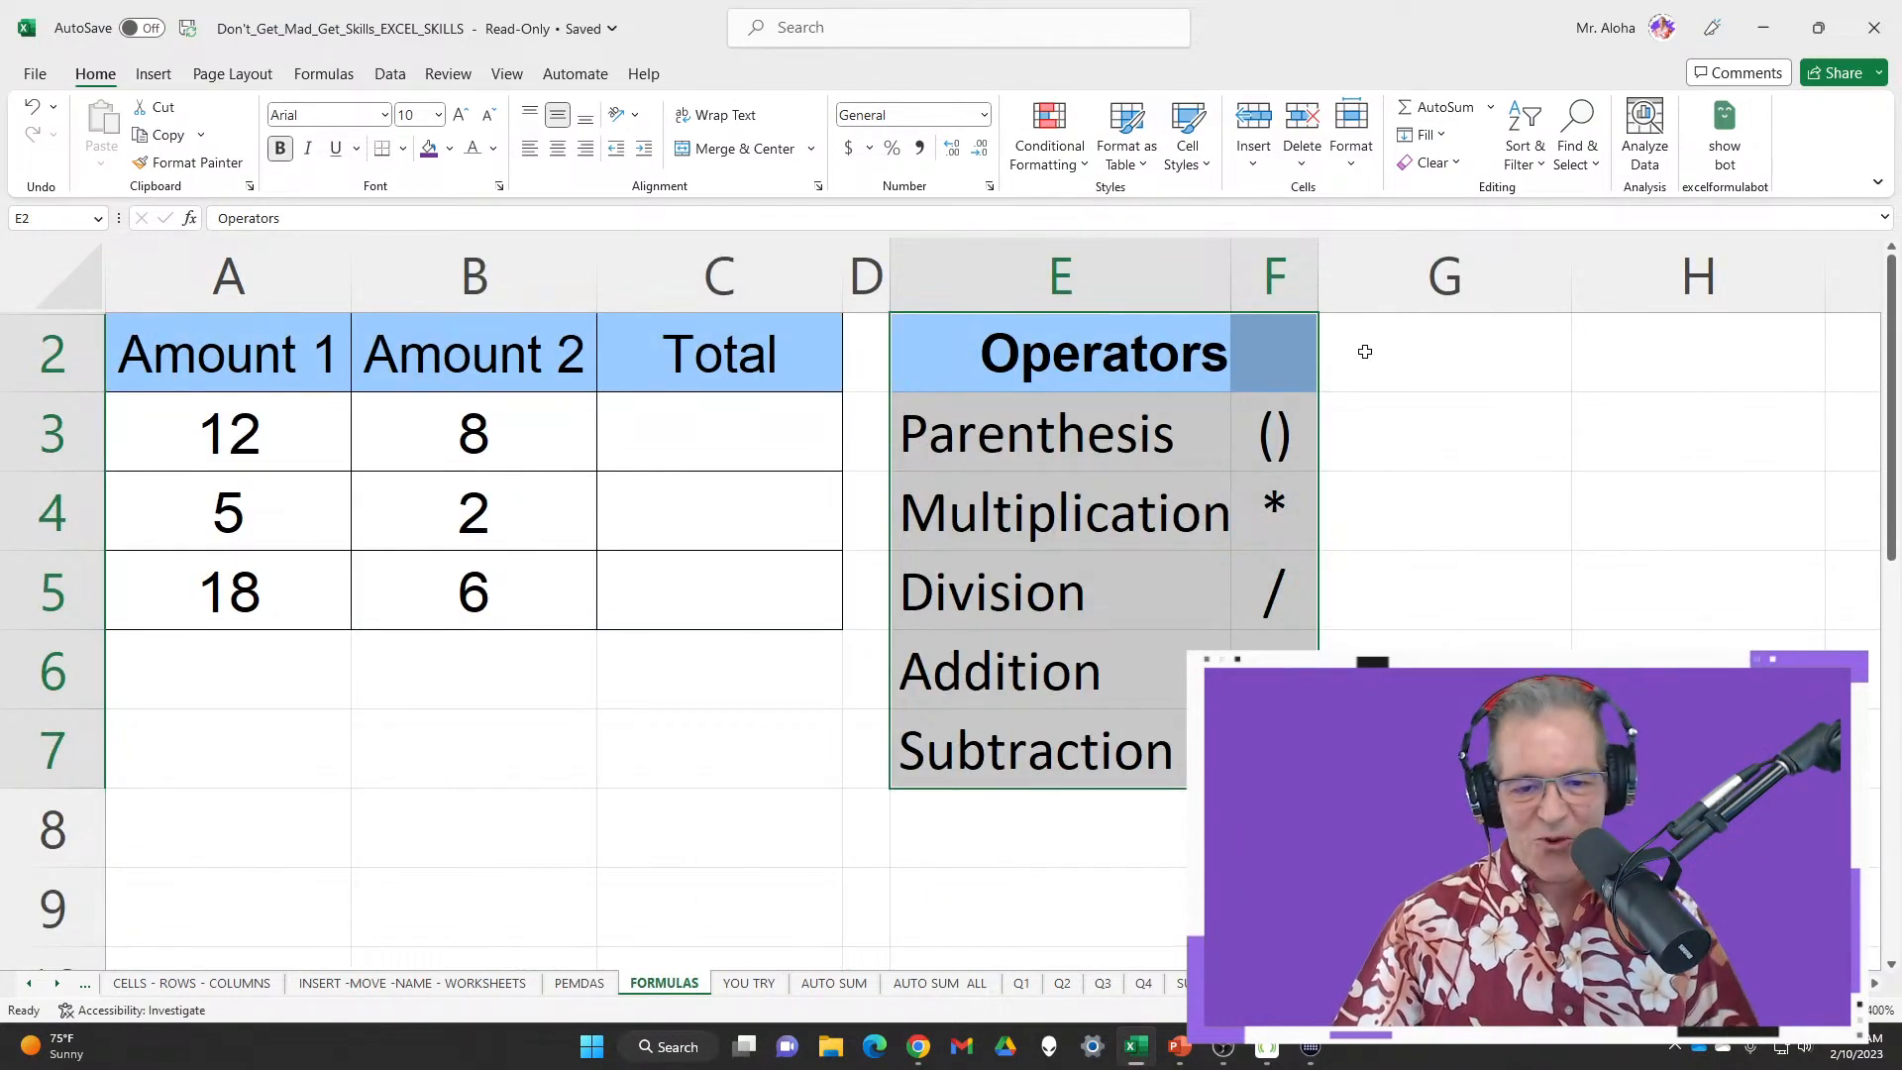
left_click(1448, 340)
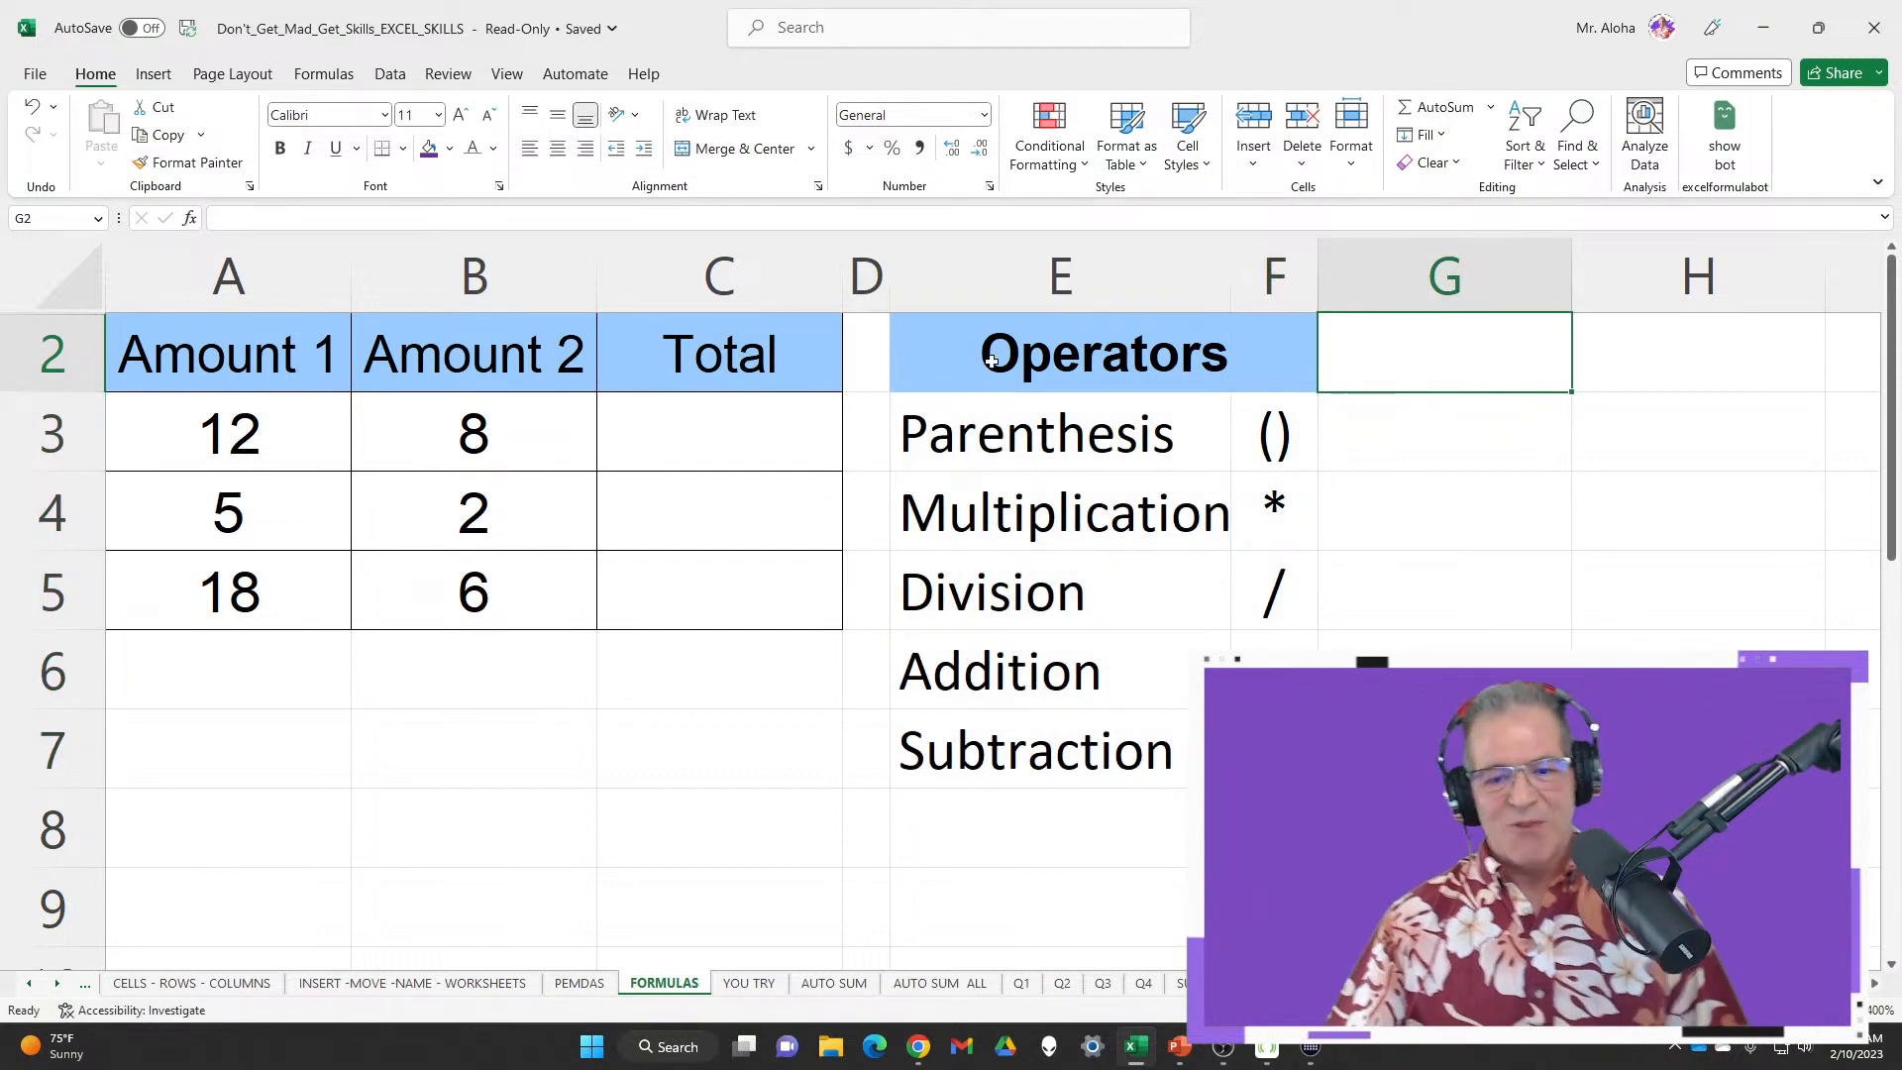
left_click_drag(1089, 354, 1272, 750)
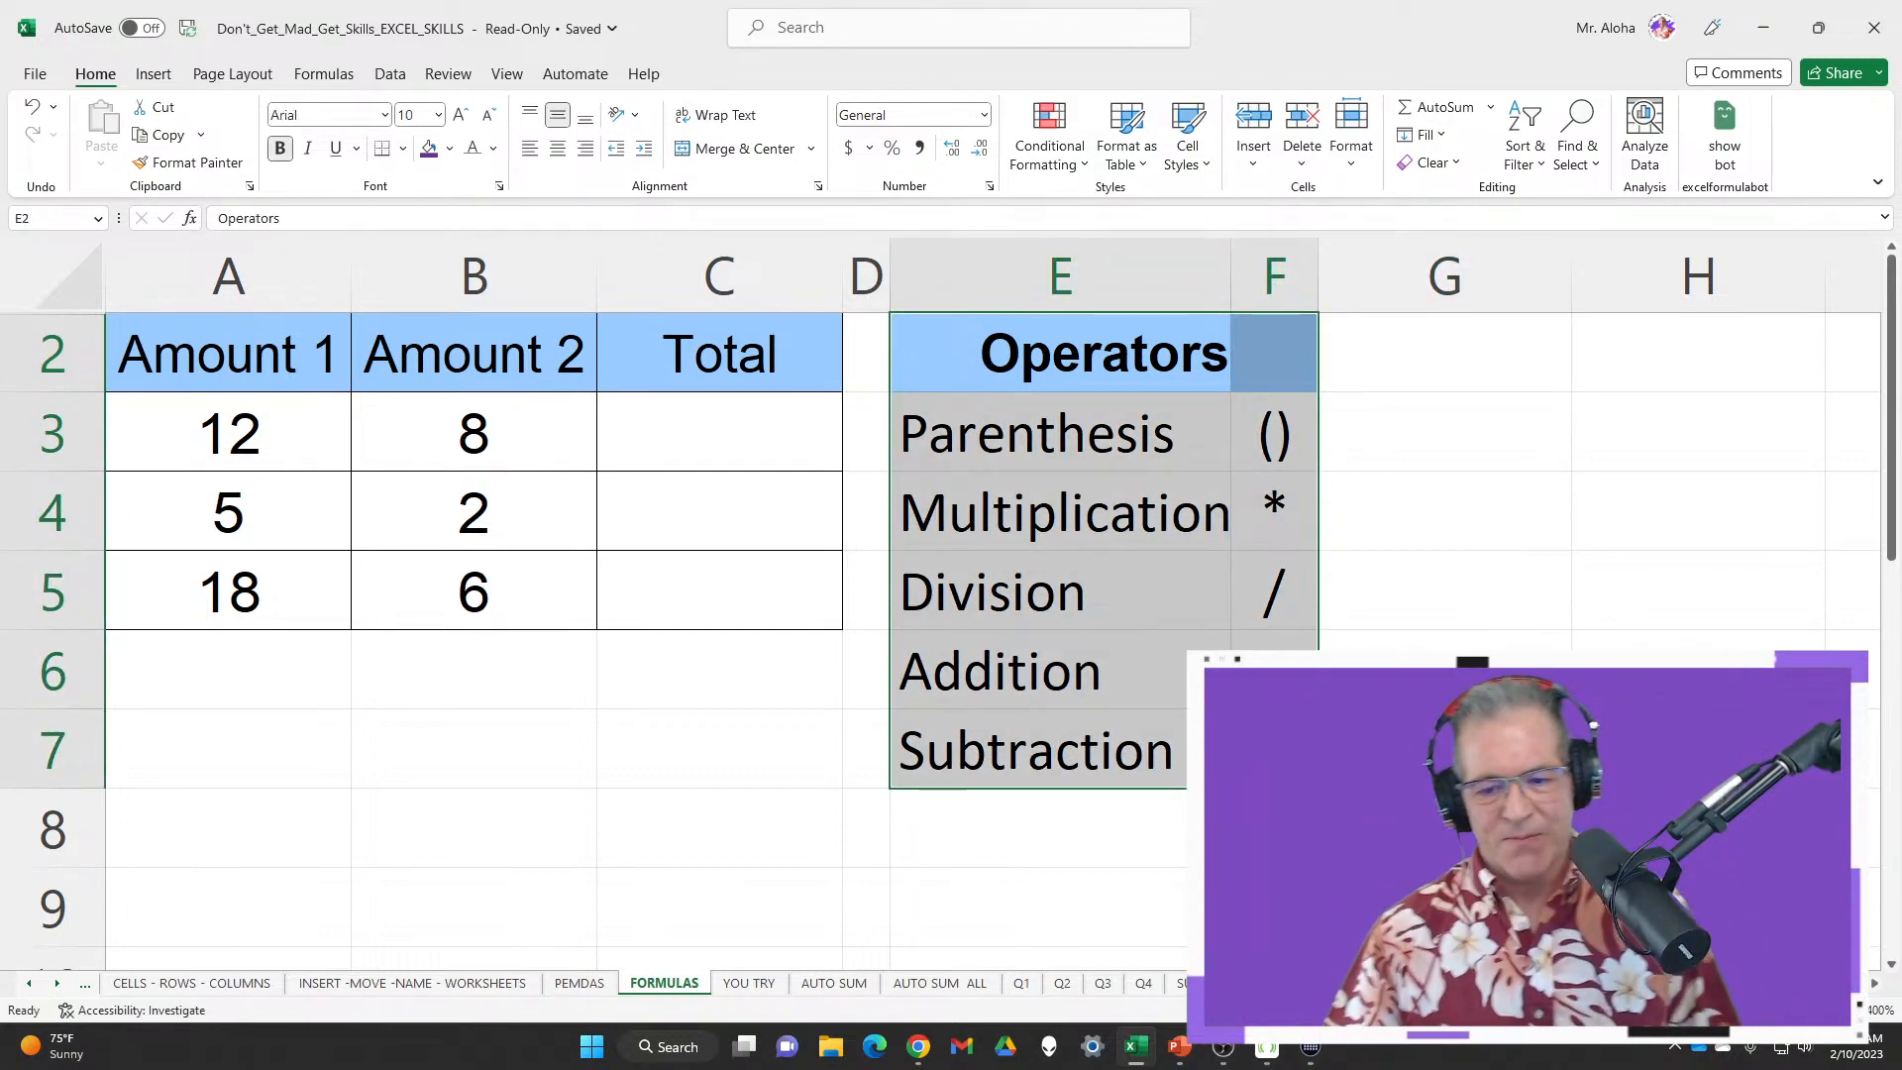
left_click(726, 436)
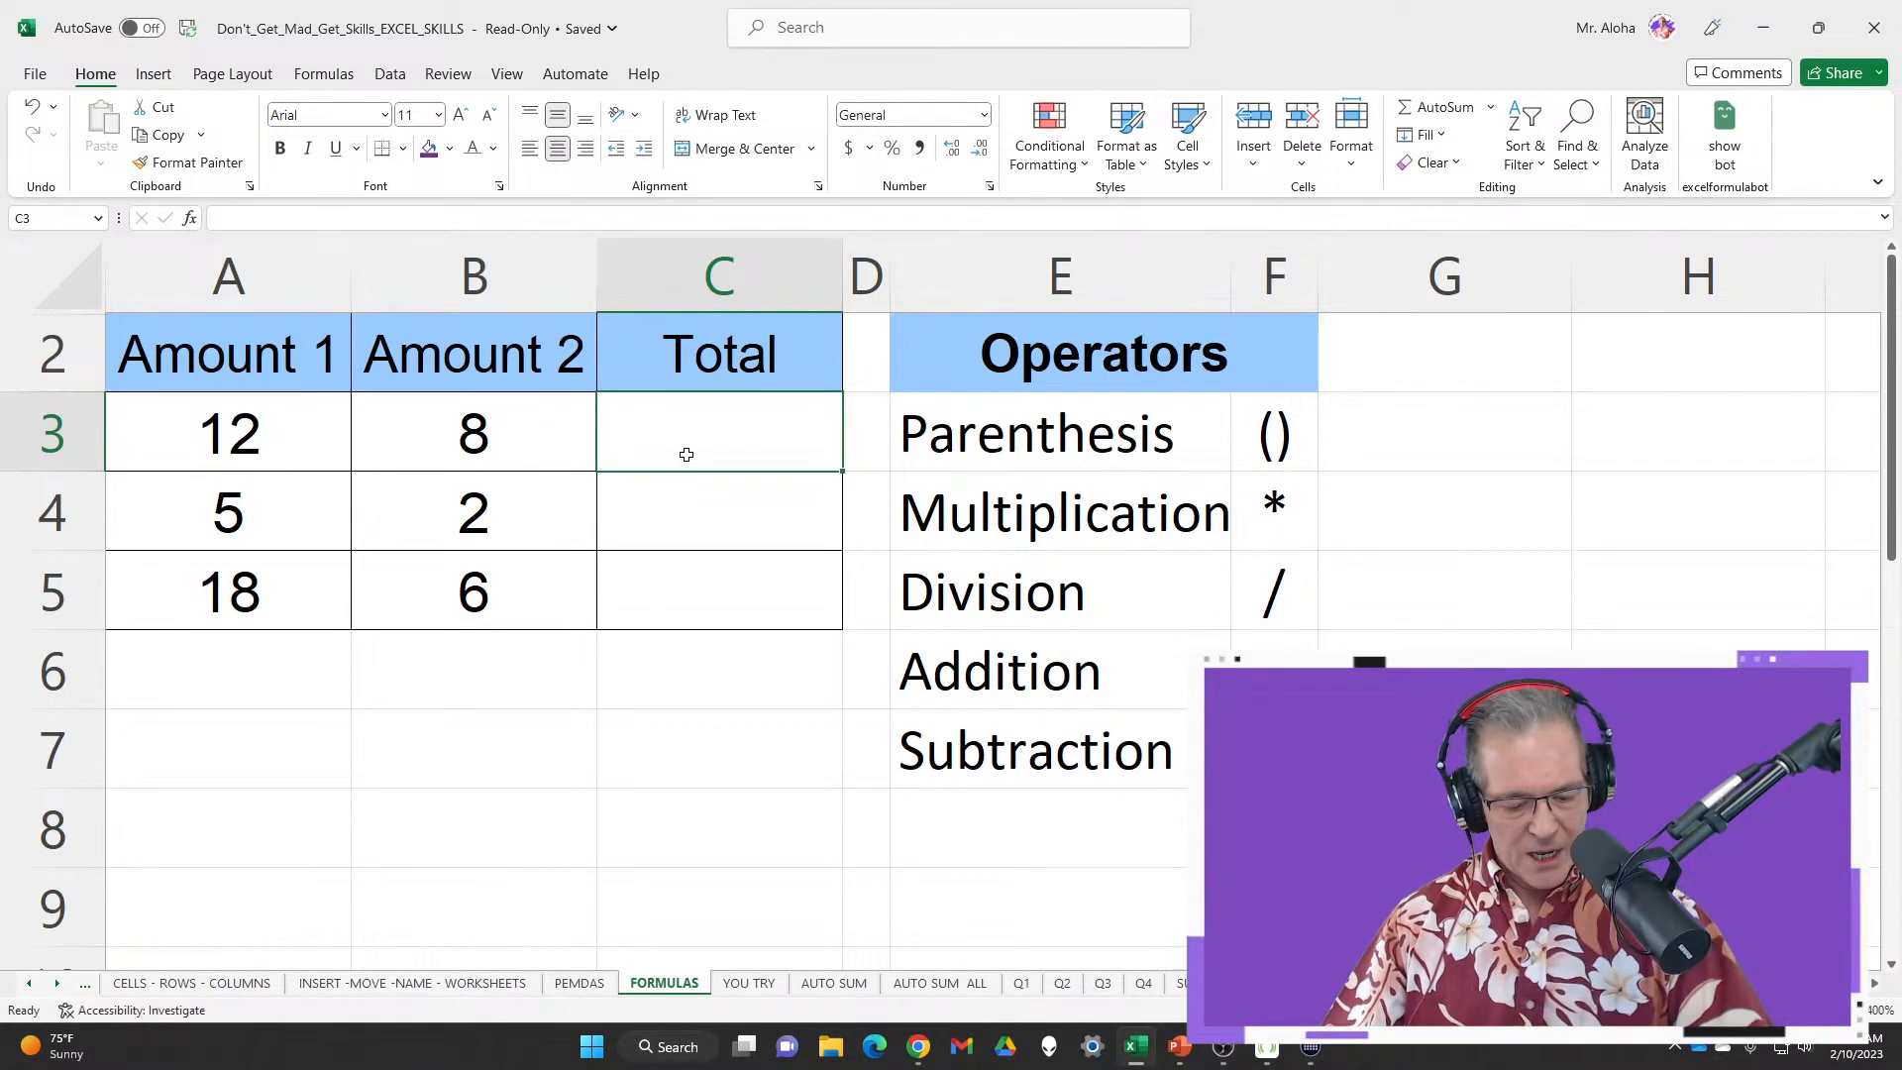
left_click_drag(169, 392, 322, 469)
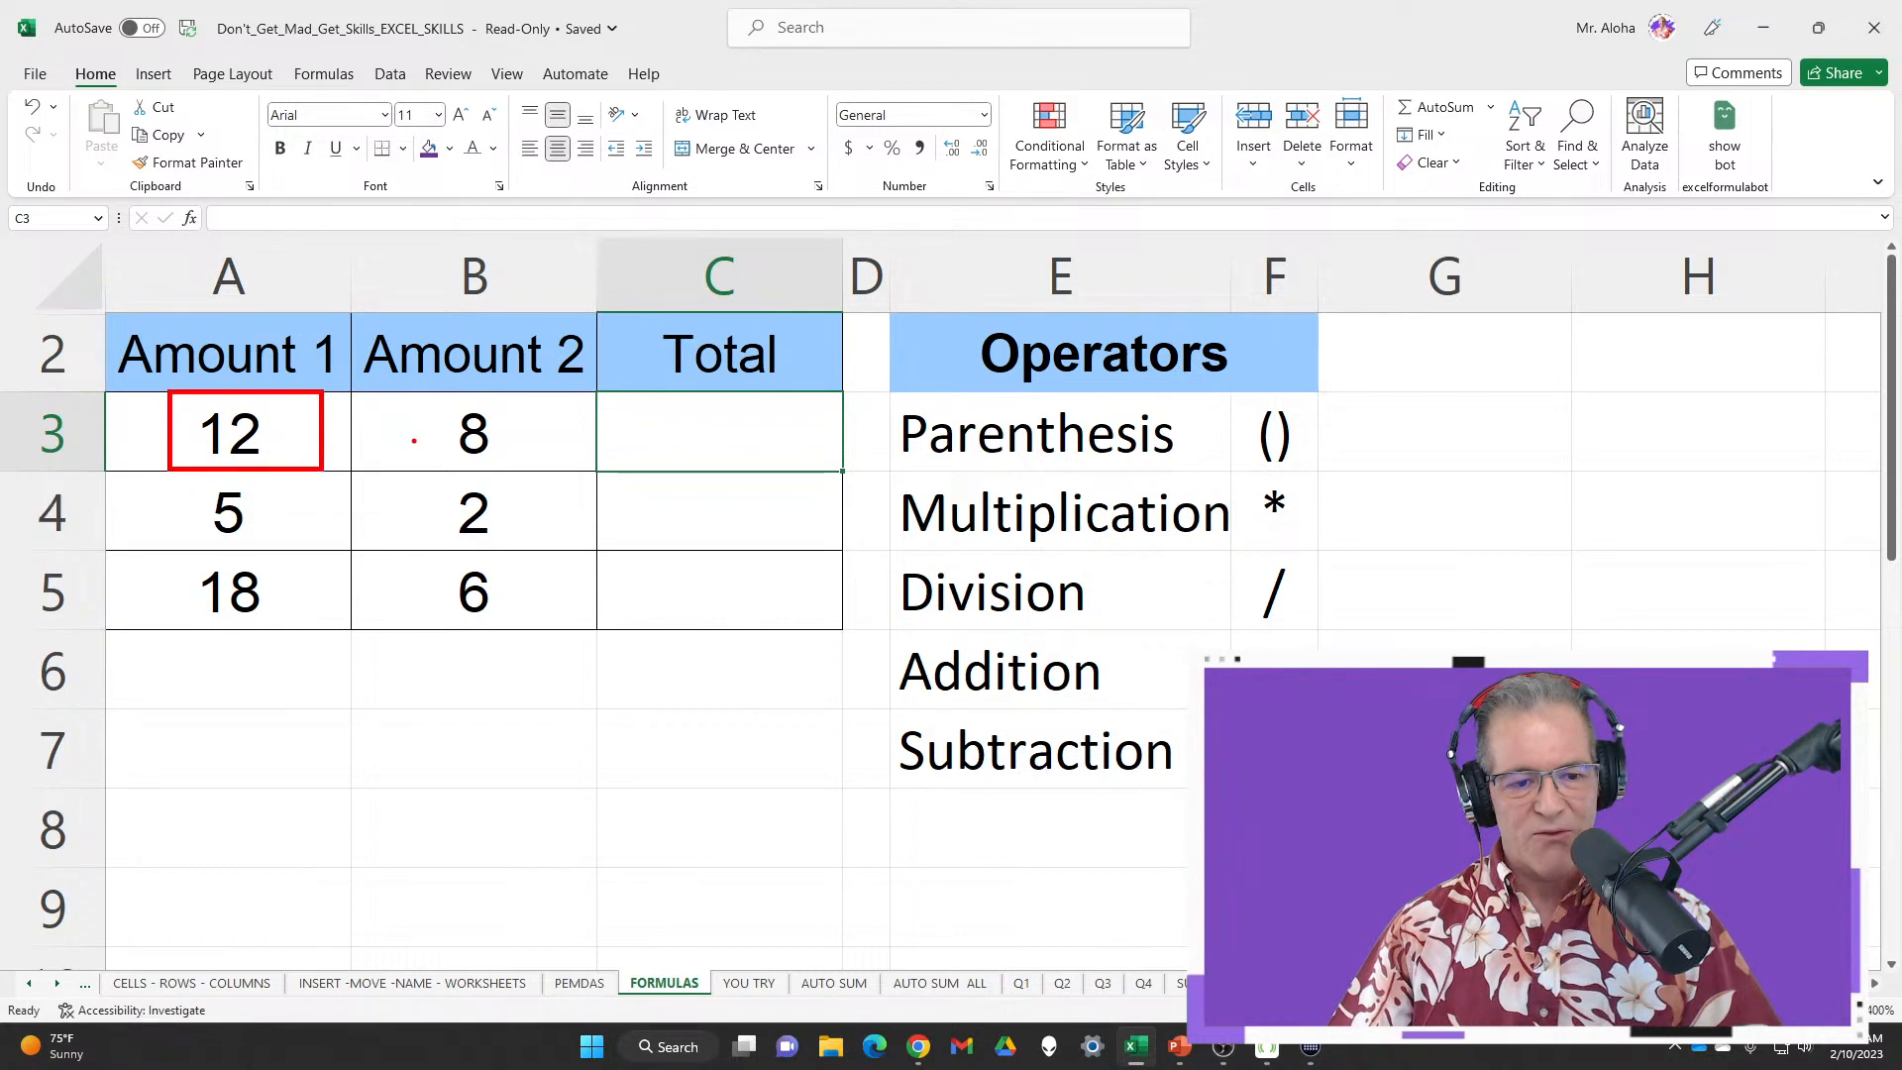
mouse_move(424, 388)
left_mouse_down()
mouse_move(450, 437)
mouse_move(557, 479)
left_mouse_up()
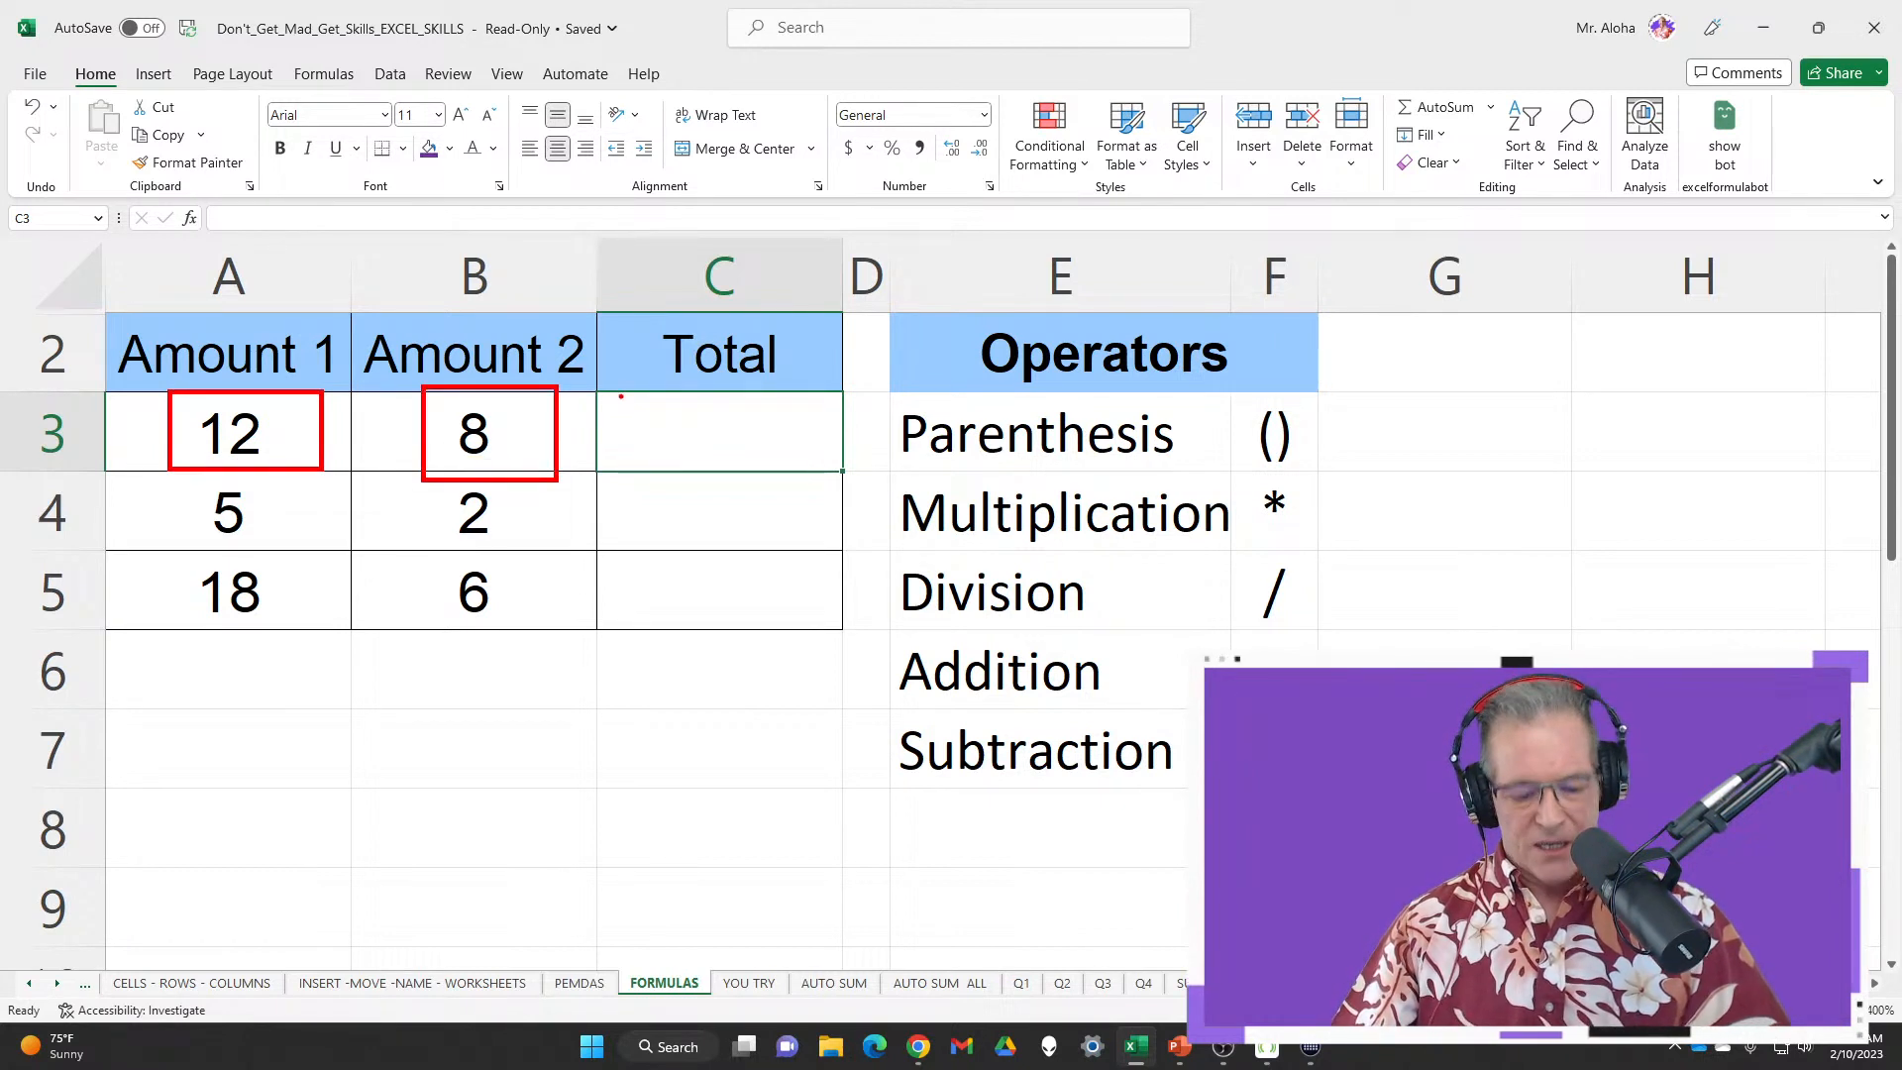
left_click_drag(621, 396, 843, 482)
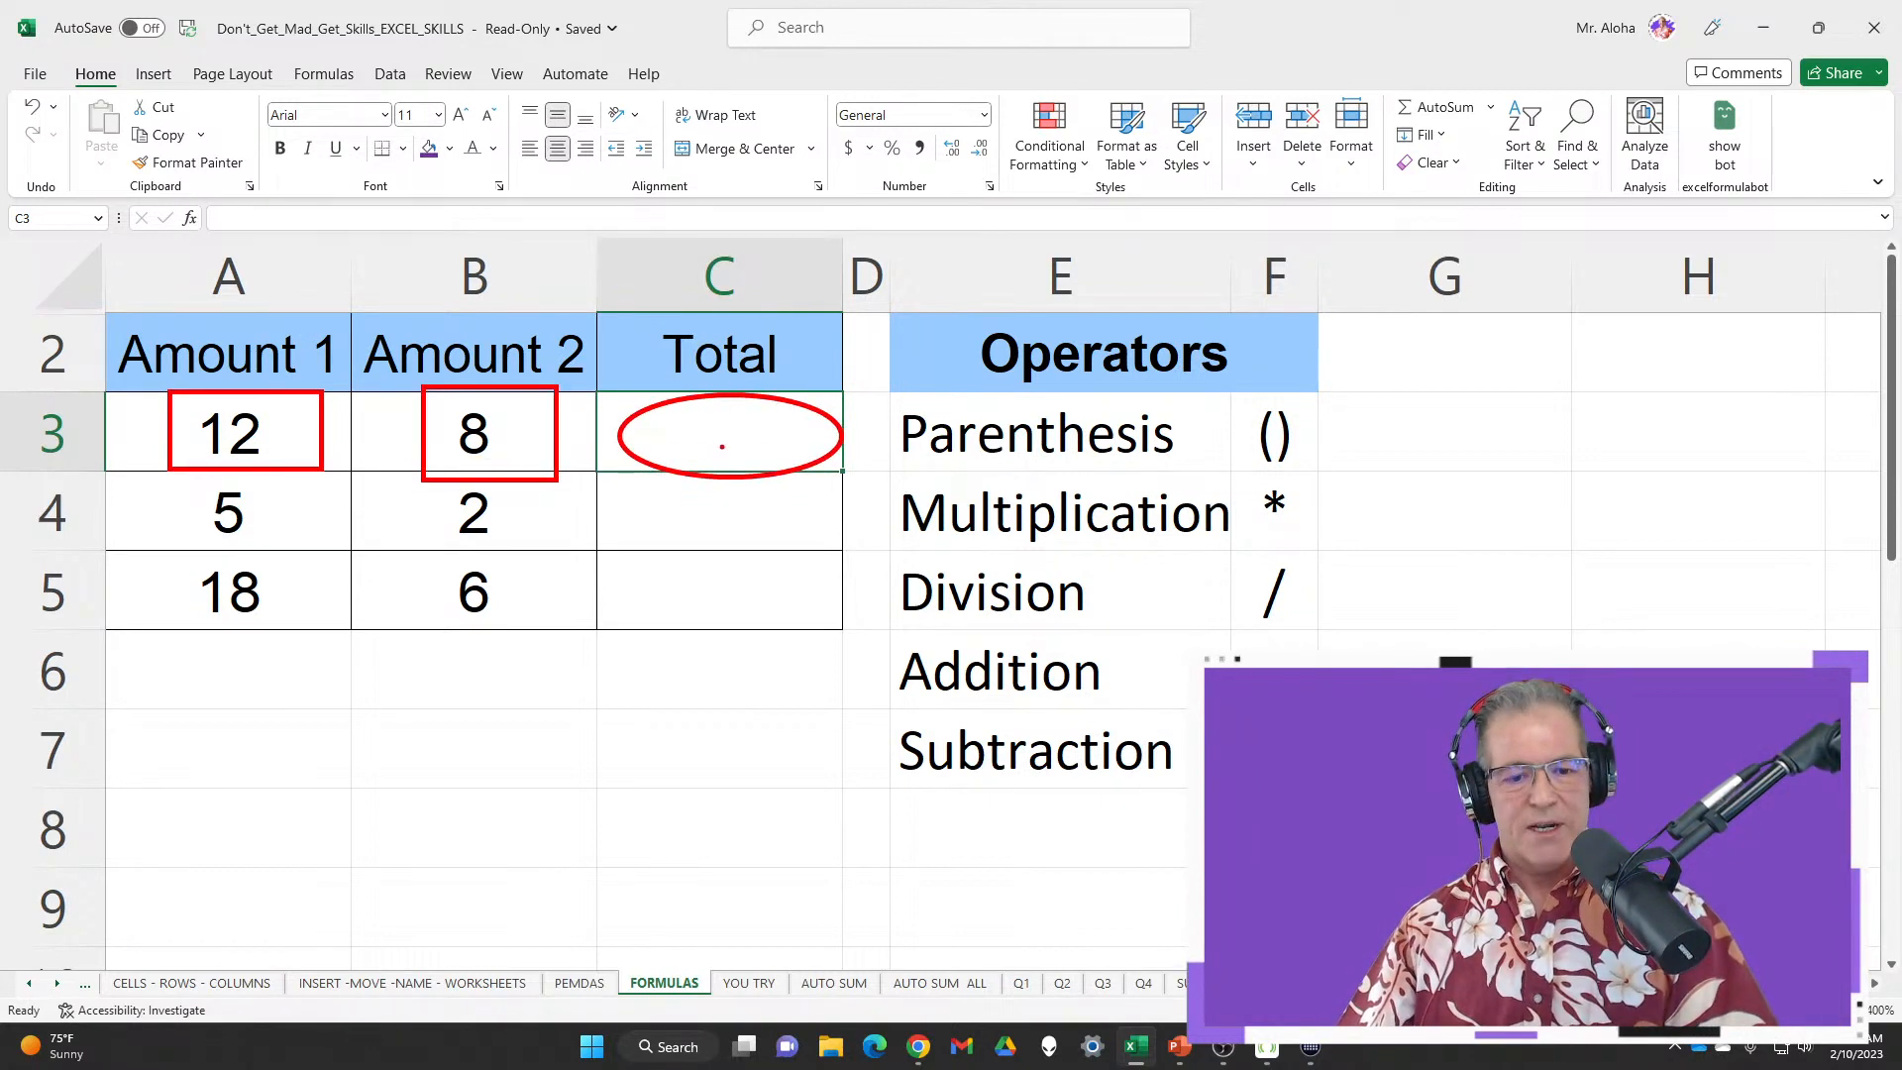
key("Escape")
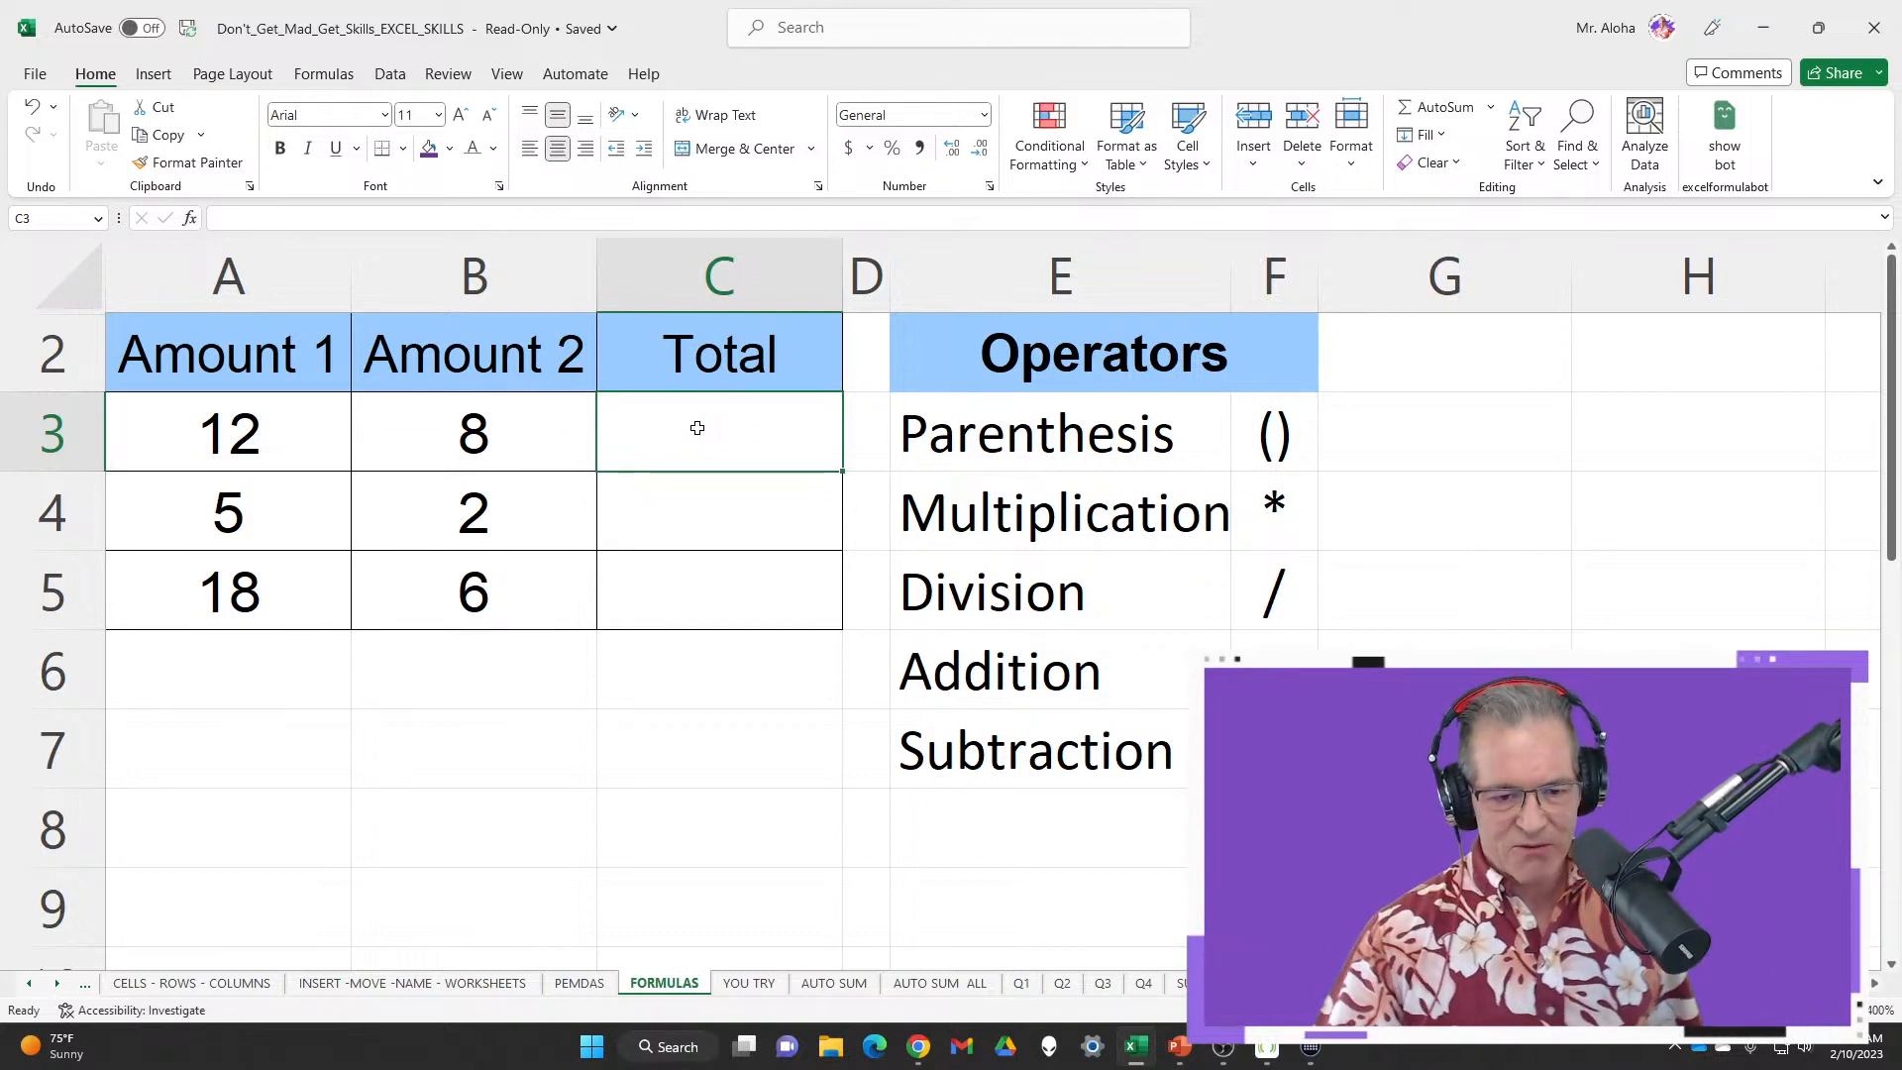
Enter 12+8 in C3 as plain text, then prefix it with = so C3 shows 20
type("=")
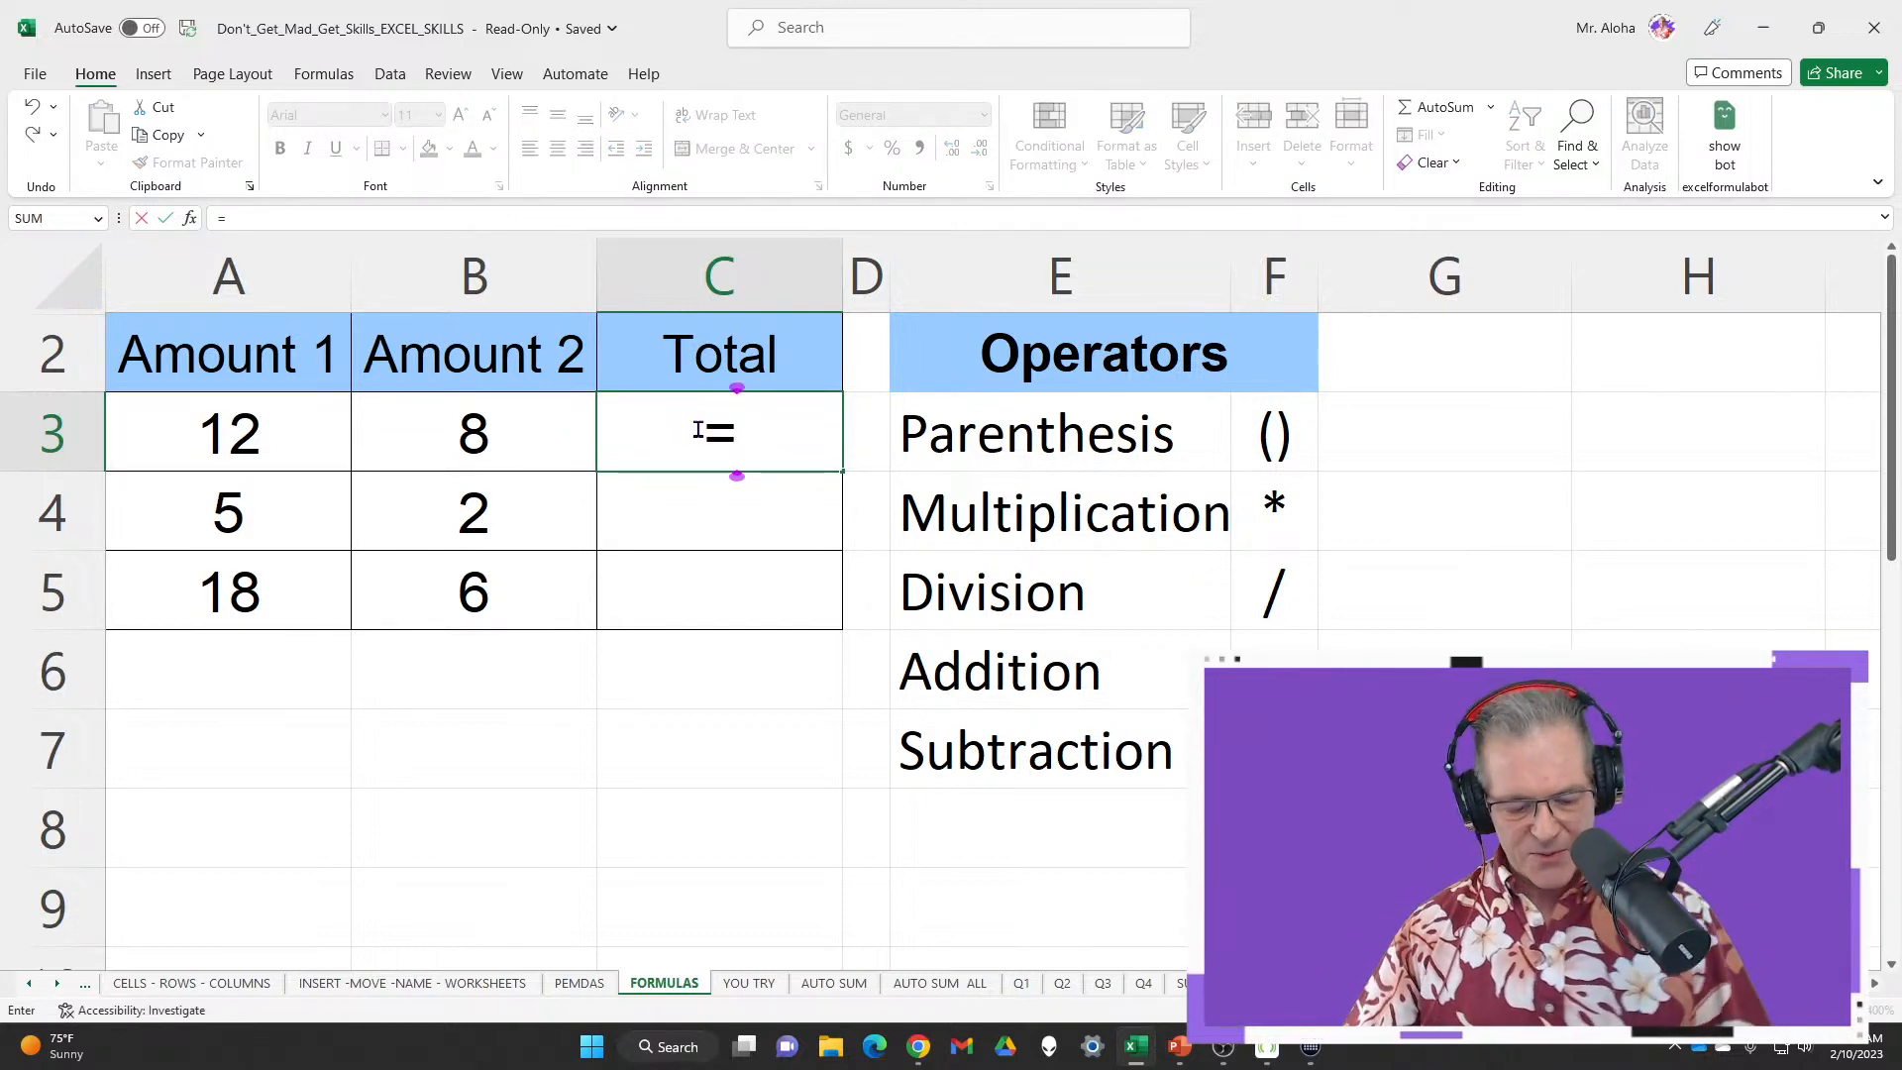
key("Escape")
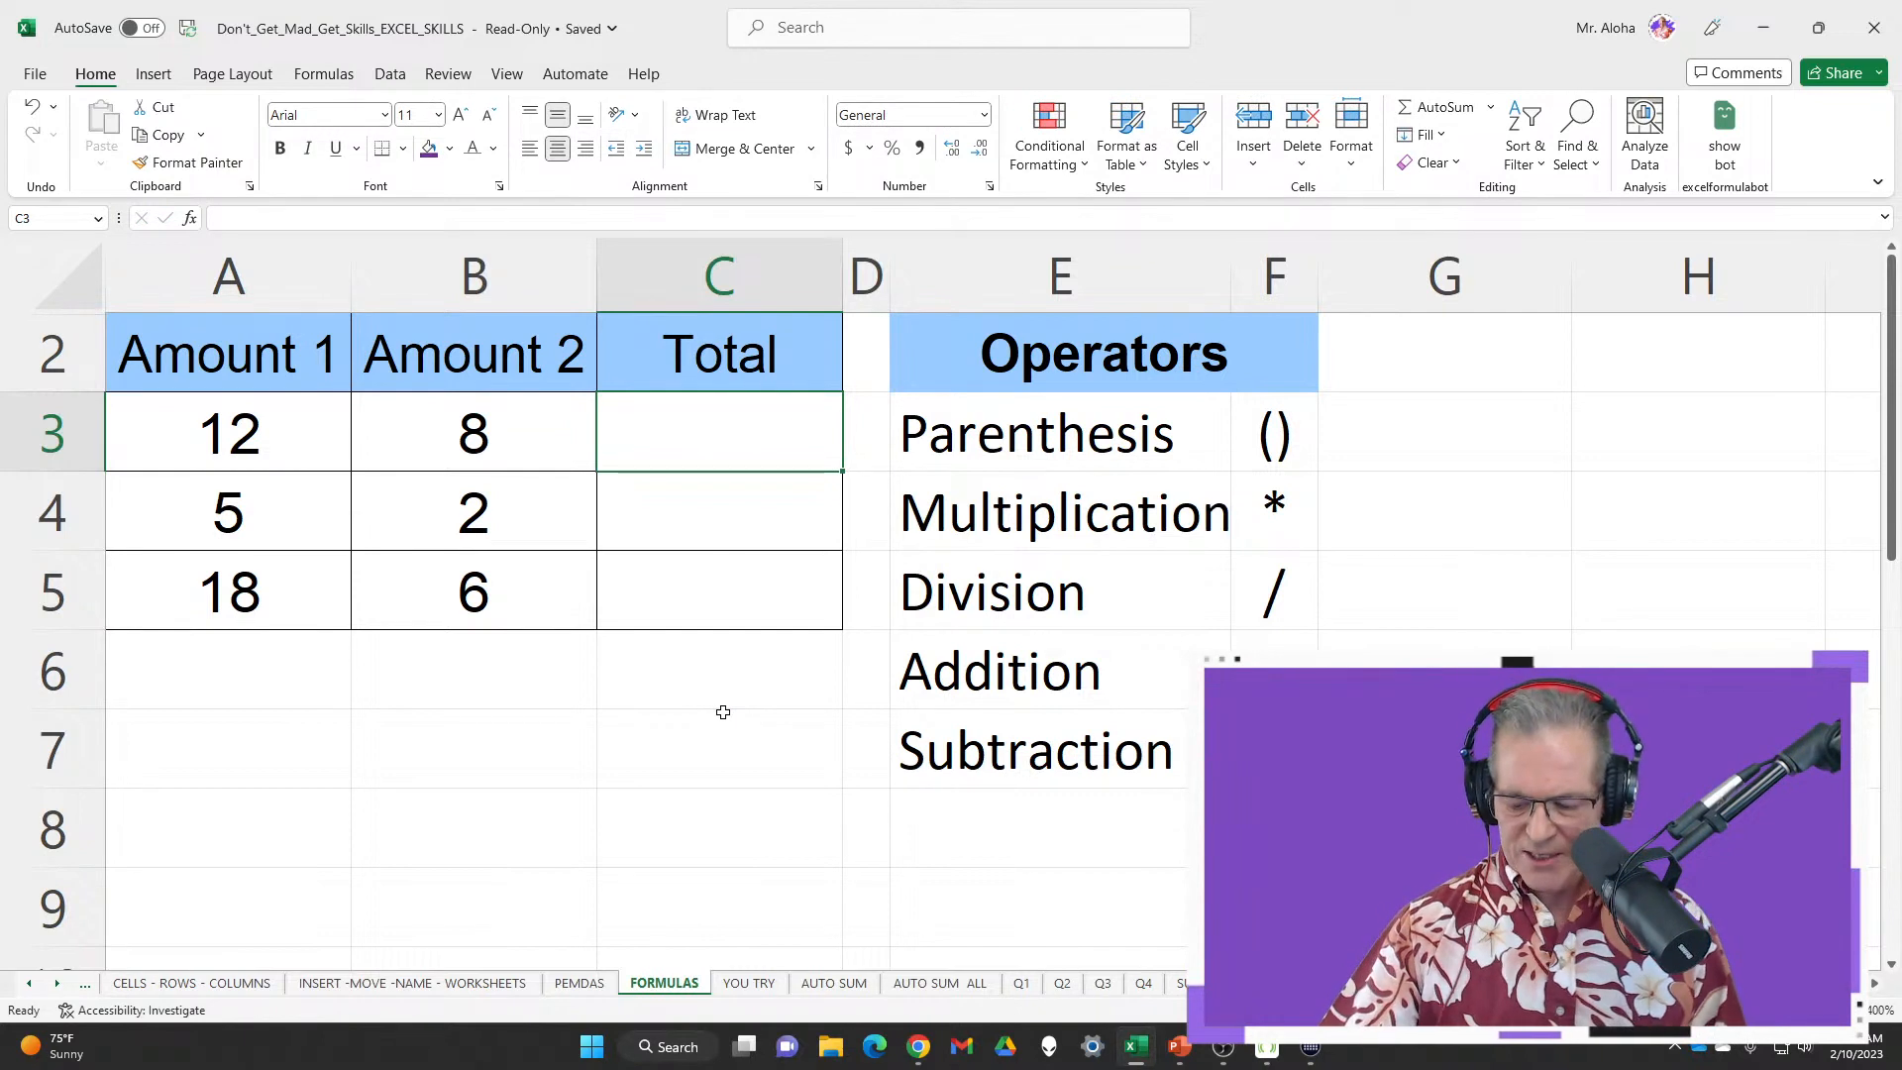
type("12+8")
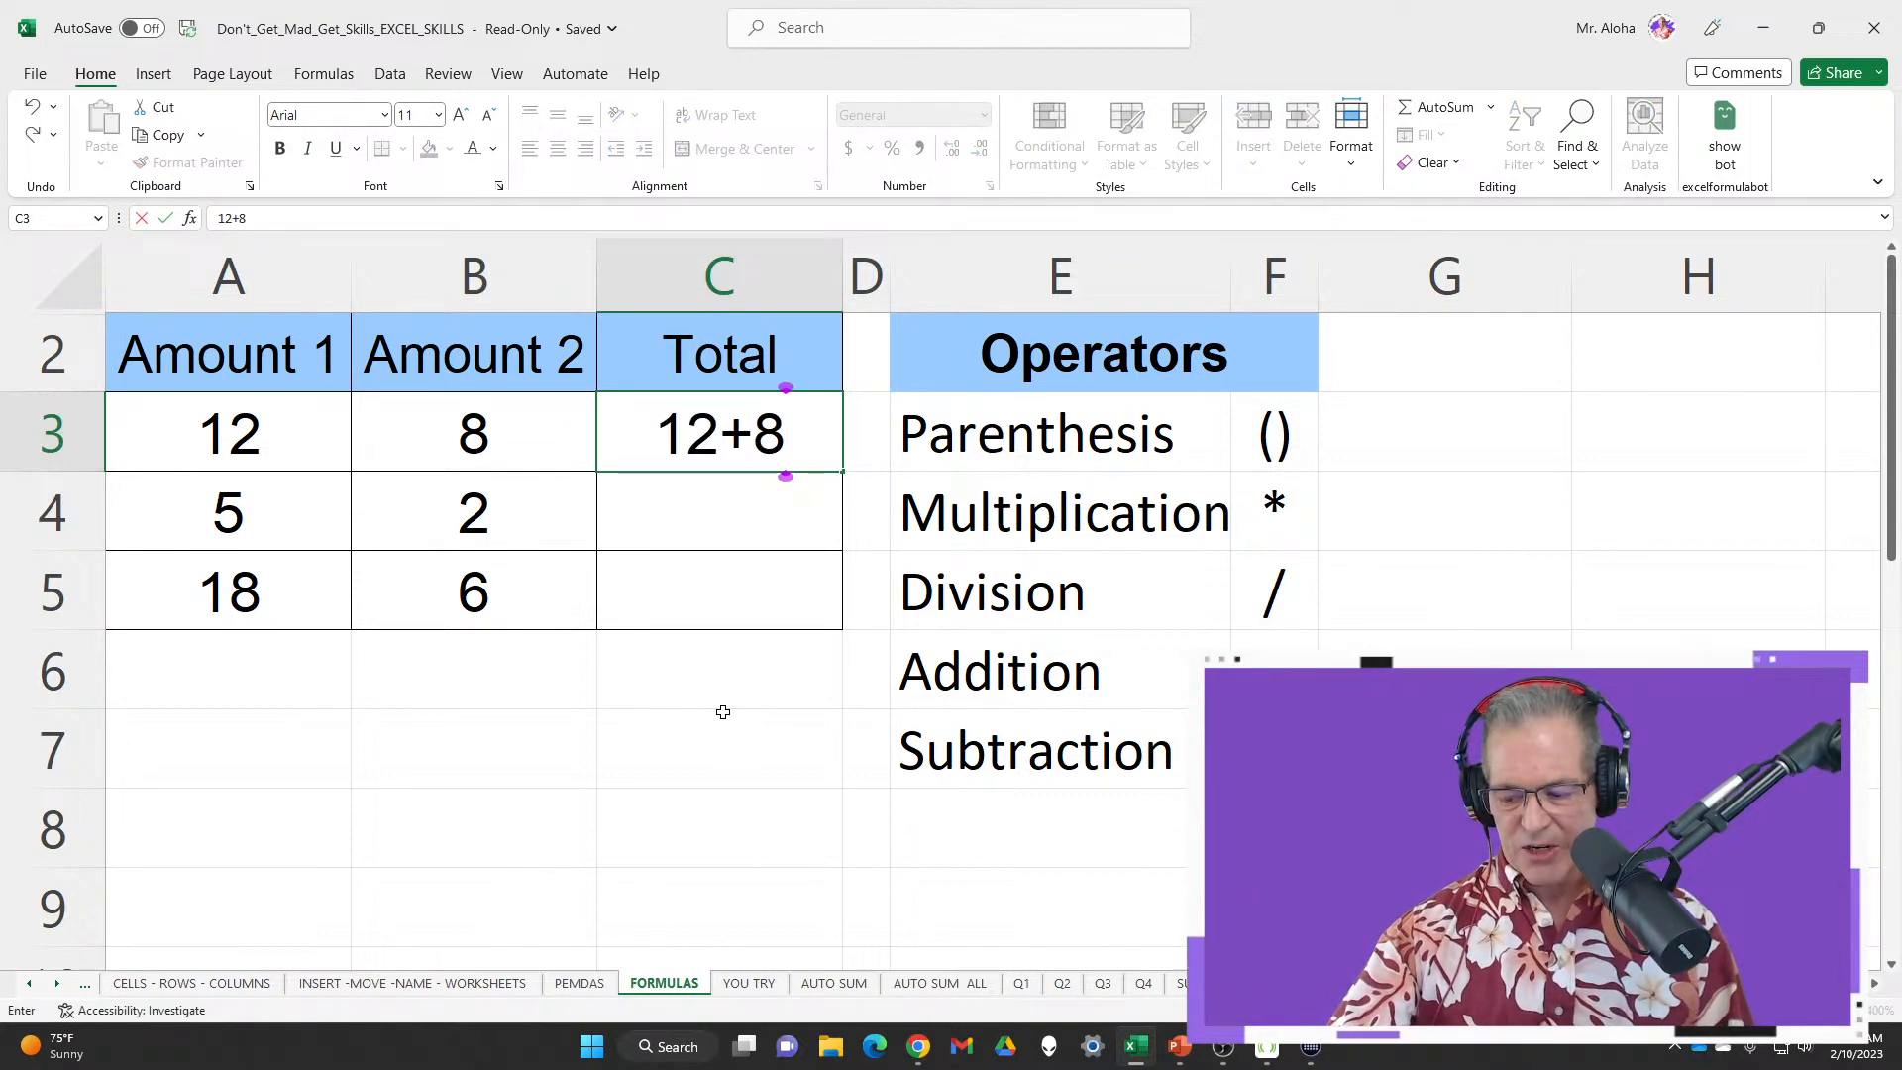
key("Return")
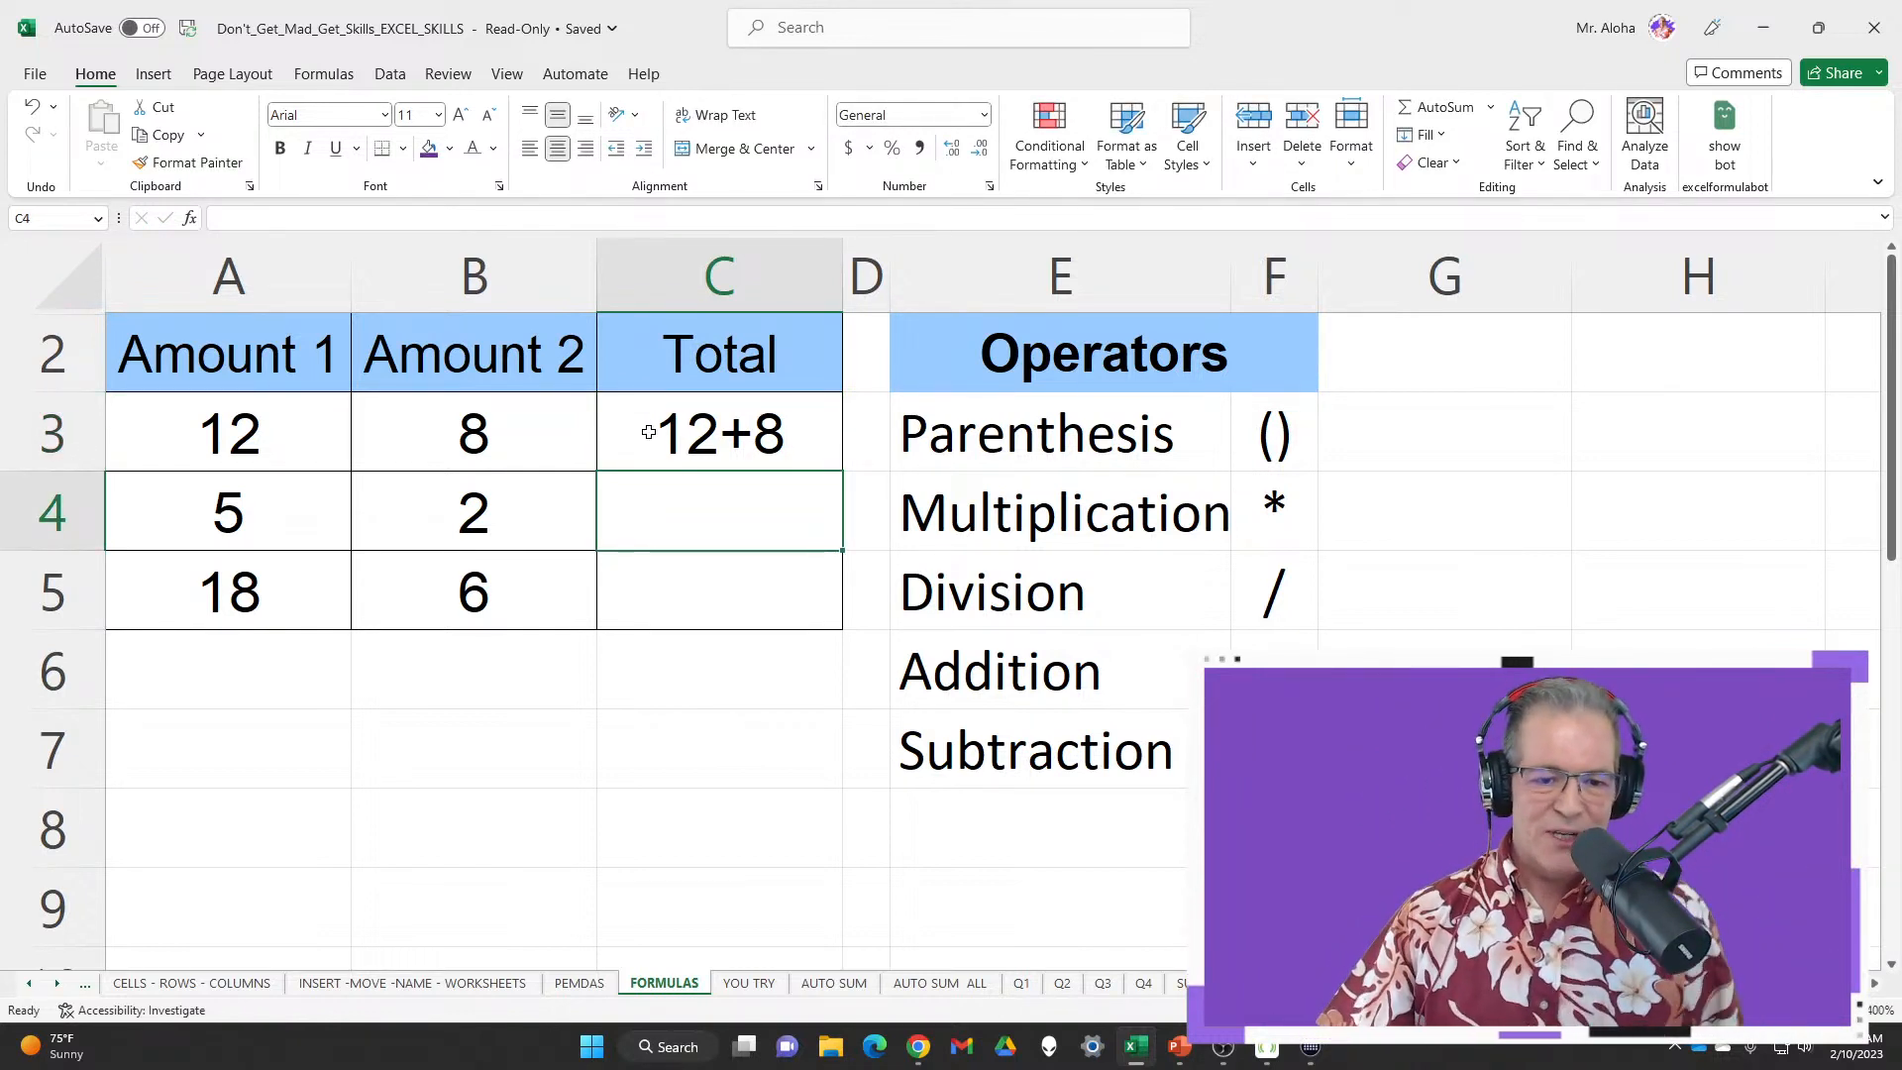
left_click(688, 414)
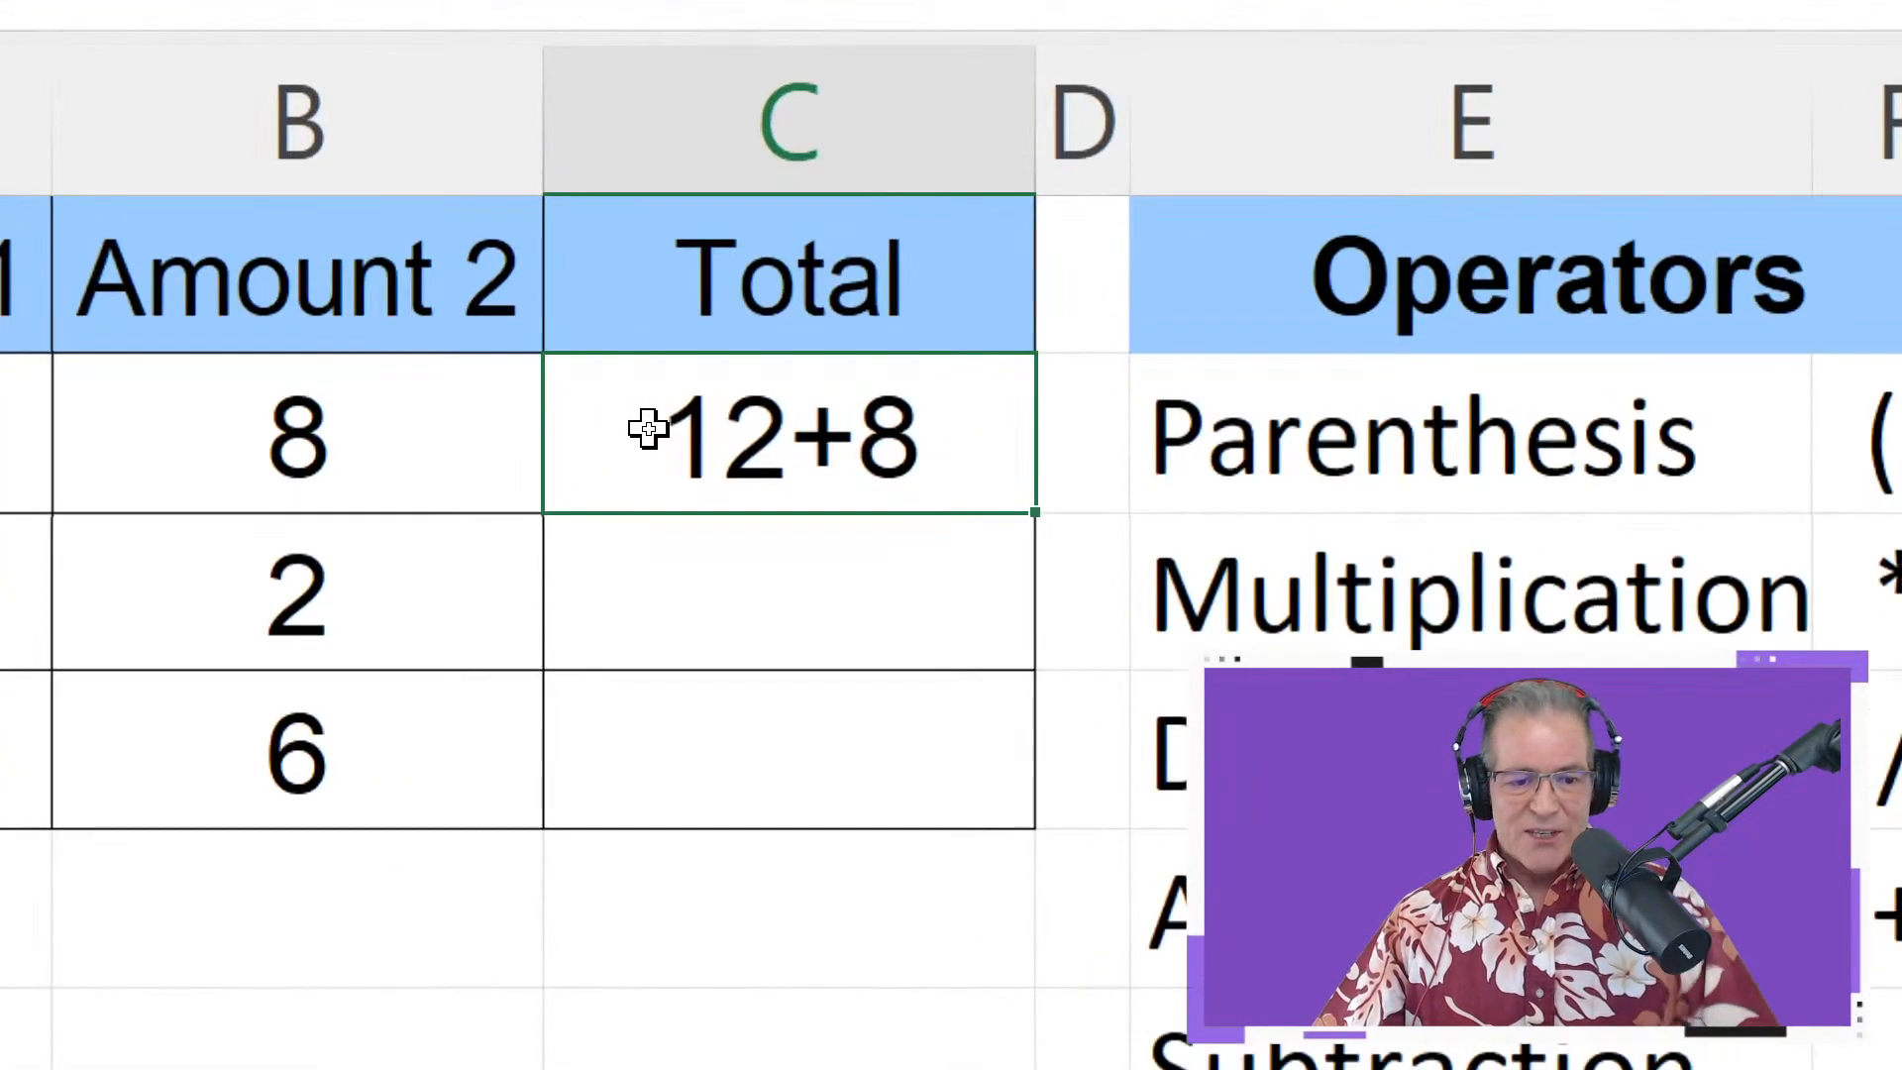
double_click(649, 430)
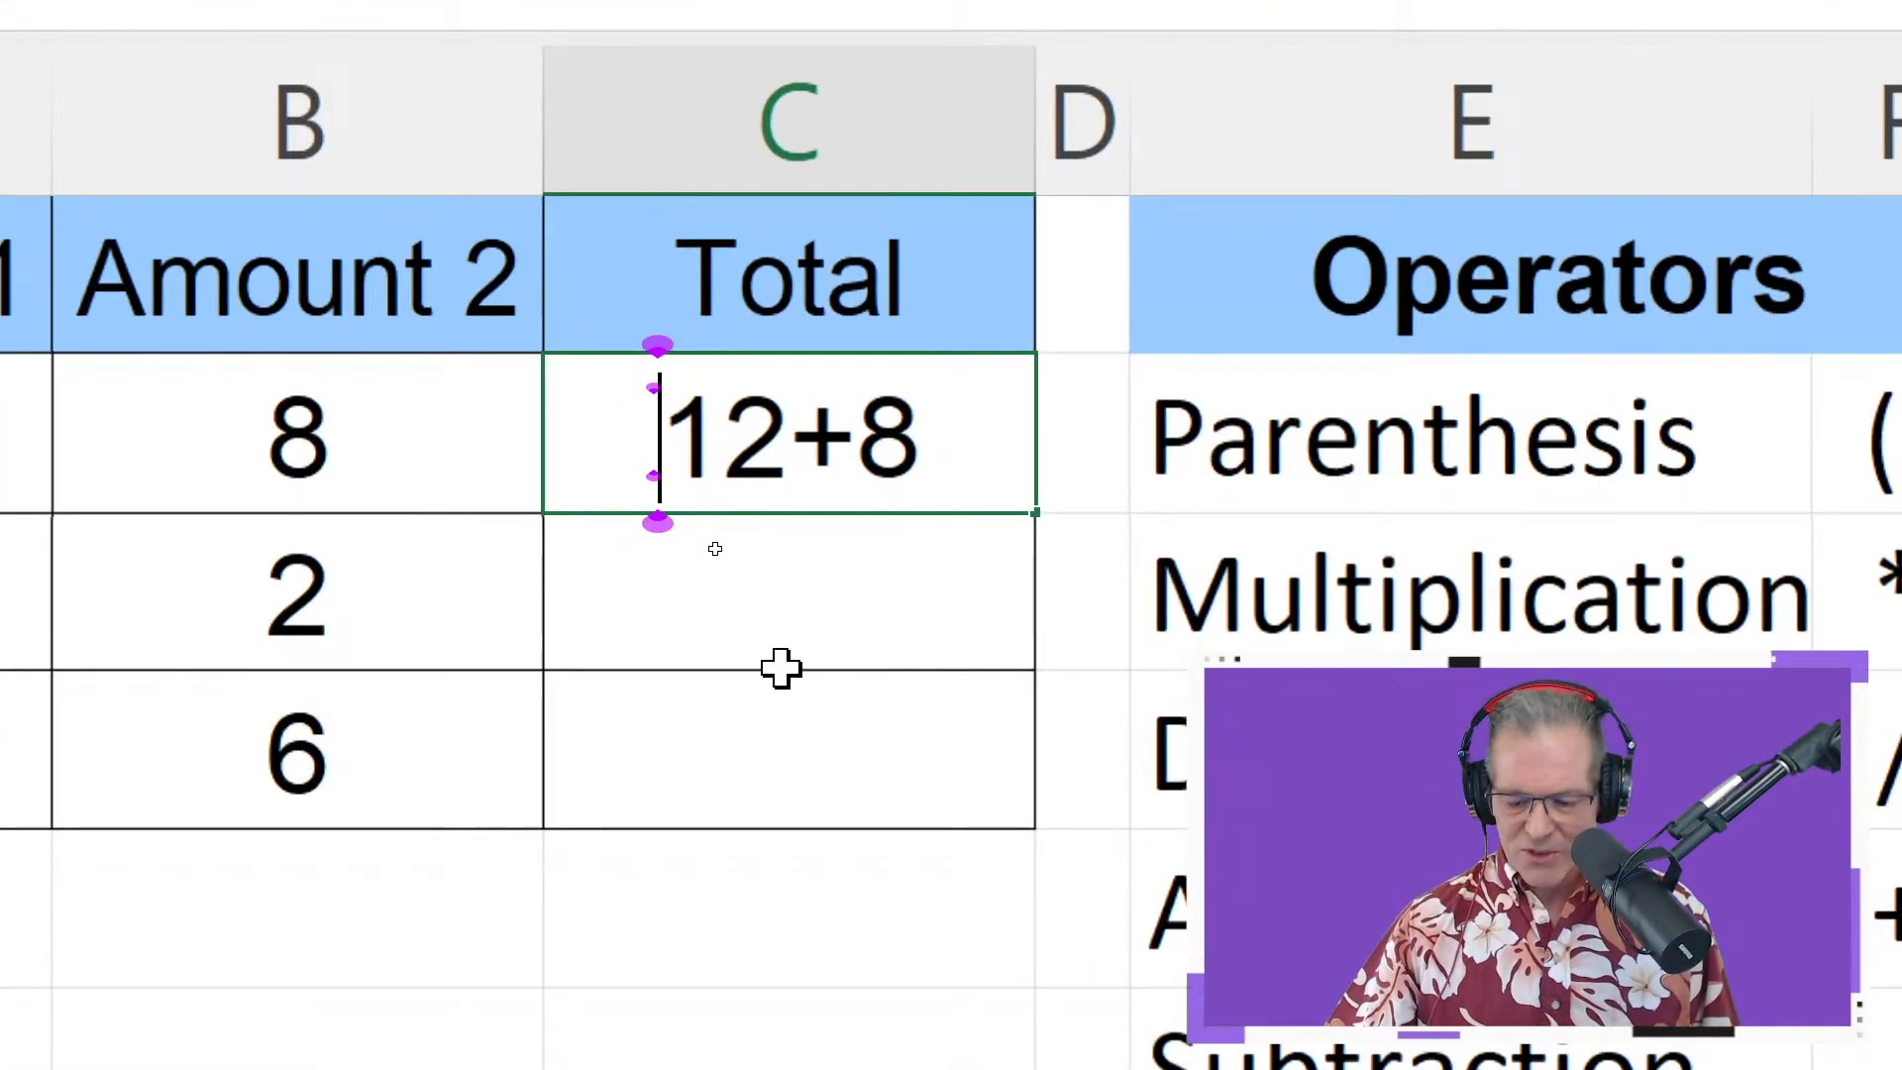
type("=")
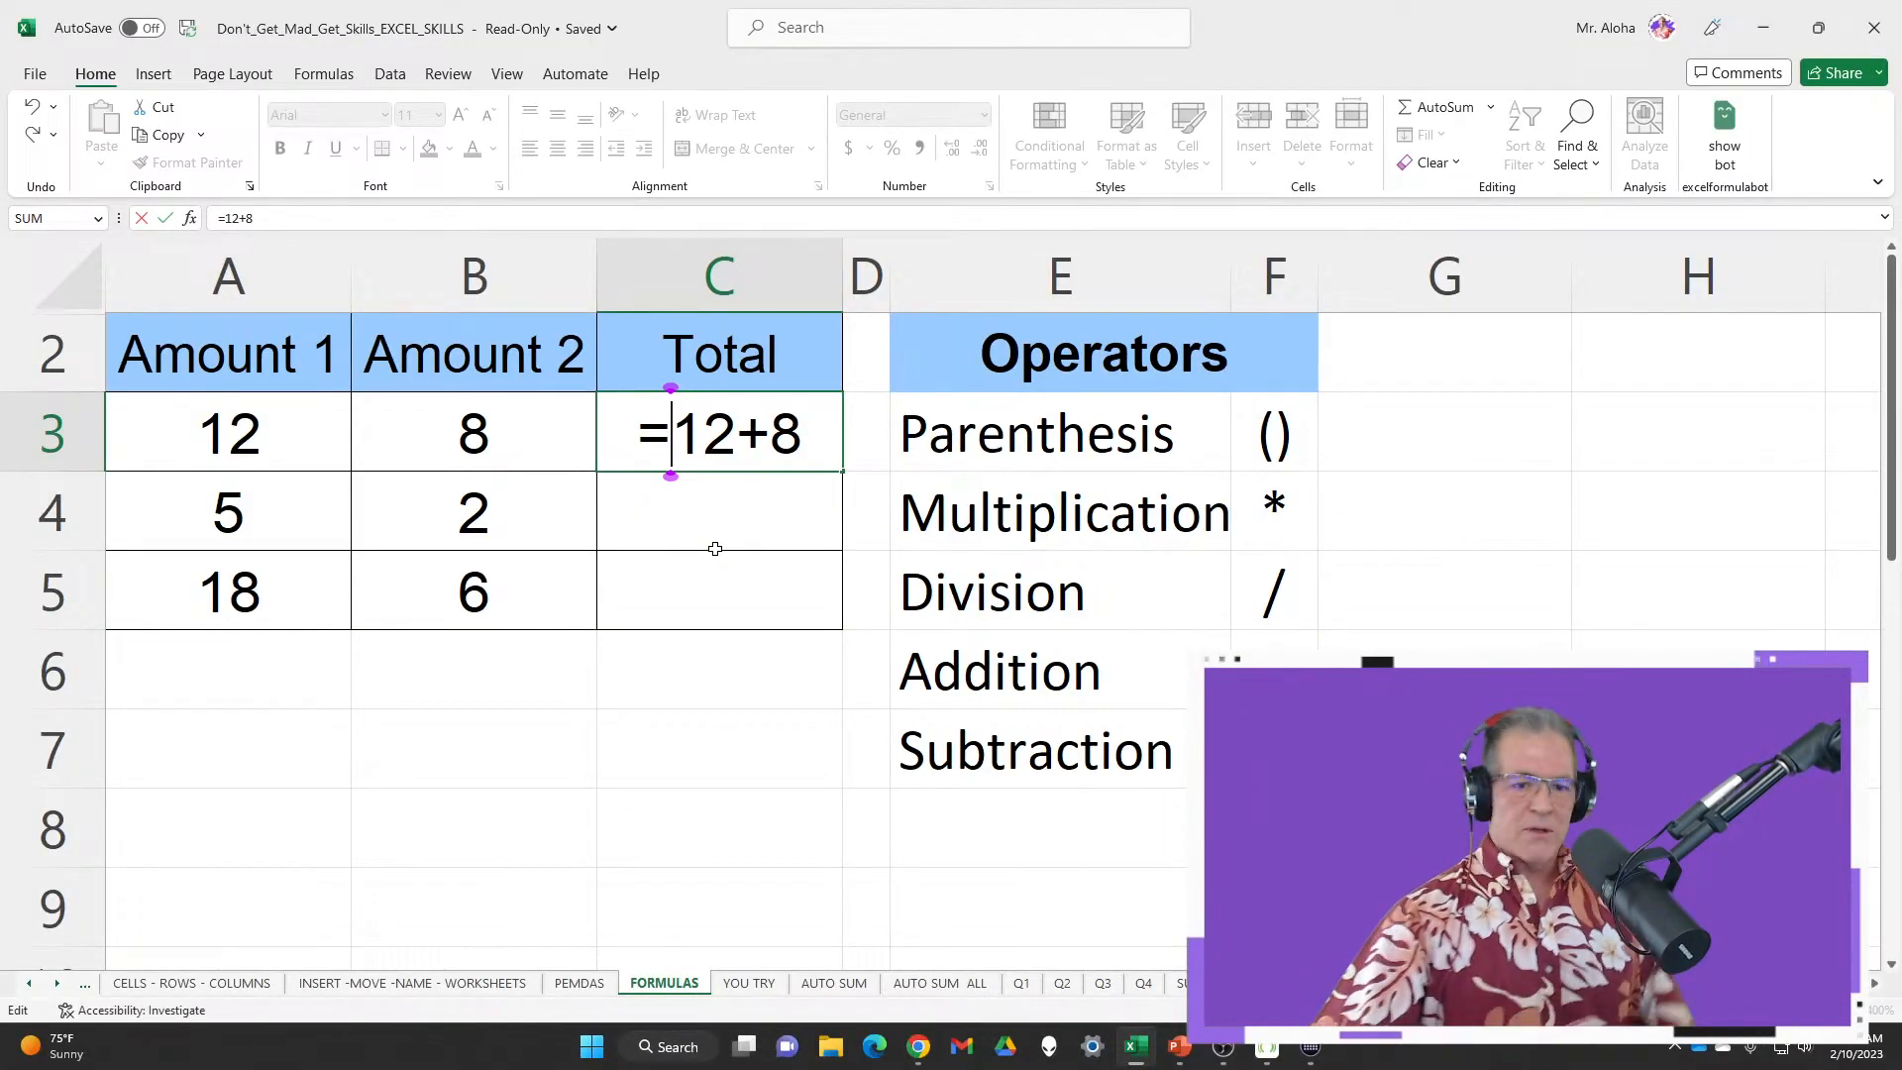
key("Return")
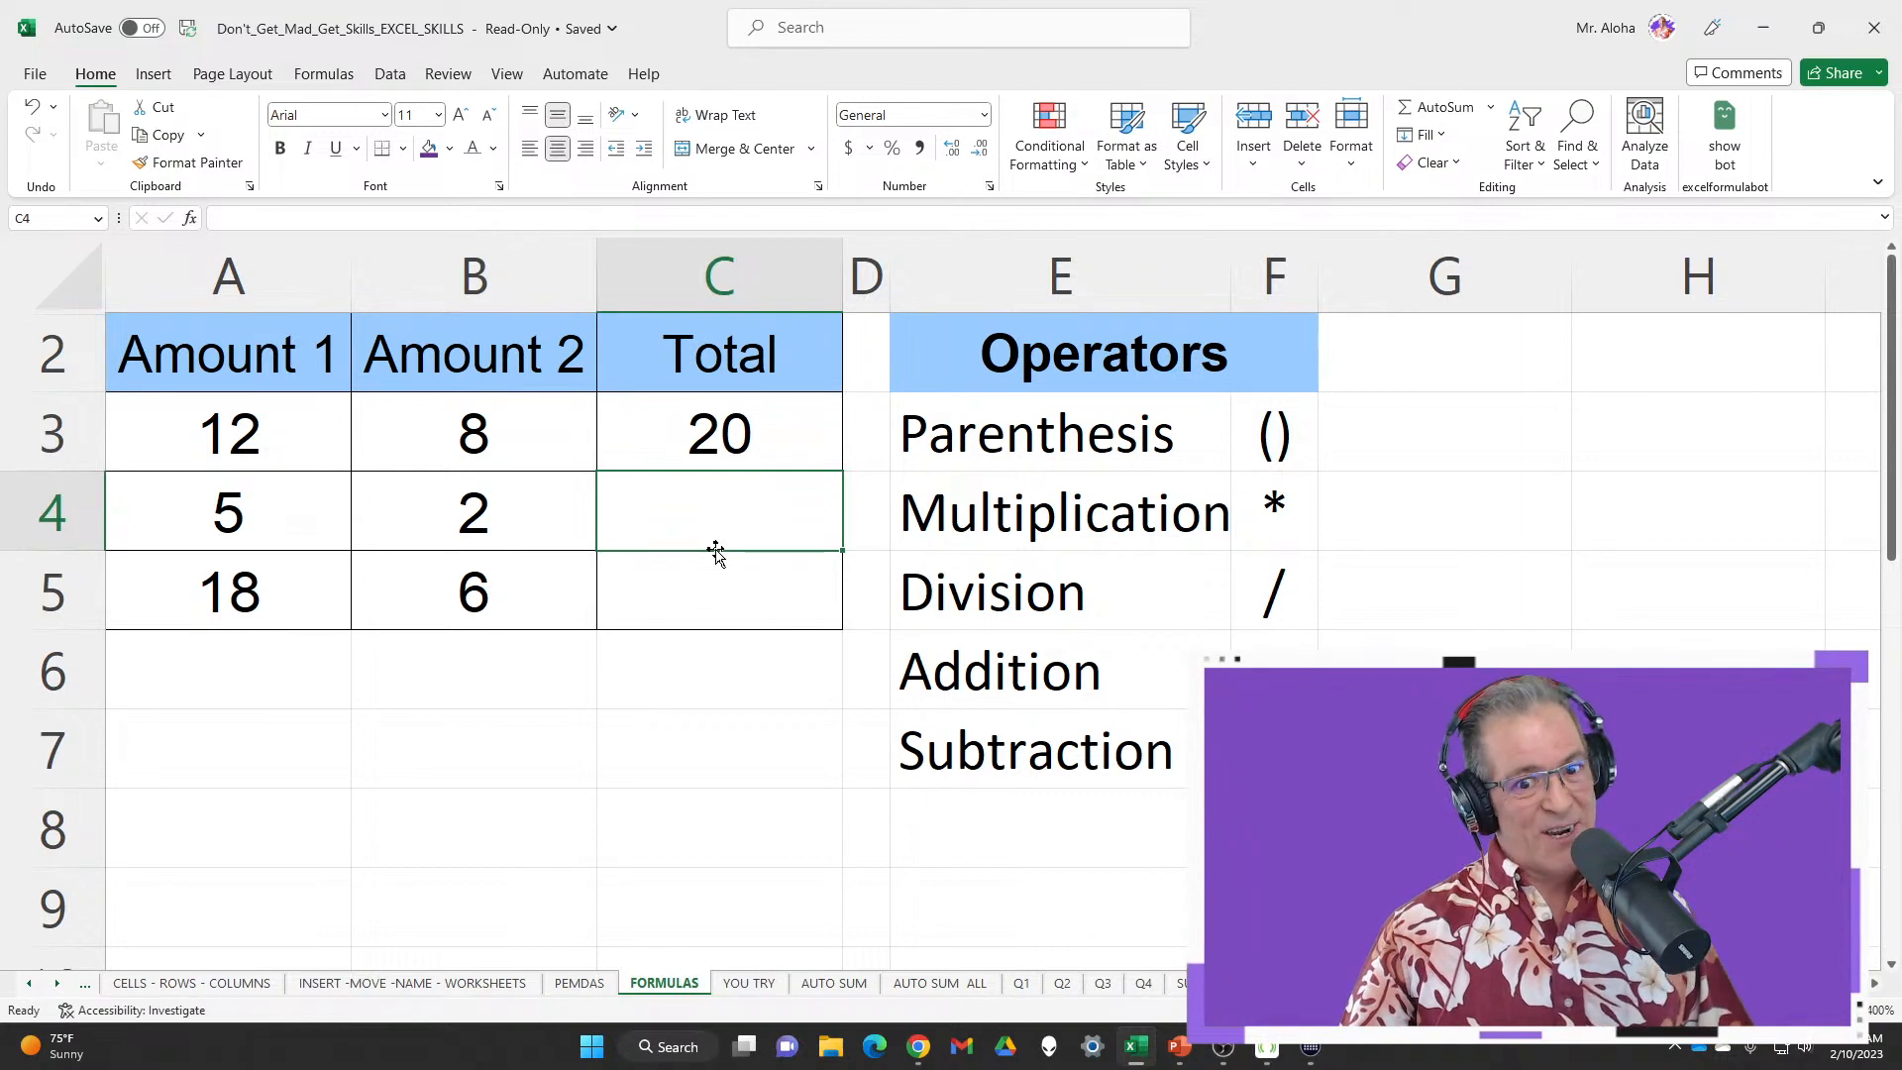
Change Amount 2 in B3 to 0 and inspect C3, whose =12+8 still shows 20
left_click(557, 438)
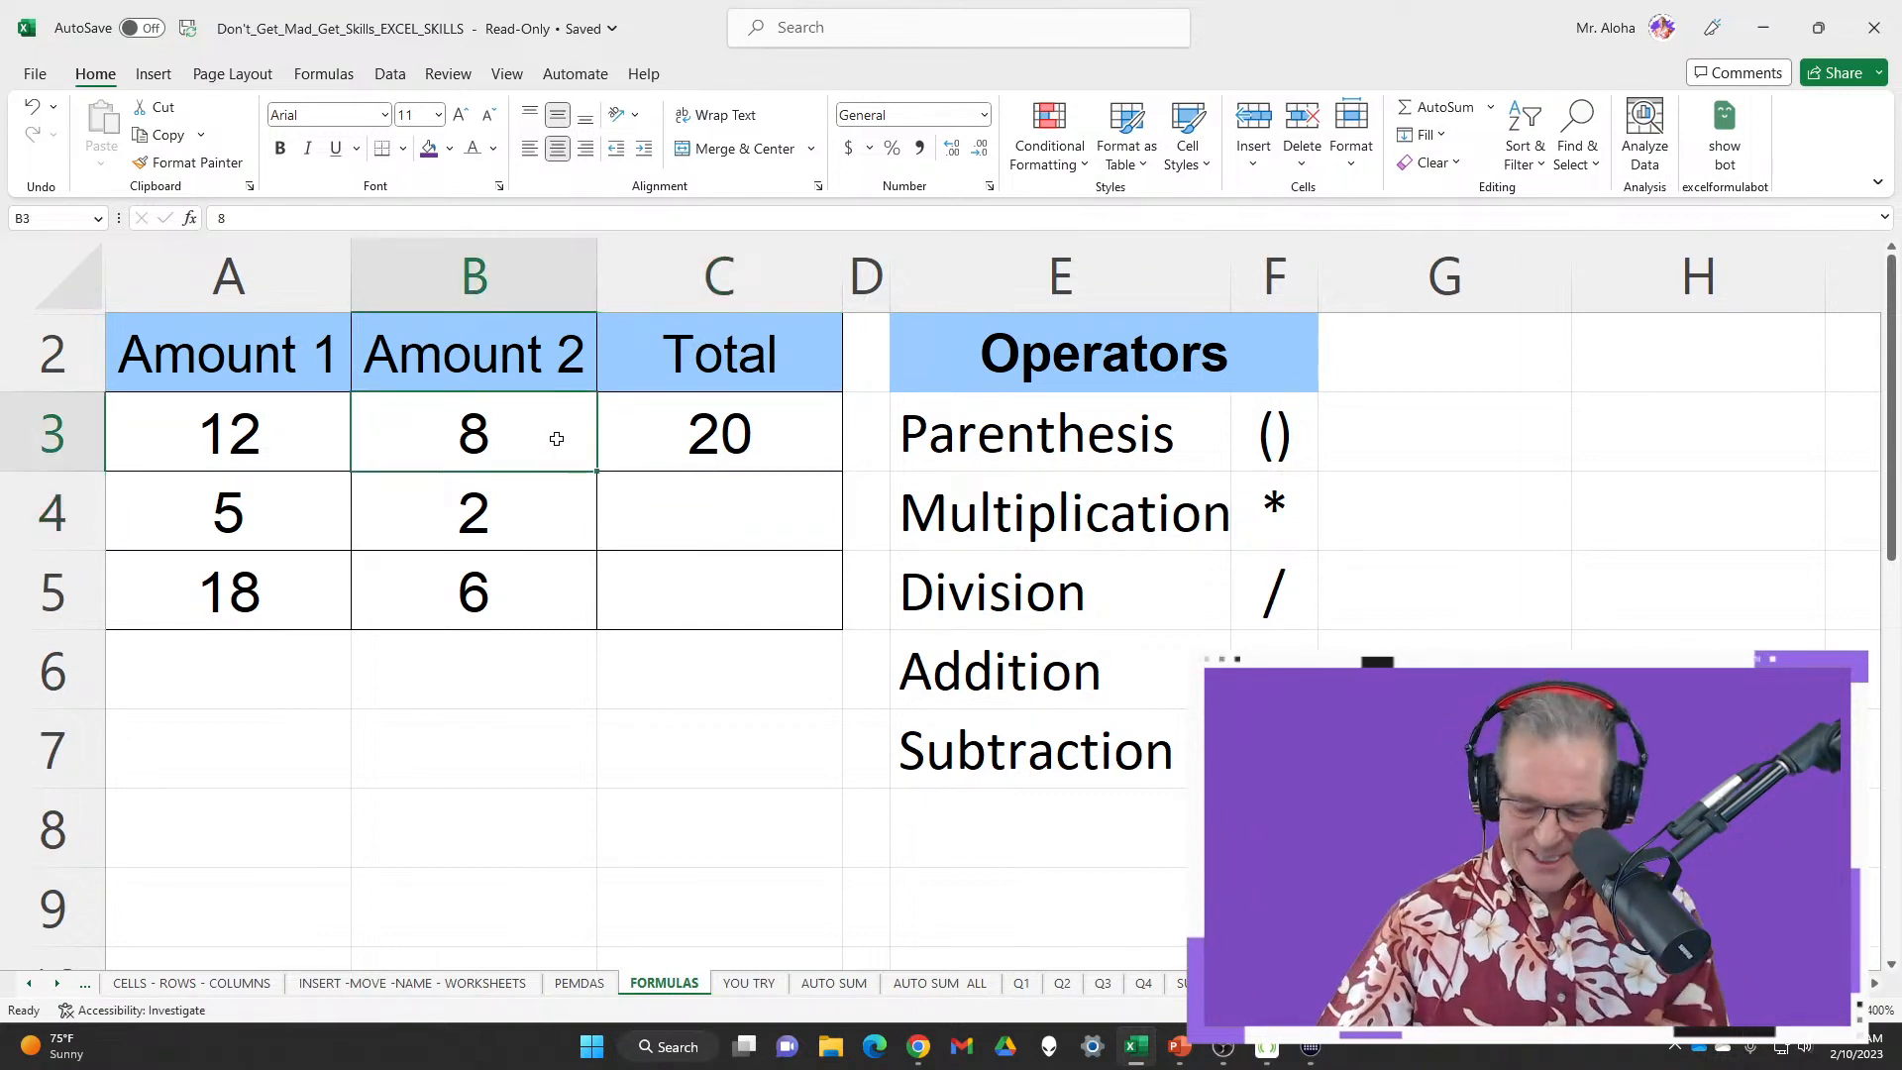
type("0")
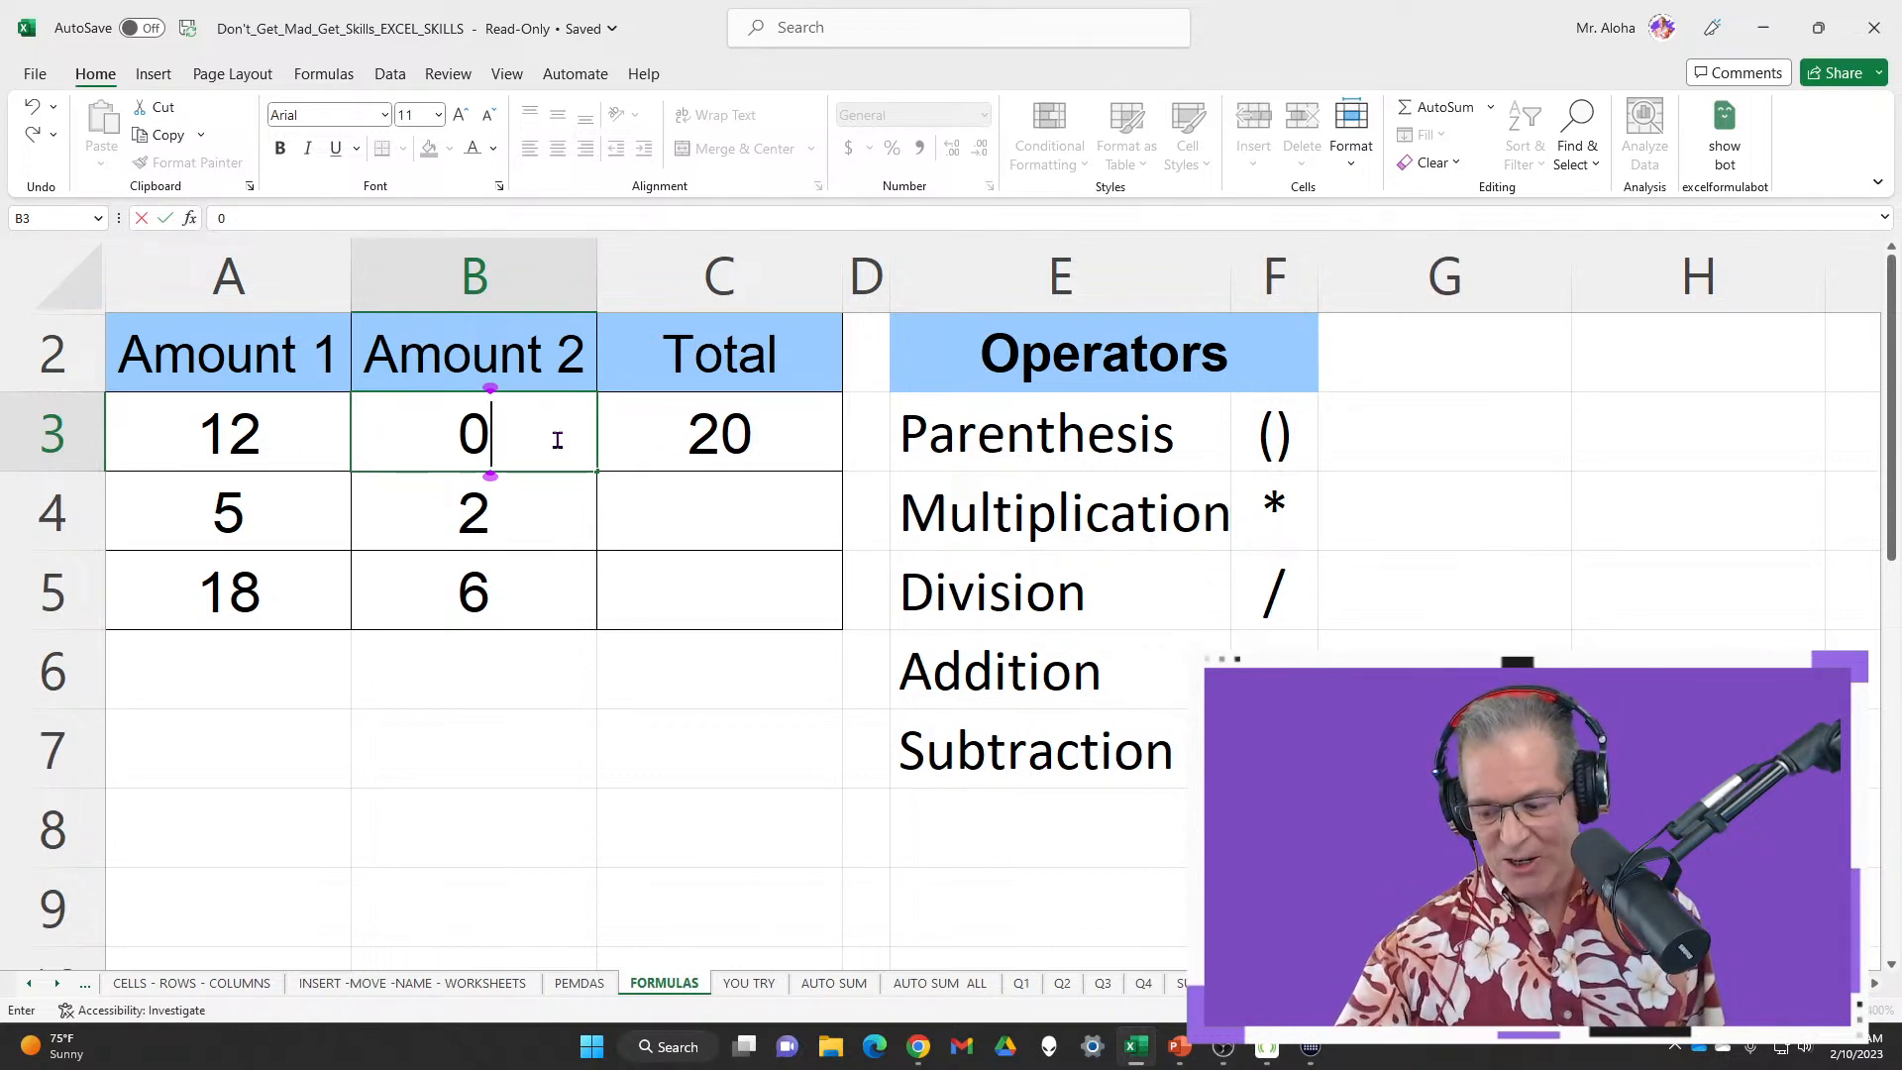
key("Return")
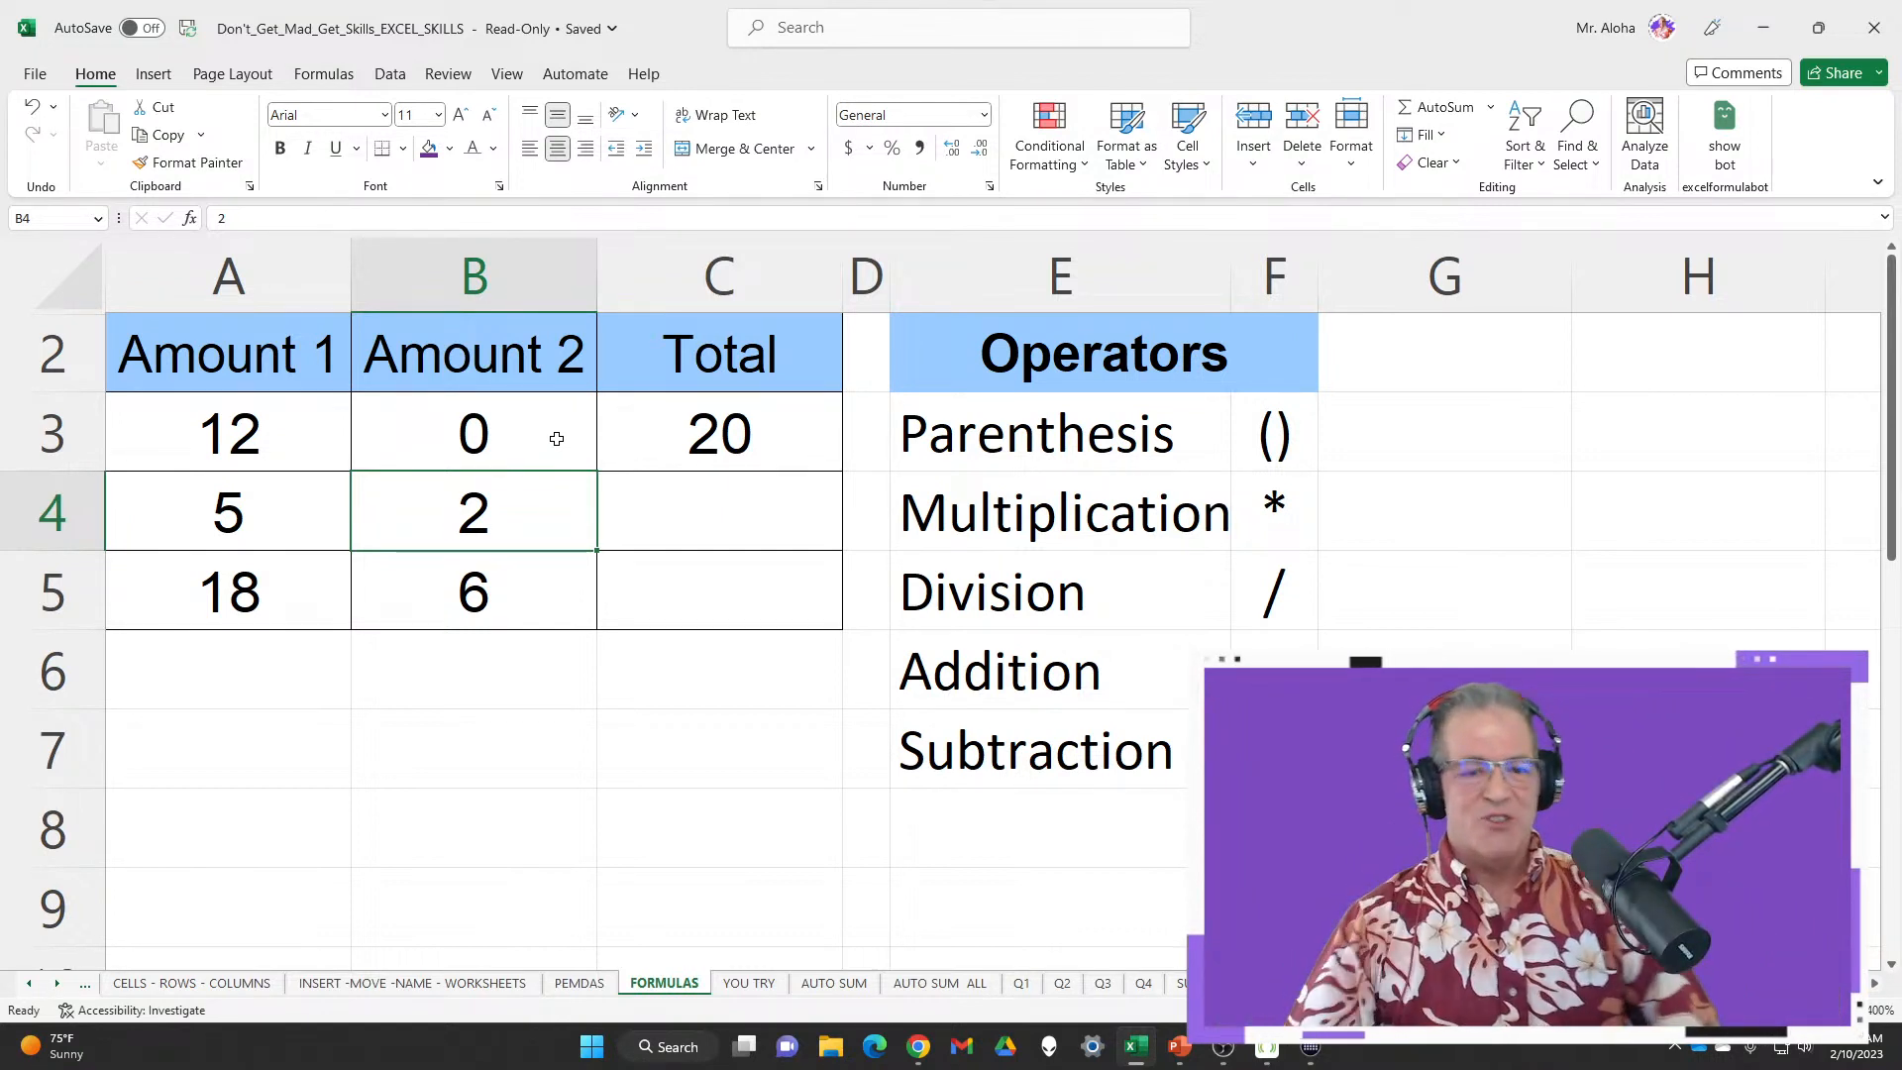
right_click(664, 437)
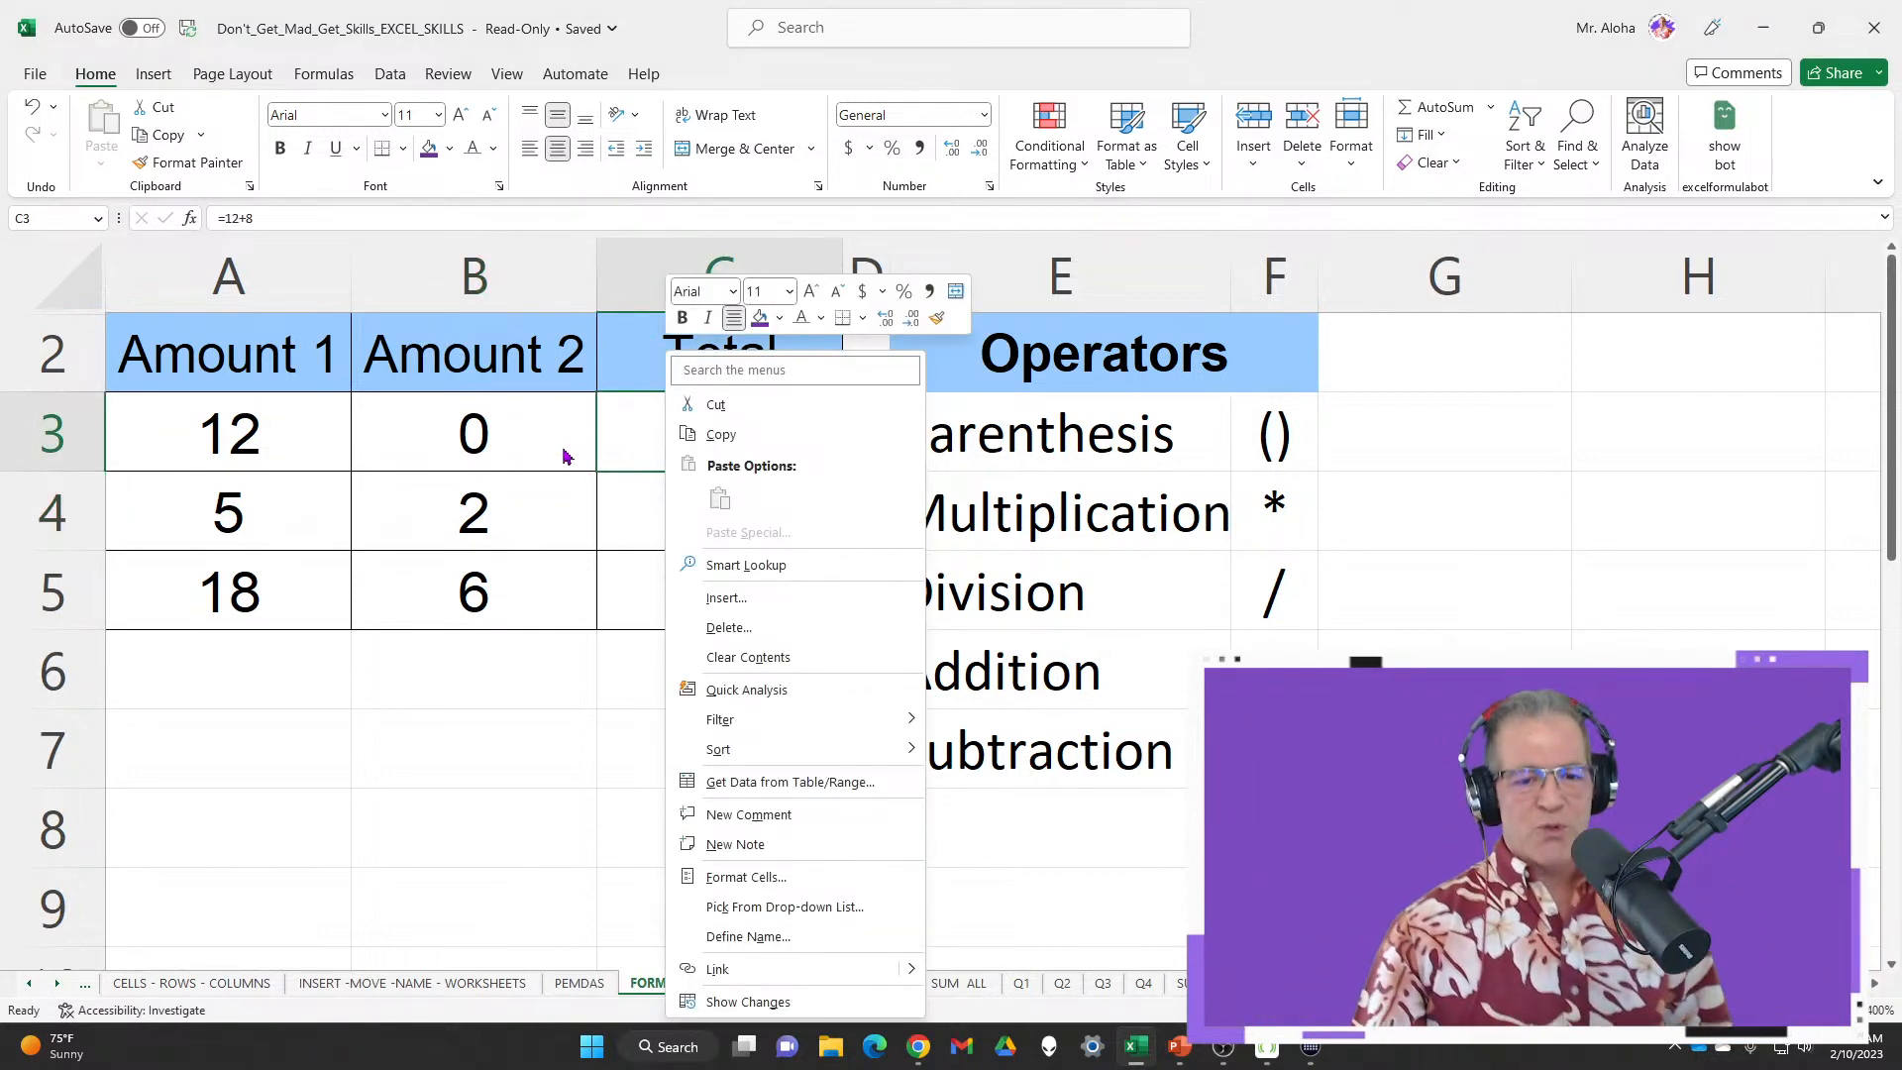
key("Escape")
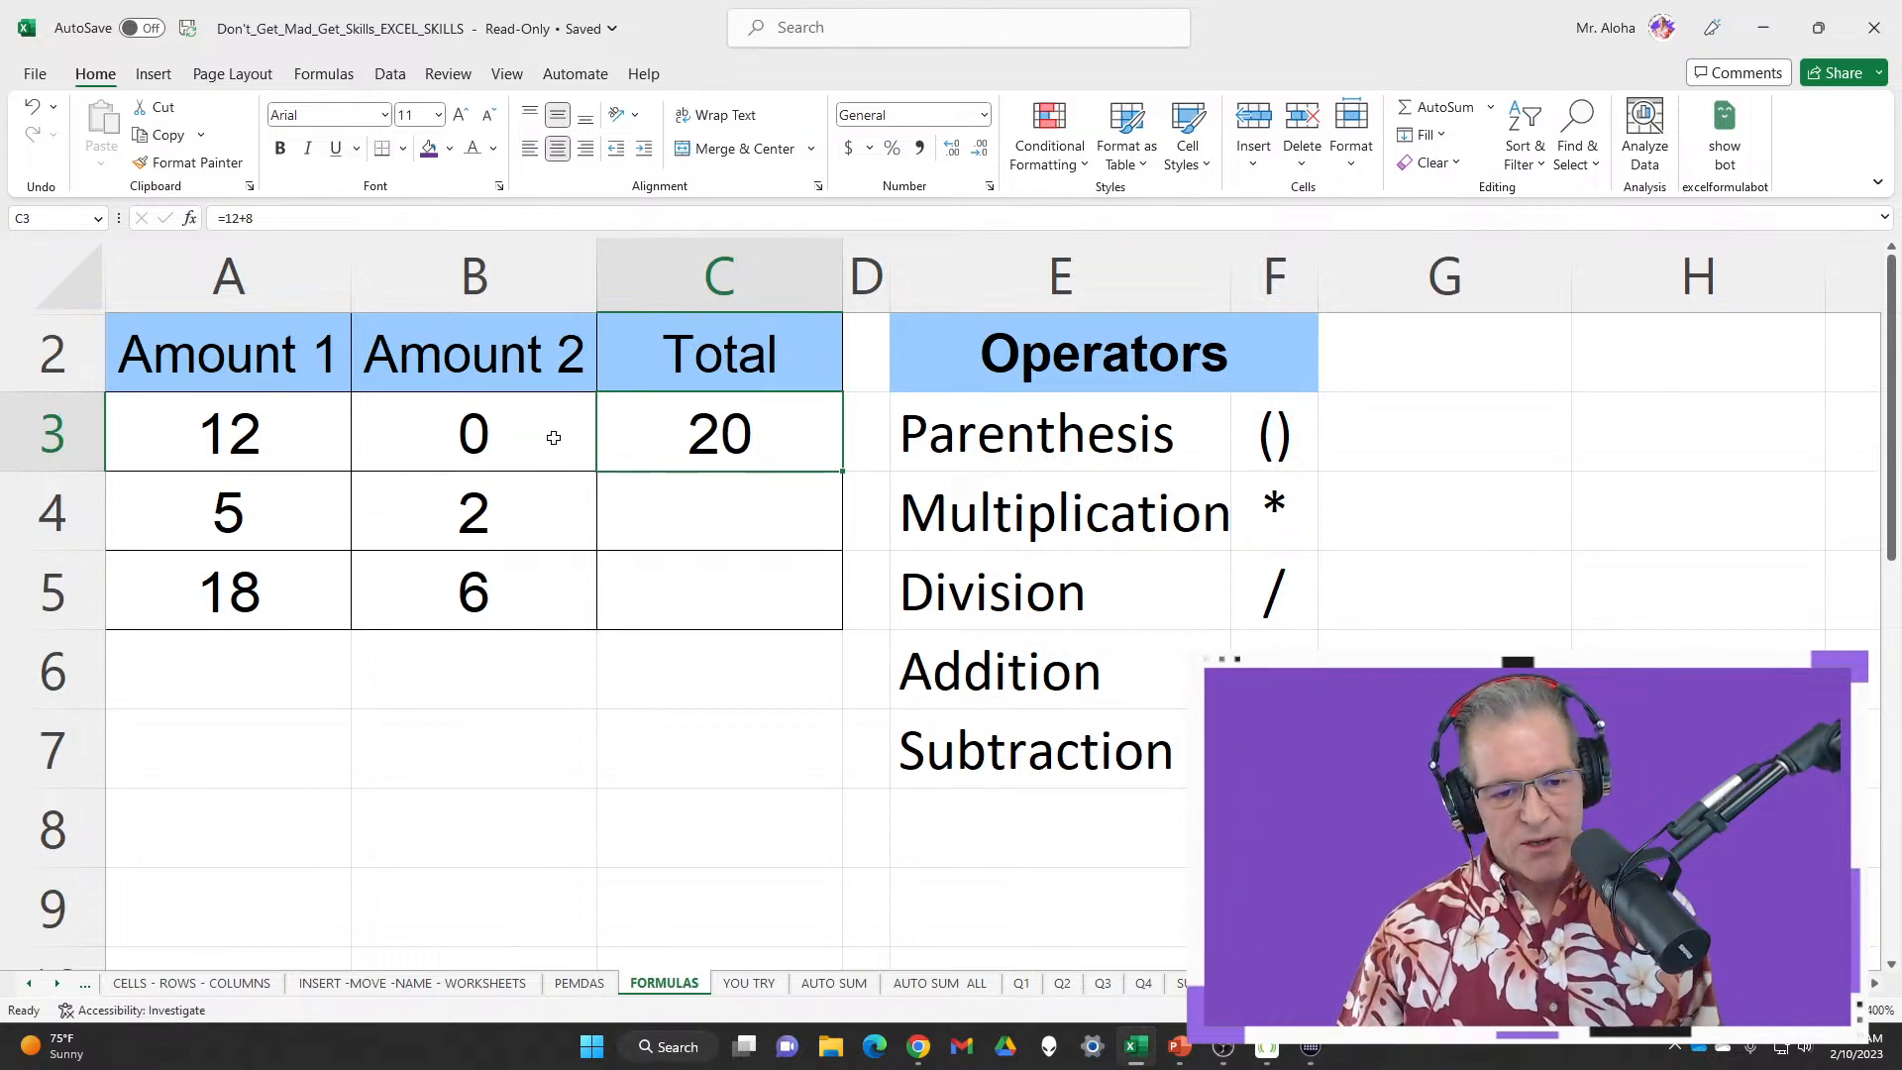
double_click(667, 432)
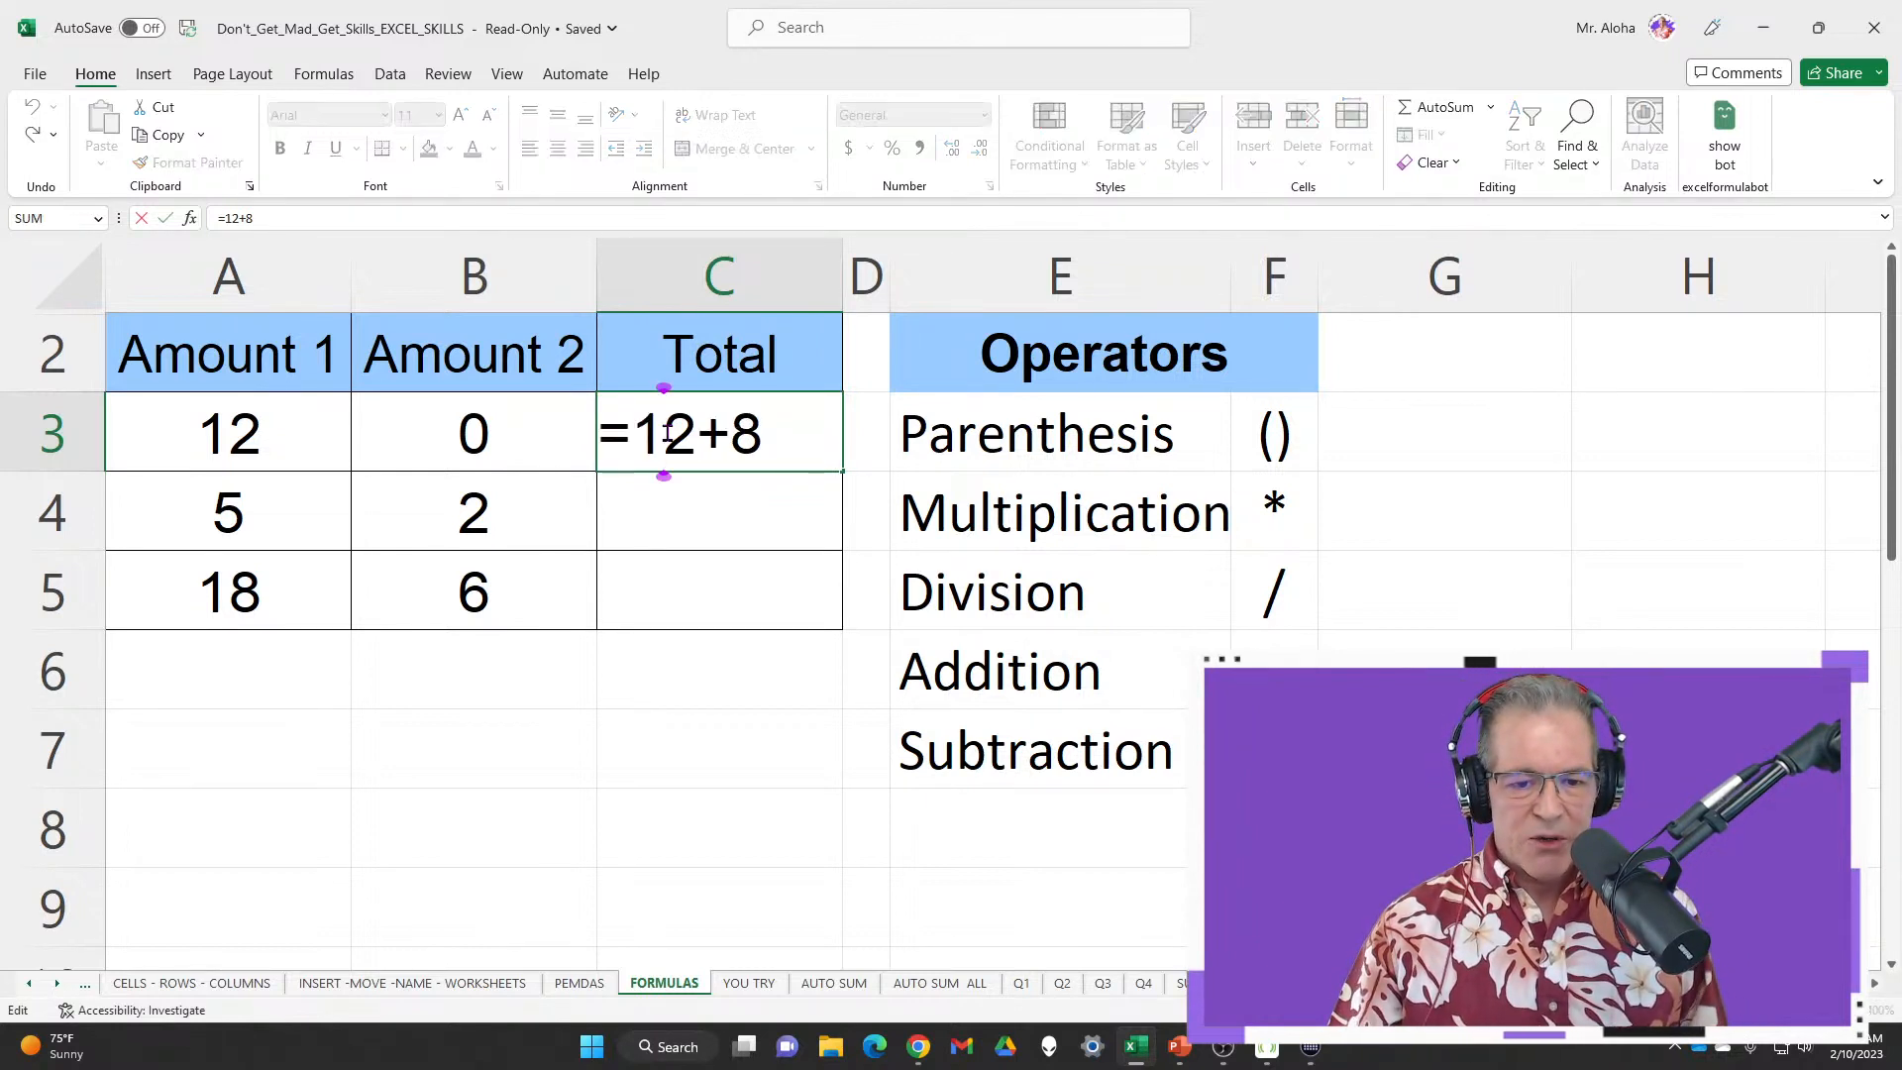
left_click(546, 432)
key("Right")
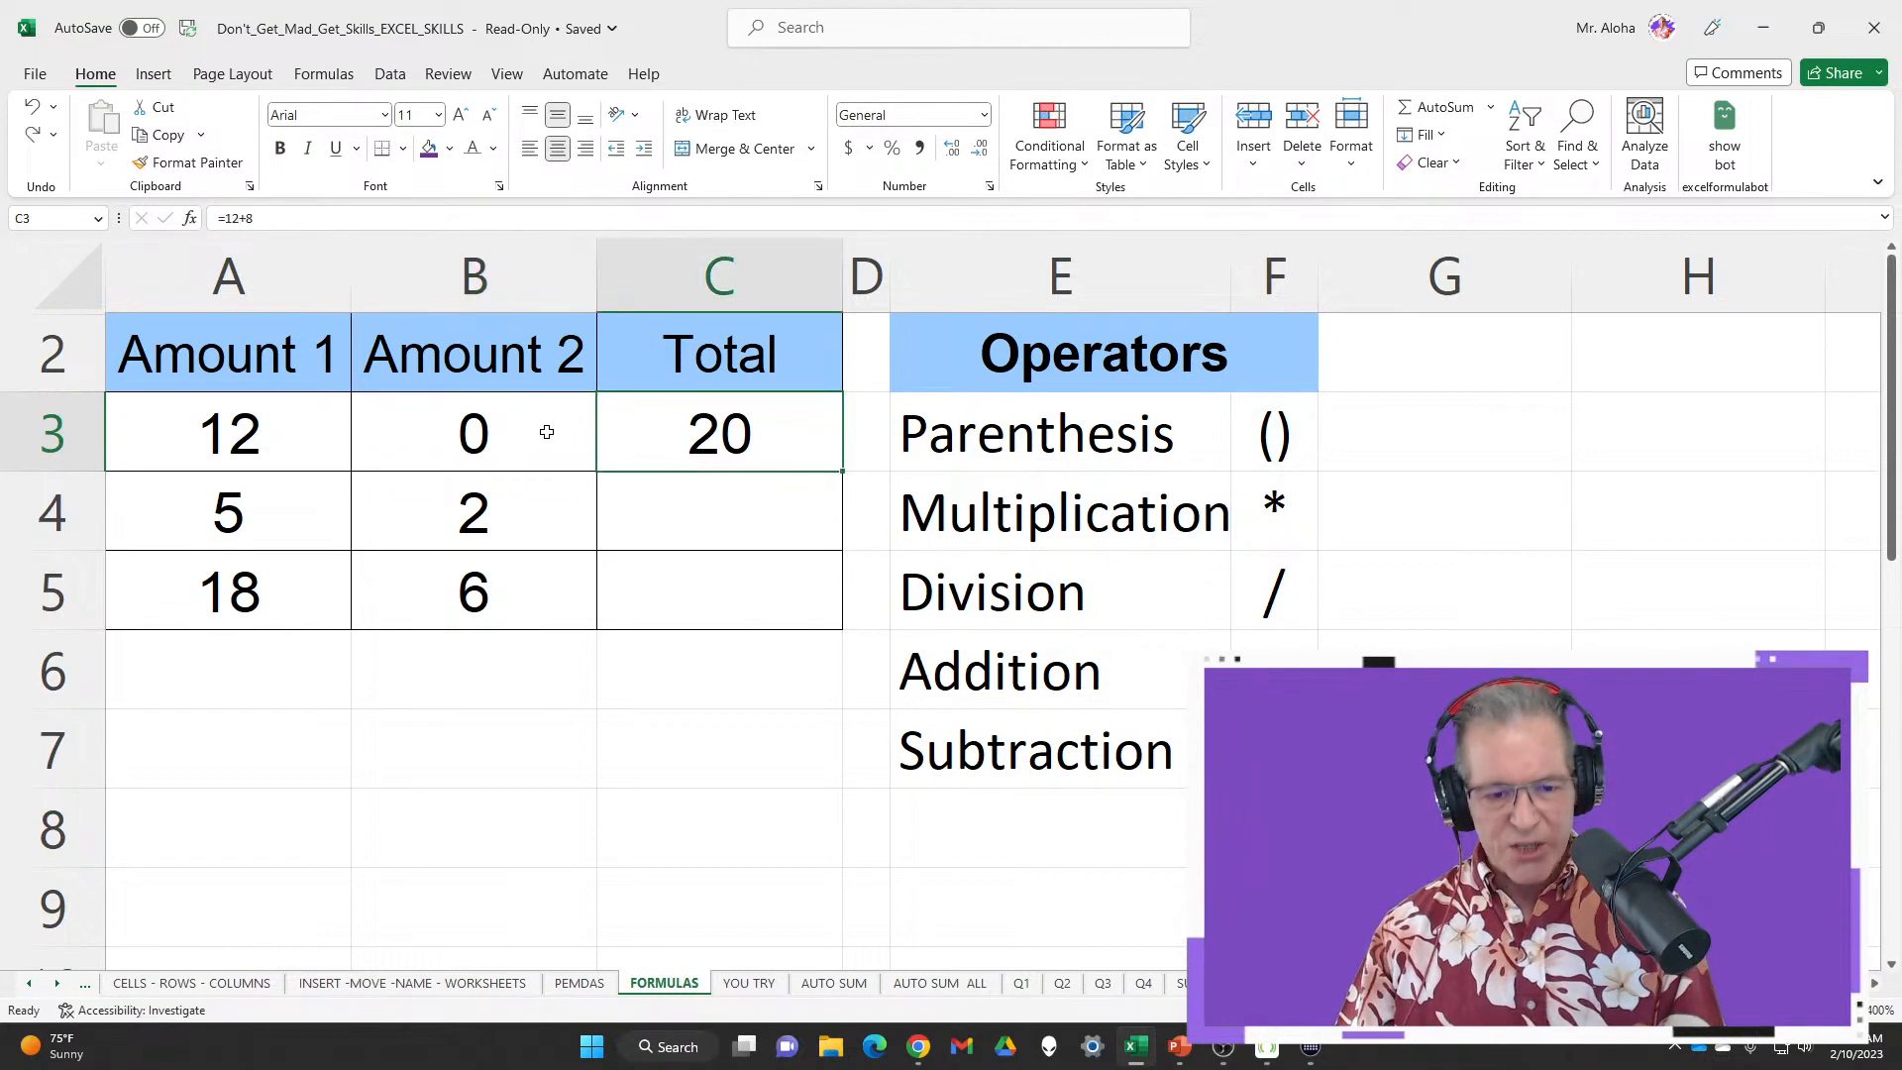
Undo to restore B3 to 8, then delete 12+8 from C3's formula, keeping only '='
key("ctrl+z")
left_click(726, 419)
double_click(726, 419)
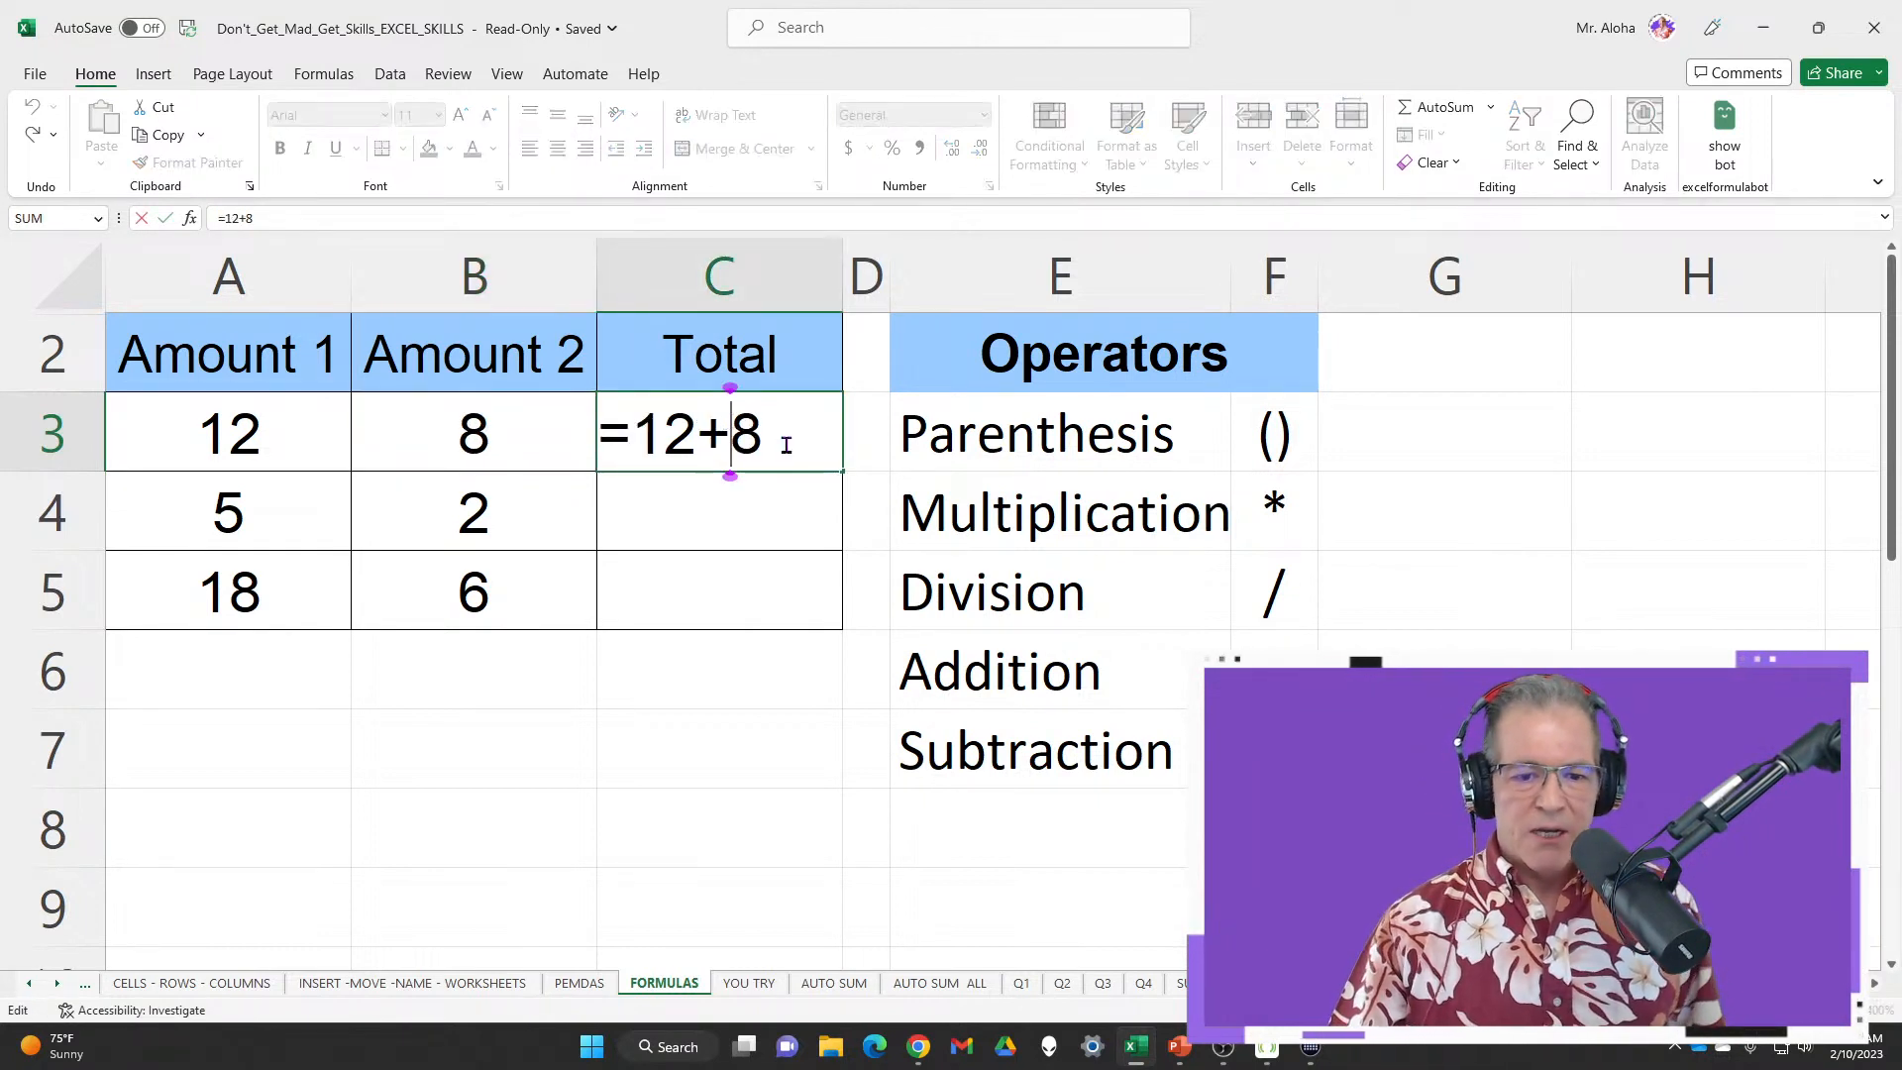
left_click_drag(785, 433, 582, 453)
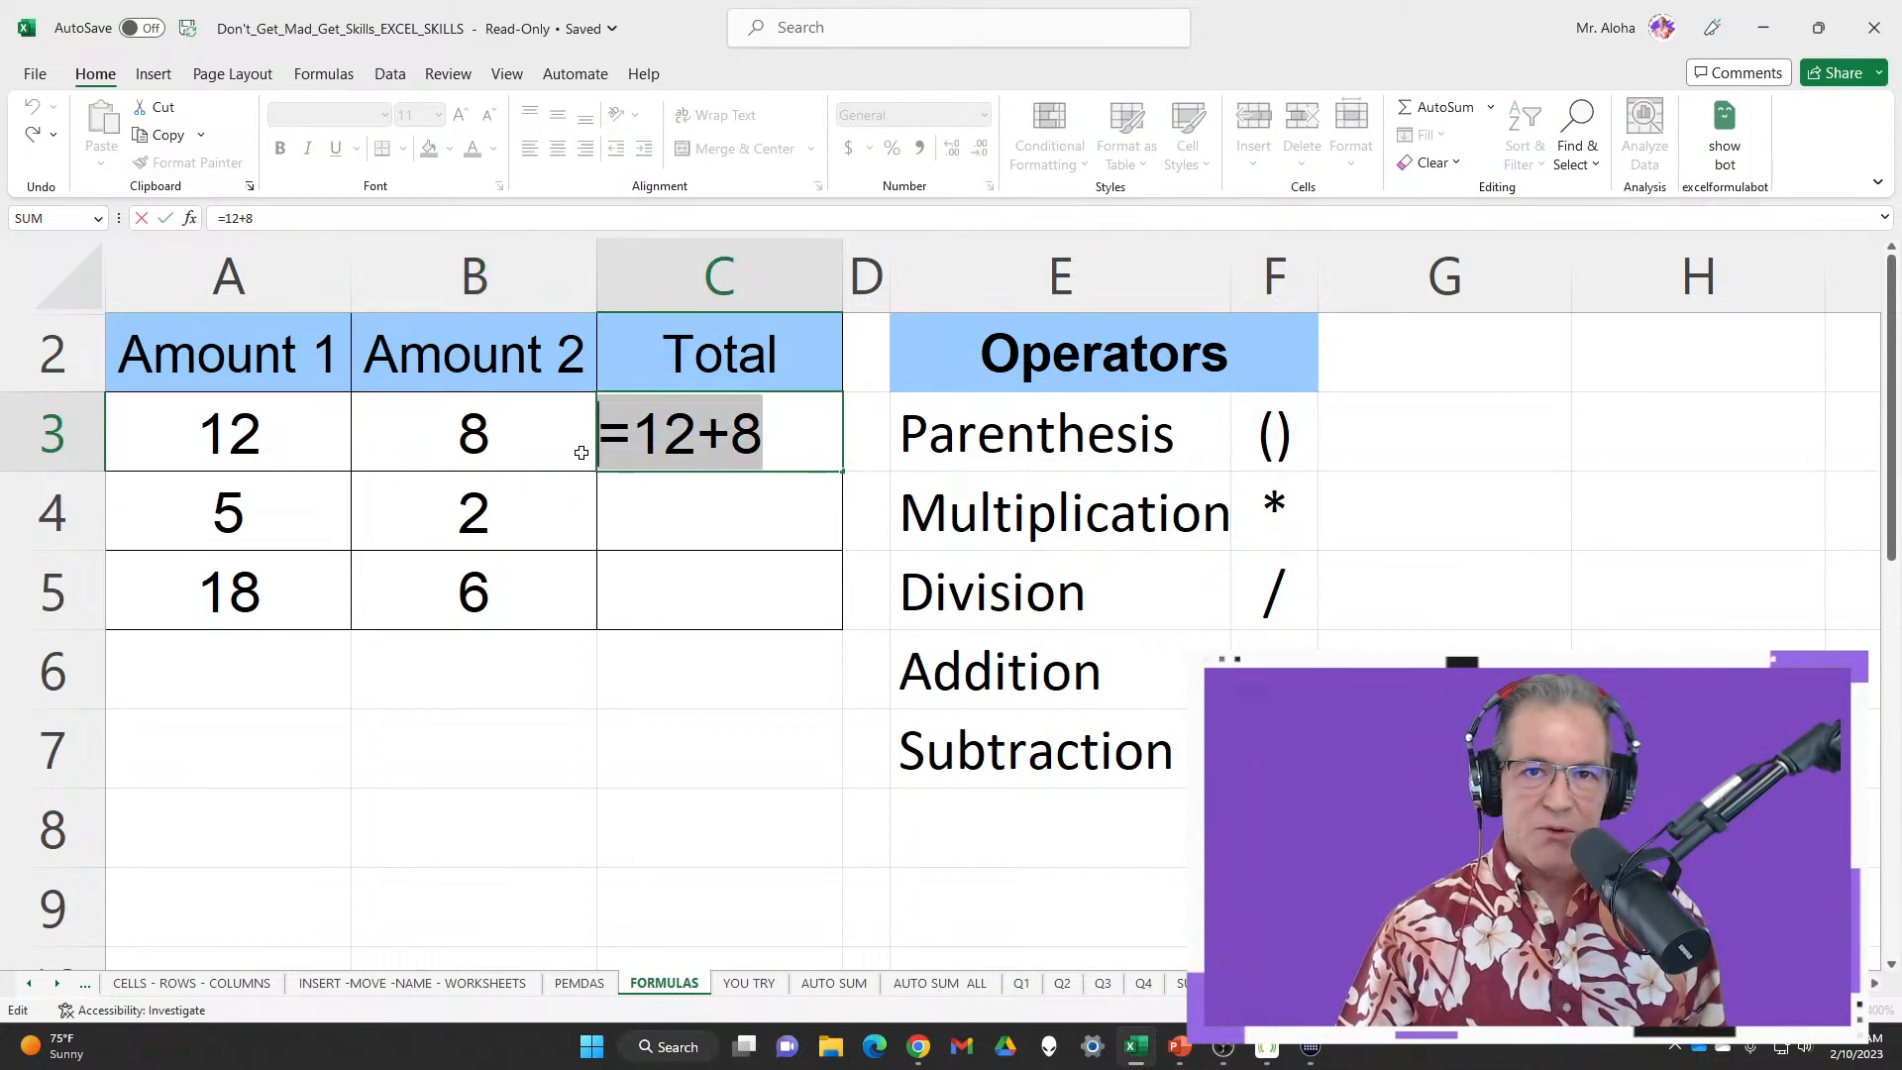
left_click(789, 434)
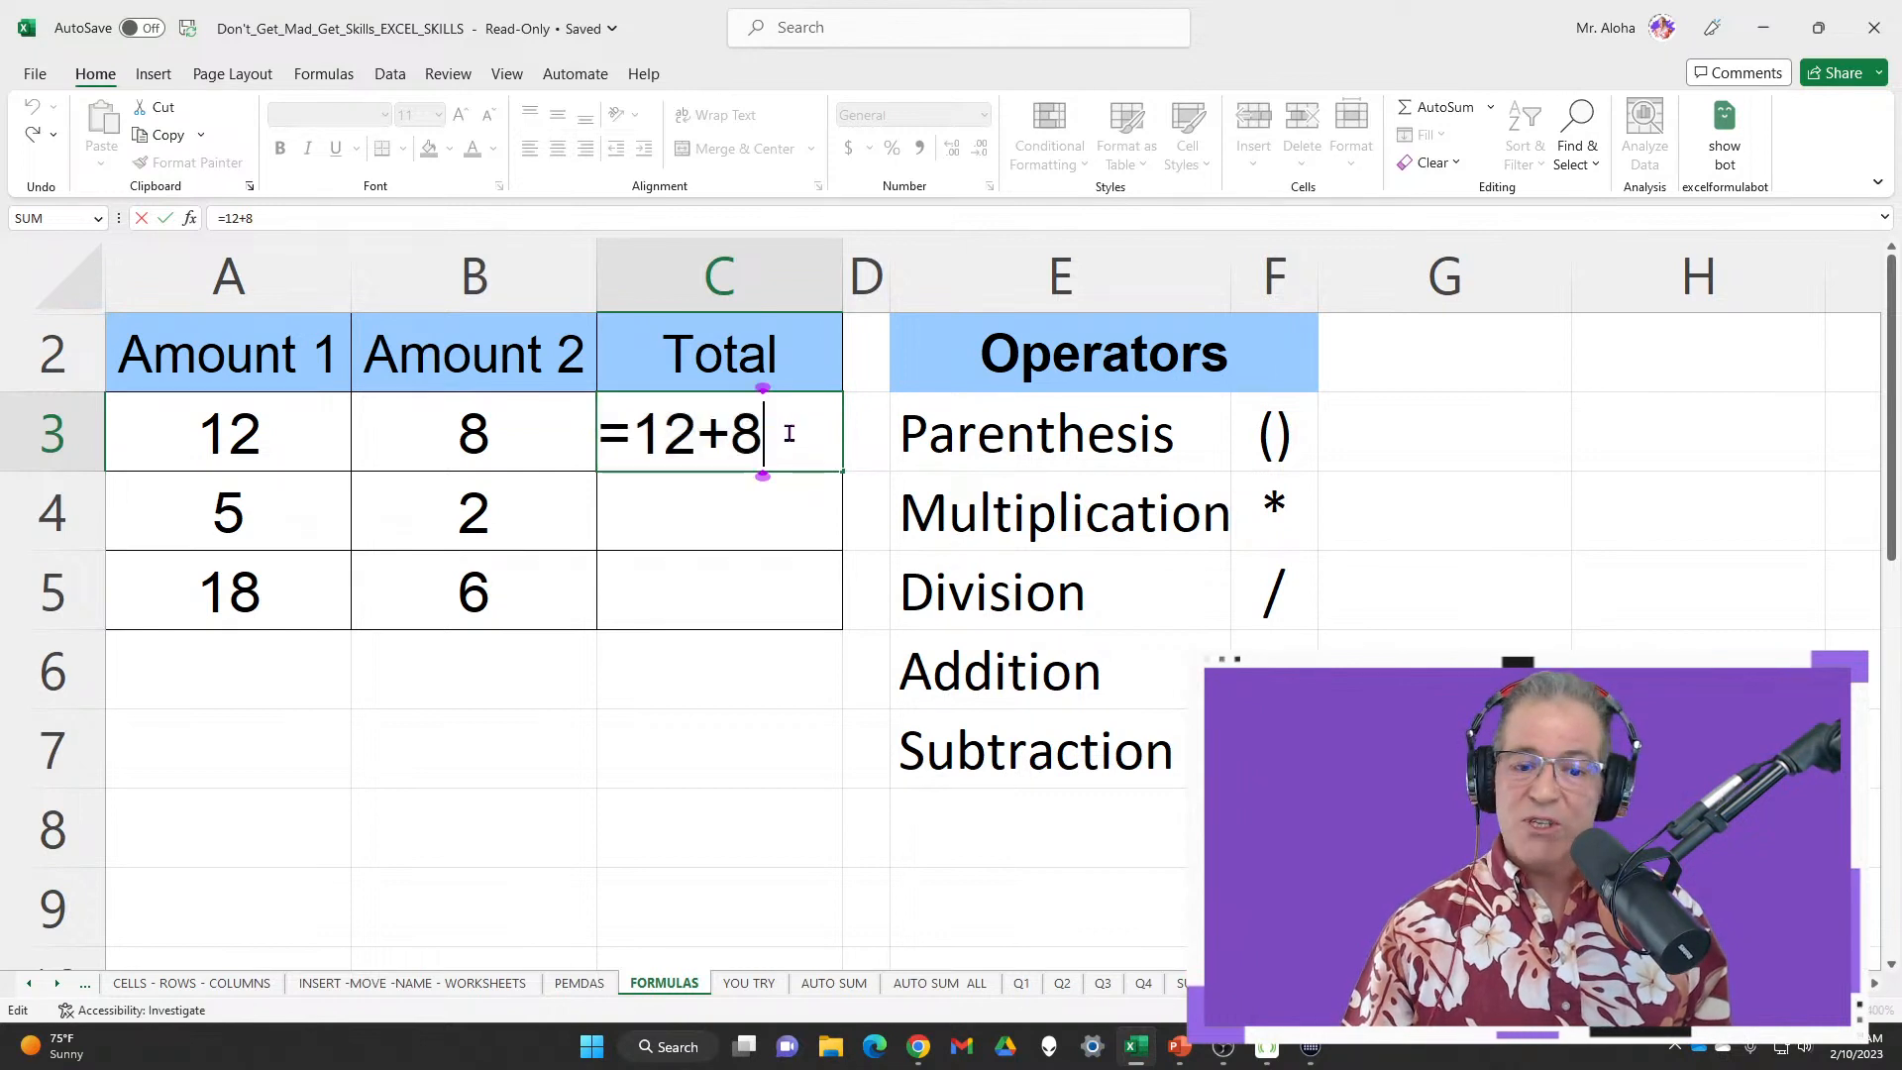
left_click_drag(639, 433, 770, 430)
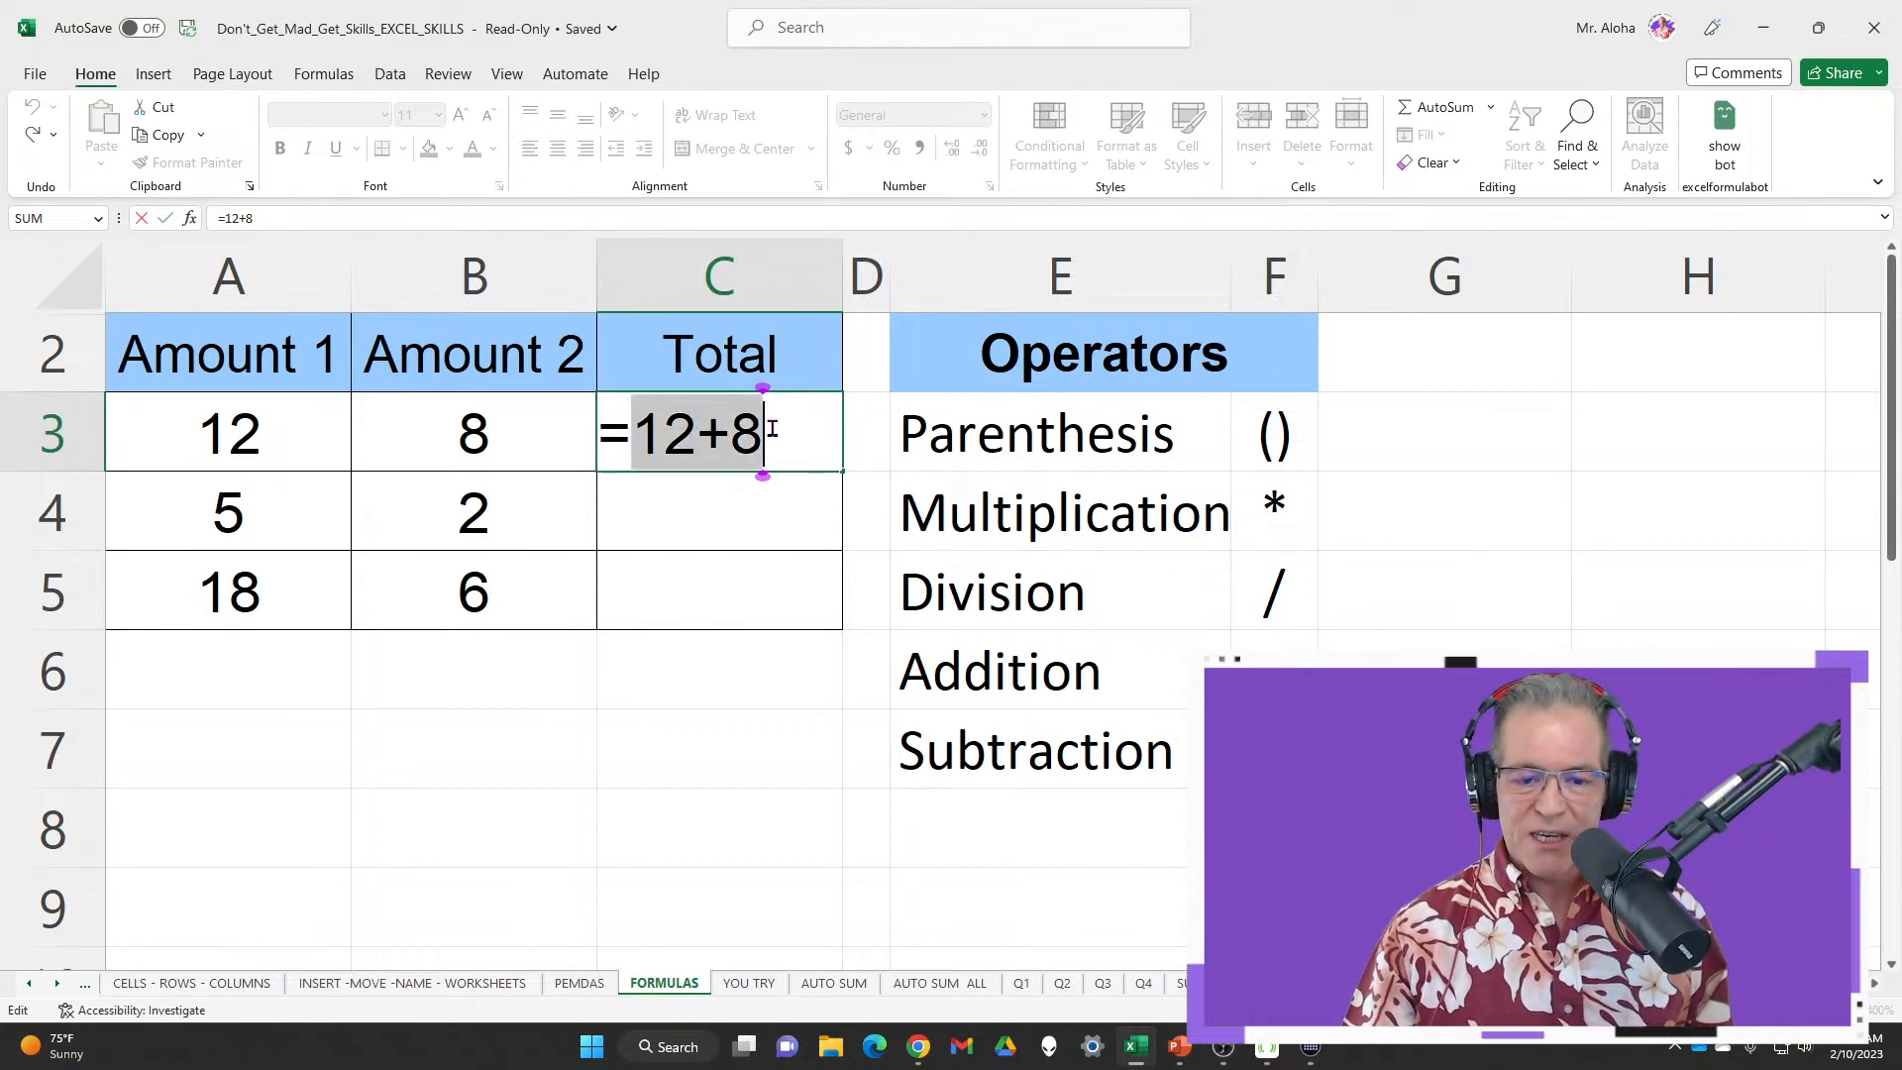
key("BackSpace")
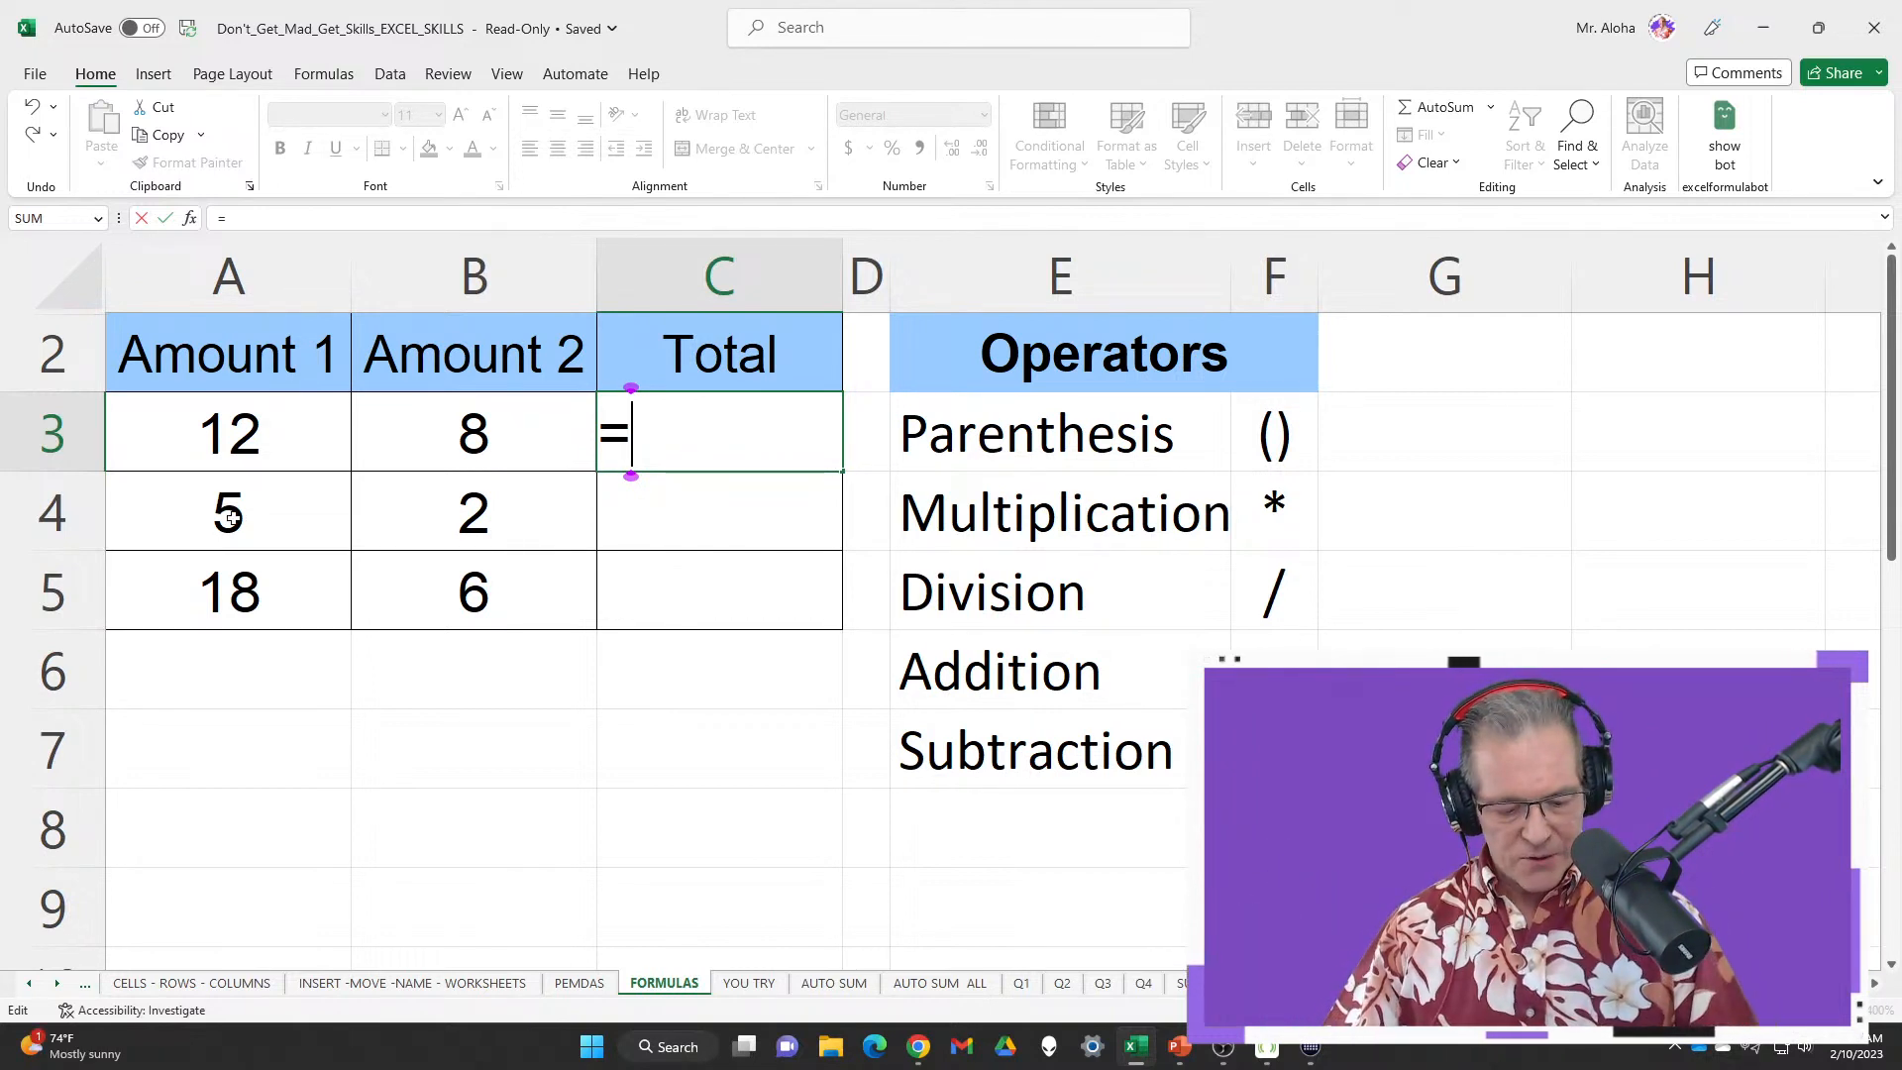
Complete C3's formula as =A3+B3 so the Total shows 20, then recheck its references
key("ctrl+2")
mouse_move(117, 386)
left_mouse_down()
mouse_move(144, 429)
mouse_move(315, 464)
left_mouse_up()
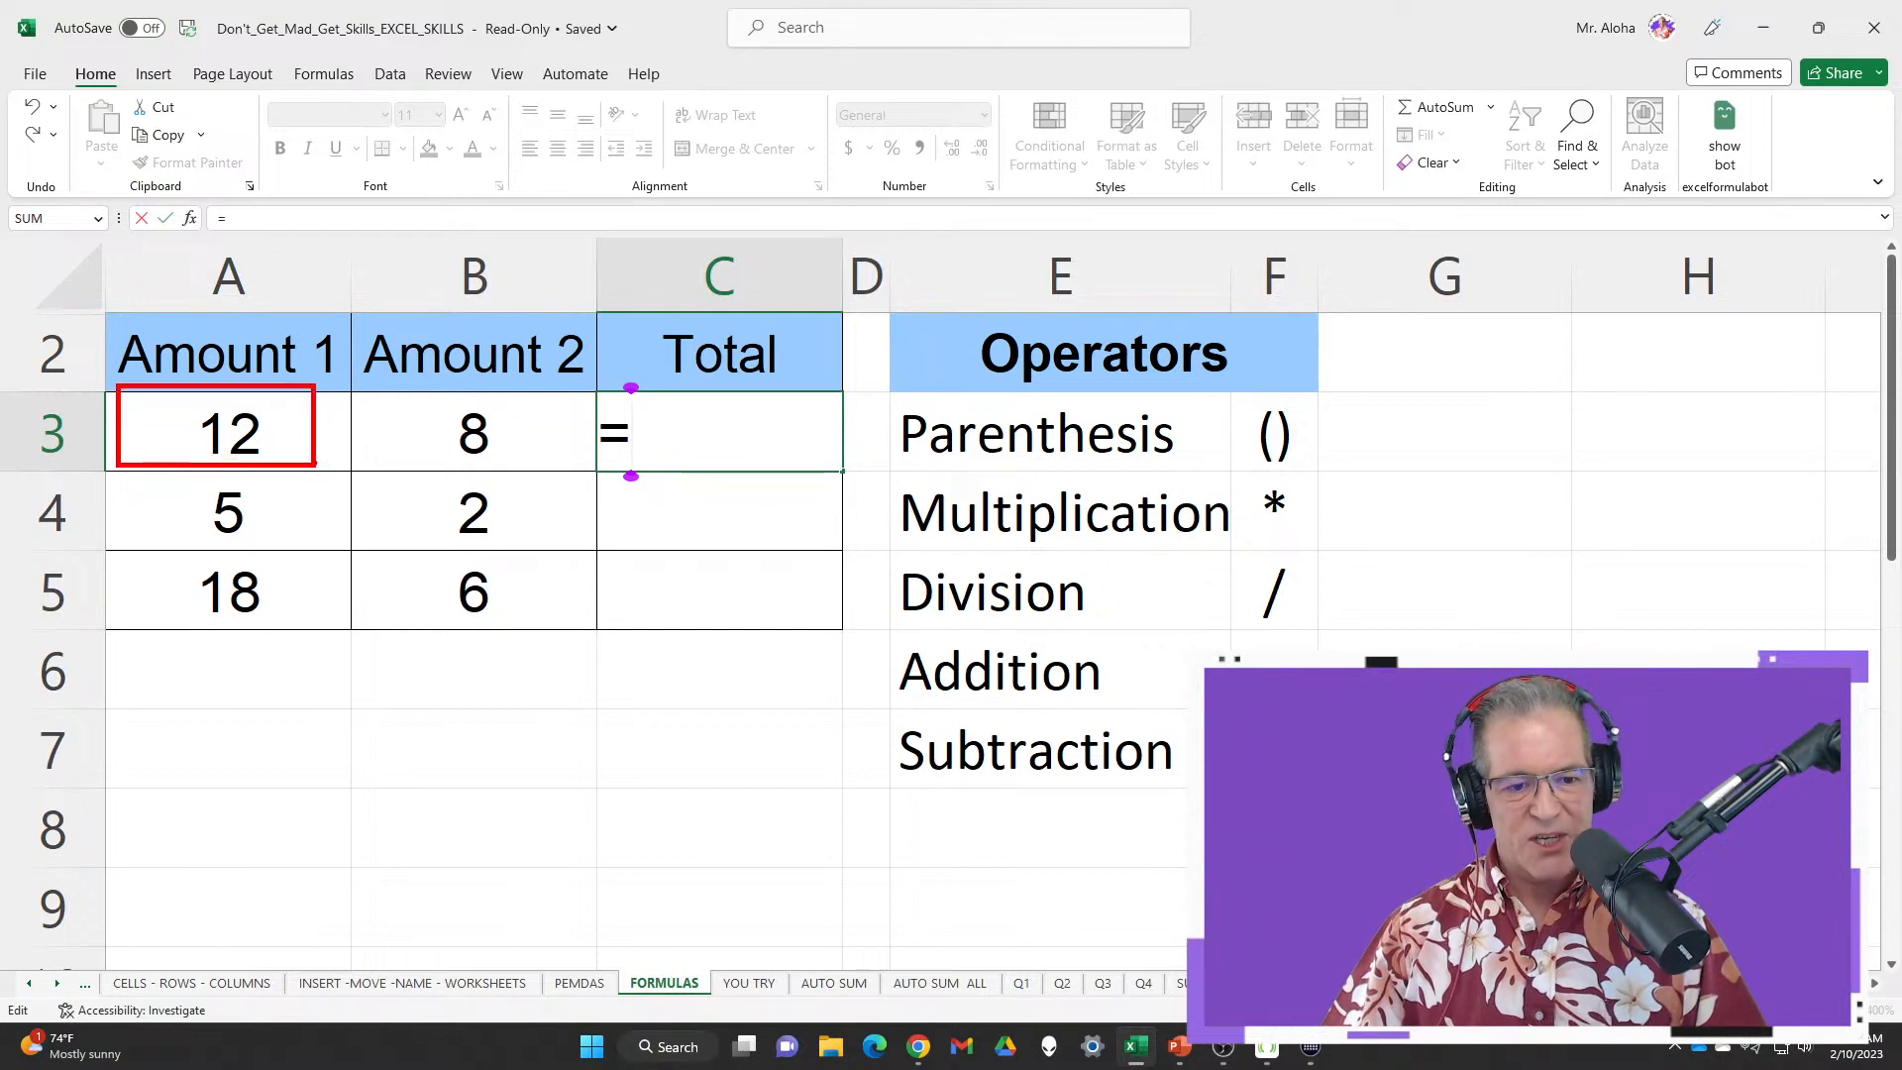
left_click_drag(410, 393, 555, 472)
key("Escape")
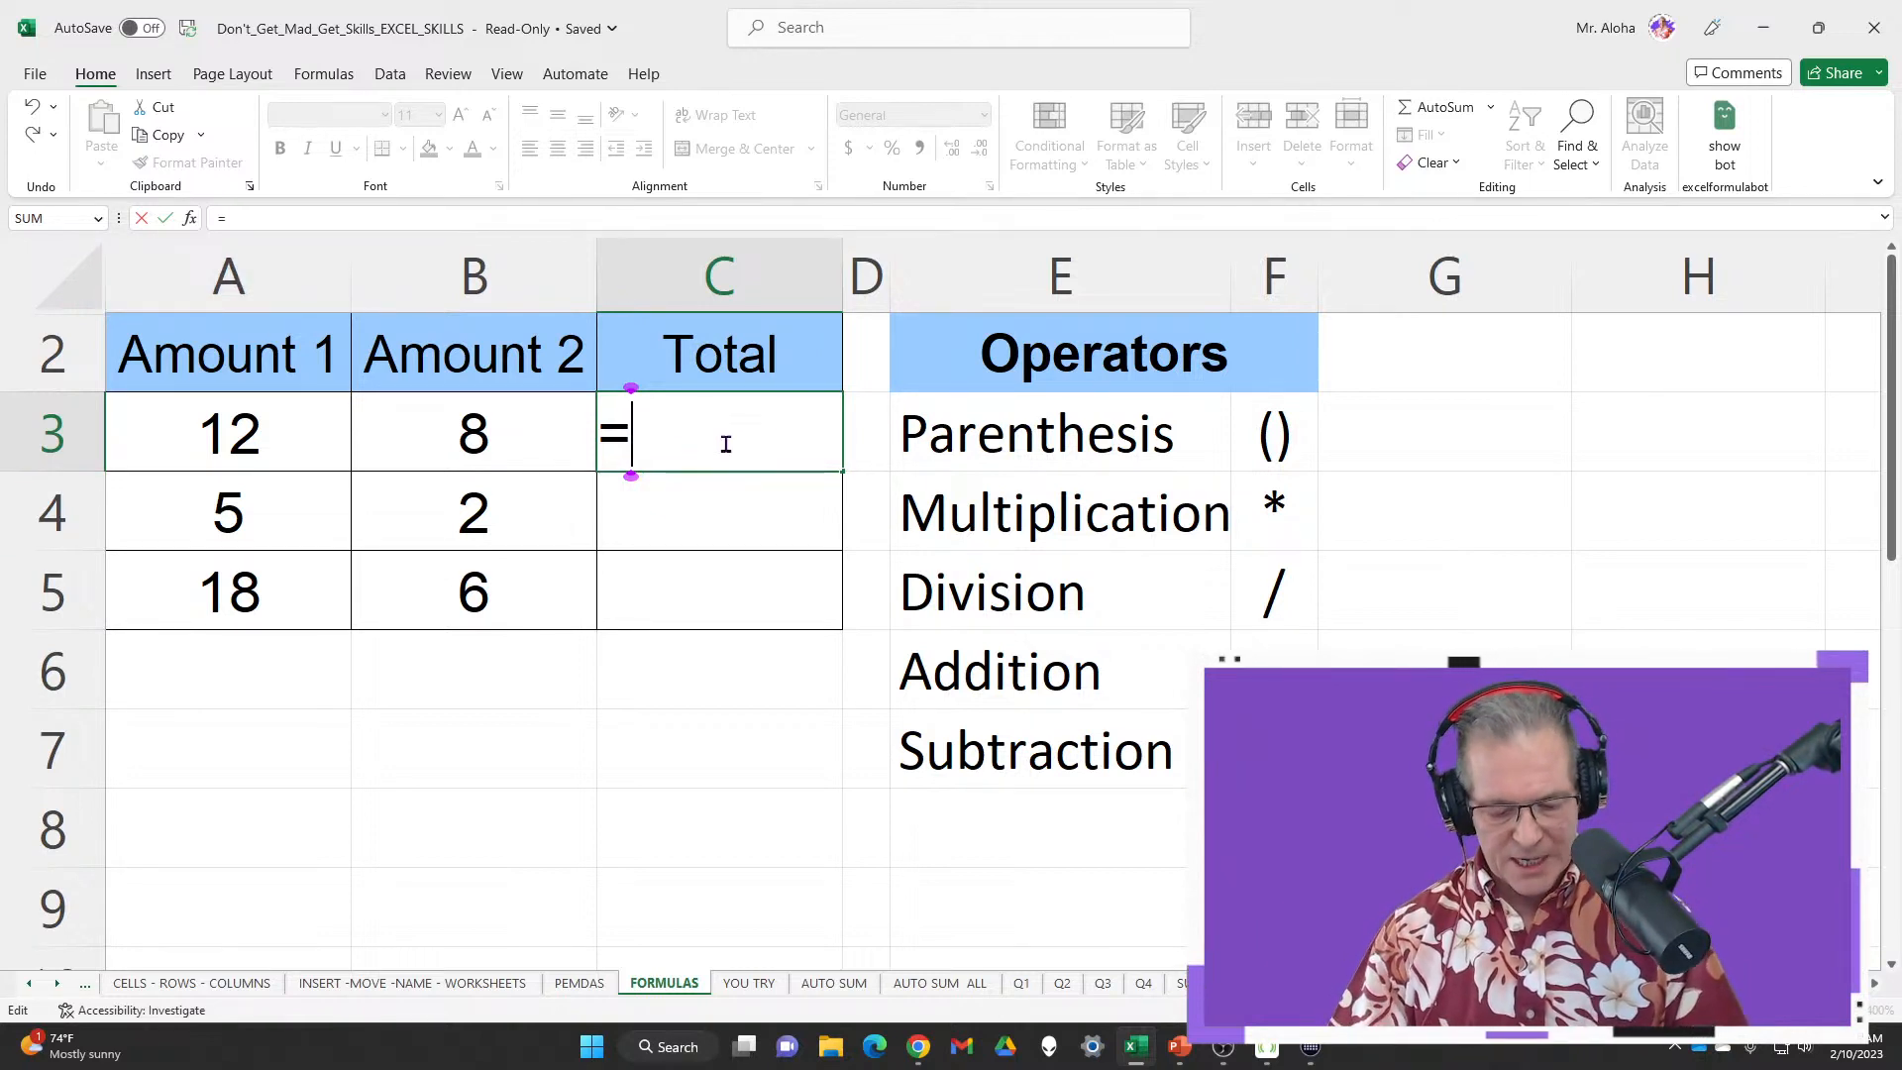
type("a3")
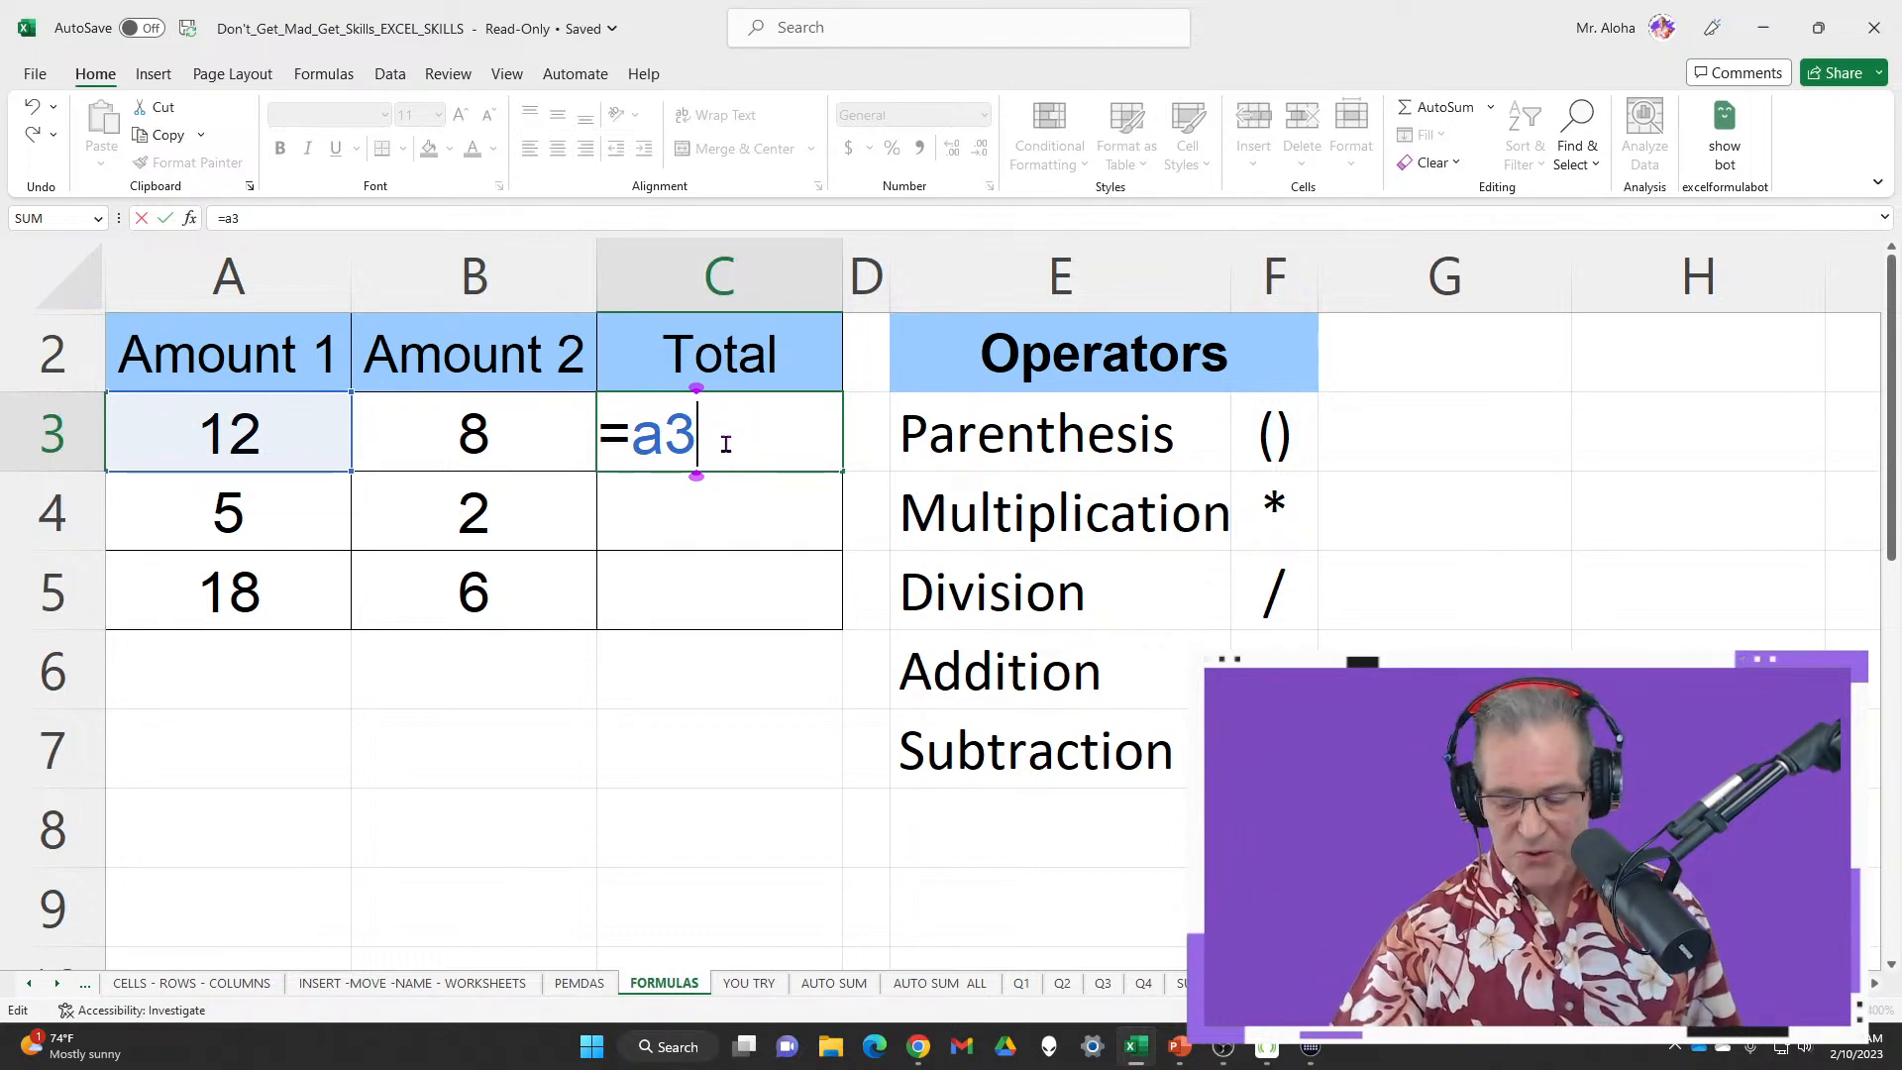
type("+")
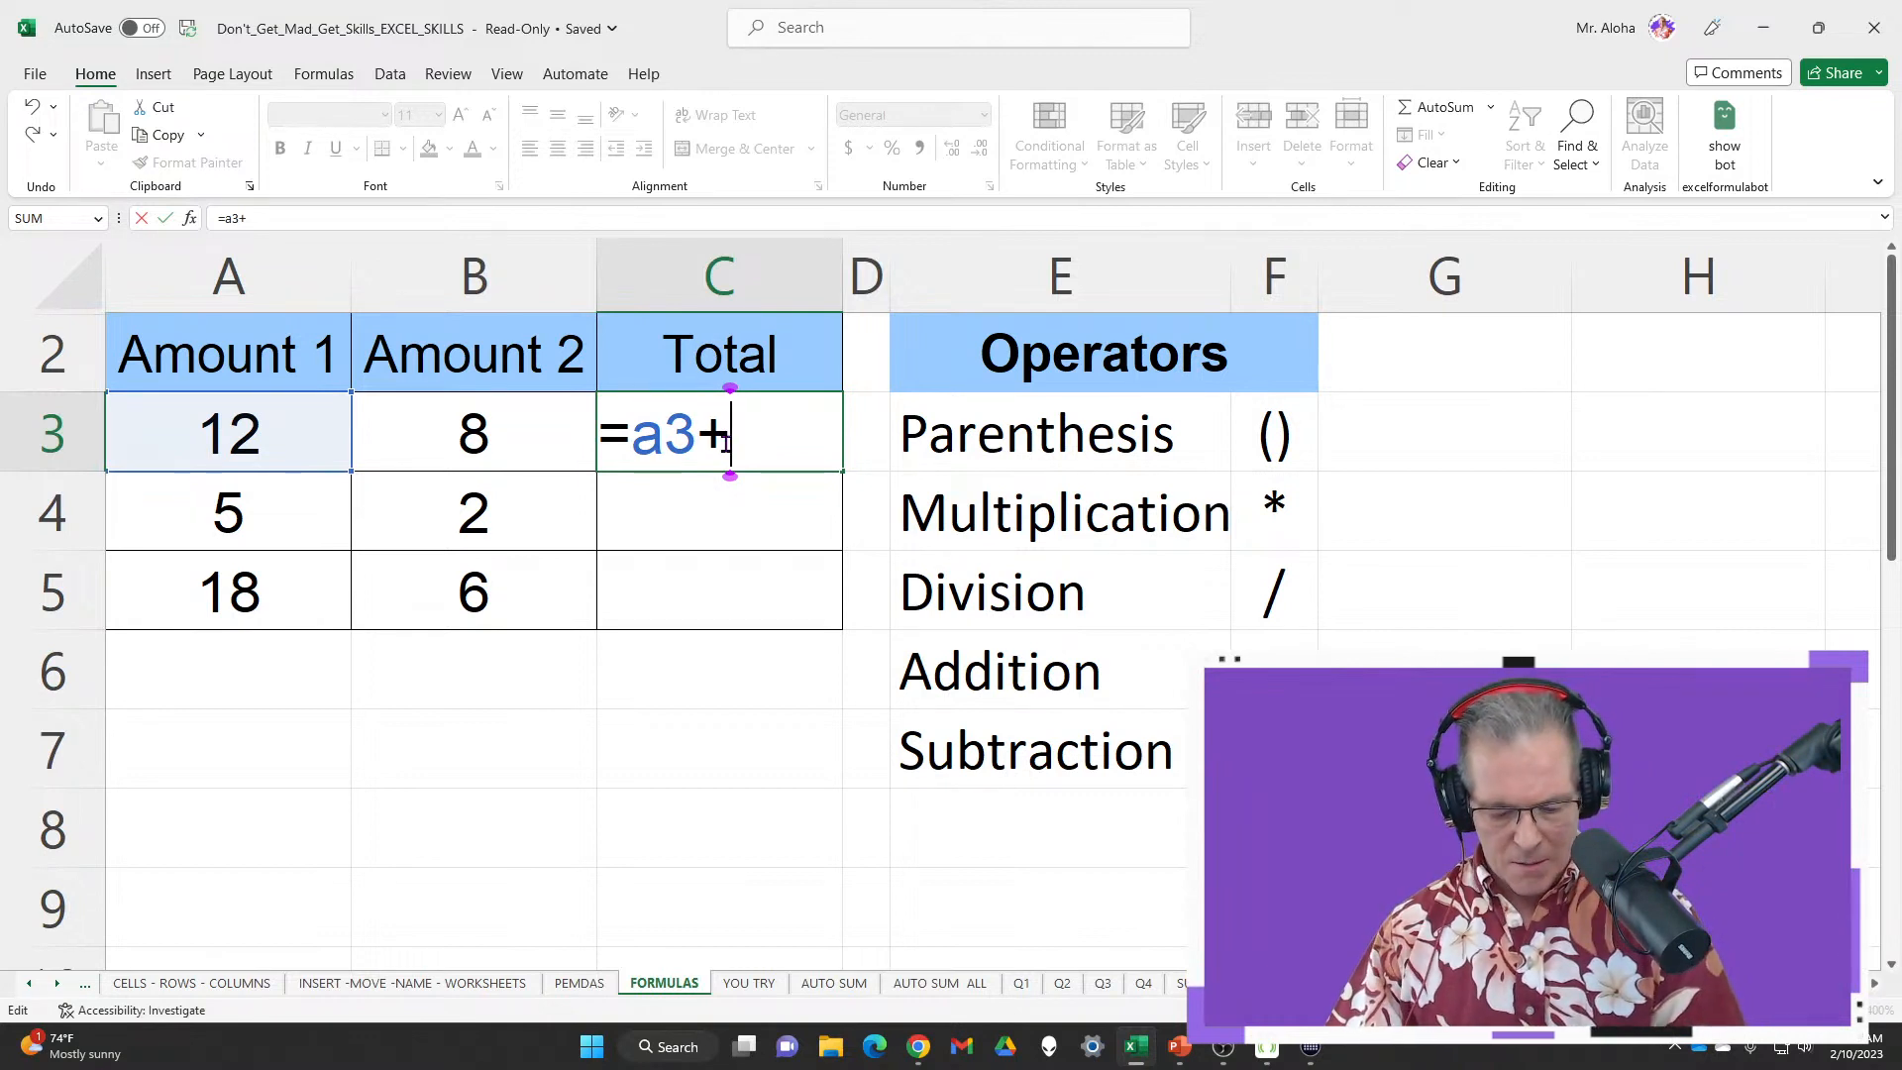
type("b3")
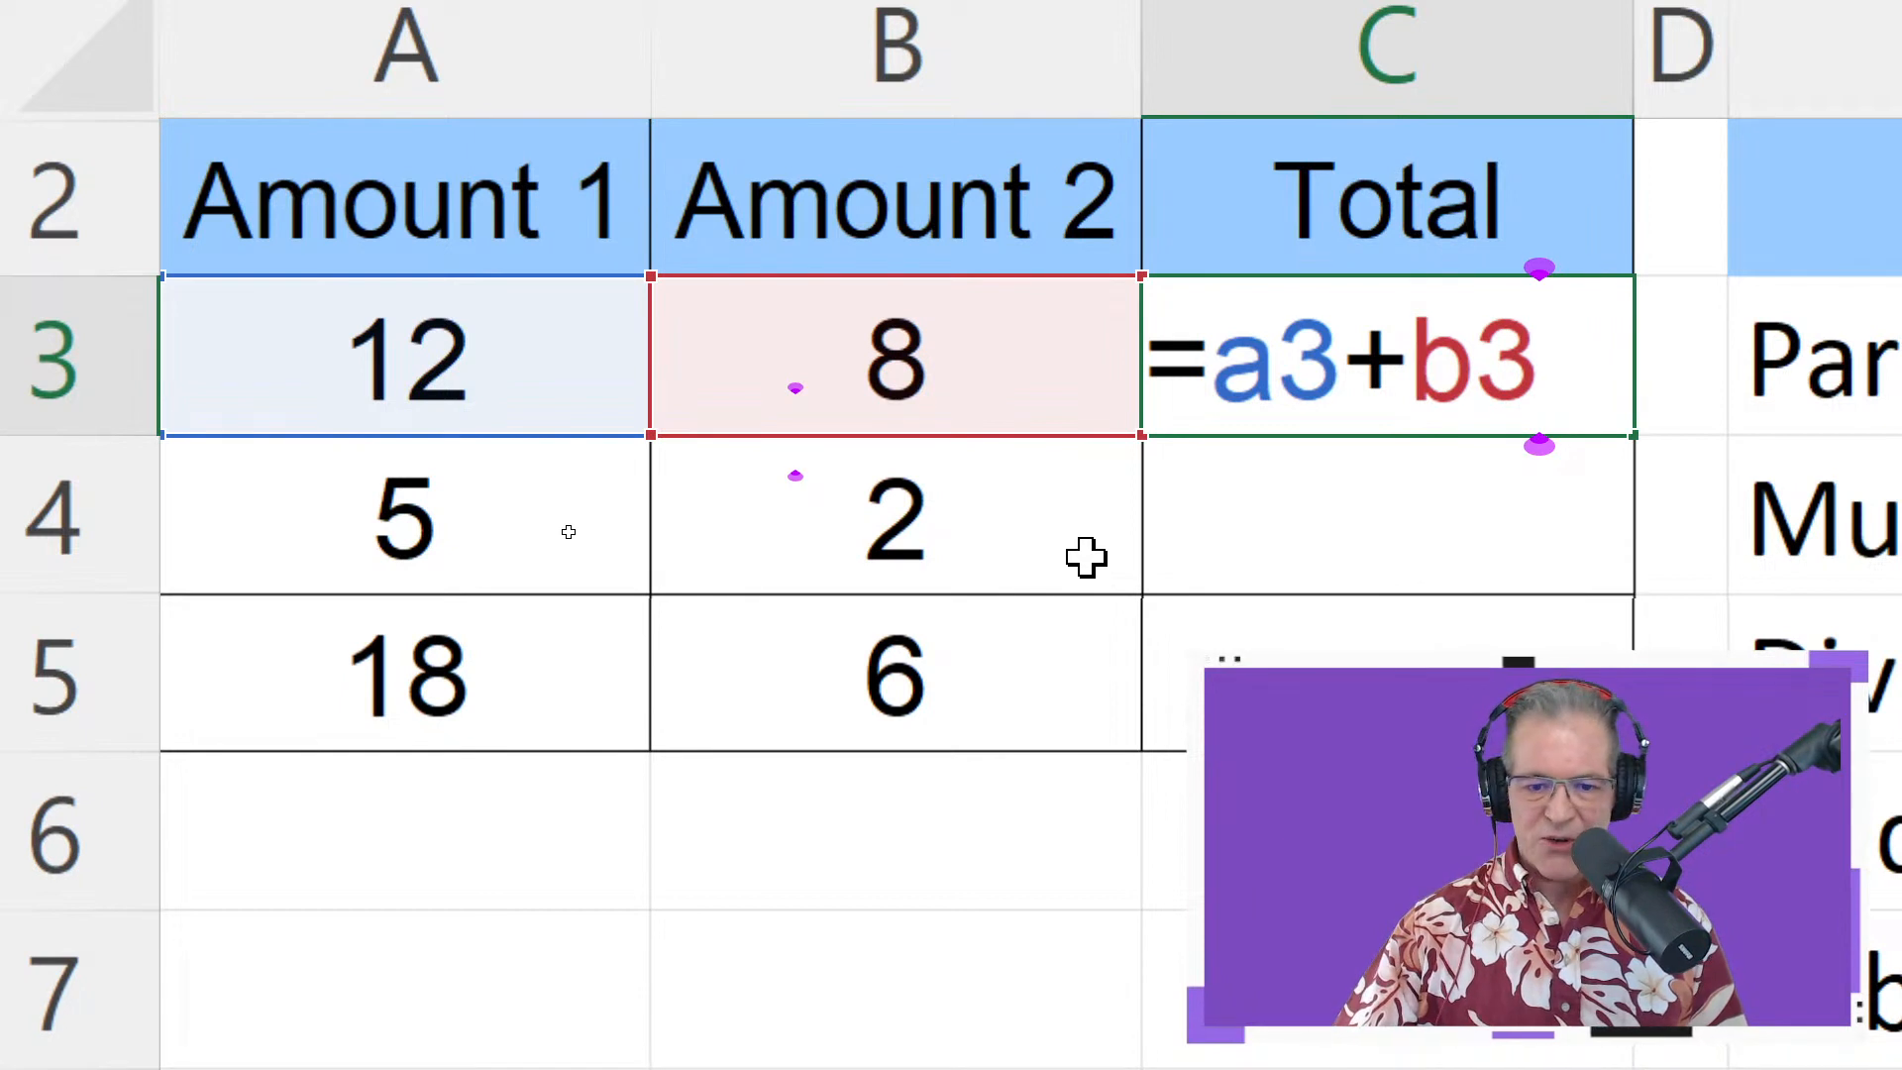
key("Return")
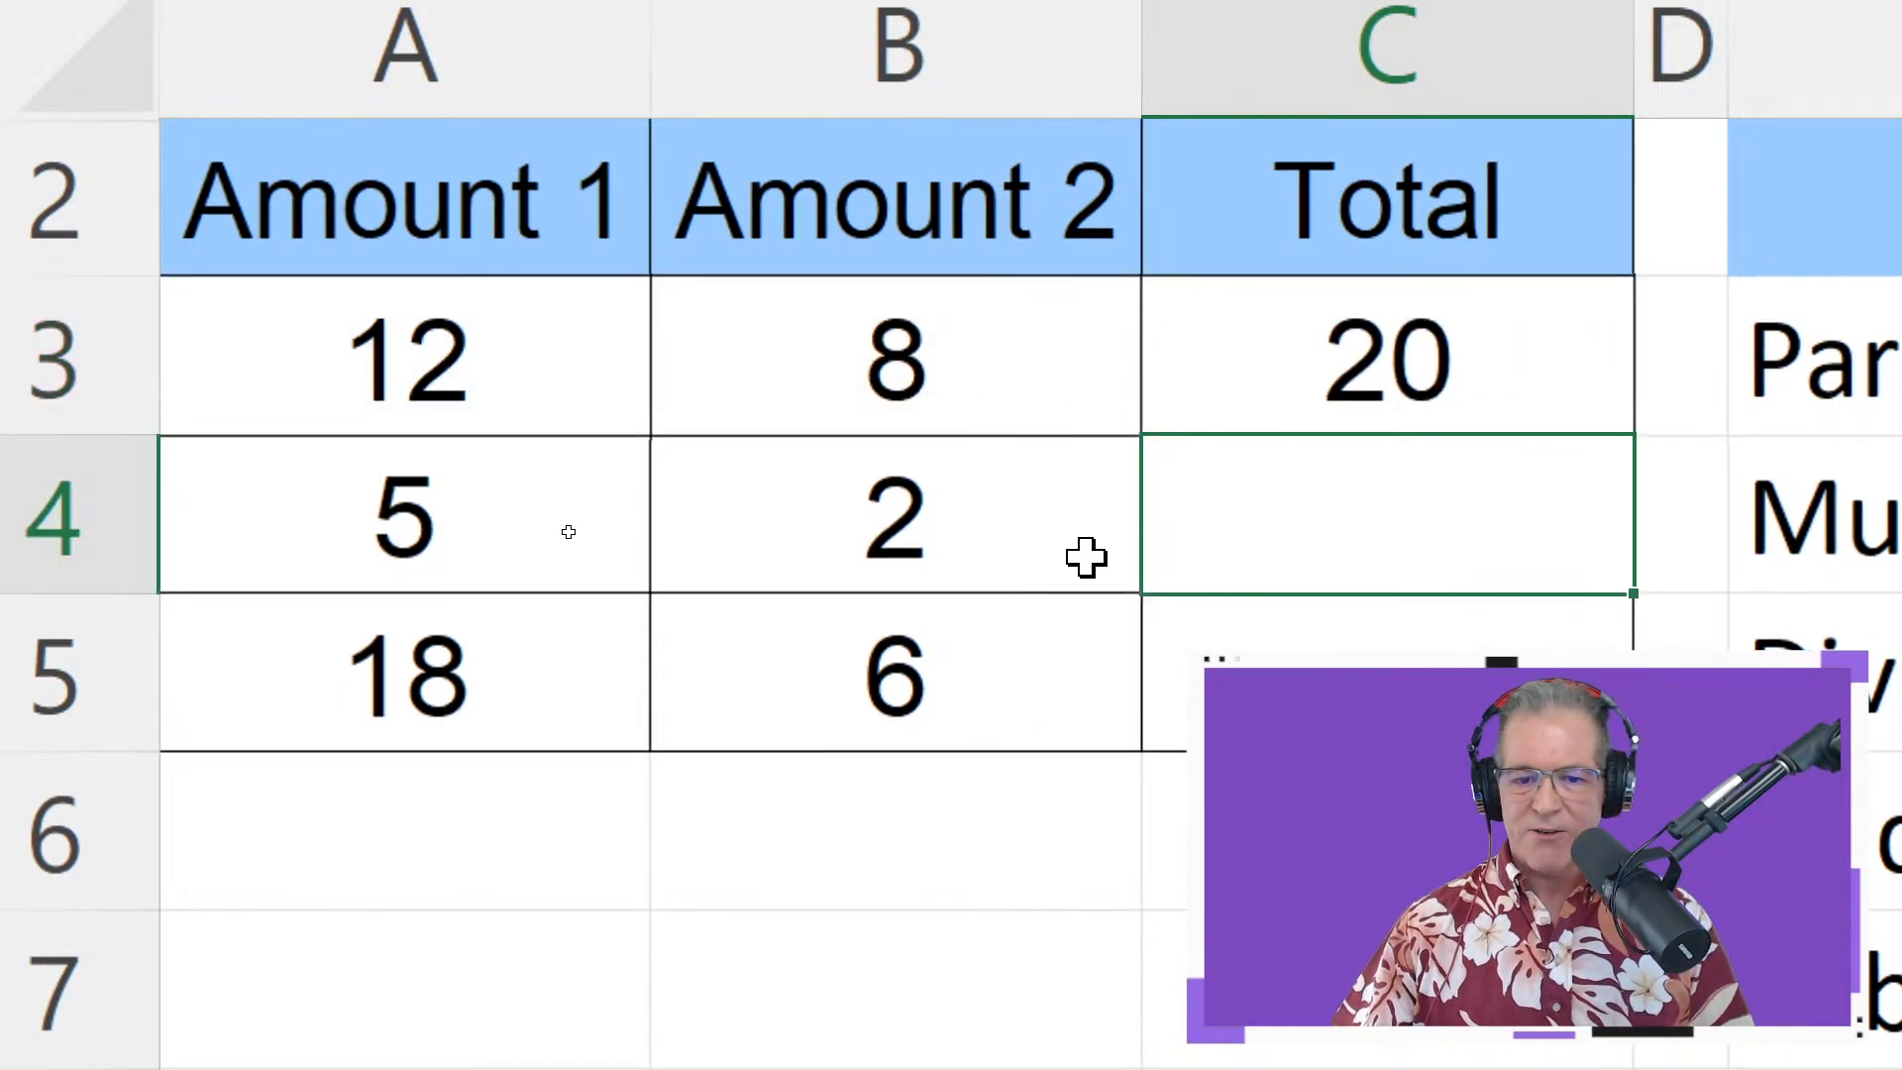
double_click(1269, 403)
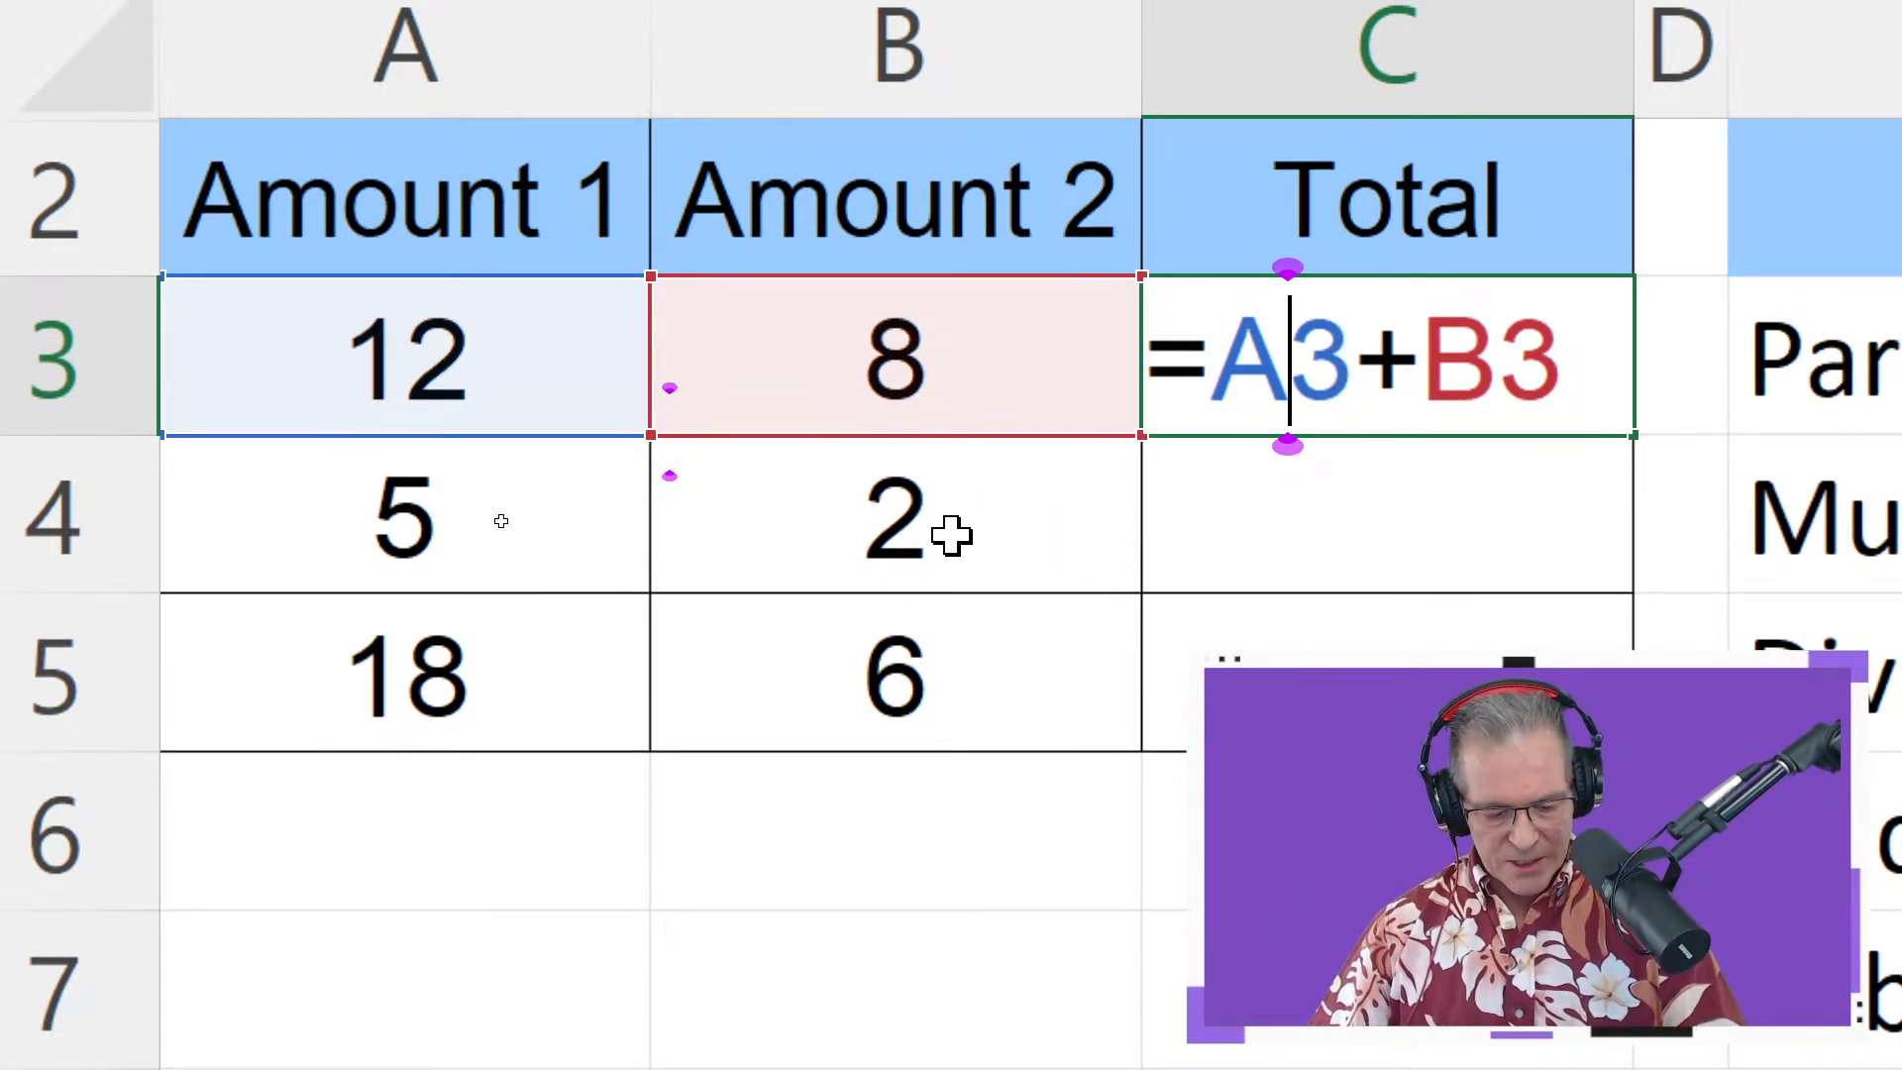
key("ctrl+Return")
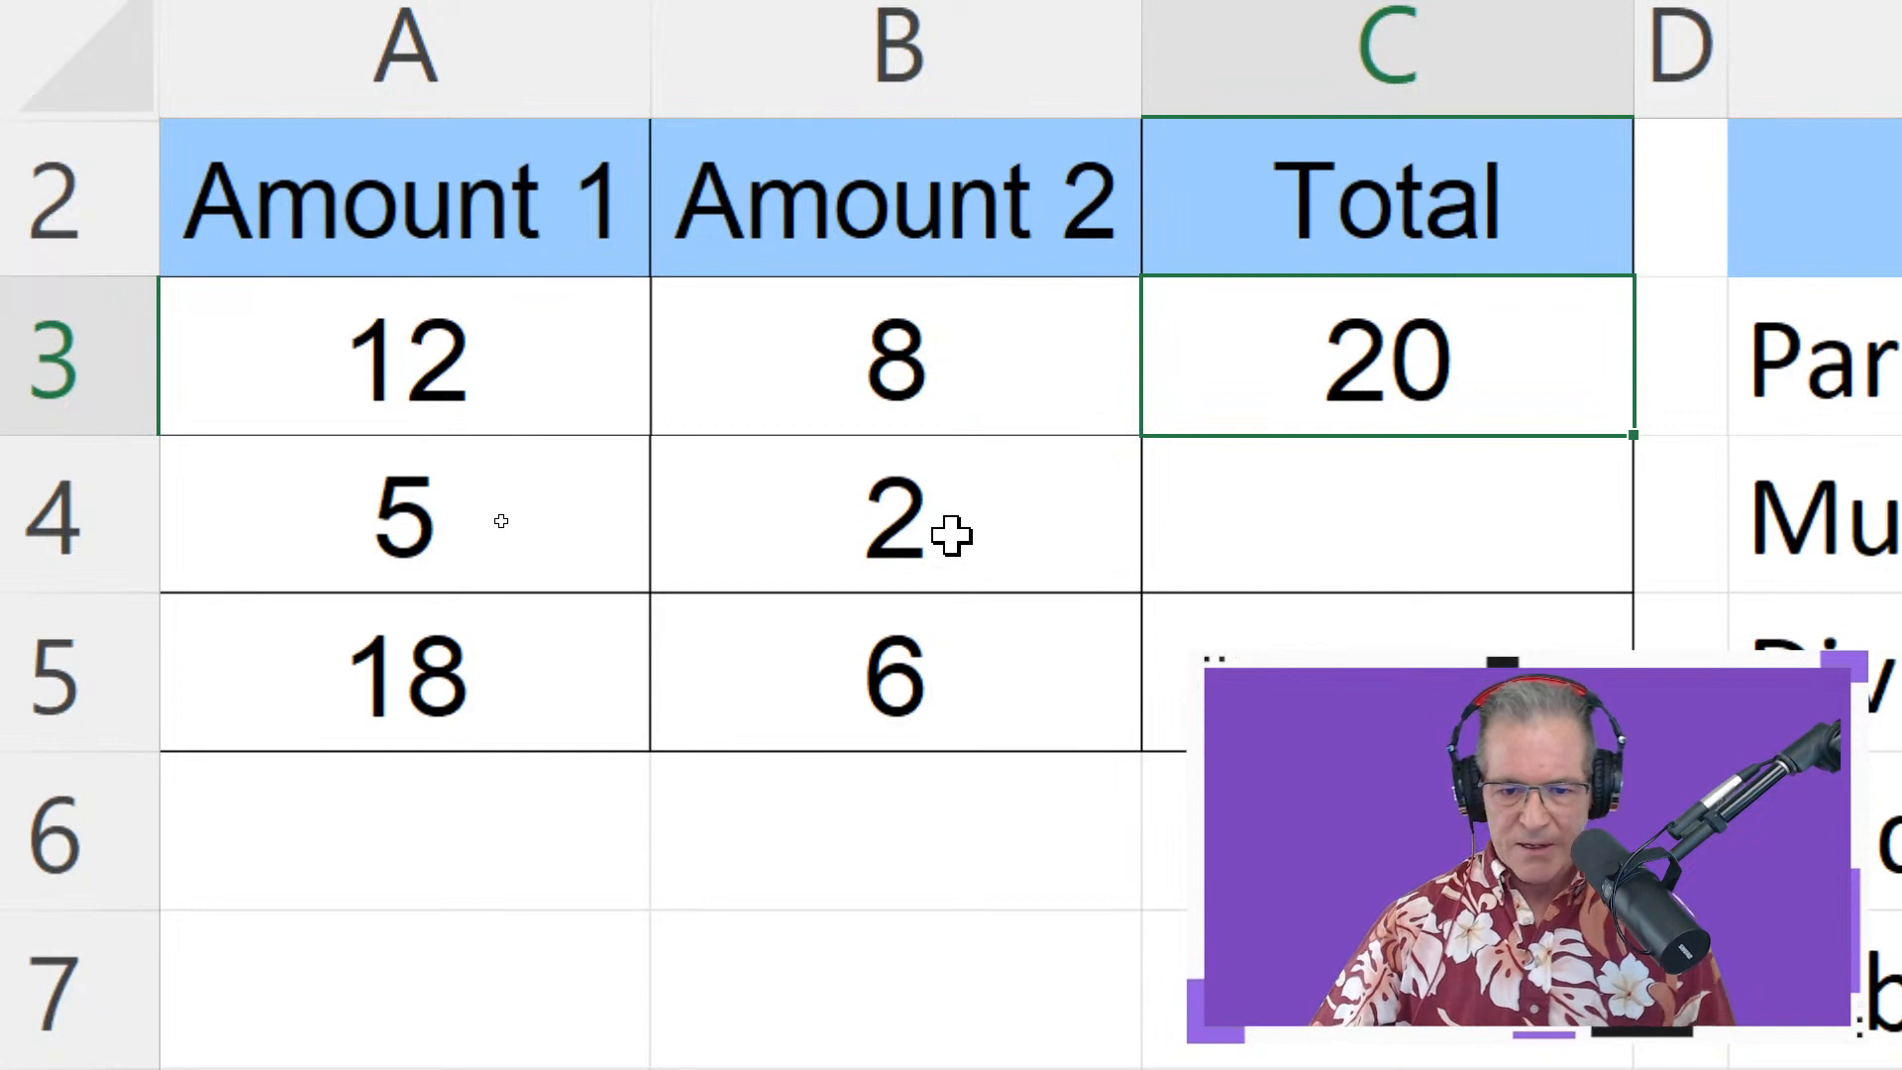
Change Amount 2 in B3 to 0 so the Total recalculates
left_click(990, 346)
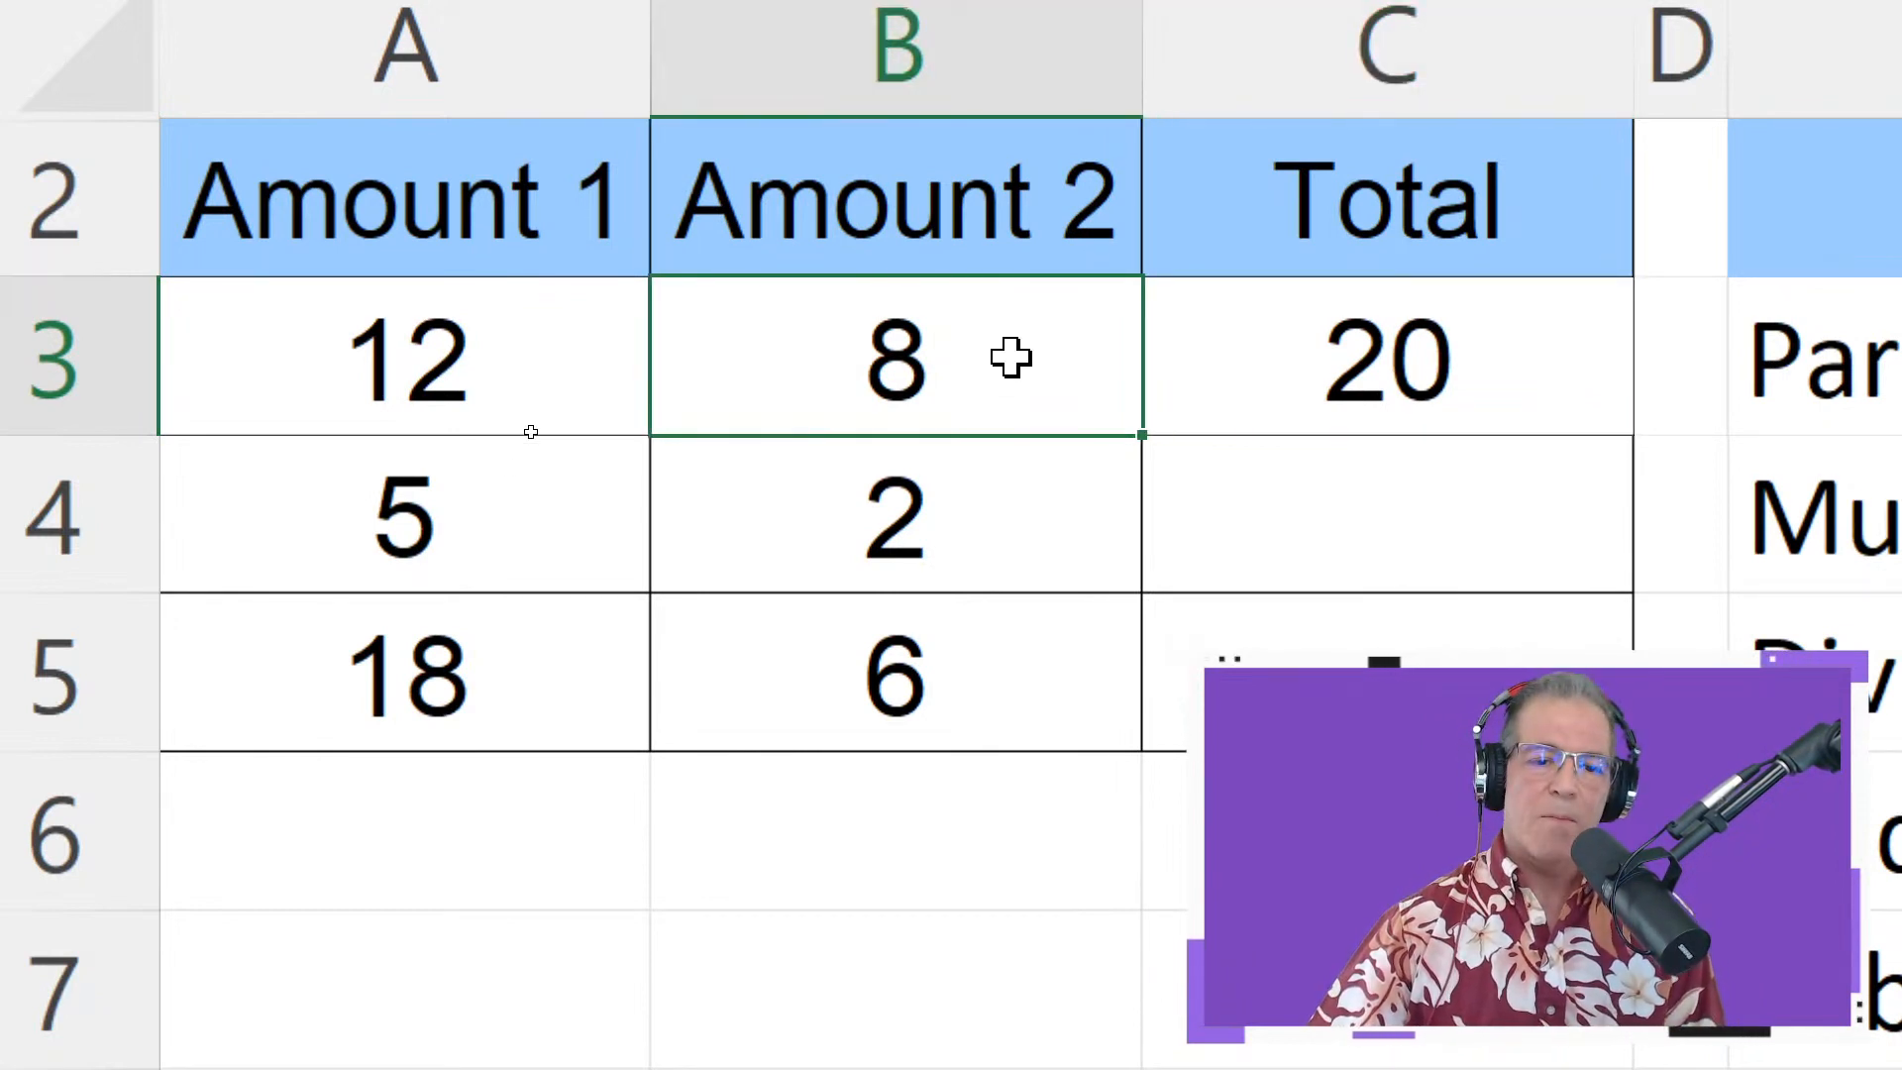
type("0")
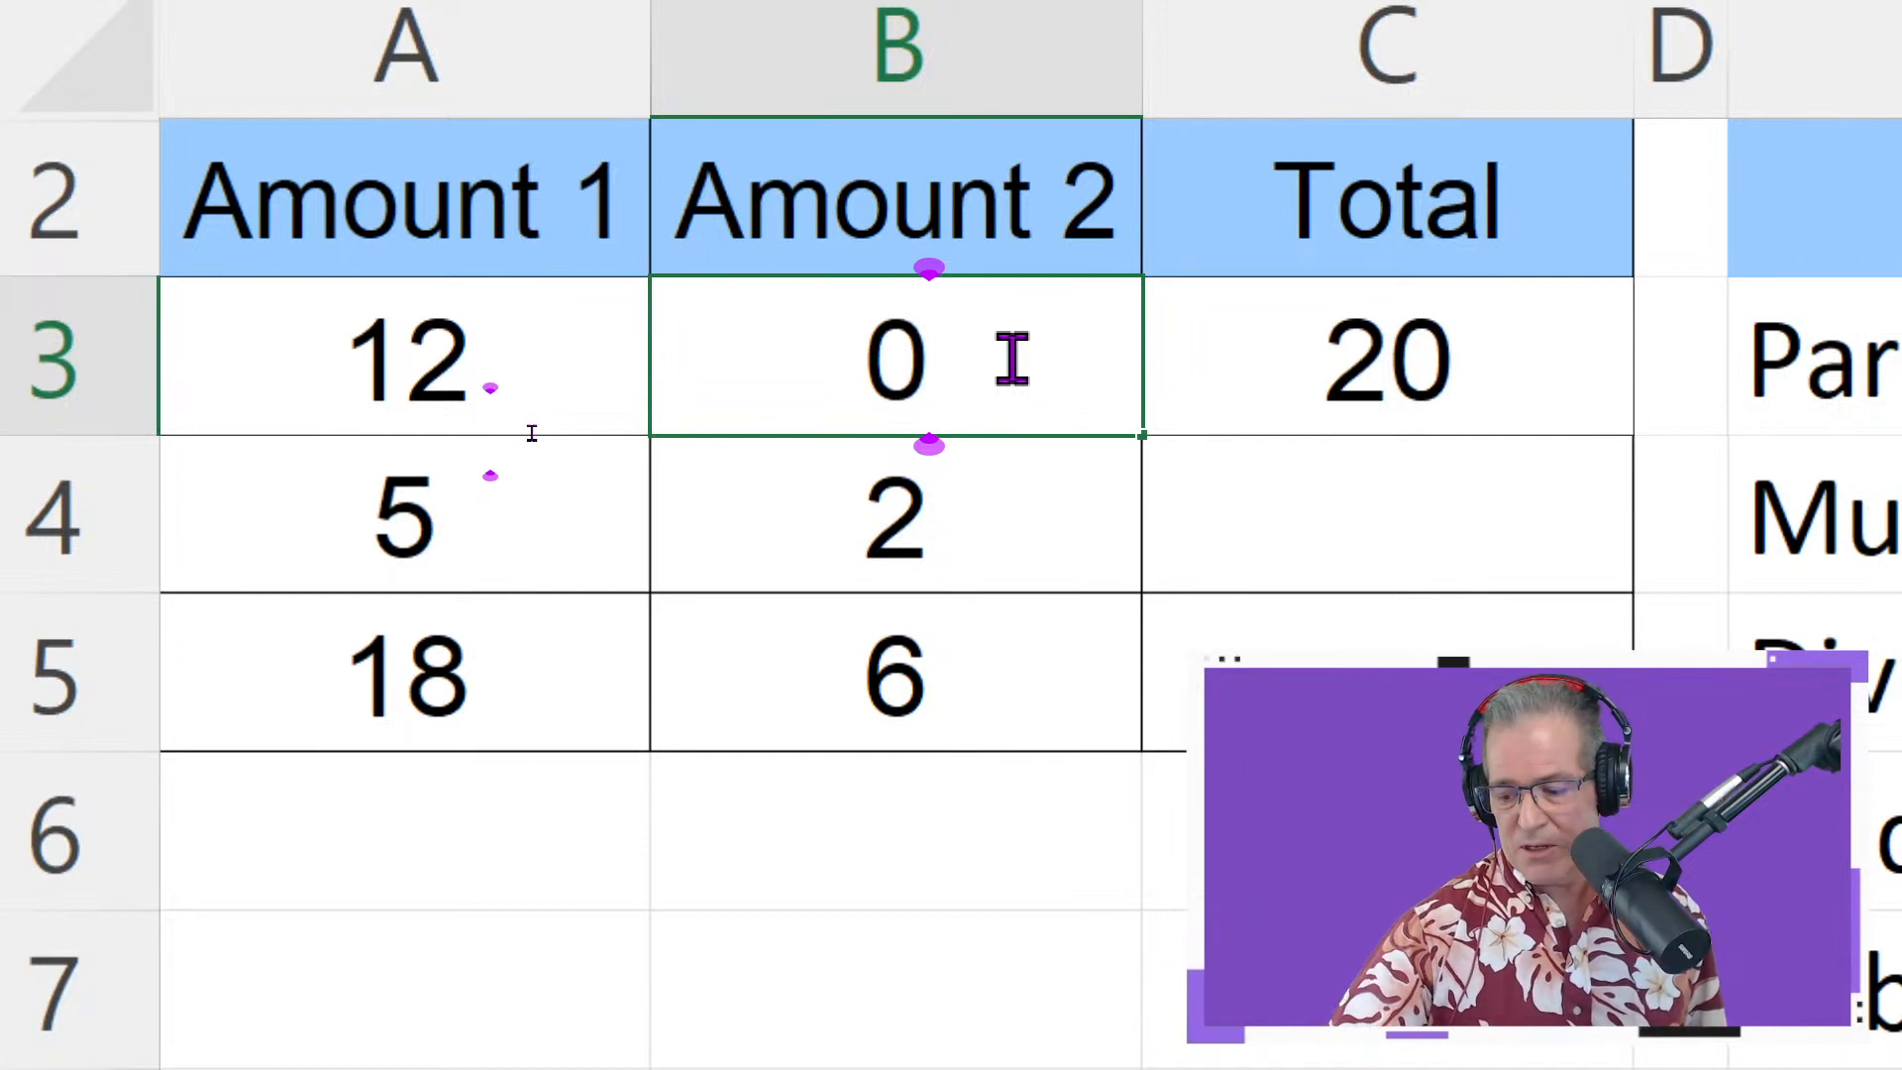
key("Return")
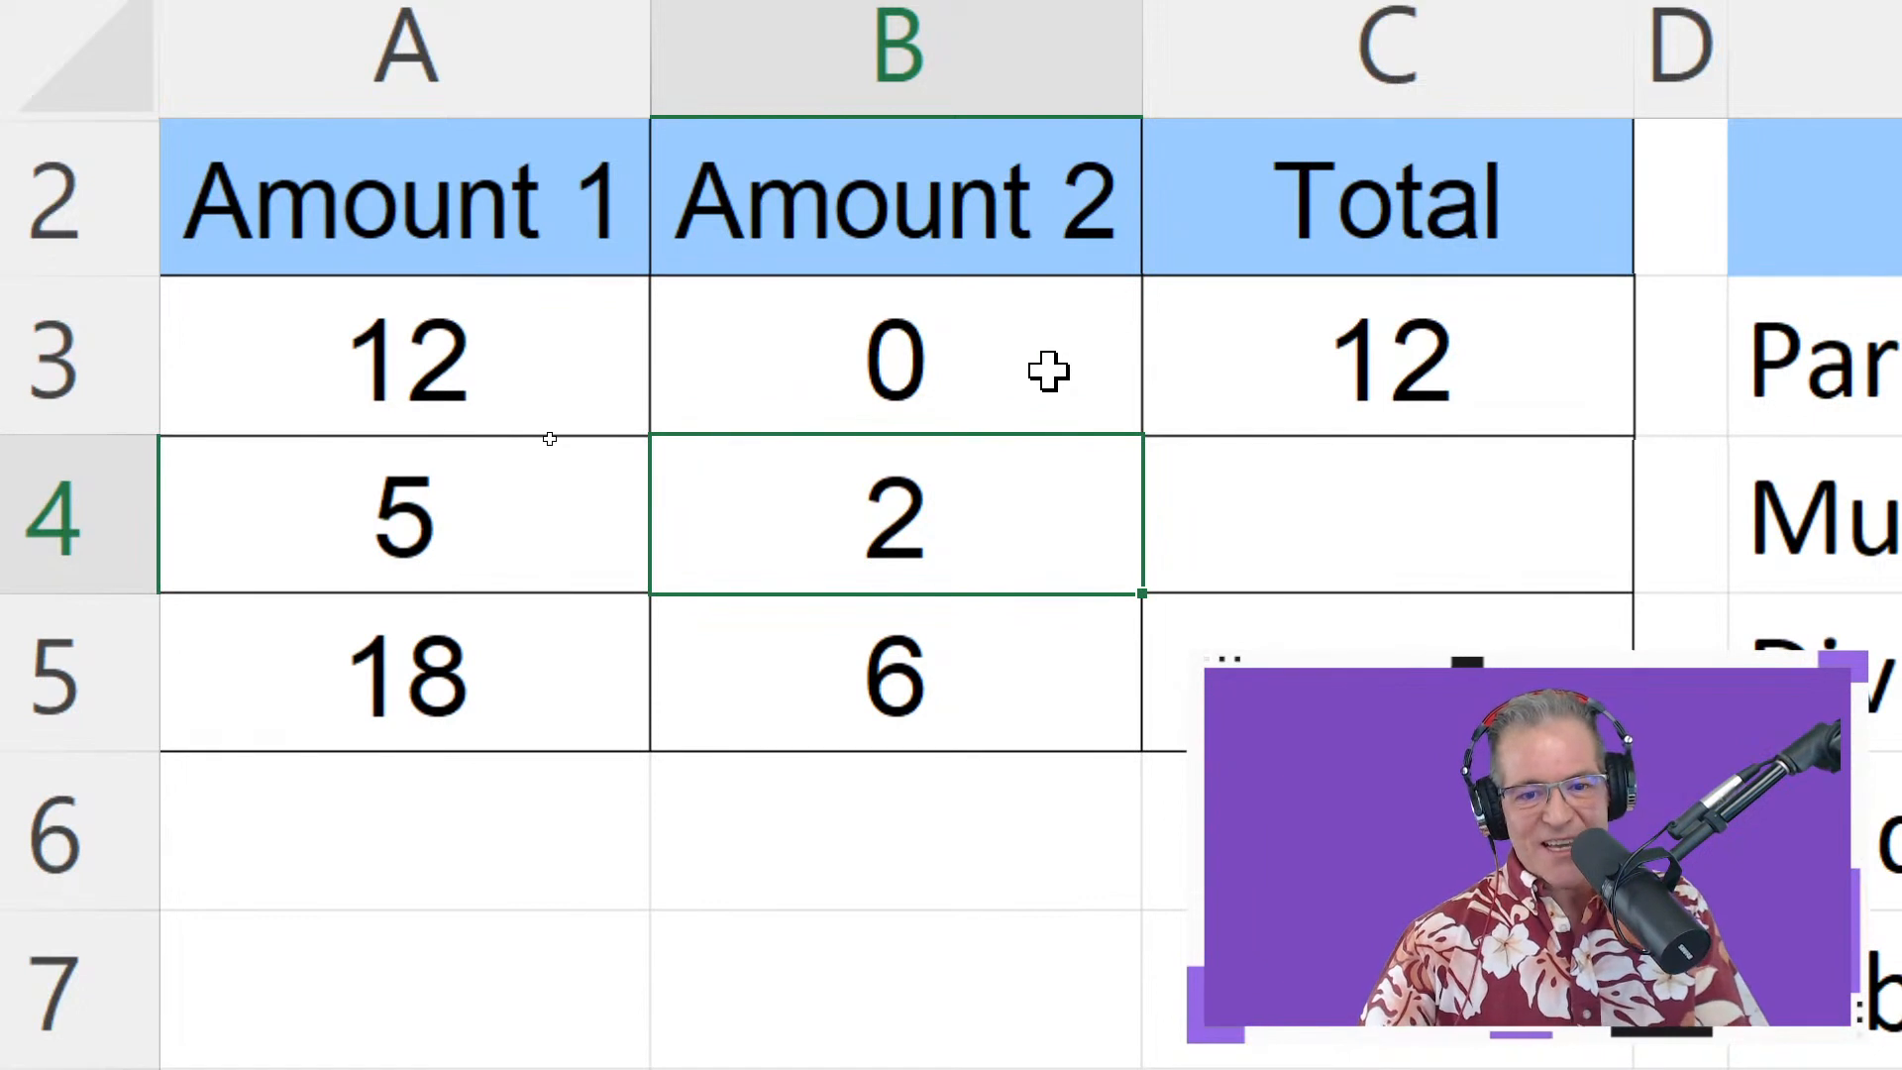
Delete the A3+B3 references from C3's formula, leaving just the equals sign
left_click(1456, 374)
double_click(1496, 377)
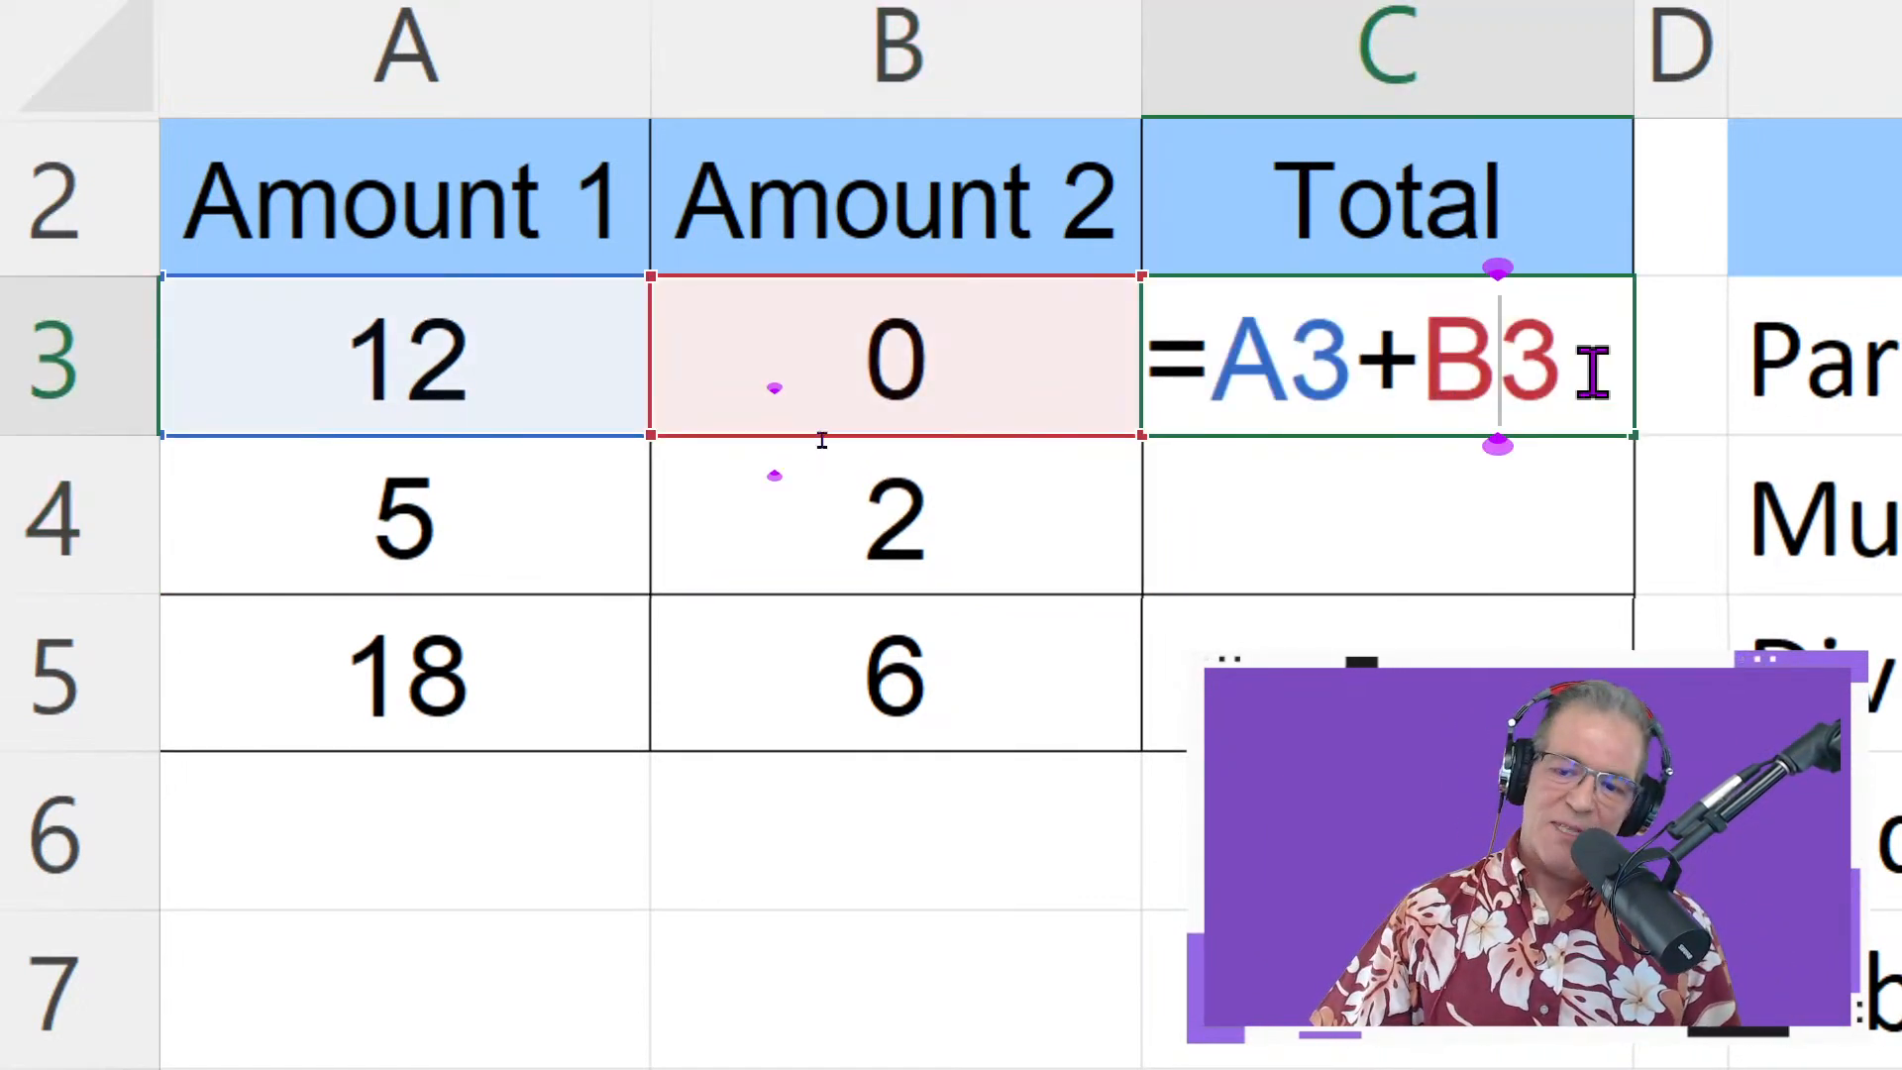
left_click_drag(1584, 365, 1245, 392)
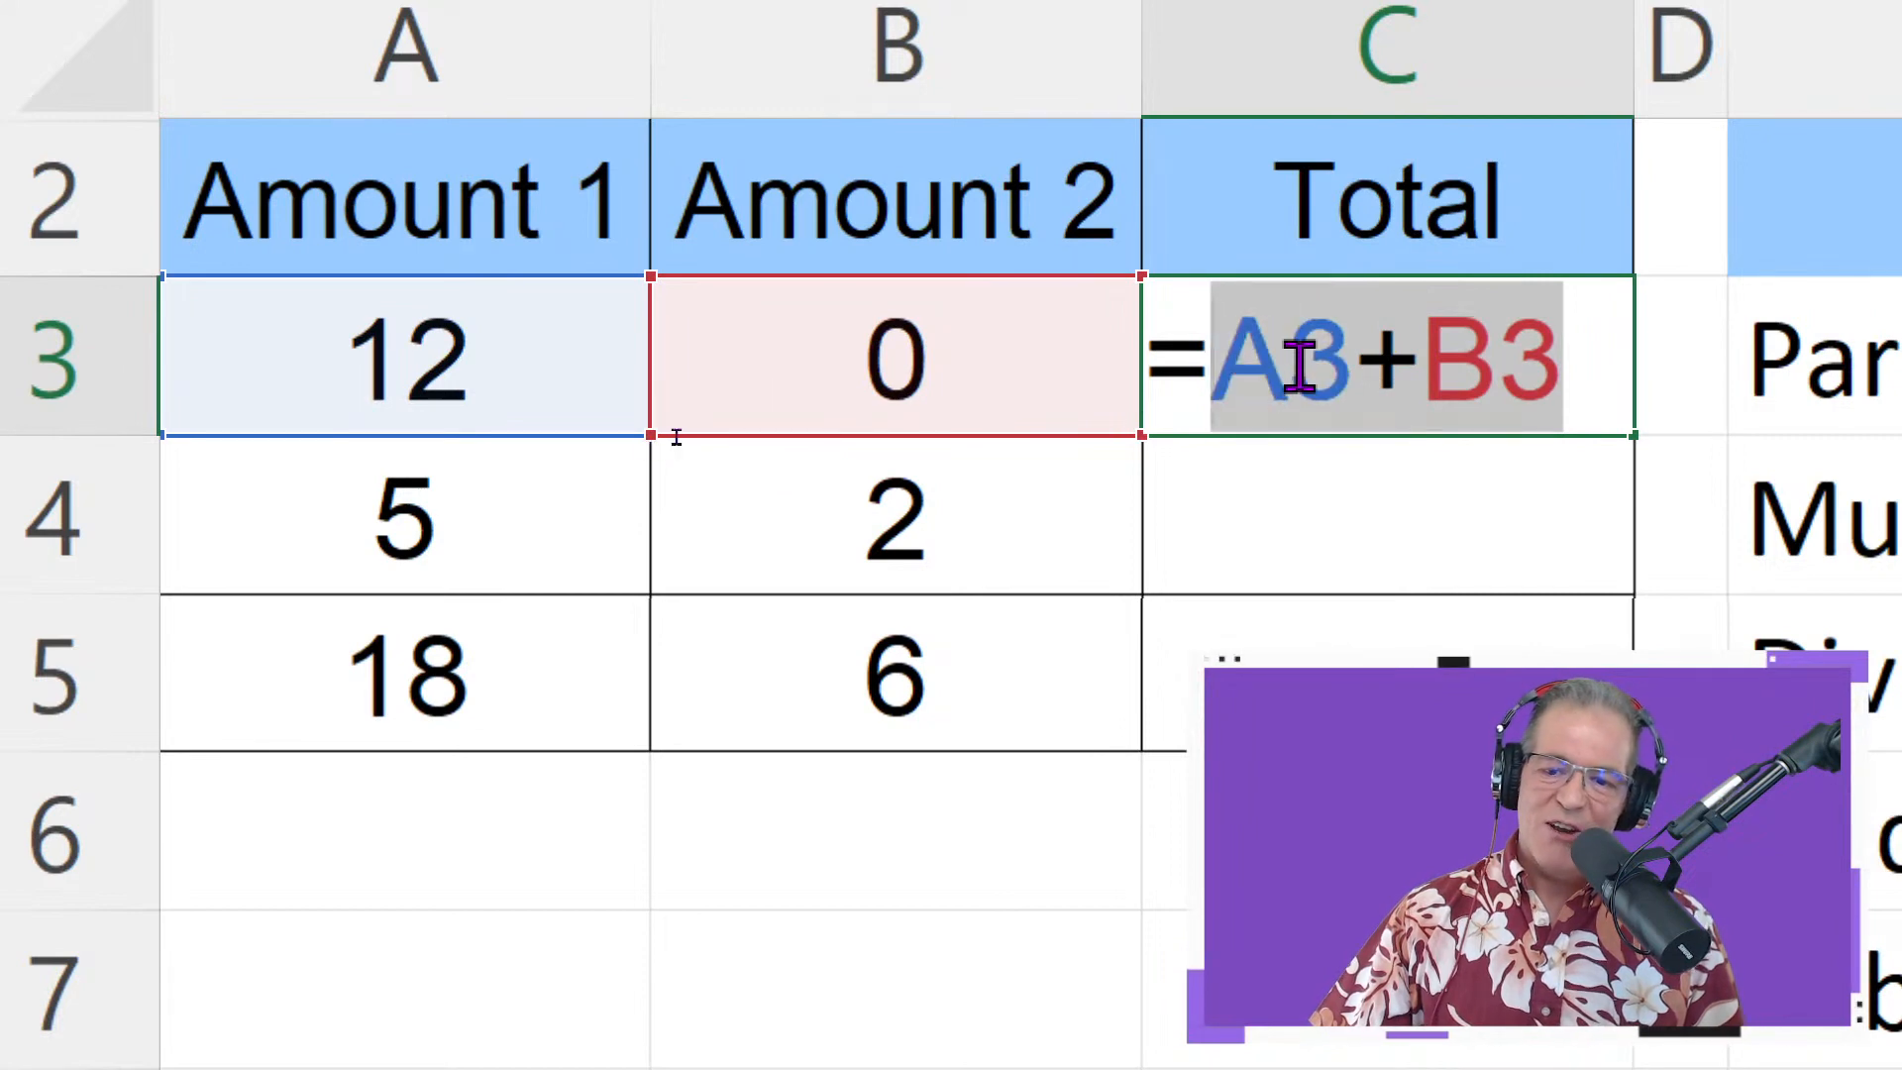
key("BackSpace")
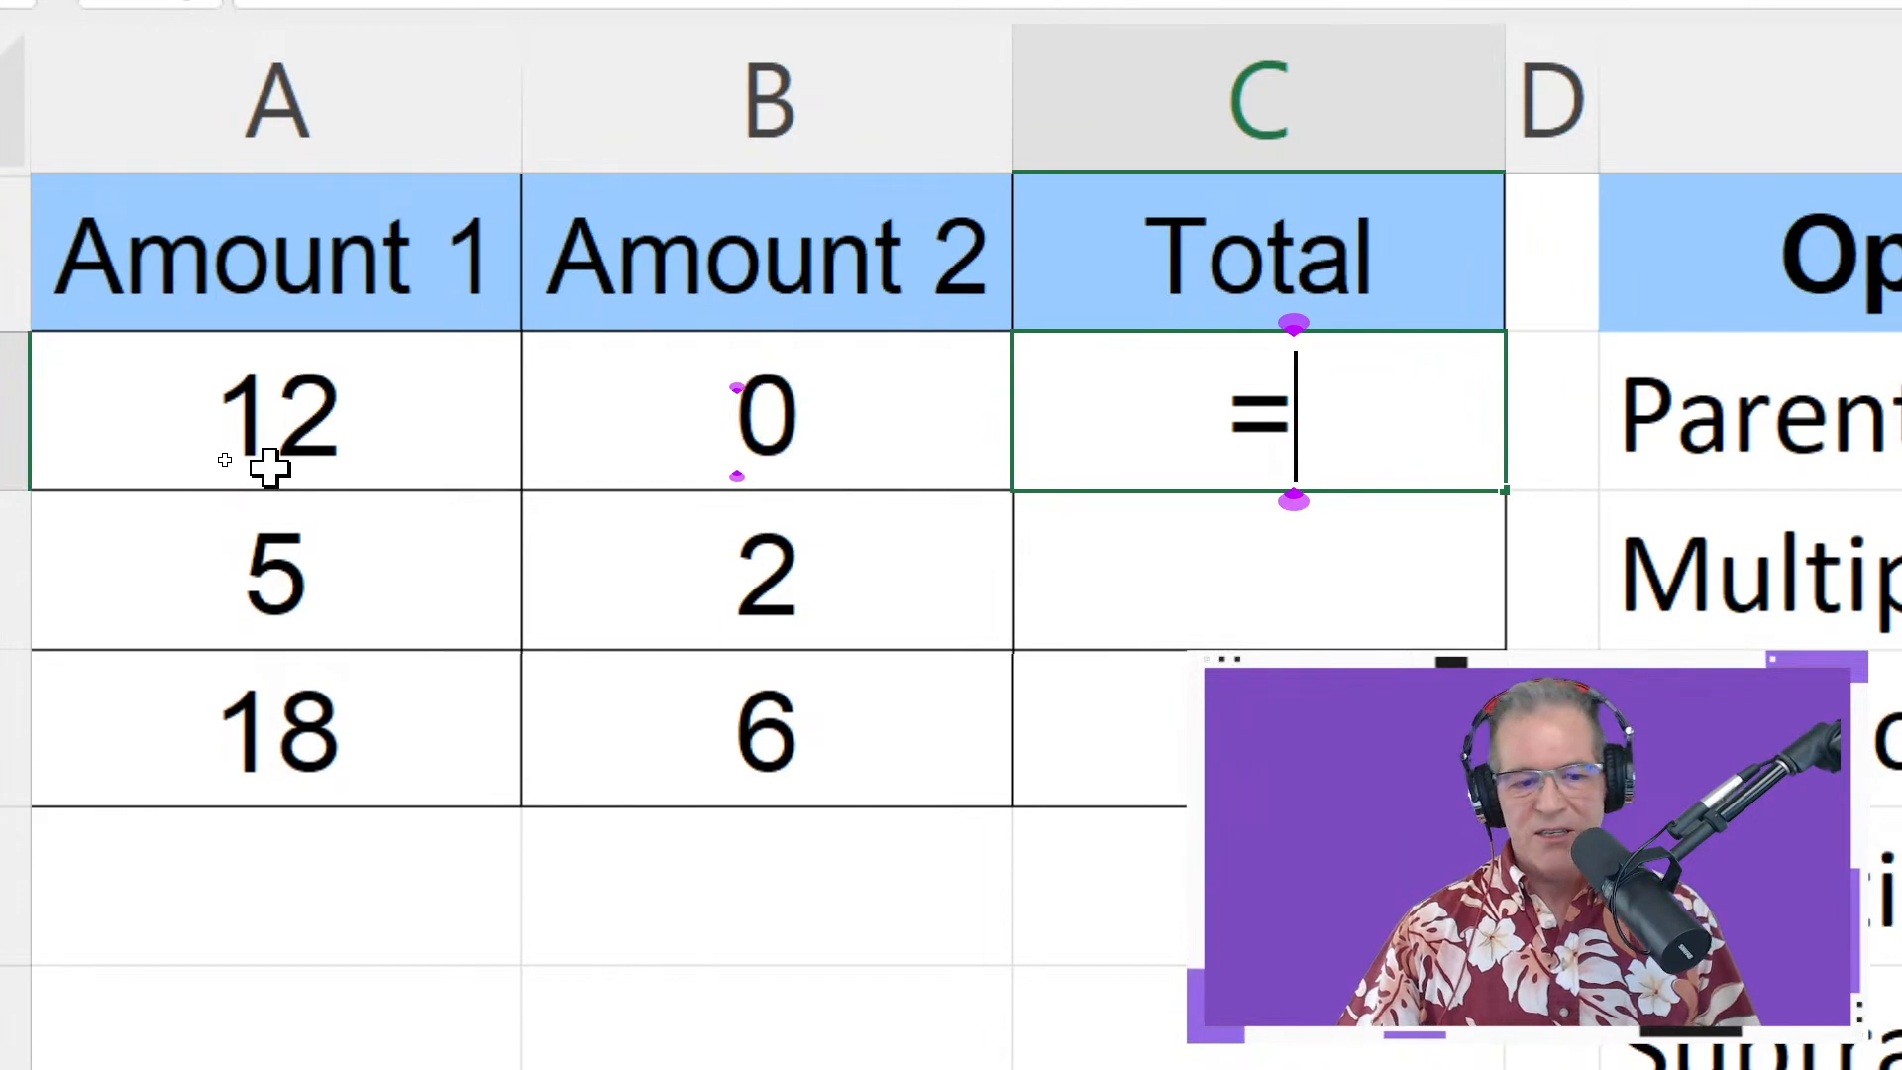
Build the A3+B3 sum in C3 by pointing at A3 and B3, showing 12
left_click(299, 412)
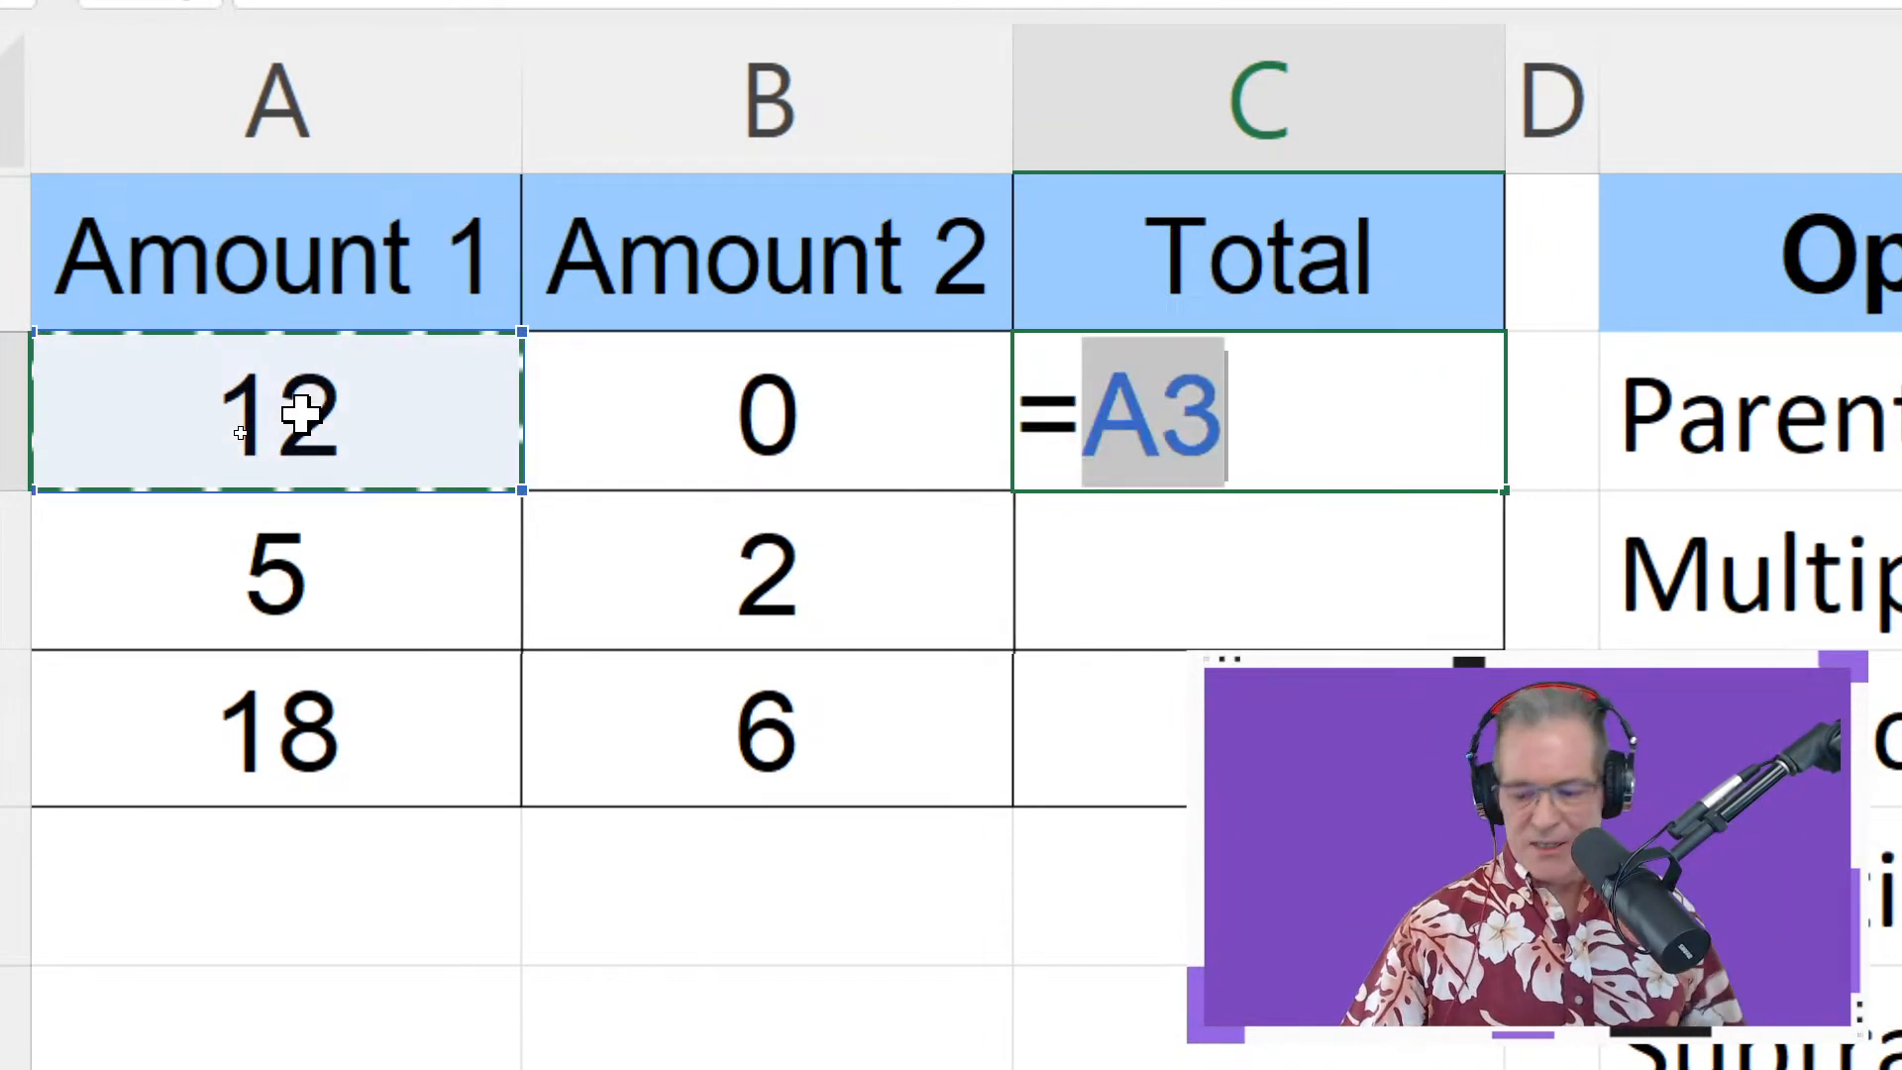
type("+")
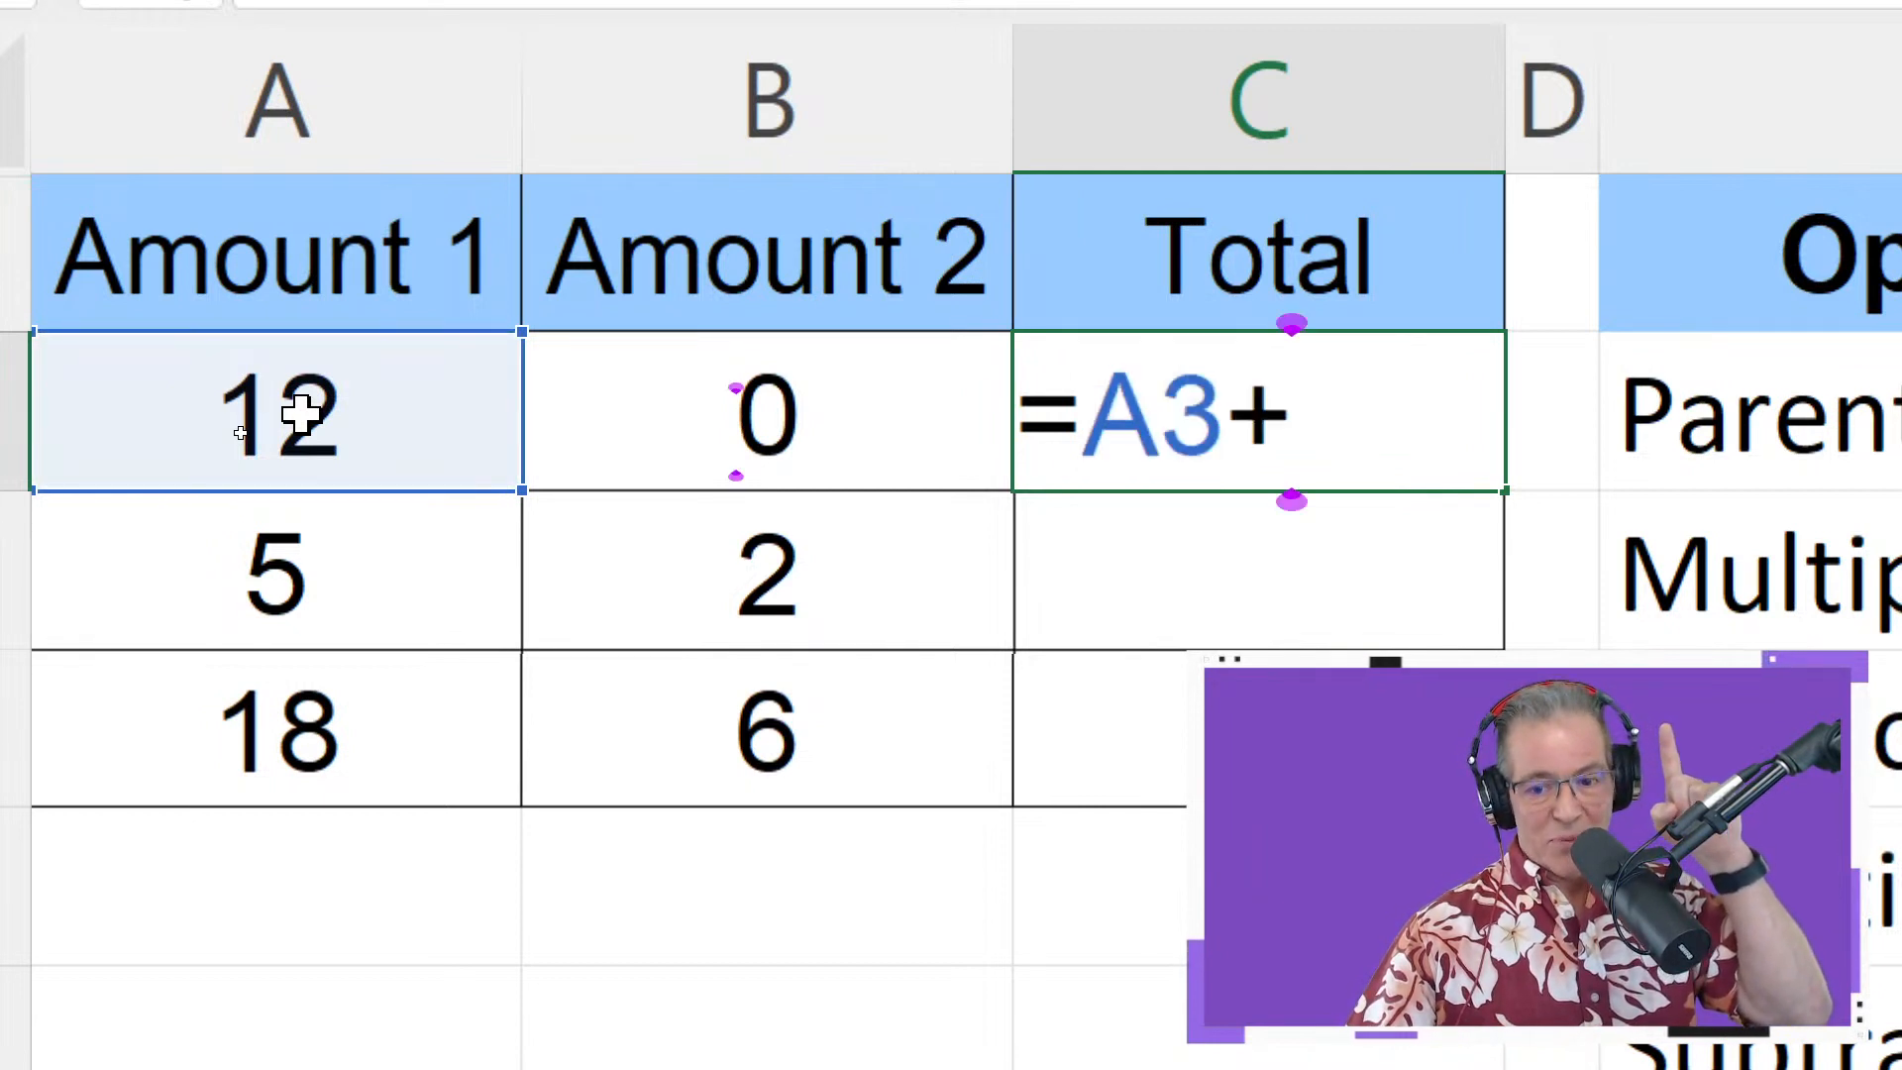
left_click(680, 451)
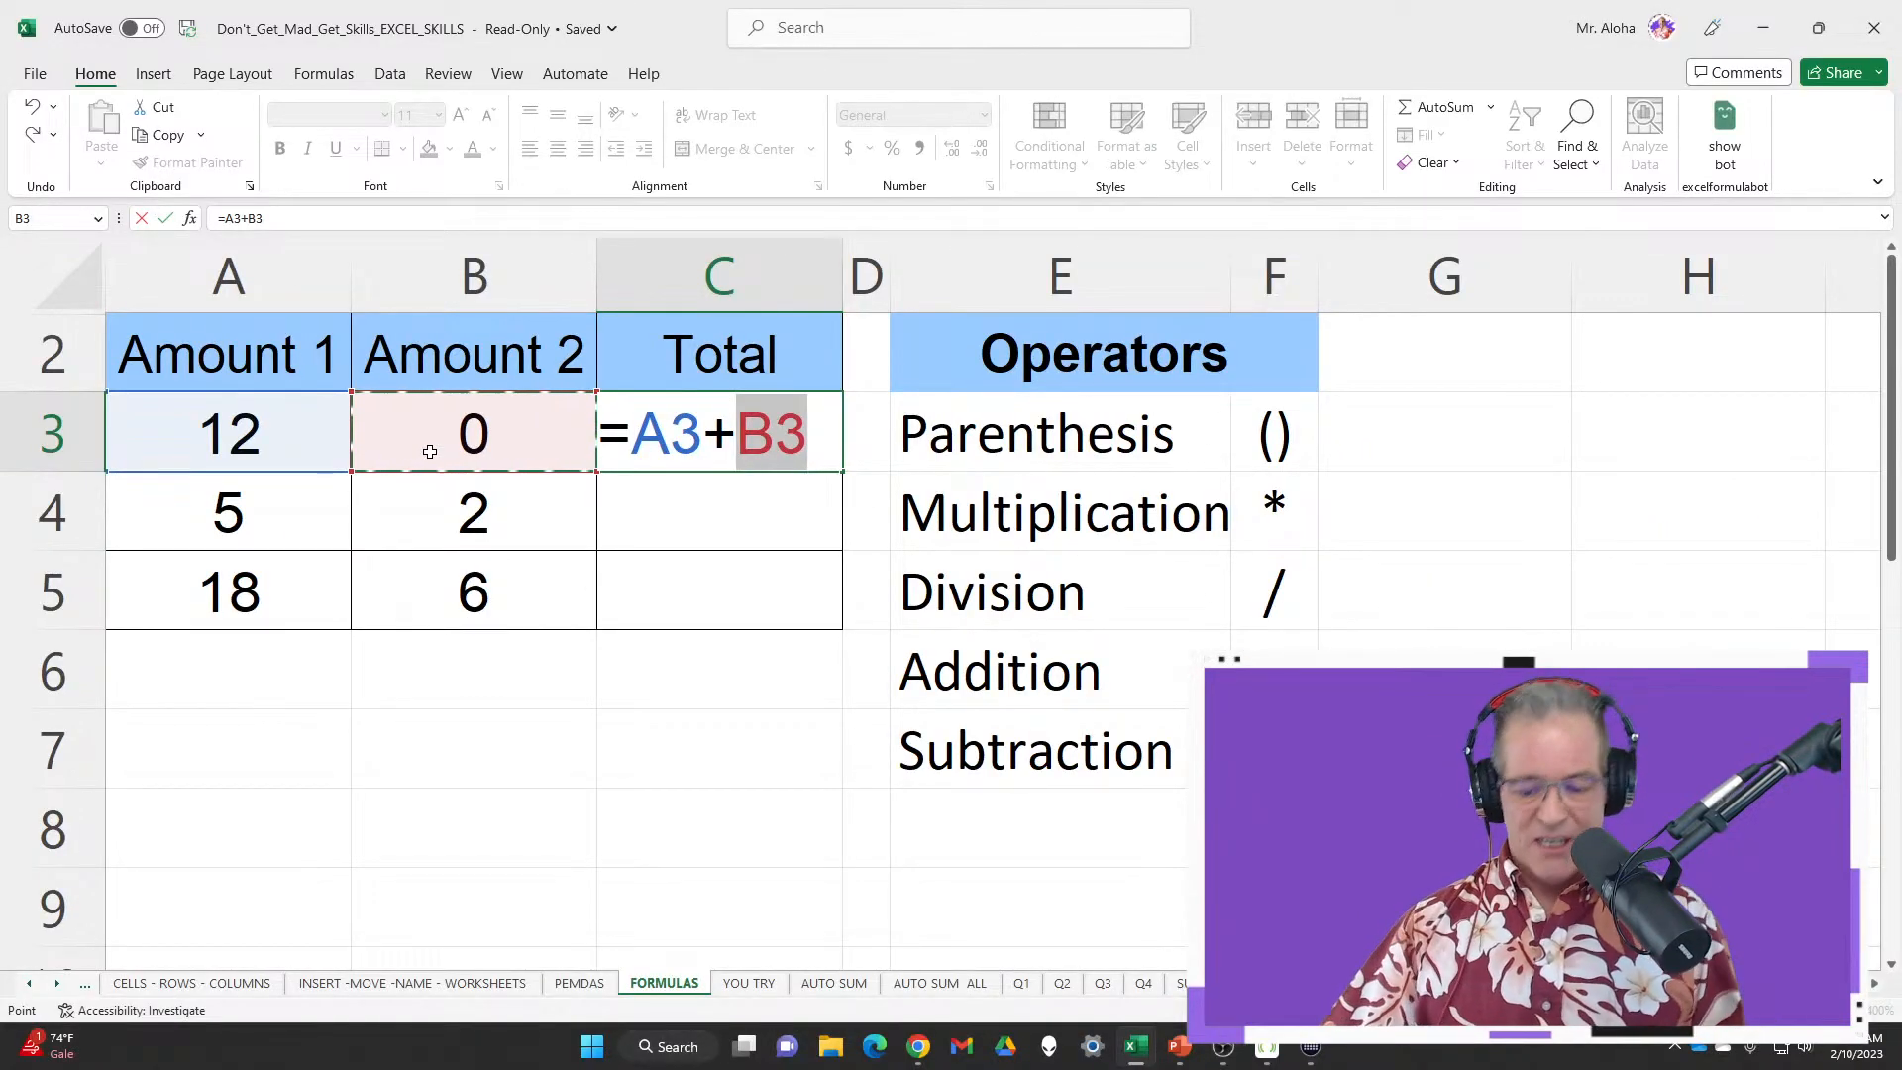
key("ctrl+Return")
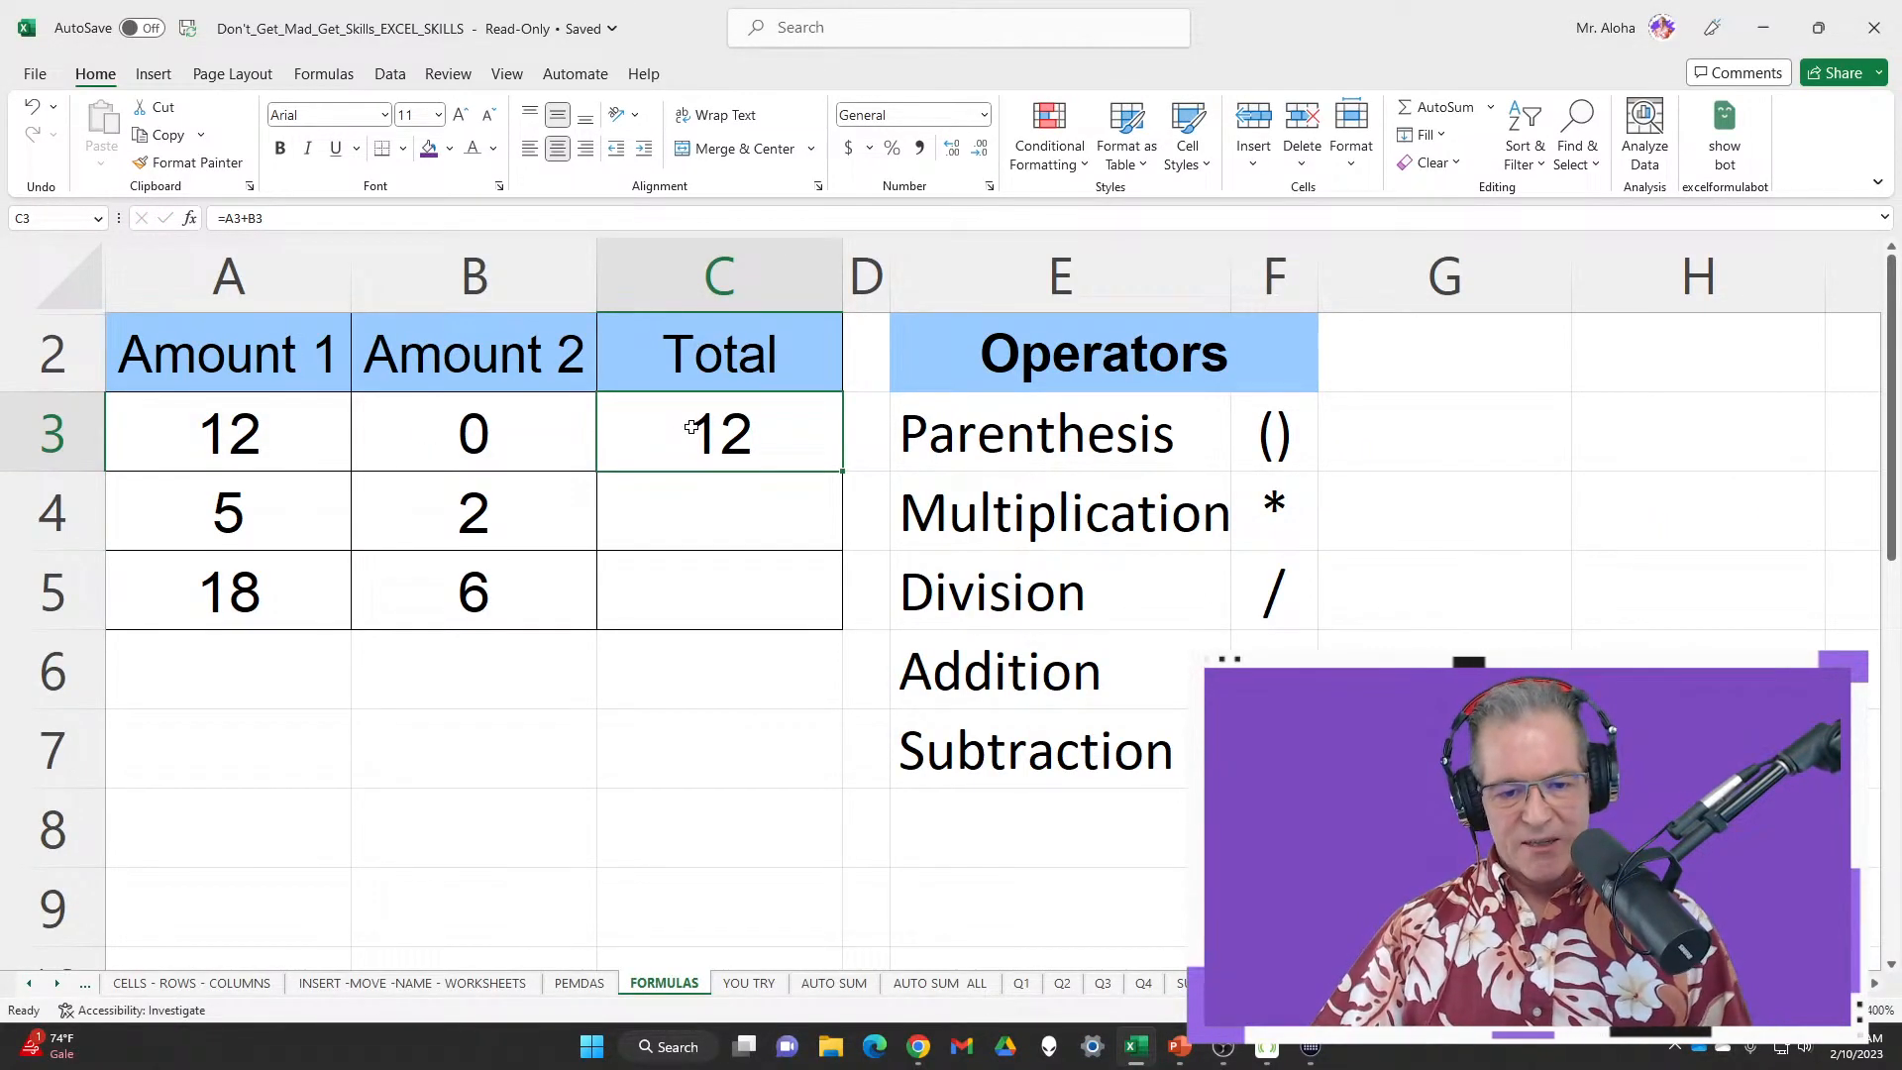
Clear C3 and re-enter =A3+B3 by pointing at the two amount cells
key("Delete")
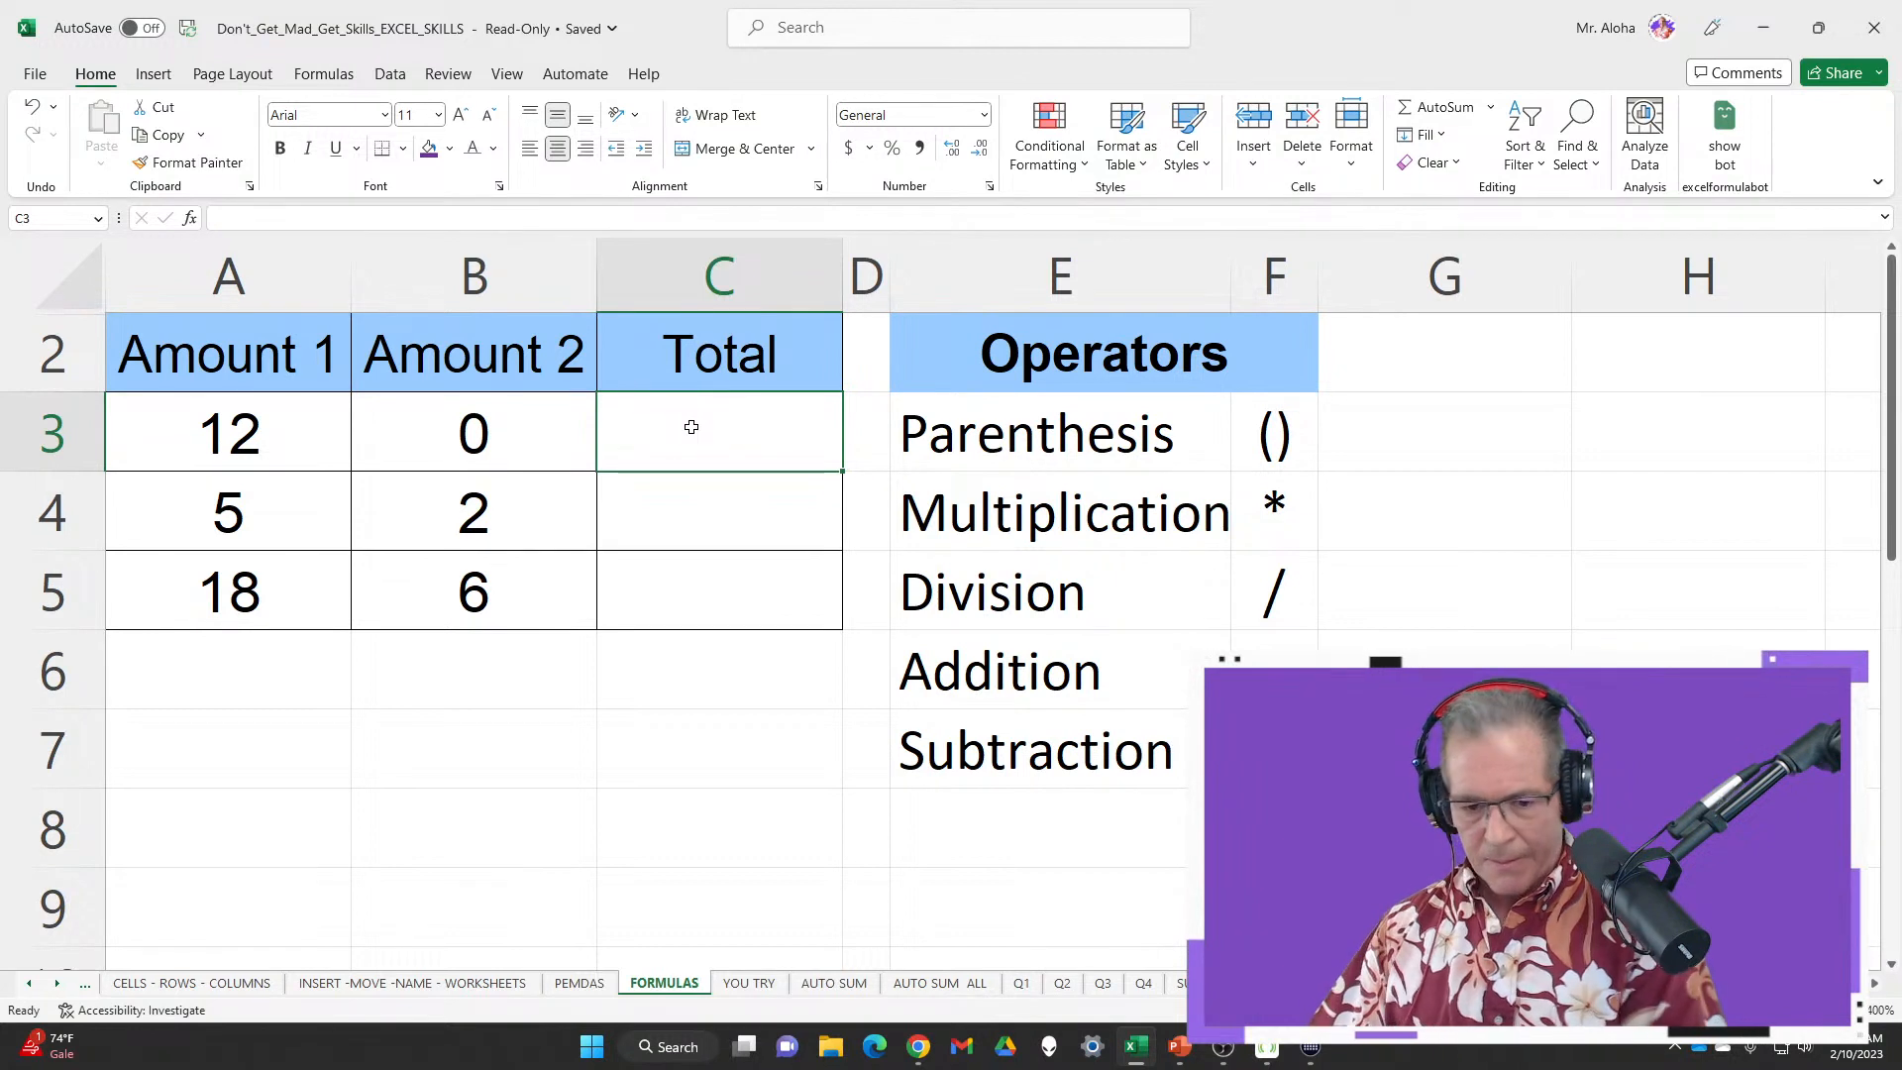
type("=")
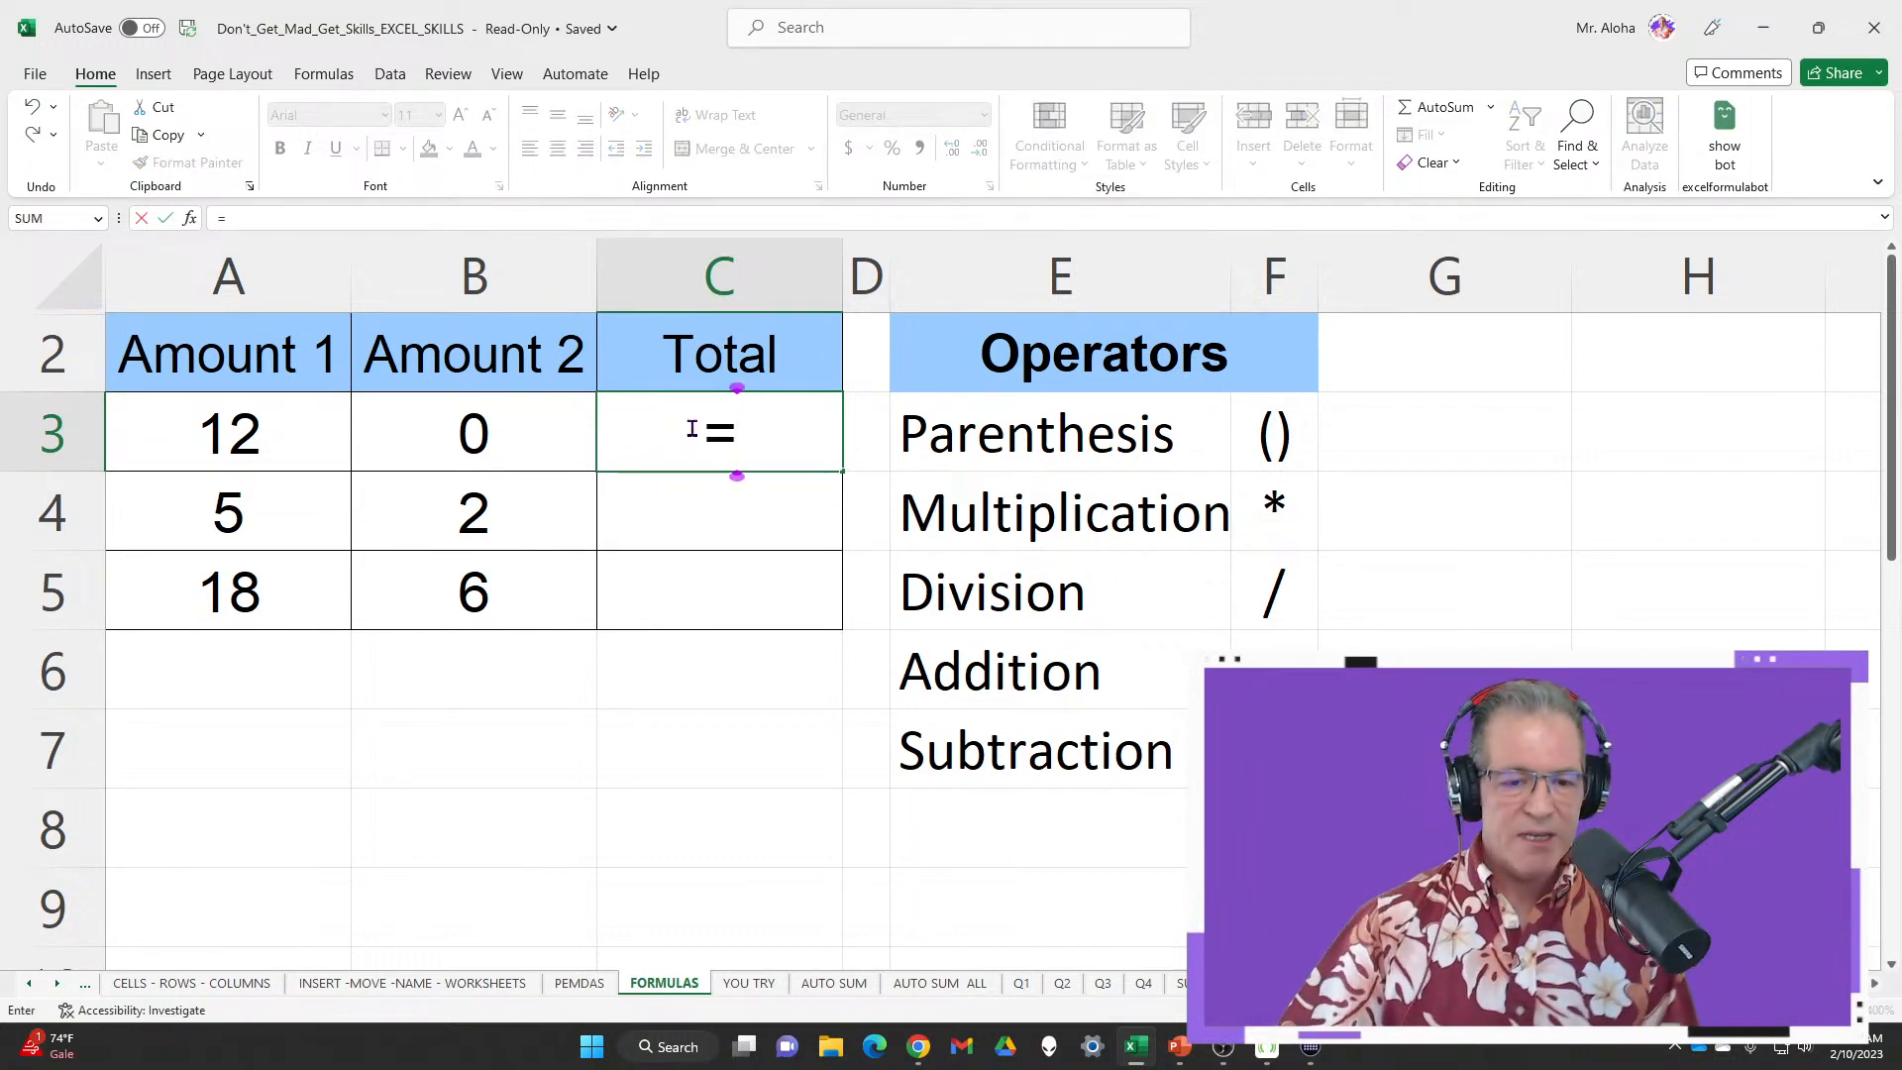
left_click(248, 443)
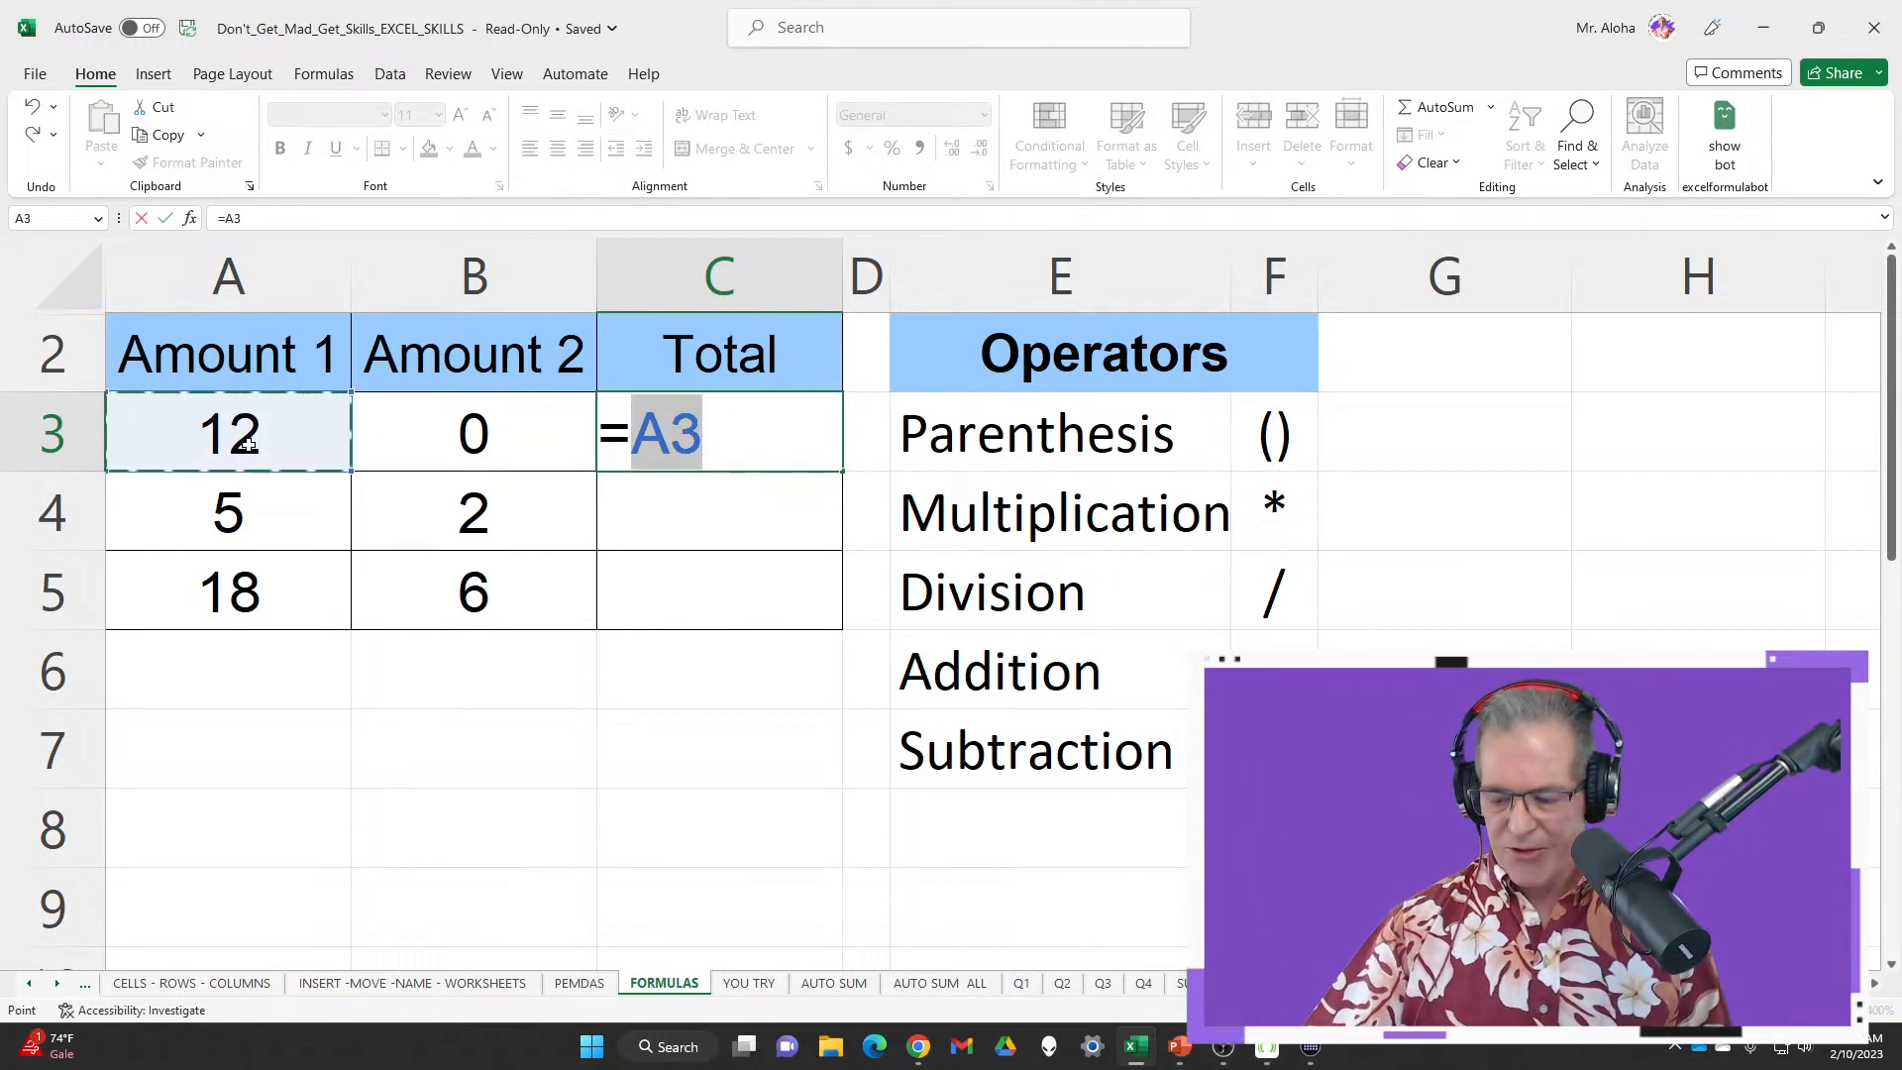
type("+")
left_click(430, 420)
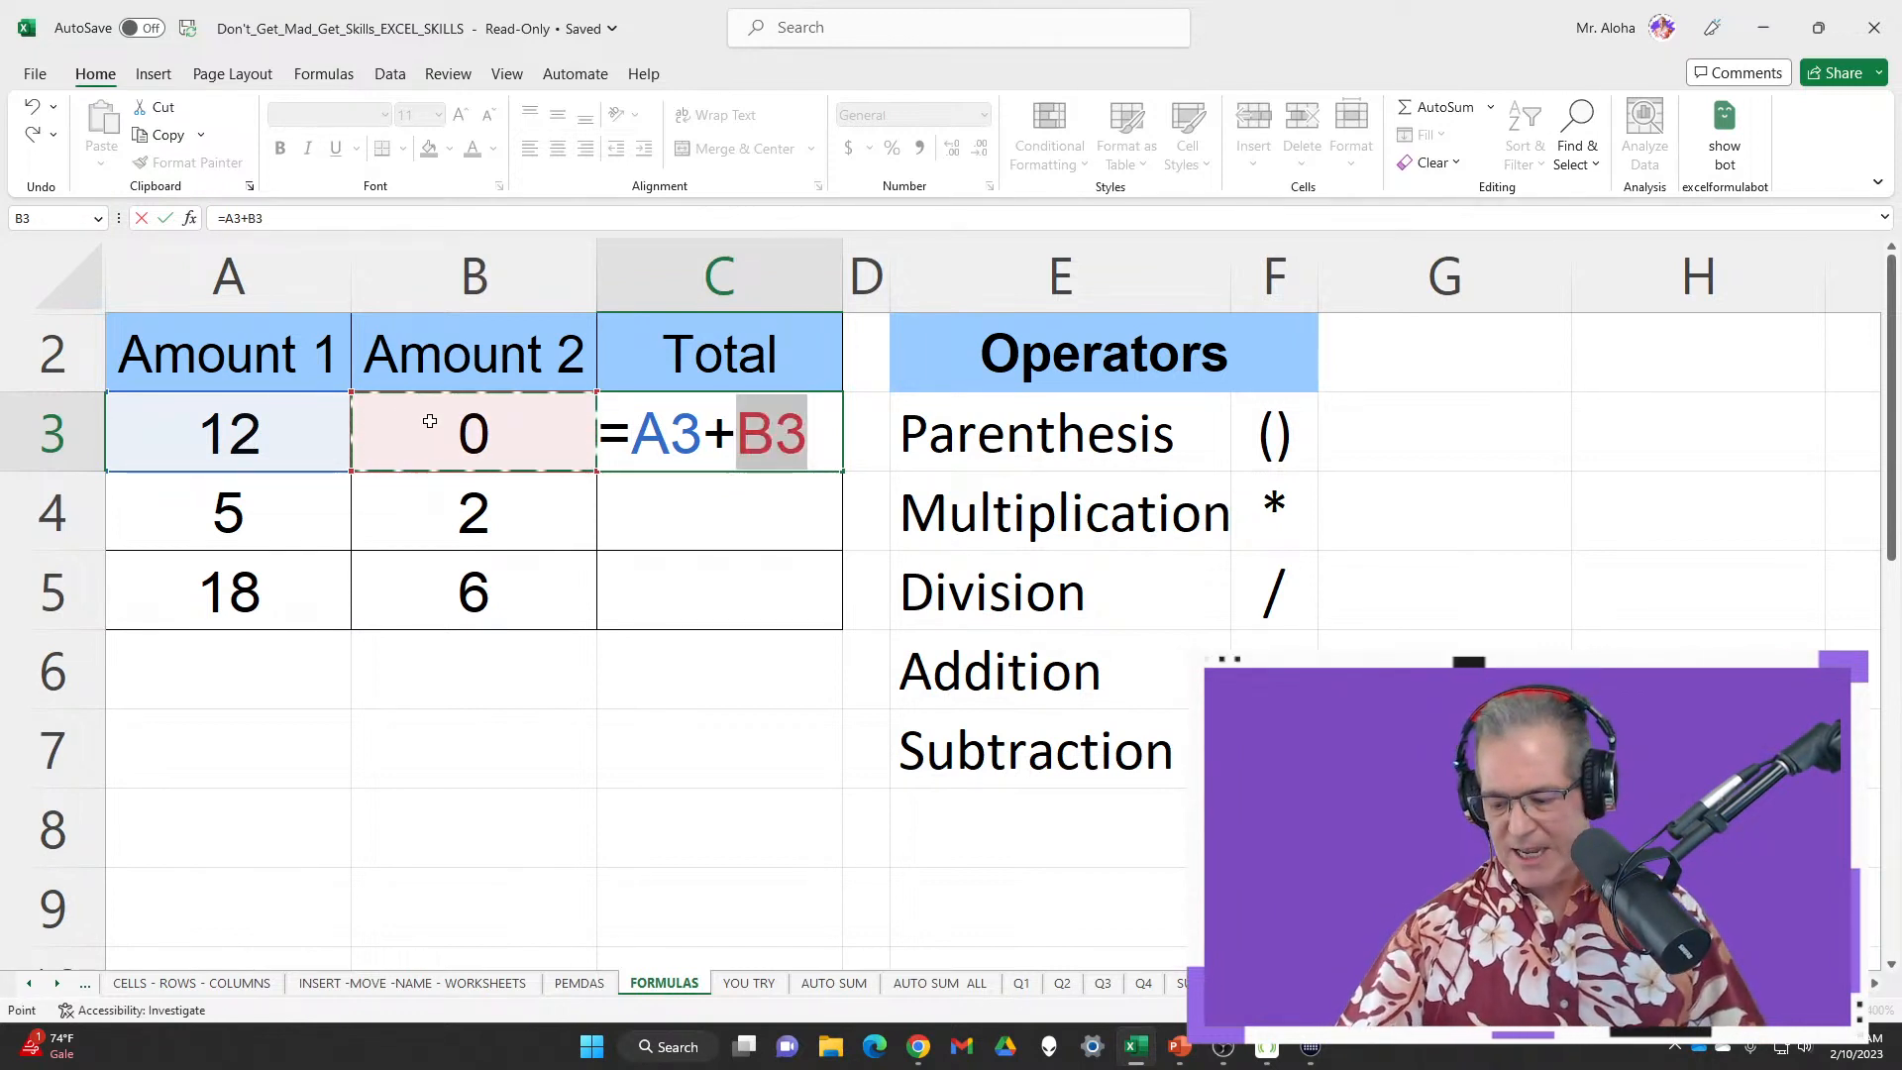
key("Return")
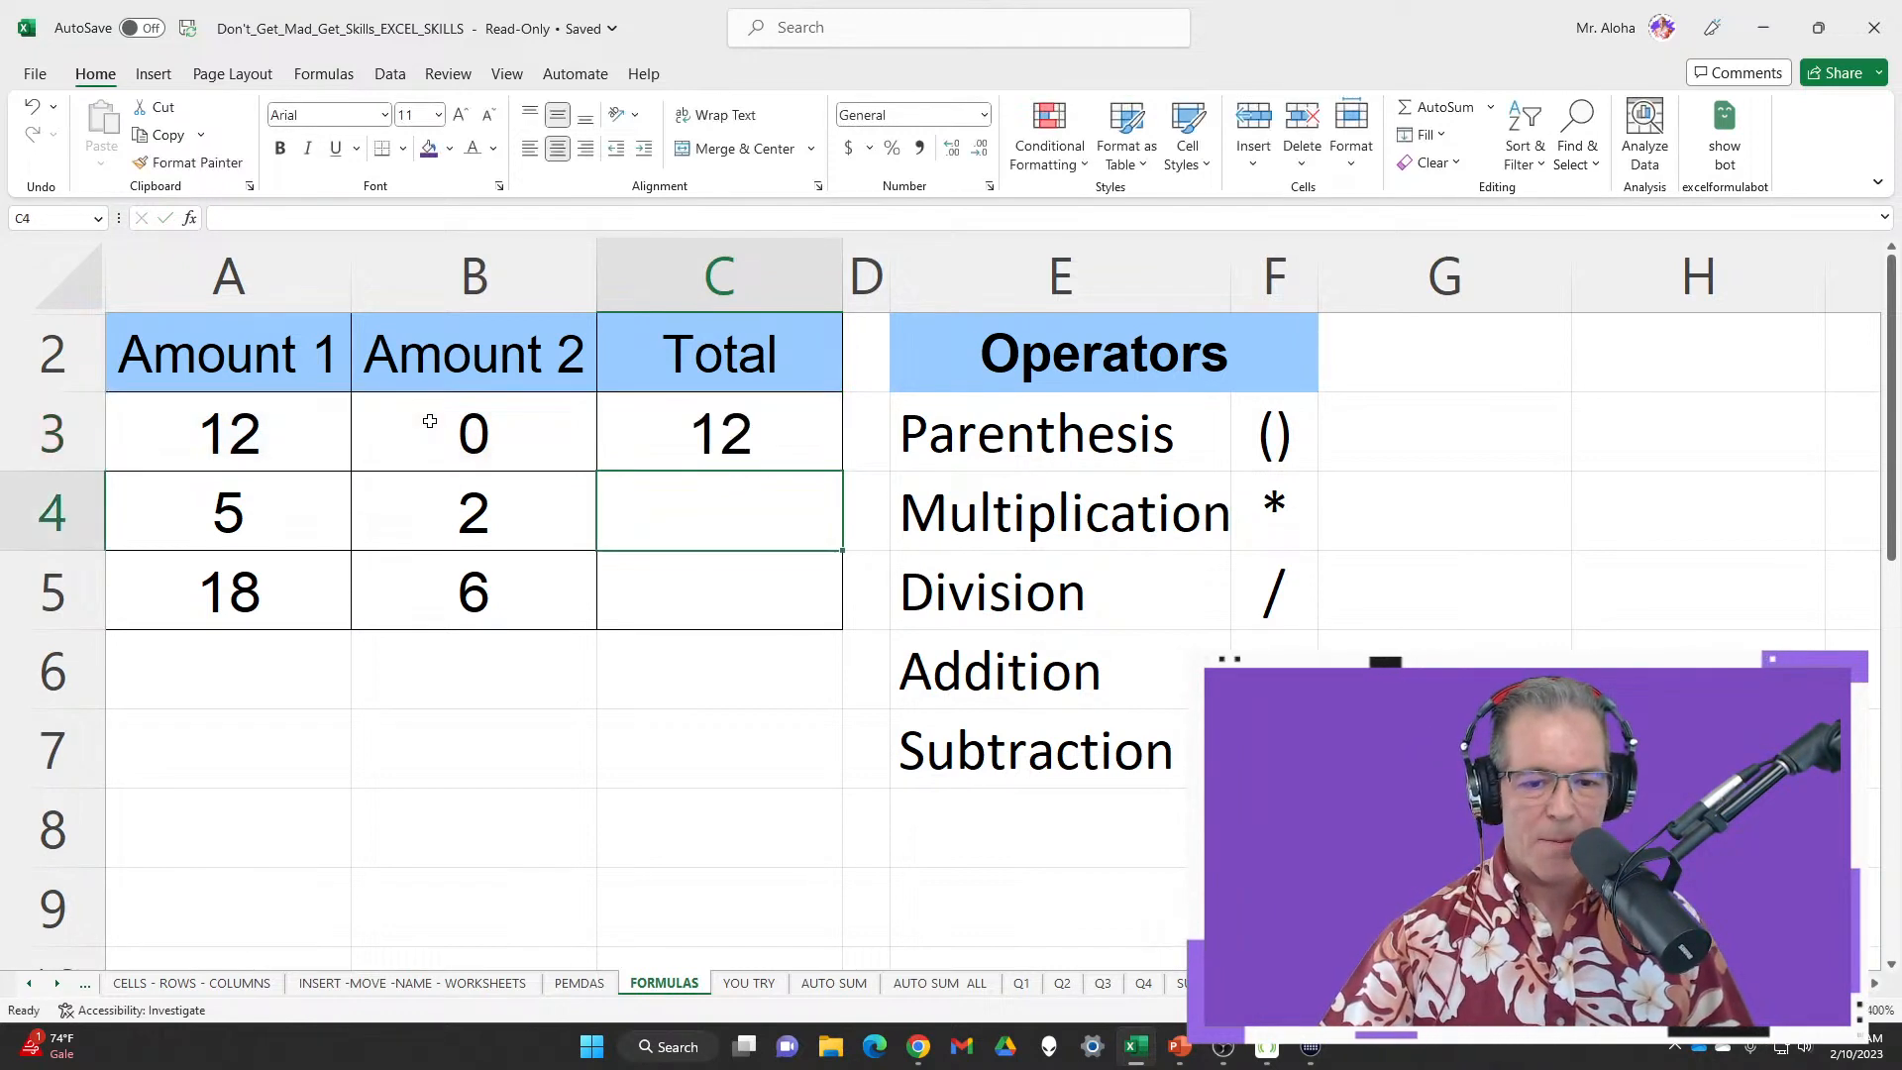
Set Amount 2 in B3 back to 8 so C3 updates to 20
left_click(439, 428)
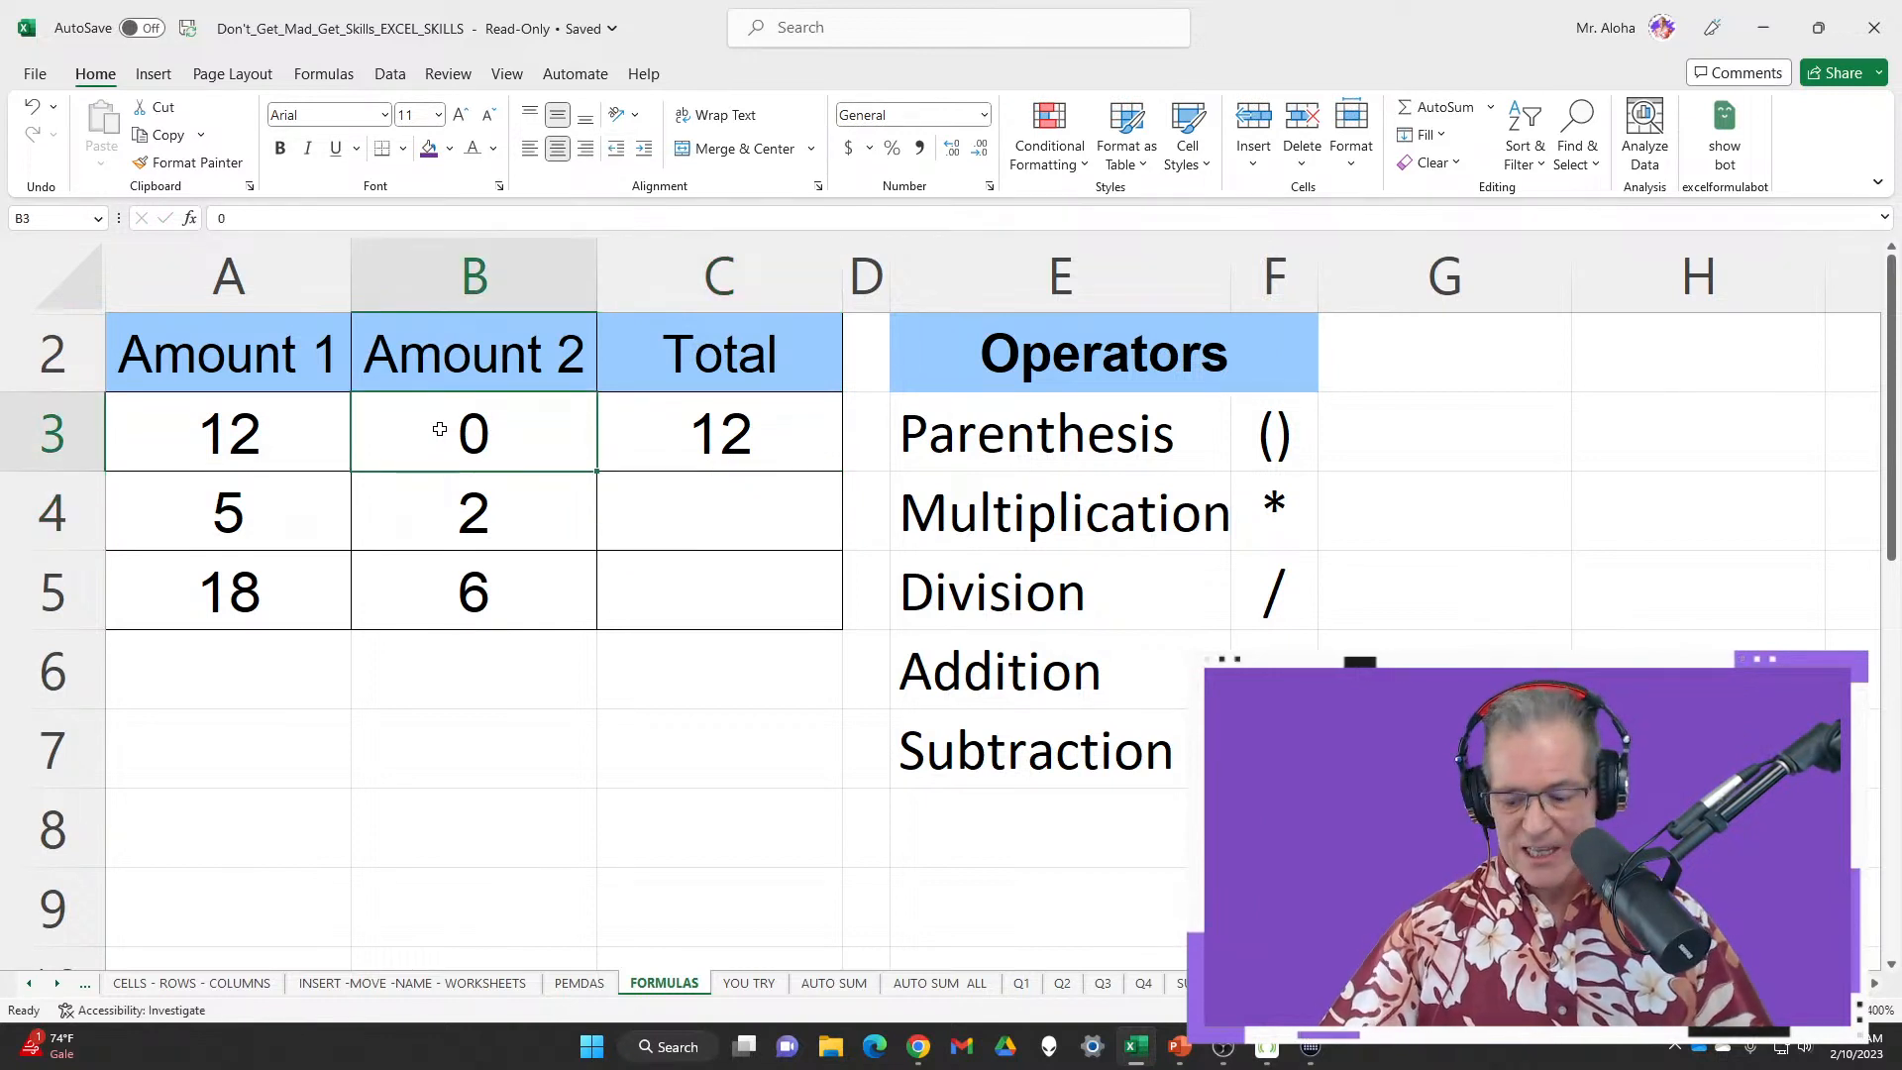
type("8")
key("Return")
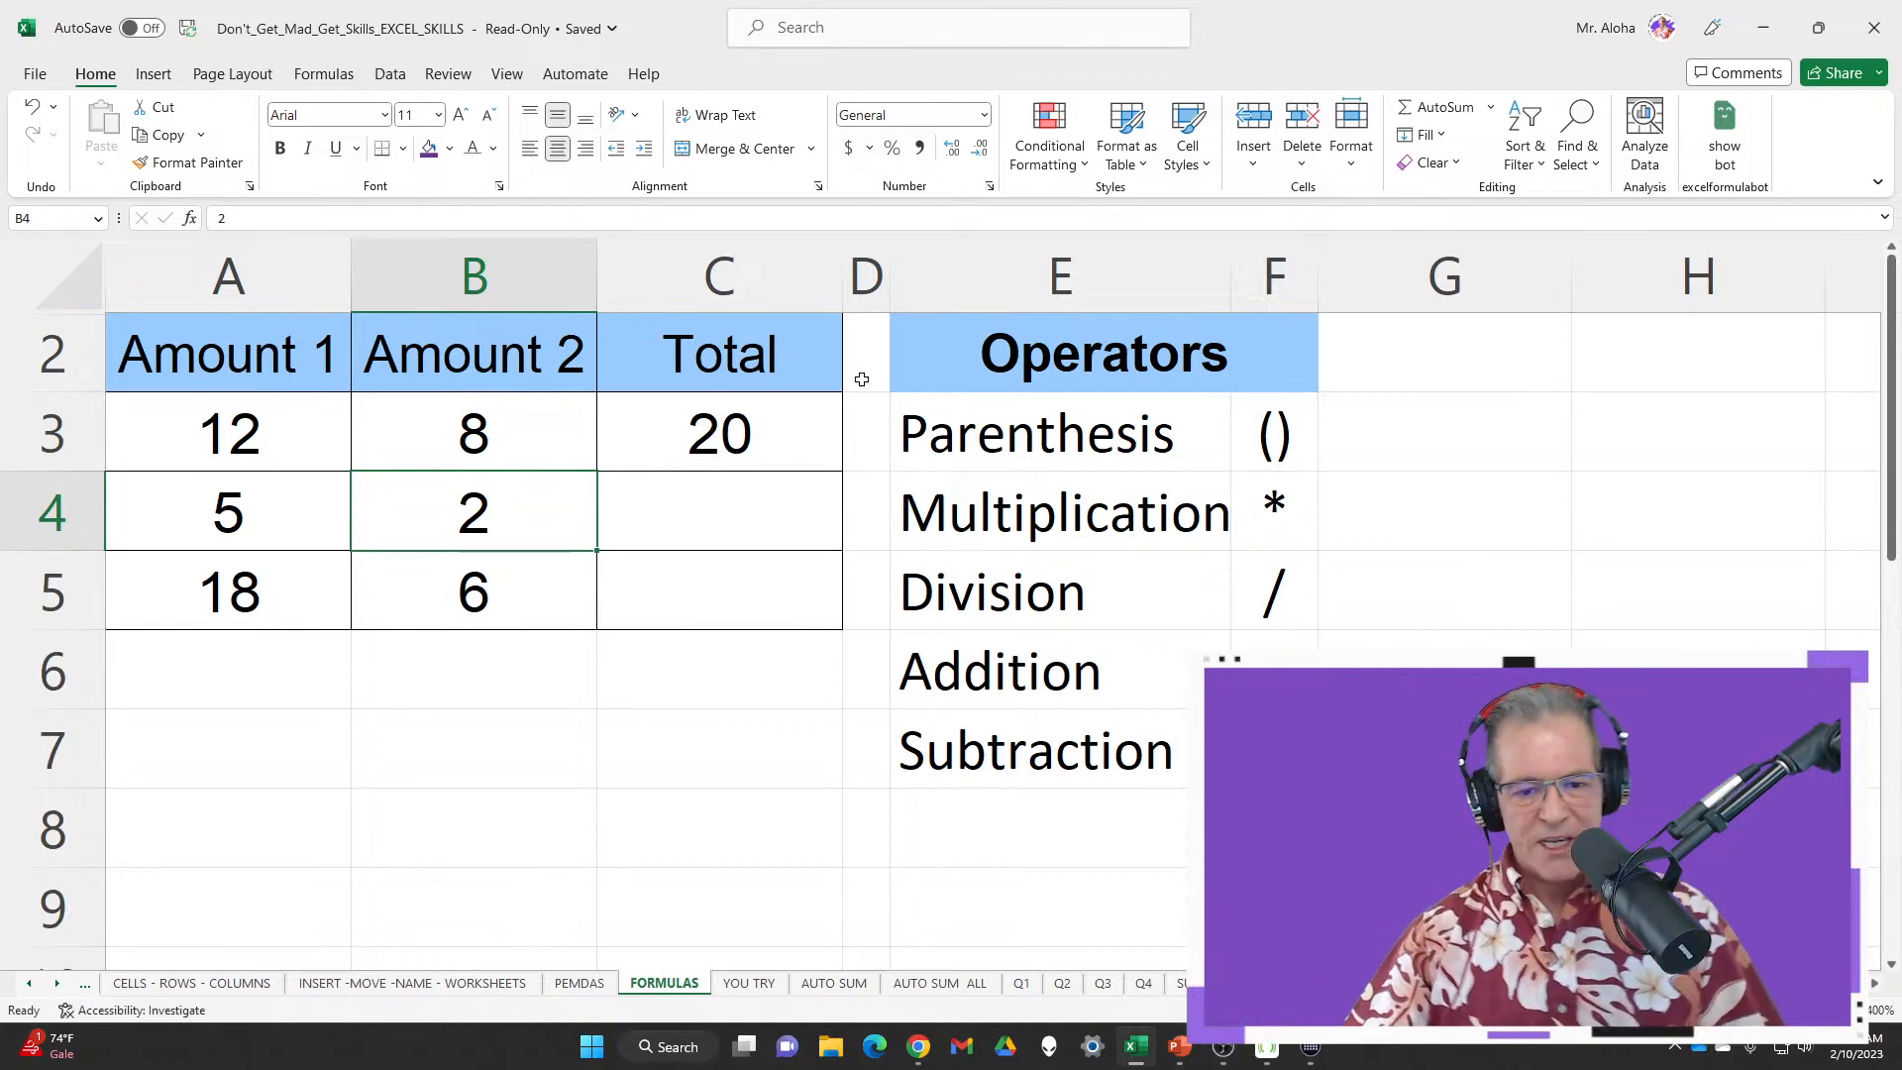
left_click(802, 412)
double_click(802, 413)
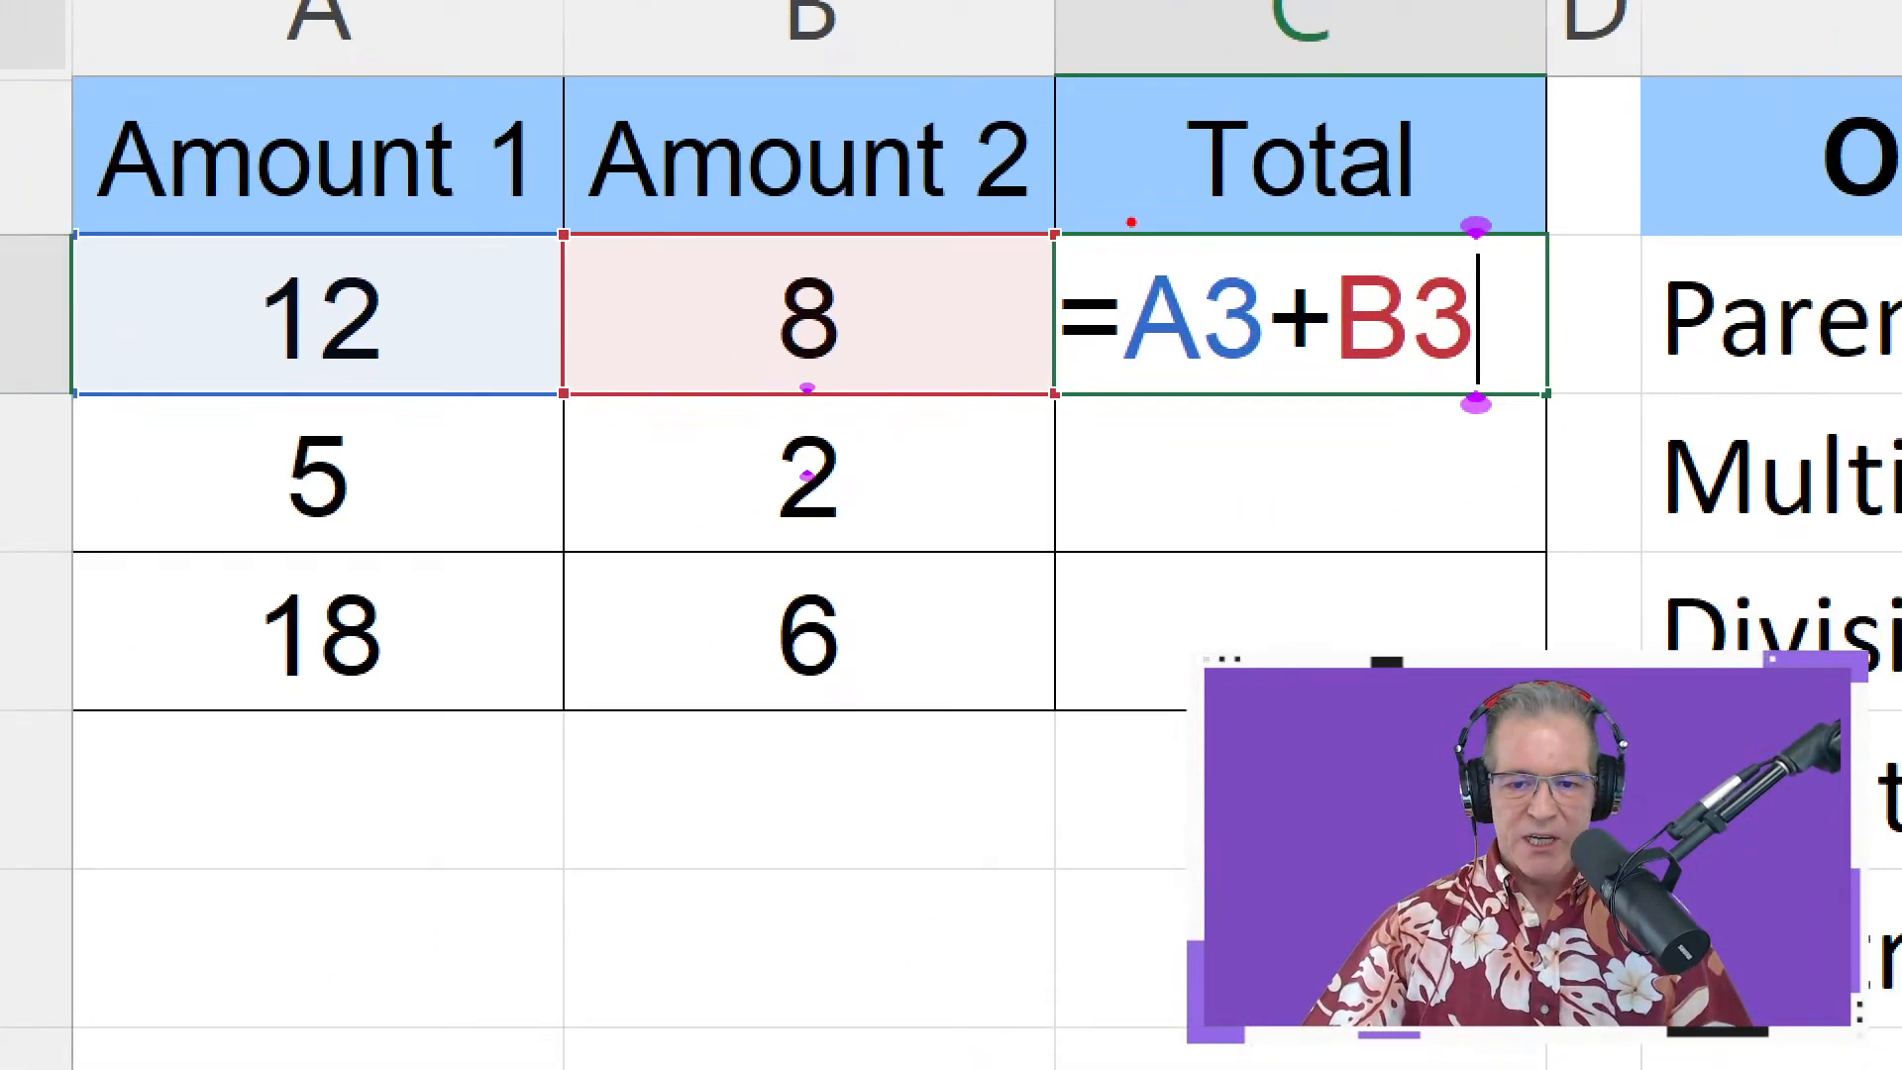
mouse_move(1120, 222)
left_mouse_down()
mouse_move(1184, 386)
mouse_move(1304, 416)
left_mouse_up()
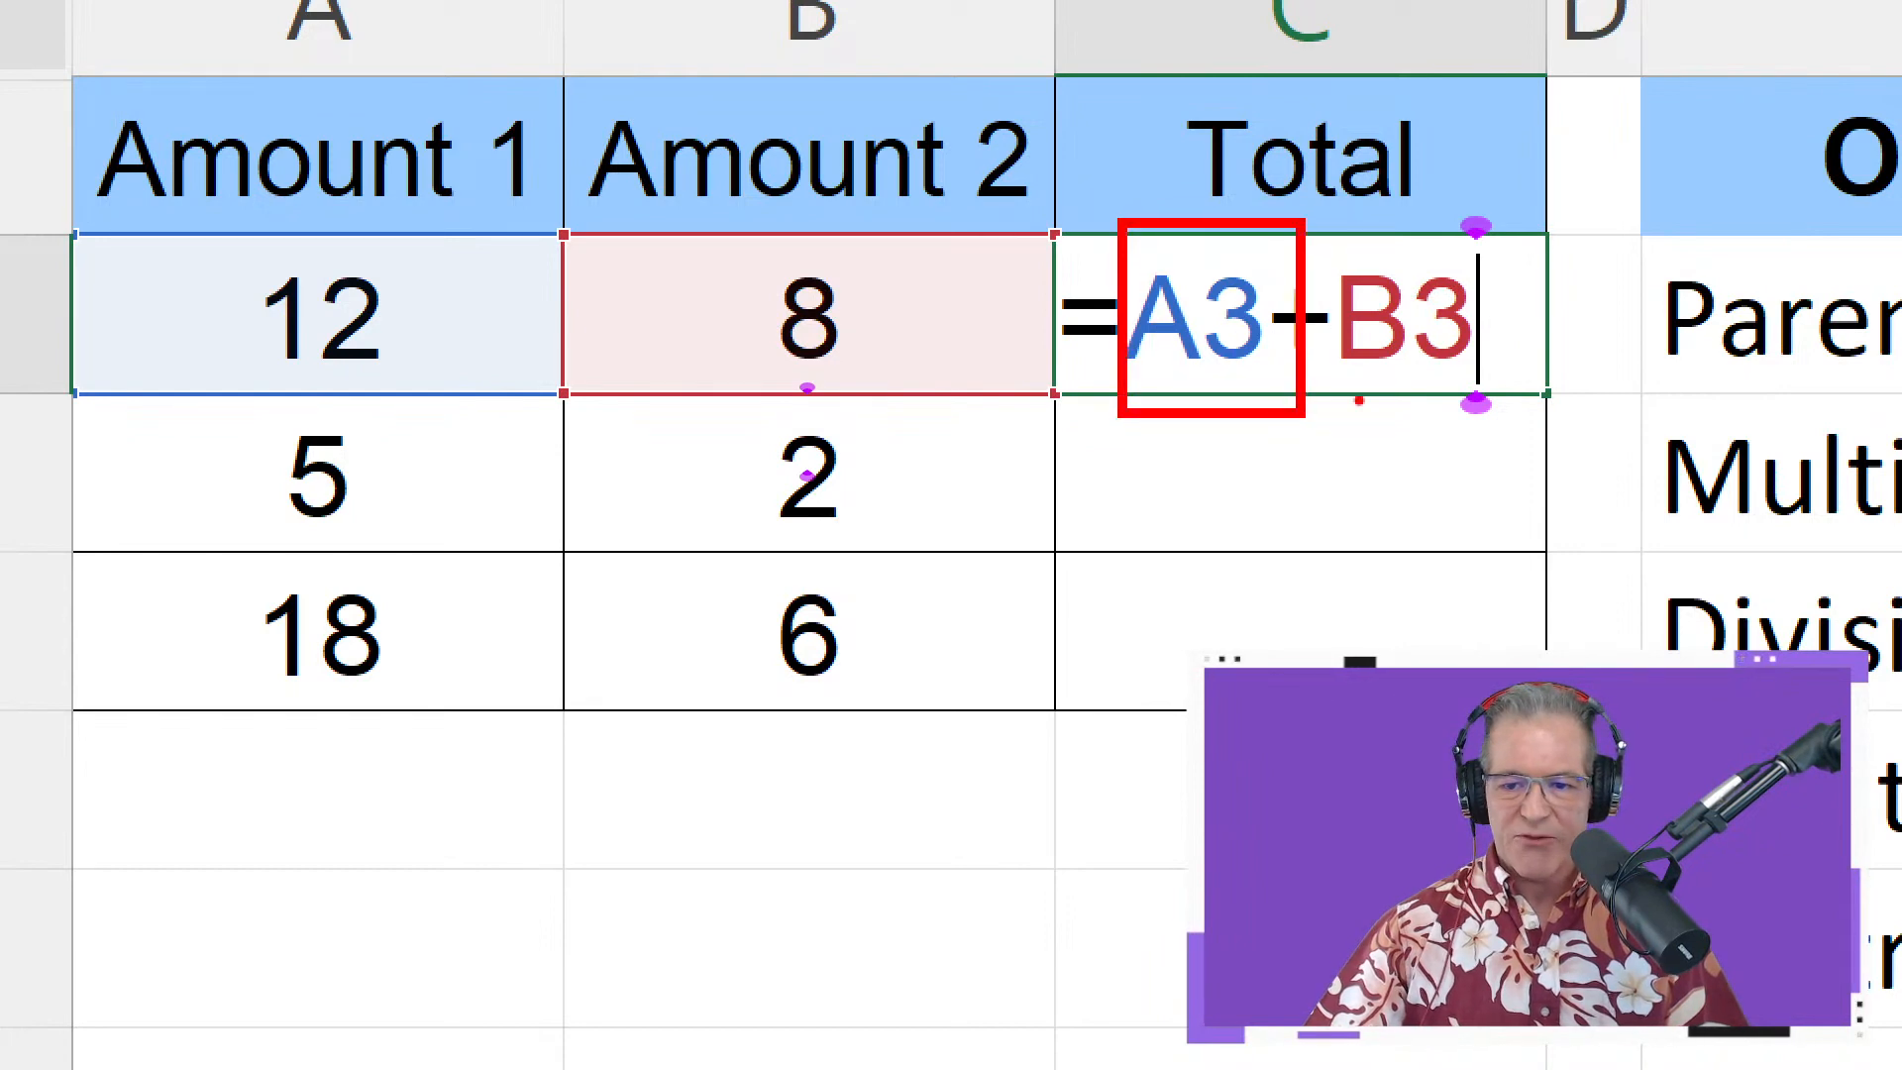
mouse_move(1387, 186)
left_mouse_down()
mouse_move(1332, 238)
mouse_move(1407, 191)
left_mouse_up()
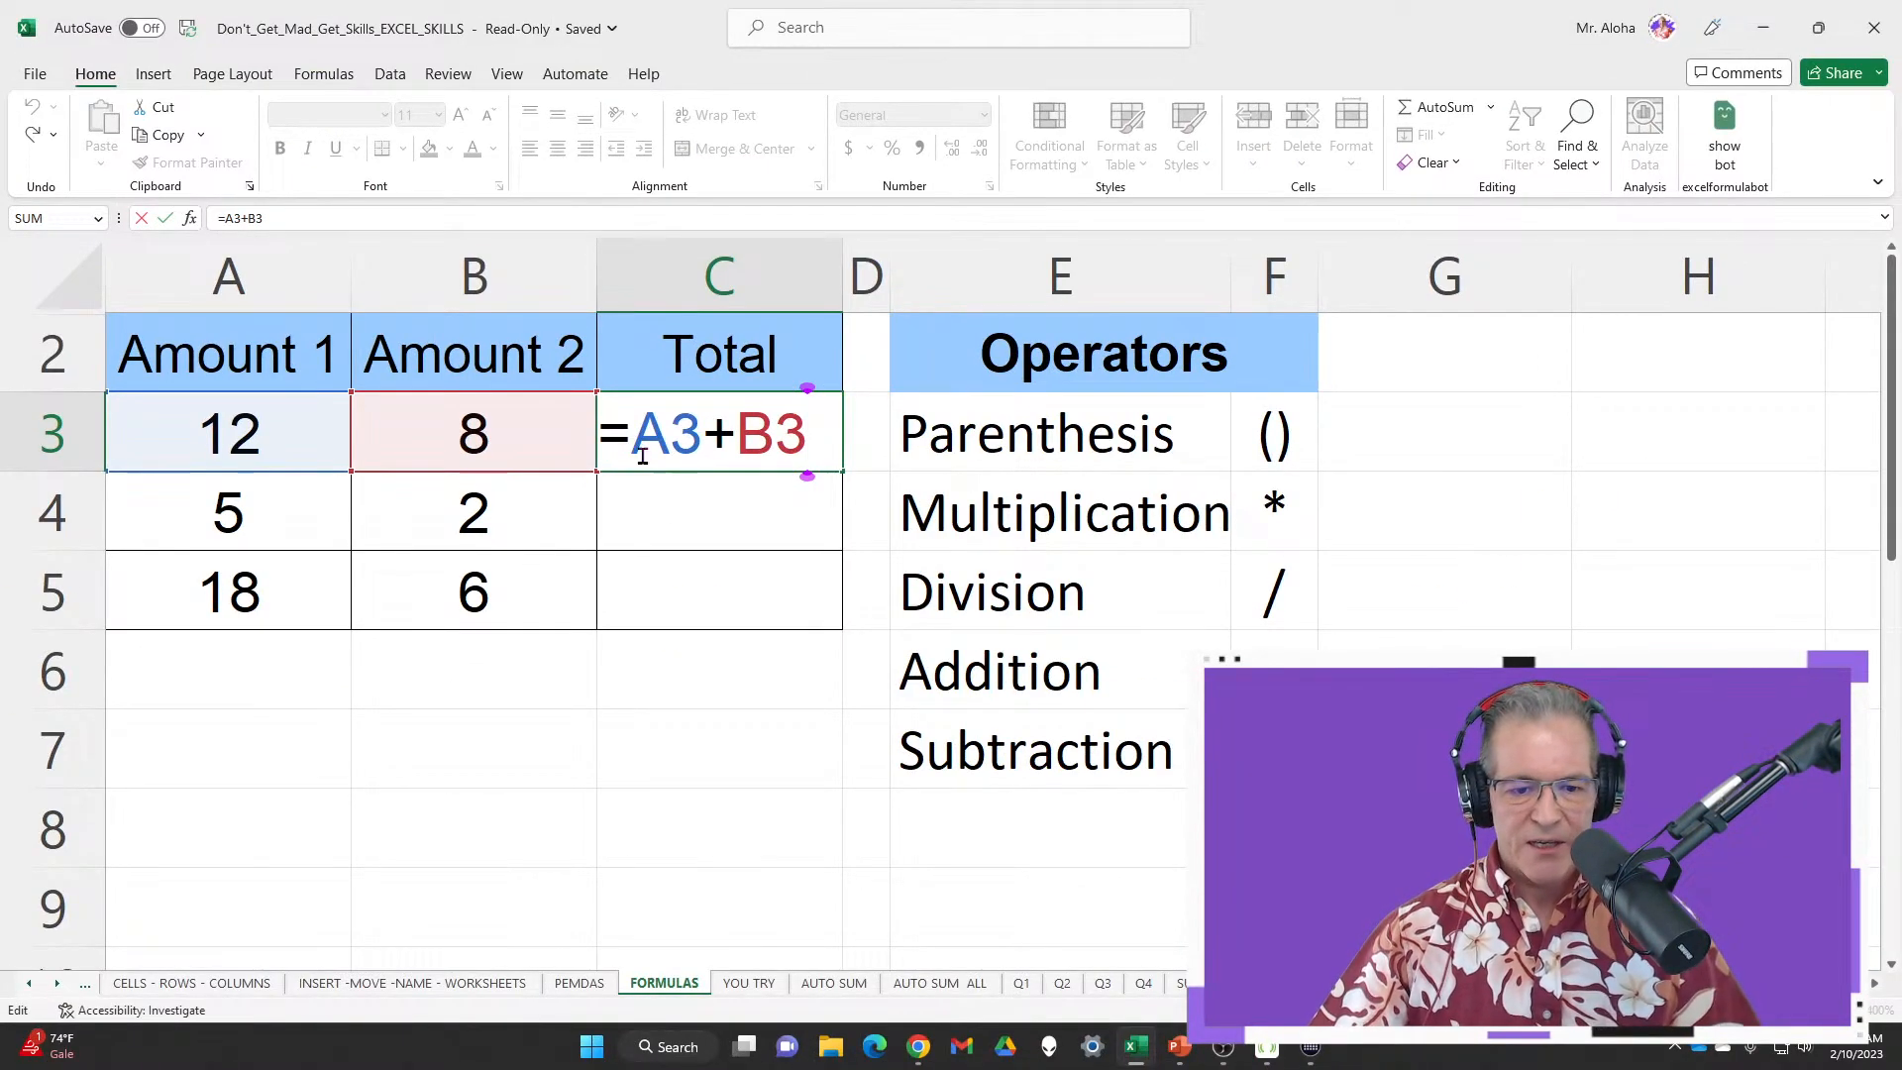
left_click(632, 436)
key("BackSpace")
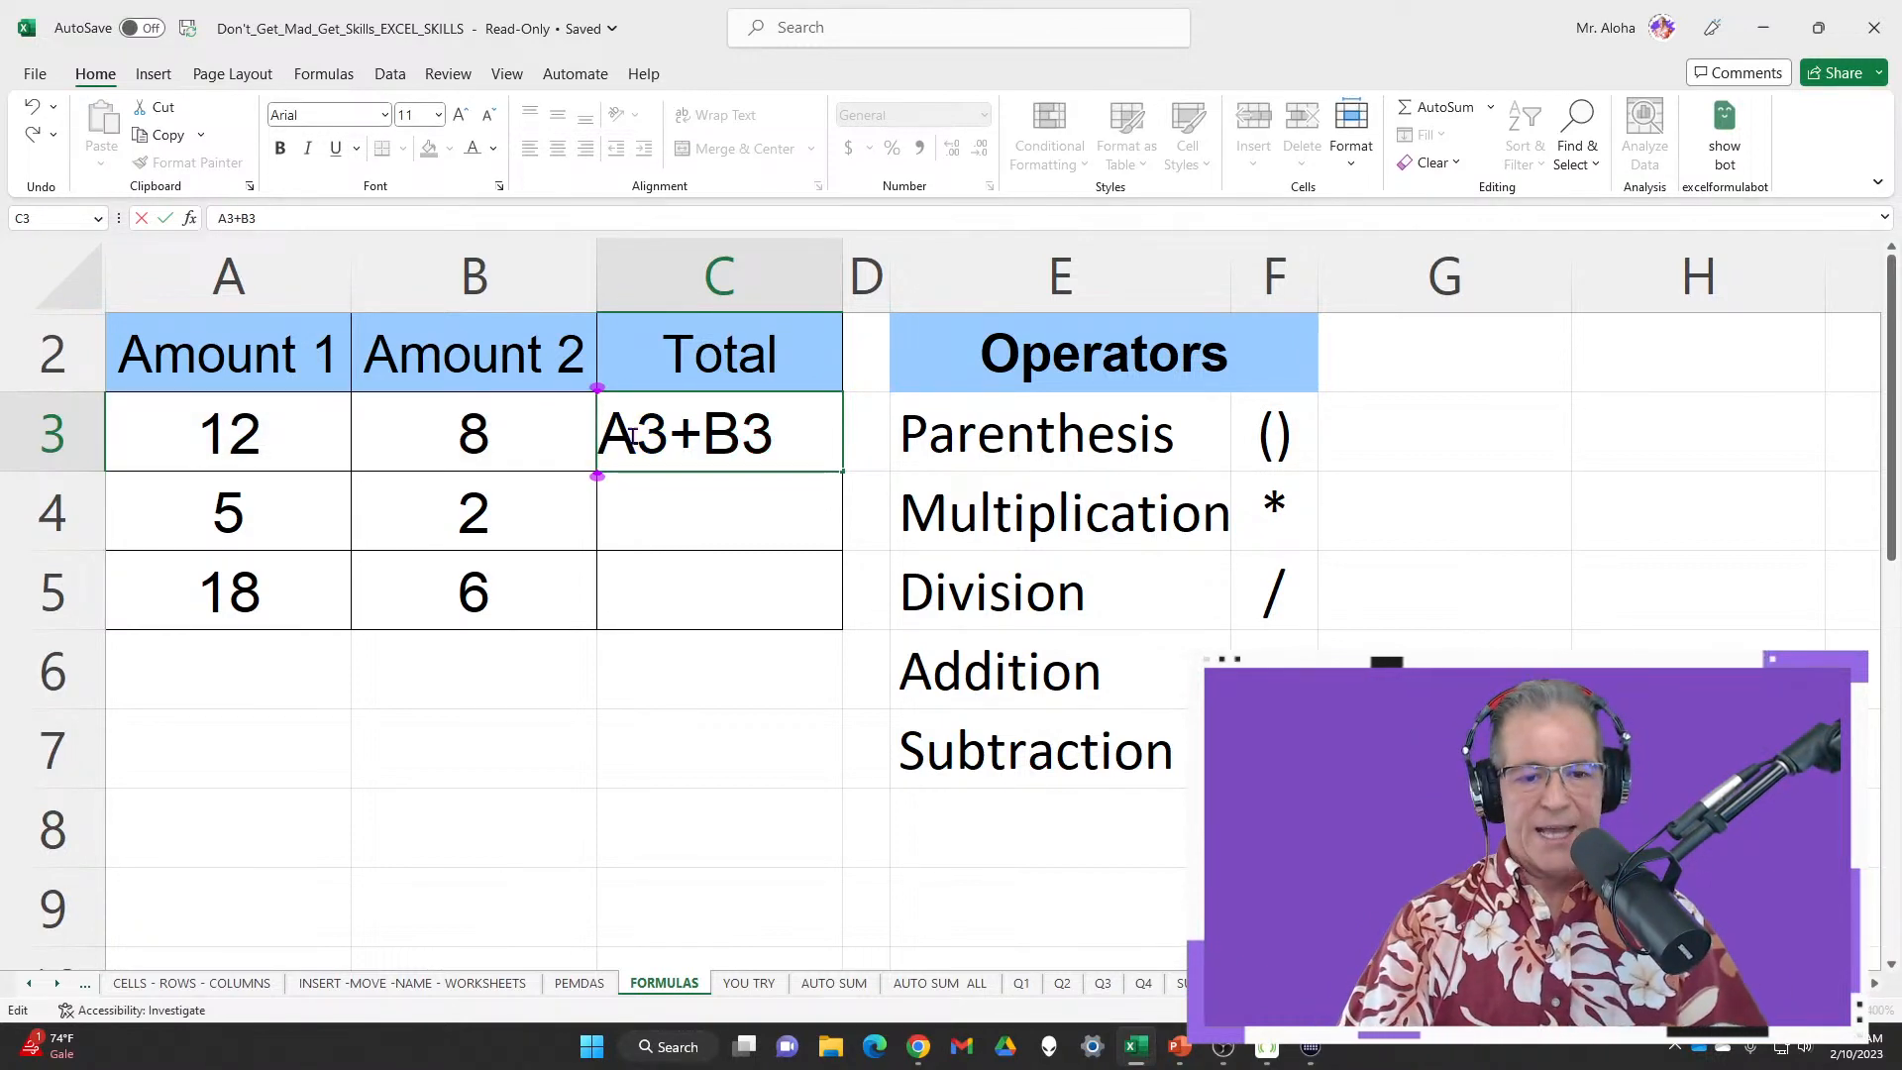
type("=")
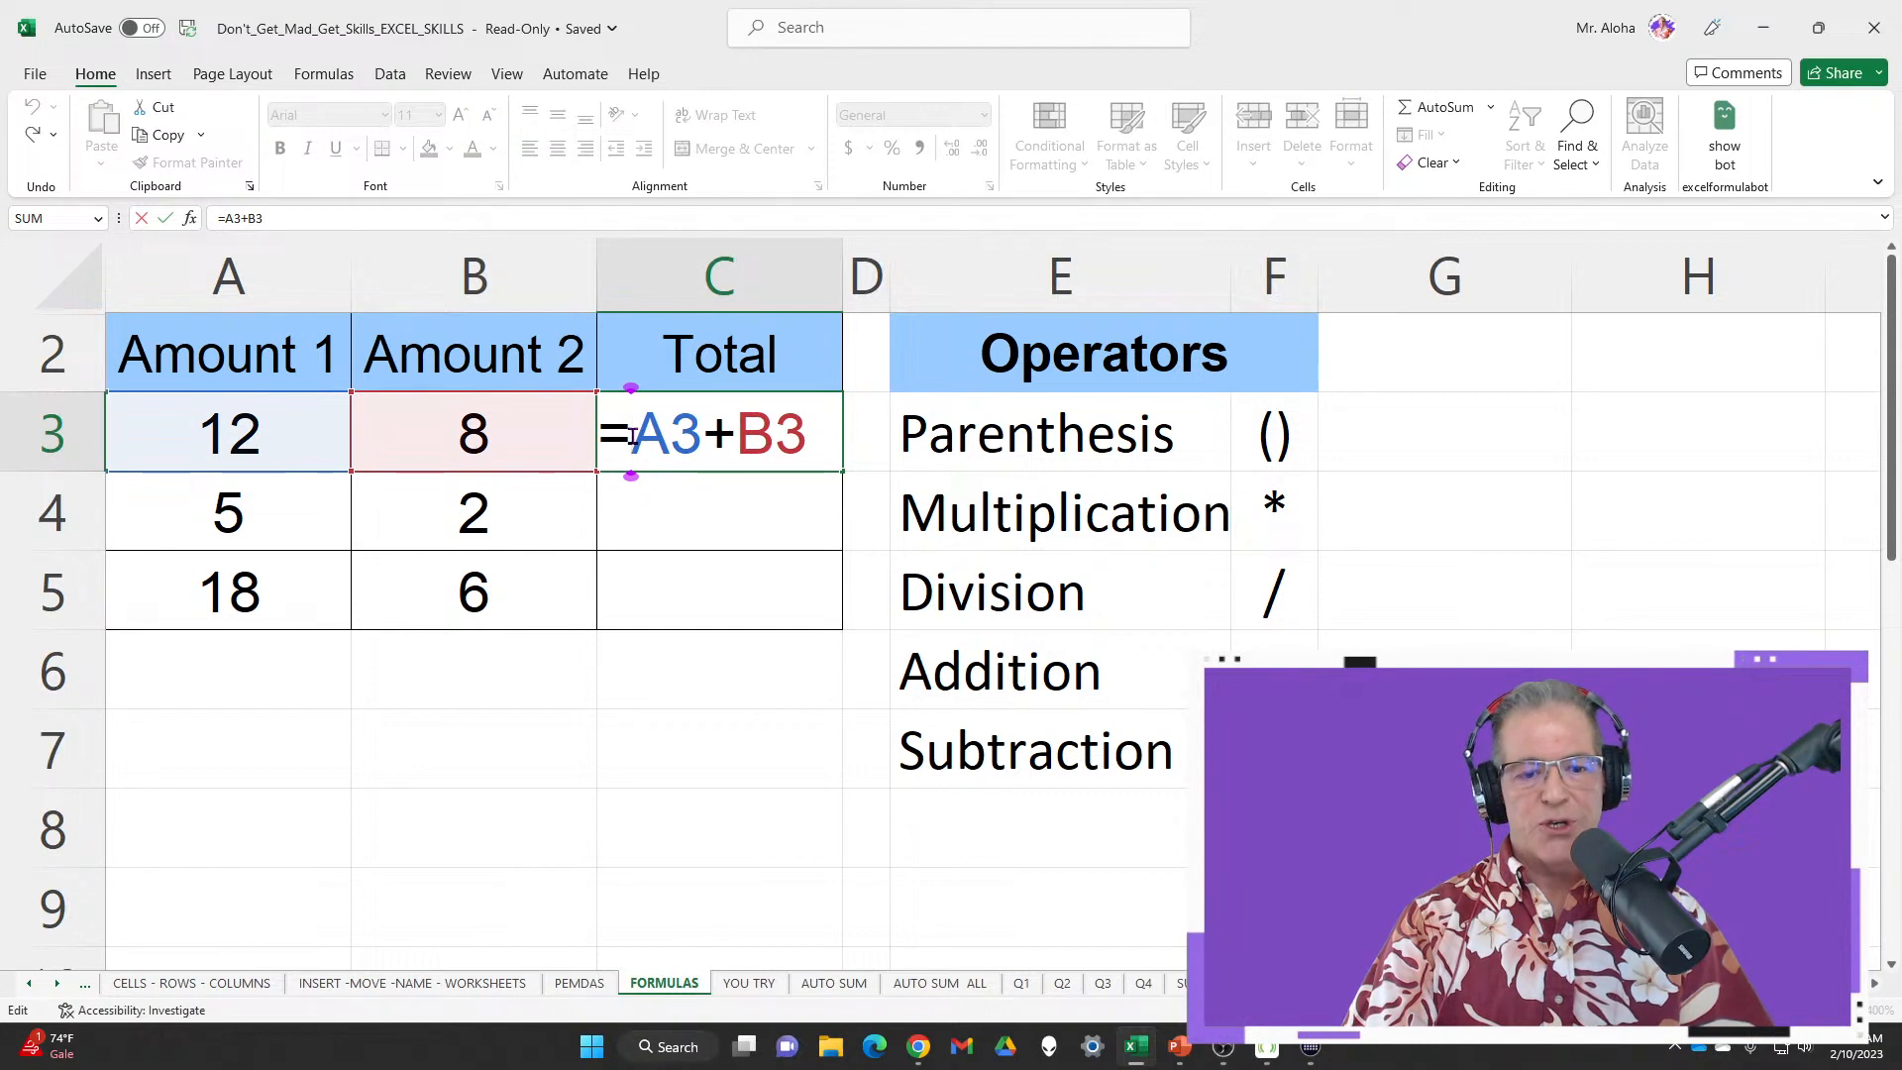
key("BackSpace")
type("=")
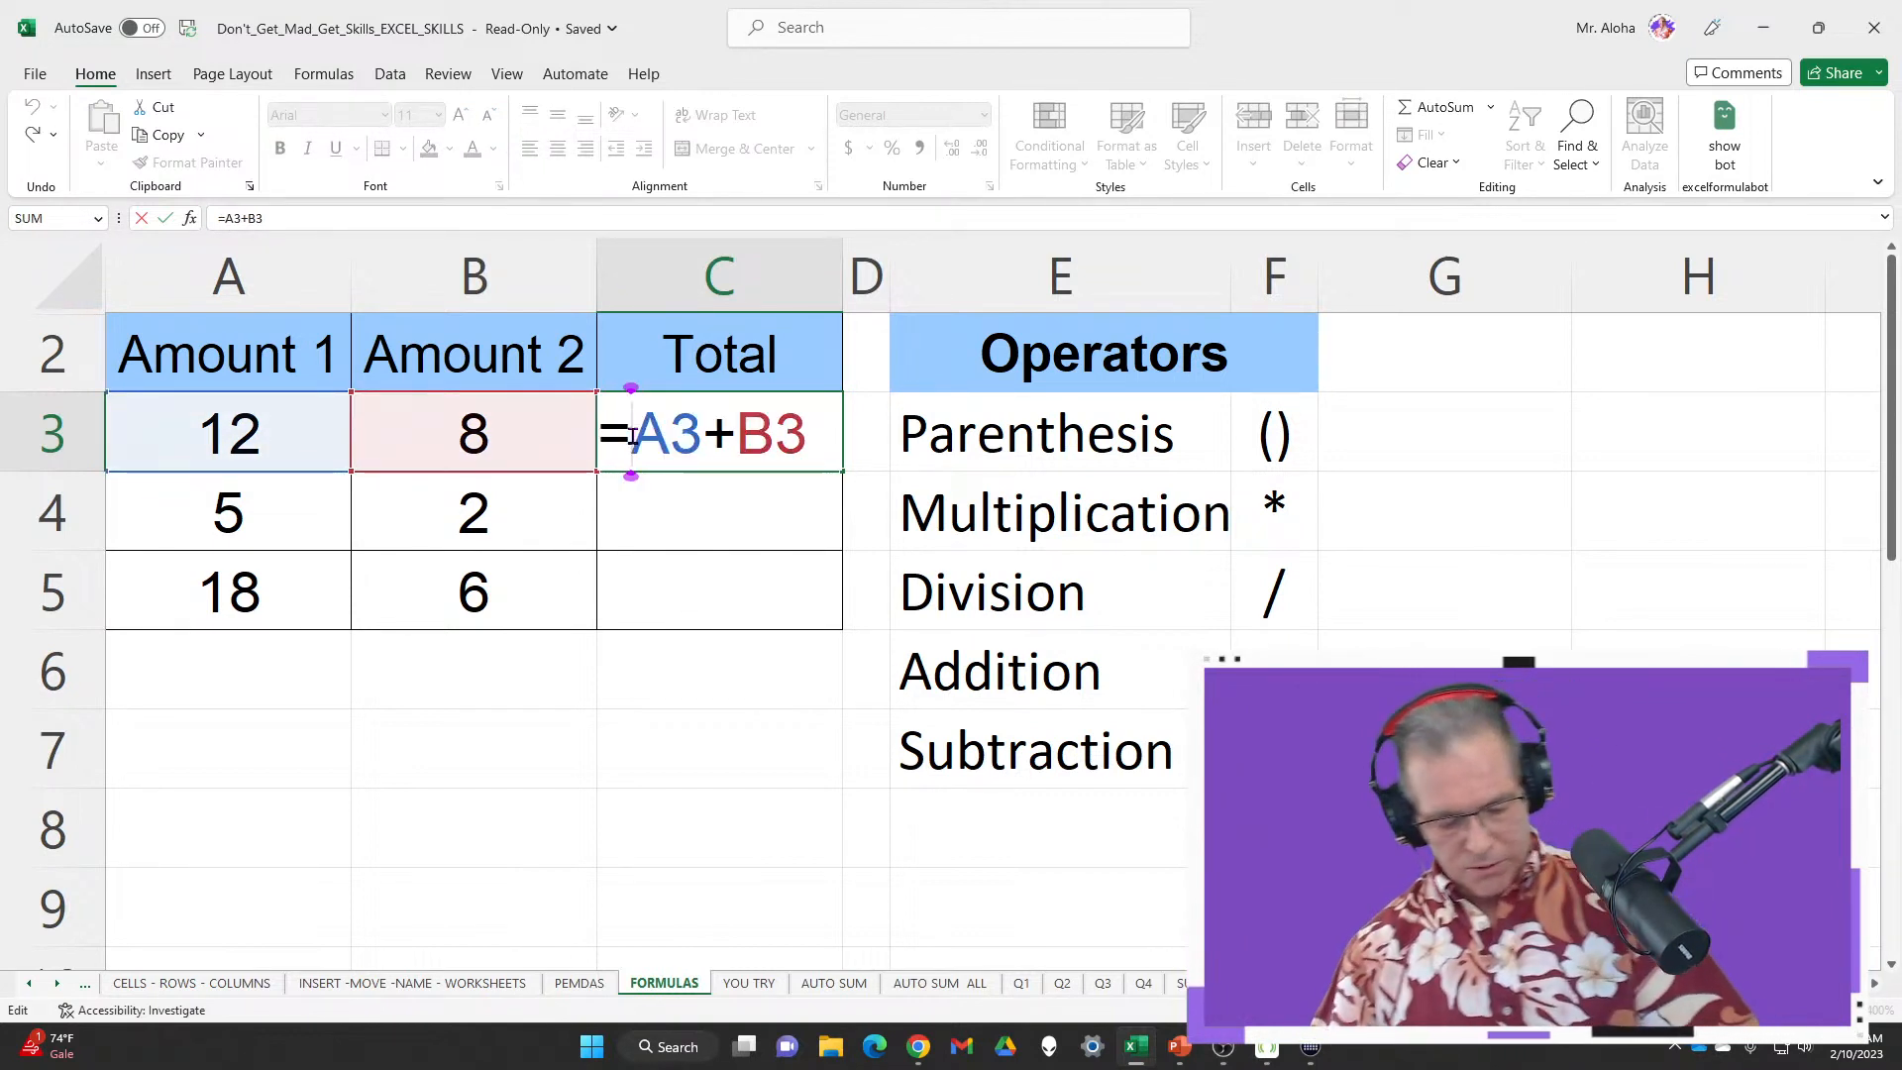
key("BackSpace")
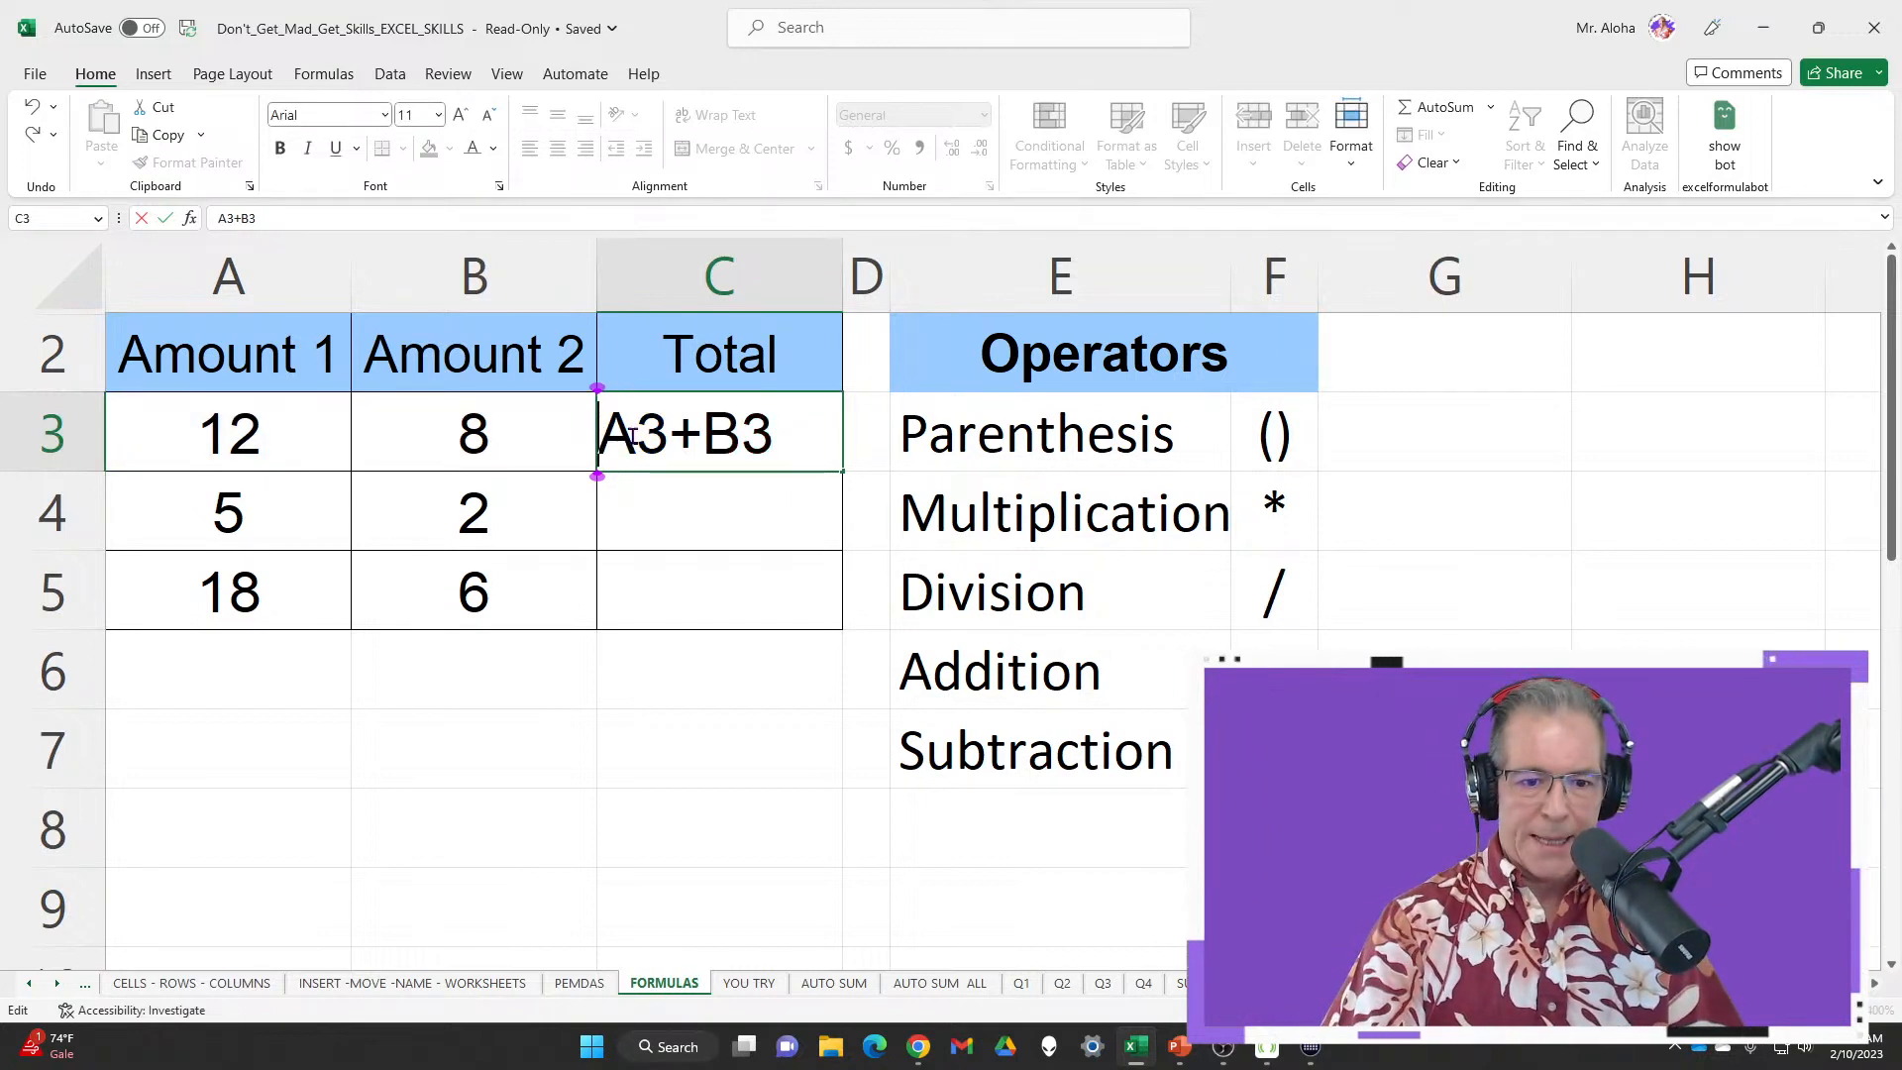
type("y")
key("BackSpace")
type("=")
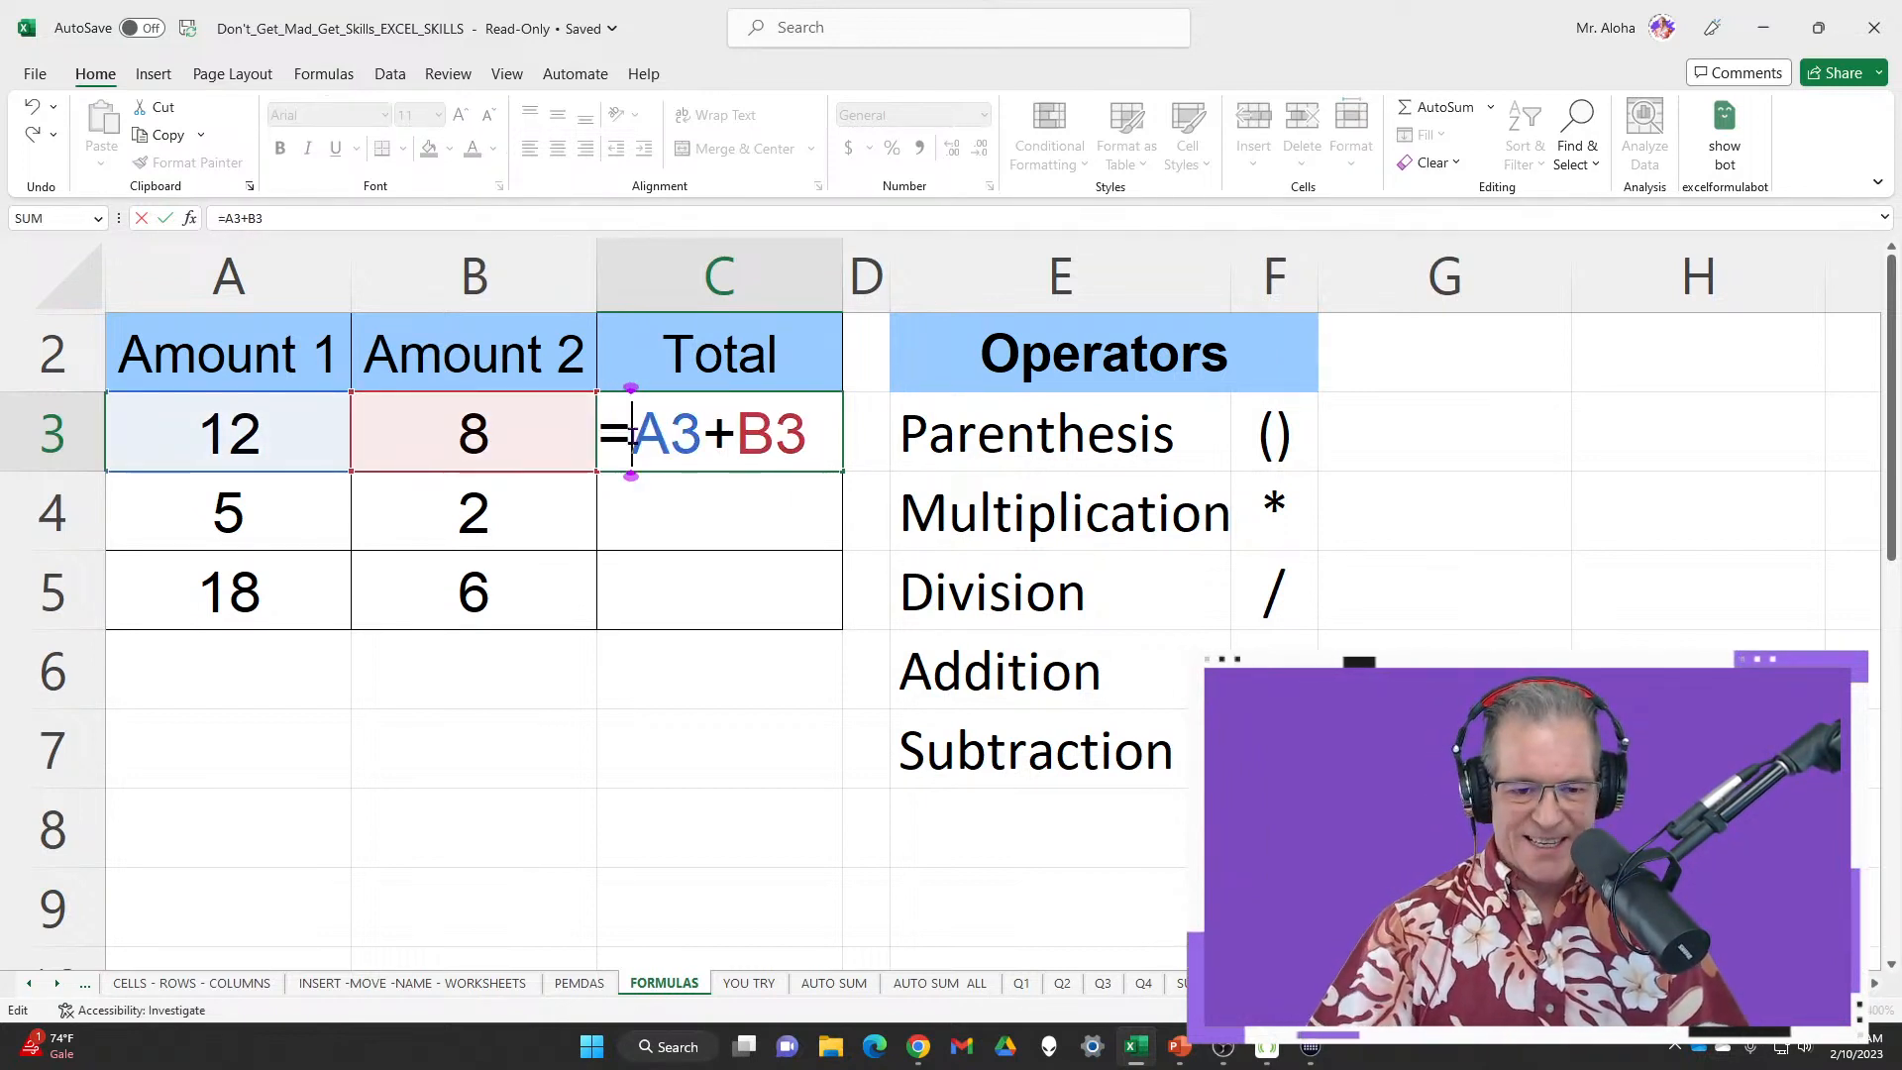
key("BackSpace")
type("=")
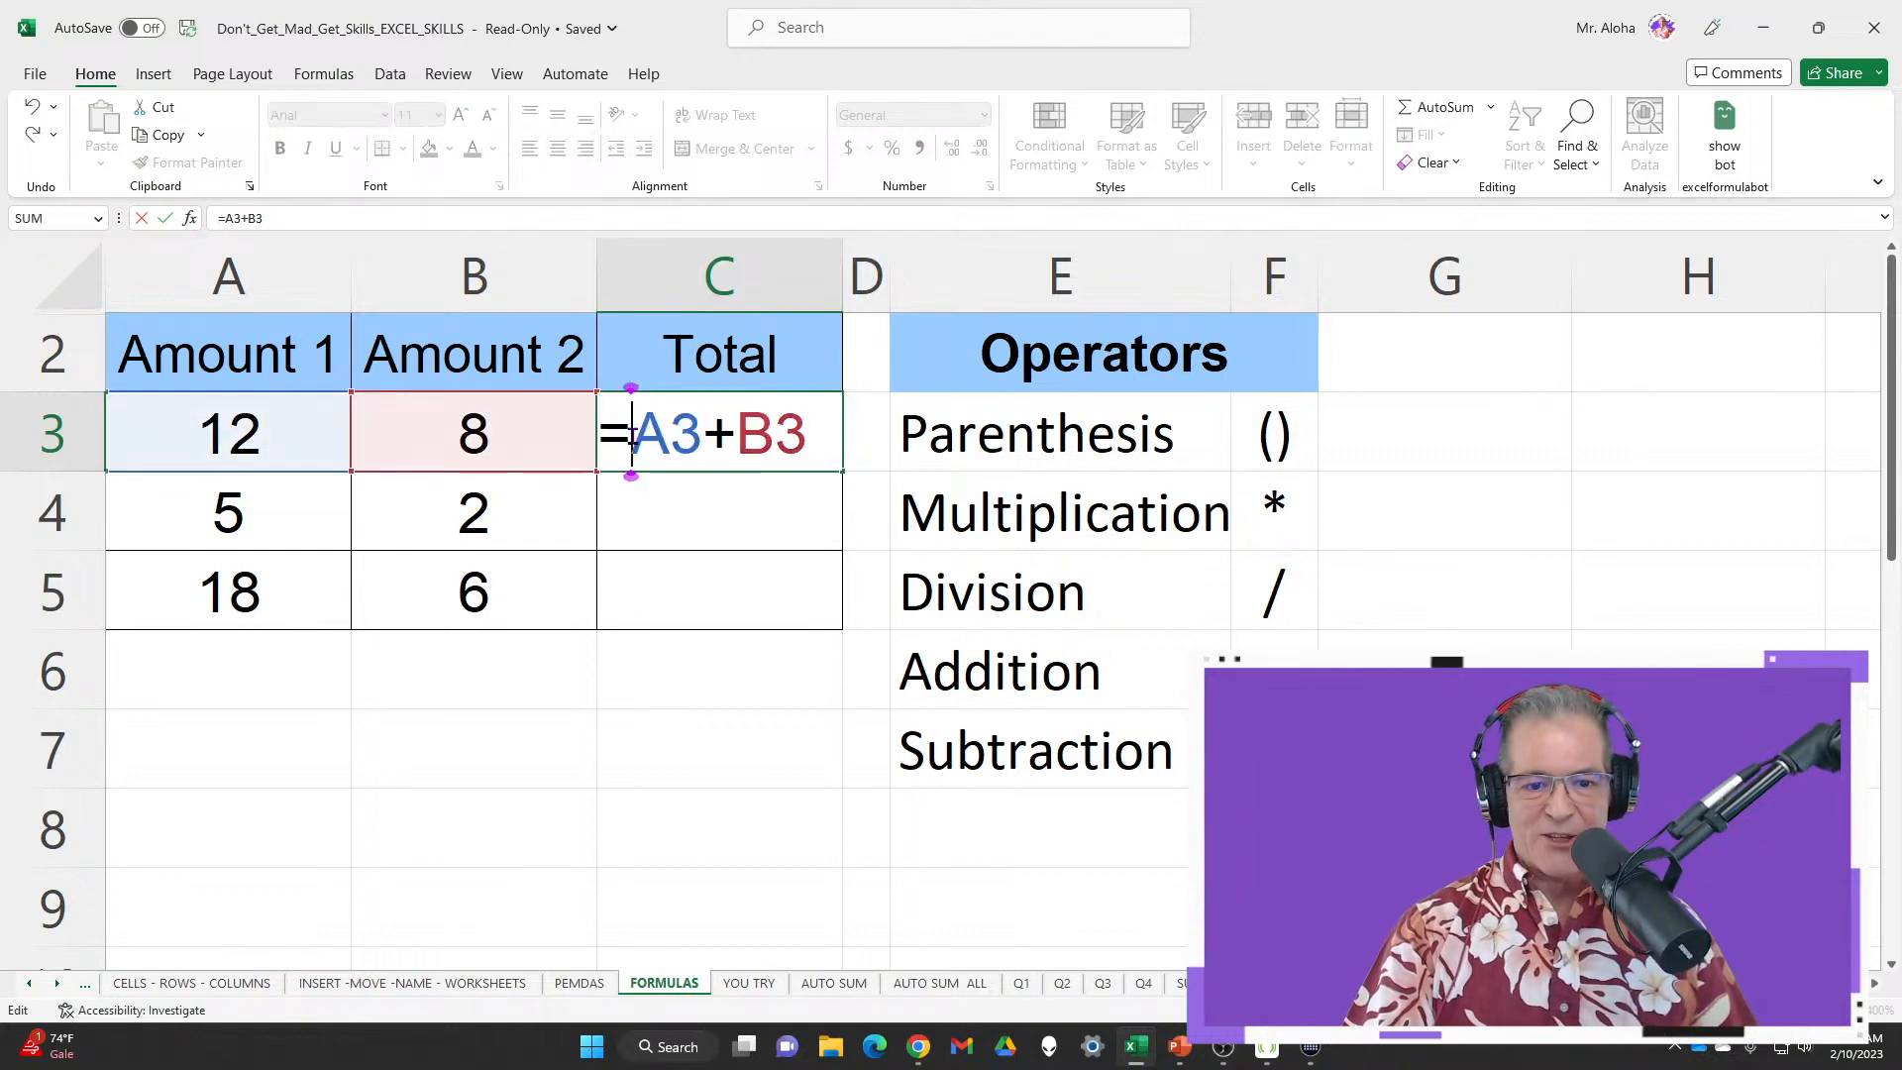
key("BackSpace")
type("=")
key("BackSpace")
type("=")
key("BackSpace")
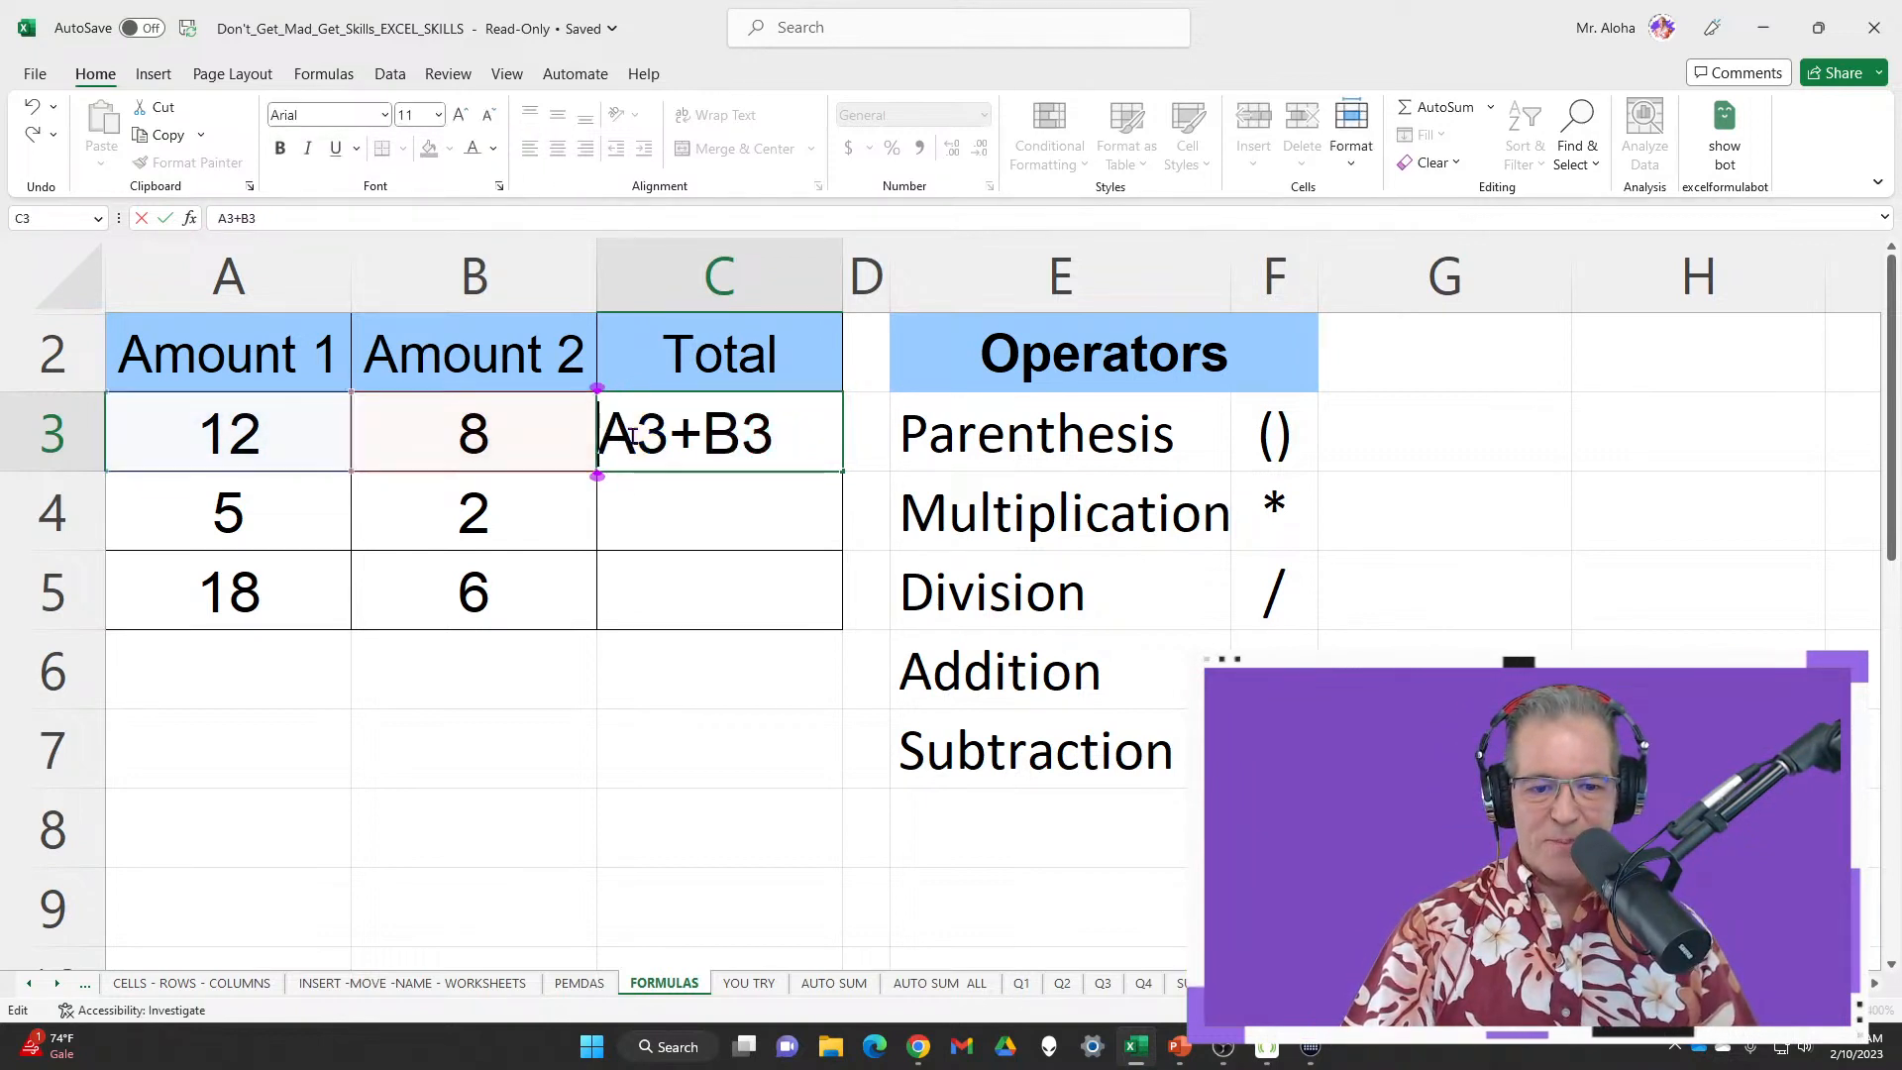
type("=")
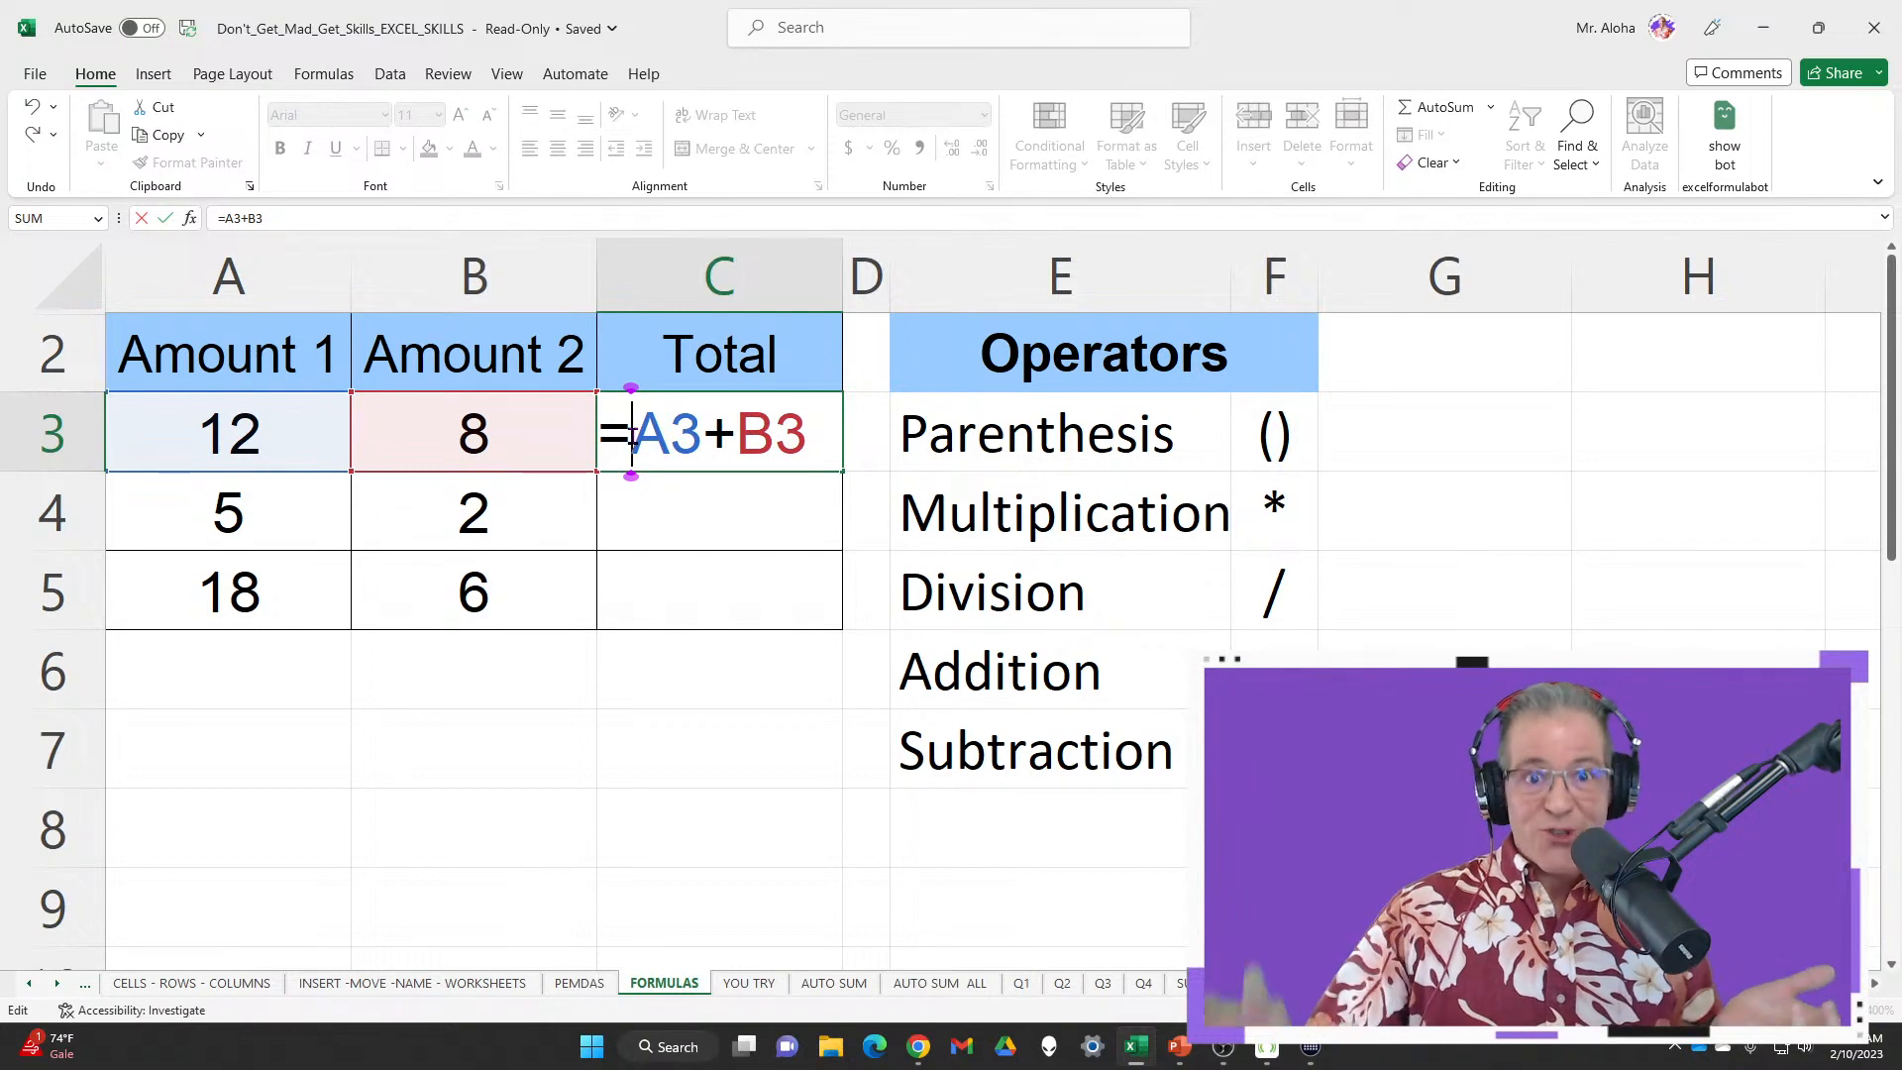
left_click_drag(720, 514, 743, 581)
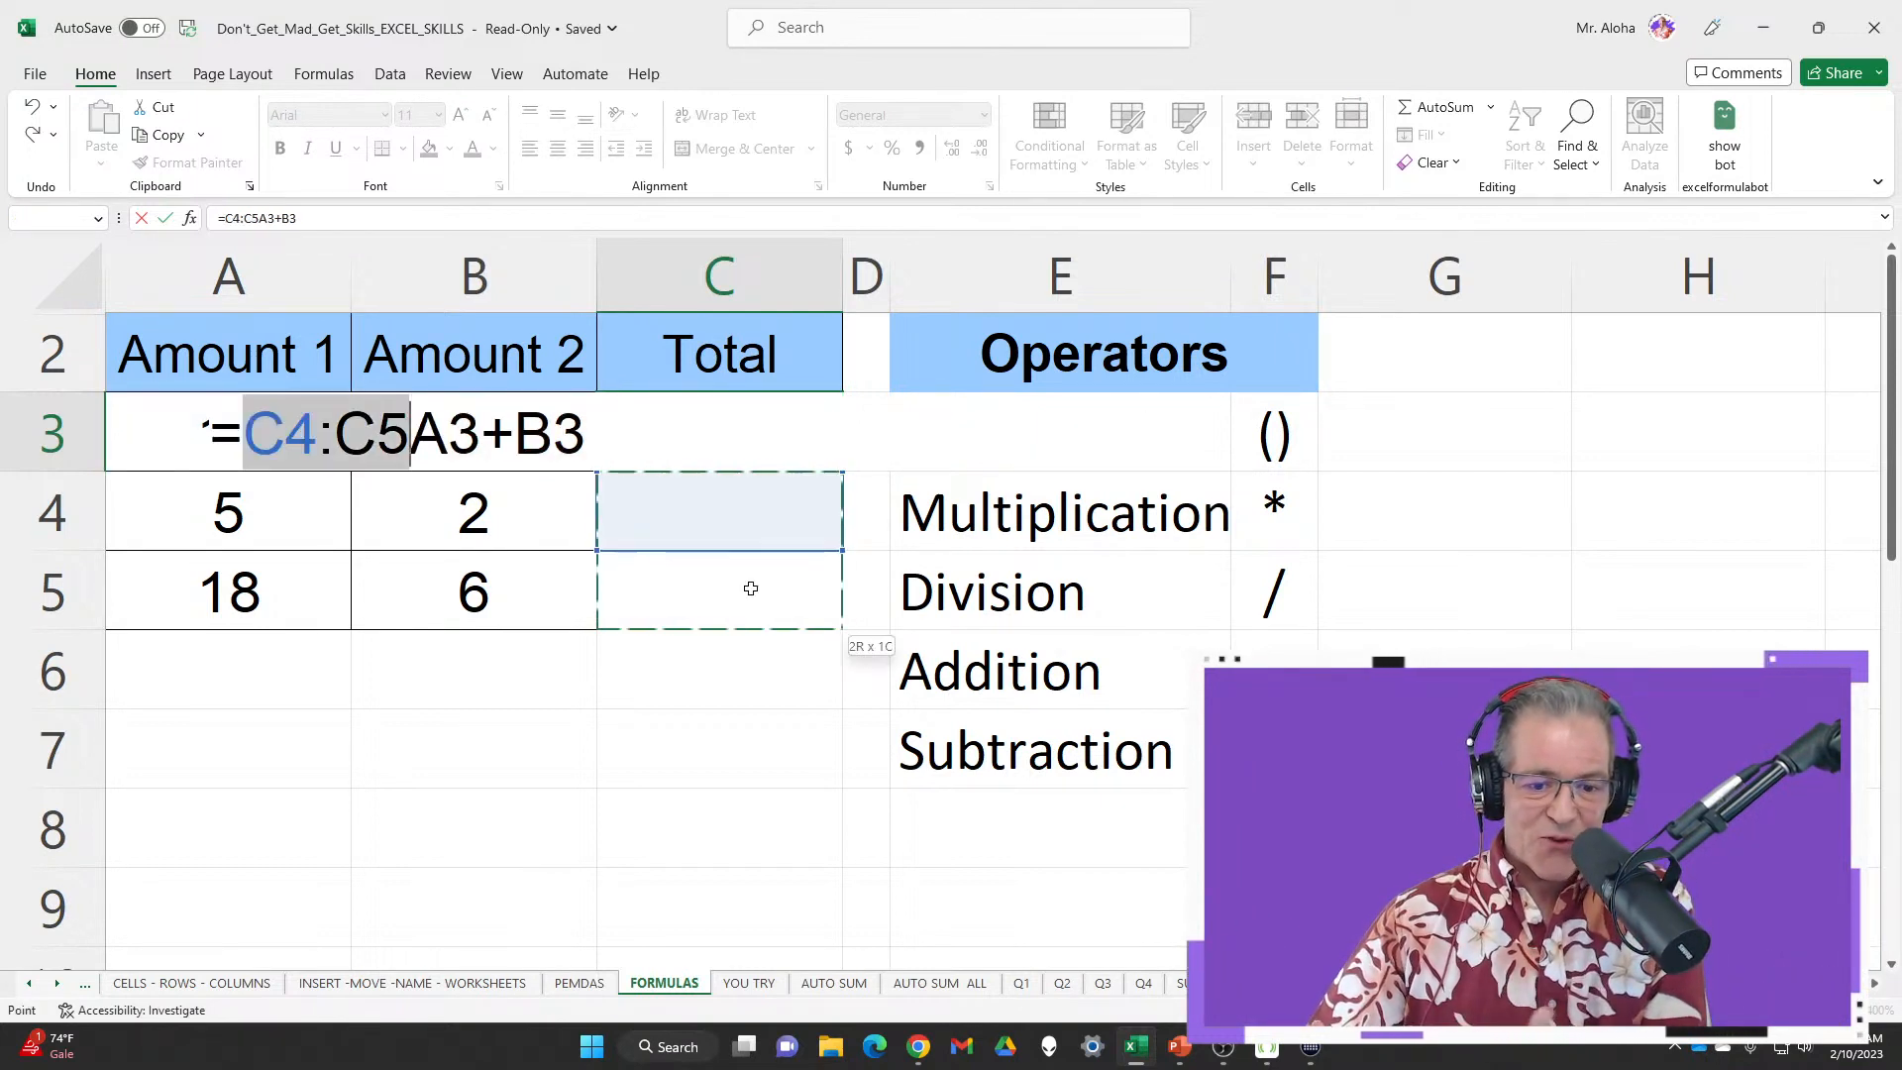
key("Escape")
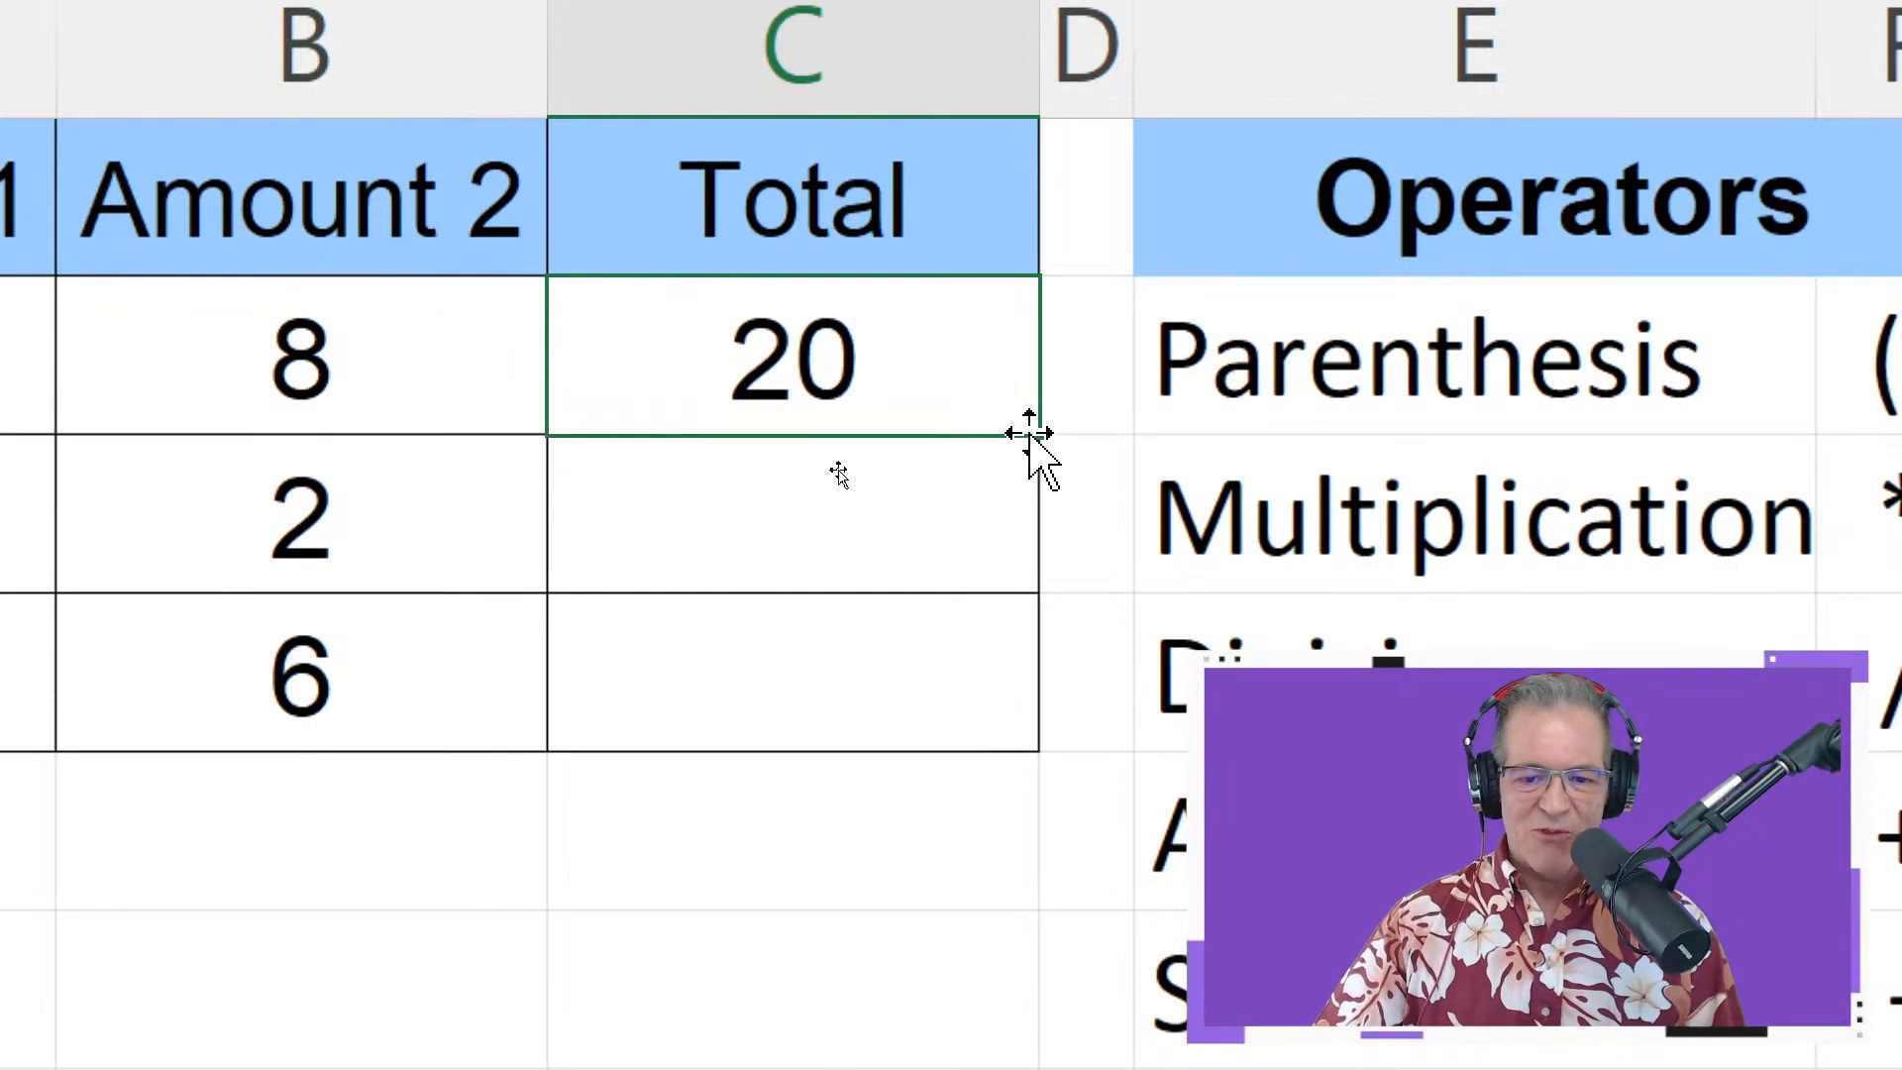
left_click_drag(1042, 439, 1023, 734)
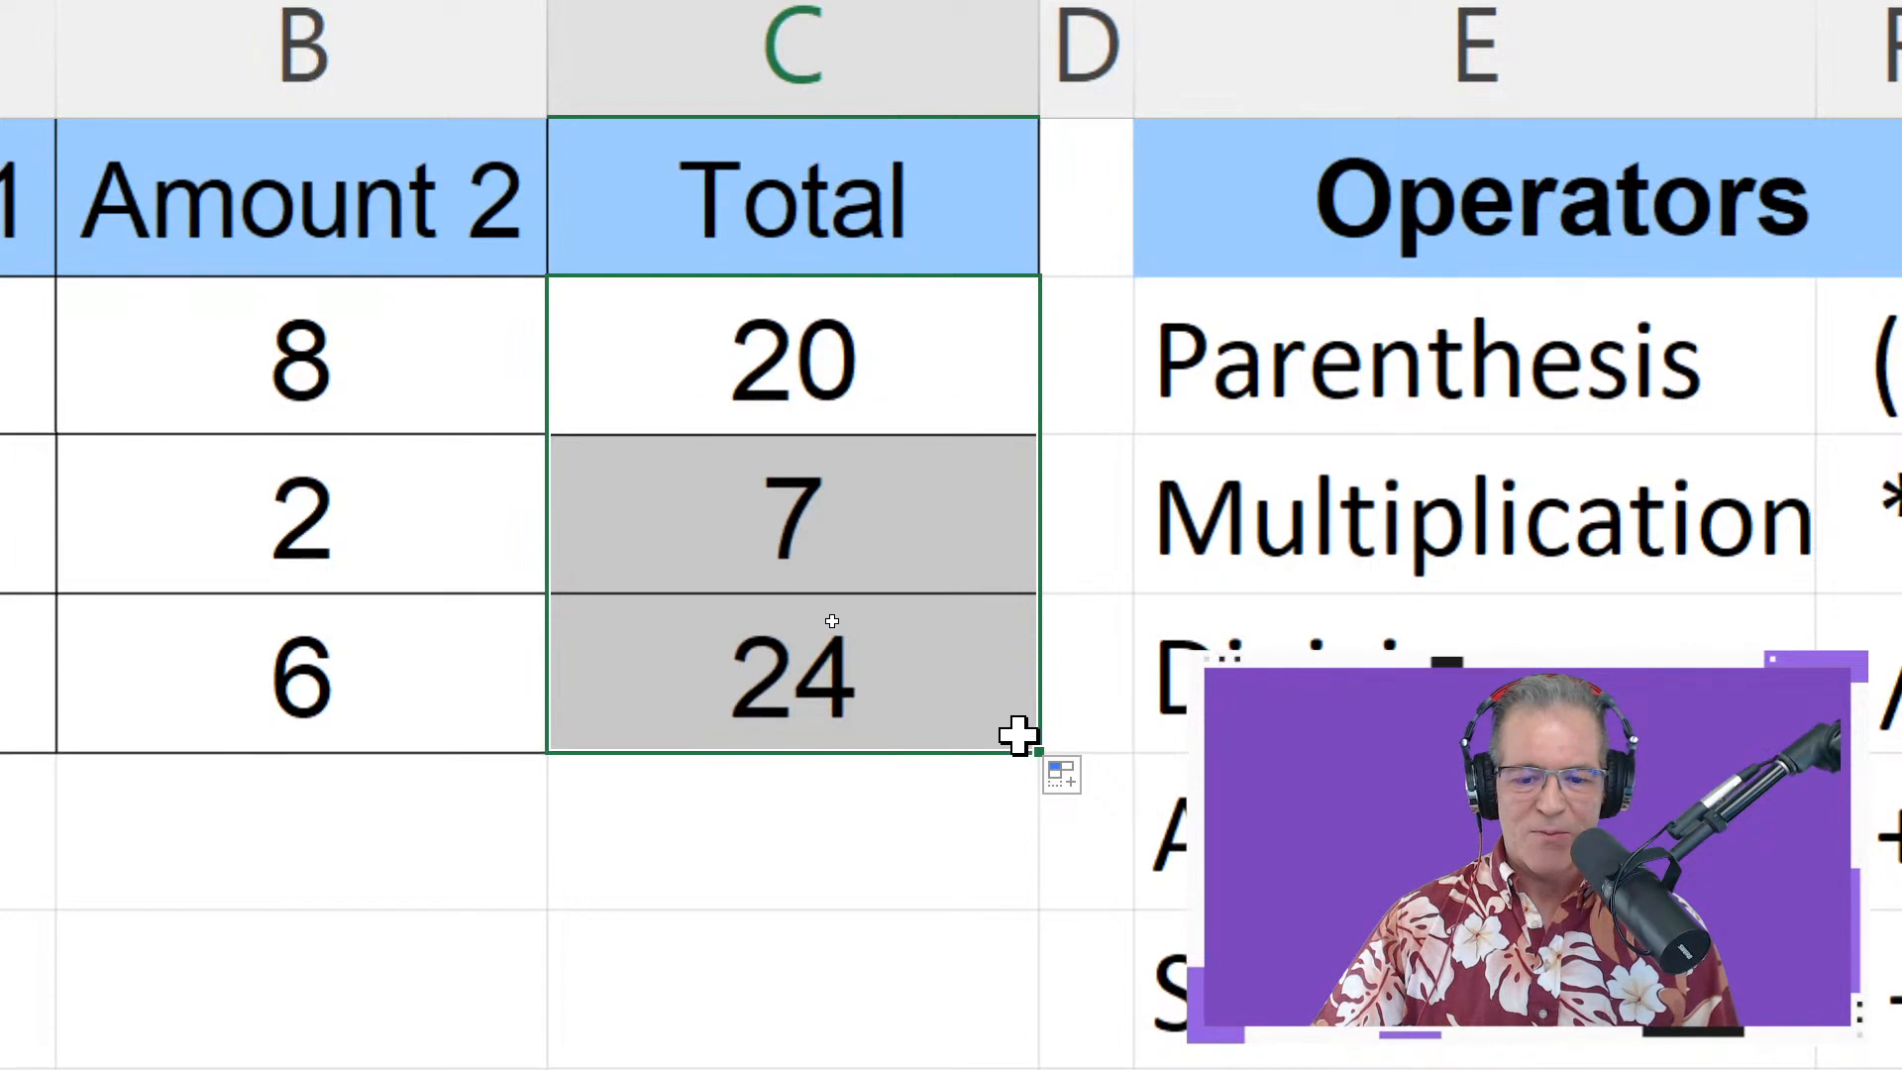
left_click(843, 349)
double_click(843, 349)
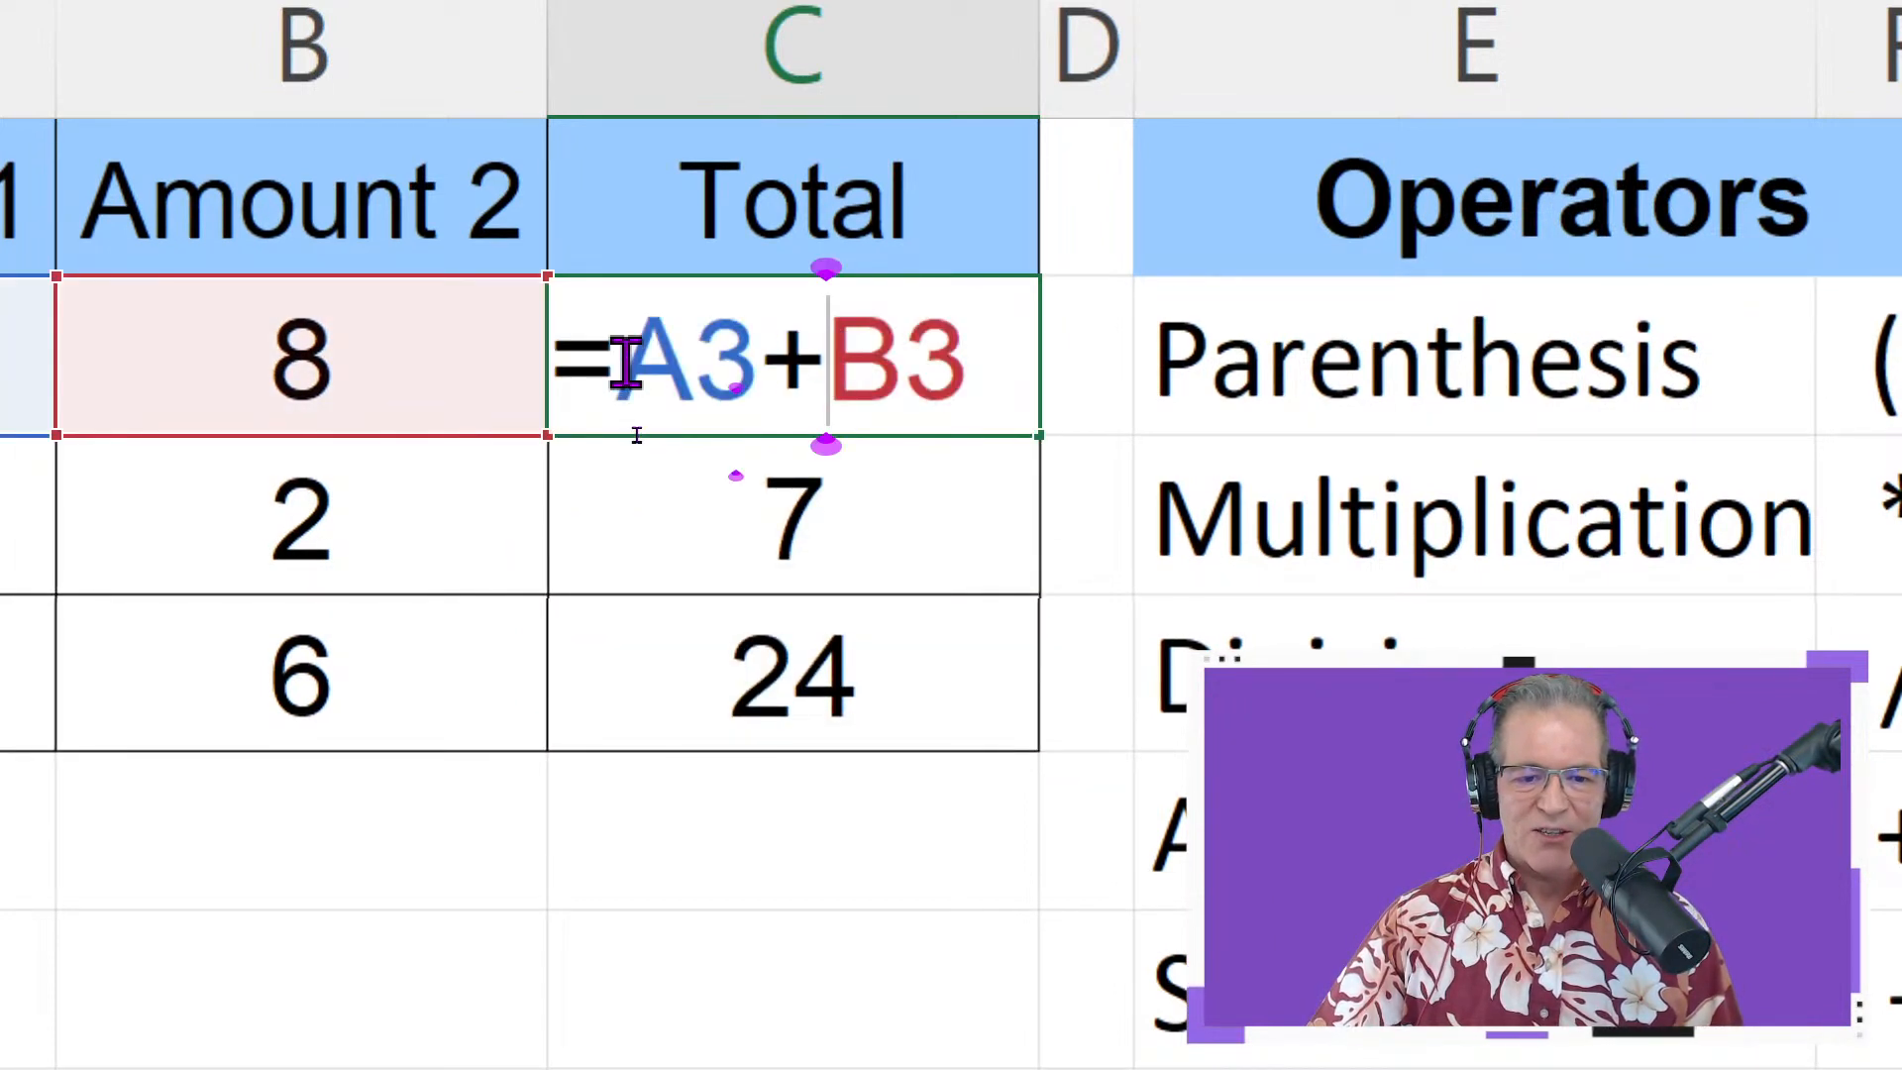
left_click_drag(626, 360, 758, 361)
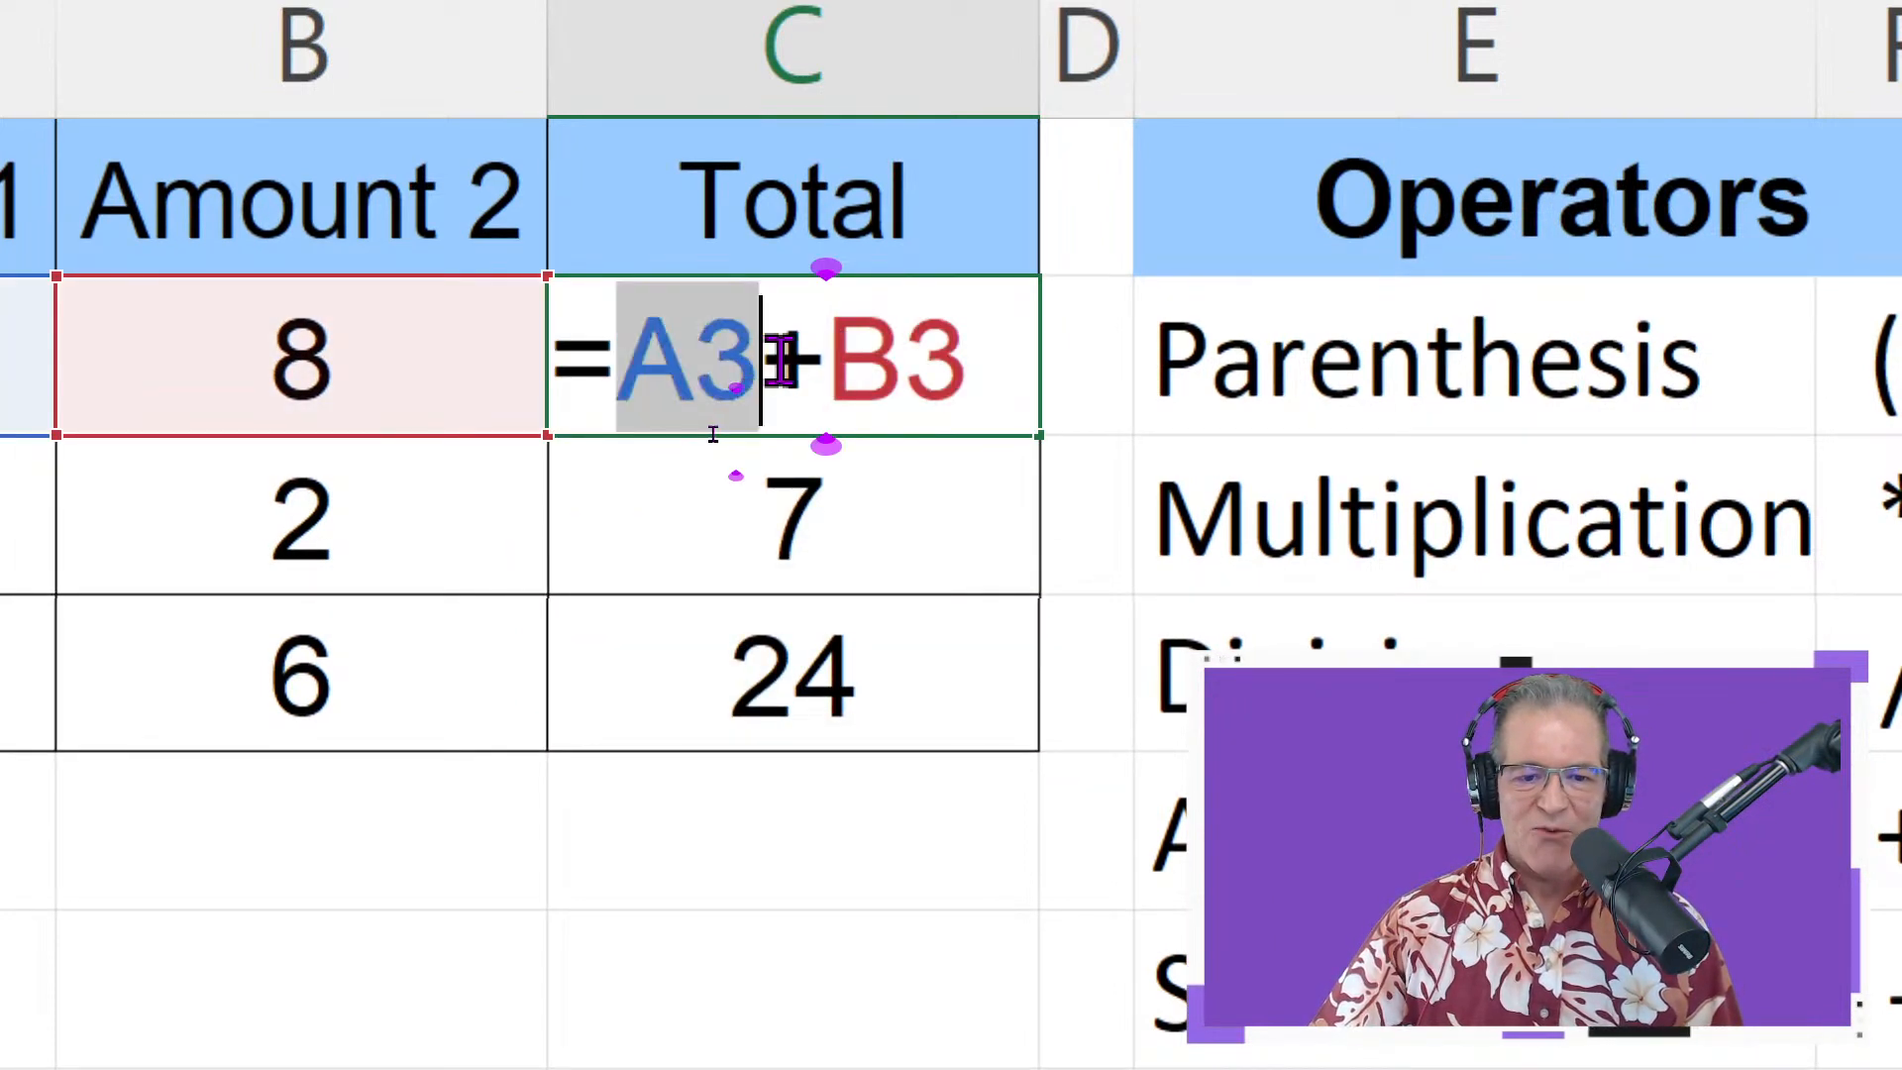
key("Escape")
double_click(989, 522)
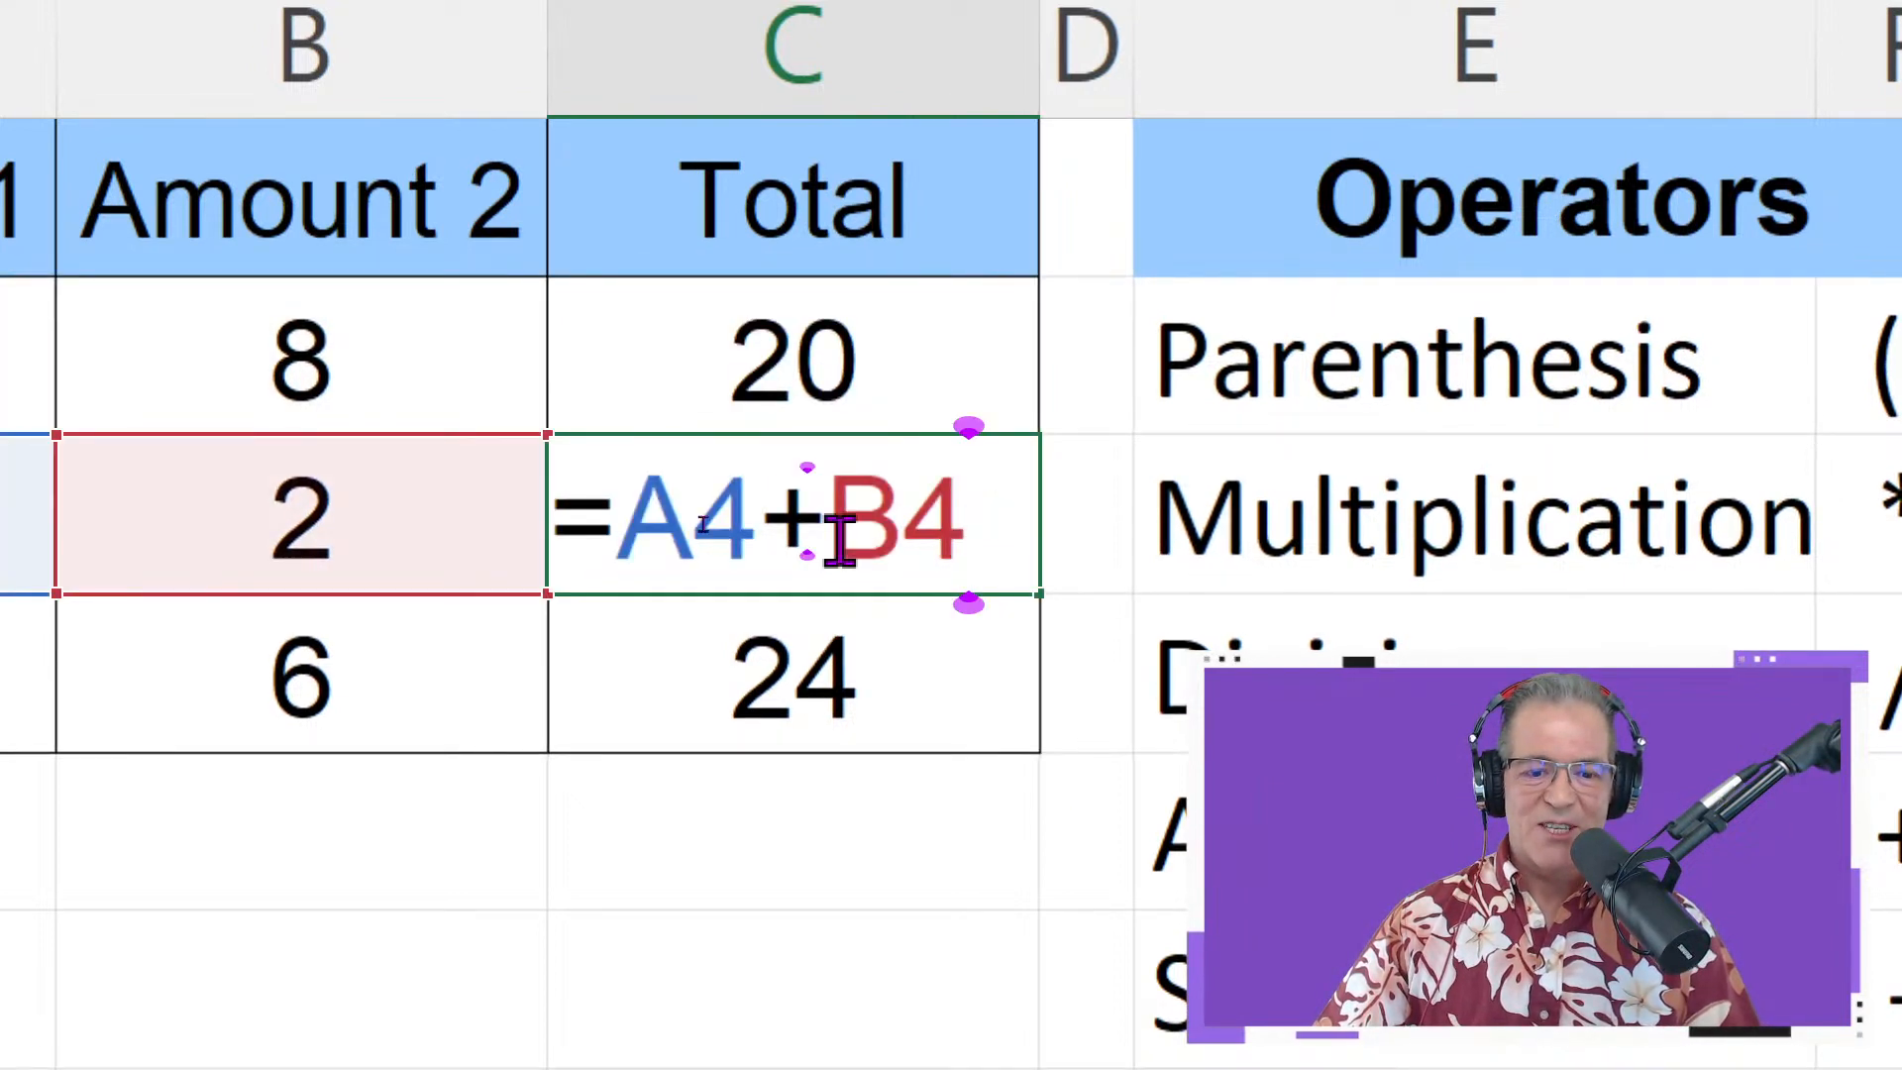
left_click_drag(629, 519, 767, 520)
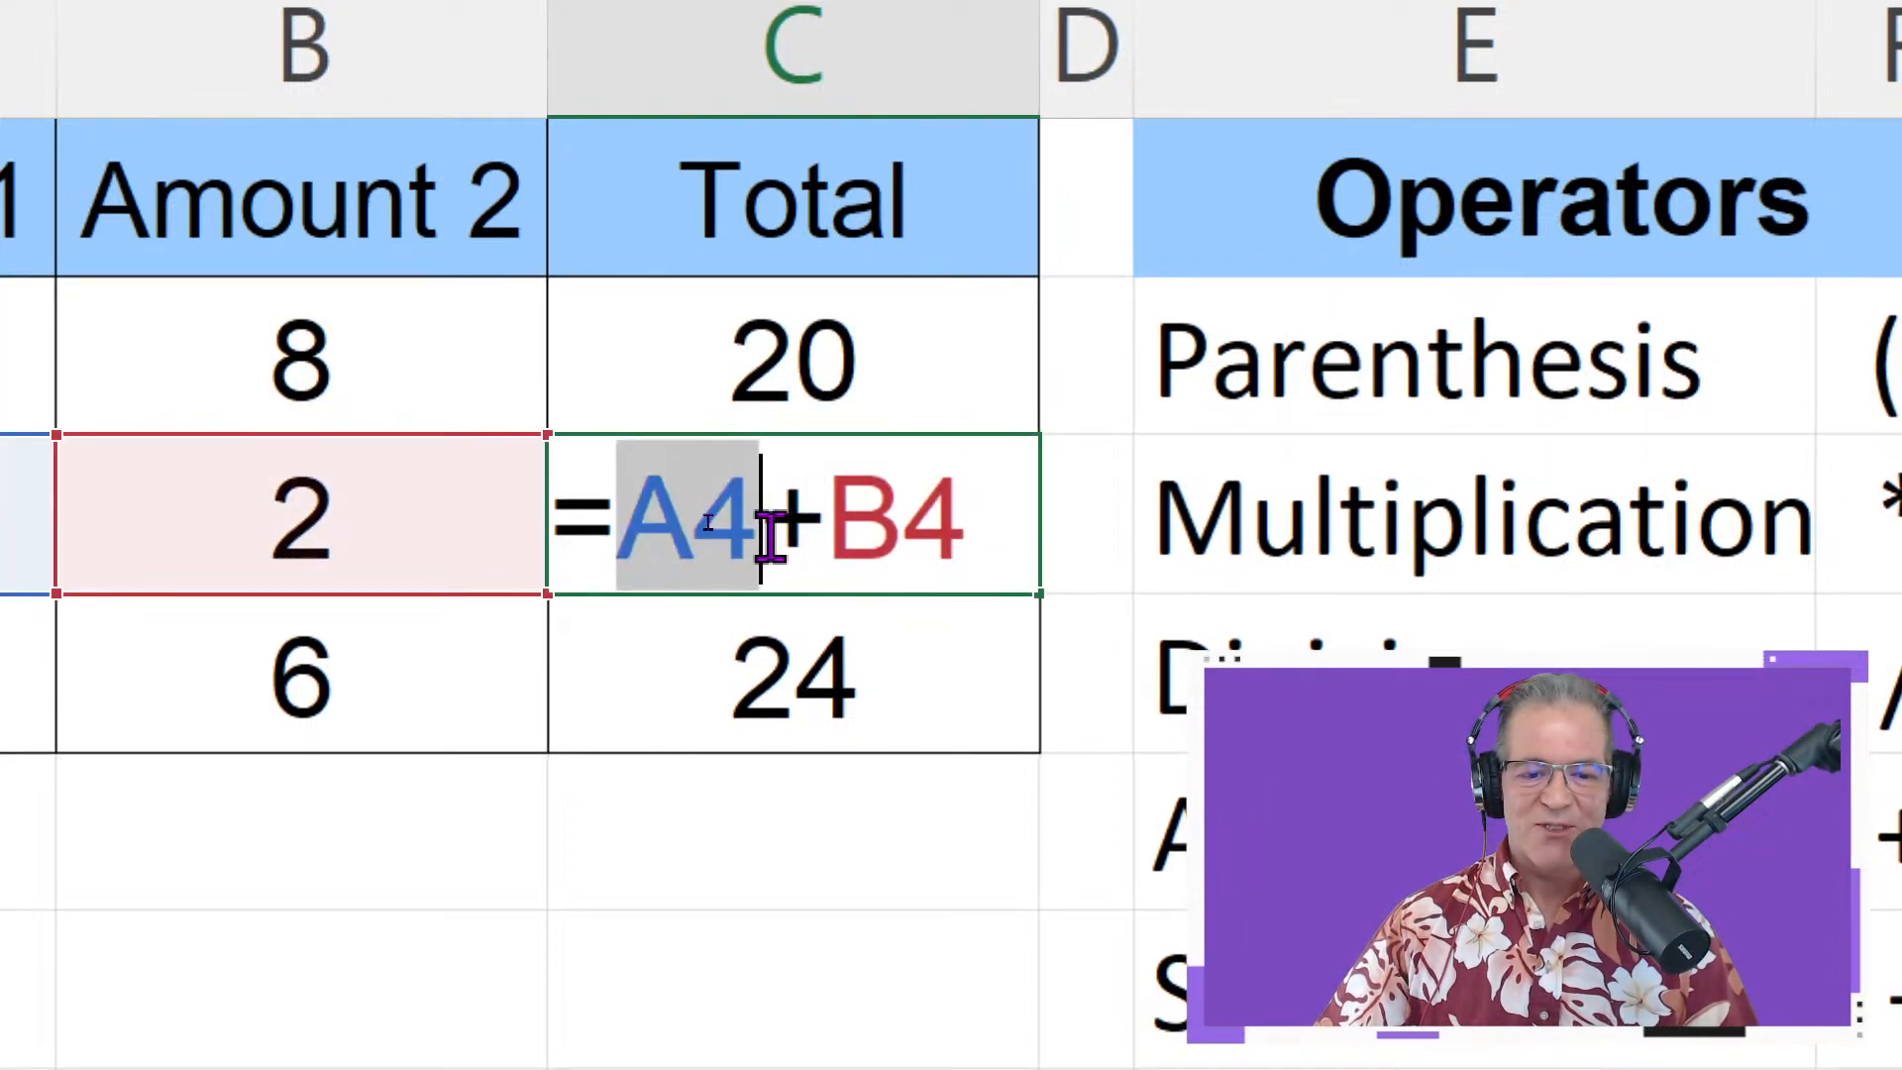
key("Escape")
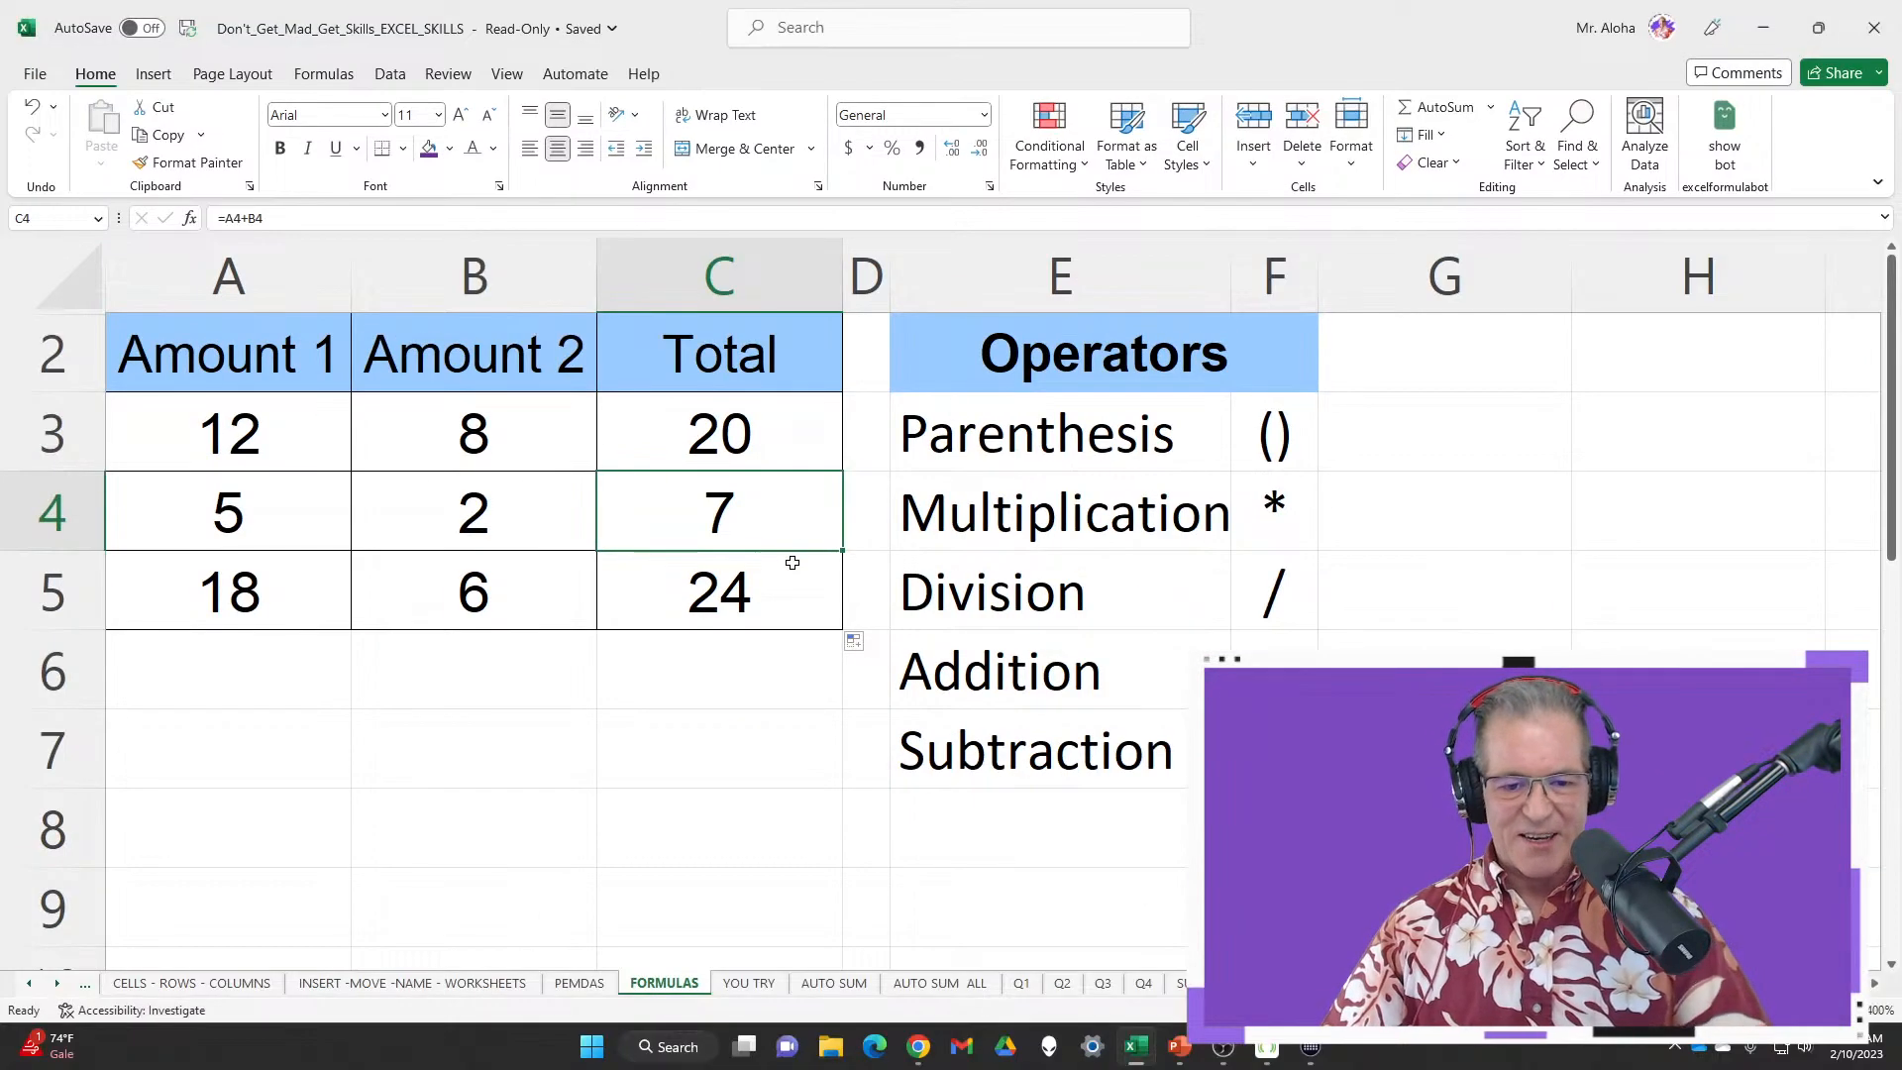
left_click_drag(780, 480, 807, 608)
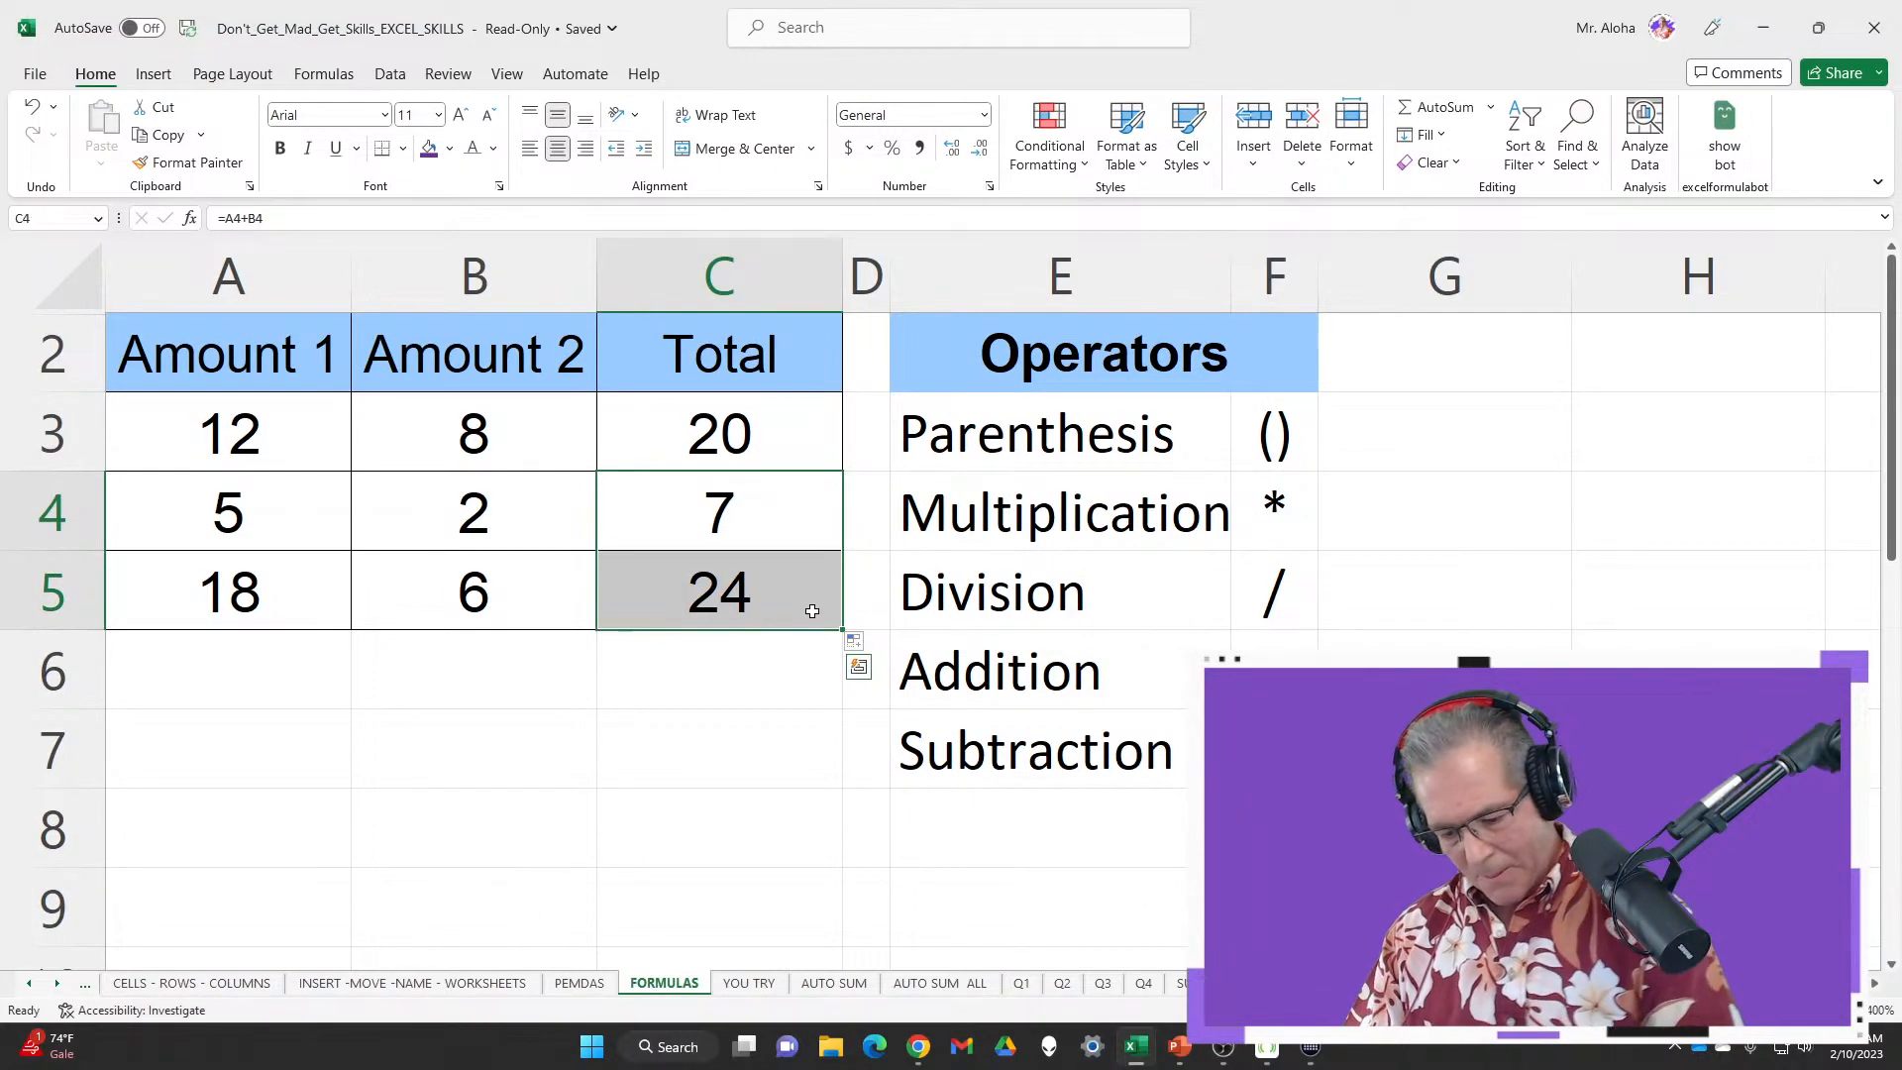
key("F12")
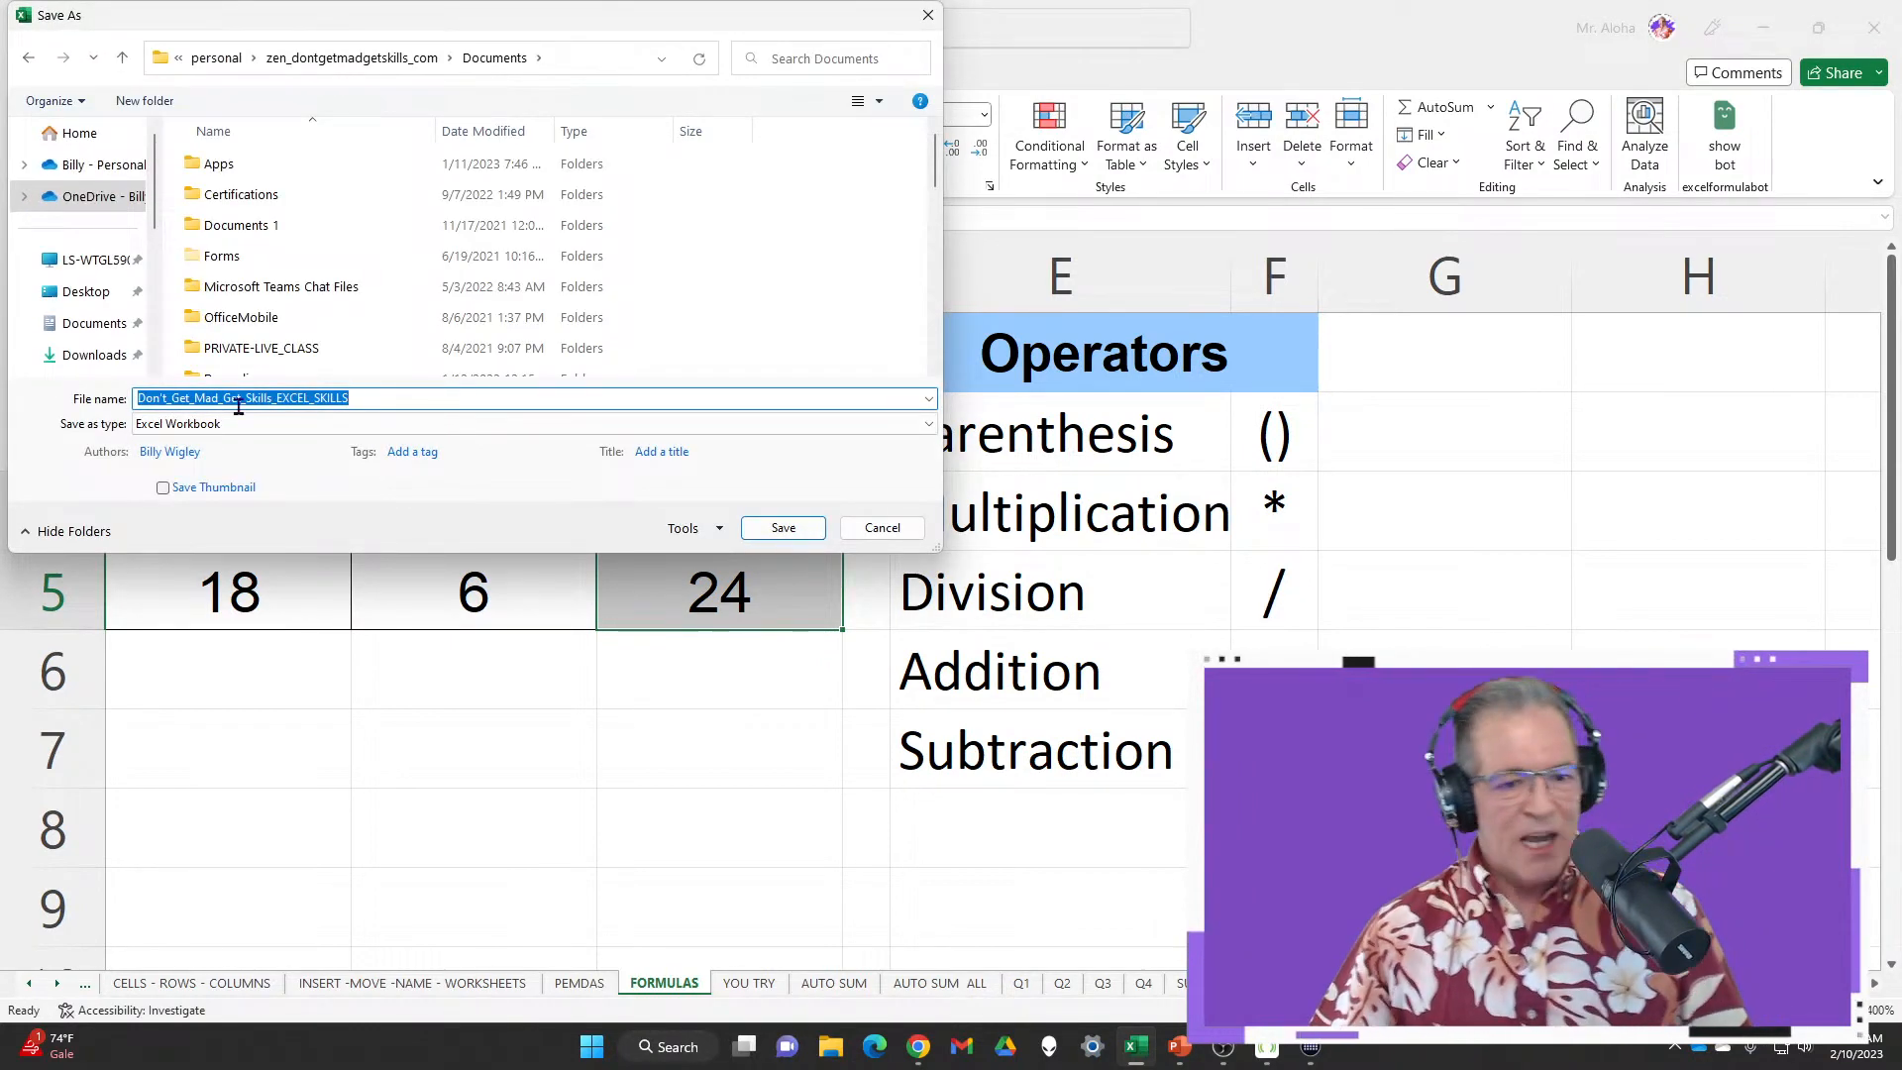
Cancel the save prompt and review the formulas behind totals C3, C4 and C5
left_click(872, 533)
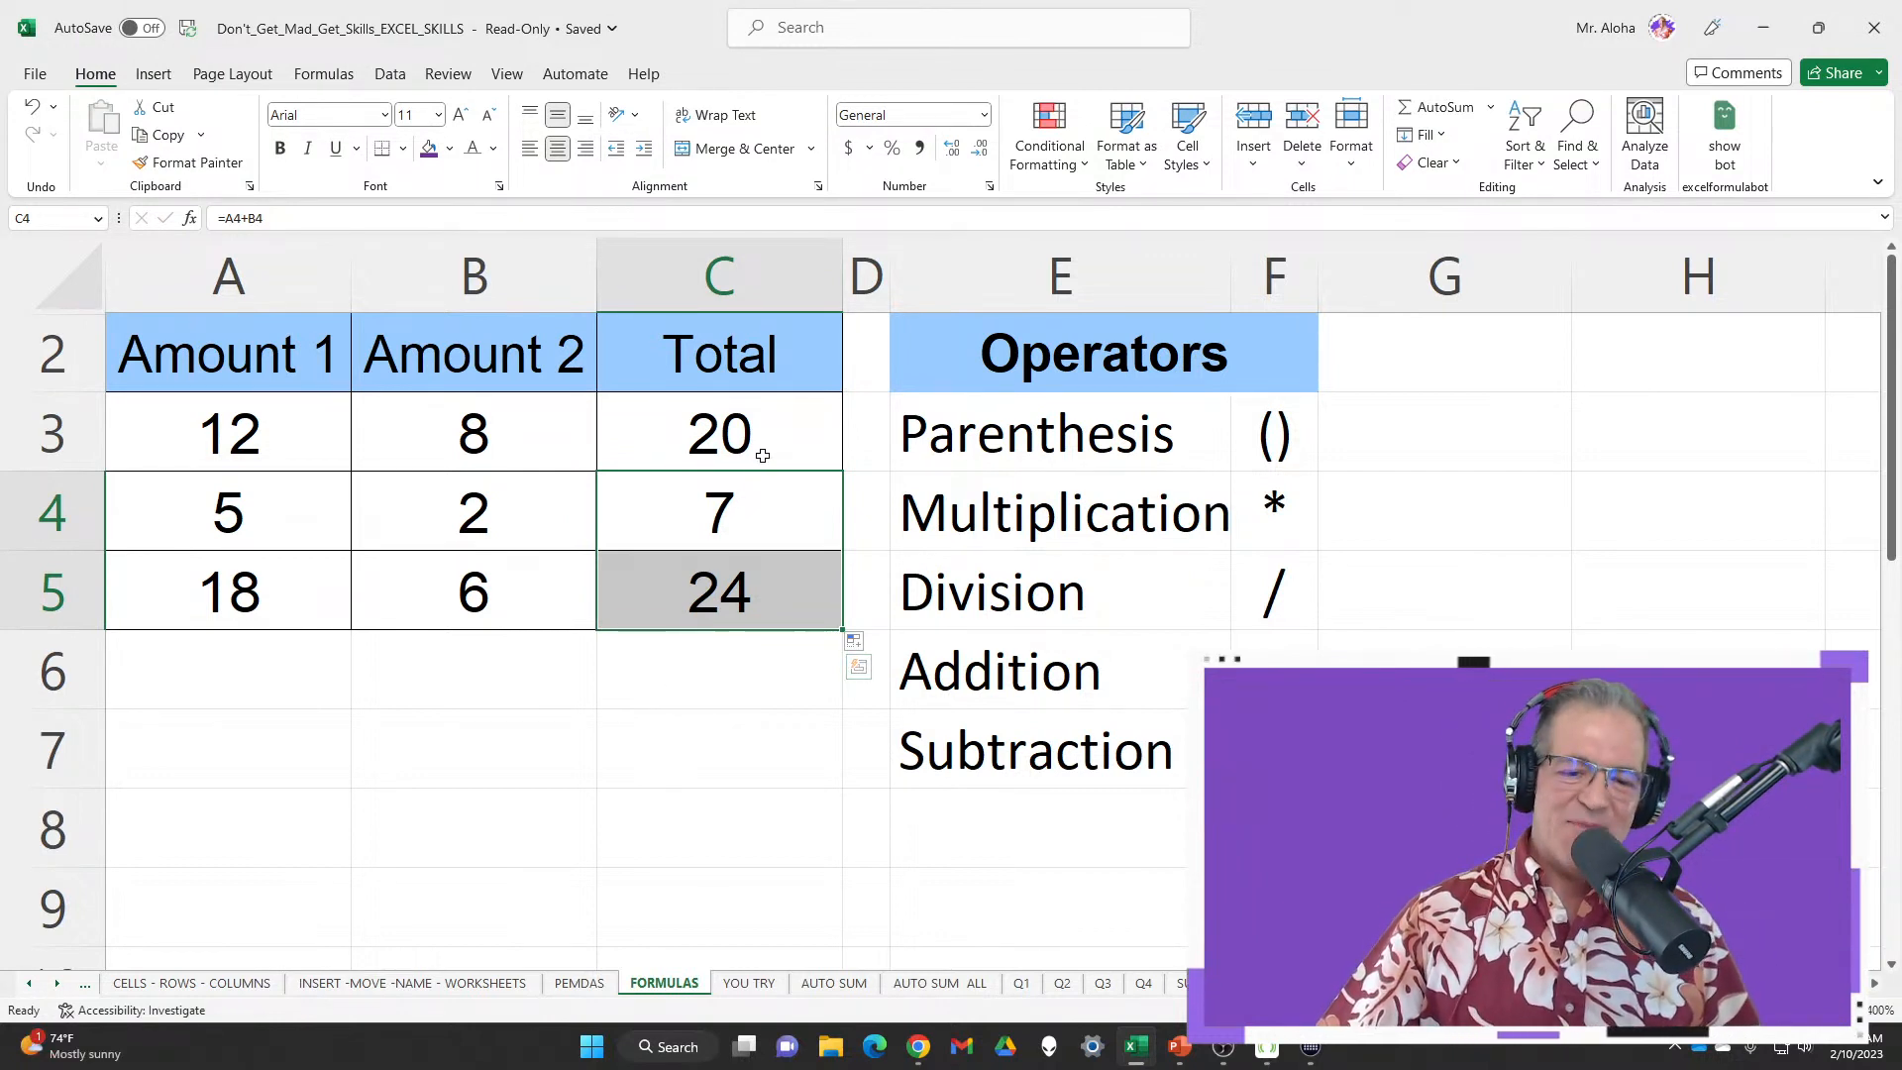
left_click_drag(761, 454, 736, 592)
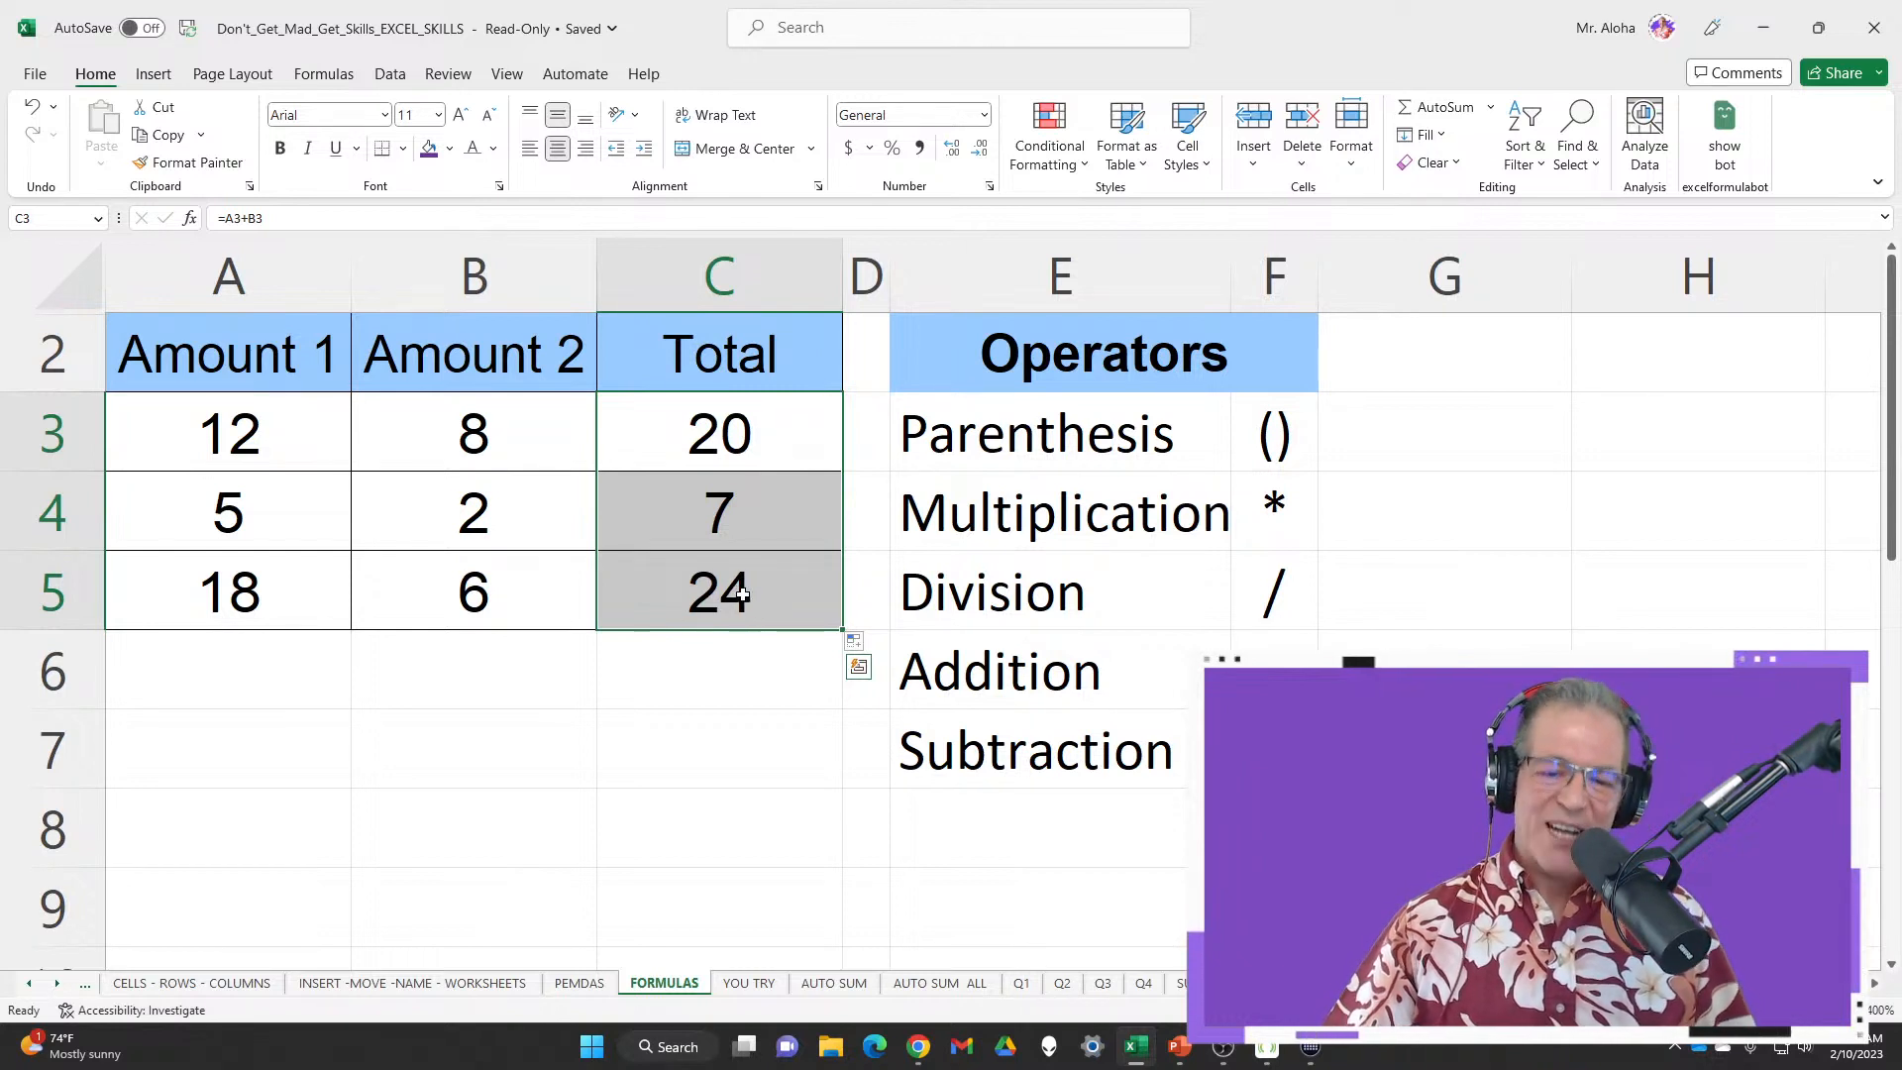
left_click(764, 423)
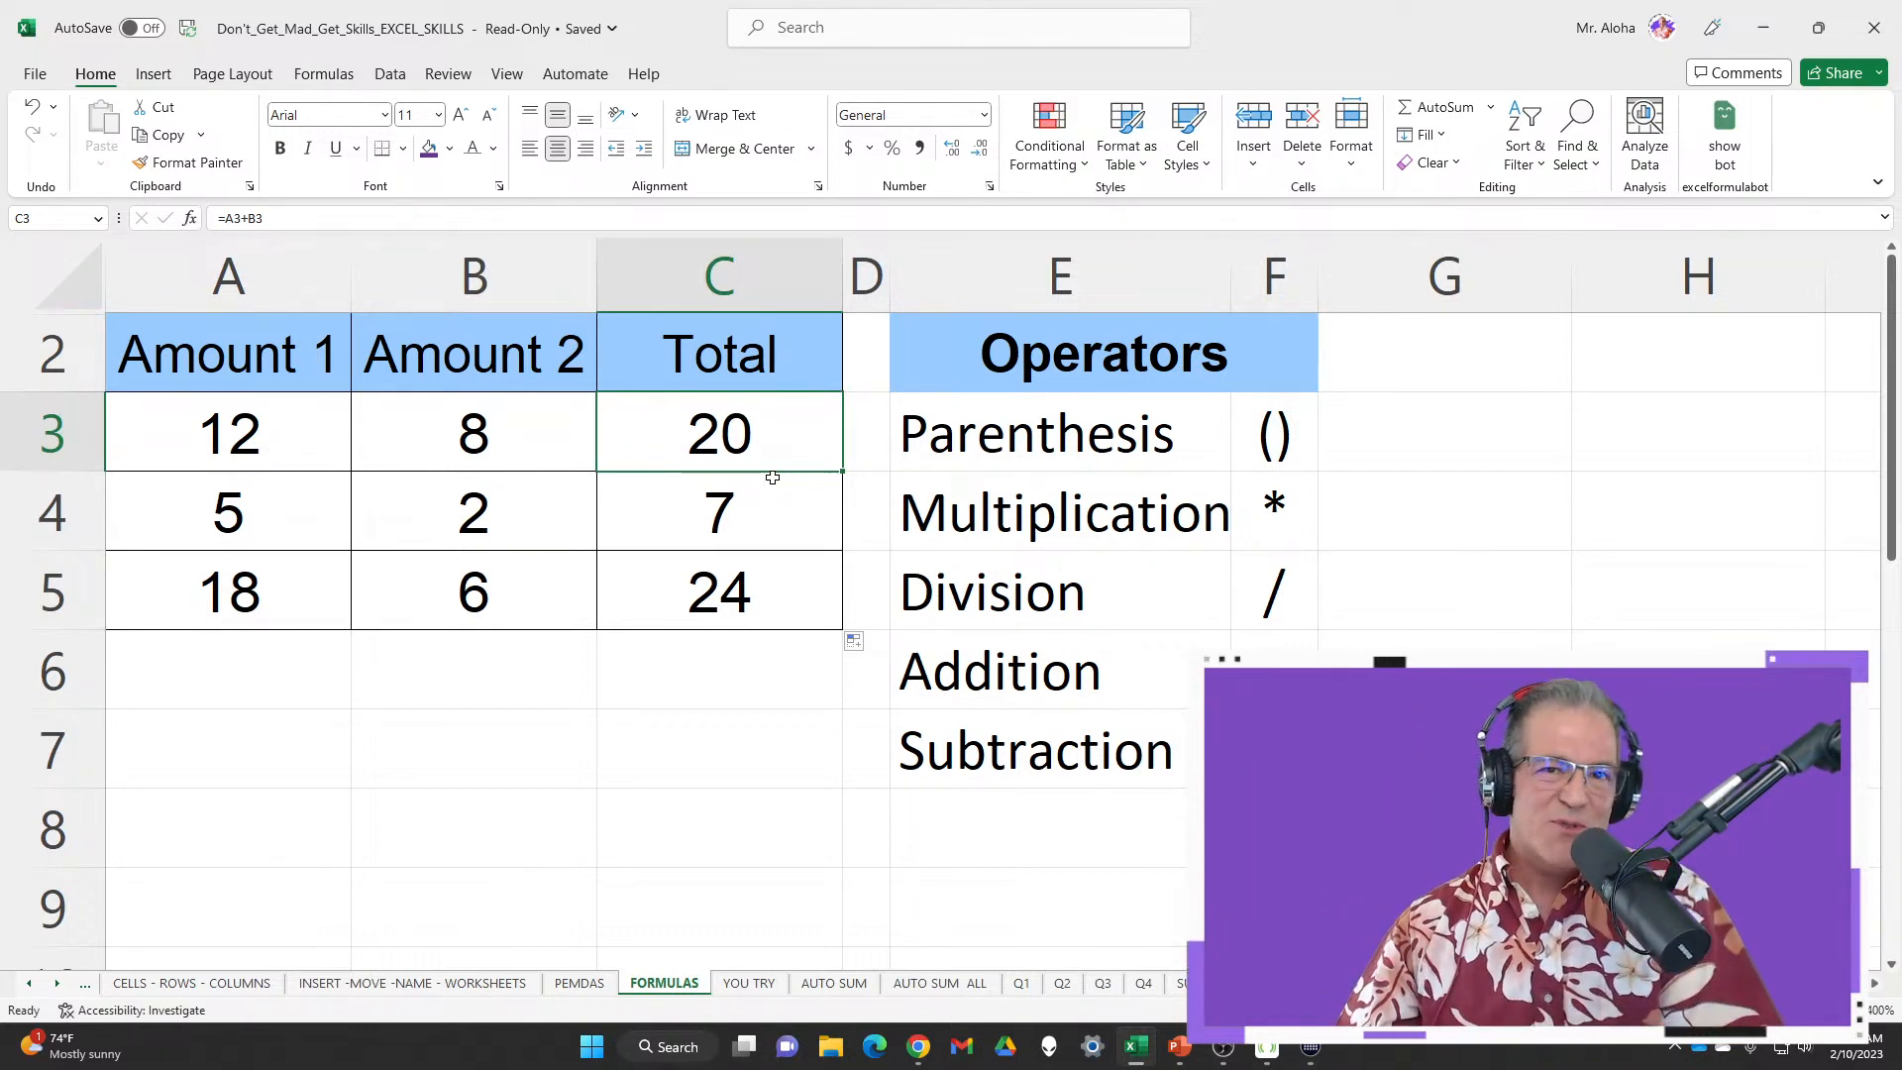
double_click(769, 431)
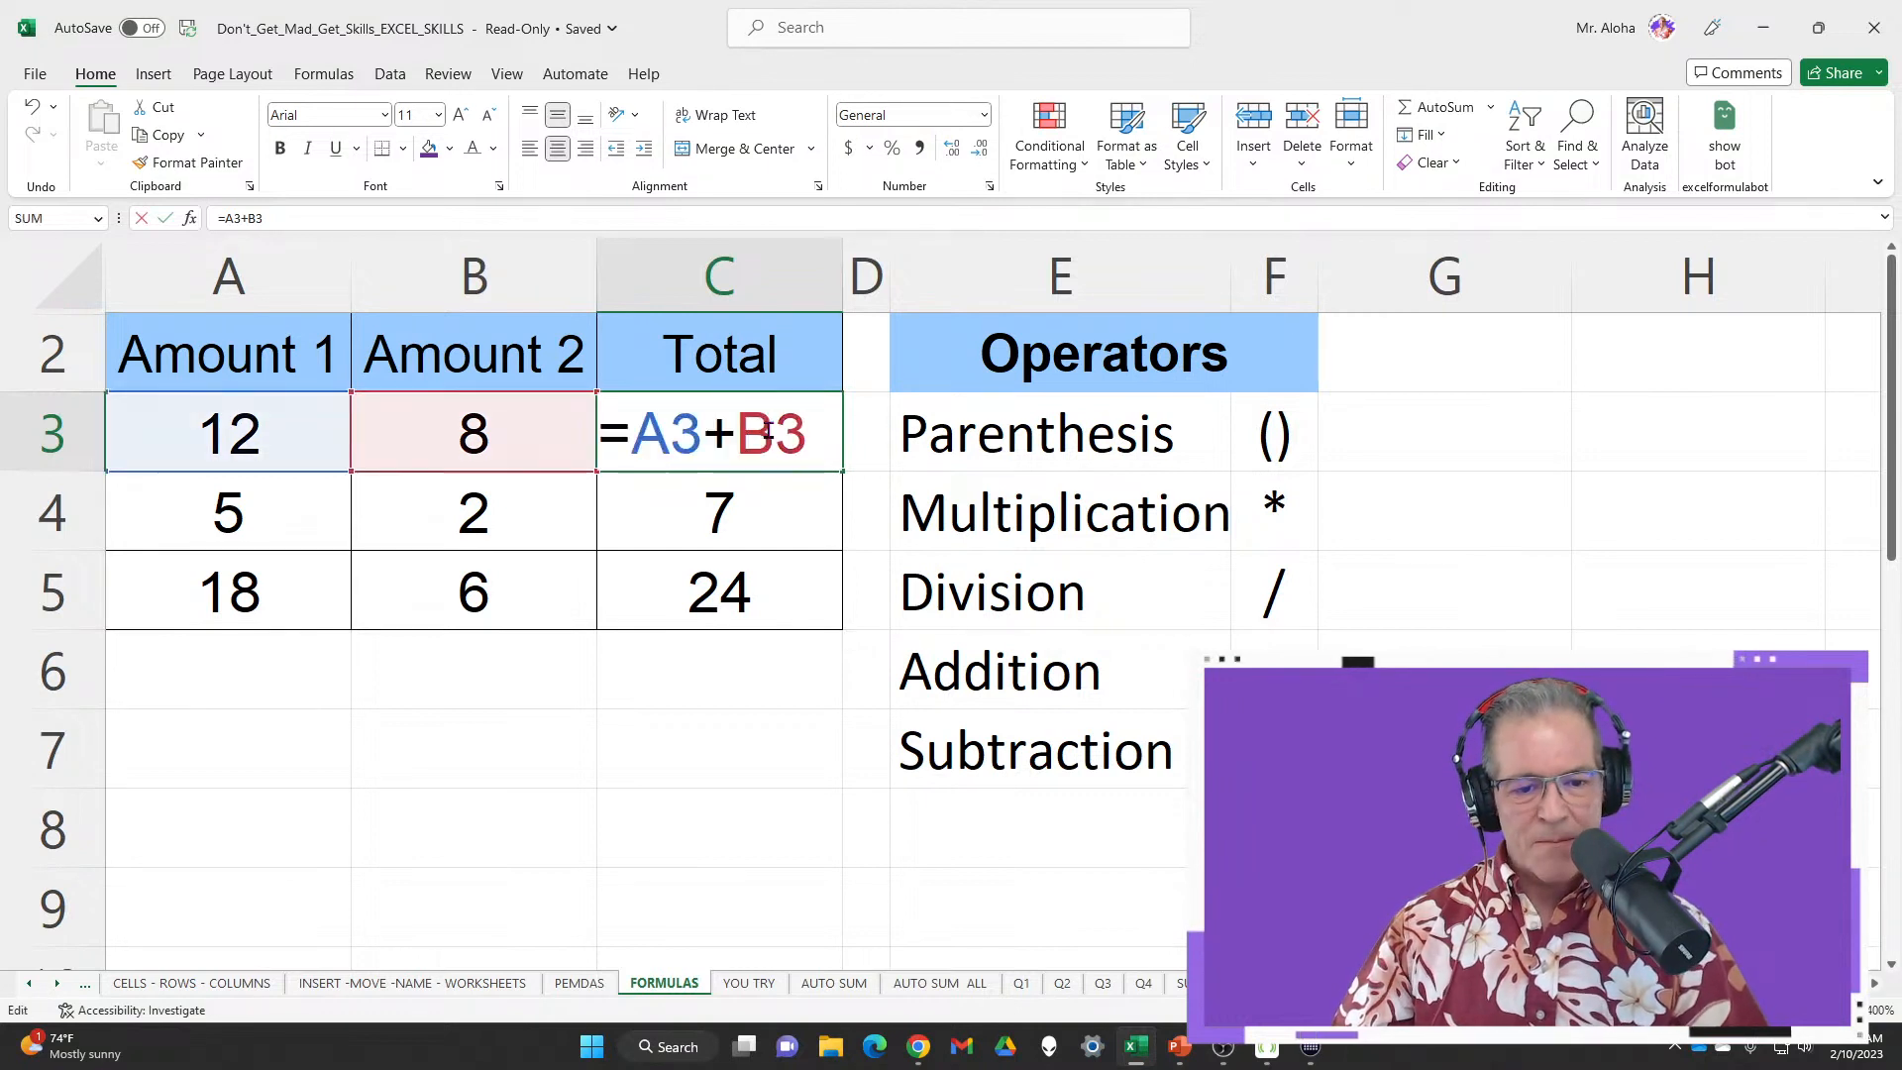
left_click(797, 512)
double_click(798, 512)
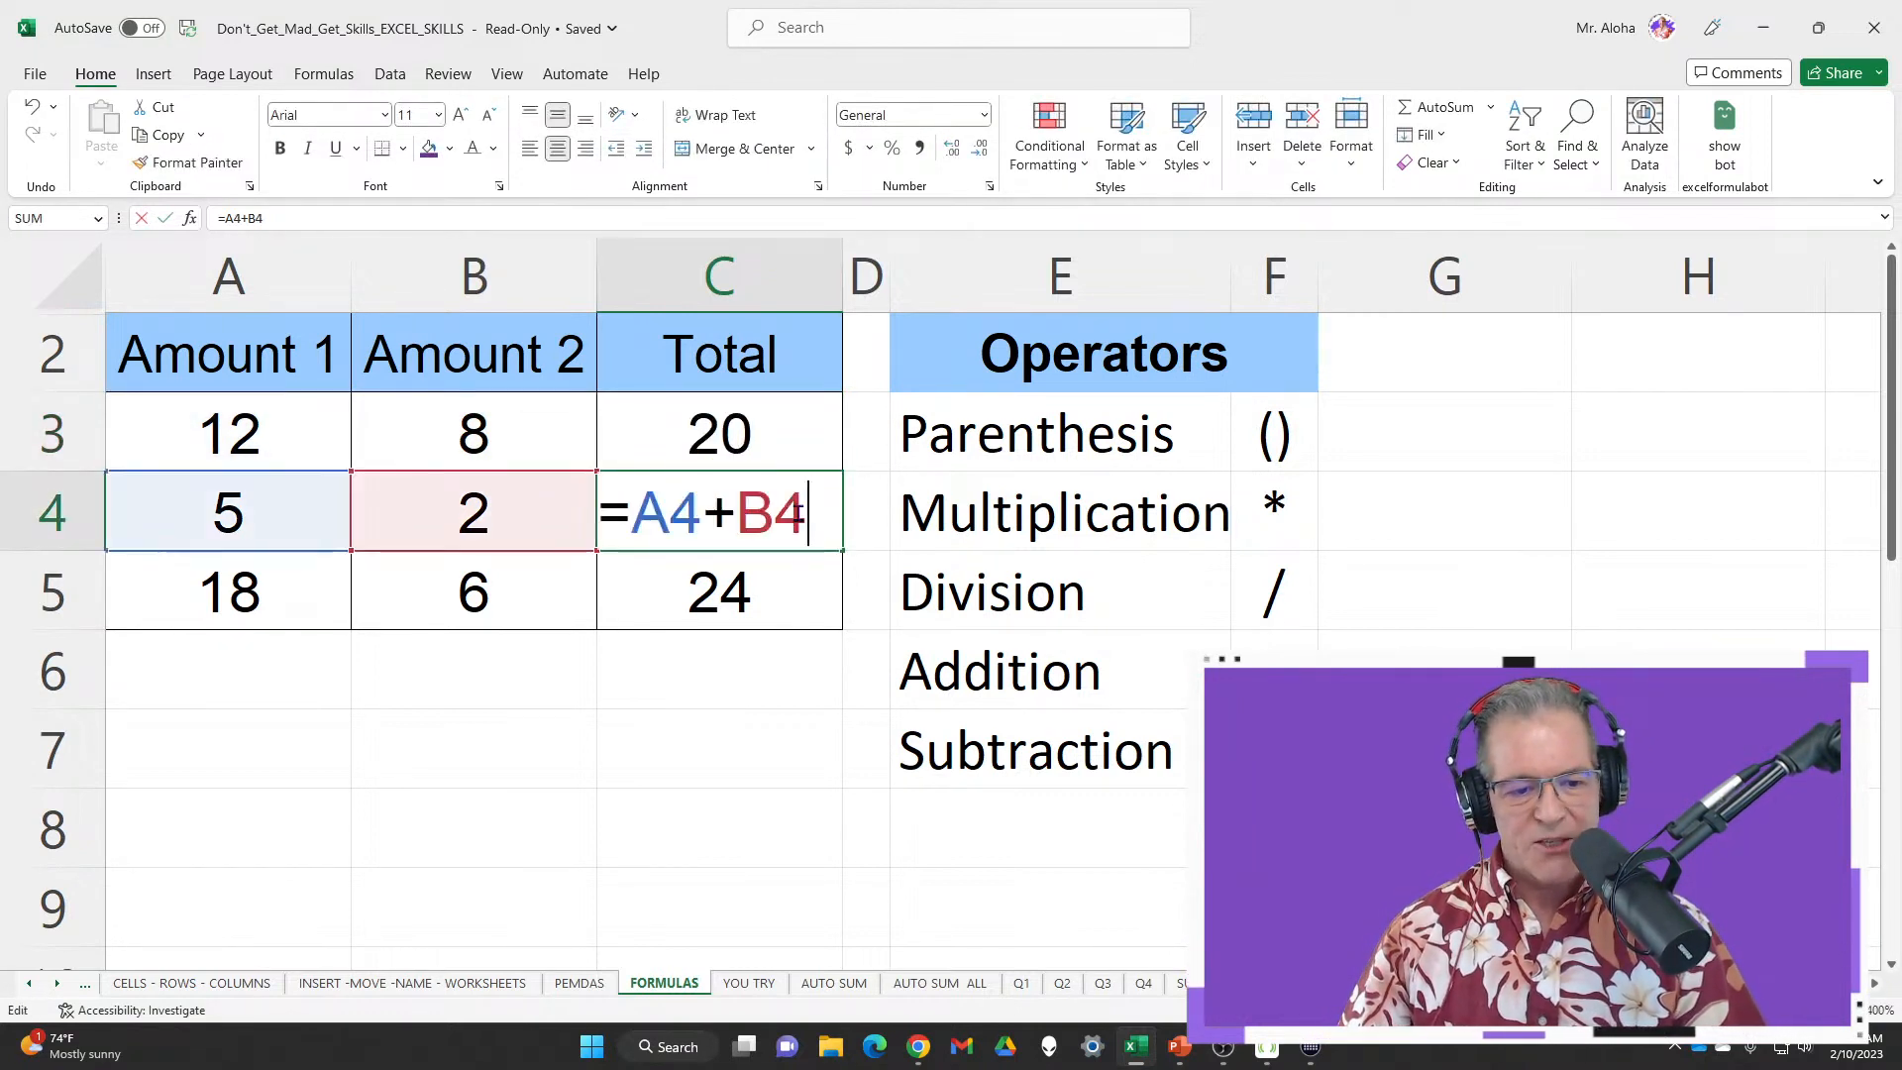
key("Return")
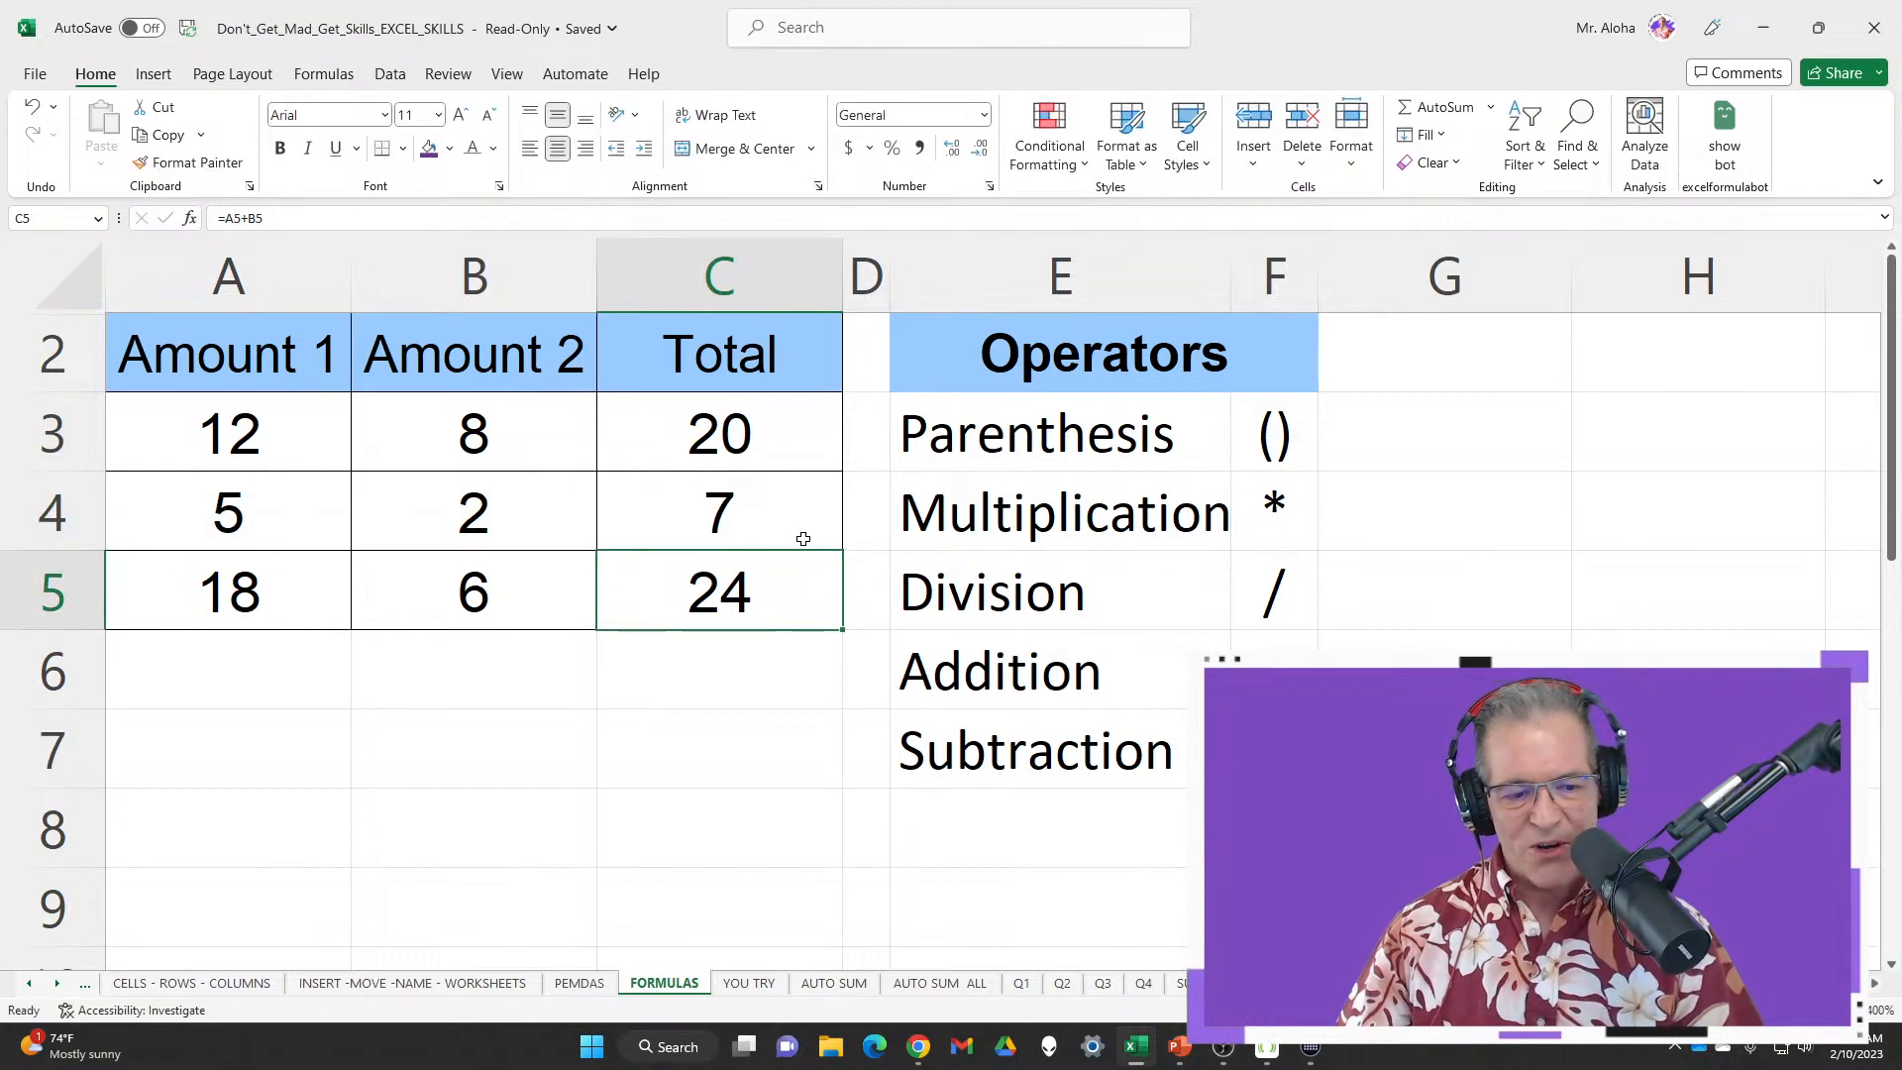
double_click(808, 573)
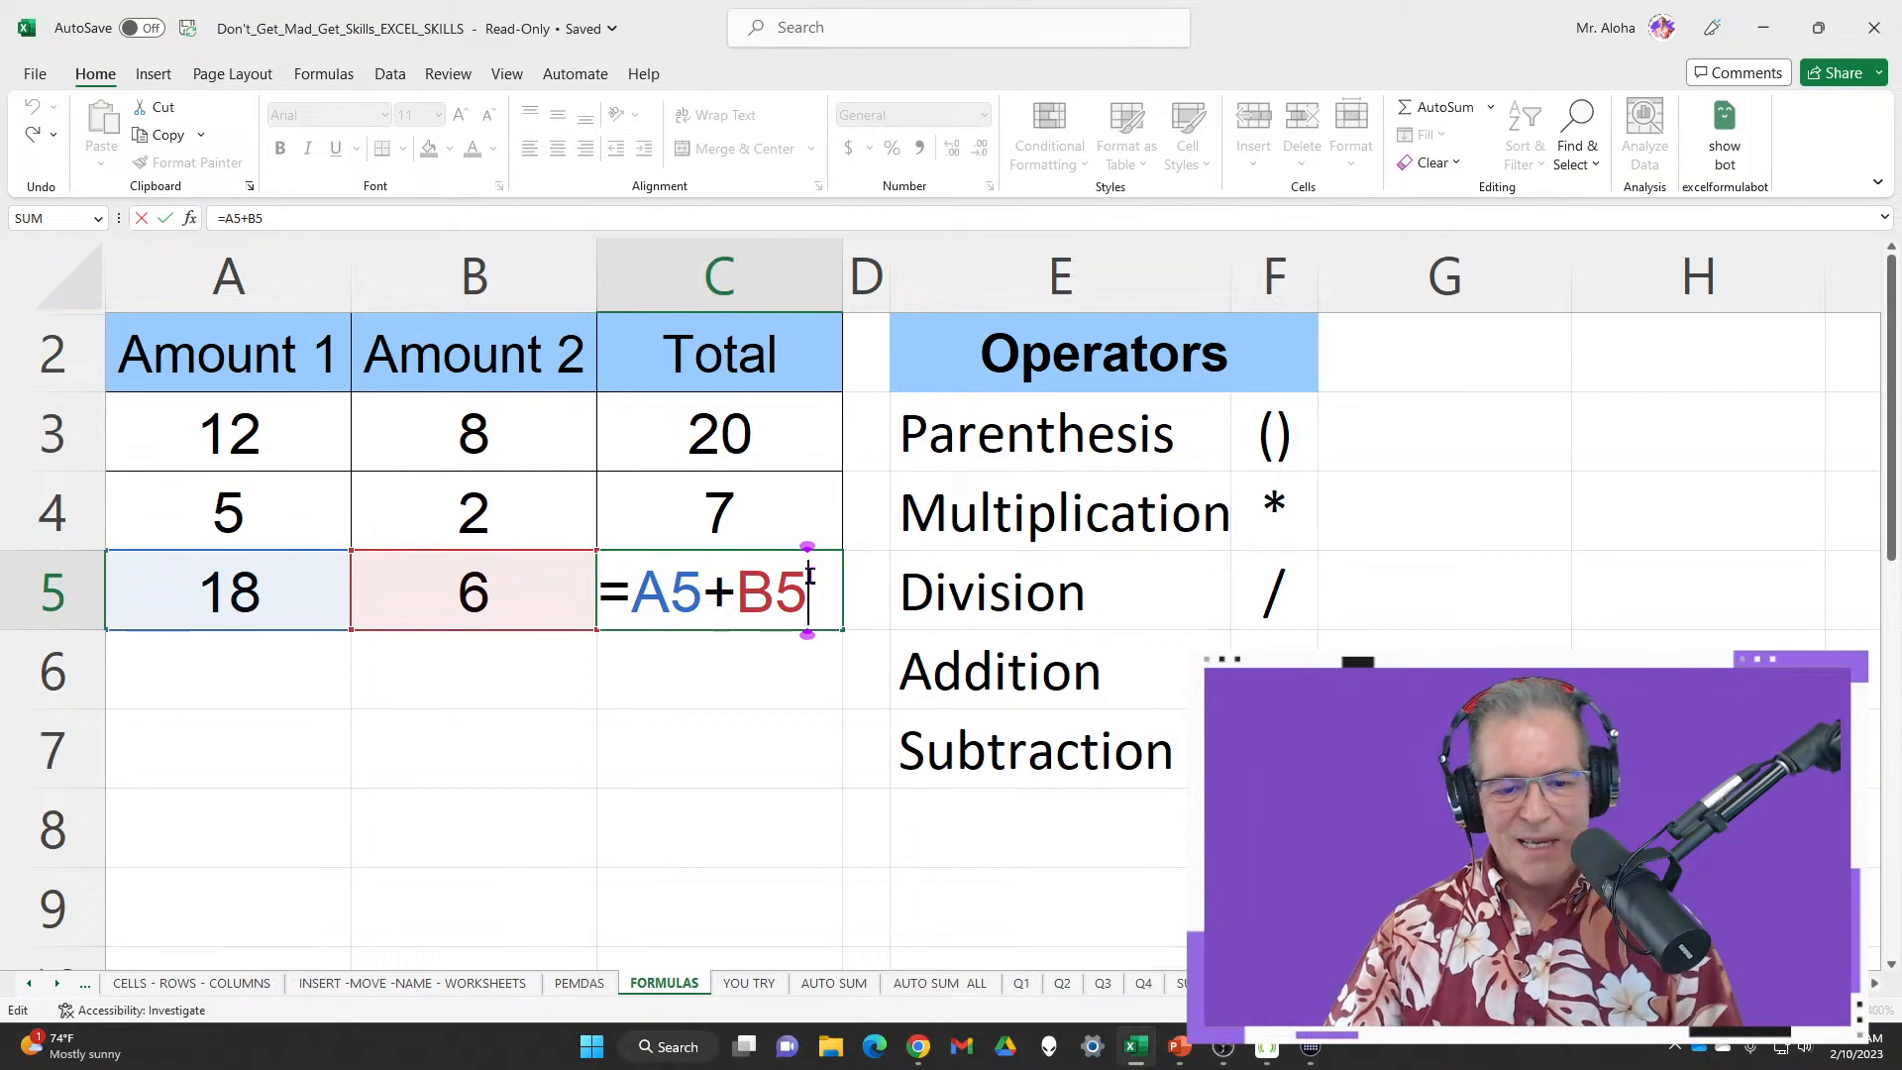
key("Return")
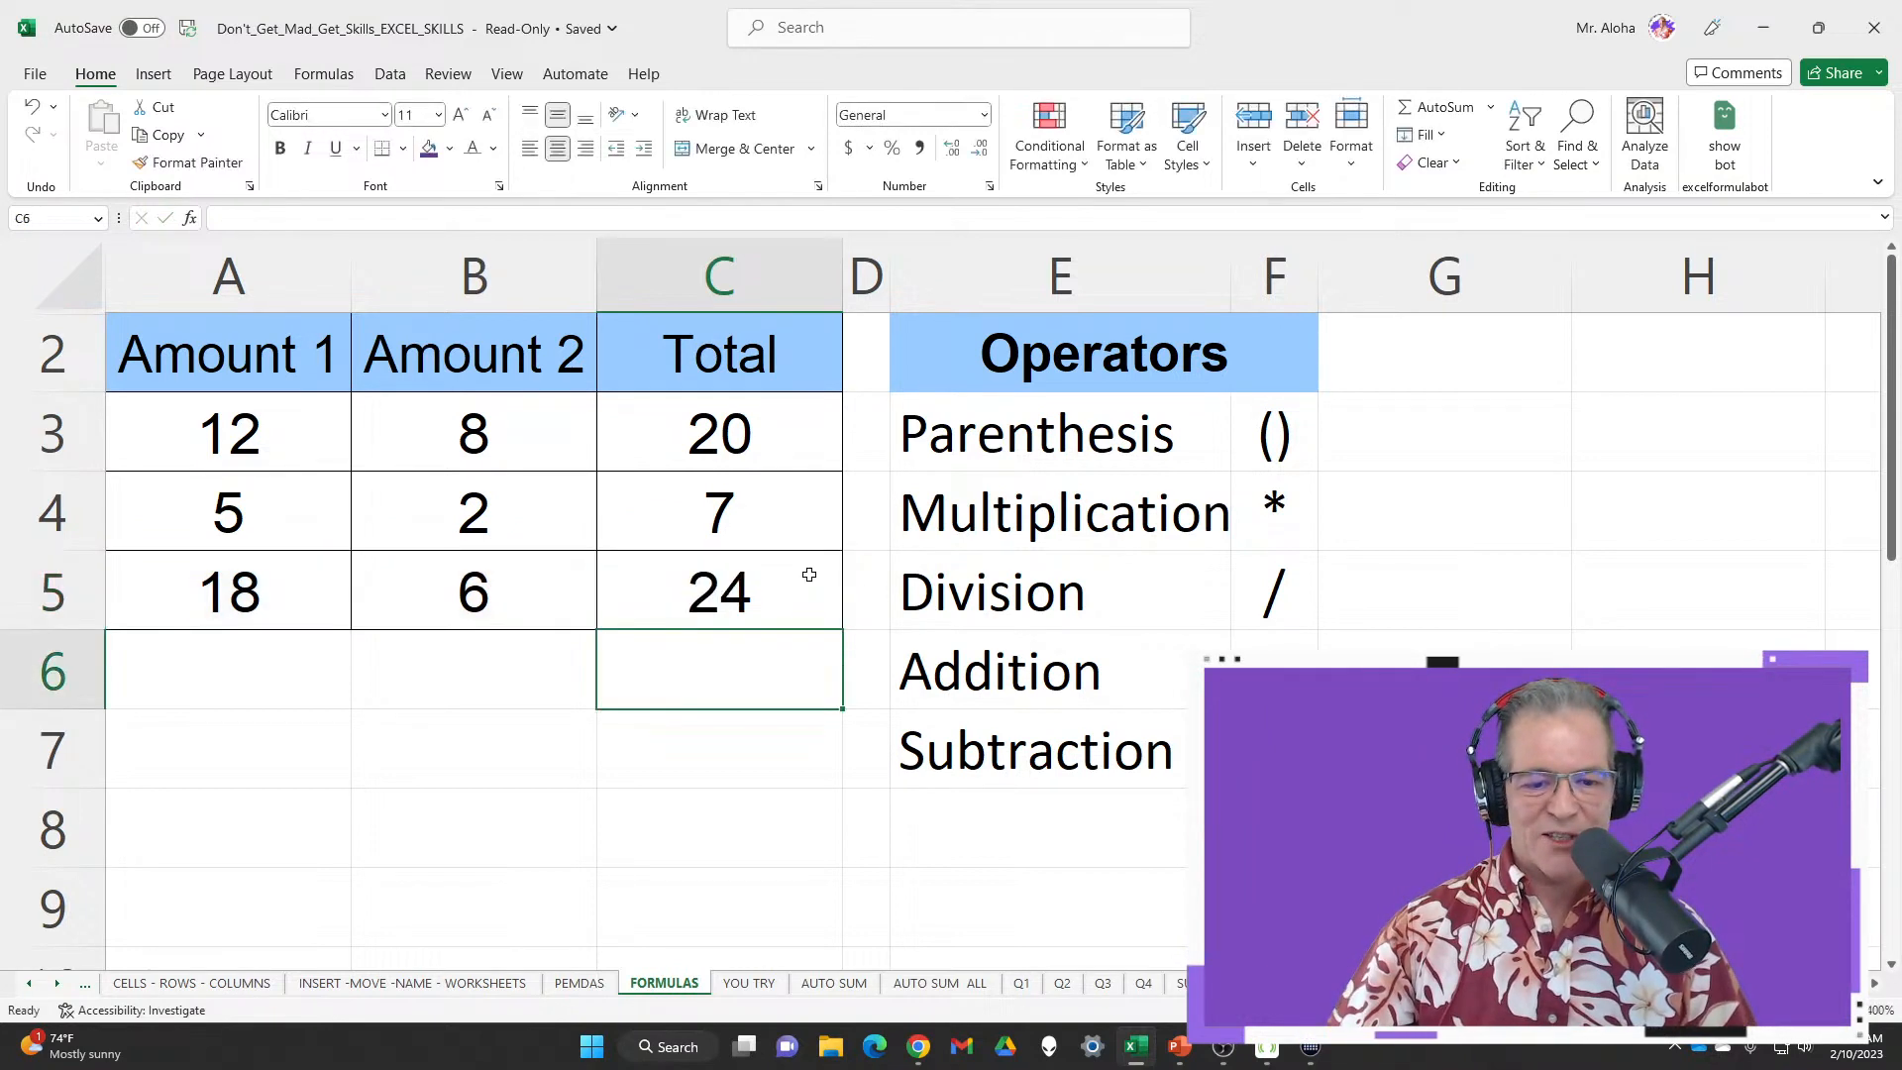
Recheck the C3 and C4 formulas, then go to the File start screen
double_click(835, 440)
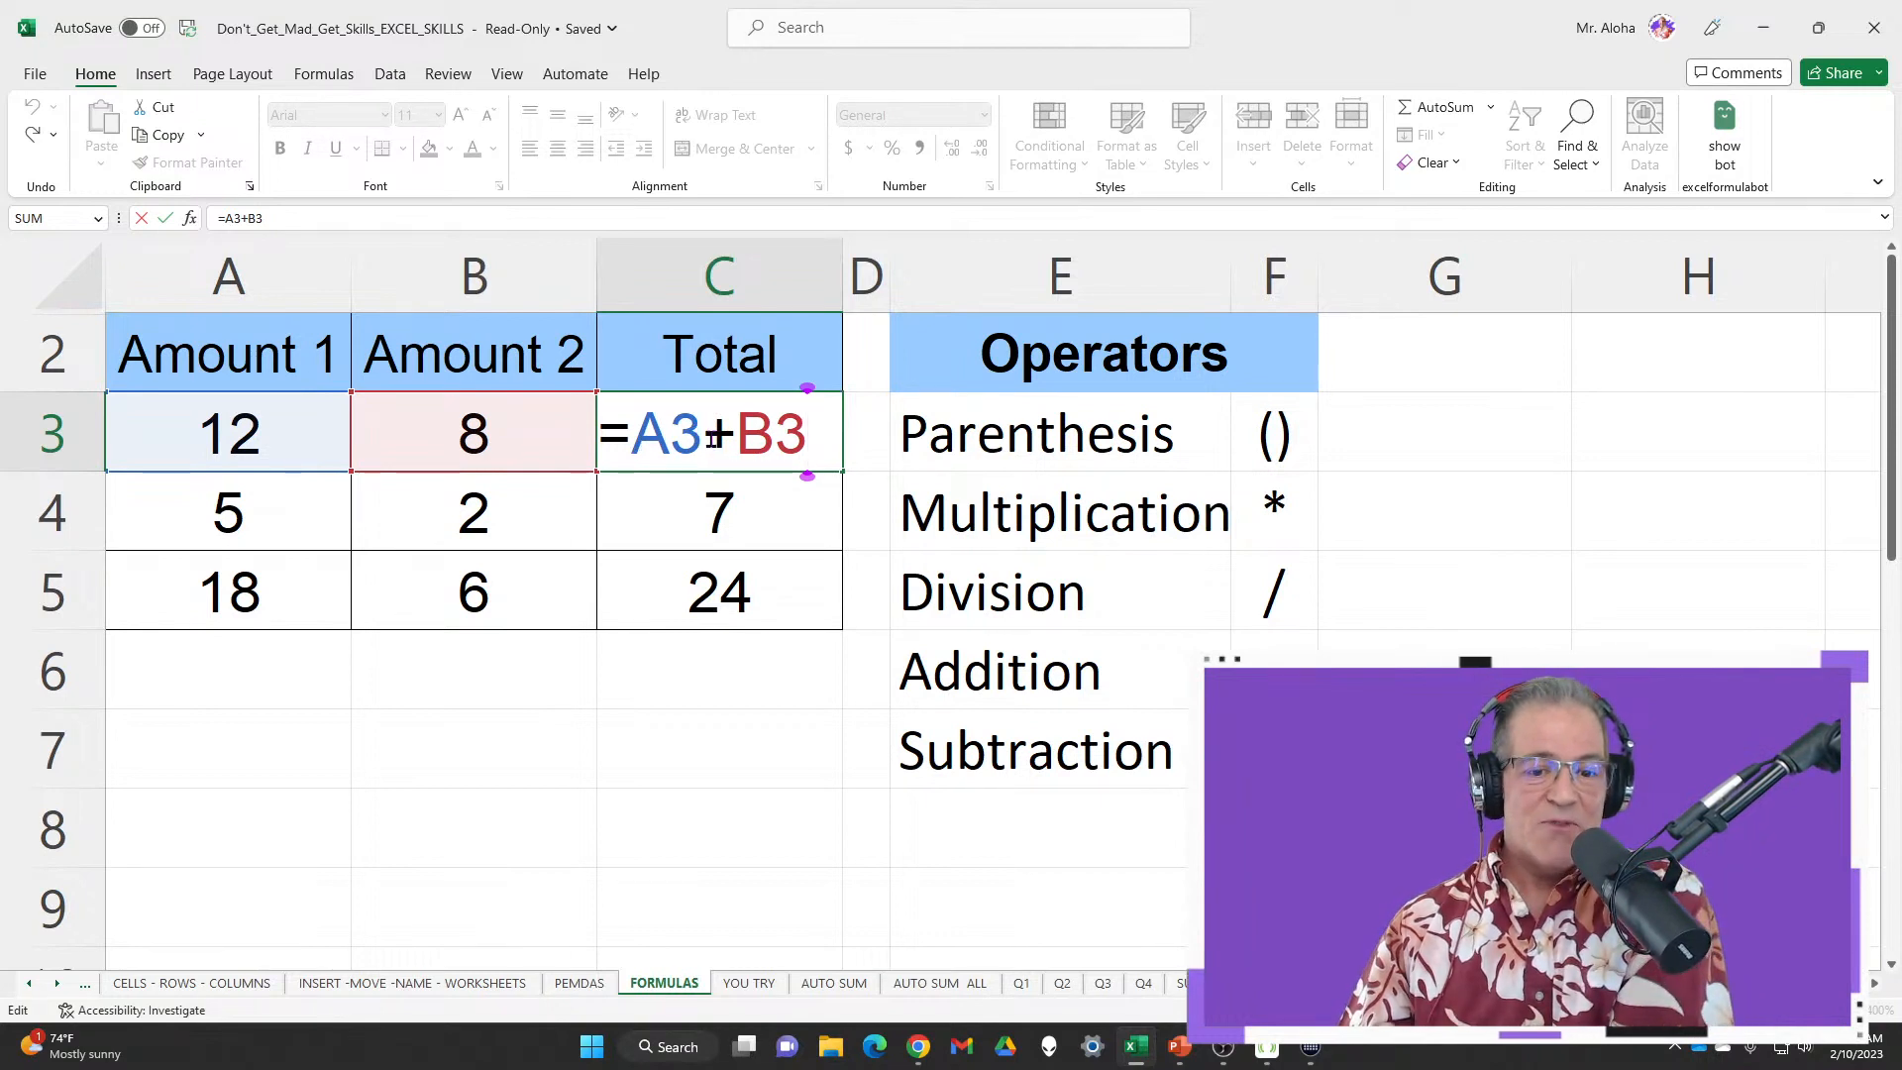
key("Return")
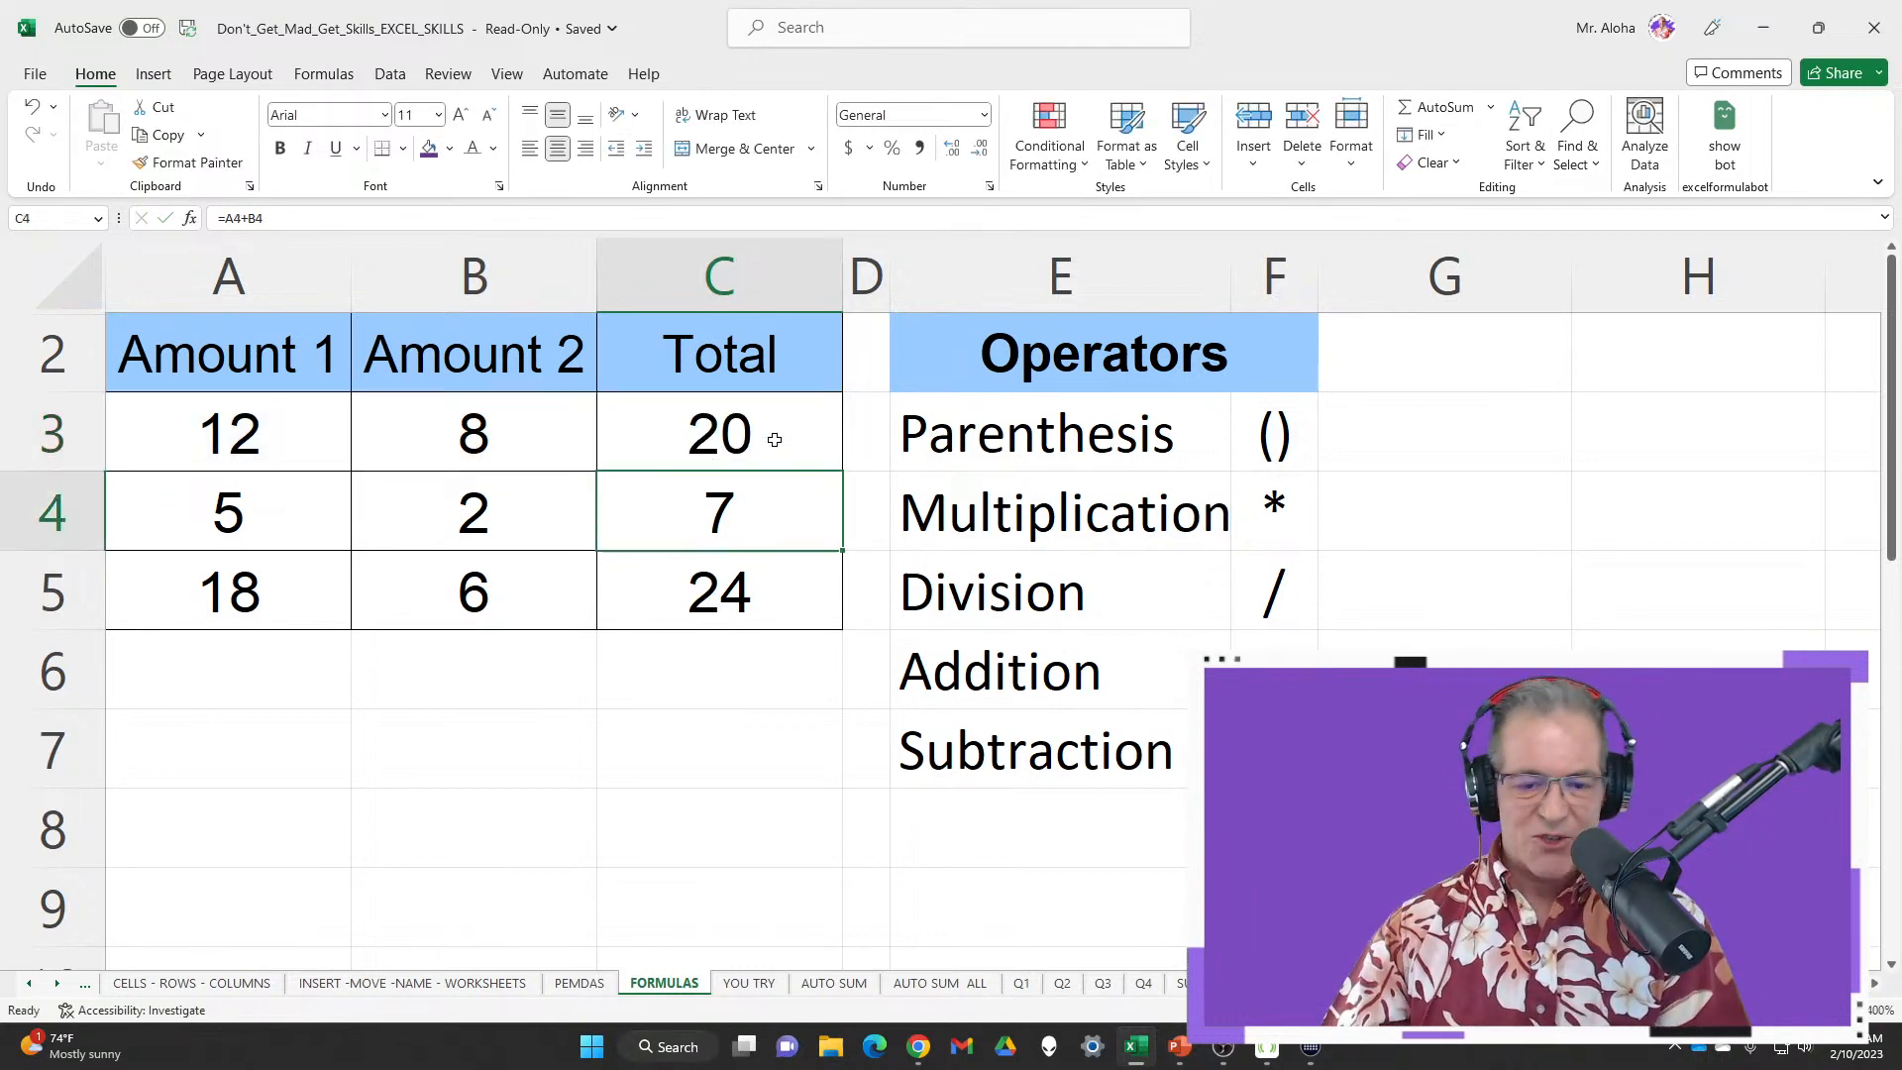
double_click(812, 529)
key("Return")
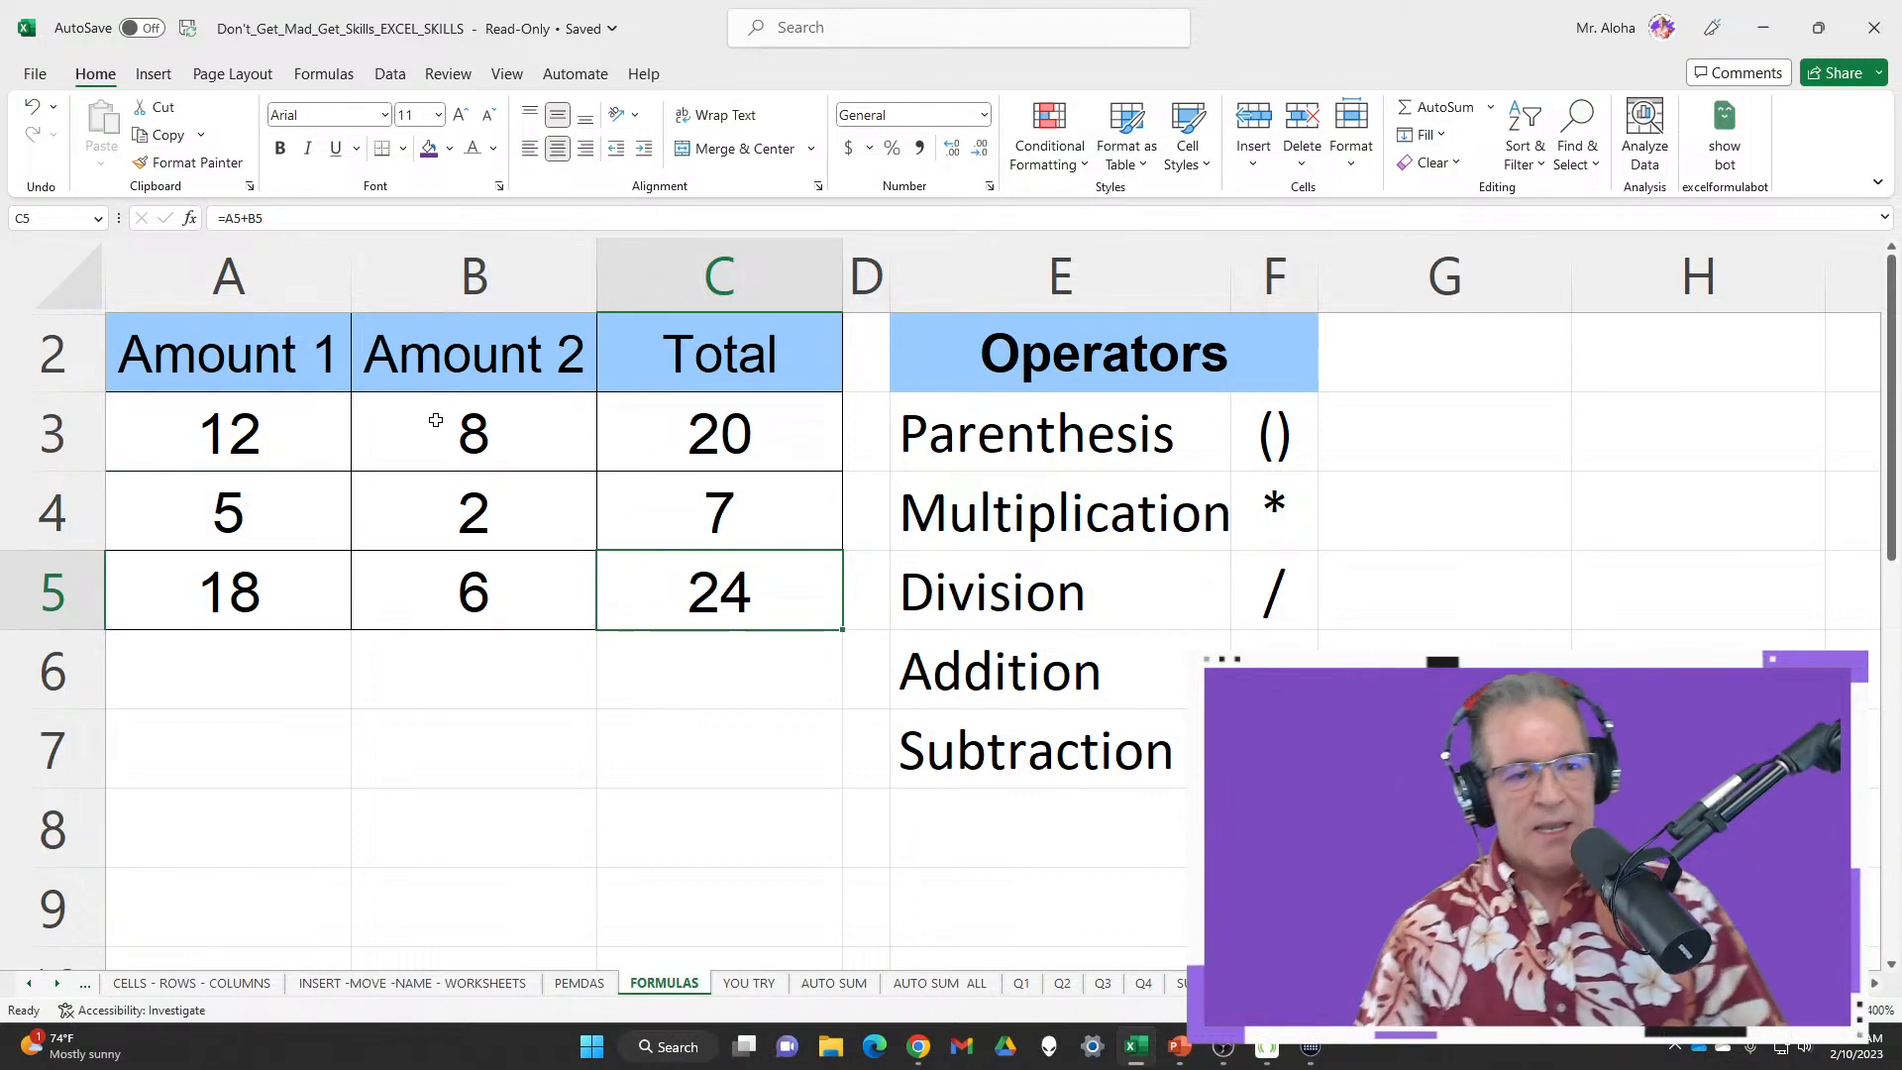
left_click(34, 74)
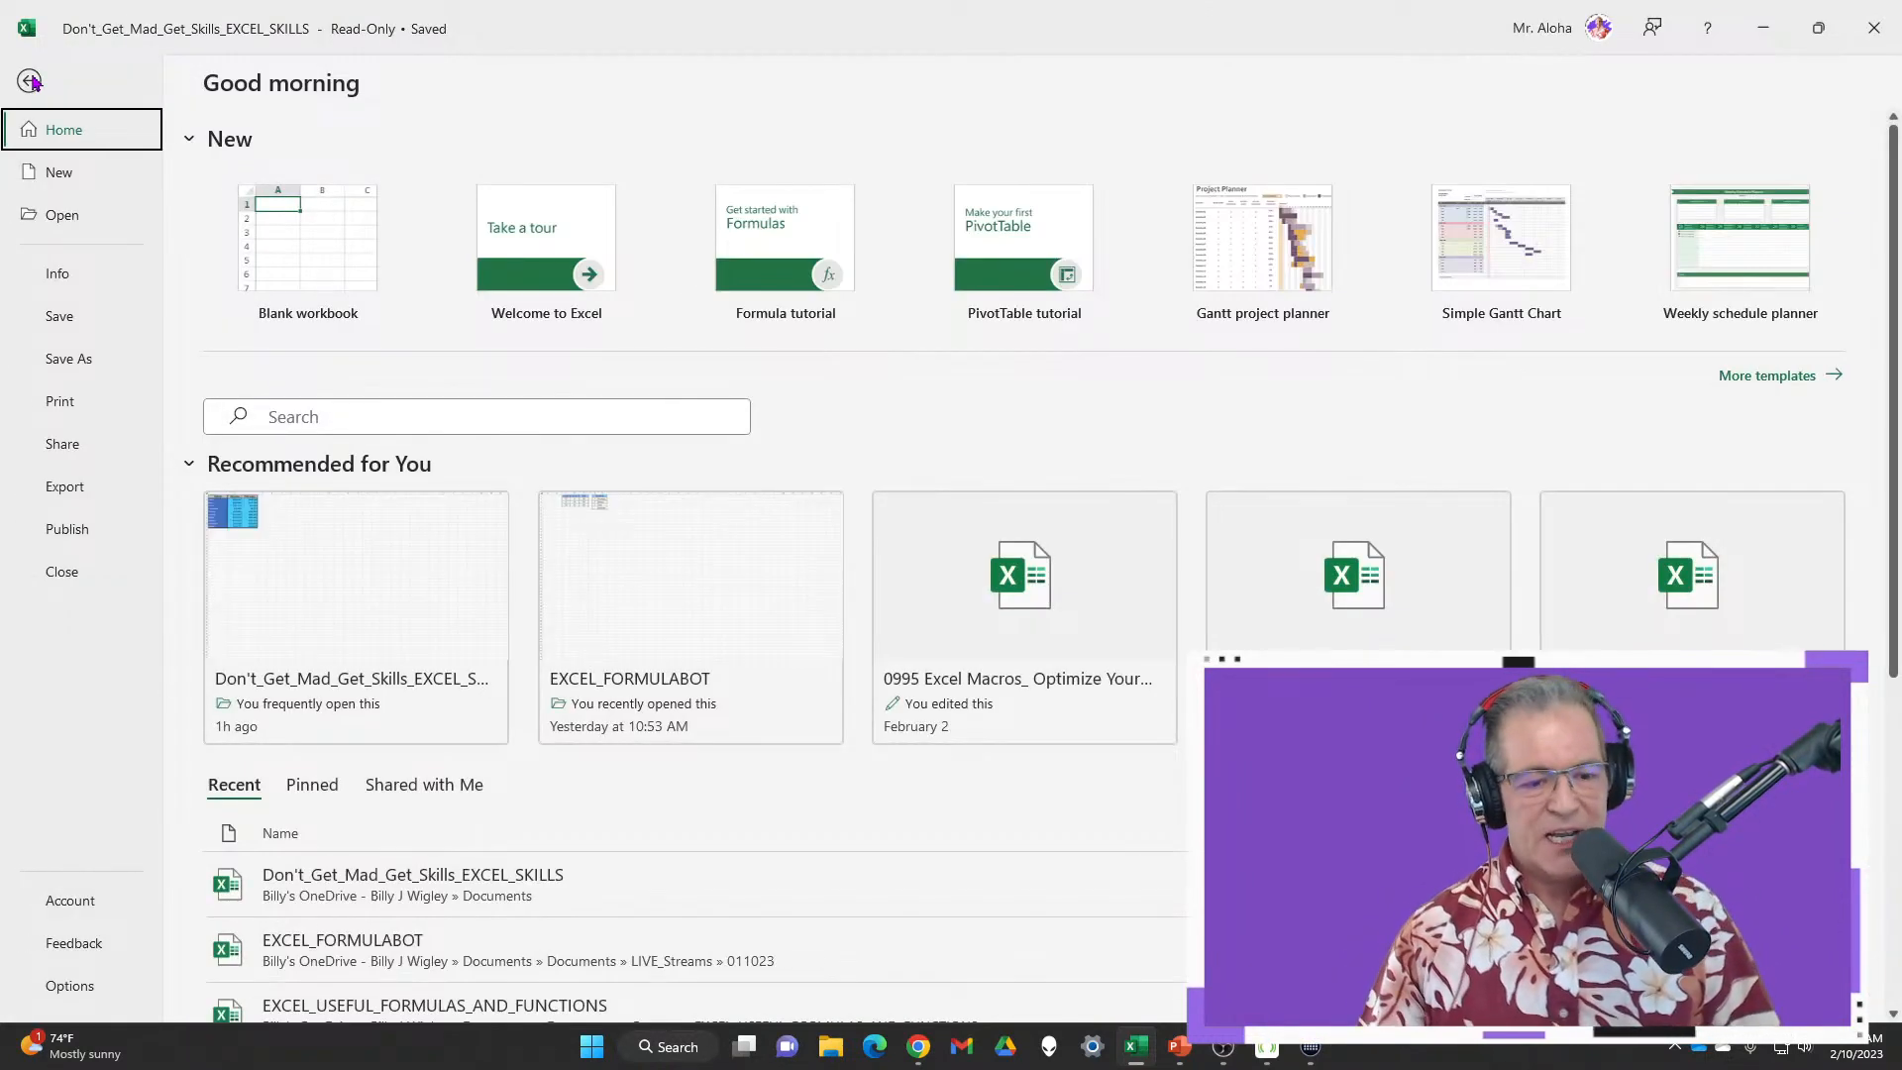
Return to the EXCEL_FORMULABOT workbook and select B2 for the employee name
key("Escape")
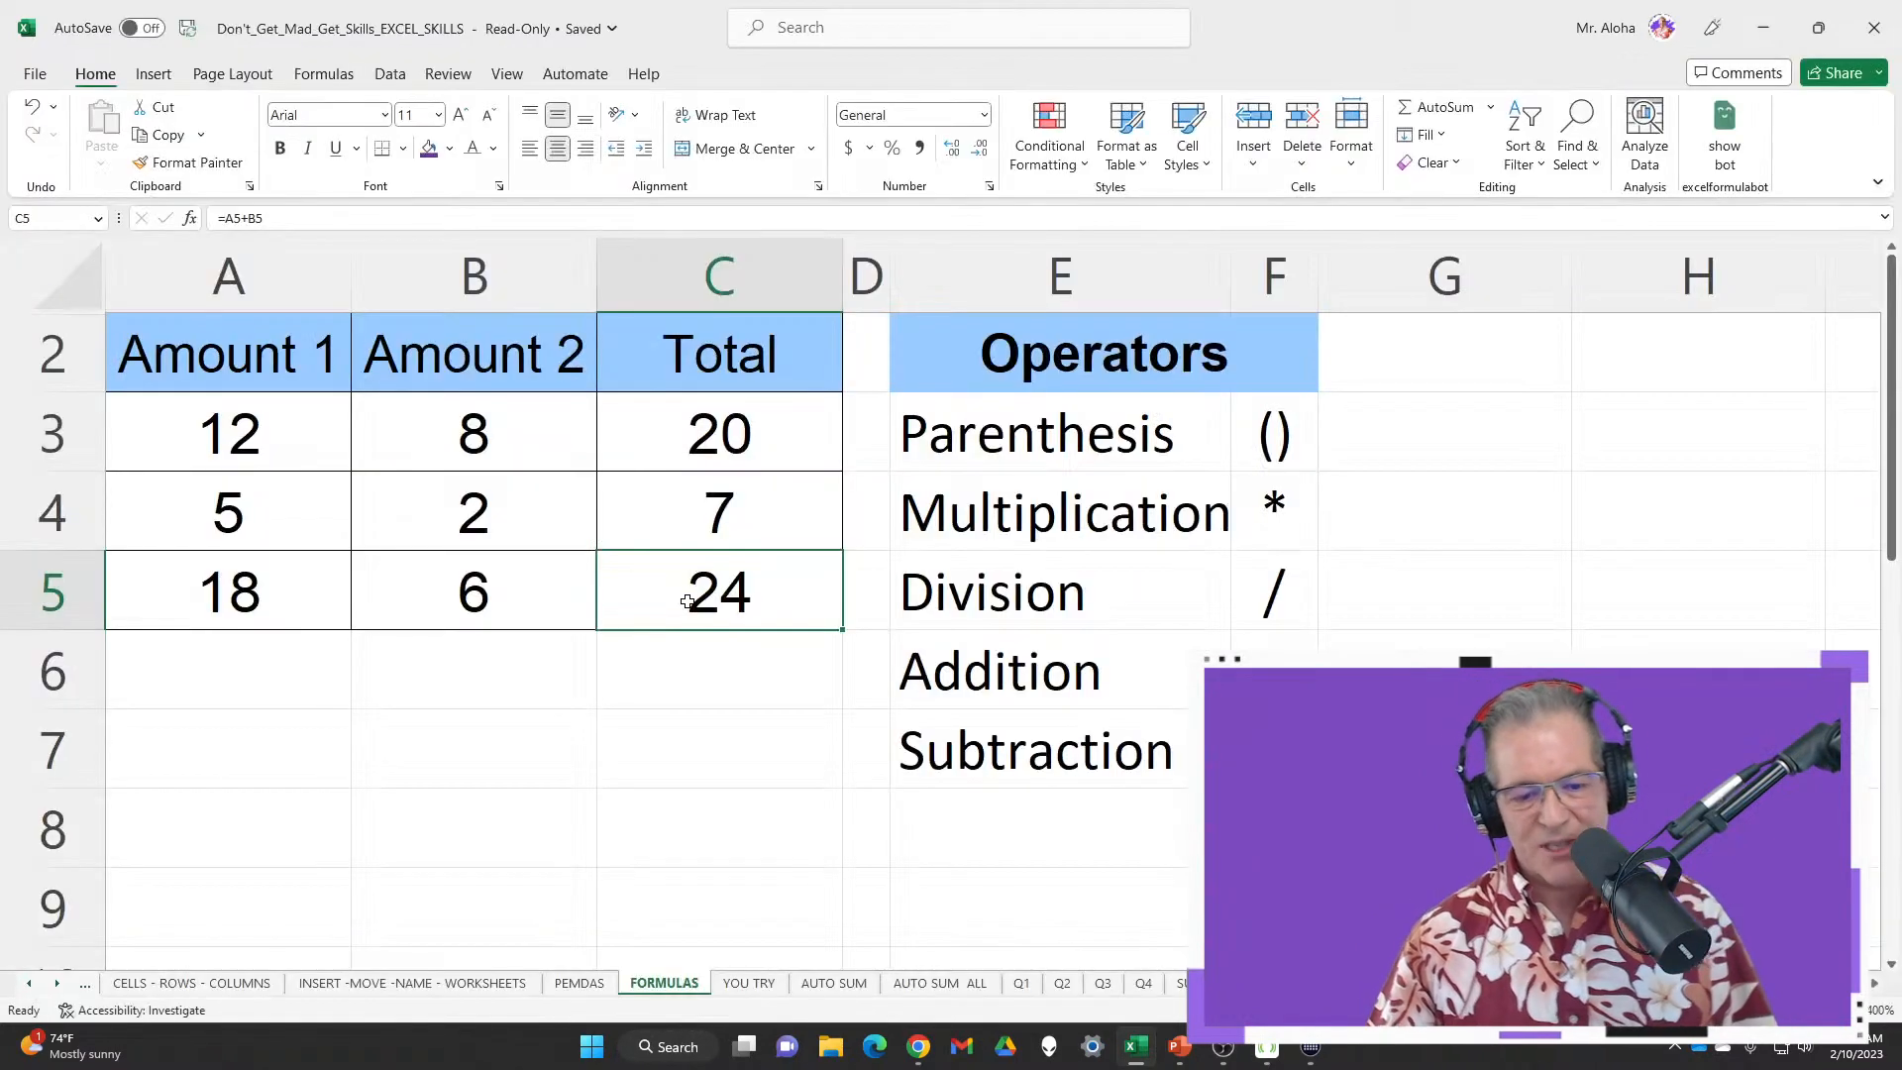
key("alt+Tab")
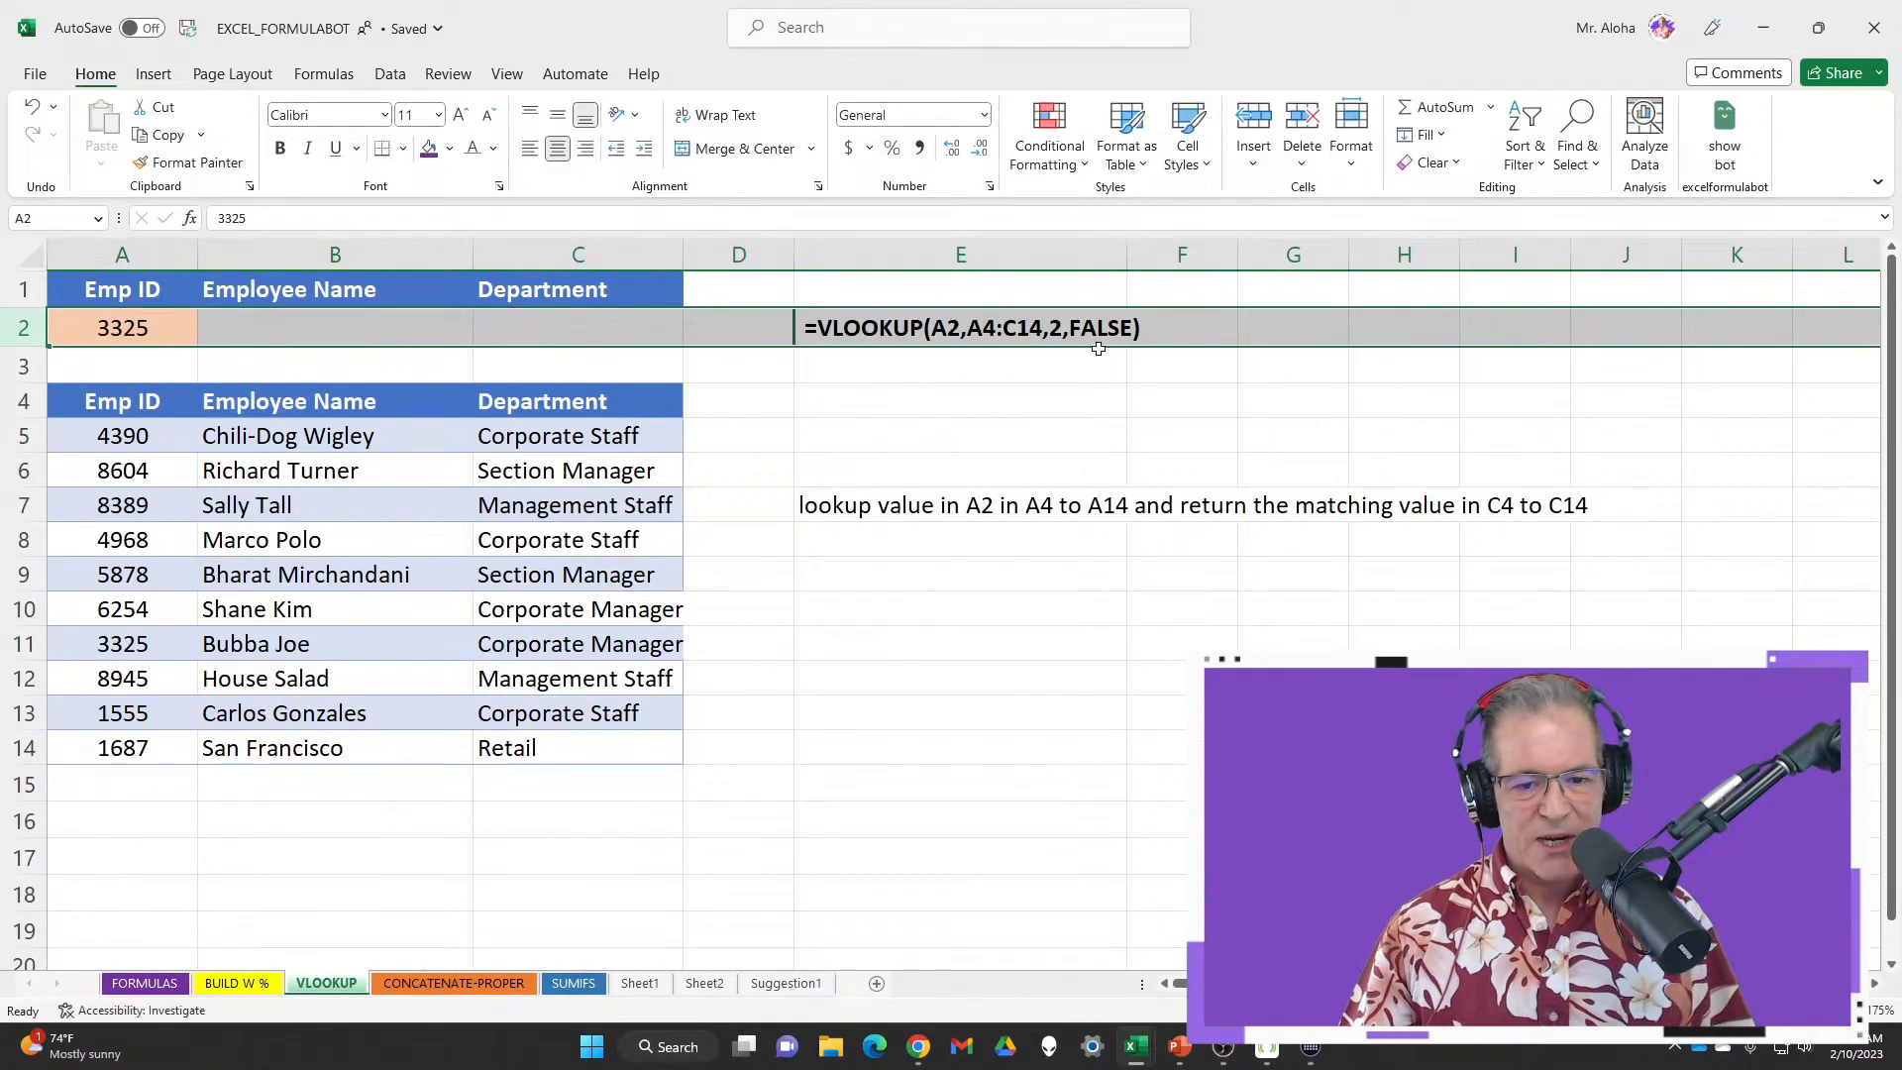
left_click(312, 336)
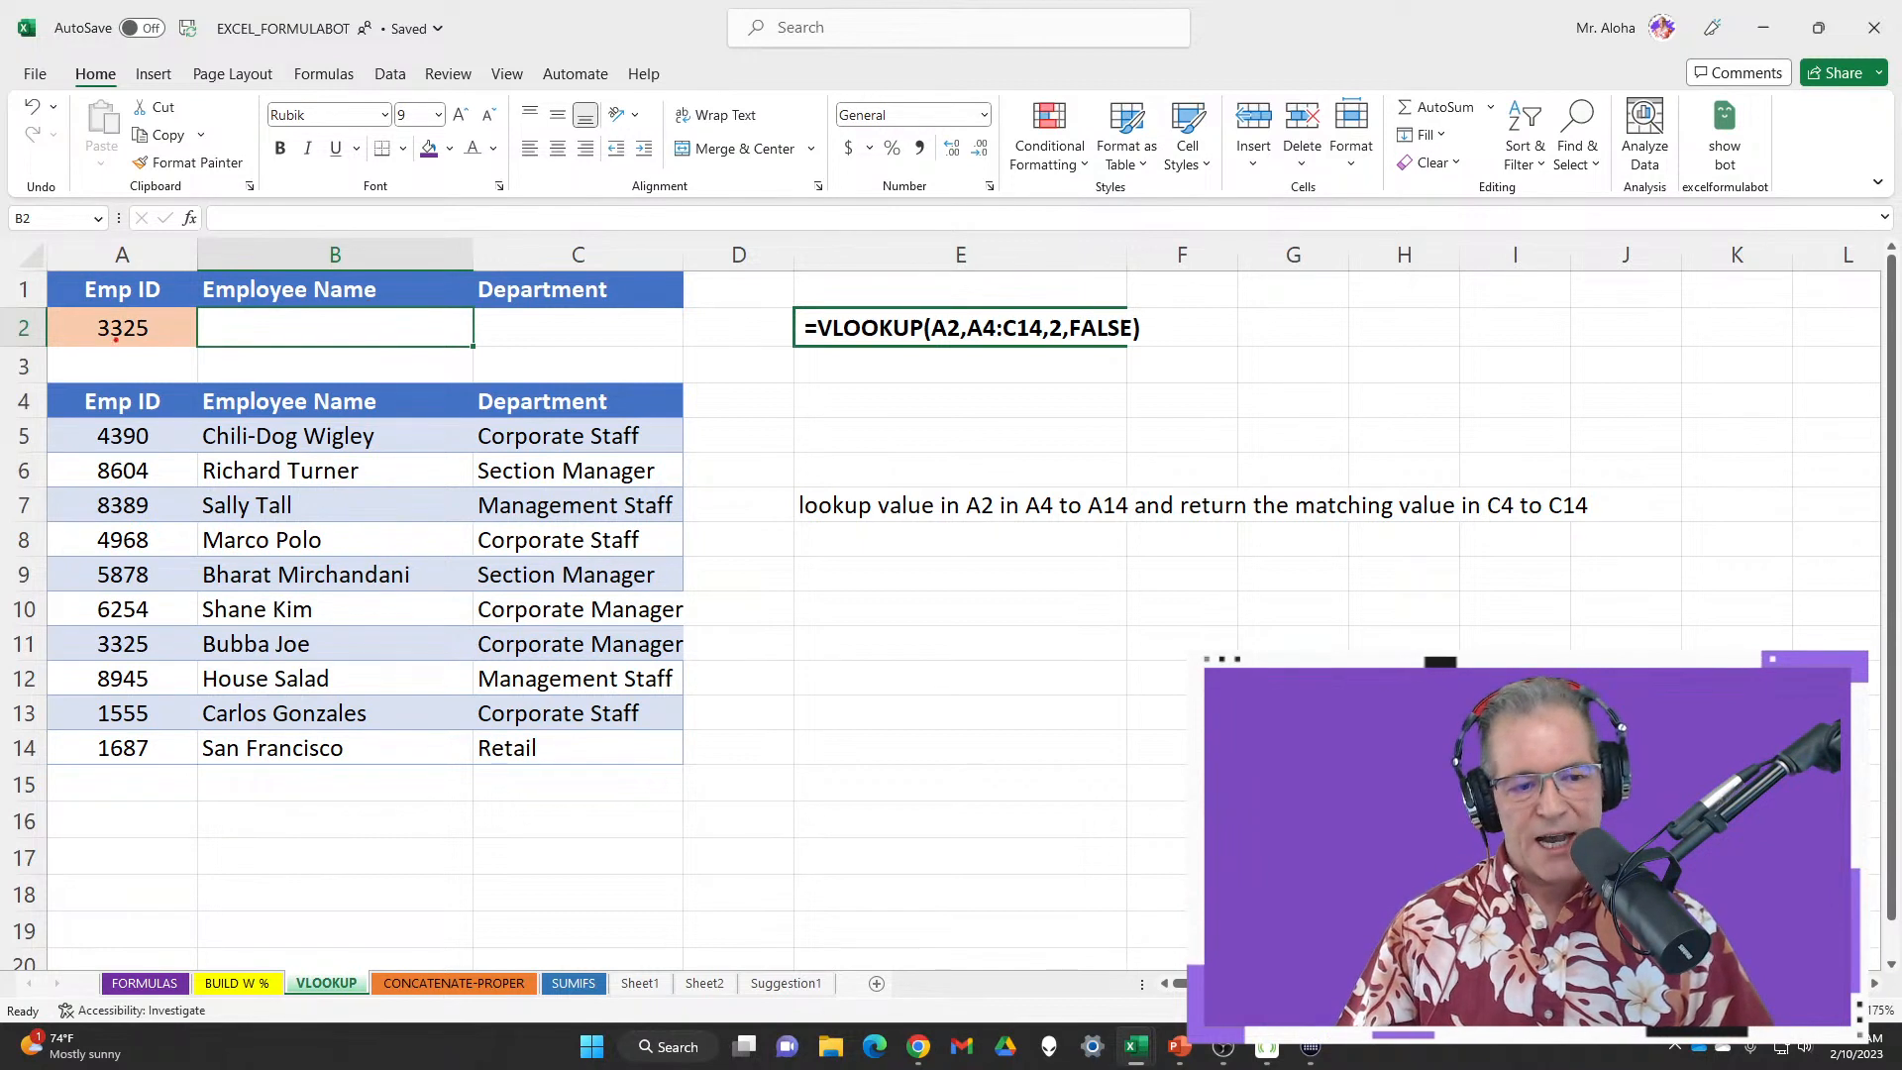
Outline the lookup table, box Emp ID 3325 and the Employee Name header in red
mouse_move(41, 377)
left_mouse_down()
mouse_move(303, 422)
mouse_move(699, 799)
left_mouse_up()
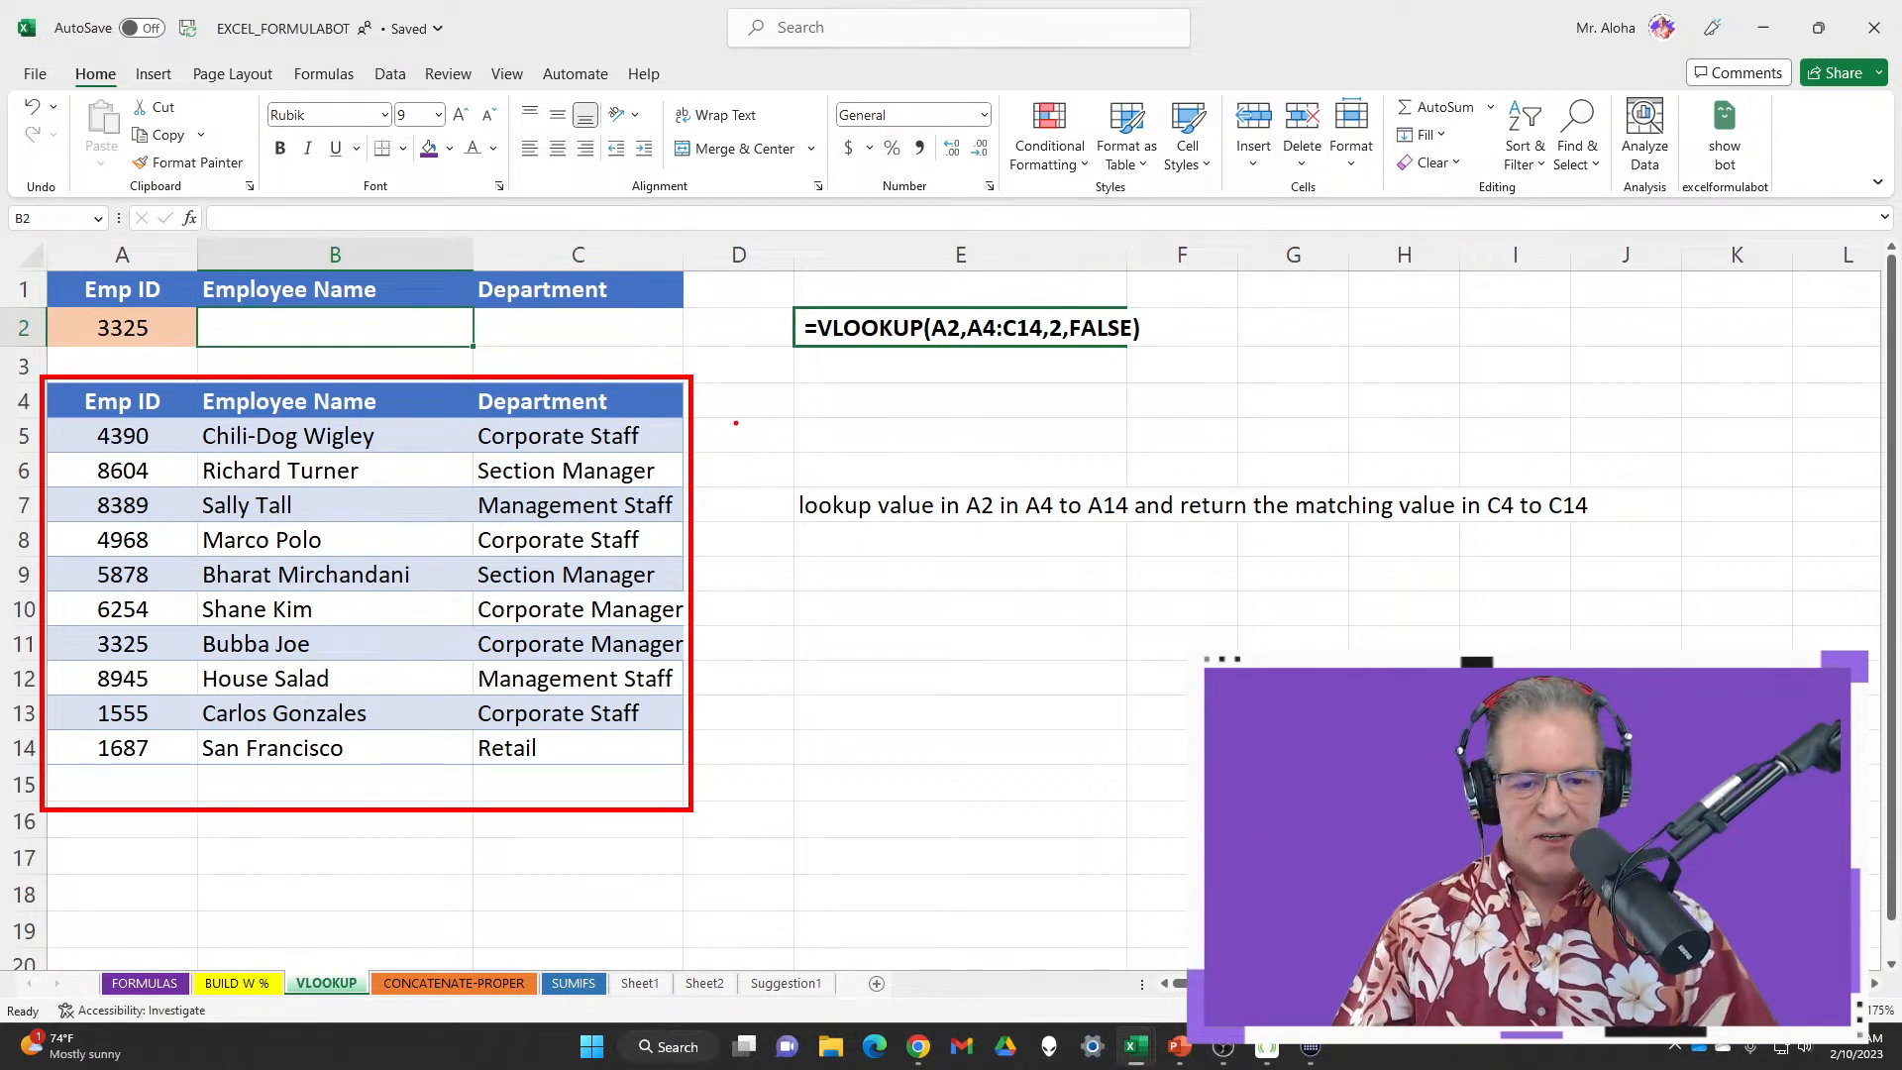
mouse_move(736, 423)
left_mouse_down()
mouse_move(734, 773)
mouse_move(779, 631)
mouse_move(771, 421)
left_mouse_up()
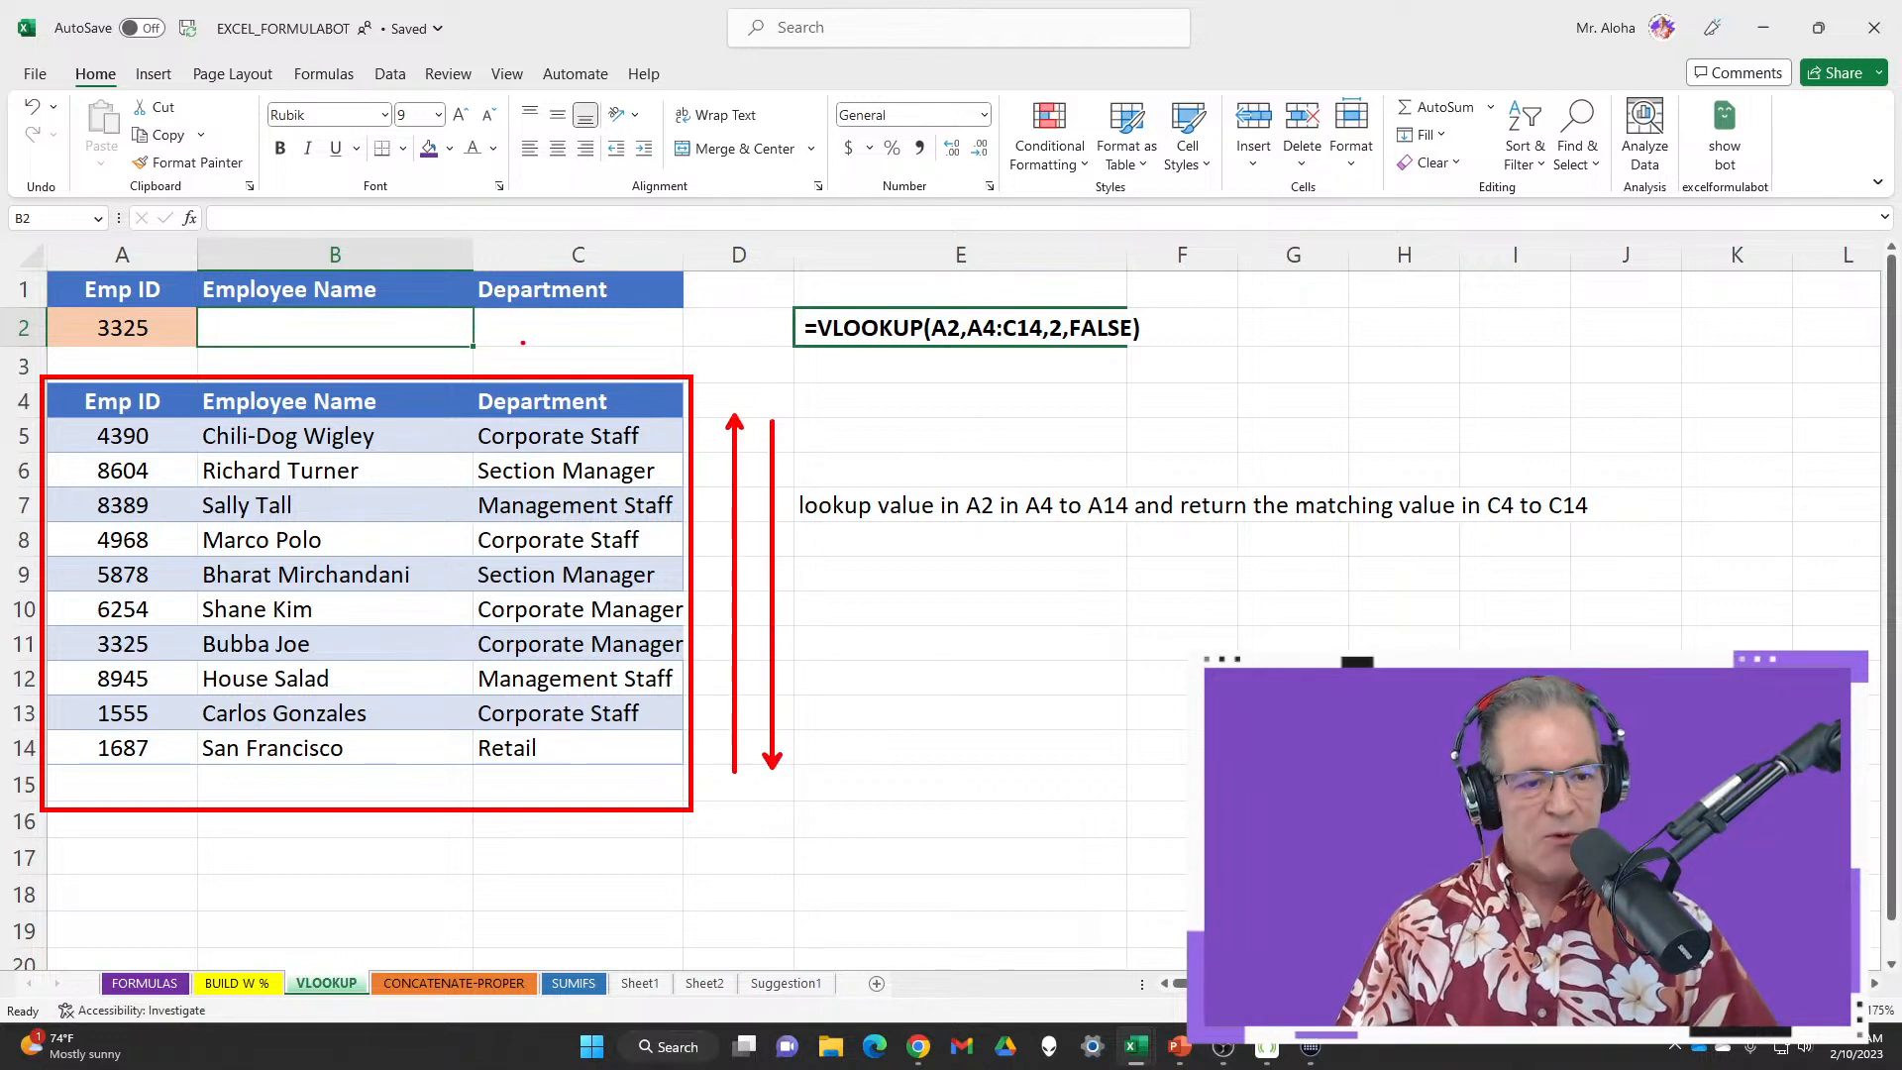
mouse_move(72, 305)
left_mouse_down()
mouse_move(99, 351)
mouse_move(193, 351)
left_mouse_up()
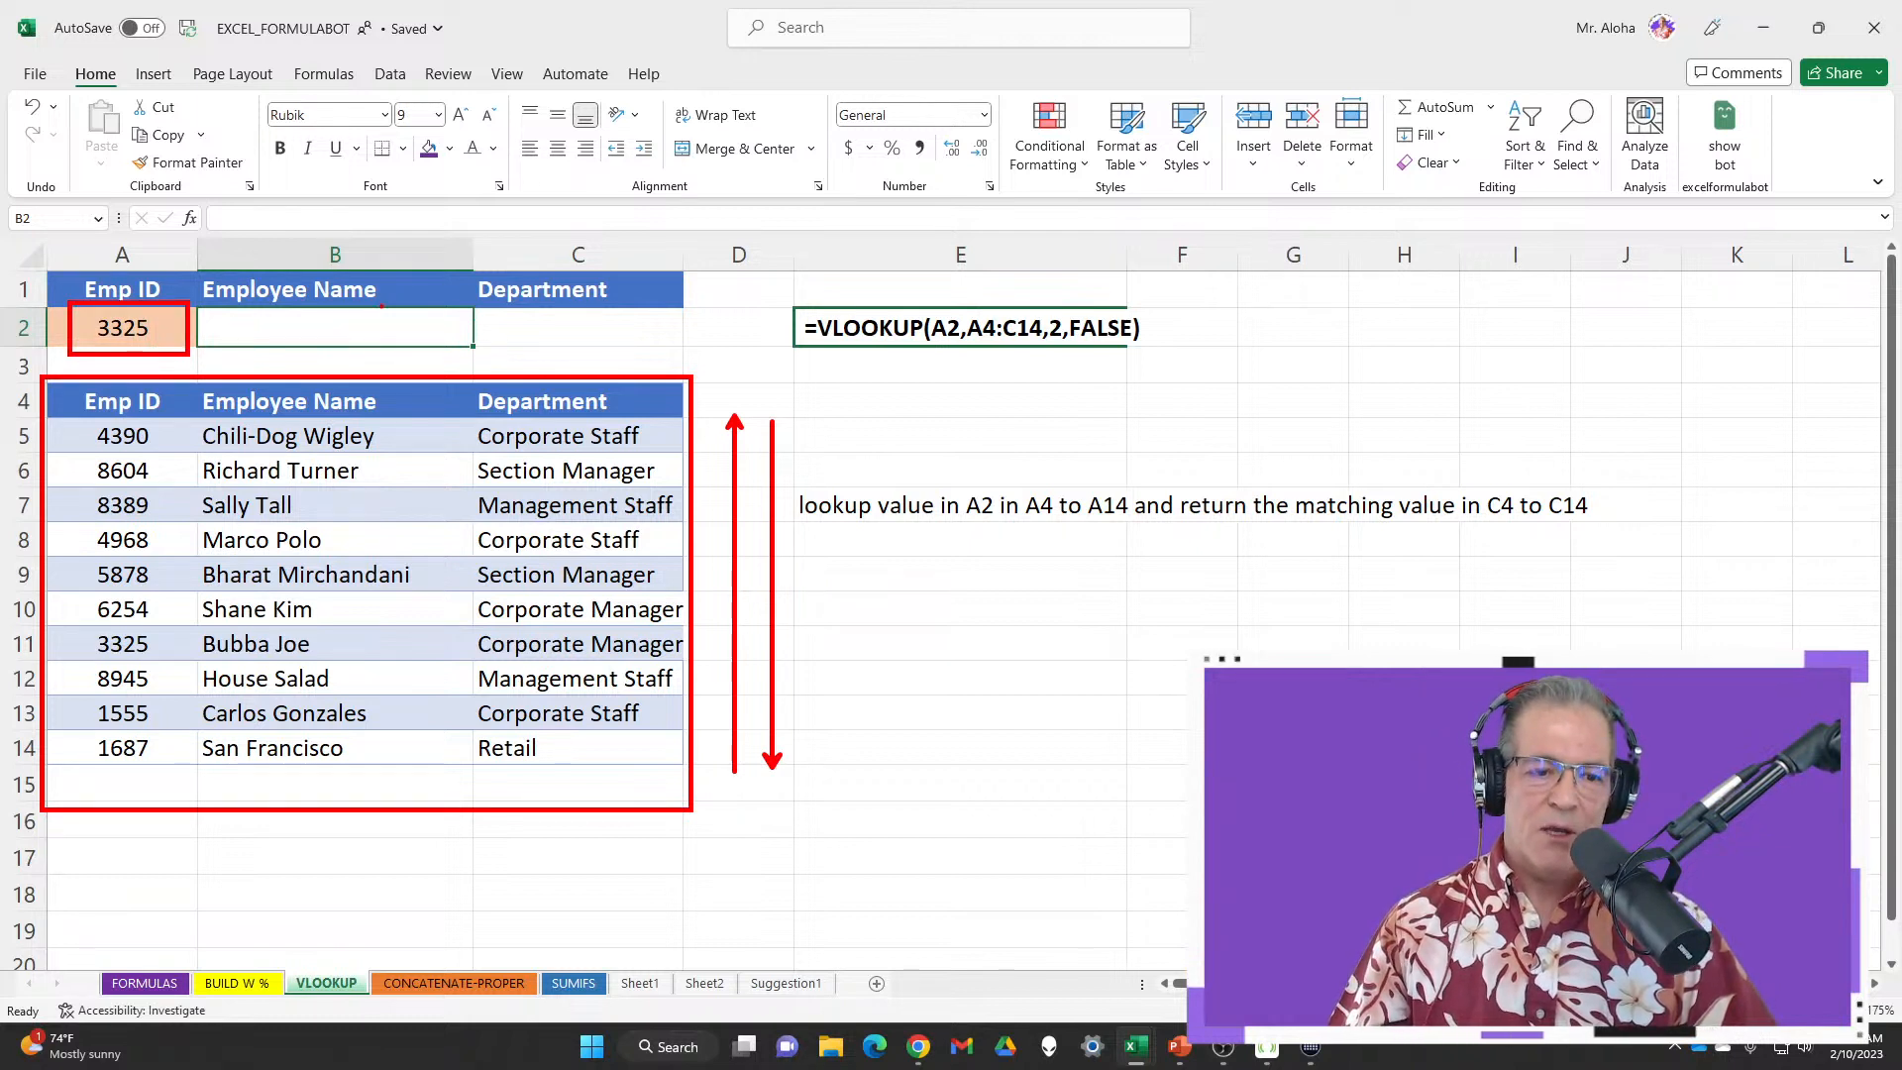
mouse_move(191, 265)
left_mouse_down()
mouse_move(262, 309)
mouse_move(467, 306)
mouse_move(448, 304)
left_mouse_up()
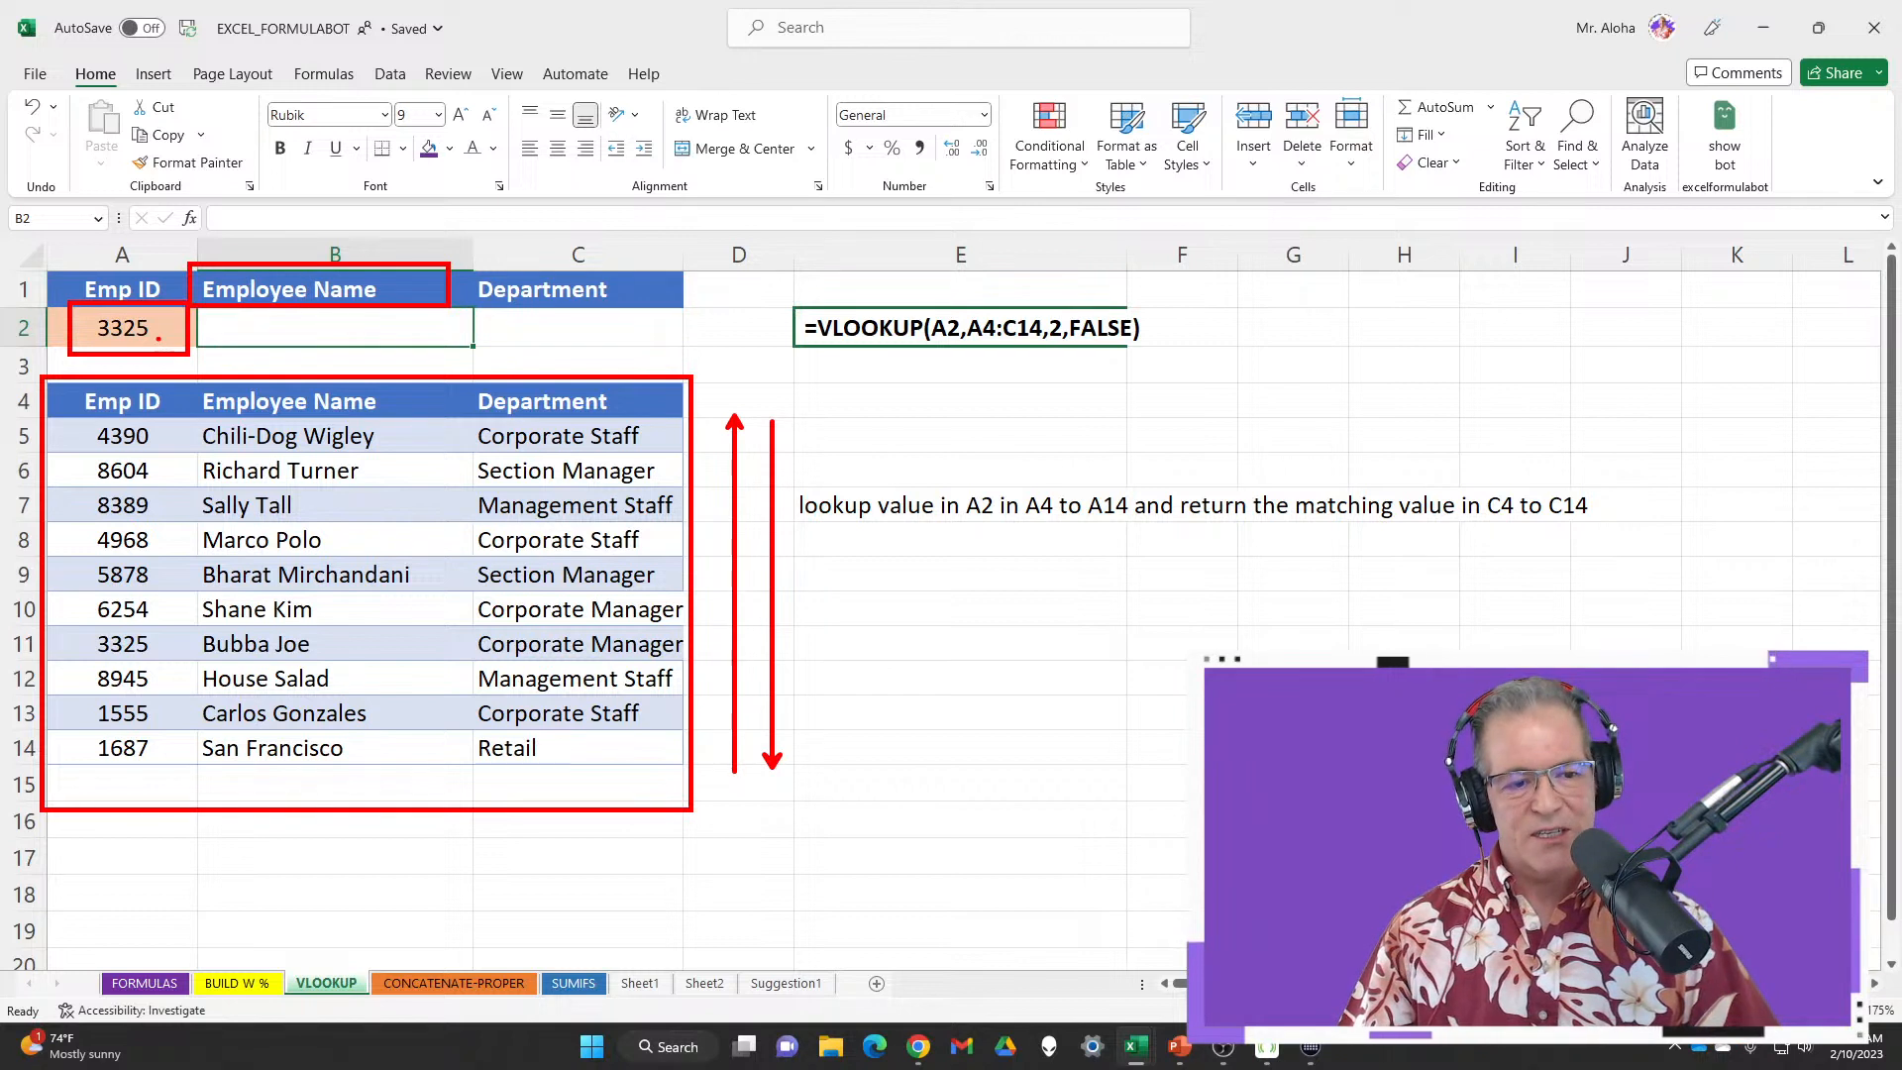
left_click_drag(159, 339, 222, 388)
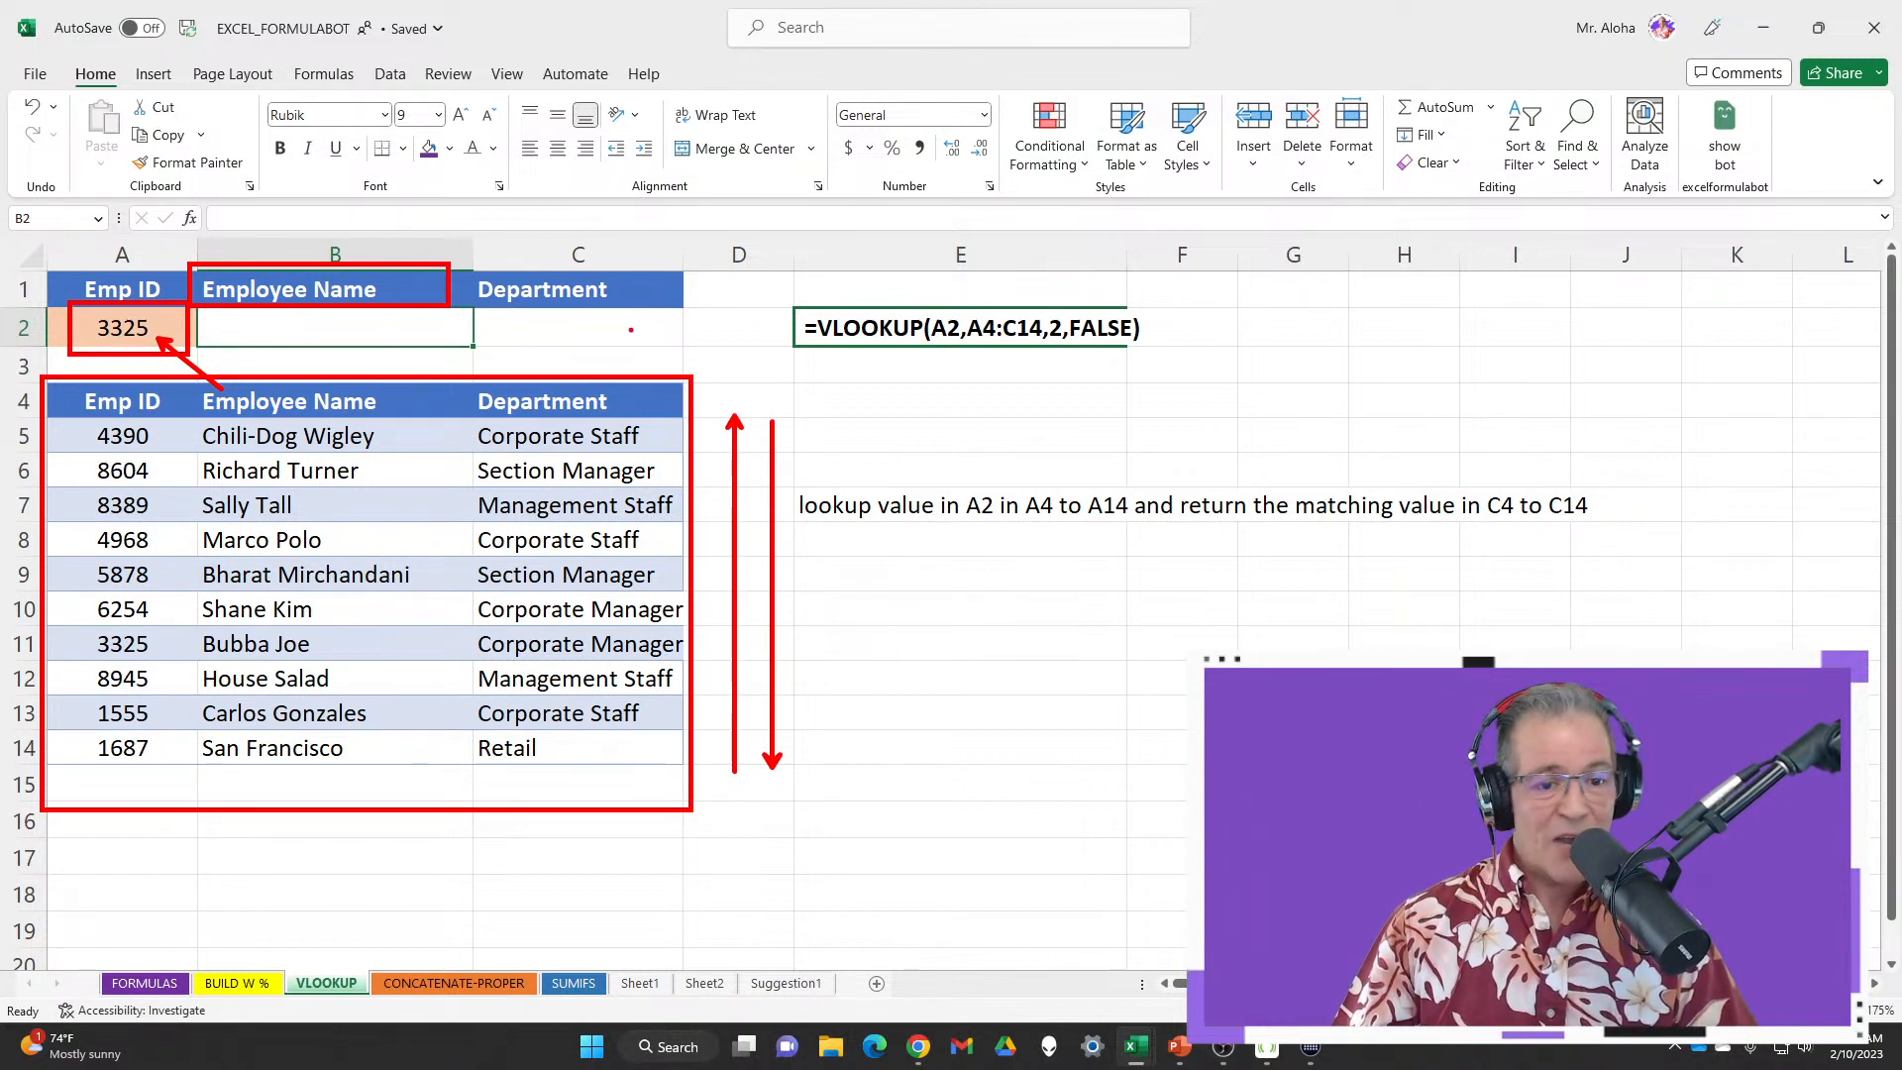
left_click_drag(631, 330, 744, 330)
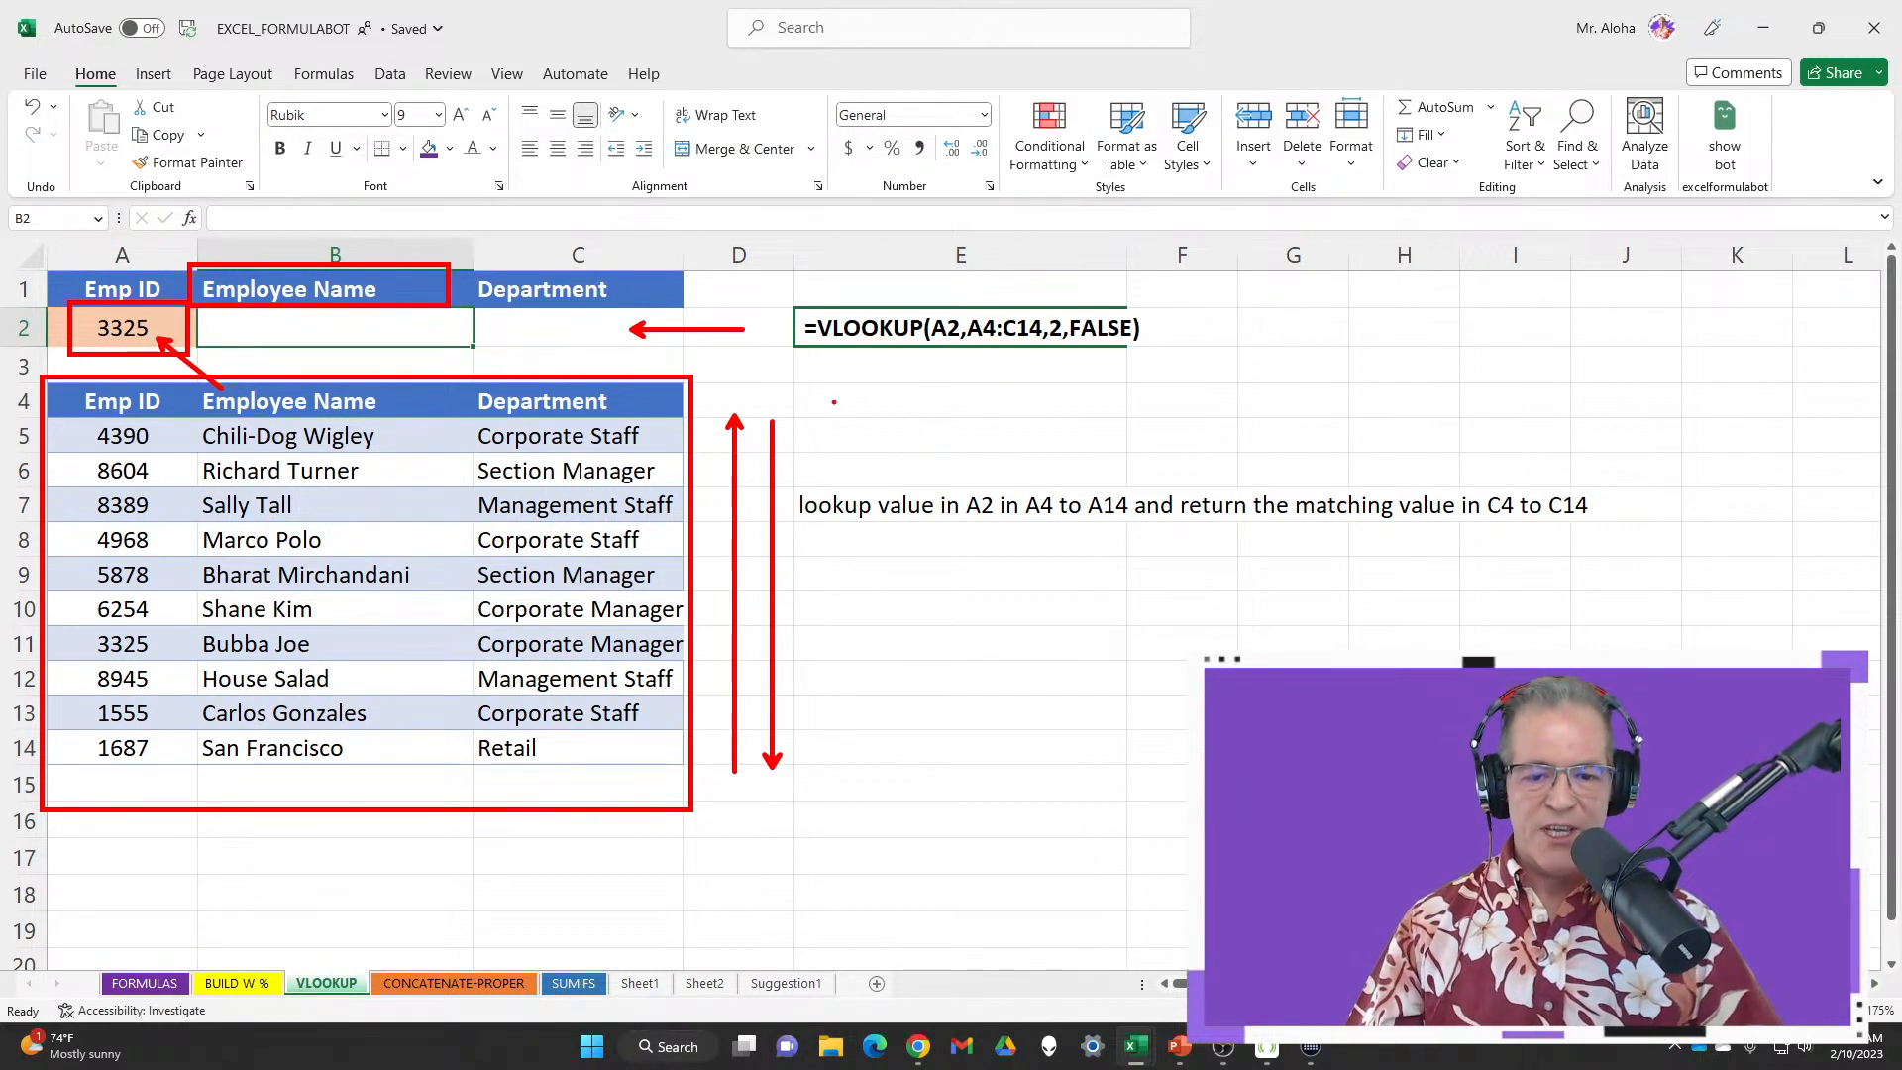
Add a red text note reading 'What Where Which' beside the formula
key("t")
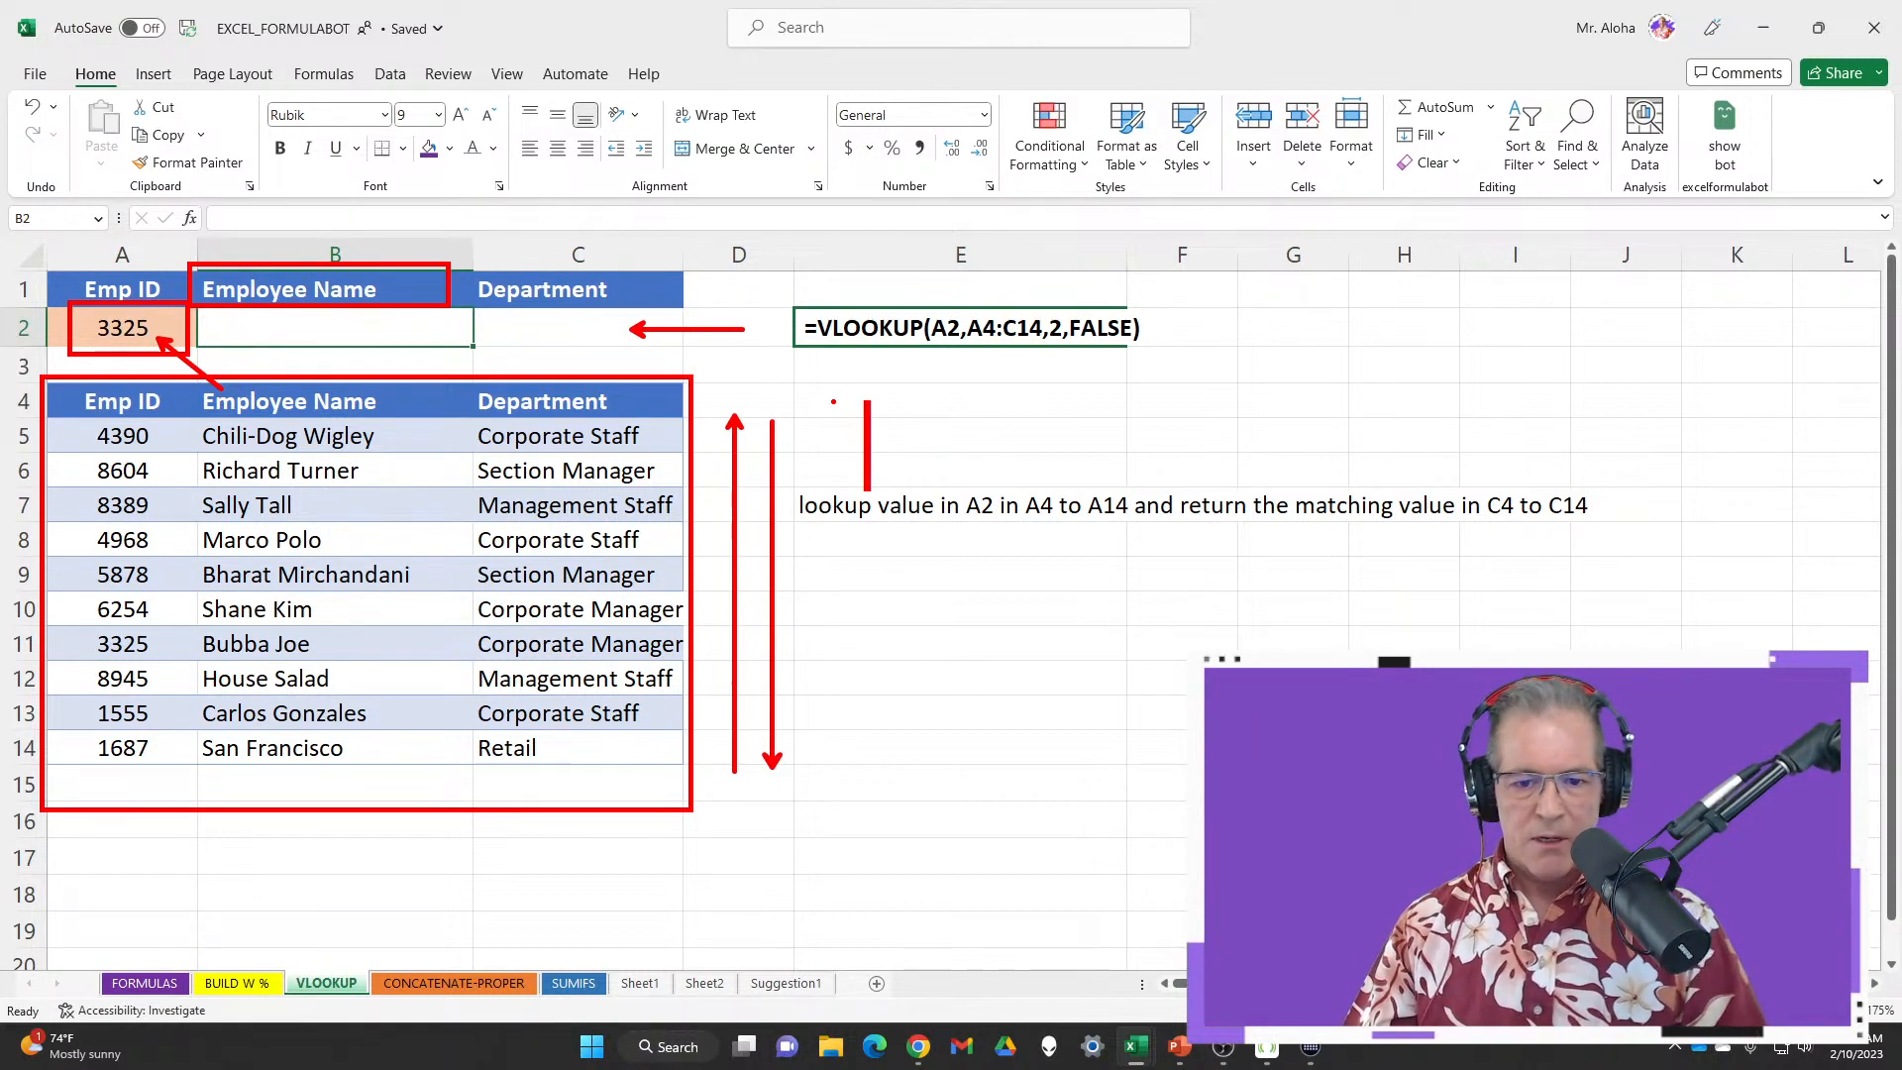
scroll(859, 431, "down", 7)
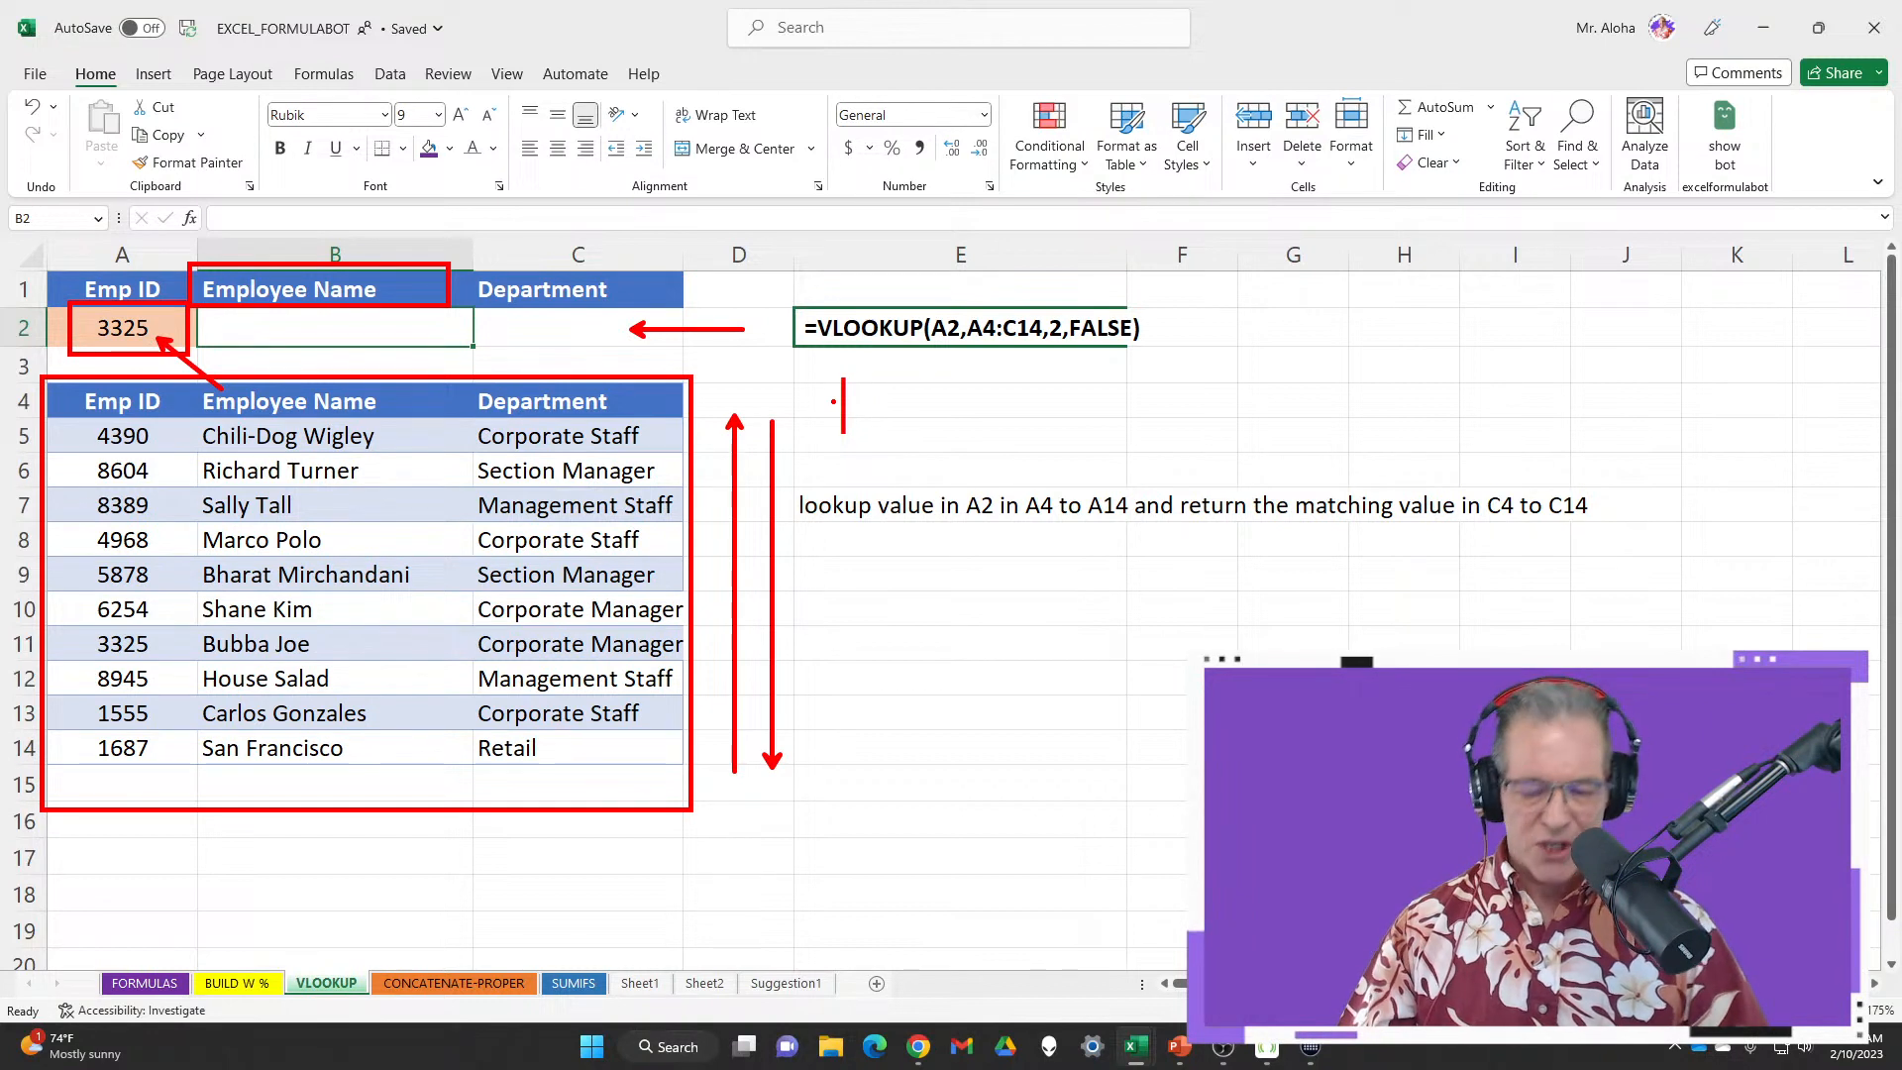
type("ha")
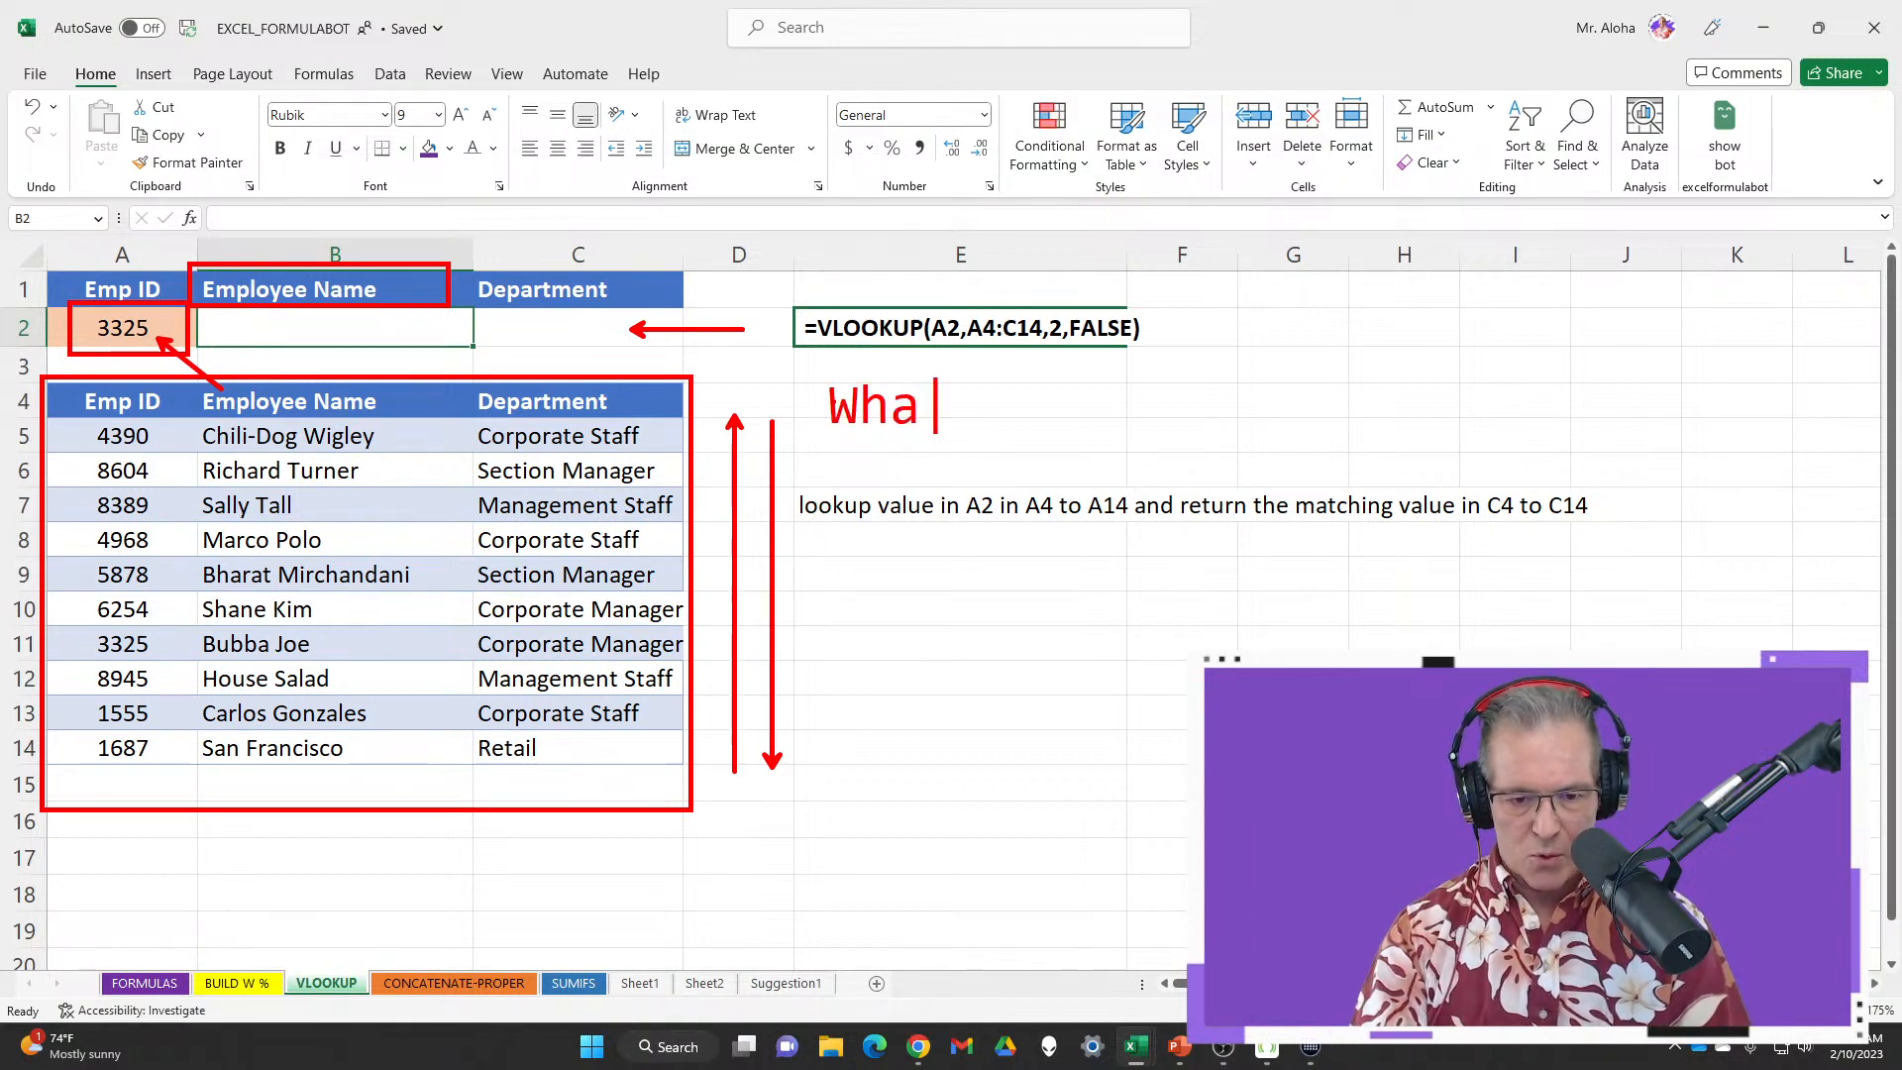
type("t Wher")
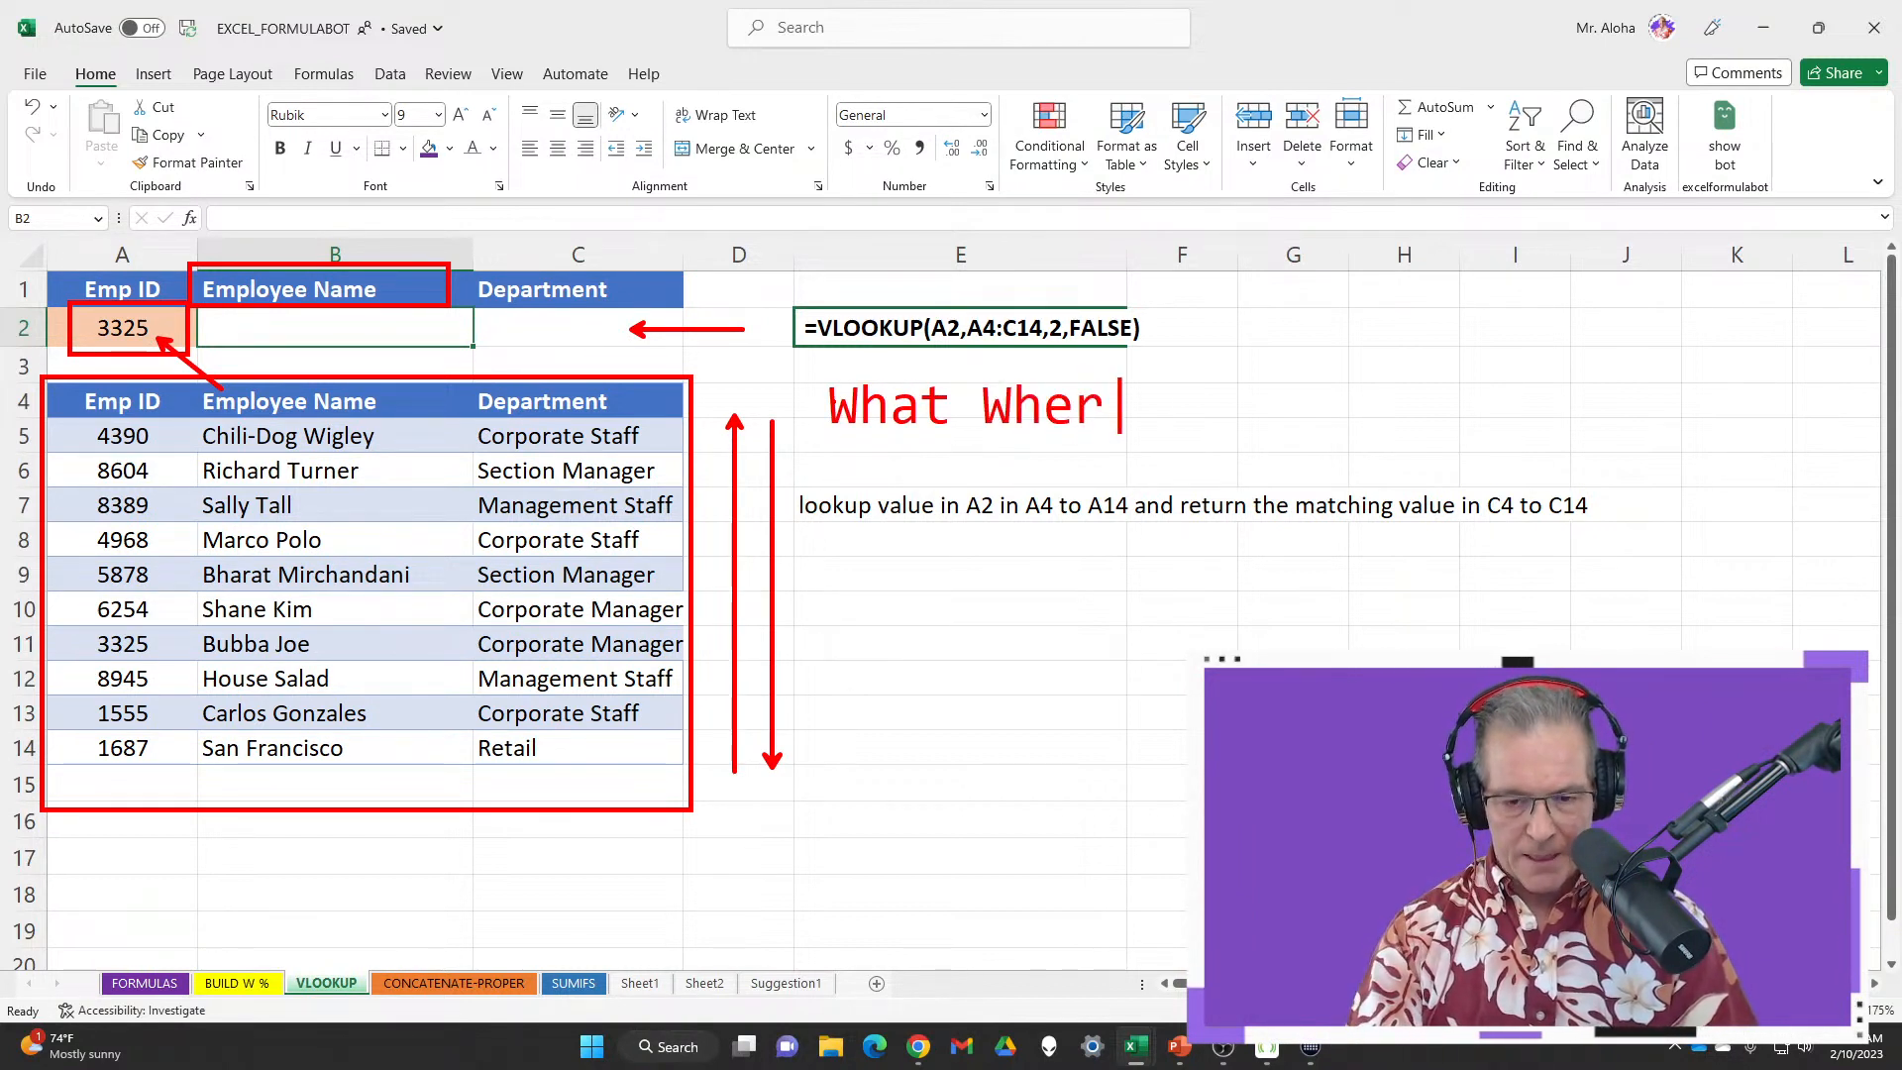
type("e Which")
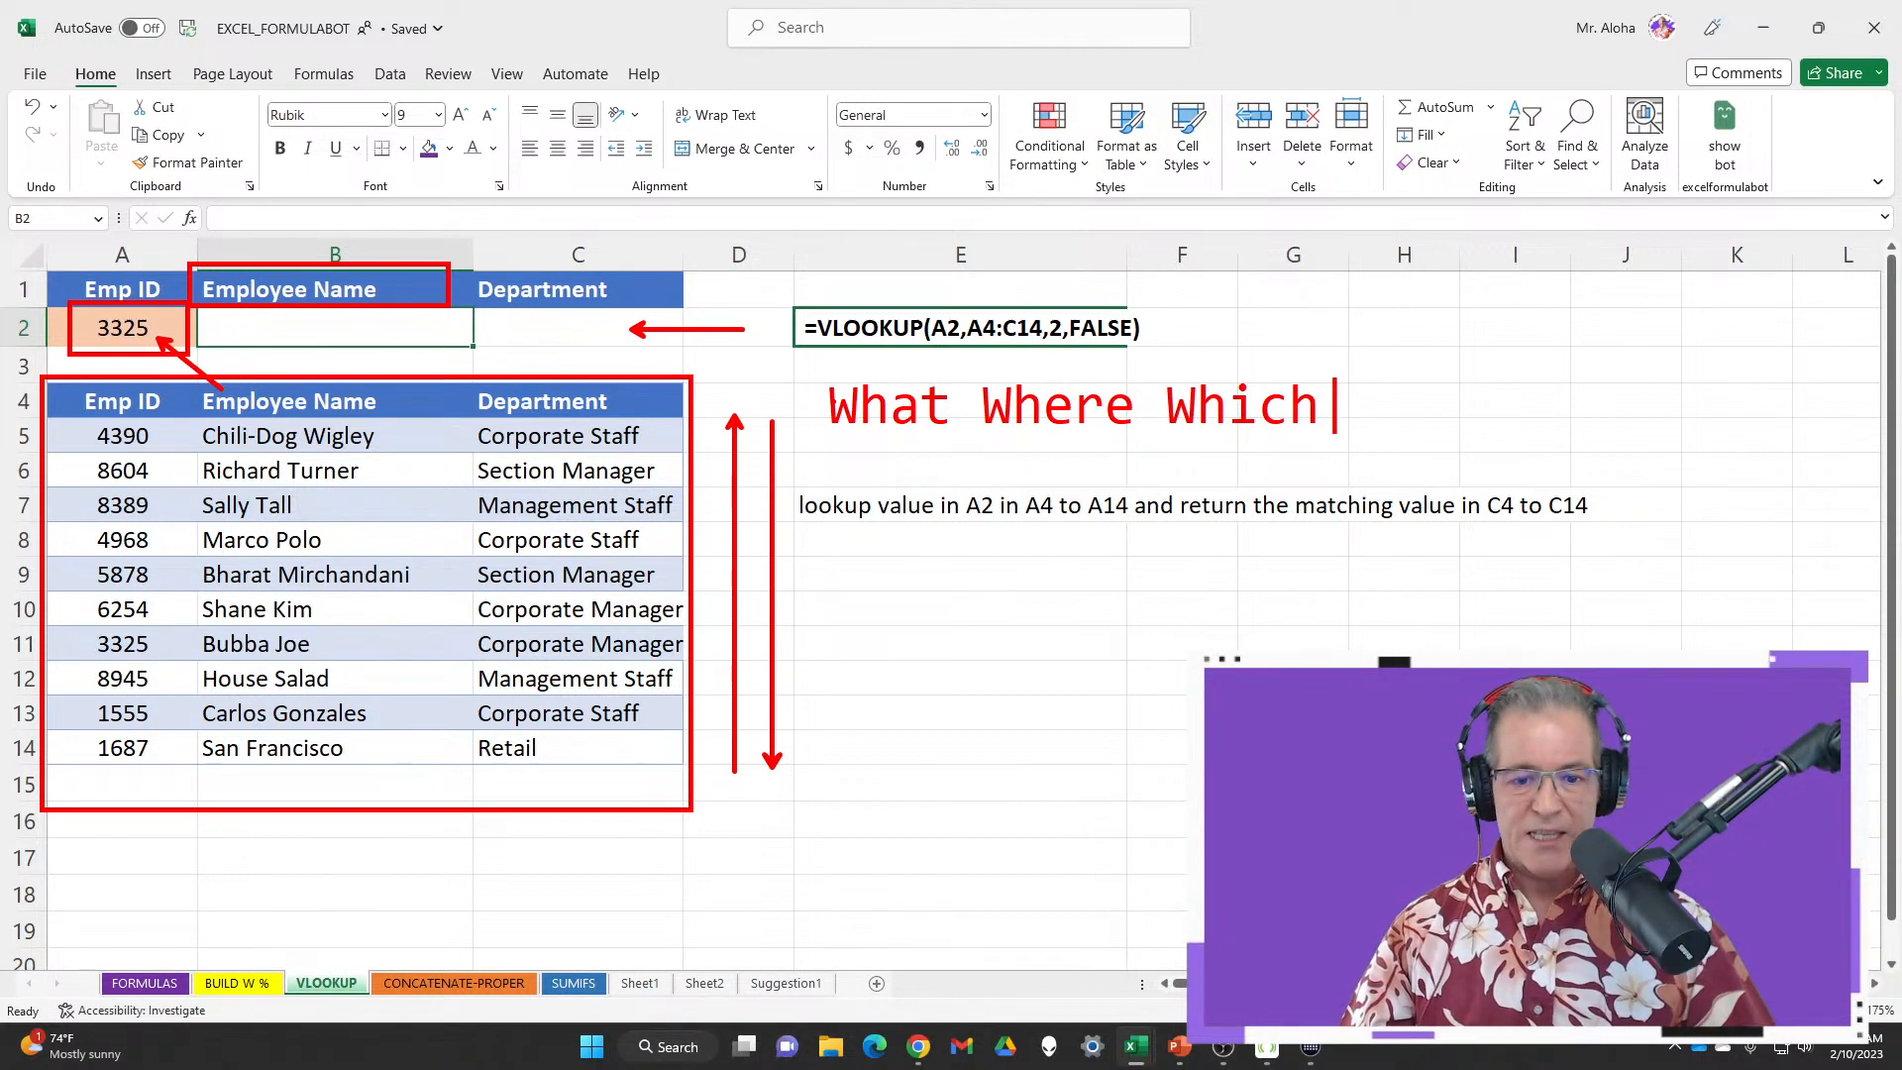
key("Escape")
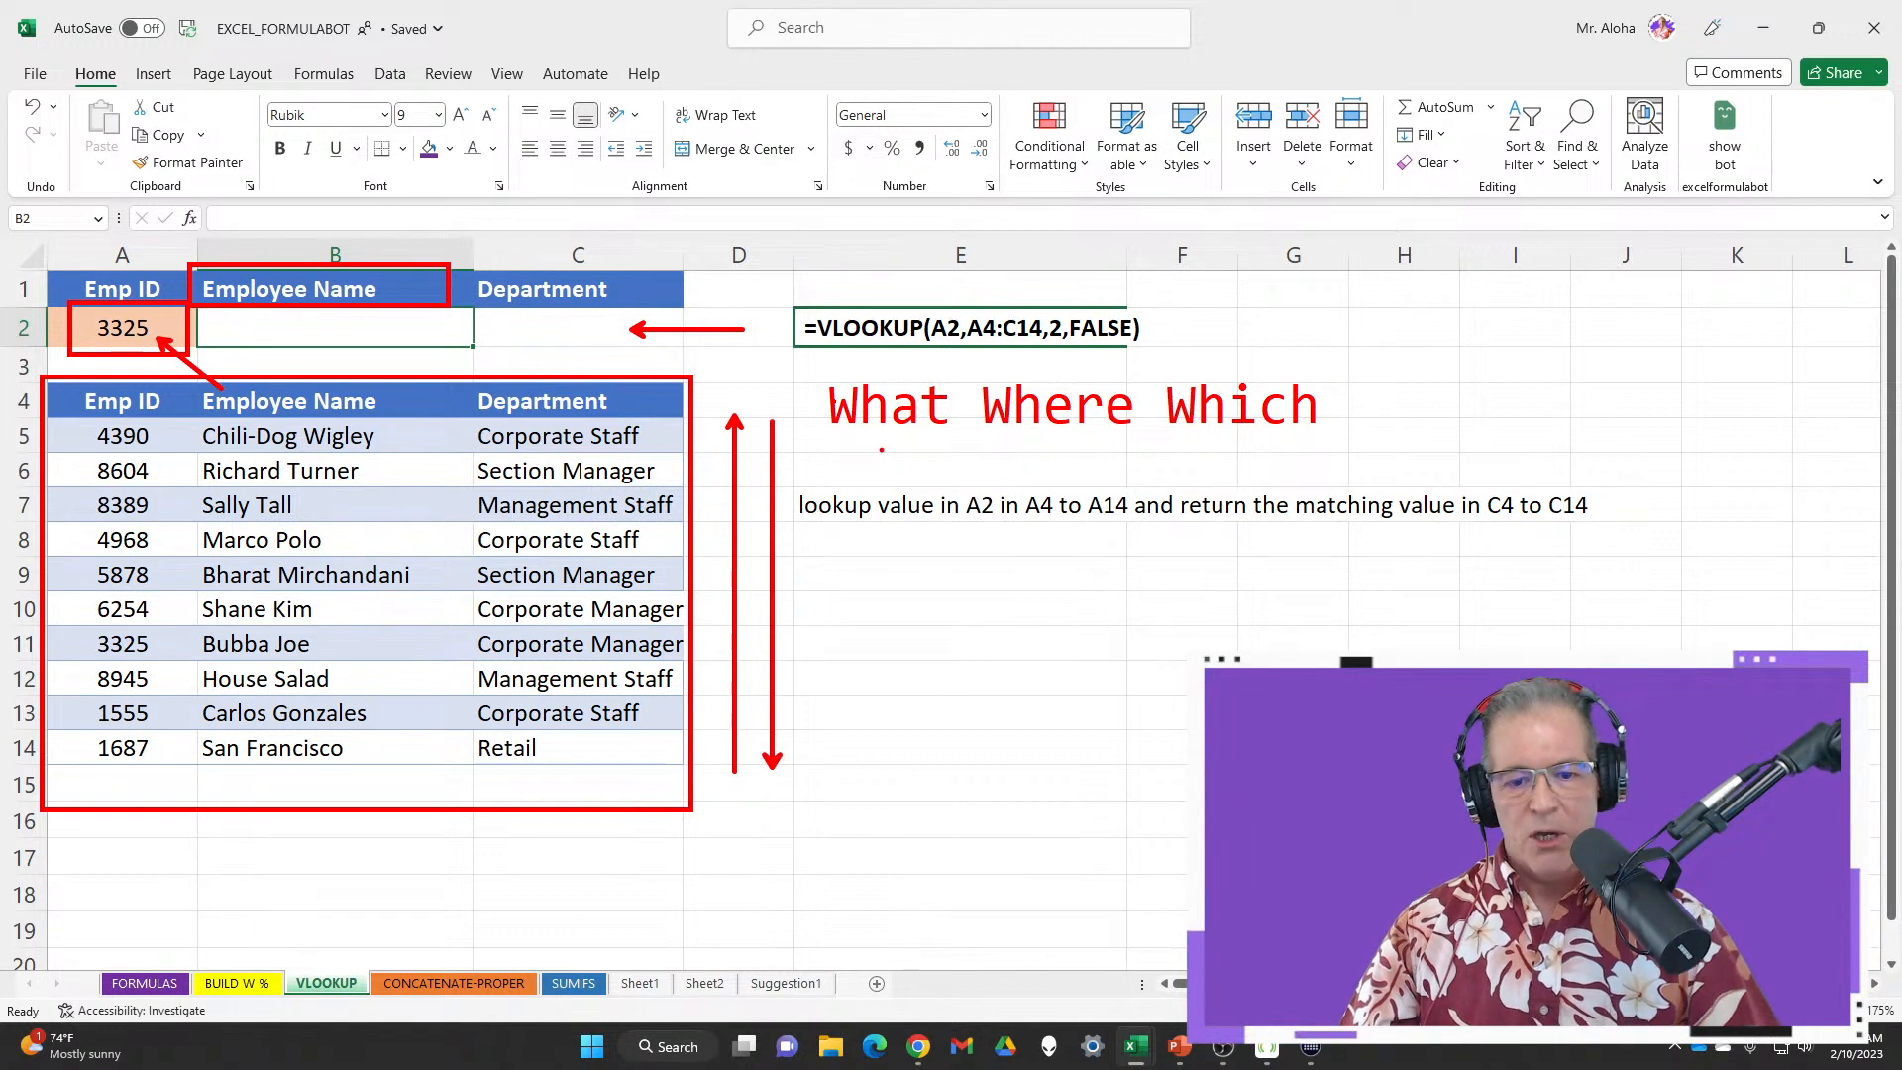
Draw arrows from What to the lookup value and Where to the headers, and circle the table
left_click_drag(881, 450, 880, 520)
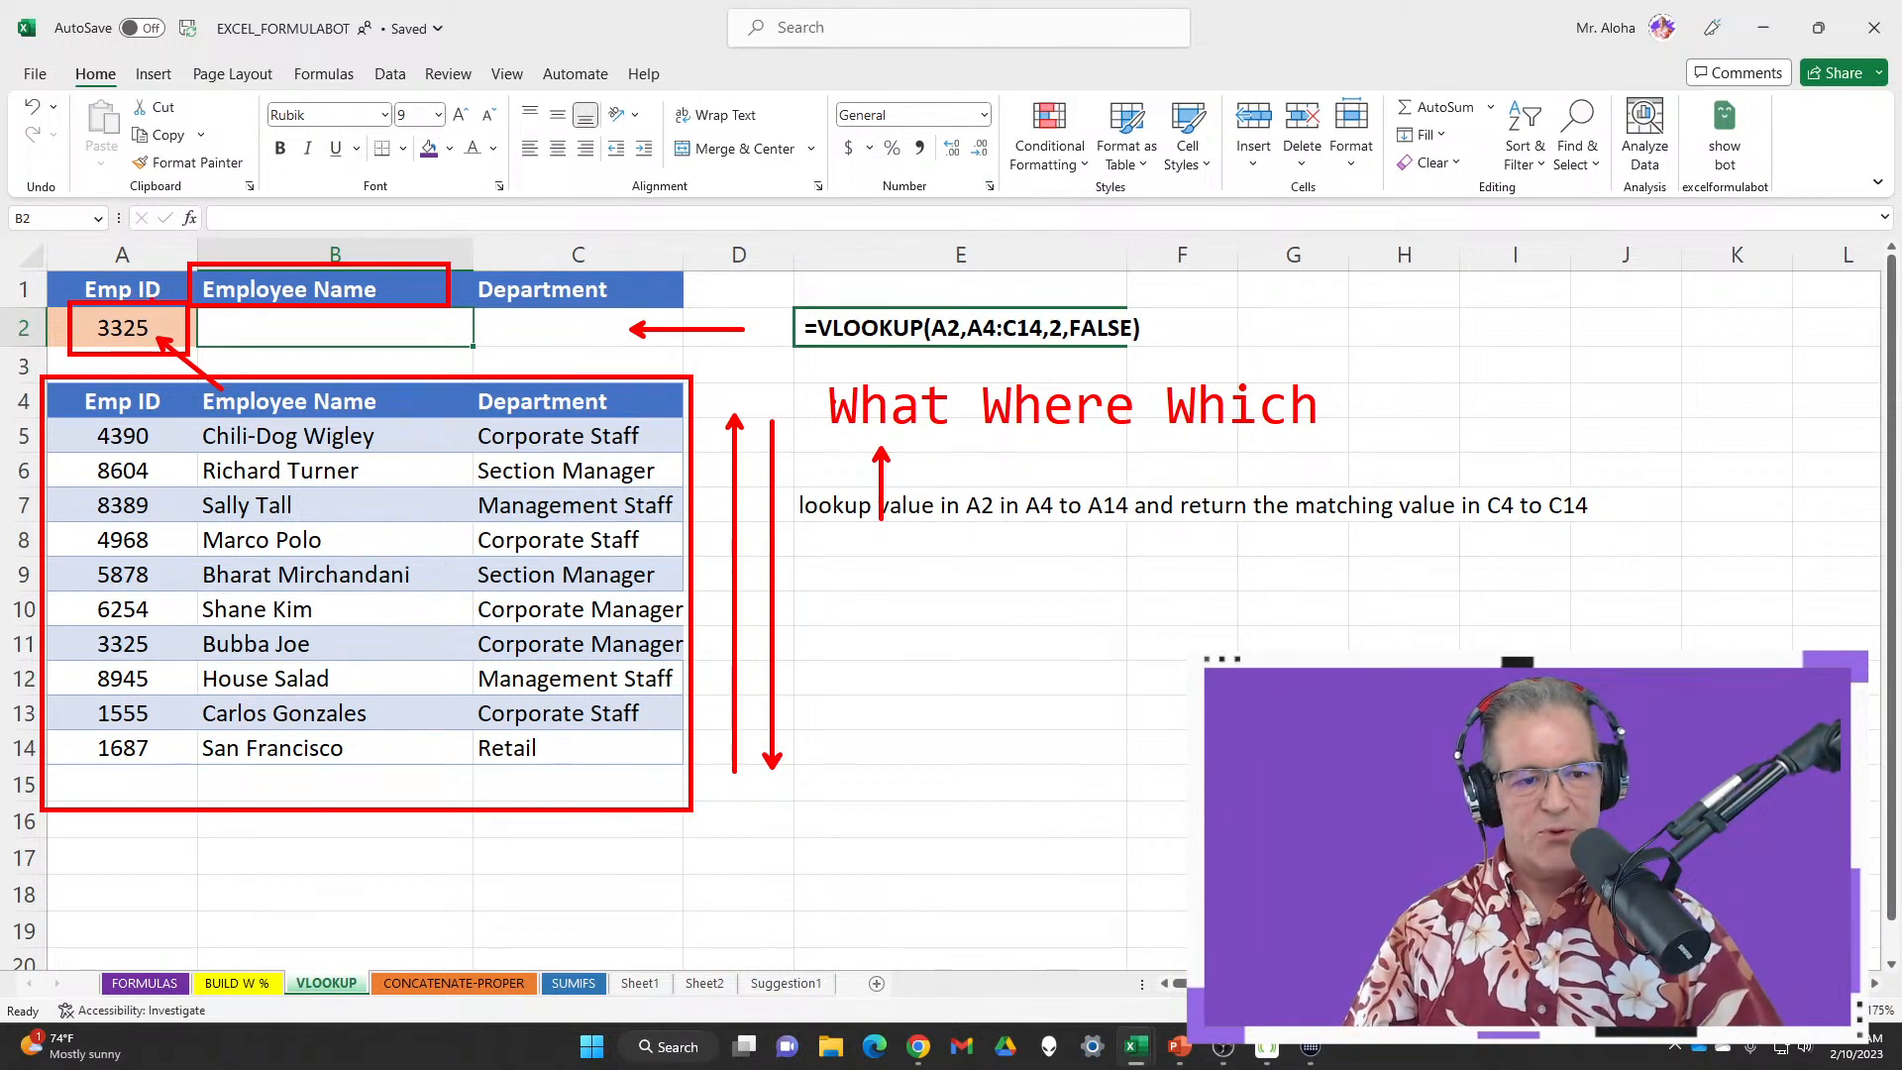
left_click_drag(170, 272, 234, 183)
left_click_drag(1063, 433, 1056, 480)
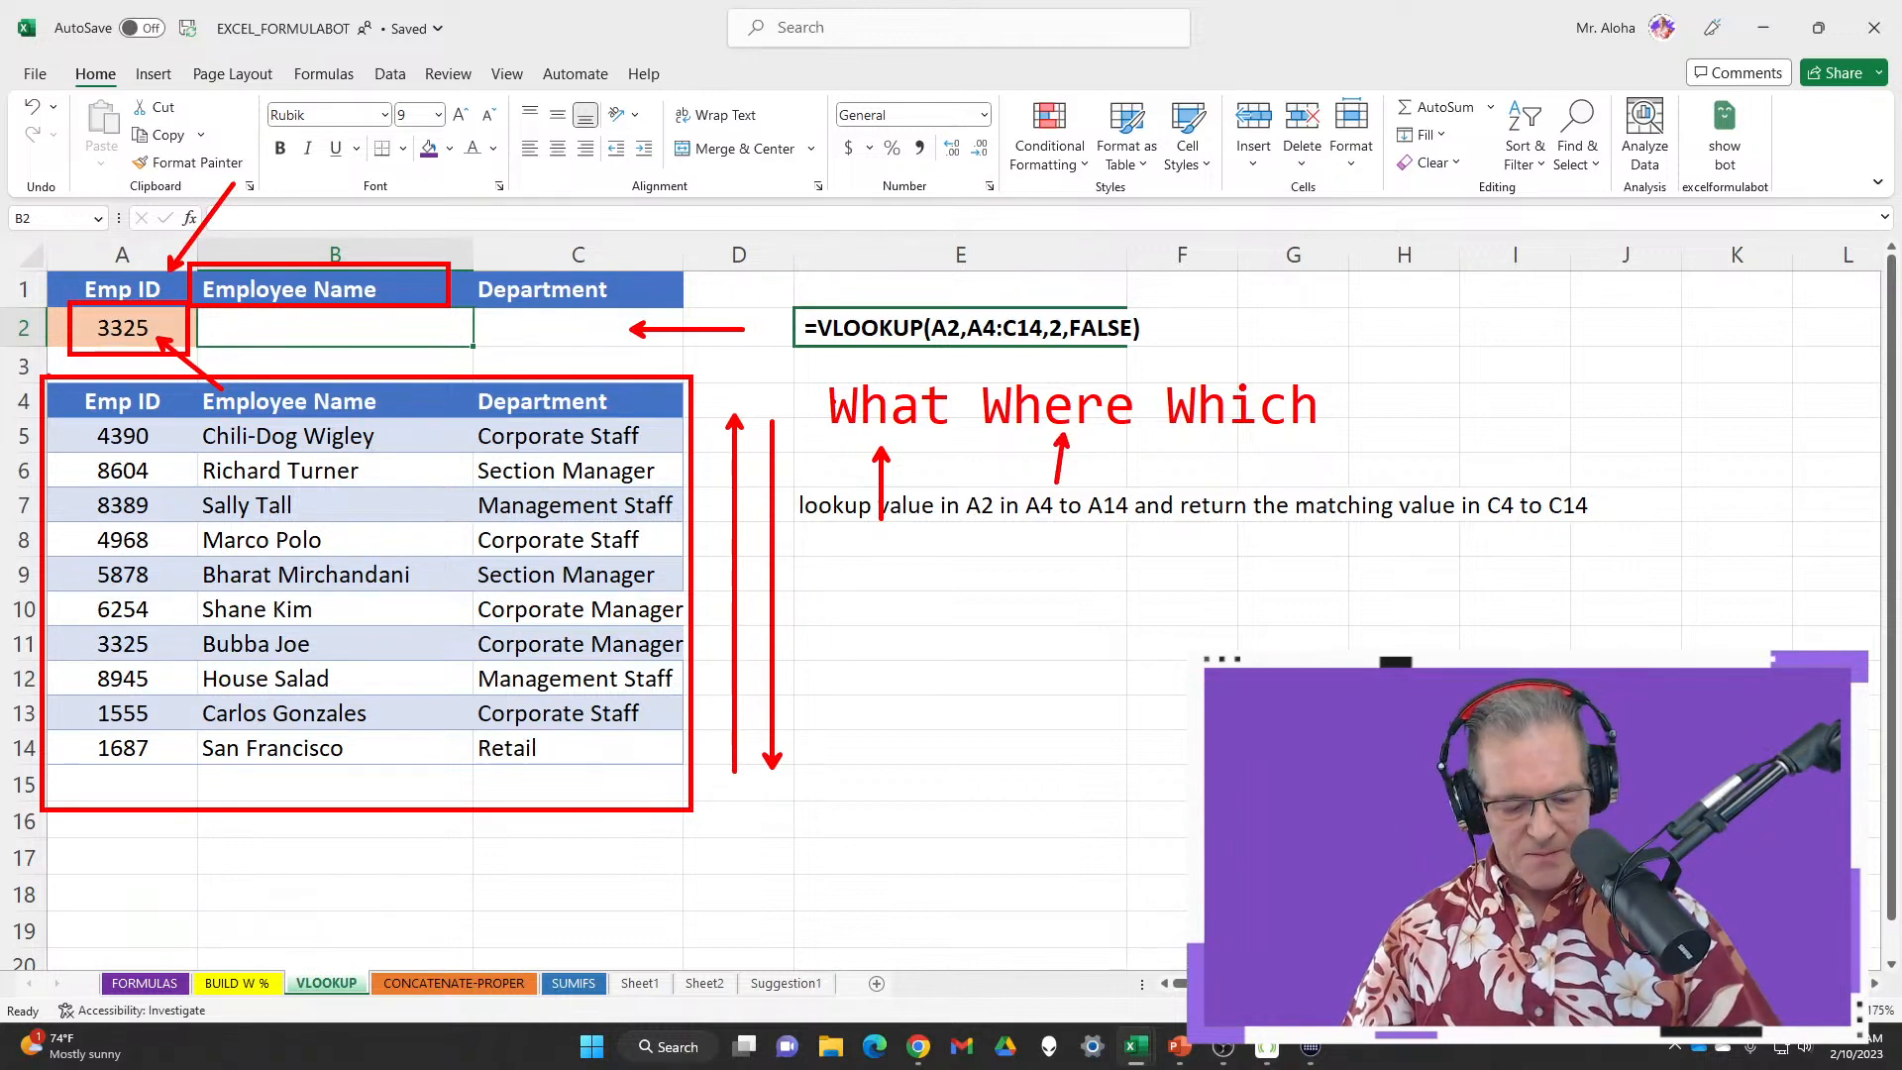
mouse_move(297, 368)
left_mouse_down()
mouse_move(79, 743)
mouse_move(721, 555)
mouse_move(426, 364)
left_mouse_up()
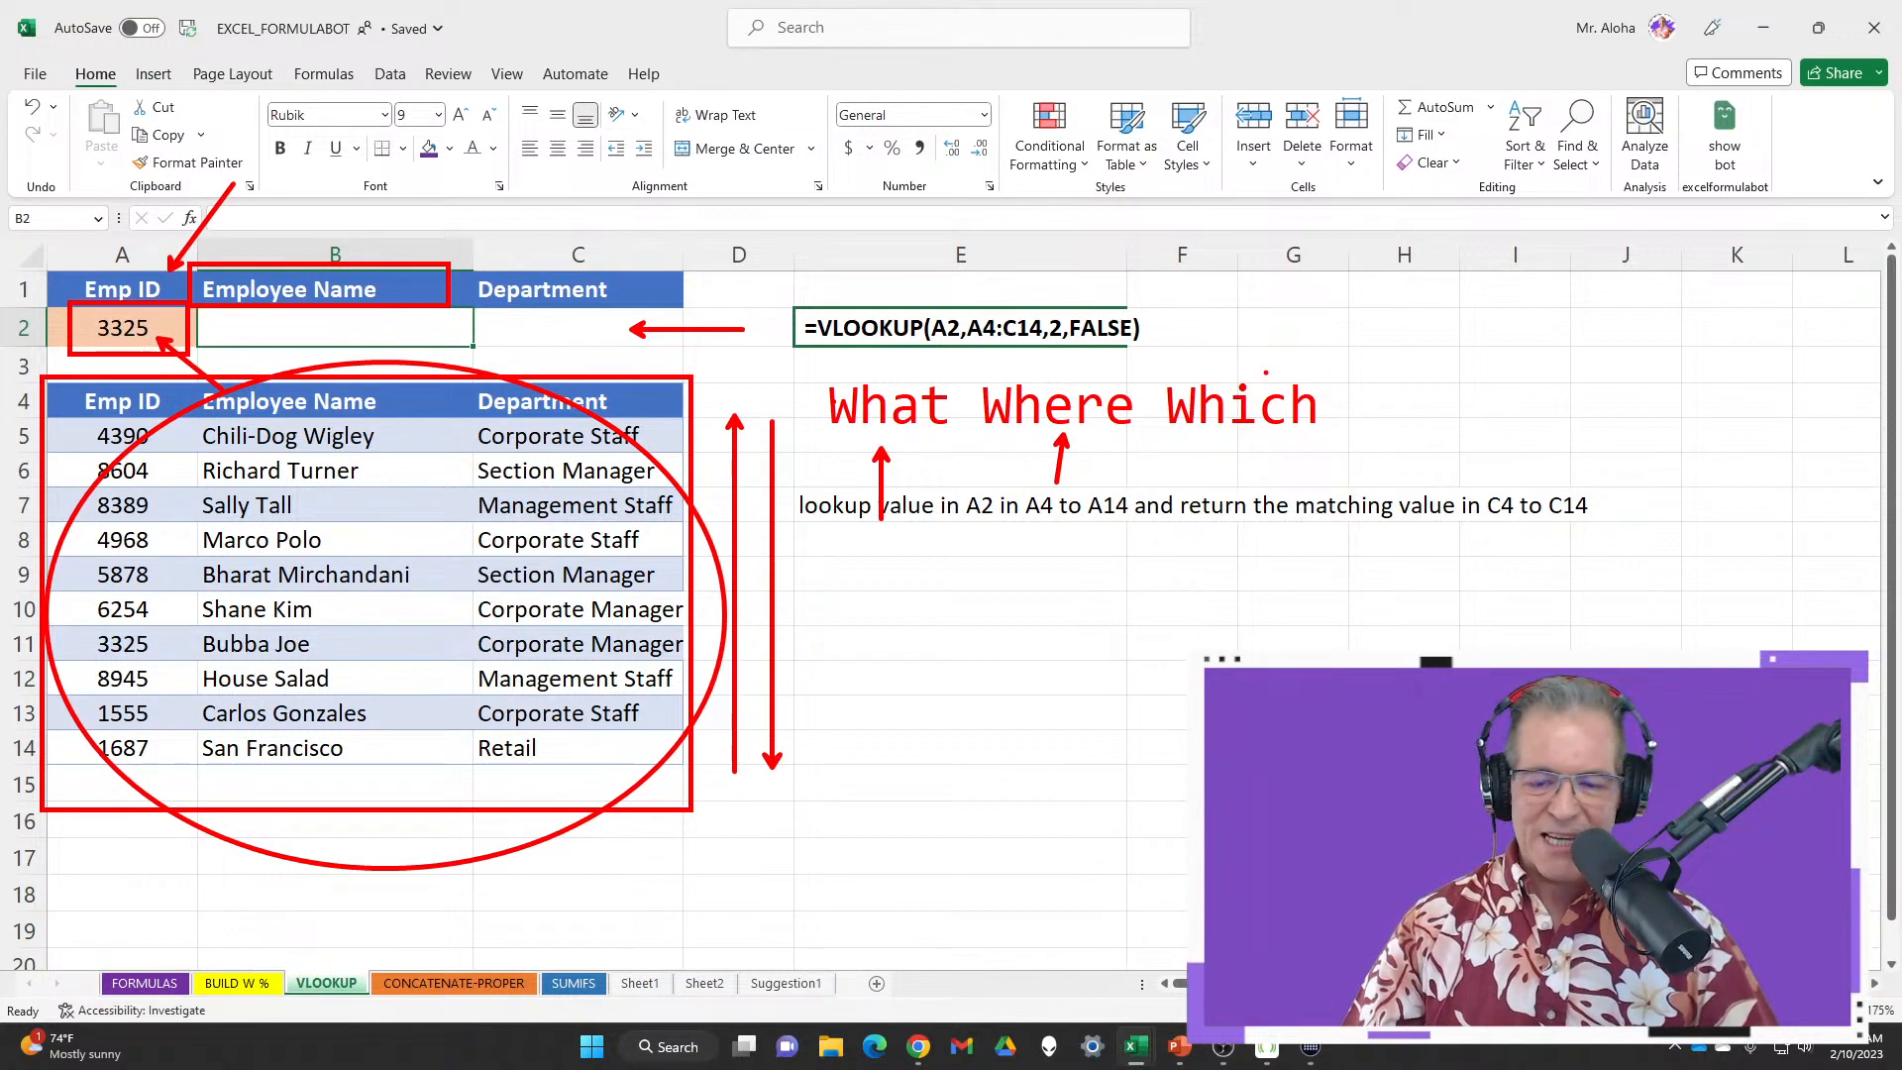
Point an arrow at Which and label the table's columns 1, 2 and 3
mouse_move(1261, 294)
left_mouse_down()
mouse_move(1261, 377)
mouse_move(1272, 358)
left_mouse_up()
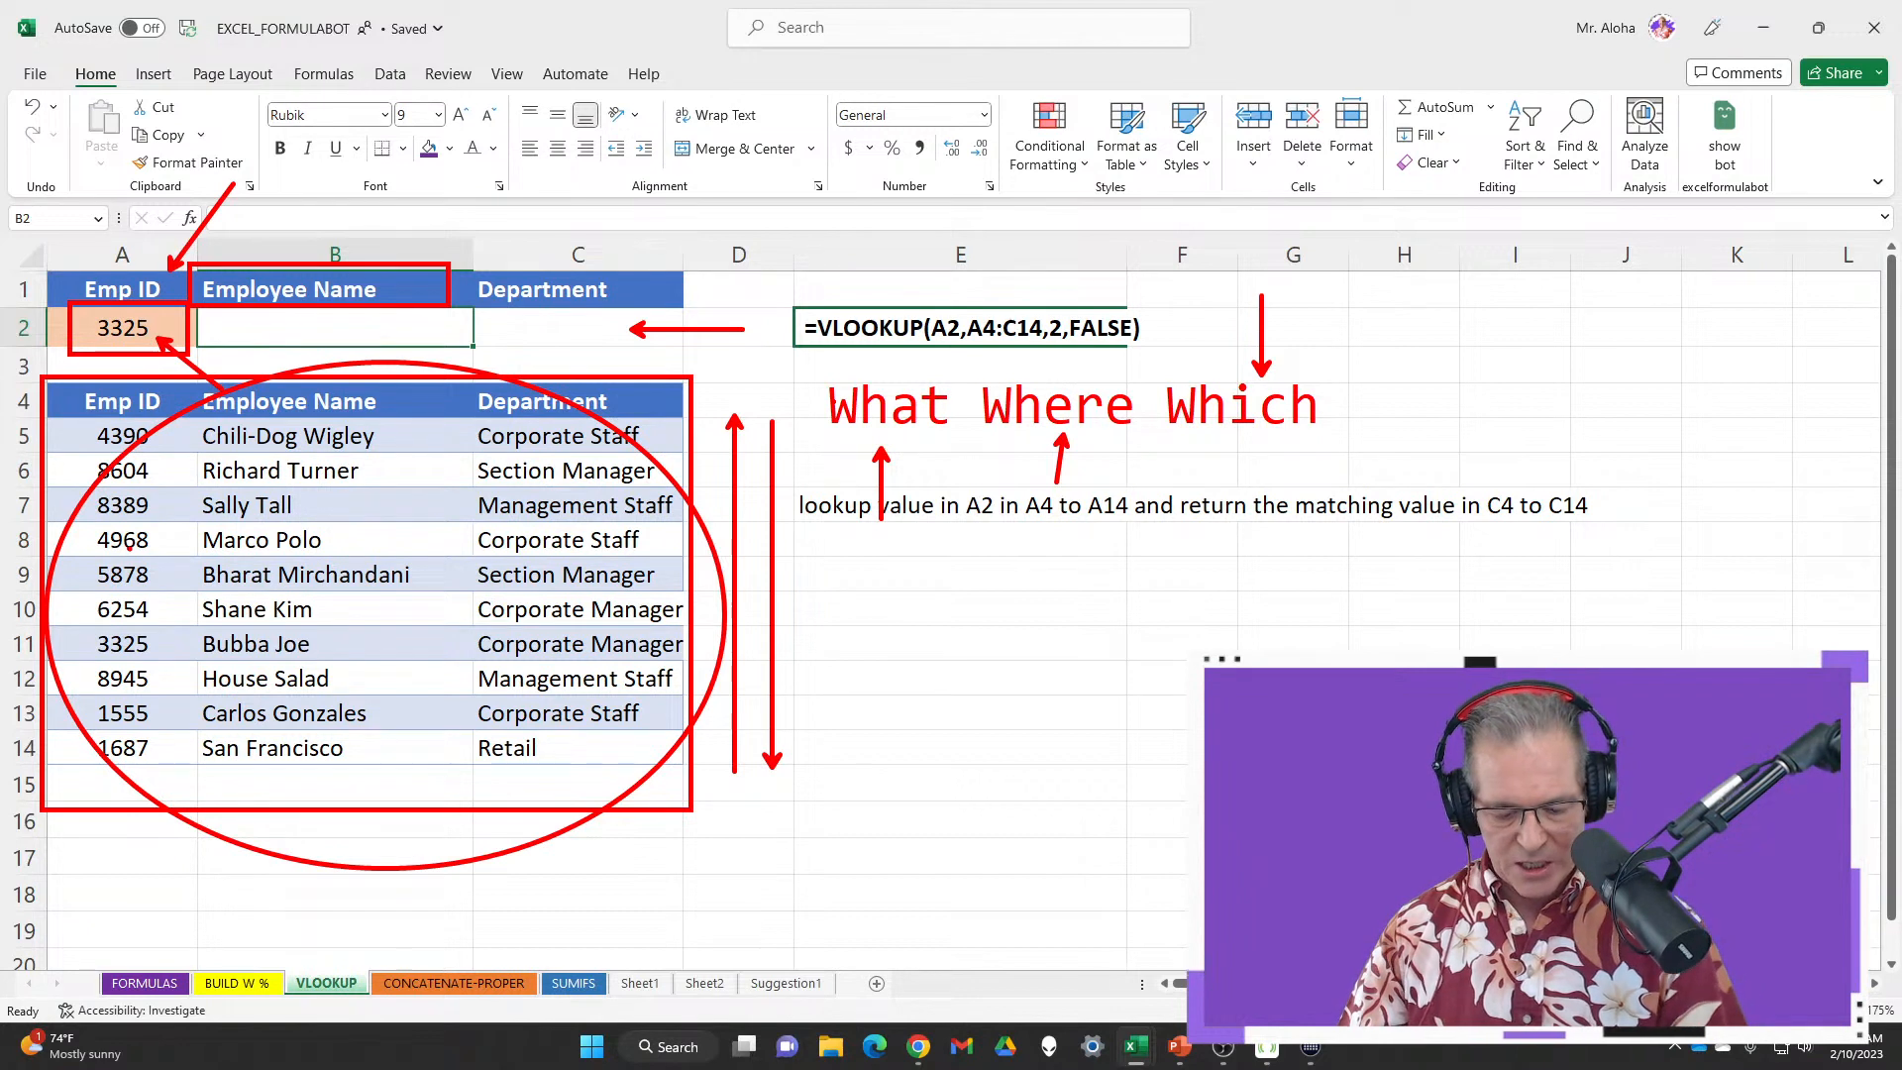
left_click_drag(135, 568, 176, 610)
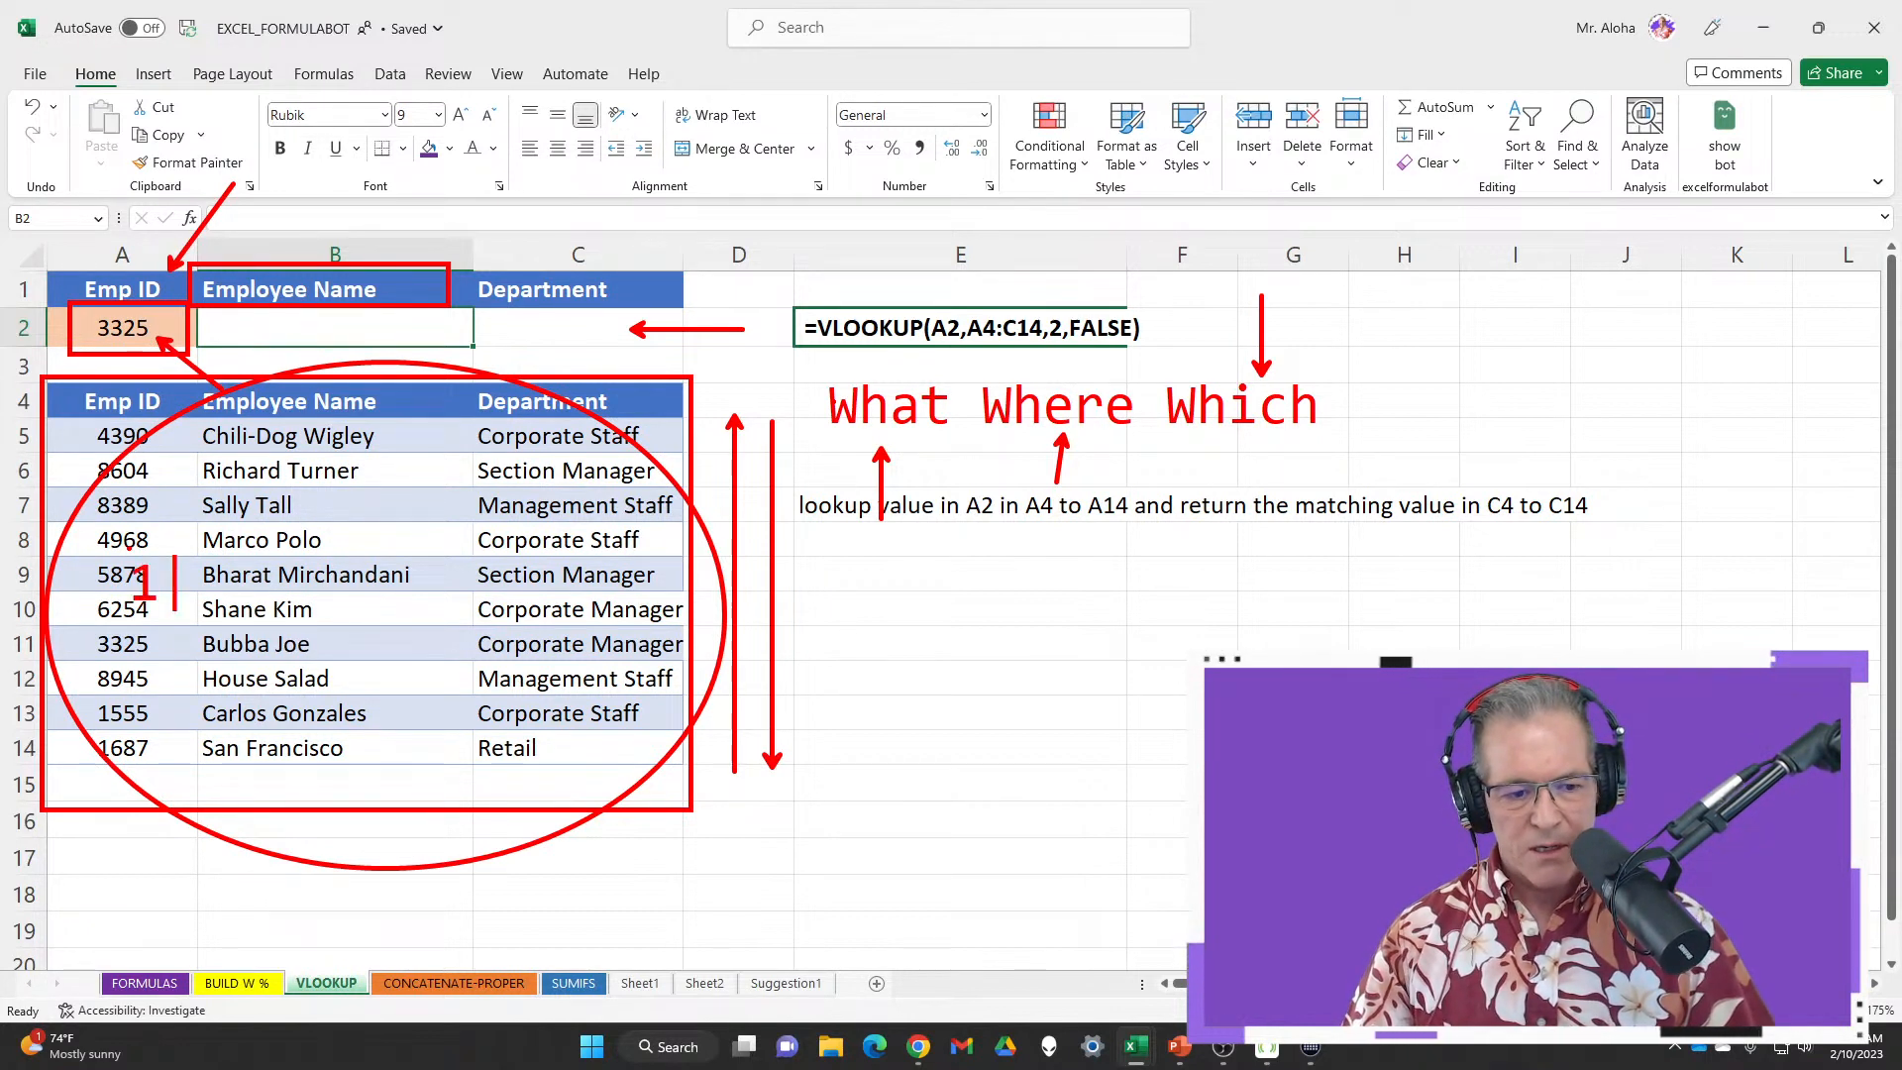
key("Escape")
type("t")
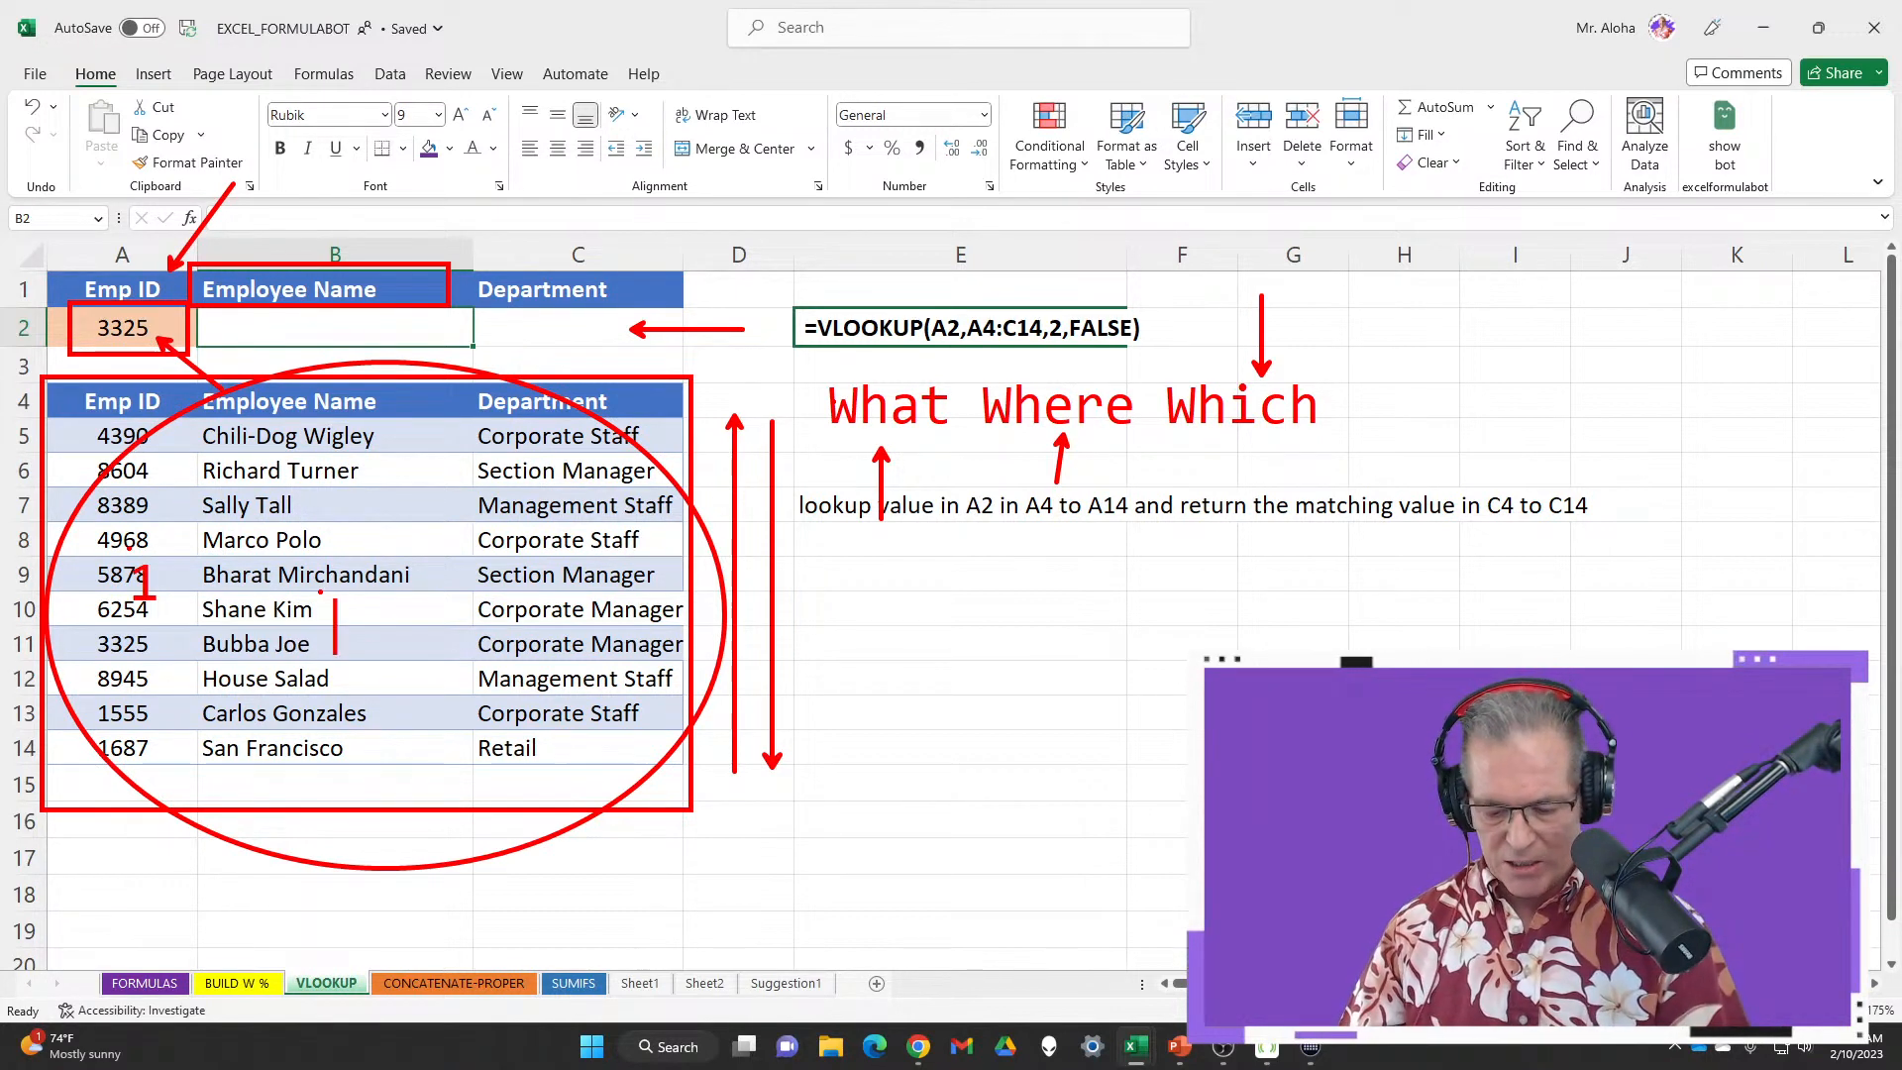
type("2")
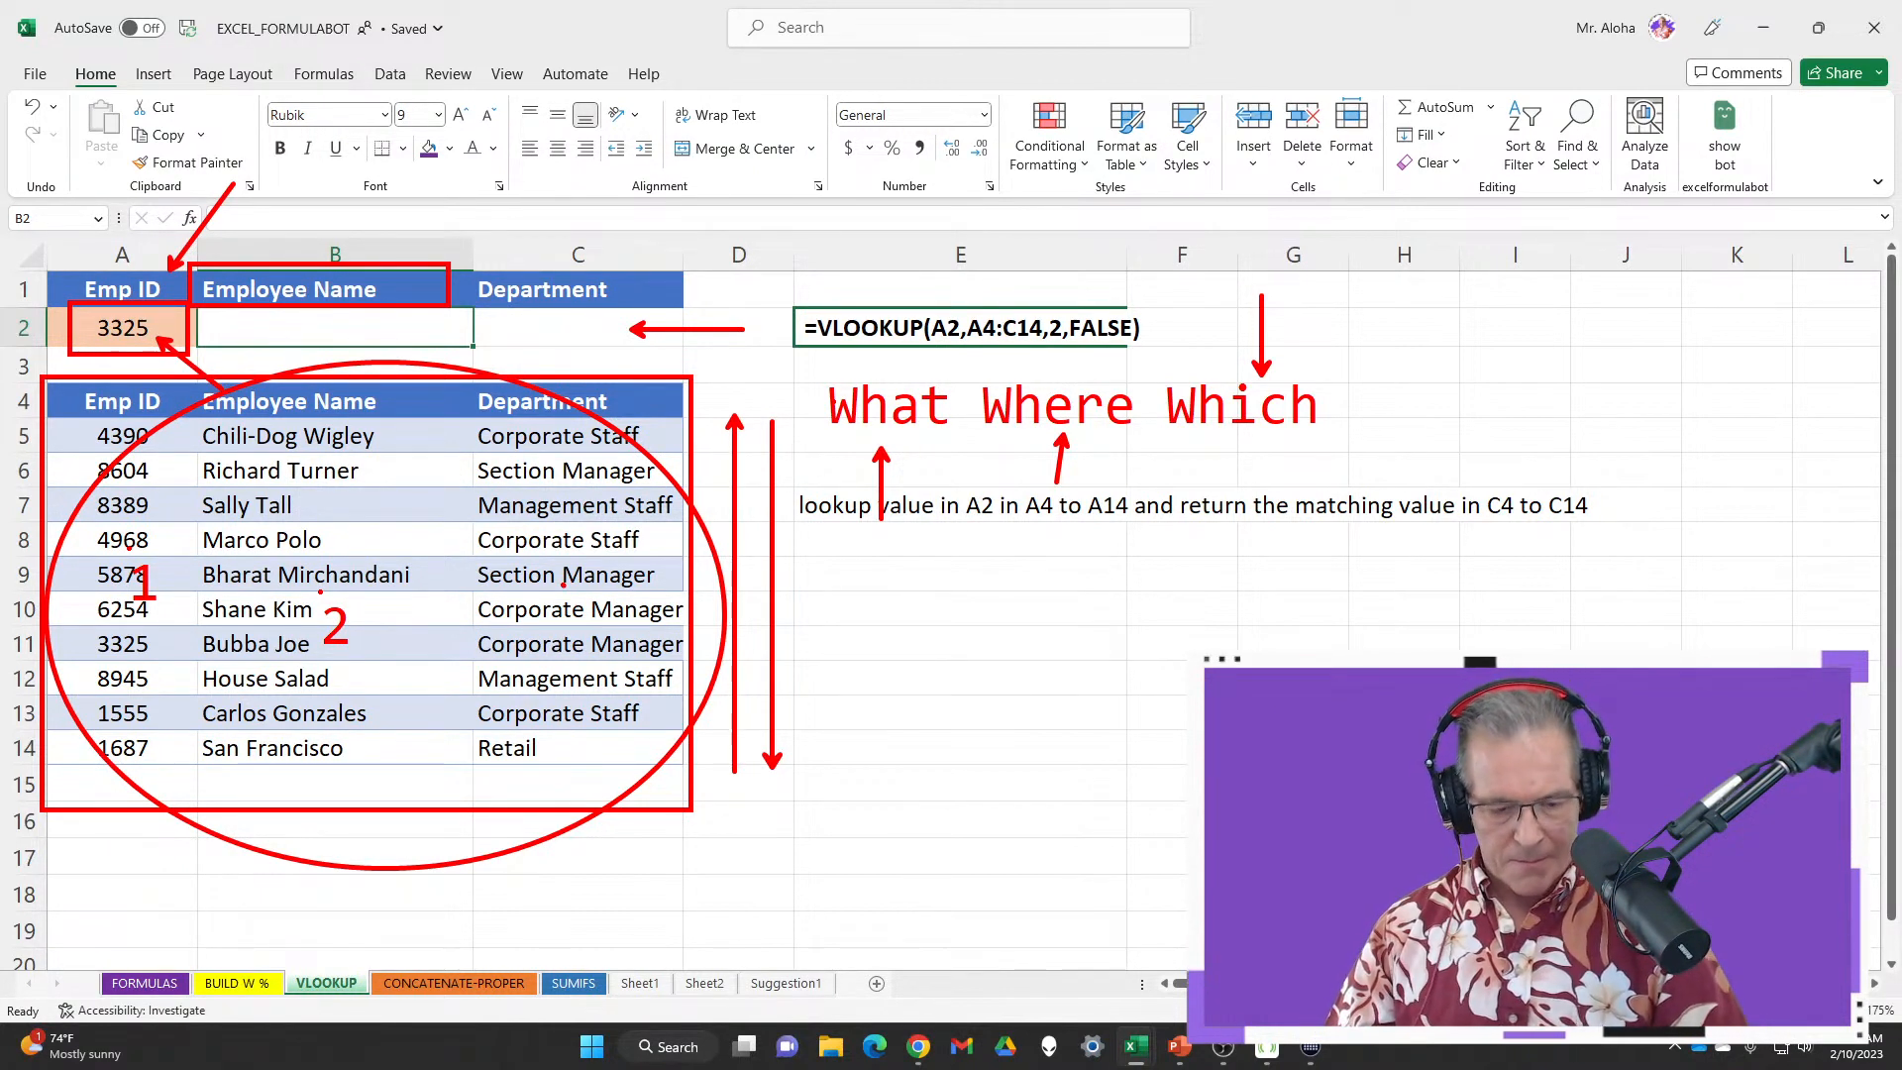
left_click(565, 584)
type("3")
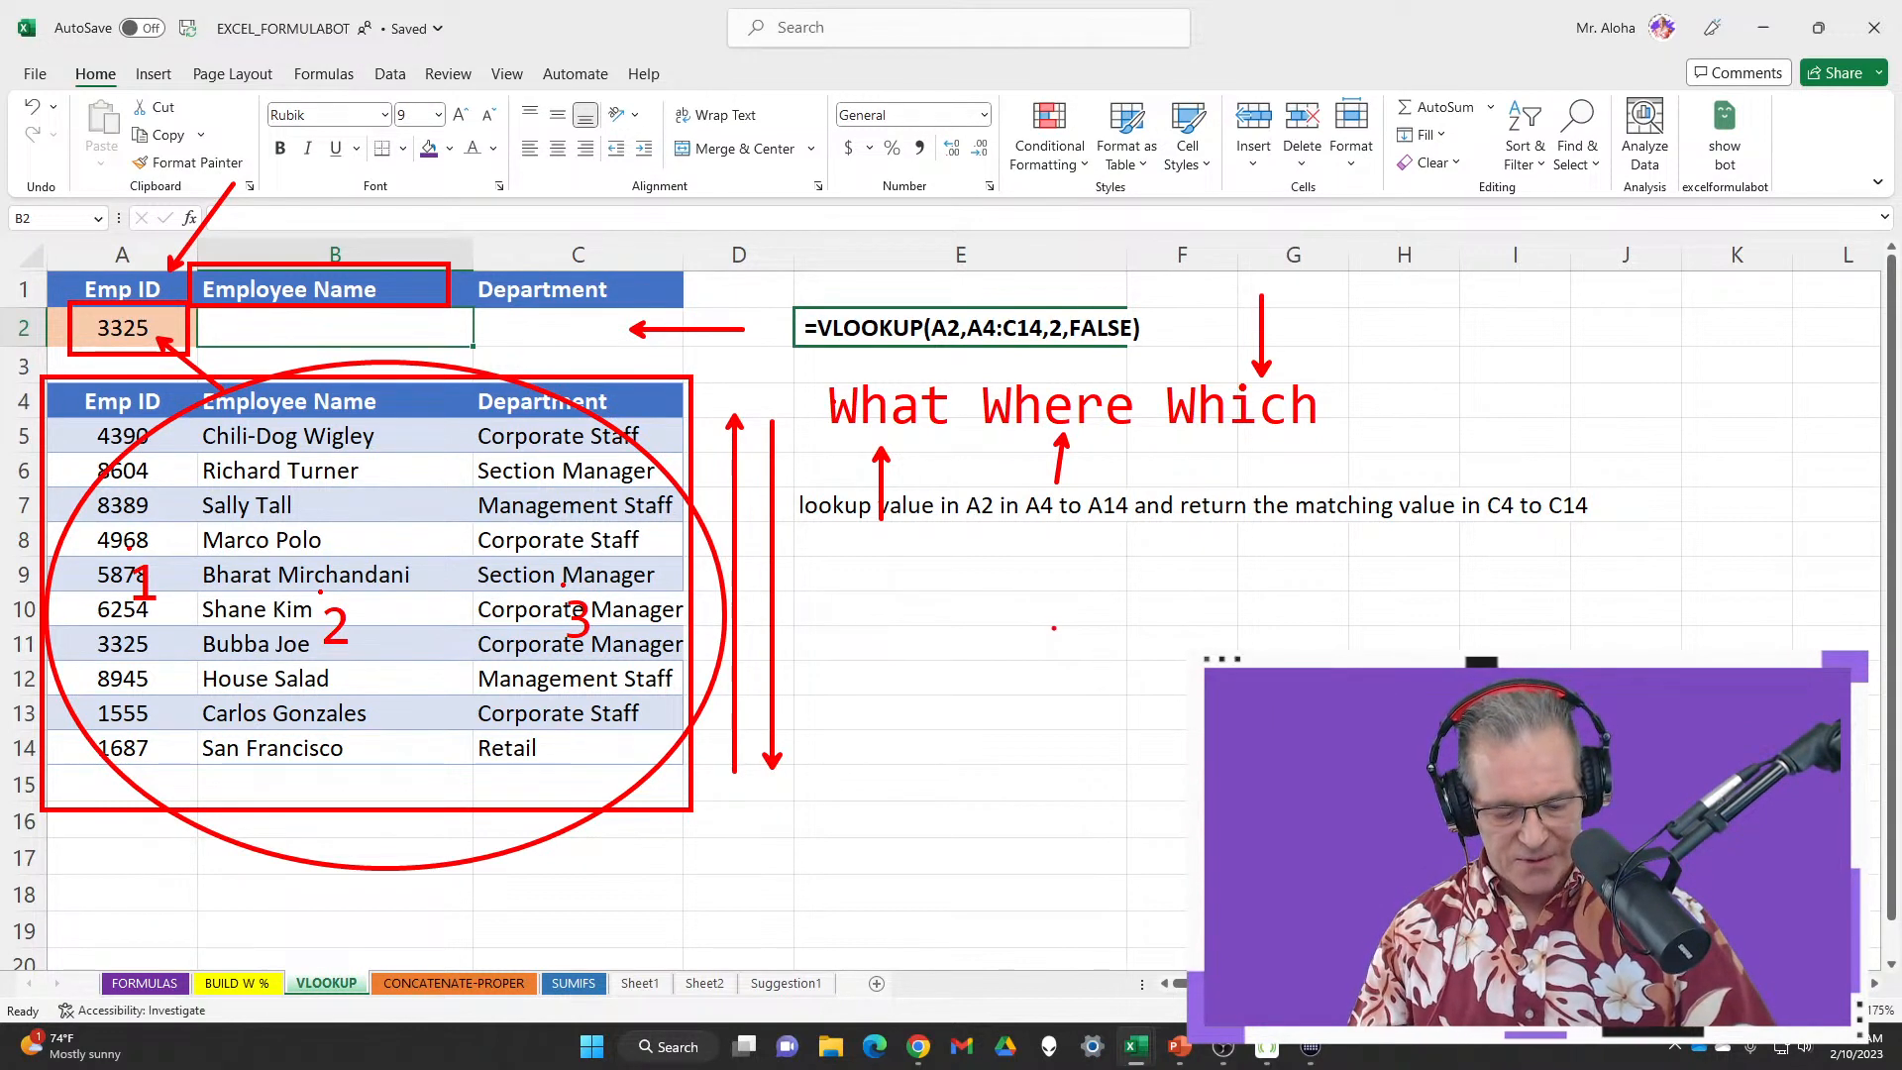
Sketch a red box and strokes beside the table, then clear all annotations
mouse_move(1002, 606)
left_mouse_down()
mouse_move(952, 684)
mouse_move(1020, 797)
mouse_move(1005, 595)
left_mouse_up()
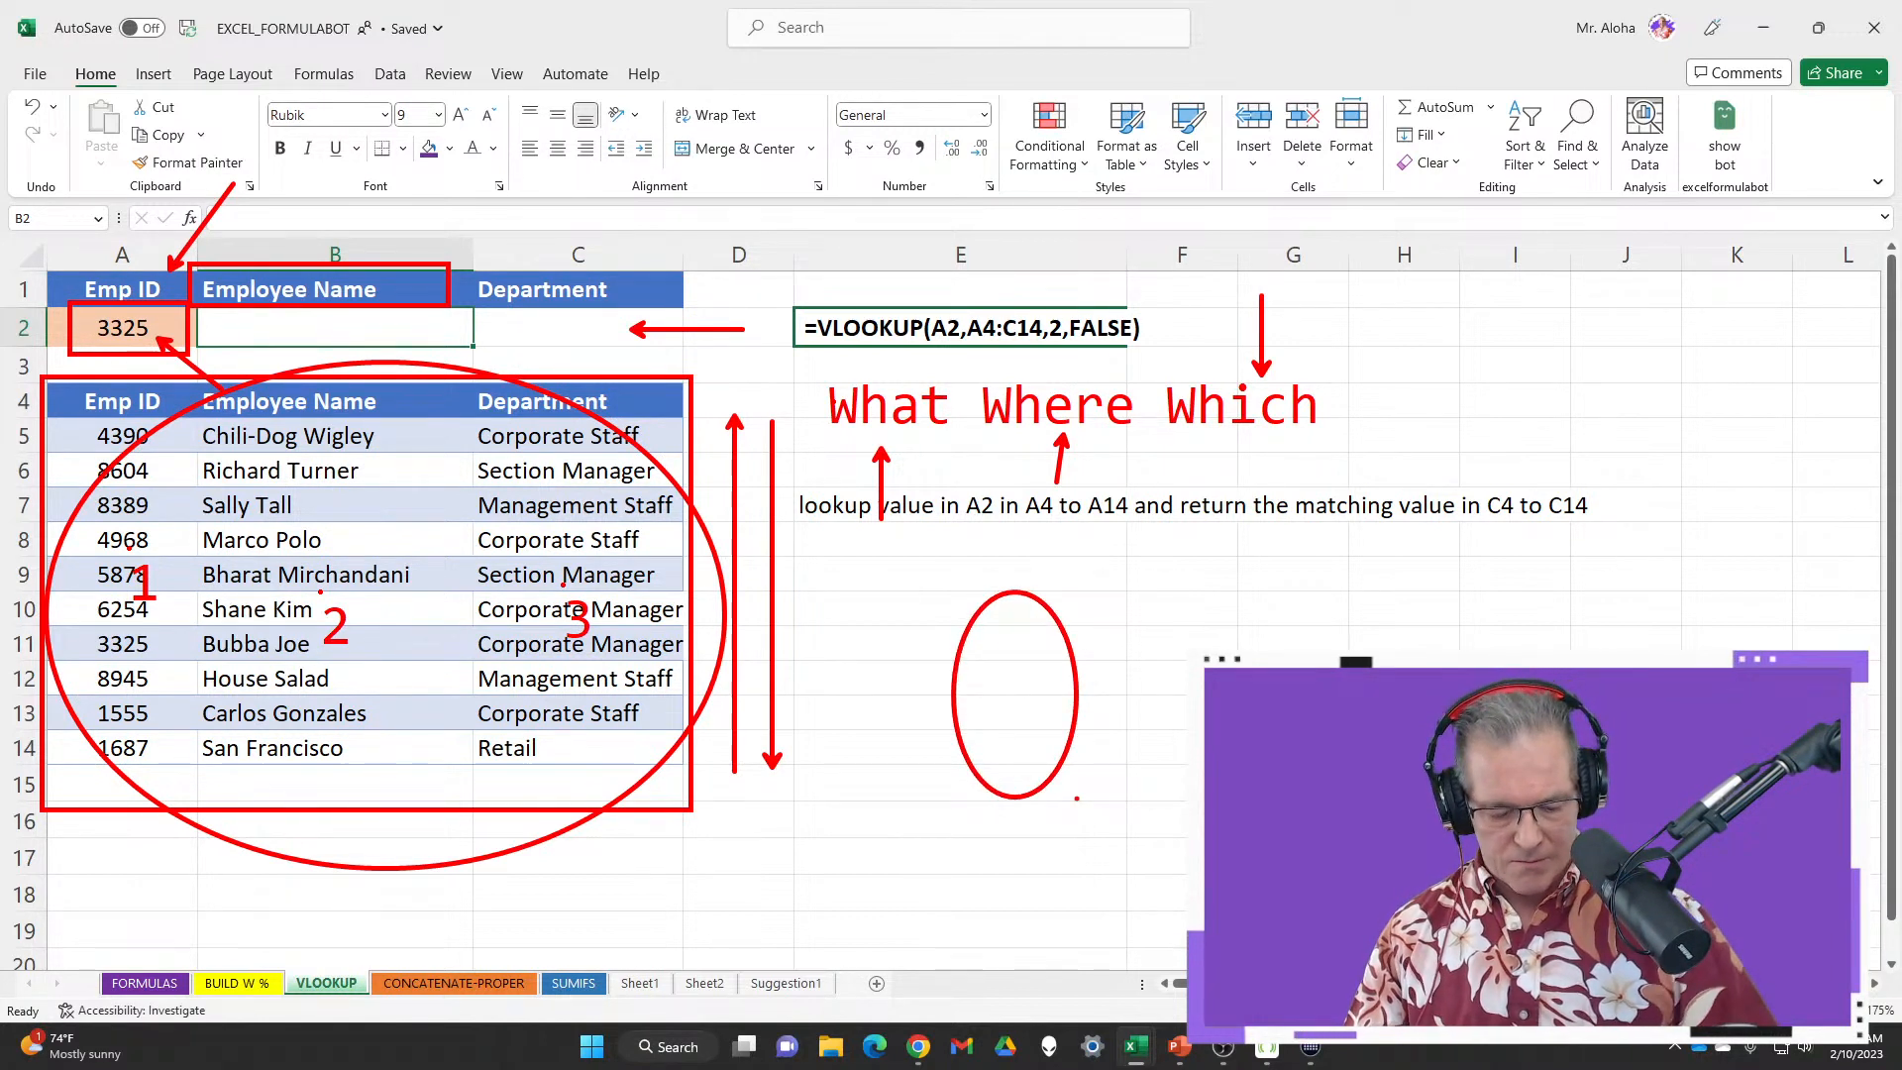
key("ctrl+z")
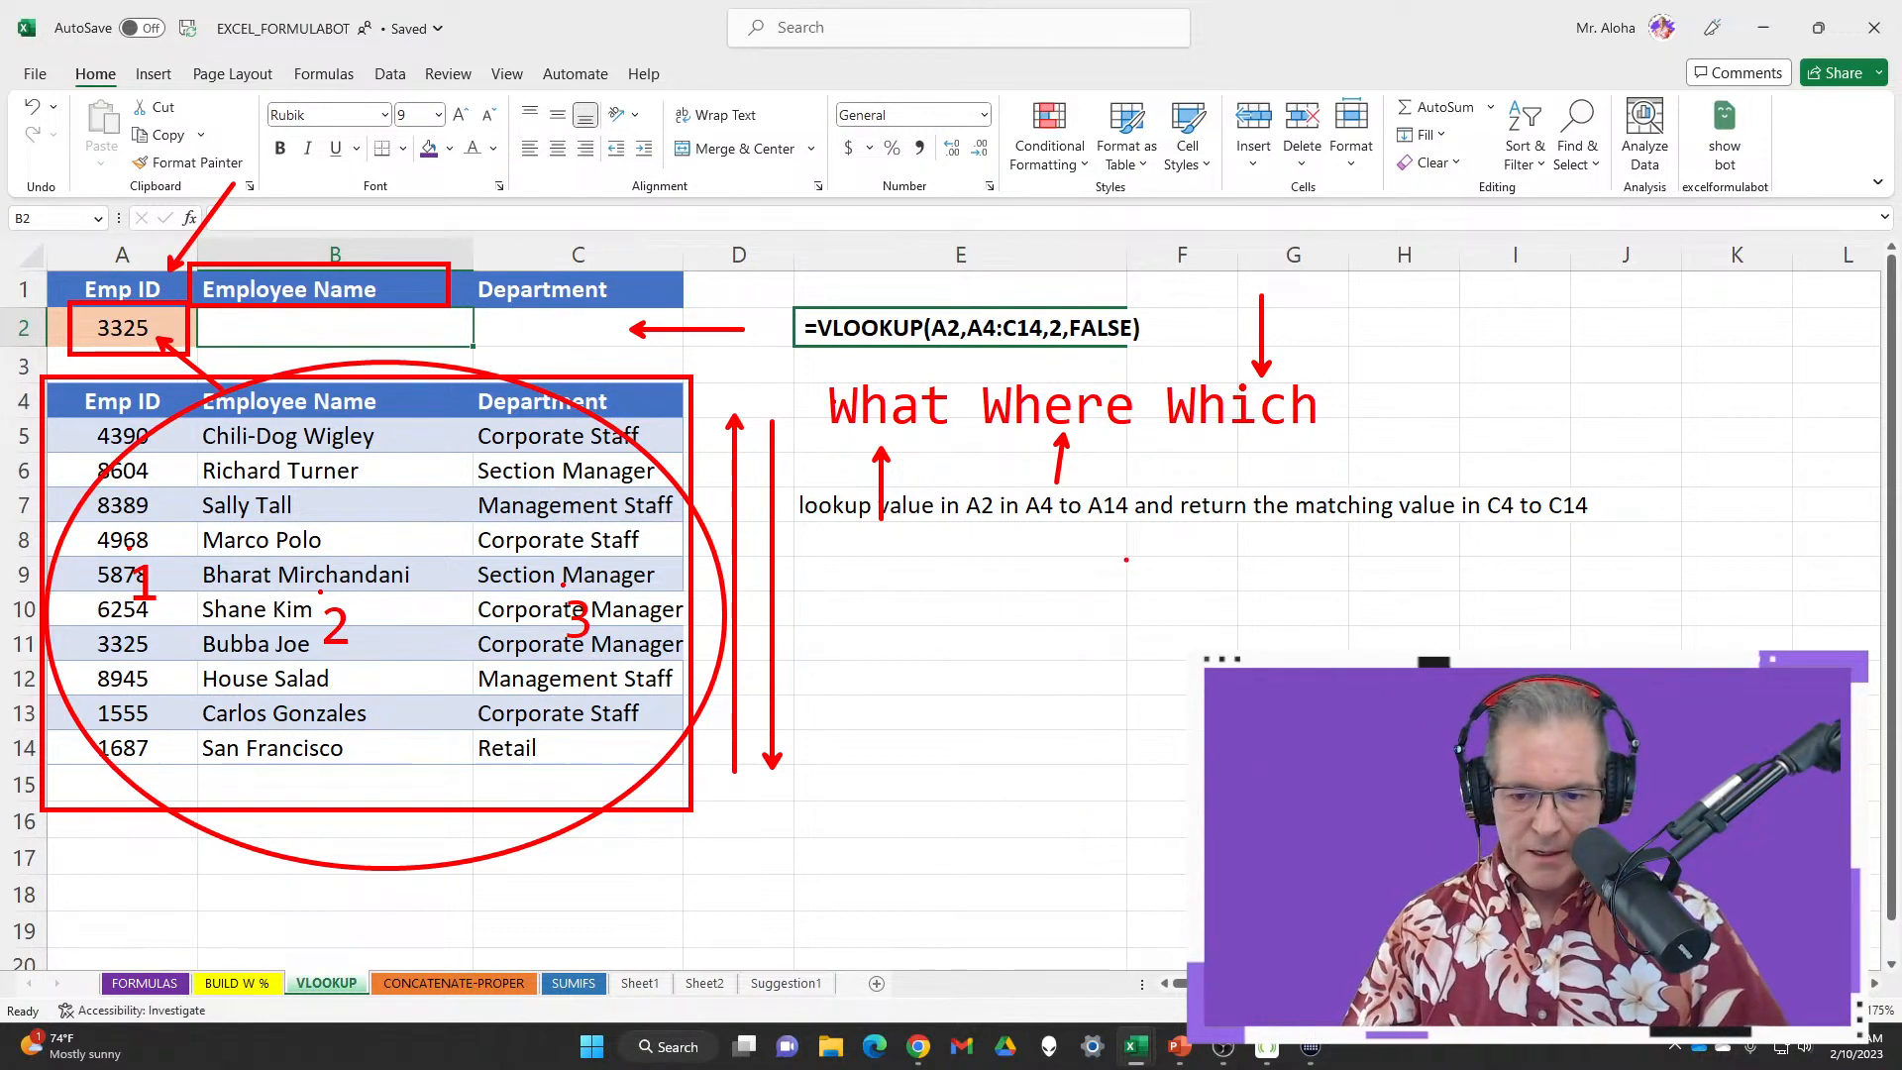
mouse_move(1127, 560)
left_mouse_down()
mouse_move(1427, 569)
mouse_move(1521, 599)
mouse_move(1570, 763)
mouse_move(1572, 848)
left_mouse_up()
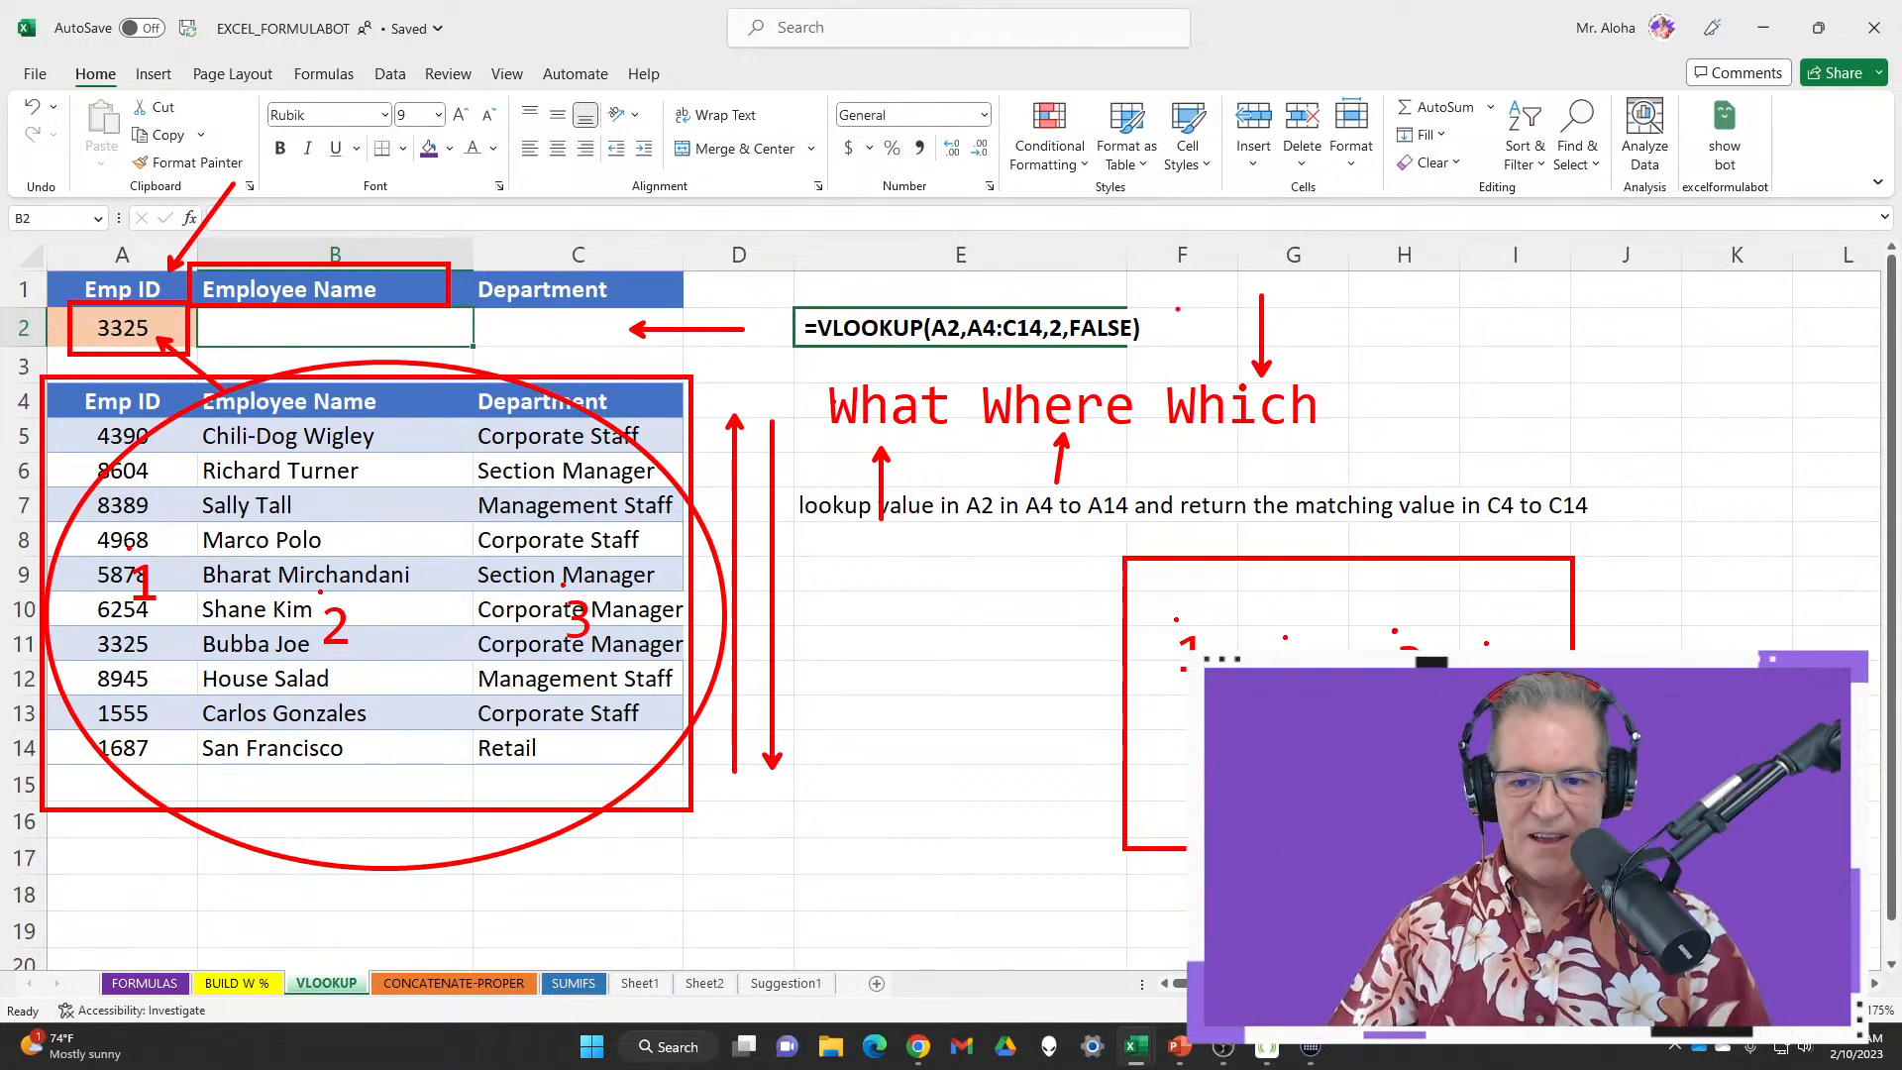
left_click_drag(1177, 309, 1196, 167)
left_click_drag(1410, 210, 1412, 307)
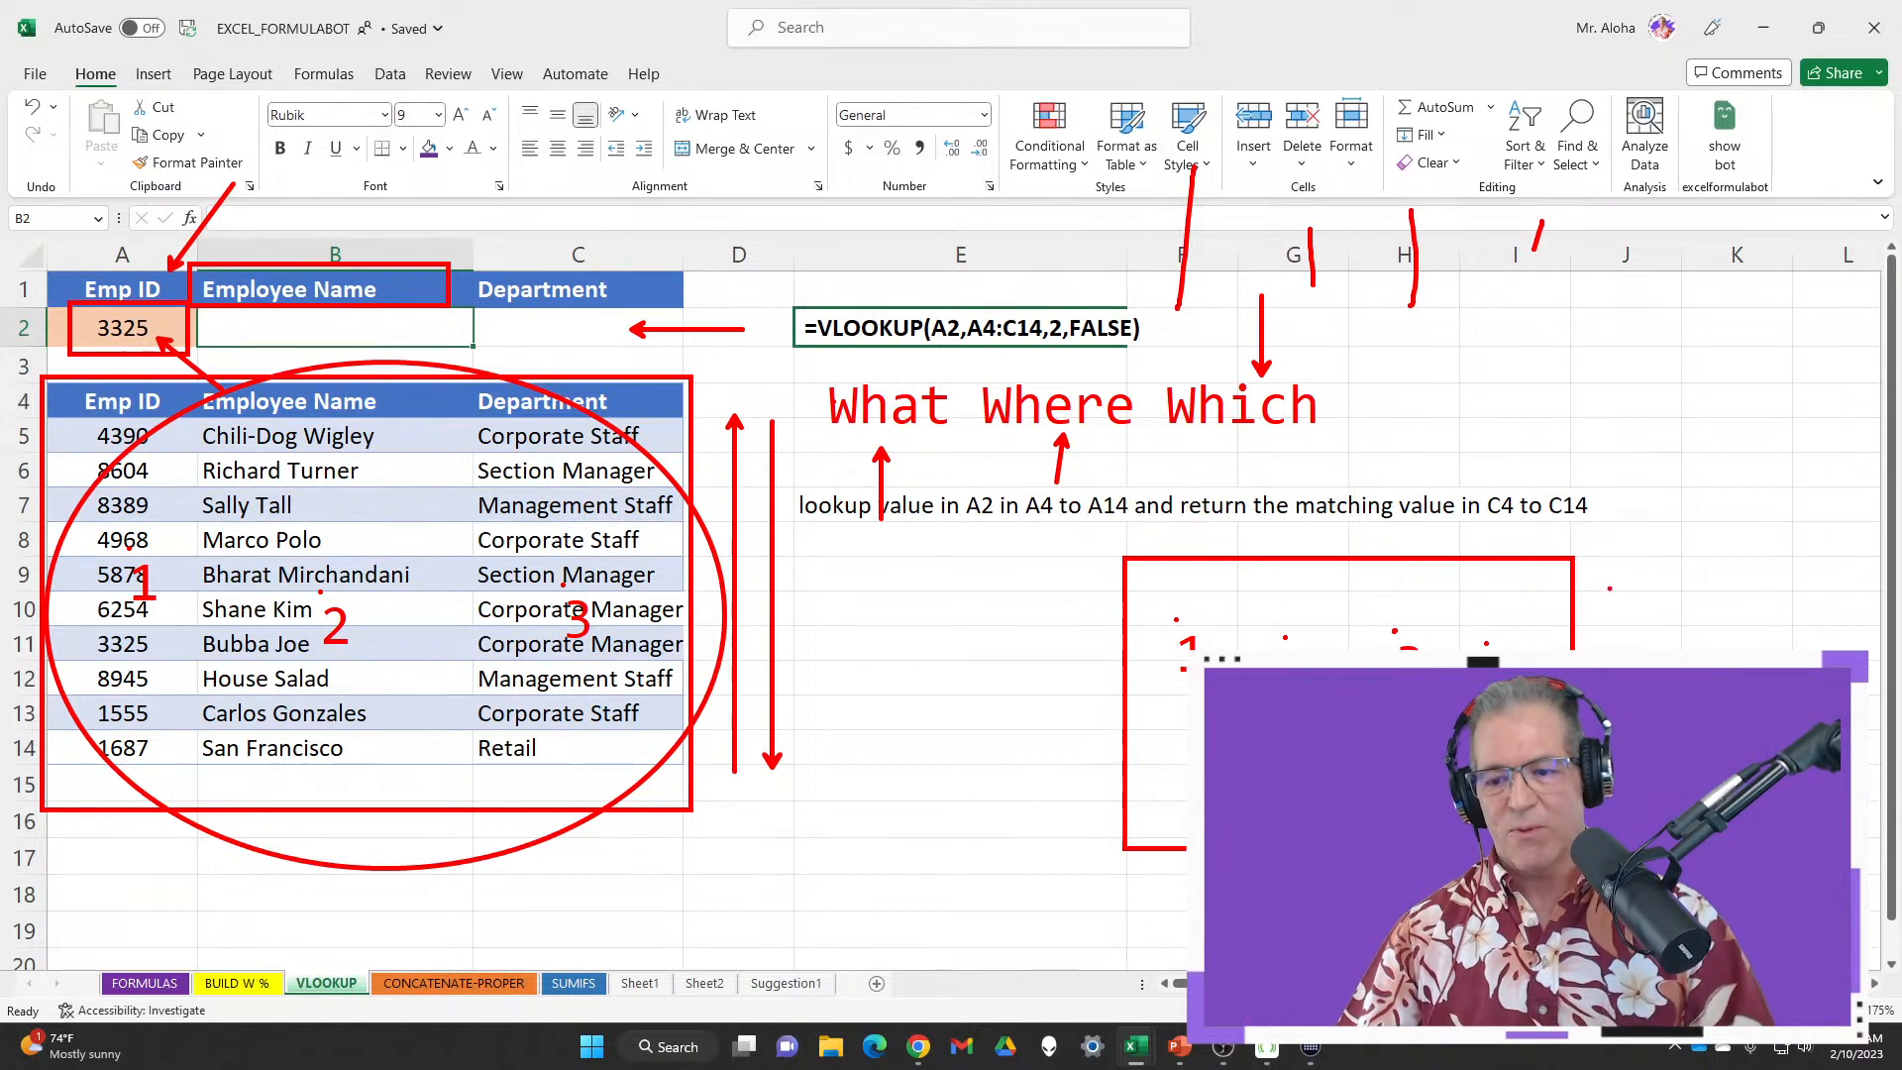
key("Escape")
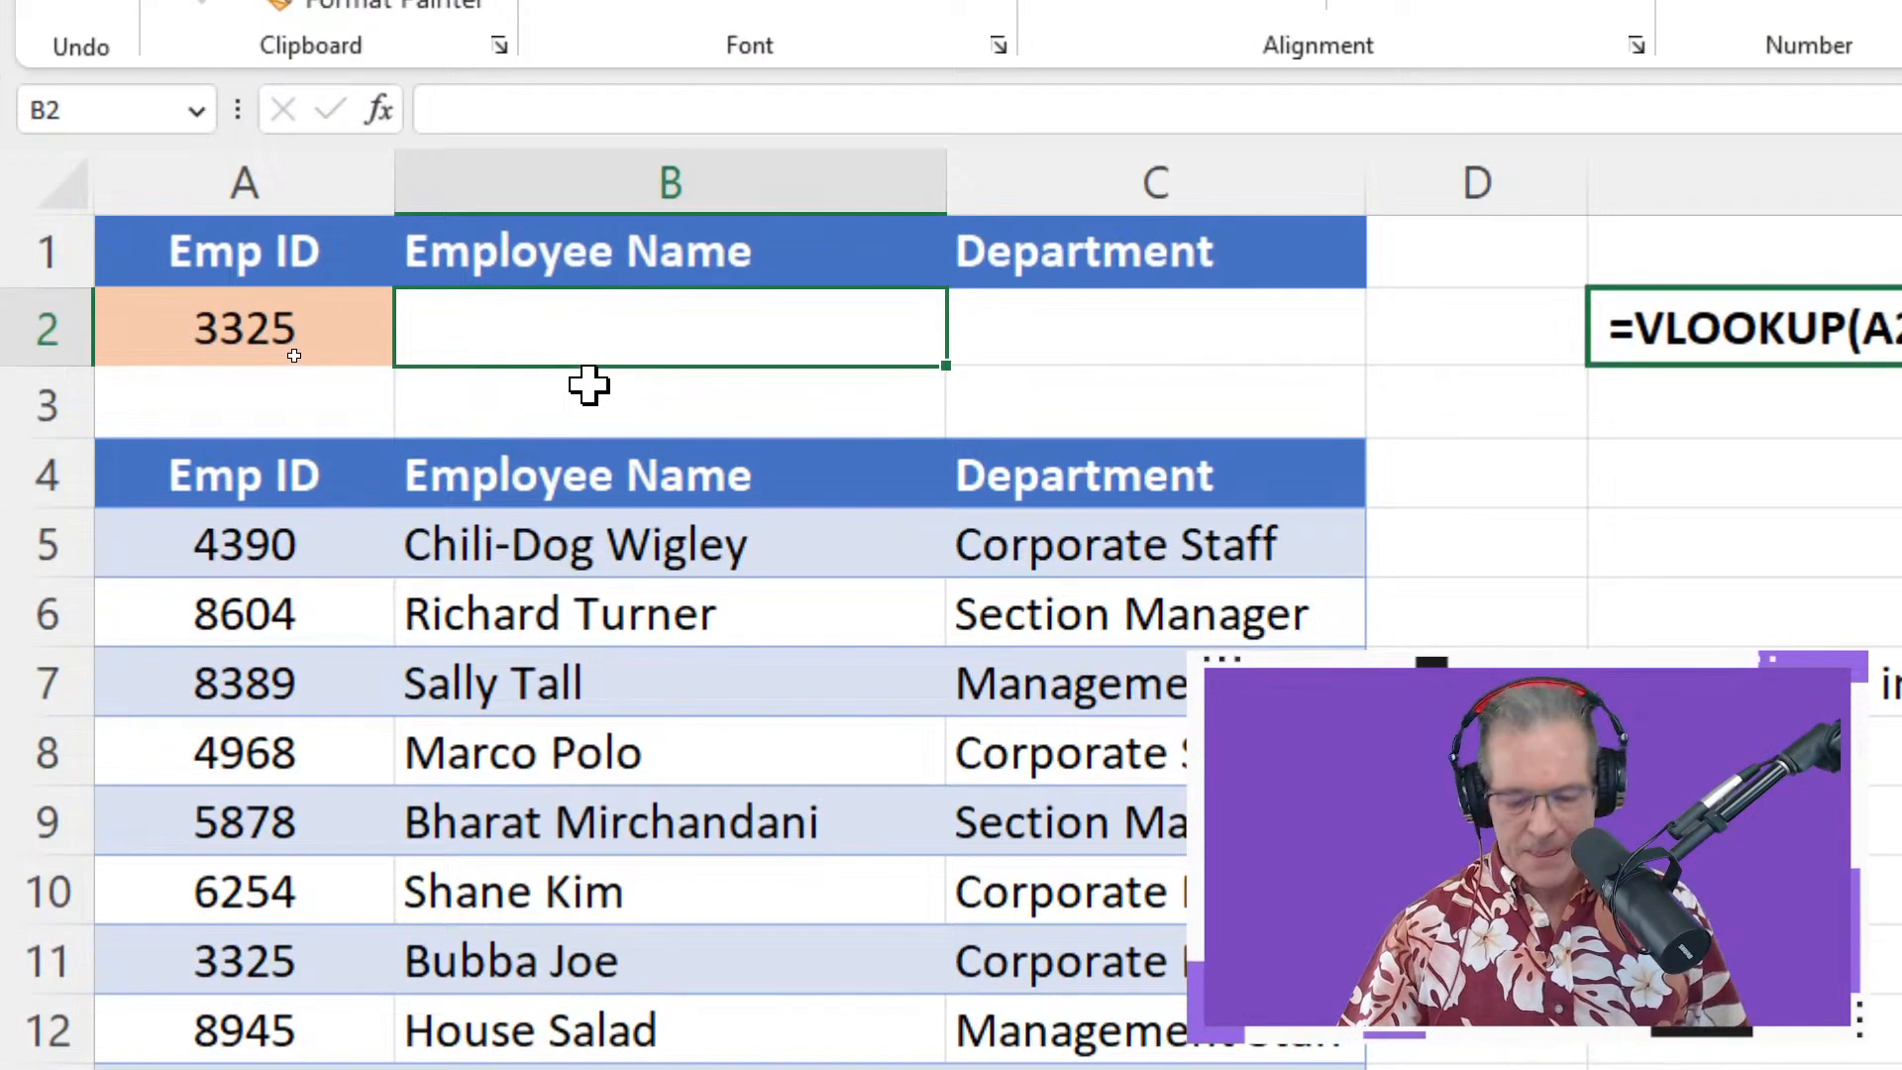
Type =v in B2, insert VLOOKUP from the suggestions, and reference A3
type("=v")
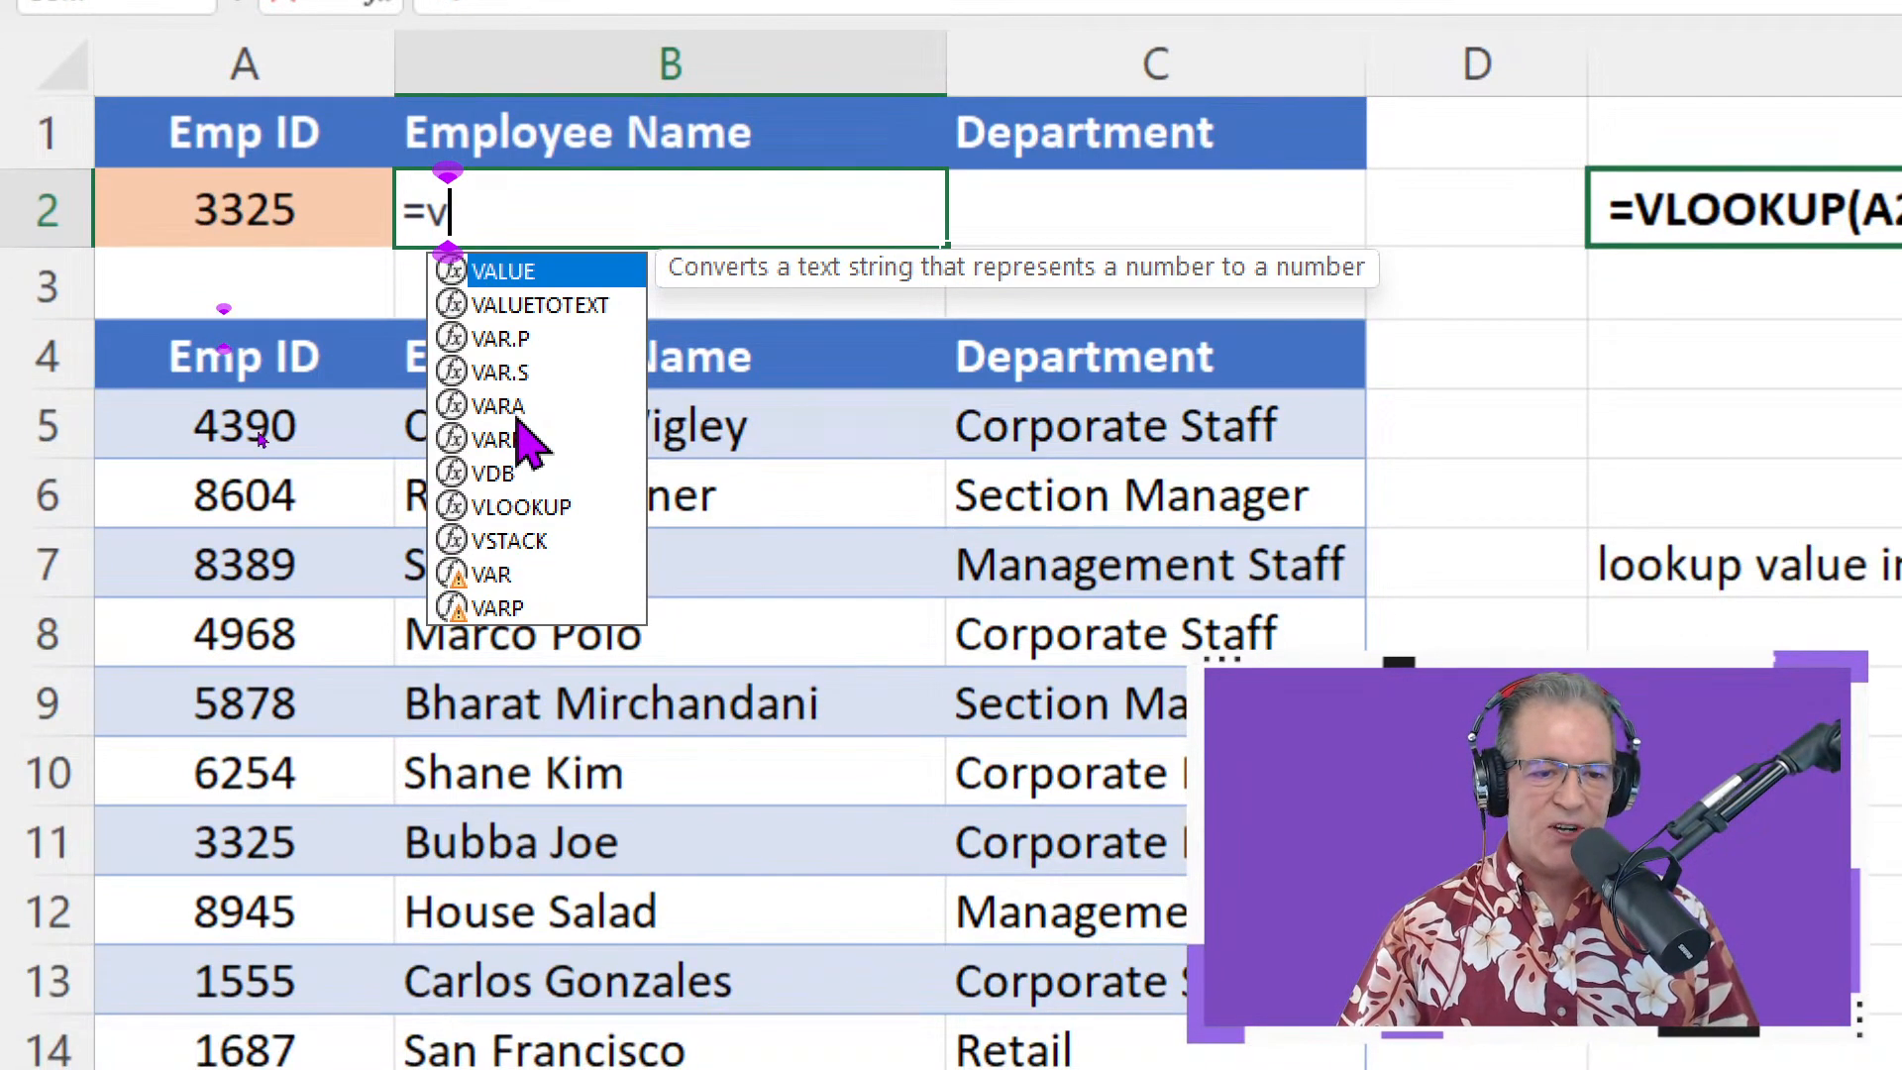
left_click(554, 508)
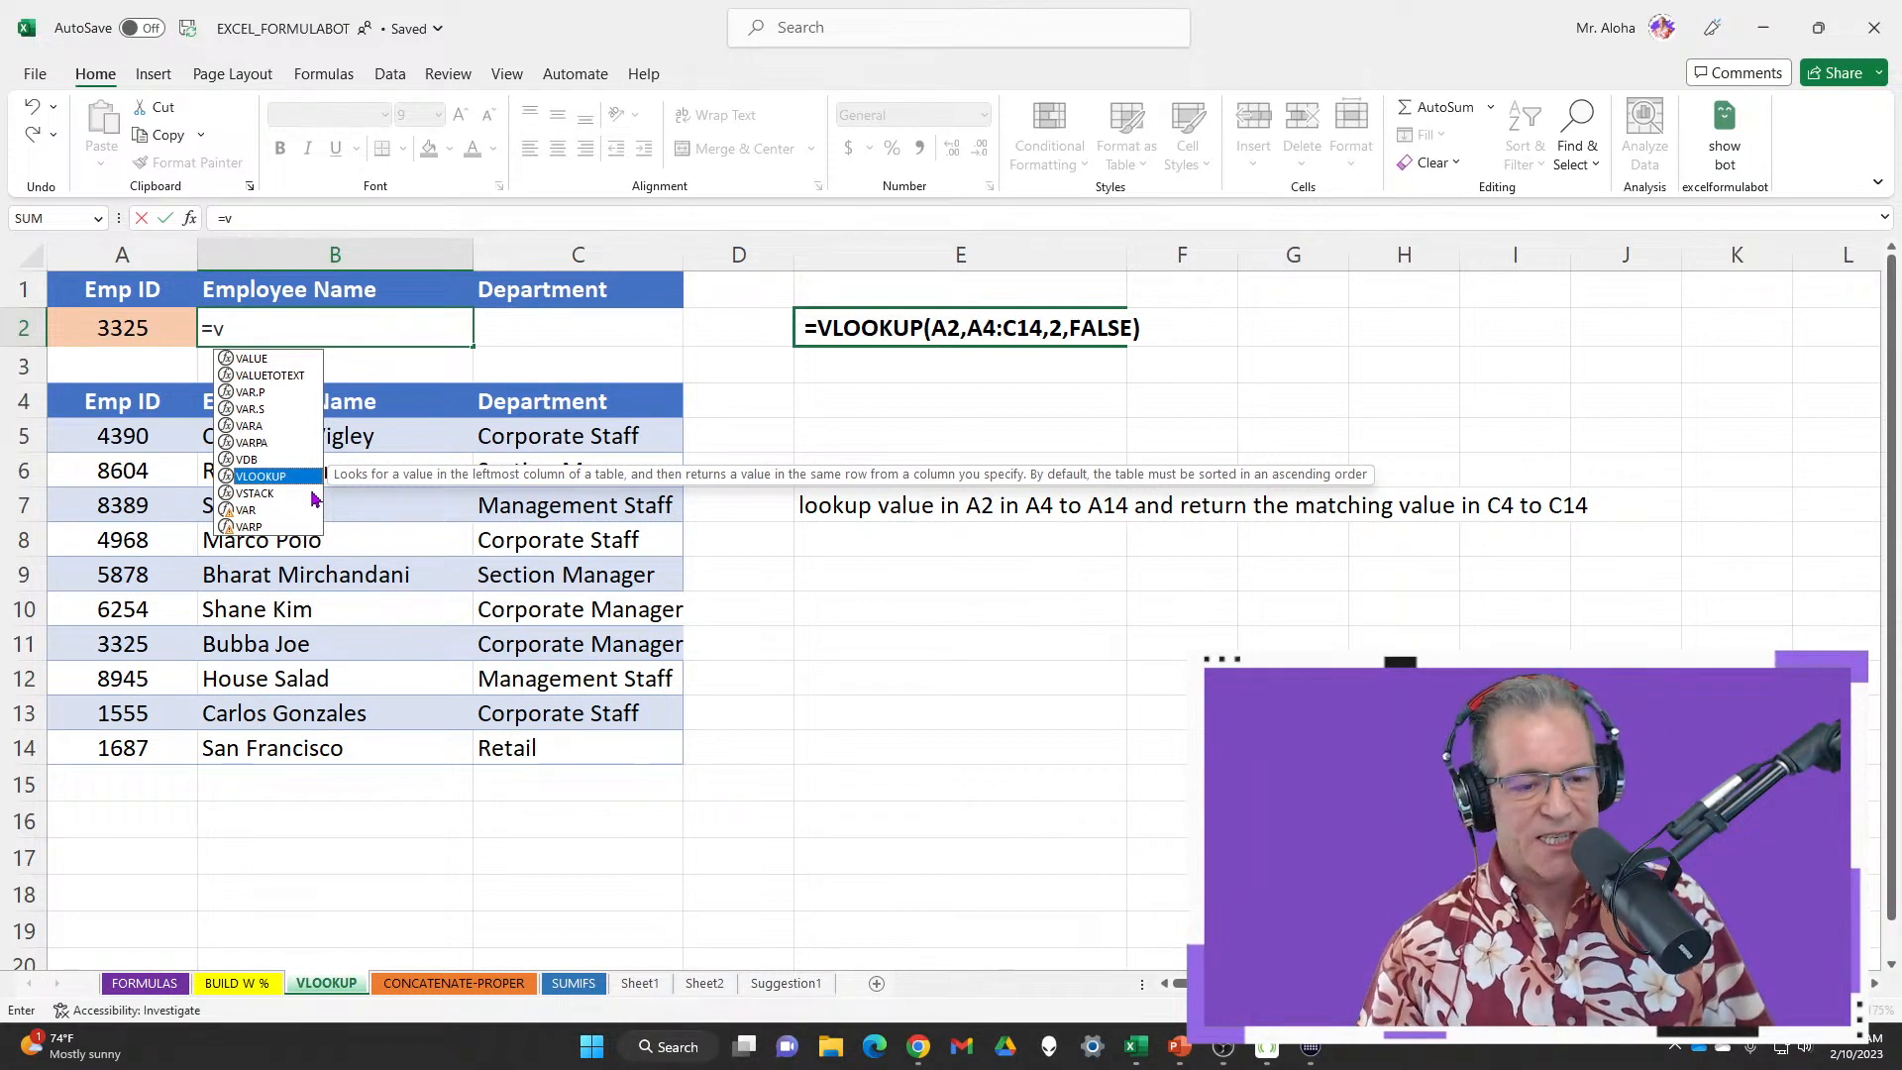
double_click(286, 475)
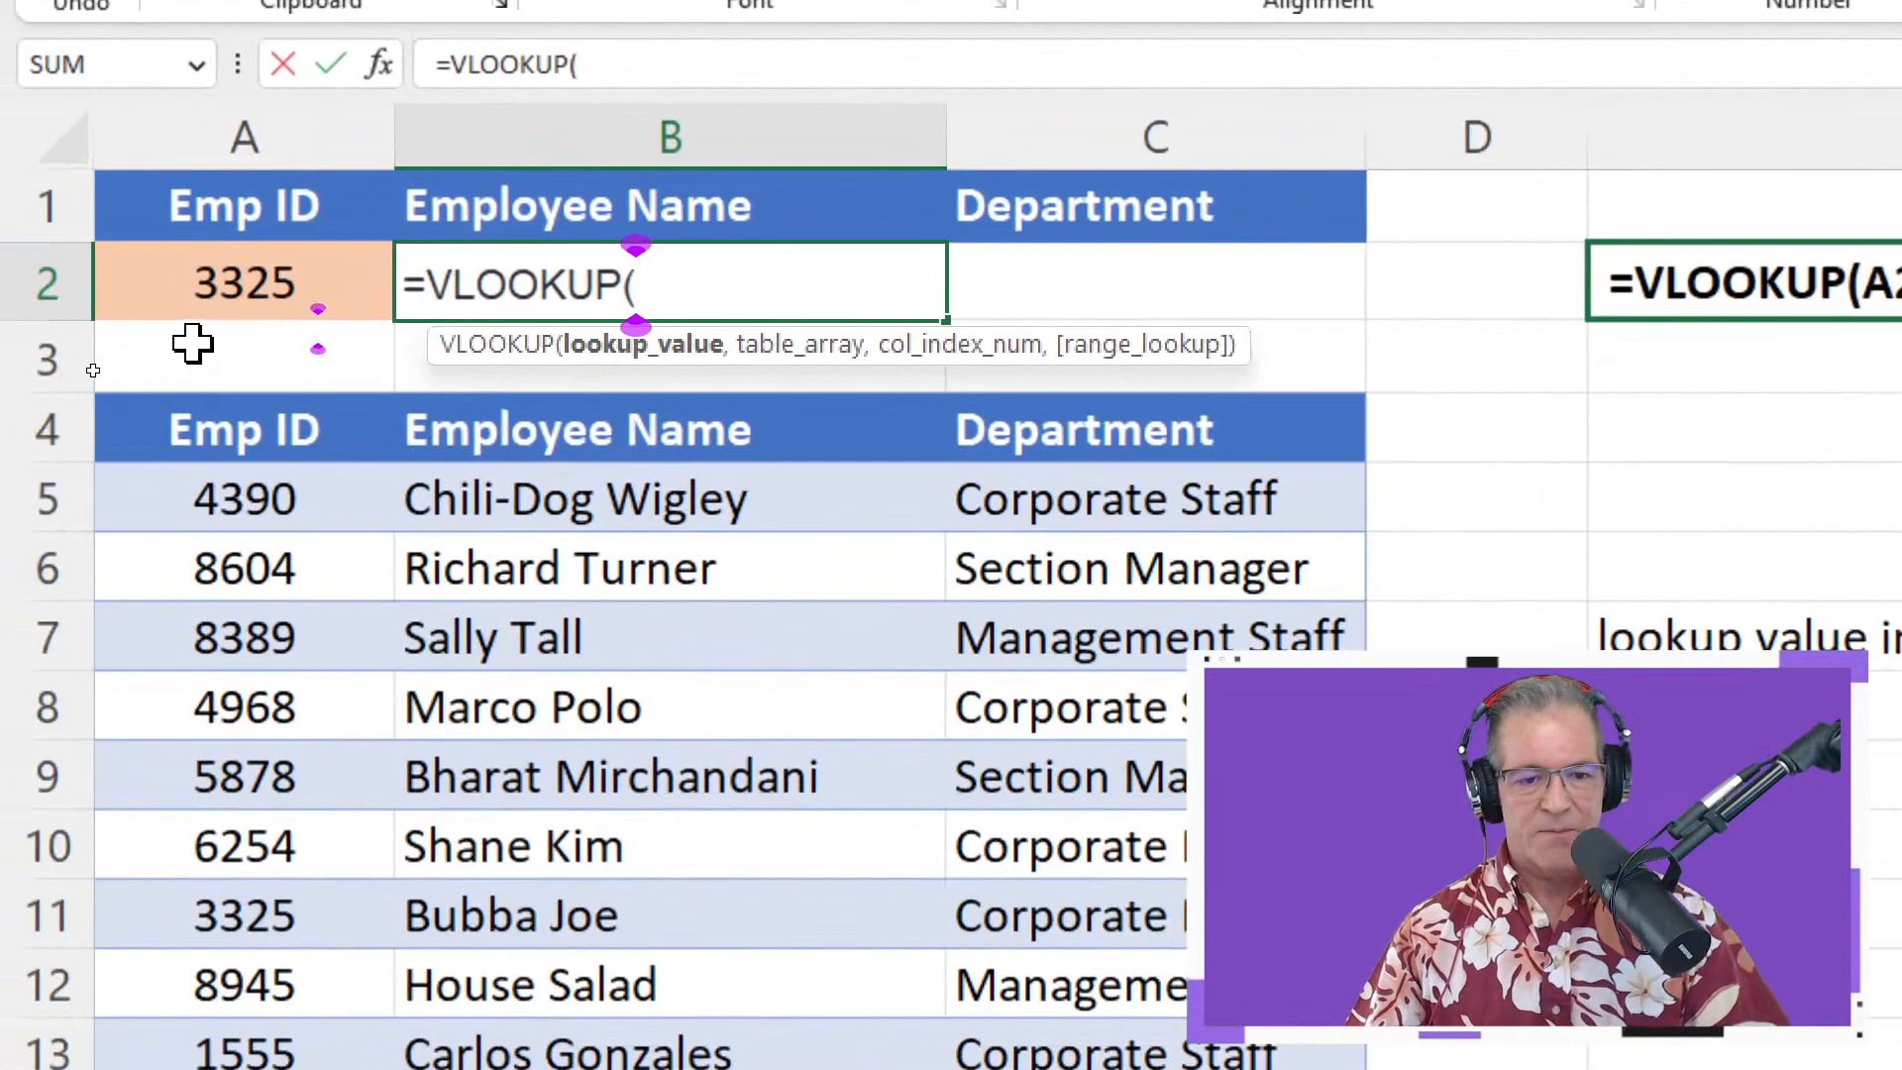
left_click(99, 363)
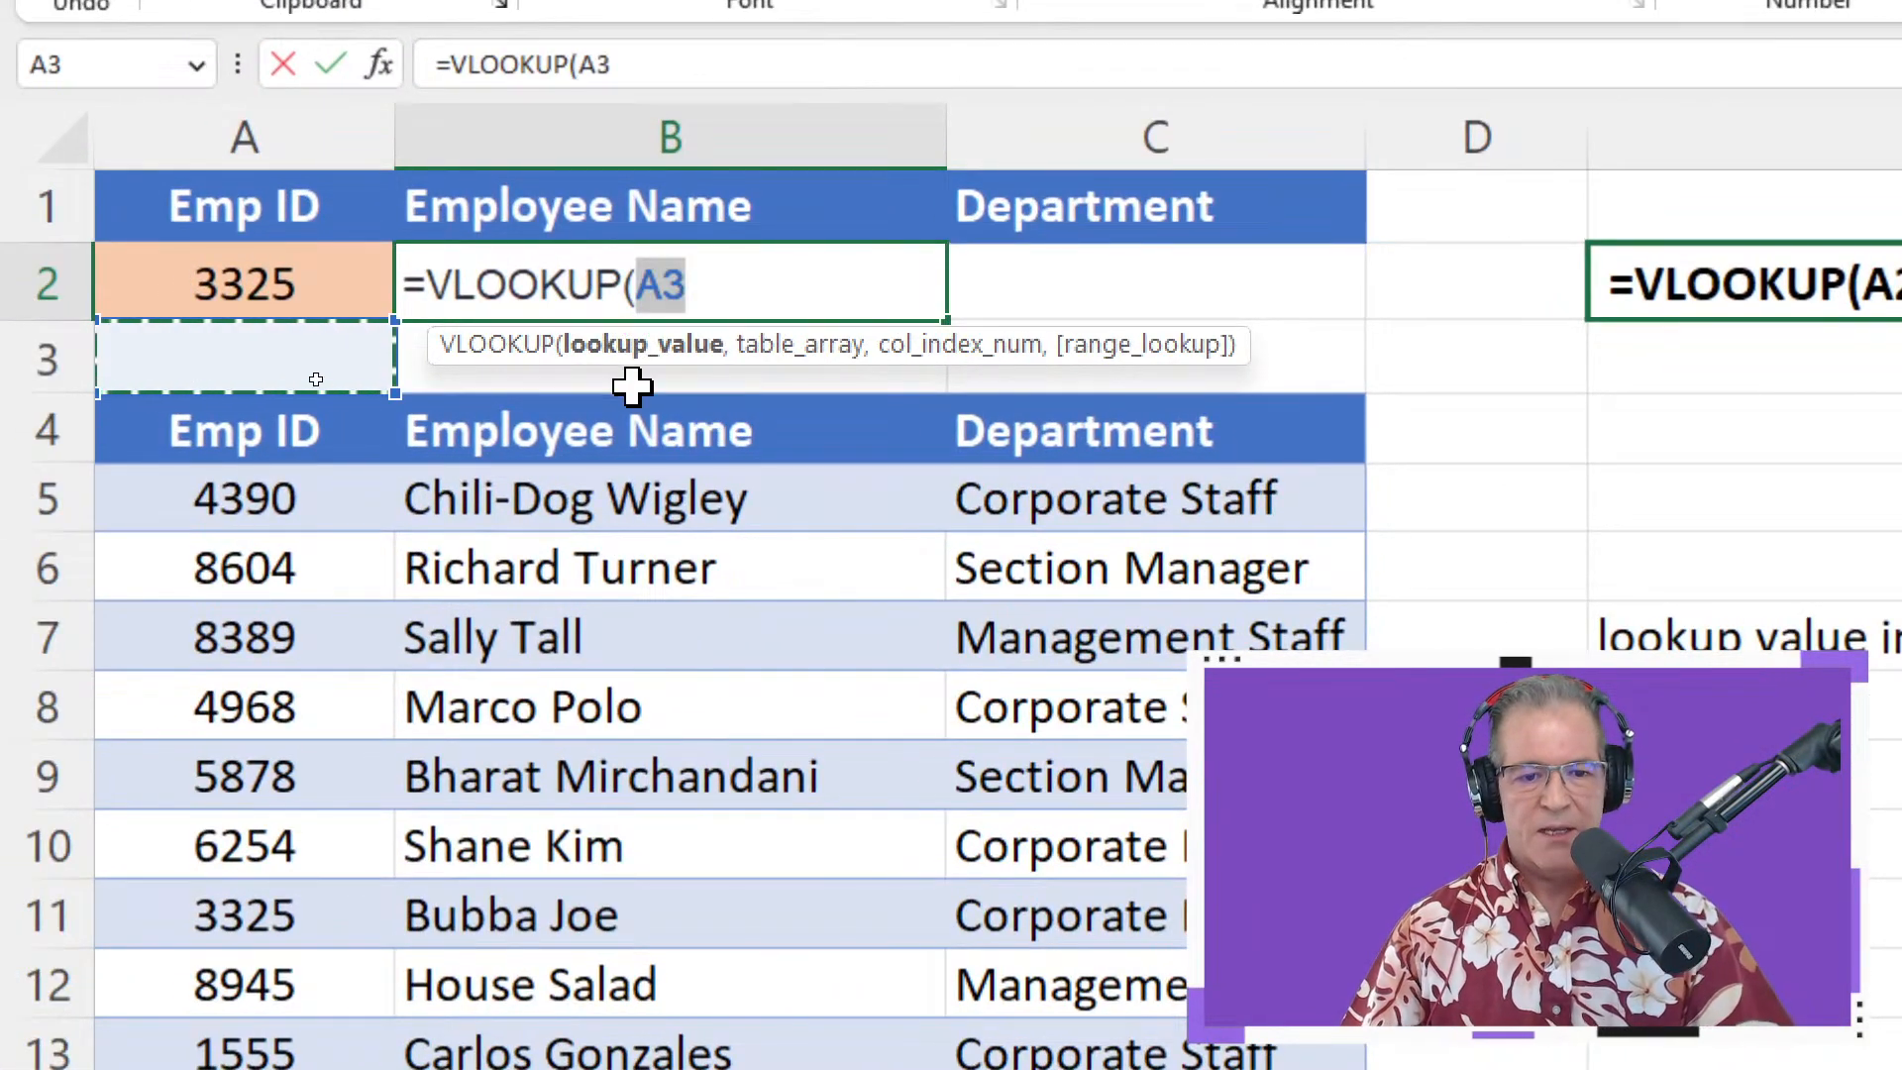
Reference A2 as VLOOKUP's lookup value and add a comma for the next argument
left_click(308, 282)
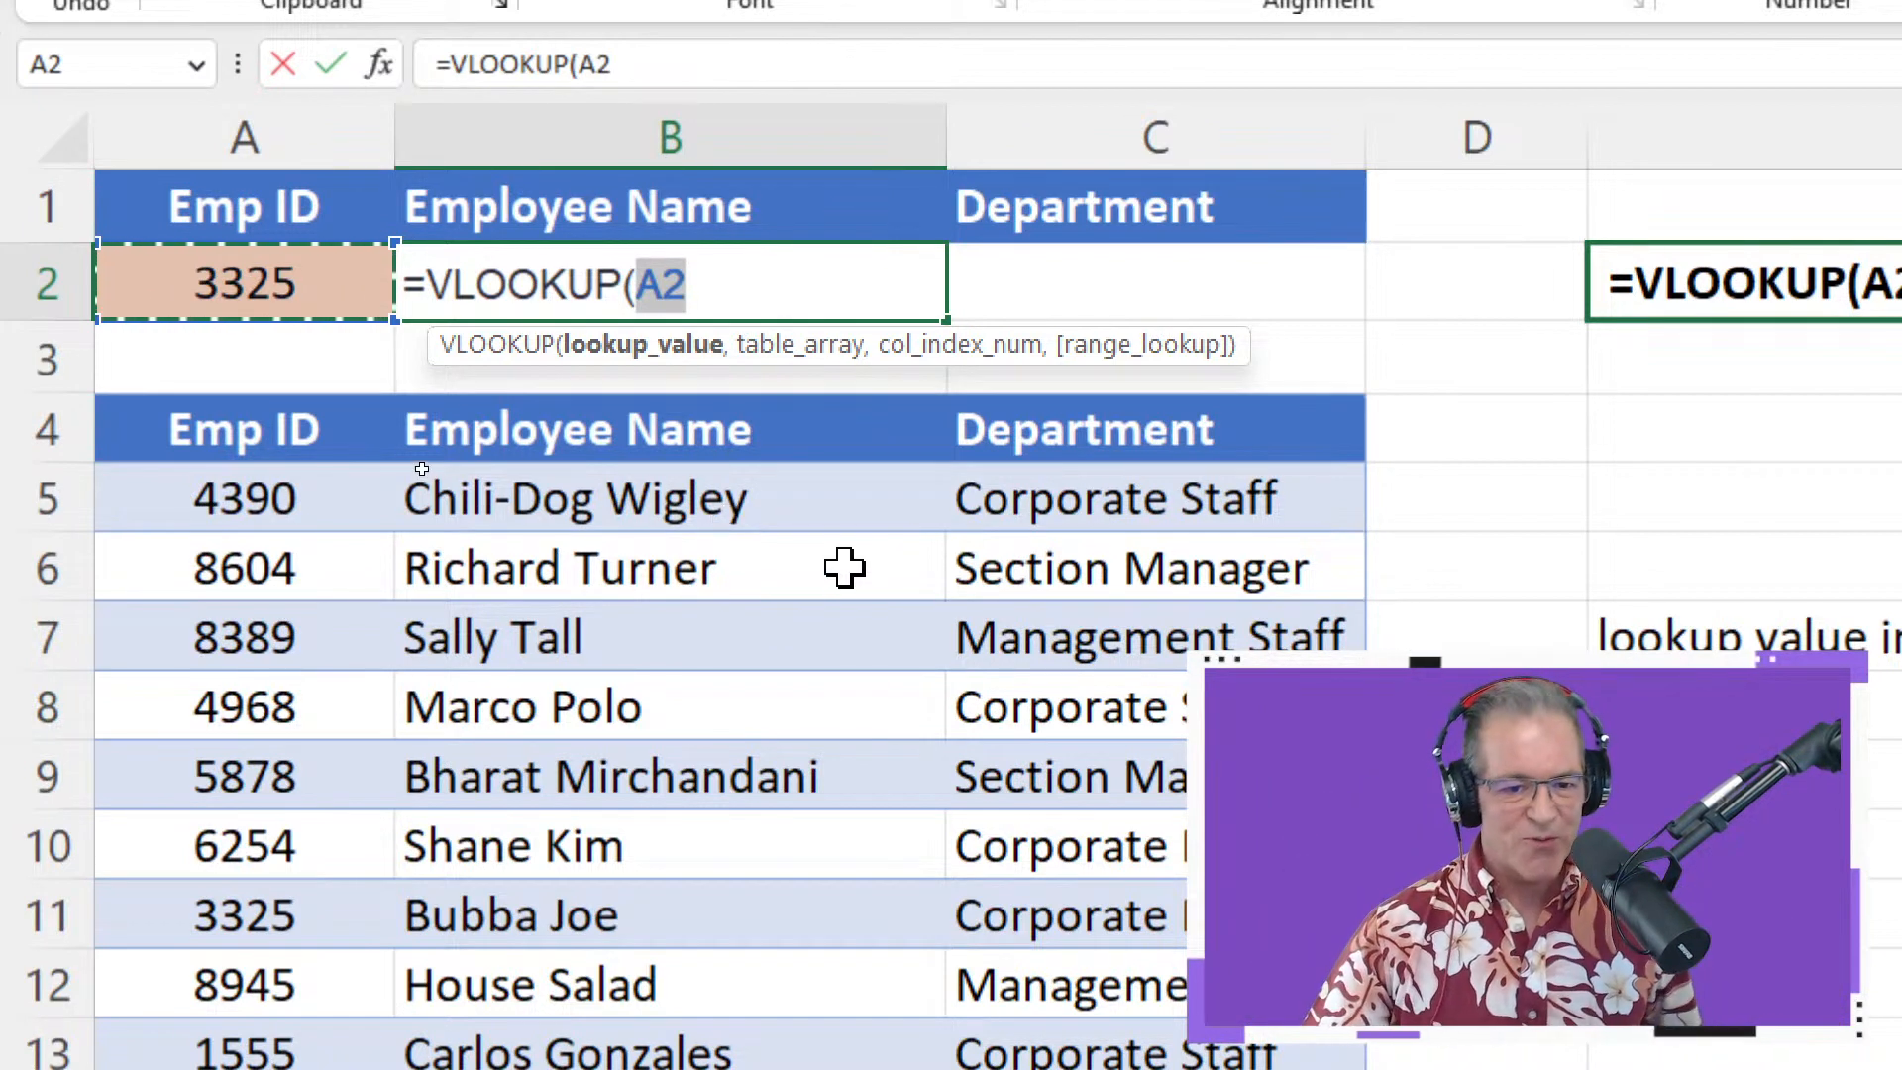
left_click(745, 276)
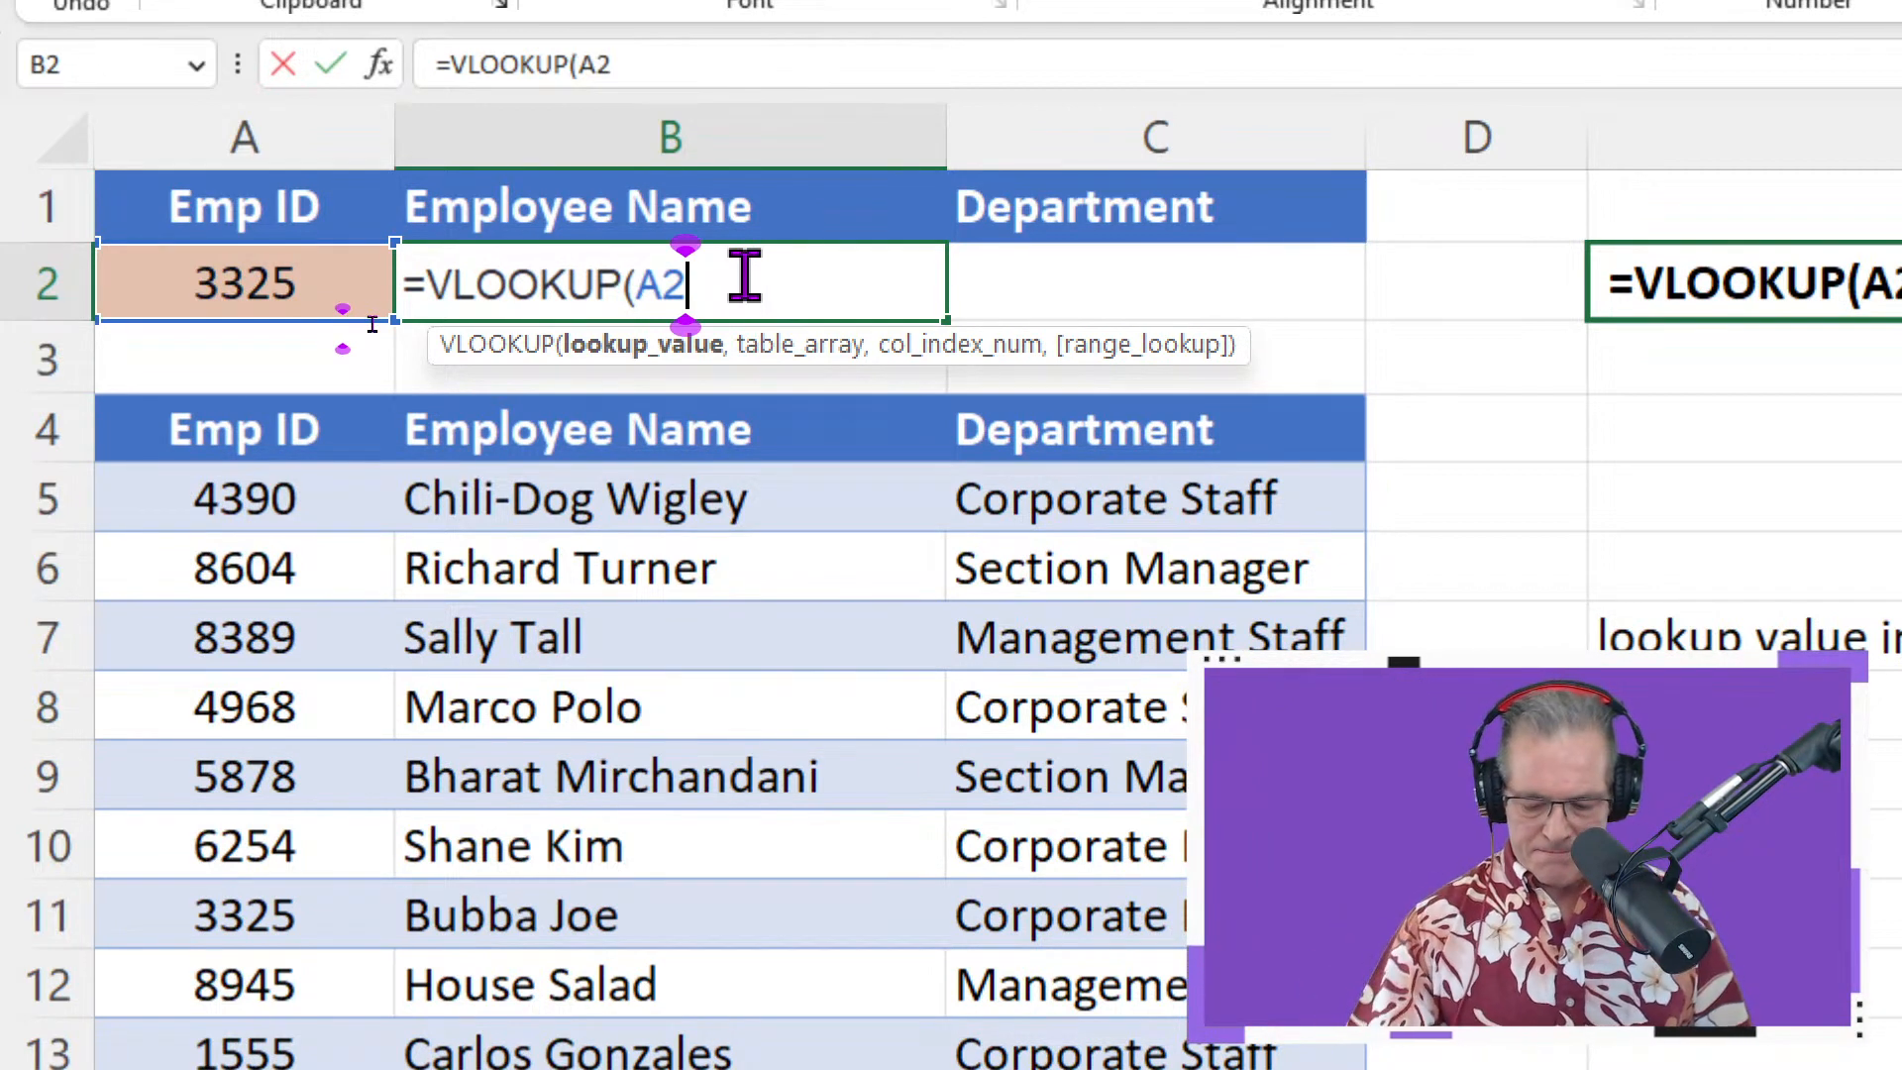
type(",")
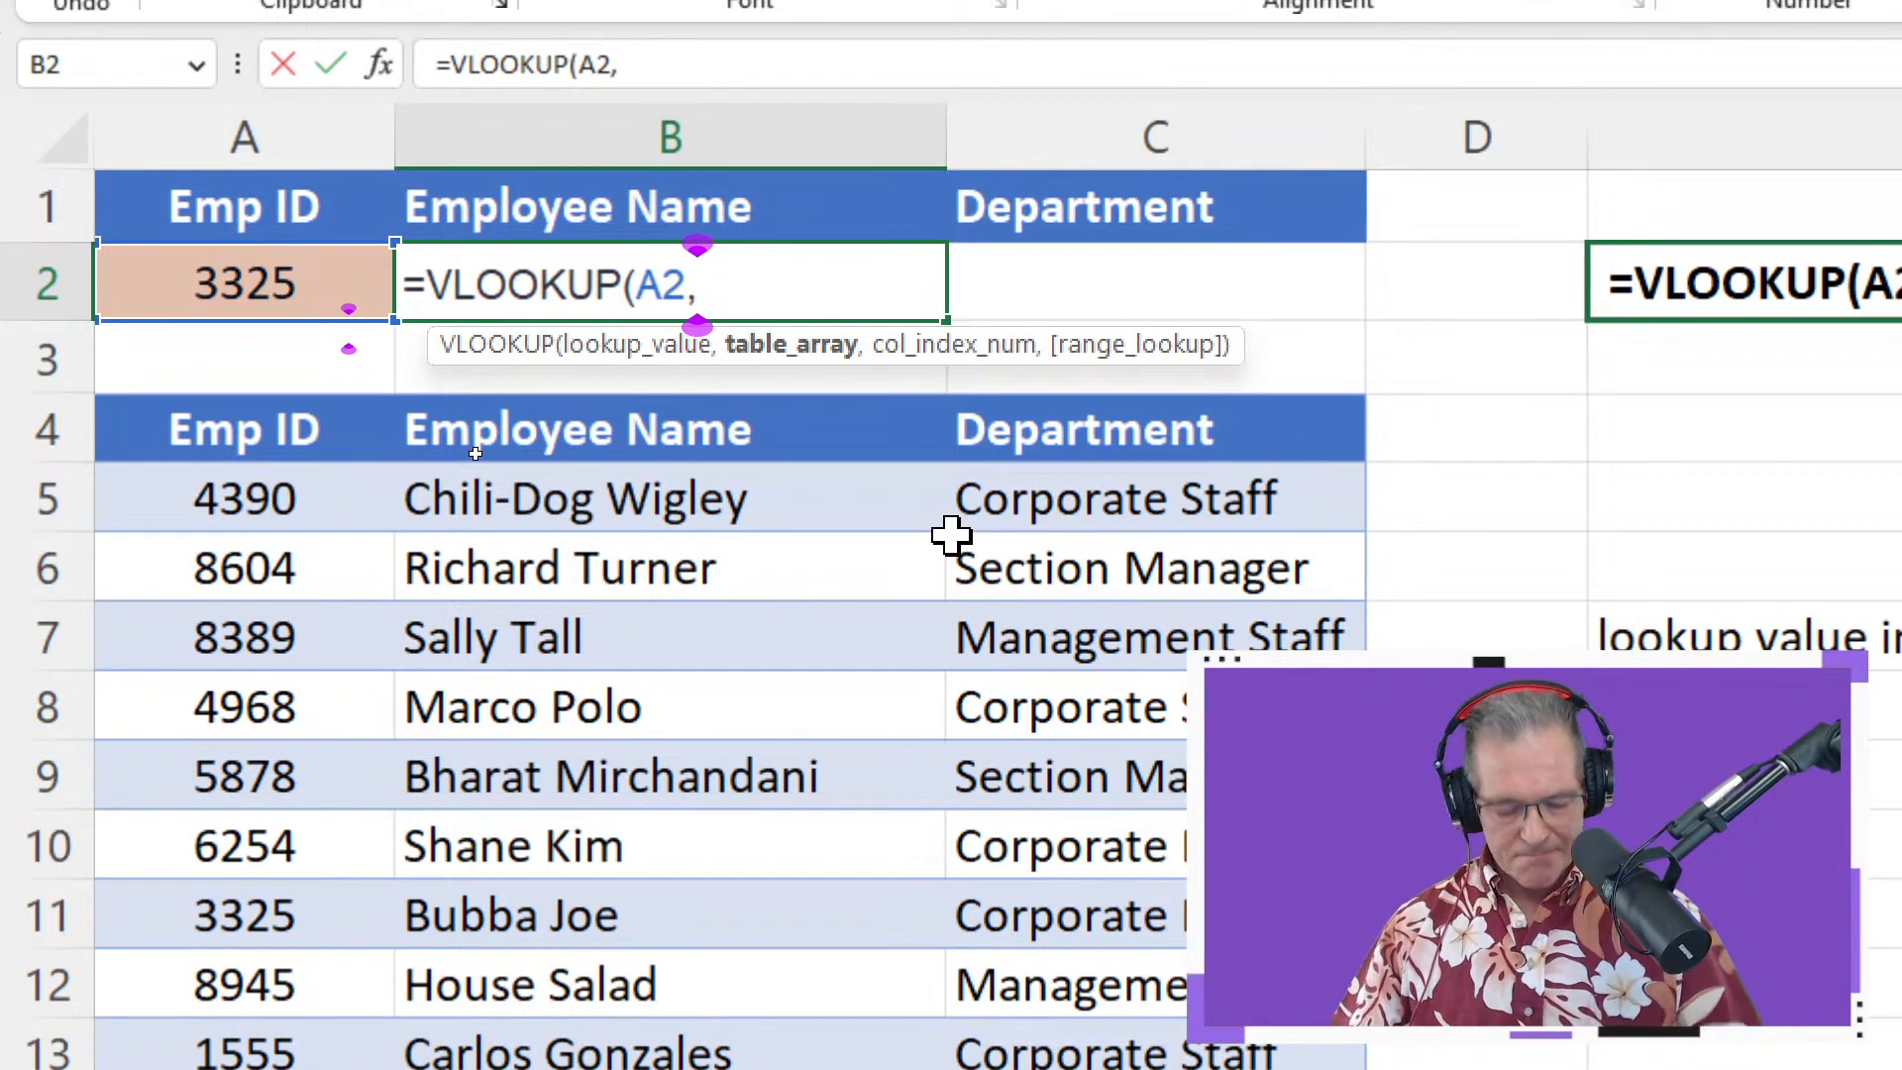
Retype =vl in B2, accept VLOOKUP, and open its blank Function Arguments form
key("shift+F3")
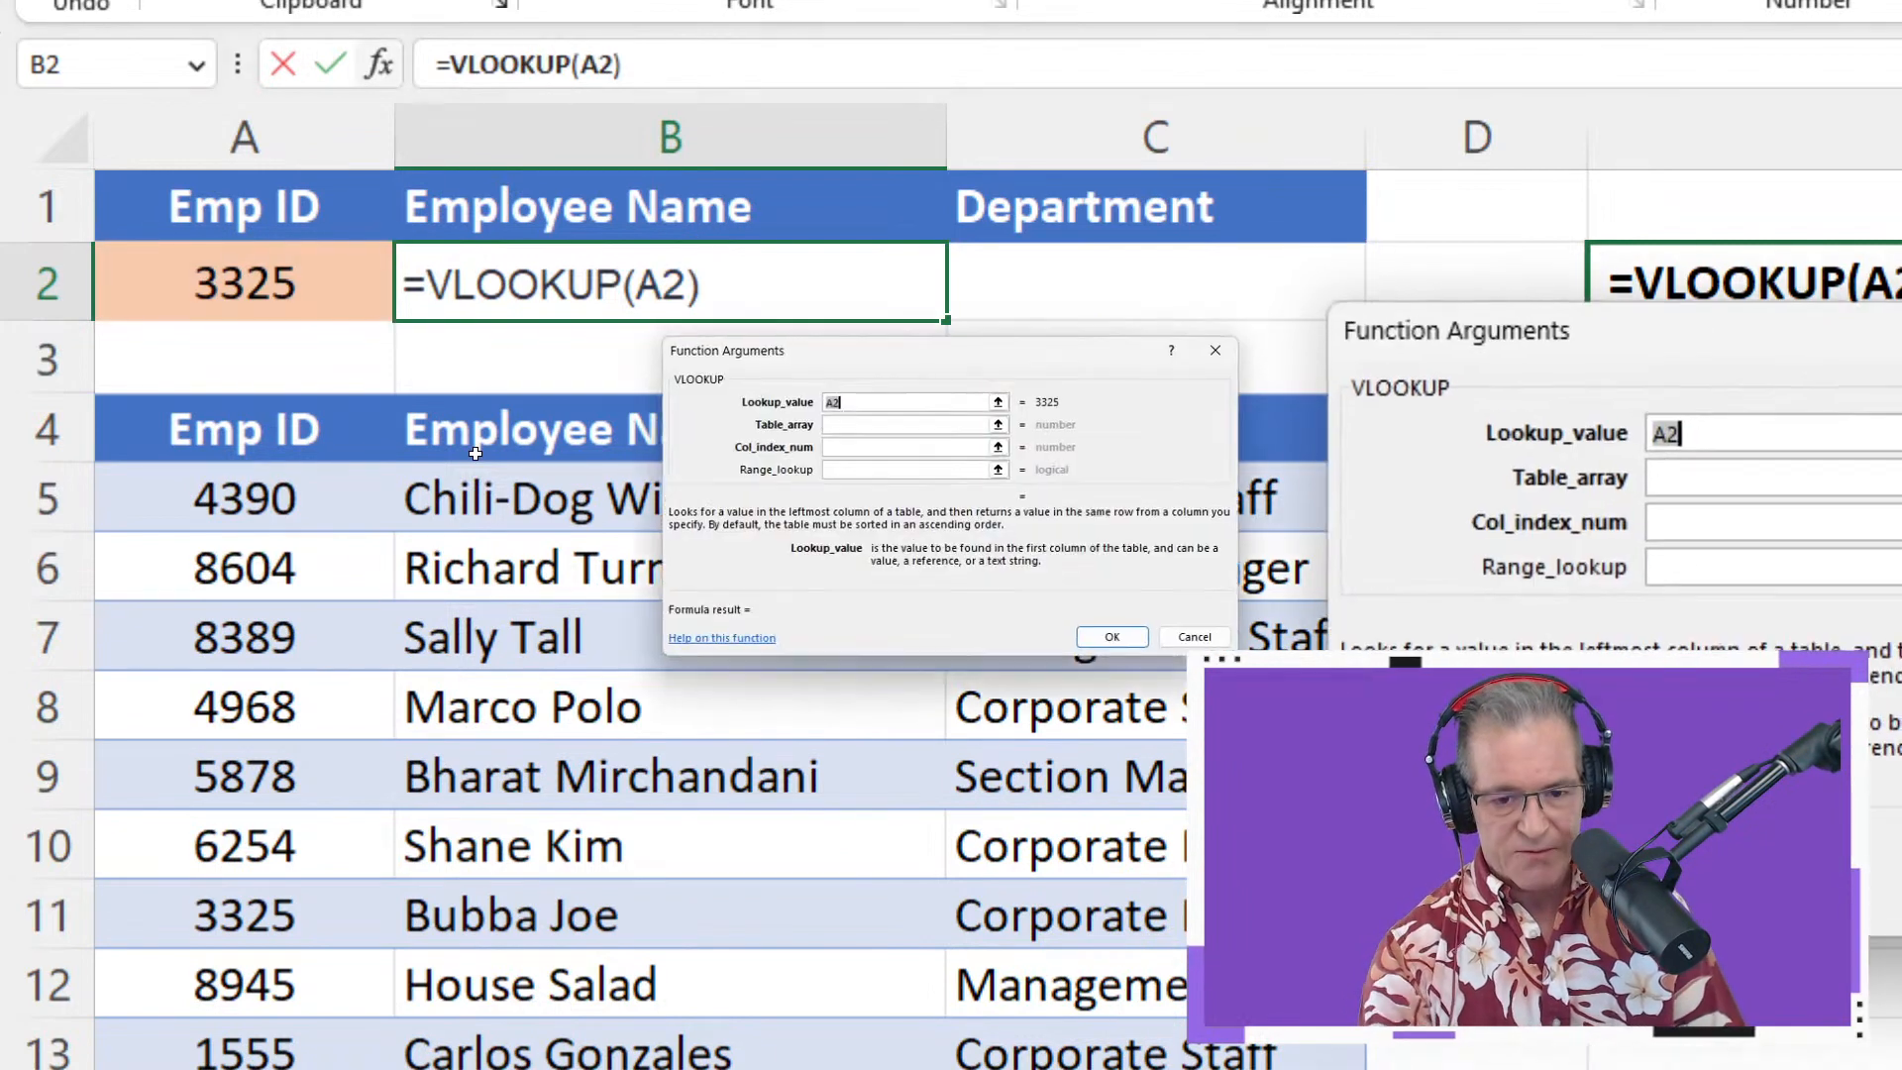
left_click_drag(1585, 347, 354, 396)
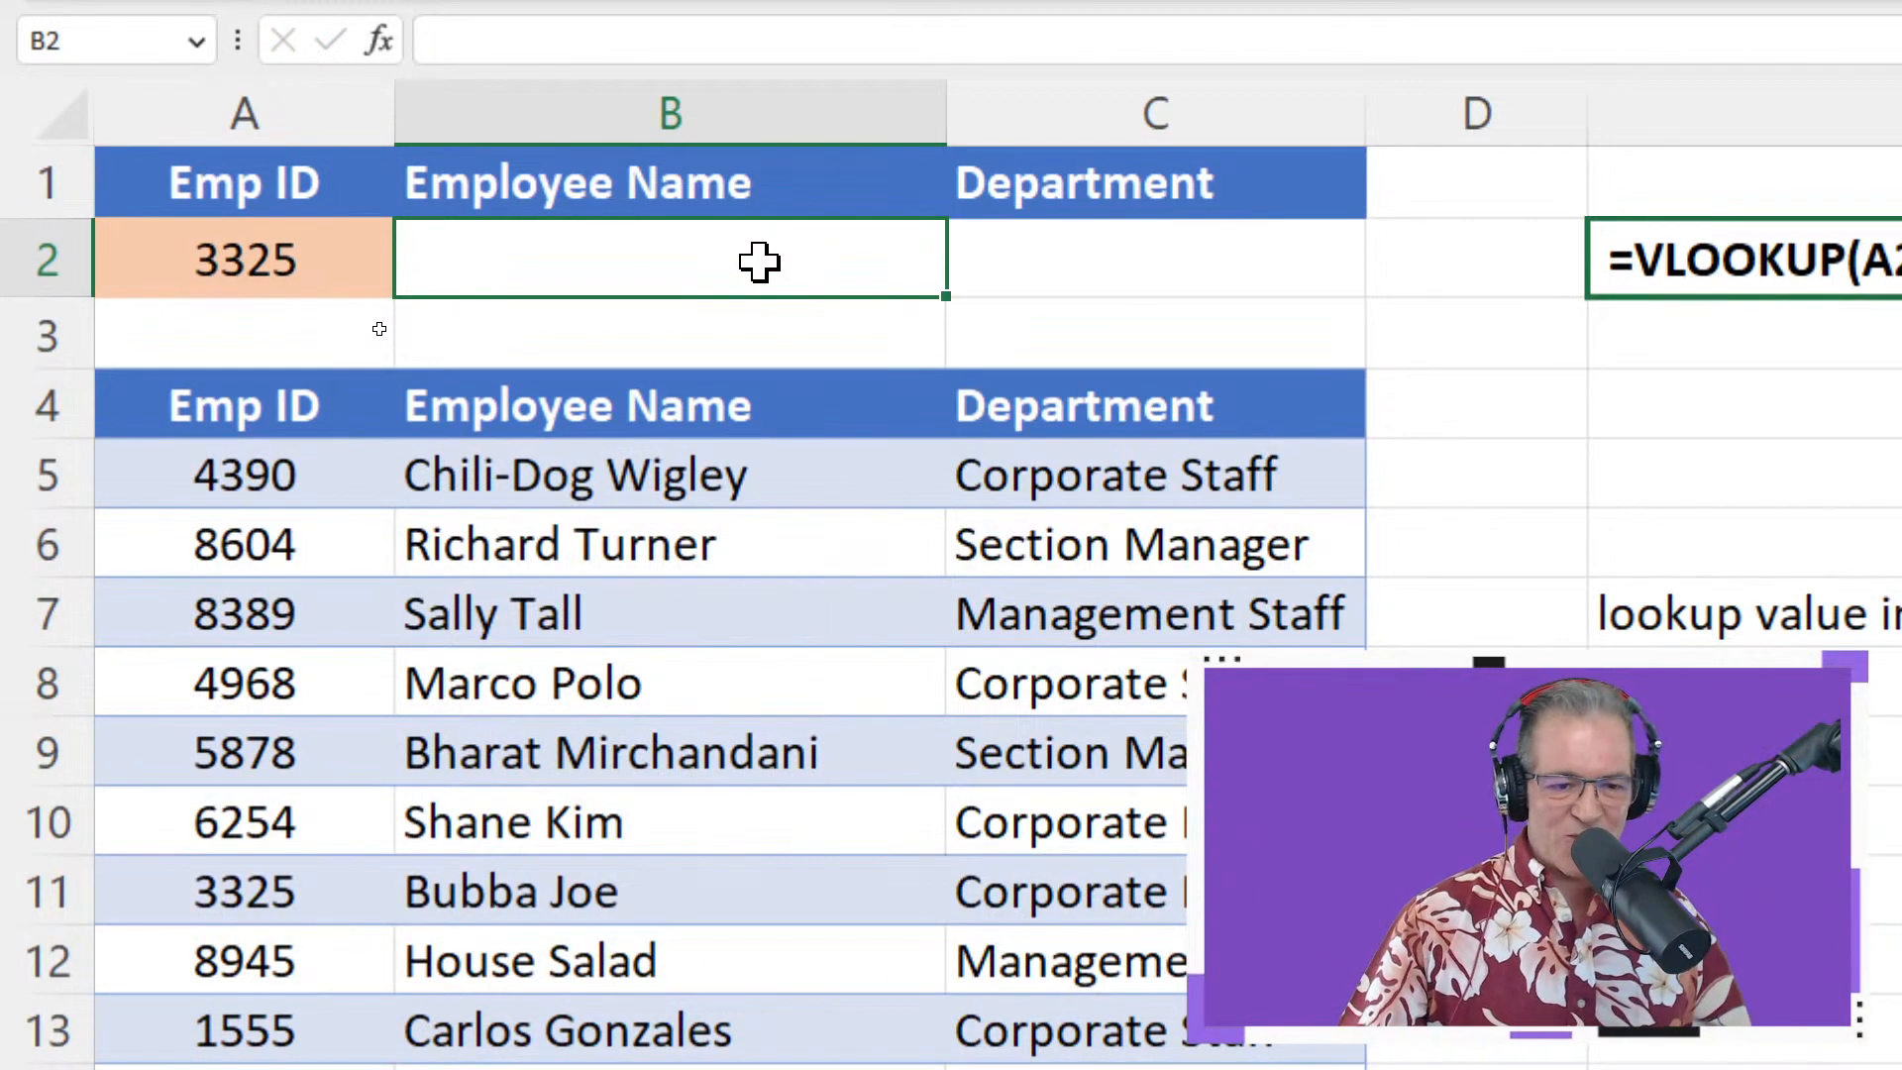
type("=")
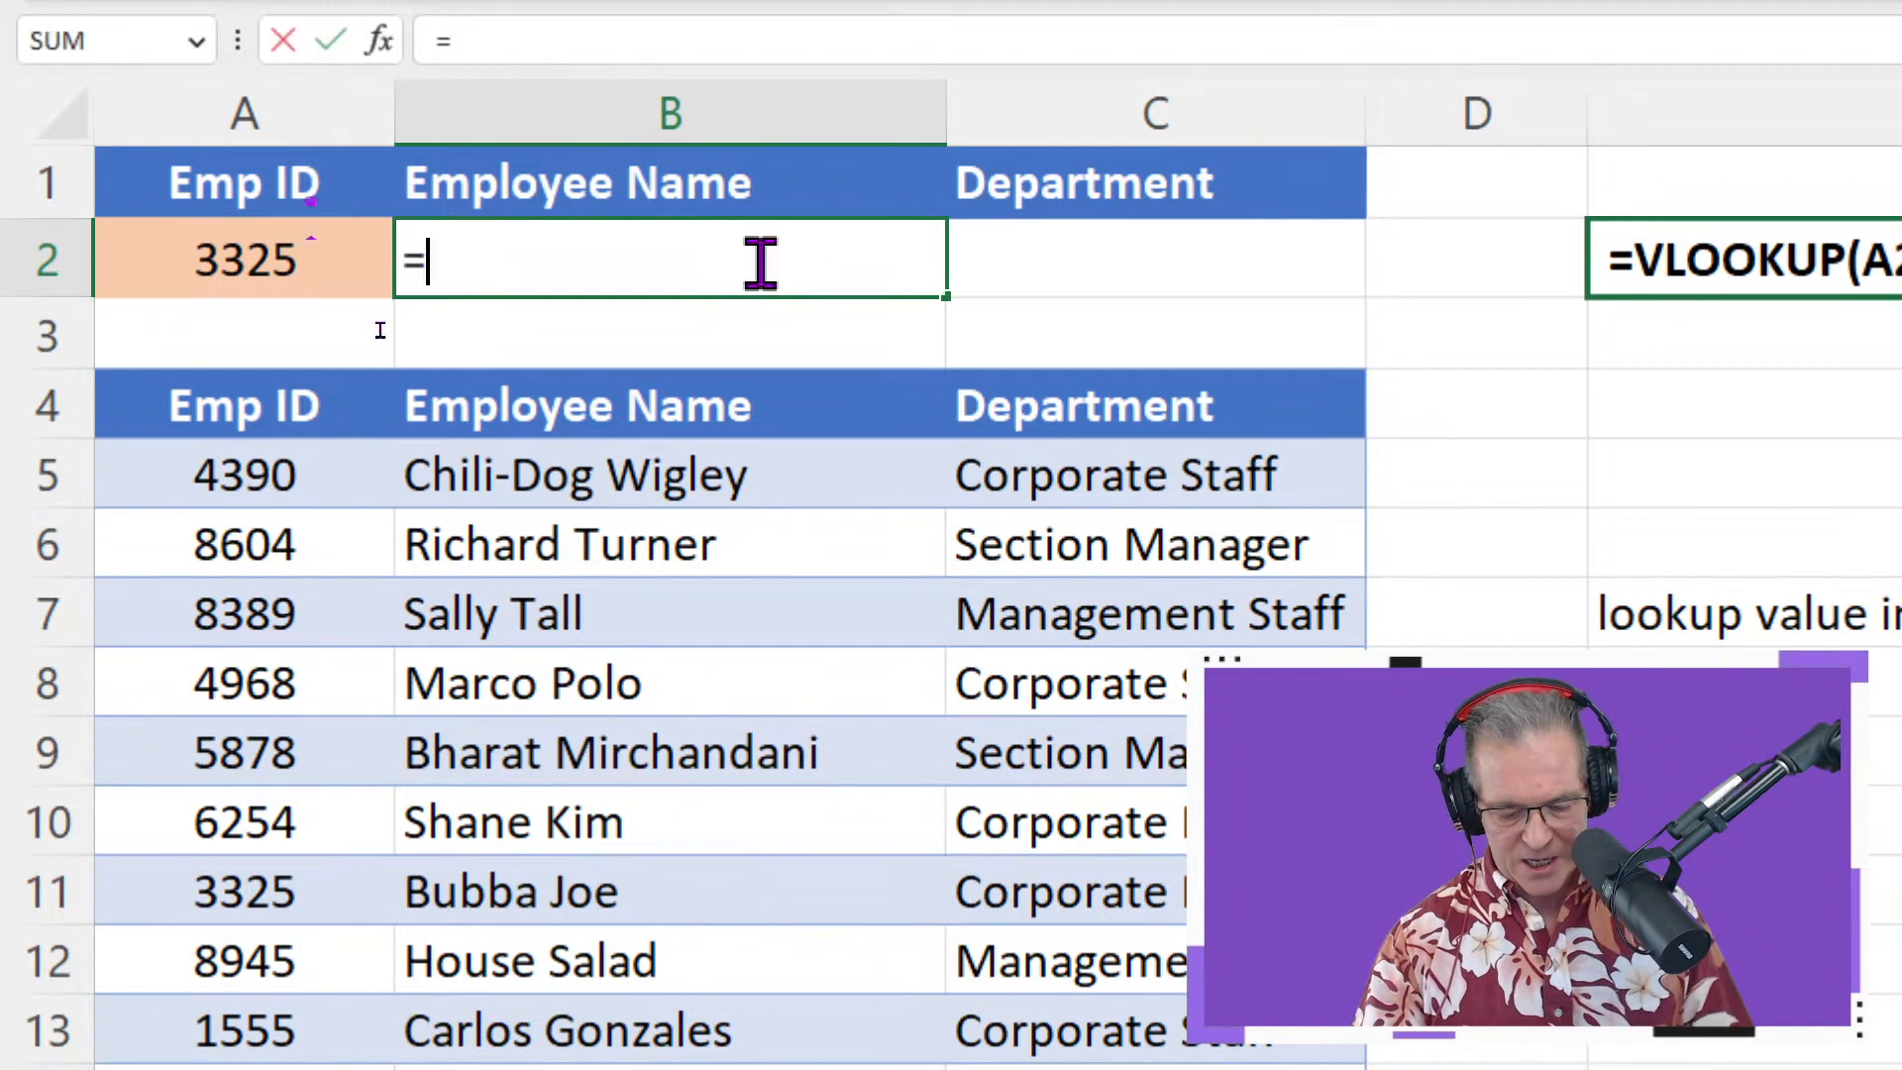
type("v")
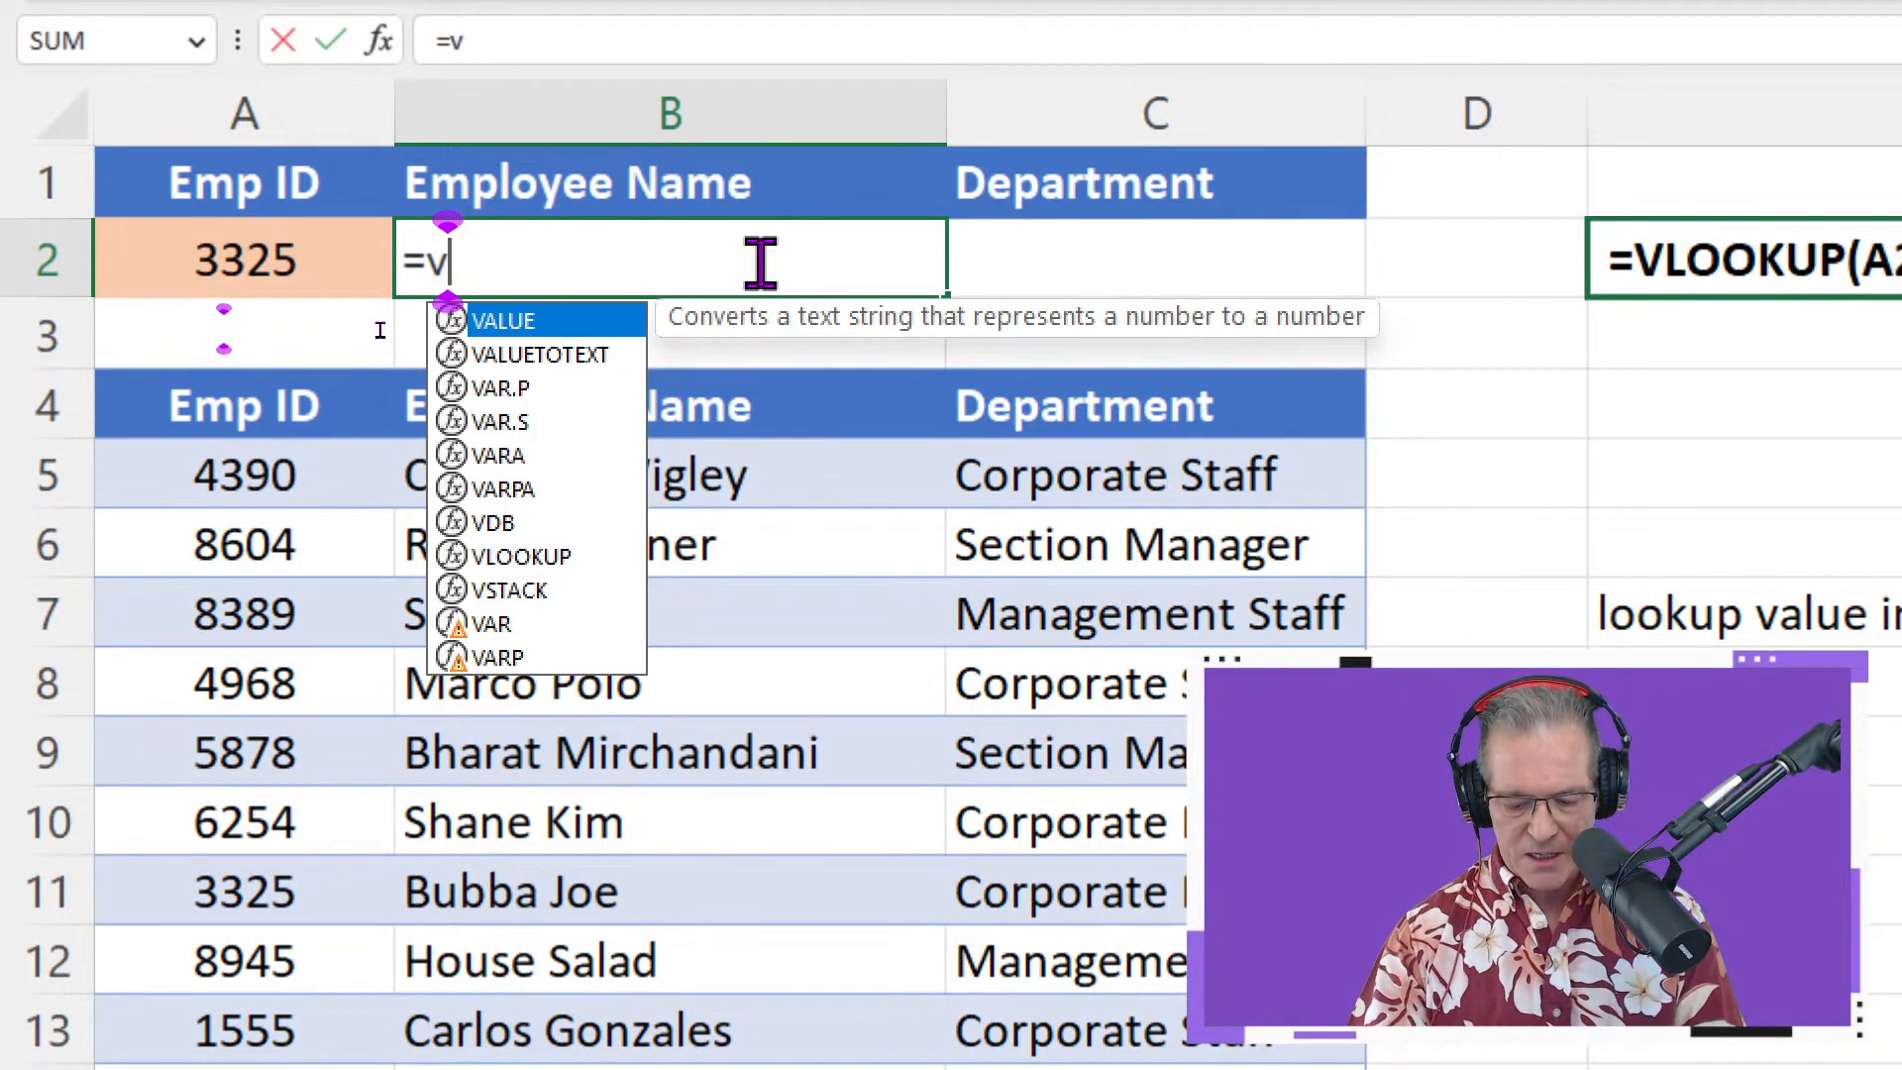
type("l")
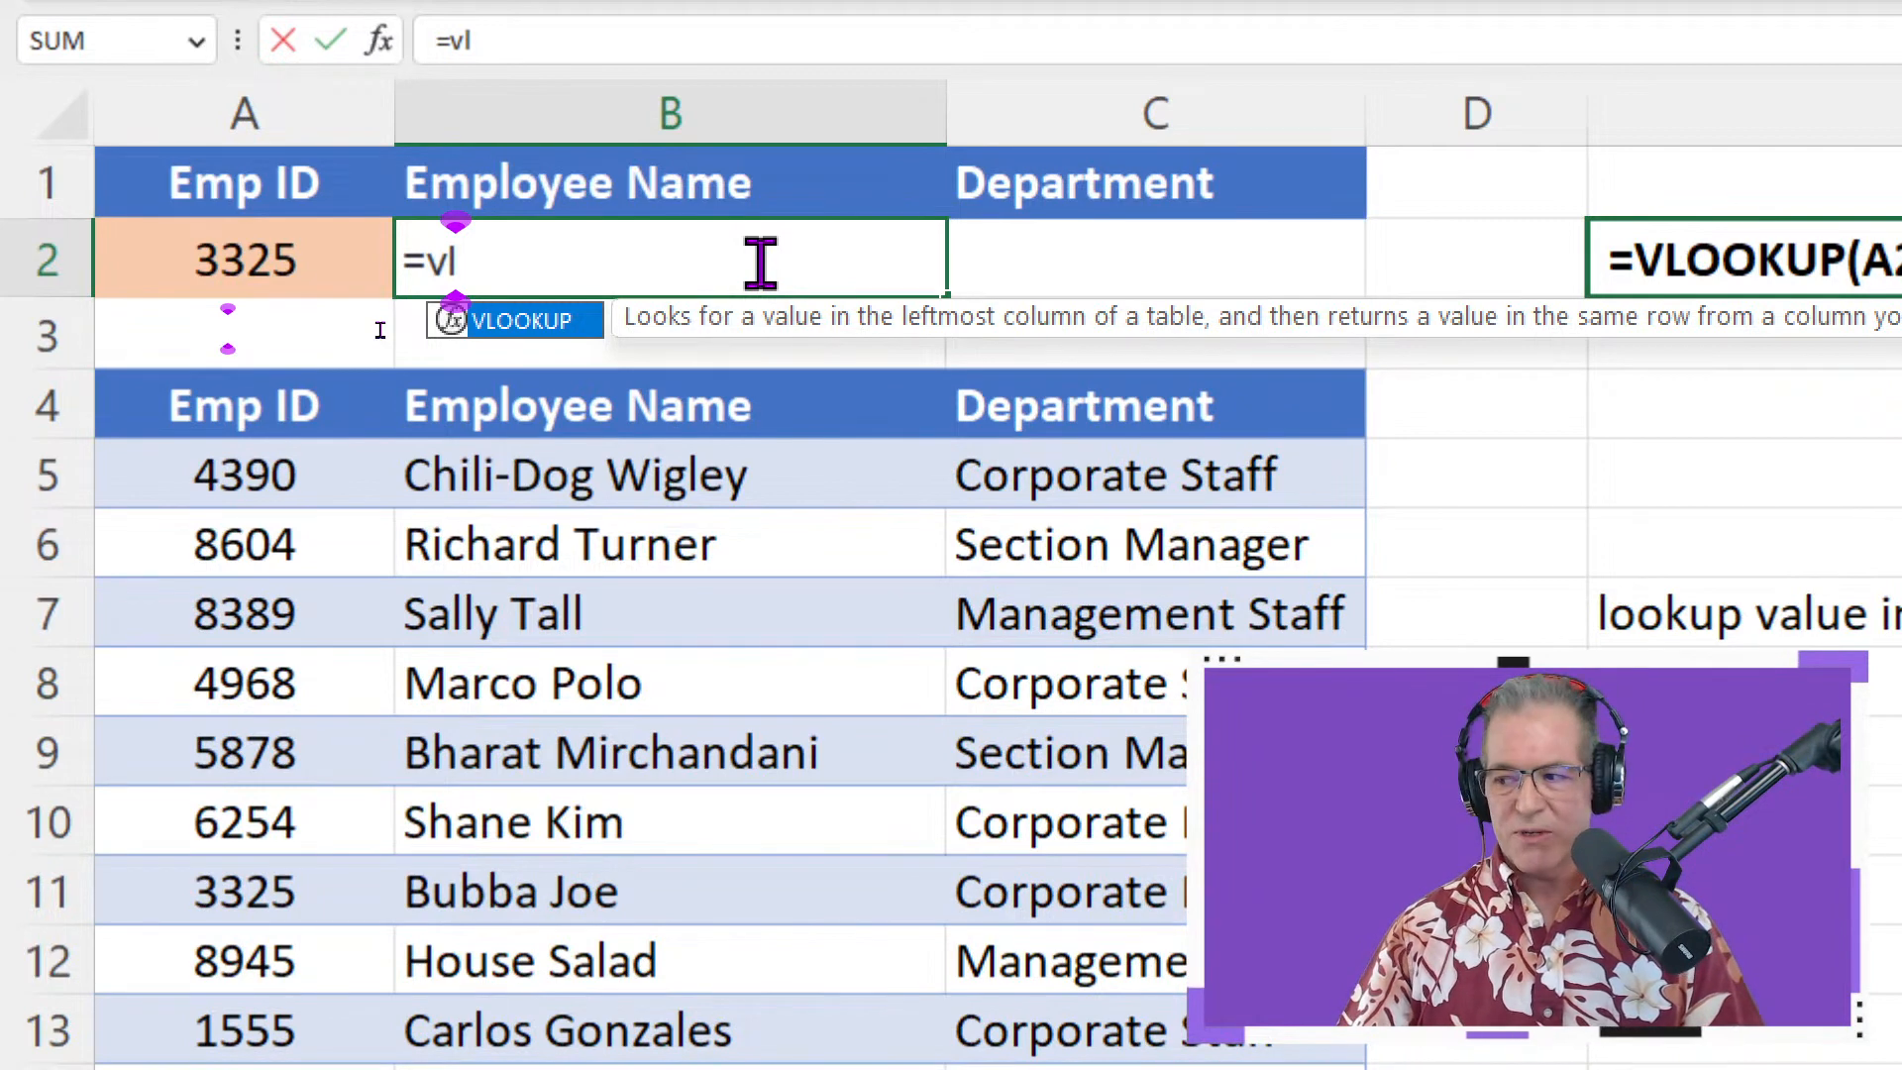
key("Tab")
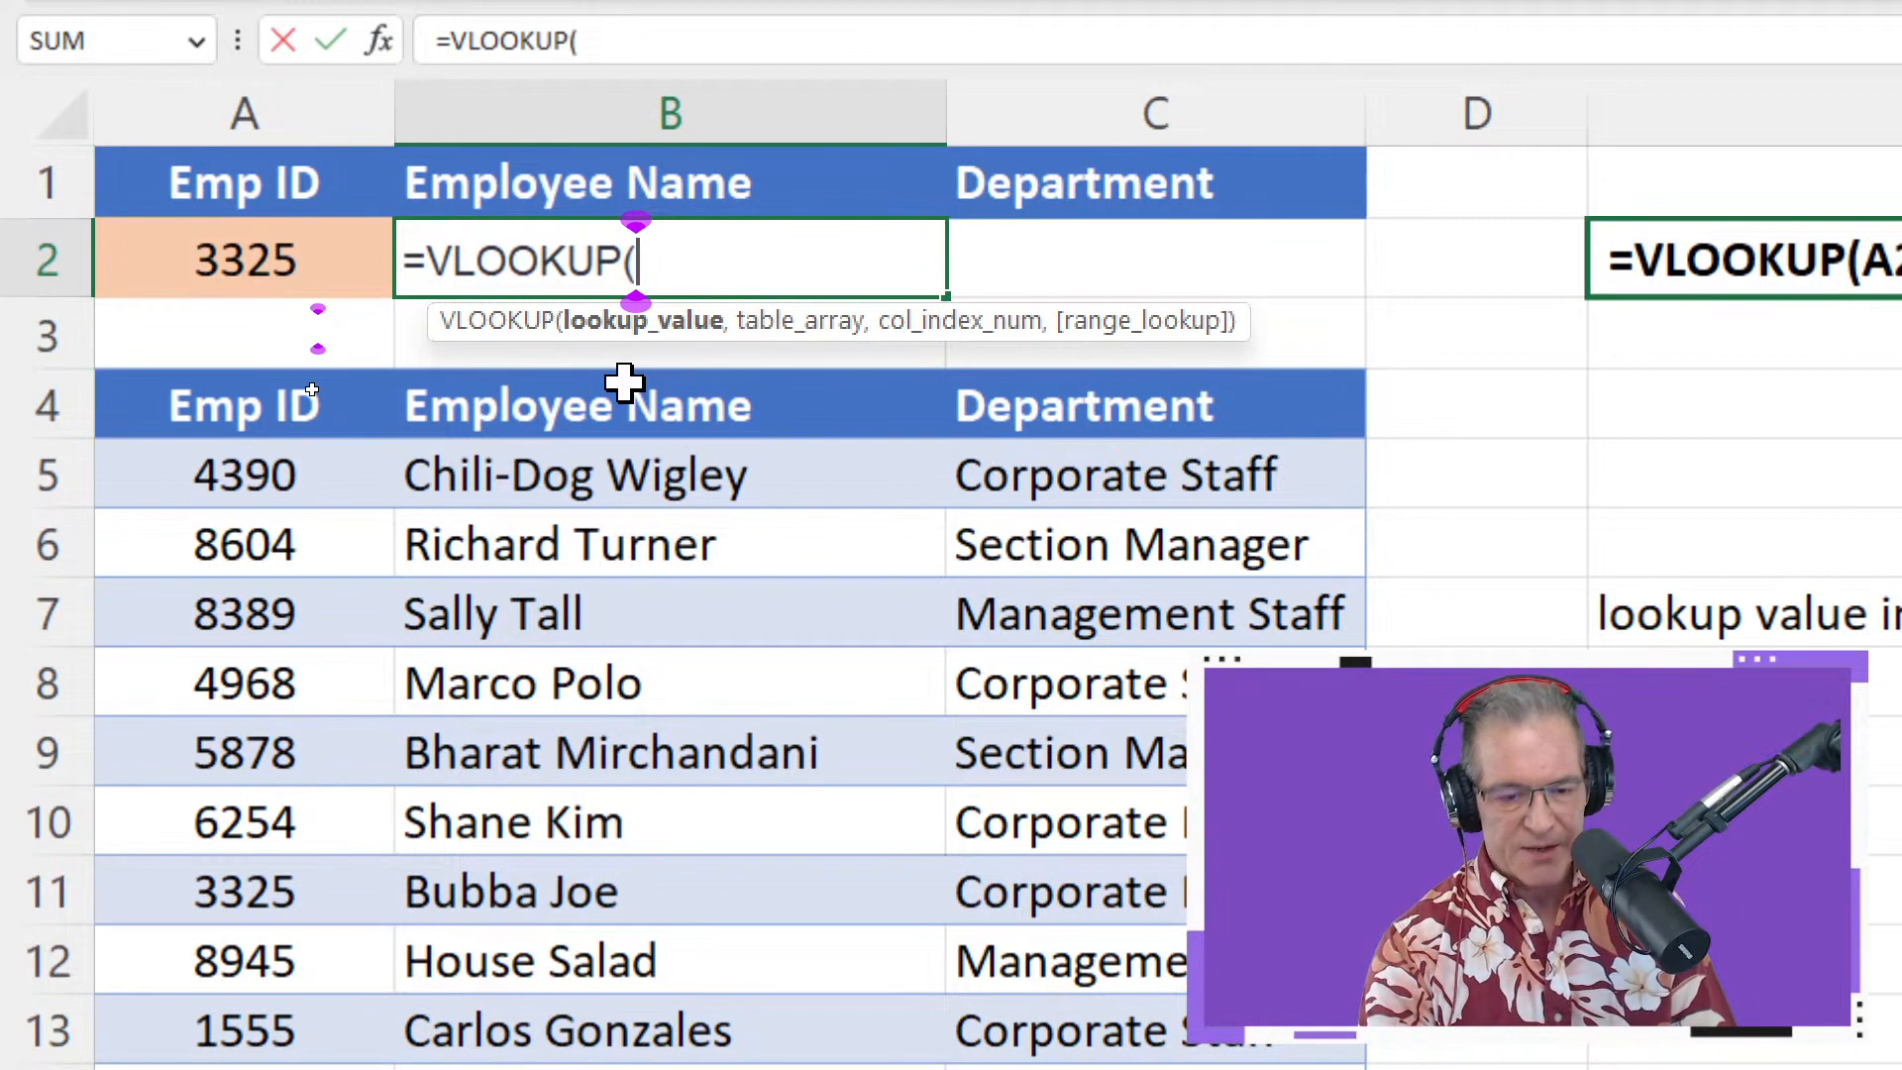
key("ctrl+a")
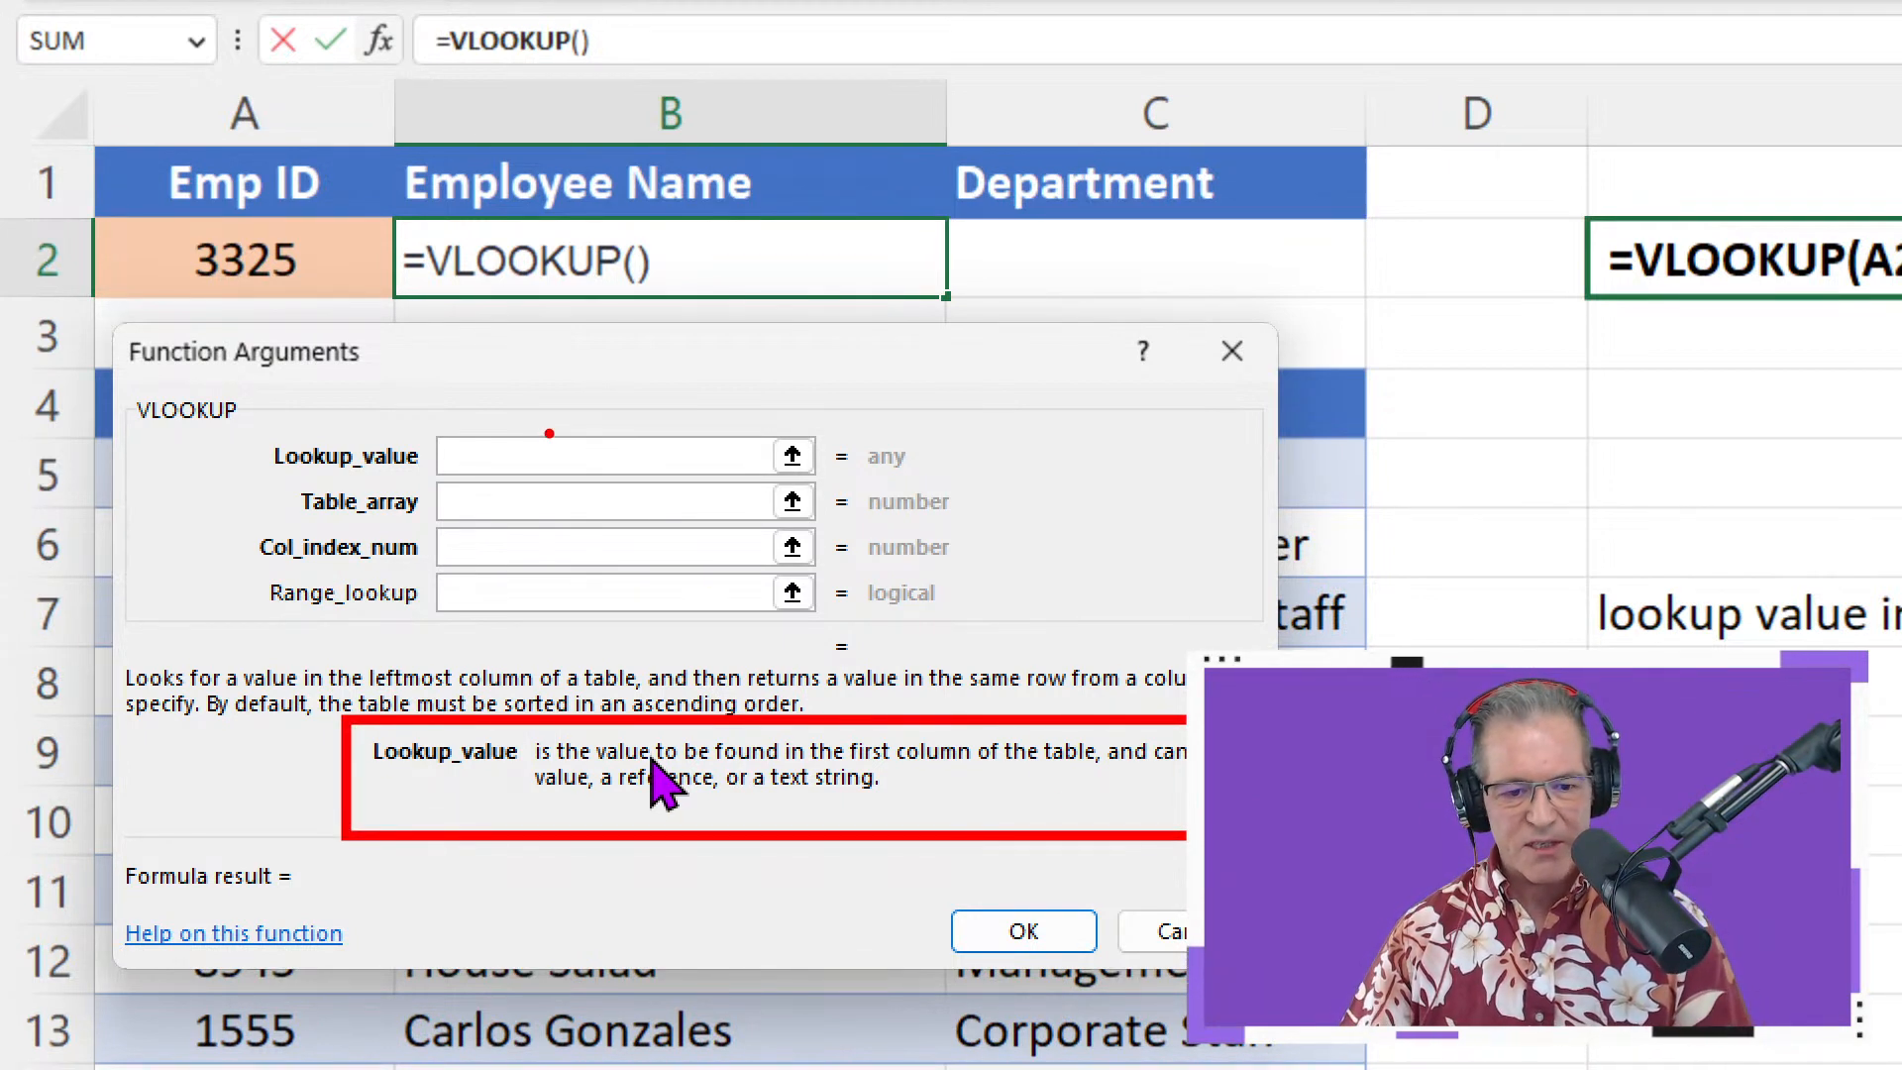
Set the VLOOKUP lookup value to A2 and the table array to the employee table A4:C14
left_click(280, 257)
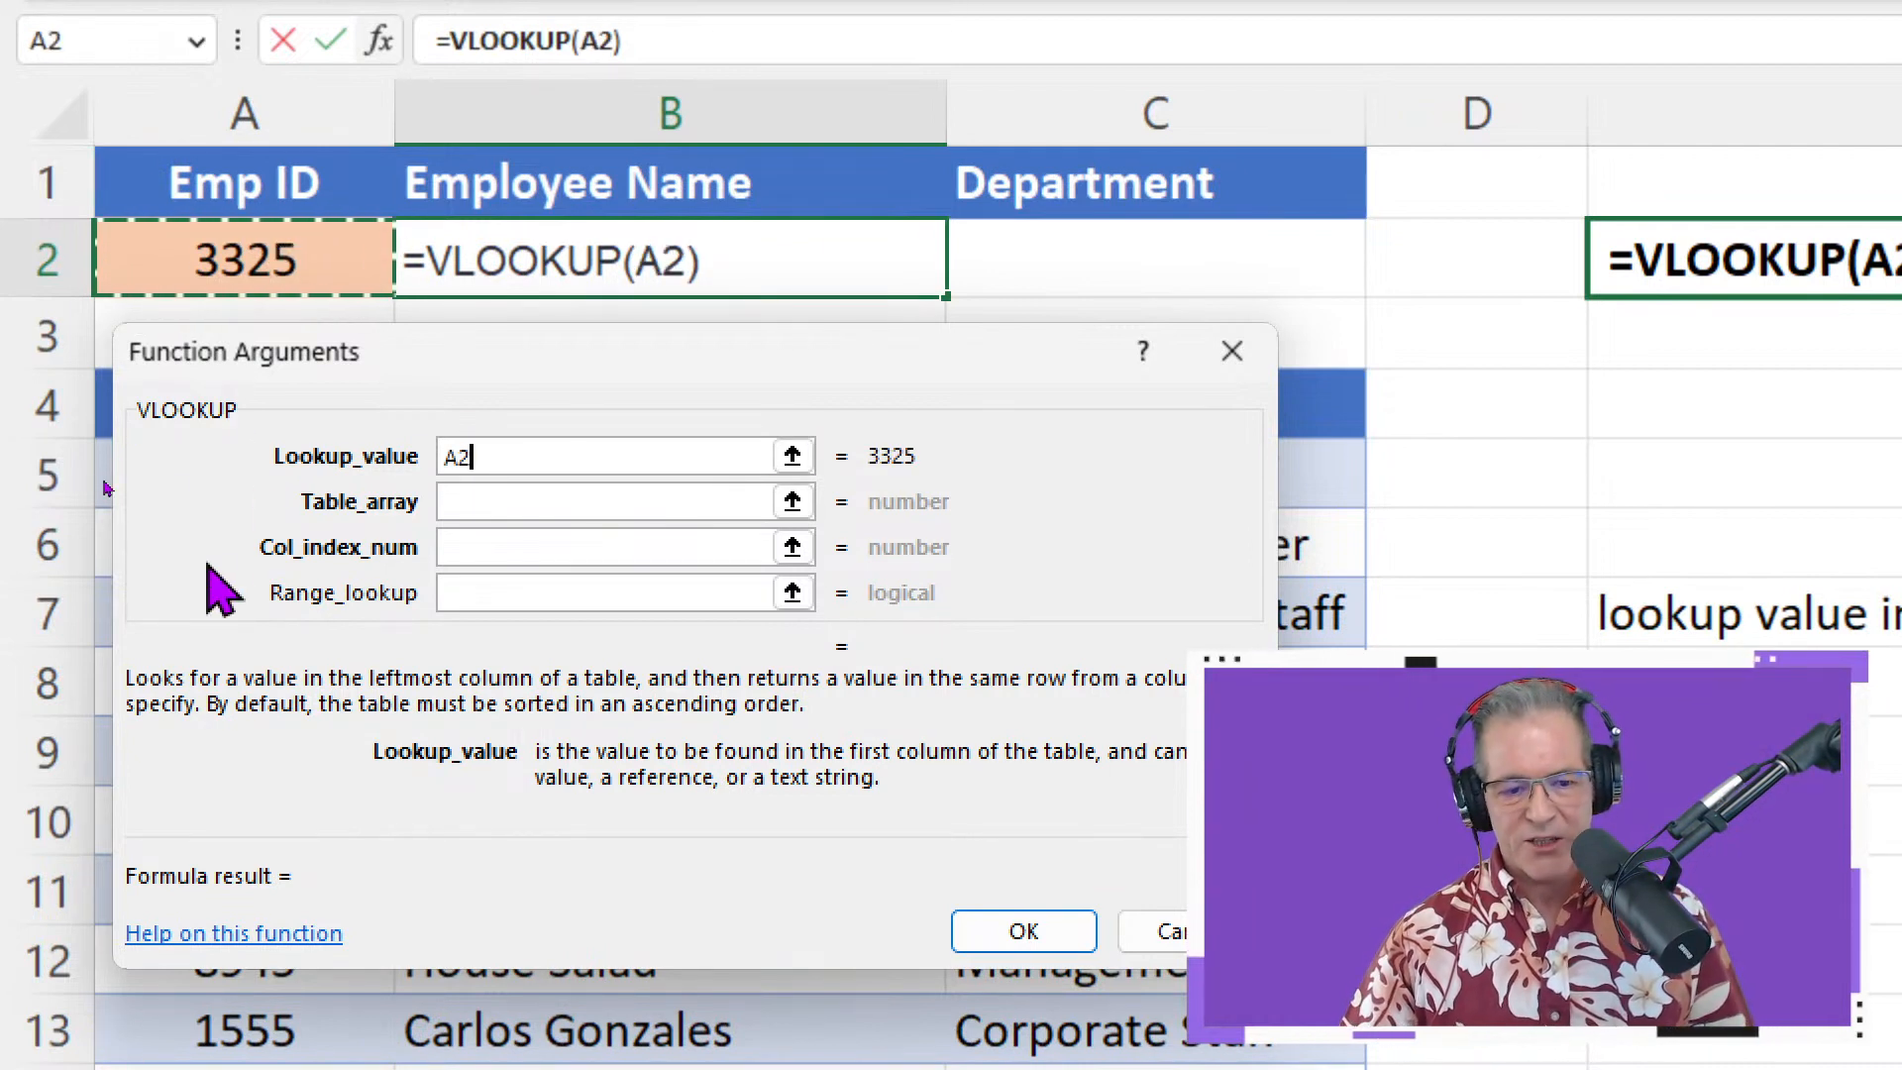
left_click(519, 499)
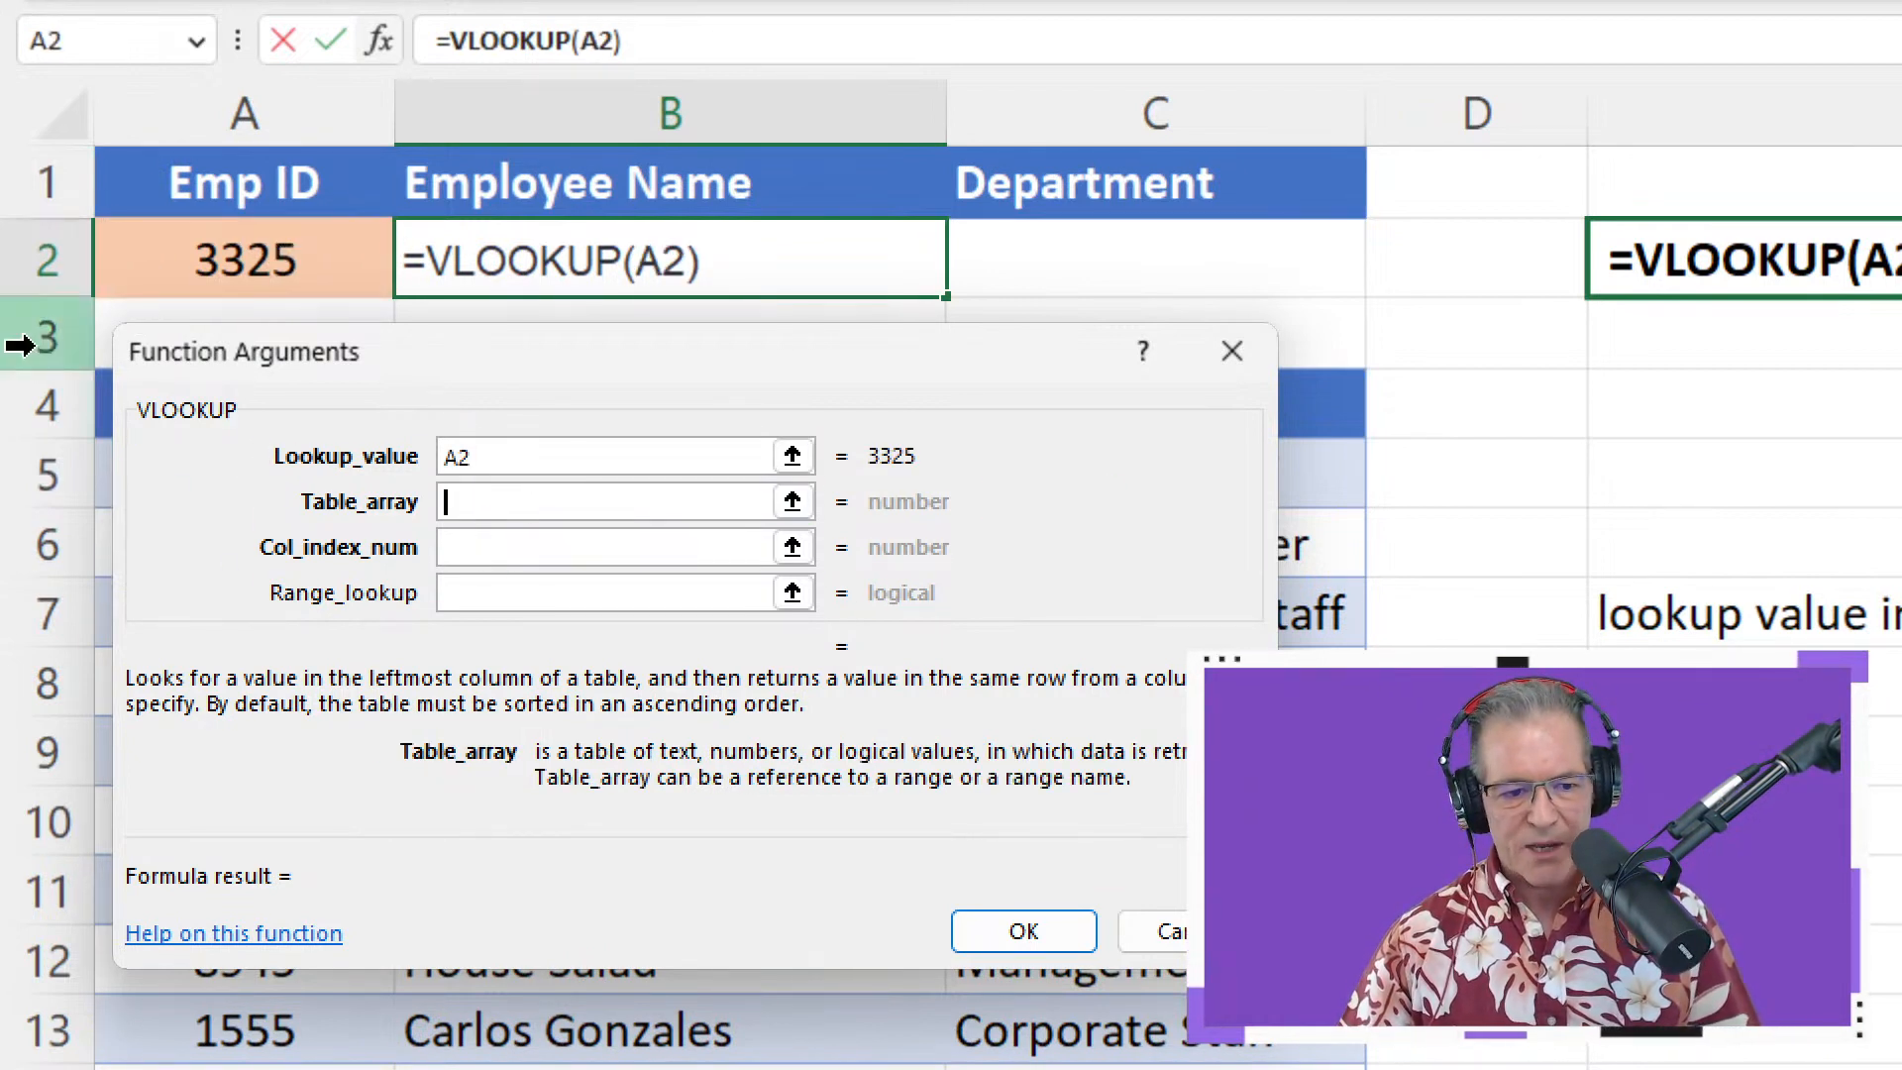
left_click_drag(406, 377, 1660, 330)
left_click_drag(182, 412, 1096, 930)
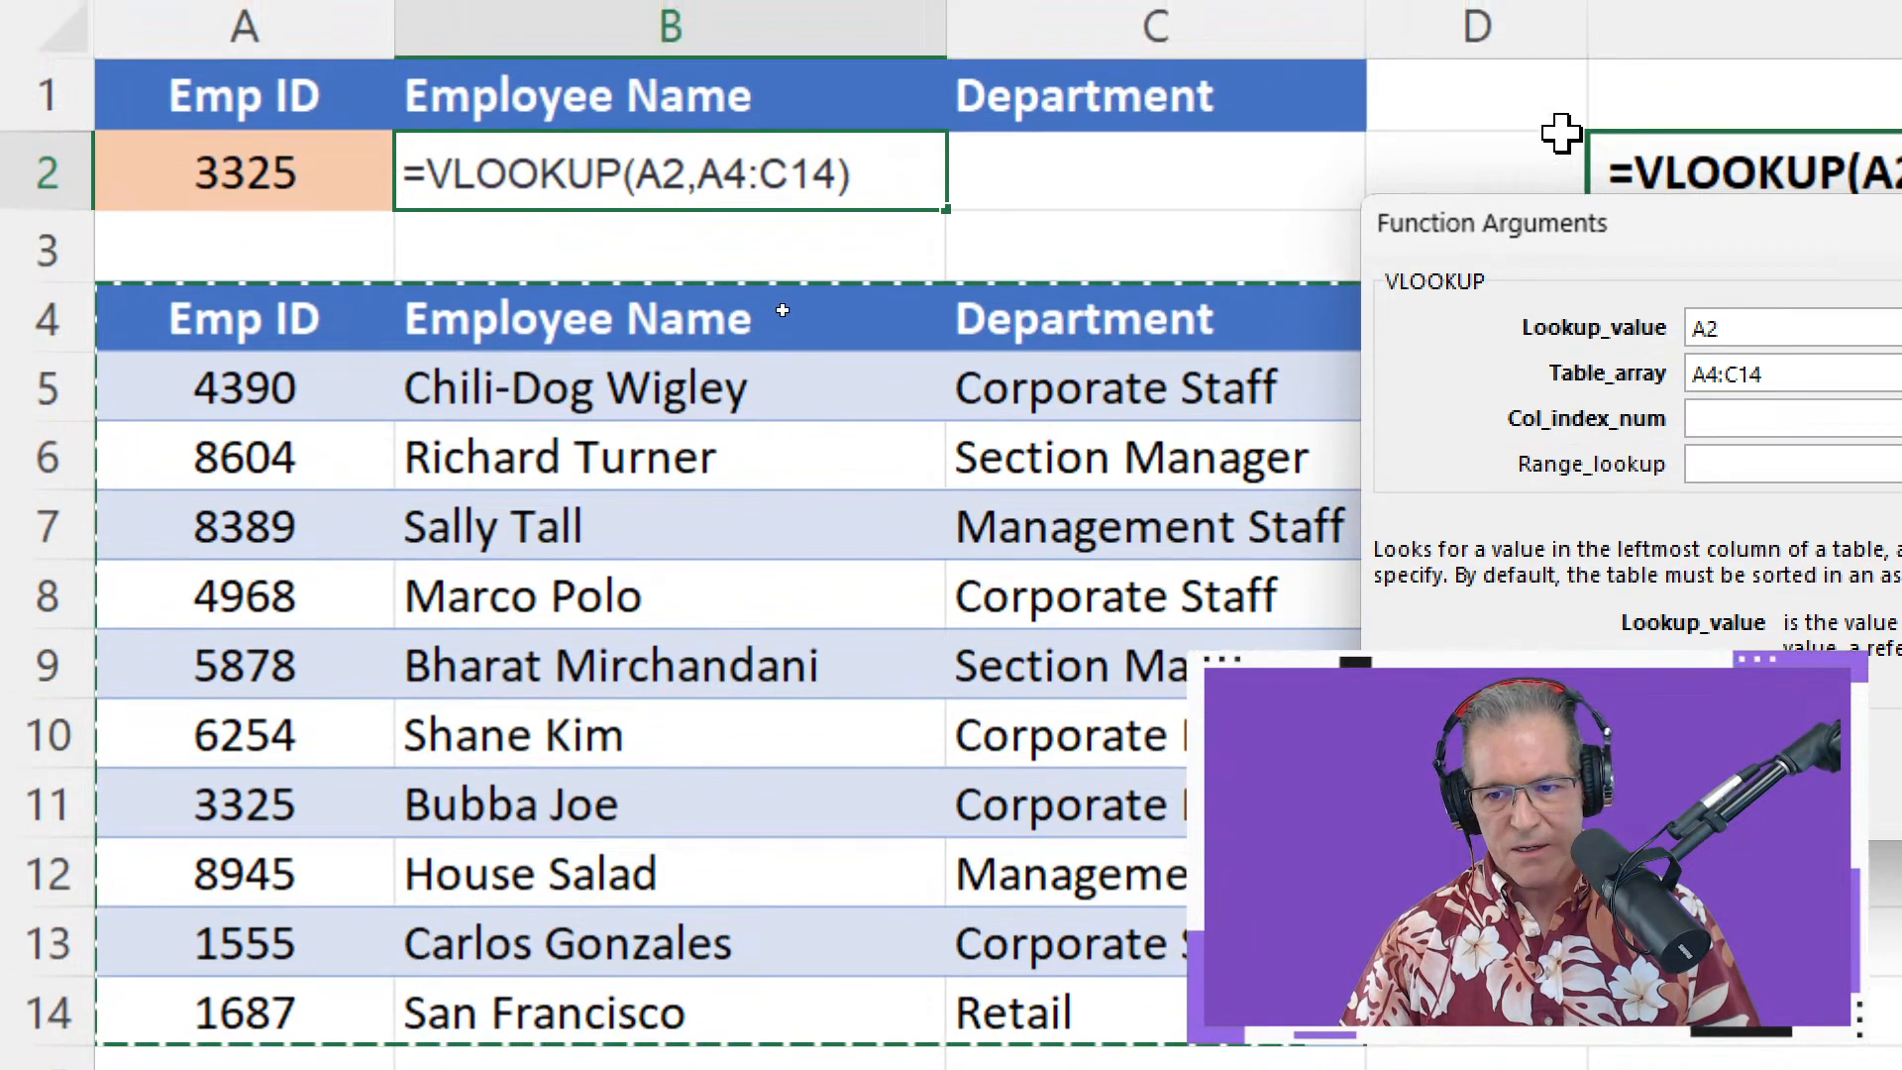
left_click_drag(1644, 253, 1074, 349)
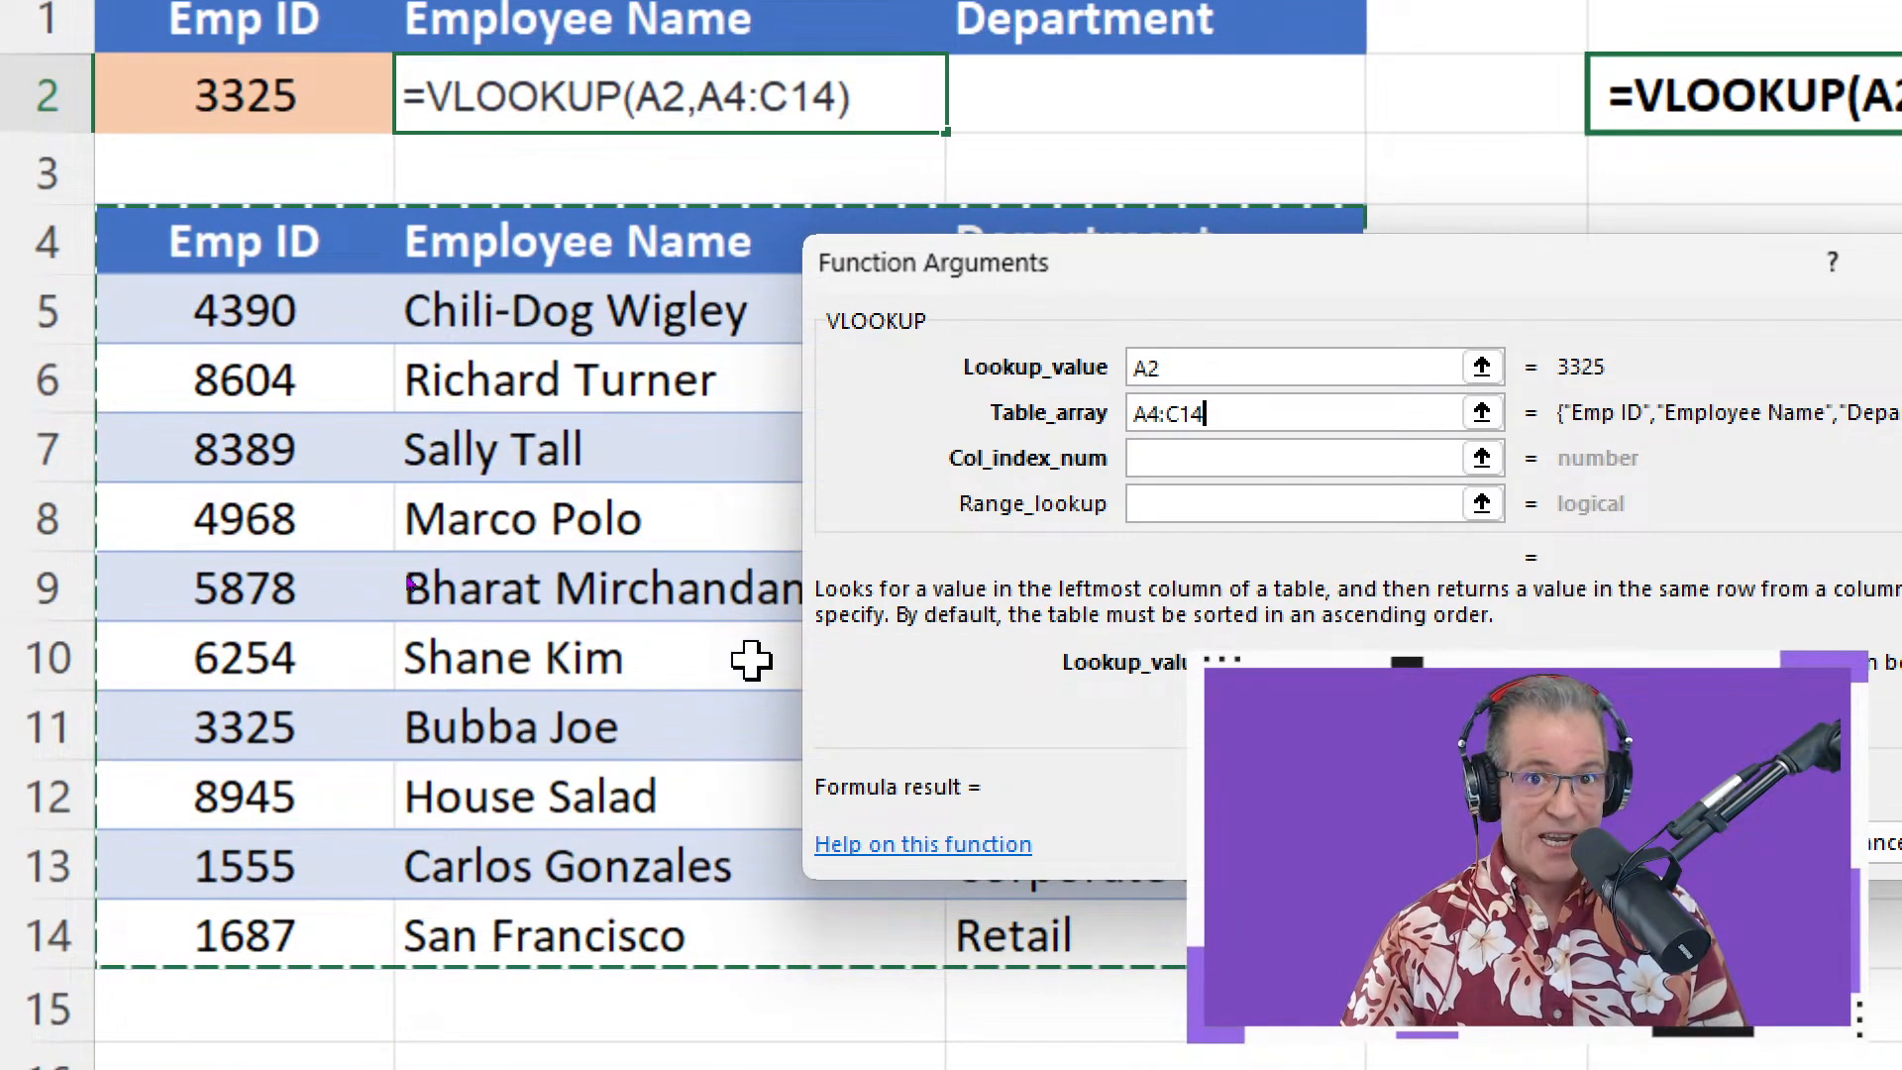
left_click_drag(1138, 276, 554, 327)
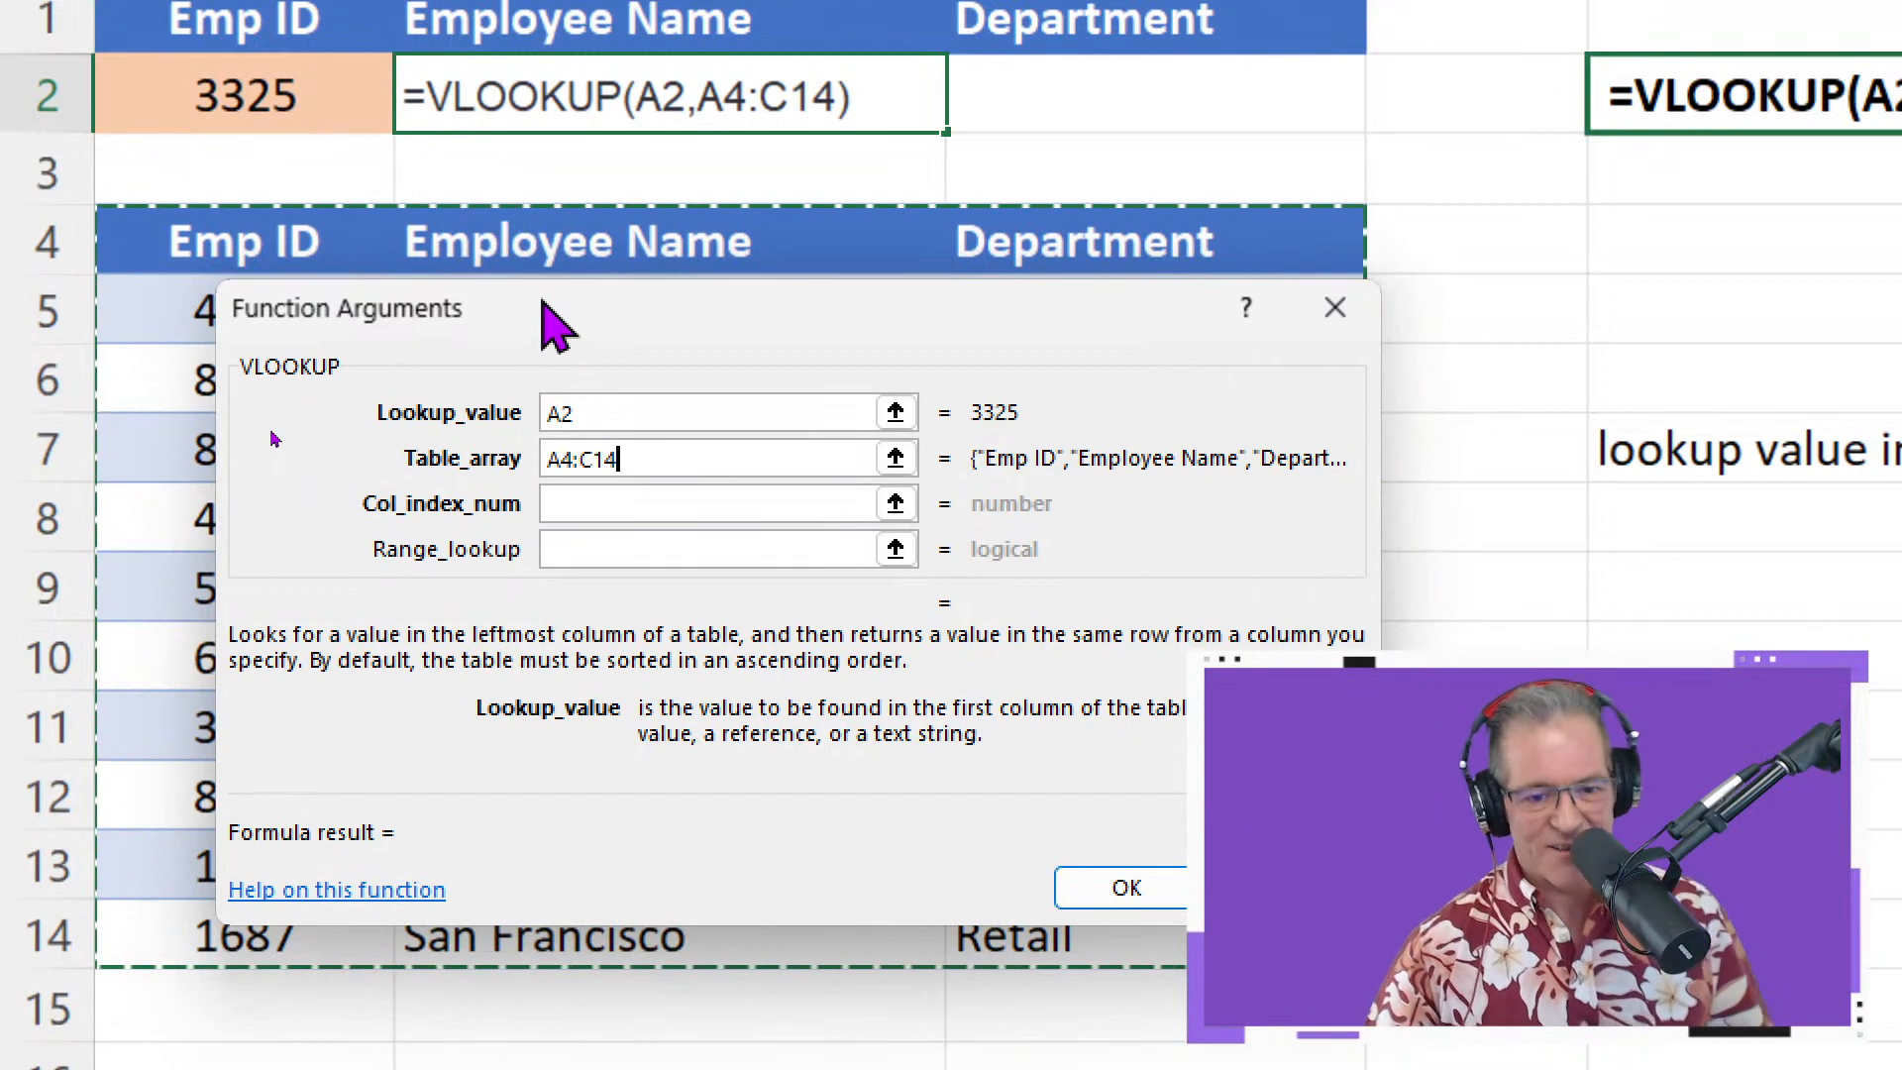
Enter column index 1 and range lookup FALSE to commit =VLOOKUP(A2,A4:C14,1,FALSE) in B2
left_click(628, 503)
left_click_drag(865, 238, 903, 436)
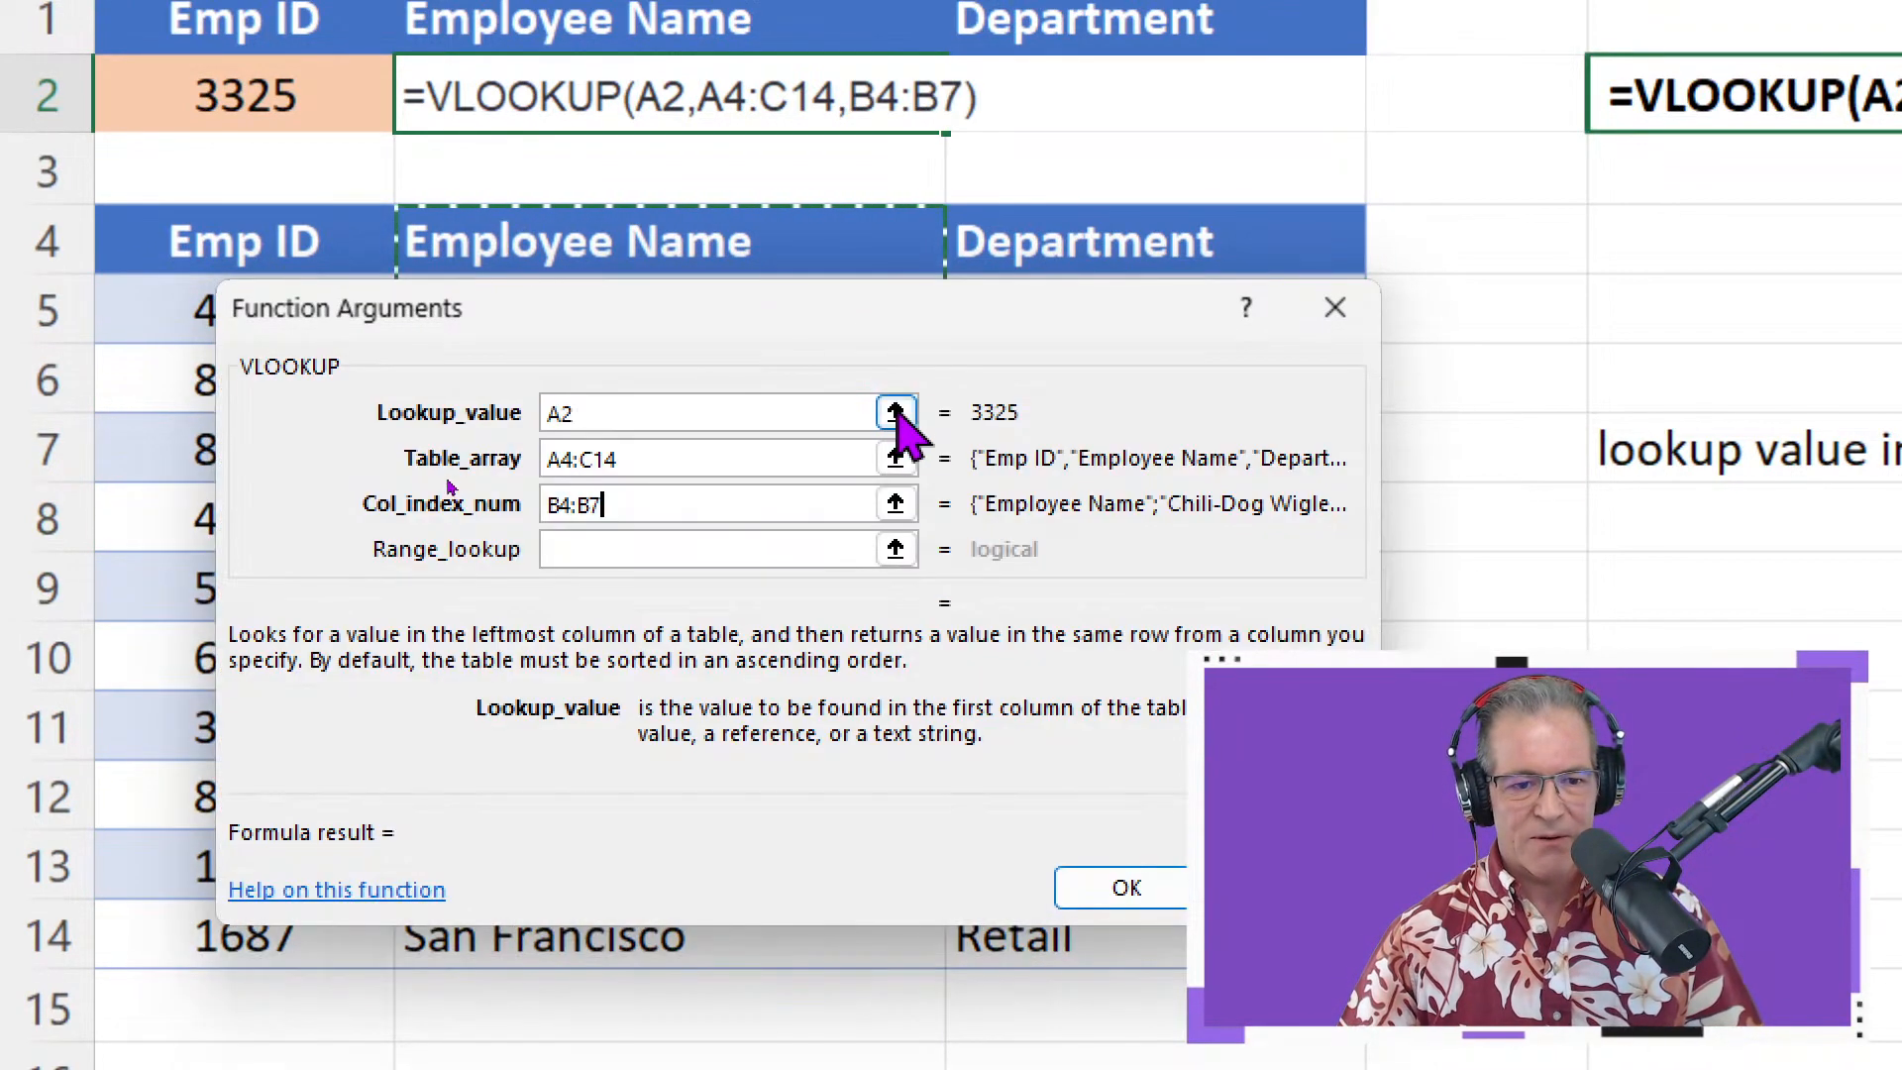
left_click_drag(941, 317, 961, 454)
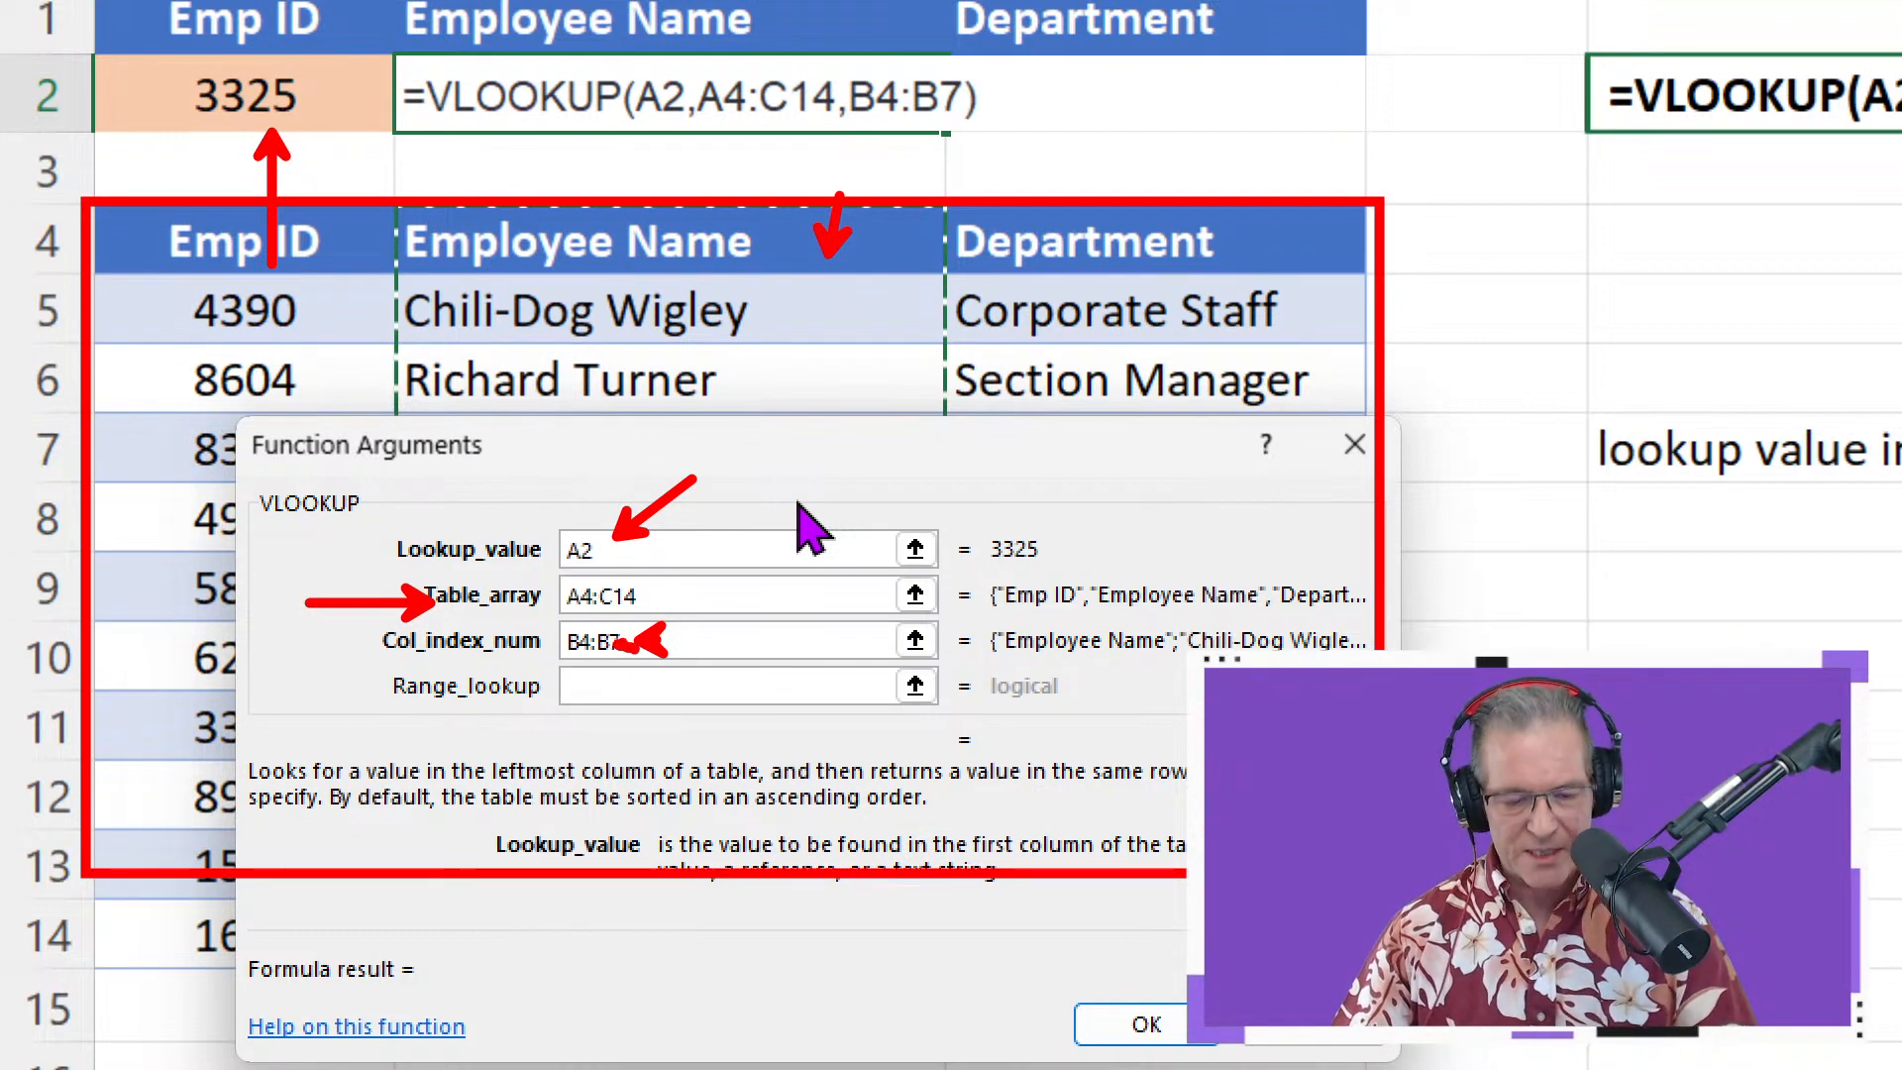
key("BackSpace")
key("BackSpace")
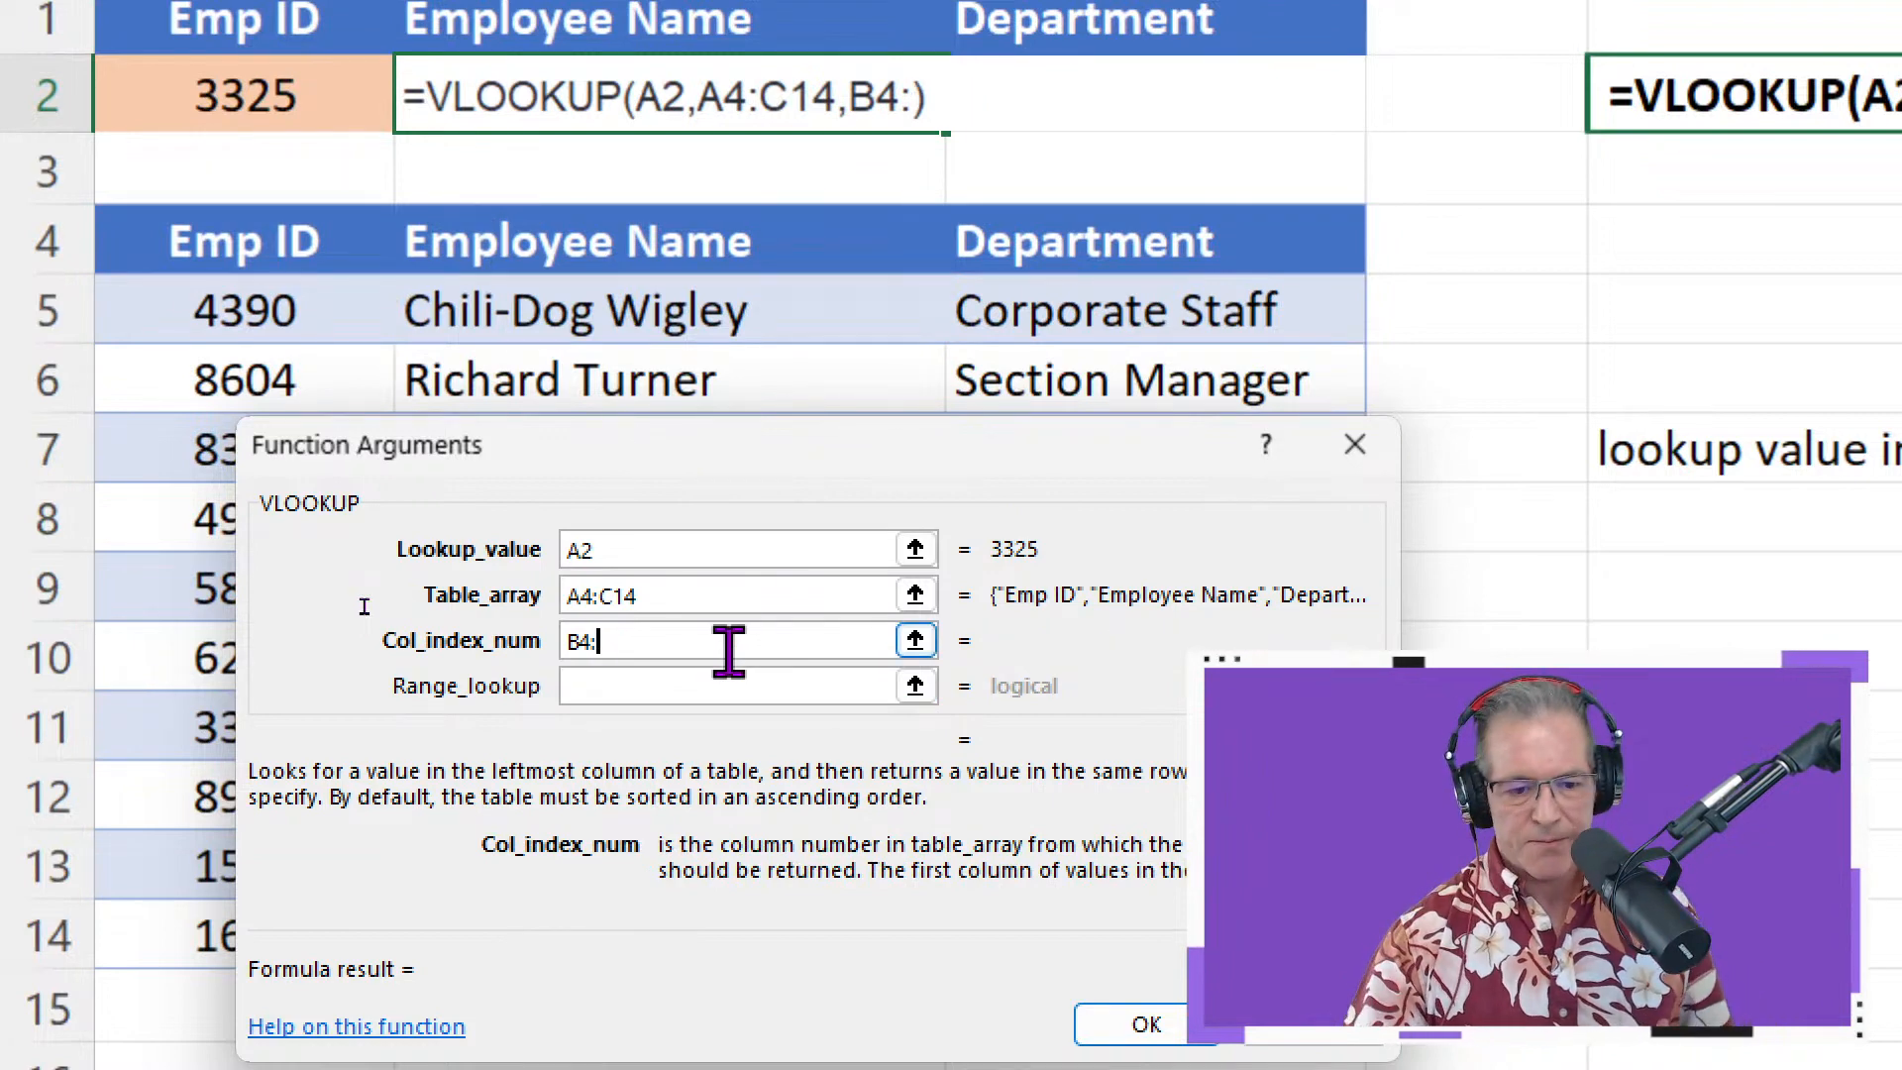
key("BackSpace")
type("1")
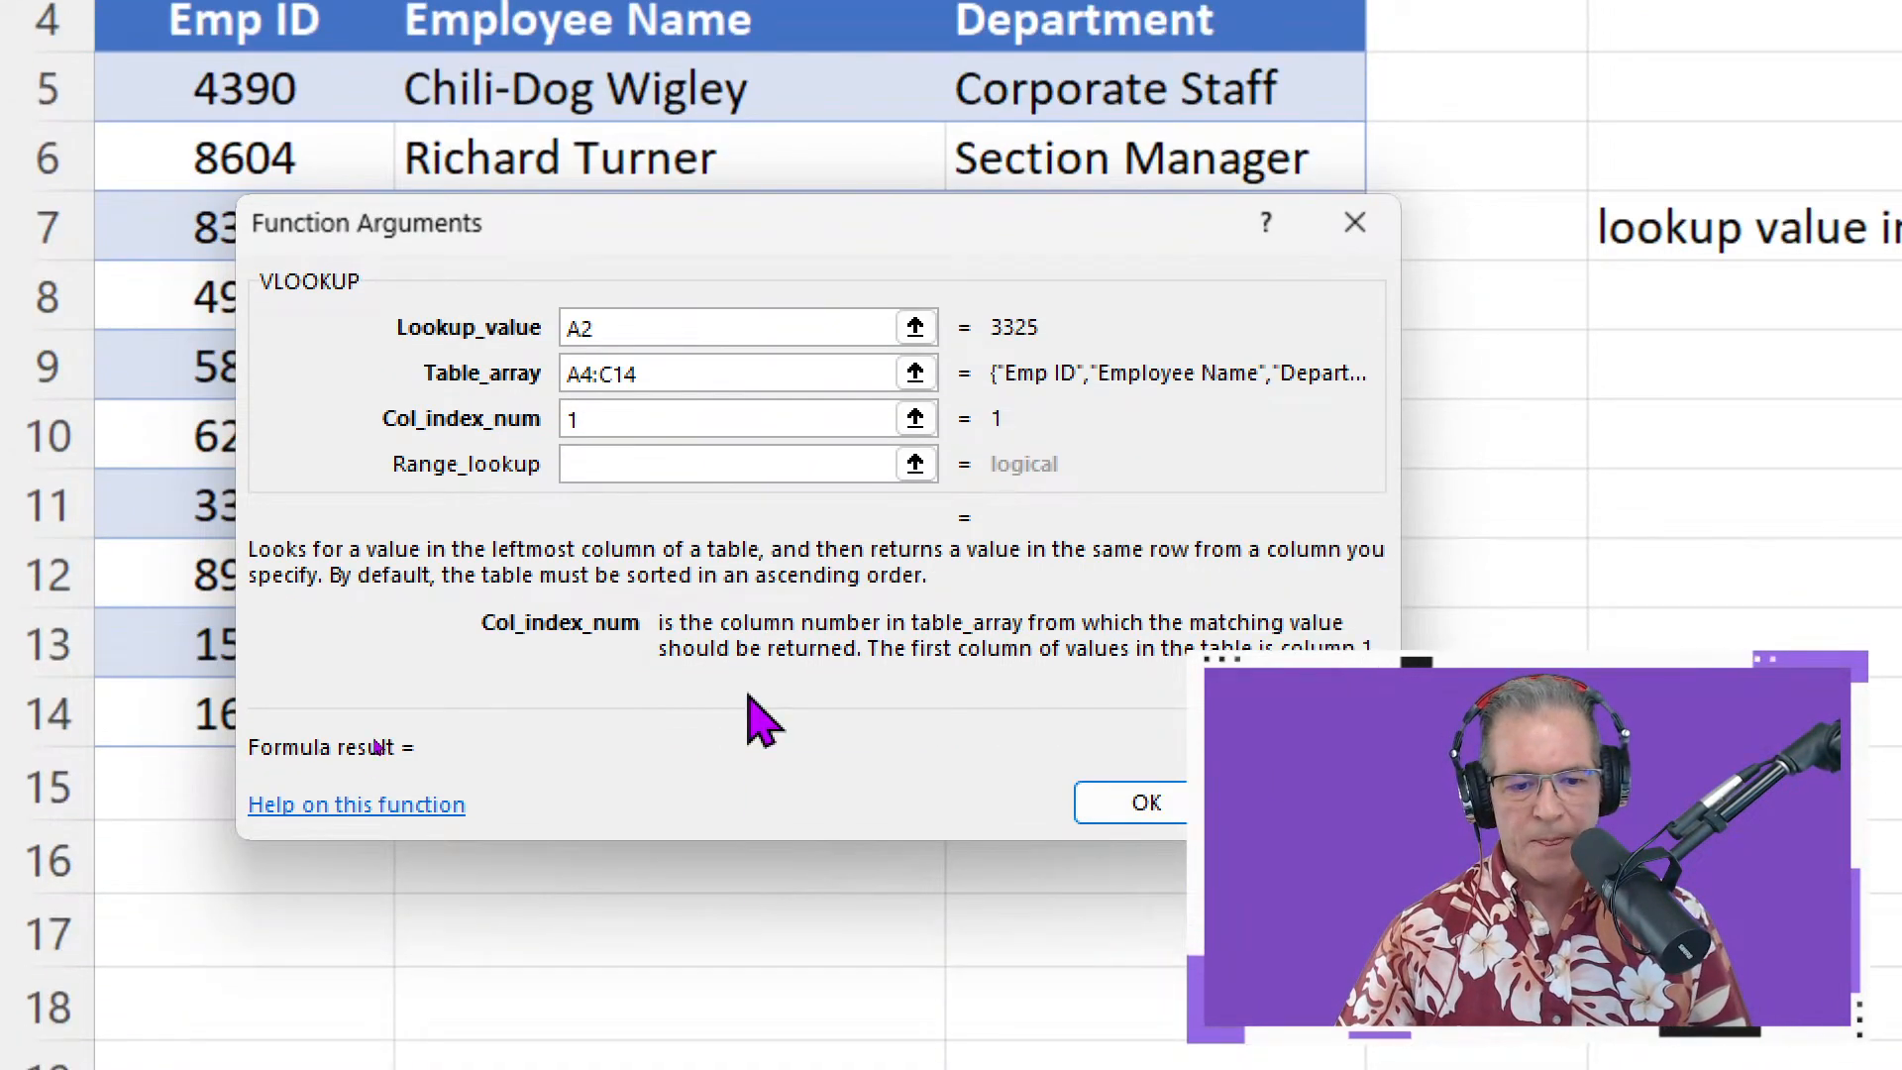
left_click(703, 467)
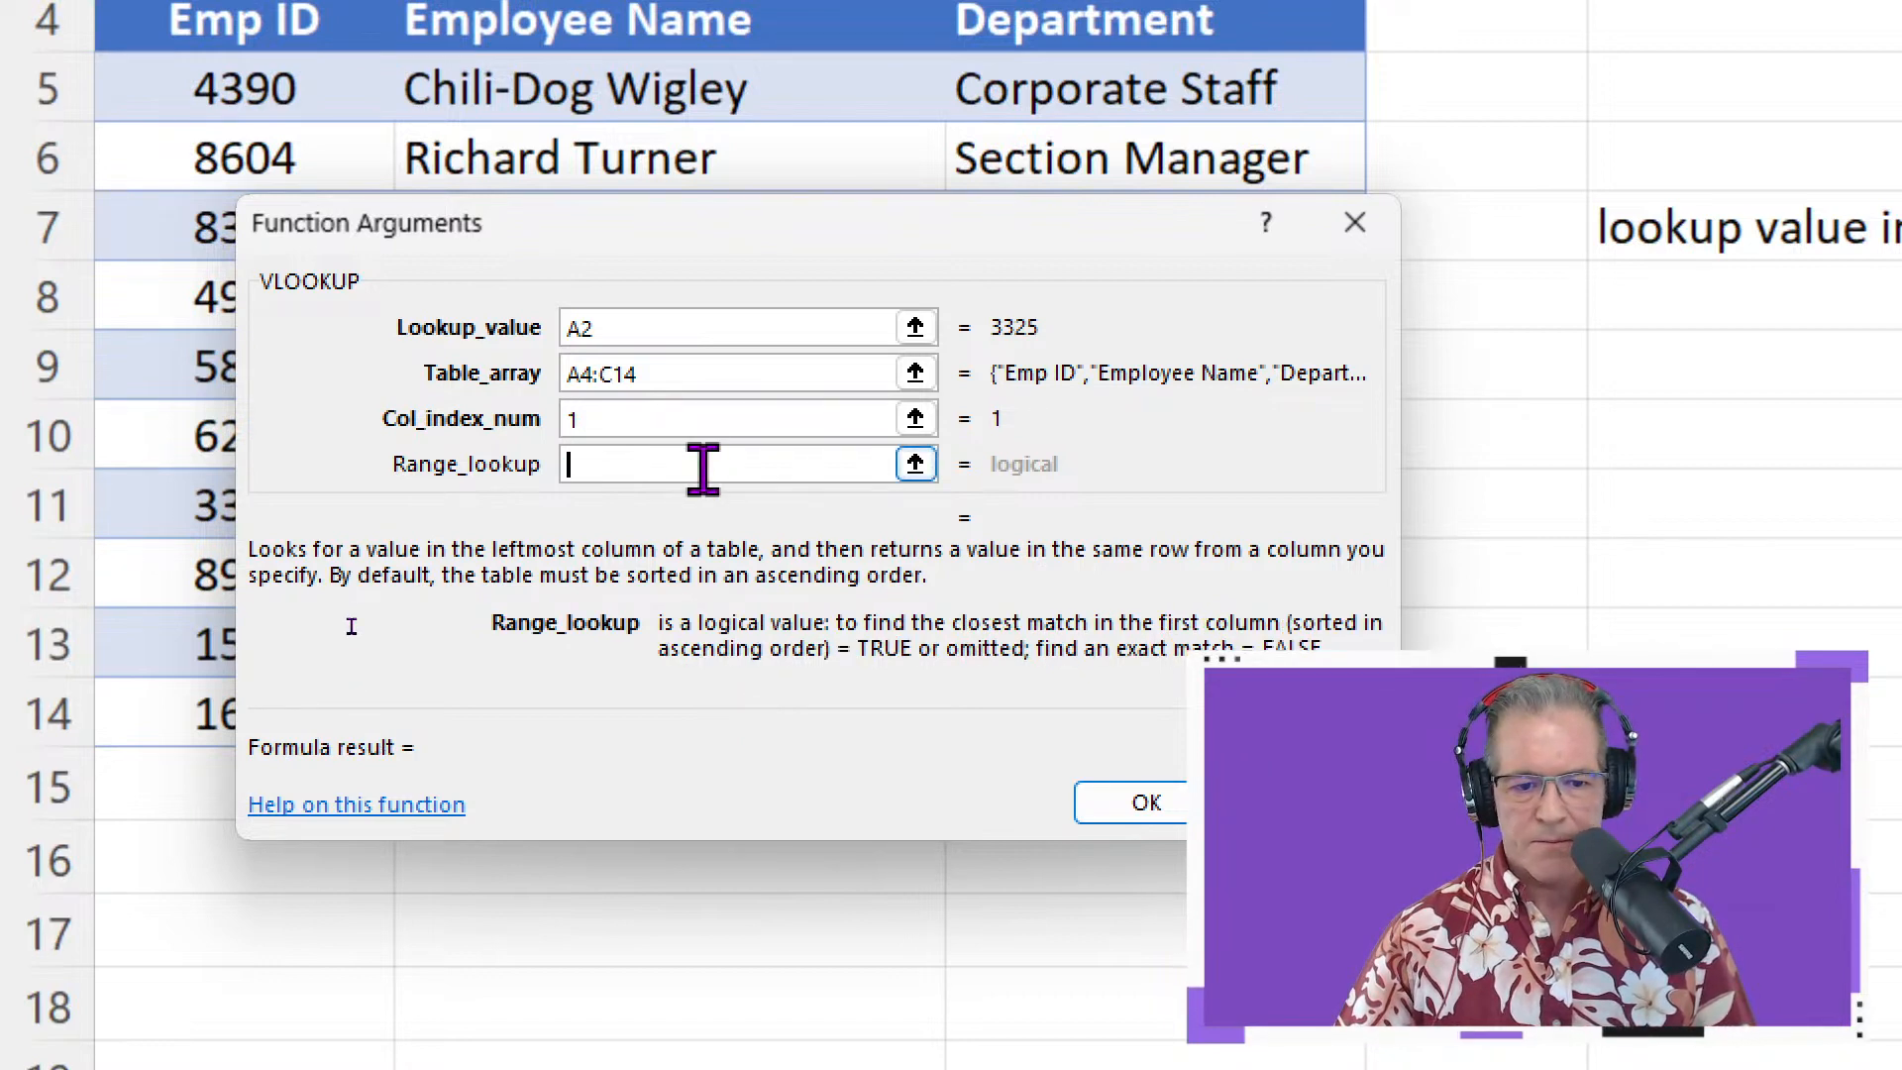
scroll(807, 438, "down", 1)
scroll(799, 436, "up", 1)
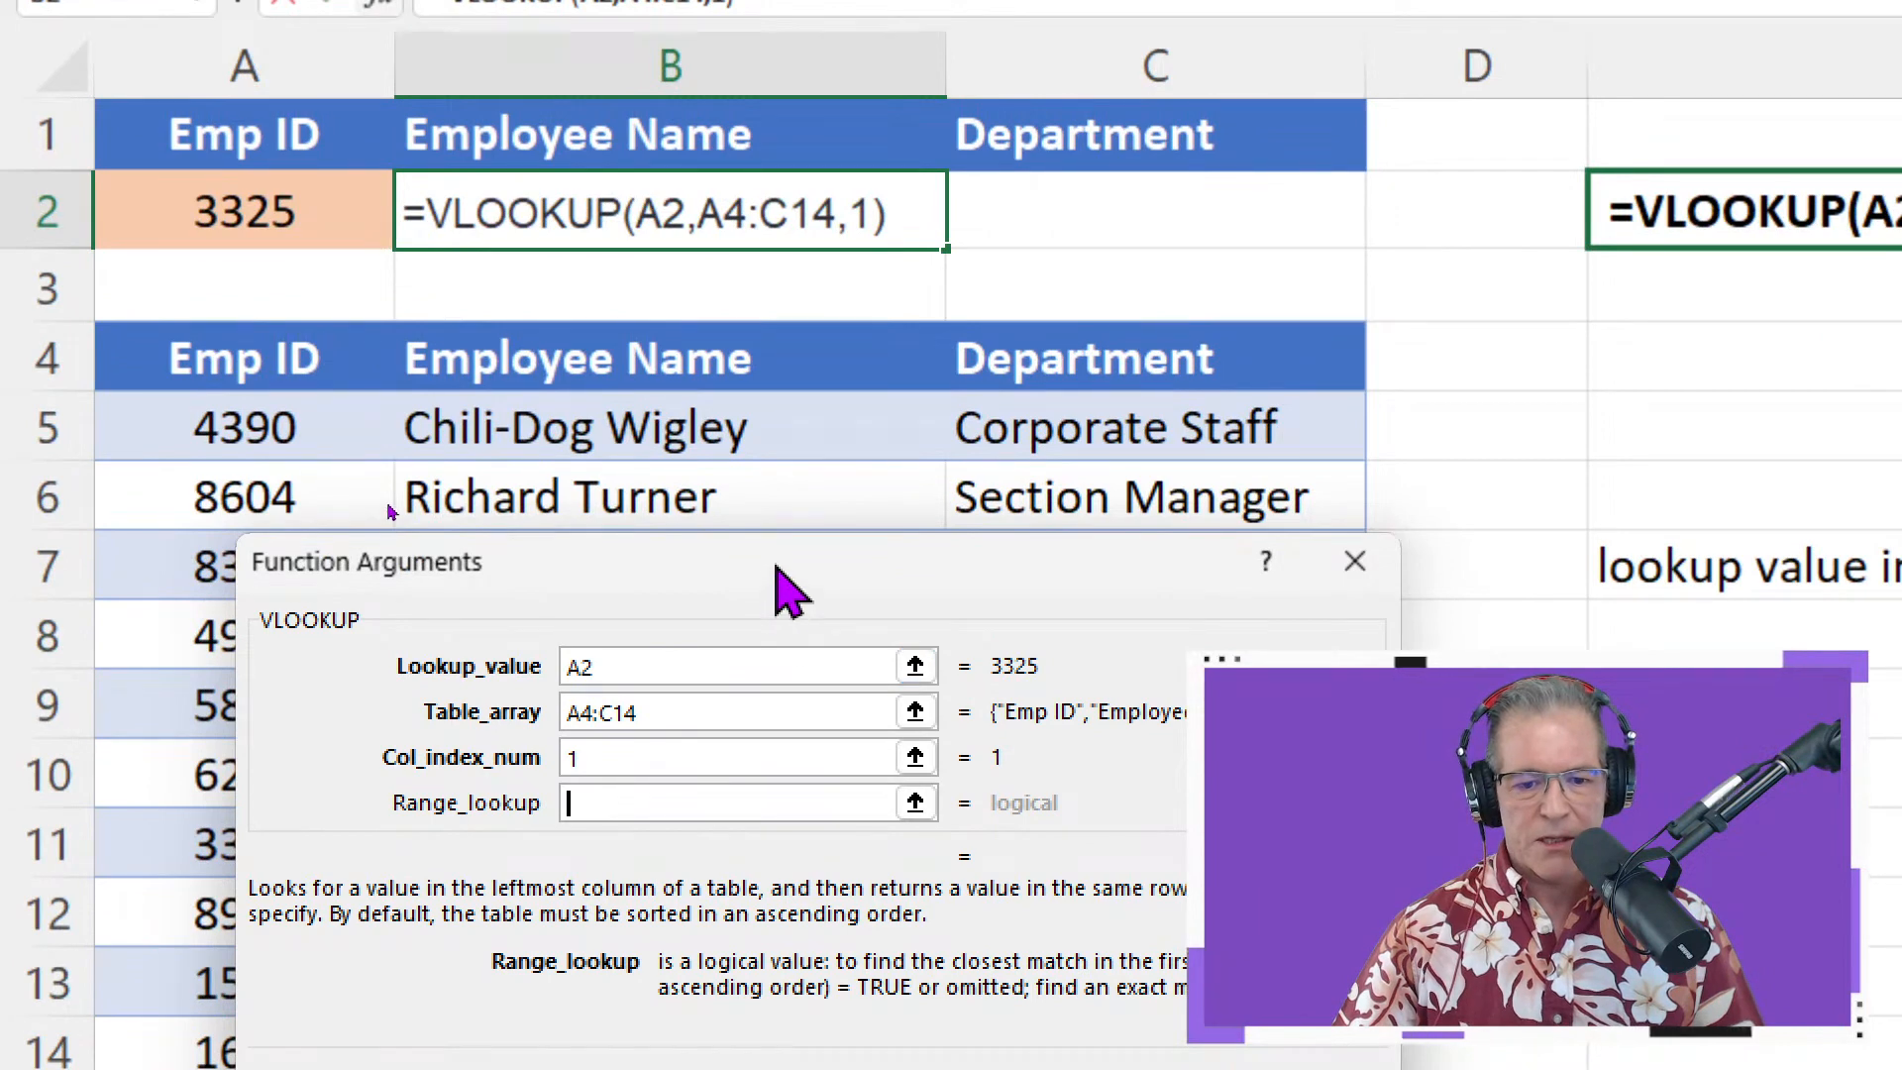
left_click_drag(776, 247, 830, 0)
left_click_drag(818, 295, 812, 299)
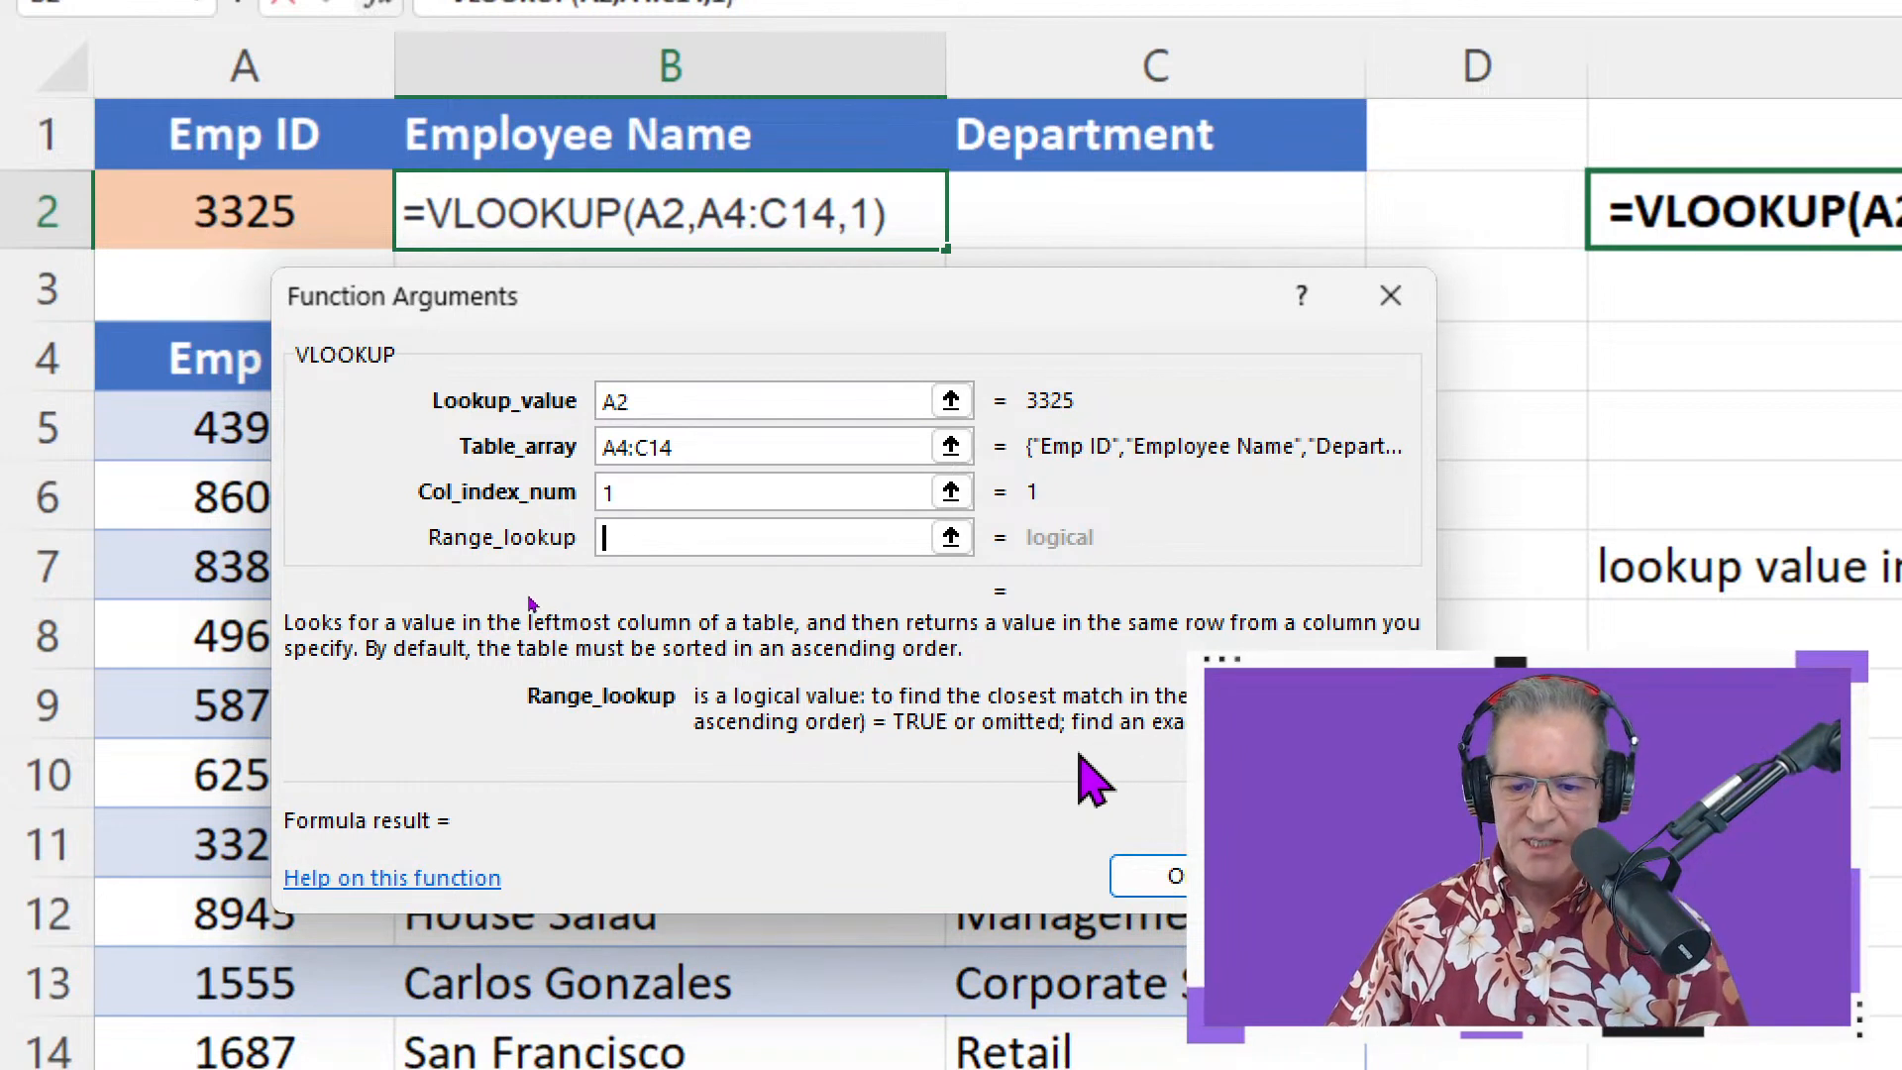
type("f")
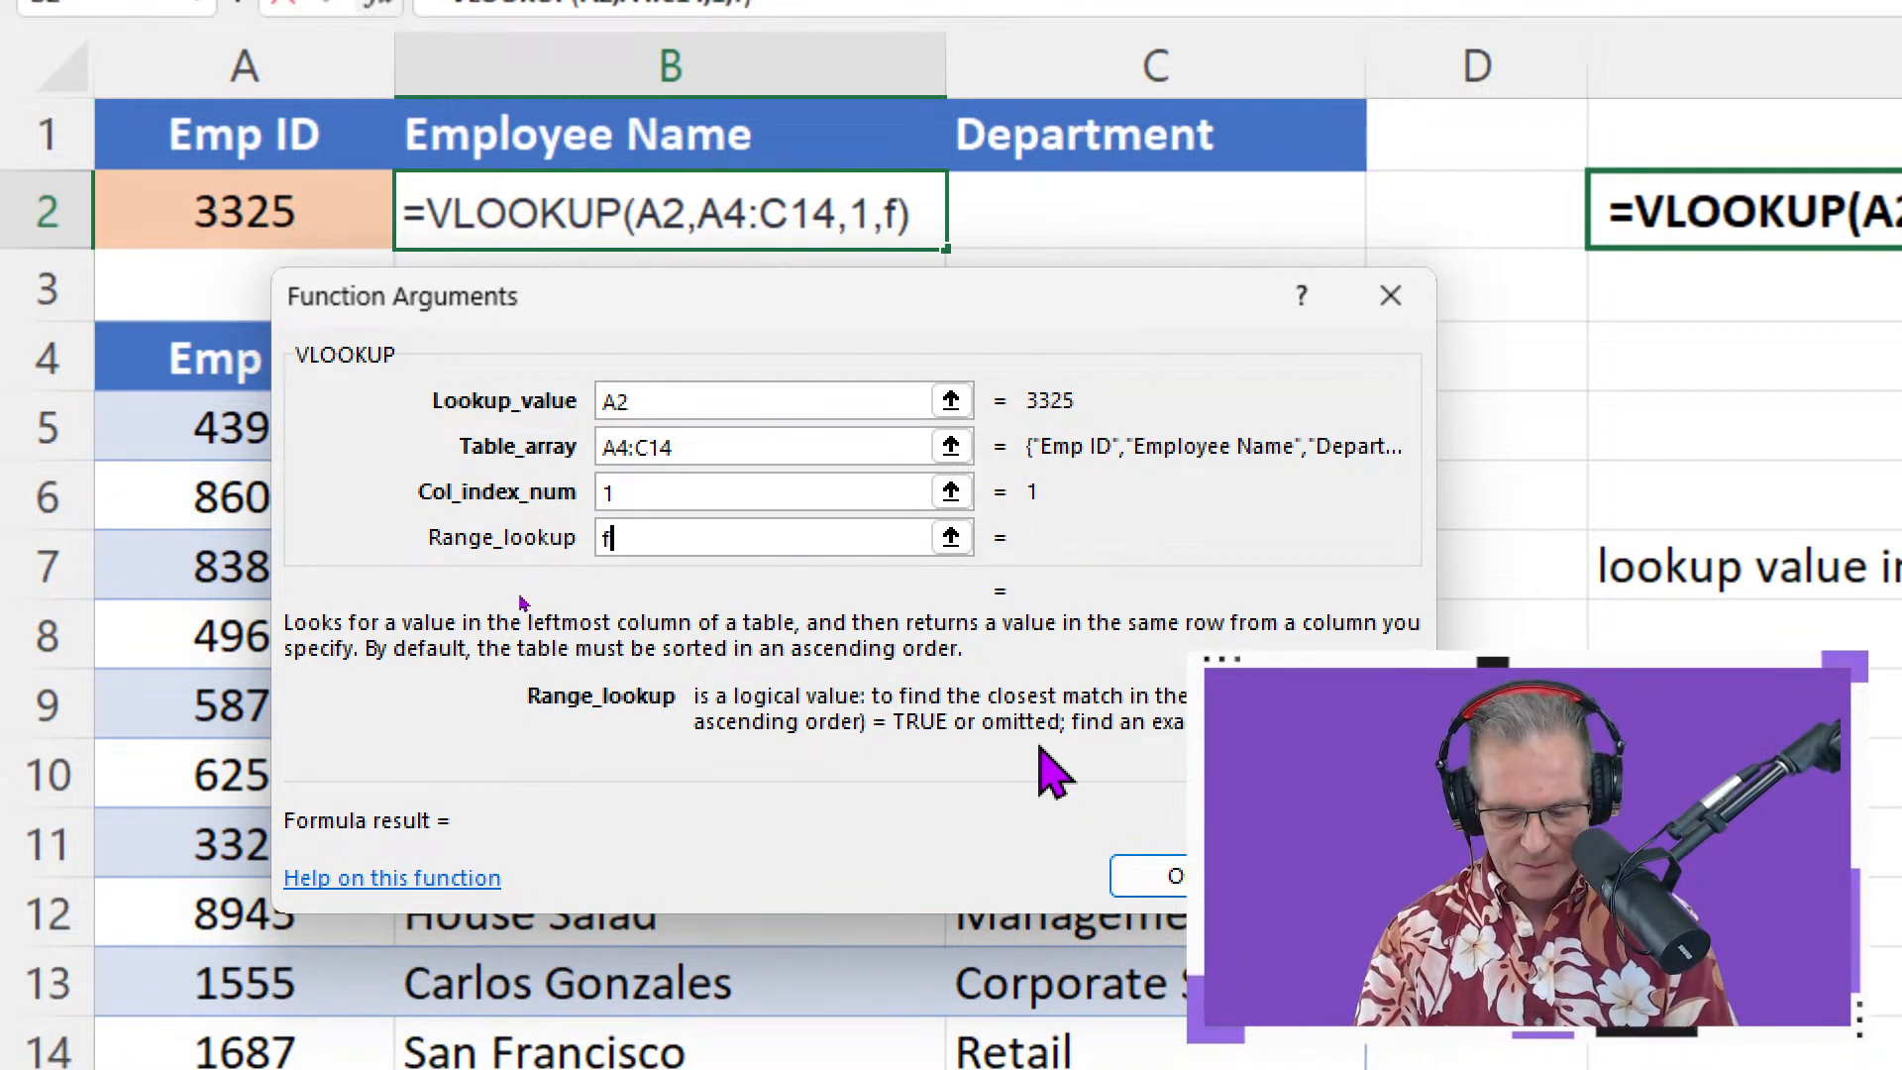
type("alse")
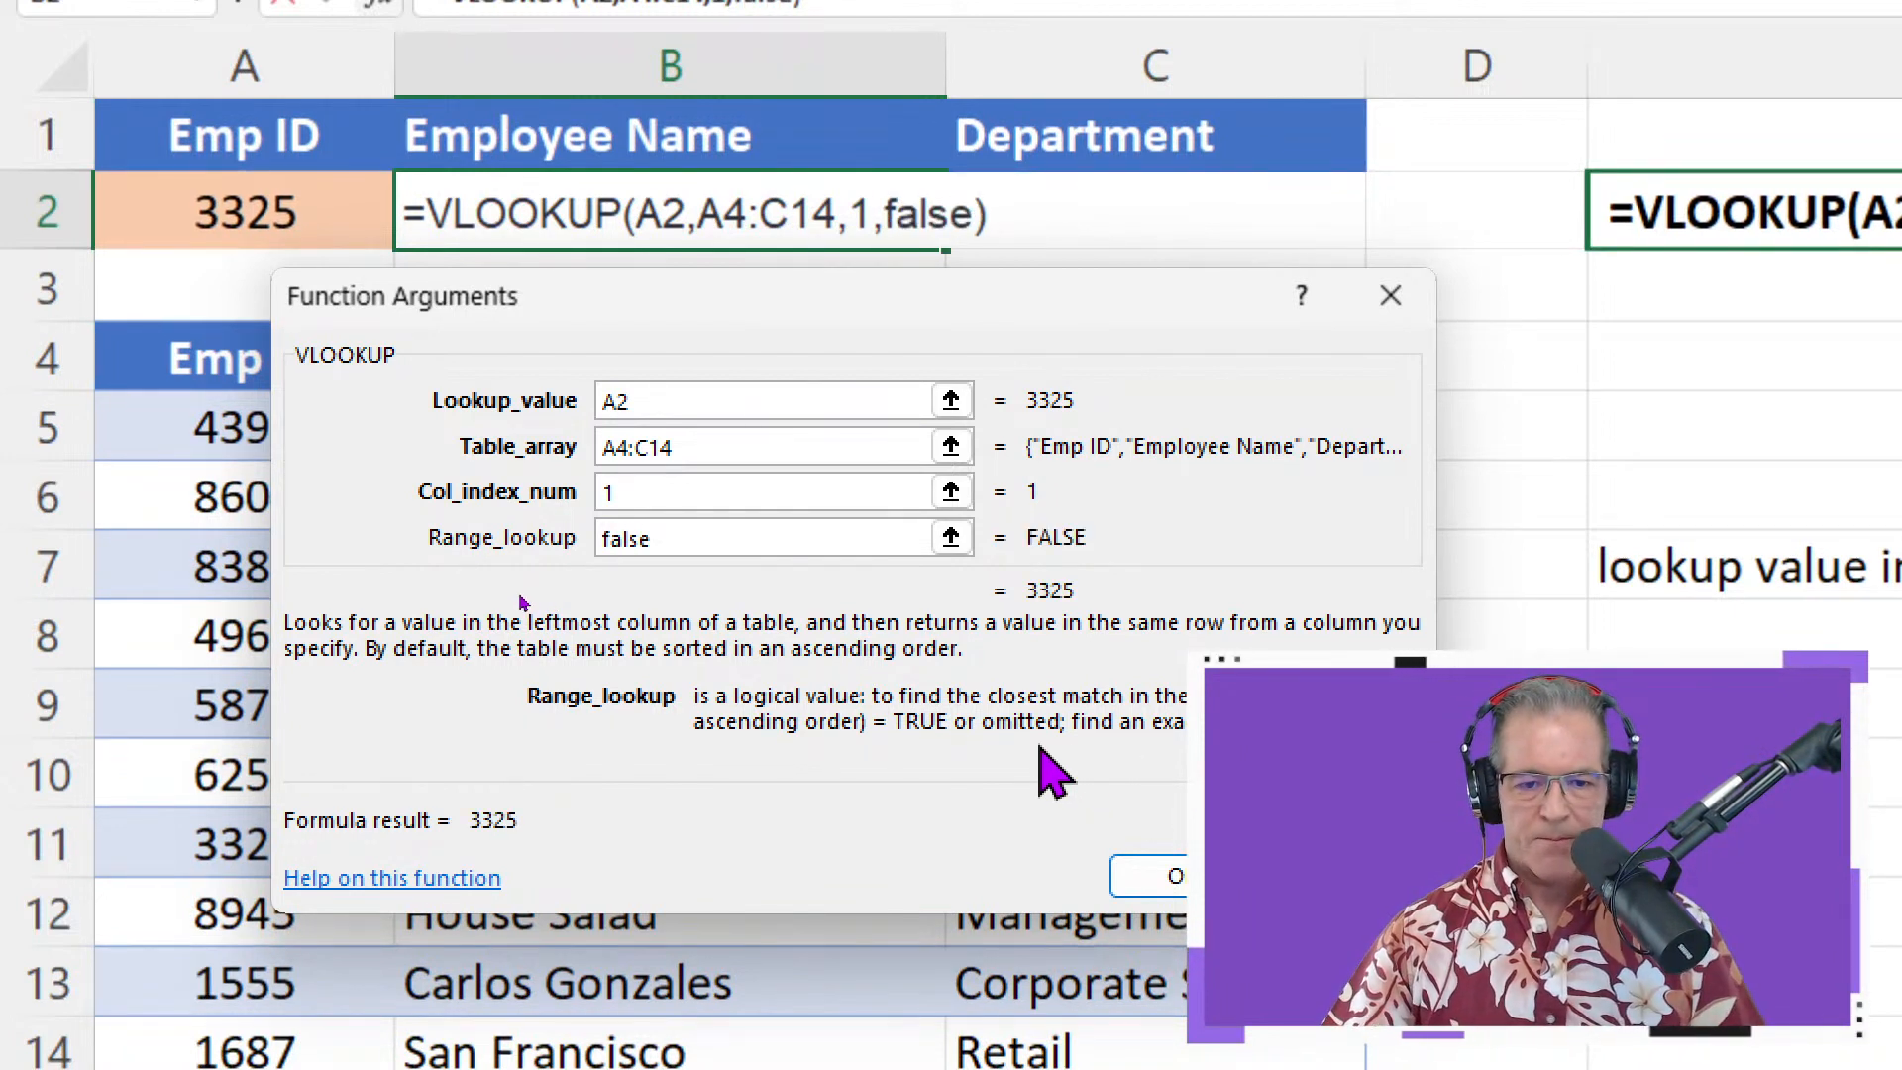
key("Return")
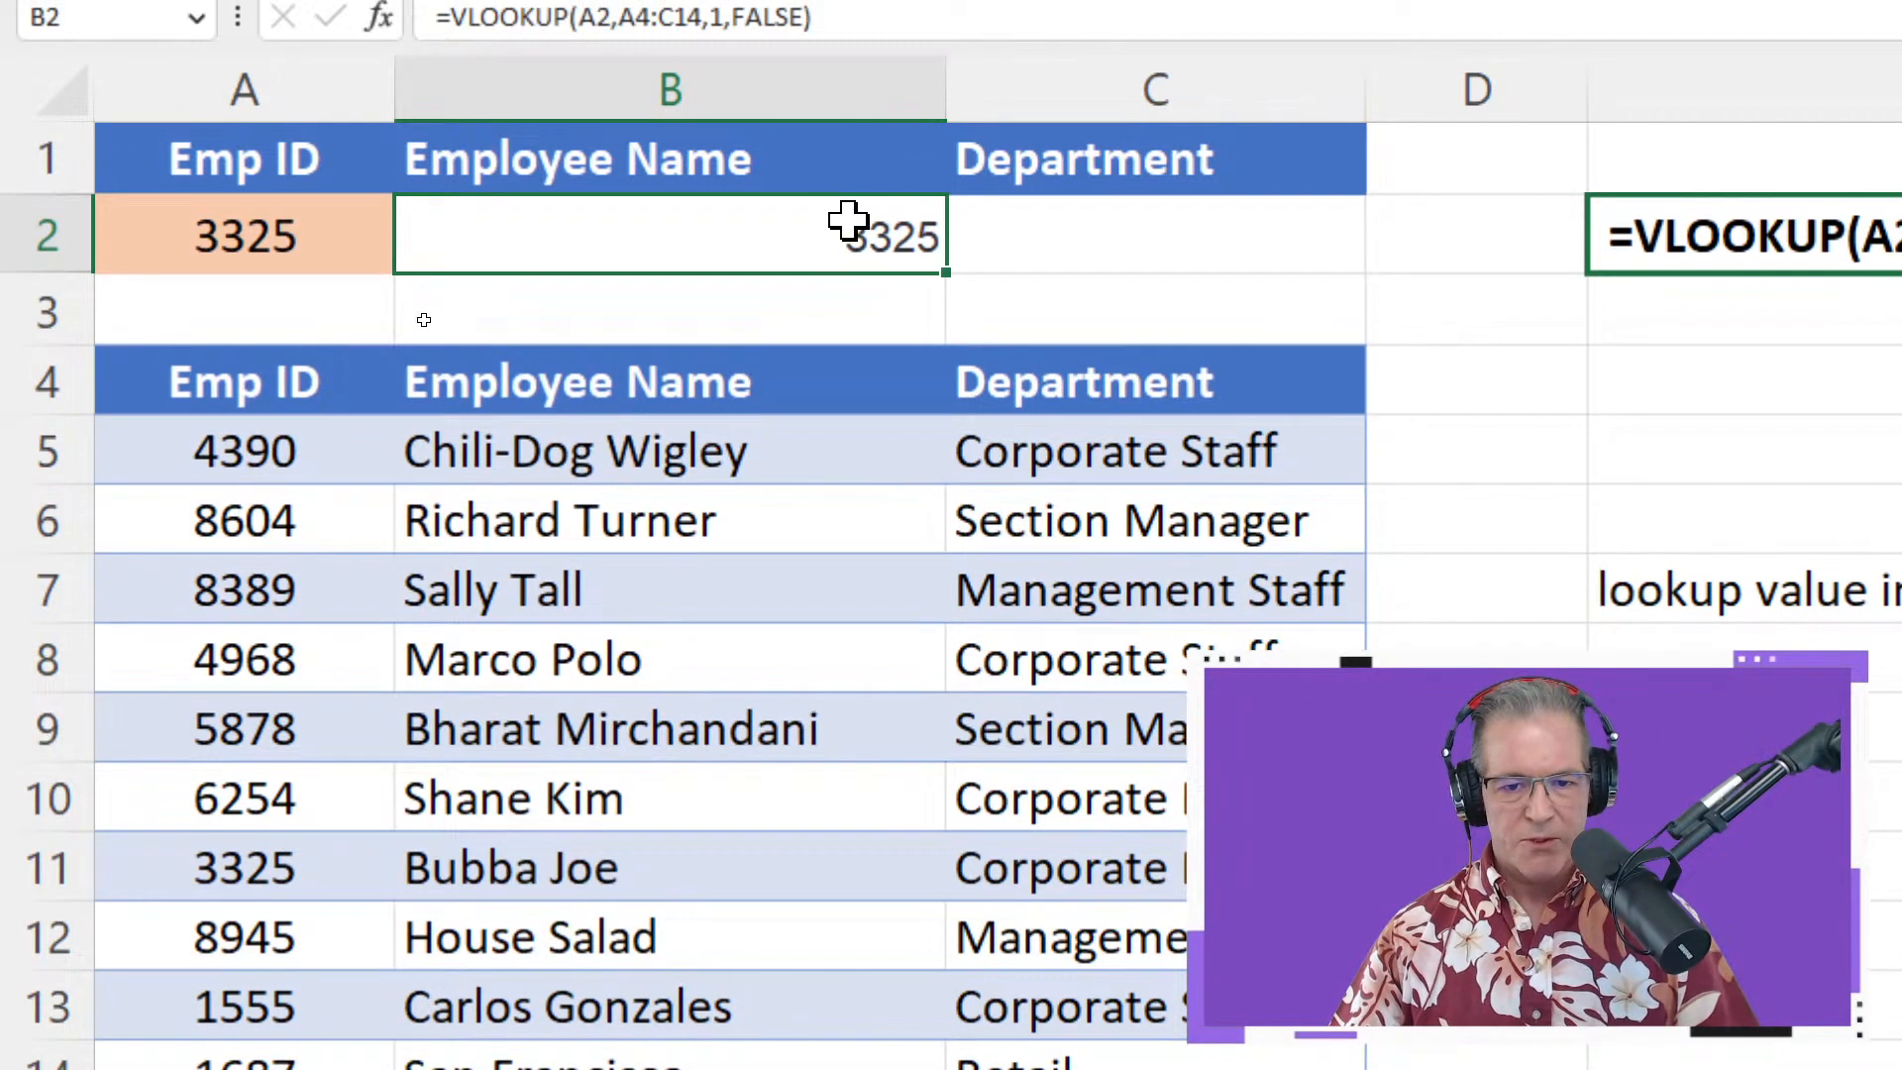
Change B2's VLOOKUP column index from 1 to 2 so it returns the employee name
double_click(848, 198)
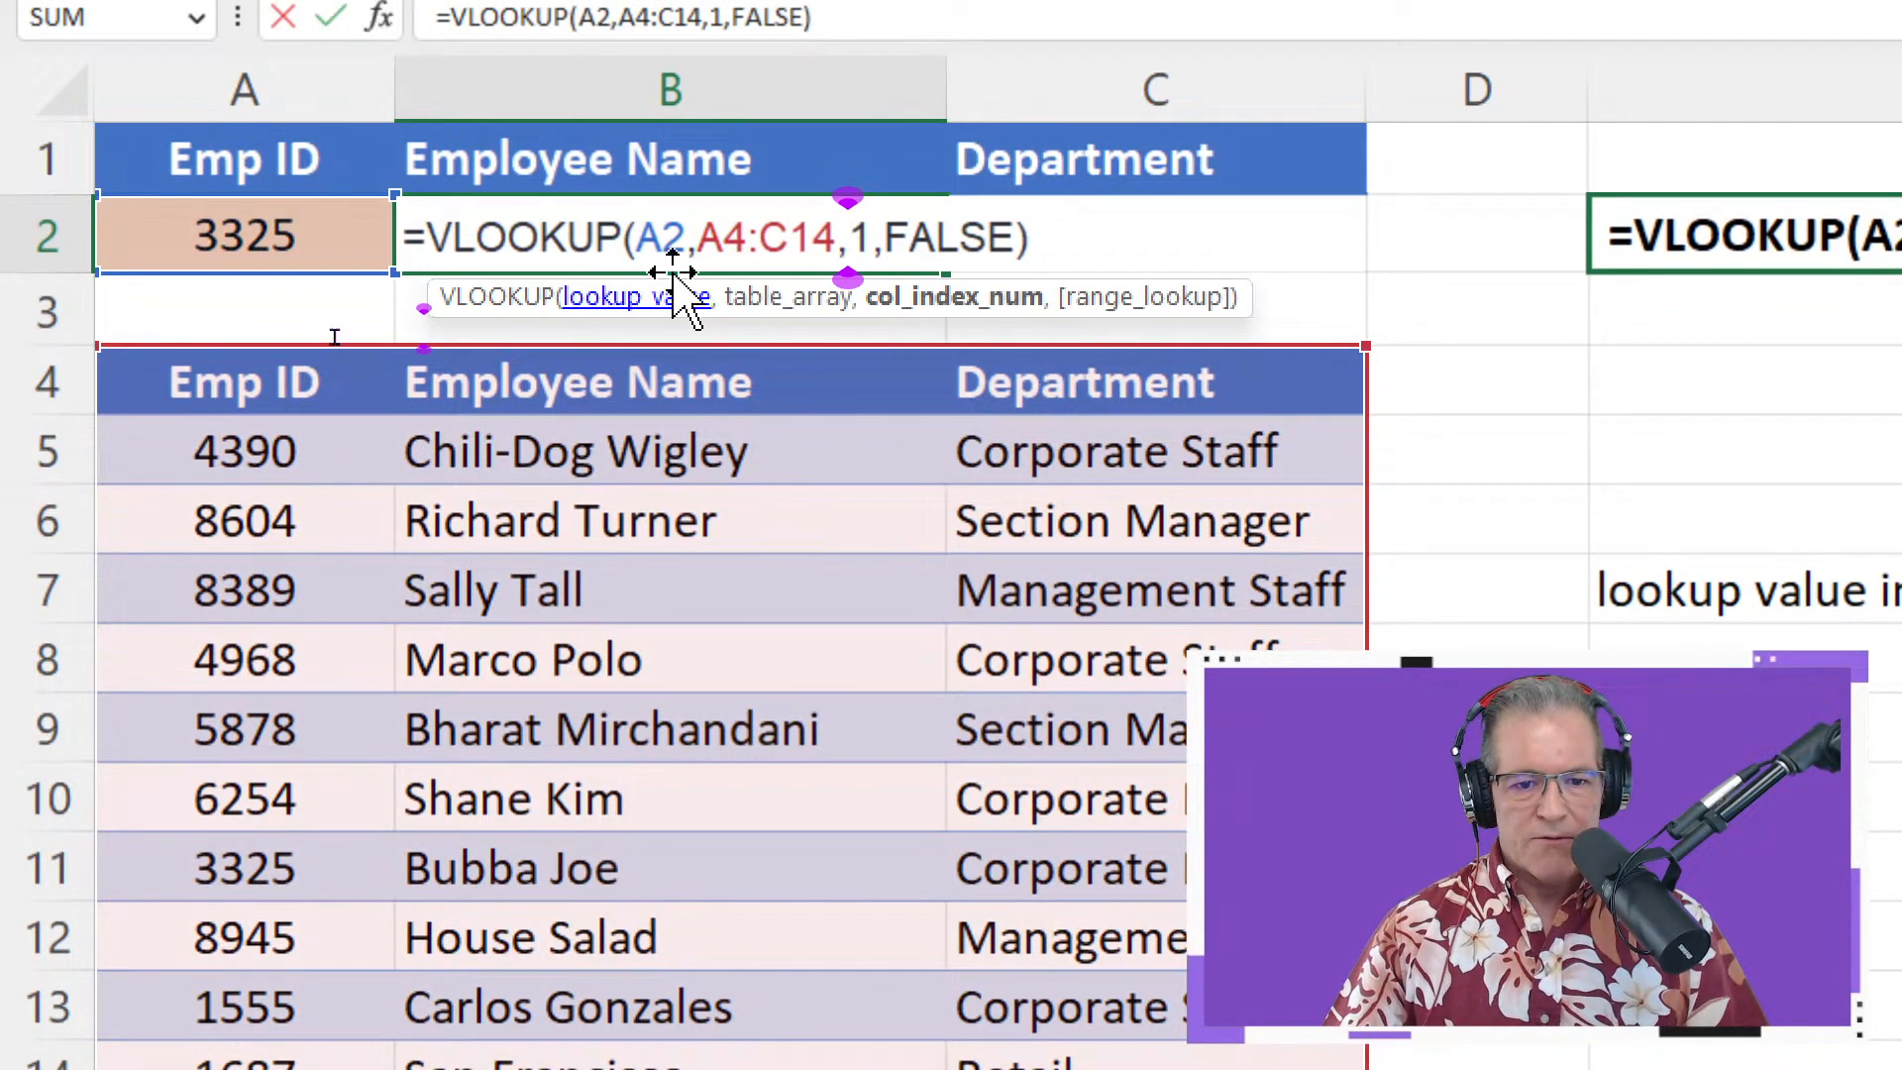
left_click(713, 236)
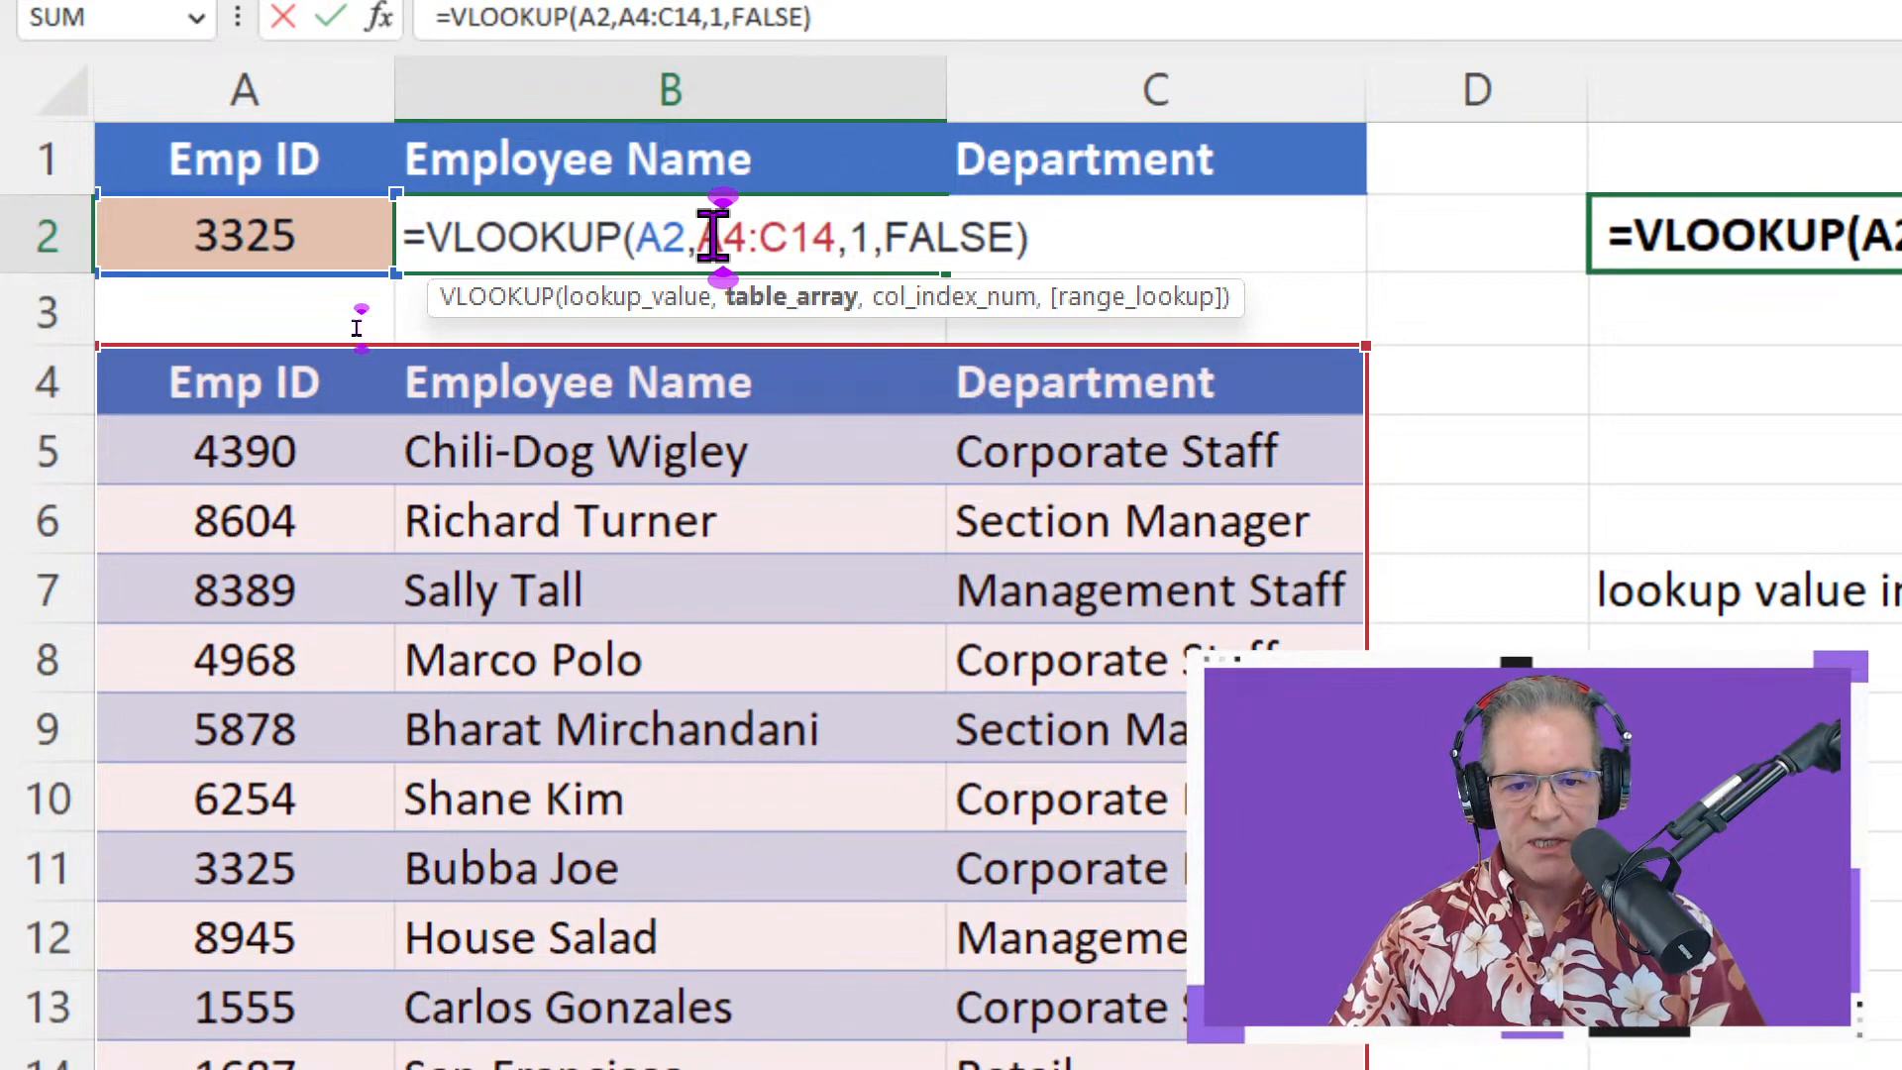
double_click(858, 235)
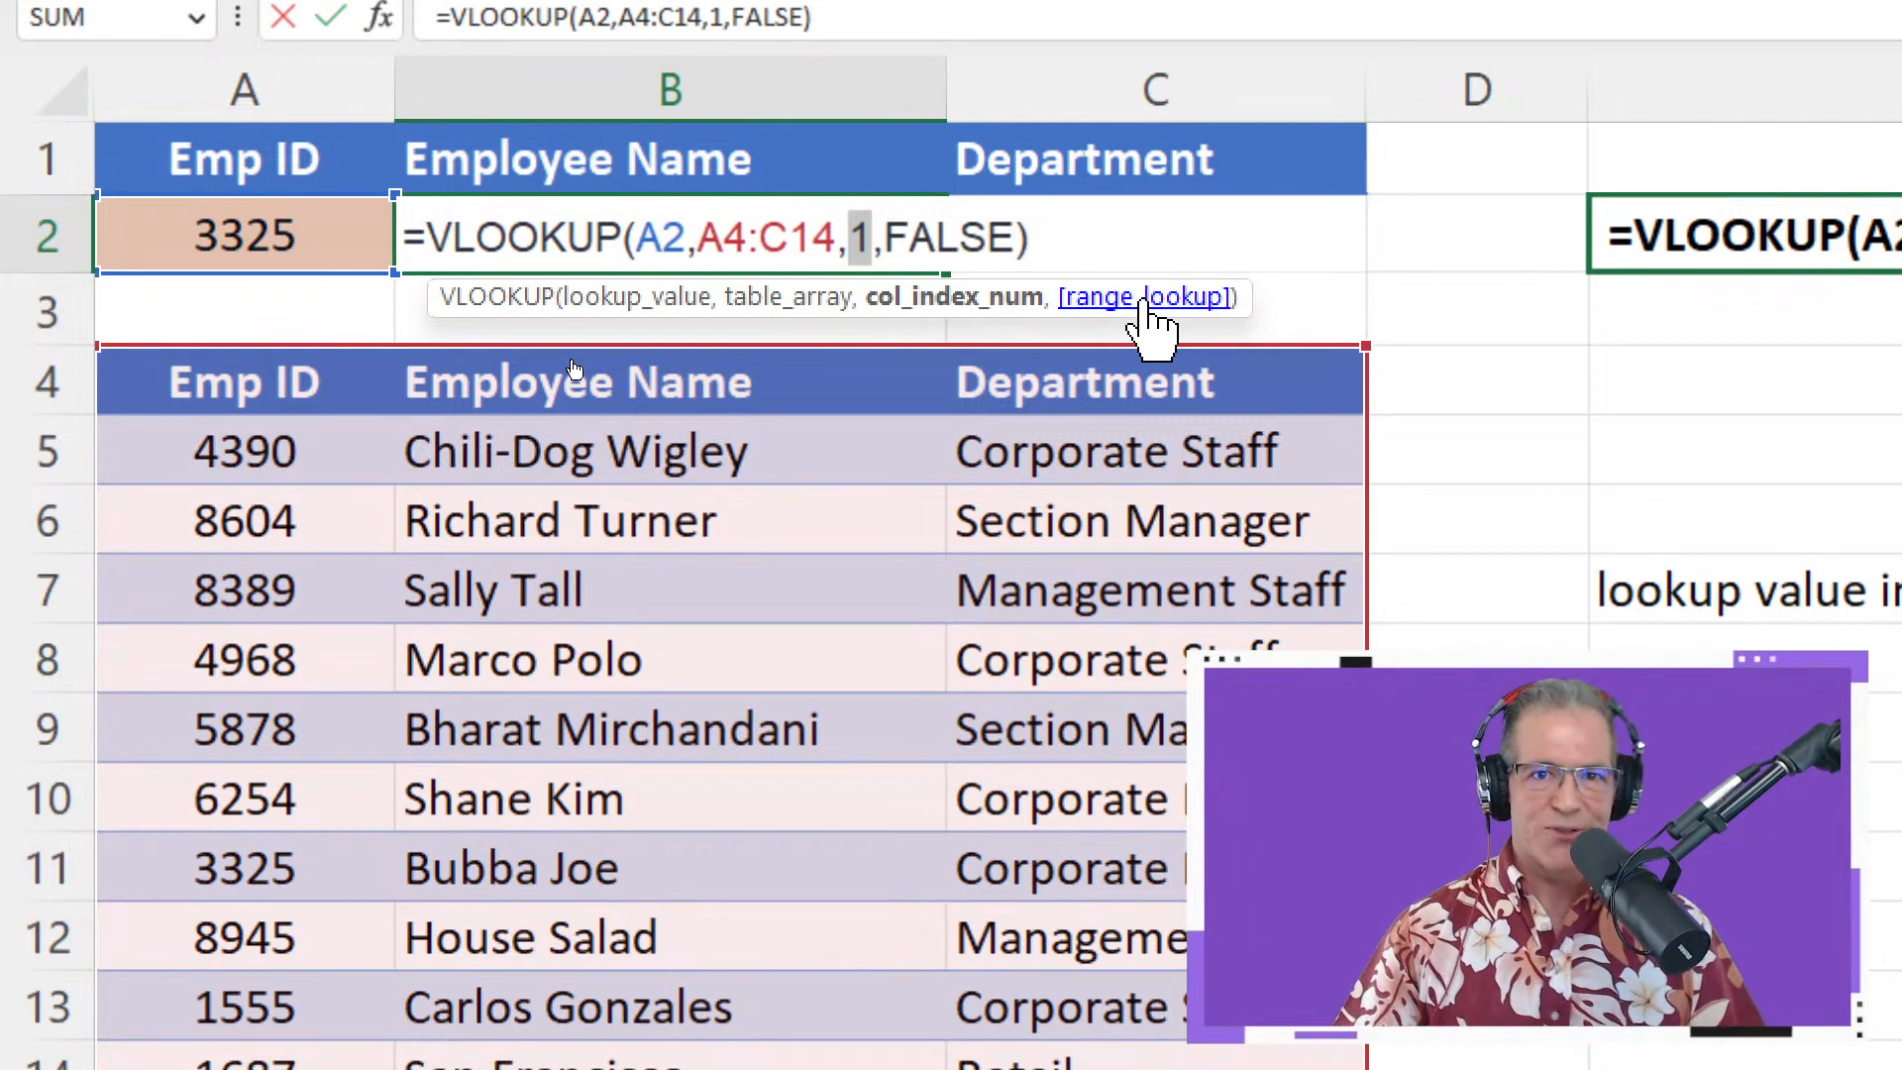
key("Return")
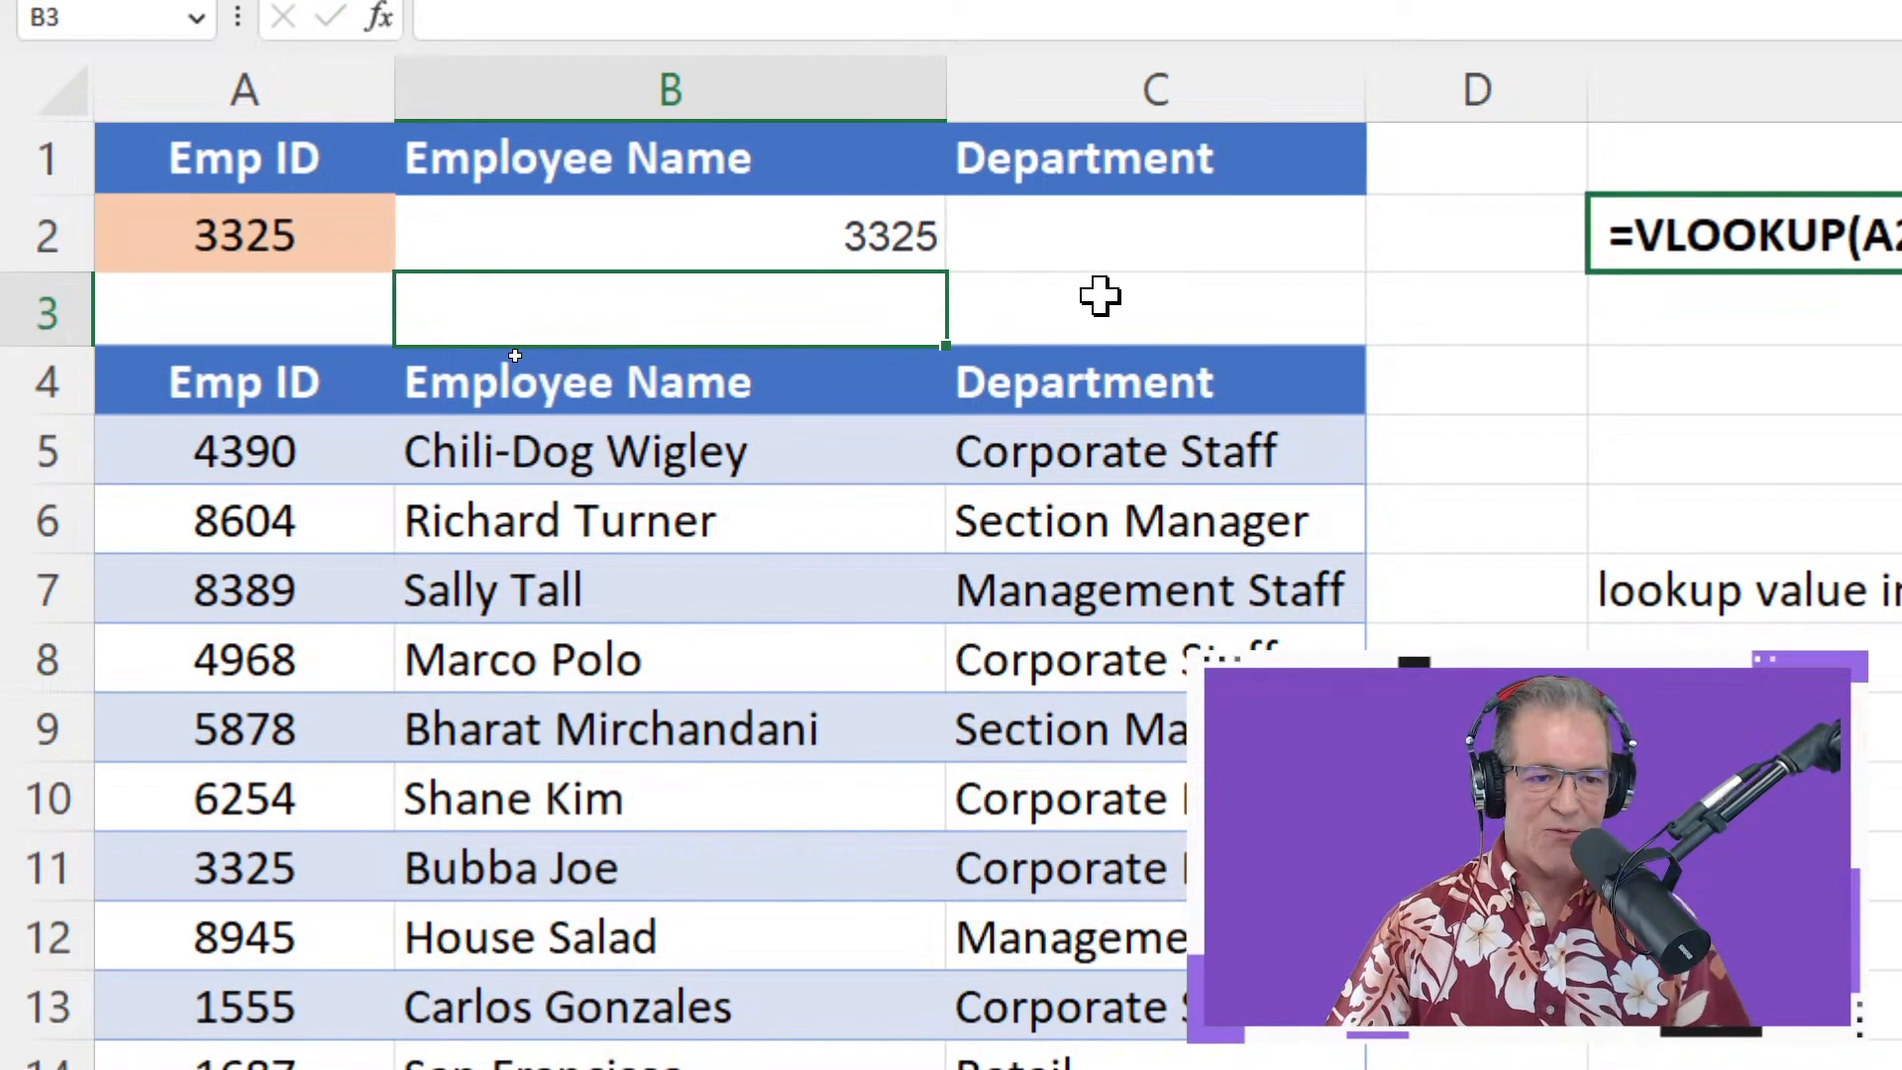
left_click(326, 246)
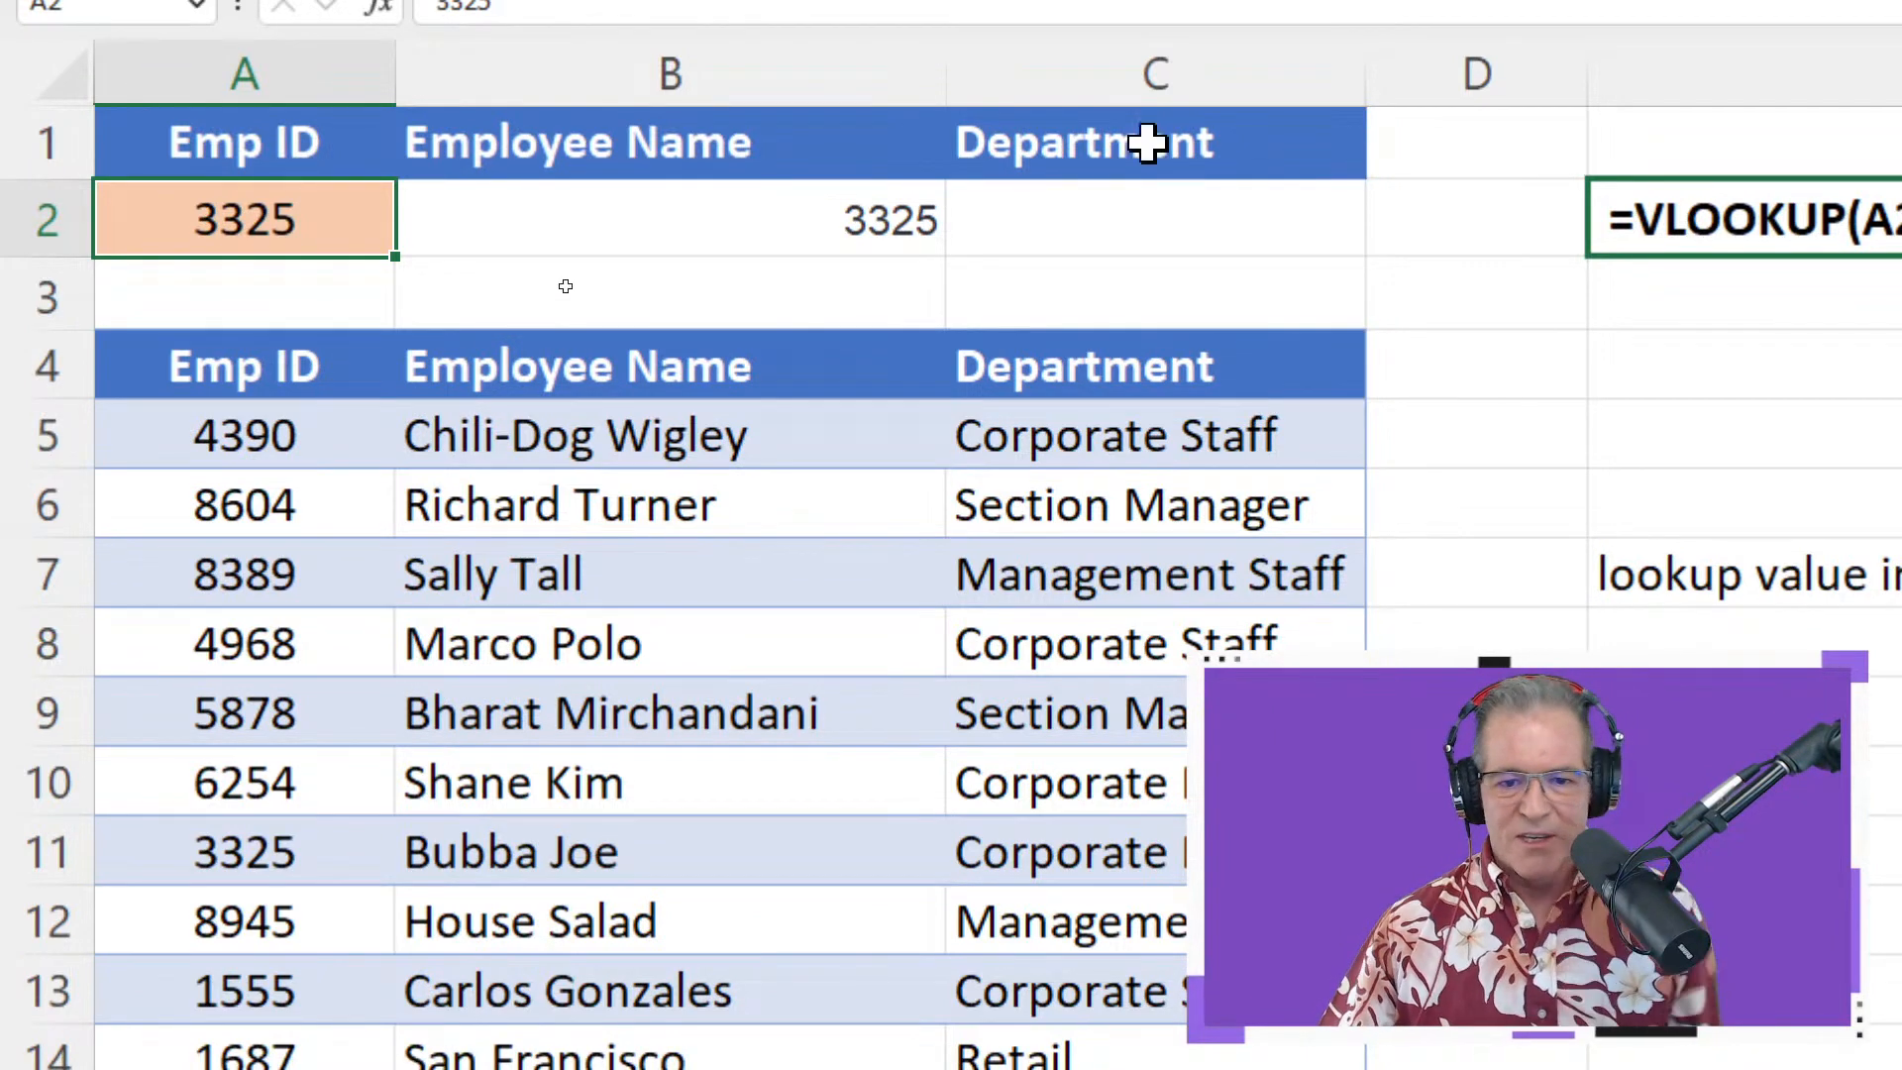
left_click(785, 221)
double_click(785, 221)
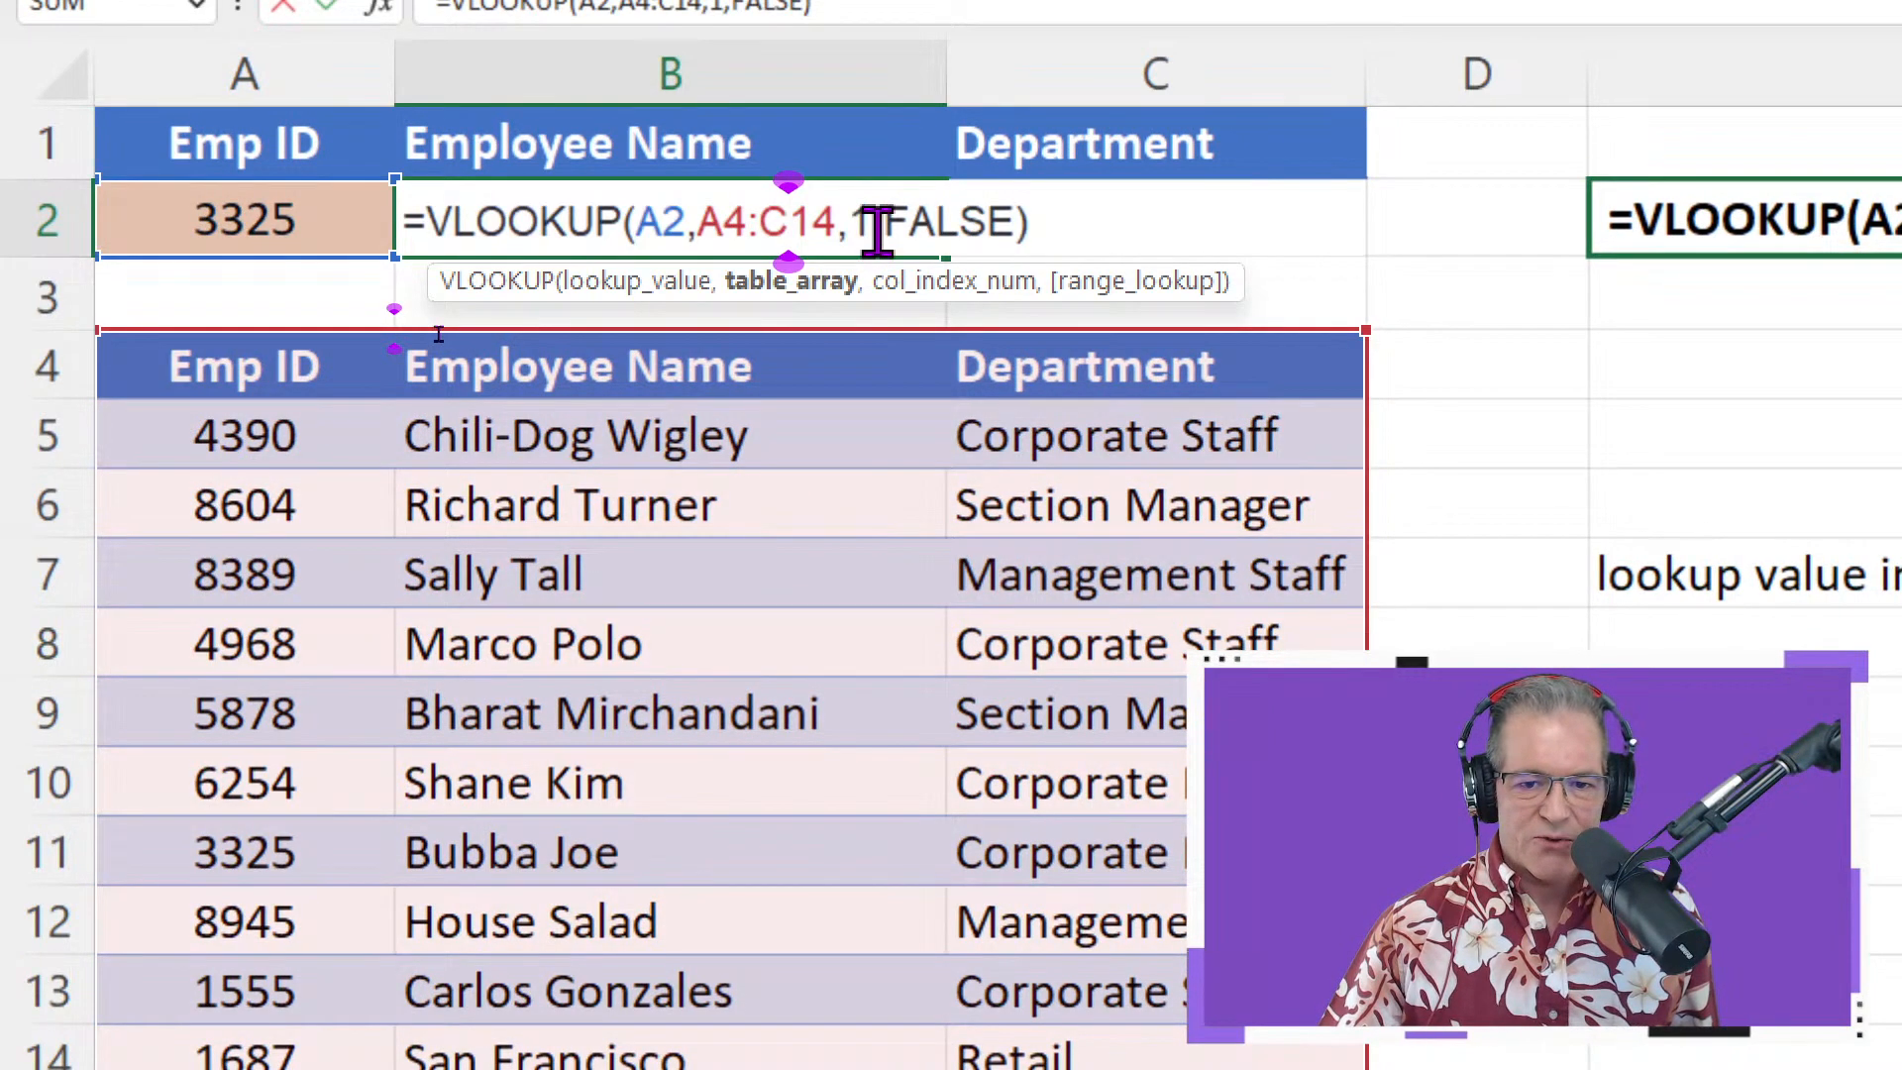
double_click(858, 221)
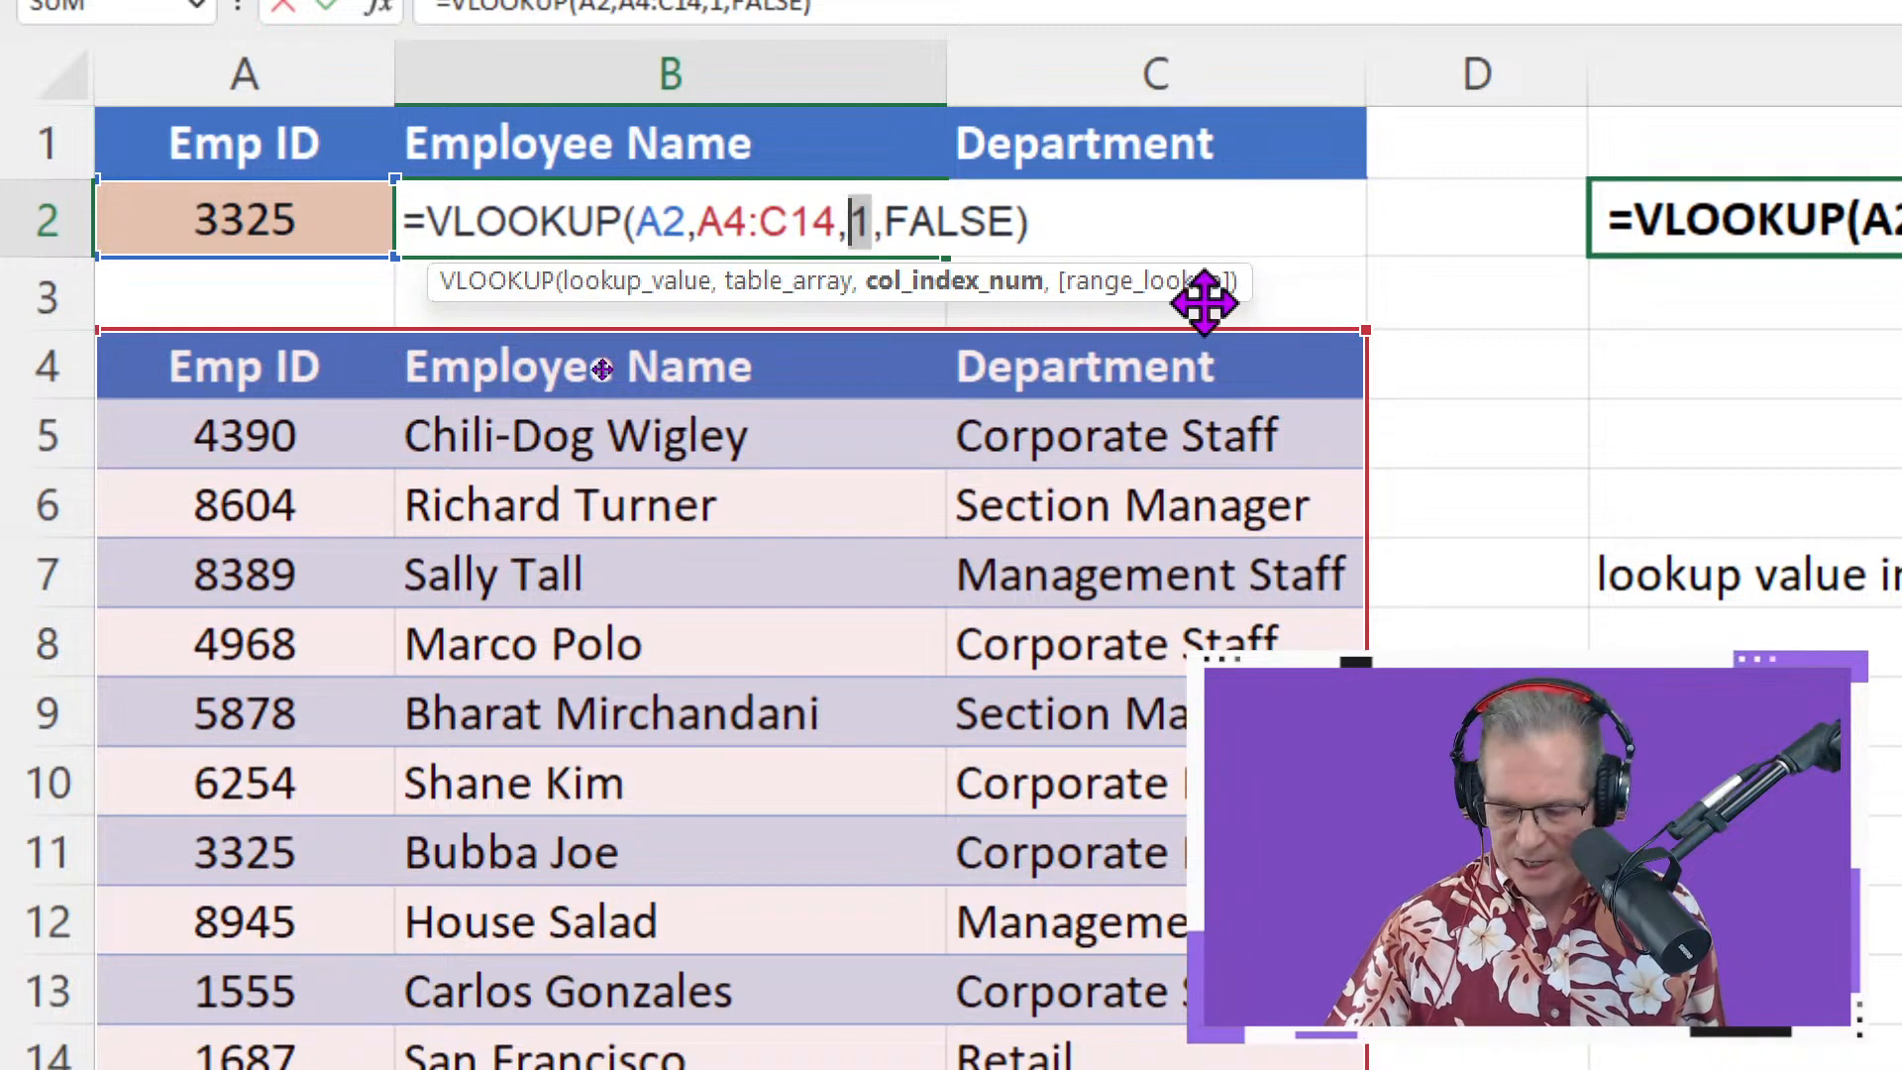
type("2")
key("Return")
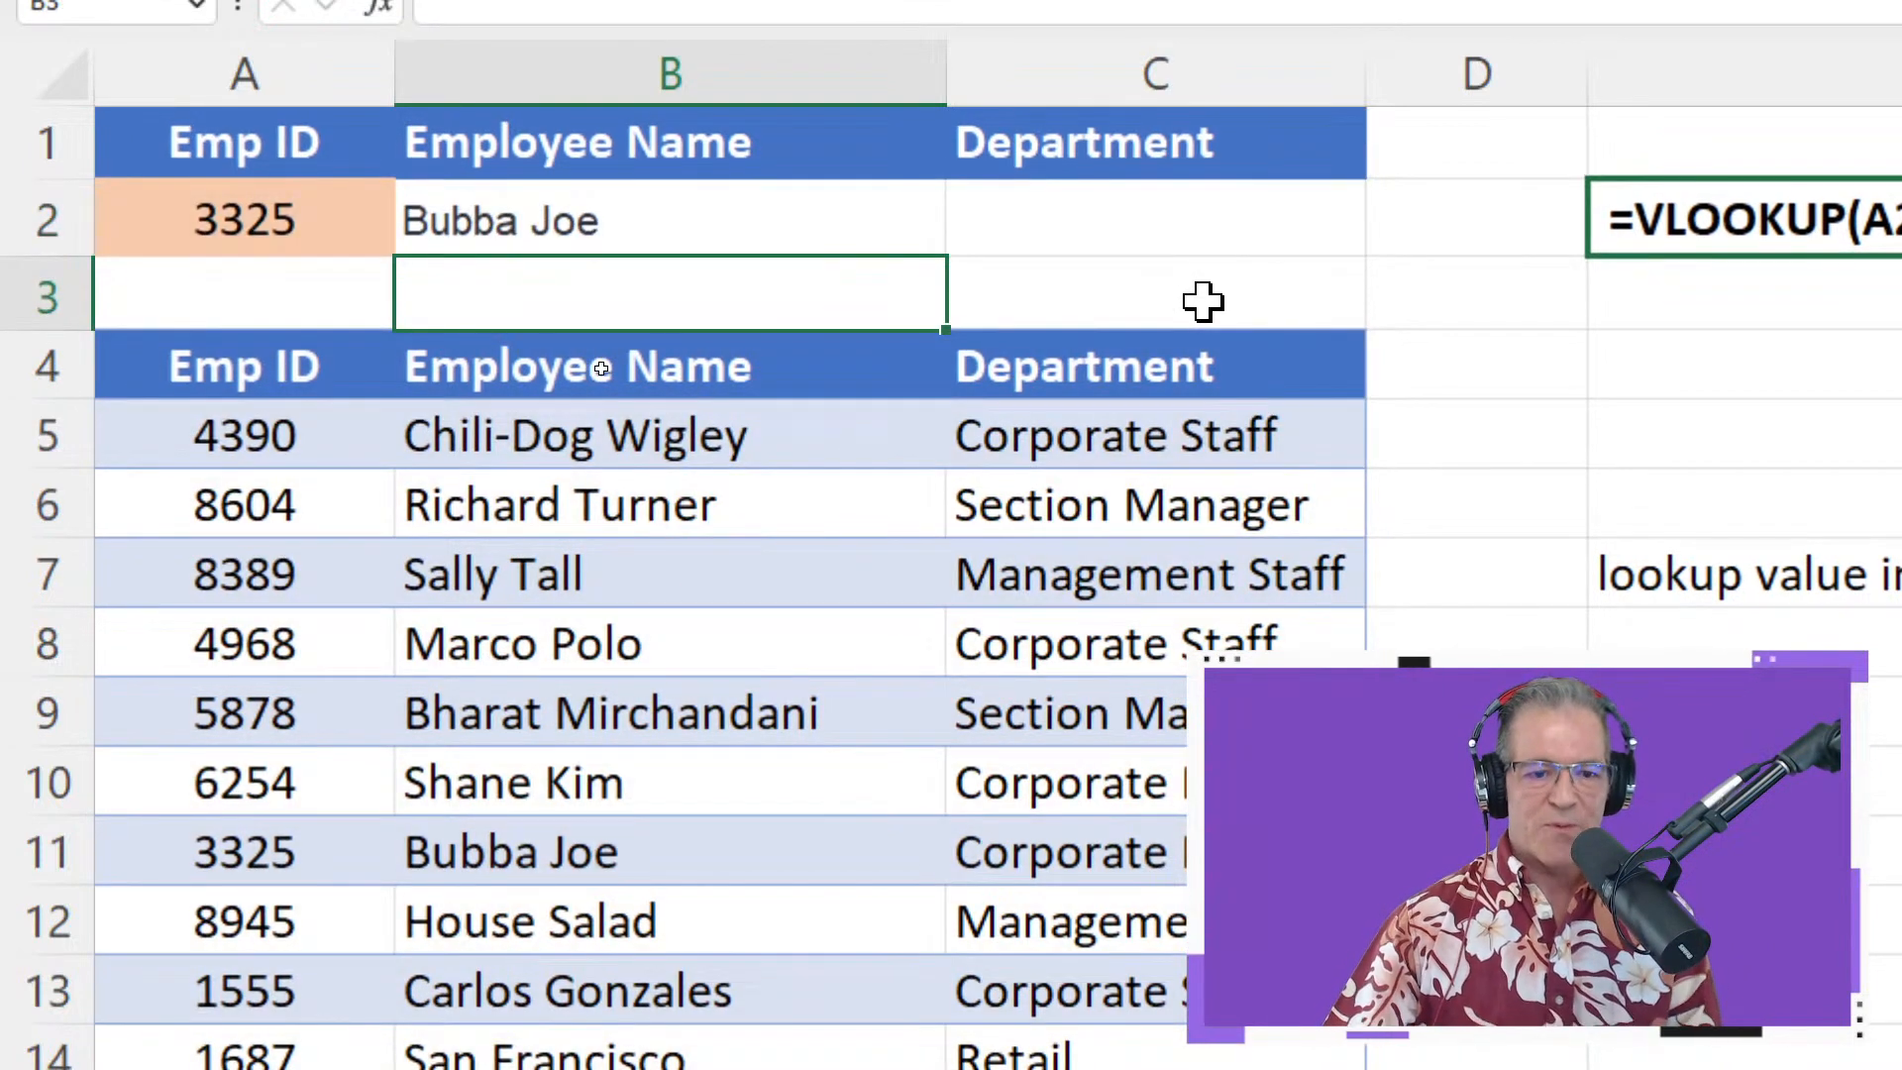
Fill B2's lookup into C2 and point its lookup value at A2, giving =VLOOKUP(A2,B4:D14,2,FALSE)
left_click(290, 856)
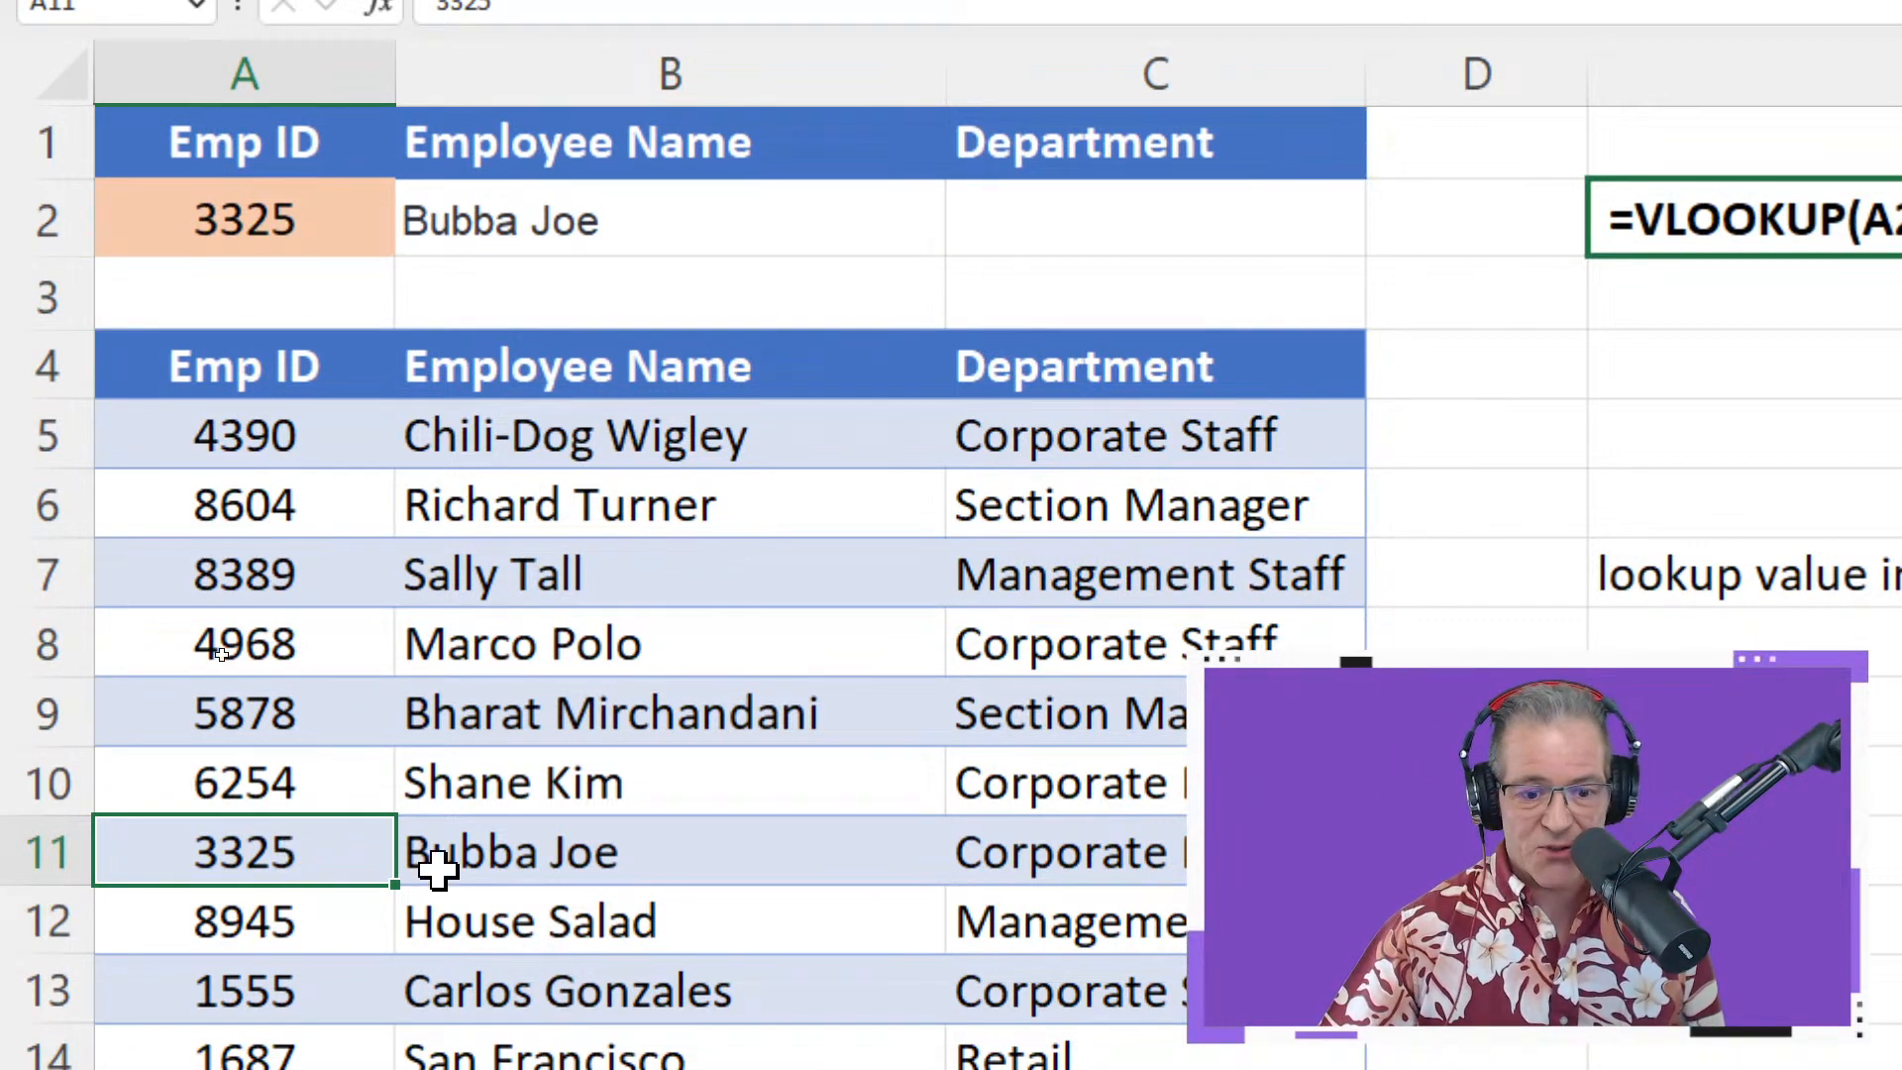
left_click(1196, 142)
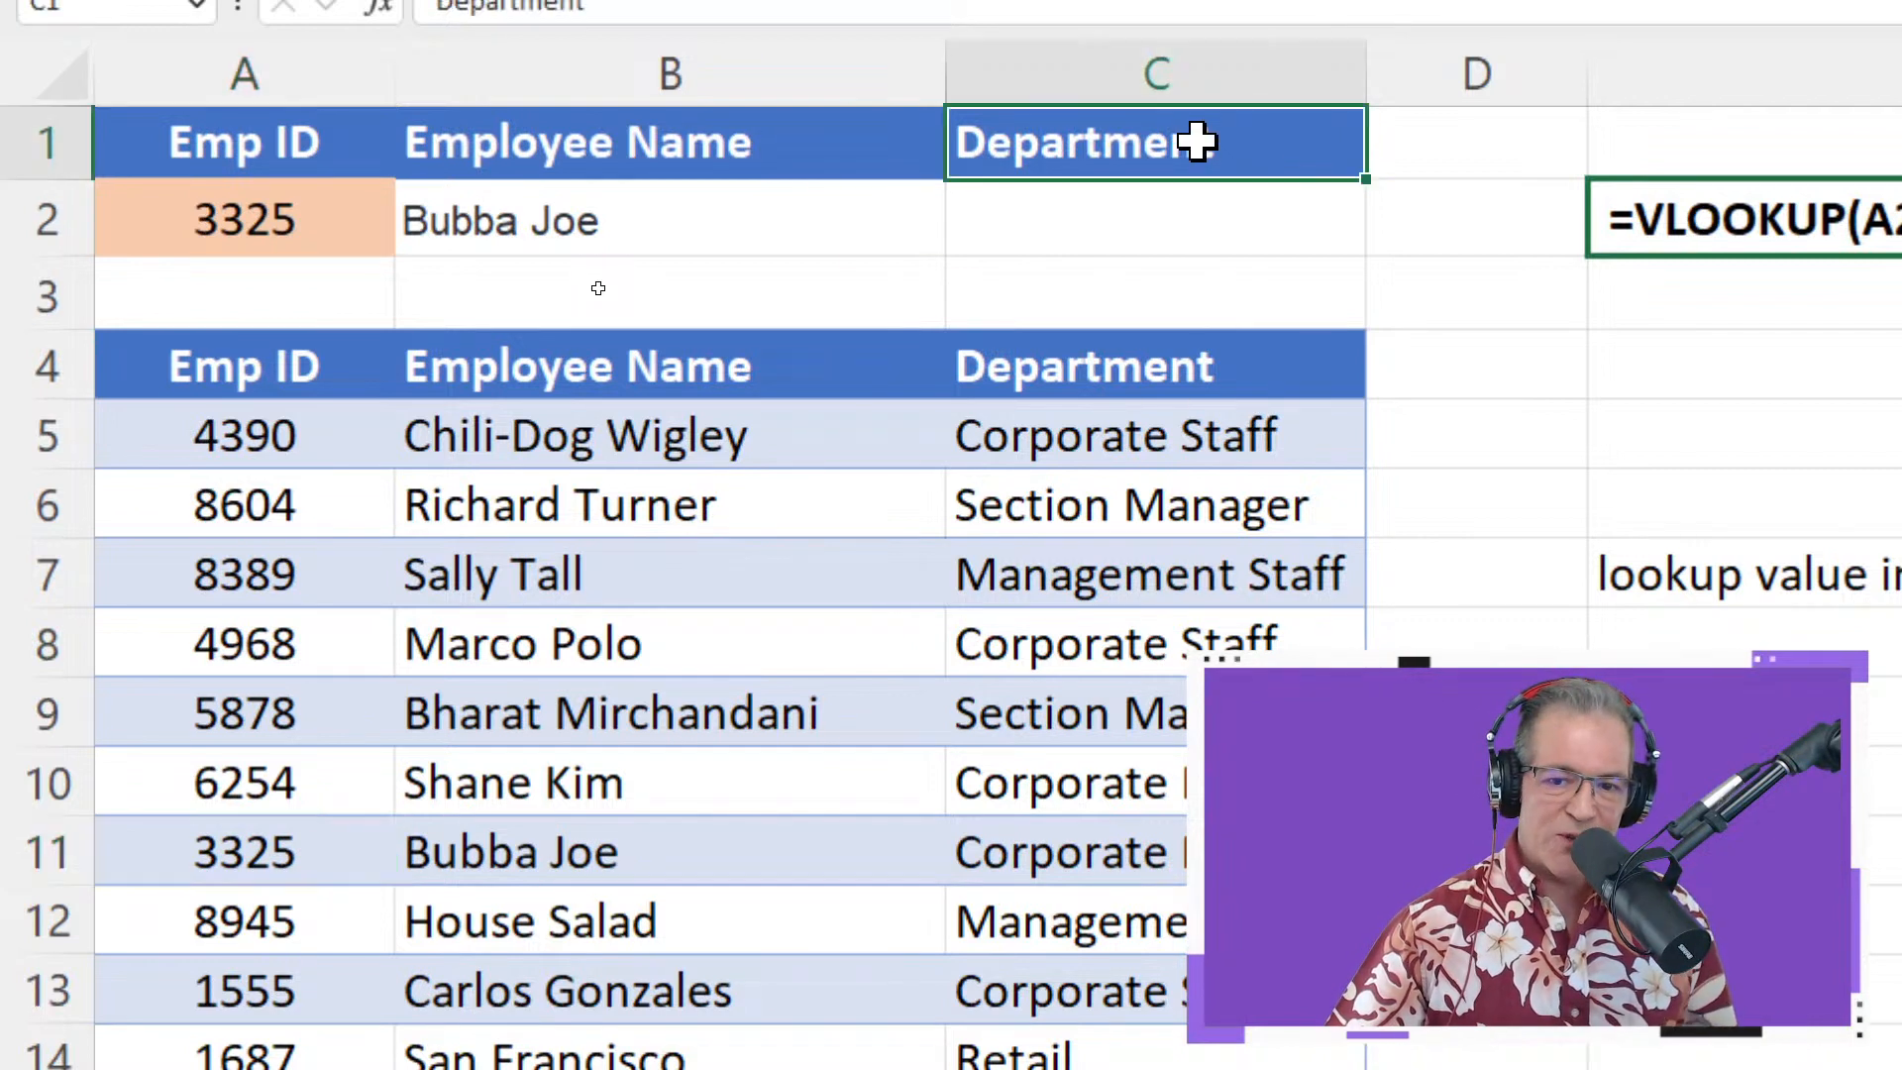
left_click(1153, 214)
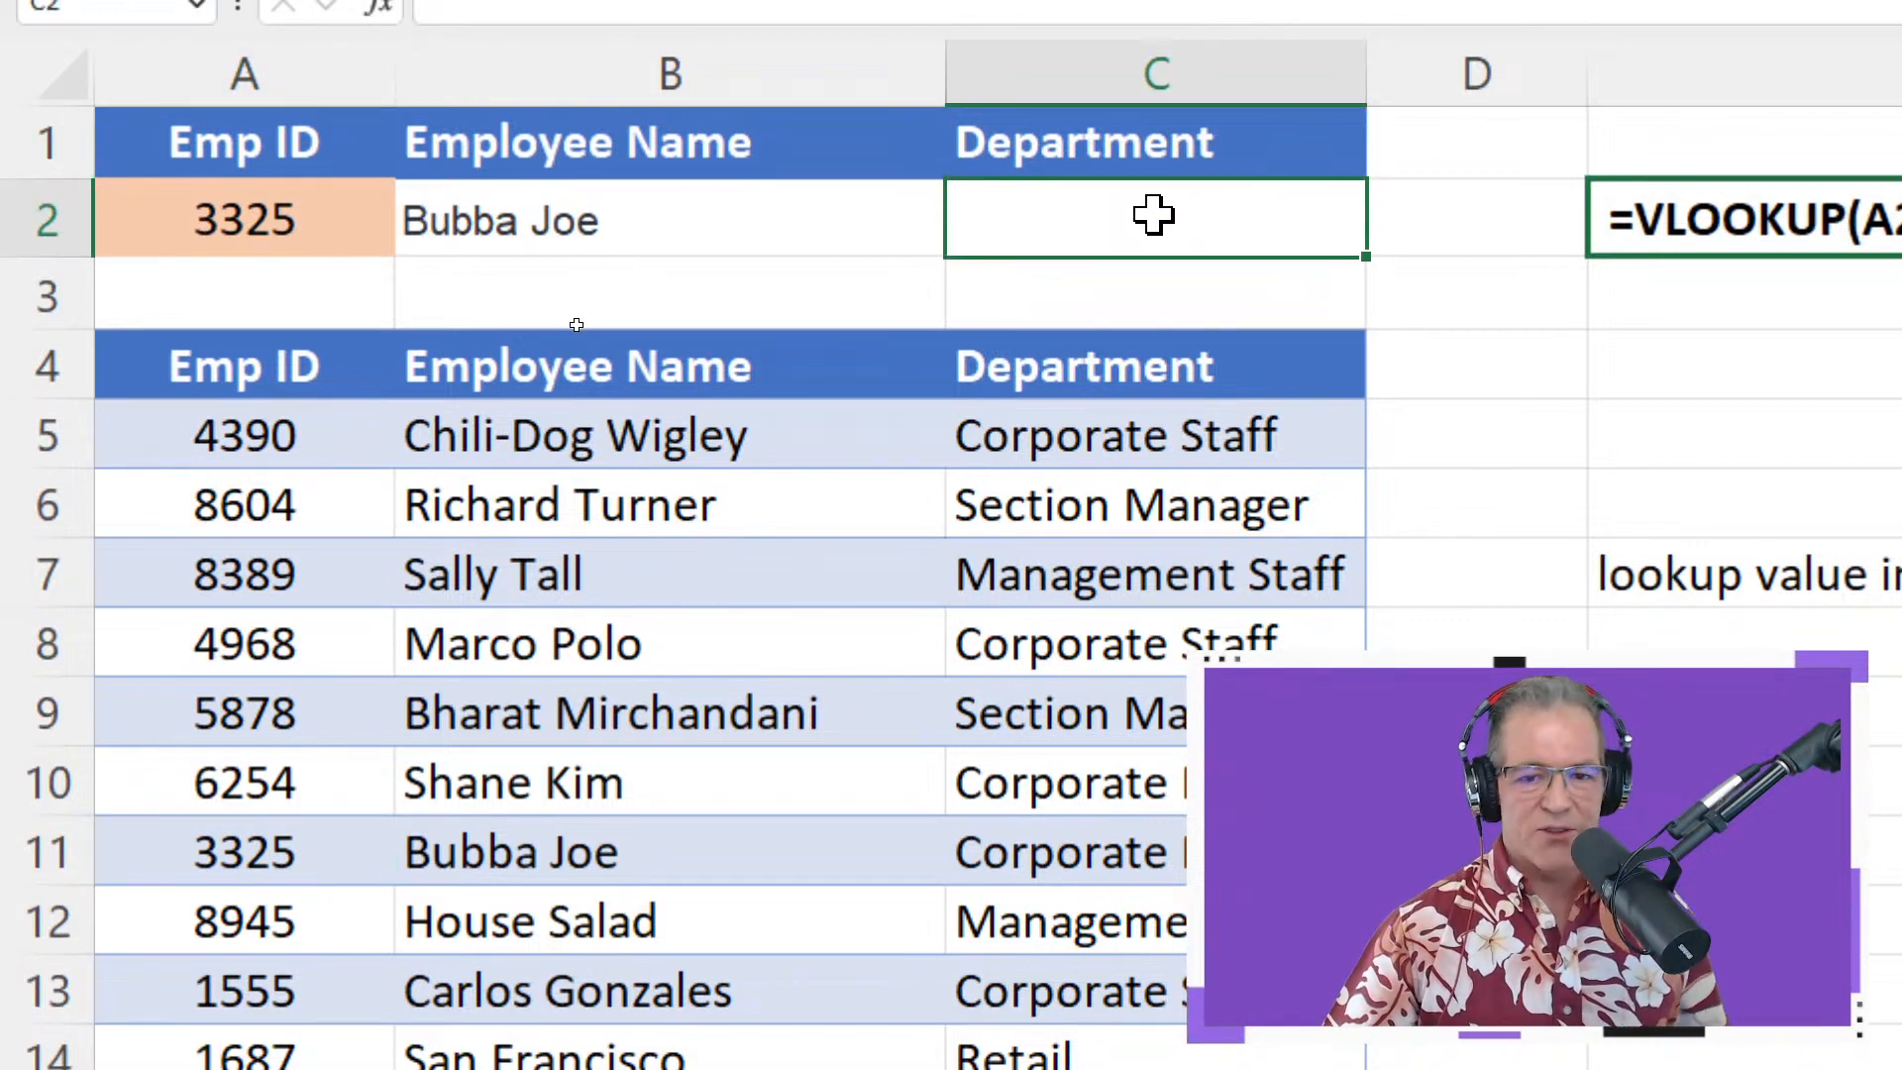
left_click(760, 226)
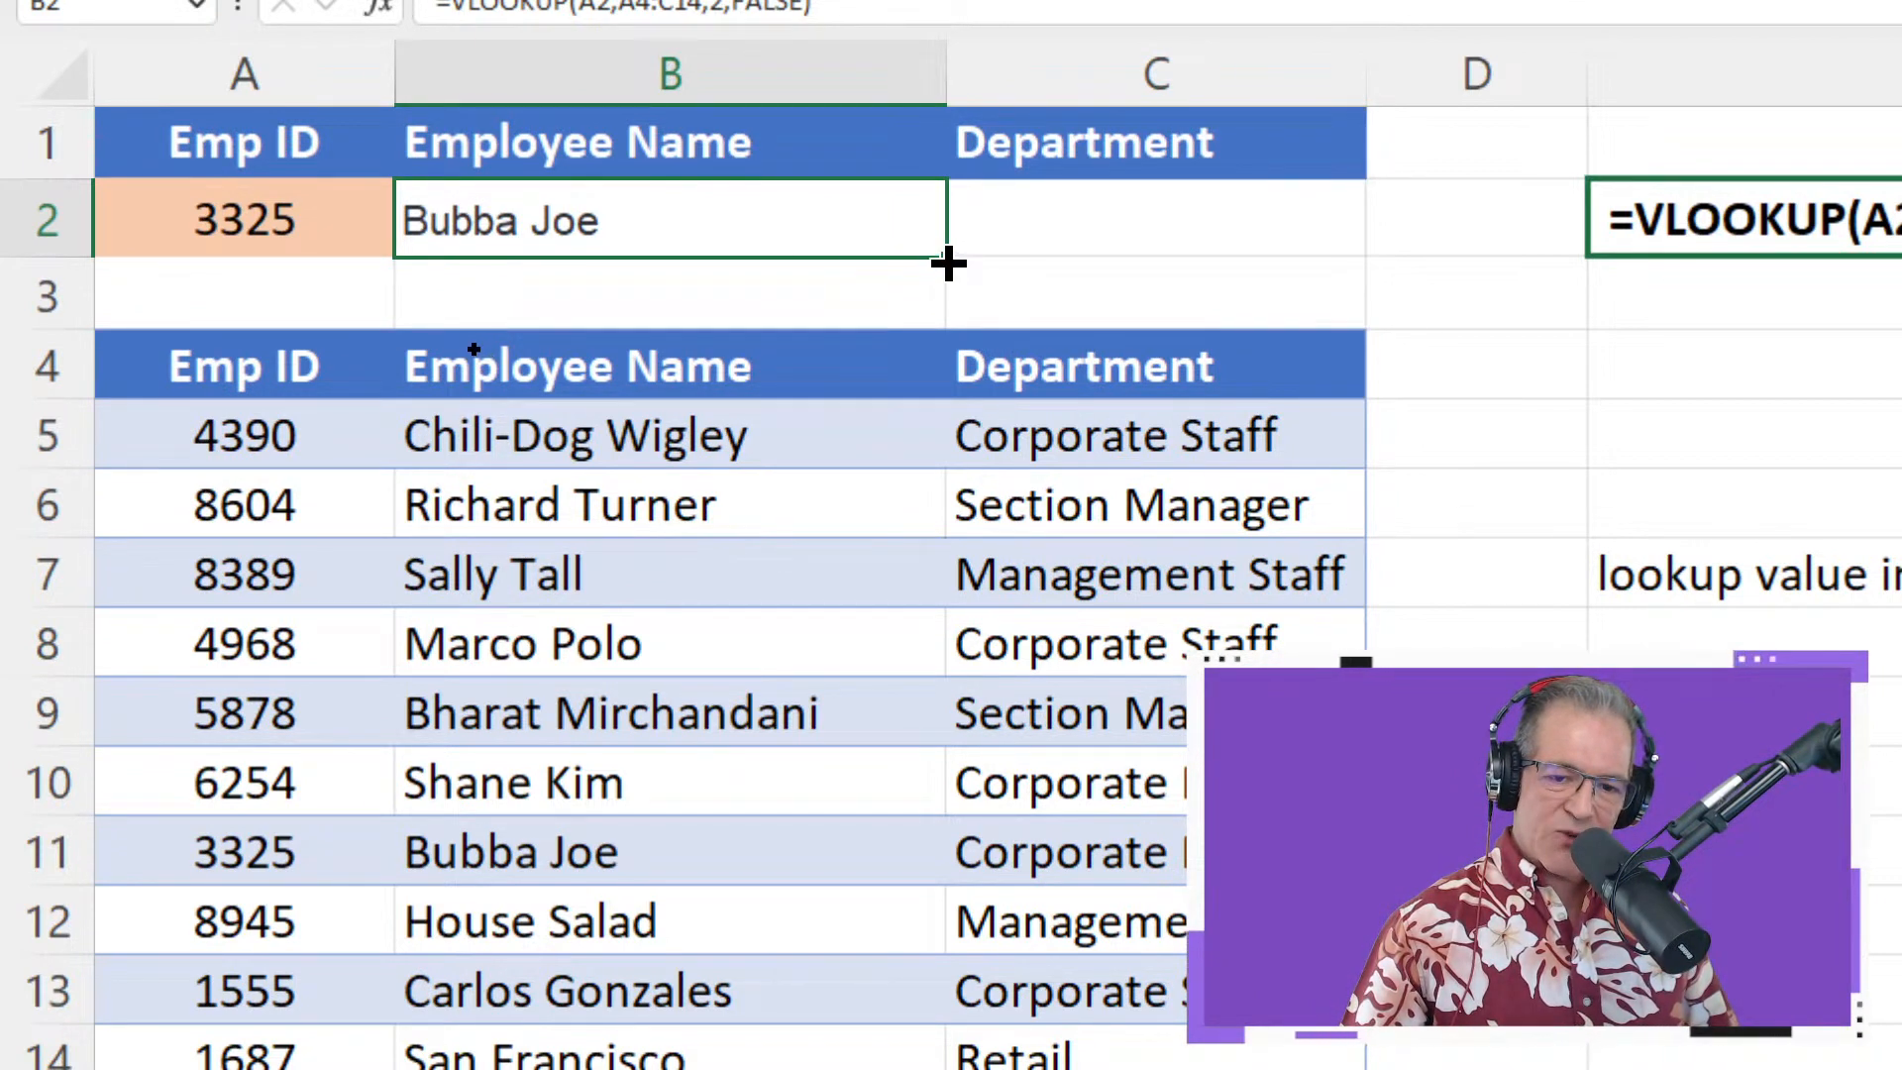
left_click_drag(948, 260, 1244, 267)
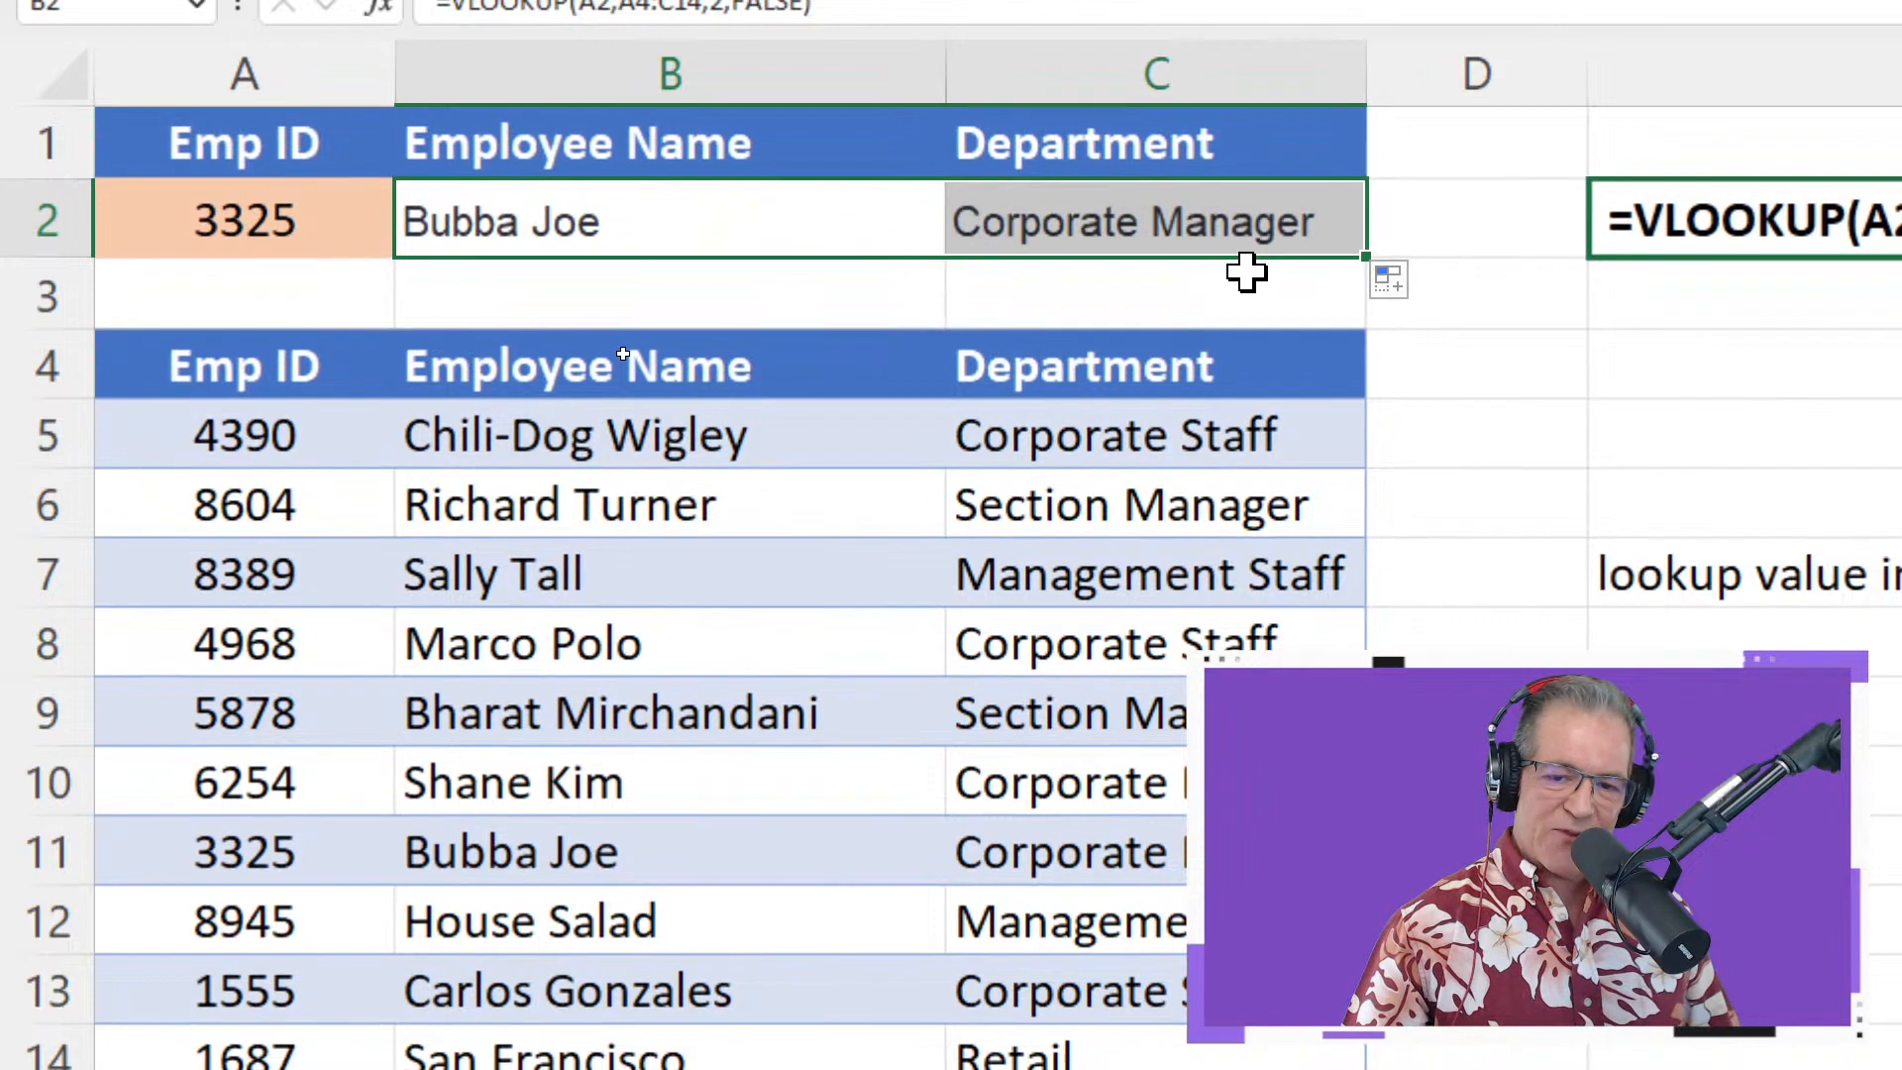
double_click(1277, 213)
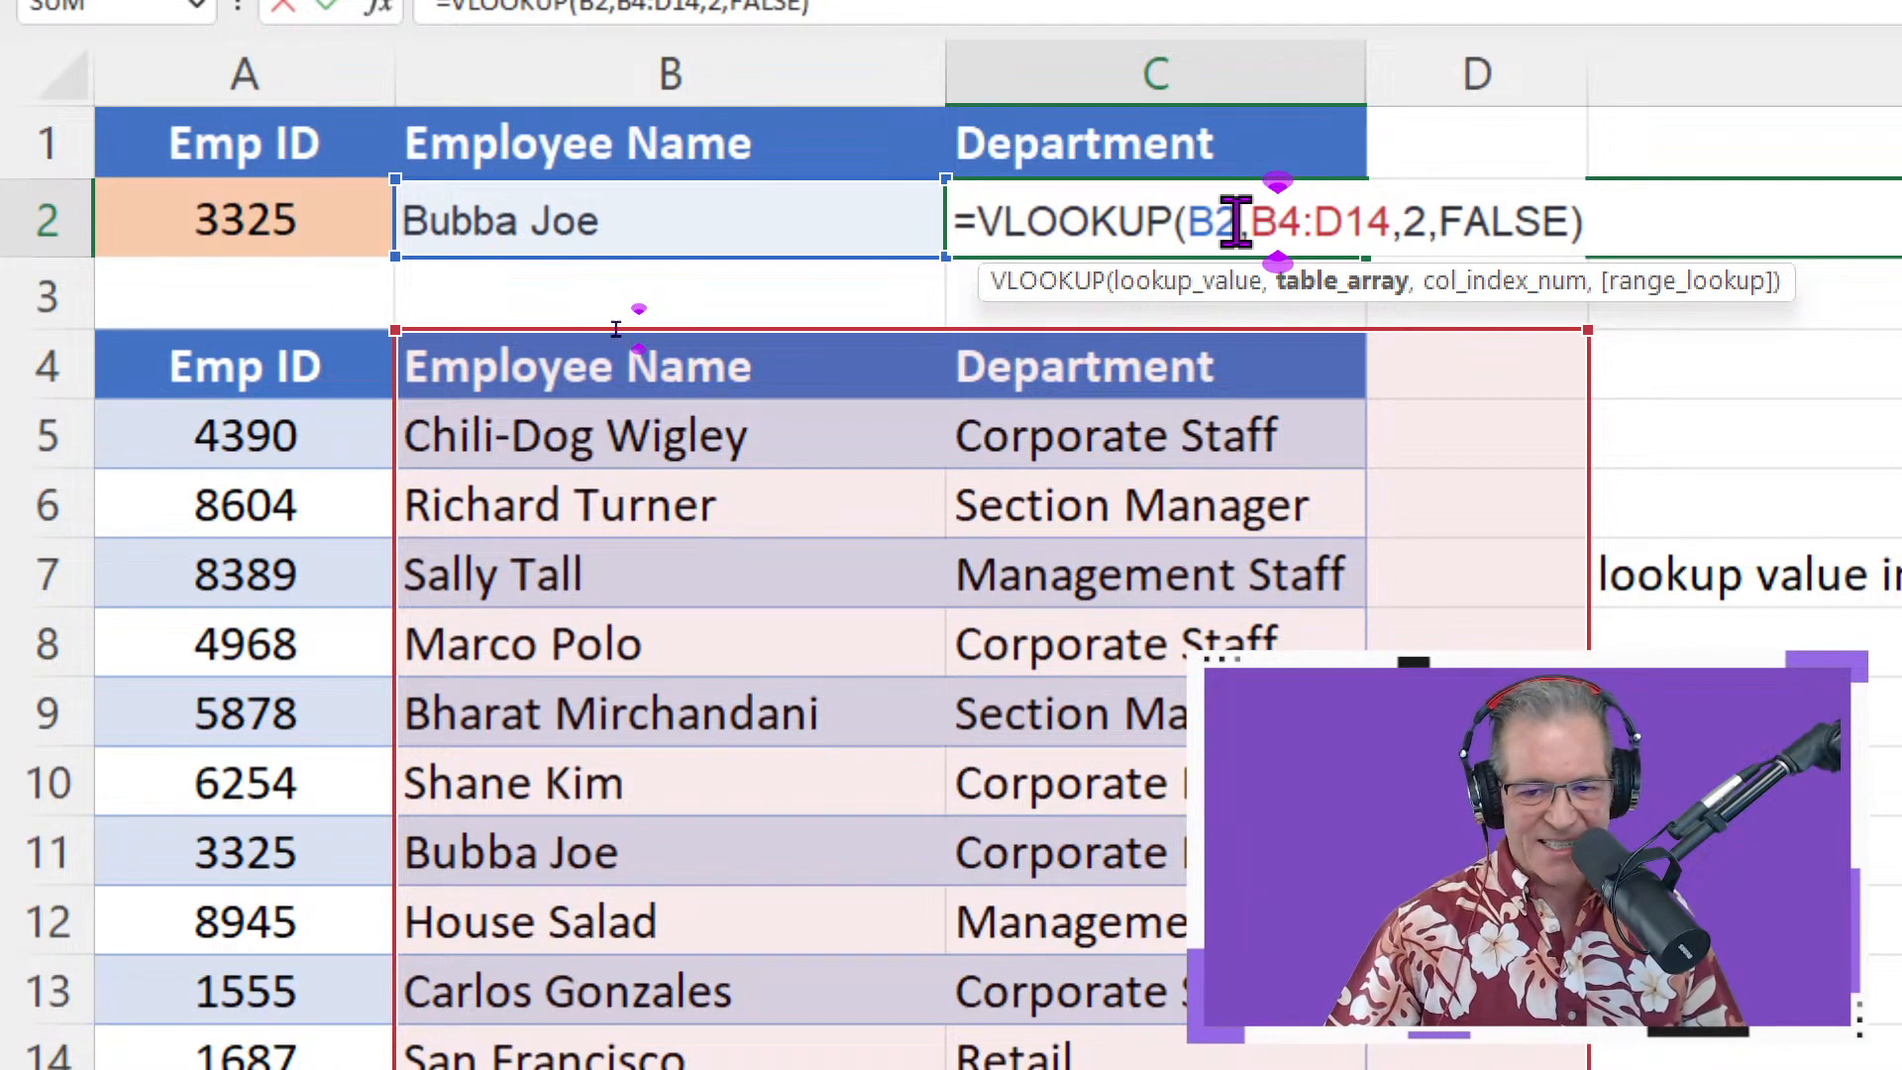
left_click_drag(1240, 220, 1199, 220)
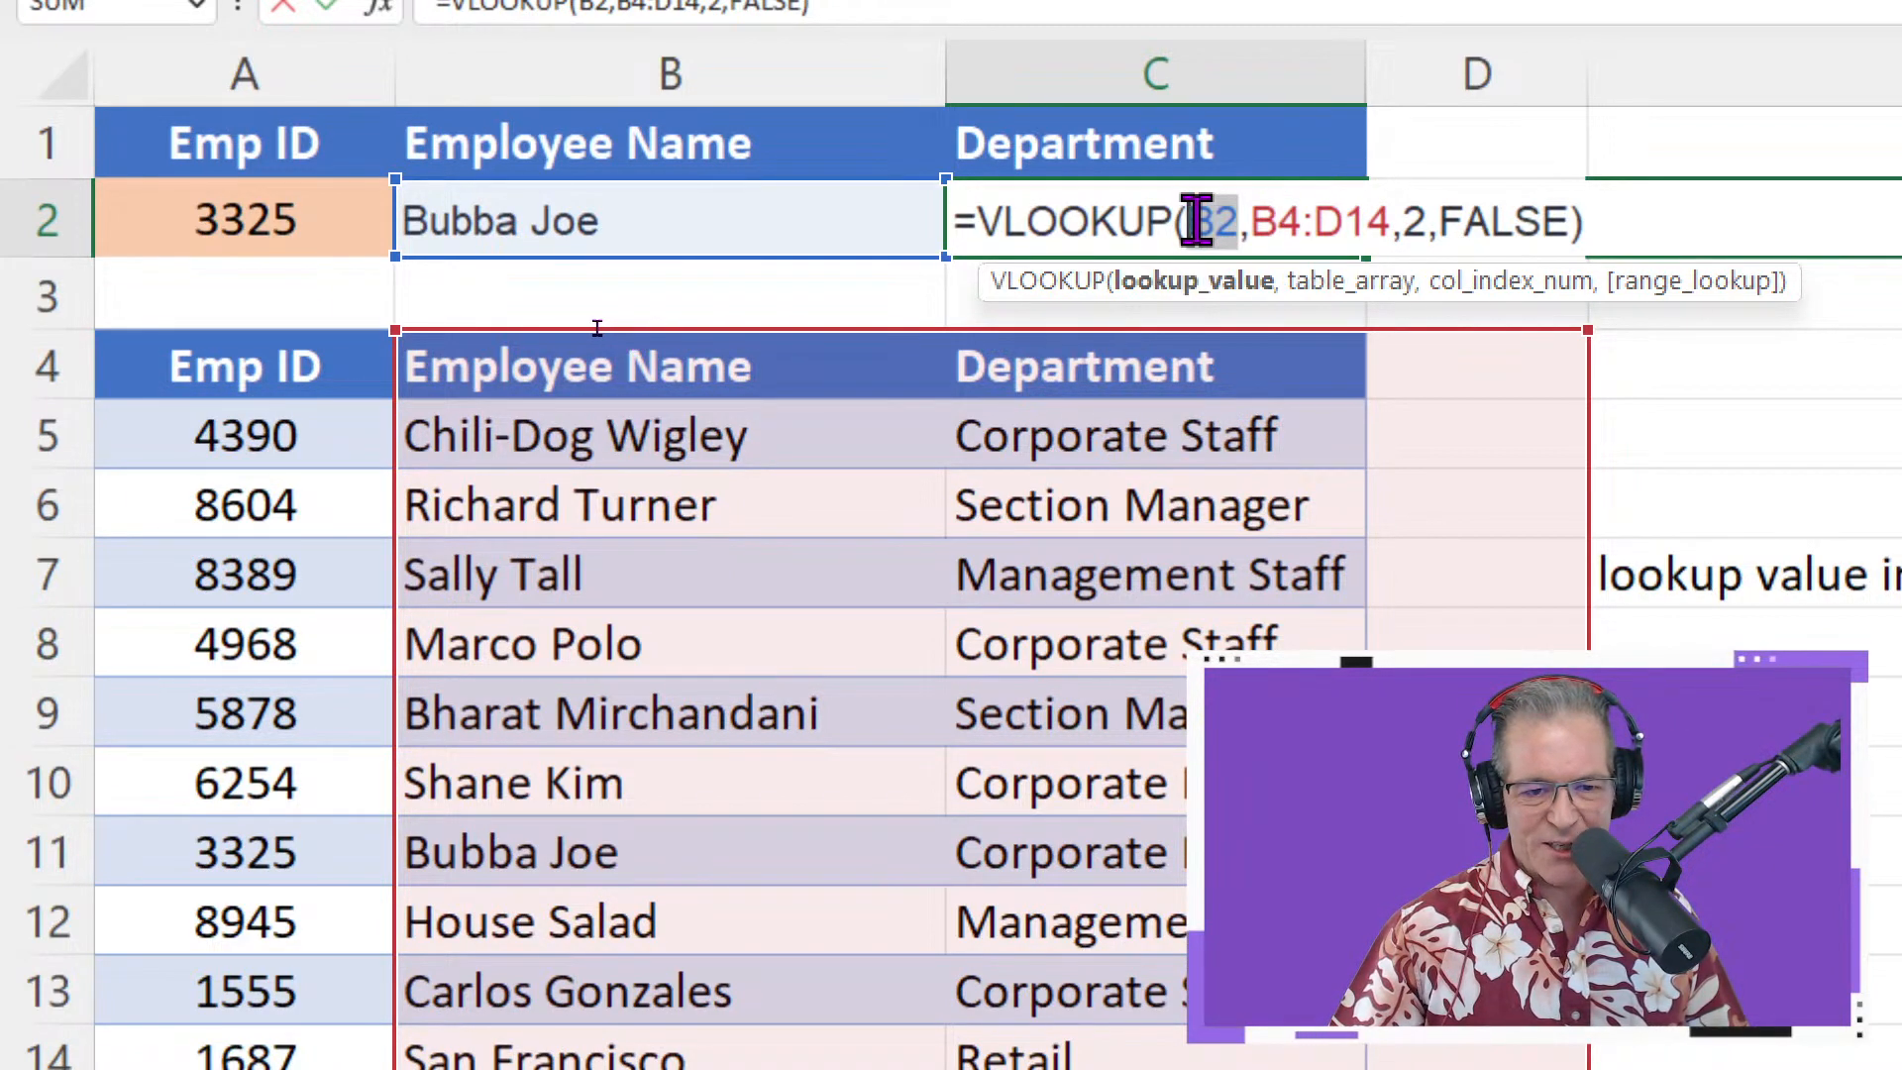
left_click(282, 218)
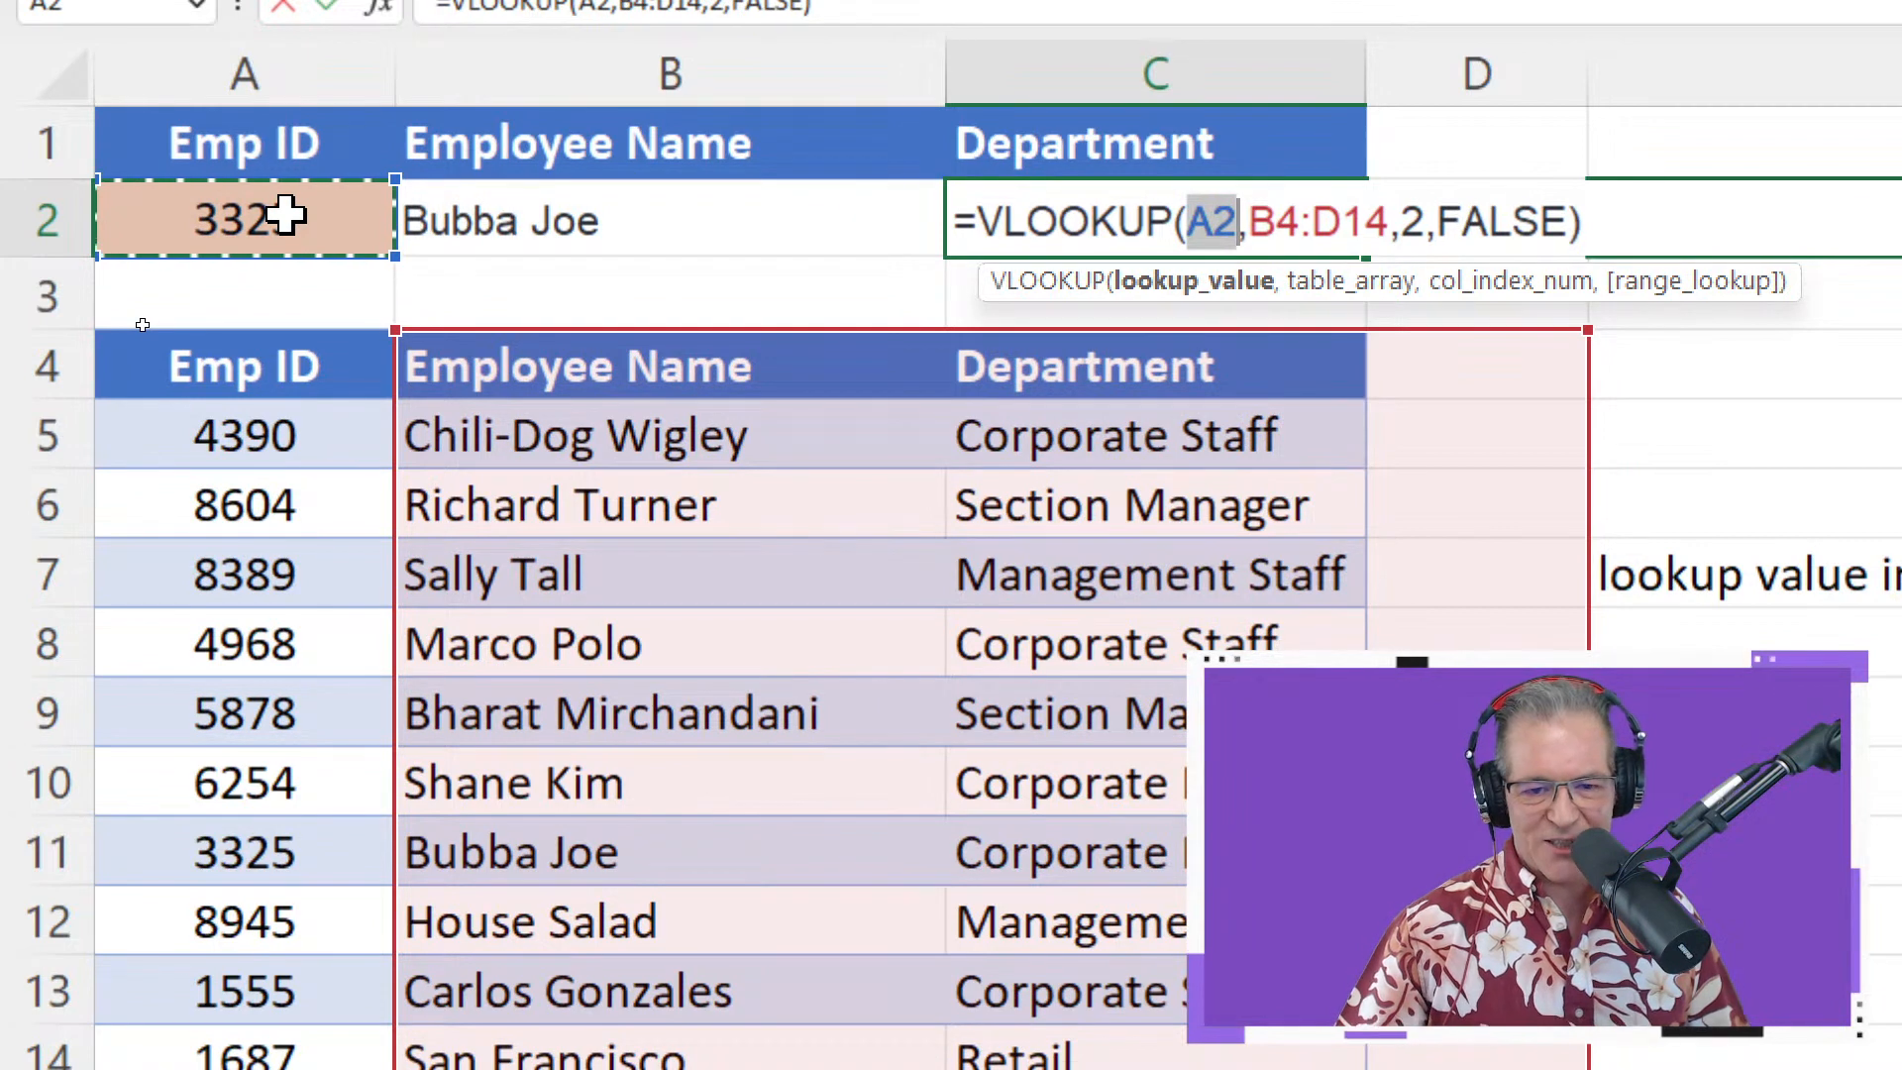
key("Return")
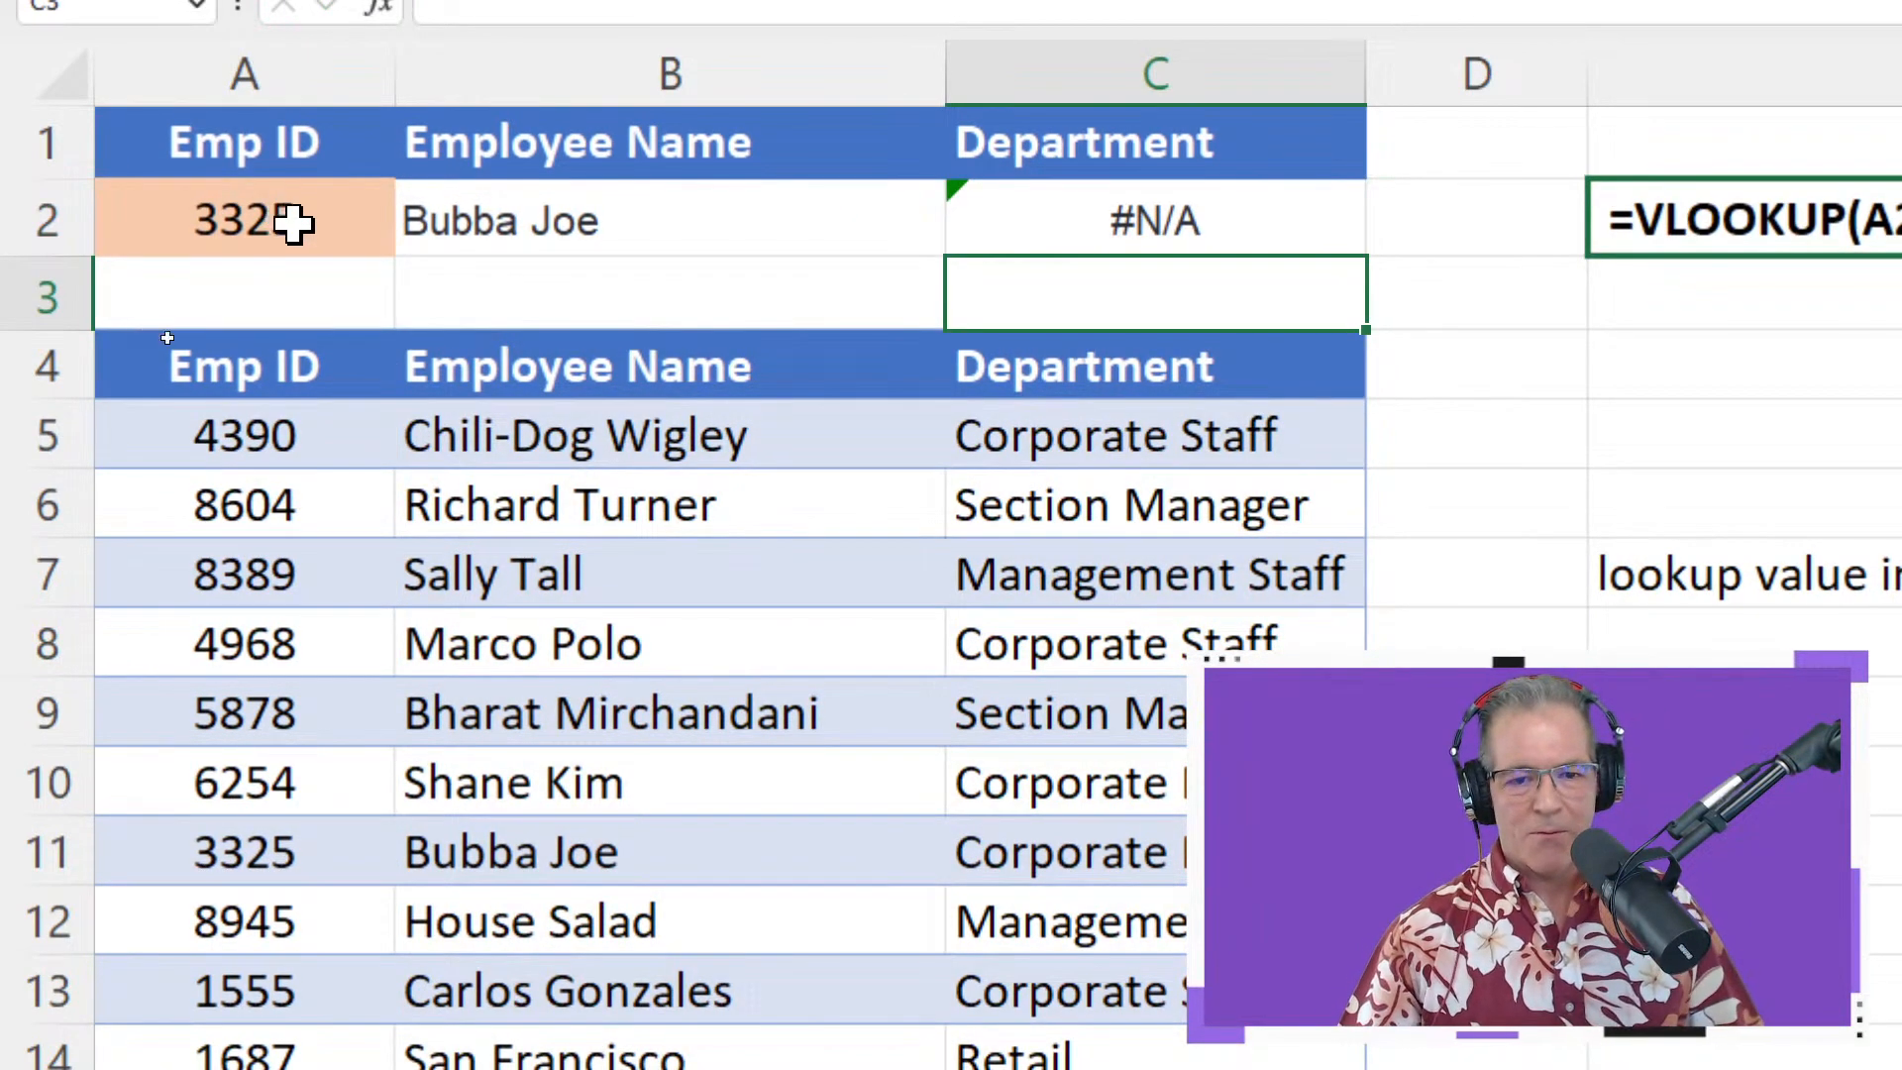
left_click(1177, 225)
Move the lookup range in C2's formula to A4:C14 so it includes the Emp ID column
double_click(1189, 227)
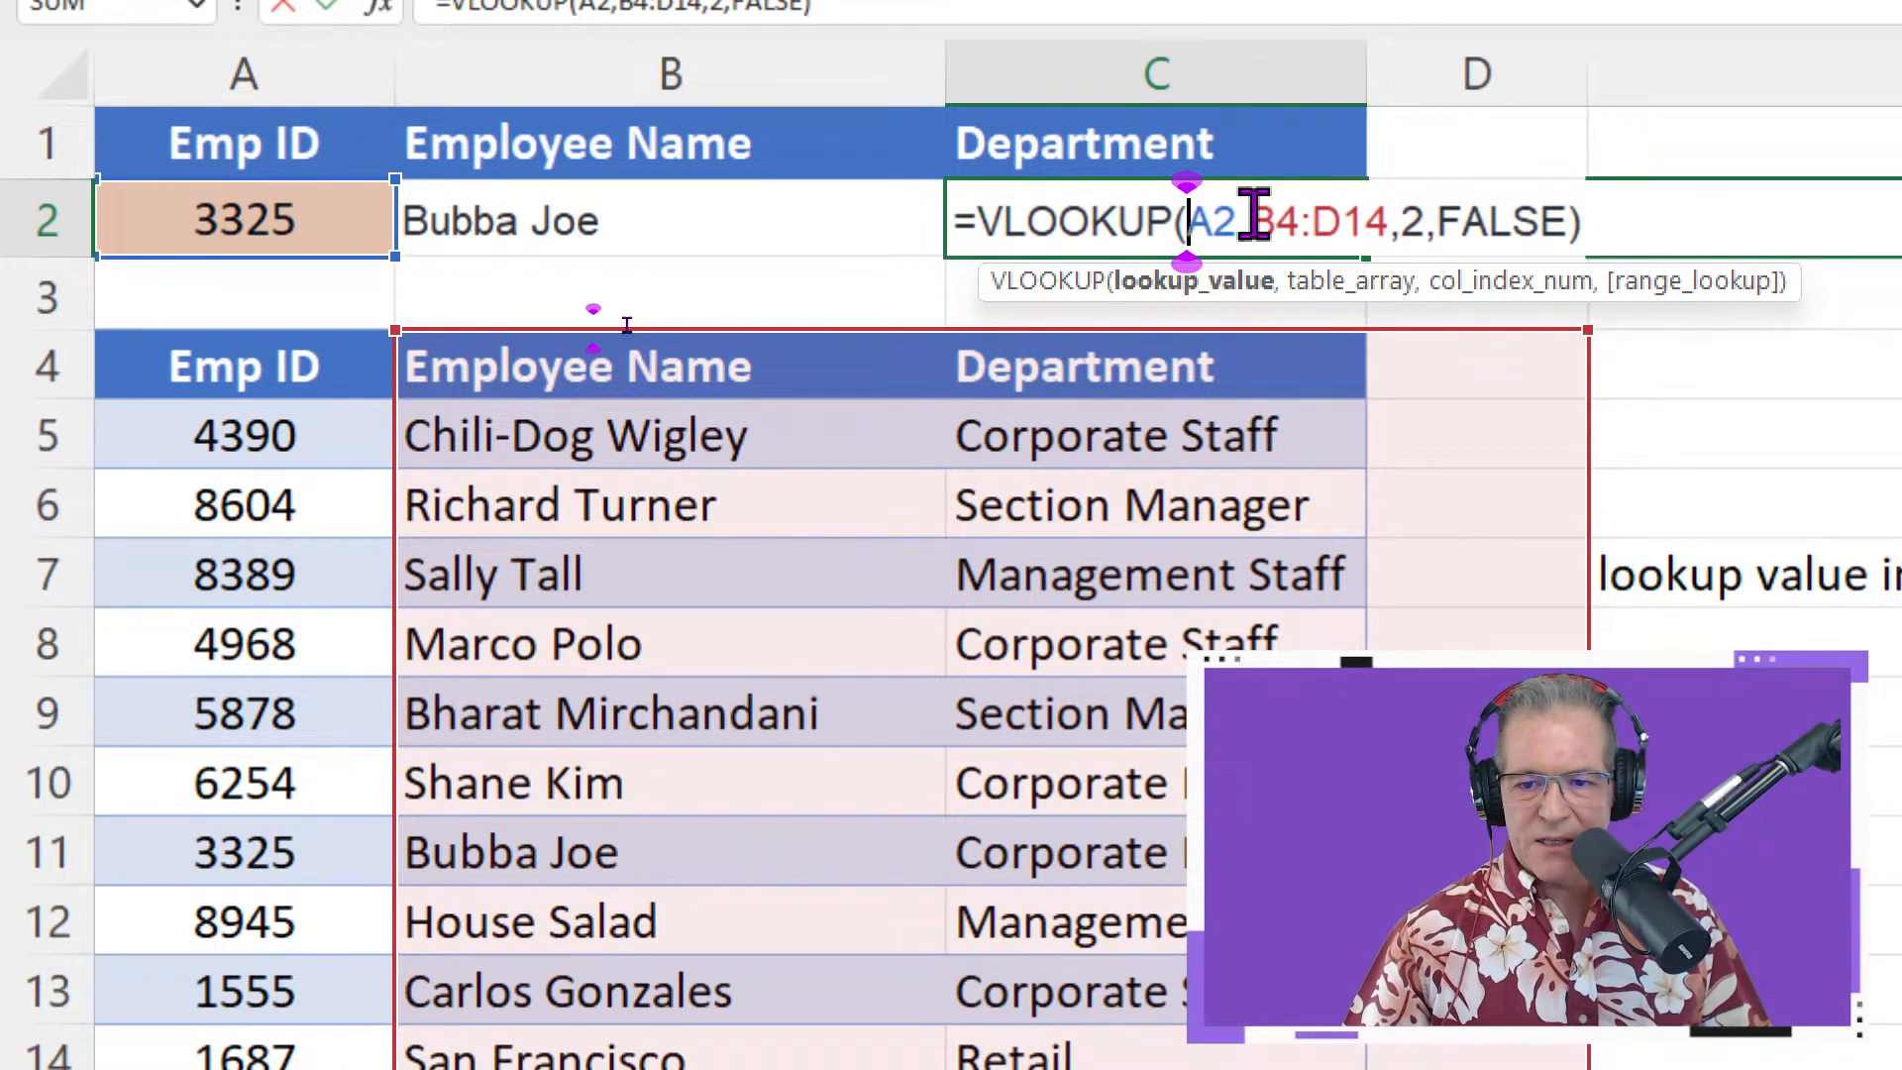
left_click_drag(1253, 216, 1390, 219)
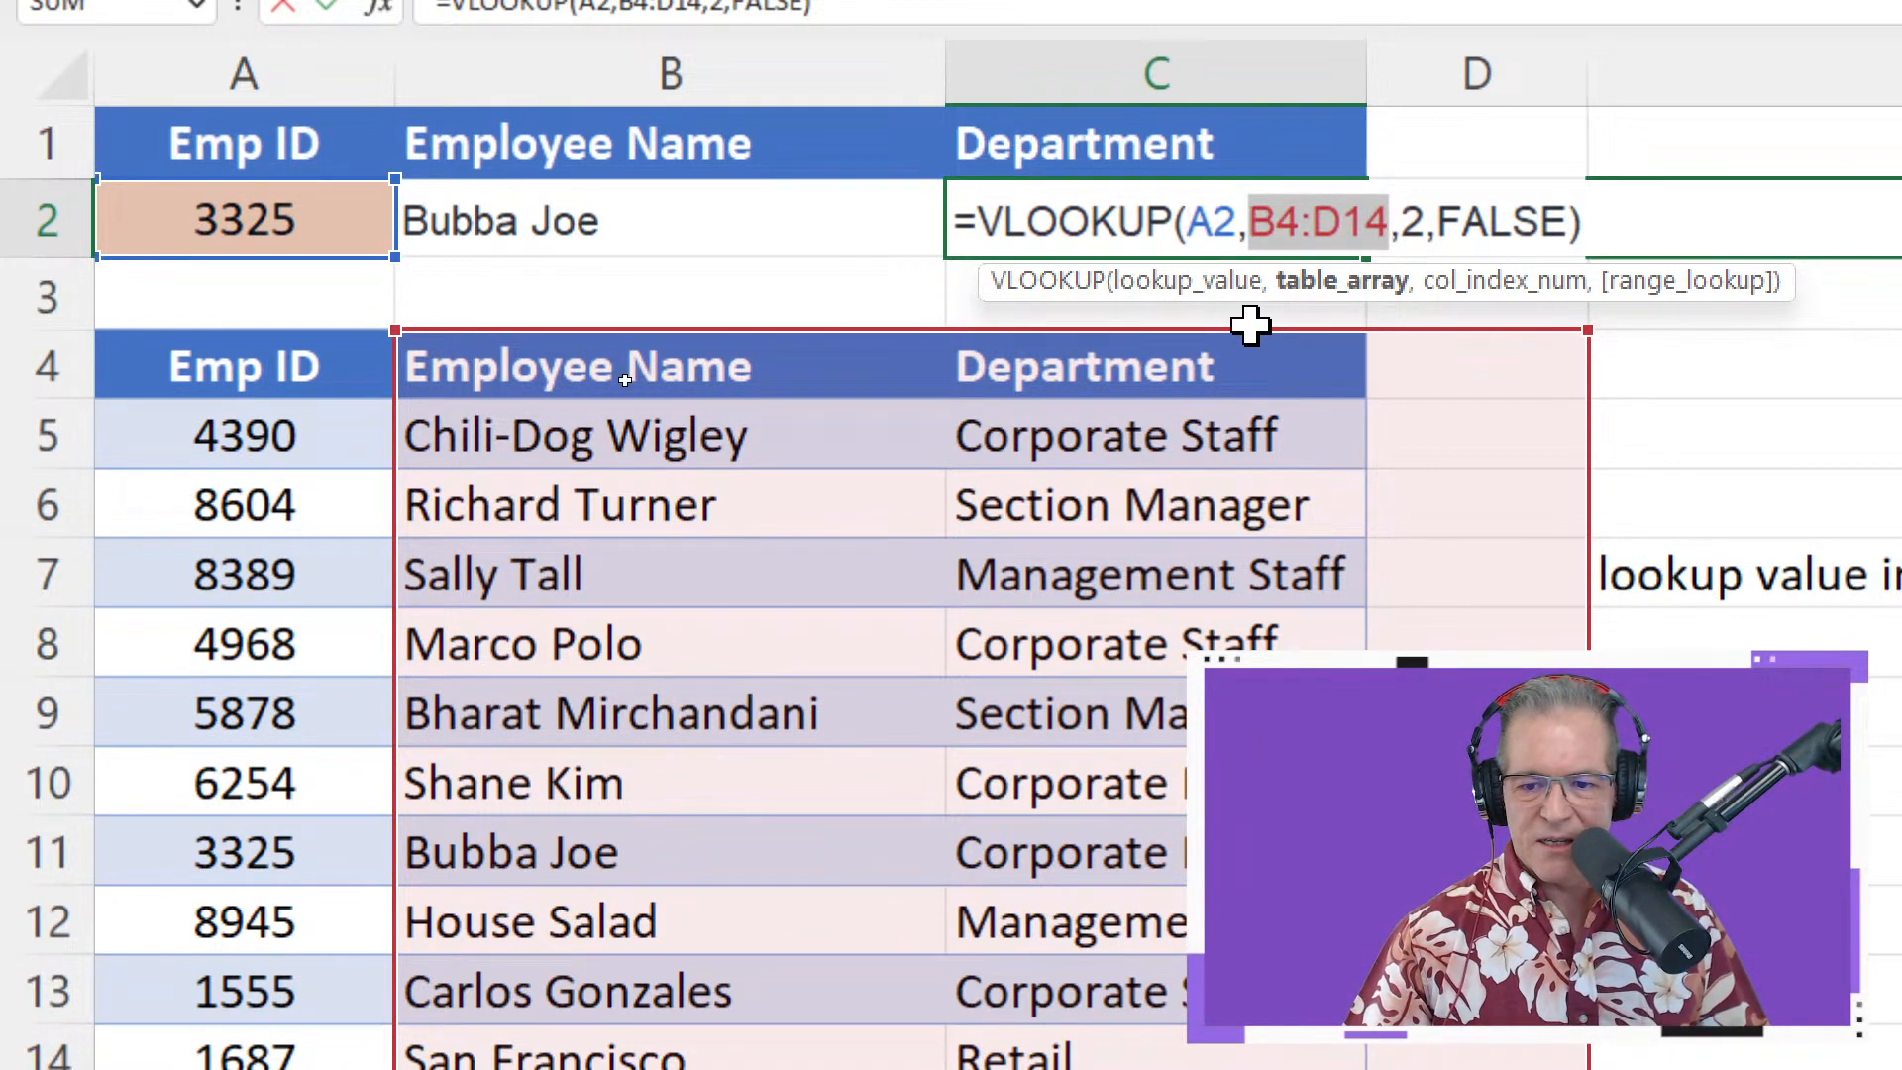
left_click_drag(1250, 327, 1250, 258)
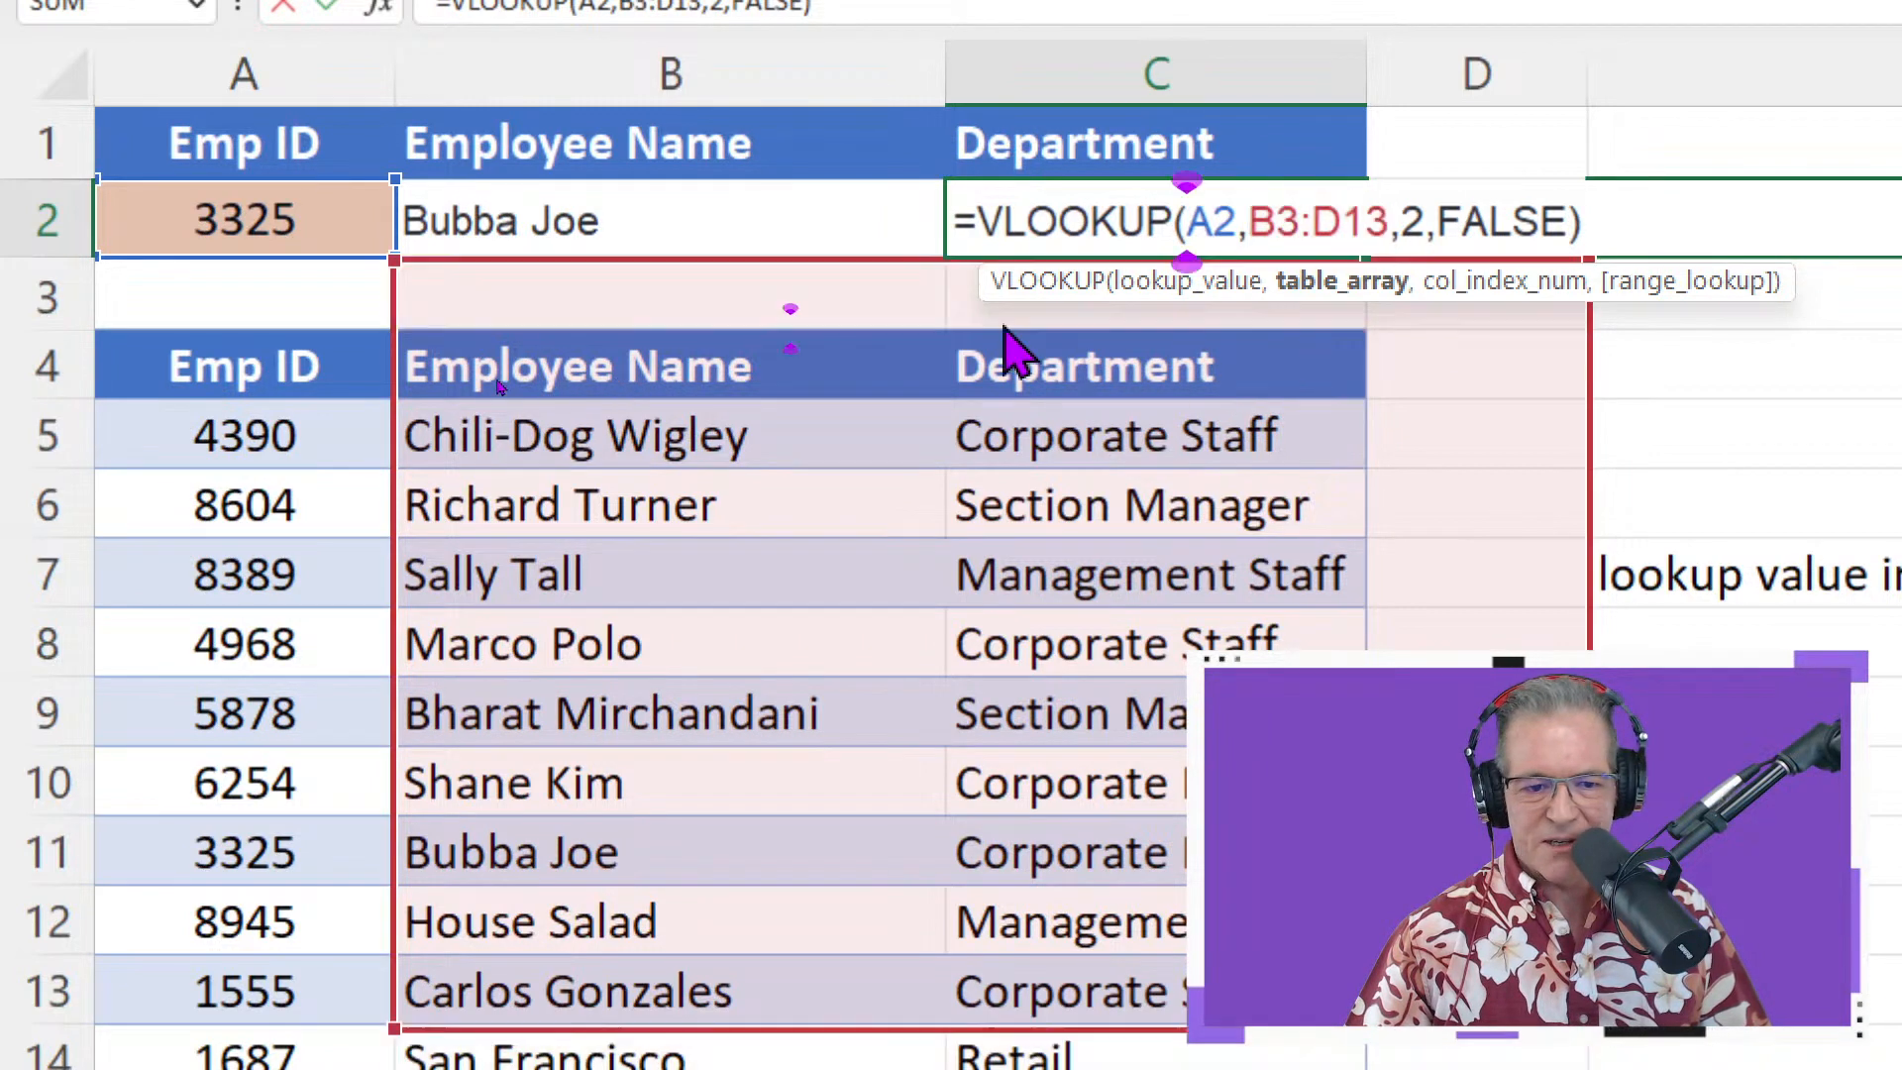
left_click_drag(1006, 347, 934, 360)
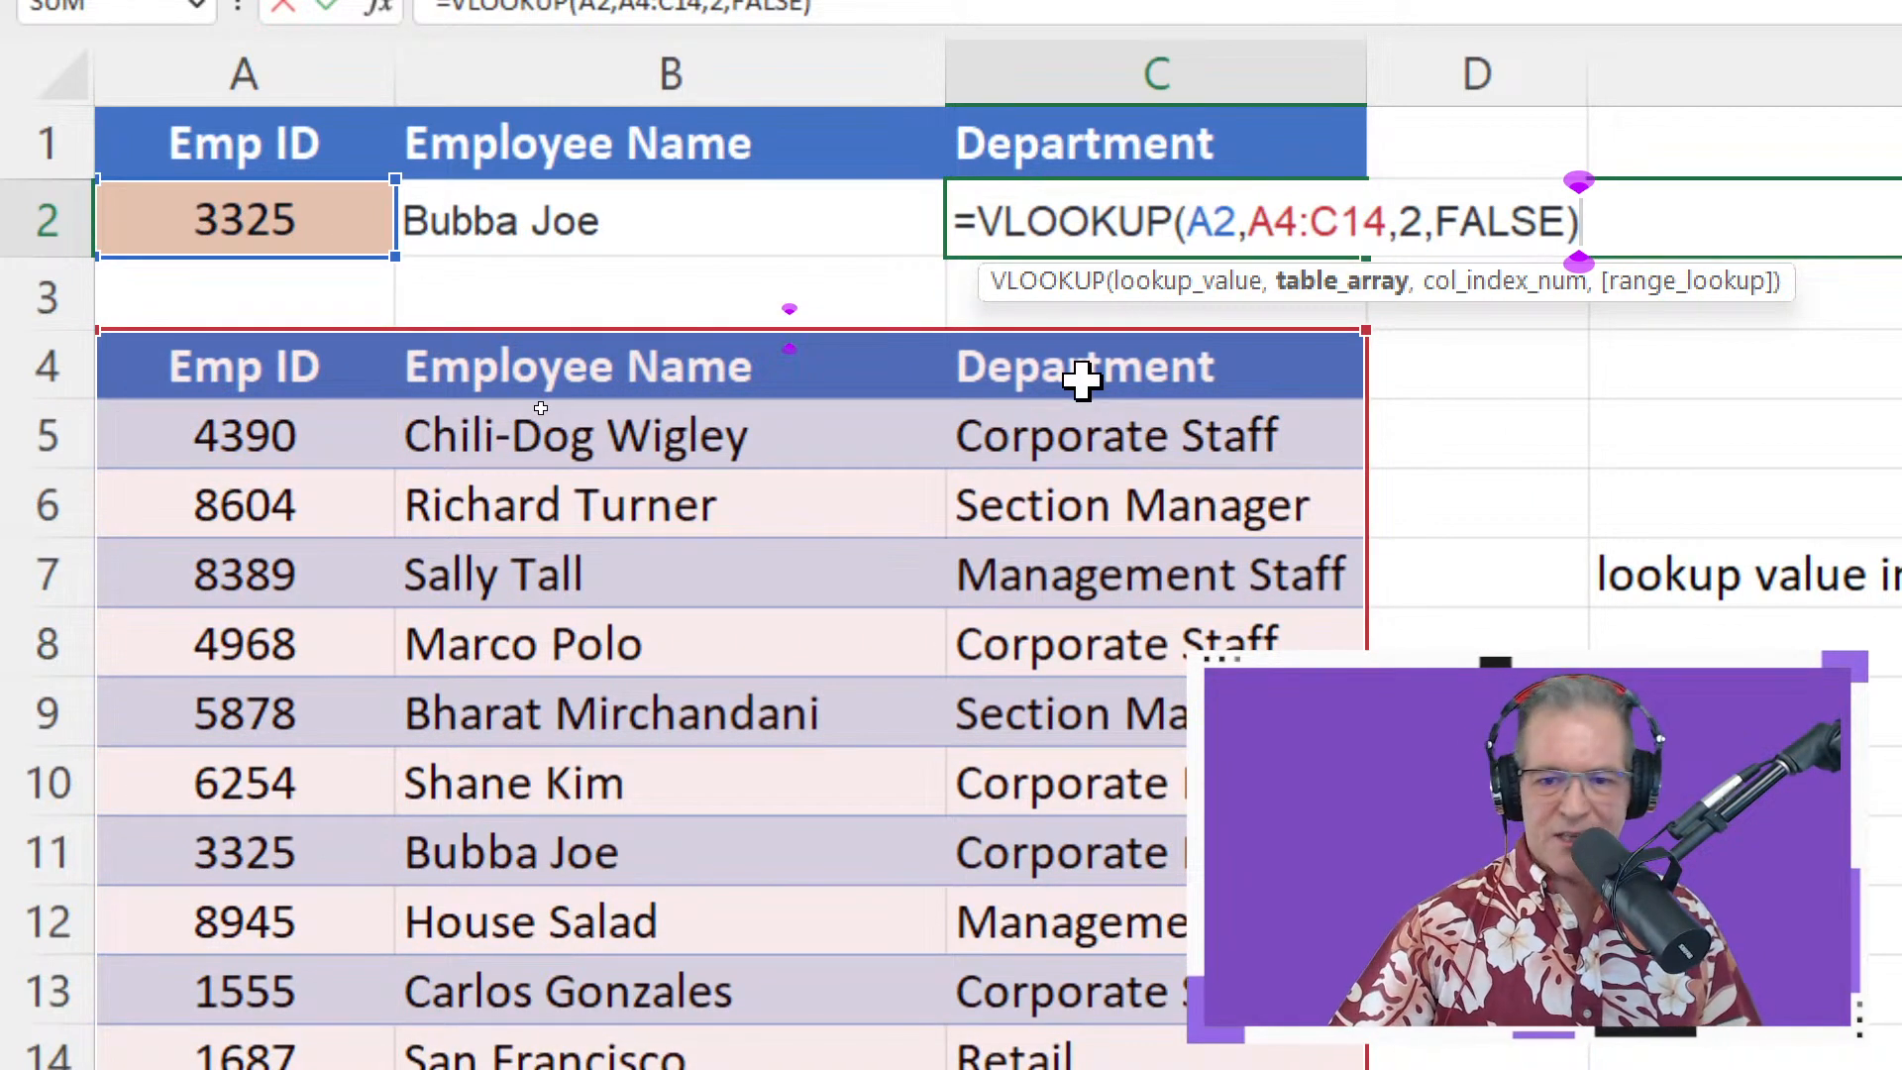
key("Return")
Change C2's column index to 3 to return Corporate Manager, then clear C2
double_click(1220, 224)
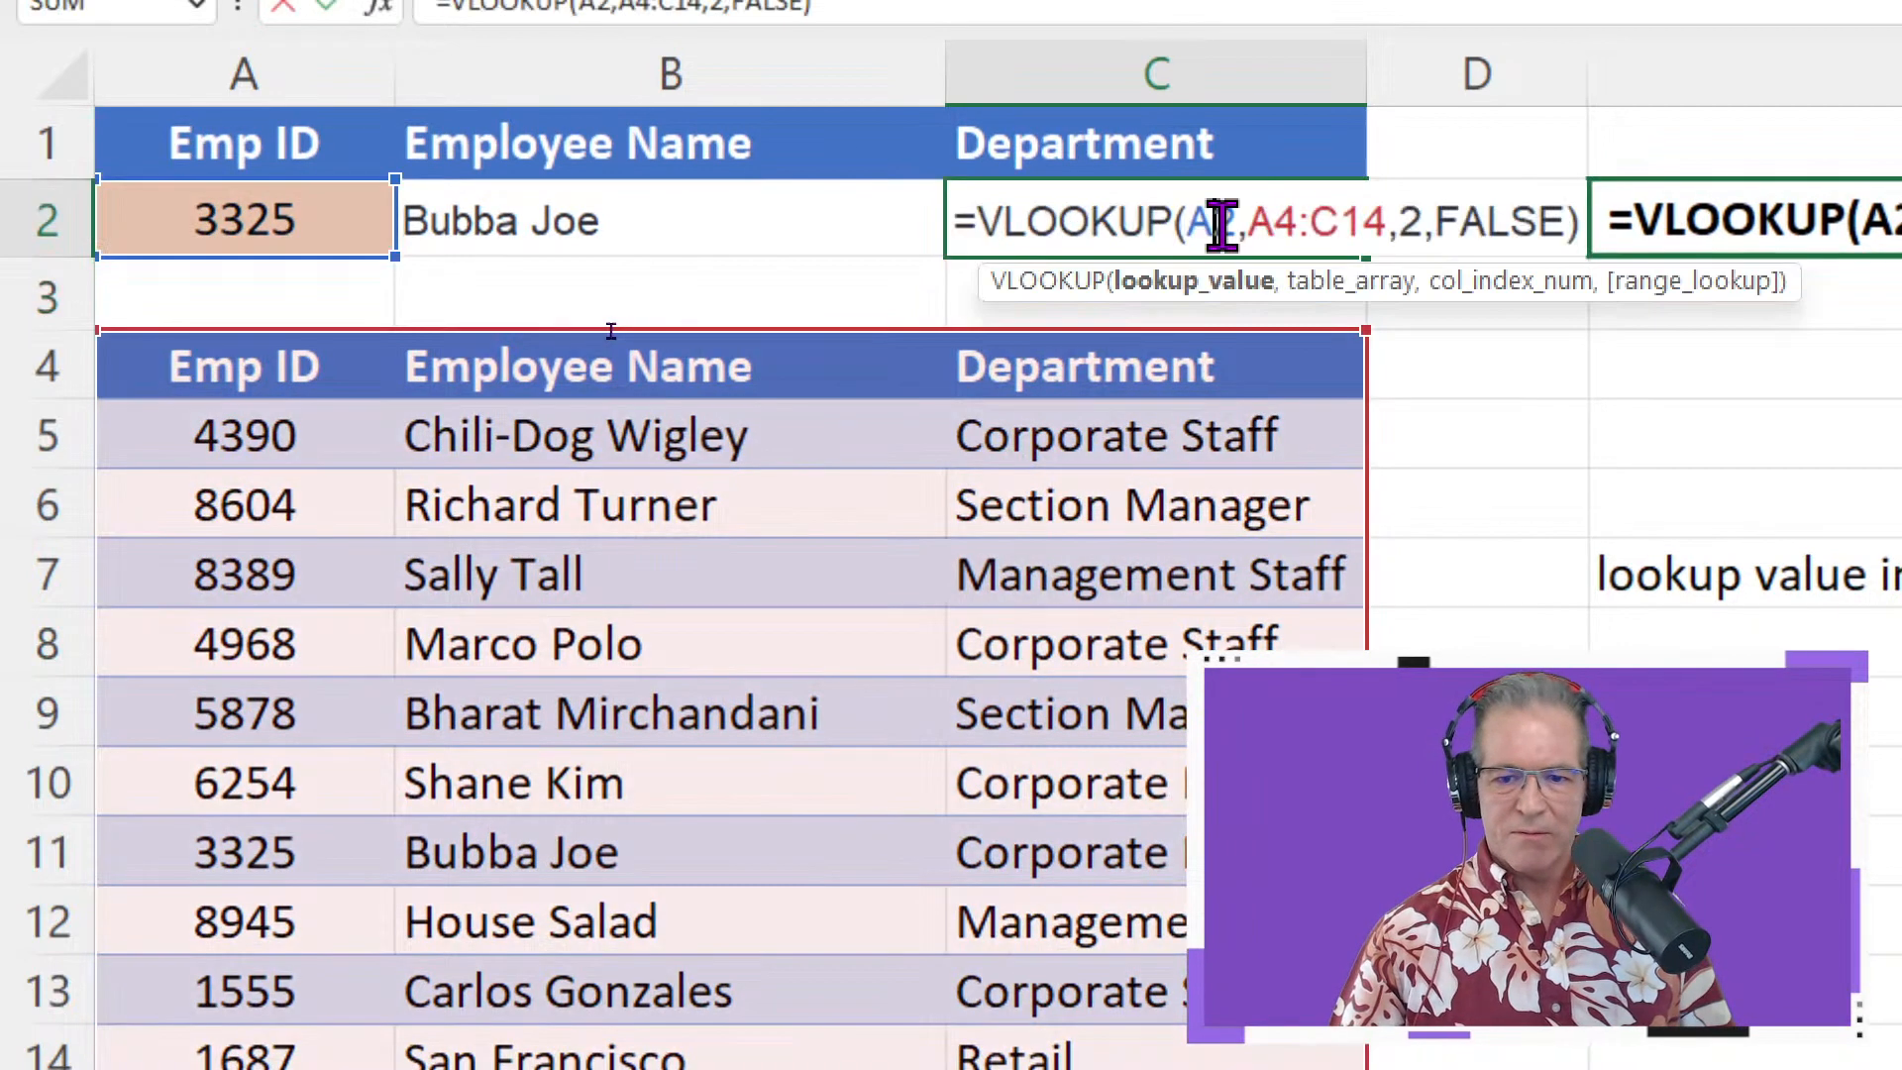
double_click(1410, 223)
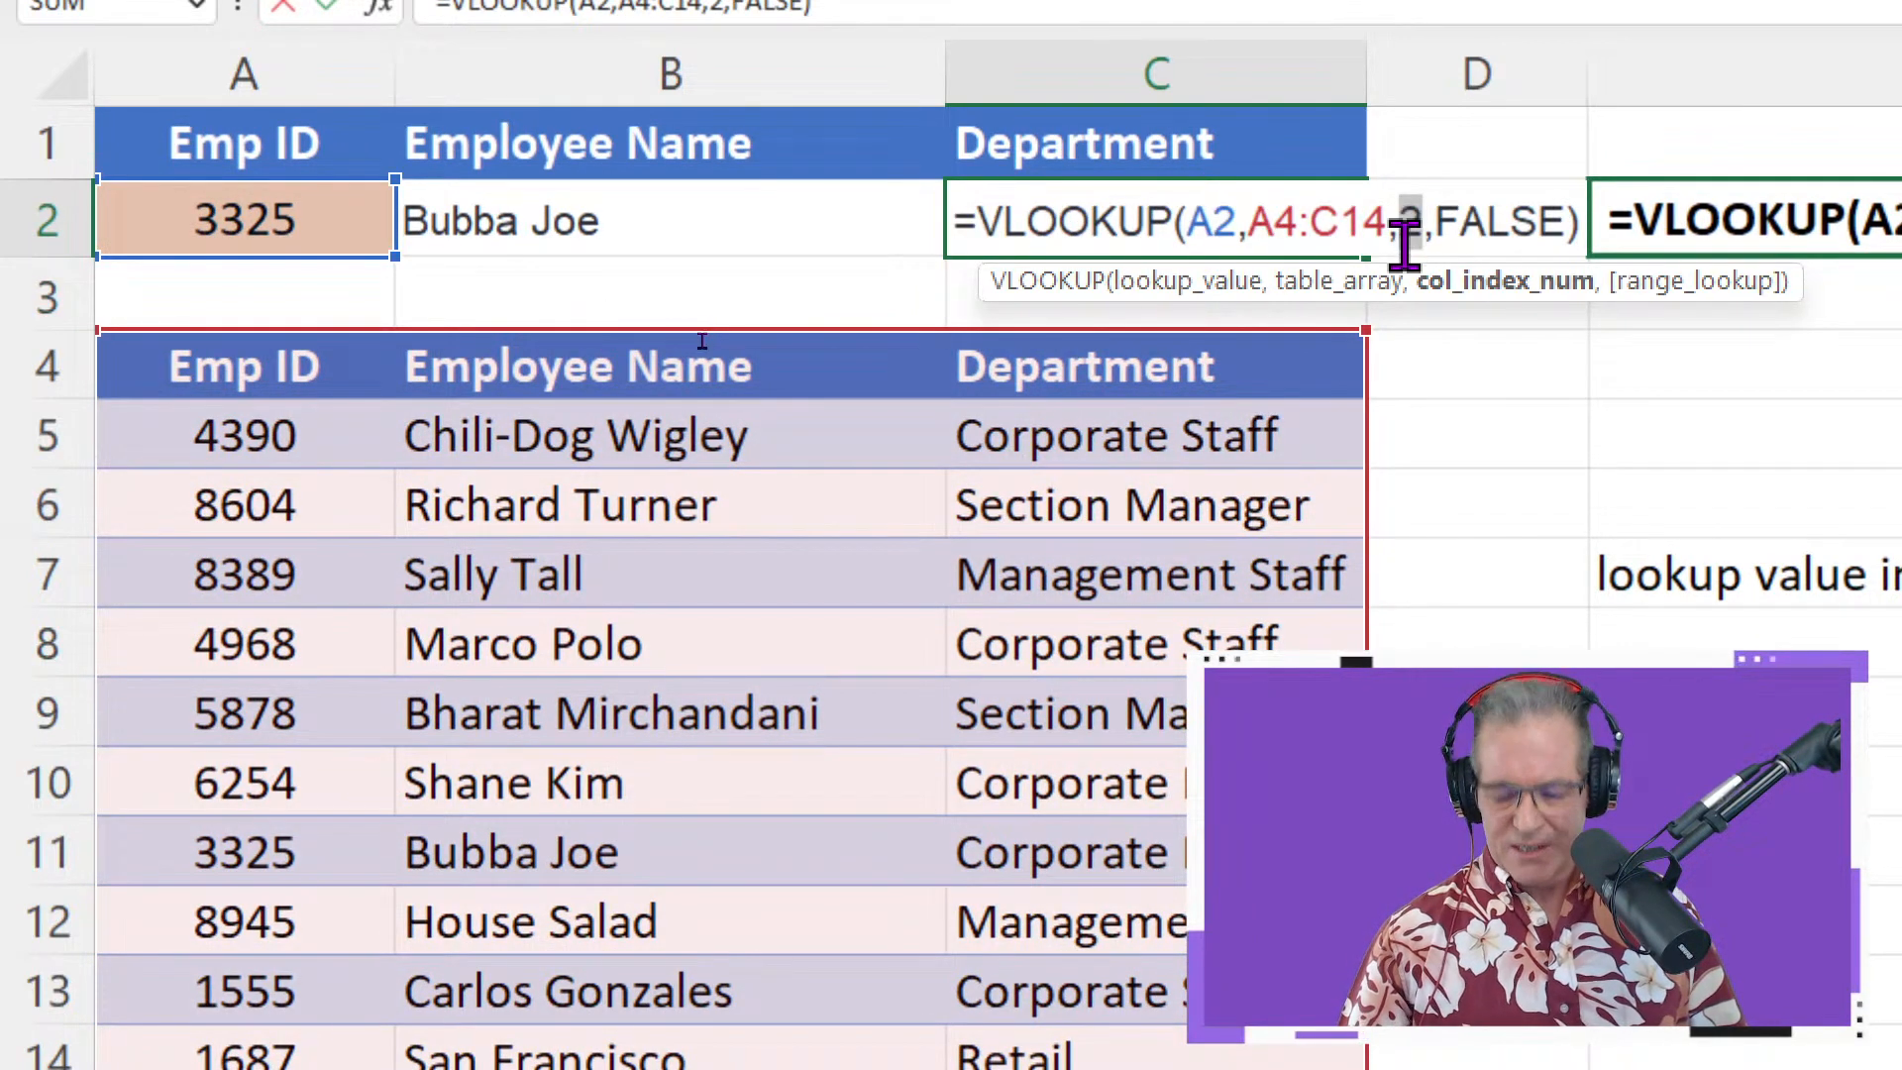
type("3")
key("Return")
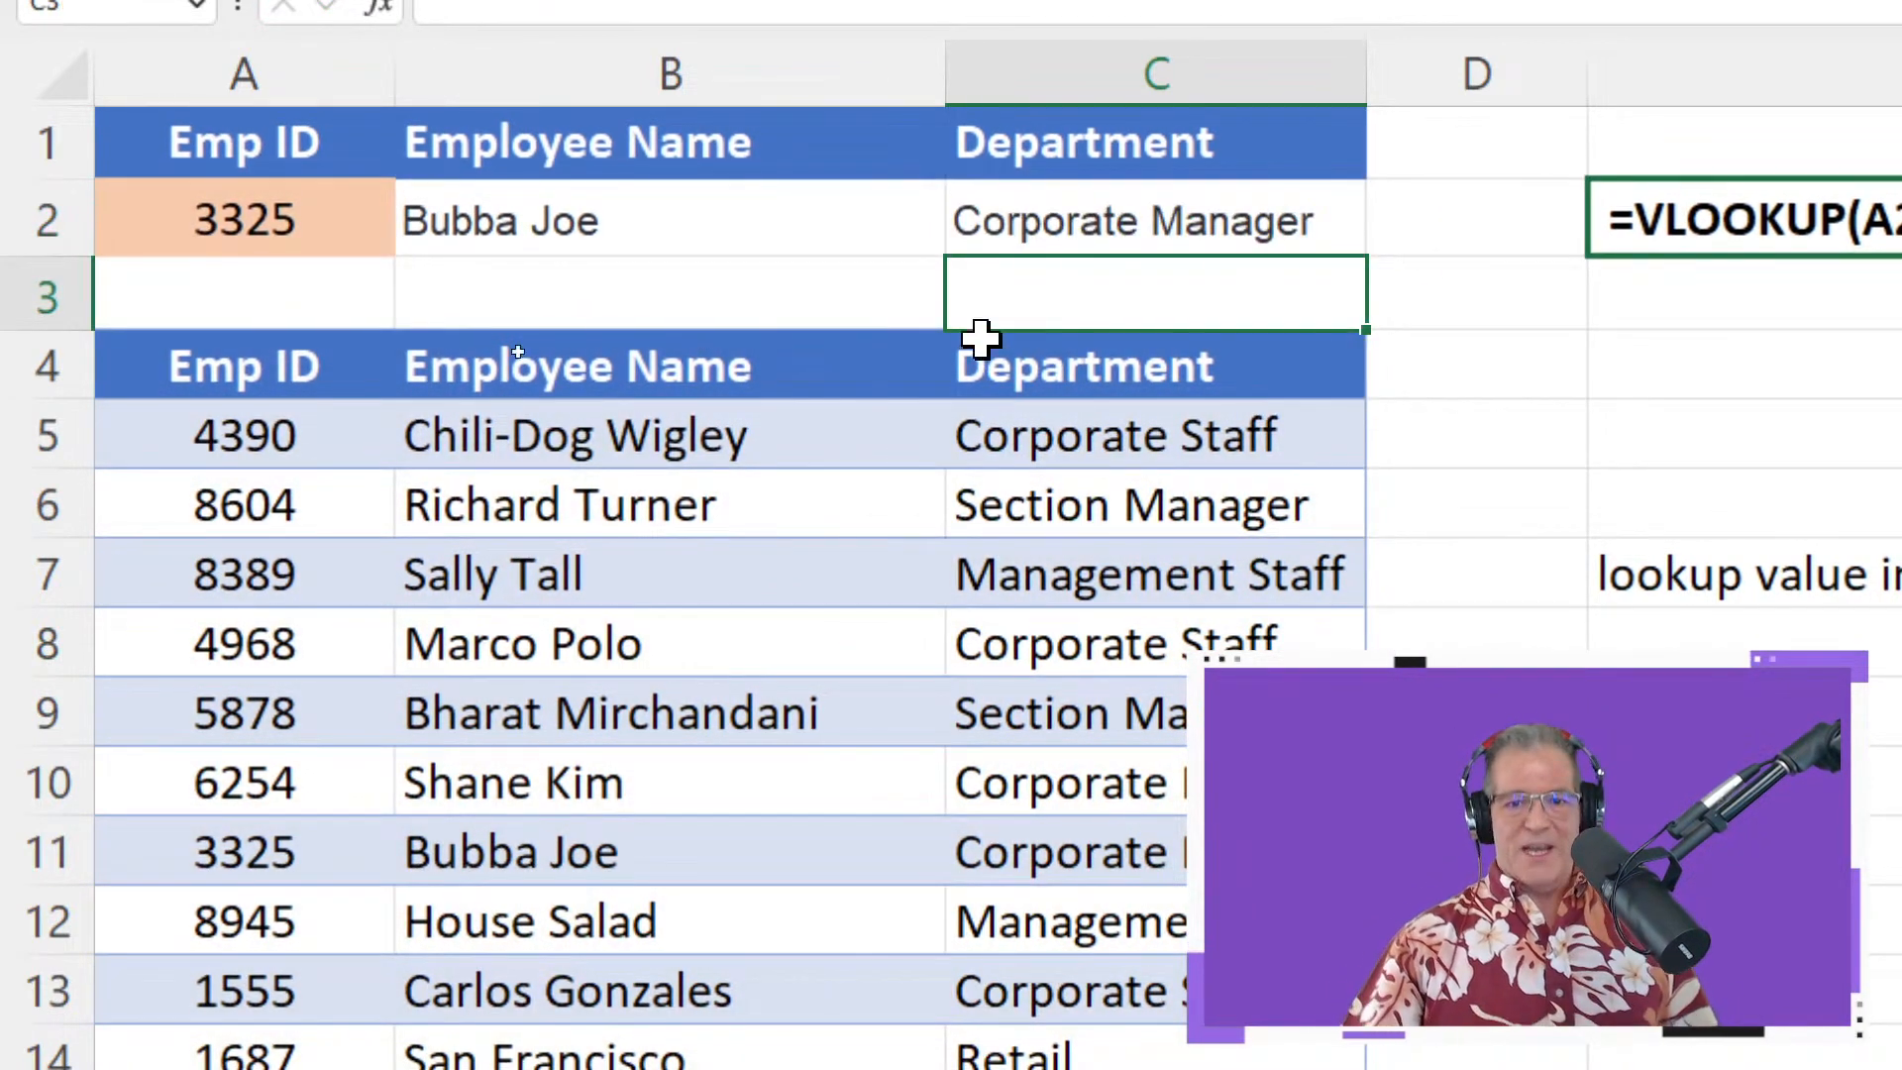
left_click(1201, 220)
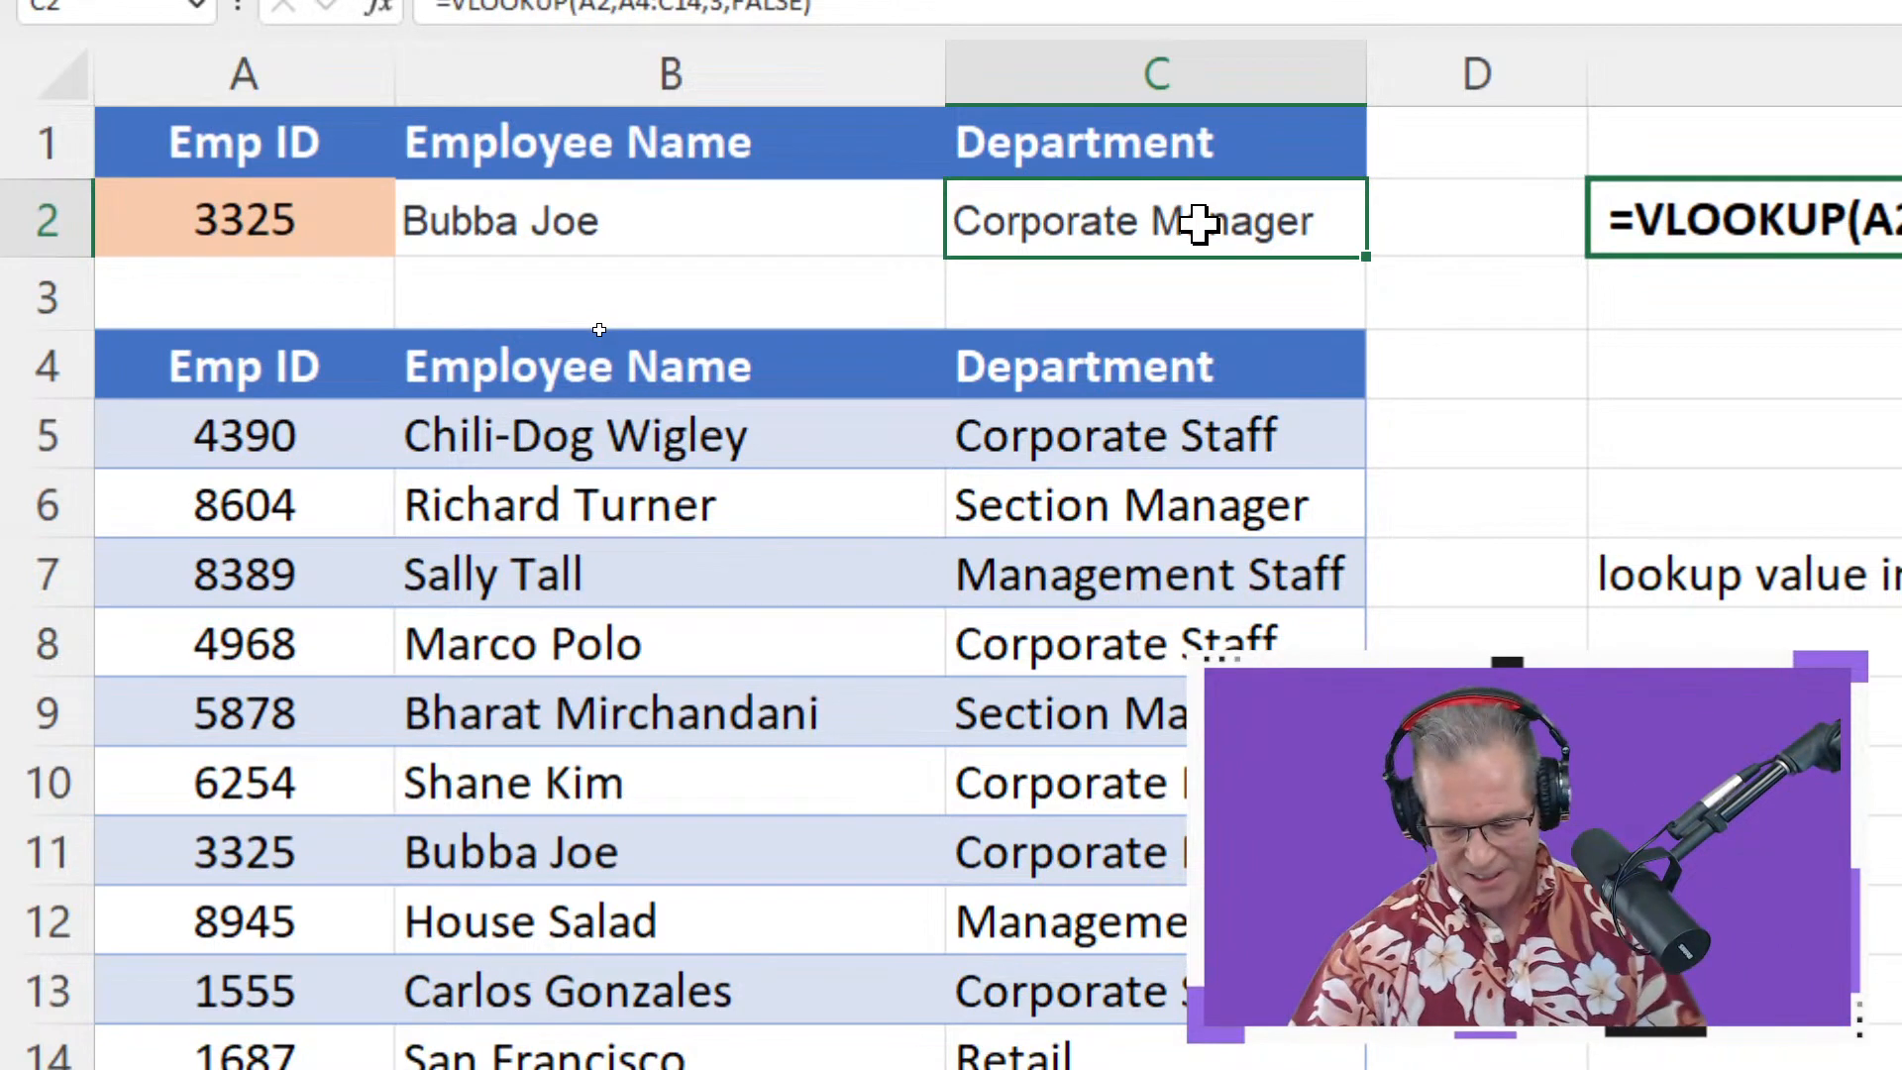
key("Delete")
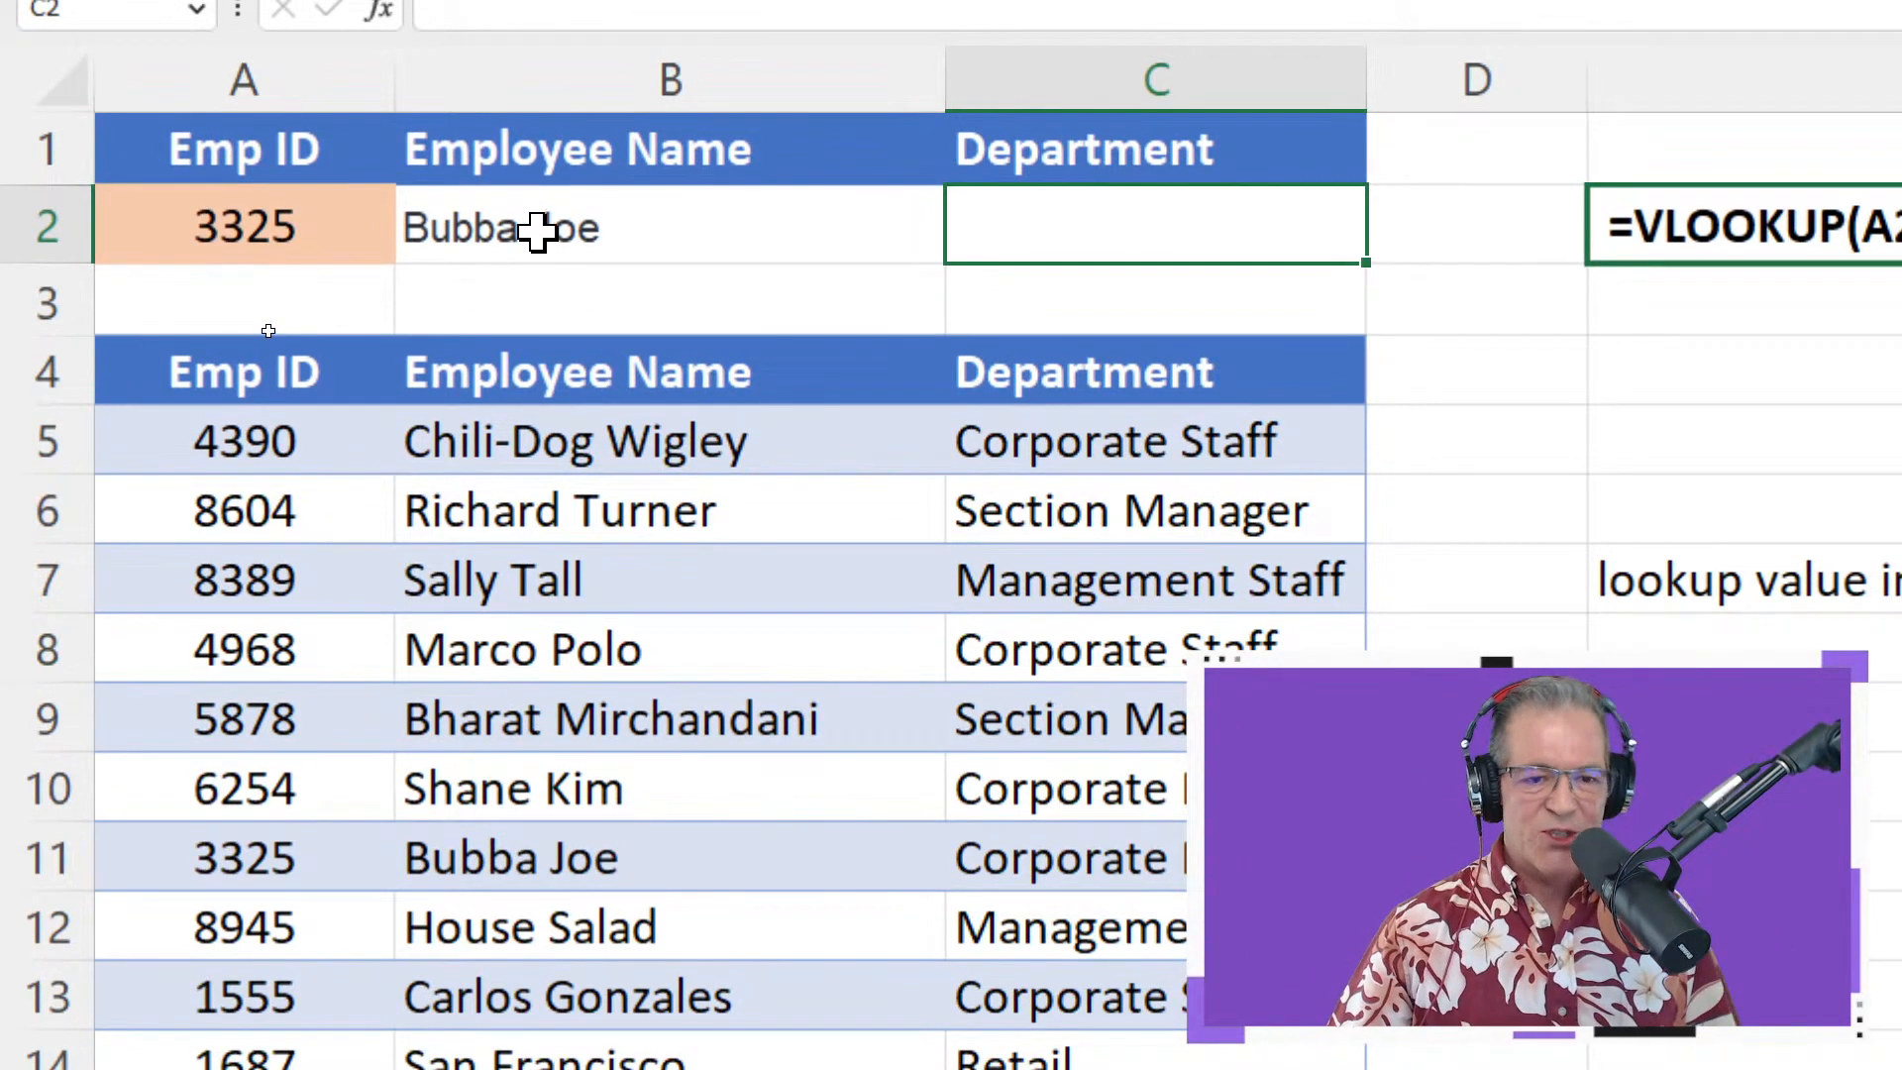
Make B2's references absolute with F4: =VLOOKUP($A$2,$A$4:$C$14,2,FALSE)
double_click(536, 230)
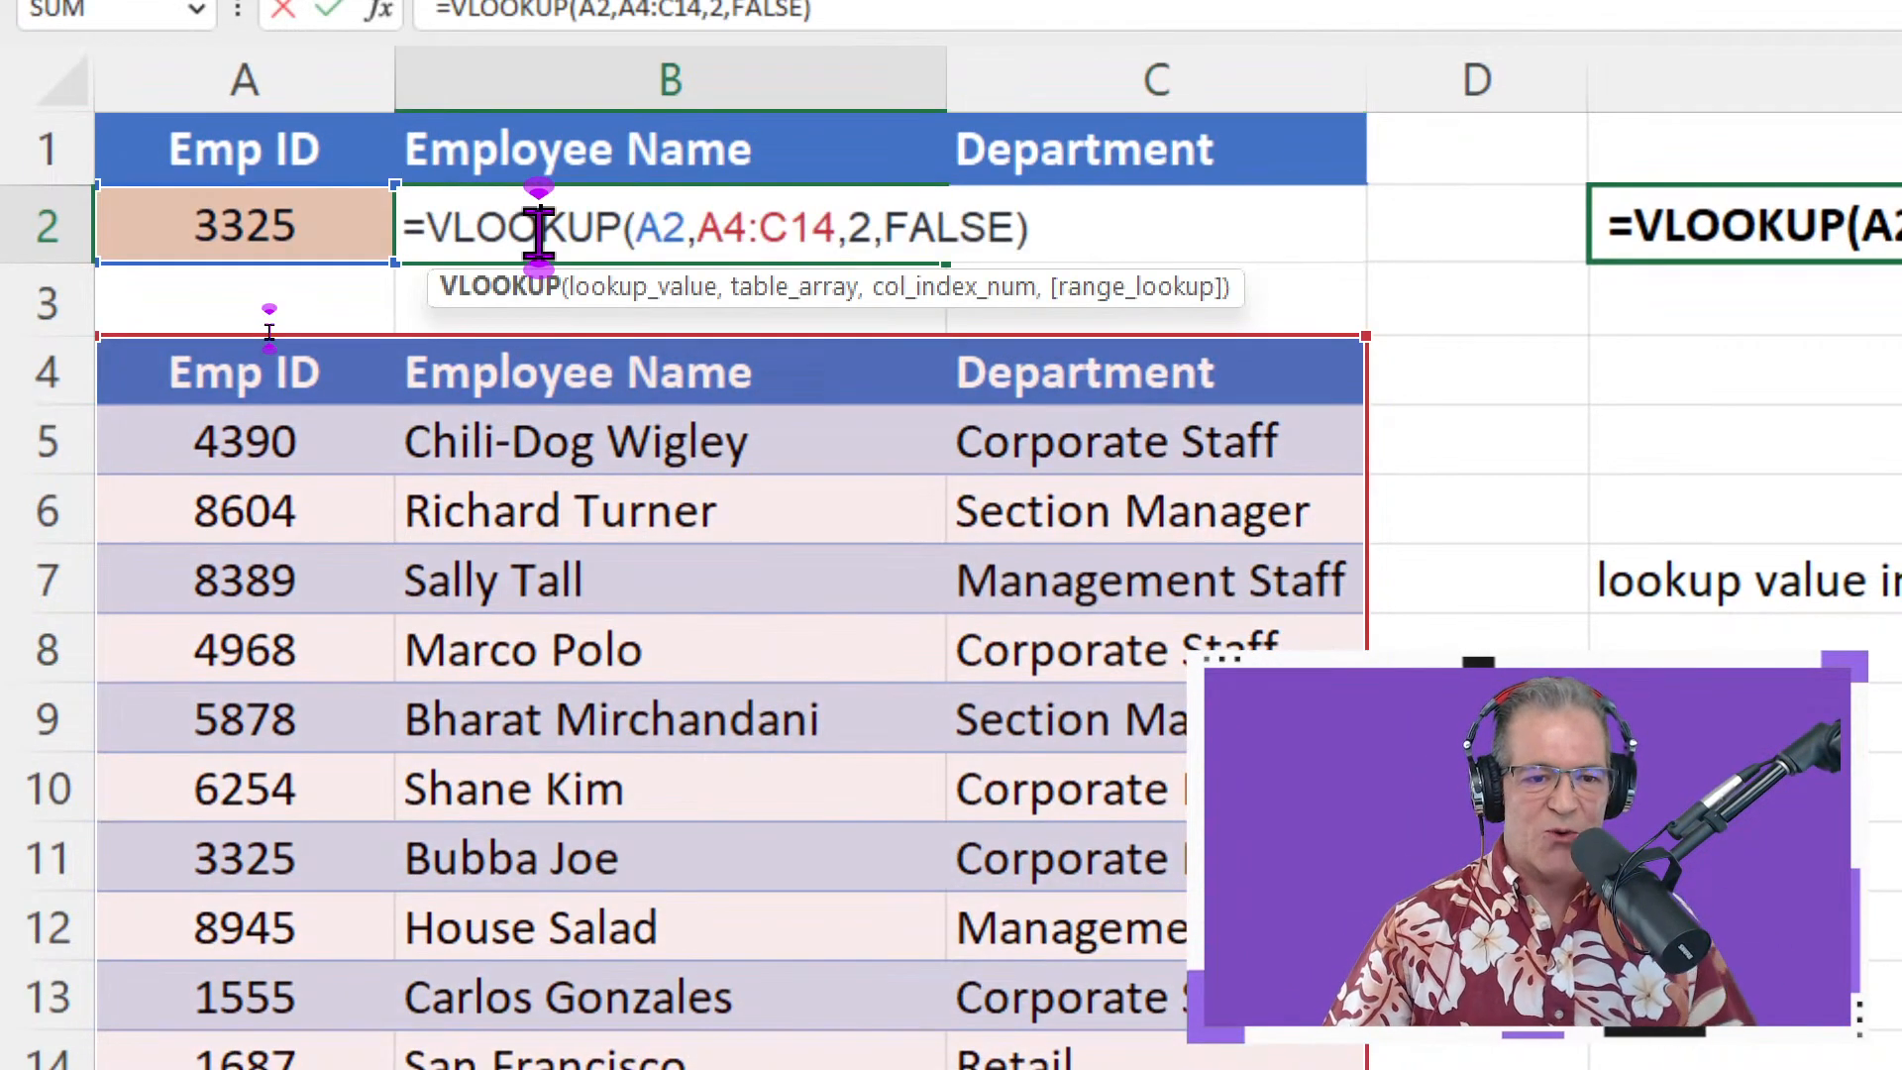
left_click(662, 230)
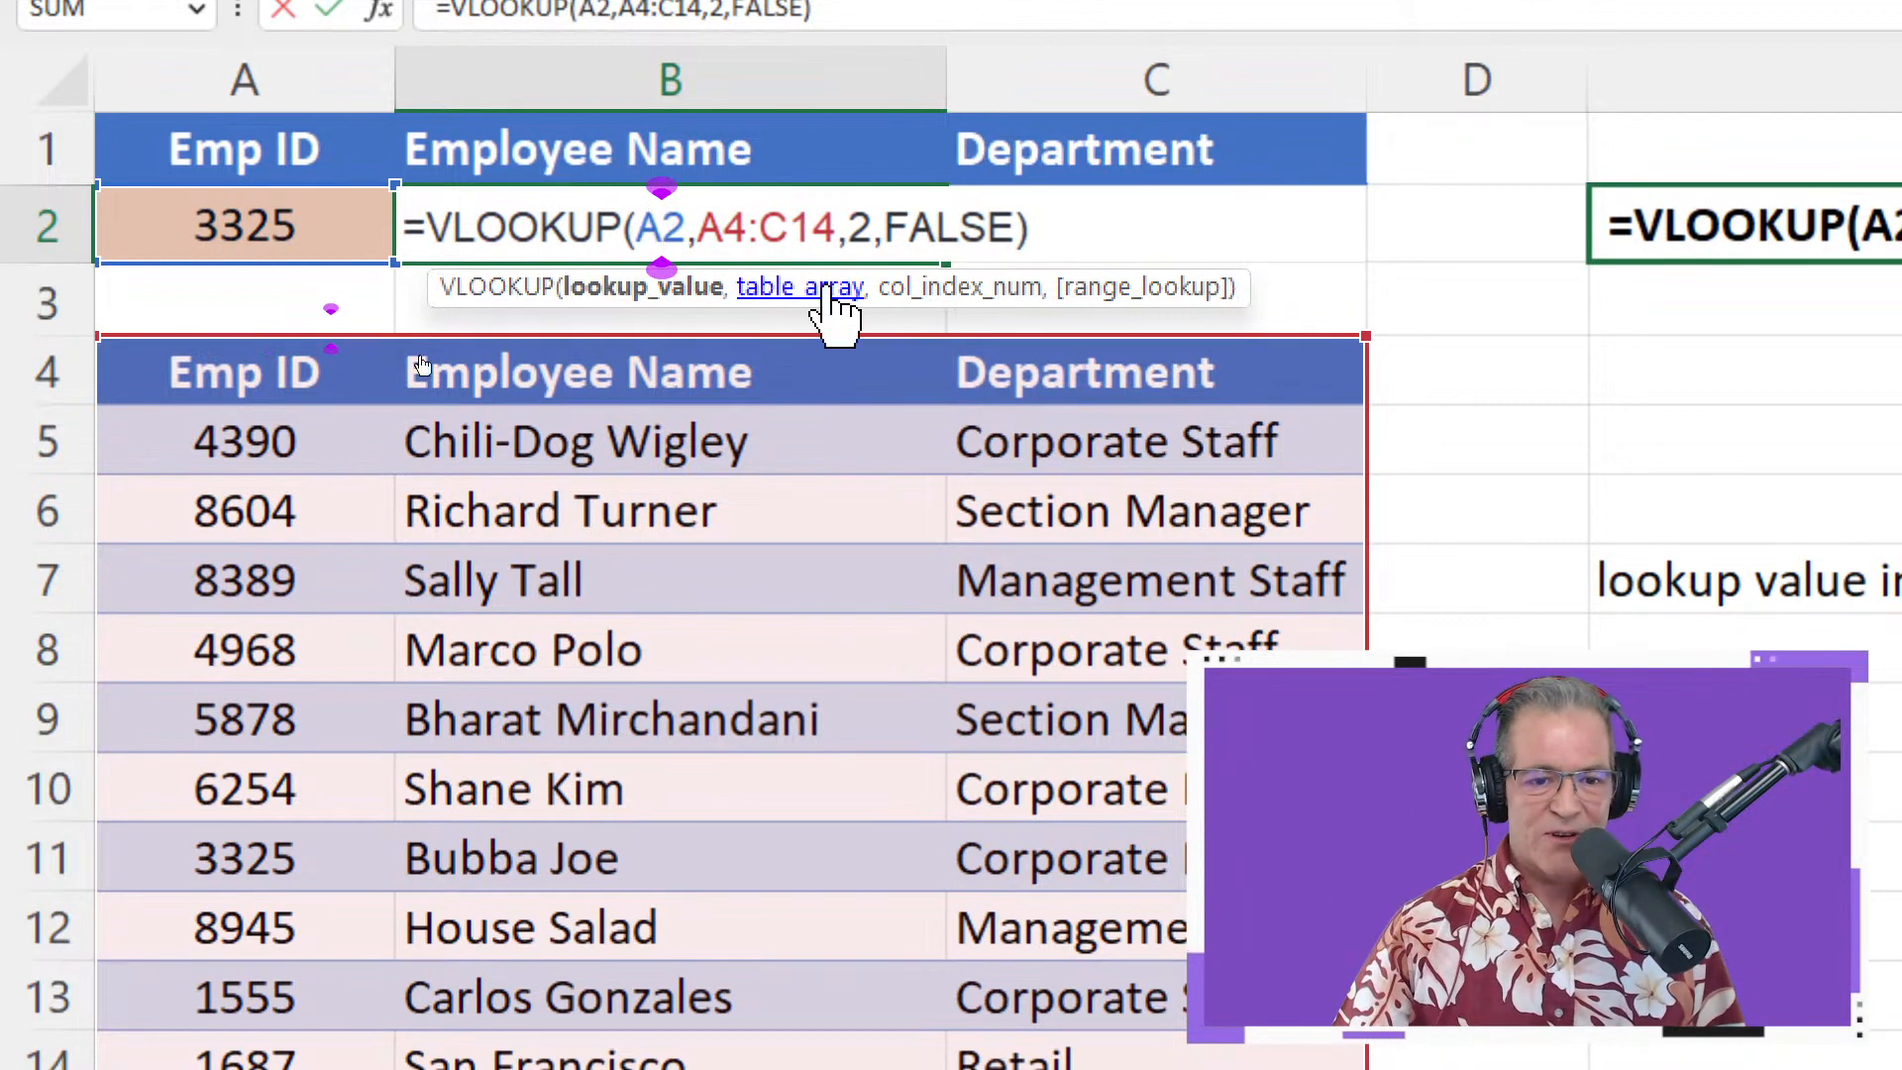
left_click_drag(837, 228, 635, 226)
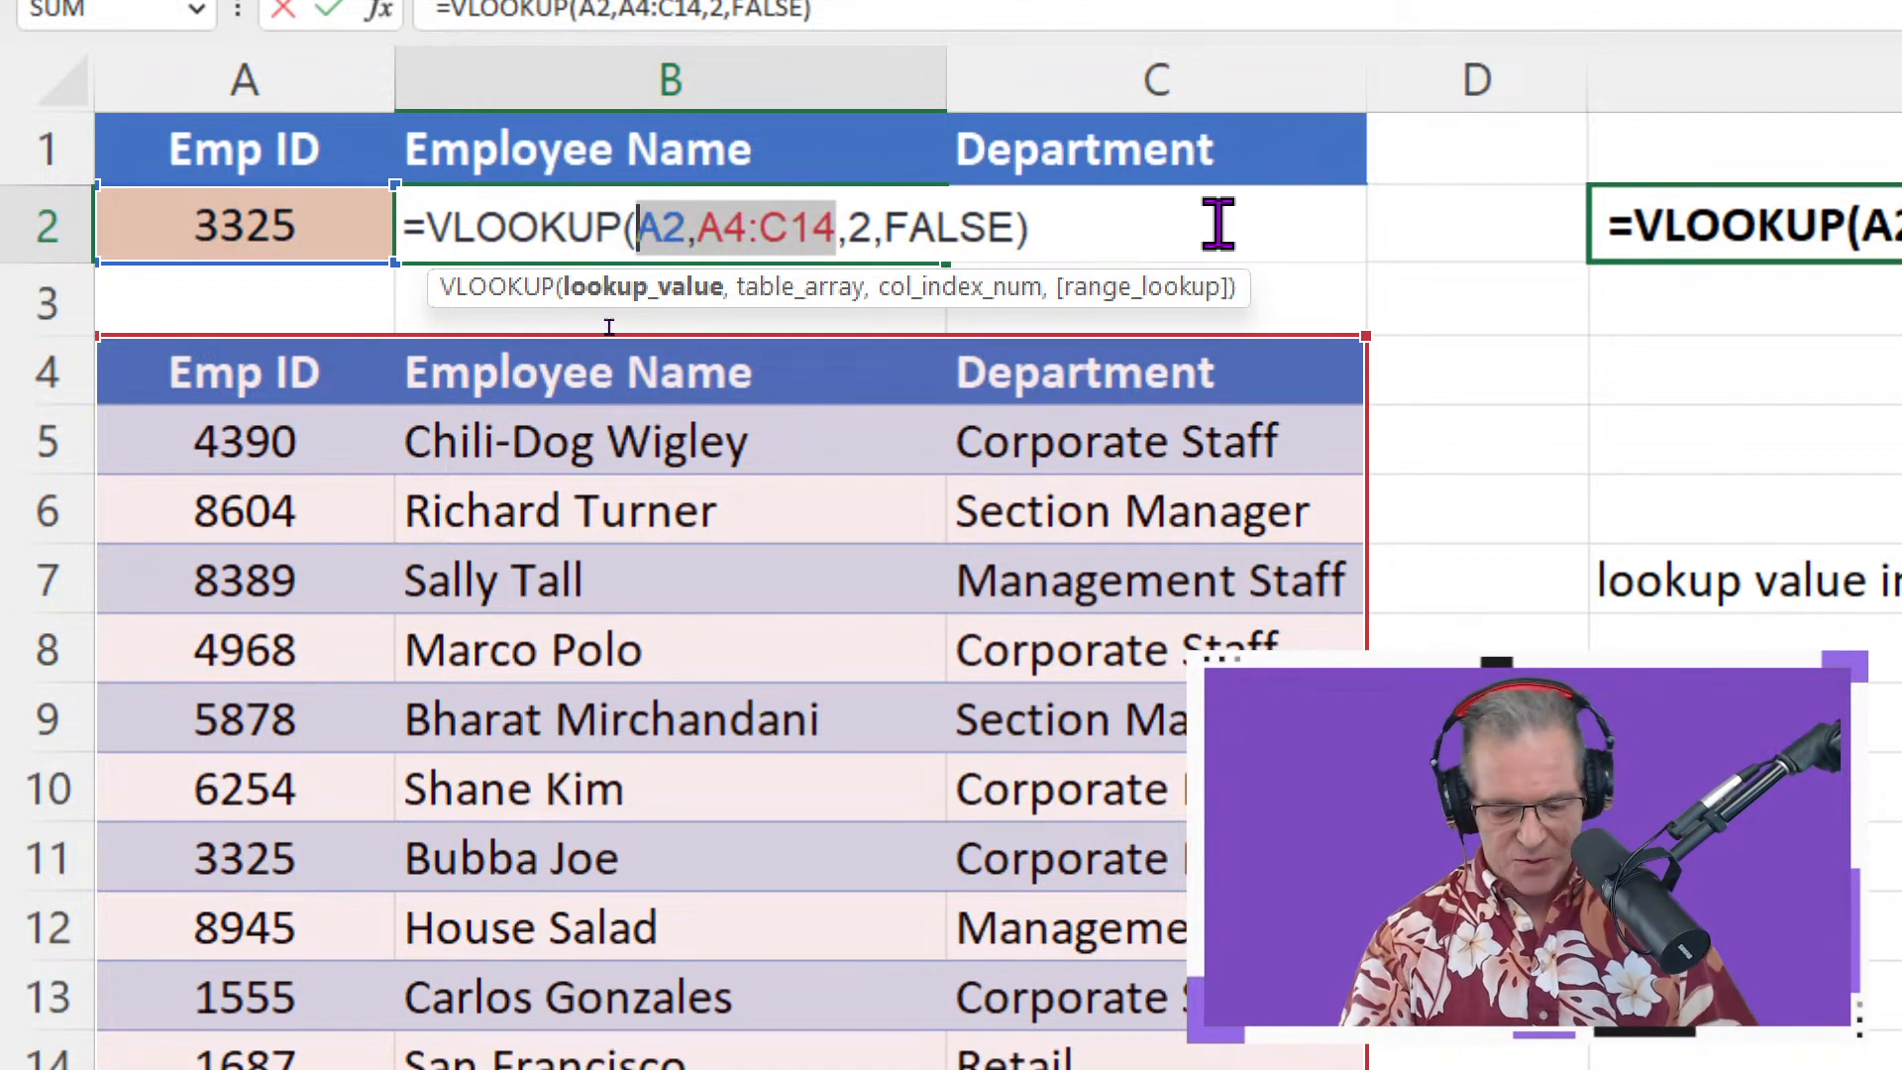
key("F4")
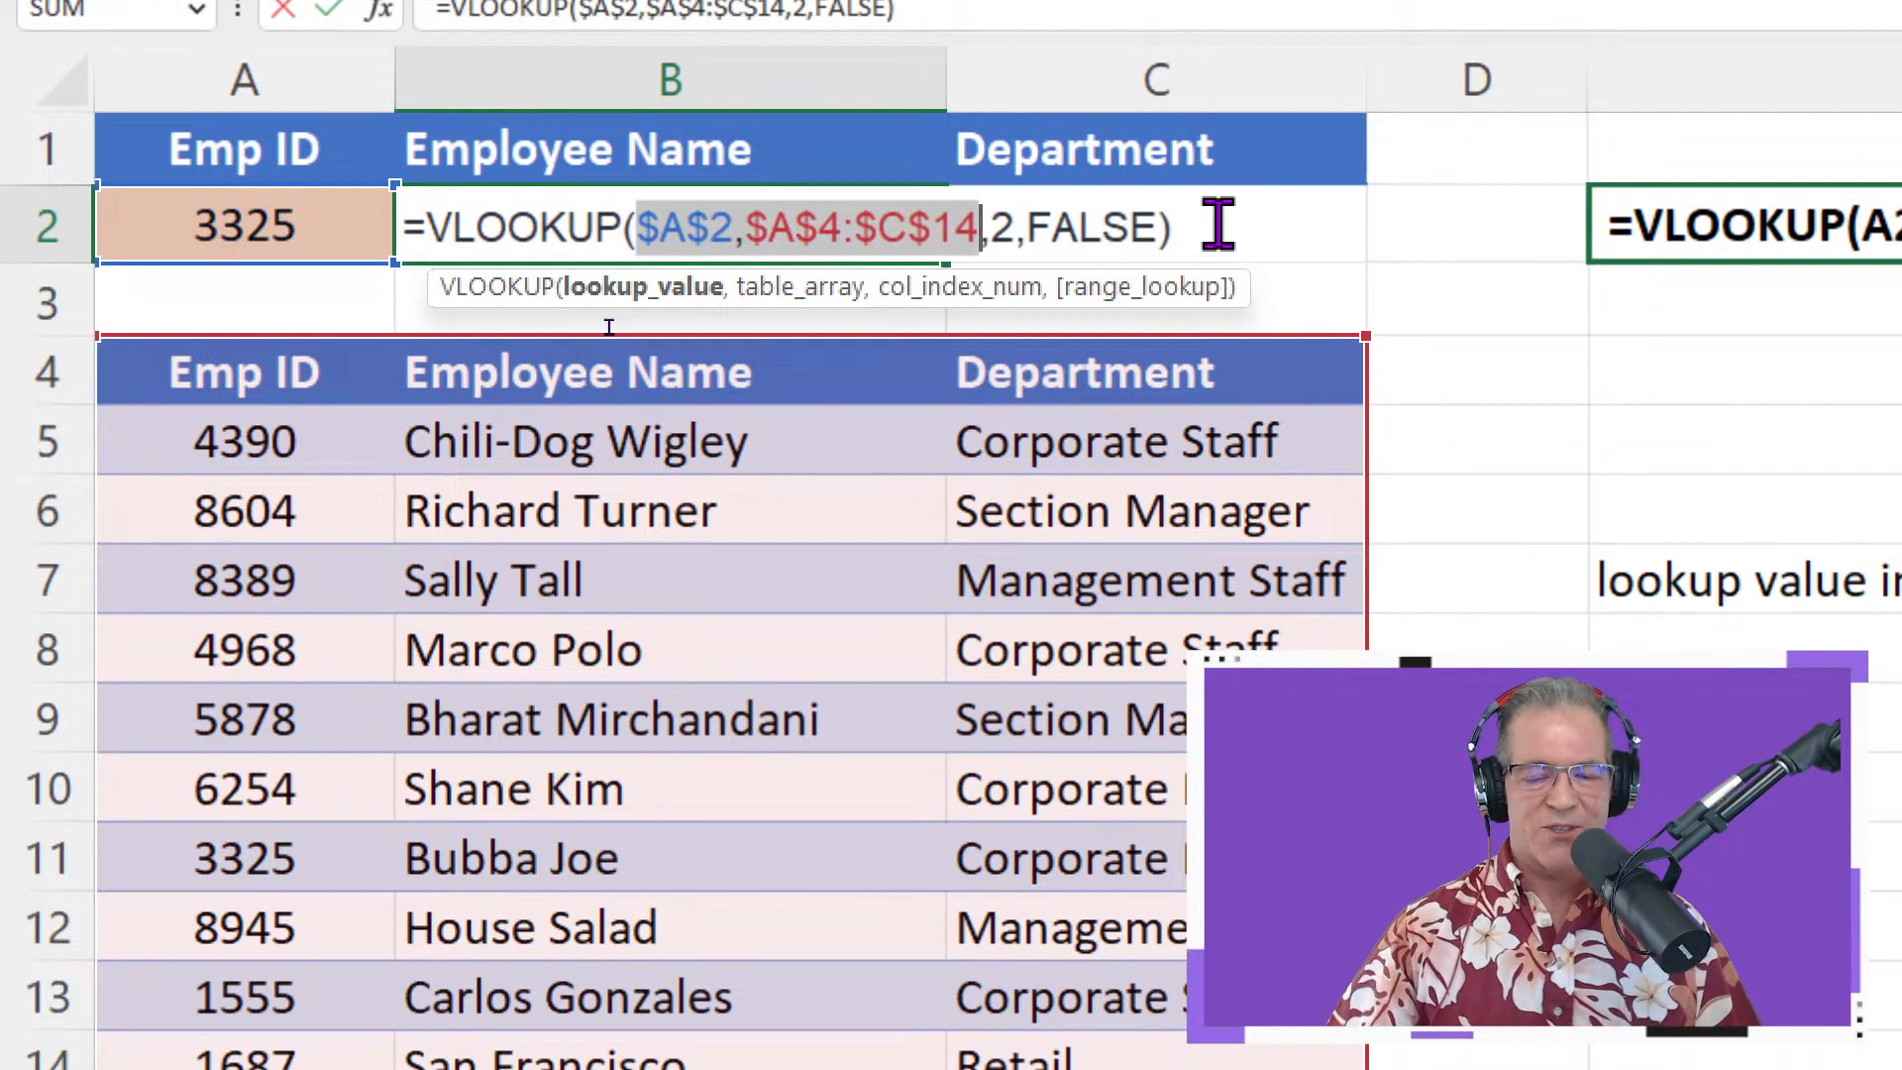
key("Return")
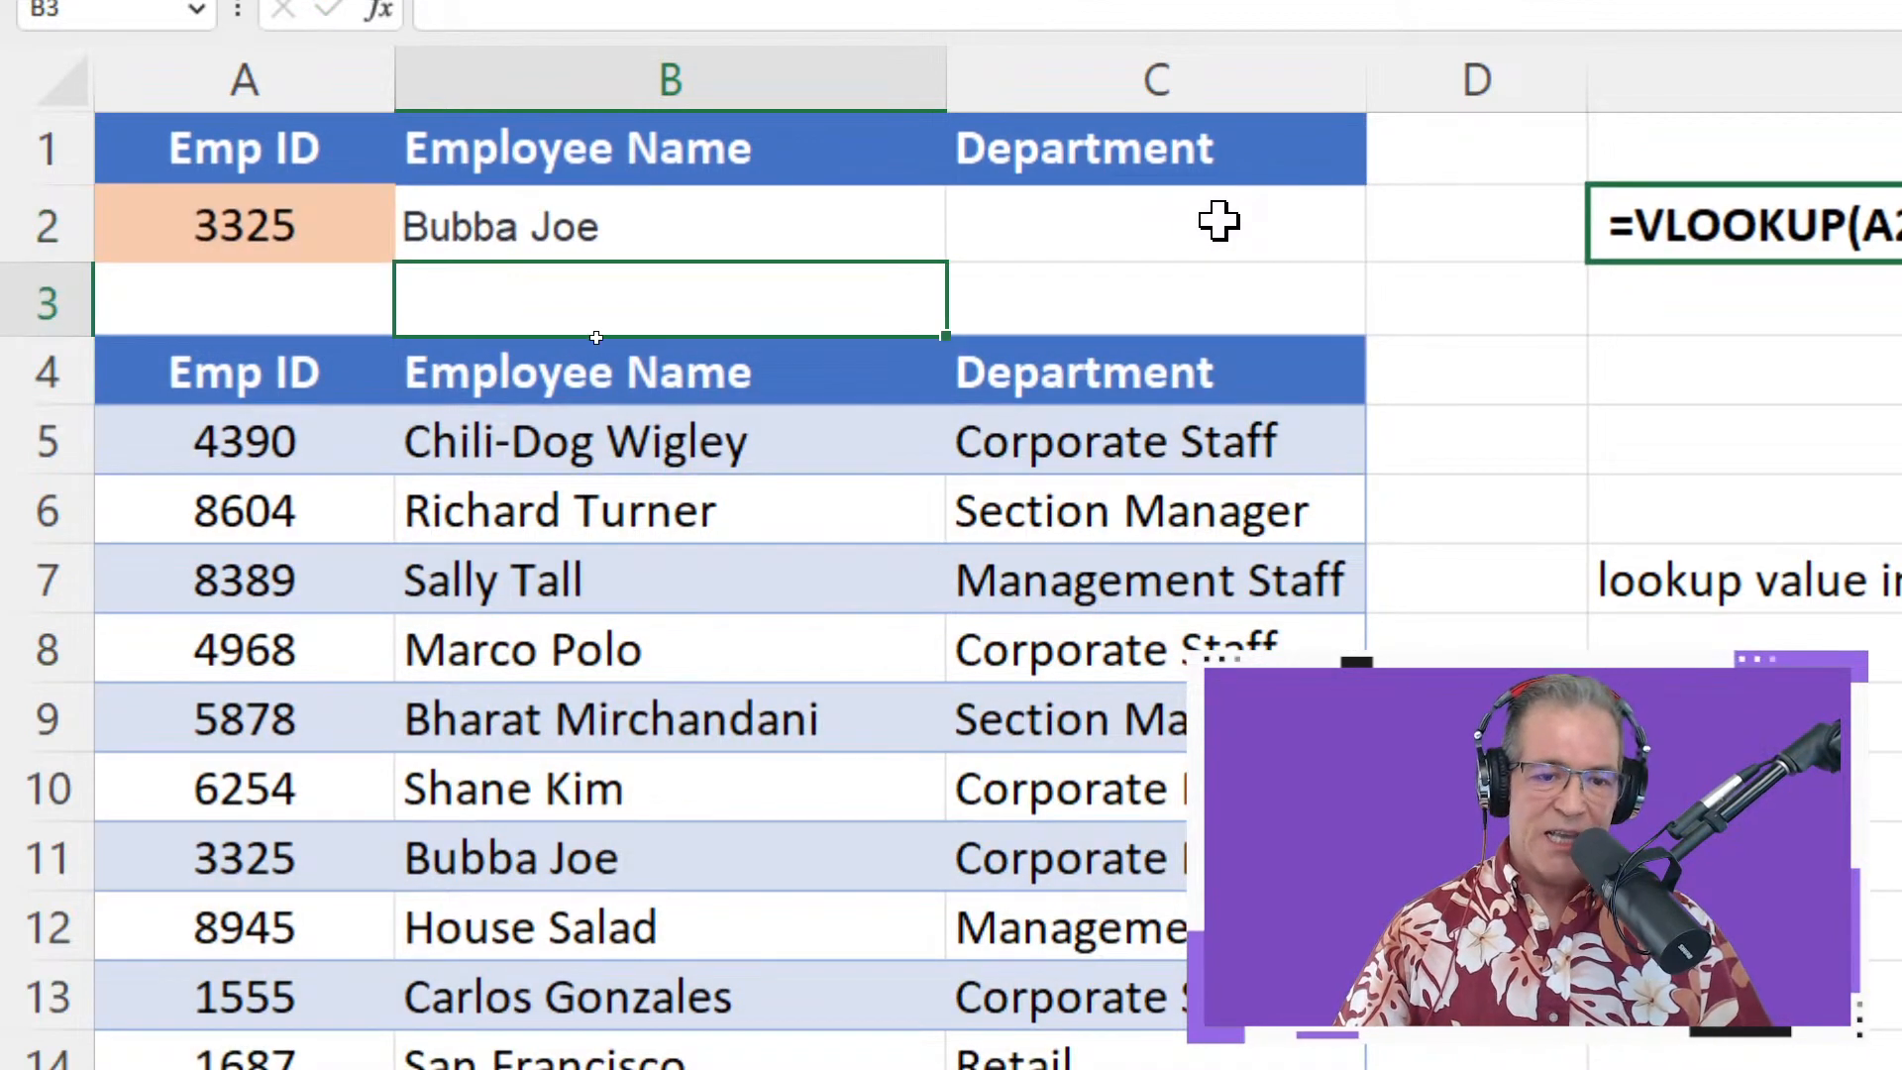
Fill B2's absolute-reference formula into C2 and inspect its column argument without changes
left_click(861, 248)
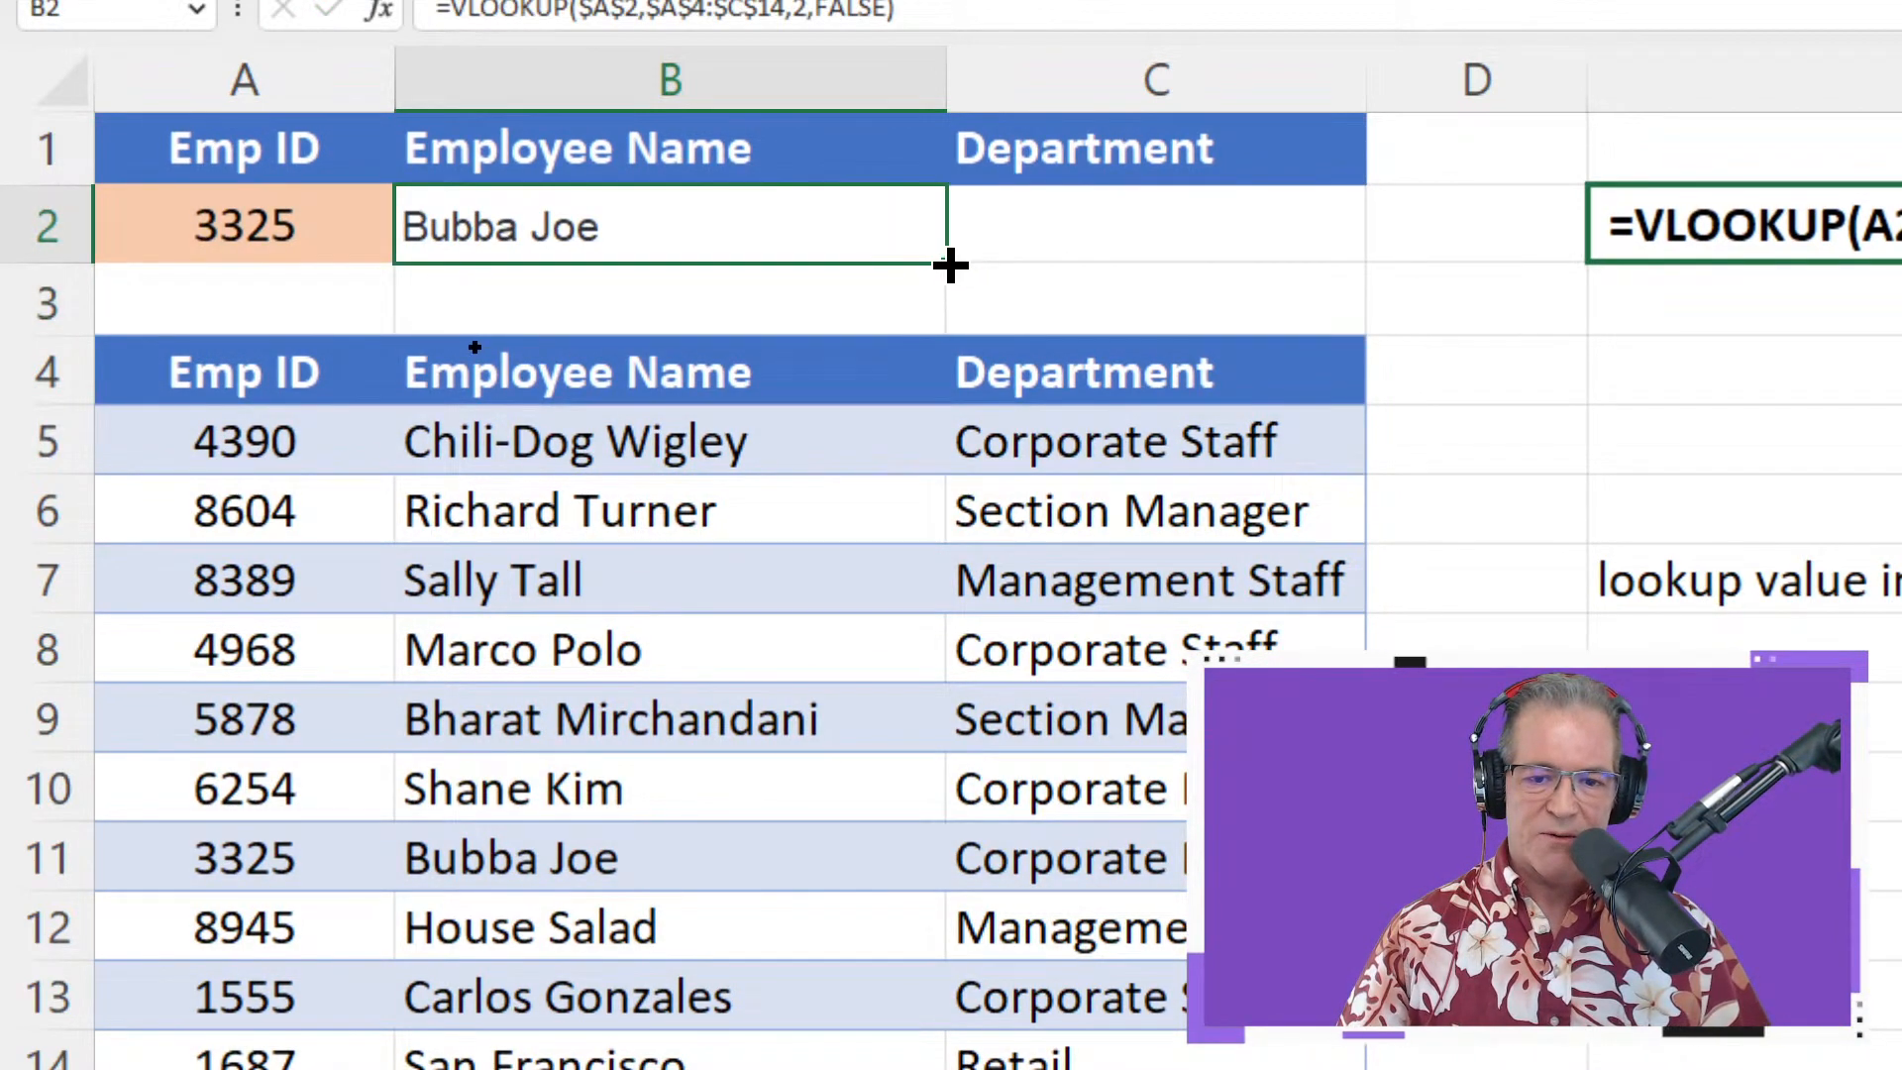
left_click_drag(946, 263, 1238, 256)
double_click(1208, 208)
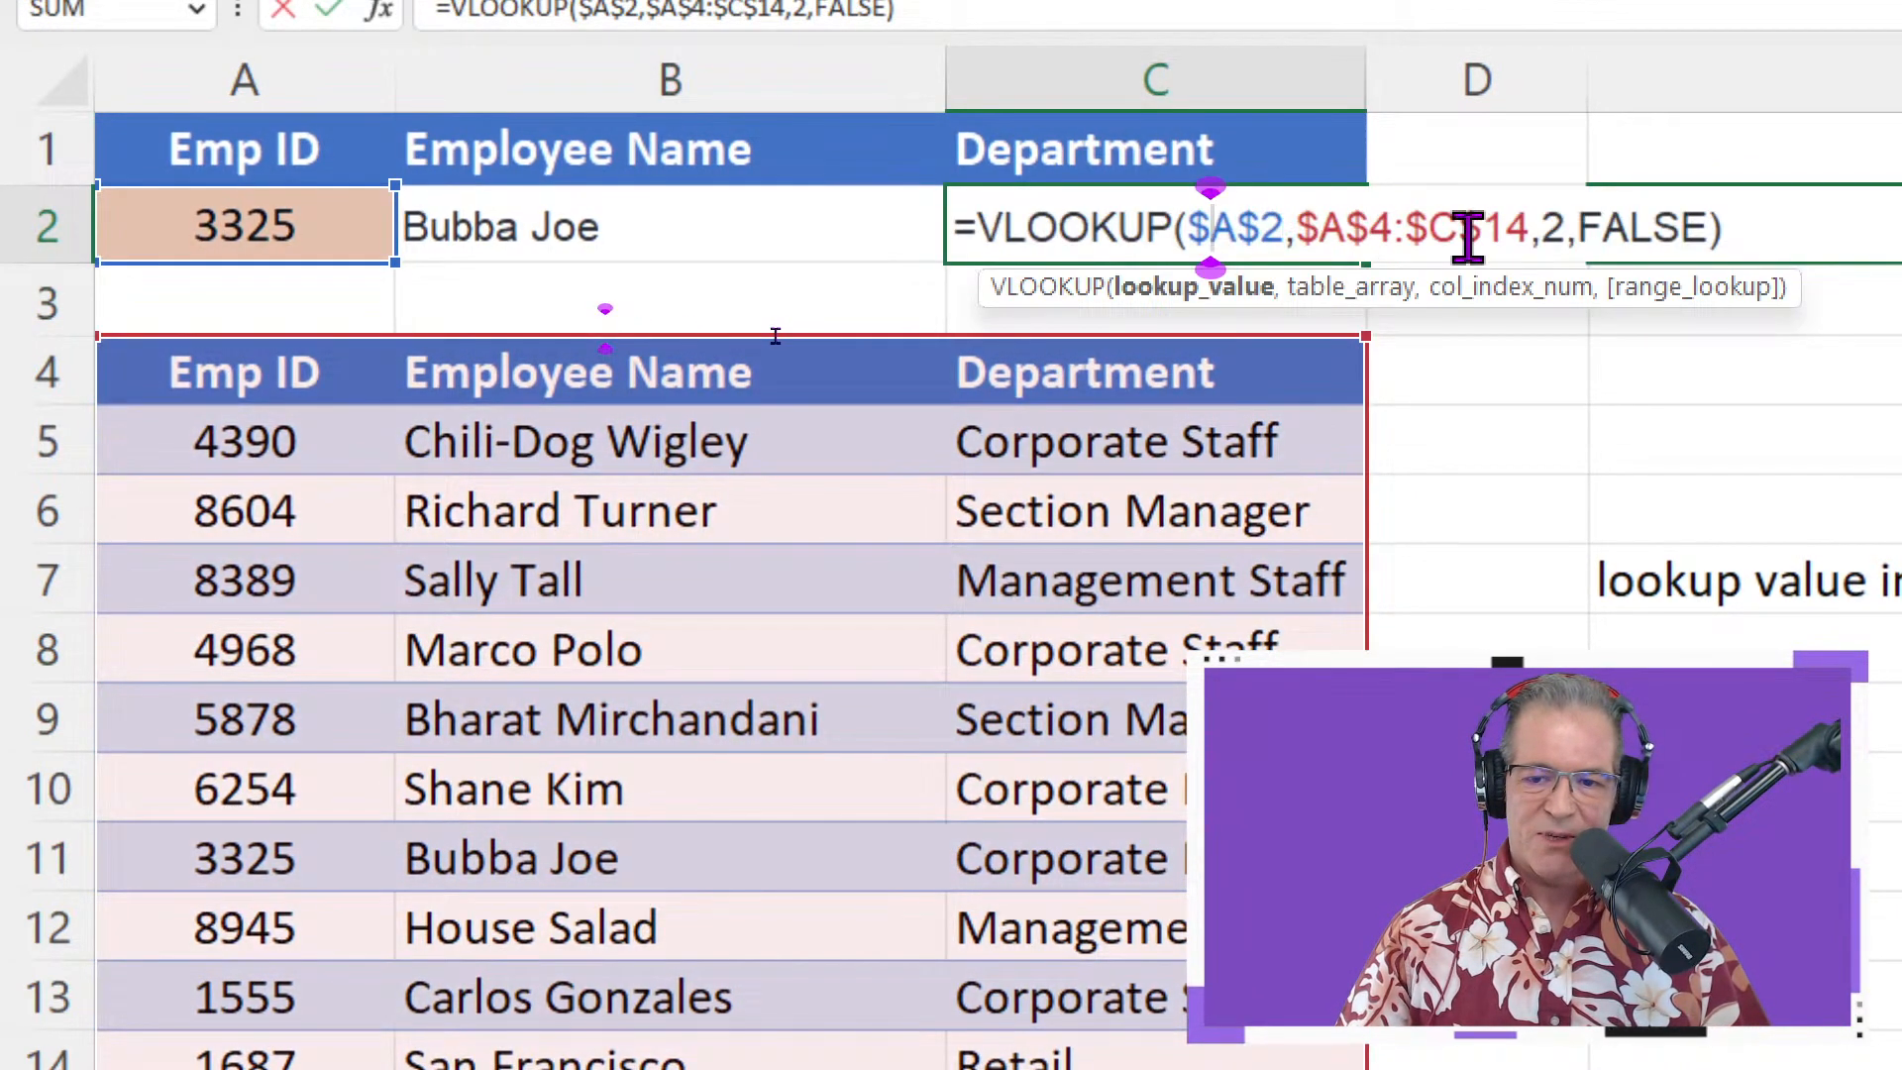
double_click(1558, 227)
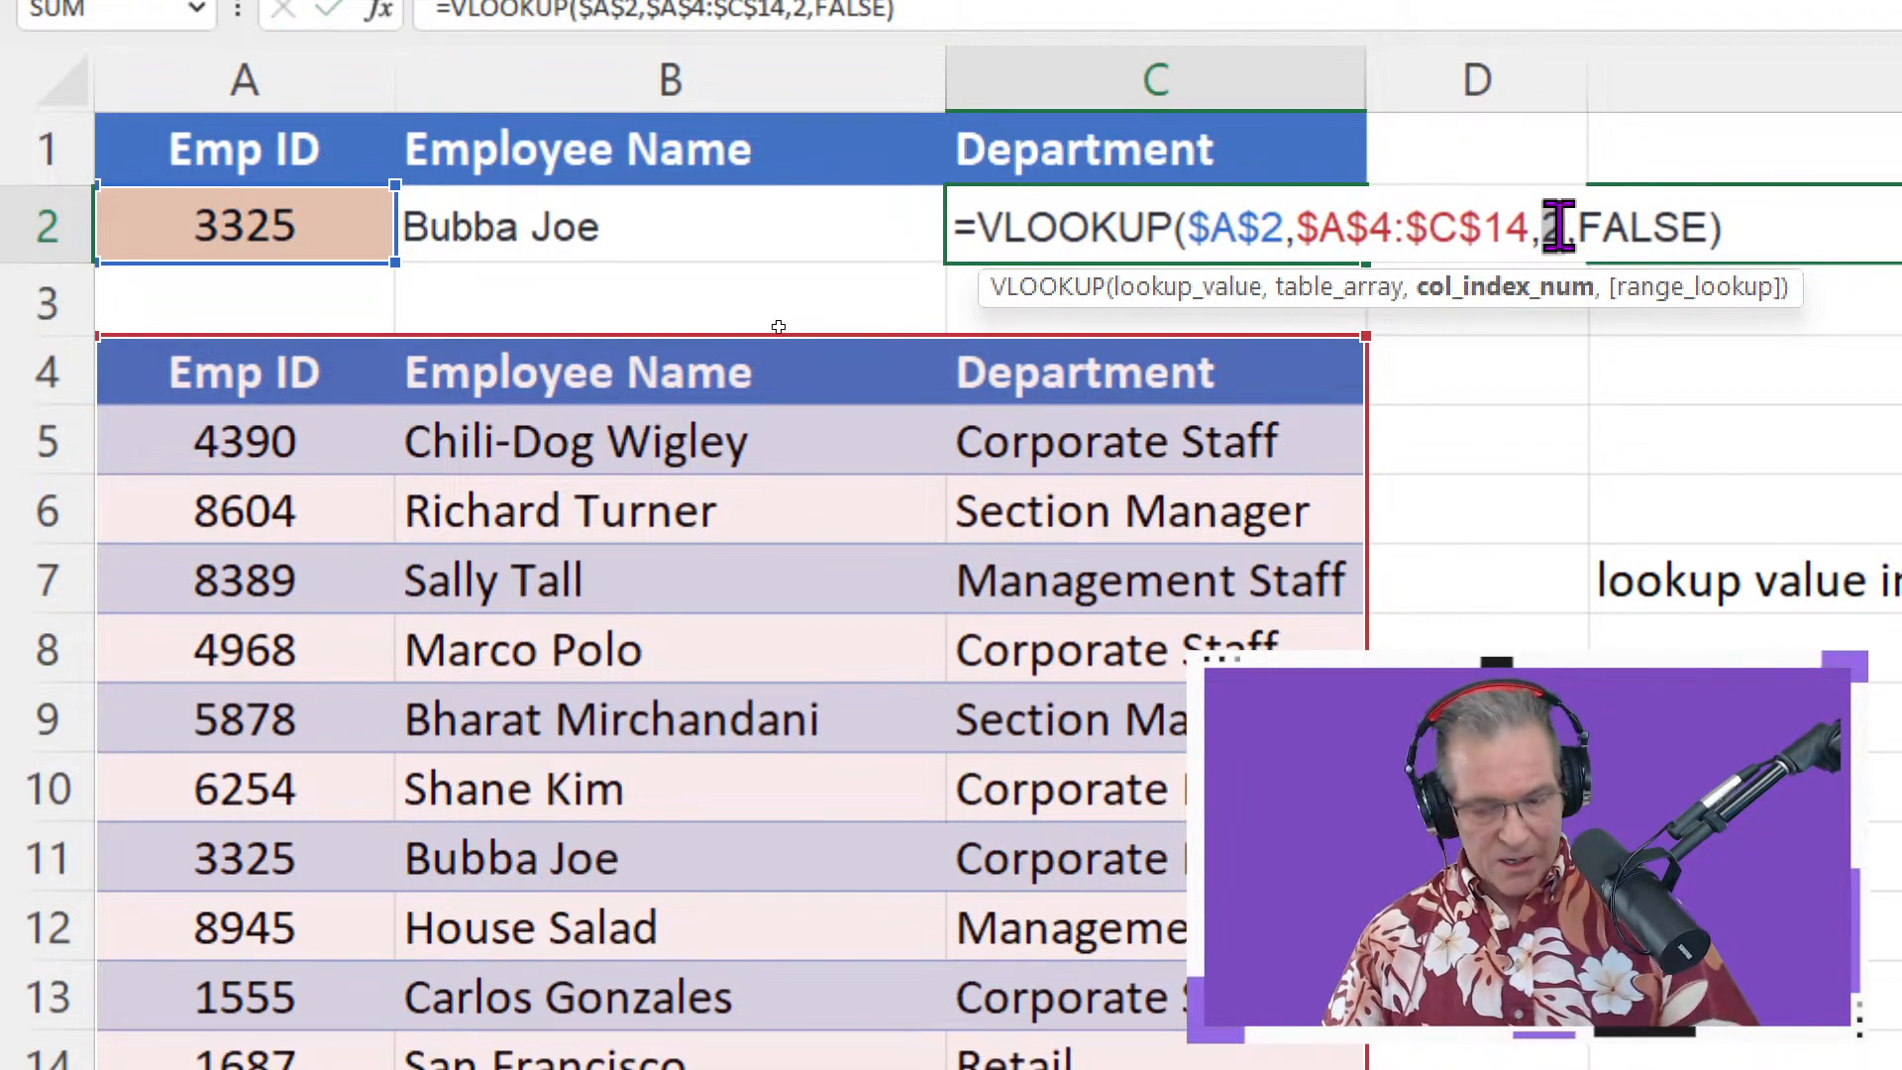
key("Escape")
Clear C2 and toggle B2's references back to relative: =VLOOKUP(A2,A4:C14,2,FALSE)
key("Delete")
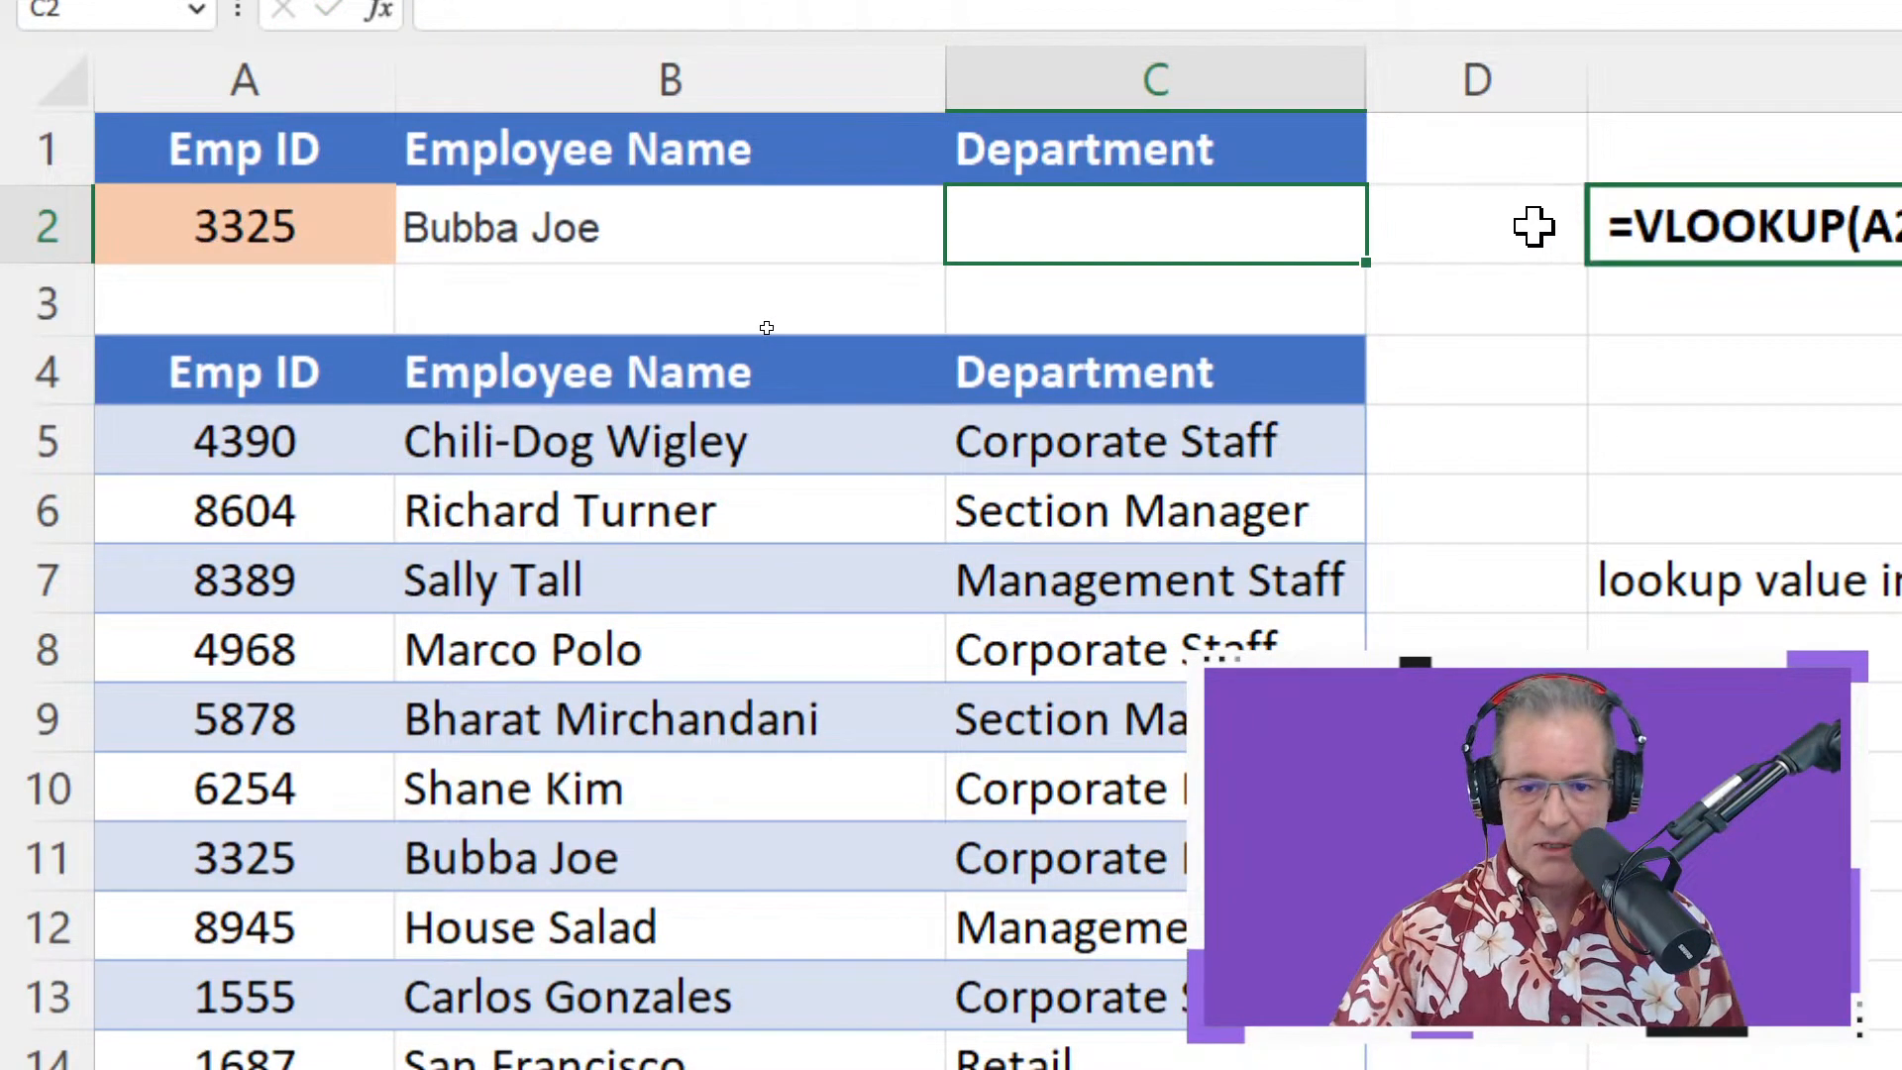
left_click(739, 212)
double_click(738, 219)
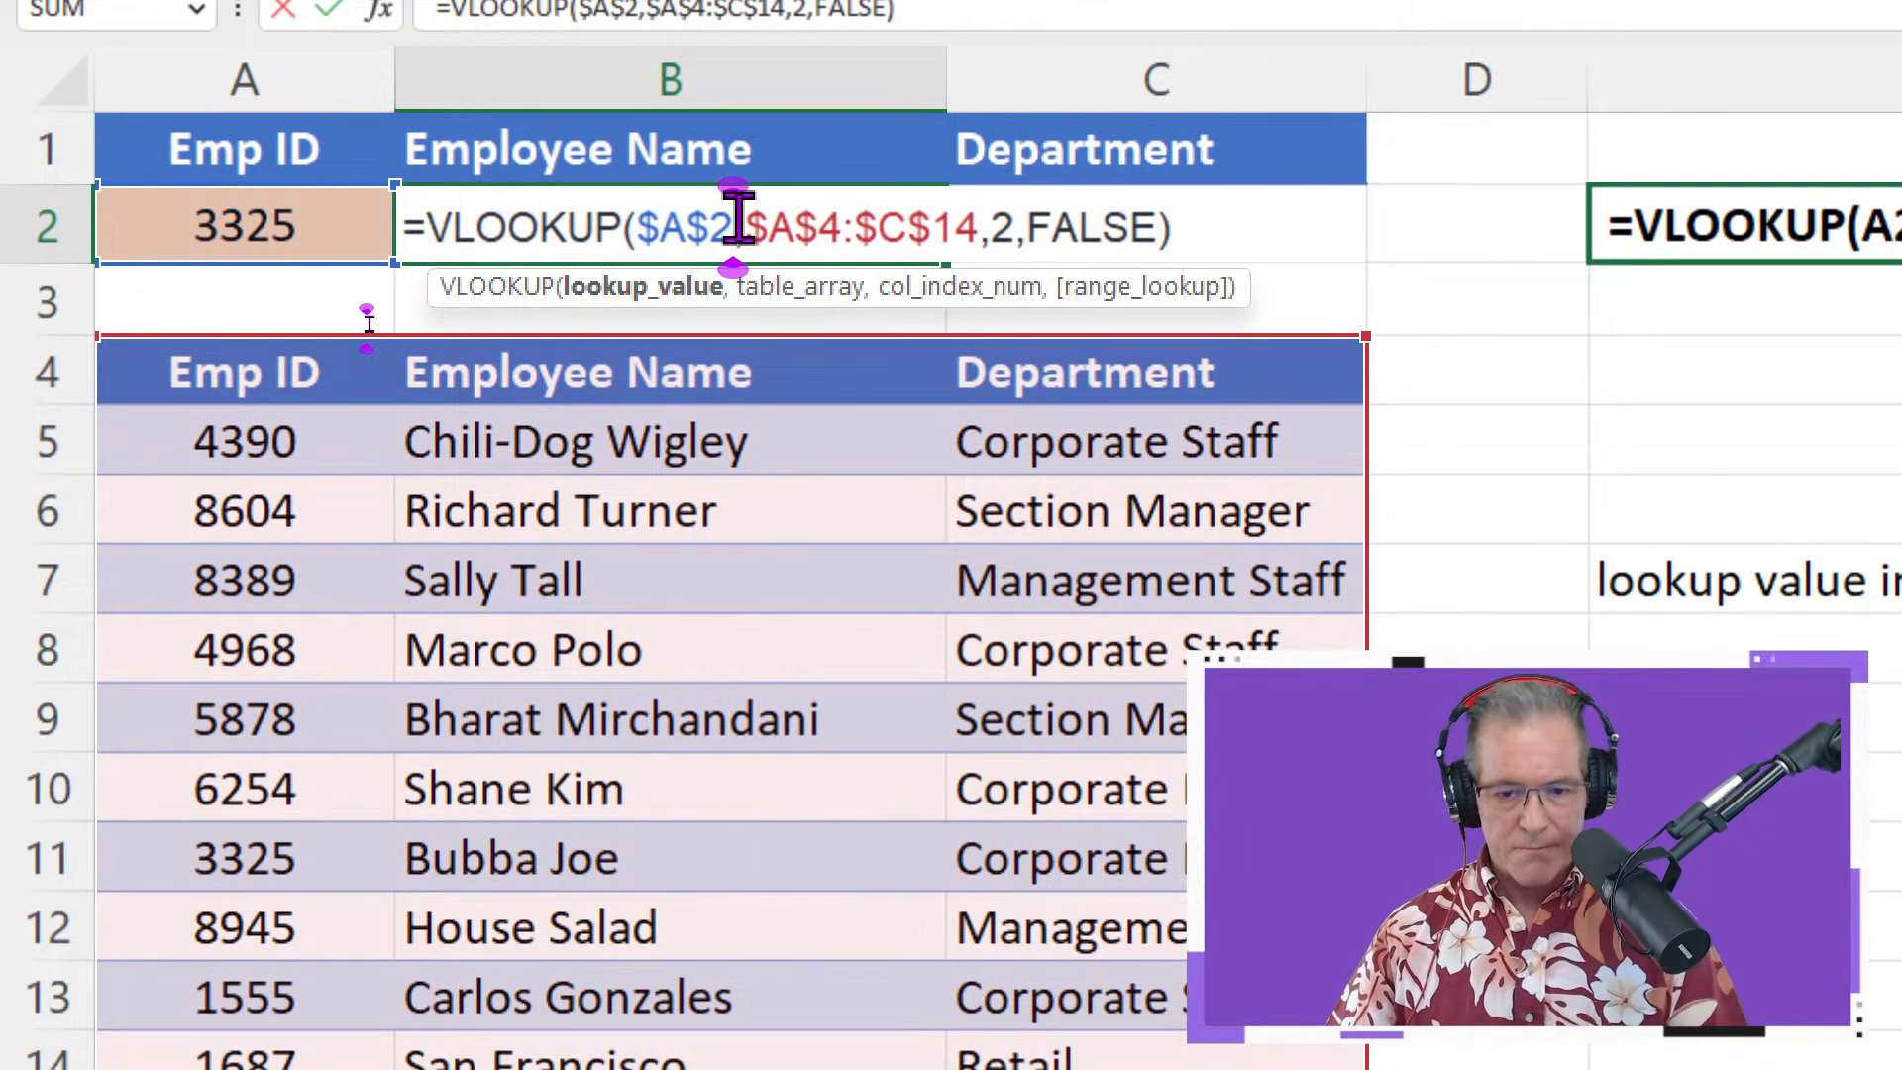
key("F3")
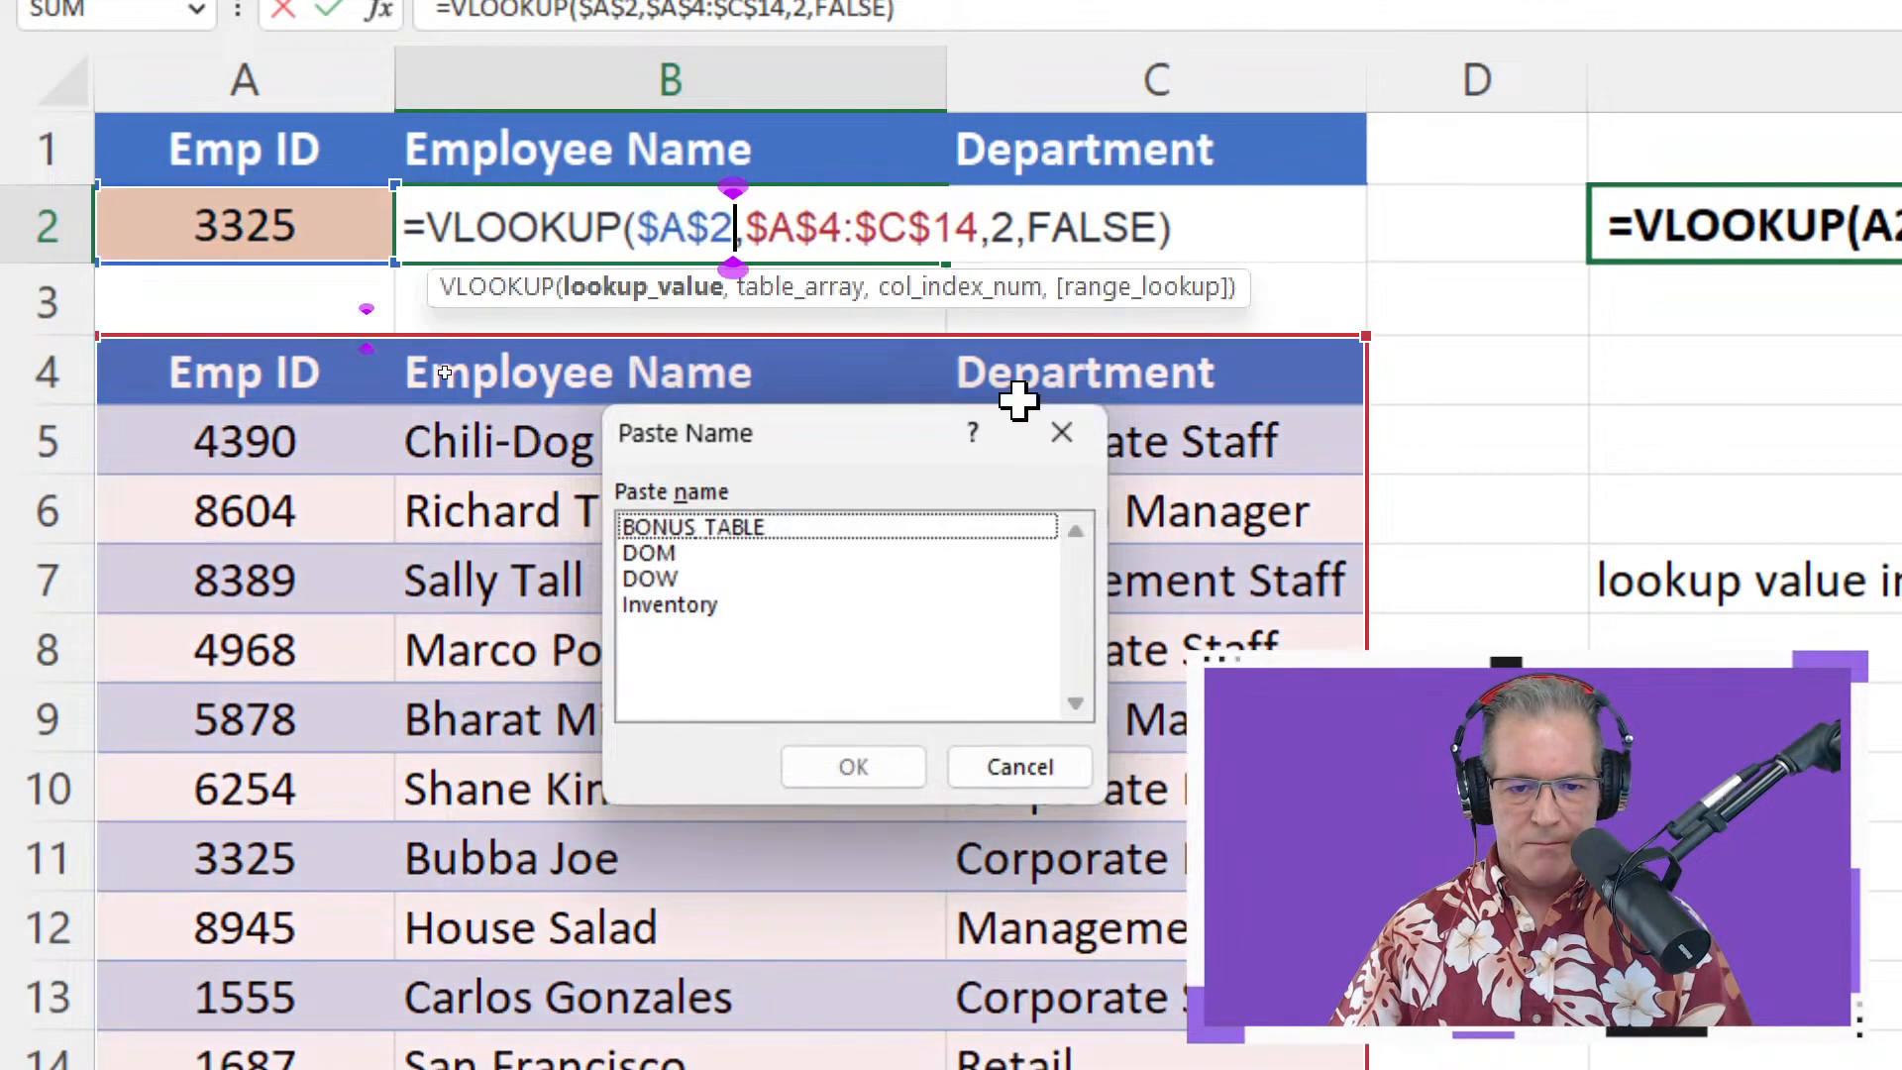
key("Escape")
key("F4")
key("F4")
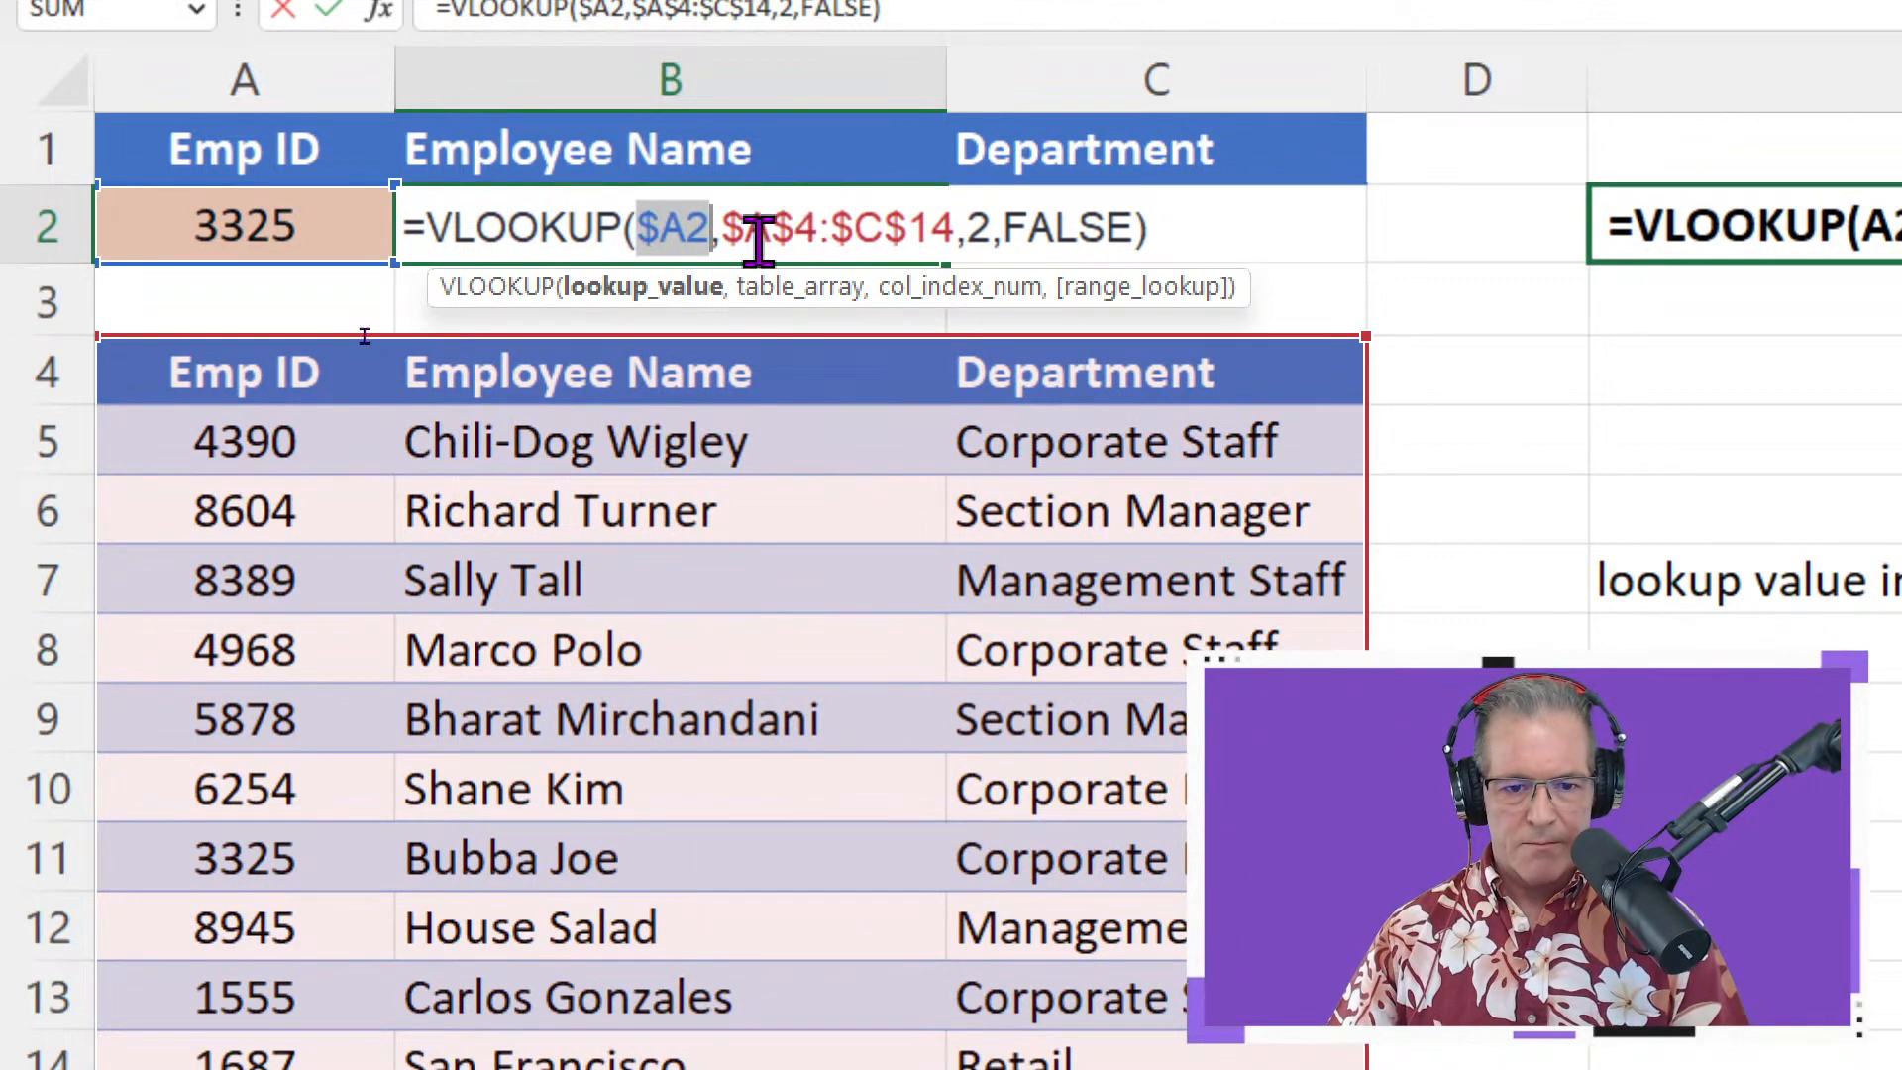
left_click_drag(951, 227, 649, 227)
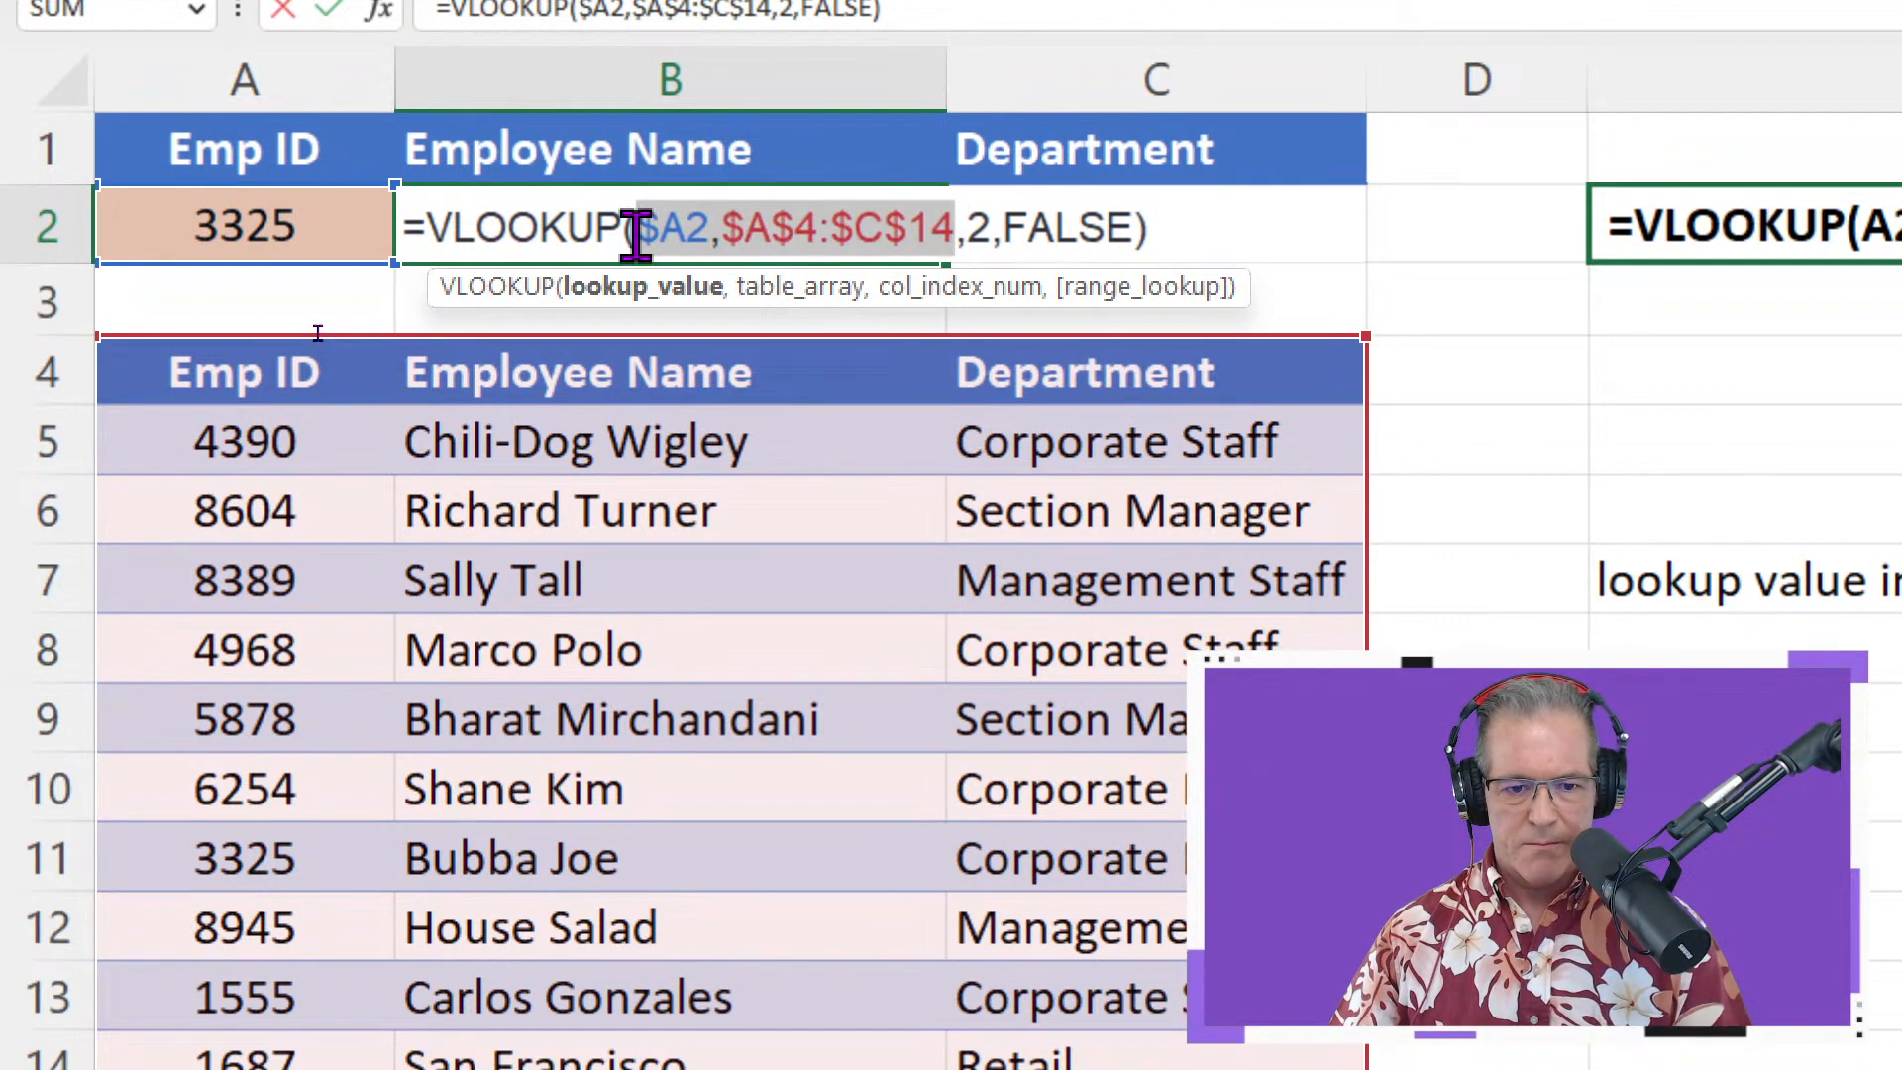
key("F4")
key("F4")
key("F4")
key("F4")
key("F4")
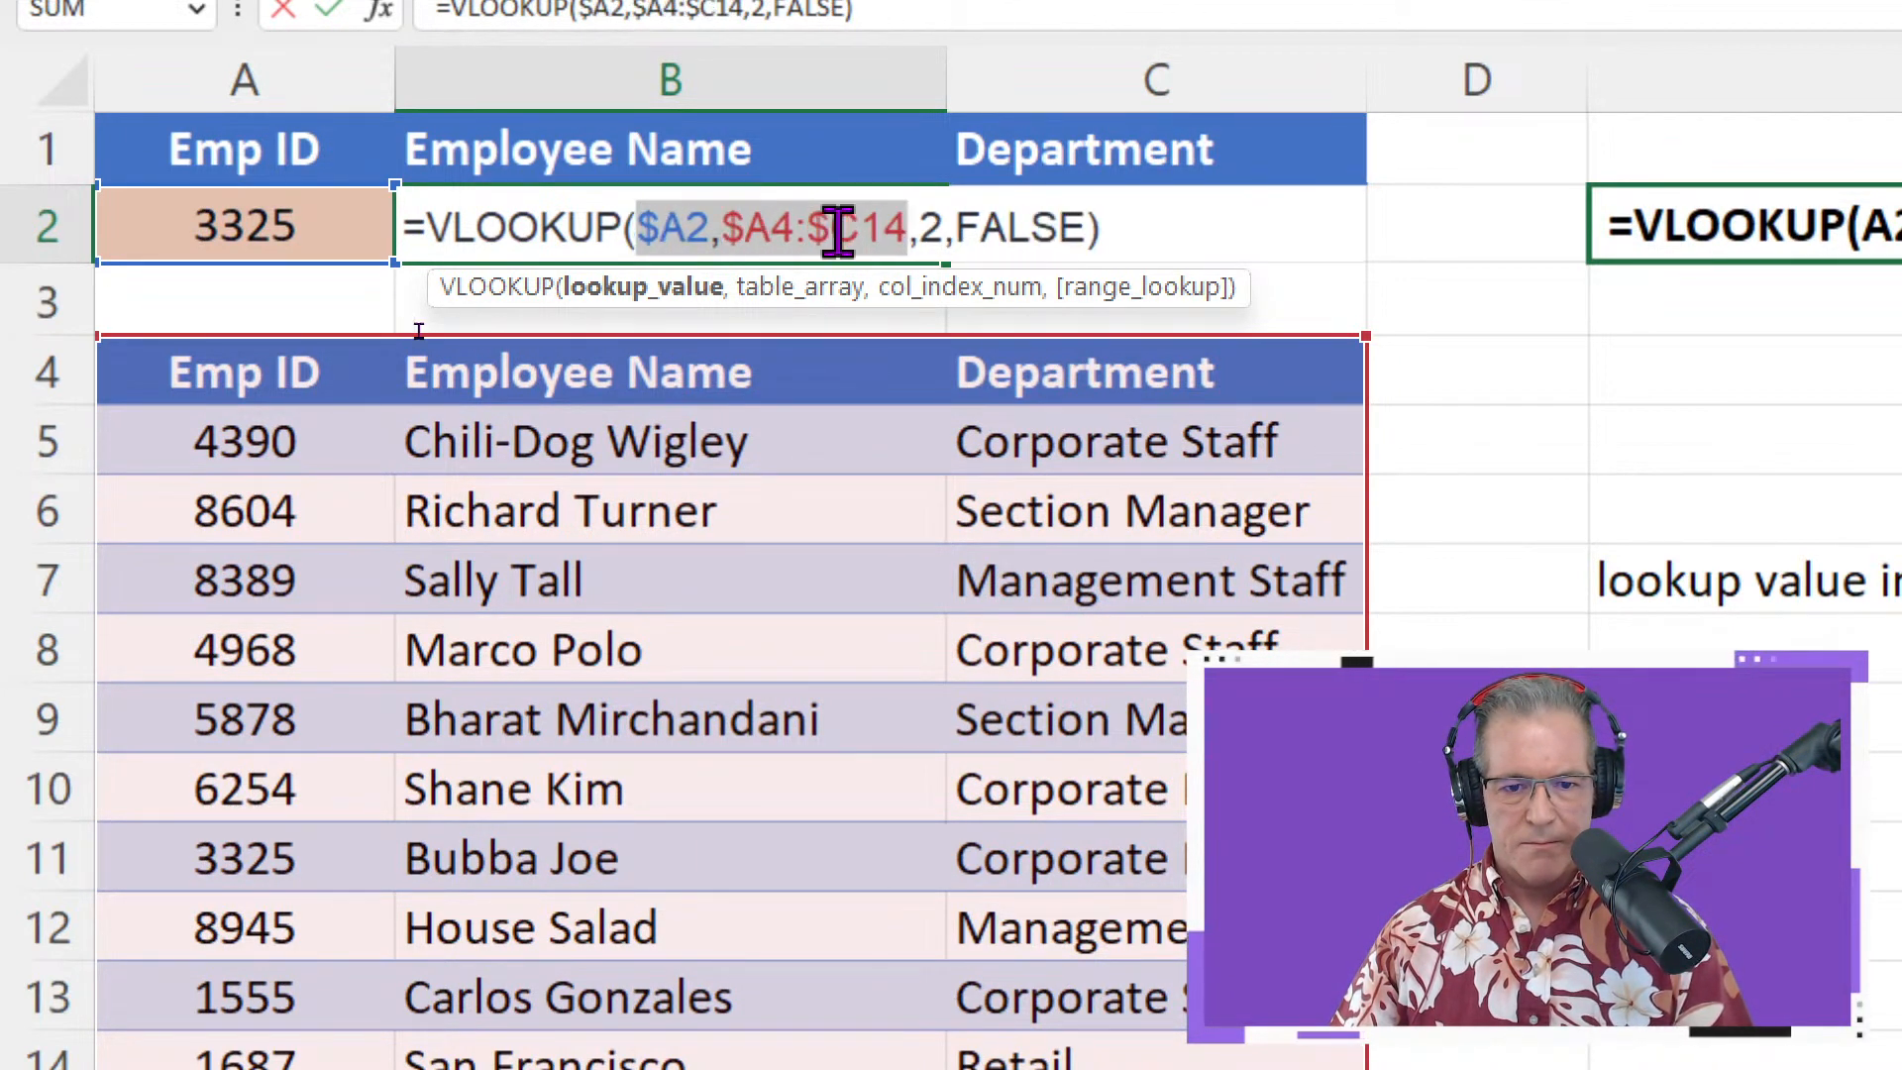
left_click(1139, 237)
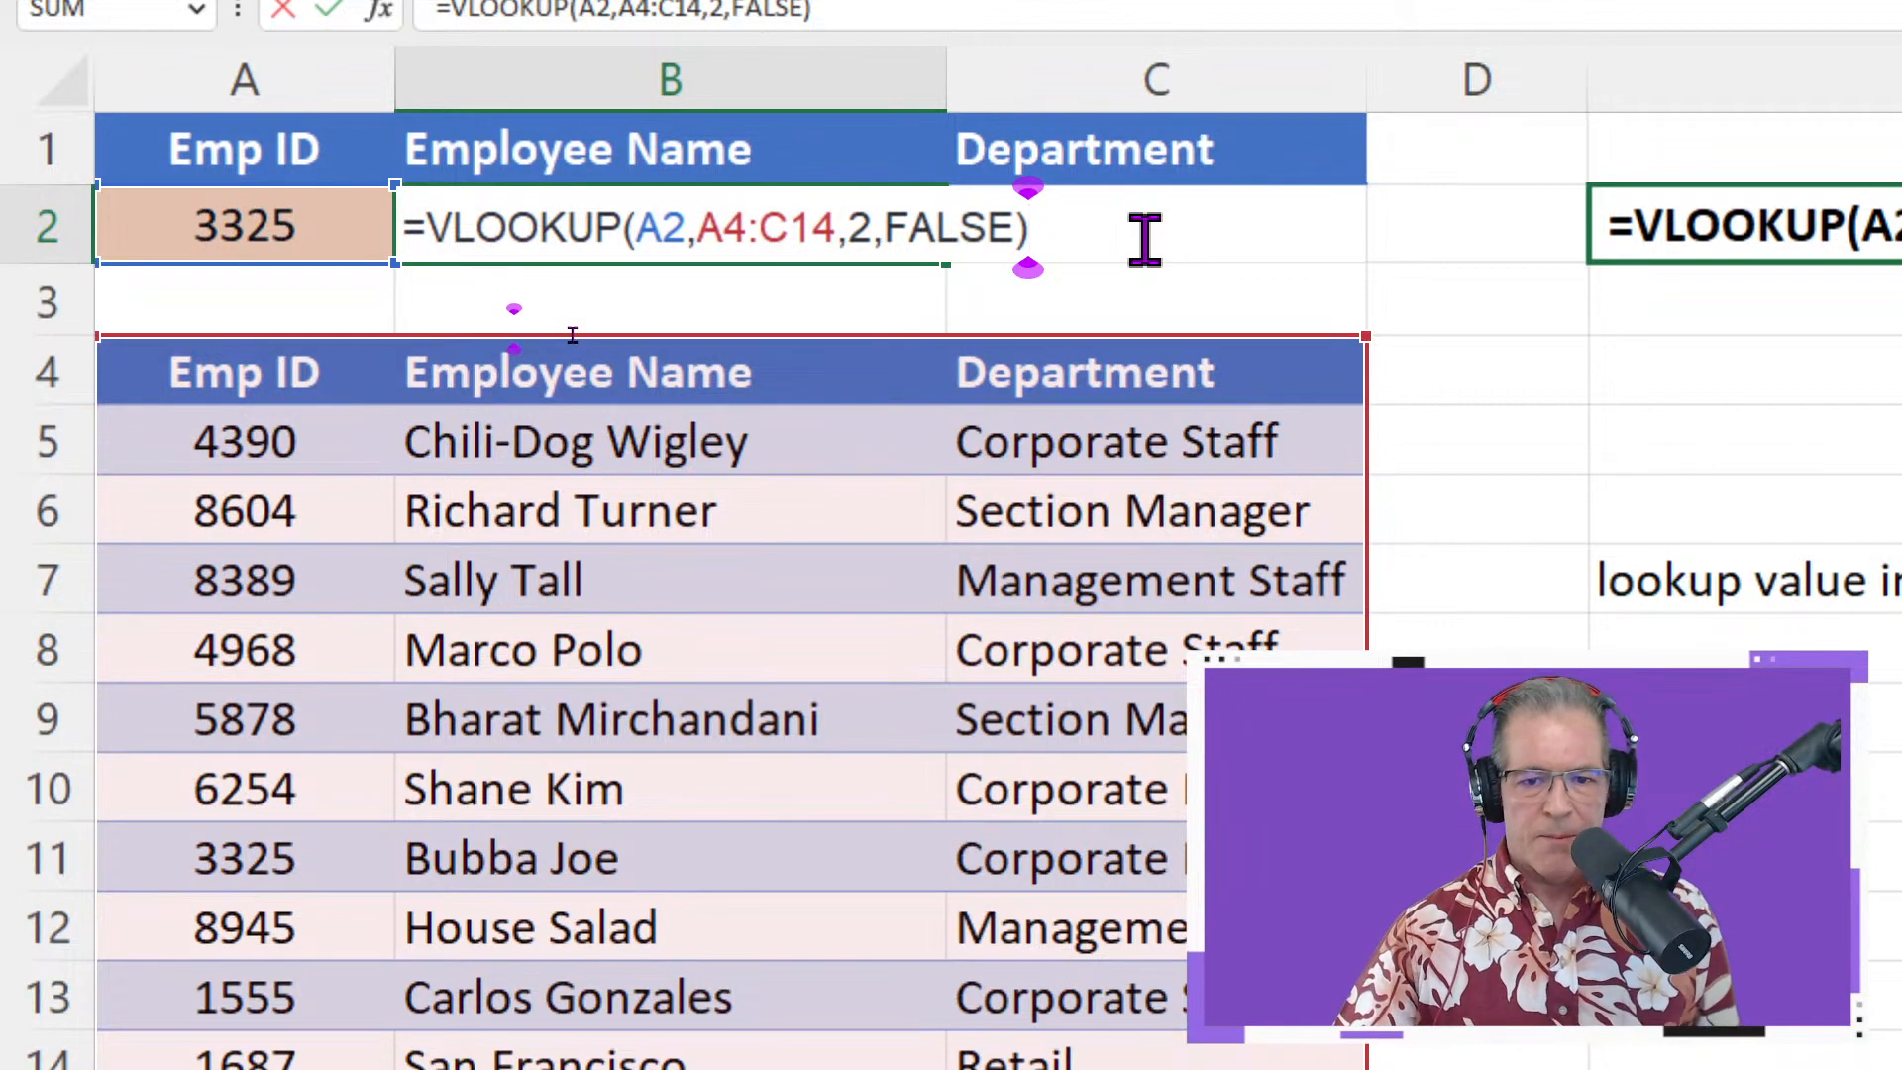
key("Return")
double_click(814, 224)
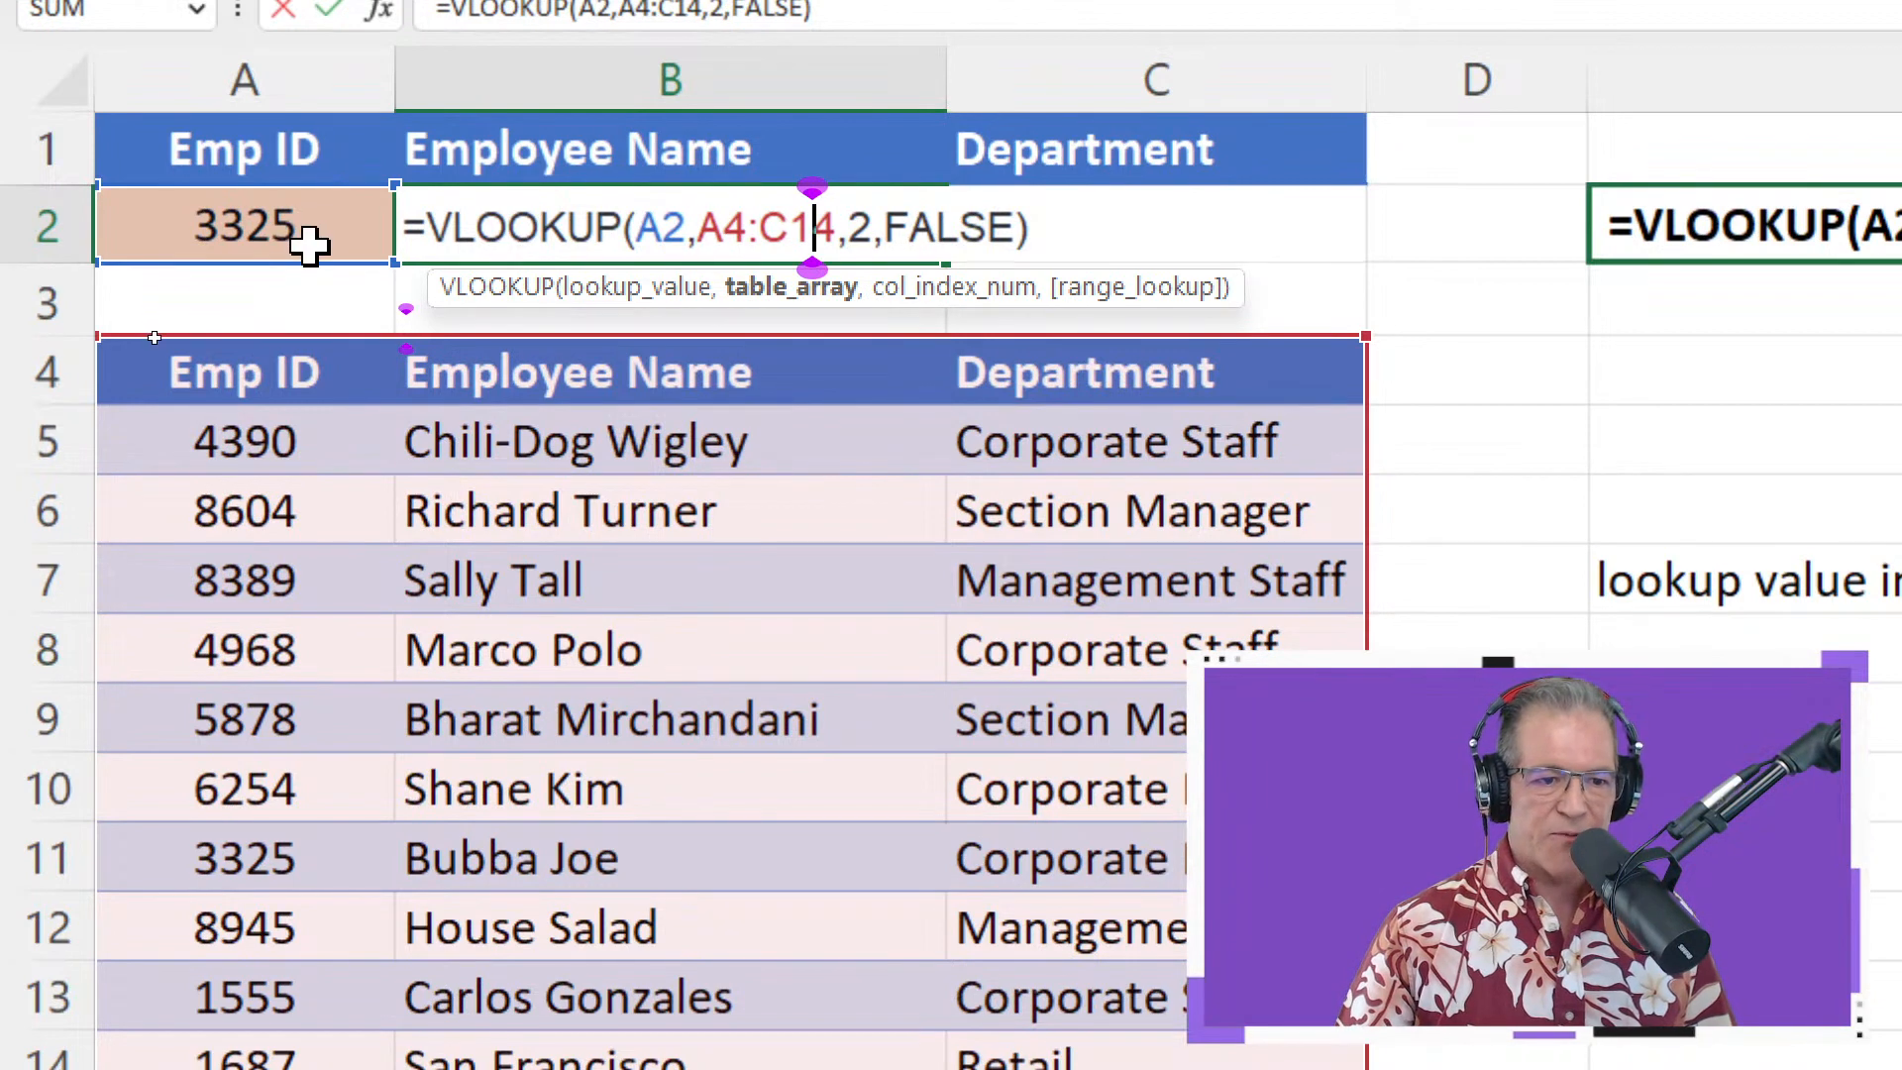
key("Return")
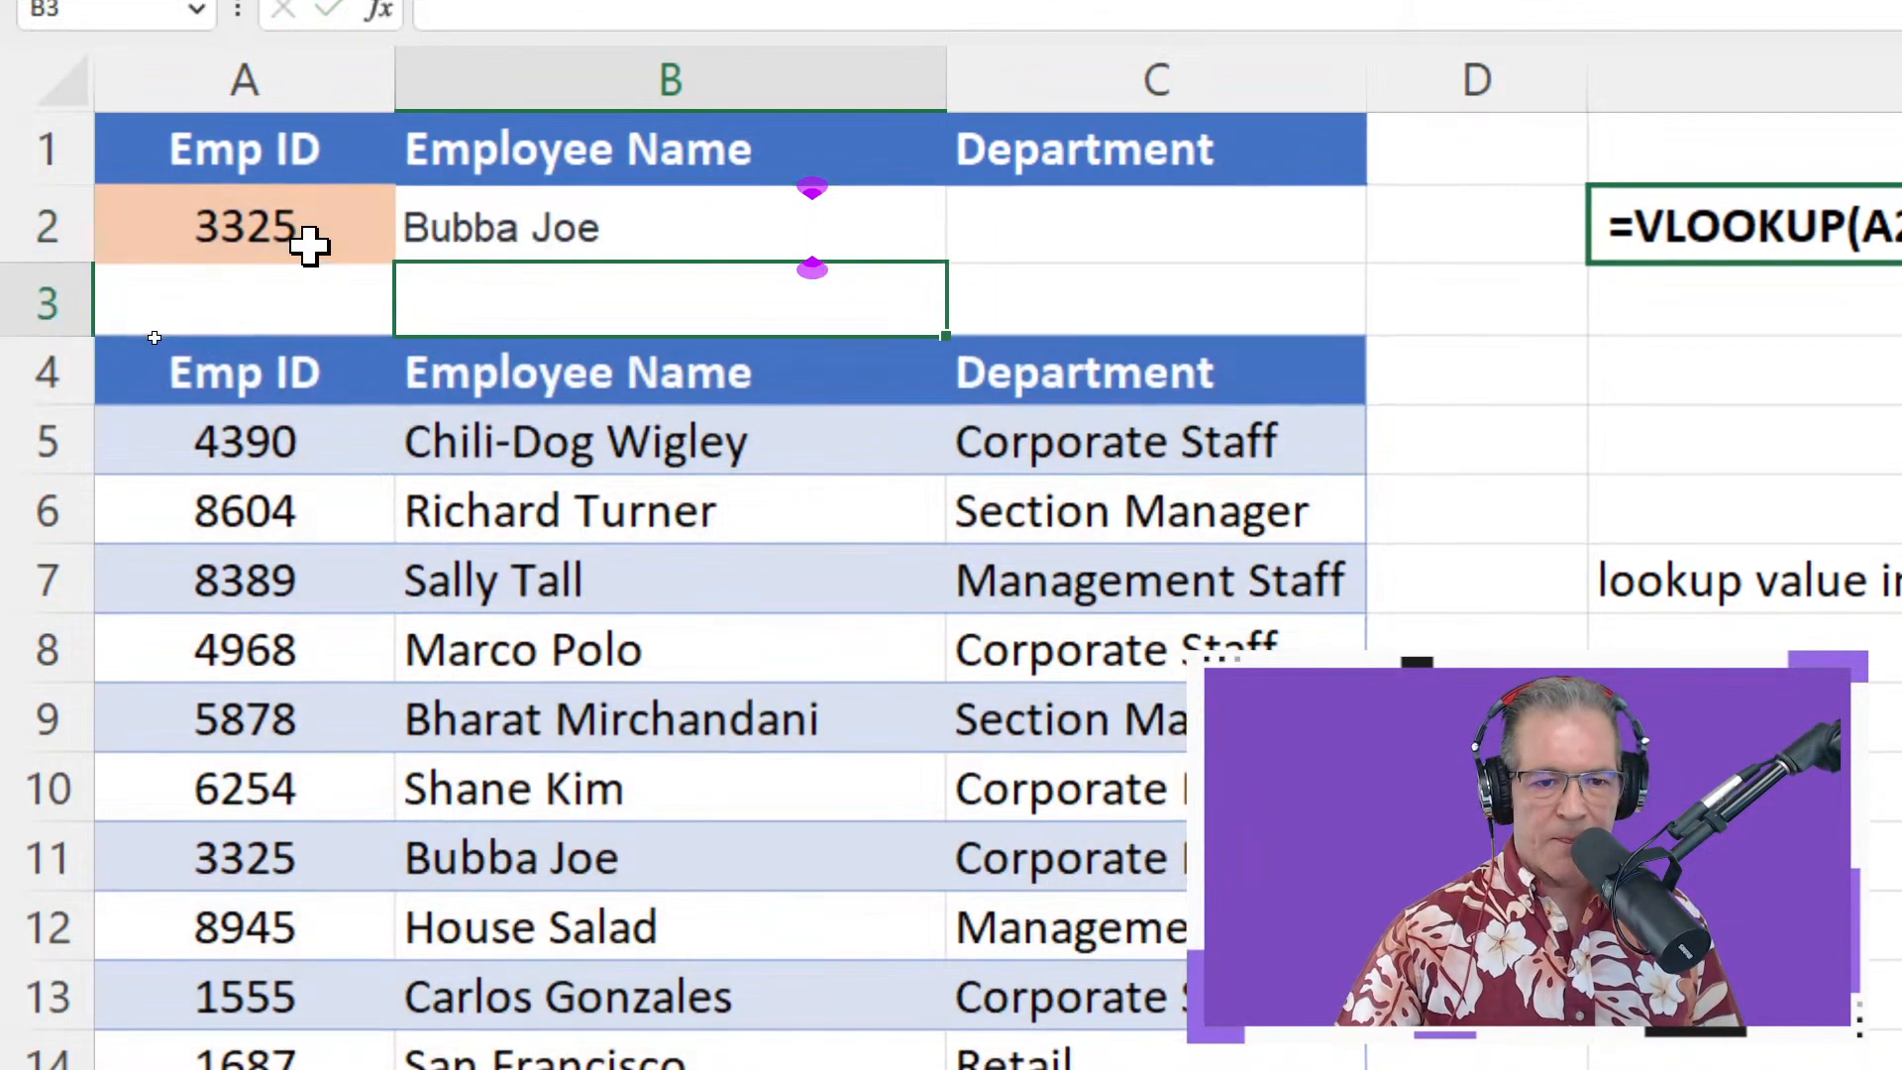
Enter =VLOOKUP(A2,A4:C14,3) in the Department cell C2
left_click(1072, 232)
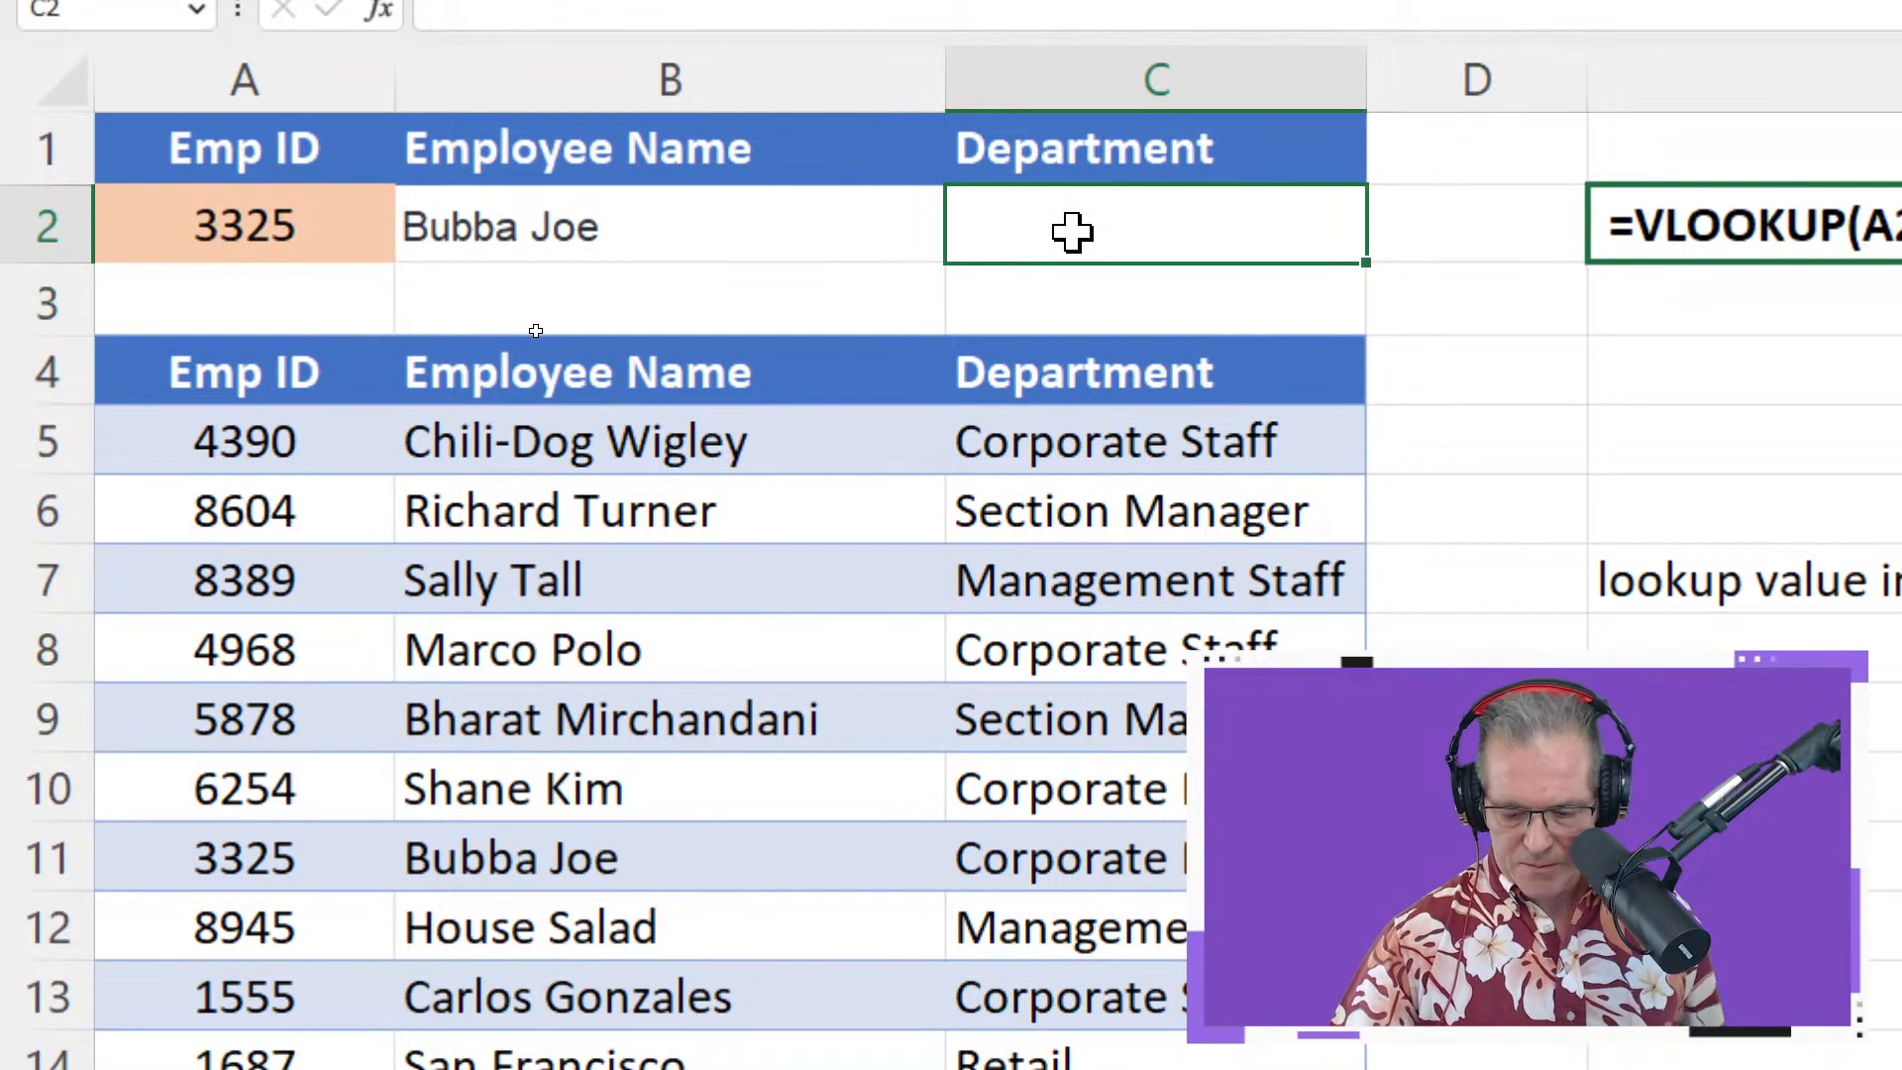
type("=vl")
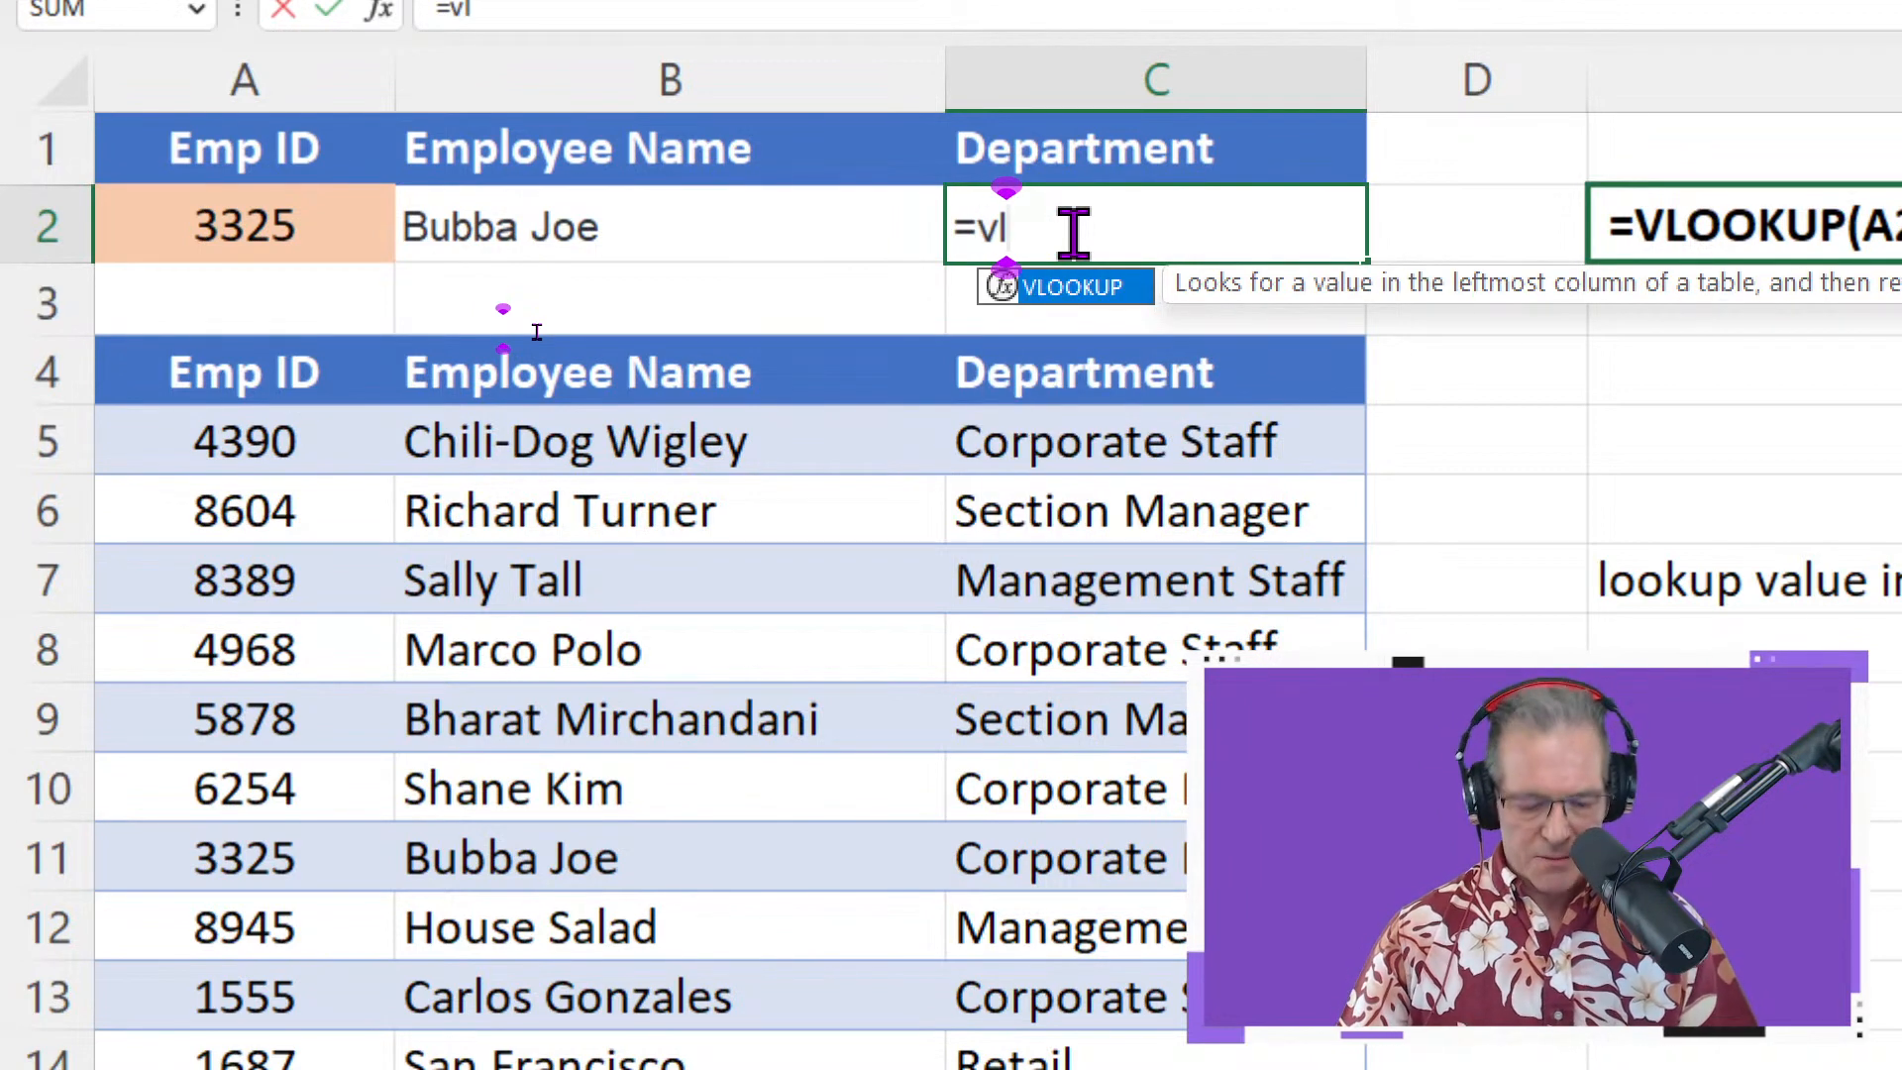
key("Tab")
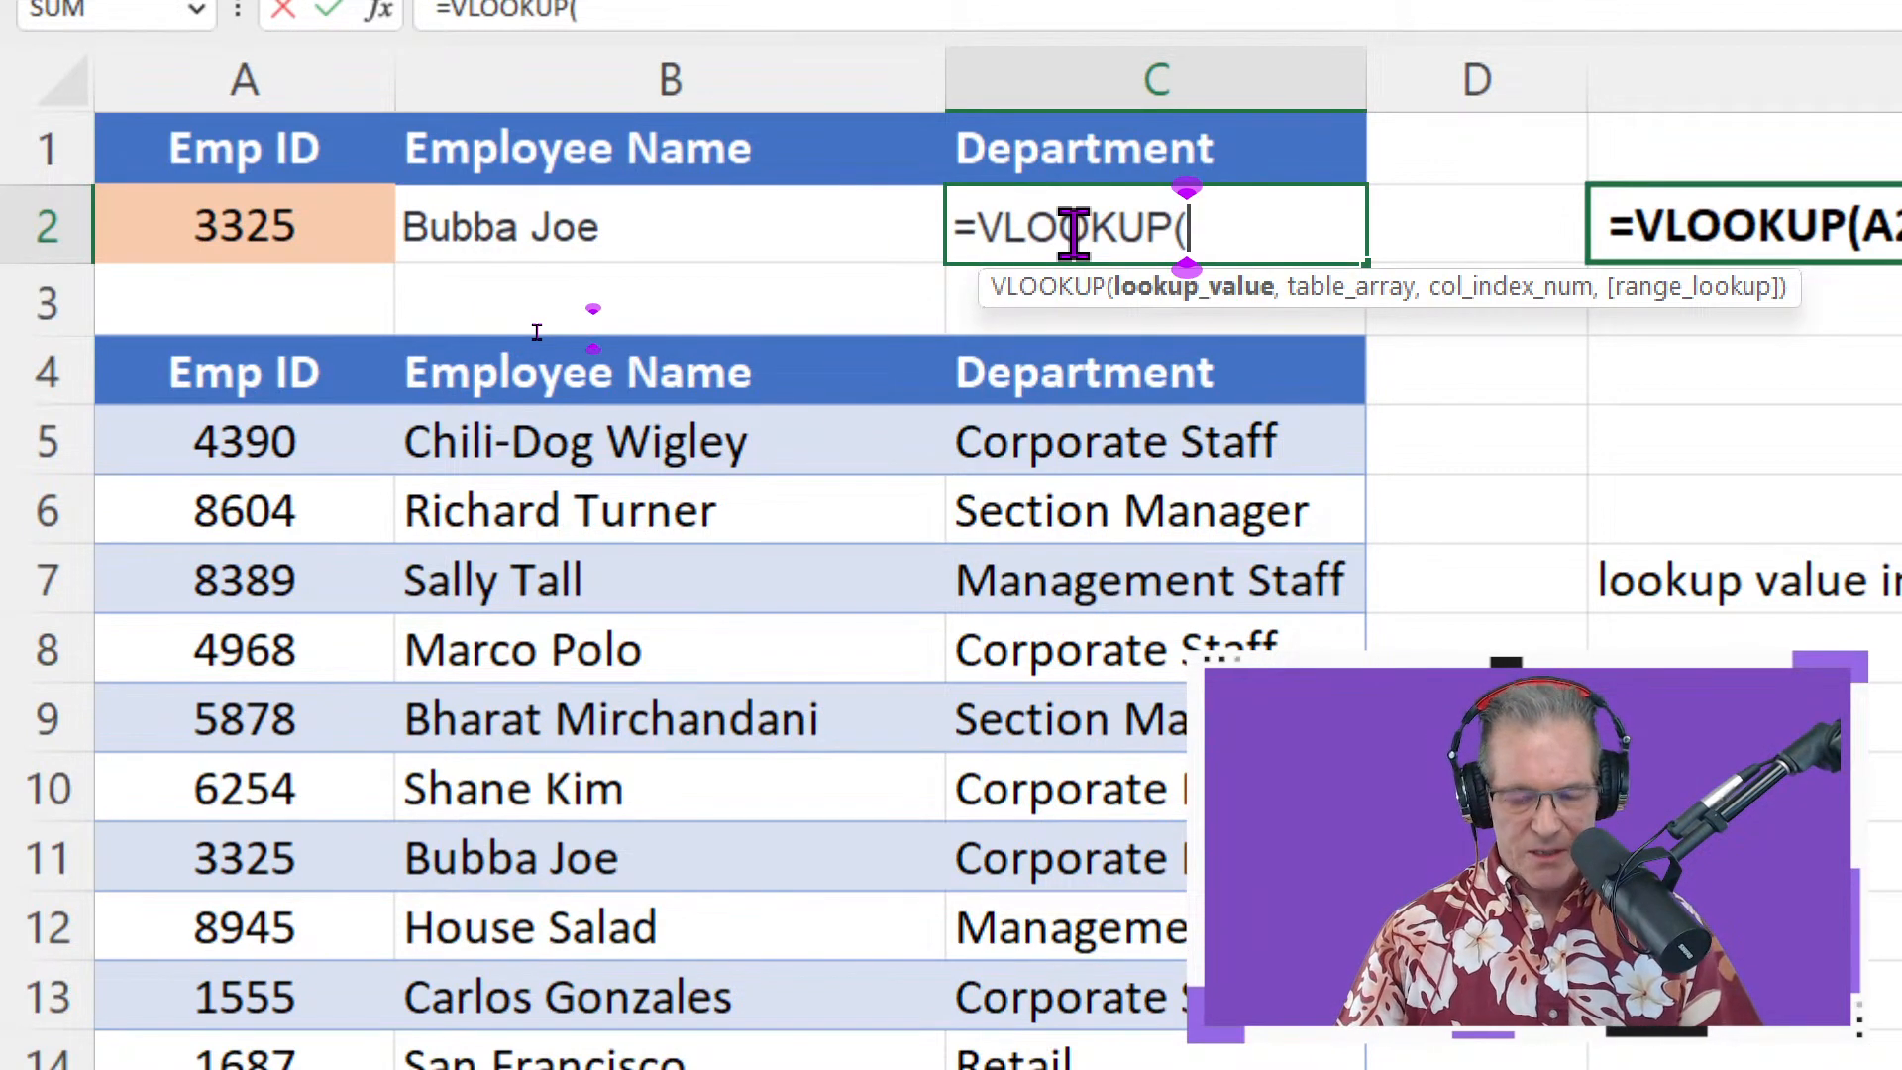
left_click(220, 228)
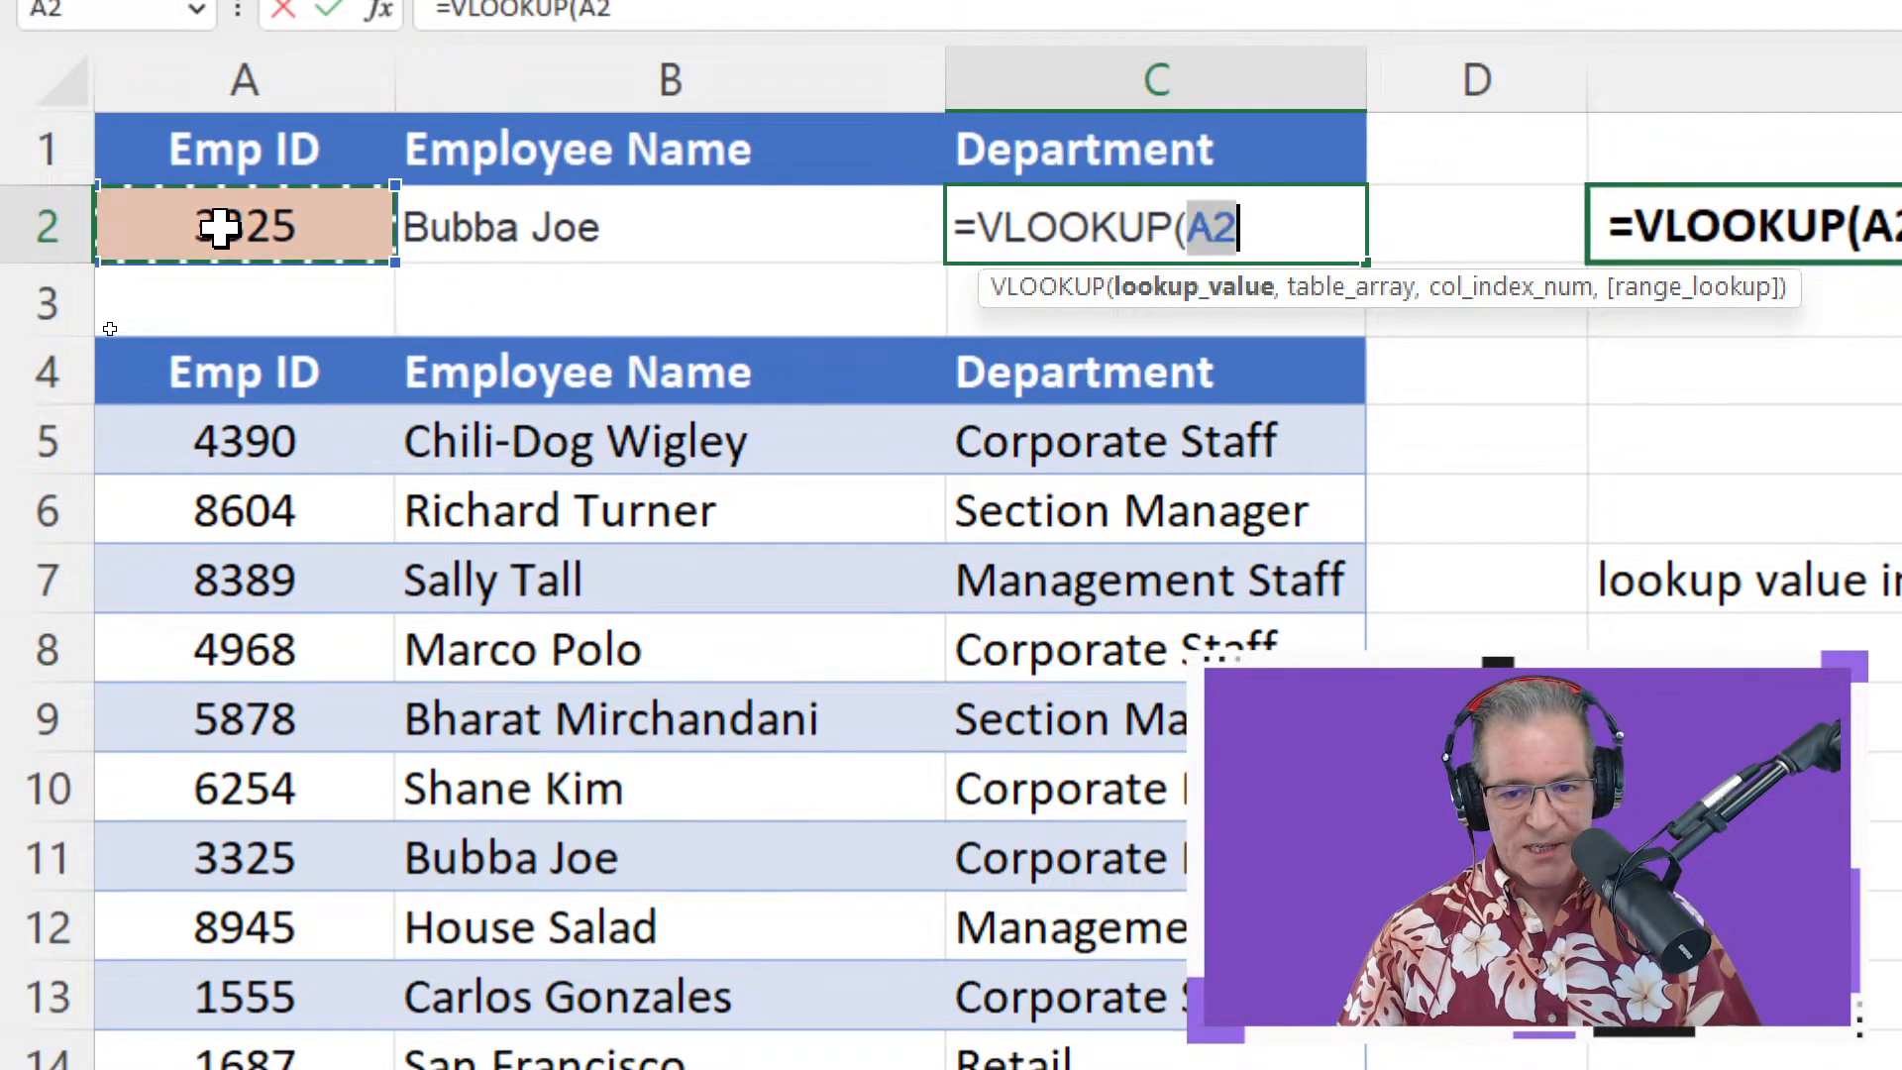
type(",")
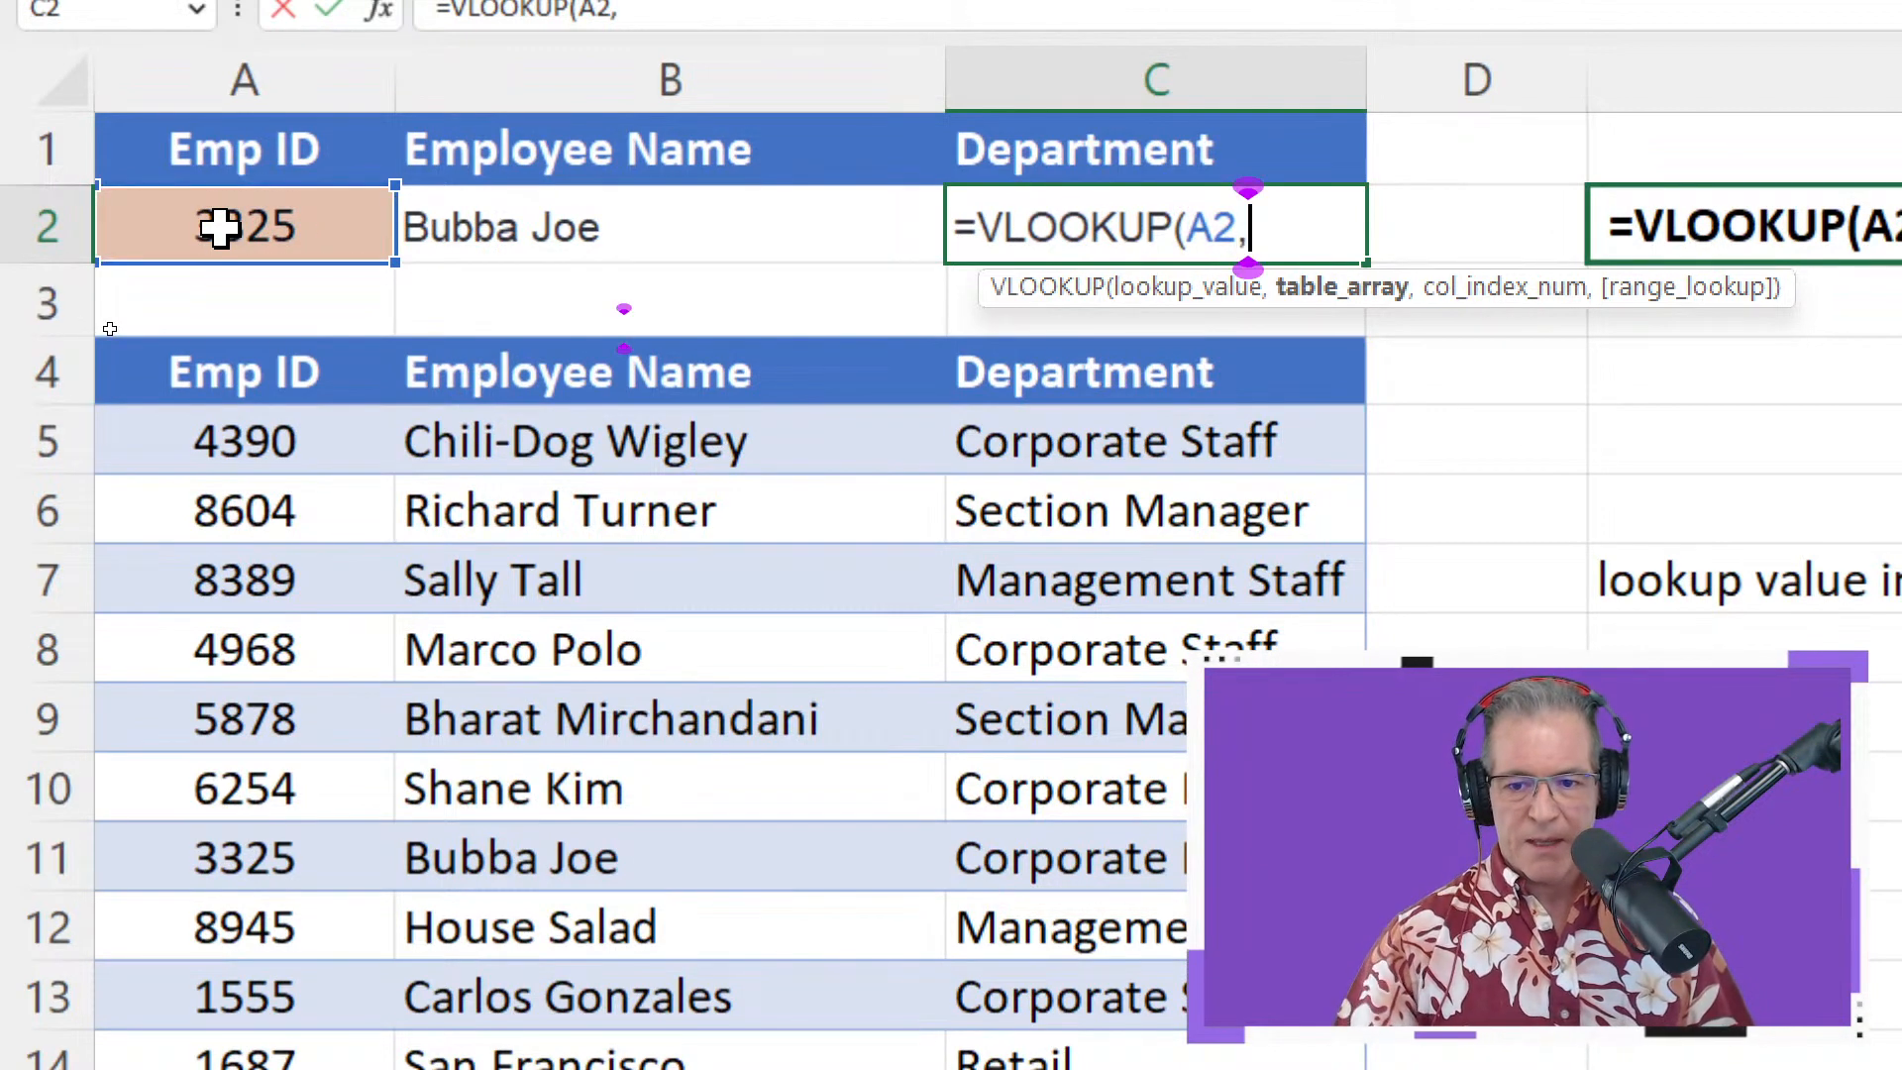
left_click_drag(199, 373, 614, 844)
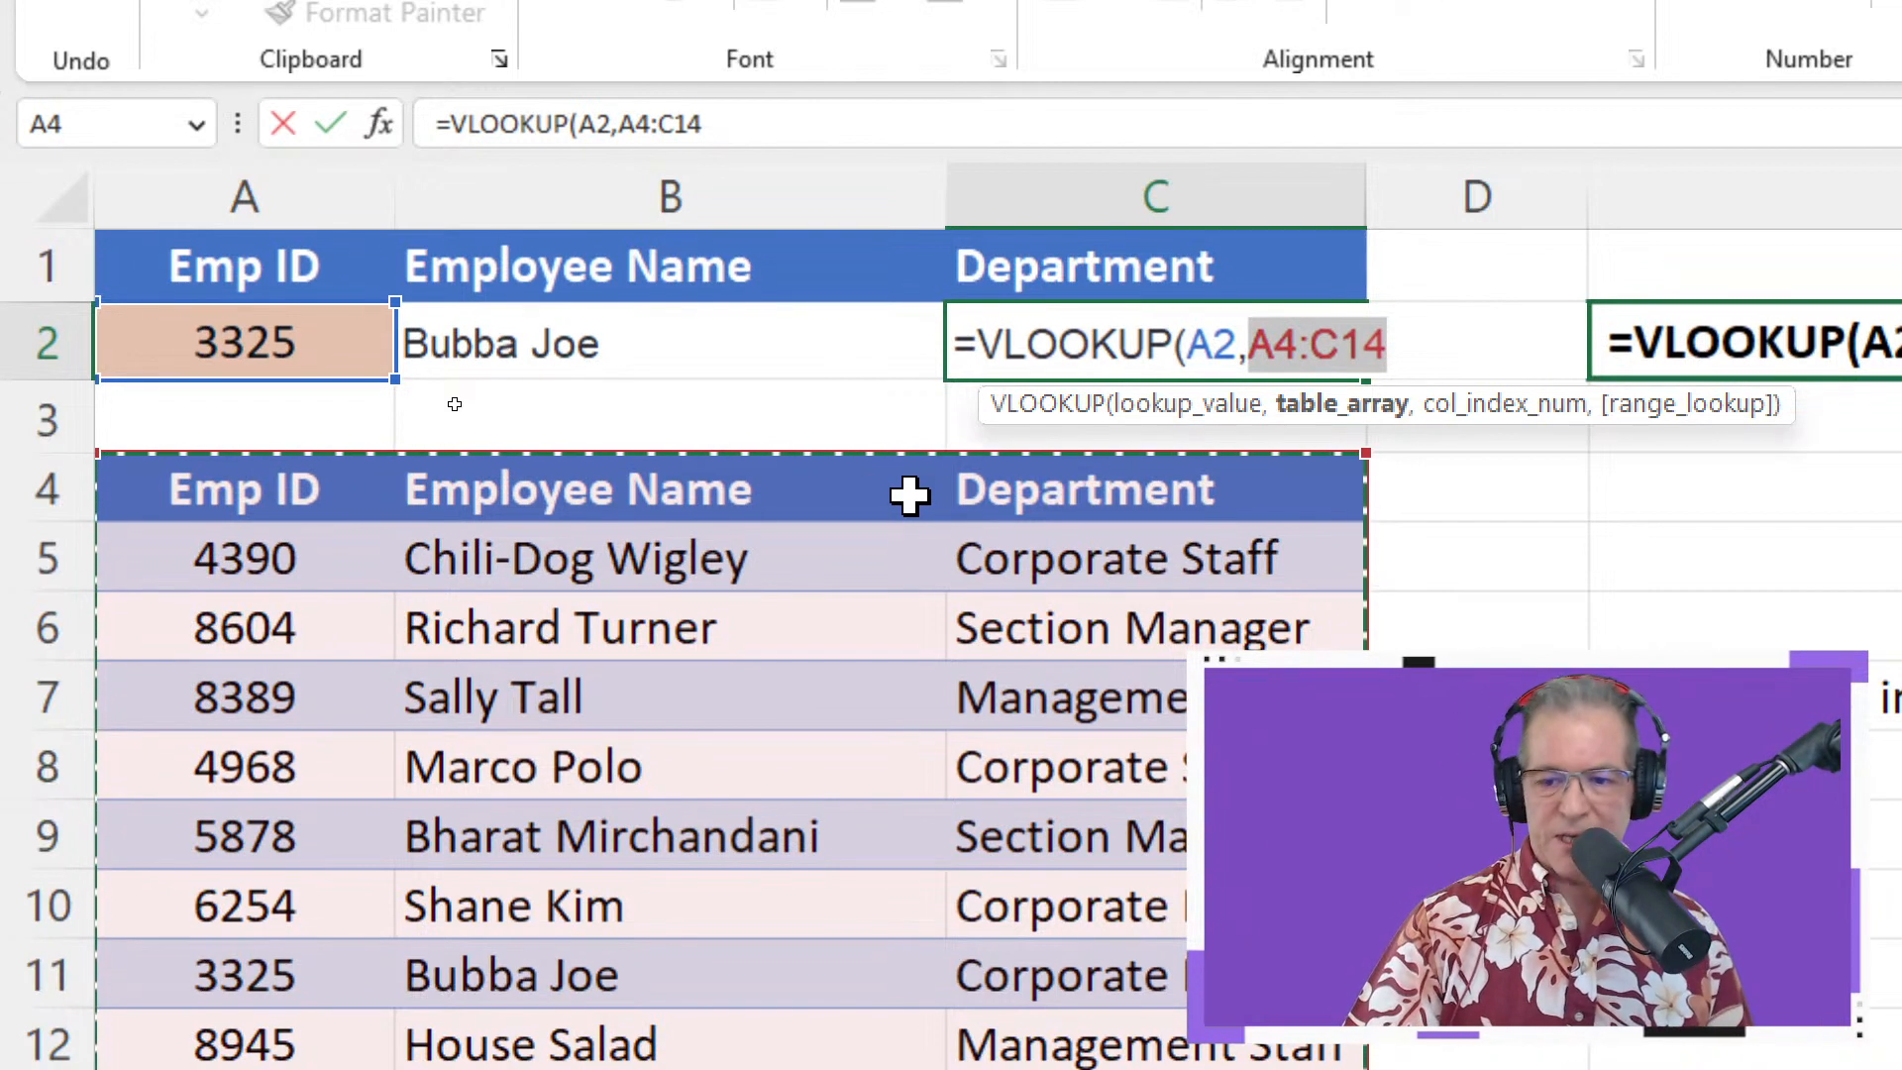
type(",")
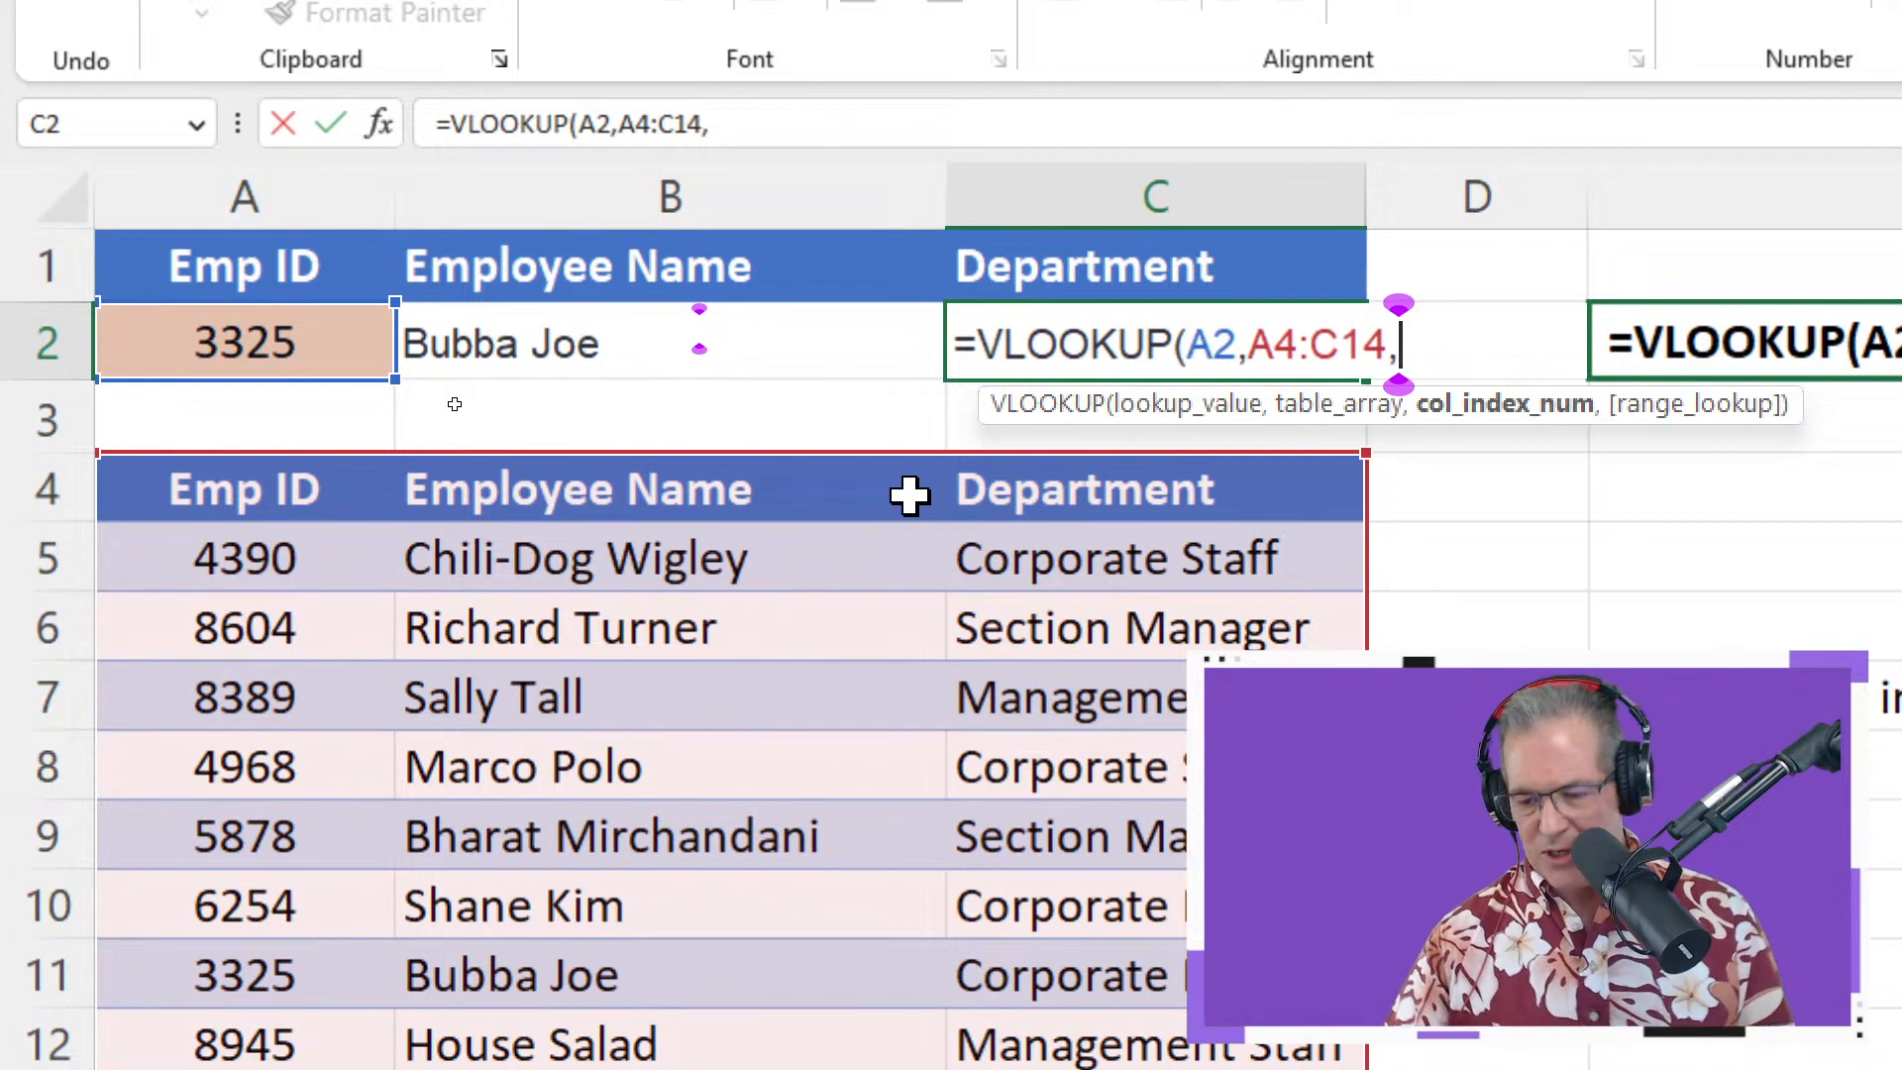
type("3")
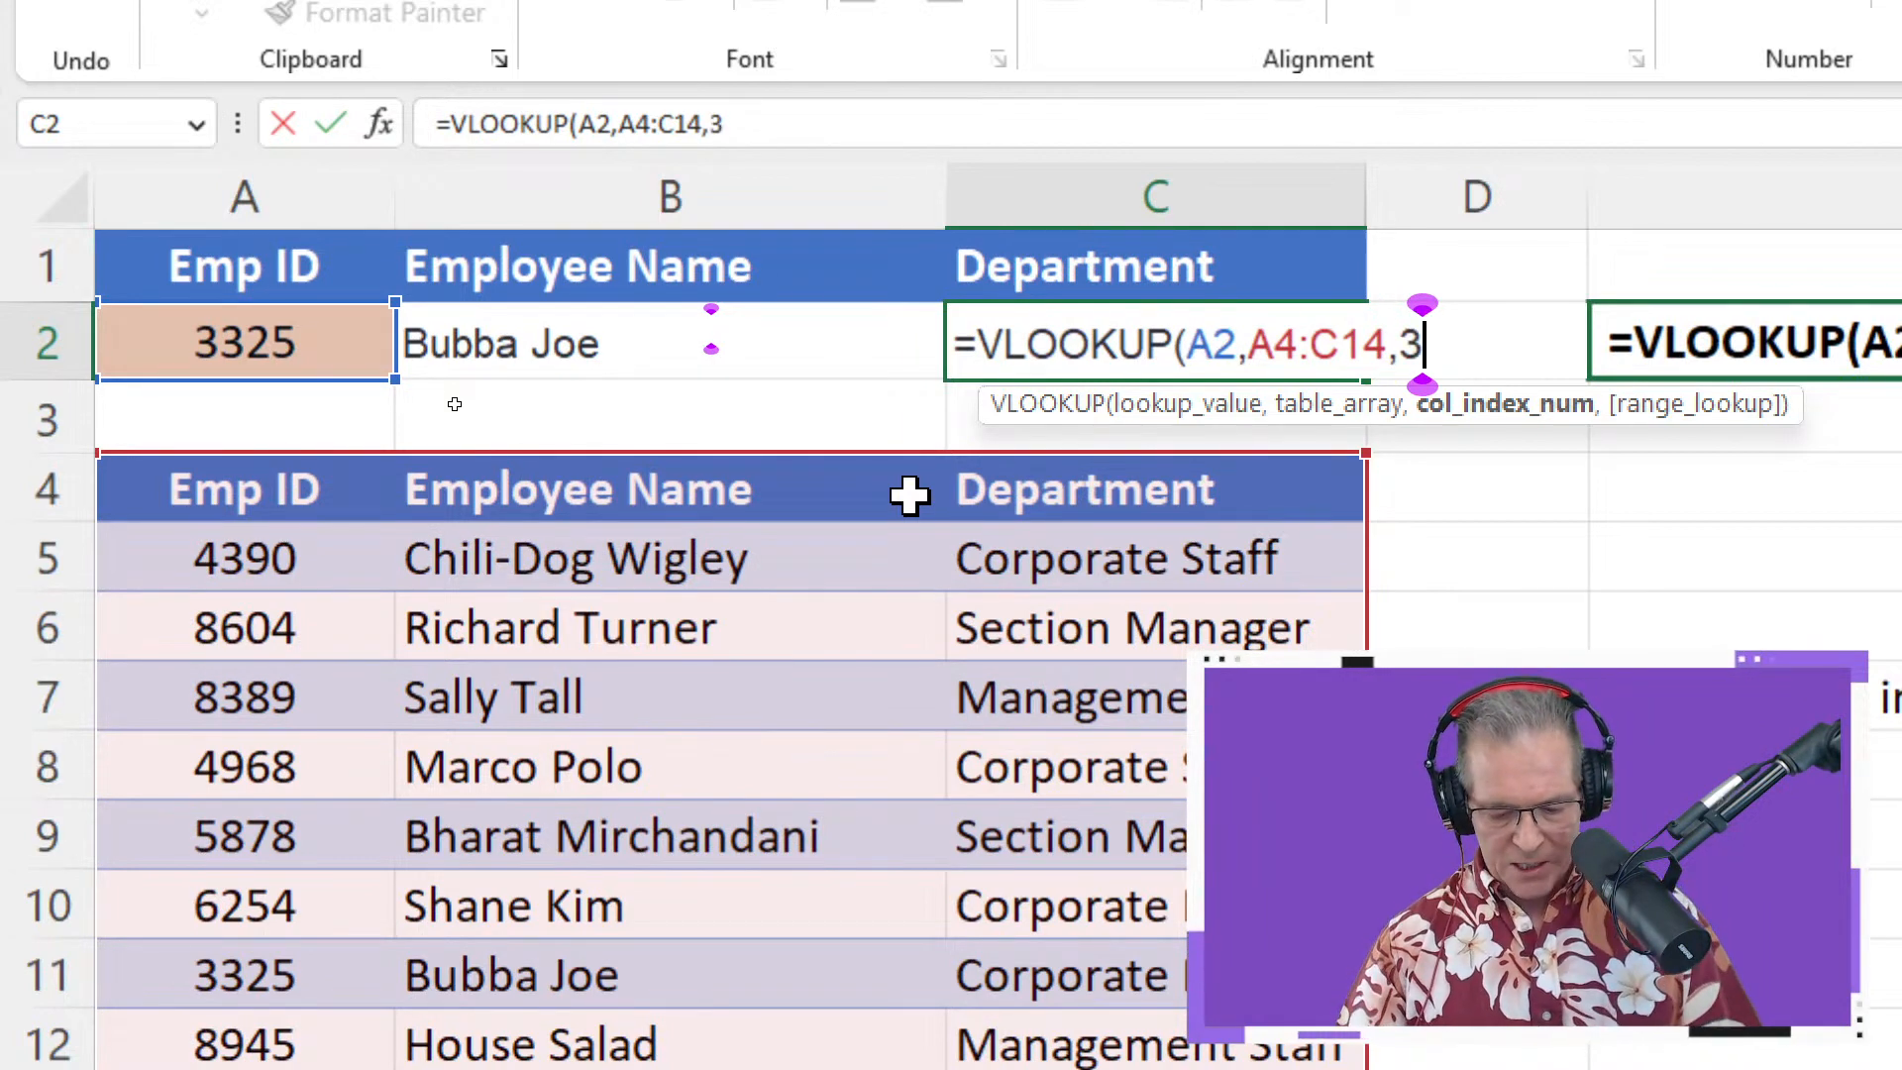
type(")")
key("Return")
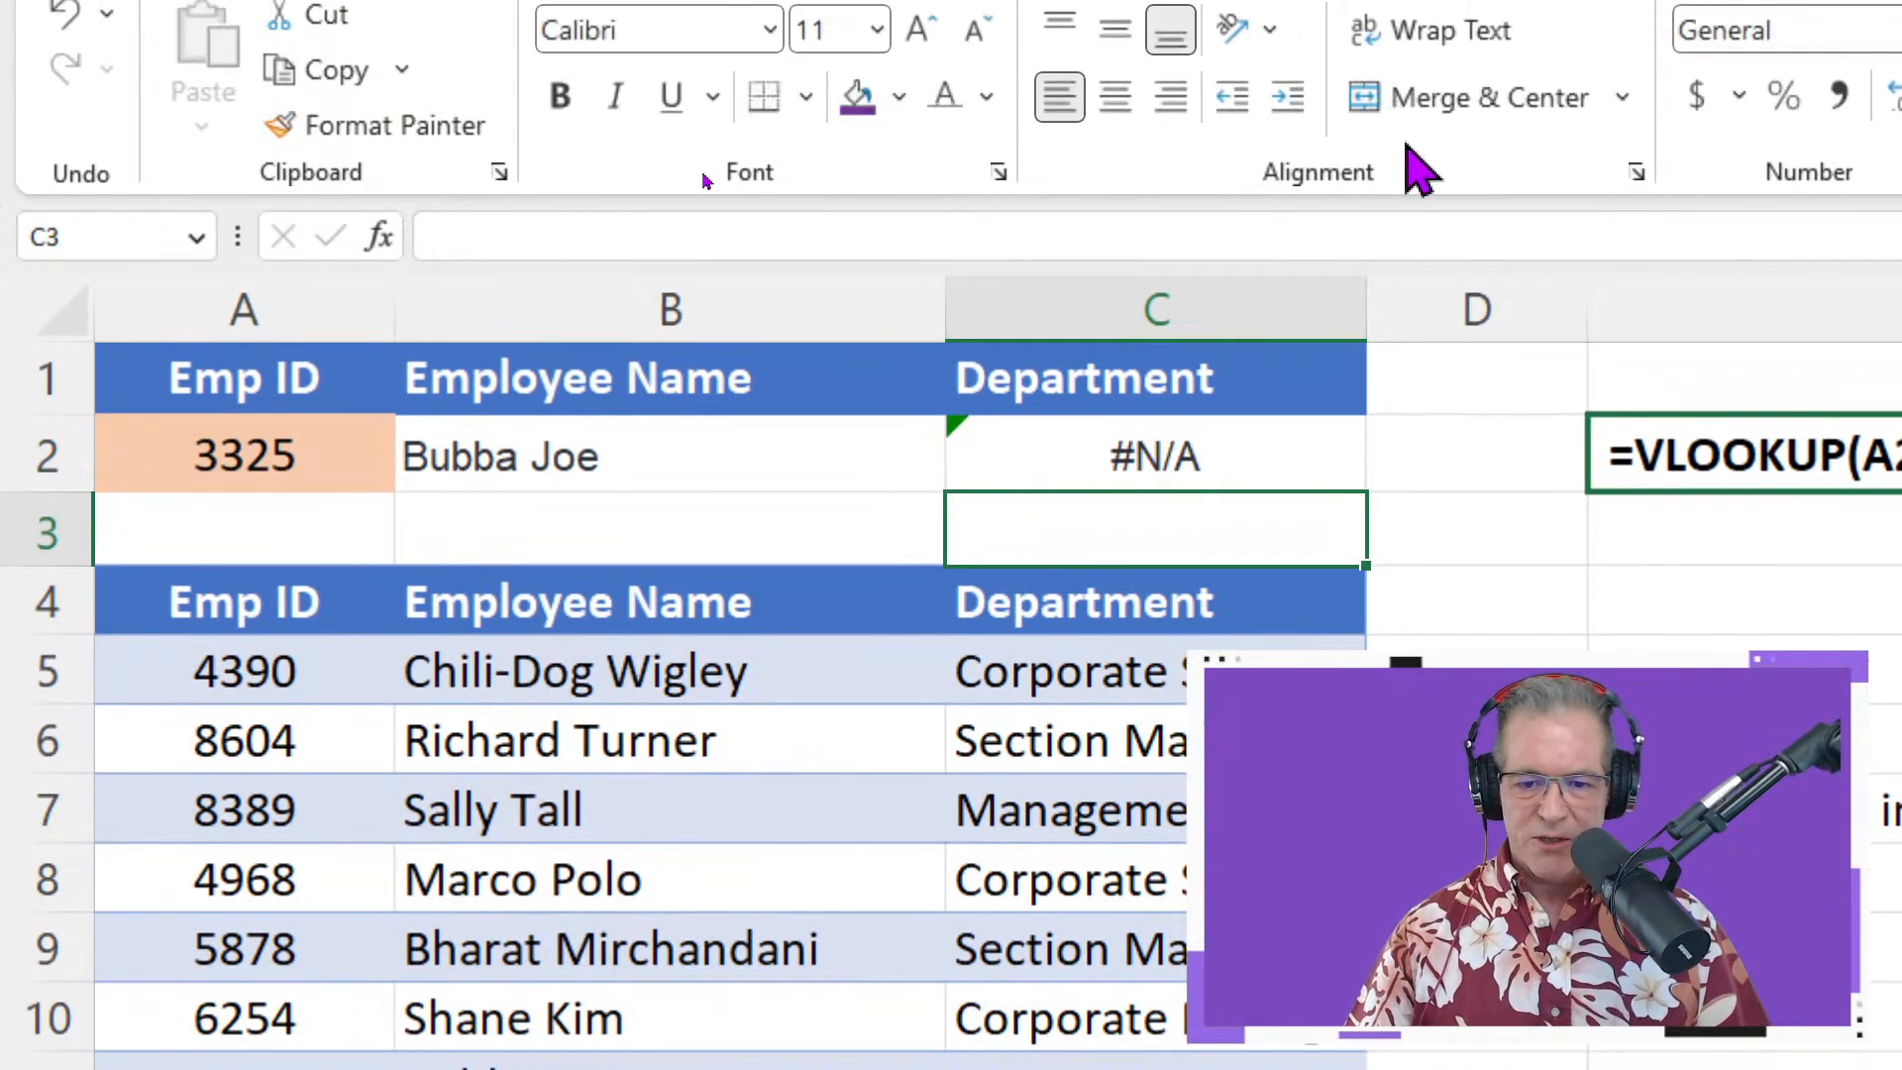
Add FALSE as the exact-match argument to C2's formula so it returns Corporate Manager
double_click(1282, 466)
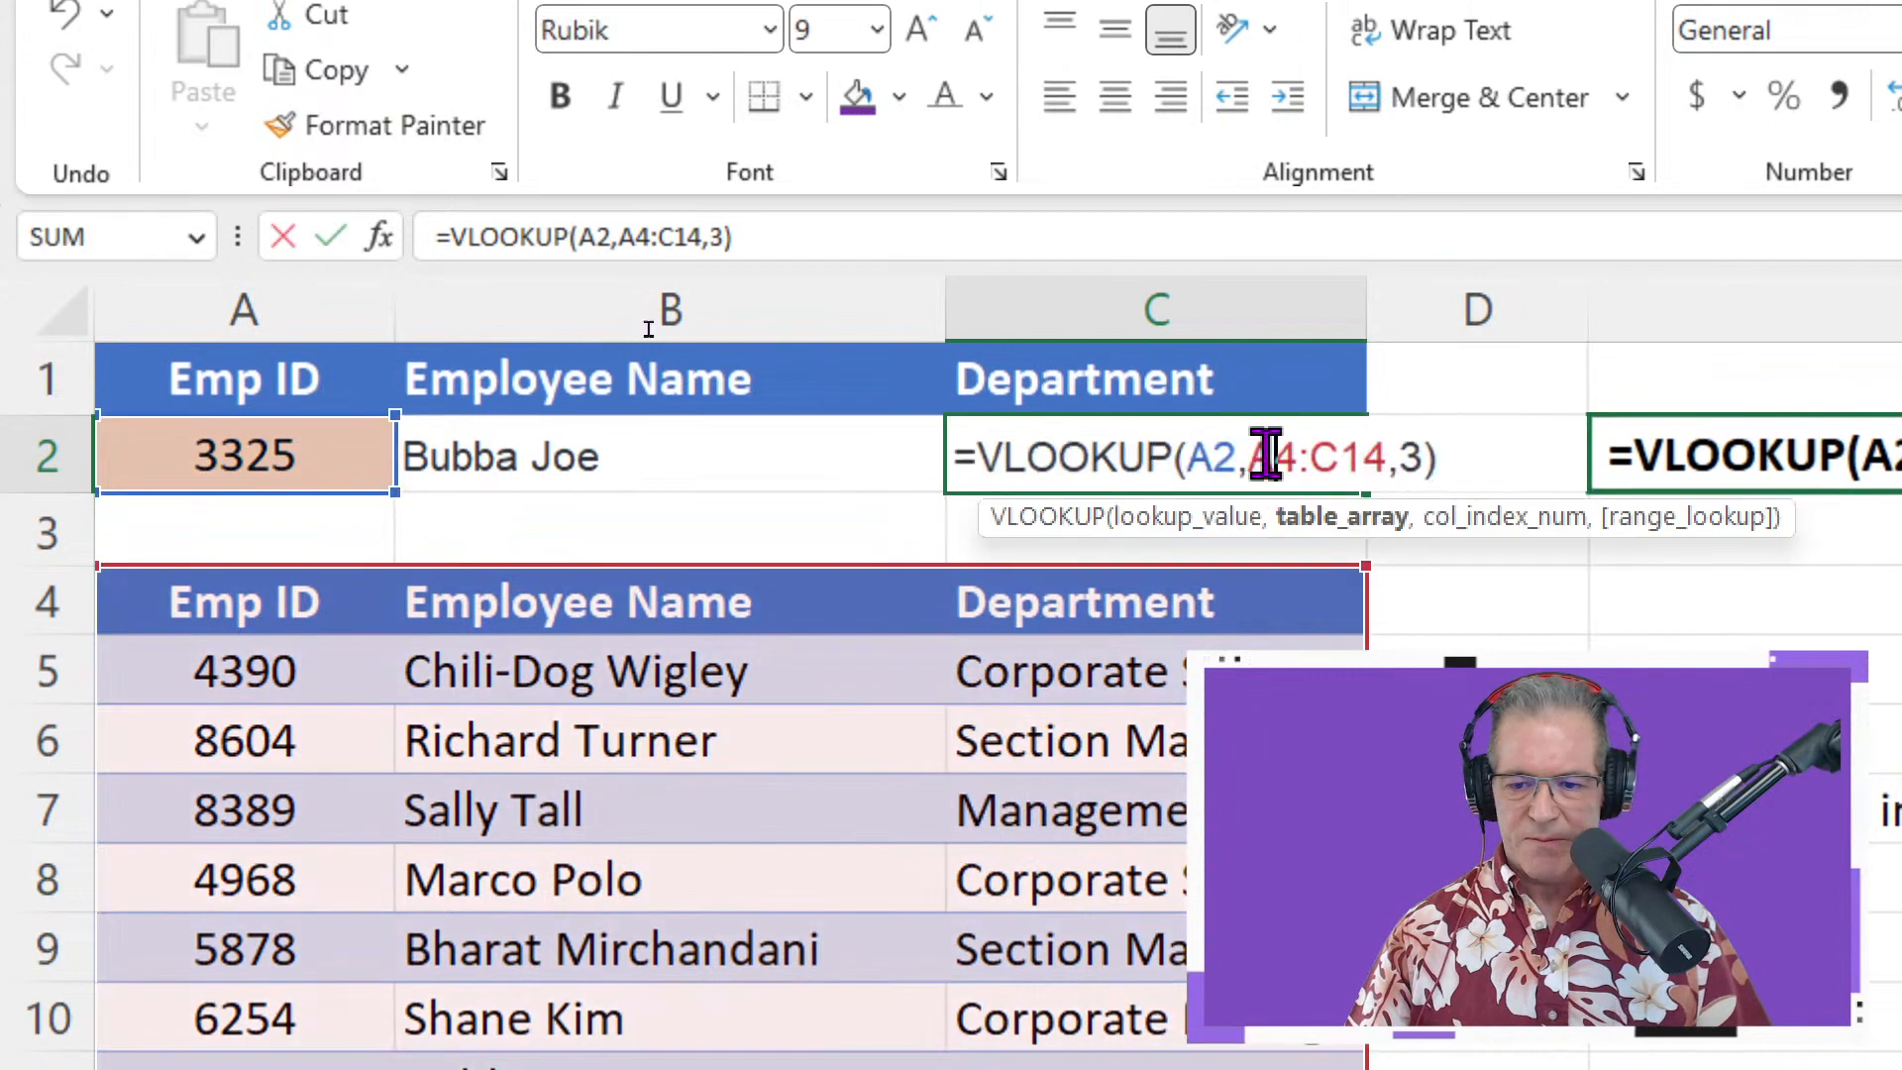
left_click(1426, 461)
type(",")
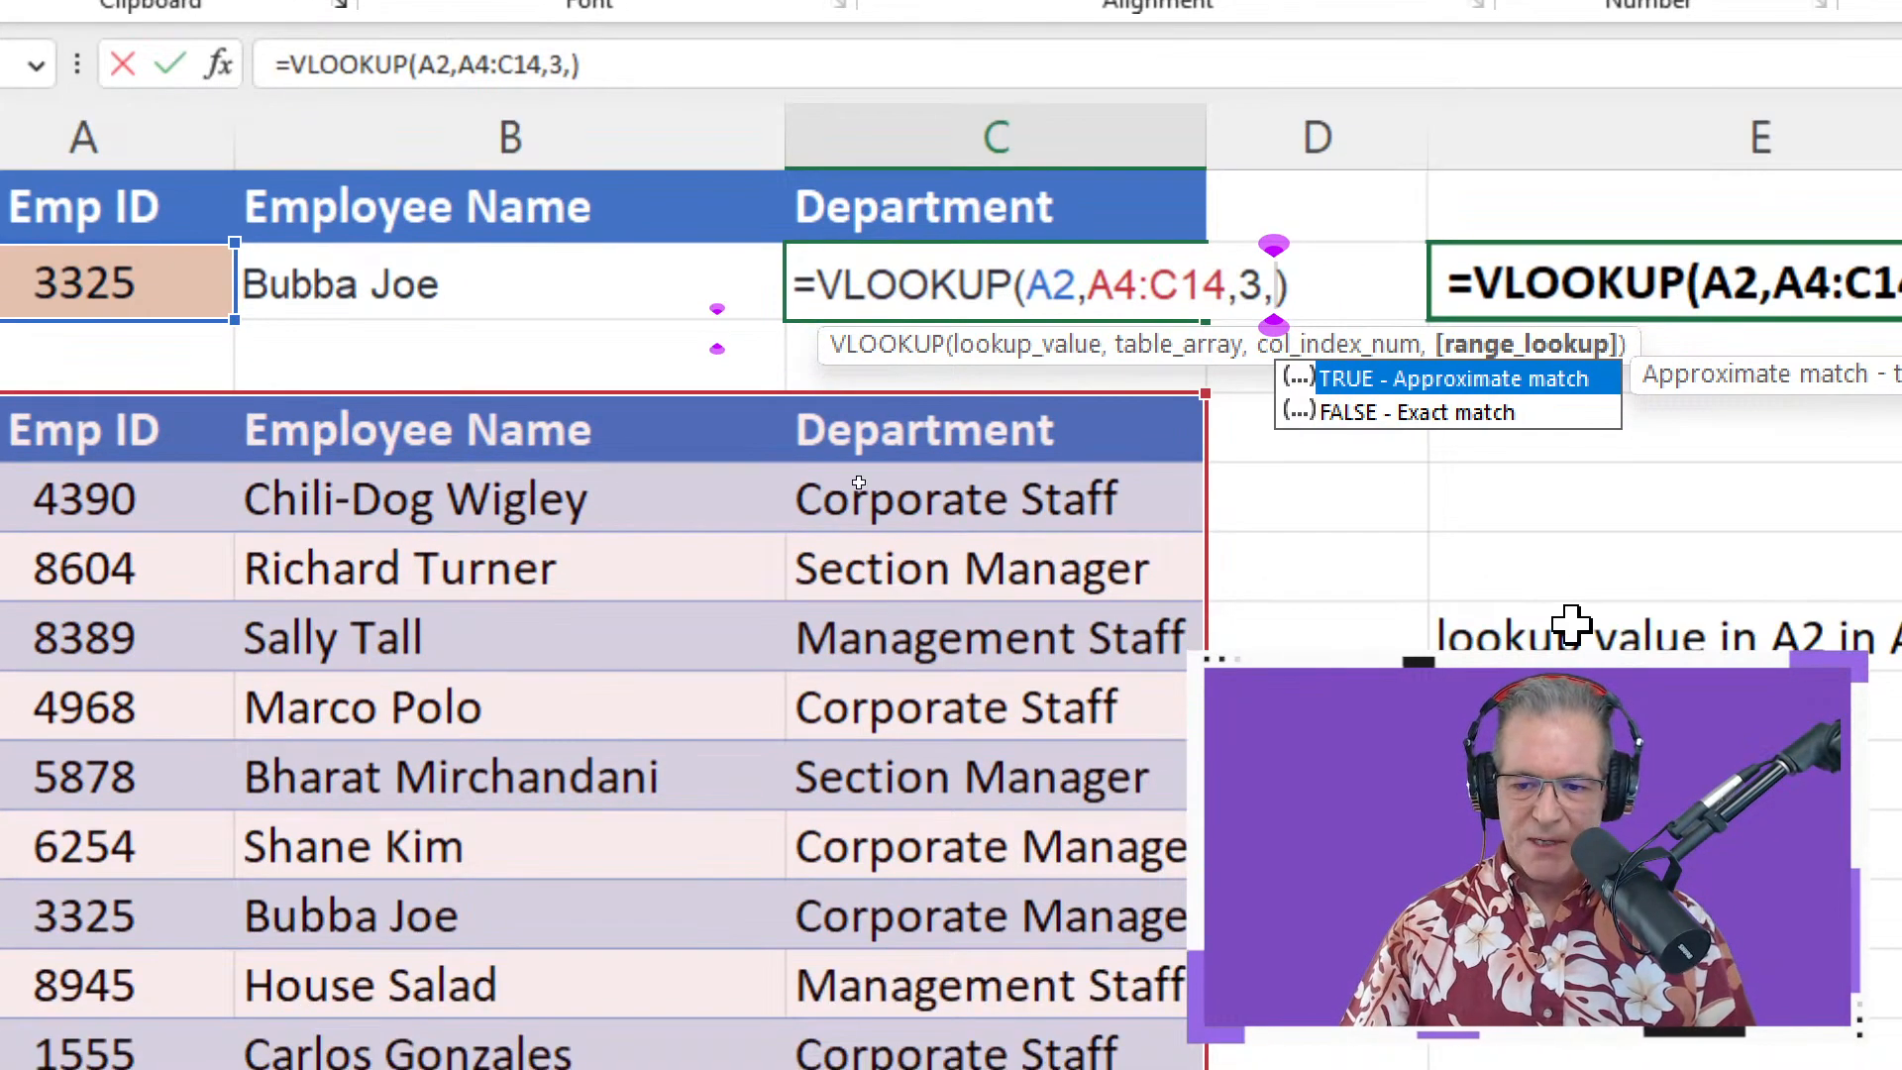
left_click(1480, 416)
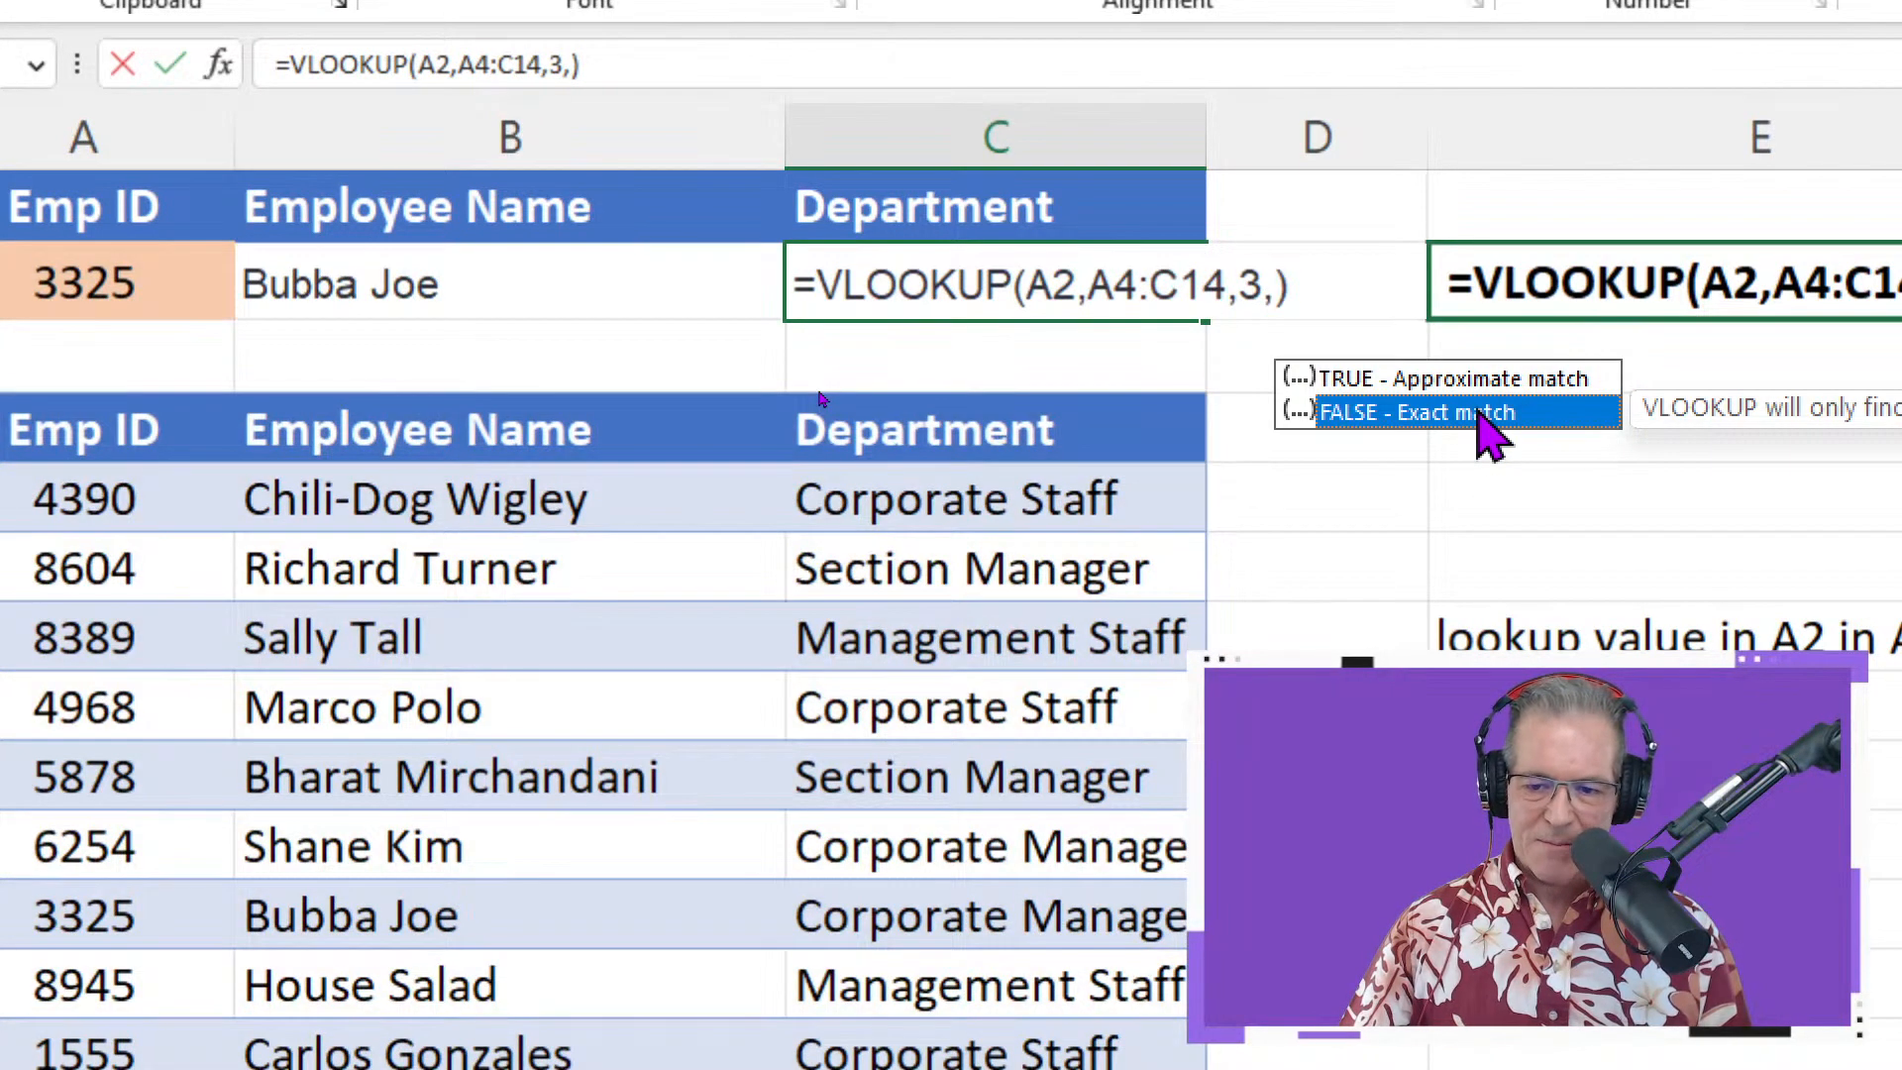
double_click(1476, 413)
key("Return")
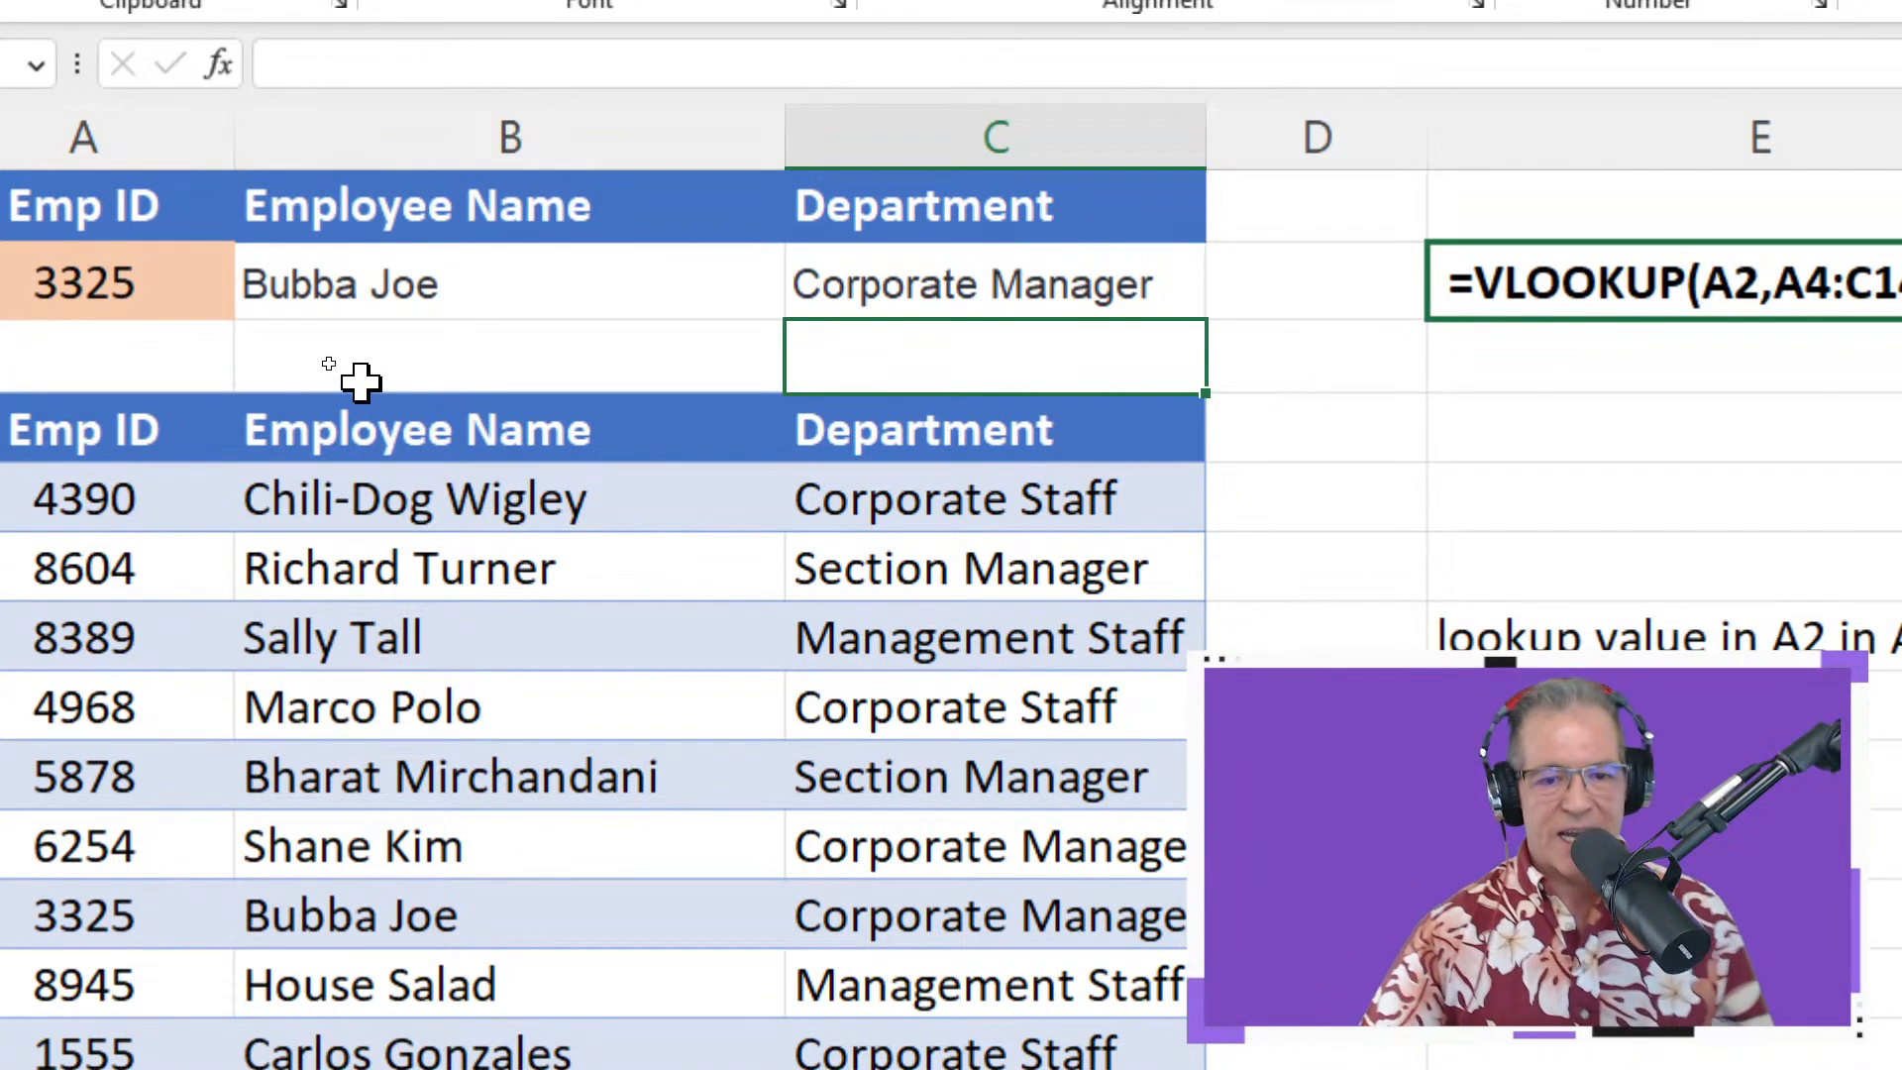
Clear C2 and fill B2's name lookup across into it to inspect the shifted references
left_click(866, 297)
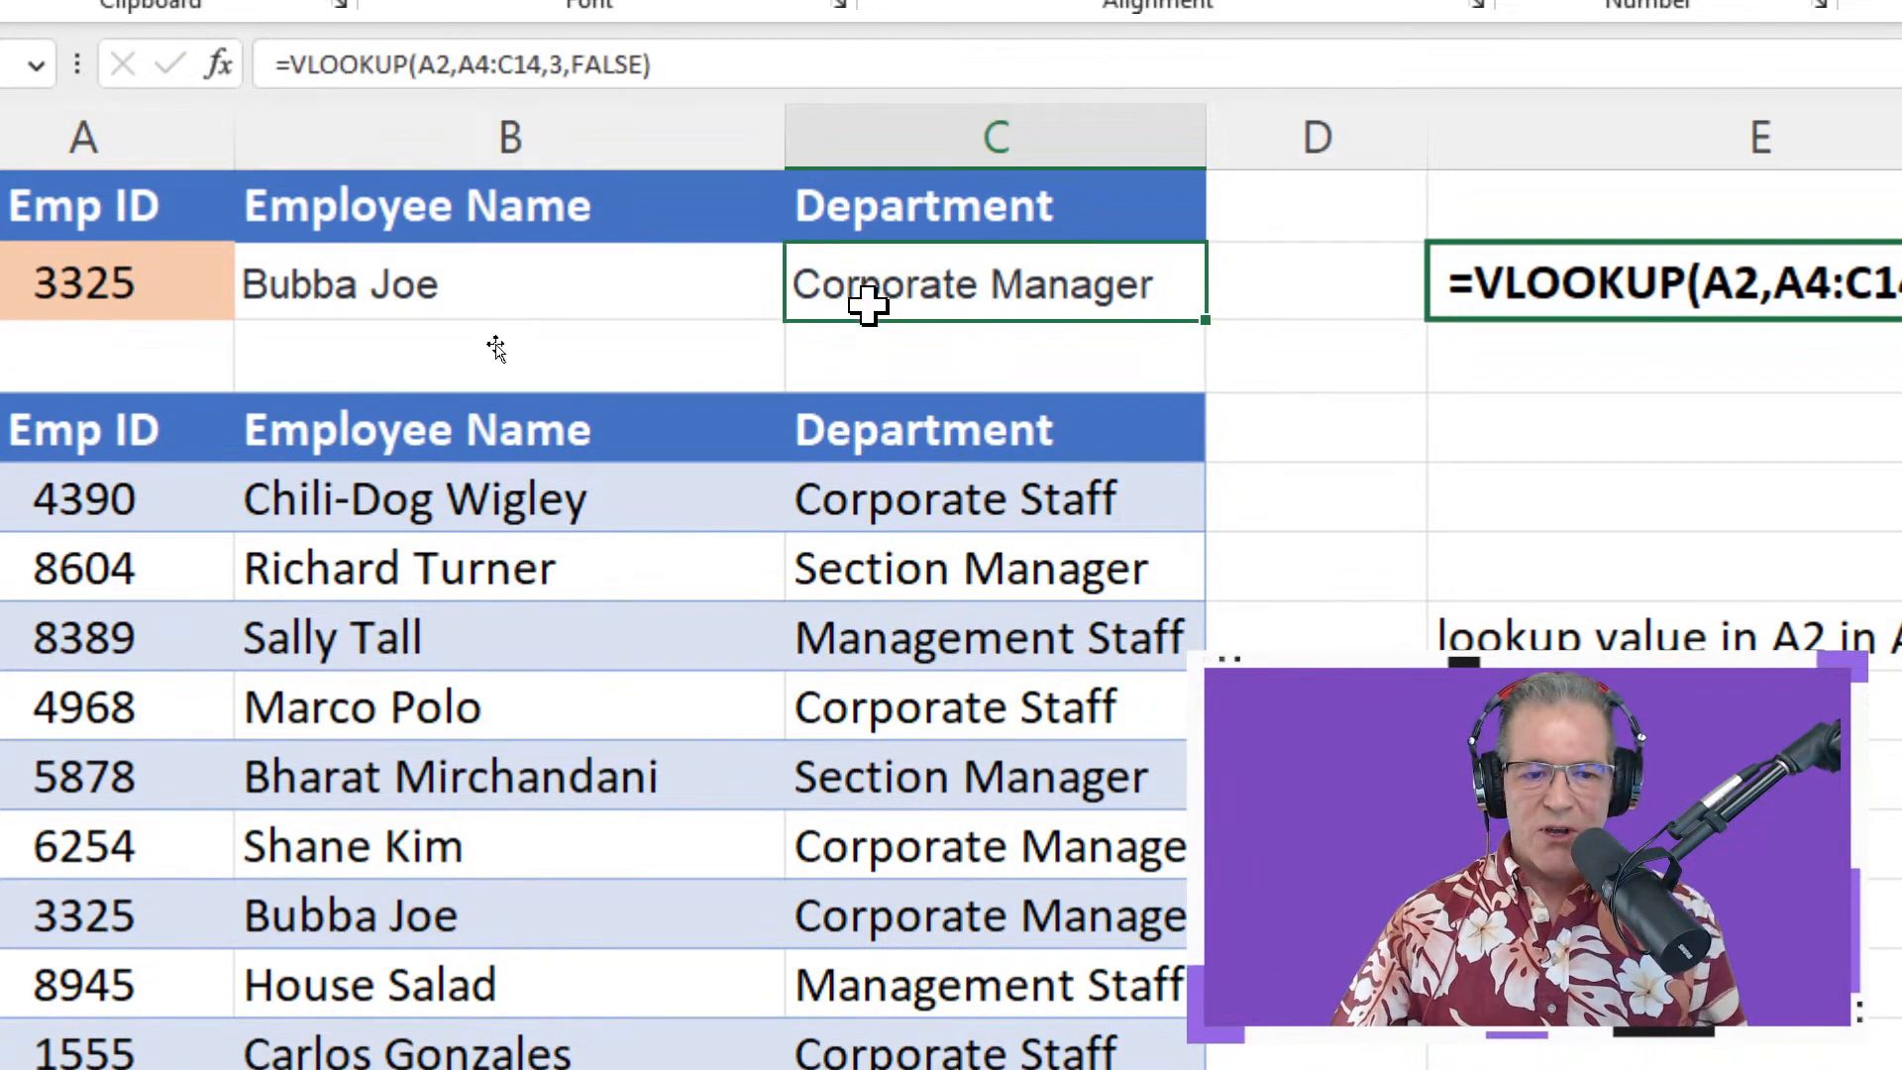
left_click(519, 280)
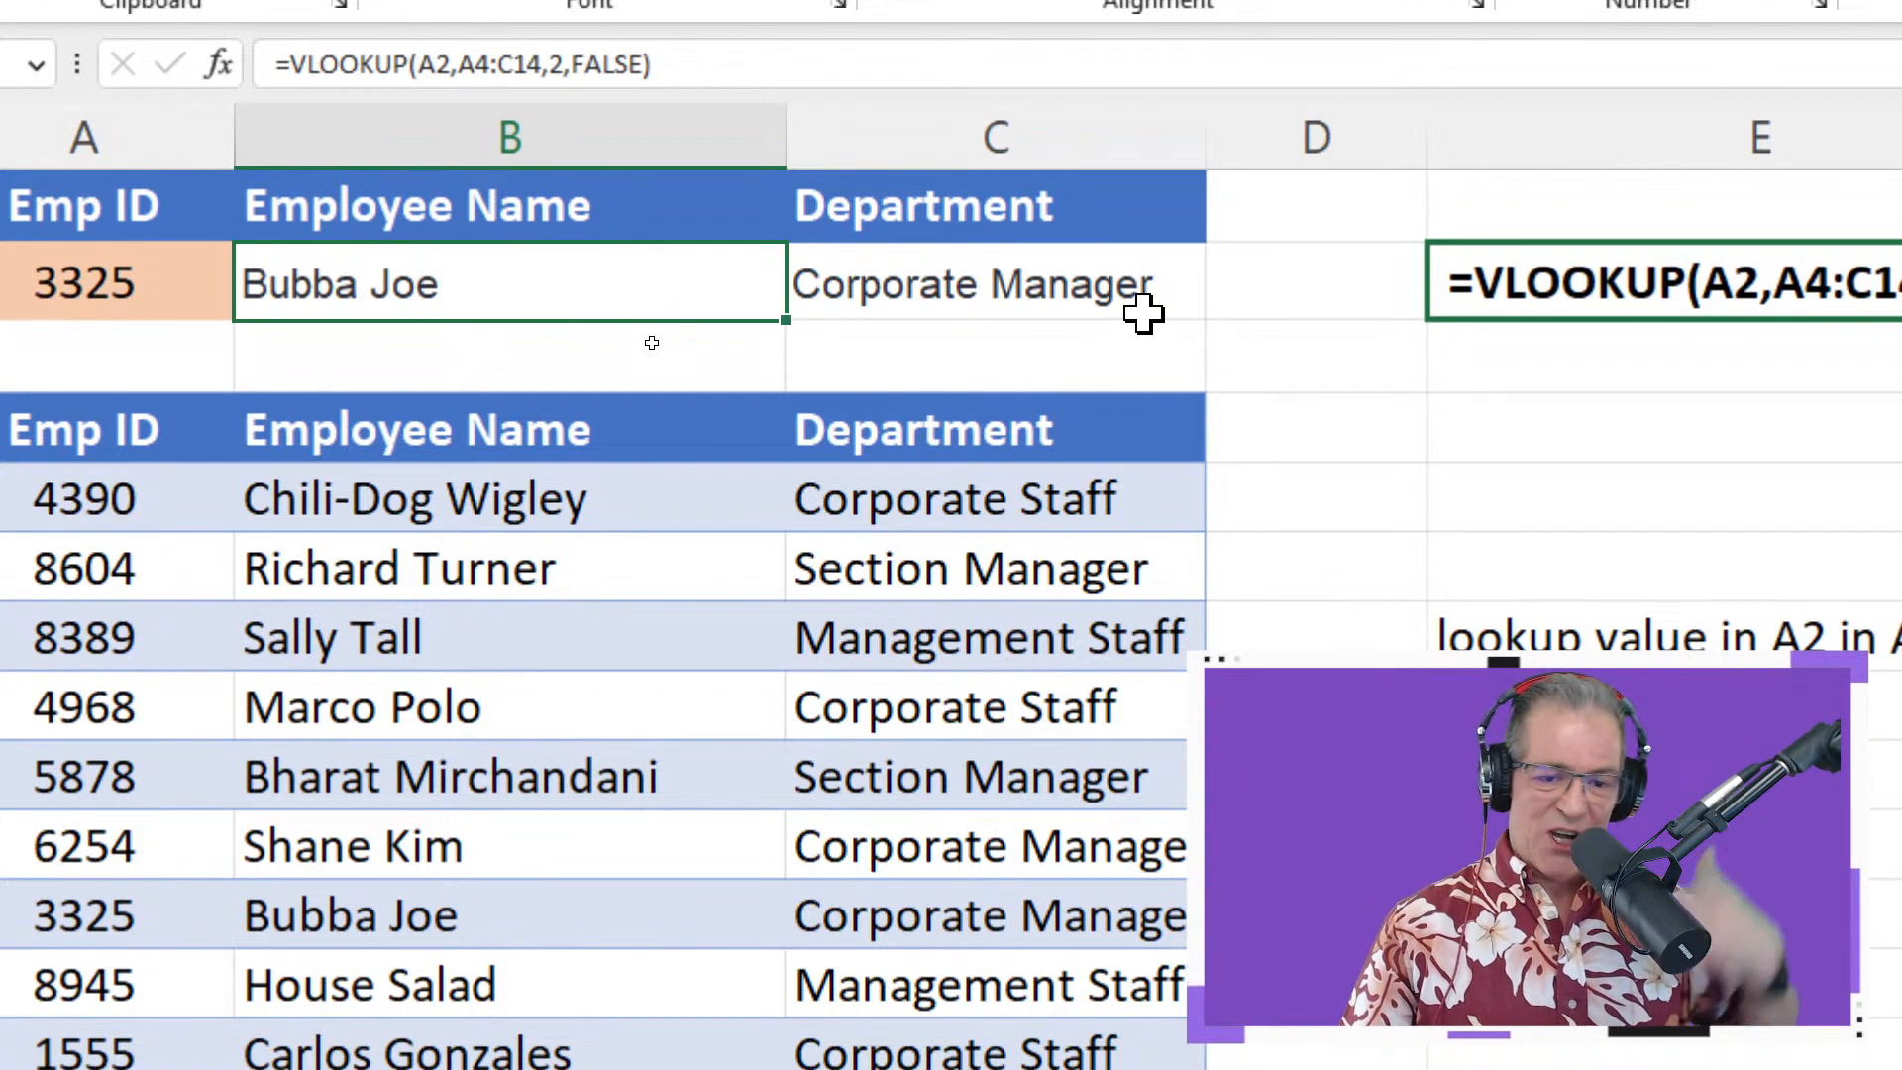
left_click(1020, 297)
key("Delete")
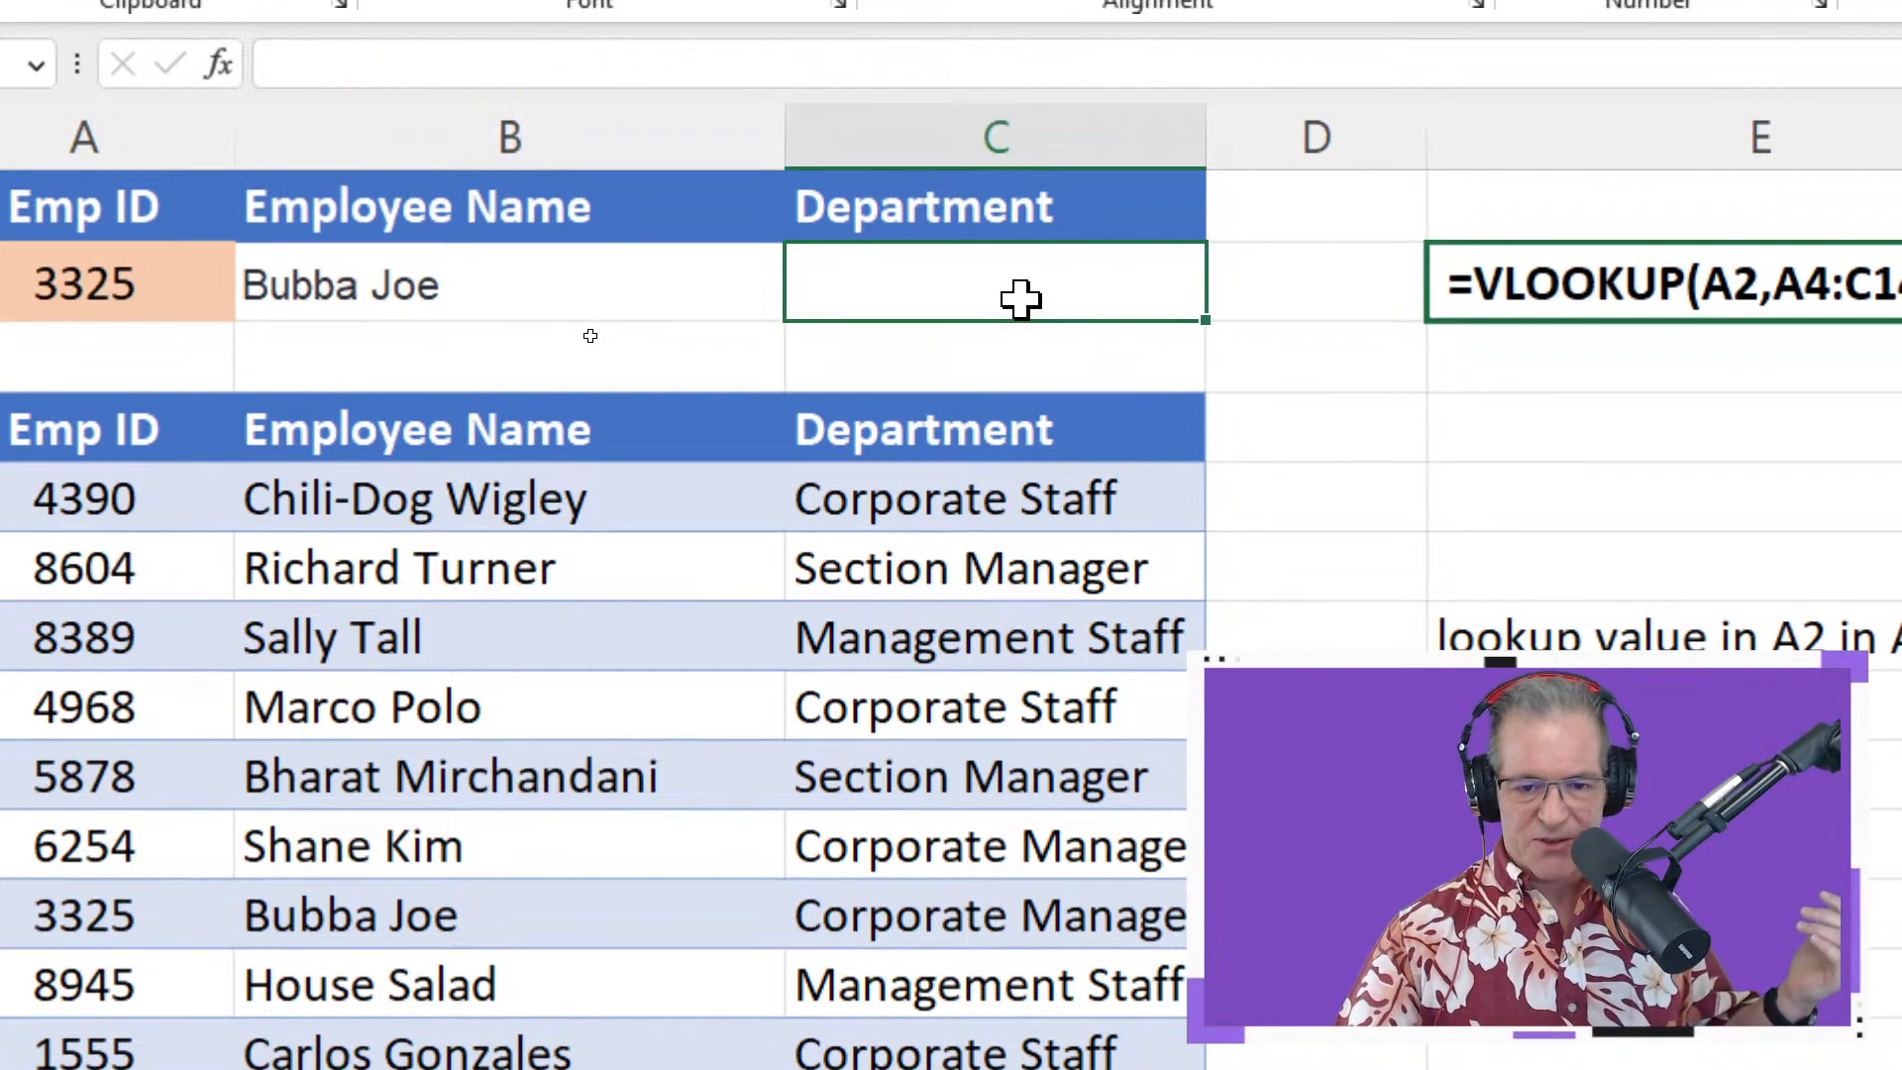
left_click(687, 297)
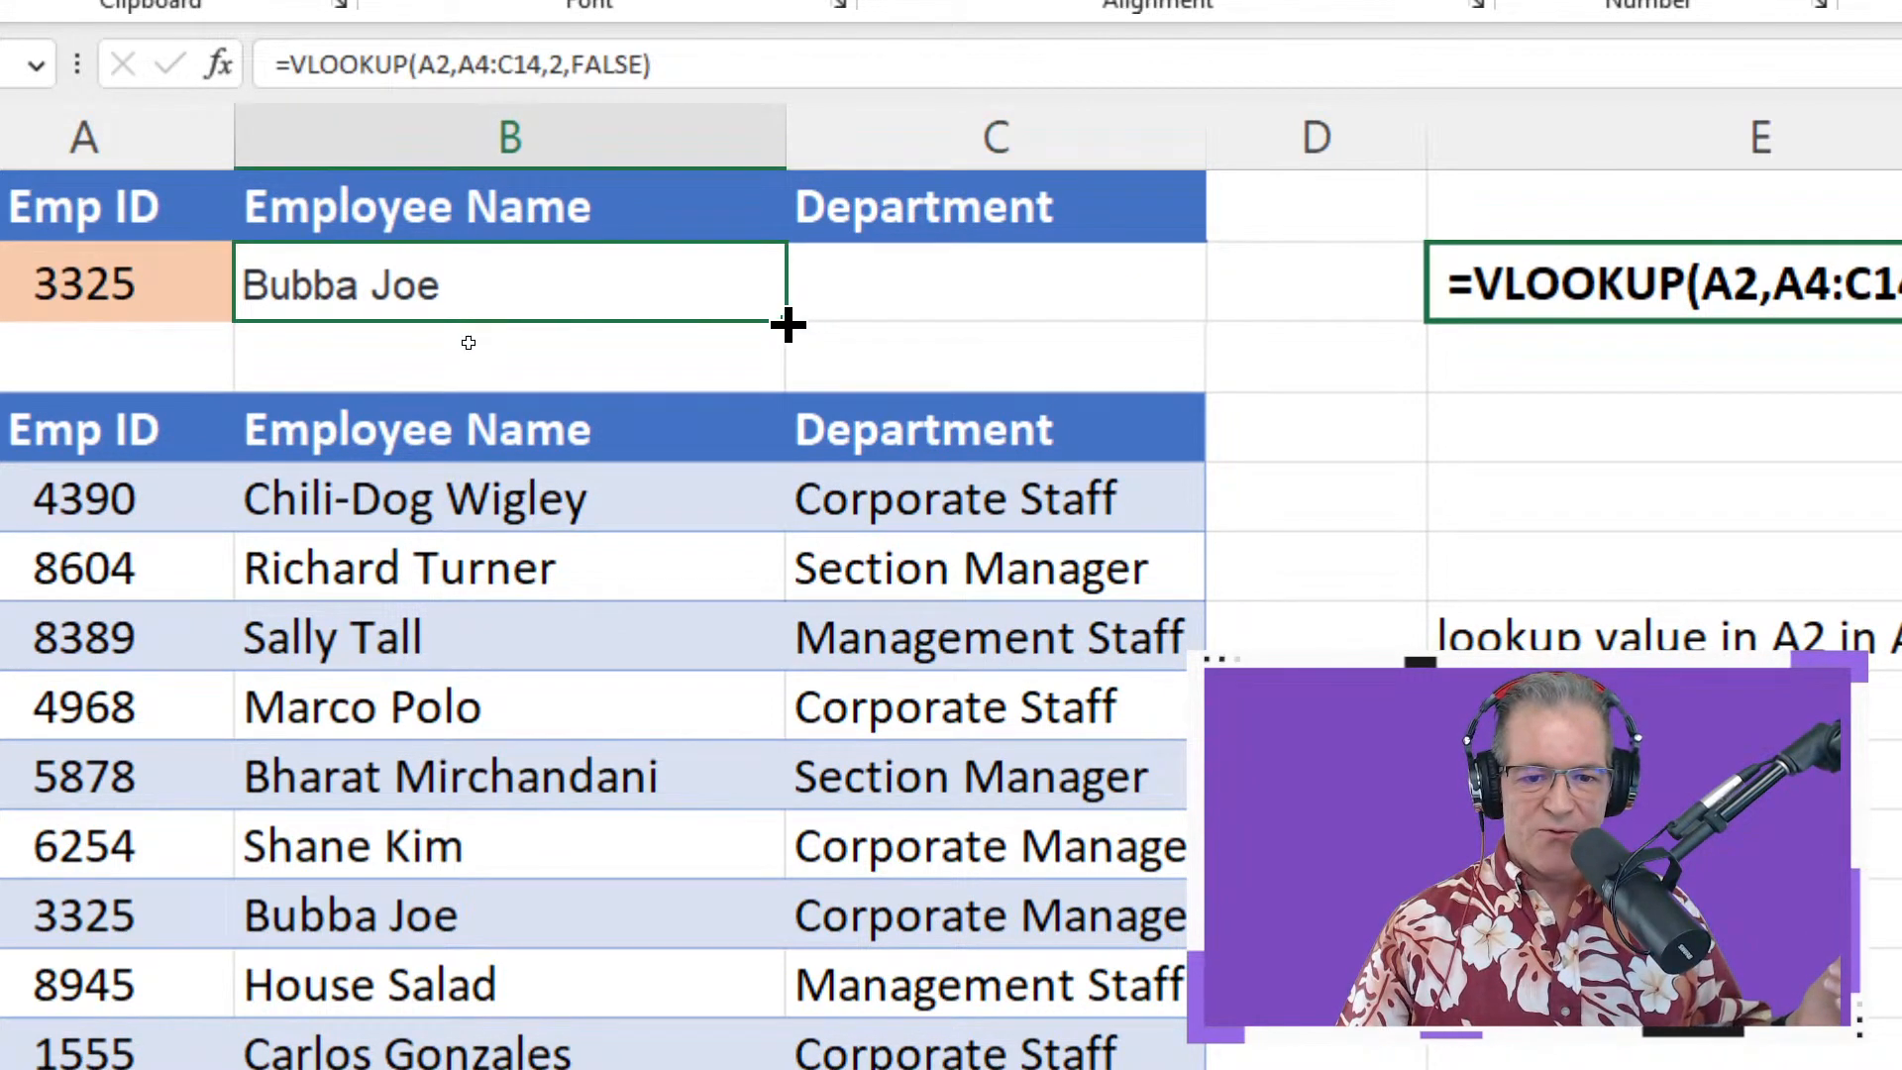
left_click_drag(924, 330, 1045, 323)
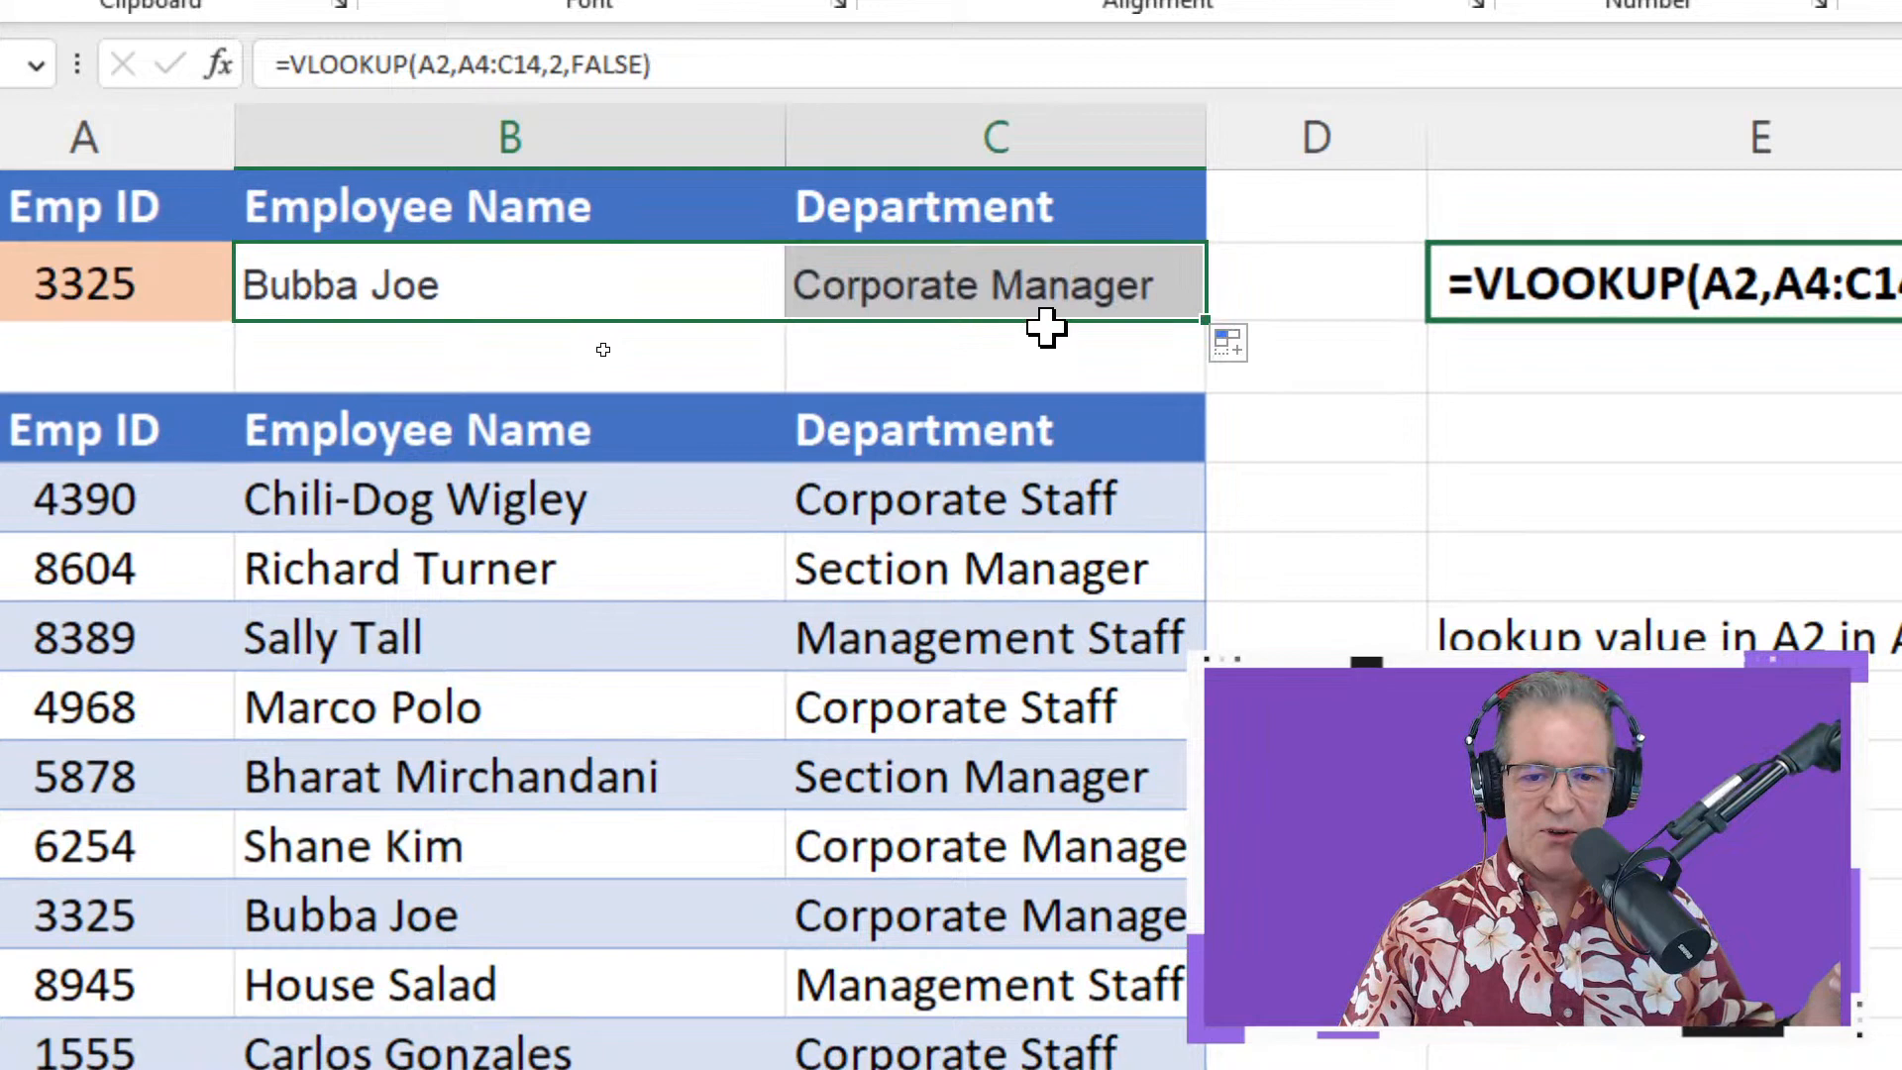
double_click(1094, 287)
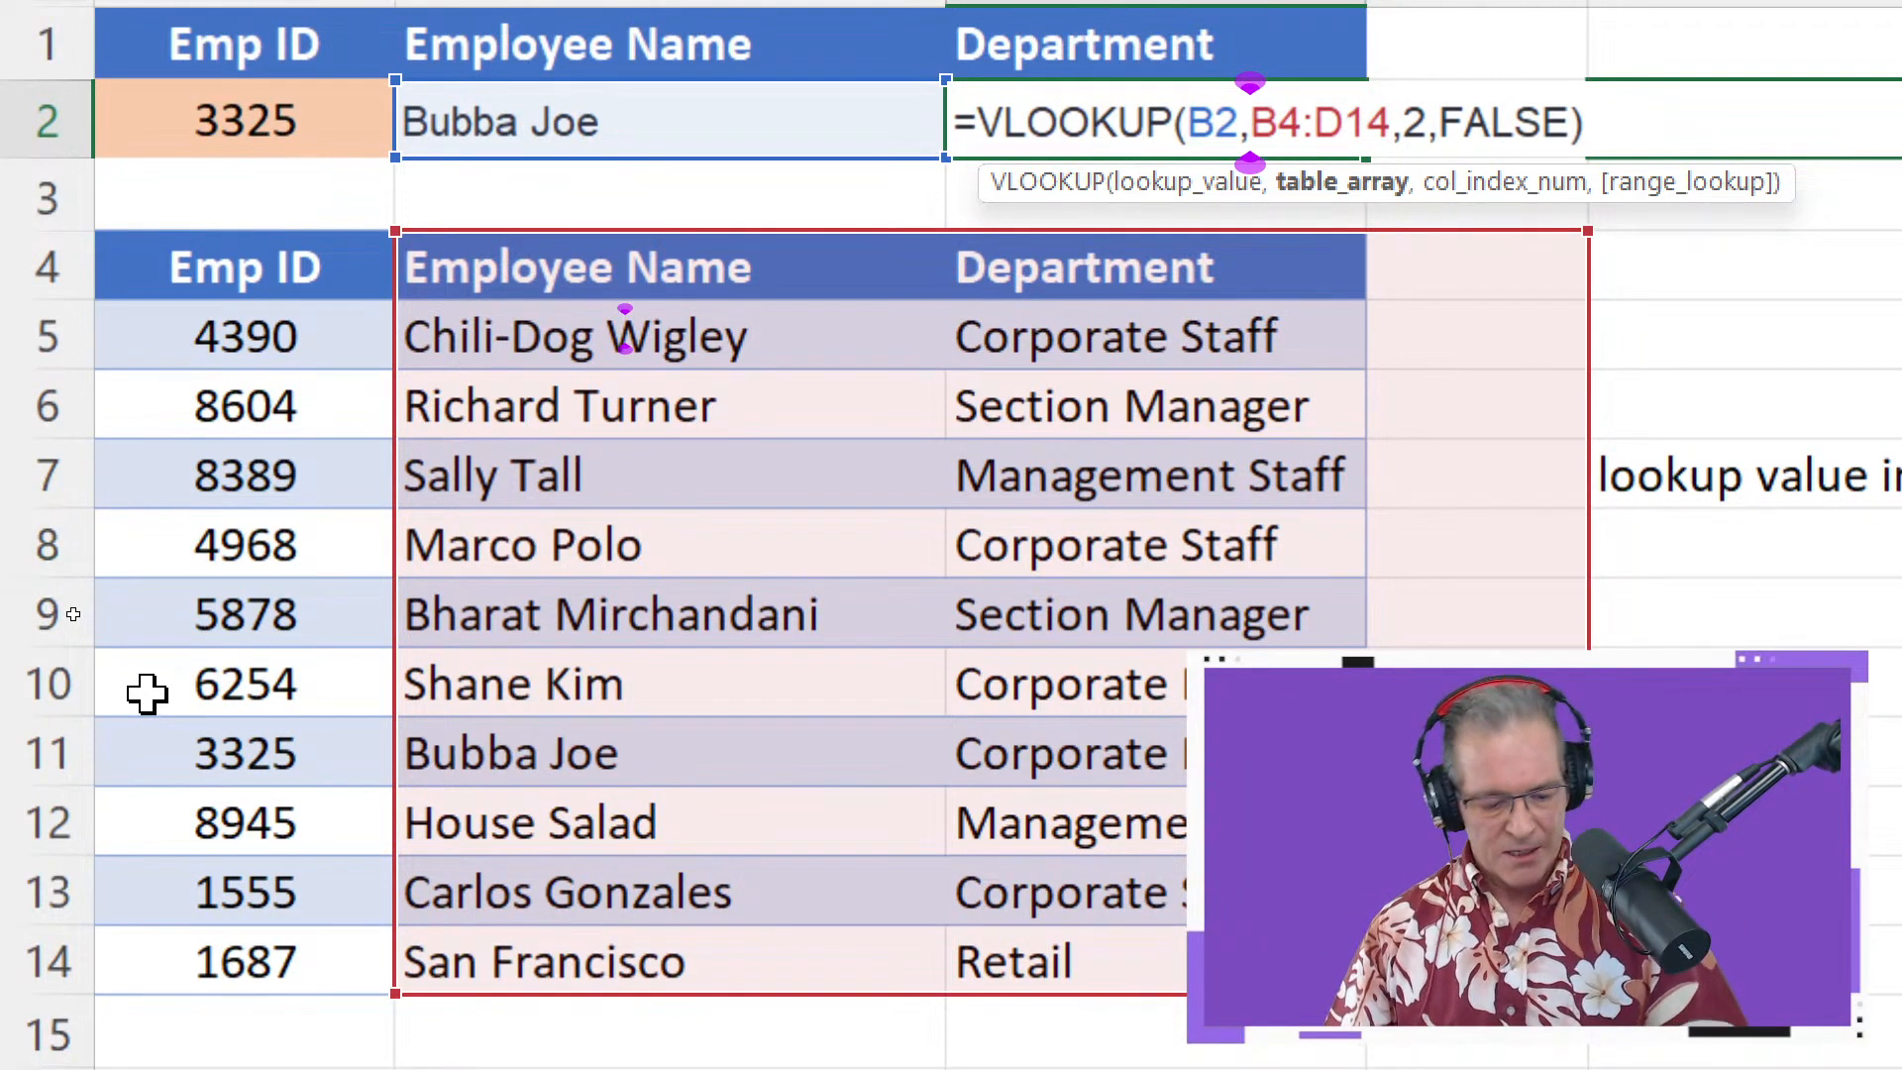
key("Escape")
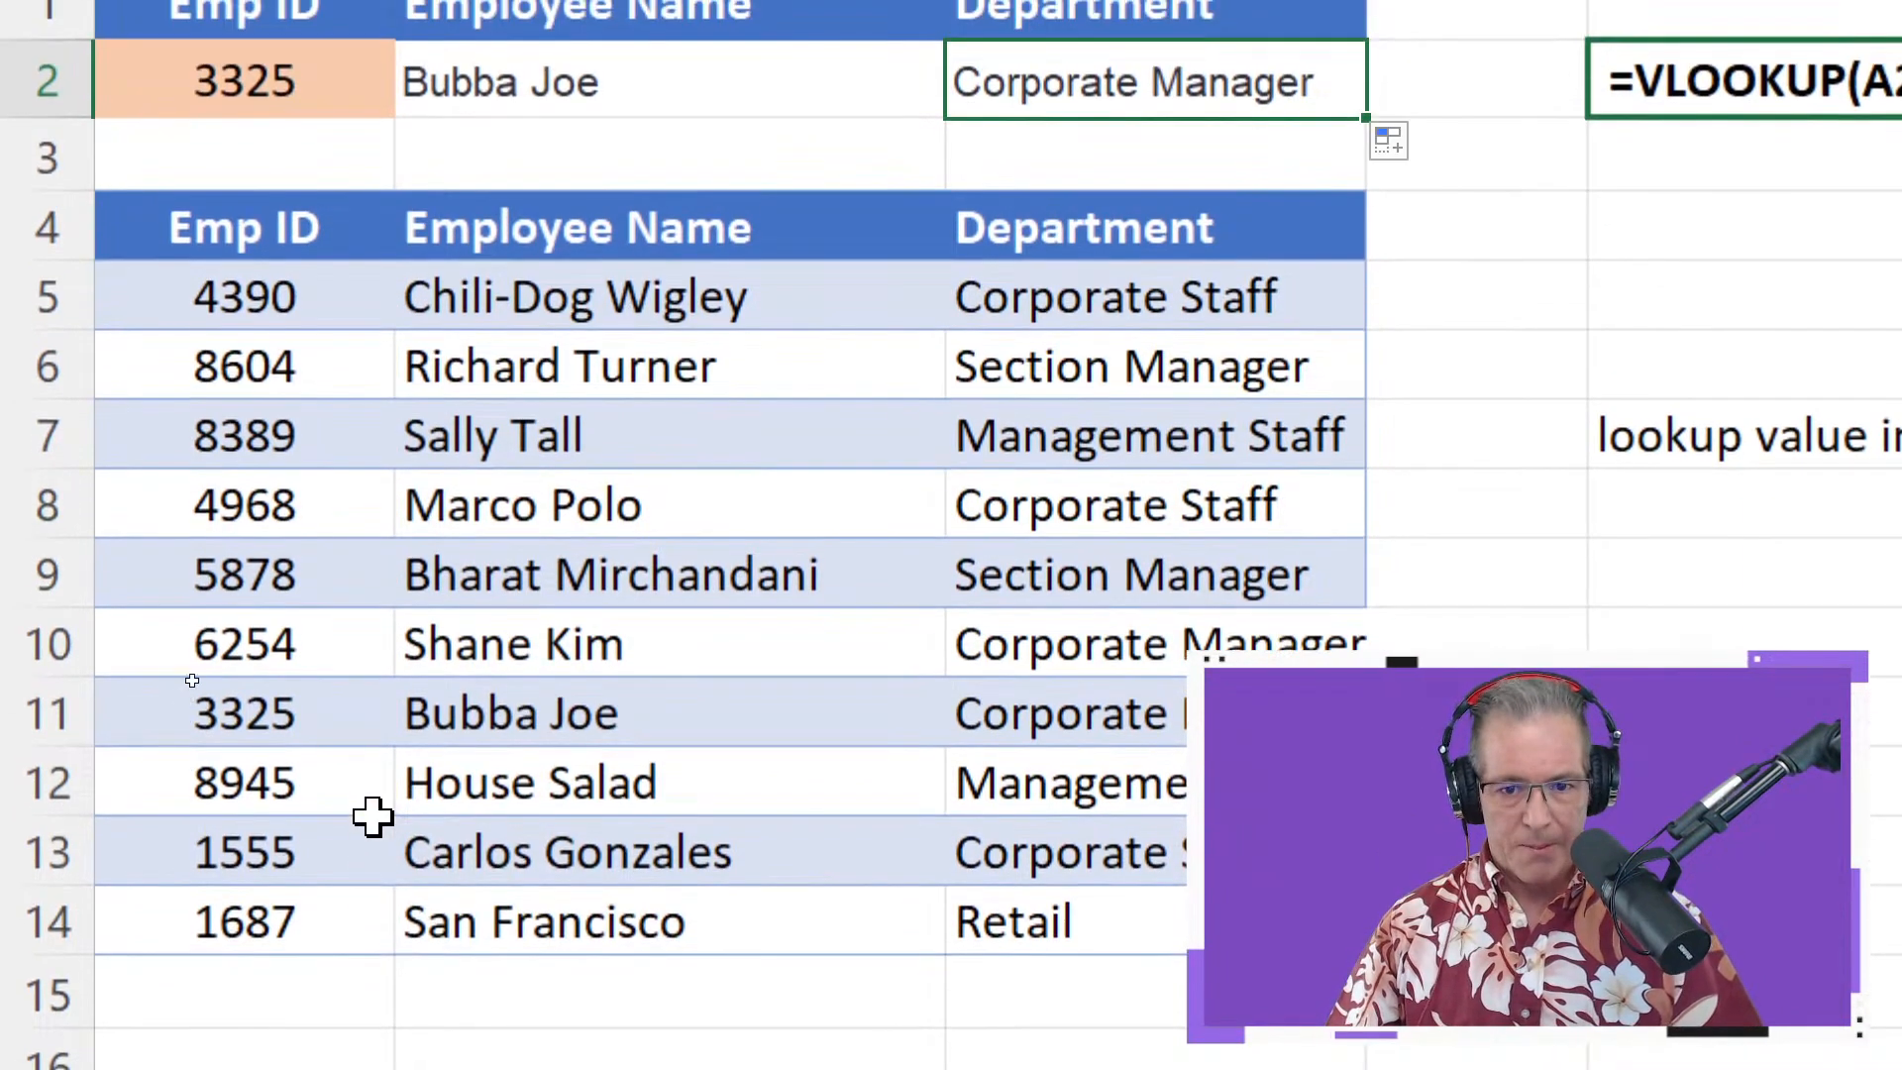
Undo the filled formula to restore C2's department lookup =VLOOKUP(A2,A4:C14,3,FALSE)
double_click(1086, 87)
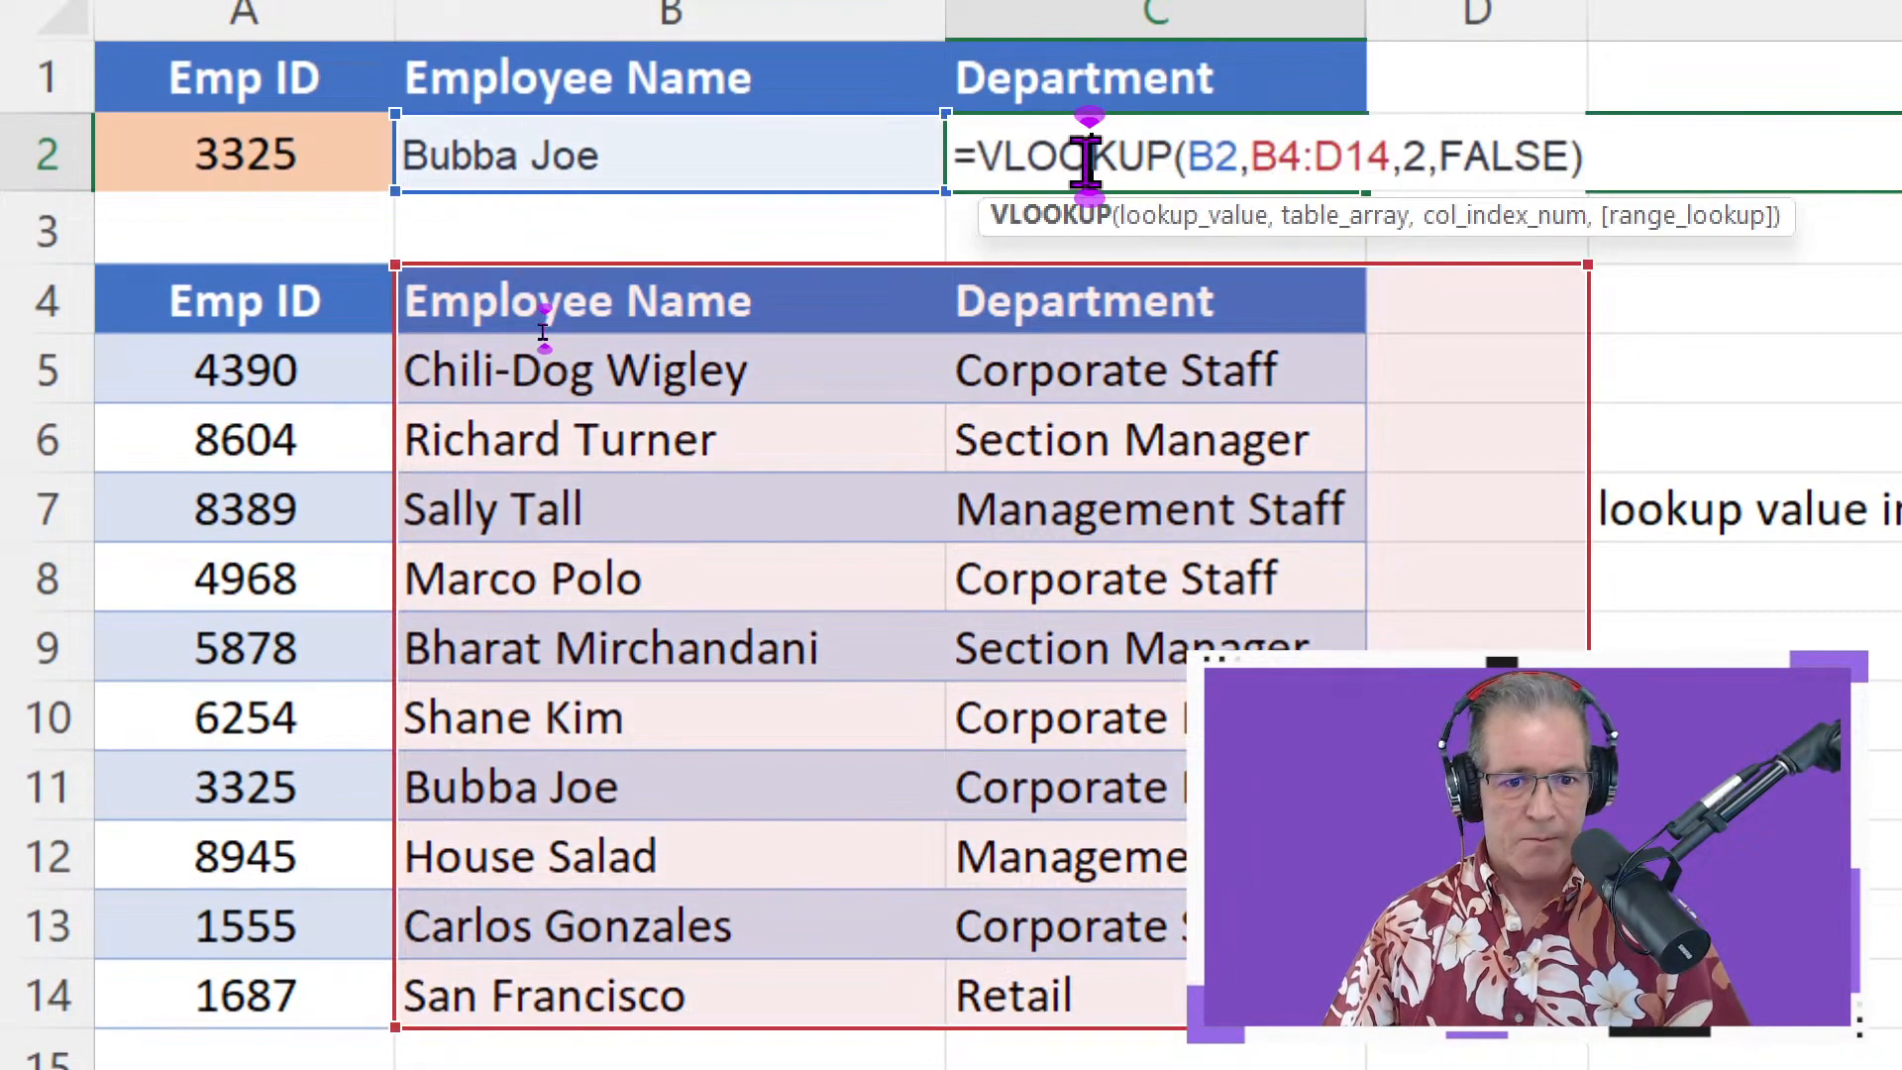
key("Escape")
key("Delete")
key("Left")
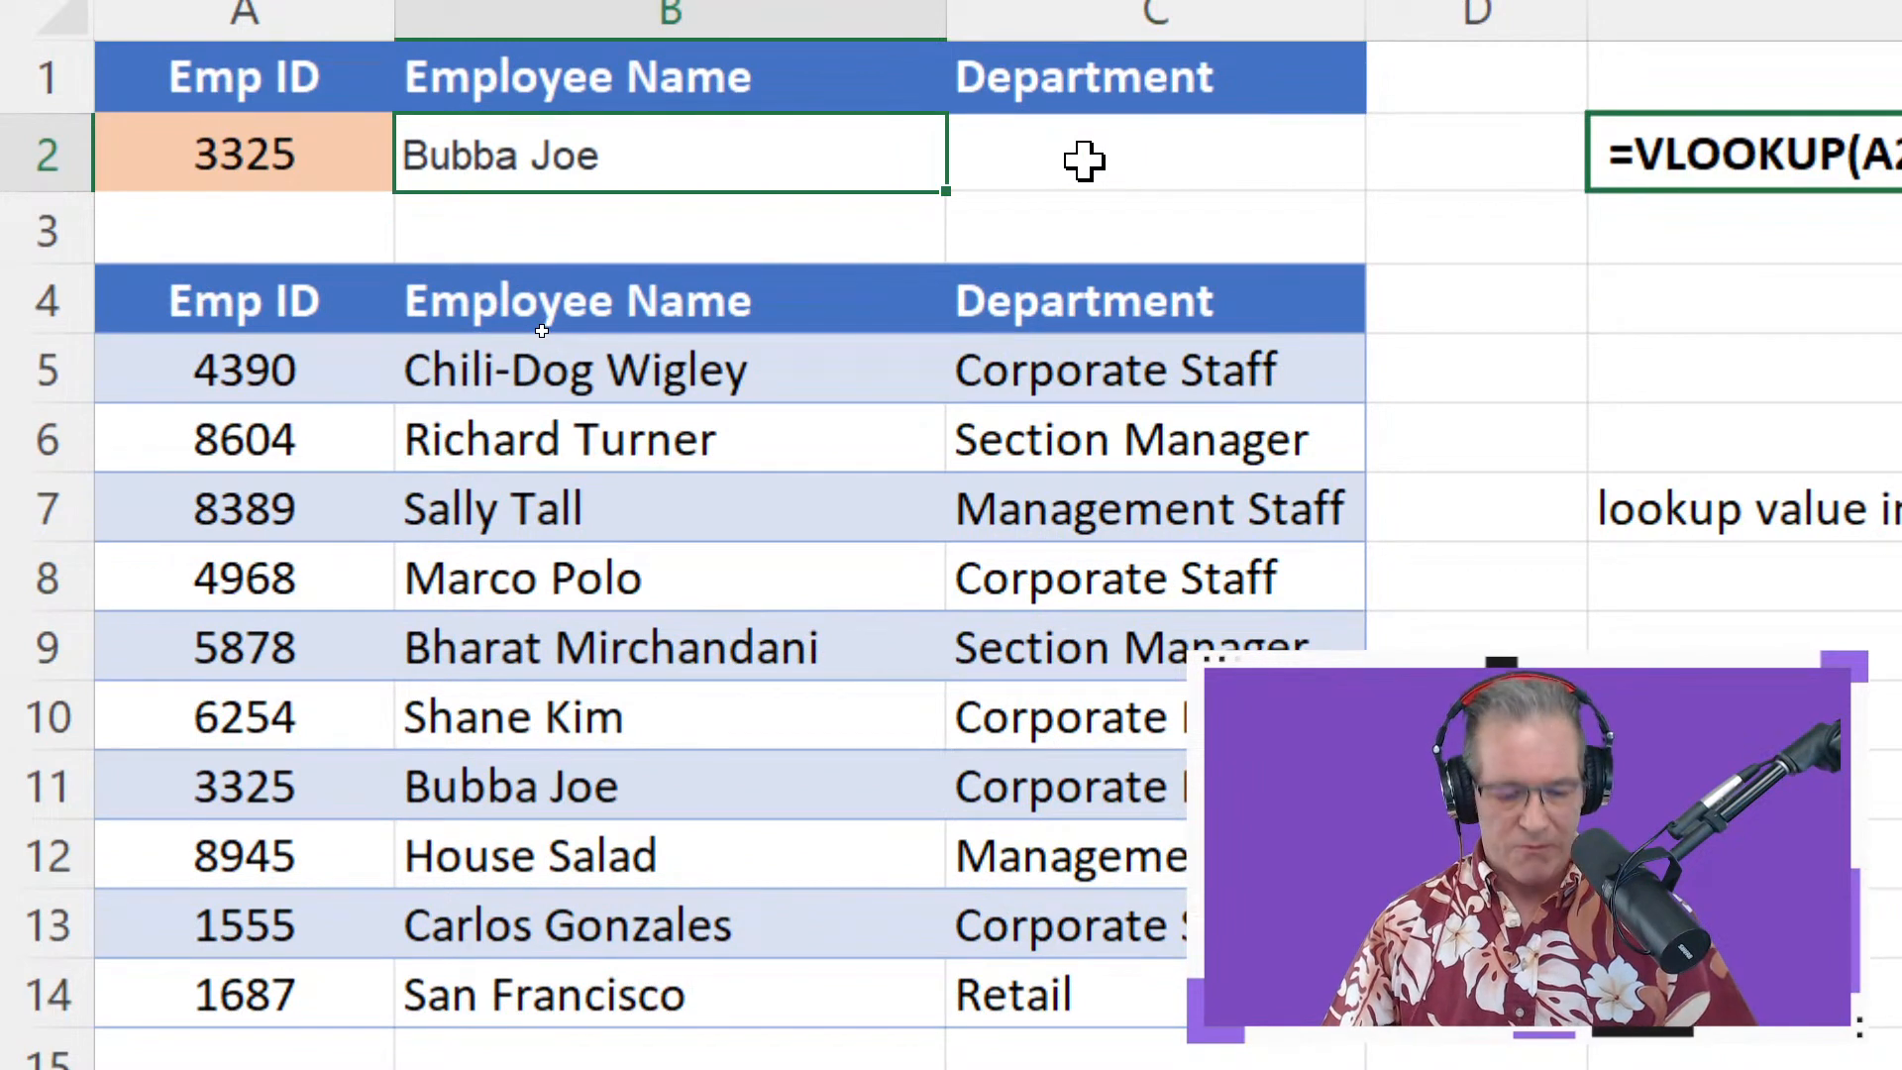
key("ctrl+z")
double_click(1087, 161)
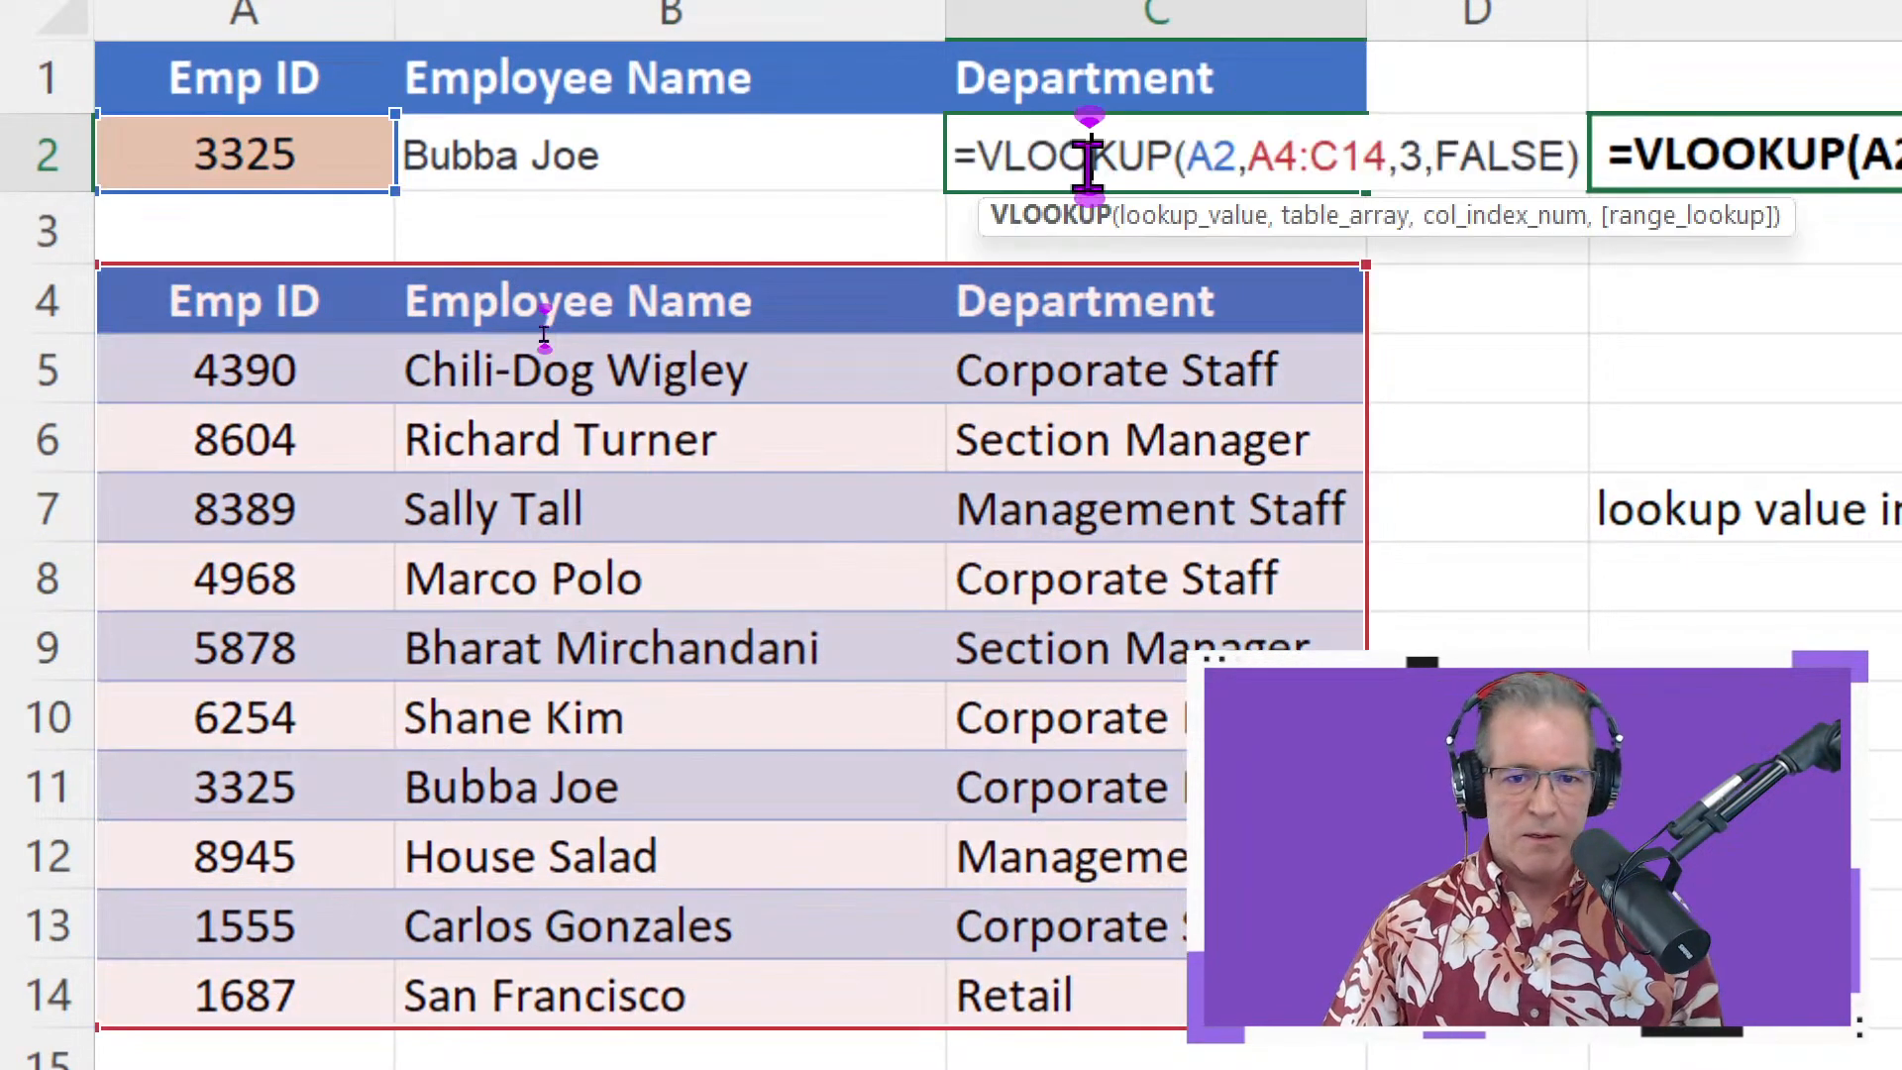
key("Escape")
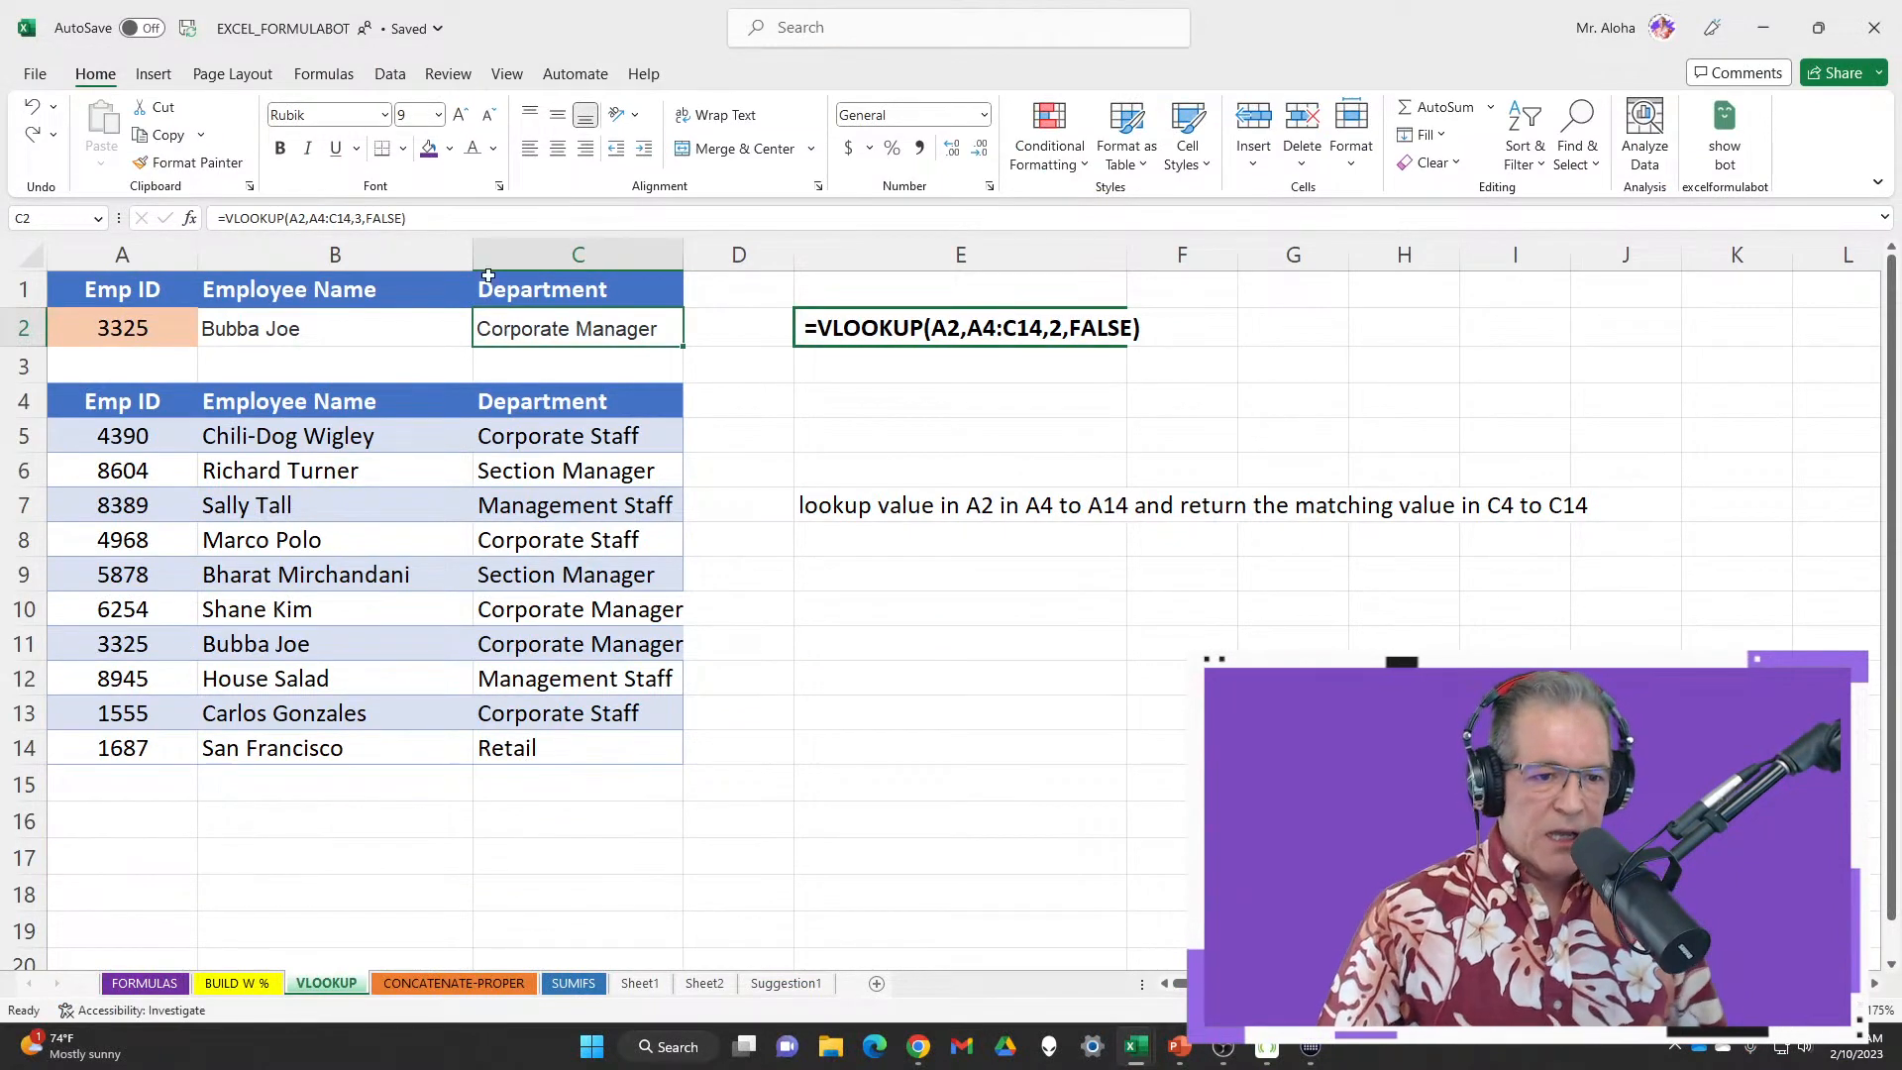
Copy C2's formula text and show the AI Formula Generator pane beside the sheet
double_click(543, 328)
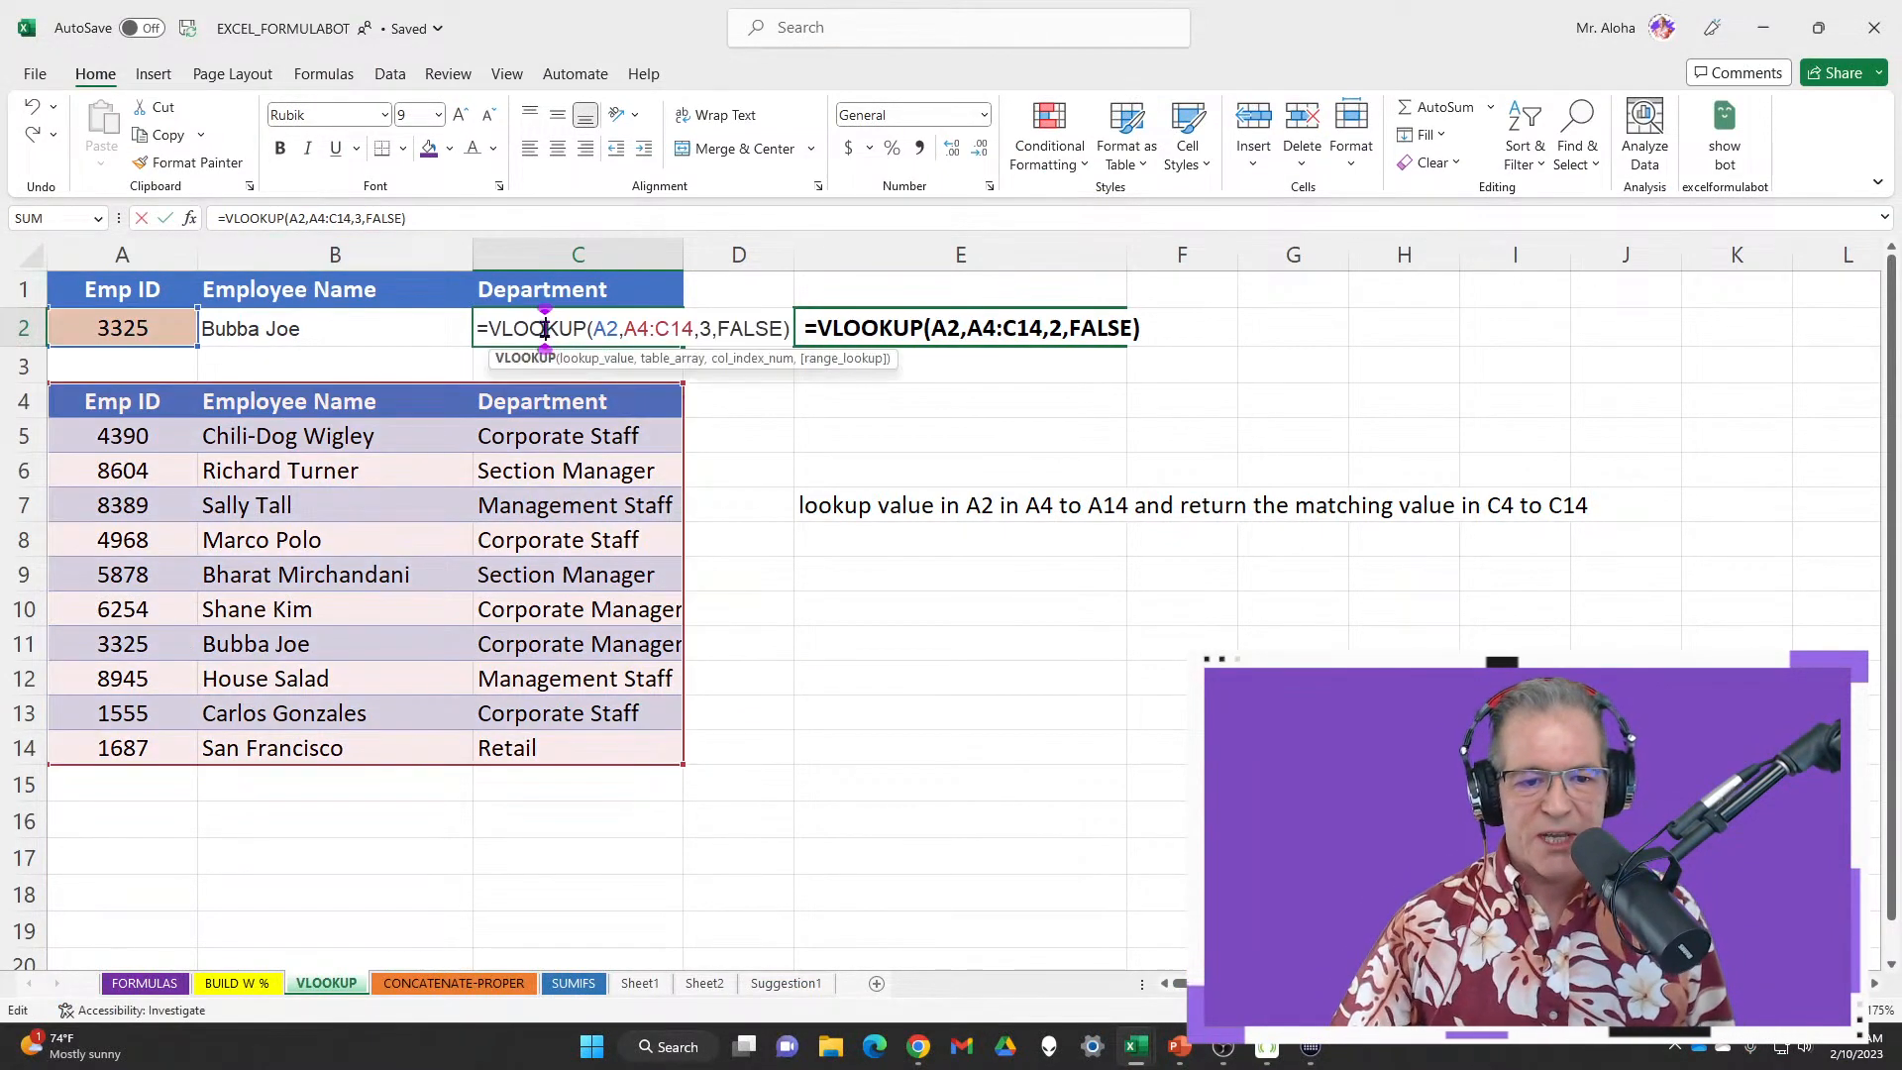
left_click_drag(476, 333, 784, 331)
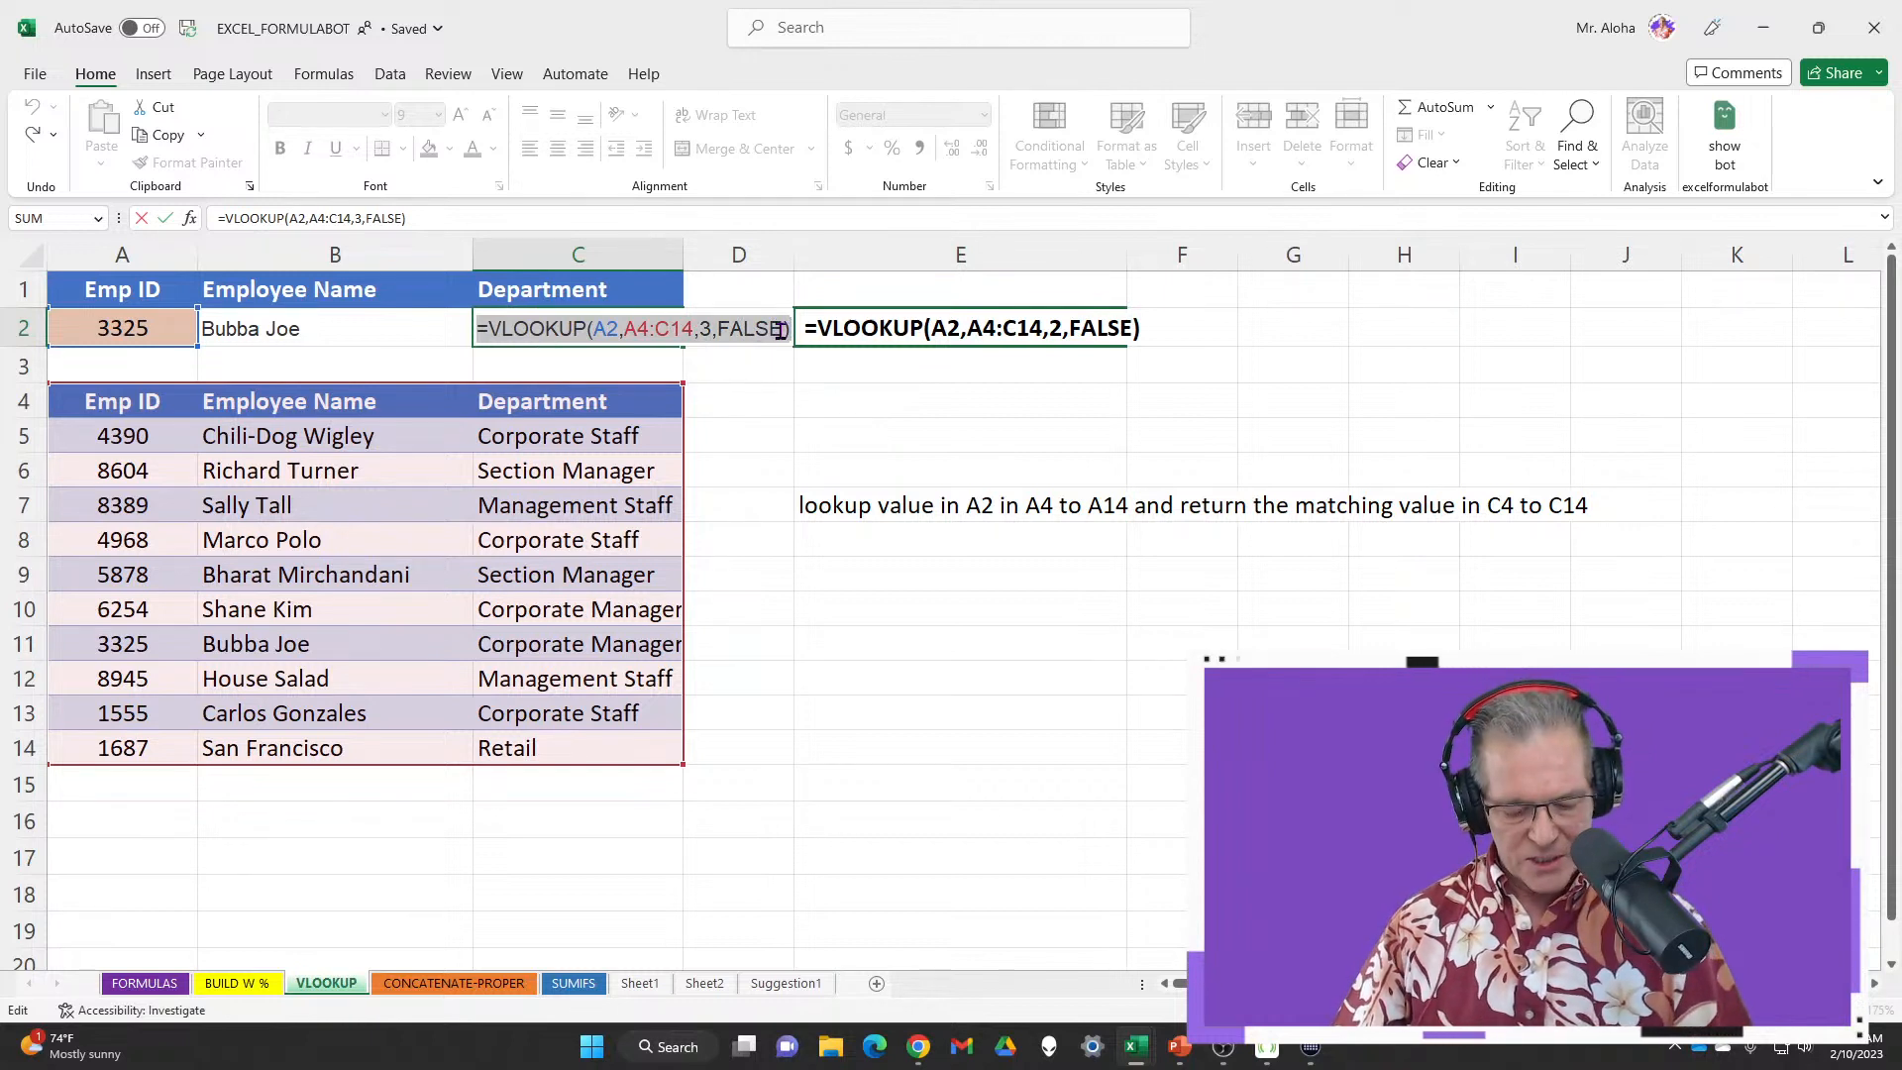
key("ctrl+c")
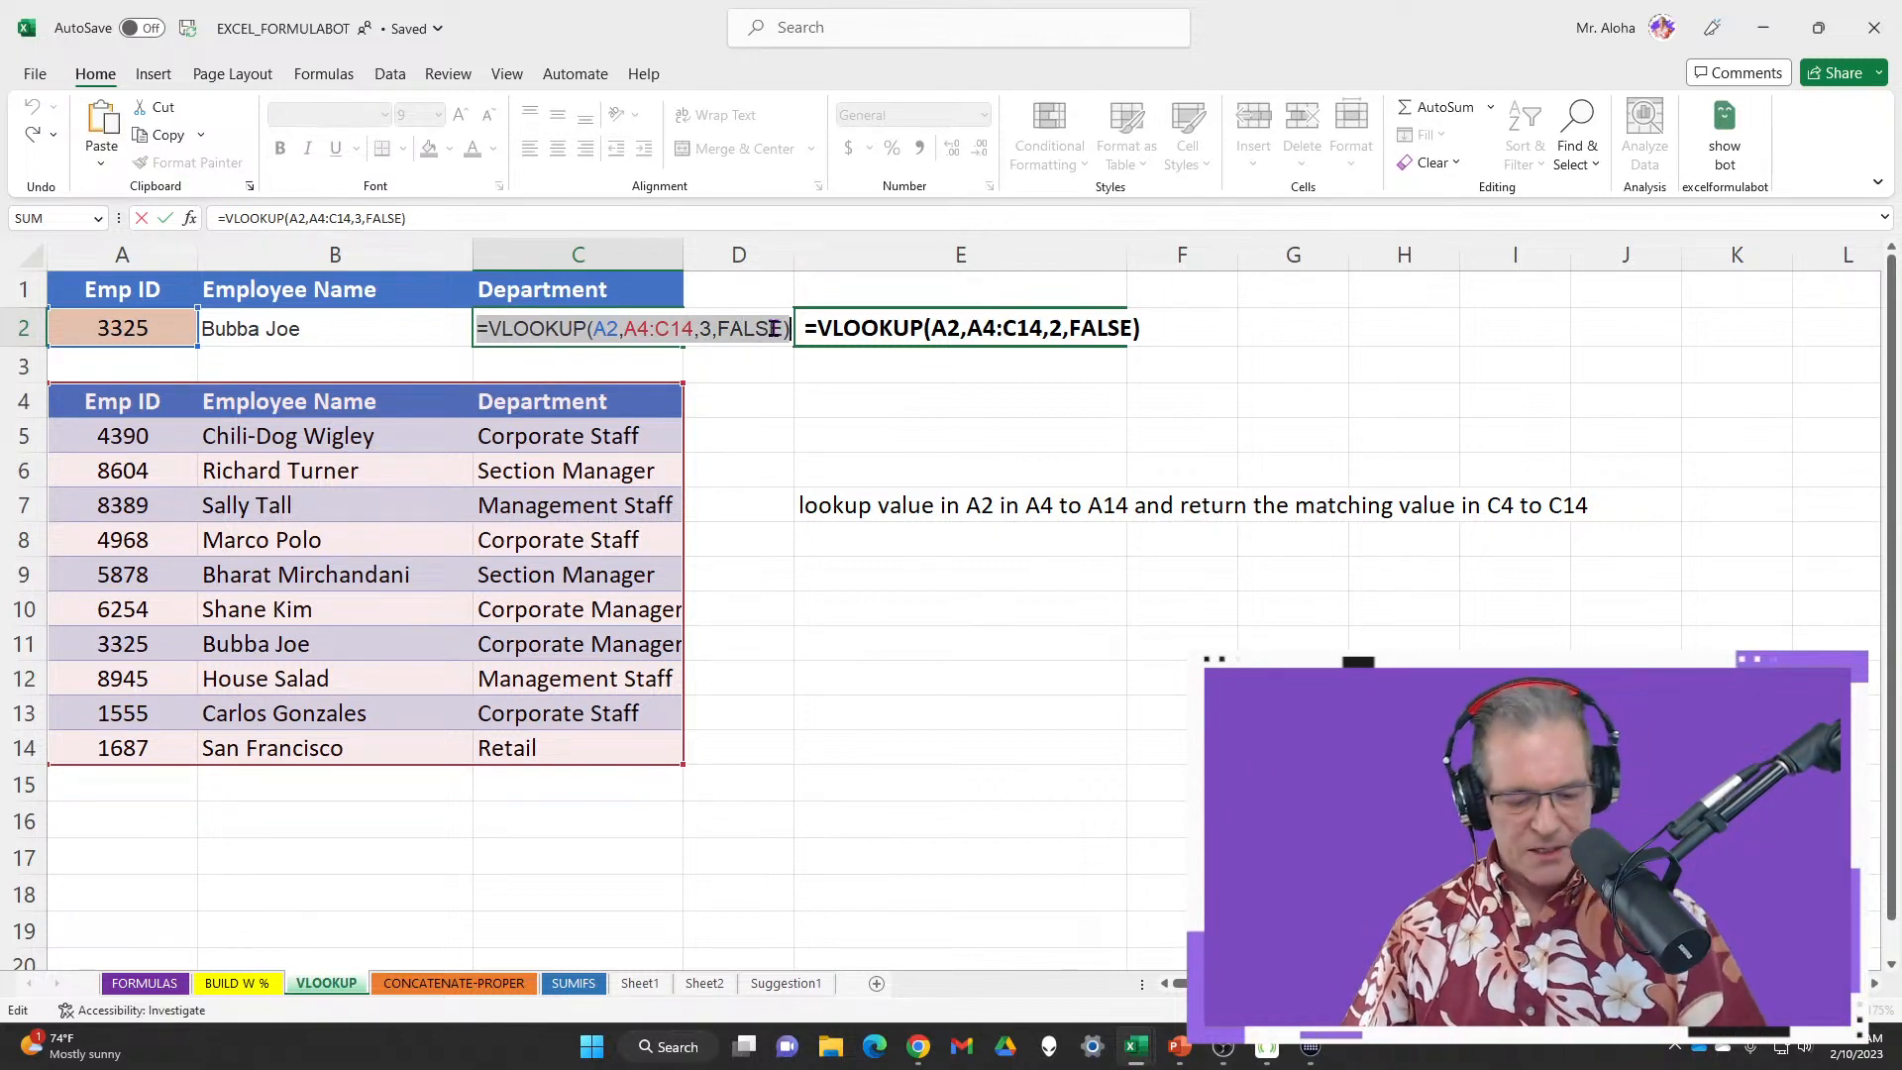
key("Escape")
left_click(1724, 143)
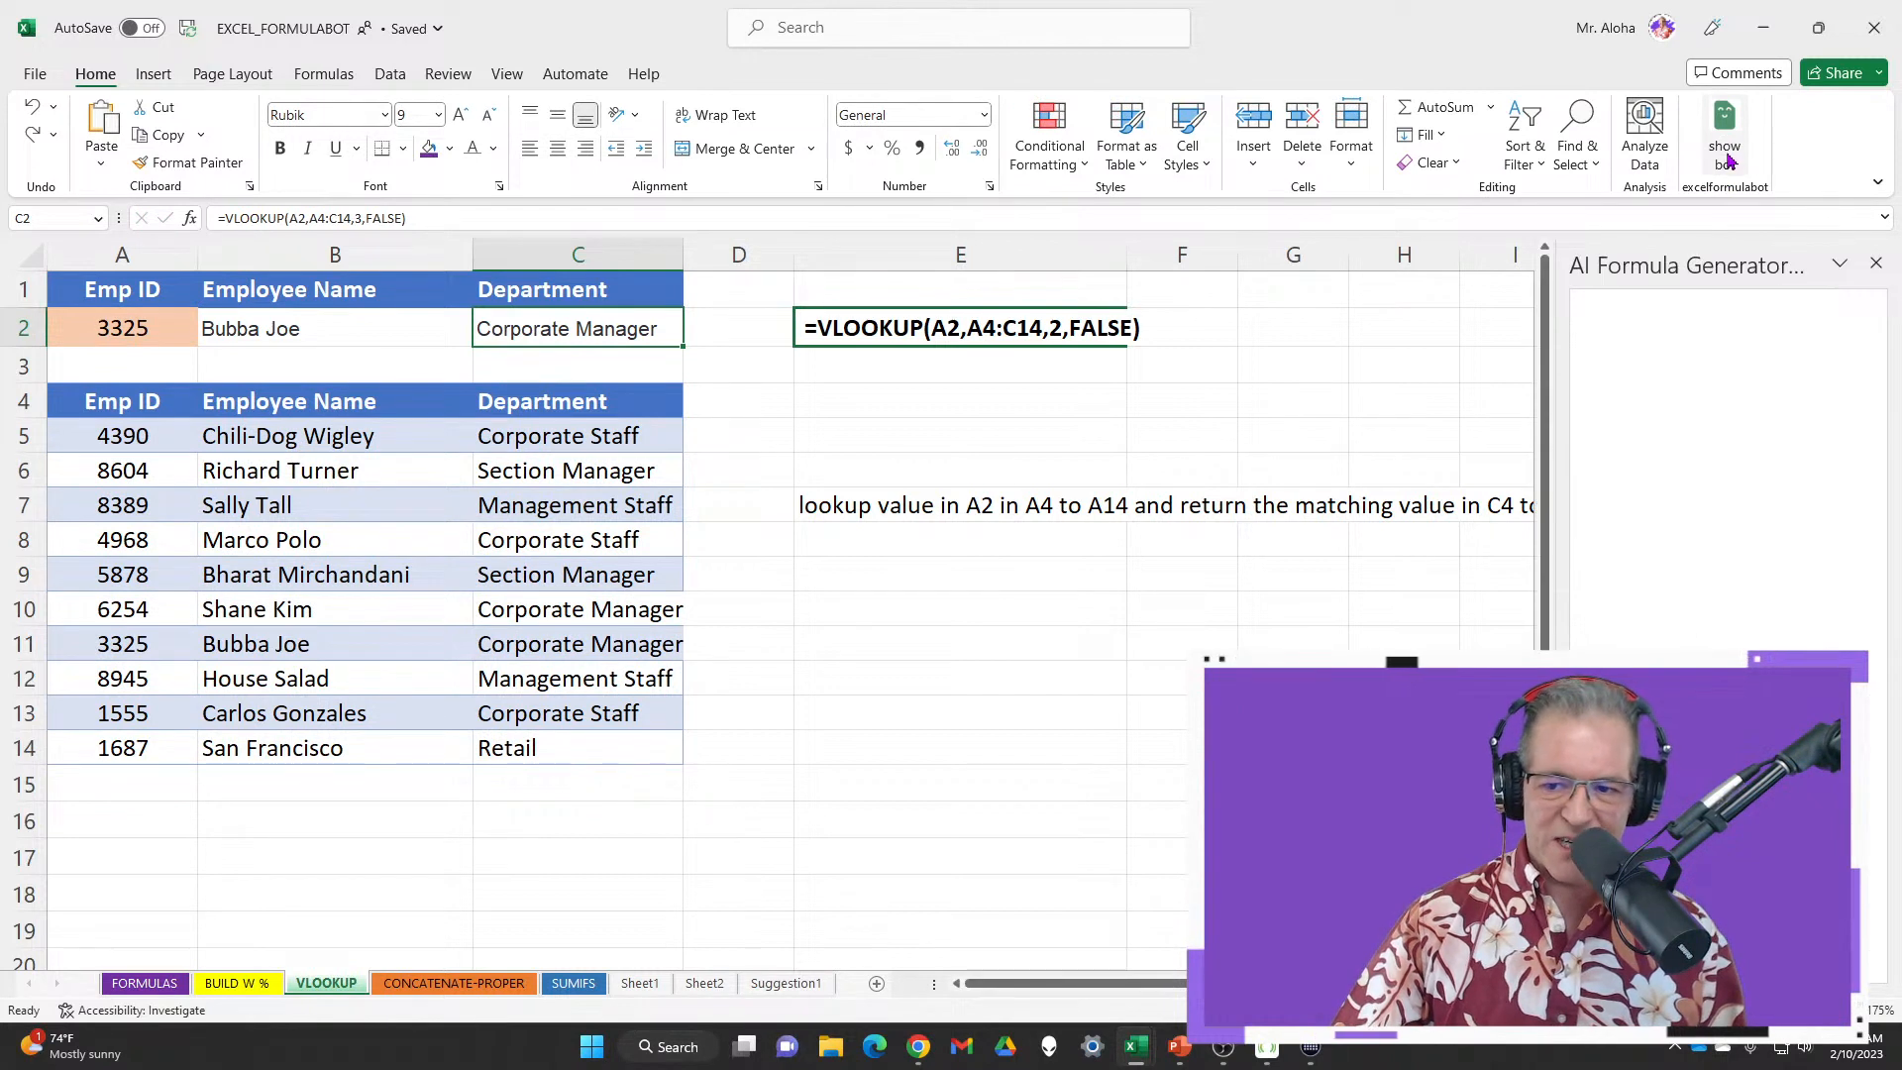
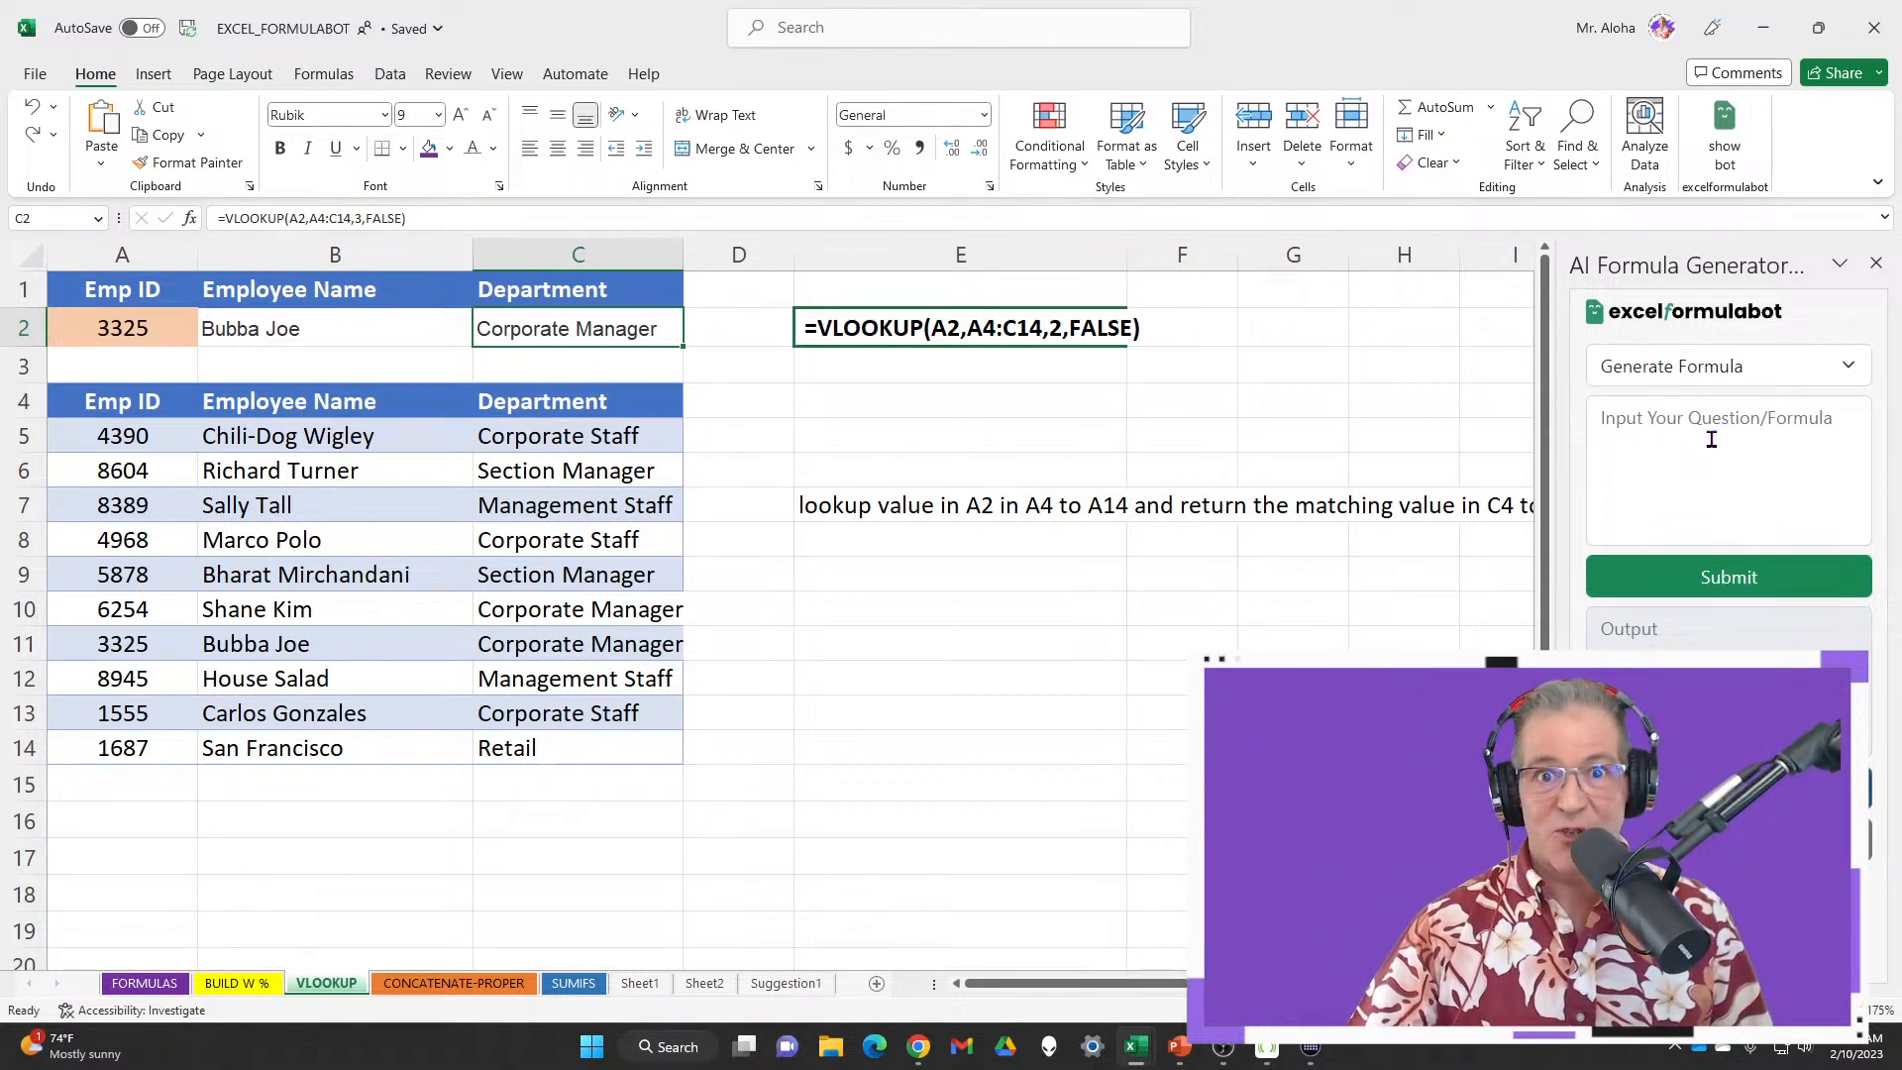
Switch the AI Formula Generator to Explain Formula mode
left_click(1797, 434)
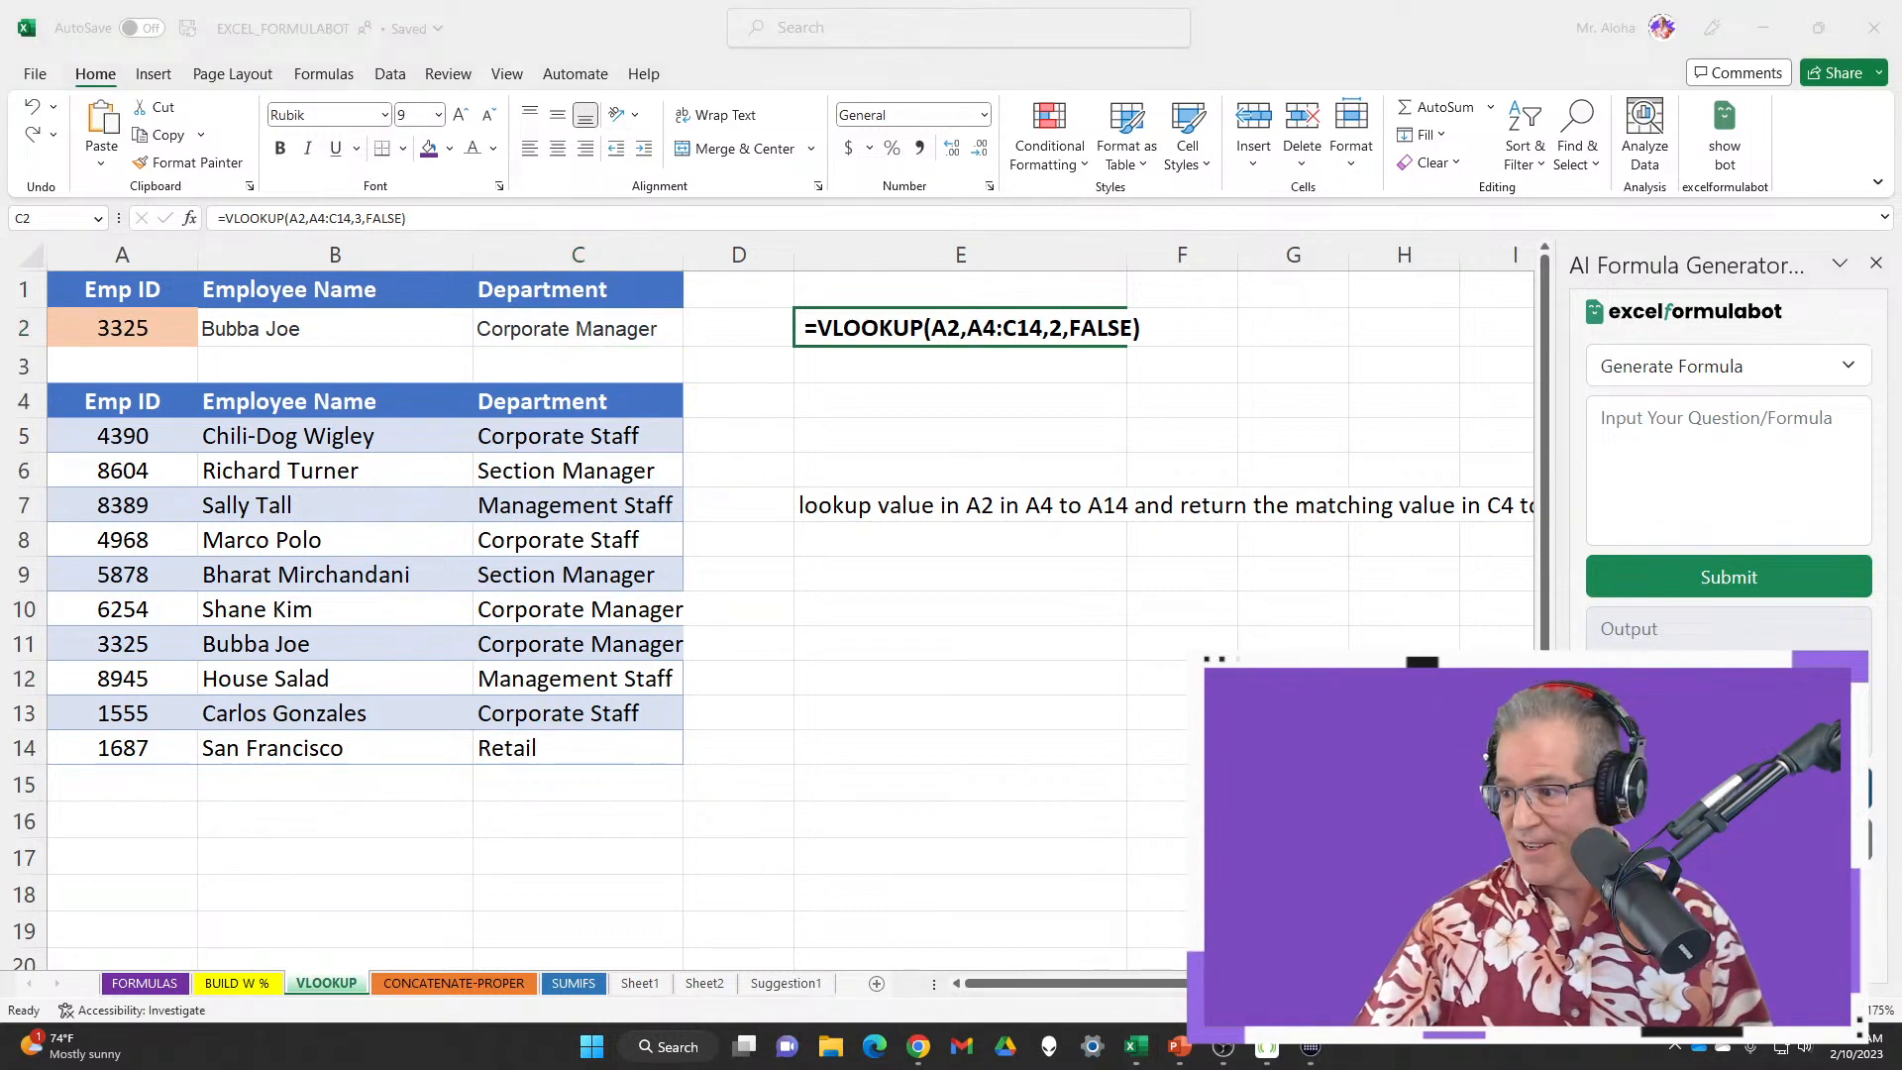
key("Escape")
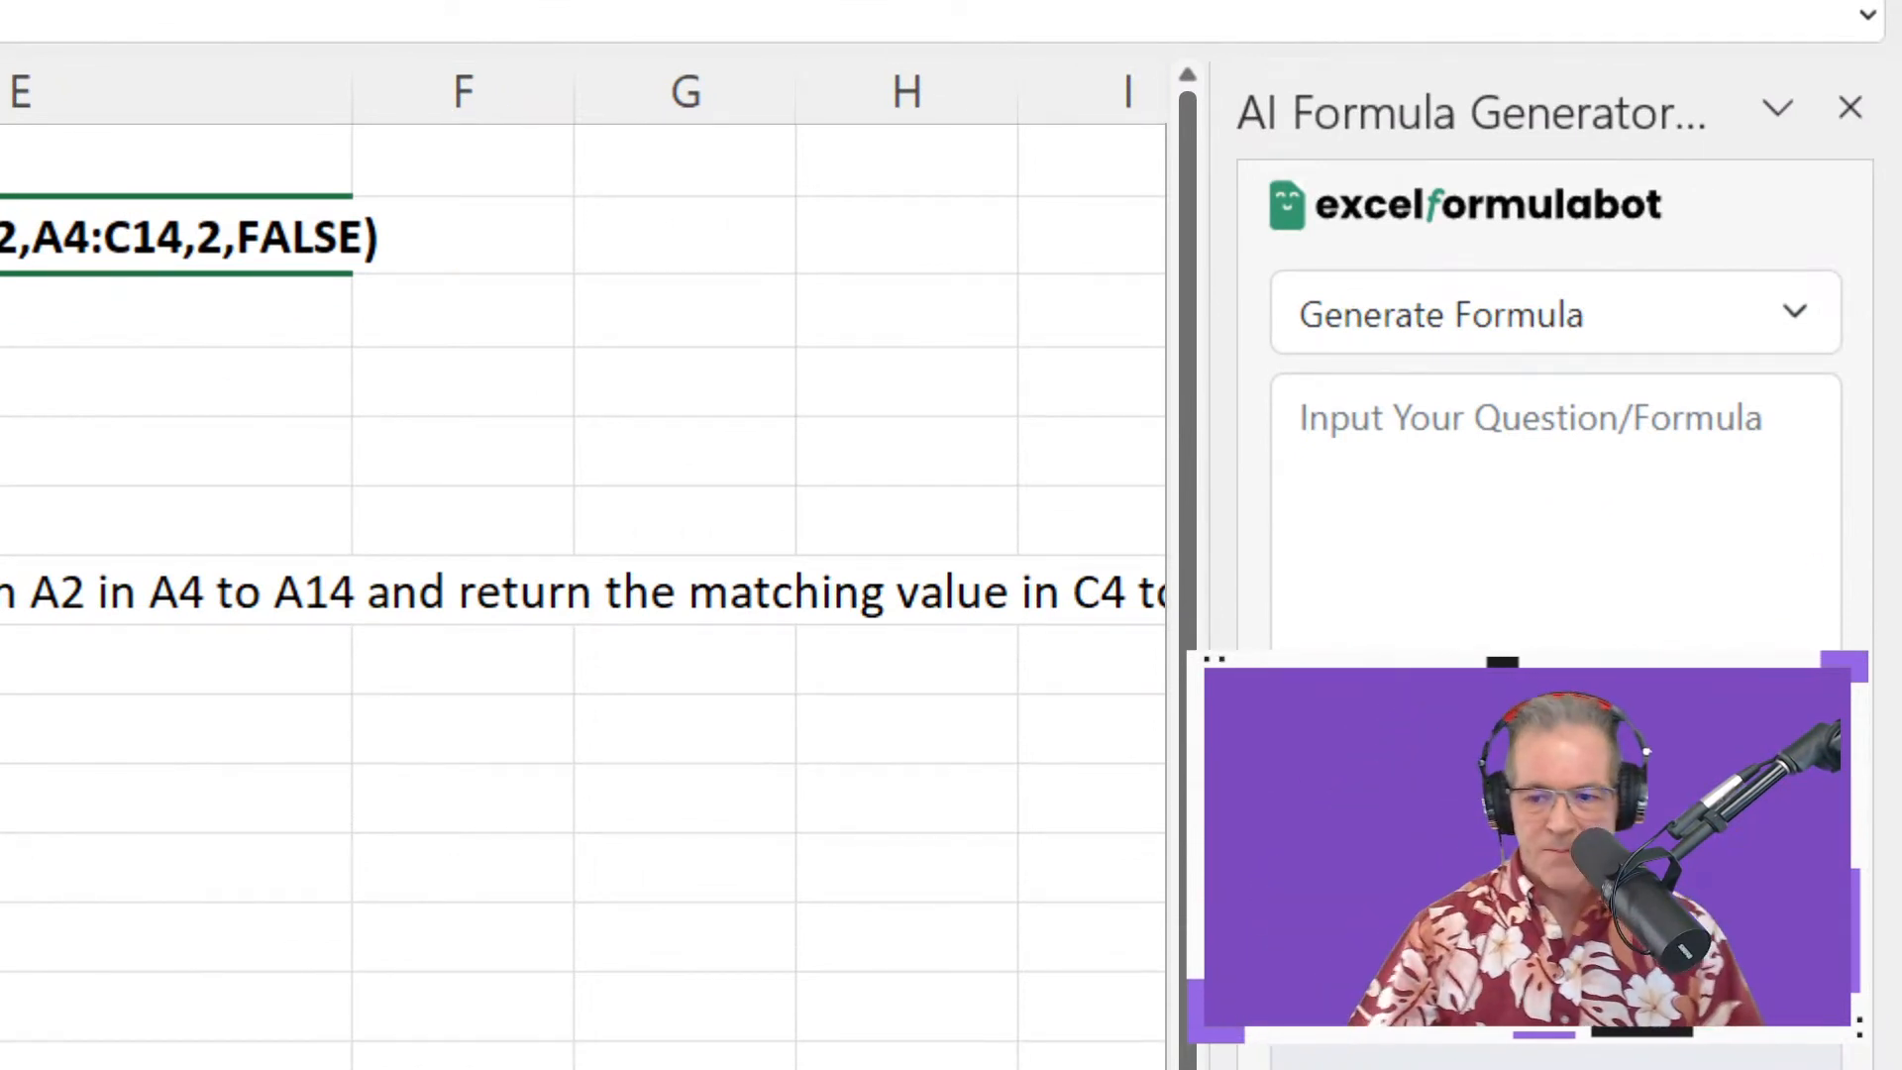
left_click(1684, 333)
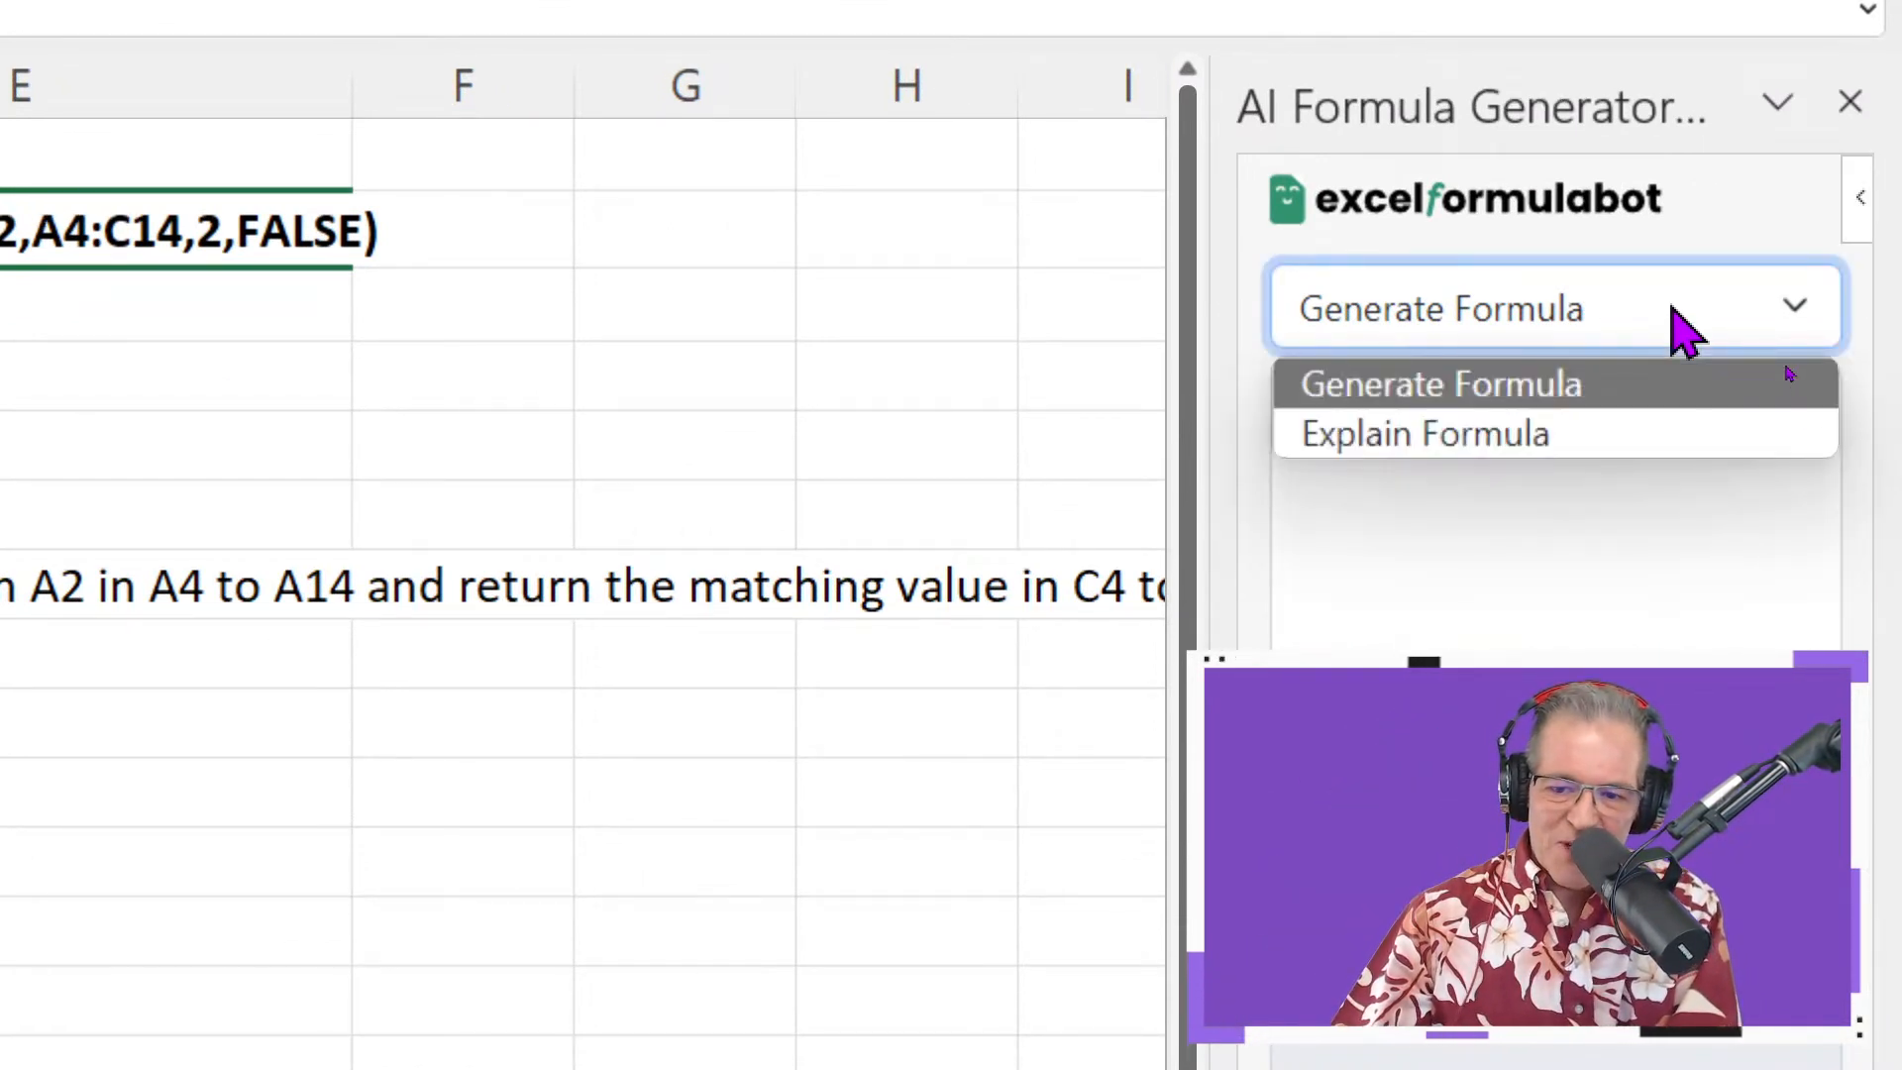
left_click(1589, 434)
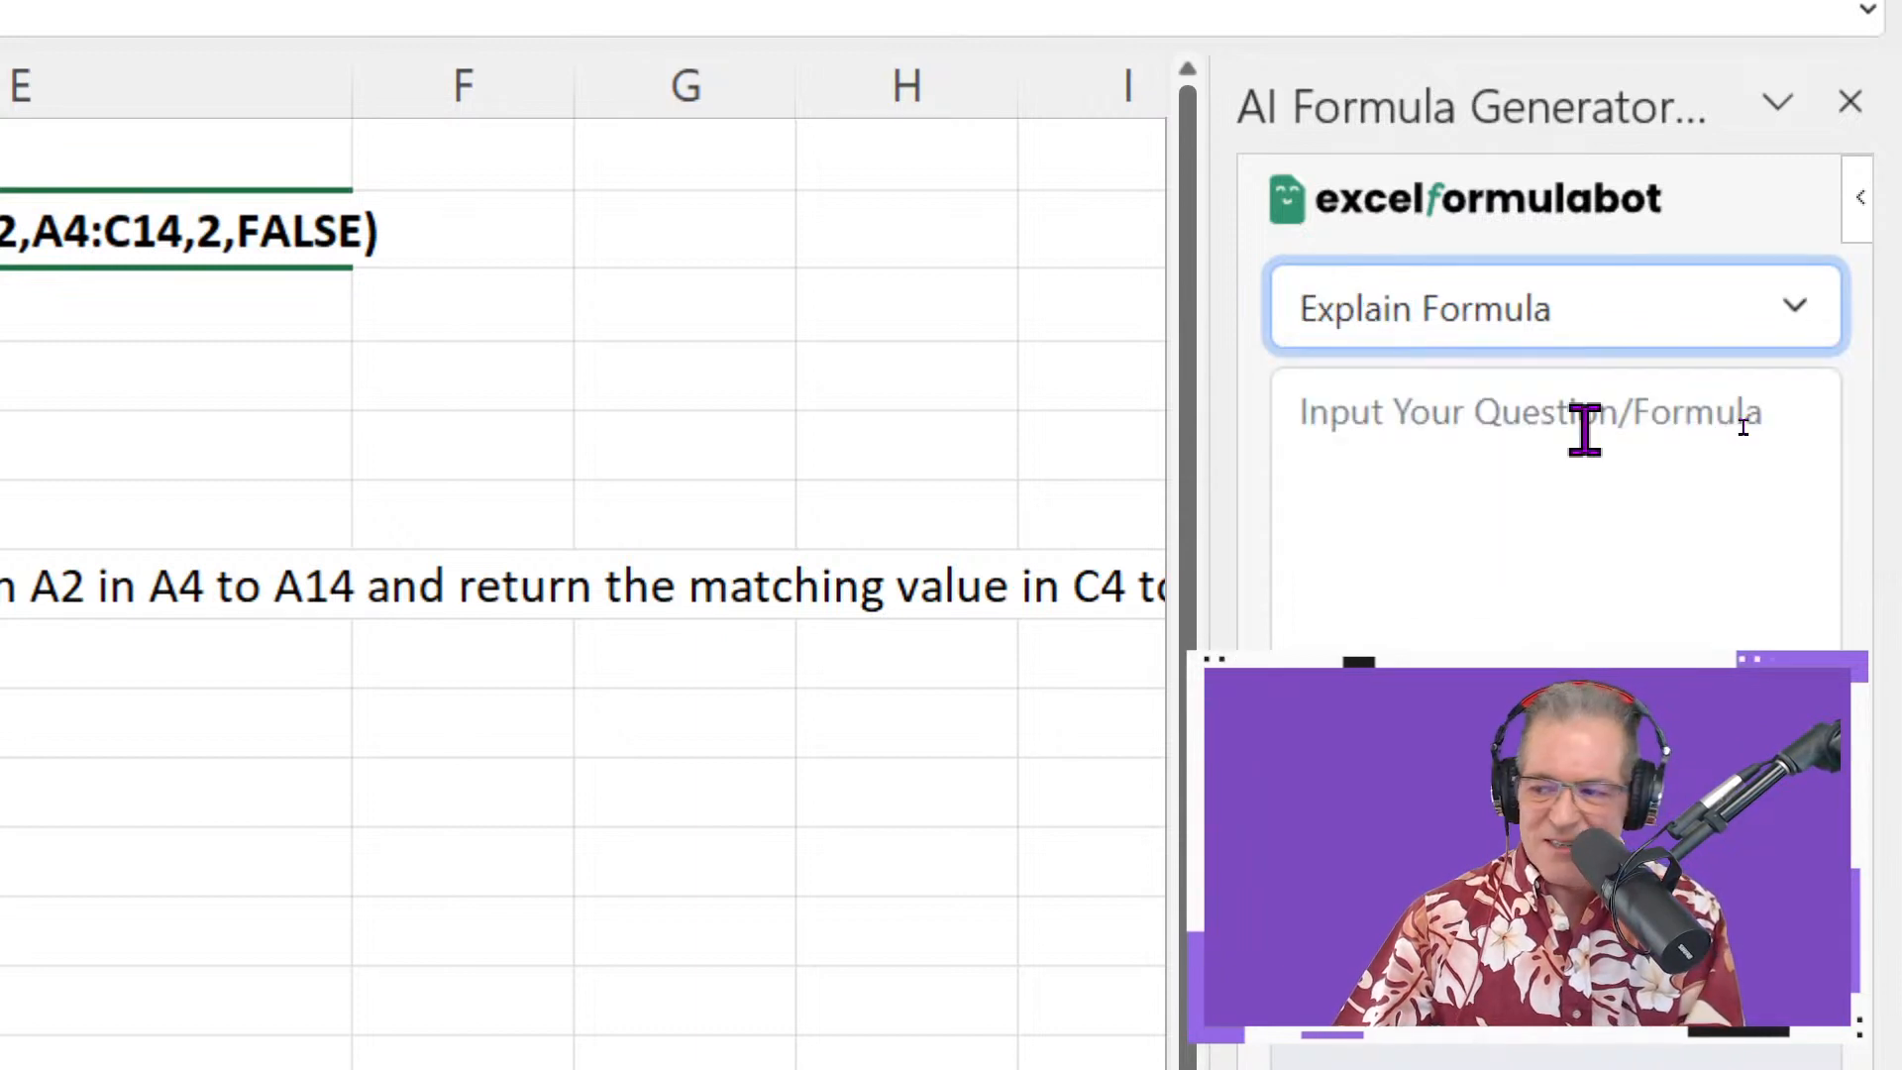
Paste =VLOOKUP(A2,A4:C14,3,FALSE) as the formula to explain, submit it, and select E9
left_click(1583, 431)
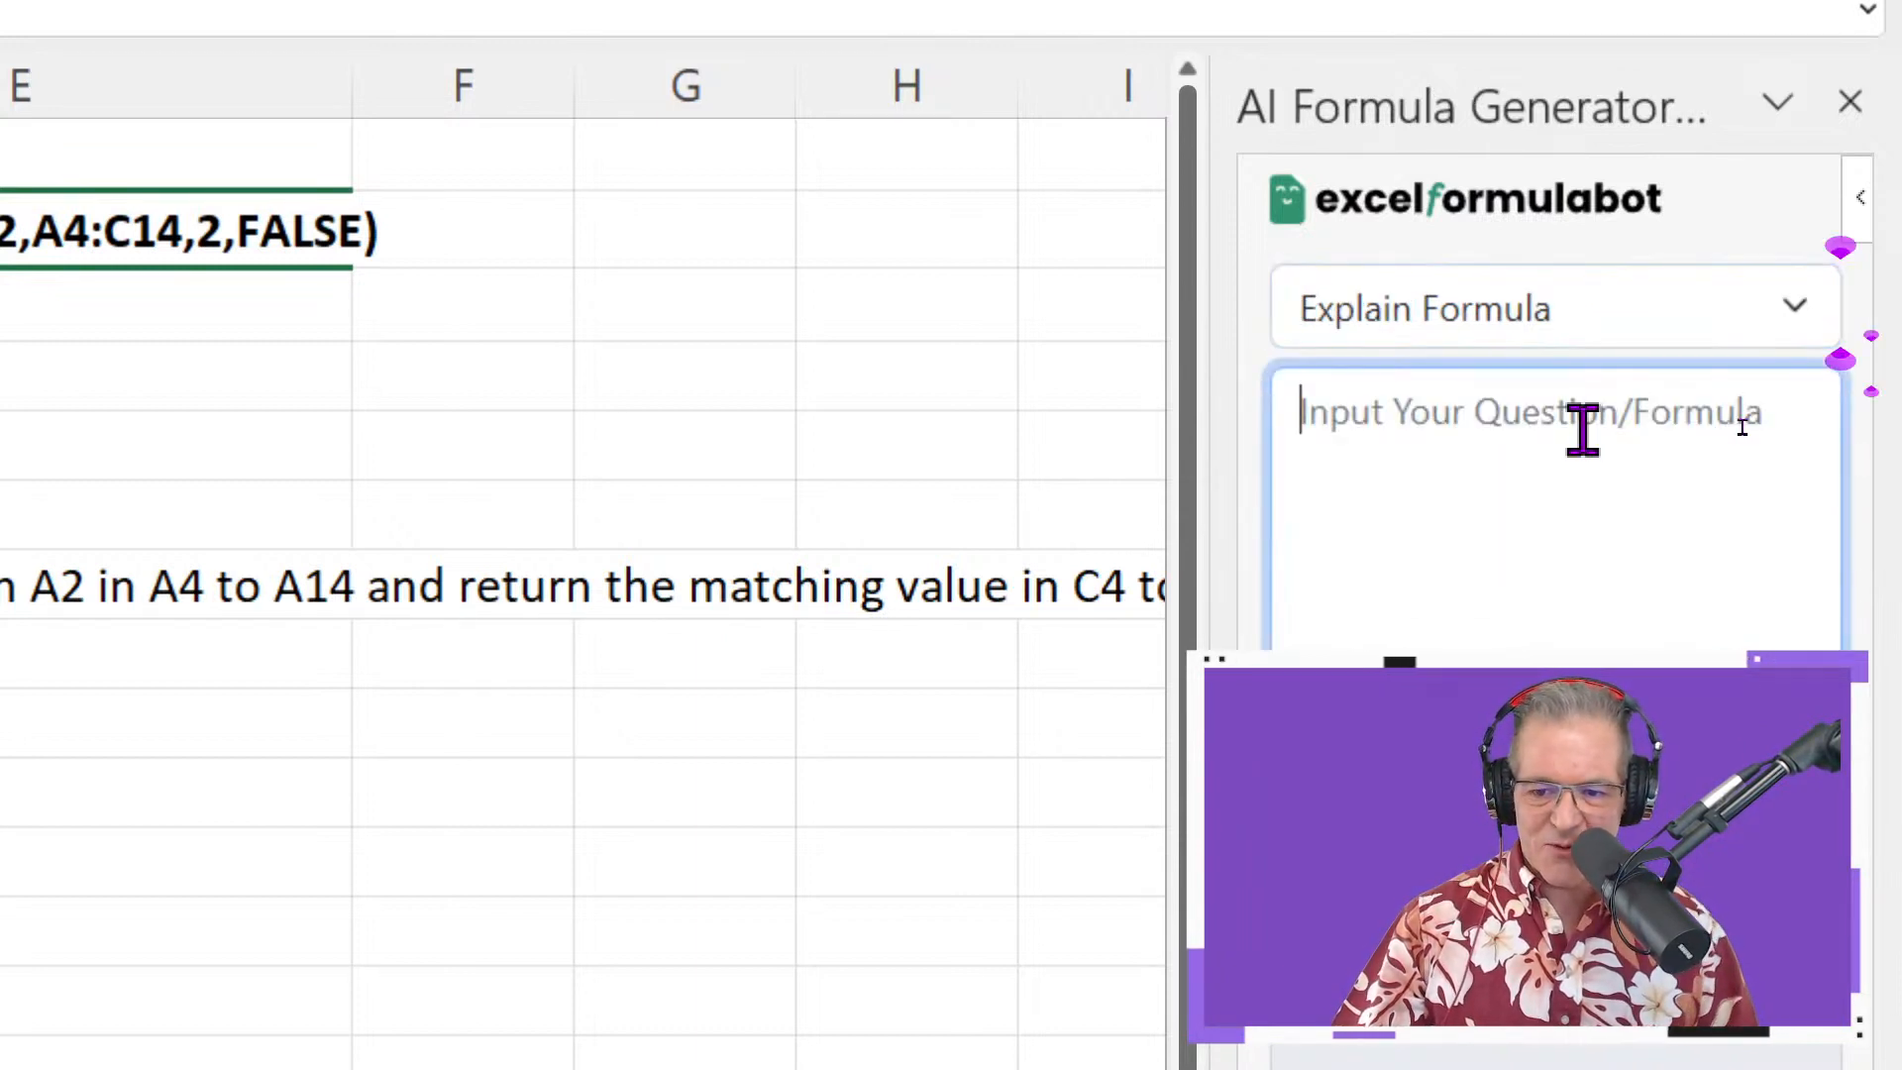
type("=VLOOKUP(A2,A4:C14,3,FALSE)")
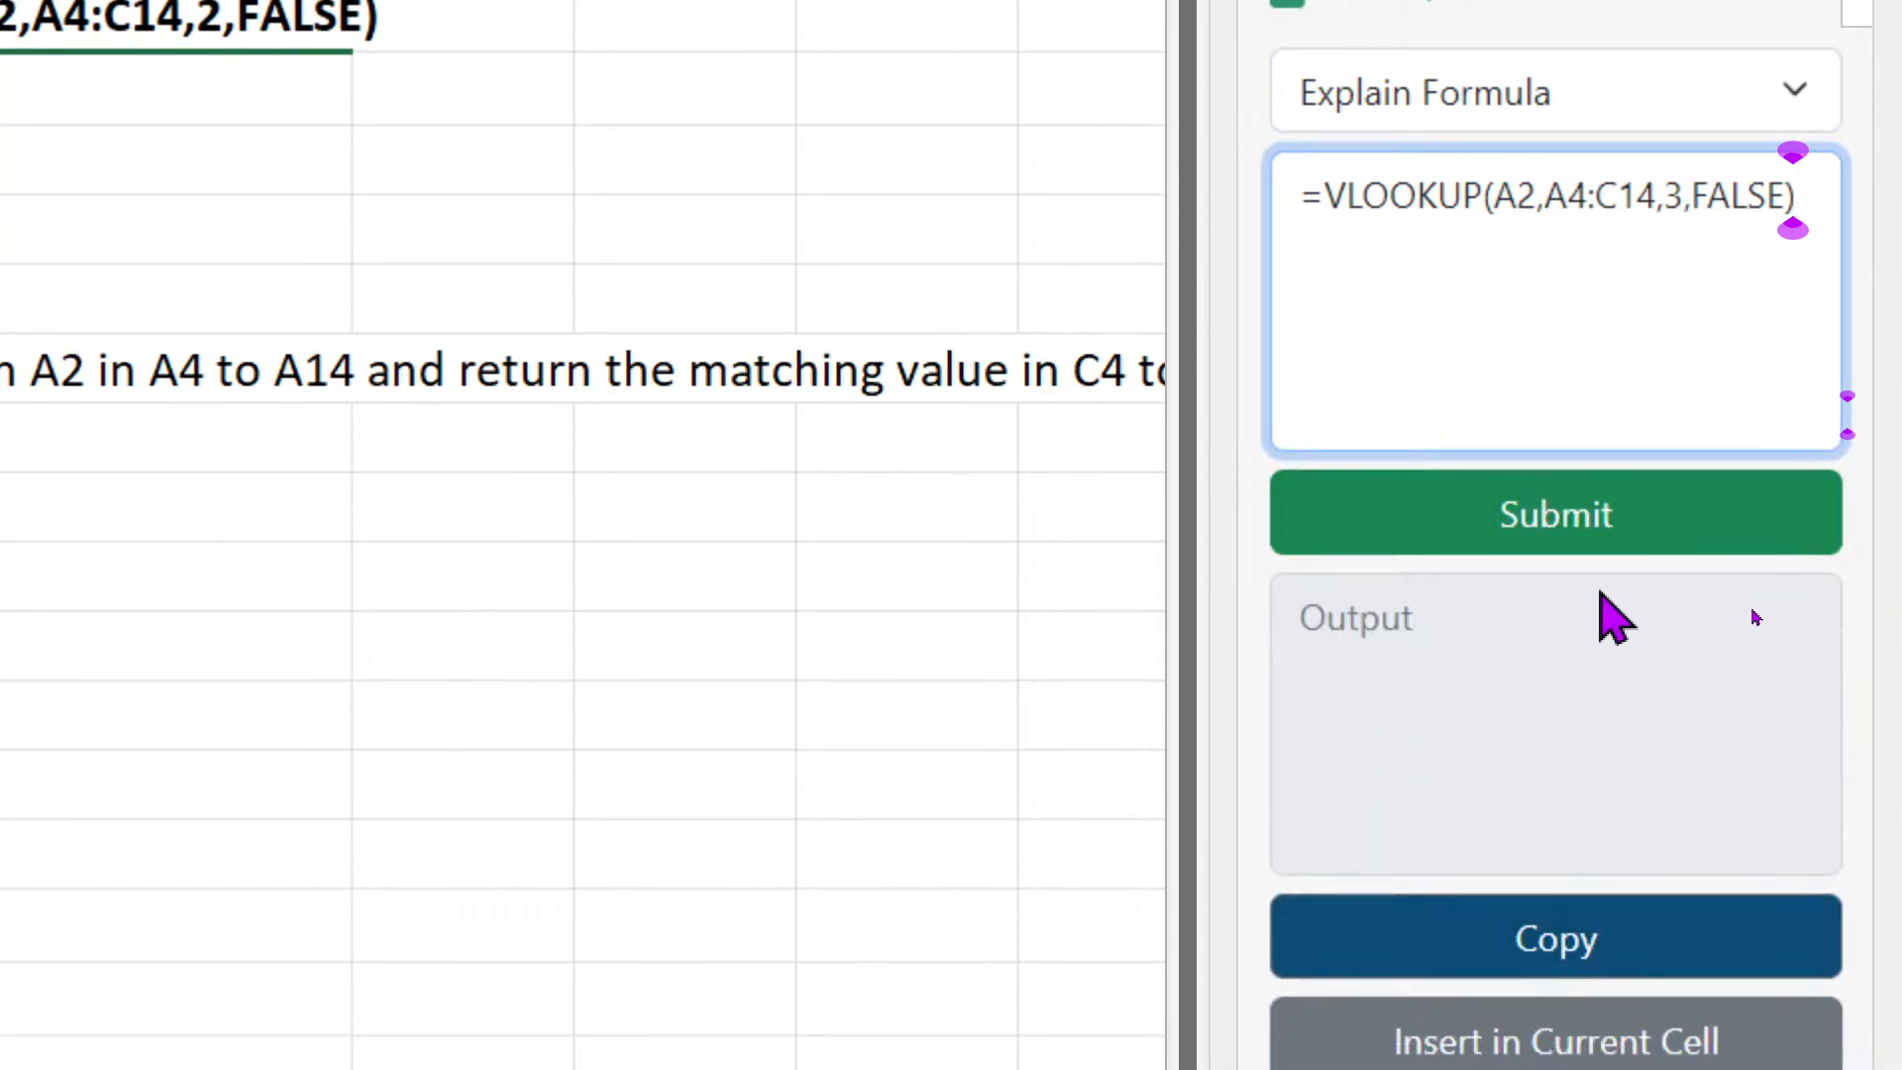
left_click(1605, 543)
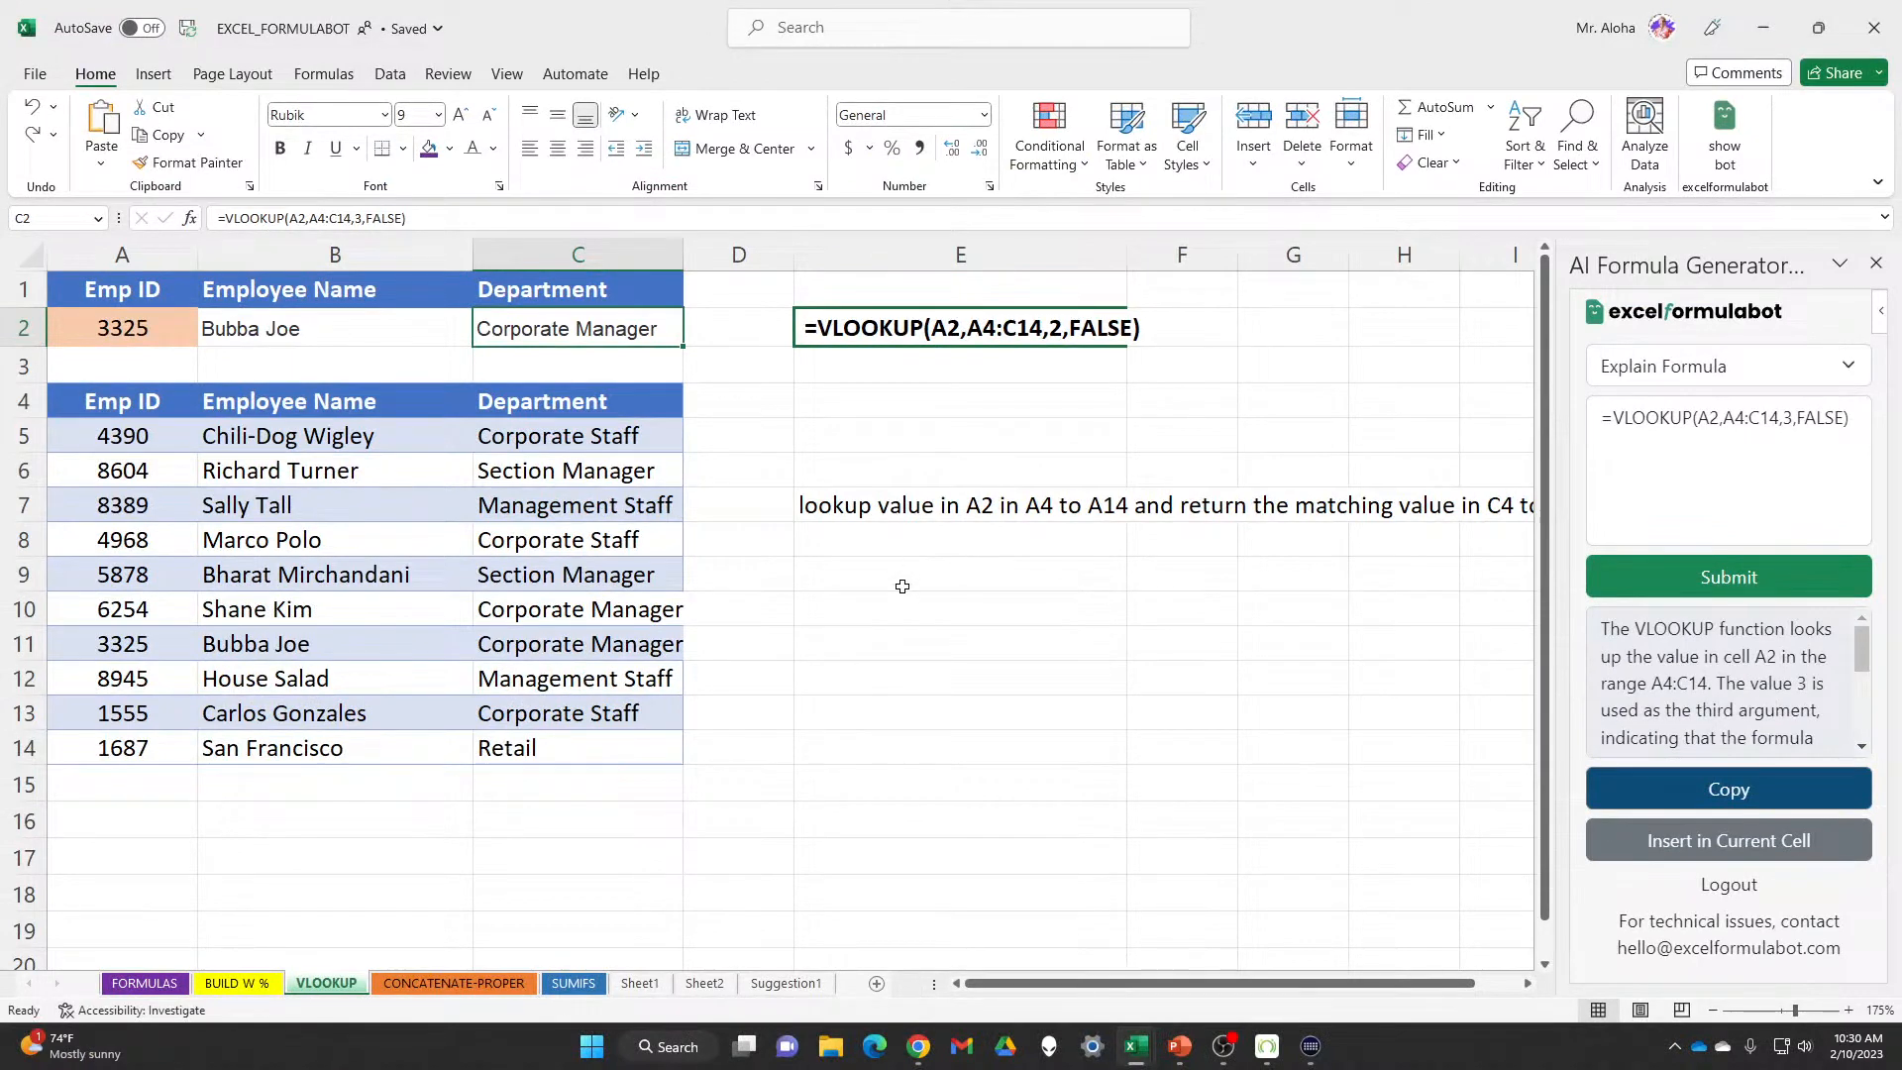
left_click(891, 581)
Insert the AI explanation into E9 and close the AI Formula Generator pane
left_click(1633, 839)
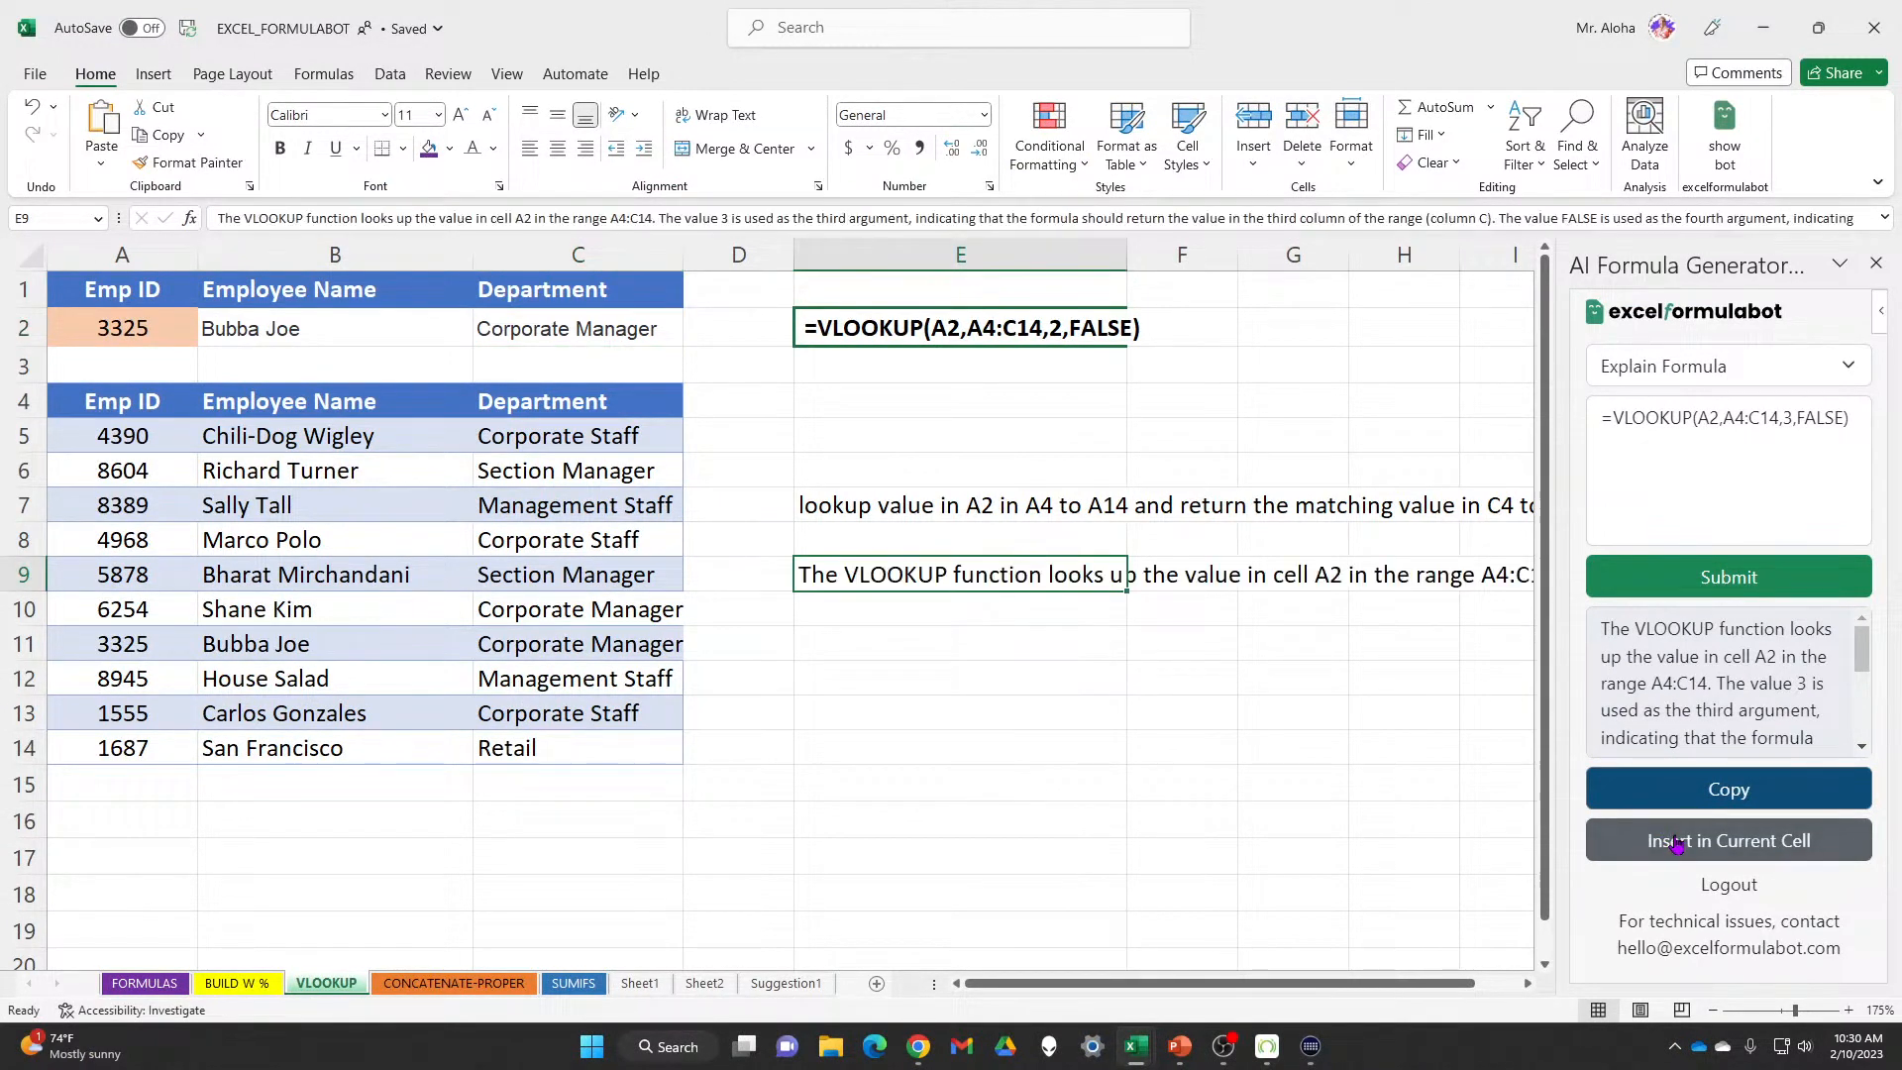
left_click_drag(1310, 985, 1426, 987)
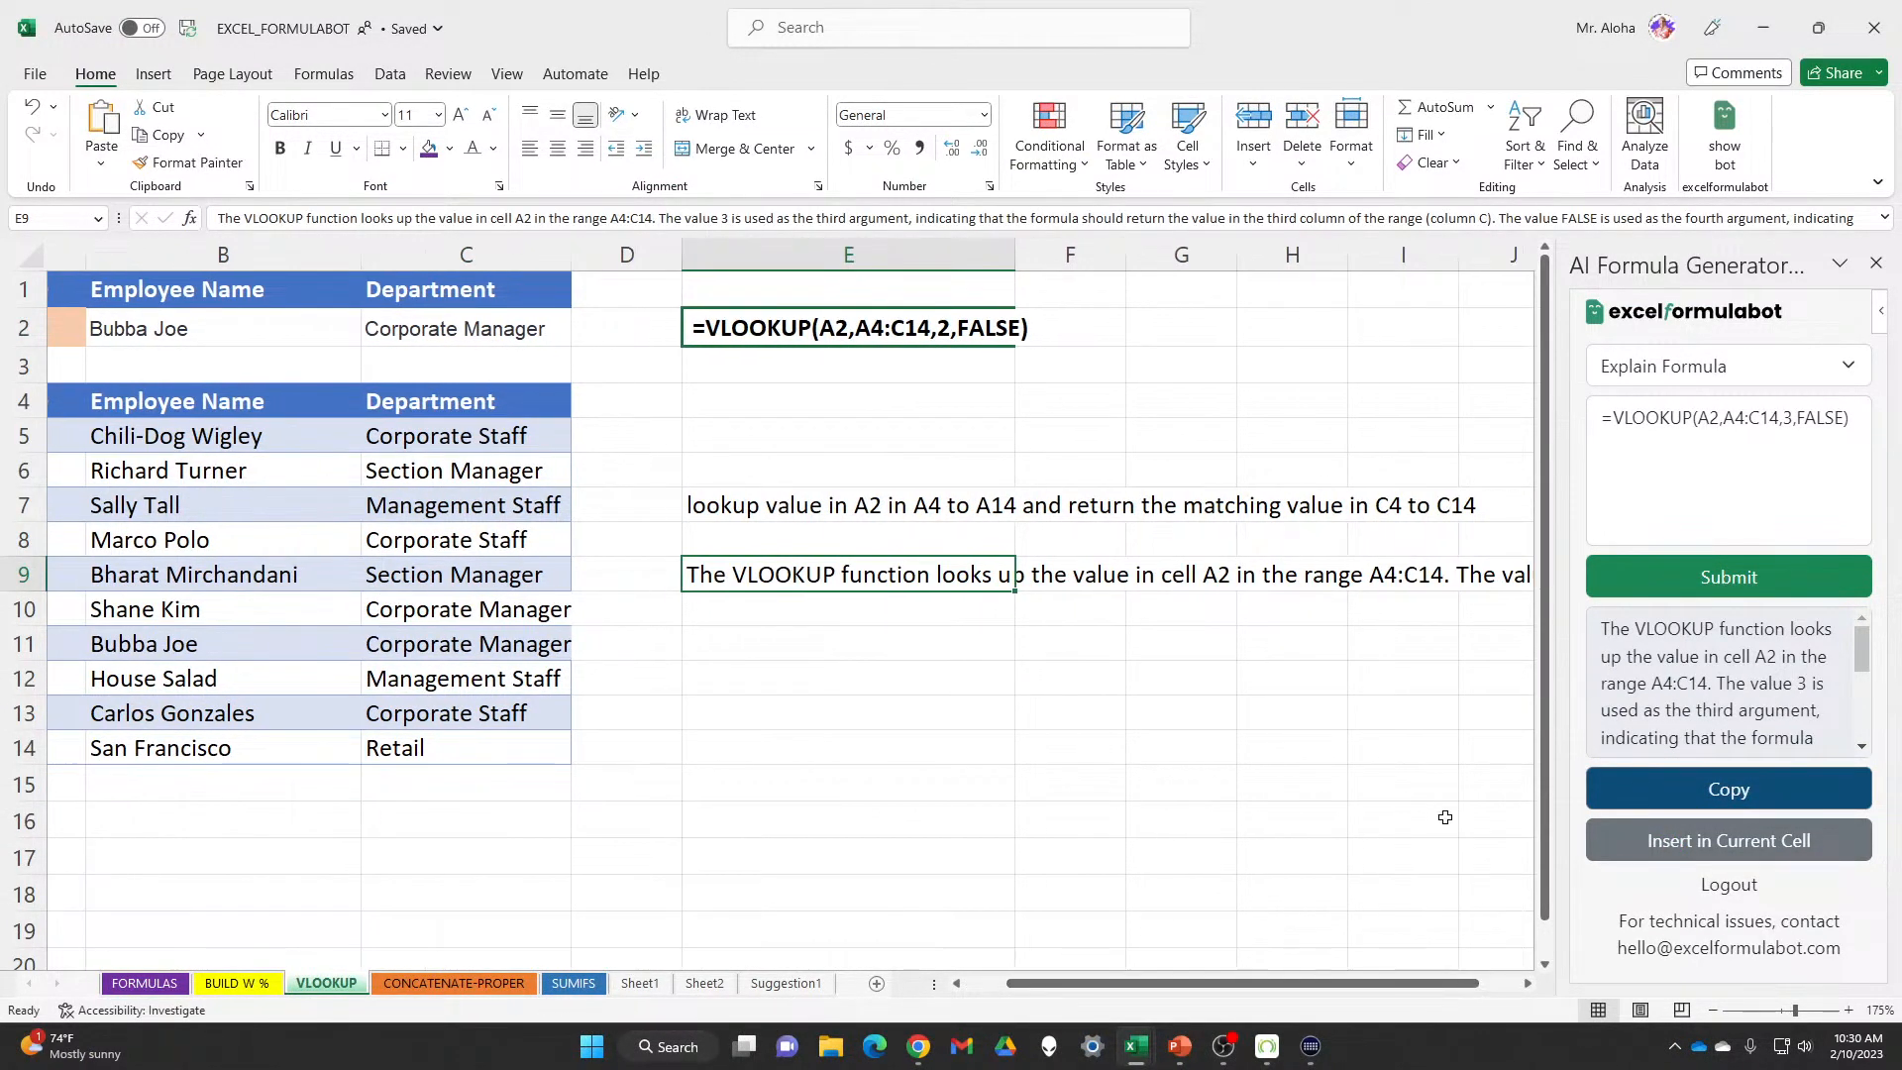
left_click(1876, 265)
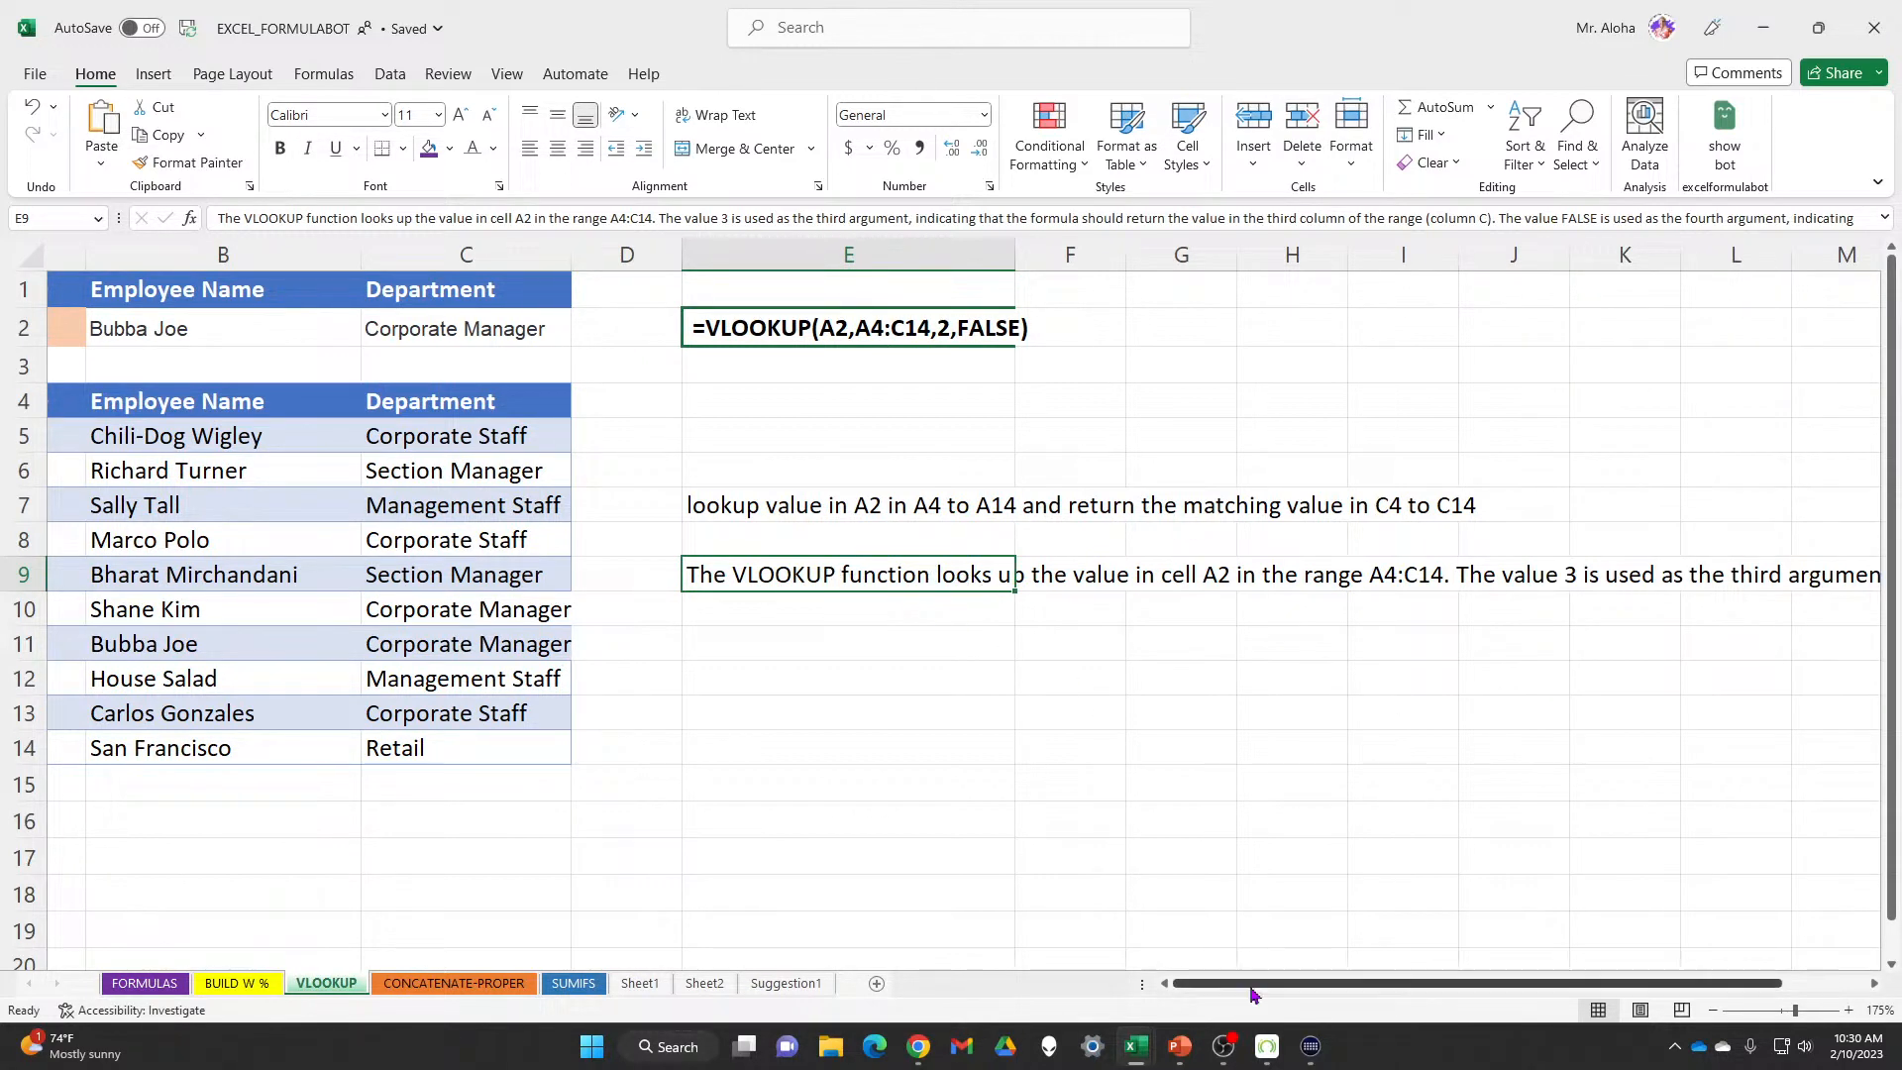
Scroll the sheet sideways to read the full explanation in E9
left_click_drag(1278, 989, 1372, 988)
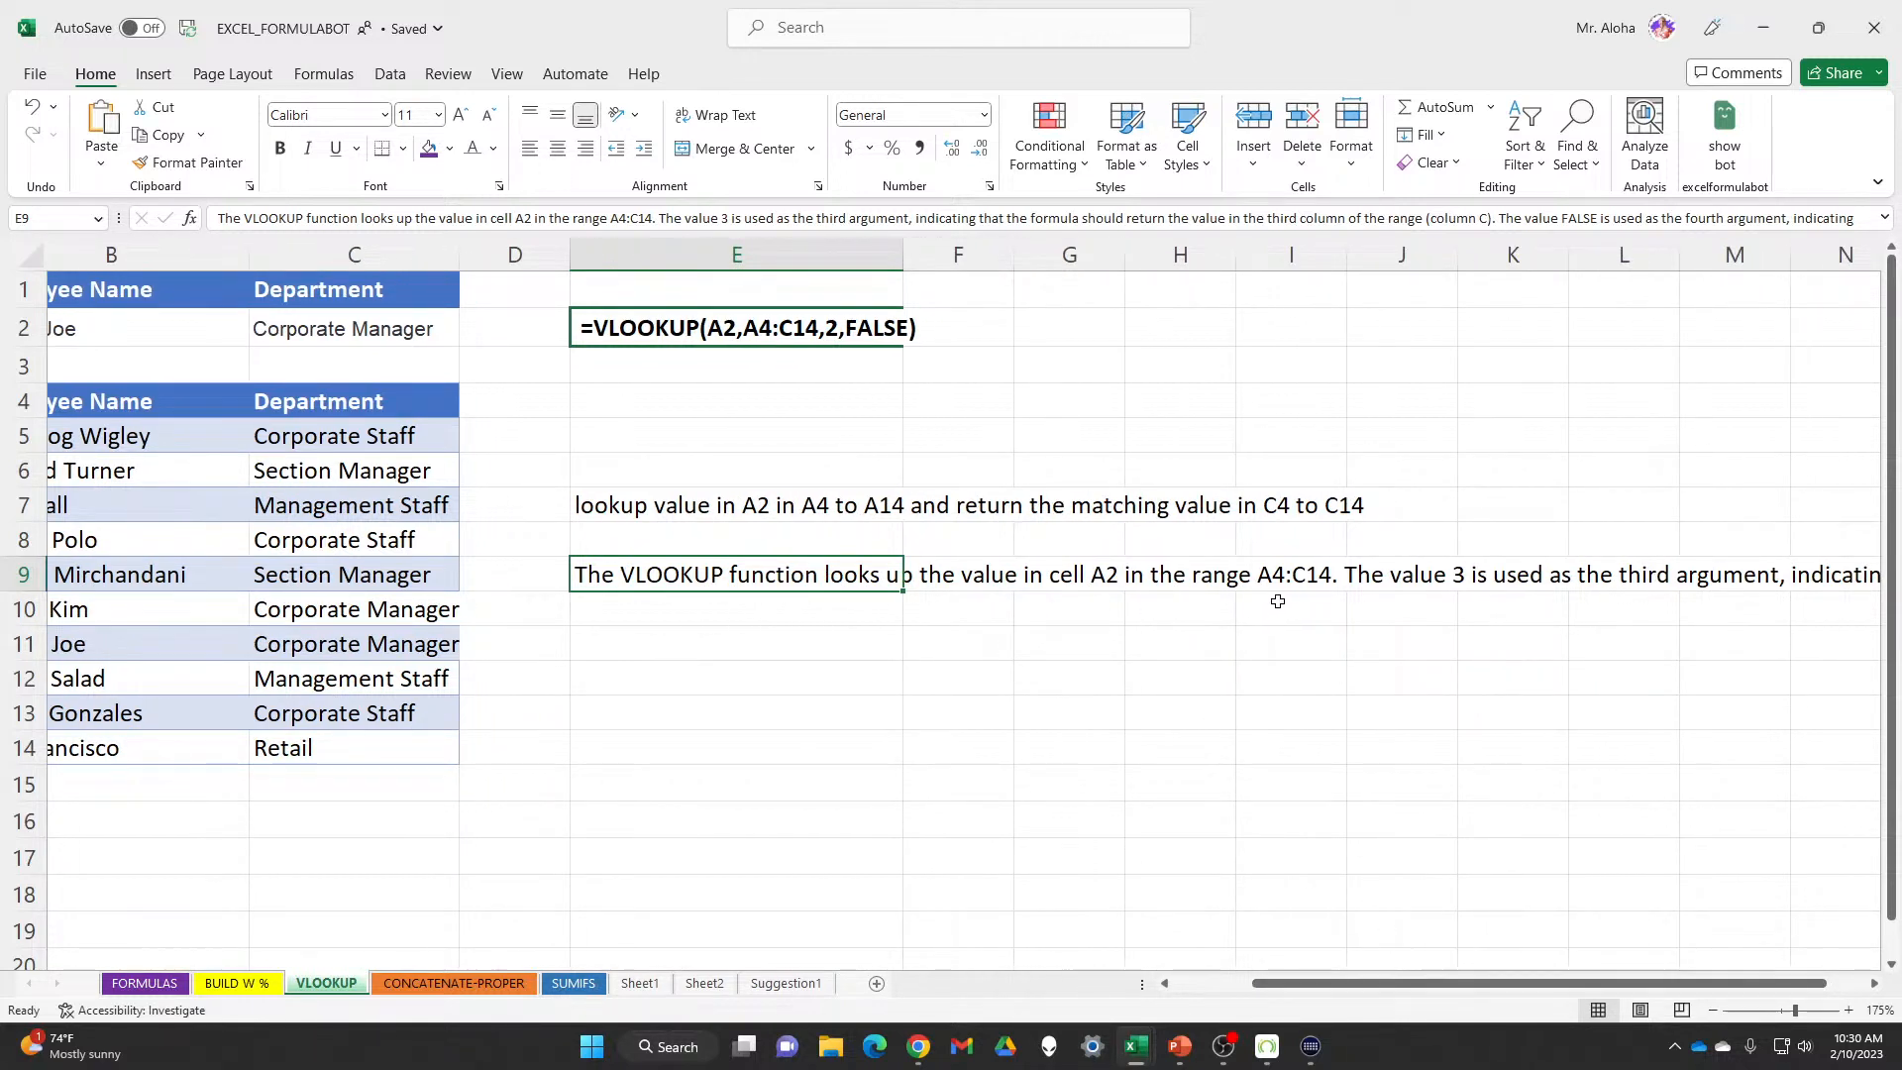
left_click(1873, 985)
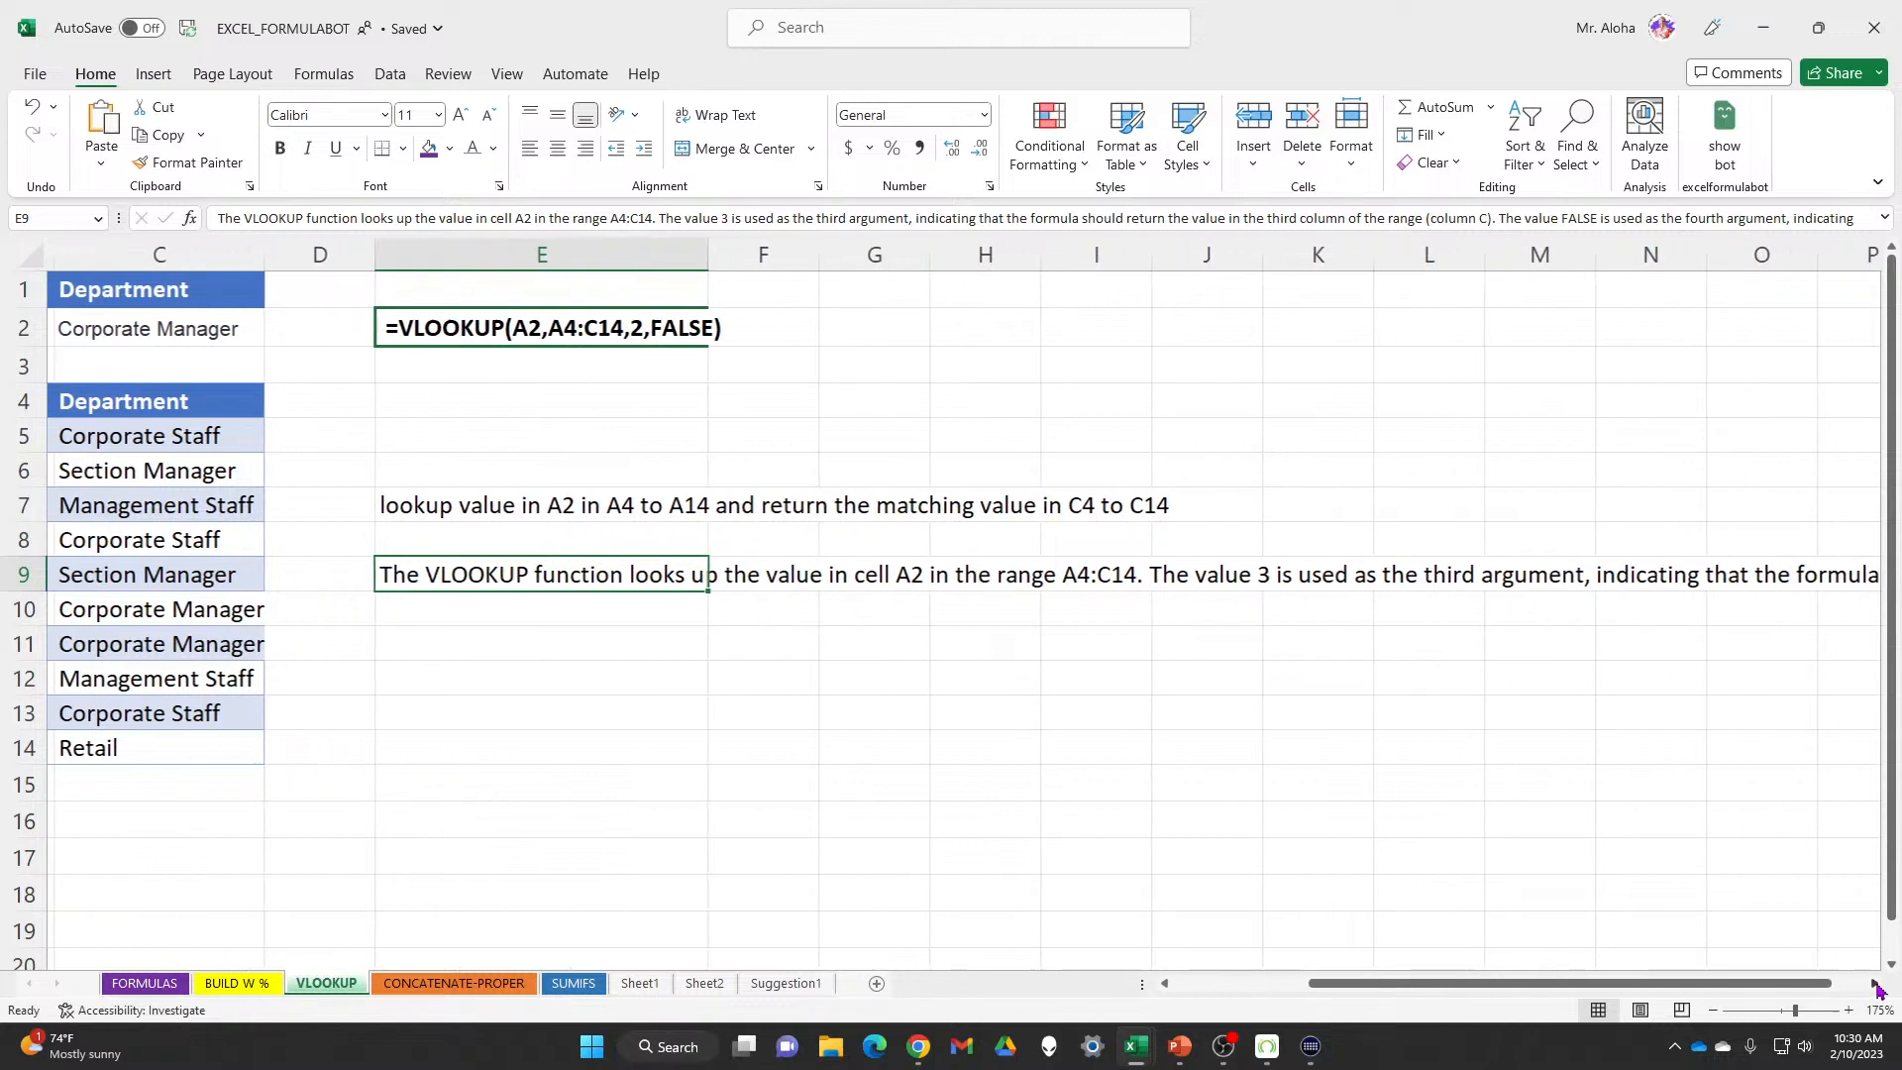
left_click(1875, 986)
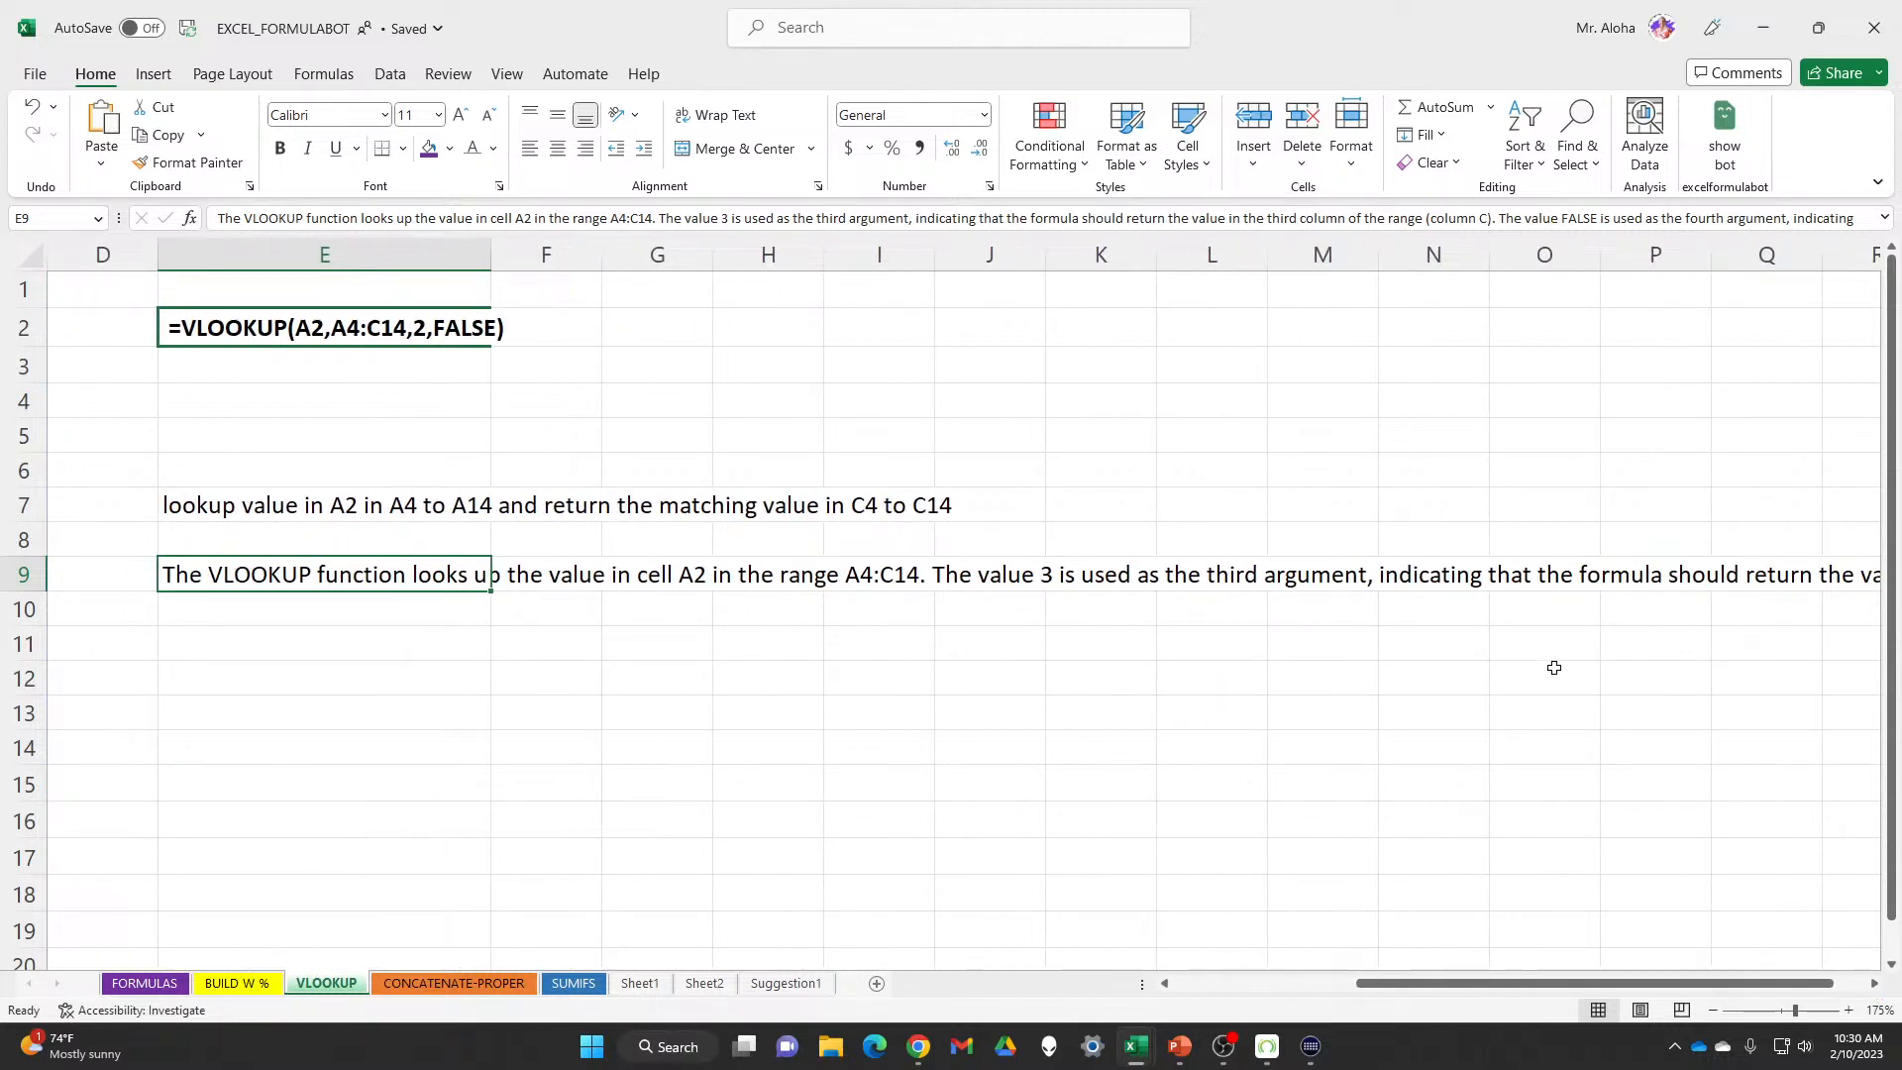
left_click(1875, 986)
left_click(1875, 985)
left_click(1876, 985)
left_click(1875, 986)
left_click(1875, 985)
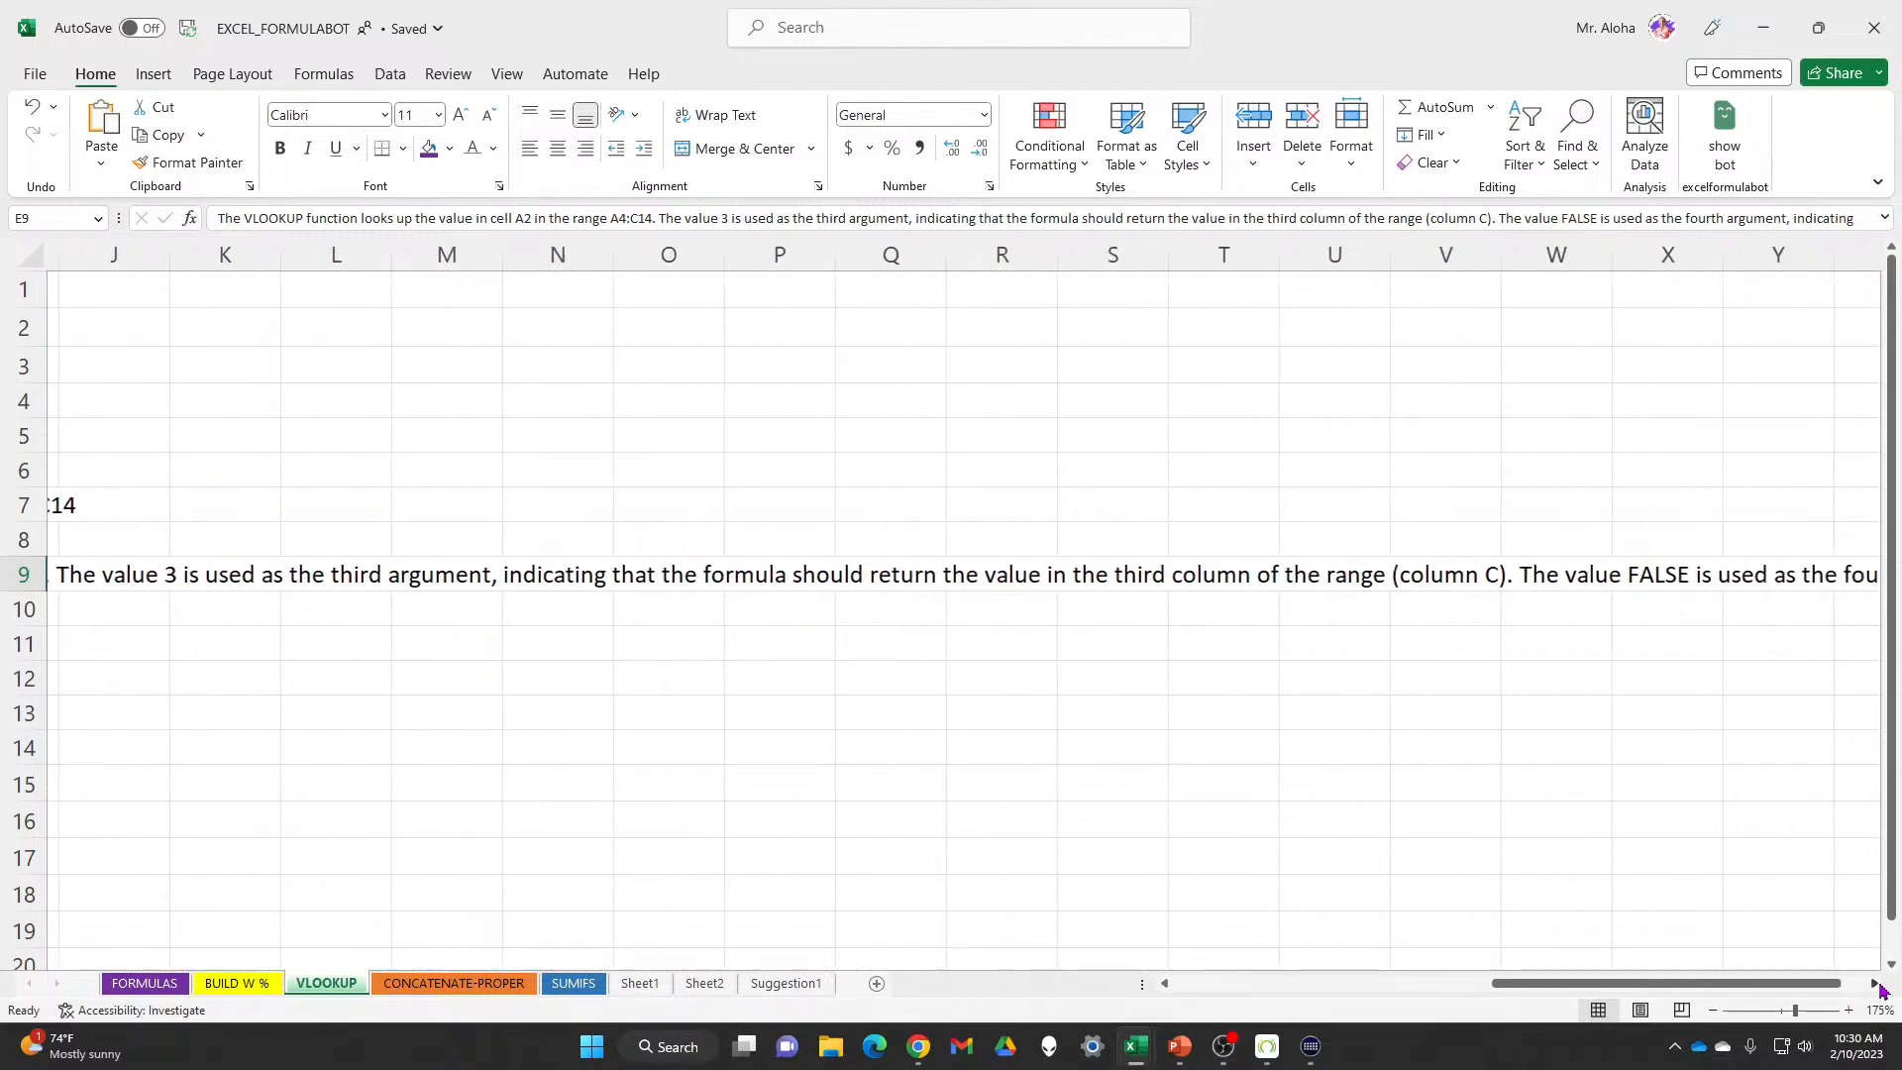
left_click(1875, 986)
left_click(1875, 986)
left_click_drag(1780, 986, 1183, 1008)
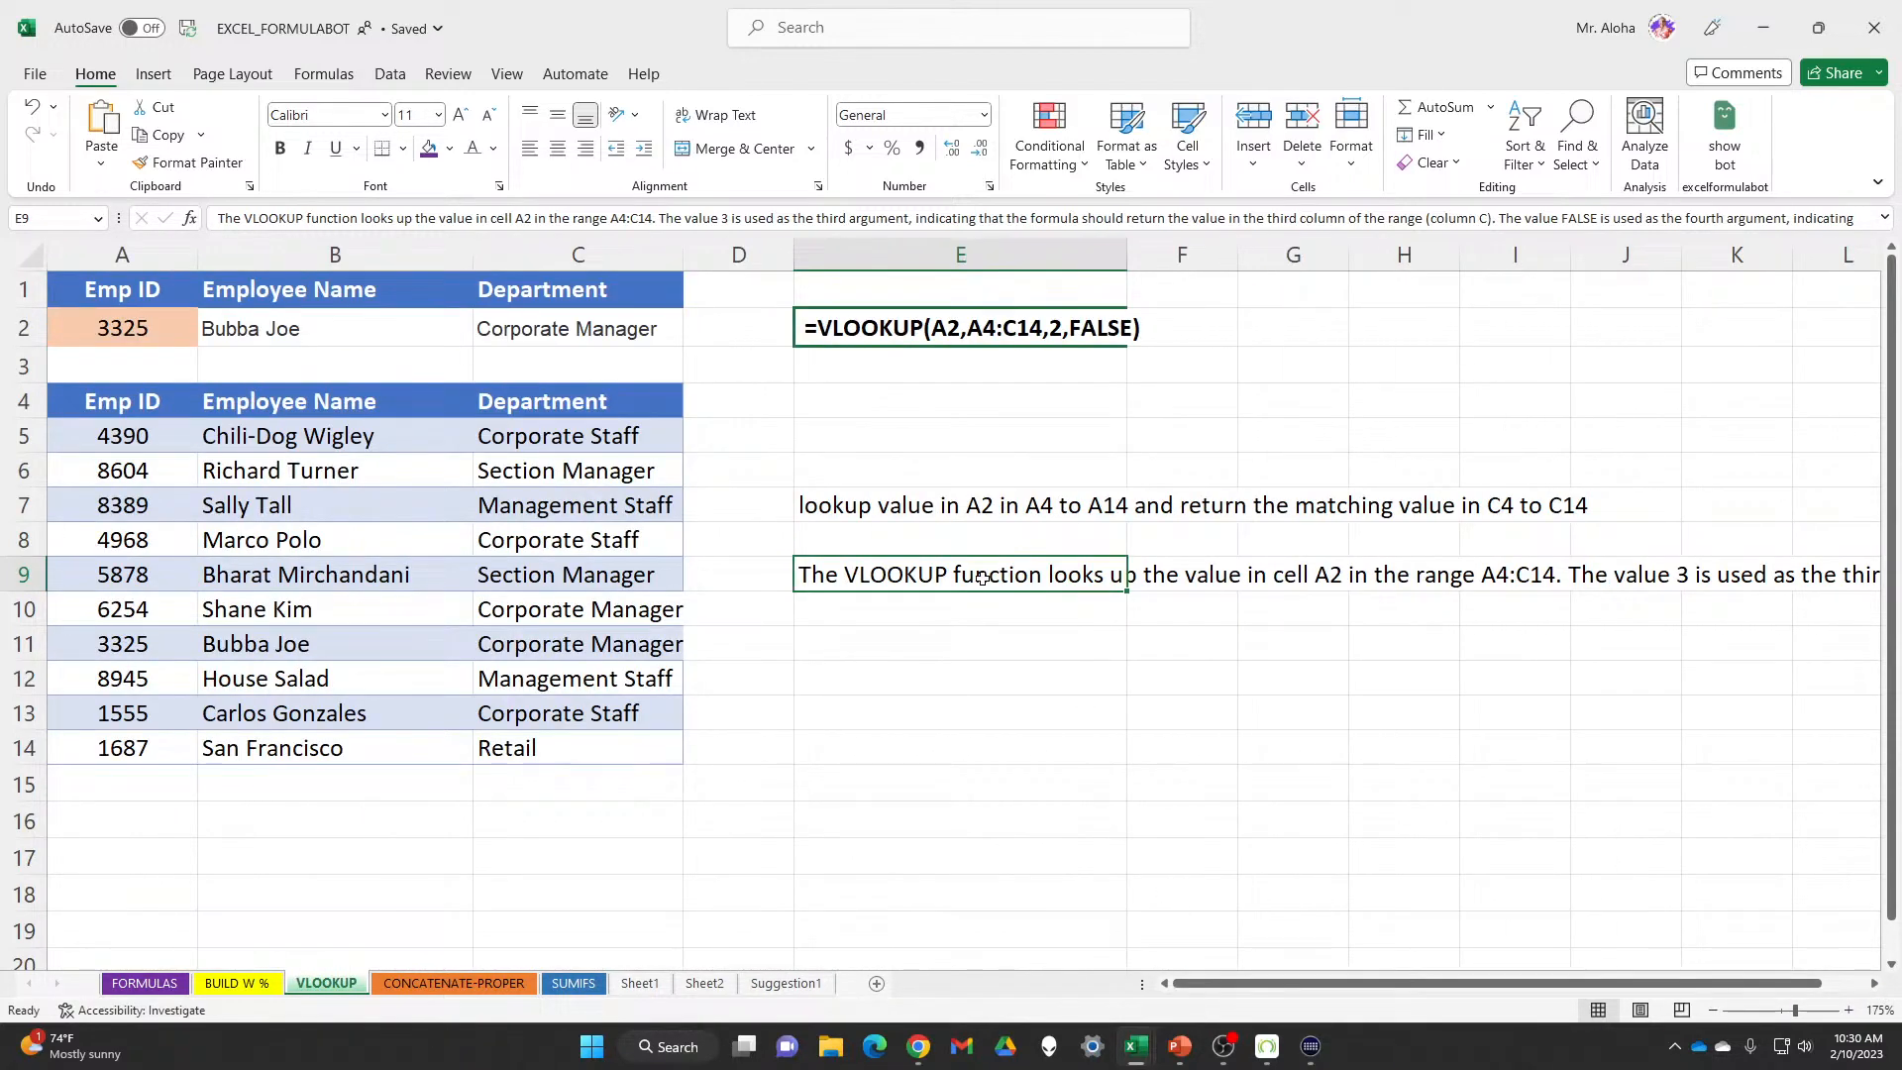
Apply Wrap Text to E9:E15 to view the explanation, then undo the wrapping
left_click_drag(981, 577, 989, 771)
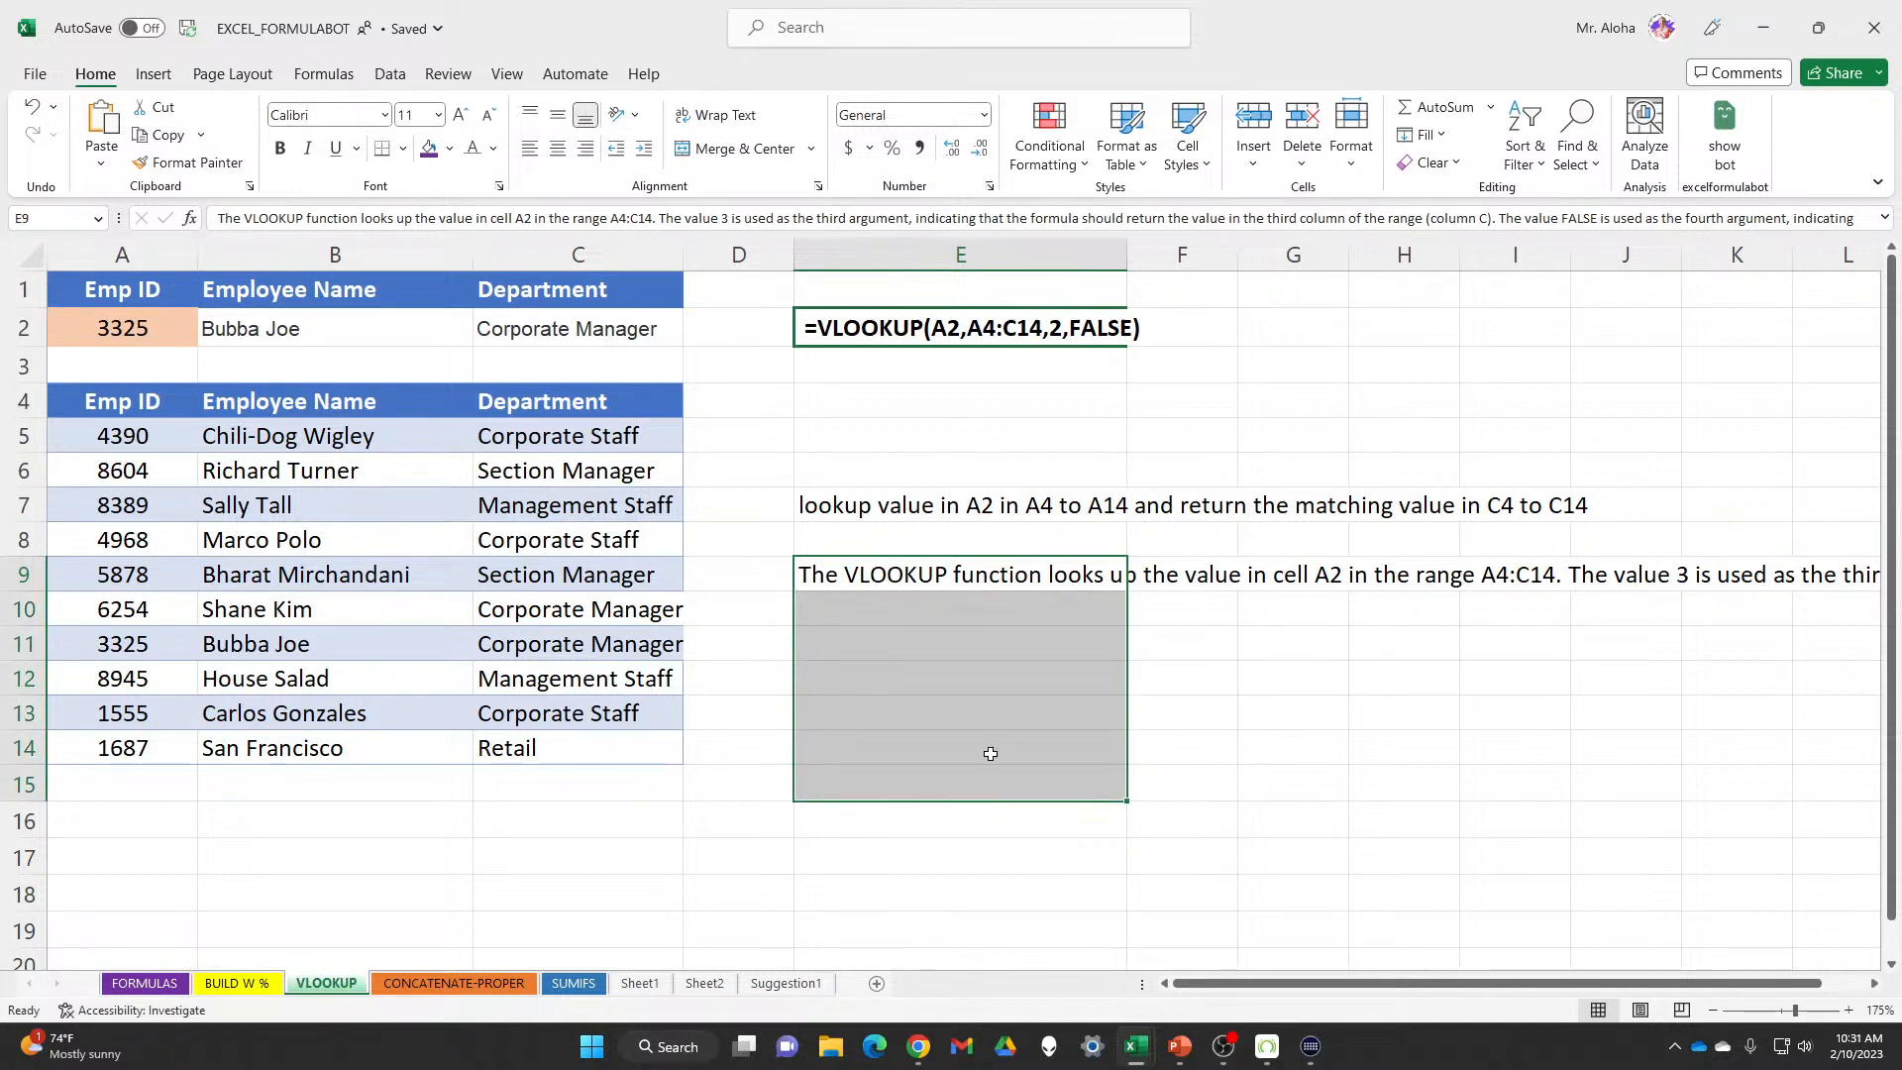
left_click(741, 123)
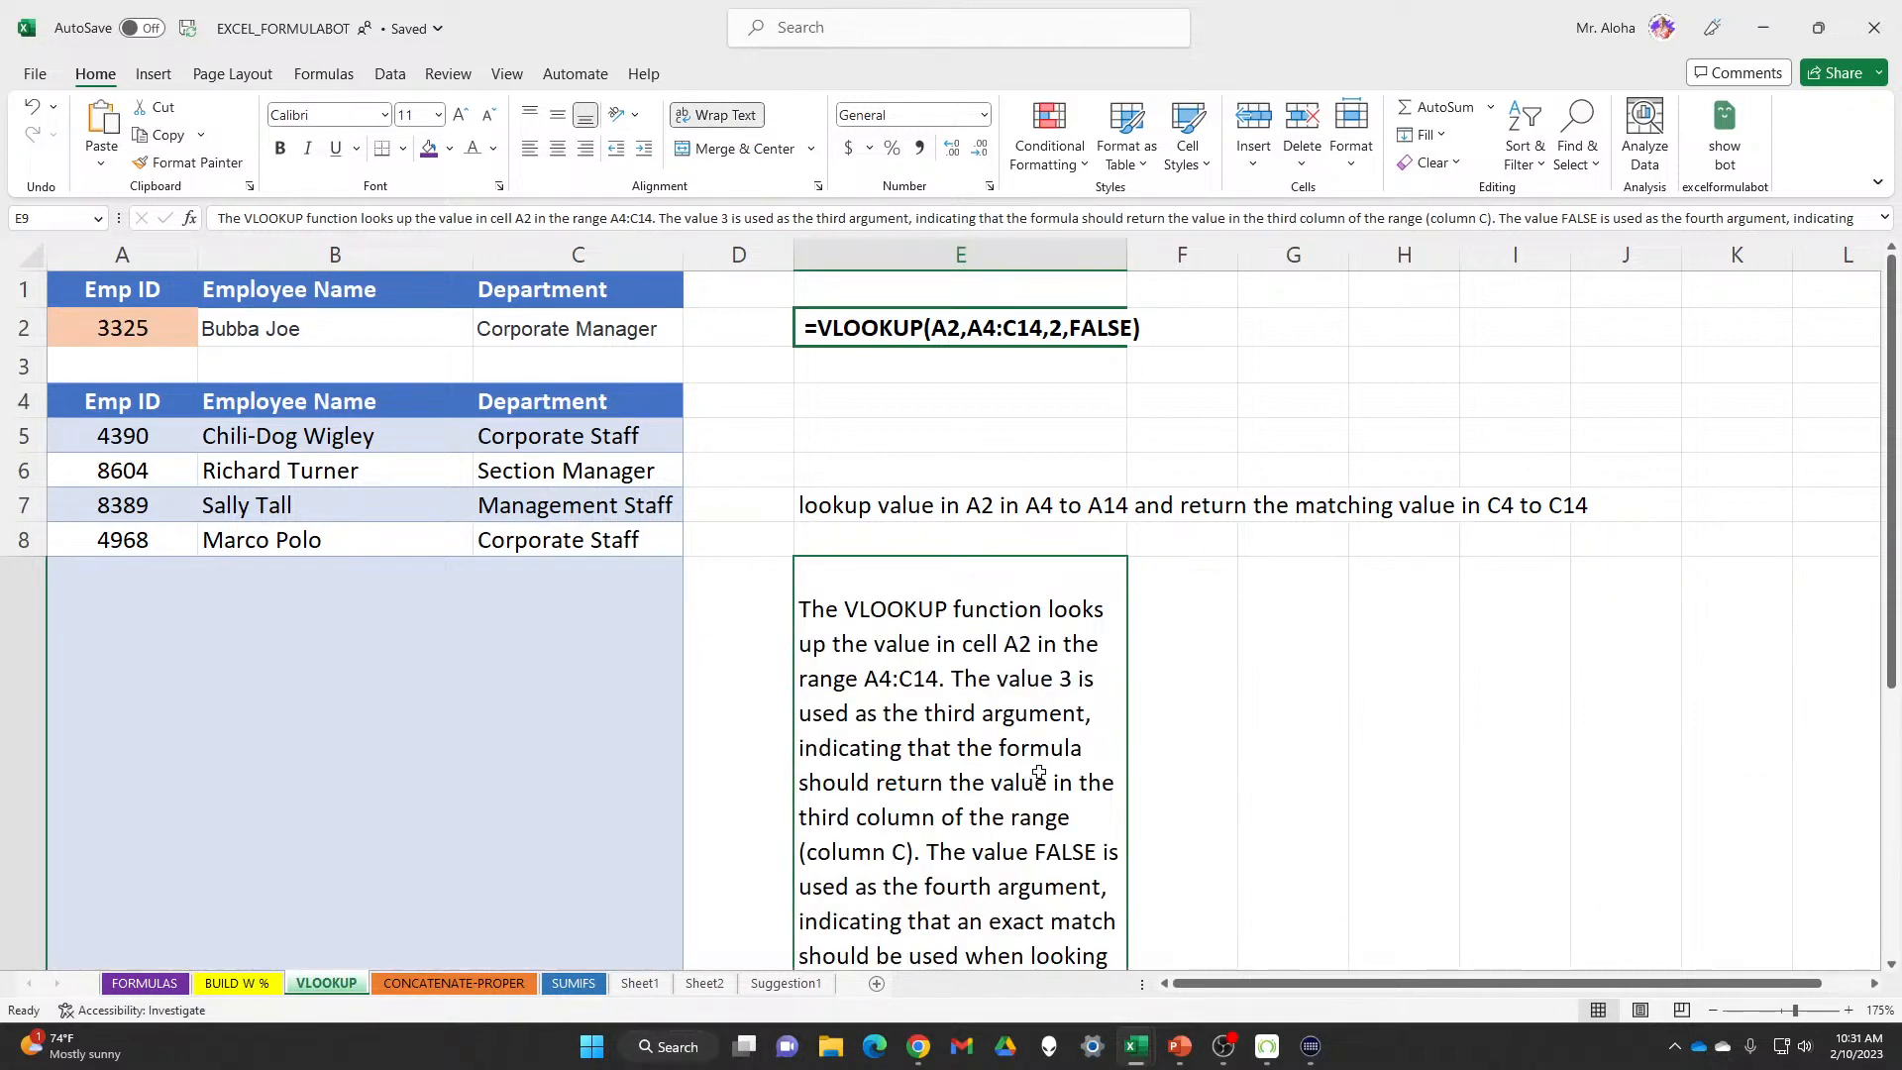
scroll(1039, 774, "down", 2)
scroll(1176, 615, "down", 1)
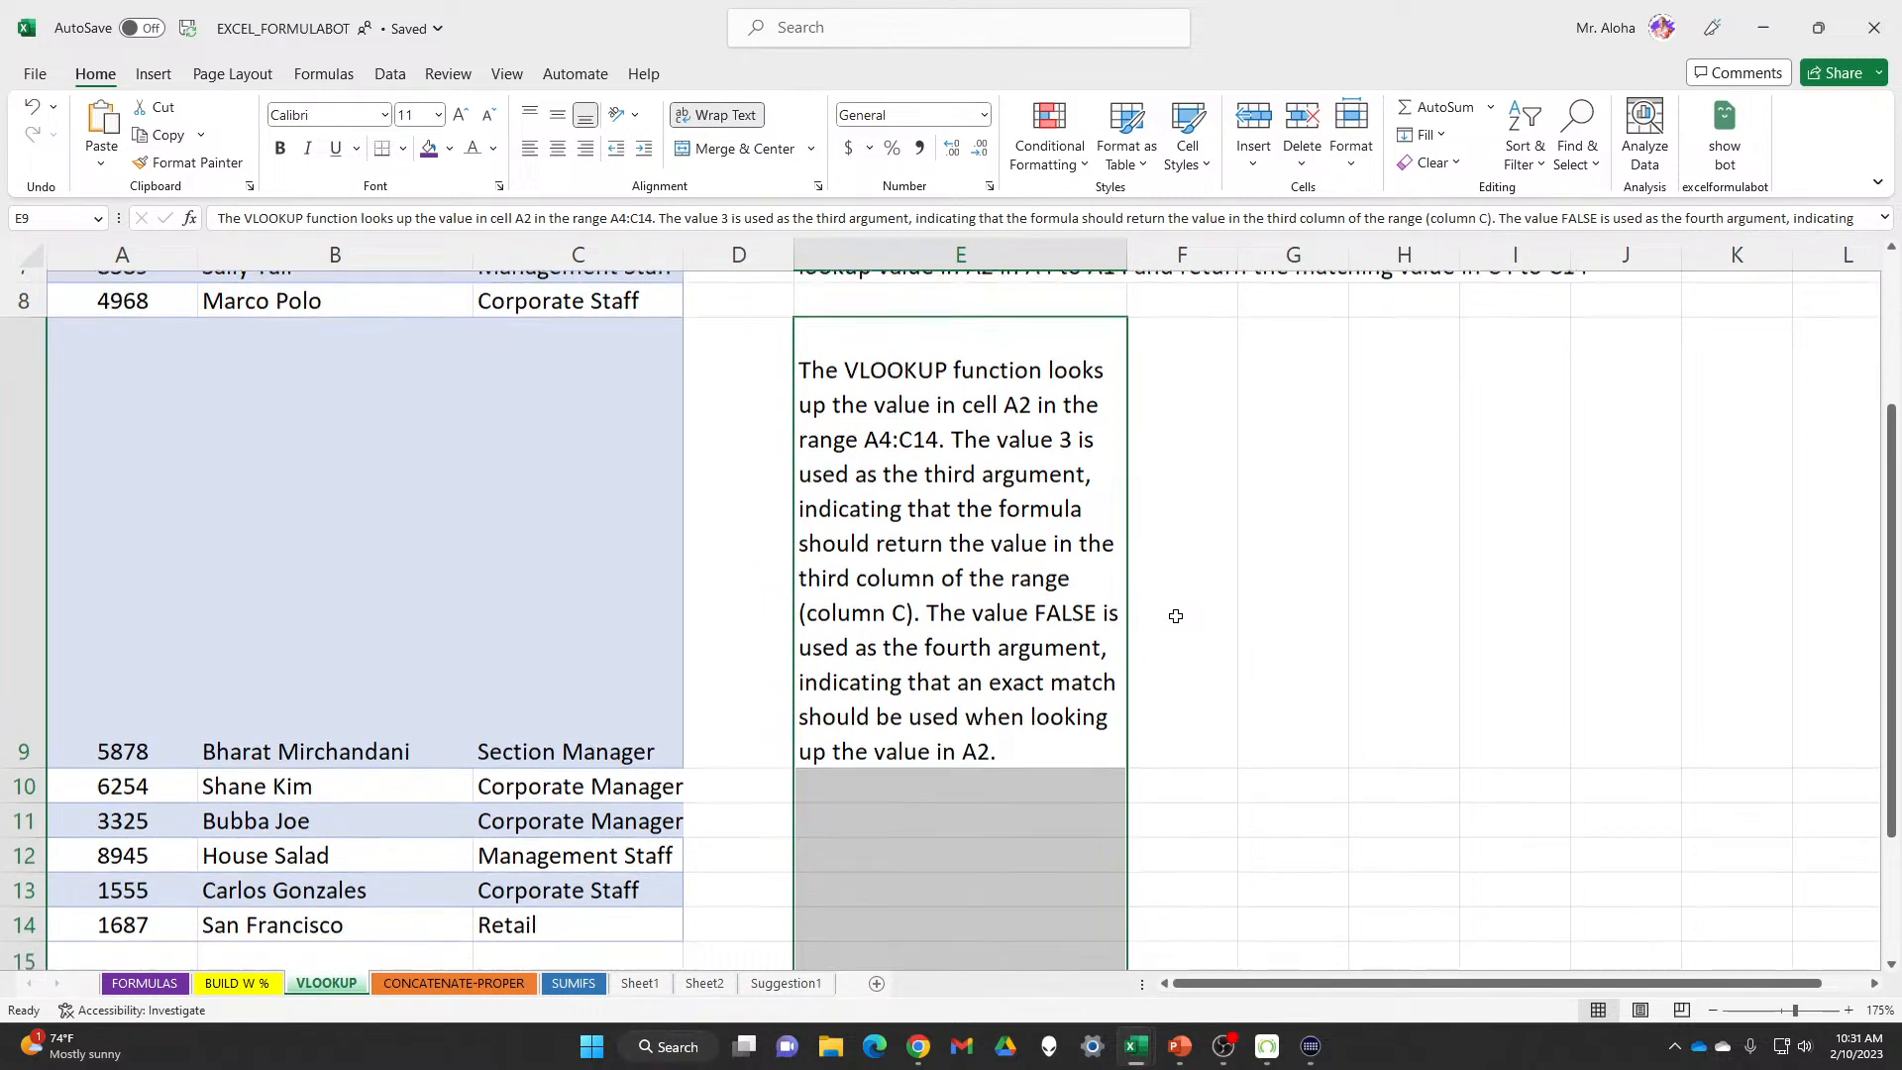
scroll(1182, 604, "up", 3)
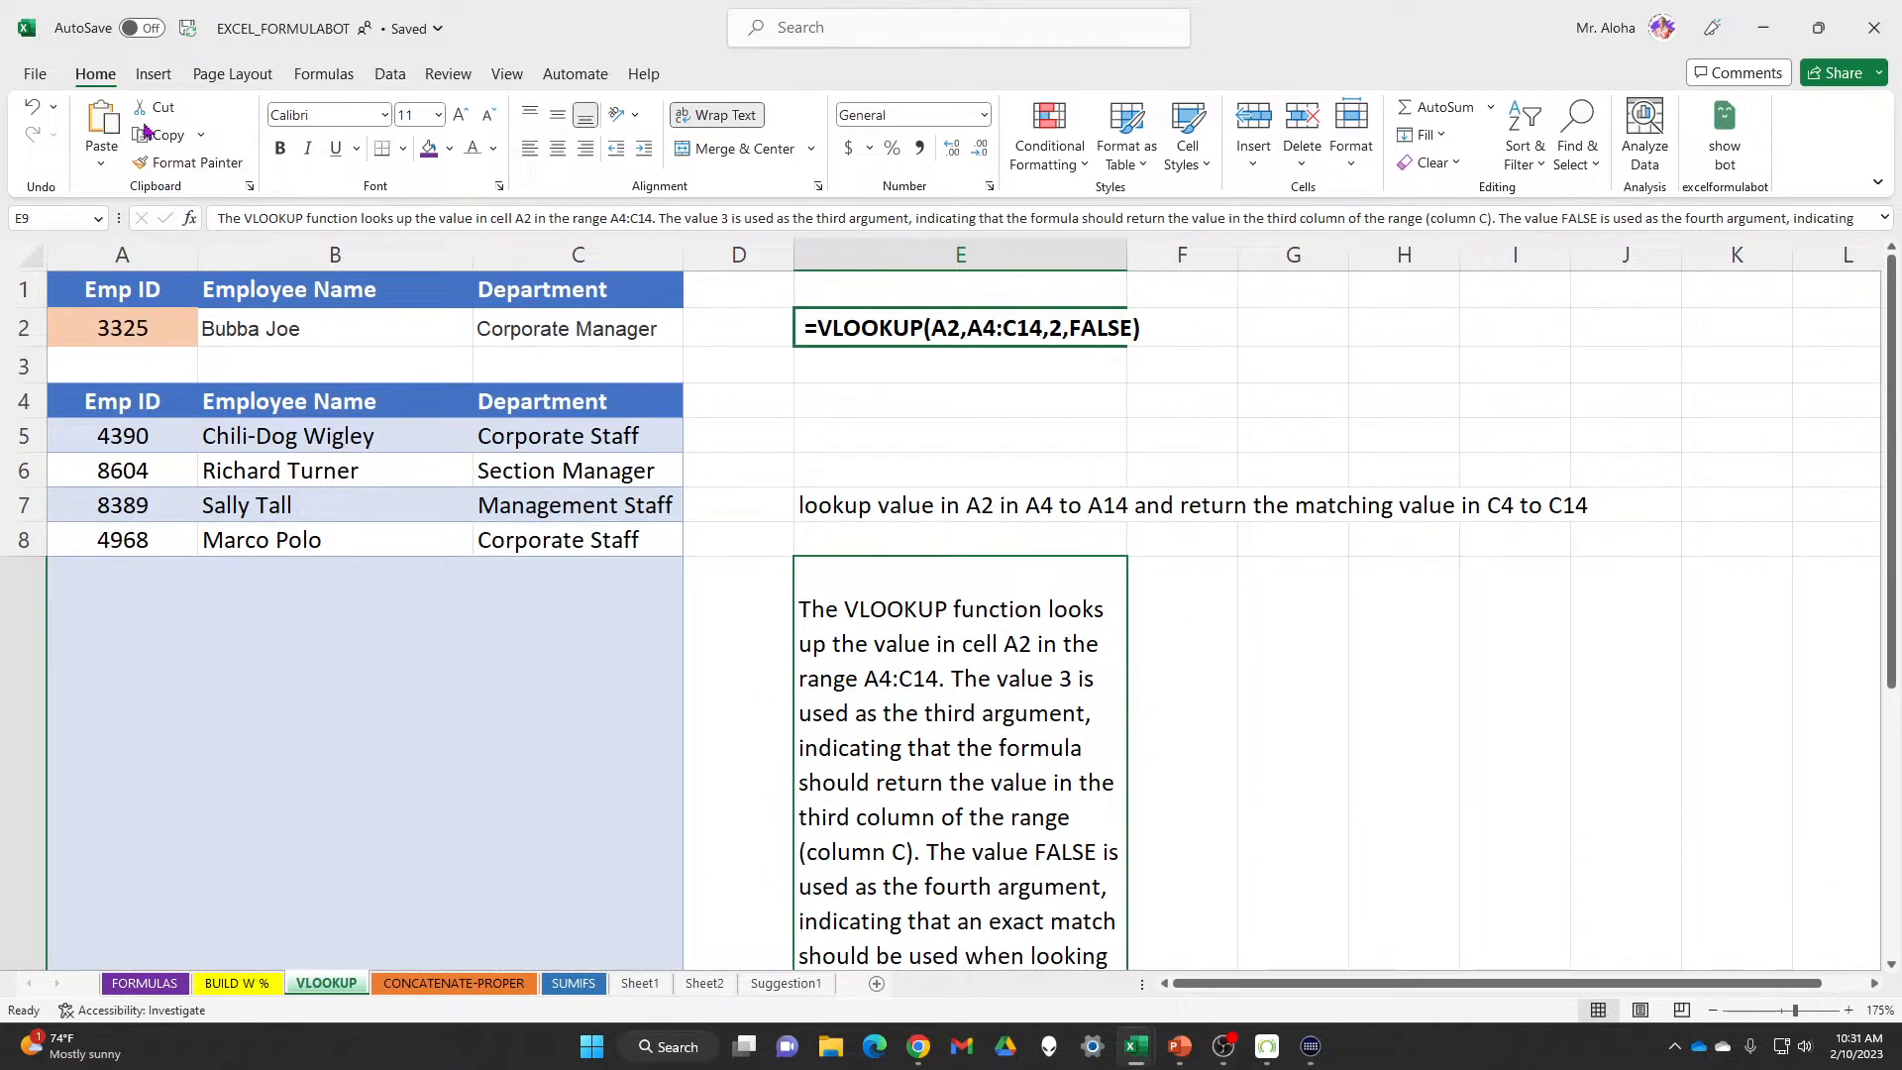
left_click(32, 111)
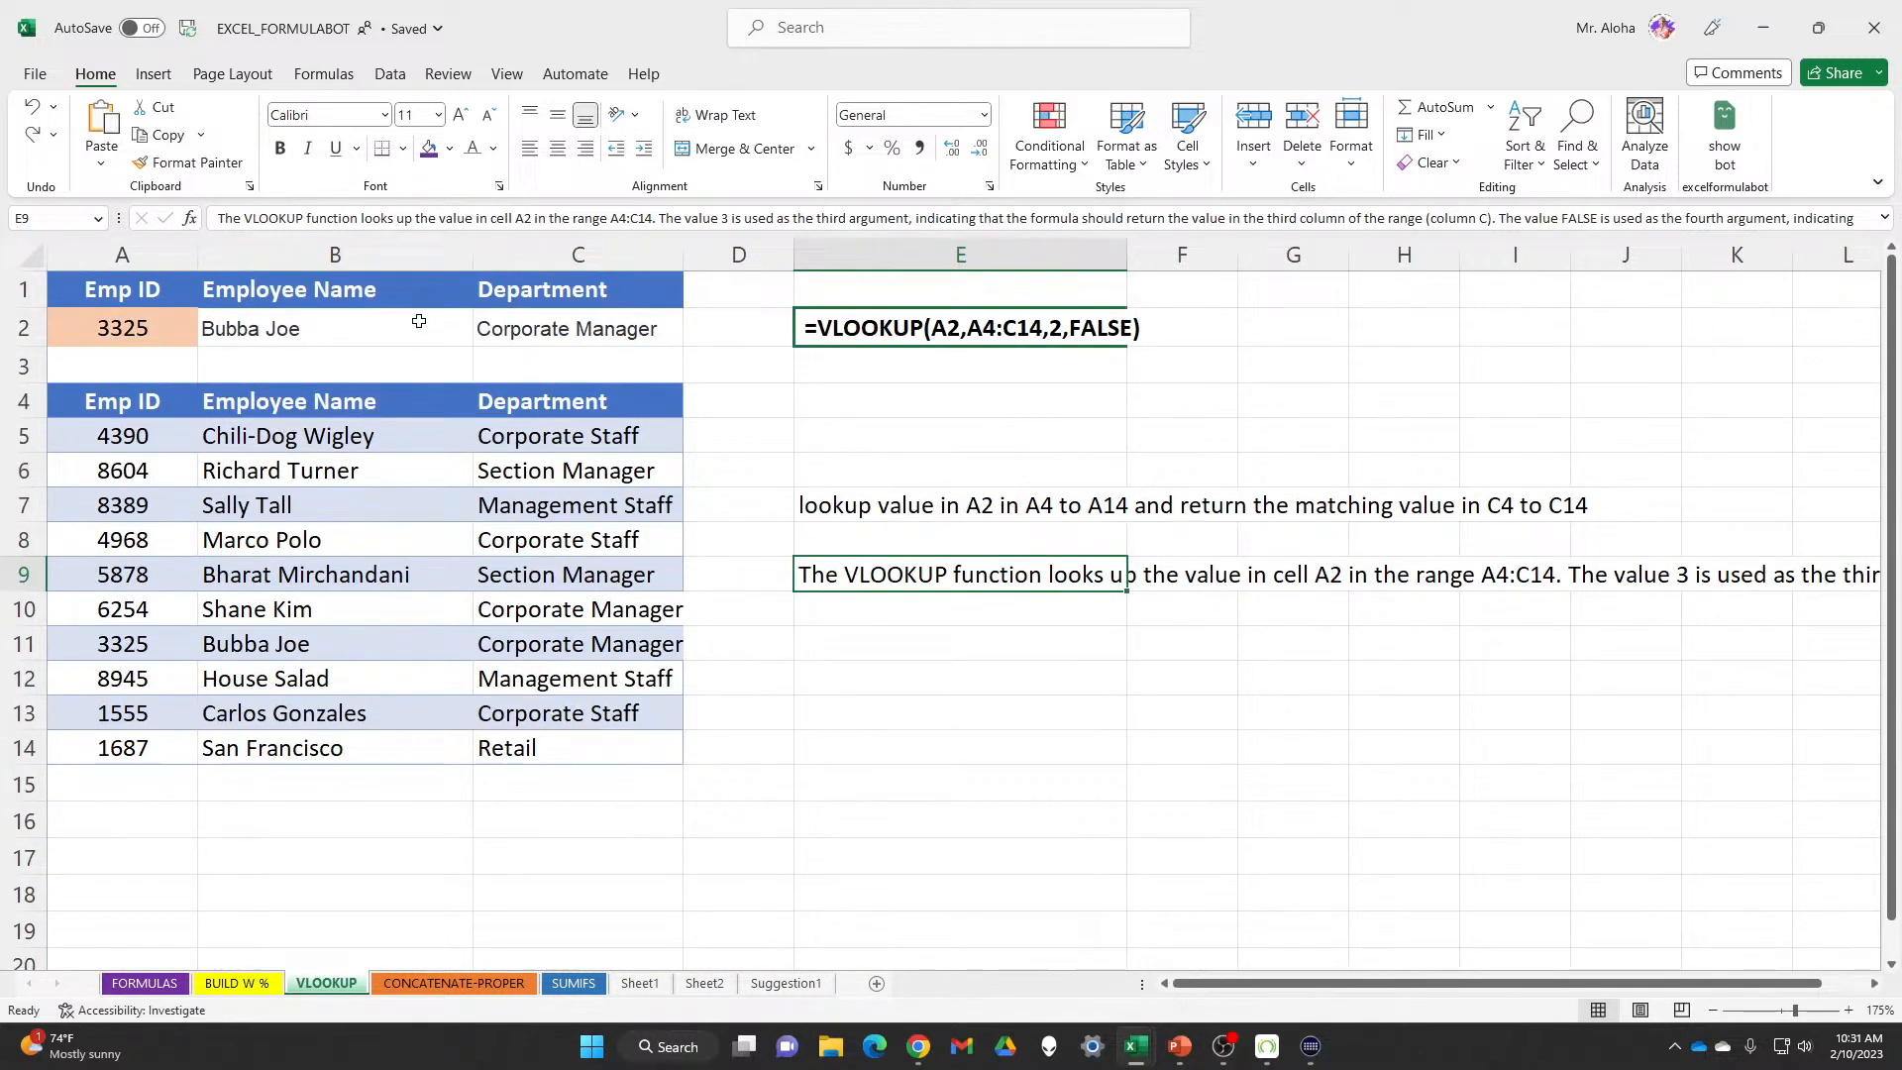
Clear the name and department results in B2:C2
left_click_drag(376, 327, 664, 327)
key("Delete")
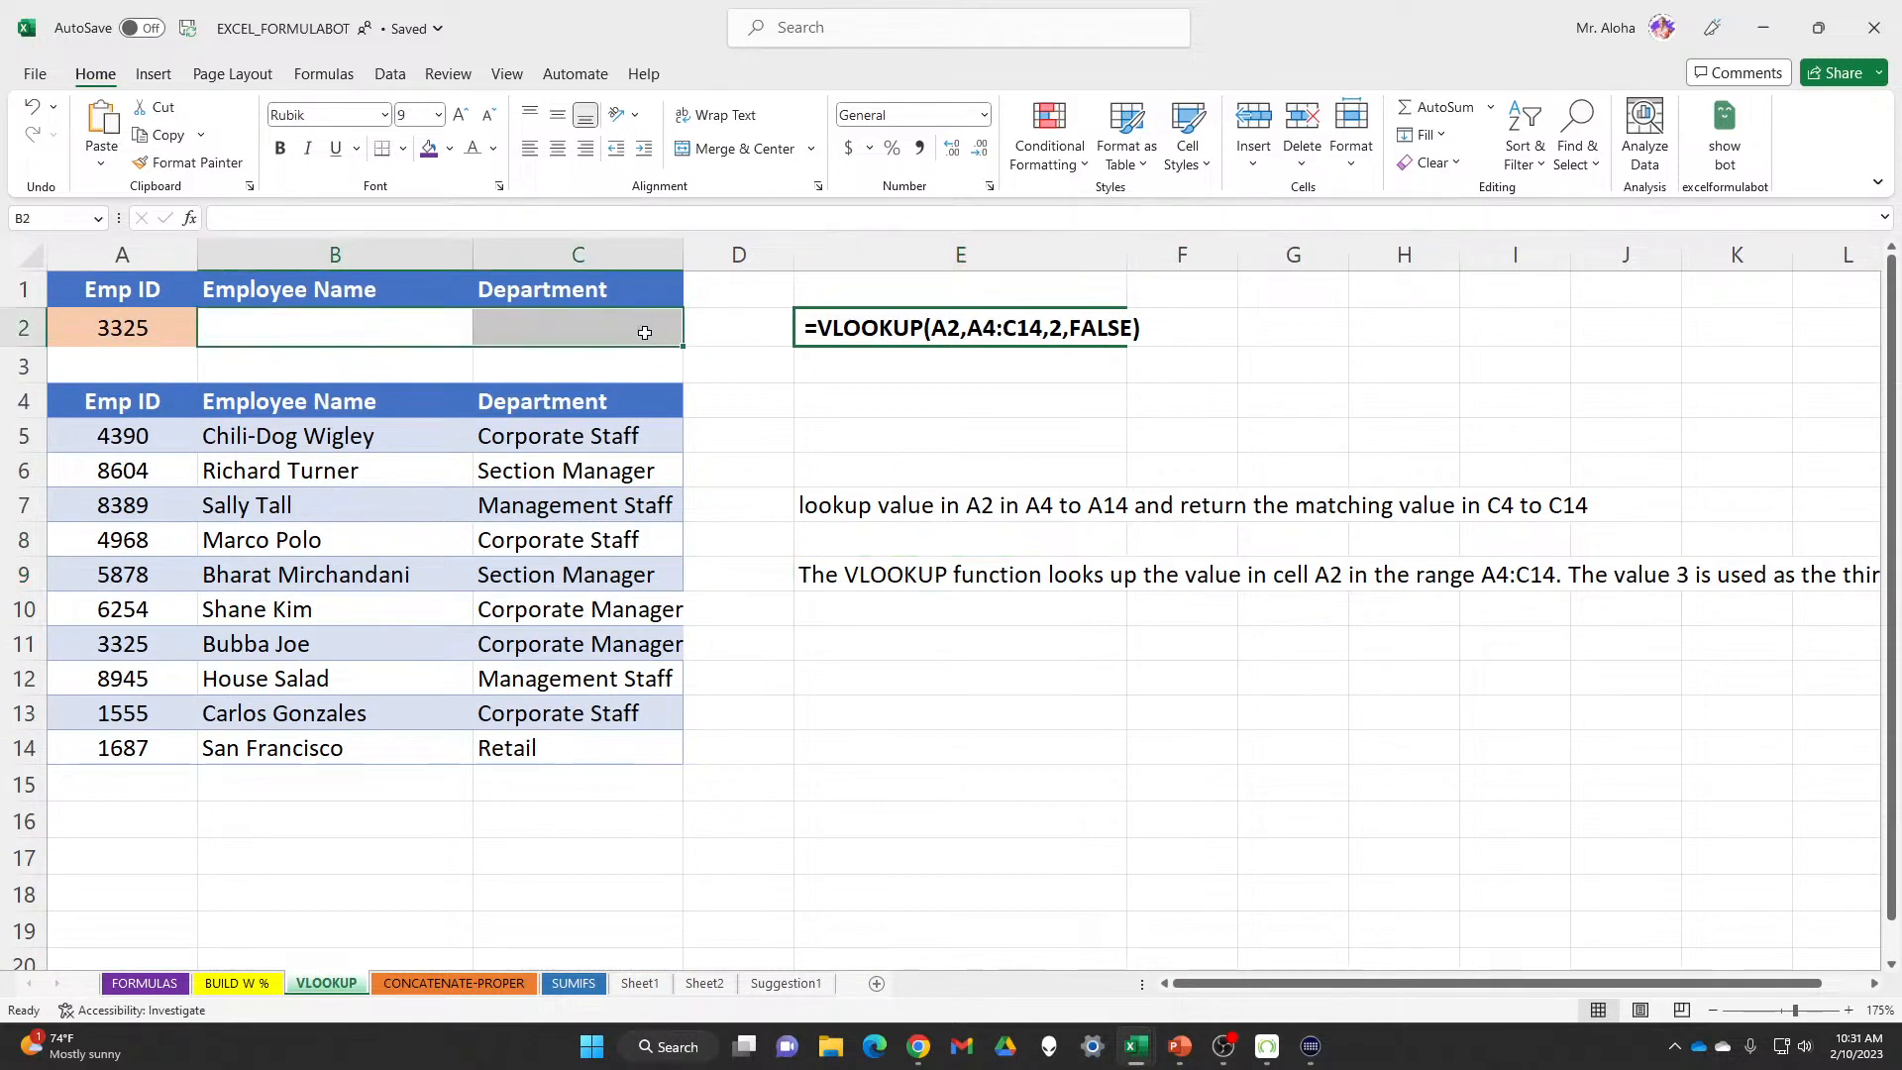
left_click(324, 332)
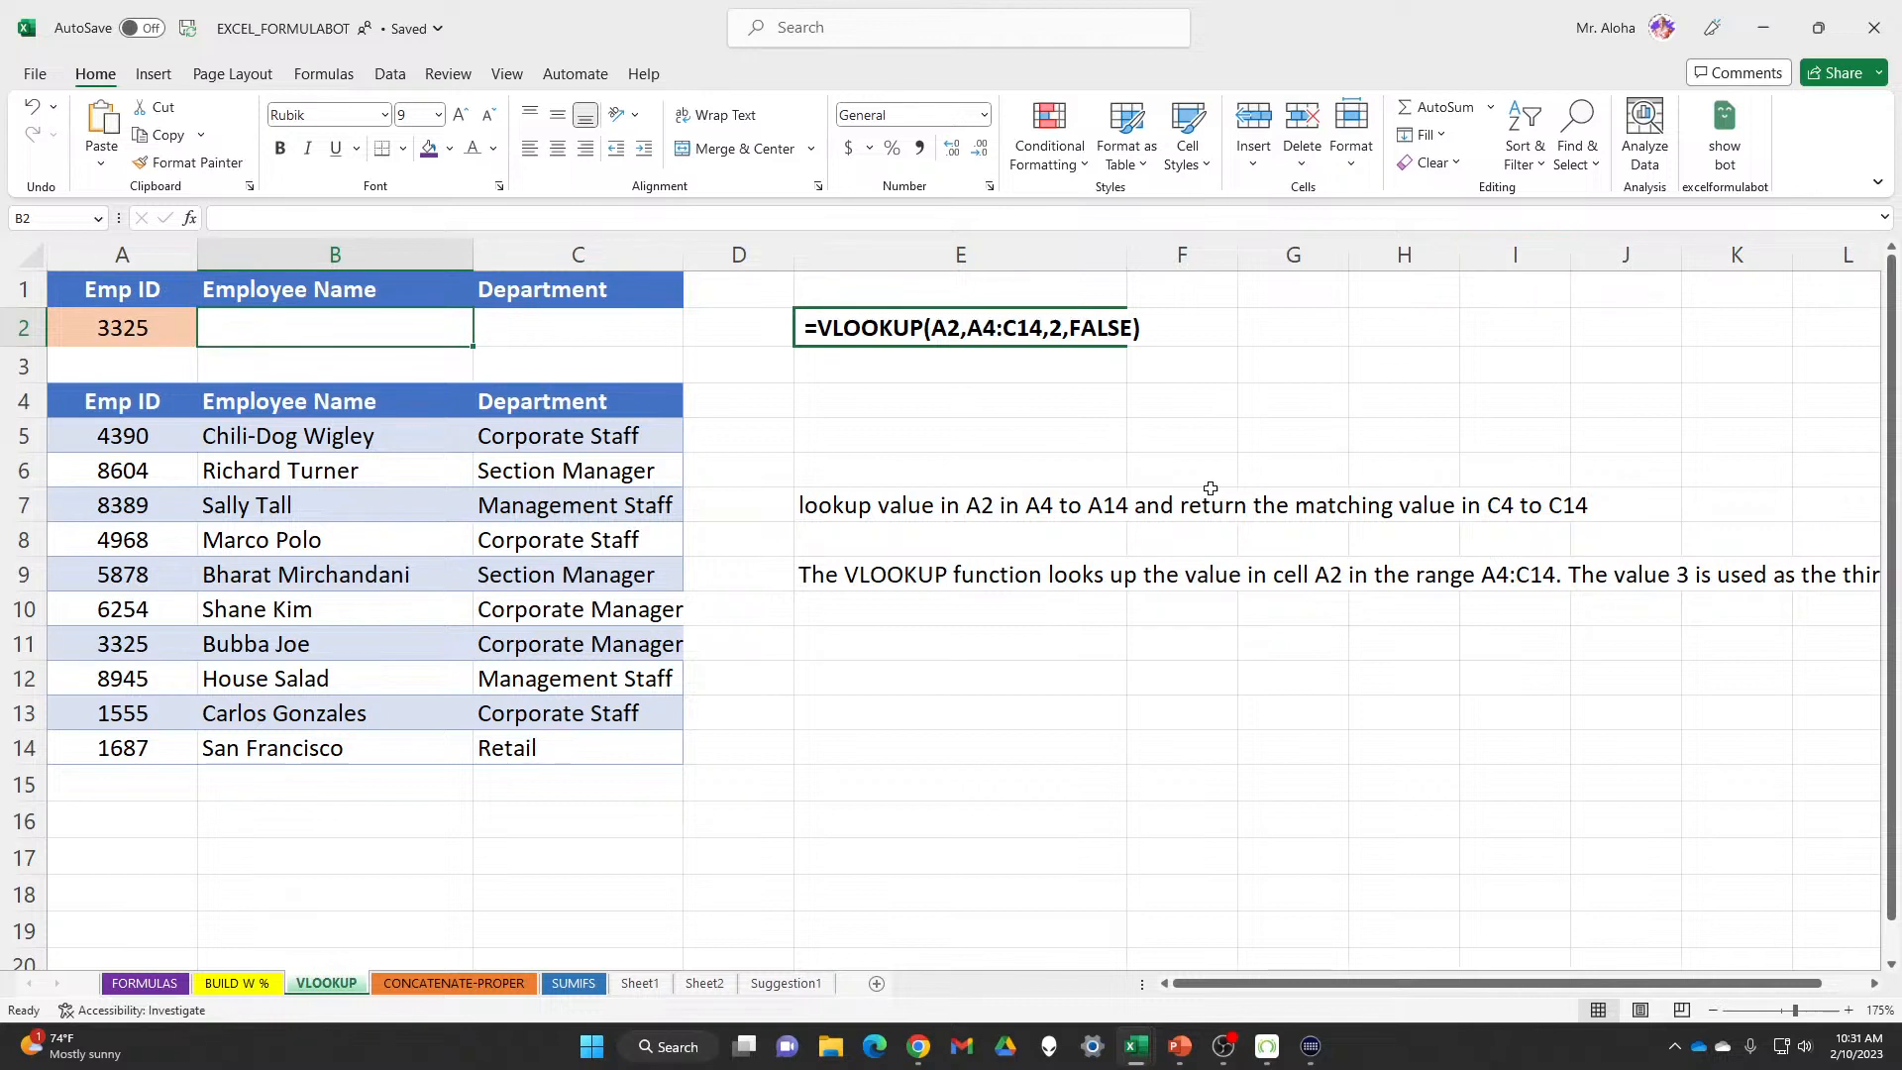
Change E7's note from C4 to B4 ('return the matching value in B4 to C14') and copy it
left_click(828, 505)
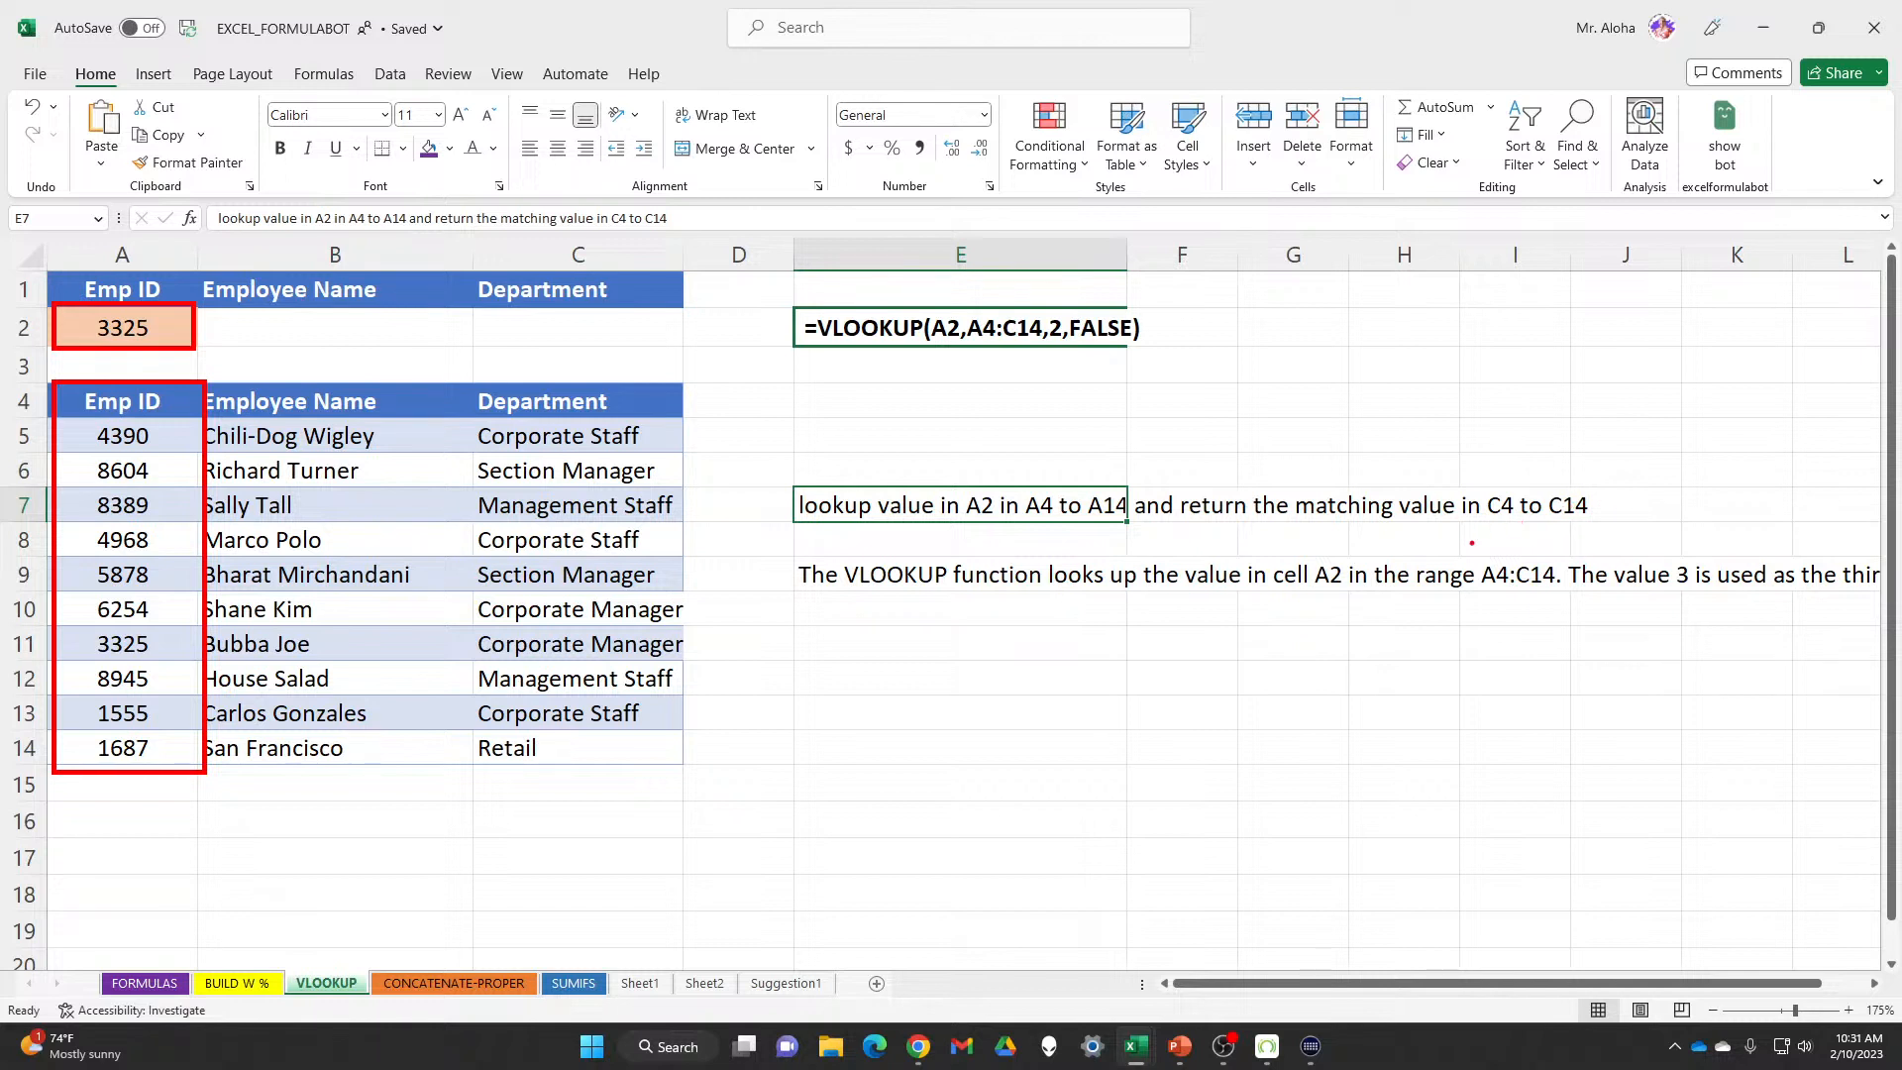
key("Escape")
left_click(1493, 504)
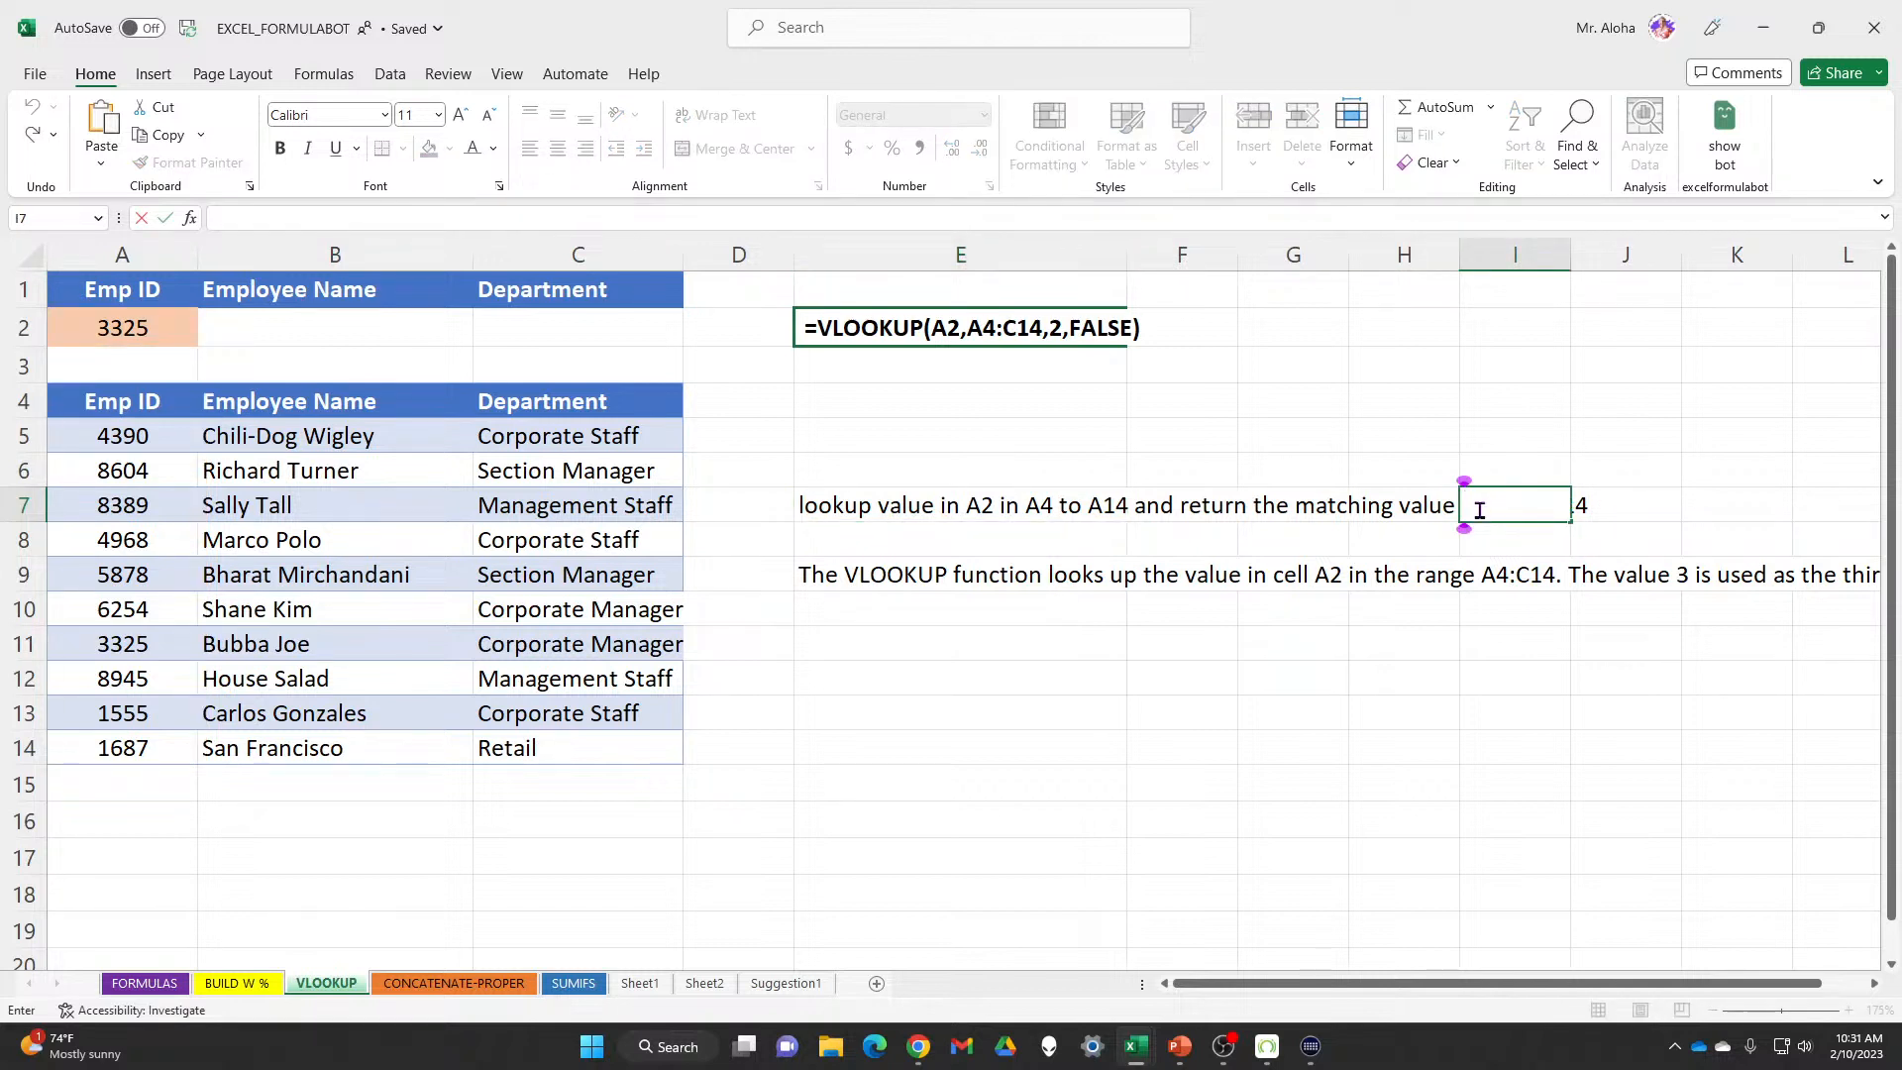
left_click(887, 508)
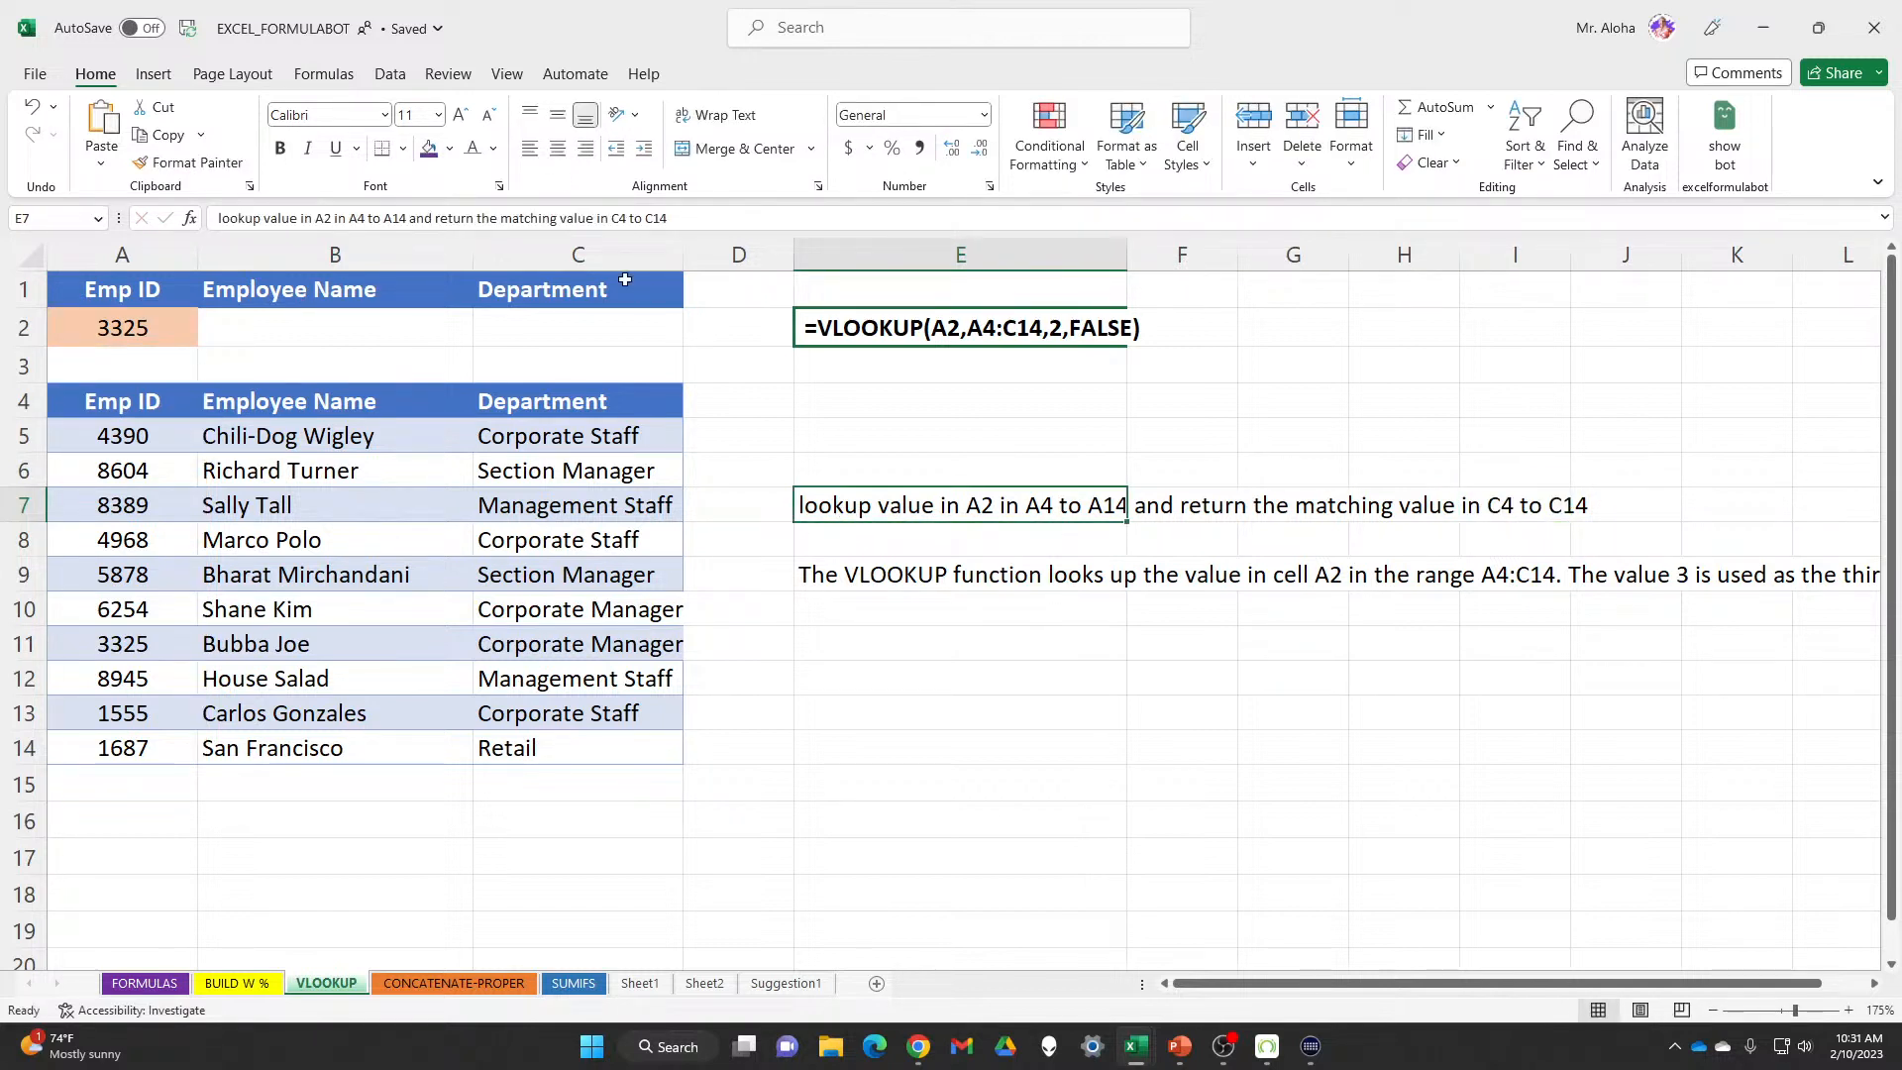
left_click(619, 218)
key("BackSpace")
type("B")
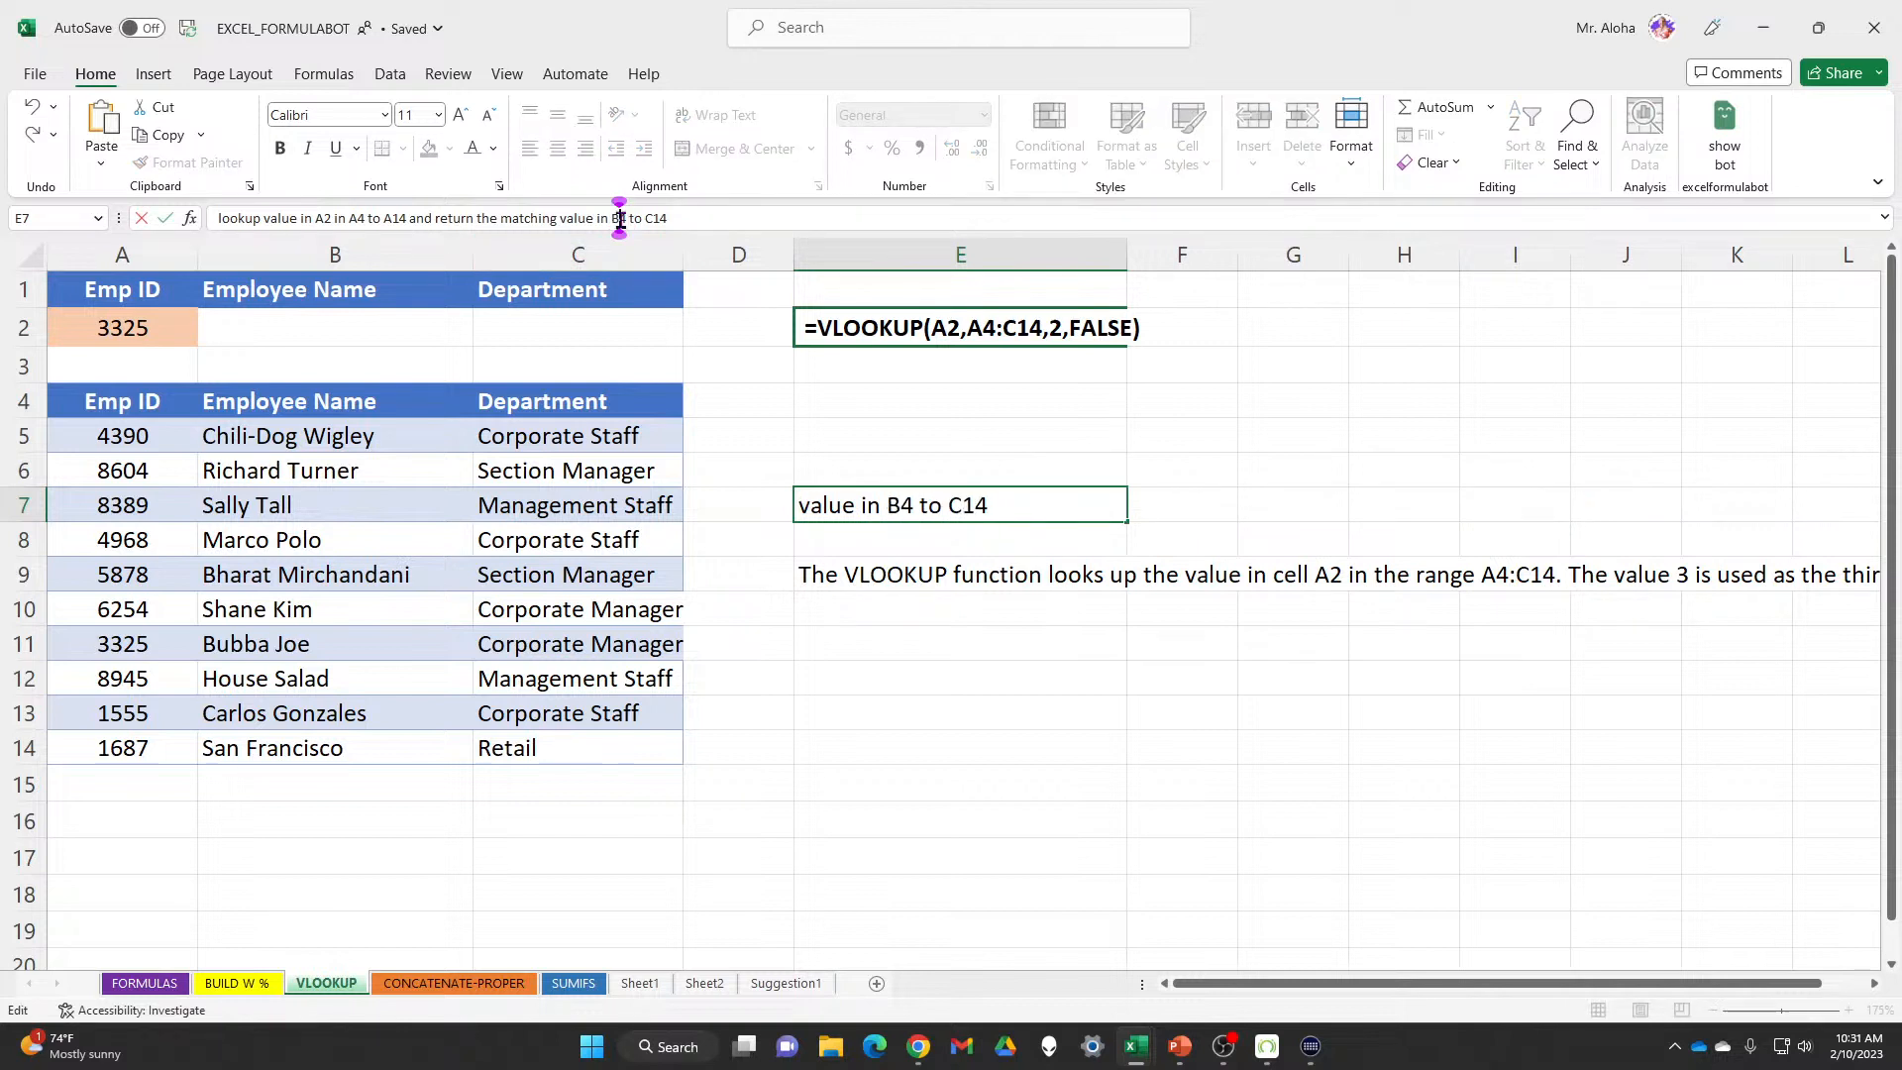
left_click(956, 763)
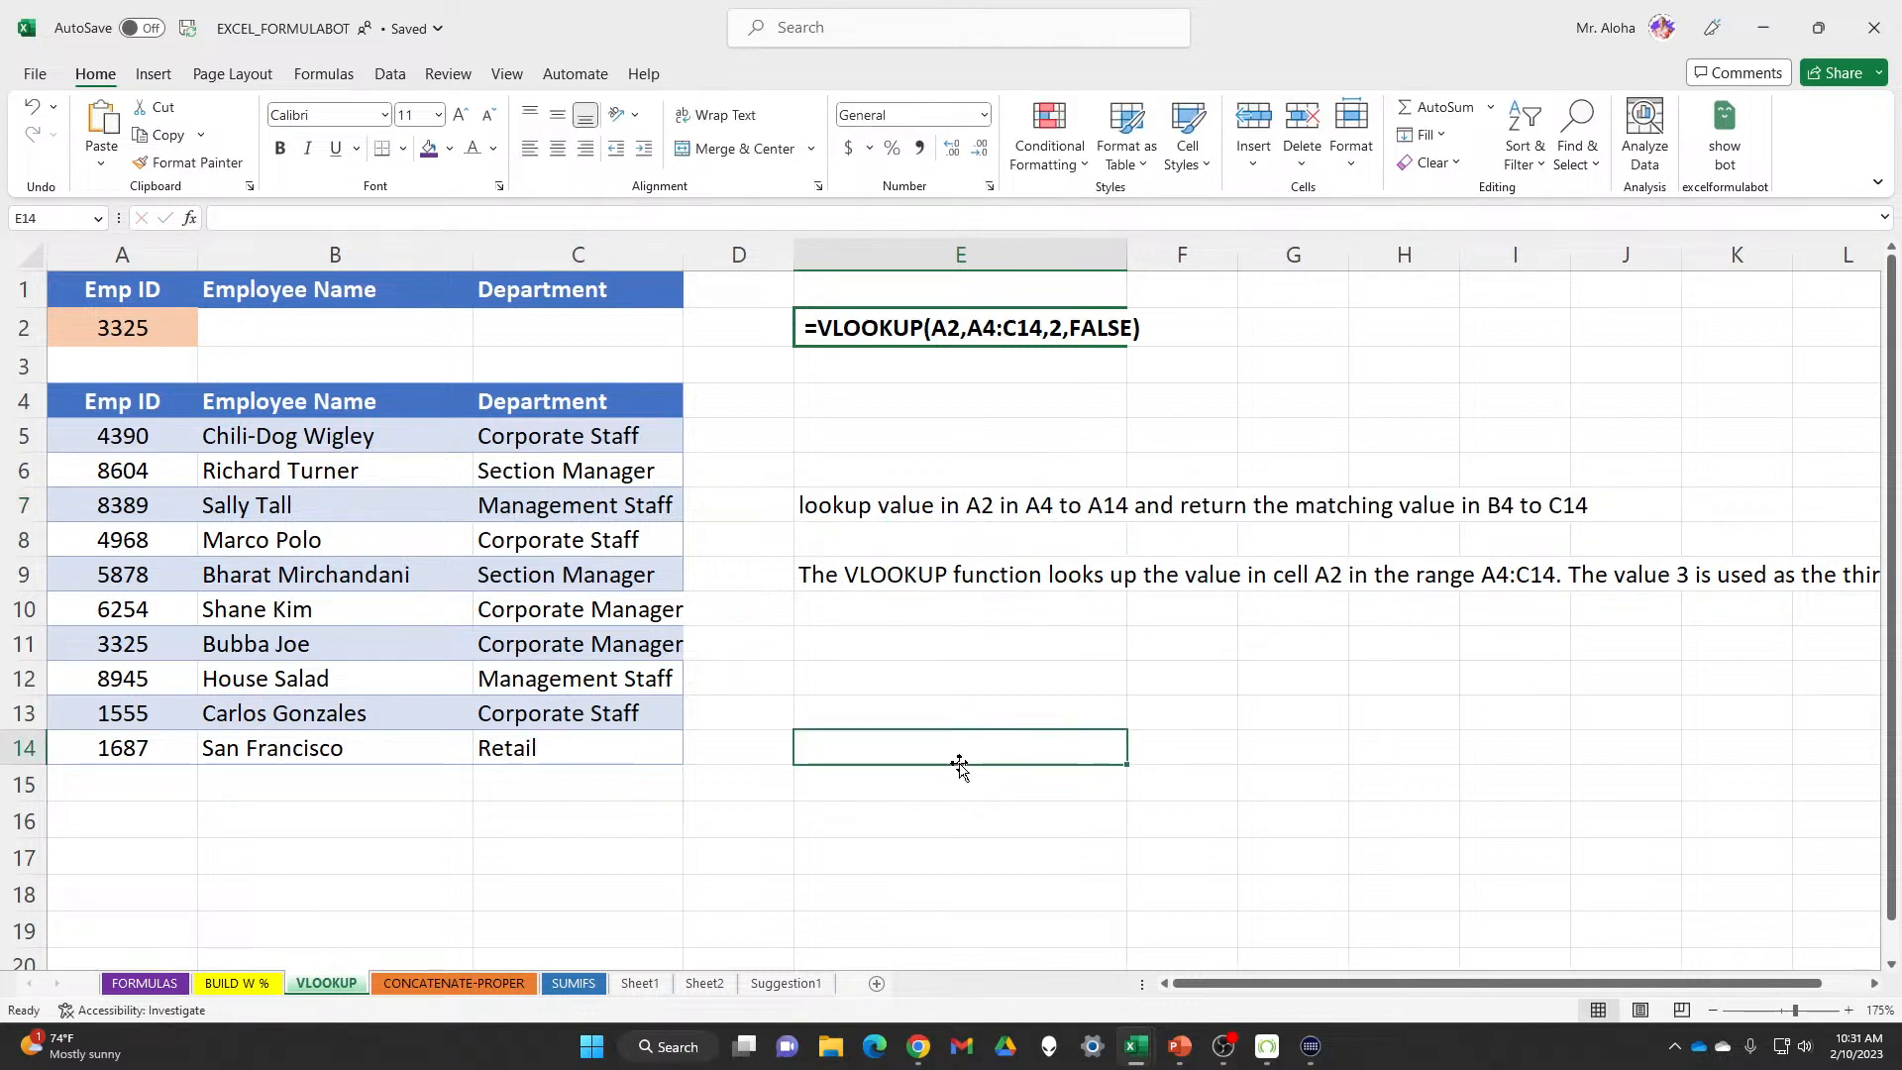
left_click(832, 507)
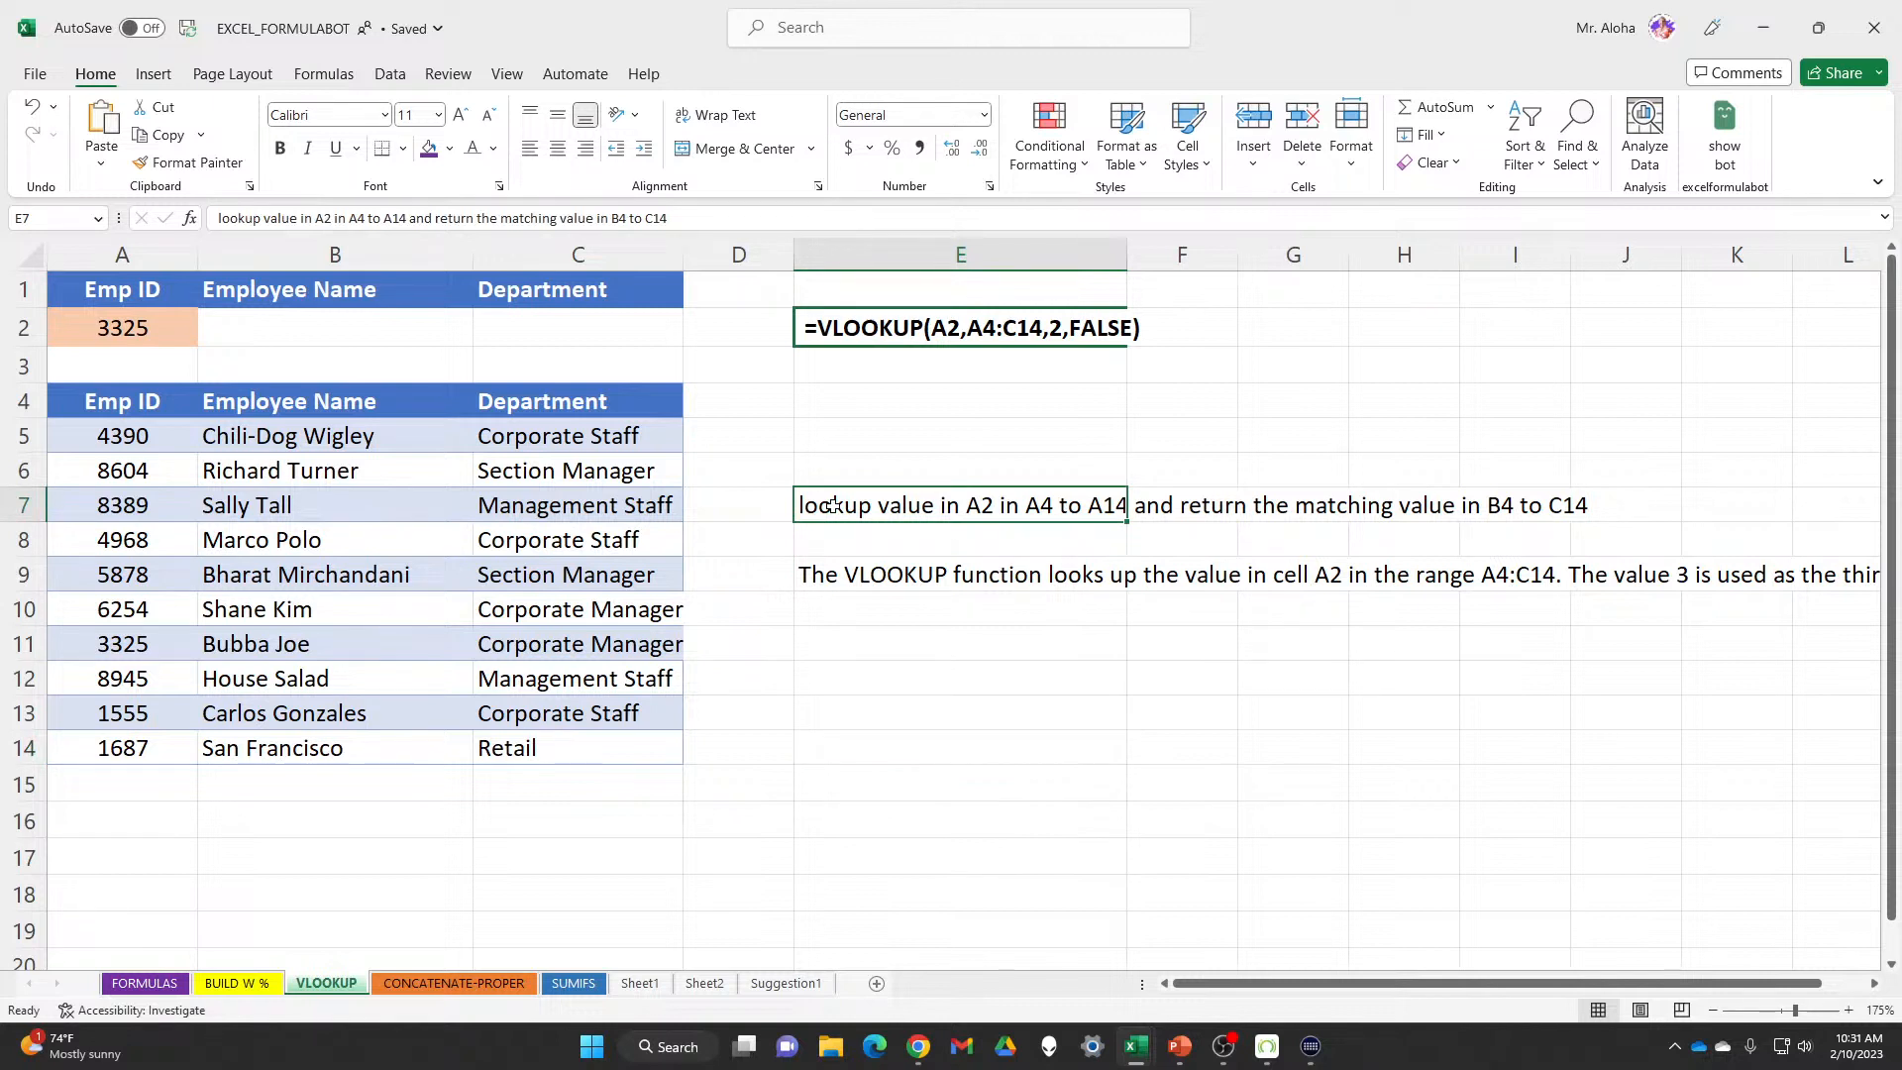
key("ctrl+c")
left_click(322, 326)
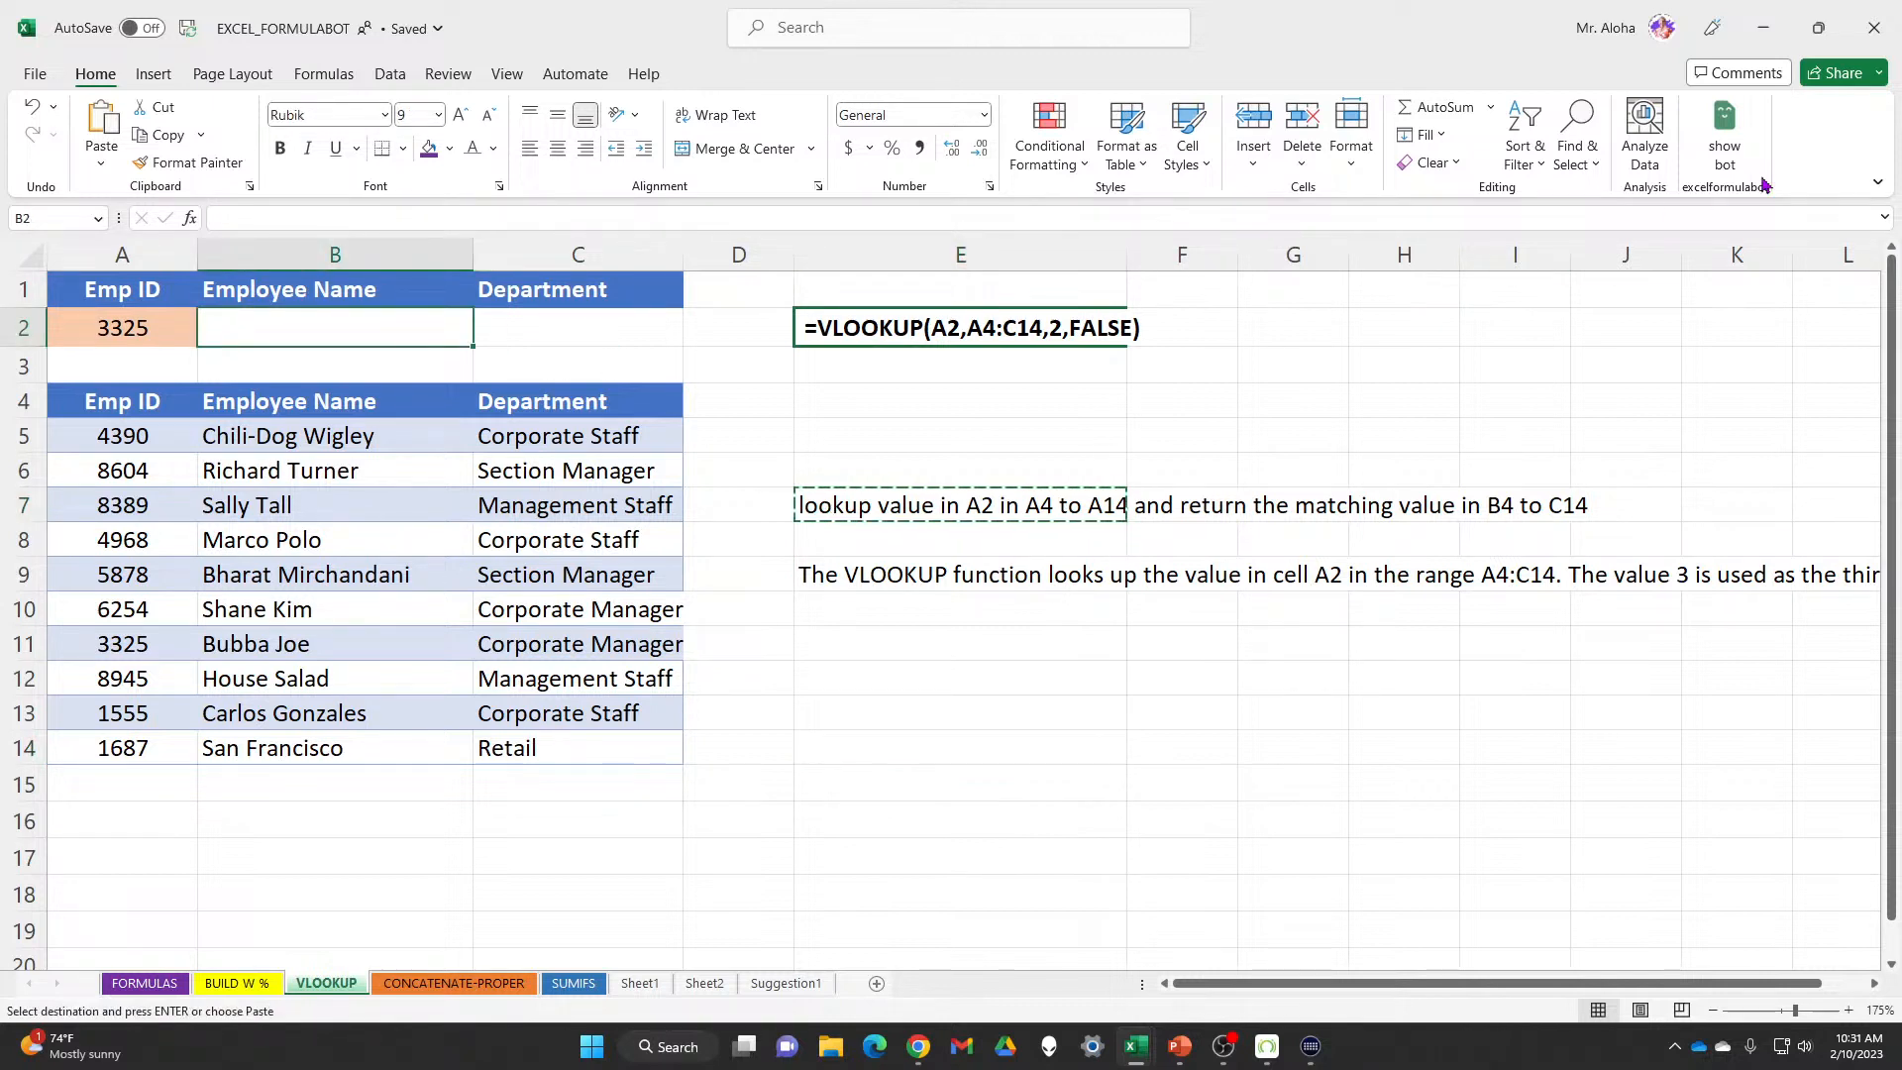
Paste the E7 lookup sentence into the generator and insert the resulting =VLOOKUP(A2,A4:C14,2,FALSE) into B2
left_click(1729, 149)
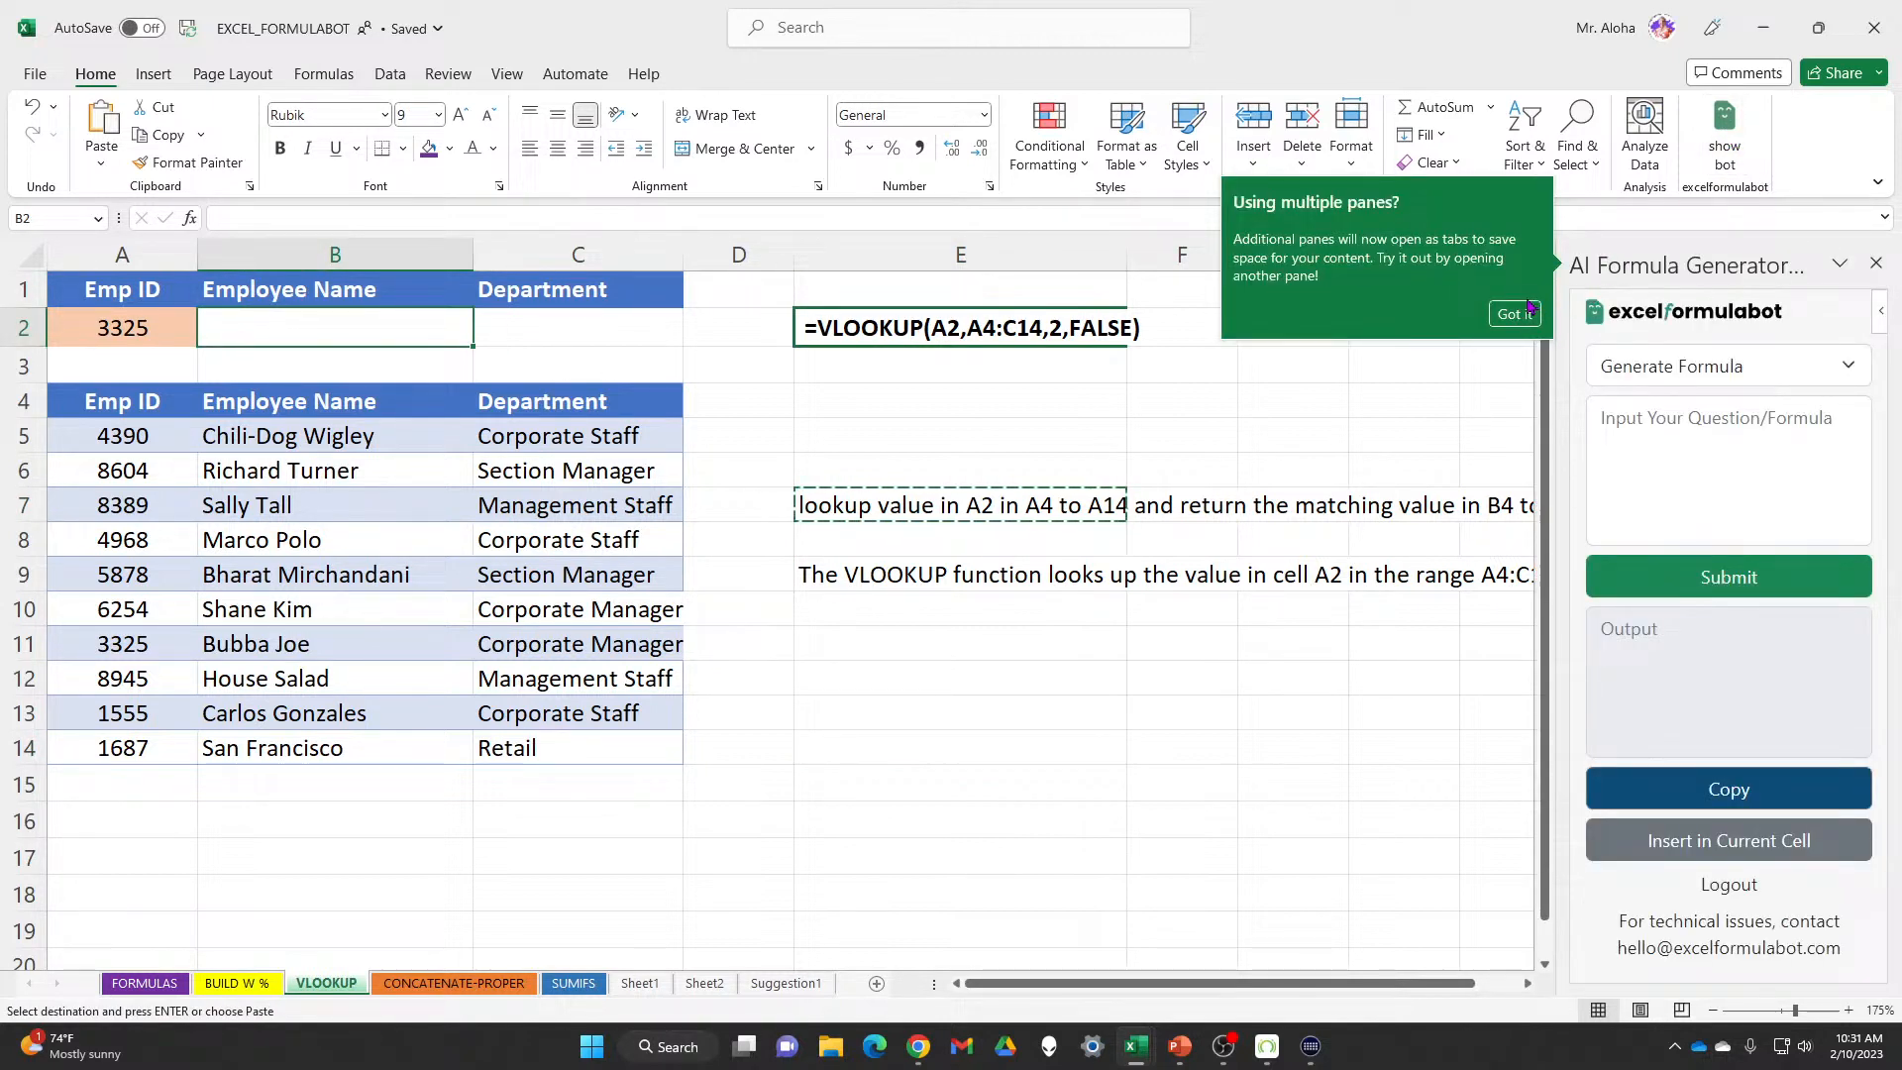
left_click(1515, 313)
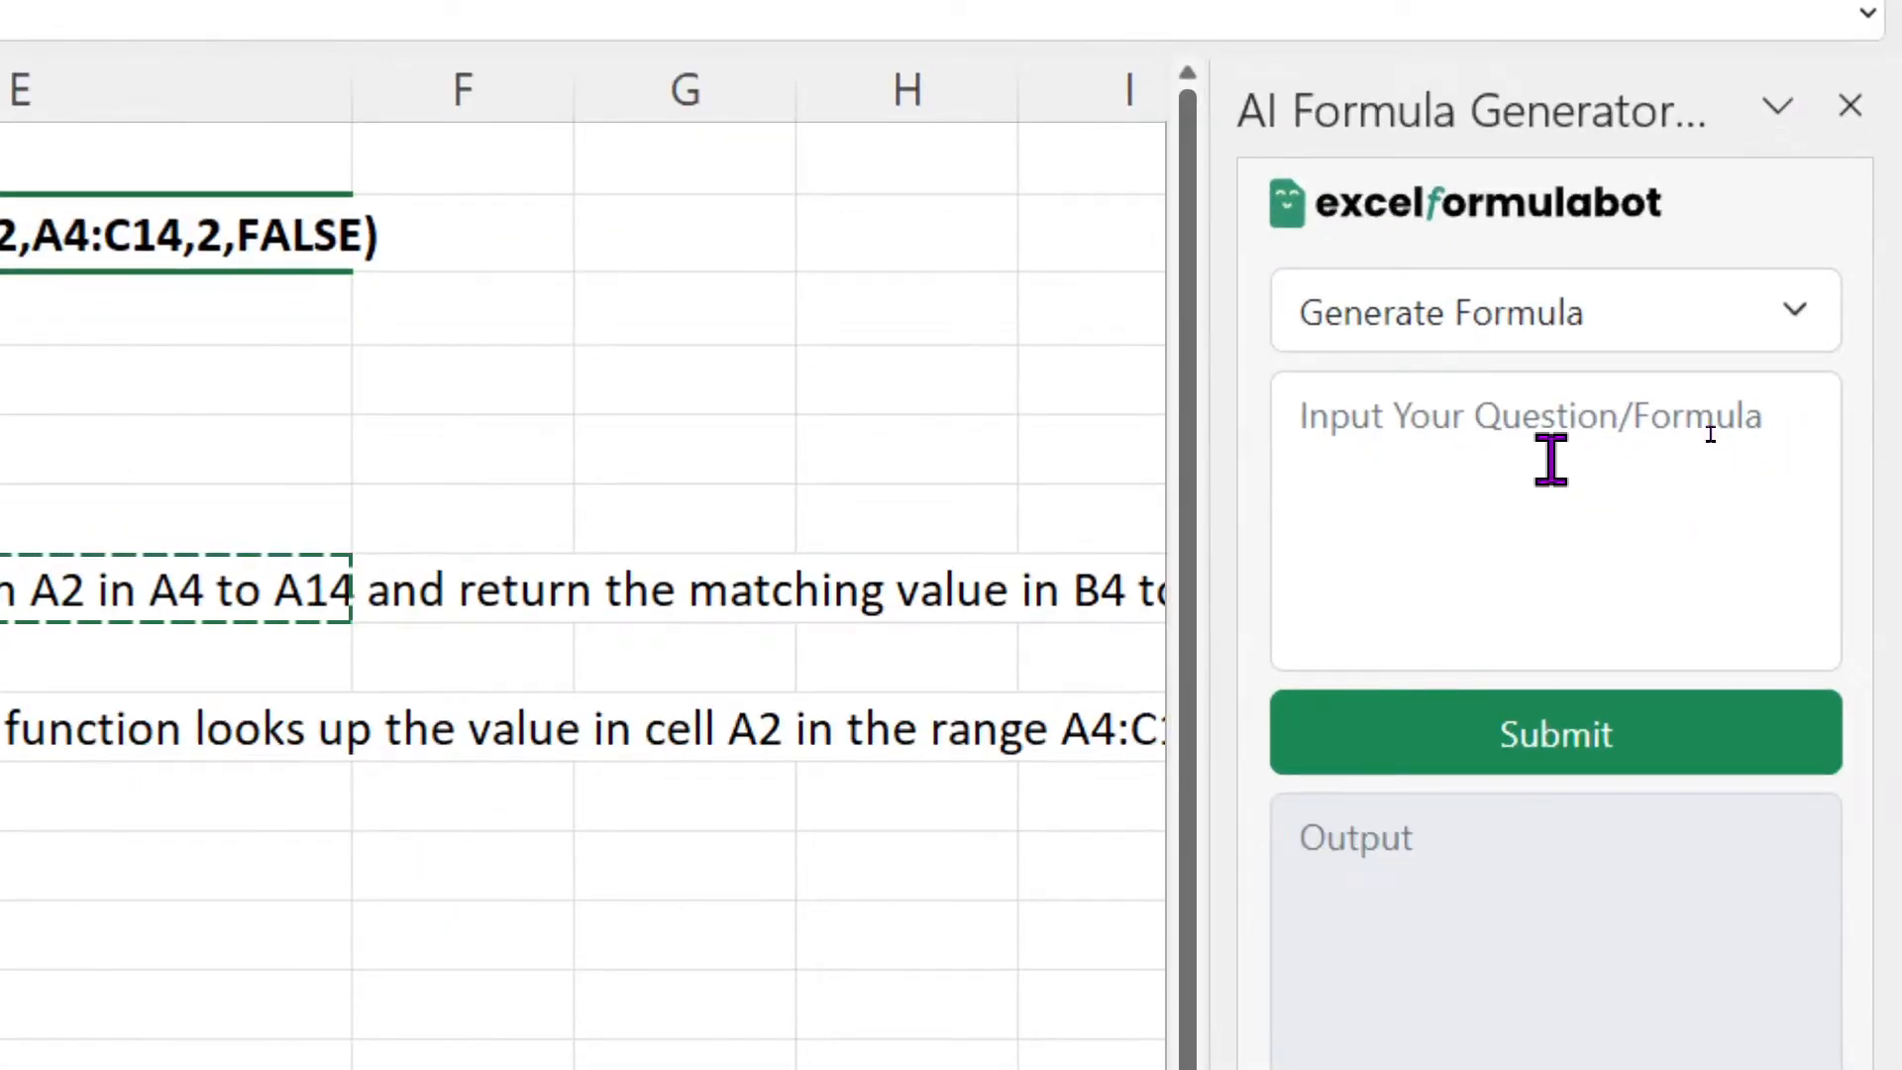
left_click(1700, 427)
key("ctrl+v")
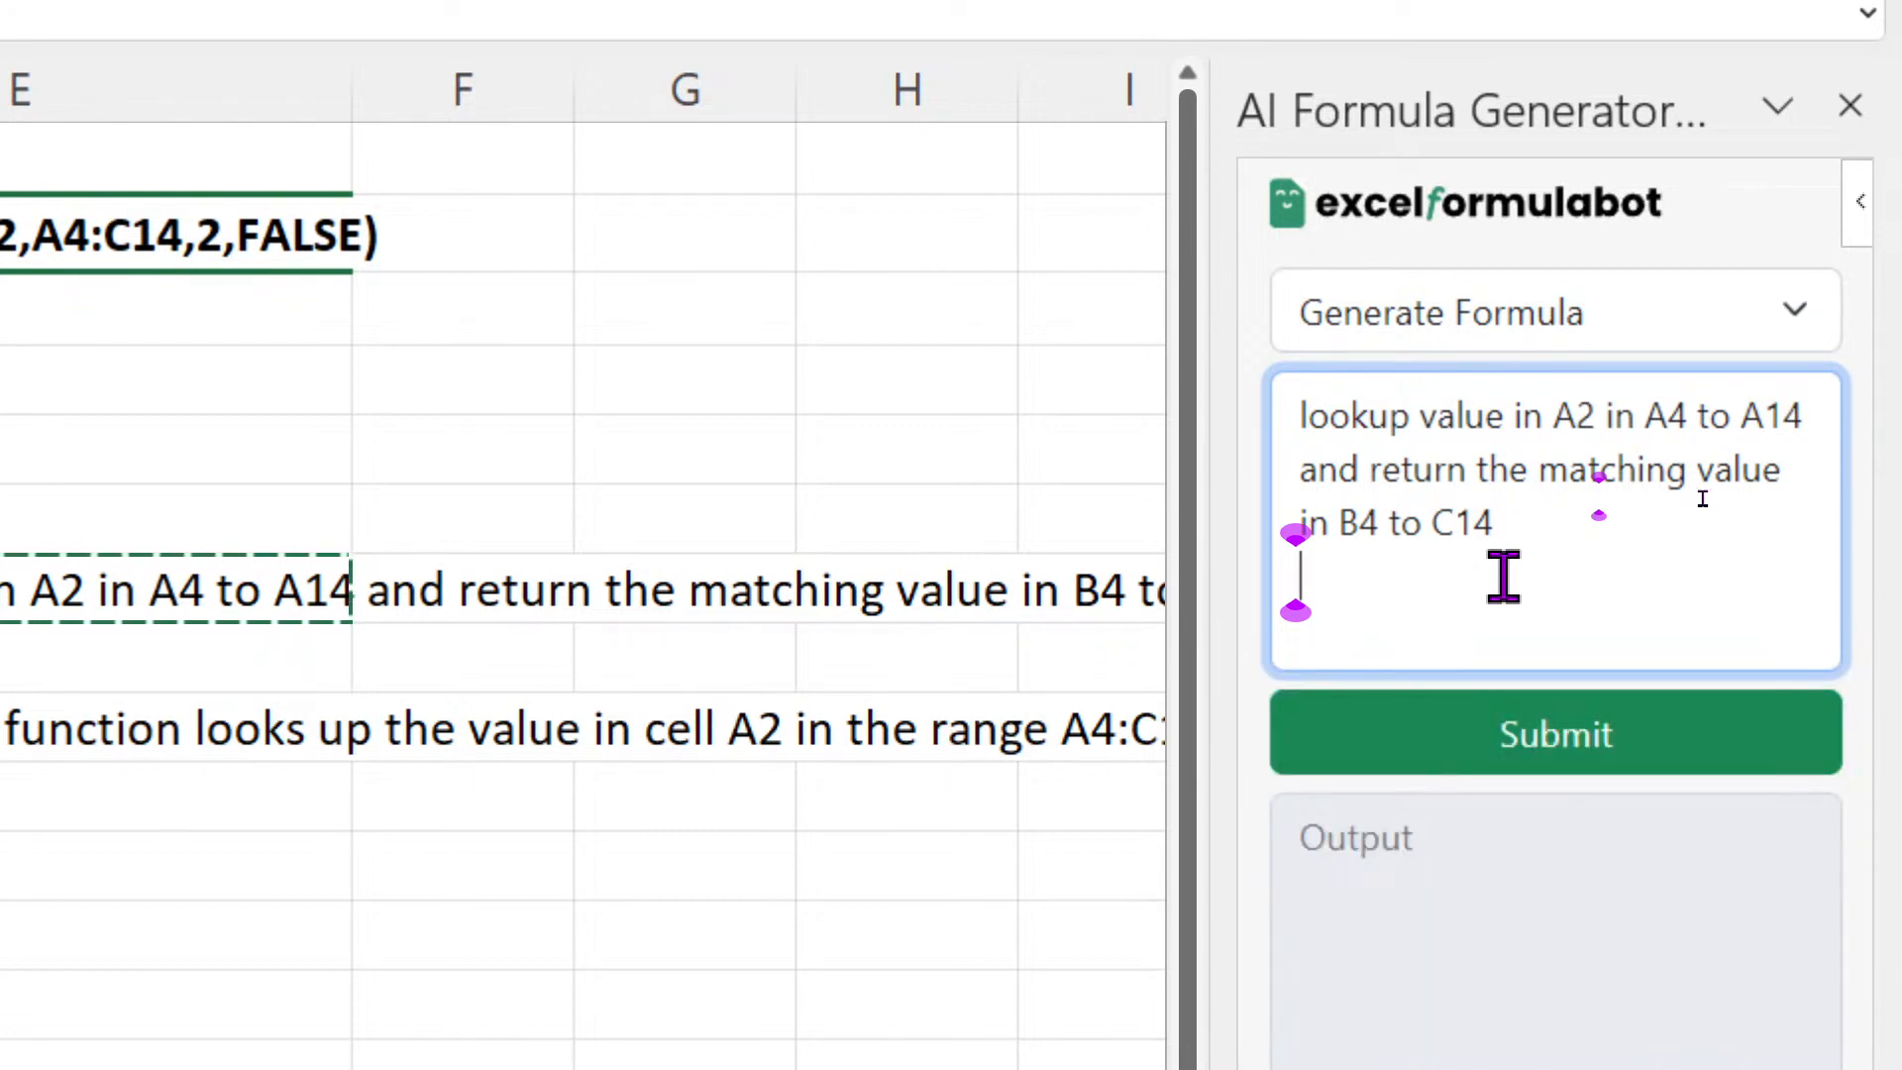
left_click(1880, 486)
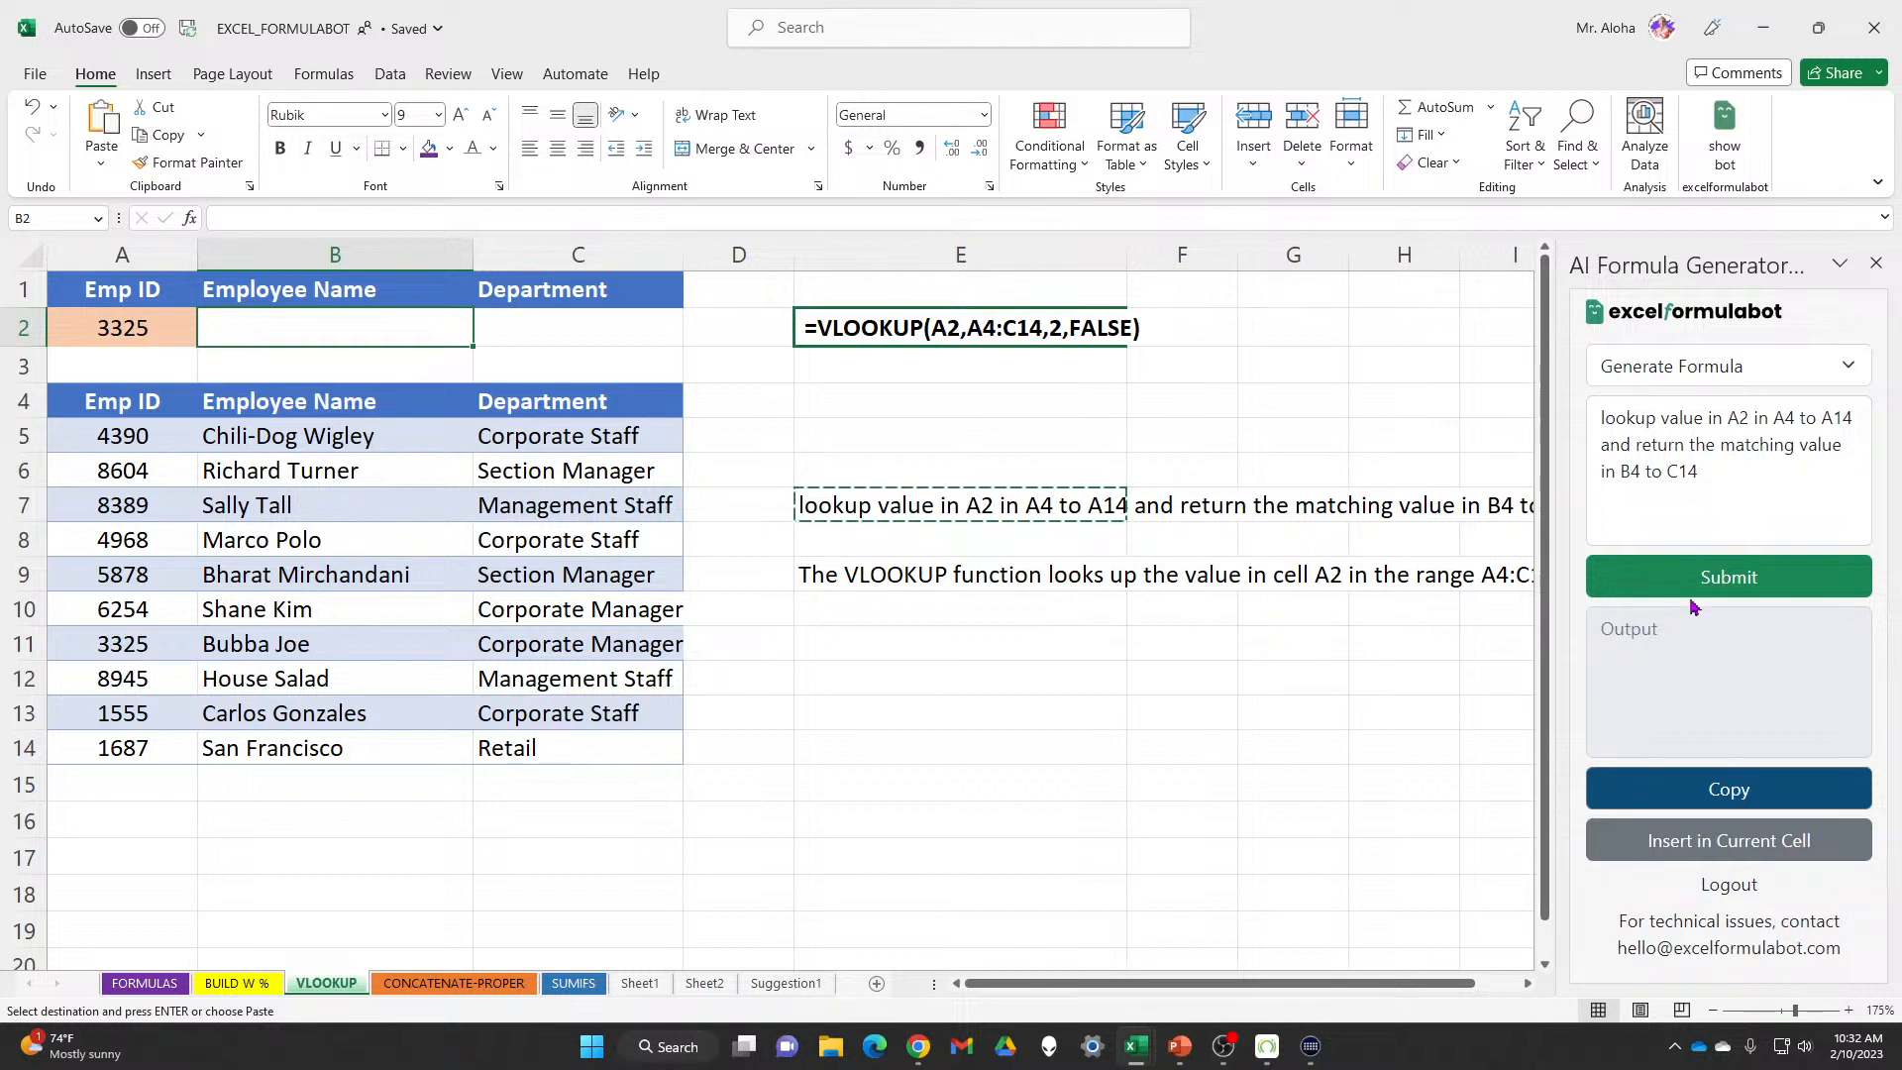
left_click(1774, 590)
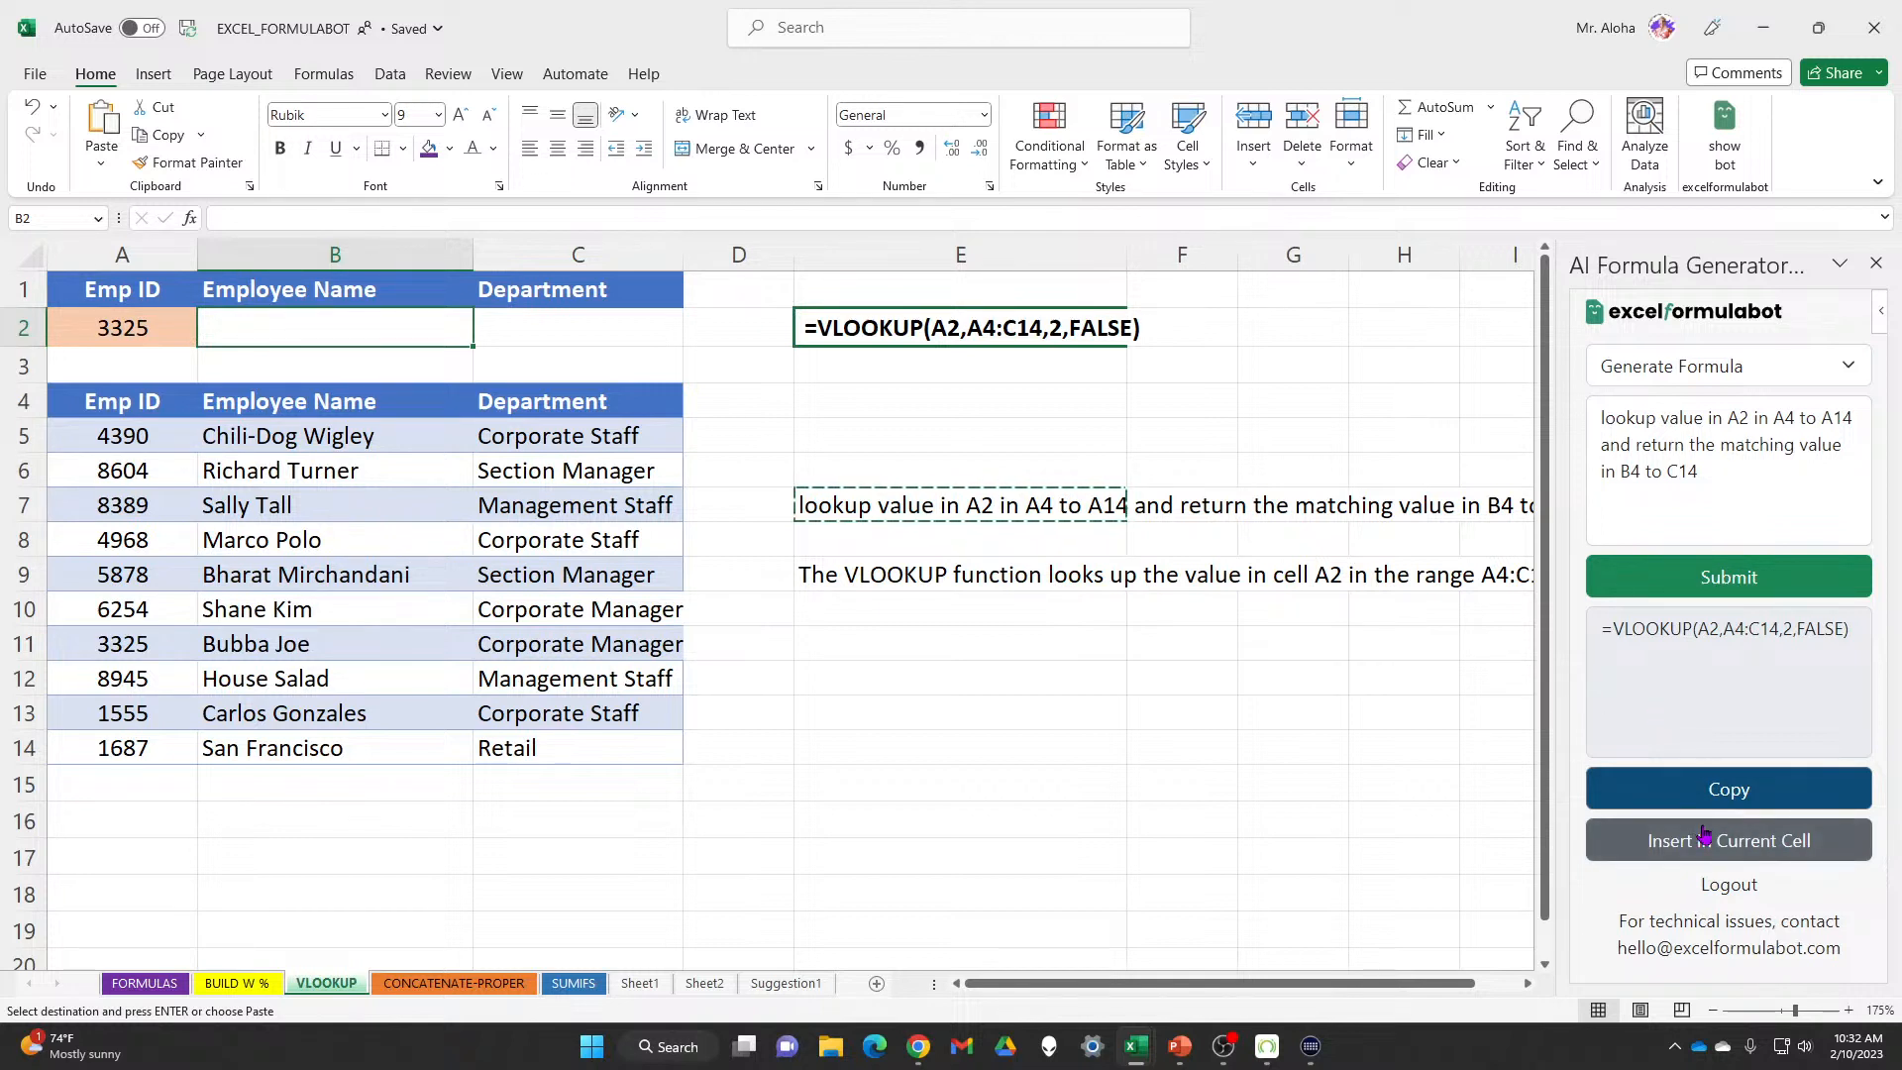
left_click(1819, 852)
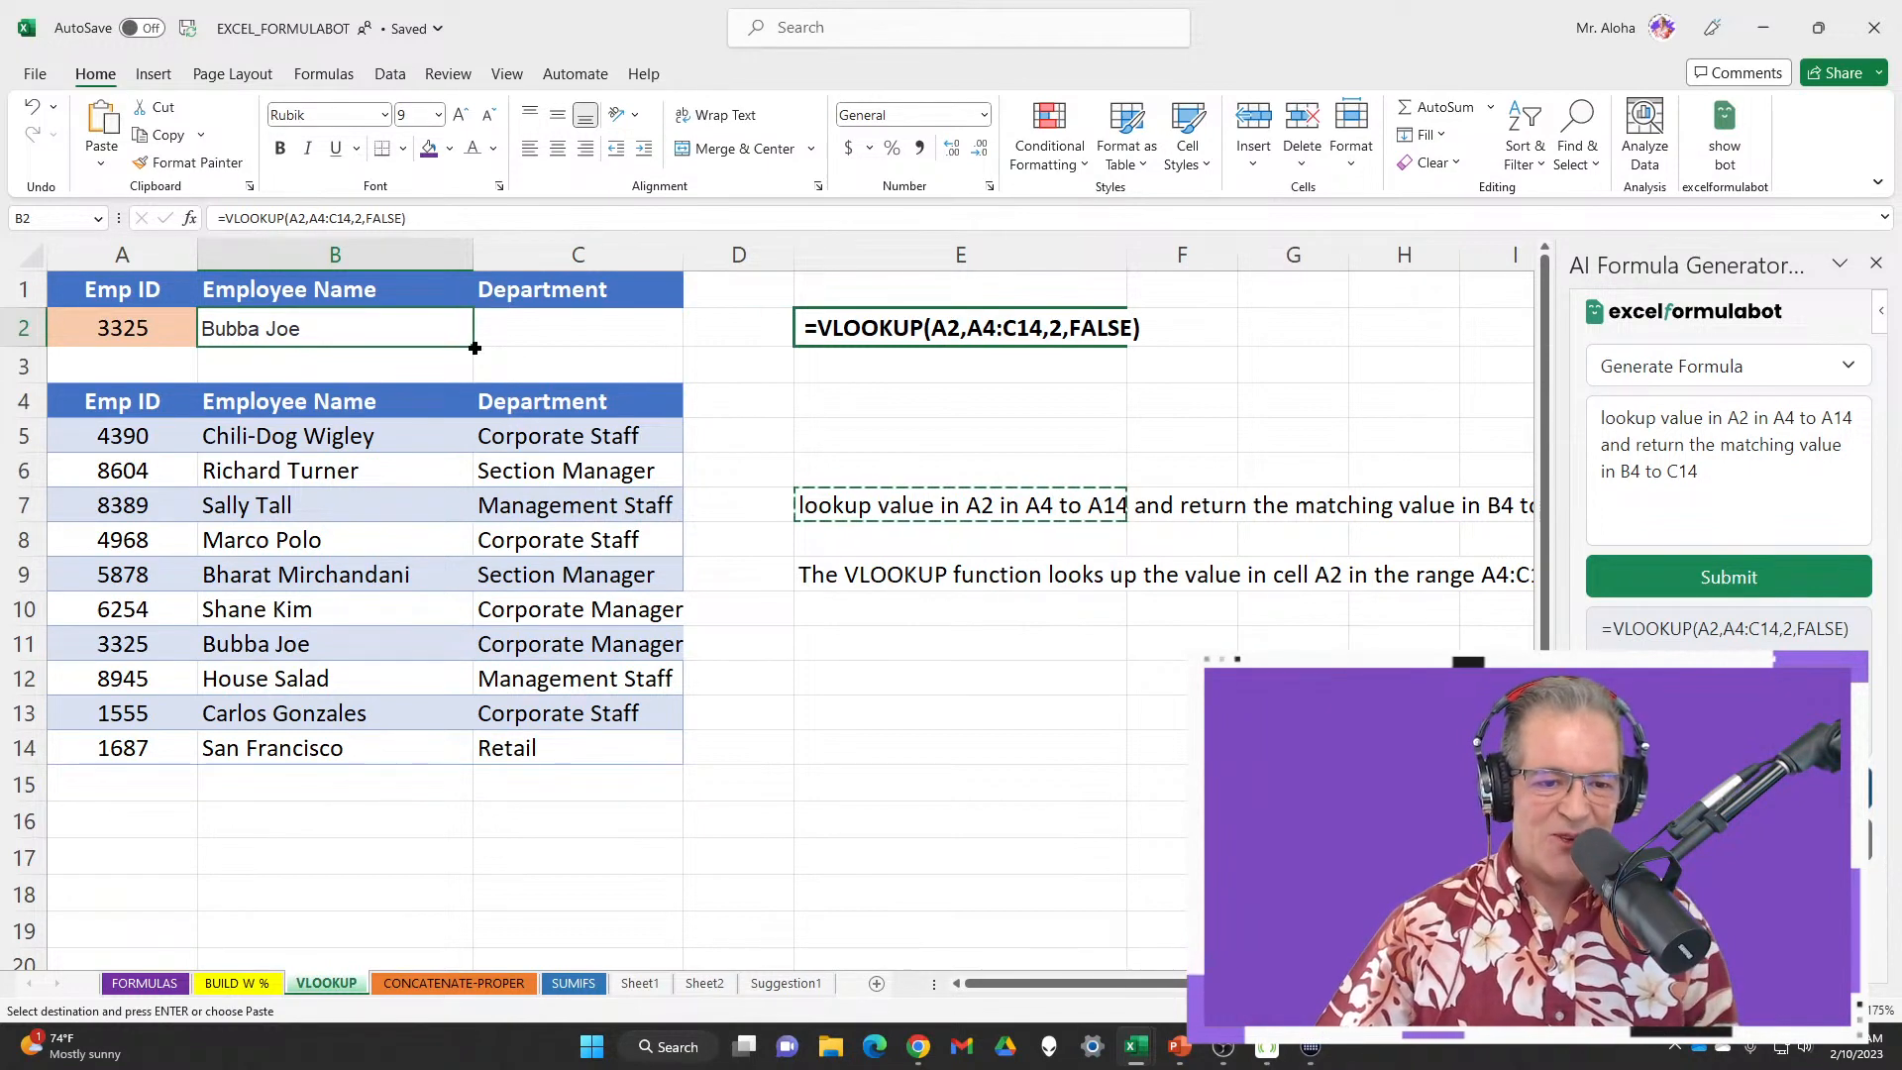
Fill B2's lookup across into C2 and inspect its shifted references
left_click_drag(474, 348, 638, 327)
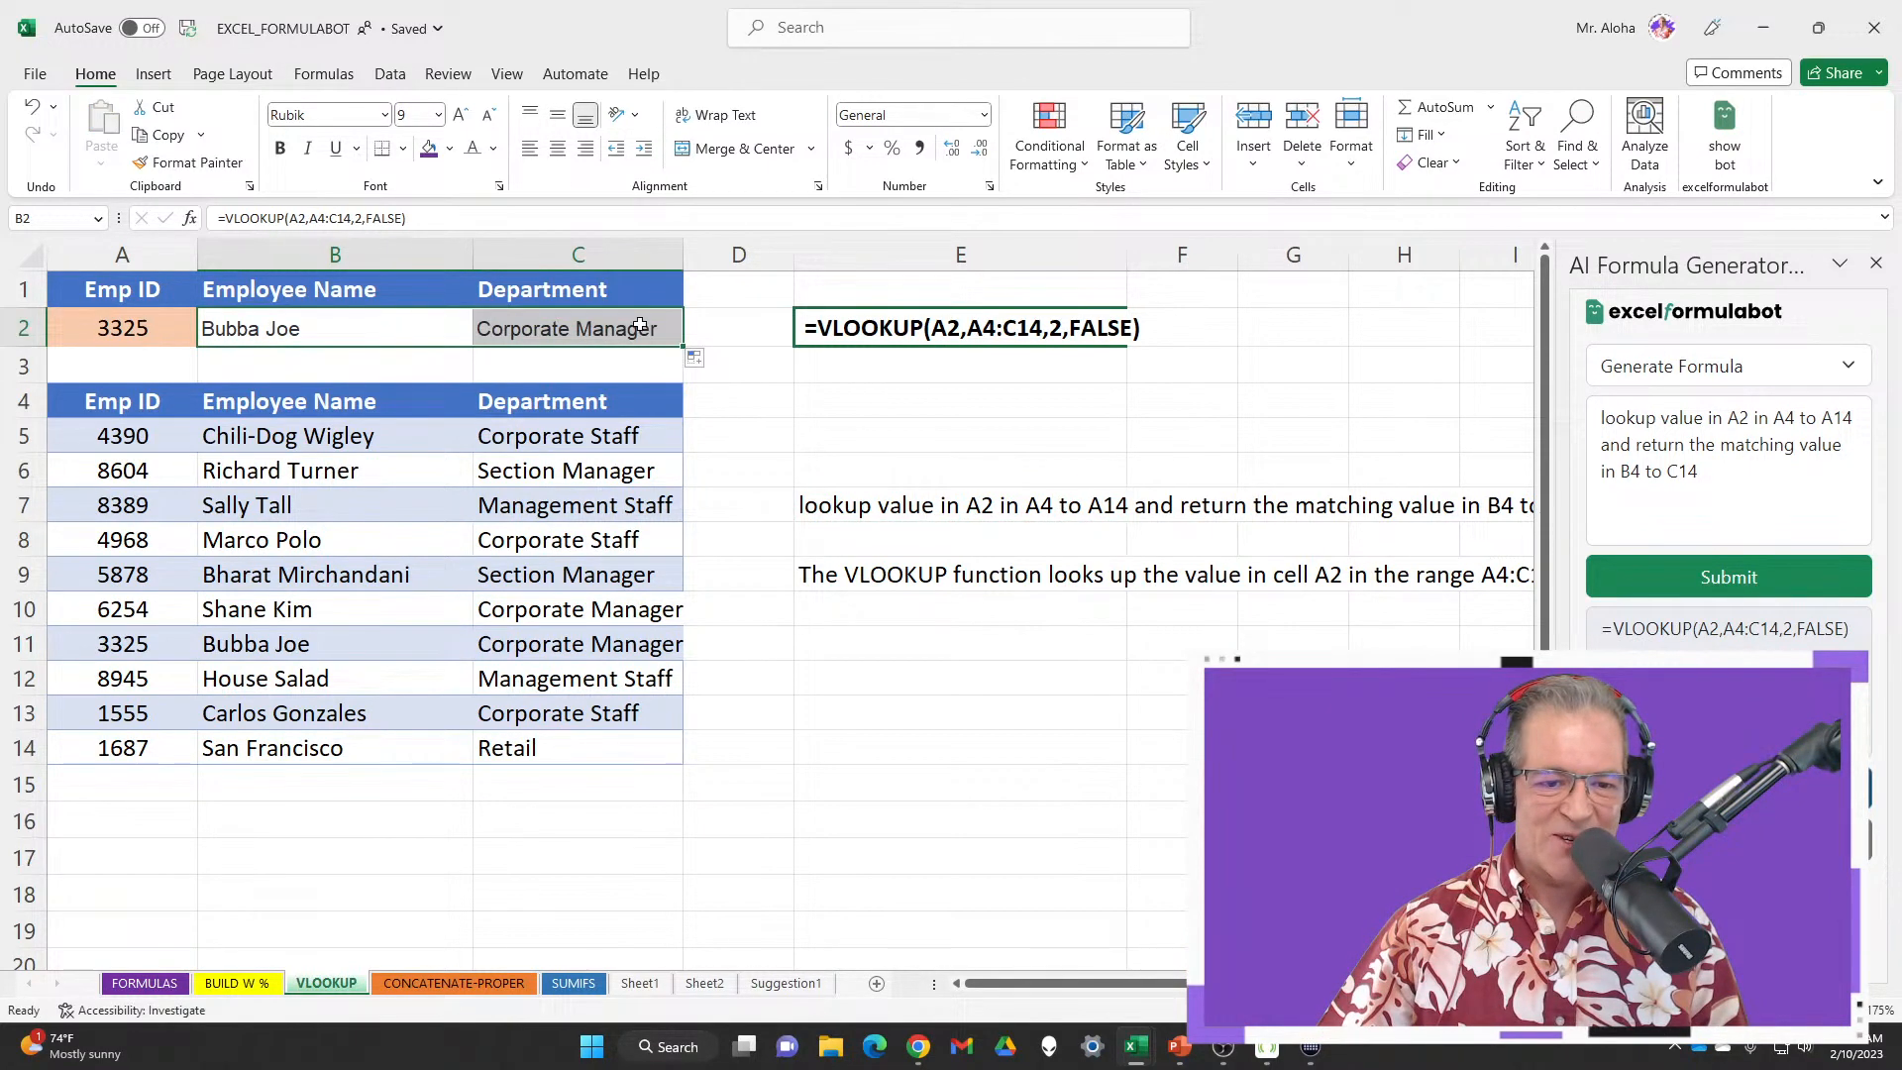
double_click(639, 327)
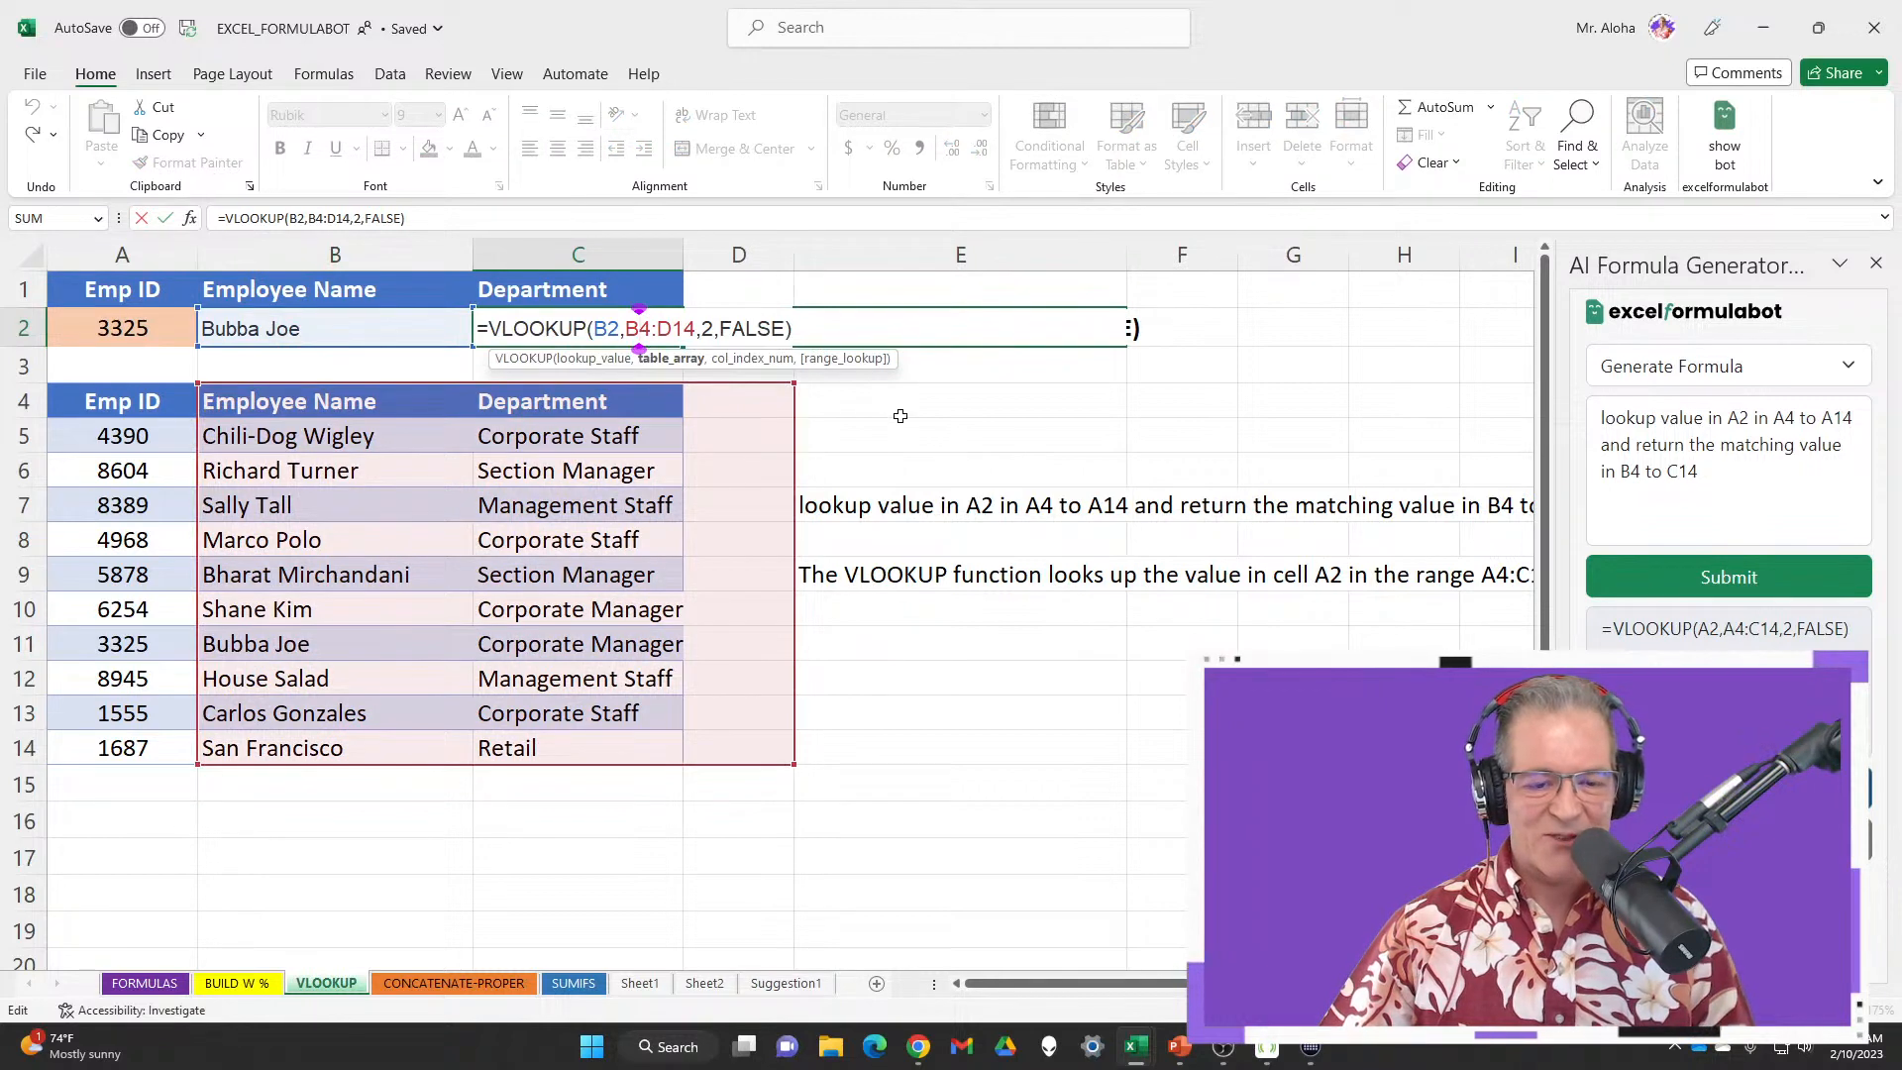
key("Return")
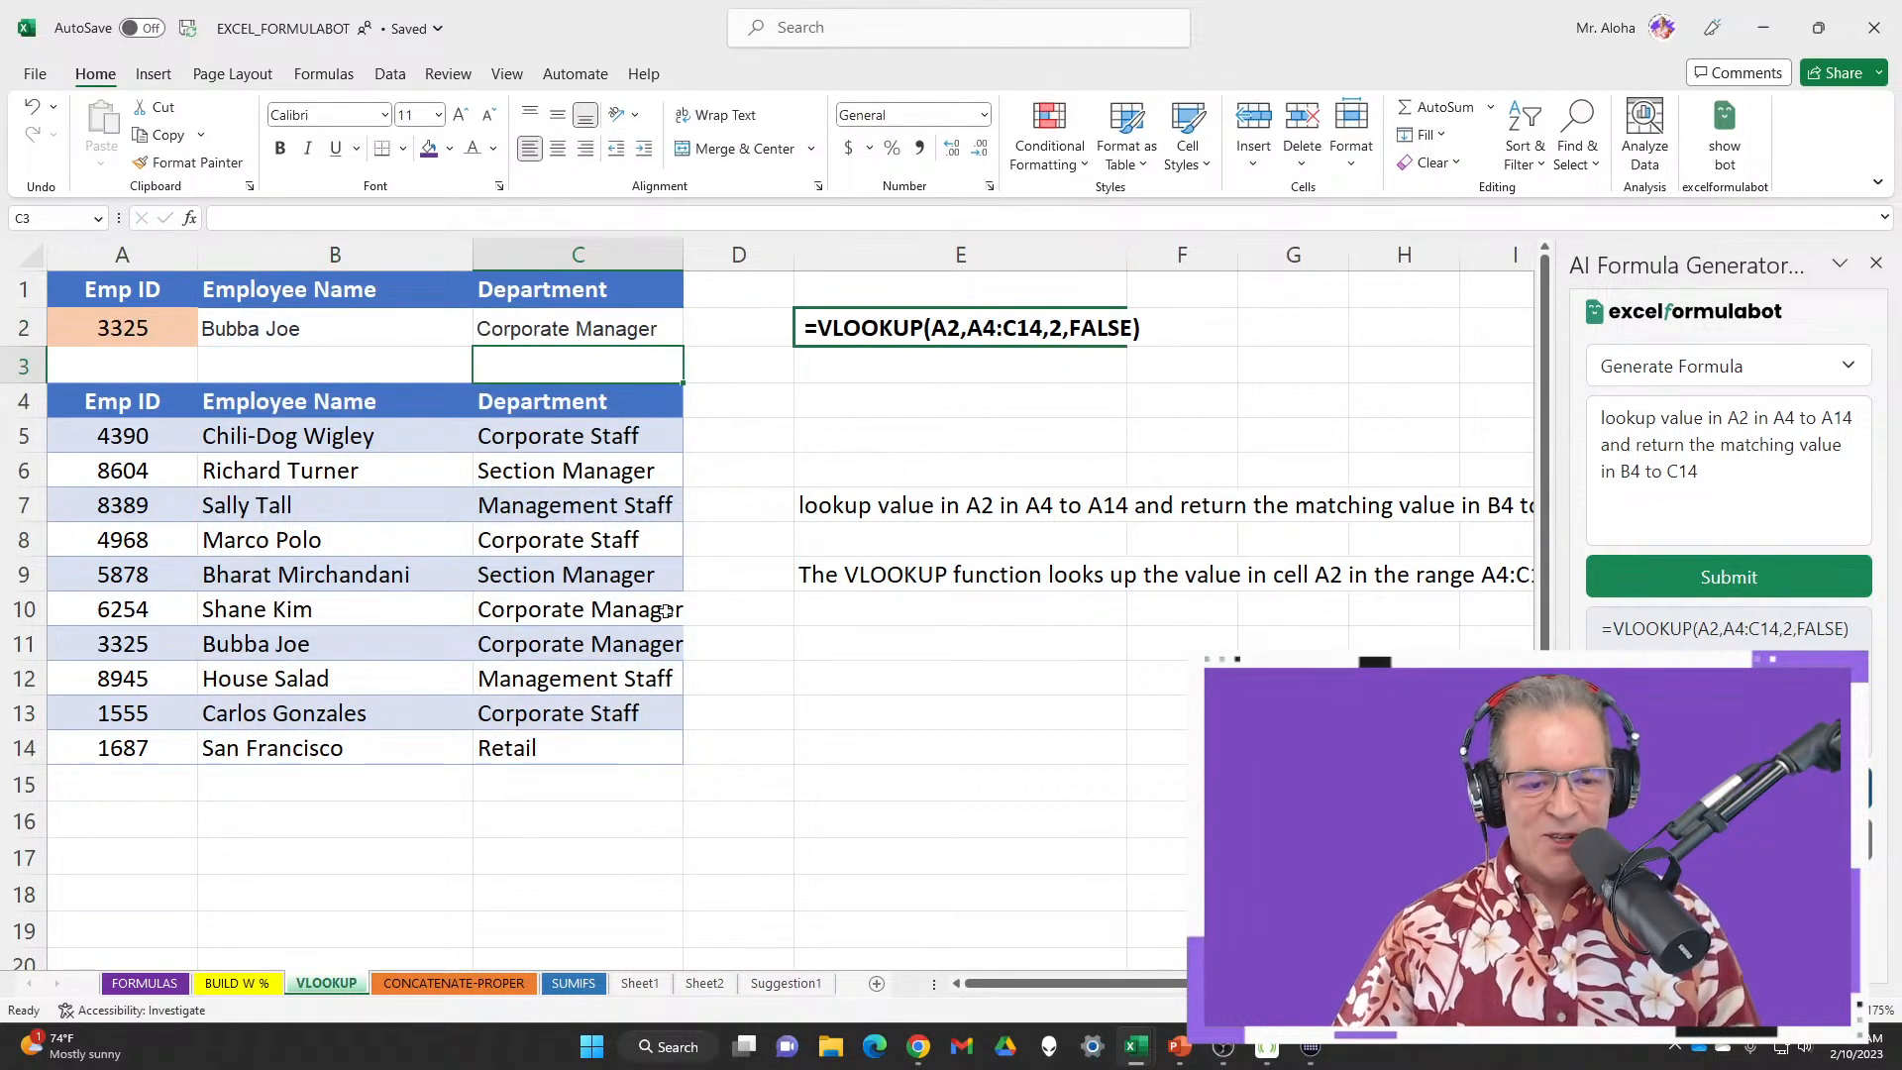
left_click(626, 325)
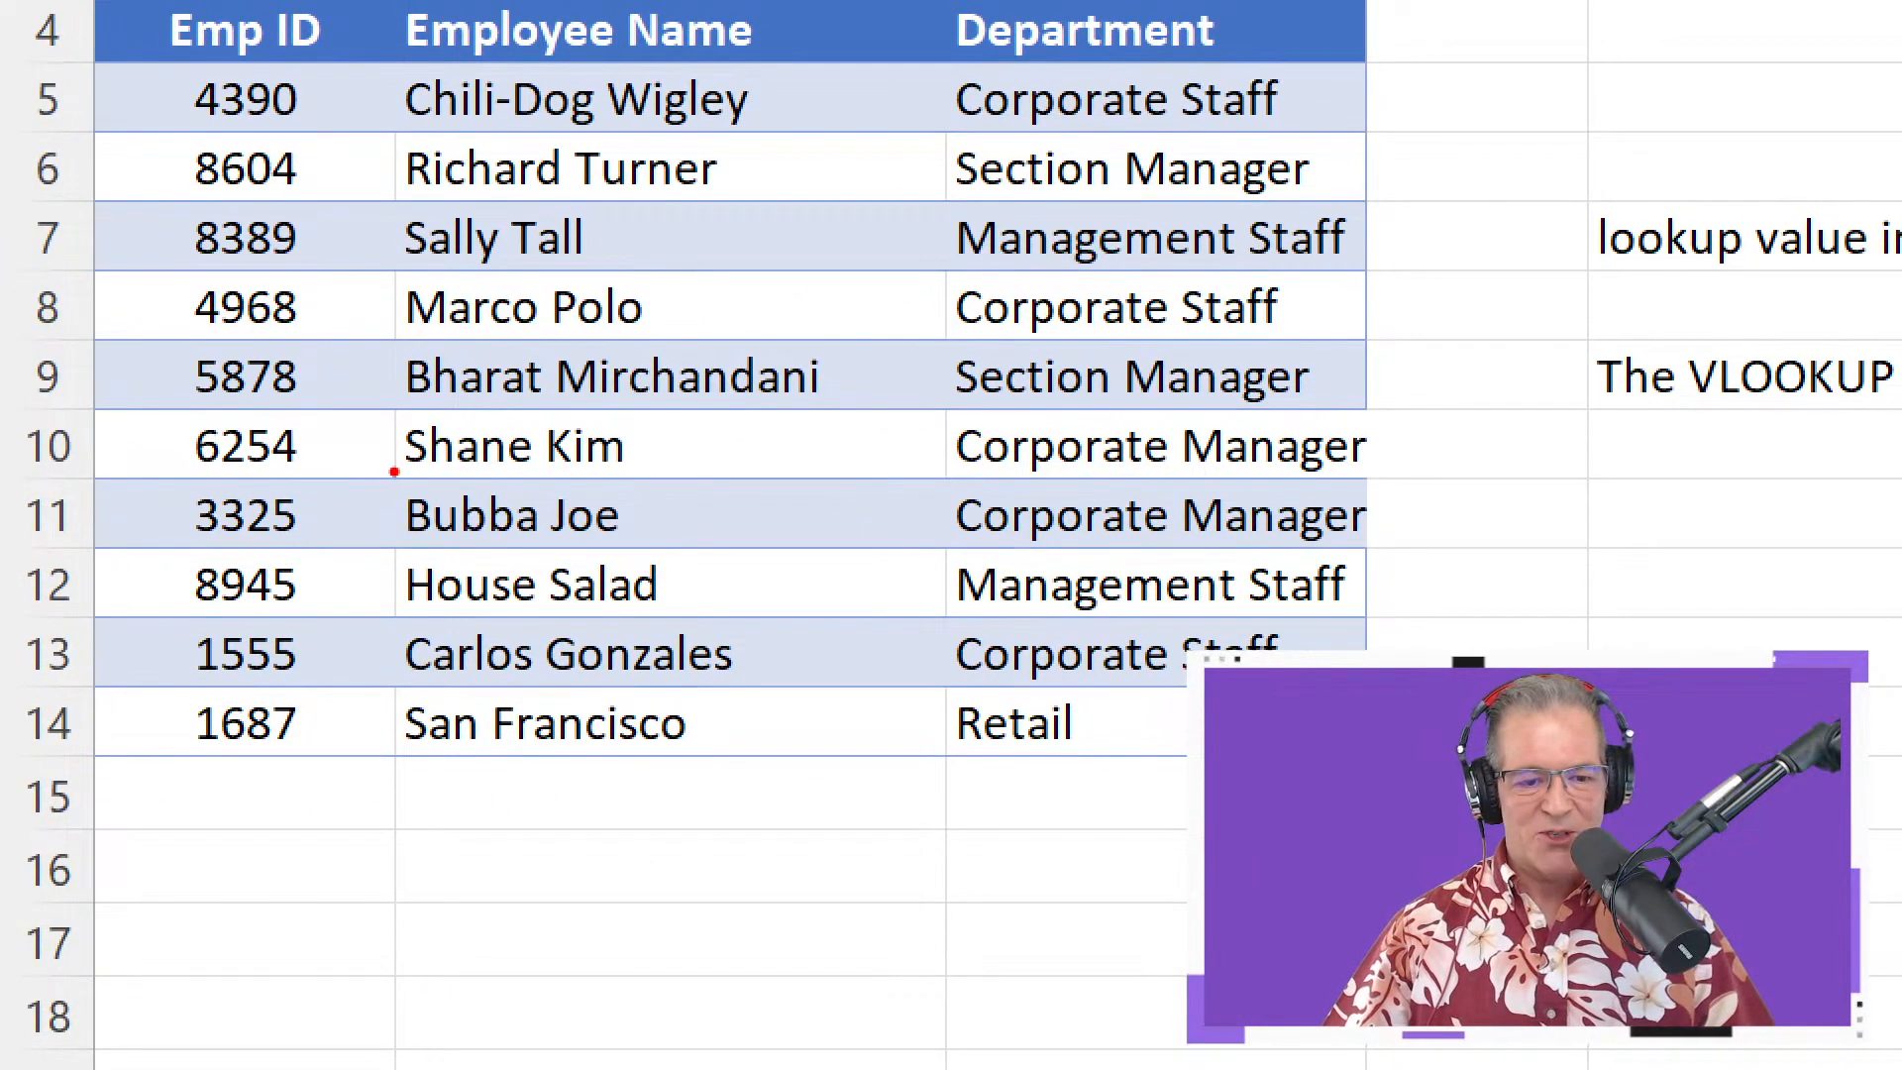
mouse_move(394, 471)
left_mouse_down()
mouse_move(1181, 602)
mouse_move(1554, 516)
left_mouse_up()
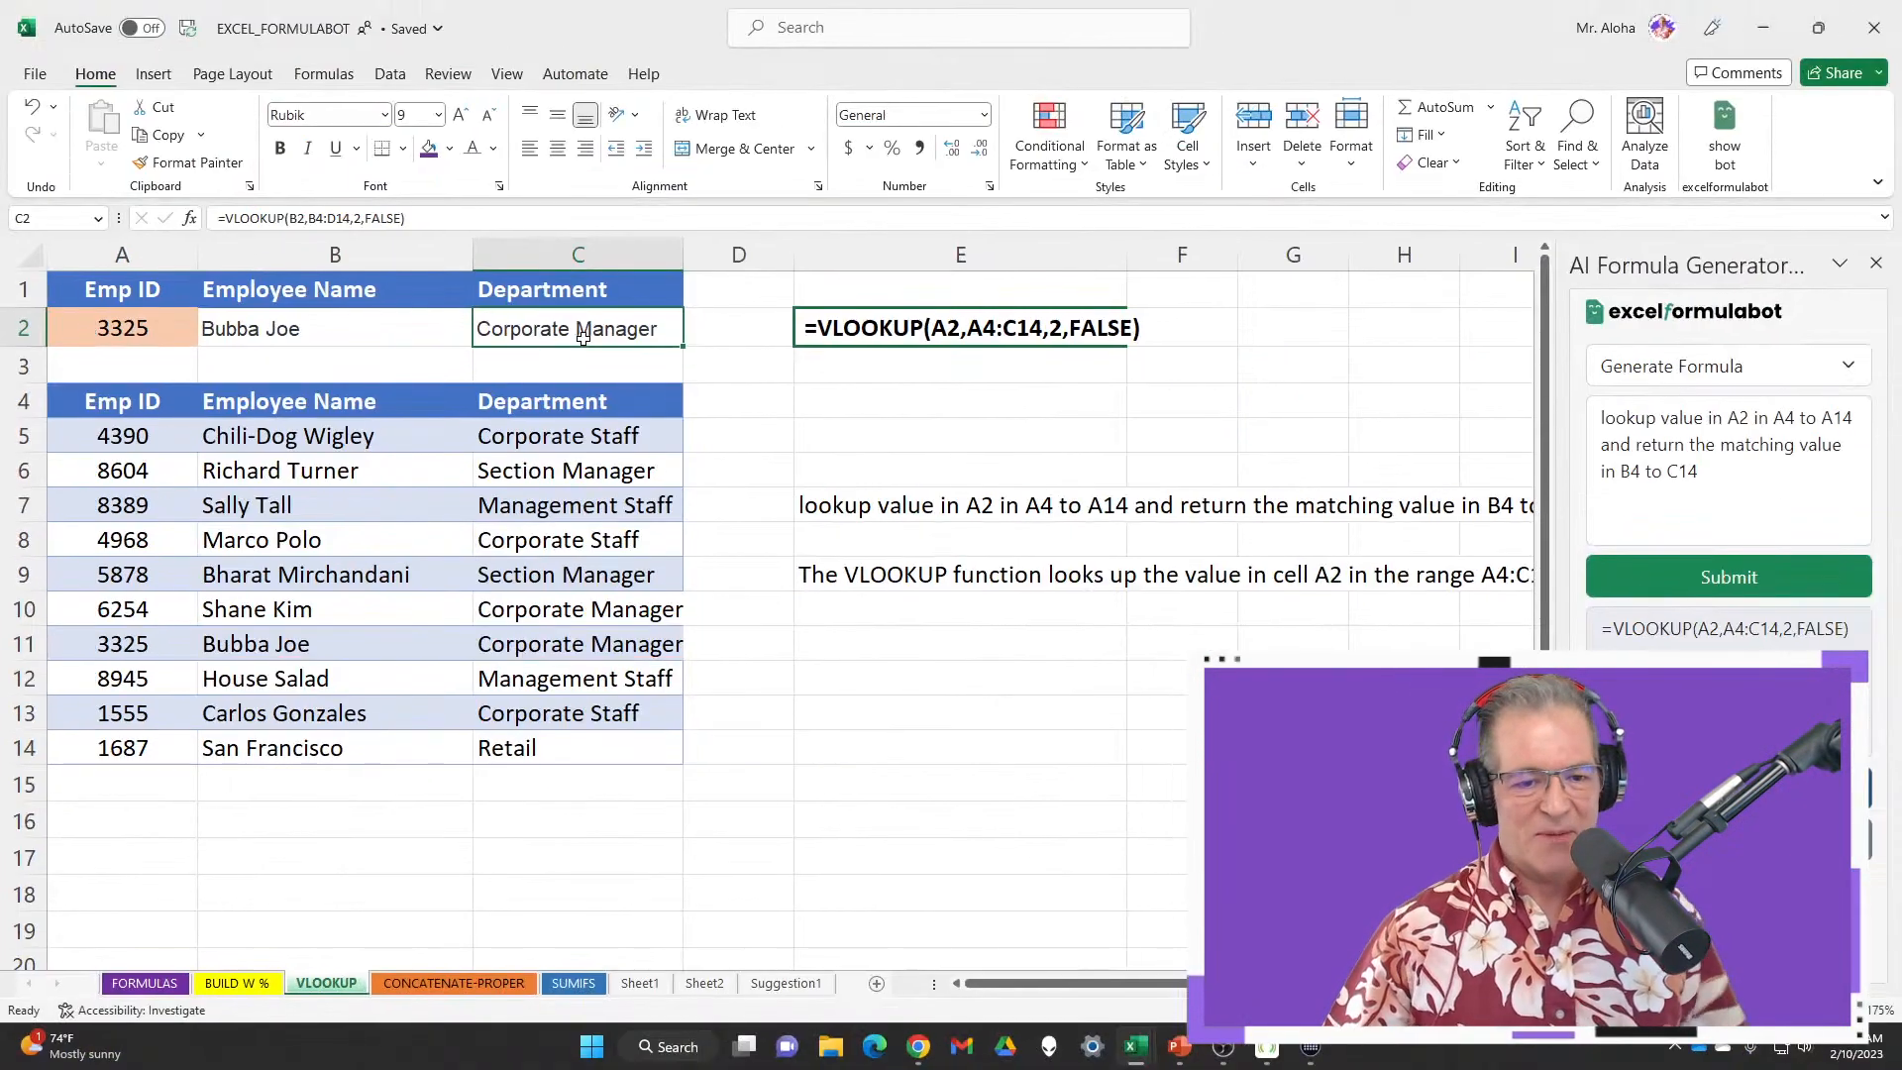
Correct C2 to =VLOOKUP(A2,A4:C14,3,FALSE) so it returns Corporate Manager
double_click(584, 336)
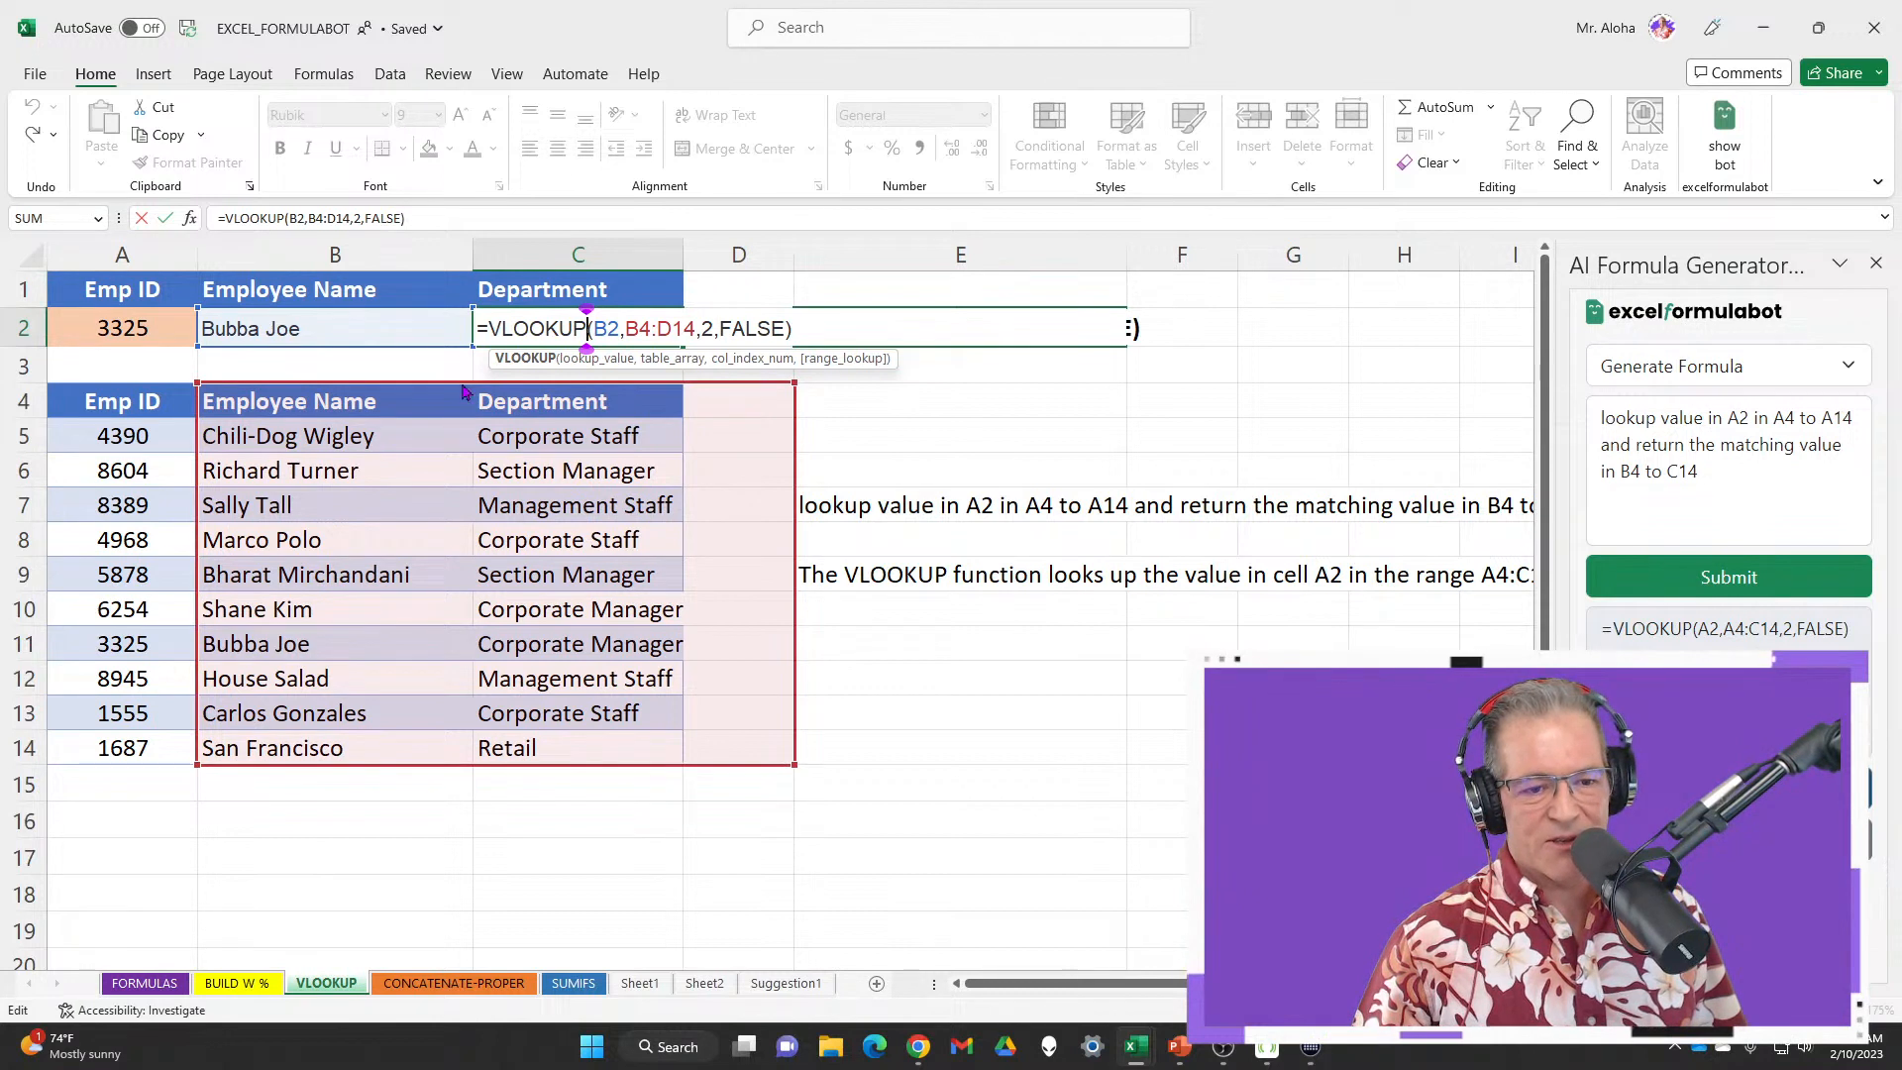
left_click_drag(458, 391, 126, 416)
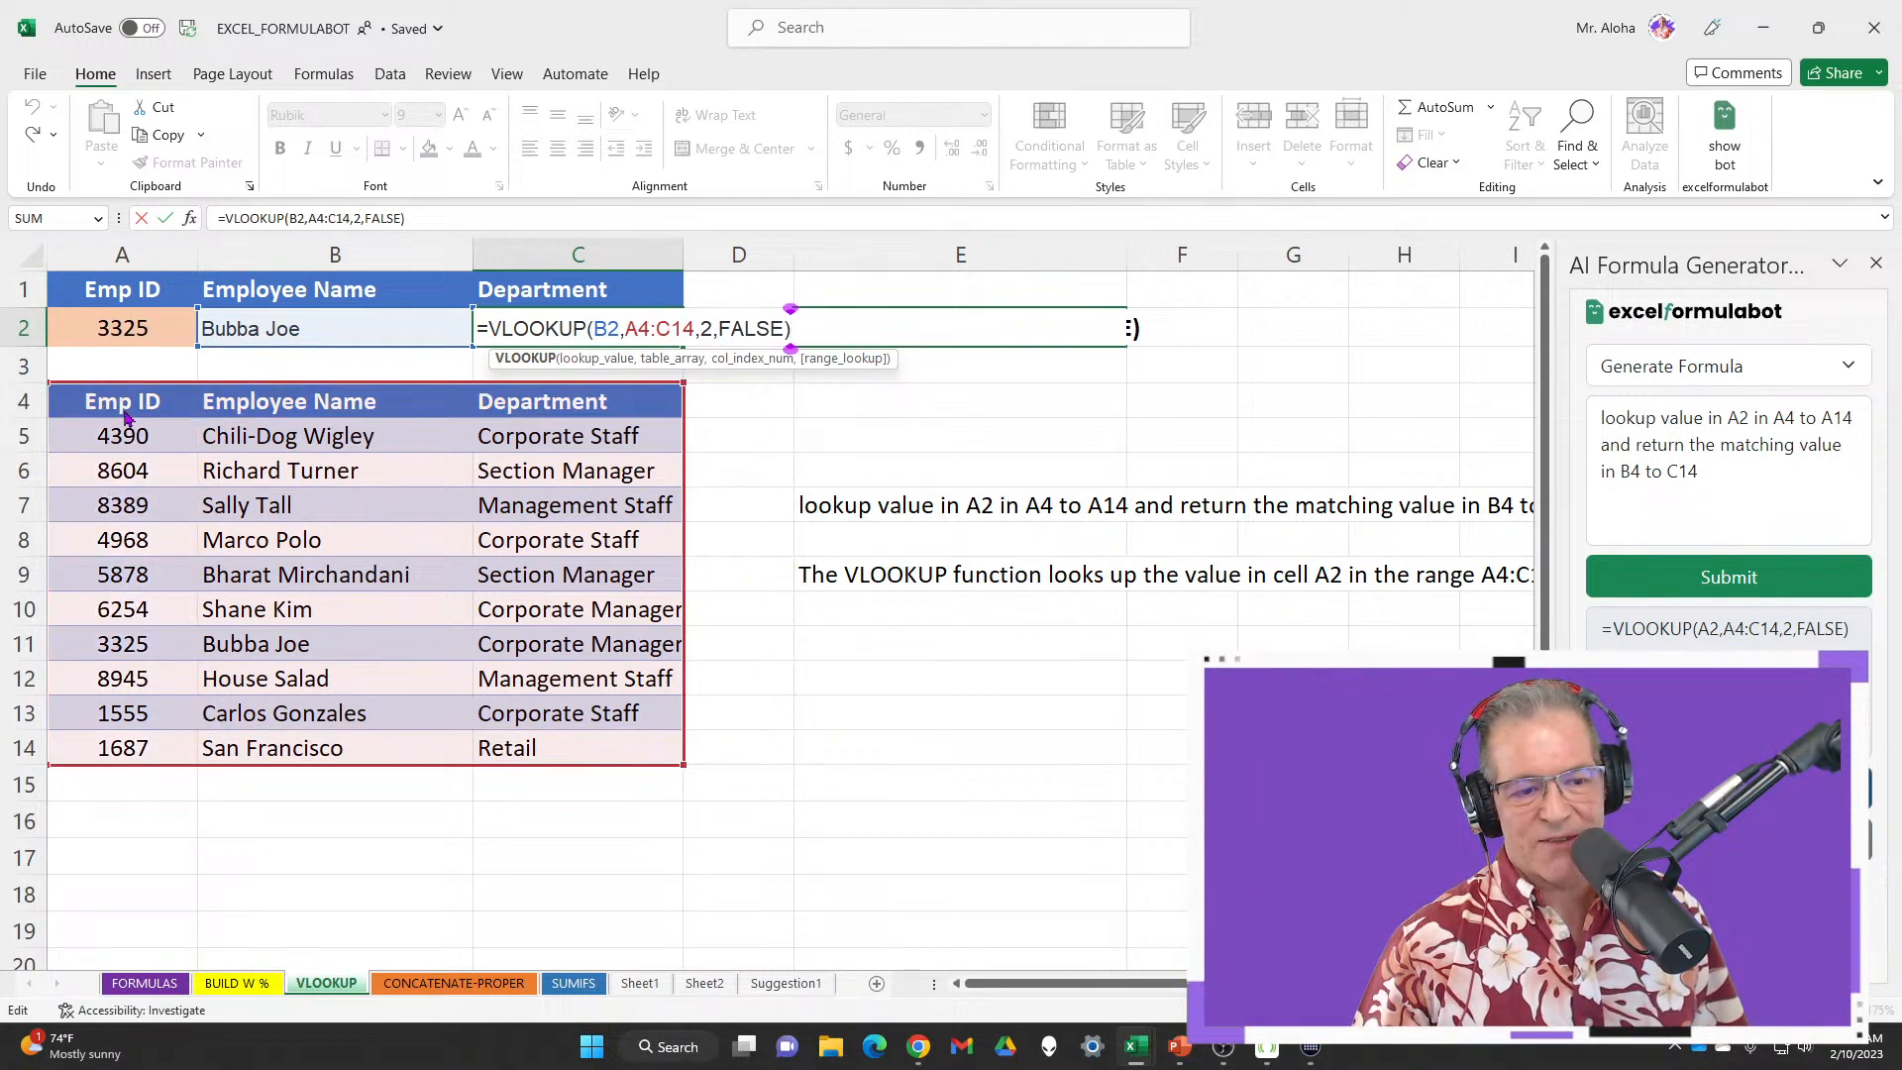
left_click(606, 328)
key("BackSpace")
key("Delete")
type("A2")
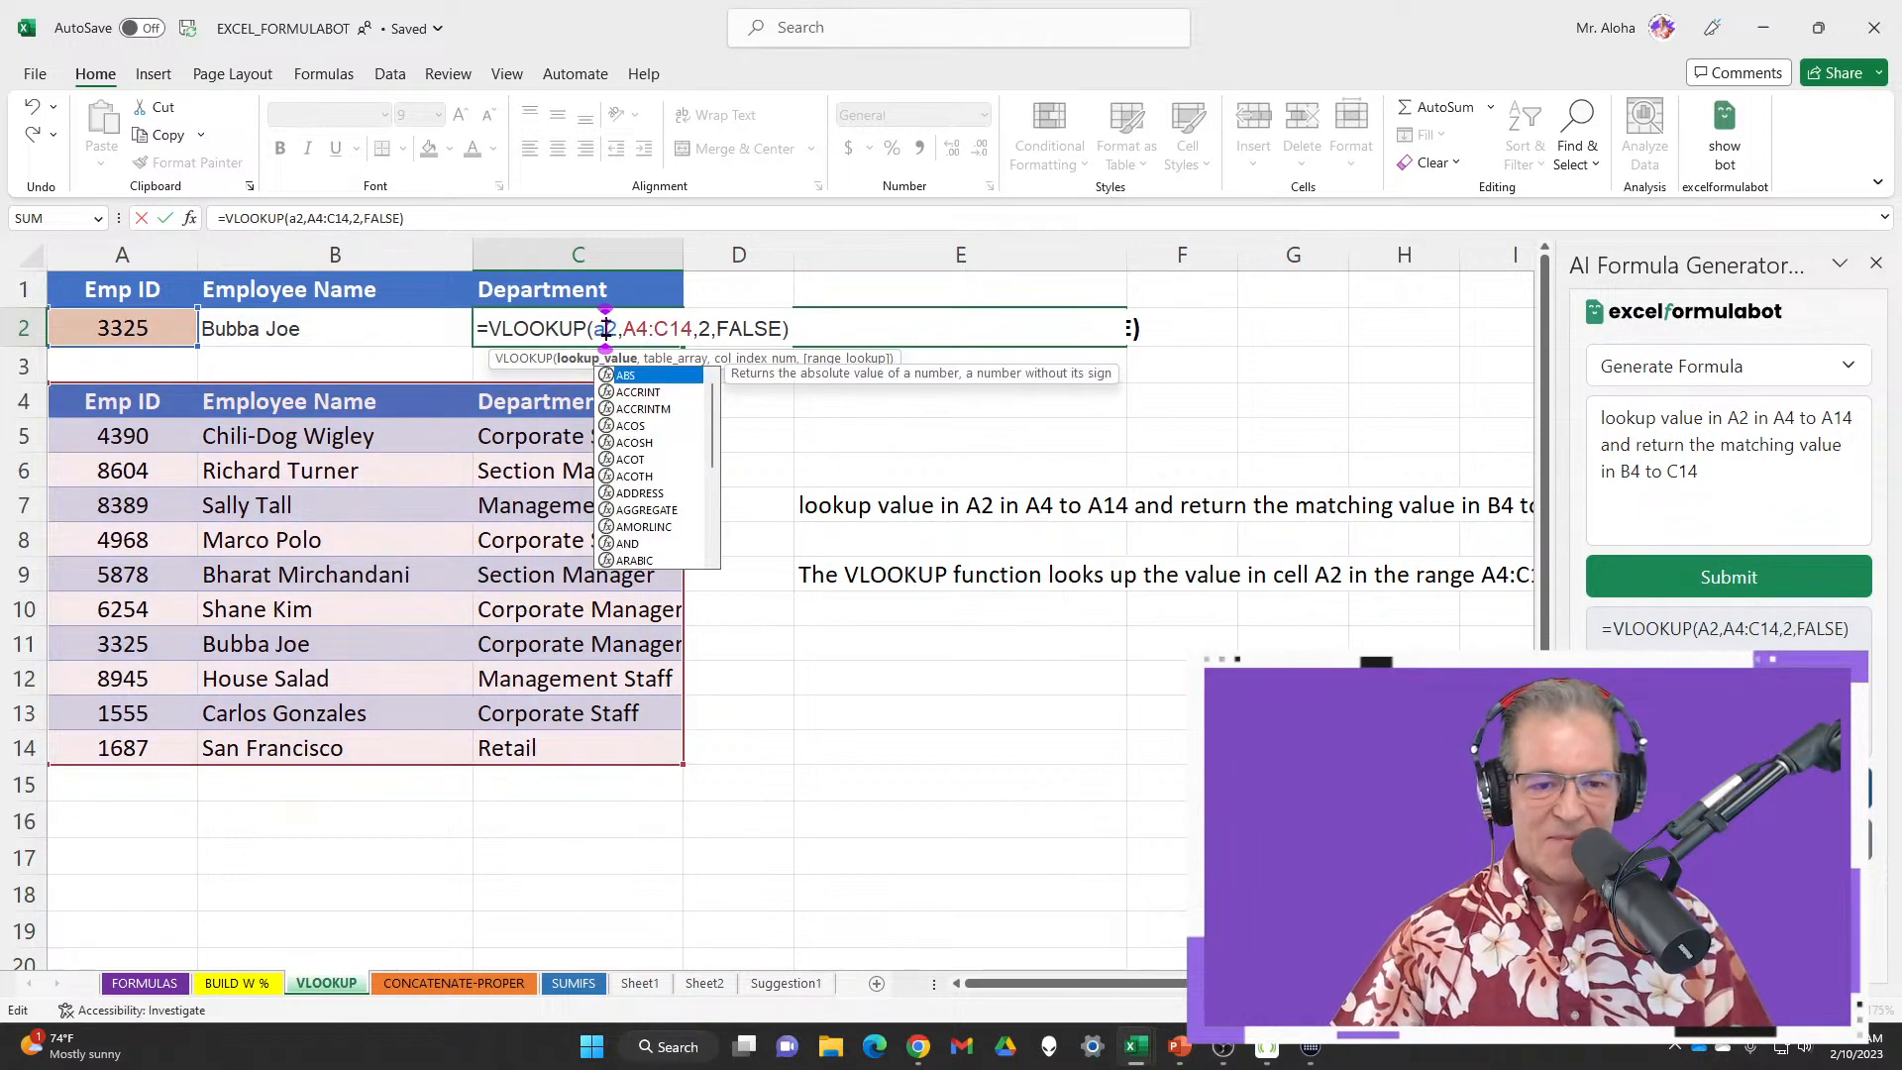
key("Return")
double_click(607, 328)
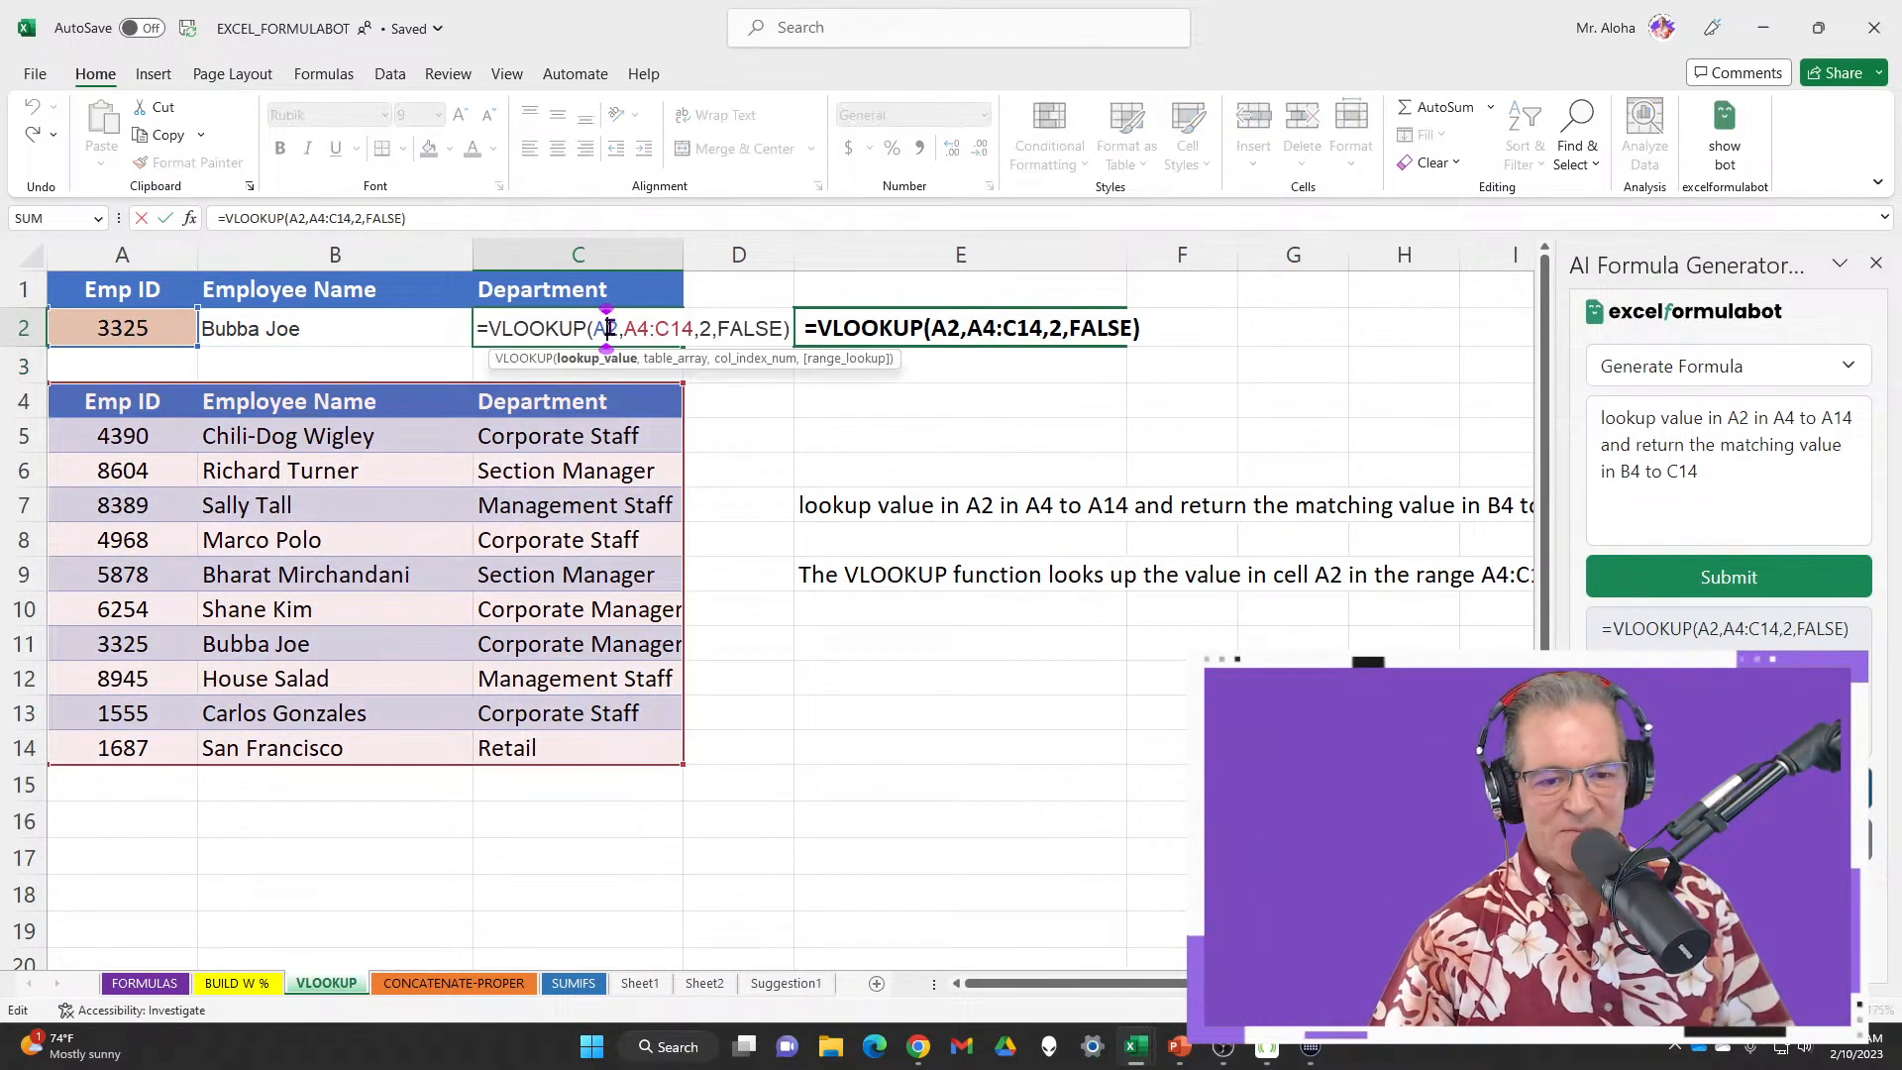
double_click(706, 328)
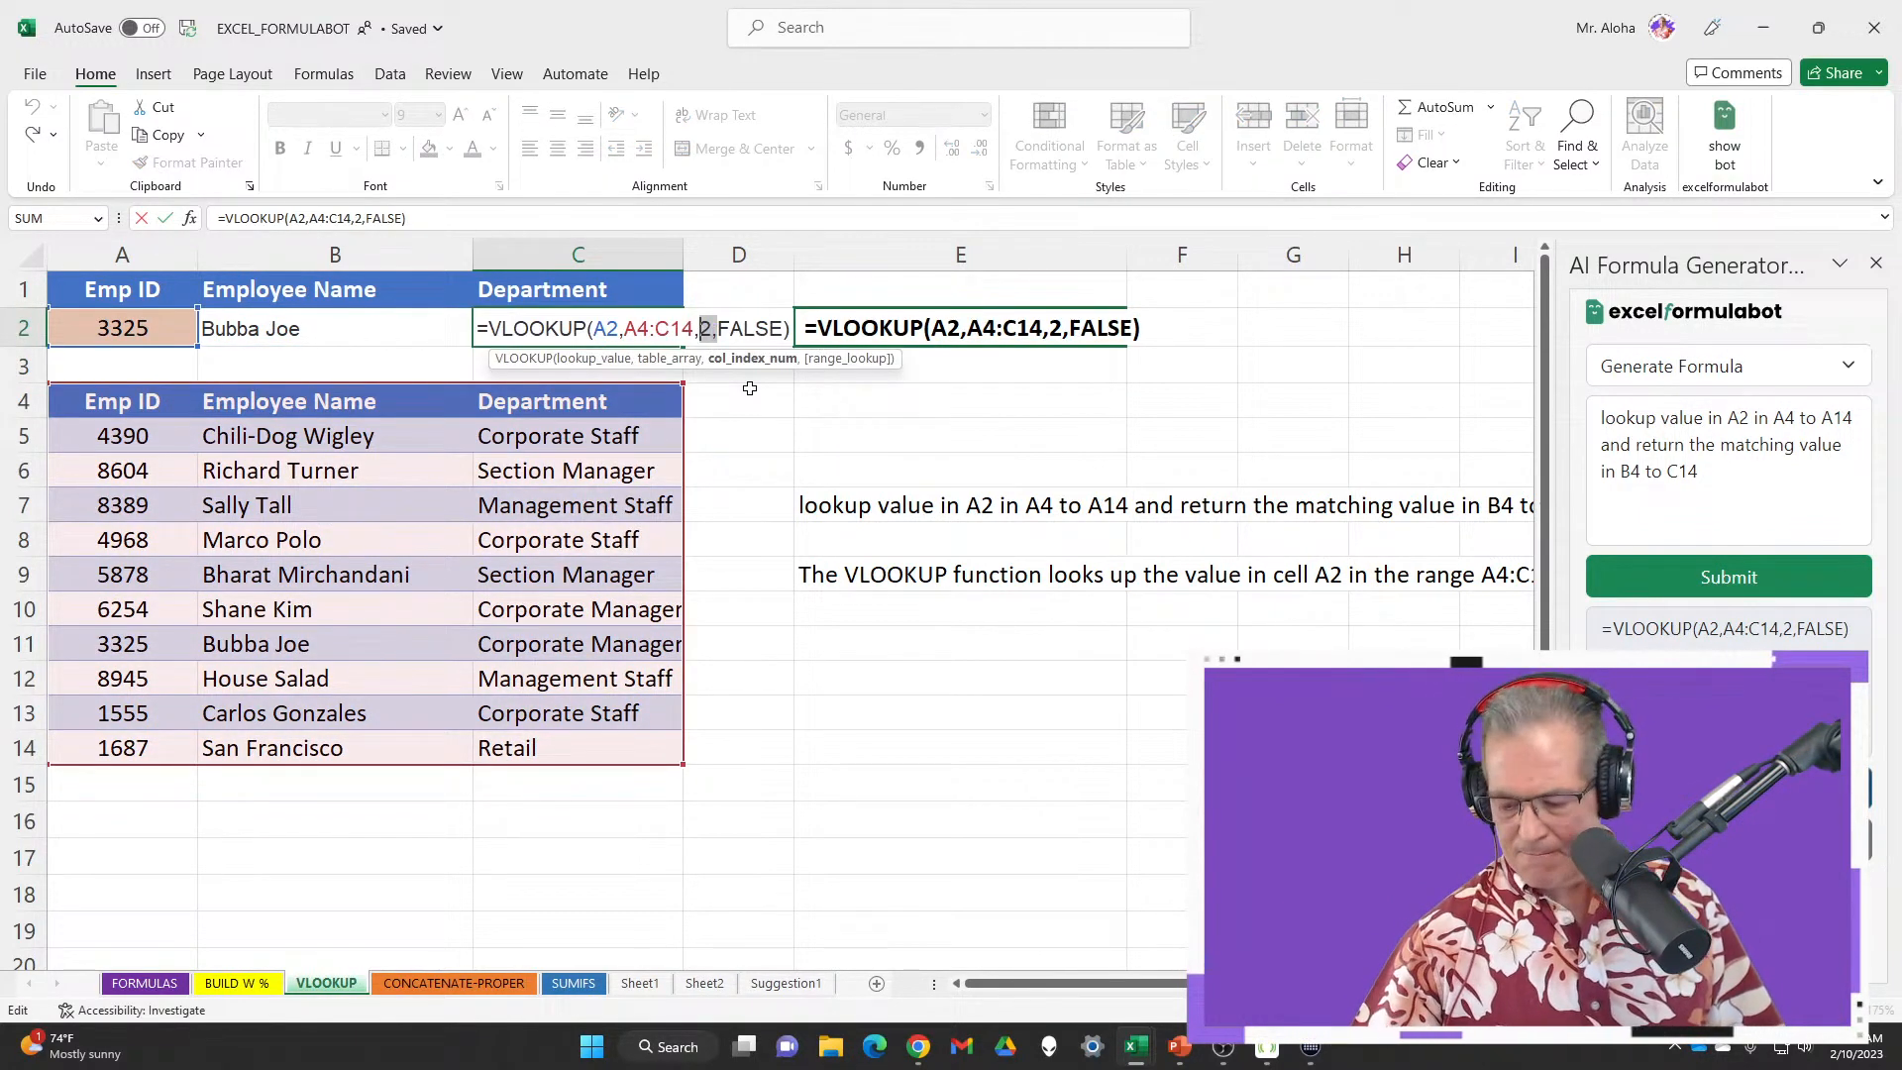
type("3,")
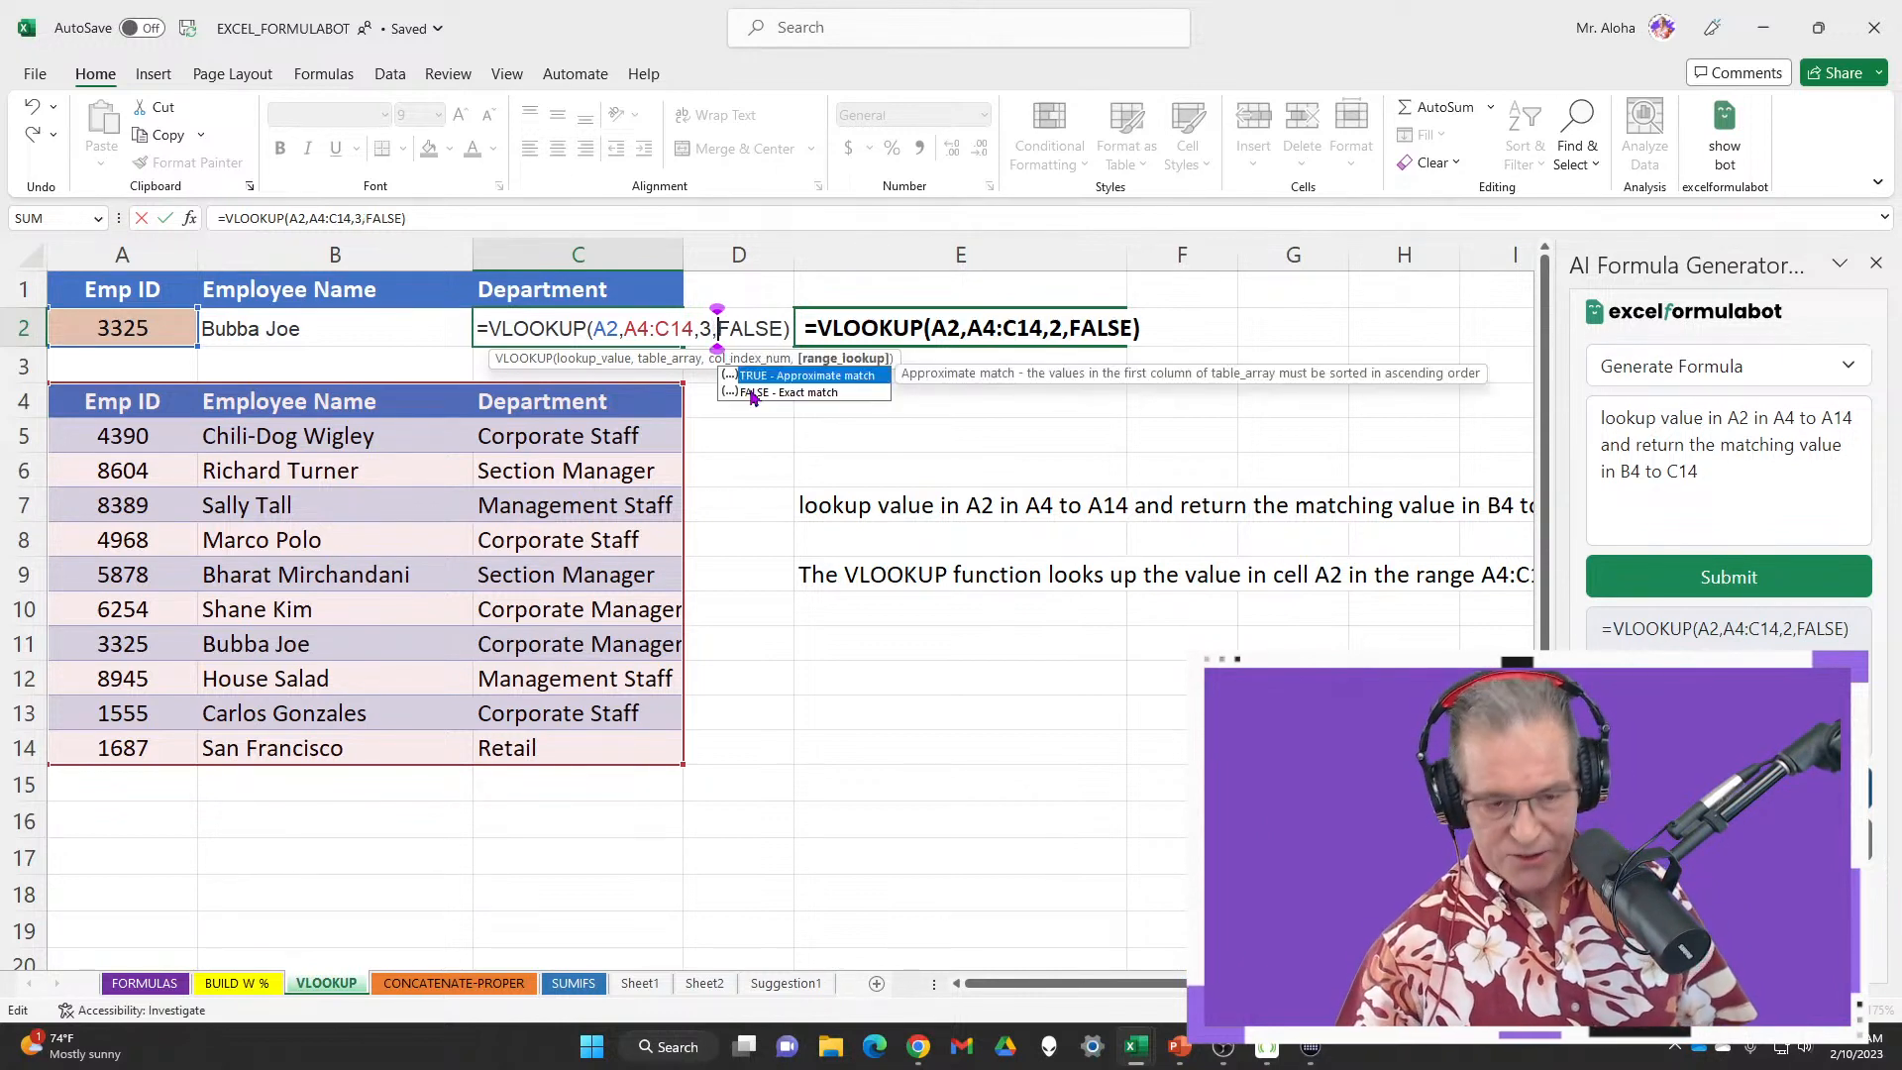
key("Return")
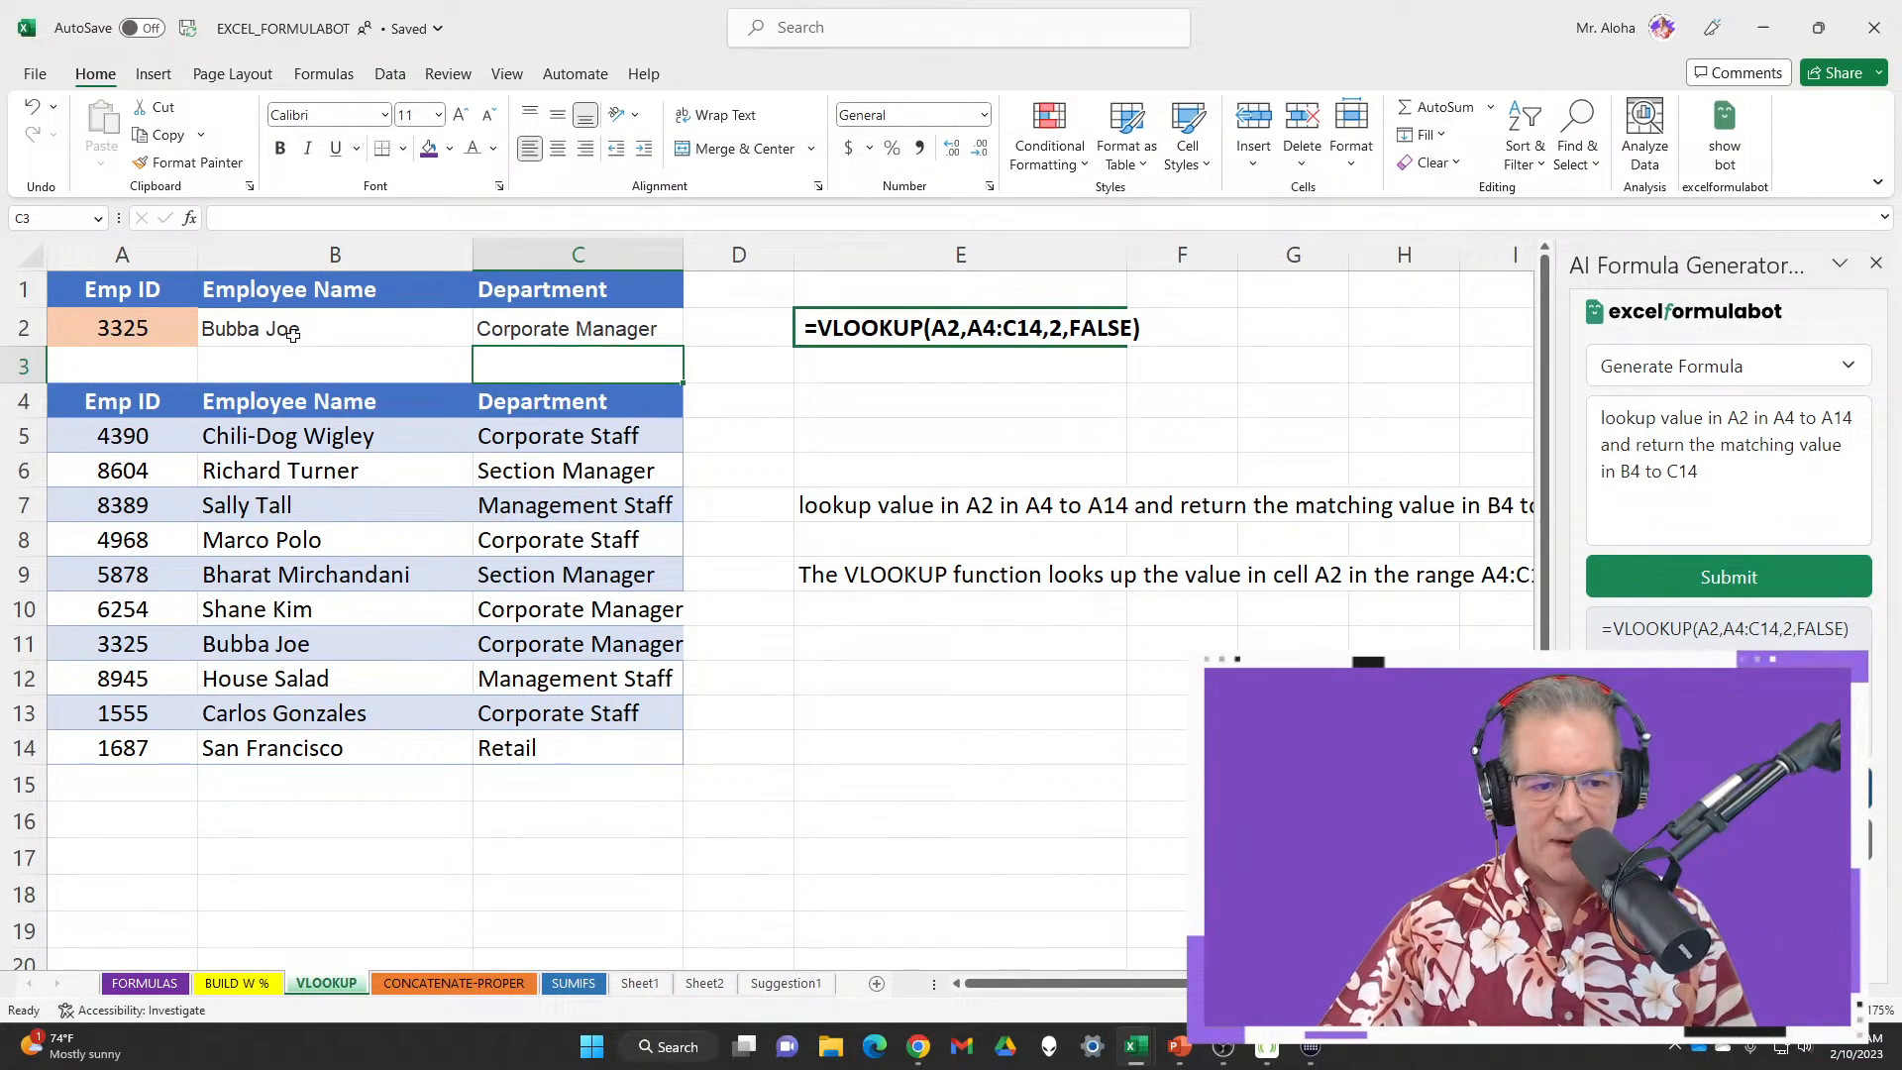
Clear the results in B2 and C2 again
left_click_drag(287, 332, 615, 327)
key("ctrl+v")
key("Delete")
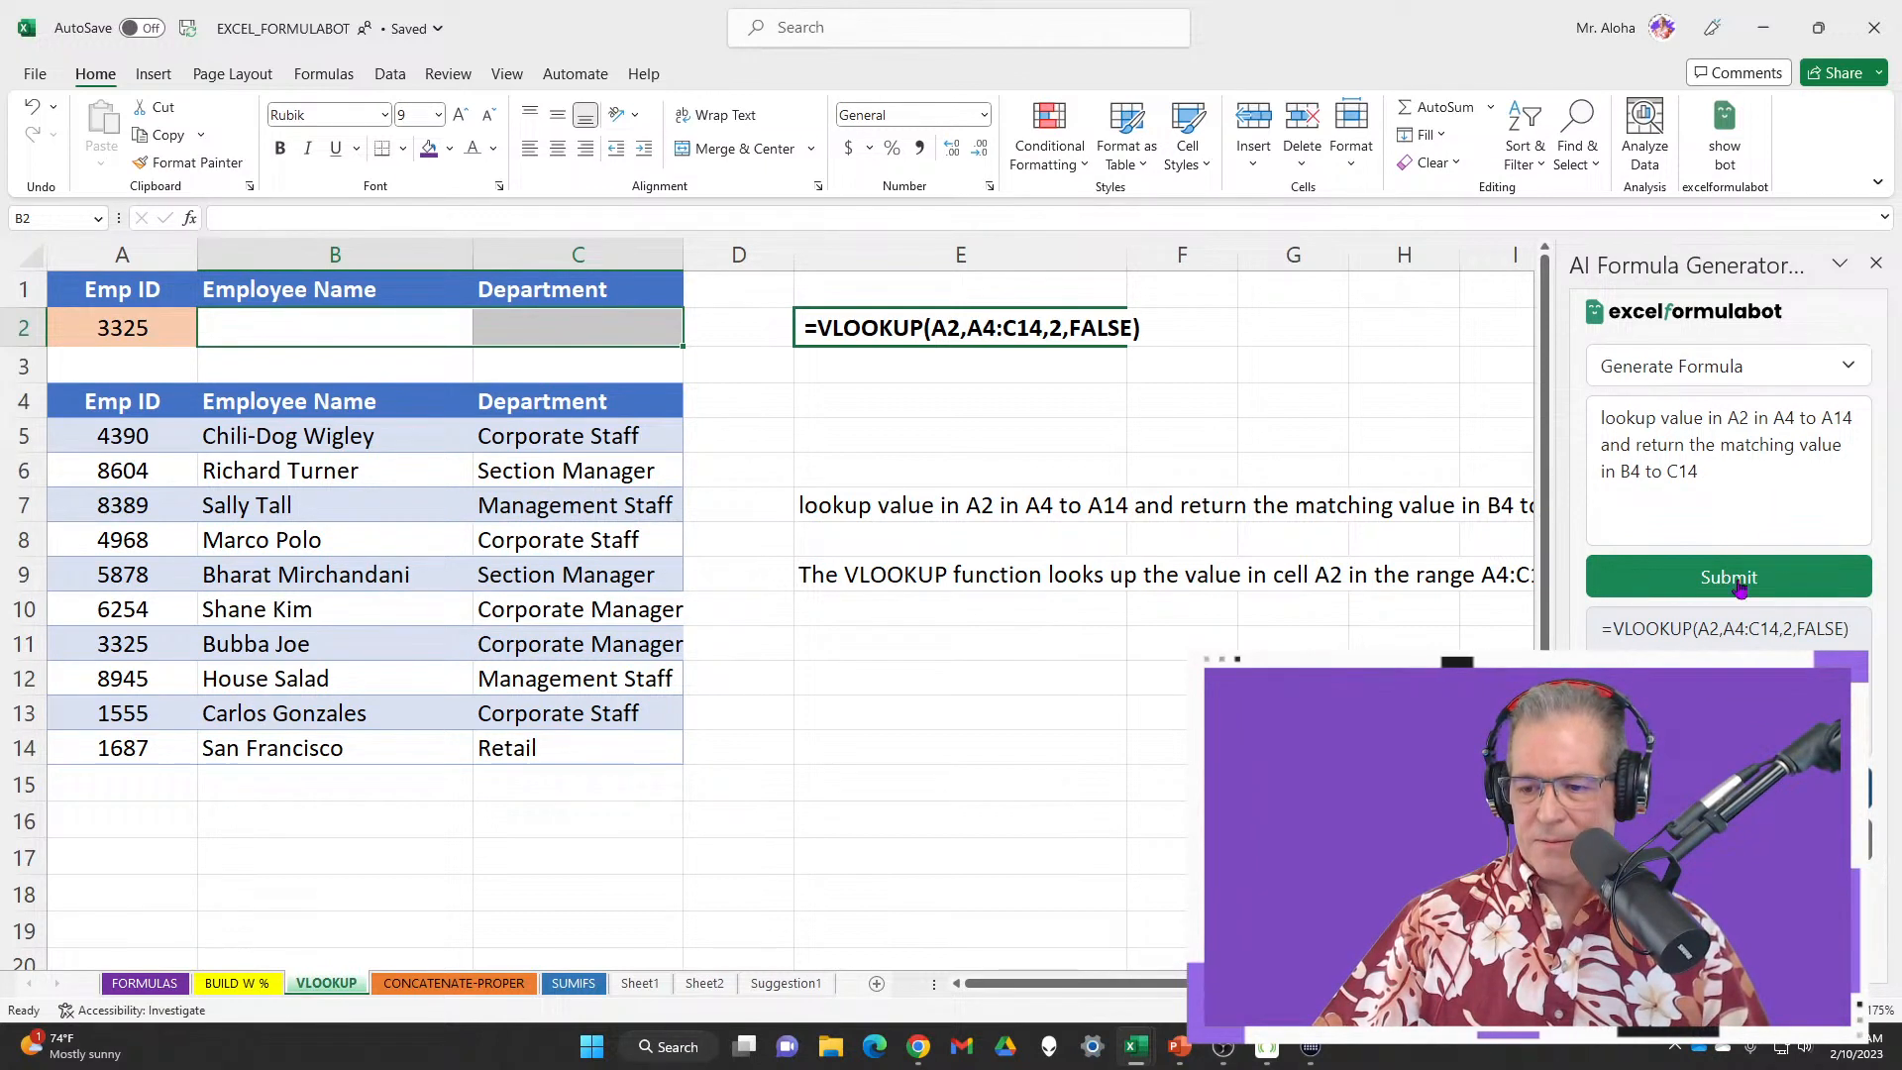
Delete the old generator question, reset the generator, and make B2 the target cell
left_click_drag(1741, 471, 1587, 428)
key("BackSpace")
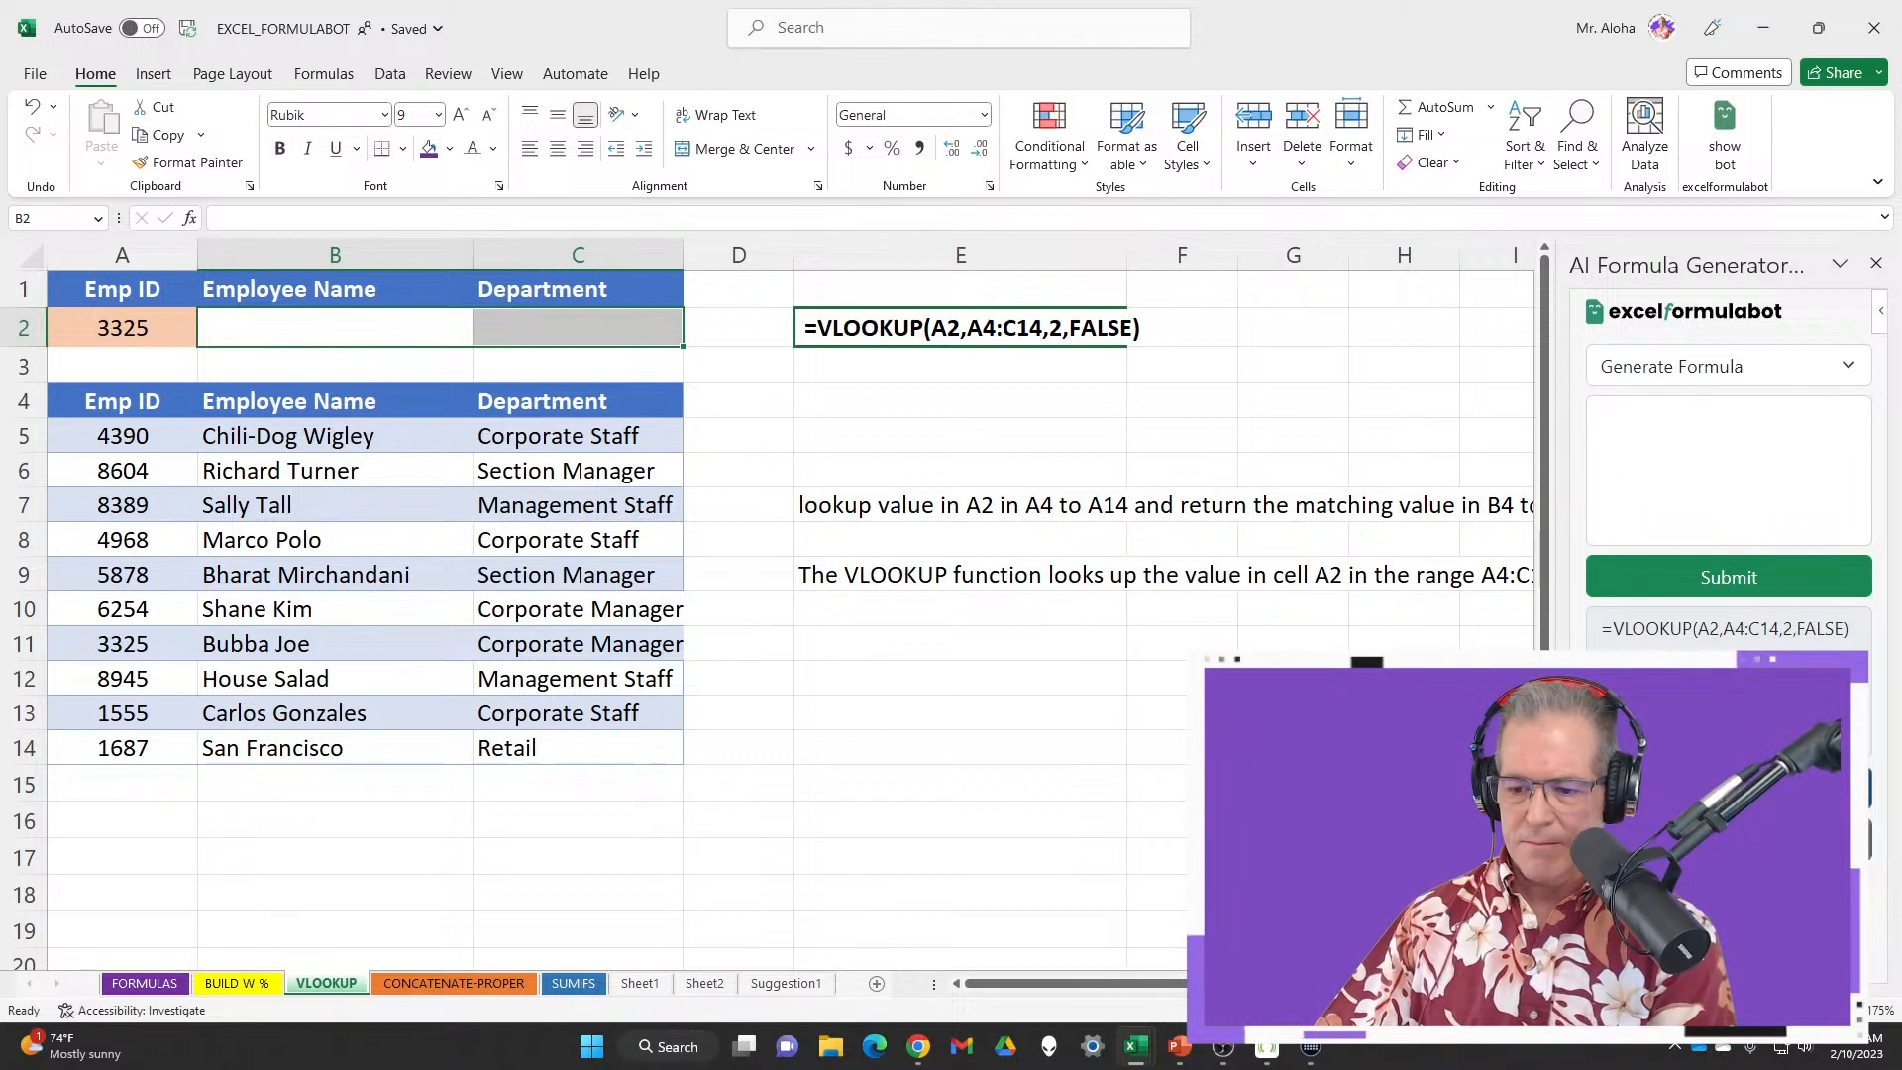
left_click(1723, 139)
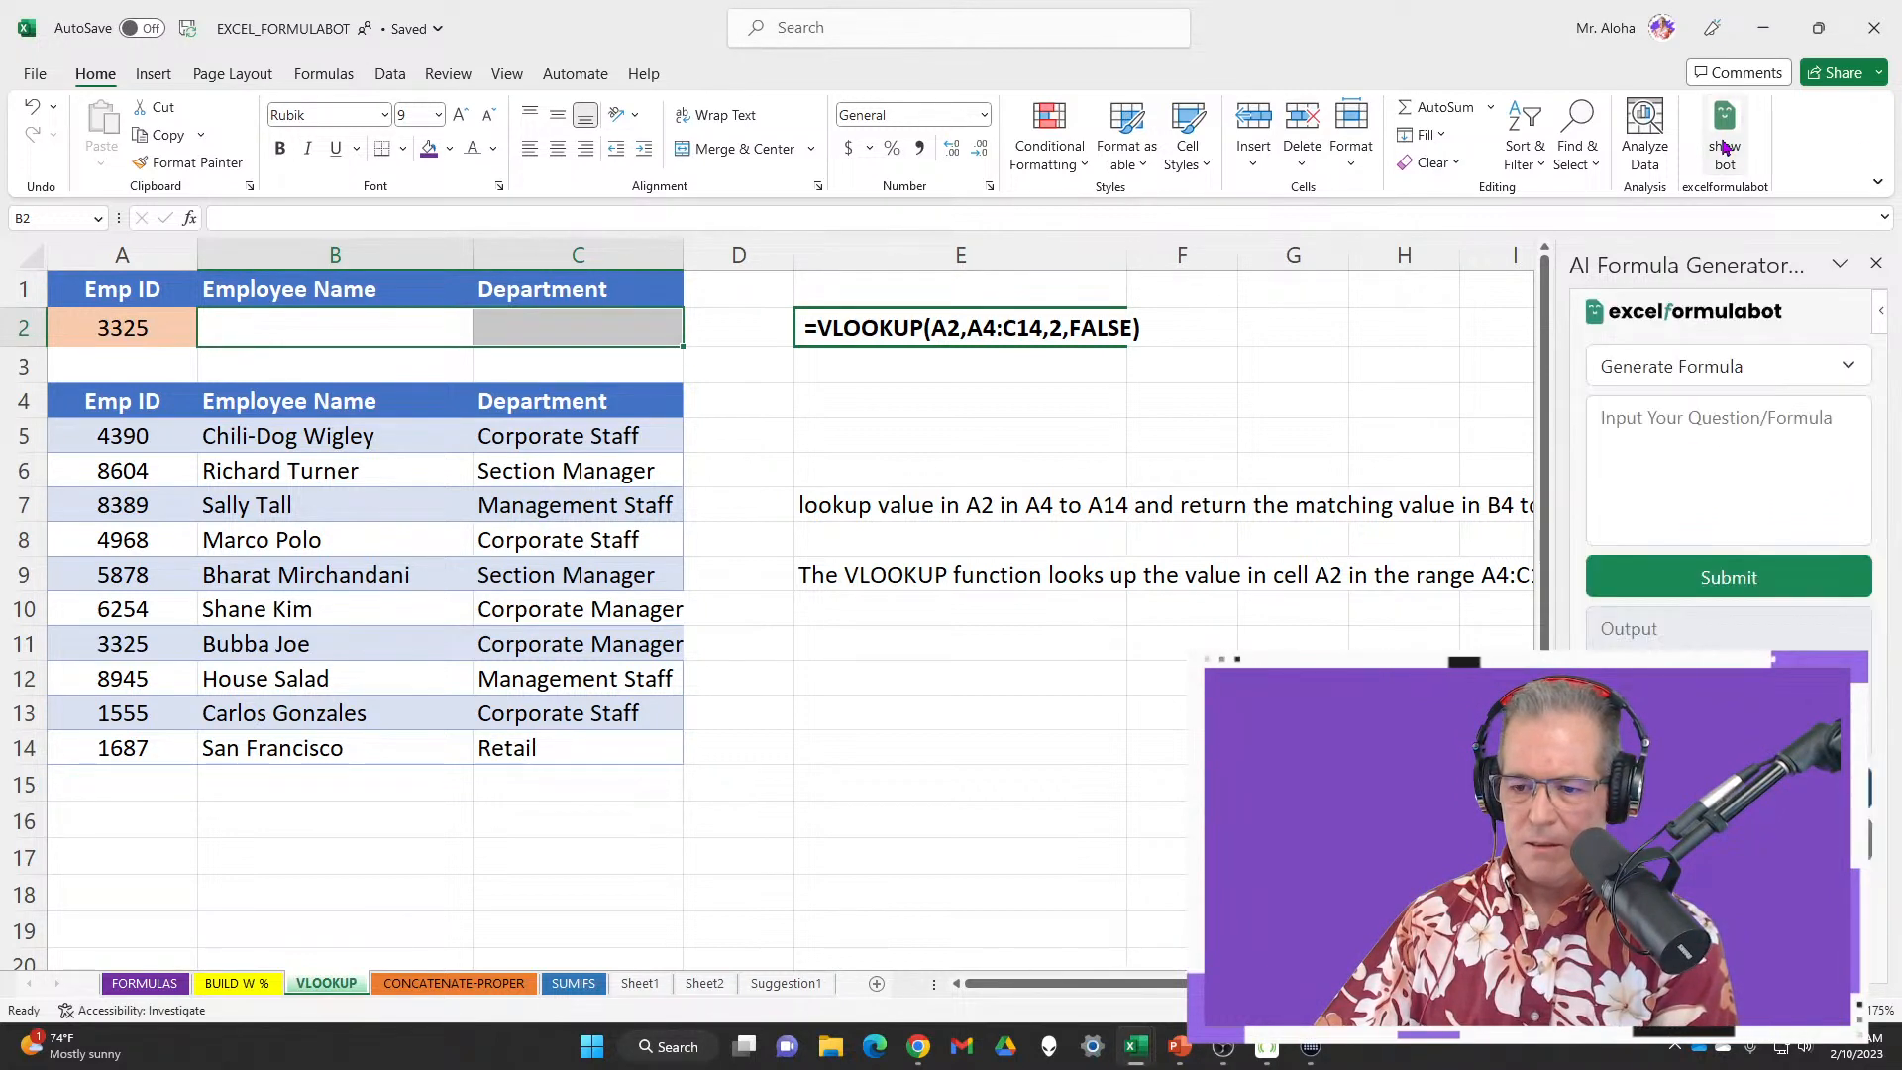
left_click(1688, 435)
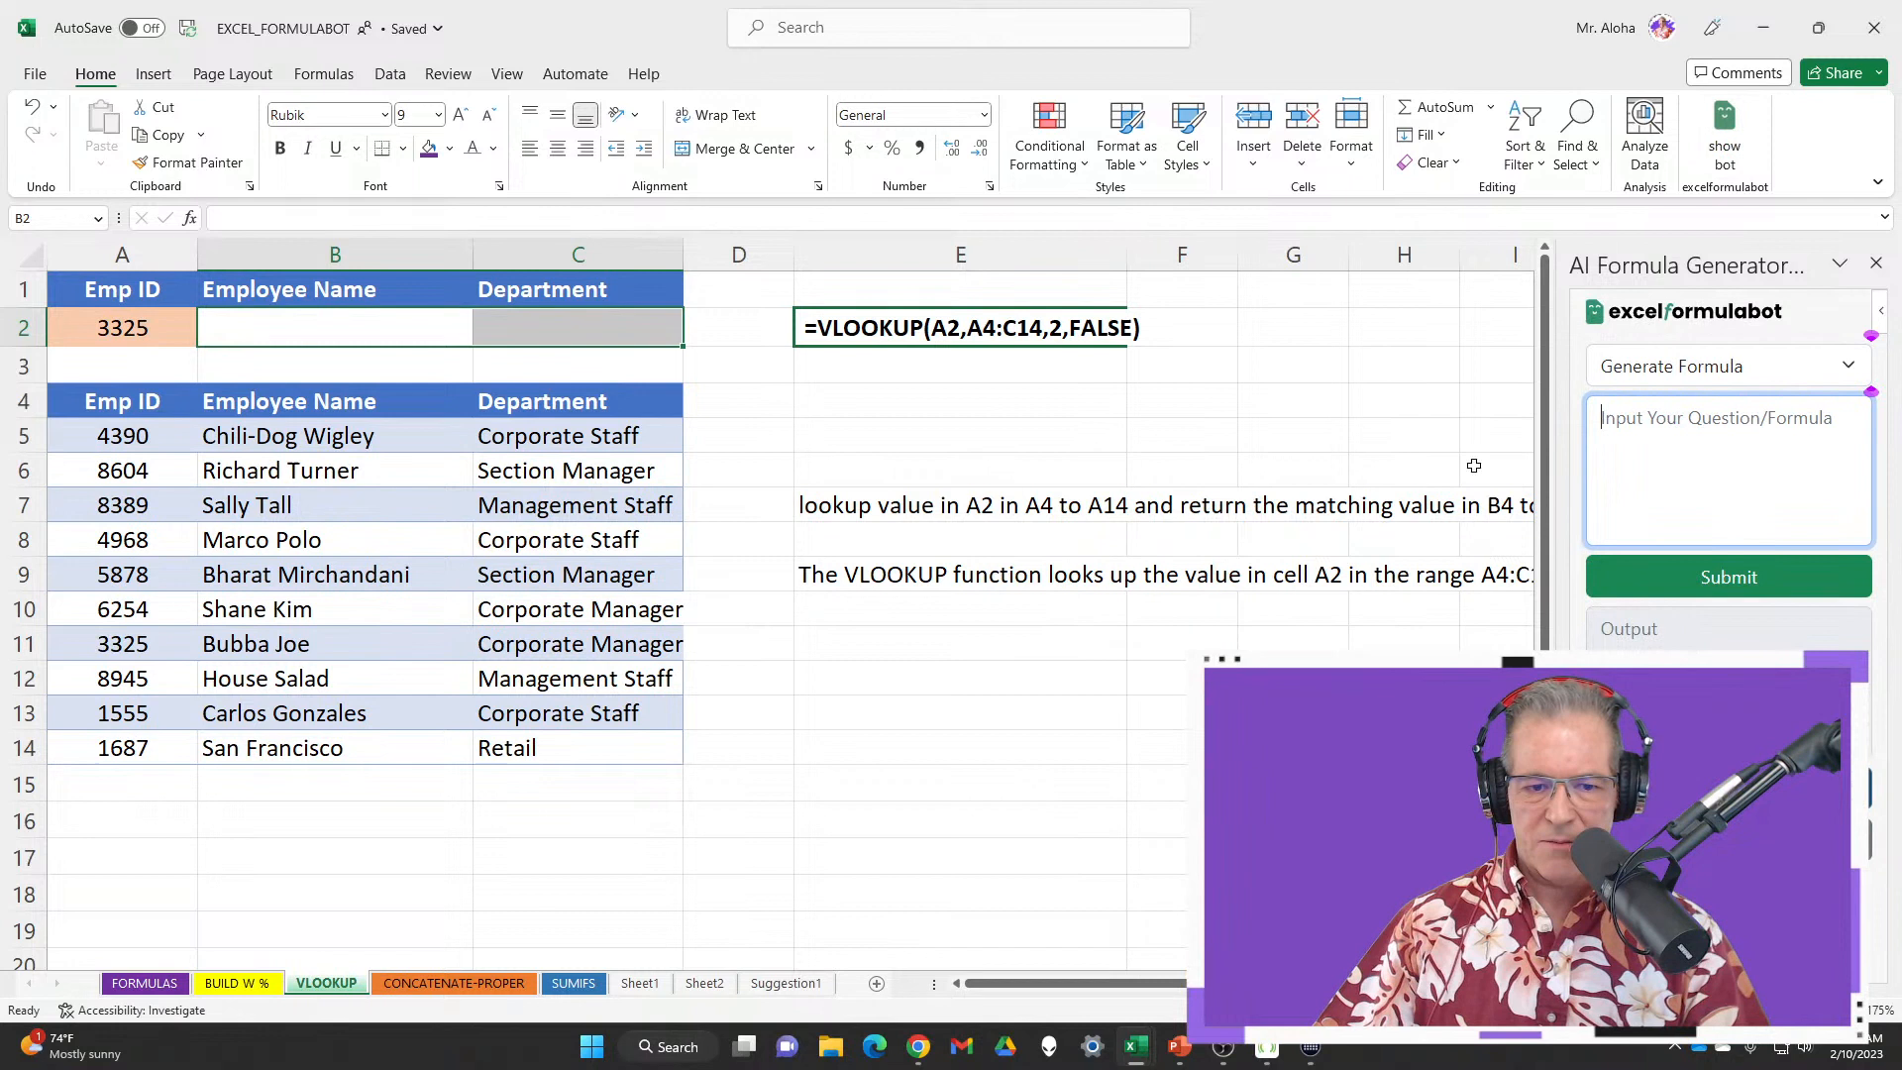
left_click(355, 332)
Type the new request 'lookup A2 in A4 to C14 and return the matching values'
left_click(1692, 418)
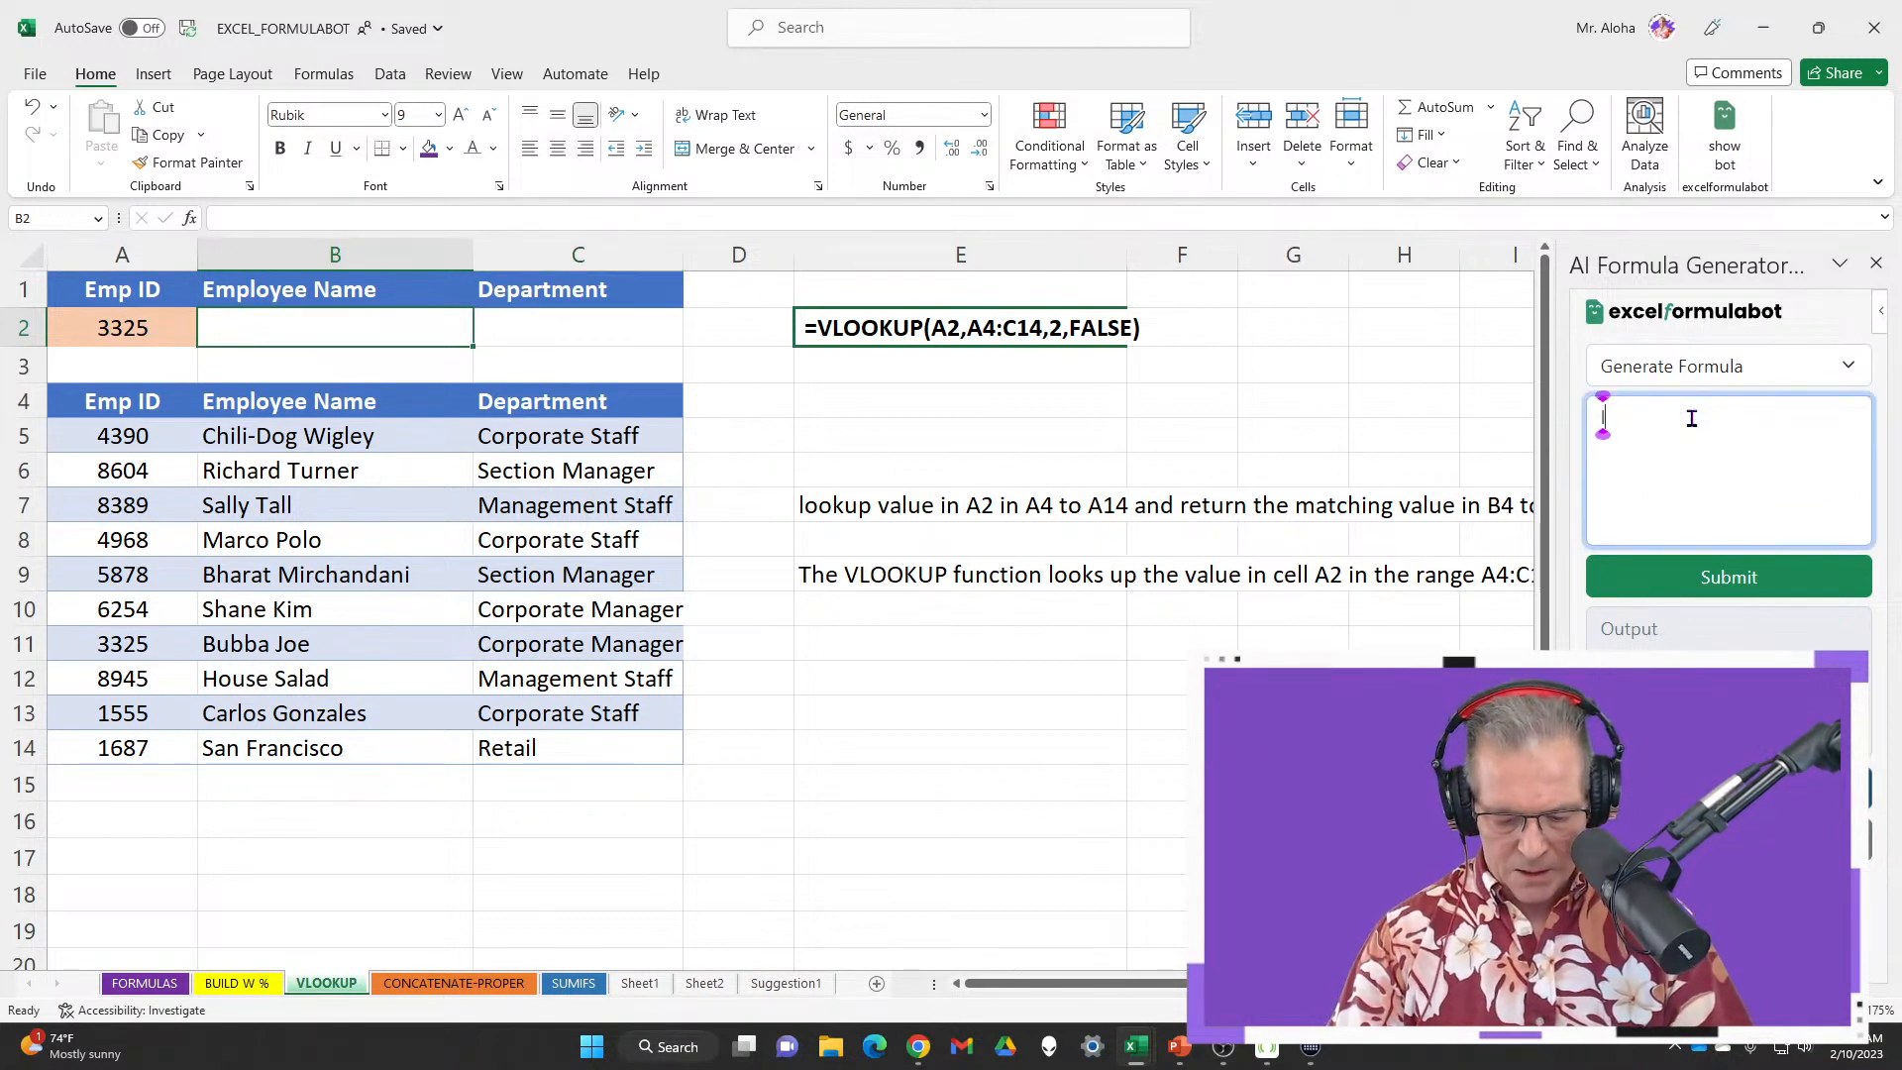
type("lookup")
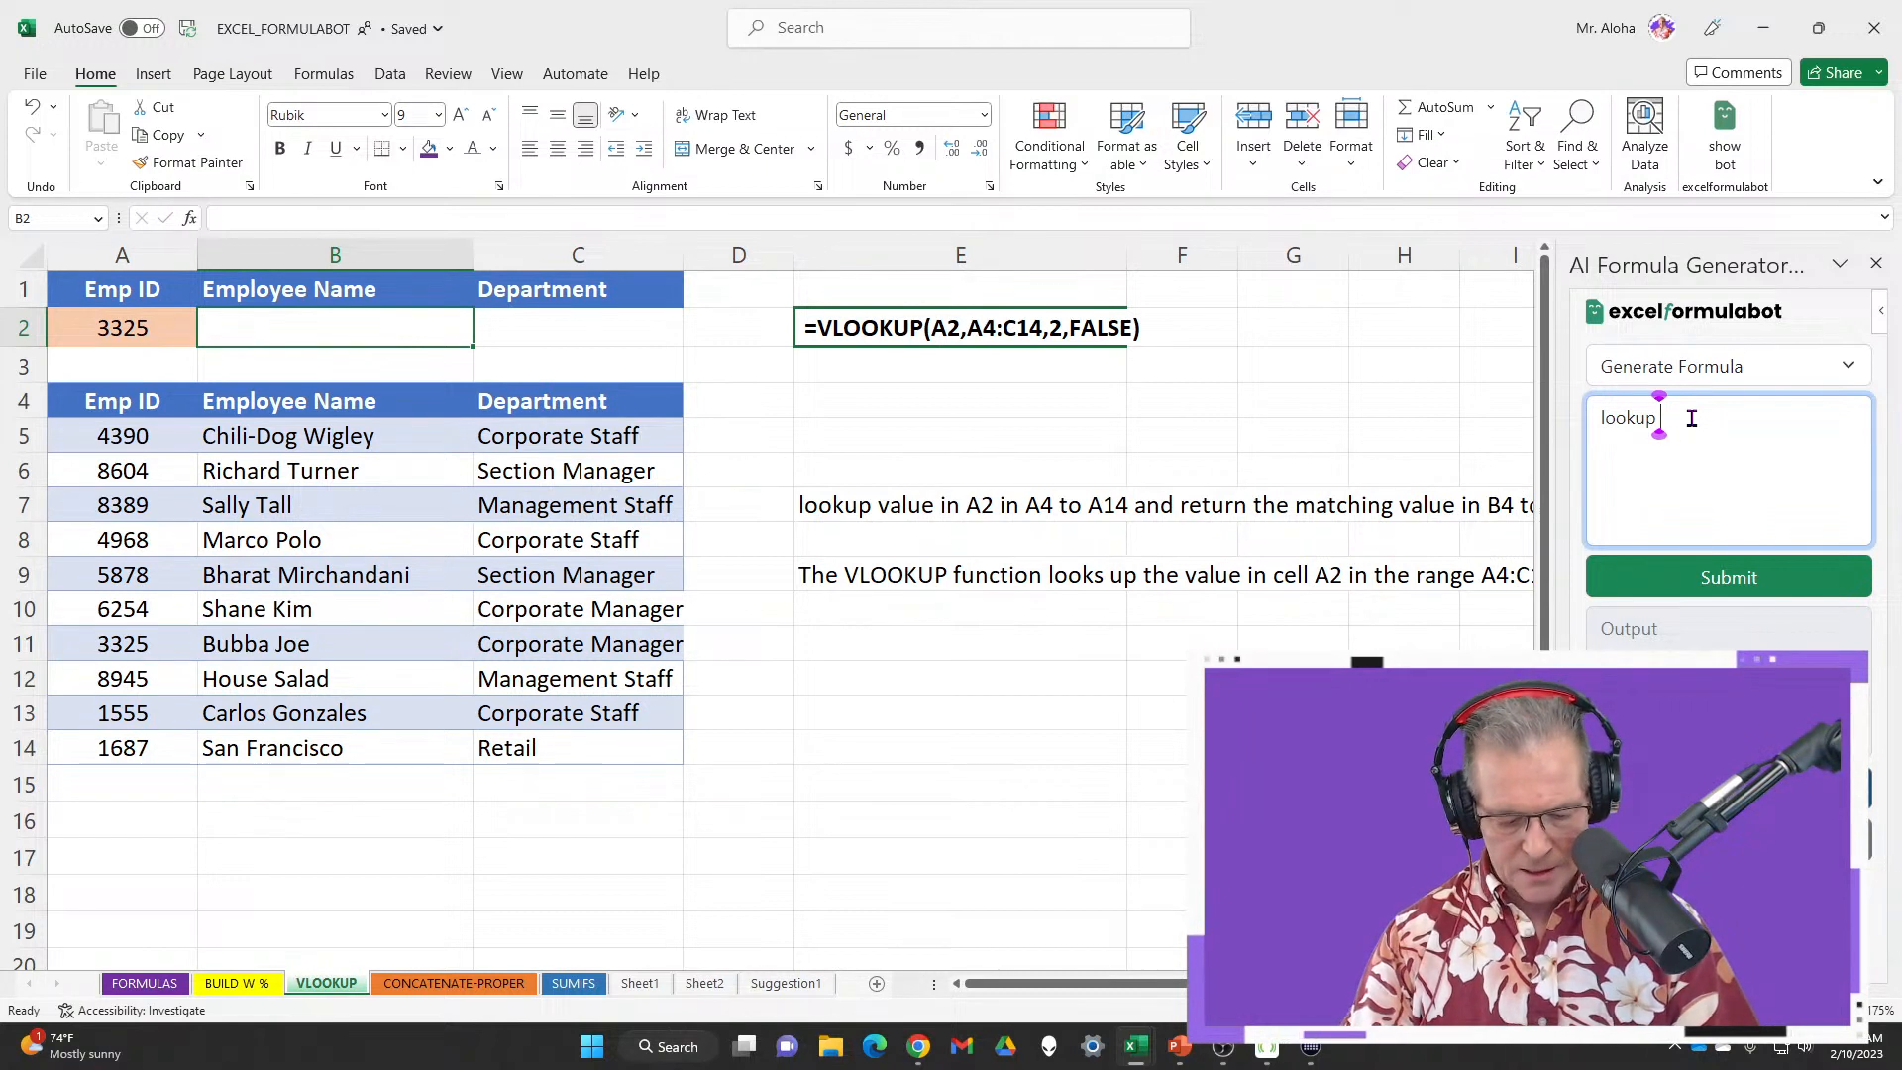
type(" A@")
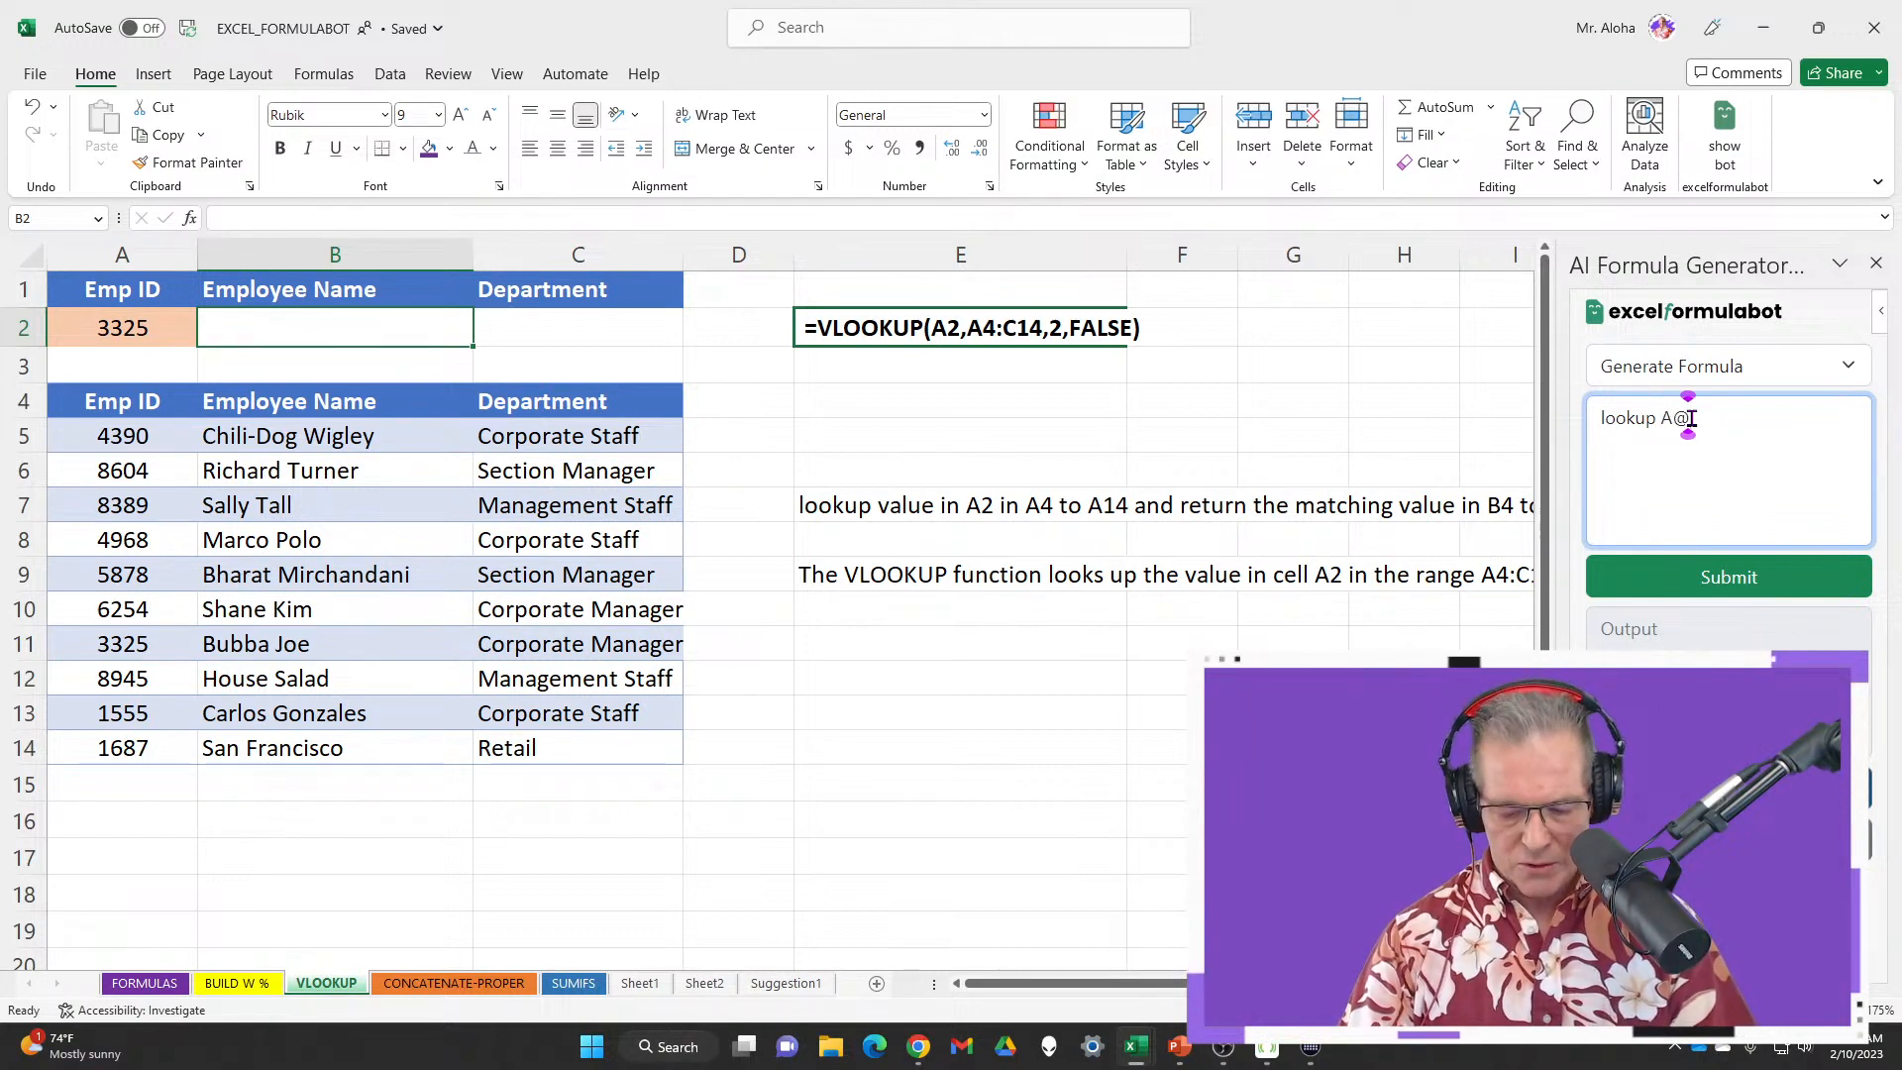
key("BackSpace")
type("2 in")
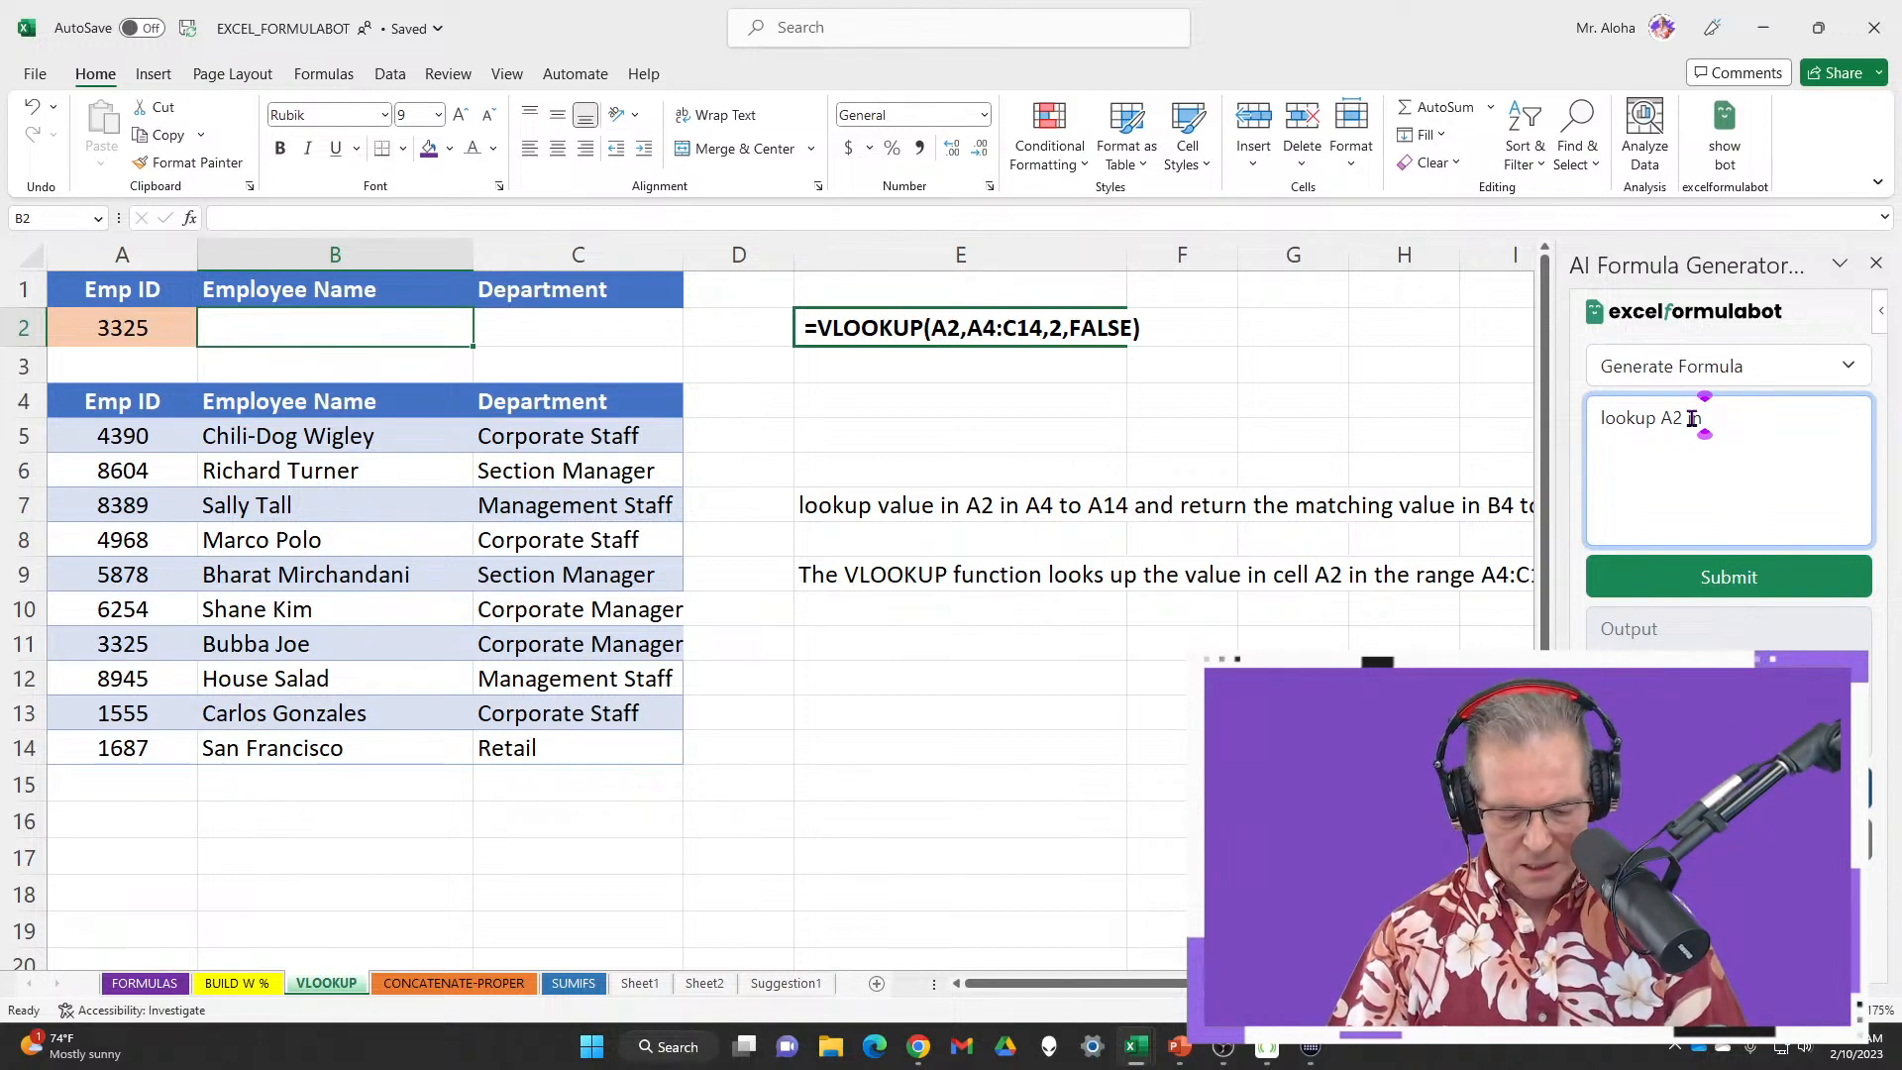
type(" A4")
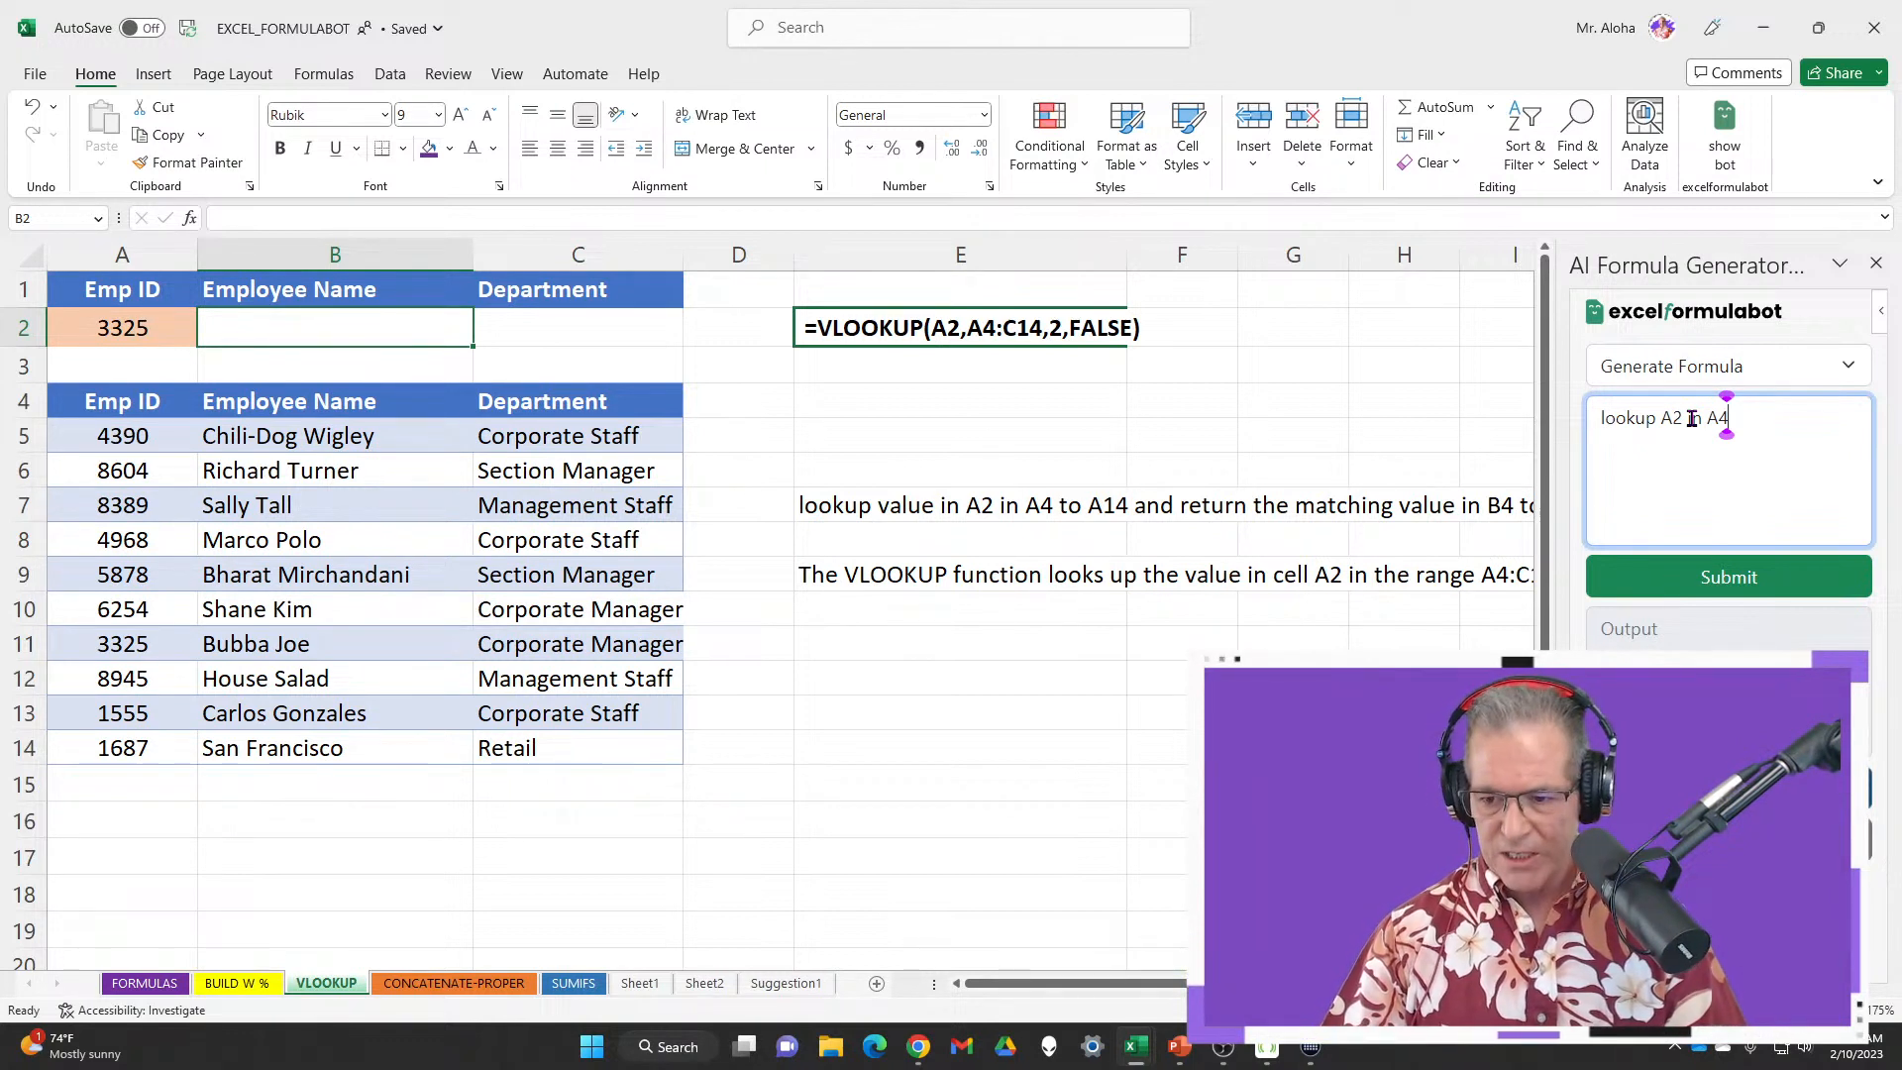
type("to C14 and")
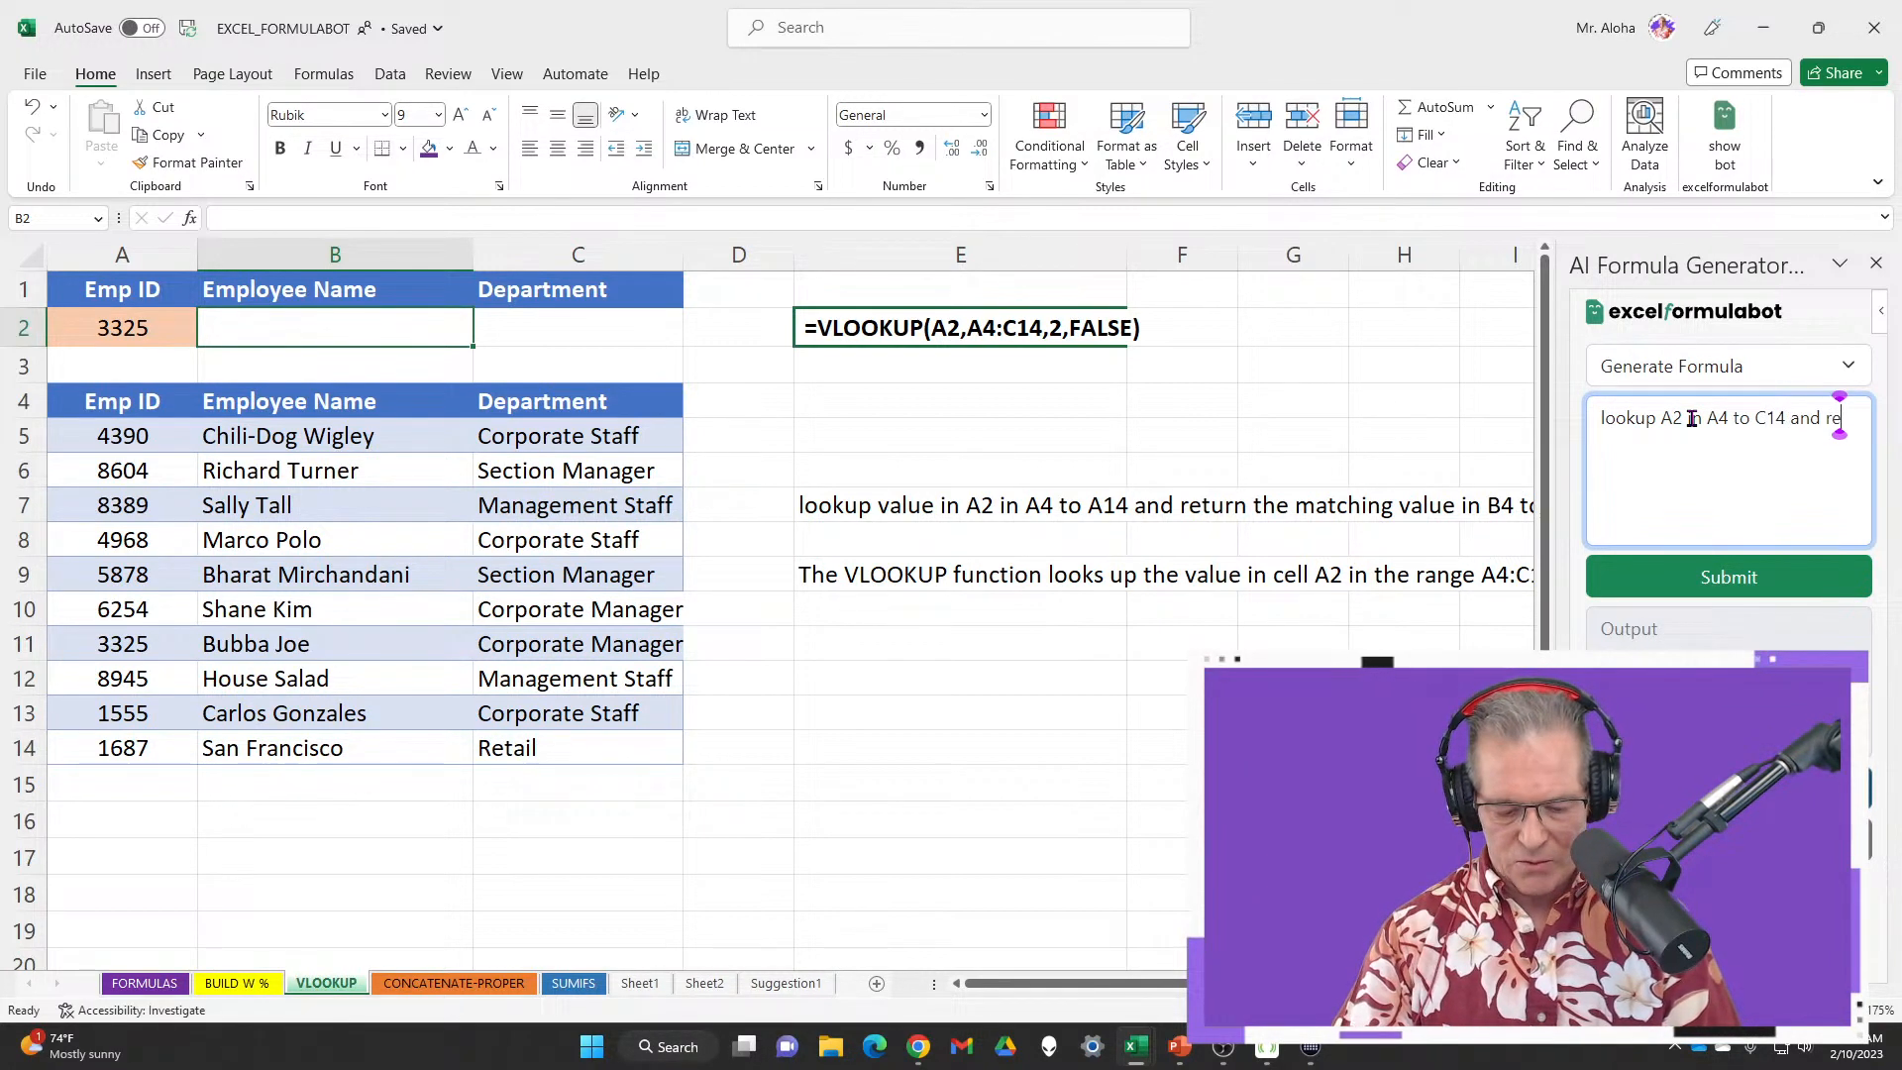
type("return the matching v")
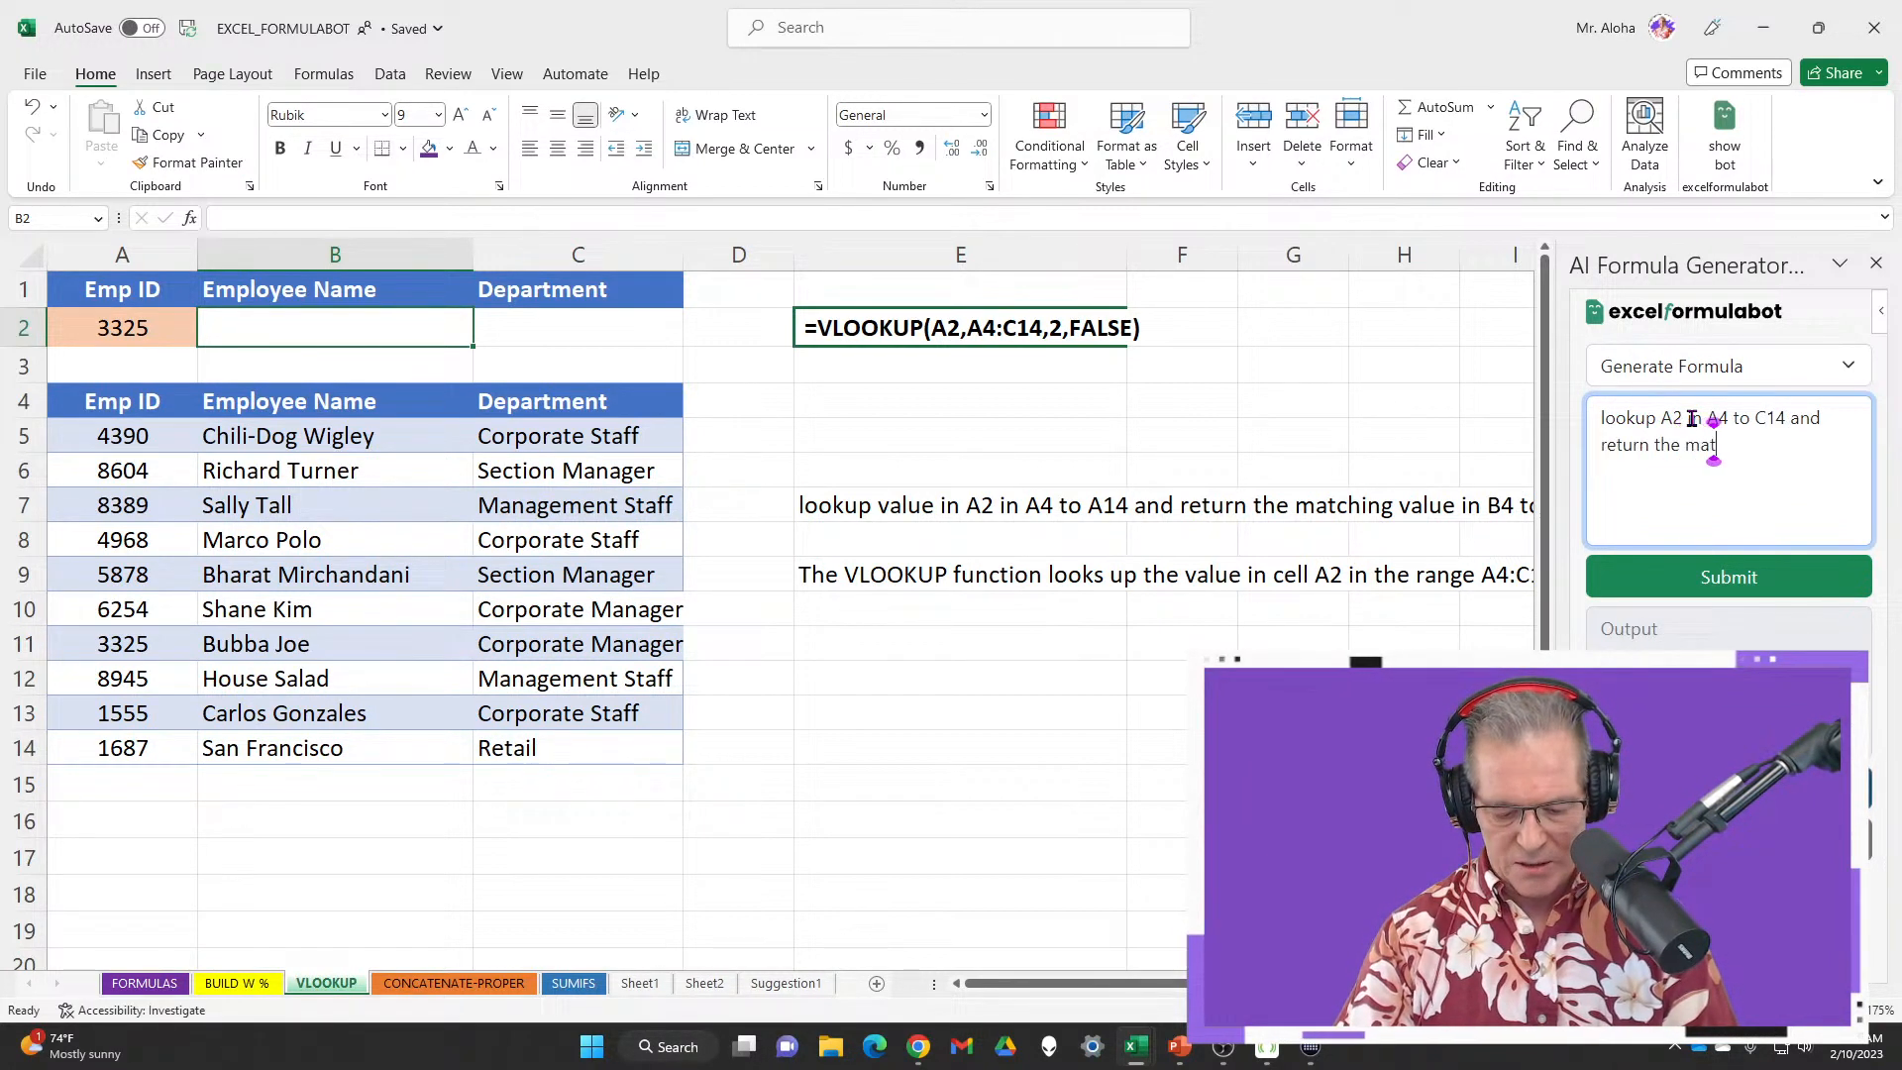
type("alues")
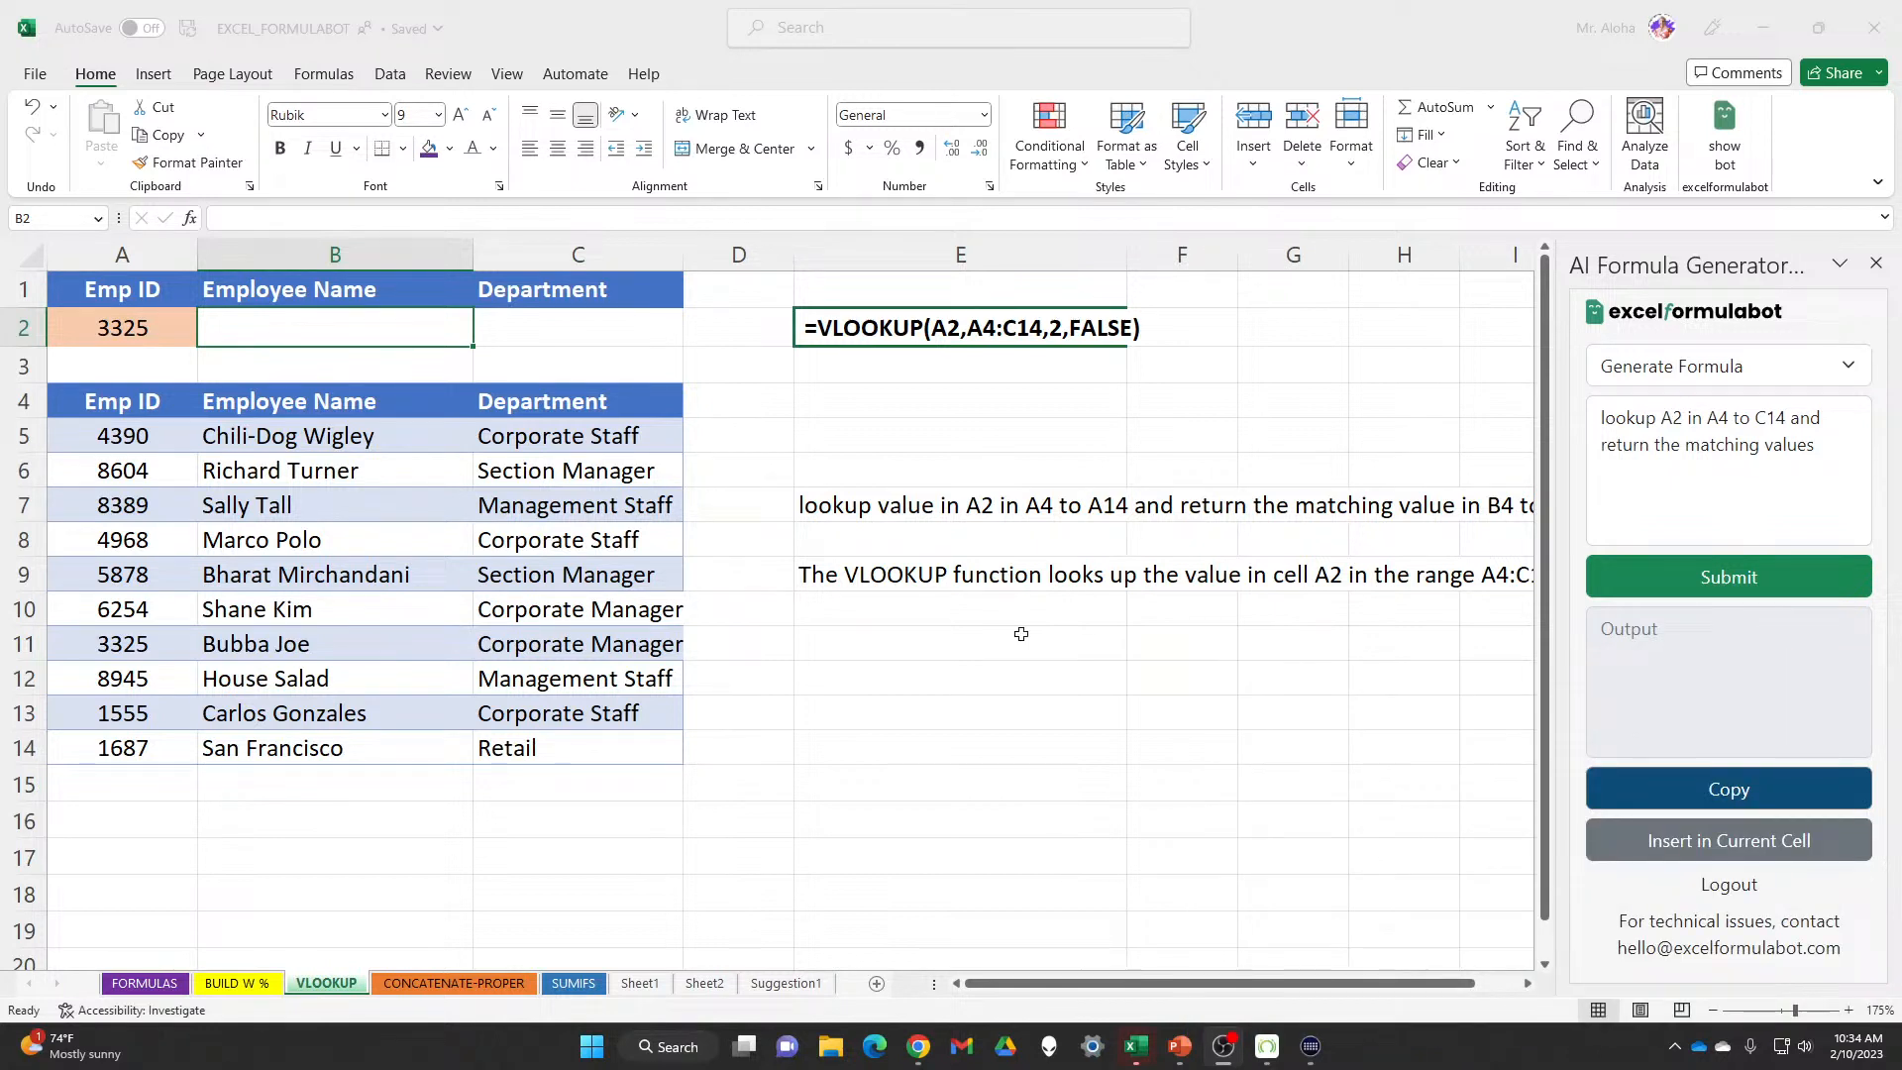
Submit the new request and insert the generated =XLOOKUP(A2,A4:C14,A4:C14) into B2
left_click(1712, 588)
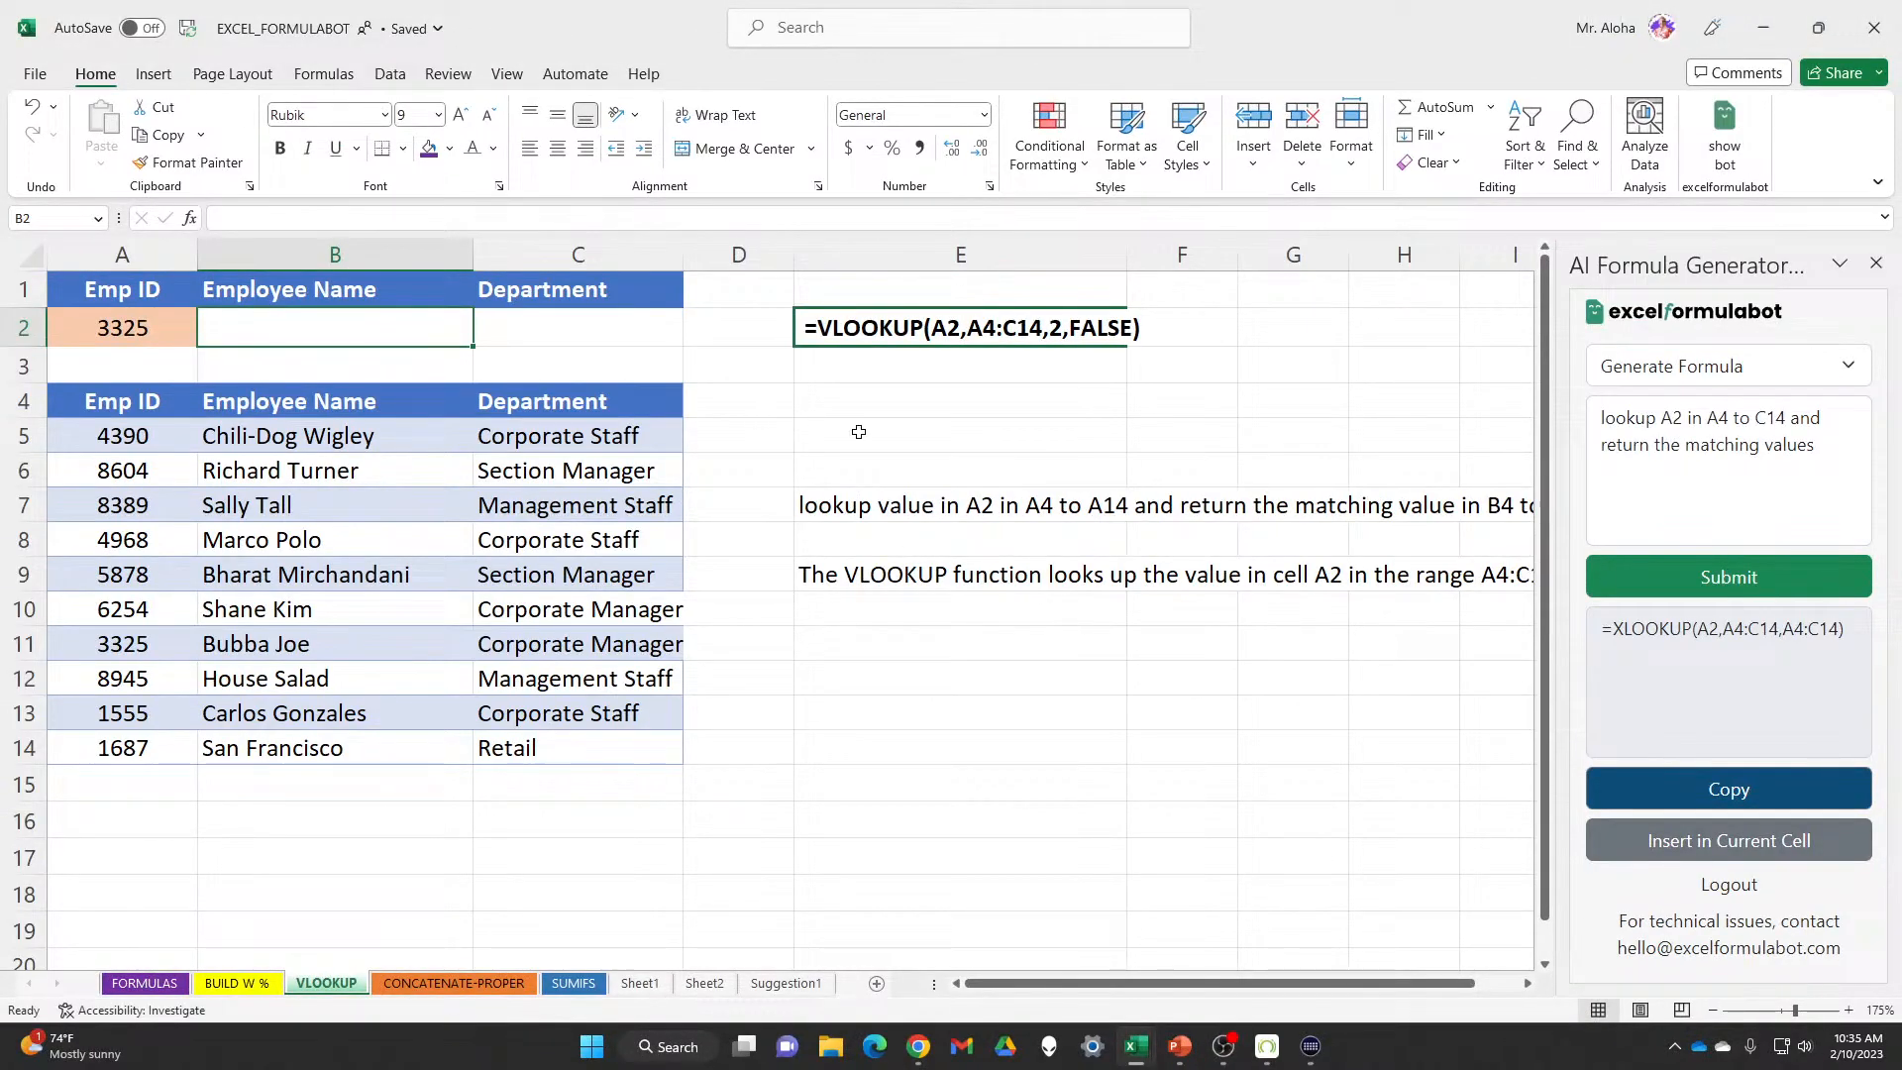
left_click(1756, 841)
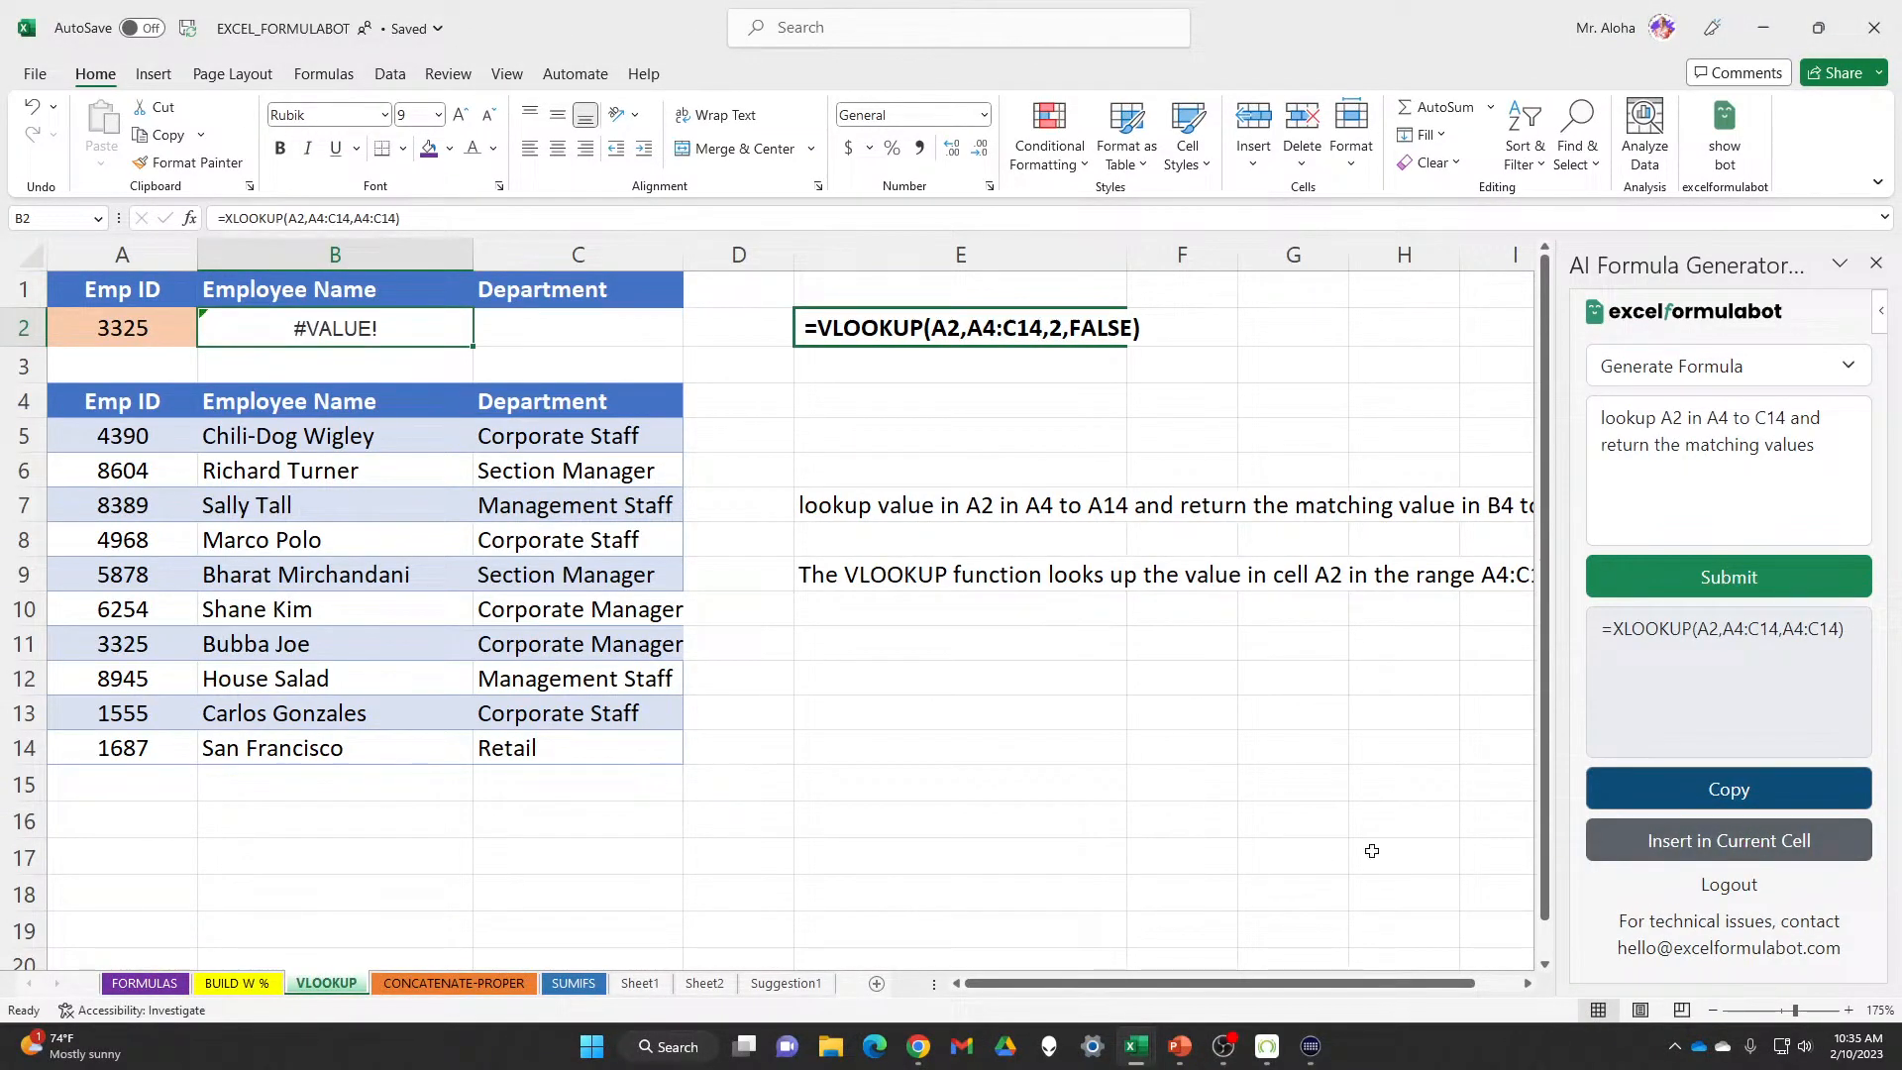
double_click(446, 333)
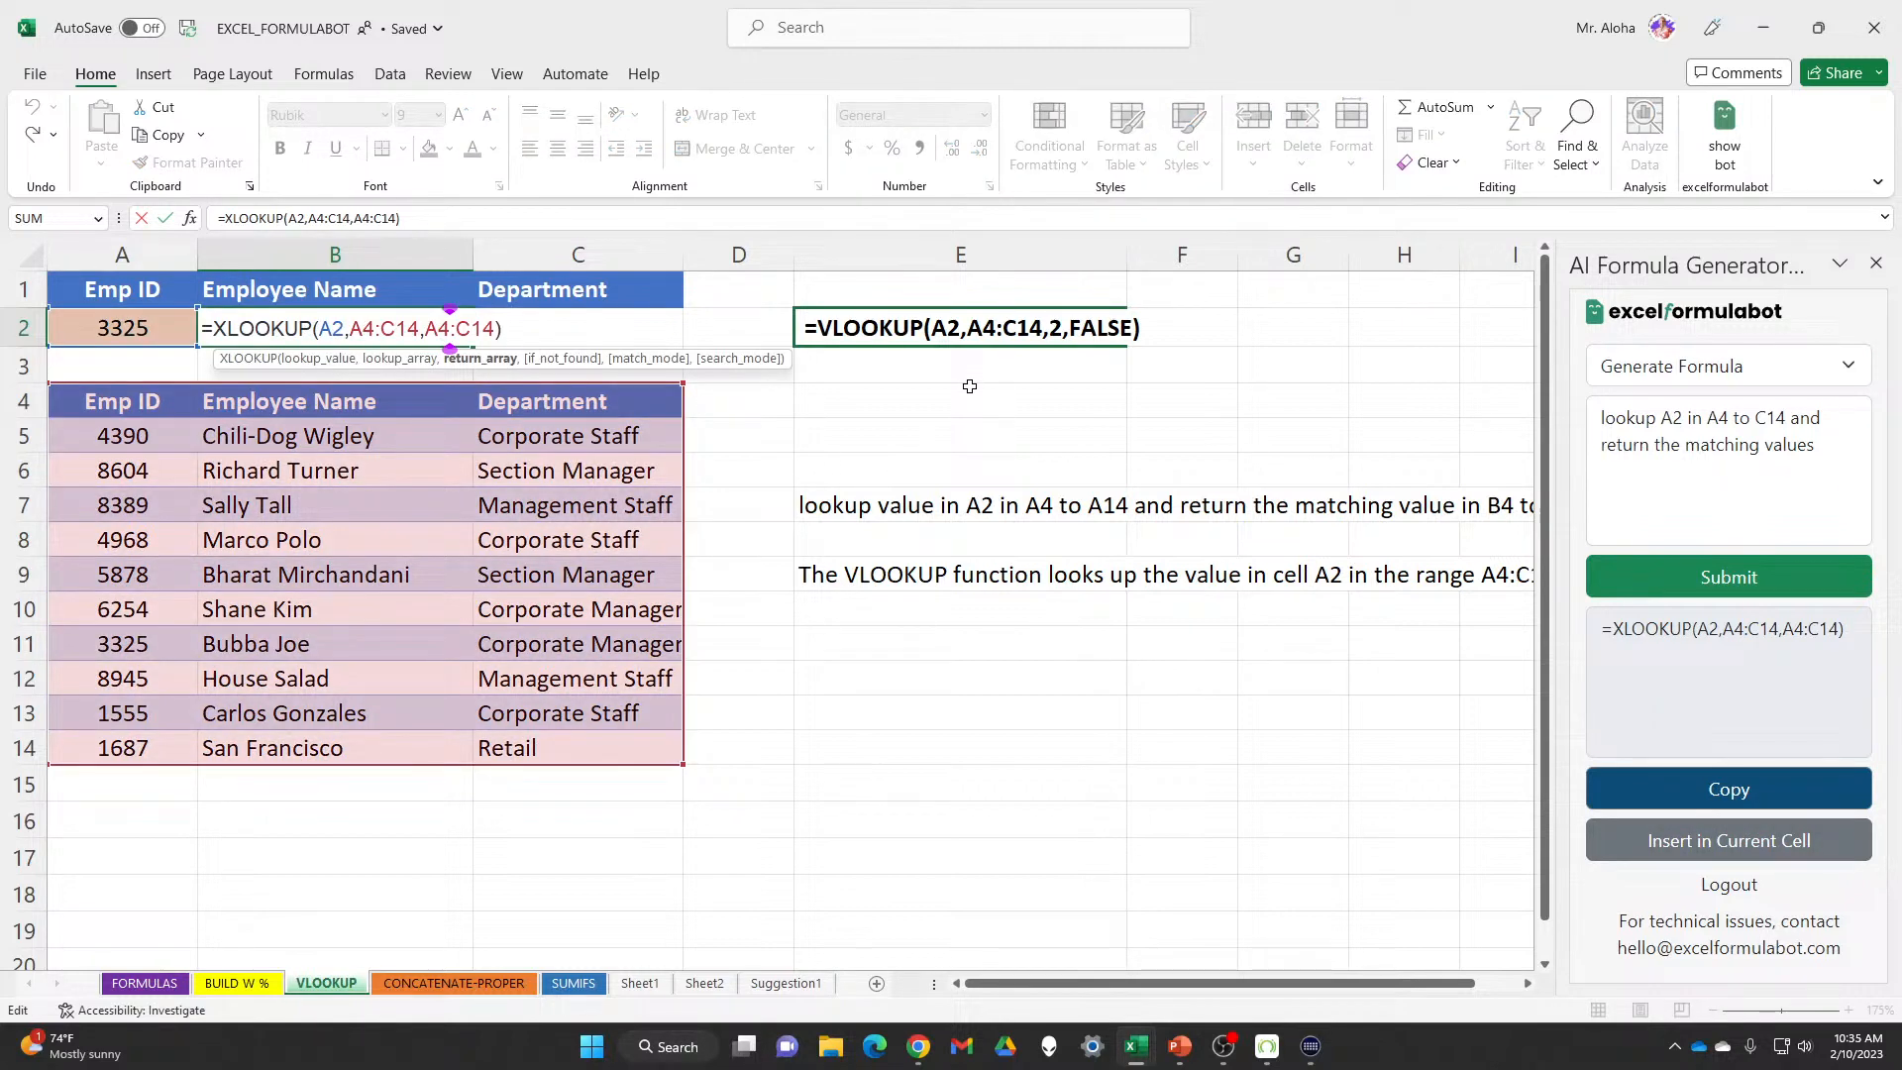
key("Return")
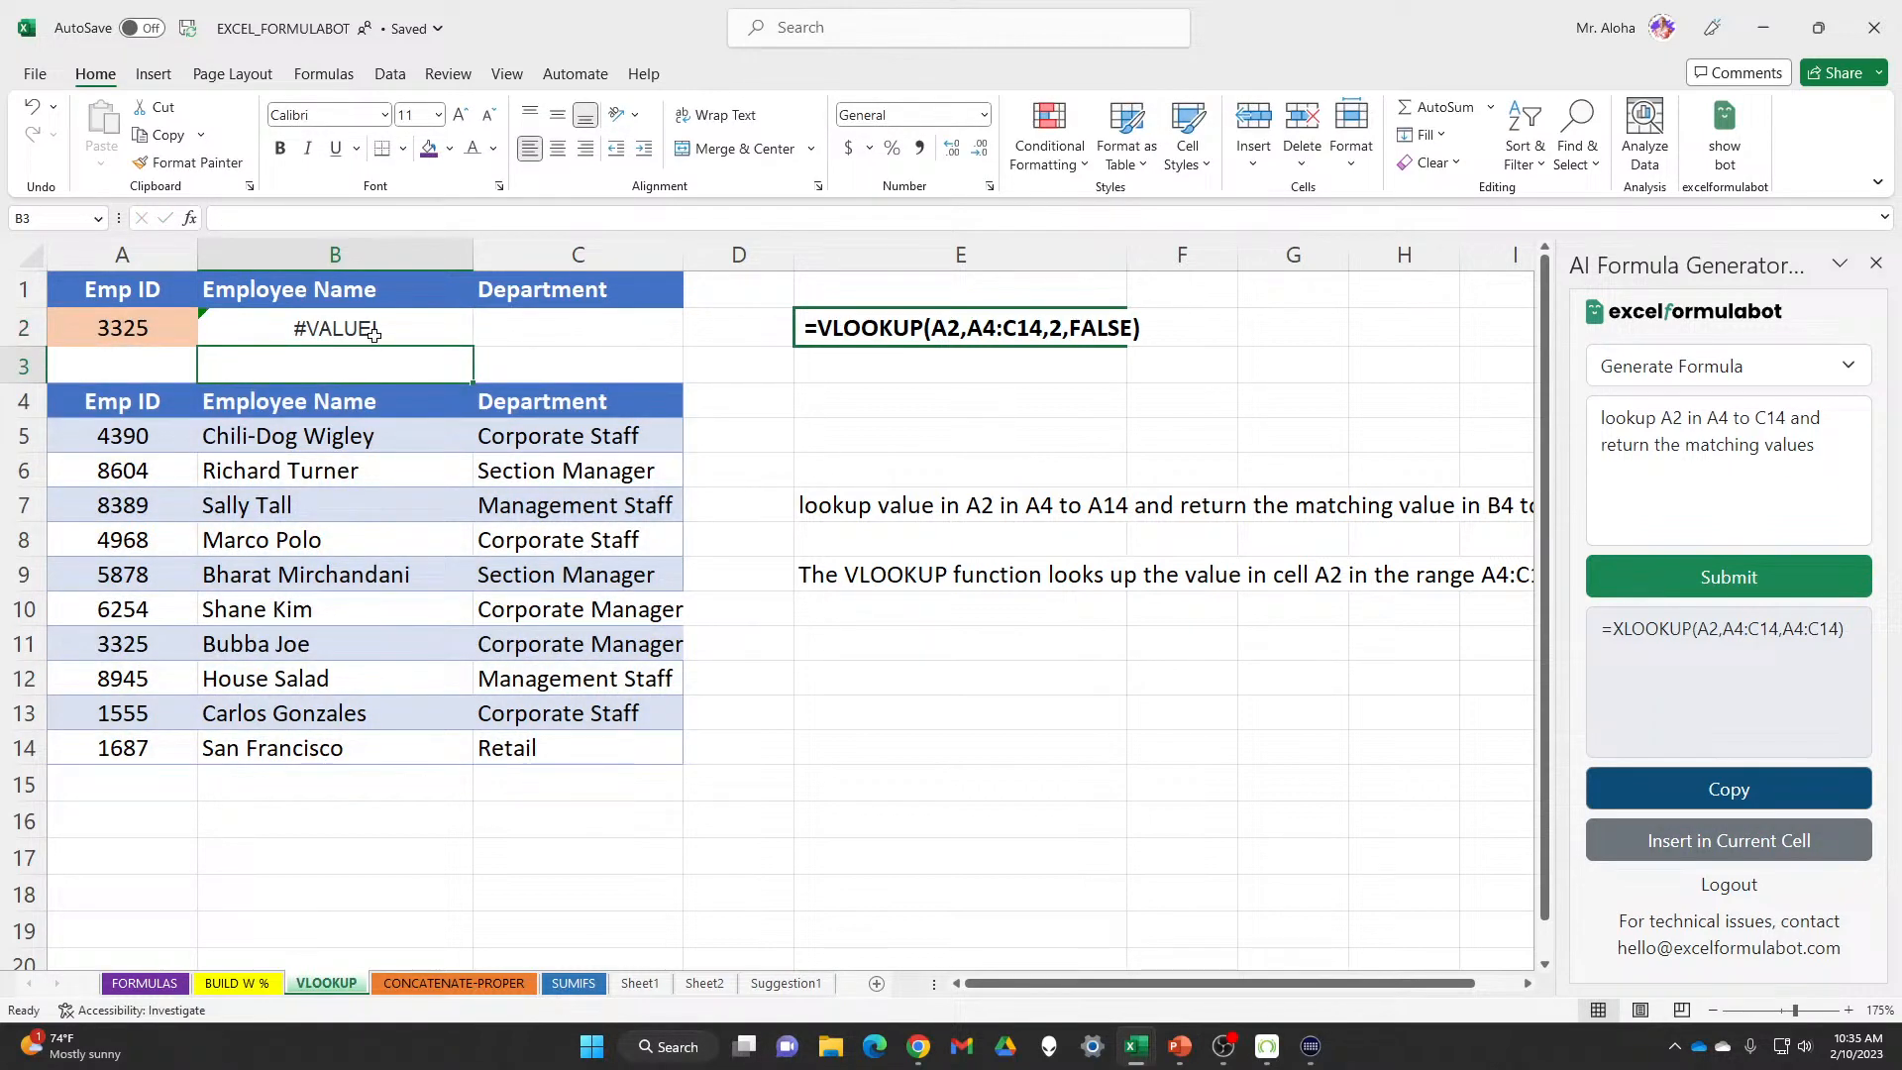
Inspect B2's XLOOKUP range arguments behind the #VALUE! error and open the function dialog
left_click(373, 335)
double_click(373, 335)
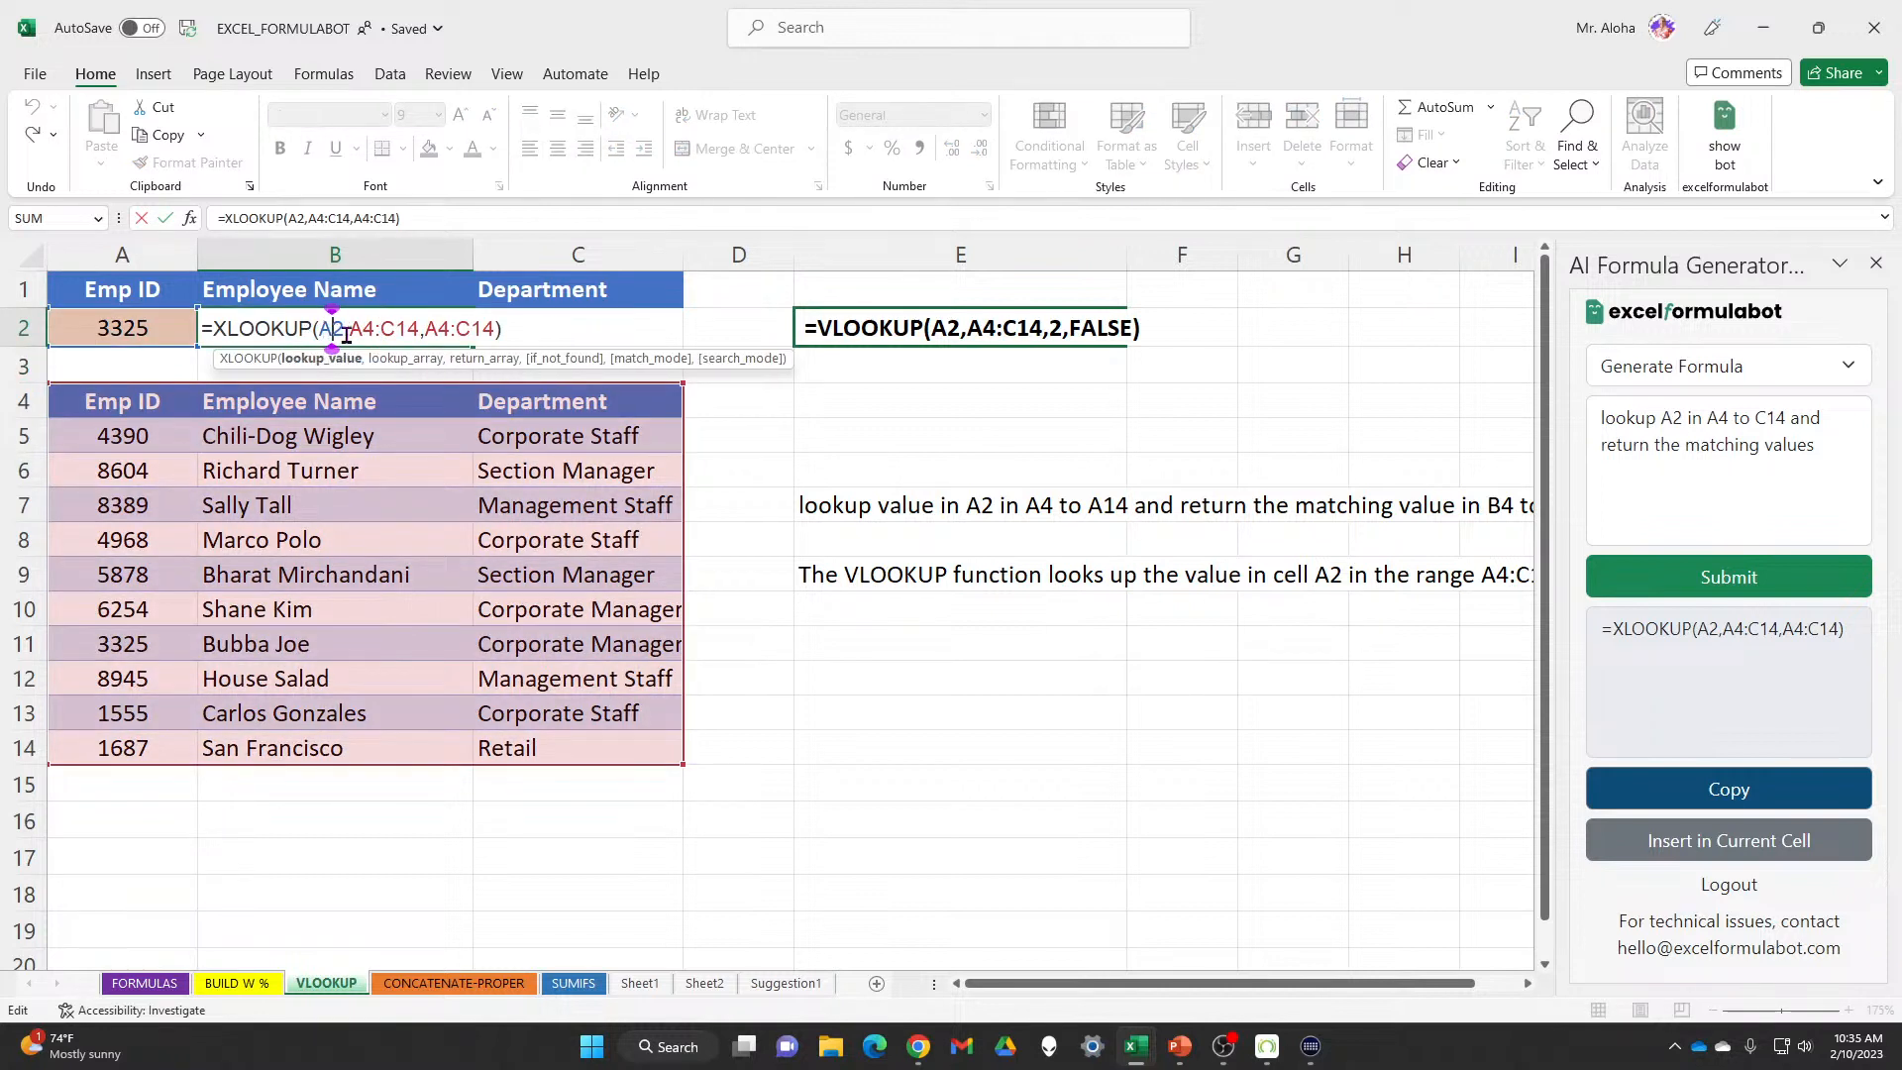
left_click(353, 330)
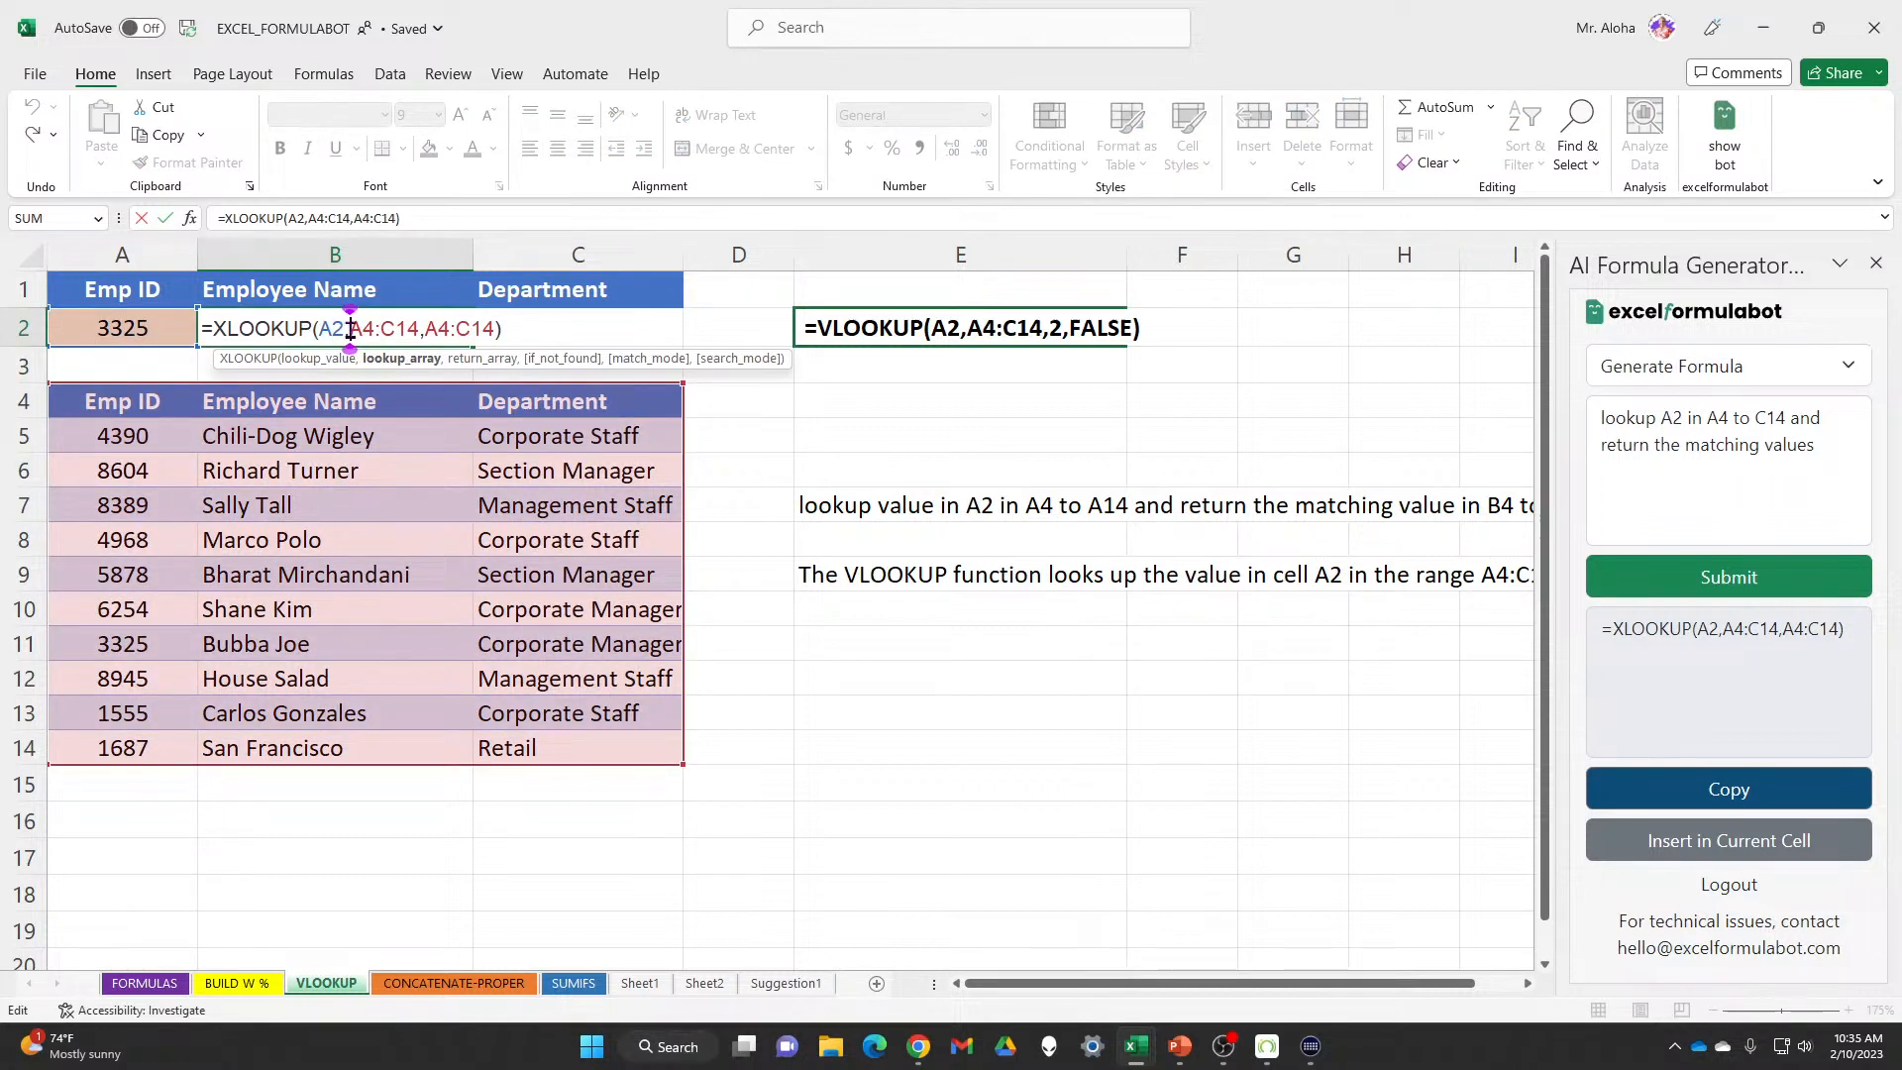
left_click_drag(351, 330, 489, 329)
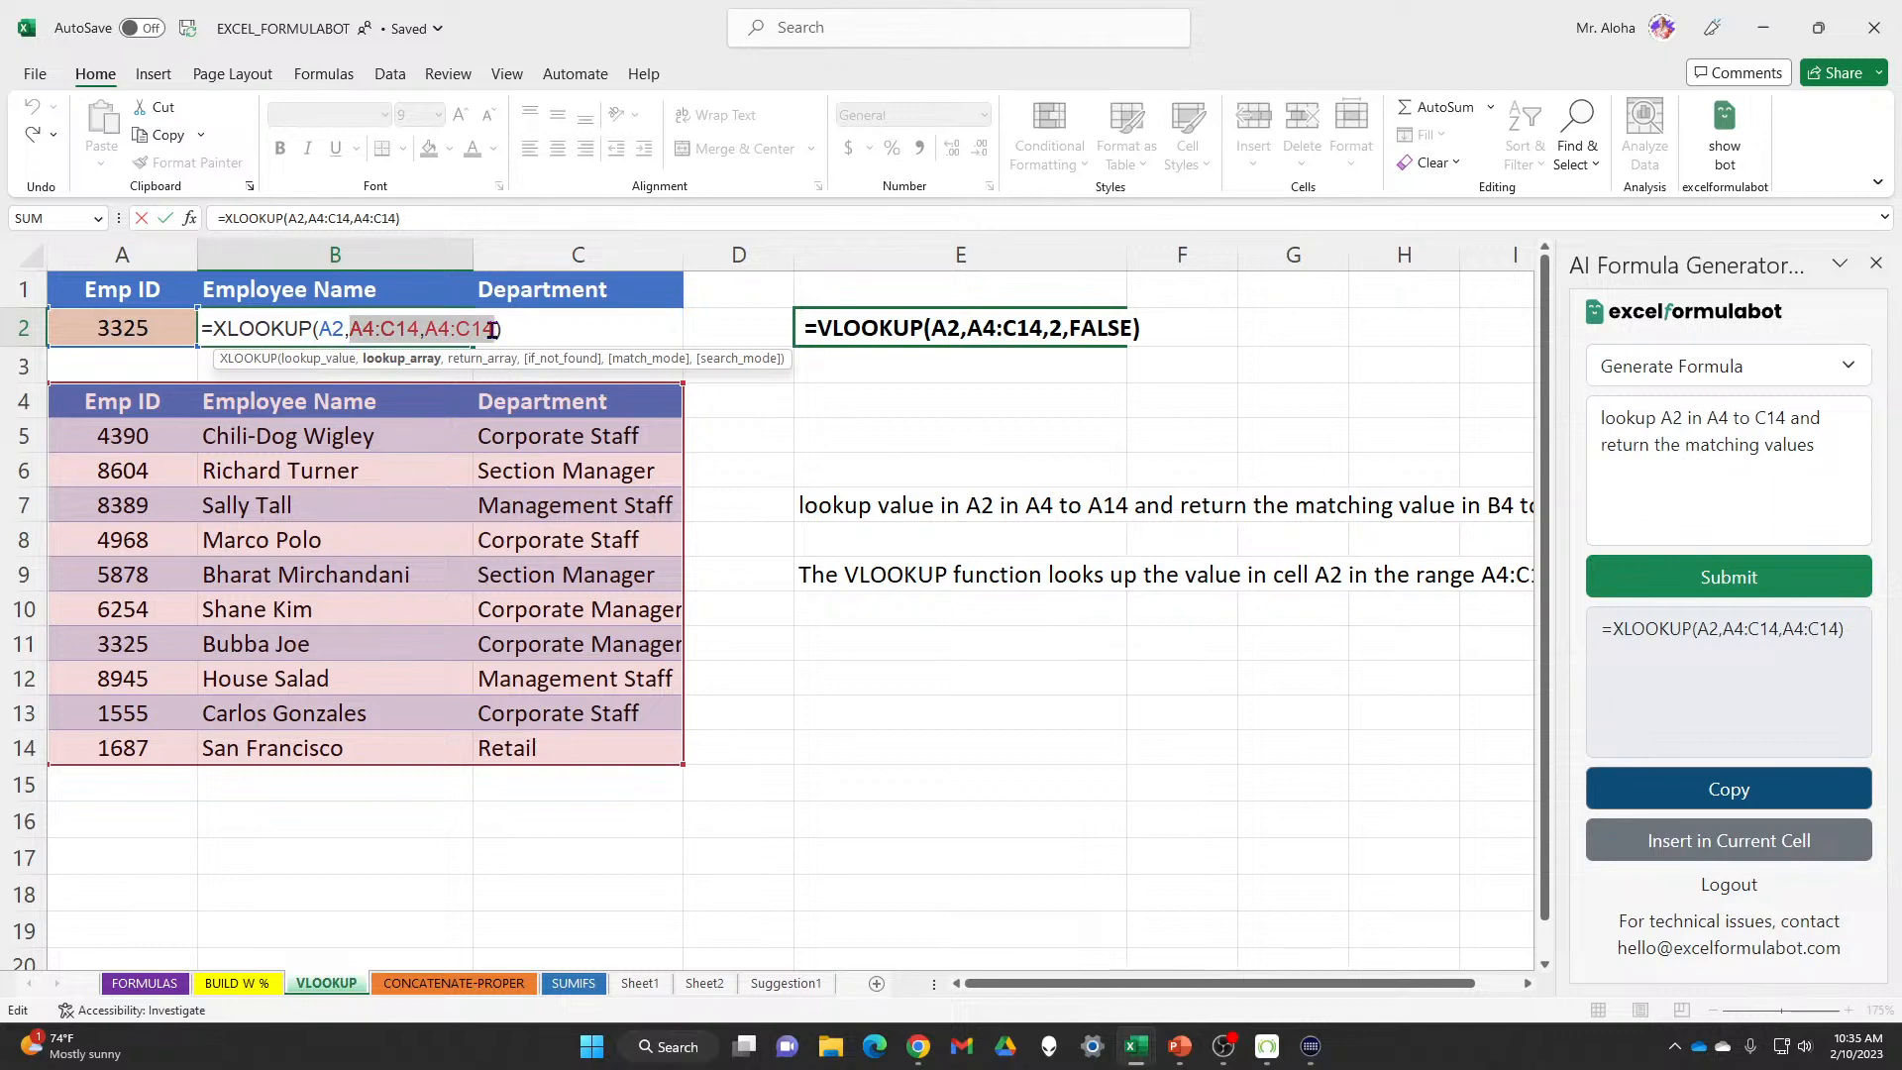
key("Return")
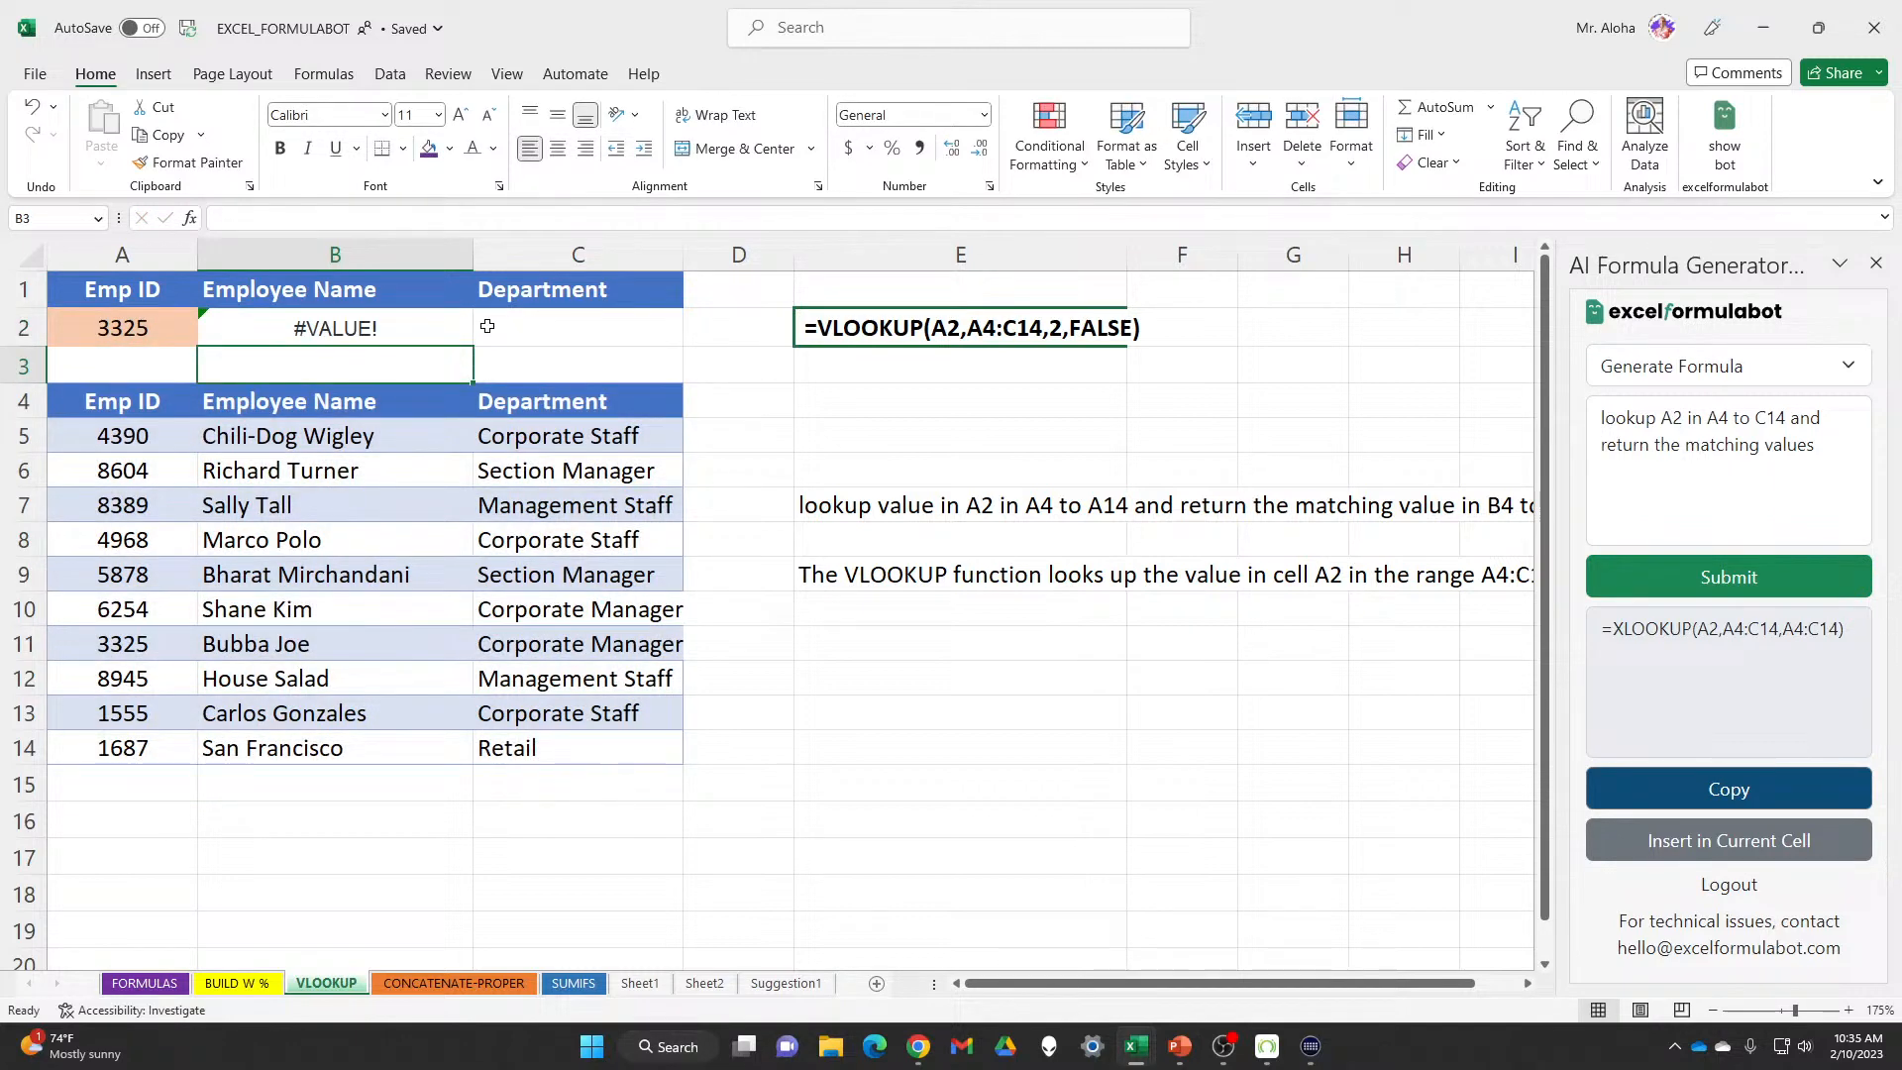
key("shift+F3")
left_click_drag(491, 342, 728, 380)
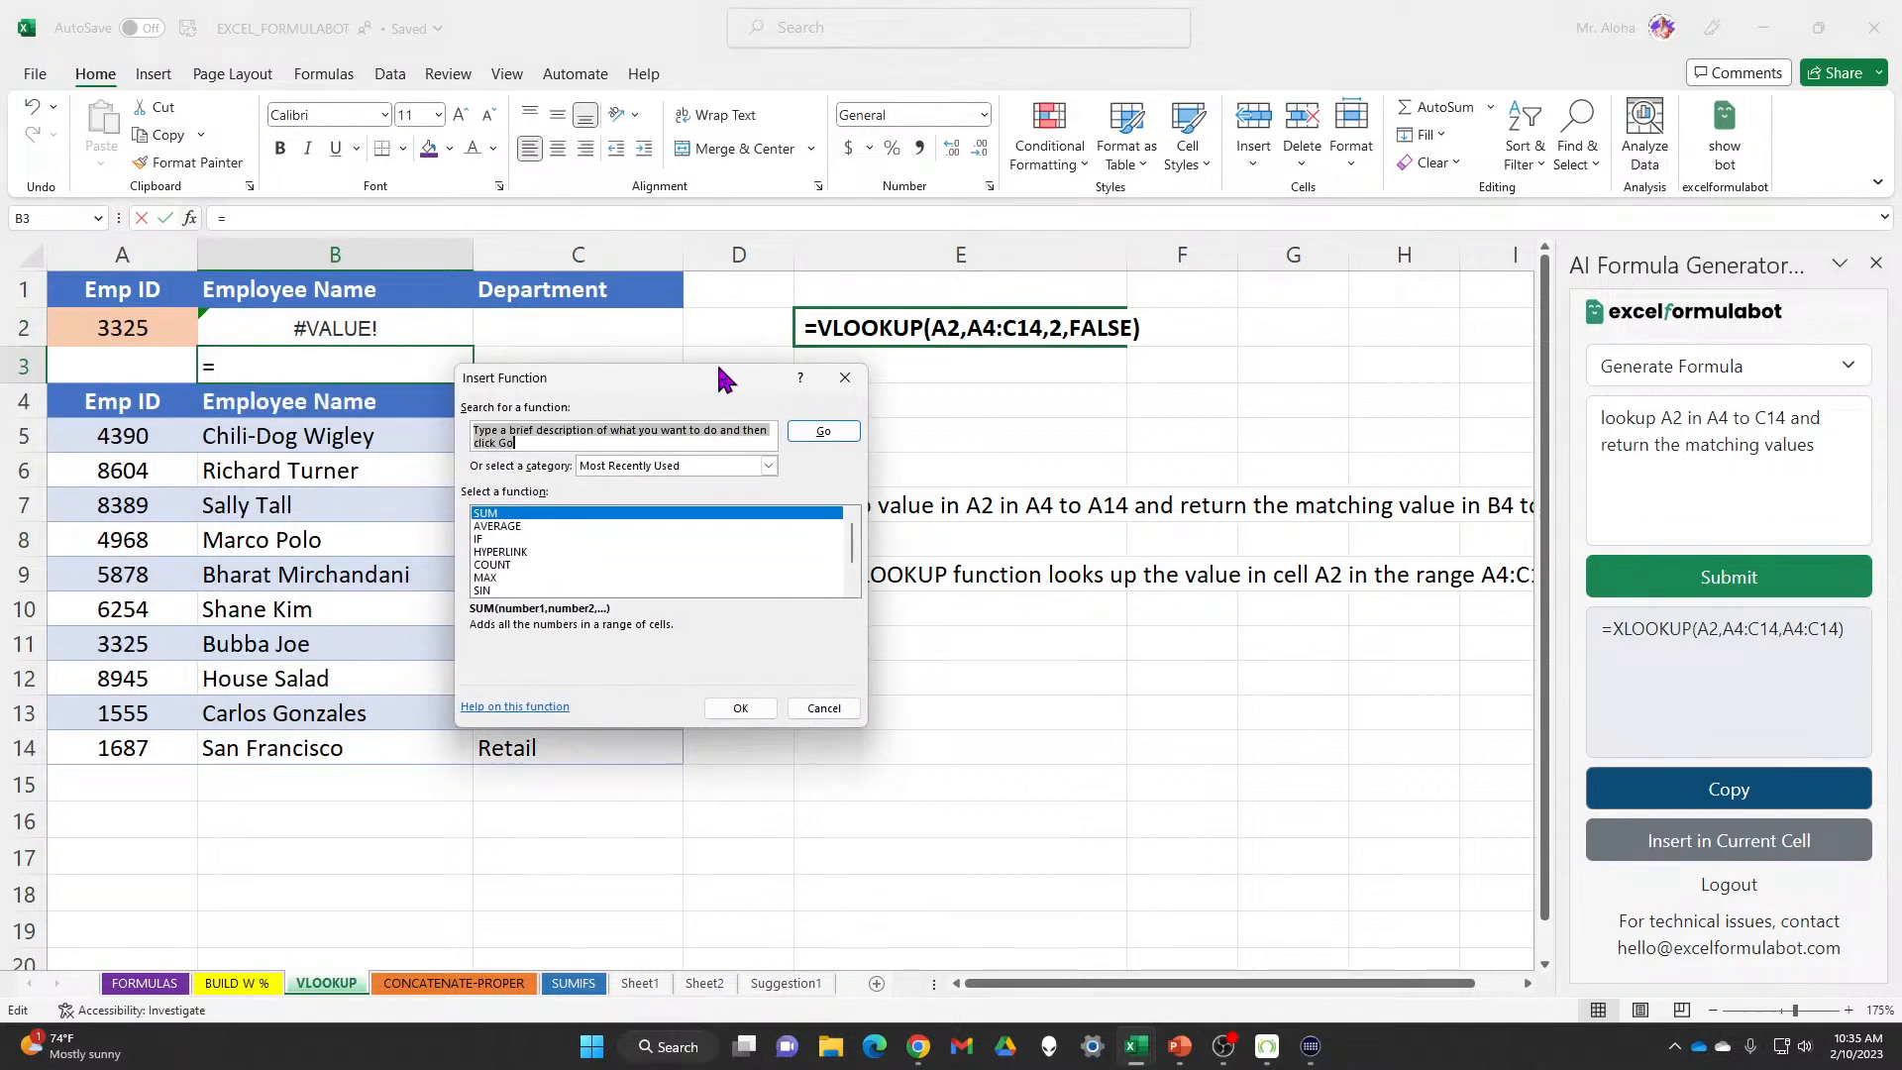
Close the stray Insert Function dialog, then review B2's XLOOKUP Lookup_array in Function Arguments and cancel
left_click(845, 378)
left_click(347, 332)
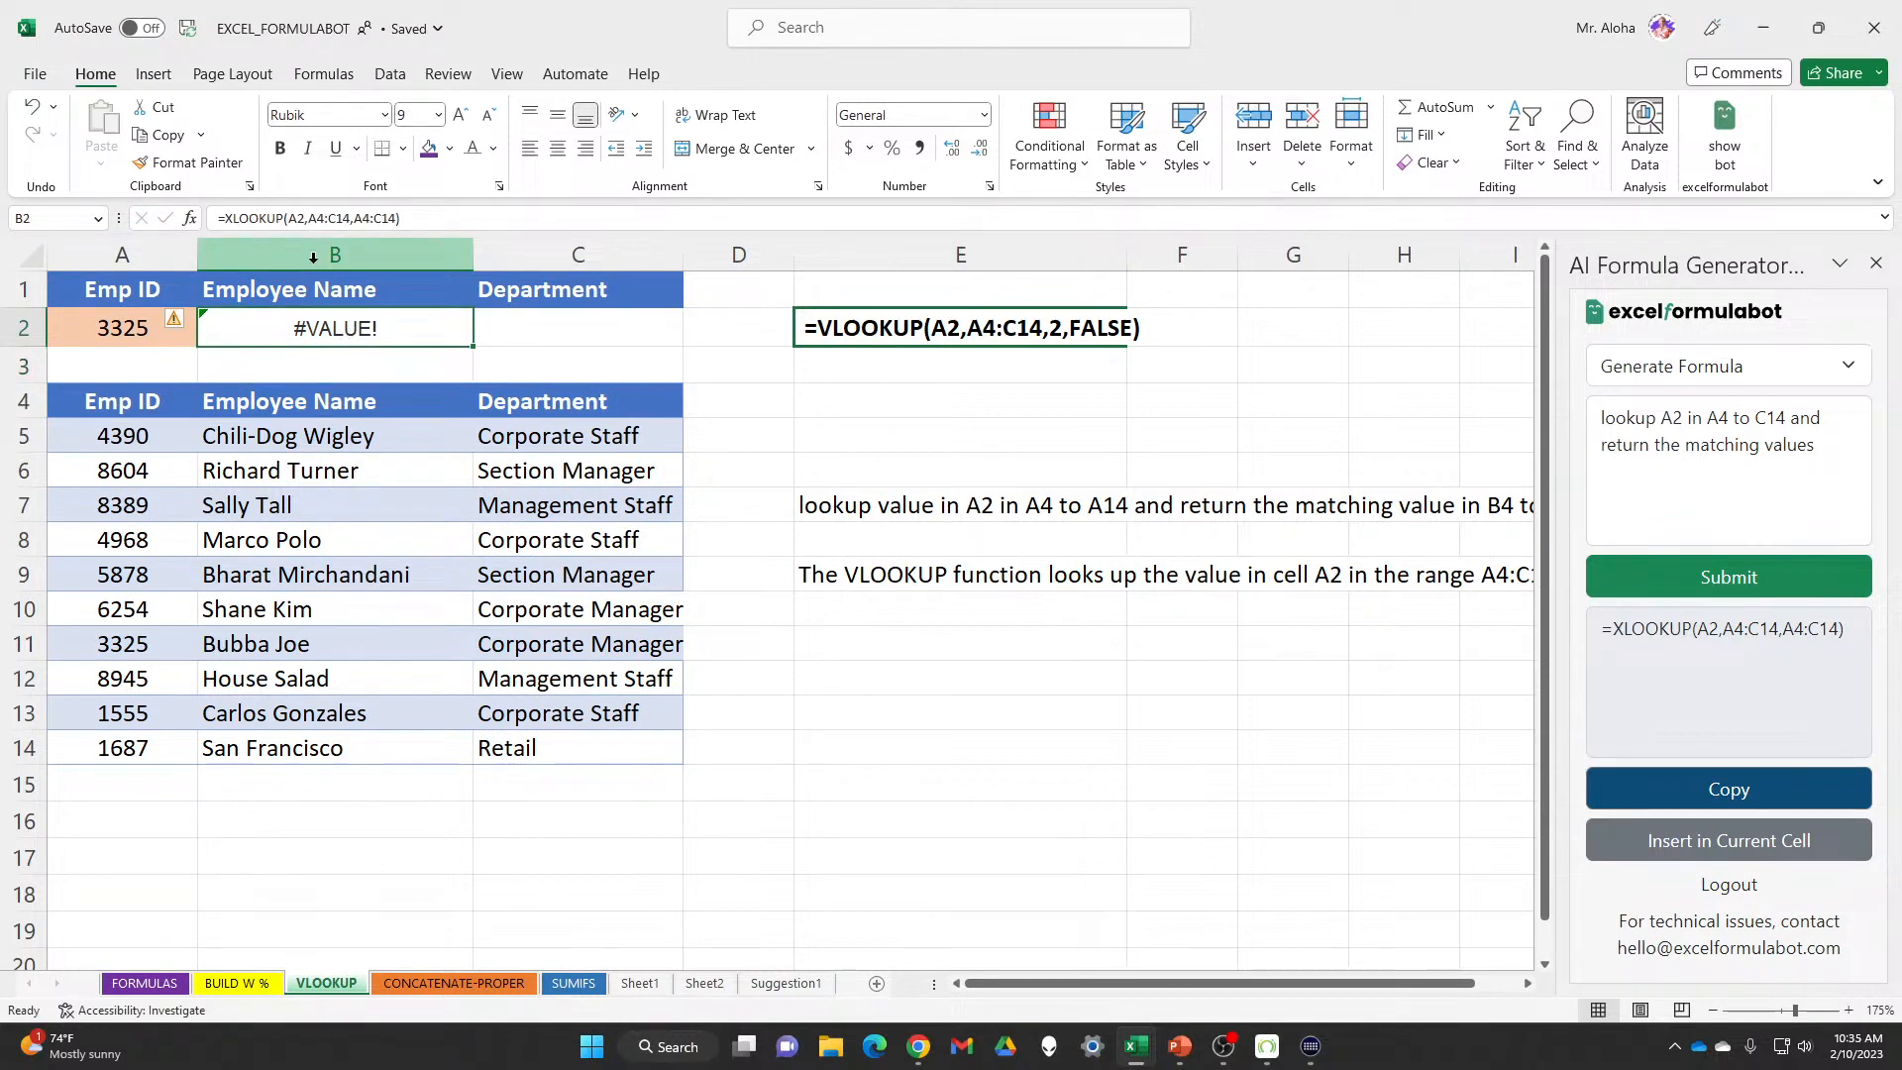
key("shift+F3")
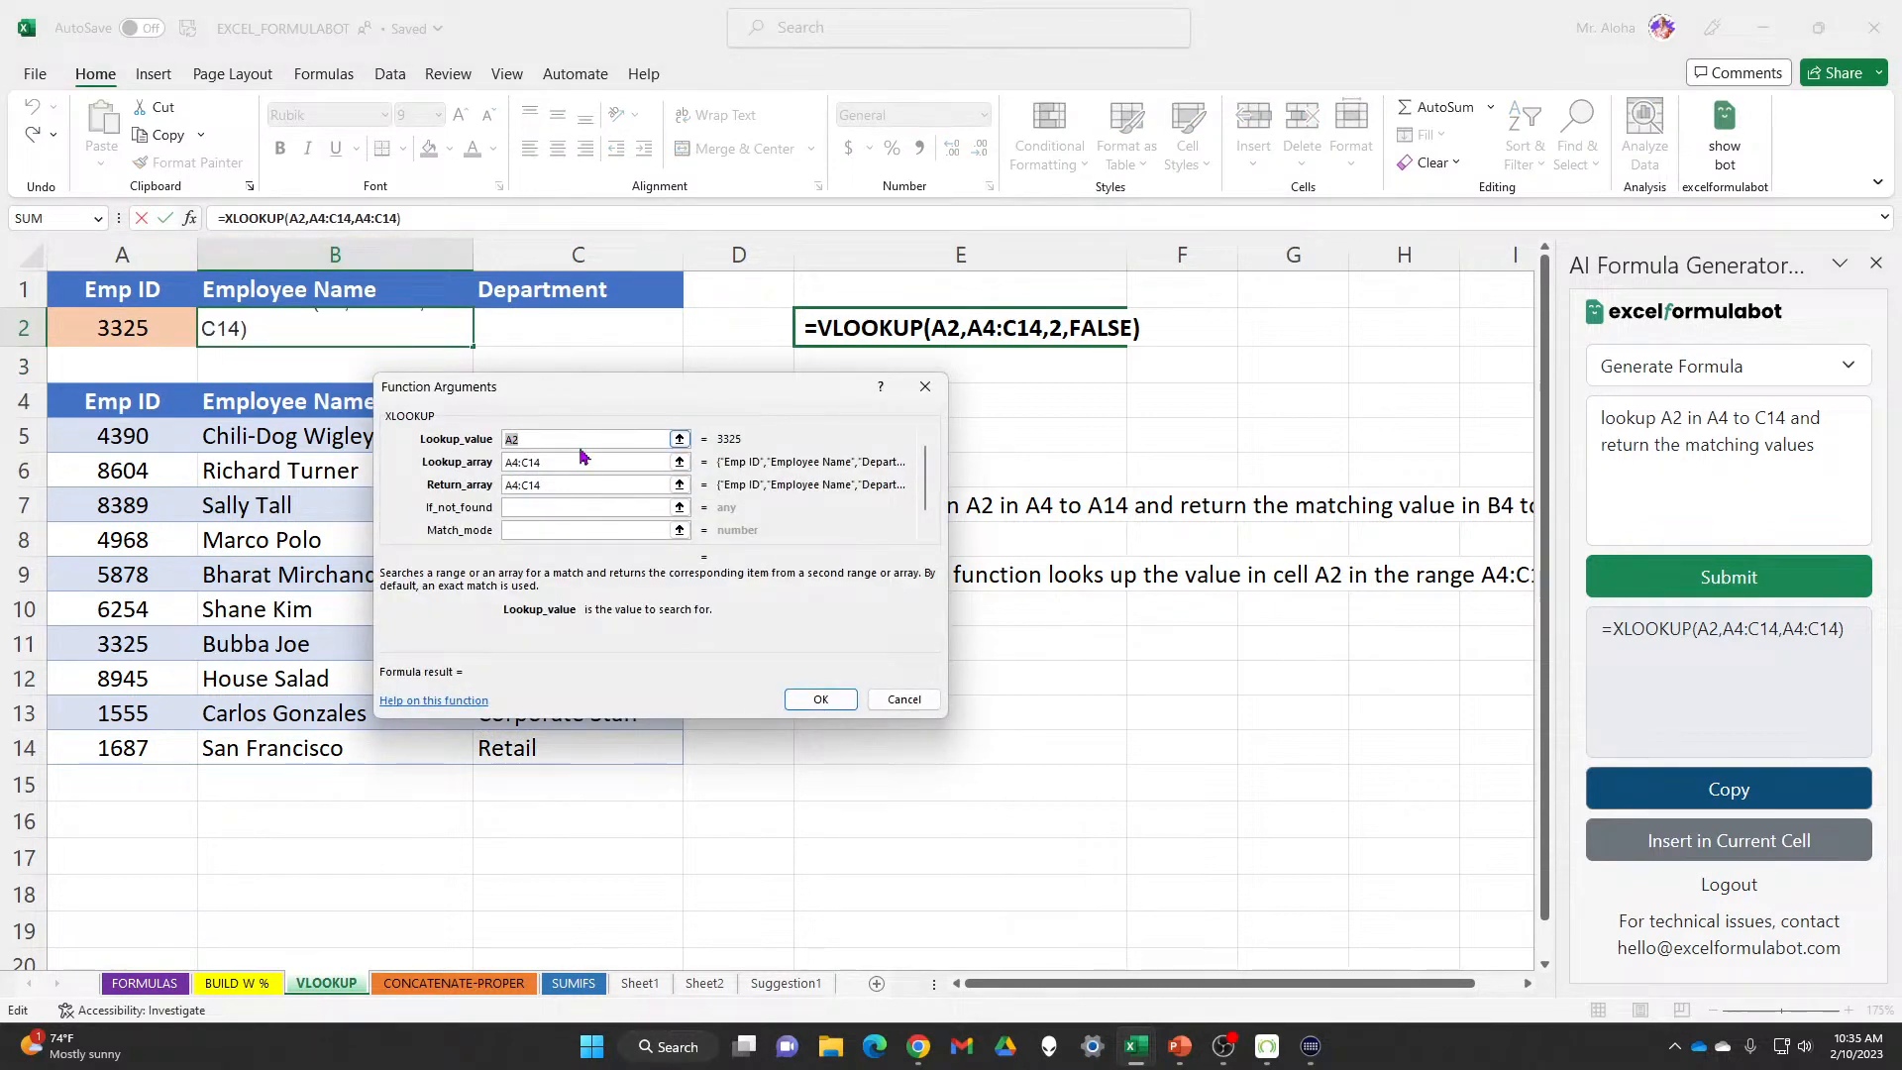
left_click(589, 462)
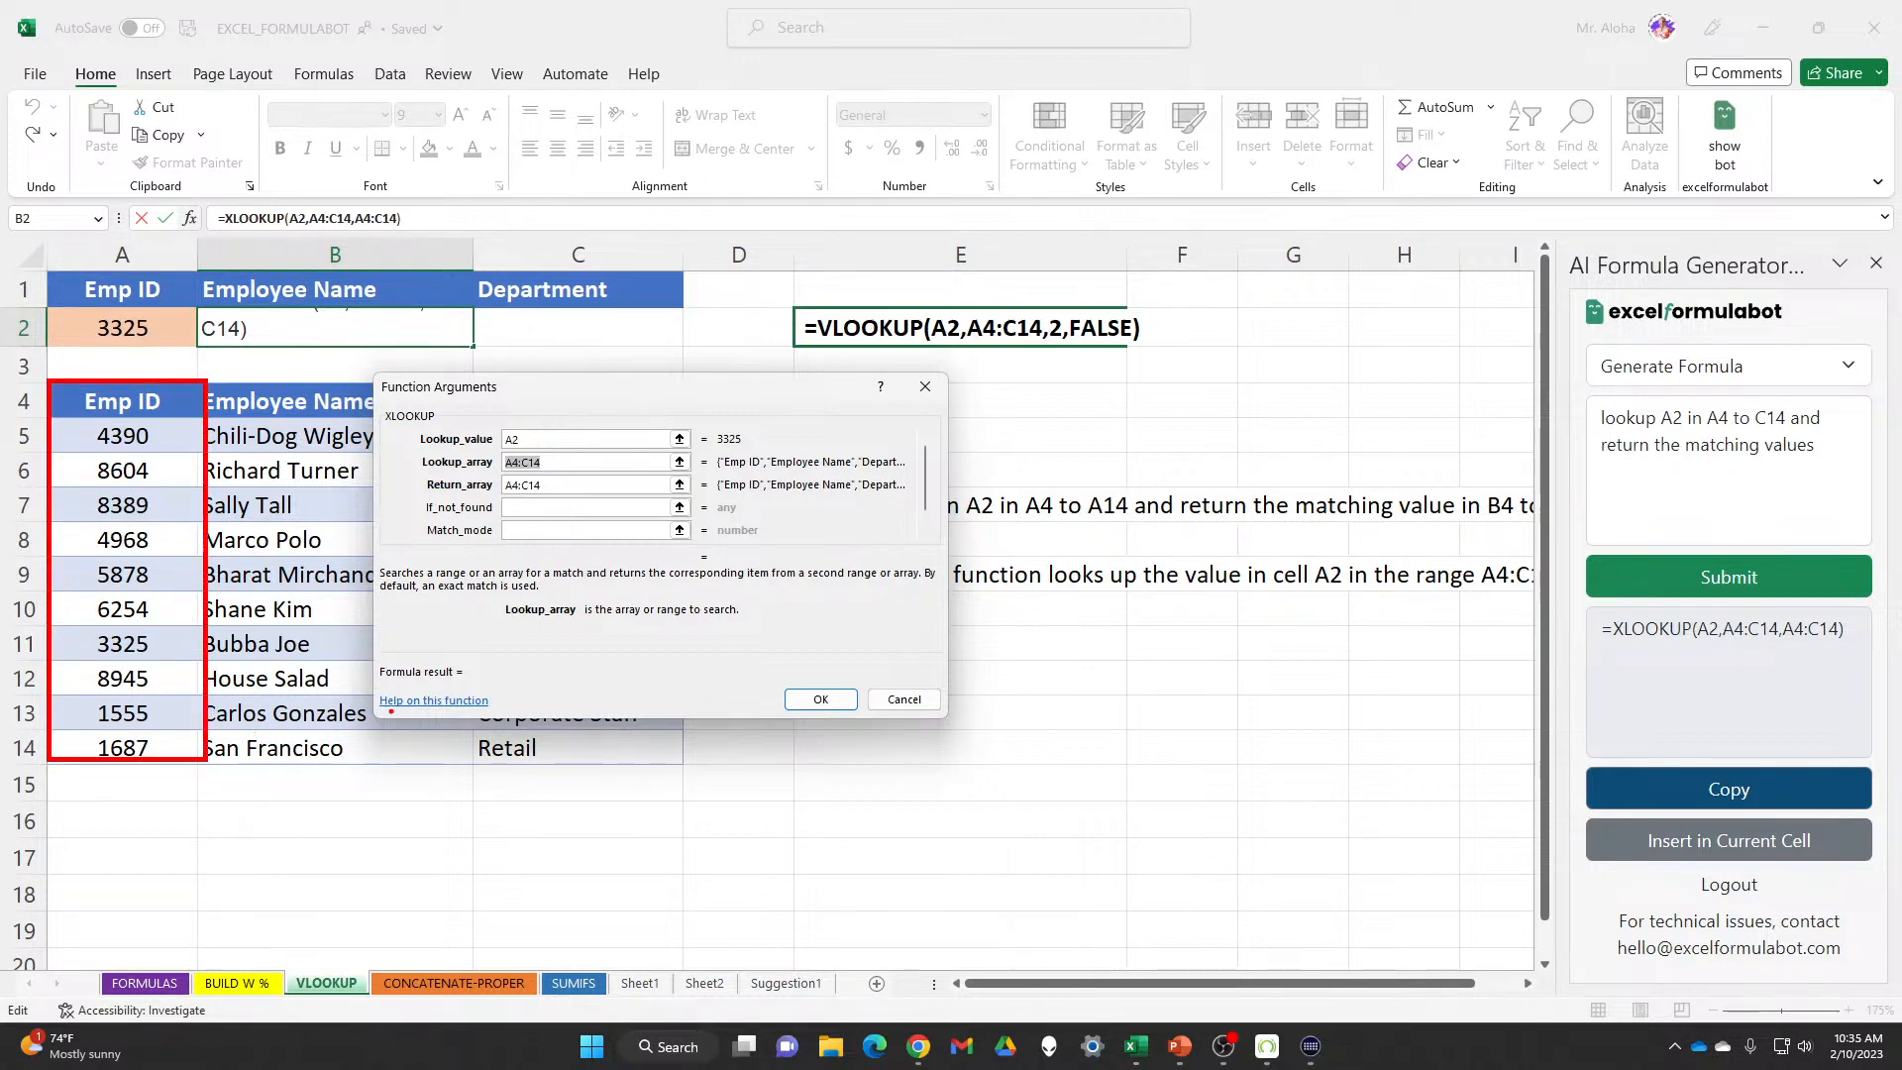
left_click(904, 699)
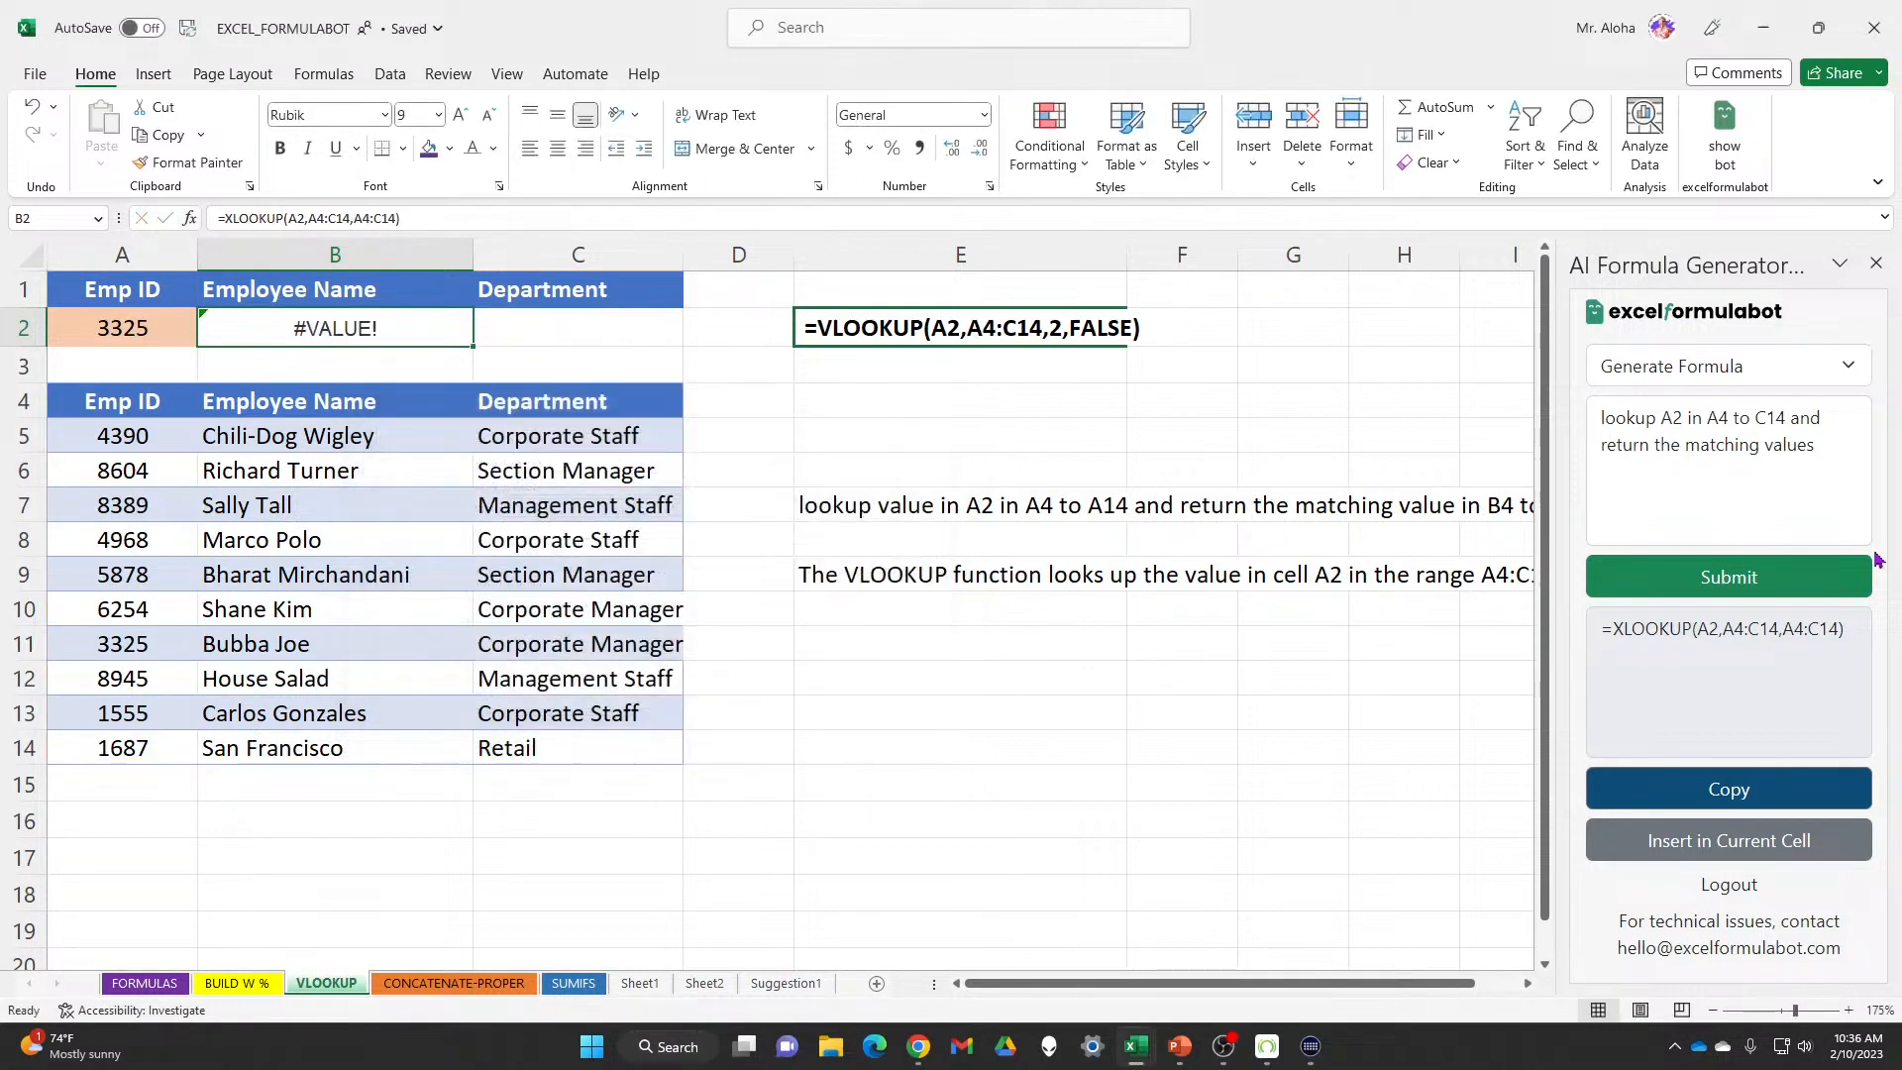
Change the prompt's range to 'A4 to A14' and delete the leftover 'to C14'
left_click(1718, 419)
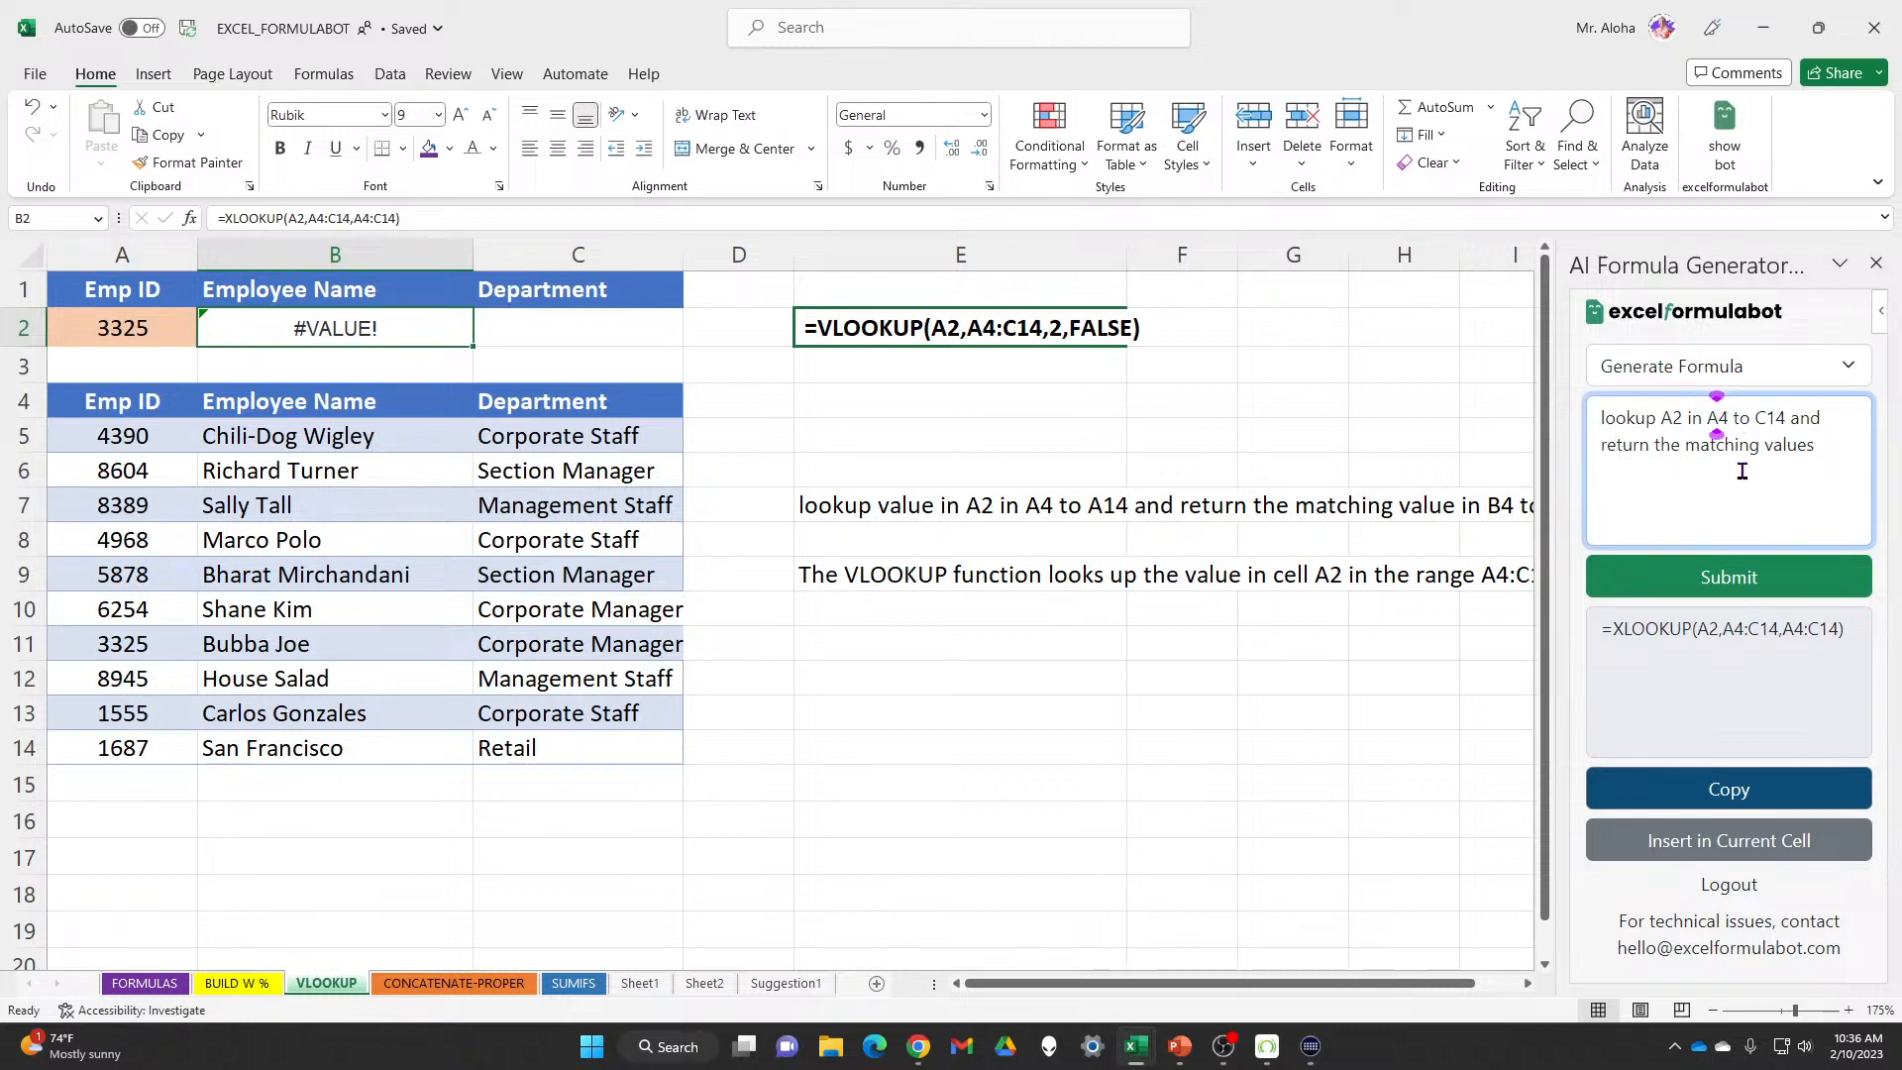
type("1")
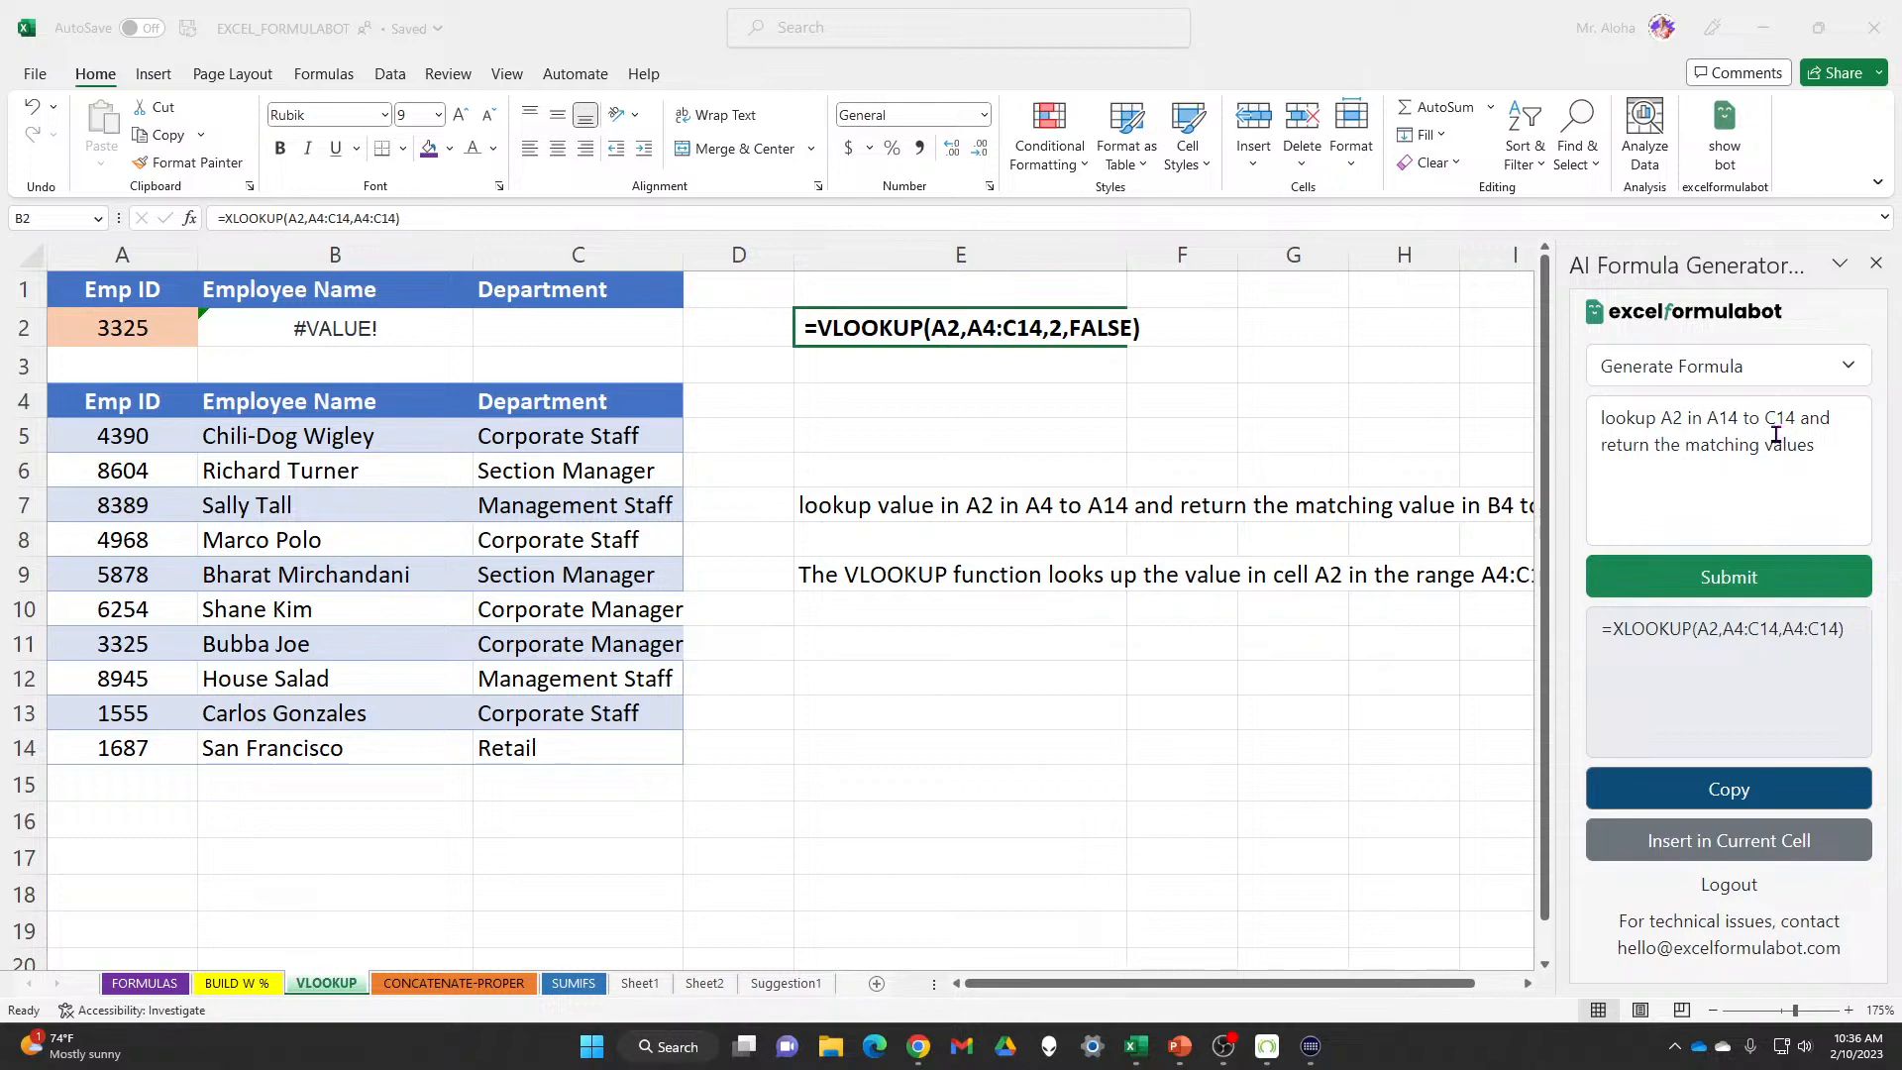
left_click(1841, 445)
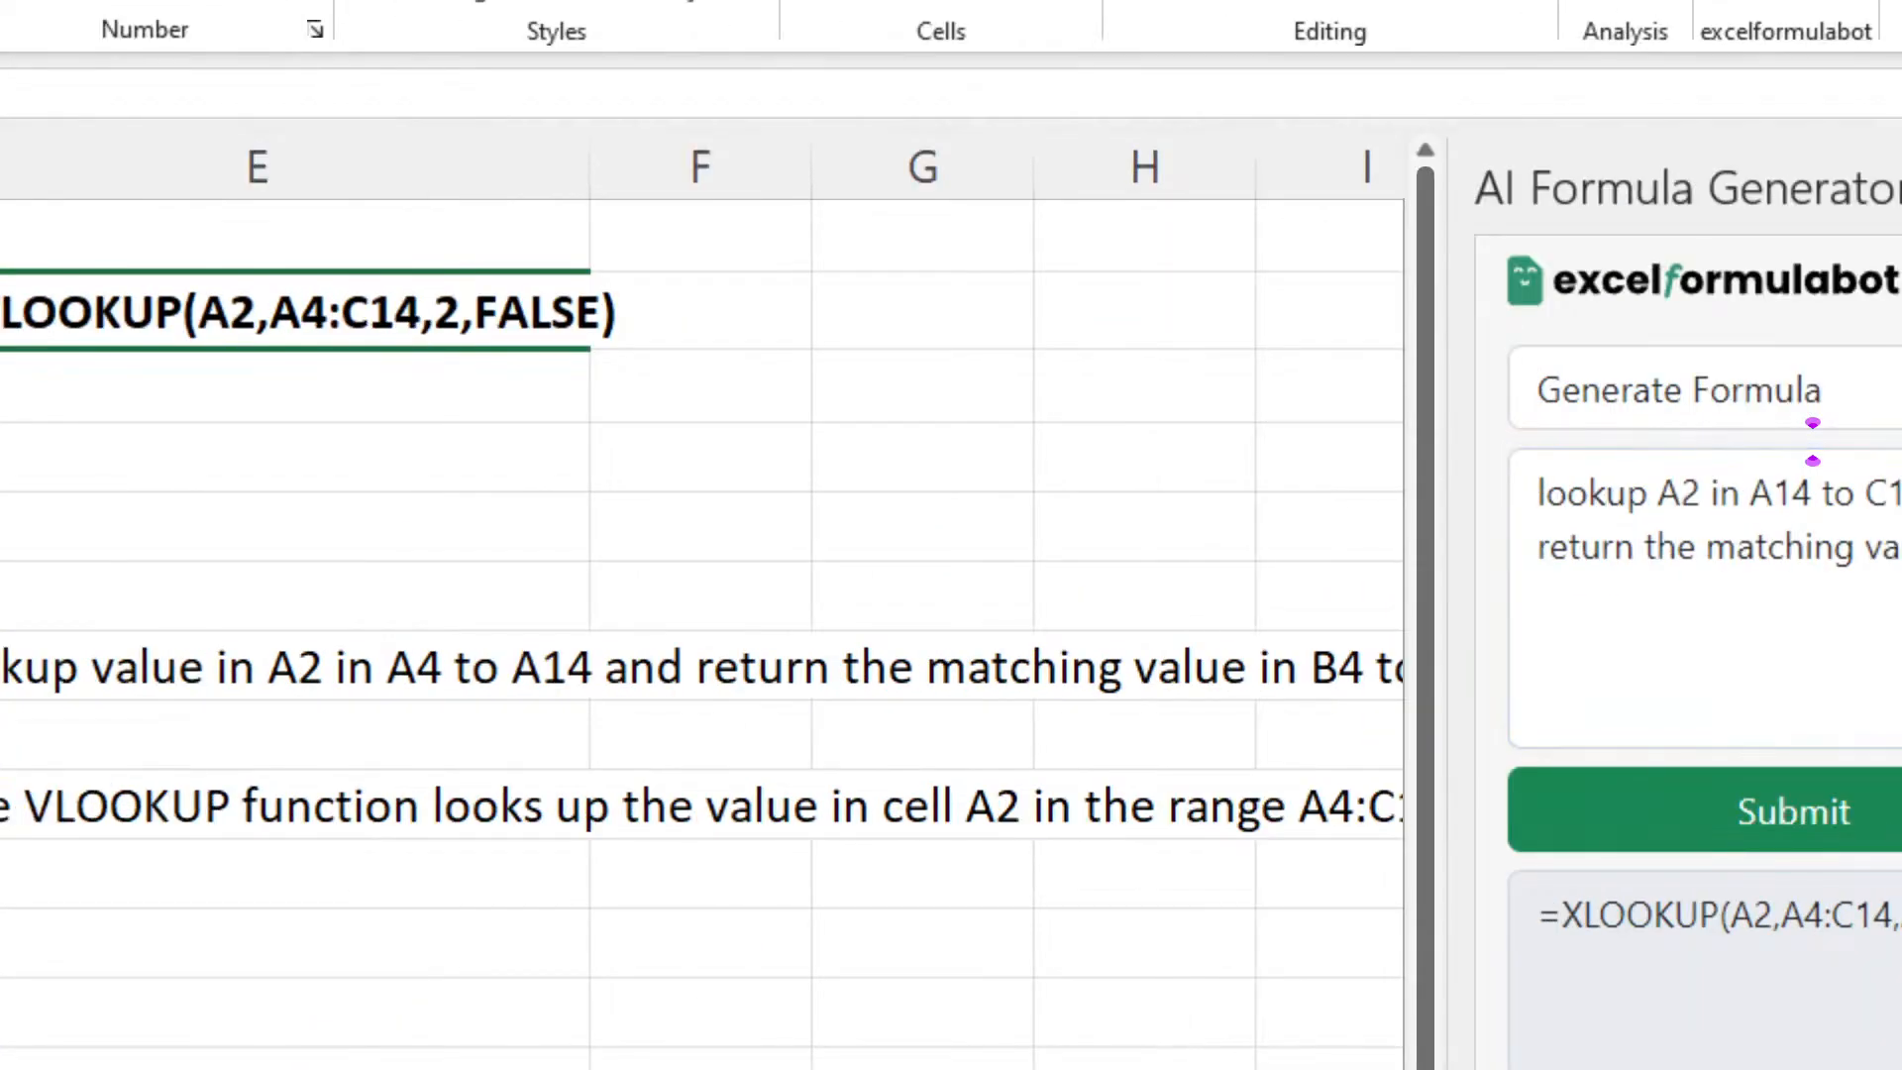
left_click(1531, 486)
type("4 to")
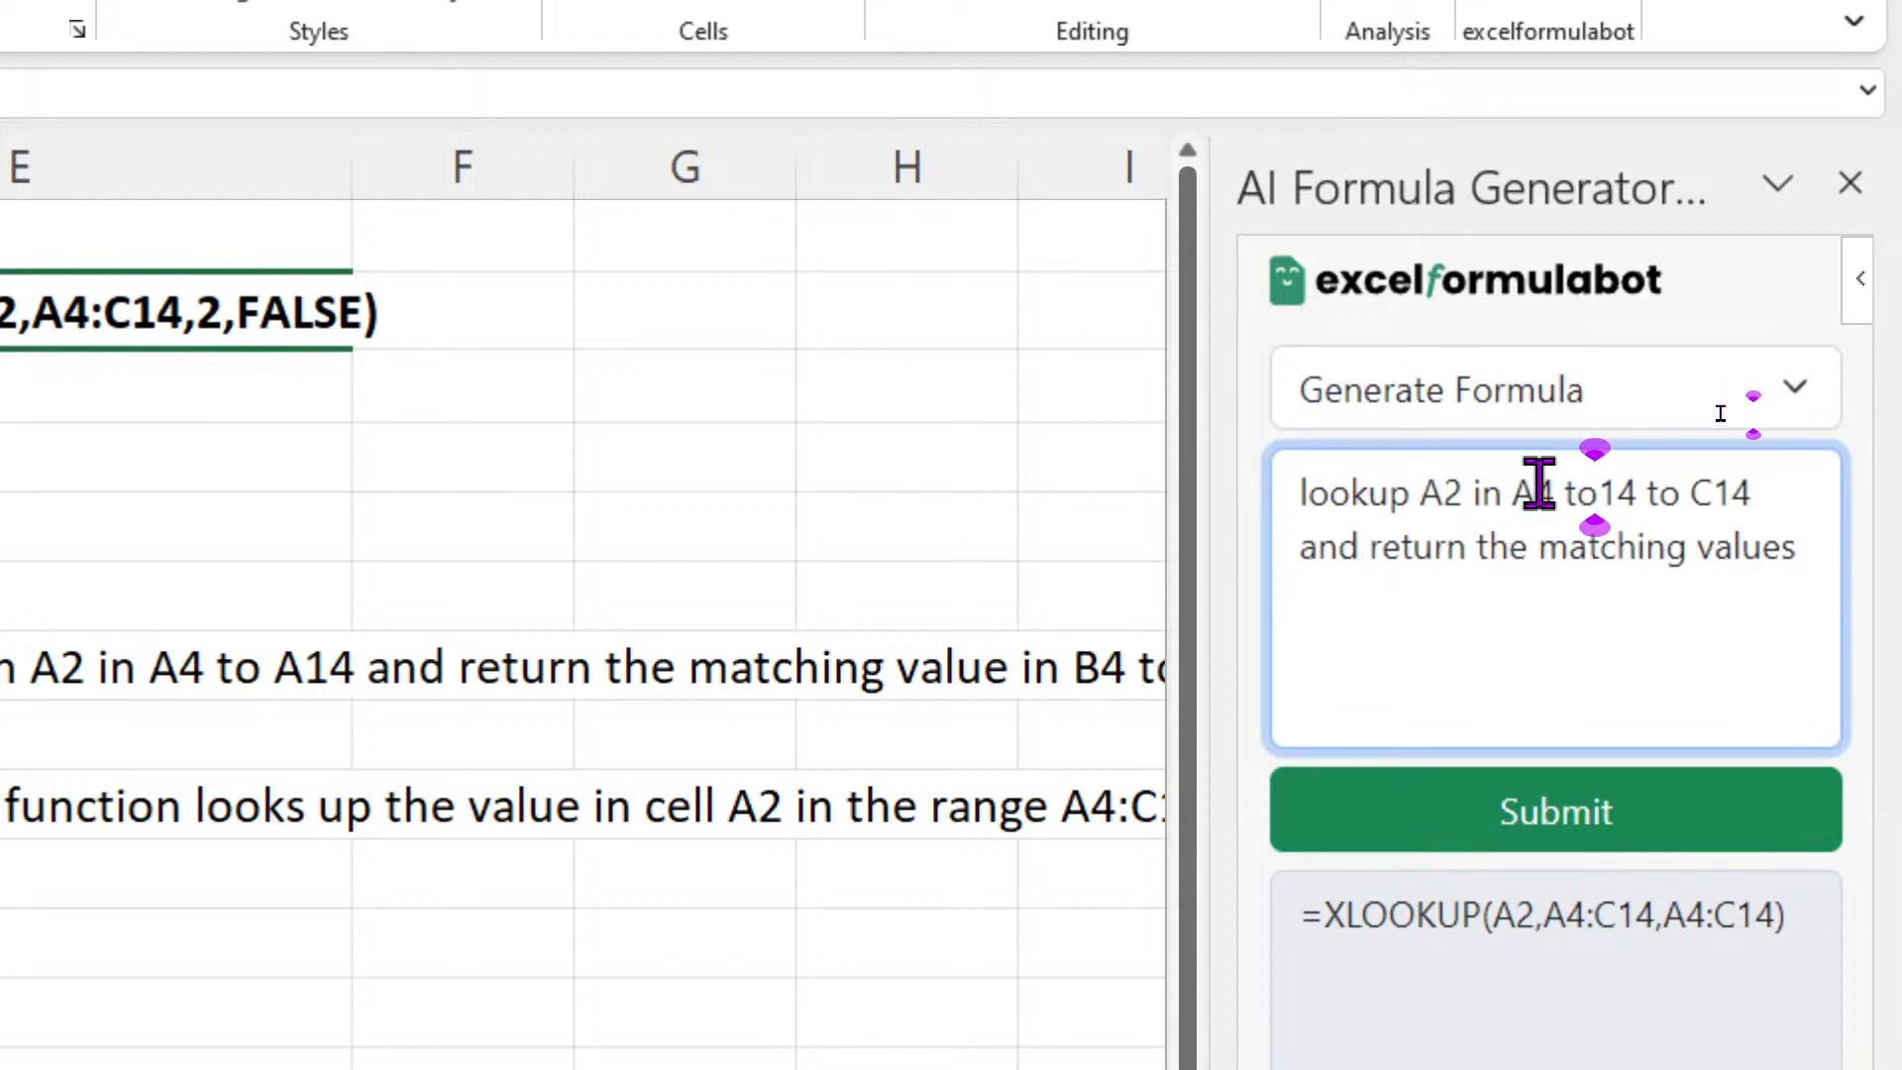
type(" A")
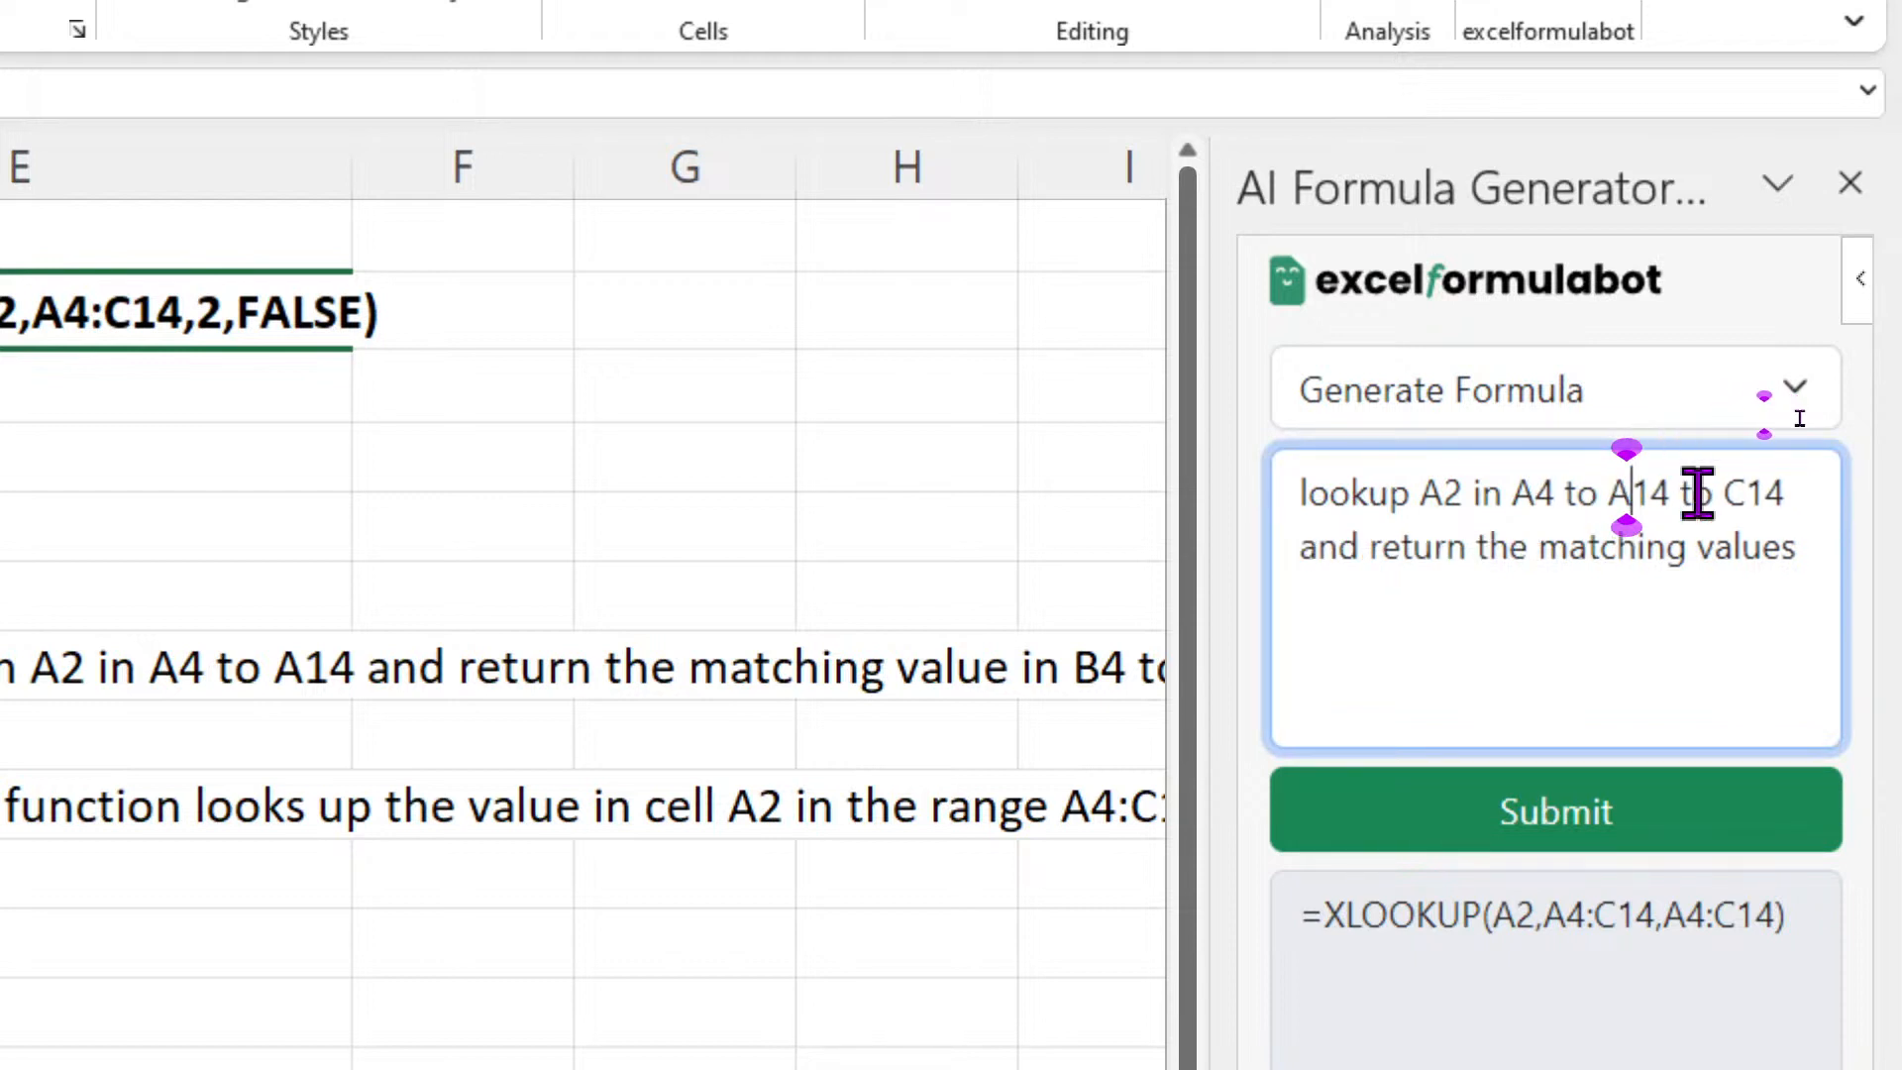
left_click(1833, 502)
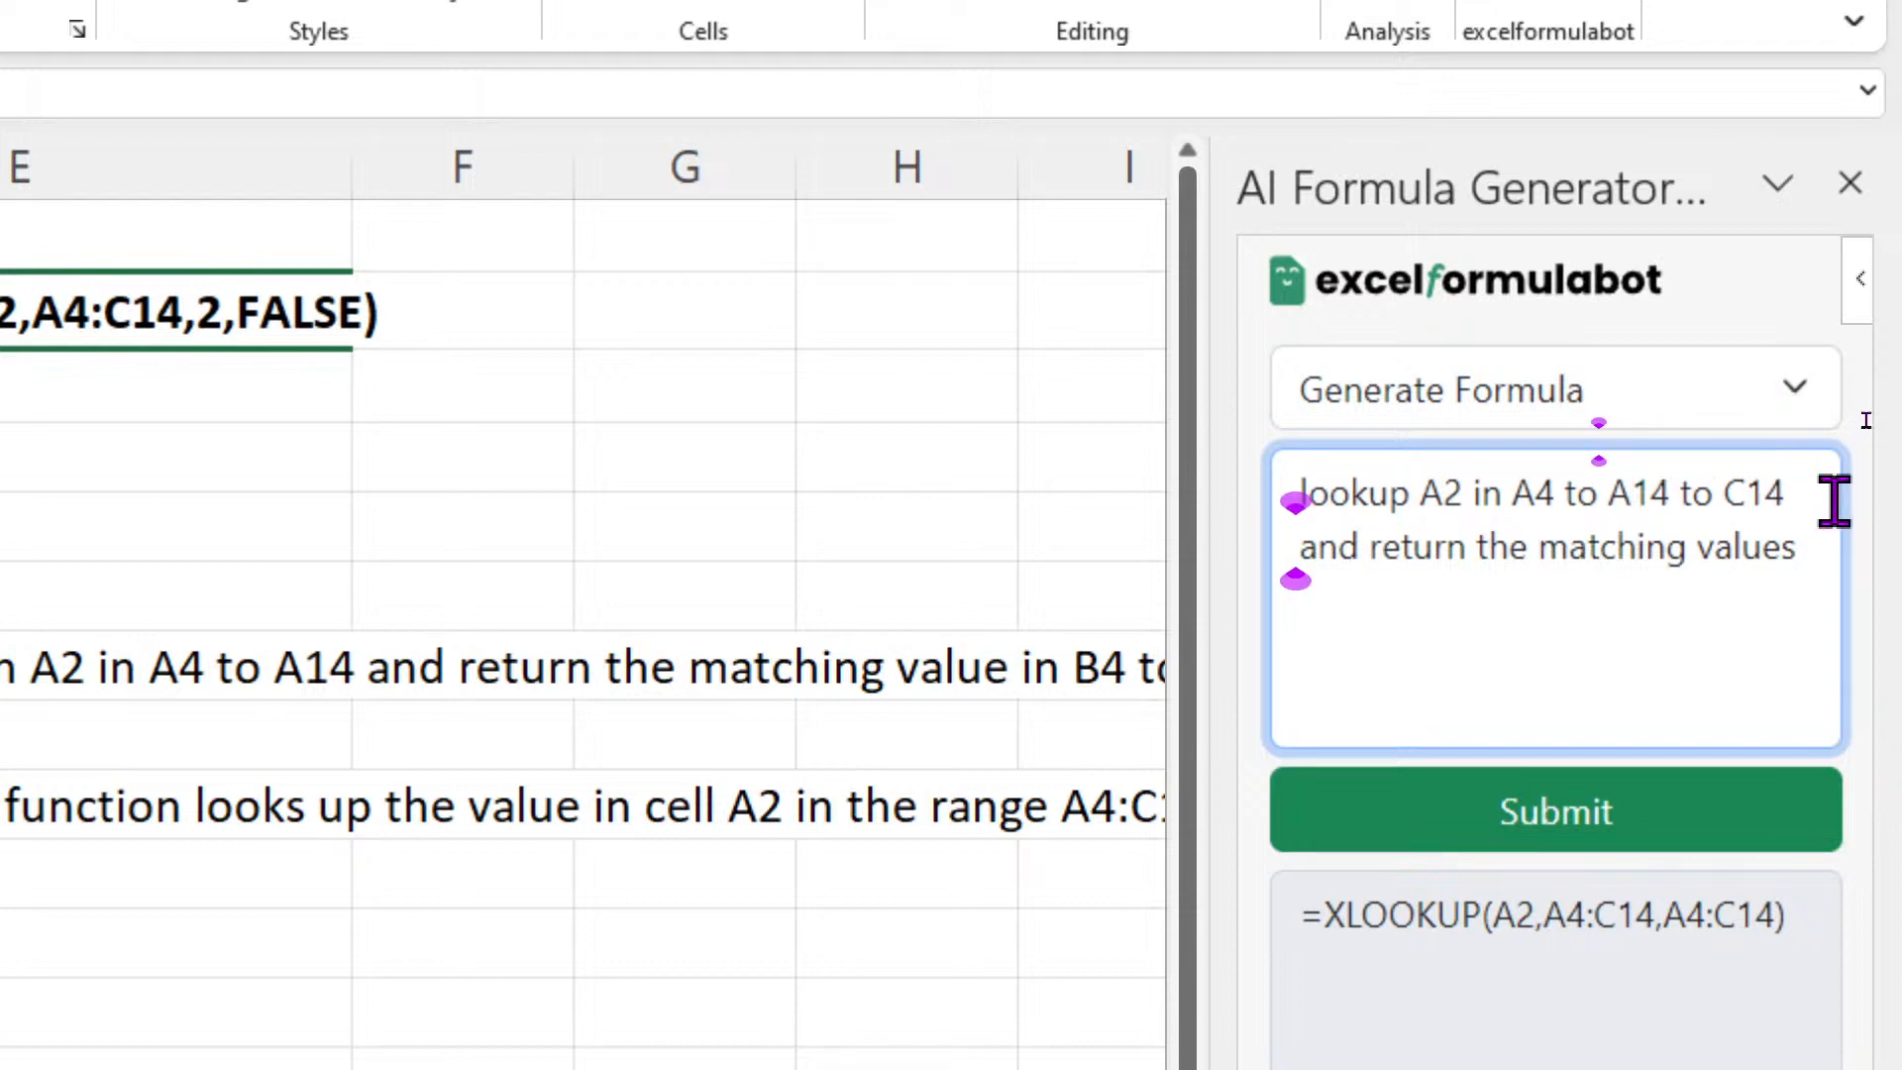
key("BackSpace")
key("BackSpace")
key("BackSpace")
key("BackSpace")
key("BackSpace")
key("BackSpace")
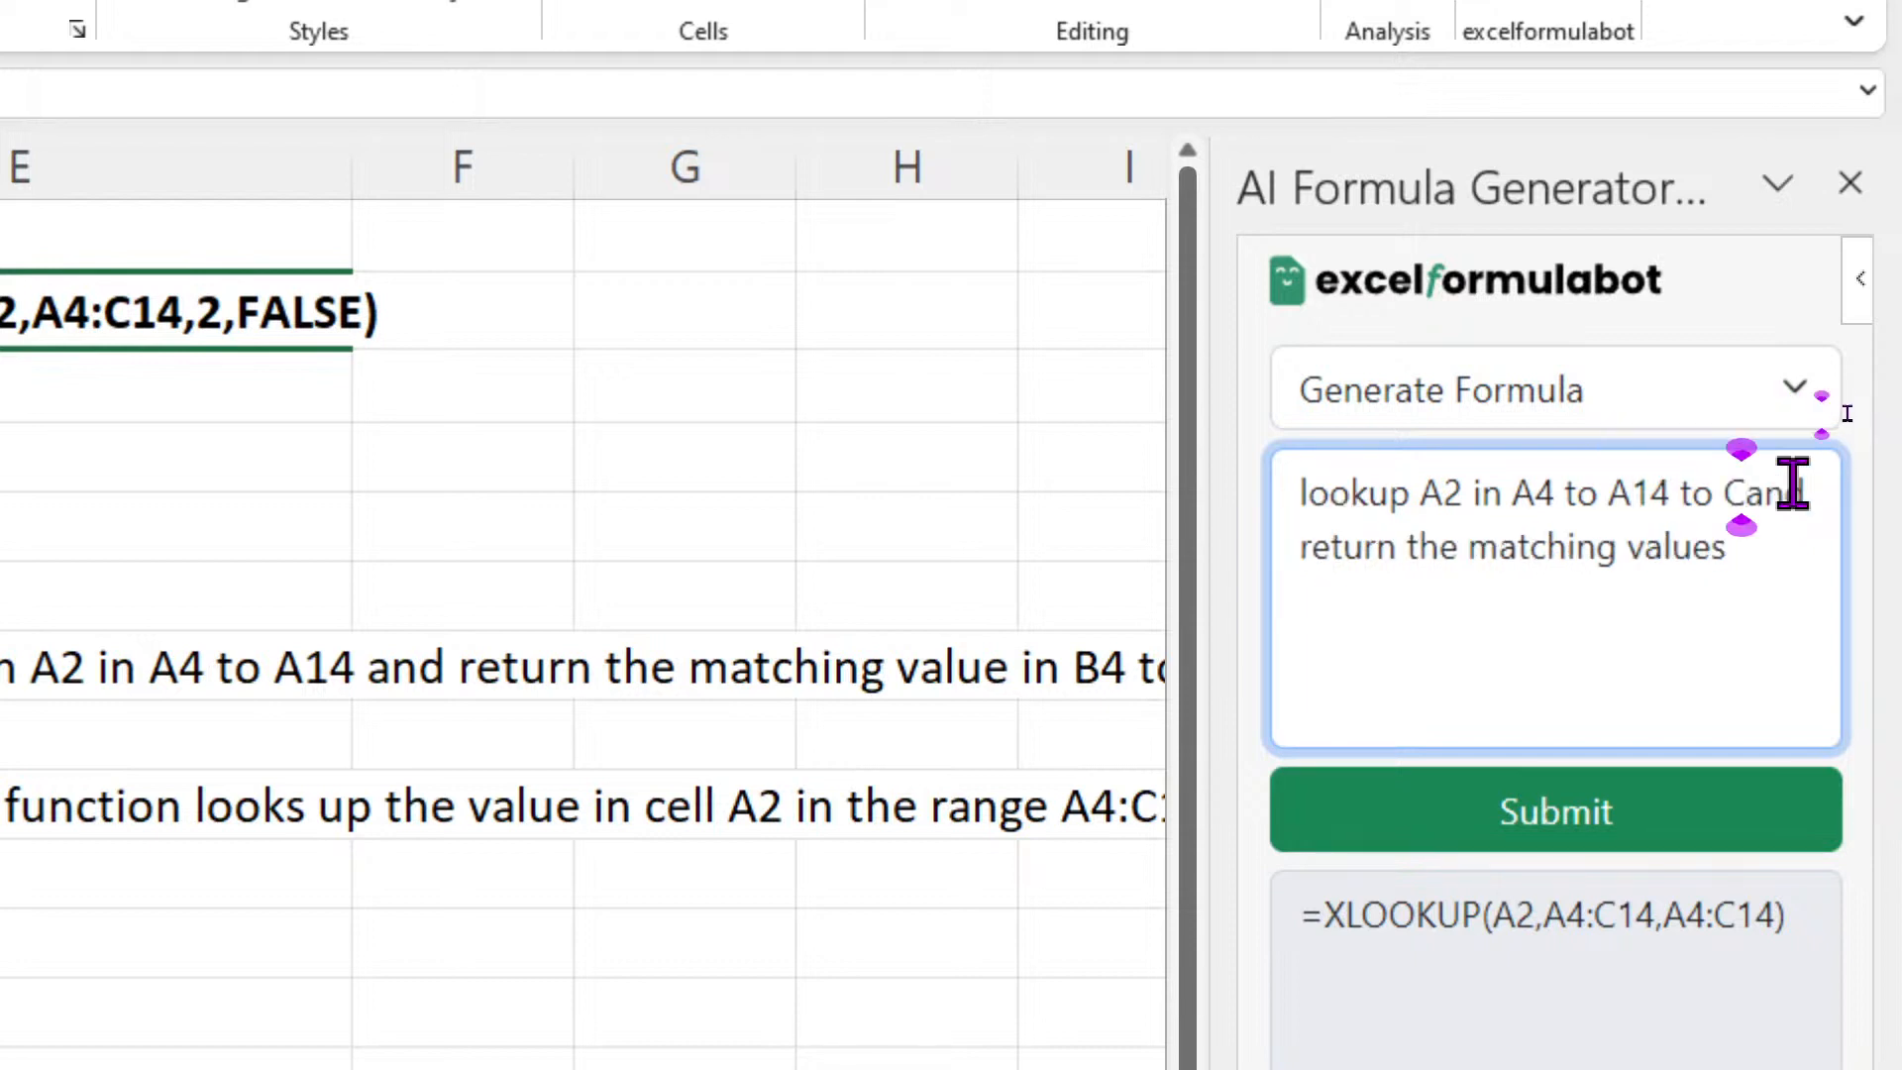
key("BackSpace")
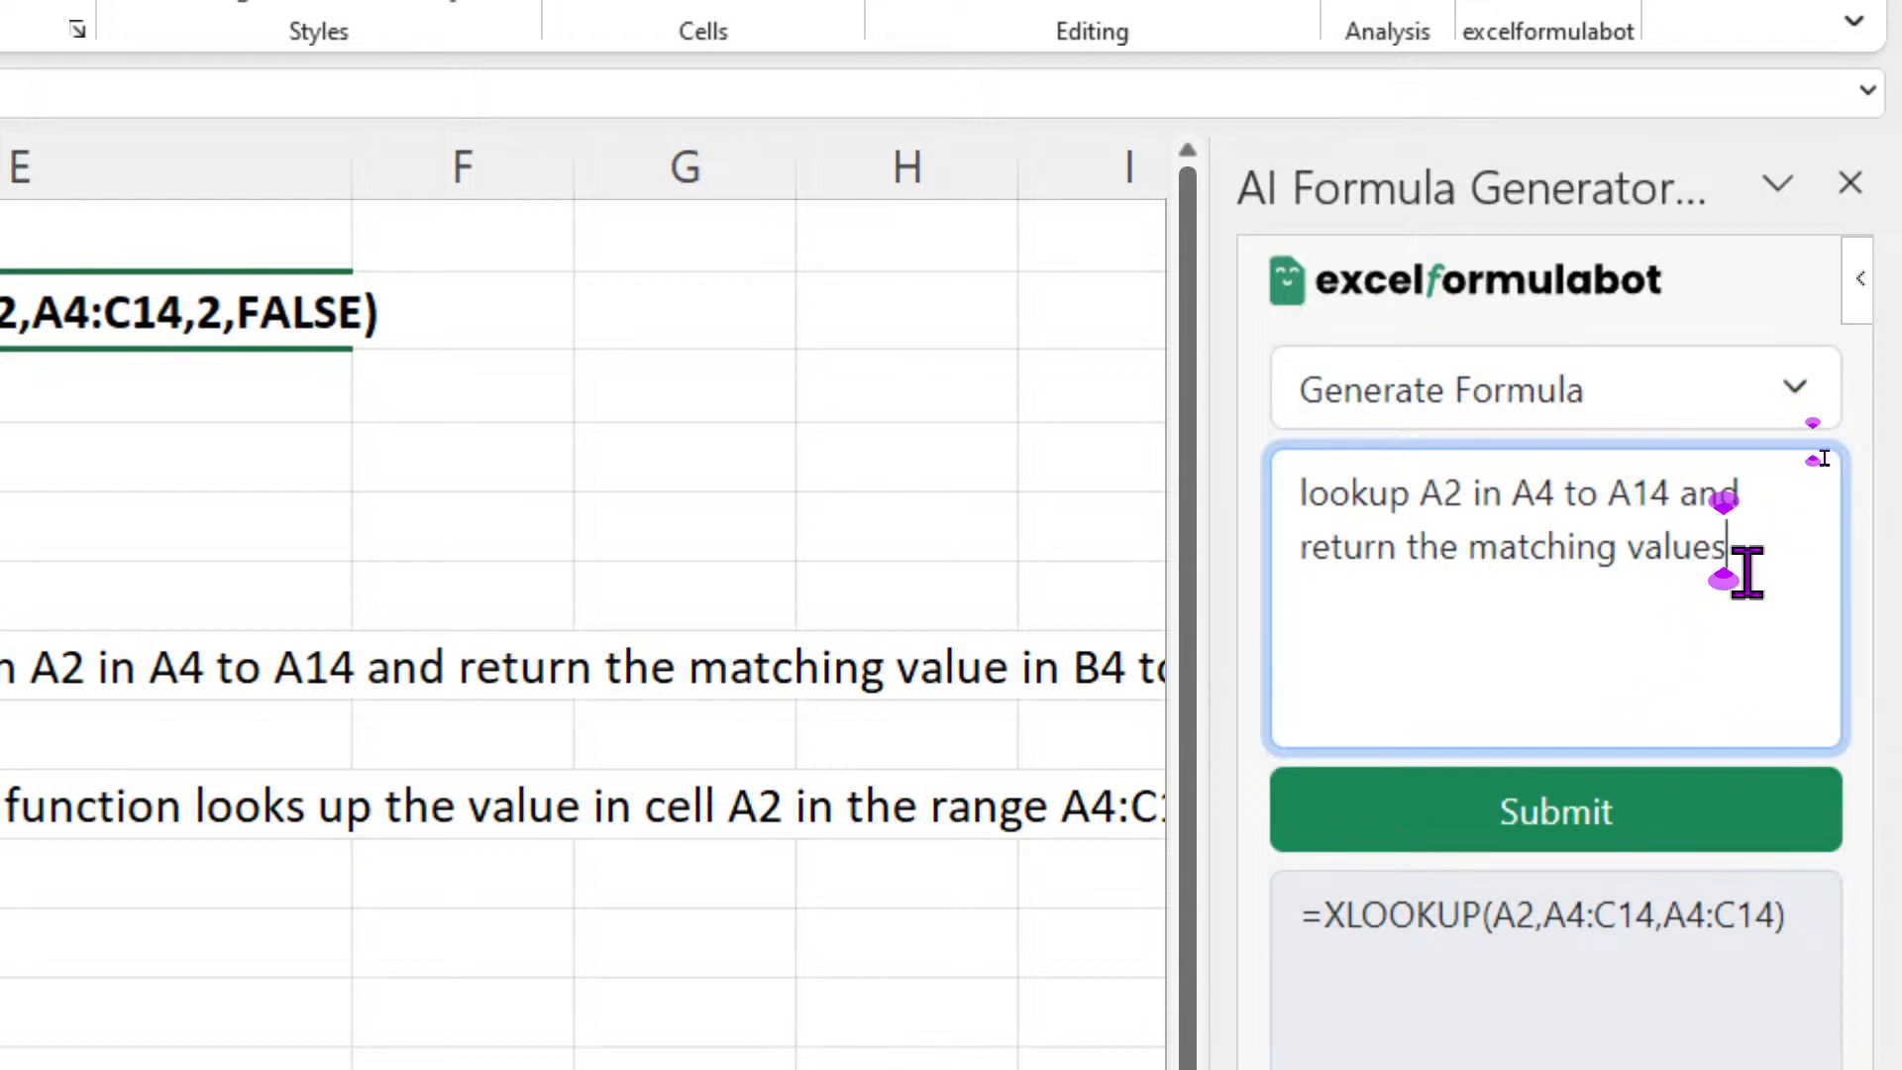
left_click(499, 923)
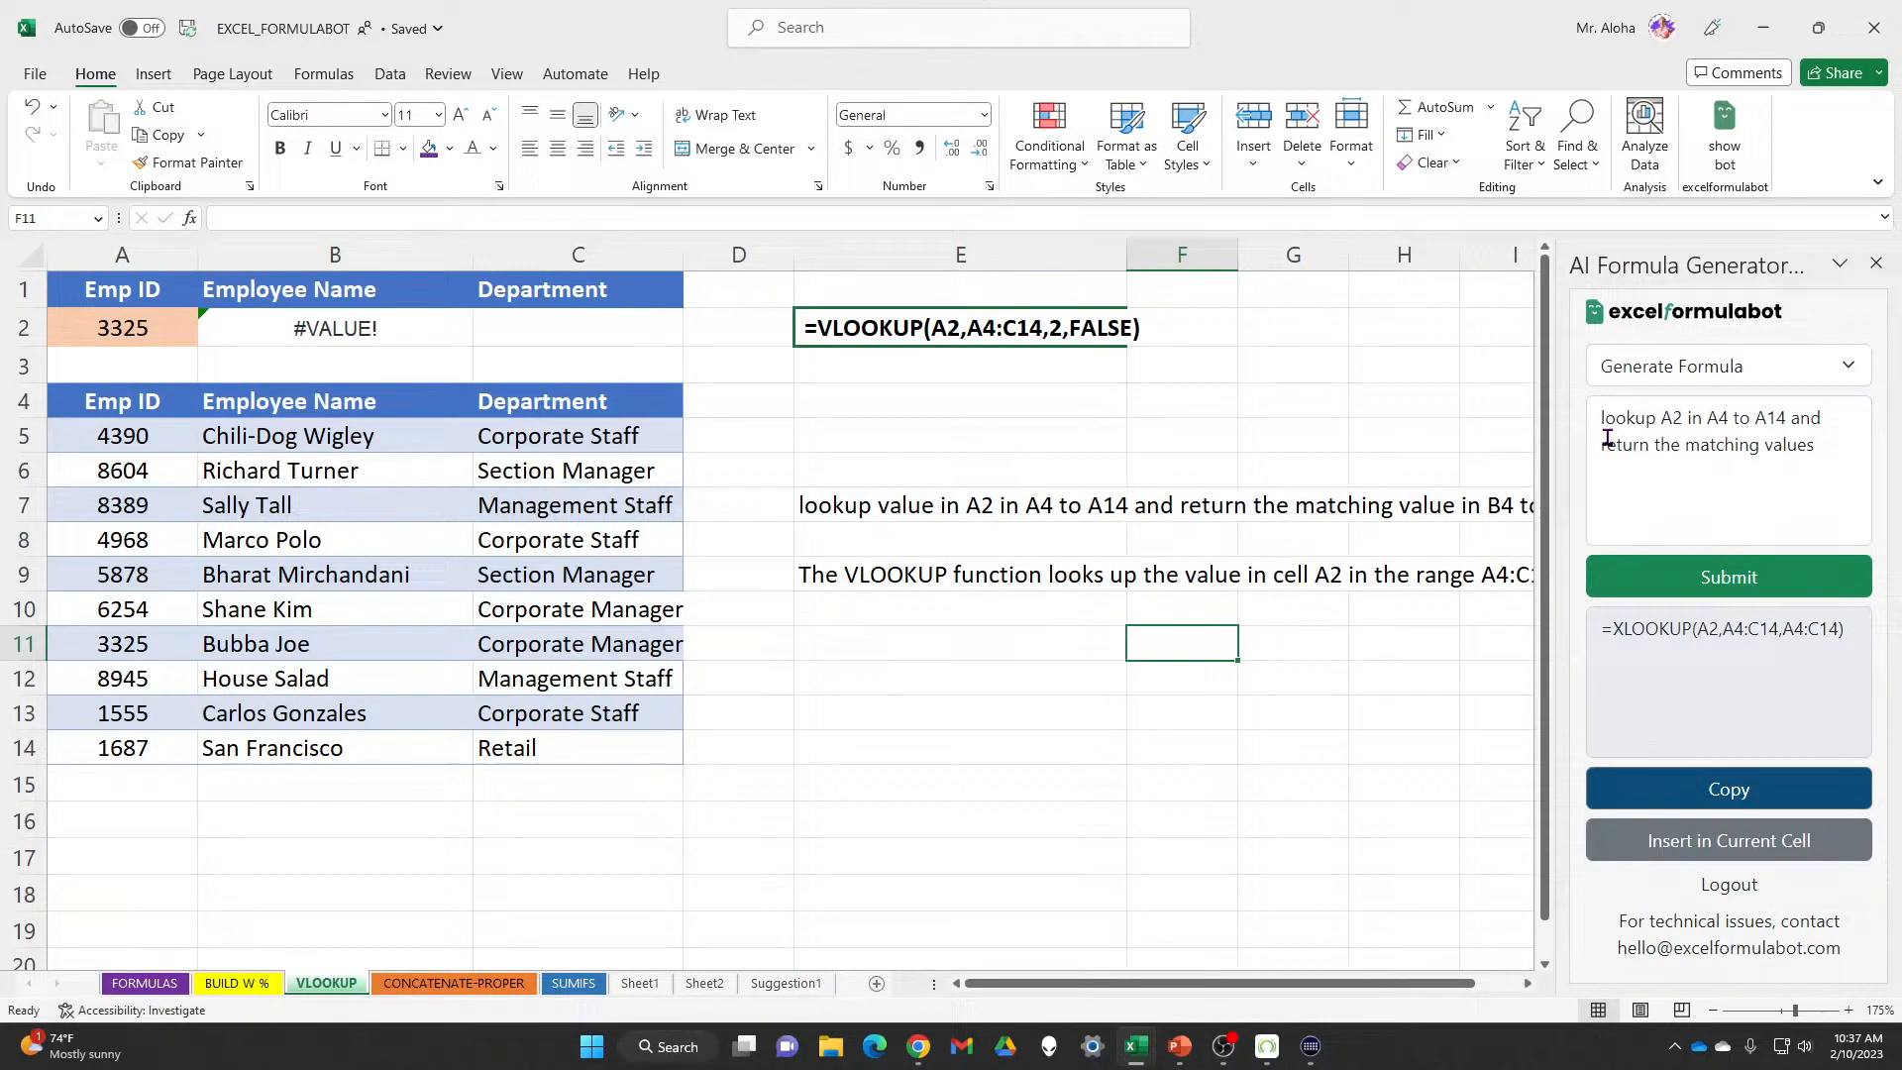
Clear B2 and insert the regenerated =XLOOKUP(A2,A4:A14,A4:A14), which returns 3325
left_click(398, 327)
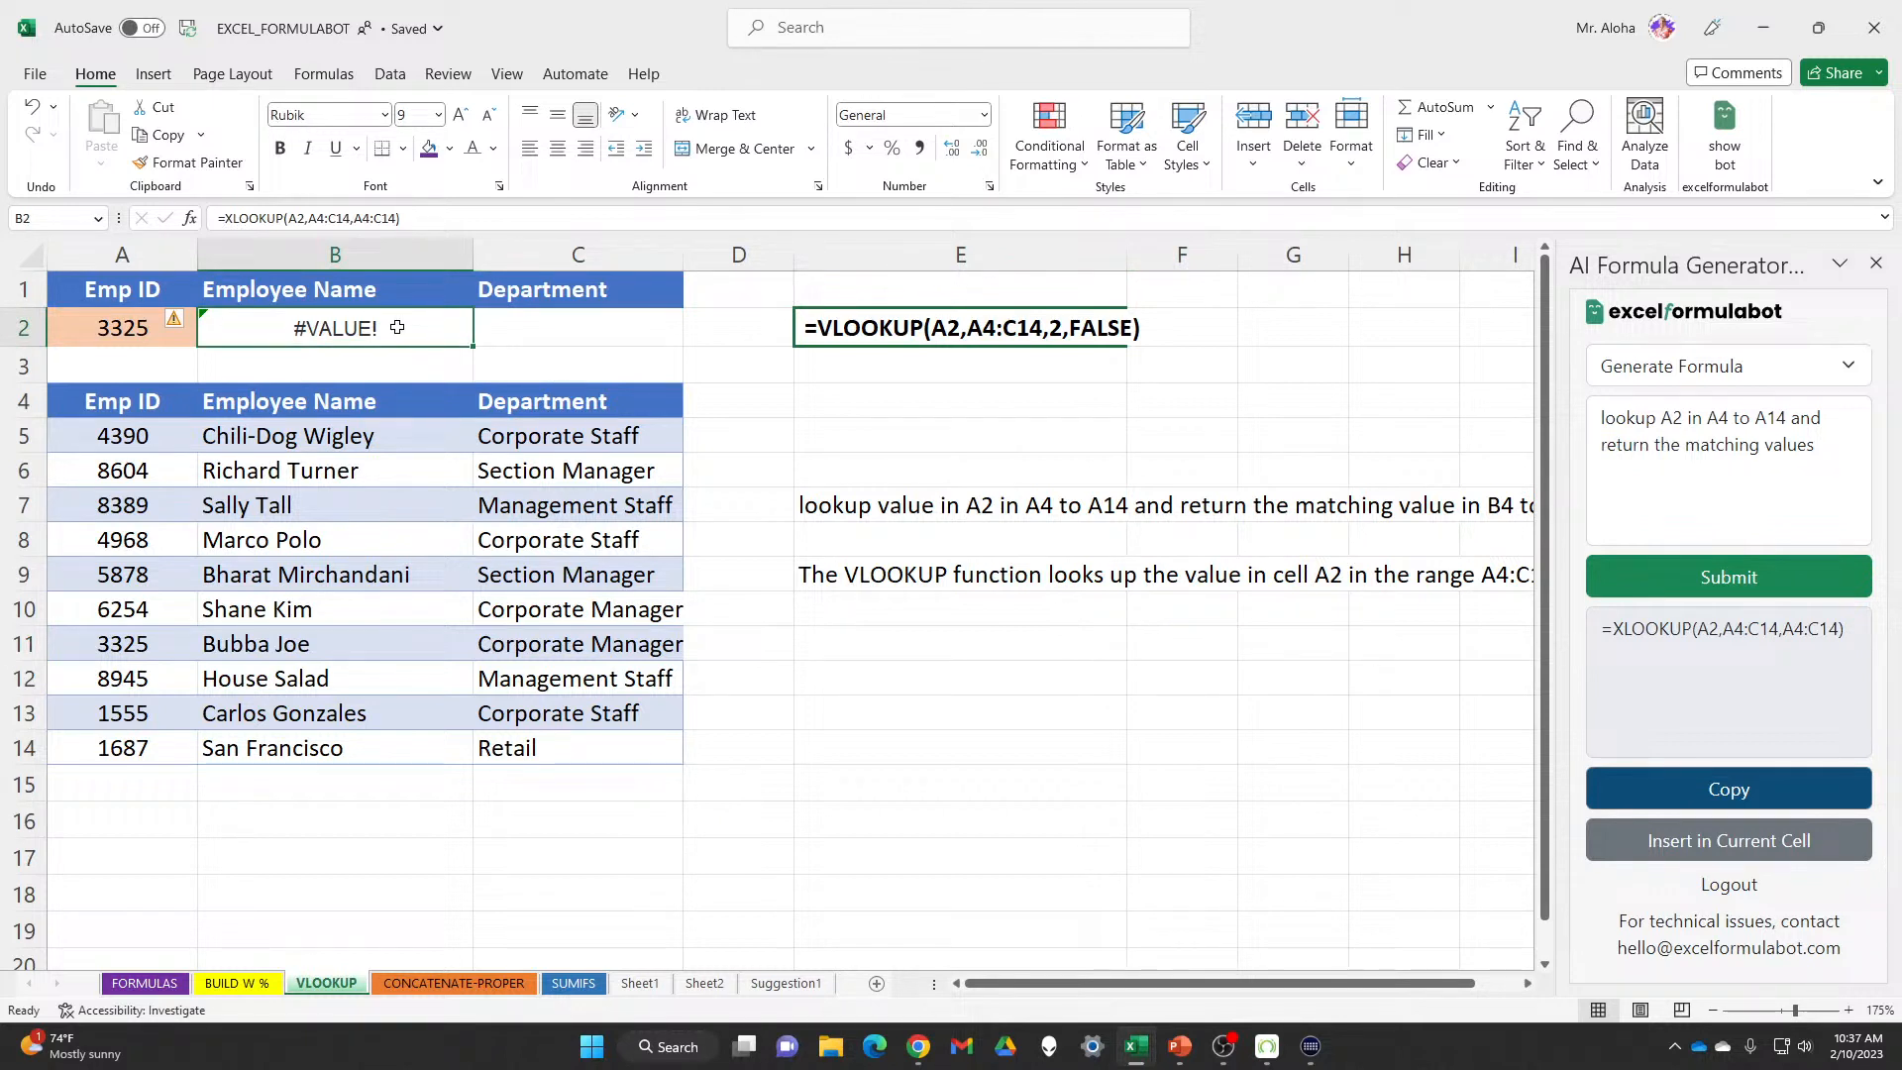
key("Delete")
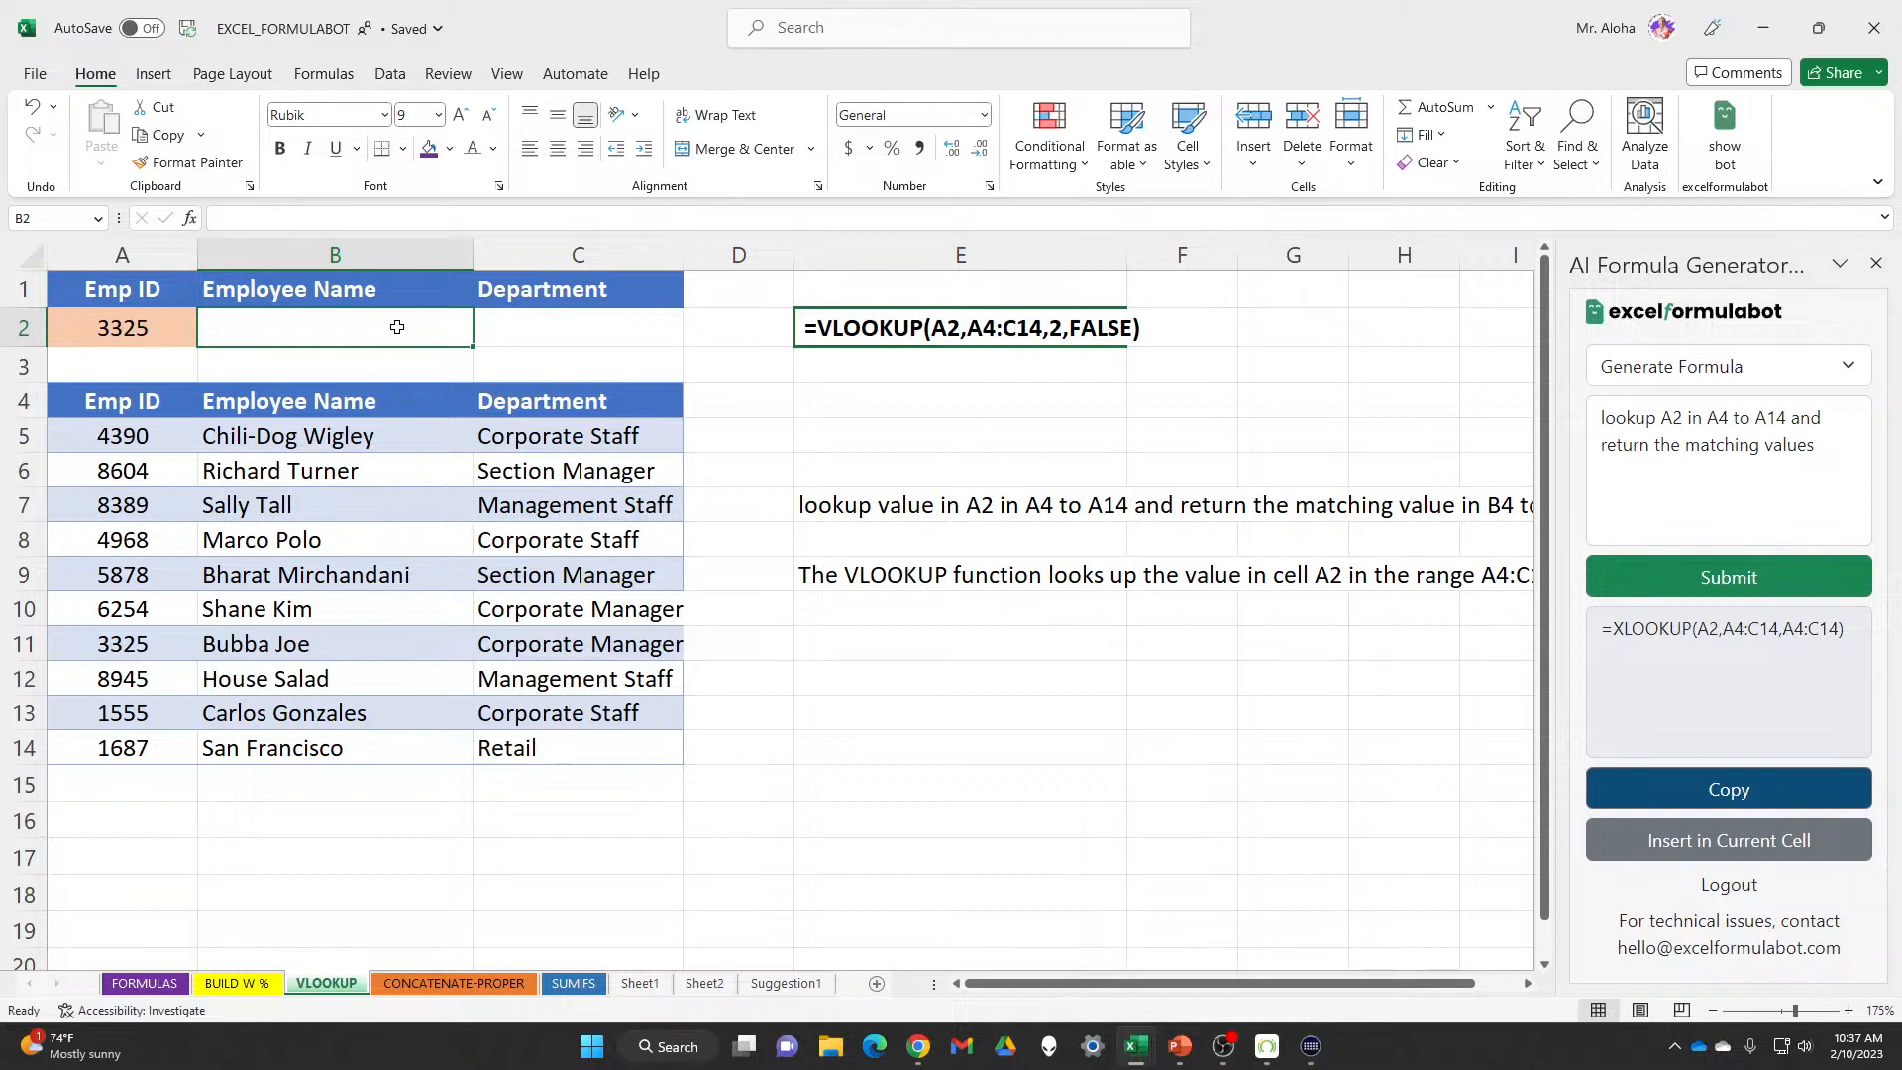
left_click(1763, 588)
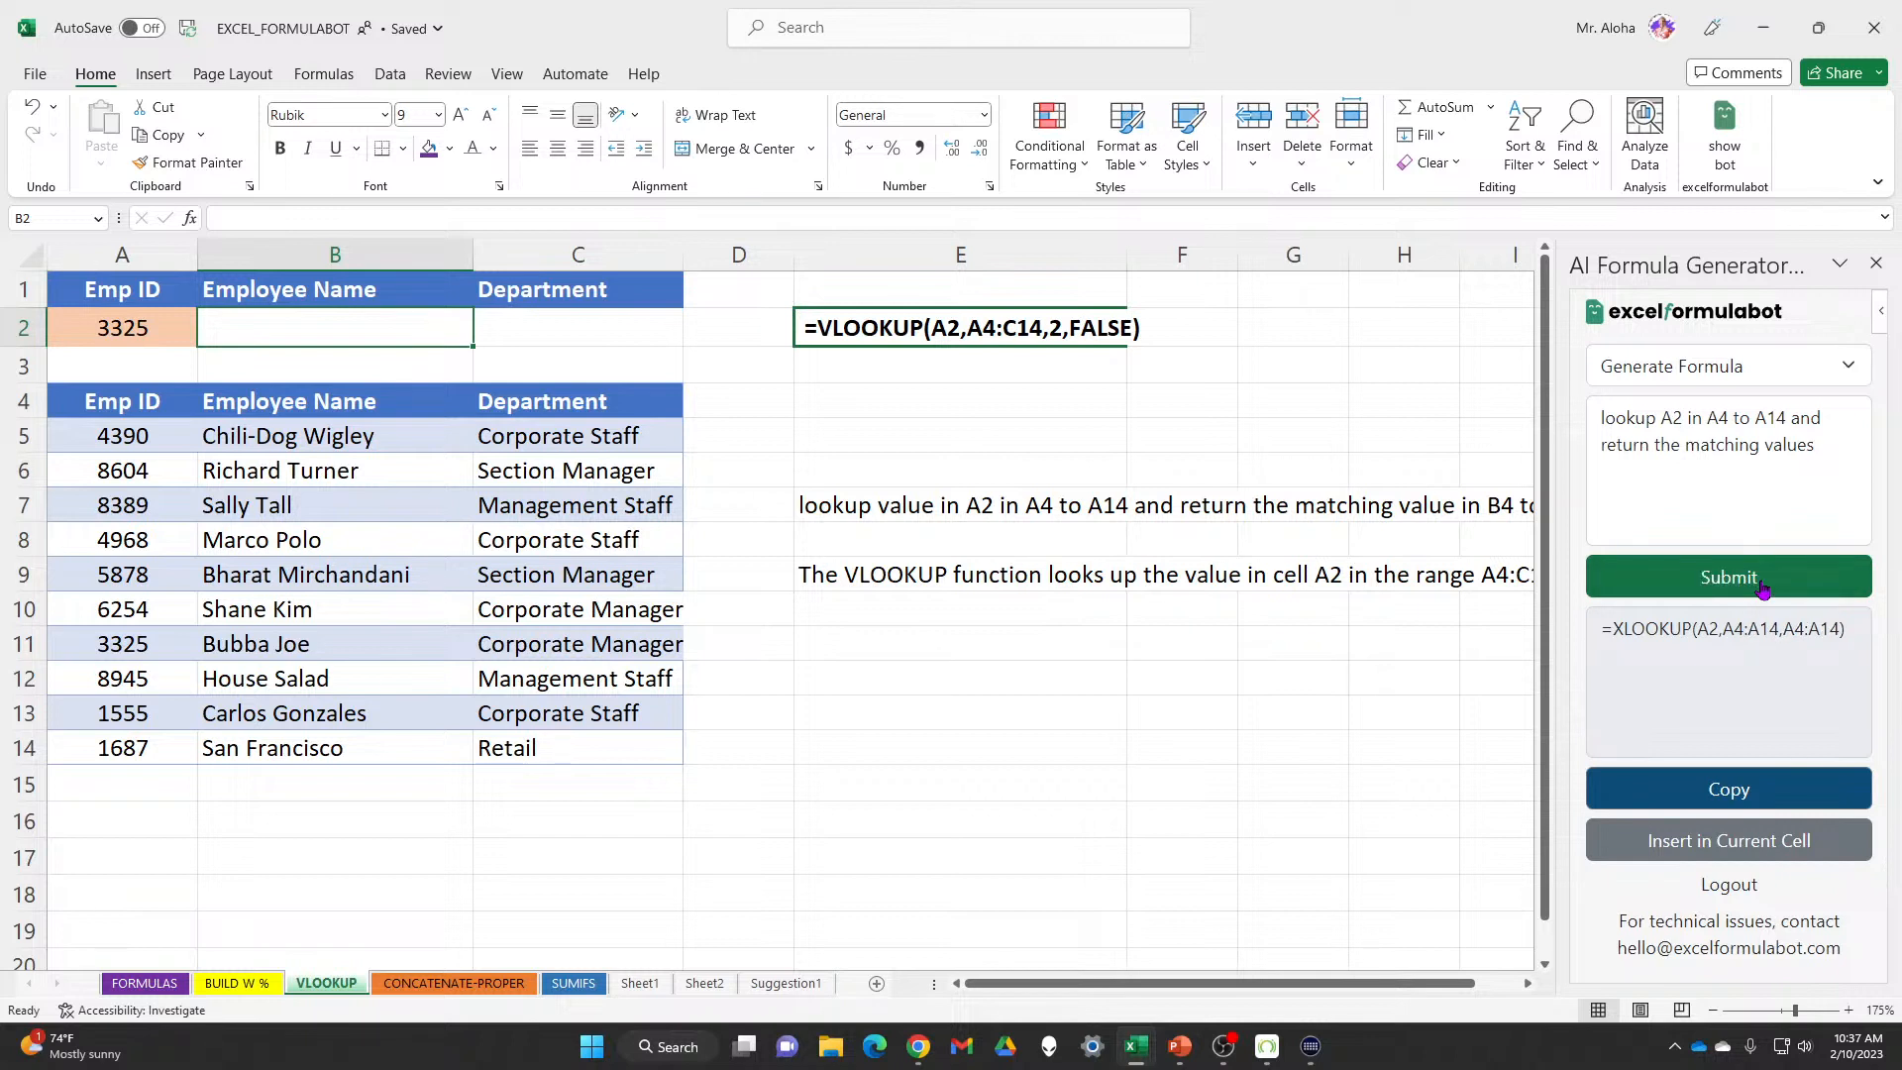
left_click(1757, 852)
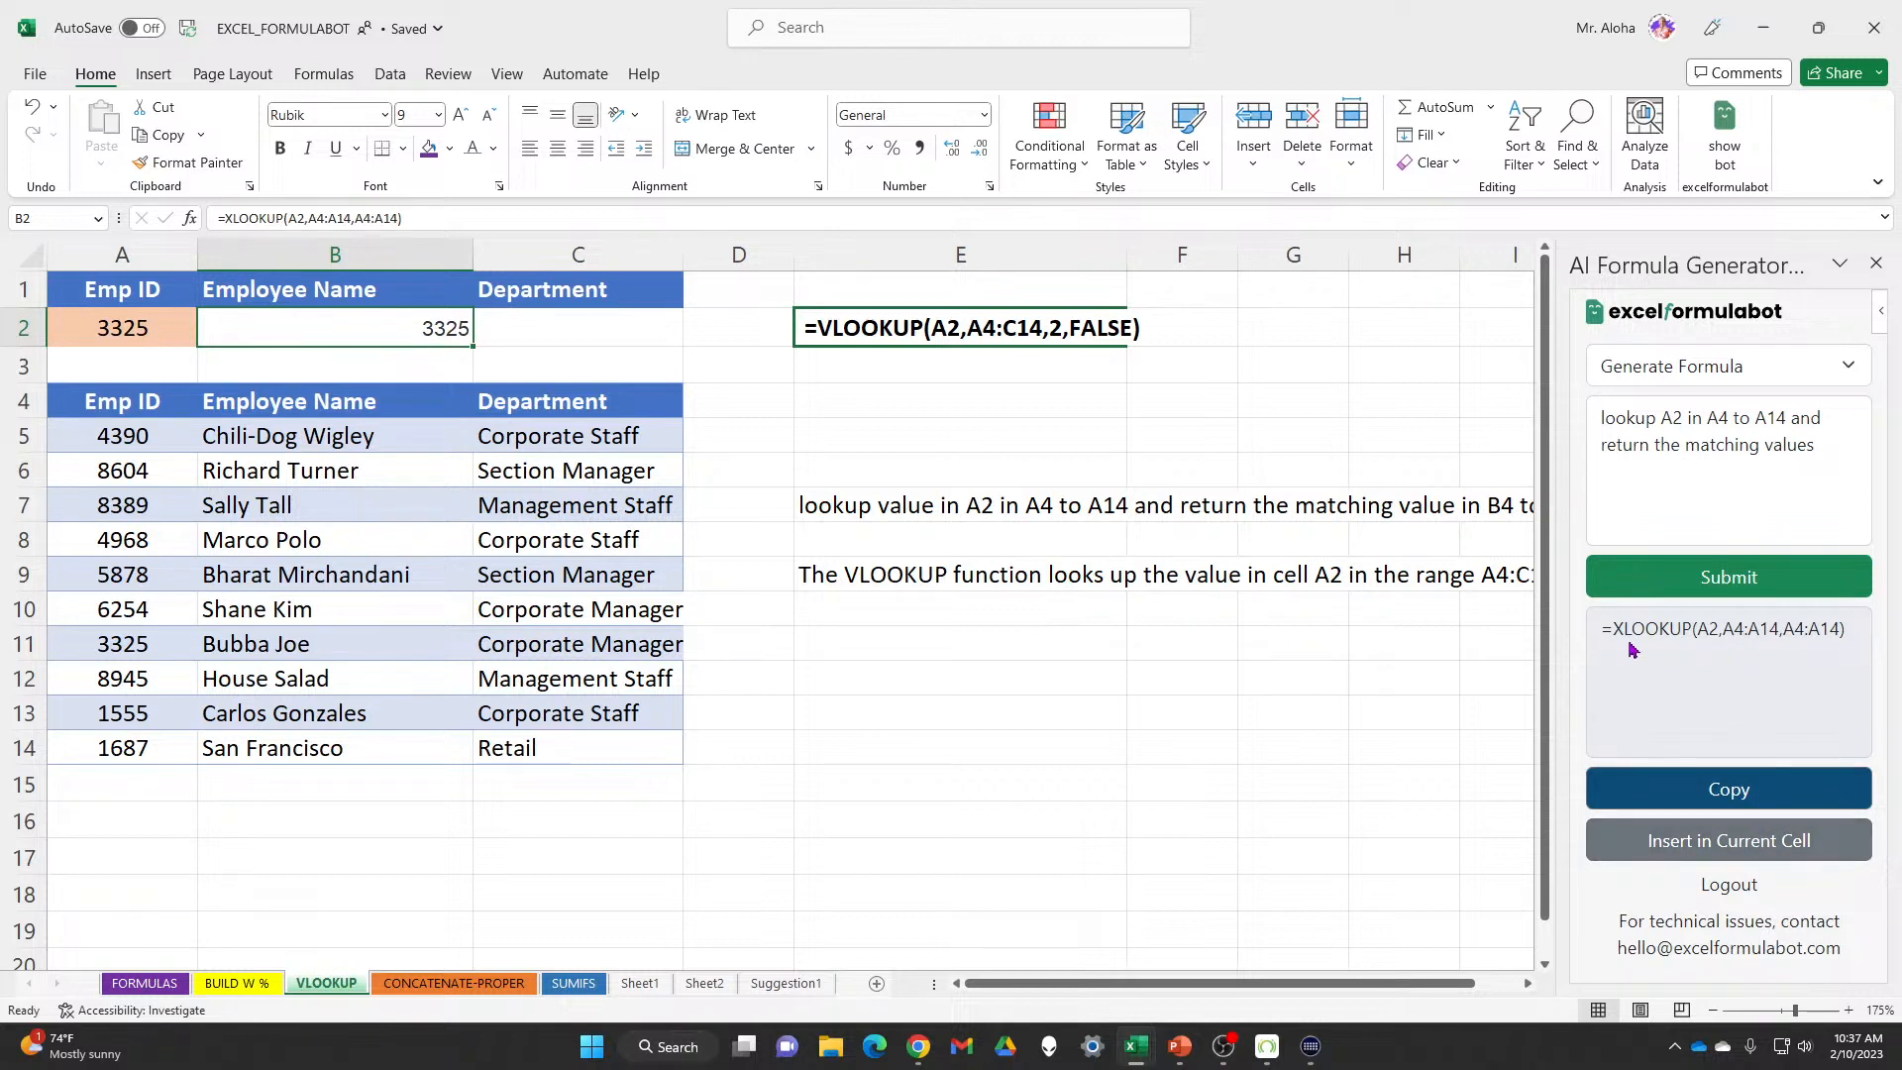
double_click(343, 326)
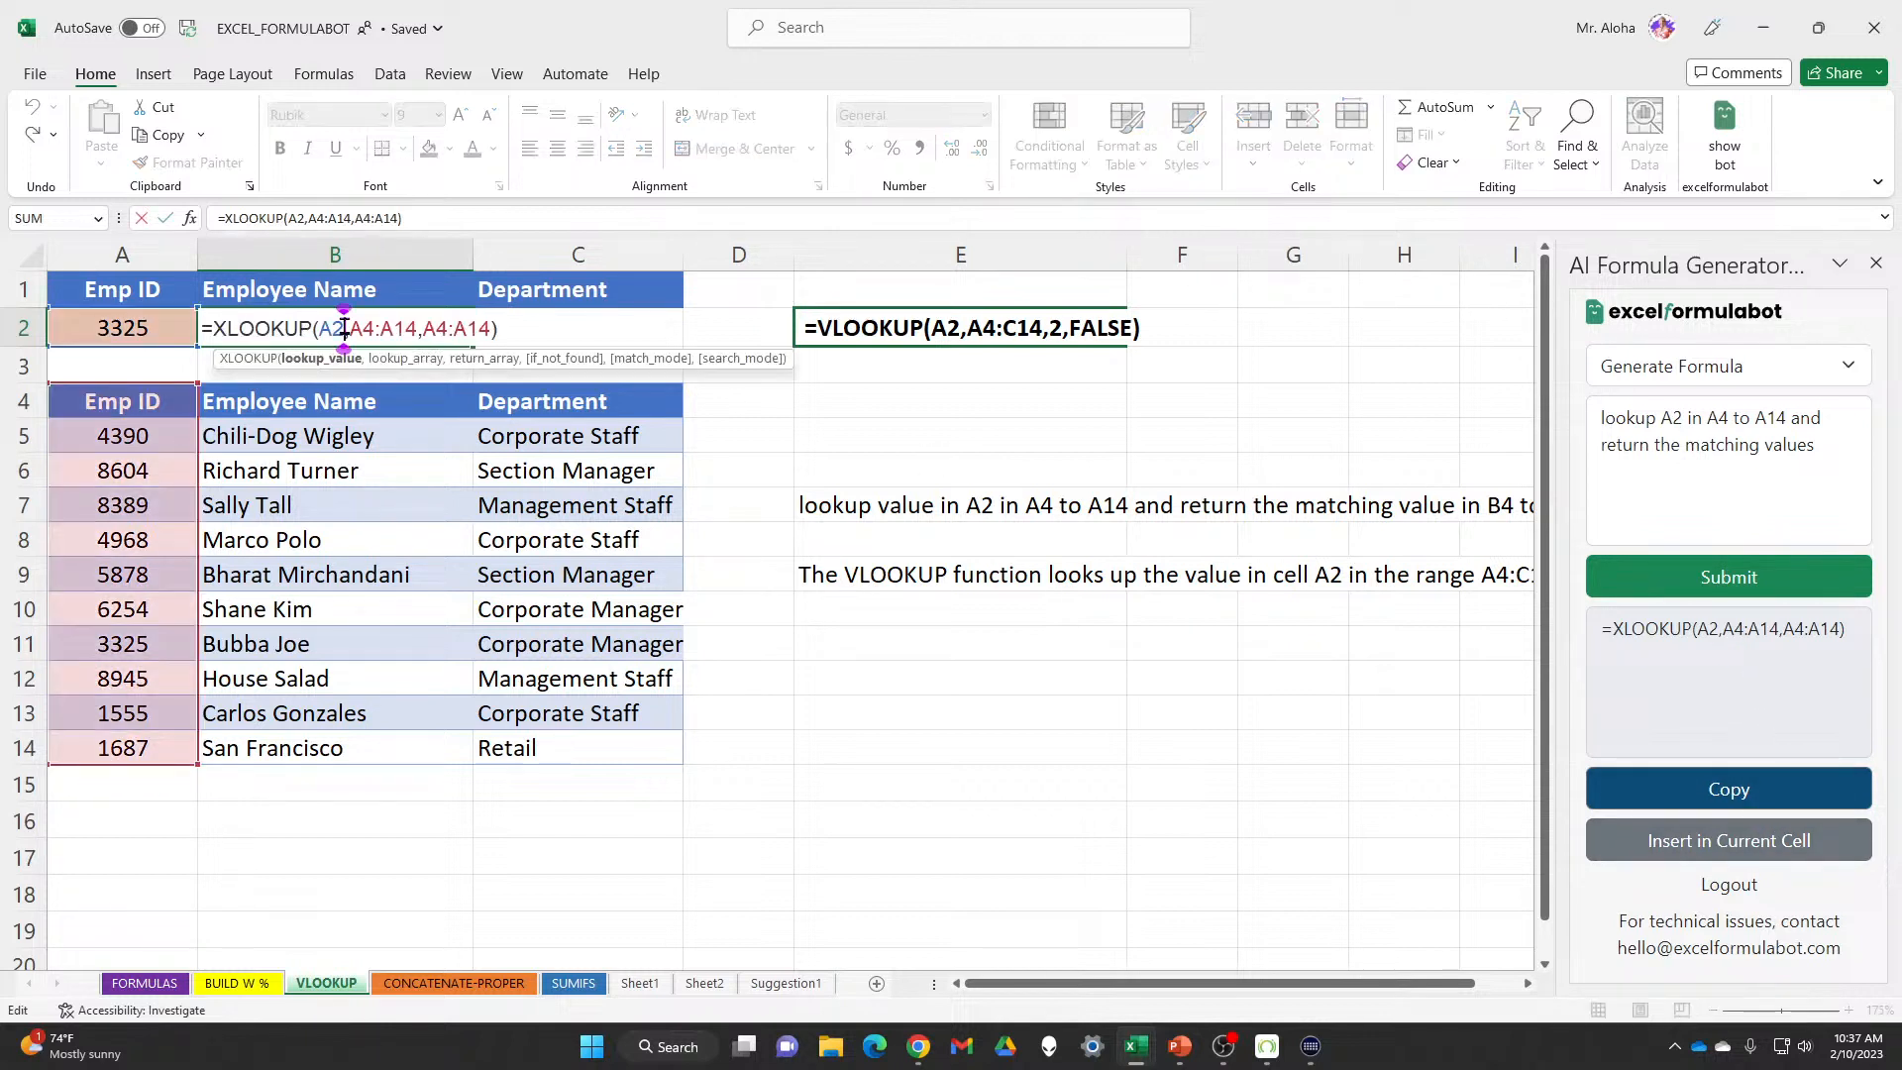
left_click(1787, 443)
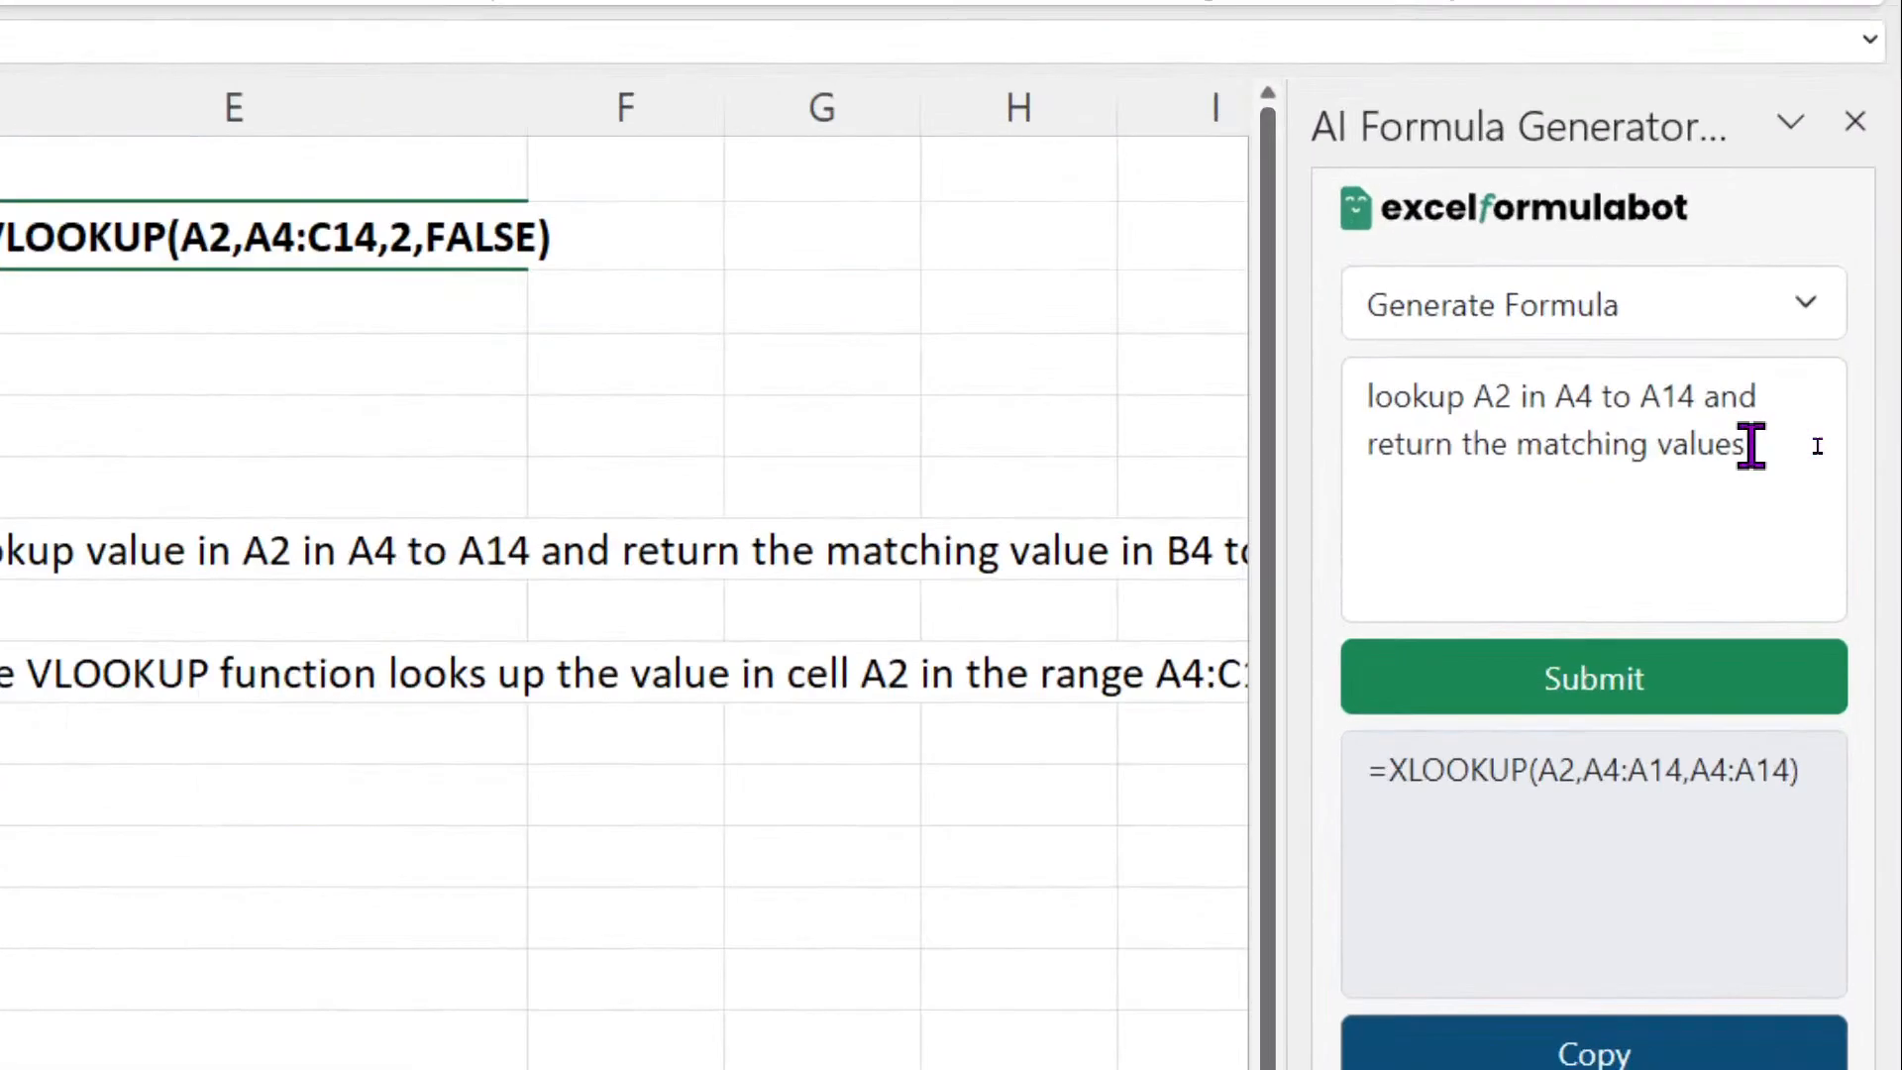
type("s")
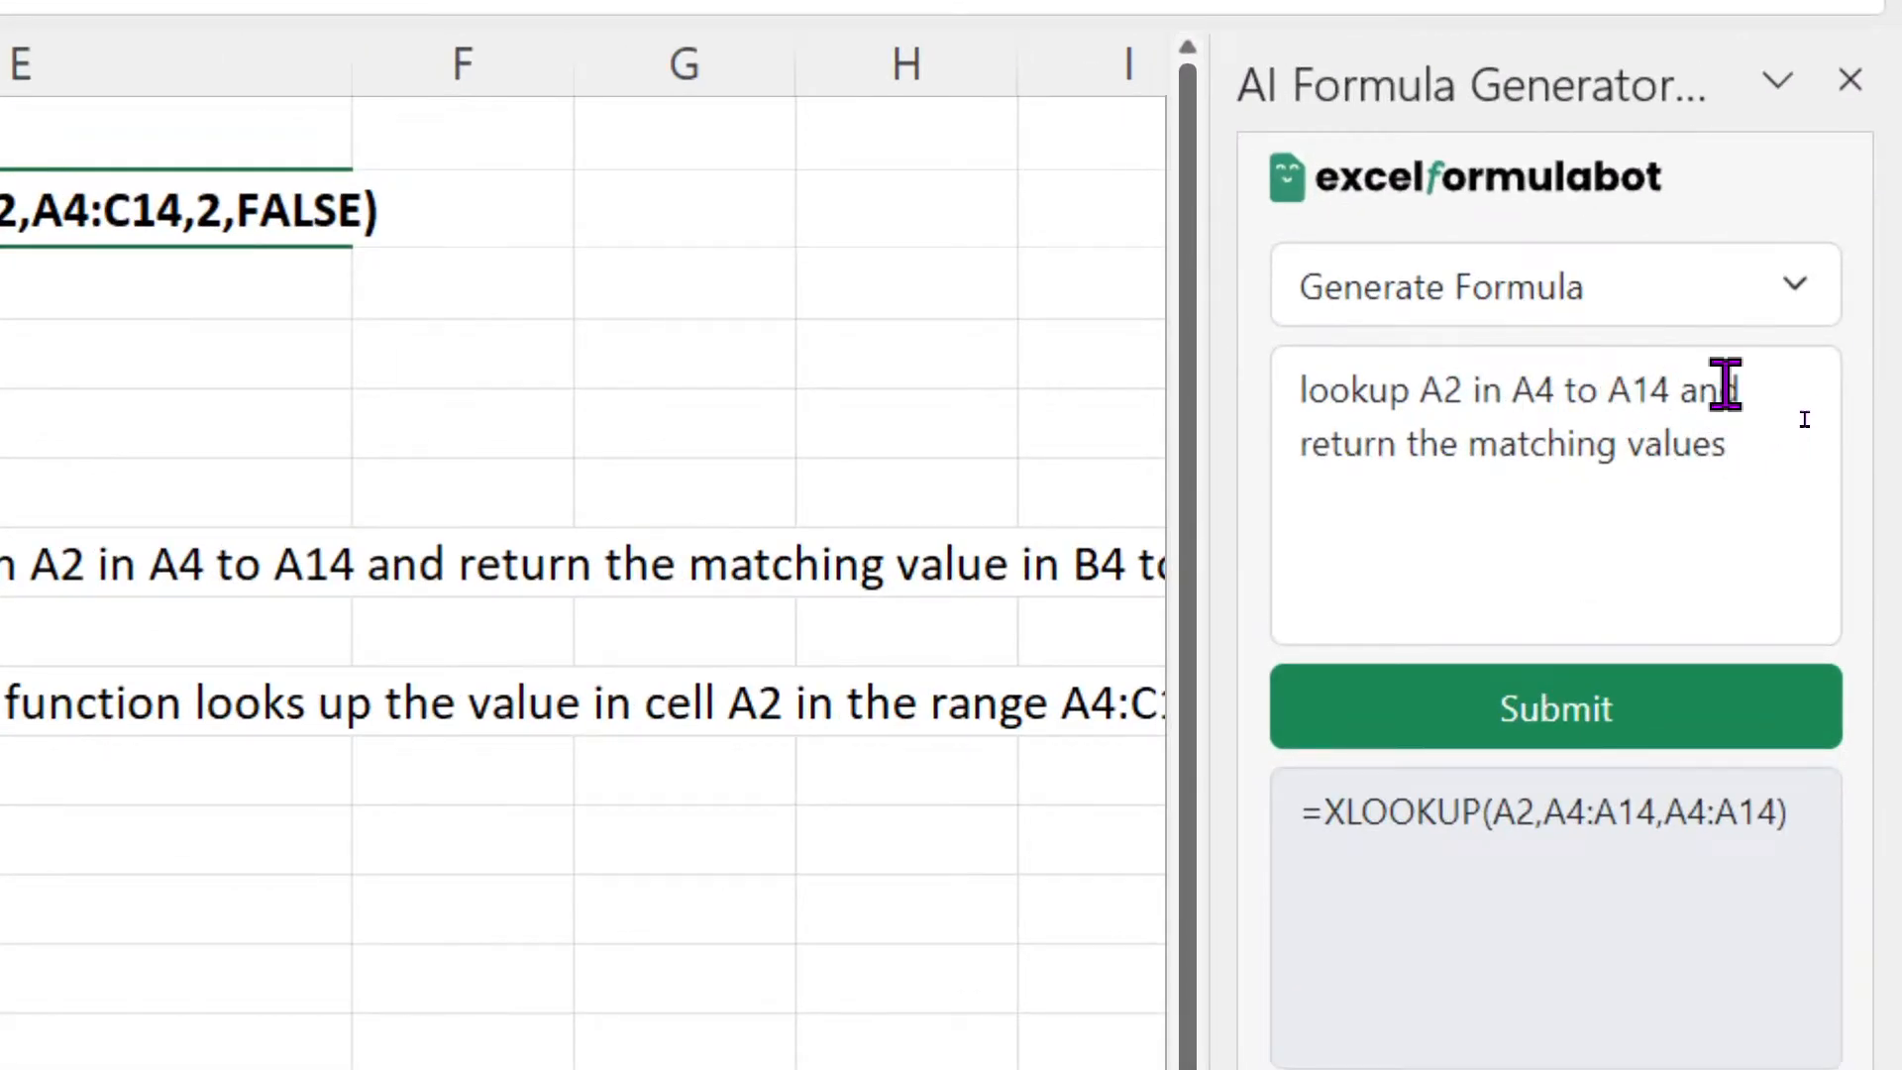
Add 'in B4 to C14' to the AI prompt, then insert the generated =XLOOKUP(A2,A4:A14,B4:C14) into B2
left_click(1729, 452)
type("in")
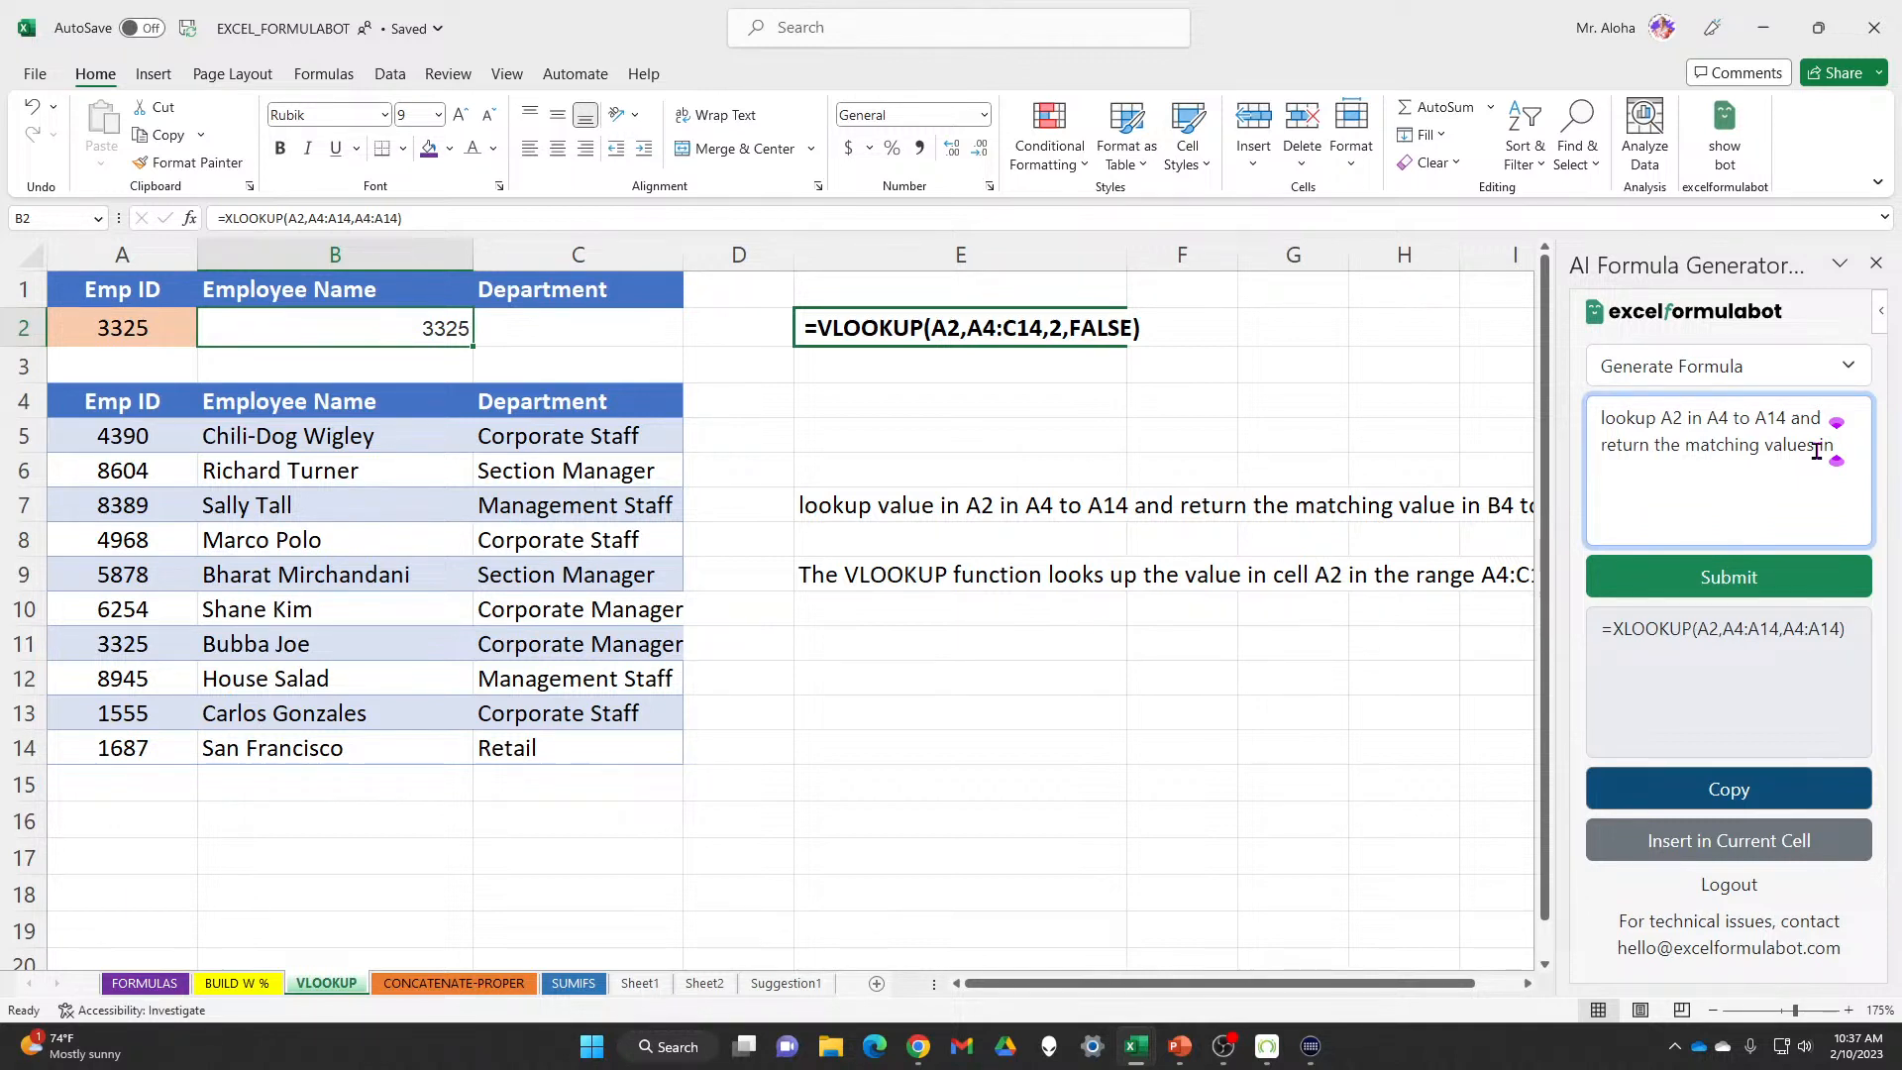
type(" B4 to C14")
left_click(1772, 592)
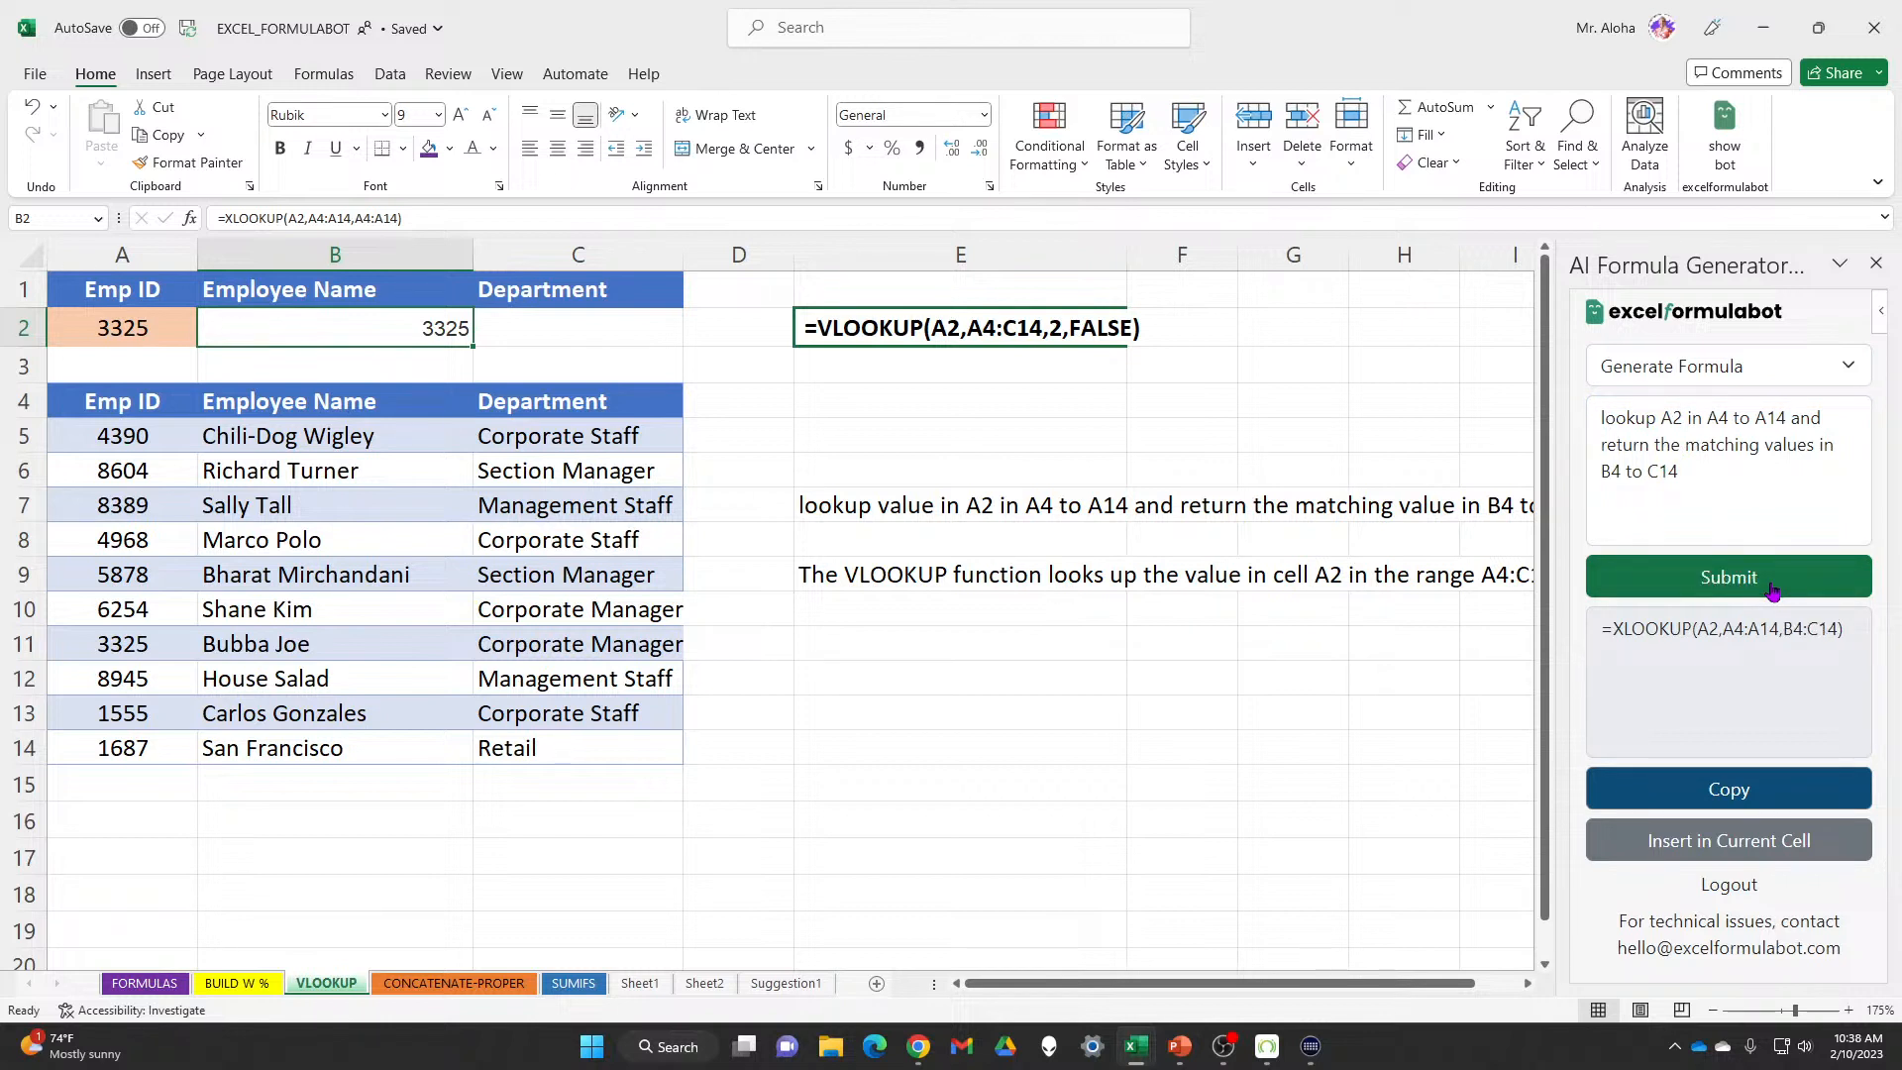
left_click(1738, 838)
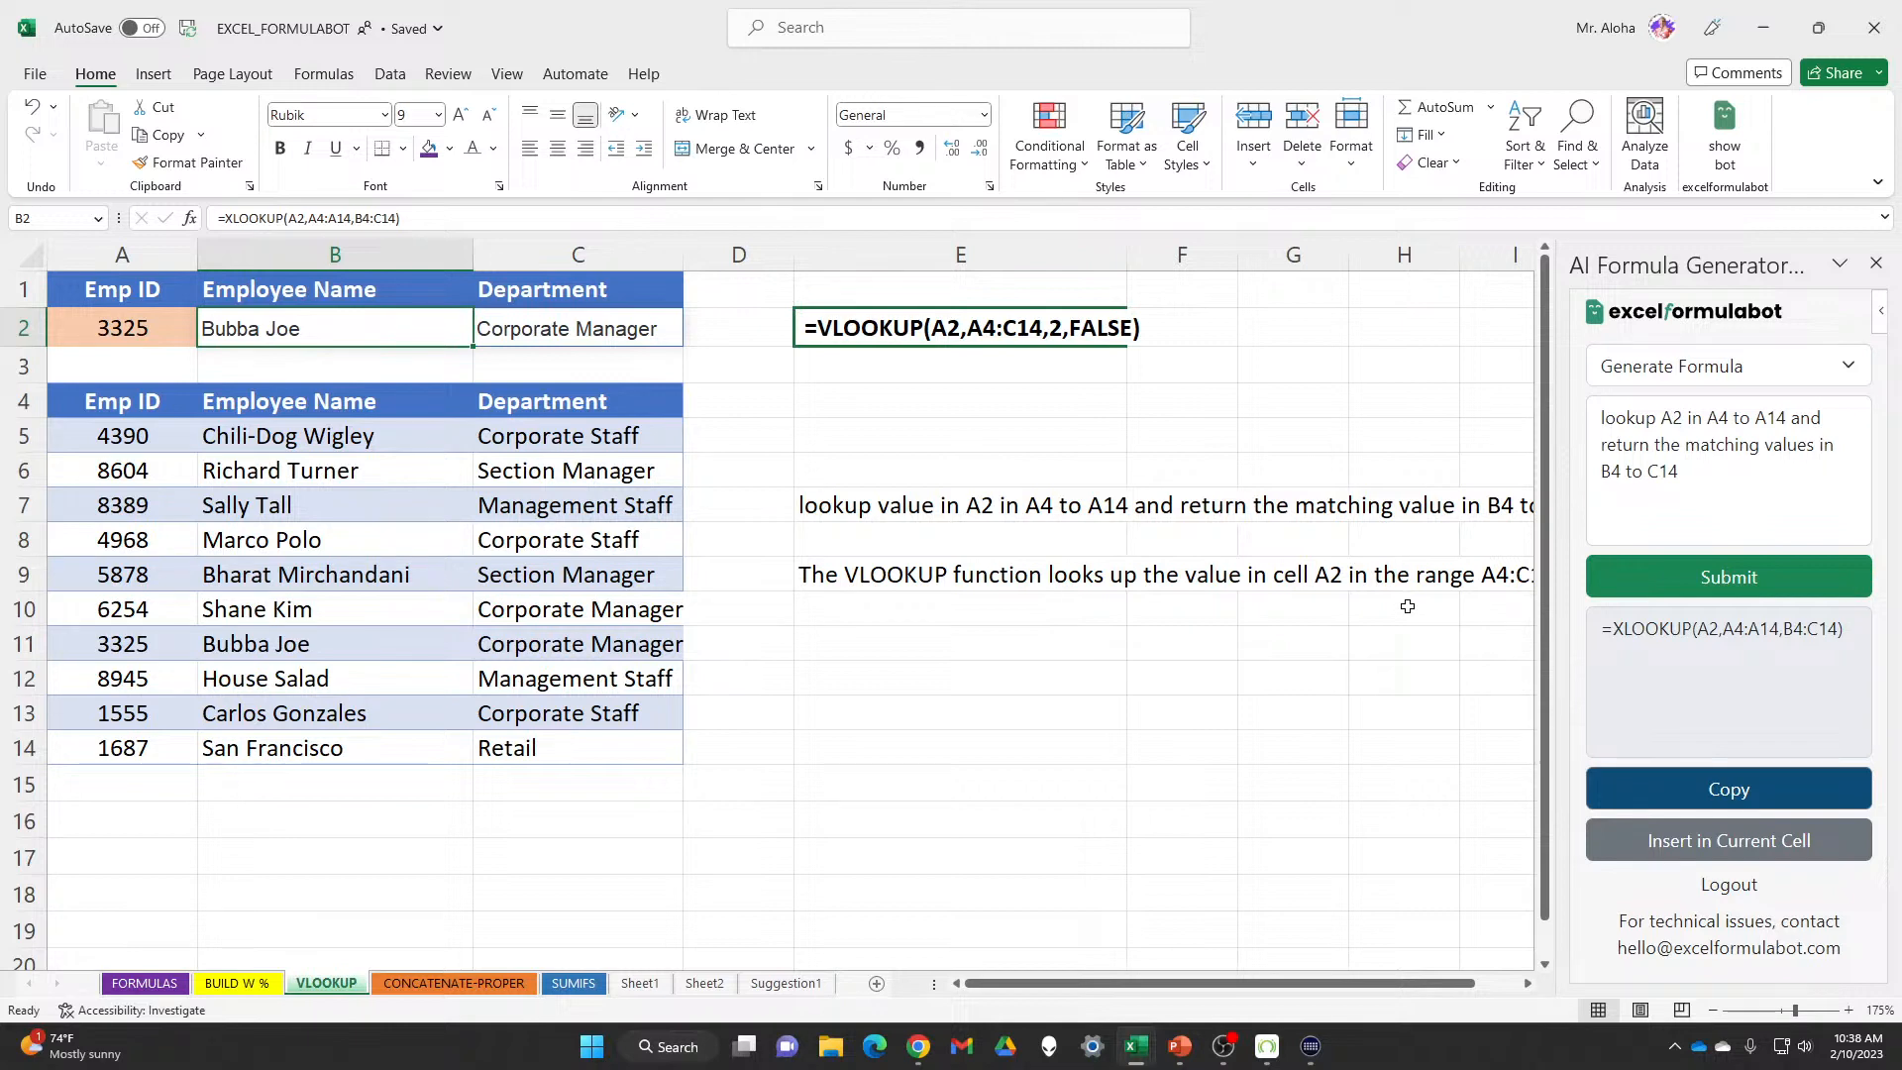
scroll(926, 676, "down", 4)
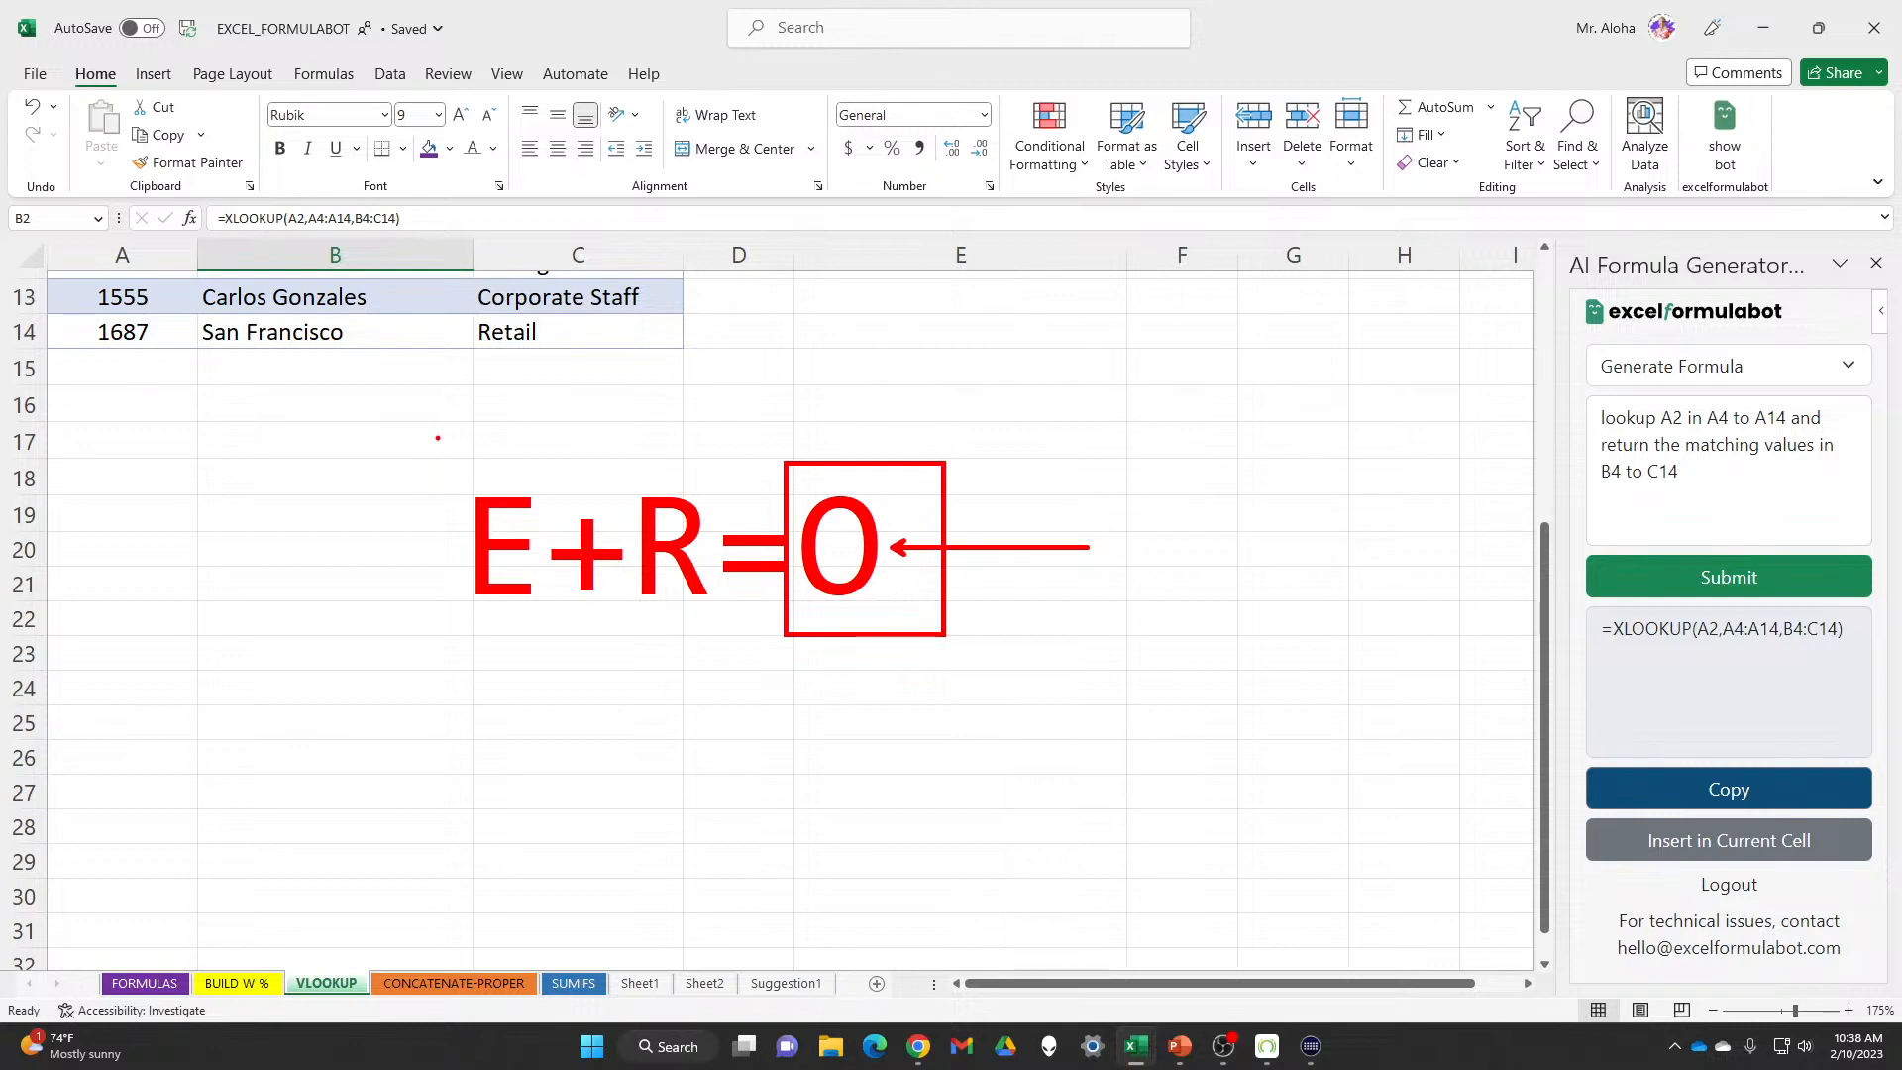
left_click_drag(437, 437, 559, 675)
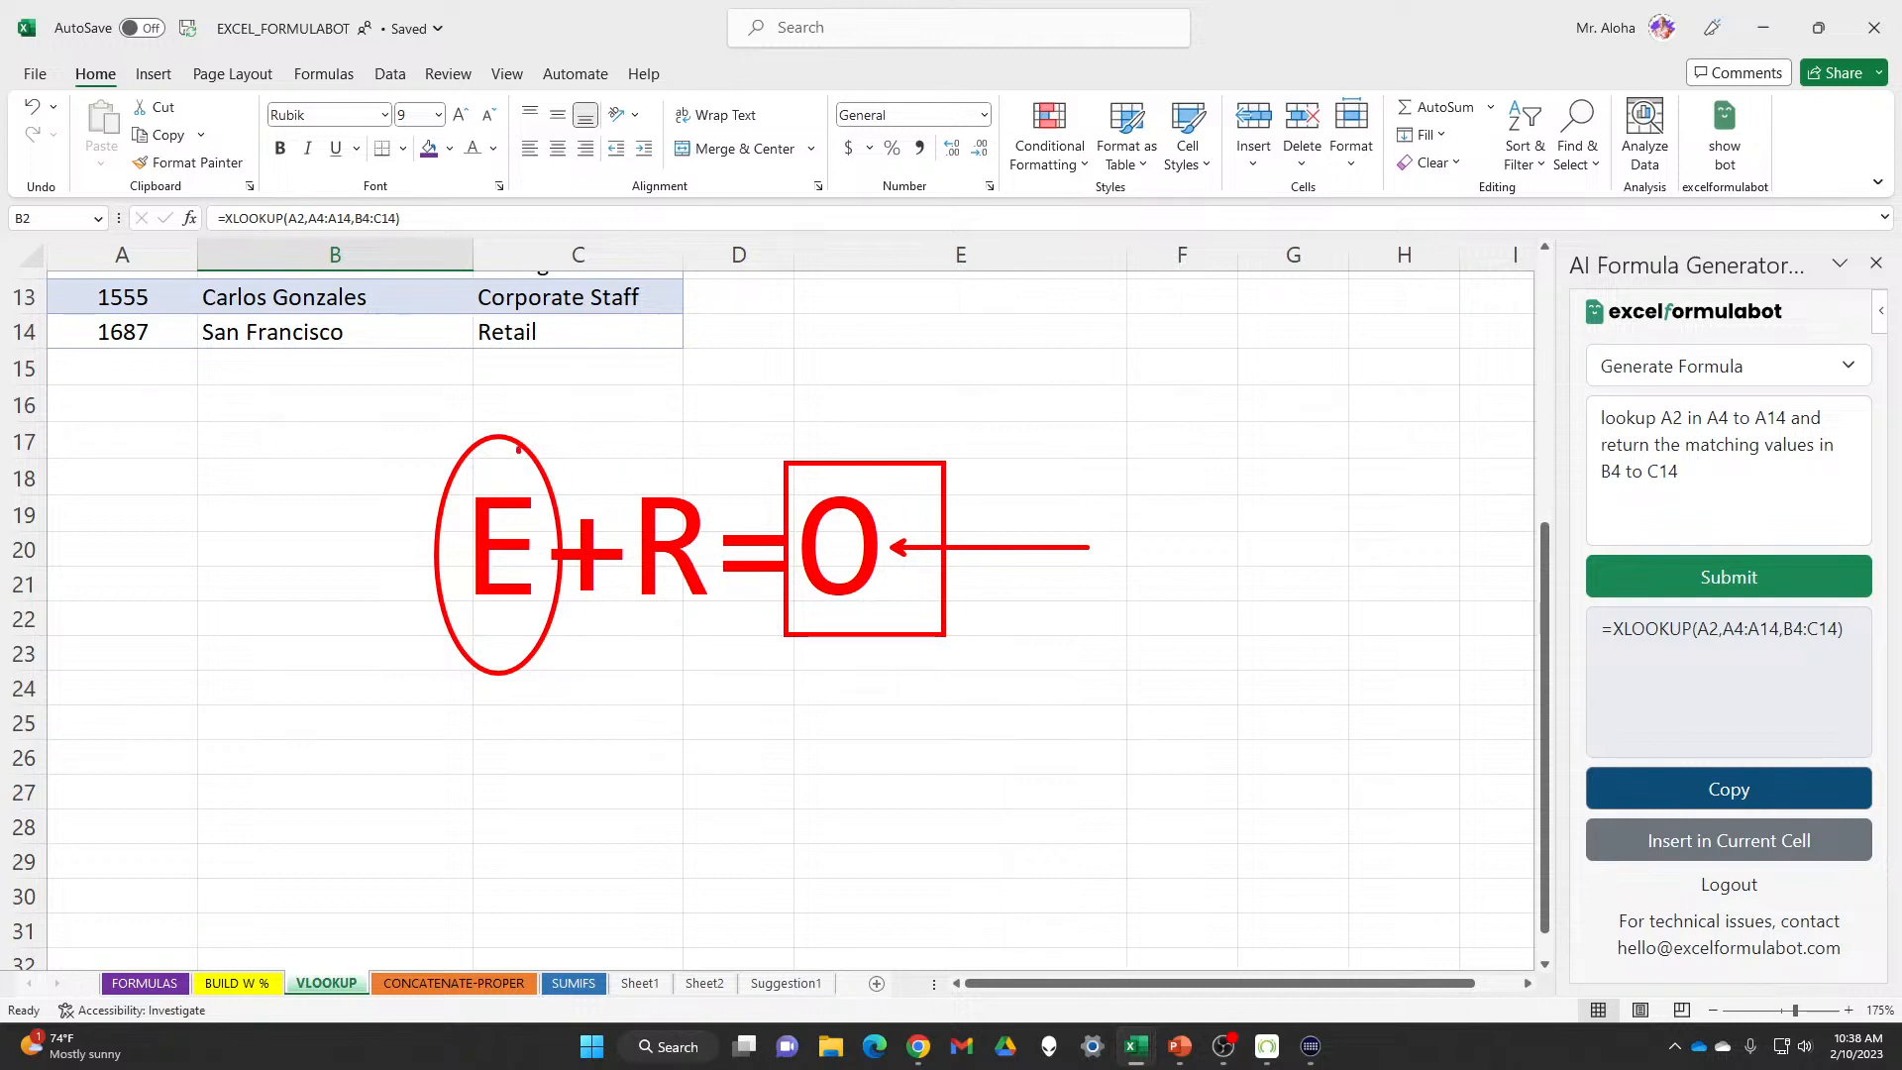
mouse_move(517, 448)
left_mouse_down()
mouse_move(712, 359)
mouse_move(827, 453)
mouse_move(809, 429)
left_mouse_up()
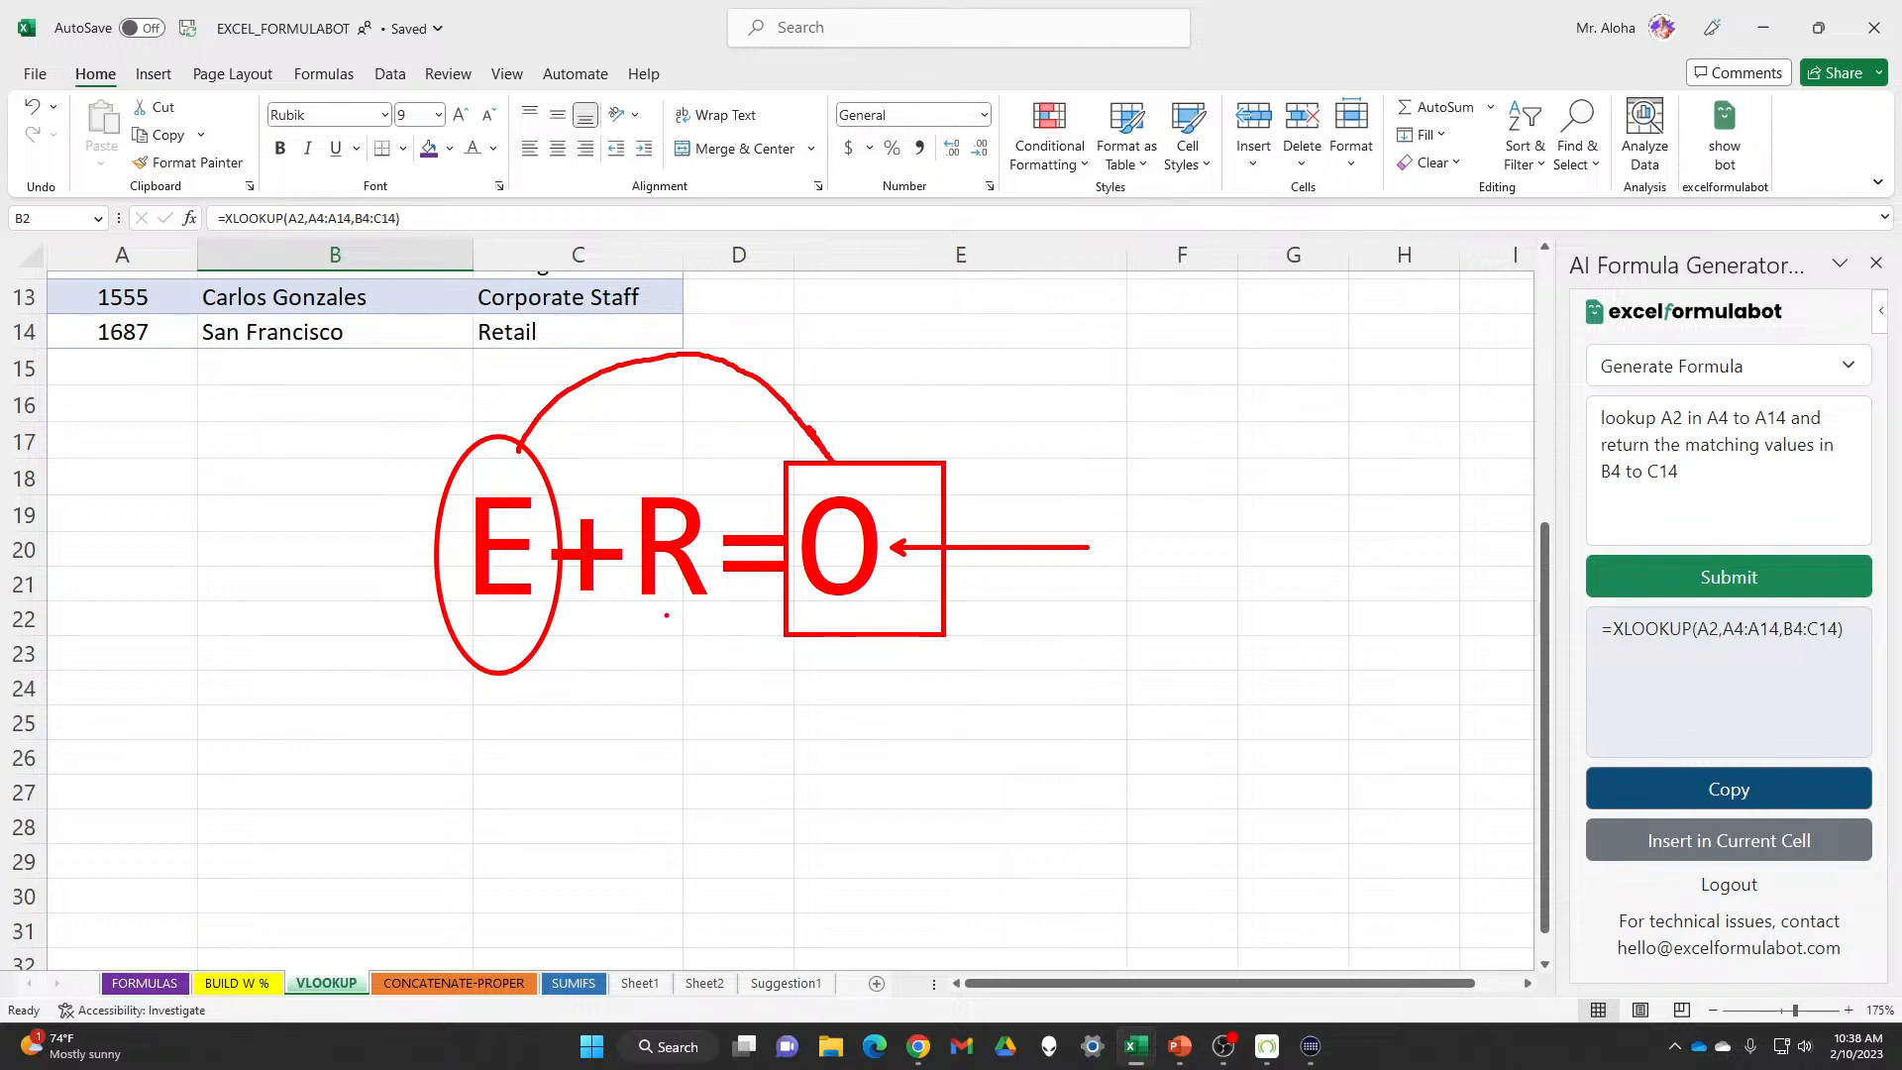
left_click_drag(667, 615, 666, 782)
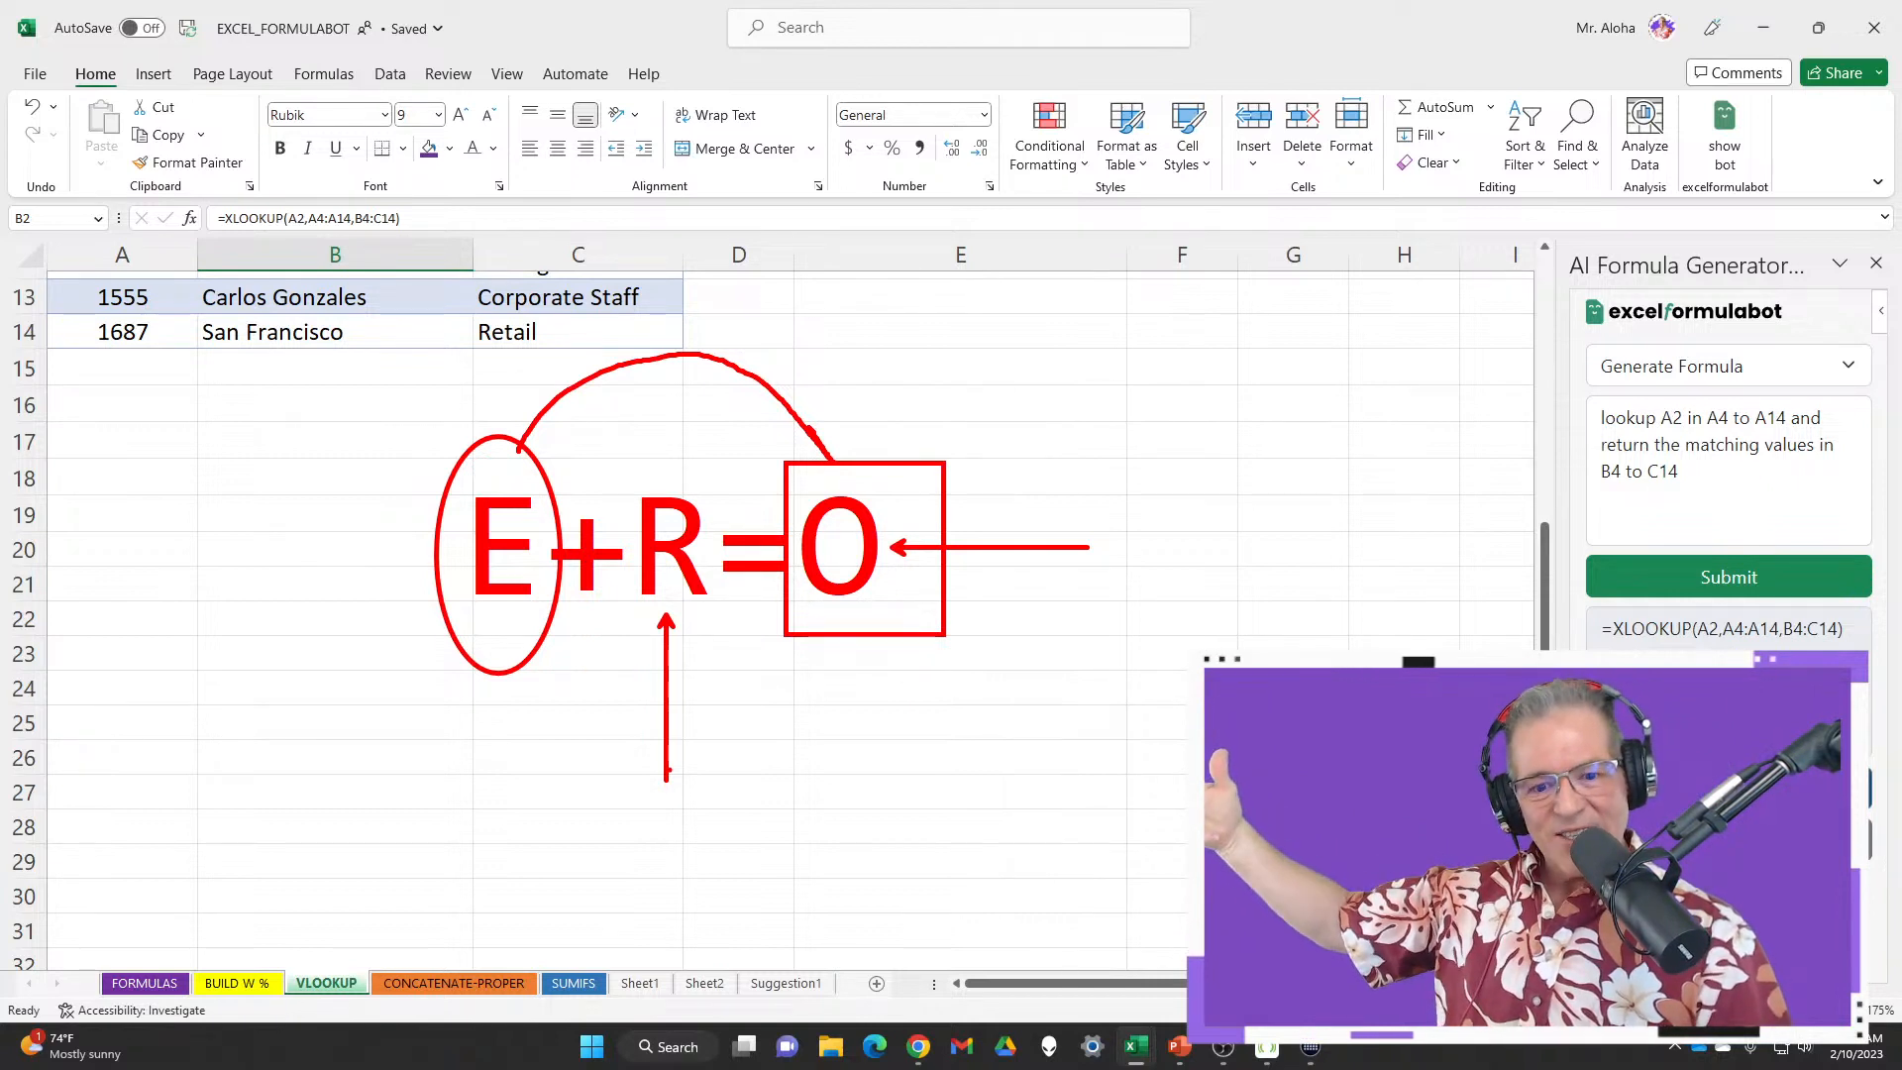
key("Escape")
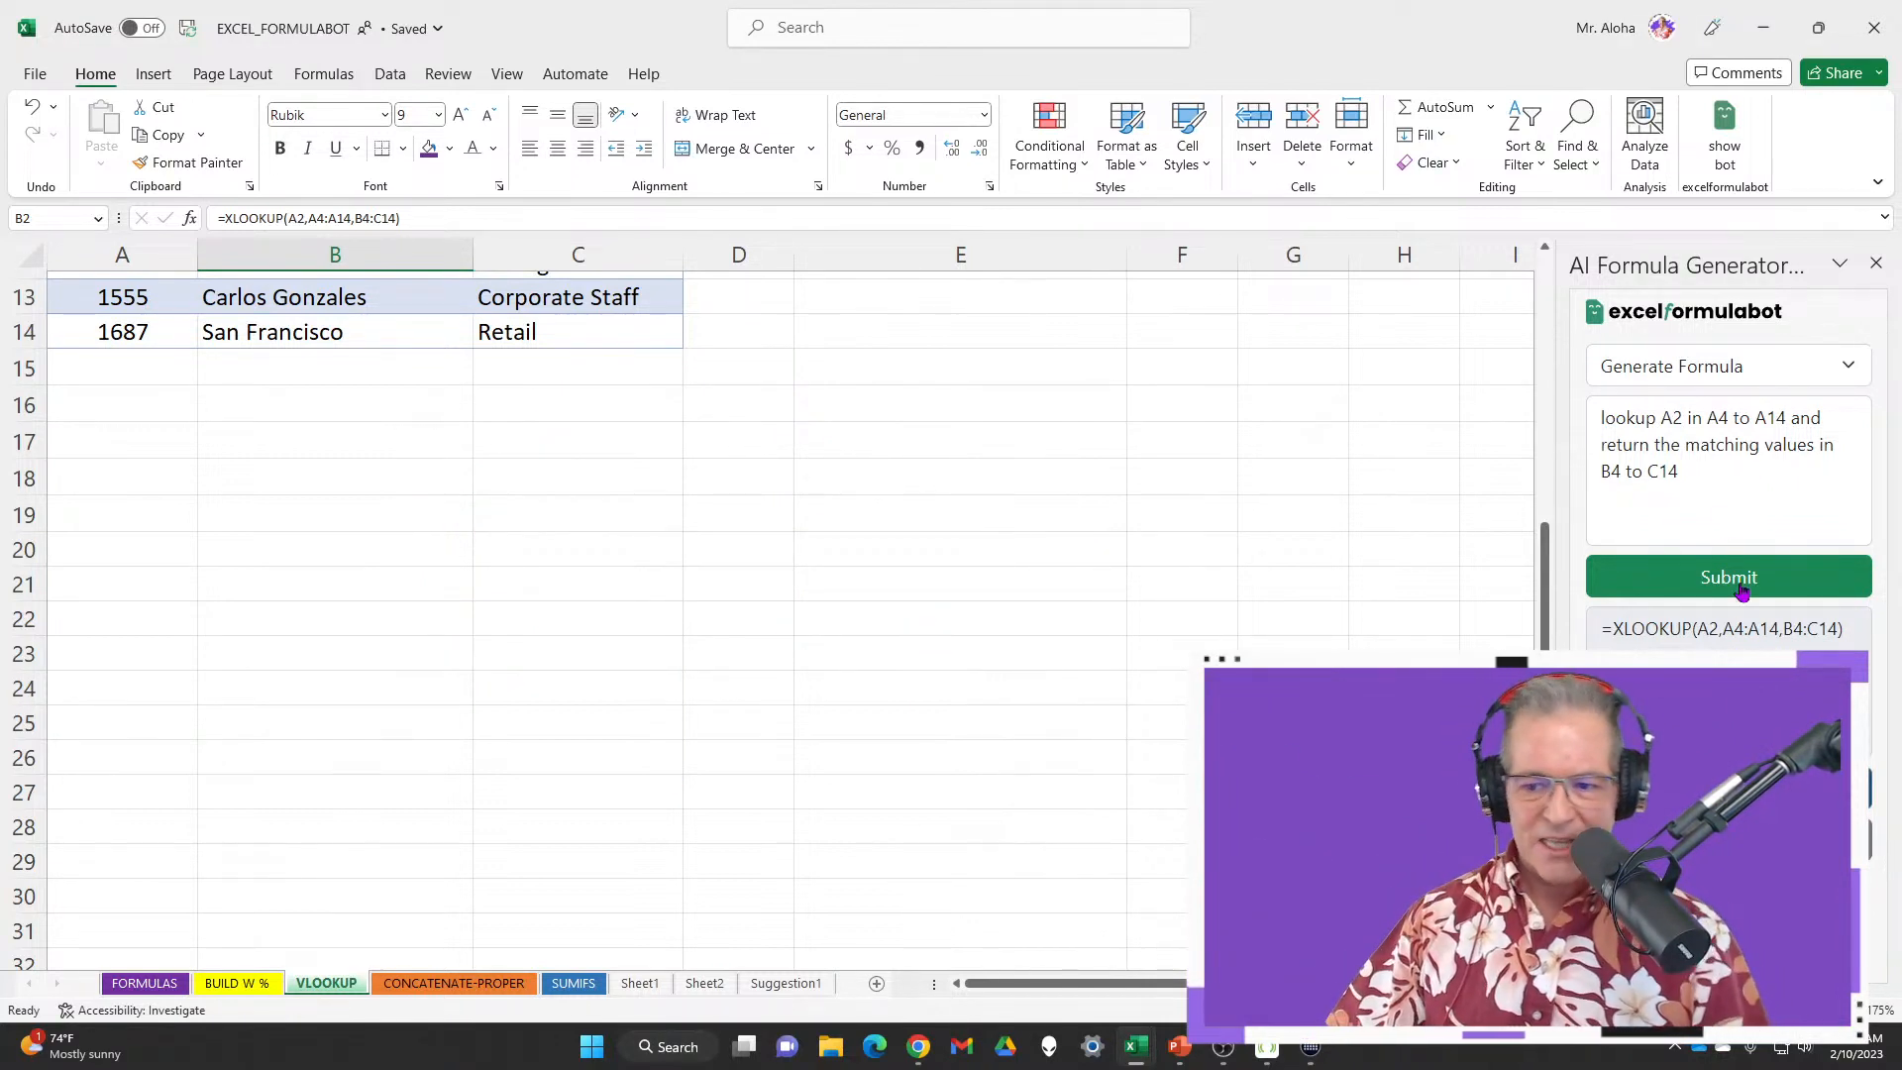
left_click(1740, 513)
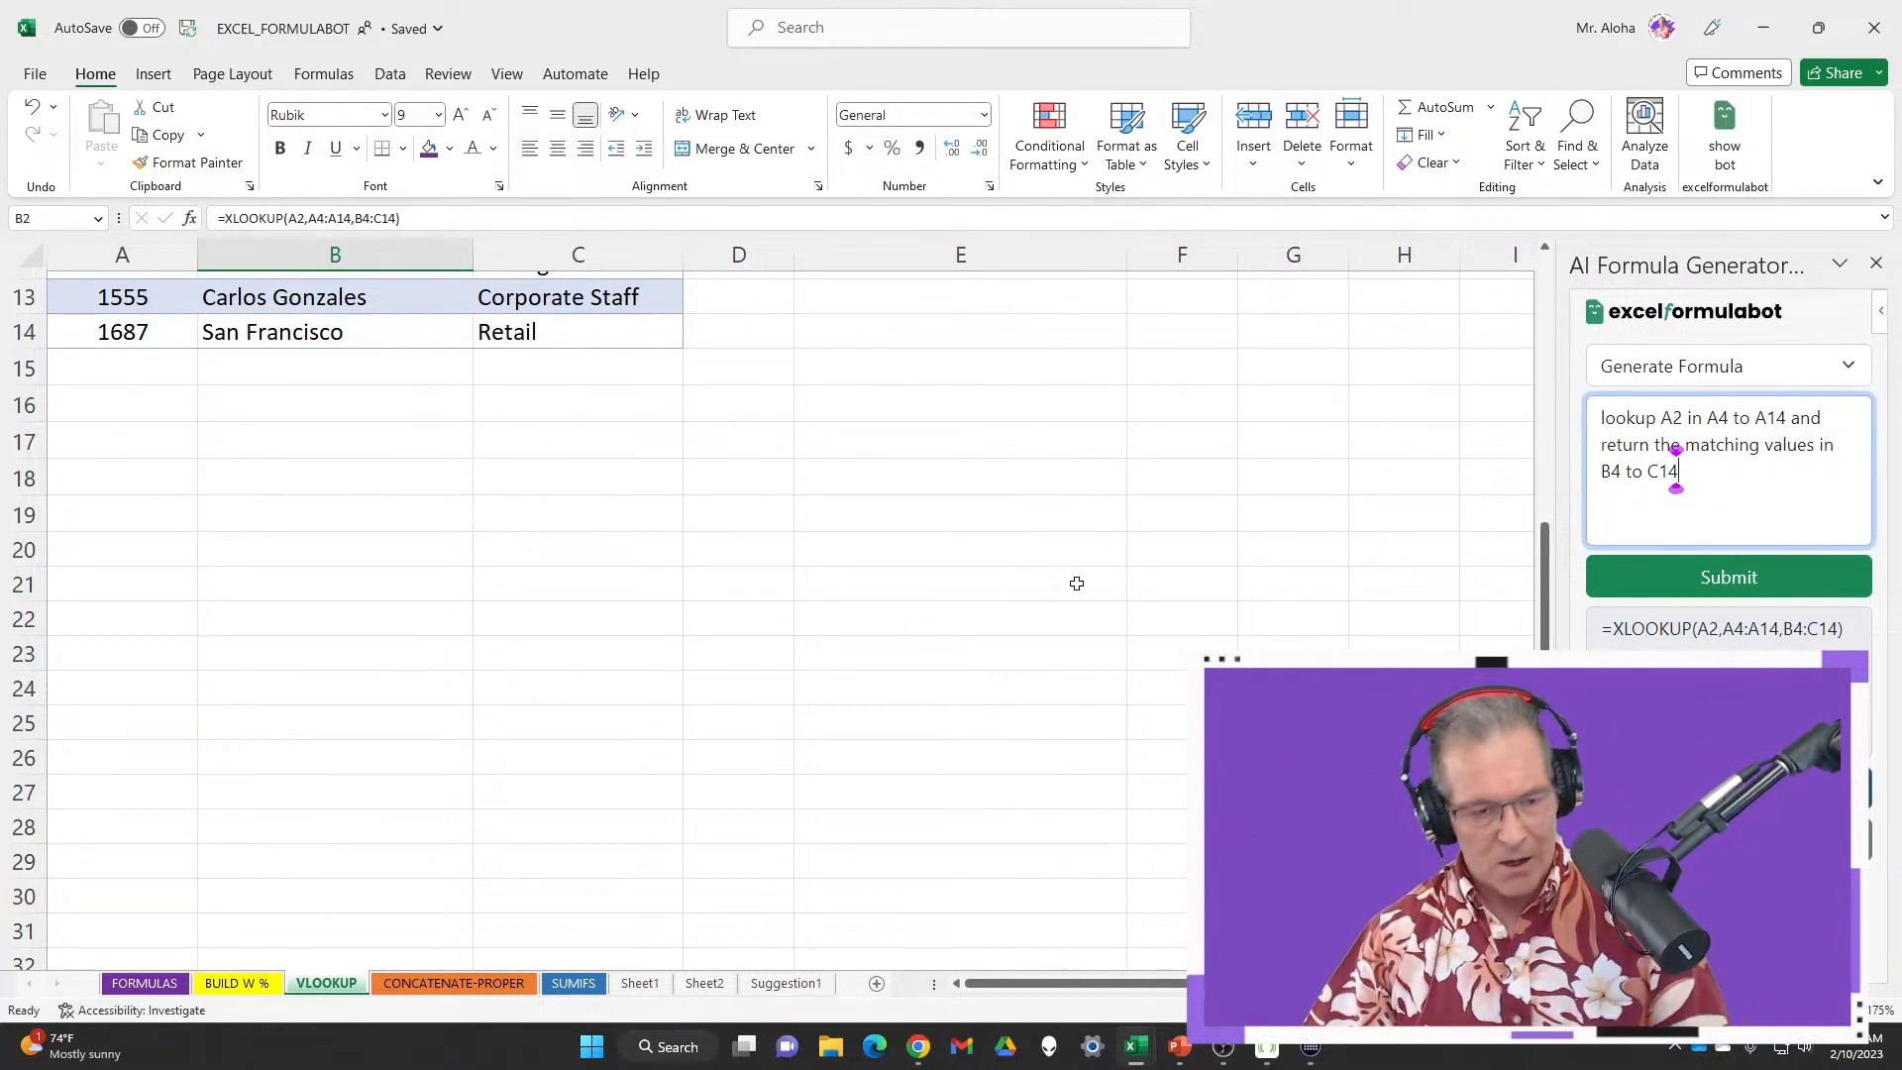
scroll(1077, 584, "up", 4)
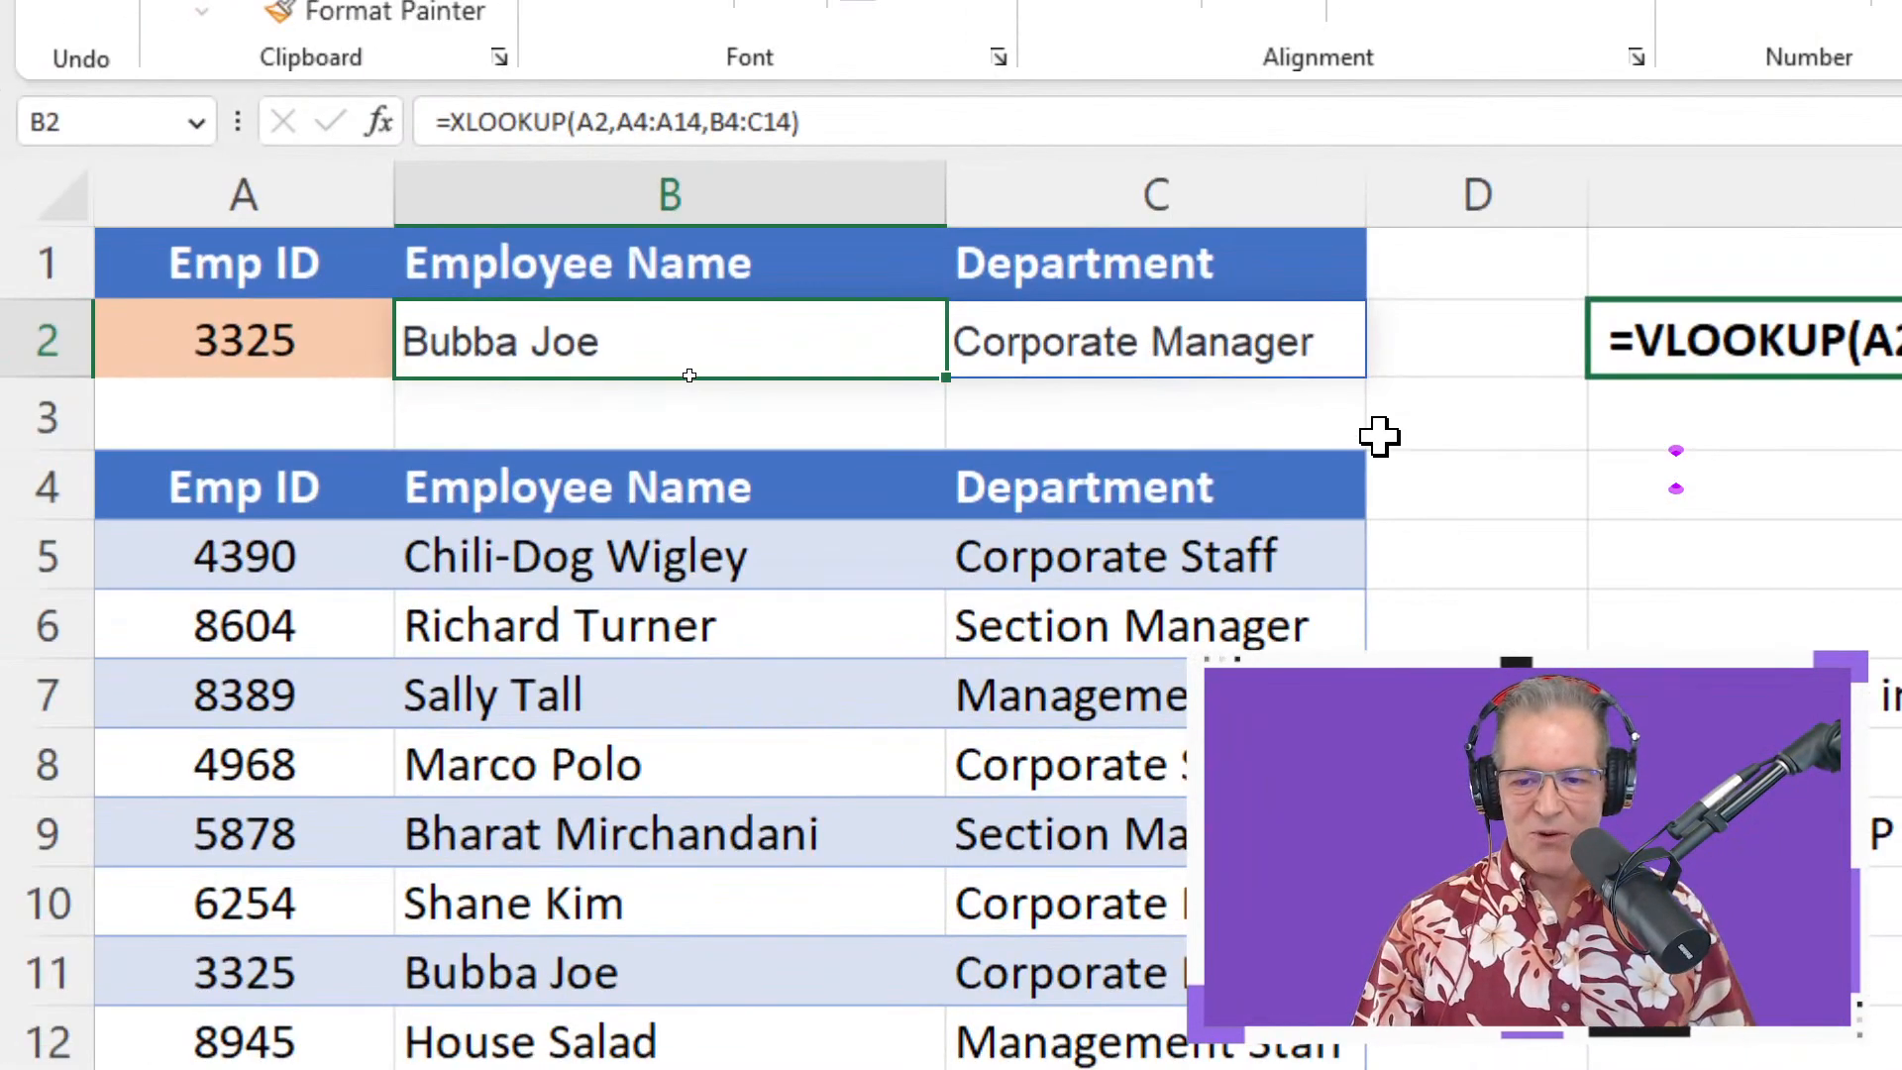
double_click(895, 347)
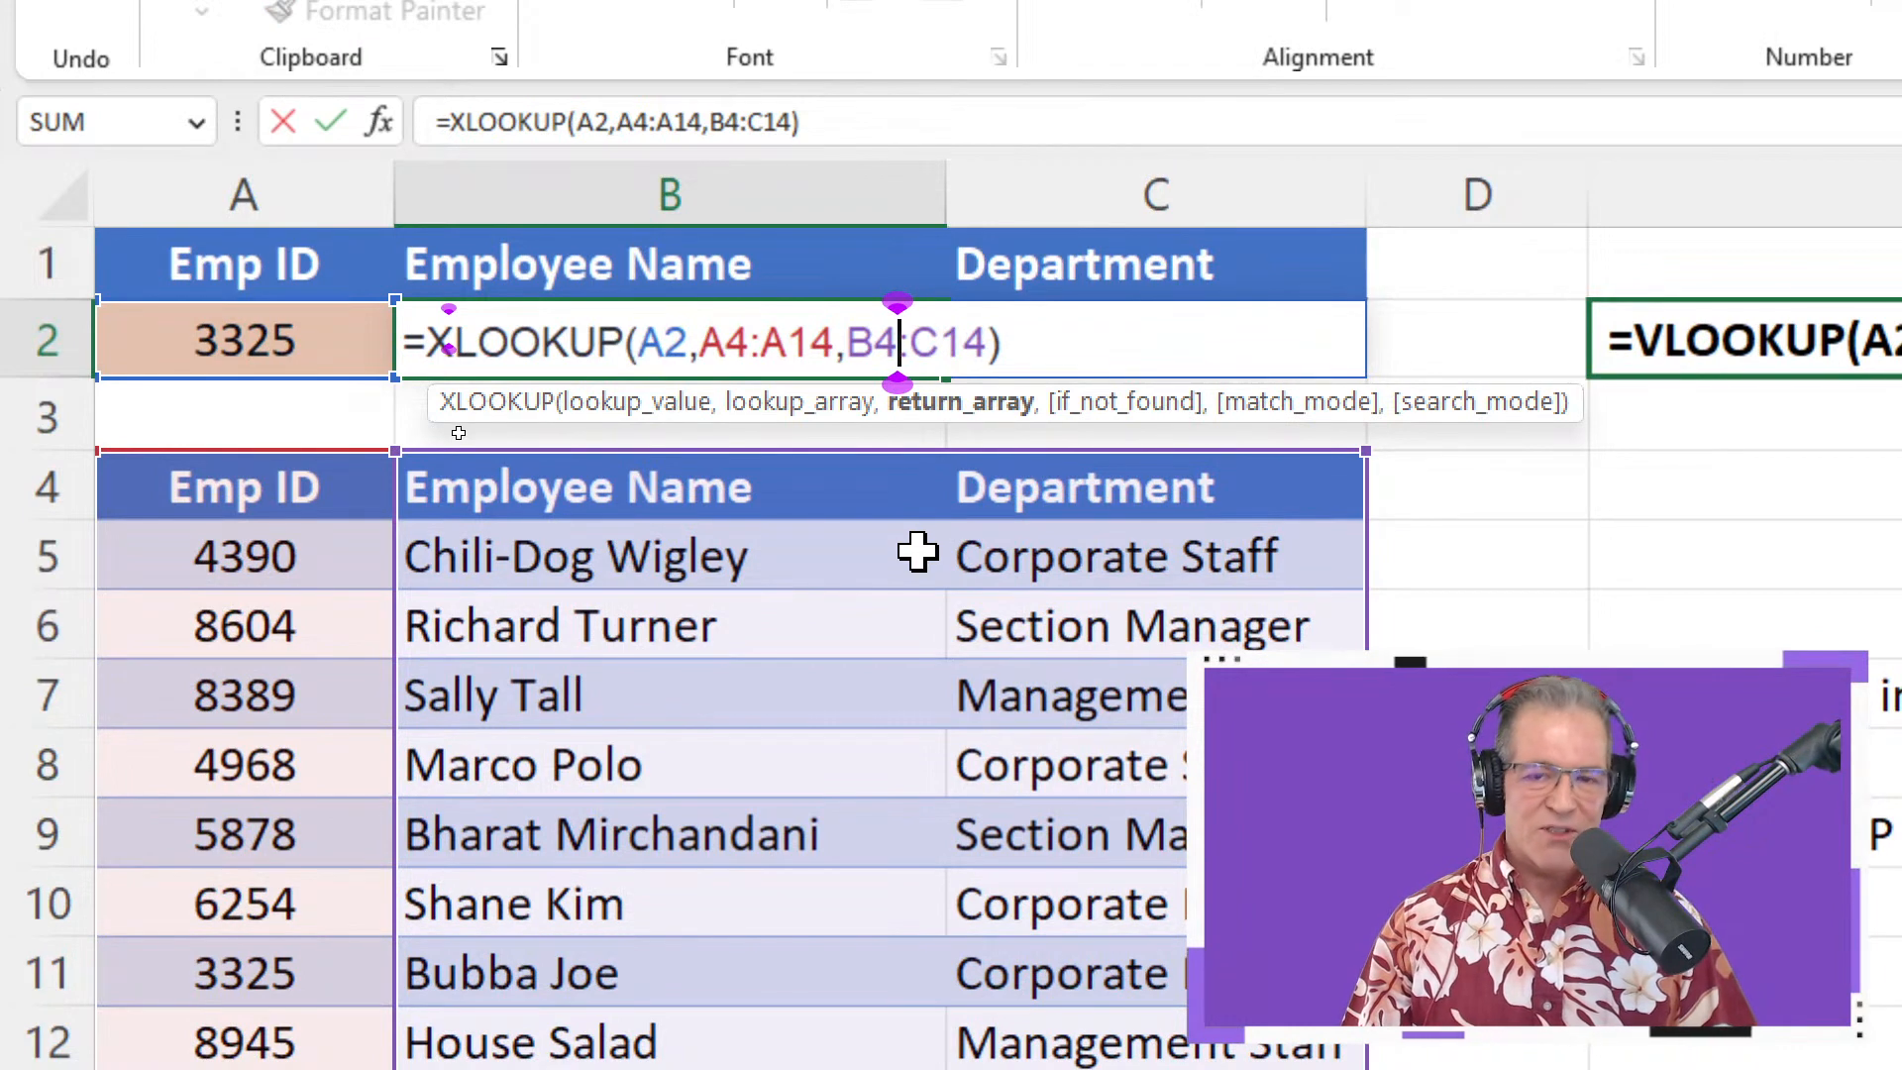
key("Return")
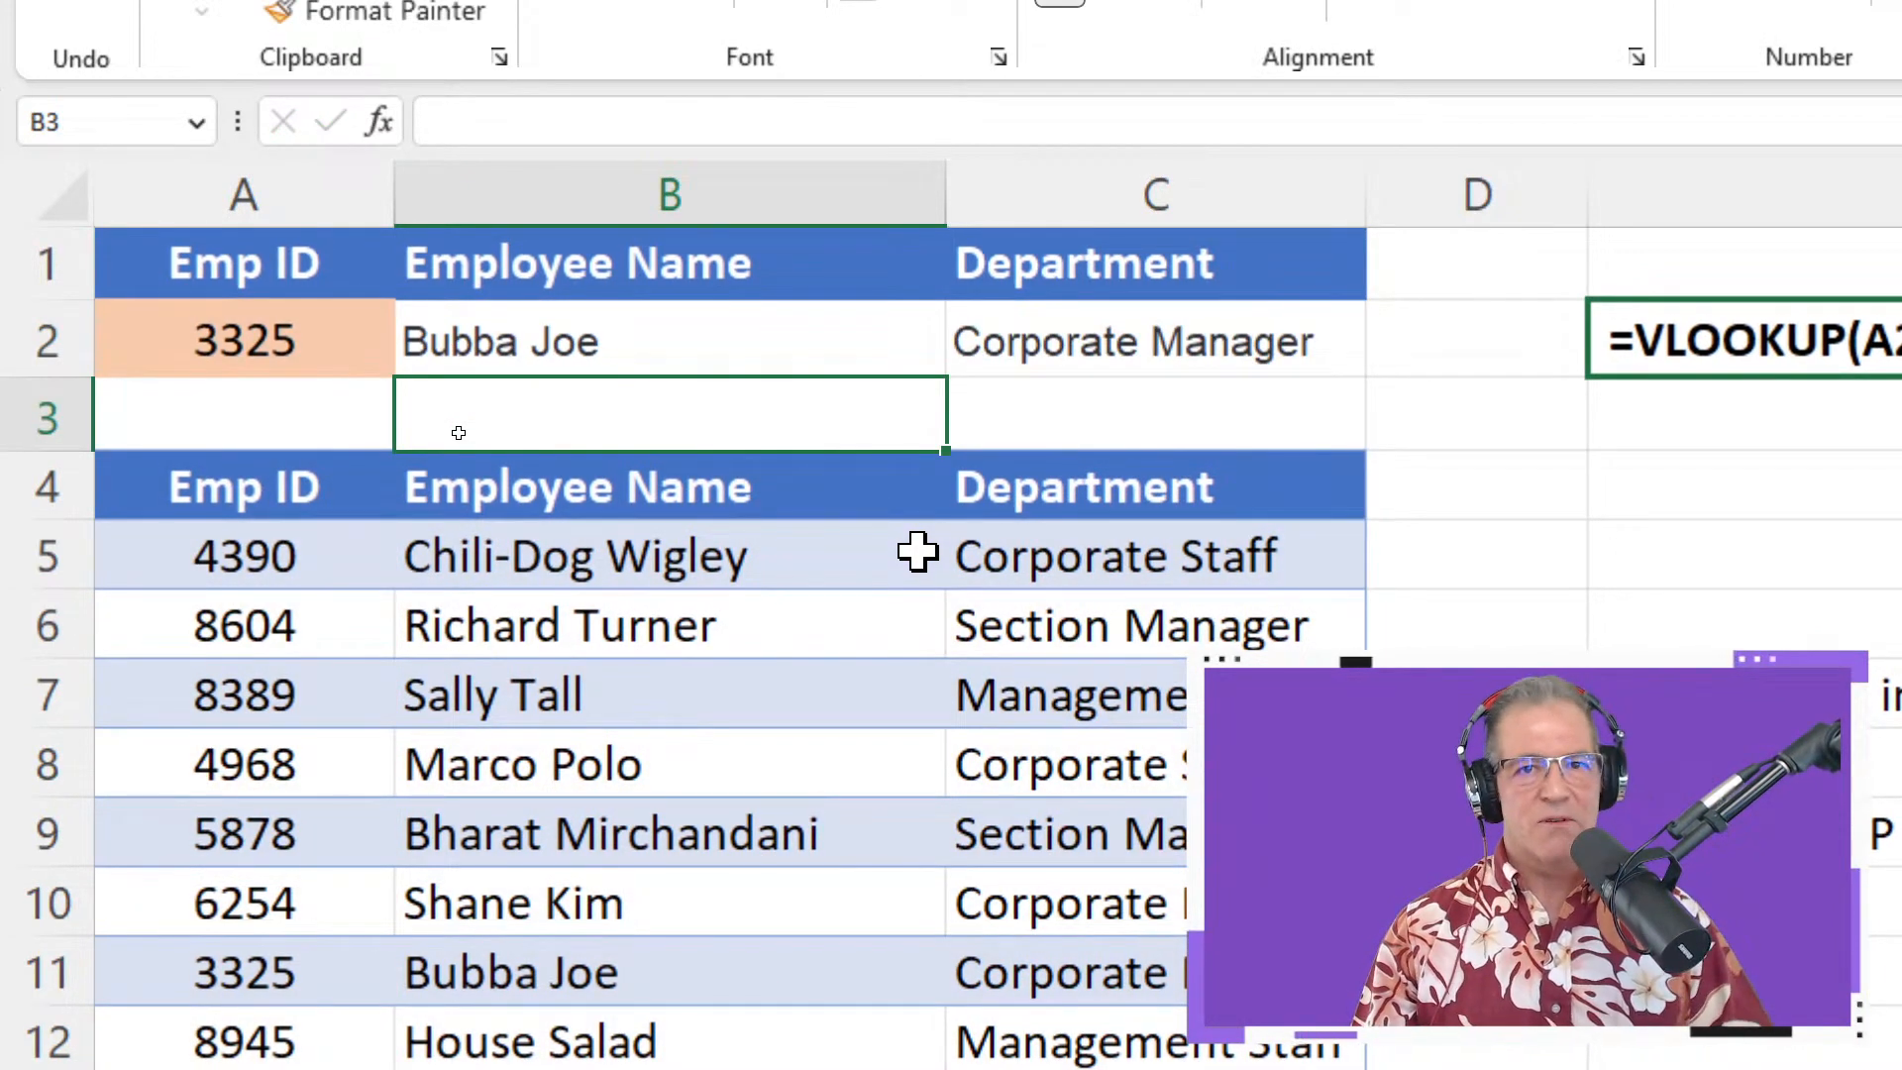
left_click(694, 347)
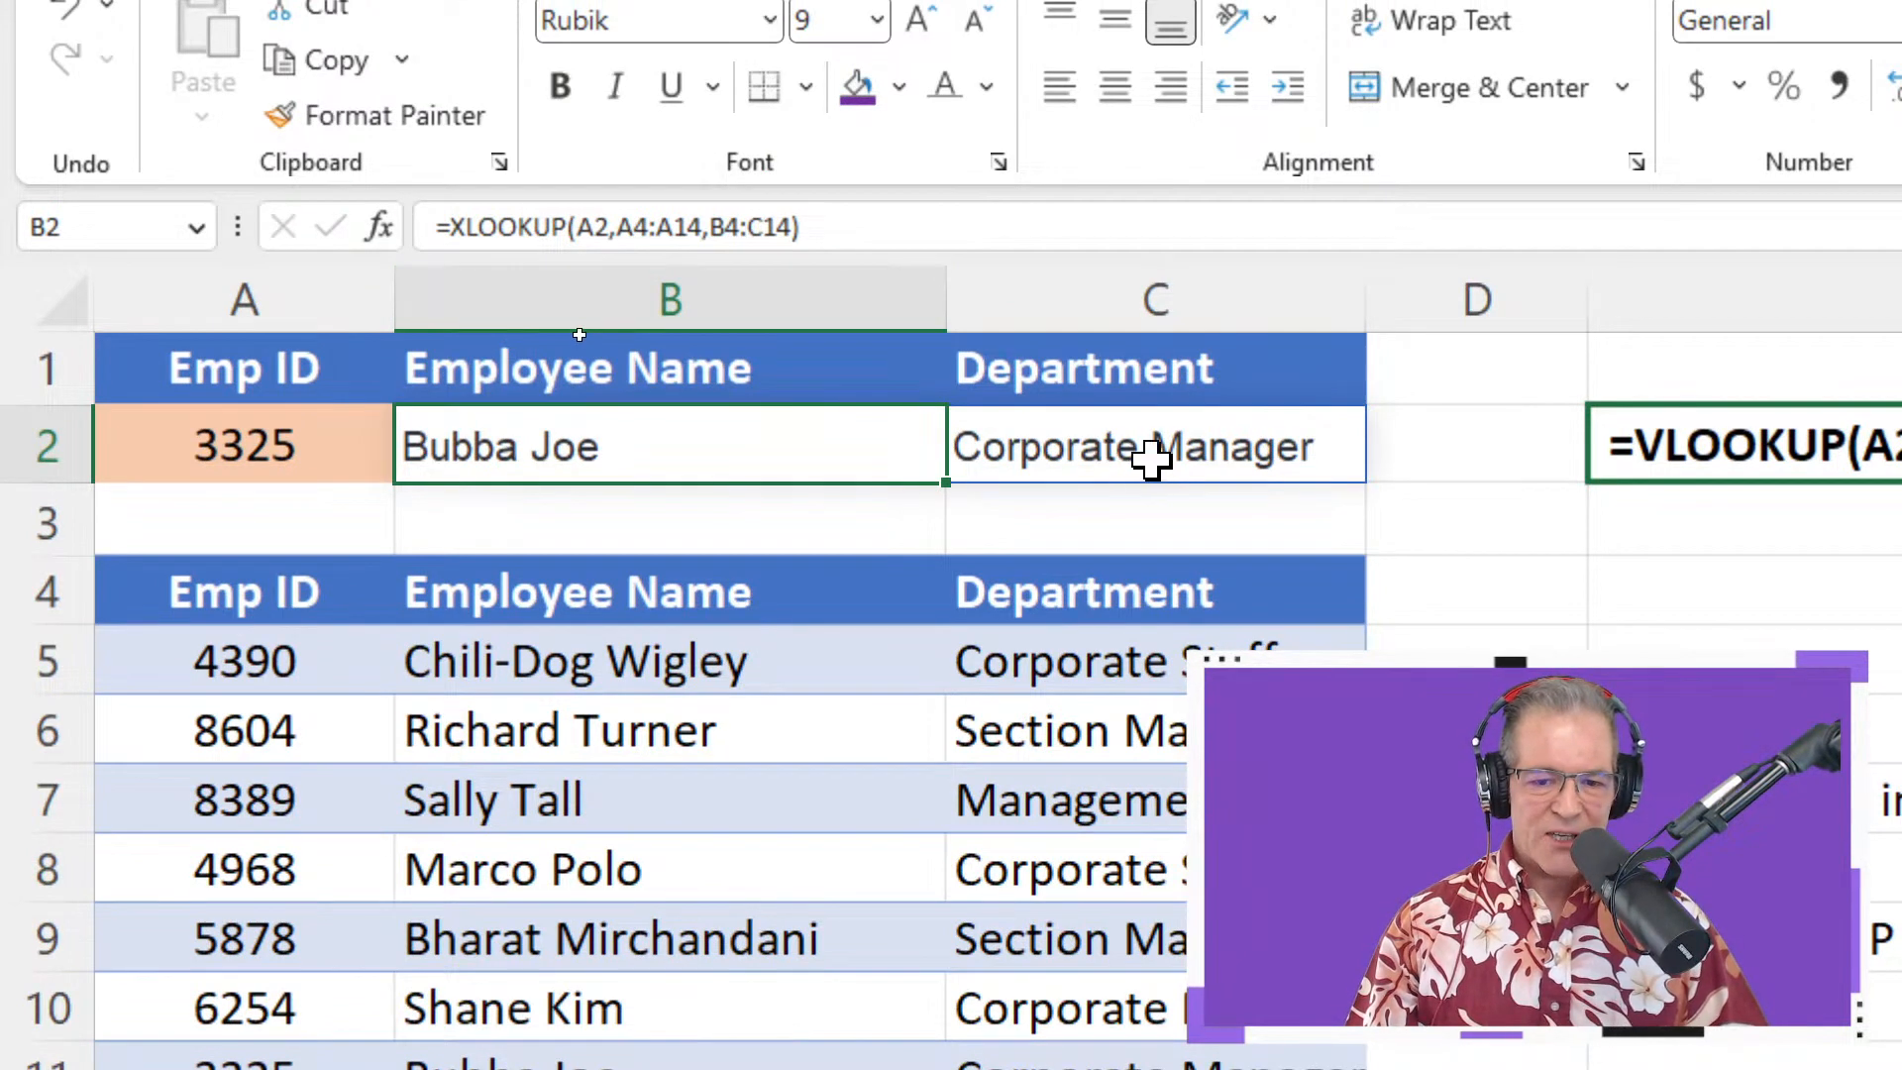
left_click(1149, 455)
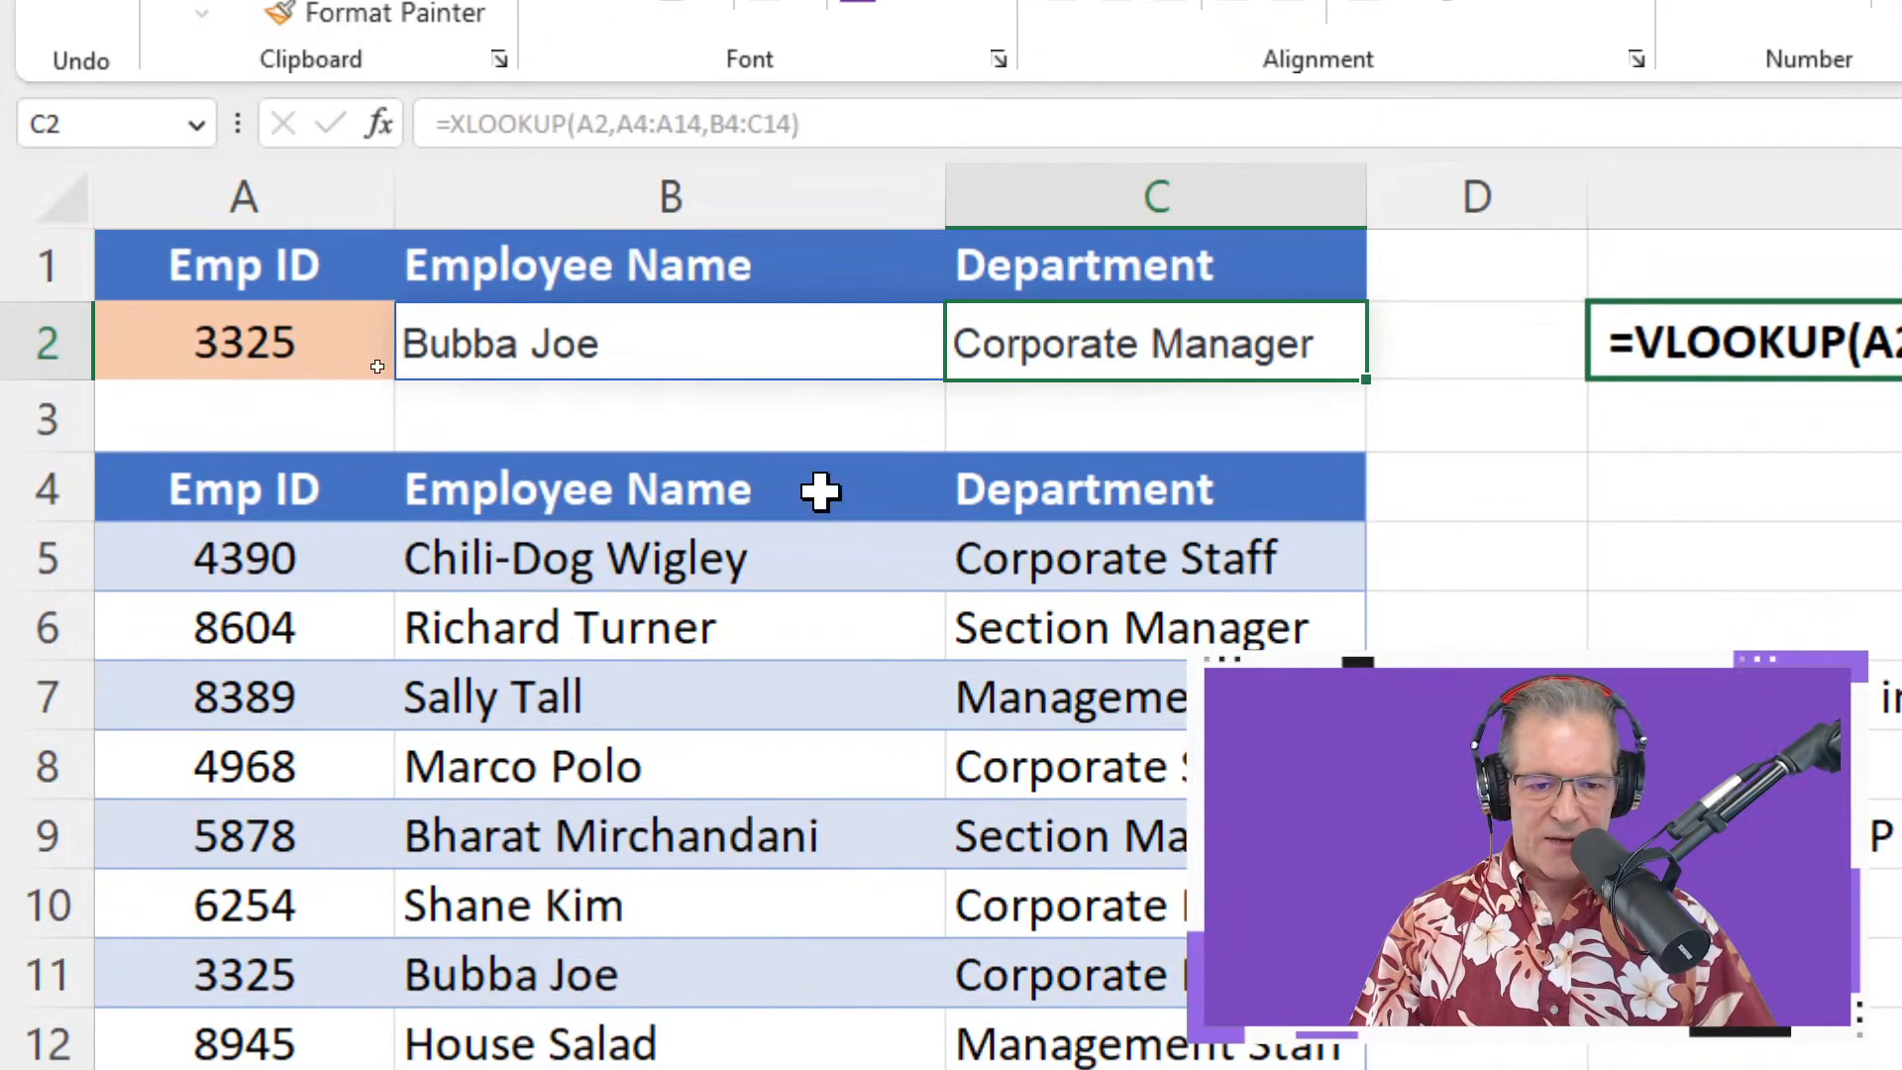
left_click(628, 364)
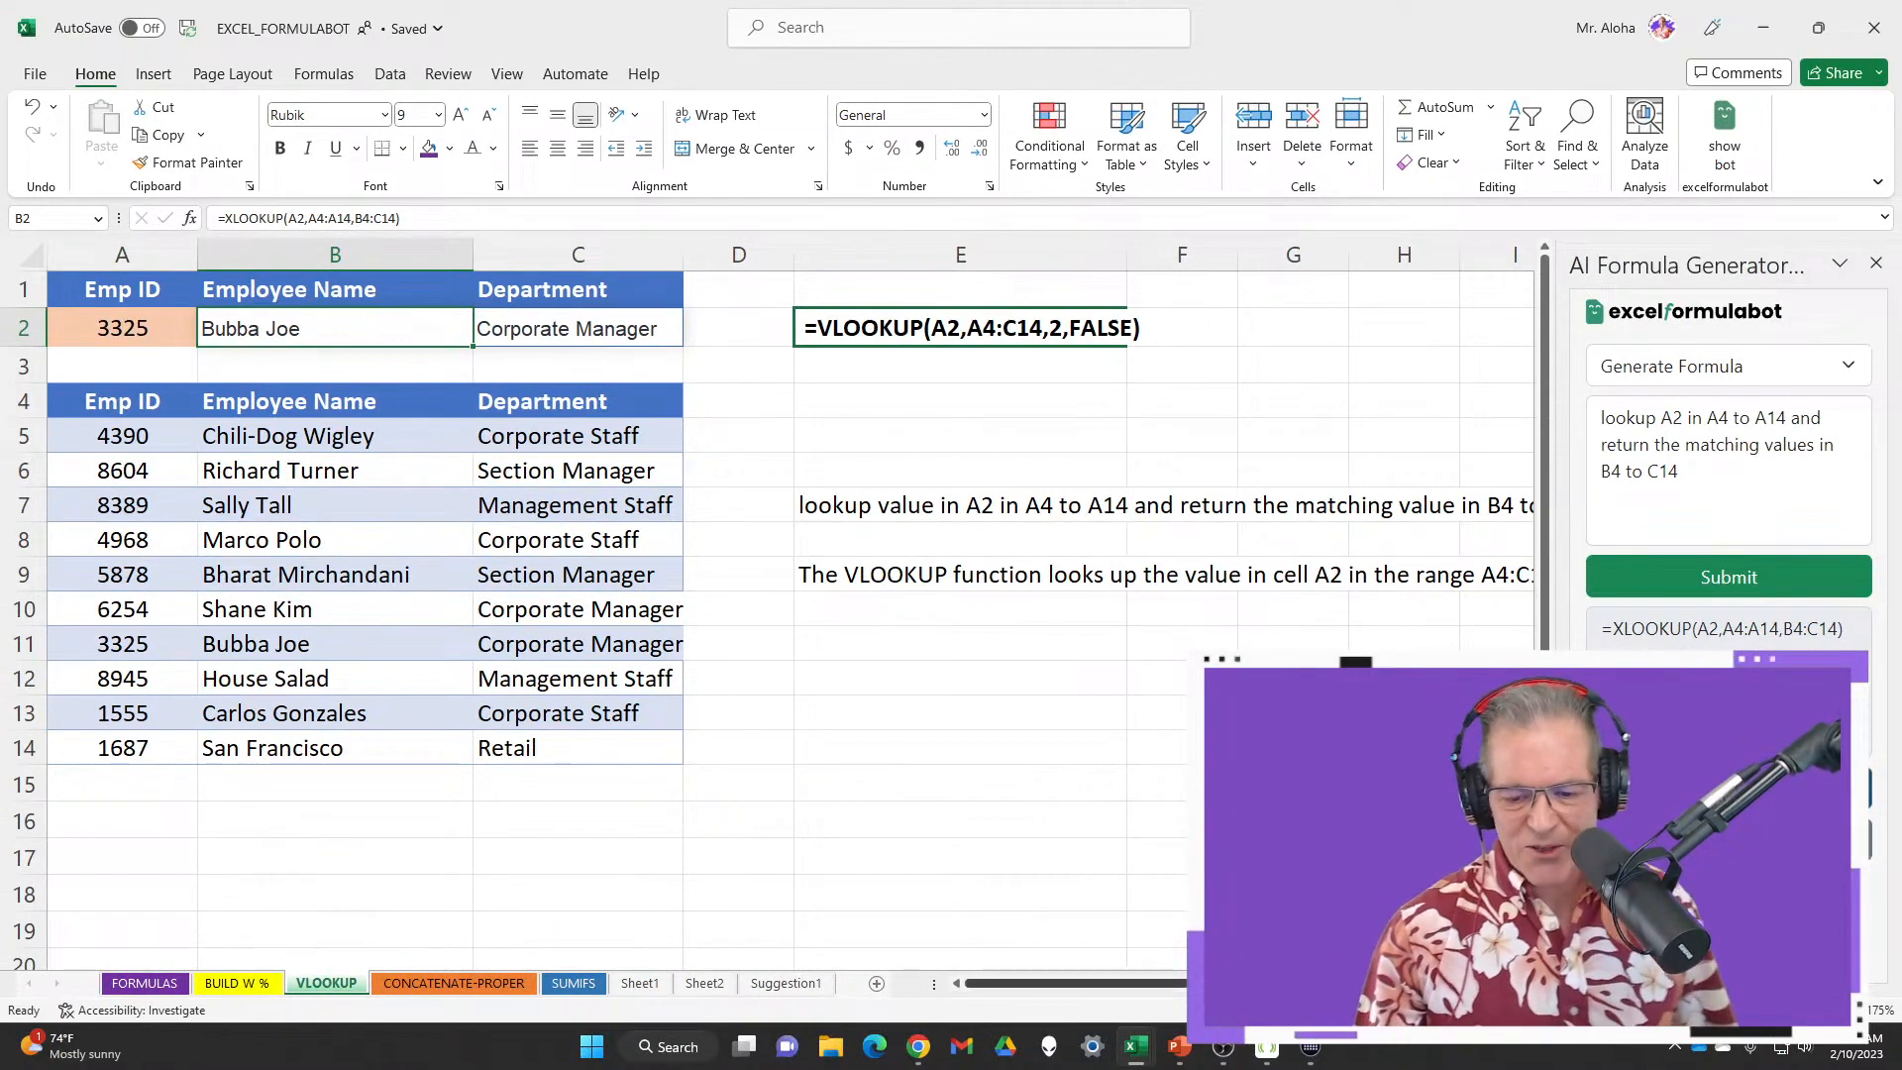
mouse_move(1139, 1048)
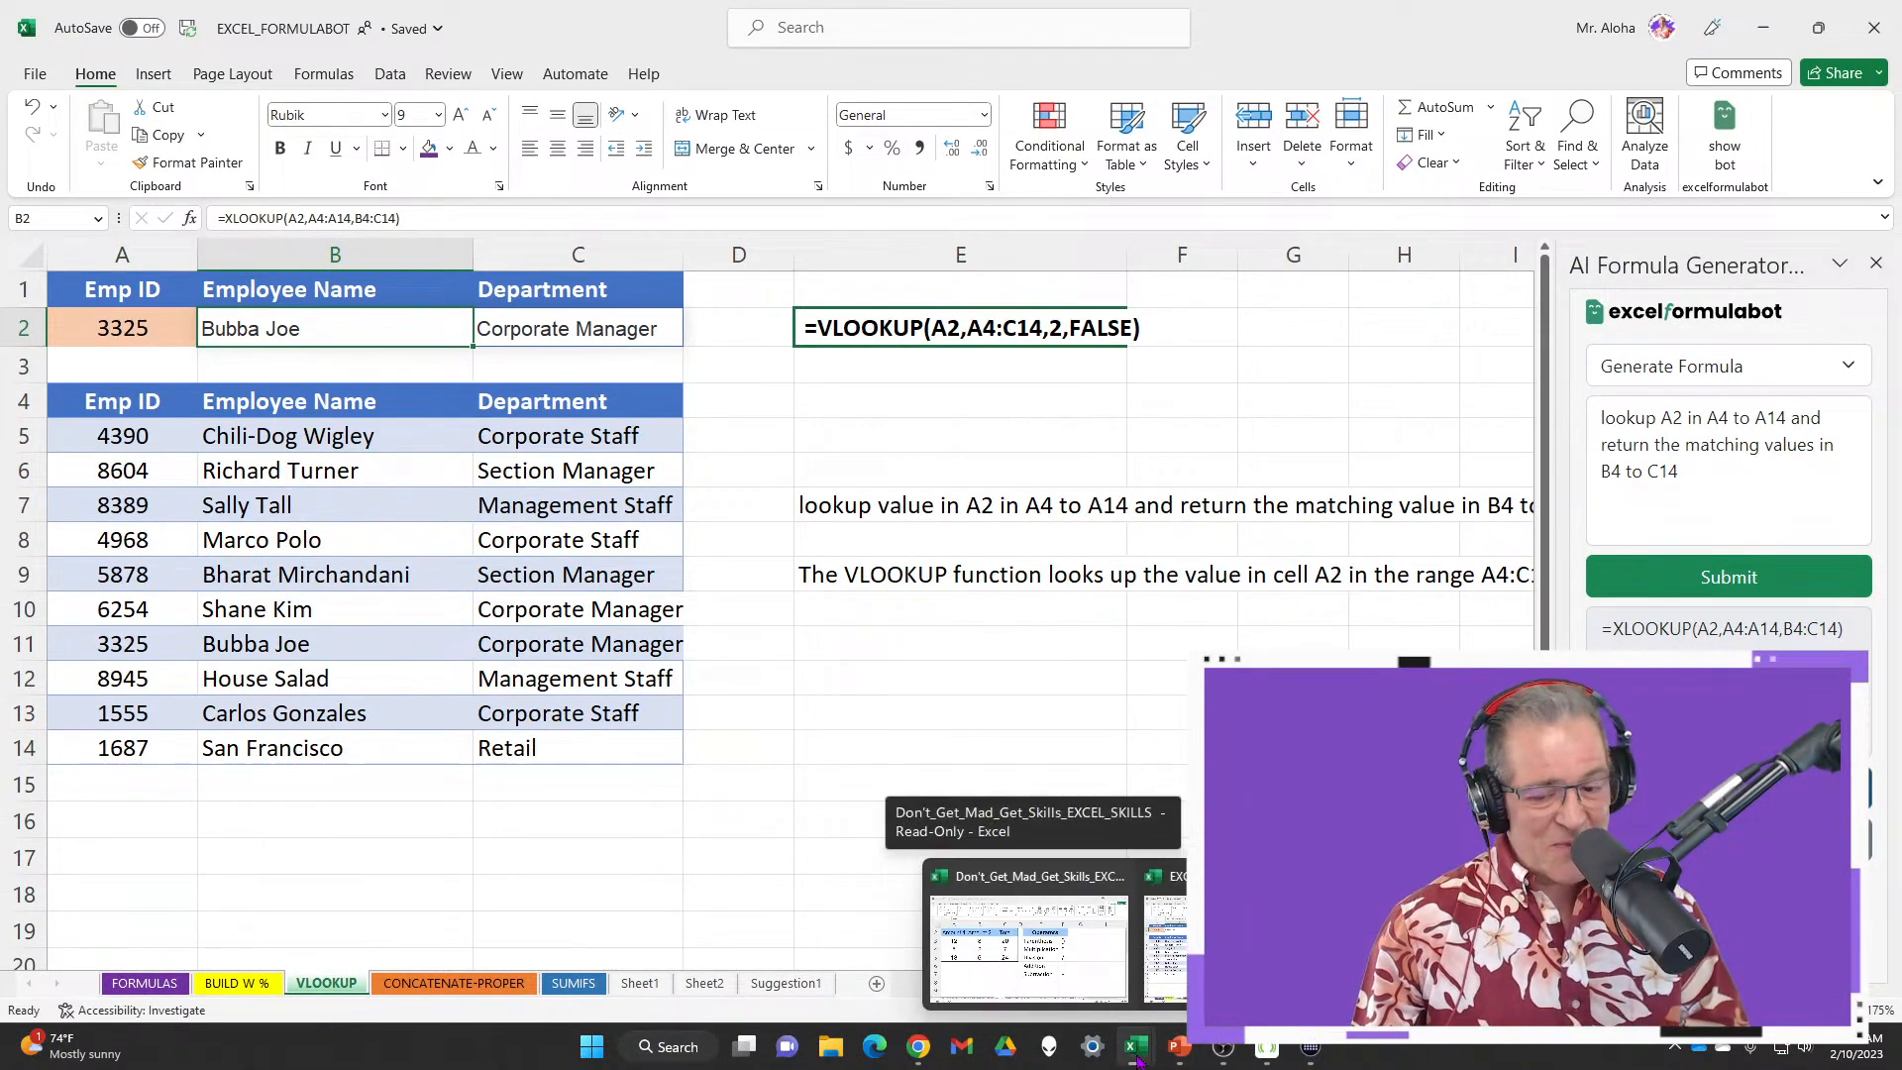
Switch to the workbook's FORMULAS sheet and review the Total formulas in C3, C4 and C5
left_click(1031, 946)
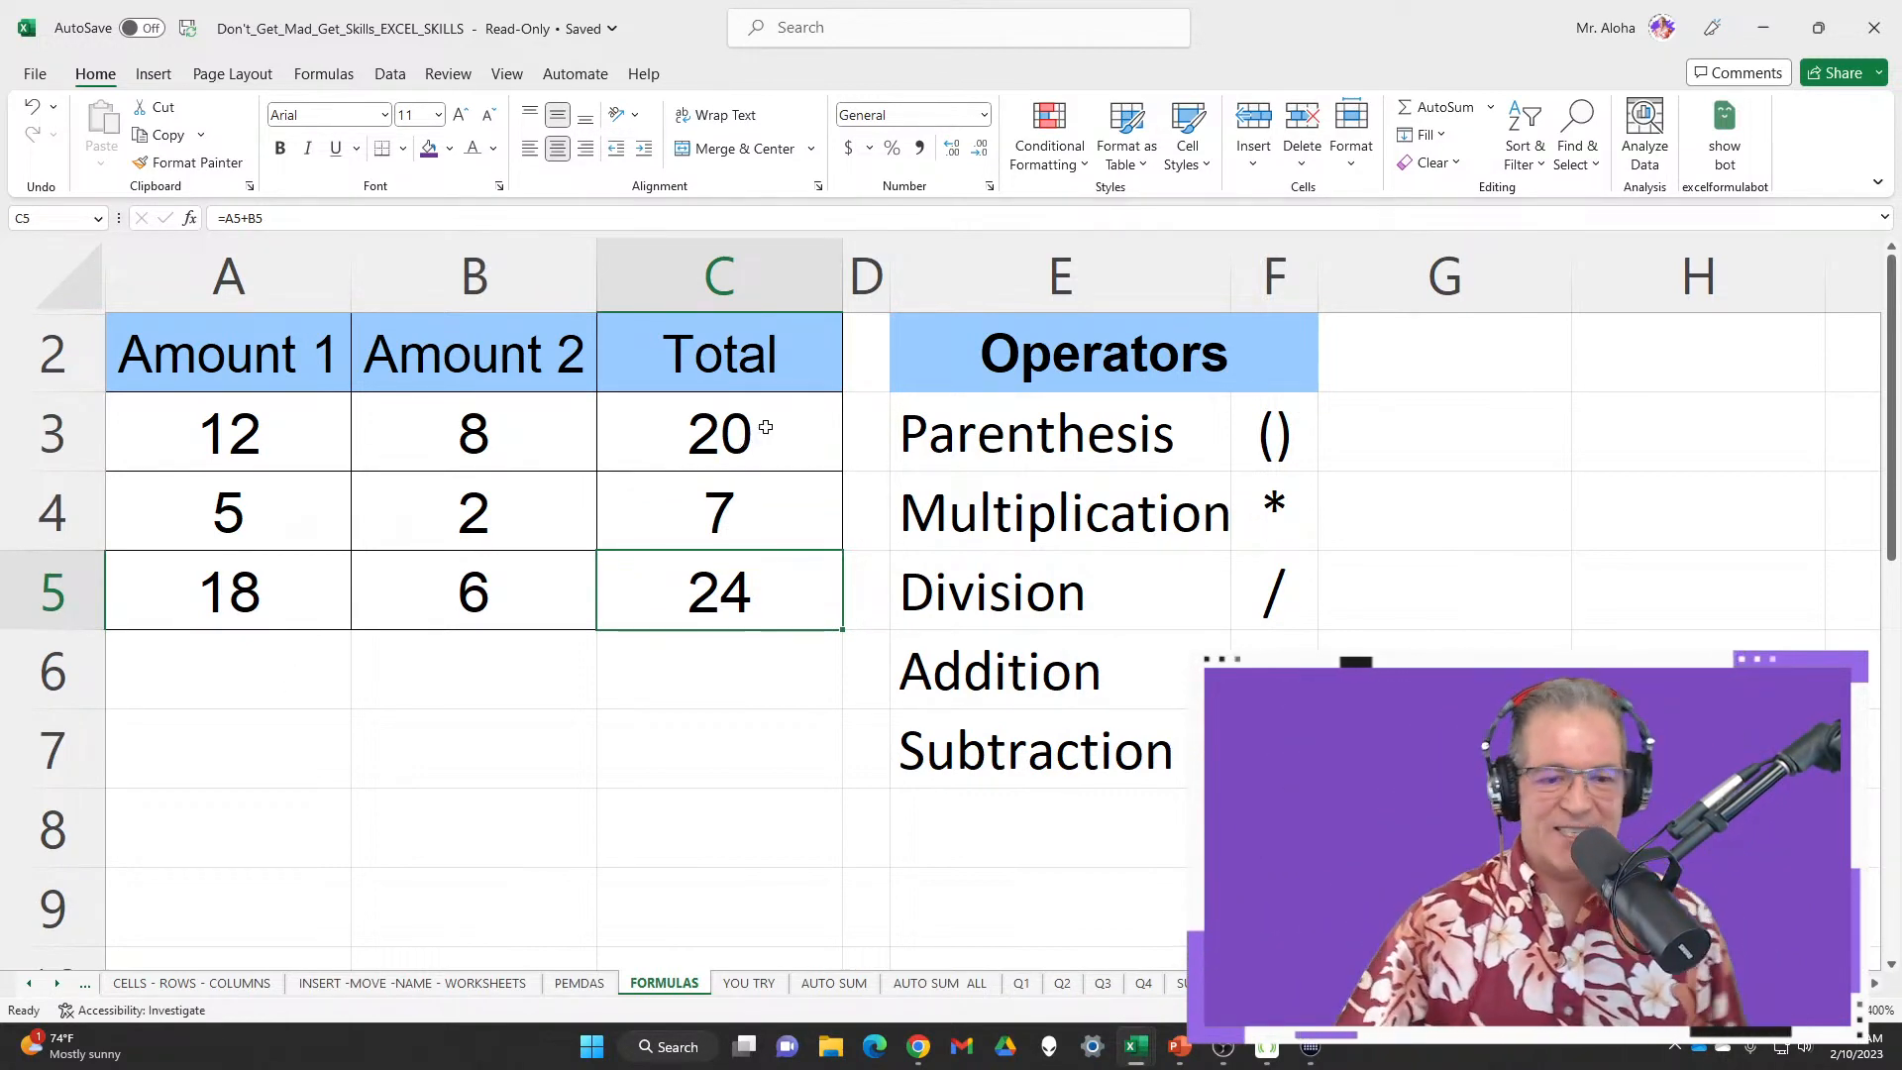
double_click(733, 443)
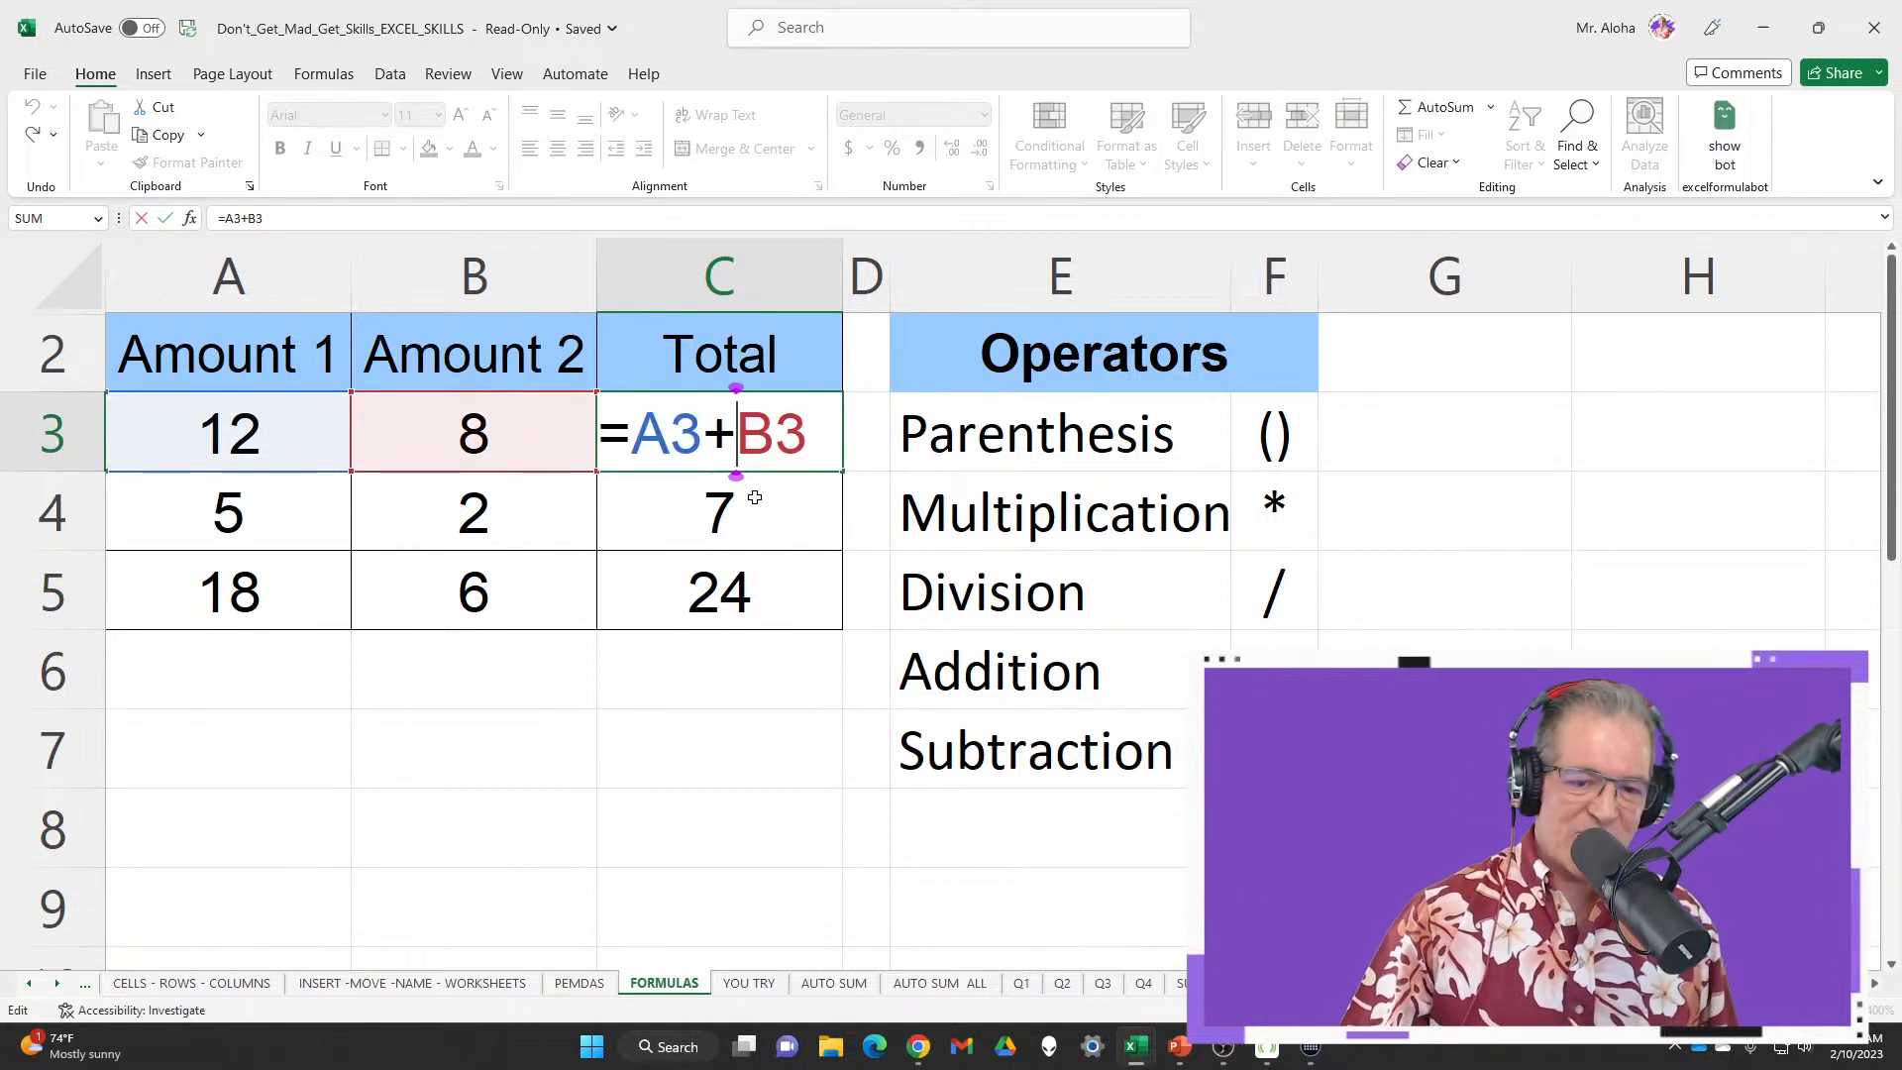
key("Return")
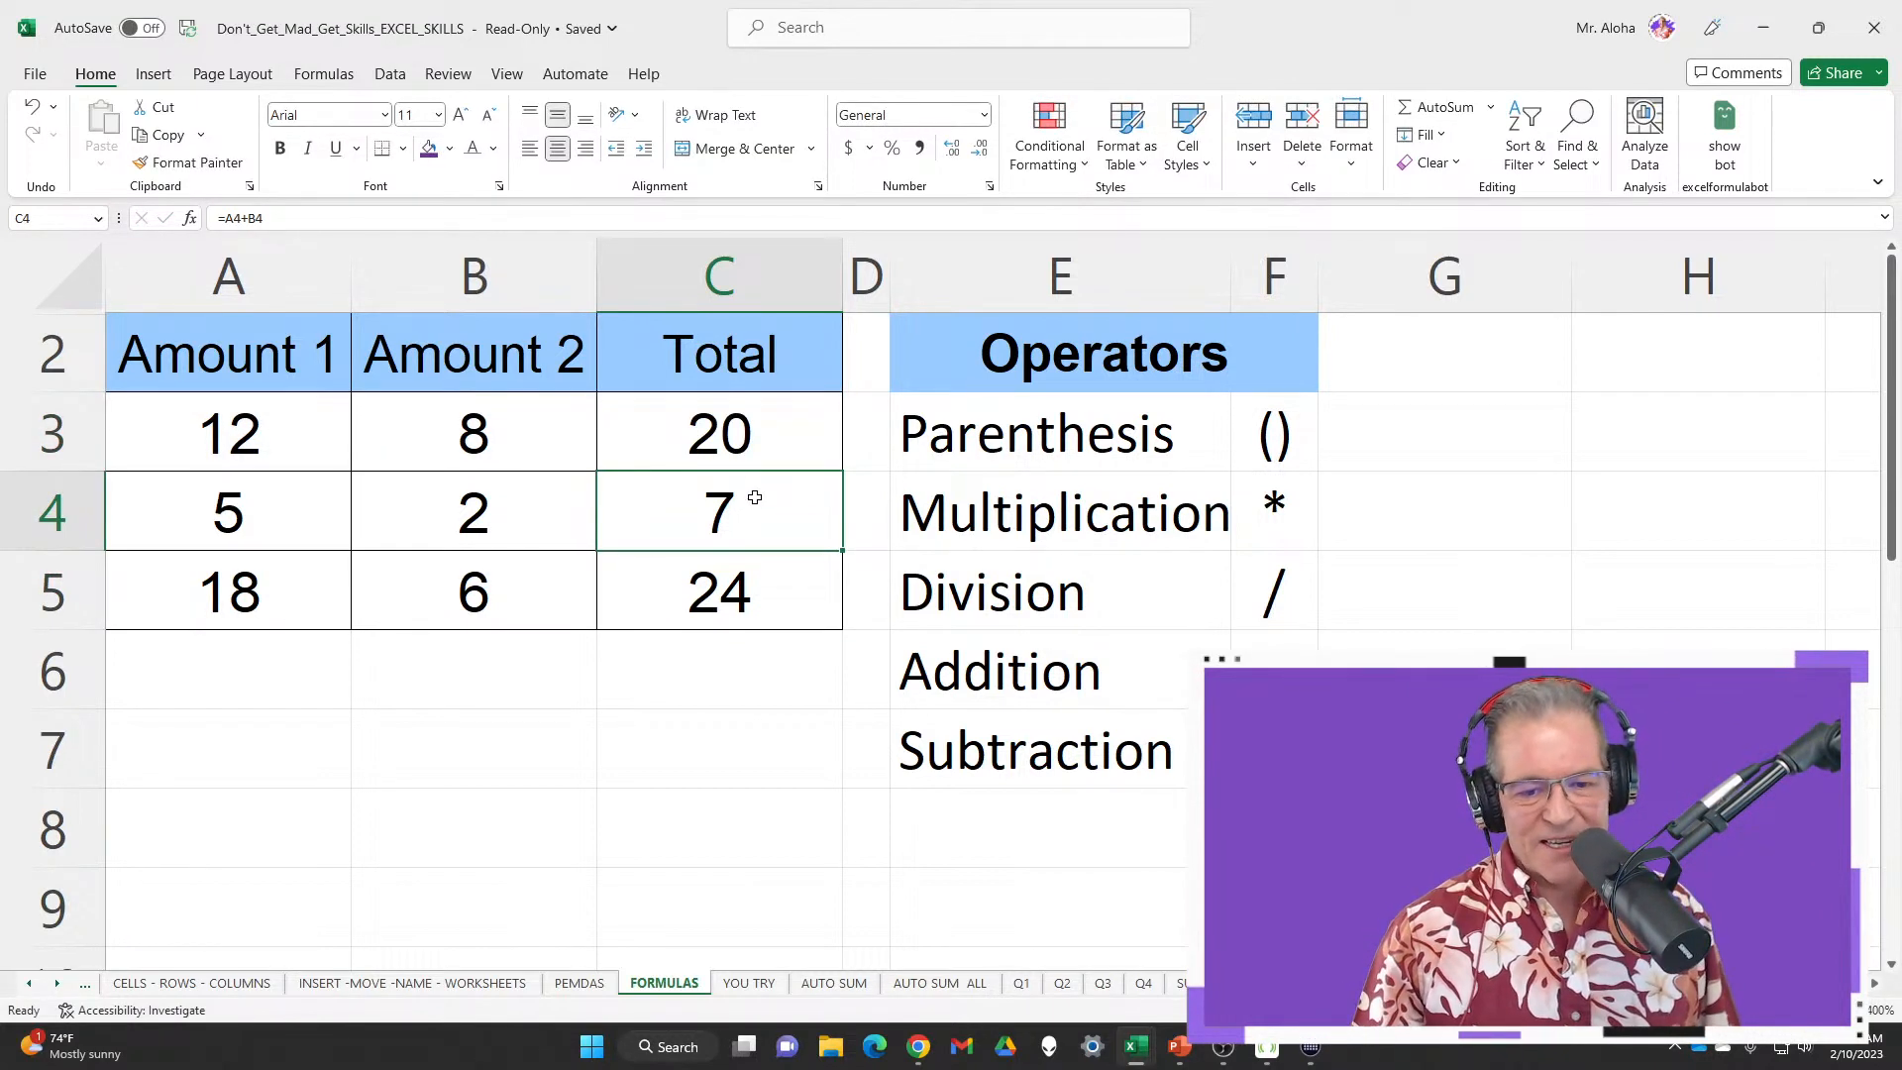
double_click(755, 497)
key("Return")
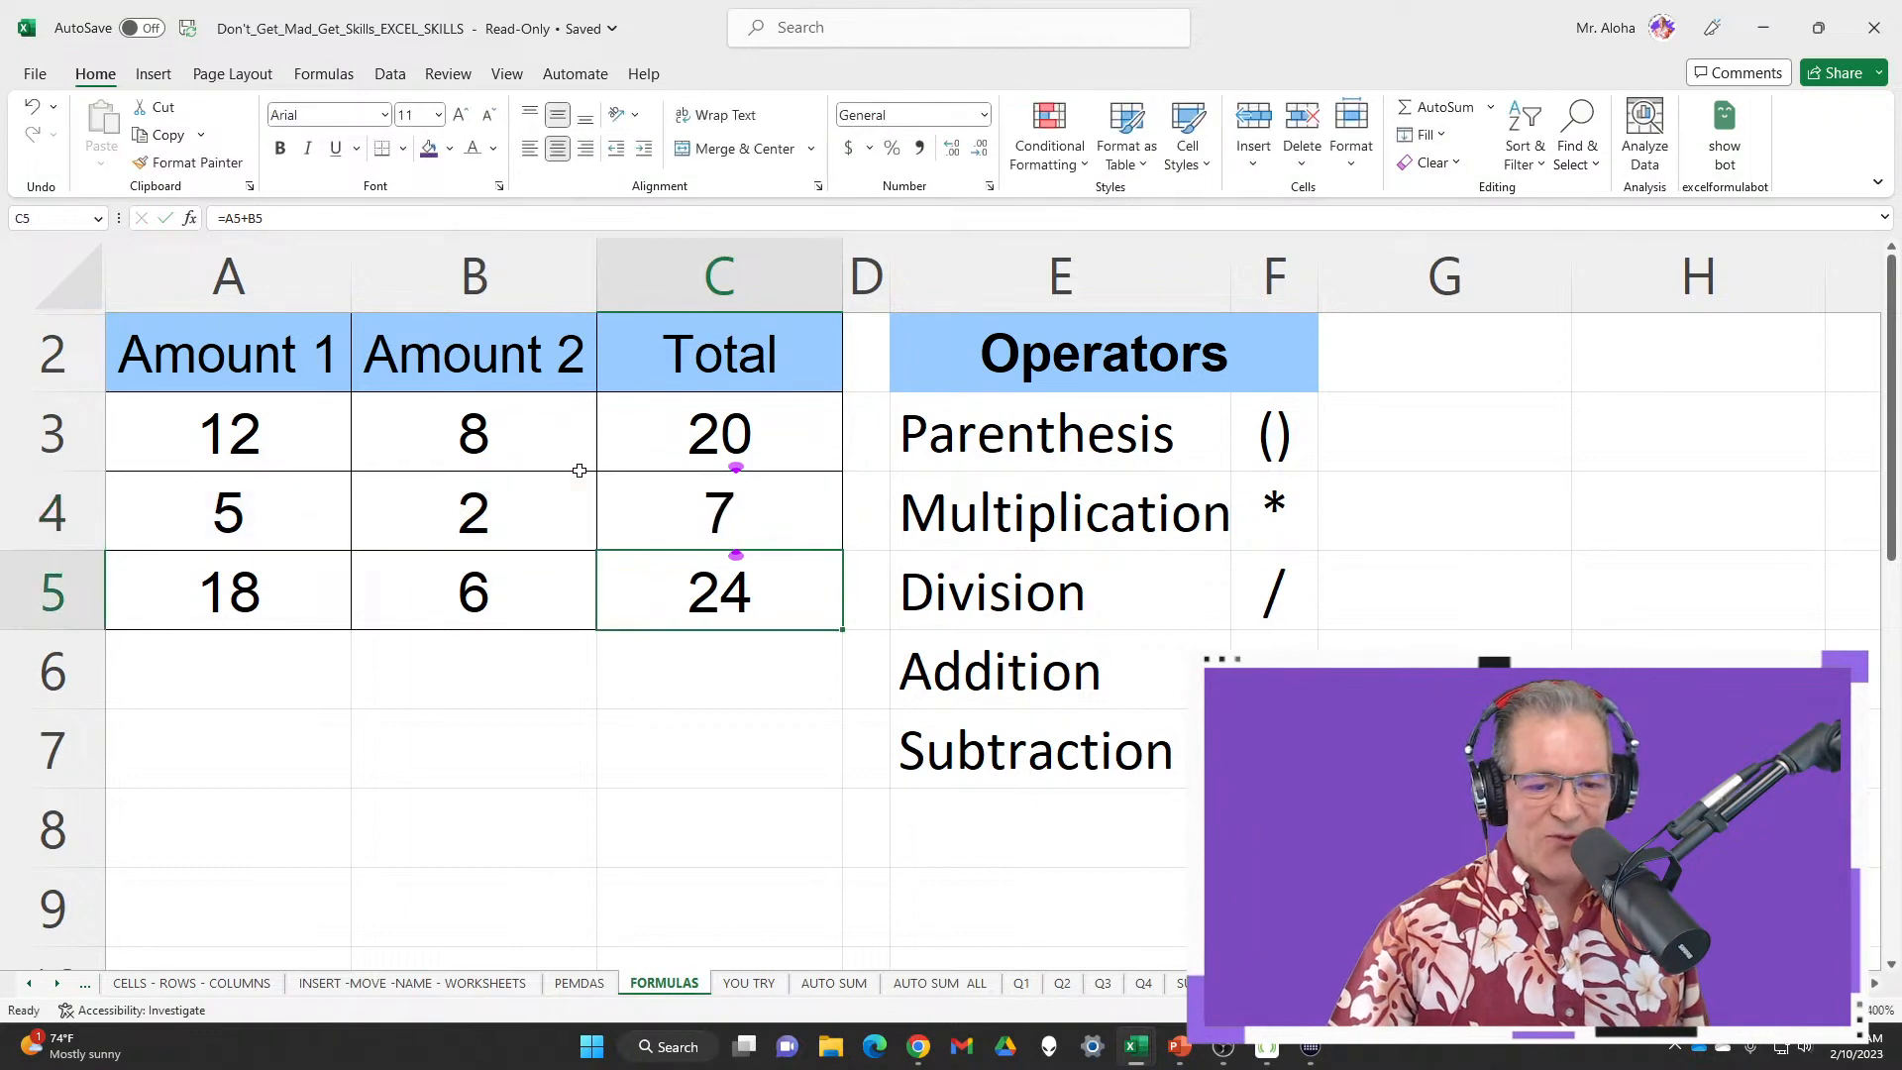
double_click(806, 606)
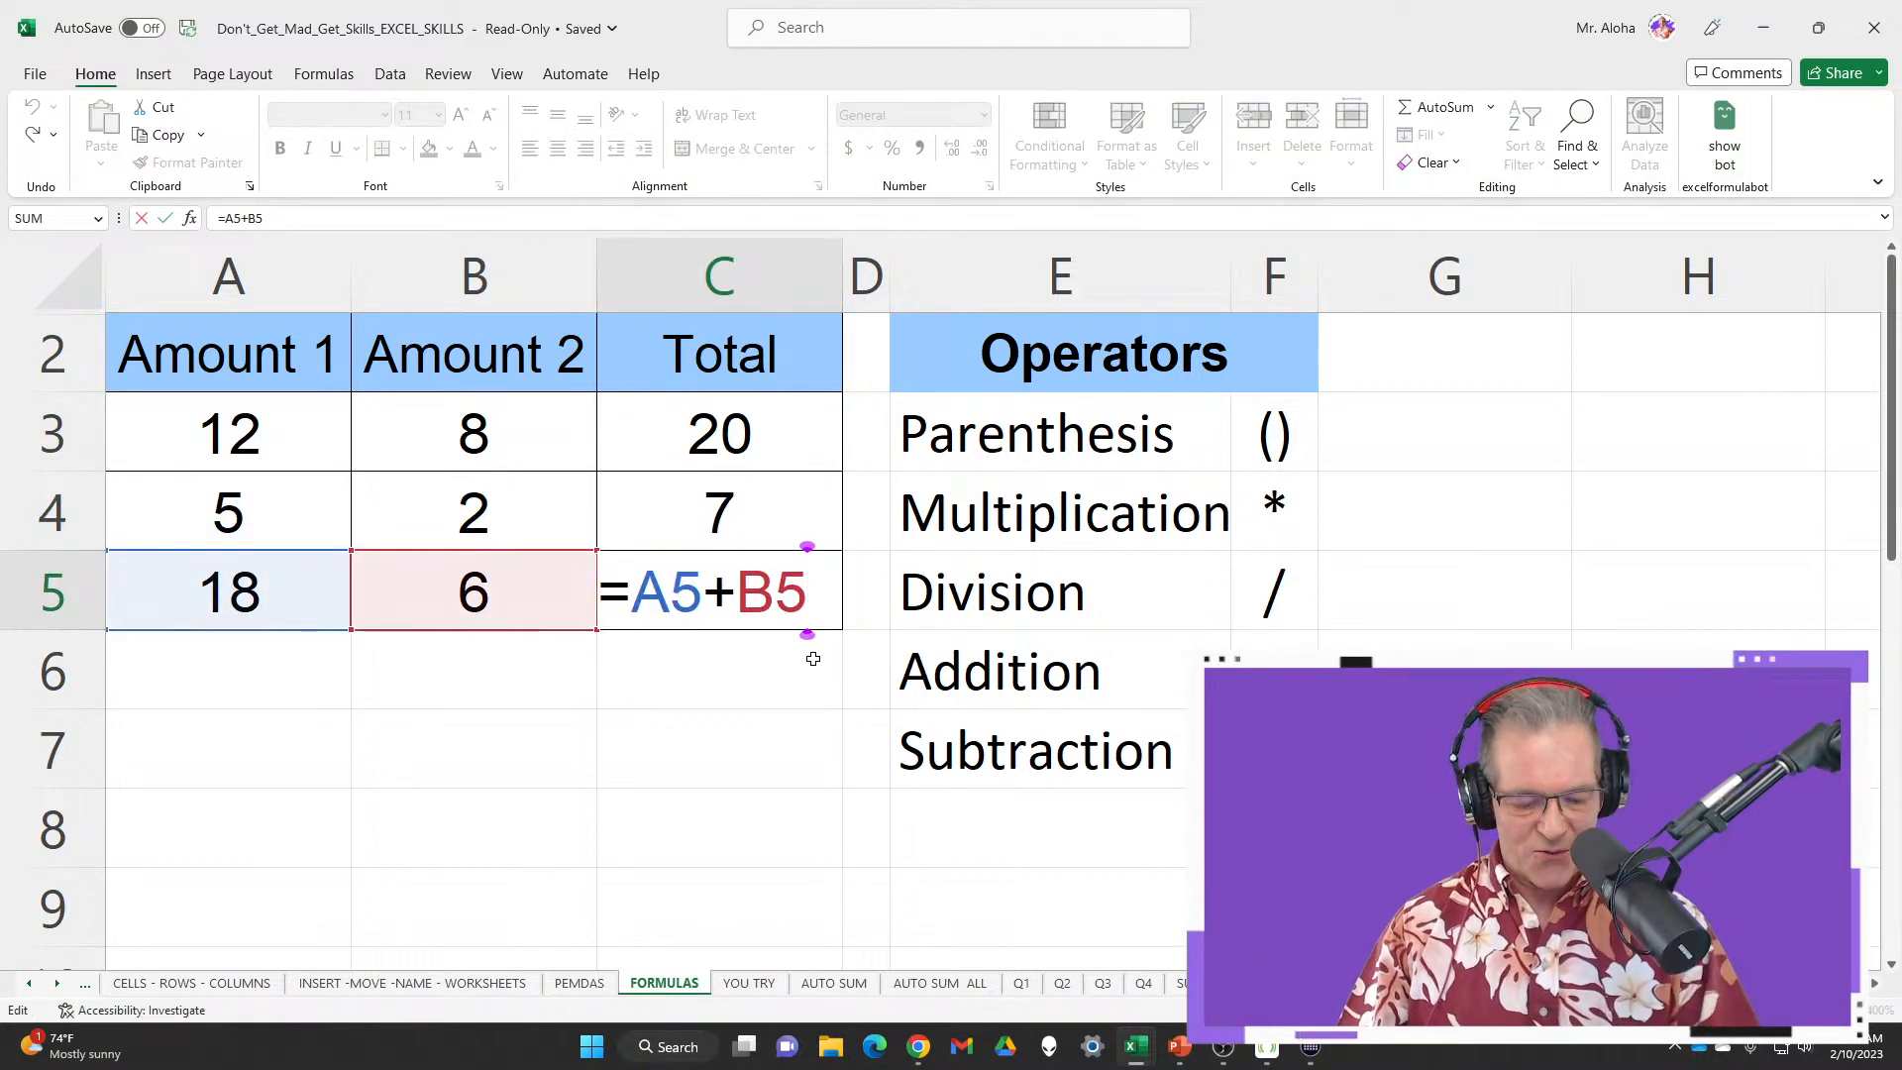
key("Escape")
left_click(324, 78)
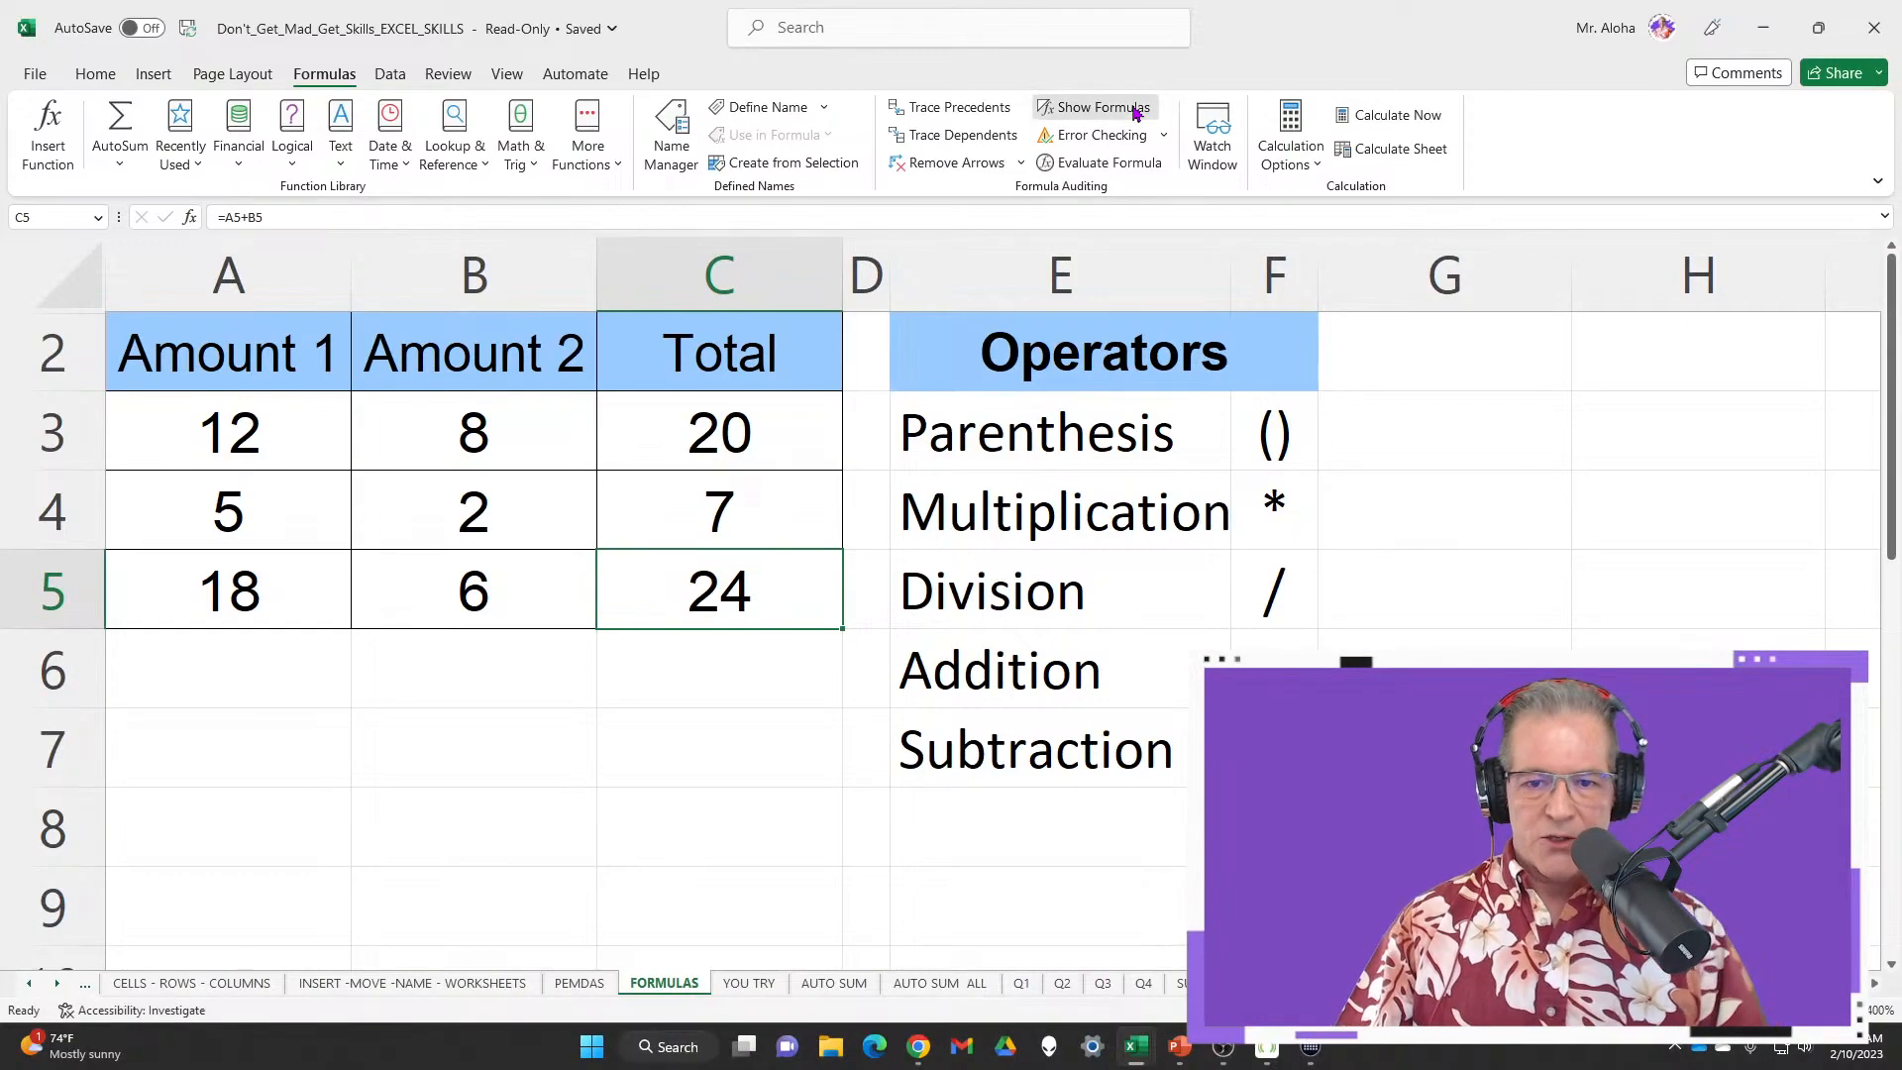
Show formulas in column C and annotate how each Total adds its Amount 1 and Amount 2 cells
left_click(1136, 109)
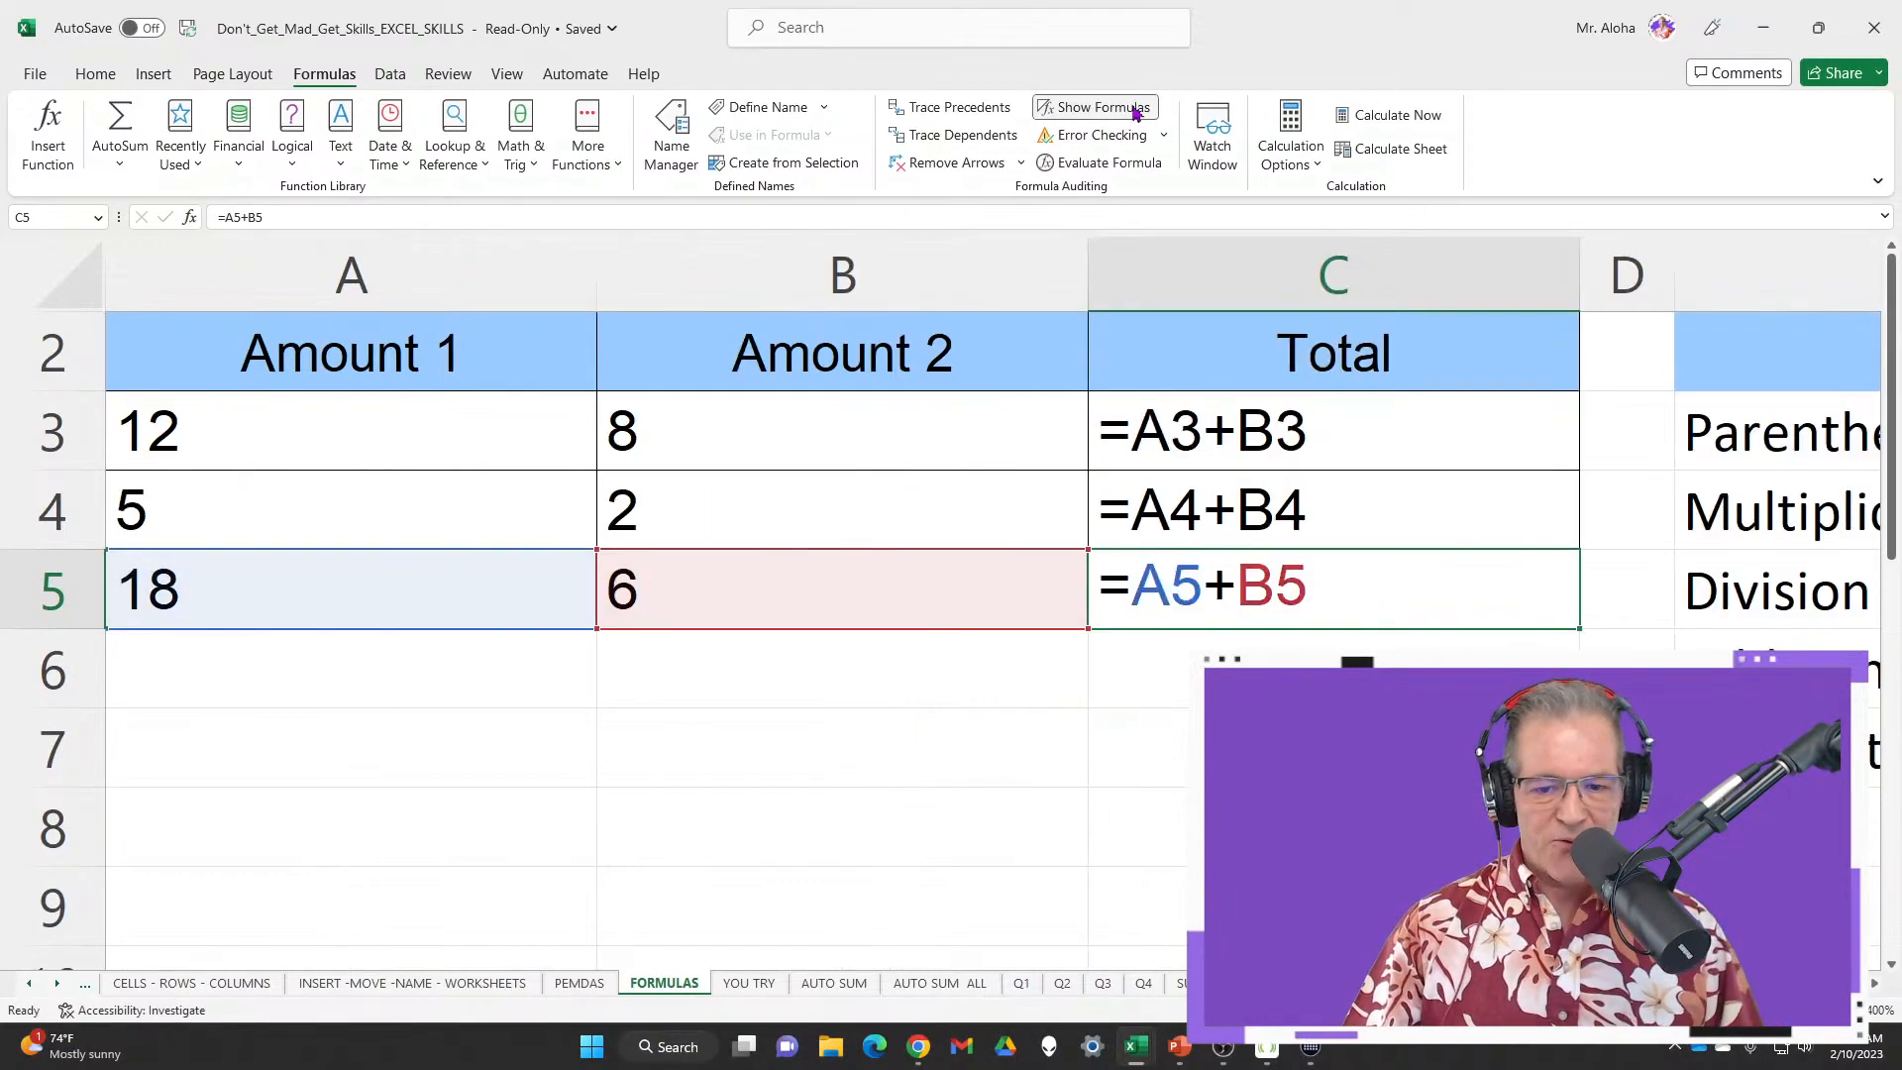
left_click(1281, 459)
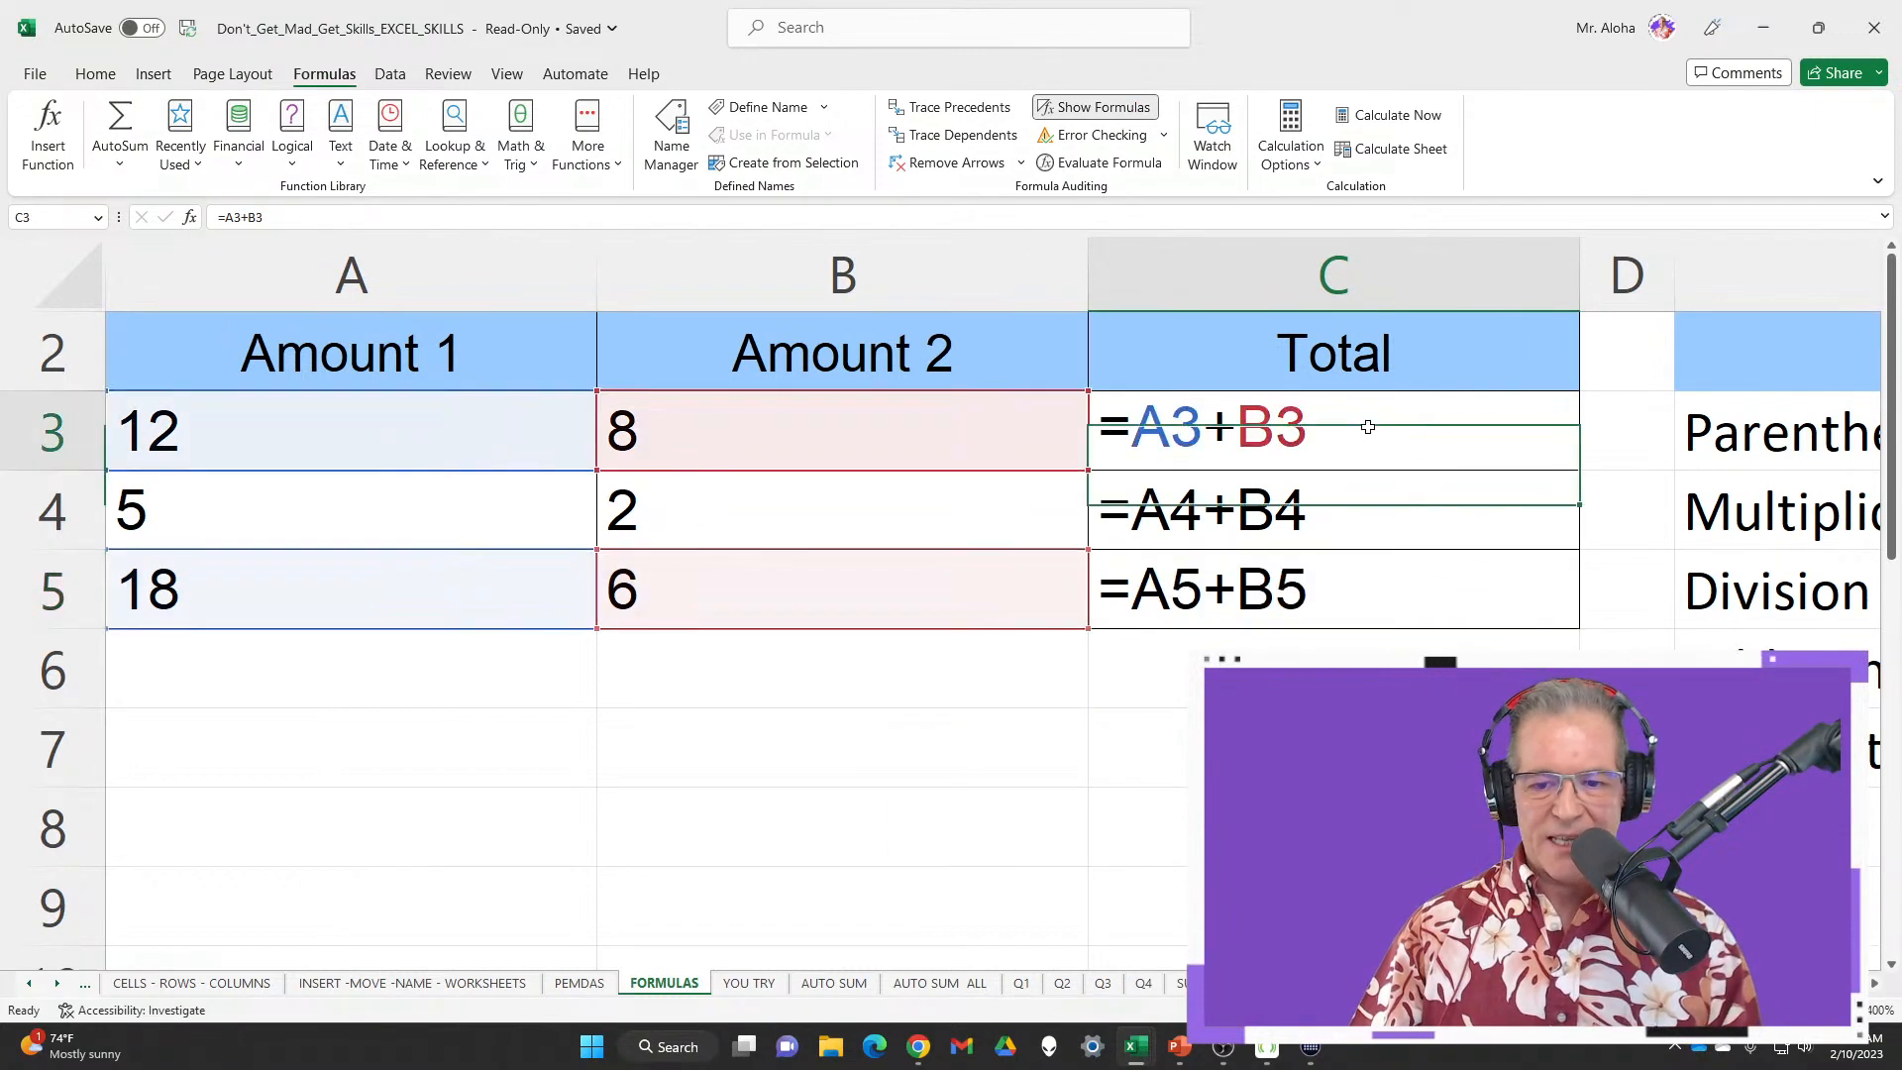
left_click(1384, 517)
left_click(1368, 591)
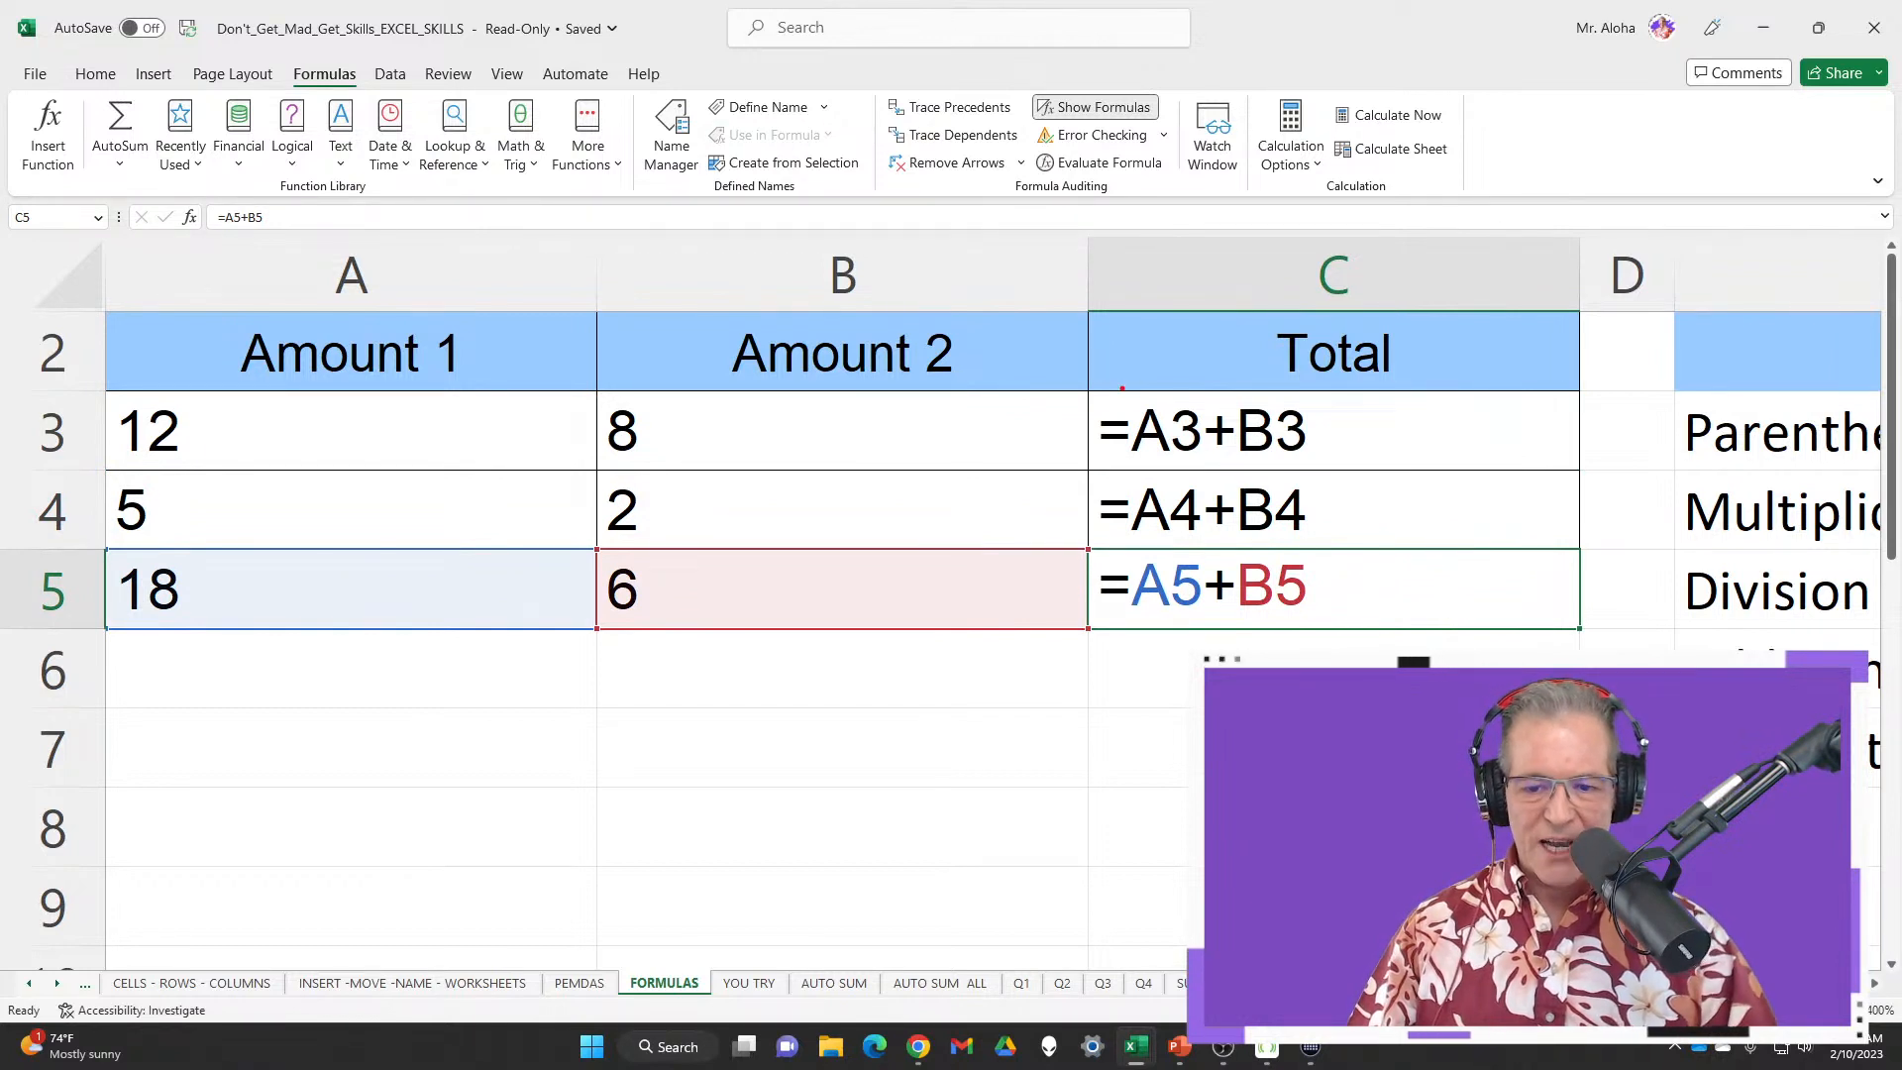
left_click_drag(1182, 472, 1210, 472)
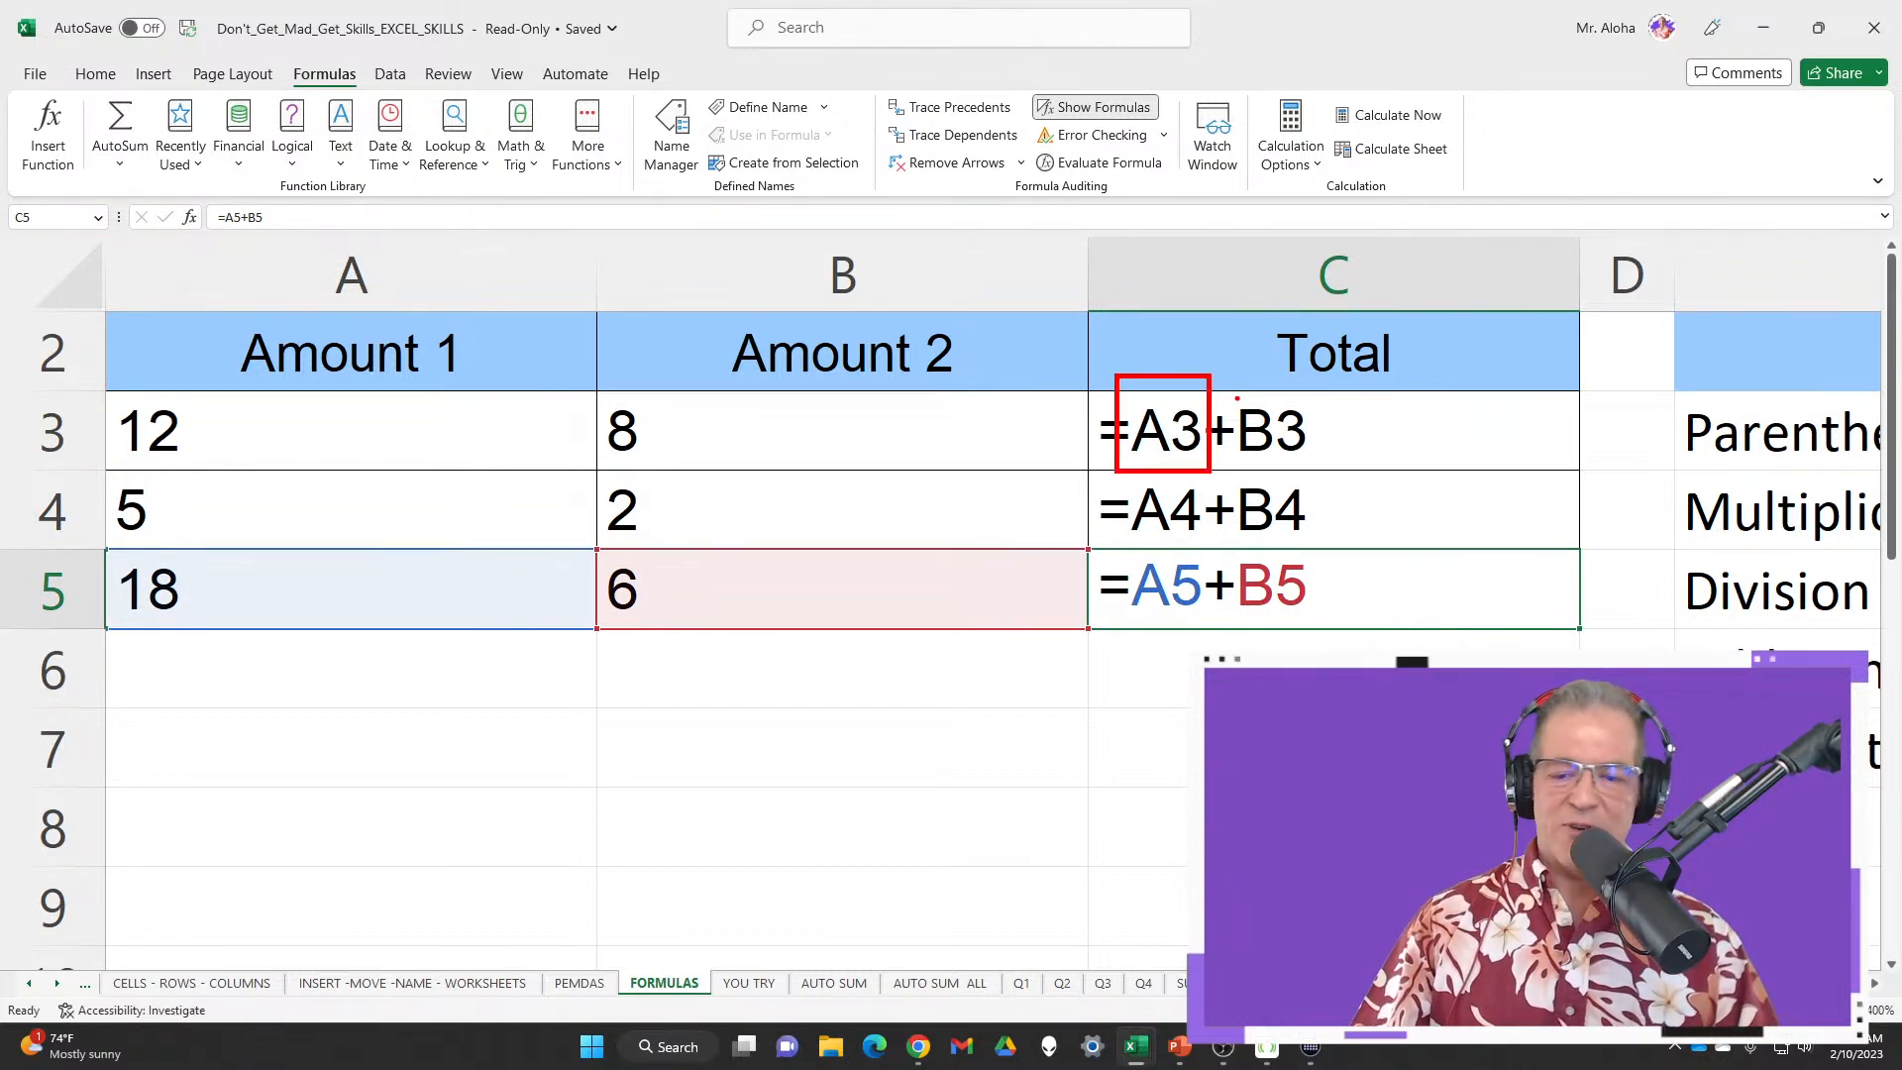
left_click_drag(1227, 383, 1232, 392)
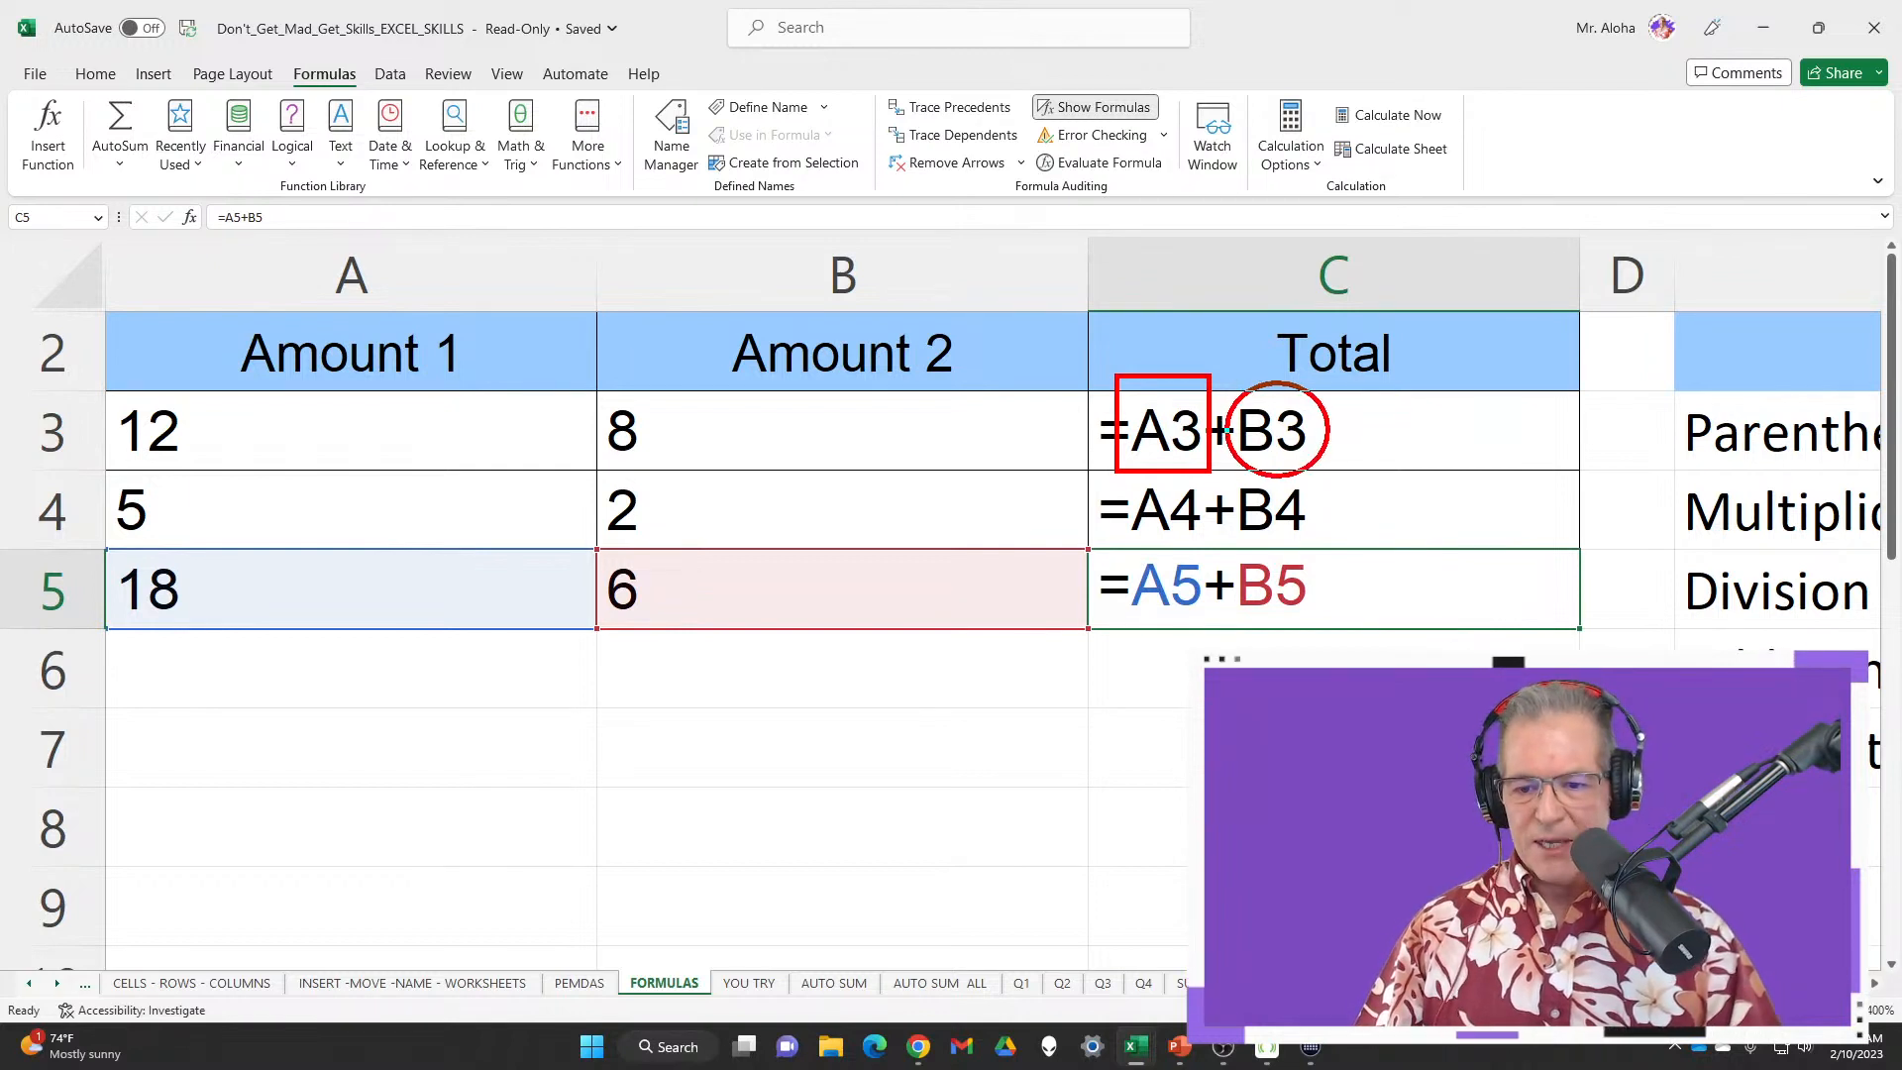
left_click_drag(1367, 592, 1362, 418)
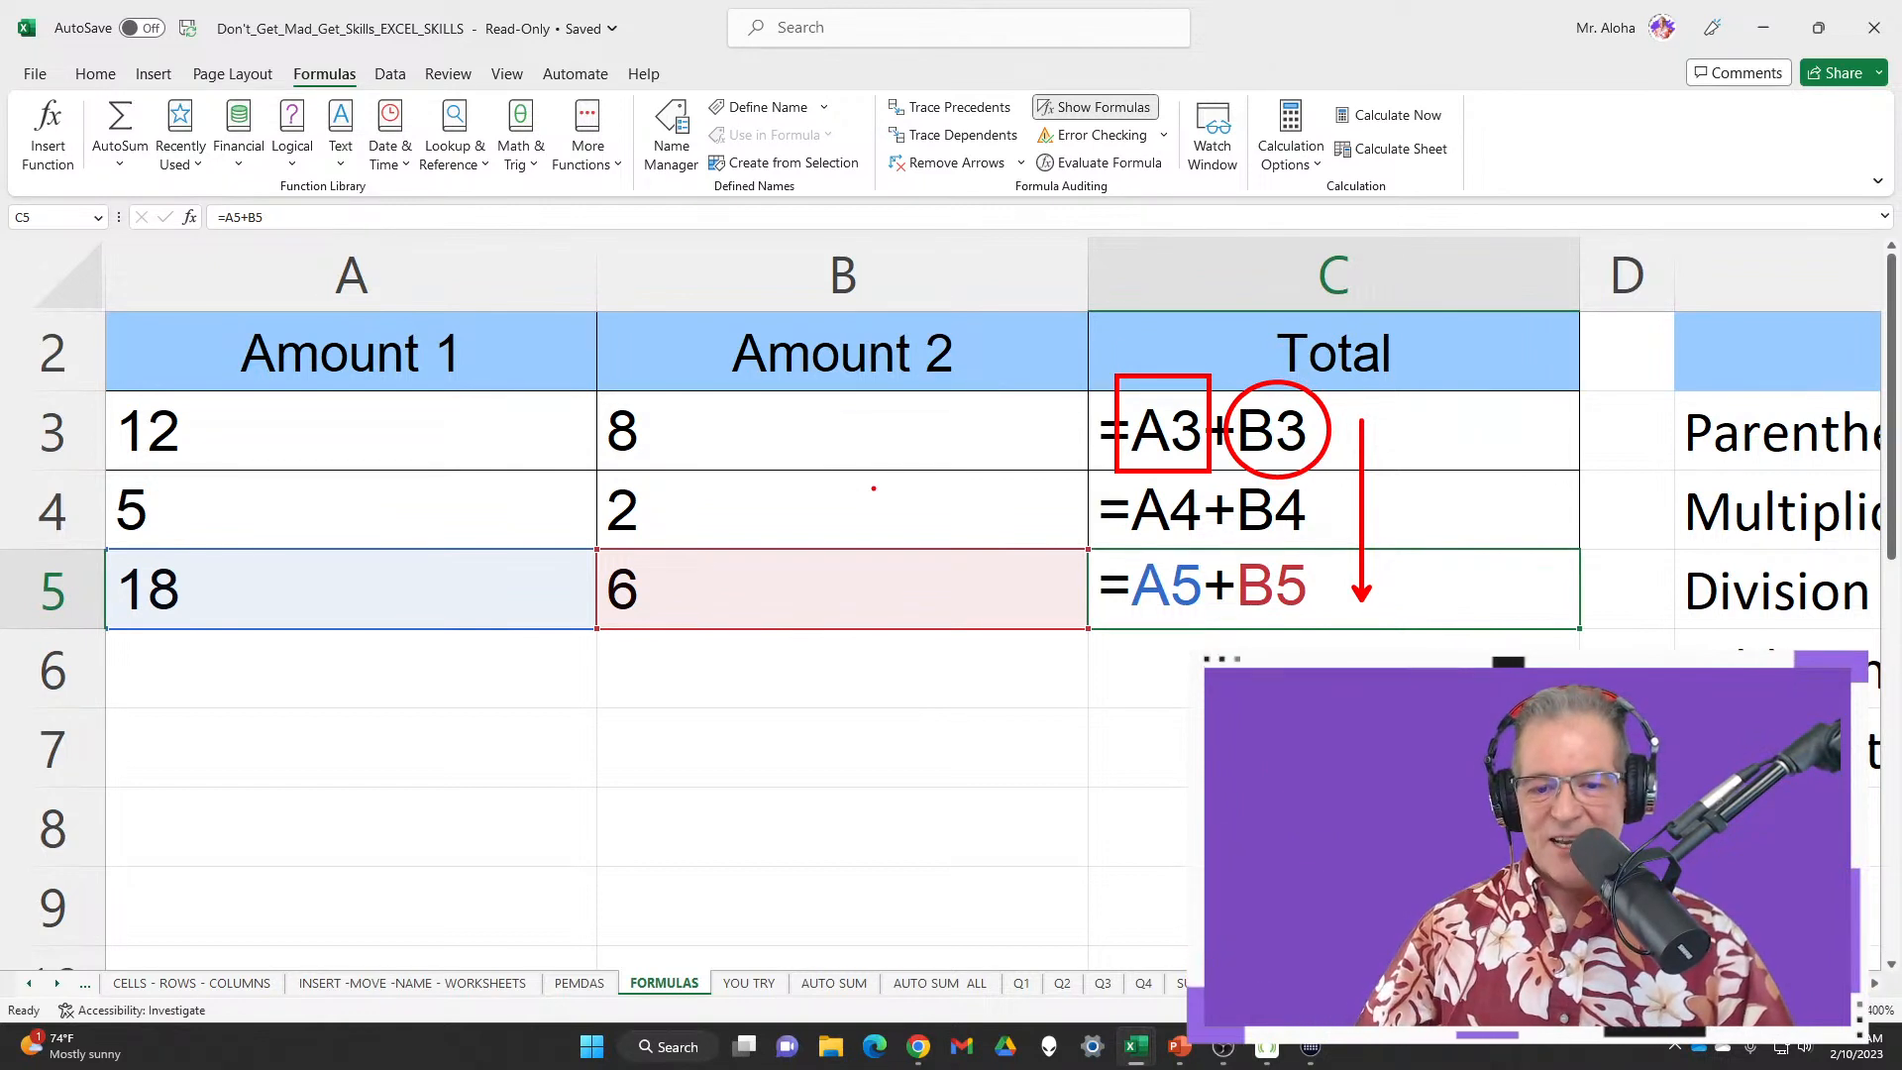
left_click_drag(998, 512, 1114, 512)
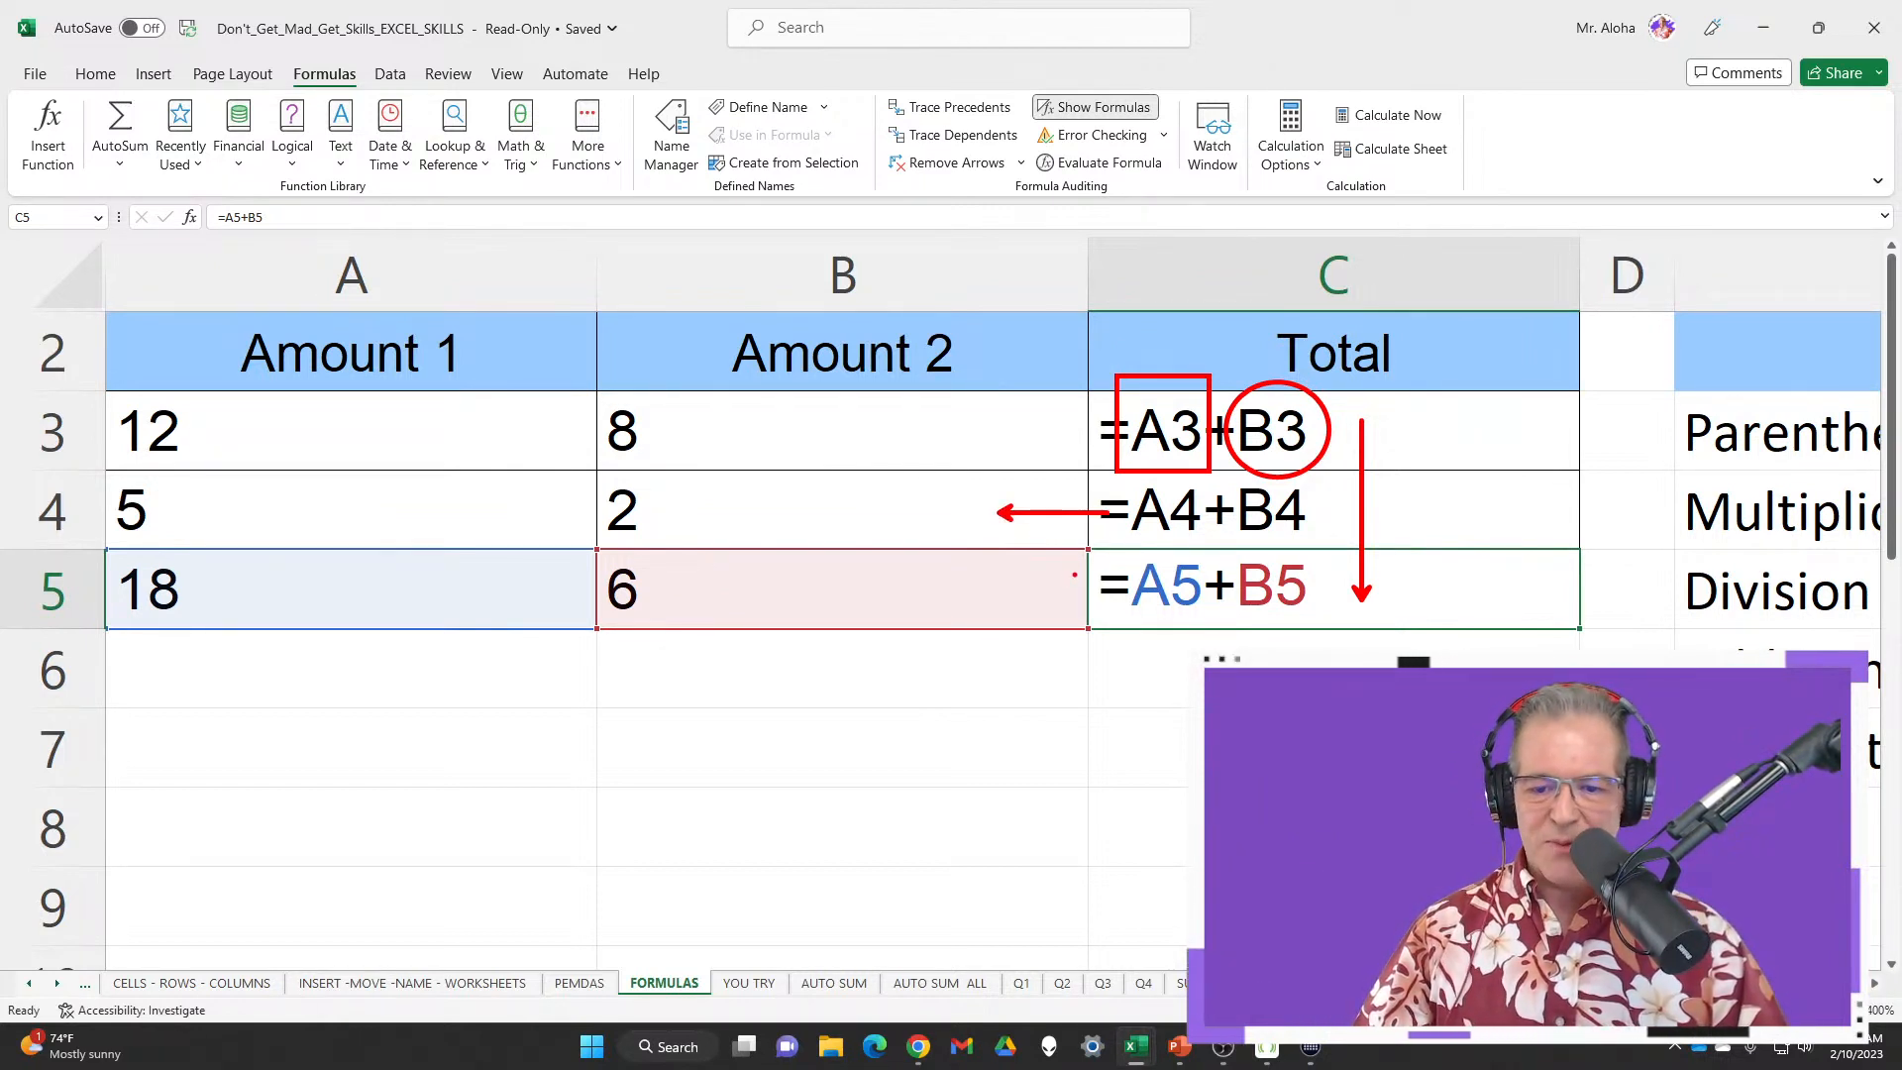
left_click_drag(912, 595, 1111, 592)
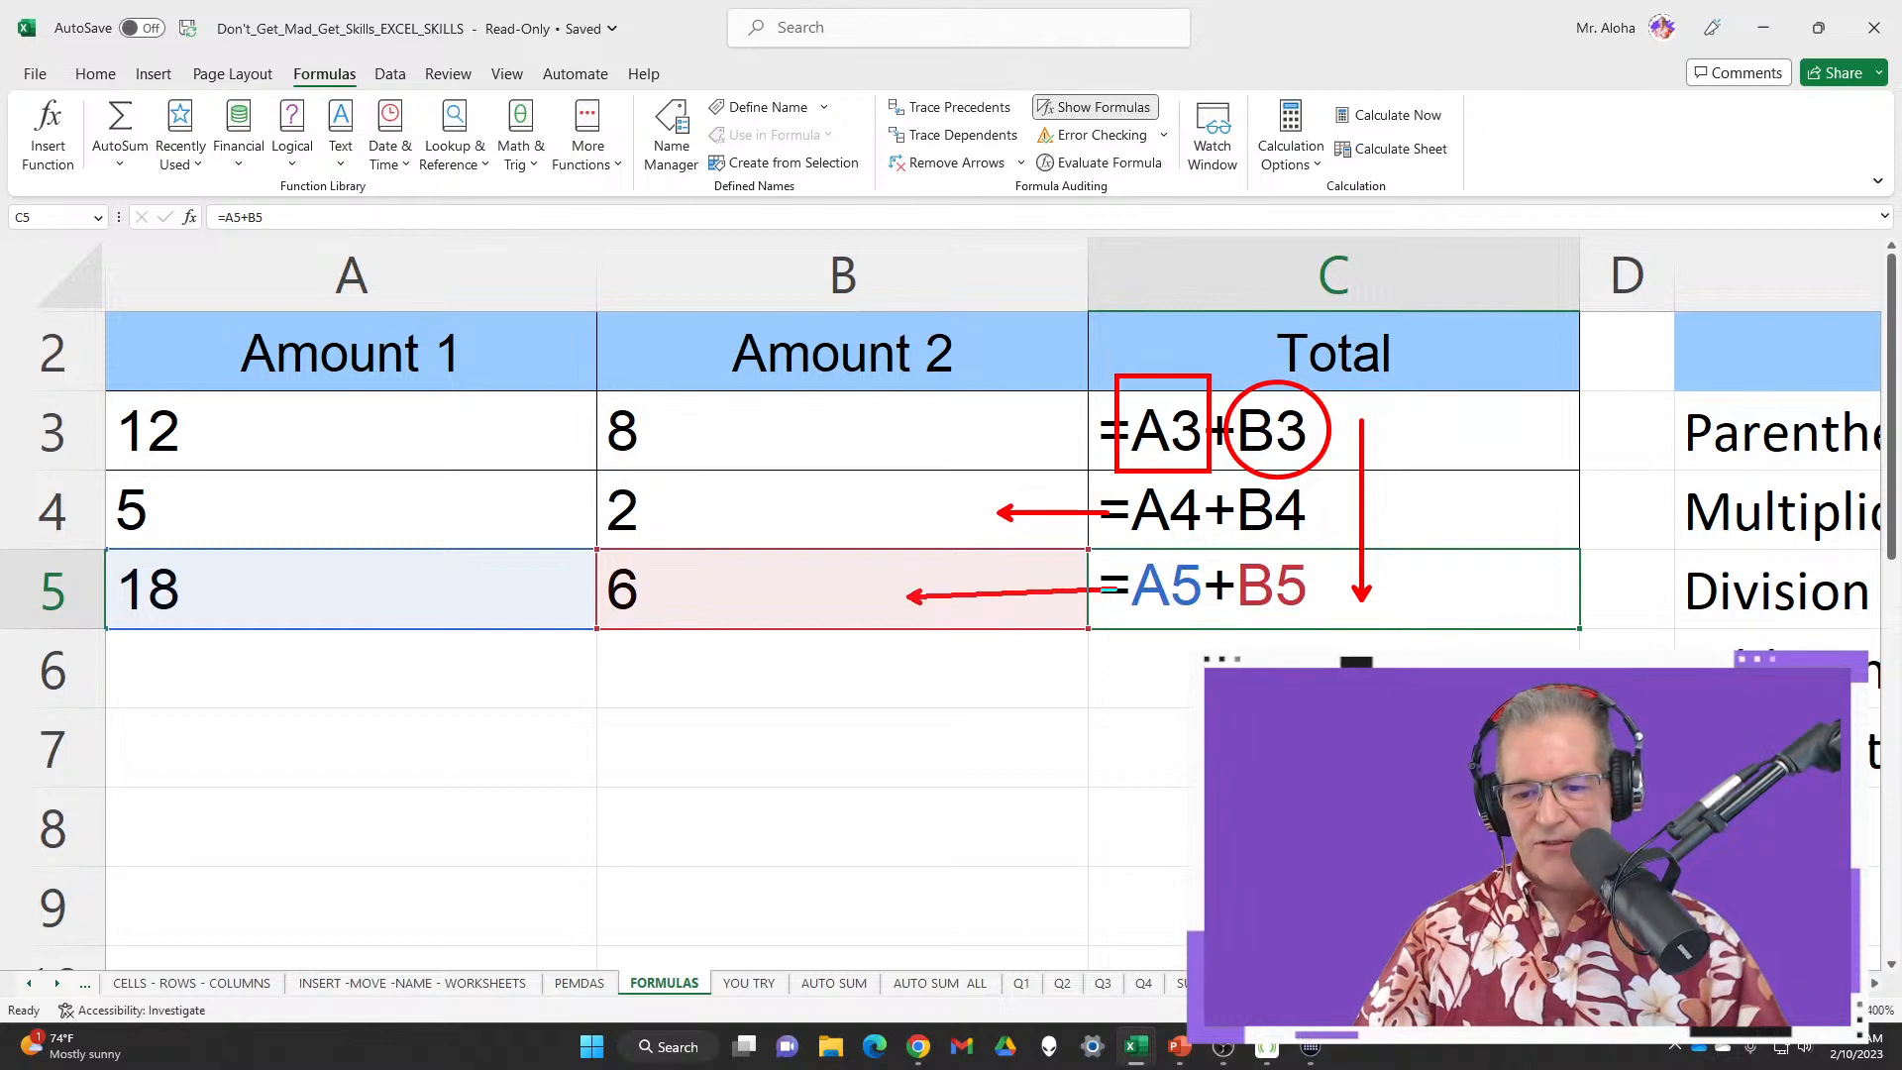
left_click_drag(353, 621, 366, 706)
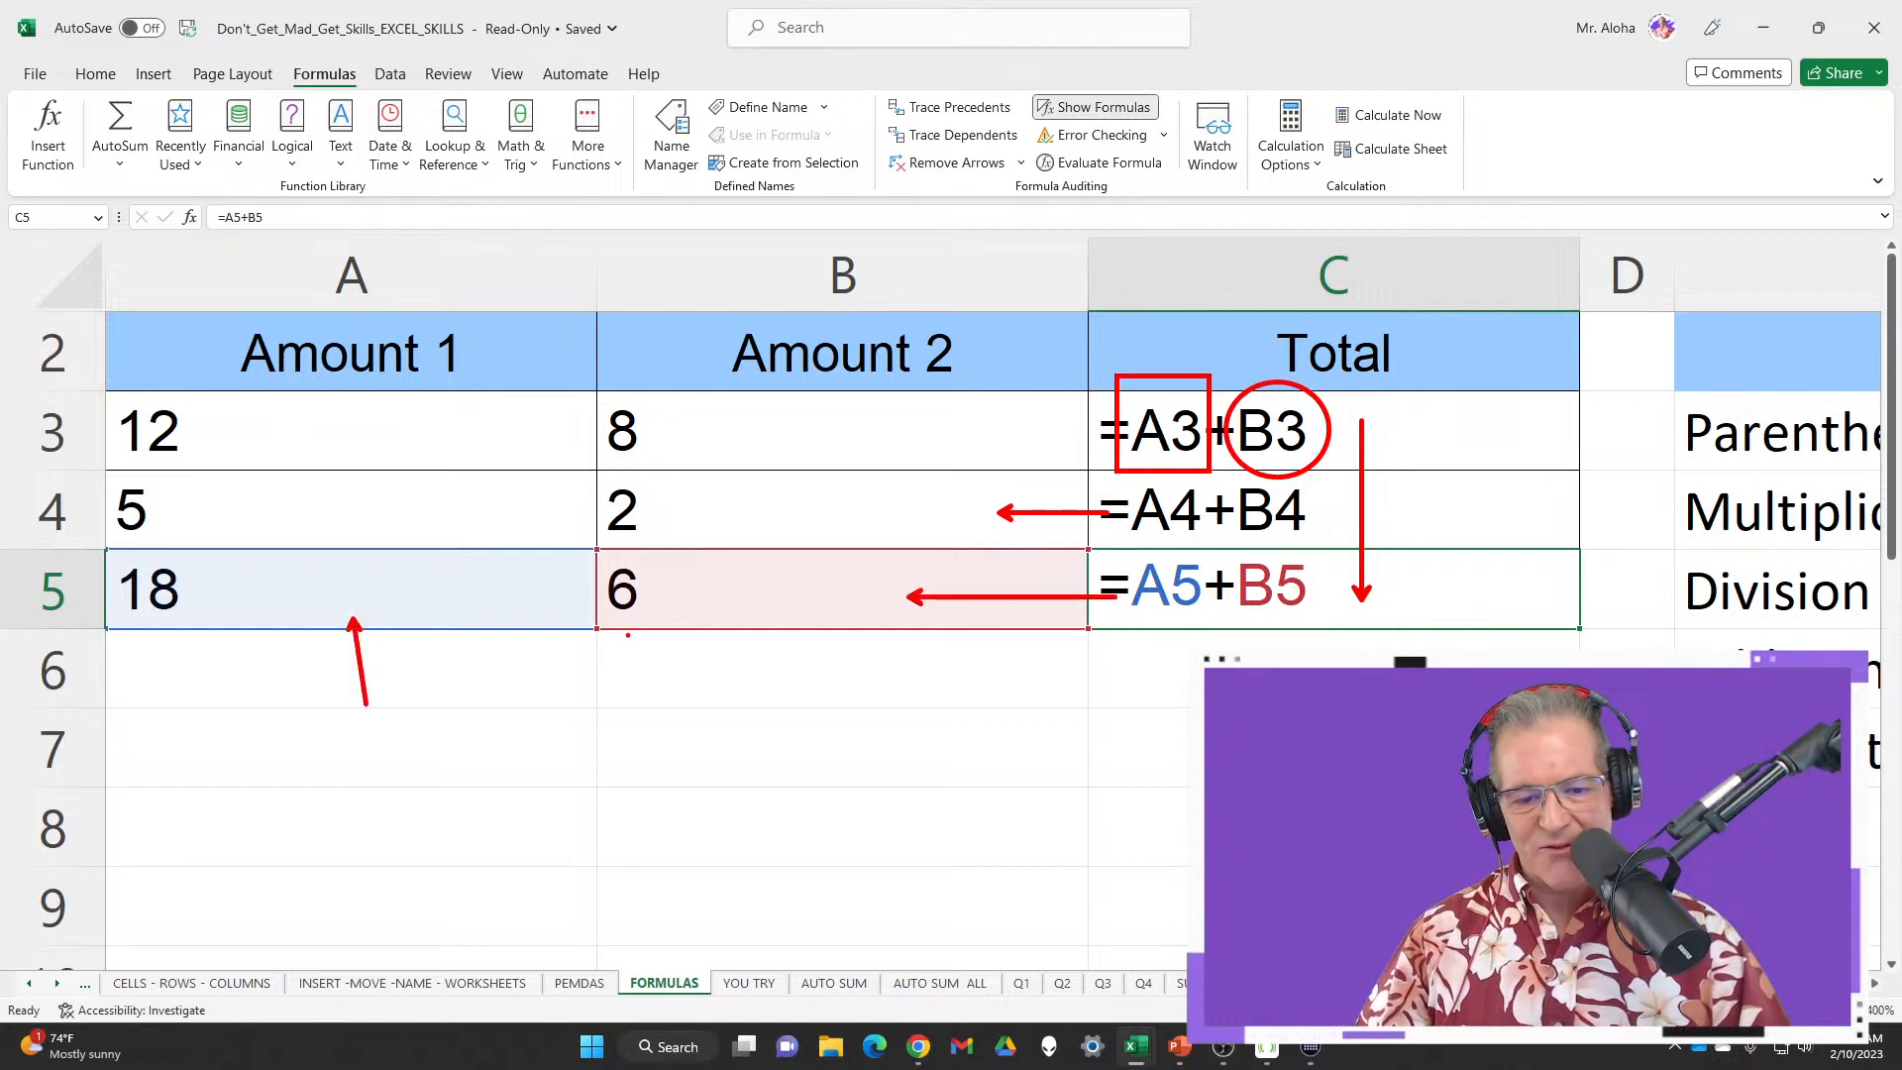
left_click_drag(727, 617, 750, 680)
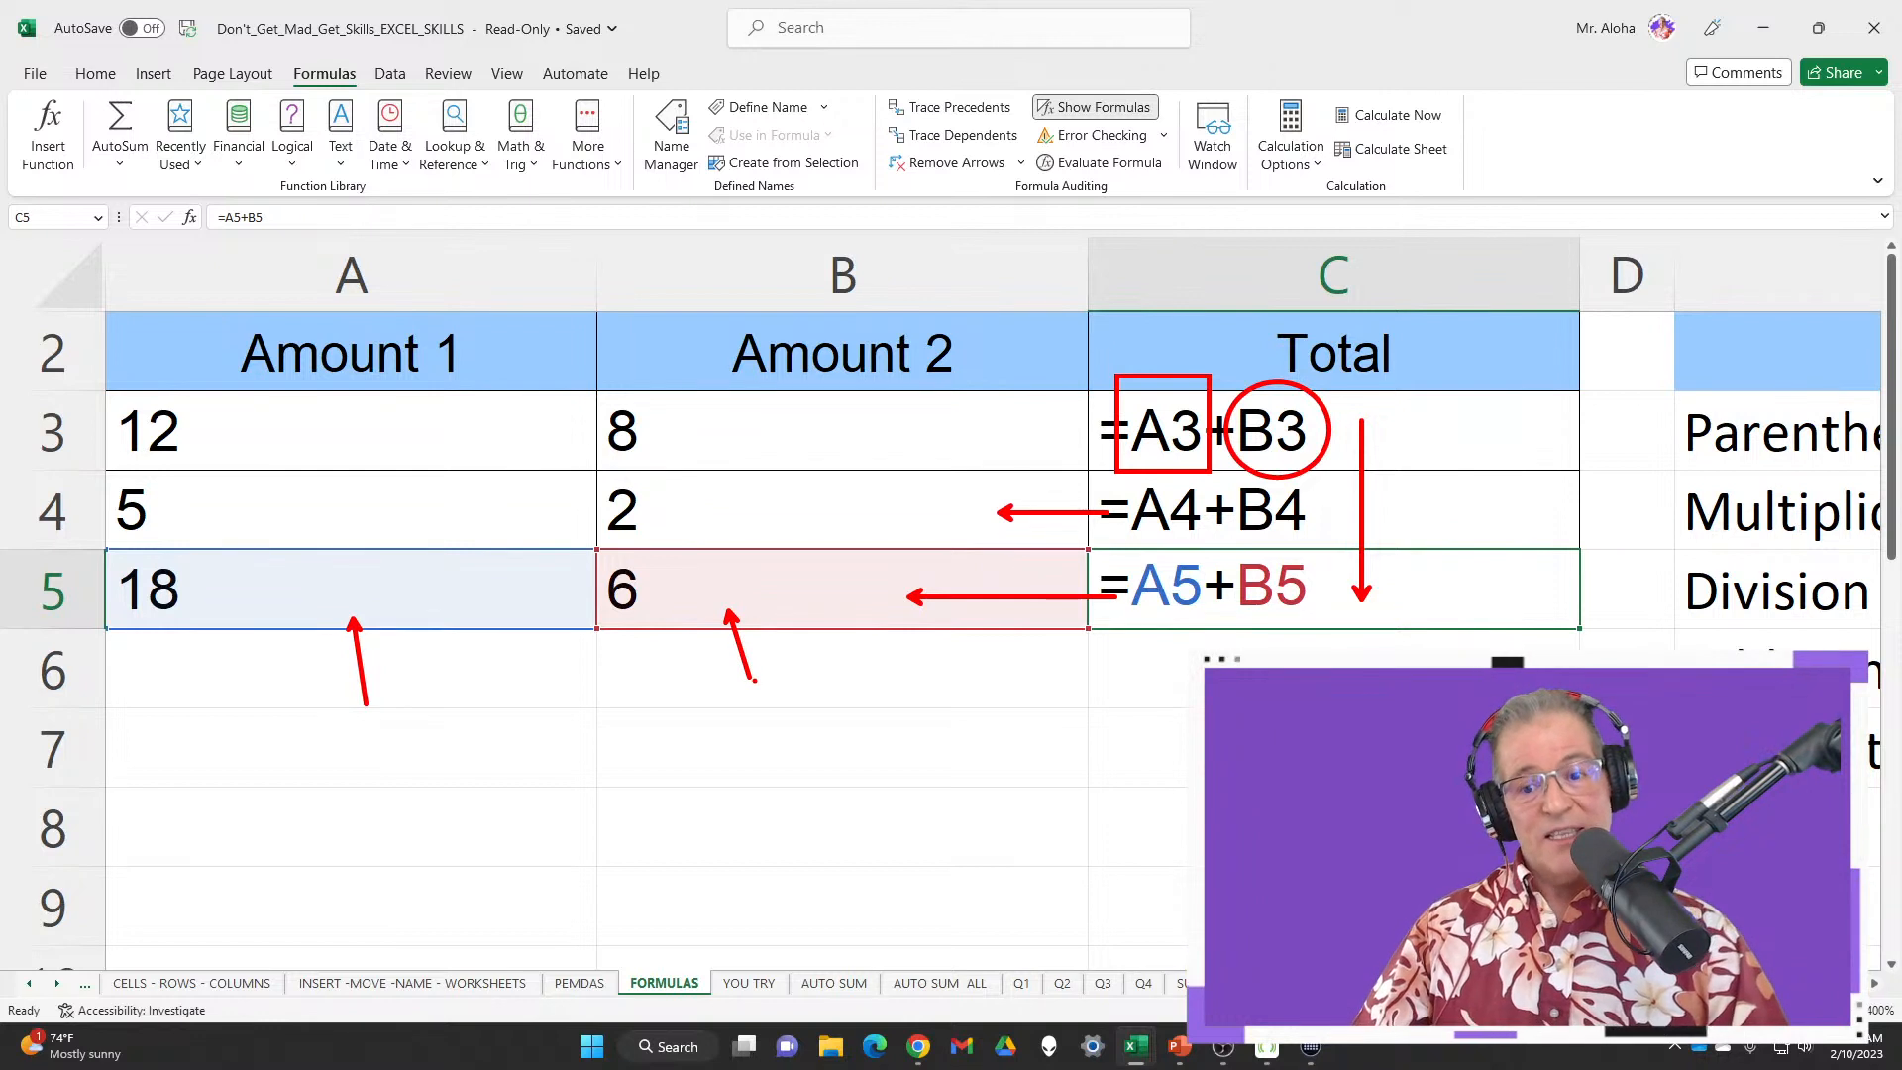
key("Escape")
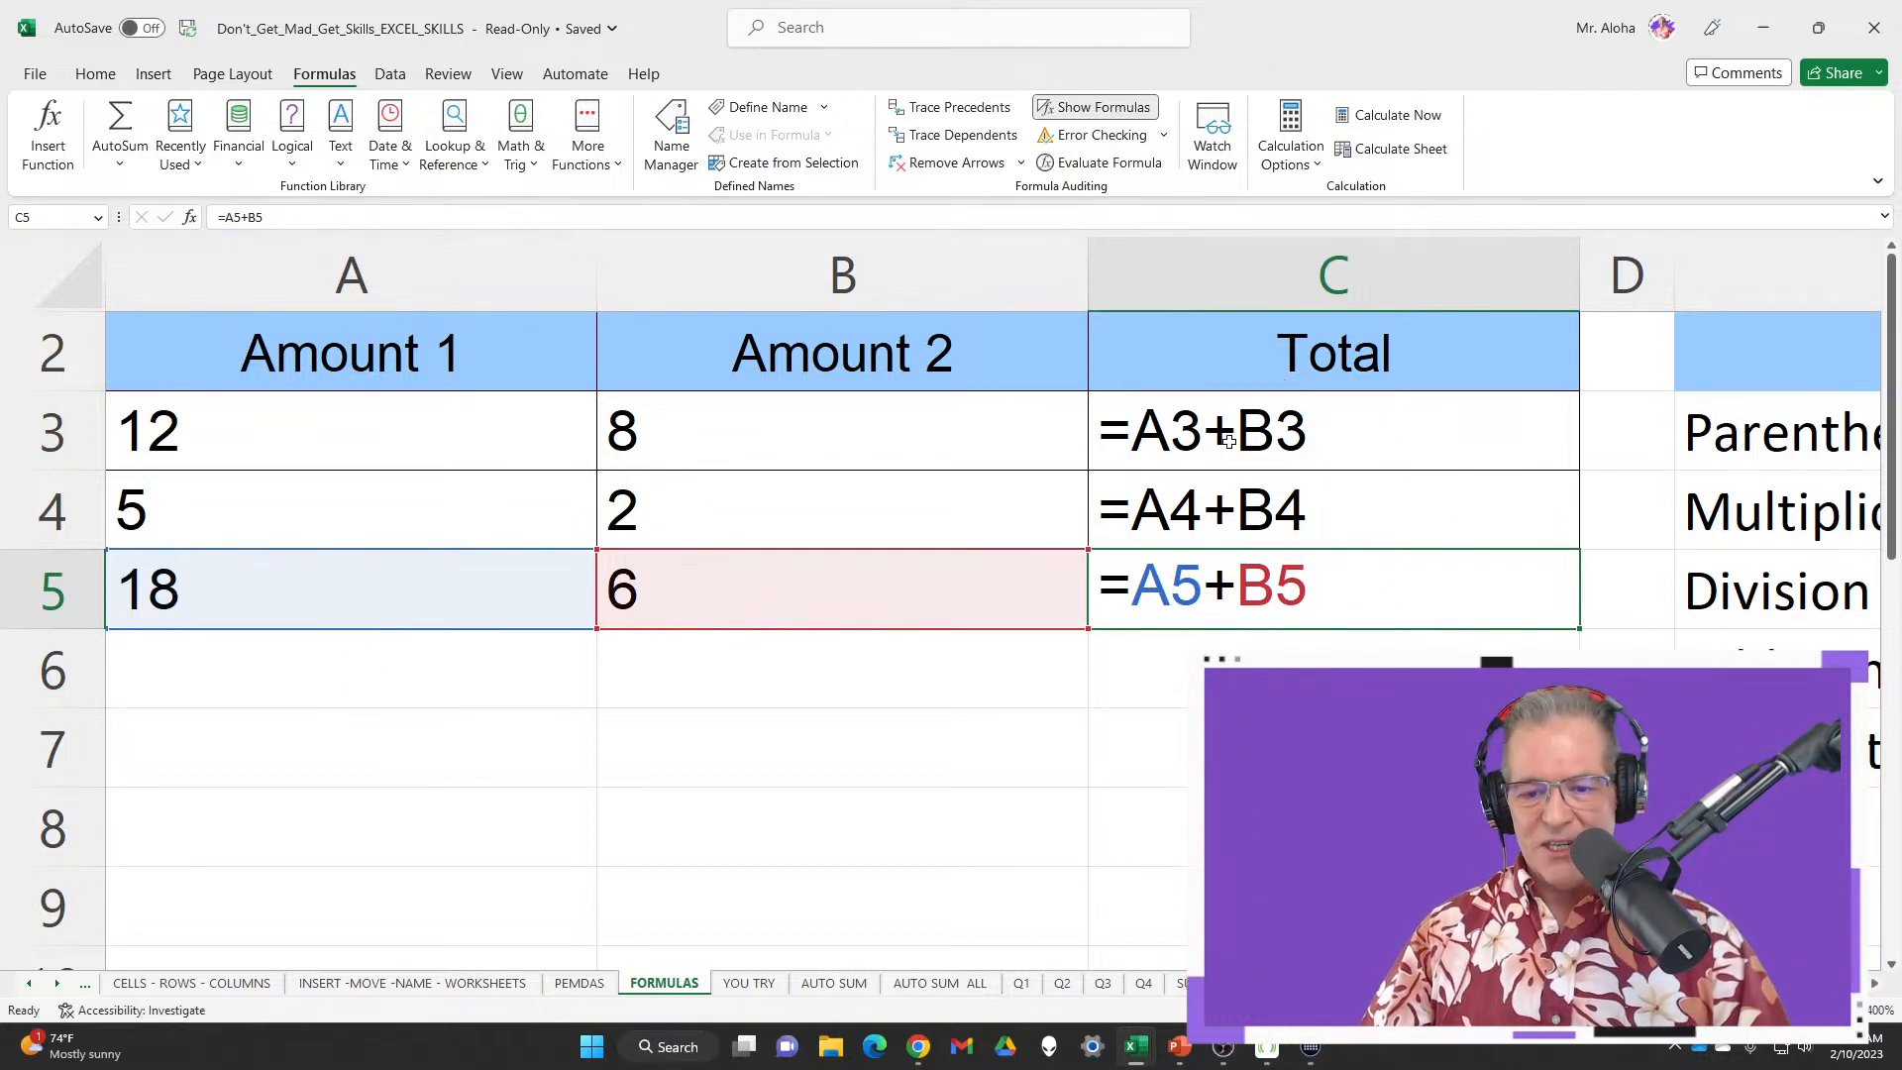
Highlight the A3+B3 formula, clear the marks, and switch back to showing totals 20, 7 and 24
mouse_move(1135, 393)
left_mouse_down()
mouse_move(1151, 445)
mouse_move(1365, 461)
left_mouse_up()
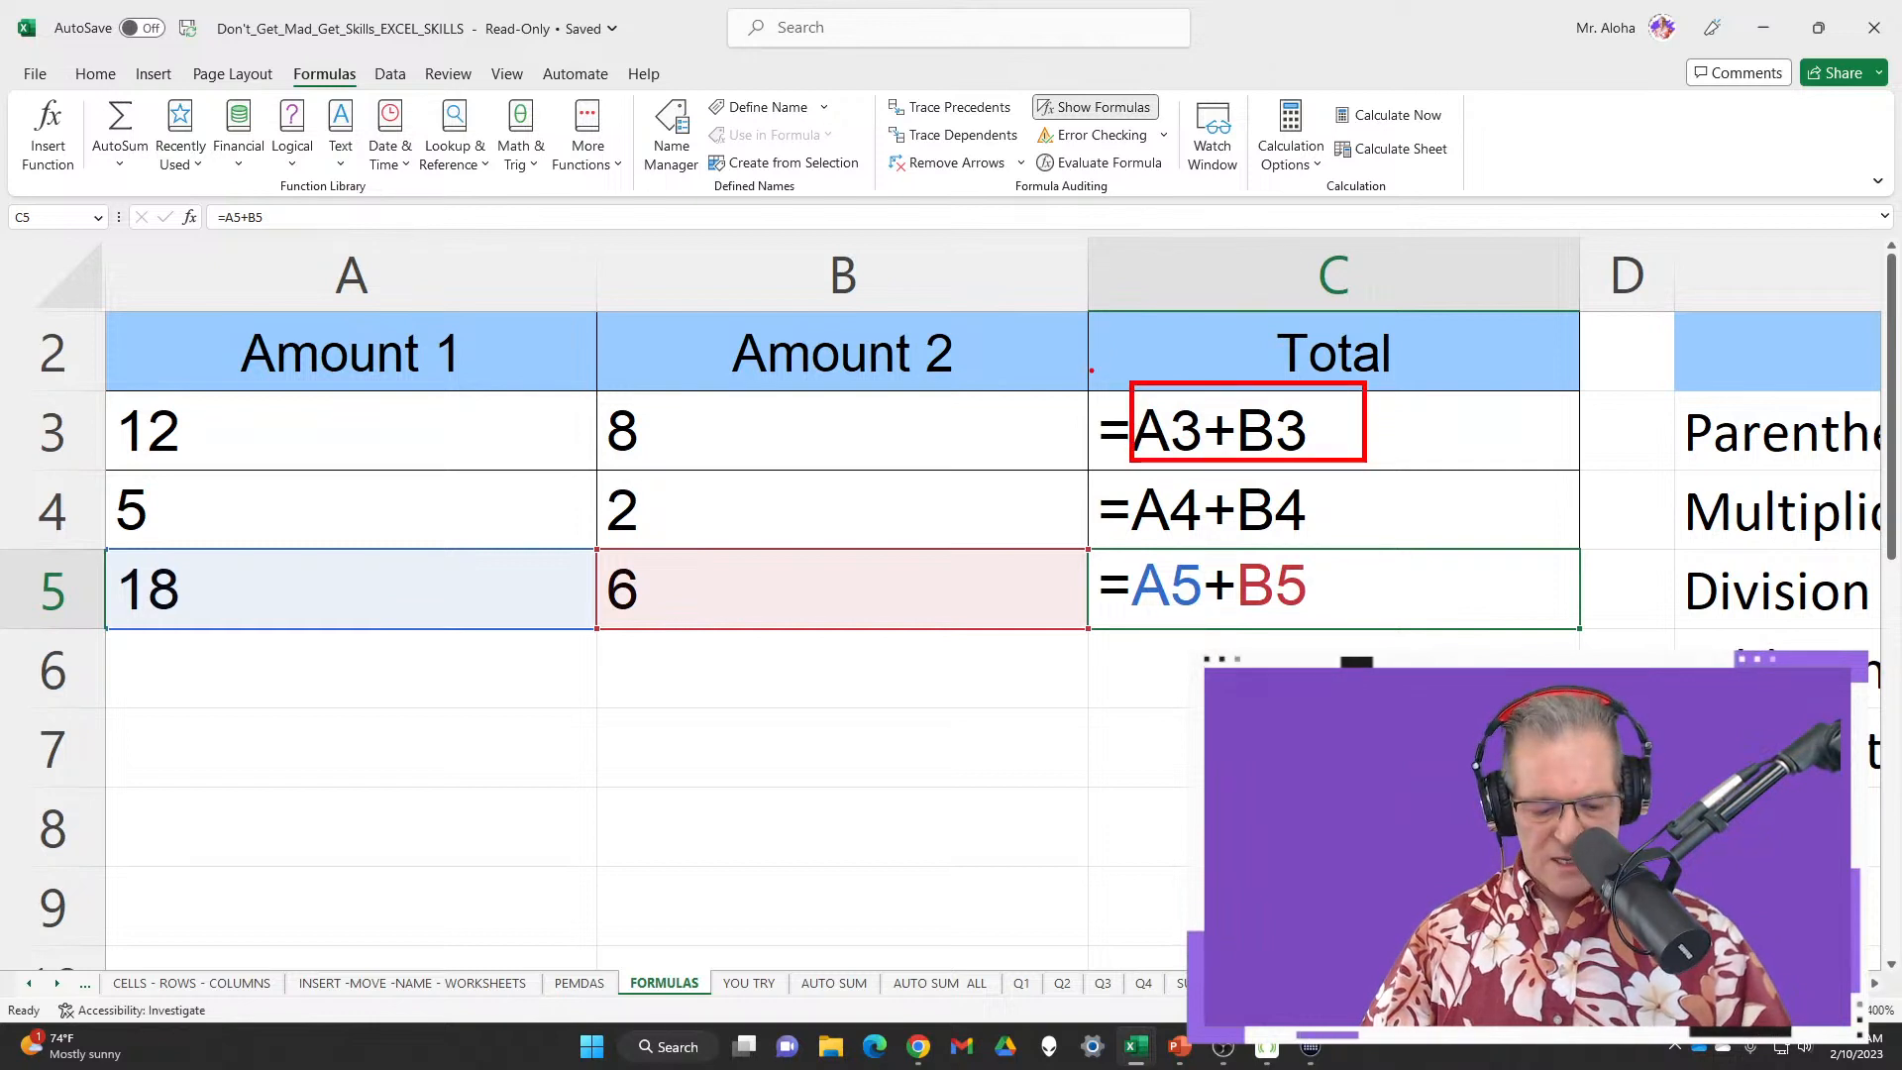
mouse_move(1074, 352)
left_mouse_down()
mouse_move(1085, 396)
mouse_move(1431, 436)
mouse_move(1099, 369)
left_mouse_up()
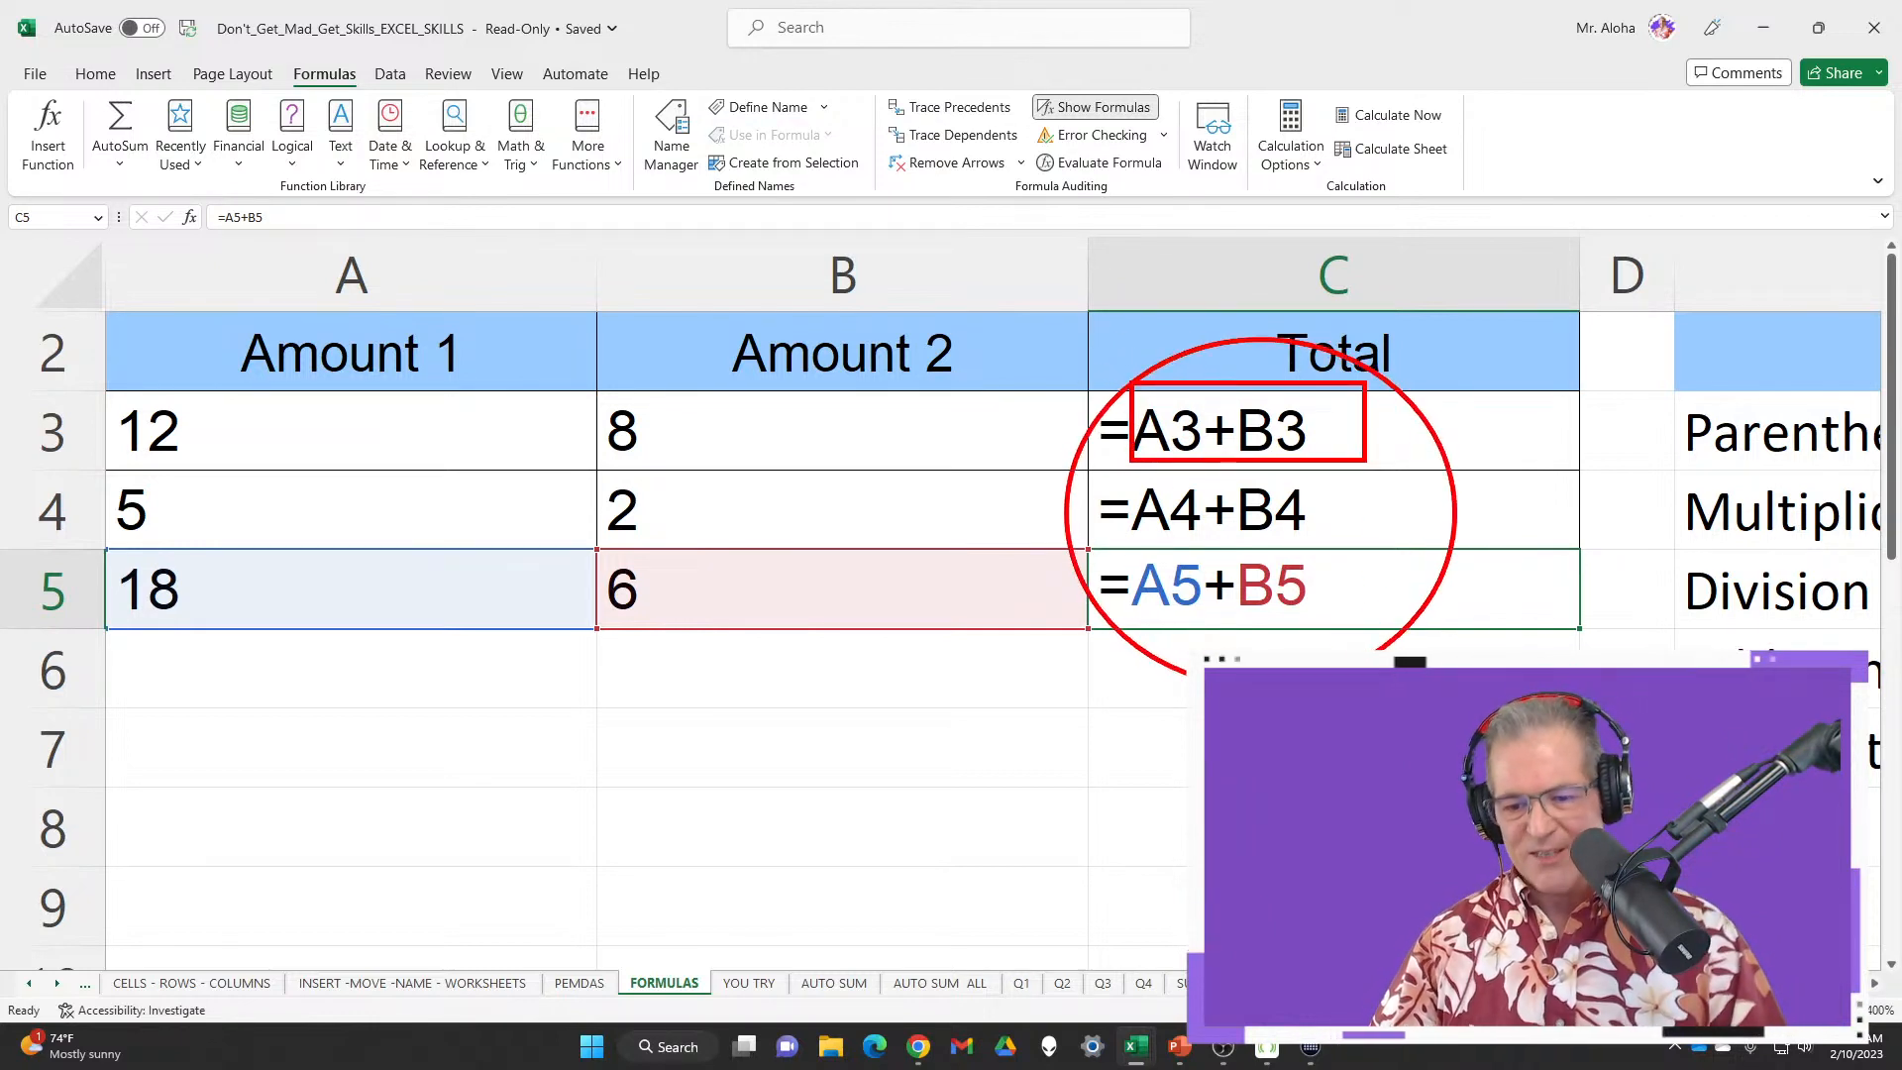
key("Escape")
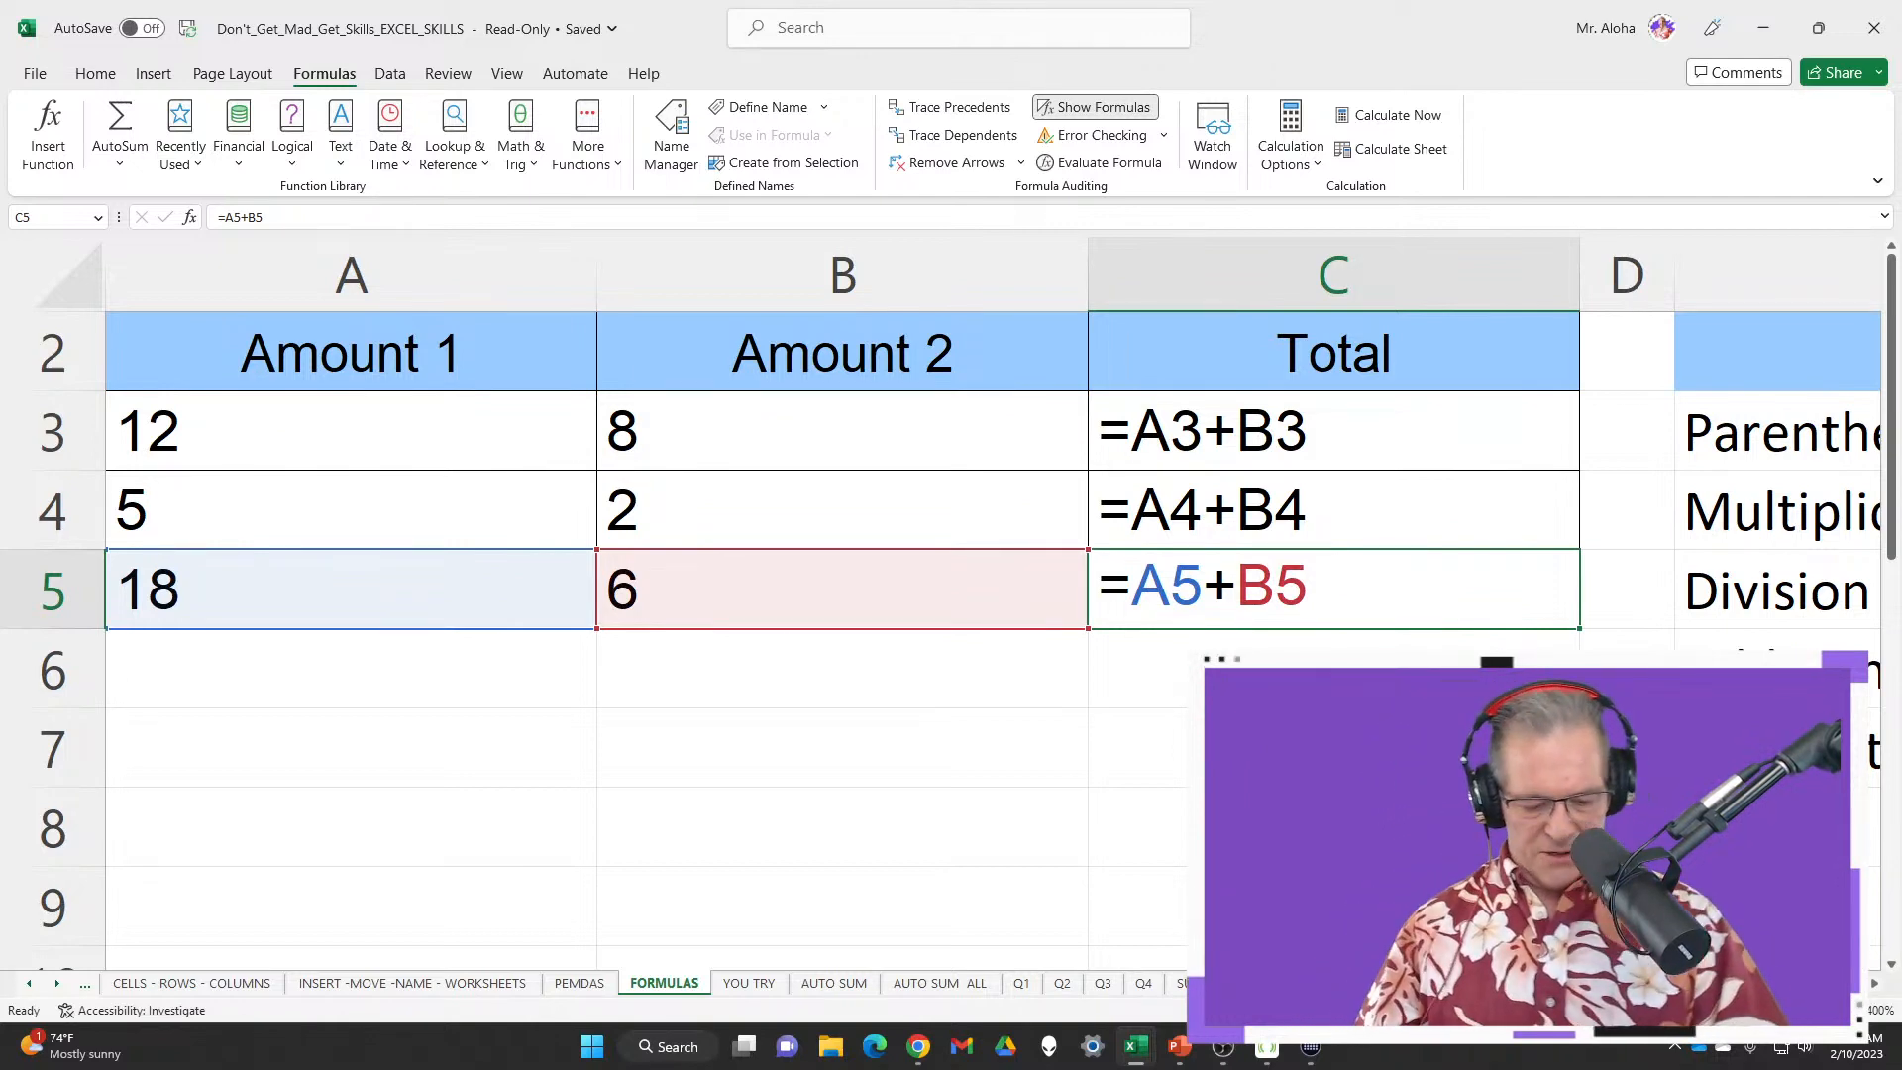
key("ctrl+grave")
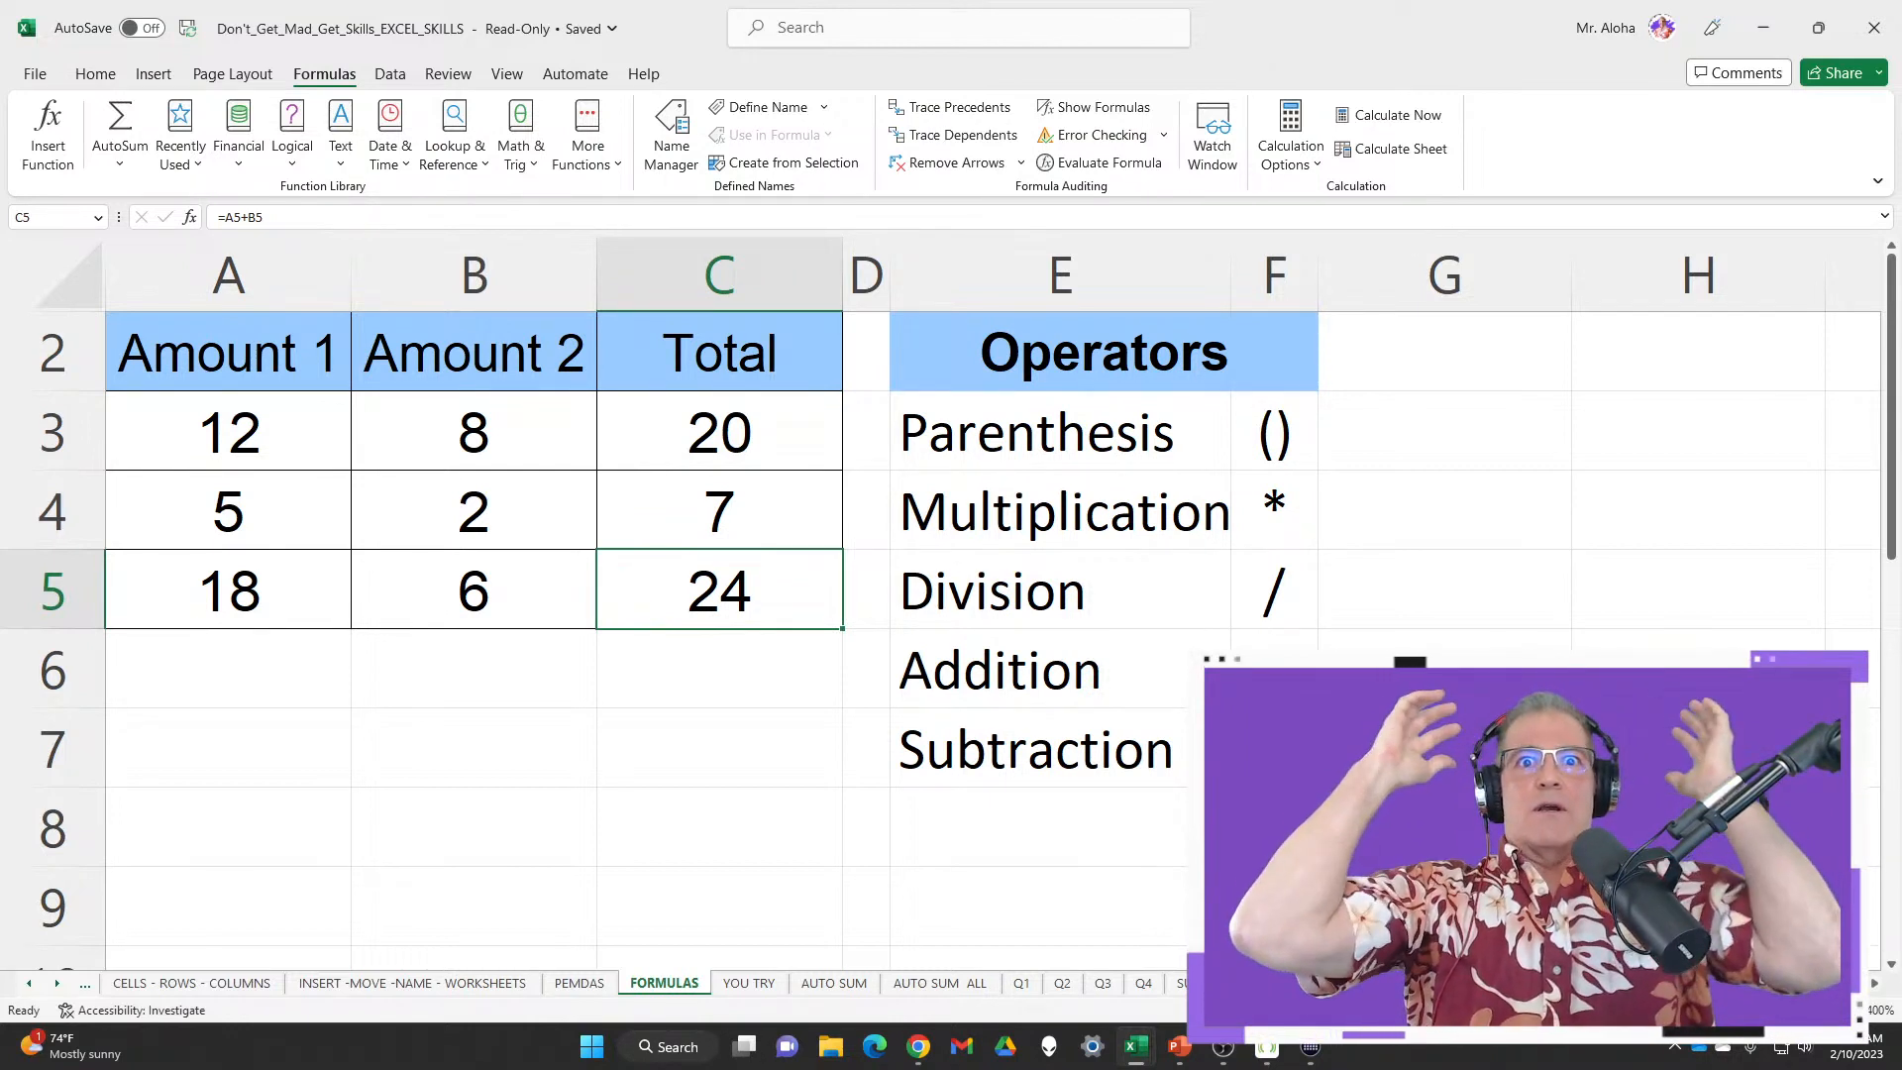
Open the YOU TRY sheet, mark up C4, the $12.00 price, tax rate and shipping, then begin C4's formula
left_click(751, 986)
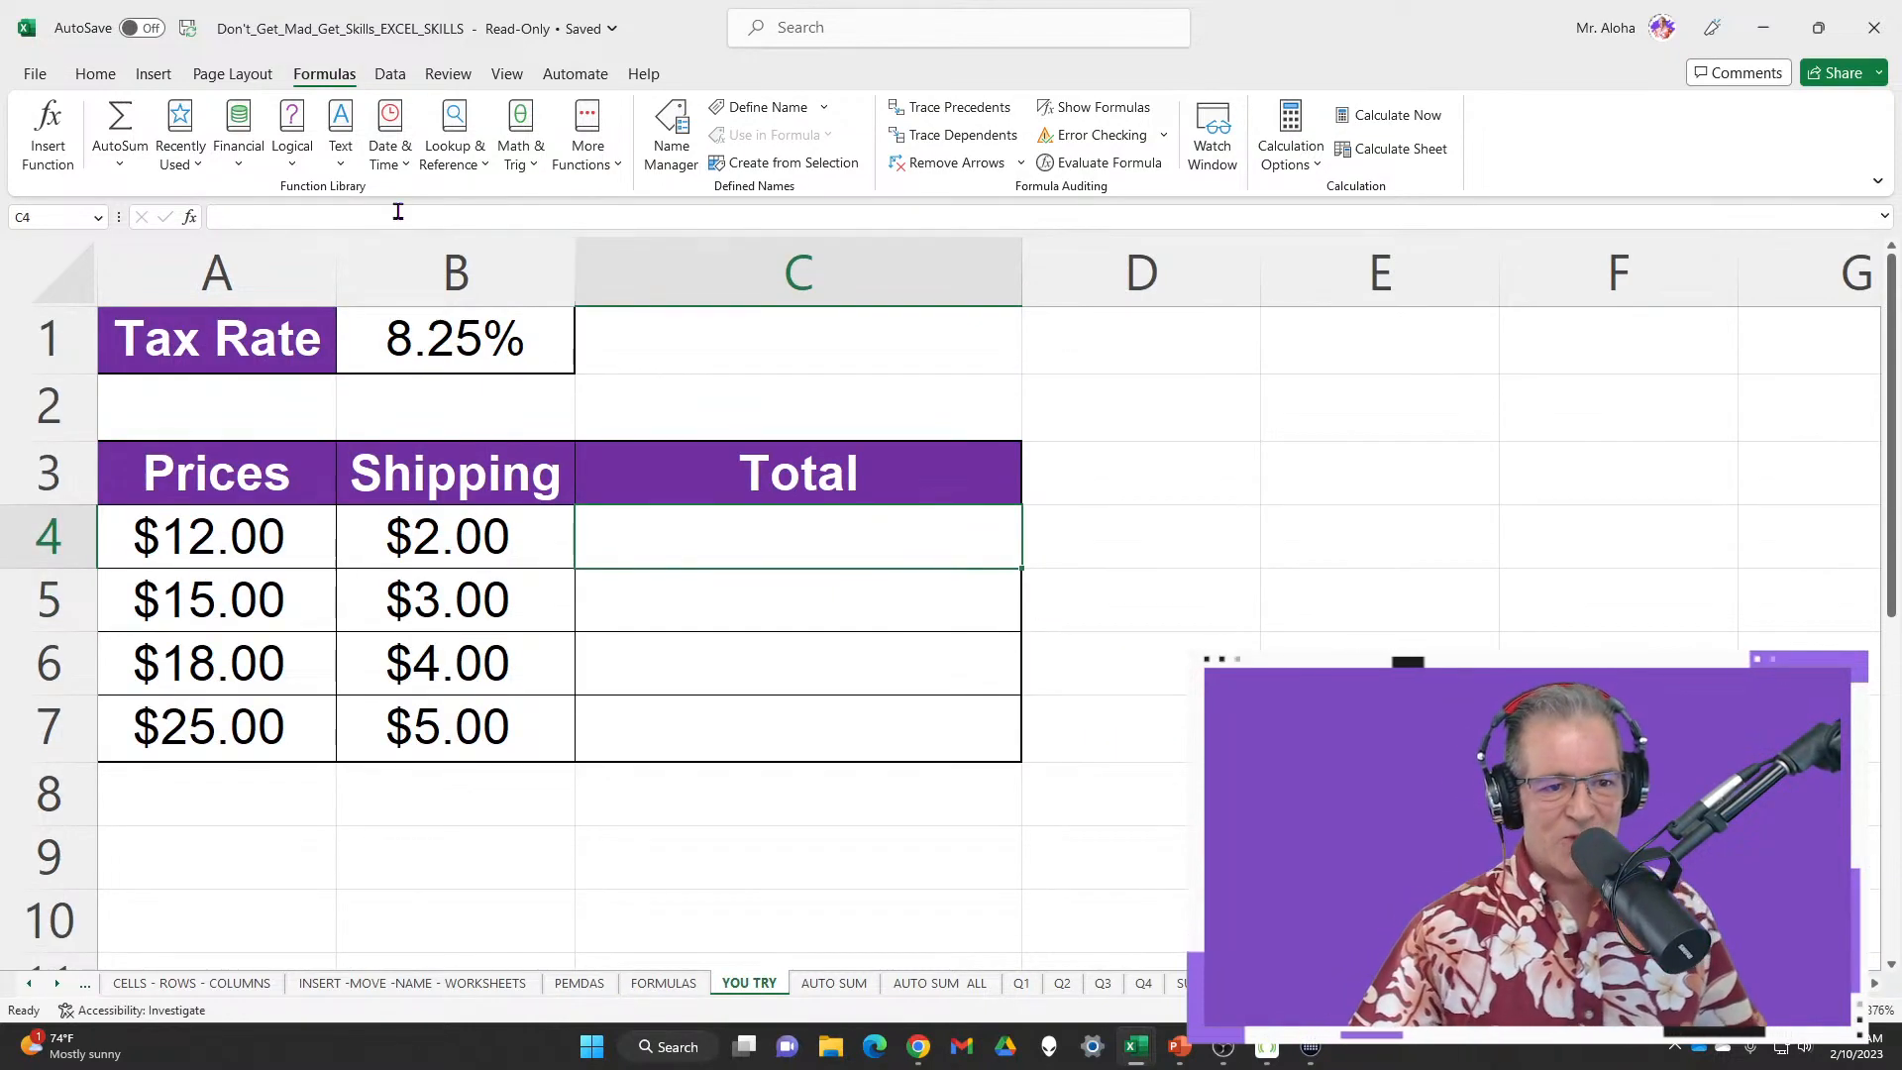
left_click(104, 74)
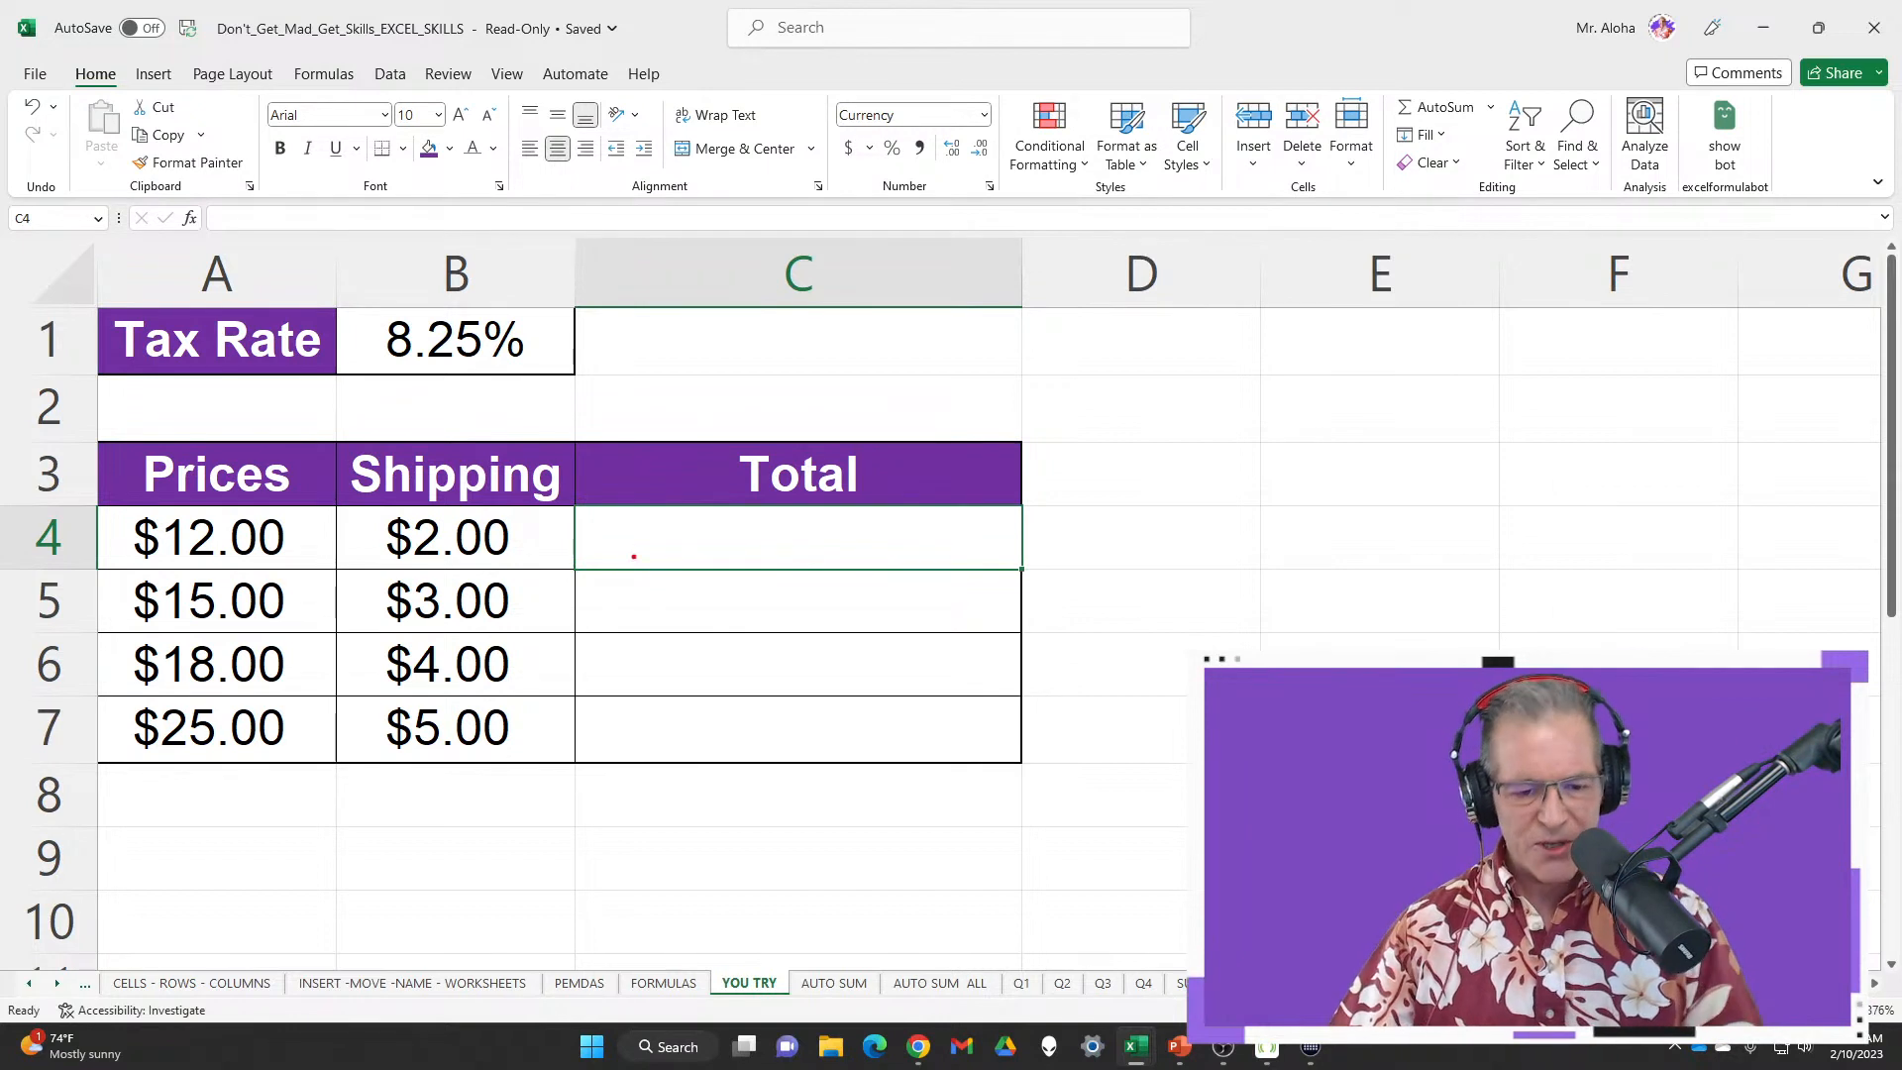
mouse_move(581, 511)
left_mouse_down()
mouse_move(776, 574)
mouse_move(1033, 573)
left_mouse_up()
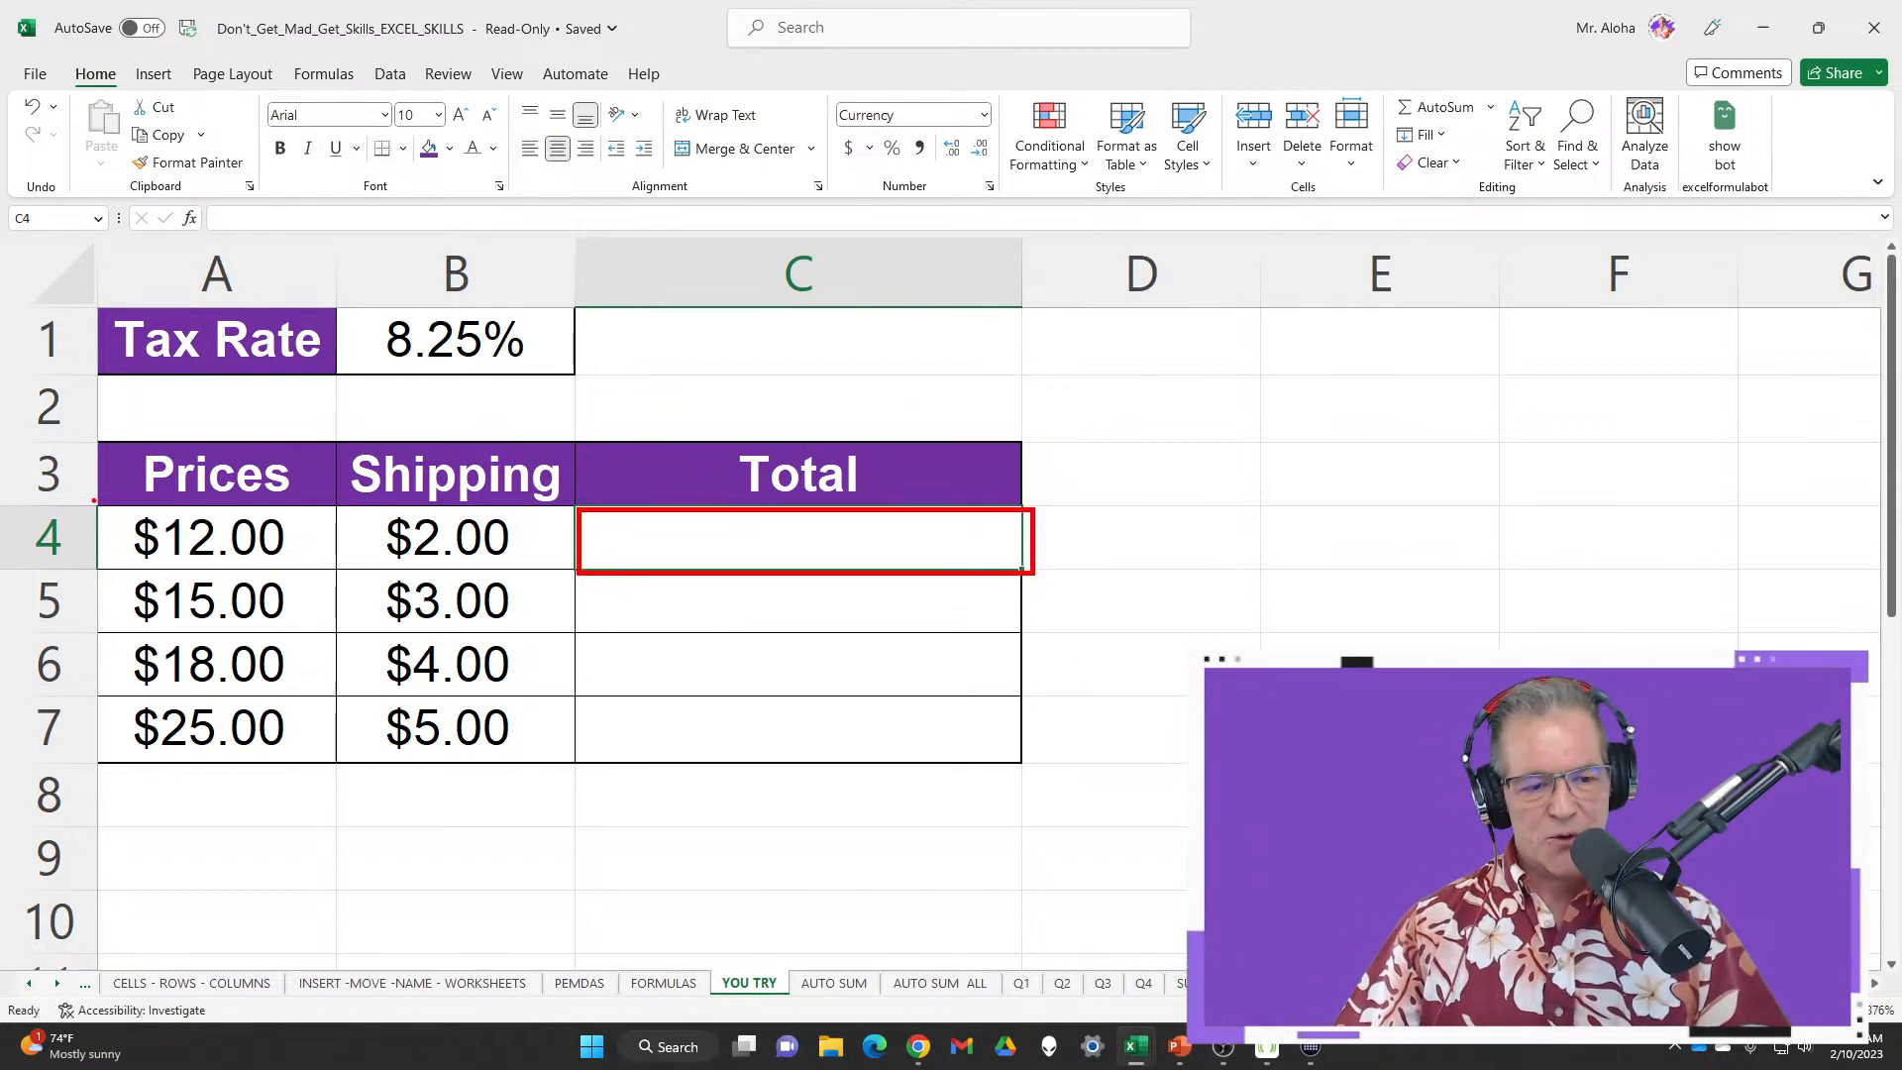
mouse_move(93, 501)
left_mouse_down()
mouse_move(288, 551)
mouse_move(330, 535)
left_mouse_up()
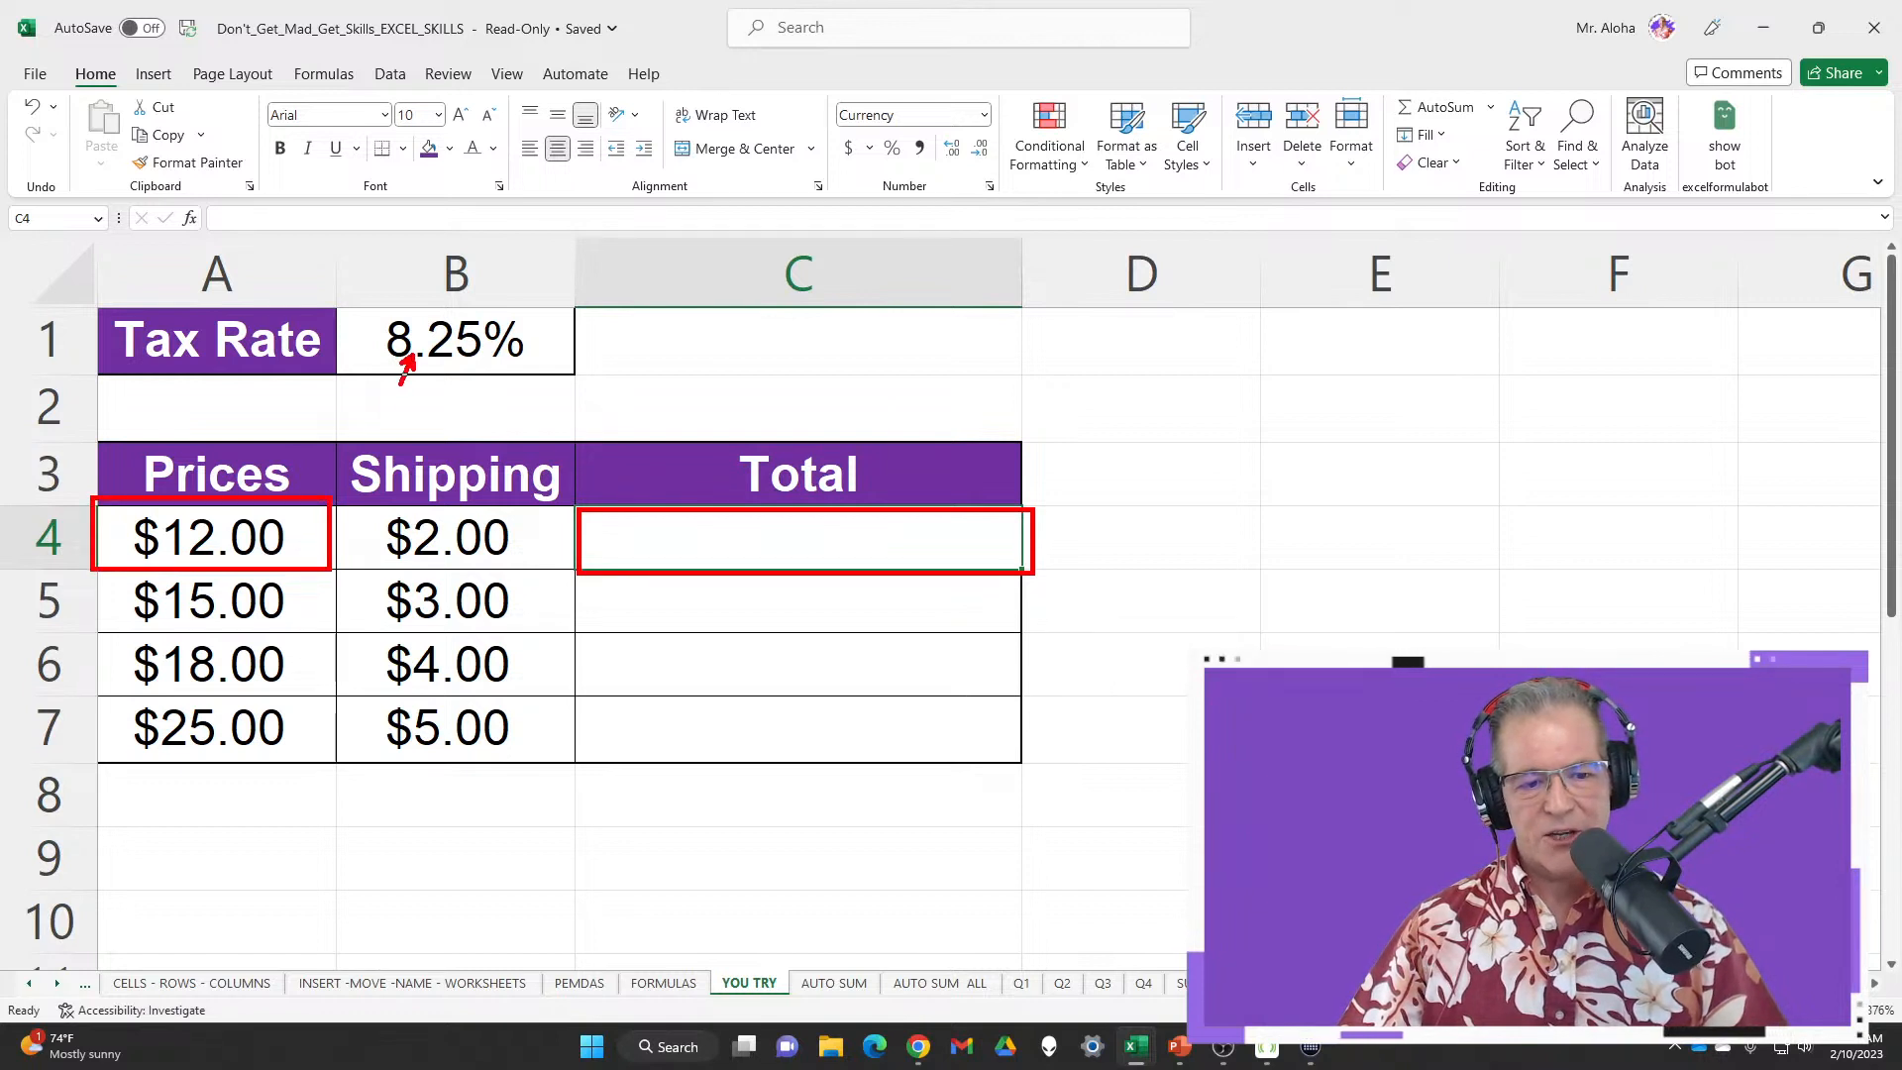
left_click_drag(400, 385, 327, 500)
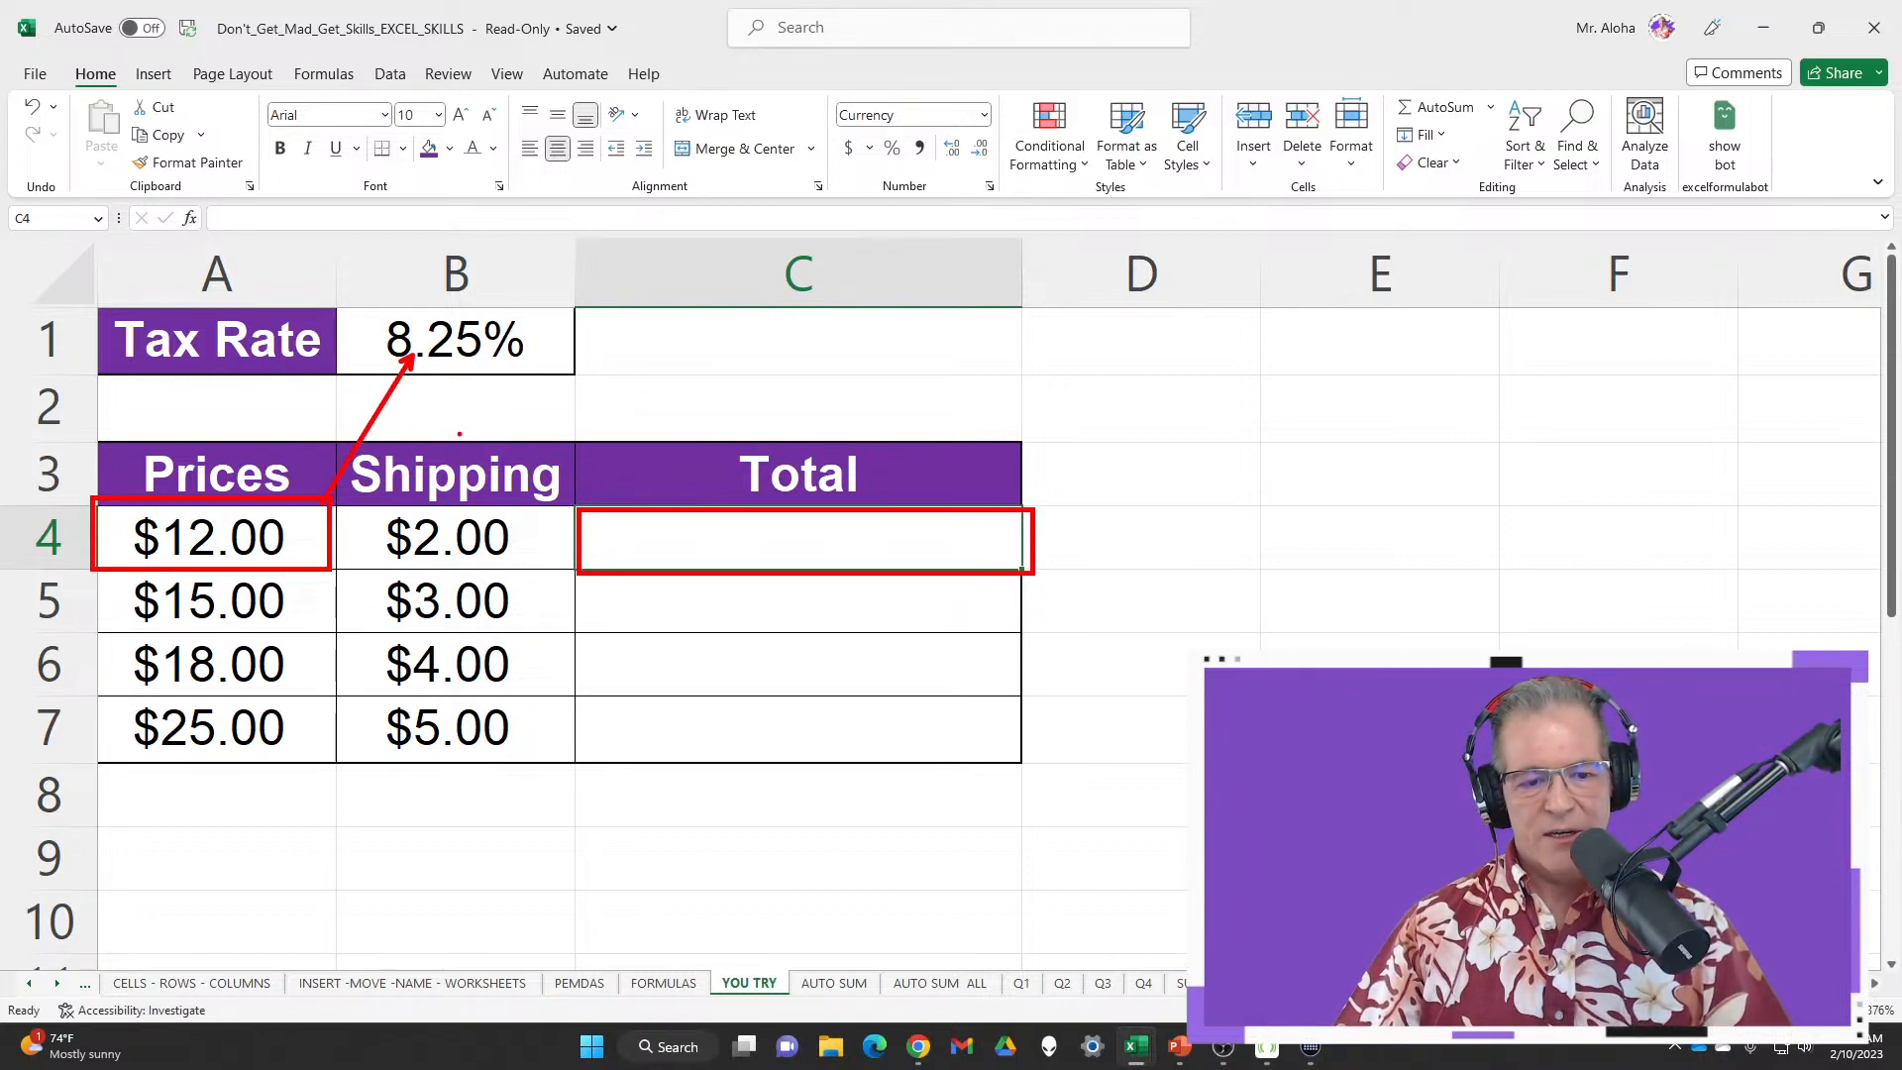
left_click_drag(460, 433, 461, 376)
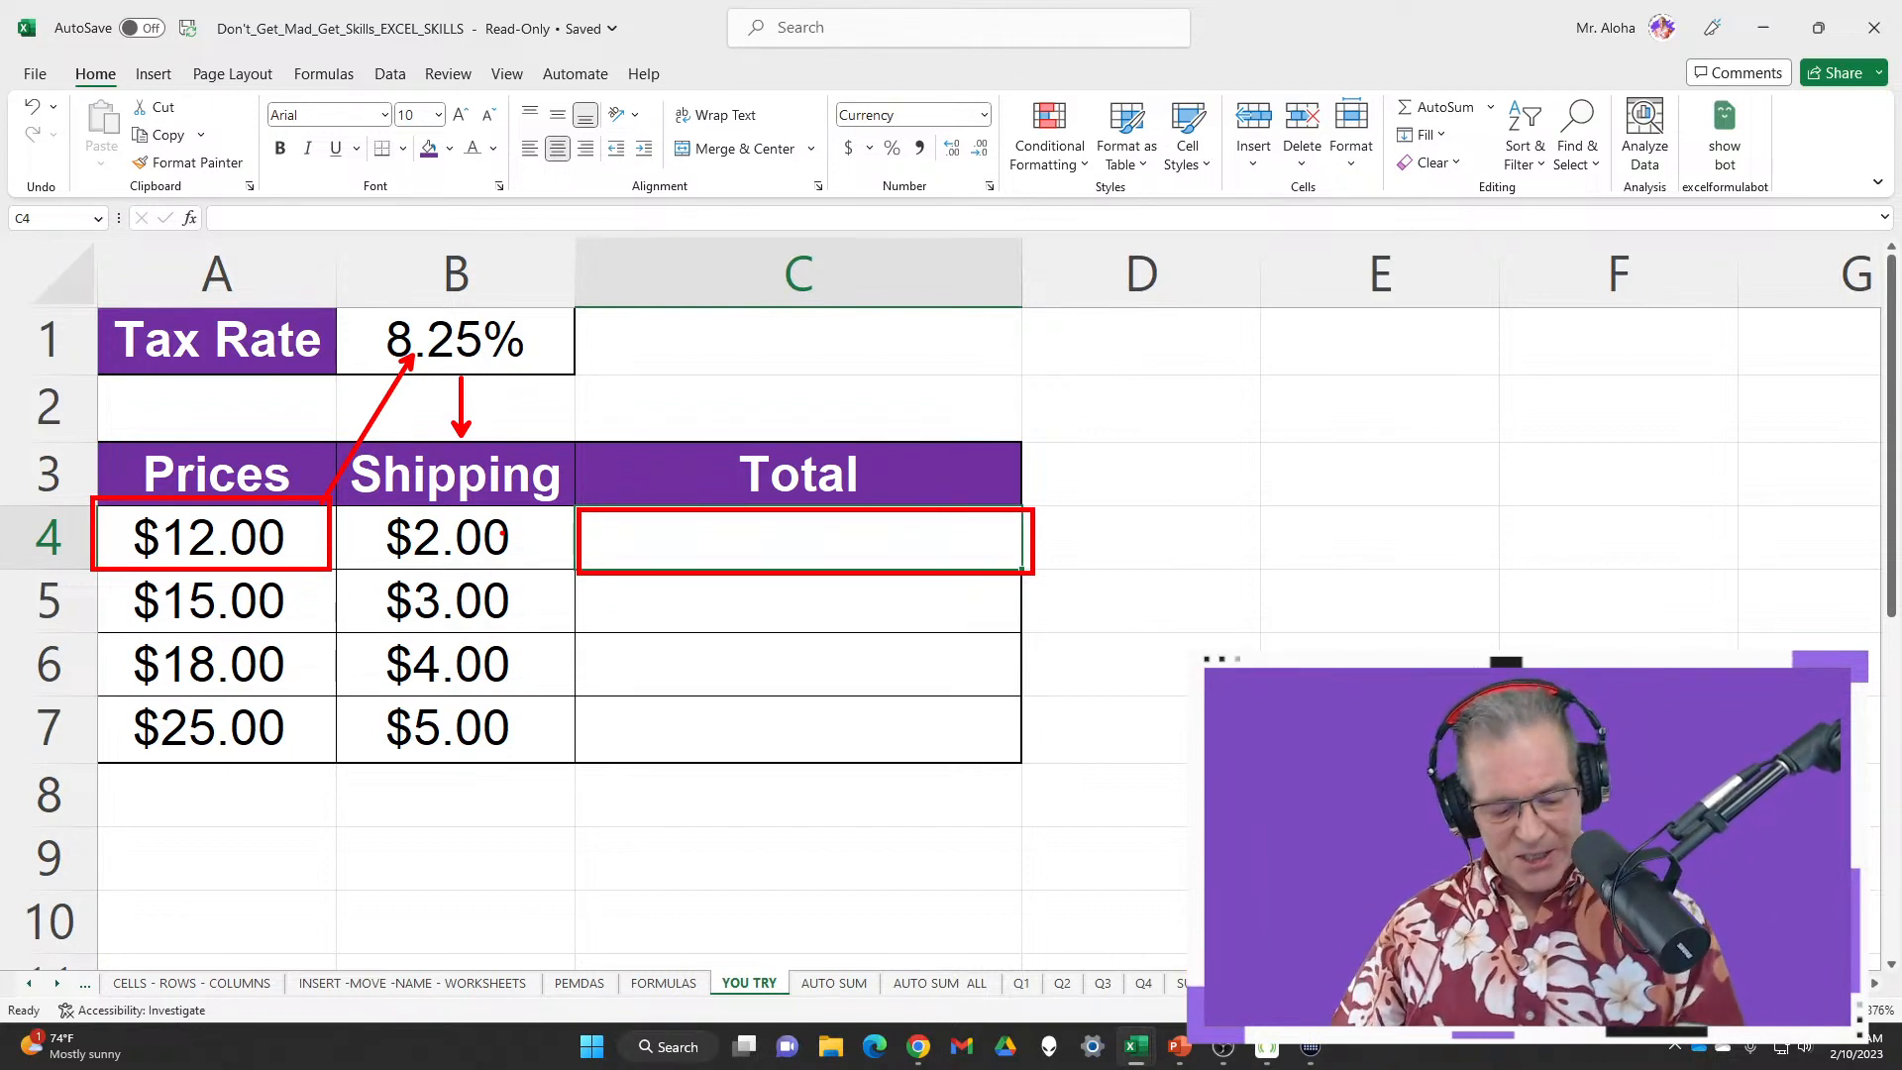
key("Escape")
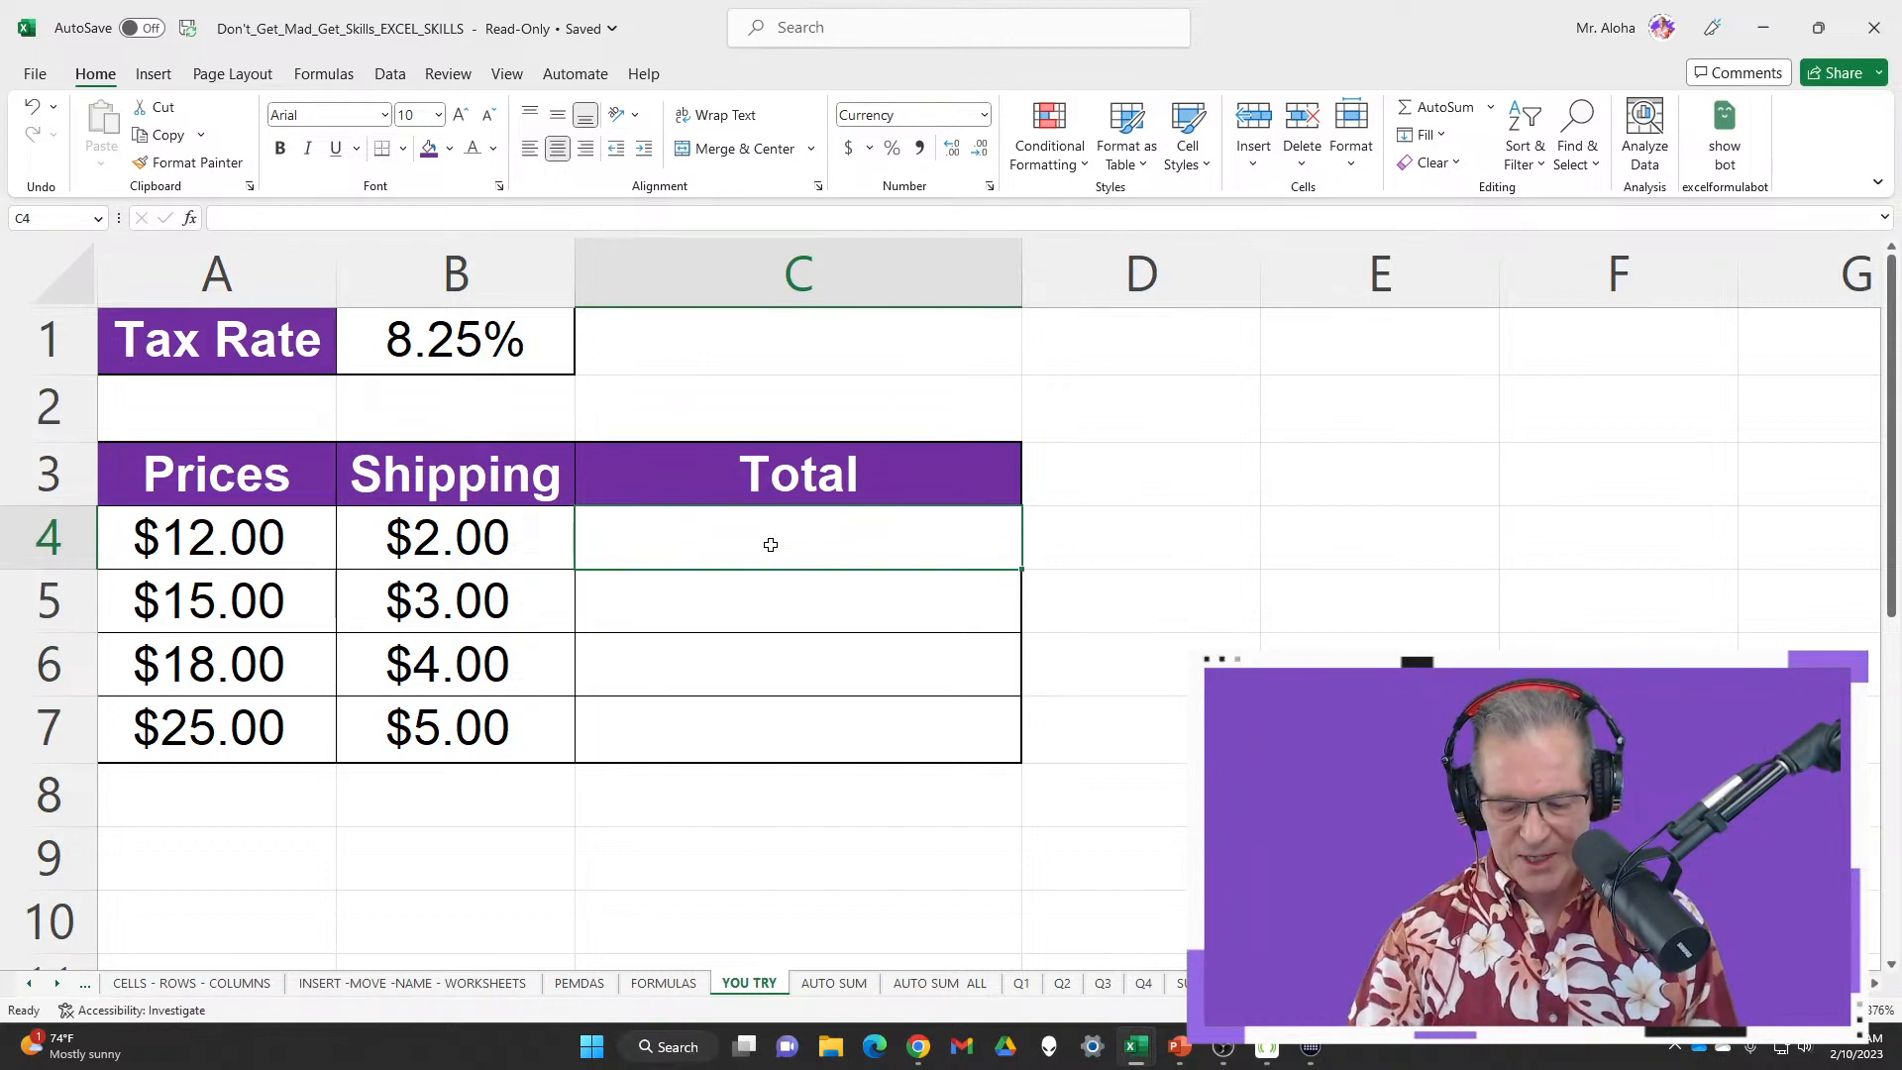
type("=")
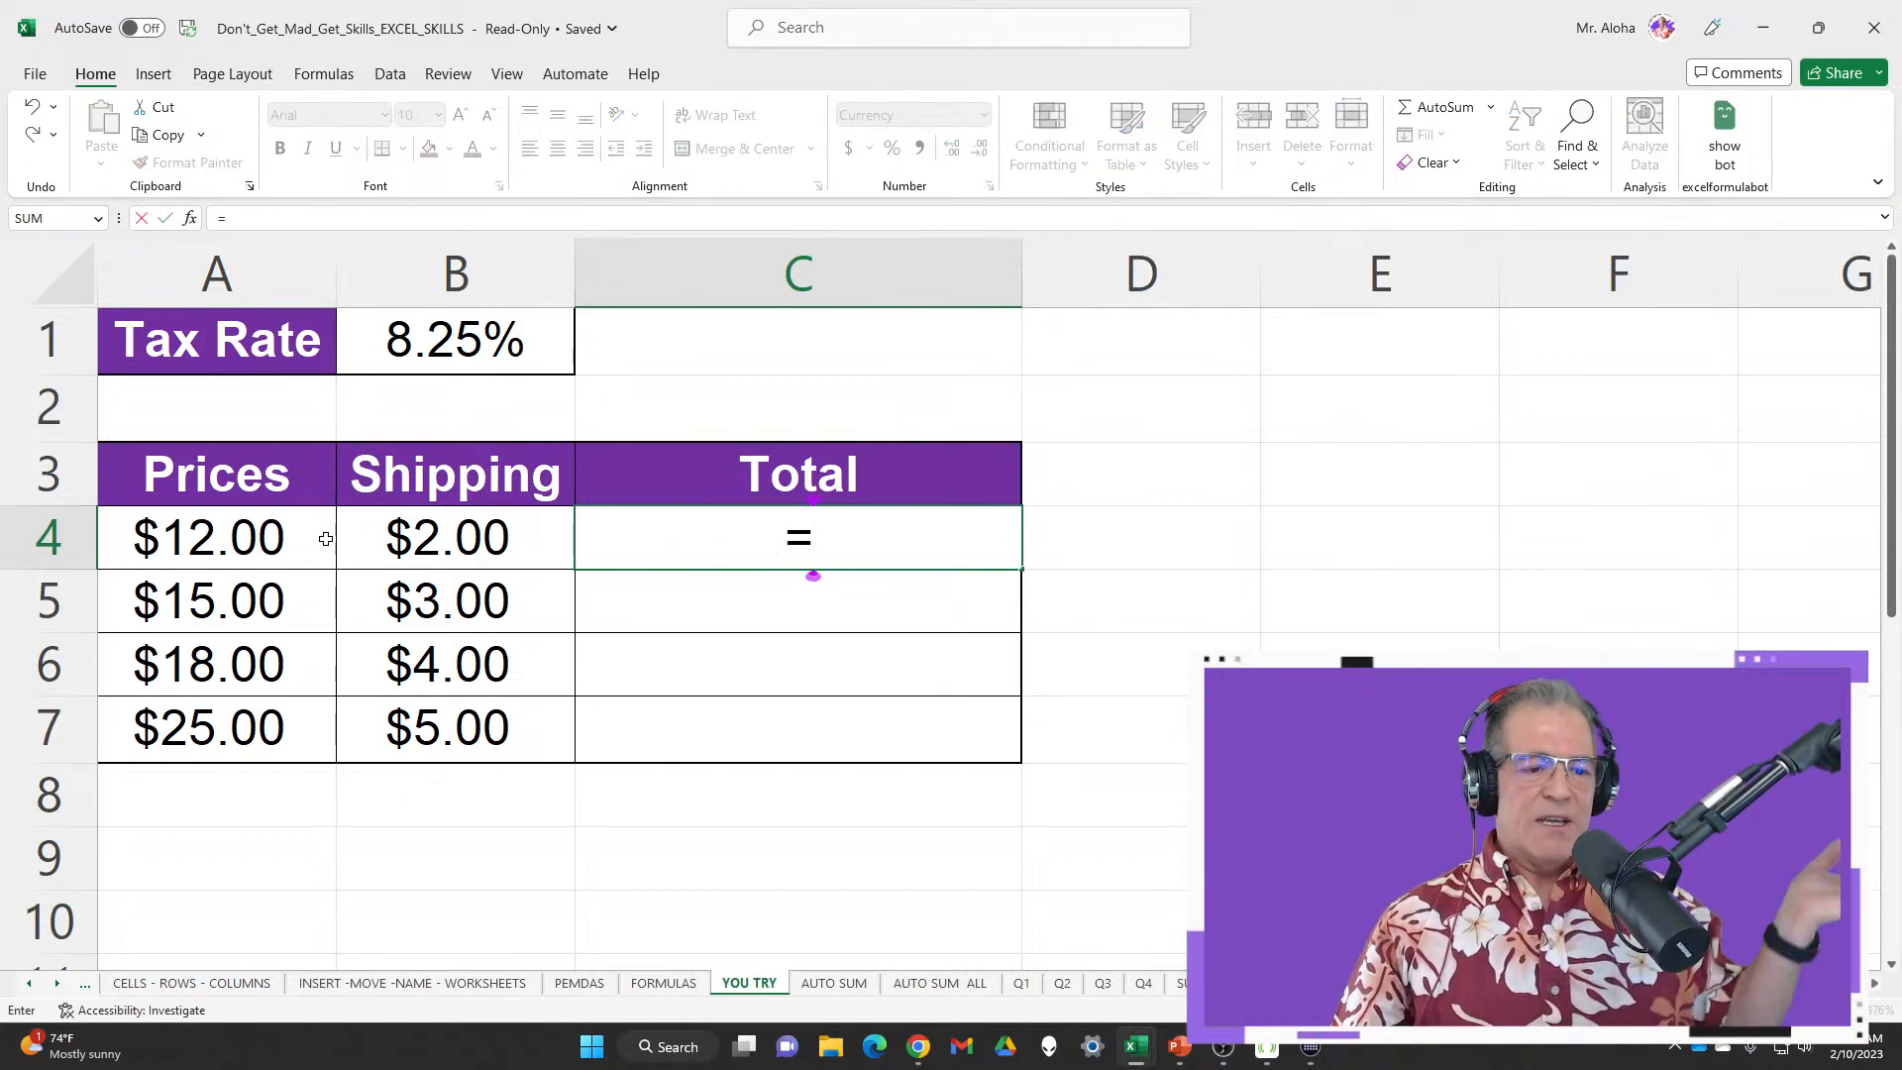
Build =A4*B1 in C4 and preview the A4*B1 part evaluating to 0.99 with F9
left_click(256, 535)
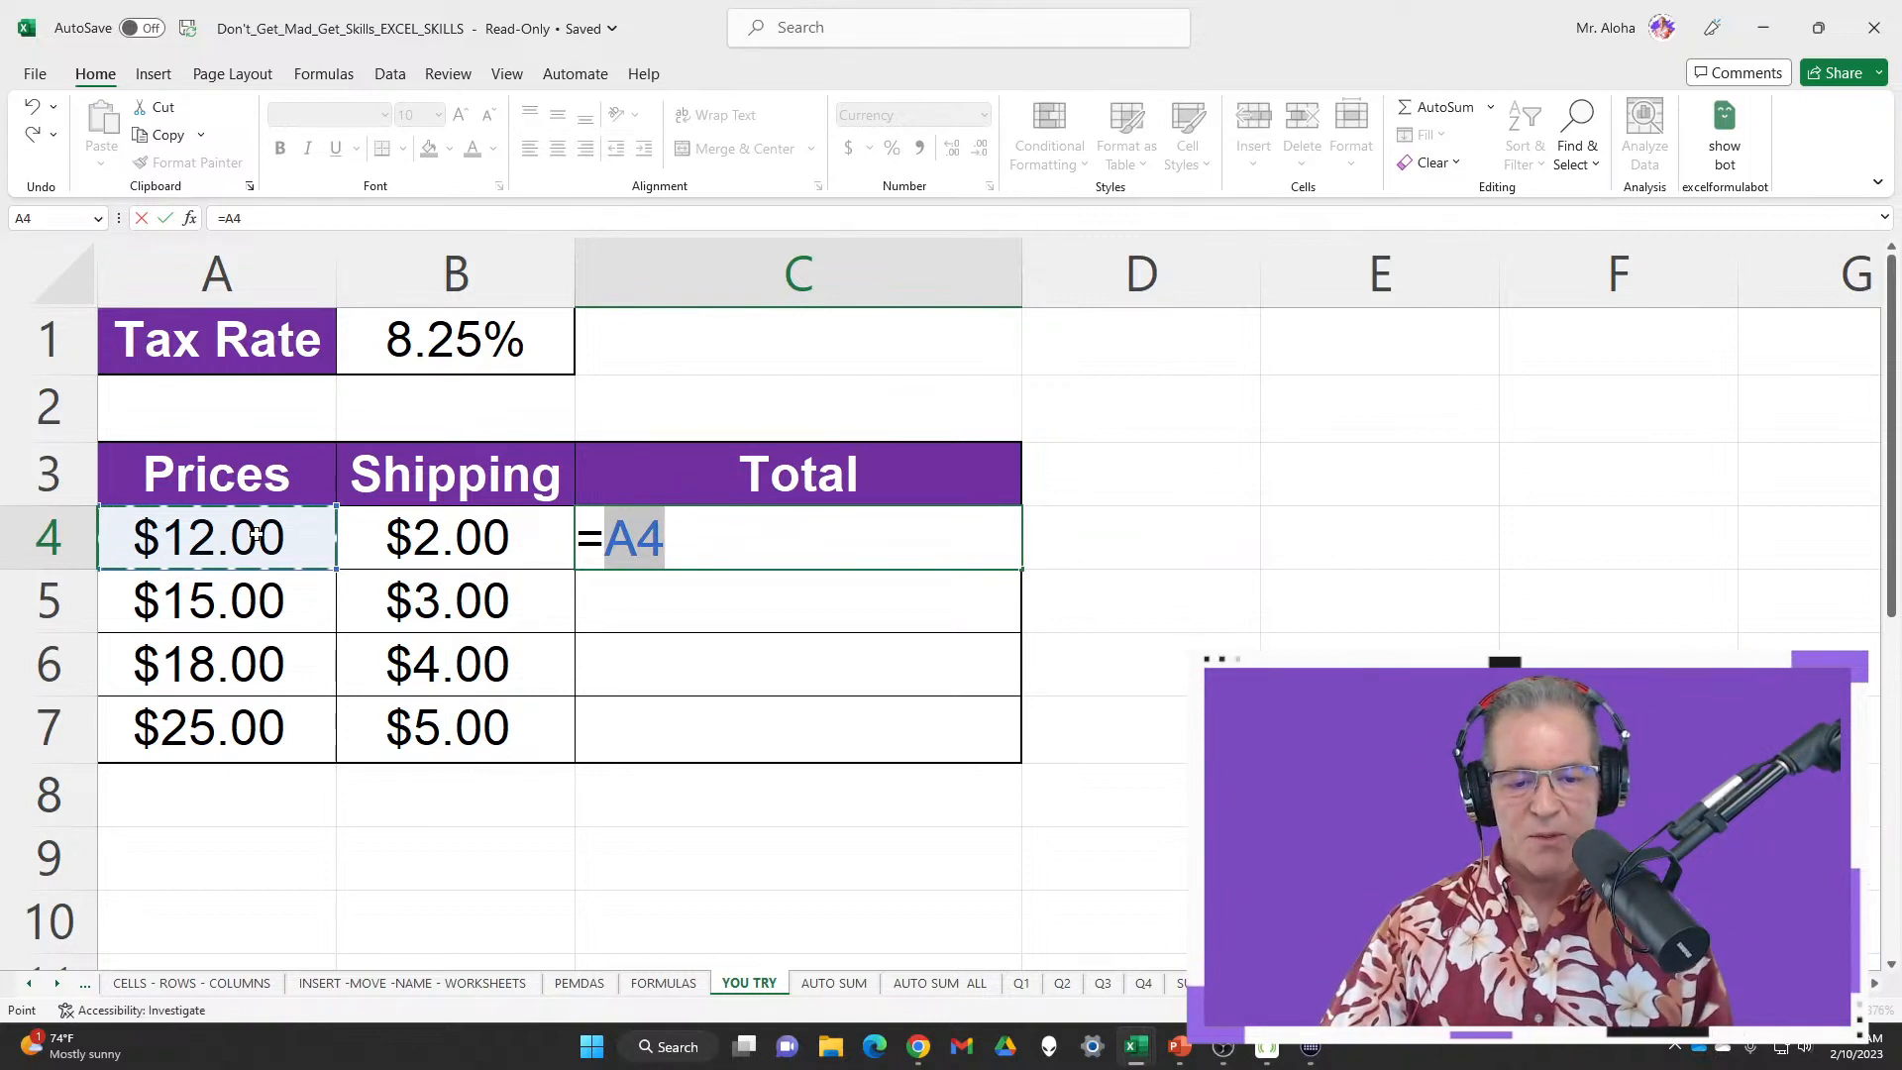
type("*")
left_click(431, 340)
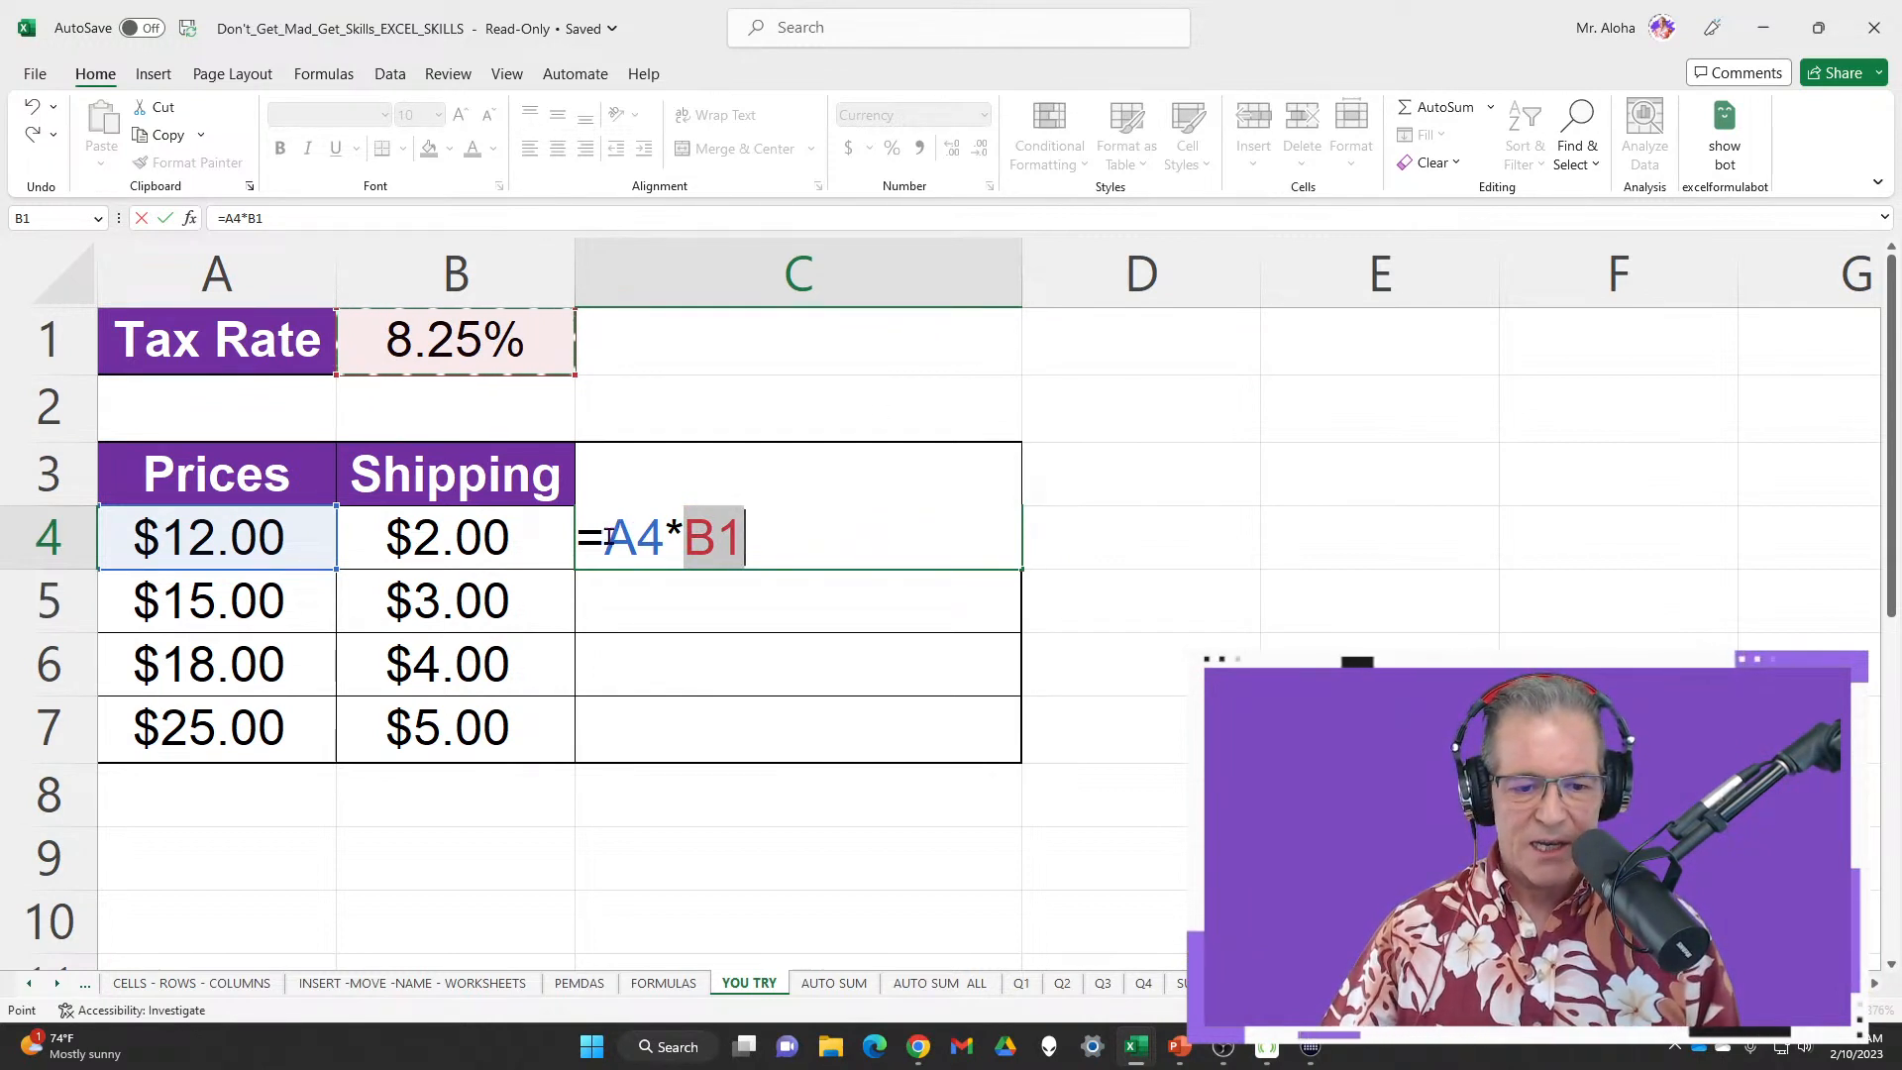
left_click_drag(604, 535, 745, 535)
right_click(716, 536)
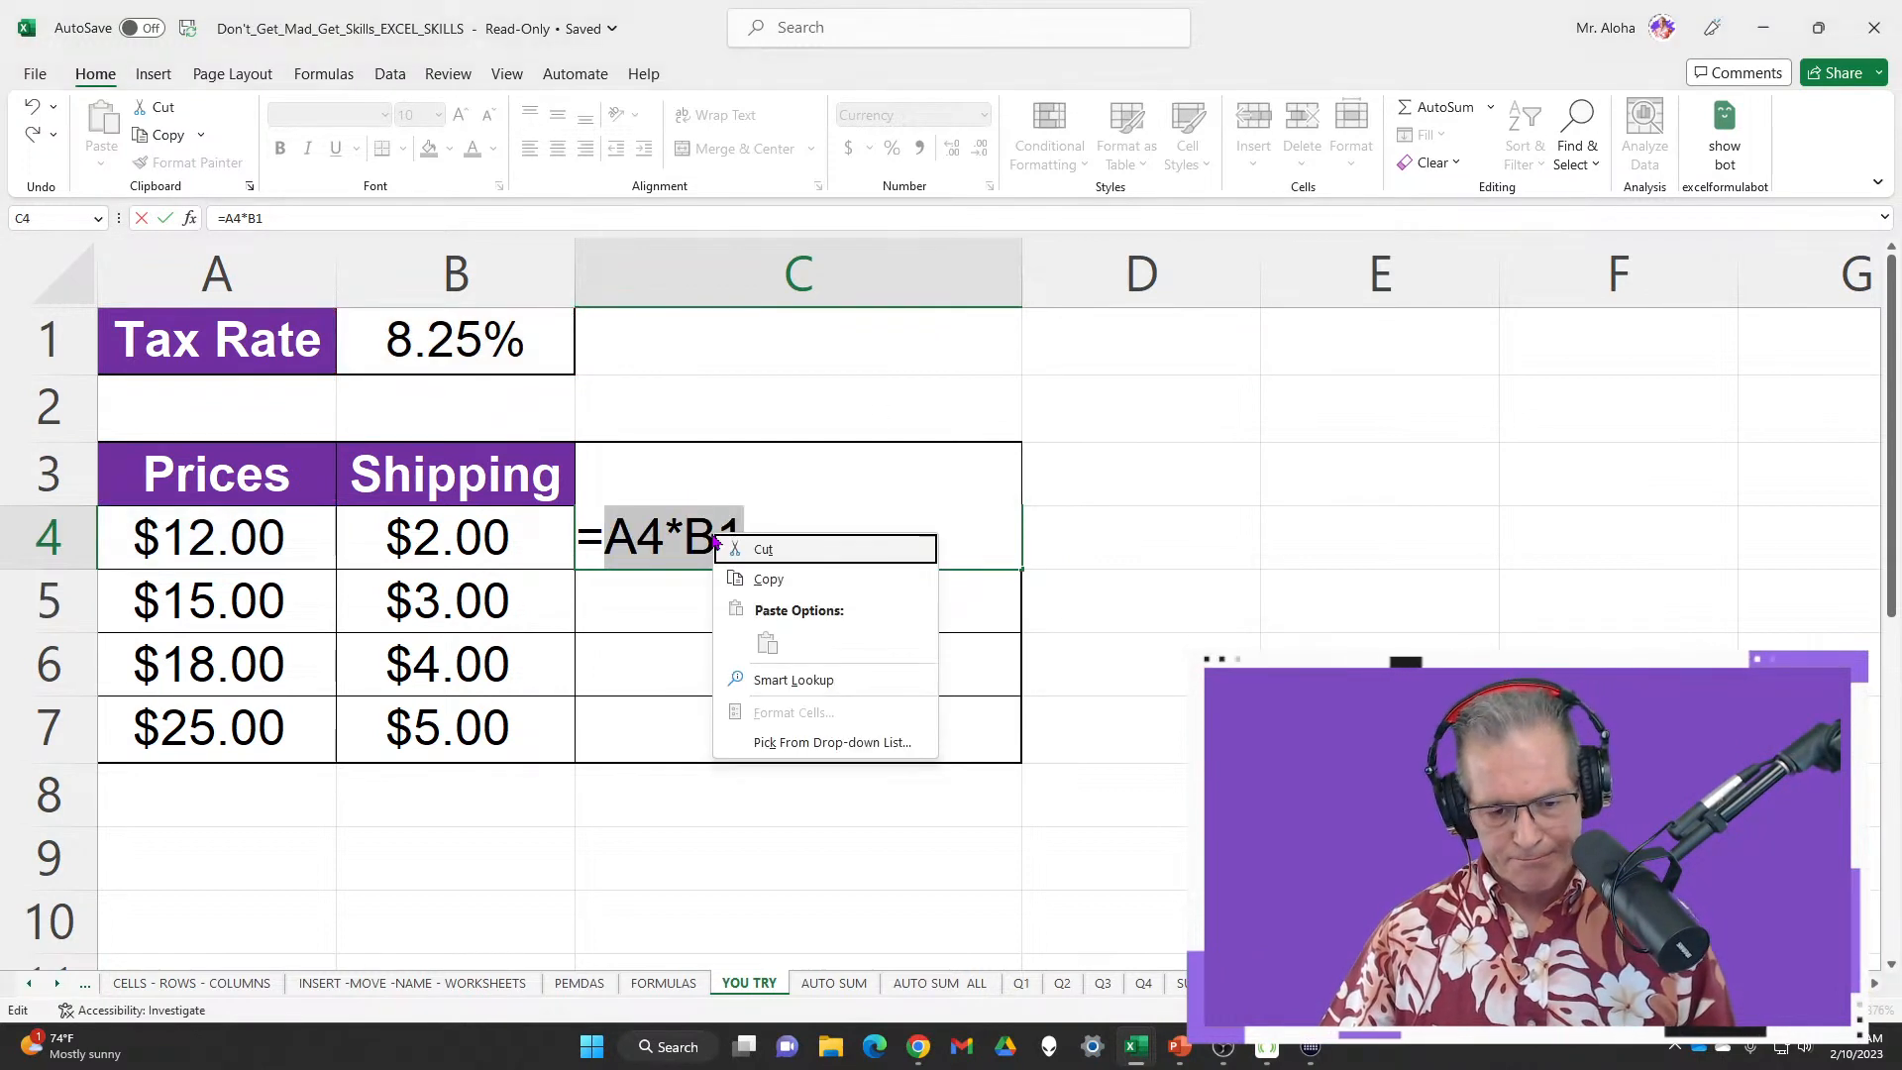
key("Escape")
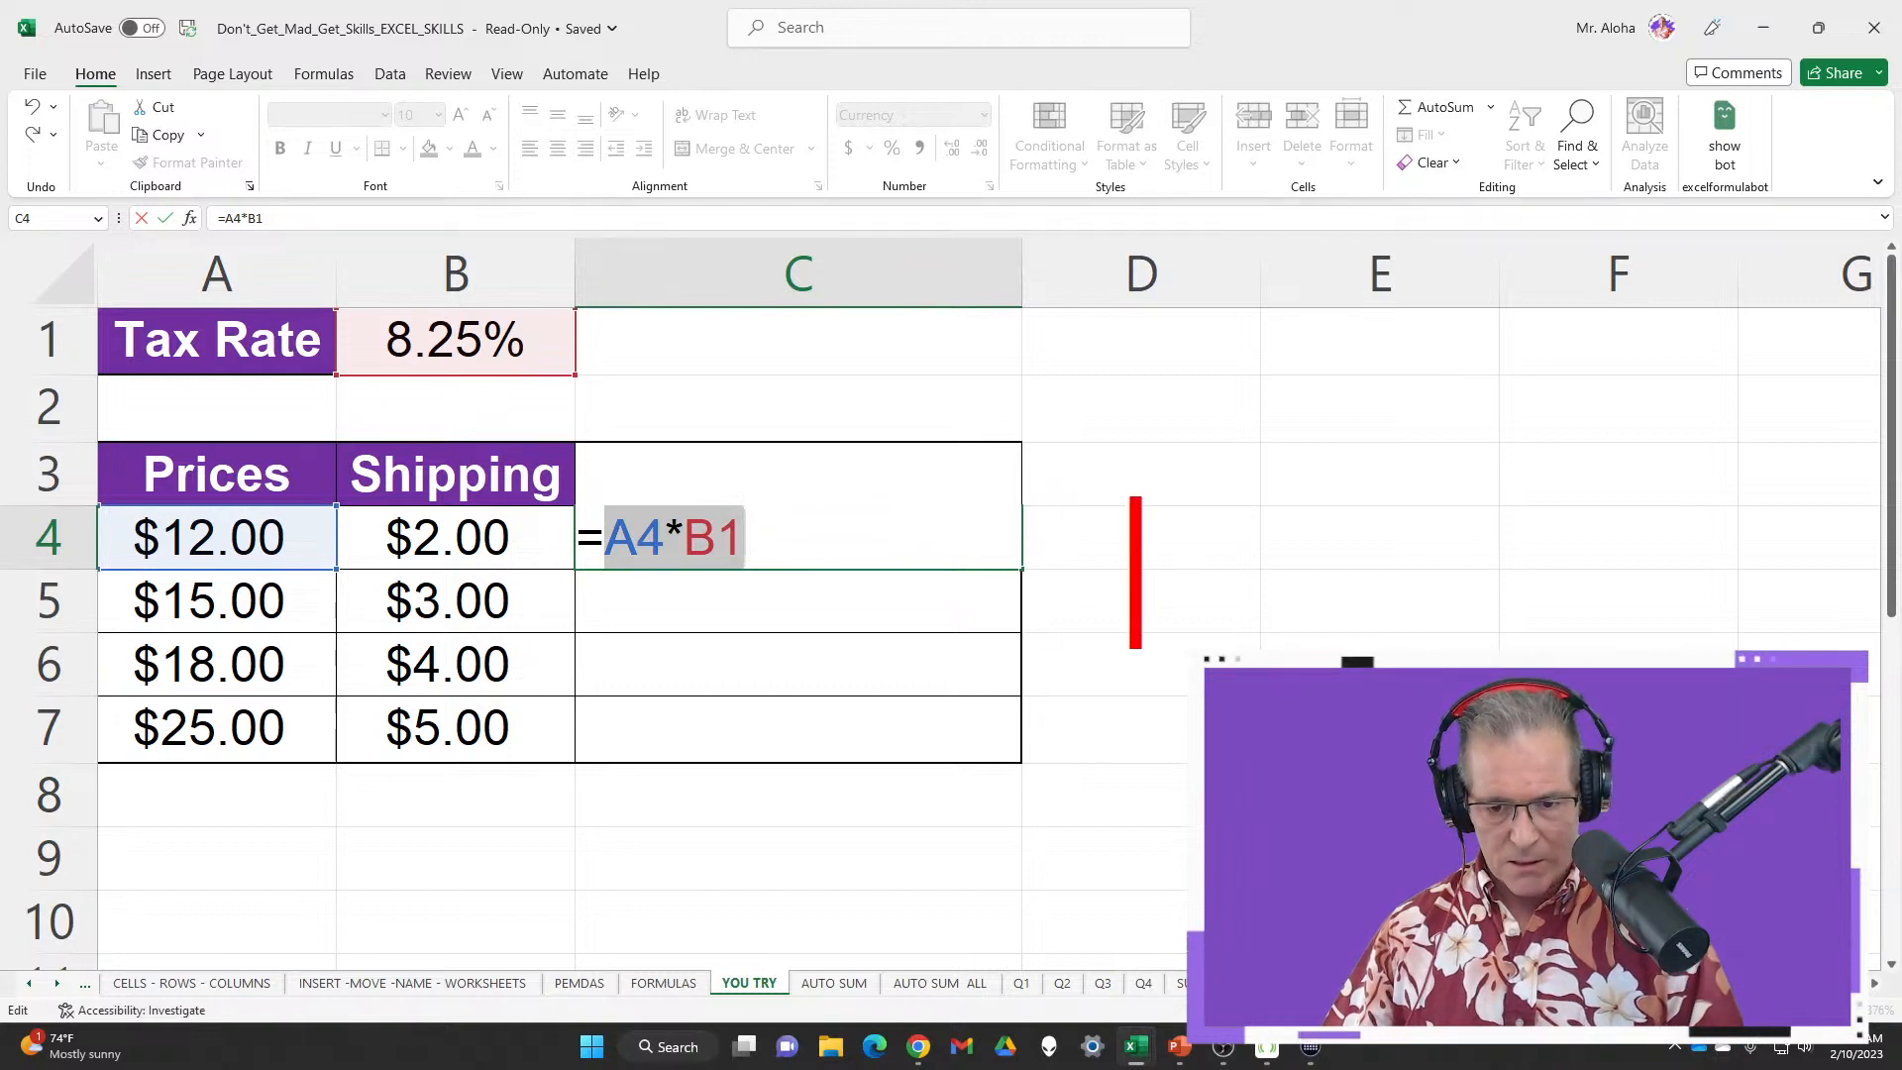
type("F")
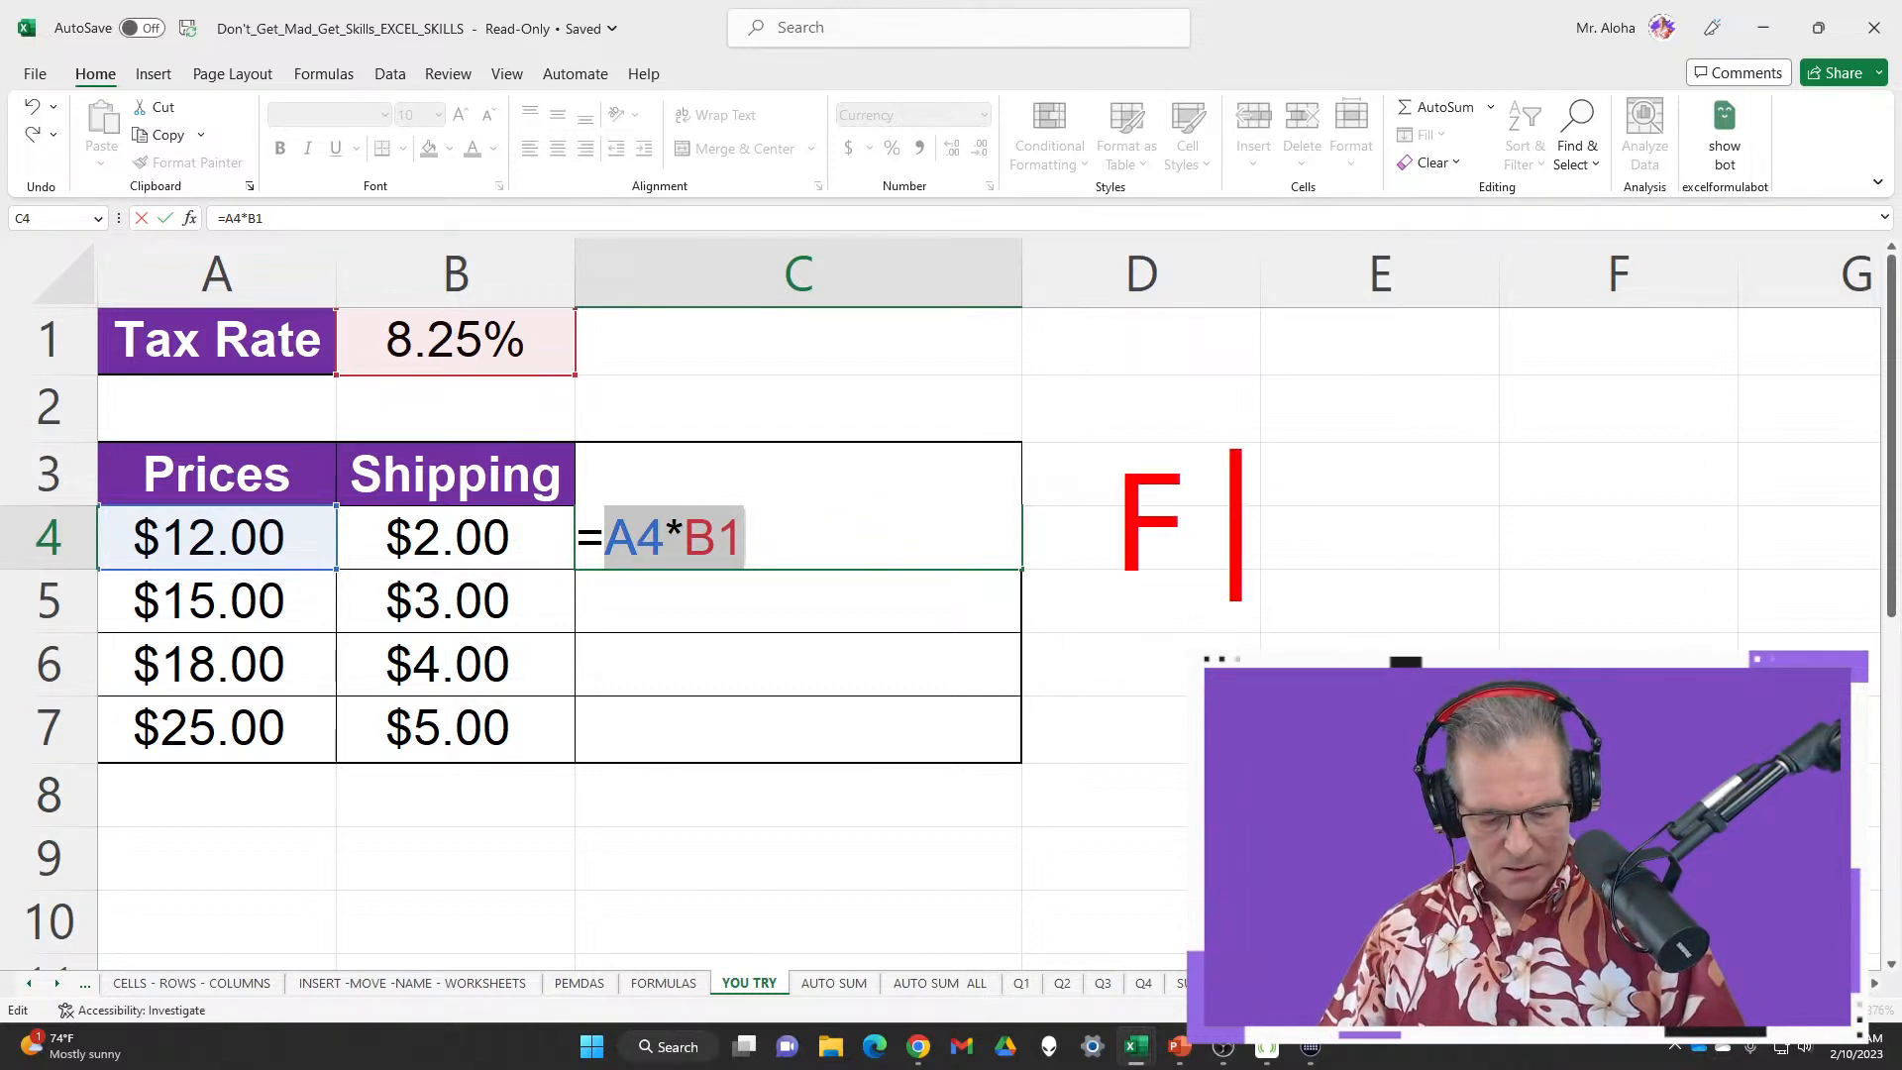
type("9")
key("Escape")
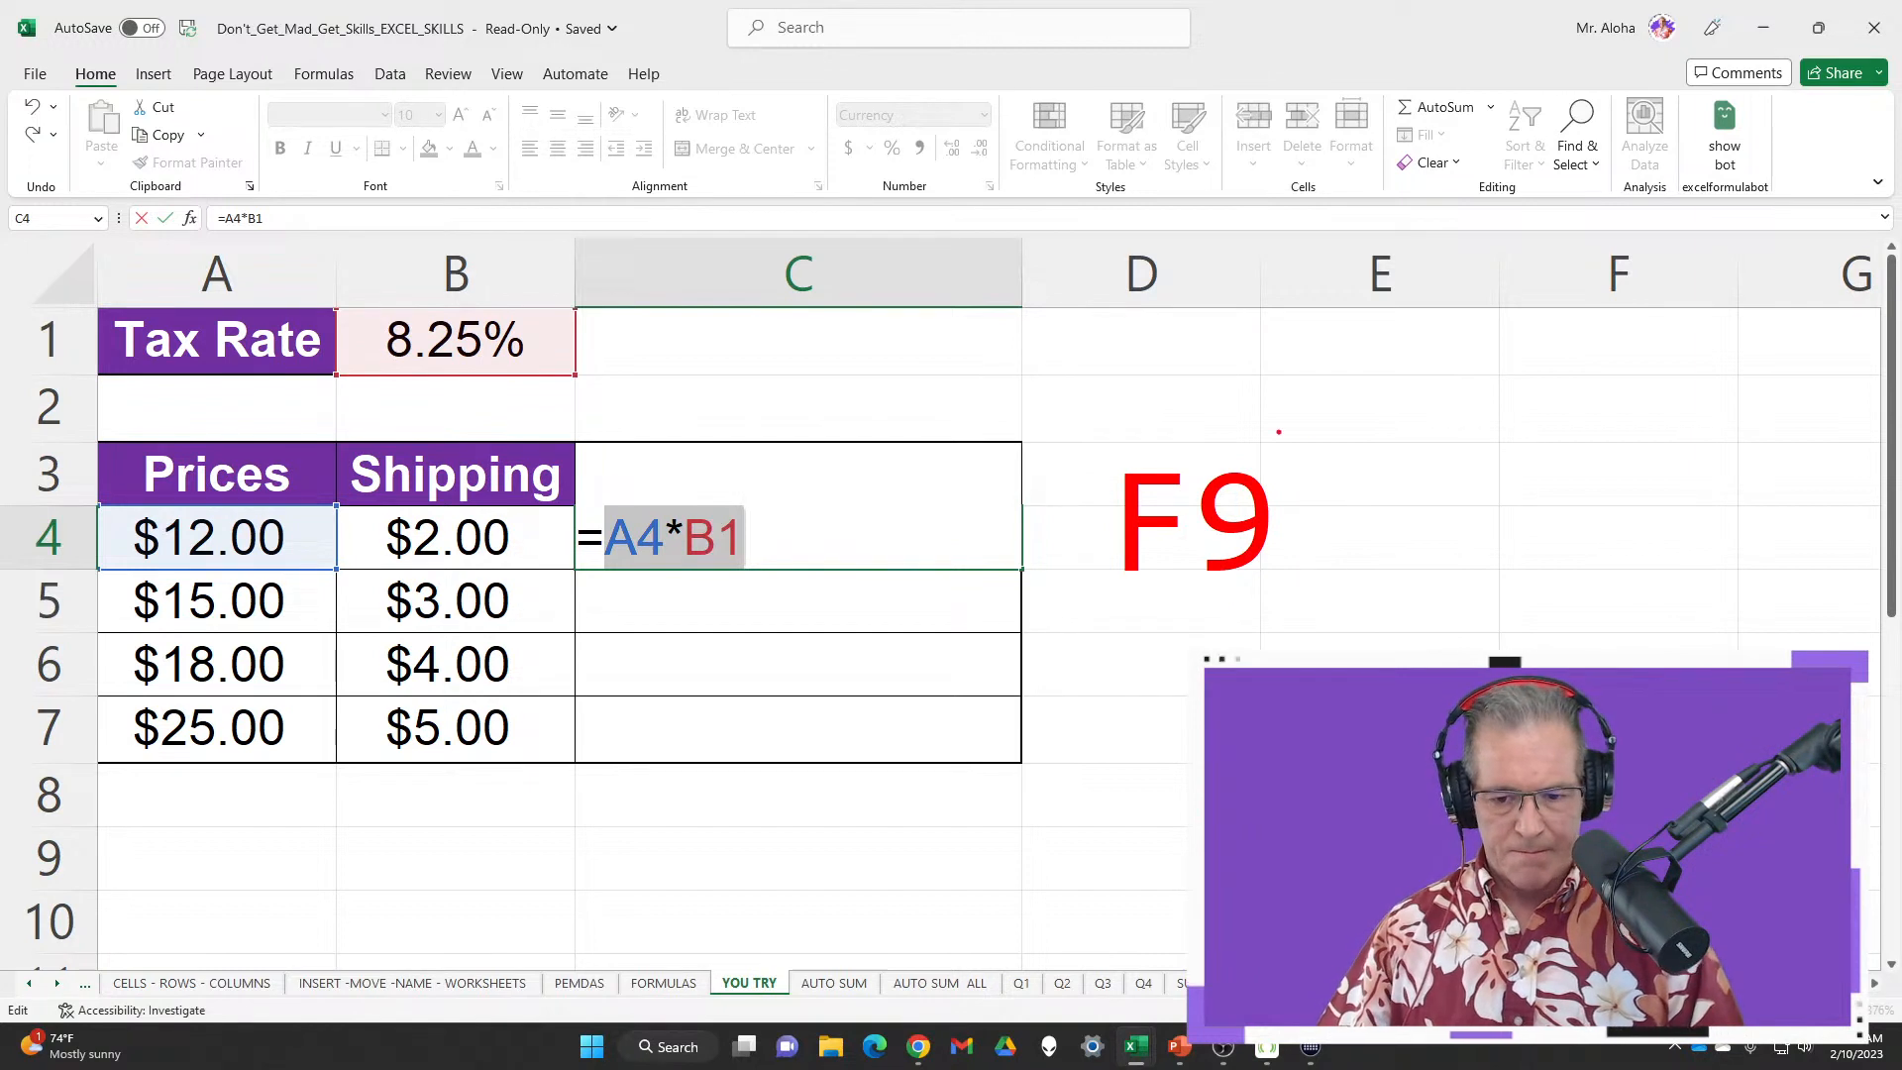
key("Escape")
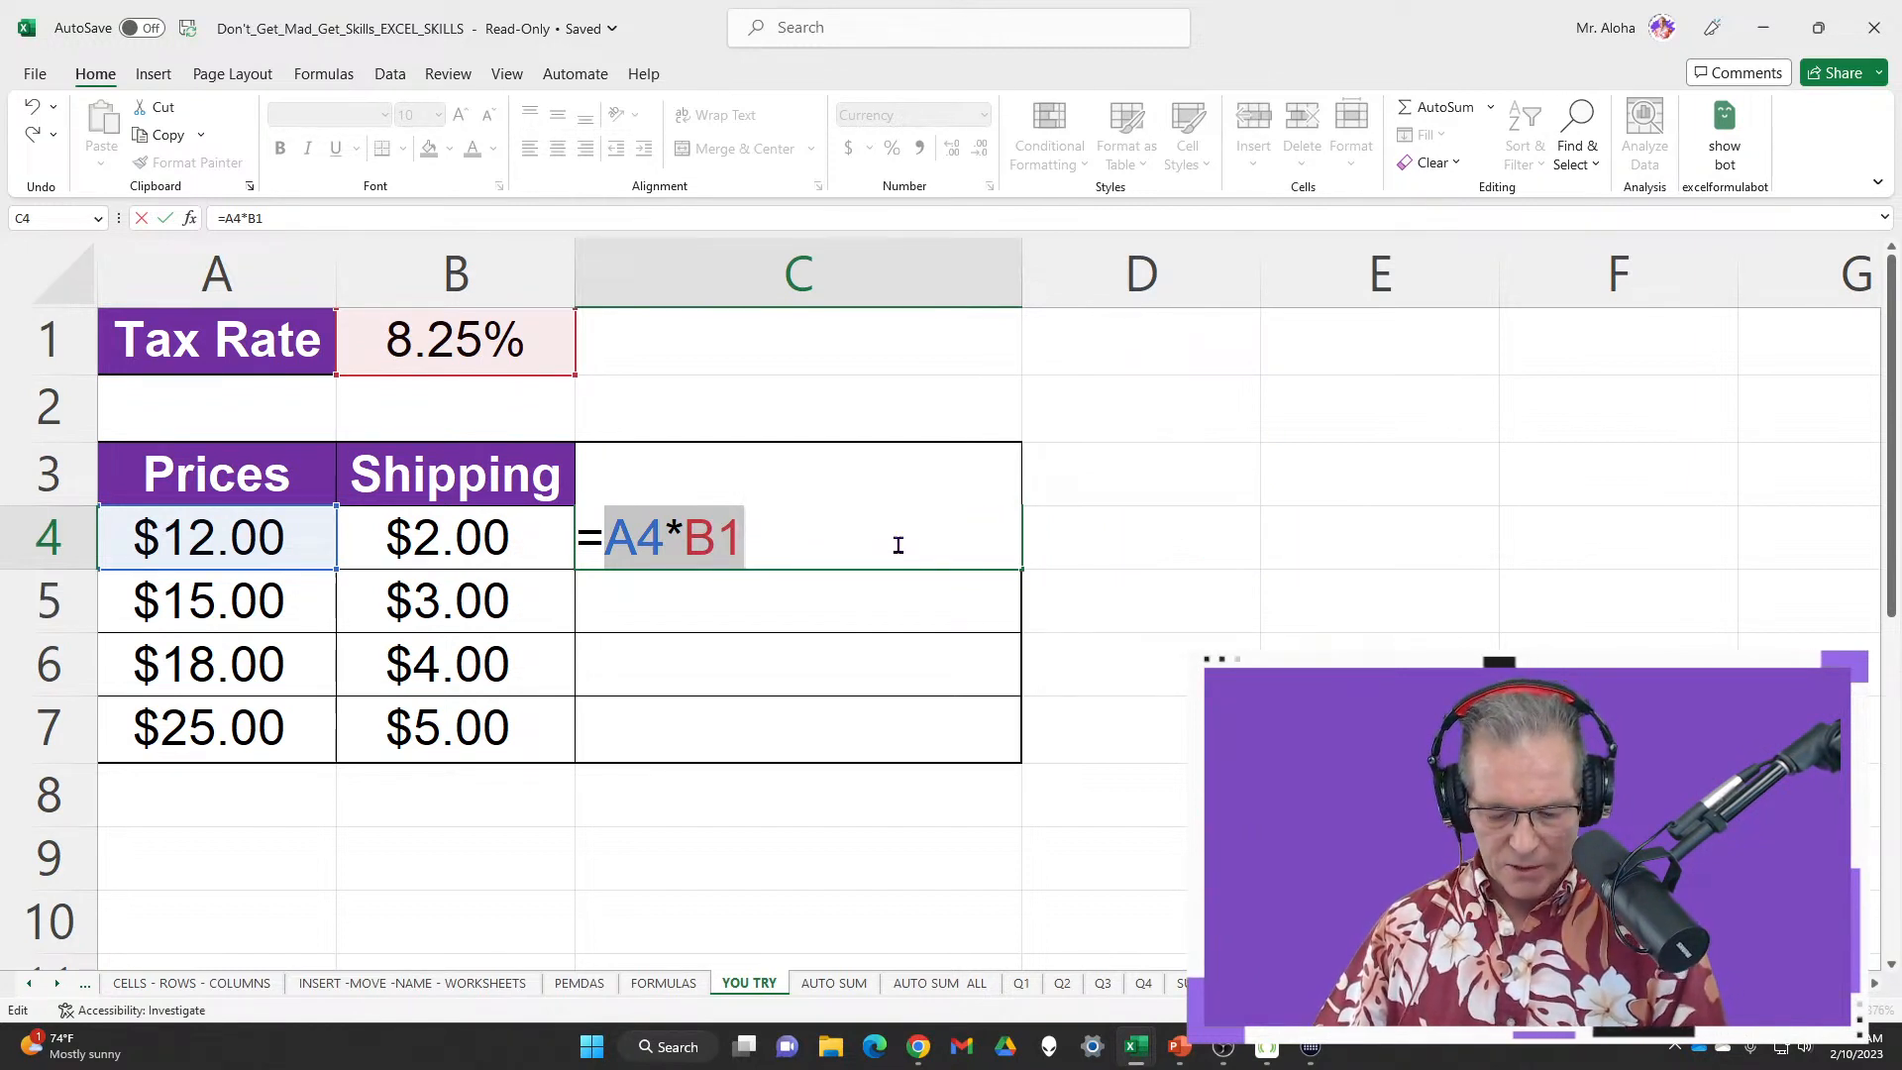
key("F9")
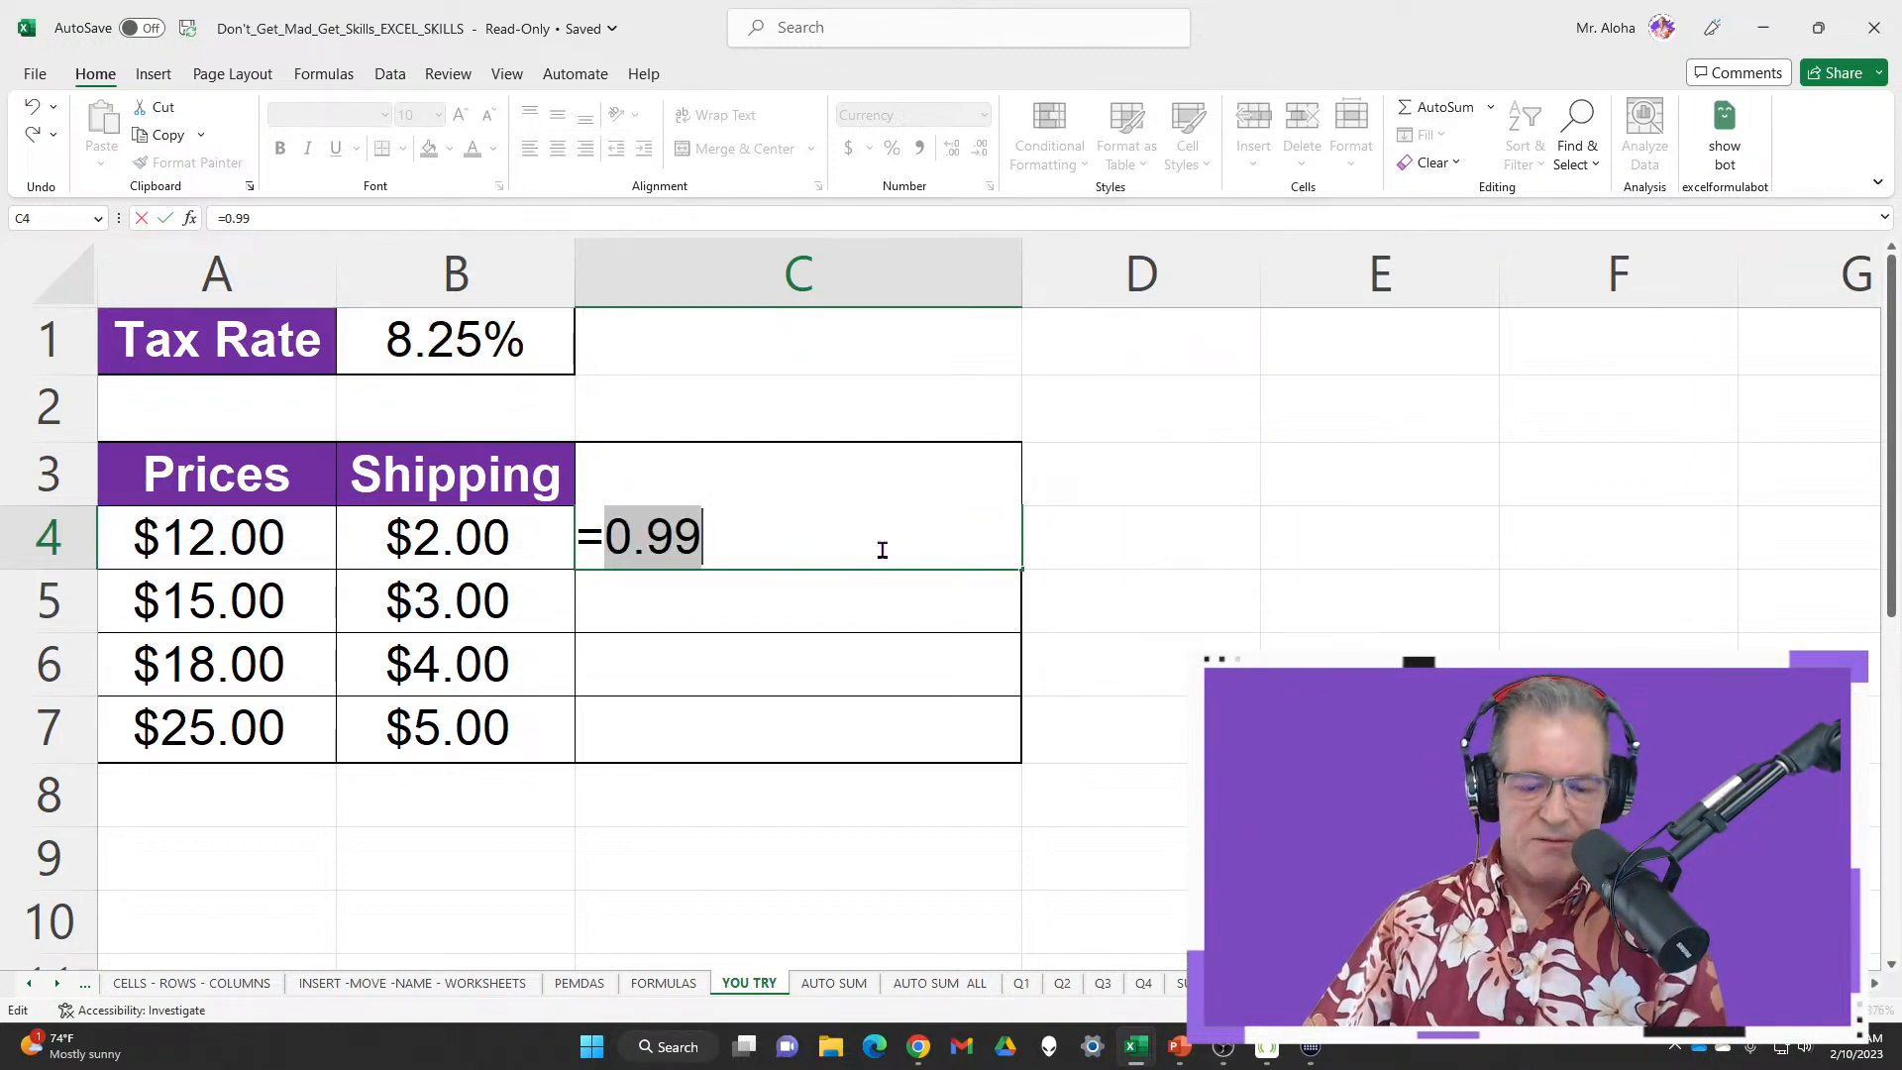
key("ctrl+z")
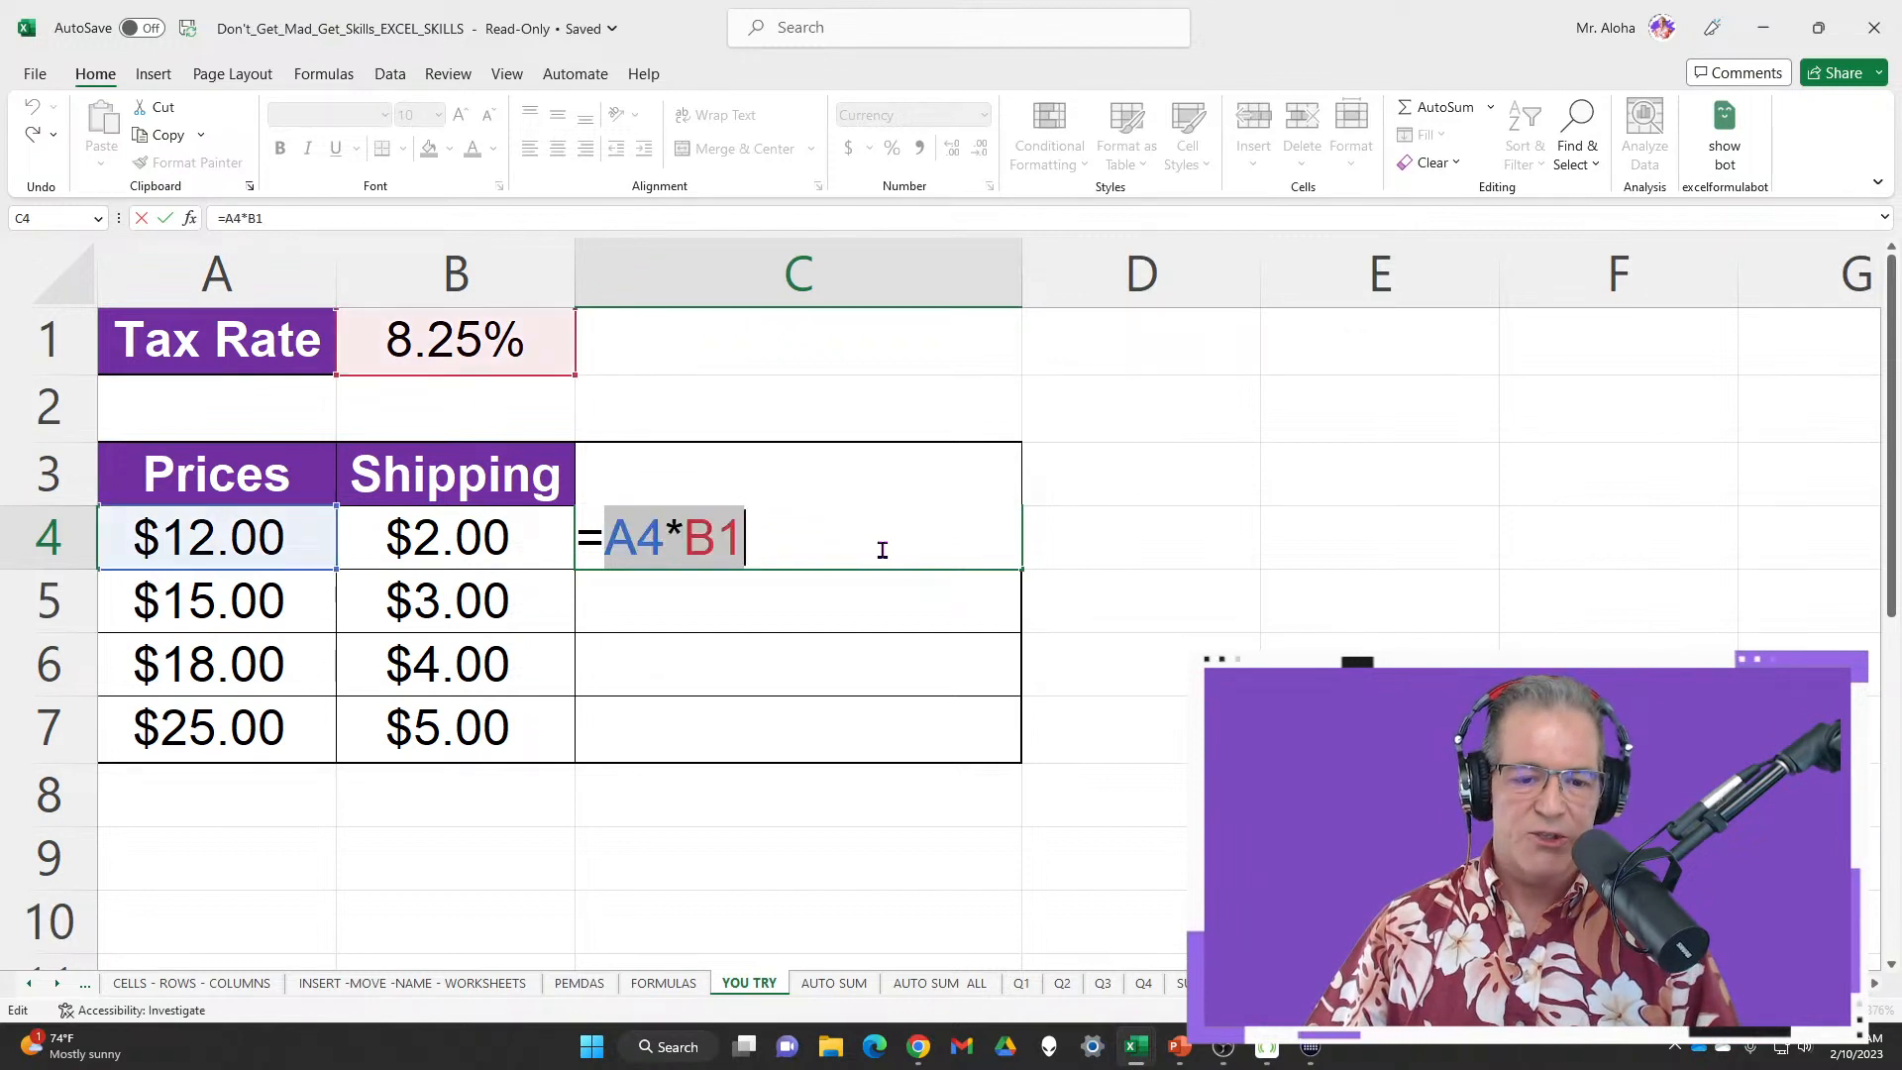
Append +B4 for shipping and commit, so C4 shows $2.99
left_click(882, 550)
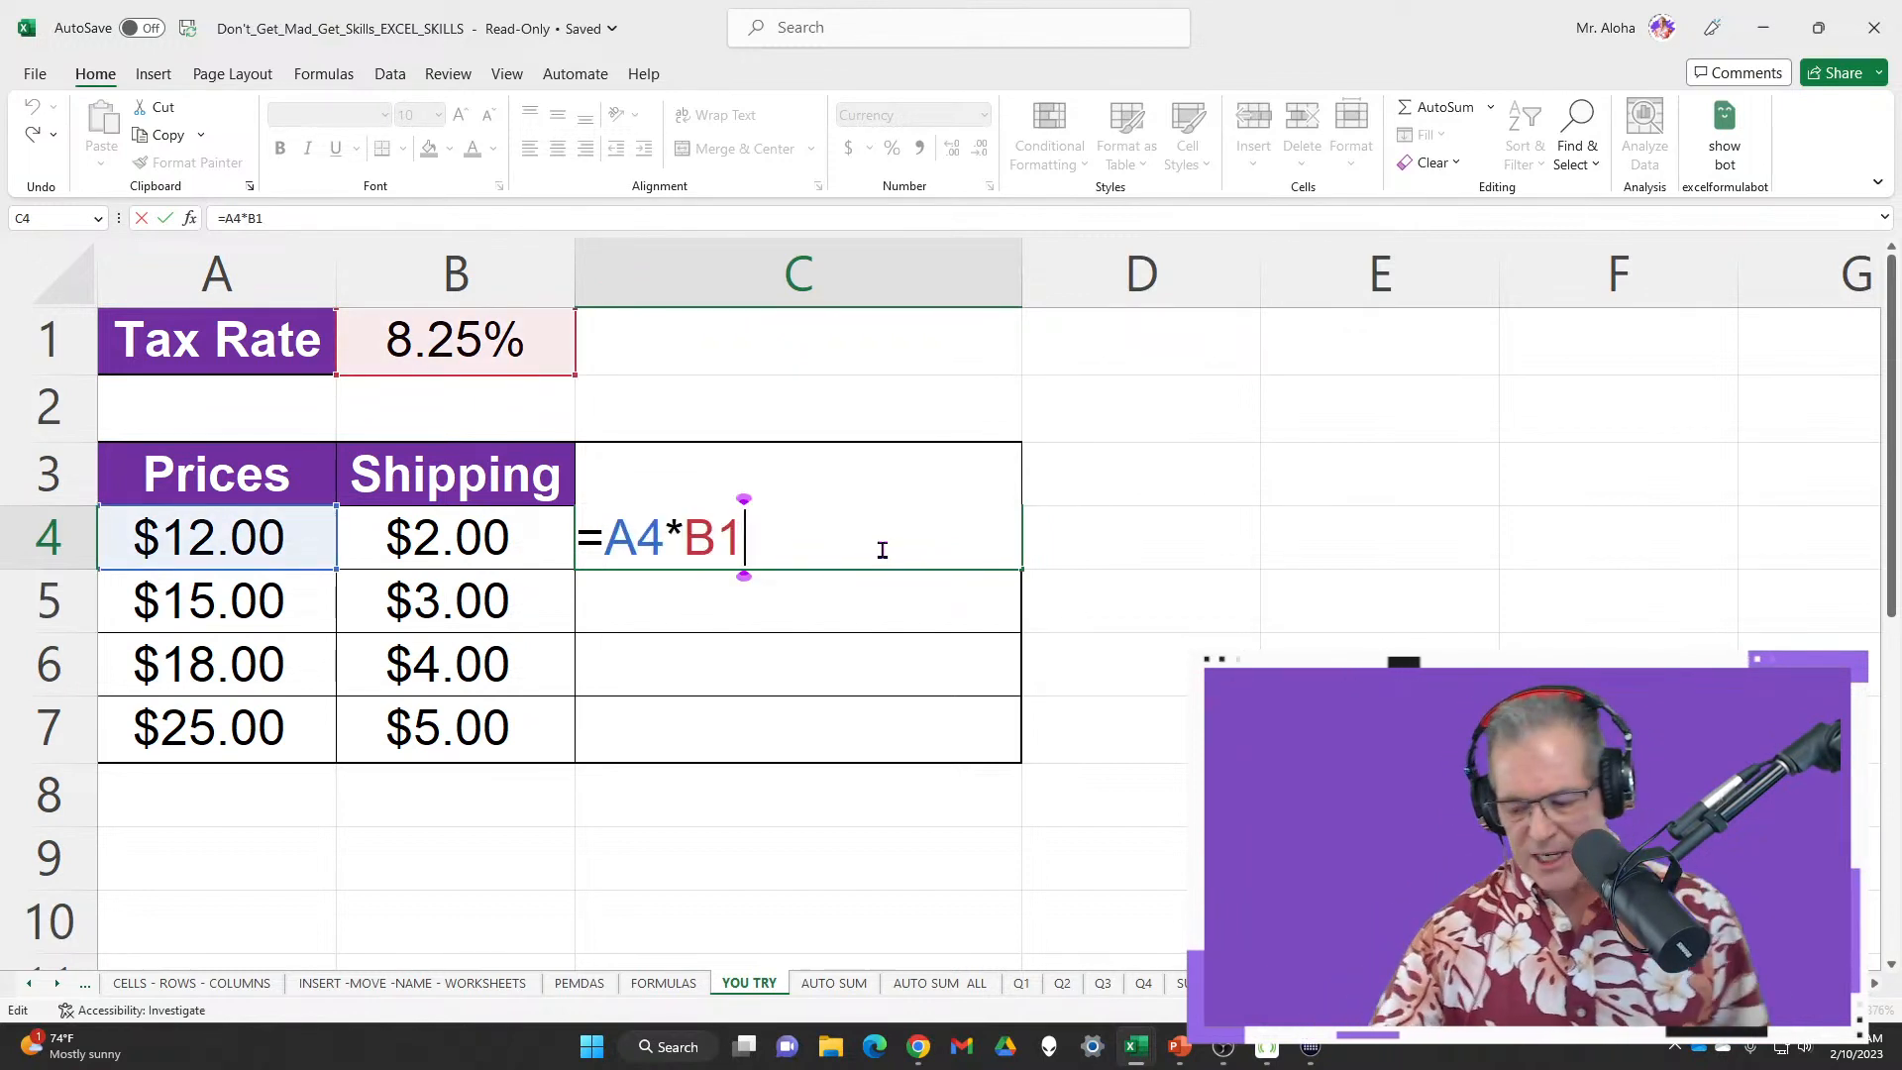
type("+")
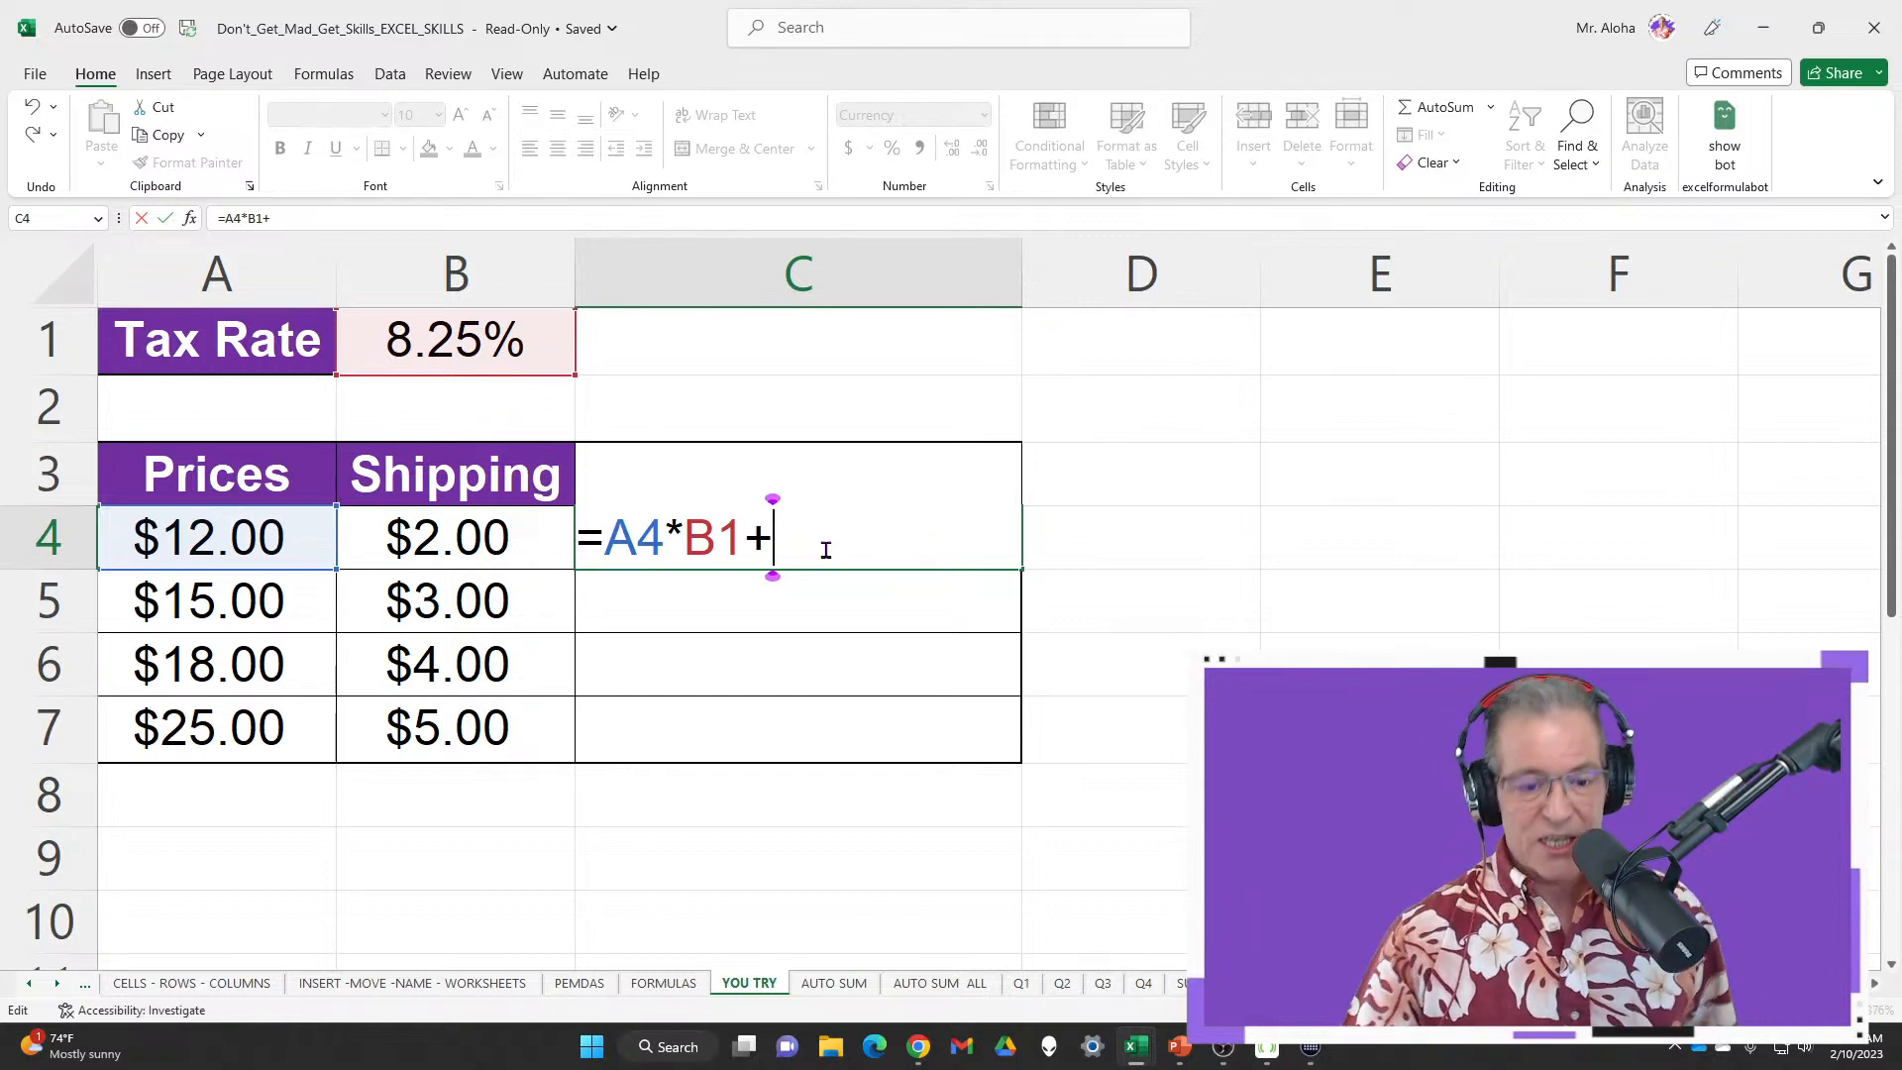
left_click(547, 540)
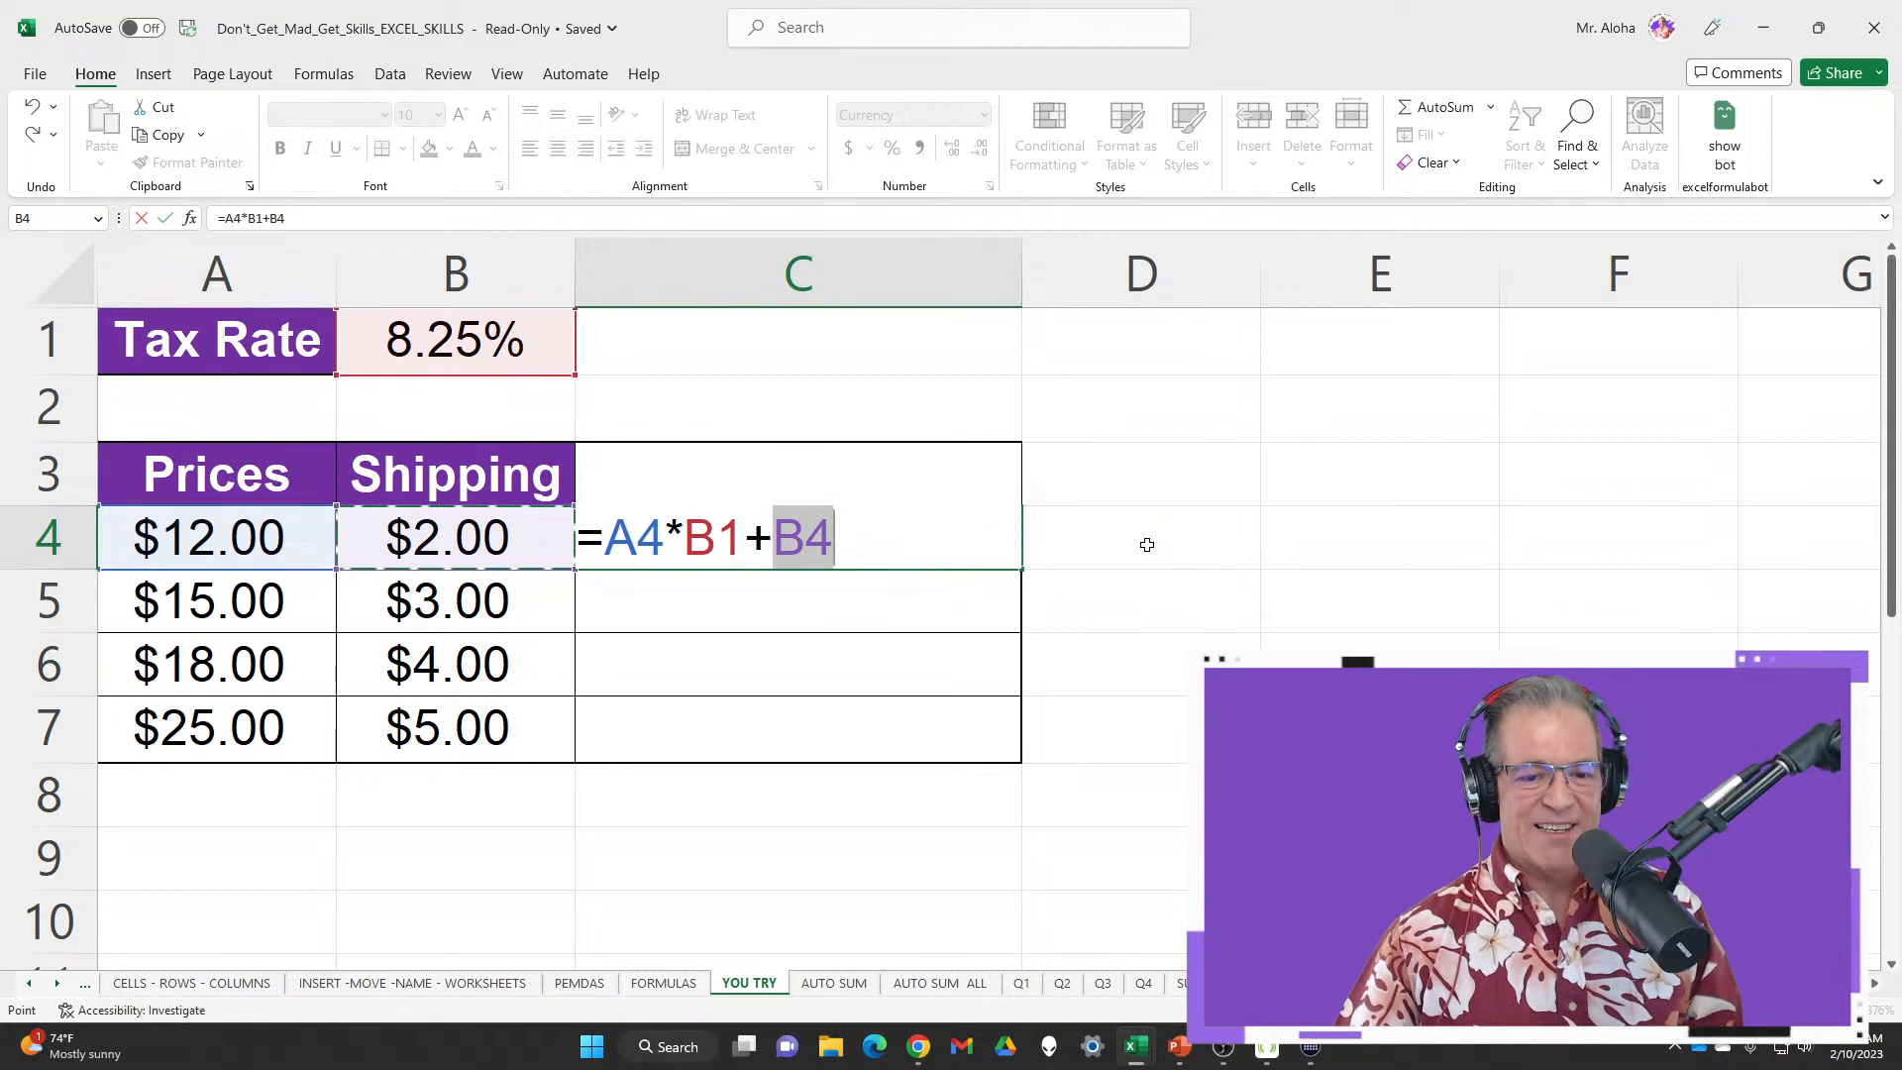
key("Return")
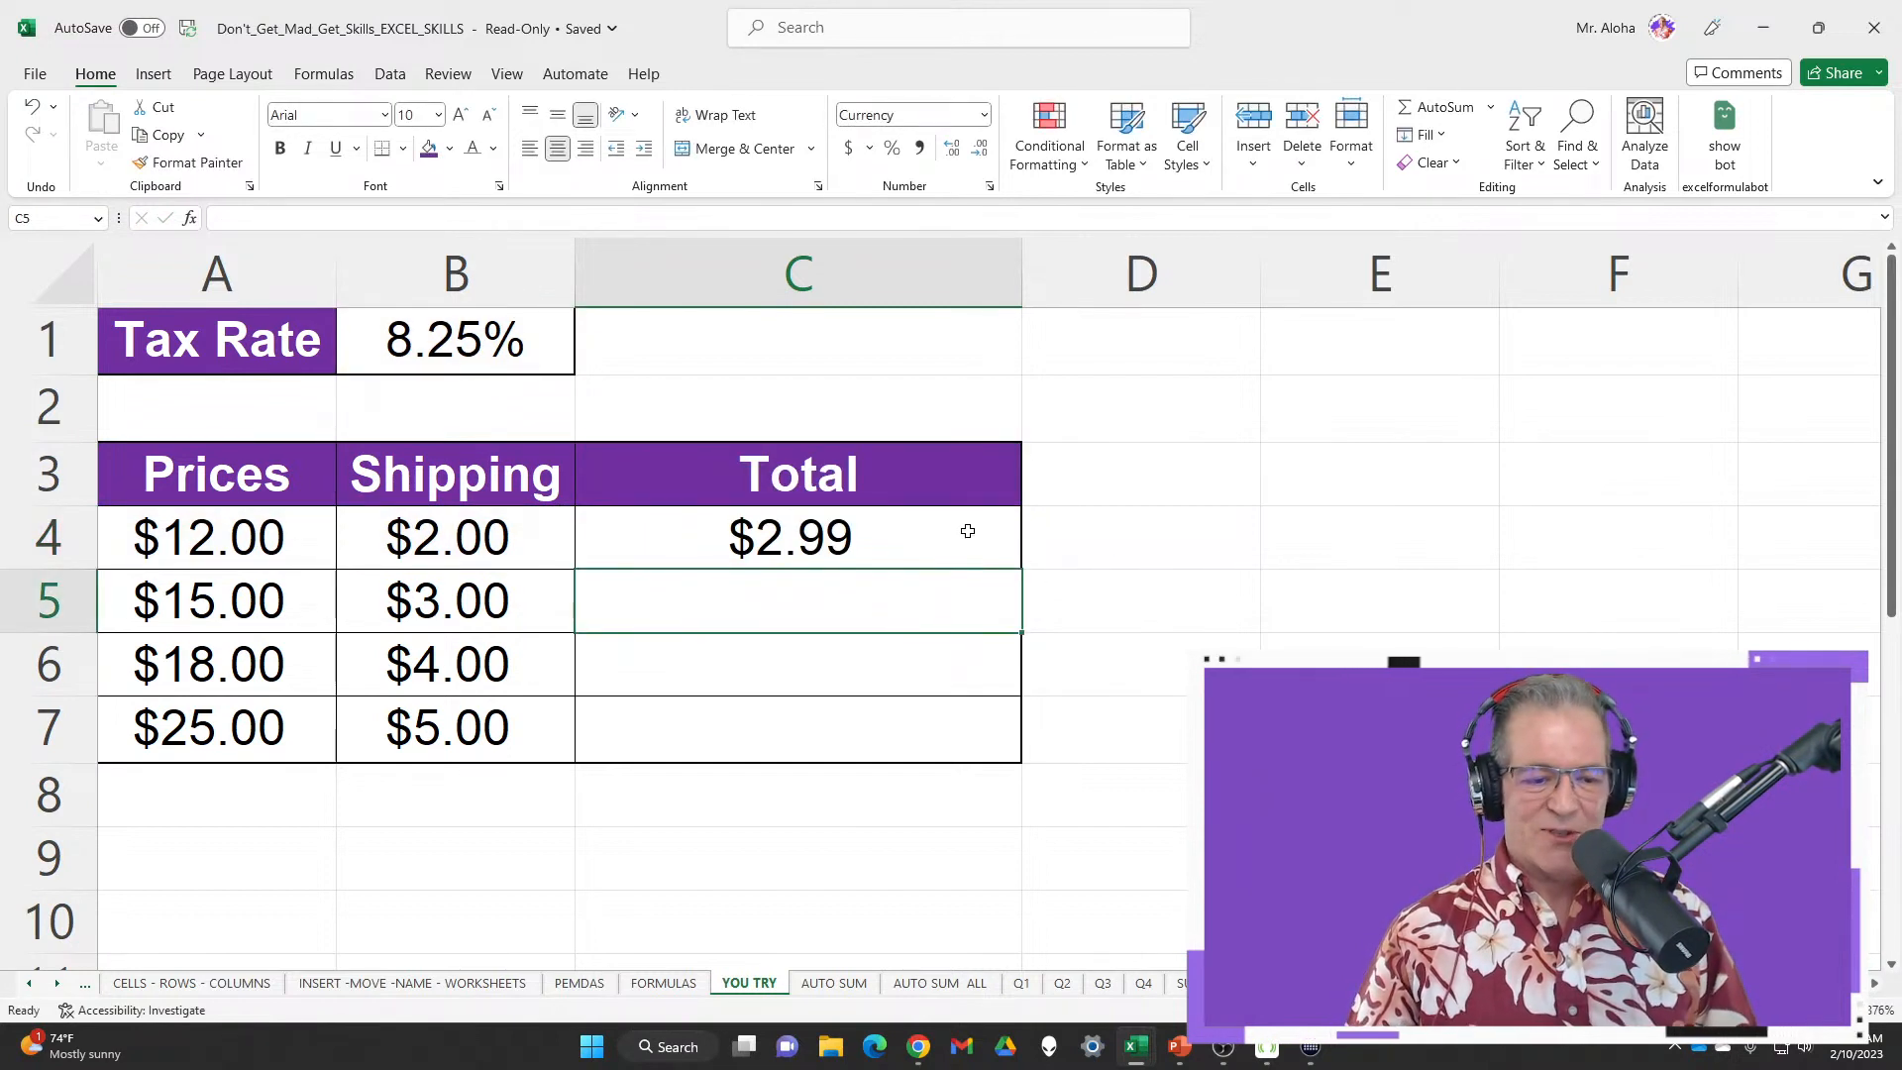
Open C4's formula and preview the A4*B1 tax part with F9, then restore it
left_click(222, 545)
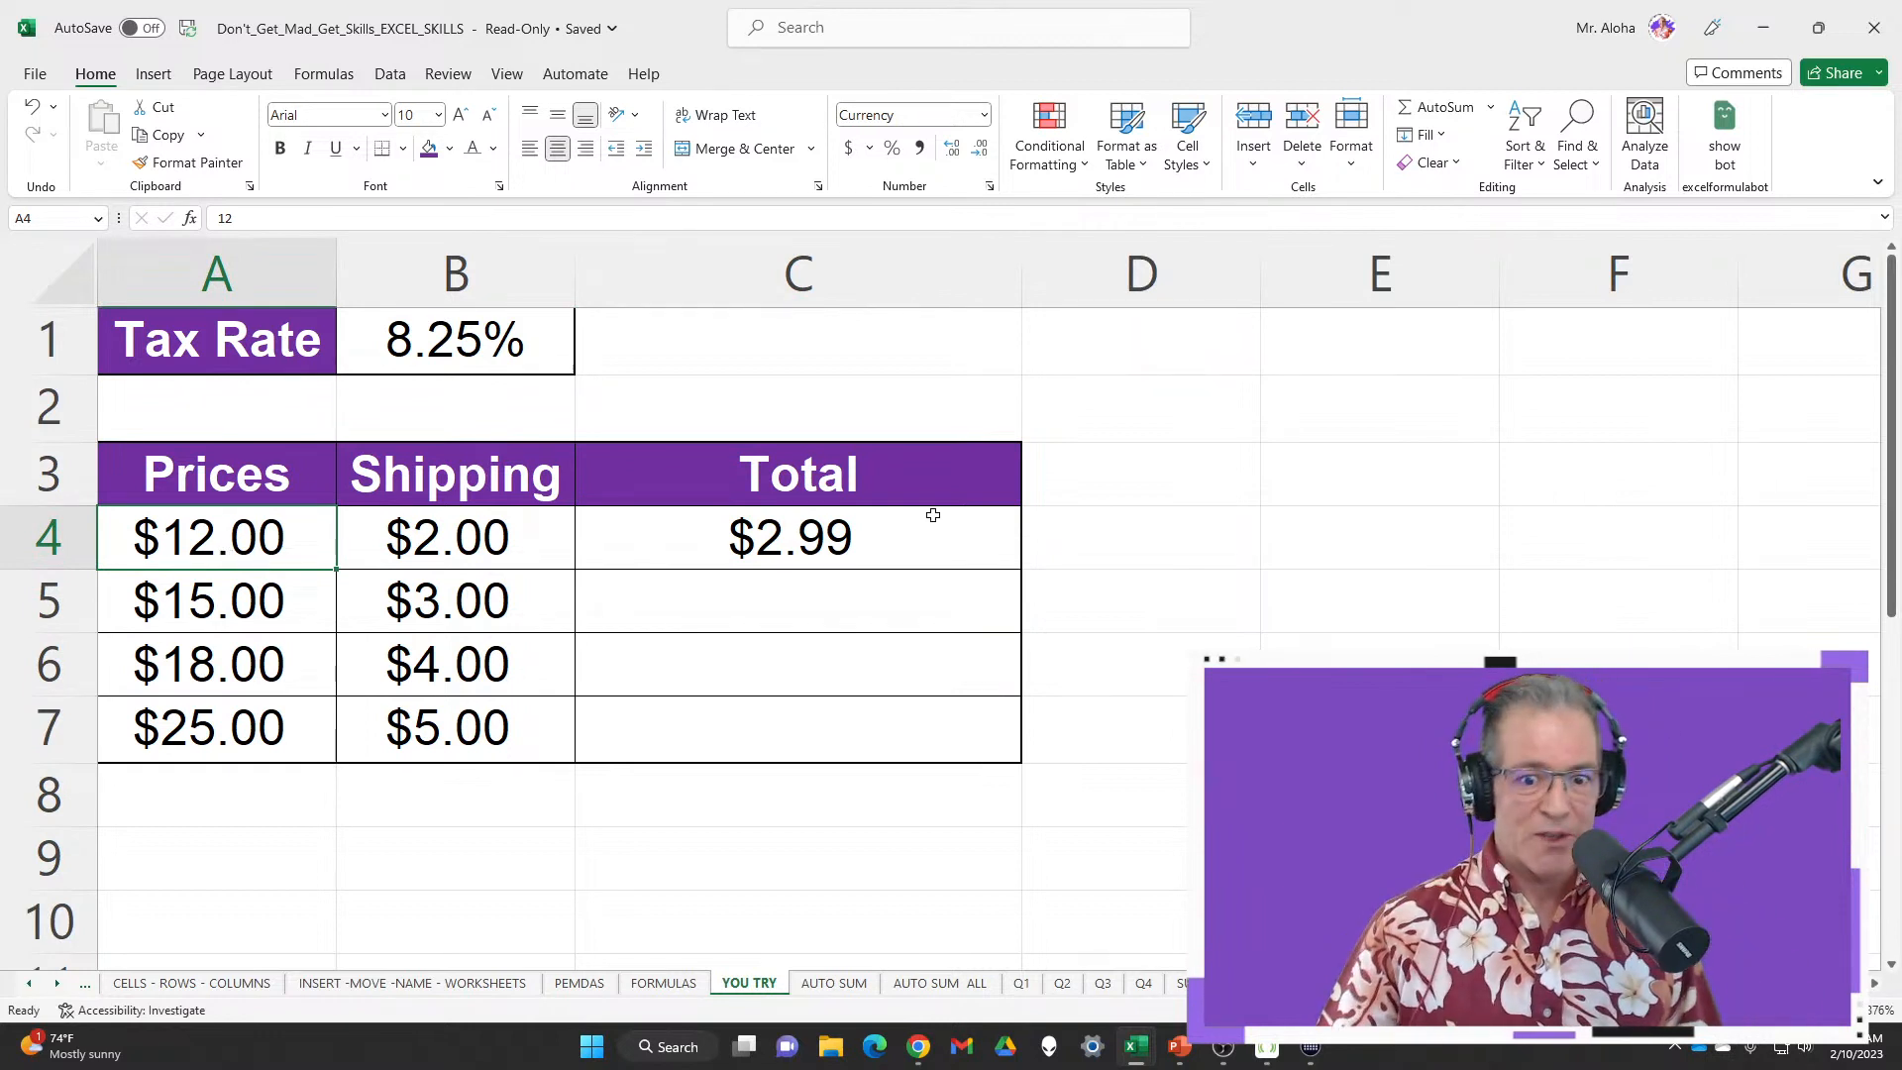
left_click(926, 548)
double_click(926, 547)
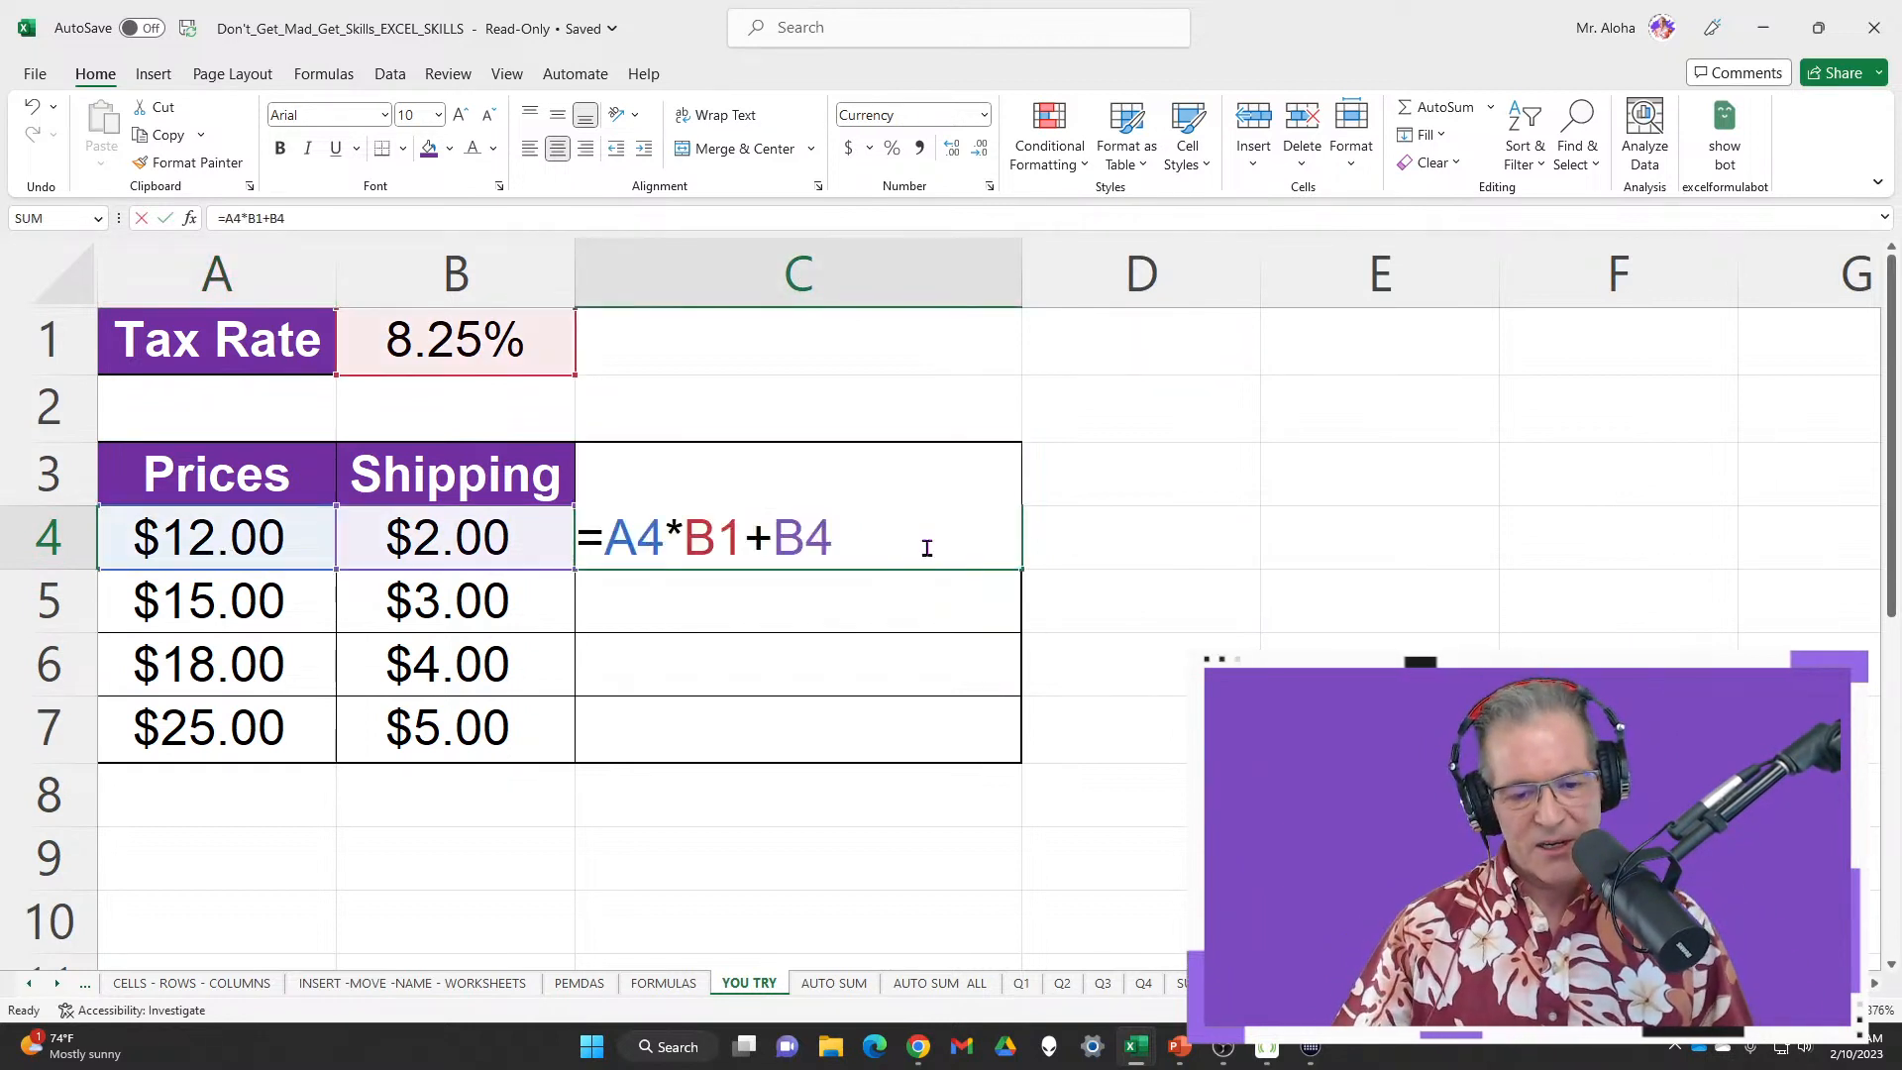
left_click_drag(608, 538, 733, 543)
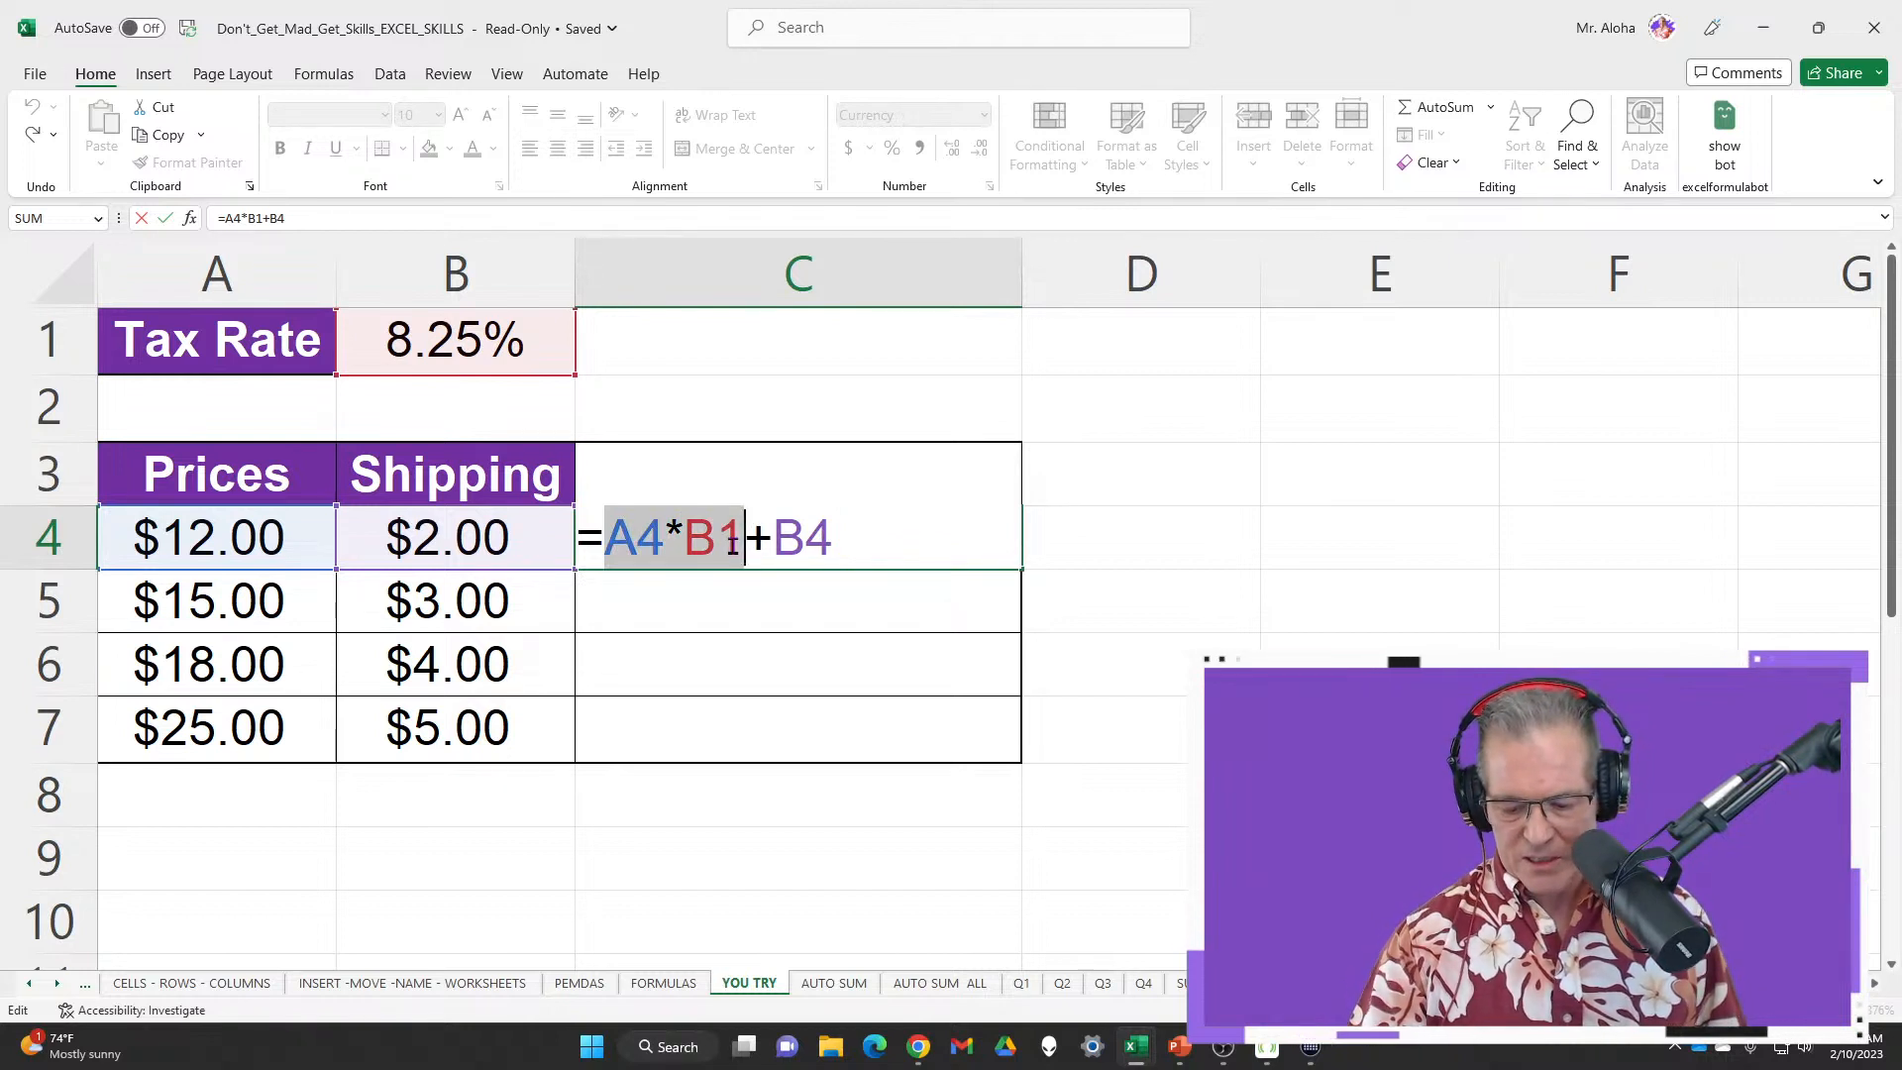
key("F9")
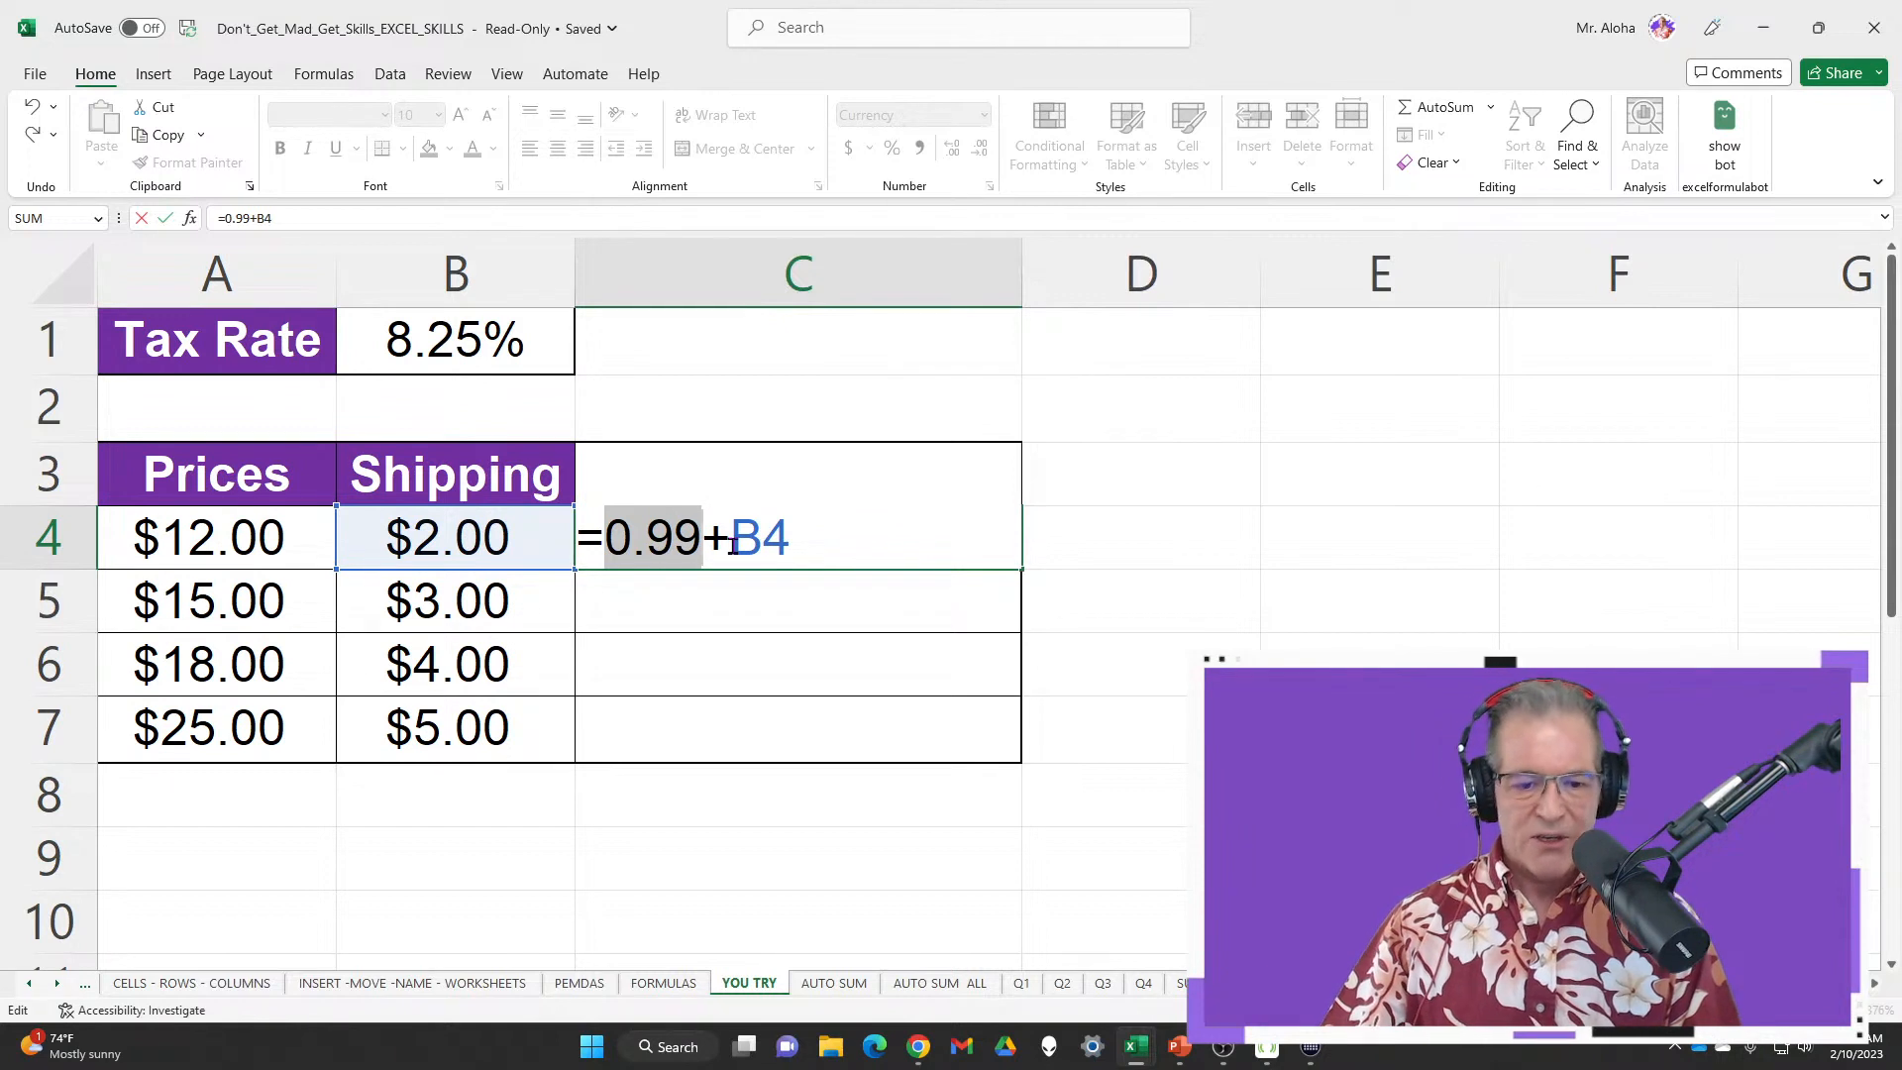
key("ctrl+z")
Replace the B4 reference with A4 and preview A4*B1+A4 evaluating to 12.99
left_click_drag(774, 543, 830, 547)
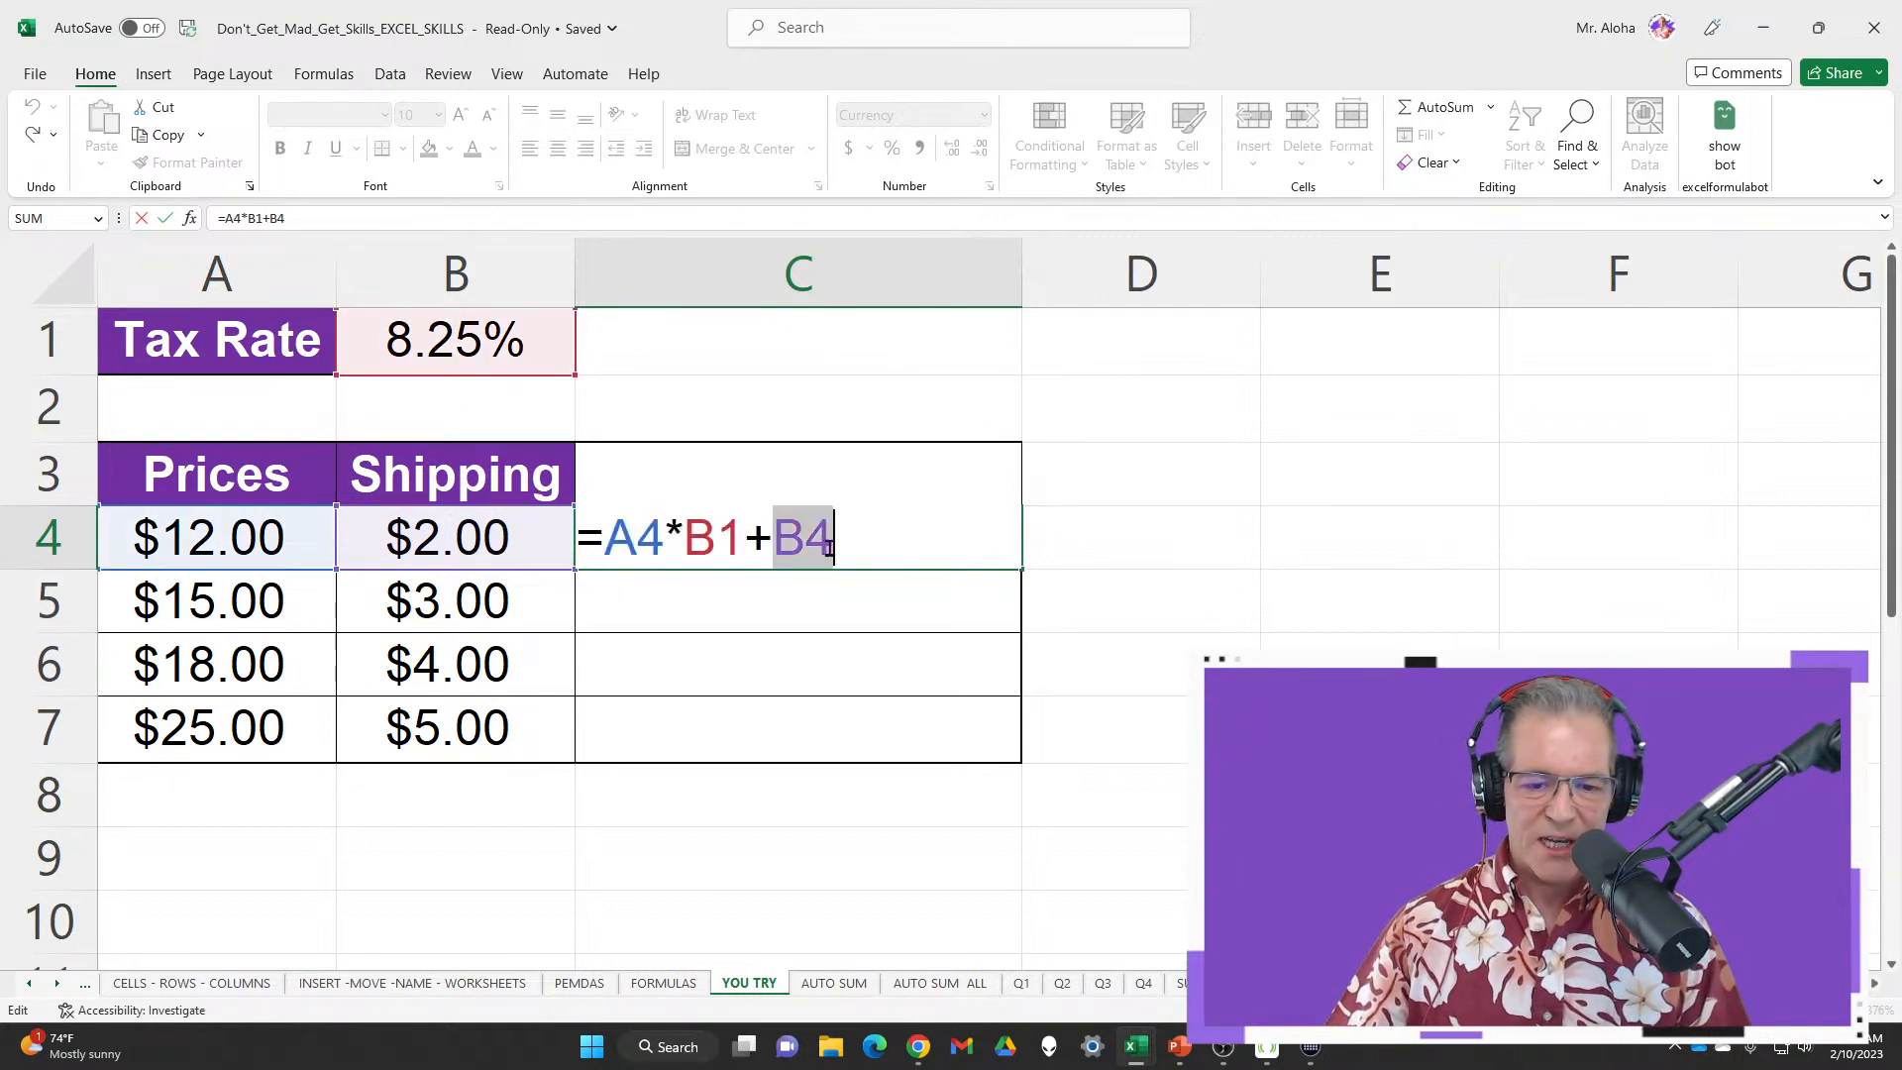
left_click(283, 547)
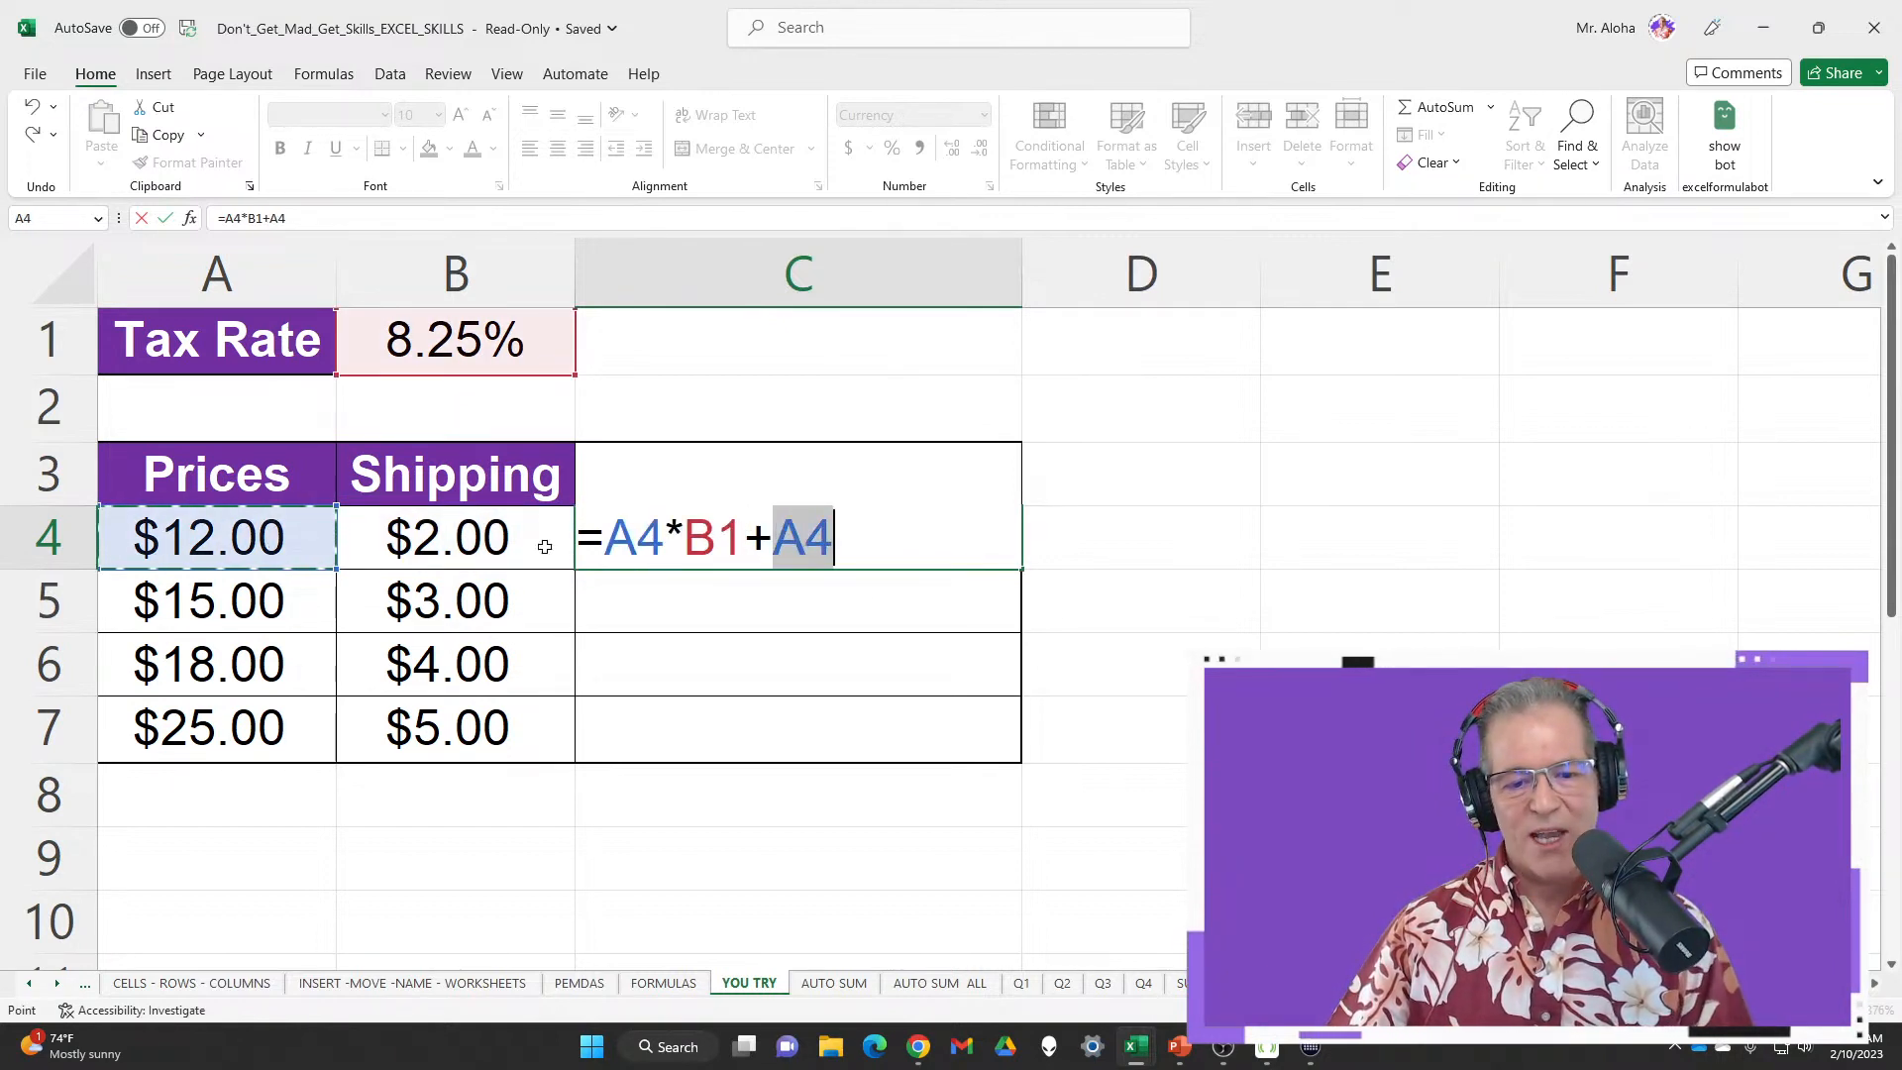
left_click(858, 538)
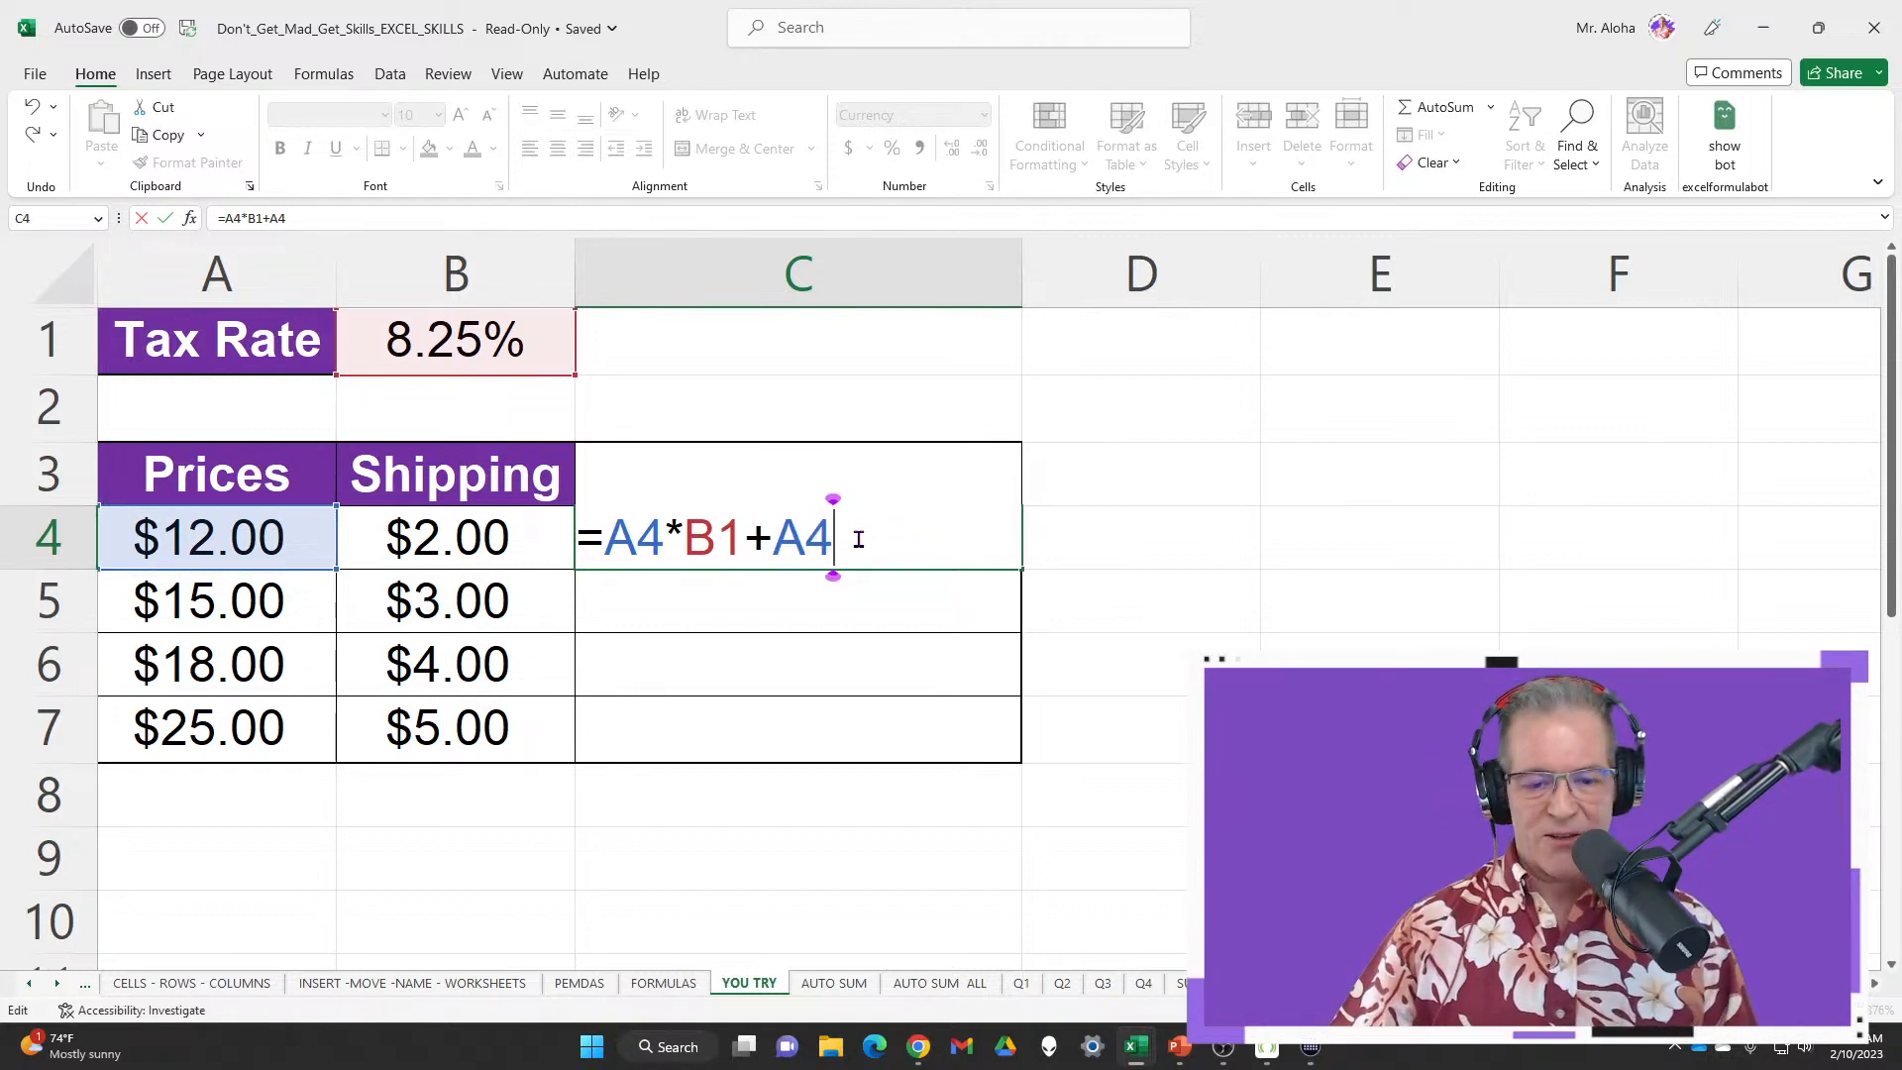
left_click_drag(858, 538, 613, 539)
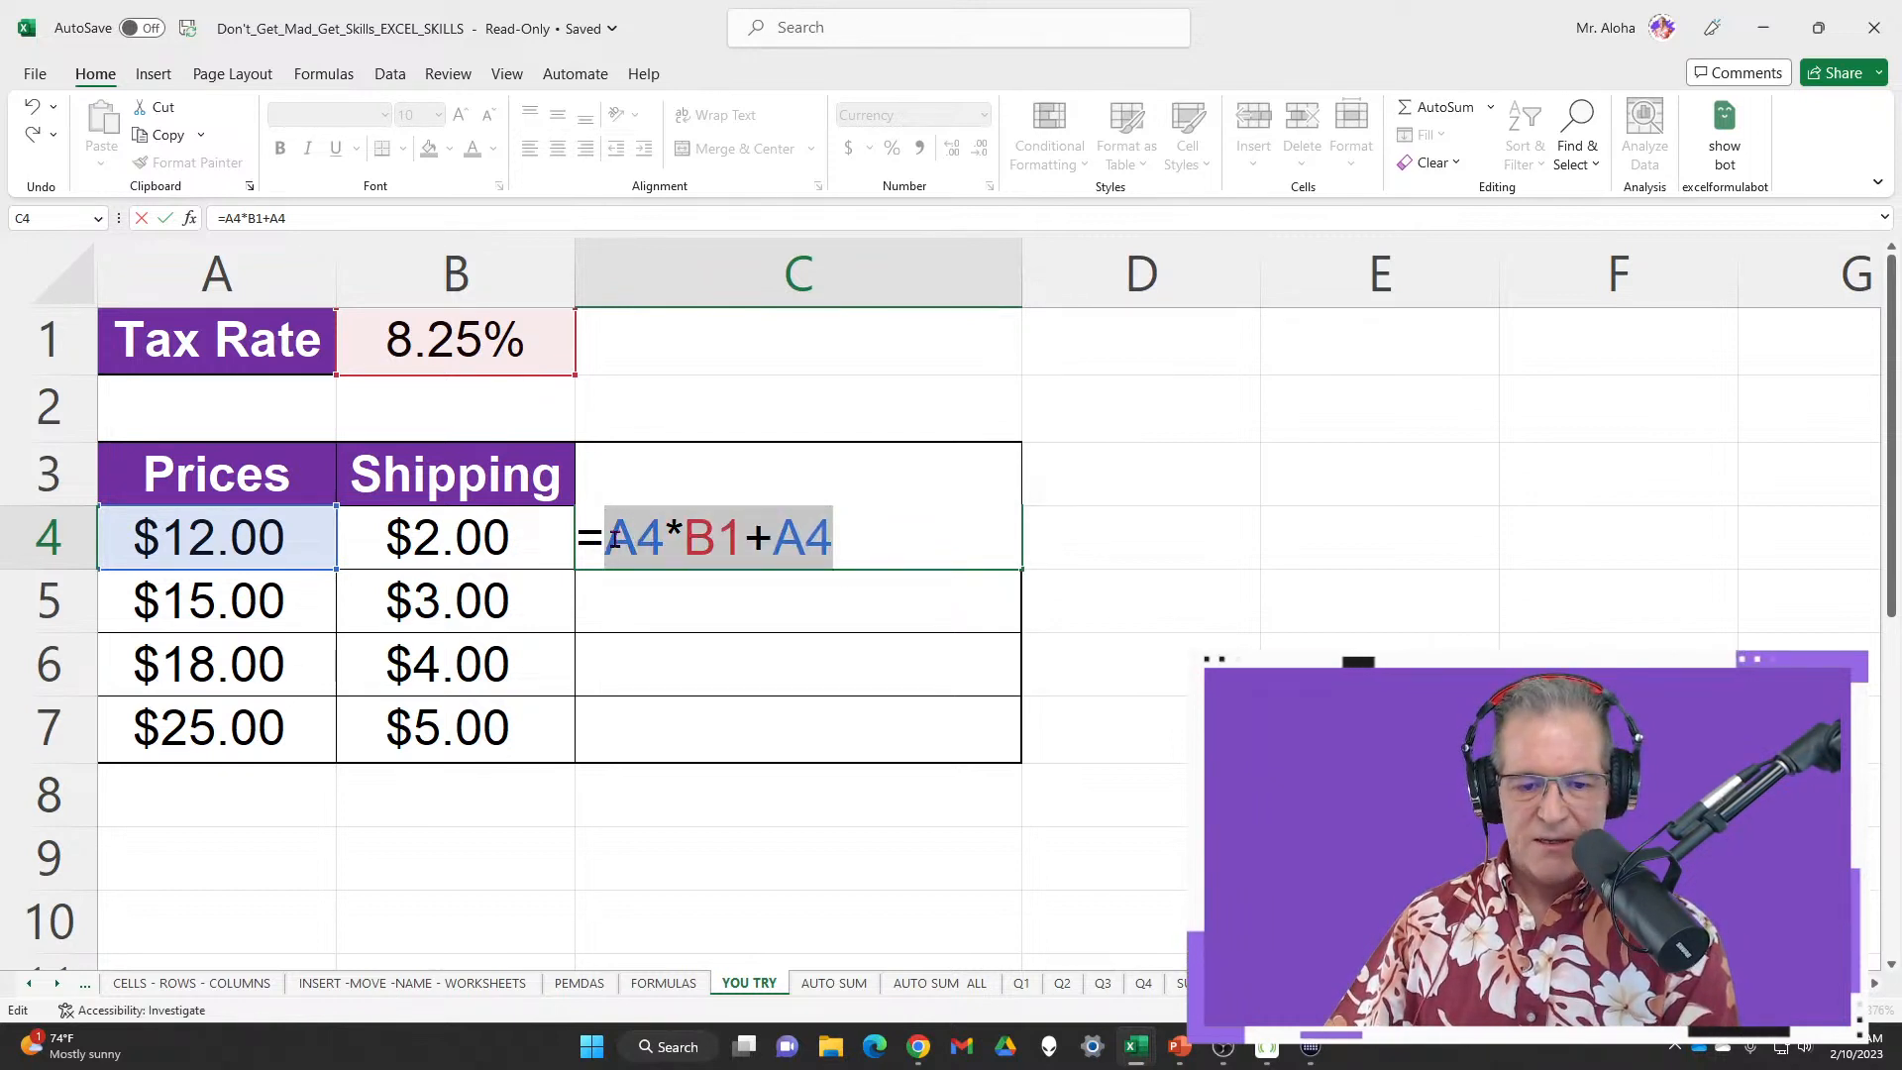
key("F9")
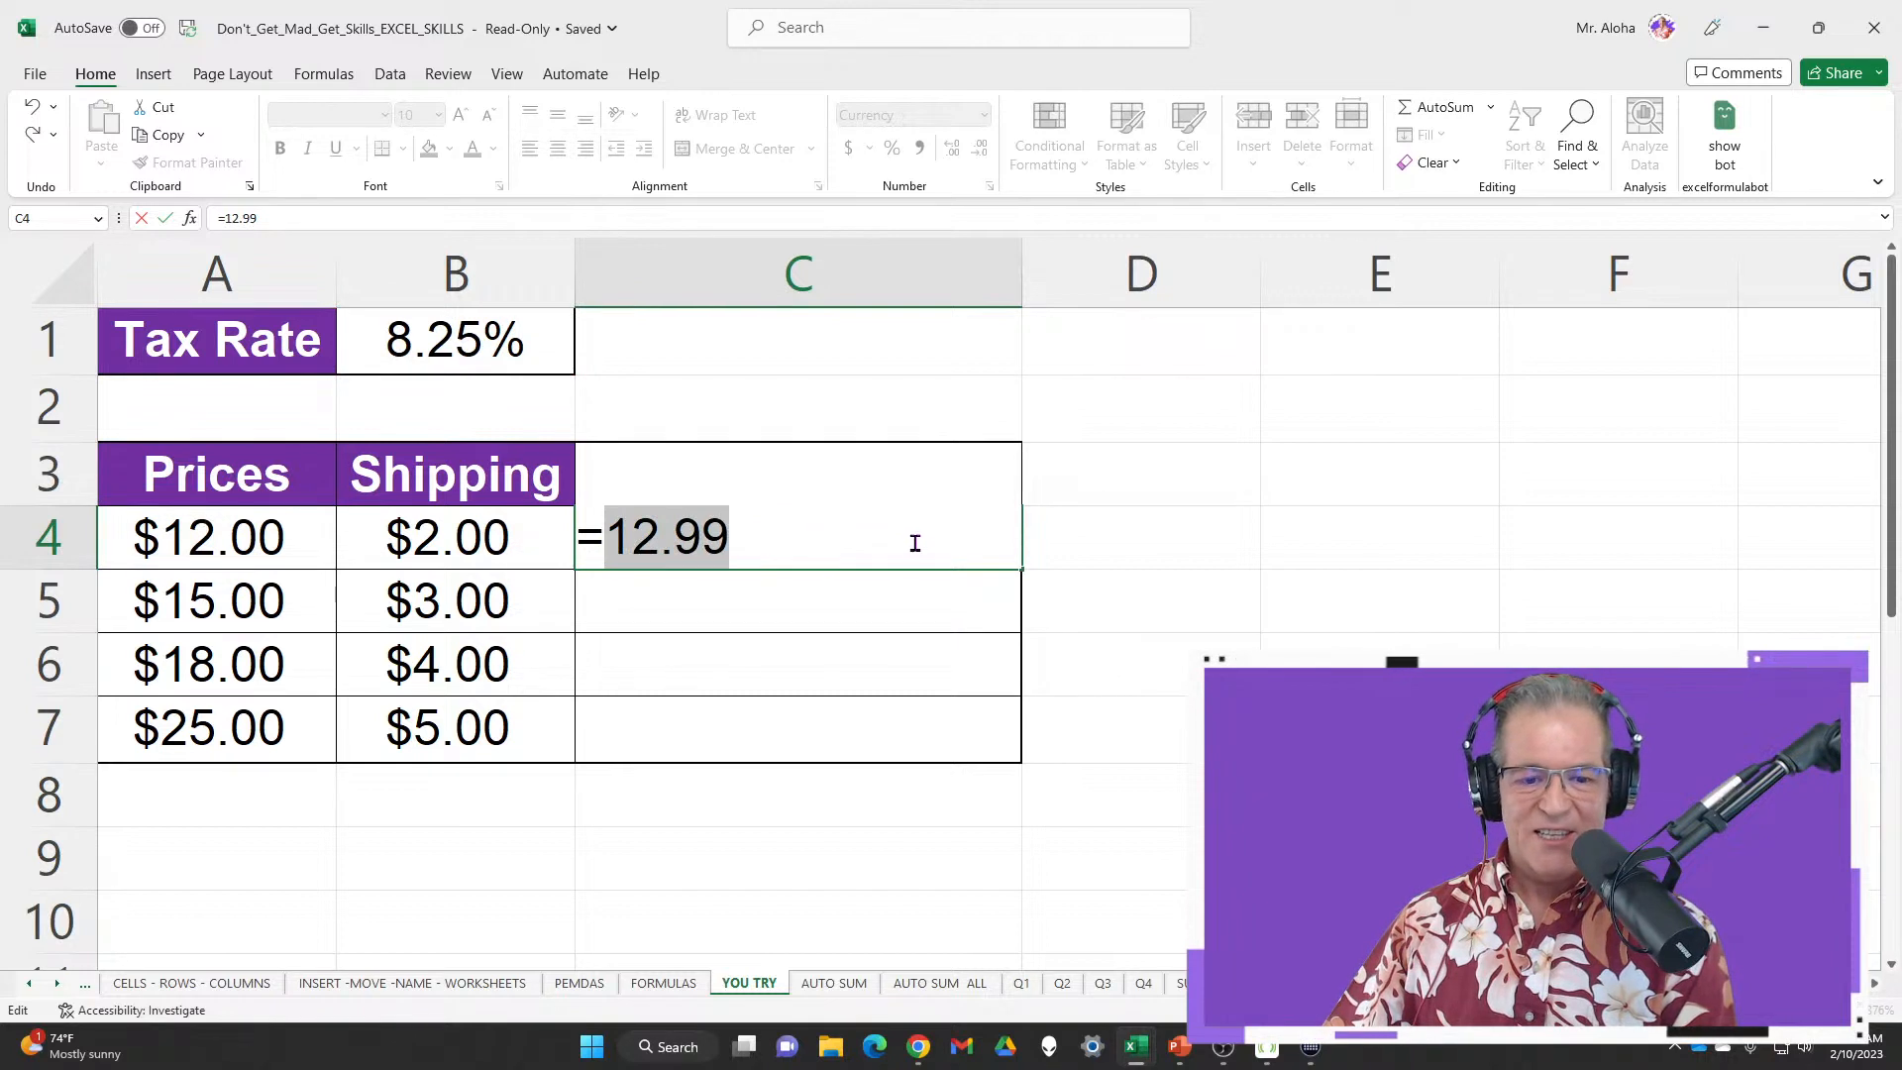
key("ctrl+z")
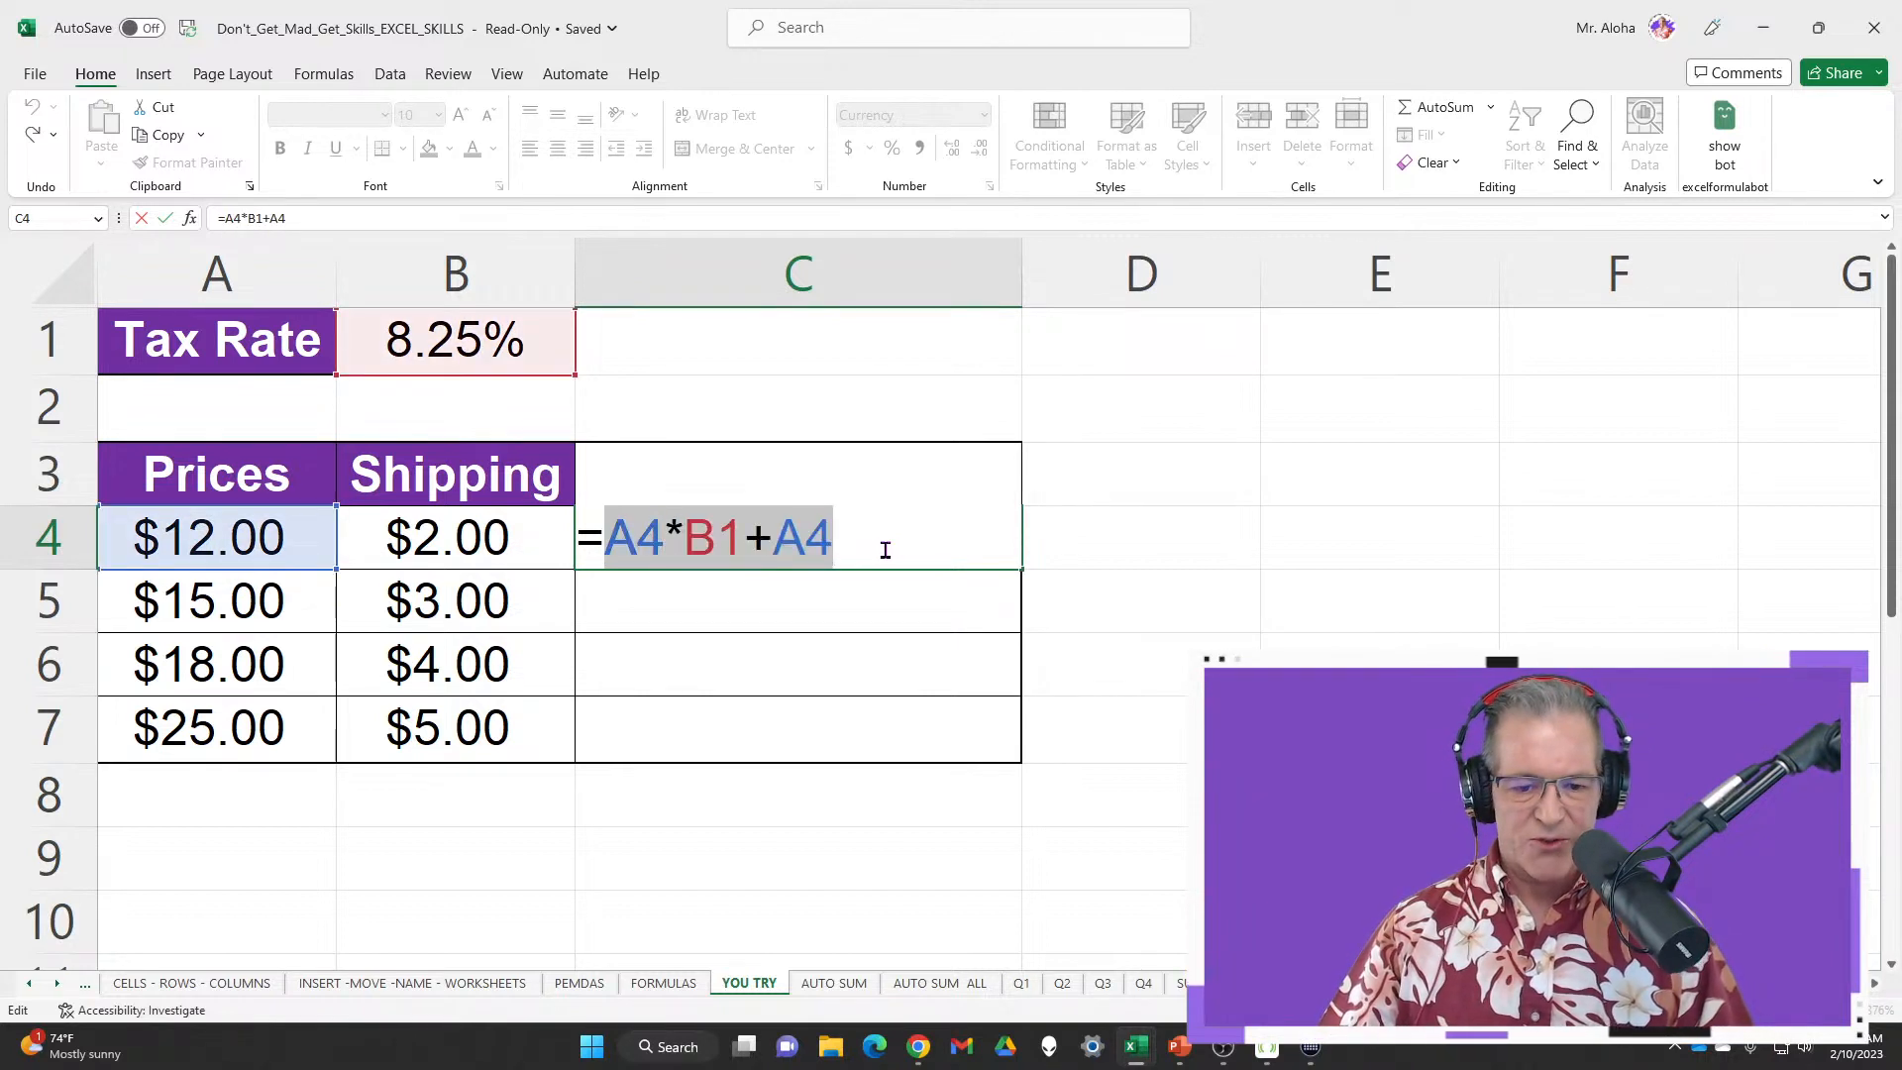
left_click(881, 546)
Add +B4 to complete =A4*B1+A4+B4 in C4, showing a $14.99 total
type("+")
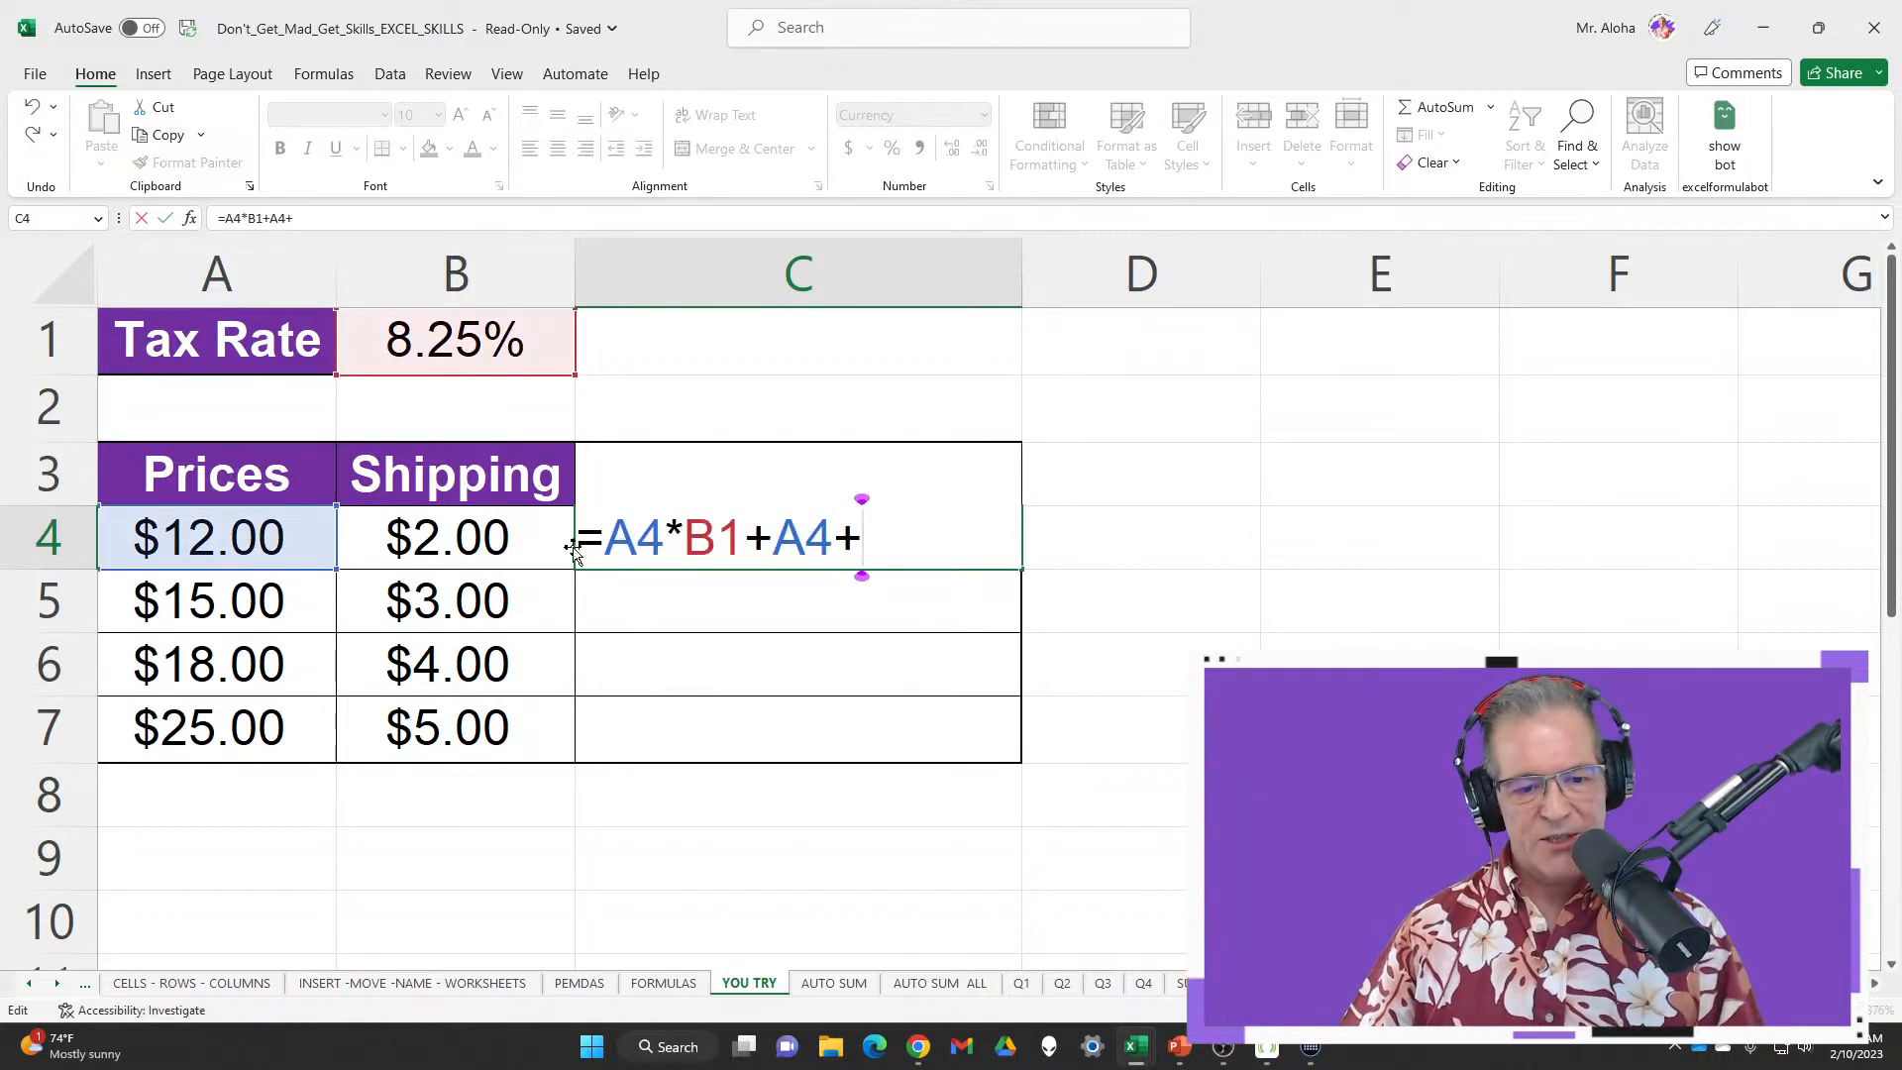
left_click(501, 543)
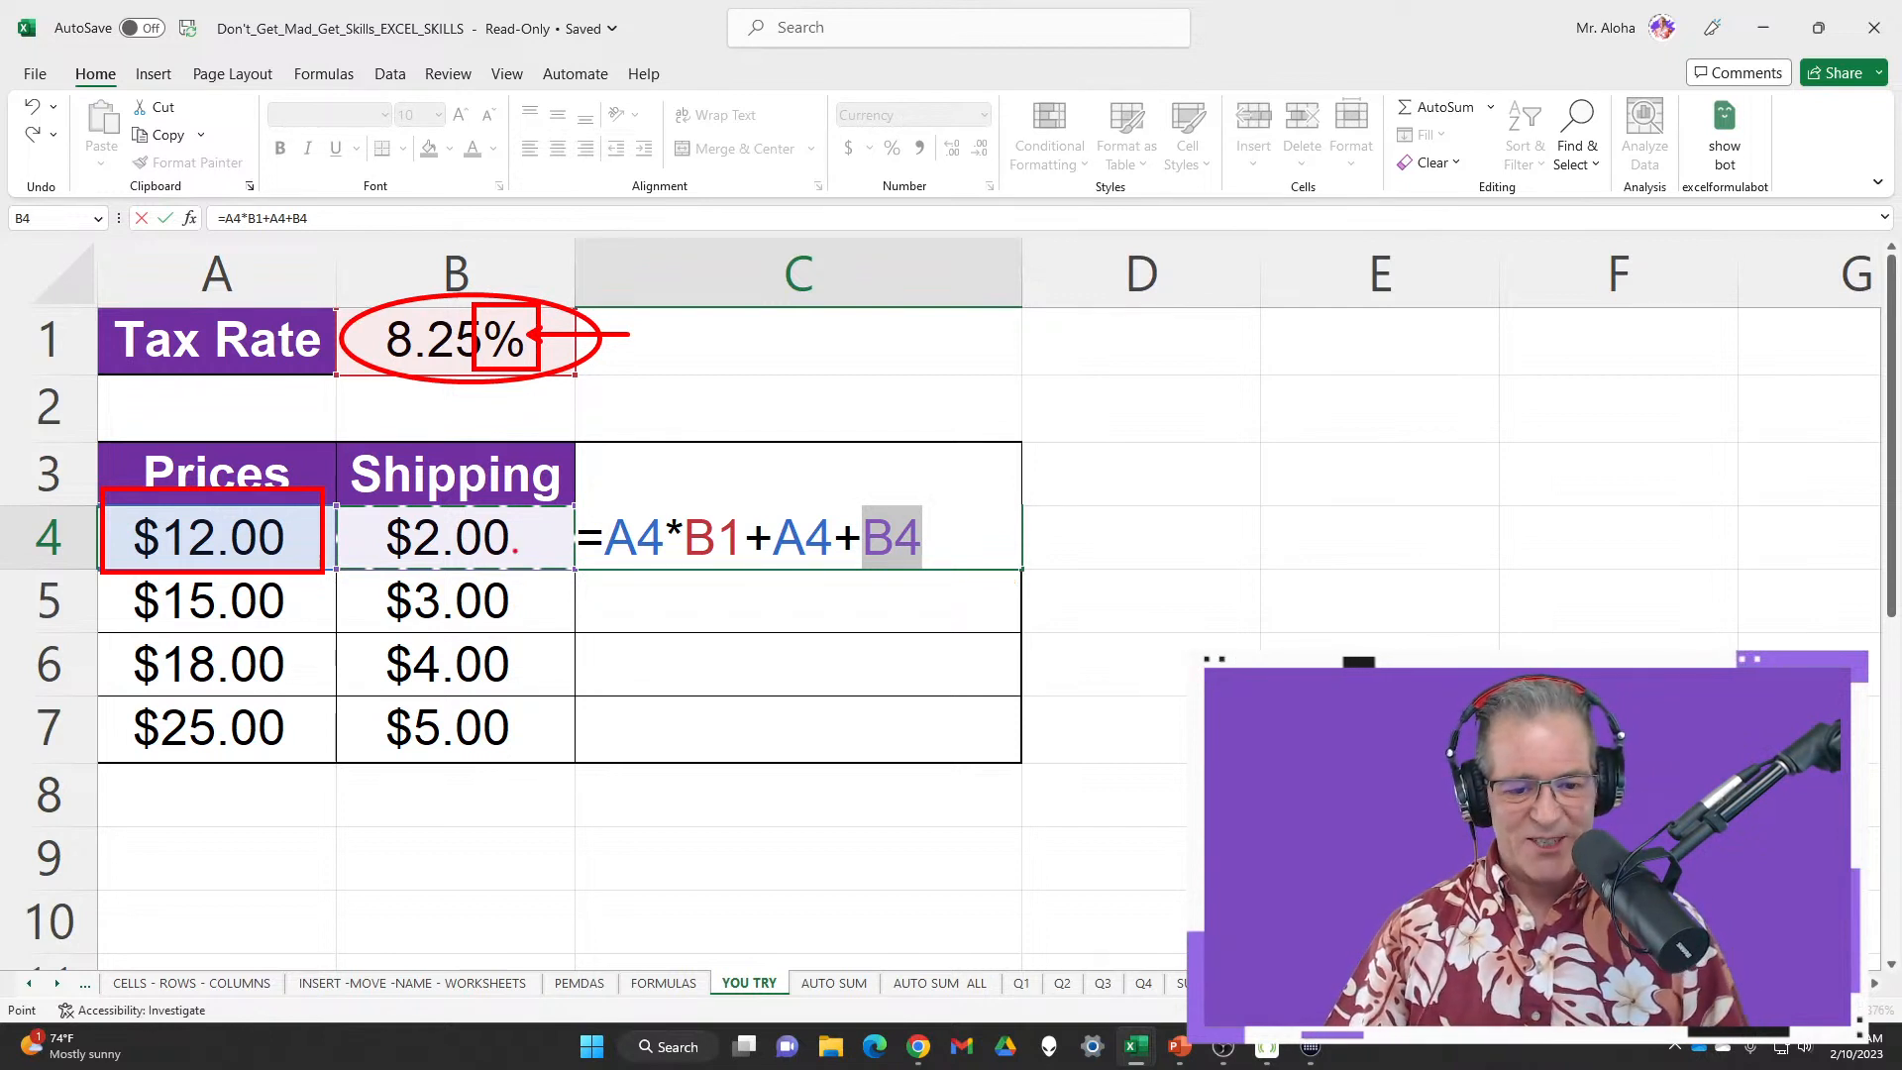
mouse_move(561, 485)
left_mouse_down()
mouse_move(942, 579)
mouse_move(1256, 535)
left_mouse_up()
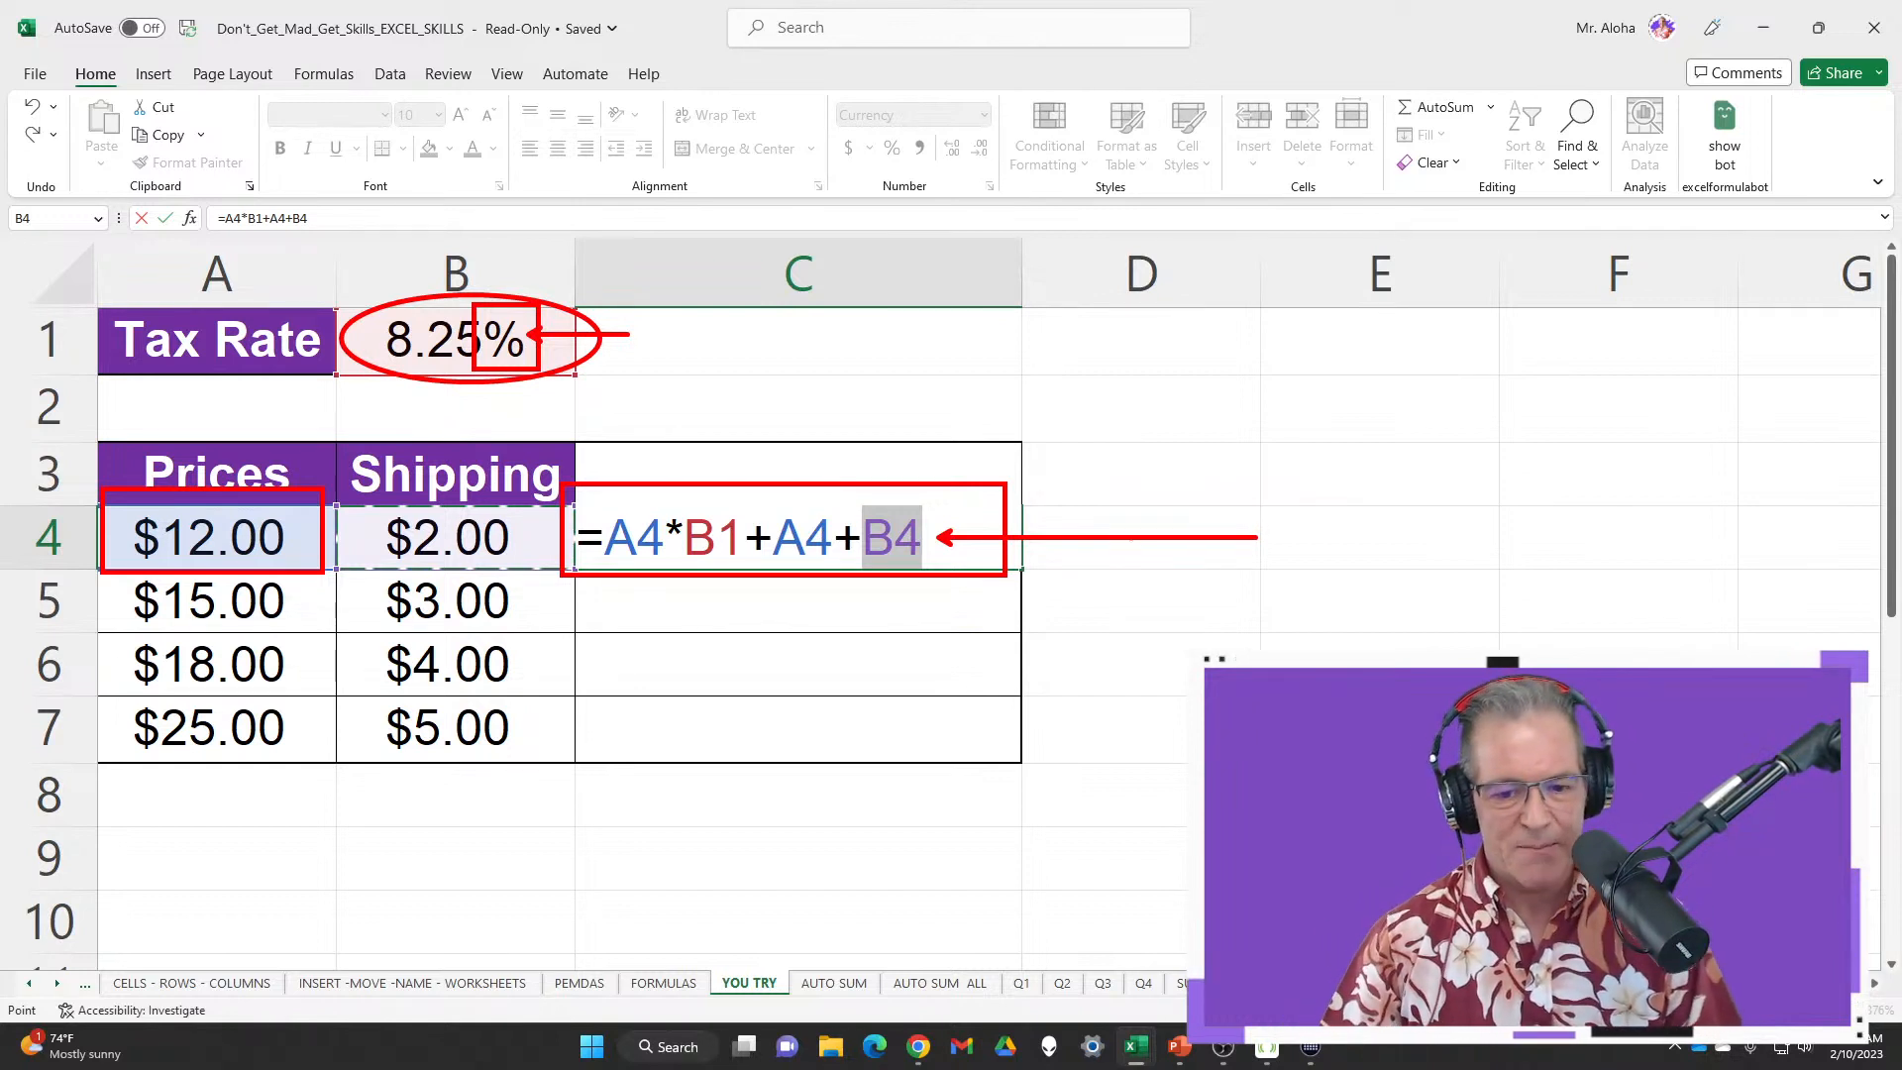
key("Escape")
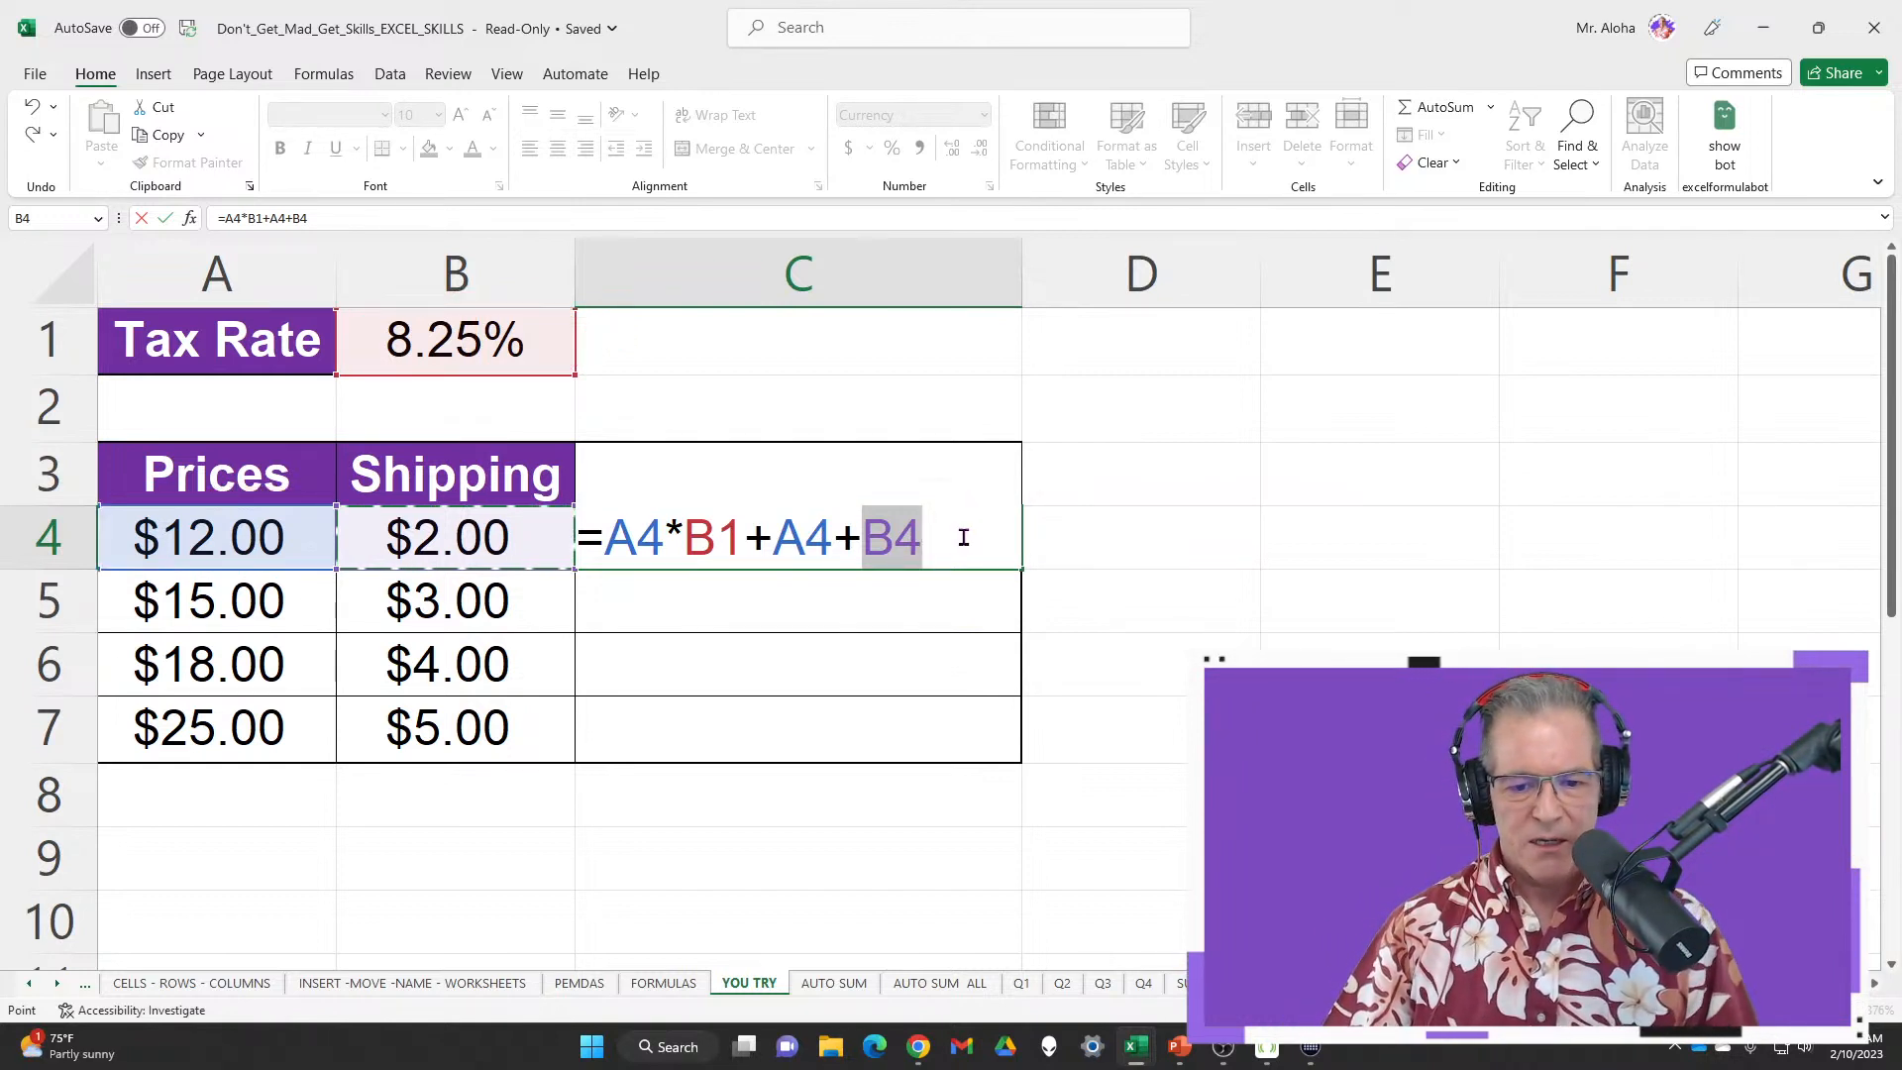
key("Return")
left_click(962, 535)
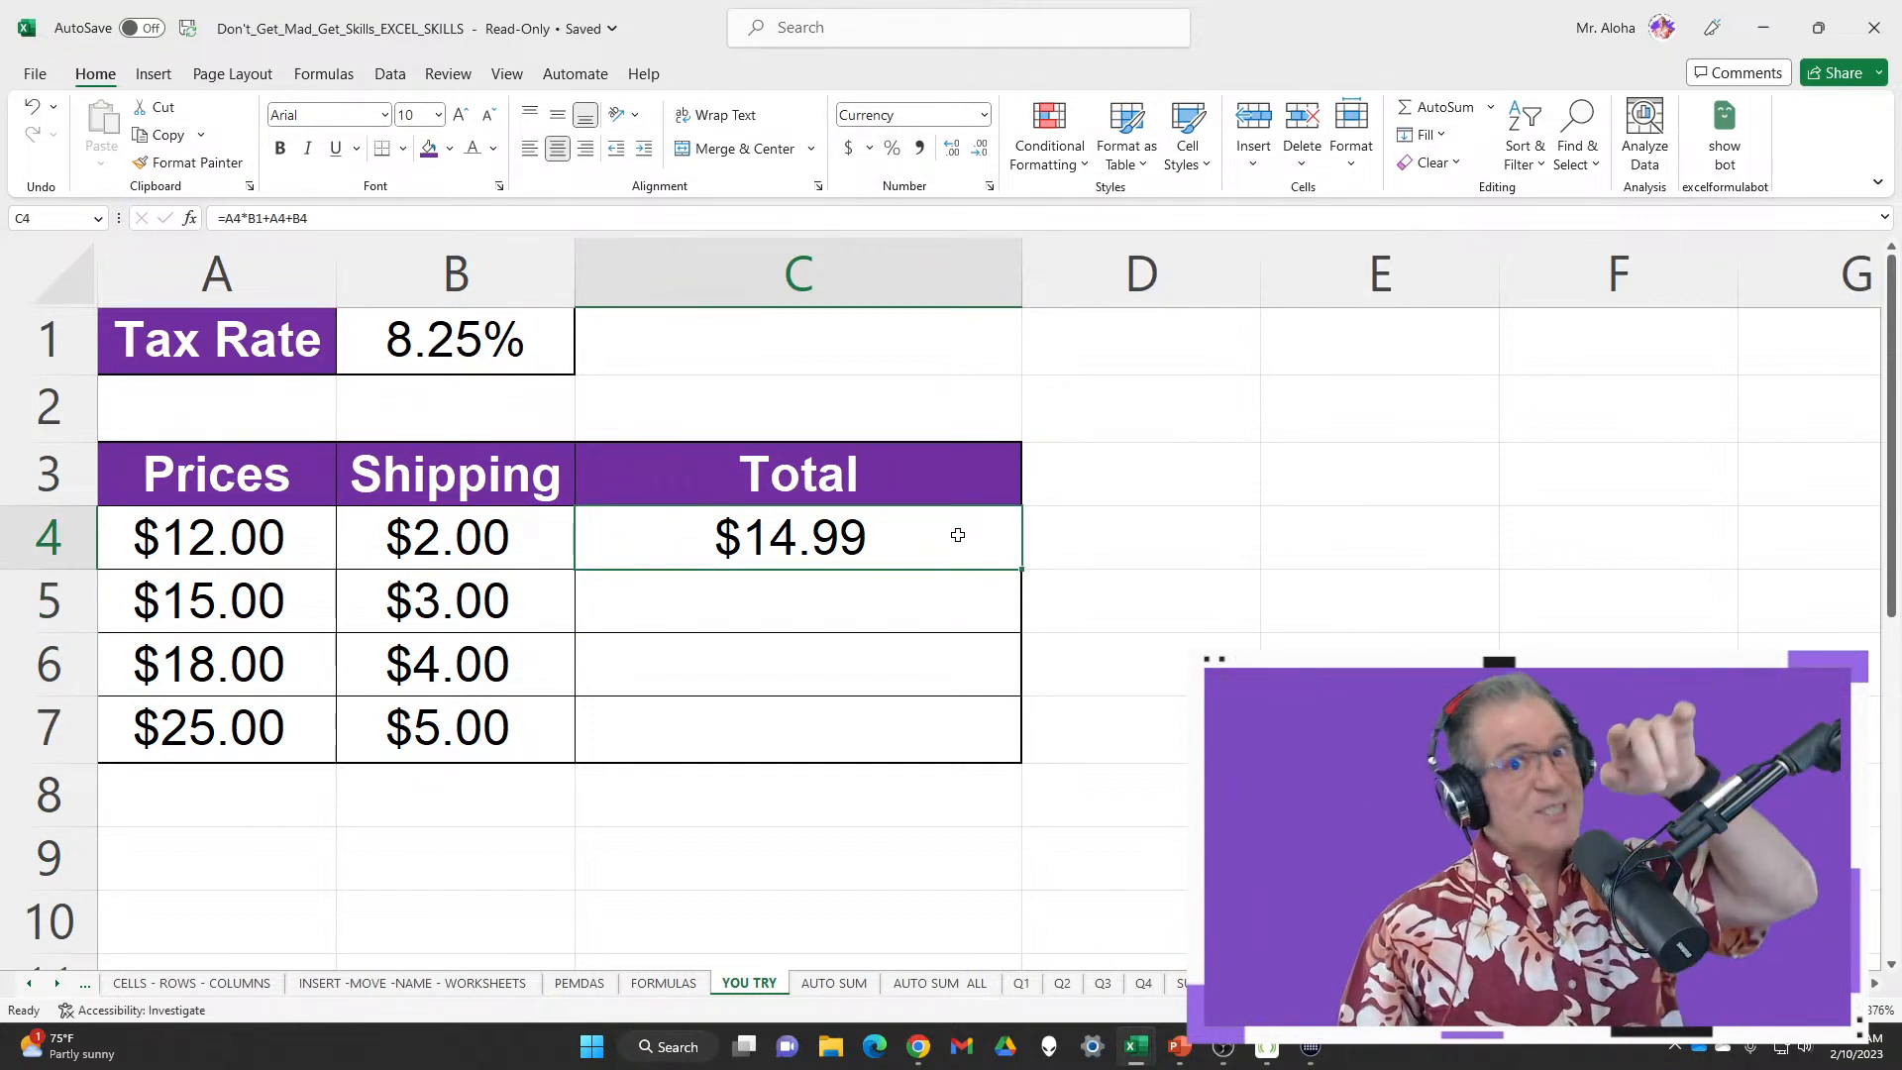
Review C4's formula, then fill it down to C7, yielding $18.00, #VALUE! and $80.00
double_click(958, 535)
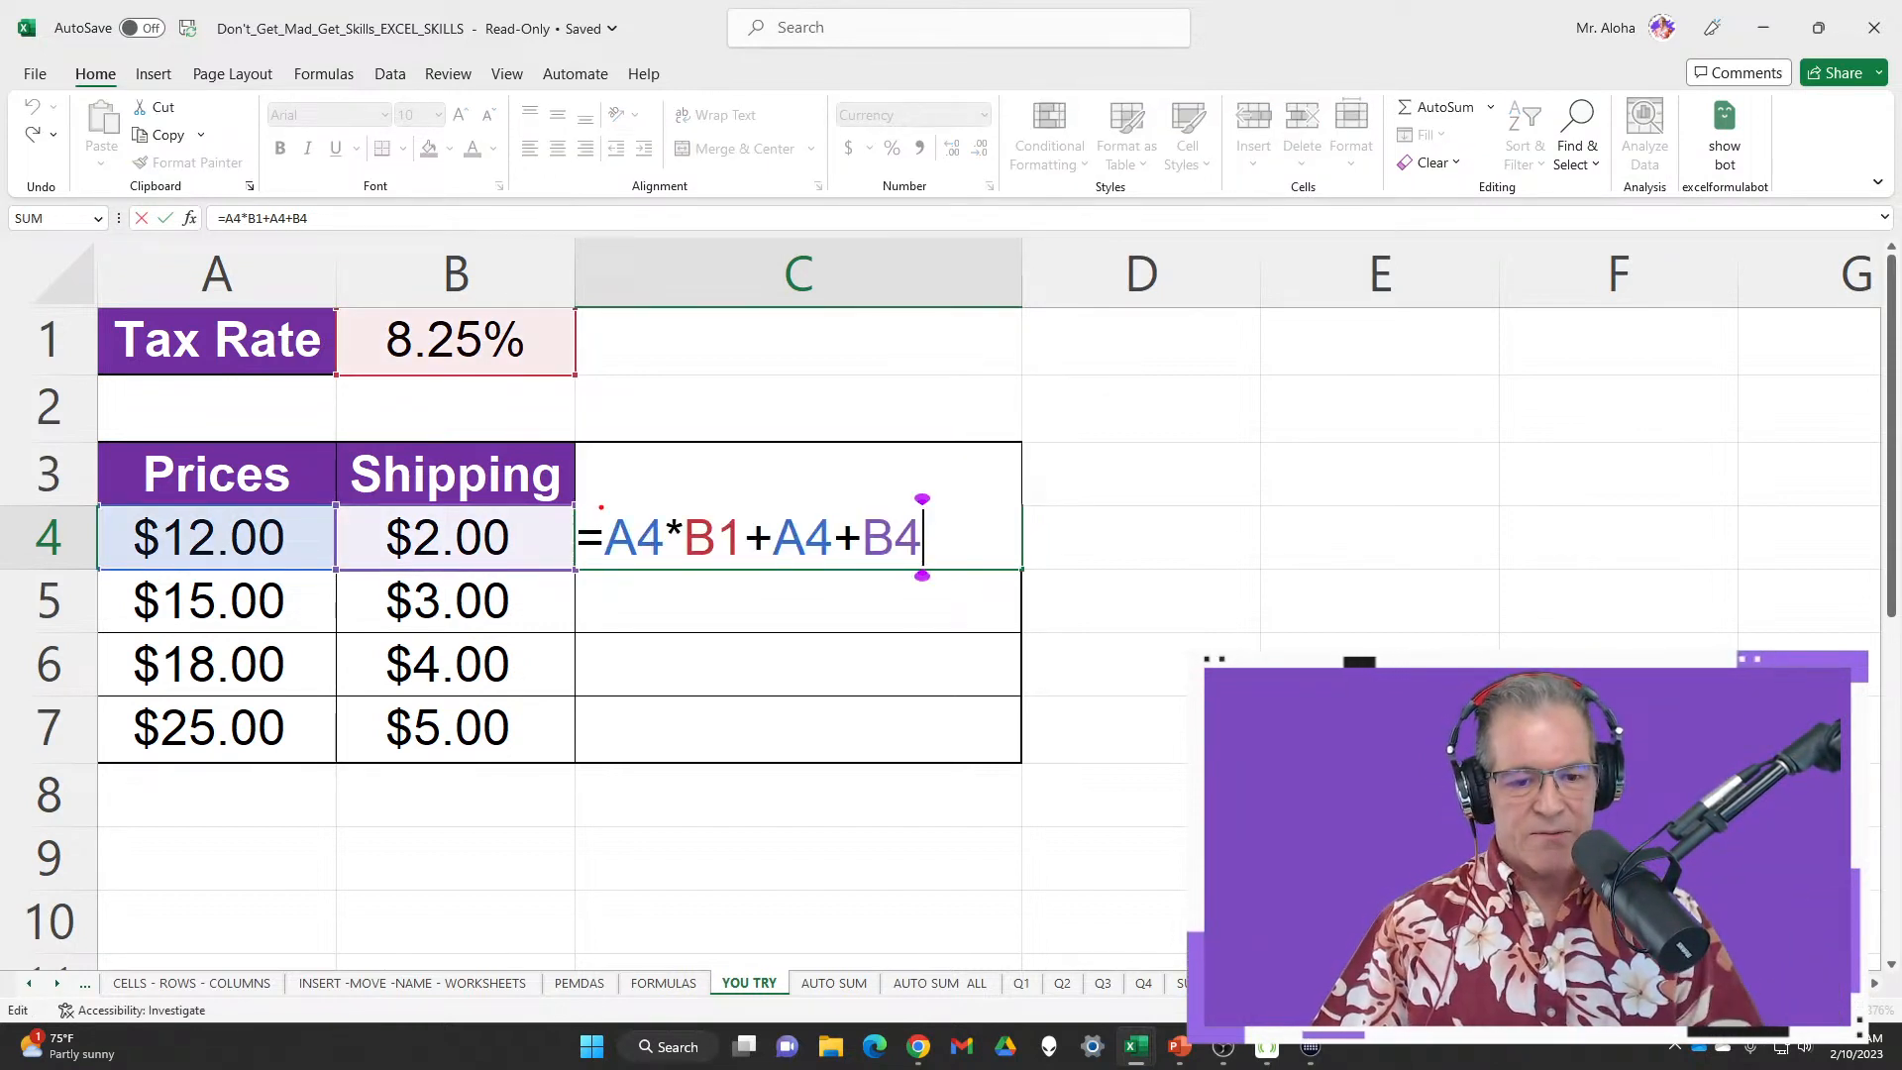
mouse_move(600, 507)
left_mouse_down()
mouse_move(604, 541)
mouse_move(673, 572)
mouse_move(674, 500)
left_mouse_up()
left_click_drag(812, 744, 812, 578)
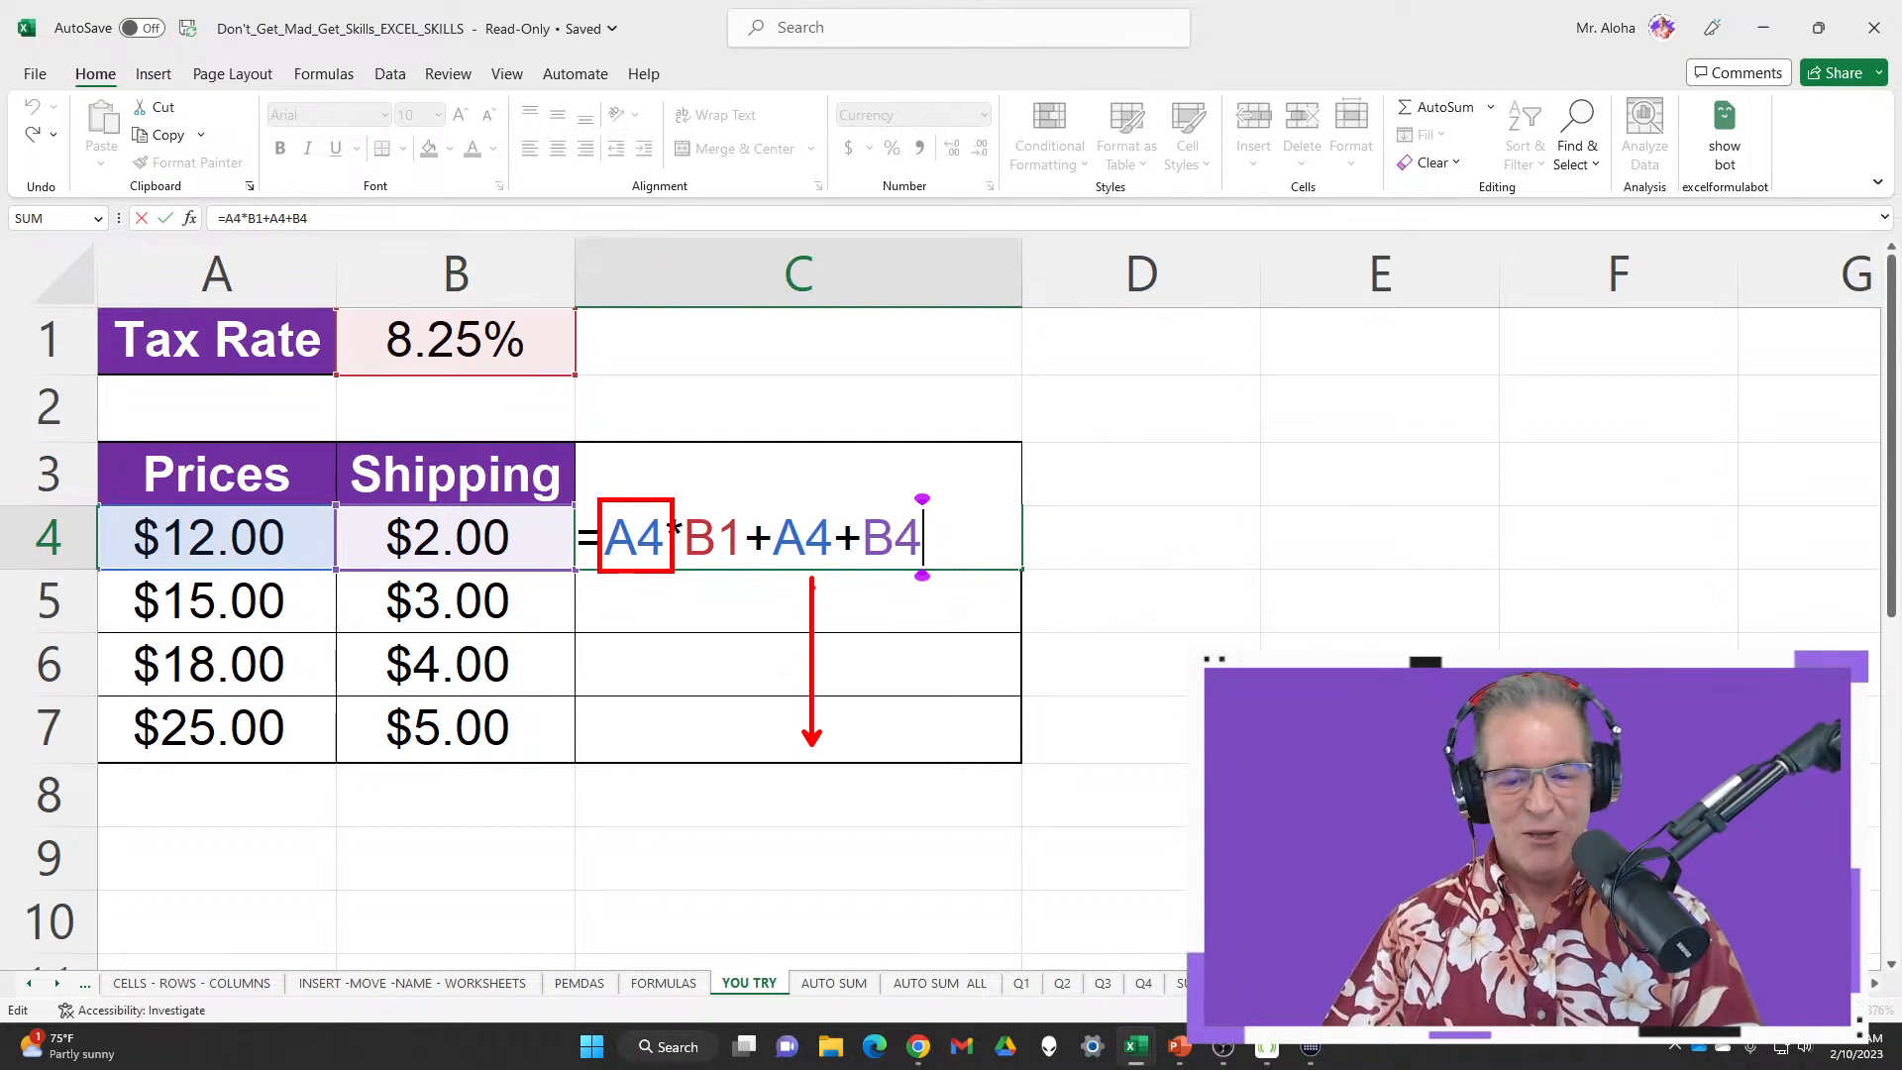
key("Escape")
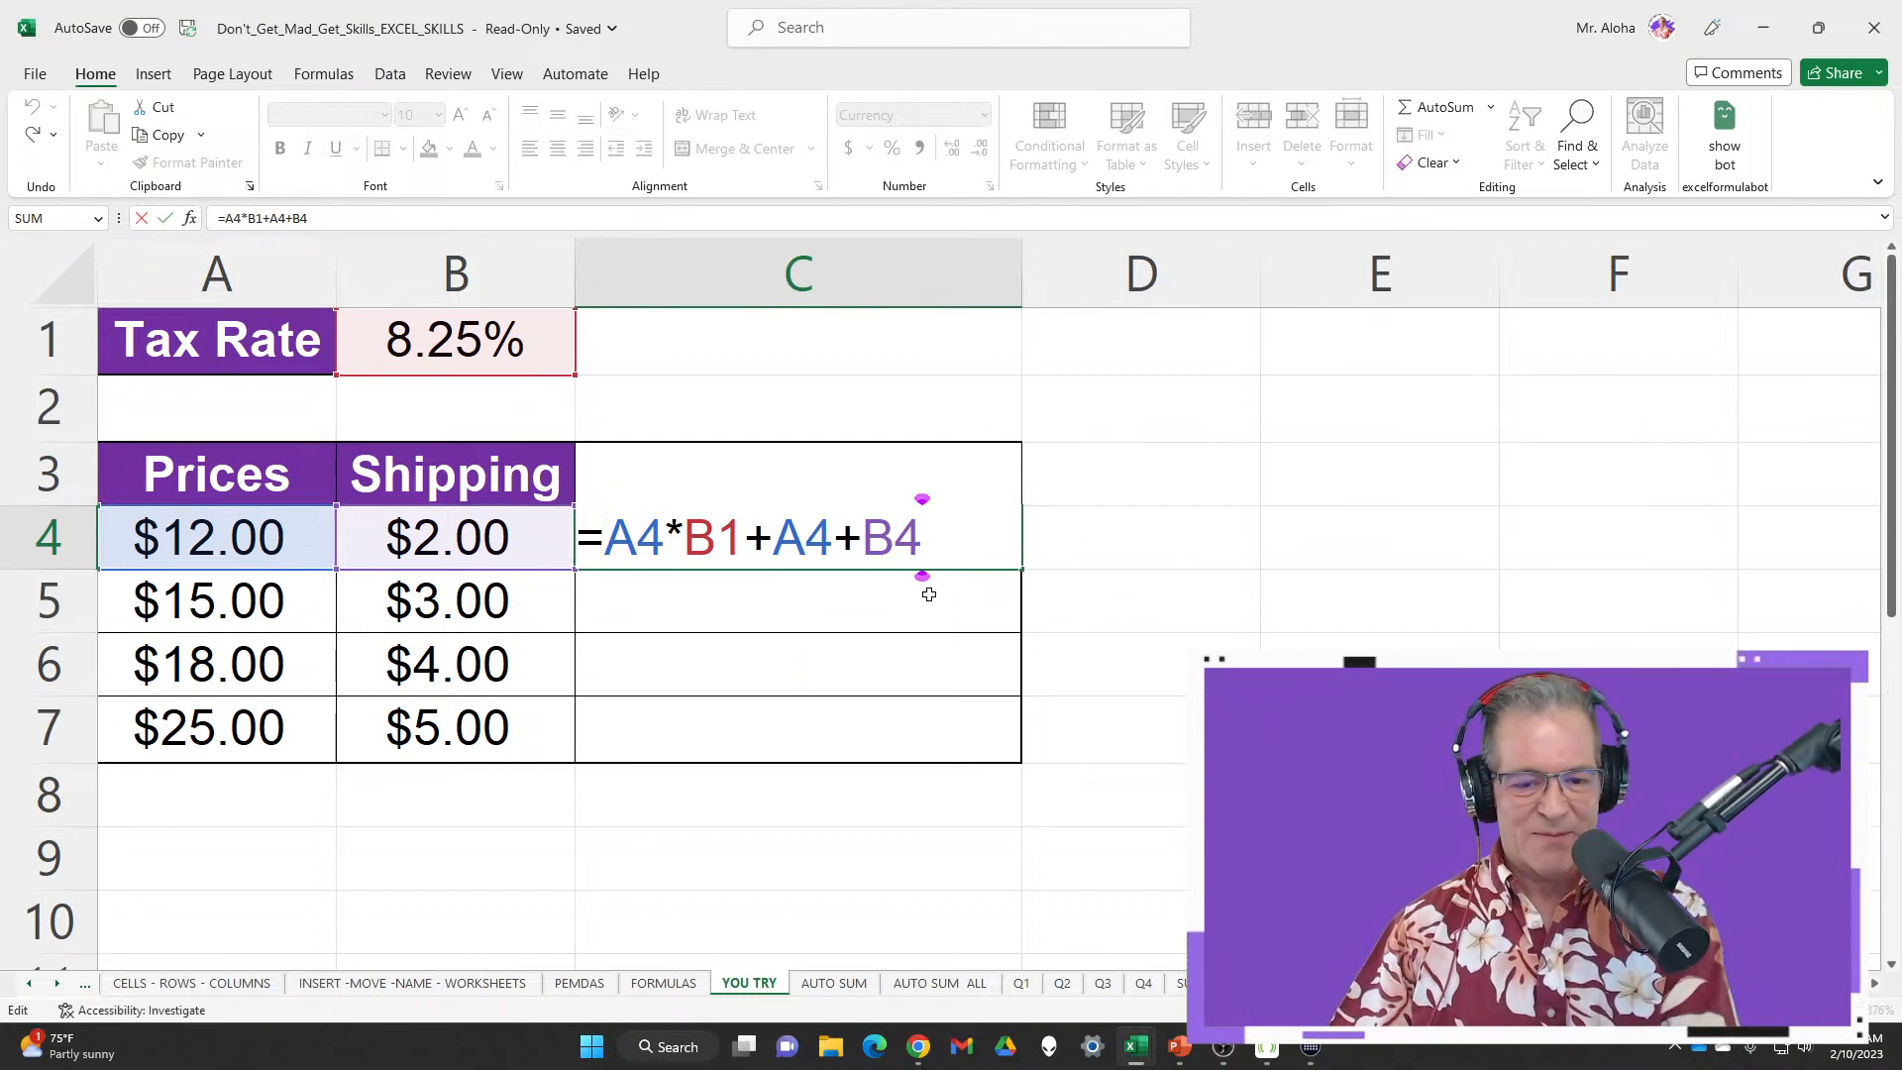
key("Return")
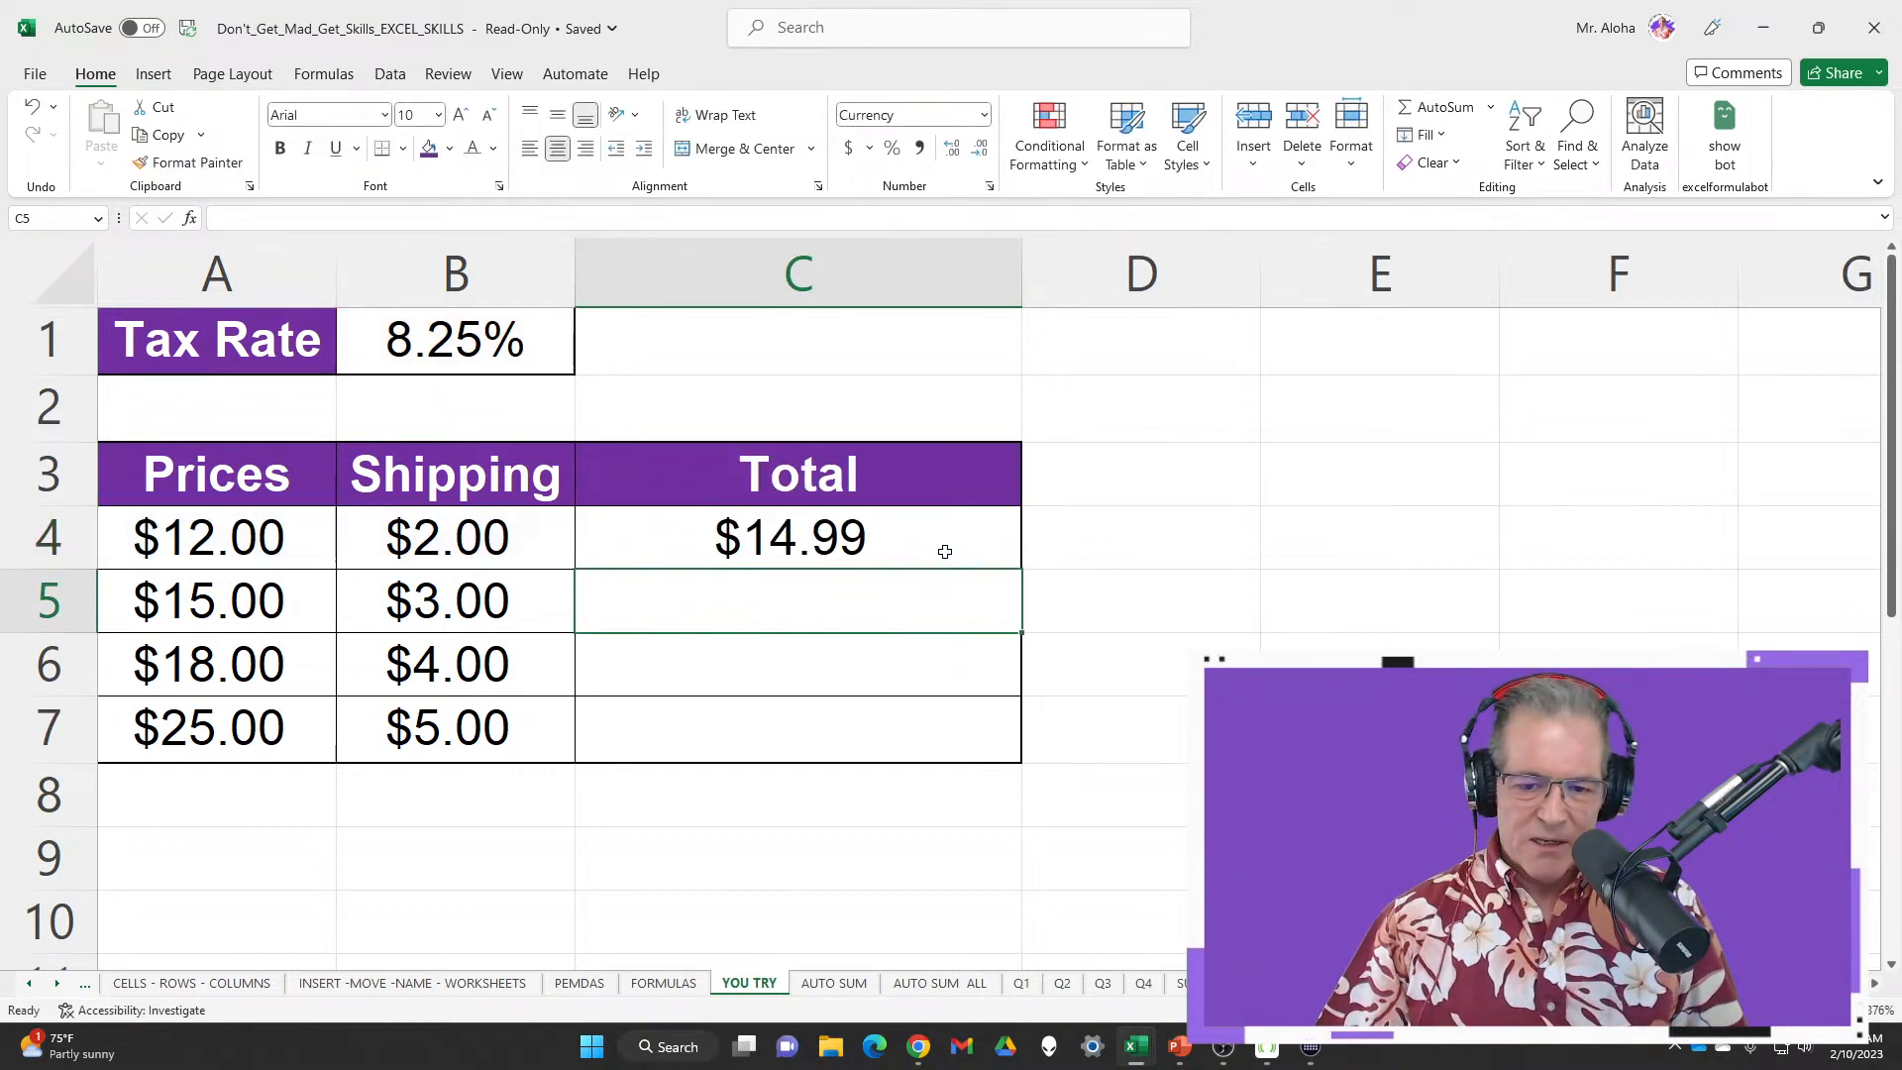
left_click(944, 552)
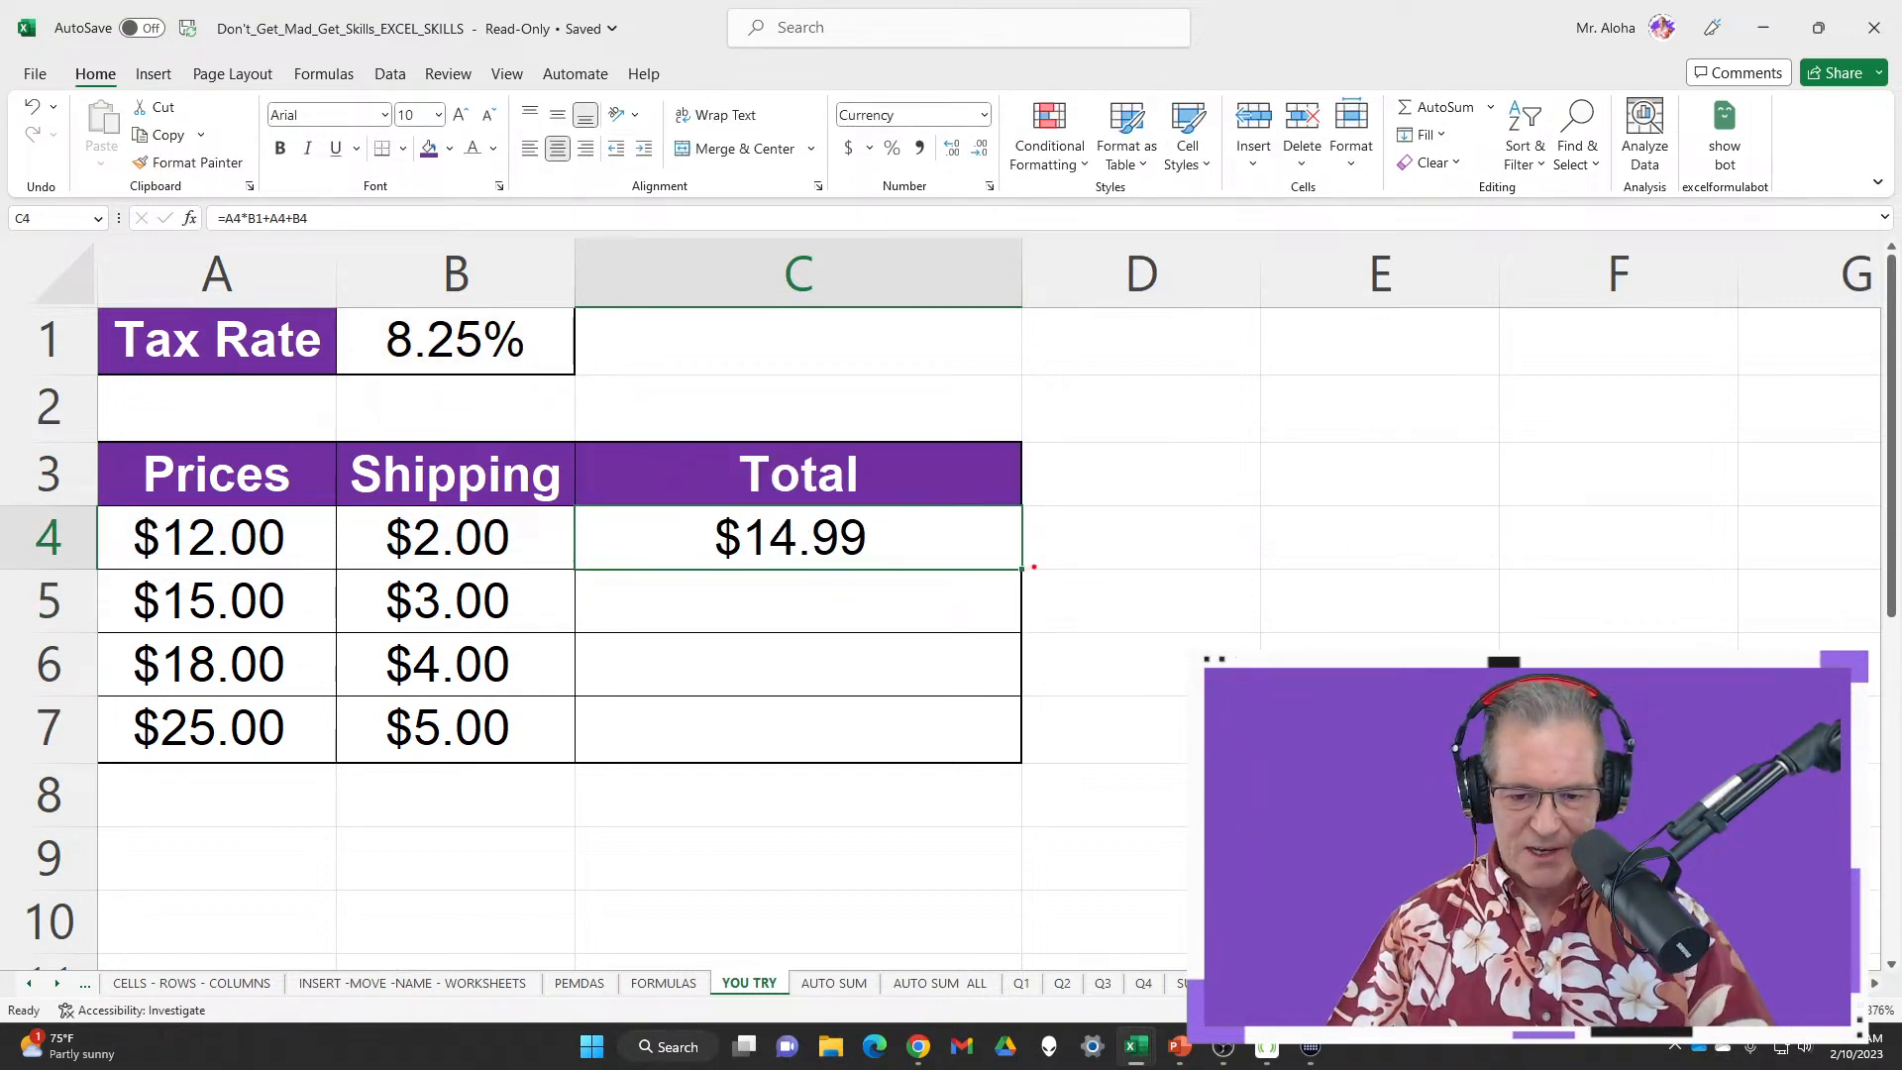
left_click_drag(1033, 567, 1196, 563)
left_click_drag(1038, 584, 1129, 634)
key("Escape")
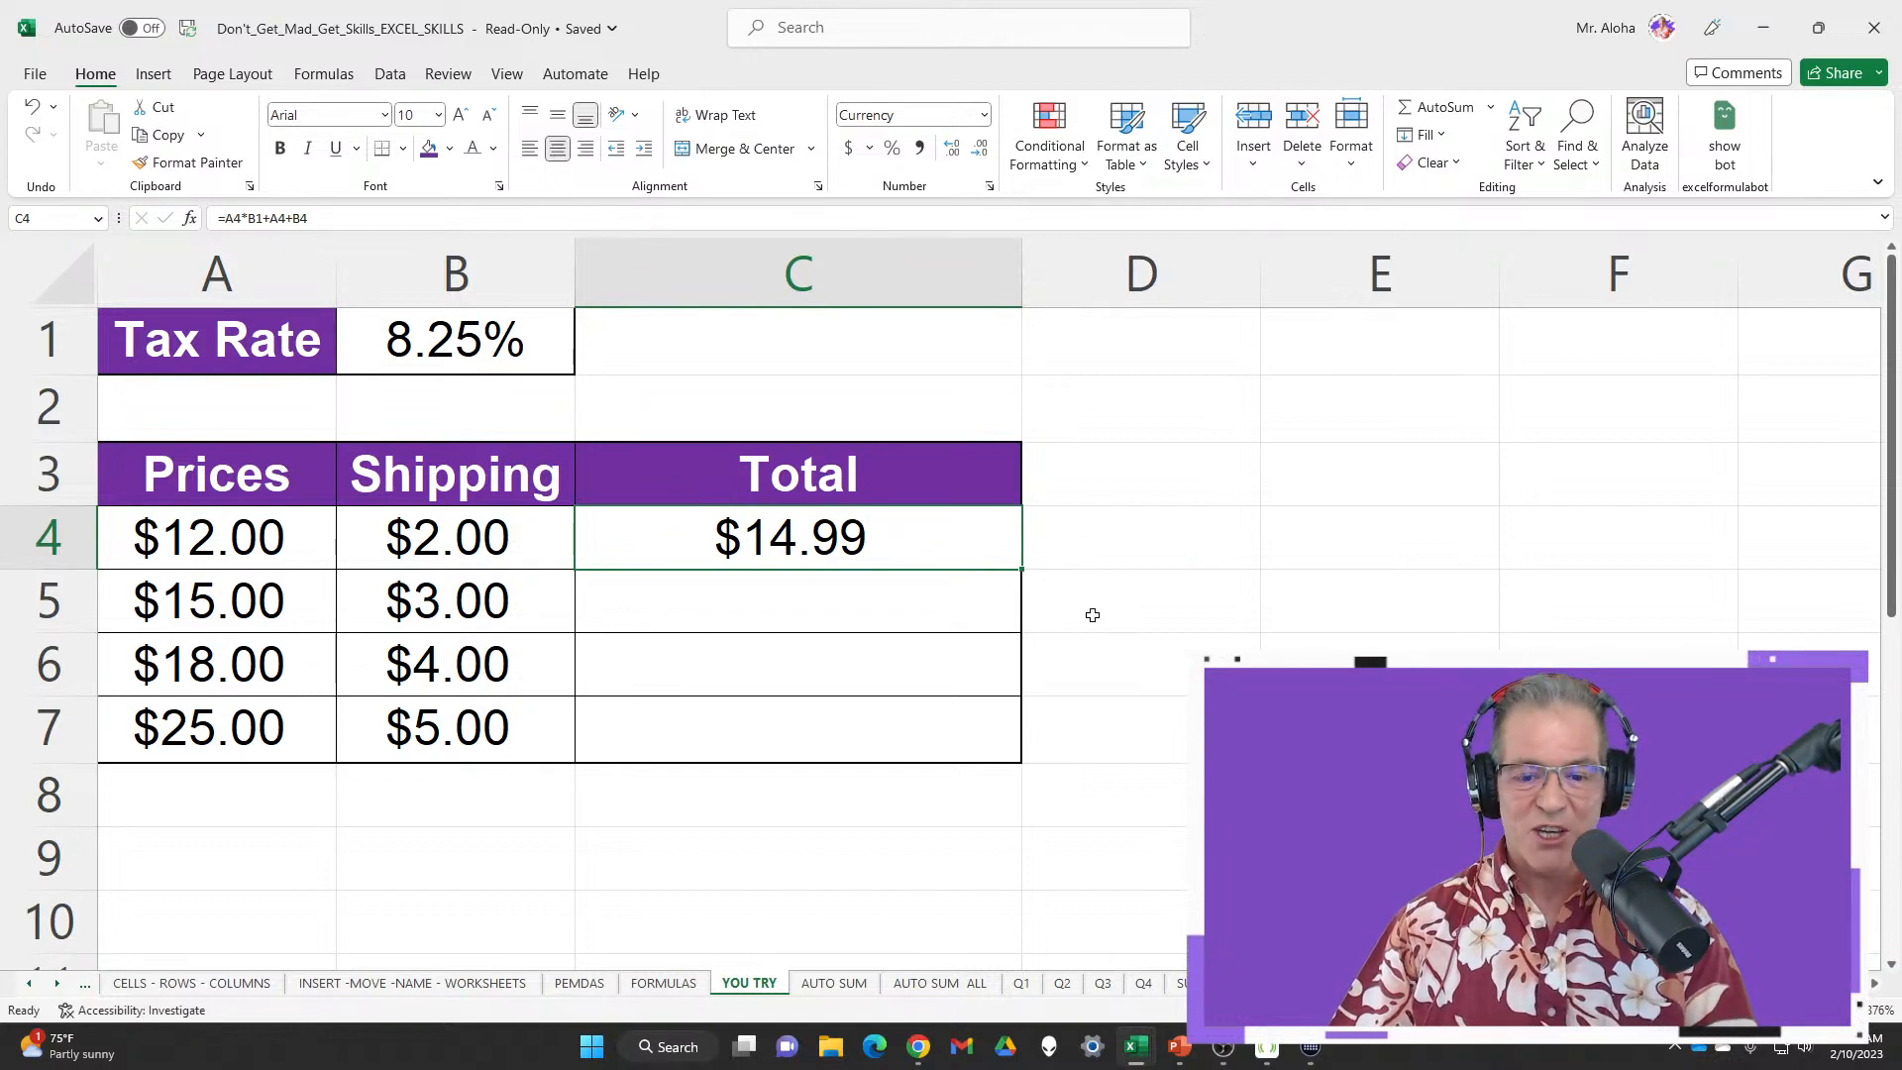
double_click(1026, 569)
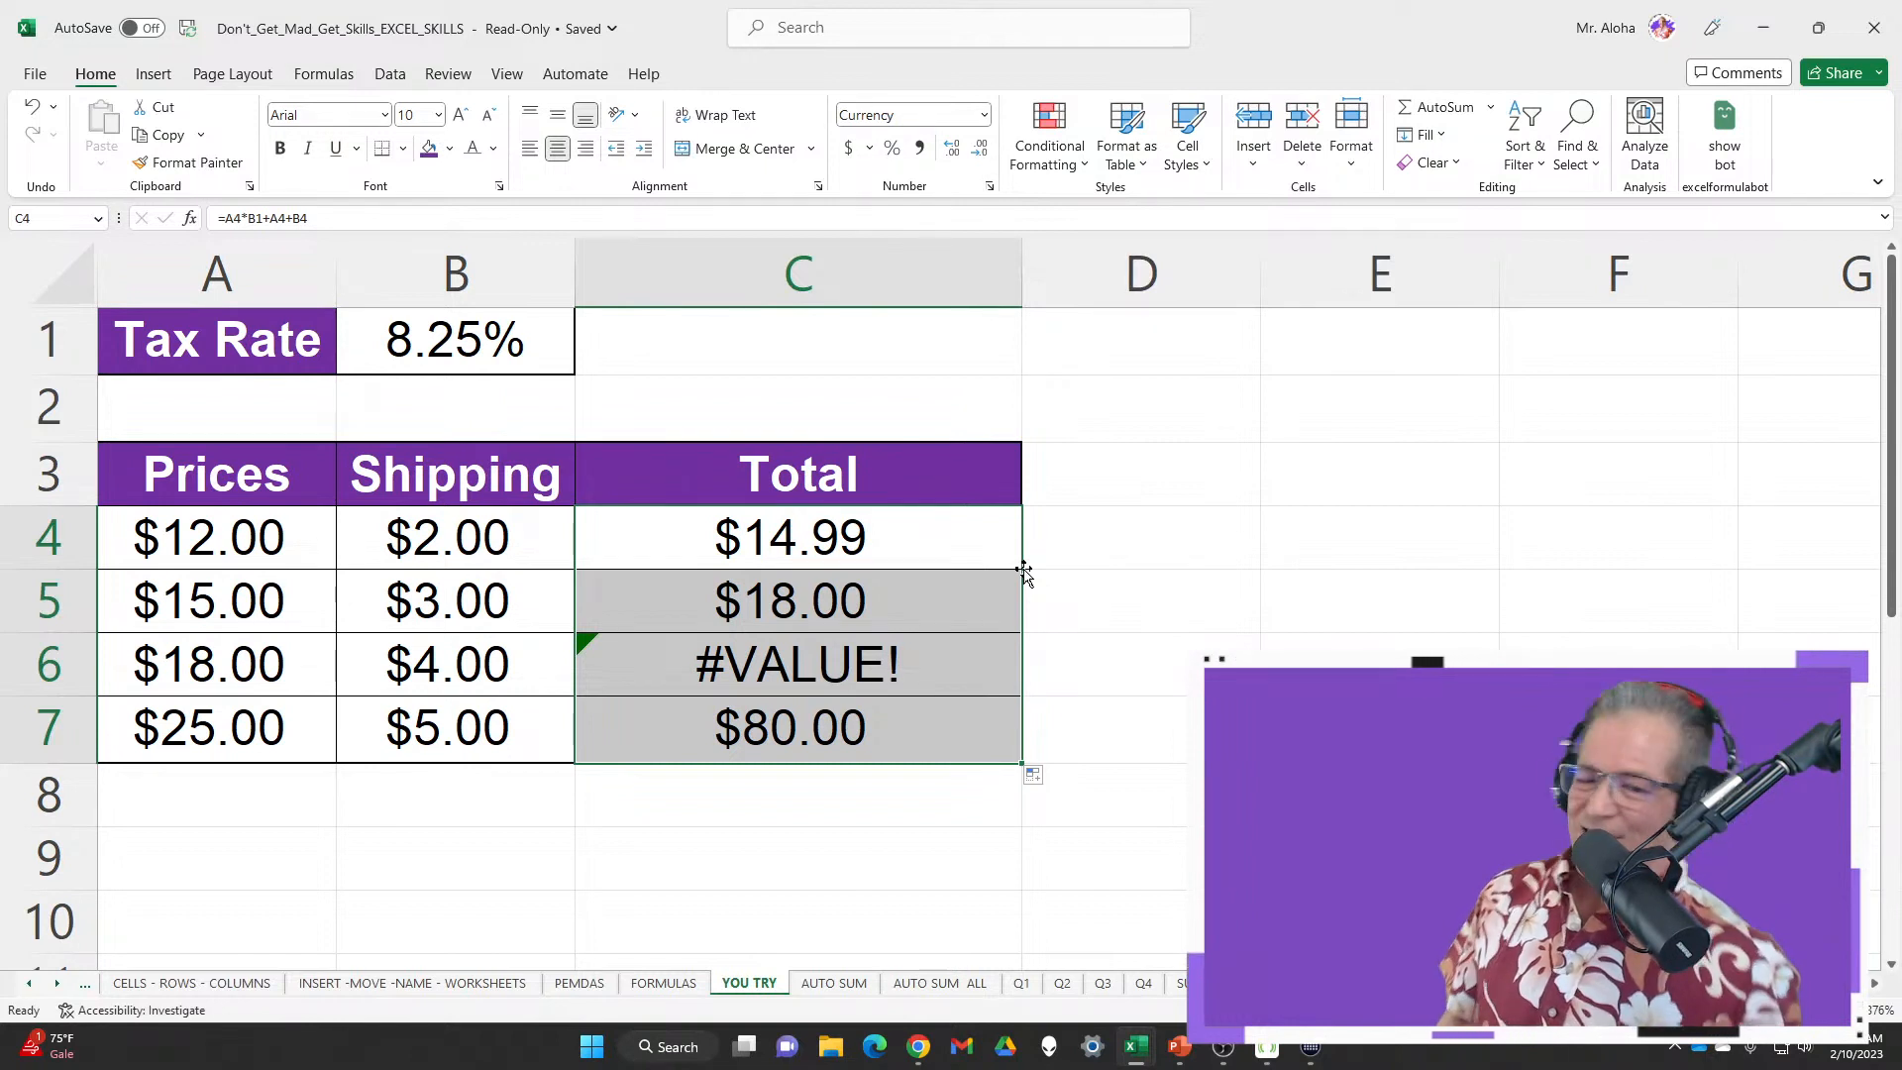
Inspect the copied Total formulas in C4 through C7, then display all formulas with Ctrl+`
double_click(933, 516)
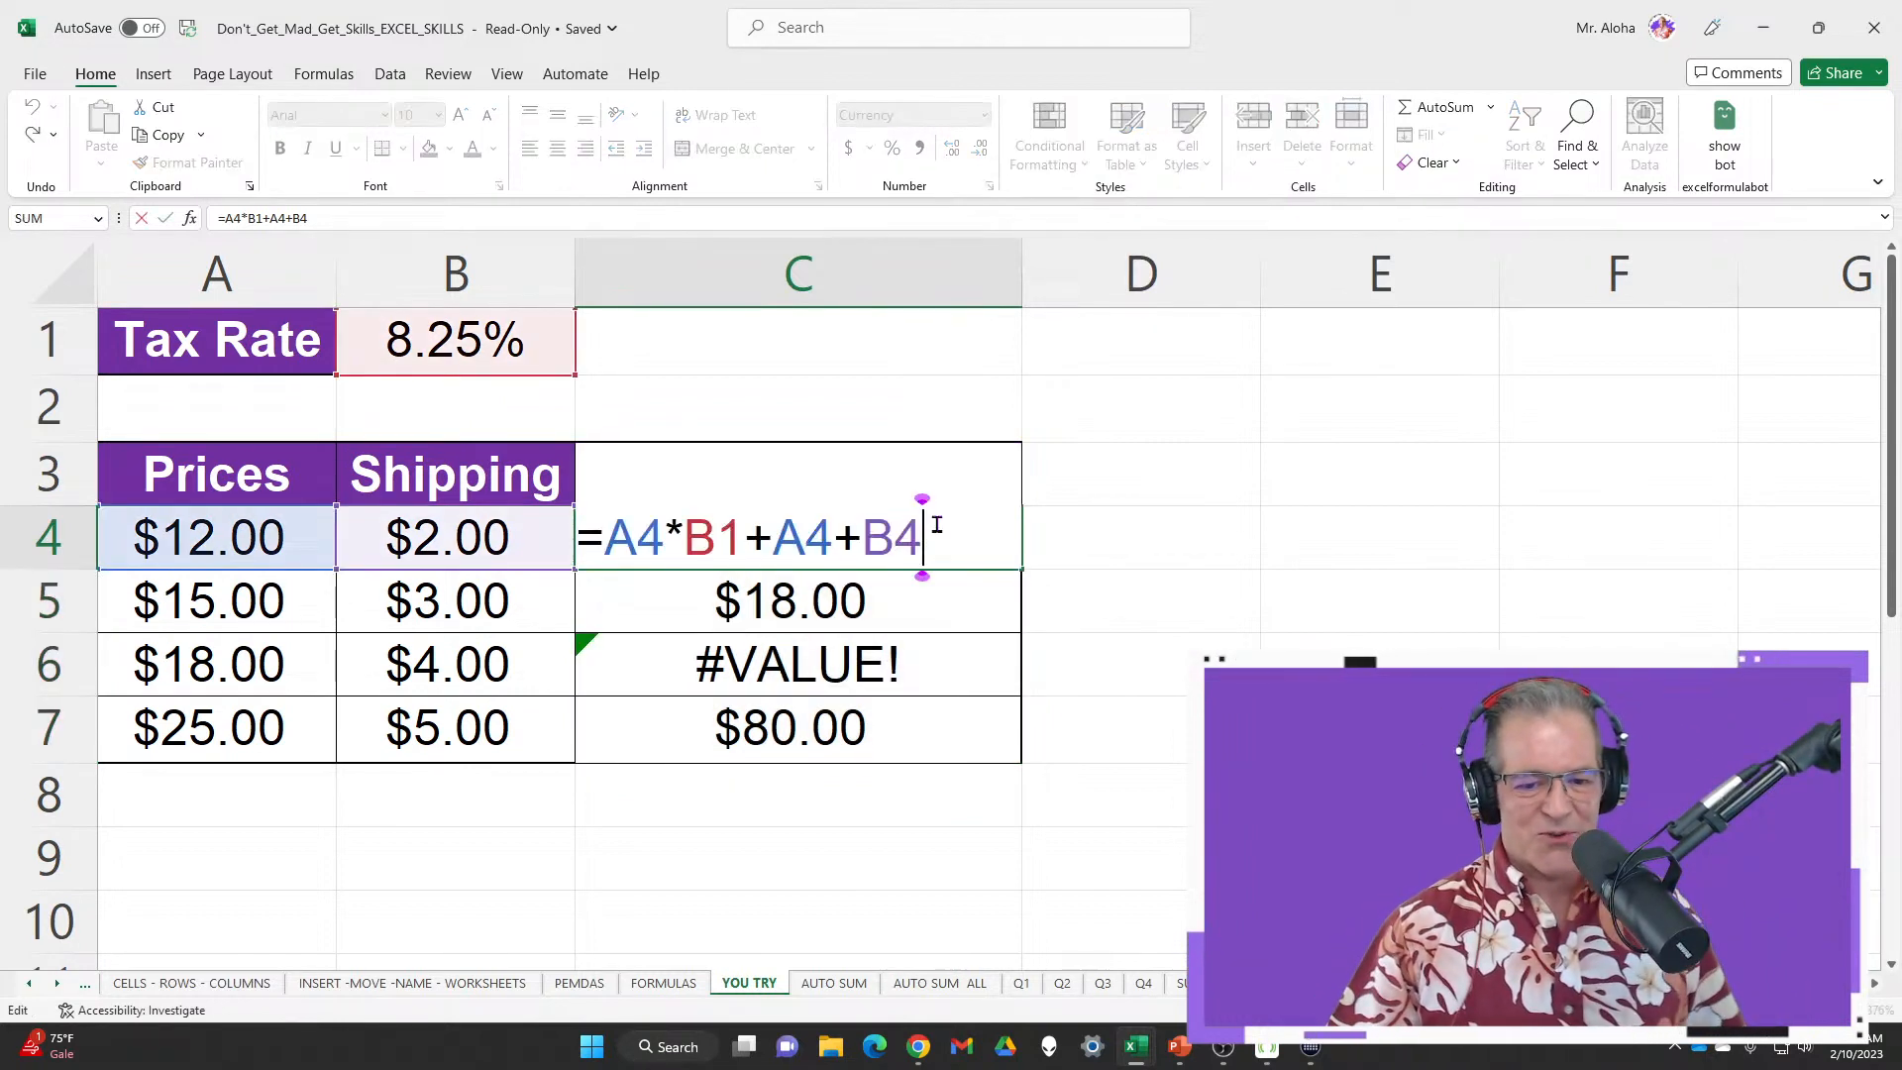
key("Escape")
left_click(942, 598)
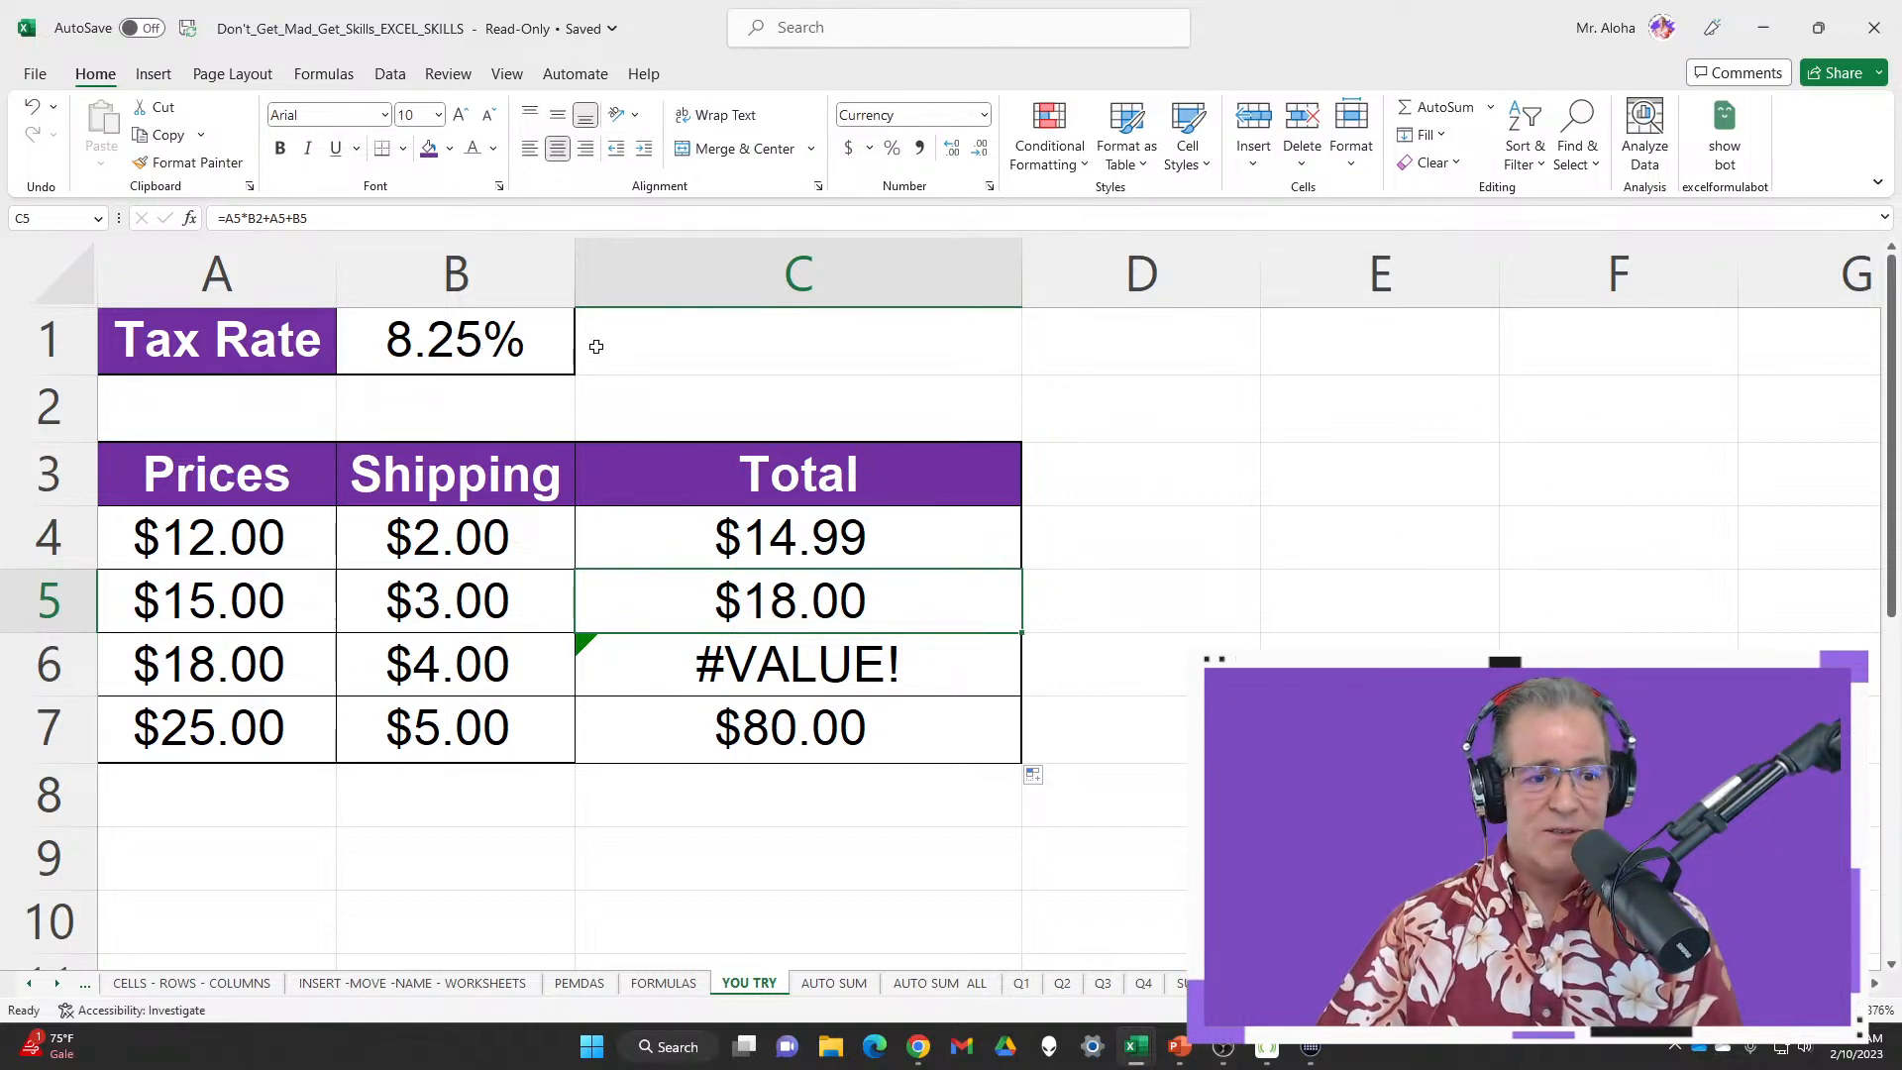
left_click(965, 663)
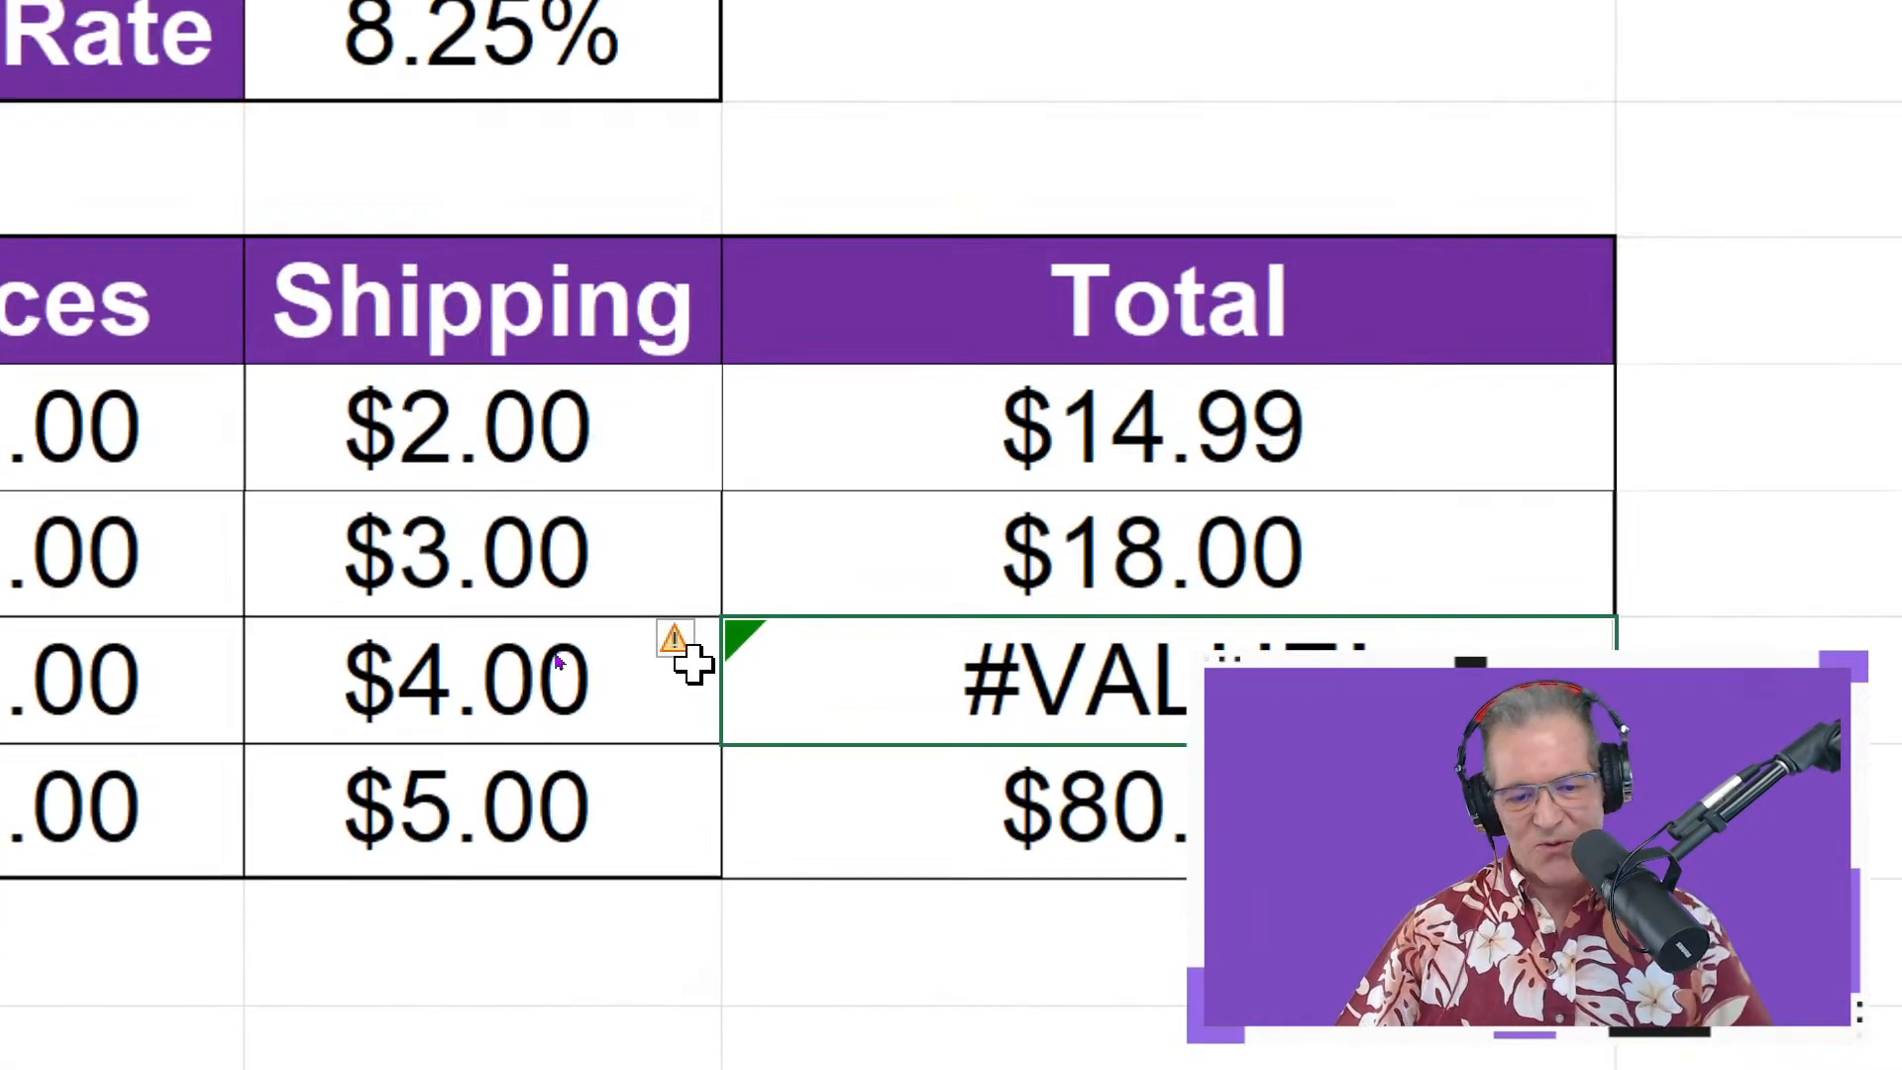
mouse_move(683, 663)
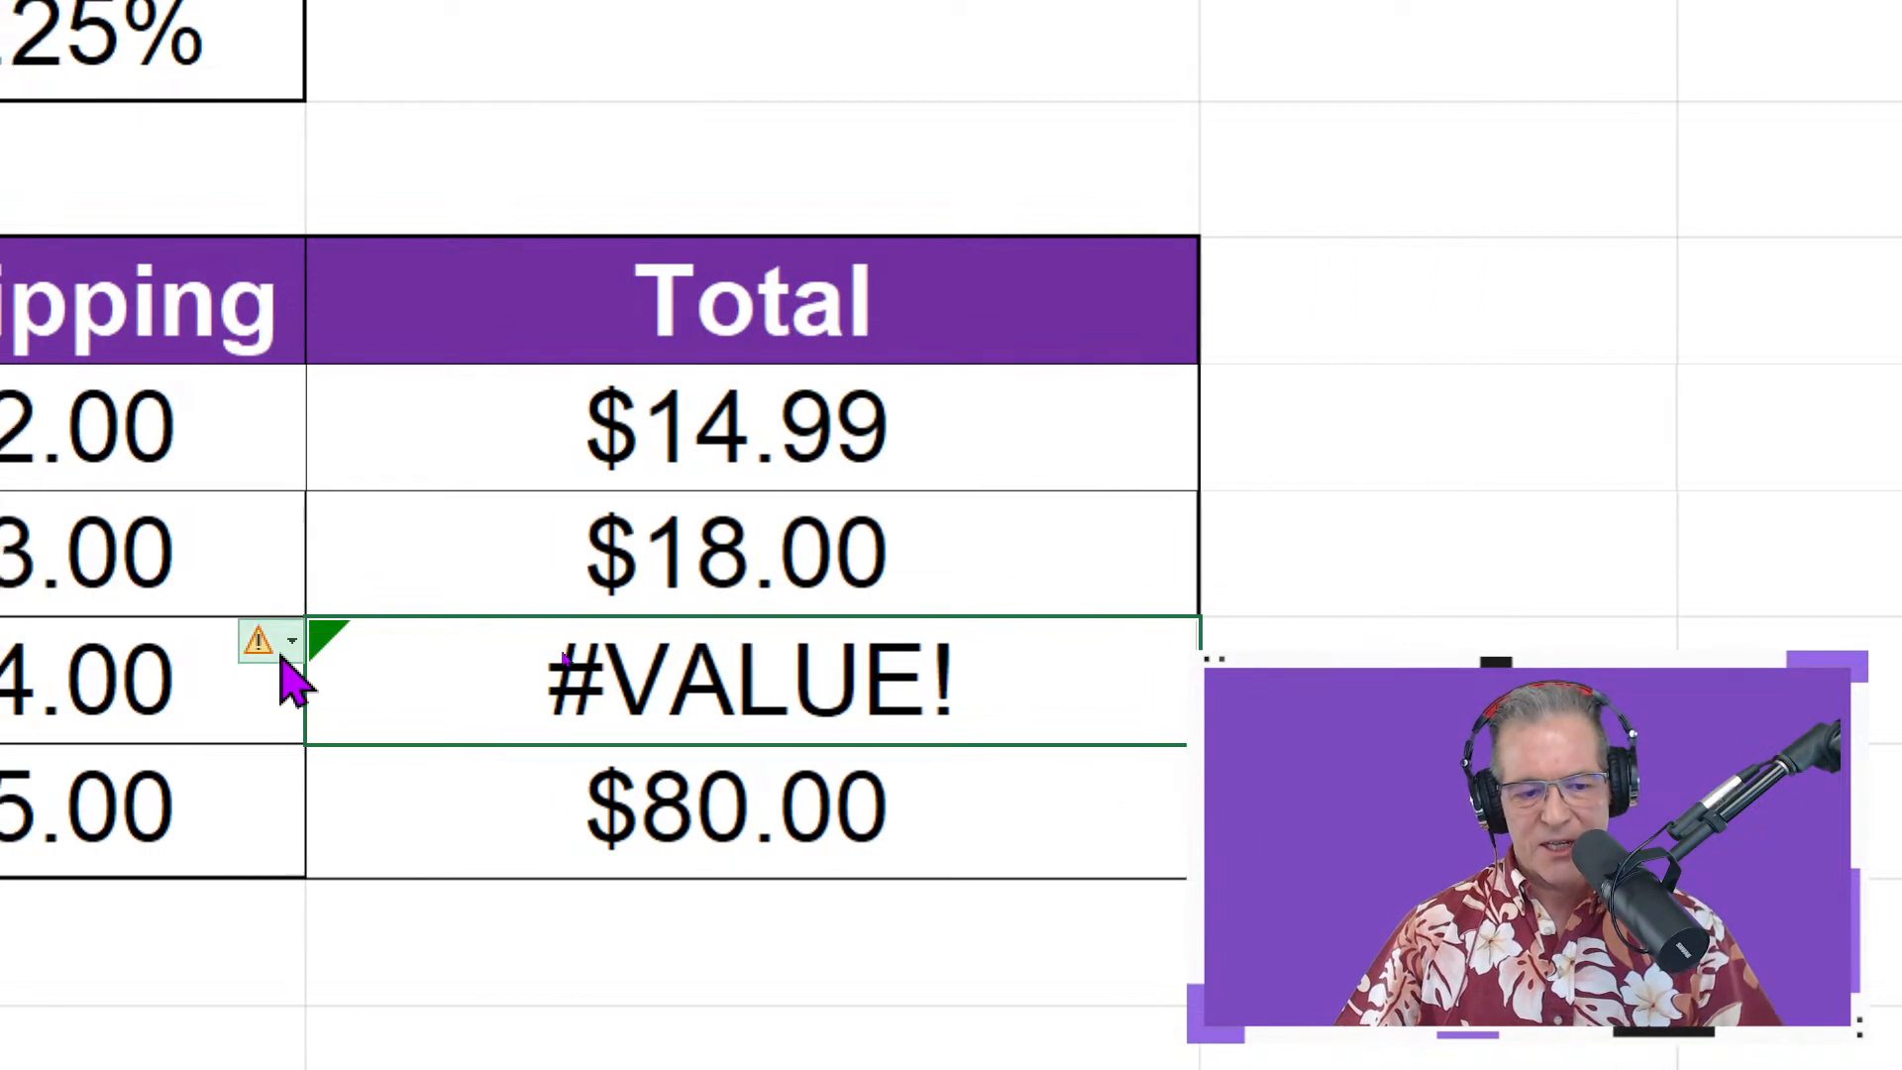
mouse_move(283, 662)
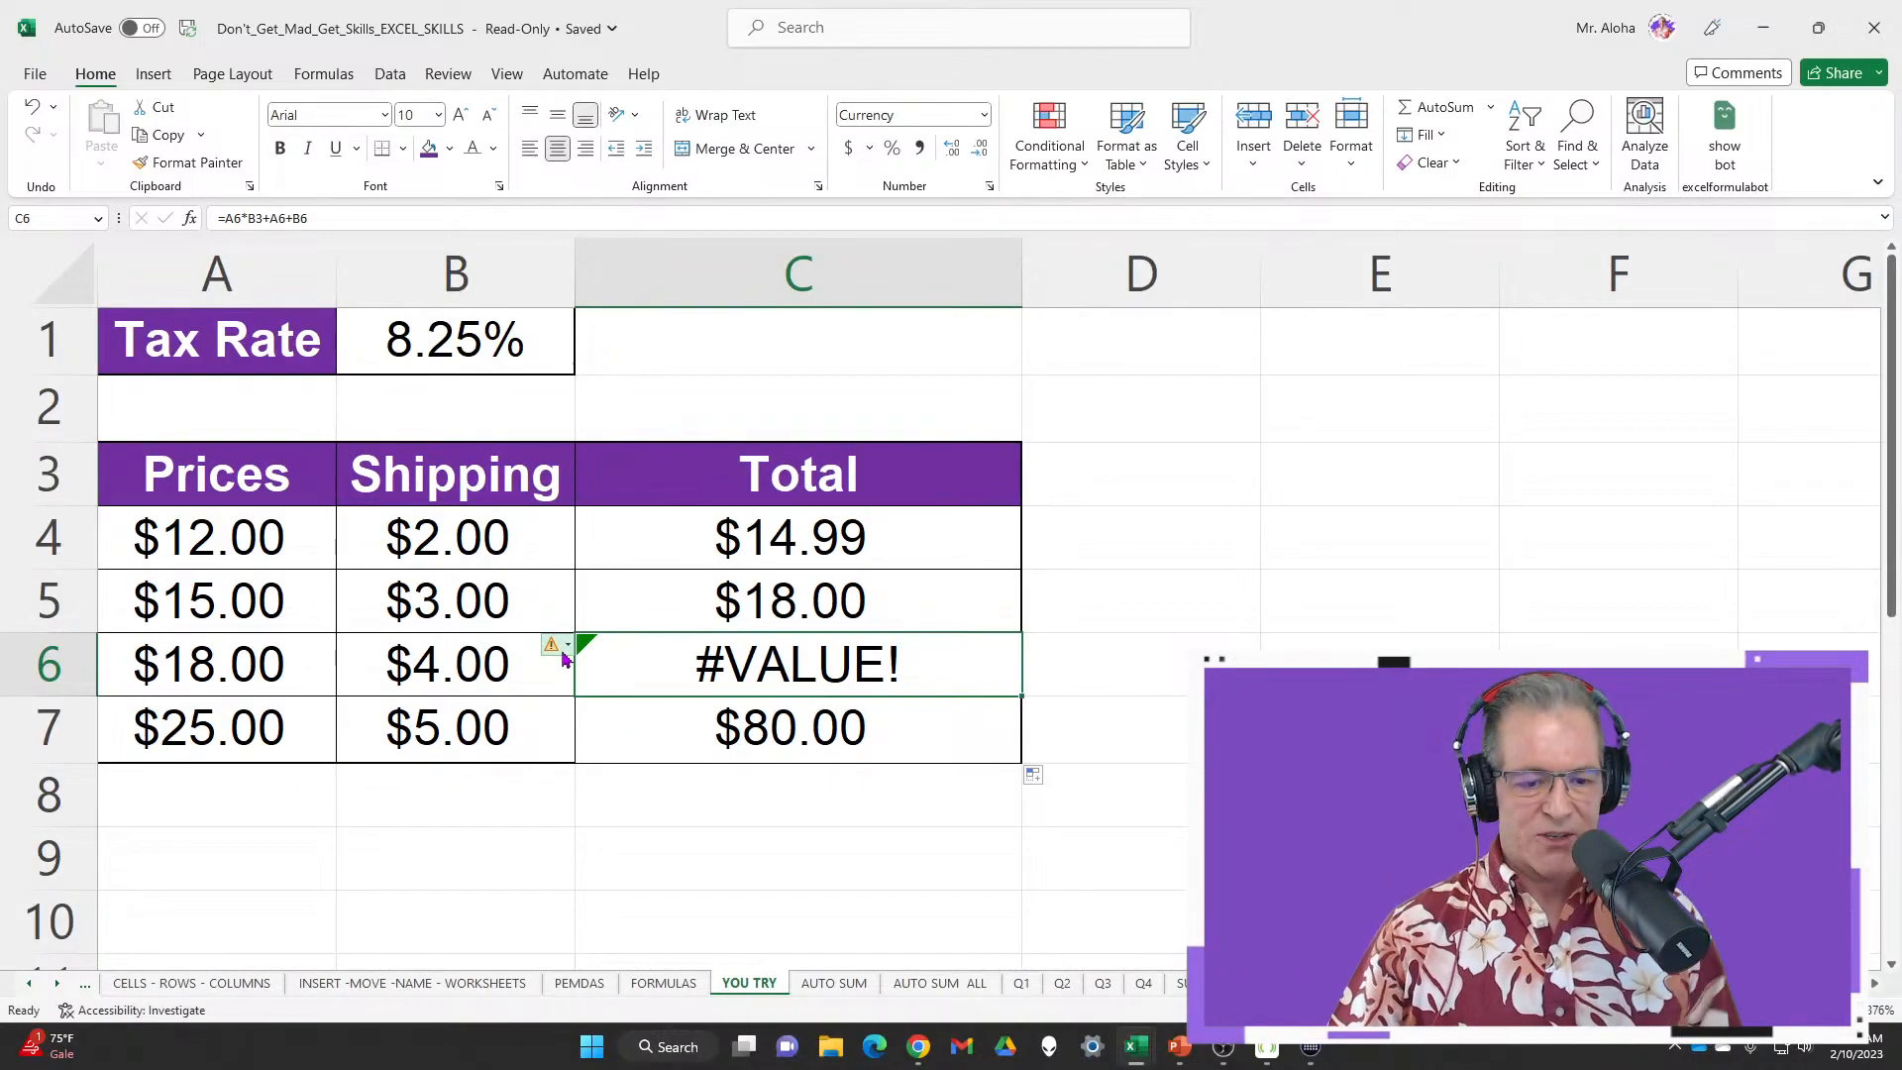
left_click(901, 735)
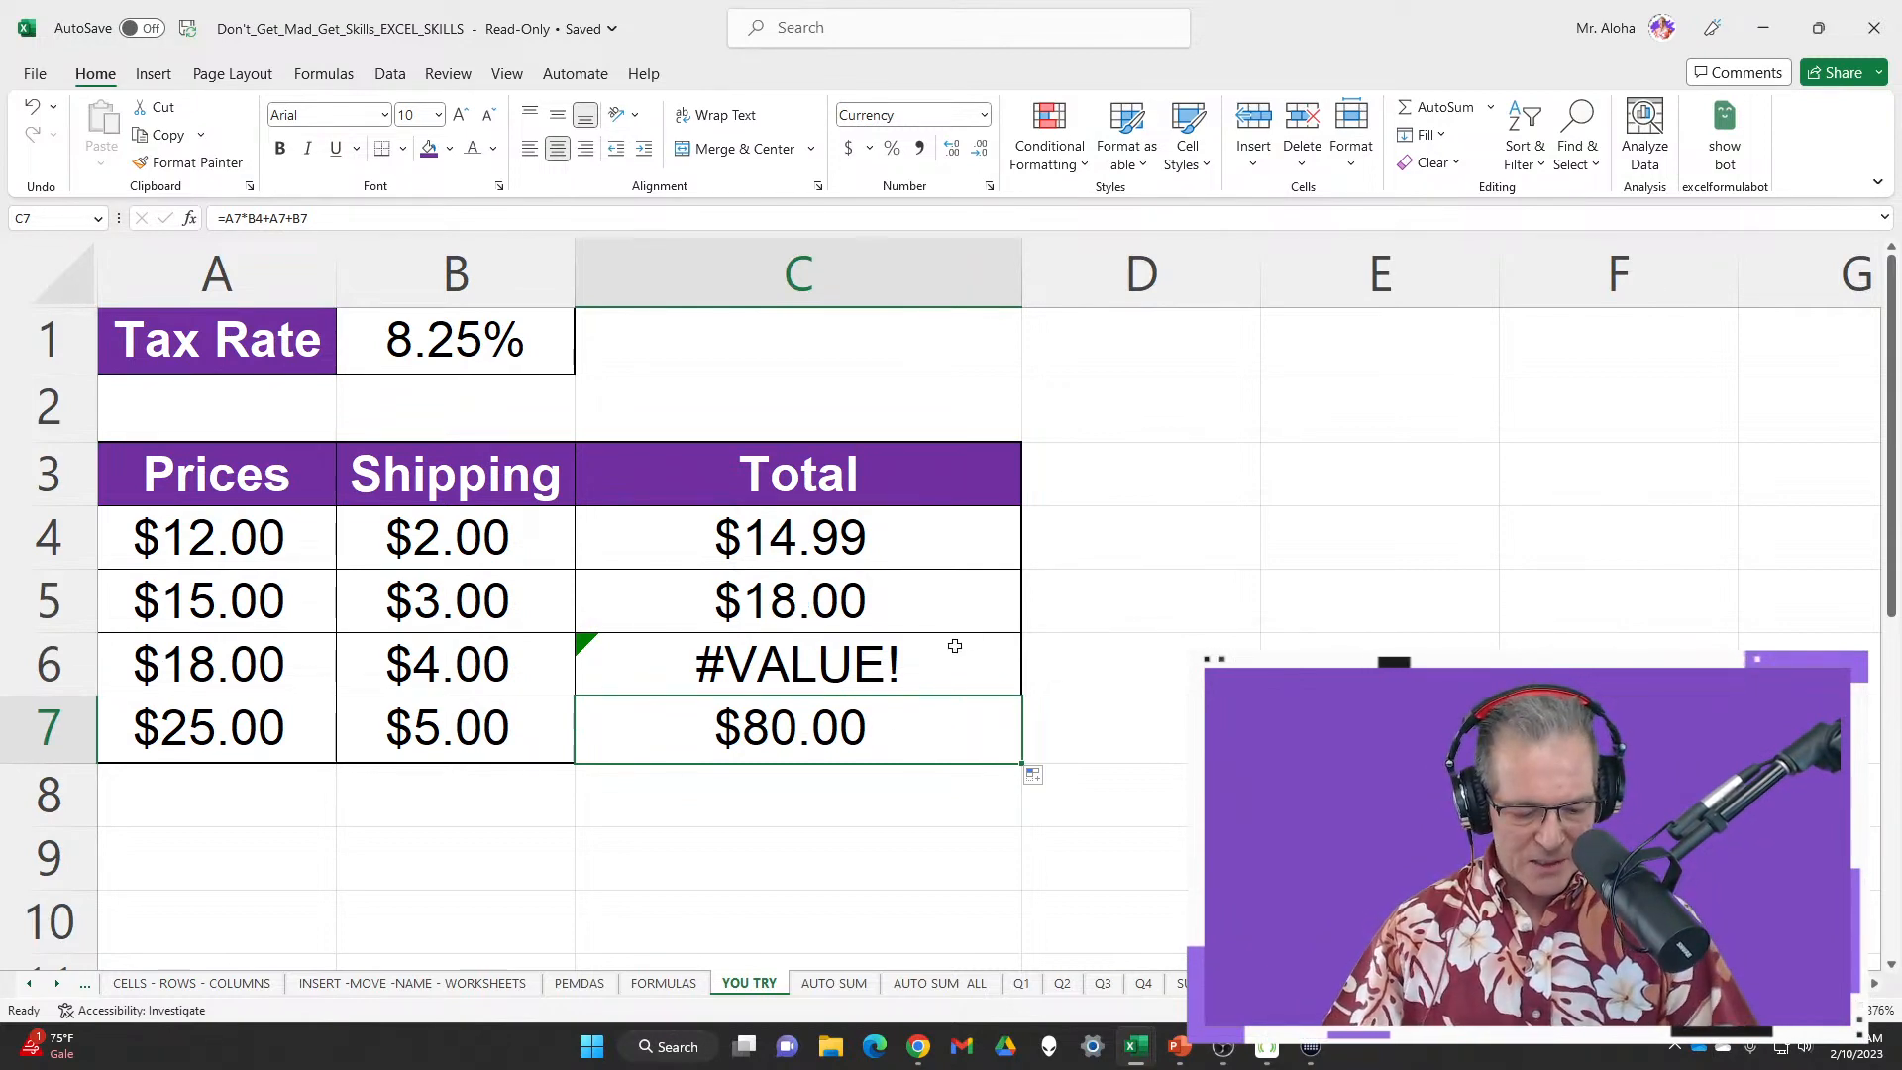
key("ctrl+grave")
scroll(941, 604, "down", 4)
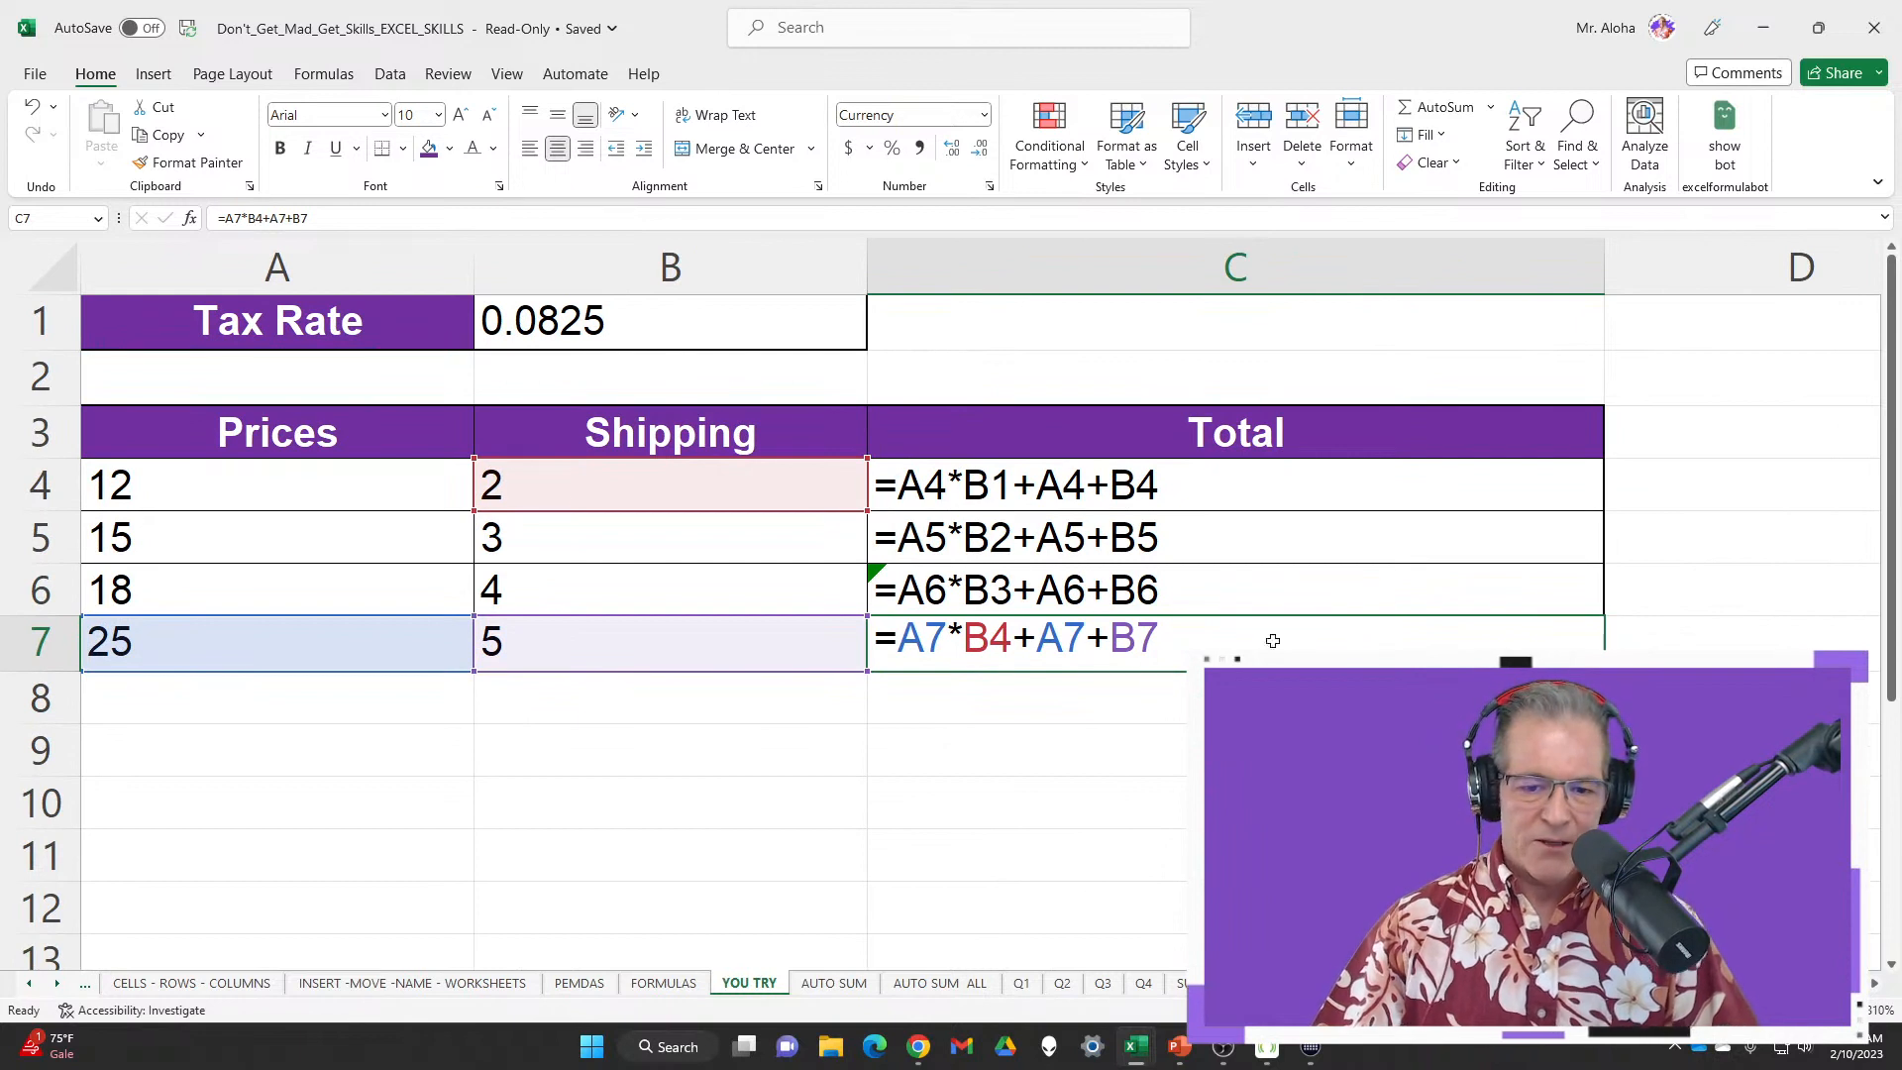
left_click(1231, 478)
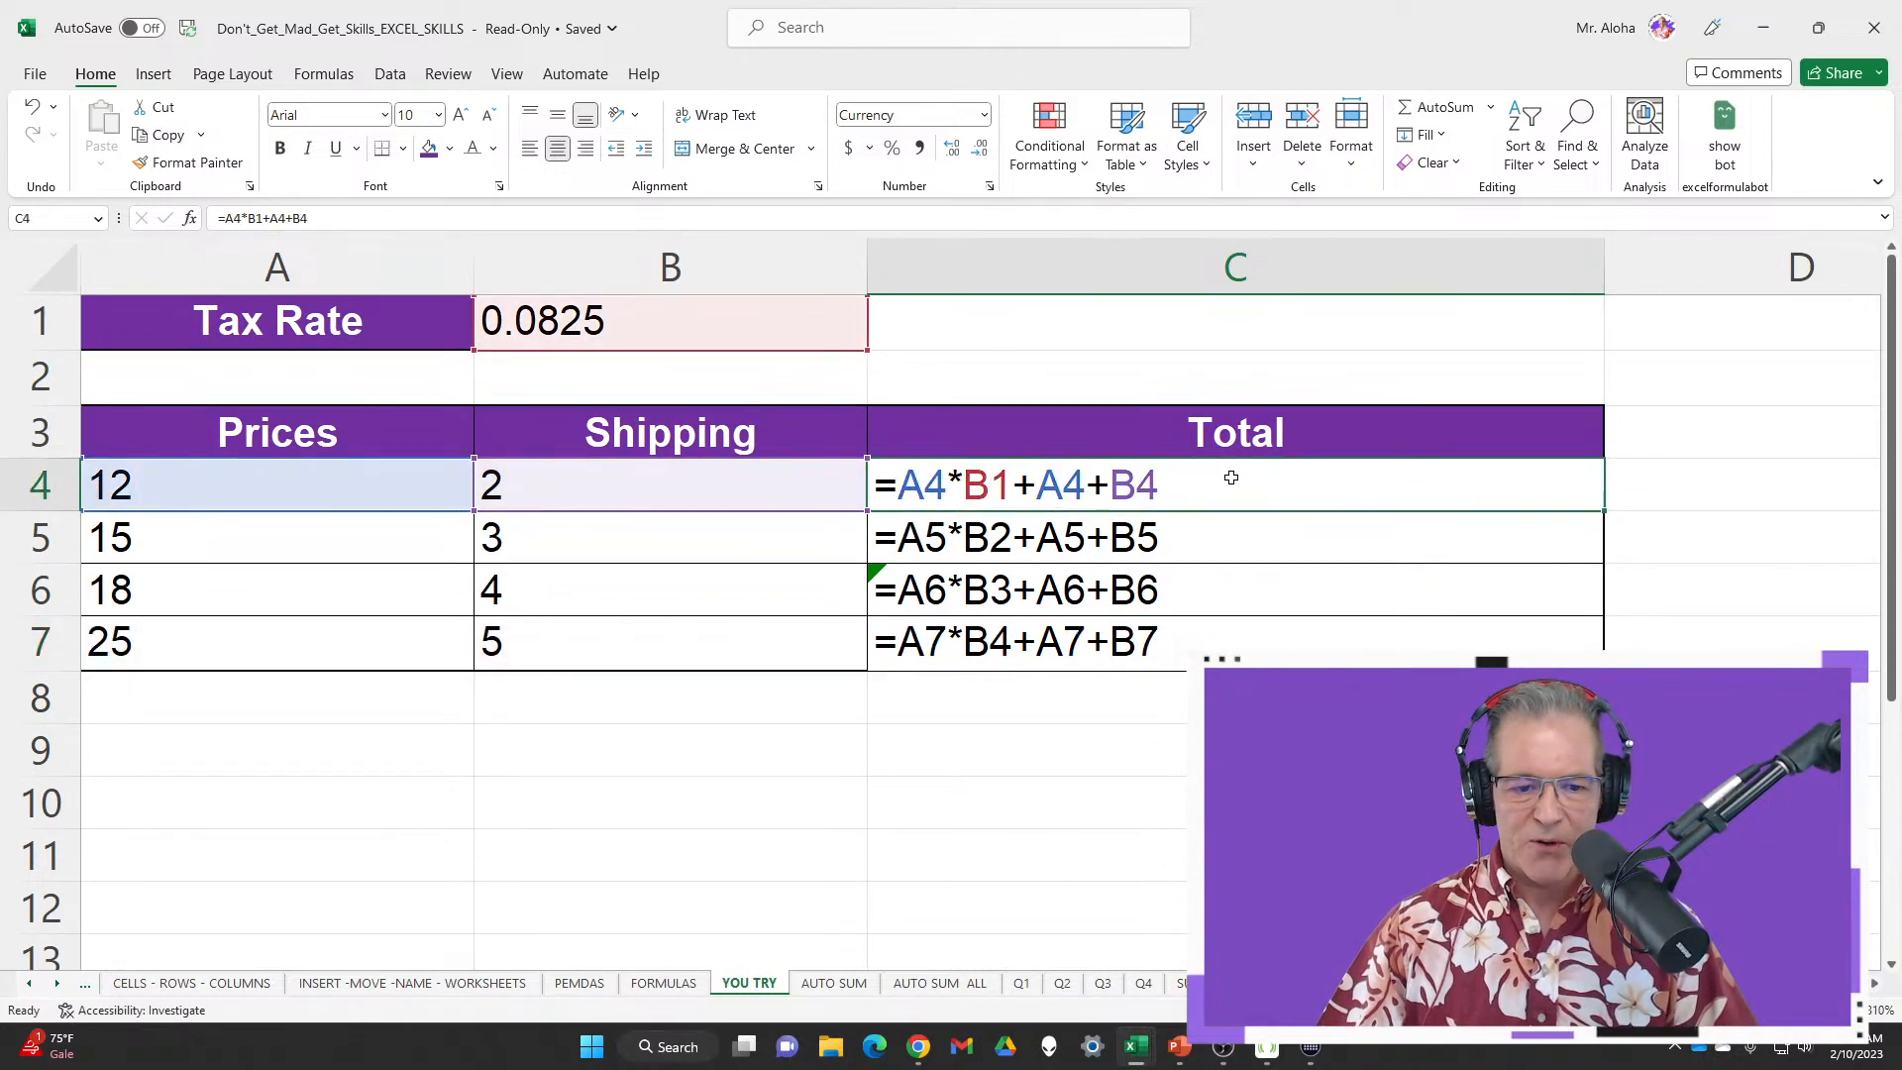
left_click(1250, 536)
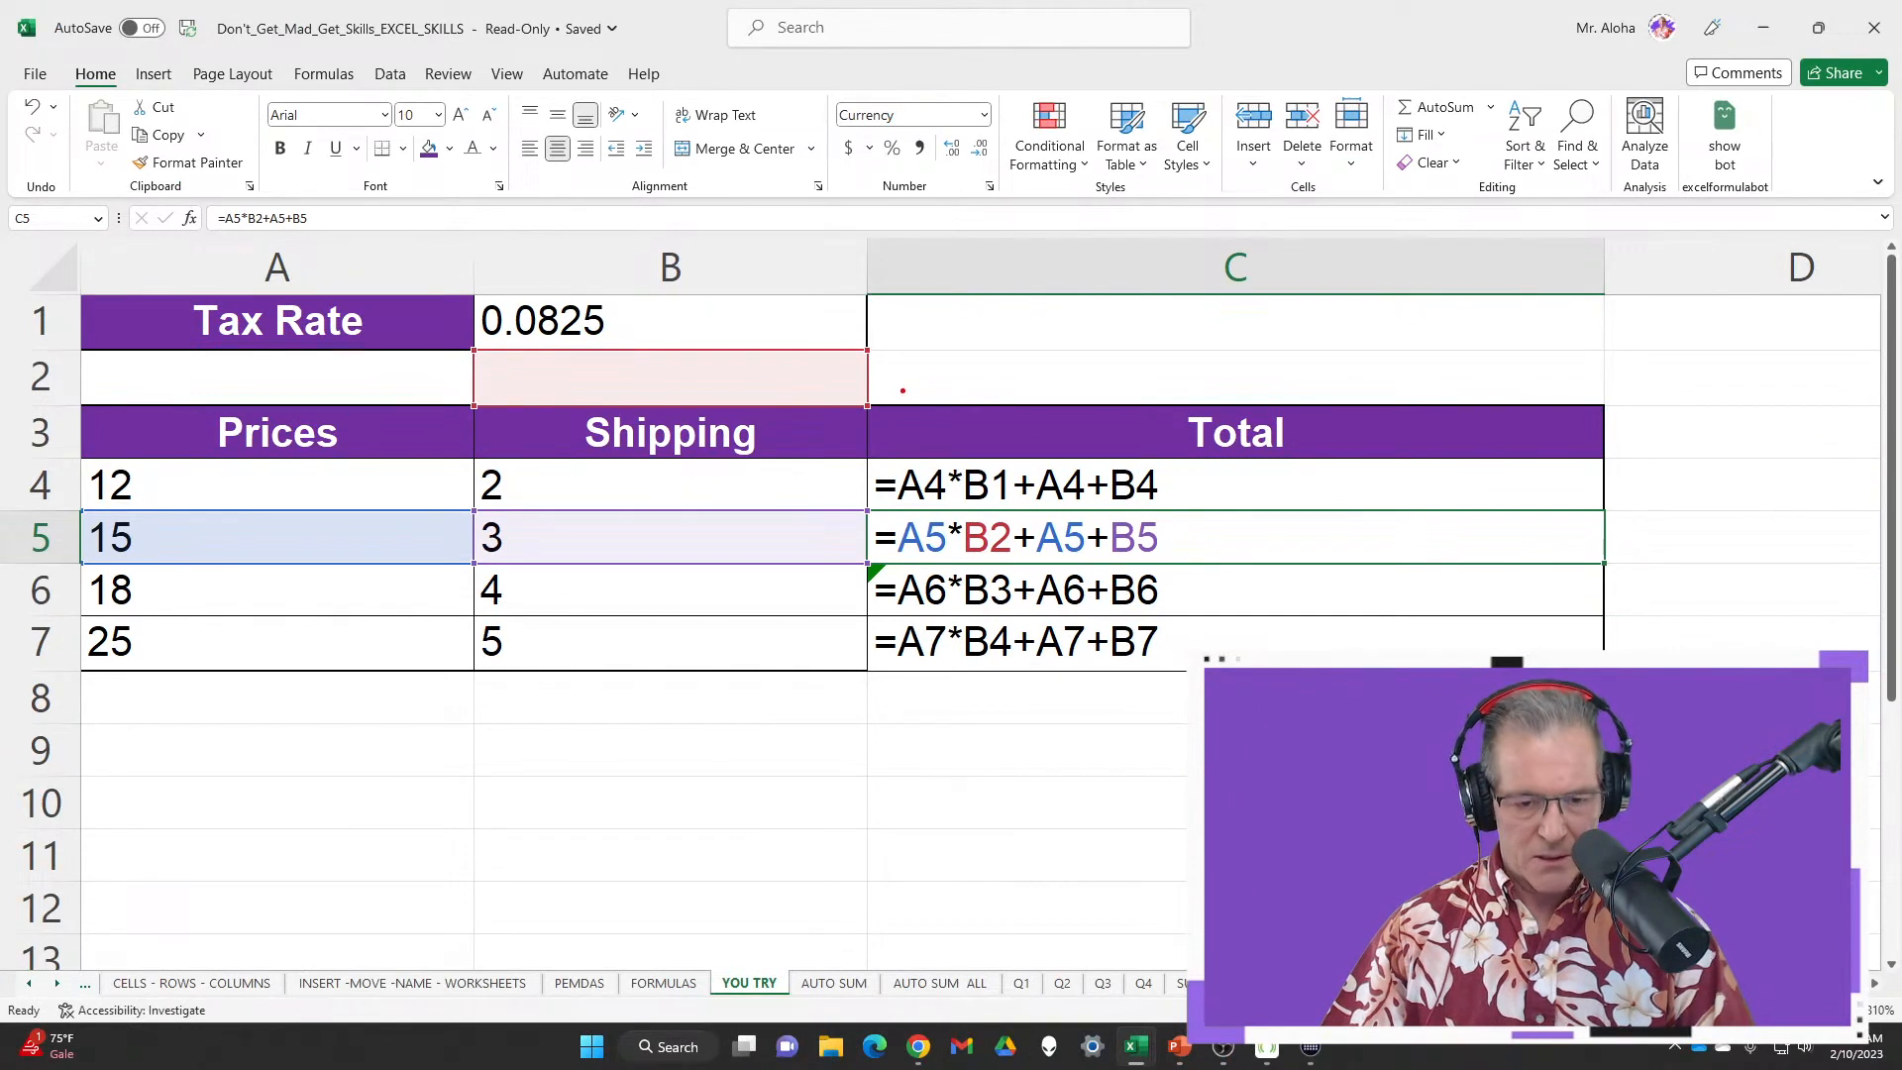
left_click_drag(887, 377, 1046, 371)
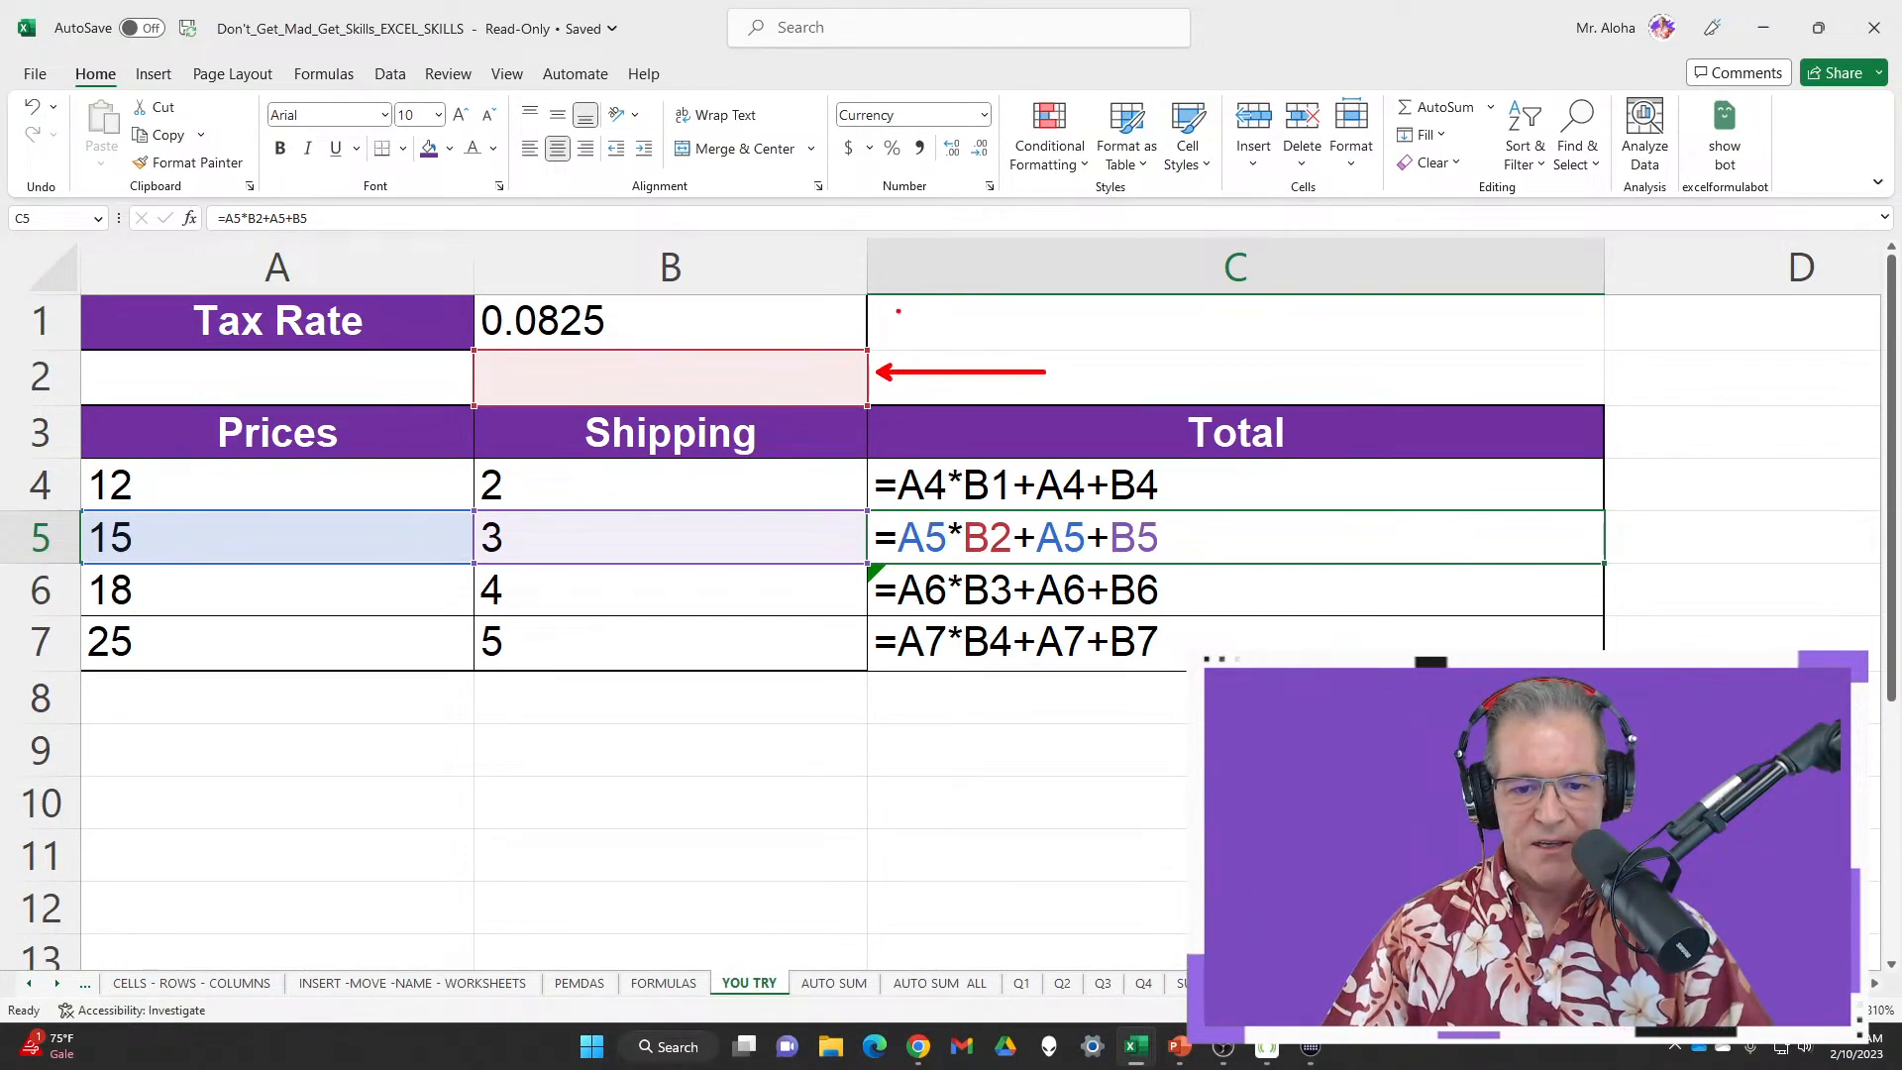
left_click_drag(874, 318, 954, 325)
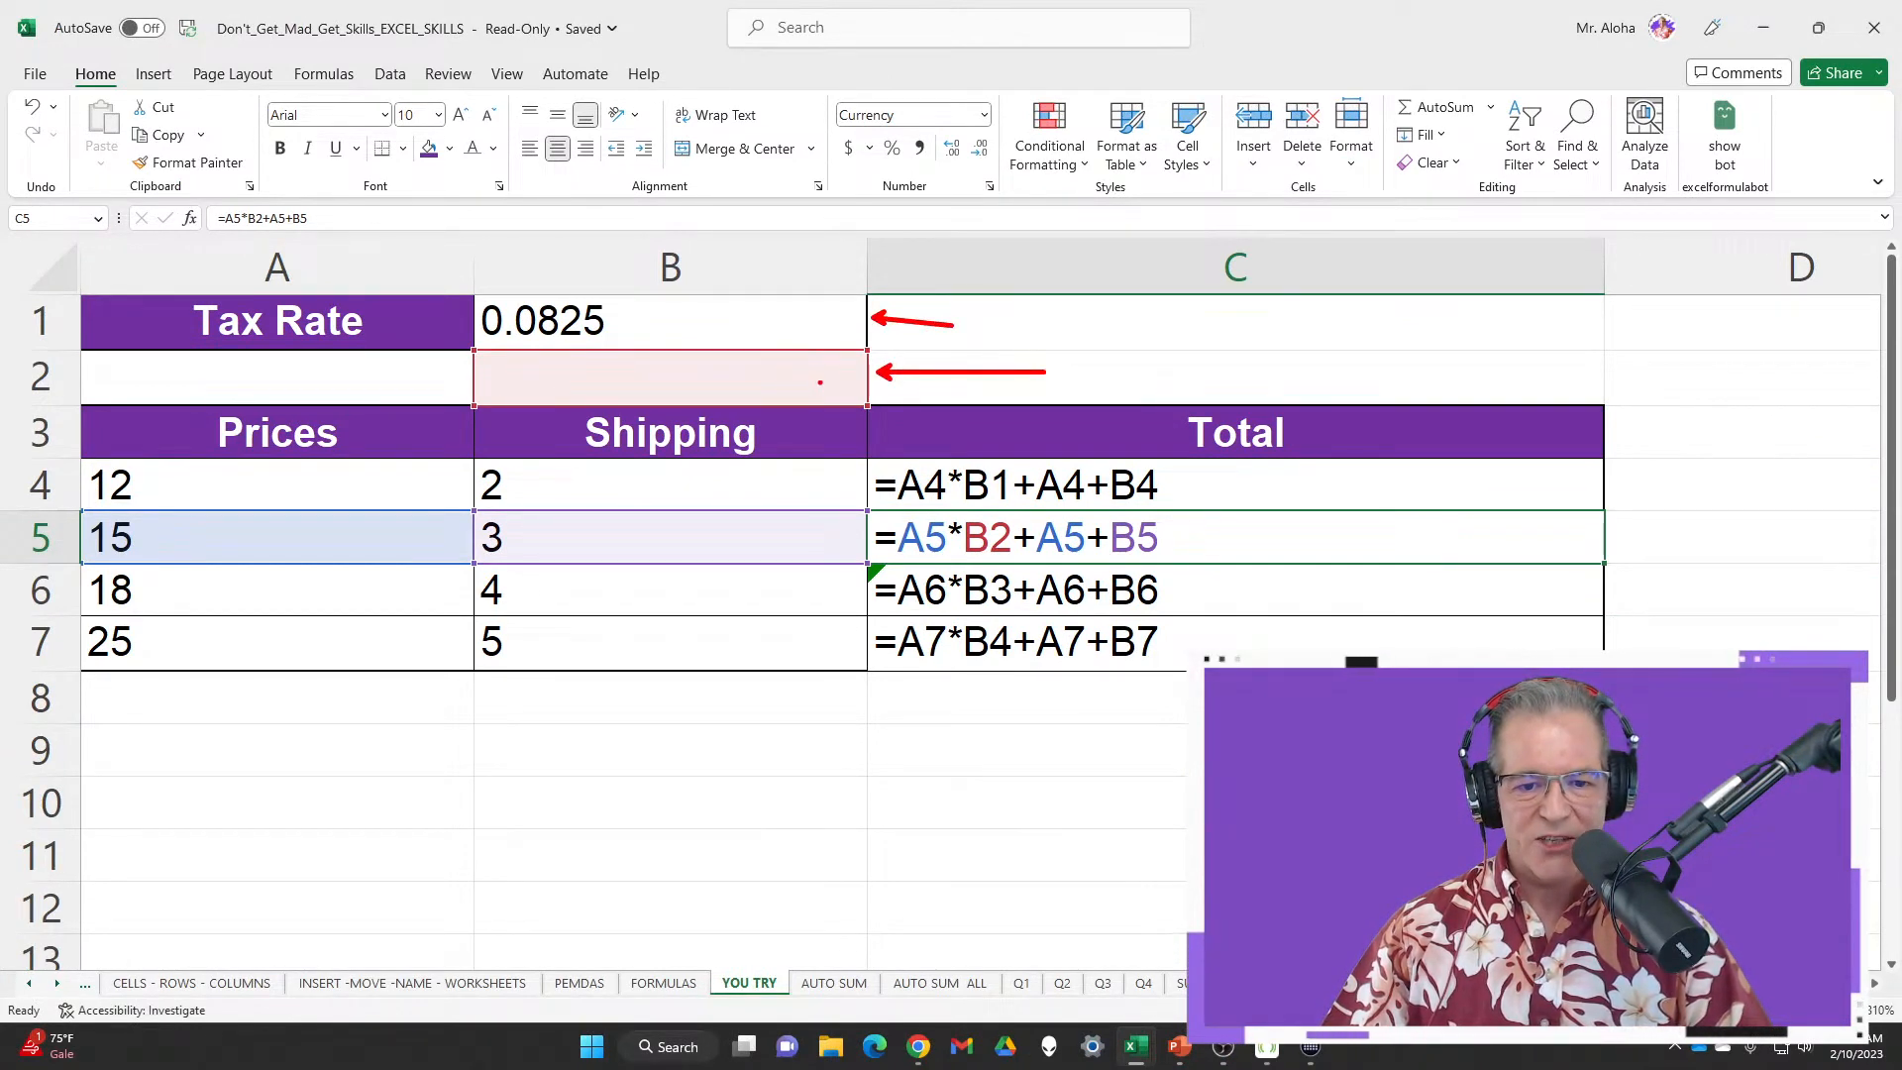
left_click_drag(820, 381, 821, 294)
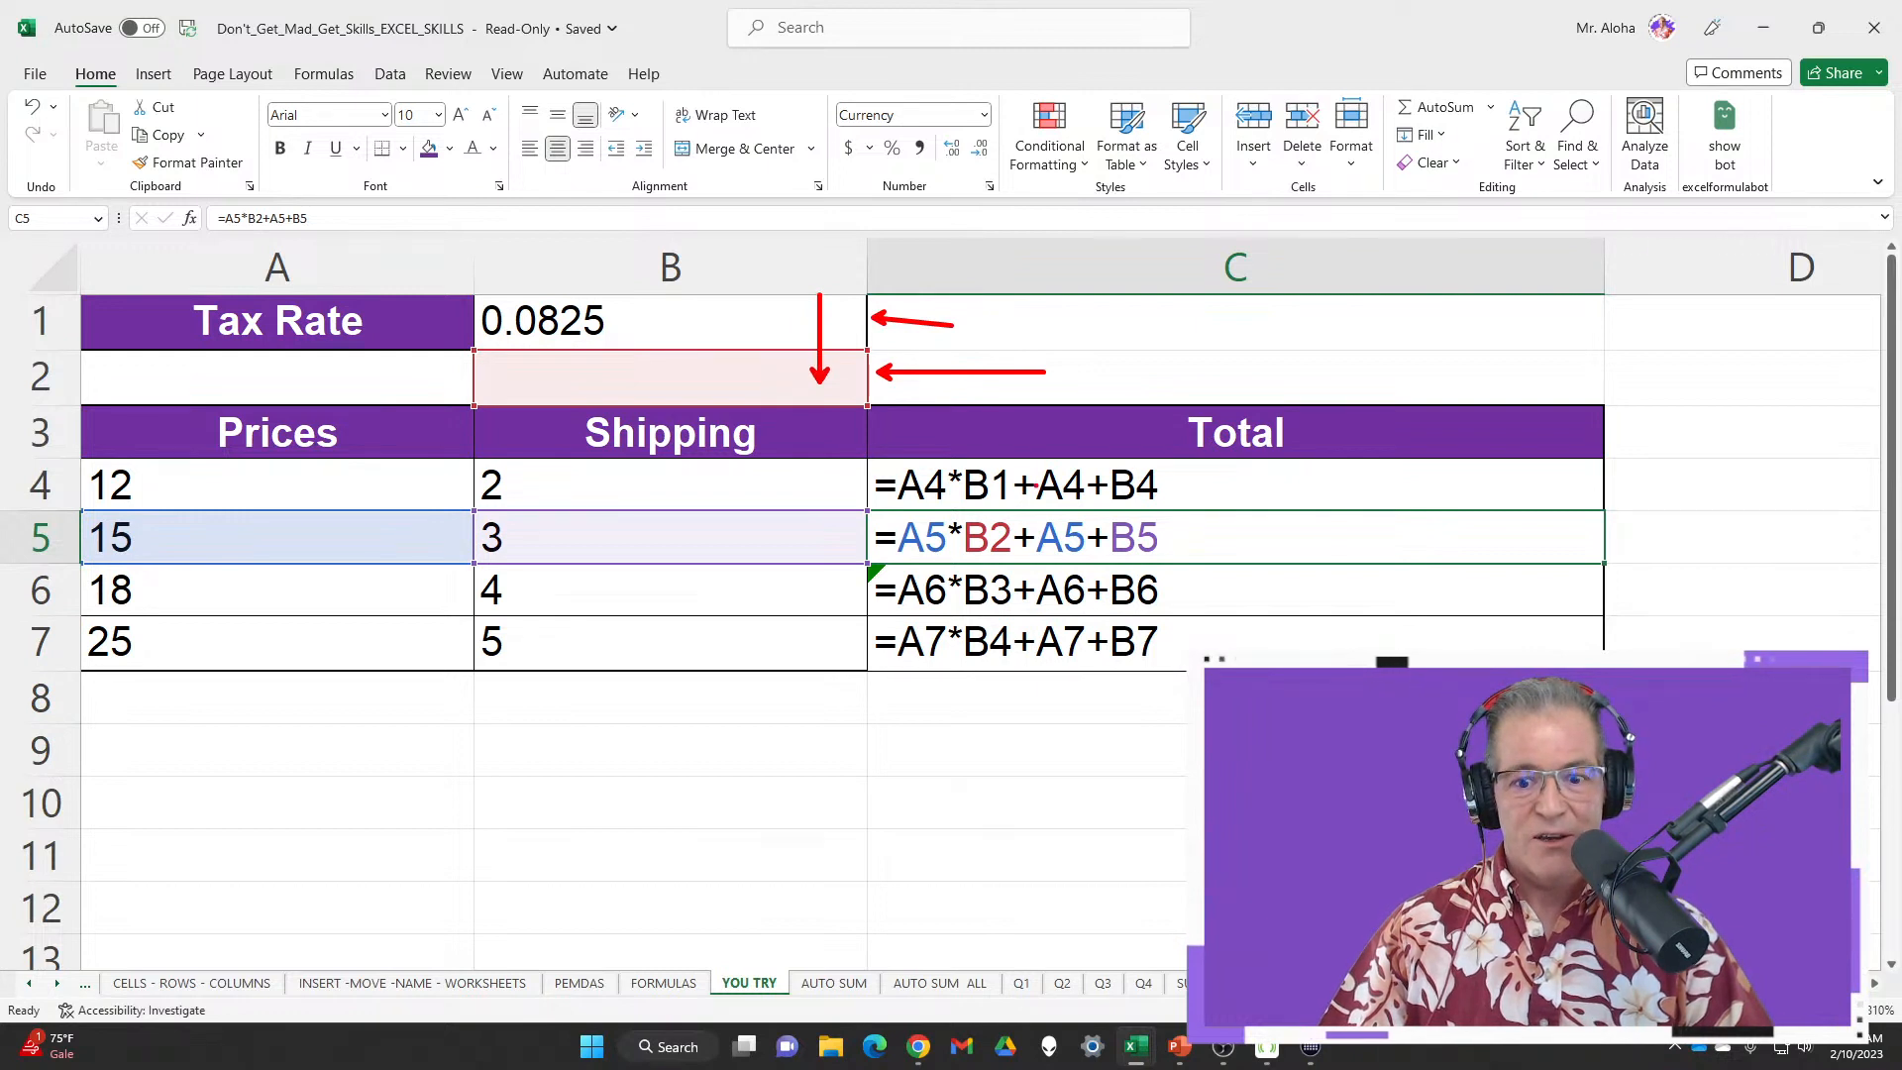
left_click_drag(1233, 547, 1231, 475)
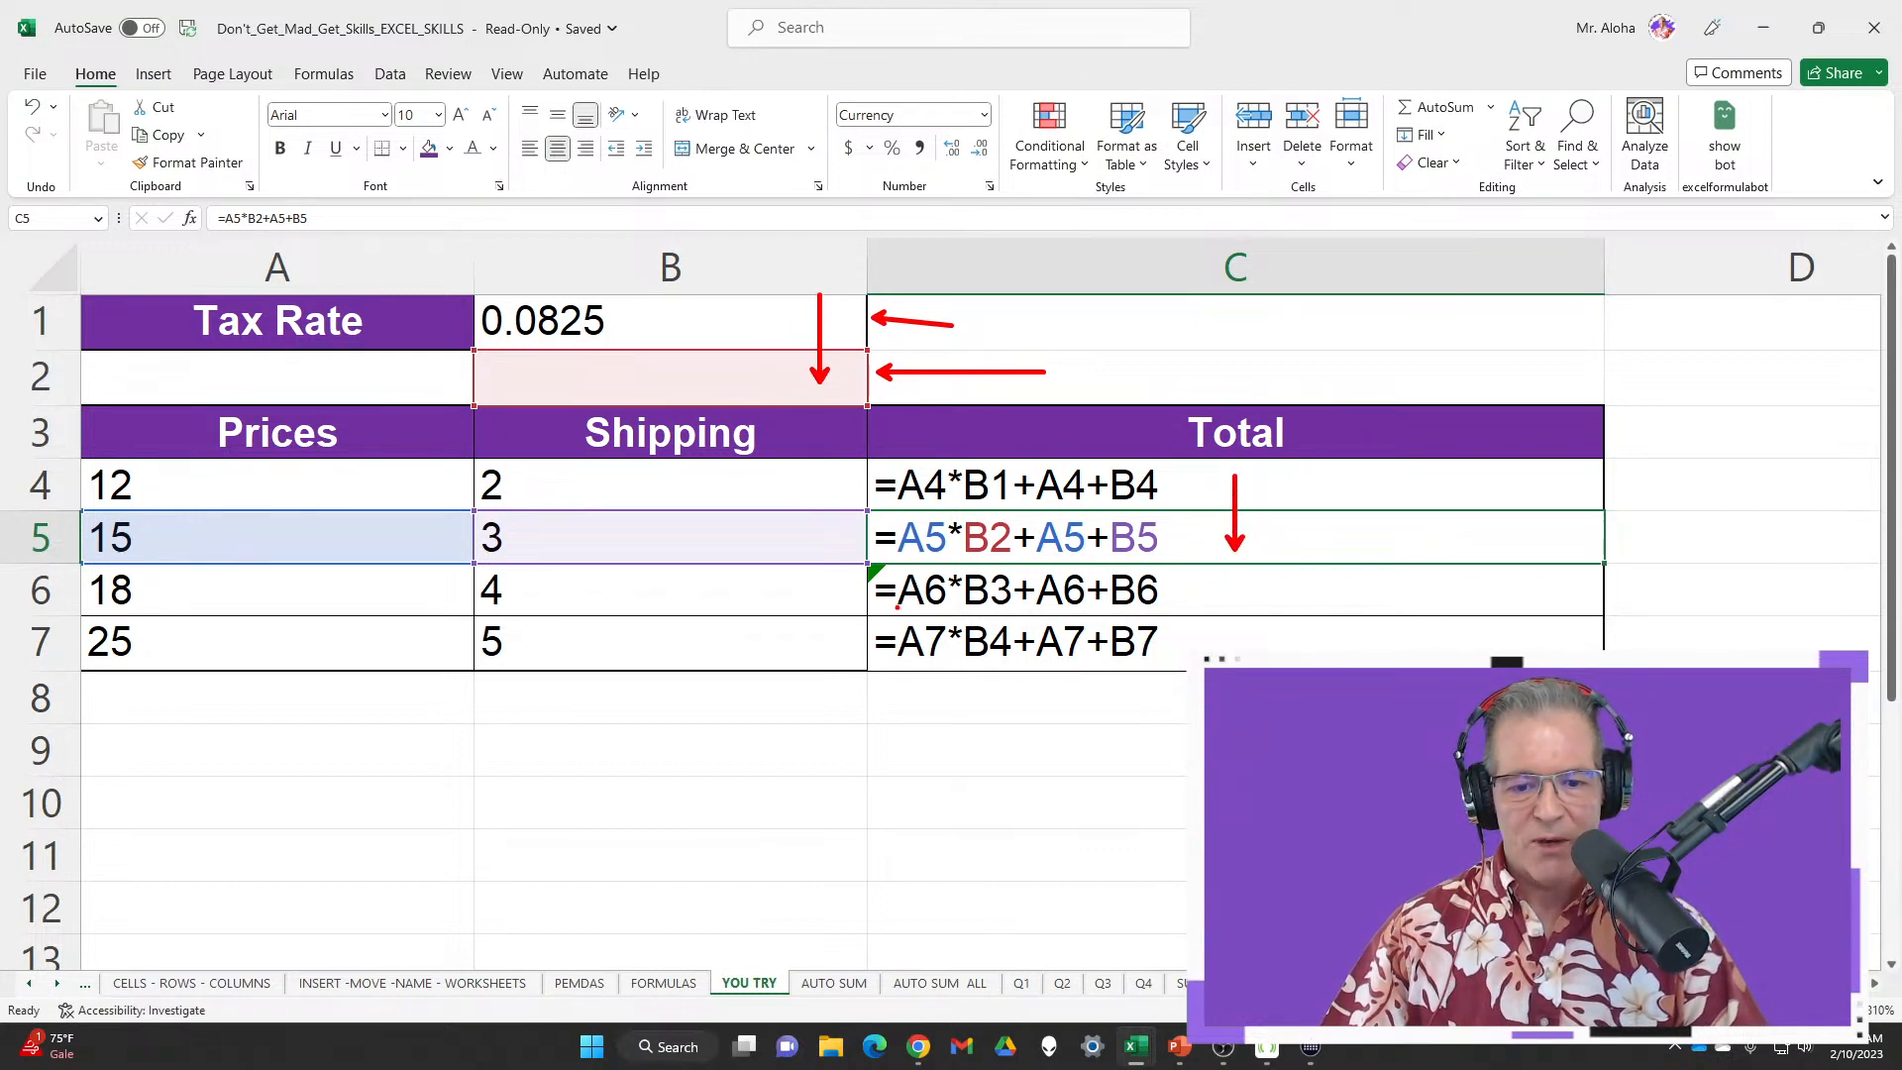
left_click(992, 597)
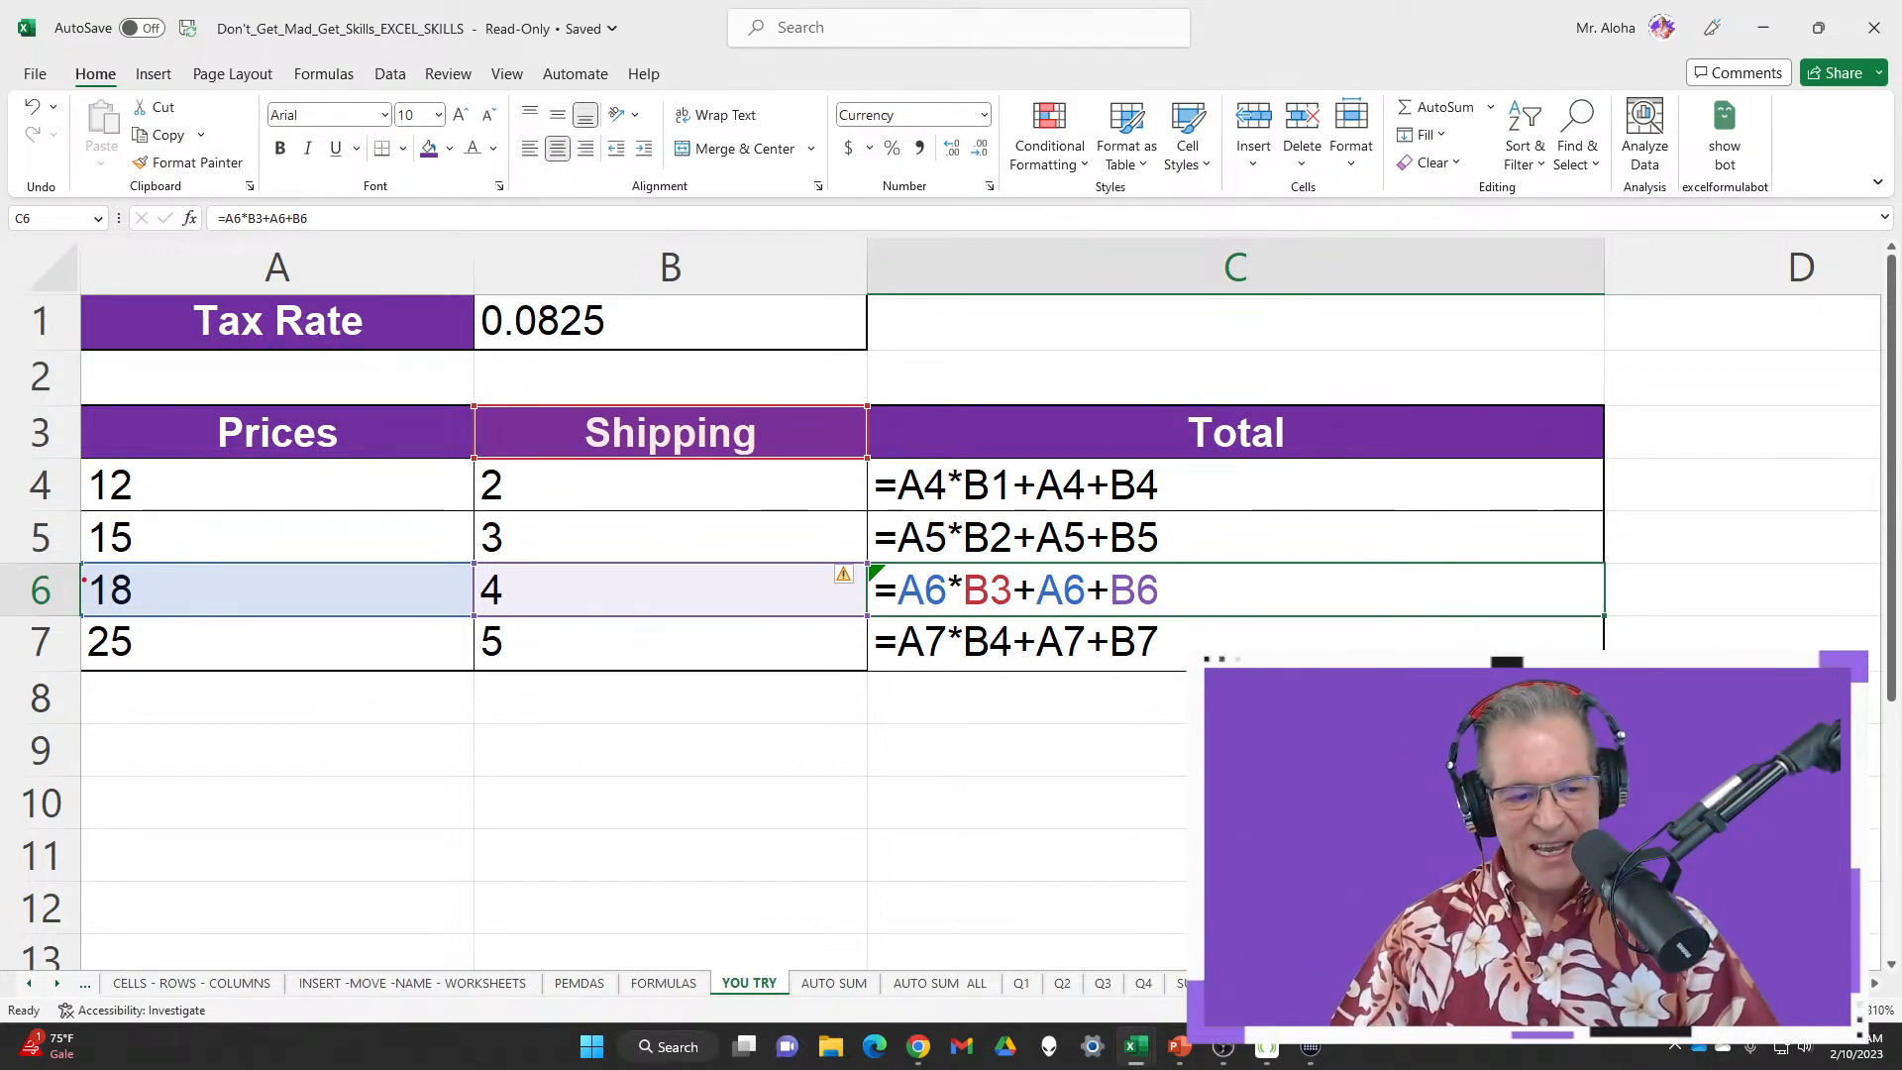
mouse_move(83, 567)
left_mouse_down()
mouse_move(128, 606)
mouse_move(472, 616)
left_mouse_up()
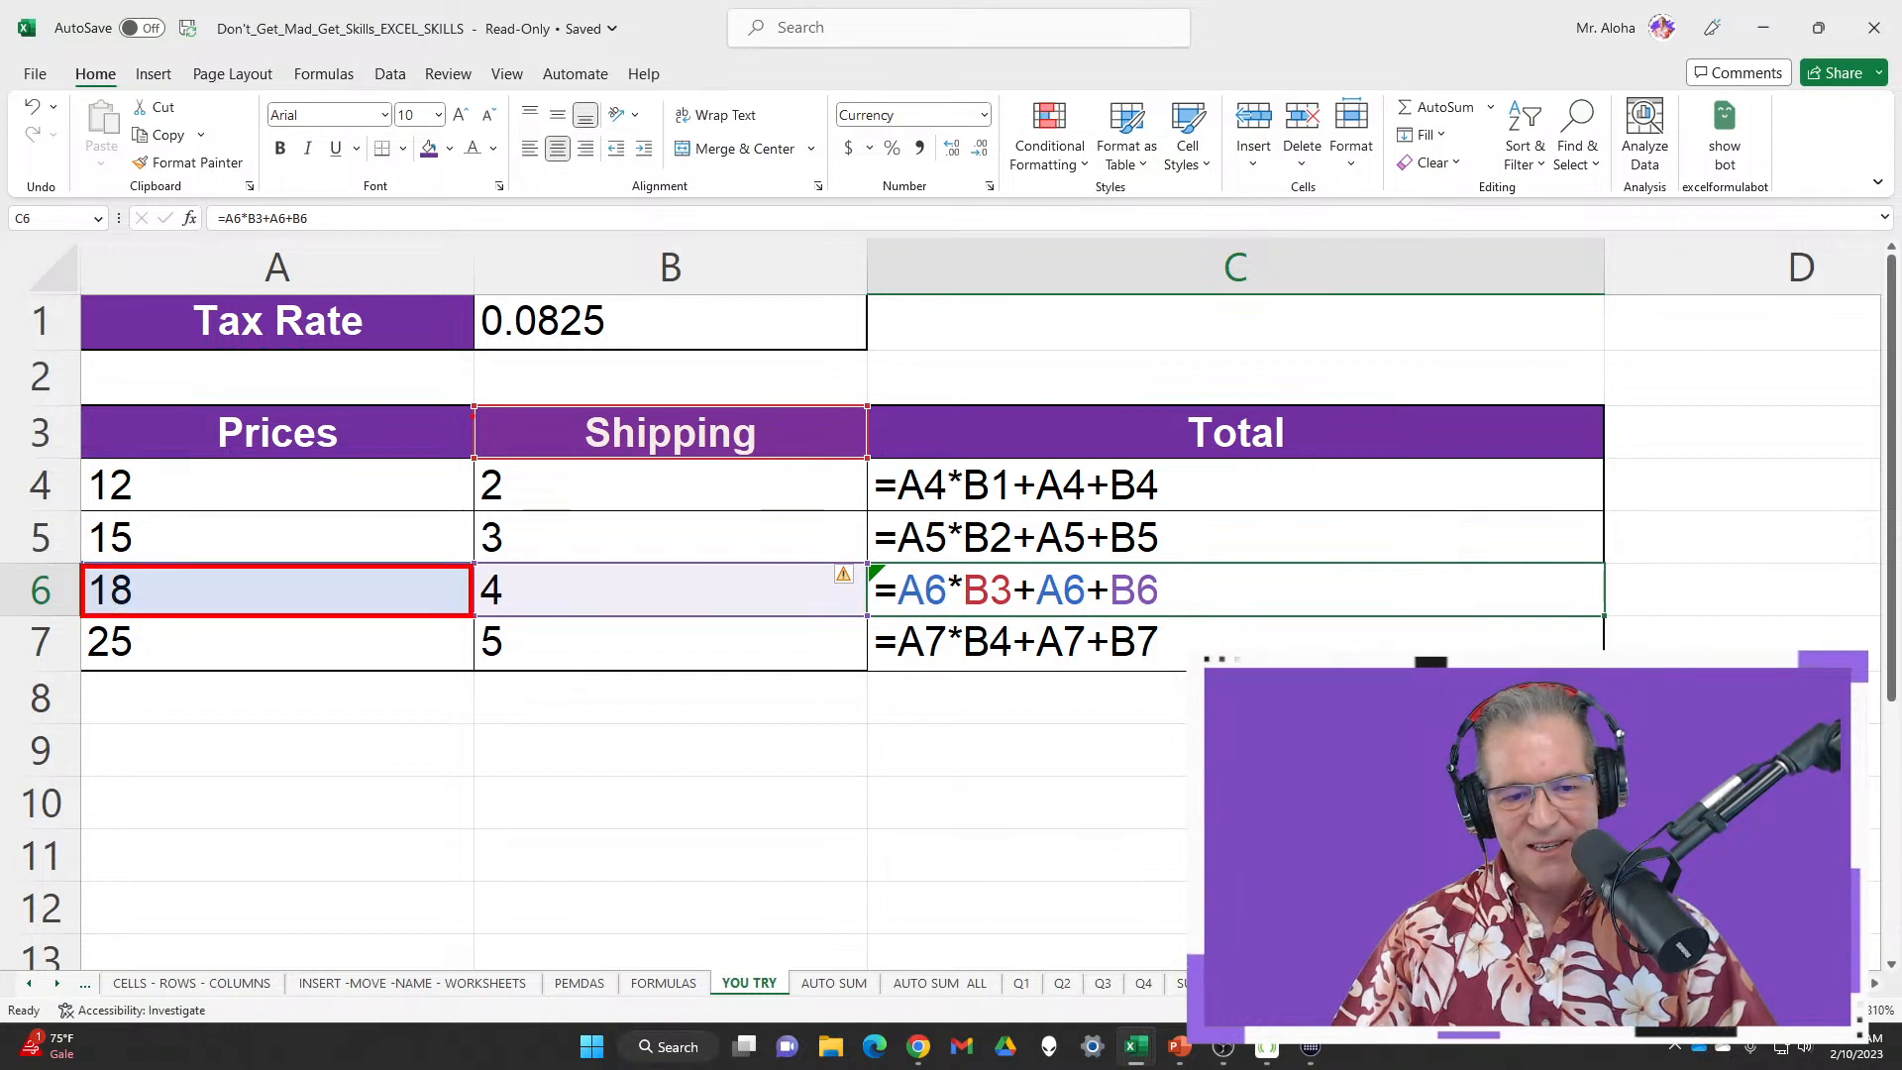
mouse_move(464, 398)
left_mouse_down()
mouse_move(763, 465)
mouse_move(868, 466)
left_mouse_up()
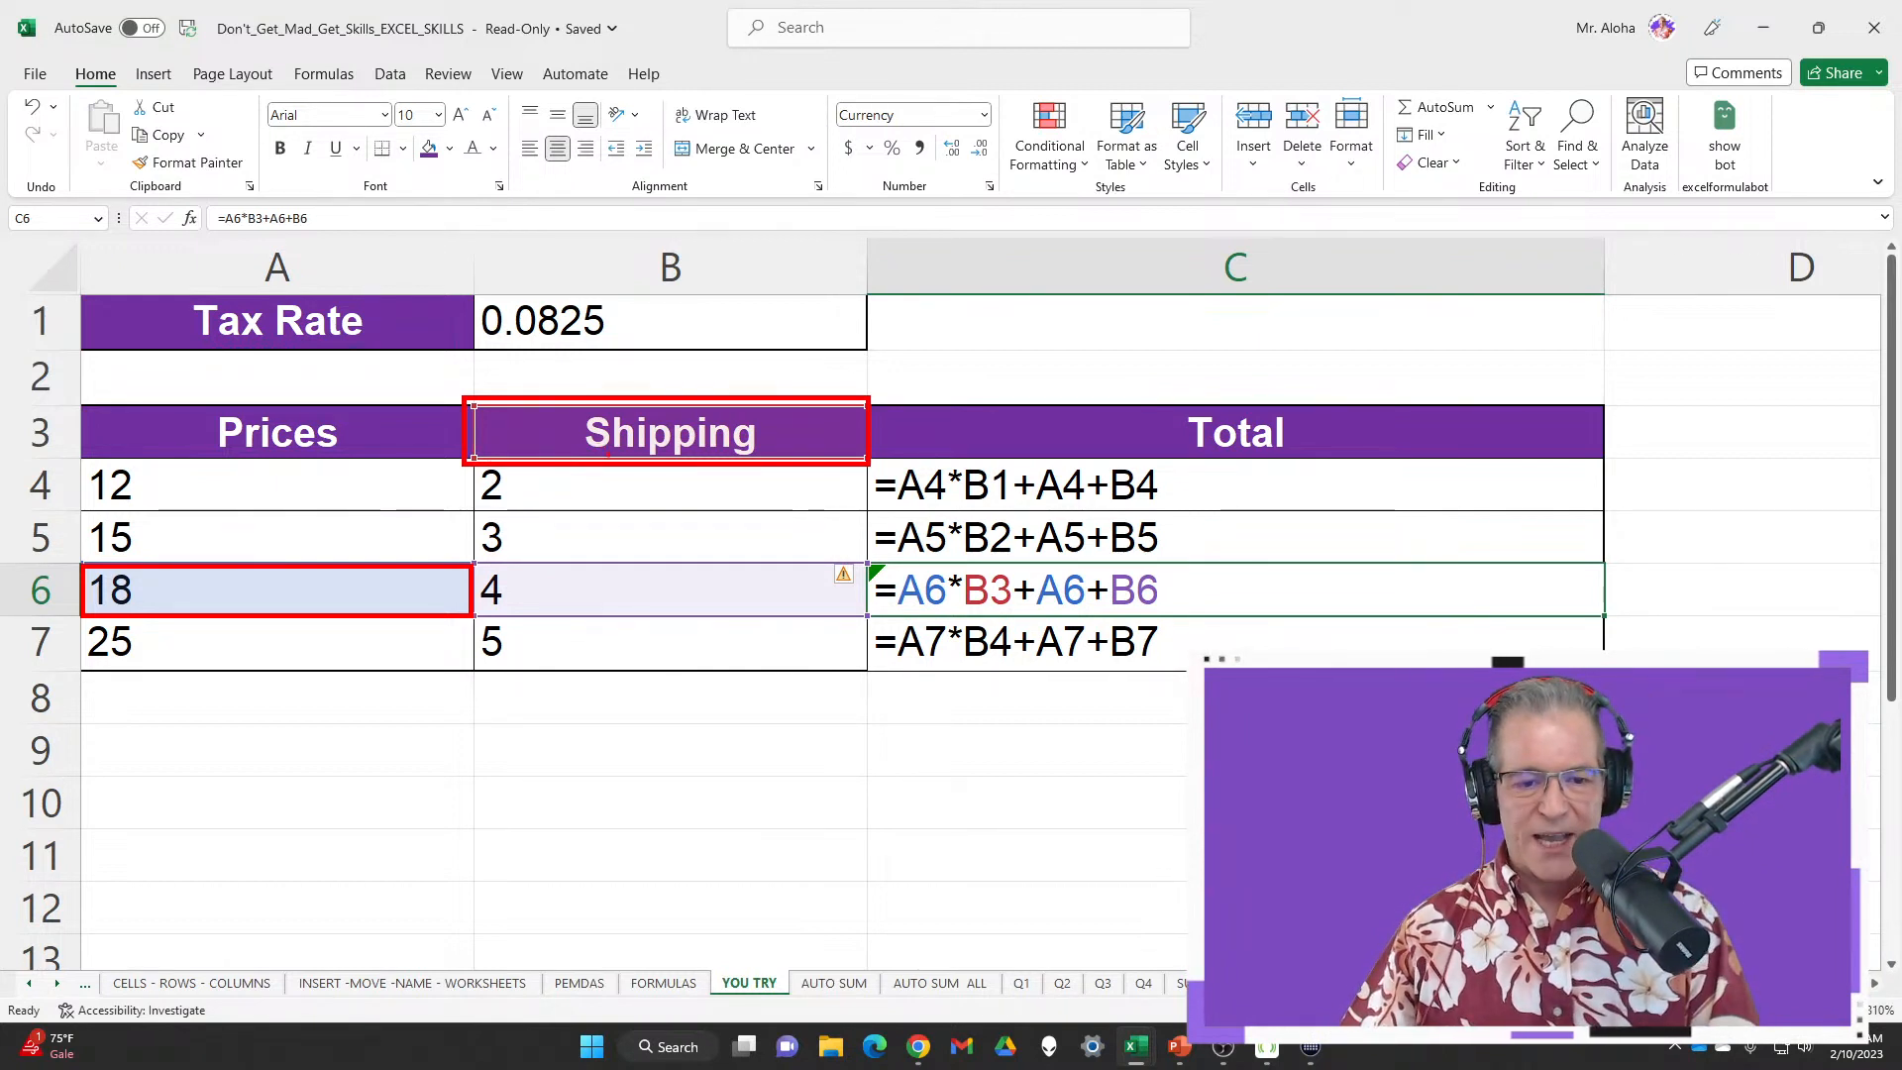
left_click_drag(770, 429, 909, 355)
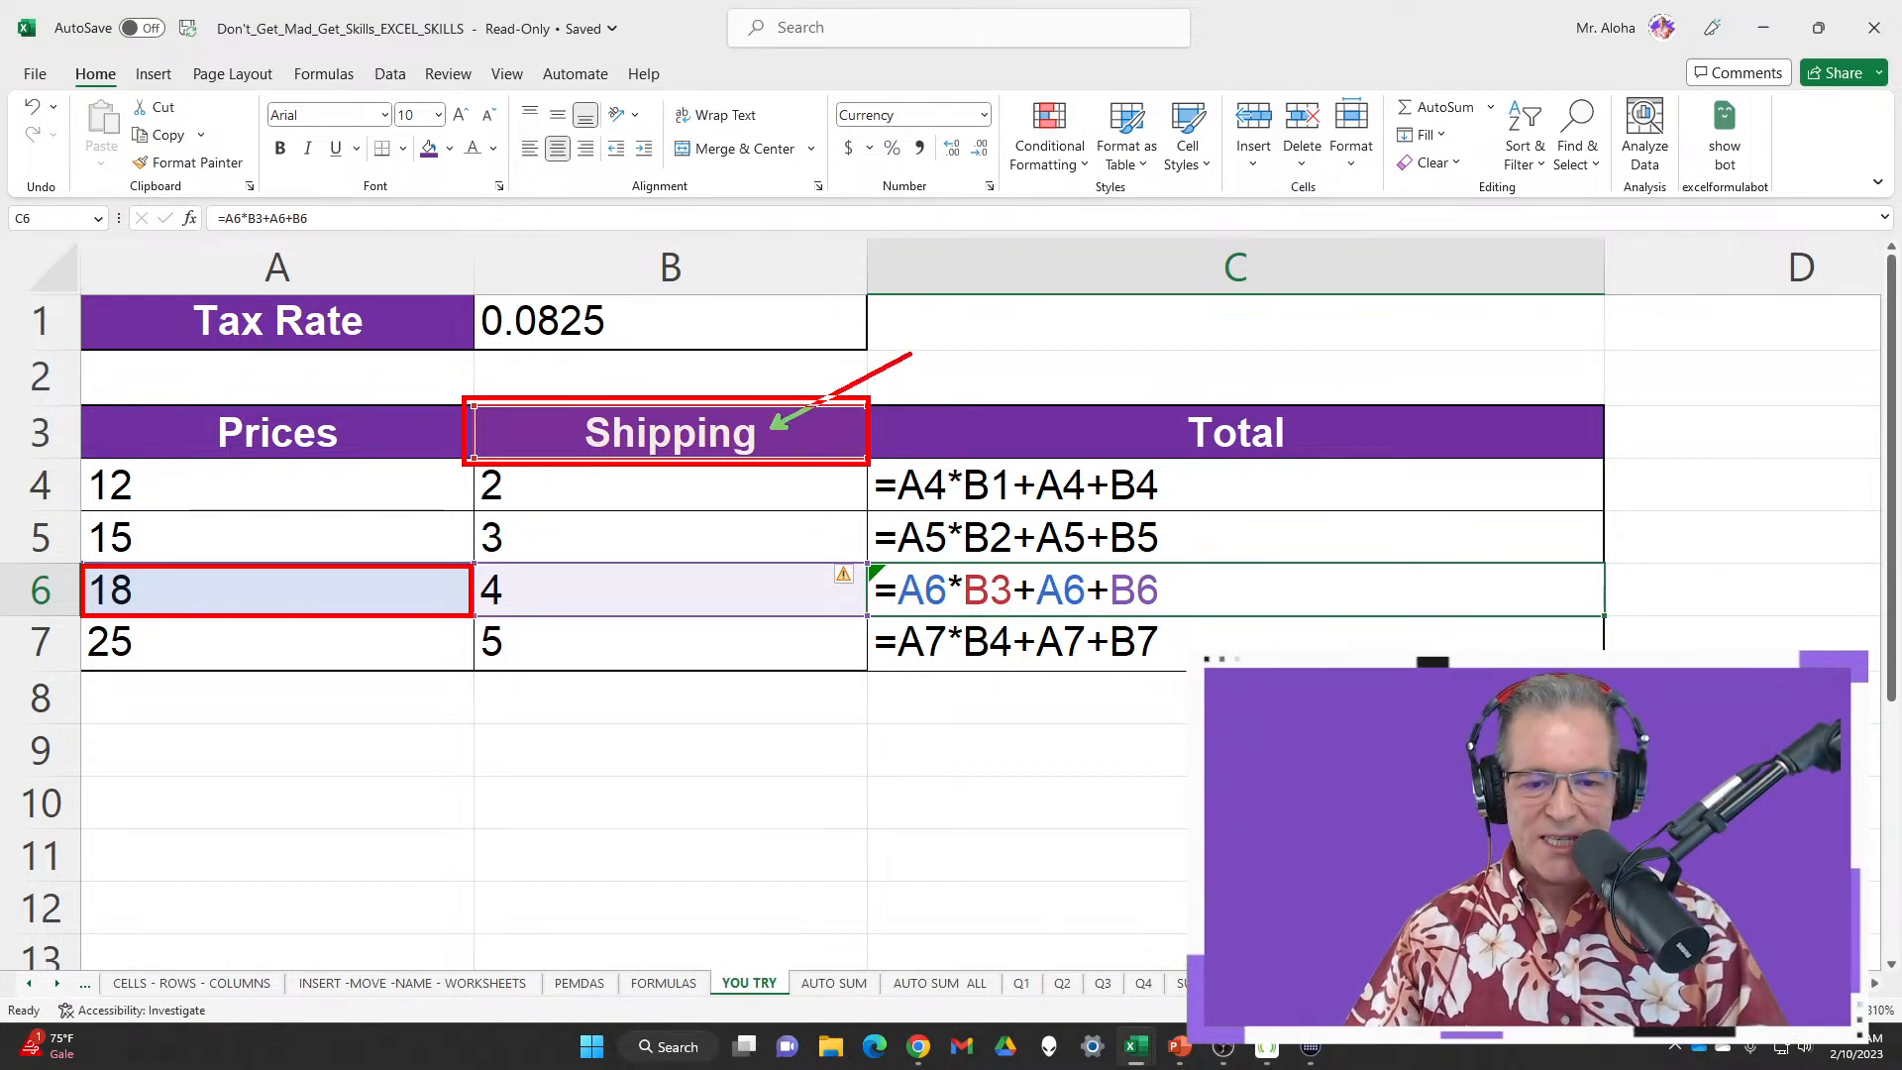
left_click_drag(230, 592, 407, 578)
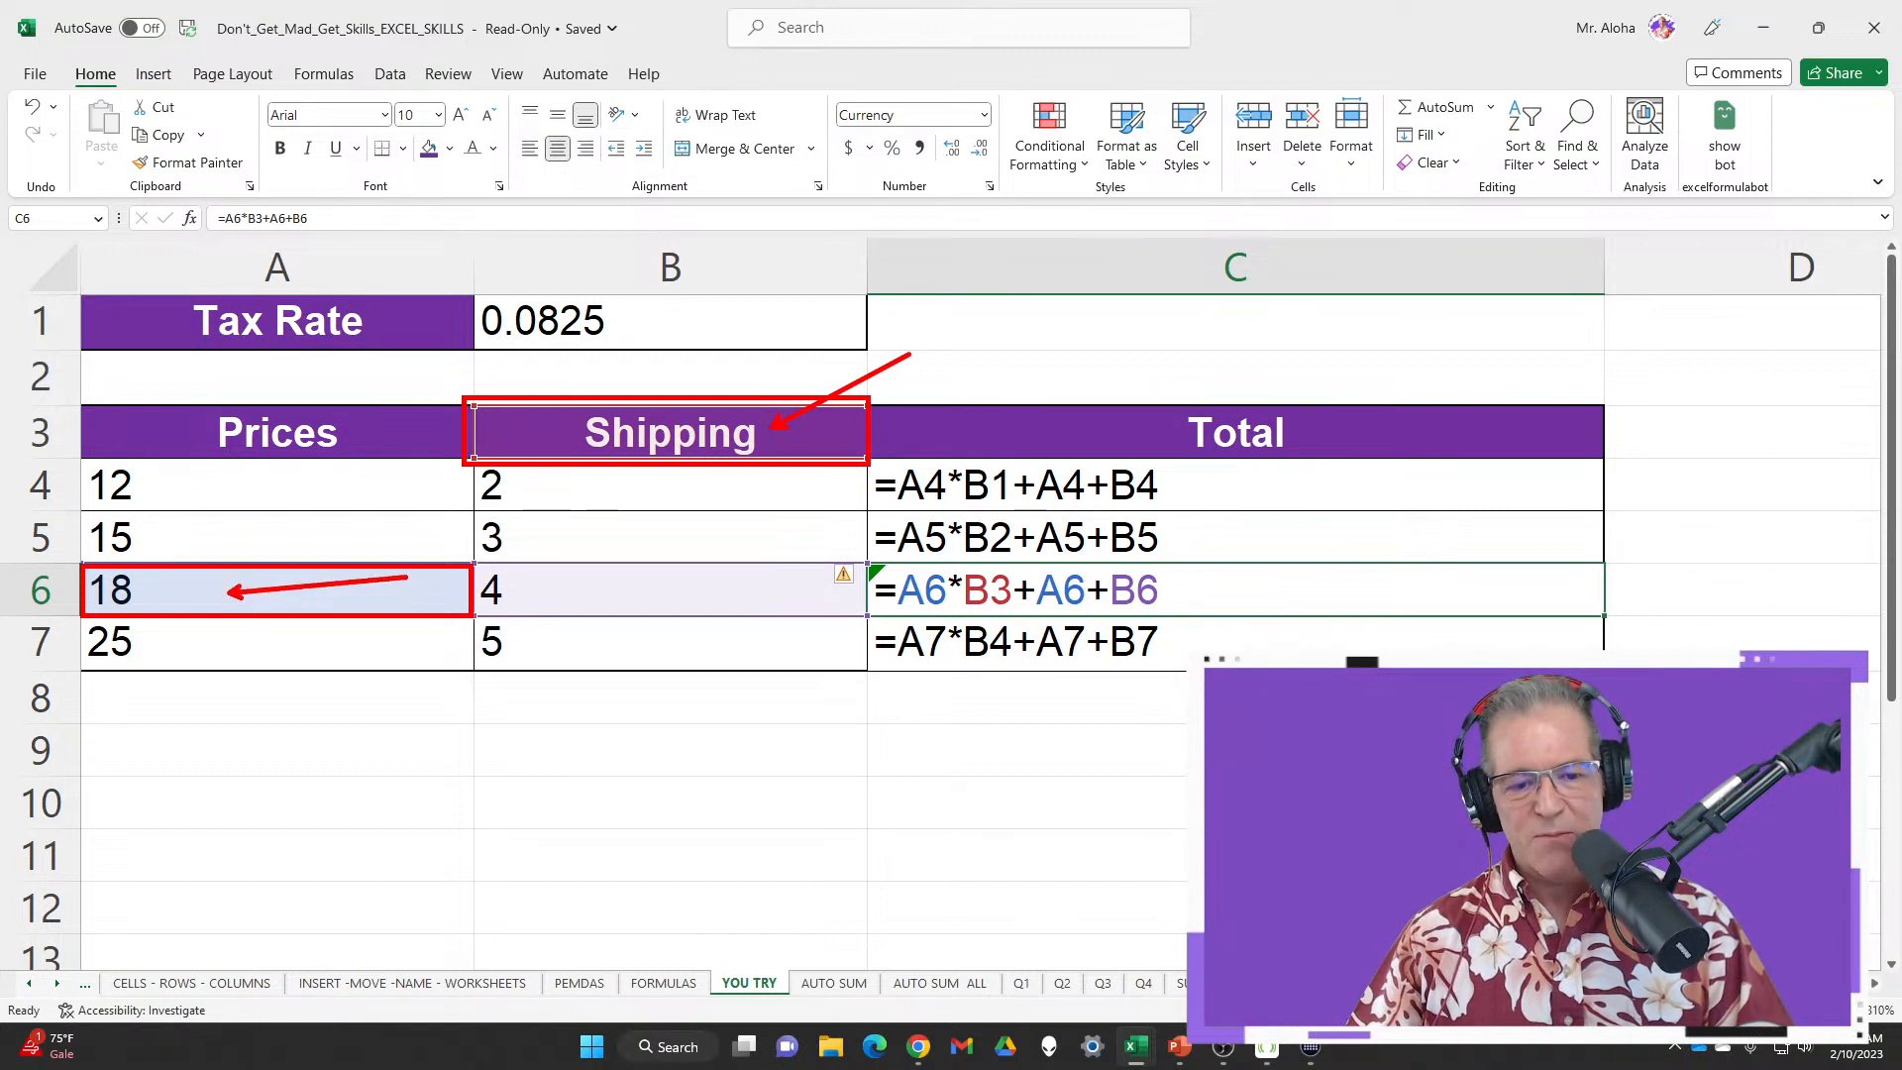
key("Escape")
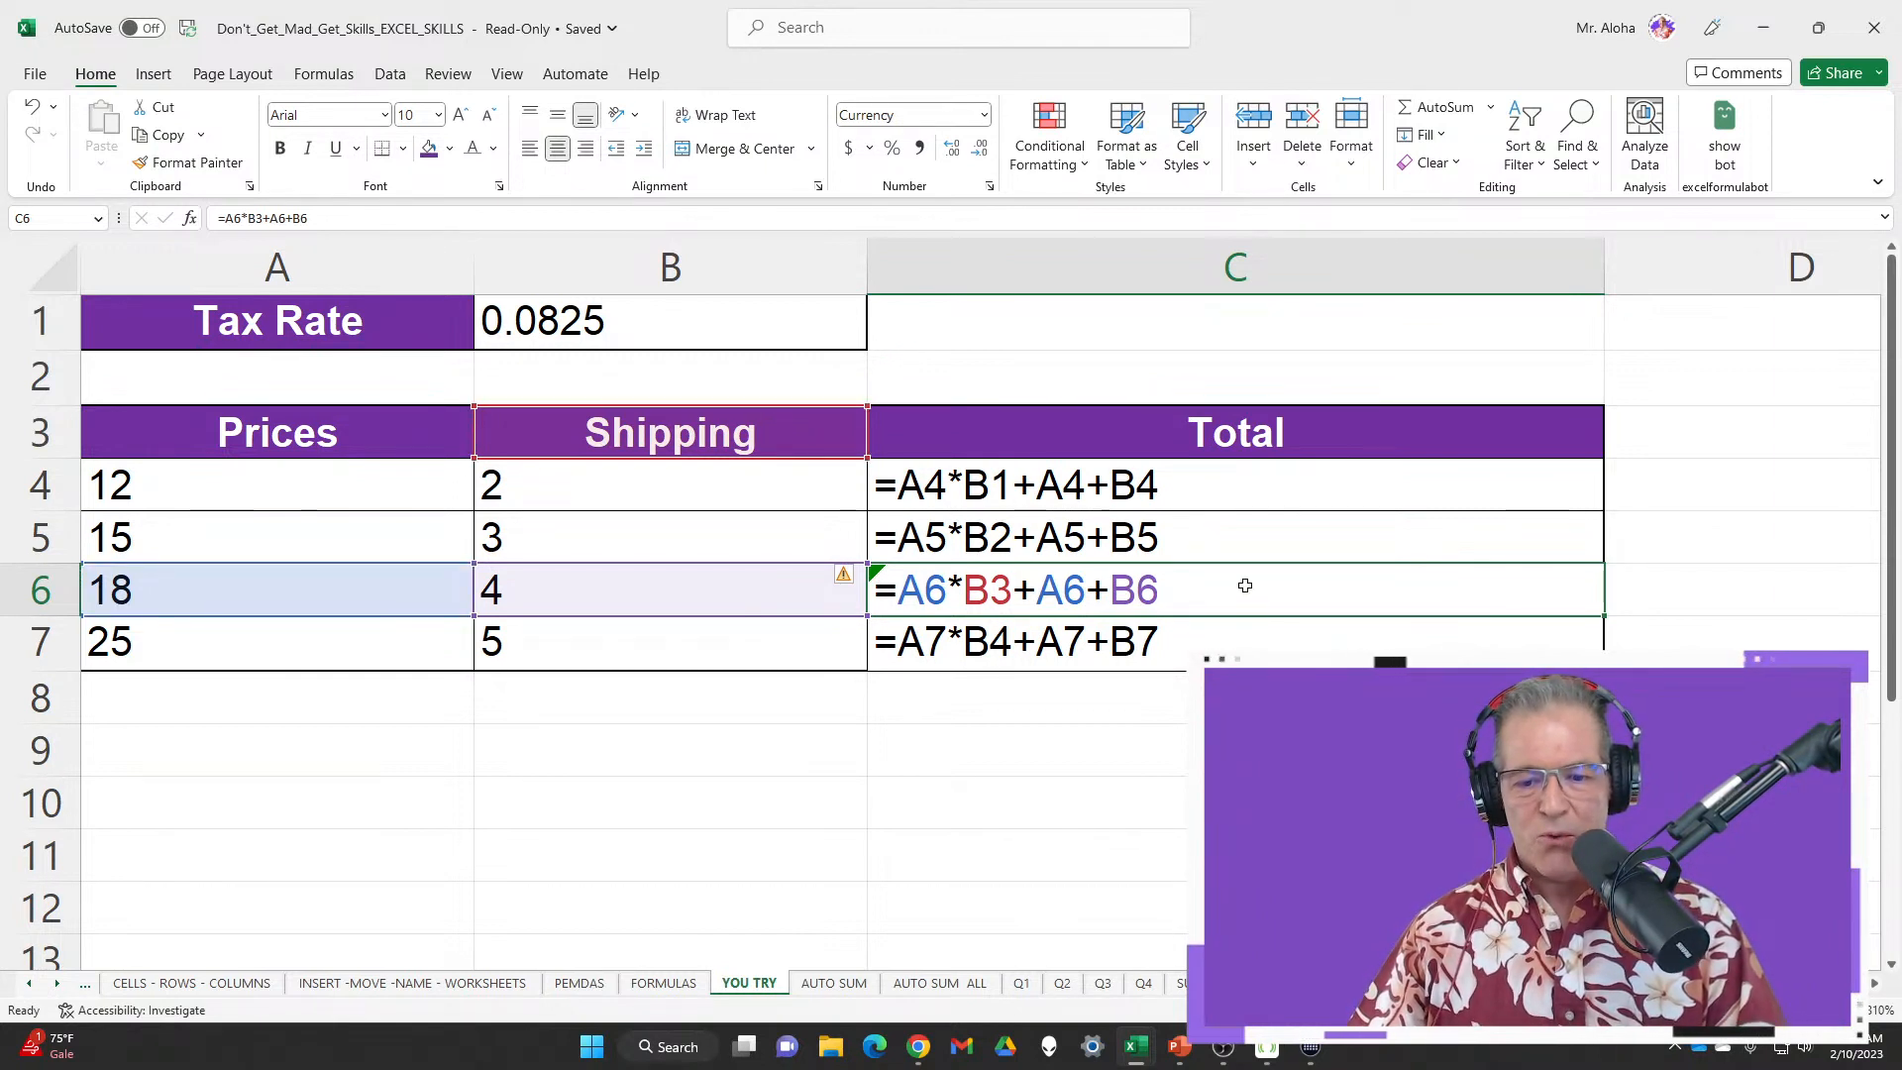
key("ctrl+grave")
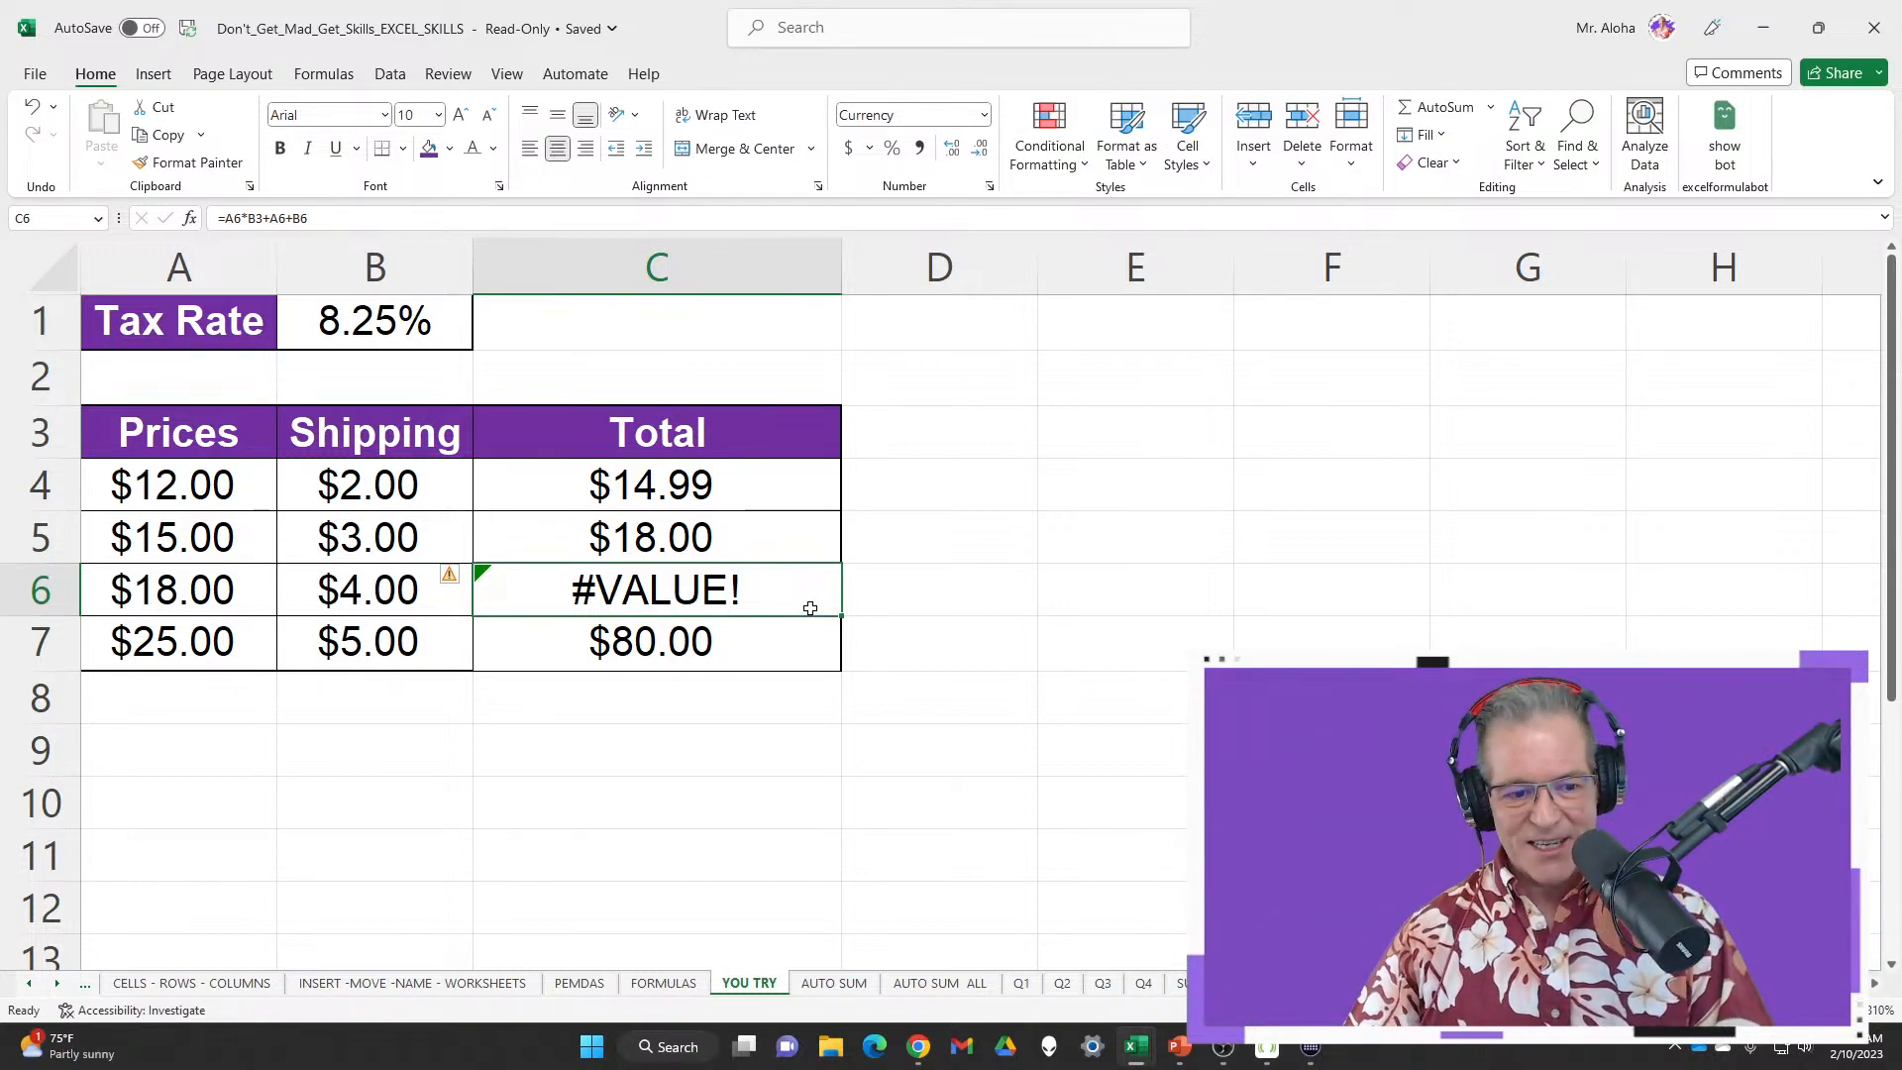
key("ctrl+grave")
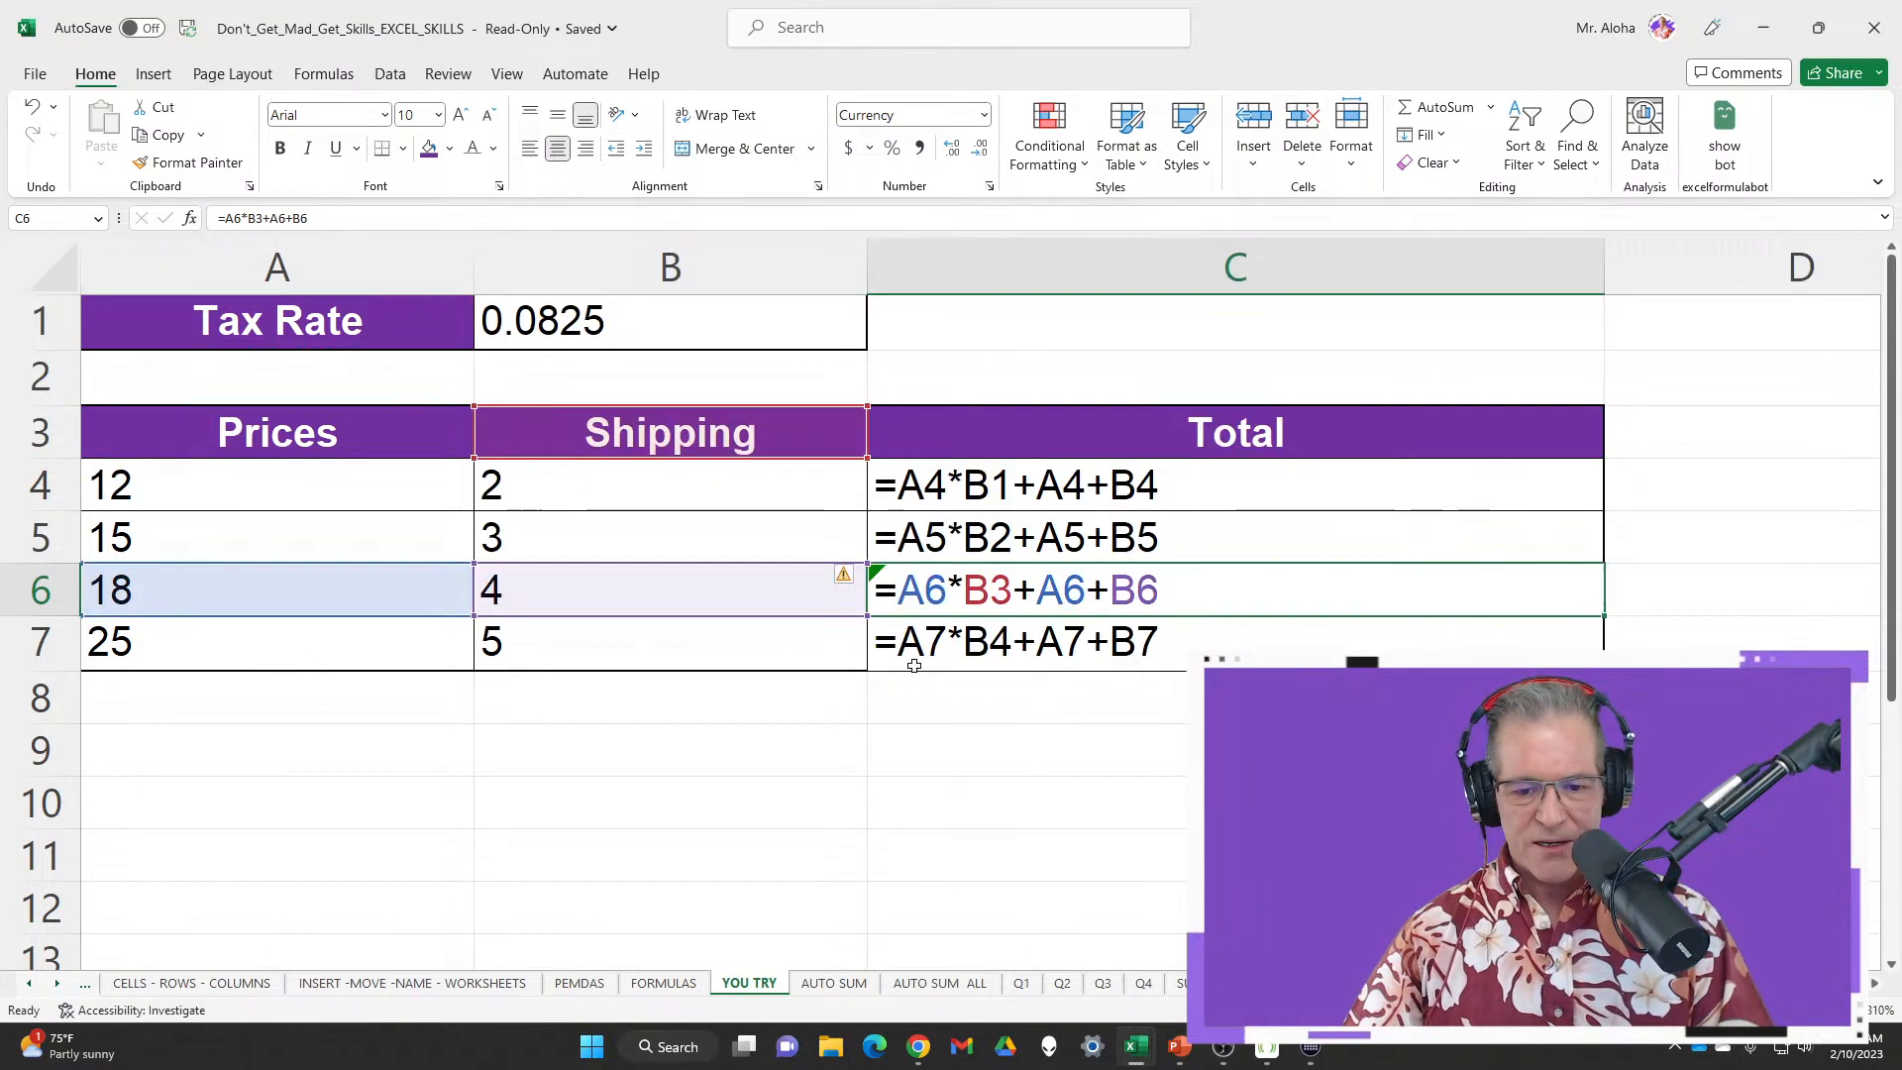
left_click(1027, 660)
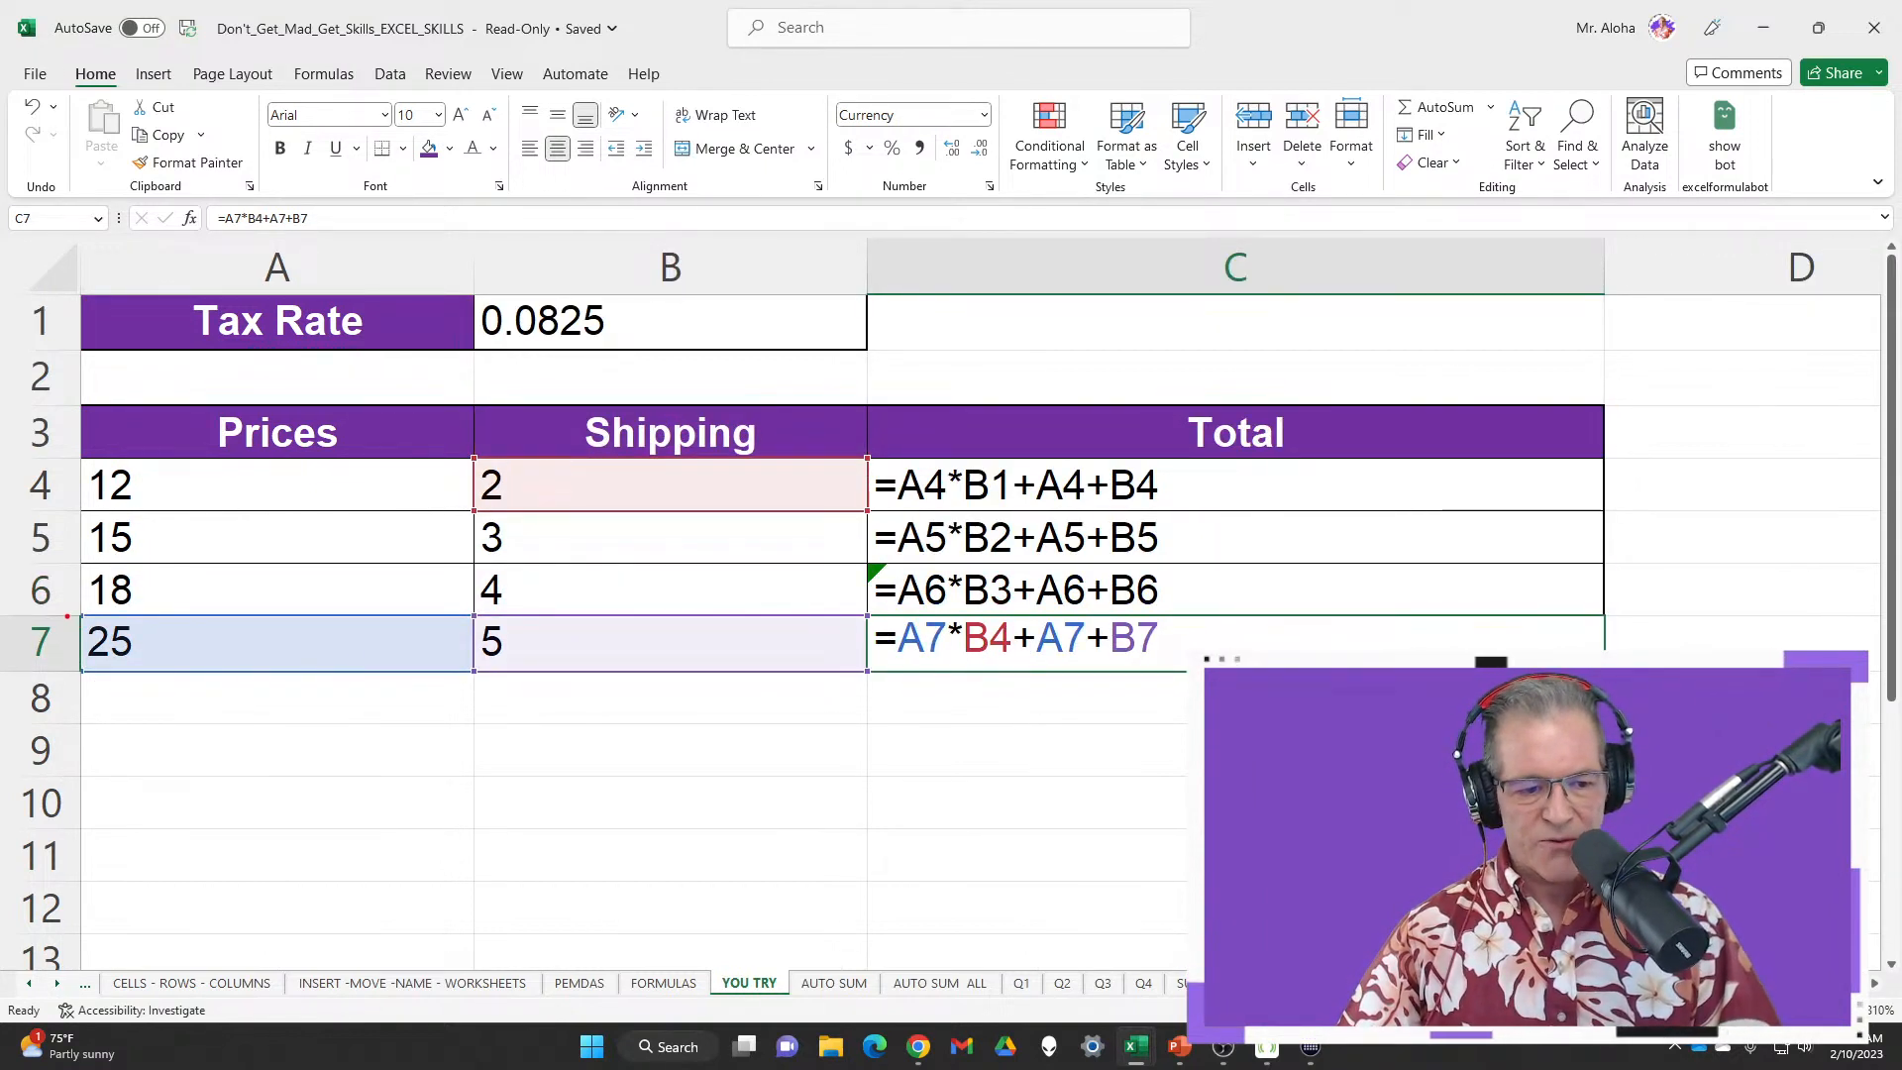
left_click_drag(66, 614, 209, 676)
mouse_move(466, 453)
left_mouse_down()
mouse_move(497, 507)
mouse_move(555, 517)
left_mouse_up()
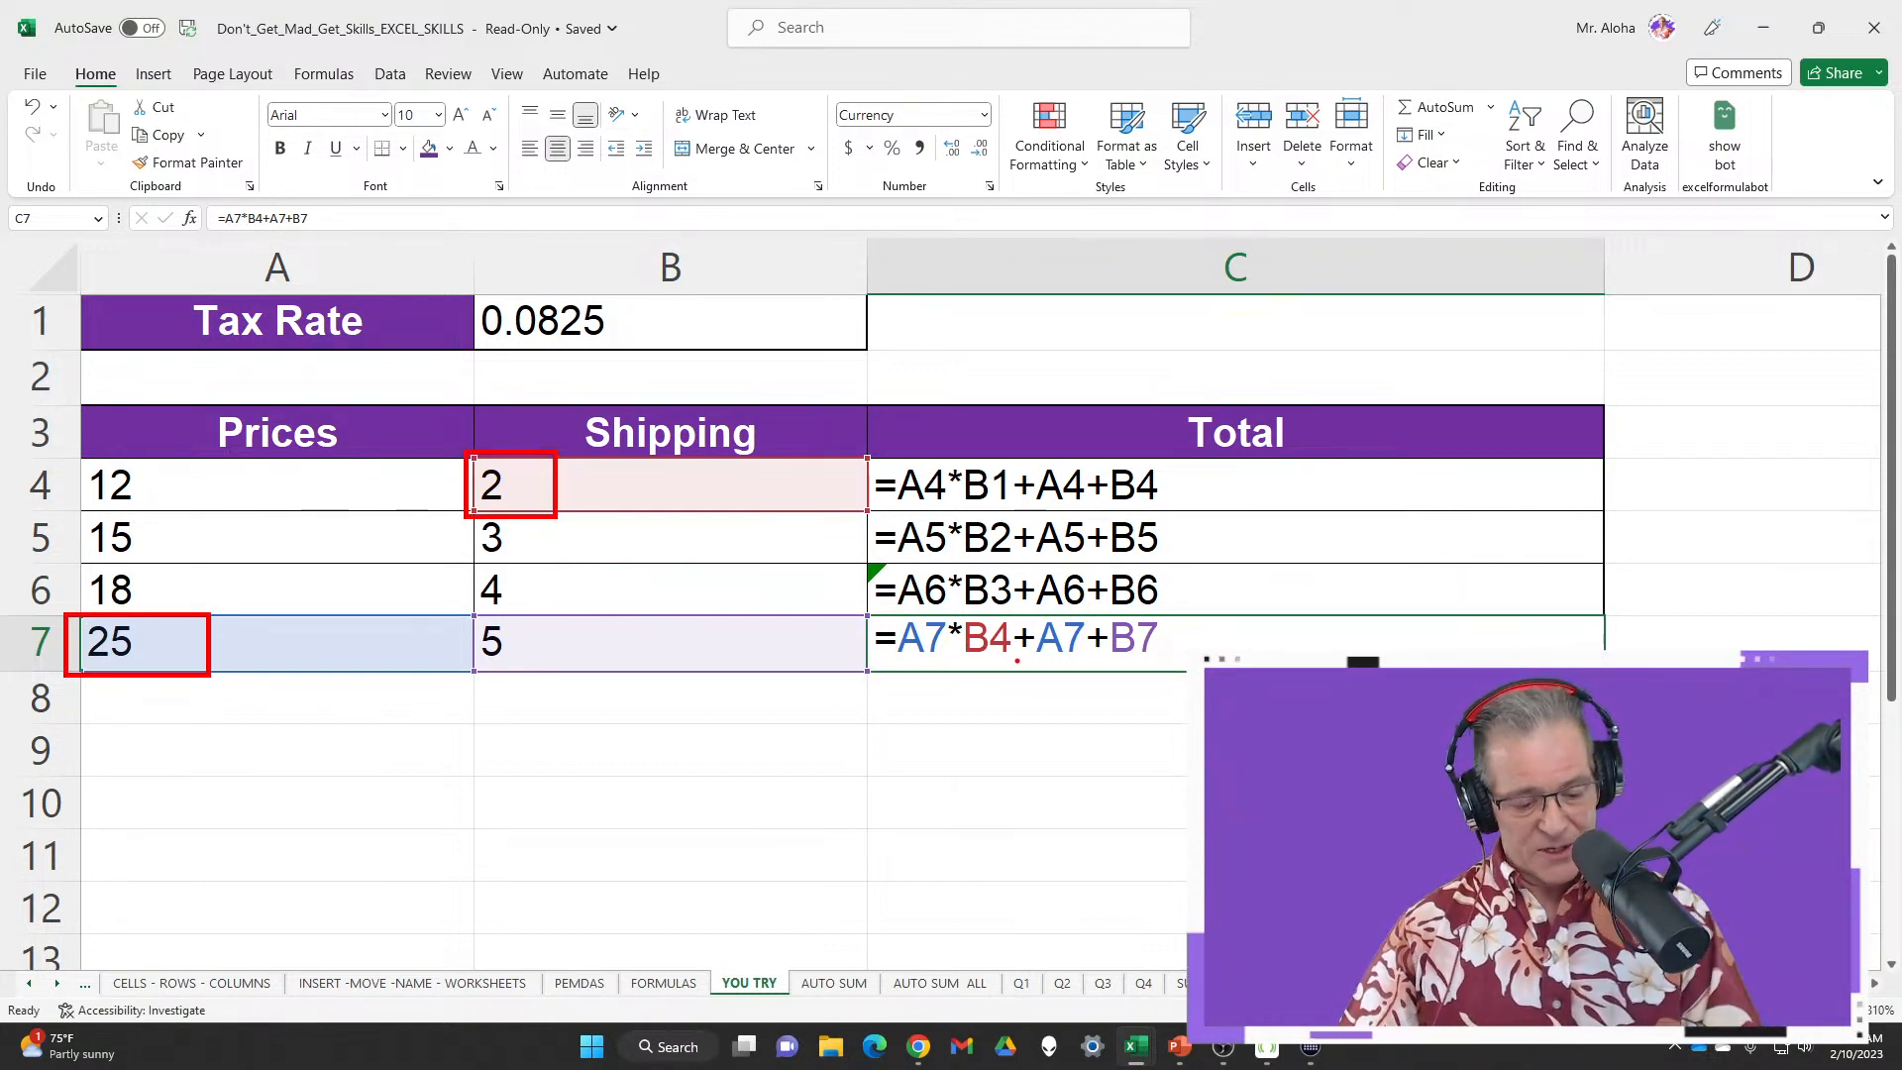
Change the tax-rate reference to B1 in C5, C6 and C7, replacing B2, B3 and B4
key("Escape")
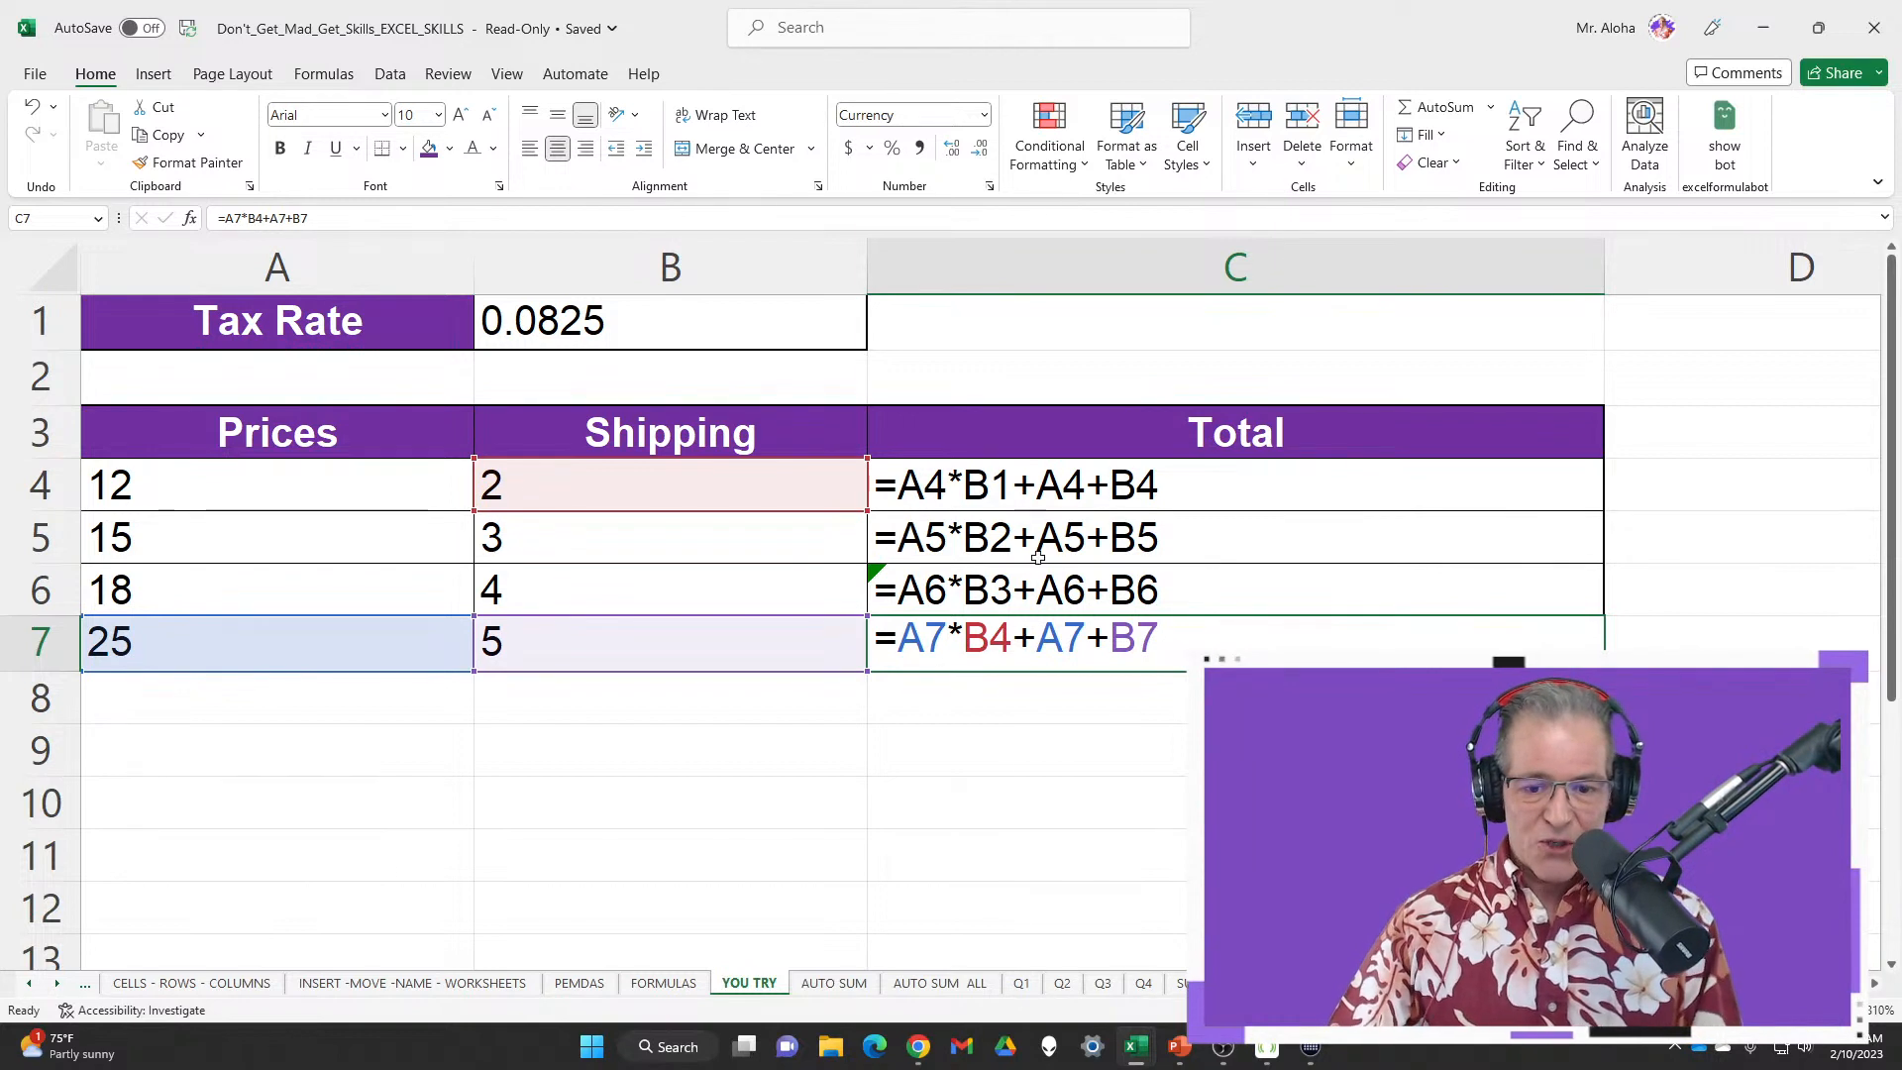
double_click(1093, 536)
double_click(999, 535)
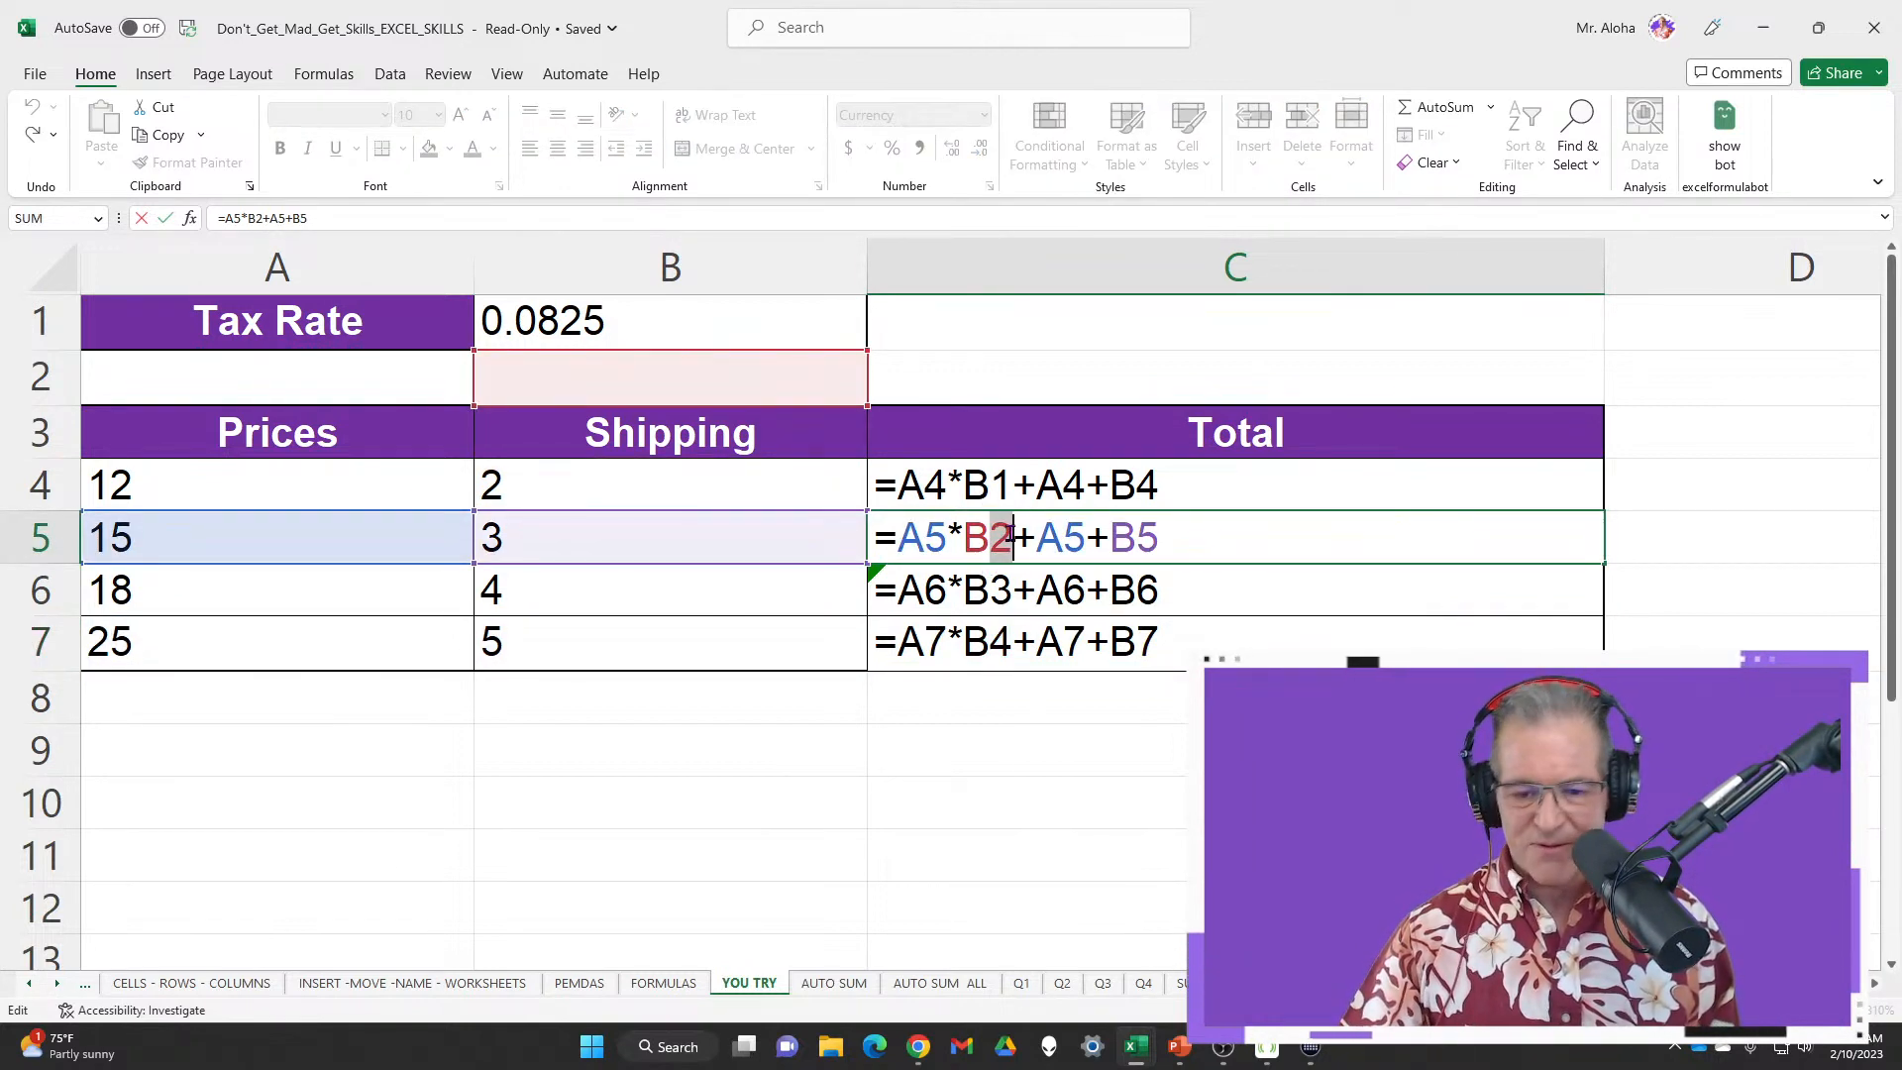
type("1")
key("Return")
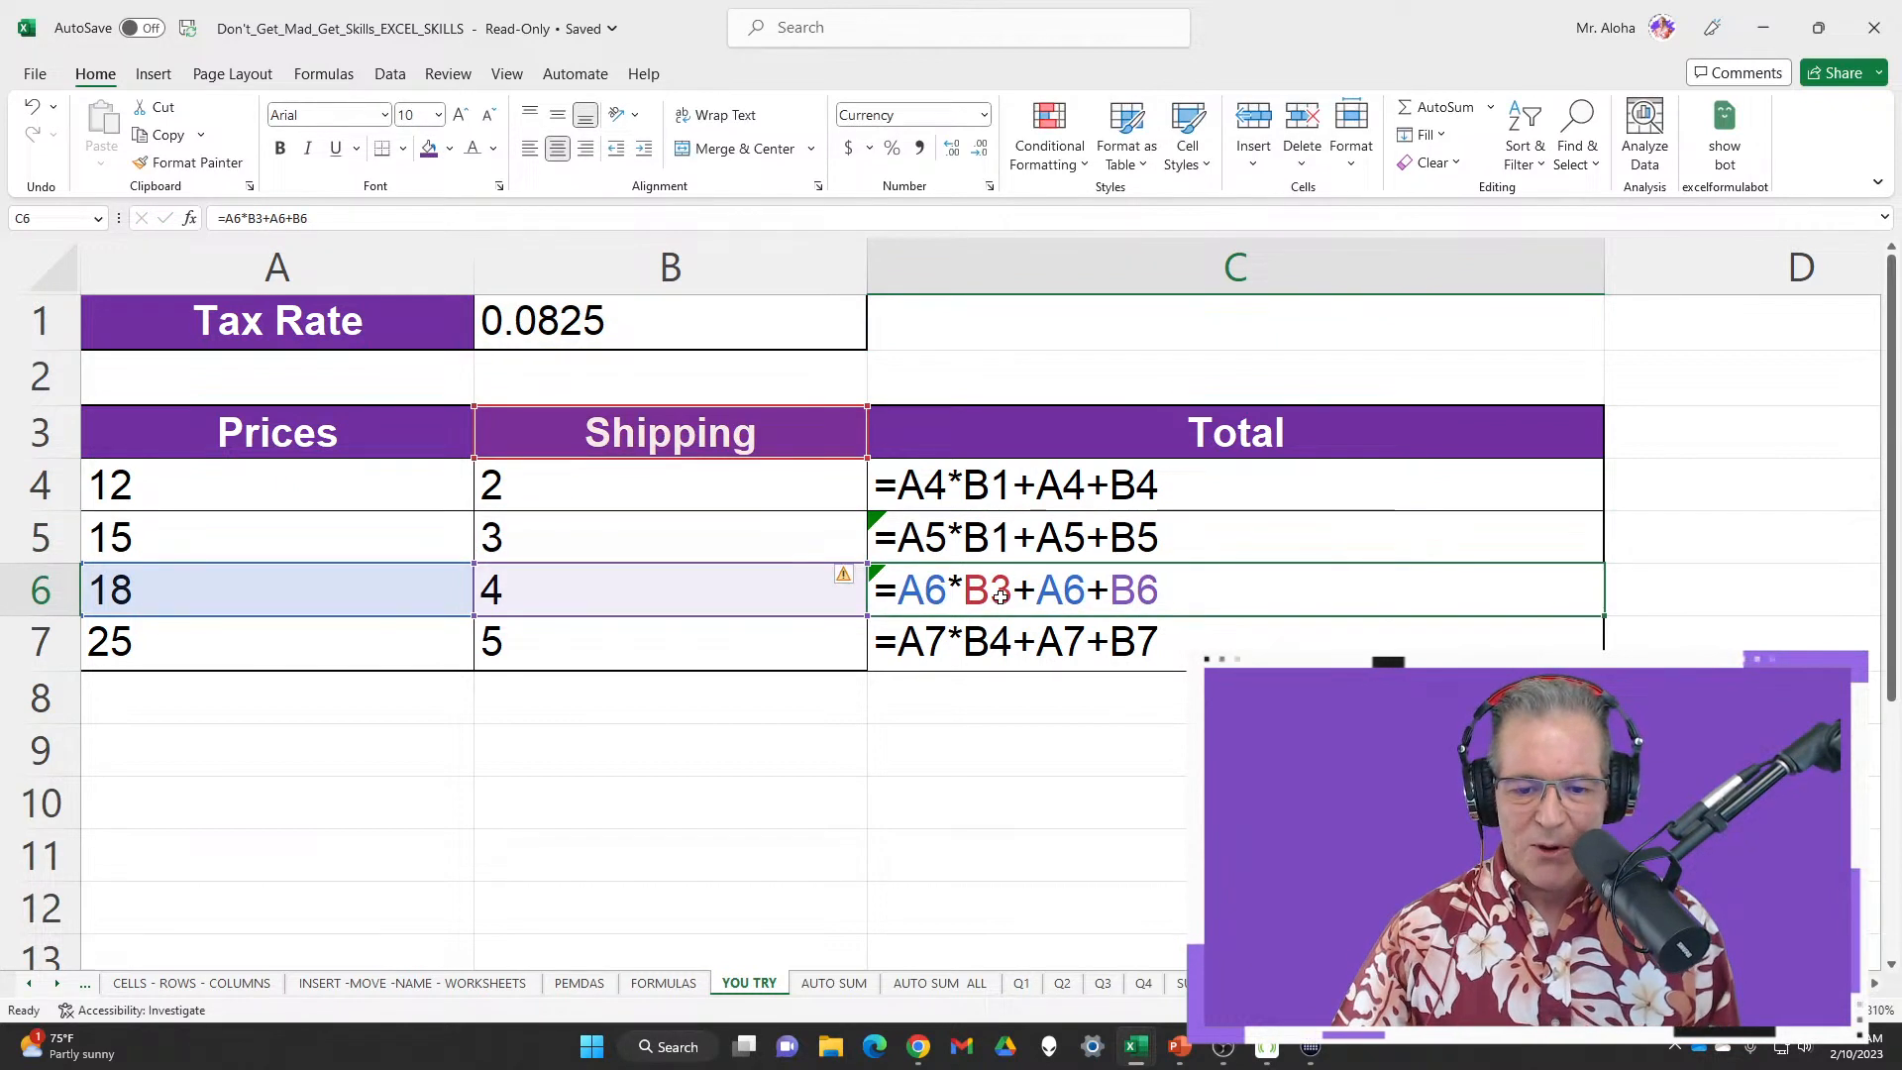
double_click(1000, 593)
left_click_drag(990, 593, 1012, 592)
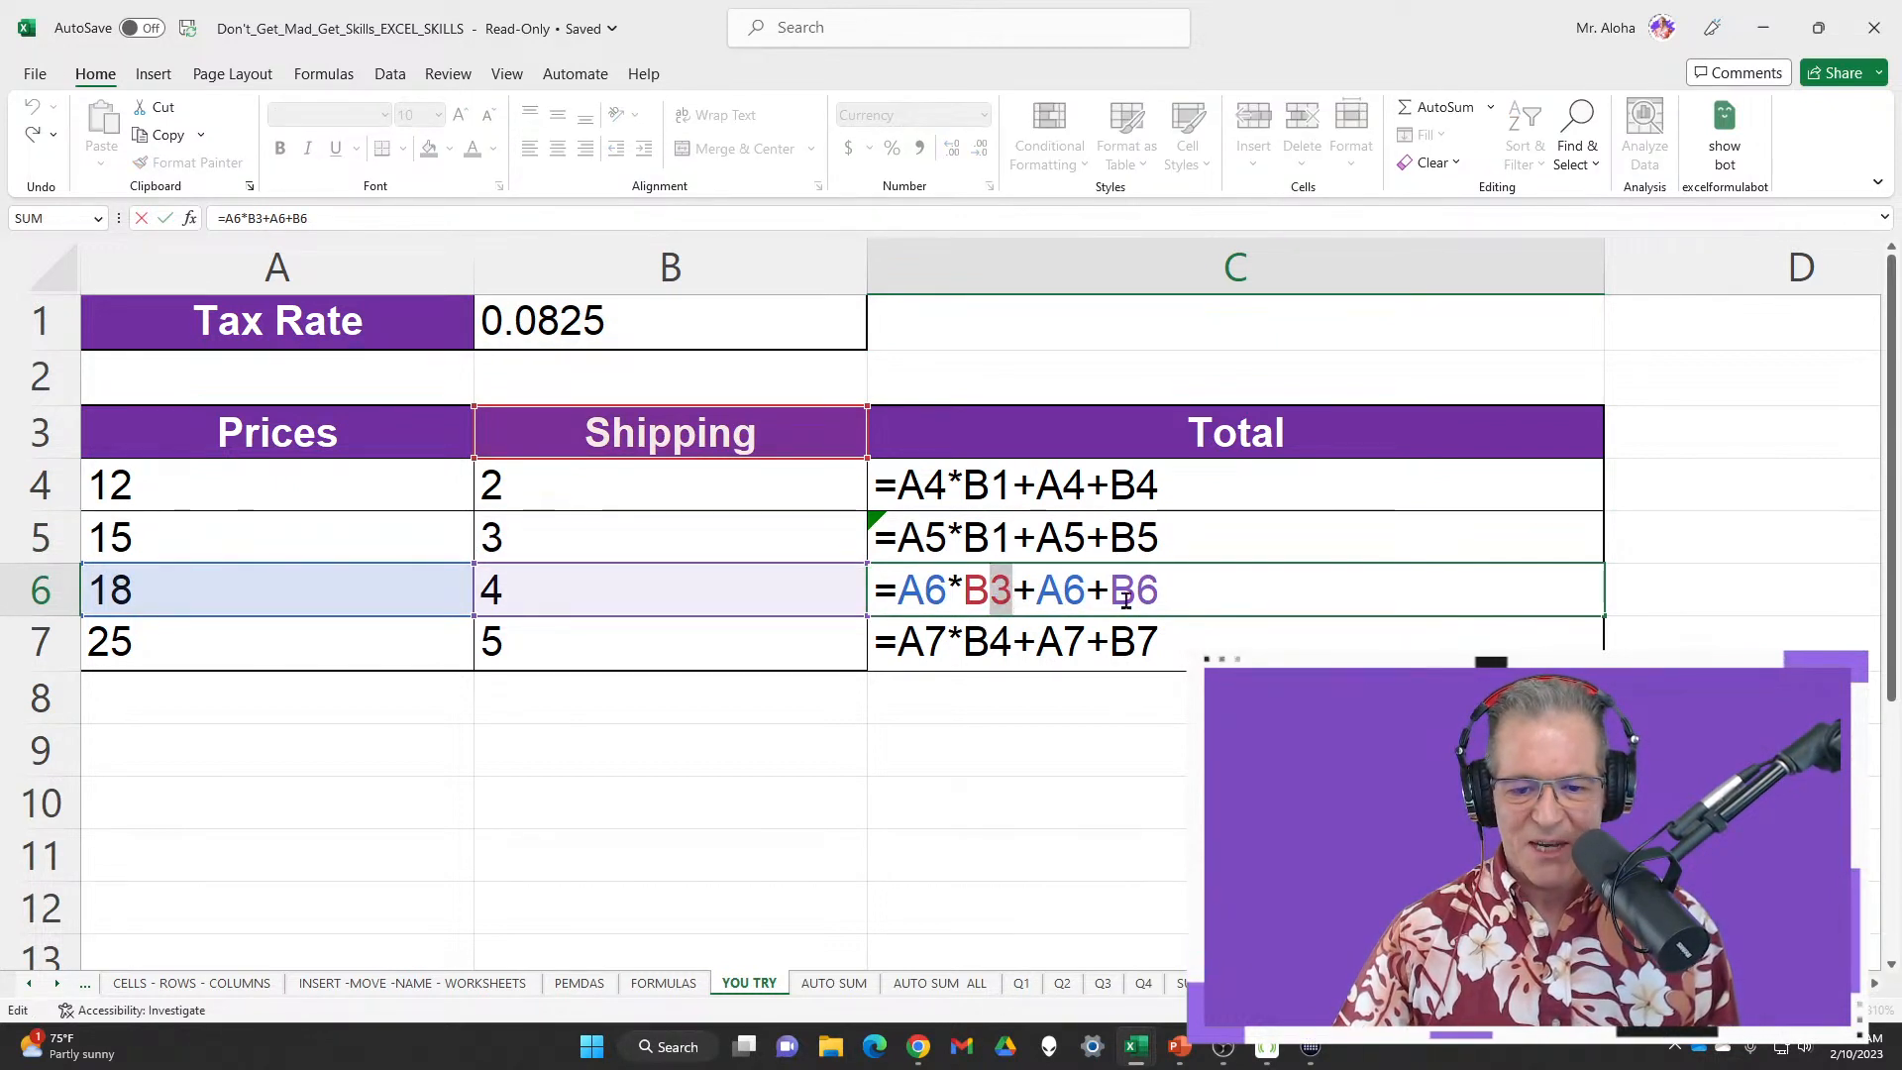
type("1")
key("Return")
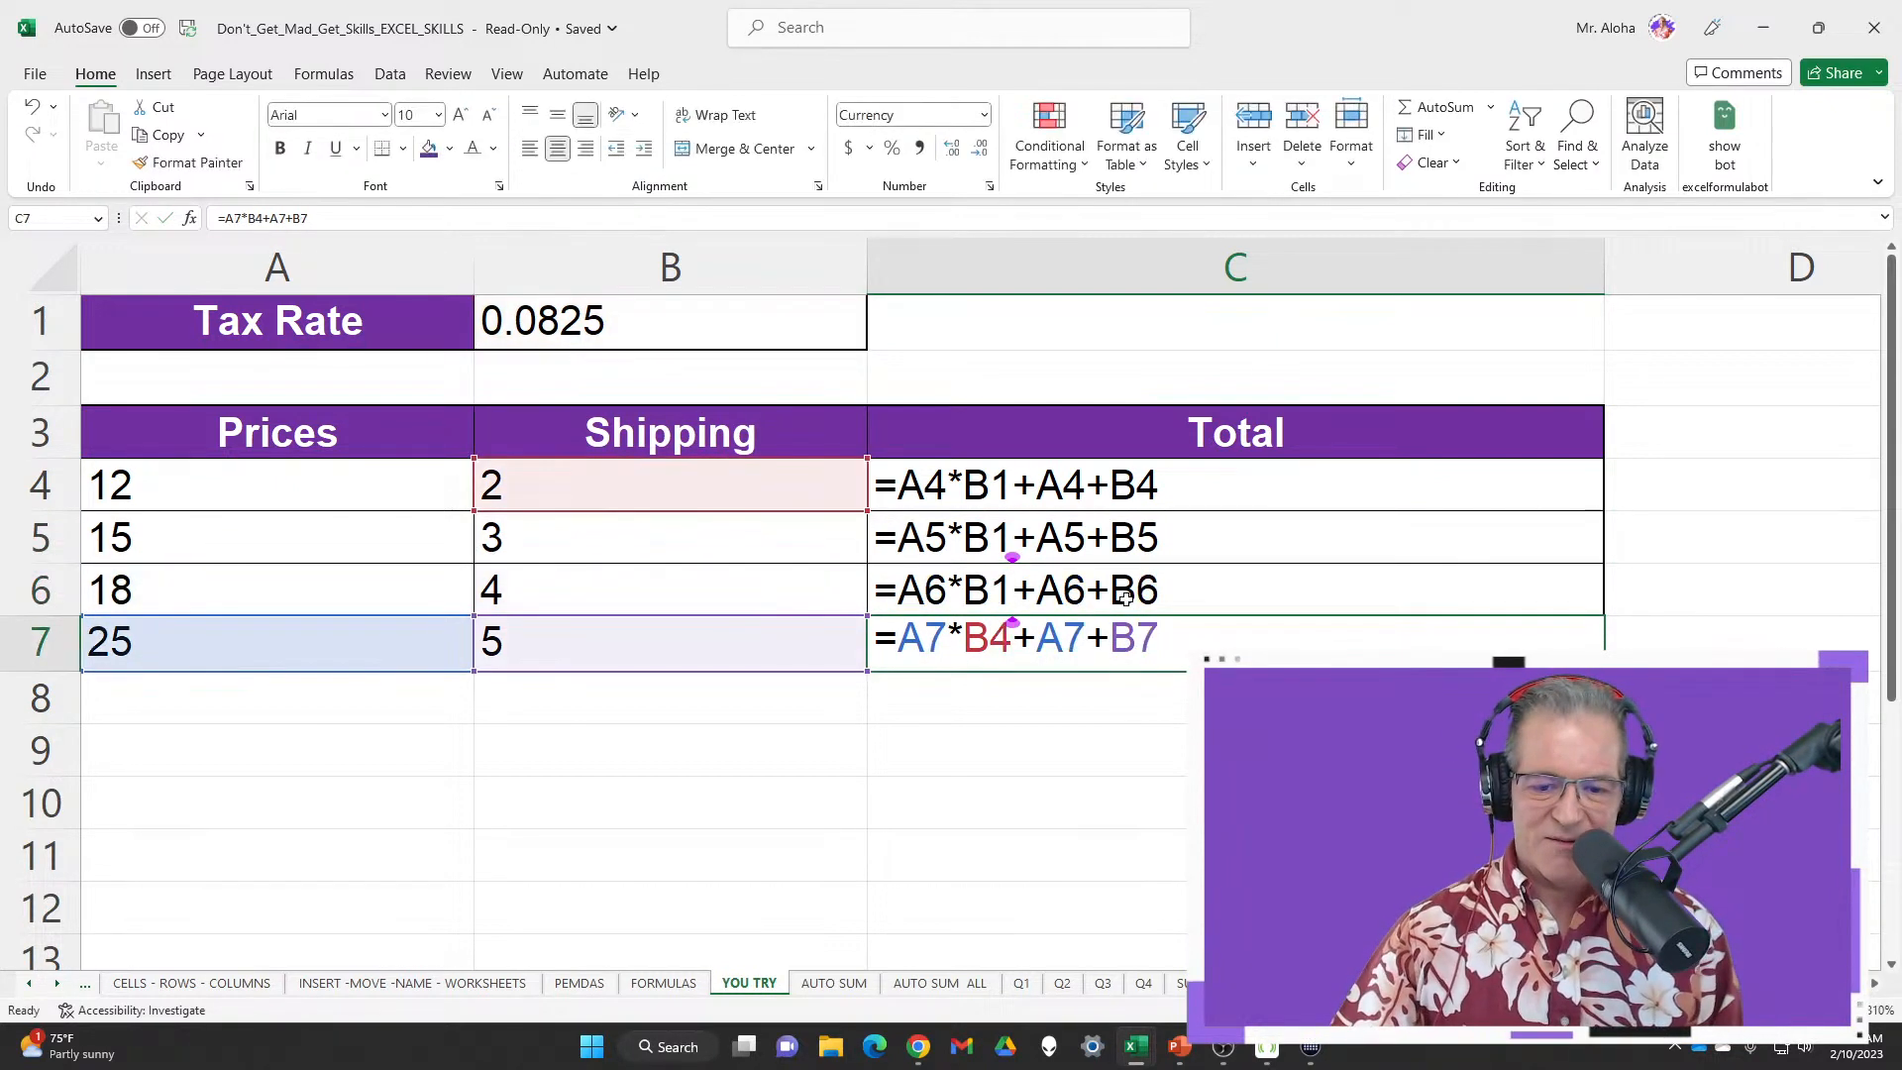
double_click(1001, 642)
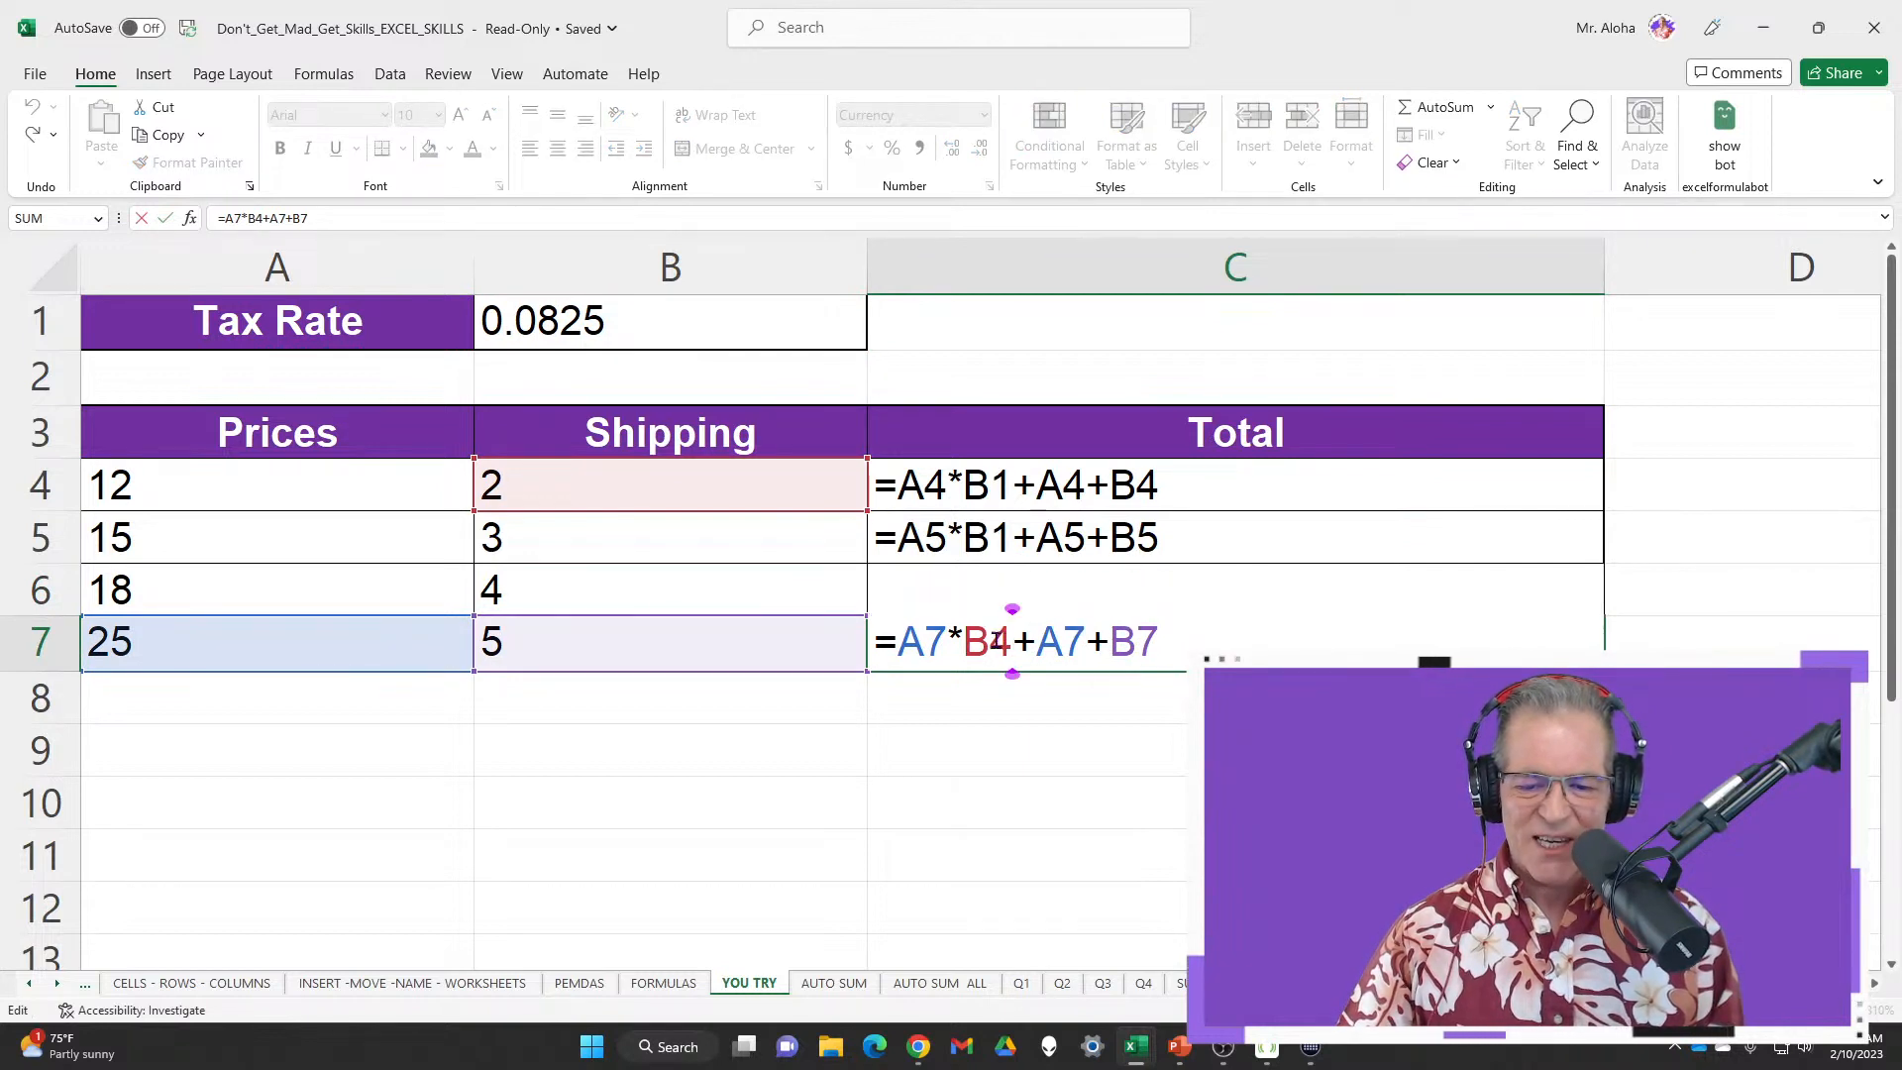
left_click_drag(992, 642, 1012, 642)
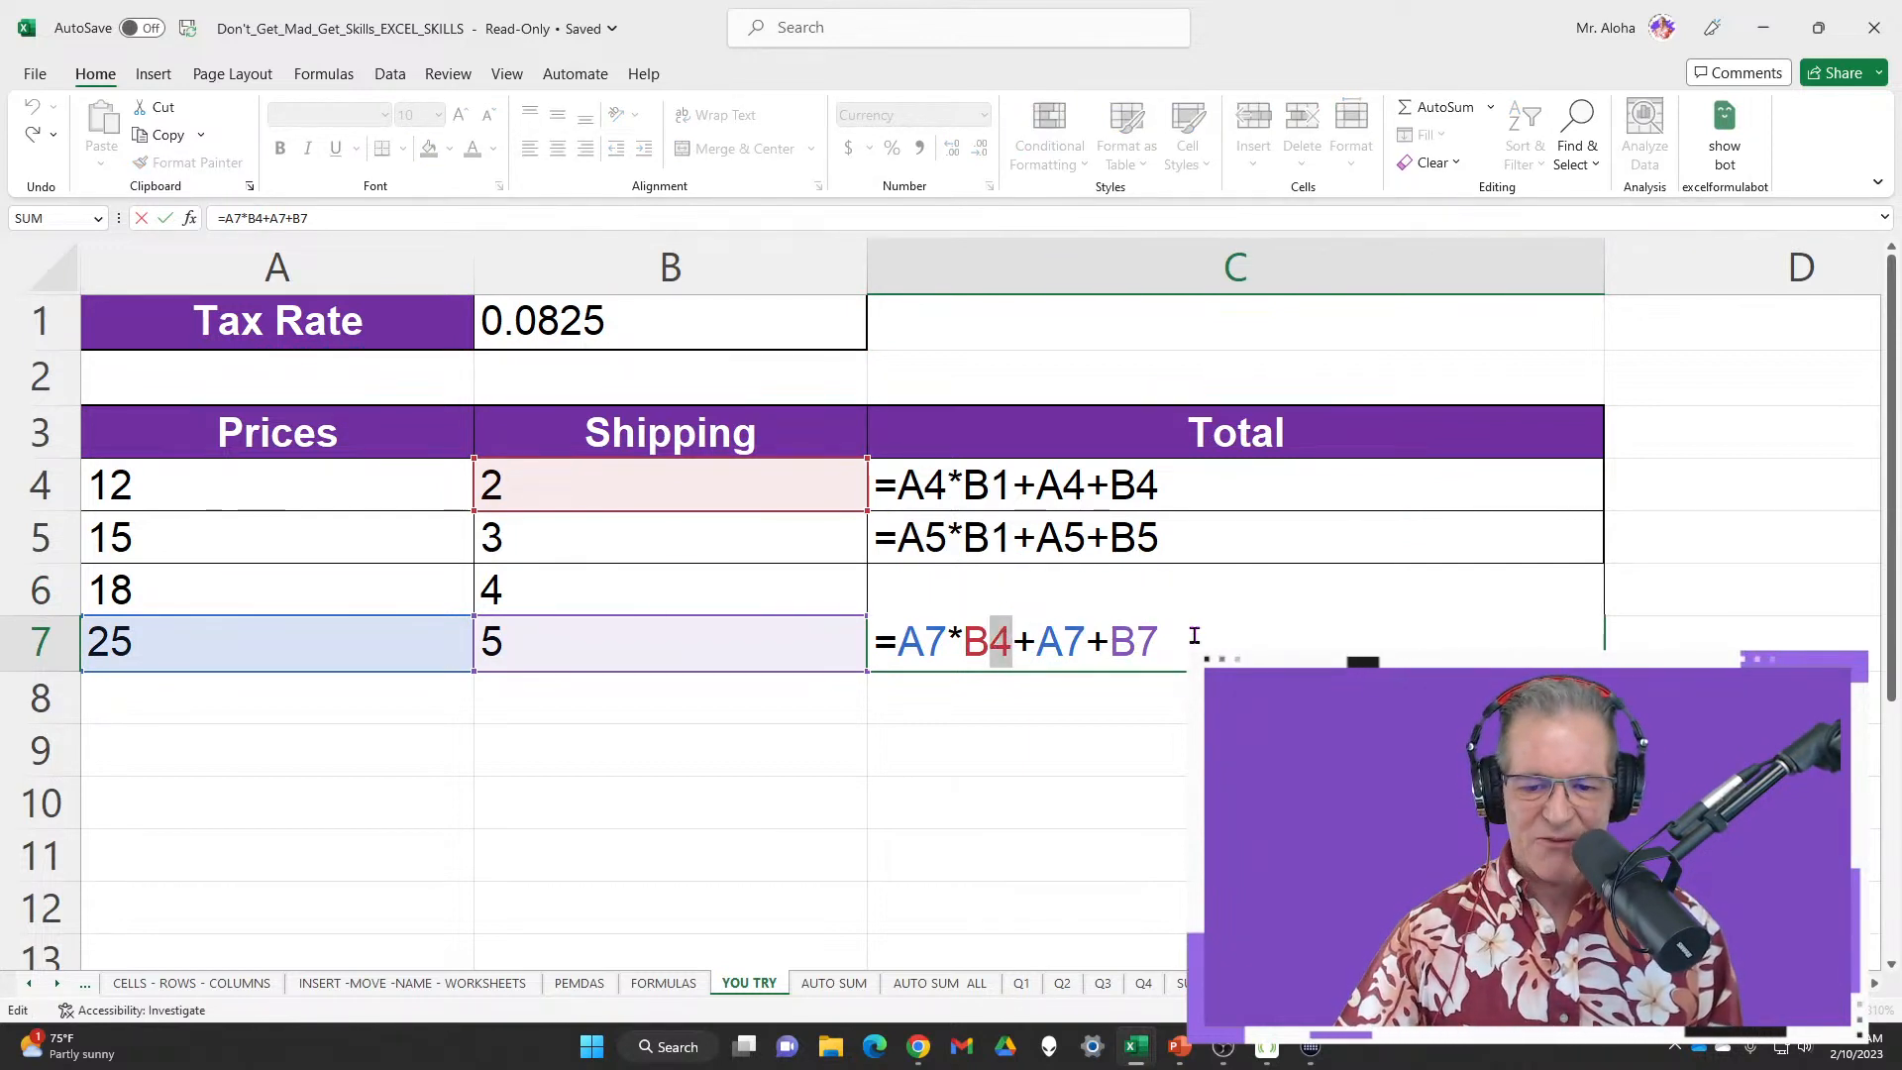
type("1")
key("Return")
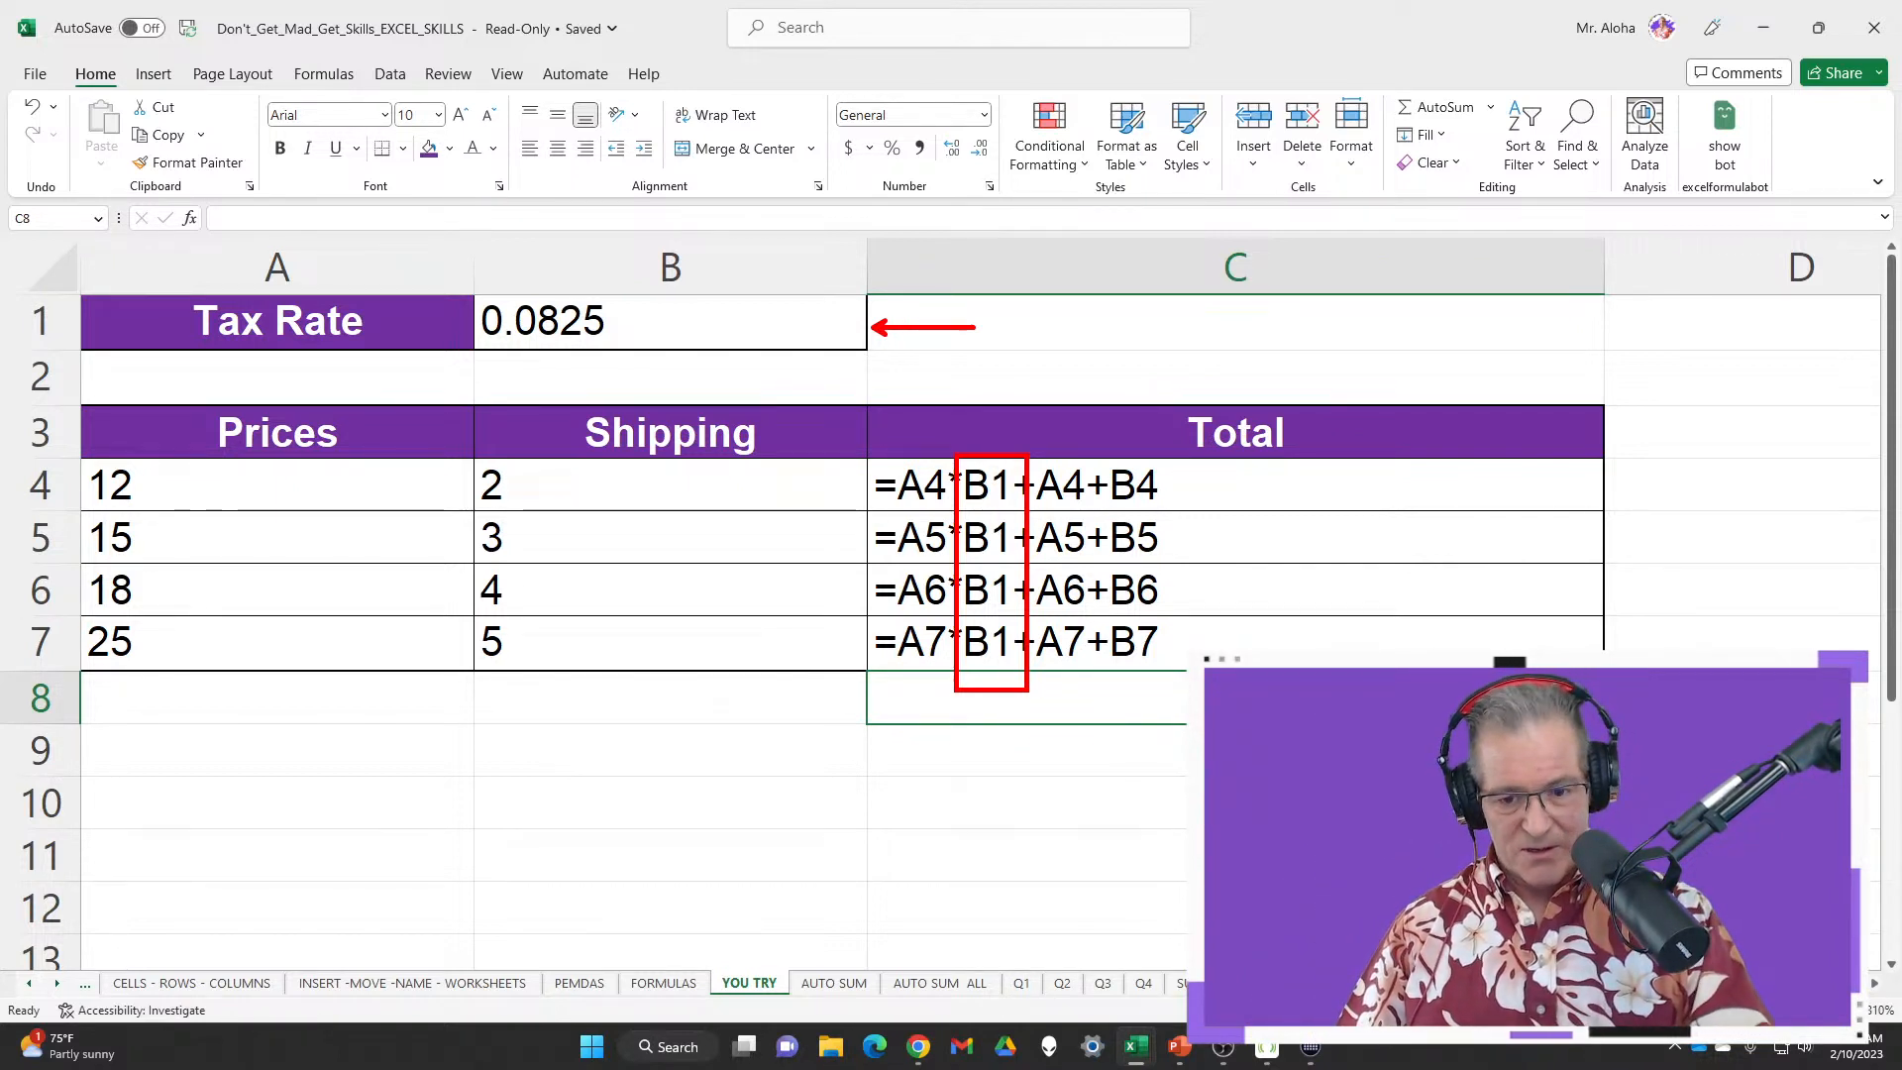
Switch back to showing calculated totals and check C4's total formula
key("Escape")
key("ctrl+1")
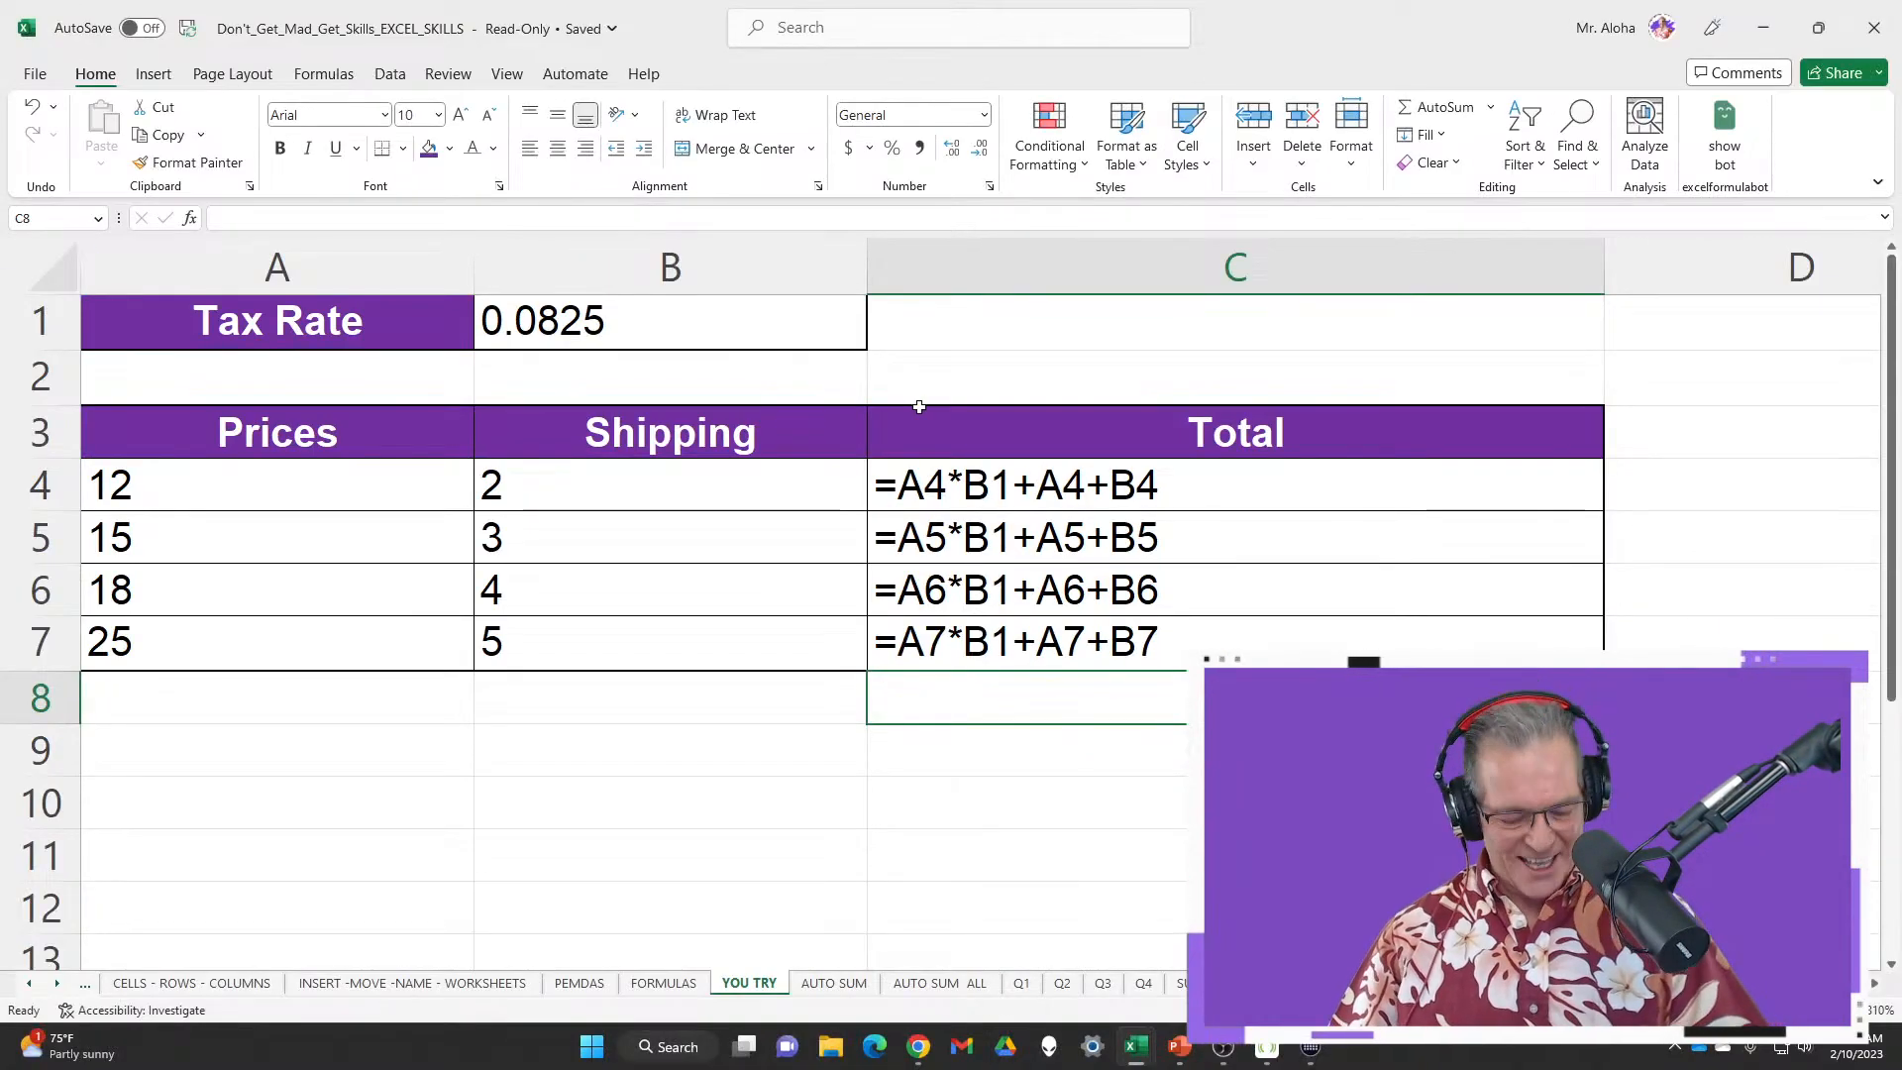
key("ctrl+grave")
left_click(782, 488)
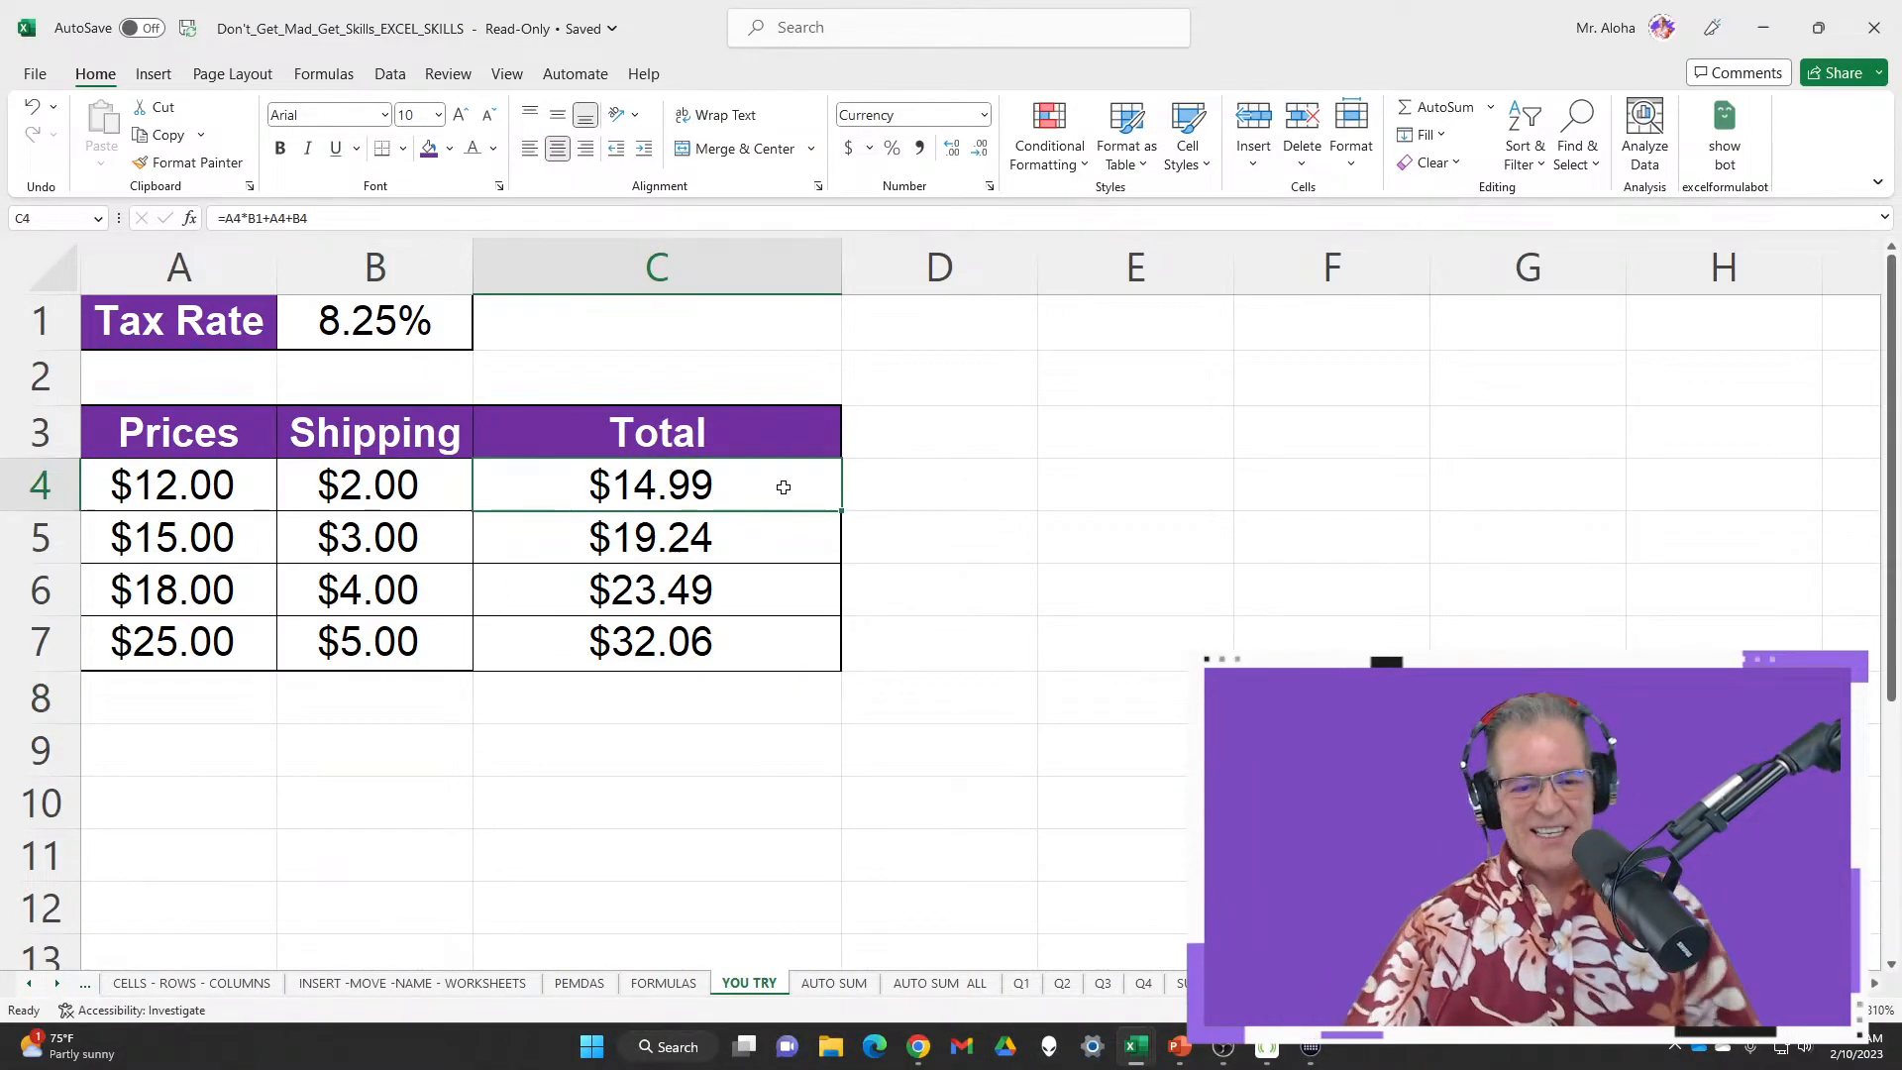
left_click(360, 322)
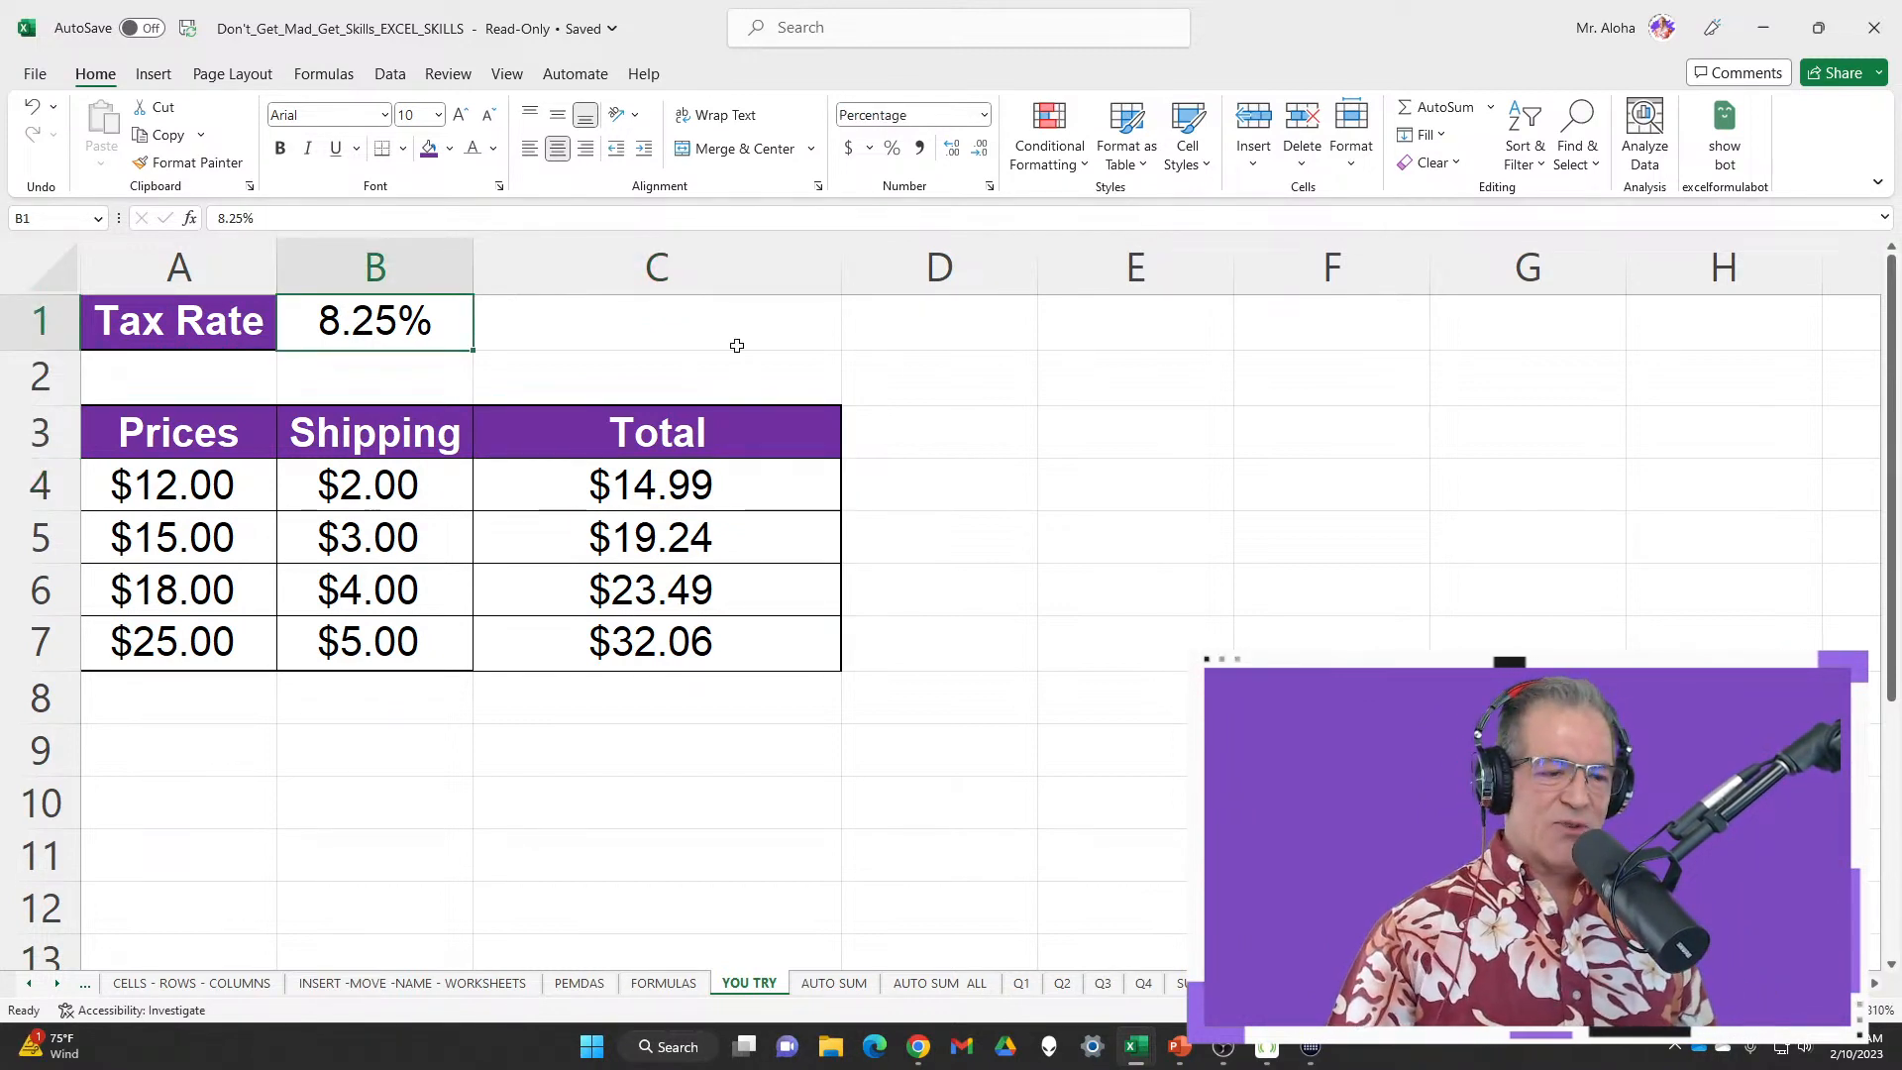
Test tax rates of 0 and 7.25% in B1, undoing each back to 8.25%
type("0")
key("Return")
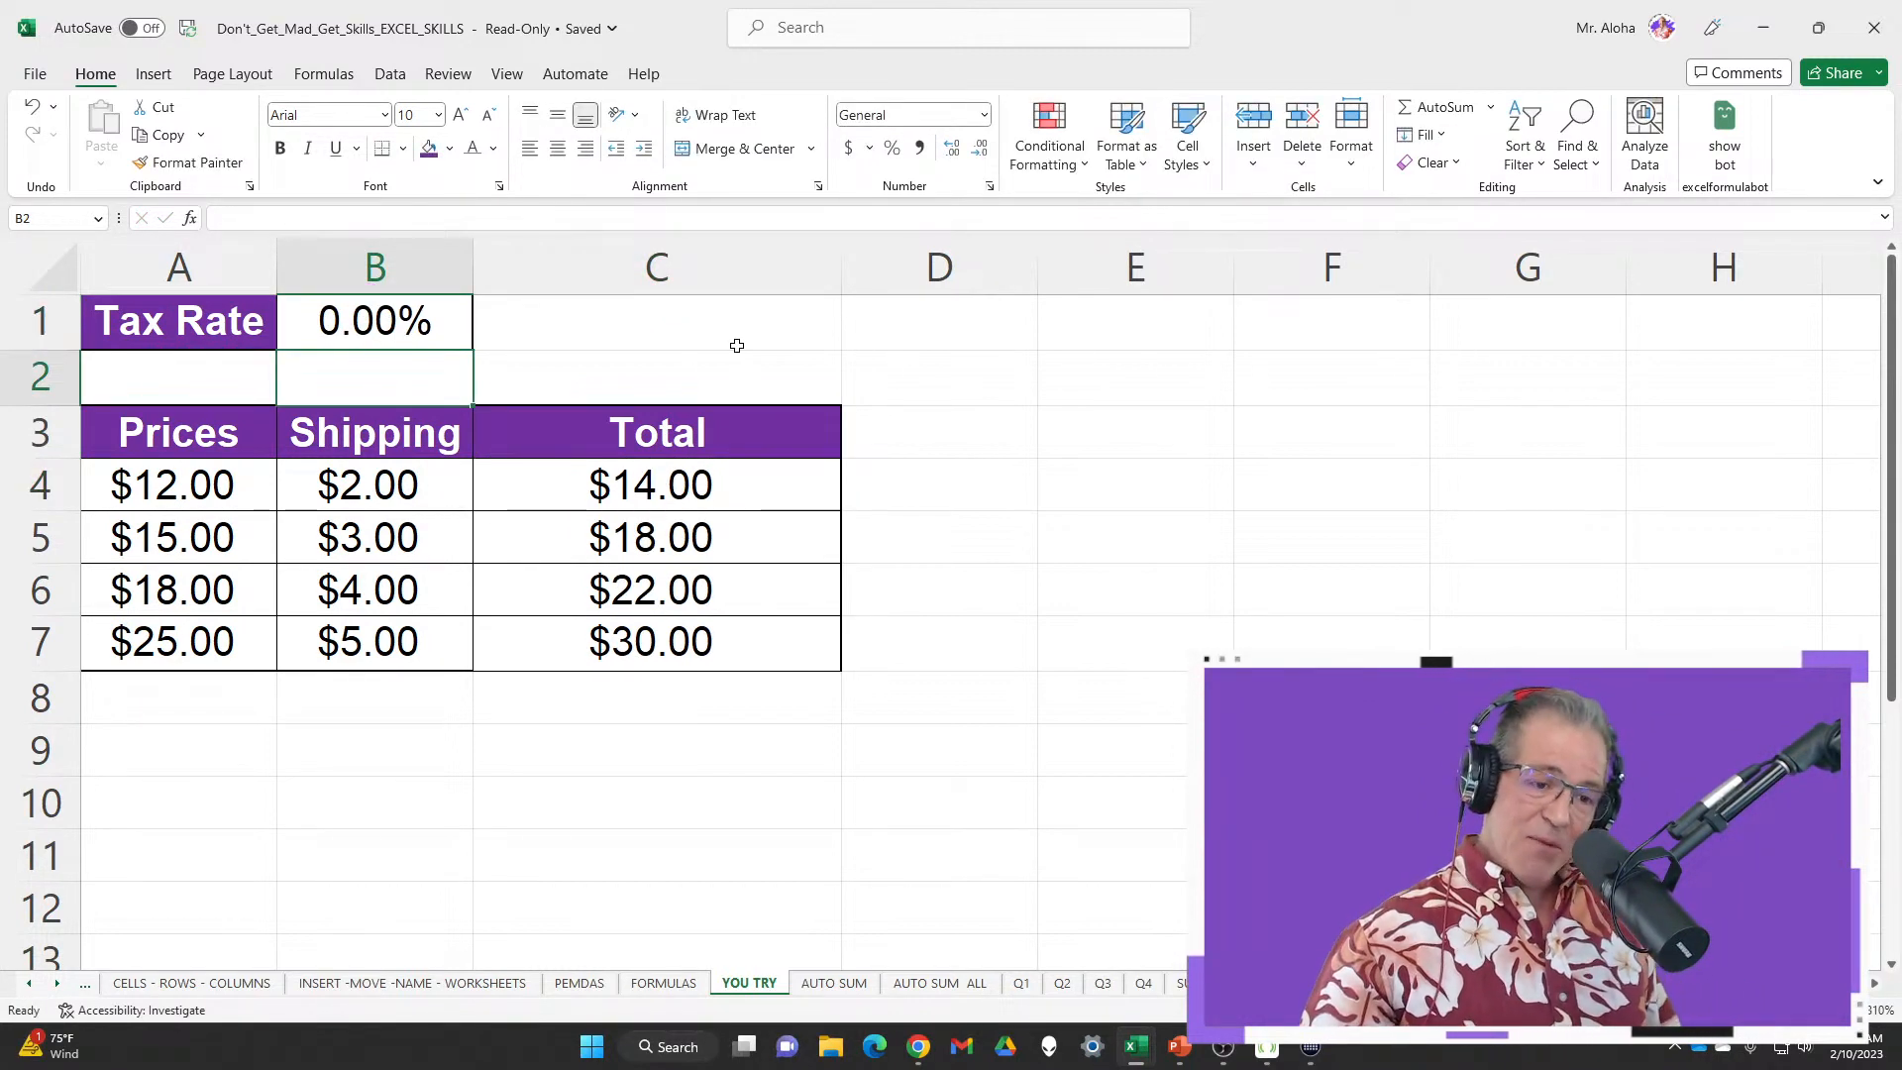
key("ctrl+z")
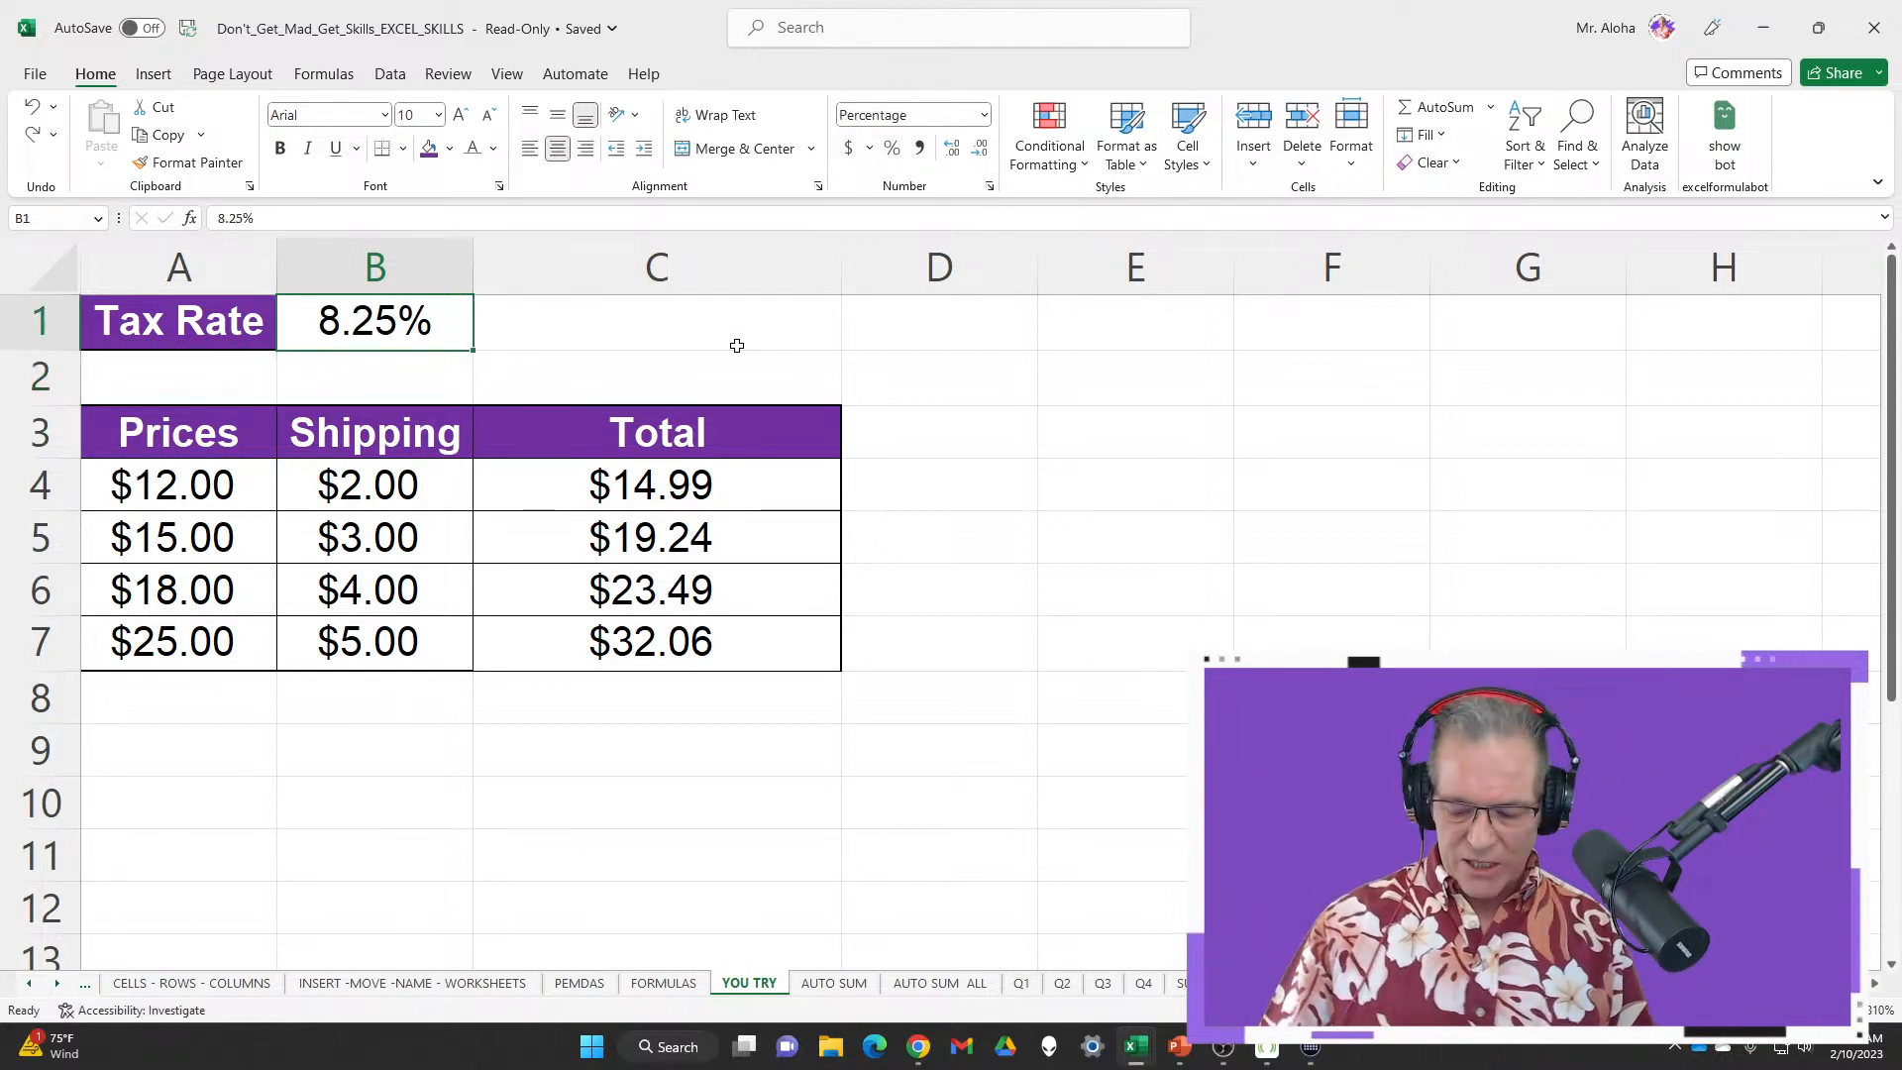
type("7.25")
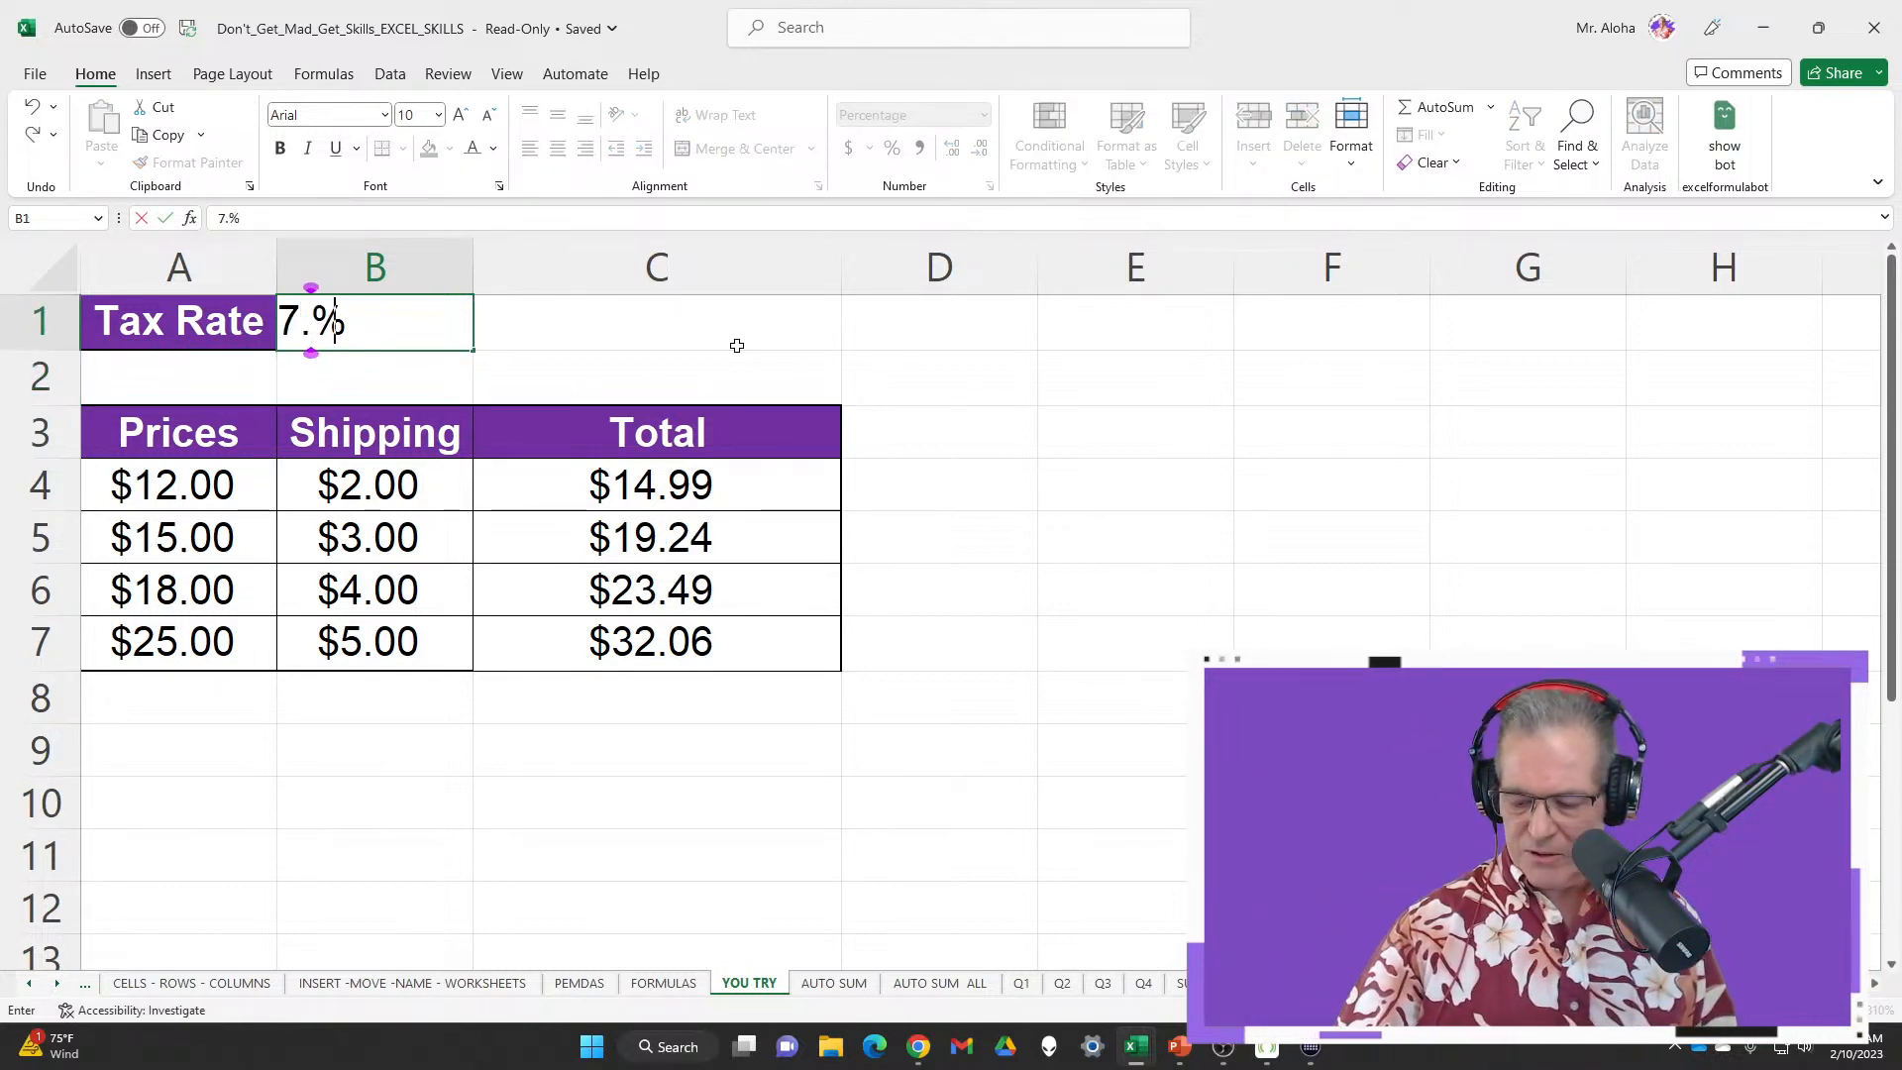
key("Return")
key("ctrl+z")
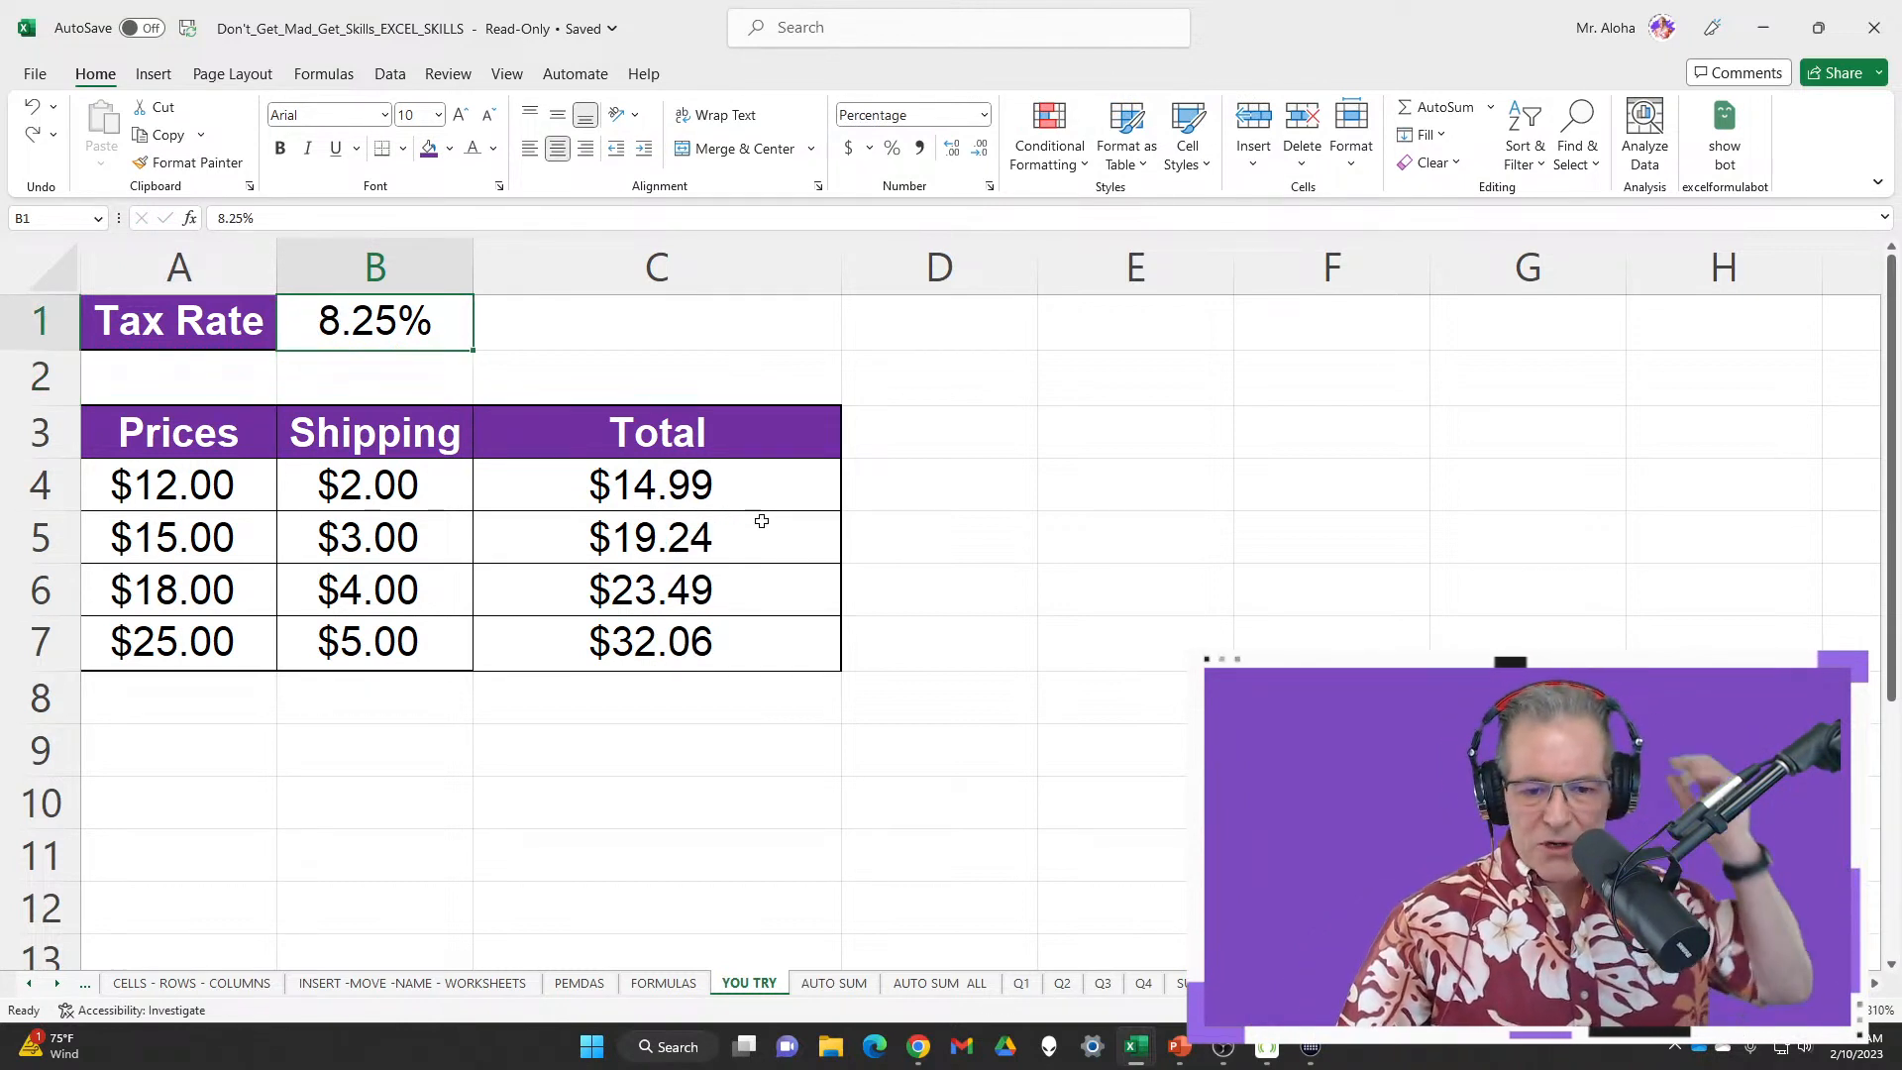
Clear the totals in C5:C7 and open C4's total formula for editing
left_click_drag(713, 535, 728, 639)
key("Delete")
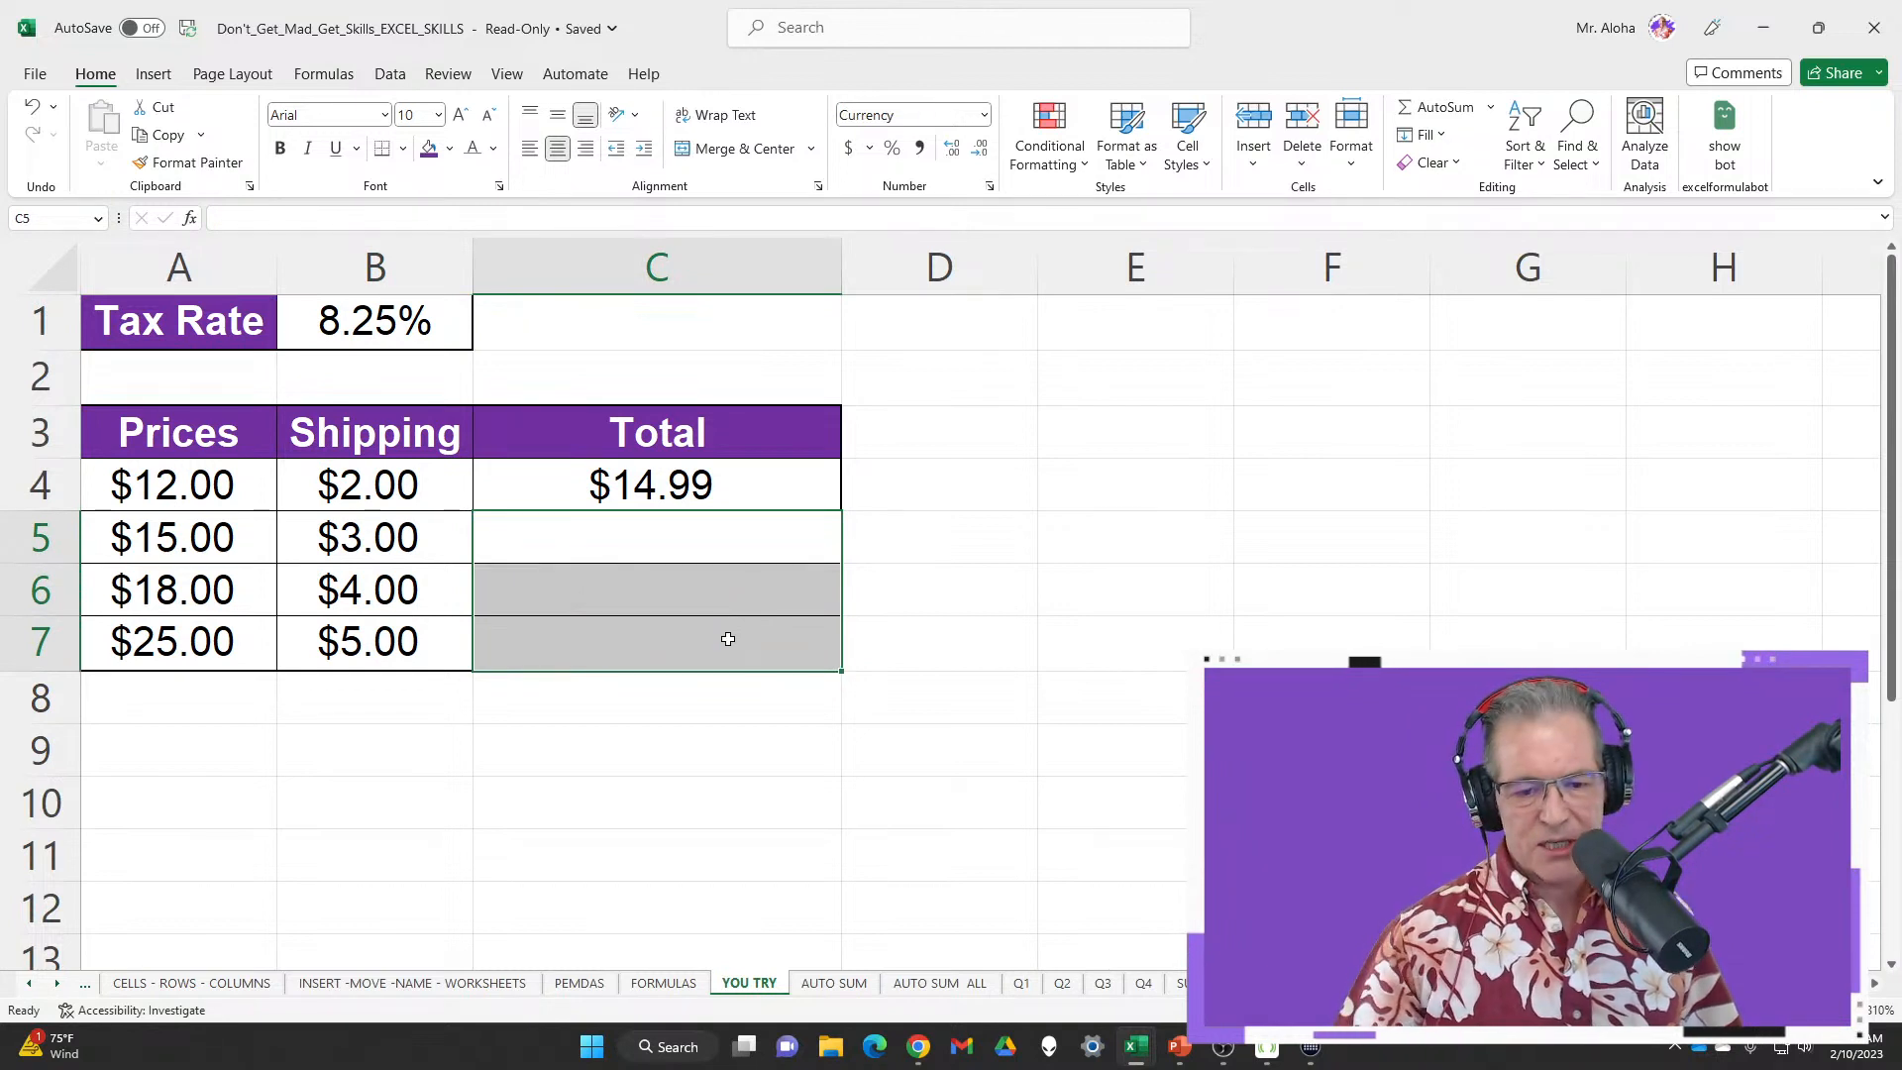
left_click(727, 486)
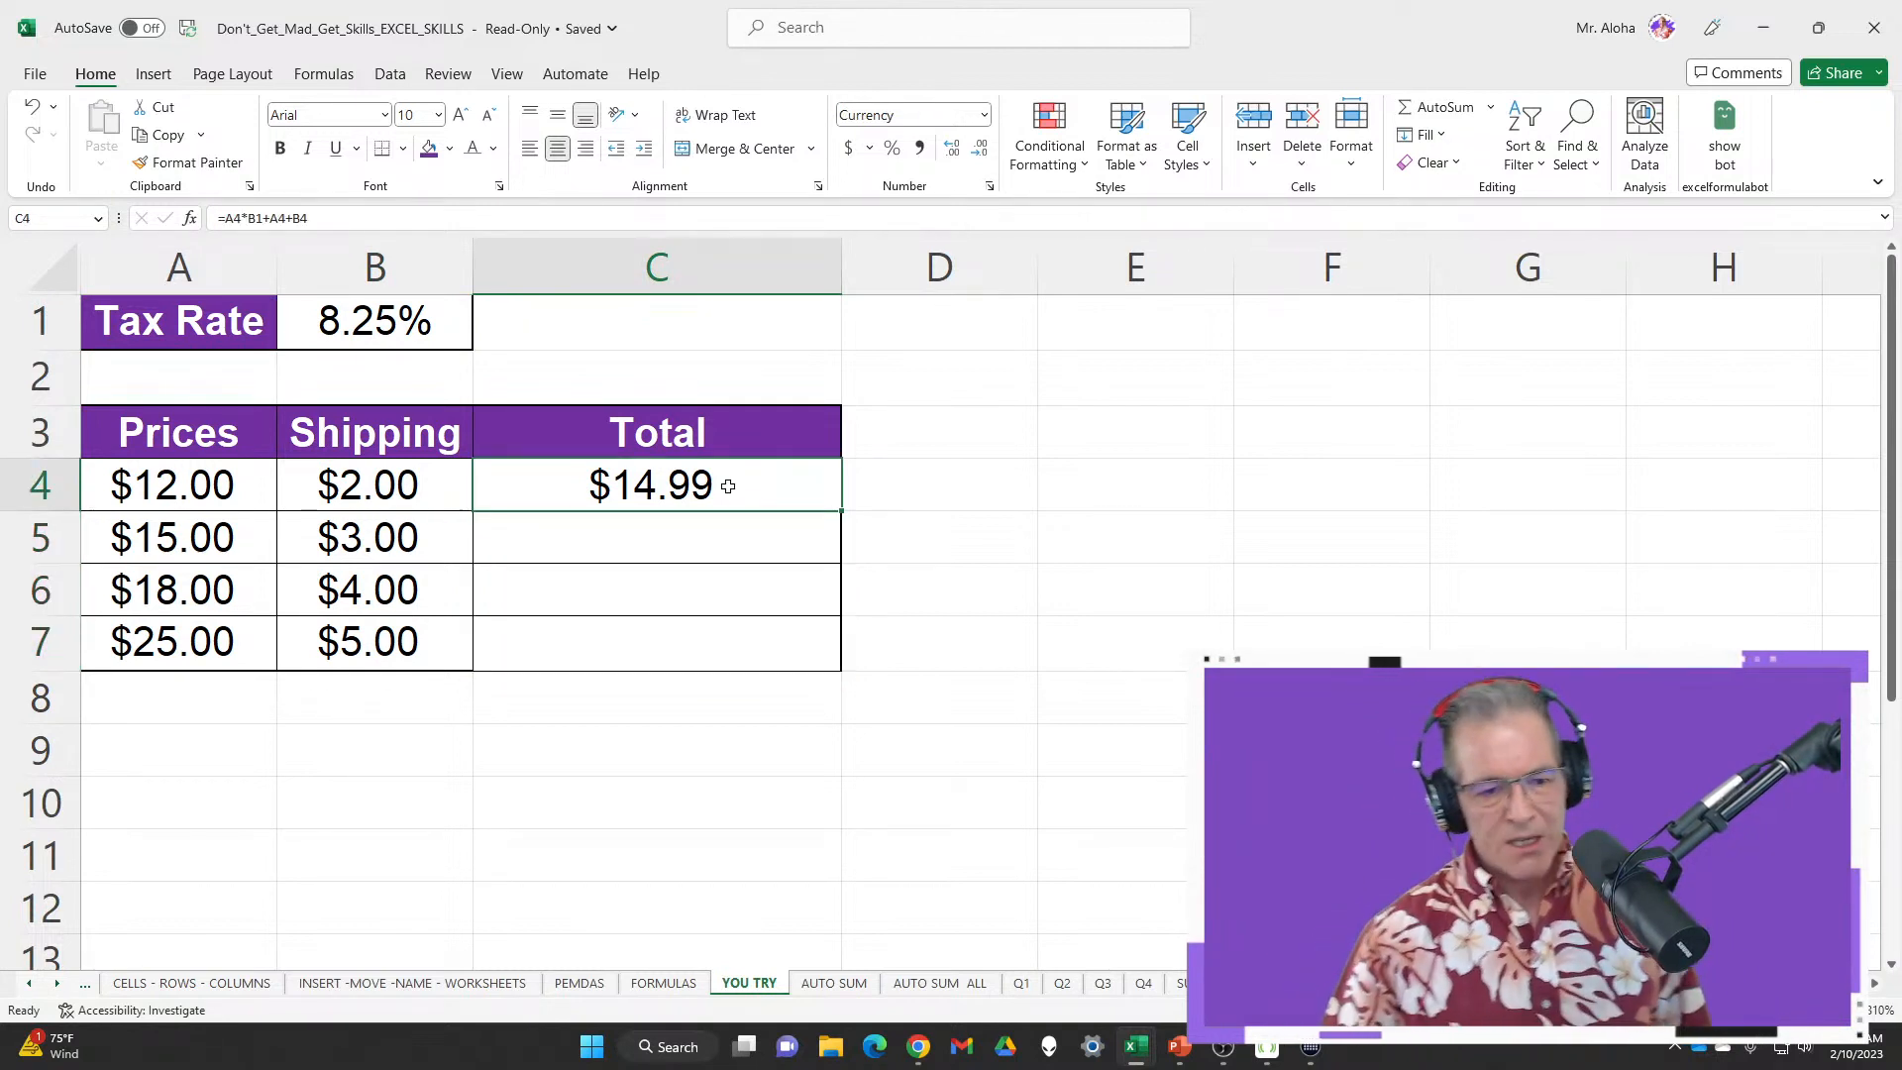
double_click(727, 487)
Close the AI Formula Generator pane and commit the C4 total formula
left_click(1724, 139)
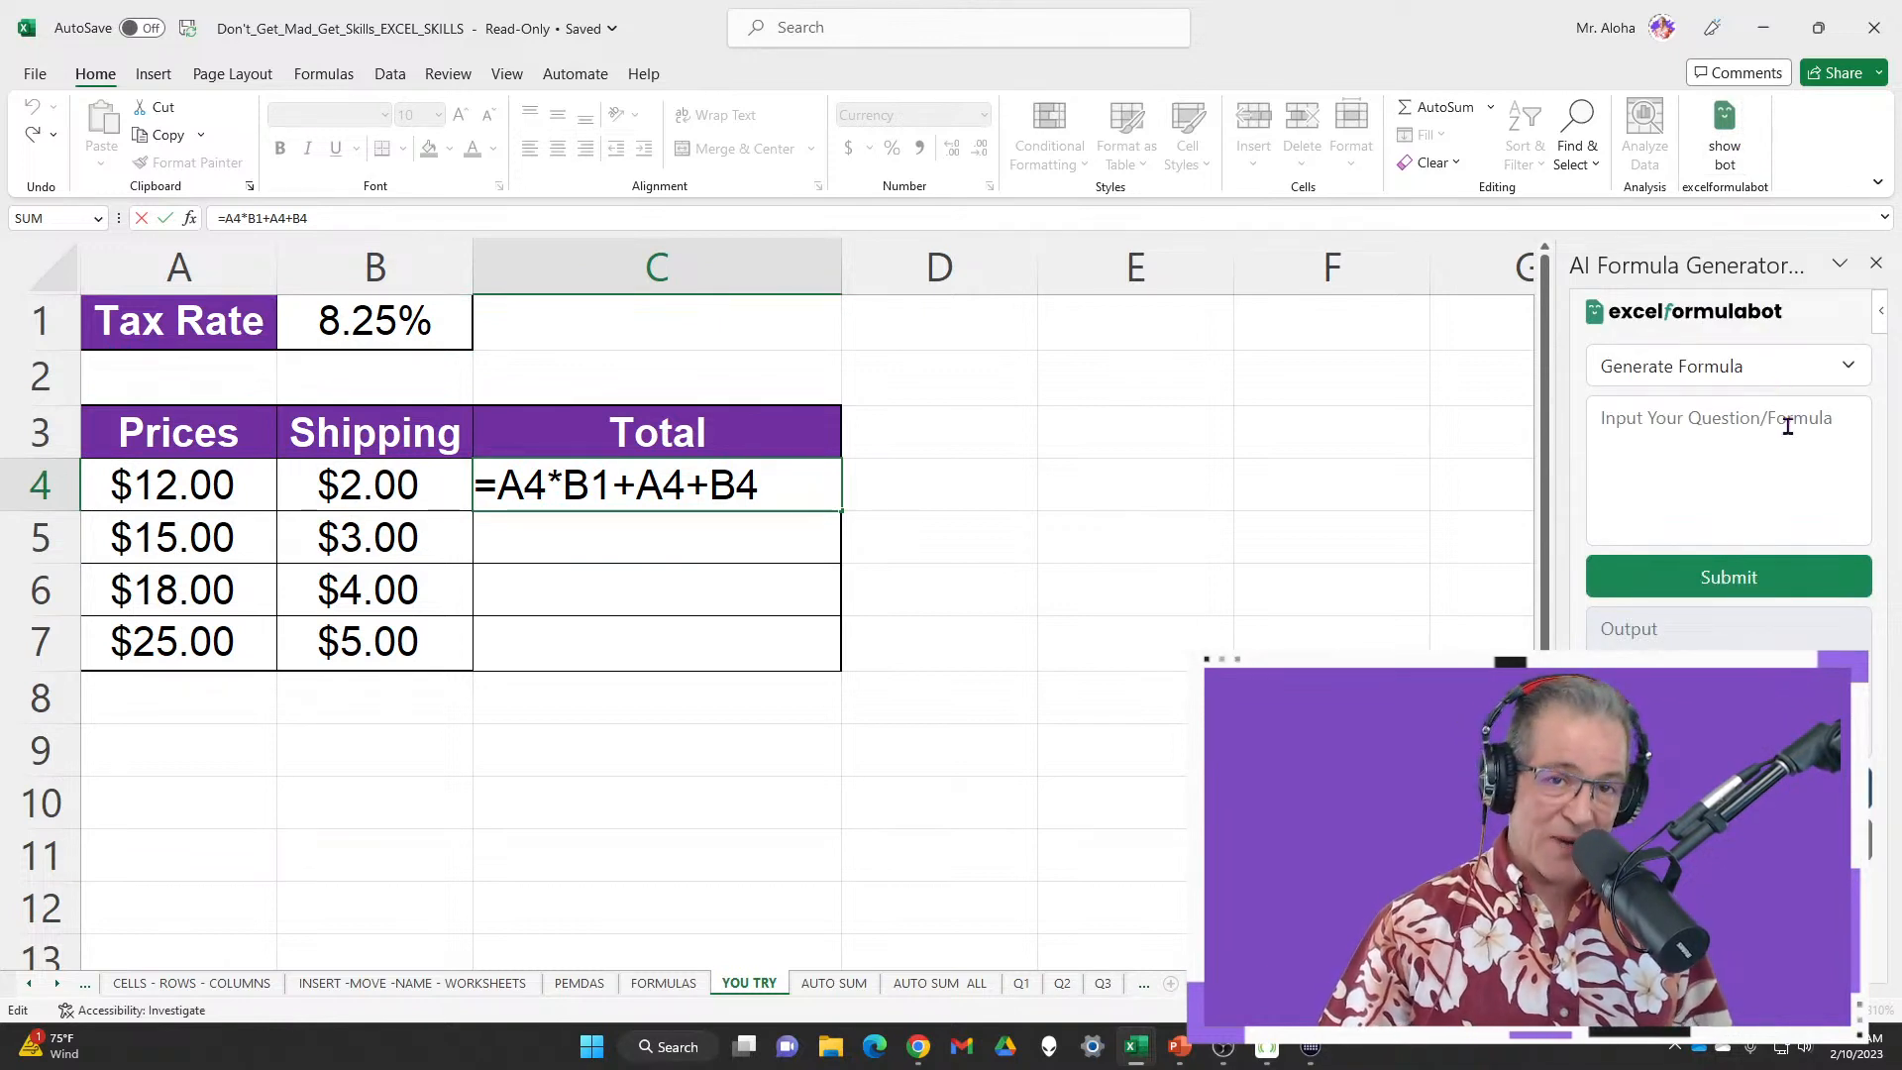
left_click(1731, 135)
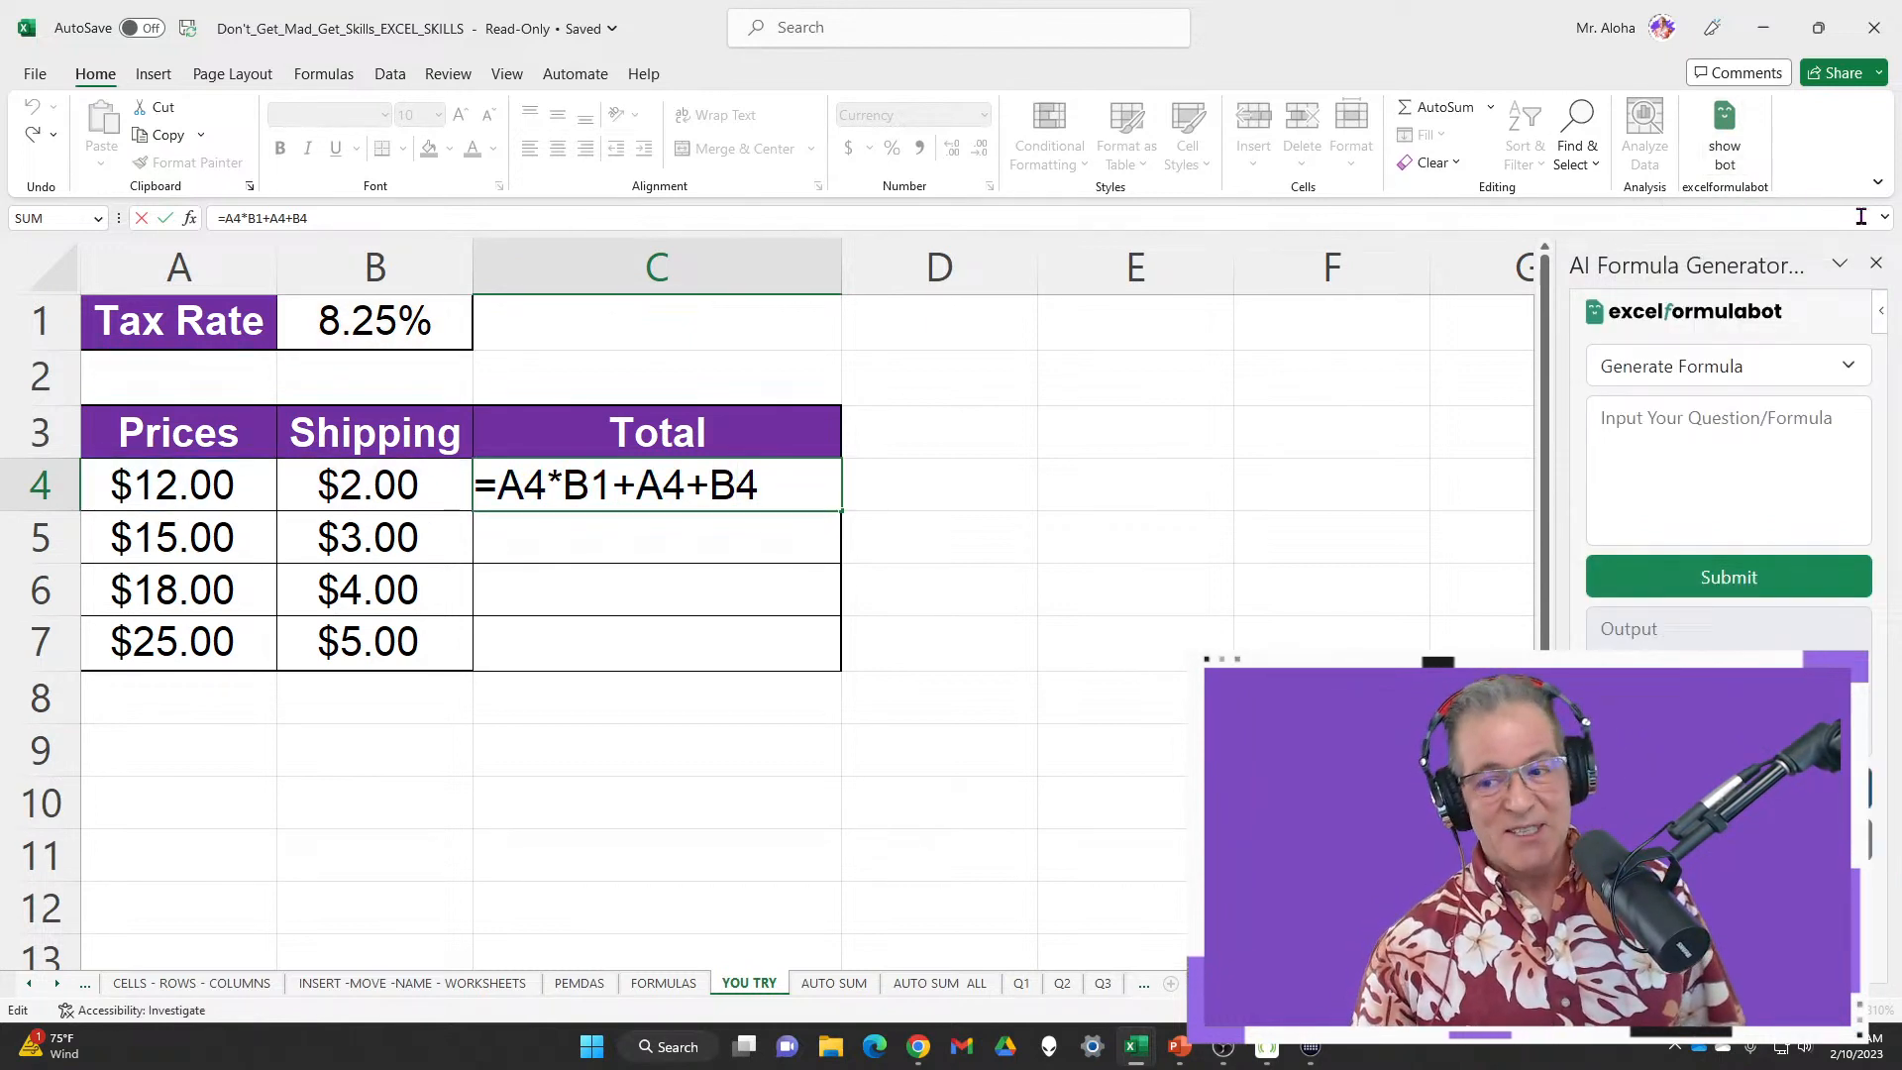
left_click(1875, 263)
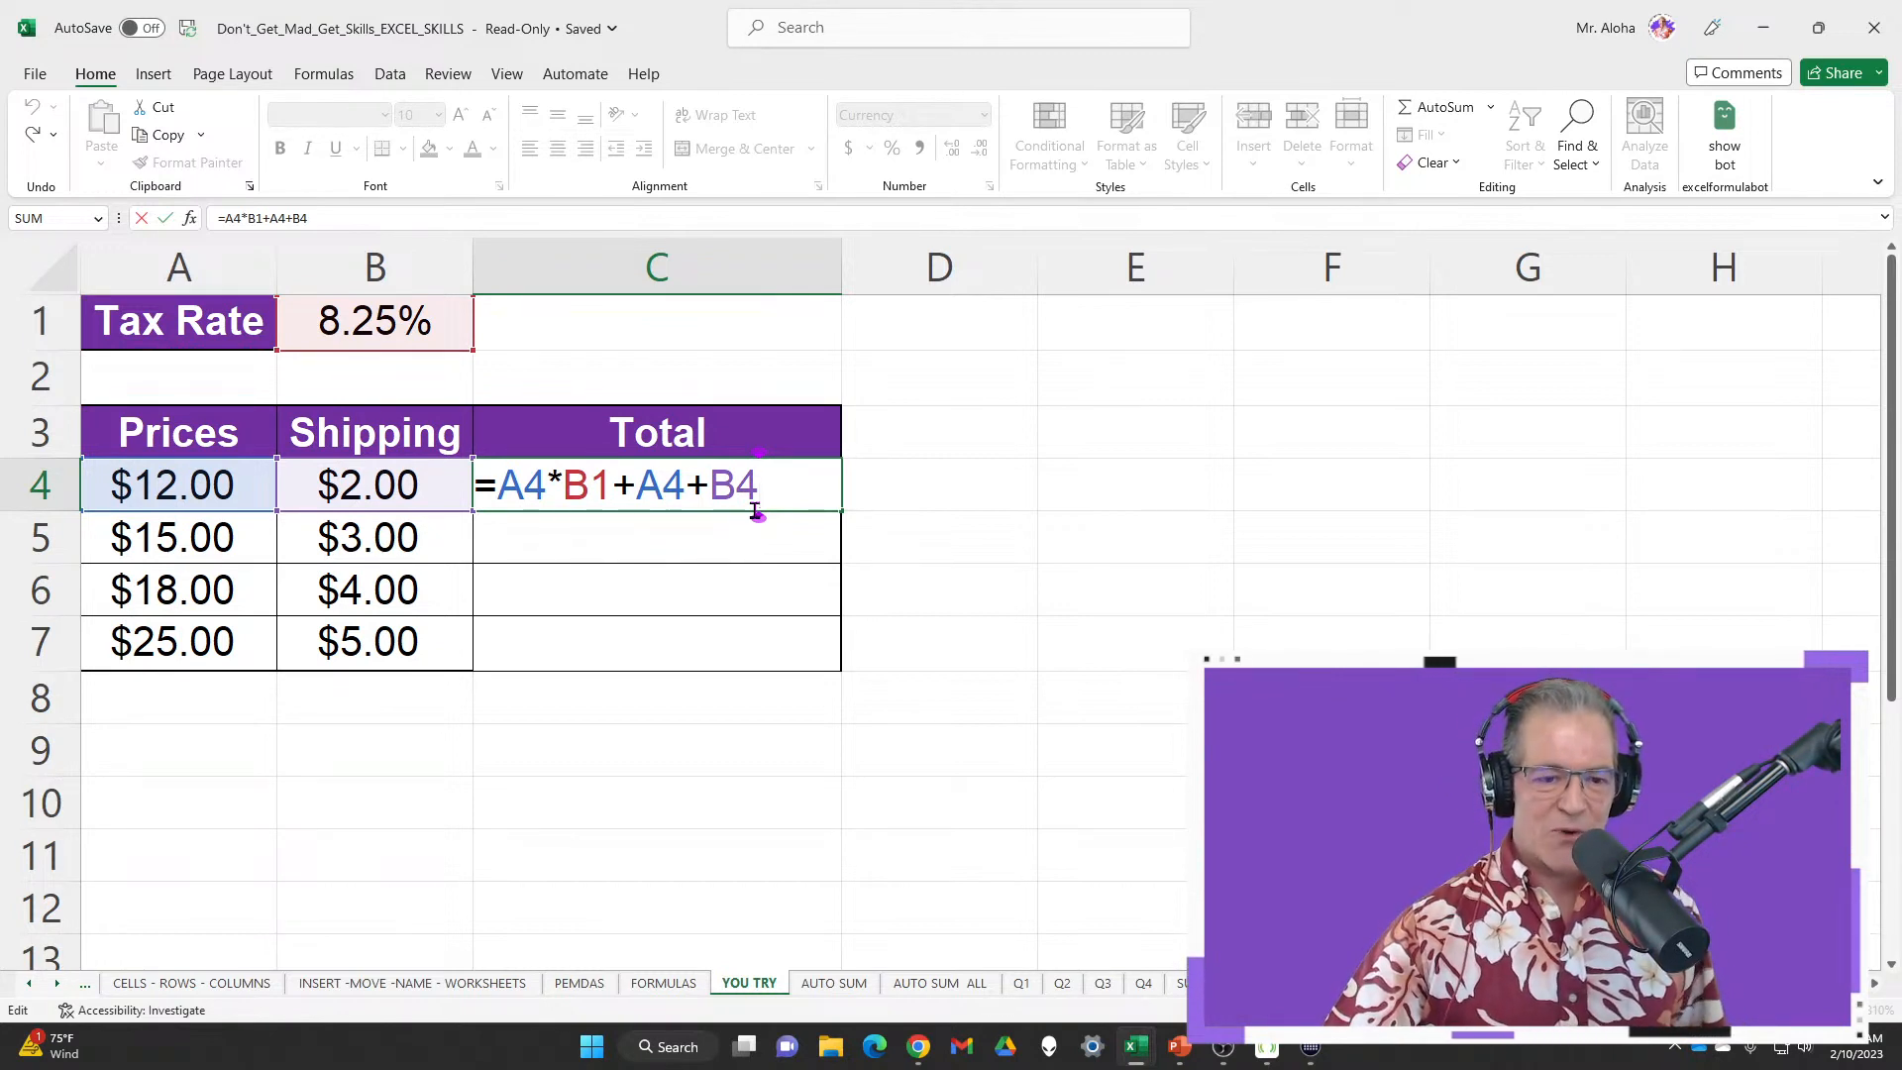
key("ctrl+Return")
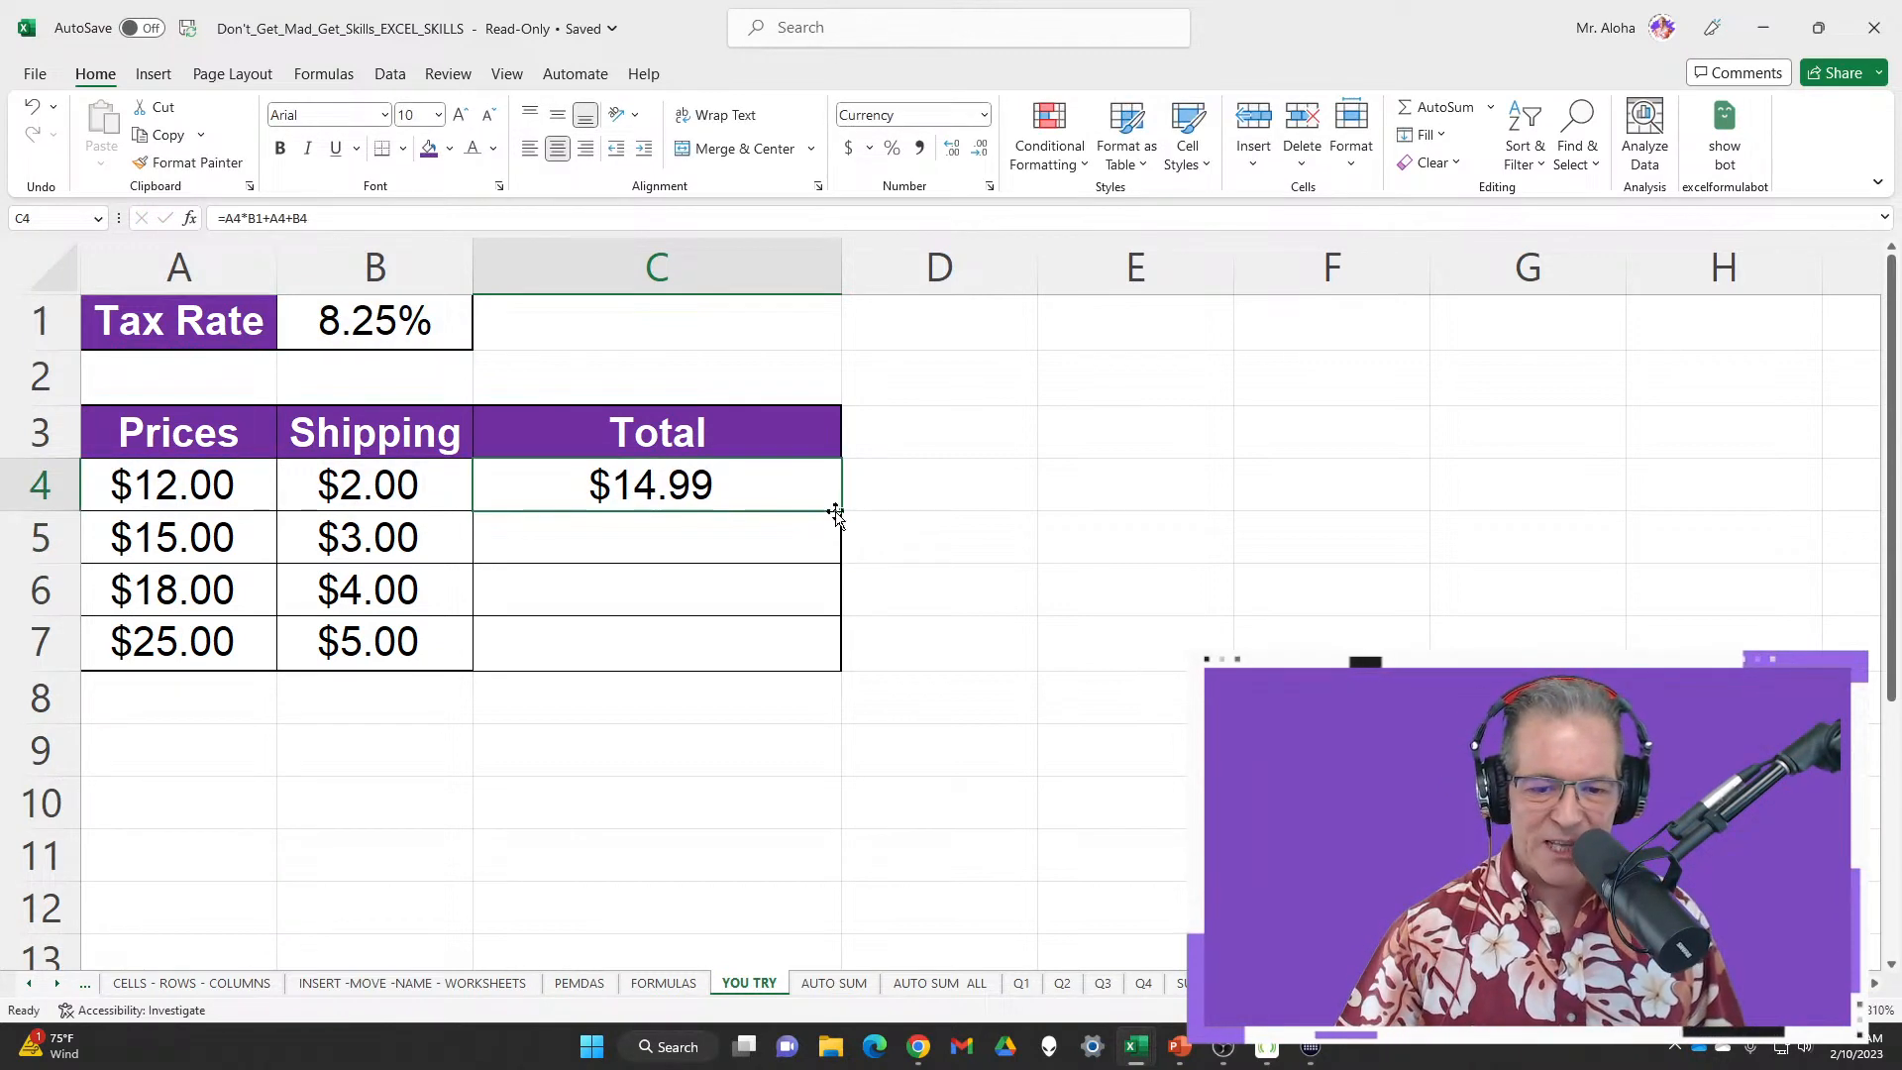
Fill C4's total down to C7, giving $18.00, #VALUE! and $80.00, then collapse the ribbon
double_click(843, 512)
left_click_drag(778, 540, 772, 645)
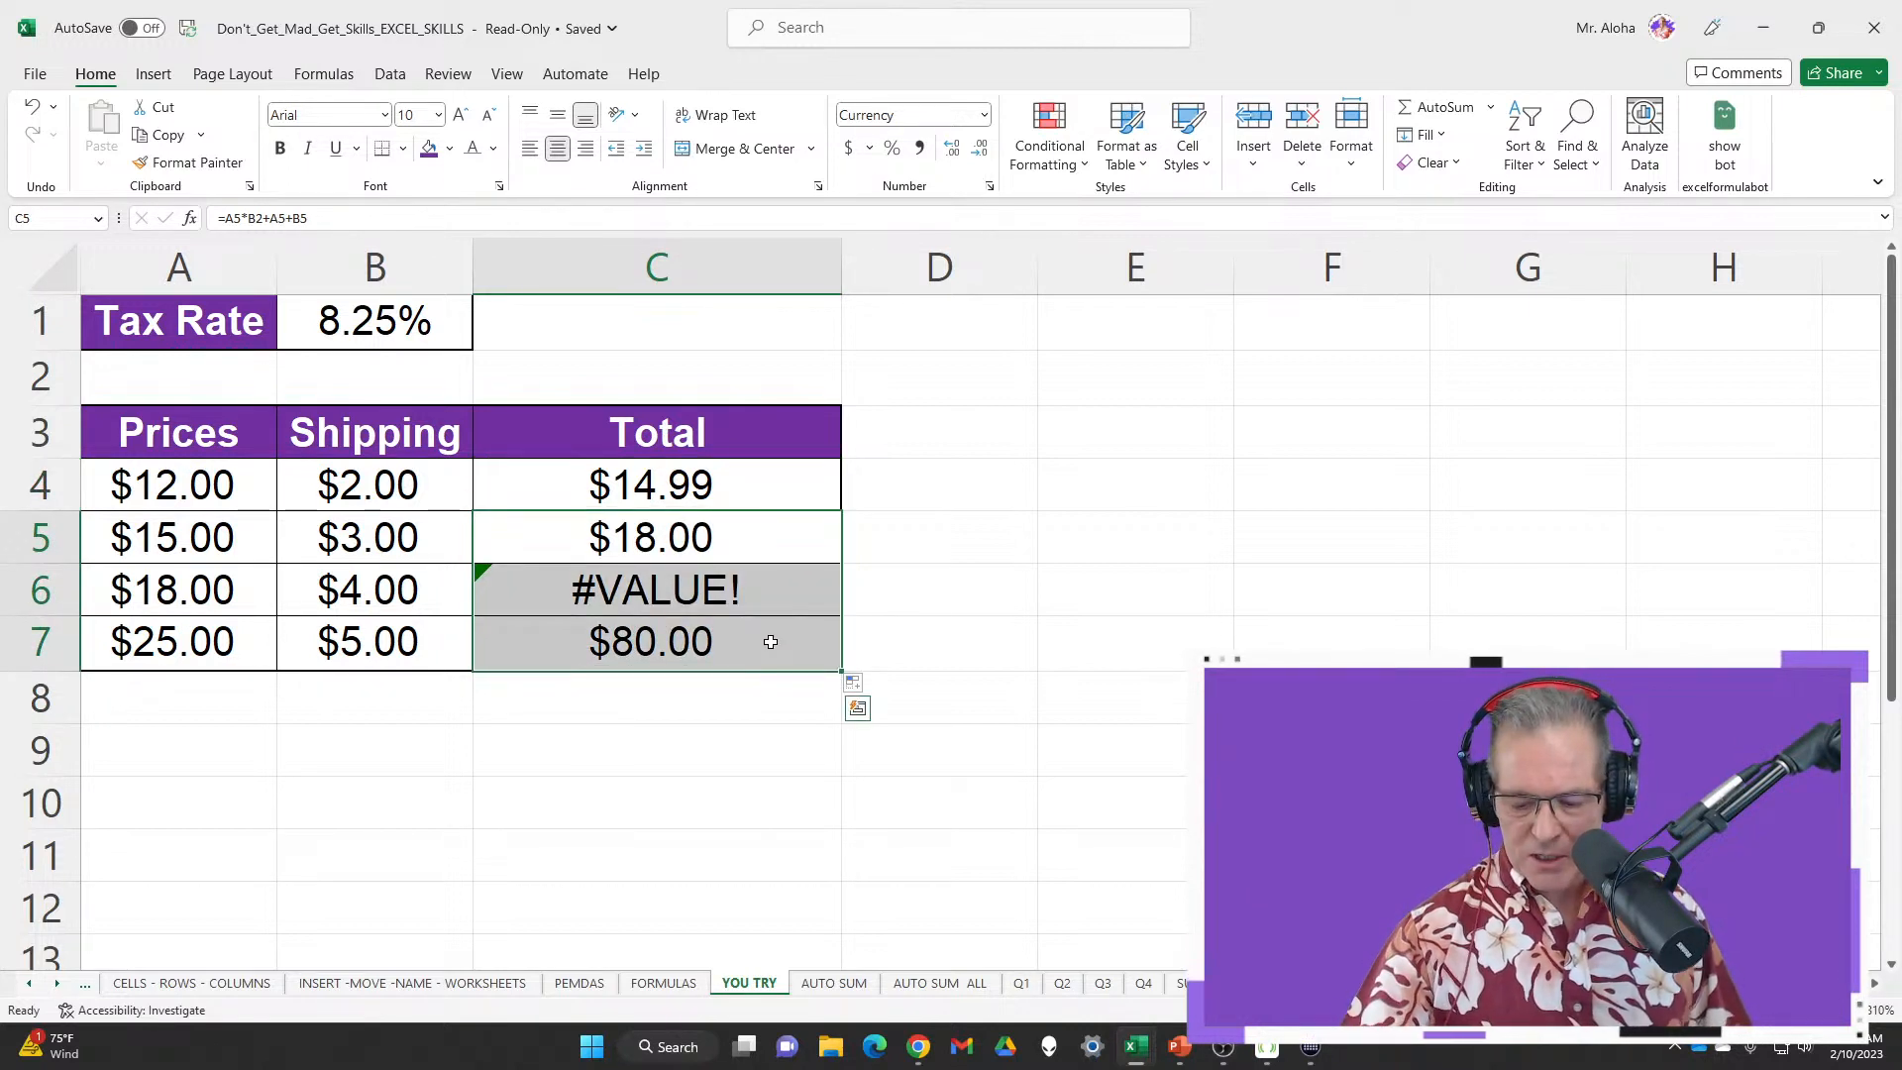
key("Delete")
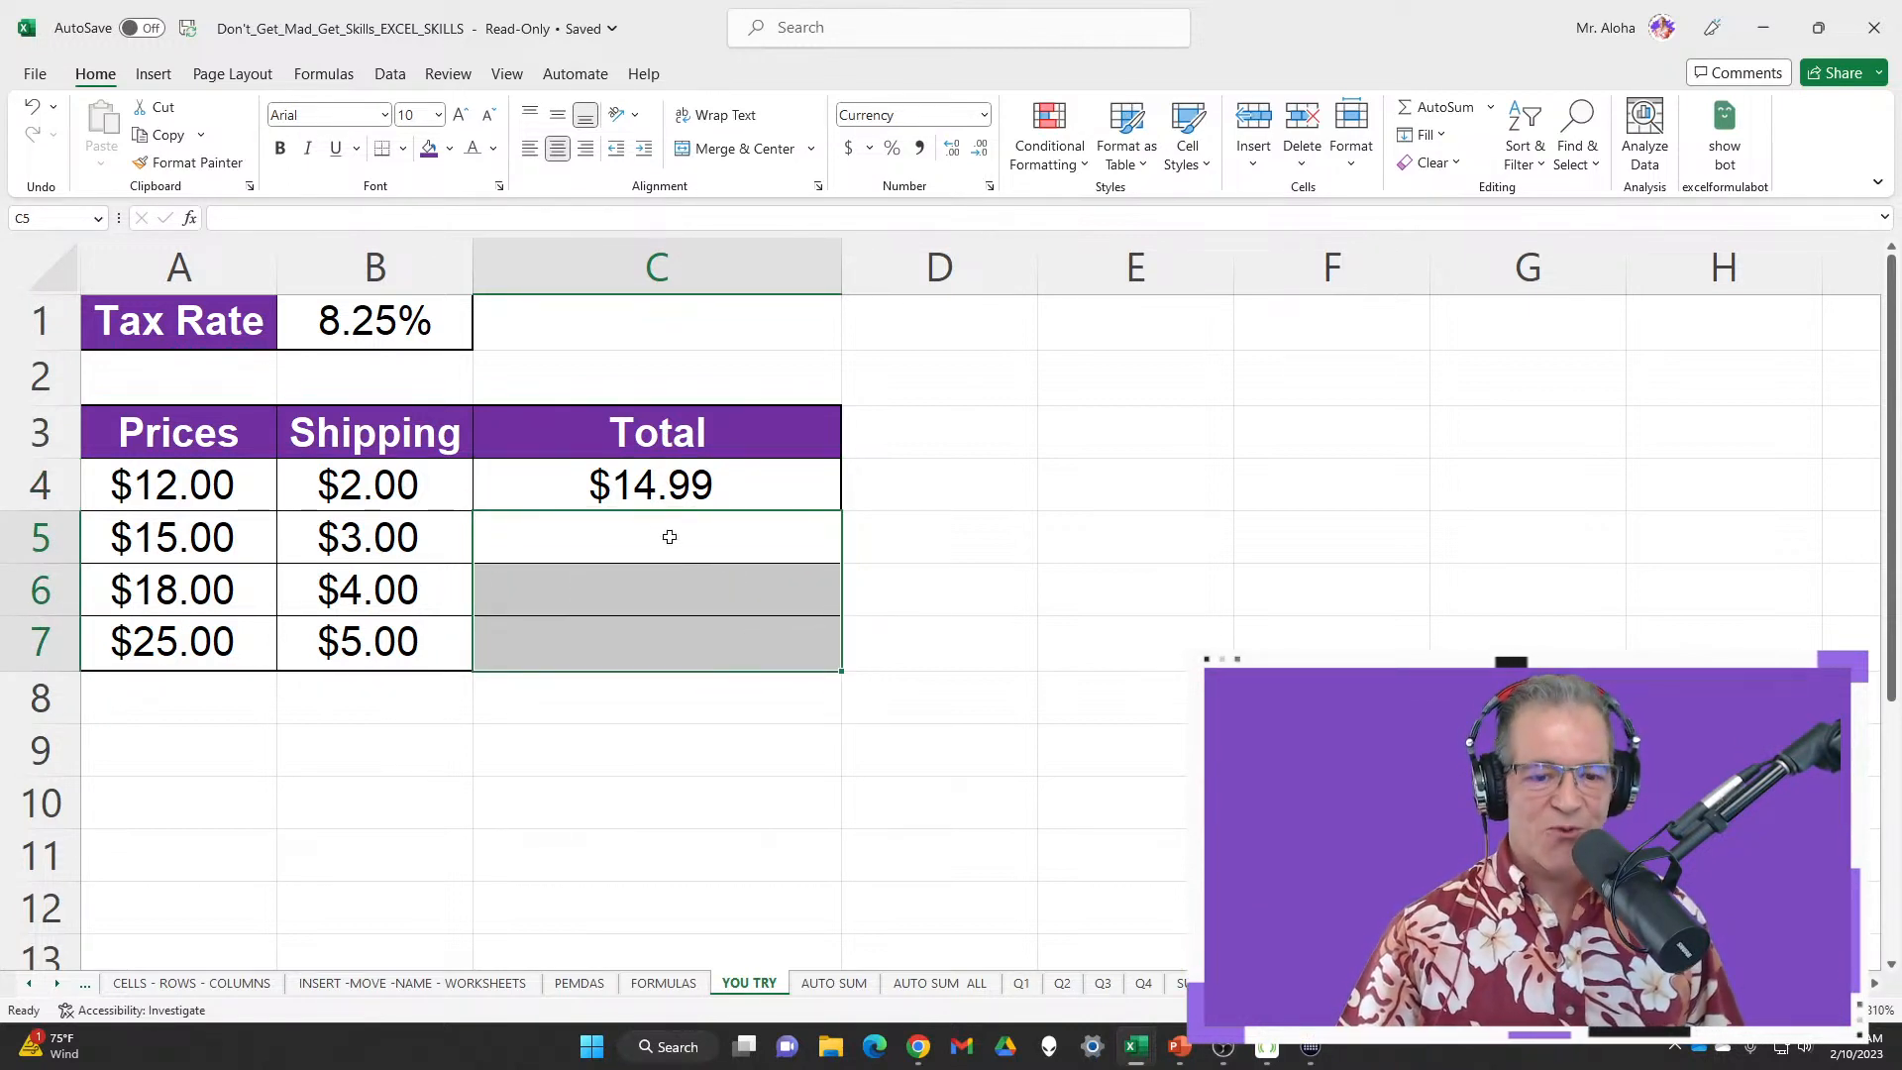
left_click(556, 494)
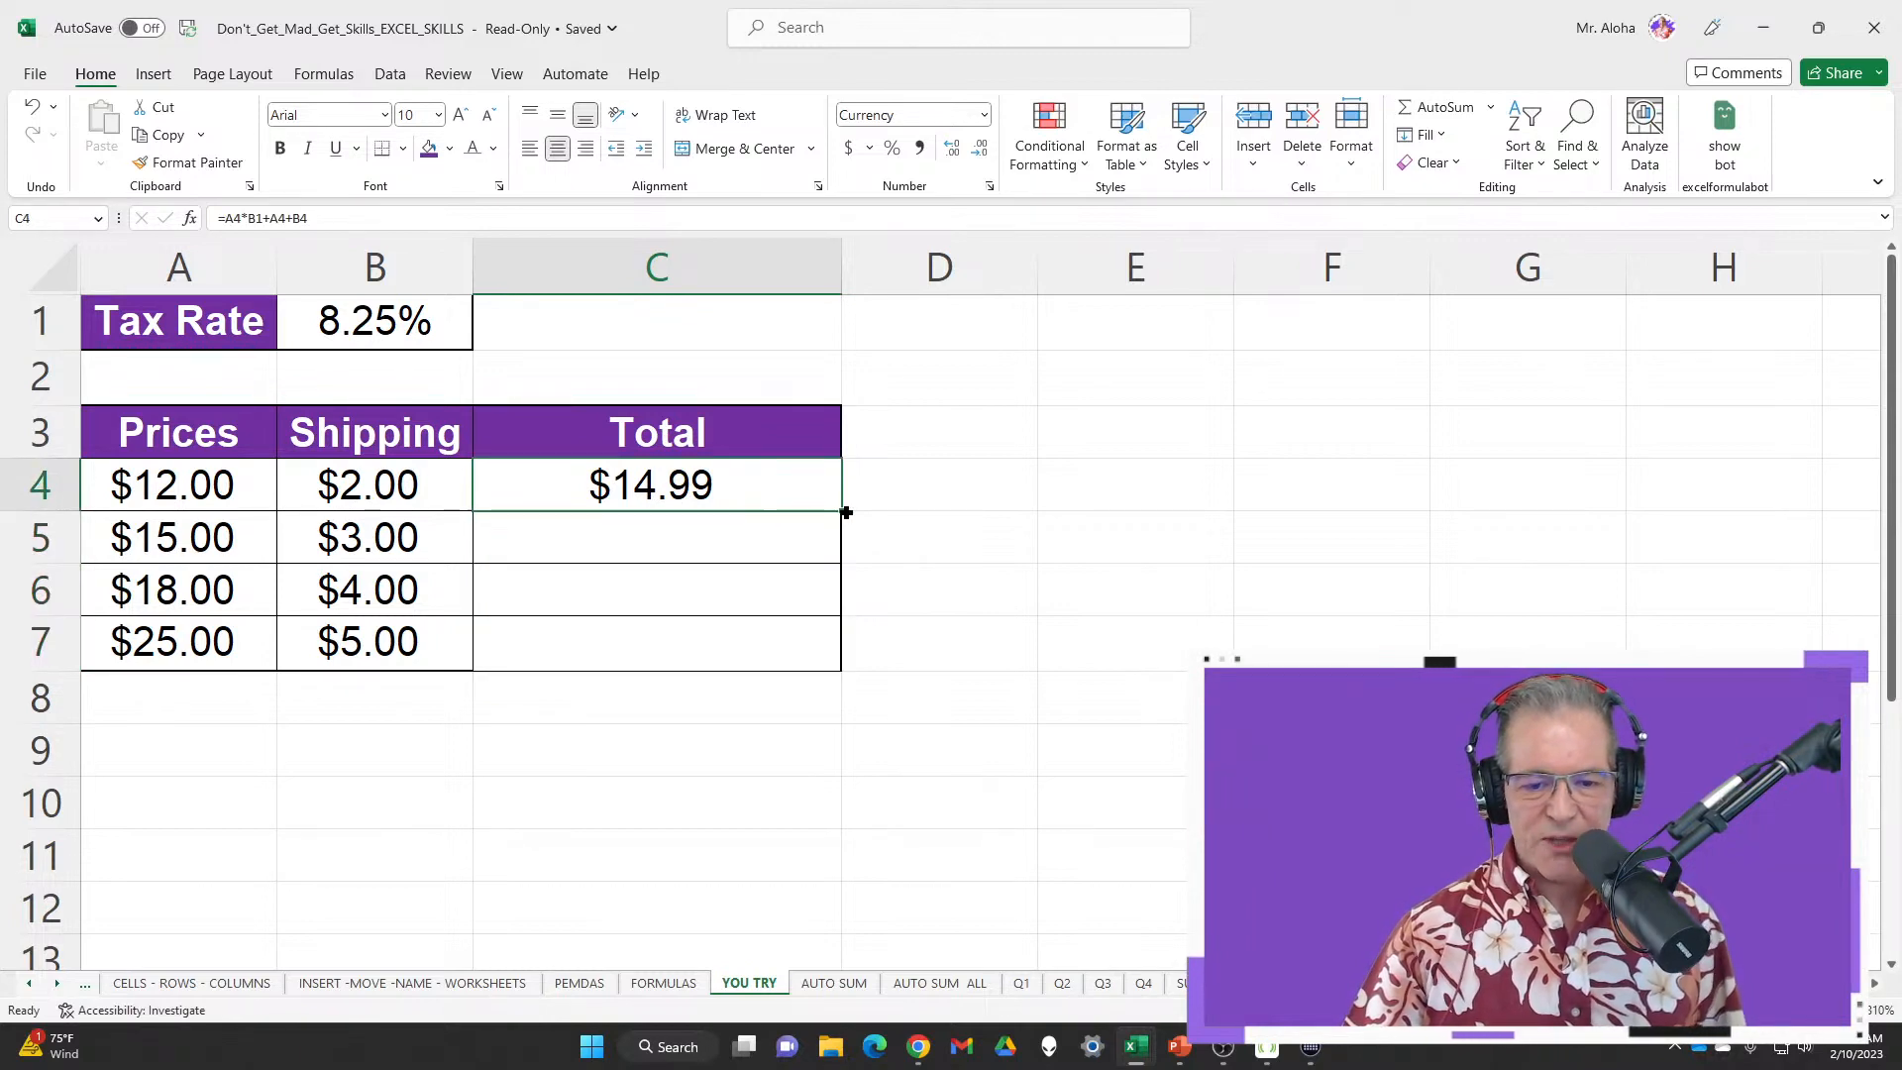
double_click(843, 512)
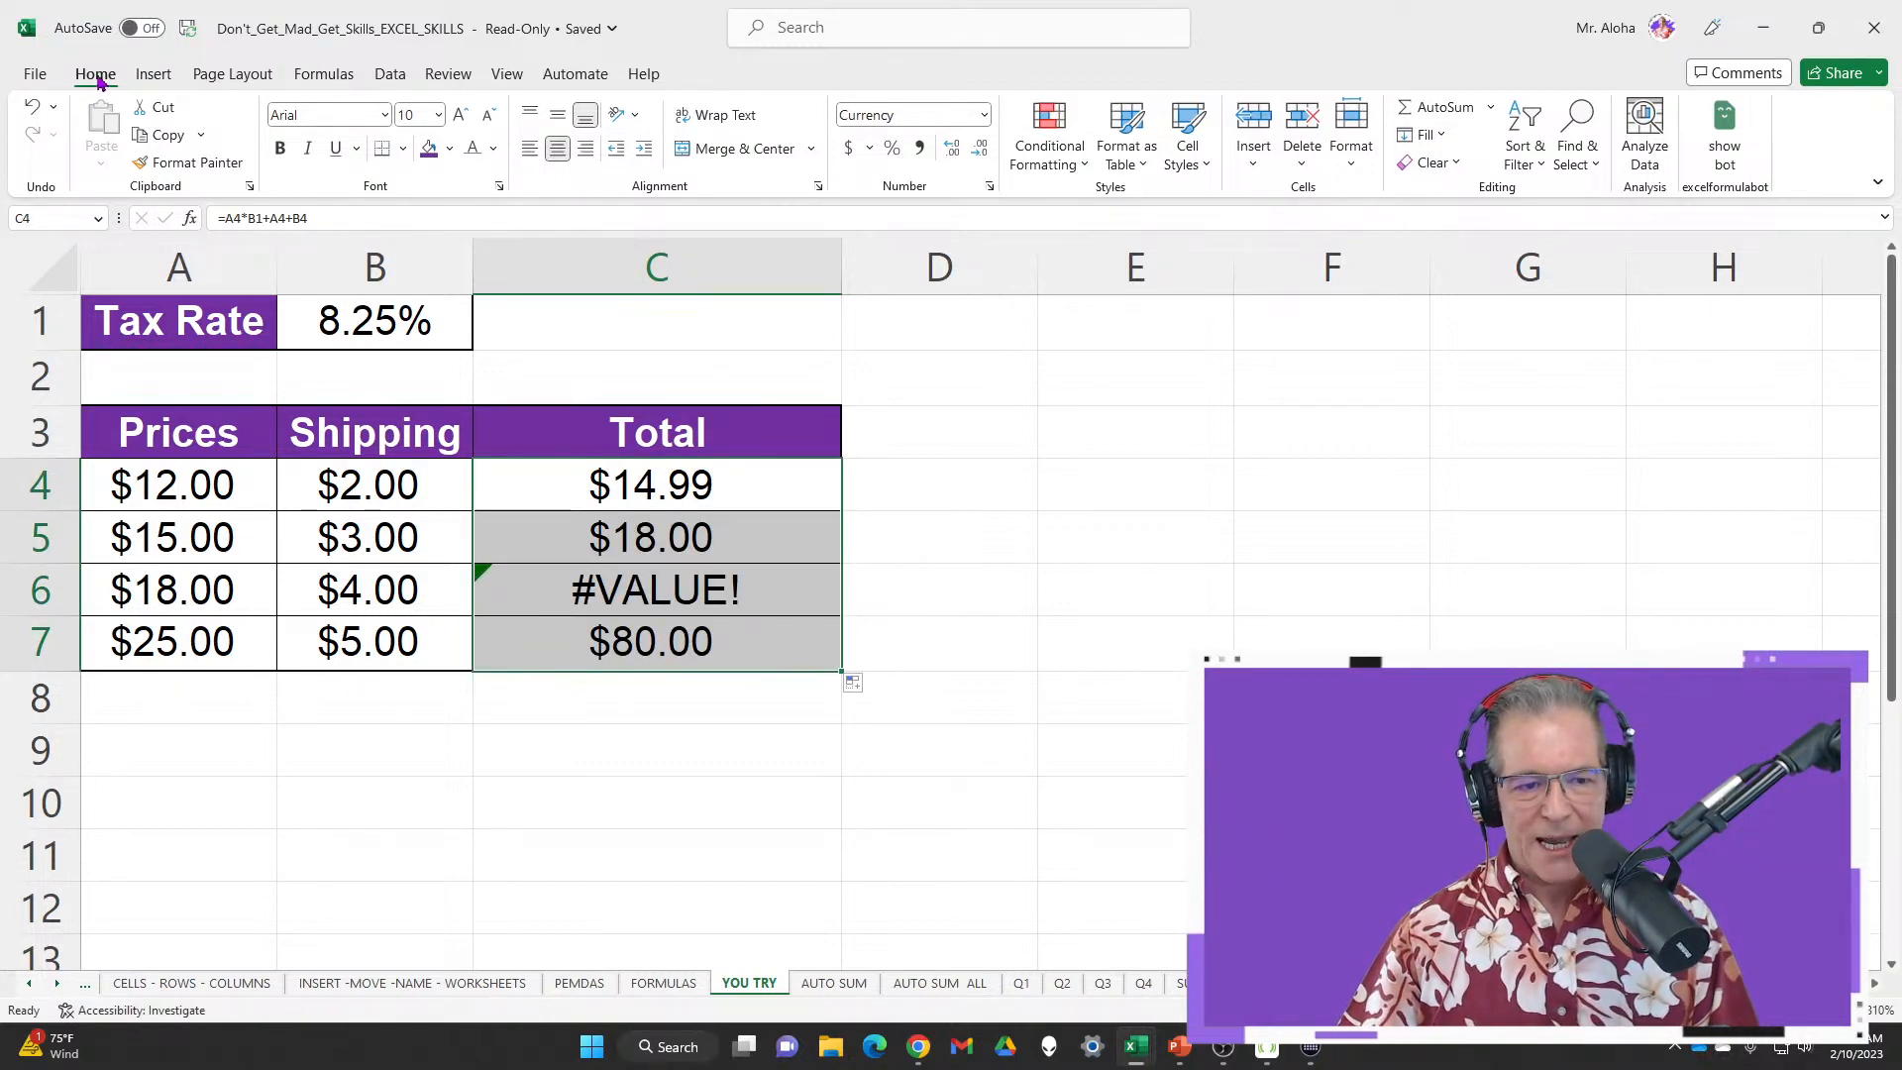
double_click(99, 79)
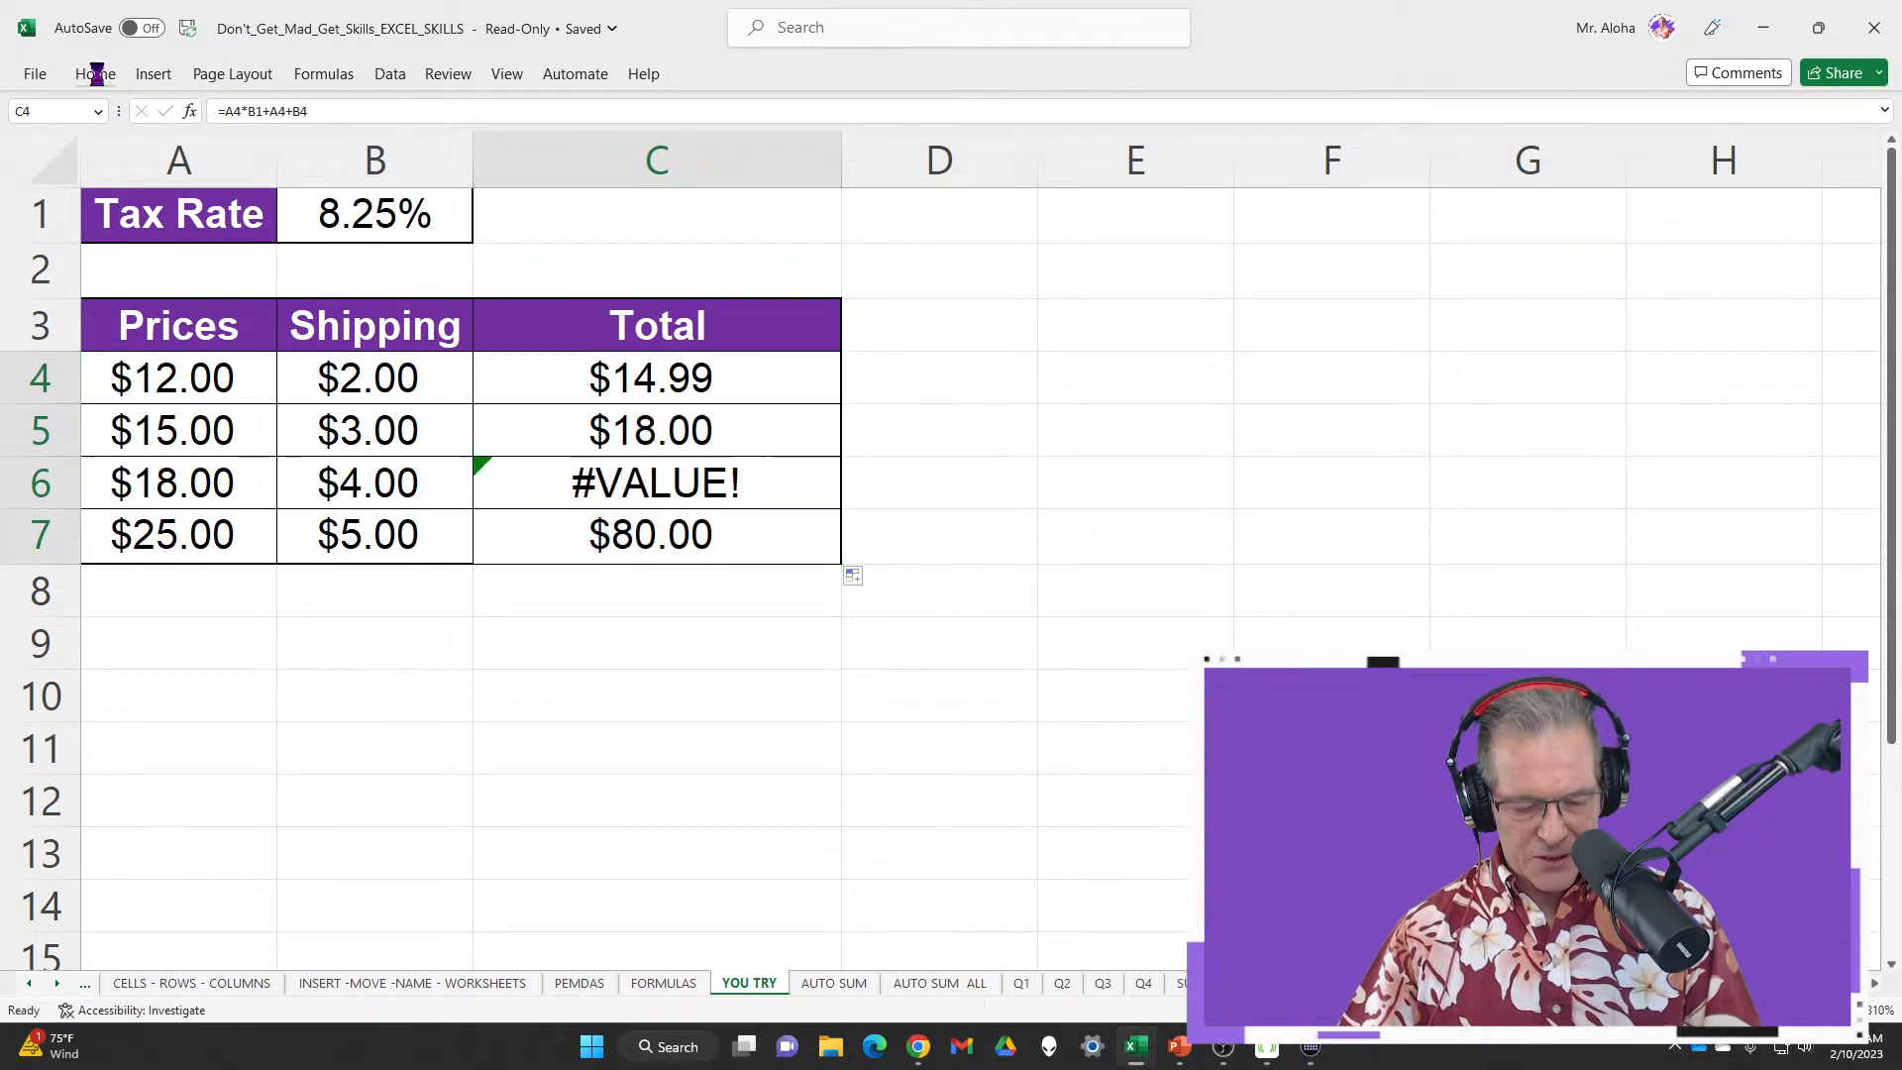
Show formulas and inspect the filled-down totals in C4:C7
key("ctrl+grave")
left_click_drag(1235, 383, 1244, 548)
left_click(1202, 551)
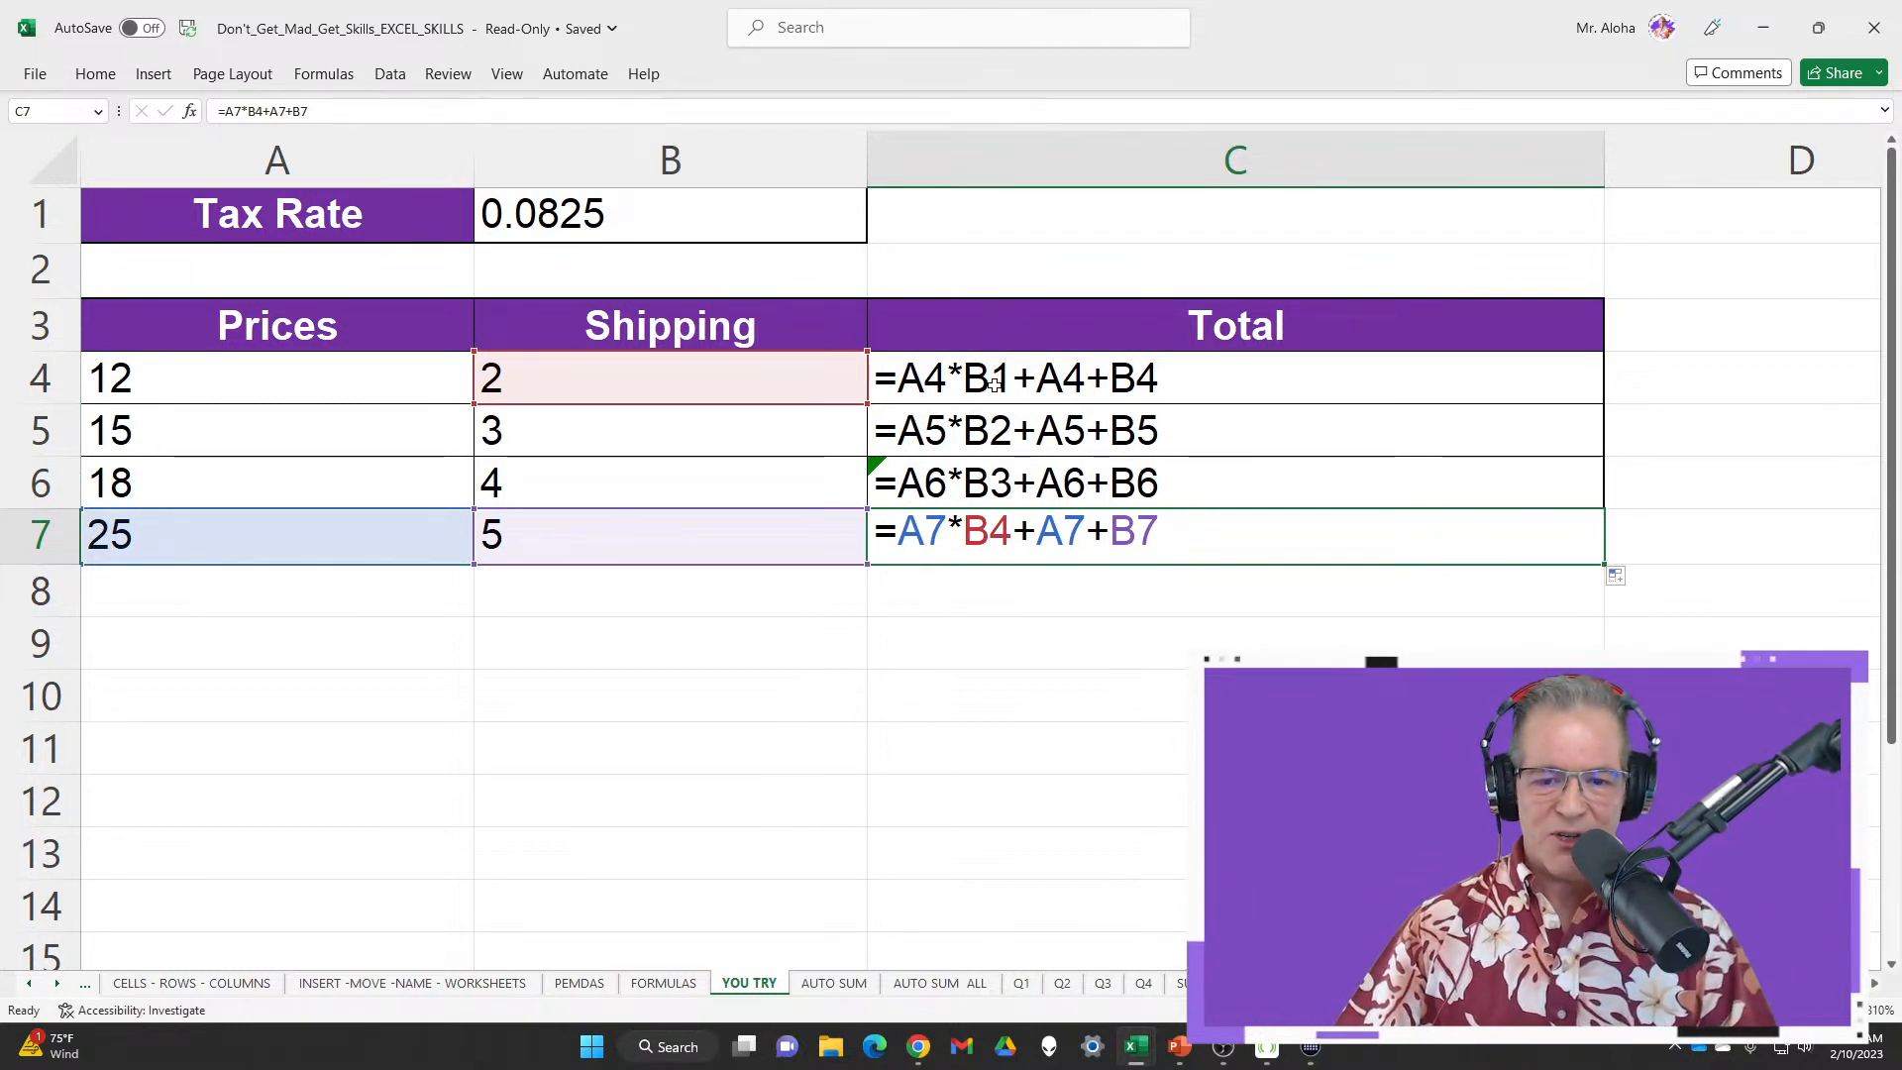
left_click_drag(990, 382, 994, 485)
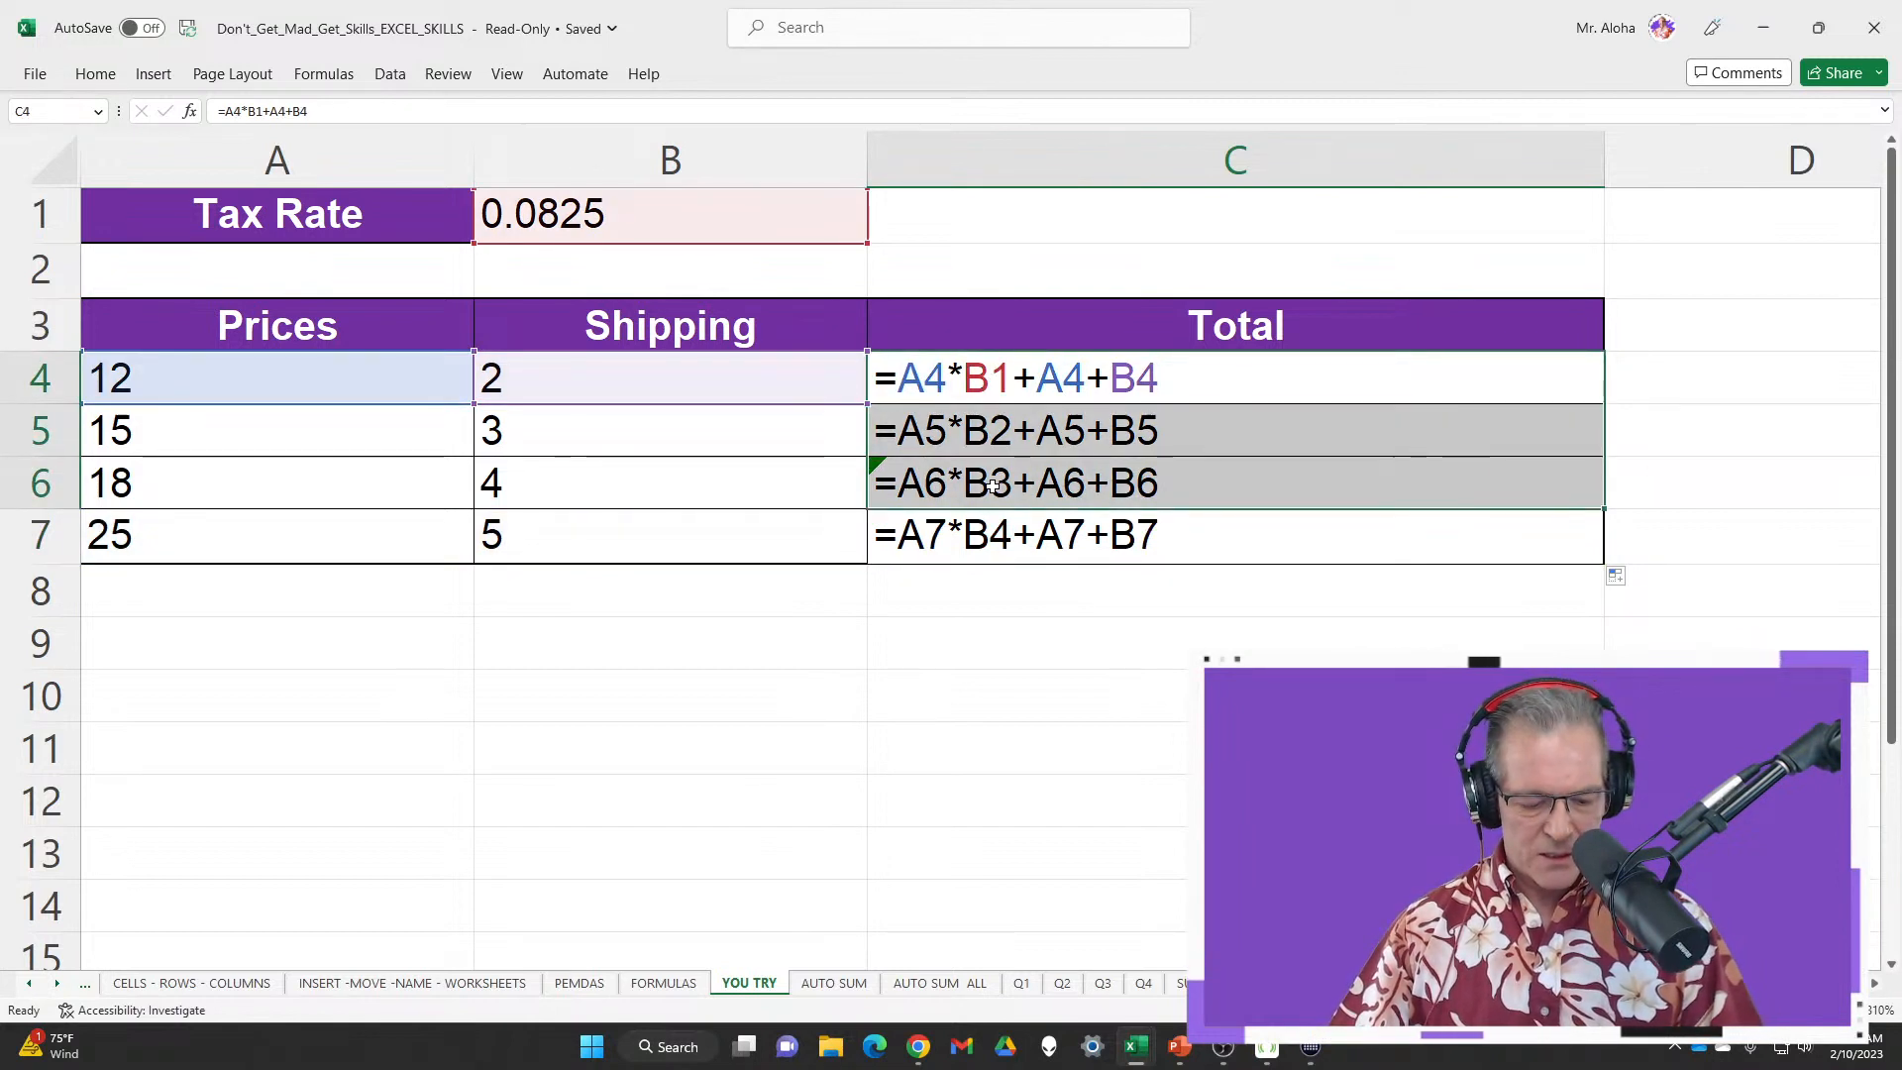
Return to calculated values, delete the wrong totals in C5:C7 and select B1
key("ctrl+grave")
left_click_drag(662, 443, 637, 551)
key("Delete")
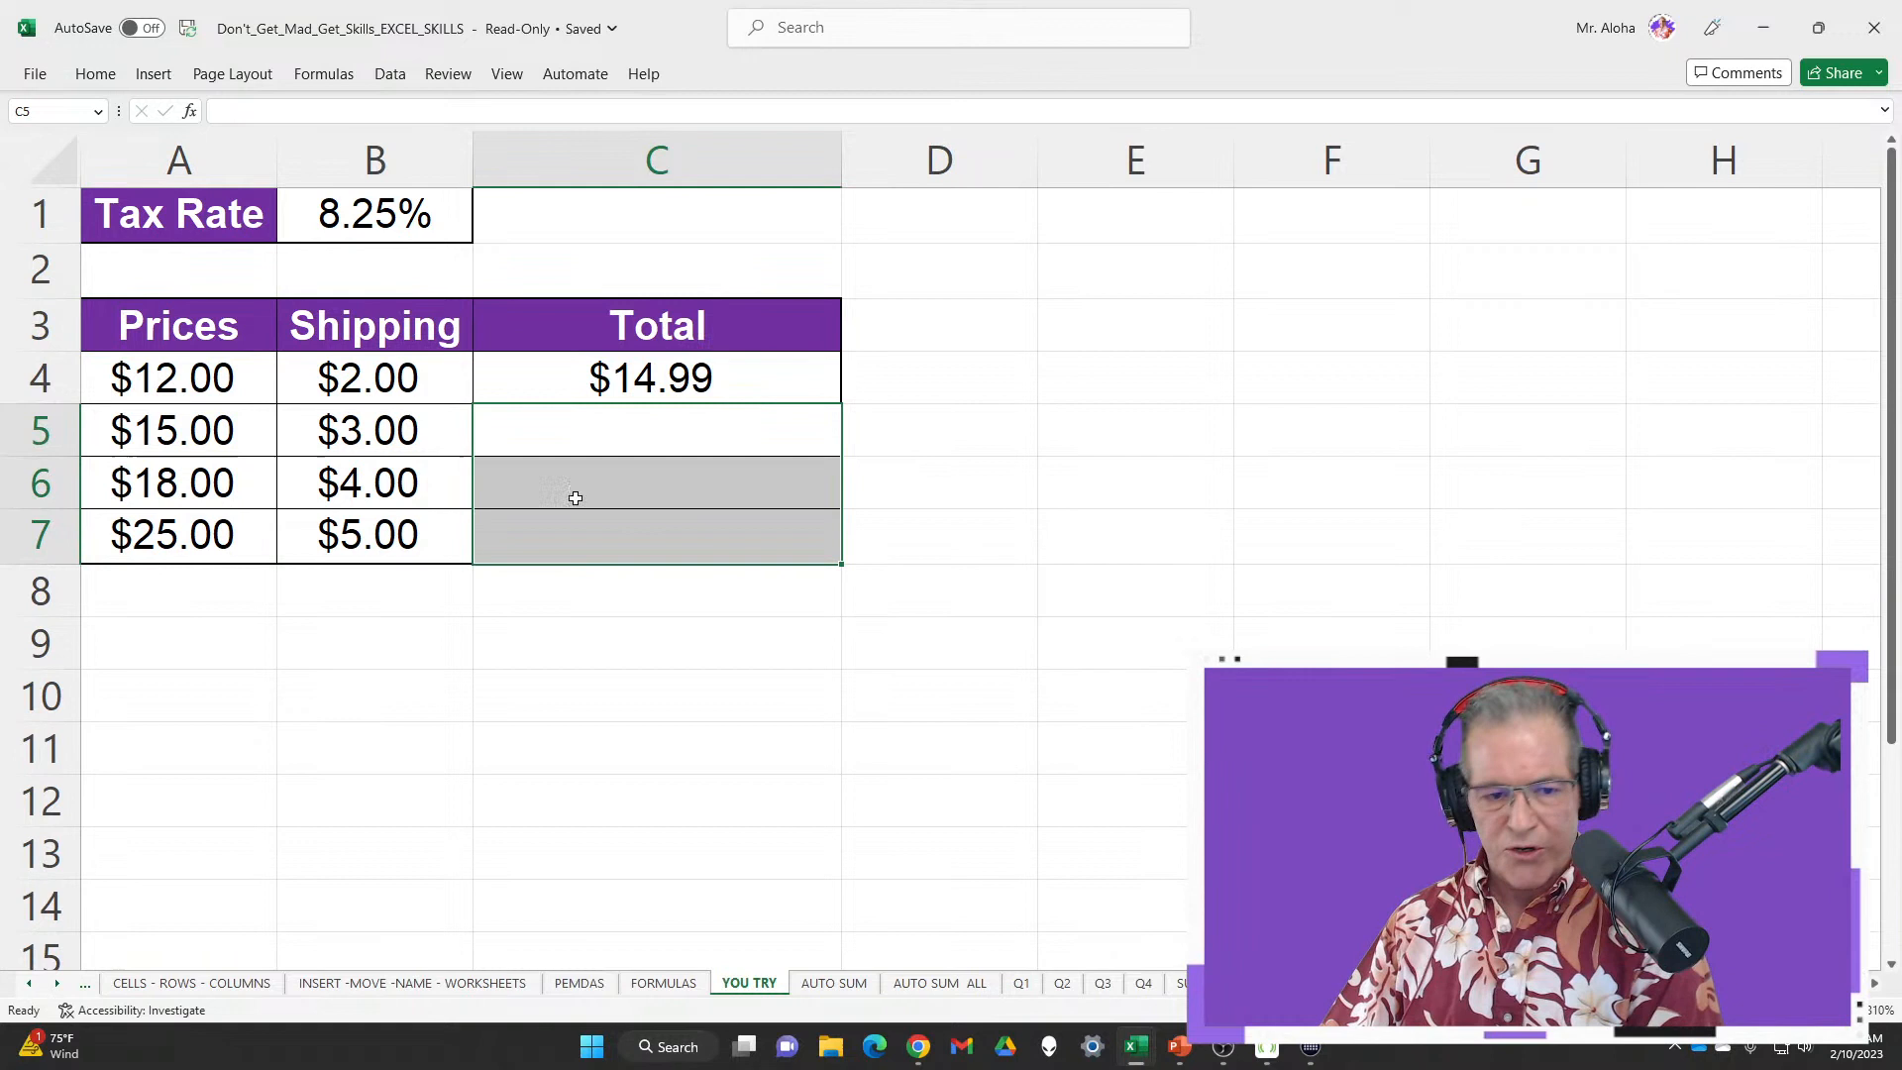
left_click(401, 205)
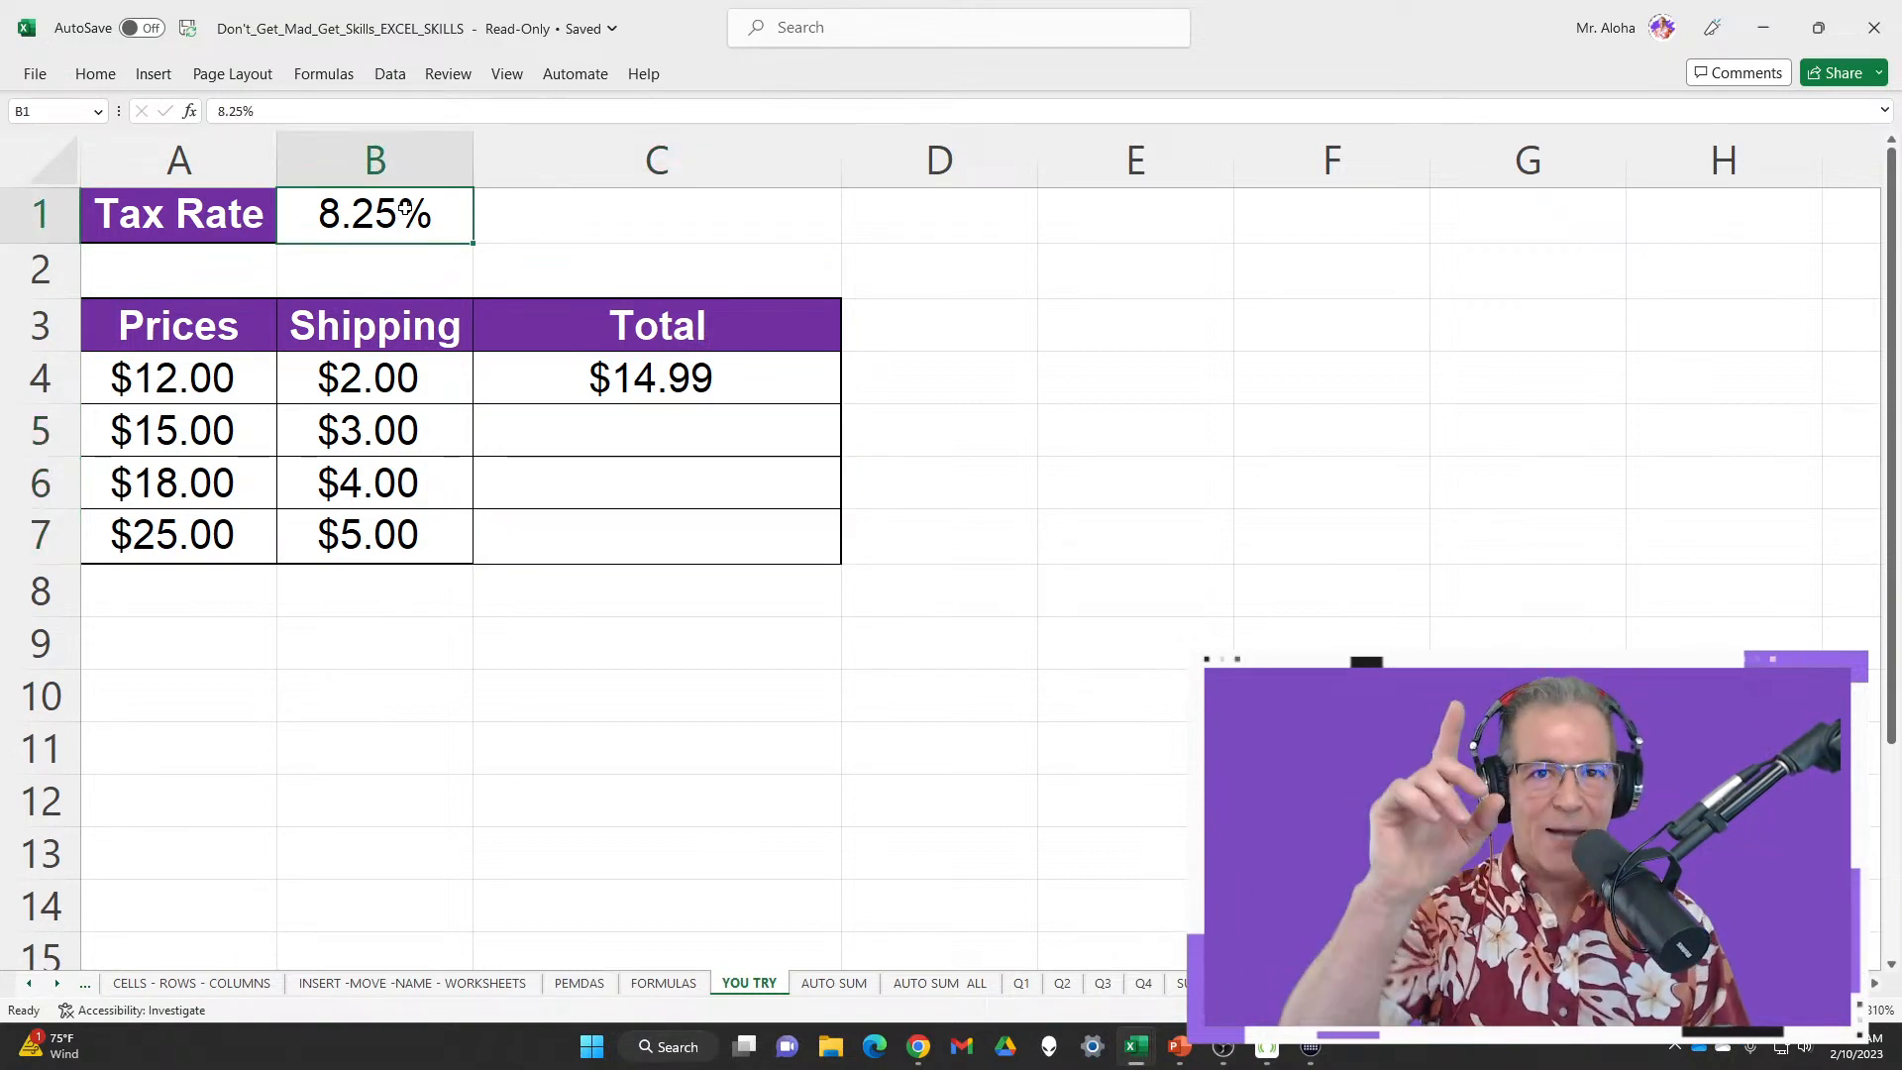
Edit C4's formula =A4*B1+A4+B4, placing the cursor just before the B1 reference
double_click(591, 377)
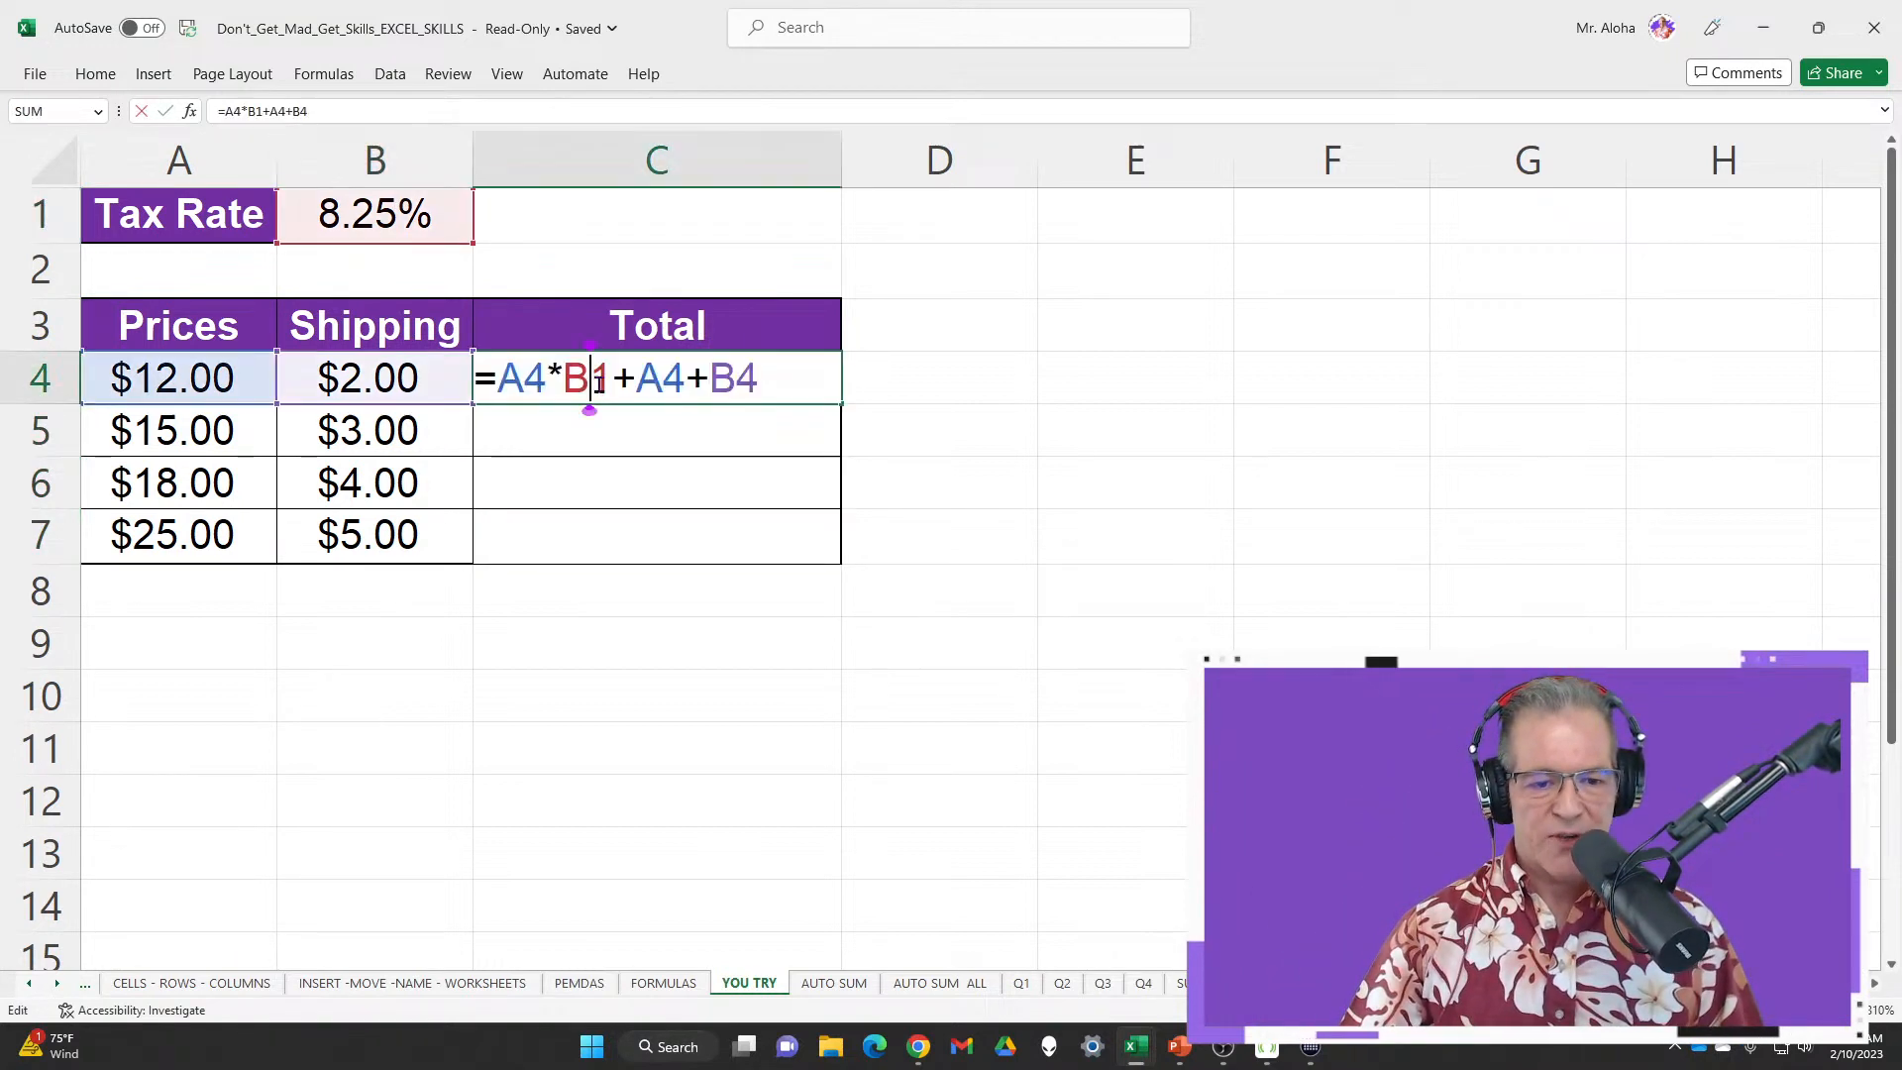
left_click_drag(498, 380, 550, 380)
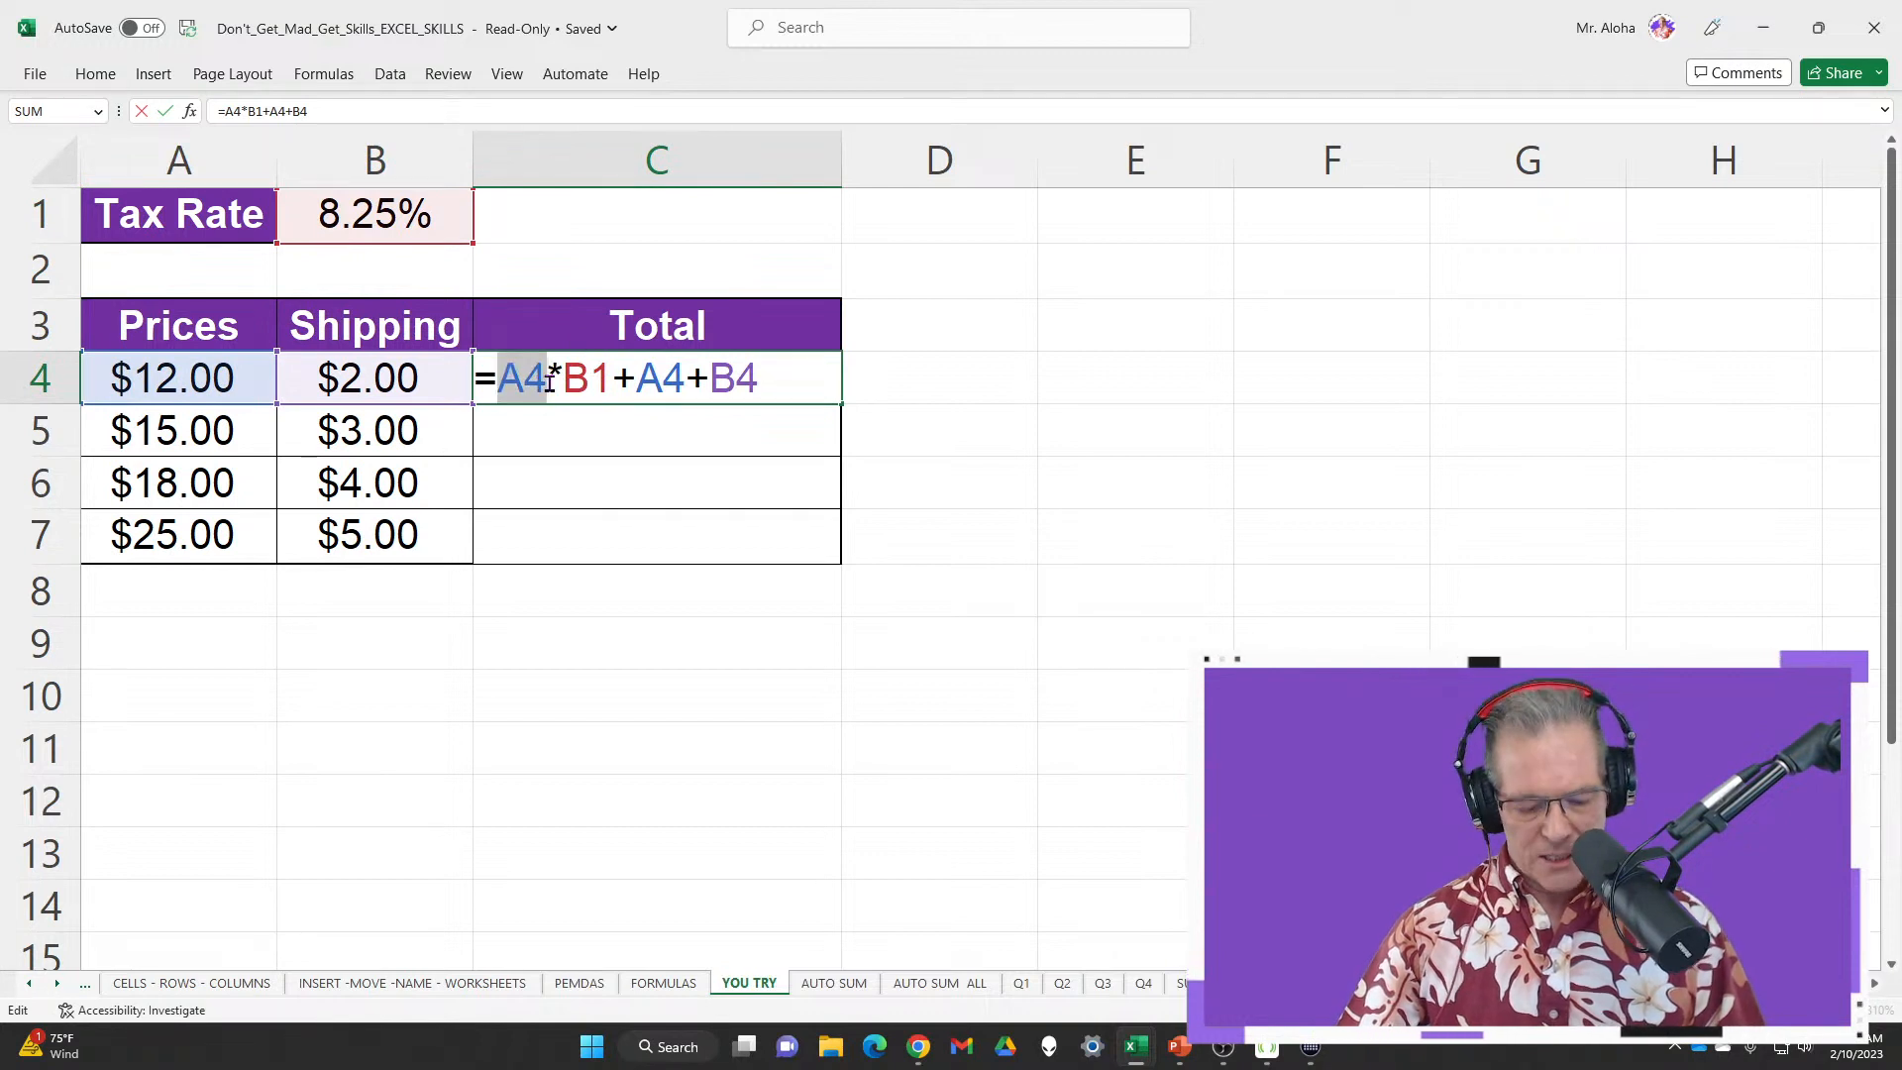
key("ctrl+2")
mouse_move(627, 543)
left_mouse_down()
mouse_move(642, 490)
mouse_move(628, 404)
mouse_move(622, 420)
left_mouse_up()
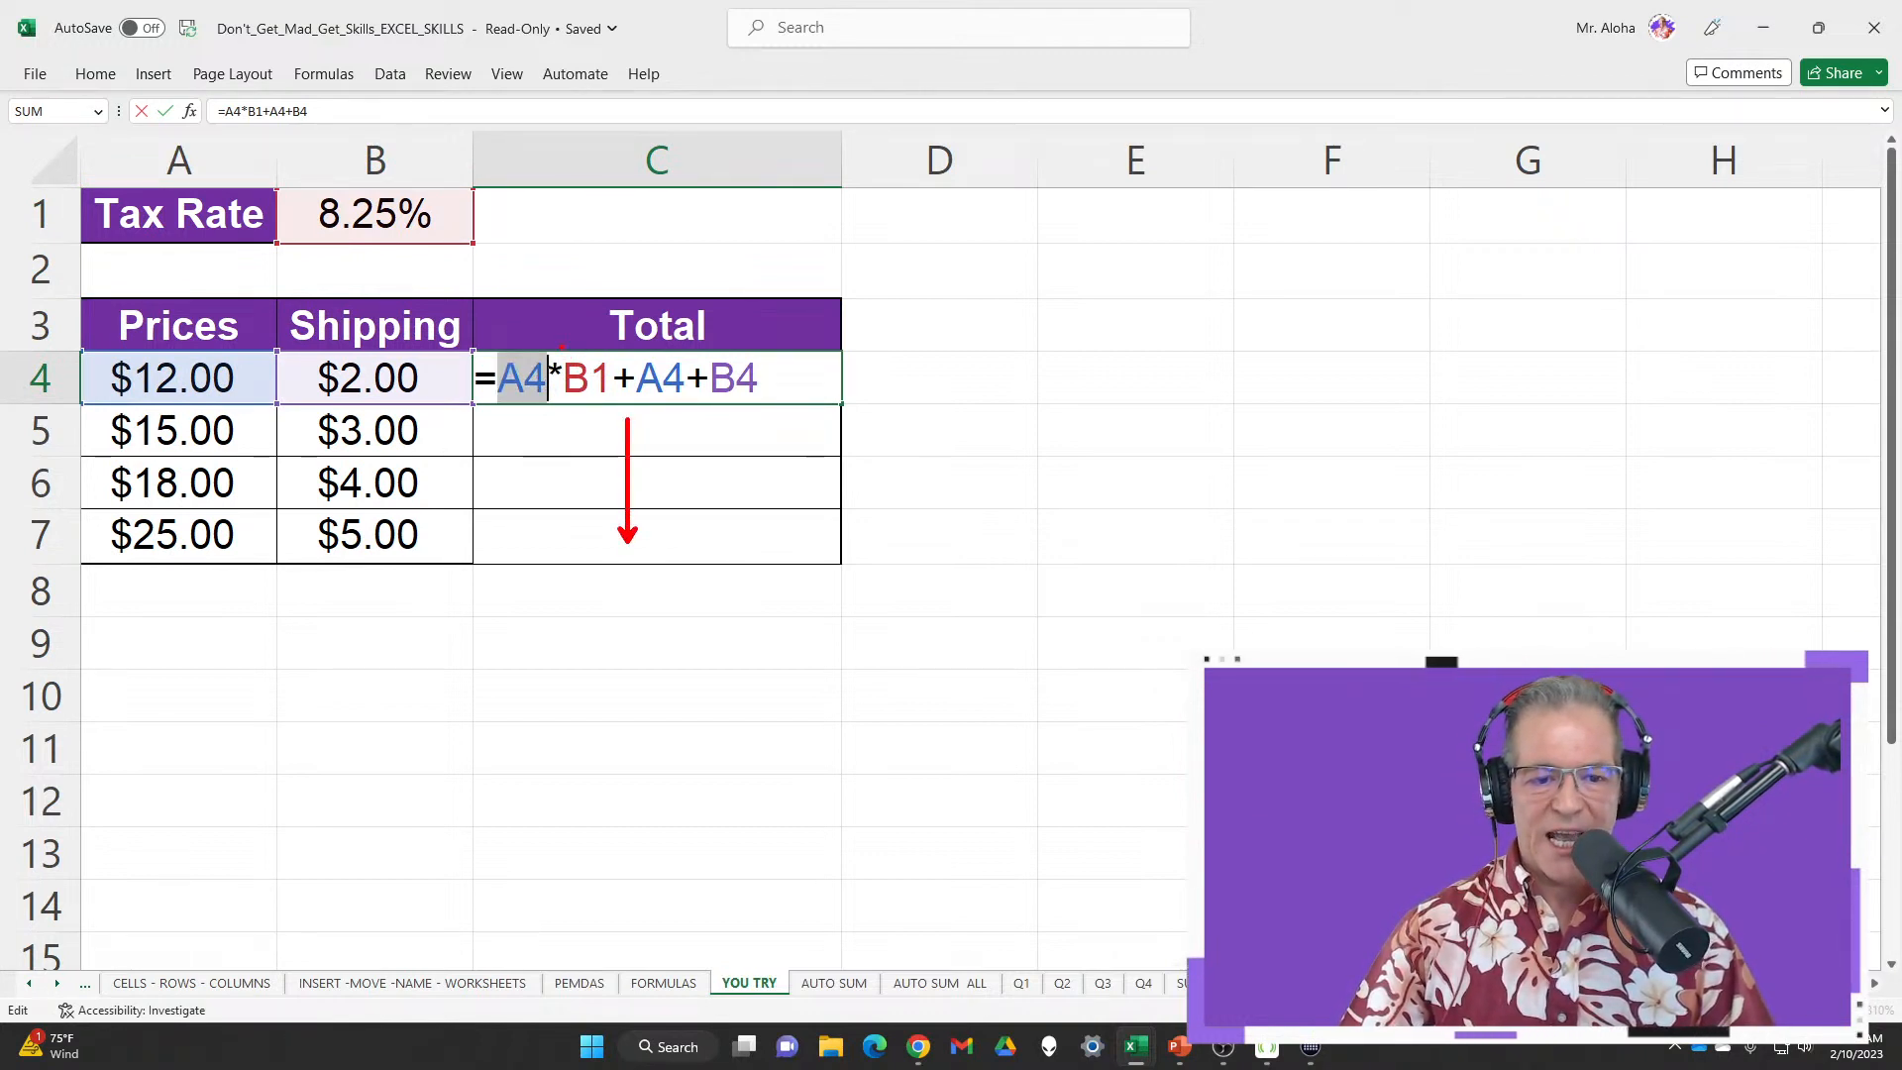
mouse_move(562, 346)
left_mouse_down()
mouse_move(588, 428)
mouse_move(610, 428)
mouse_move(613, 571)
left_mouse_up()
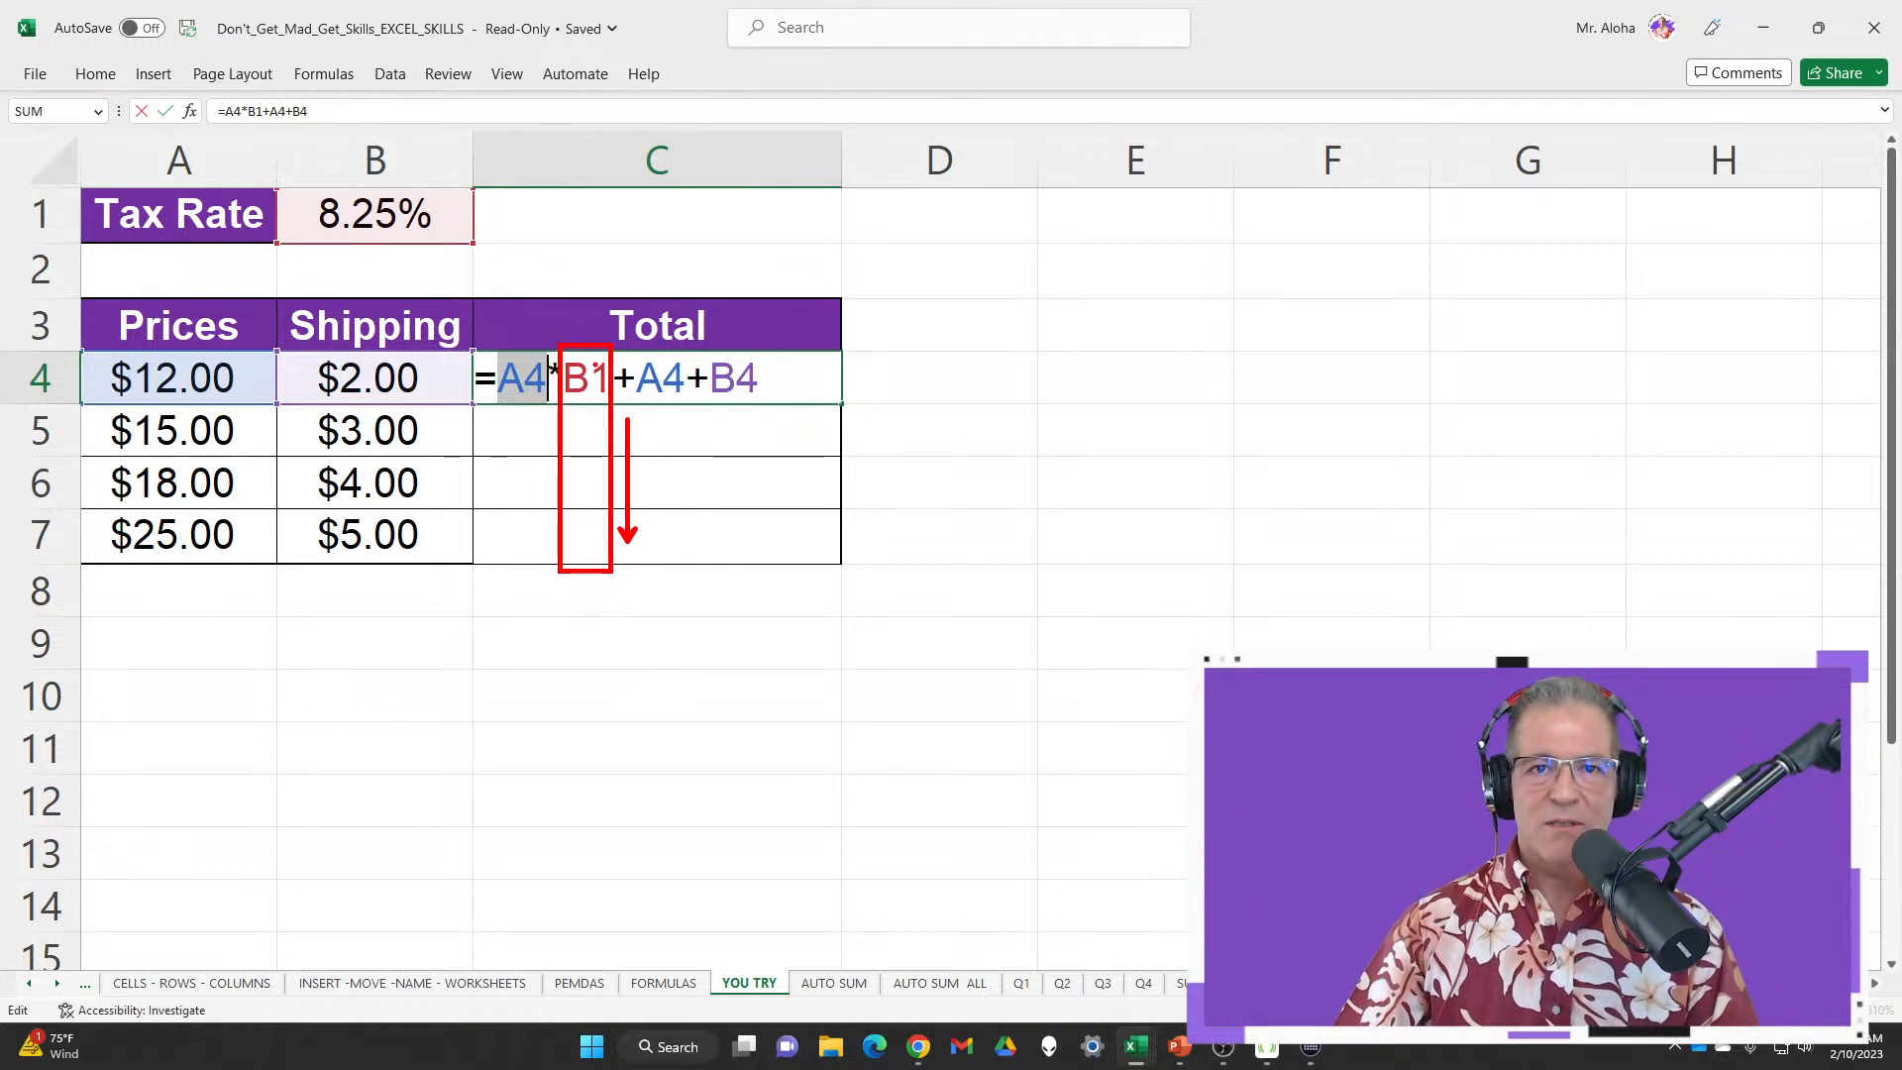
key("Escape")
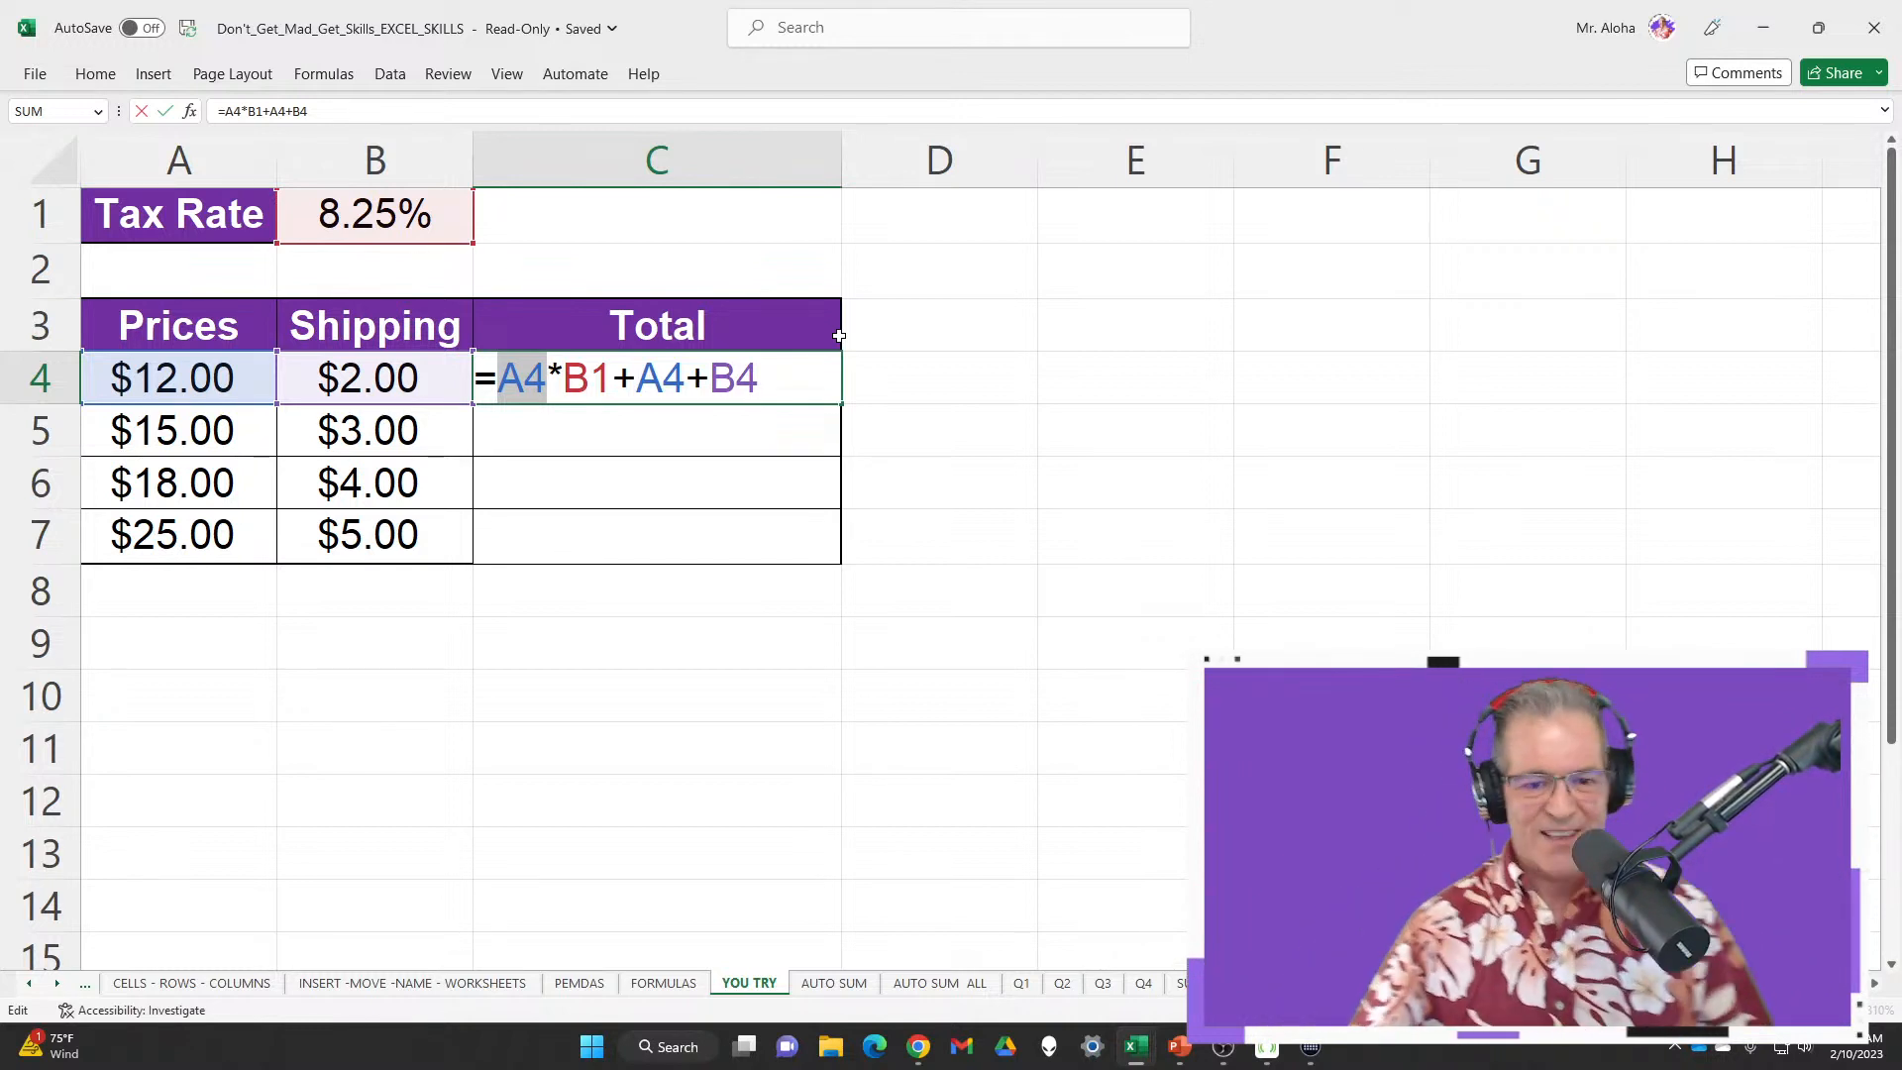
left_click(570, 381)
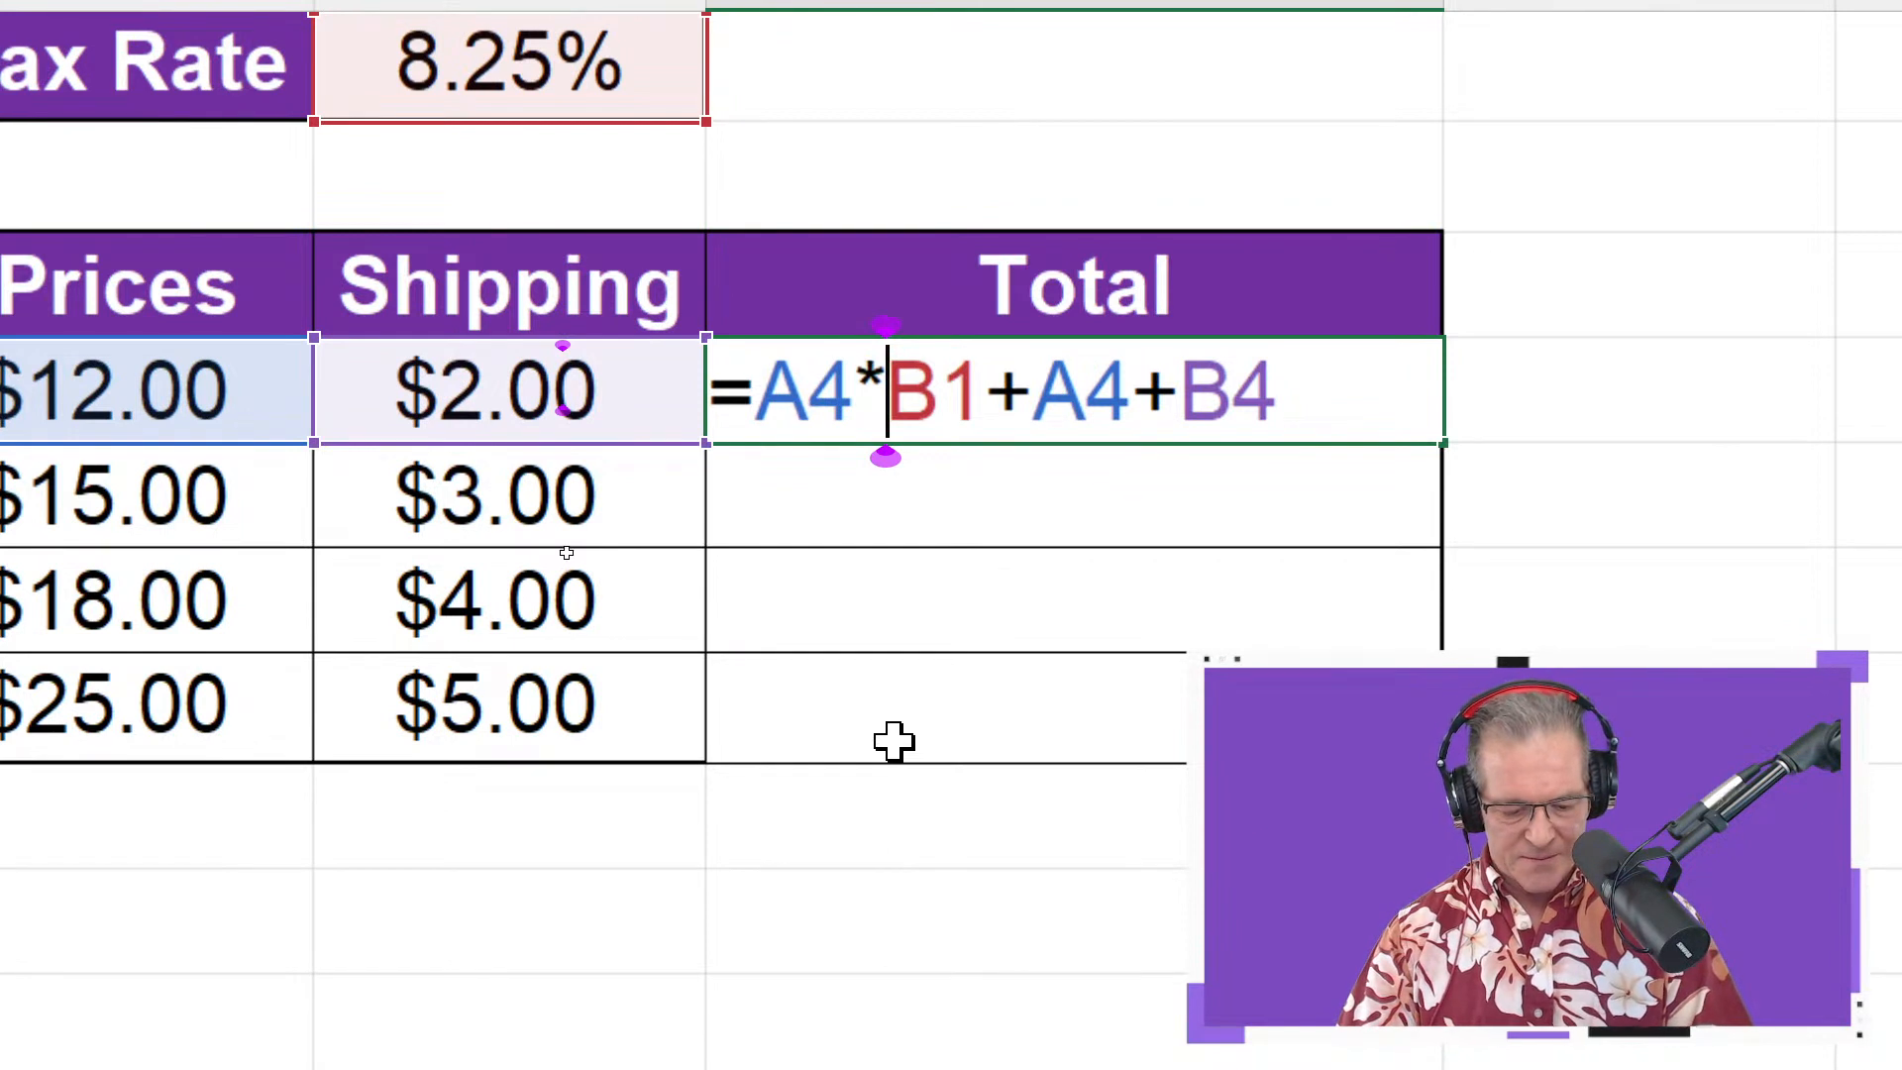
Lock the tax-rate reference with F4 so C4 reads =A4*B$1+A4+B4
type("$B")
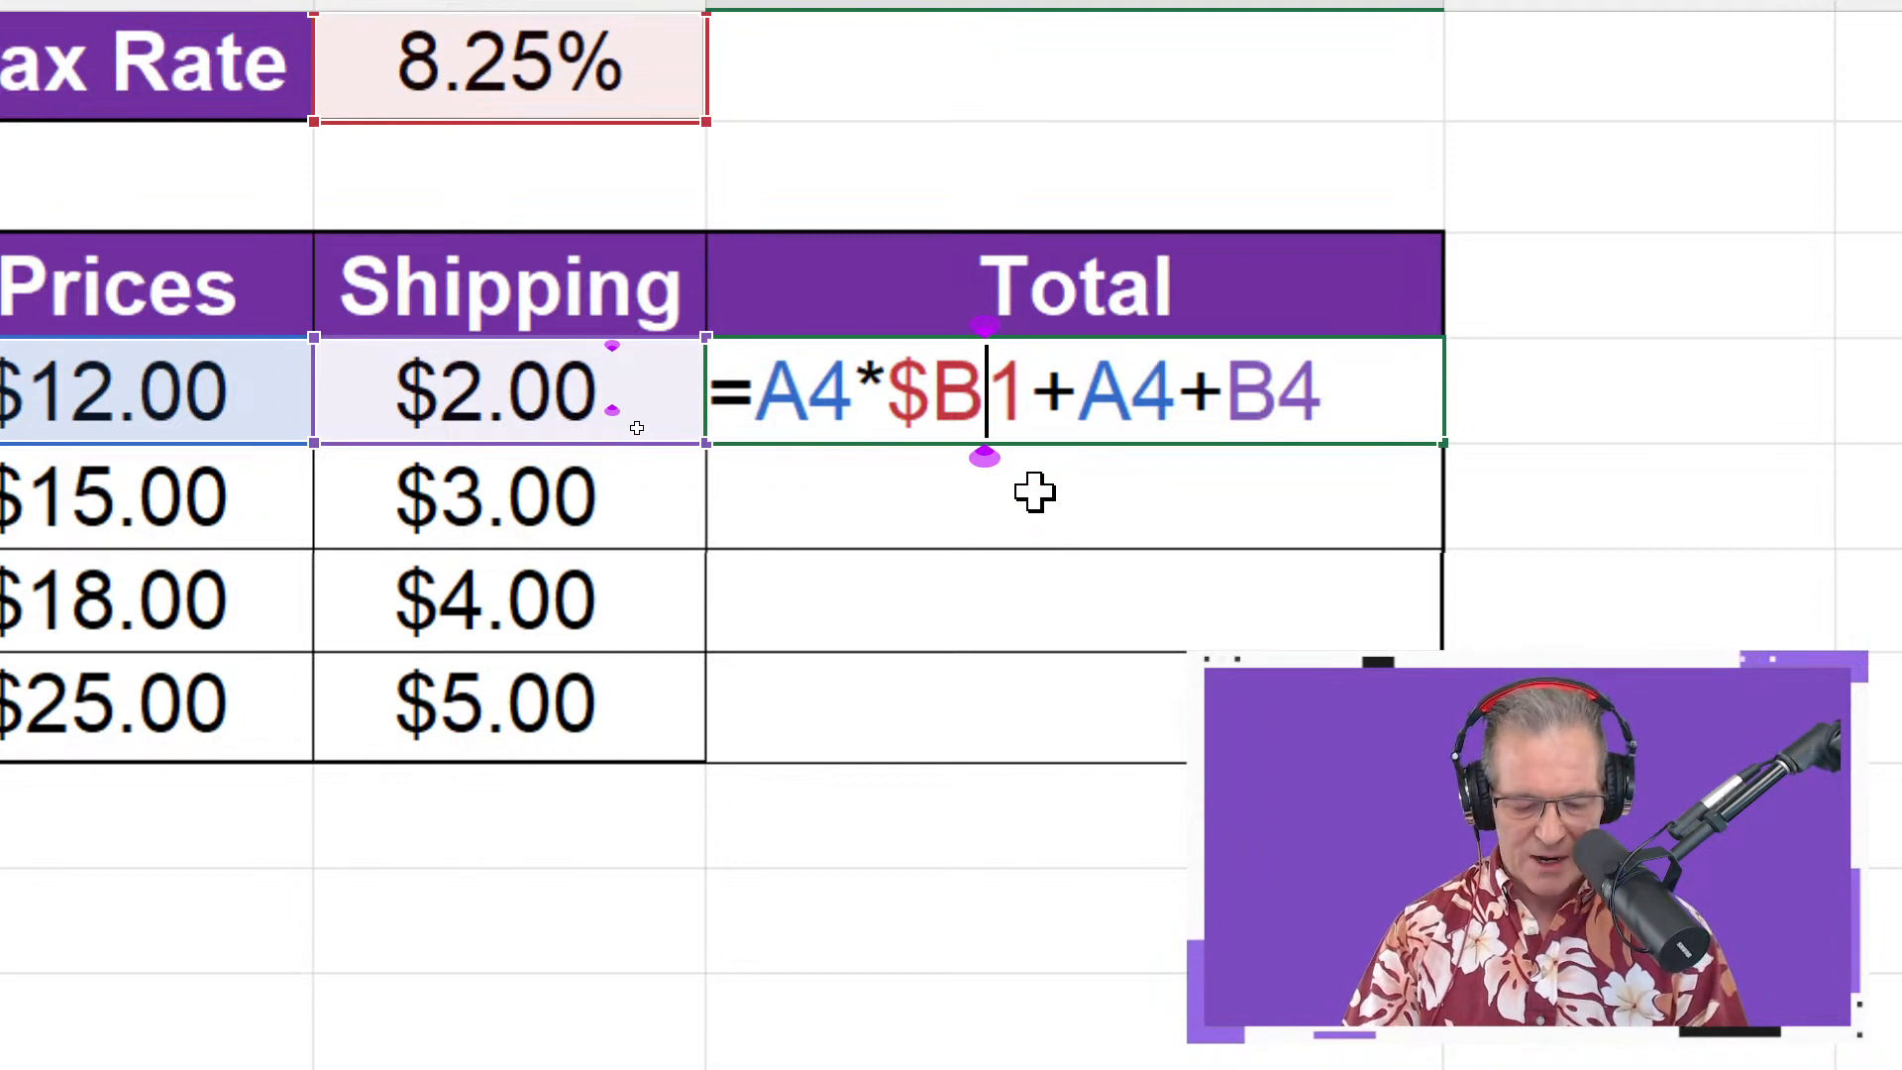
type("$")
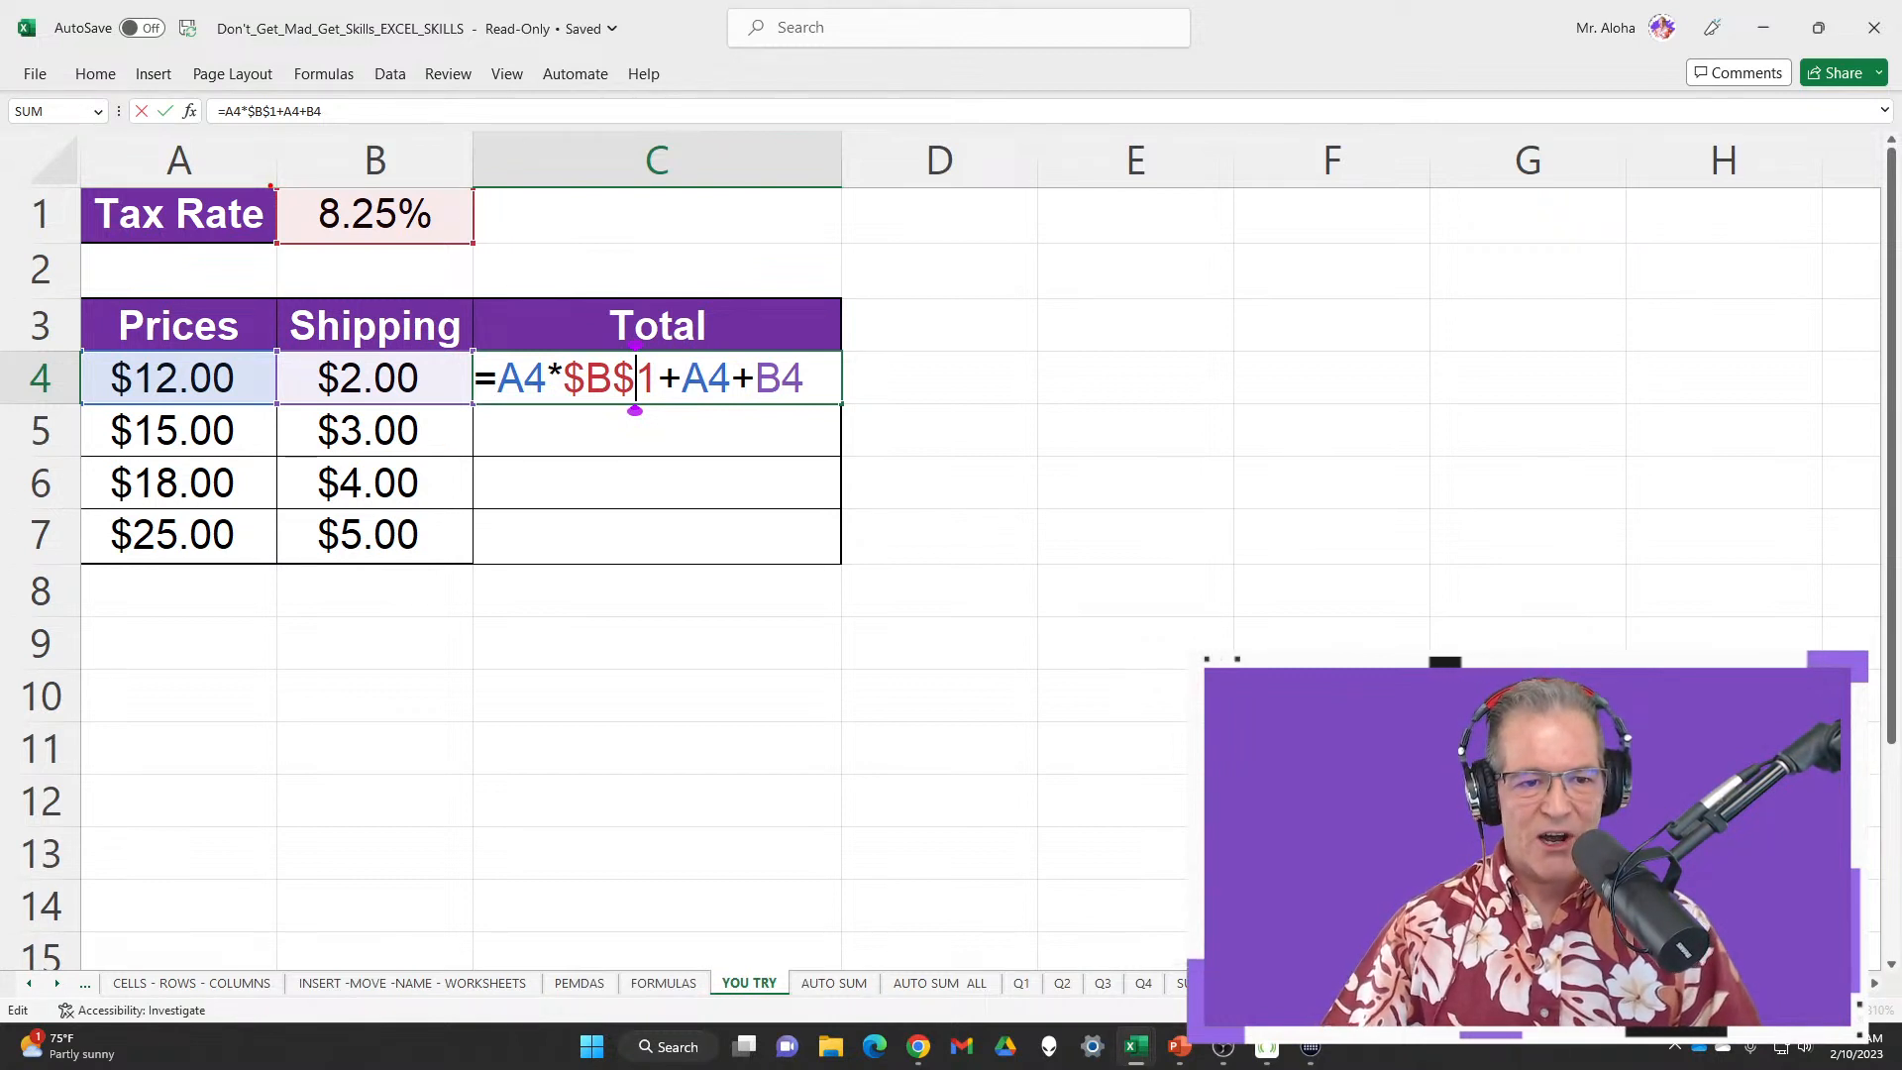
mouse_move(271, 186)
left_mouse_down()
mouse_move(515, 216)
mouse_move(456, 323)
mouse_move(492, 250)
mouse_move(473, 246)
mouse_move(492, 1005)
mouse_move(470, 298)
mouse_move(492, 938)
mouse_move(887, 611)
mouse_move(1827, 376)
mouse_move(756, 204)
mouse_move(857, 263)
mouse_move(446, 263)
mouse_move(483, 1018)
mouse_move(455, 289)
mouse_move(509, 862)
mouse_move(465, 245)
mouse_move(475, 942)
mouse_move(501, 234)
mouse_move(461, 824)
mouse_move(514, 692)
mouse_move(442, 288)
mouse_move(423, 1056)
mouse_move(492, 428)
mouse_move(531, 264)
mouse_move(496, 237)
mouse_move(482, 257)
left_mouse_up()
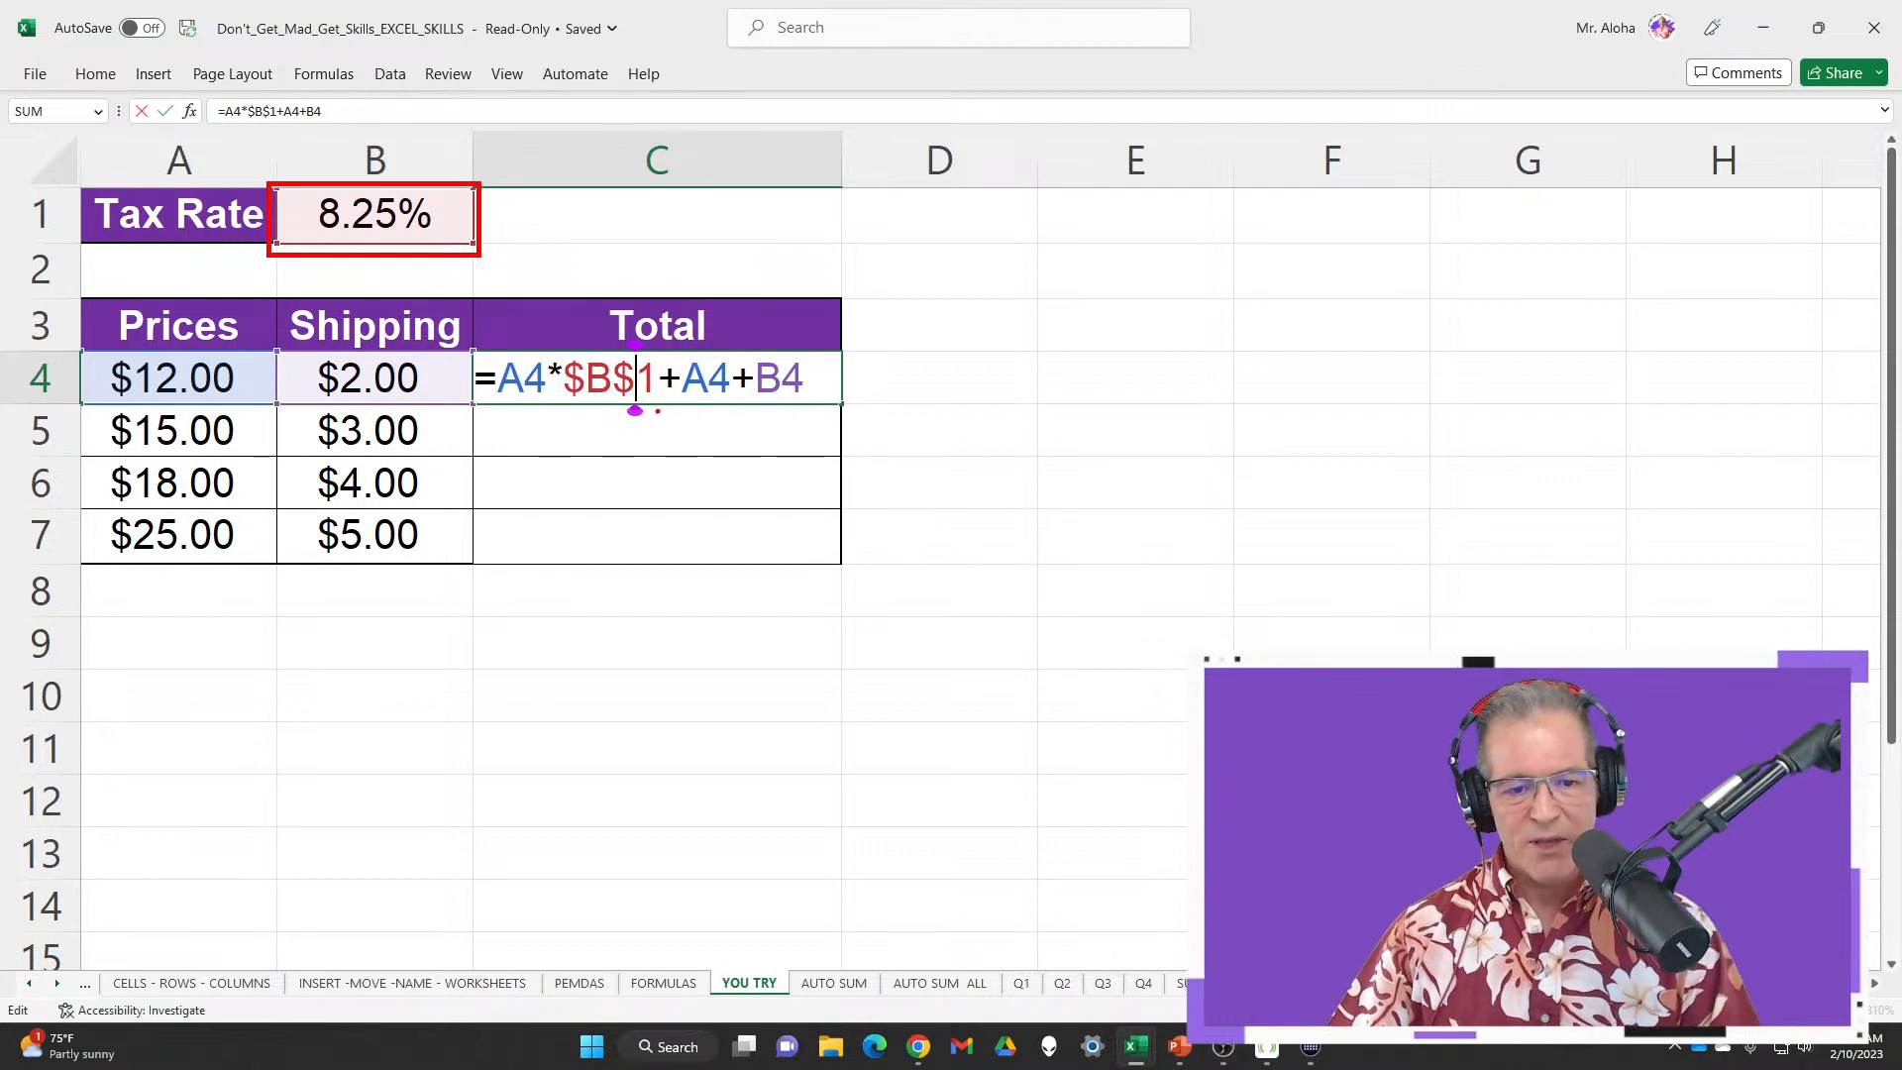
key("Escape")
left_click(635, 376)
key("BackSpace")
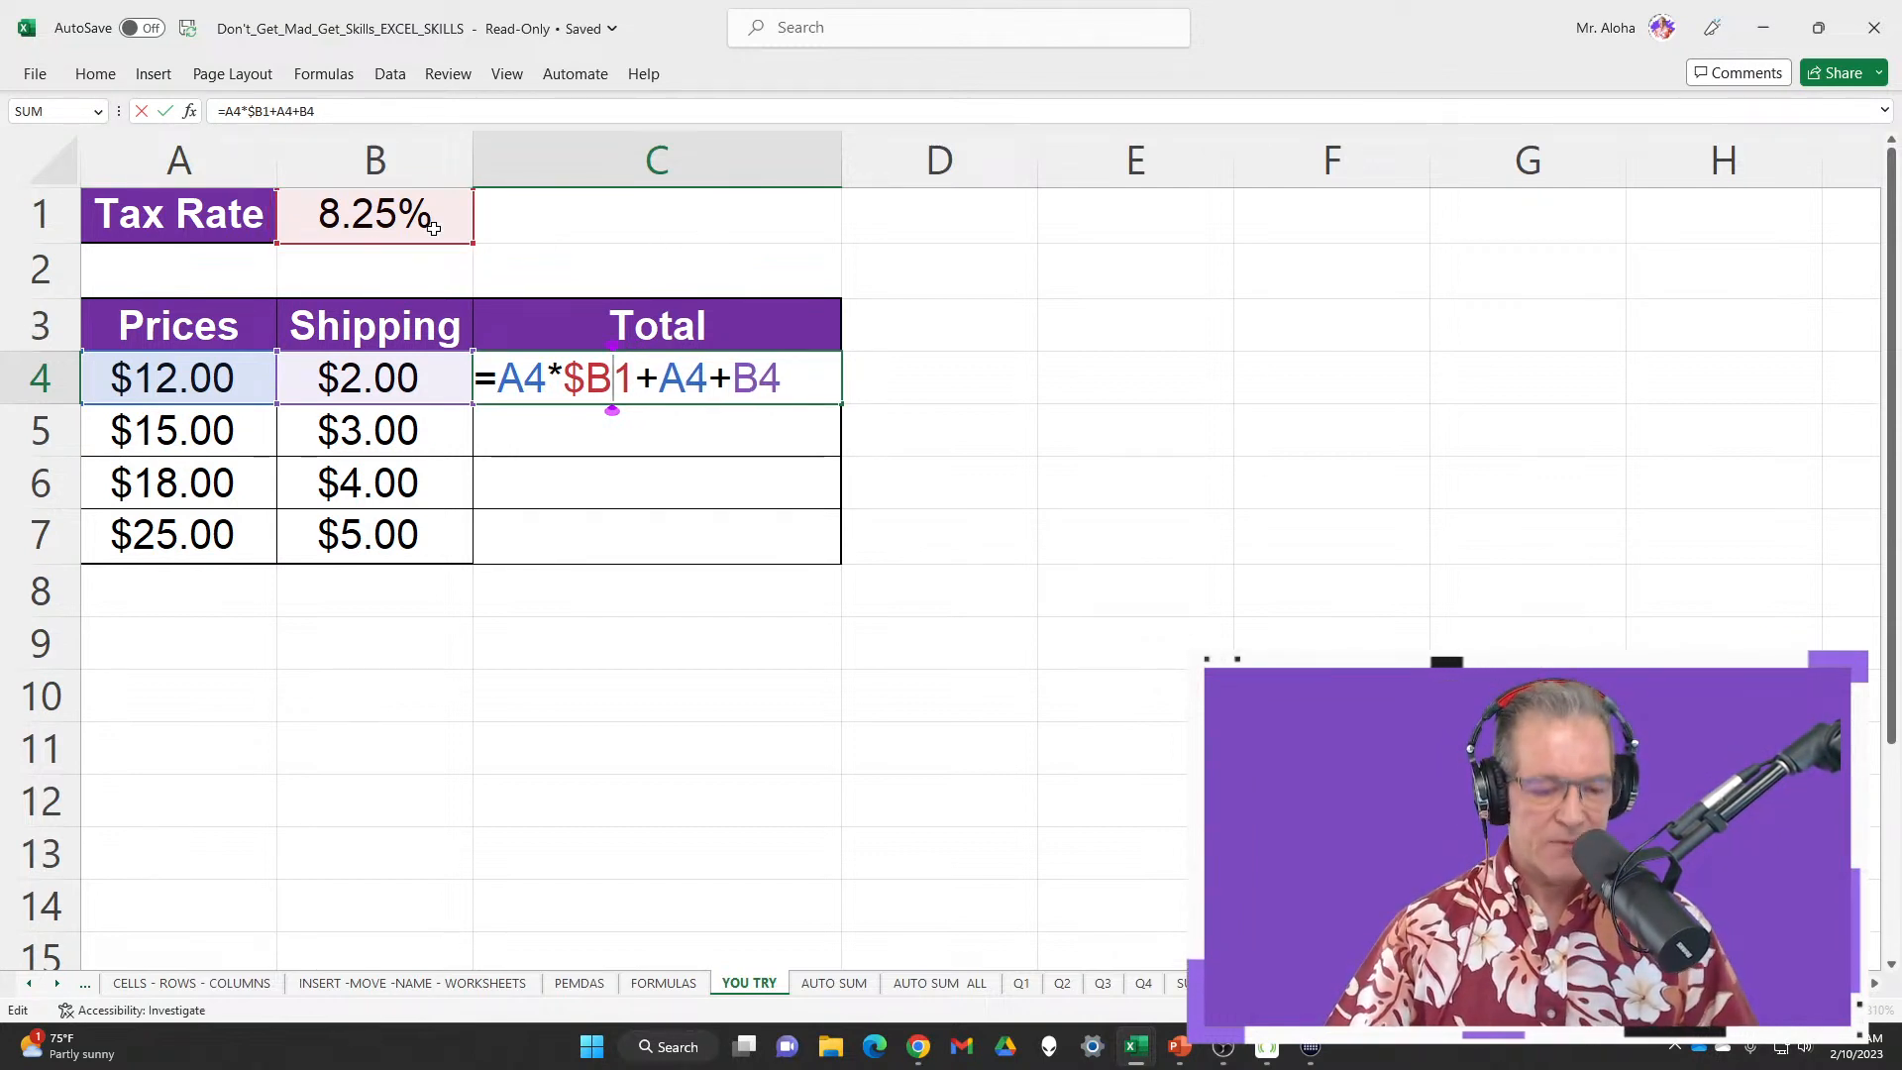
mouse_move(265, 184)
left_mouse_down()
mouse_move(458, 208)
mouse_move(485, 381)
mouse_move(487, 907)
mouse_move(459, 991)
left_mouse_up()
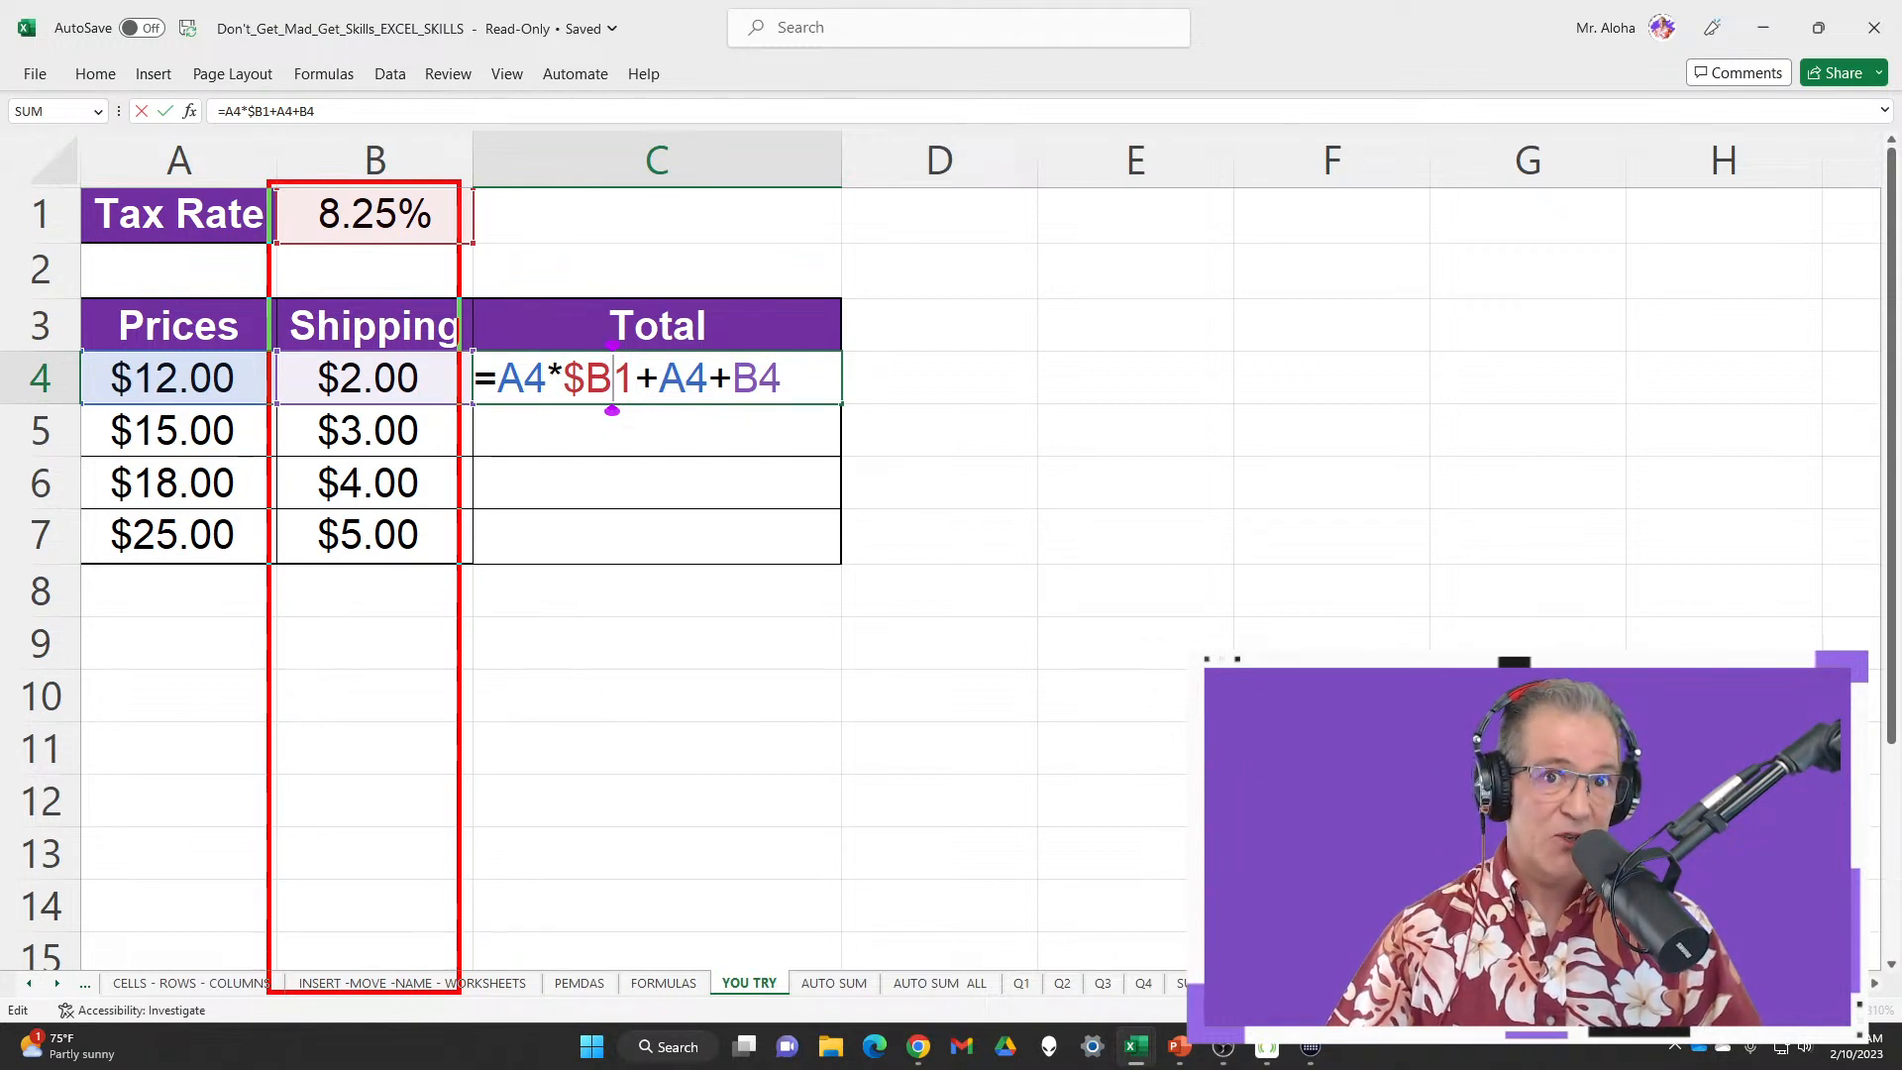
left_click_drag(459, 990, 483, 254)
key("Escape")
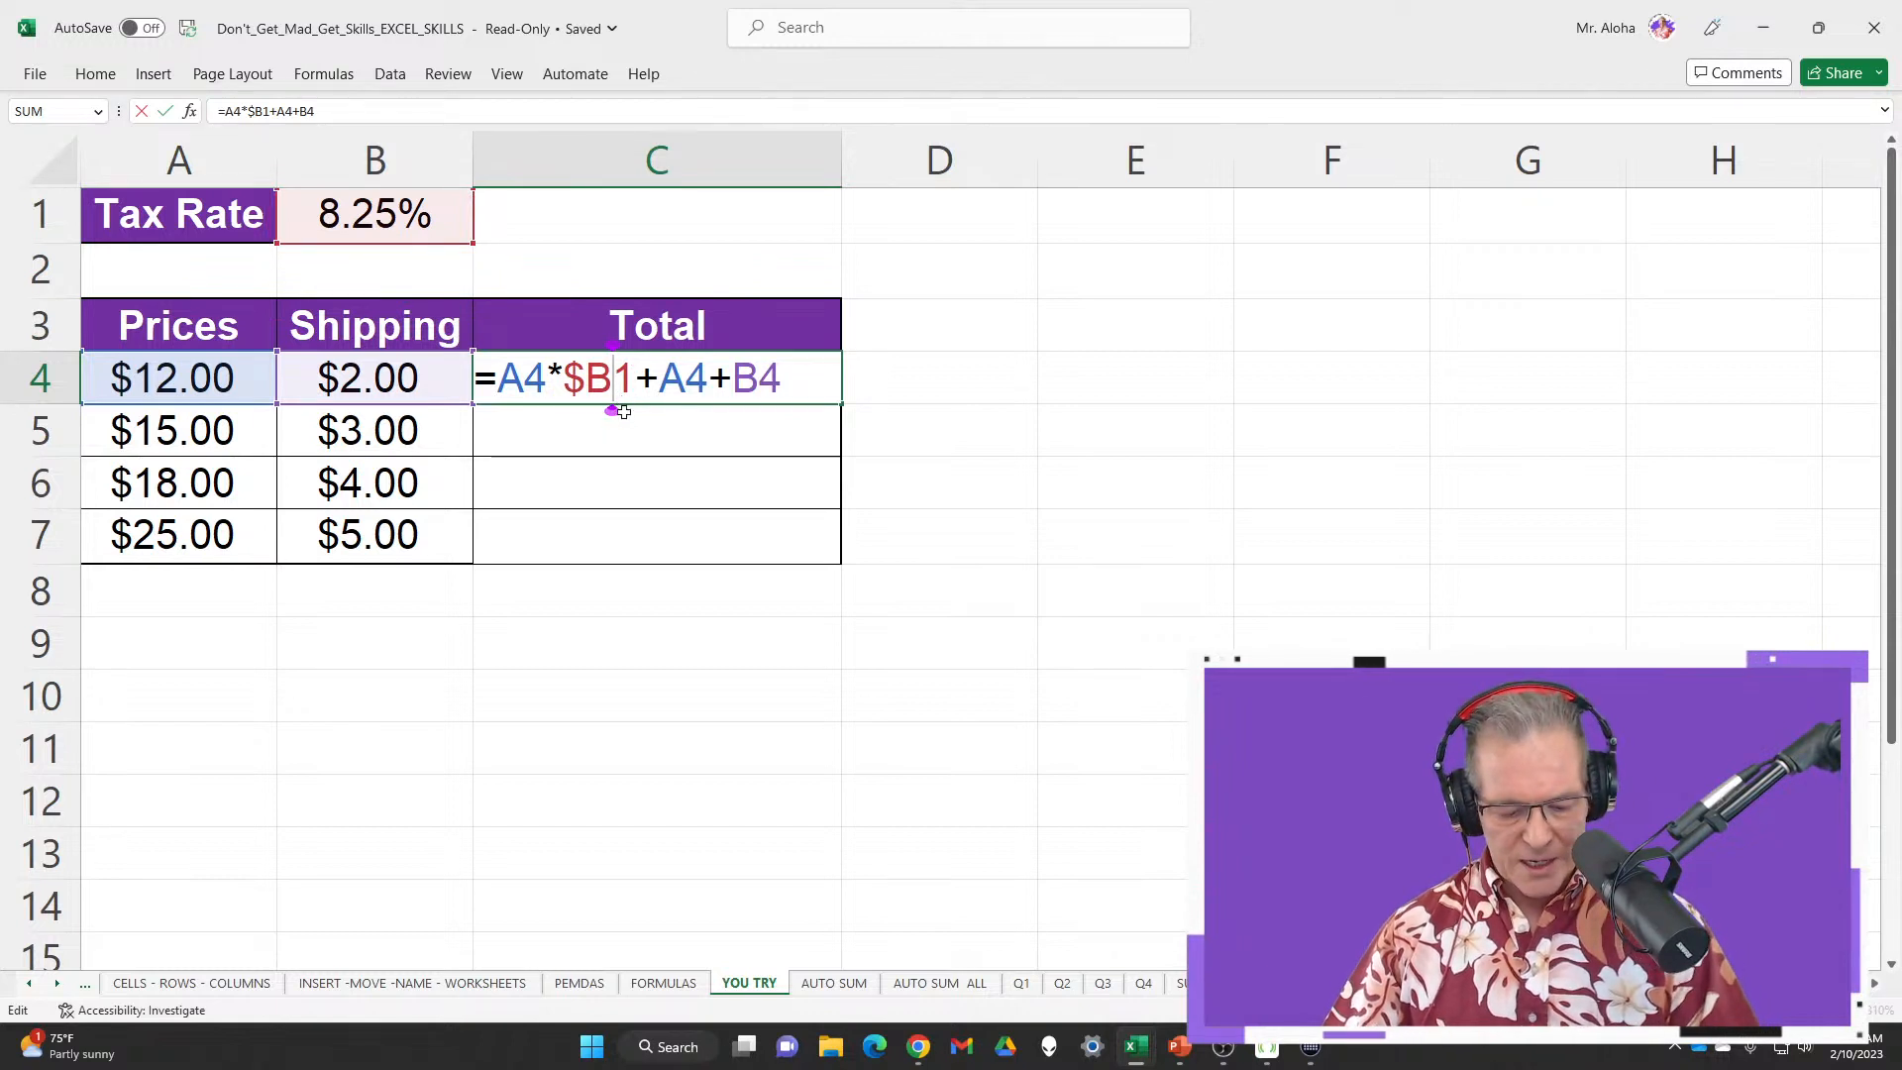
key("F4")
key("F4")
key("F4")
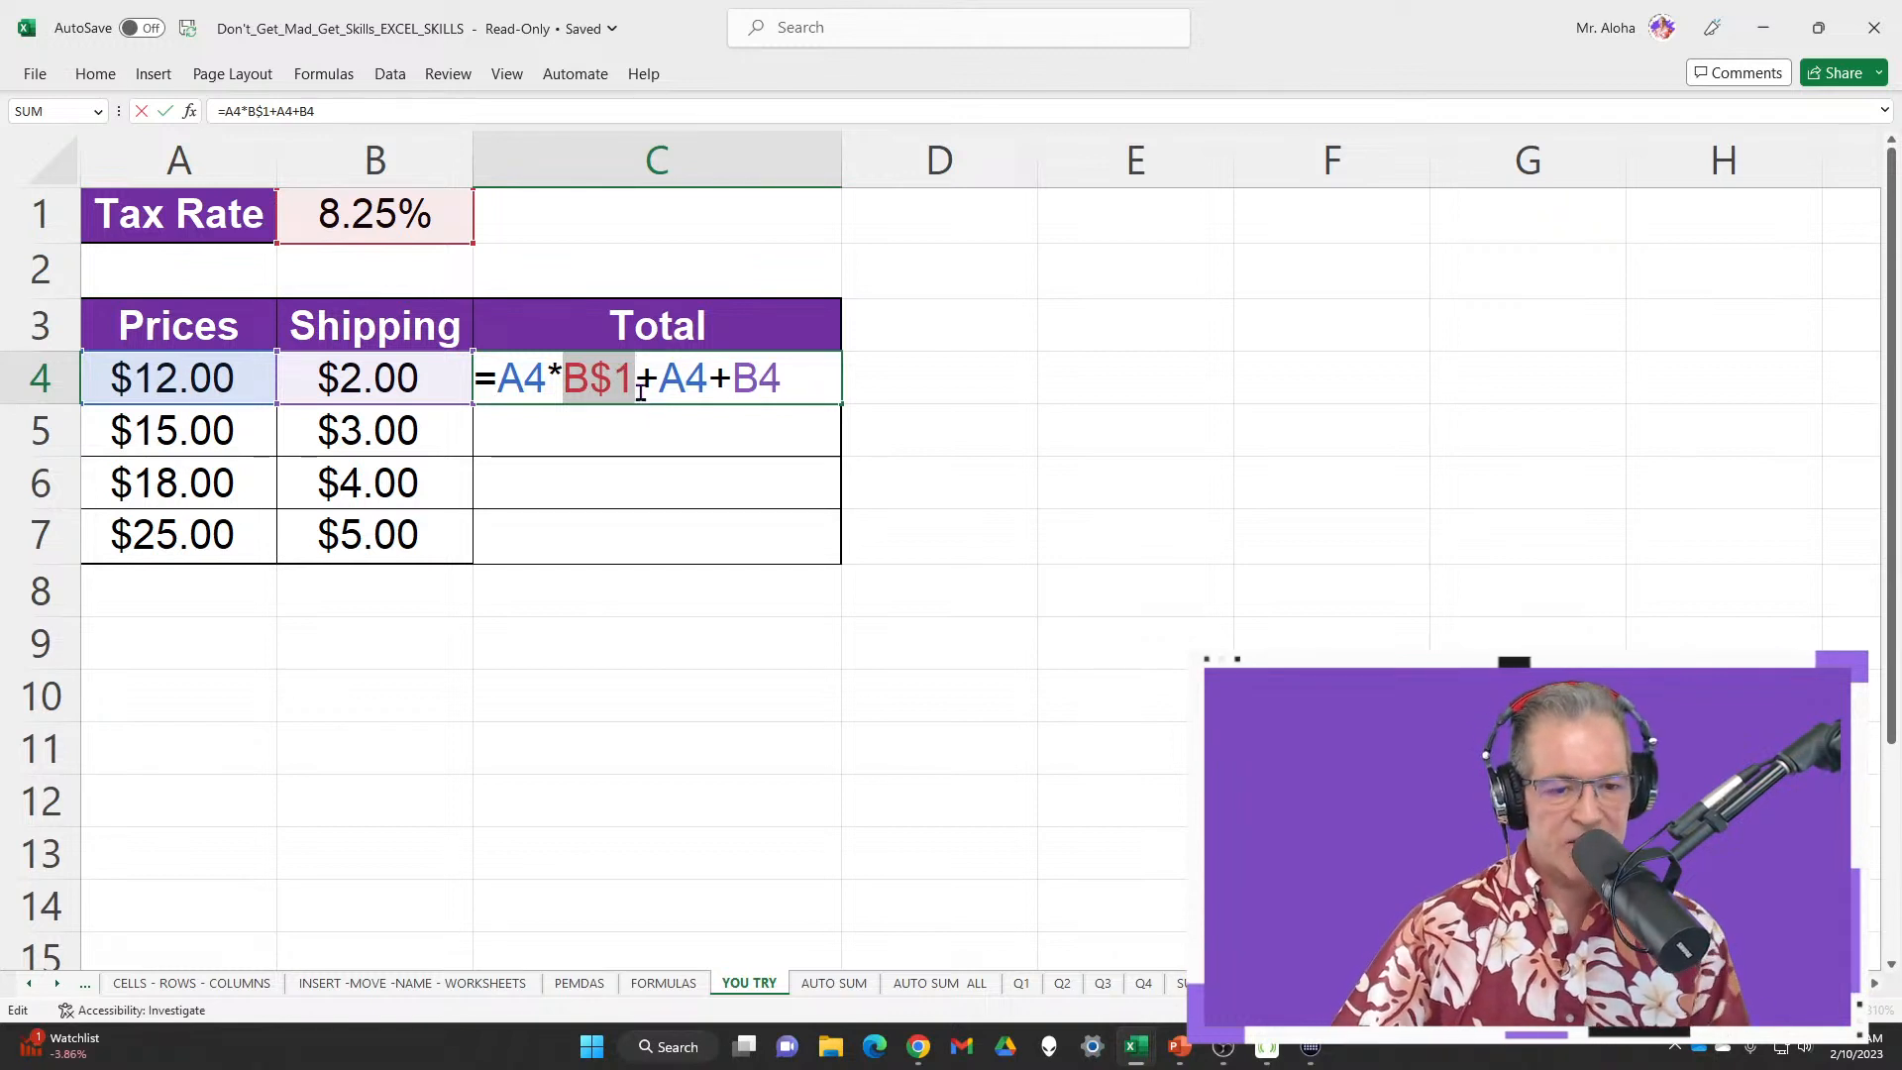
left_click_drag(599, 382, 634, 381)
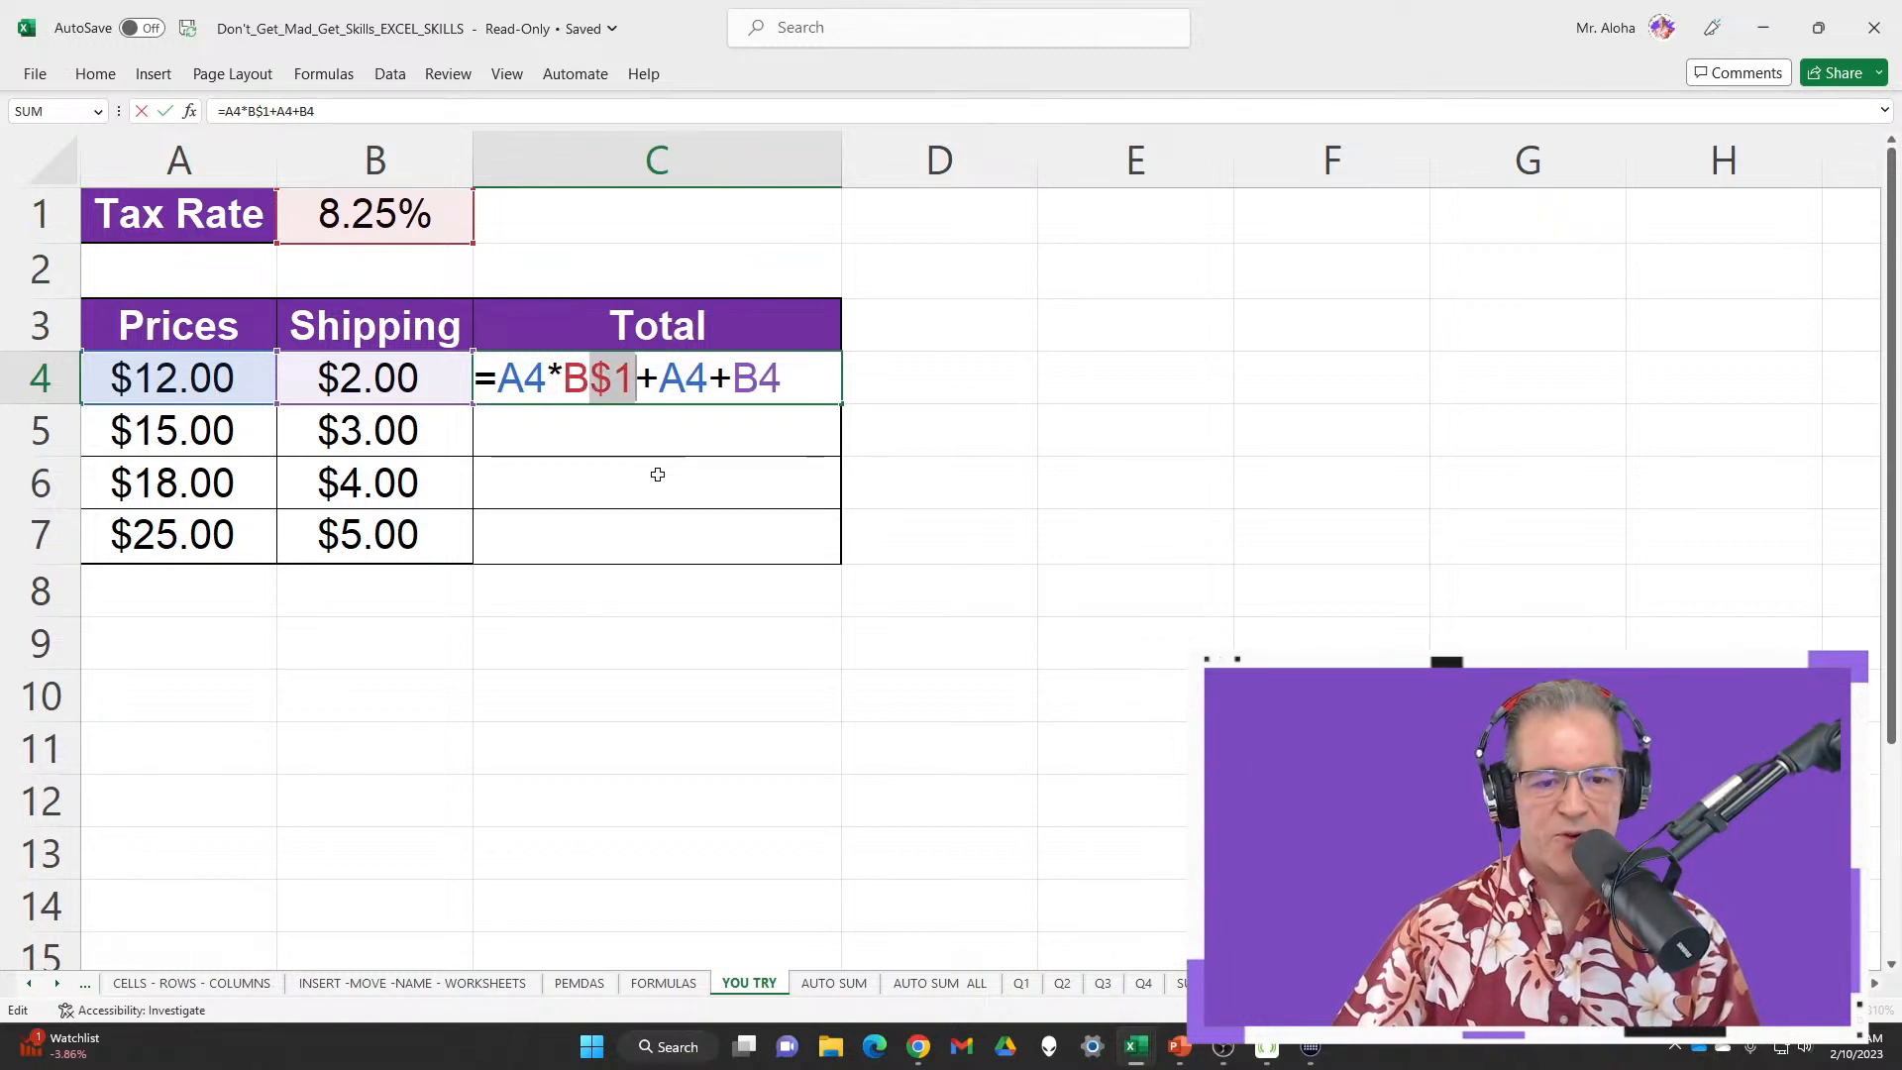
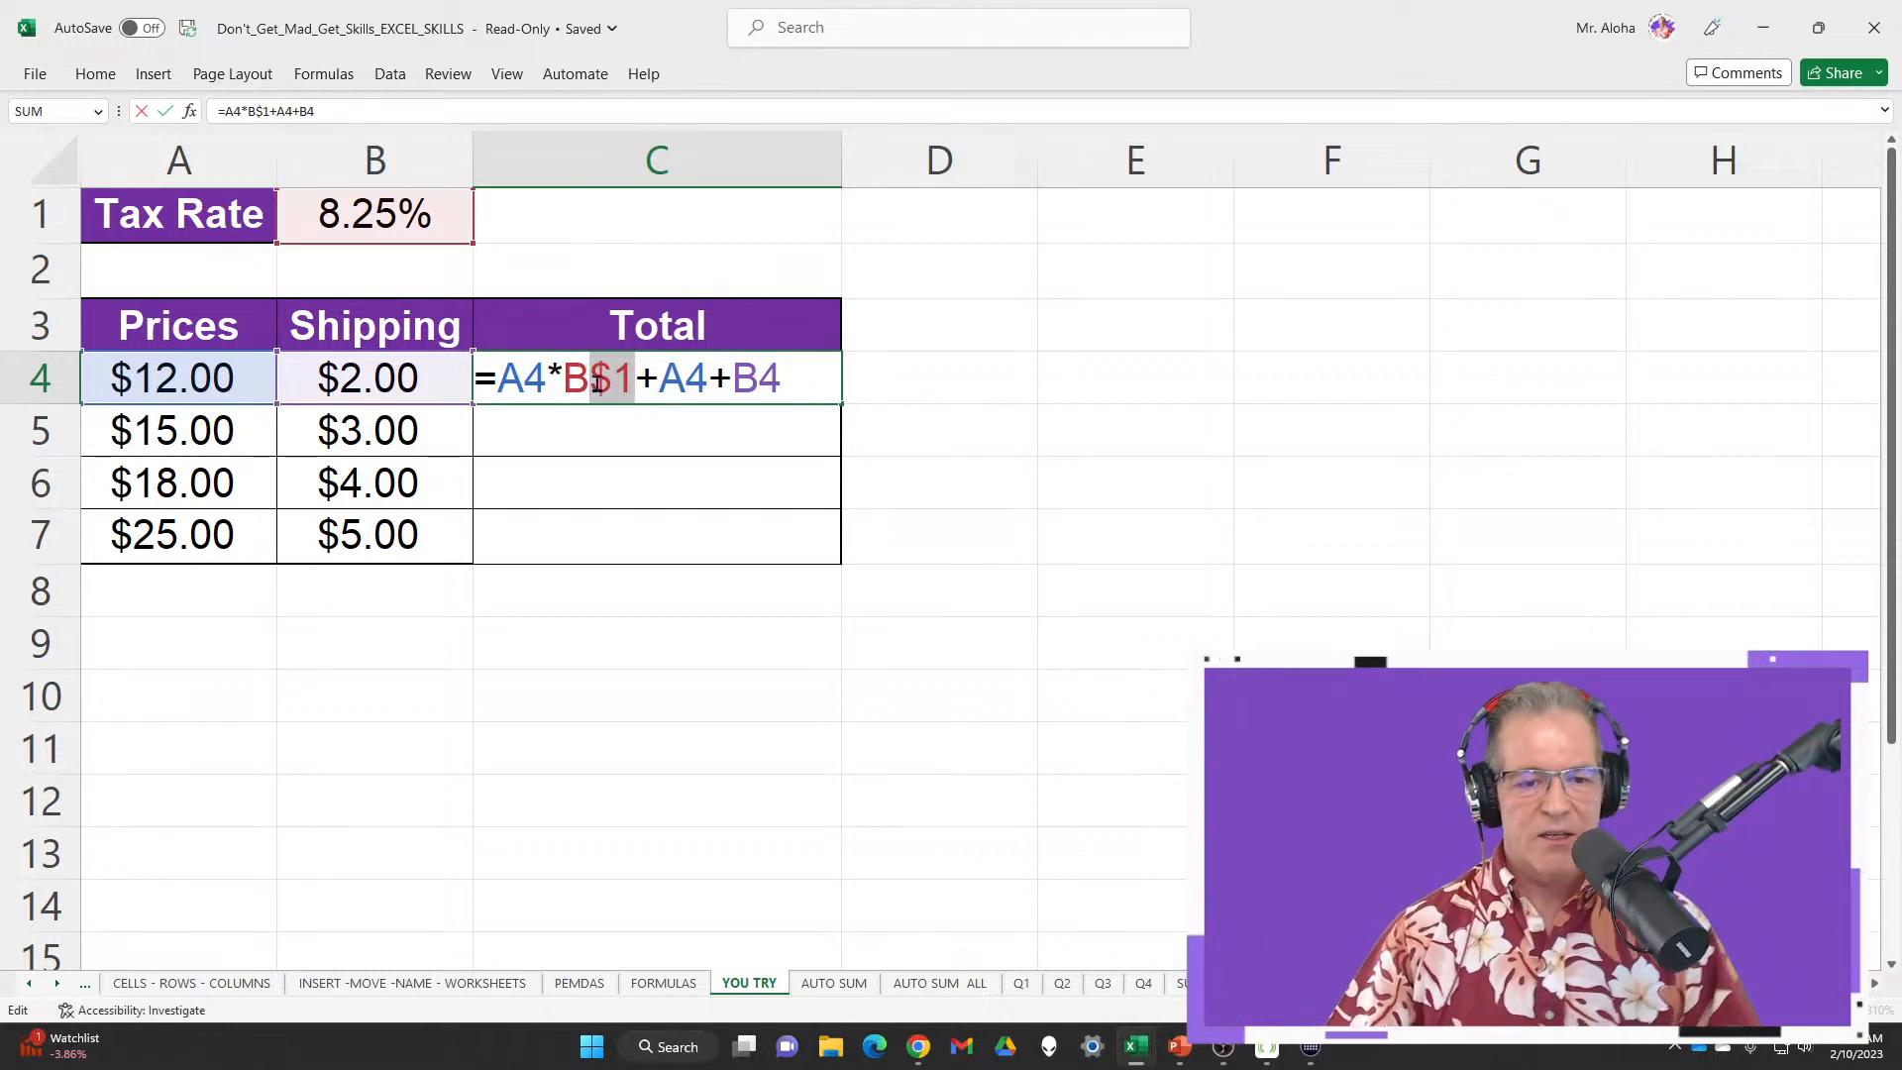
Change C4's formula to =A4*$B$1+A4+B4 so the first total shows $14.99
left_click(562, 382)
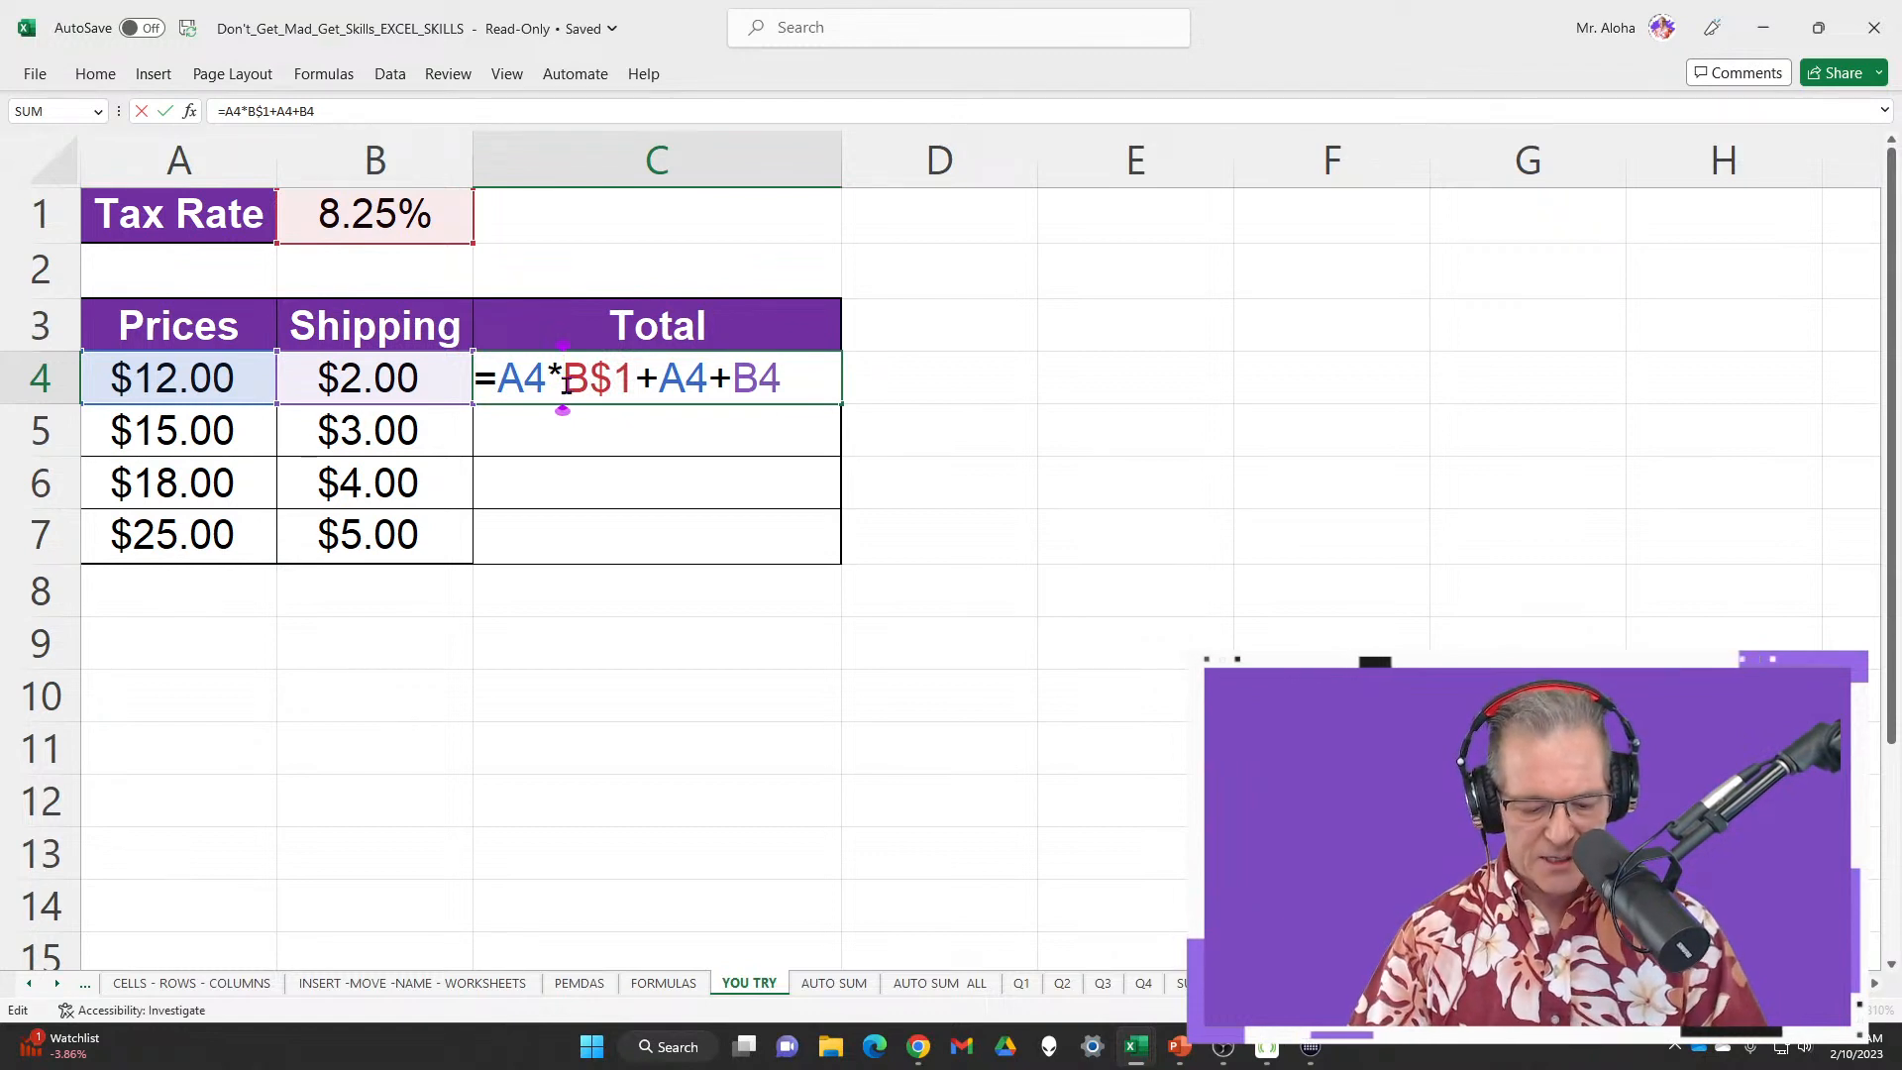
type("$")
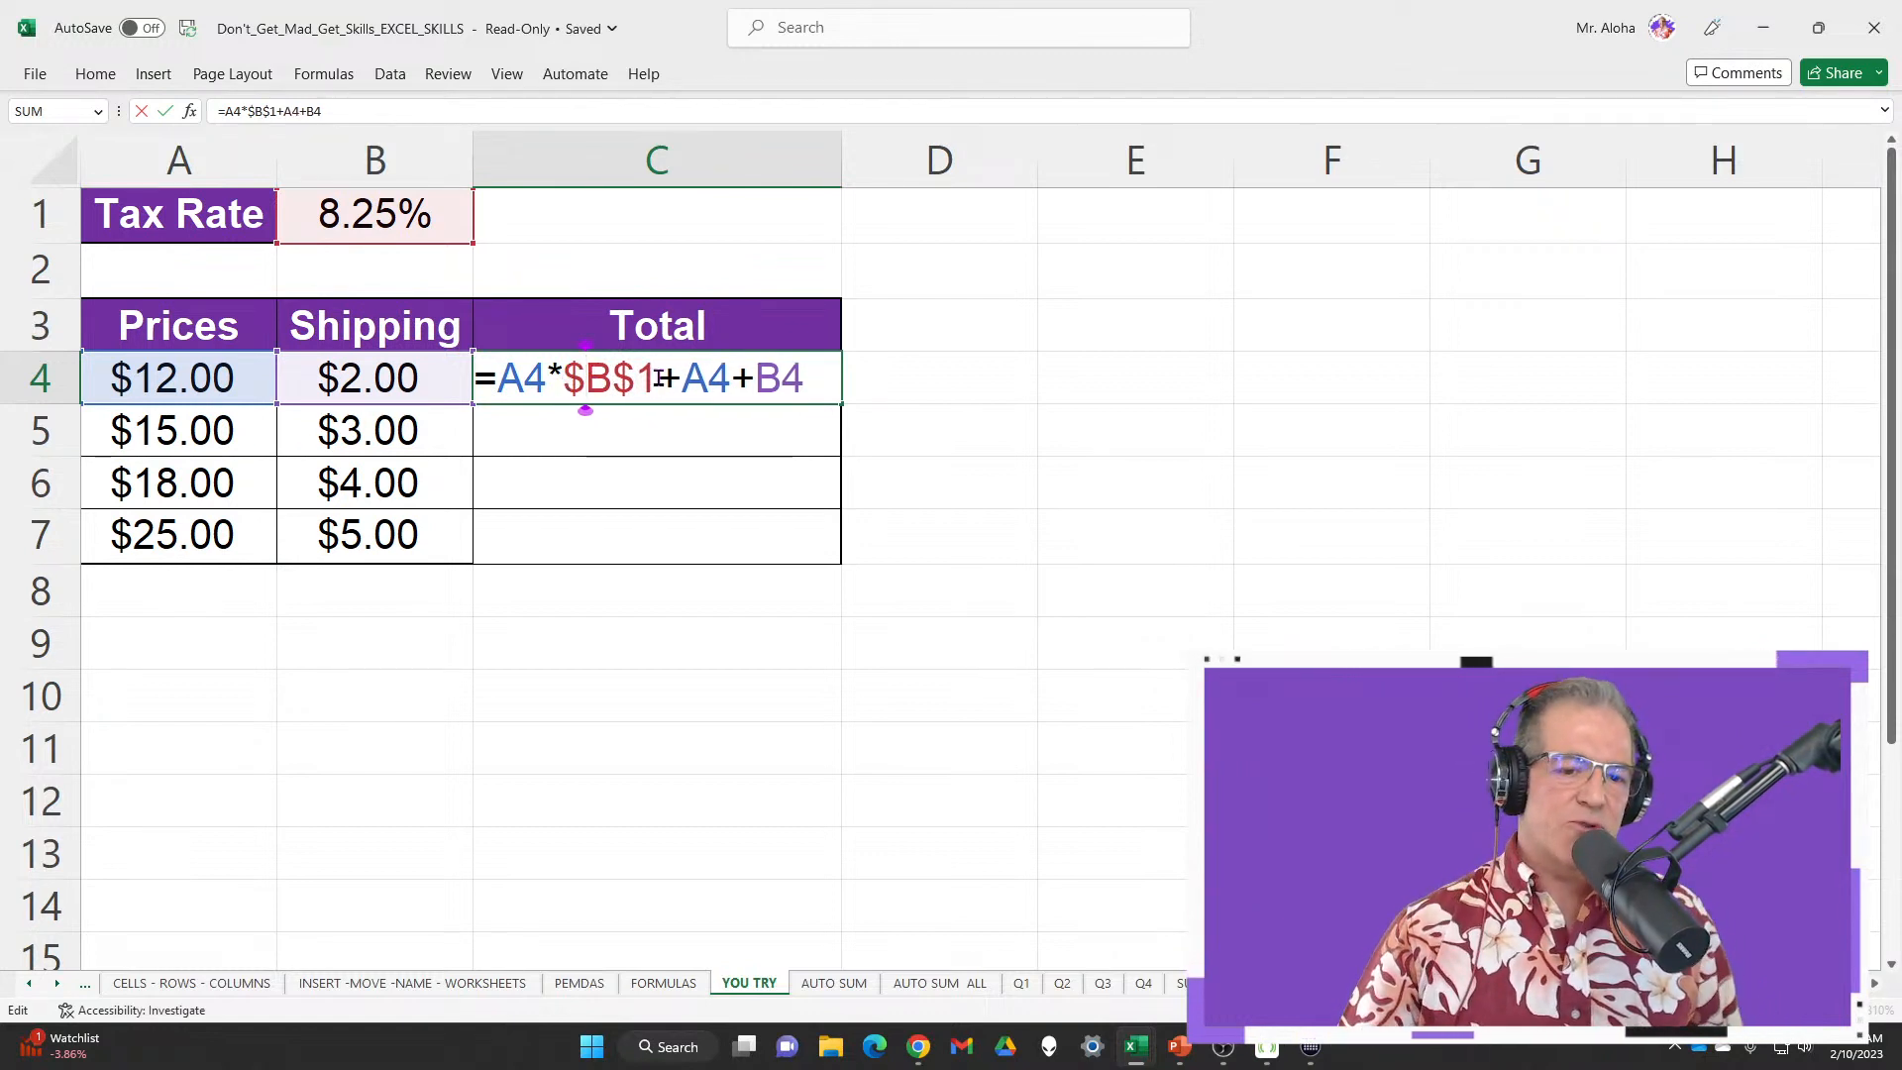
left_click_drag(565, 383, 646, 378)
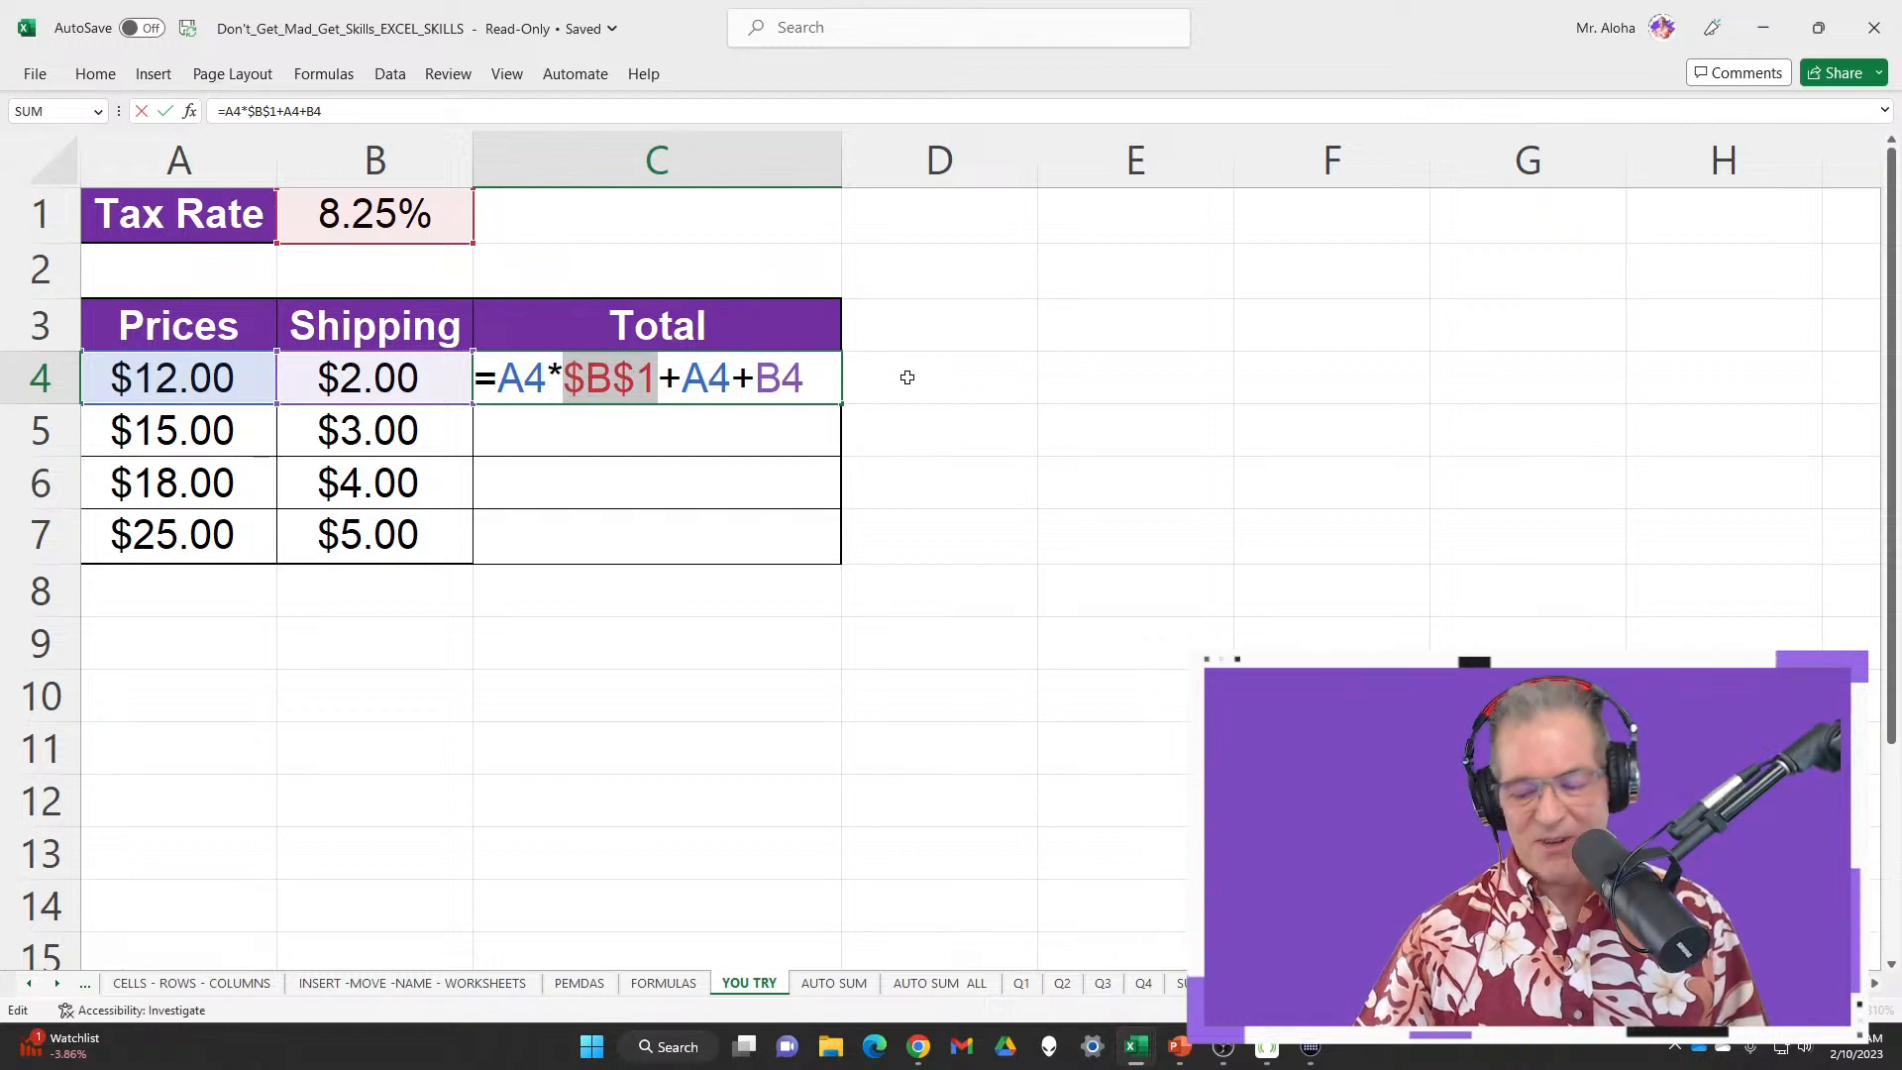
key("Return")
left_click(773, 392)
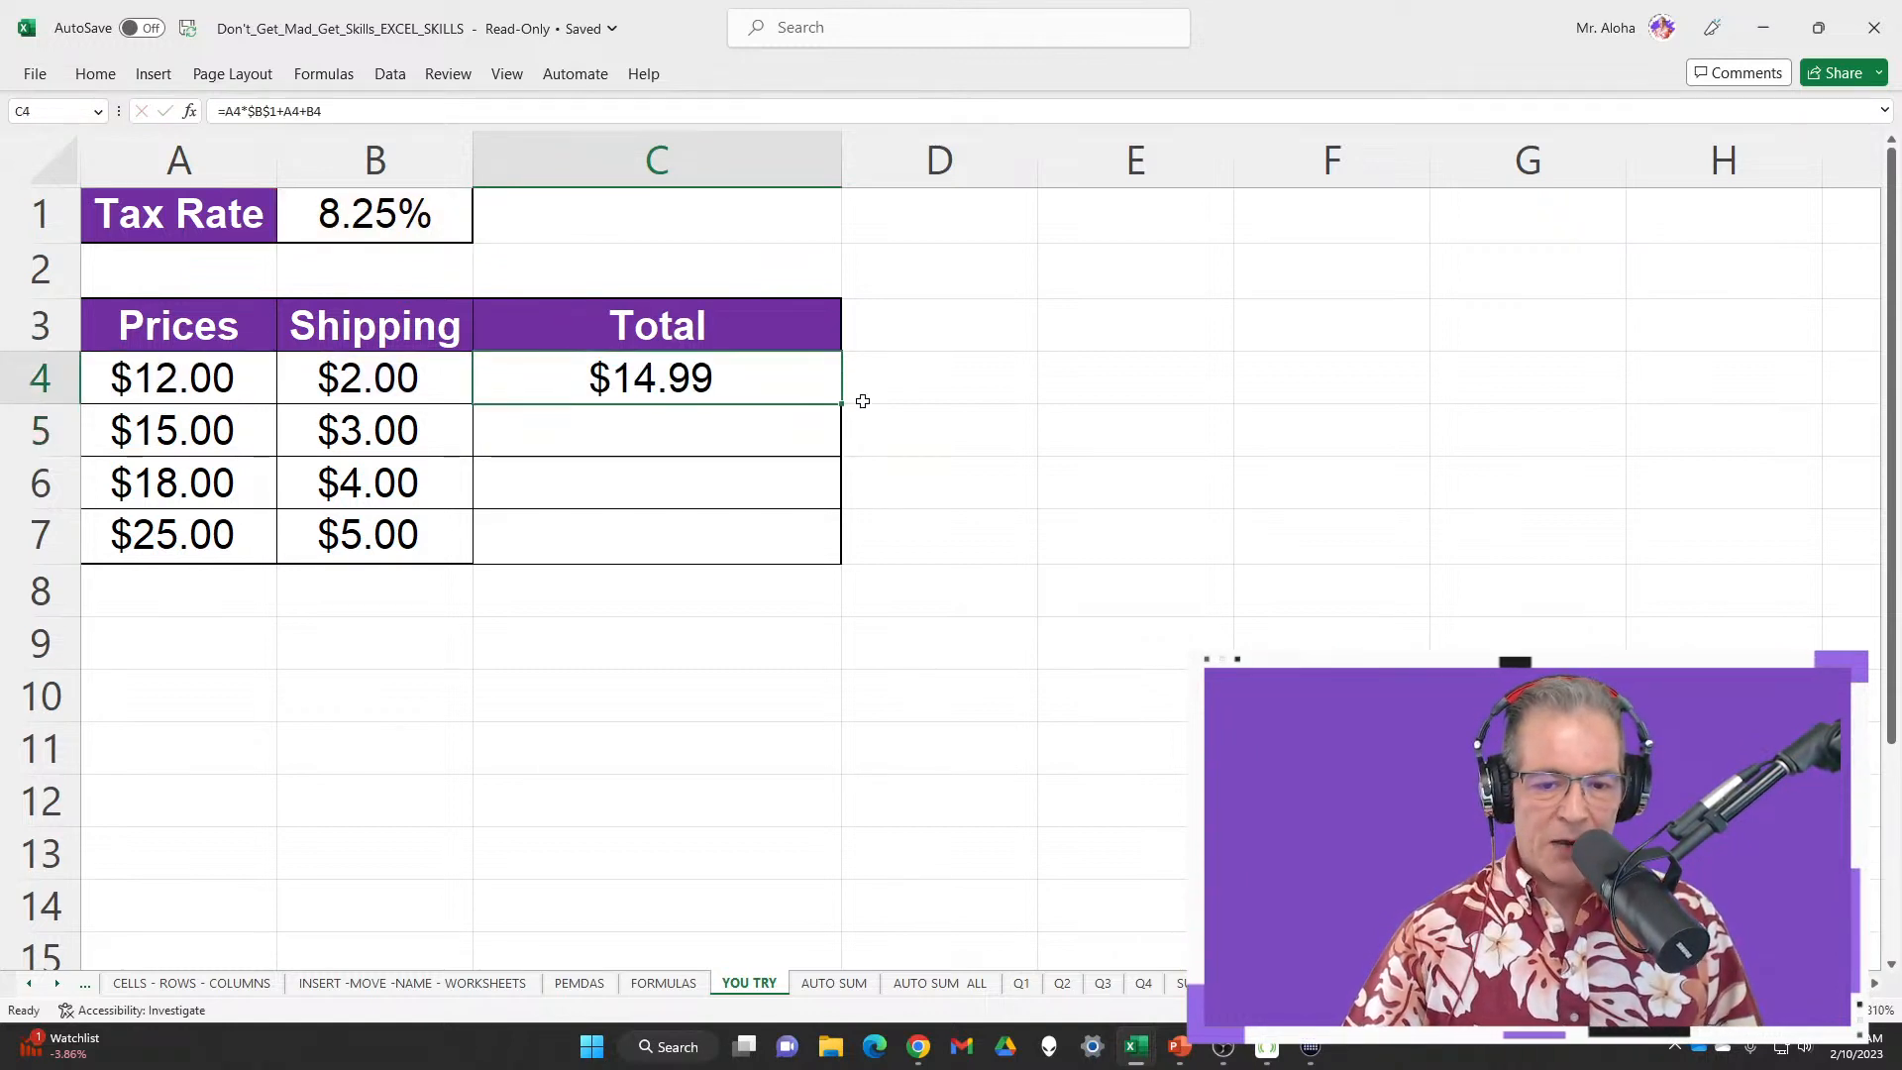
Fill C4's total formula down to C7 and display formulas on the sheet
double_click(844, 404)
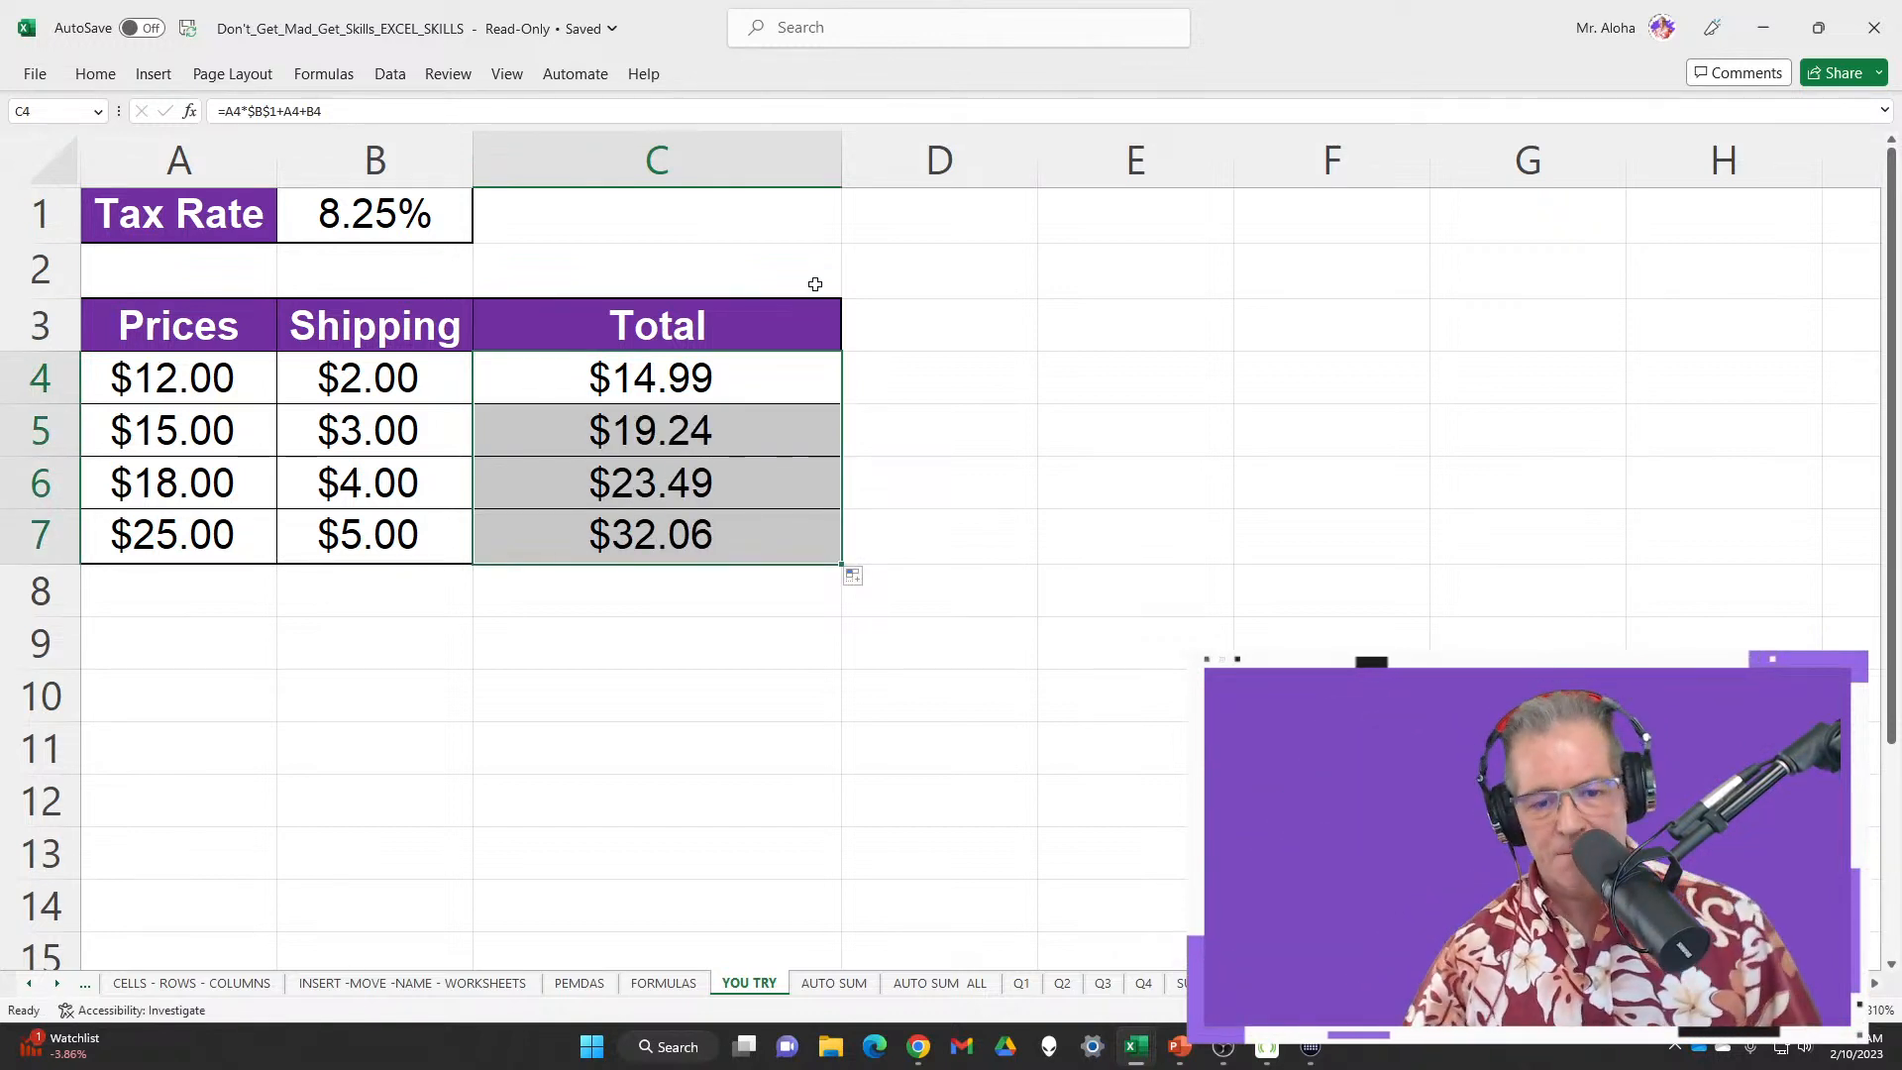
key("ctrl+grave")
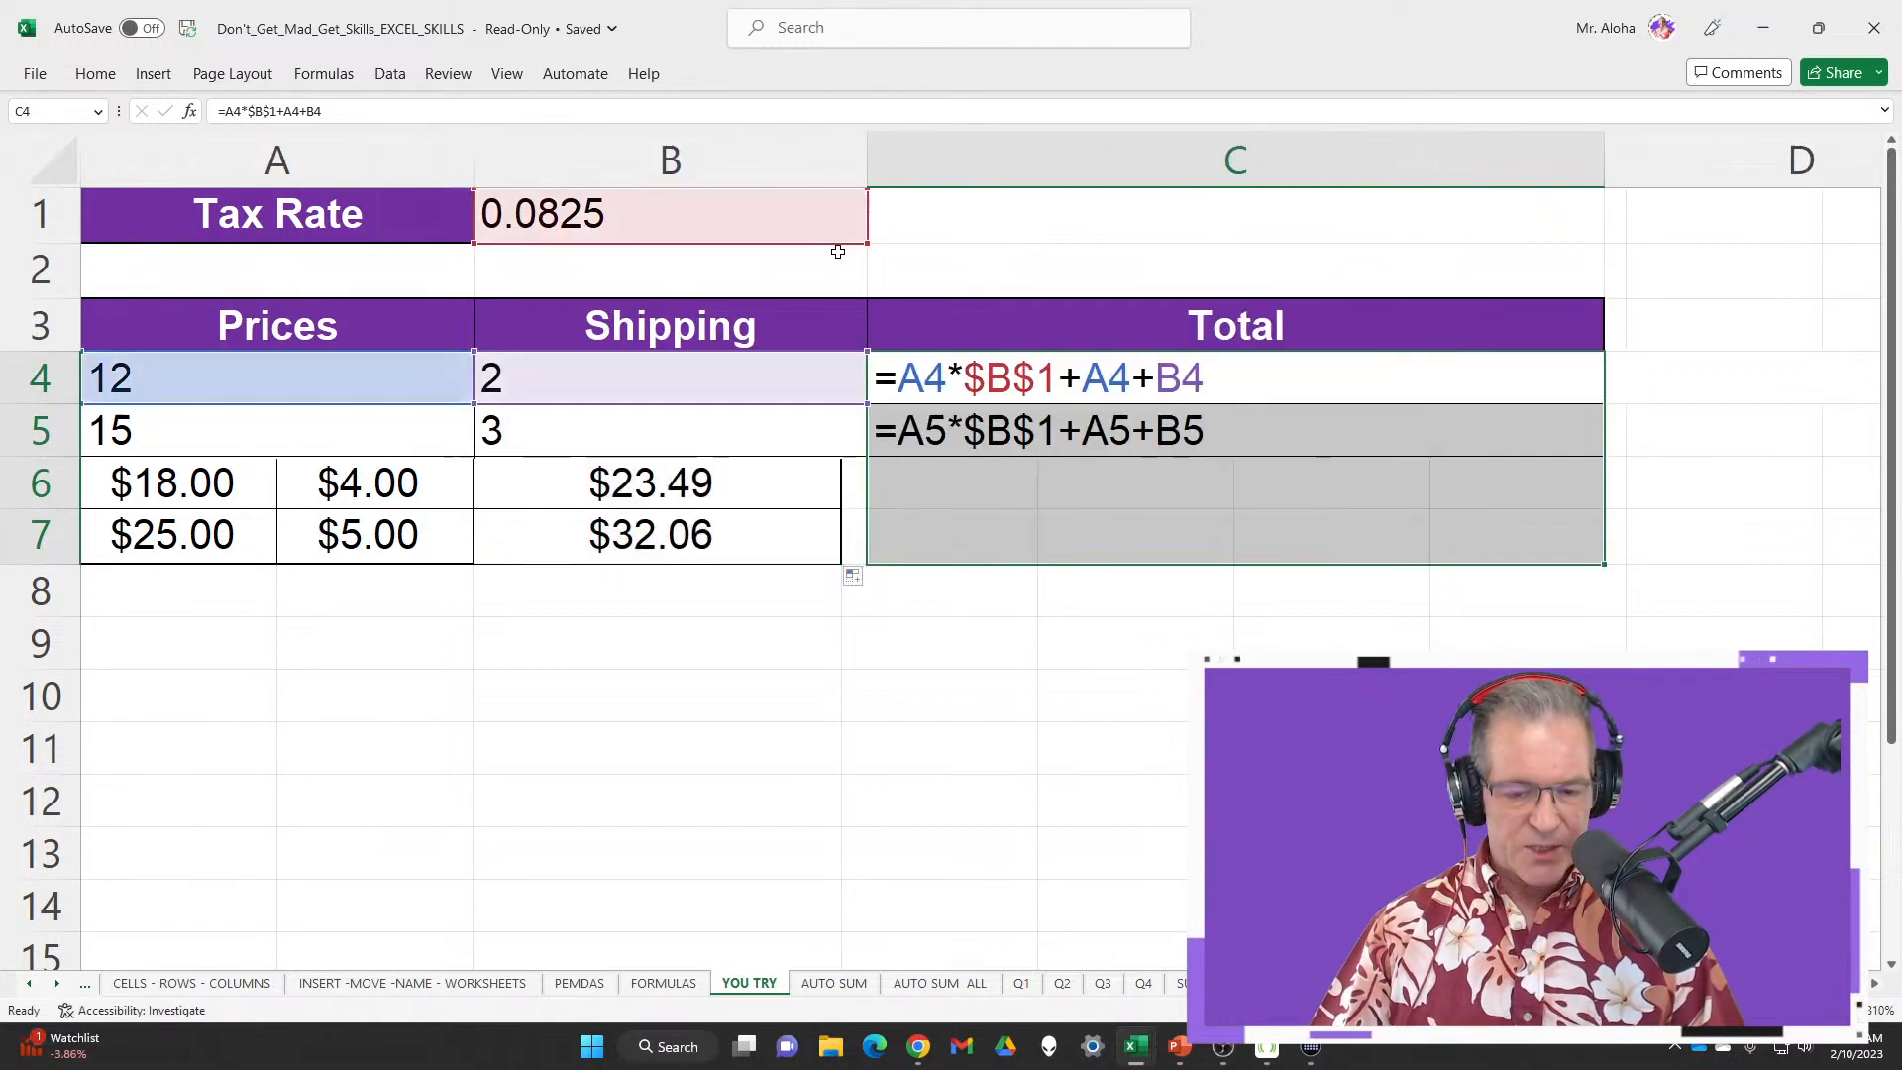
left_click(1227, 385)
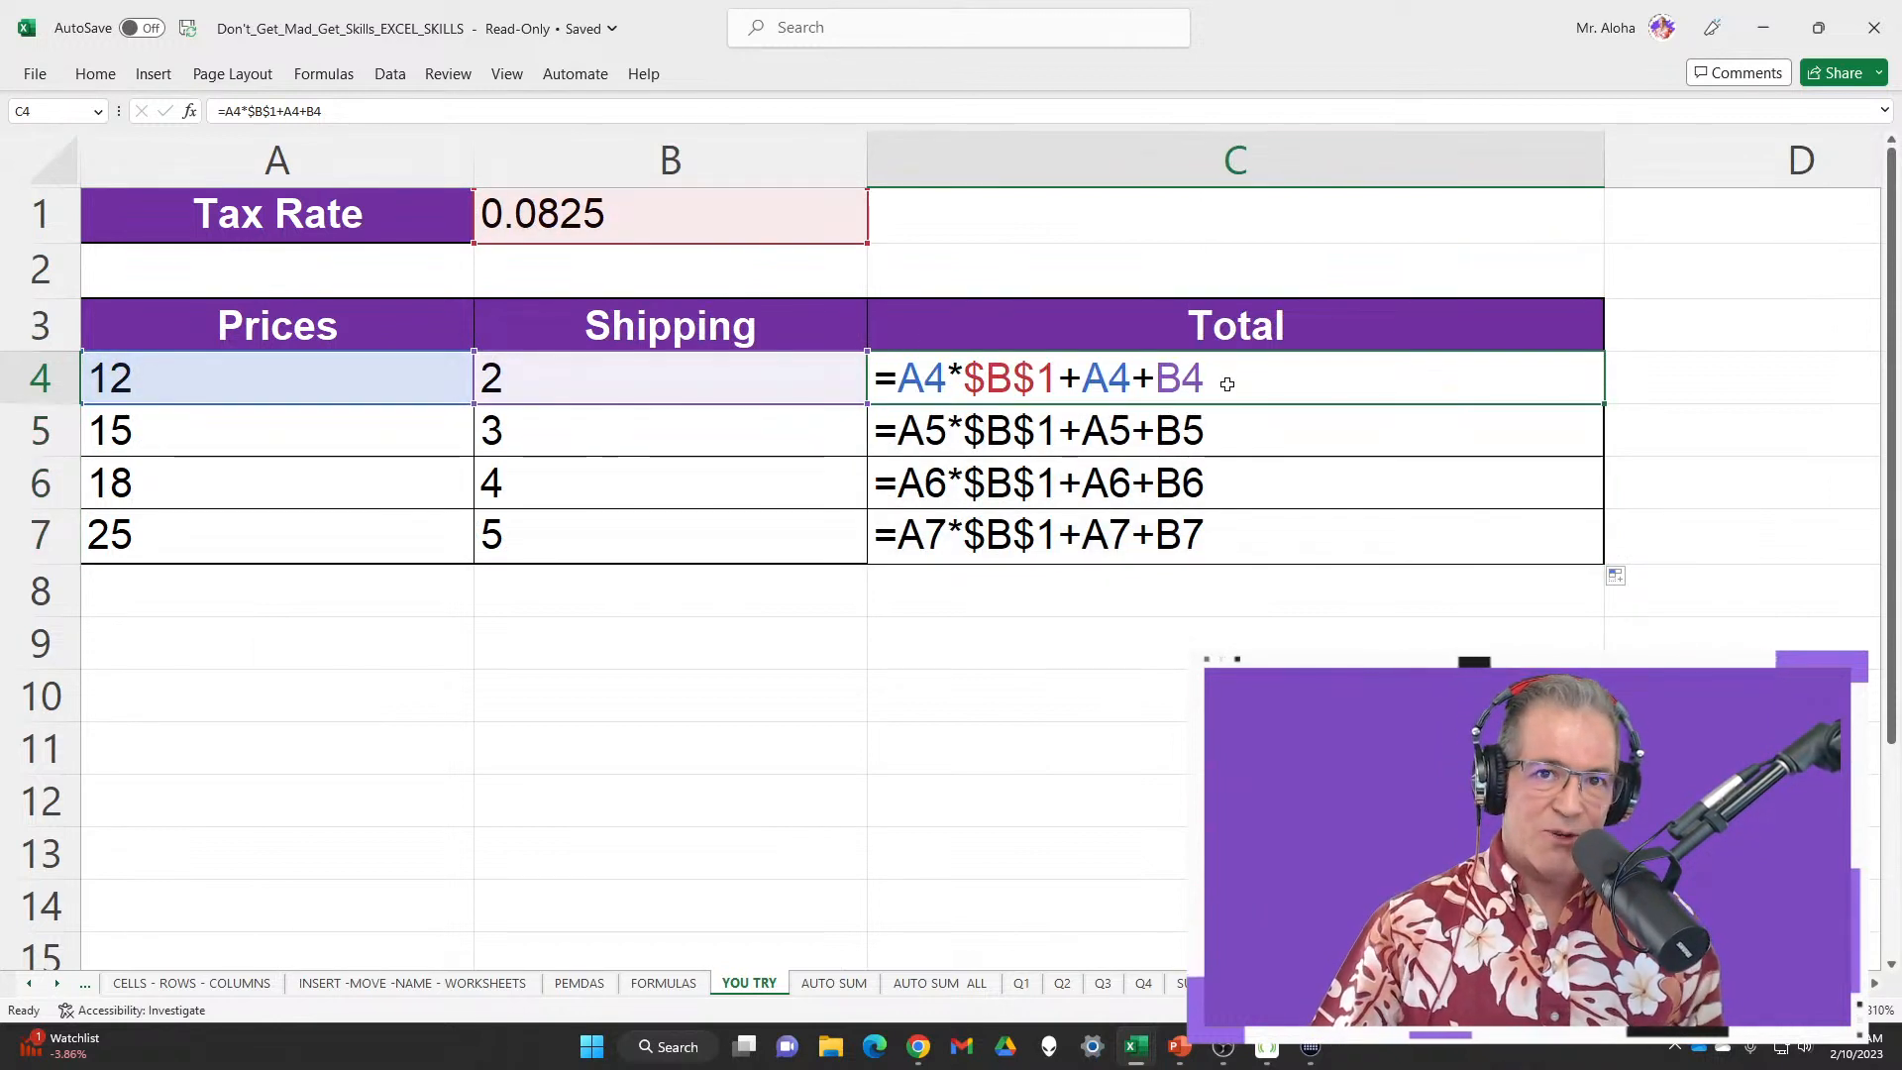
Review C4's formula, then clear the Total formulas from C4:C7
double_click(1020, 379)
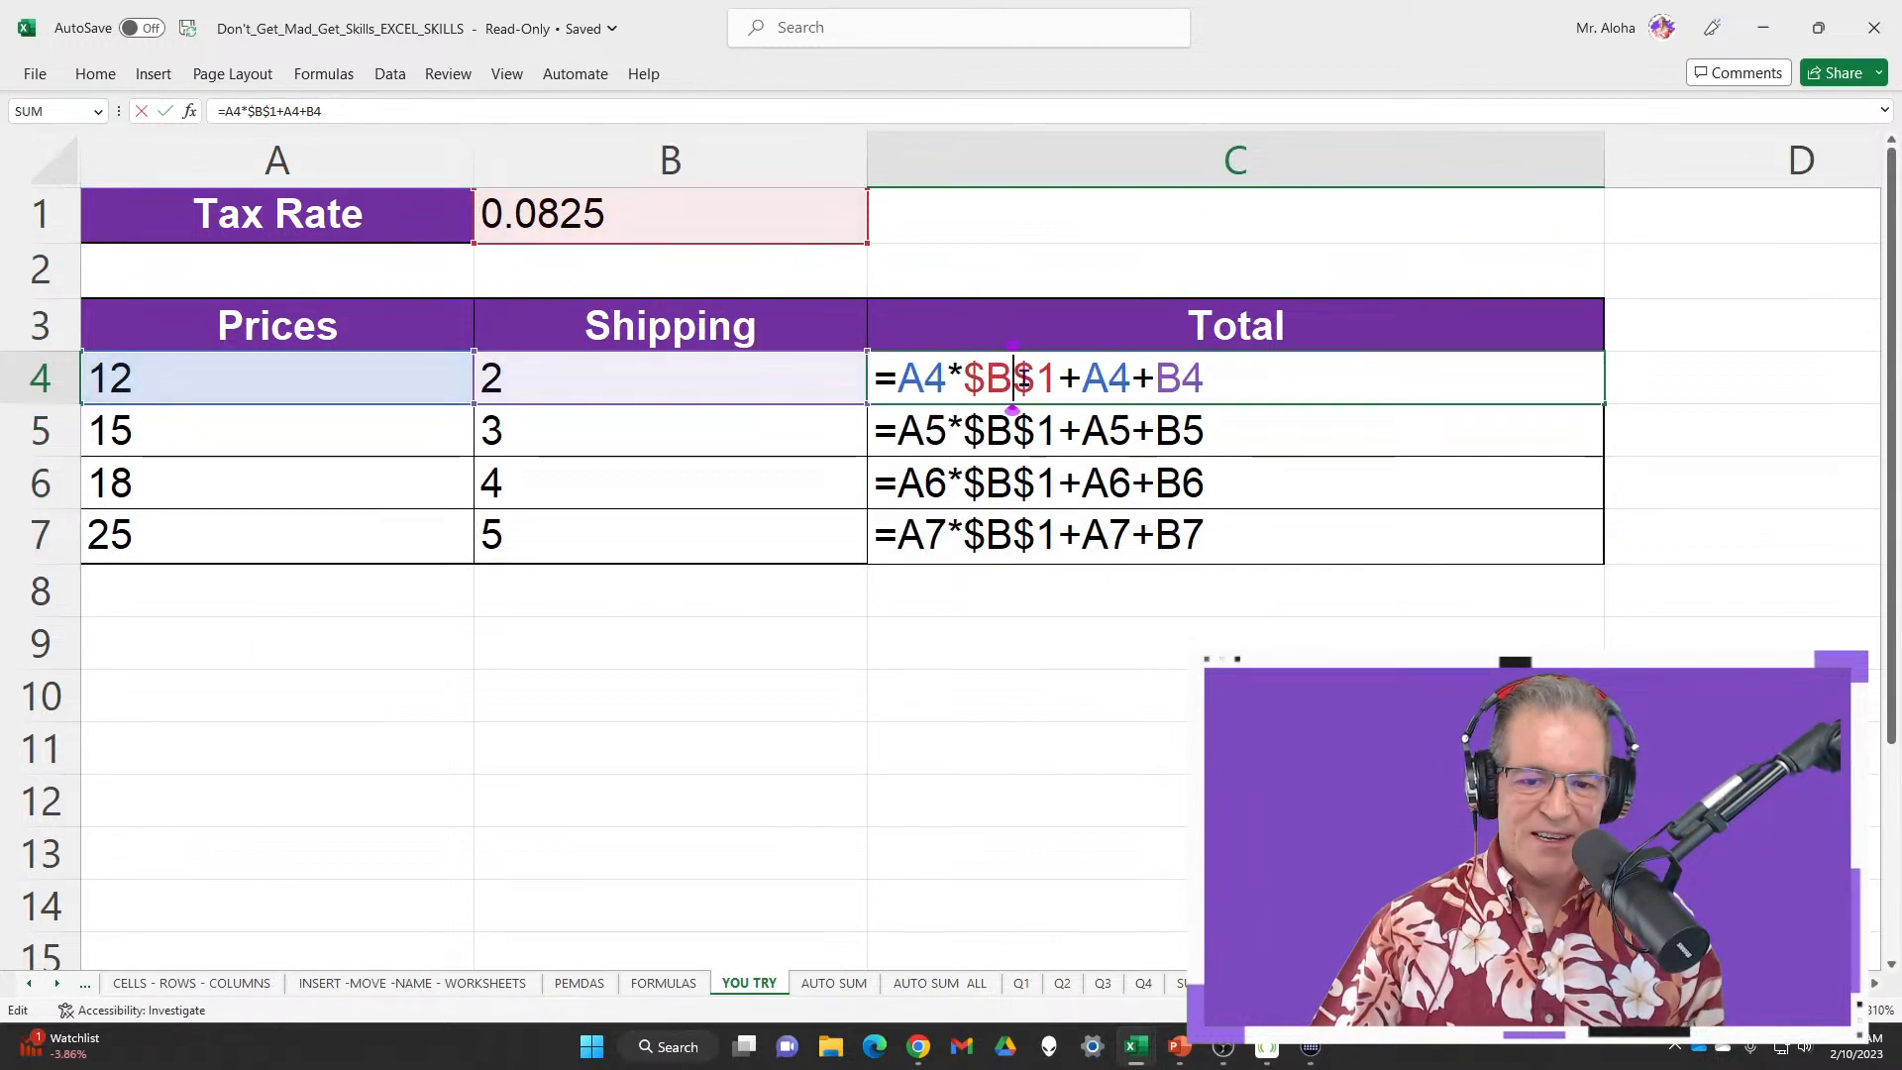
left_click(984, 642)
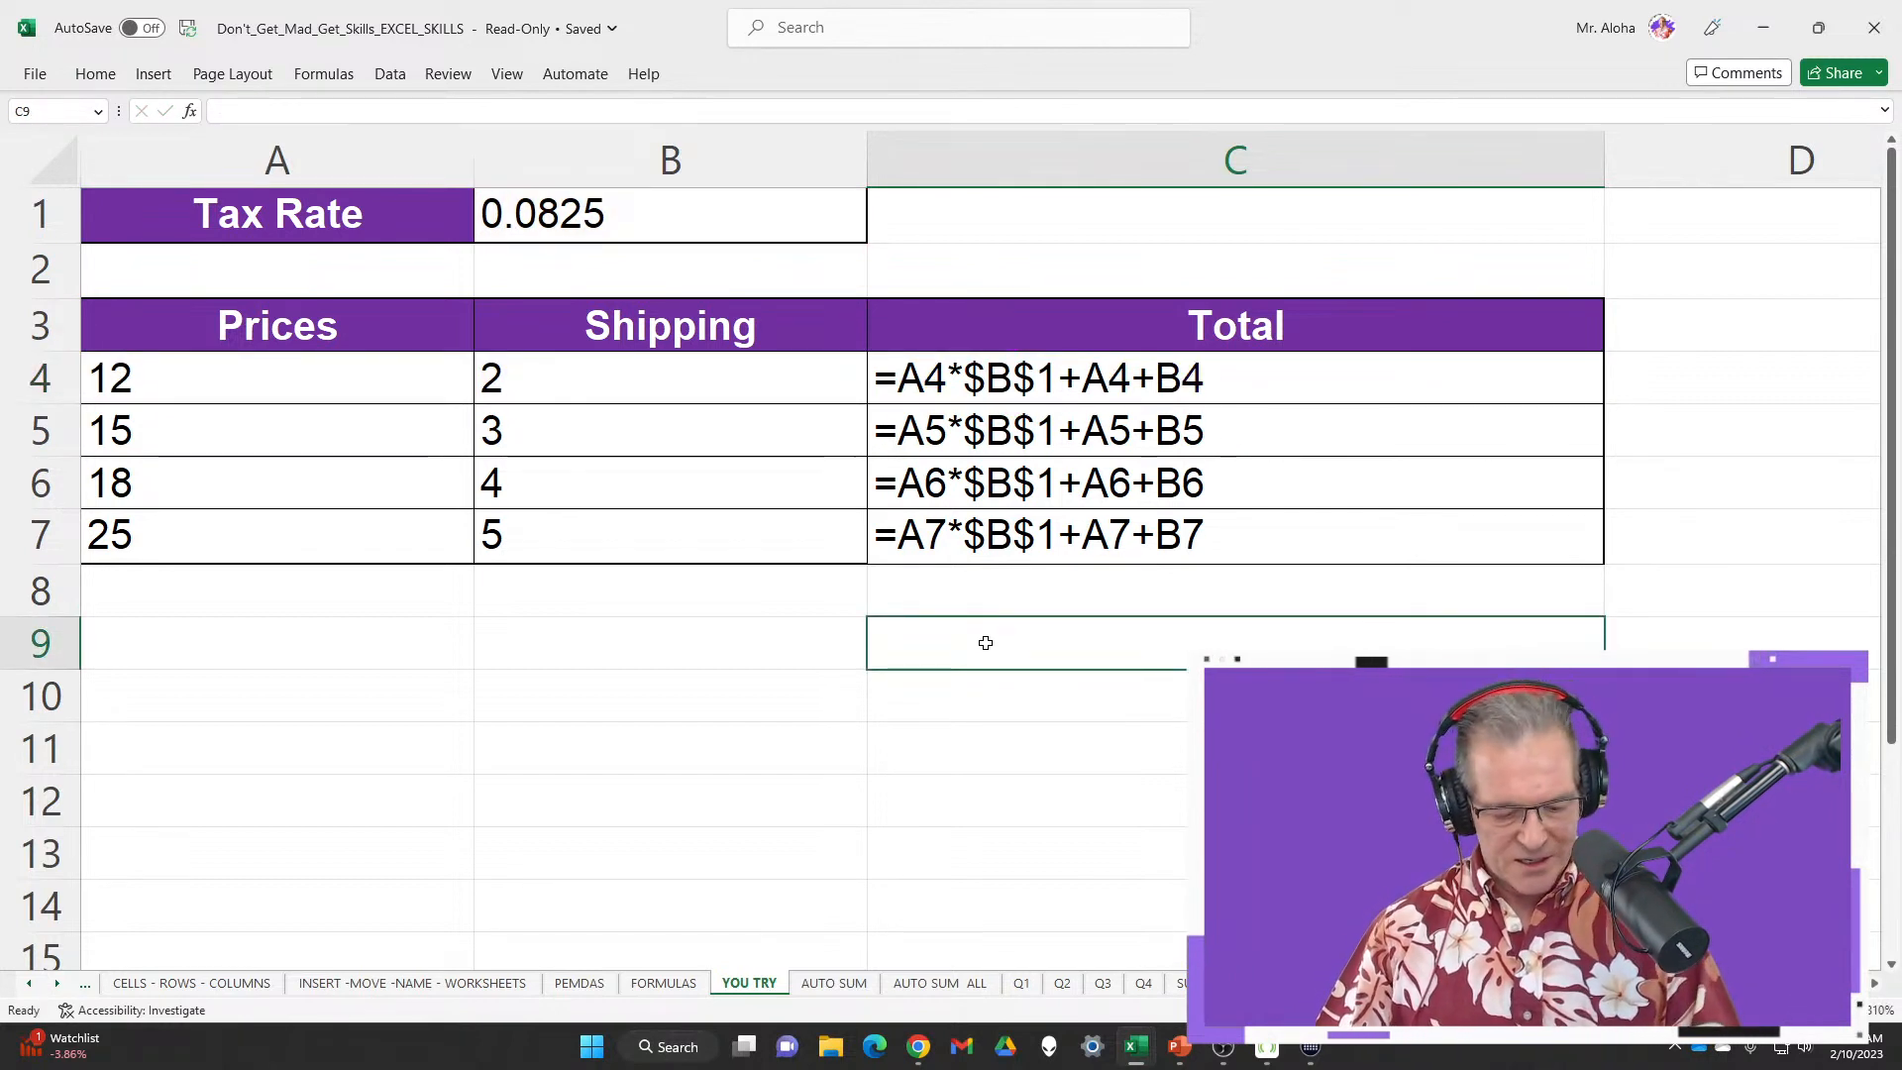
left_click_drag(1012, 388, 1026, 557)
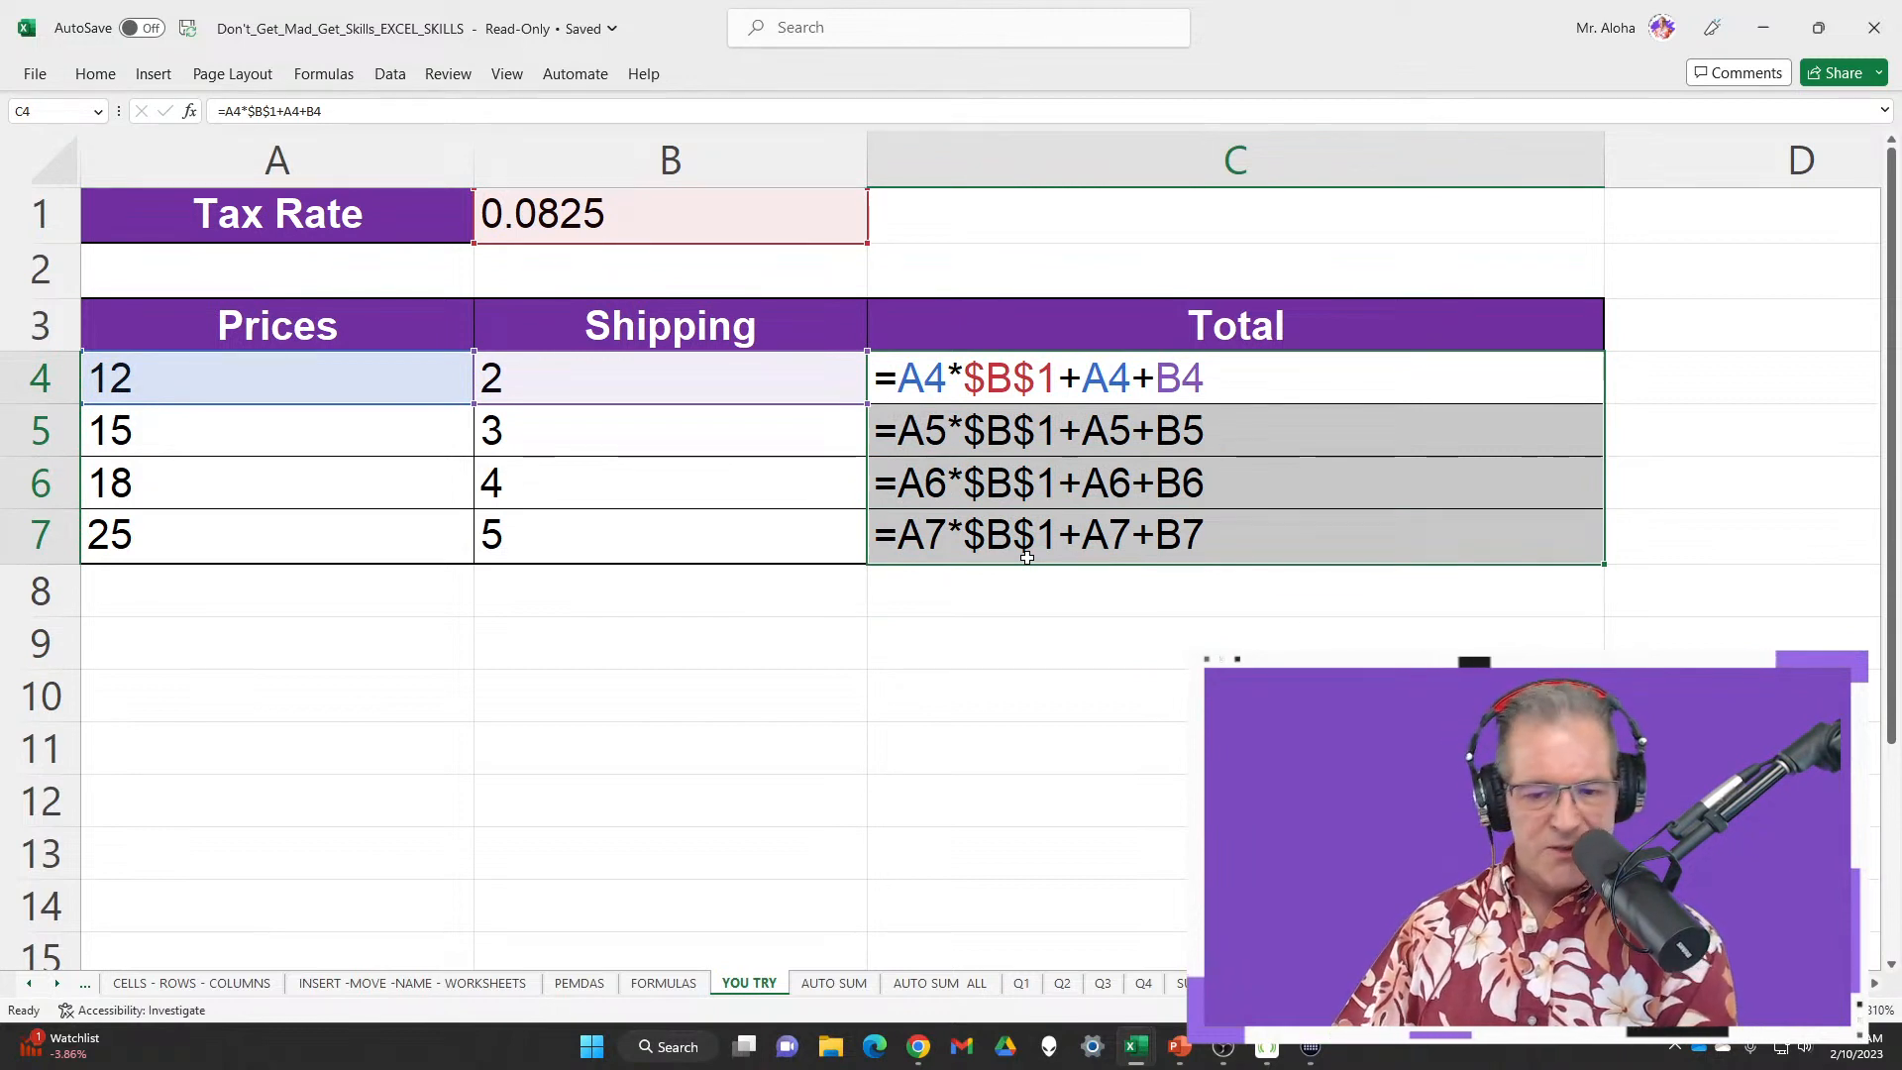
key("Delete")
Begin C4's formula as =A4*B1 by pointing at the price and tax-rate cells
left_click(967, 383)
type("=")
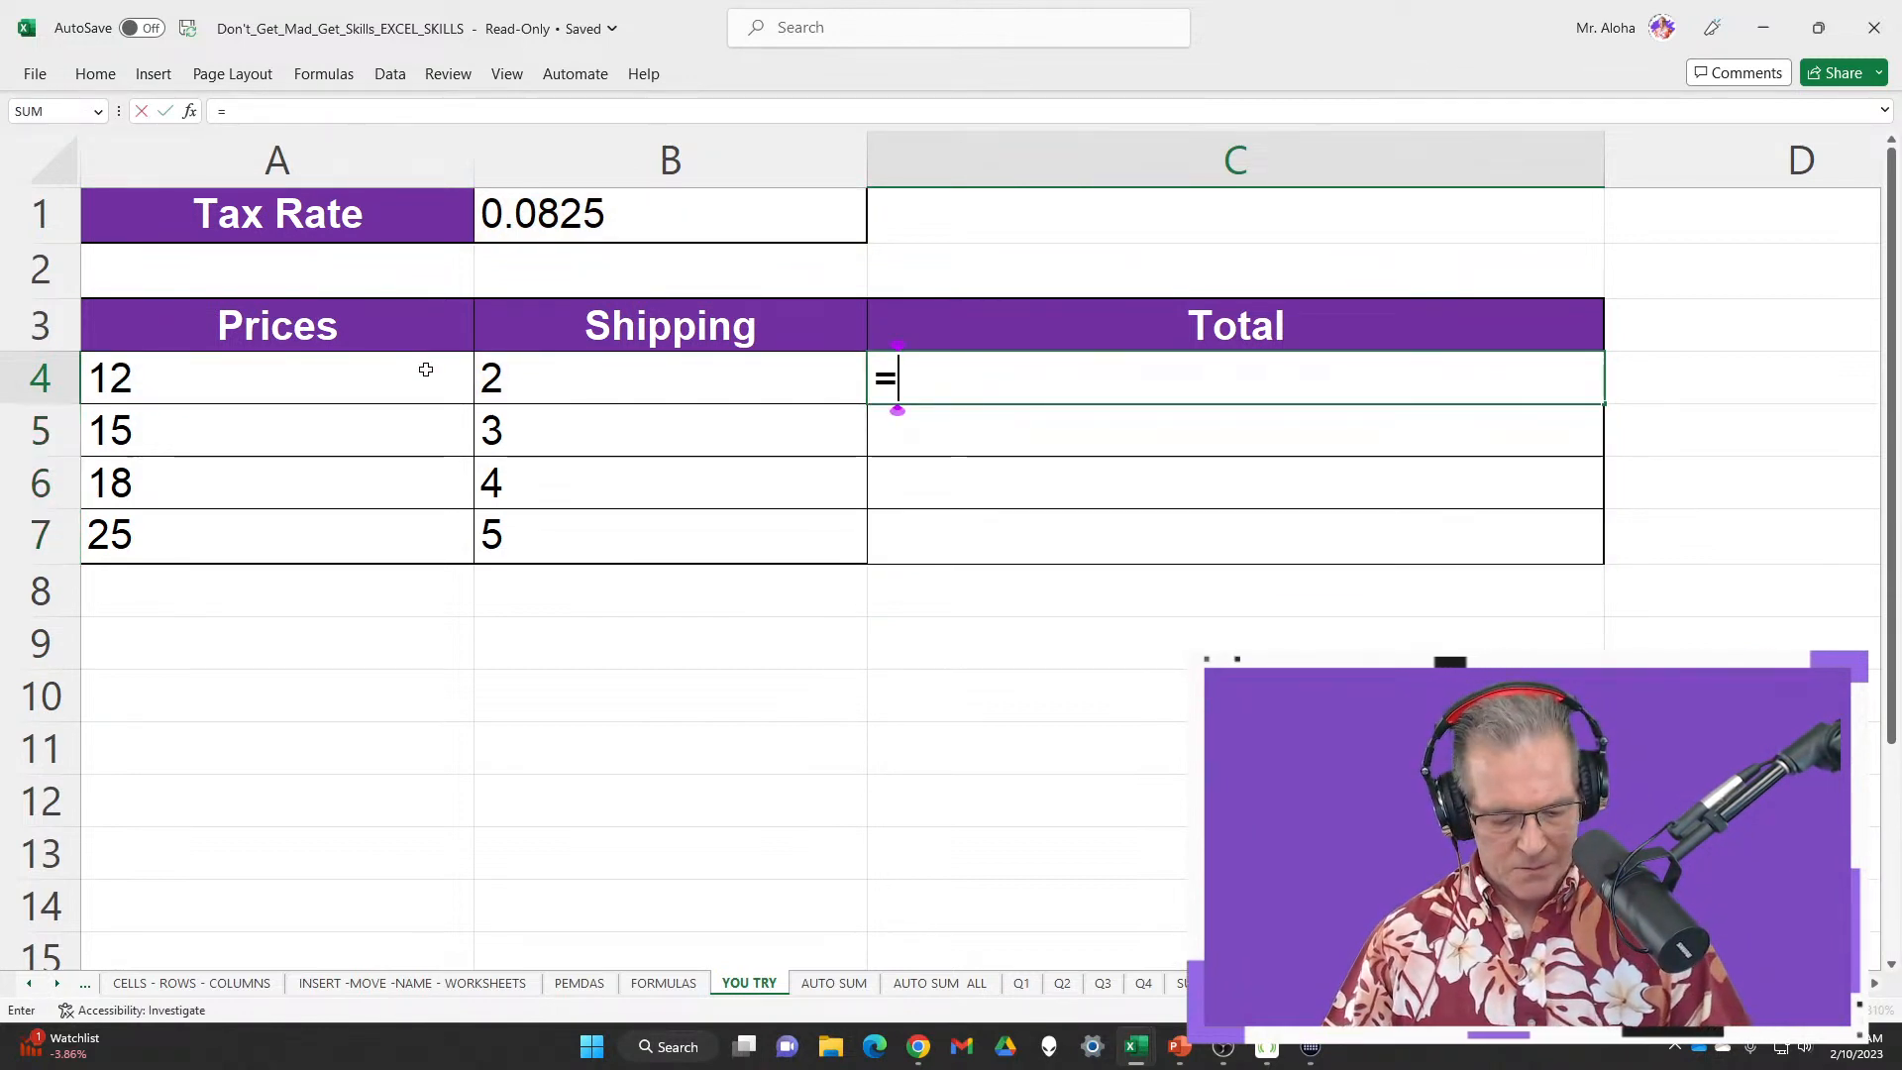
left_click(371, 375)
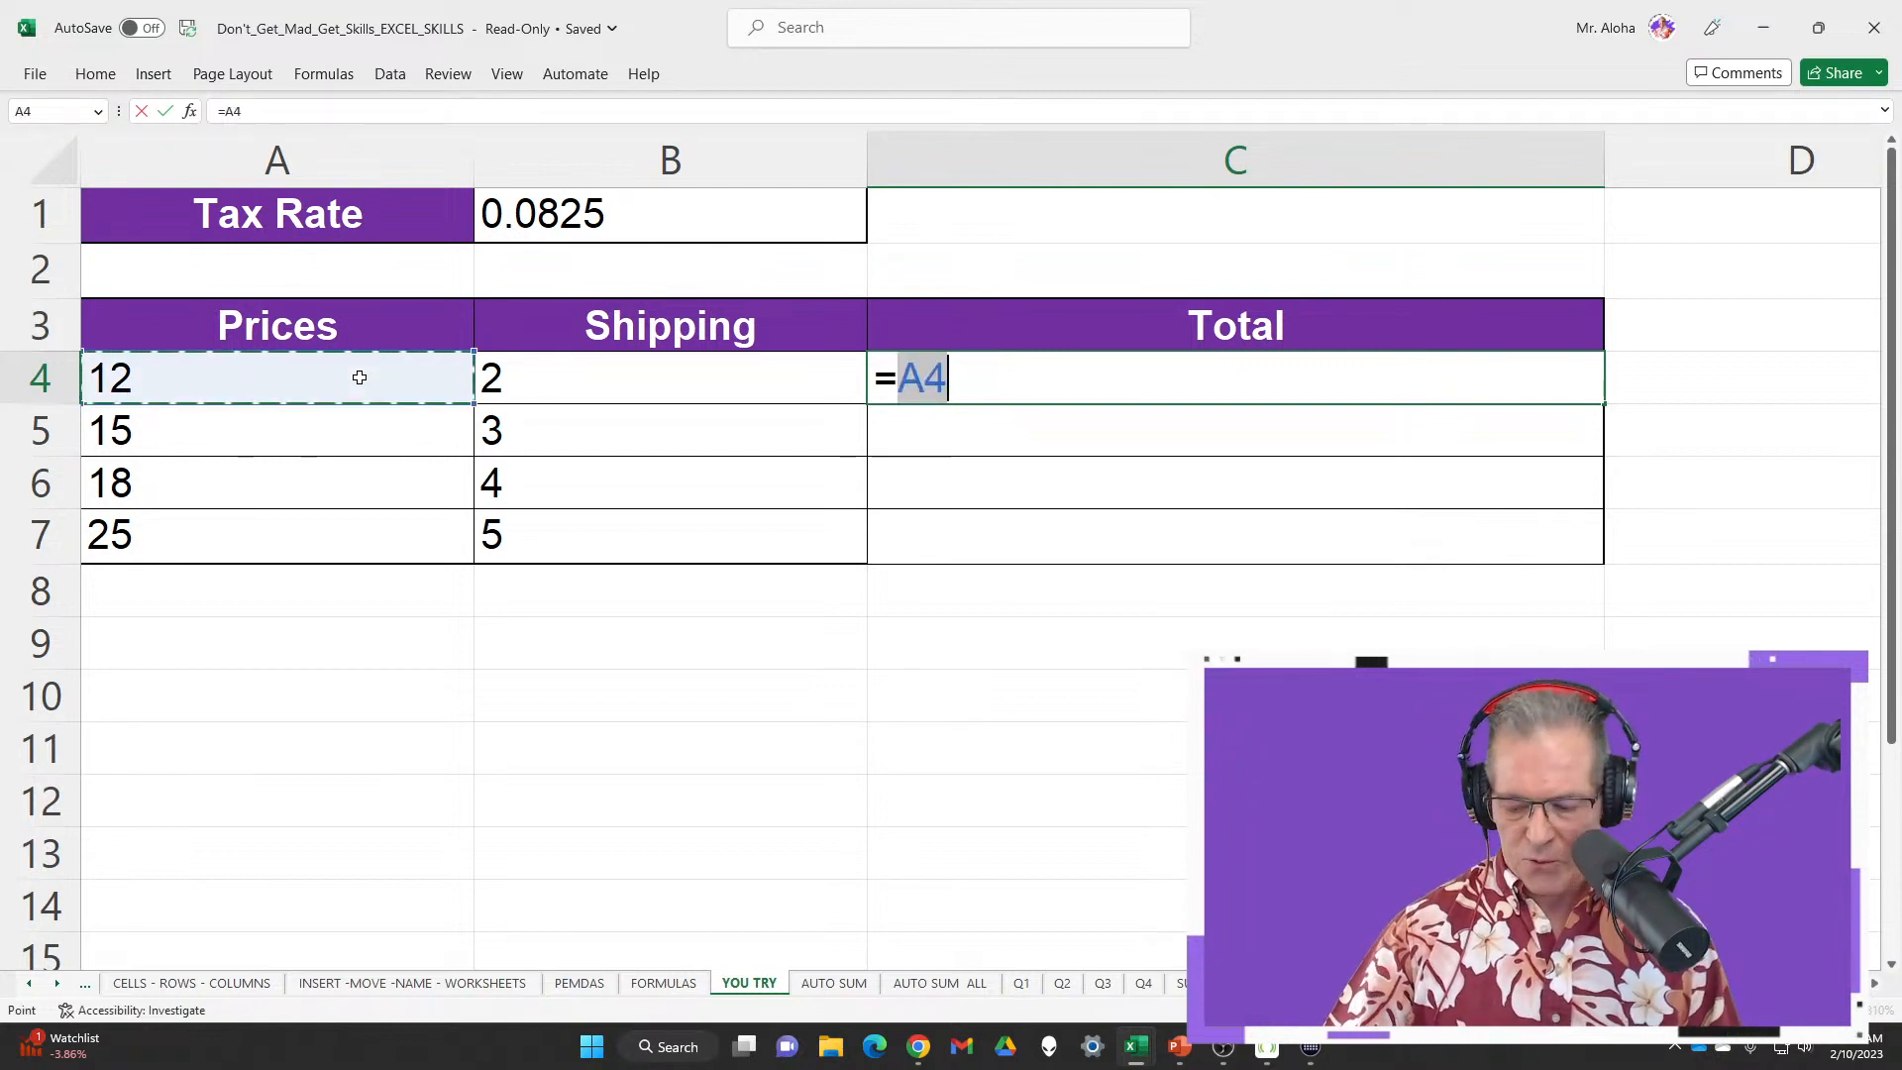
type("*")
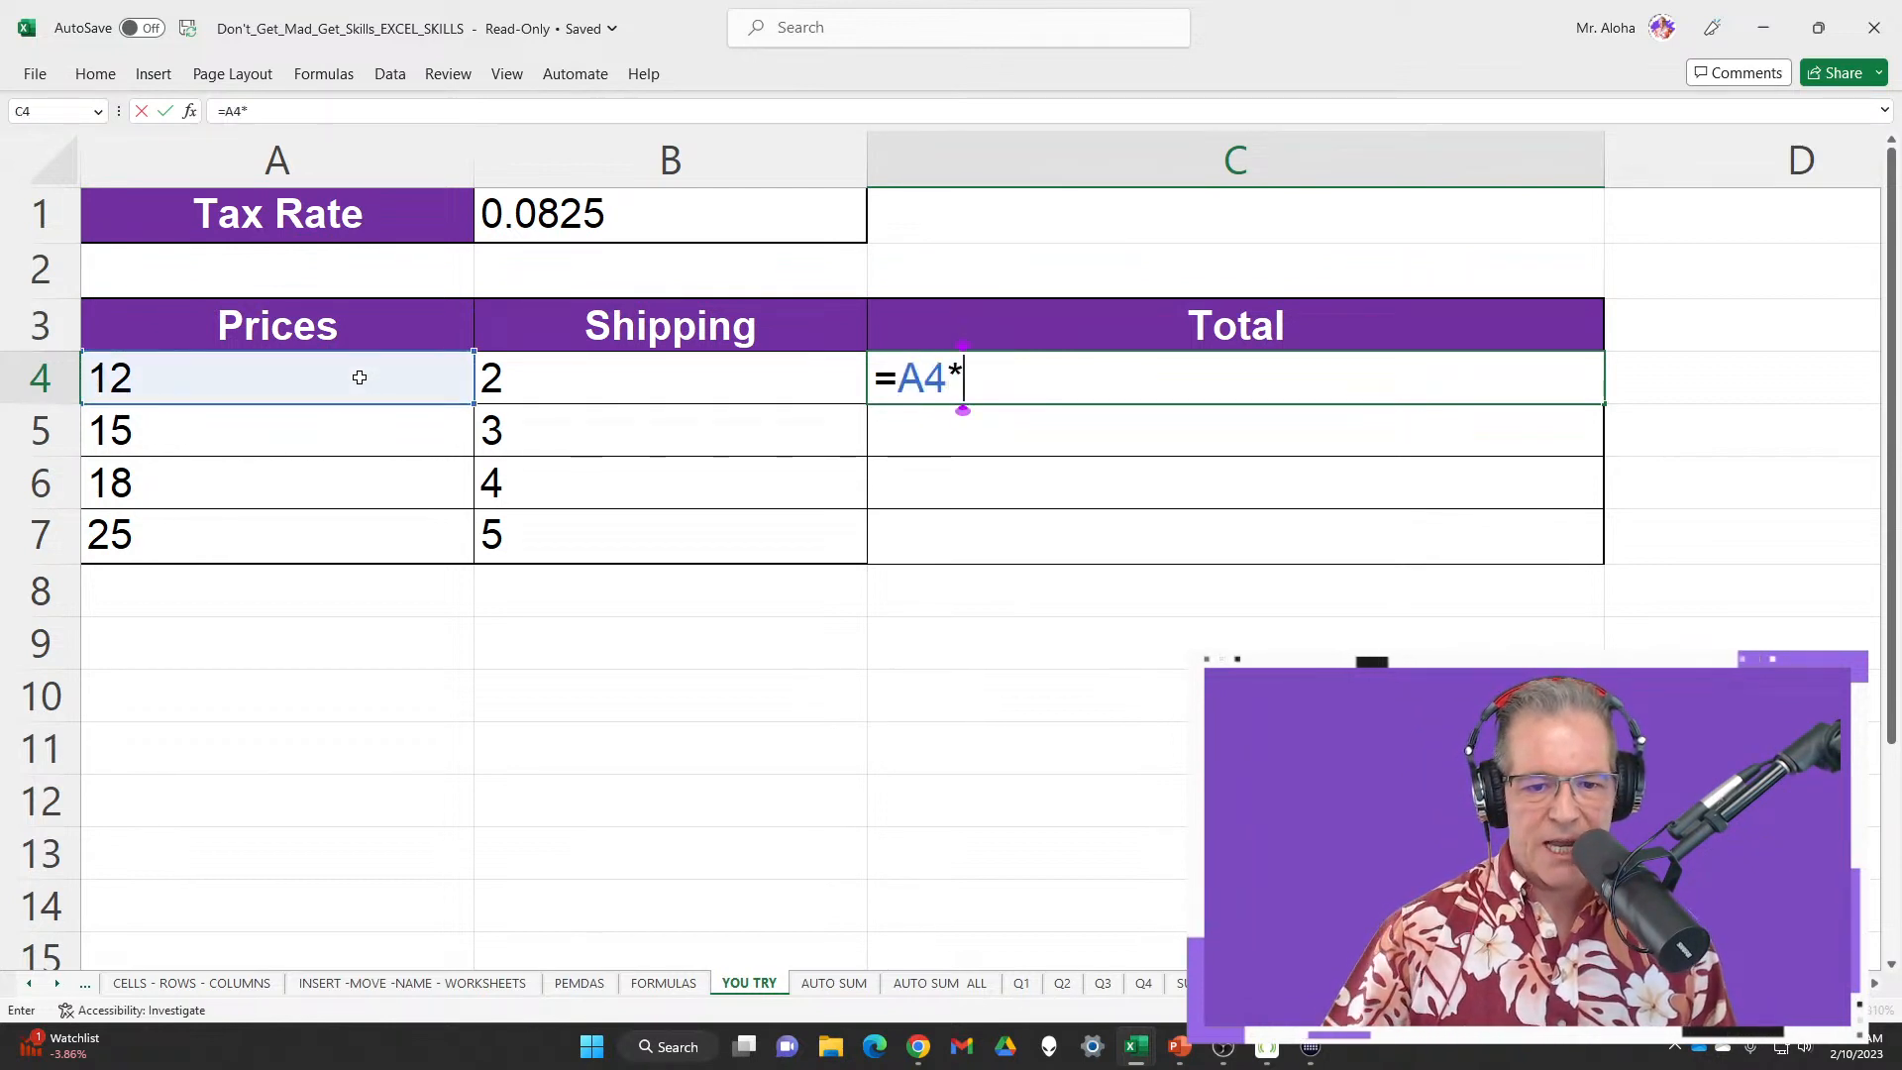
left_click(639, 220)
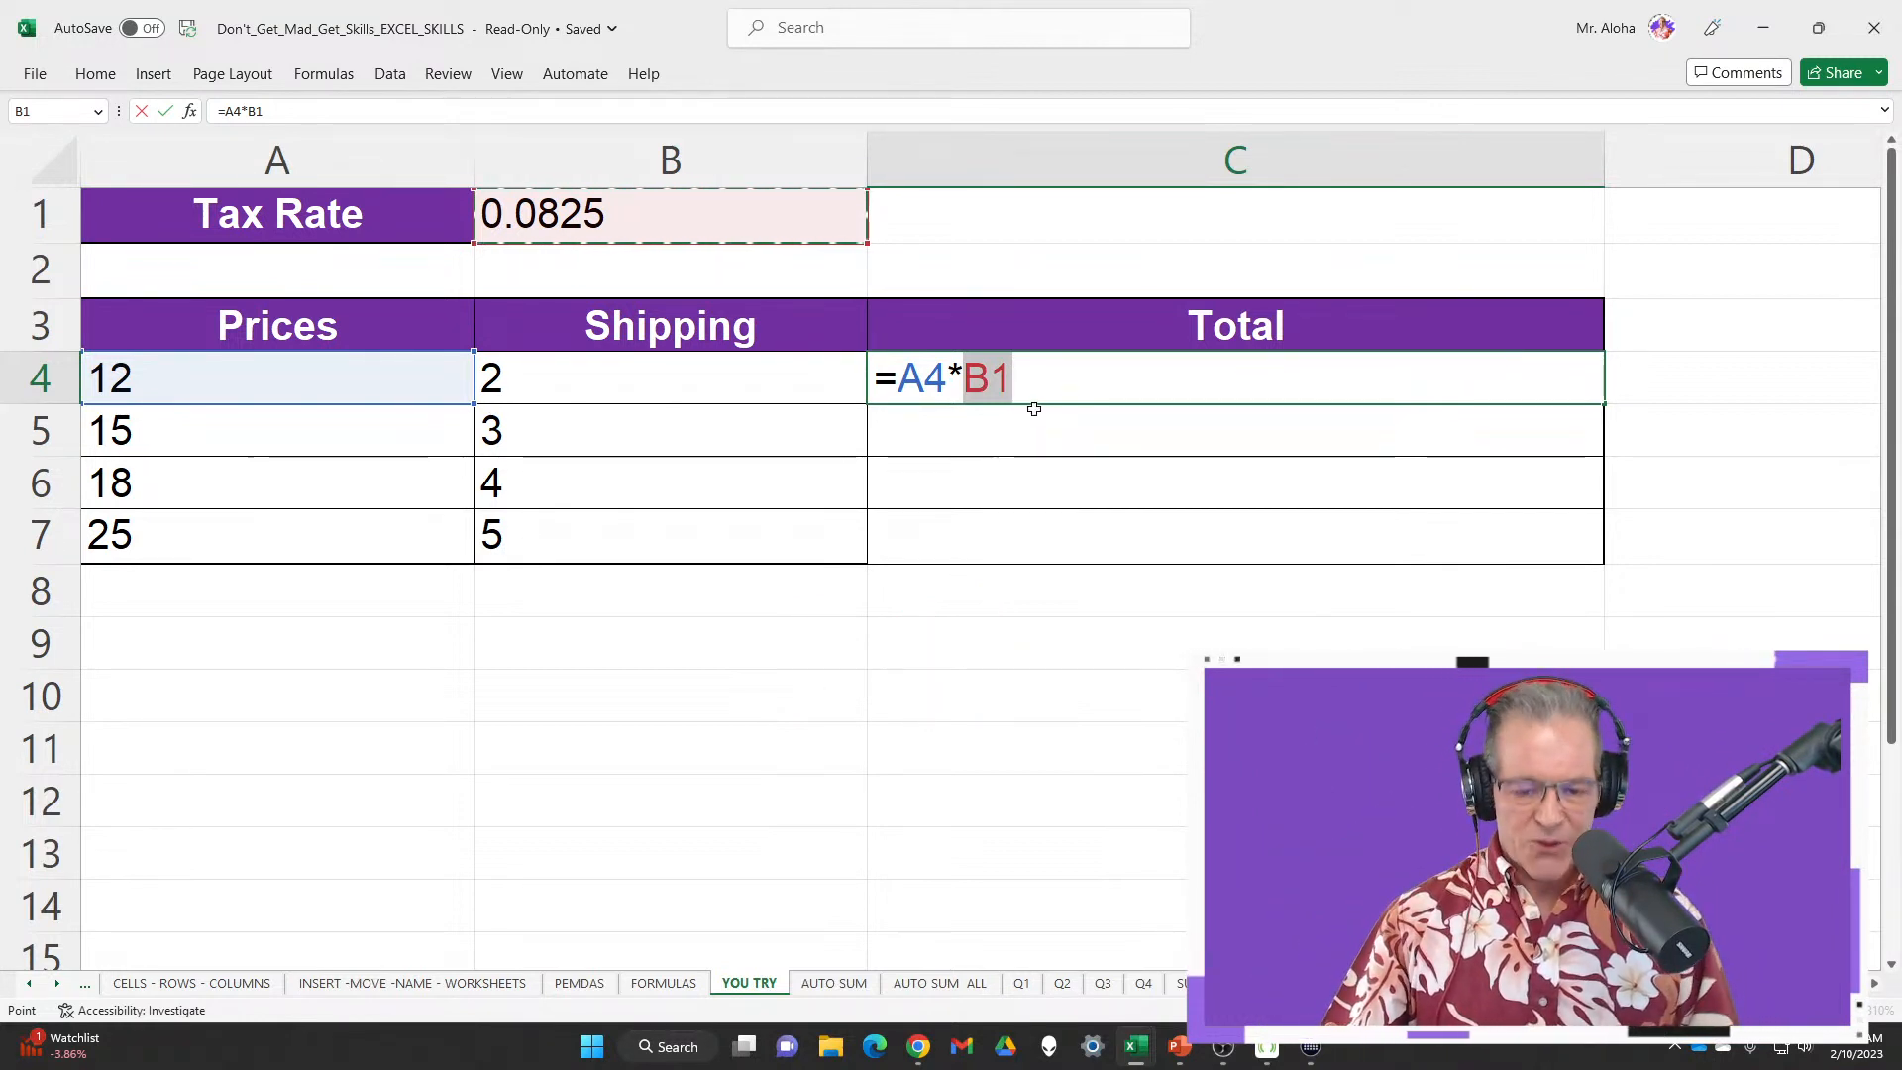
Cycle the B1 reference through its F4 modes, ending fully absolute as $B$1
key("F4")
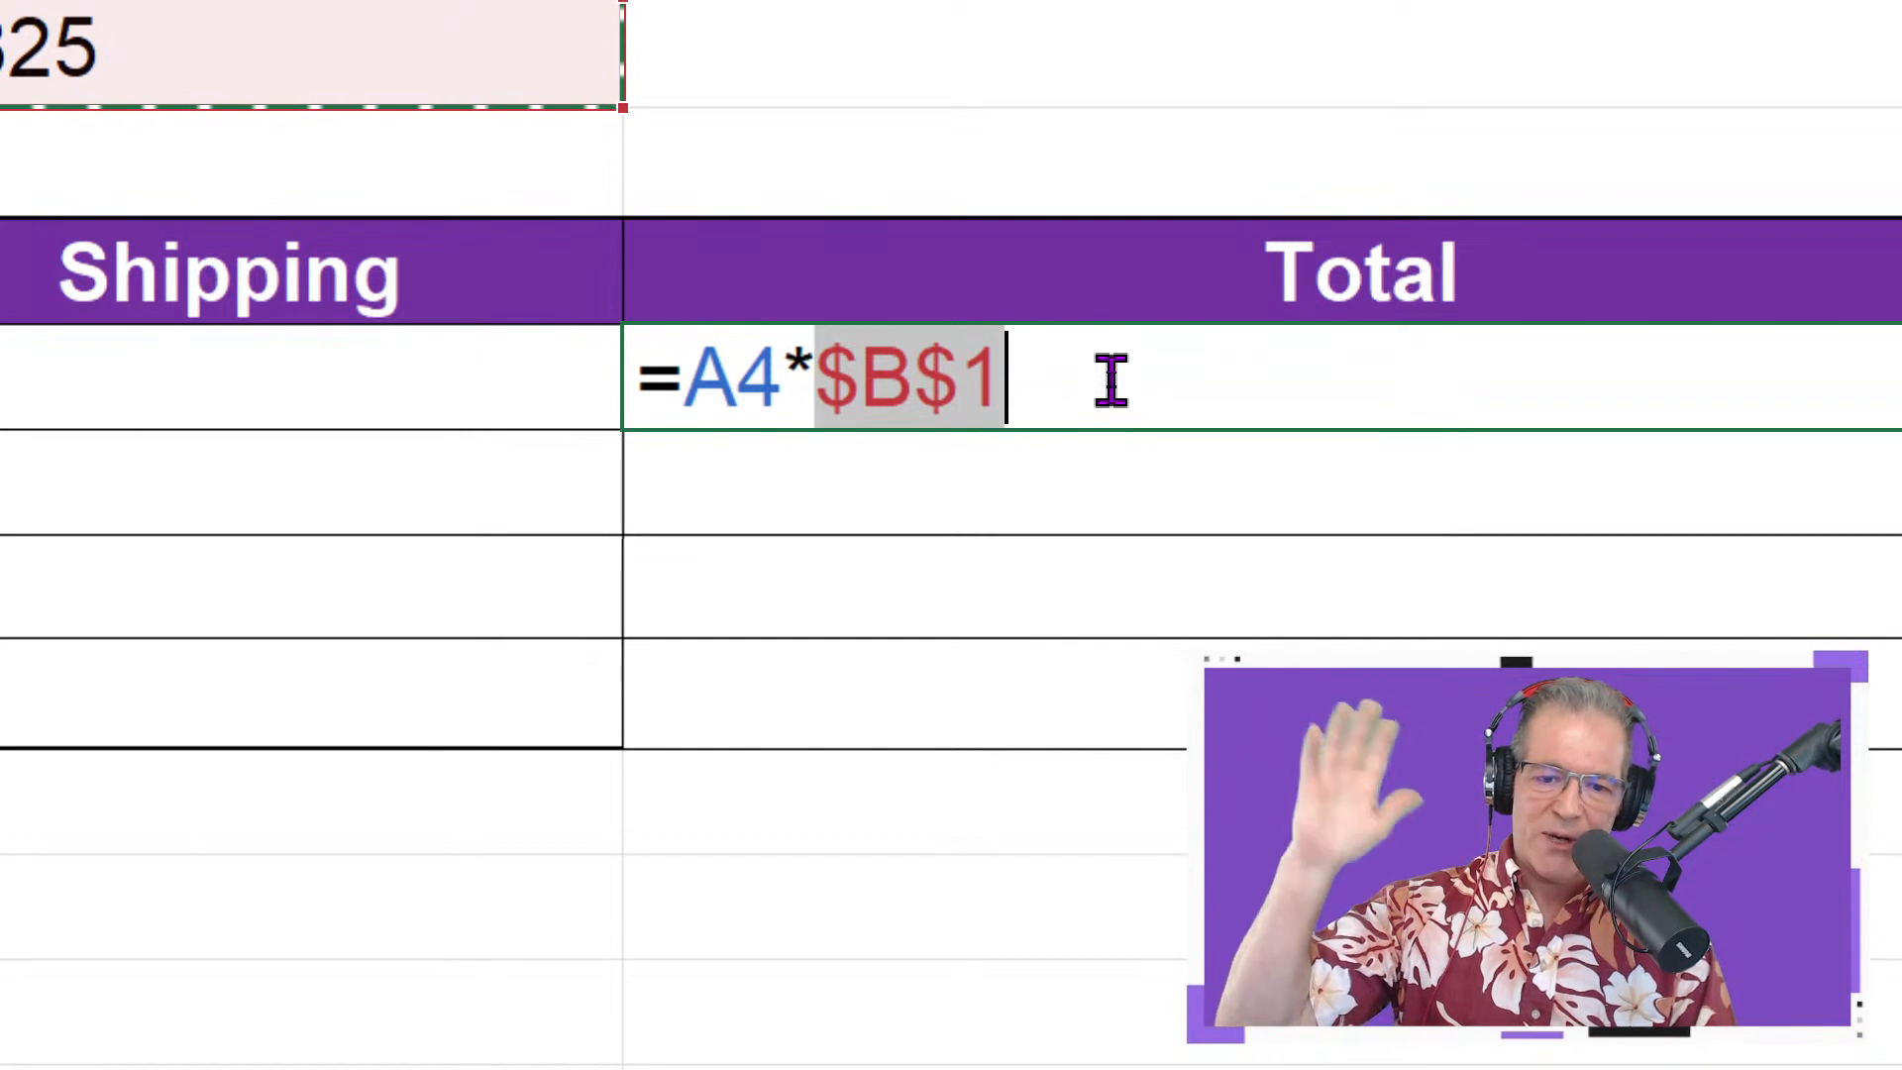
key("F4")
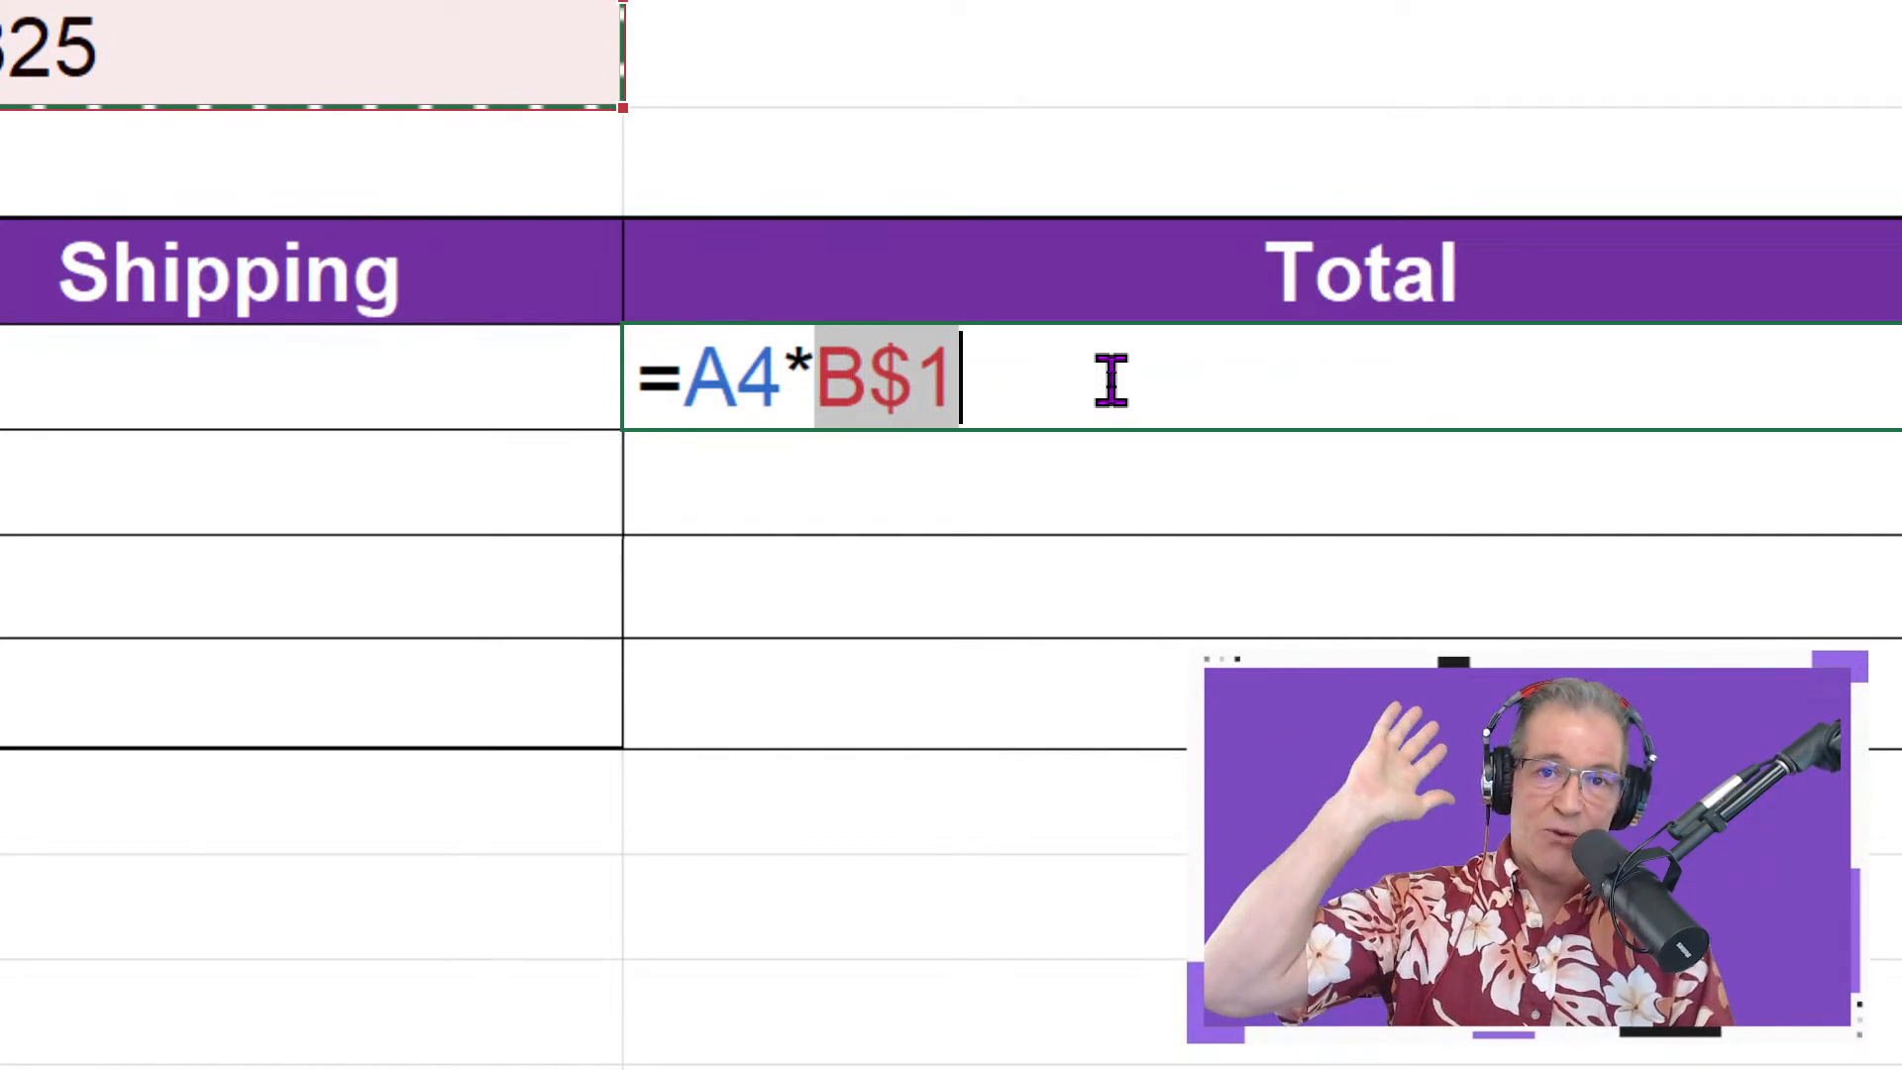
key("F4")
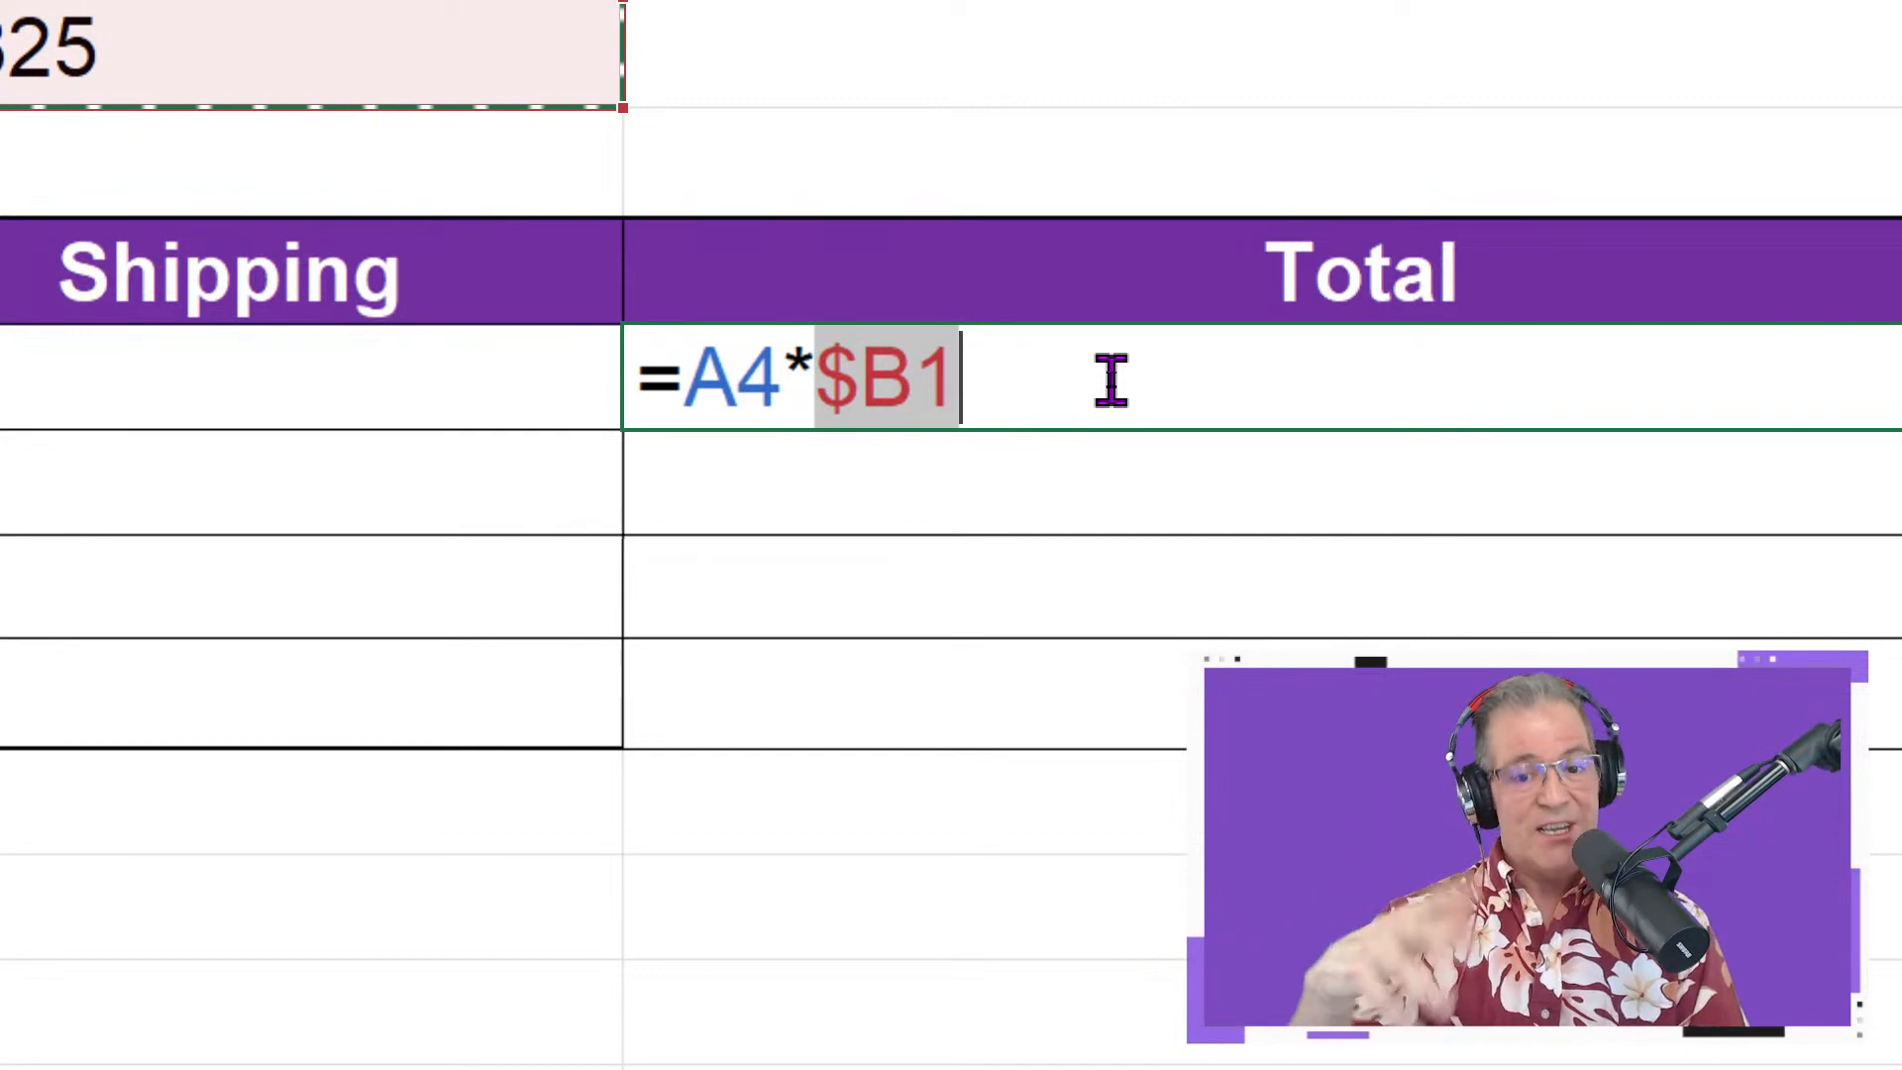
key("F4")
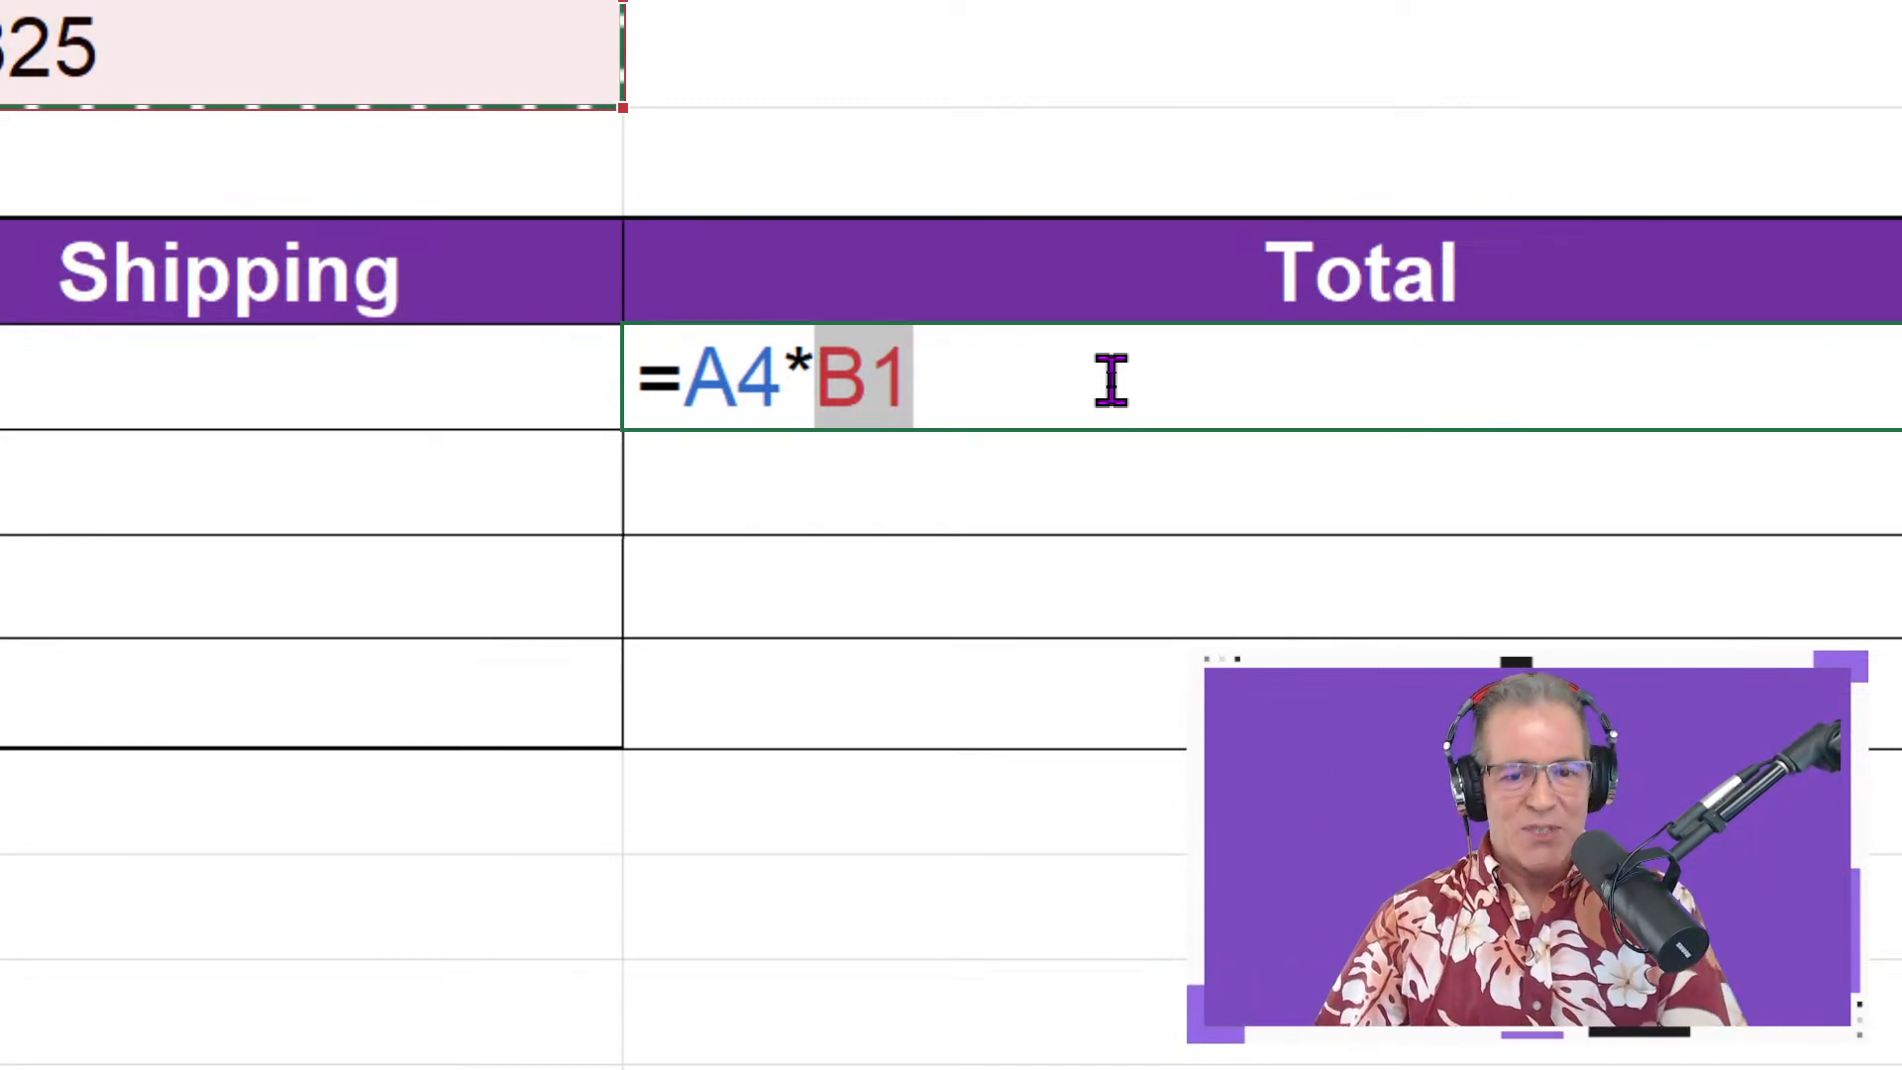
key("F4")
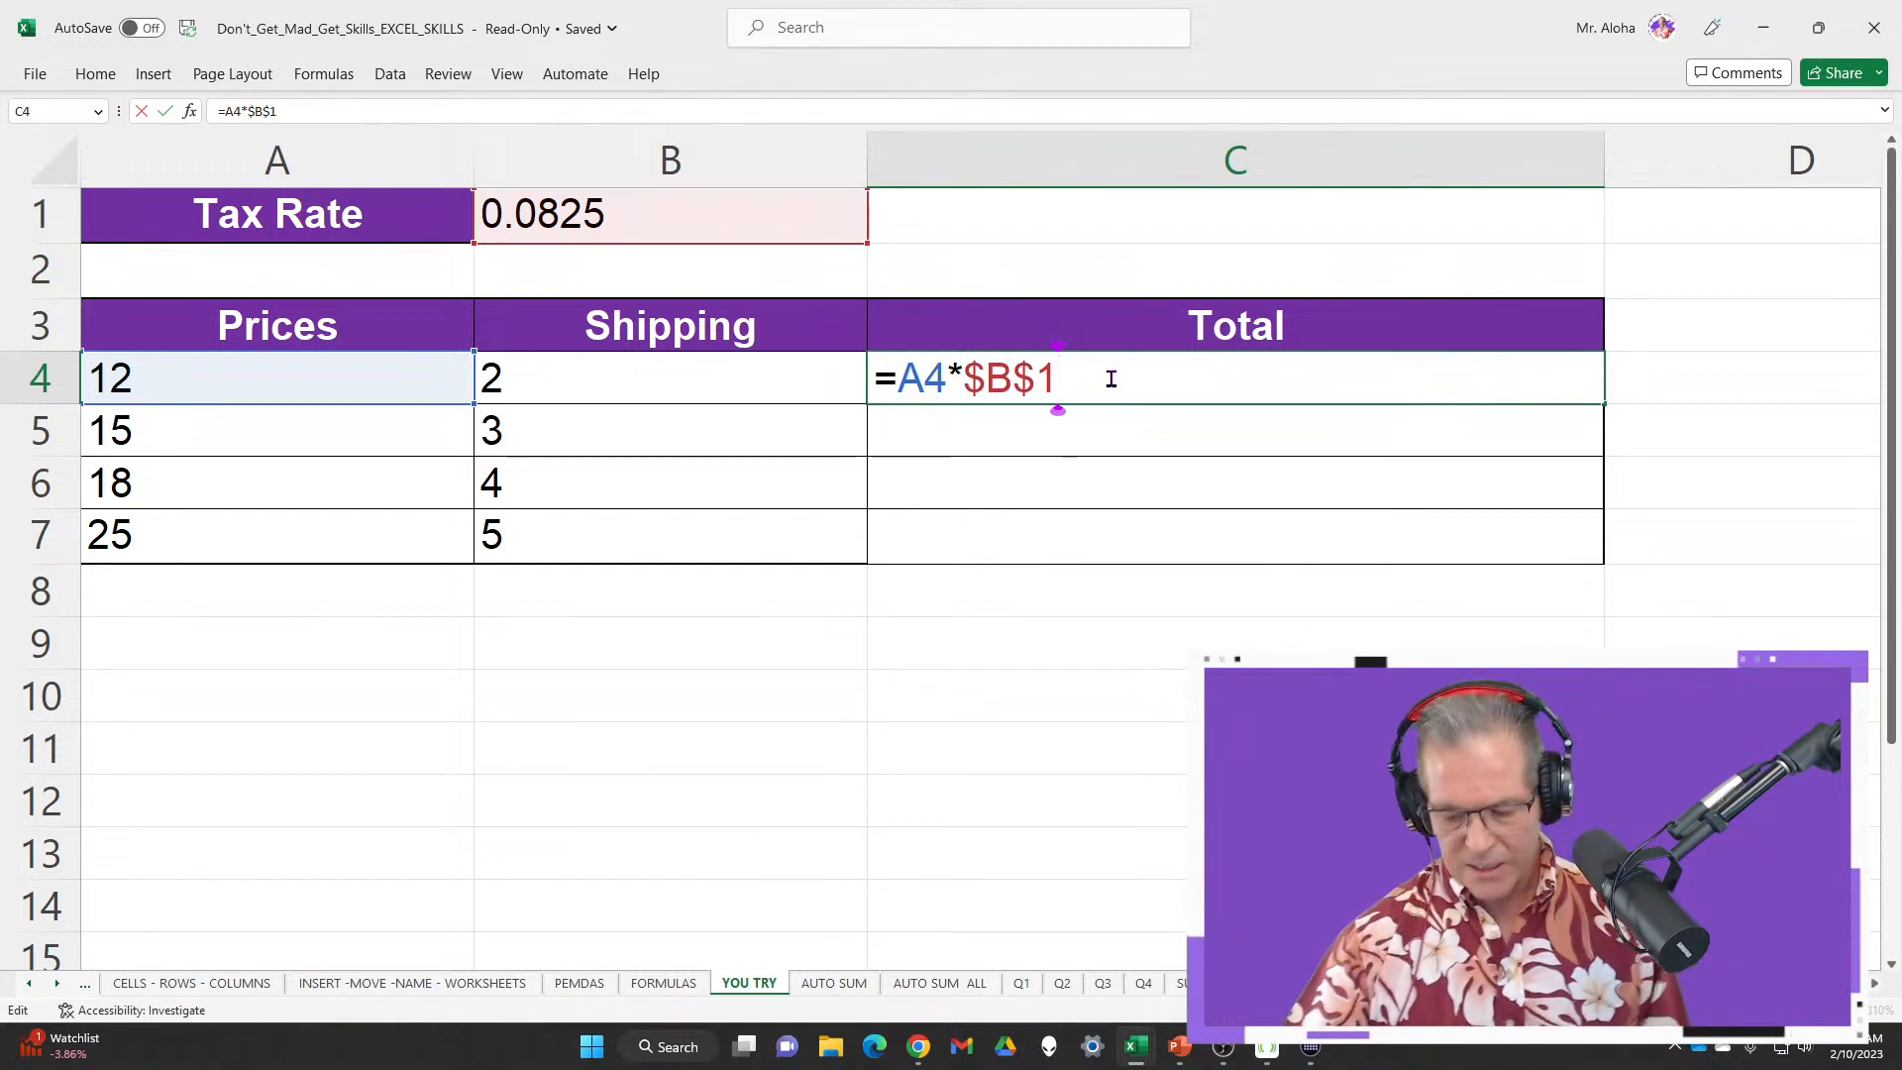
Finish C4's formula as =A4*$B$1+A4+B4, giving $14.99
type("+")
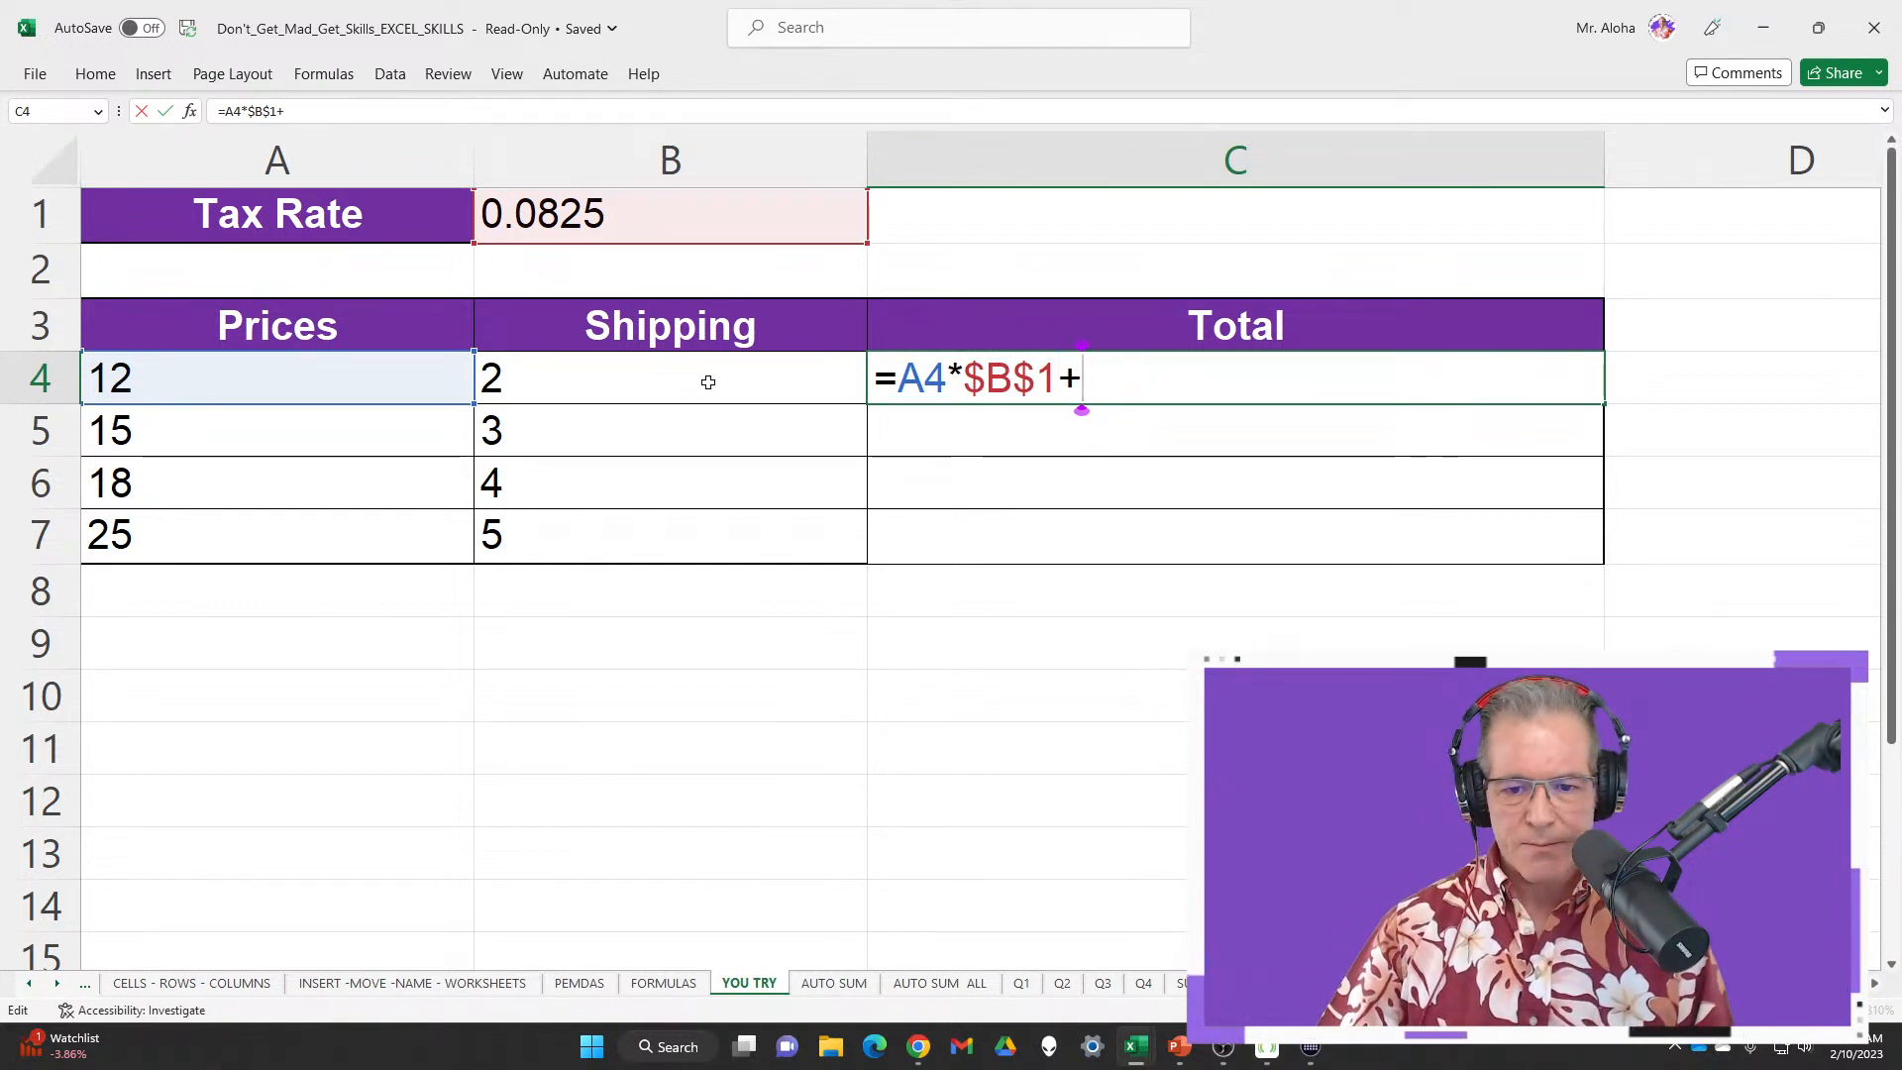
left_click(380, 375)
type("+")
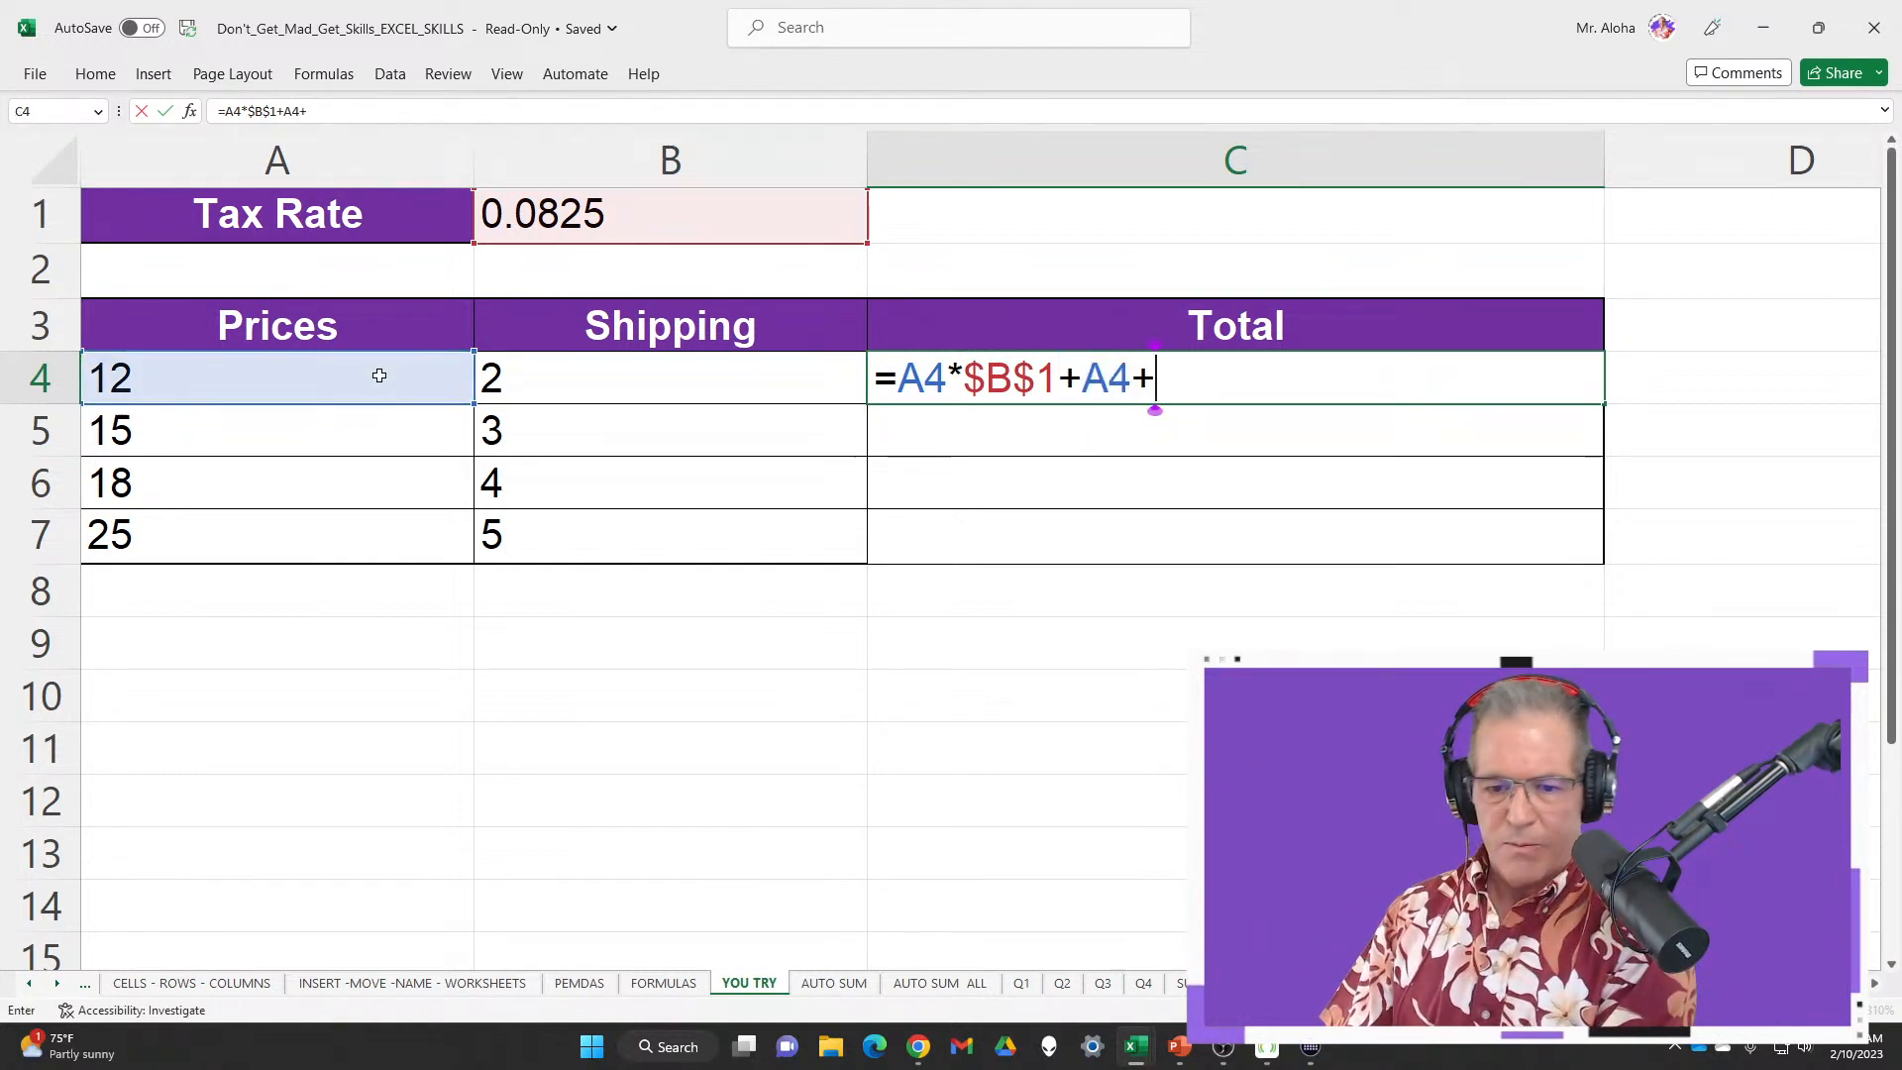
left_click(619, 378)
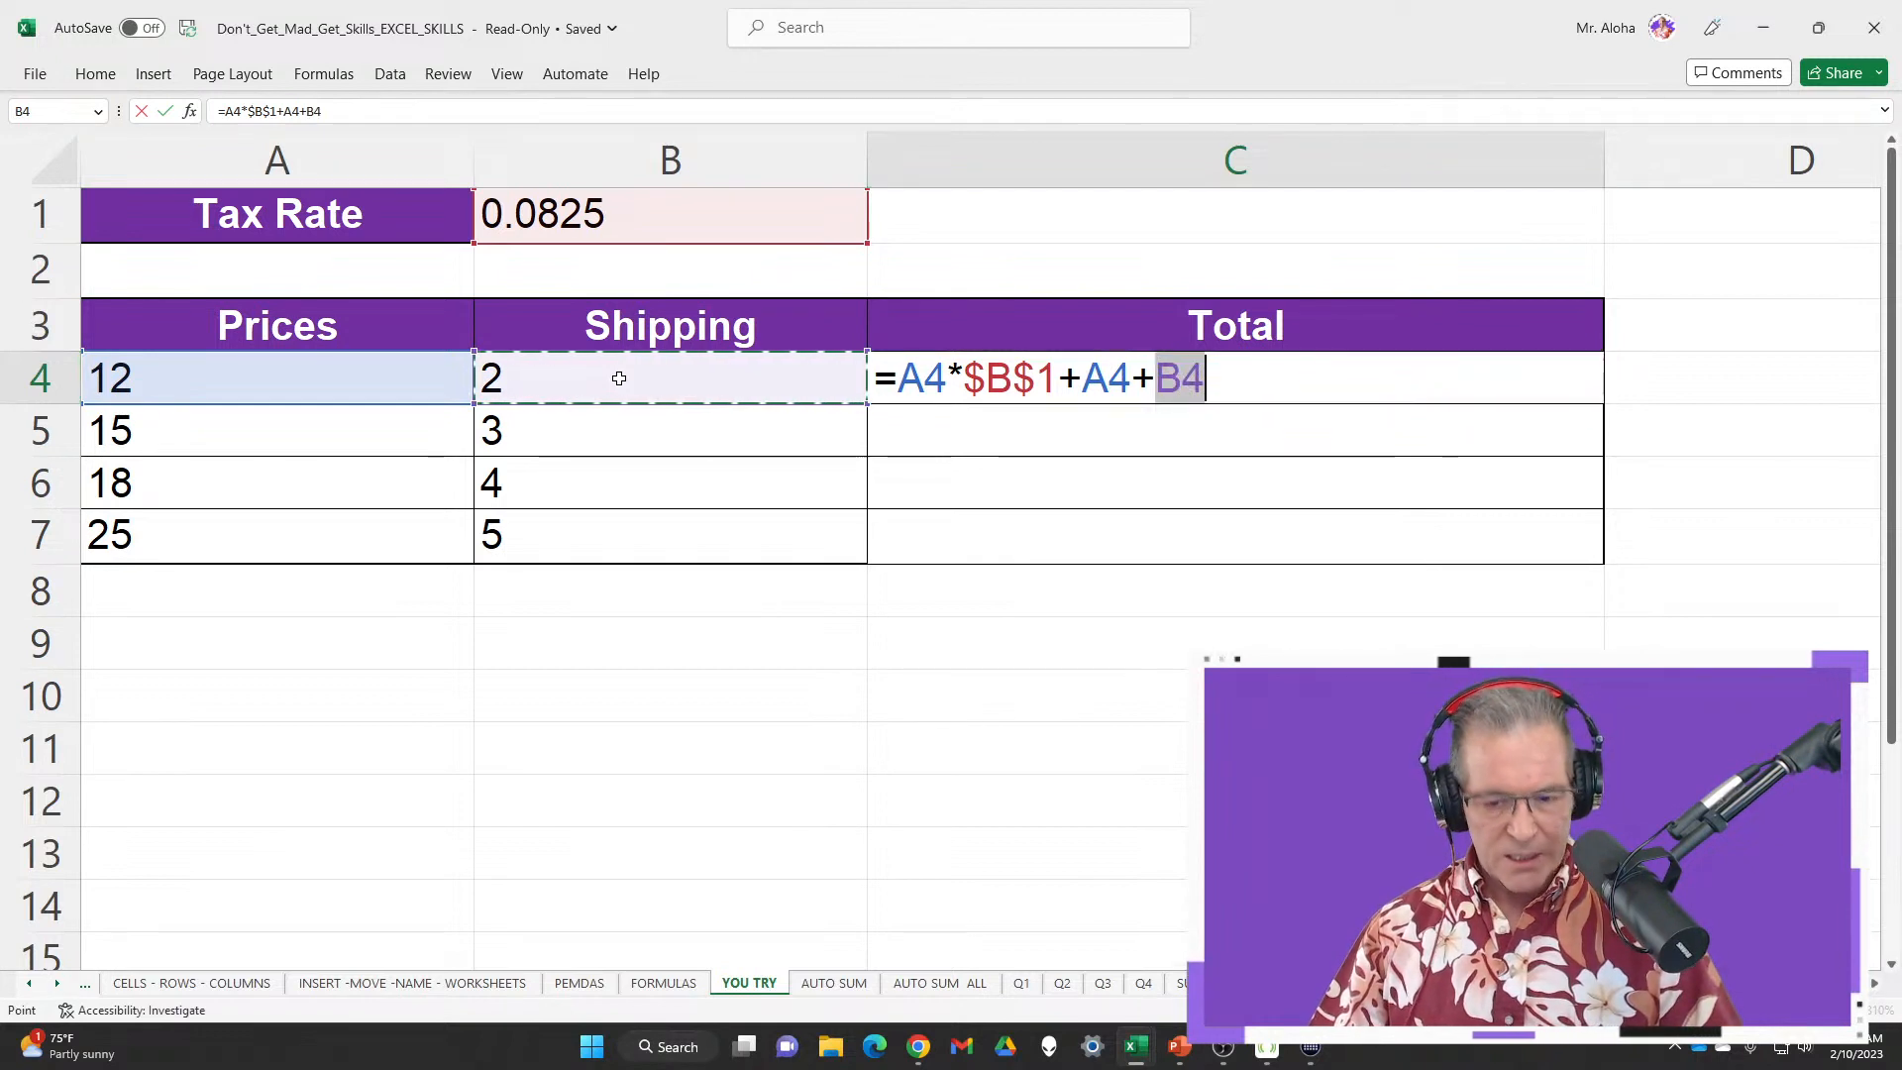
key("Return")
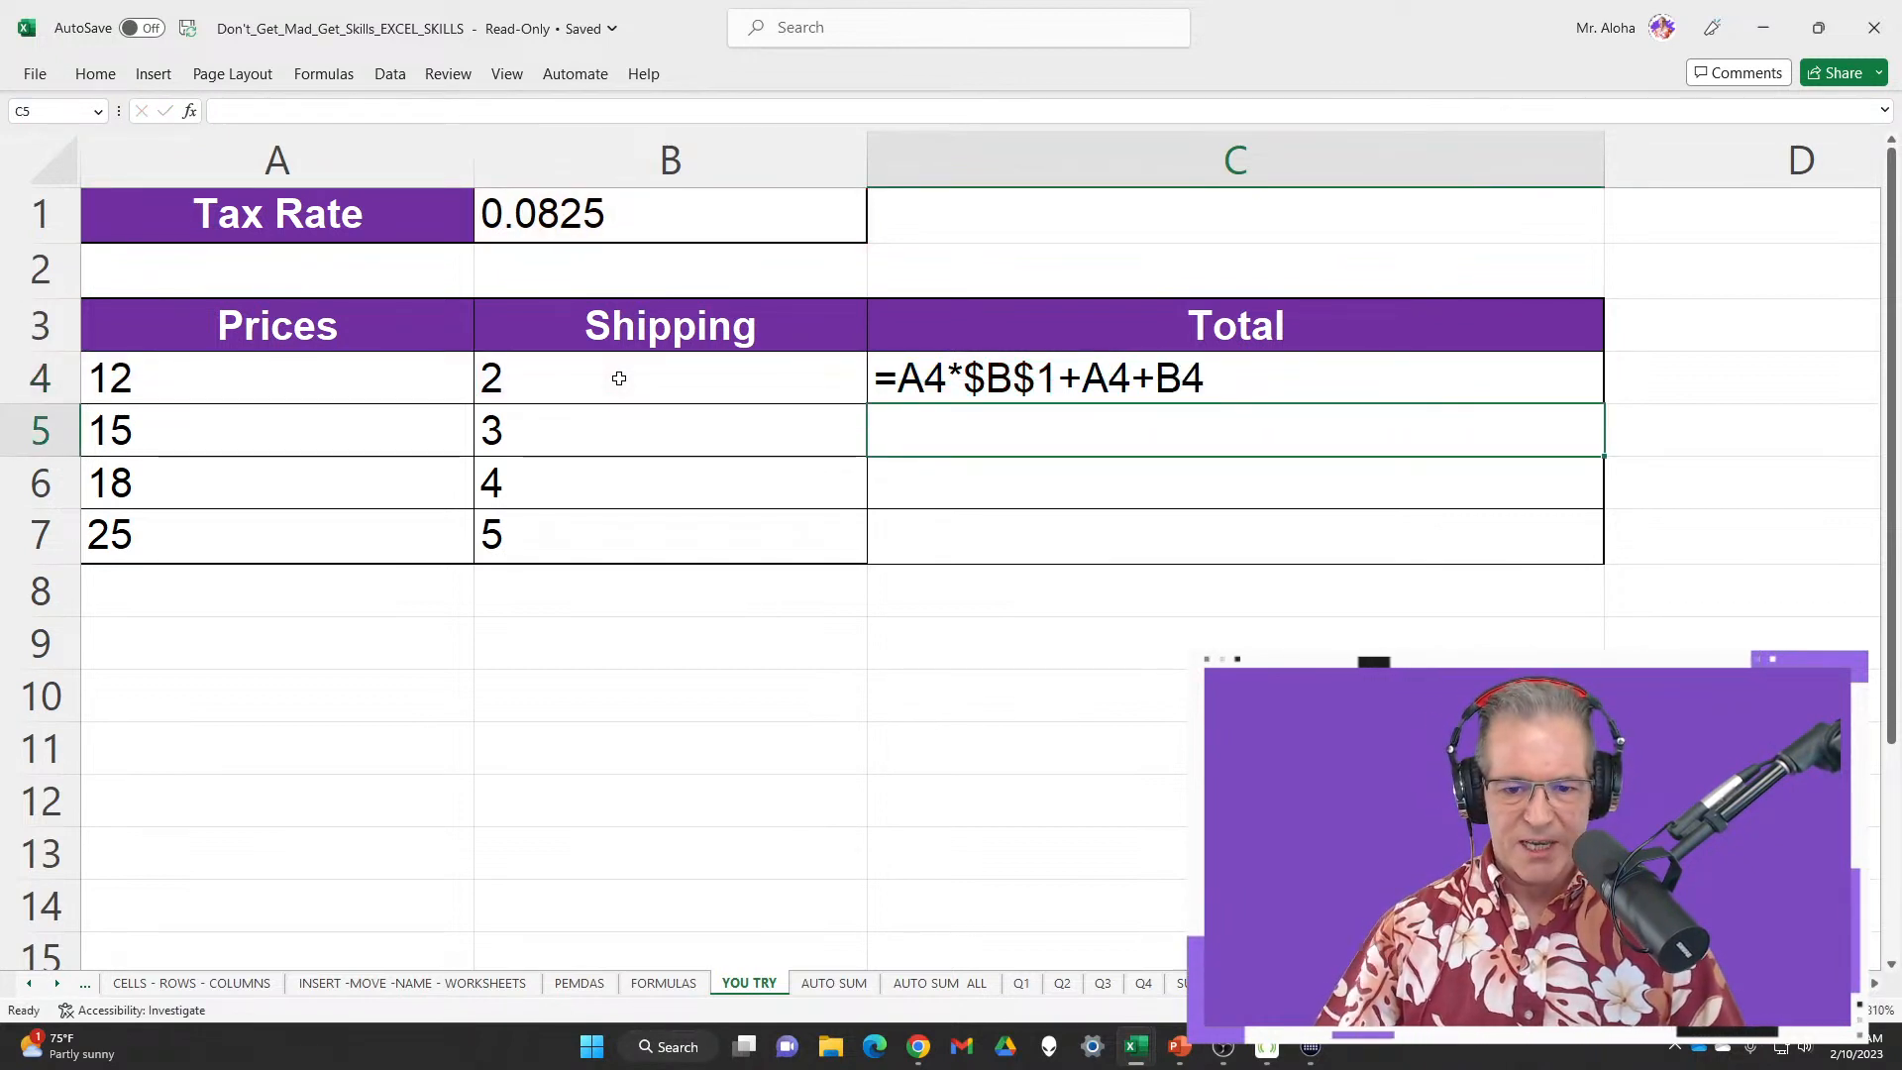
Fill the total down to C7 and highlight the A4 and $B$1 references in the formulas
double_click(1384, 379)
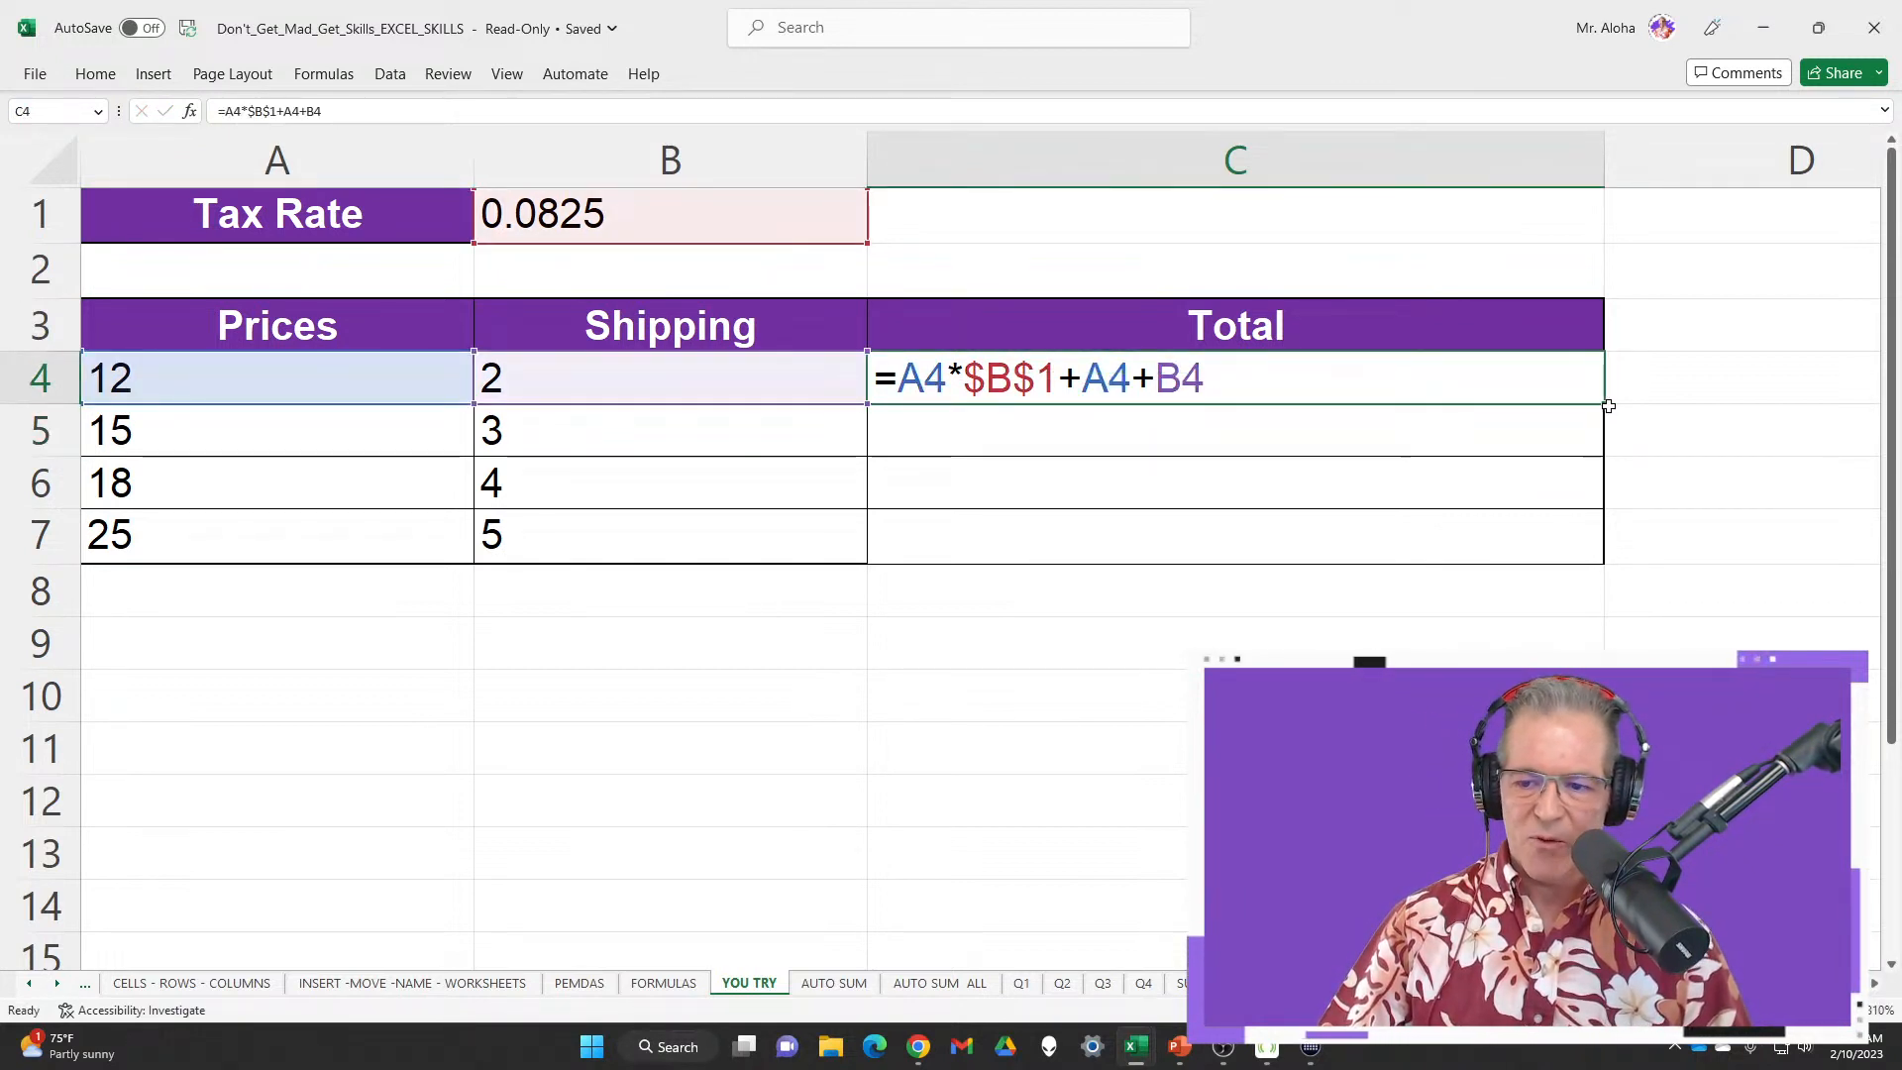
double_click(1601, 404)
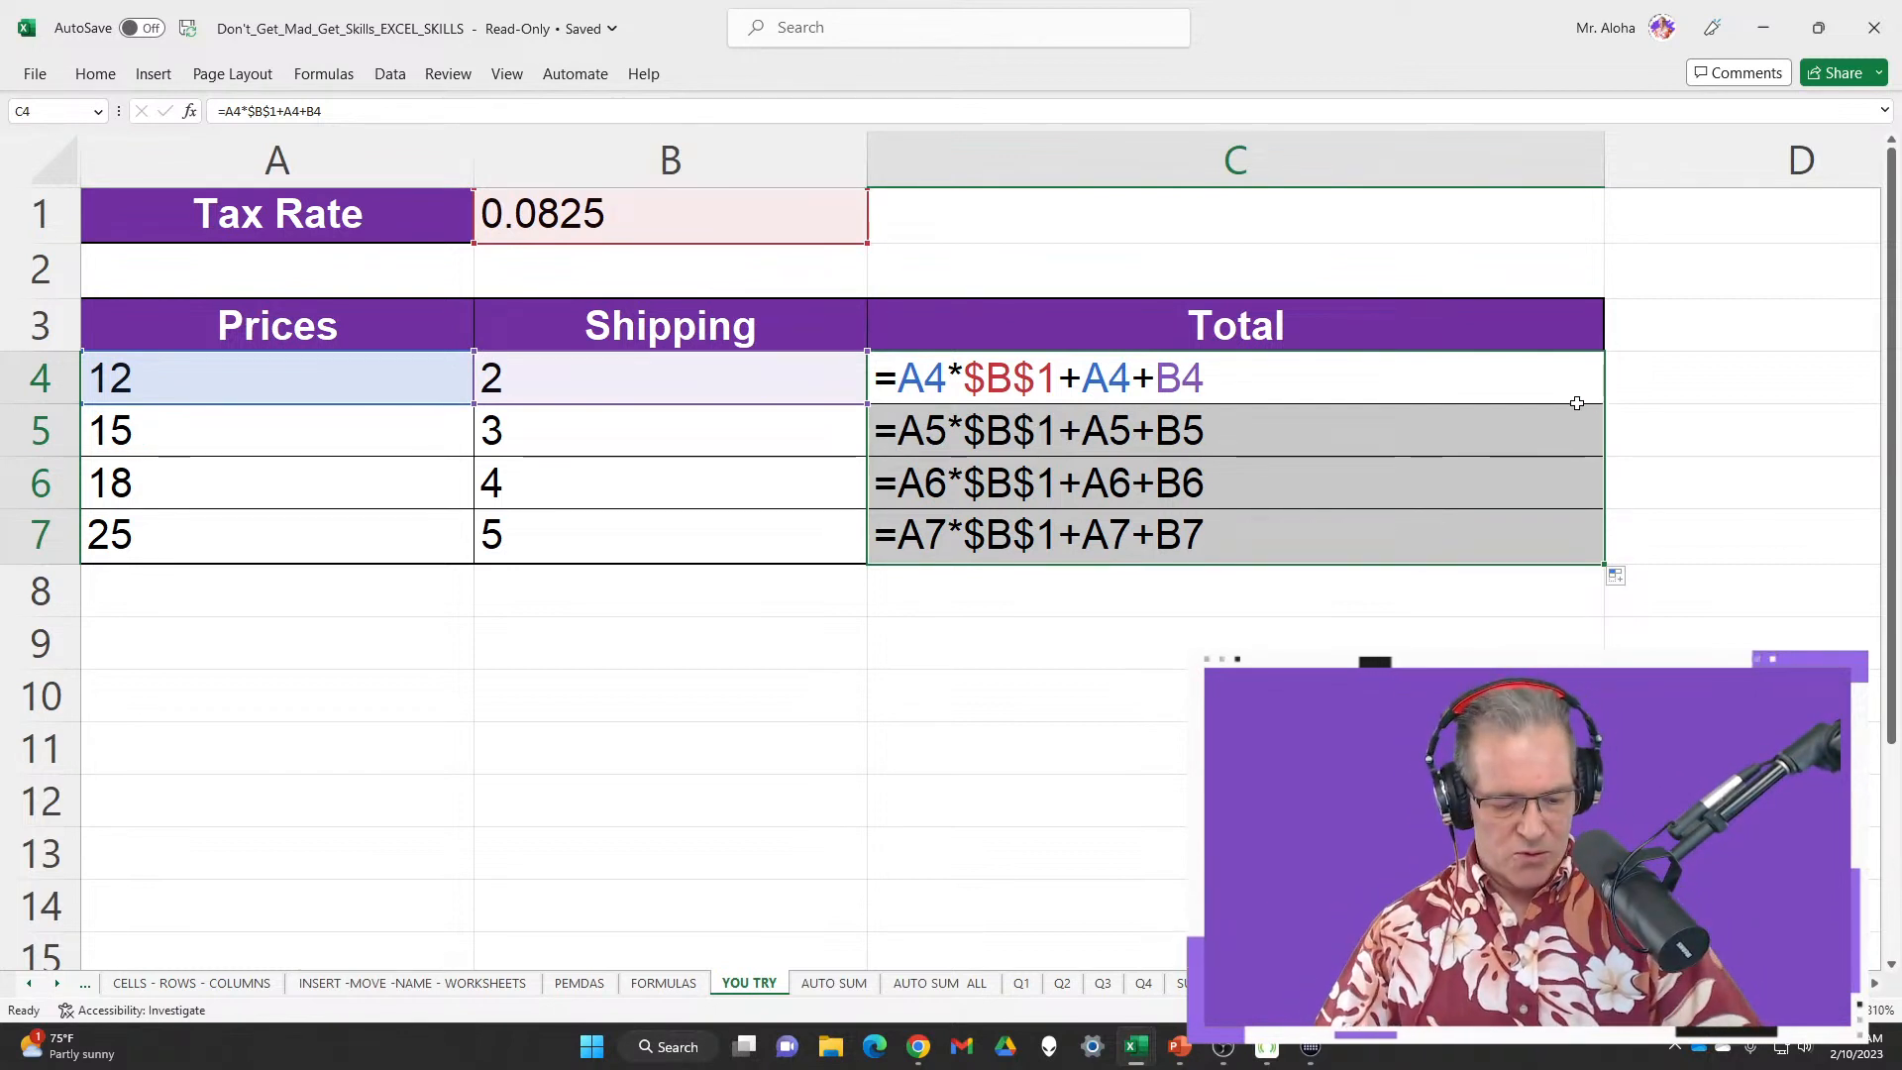
left_click(1098, 369)
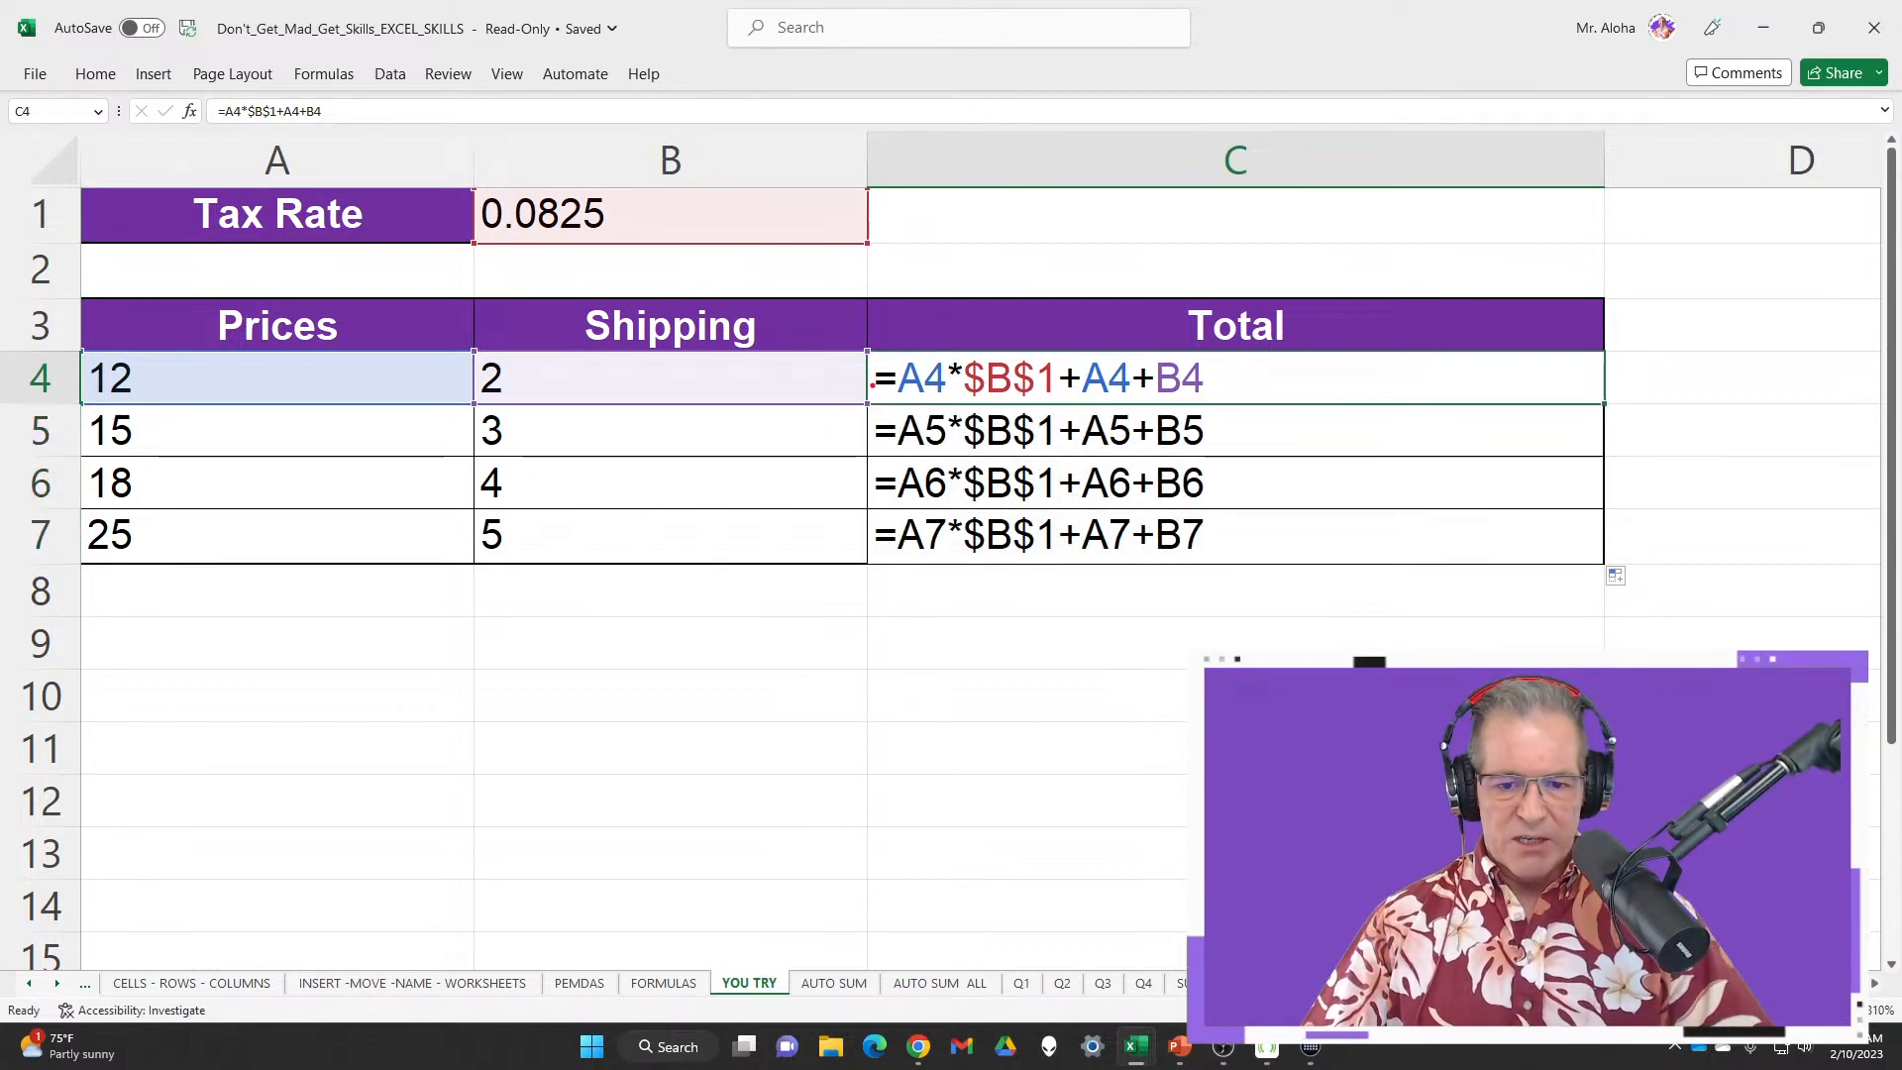
mouse_move(889, 349)
left_mouse_down()
mouse_move(913, 397)
mouse_move(952, 412)
left_mouse_up()
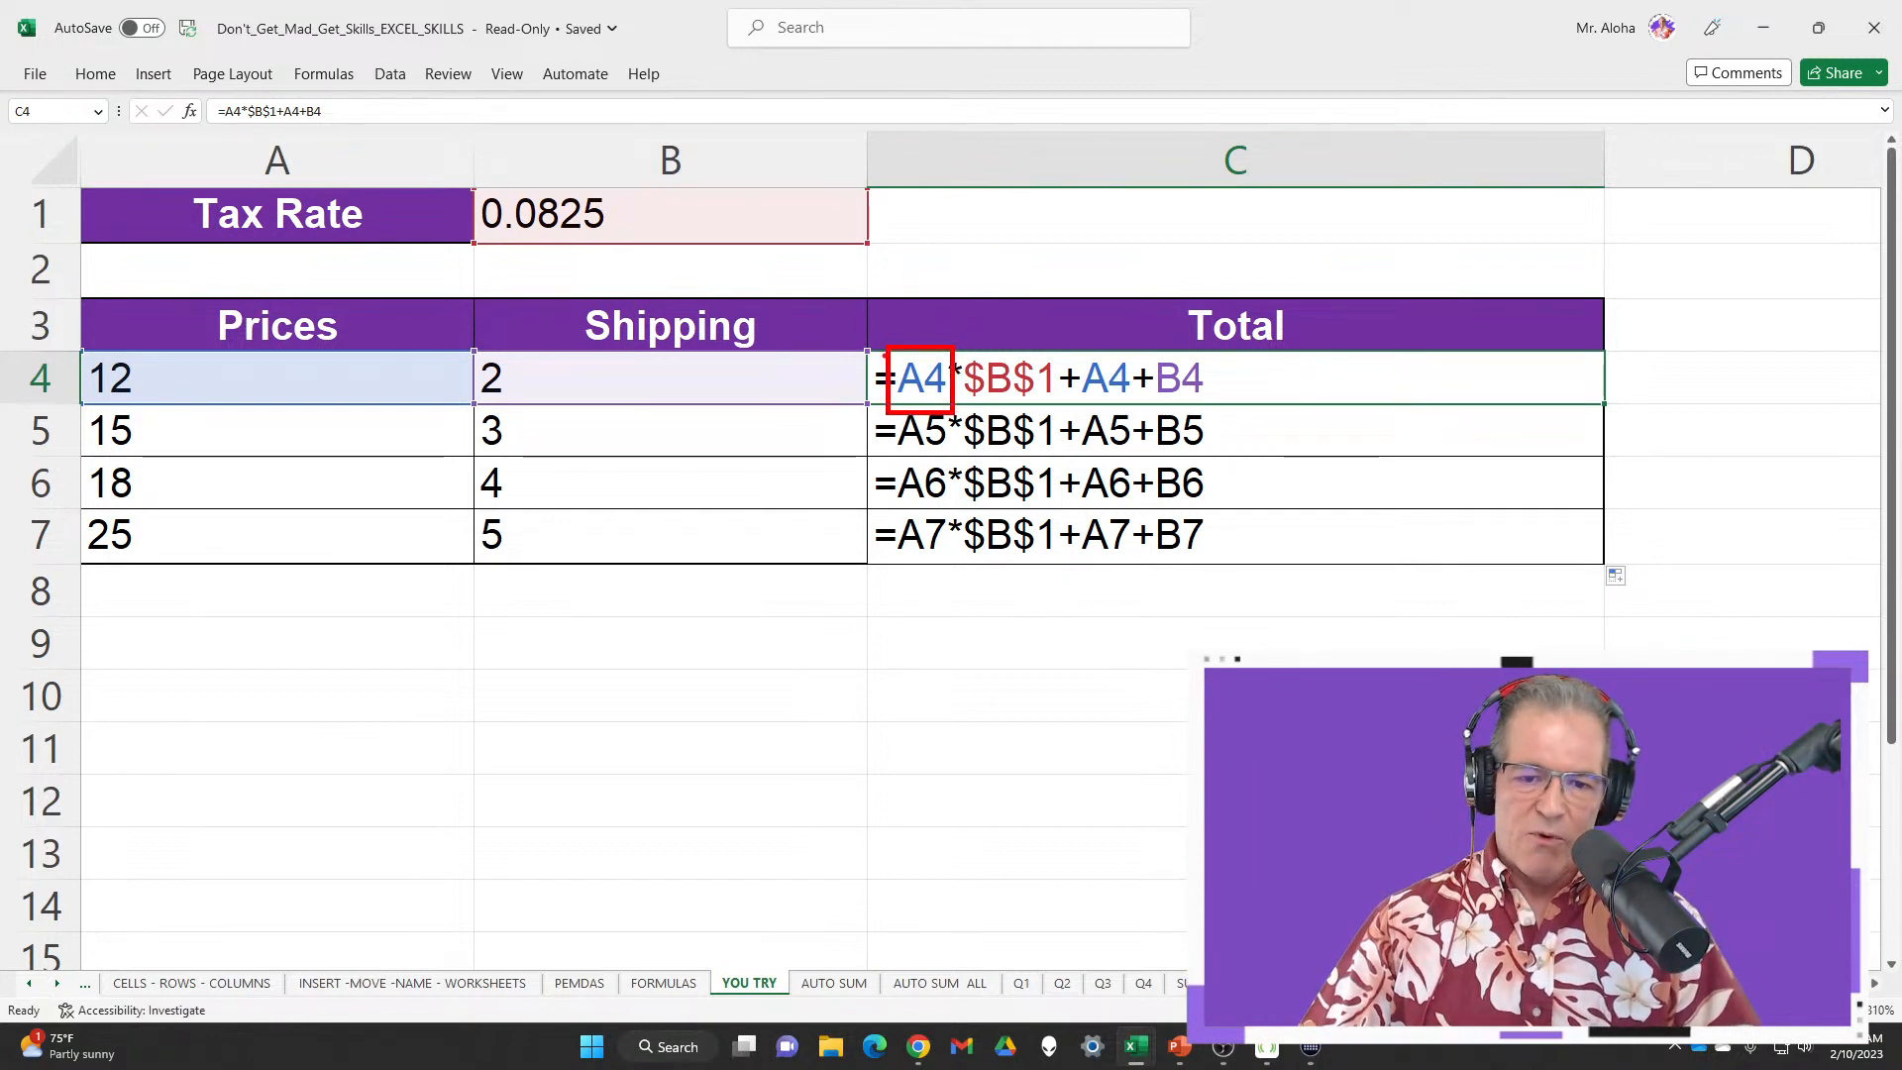
mouse_move(858, 317)
left_mouse_down()
mouse_move(887, 365)
mouse_move(1332, 644)
mouse_move(1374, 621)
left_mouse_up()
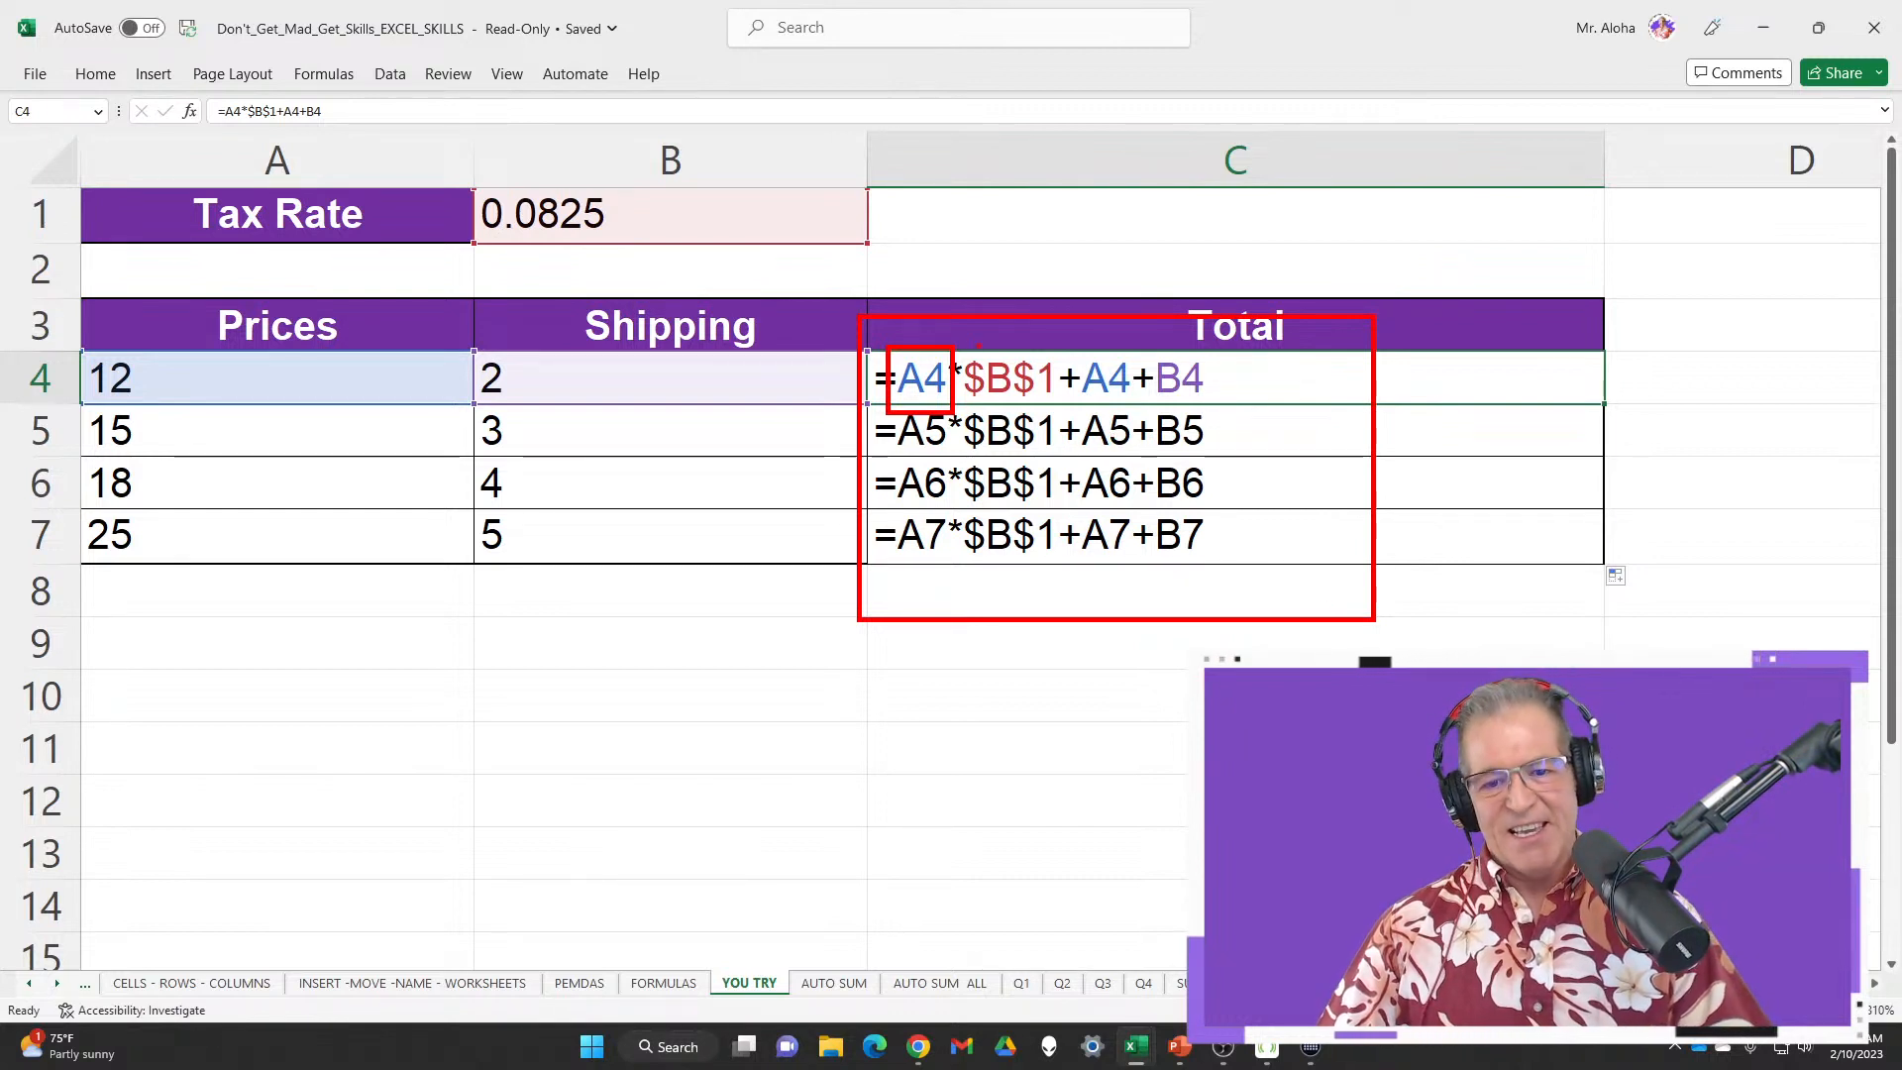
mouse_move(943, 319)
left_mouse_down()
mouse_move(1001, 358)
mouse_move(1013, 321)
left_mouse_up()
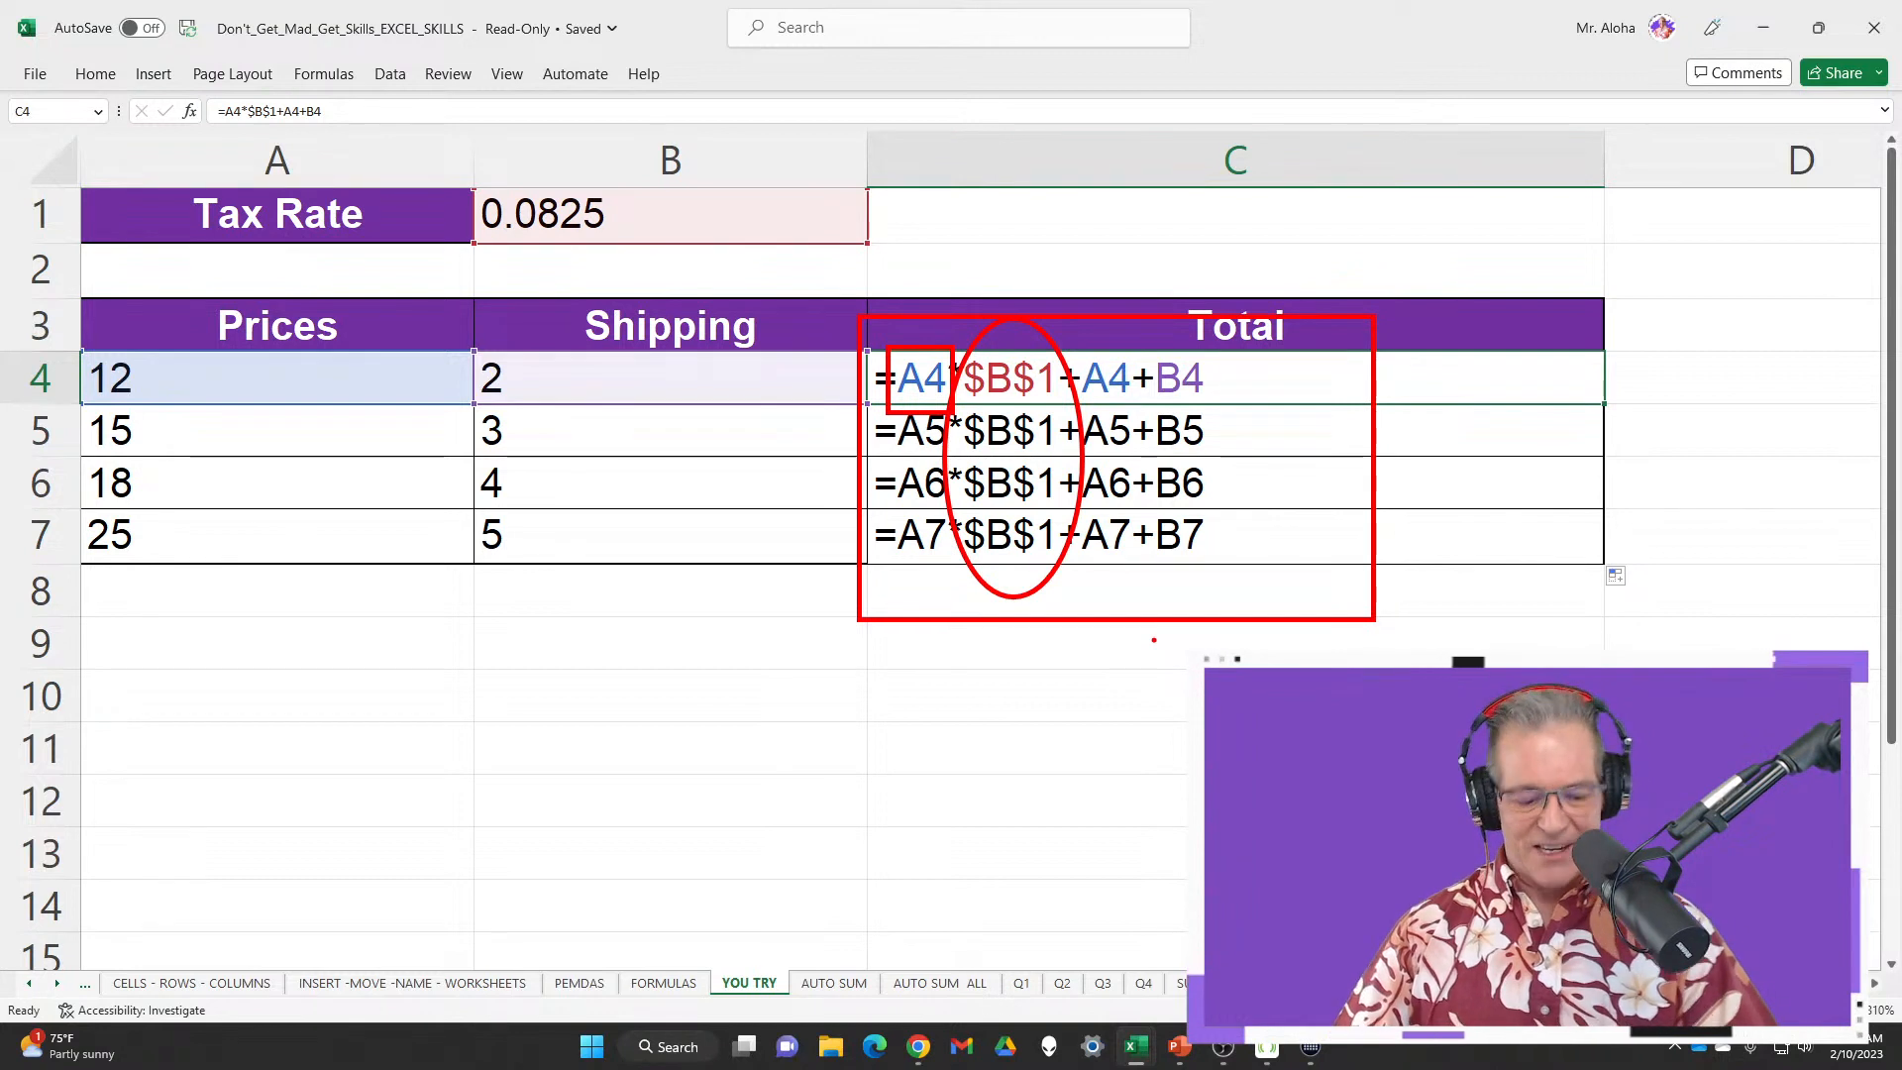
key("Escape")
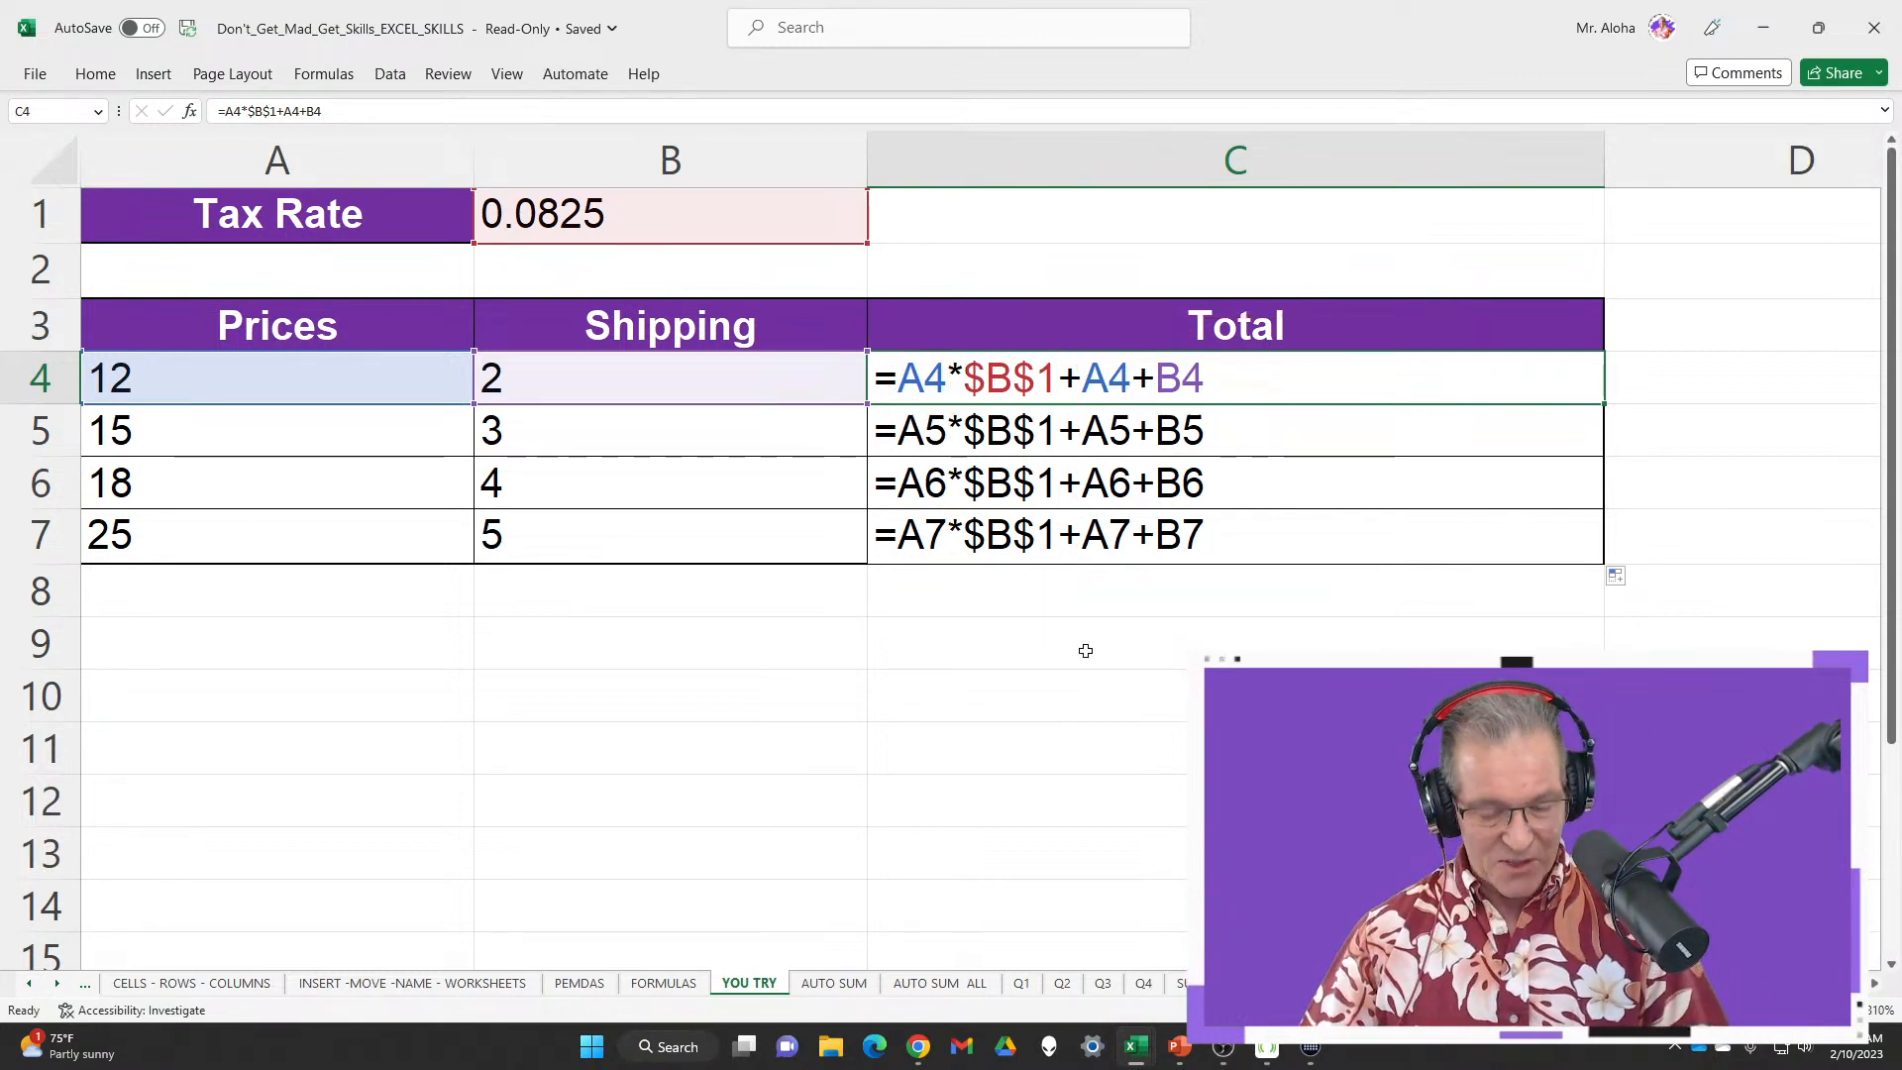
Undo the fill-down and switch back to displaying calculated values
key("ctrl+z")
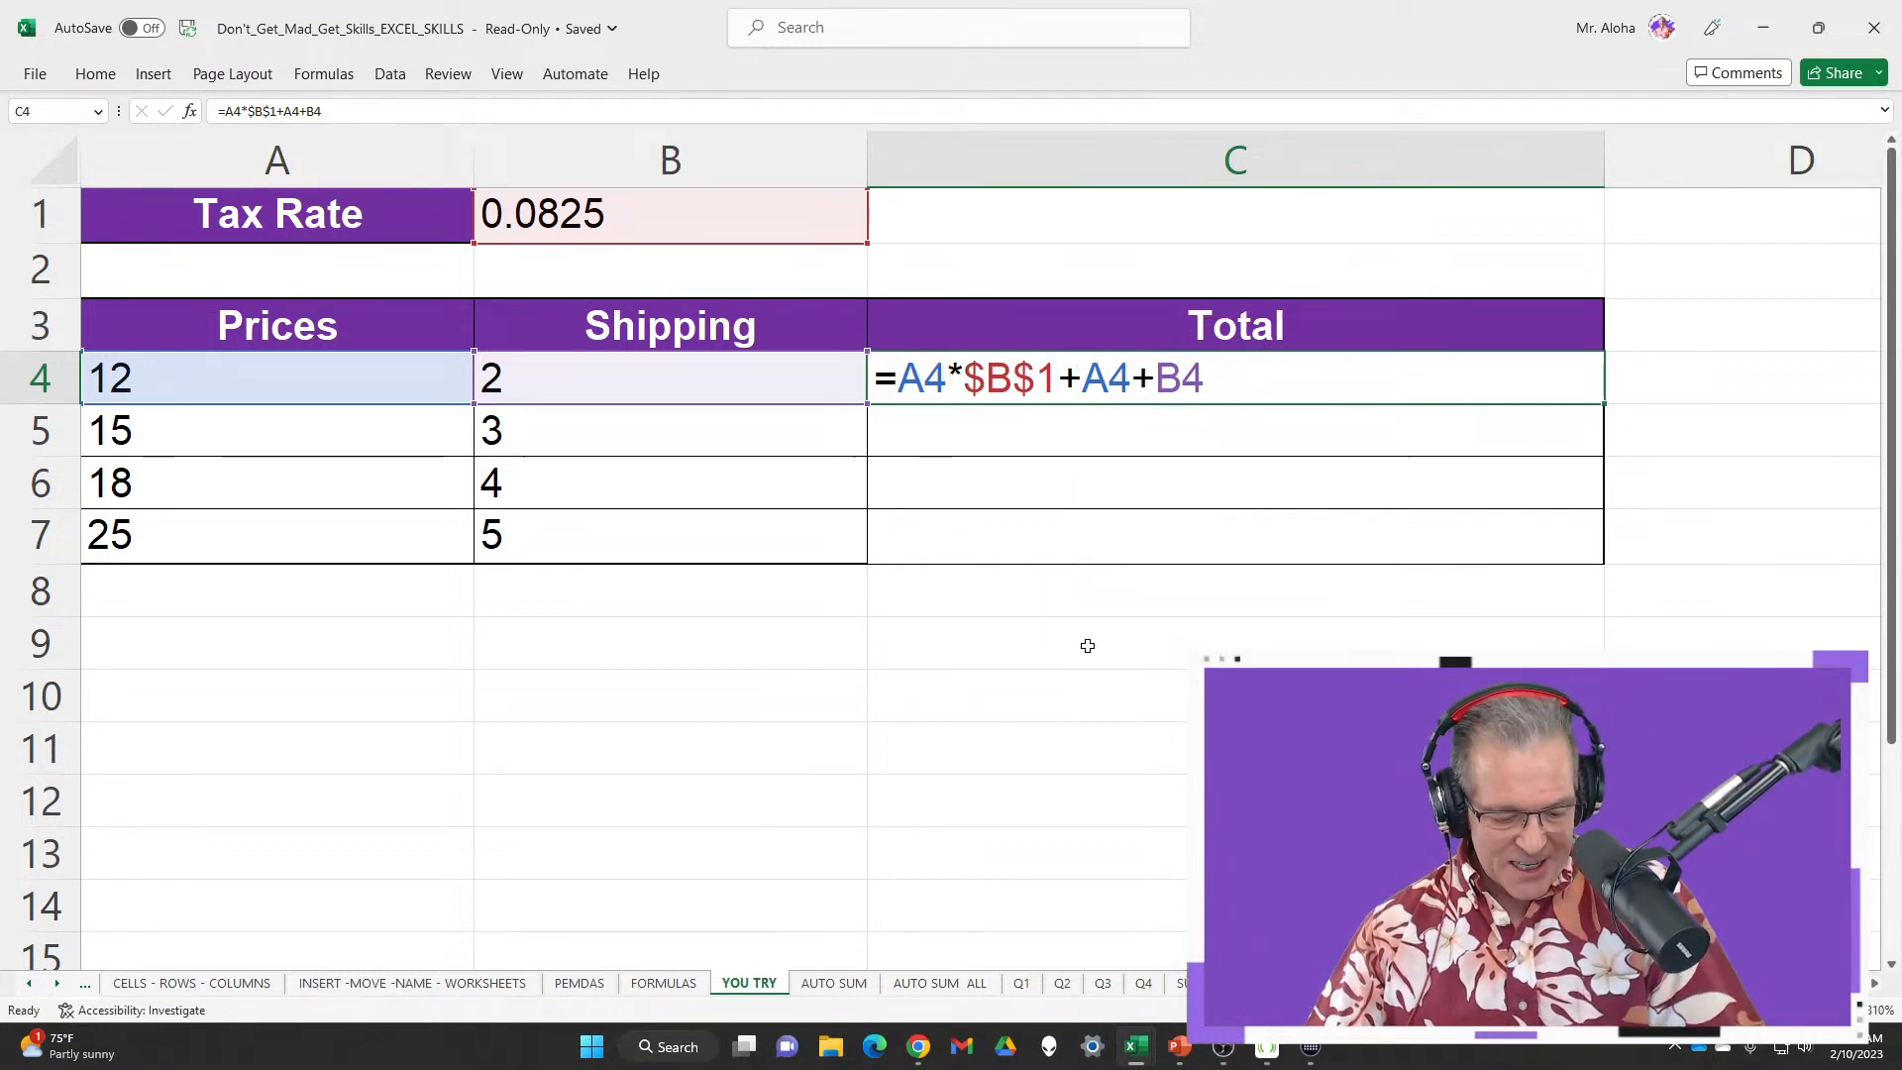
key("ctrl+grave")
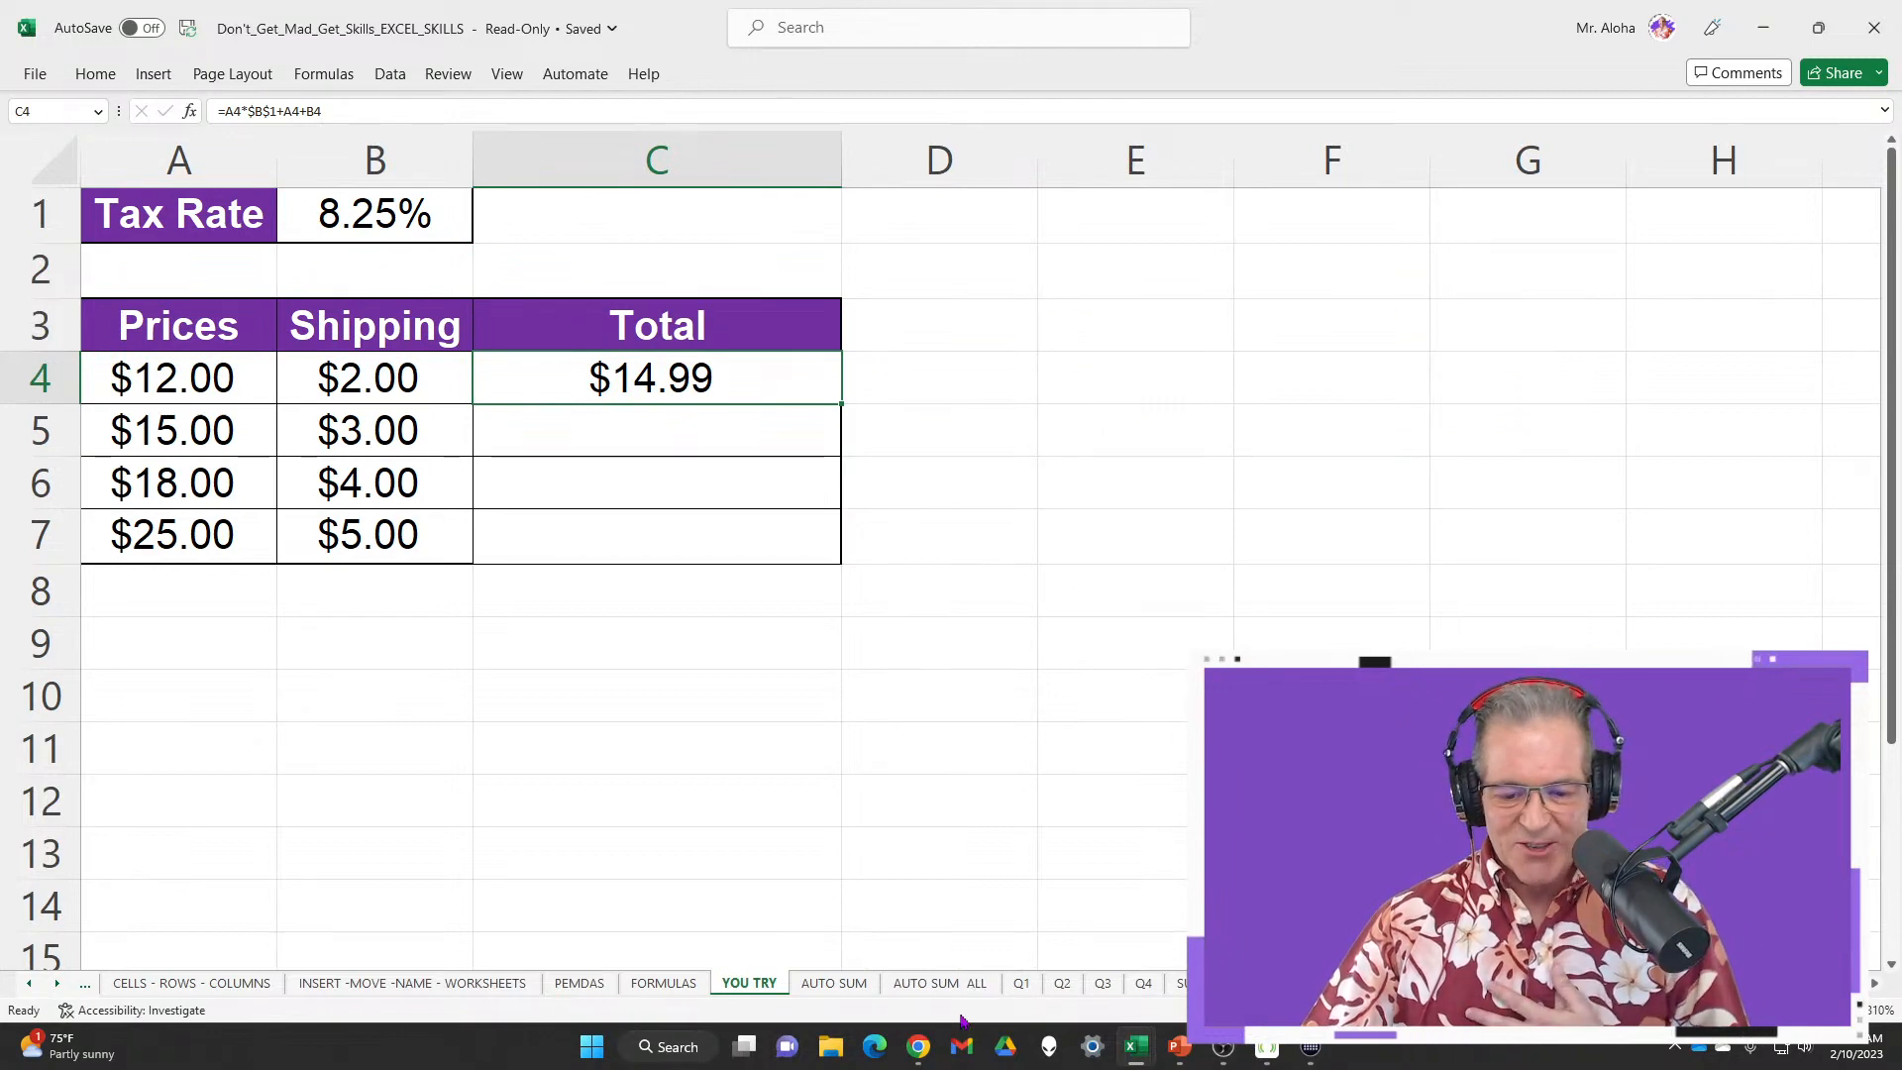
mouse_move(1144, 1062)
left_click(1164, 946)
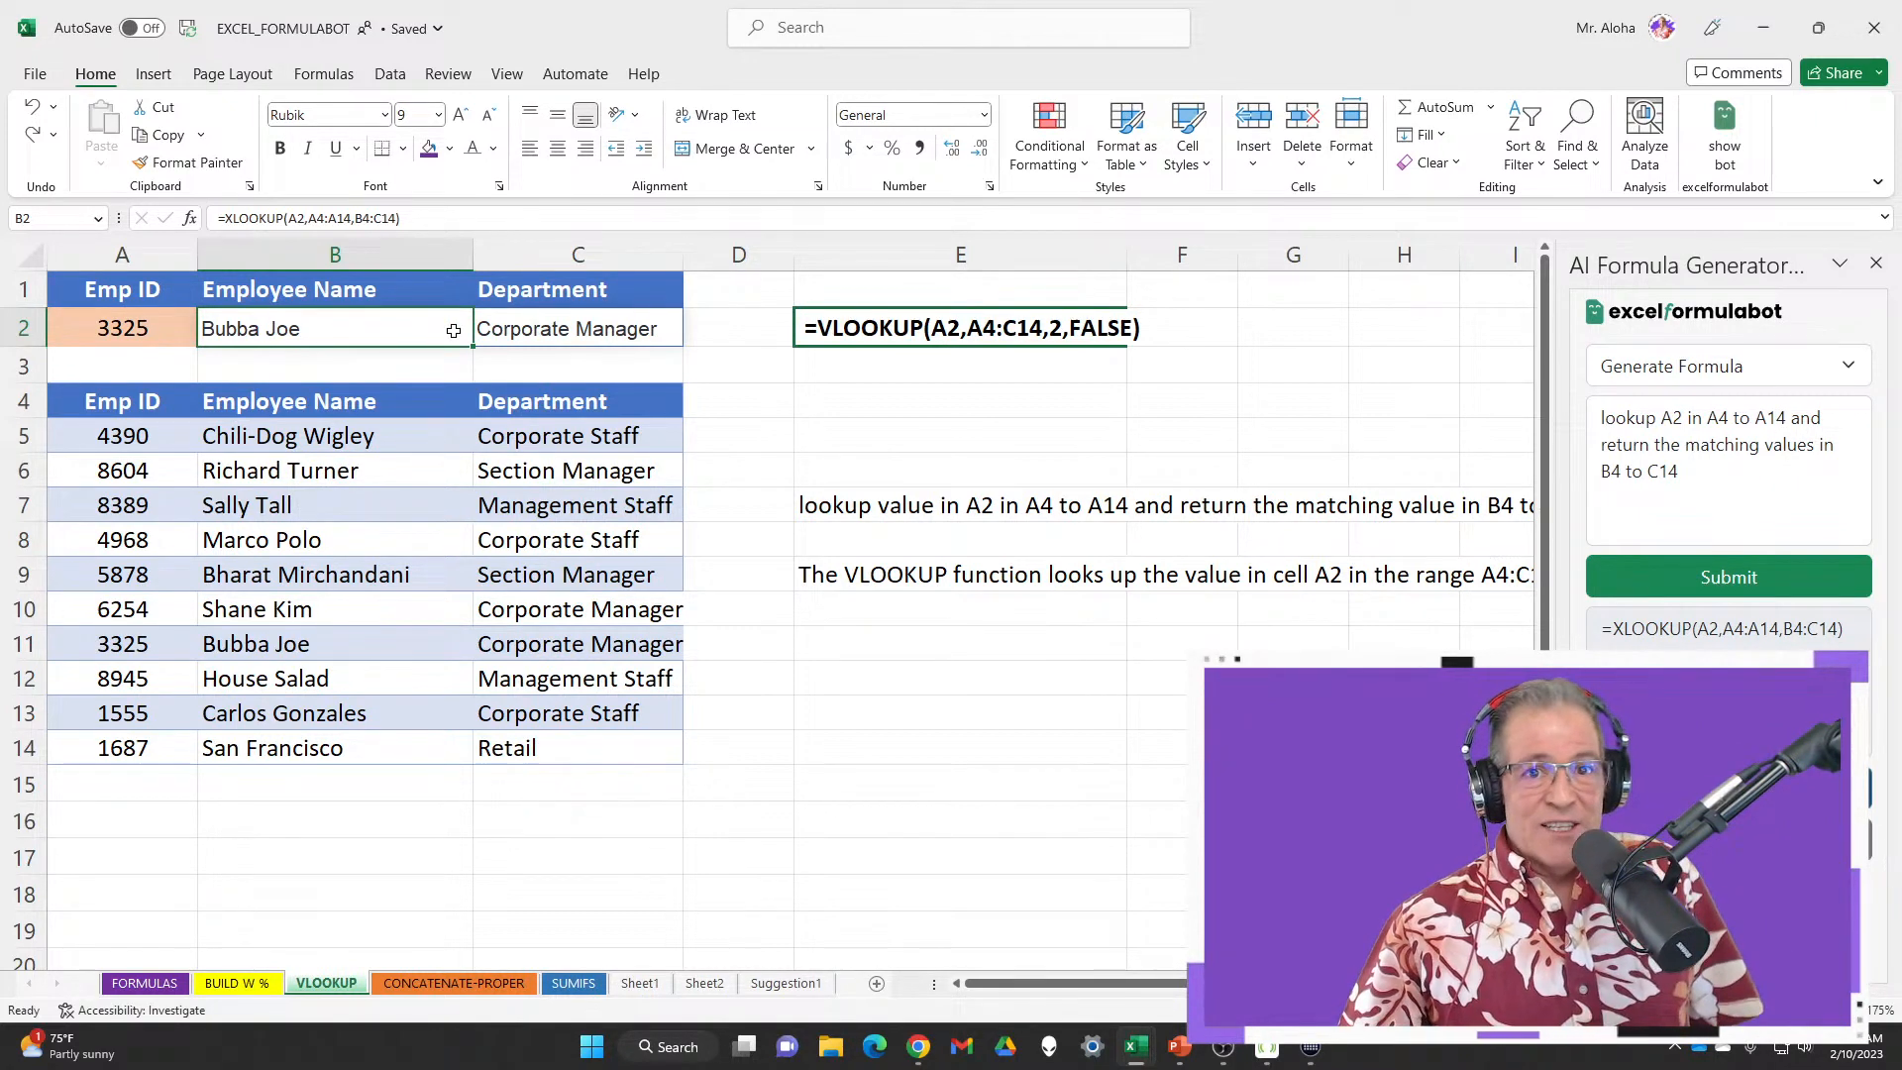
double_click(417, 330)
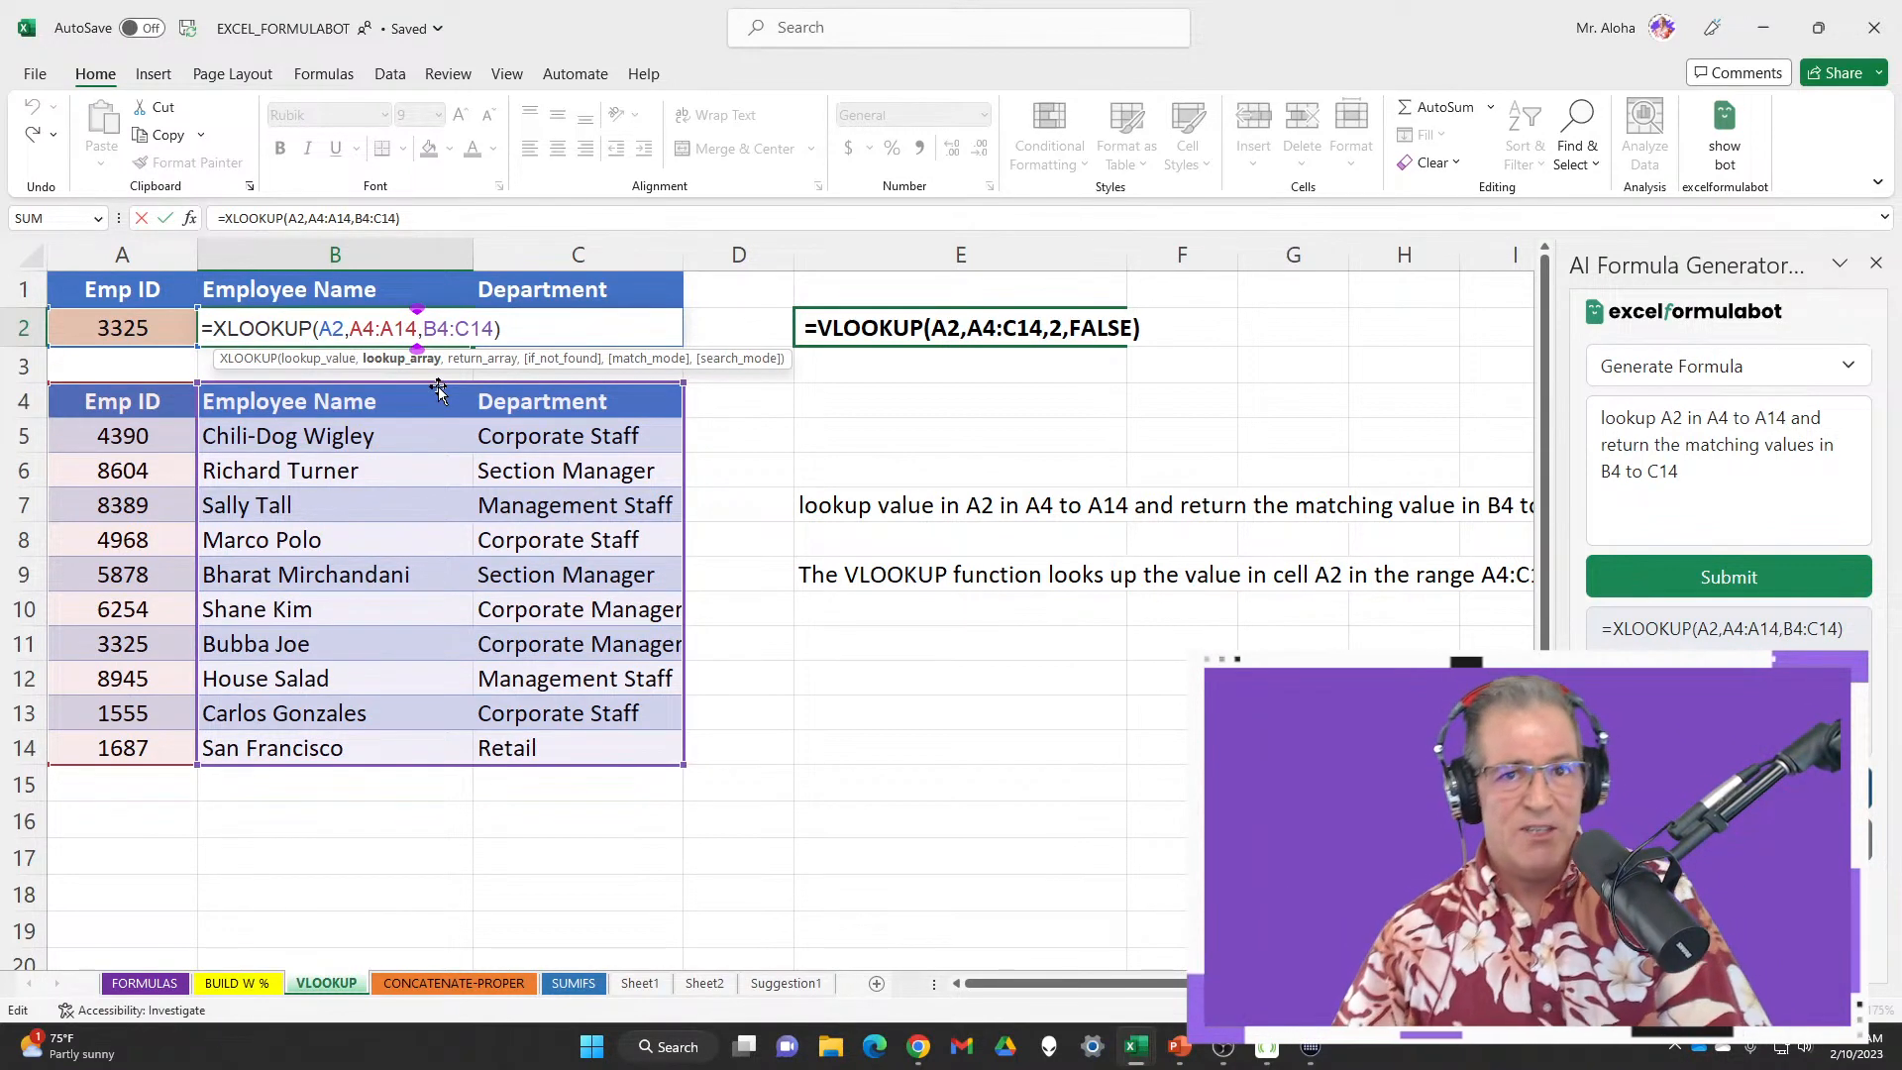
key("Escape")
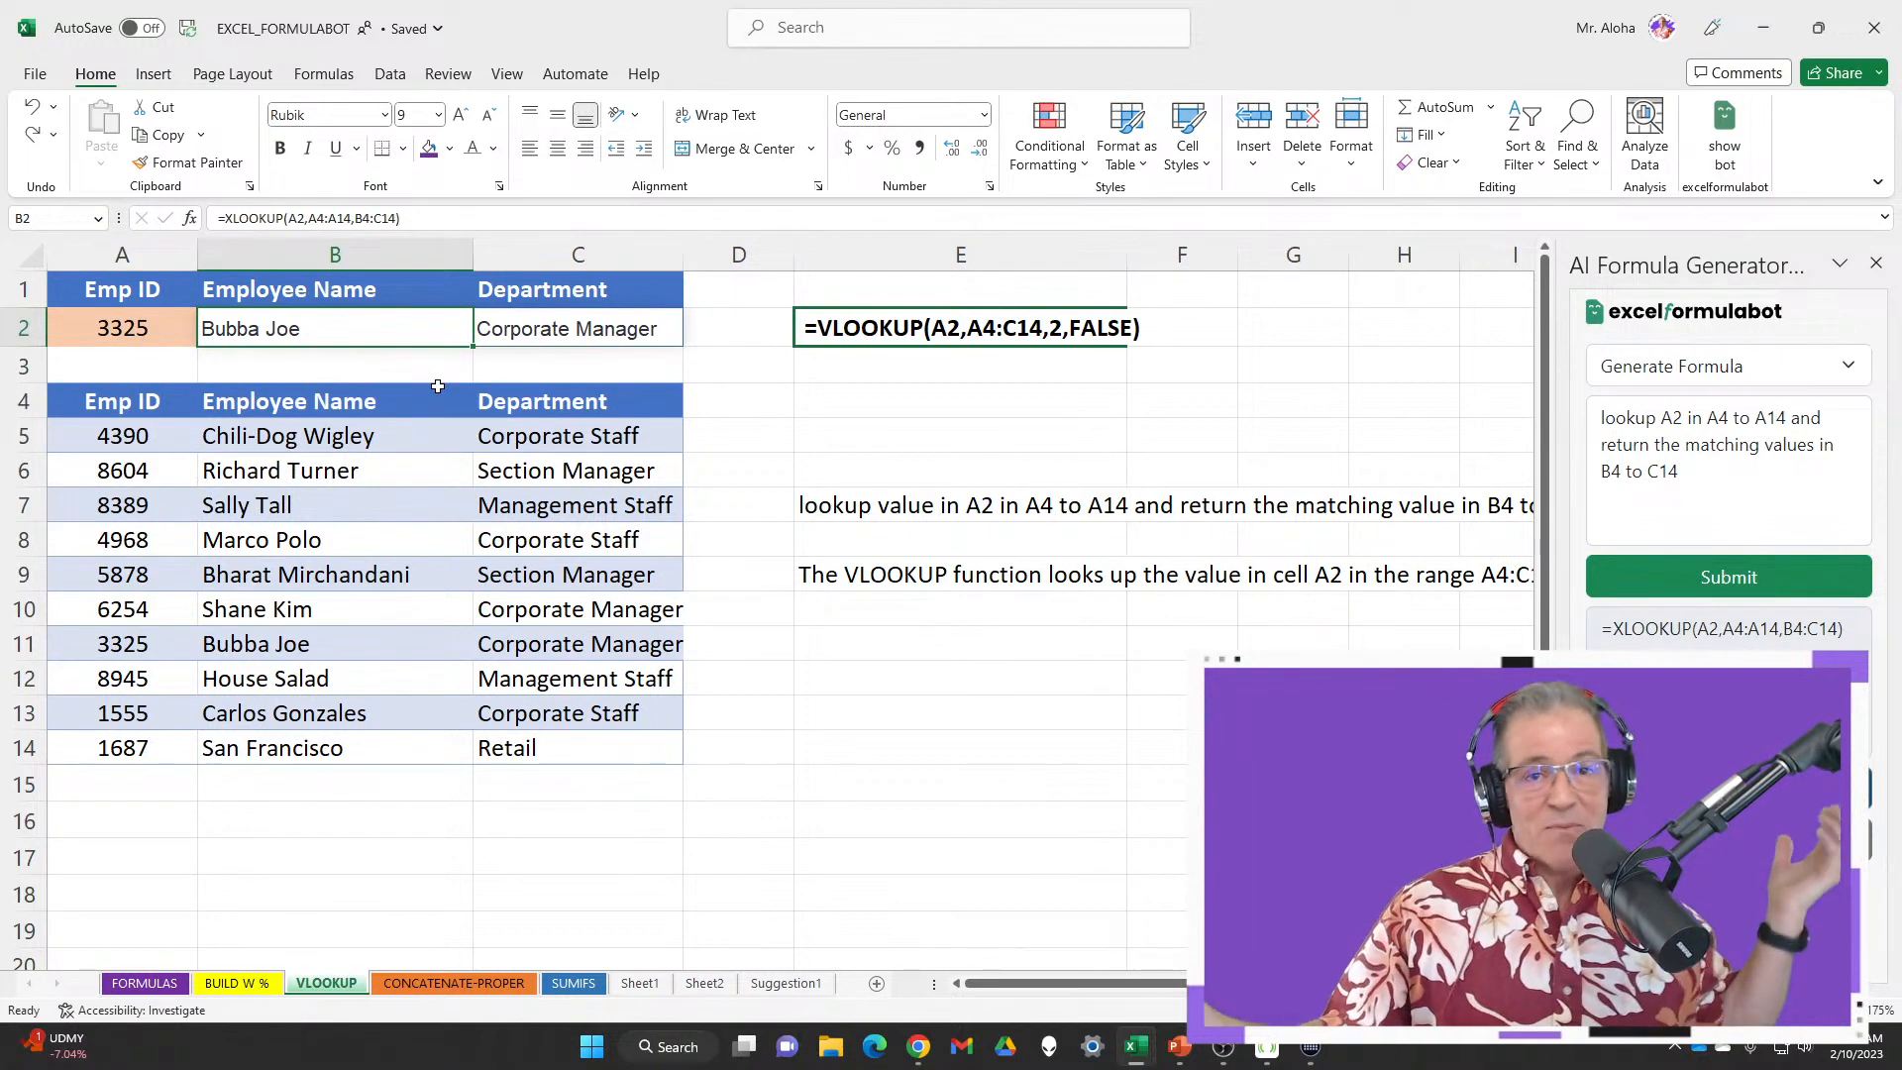
left_click(1776, 25)
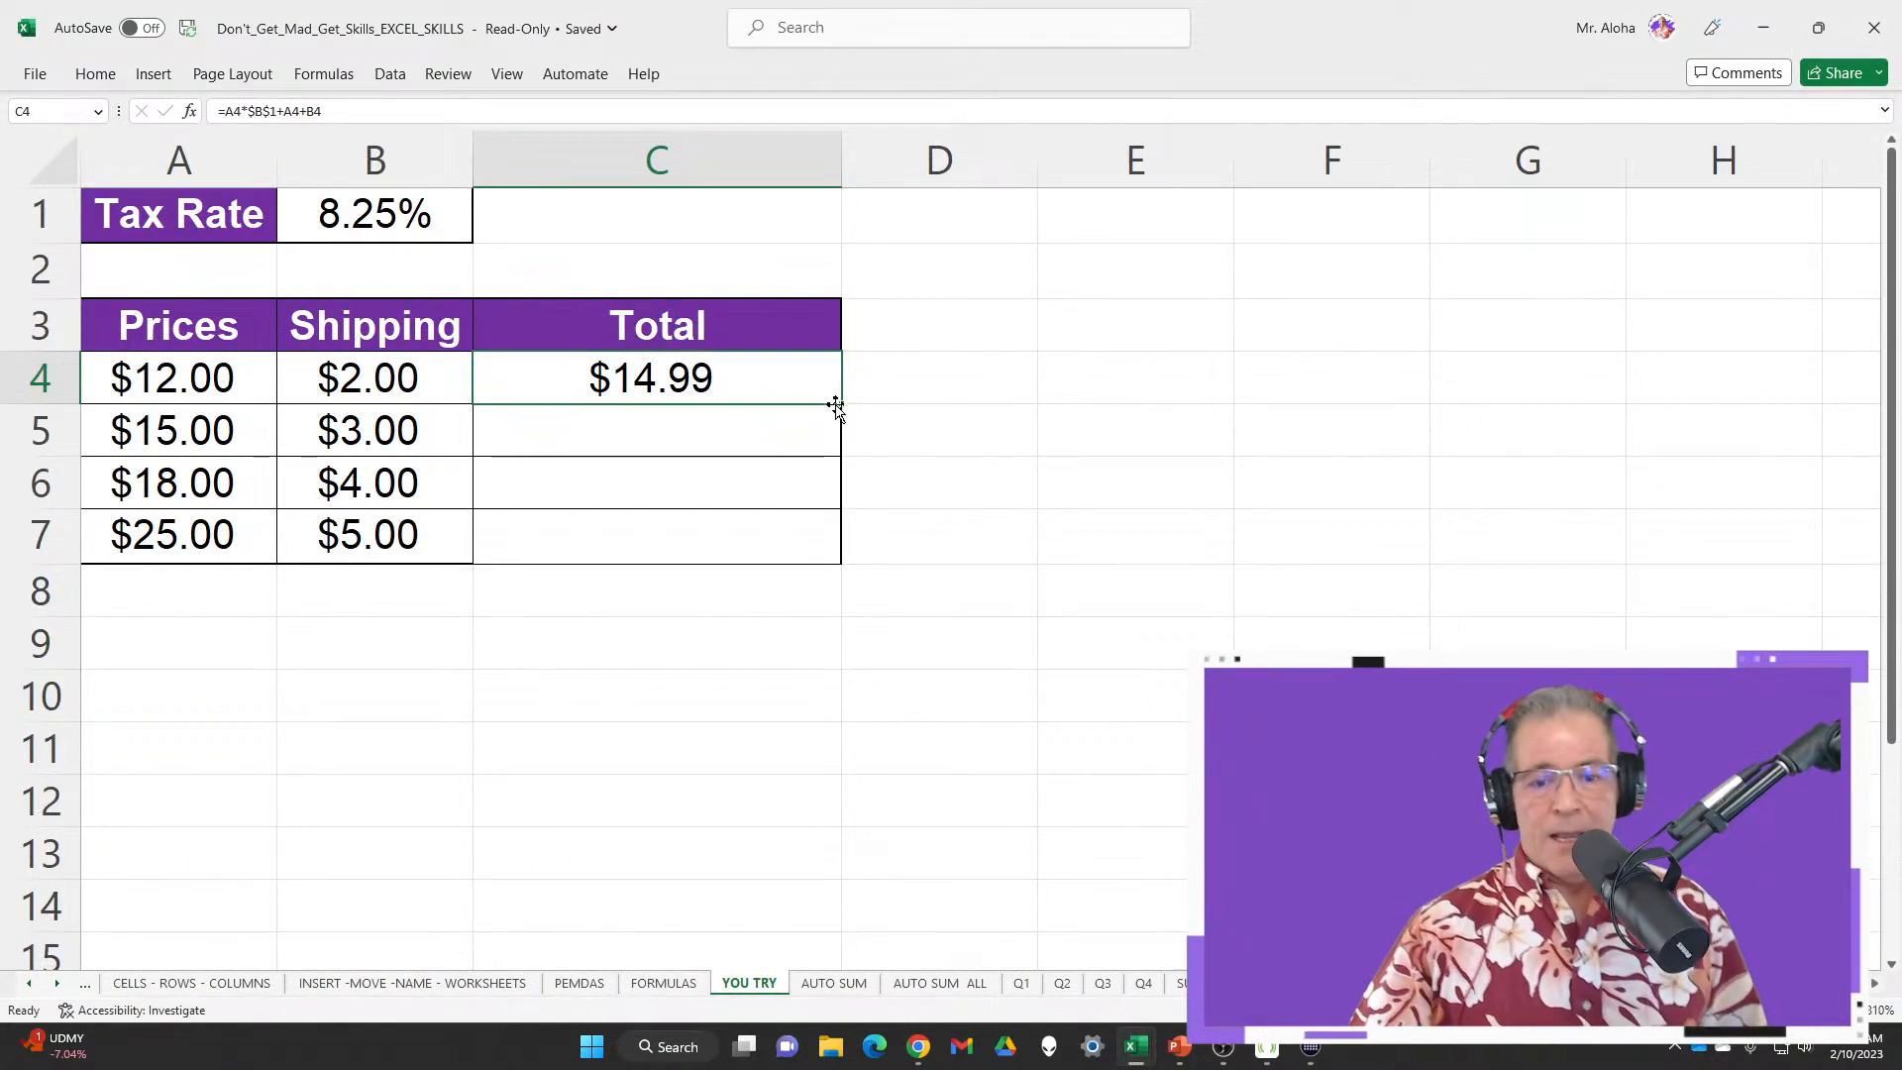
Fill totals down to C7 ($19.24–$32.06) and bring the VIP Membership page forward
double_click(840, 404)
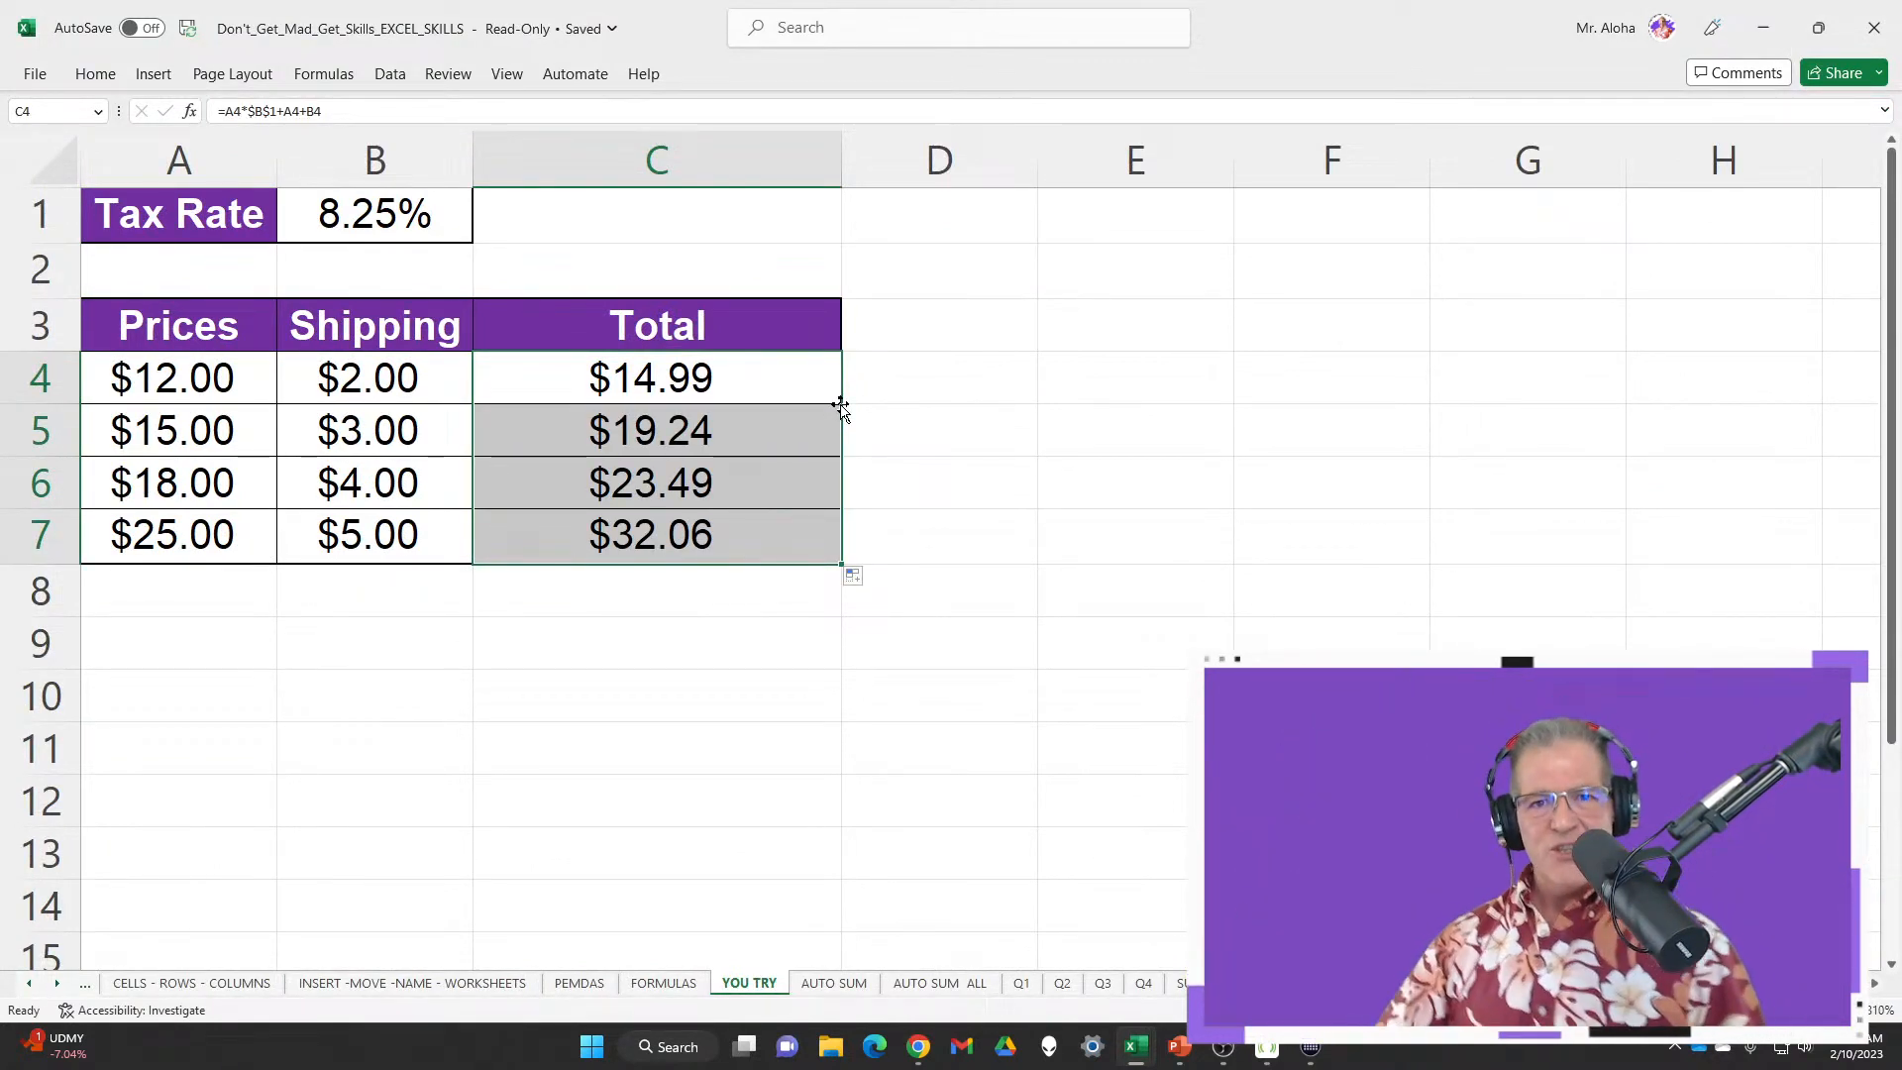
mouse_move(918, 1046)
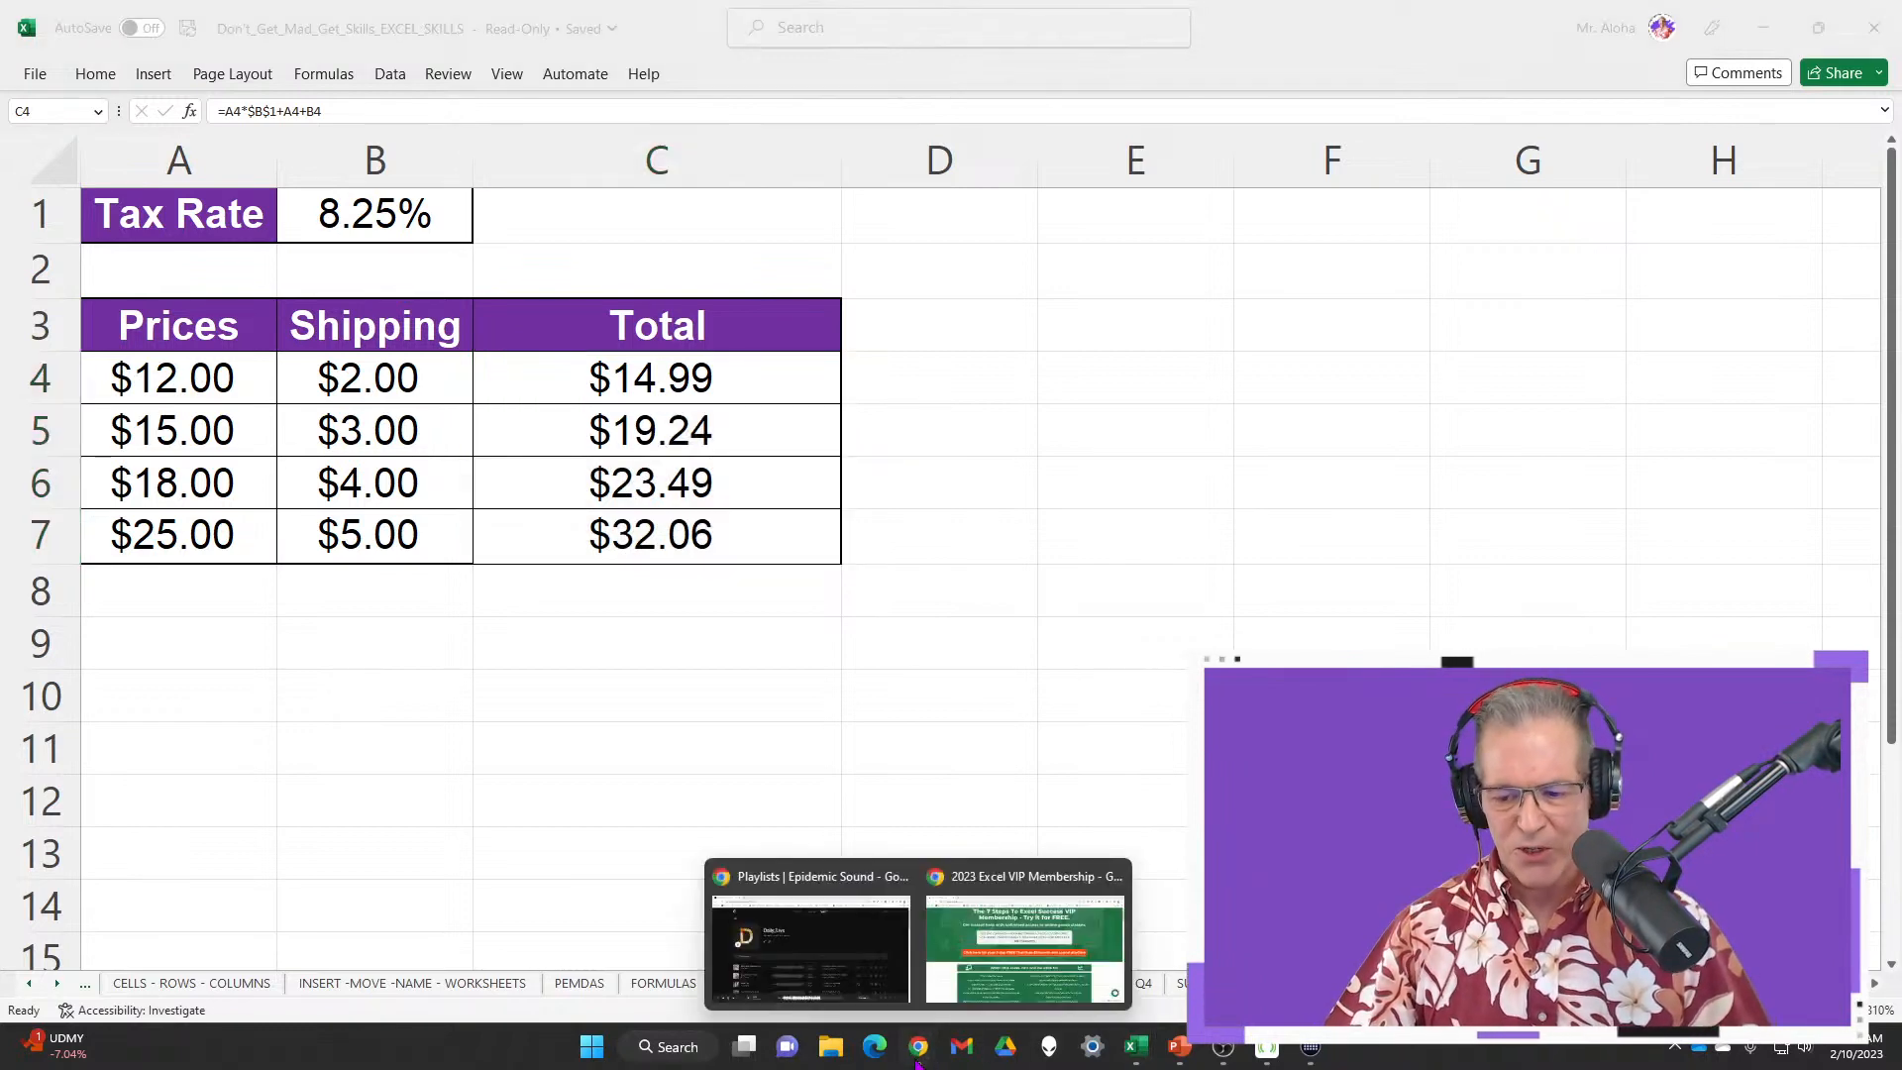
left_click(1030, 933)
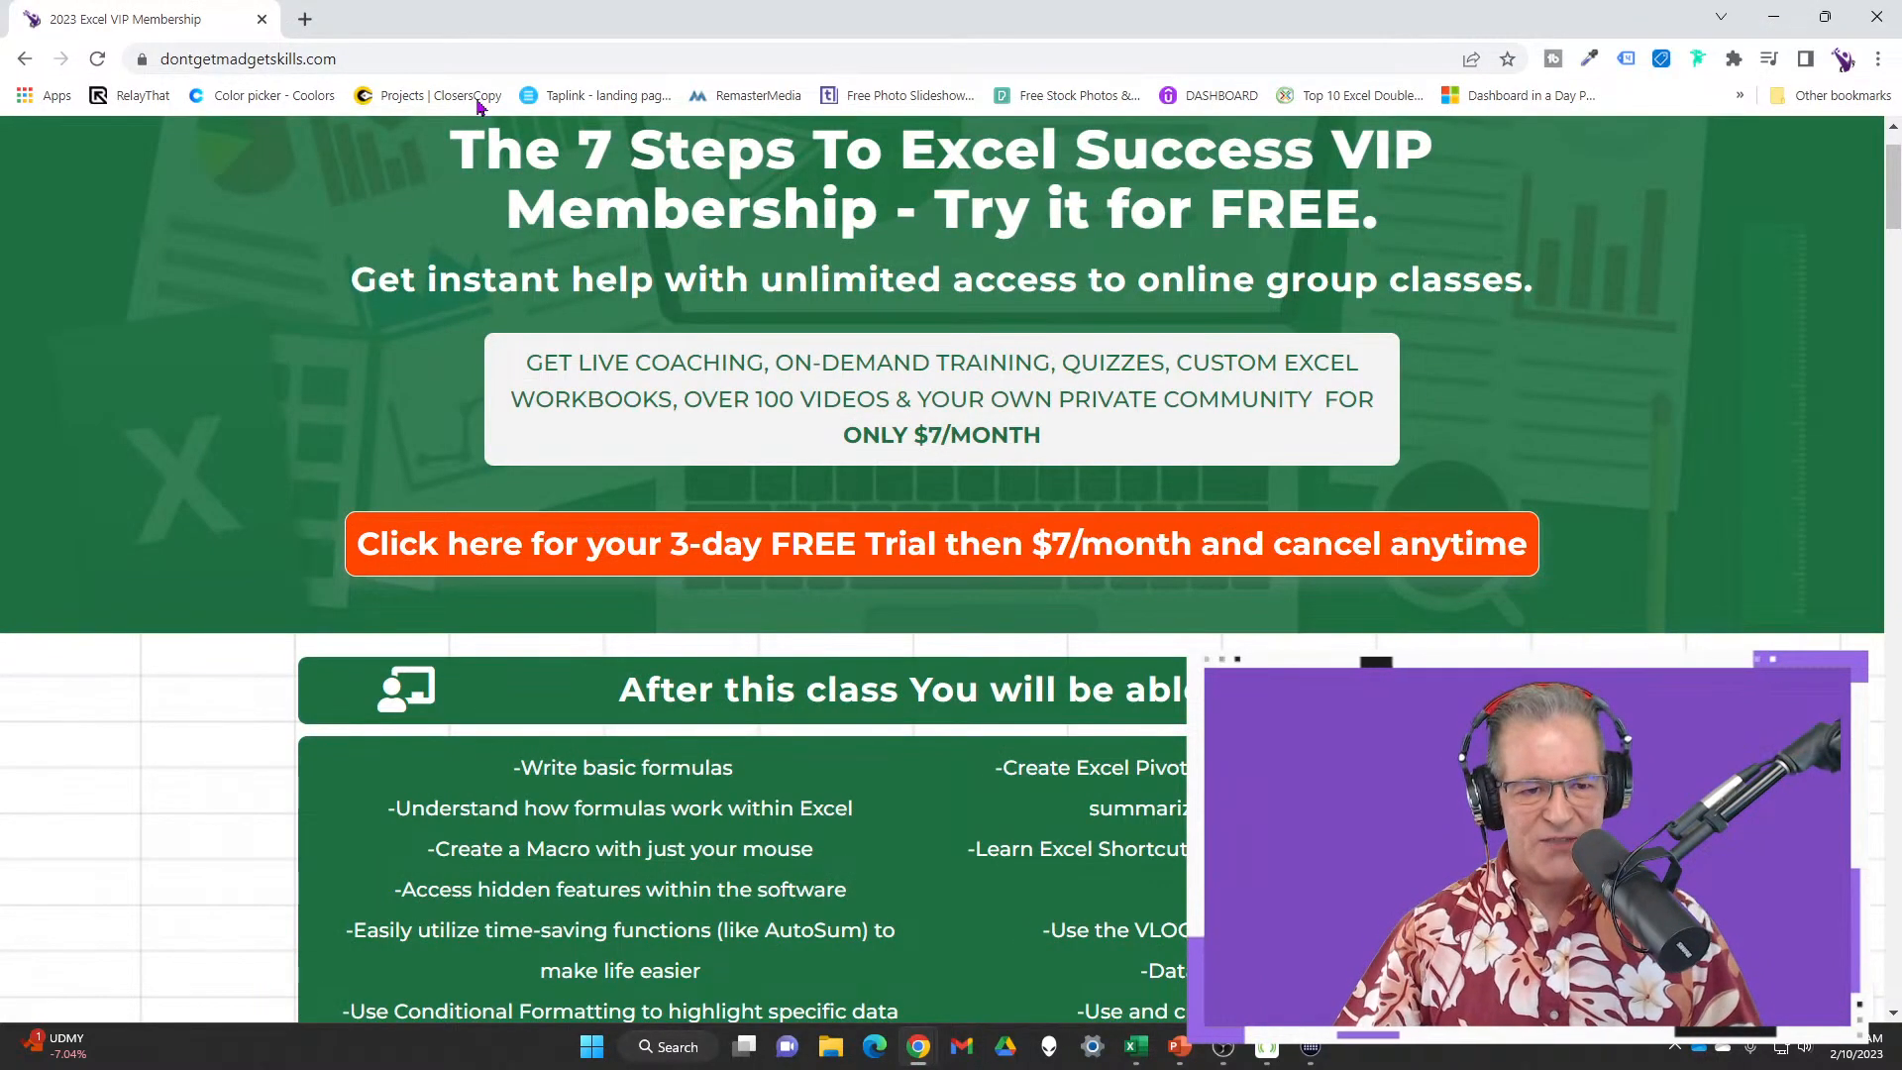
Open myexcel.club in a new browser tab
left_click(306, 20)
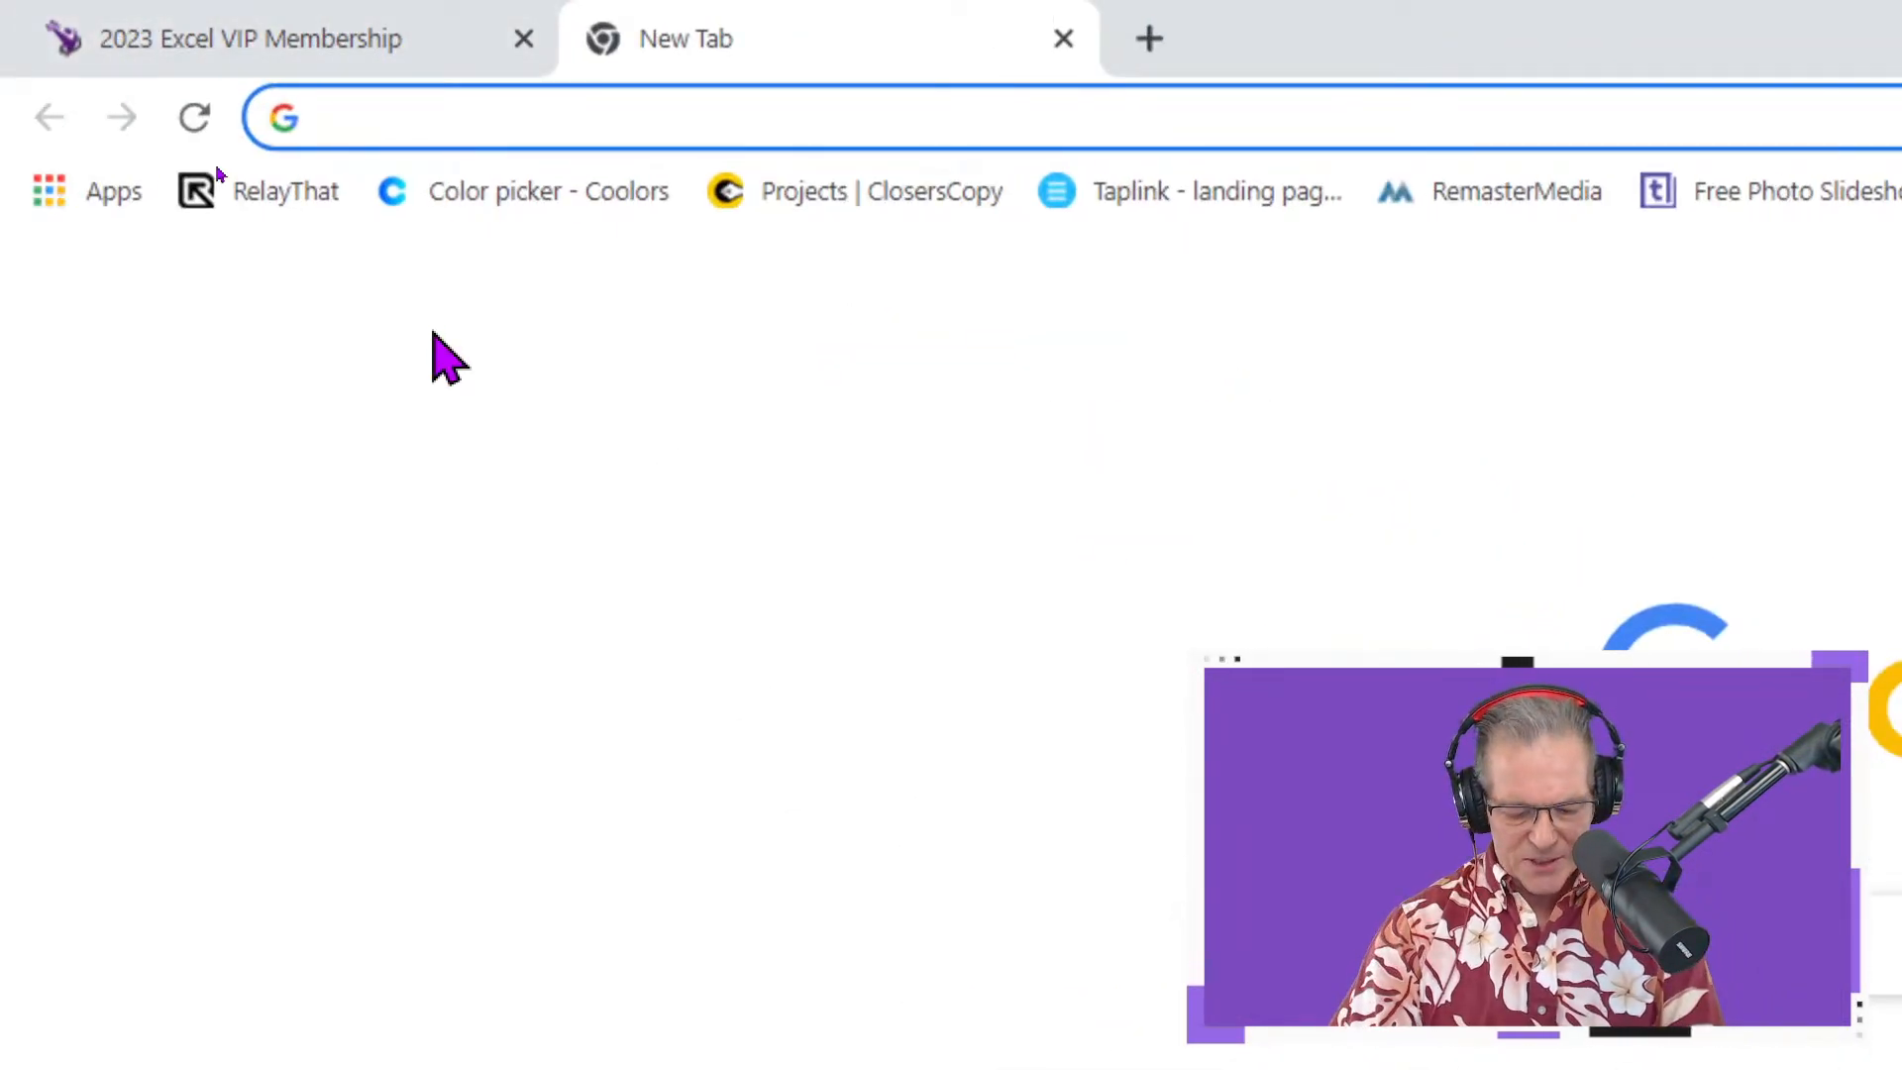
type("myexcel.club")
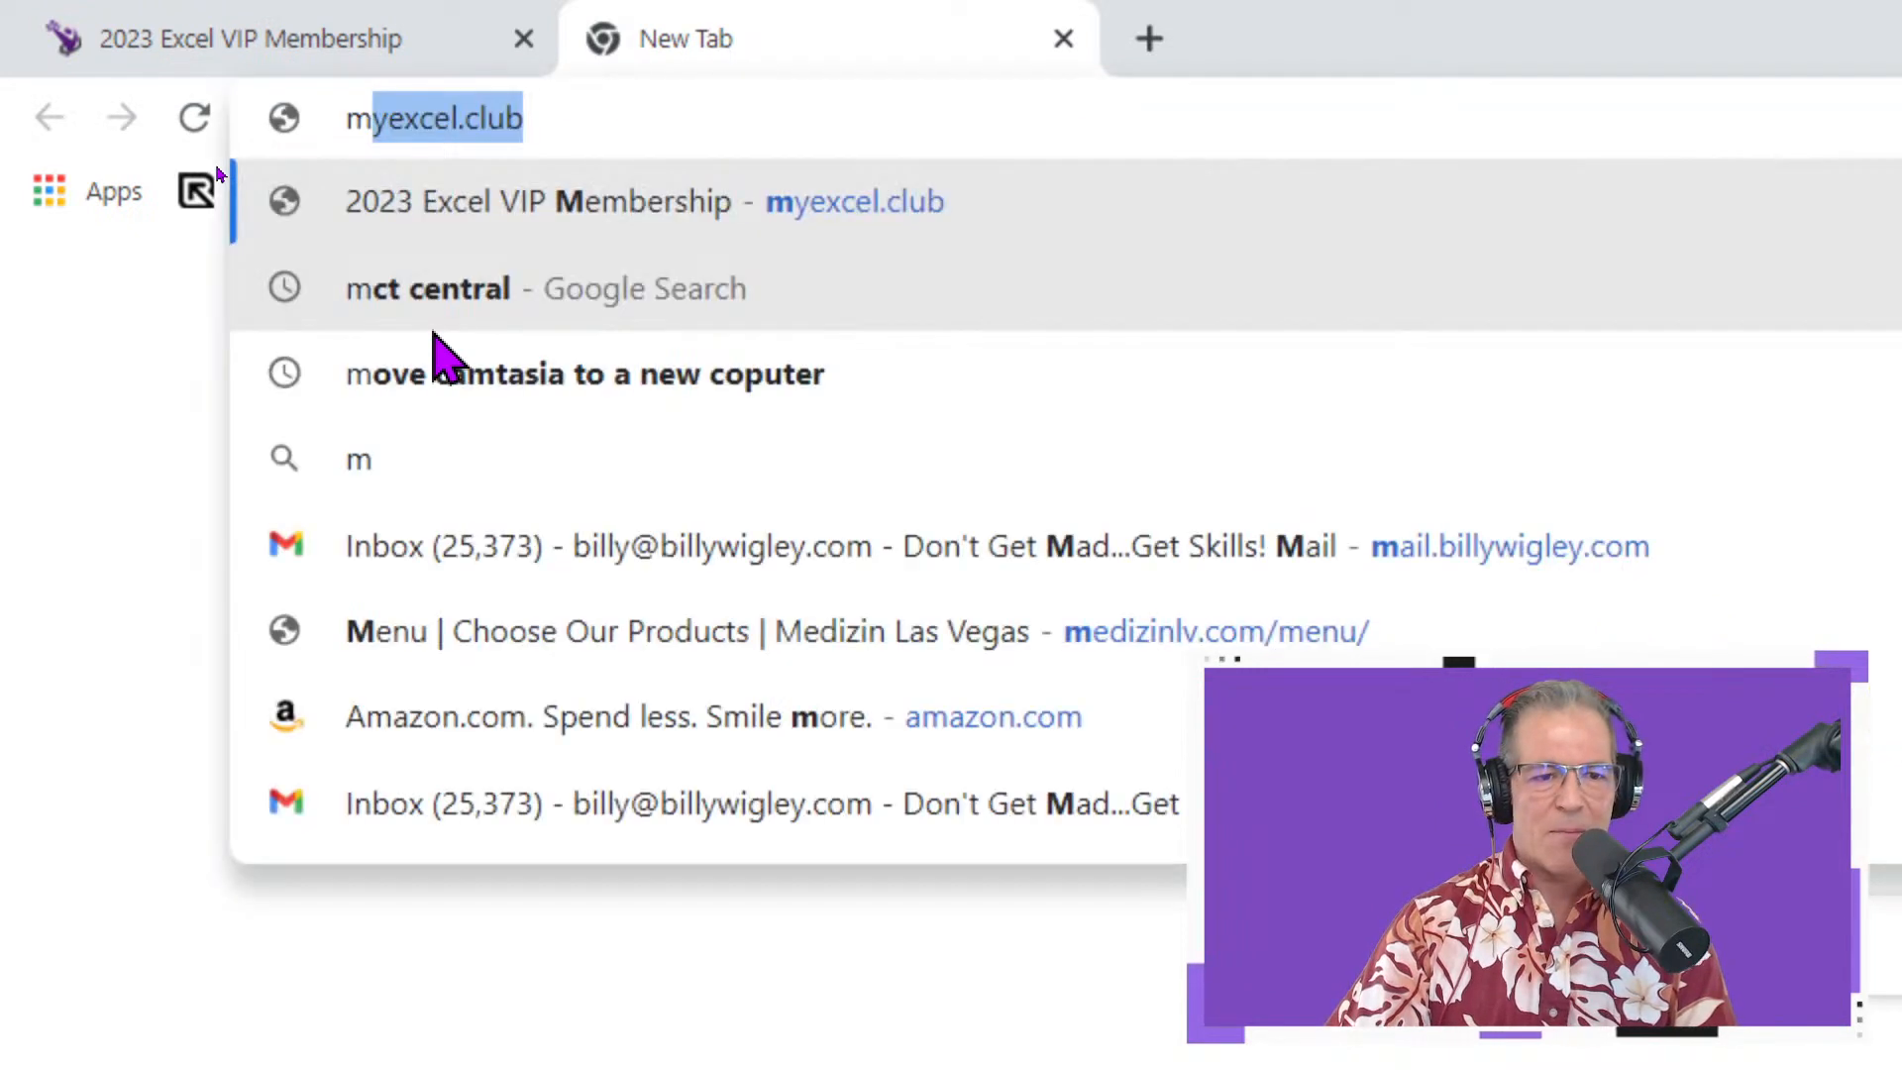
key("Return")
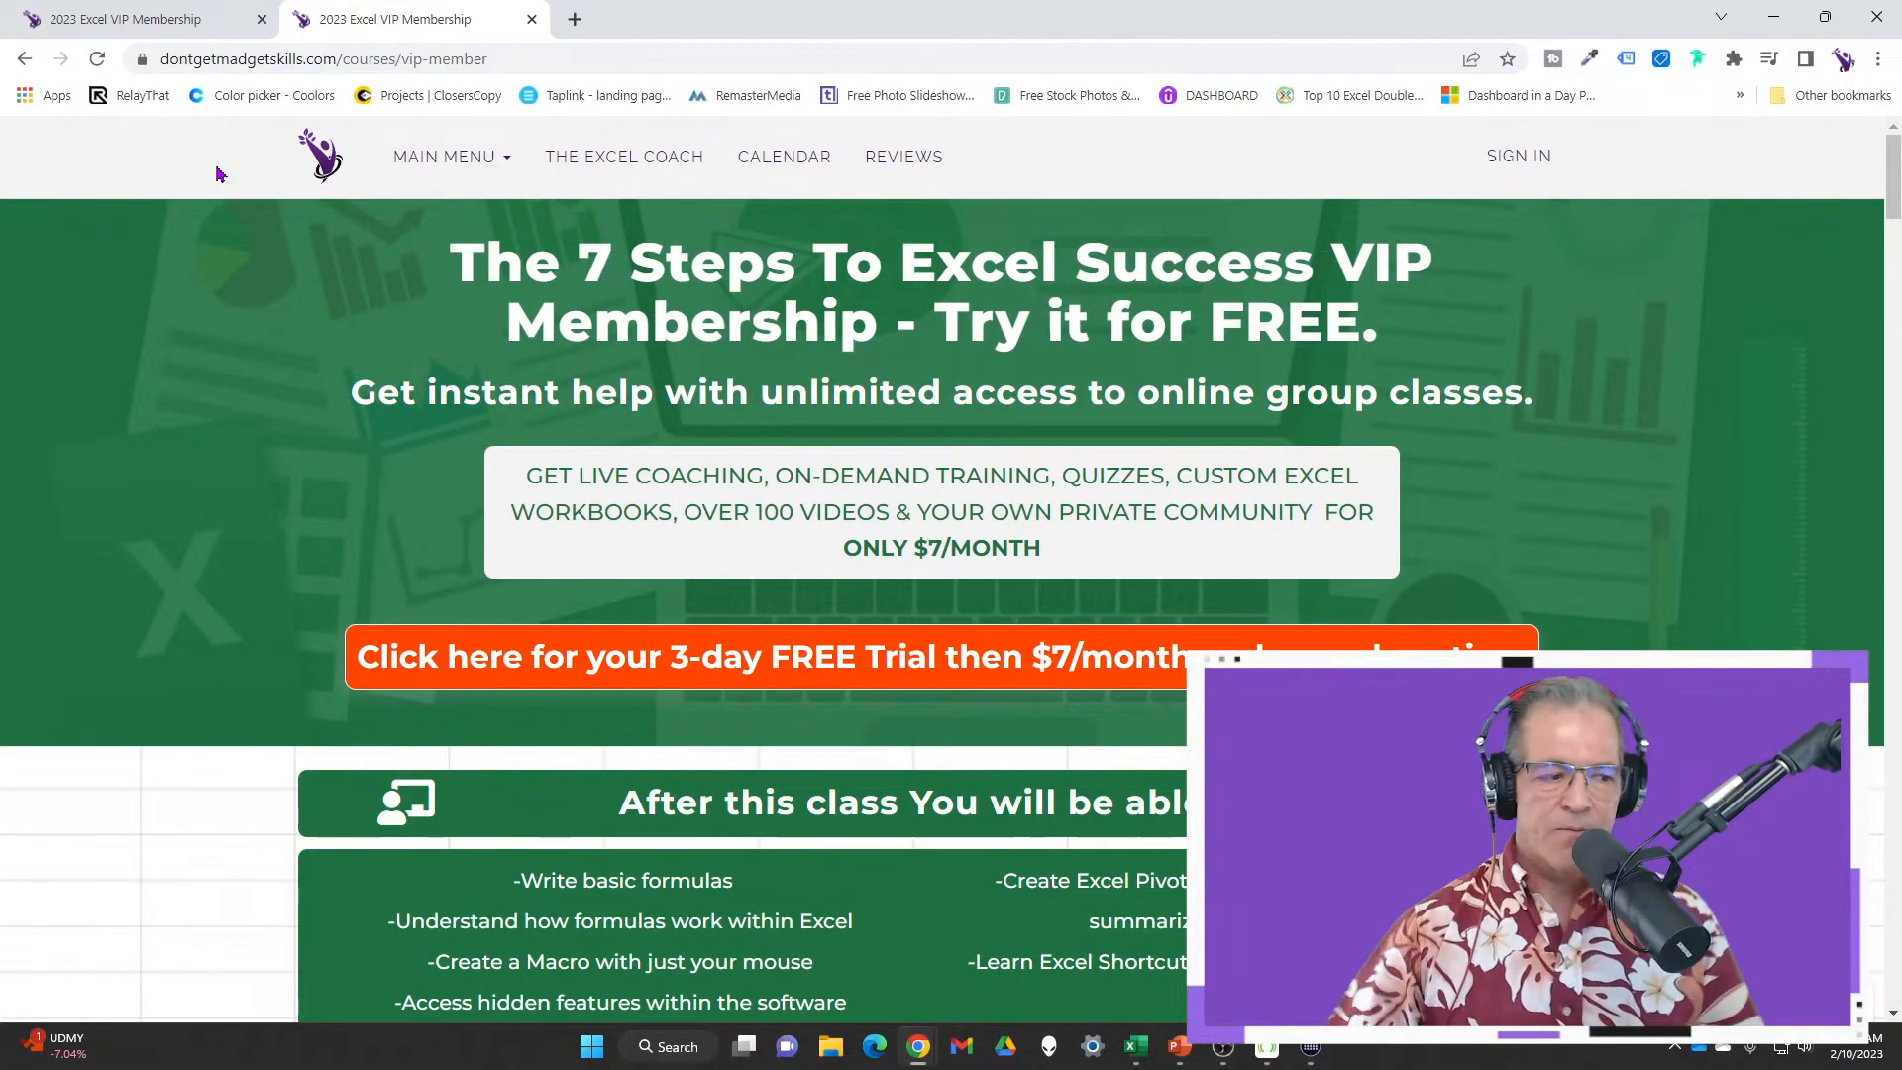
Scroll down the page and outline the 7 Steps To Excel Success course
scroll(1367, 440, "down", 2)
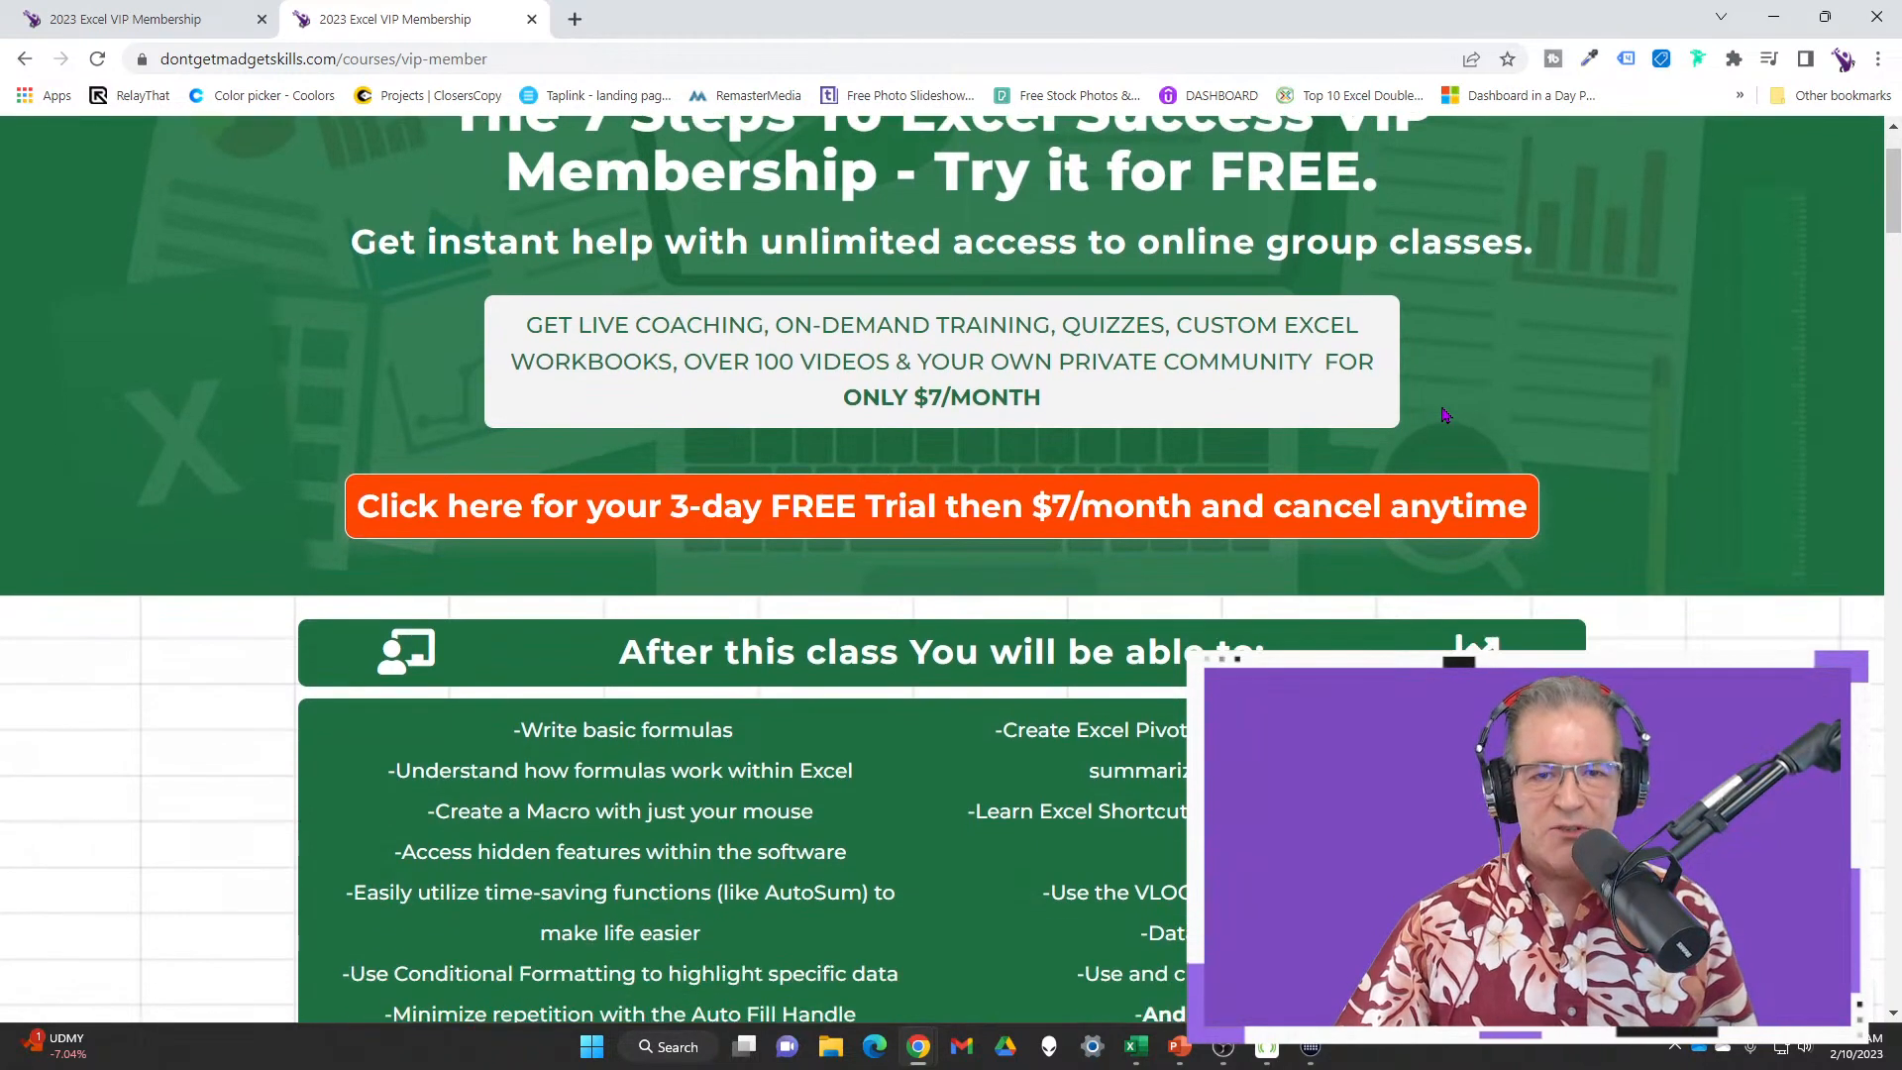
scroll(1452, 423, "down", 1)
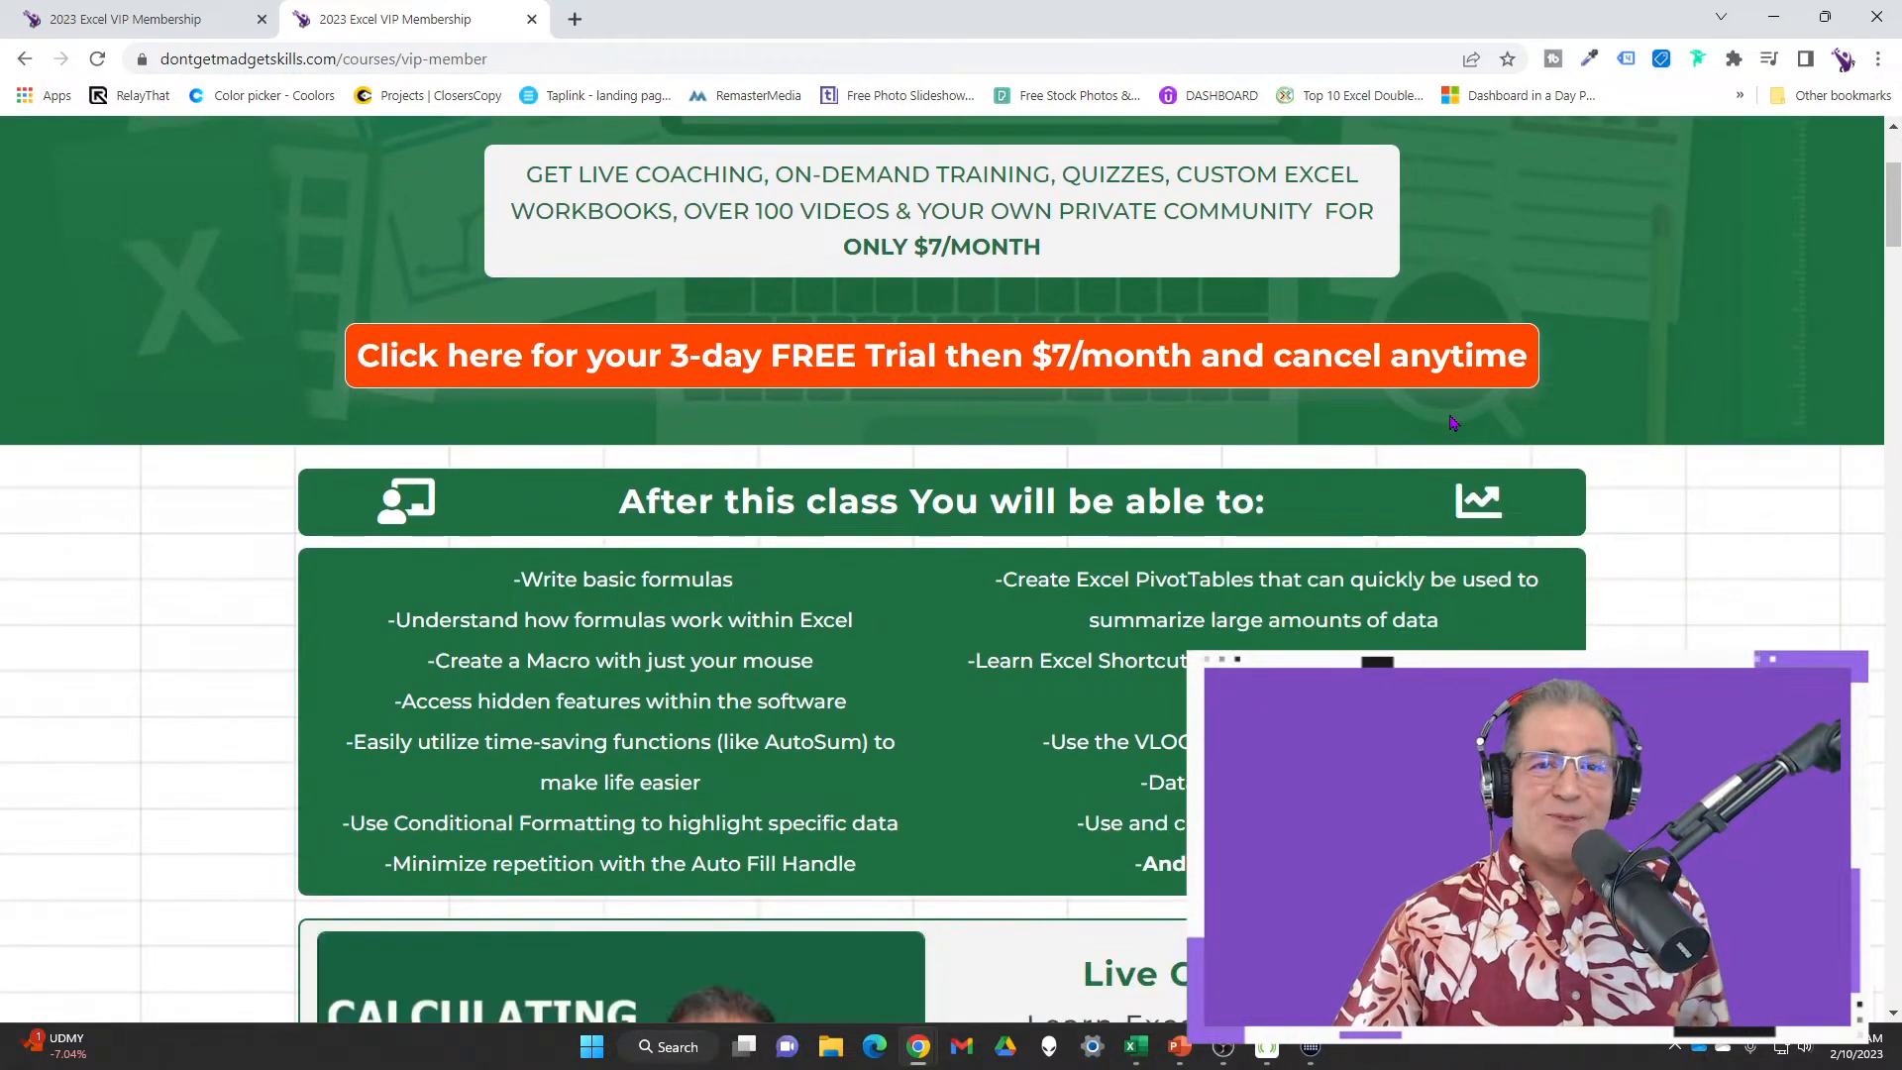
scroll(1452, 423, "down", 3)
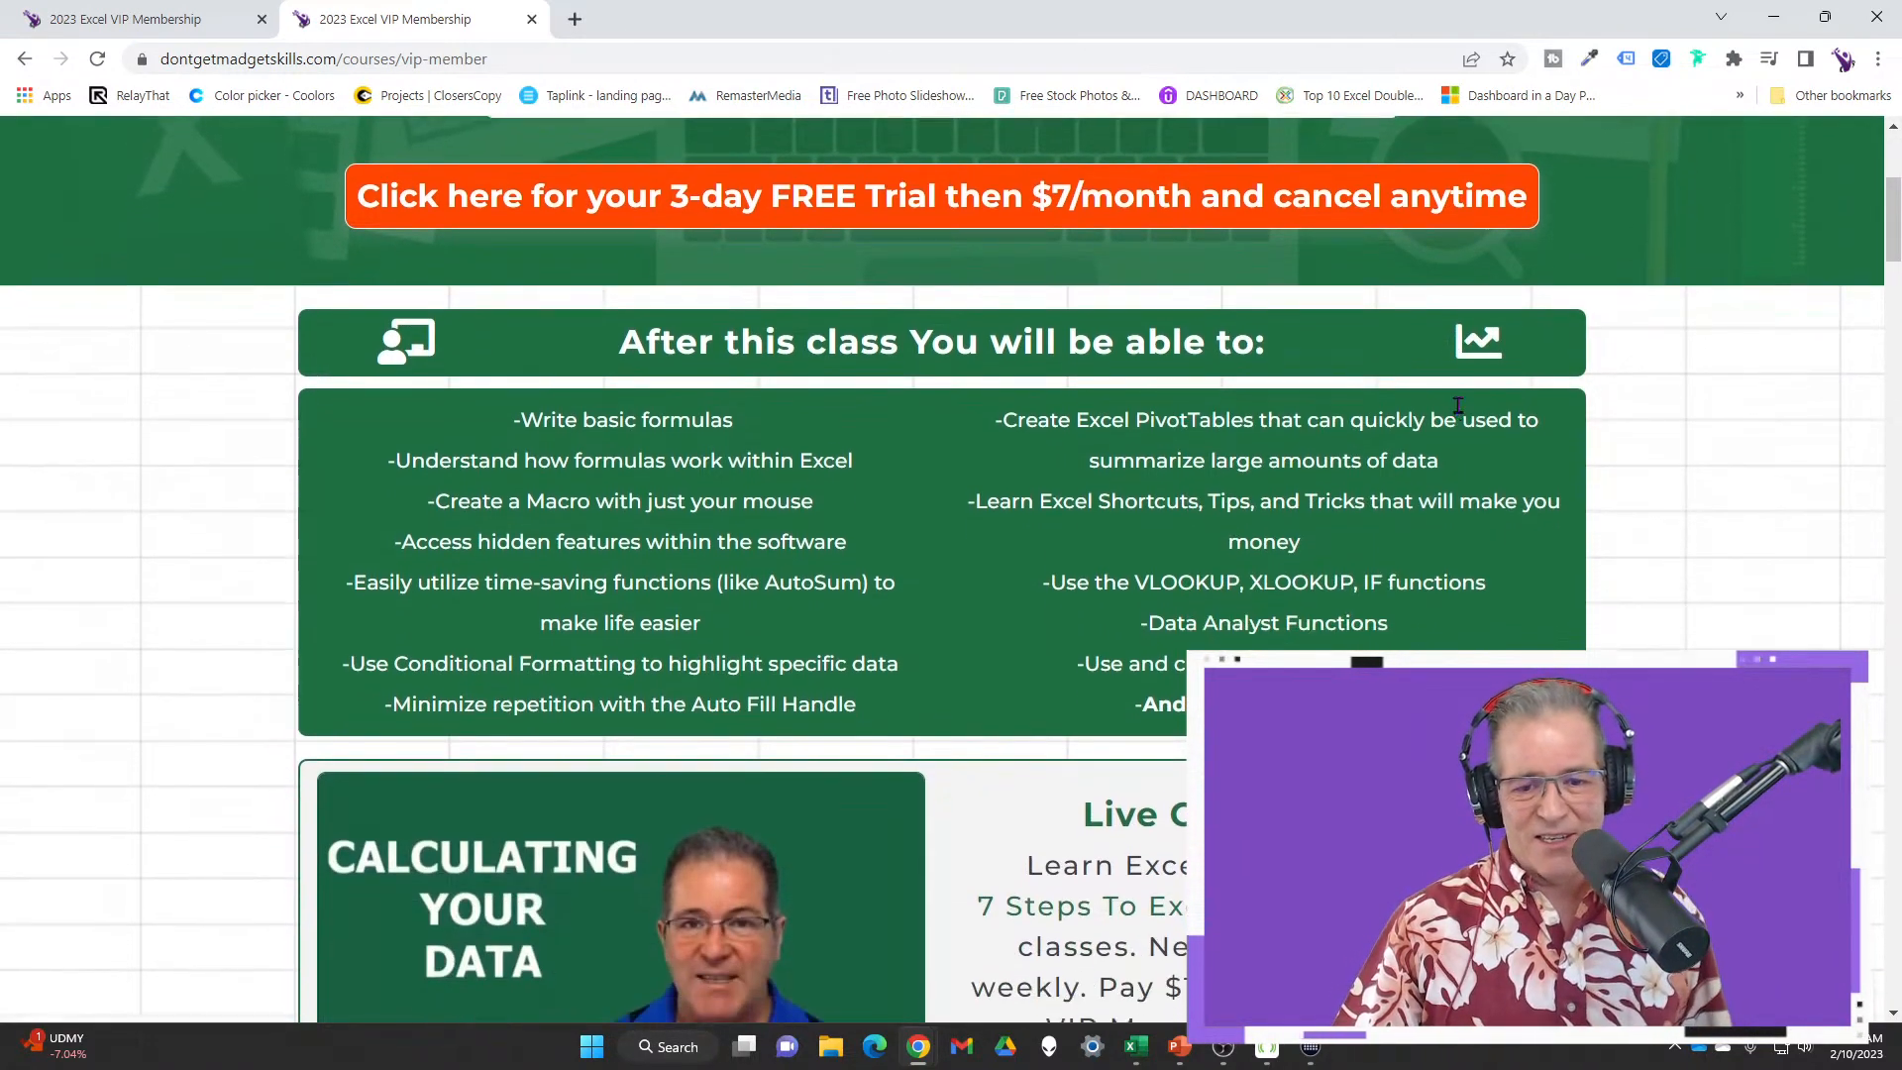
scroll(1457, 402, "down", 1)
scroll(1461, 404, "down", 2)
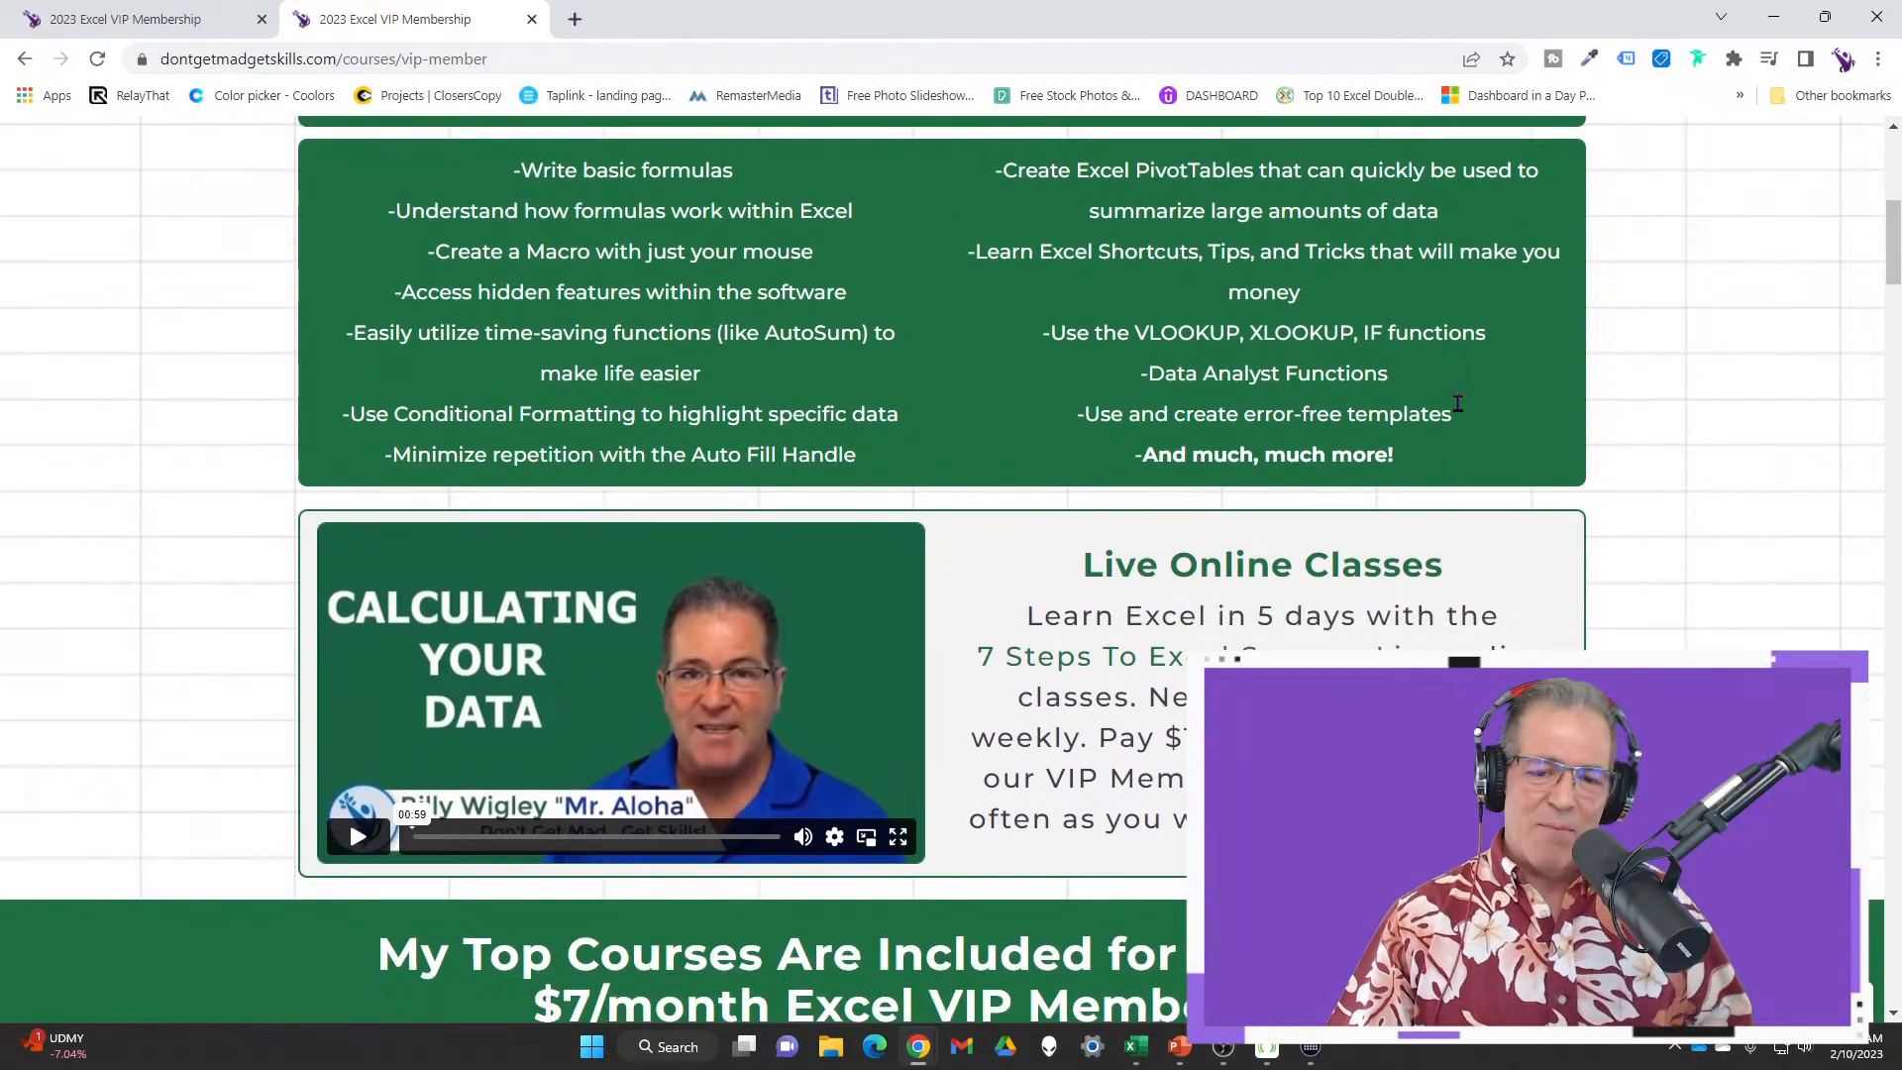
scroll(1464, 403, "down", 1)
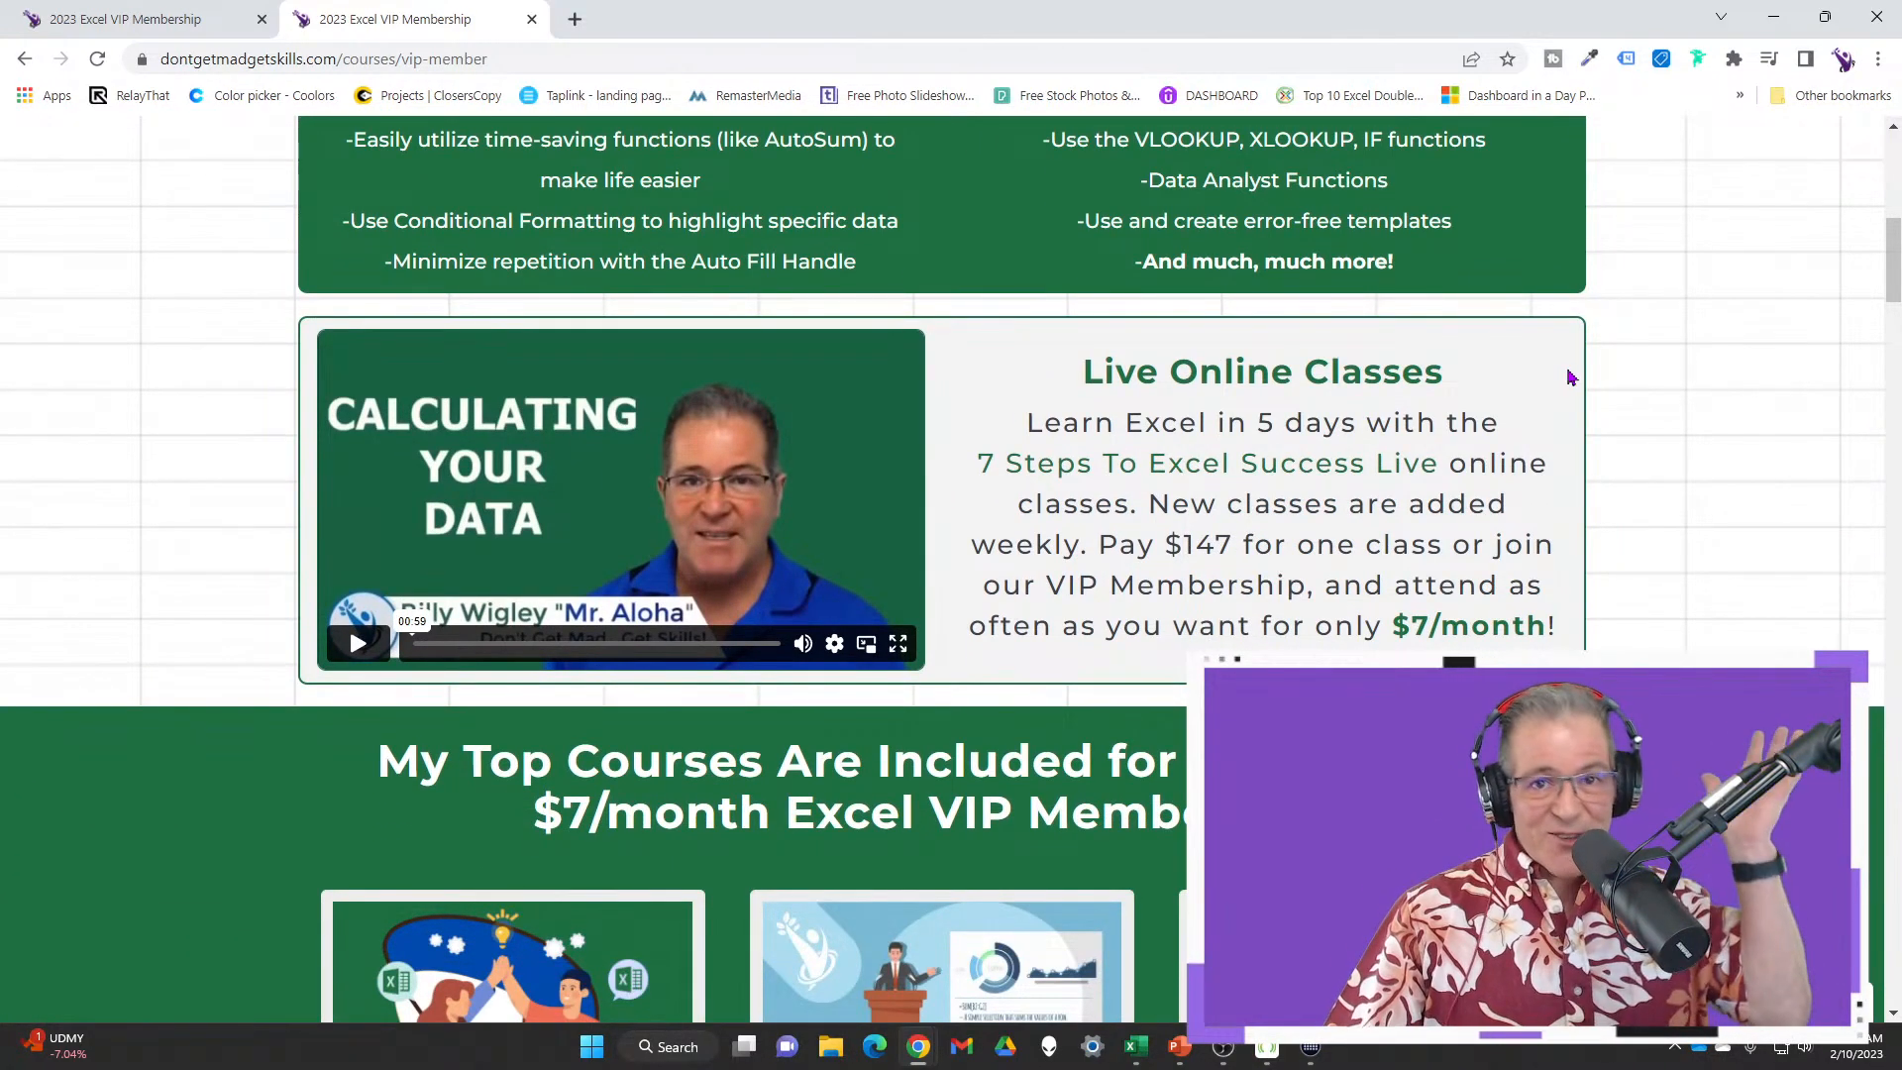
scroll(1571, 377, "down", 3)
scroll(1571, 374, "down", 1)
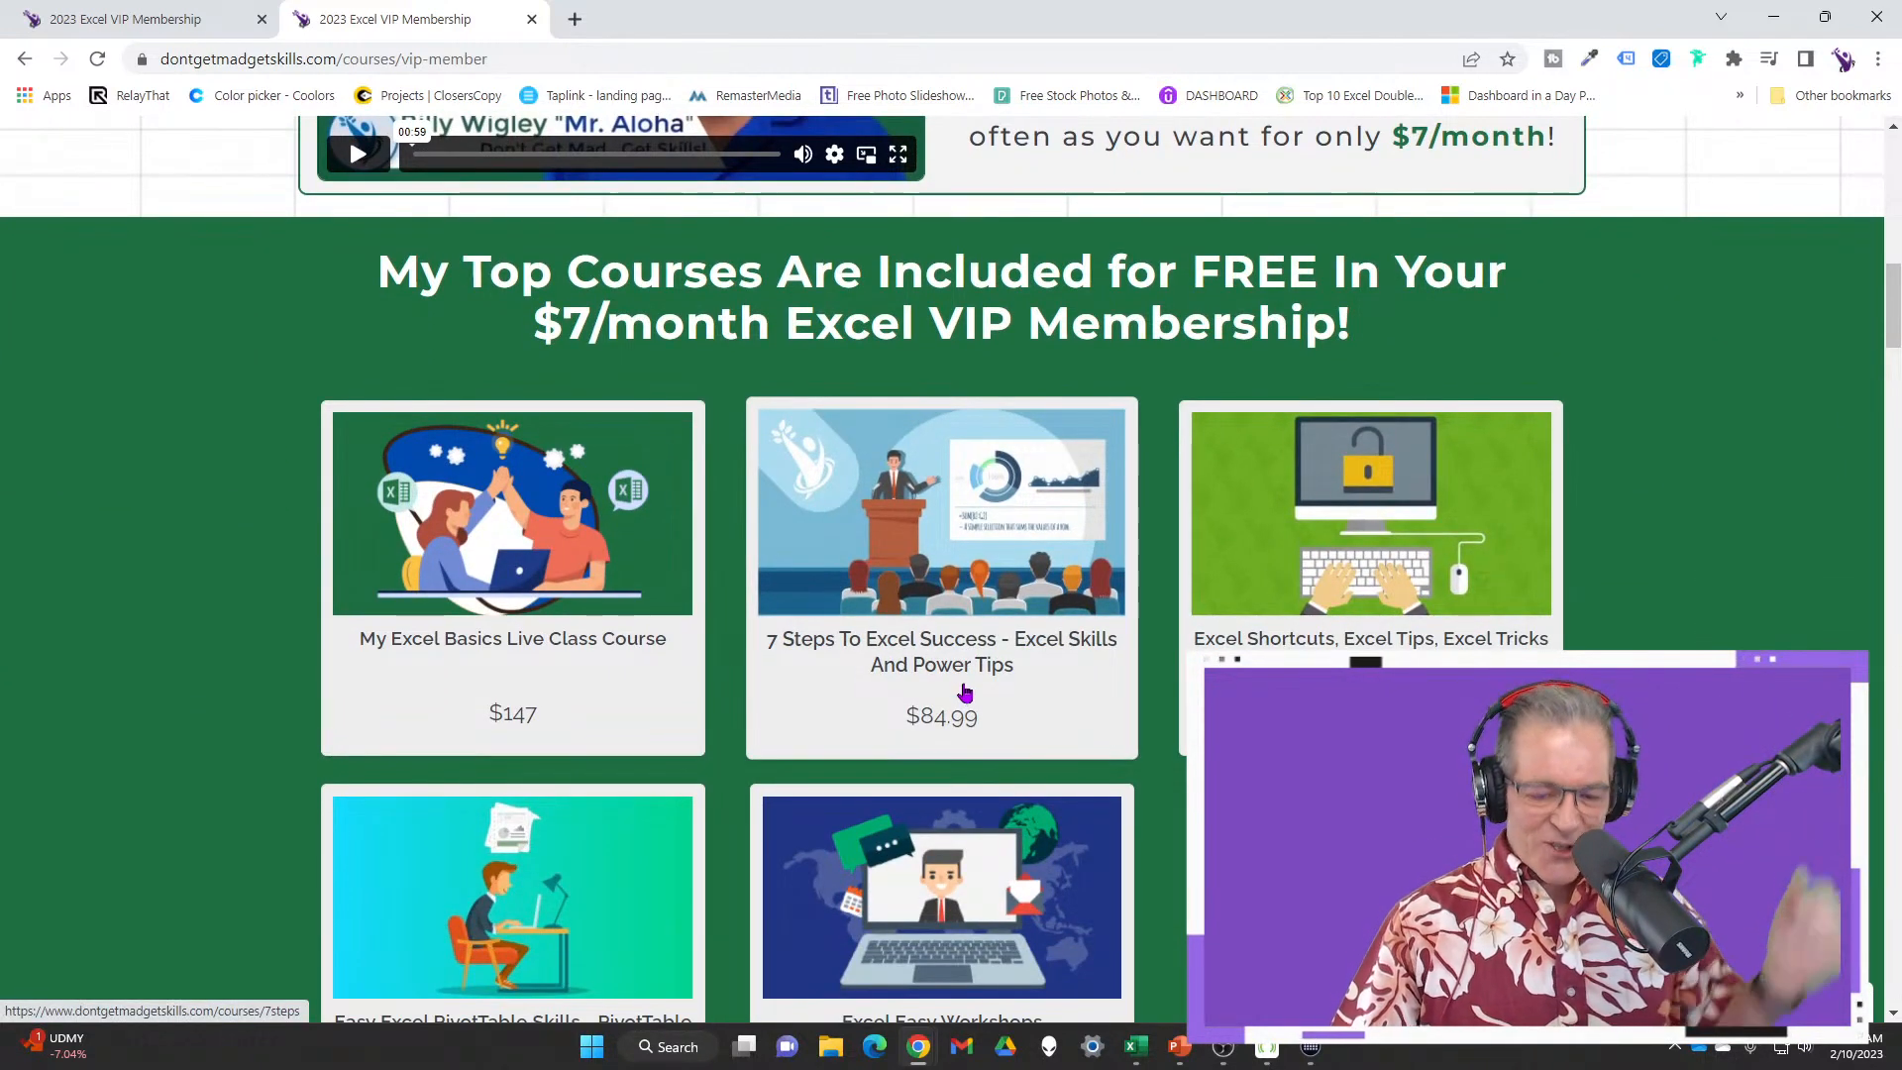
mouse_move(731, 347)
left_mouse_down()
mouse_move(783, 456)
mouse_move(971, 671)
mouse_move(1146, 769)
left_mouse_up()
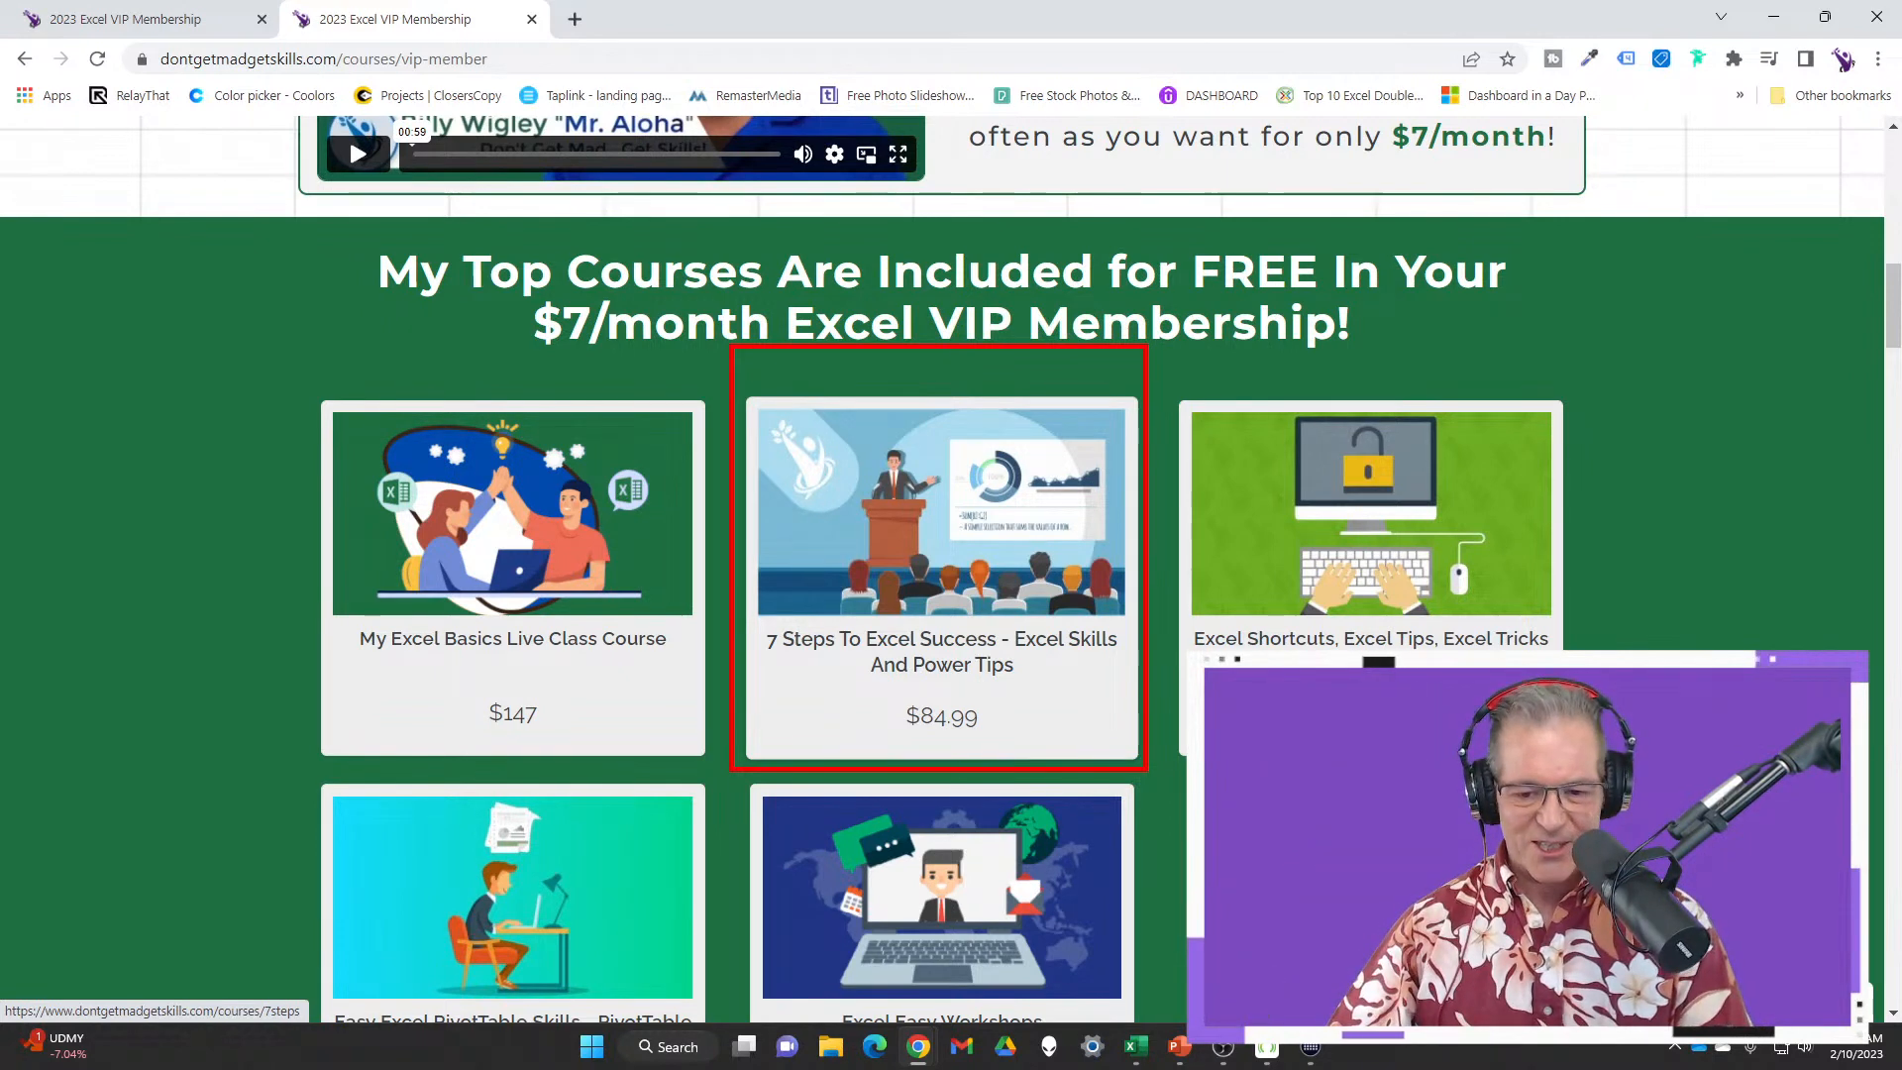
key("Escape")
Scroll back to the top and mark the empty spot beside SIGN IN
scroll(940, 495, "down", 1)
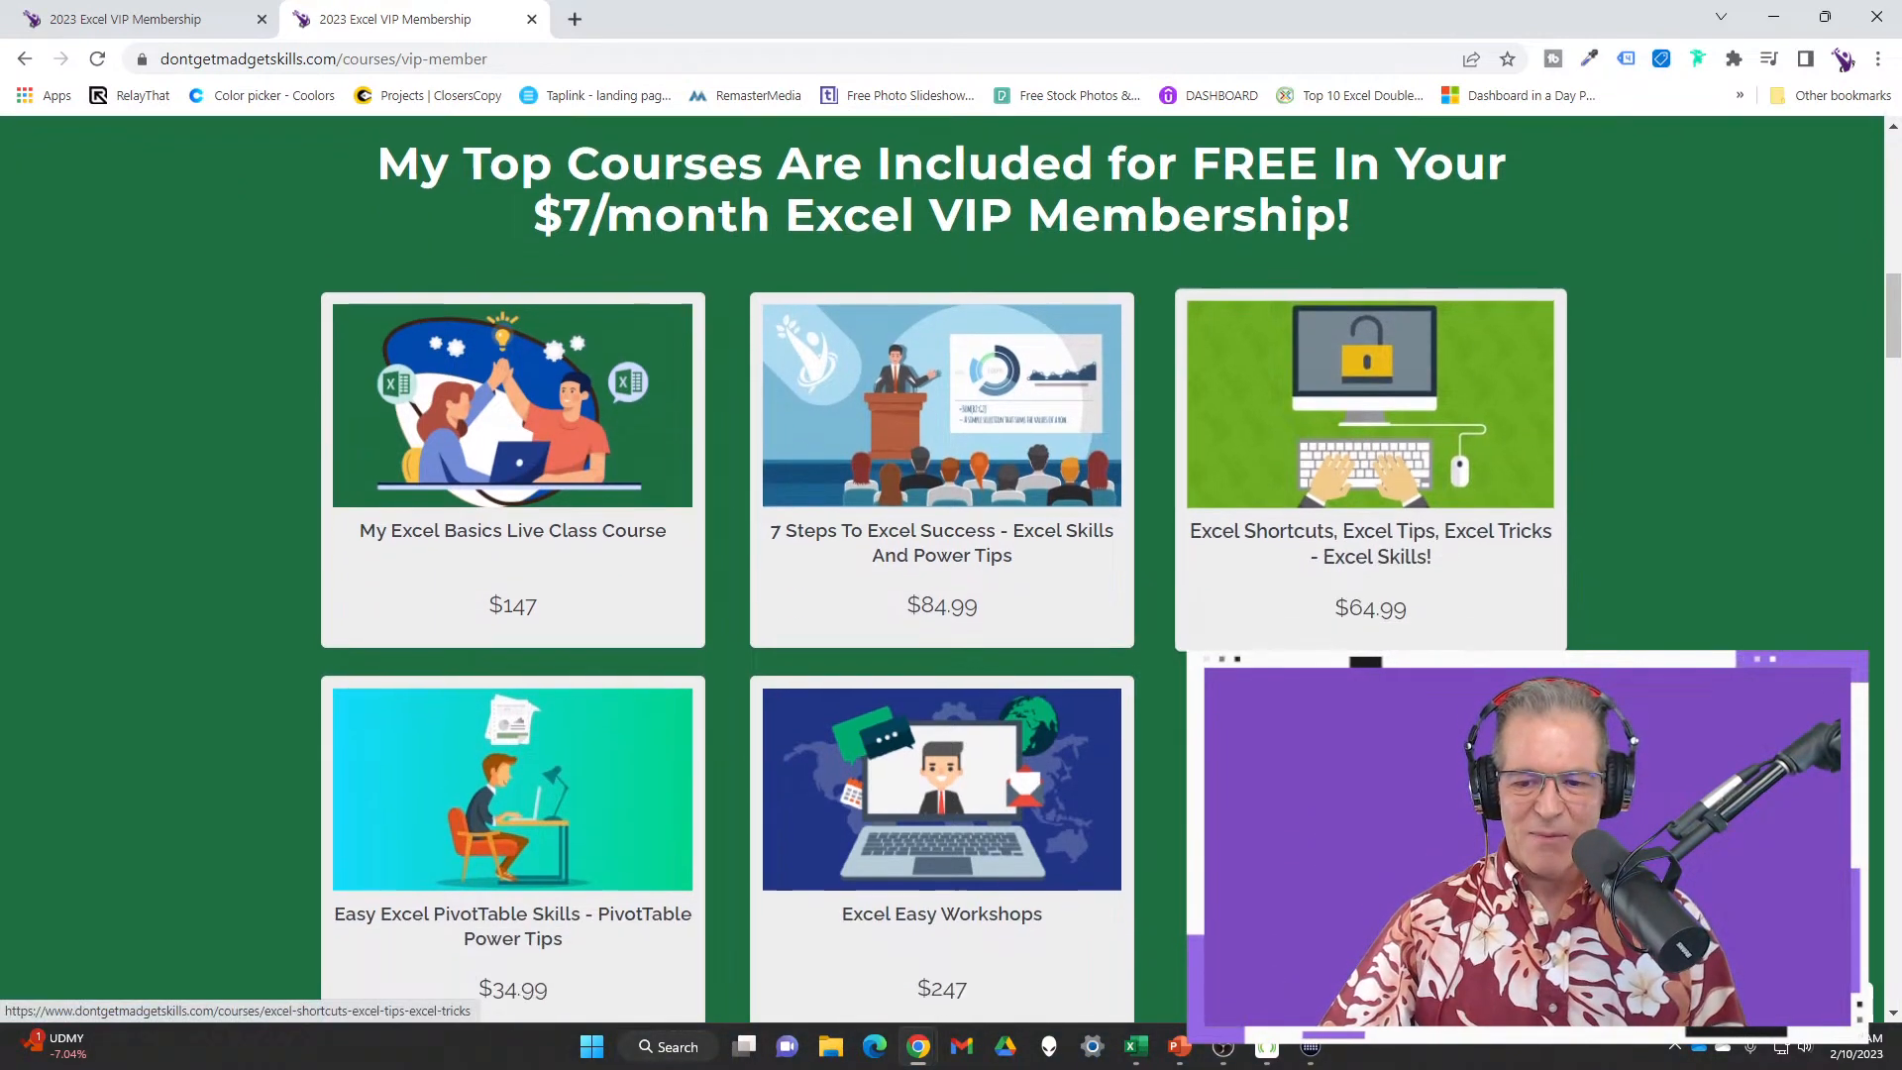
scroll(941, 495, "down", 1)
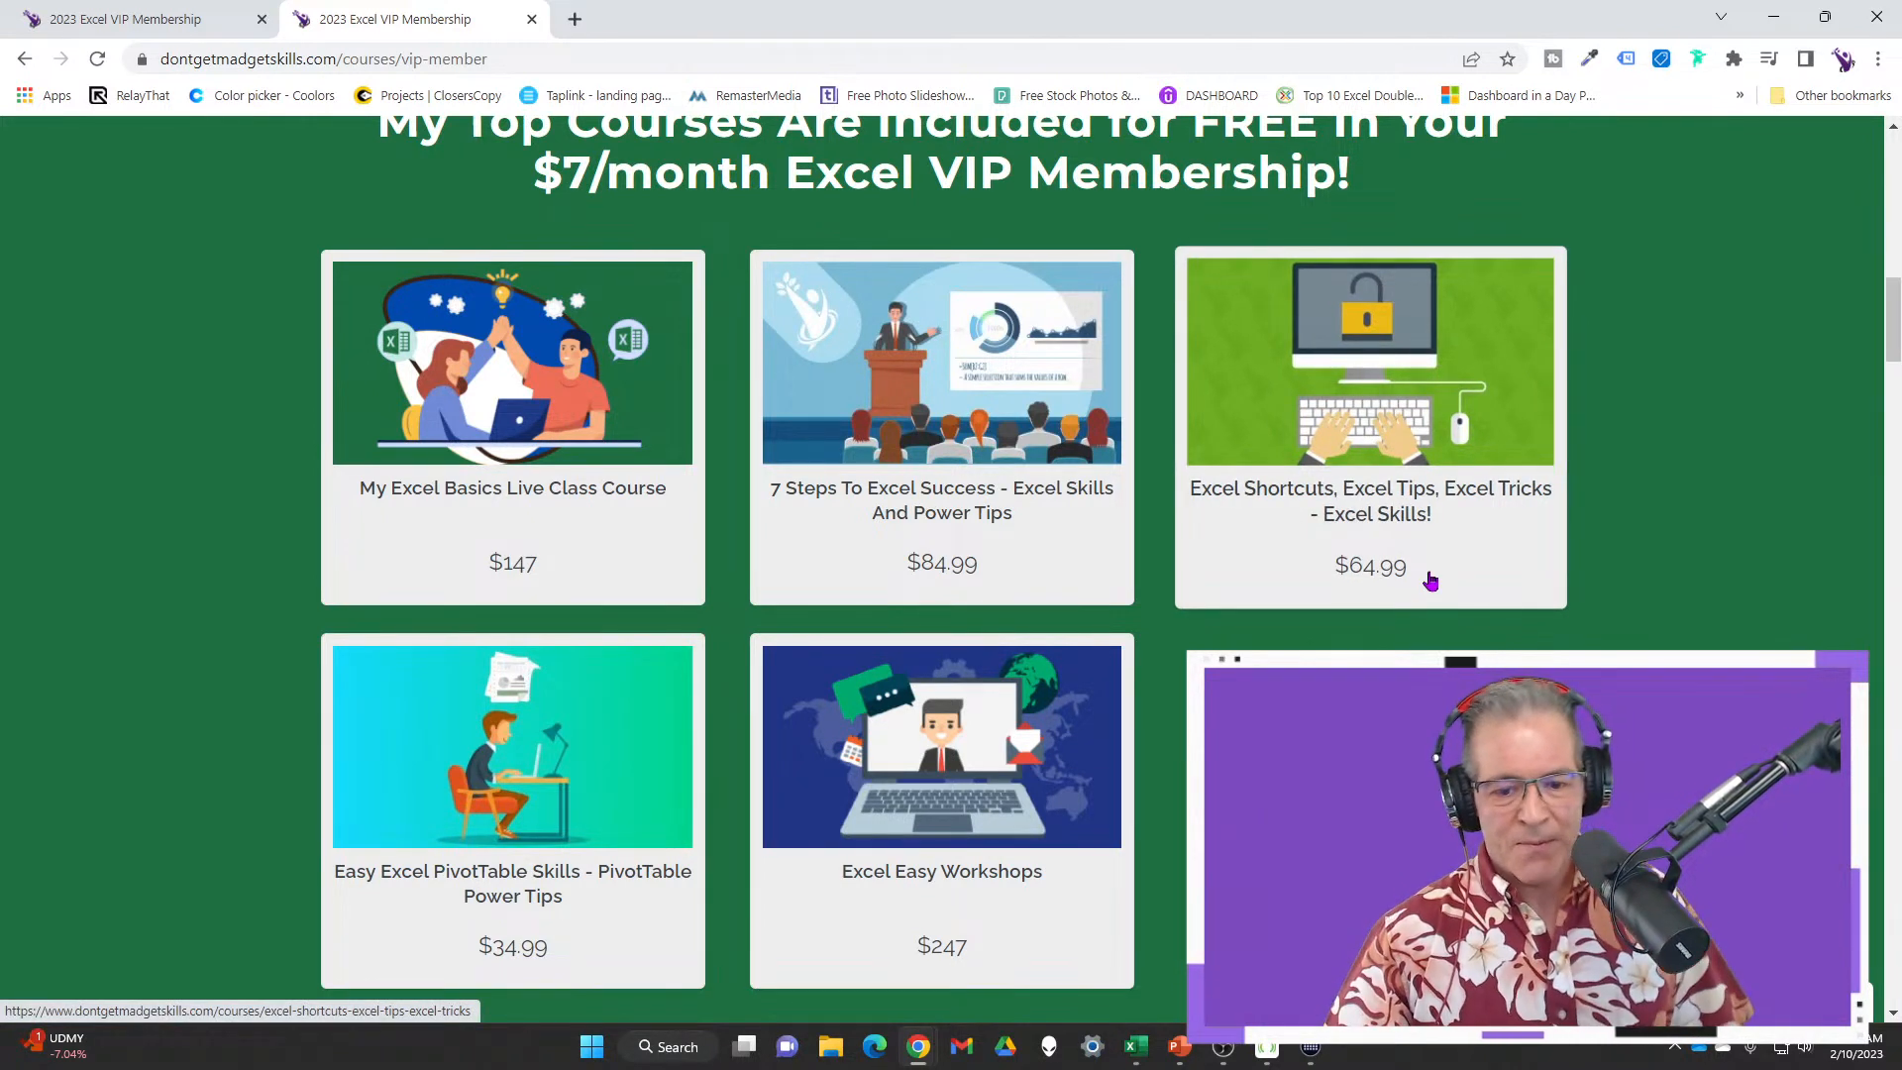
scroll(1431, 581, "down", 1)
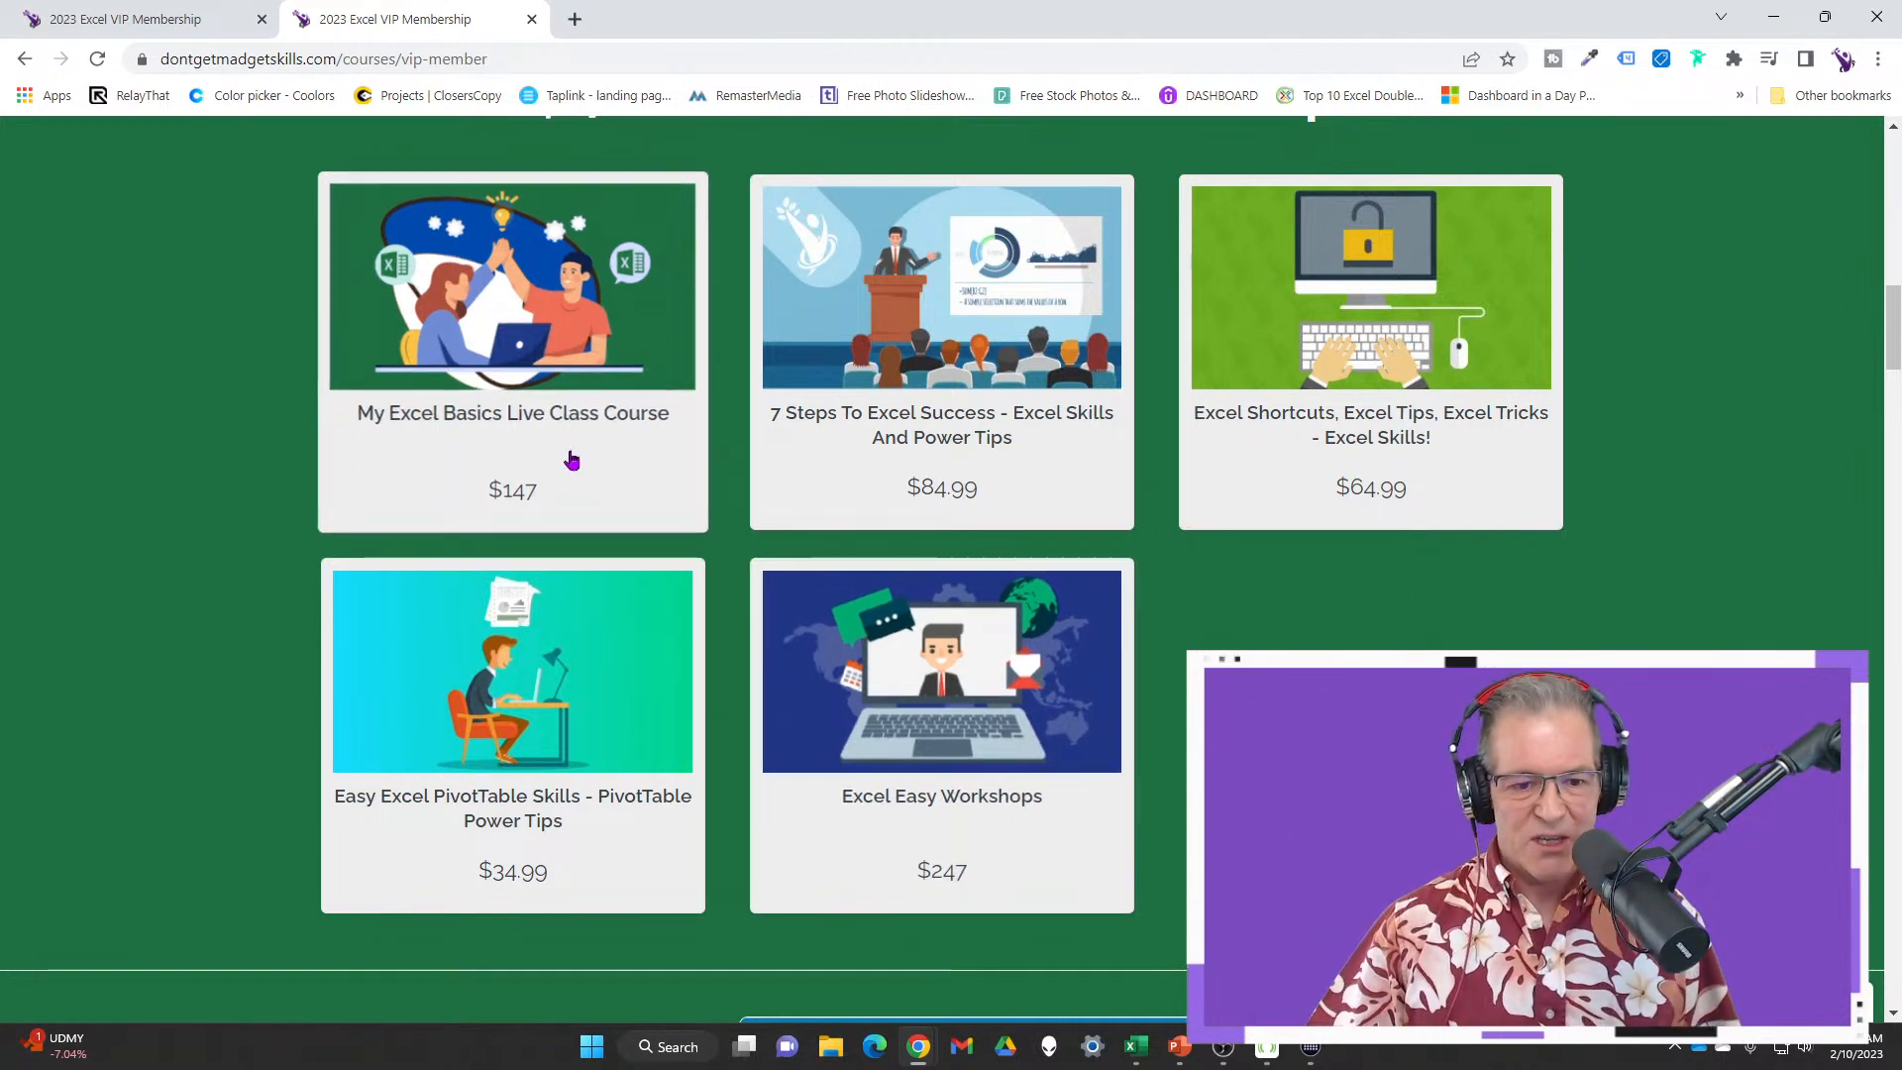
scroll(566, 455, "up", 1)
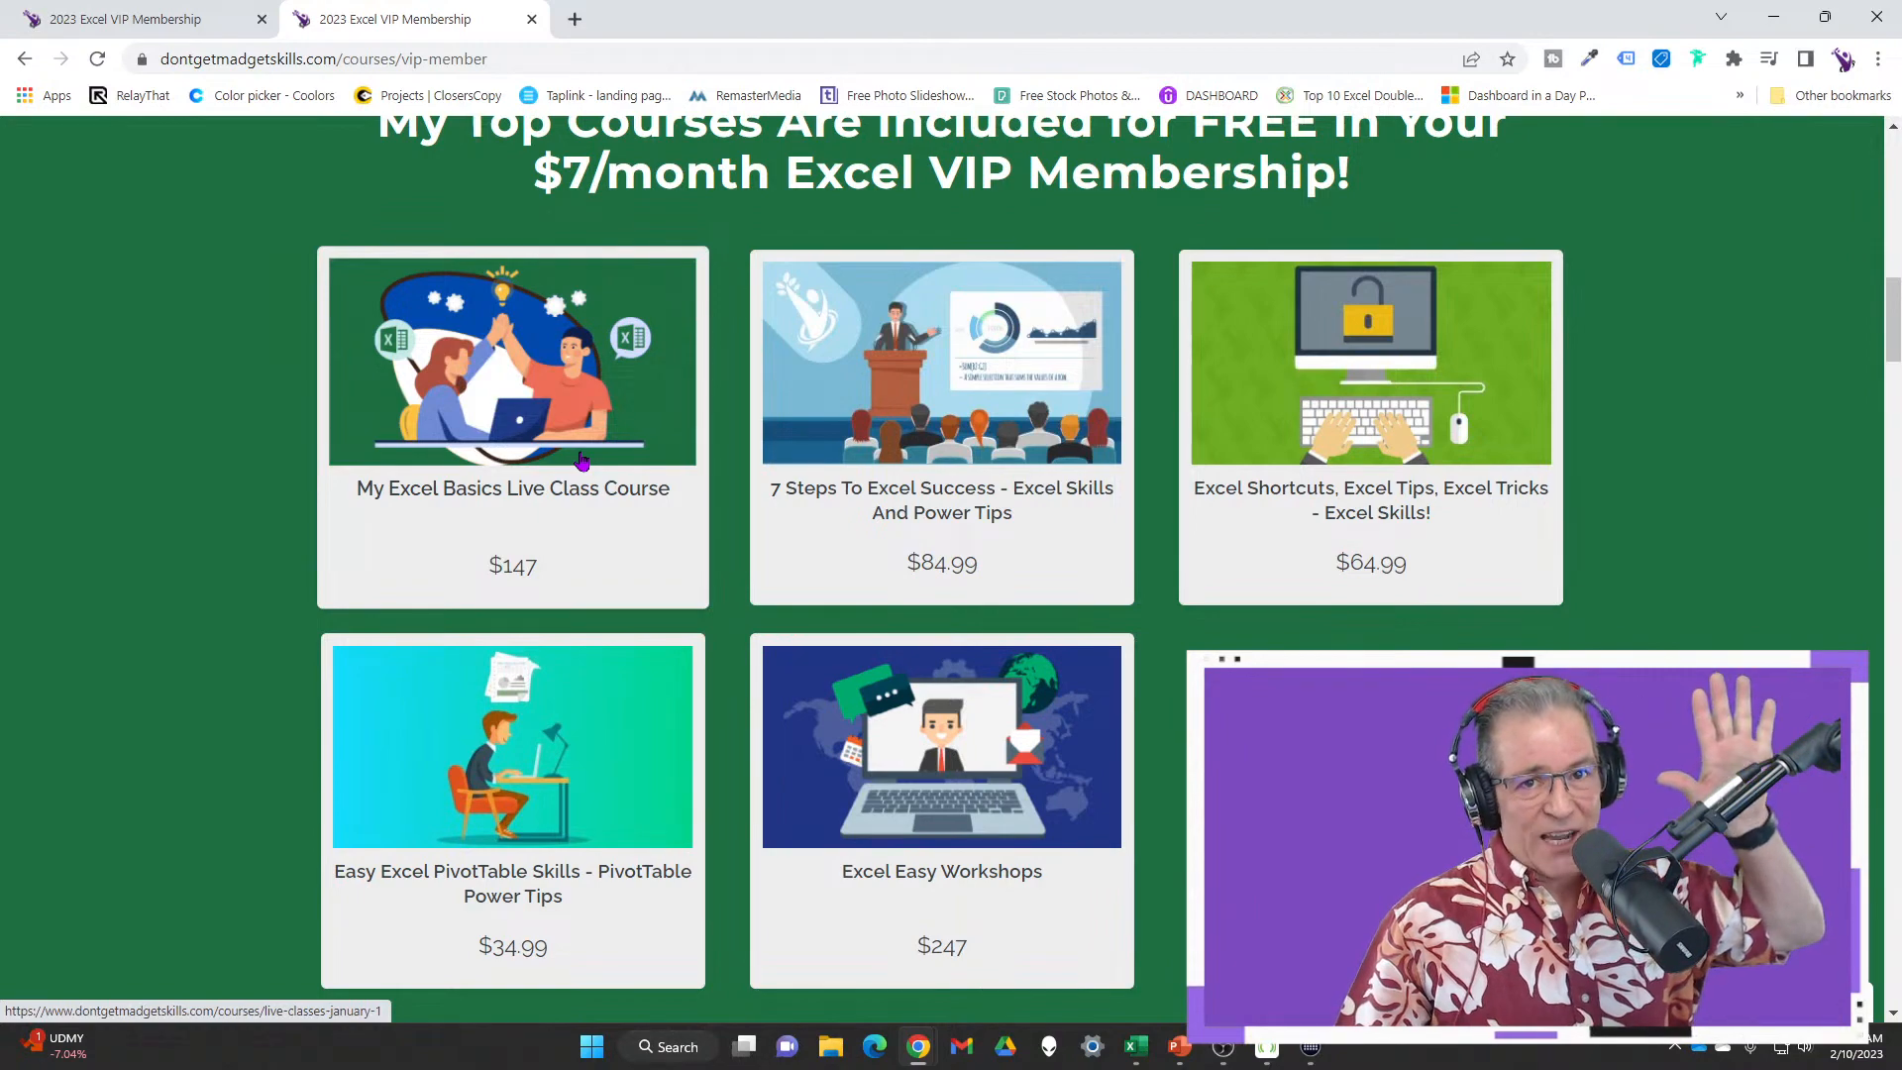
scroll(661, 525, "up", 9)
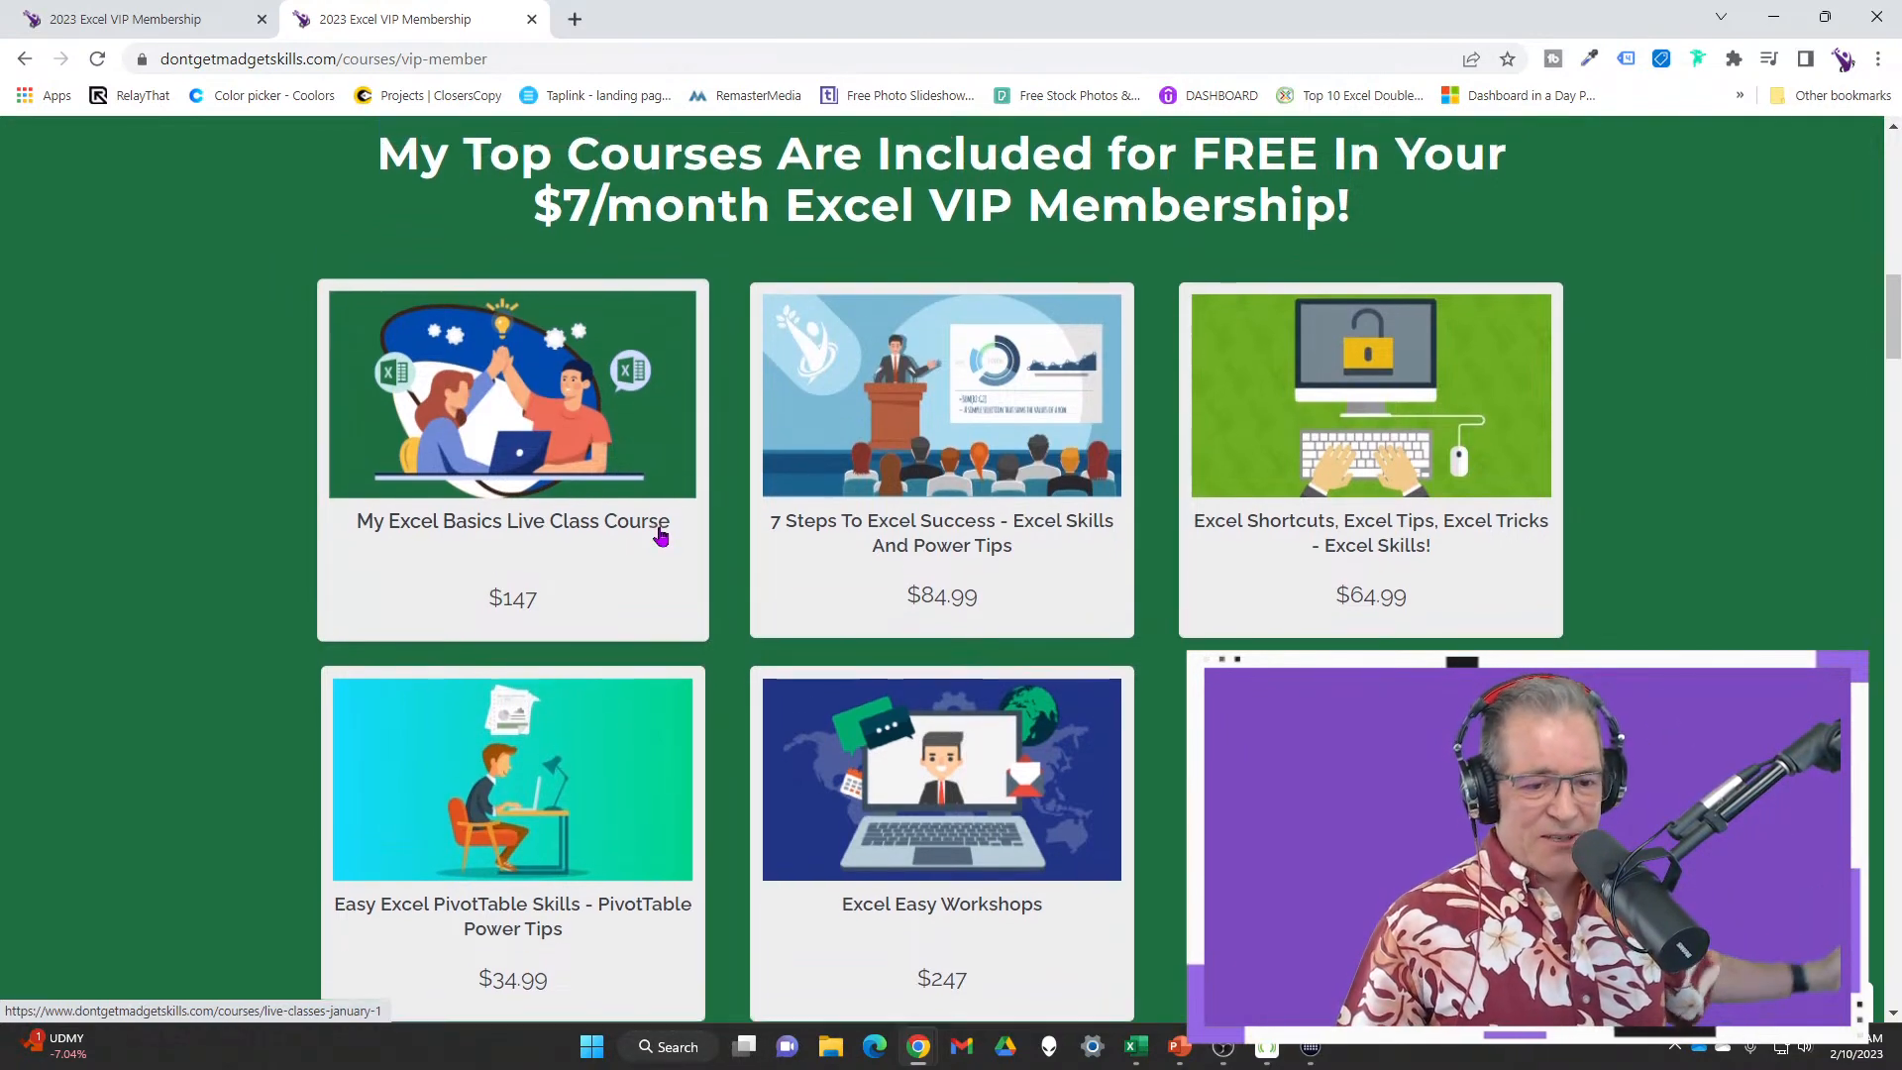
scroll(663, 535, "up", 6)
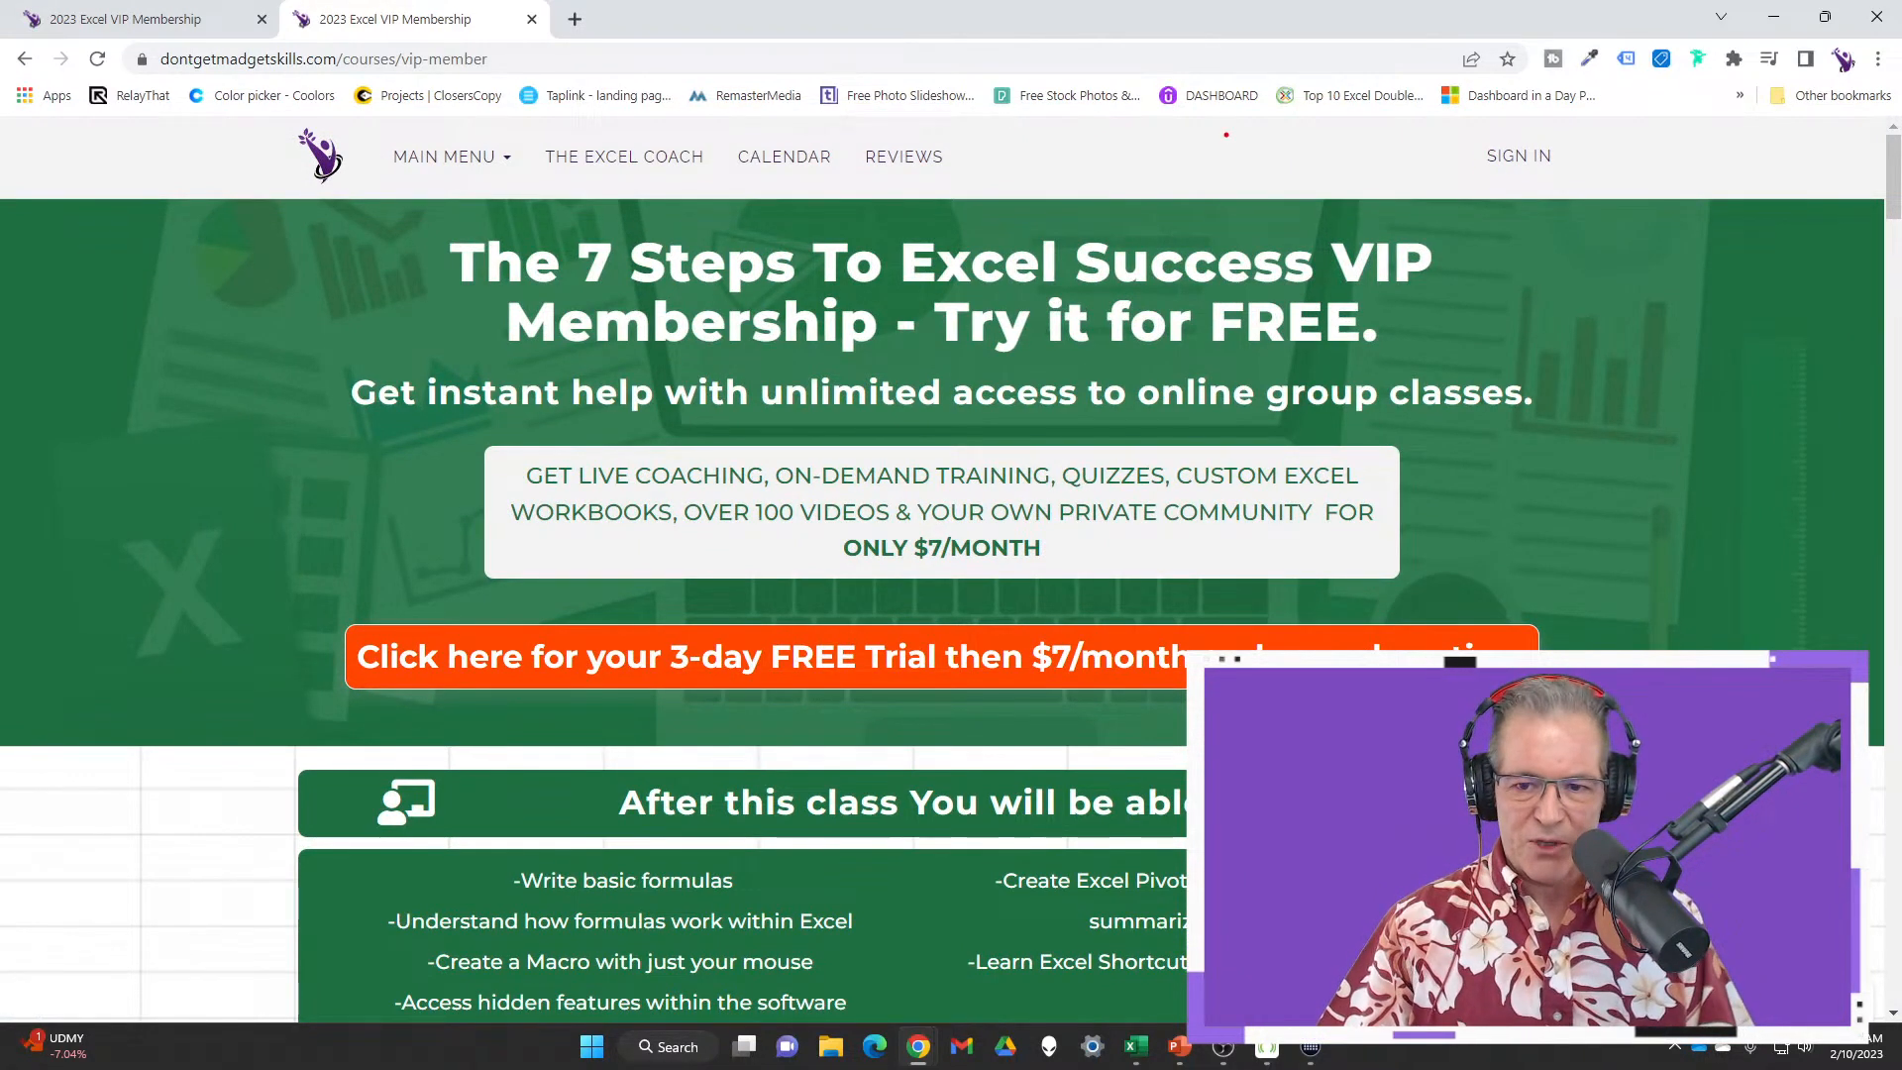
left_click_drag(1227, 135, 1421, 181)
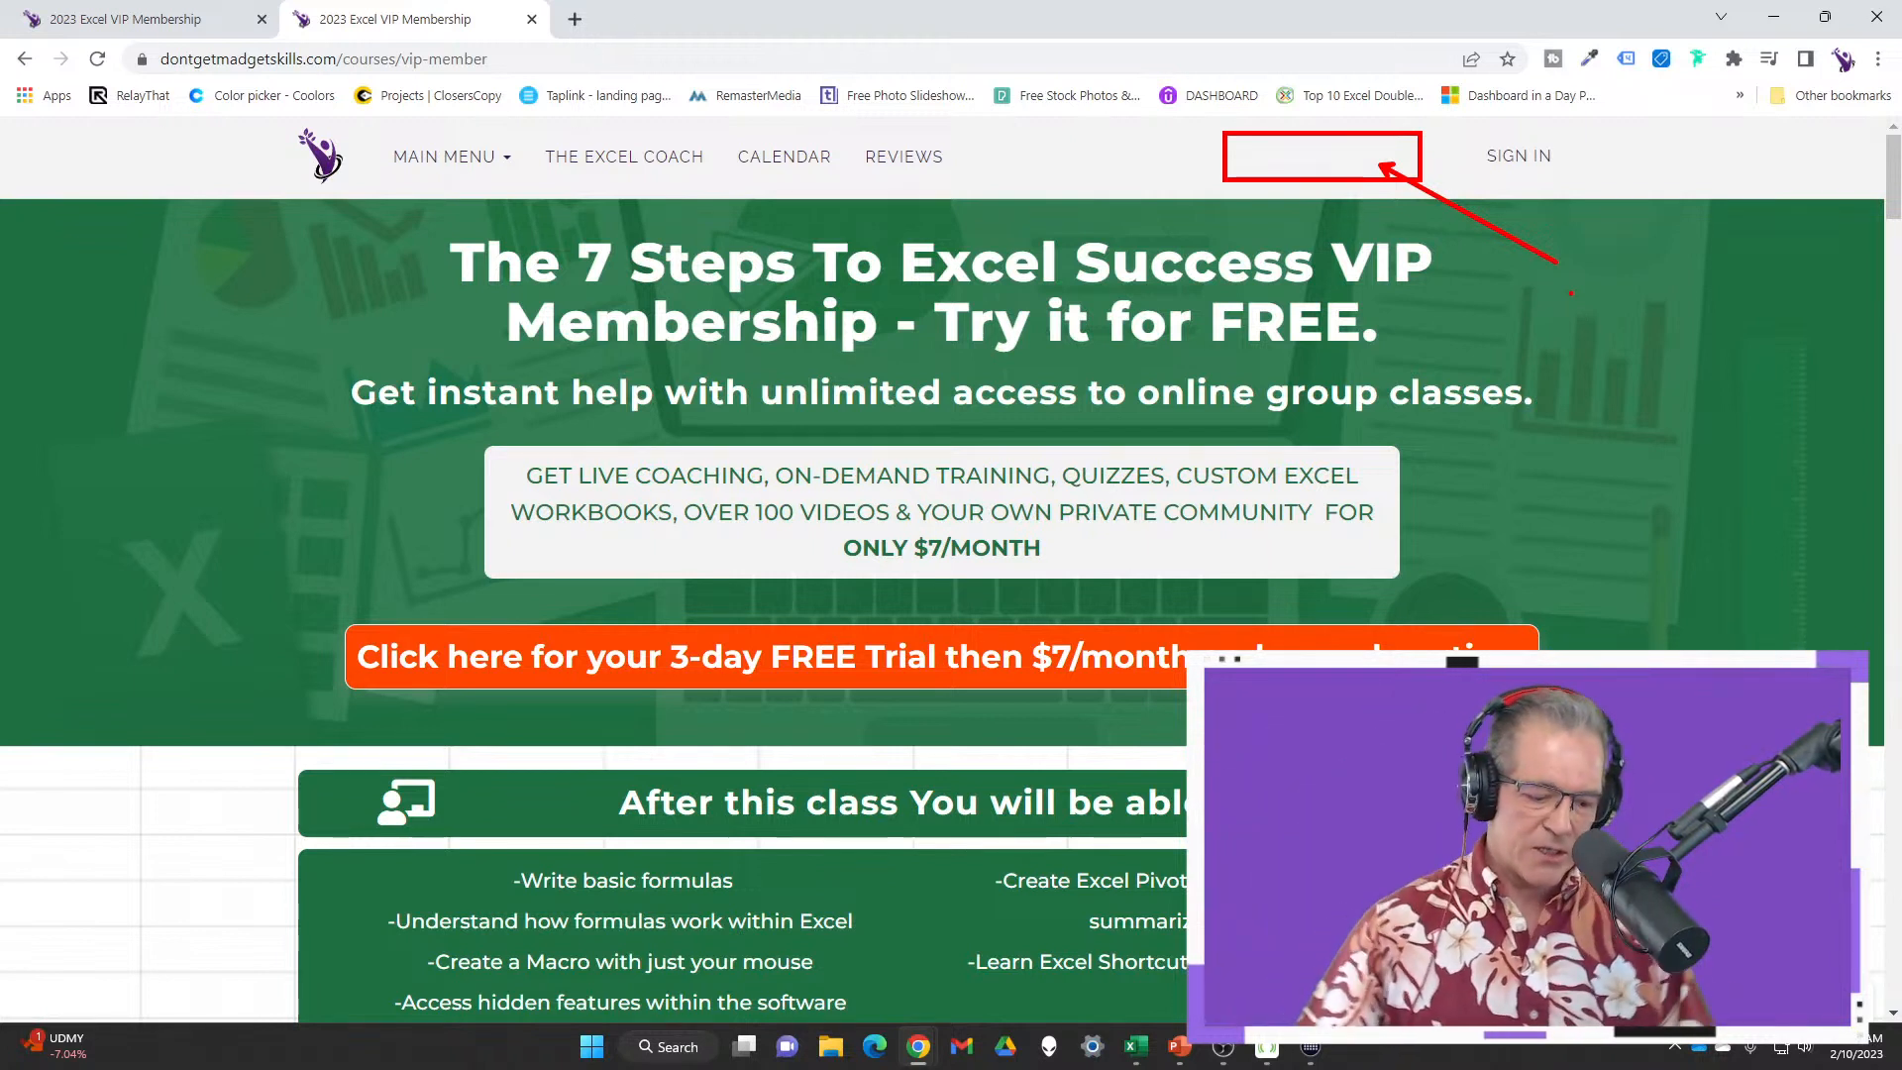
key("Escape")
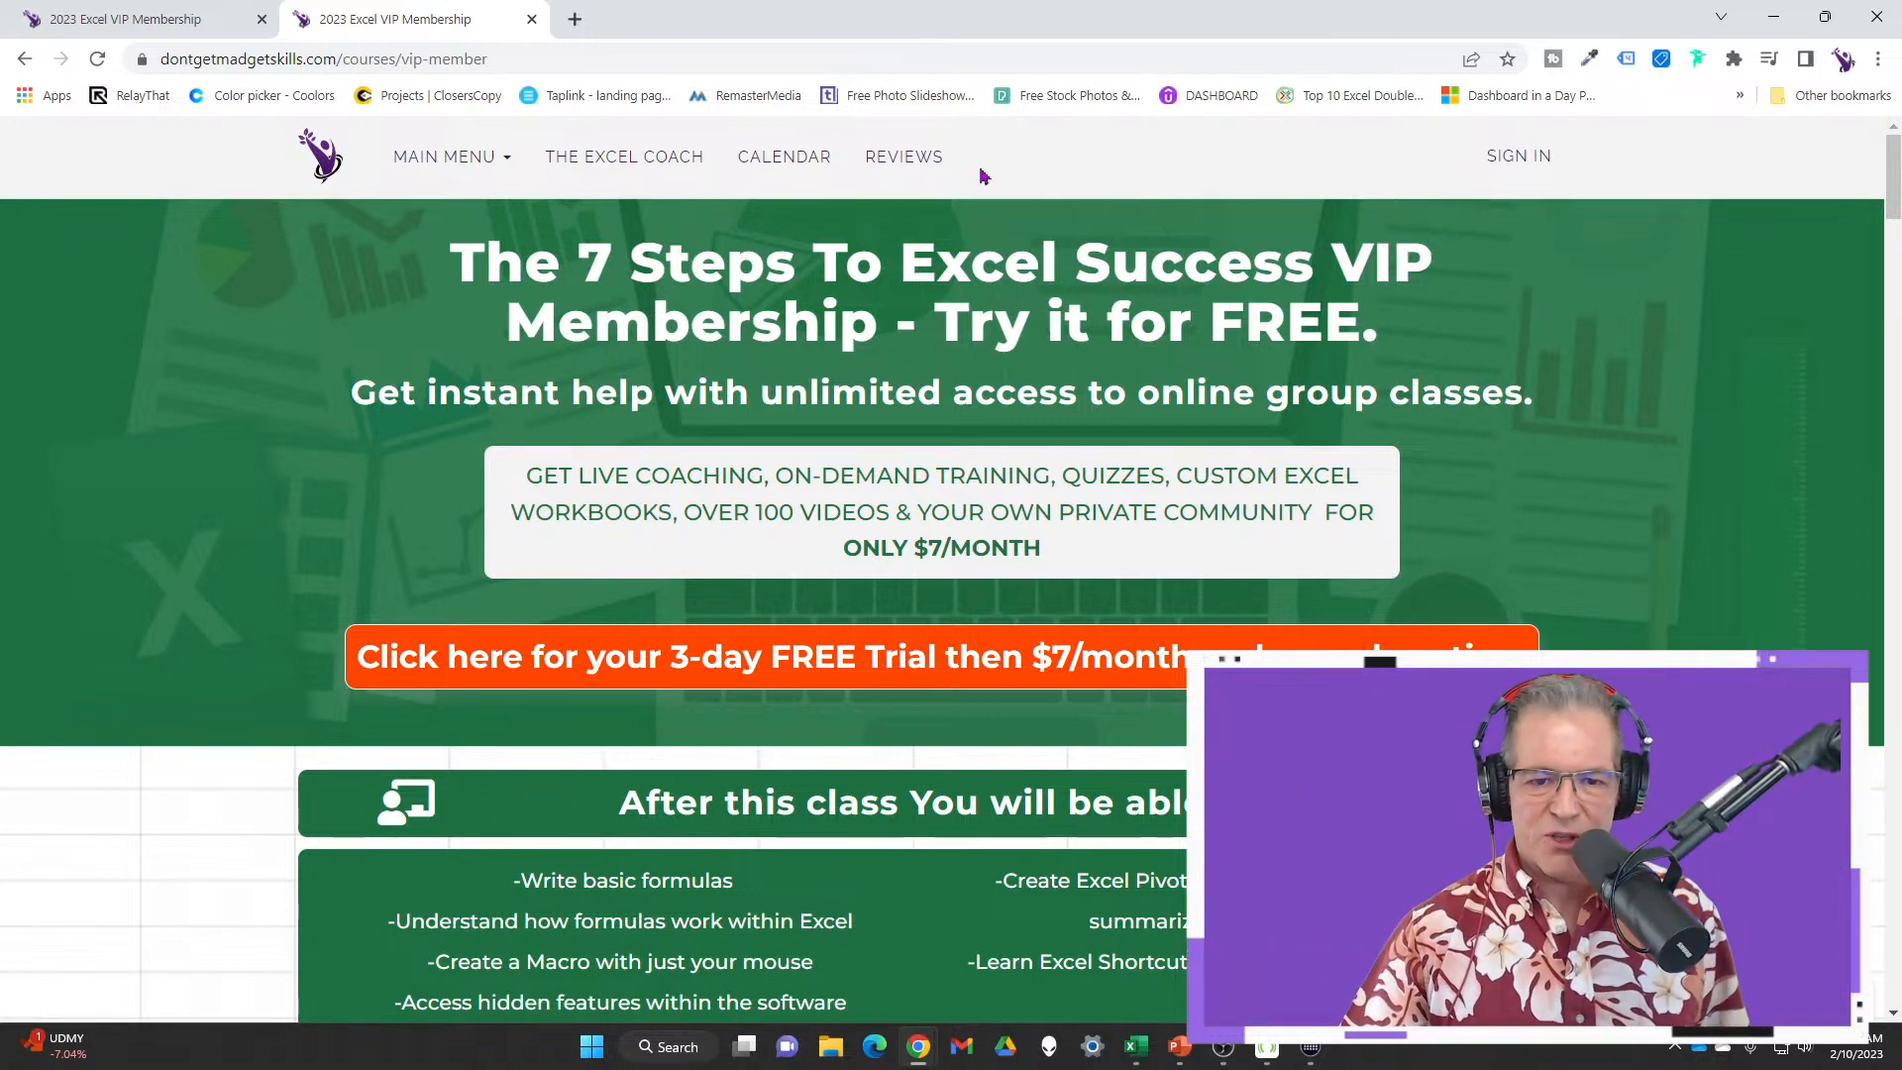
Open the site's class calendar and glance through it
left_click(805, 158)
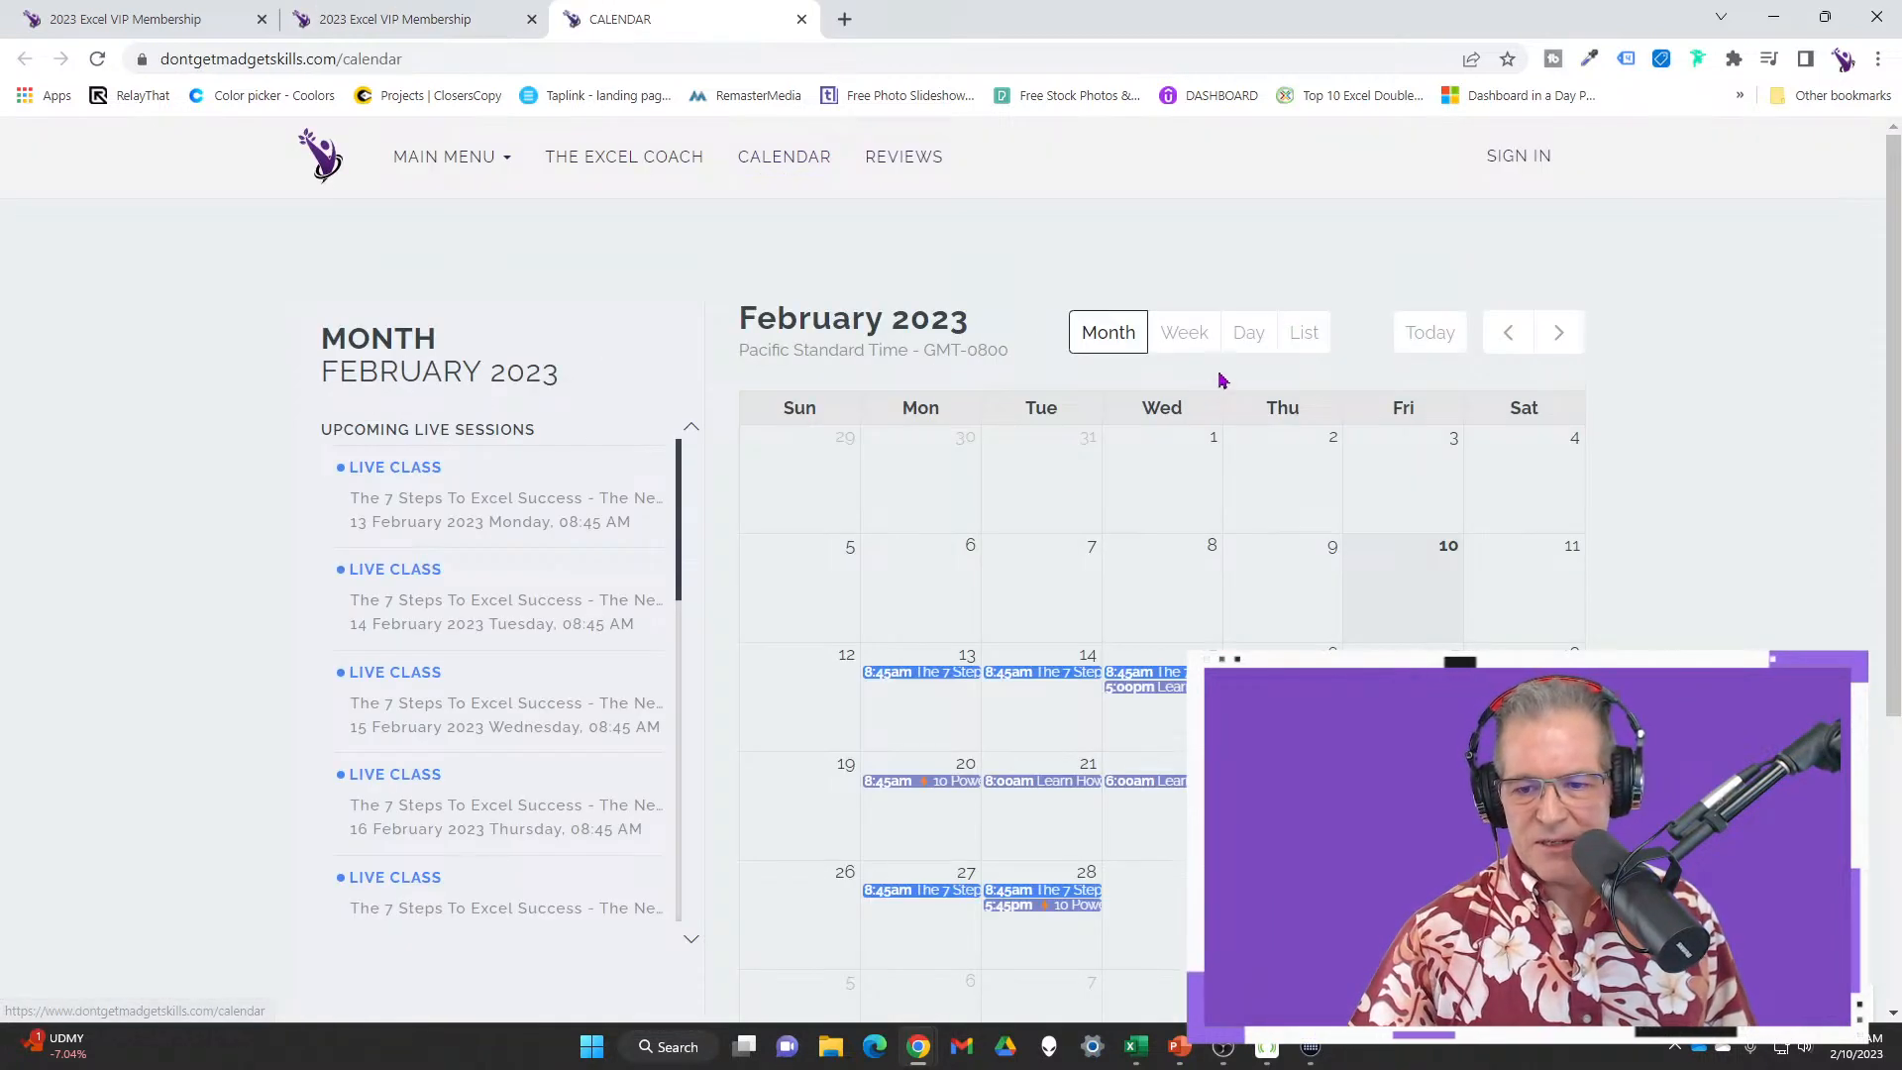
scroll(1382, 581, "down", 1)
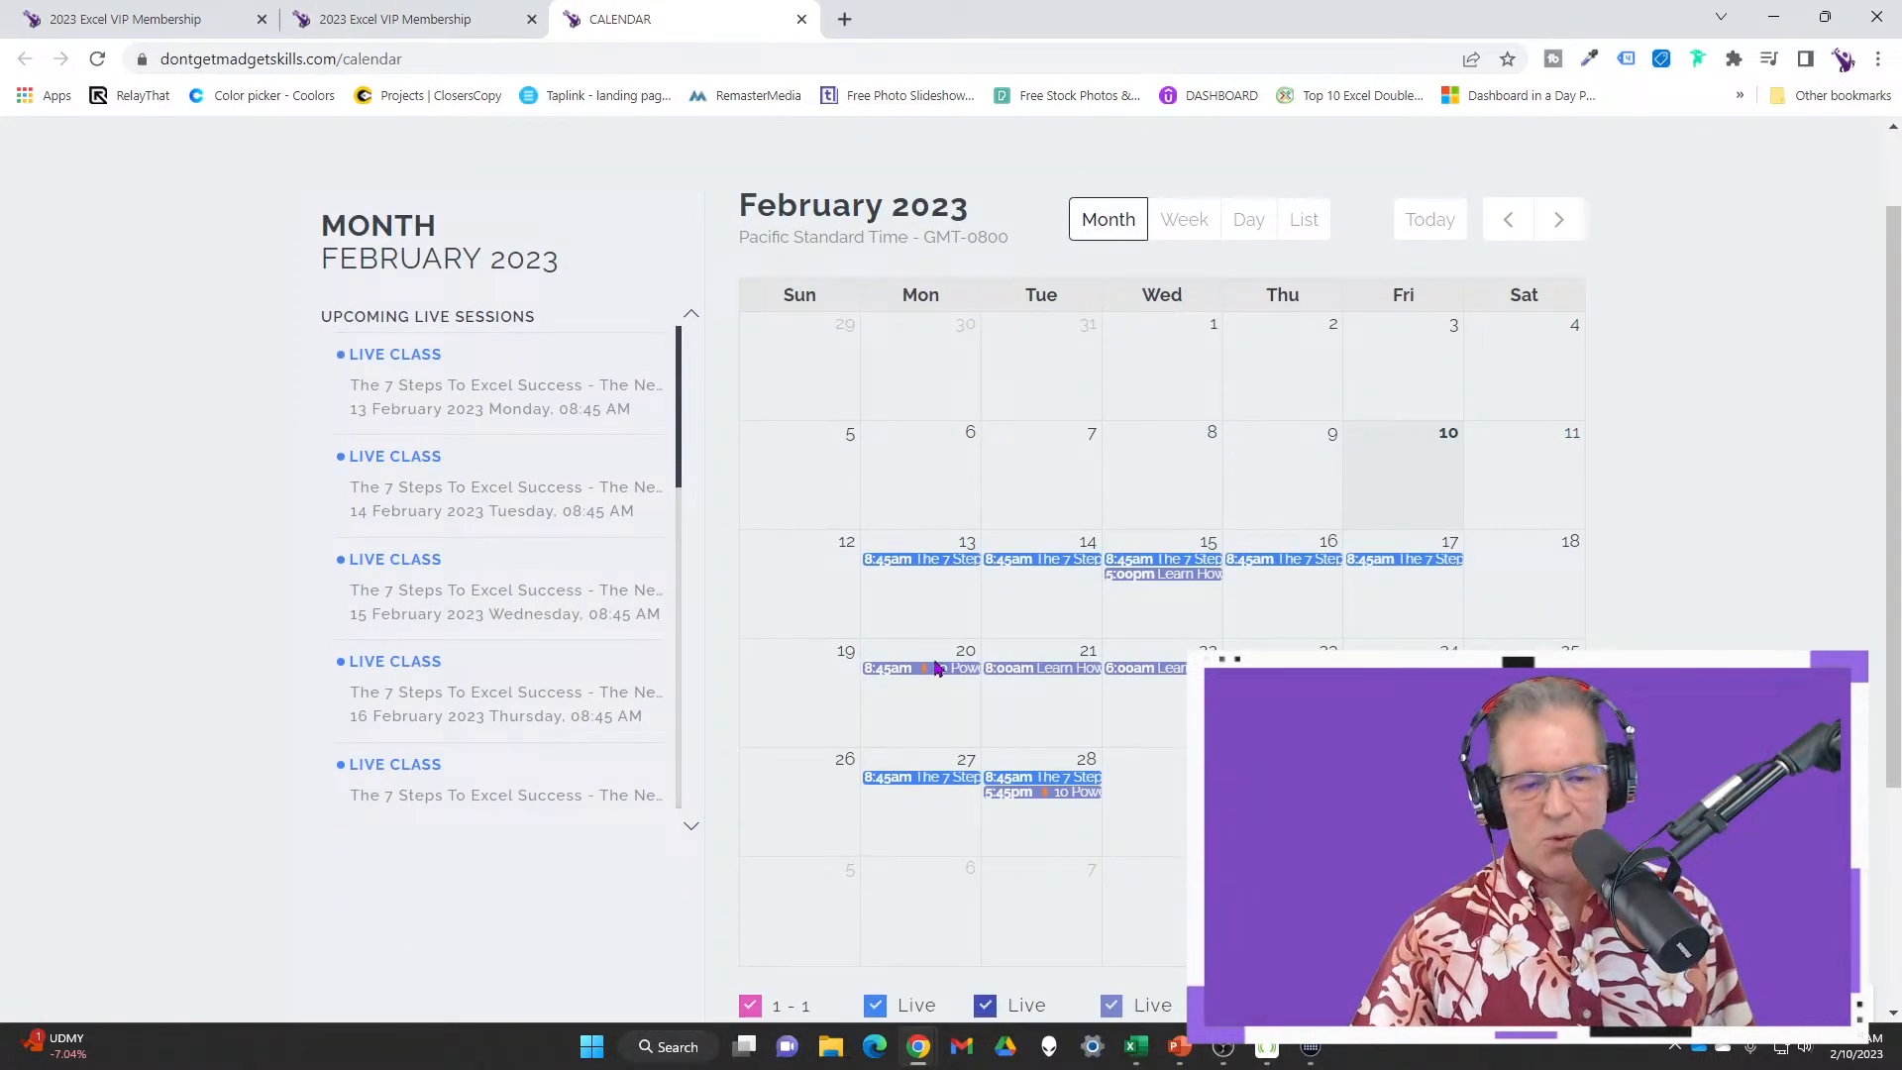
scroll(676, 225, "up", 1)
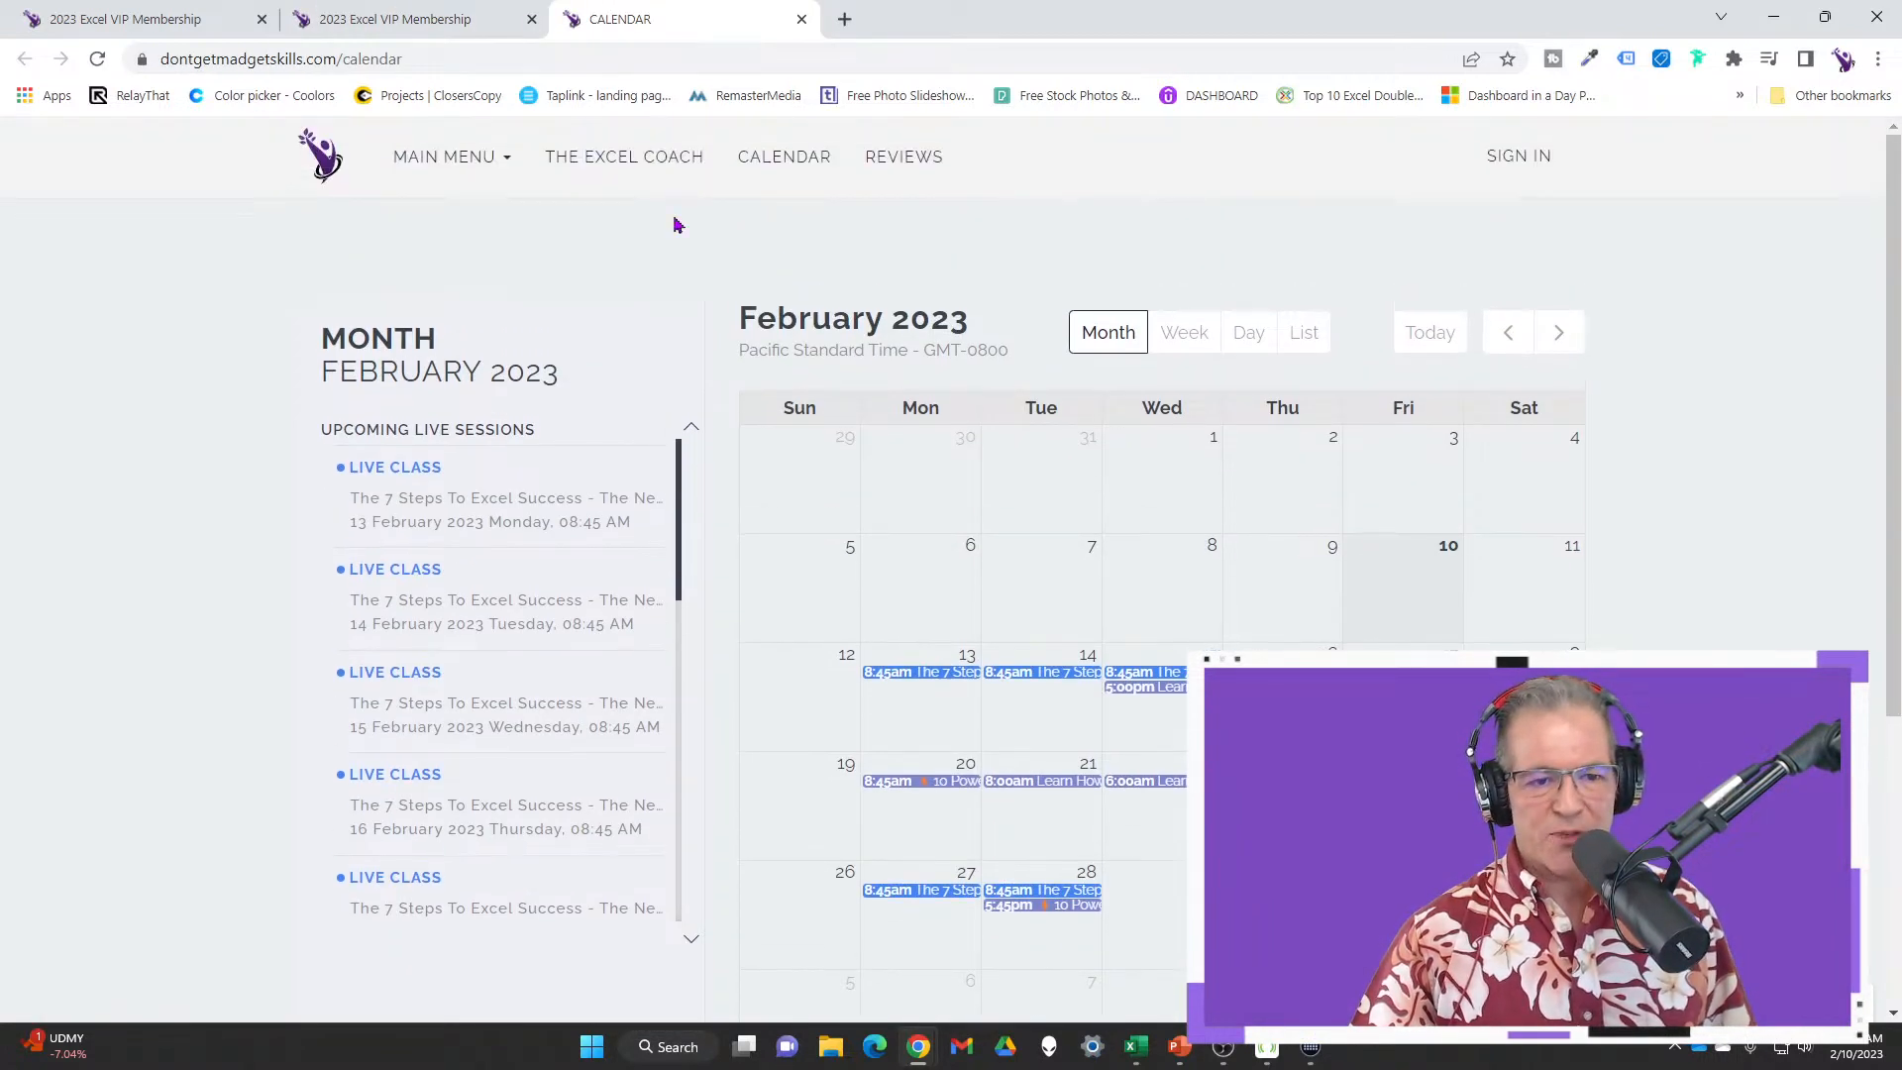
Open the Live Workshops page from the site's main navigation
left_click(449, 167)
left_click(485, 240)
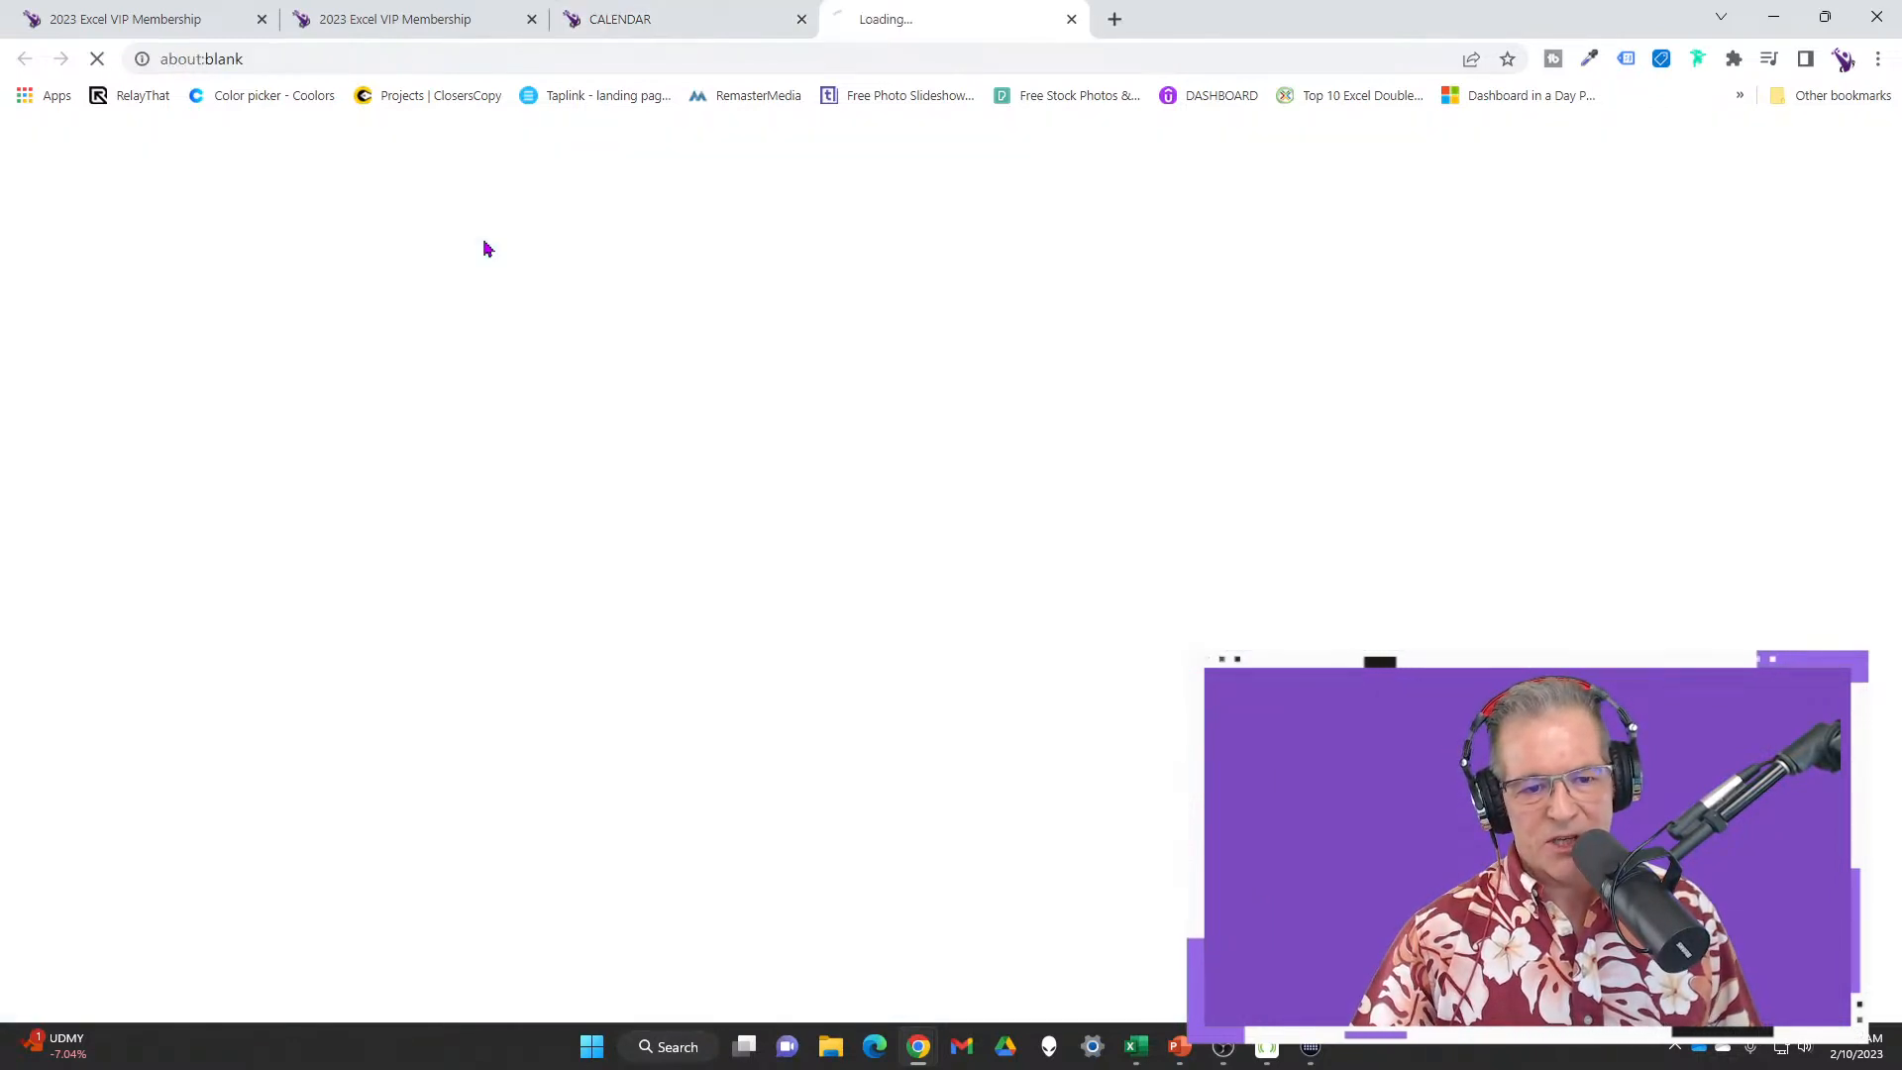
scroll(1648, 605, "down", 2)
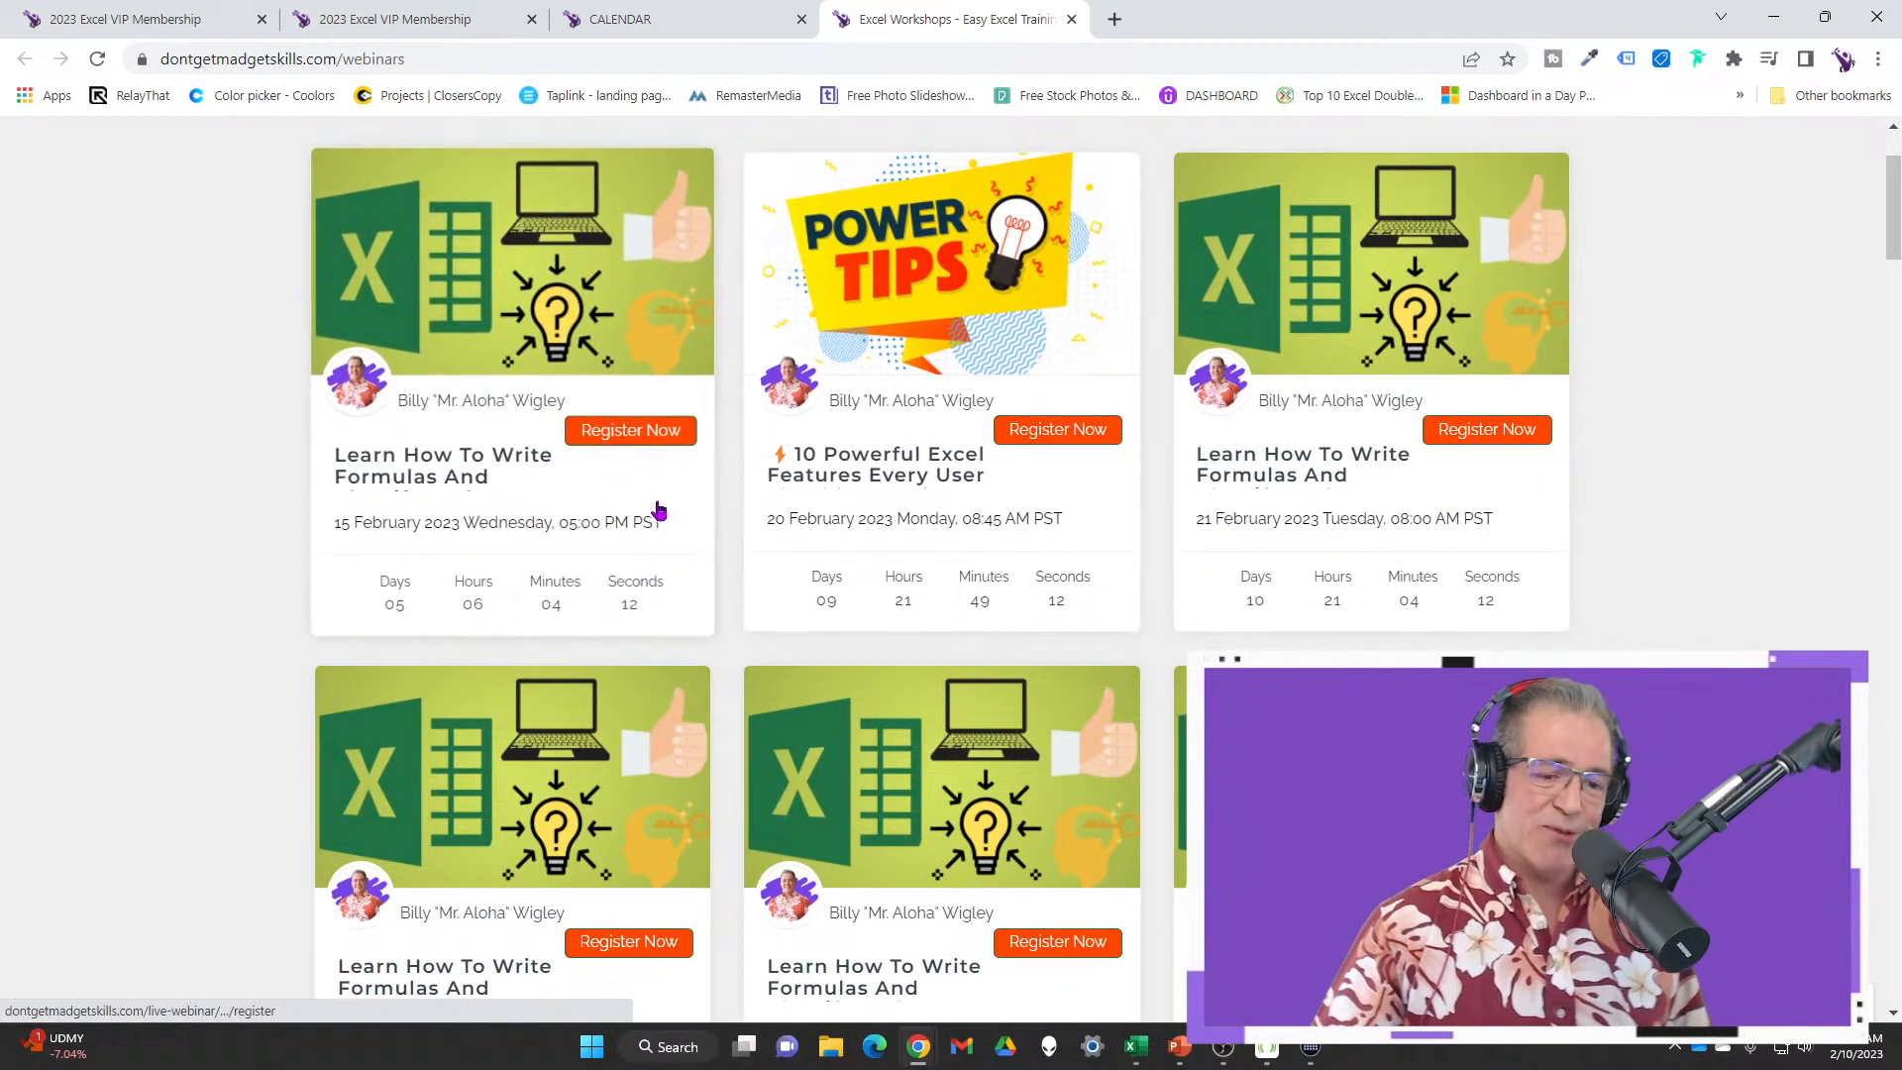
scroll(847, 592, "up", 2)
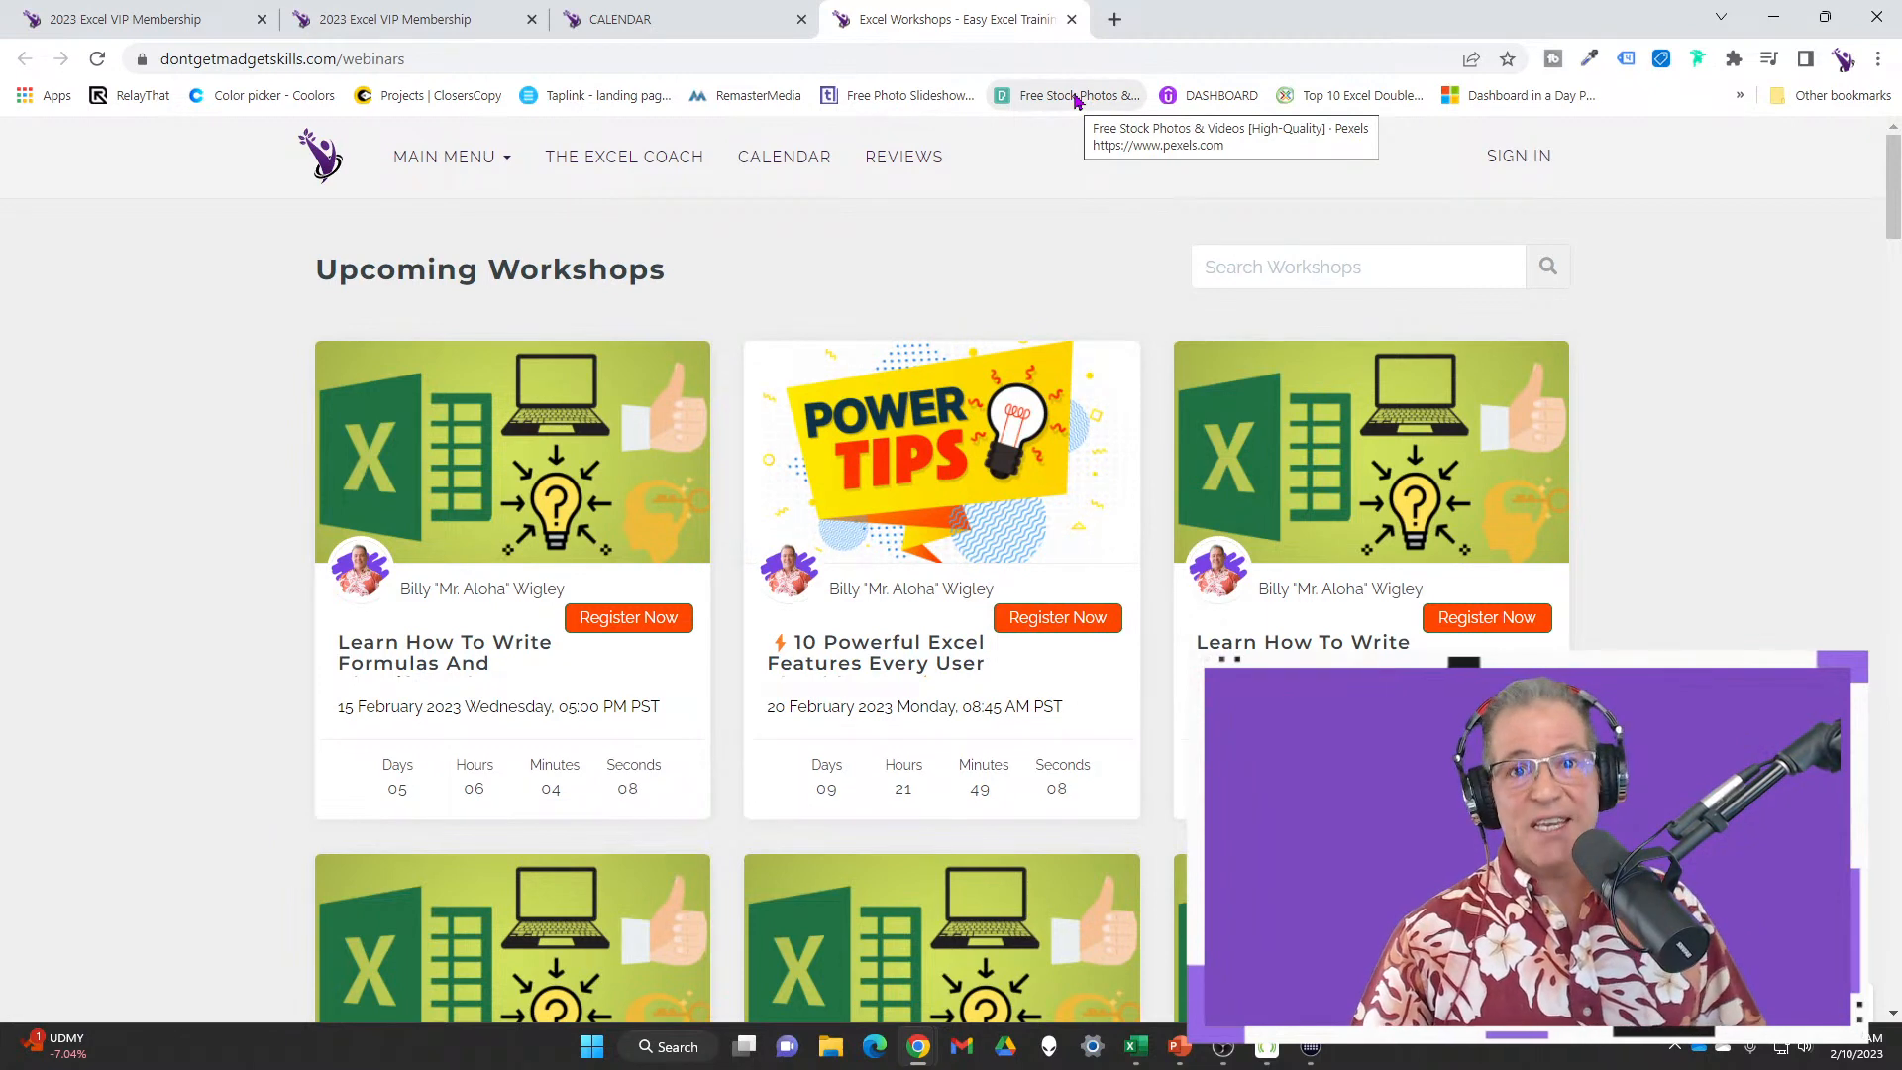
Close the Excel Workshops and calendar tabs, then scroll the VIP page
left_click(1071, 19)
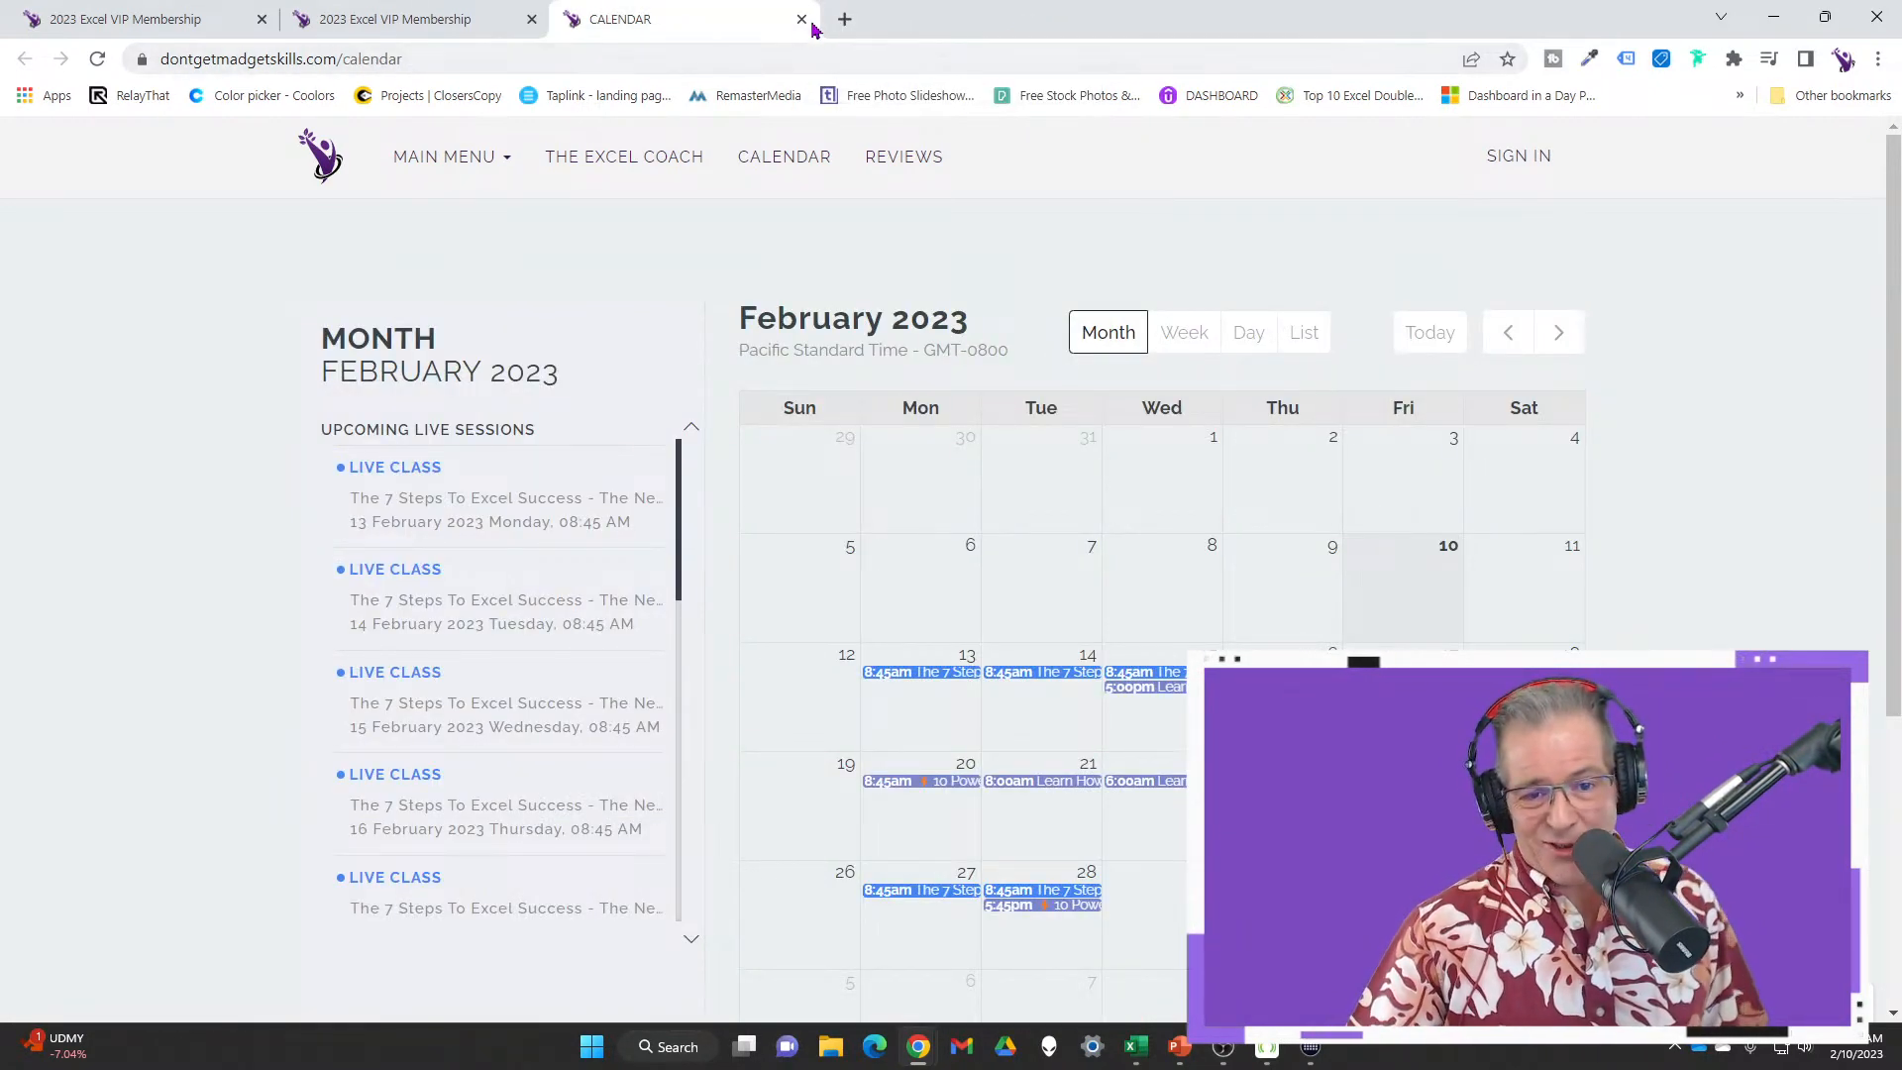
left_click(801, 19)
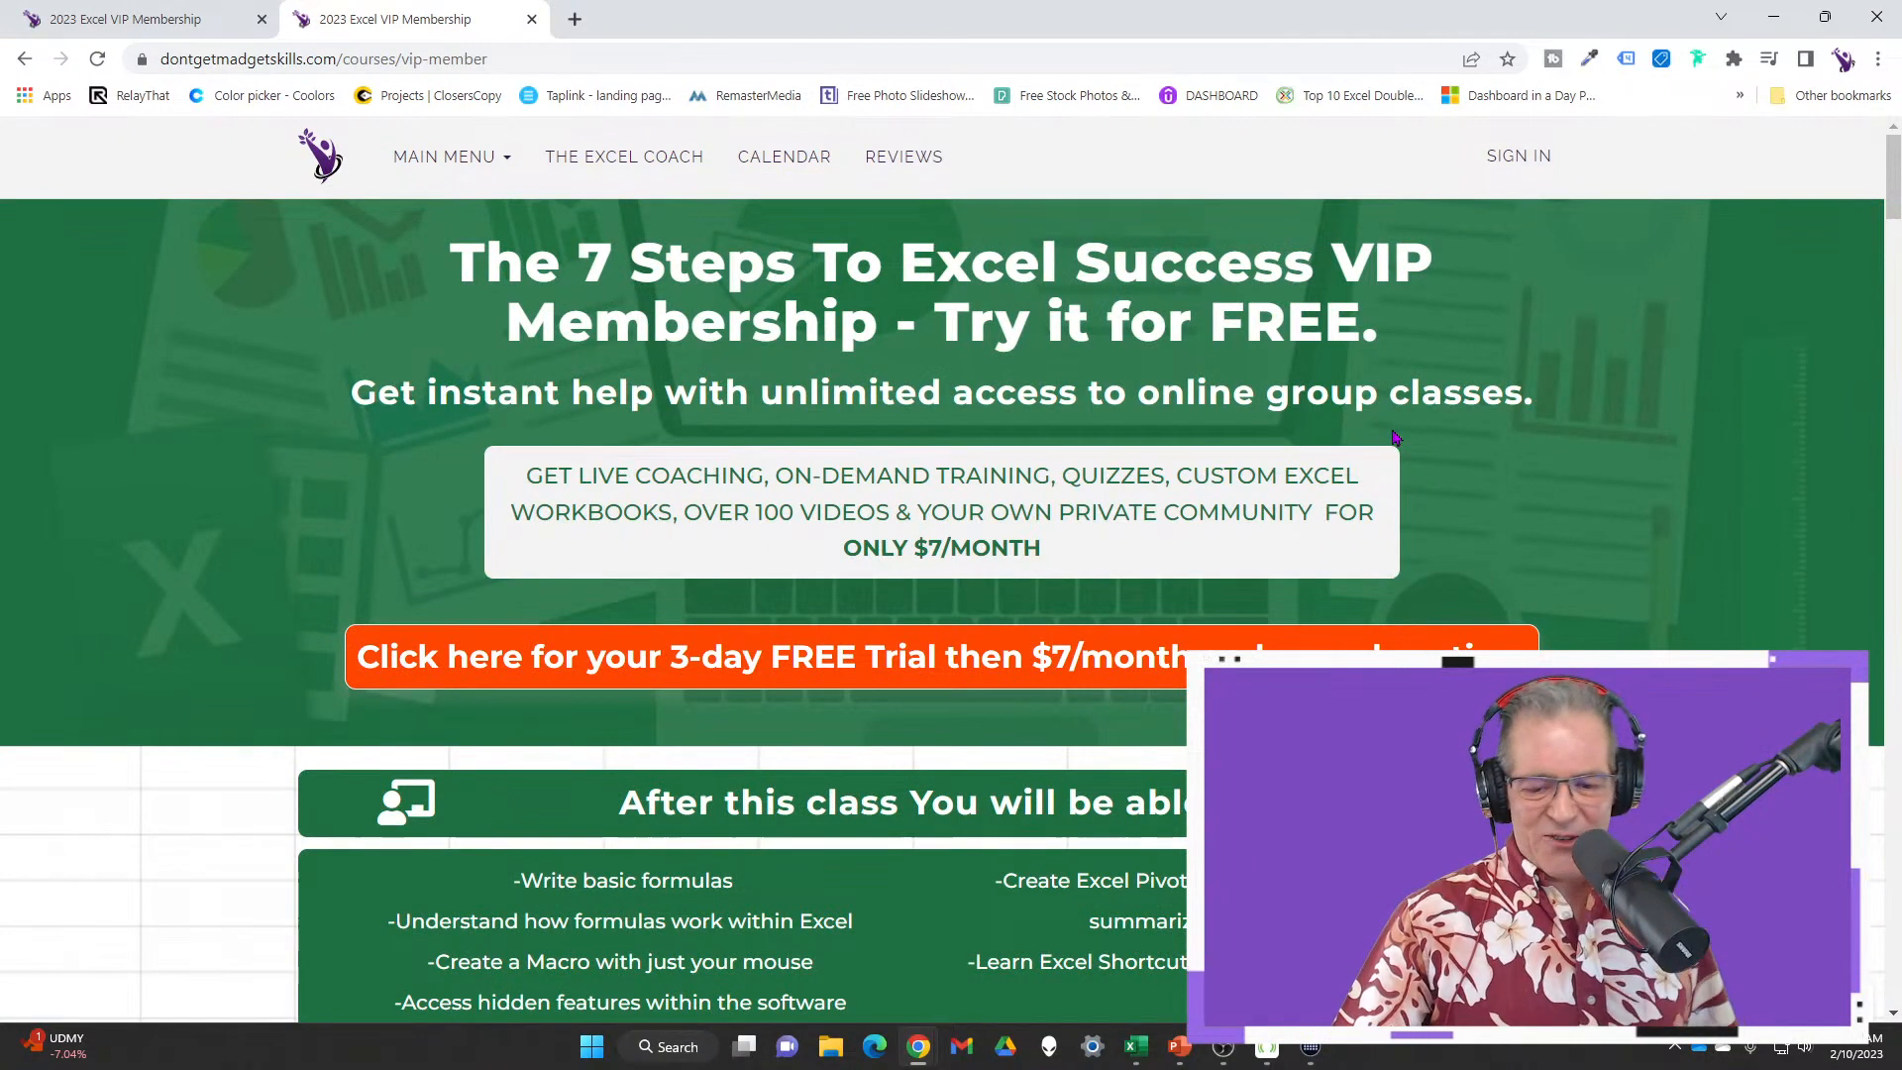
scroll(1394, 437, "down", 4)
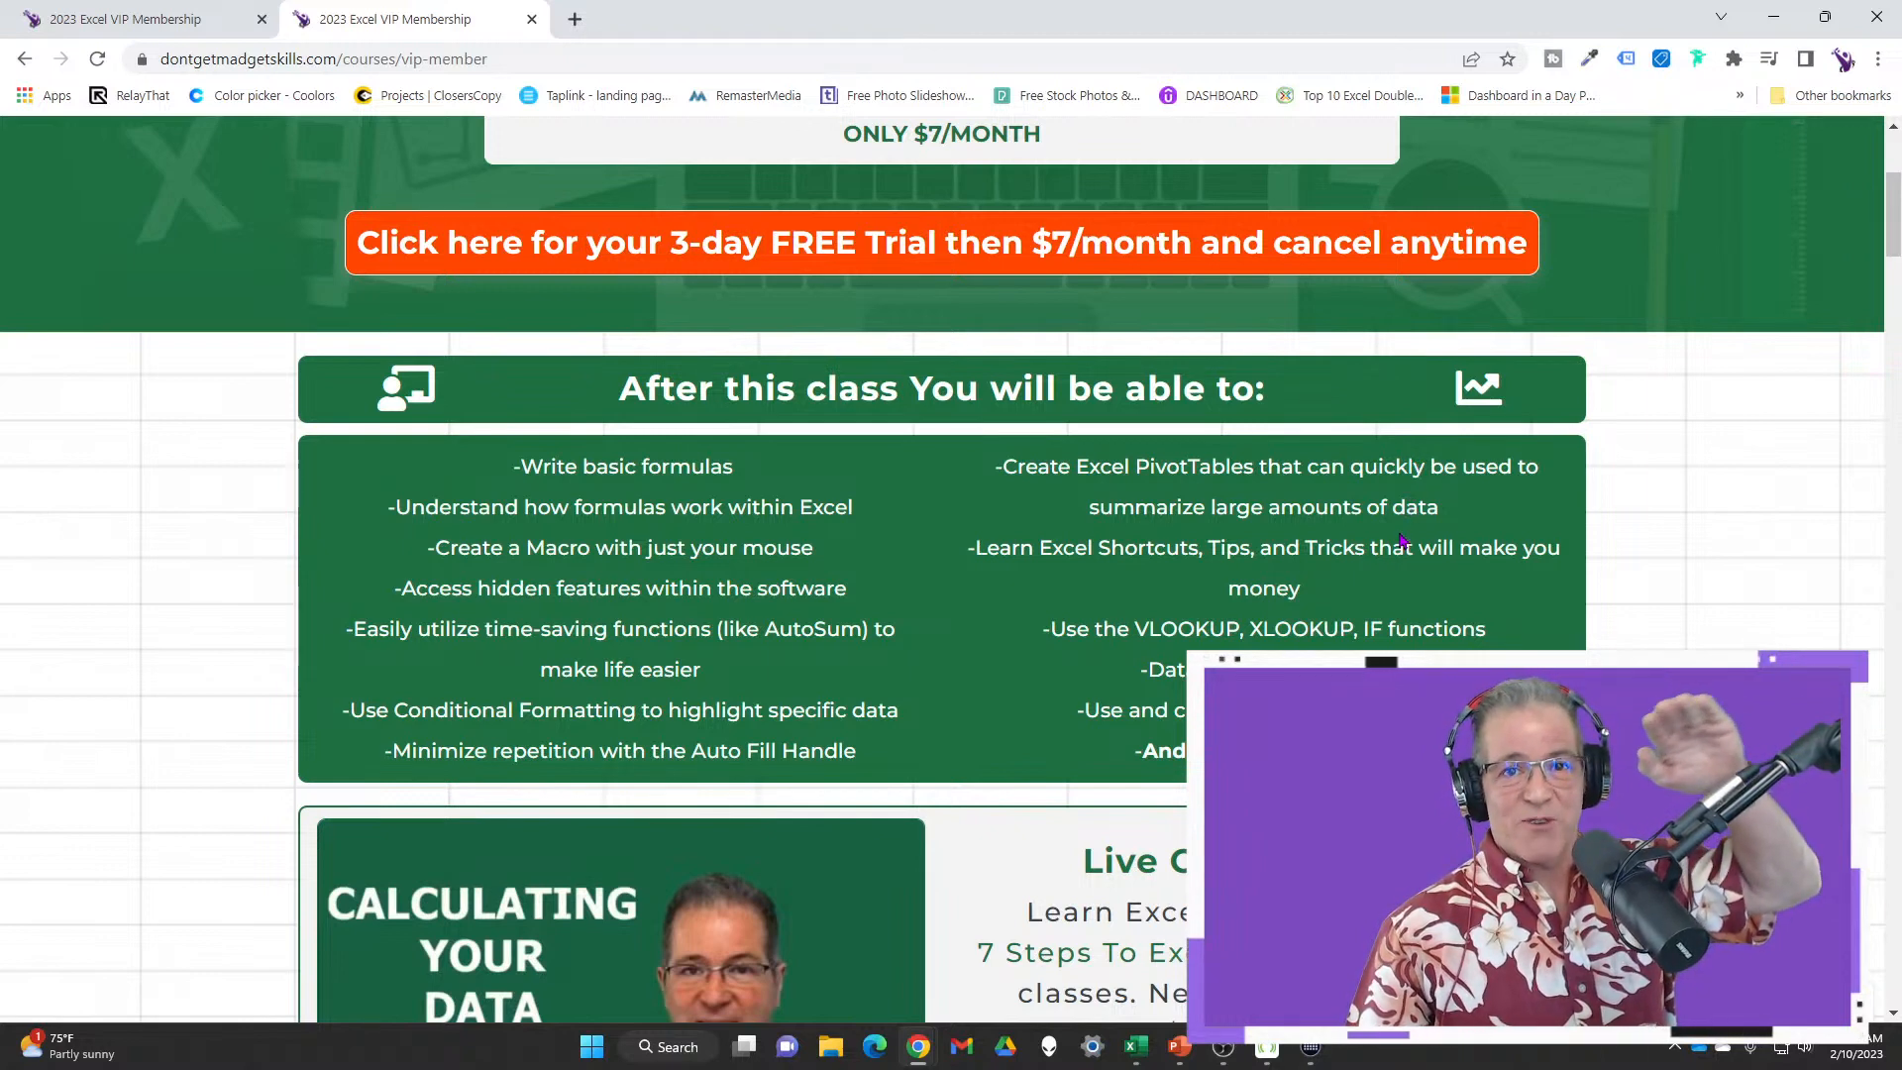
scroll(1463, 581, "down", 2)
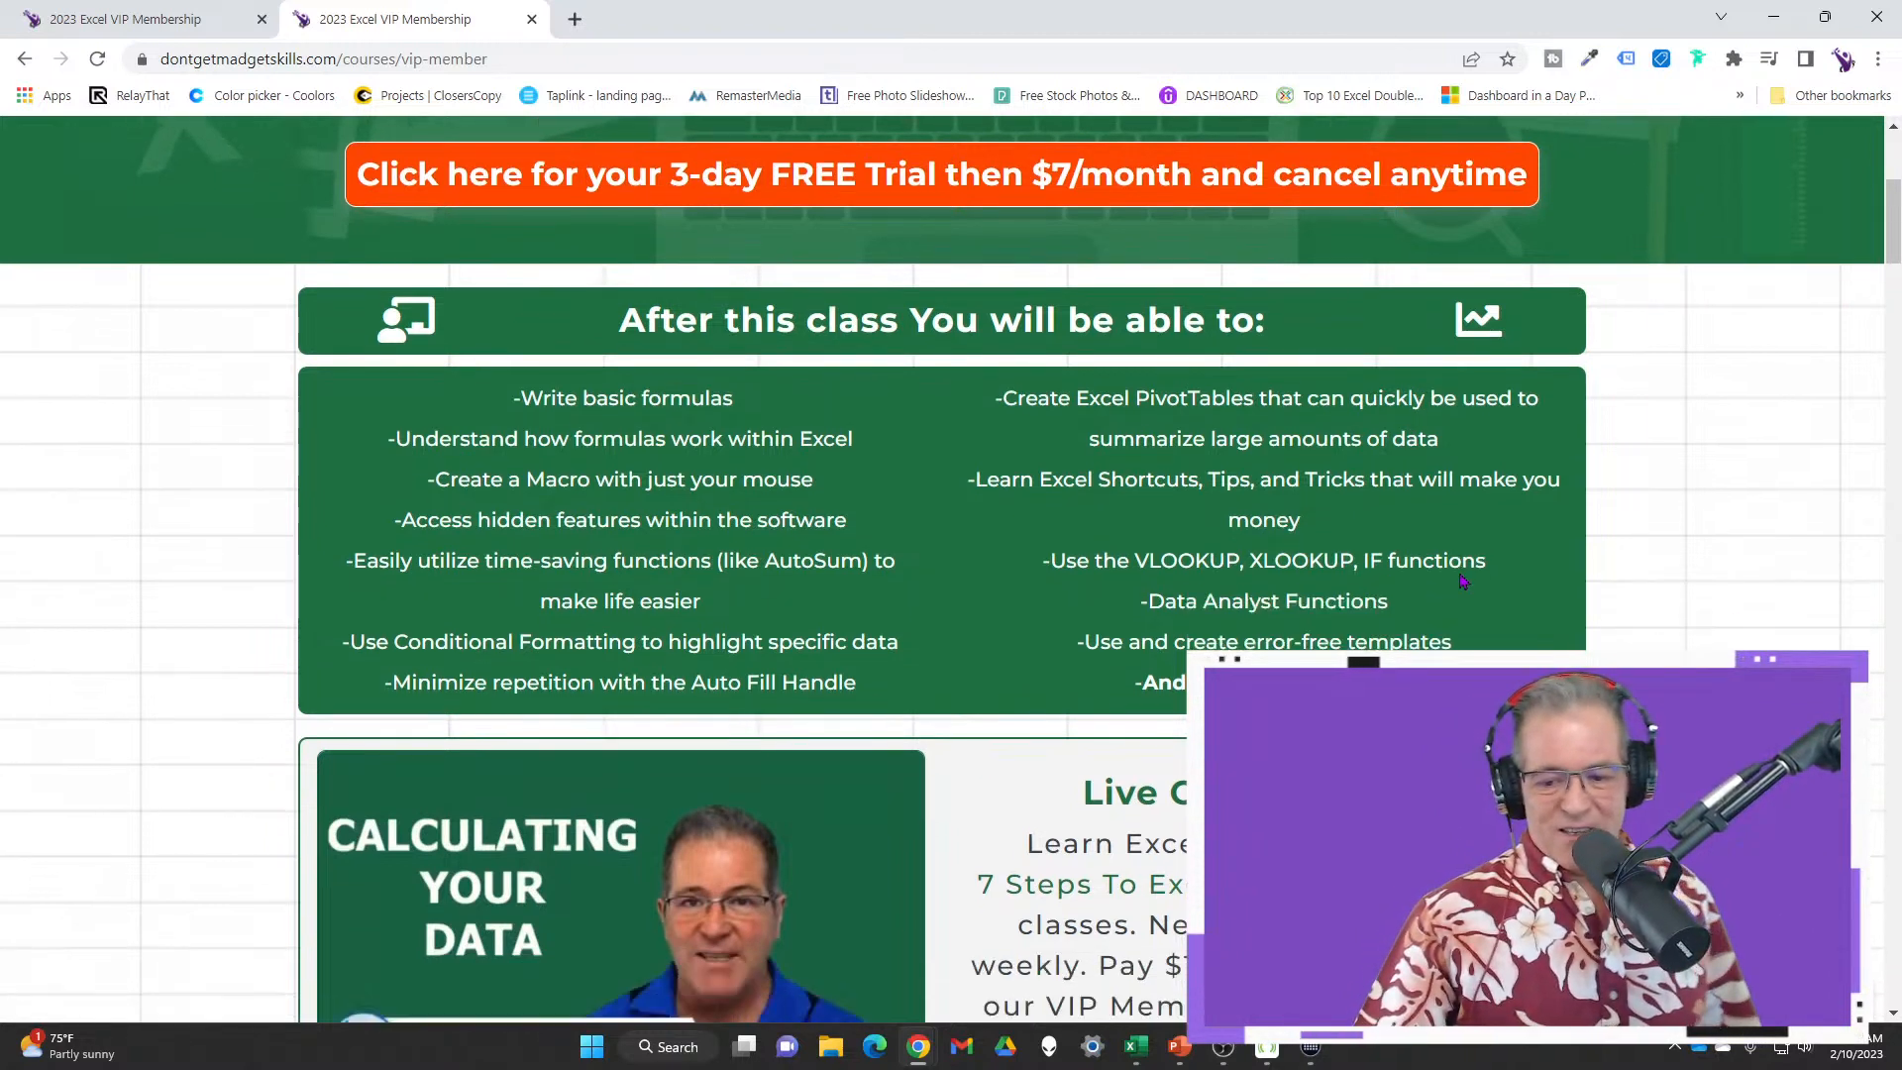
scroll(1463, 581, "down", 2)
scroll(1463, 581, "up", 8)
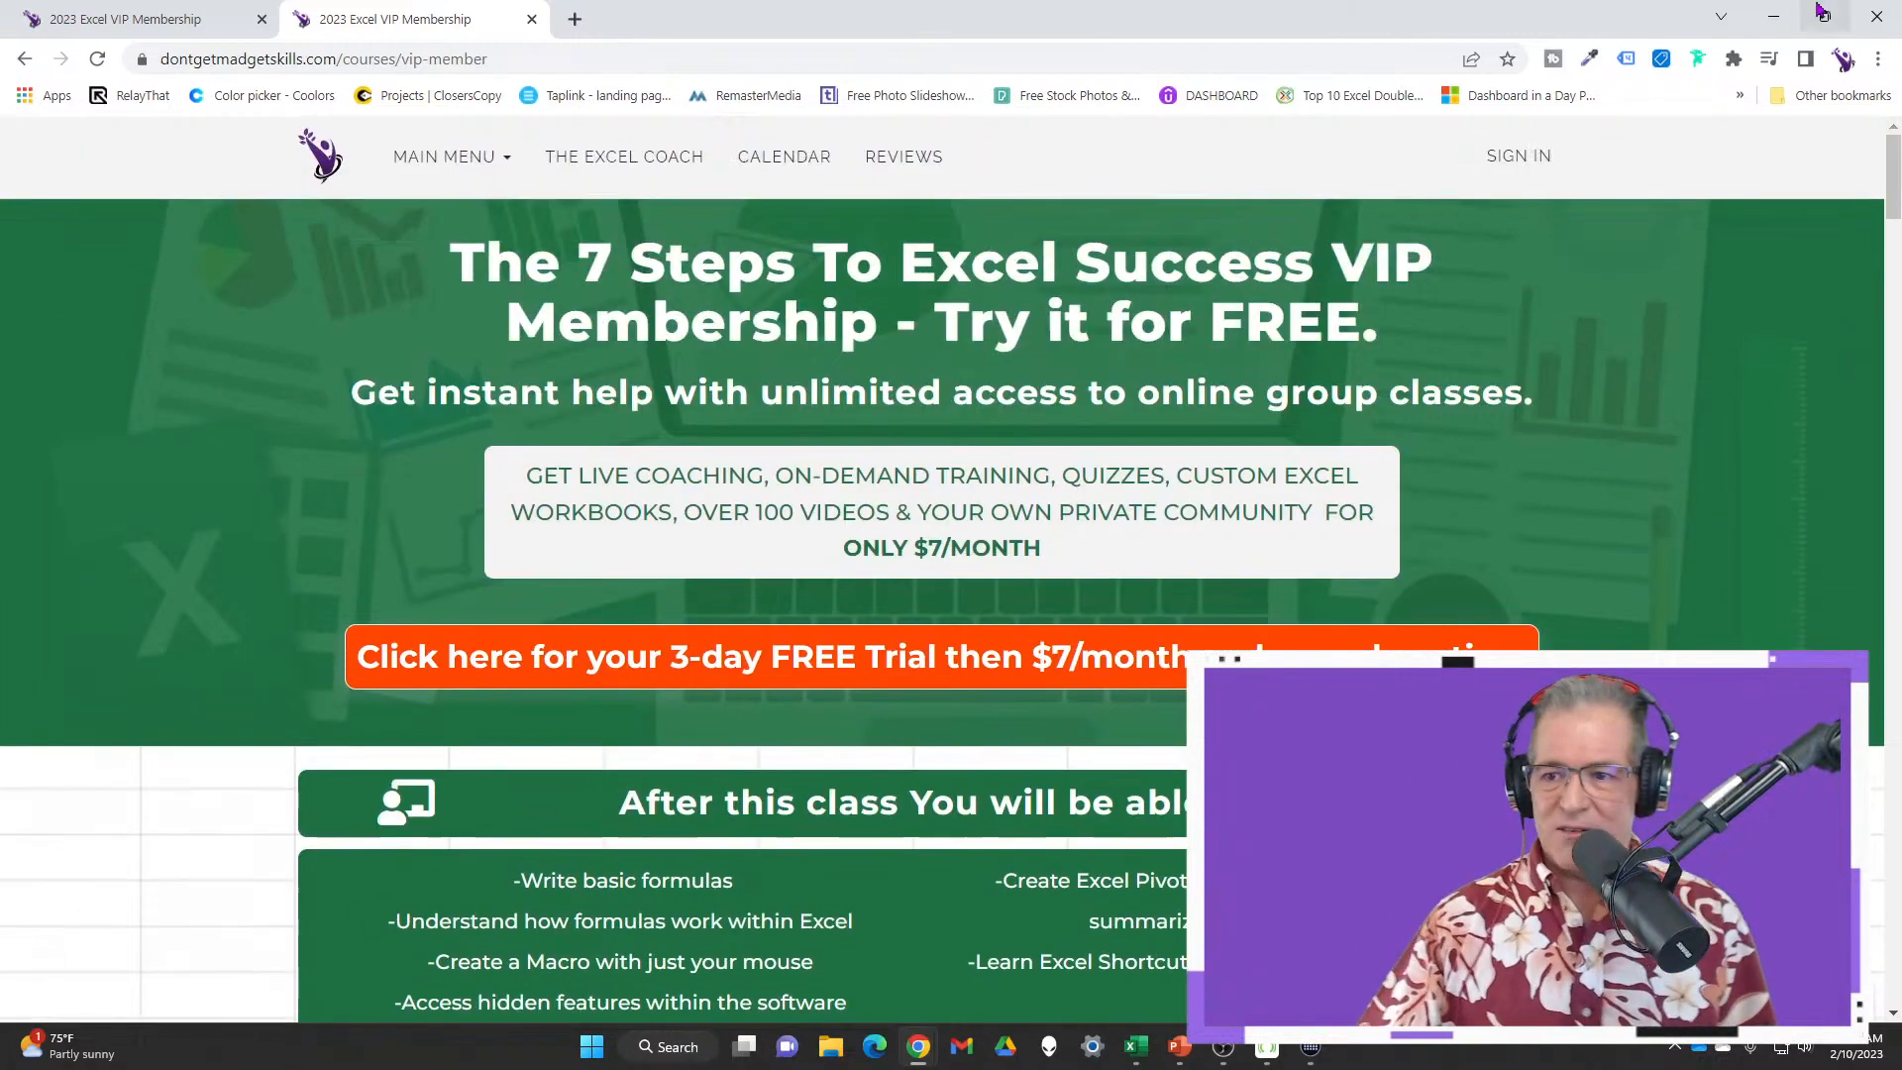
Return to Excel's AUTO SUM sheet and select the QTR 1 Total Revenue cell E11
left_click(1773, 16)
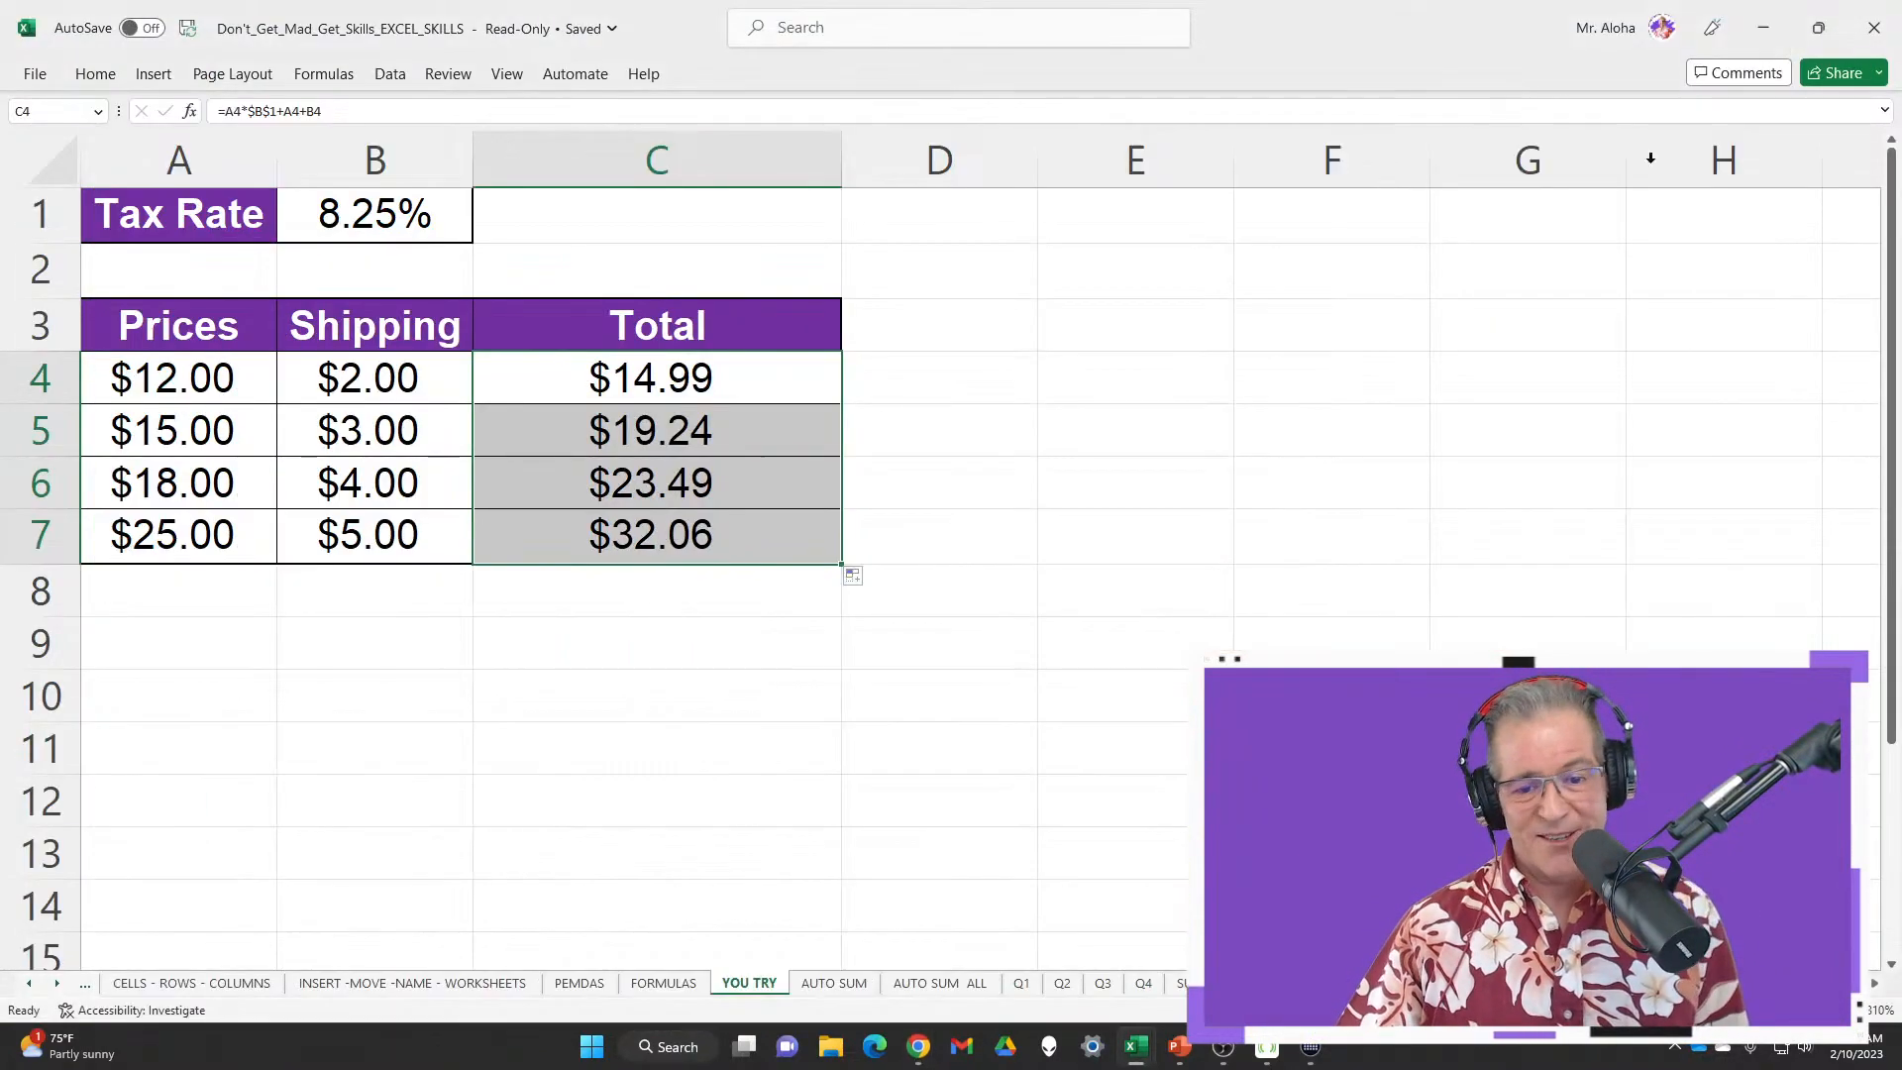
left_click(847, 990)
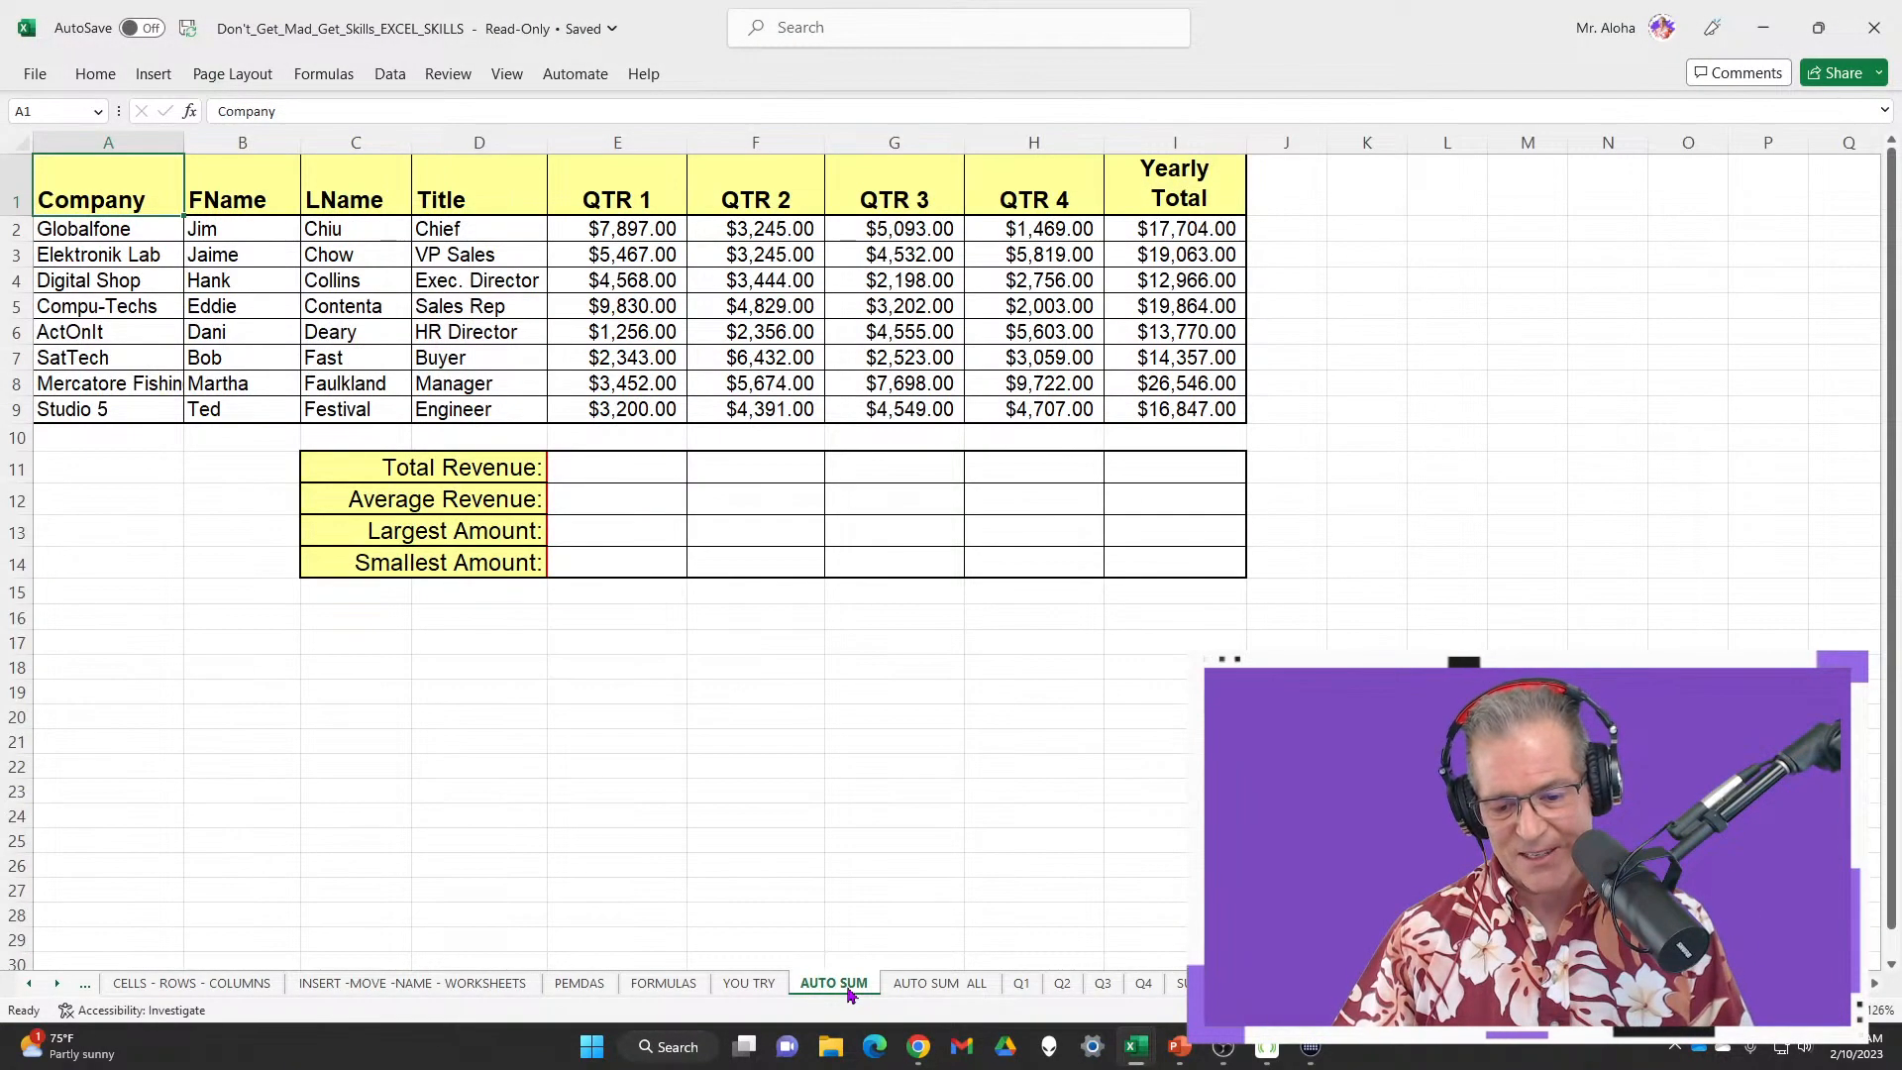
left_click(627, 471)
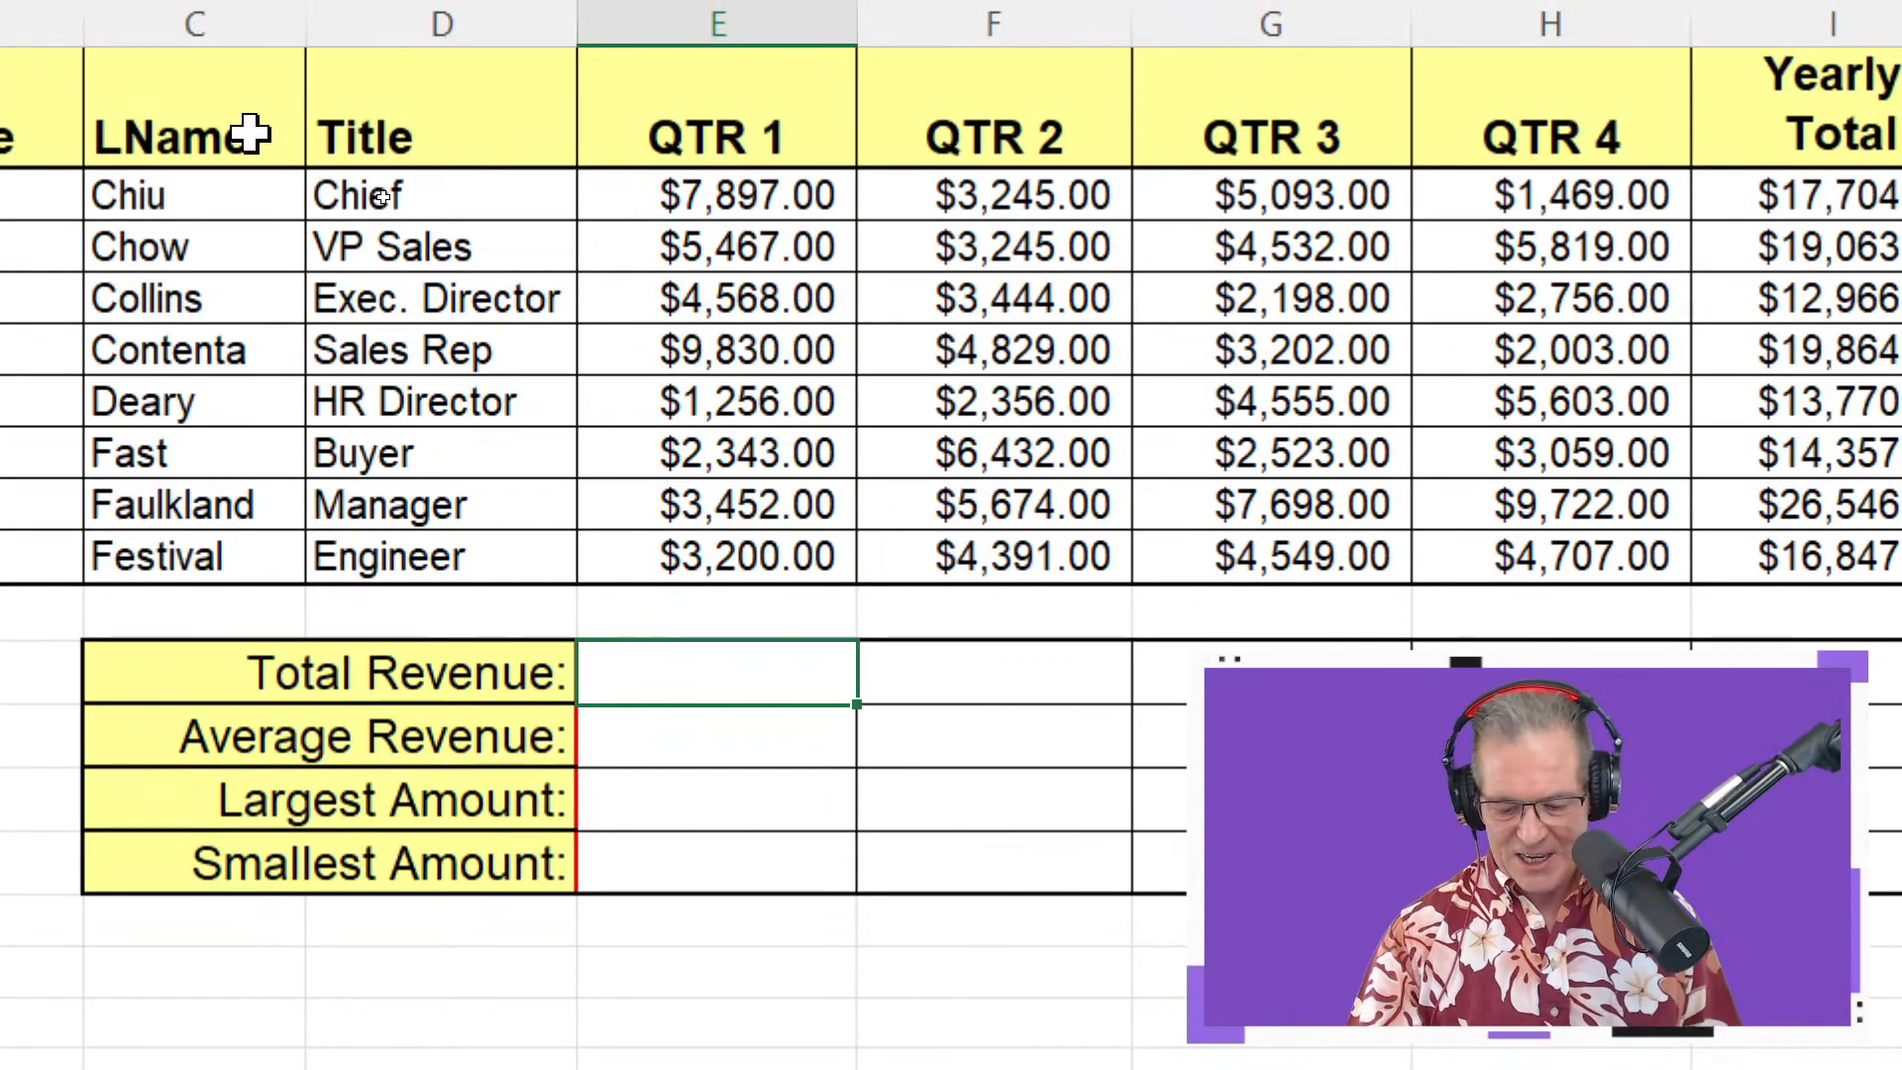
Build =E2+E3+E4+E5+E6+E7+E8+E9 in E11, adding each cell individually
type("=")
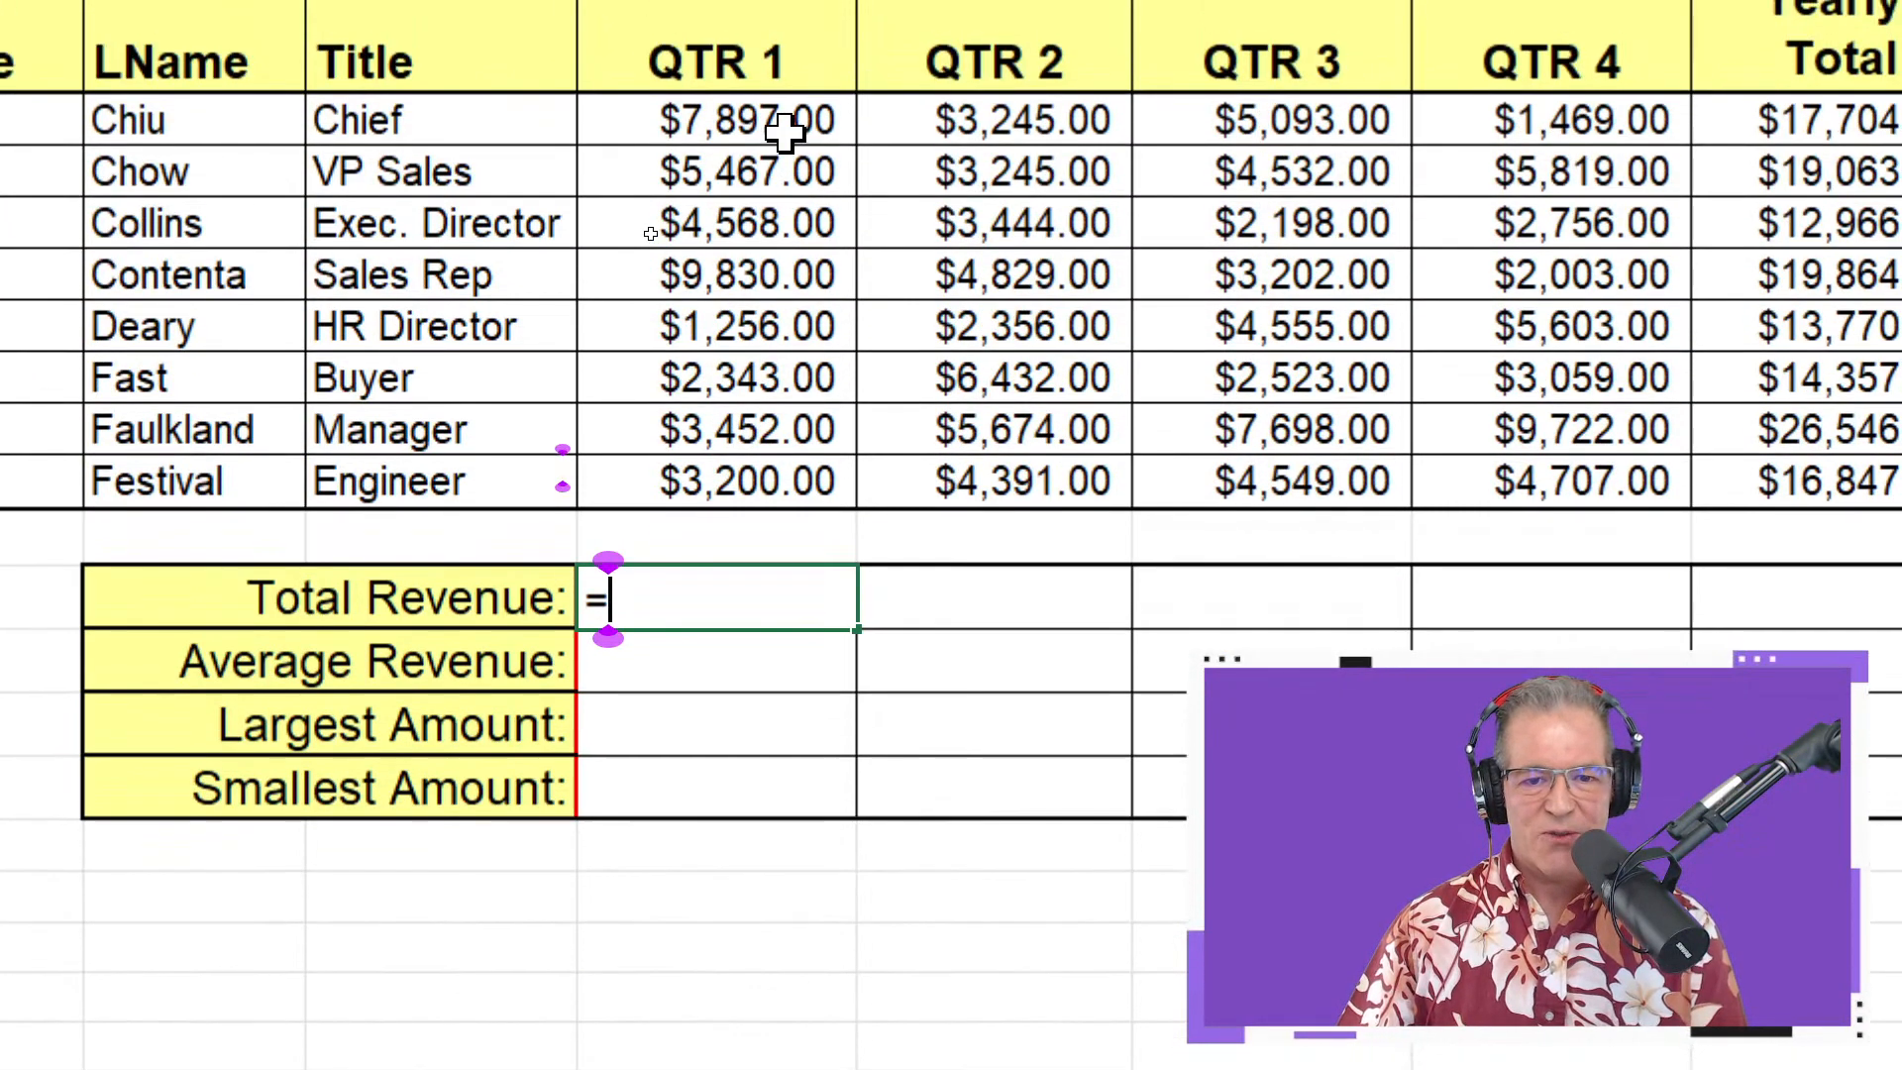
left_click(785, 134)
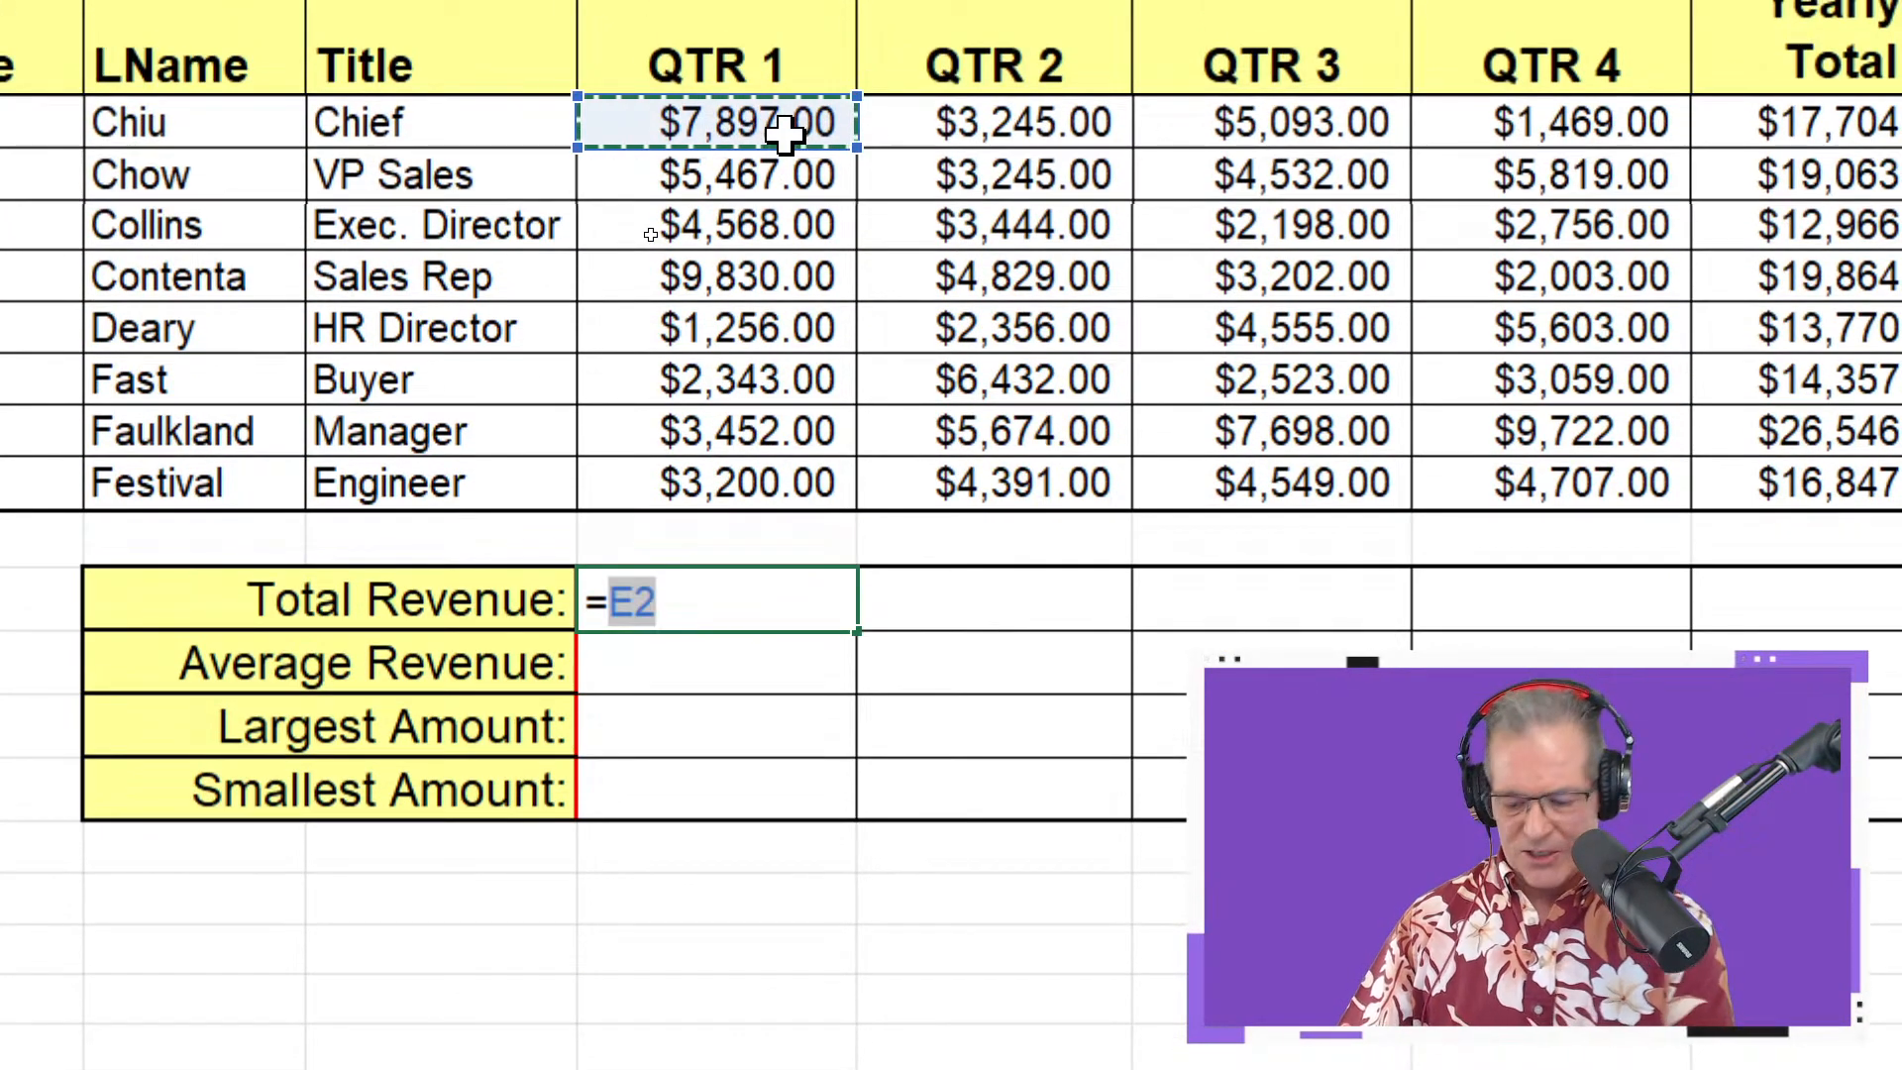
type("+")
left_click(783, 178)
type("+")
left_click(782, 225)
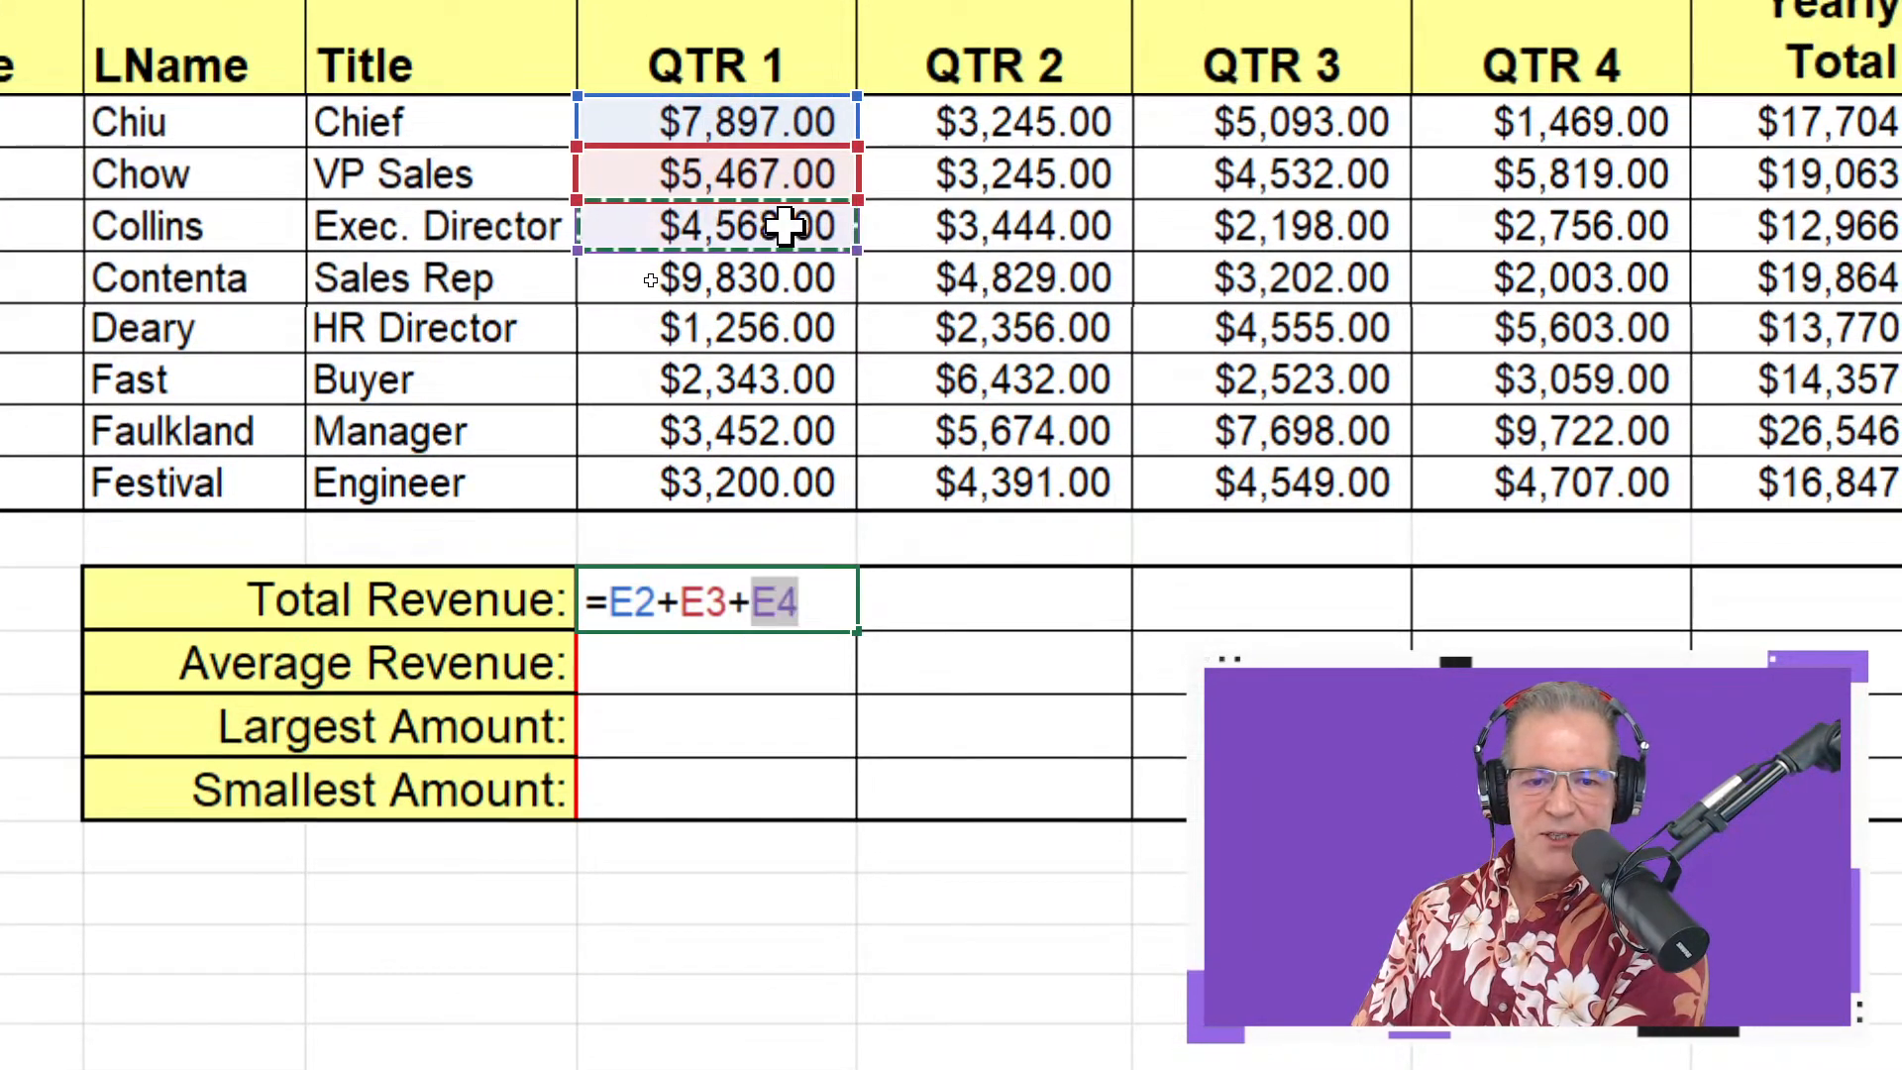
type("+")
left_click(786, 276)
type("+")
left_click(785, 327)
type("+")
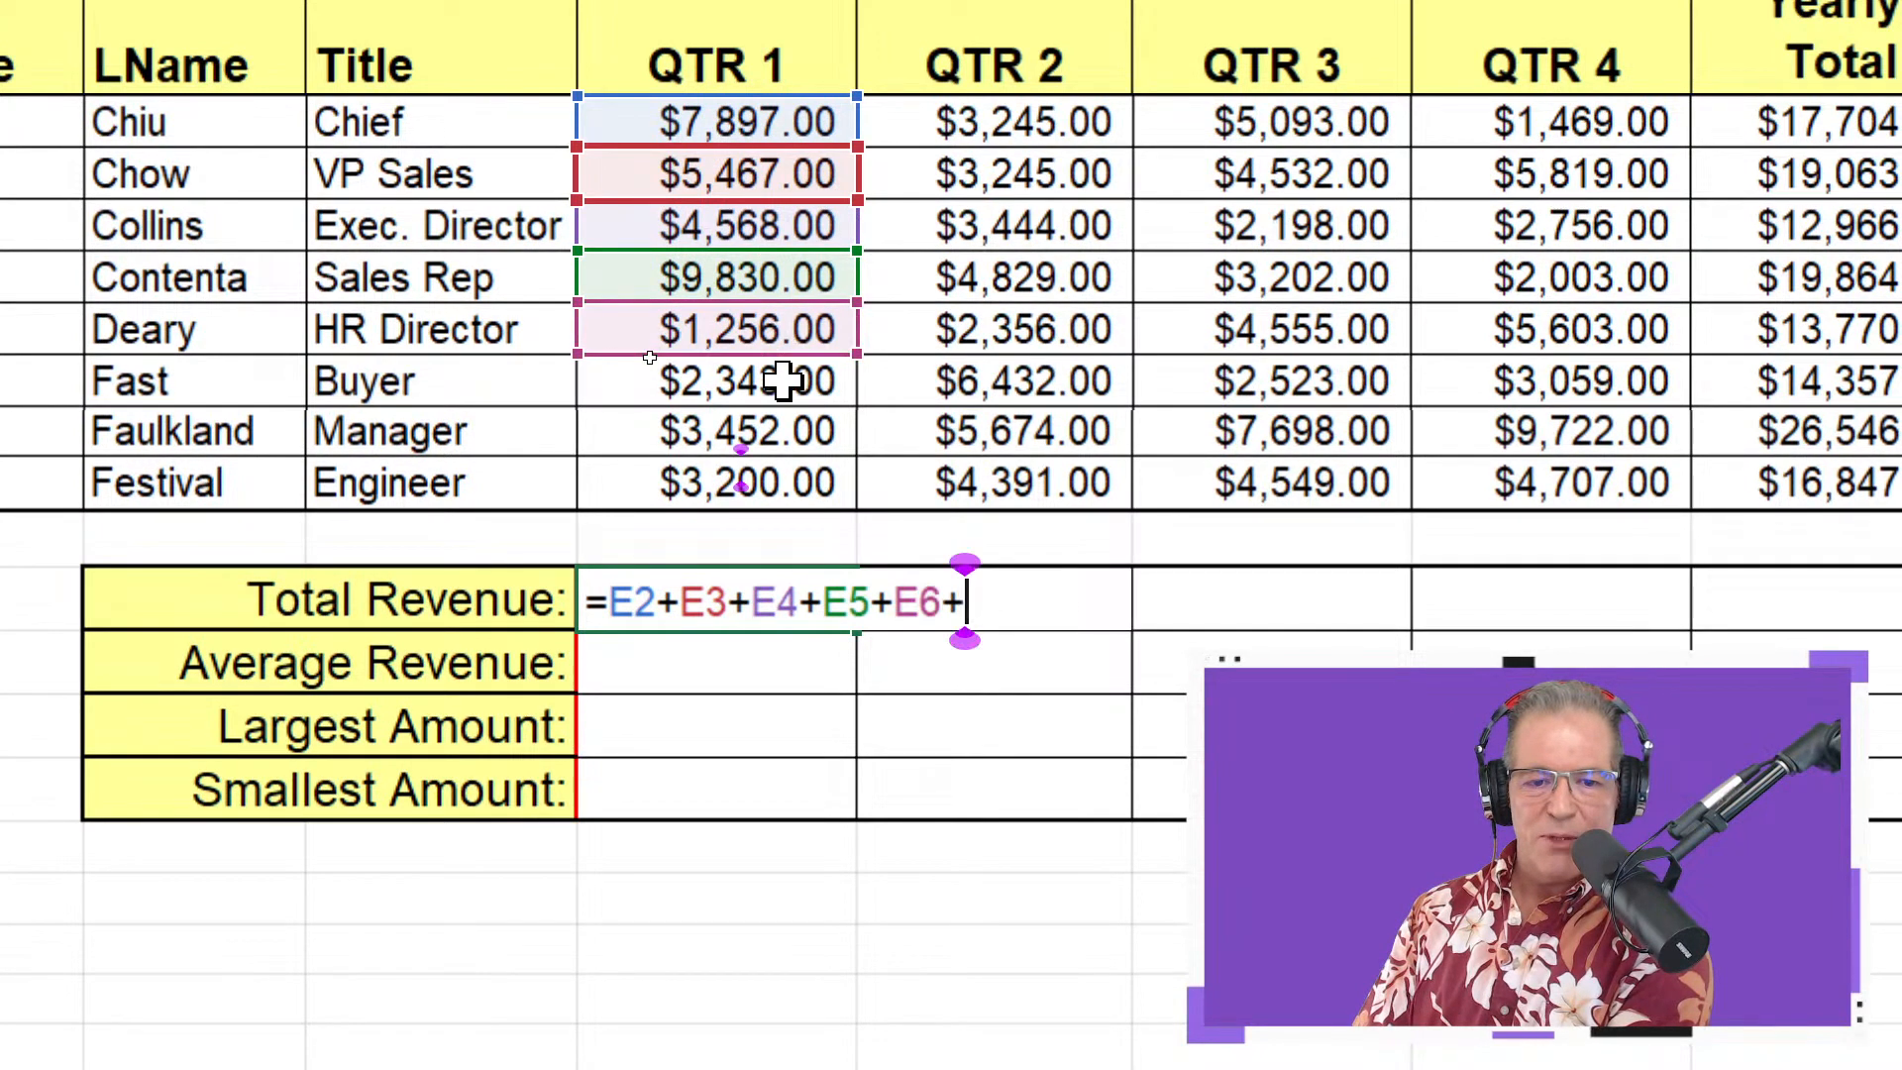
left_click(783, 380)
type("+")
left_click(782, 428)
type("+")
left_click(792, 482)
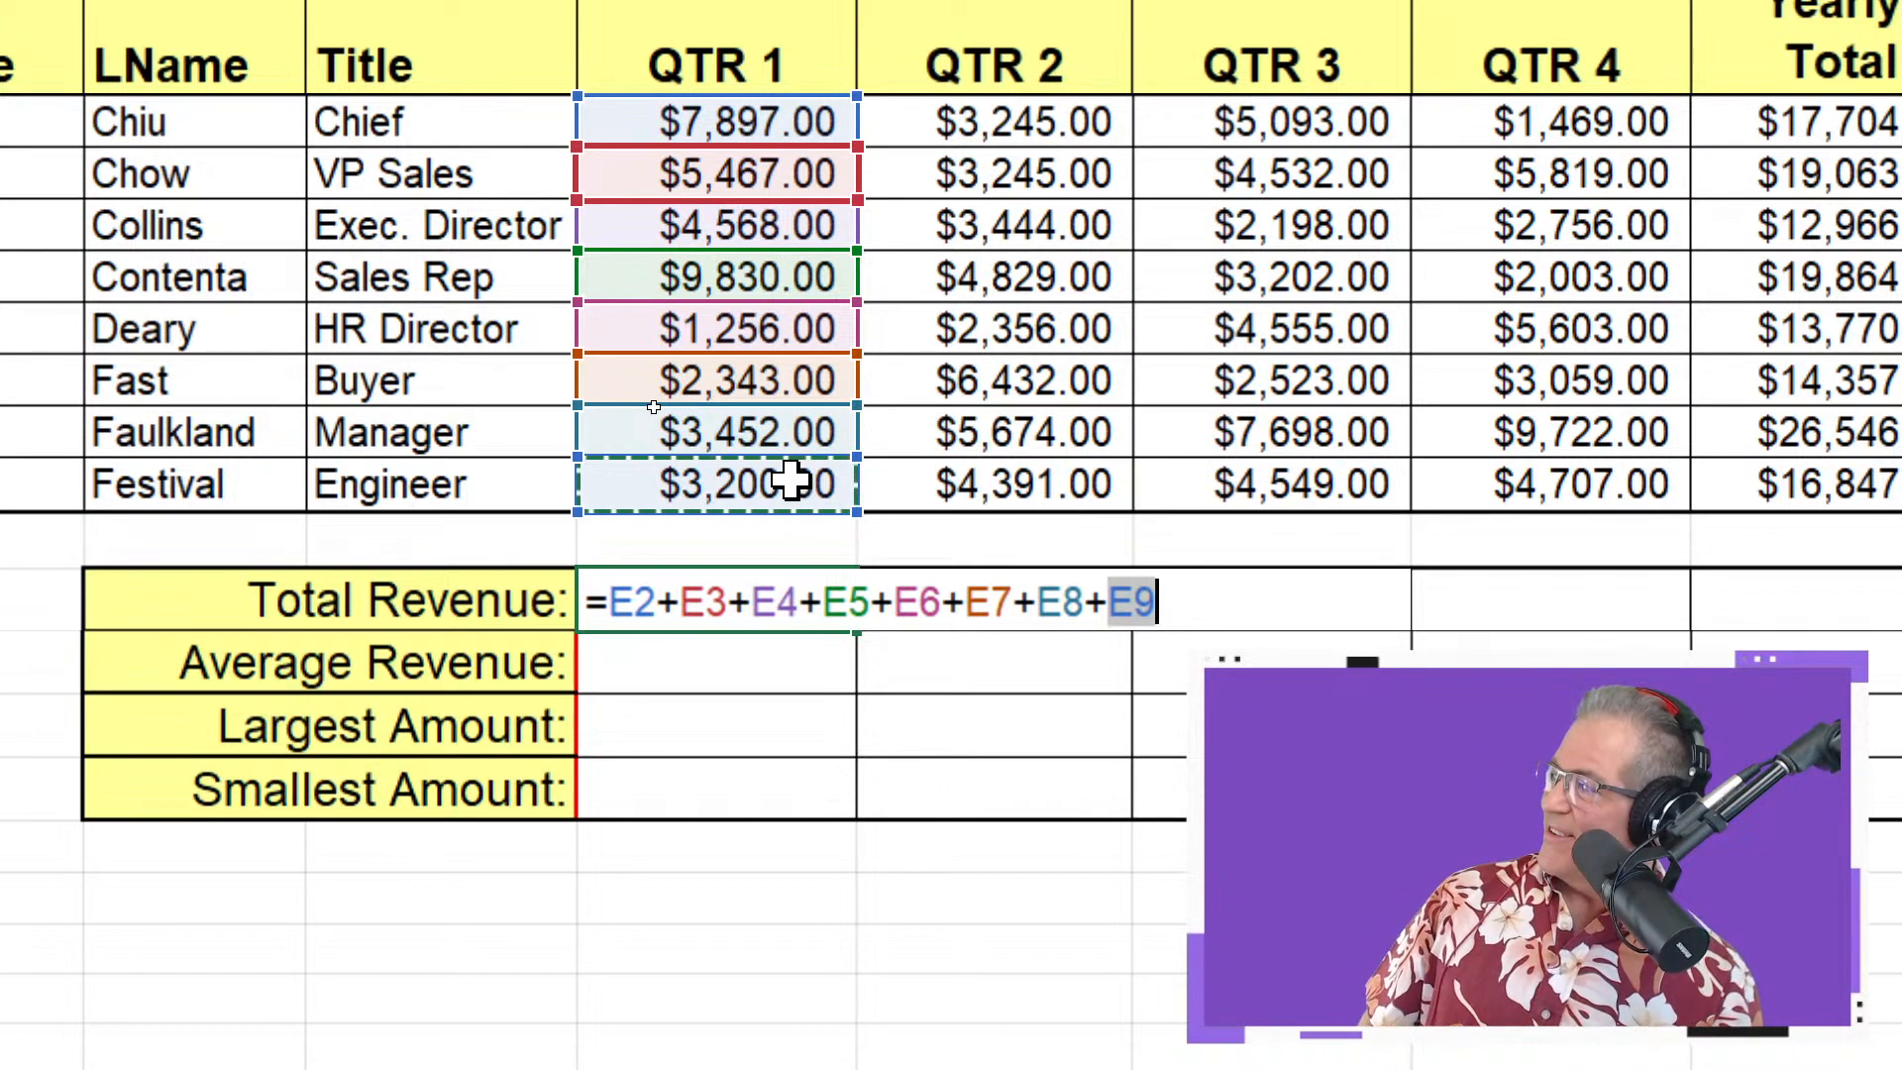
Confirm Total Revenue at $38,013.00 and insert a blank row above Digital Shop
key("Return")
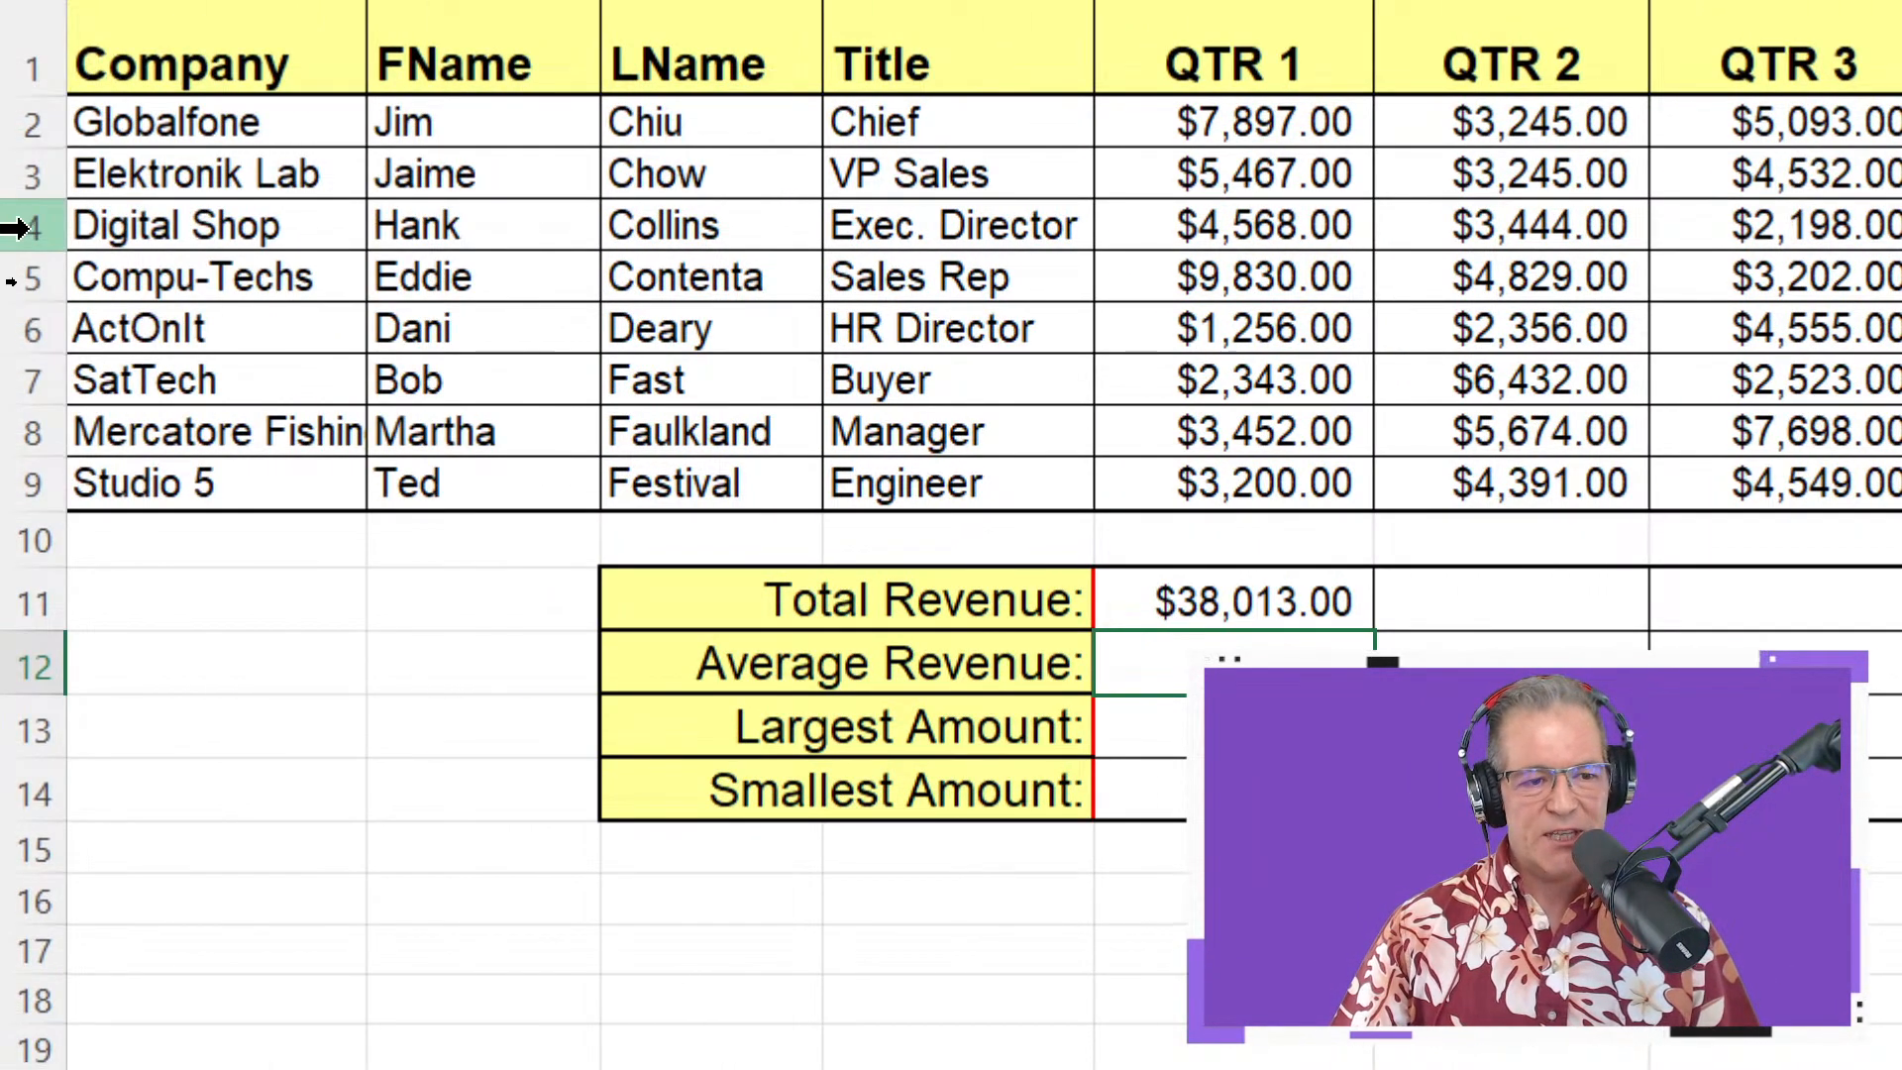
left_click(29, 226)
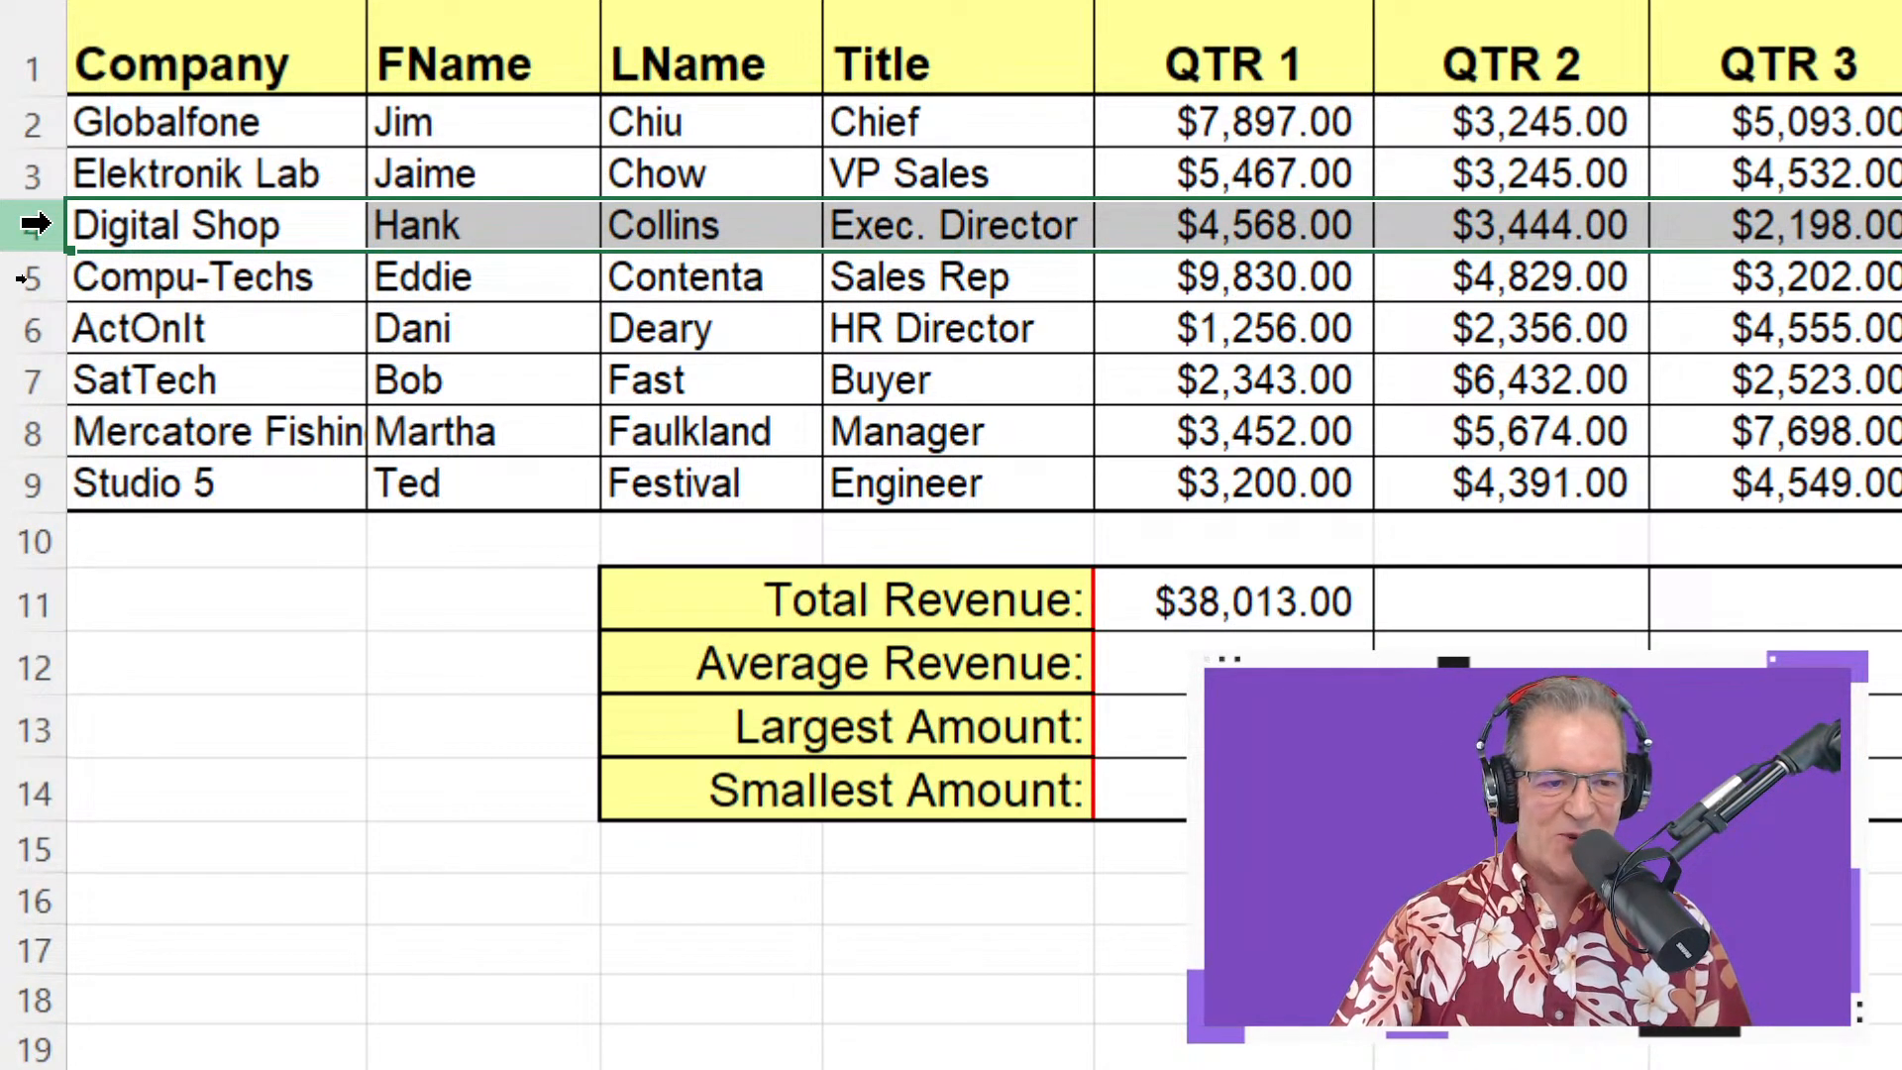
key("ctrl+shift+plus")
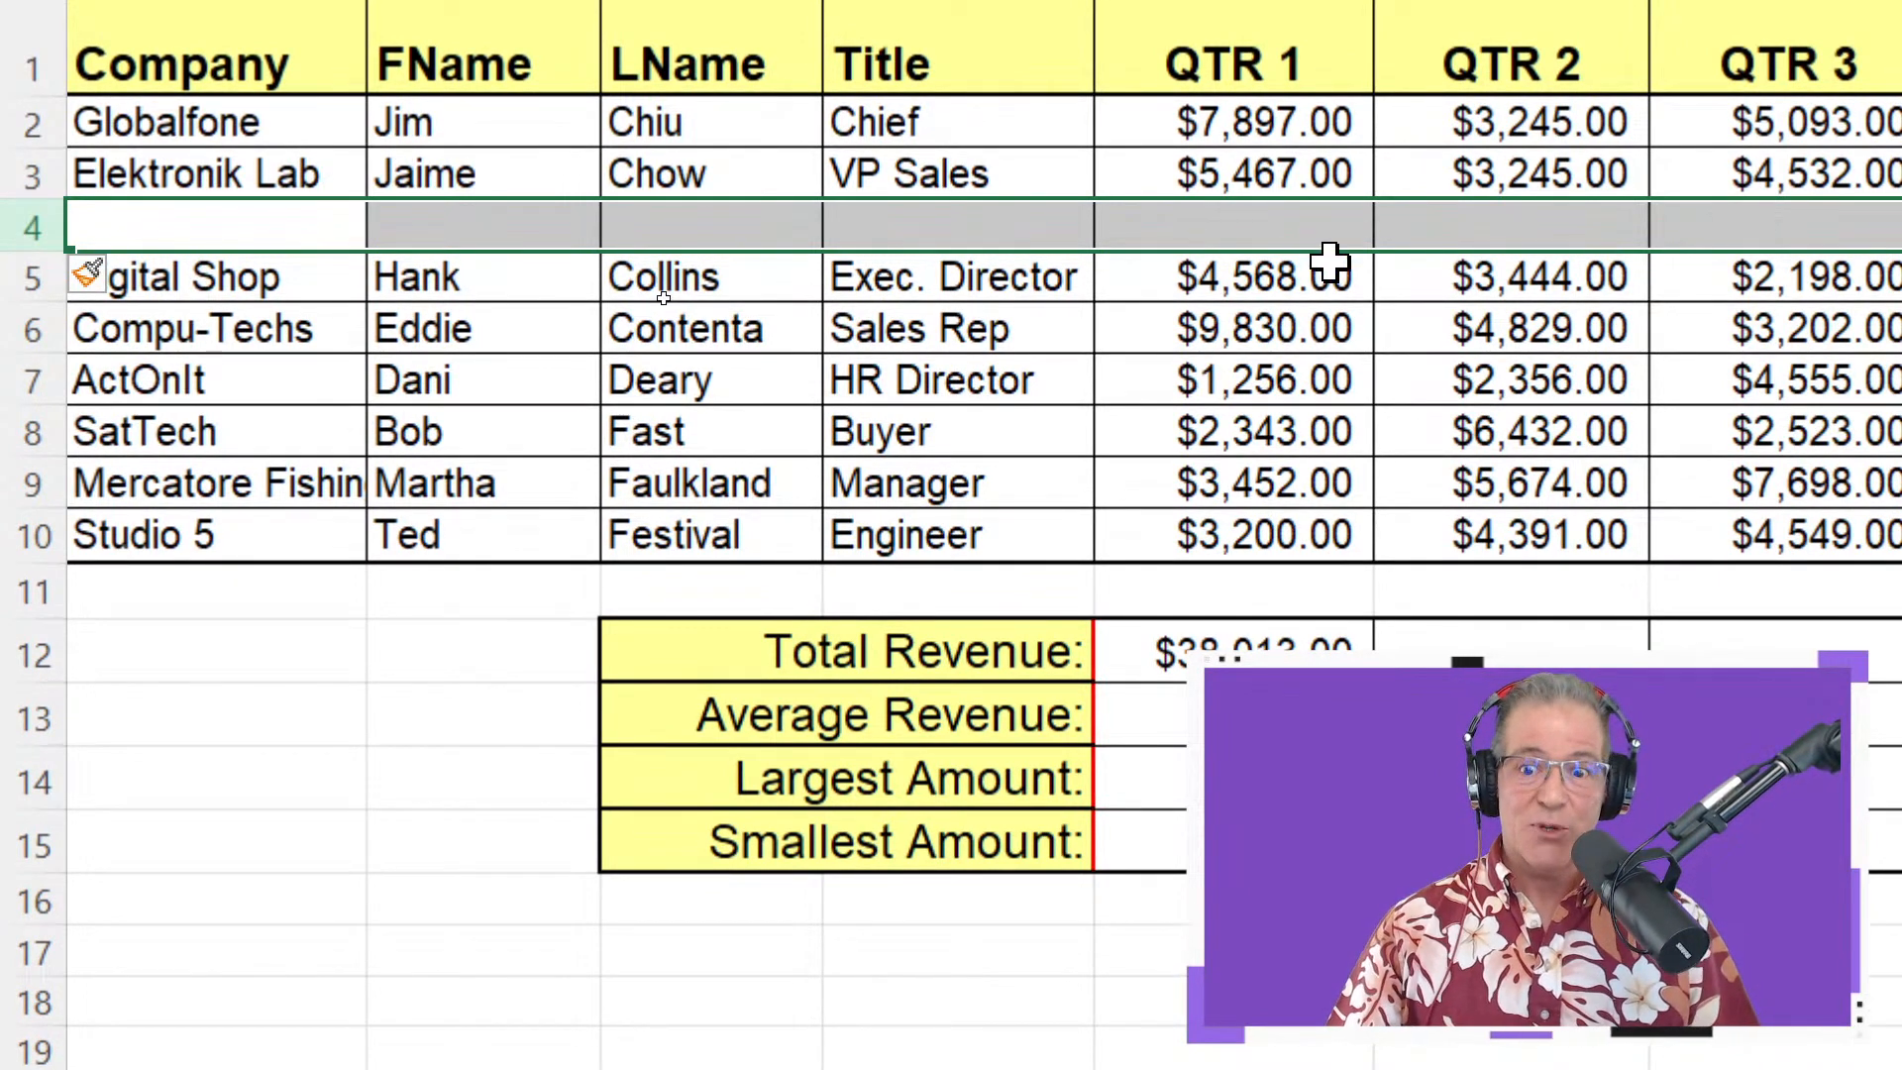
Enter 10000 in the new row's QTR 1 cell
left_click(1183, 209)
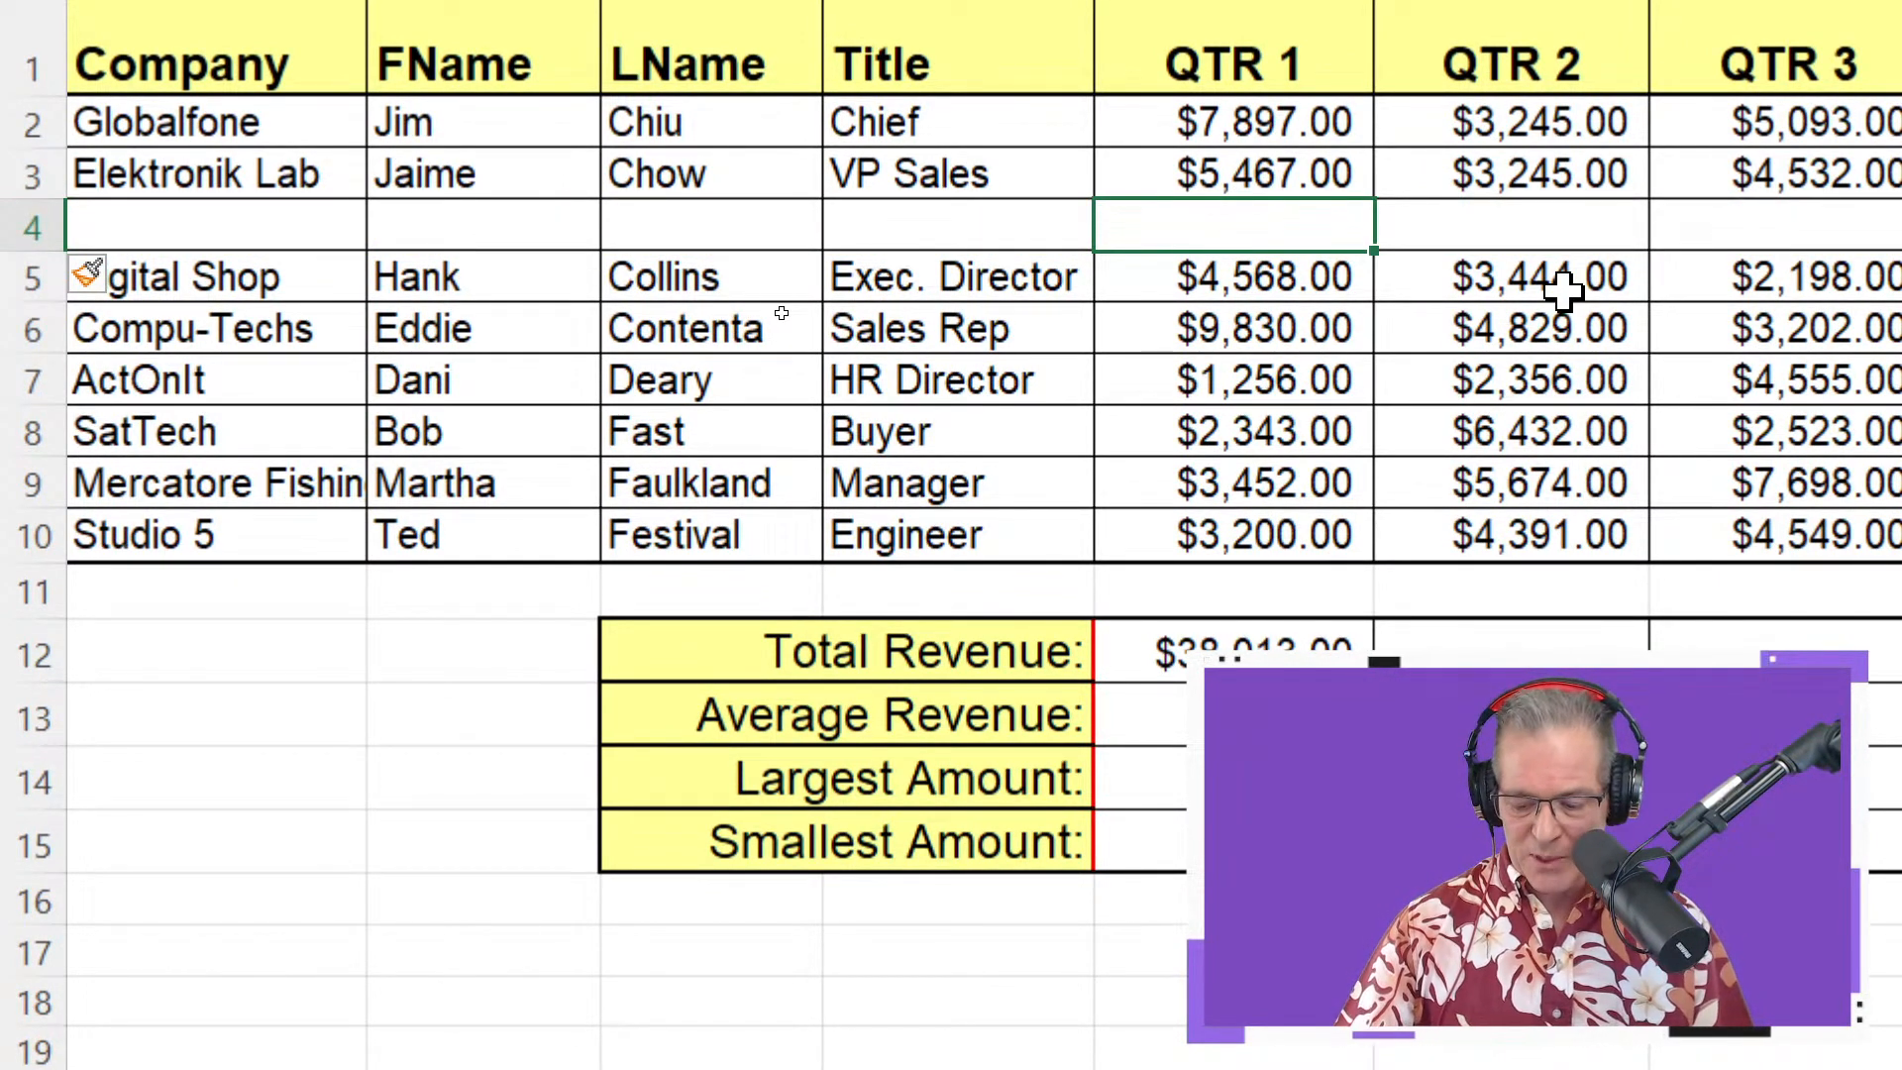
type("10000")
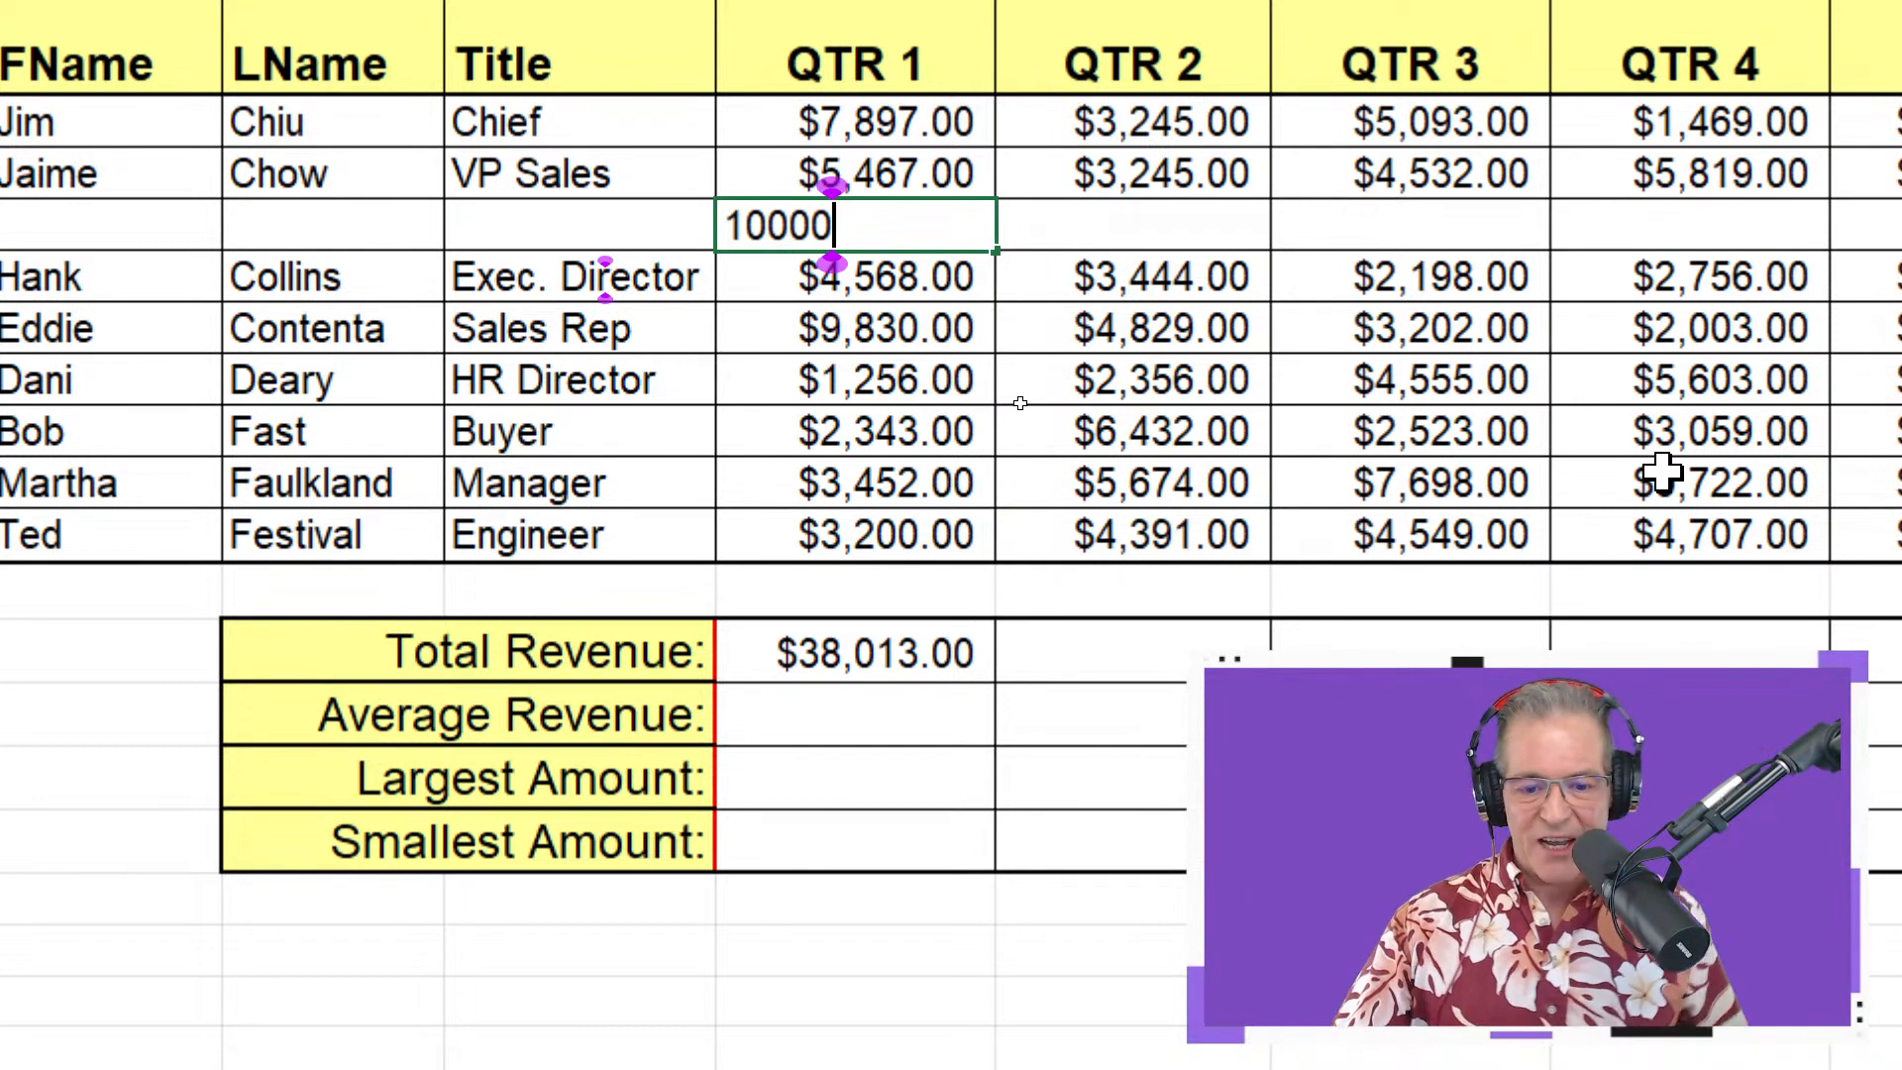
key("Return")
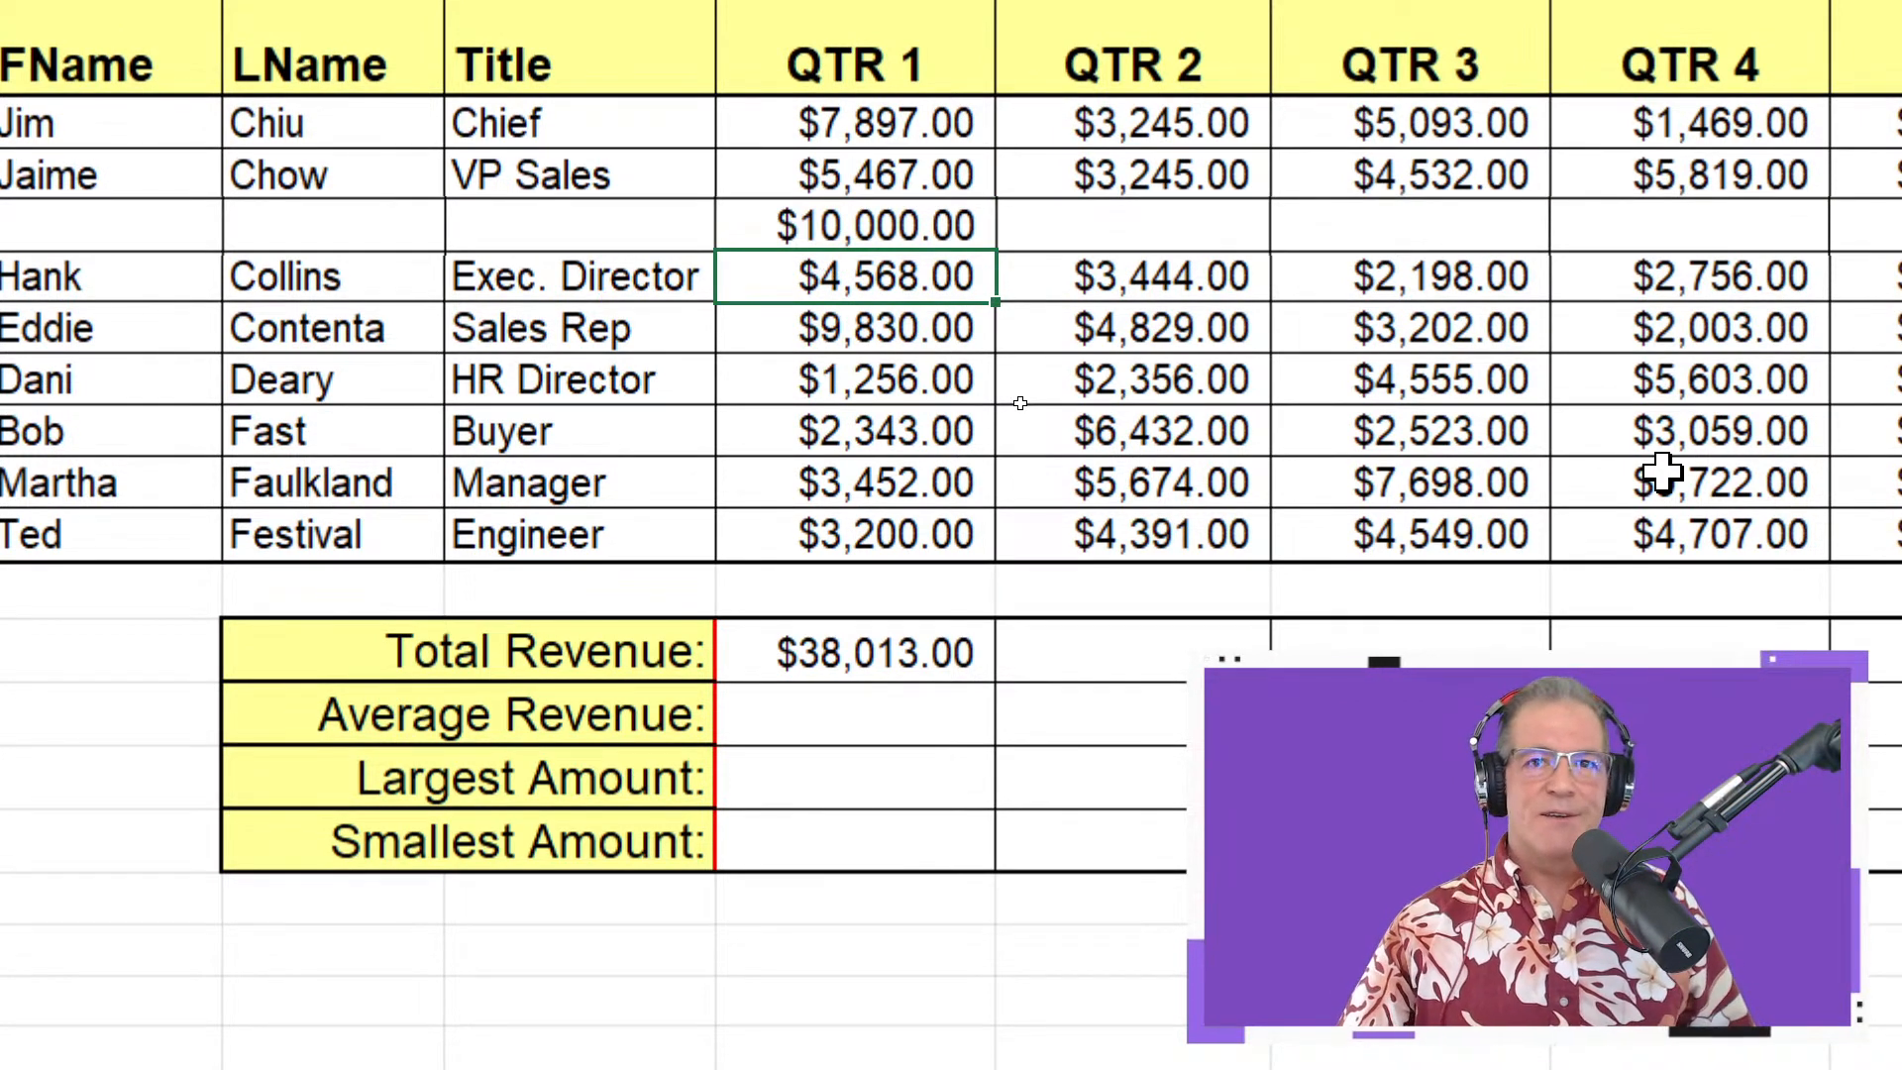
Add the new row's E4 into the Total Revenue formula
double_click(939, 650)
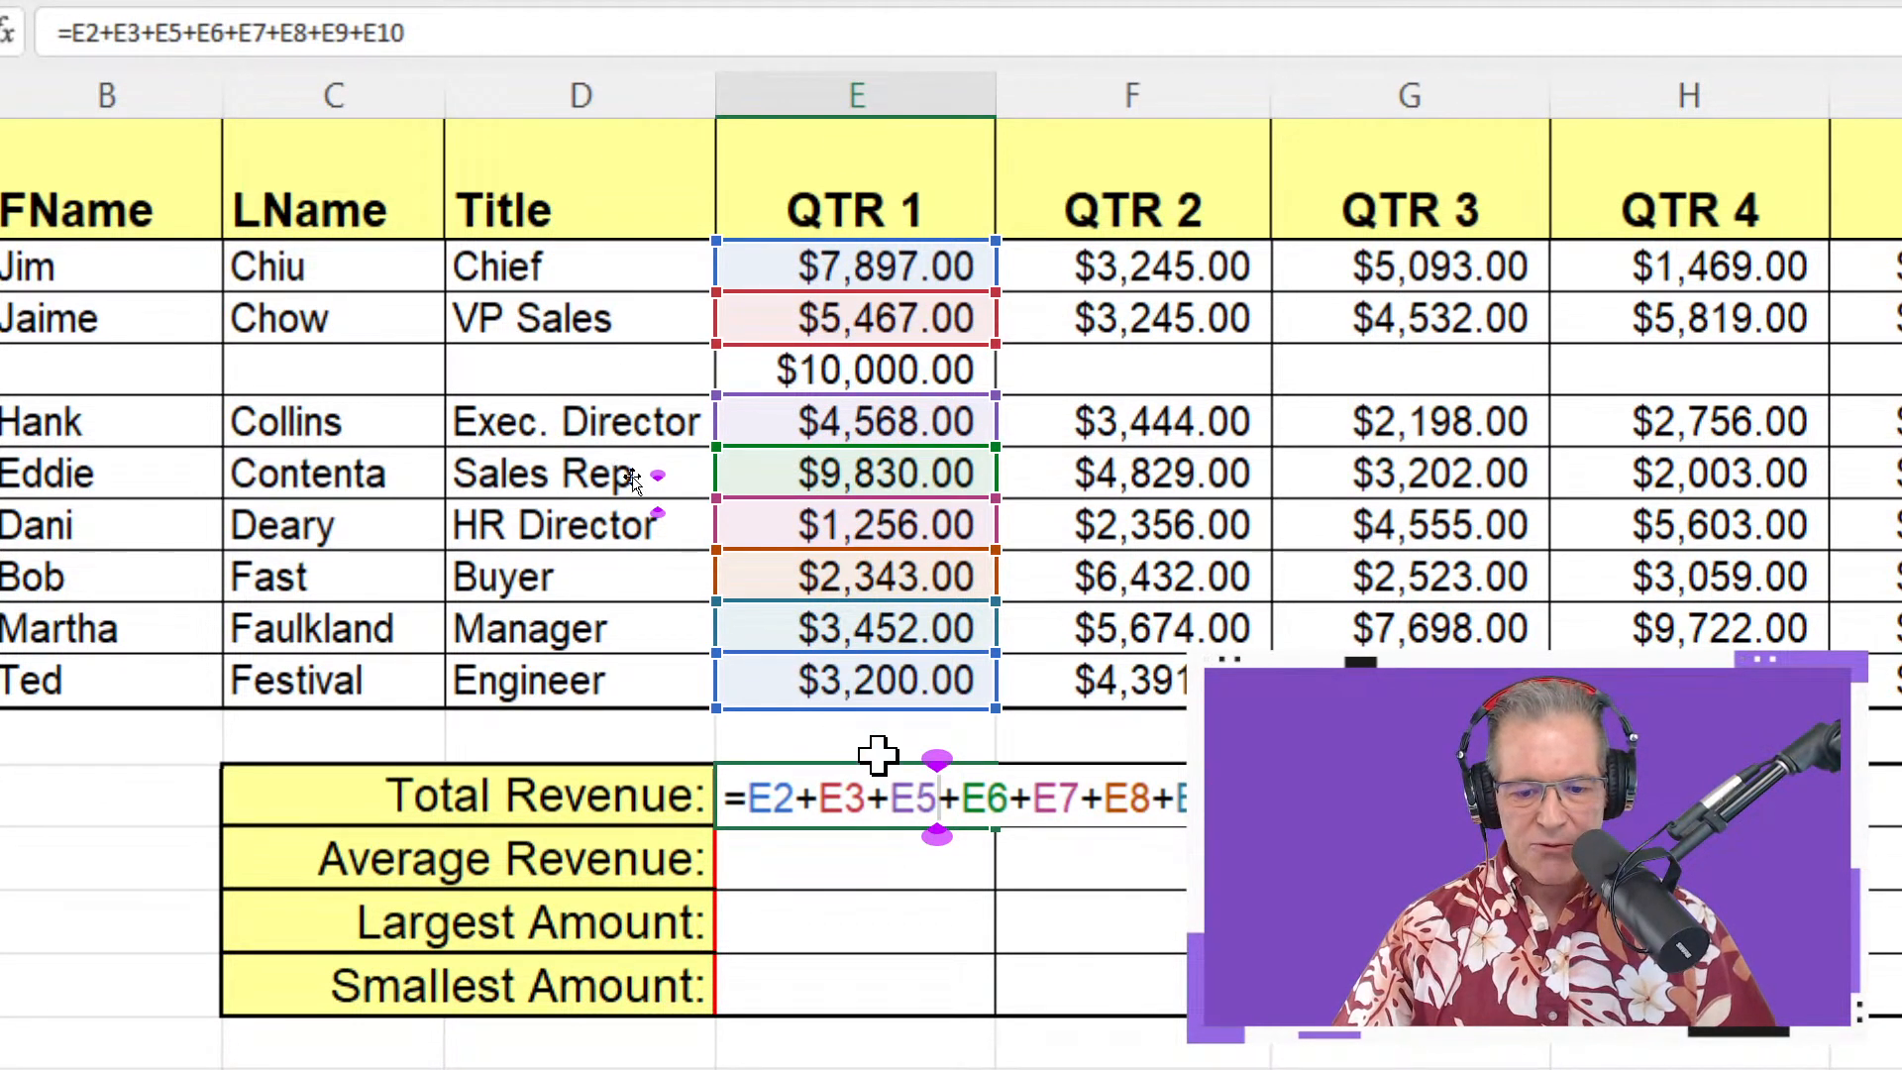
left_click(889, 798)
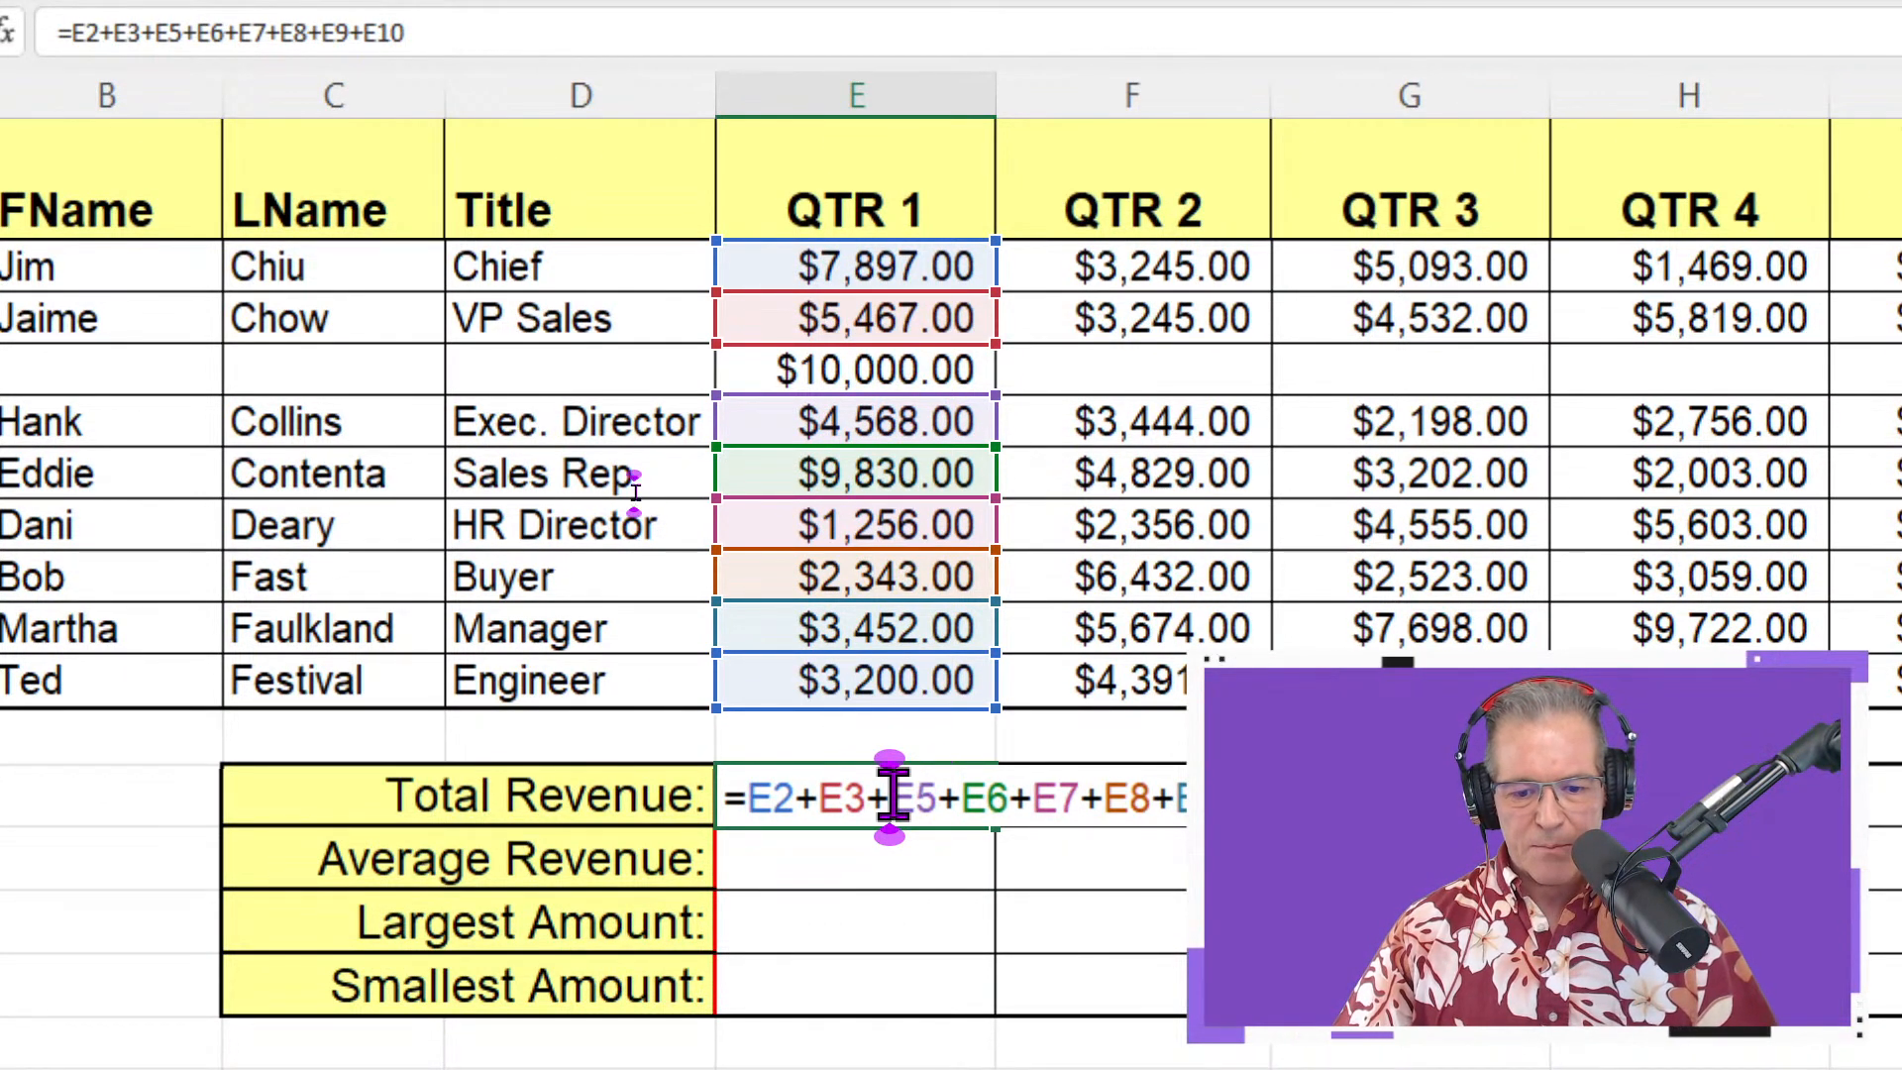
left_click(889, 372)
type("+")
key("Return")
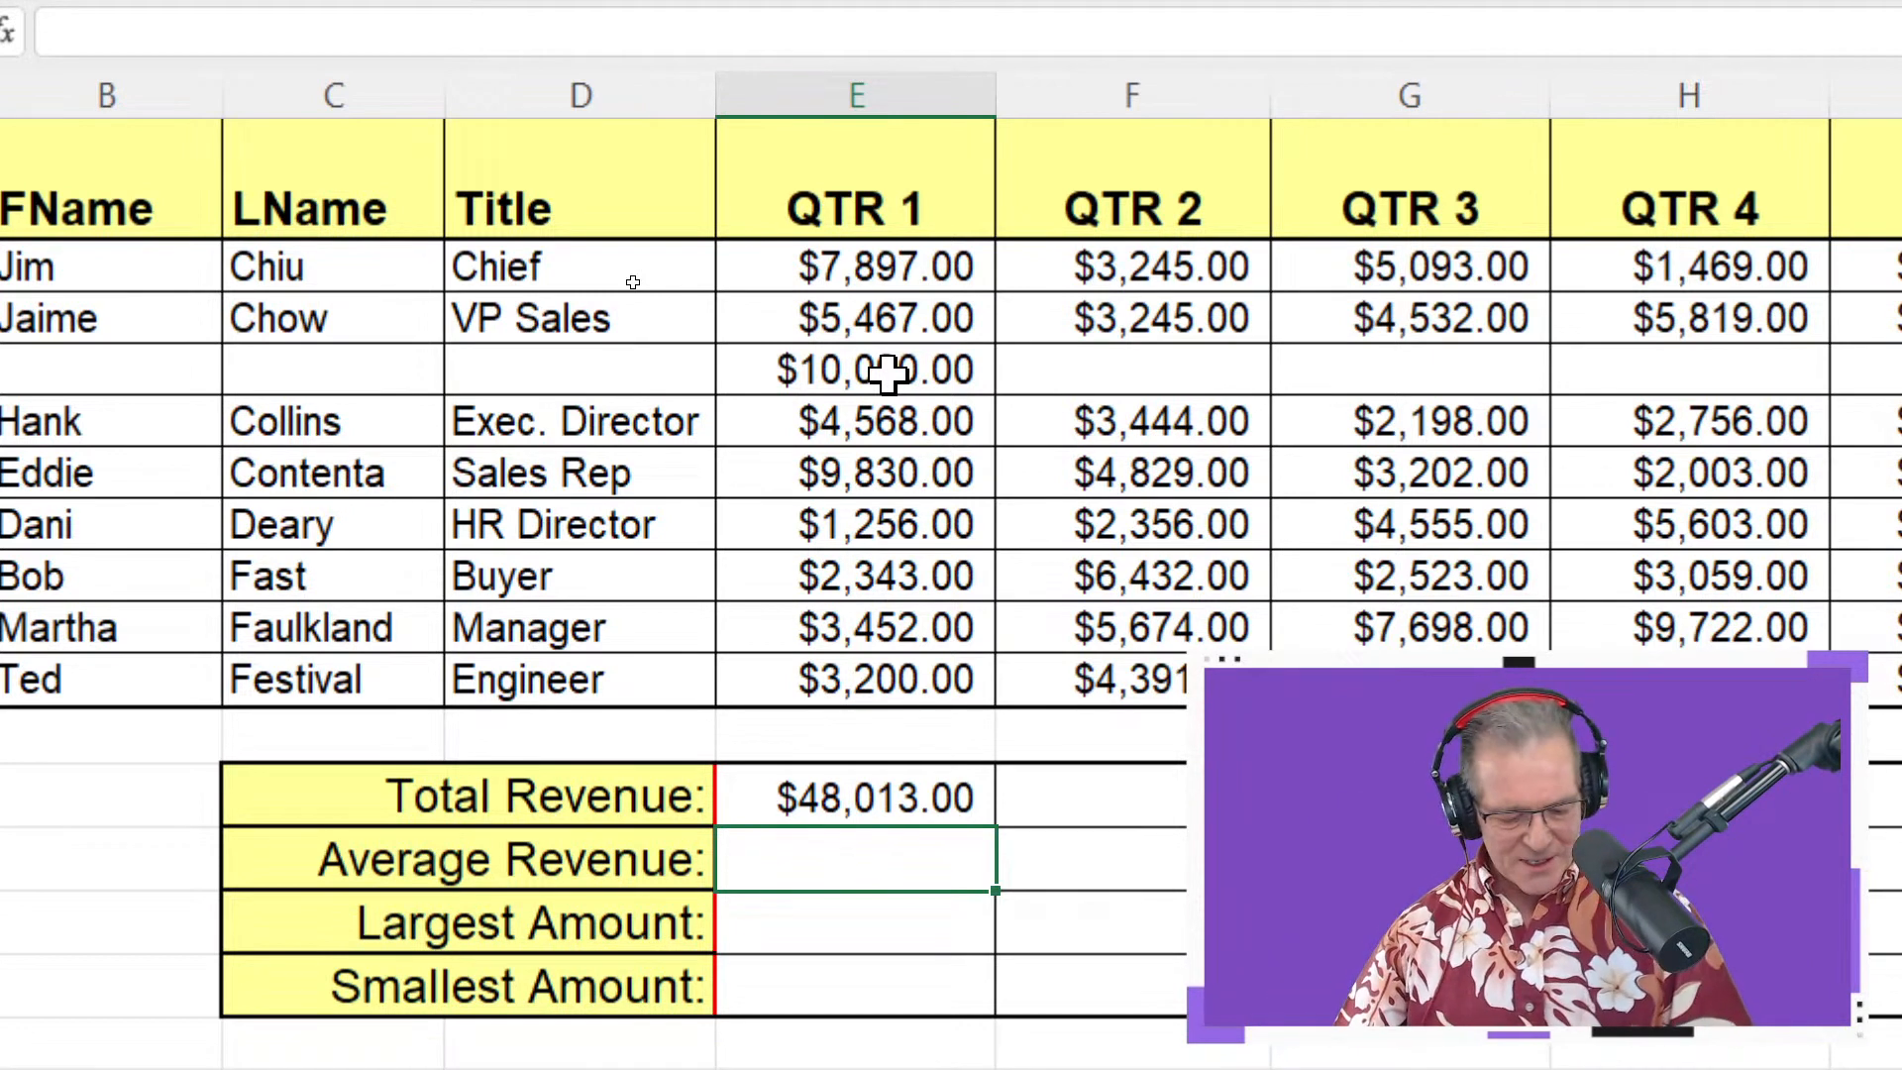
Undo the change and the $10,000 row, leaving Total Revenue at $38,013.00 over E2:E9
key("ctrl+z")
key("ctrl+z")
key("ctrl+z")
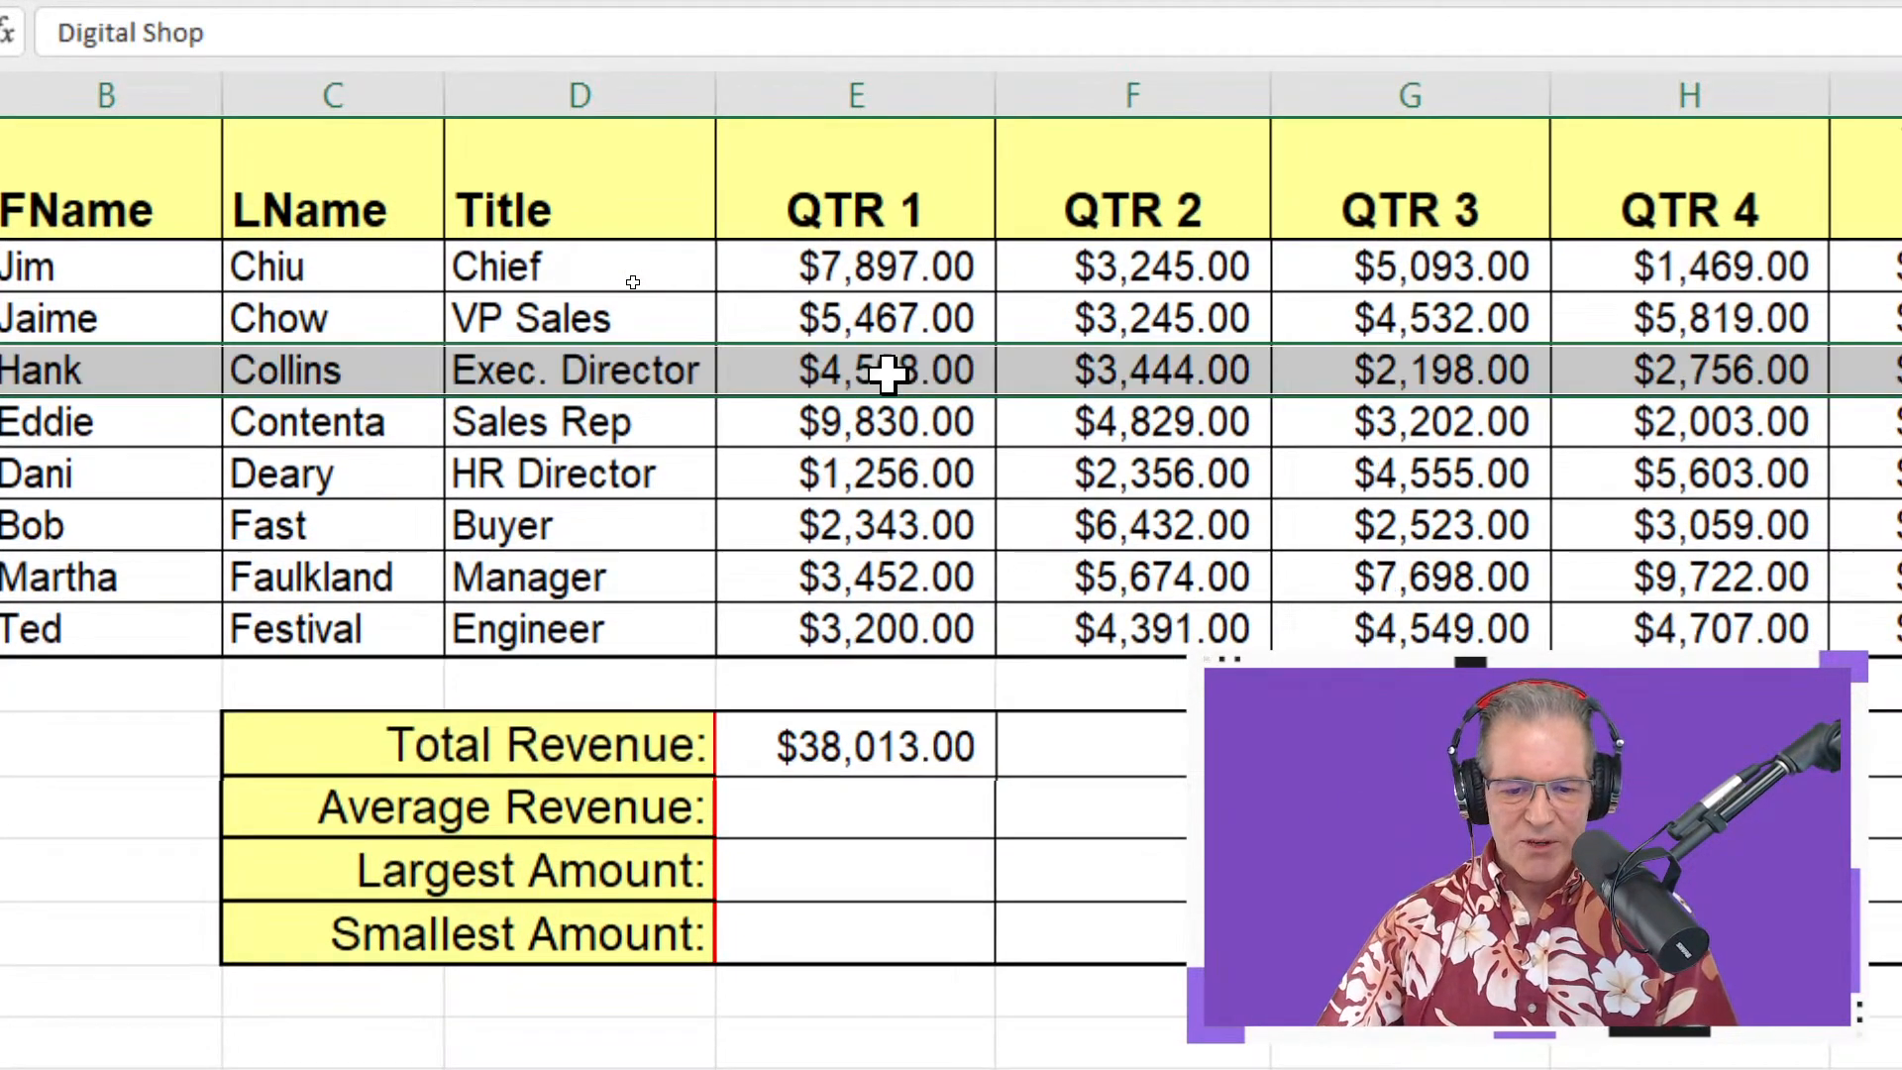
double_click(916, 745)
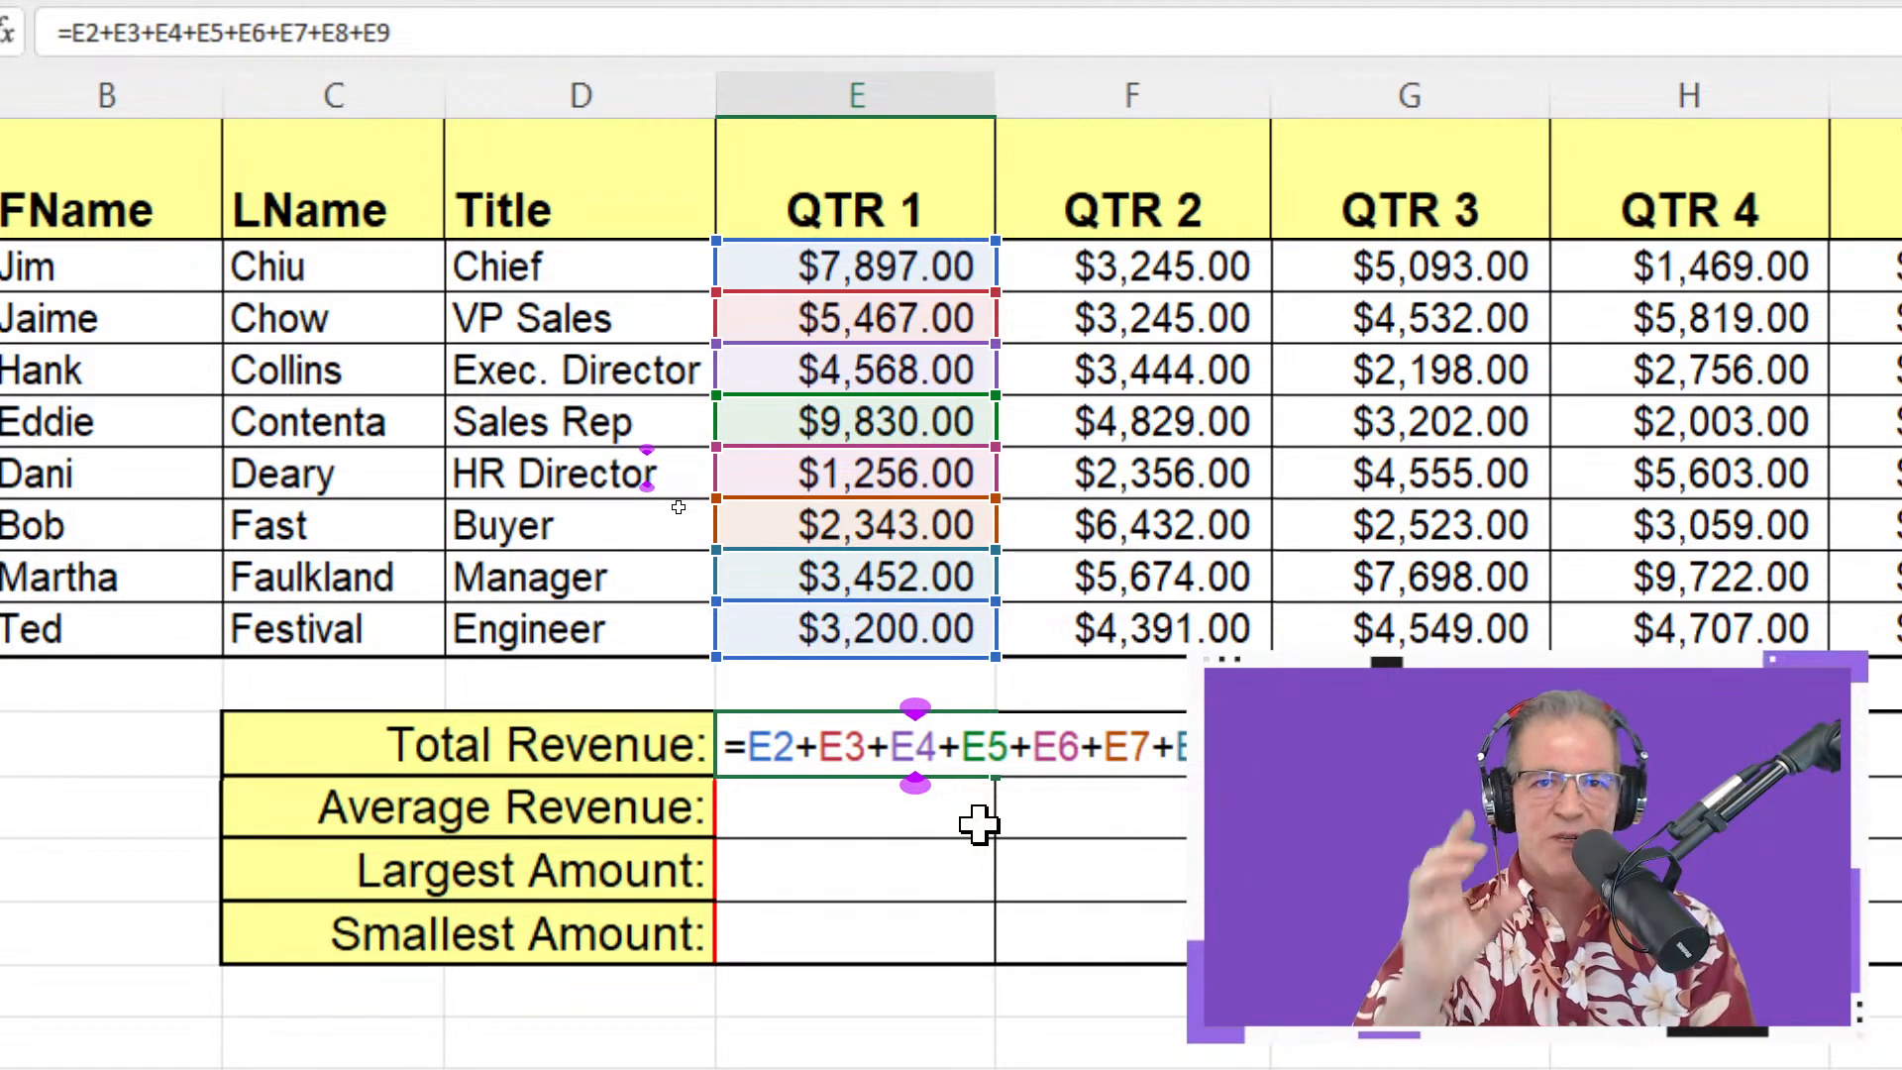
key("ctrl+Return")
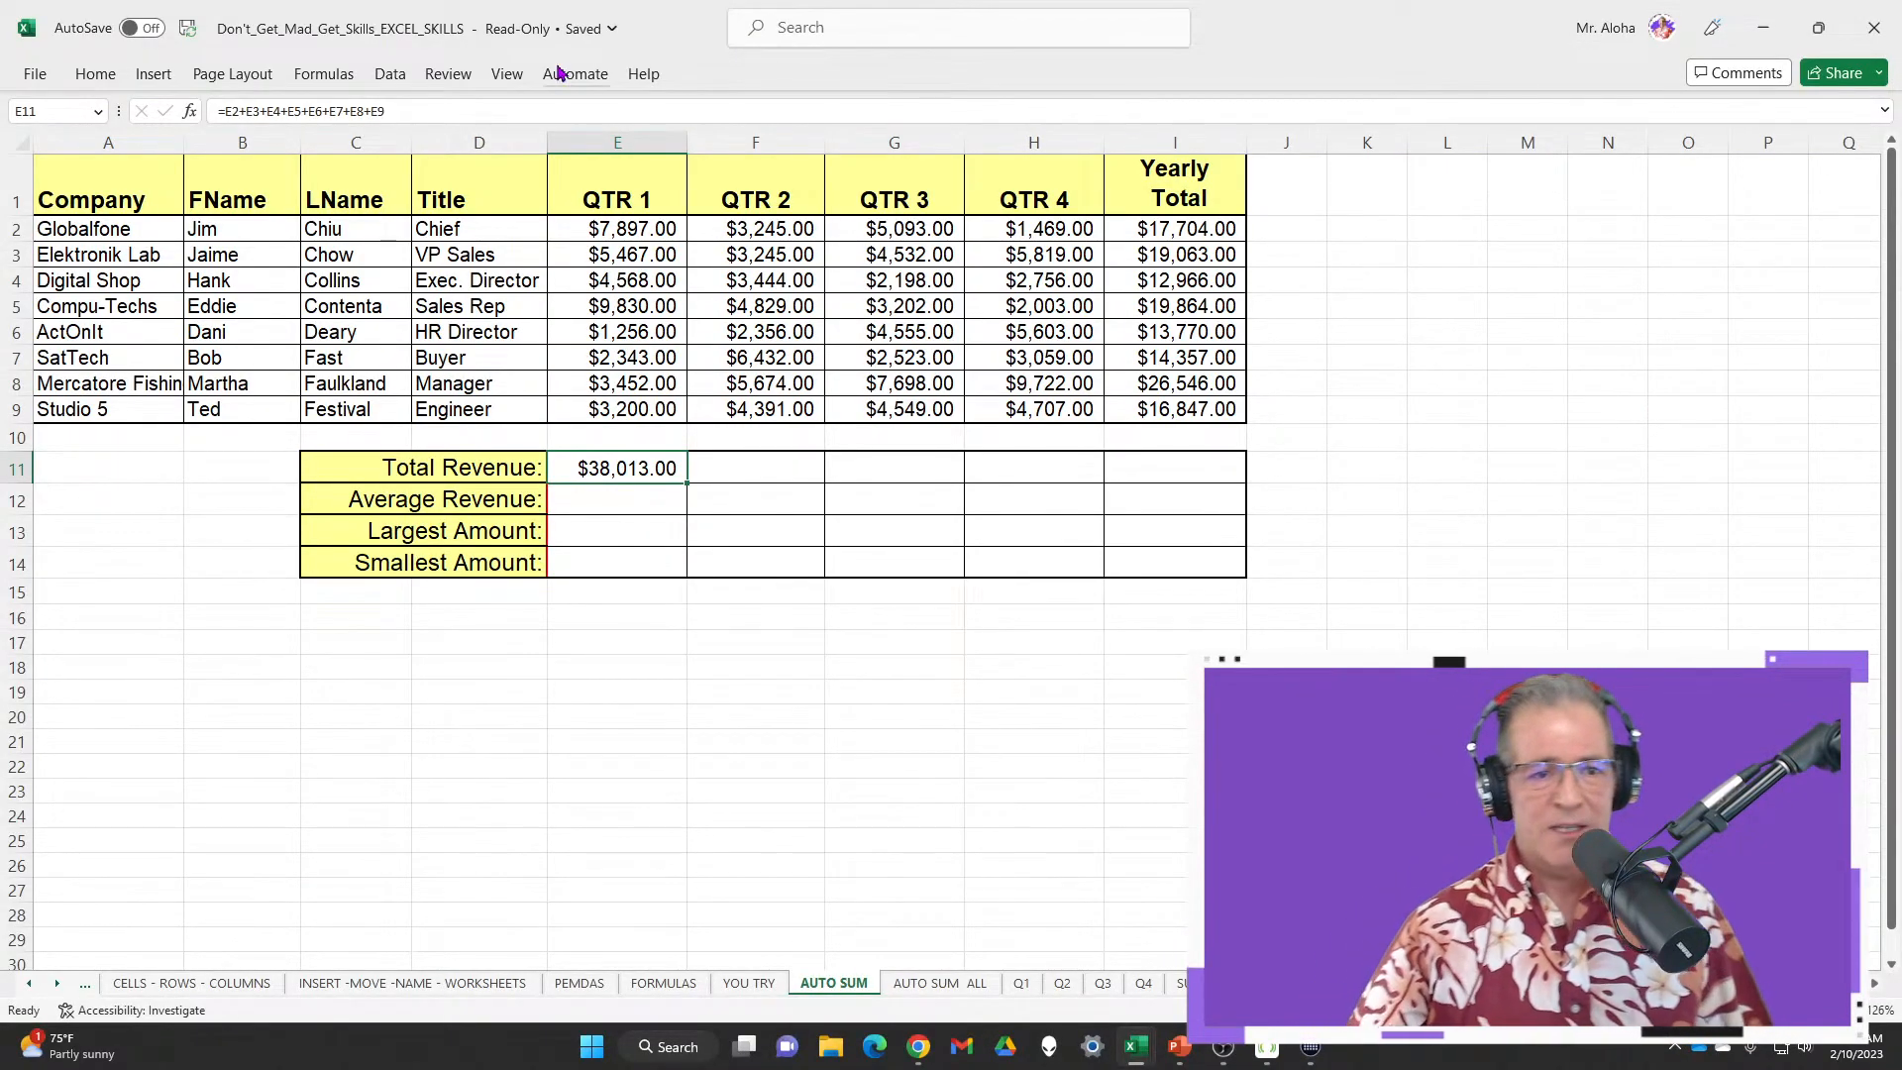
On the Formulas tab, browse the Logical and then the Text function lists (CONCAT, FIND, LEN)
left_click(323, 74)
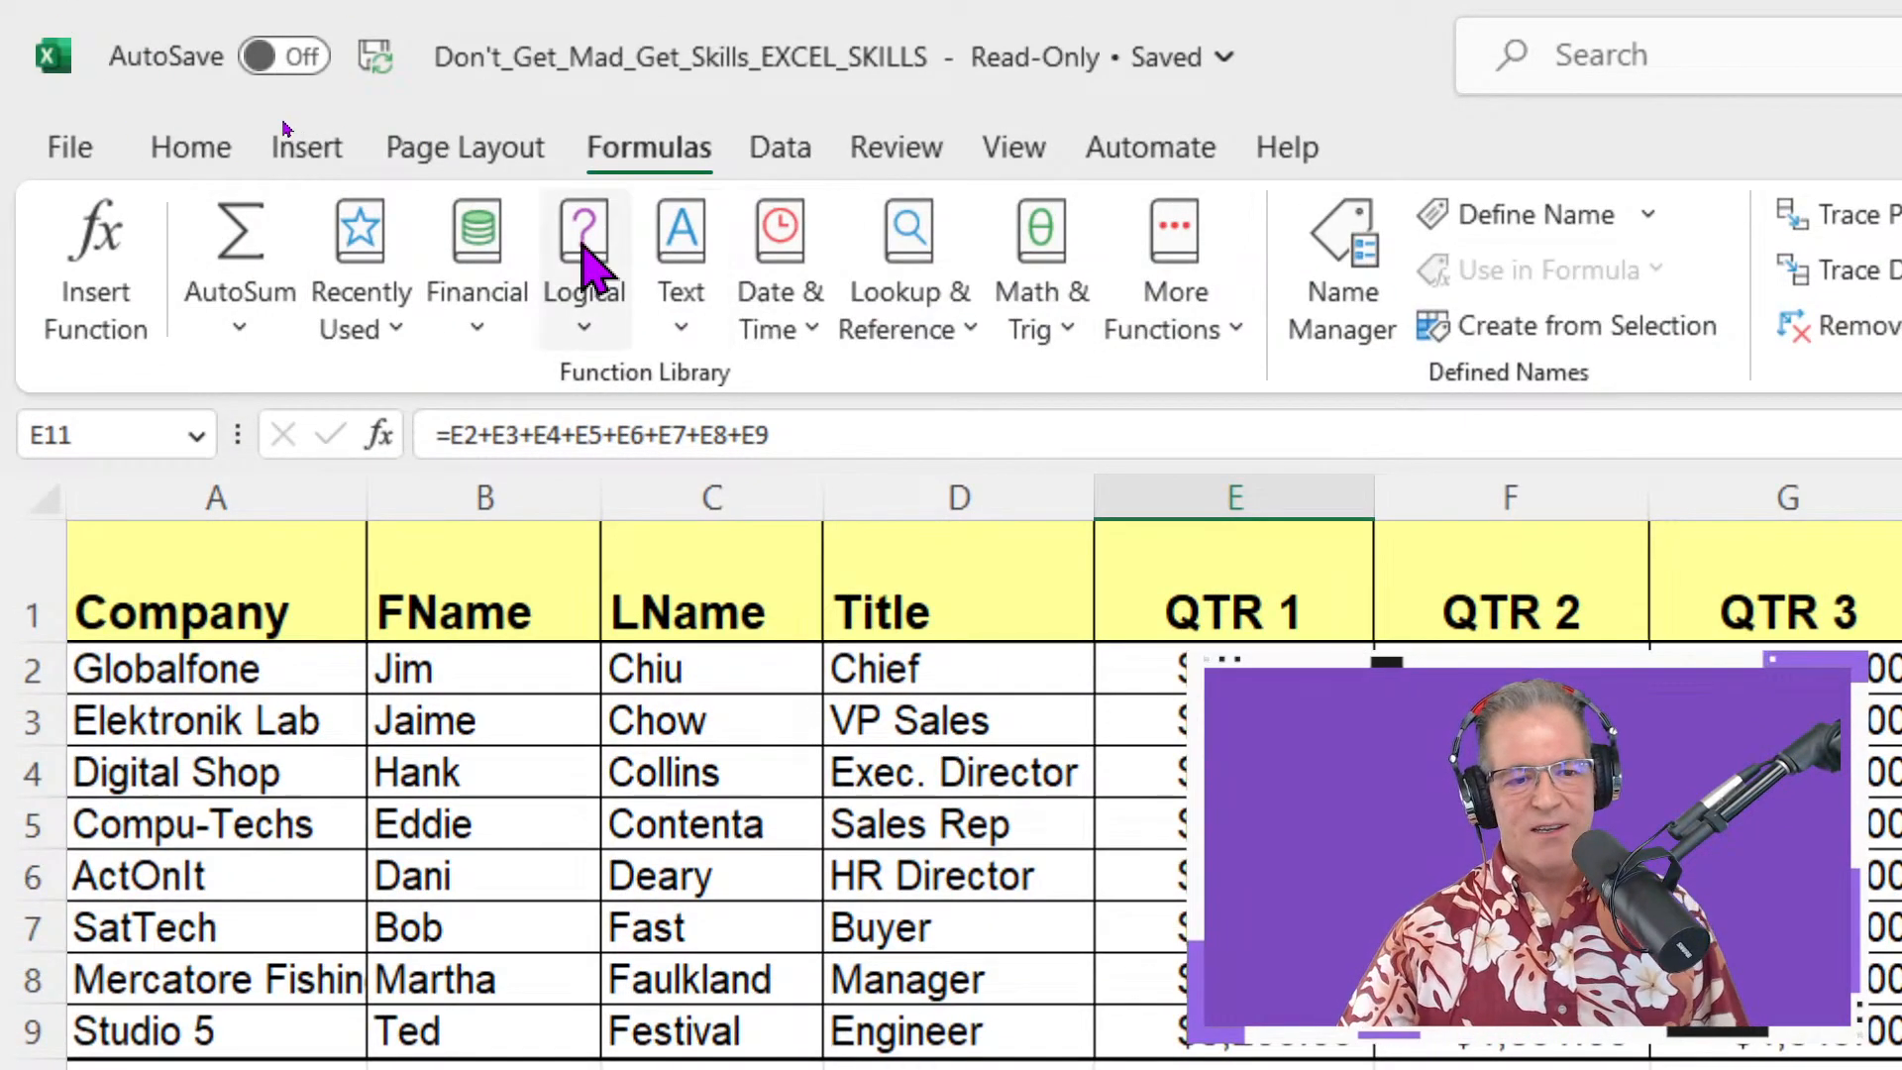
left_click(584, 342)
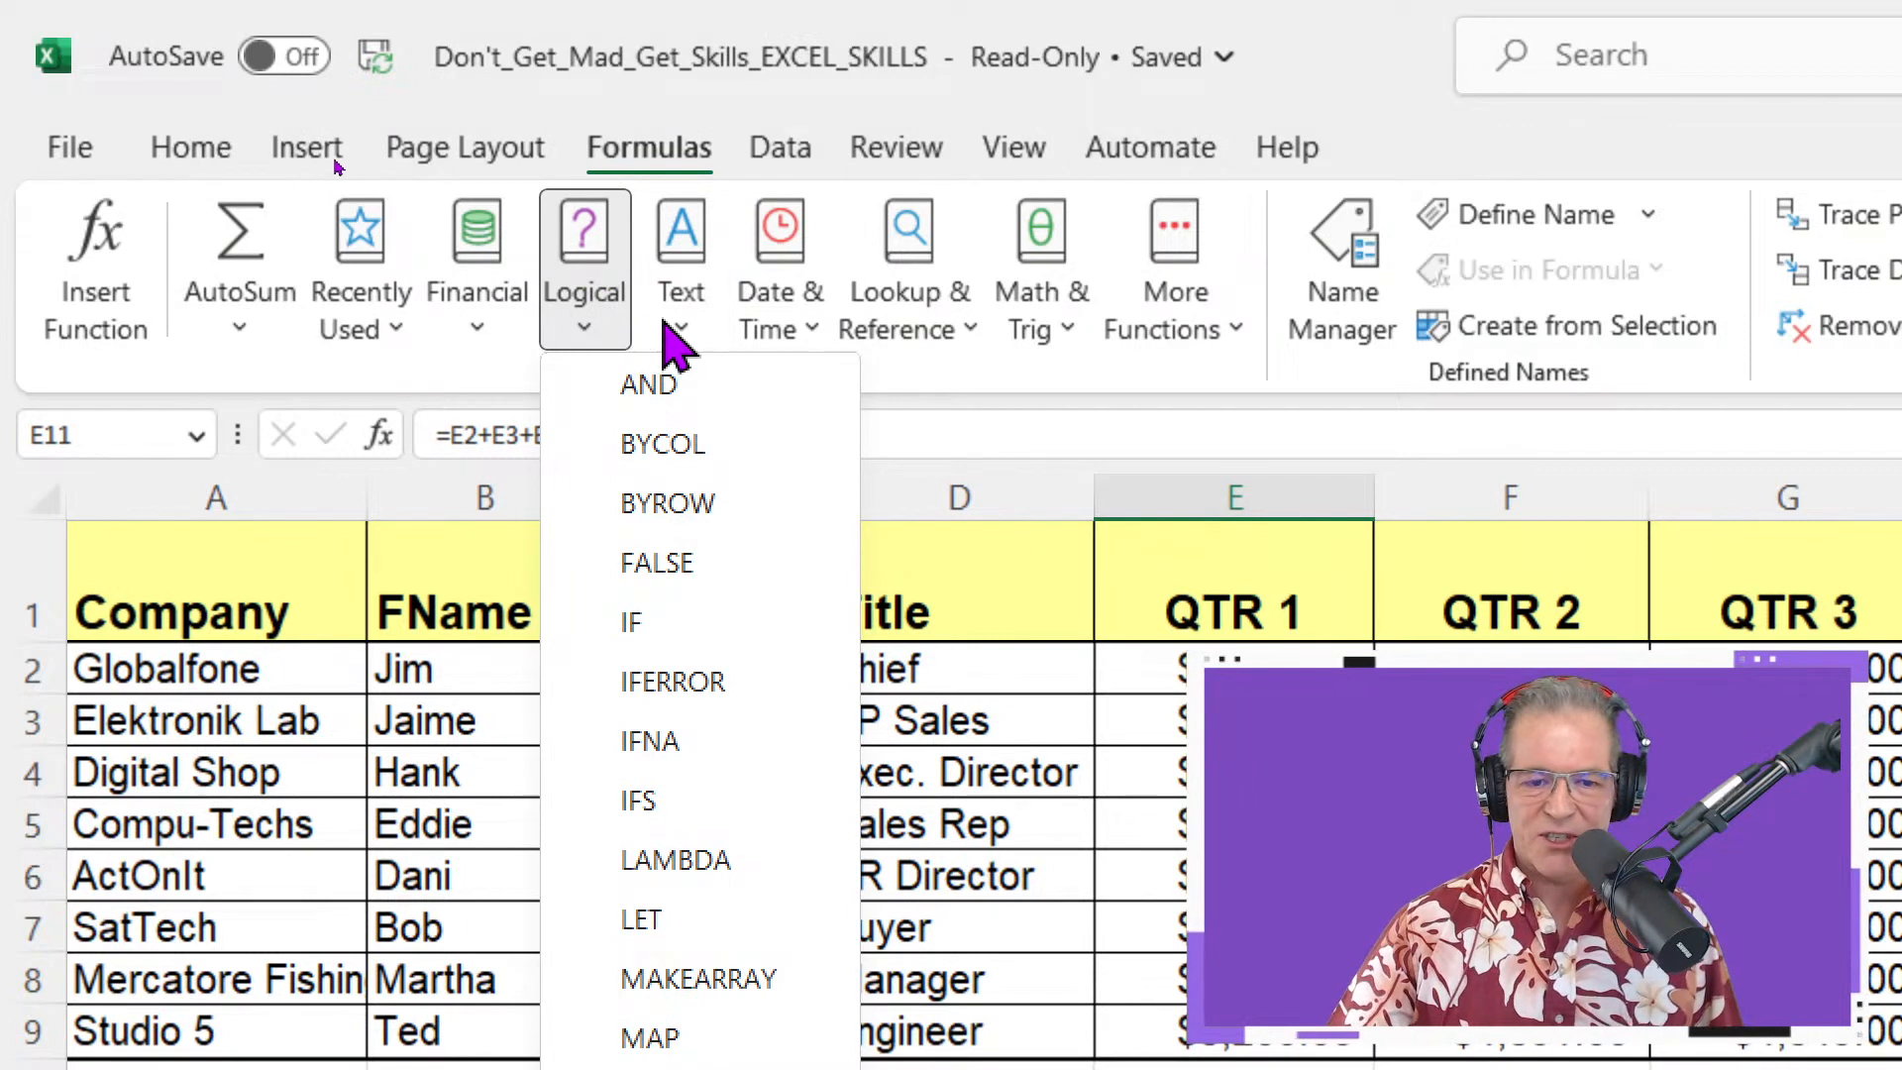
left_click(678, 327)
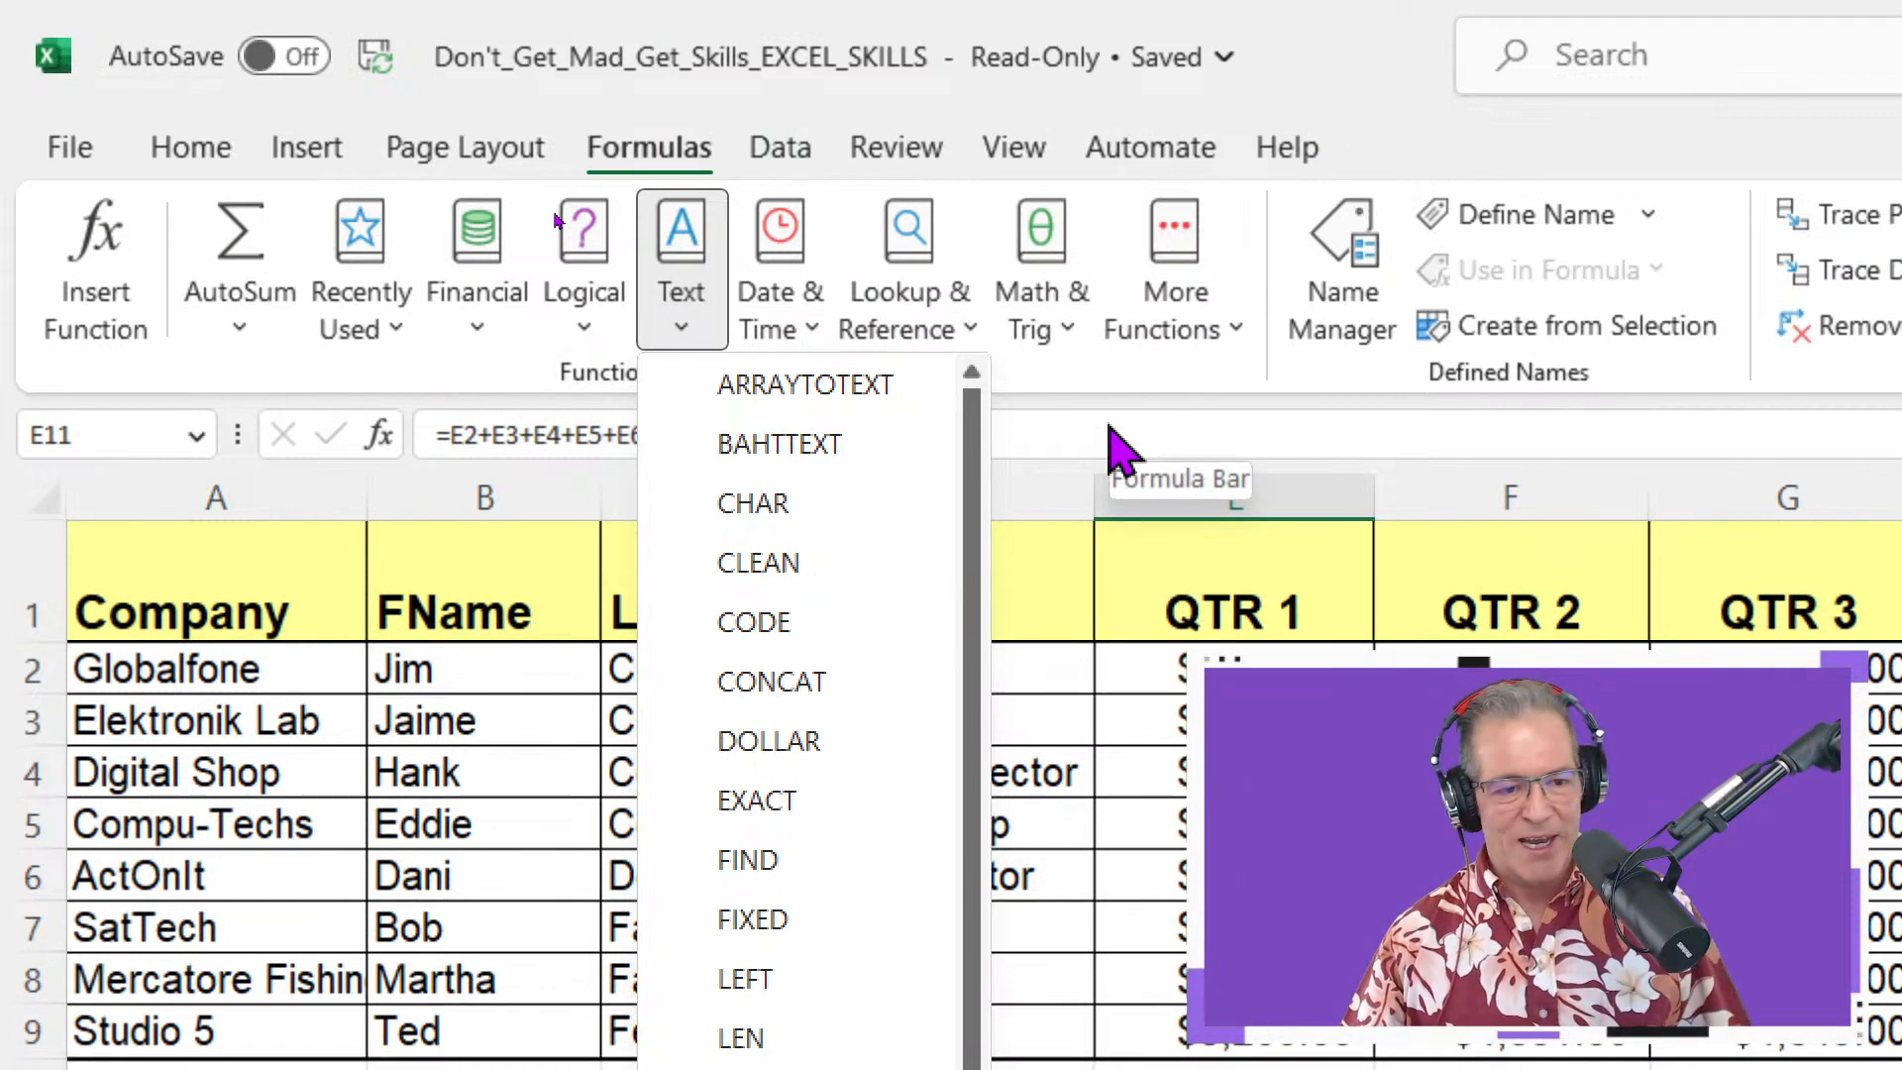
left_click(835, 94)
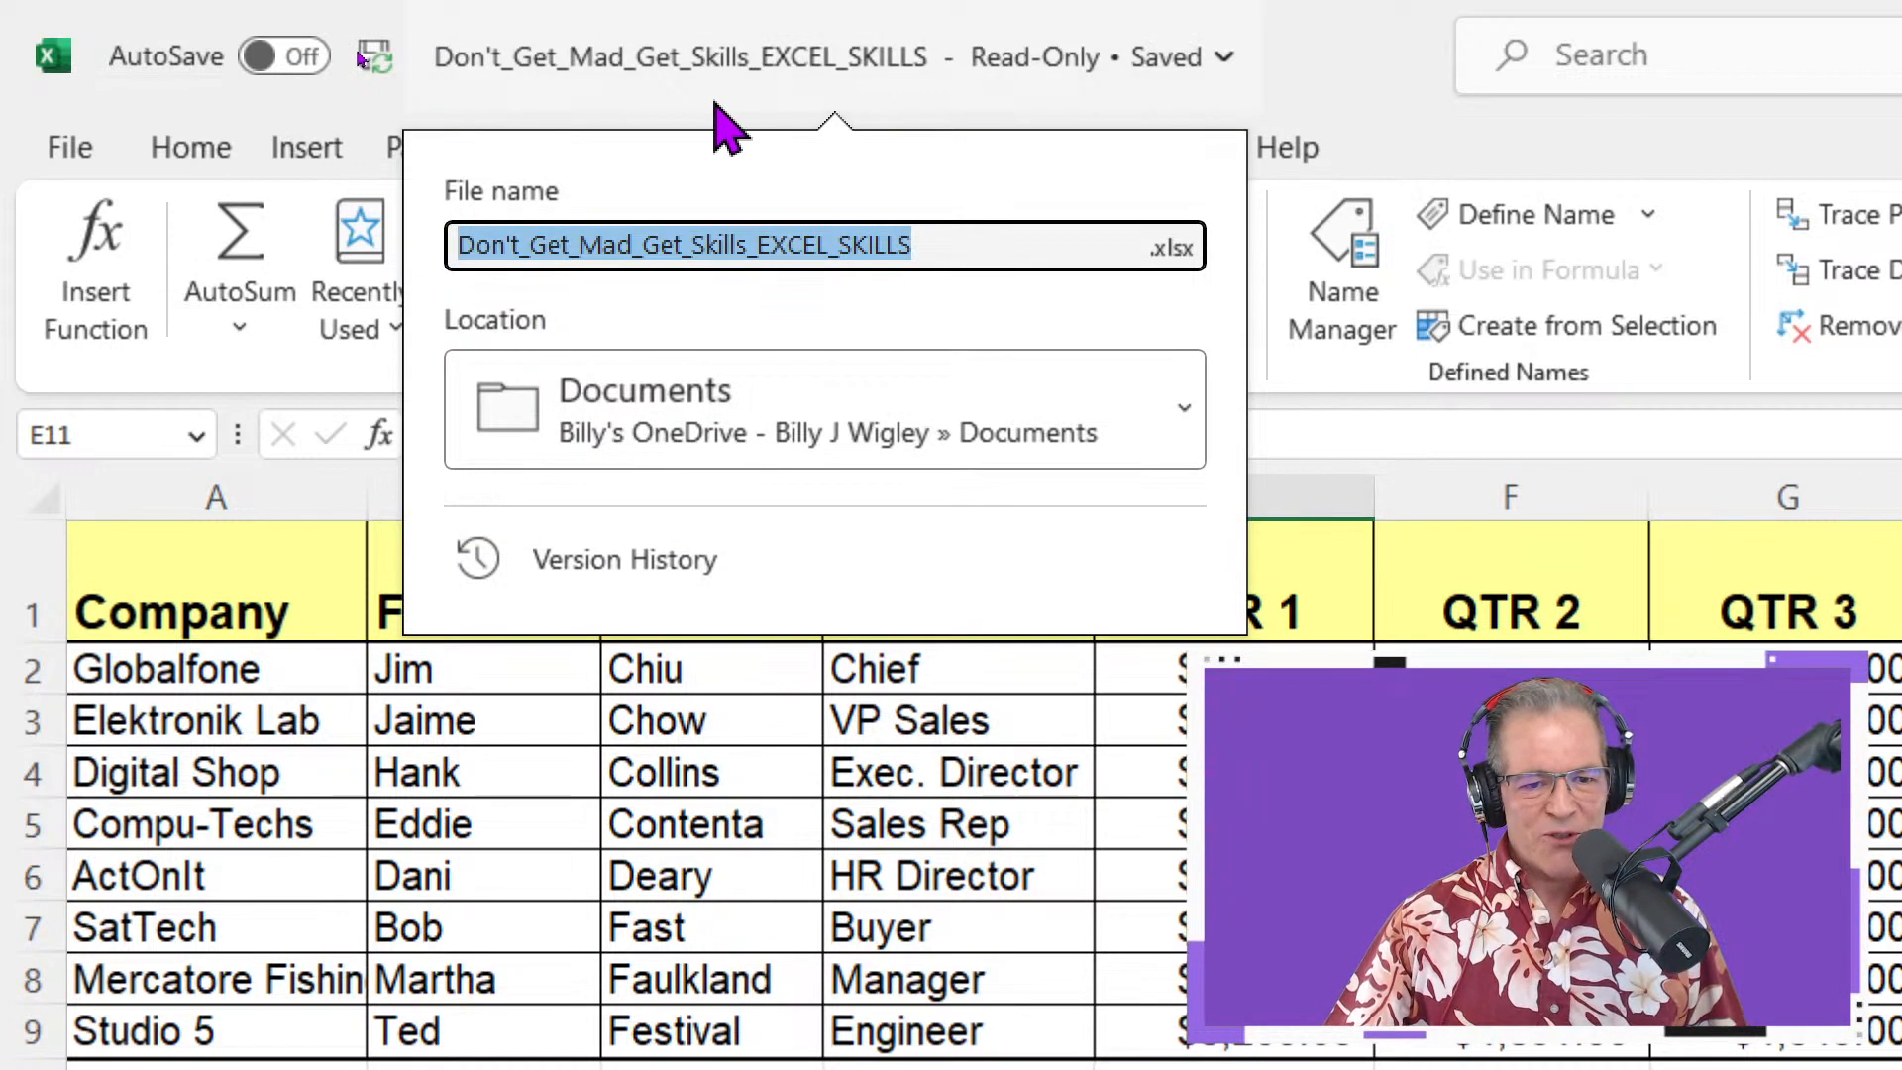
left_click(714, 99)
left_click(711, 98)
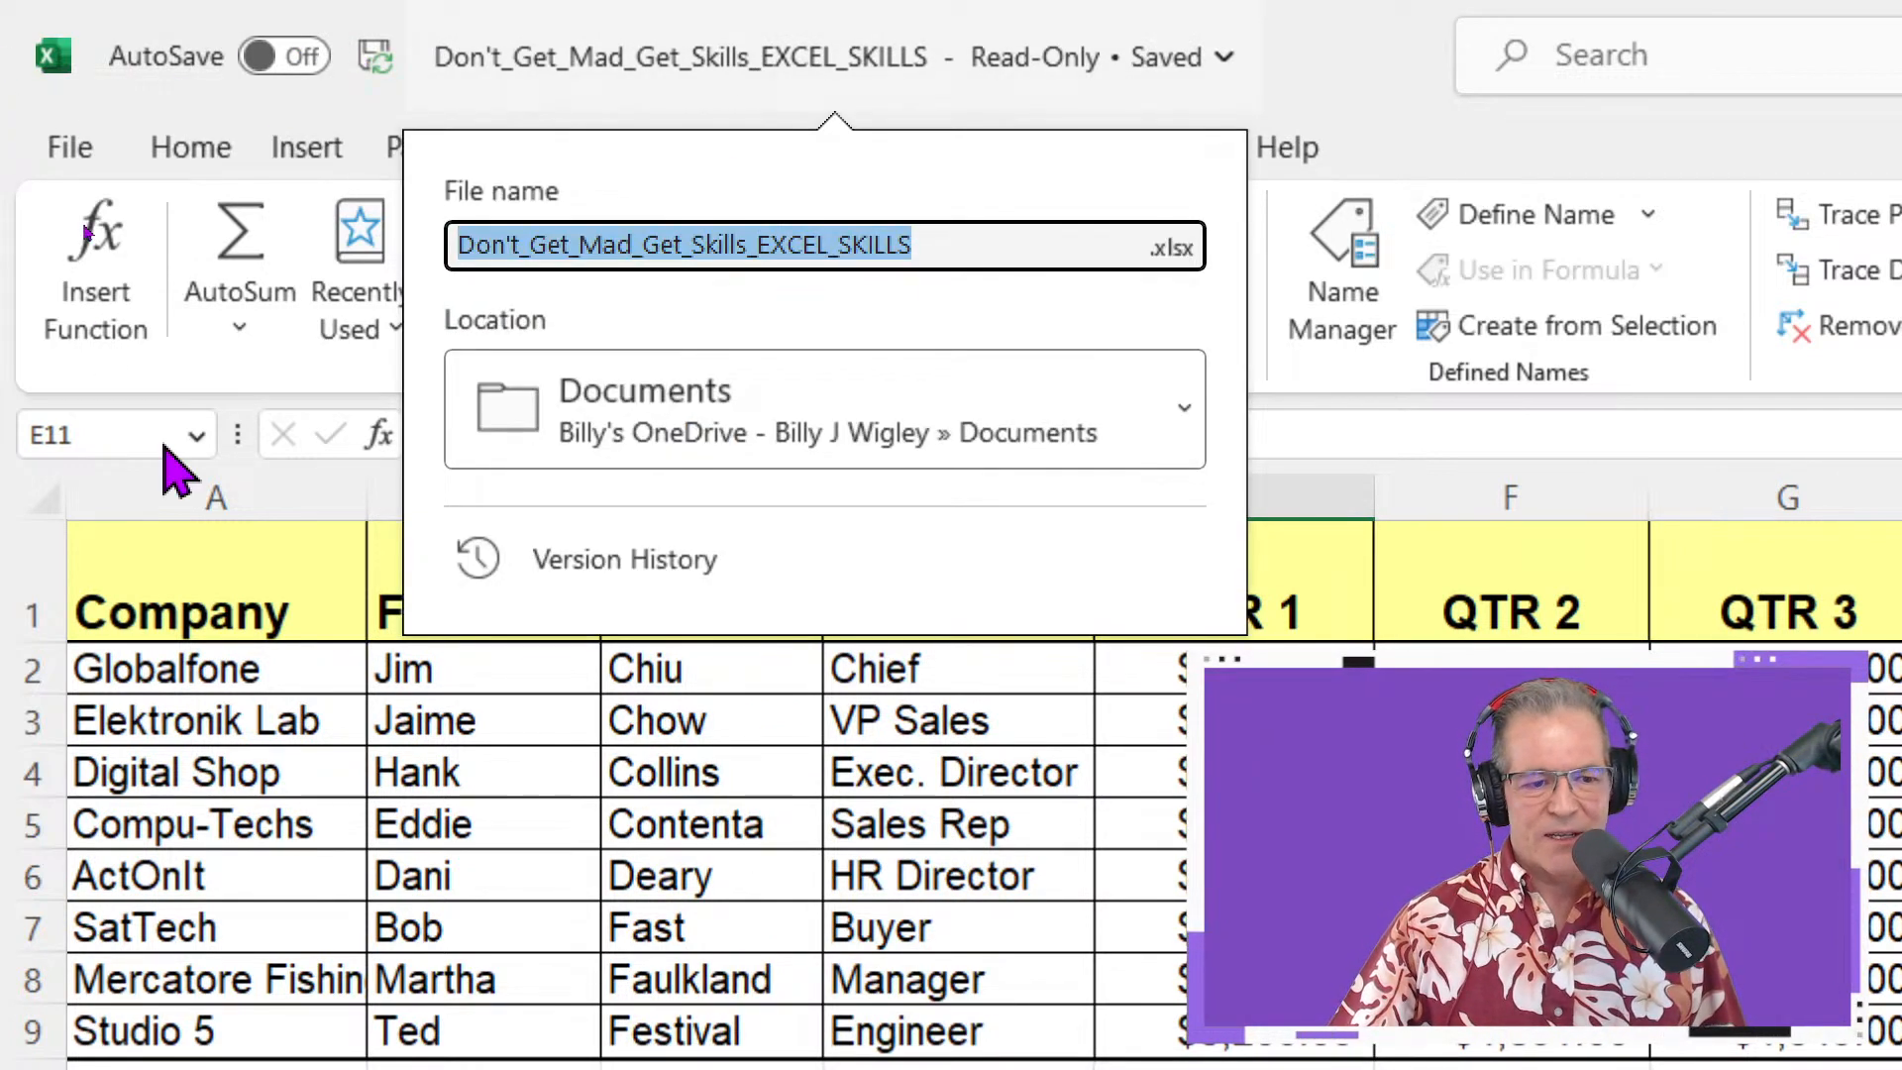
left_click(179, 501)
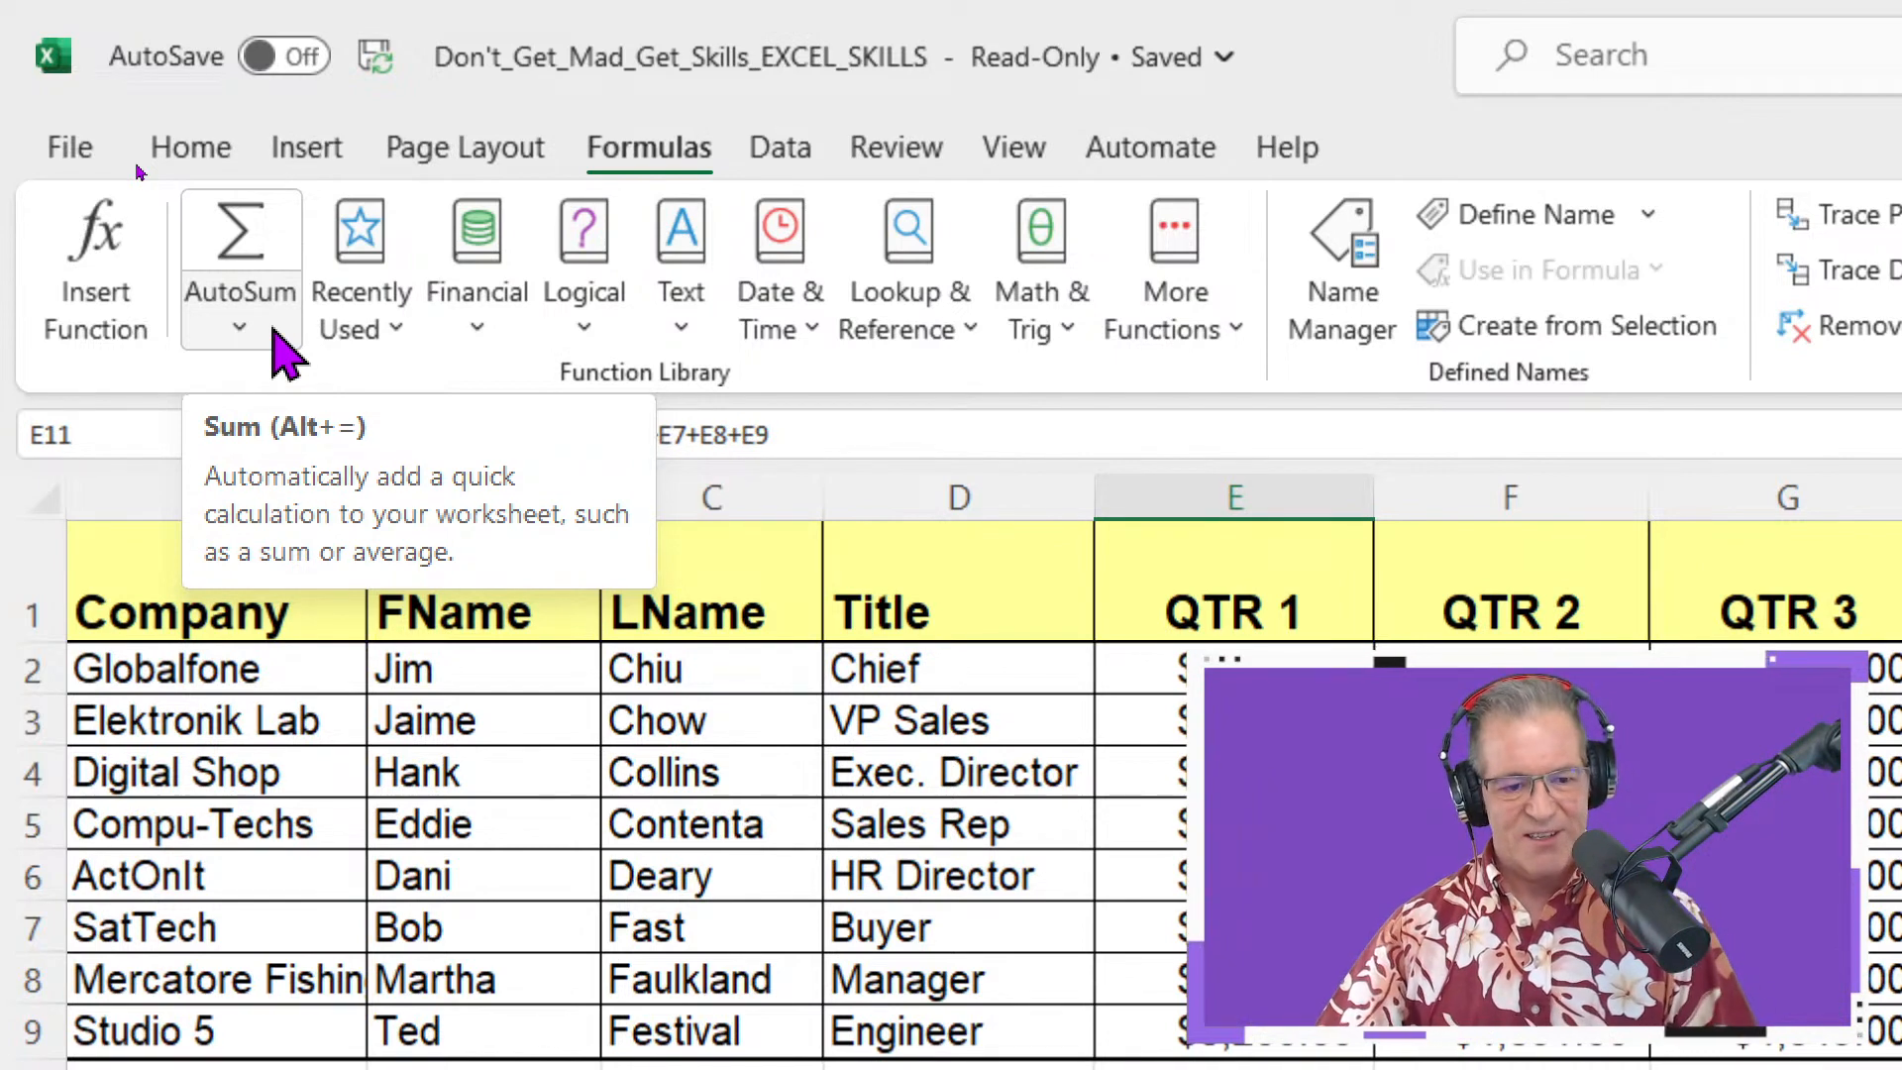
key("ctrl+2")
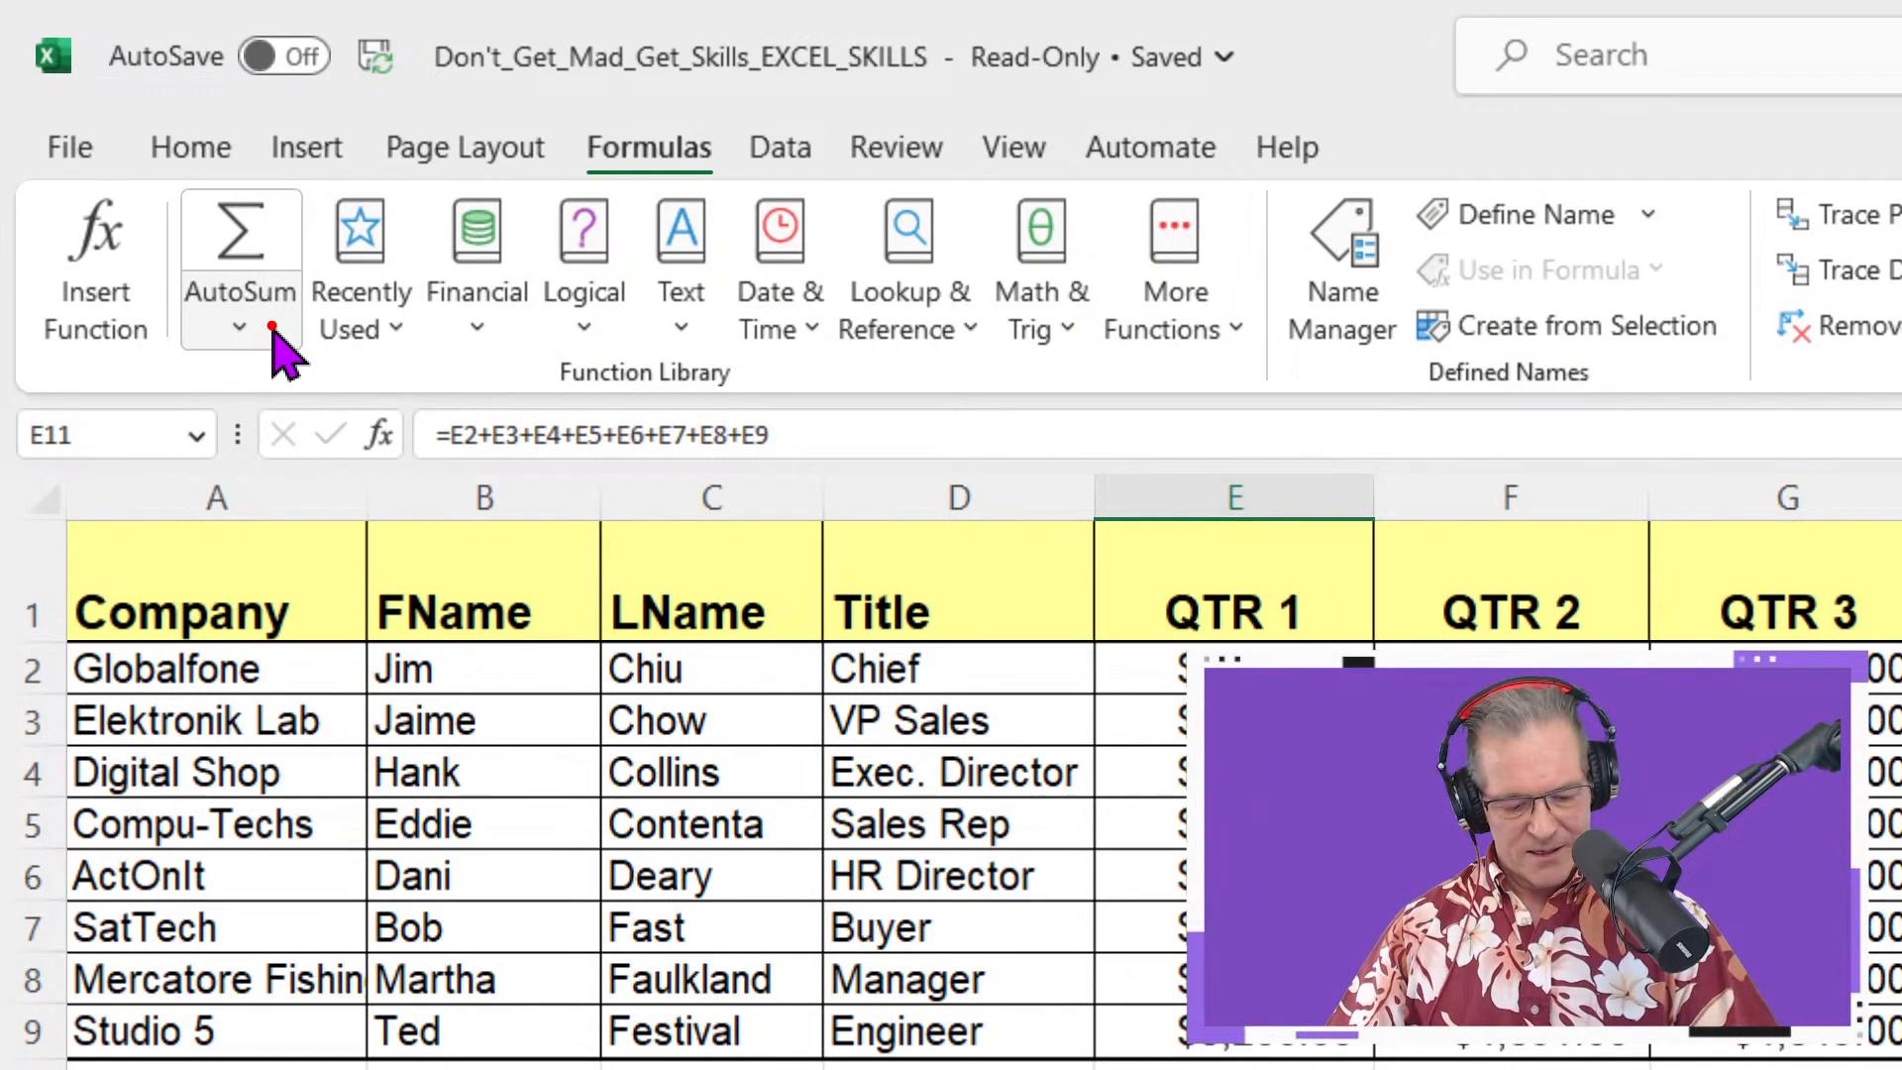
key("Escape")
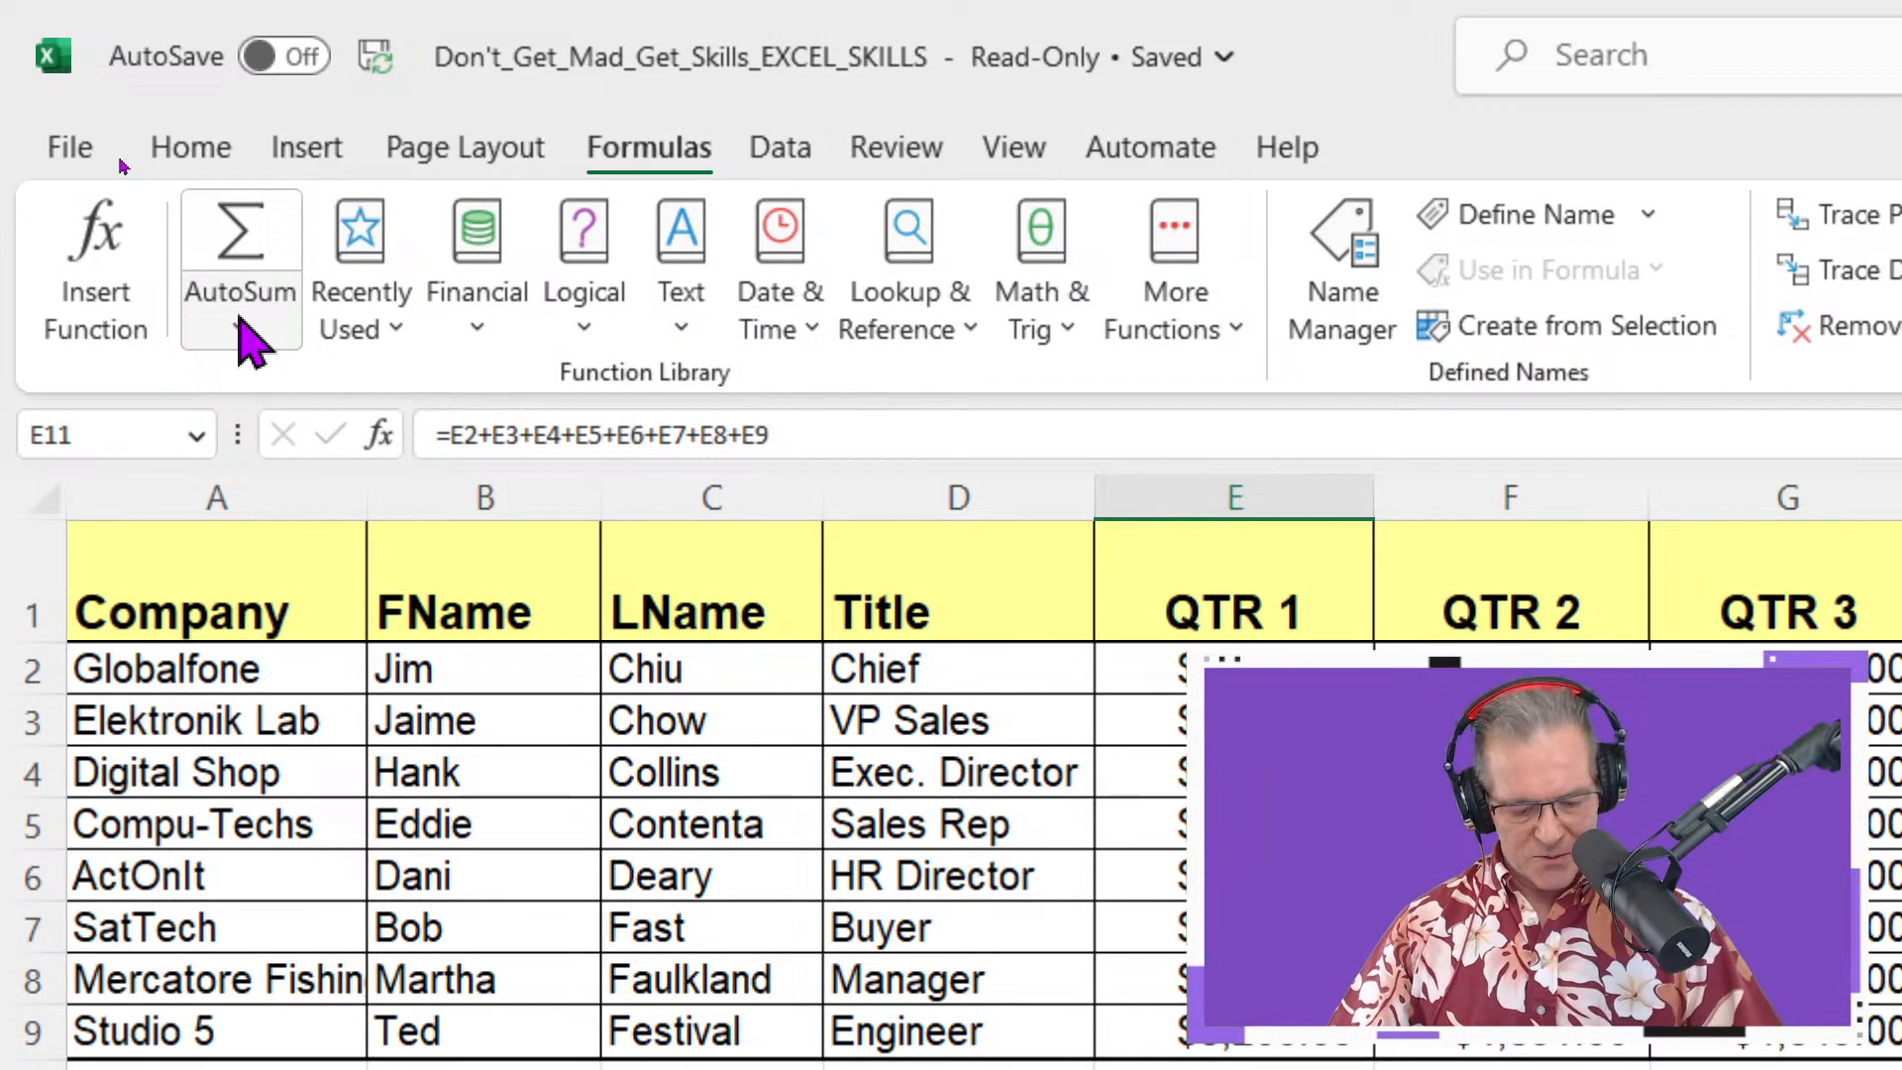
key("ctrl+2")
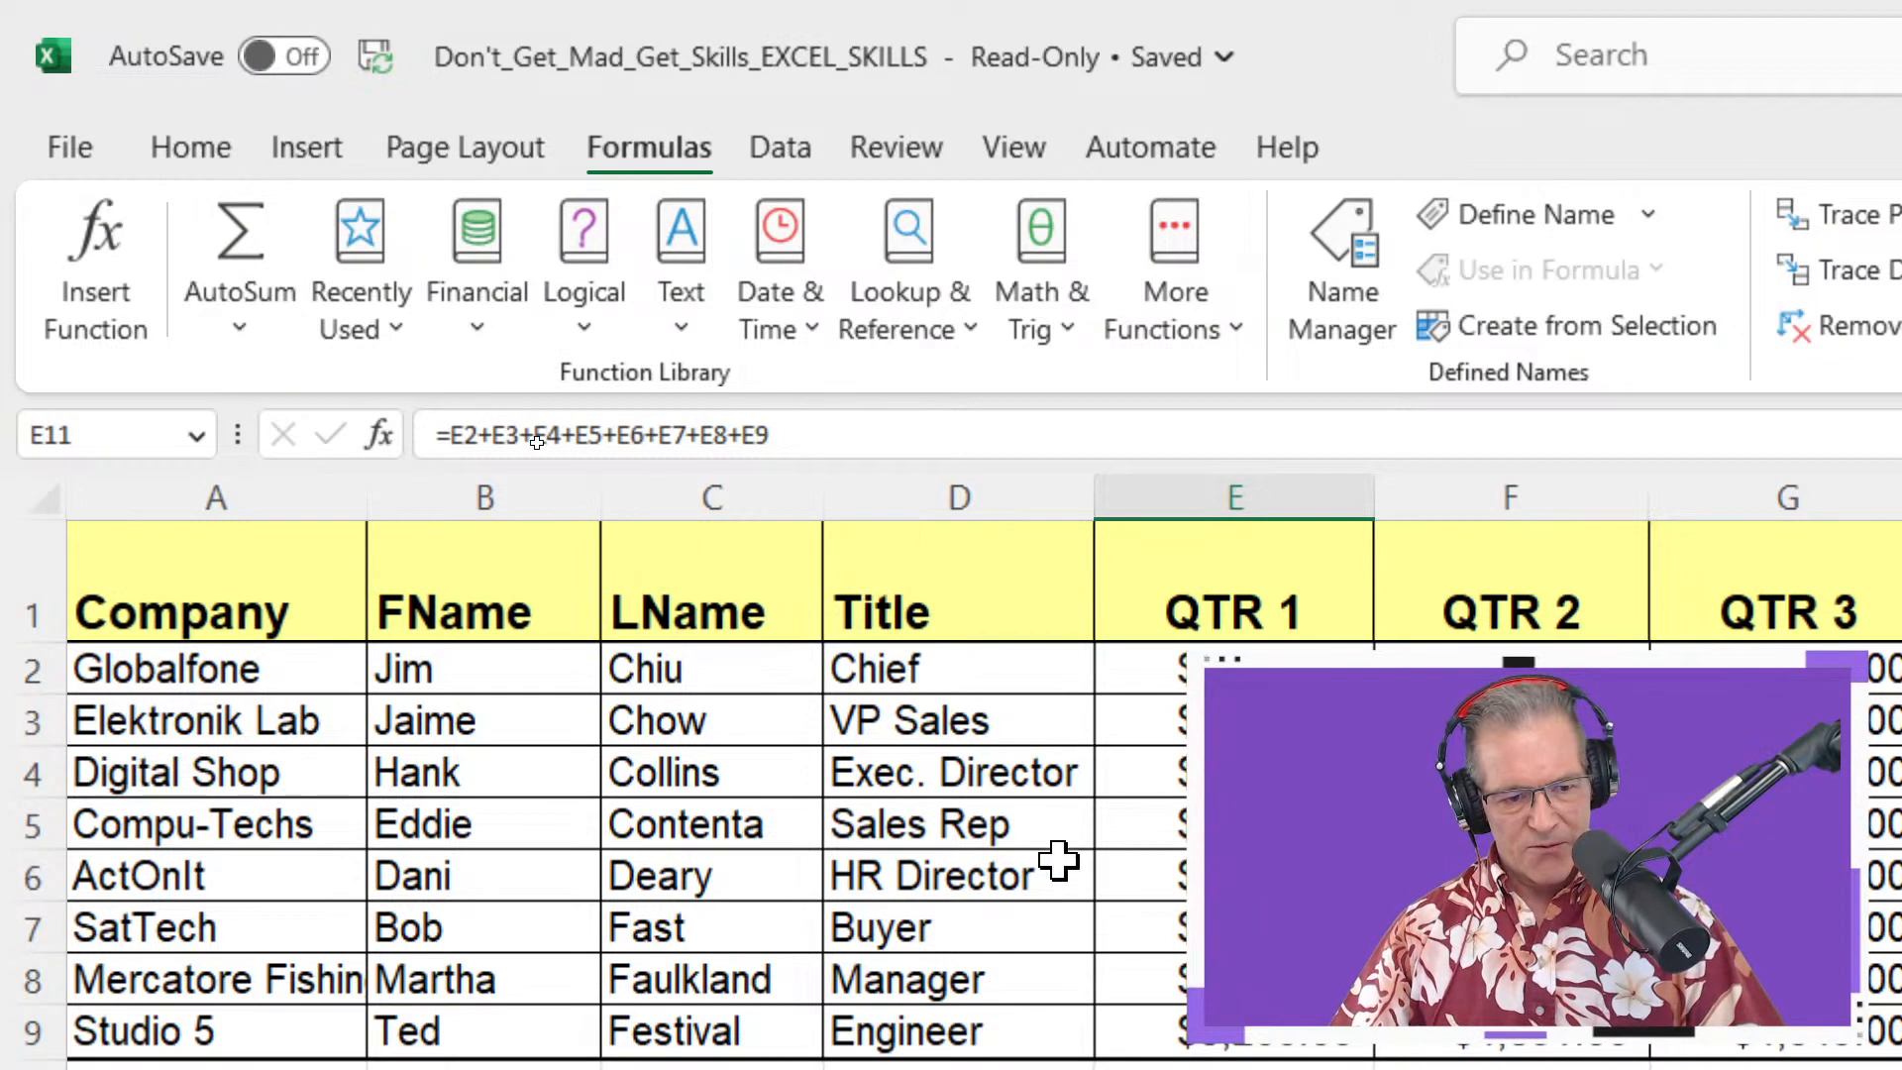
key("Escape")
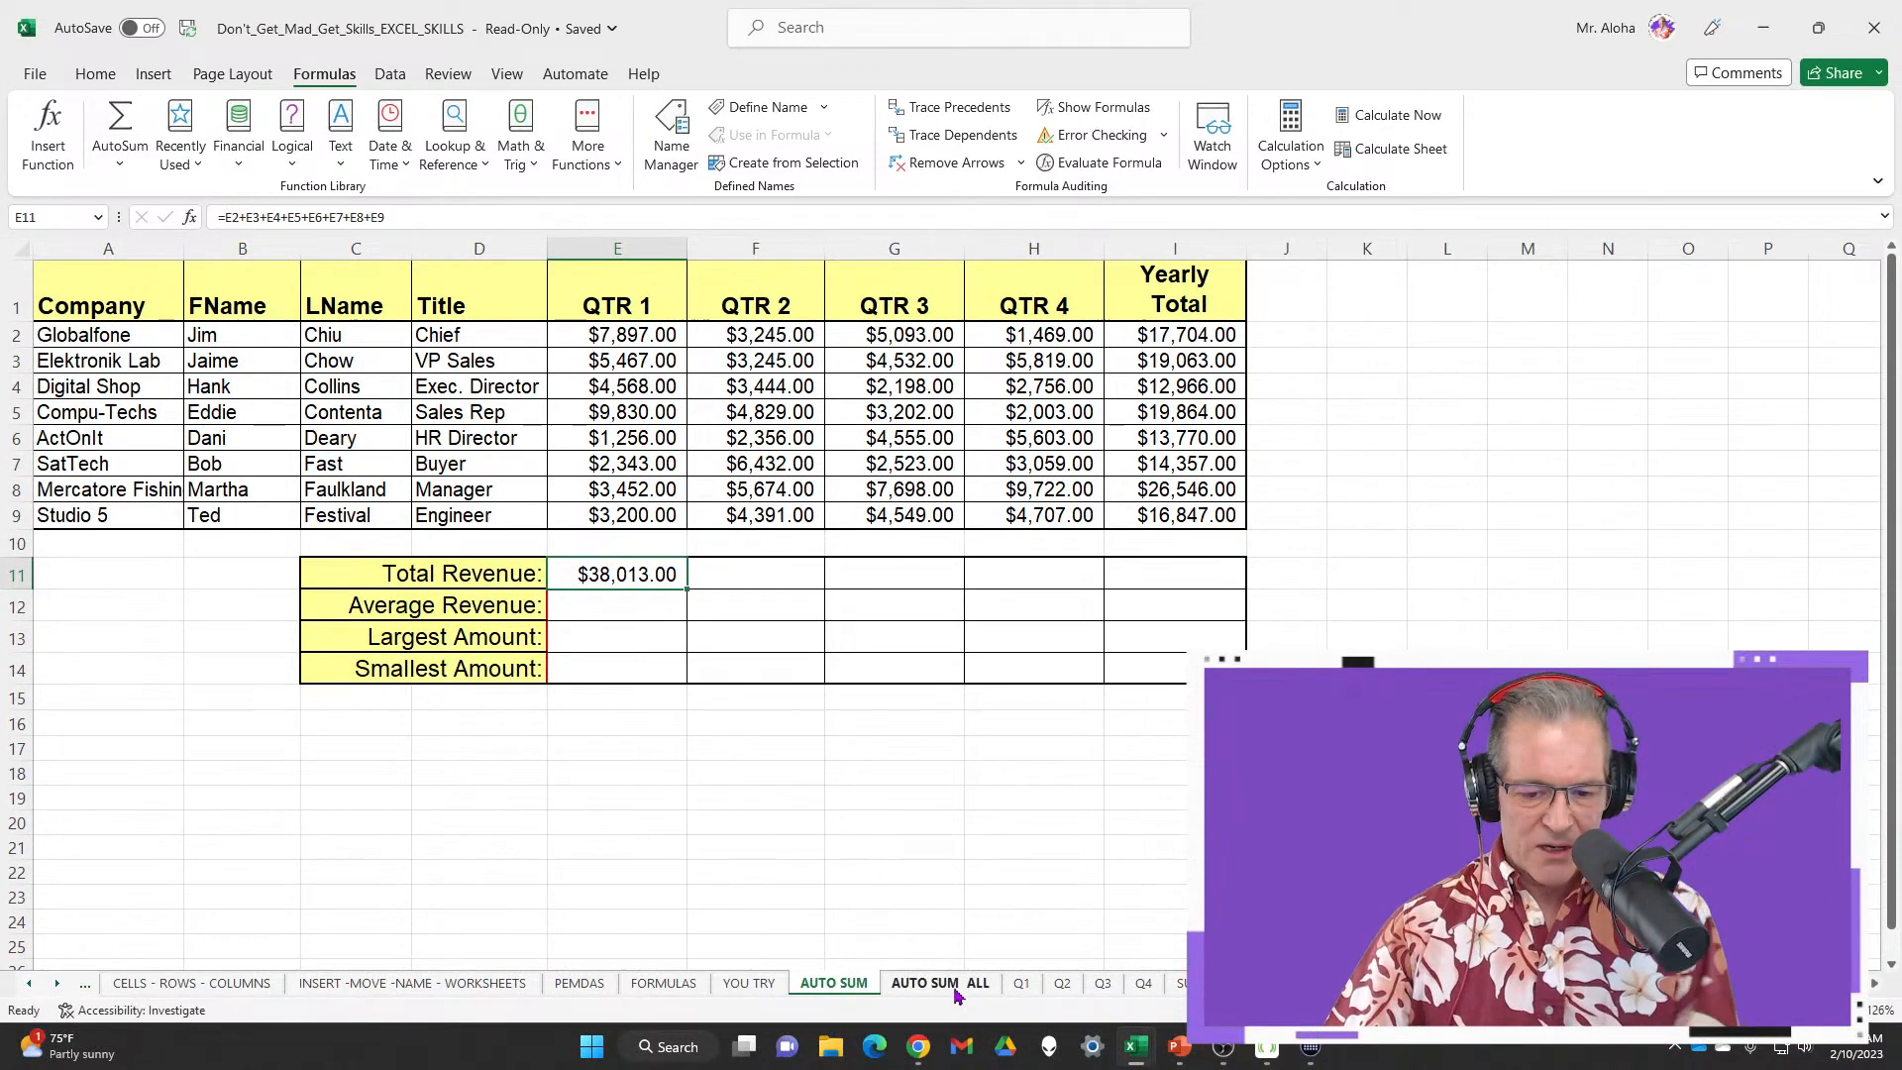
On the AUTO SUM ALL sheet, AutoSum E4 to =SUM(B4:D4), then clear E4 again
left_click(954, 983)
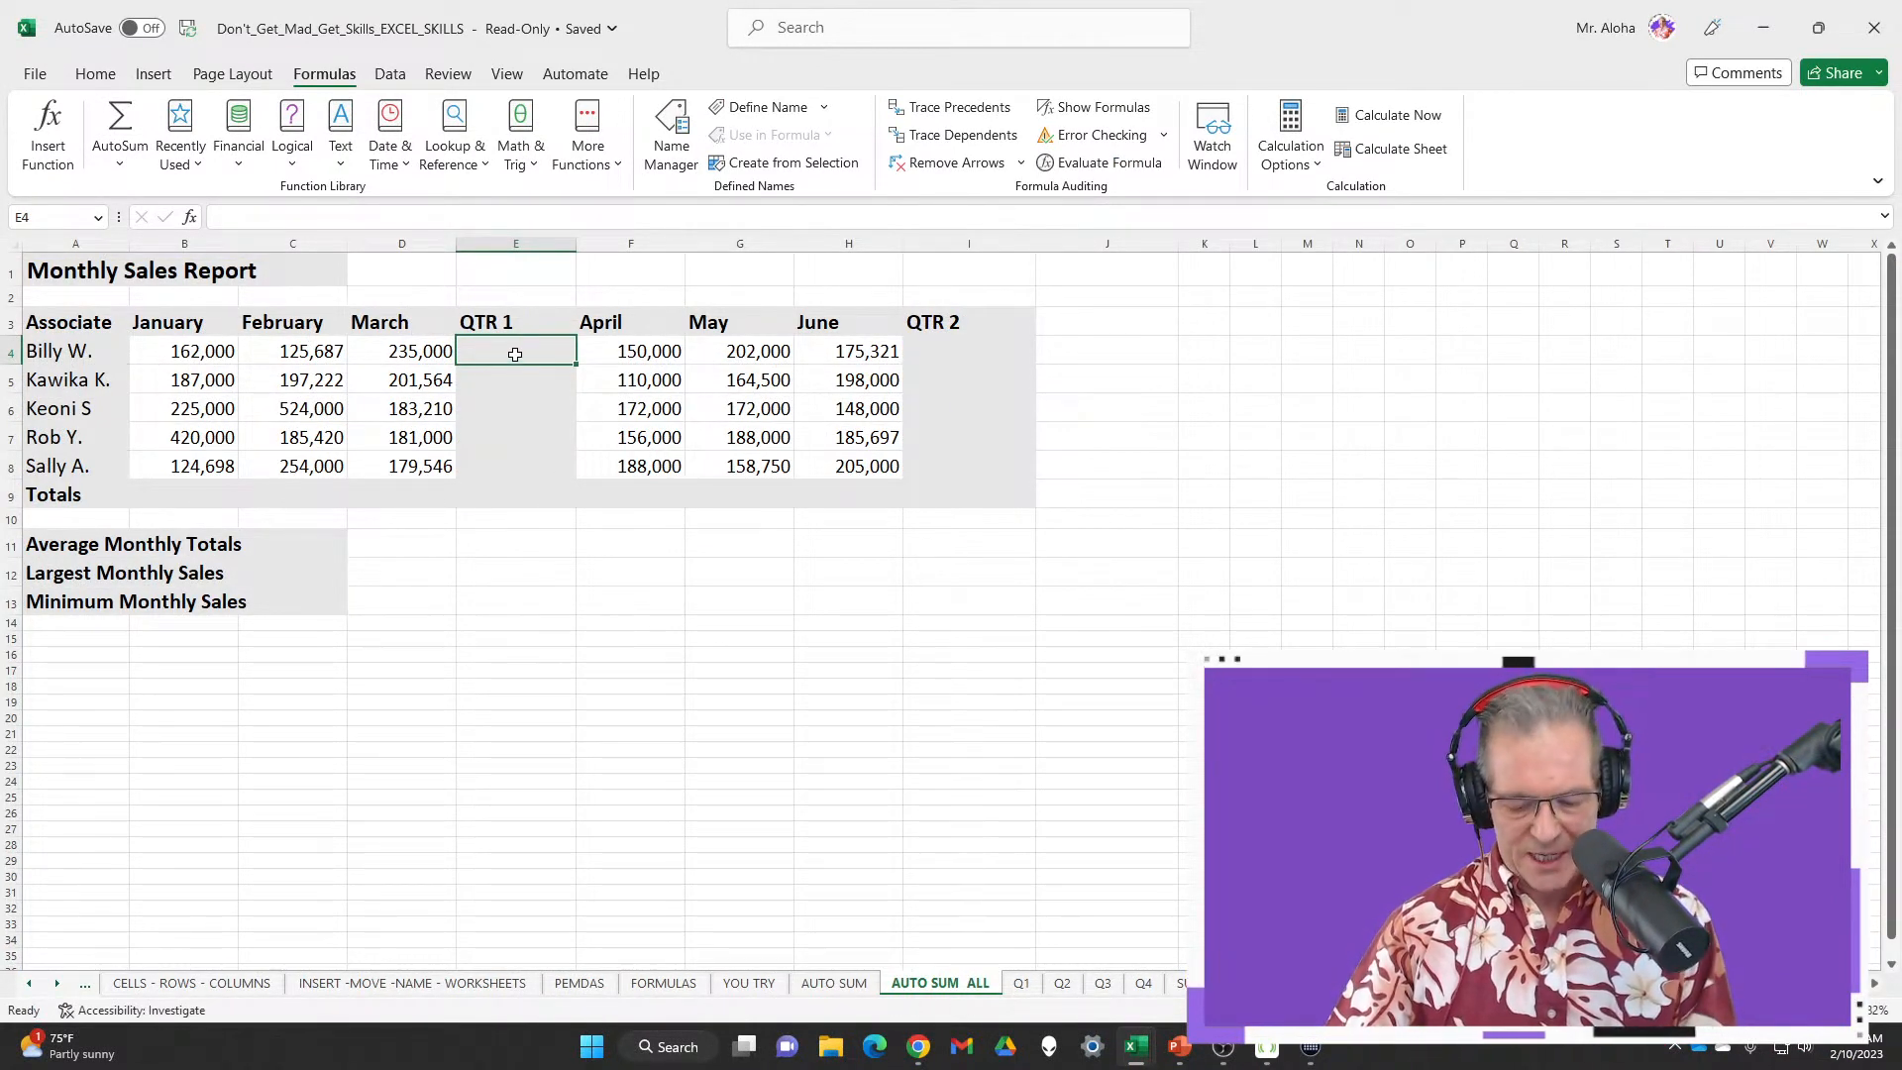
key("alt+equal")
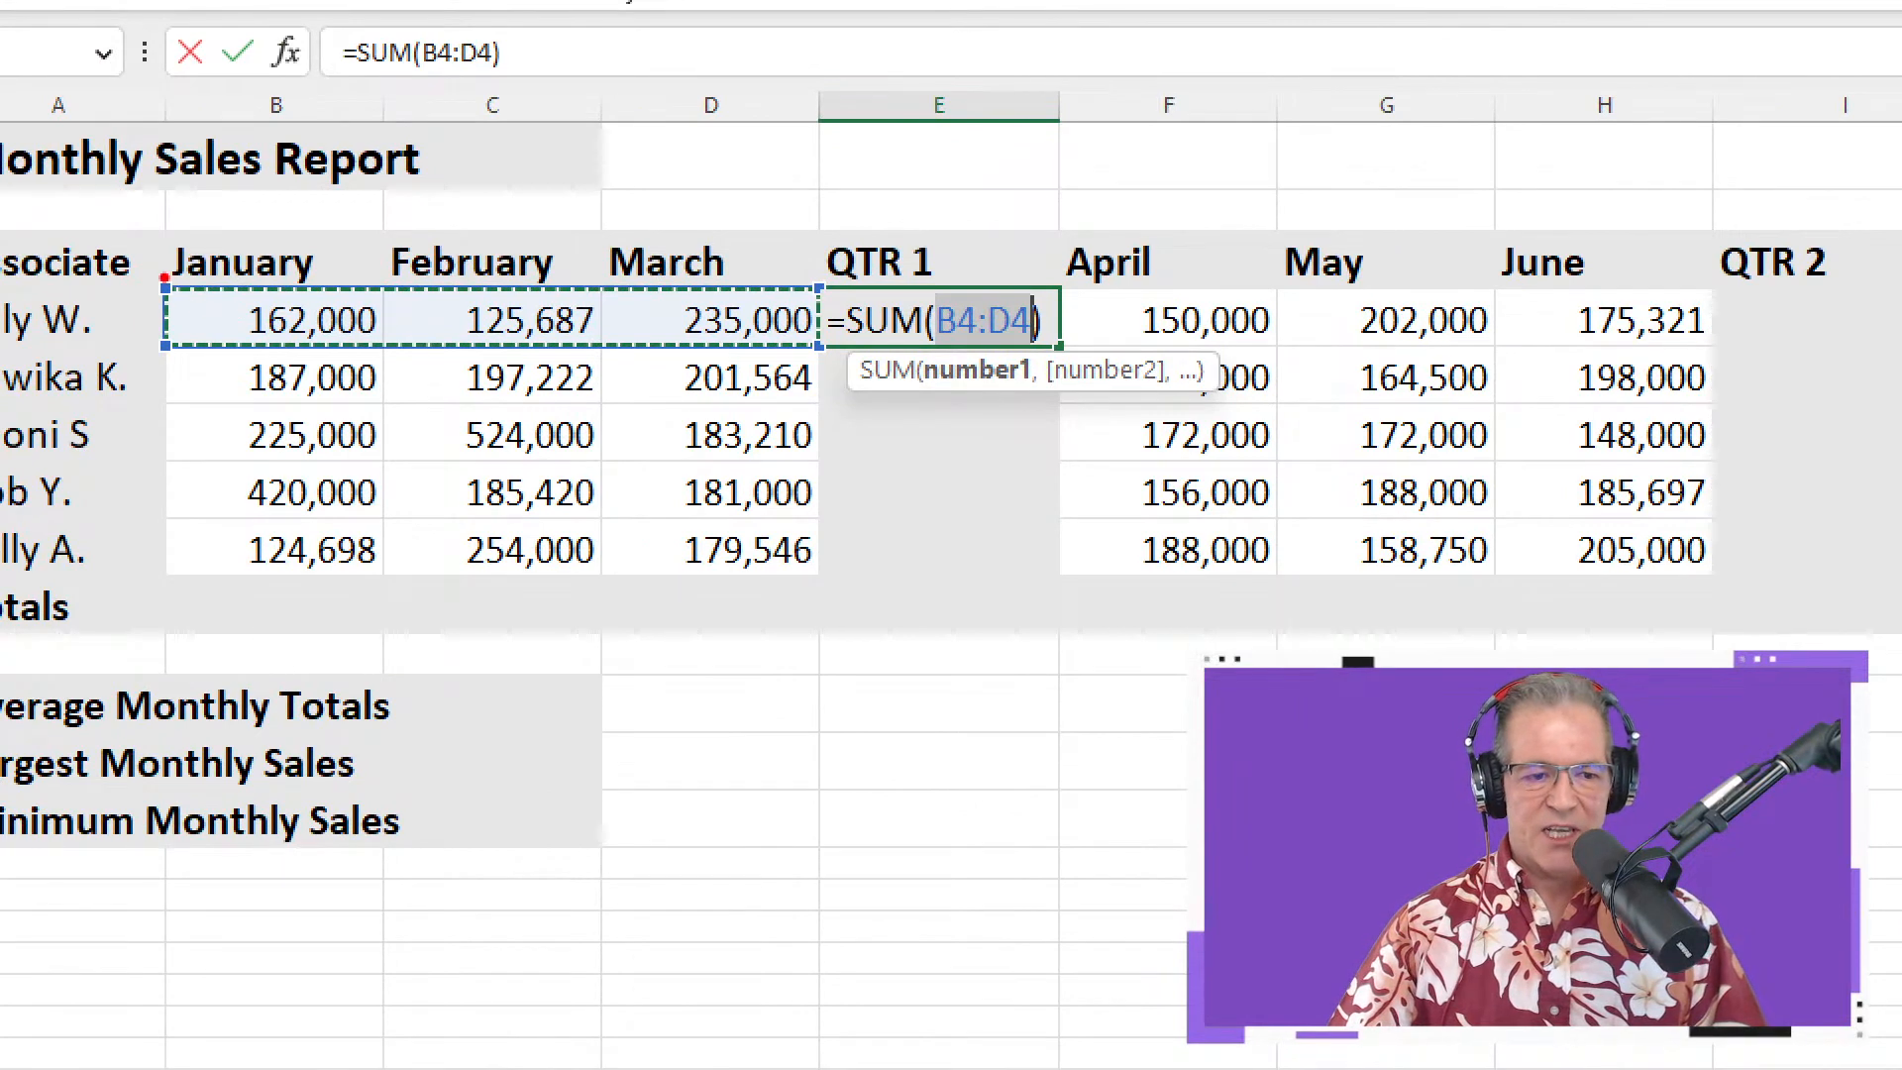
mouse_move(165, 277)
left_mouse_down()
mouse_move(442, 356)
mouse_move(881, 363)
mouse_move(420, 297)
mouse_move(816, 351)
left_mouse_up()
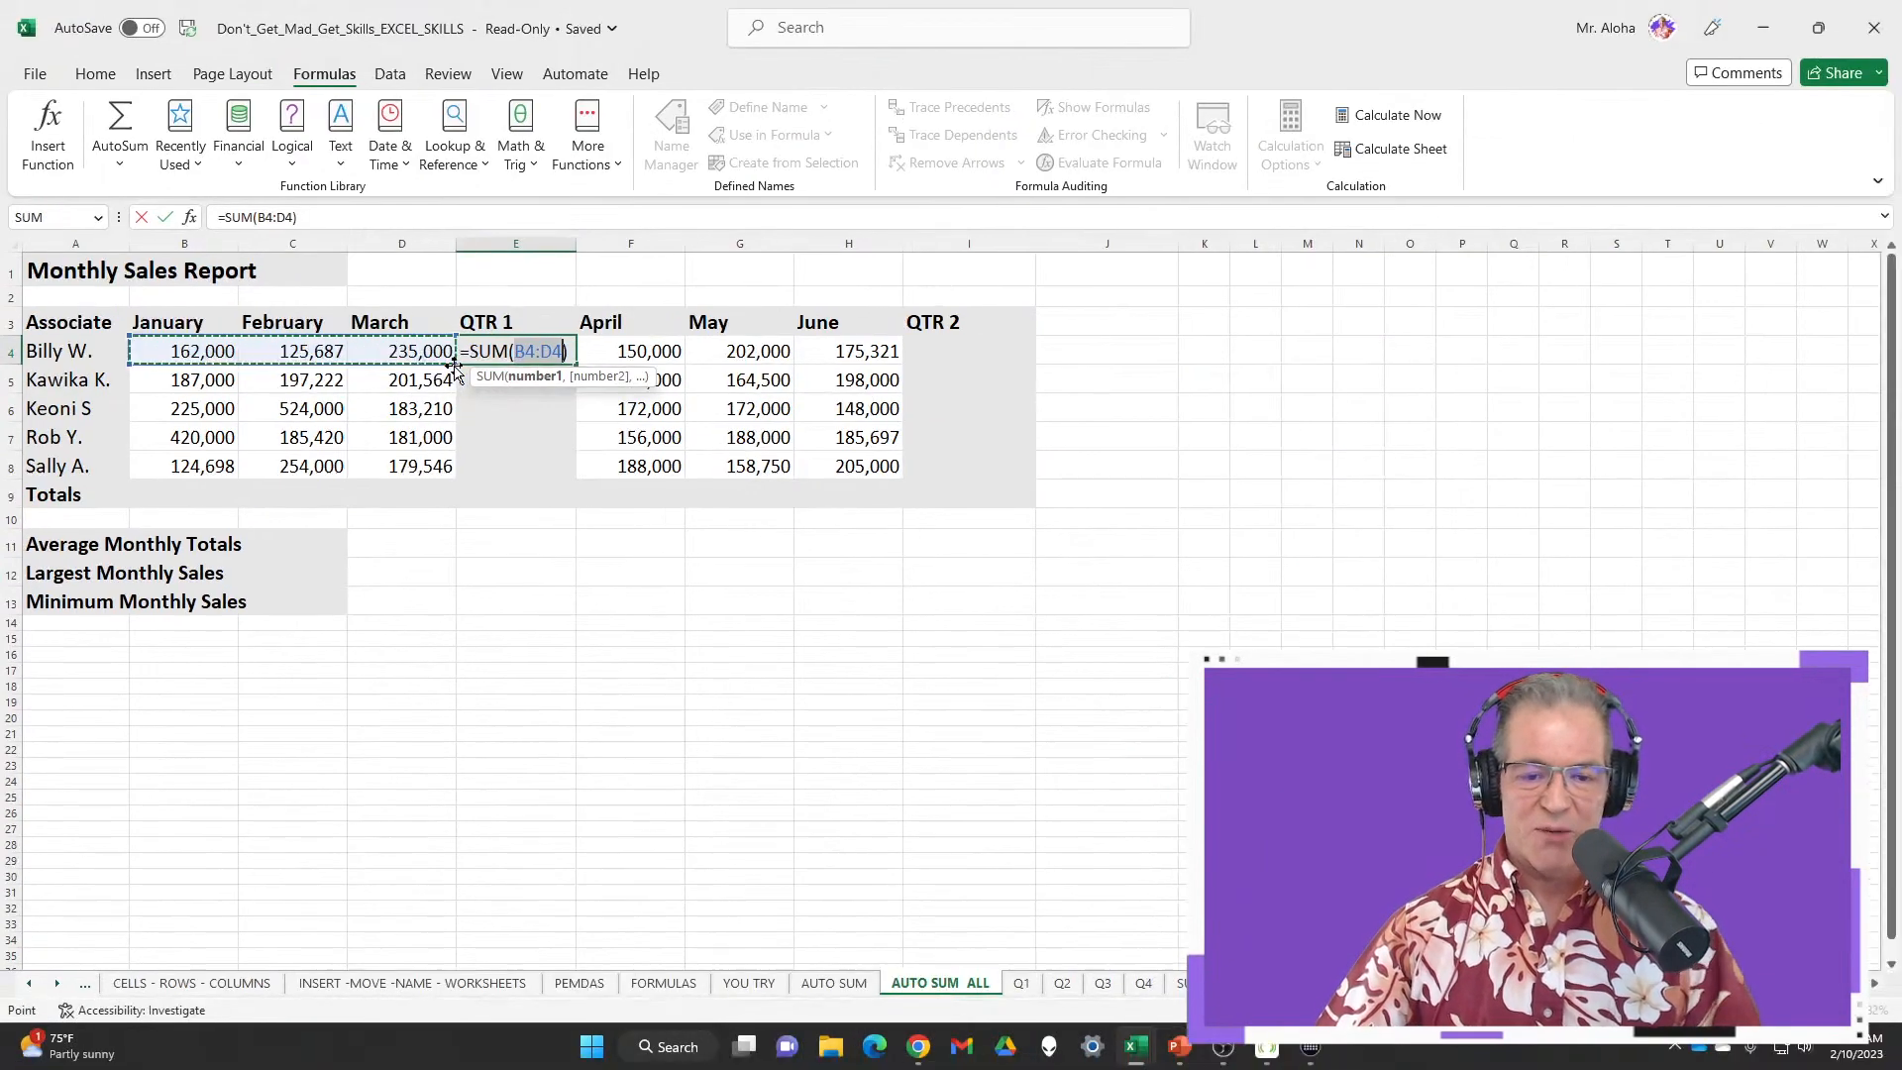
key("Return")
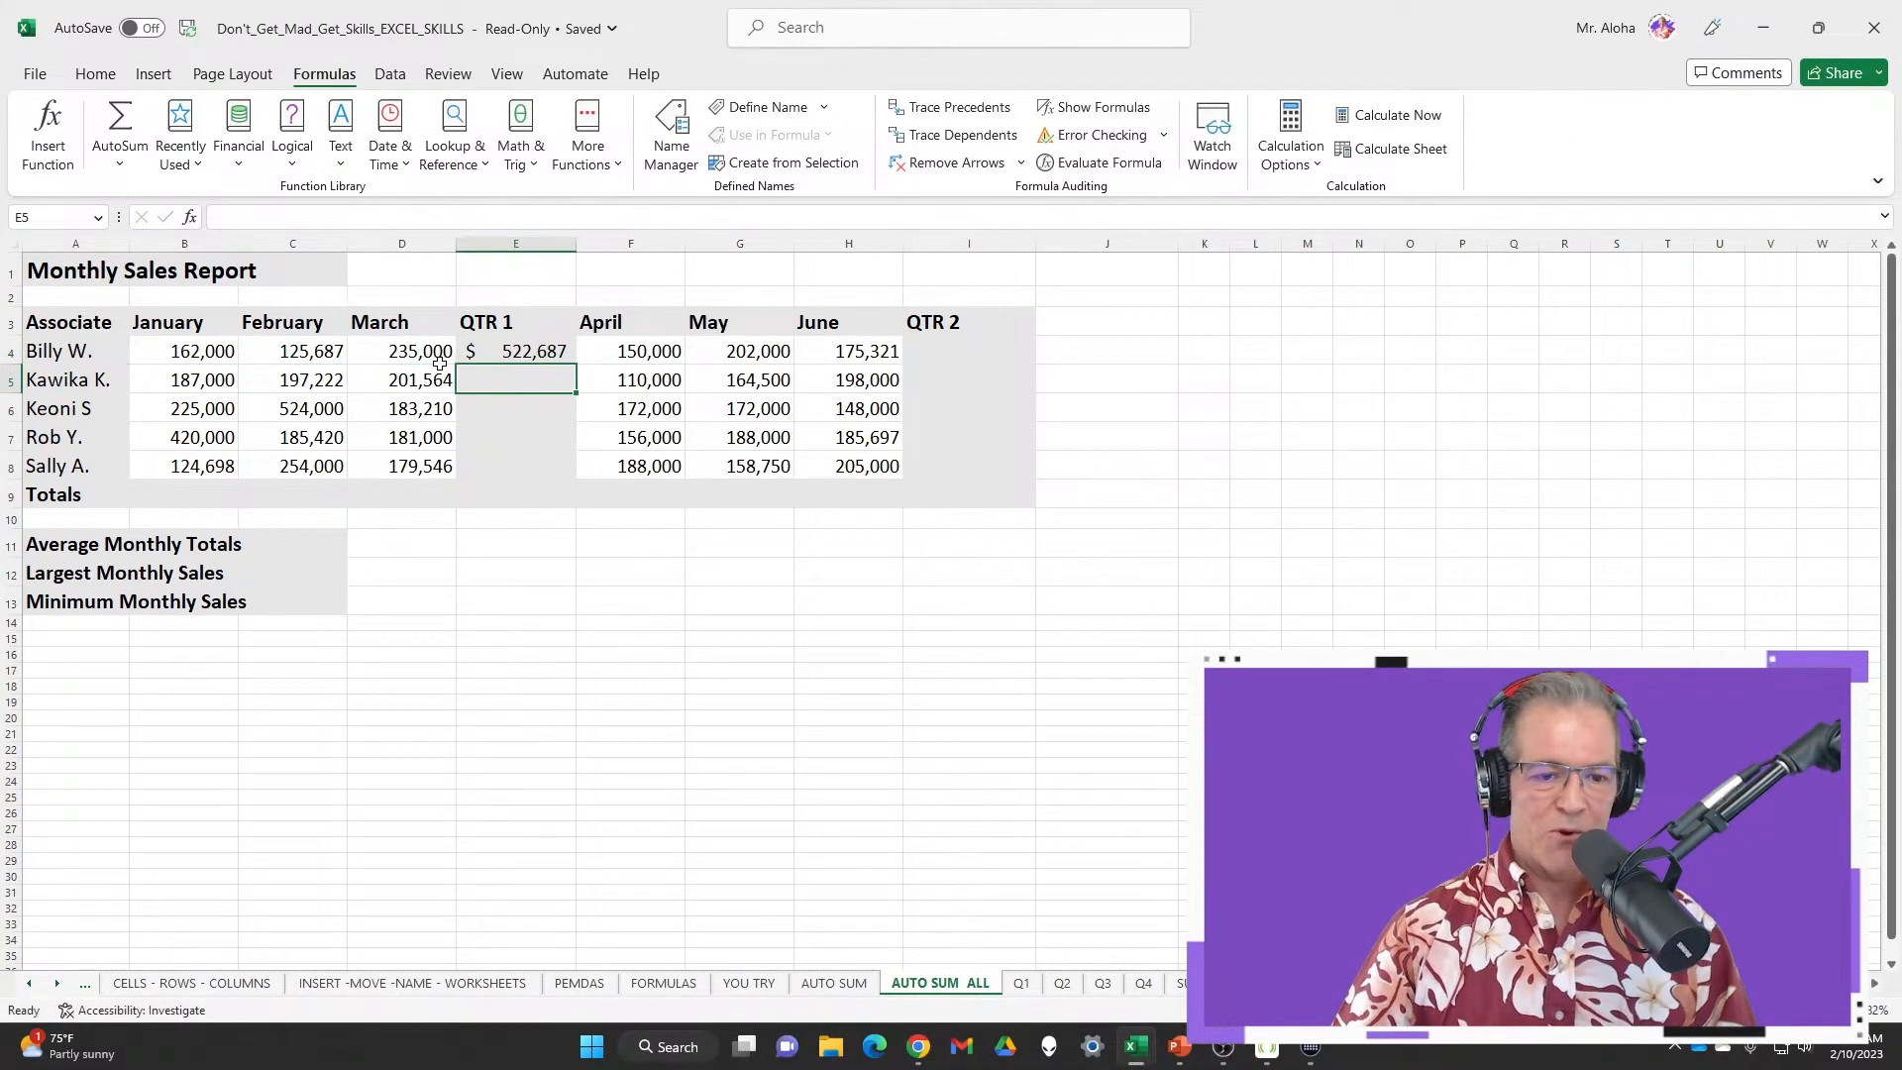
key("Up")
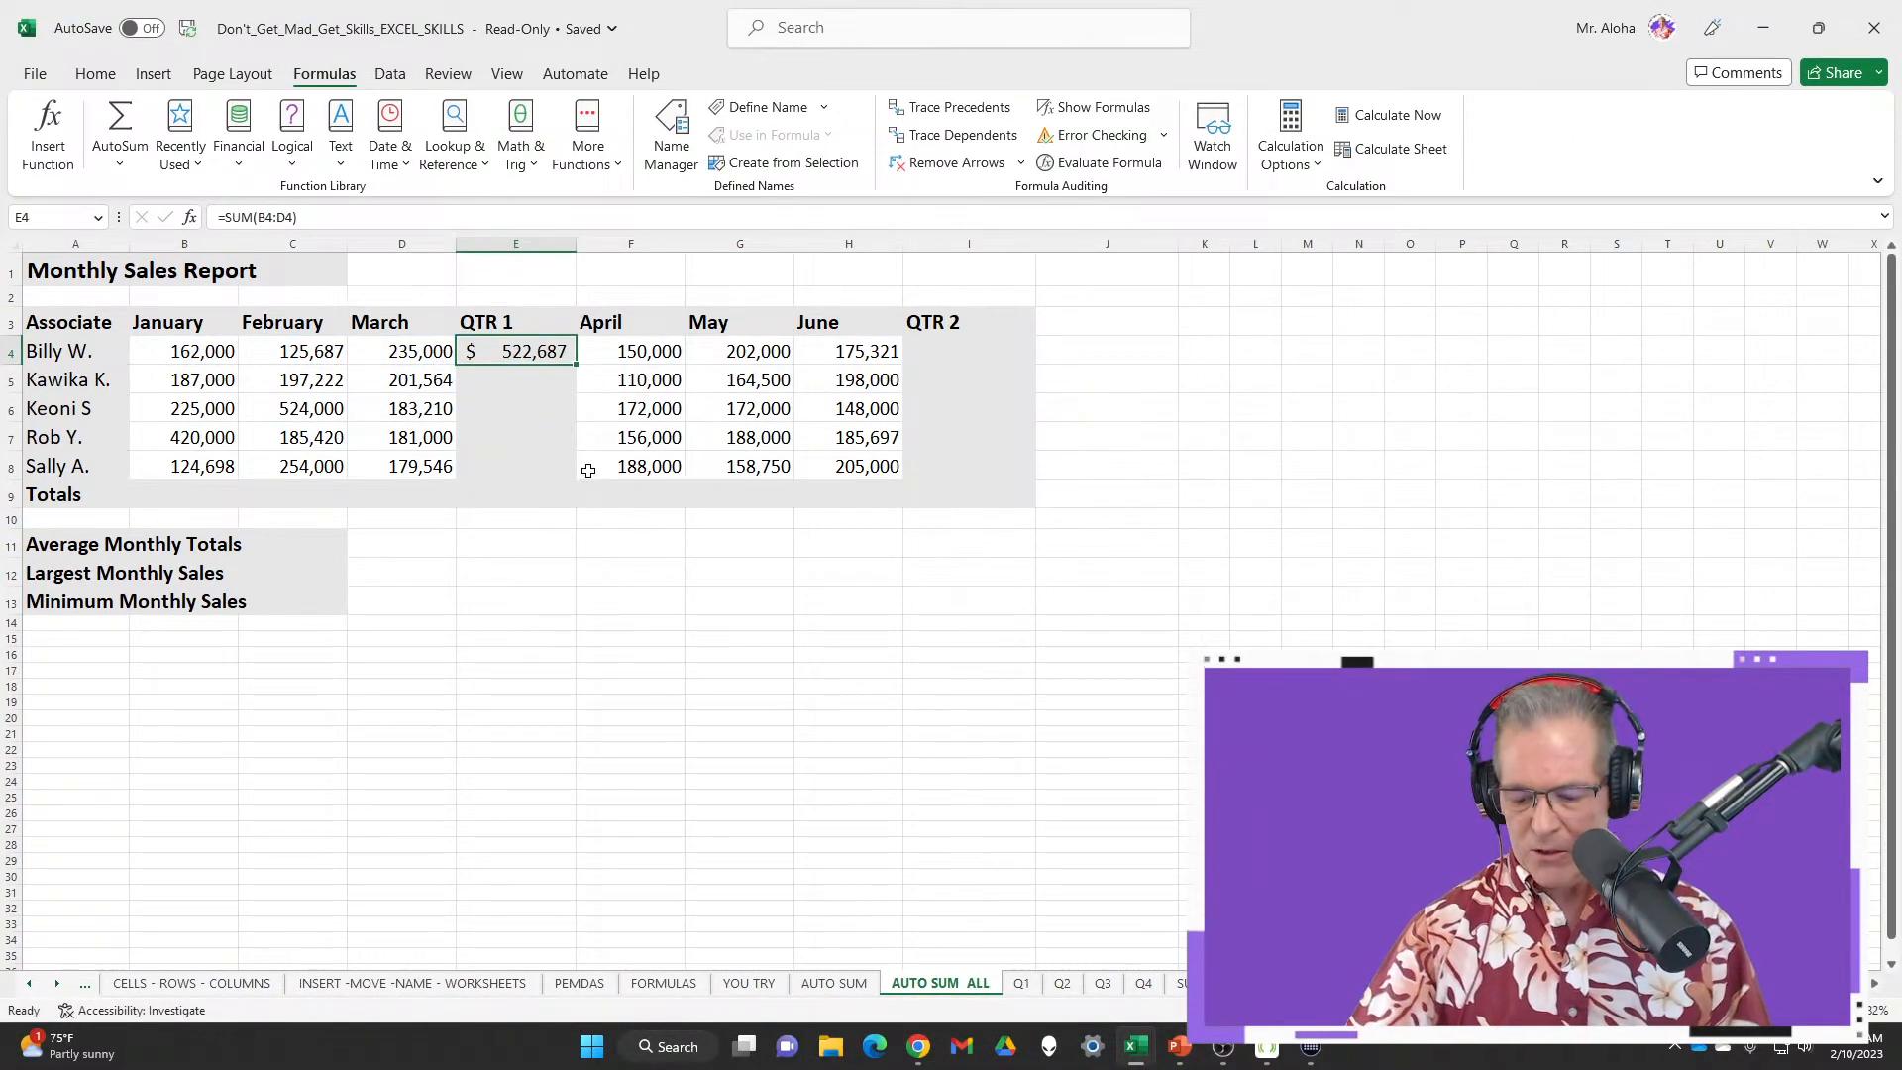
key("Delete")
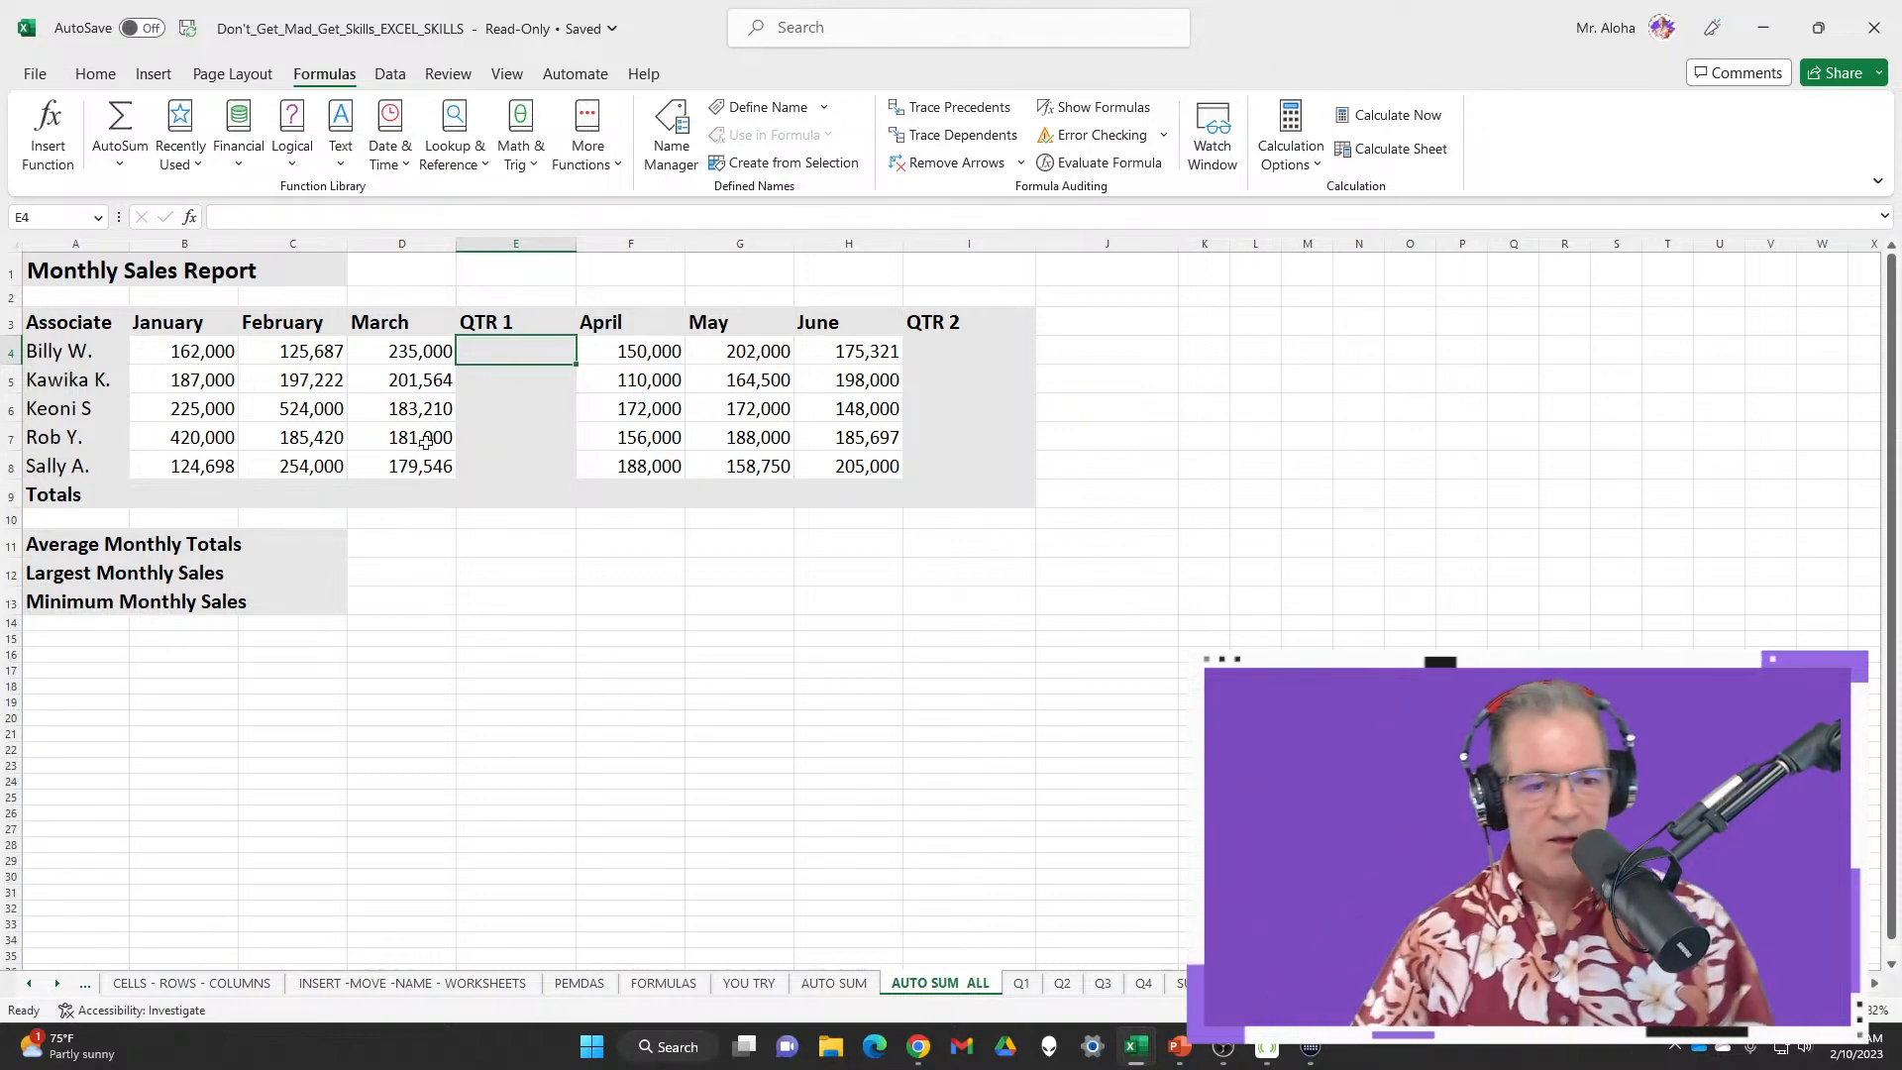
Recreate the E4 total of $522,687 by AutoSumming the selected B4:D4, undoing a later deletion
left_click_drag(183, 357, 393, 357)
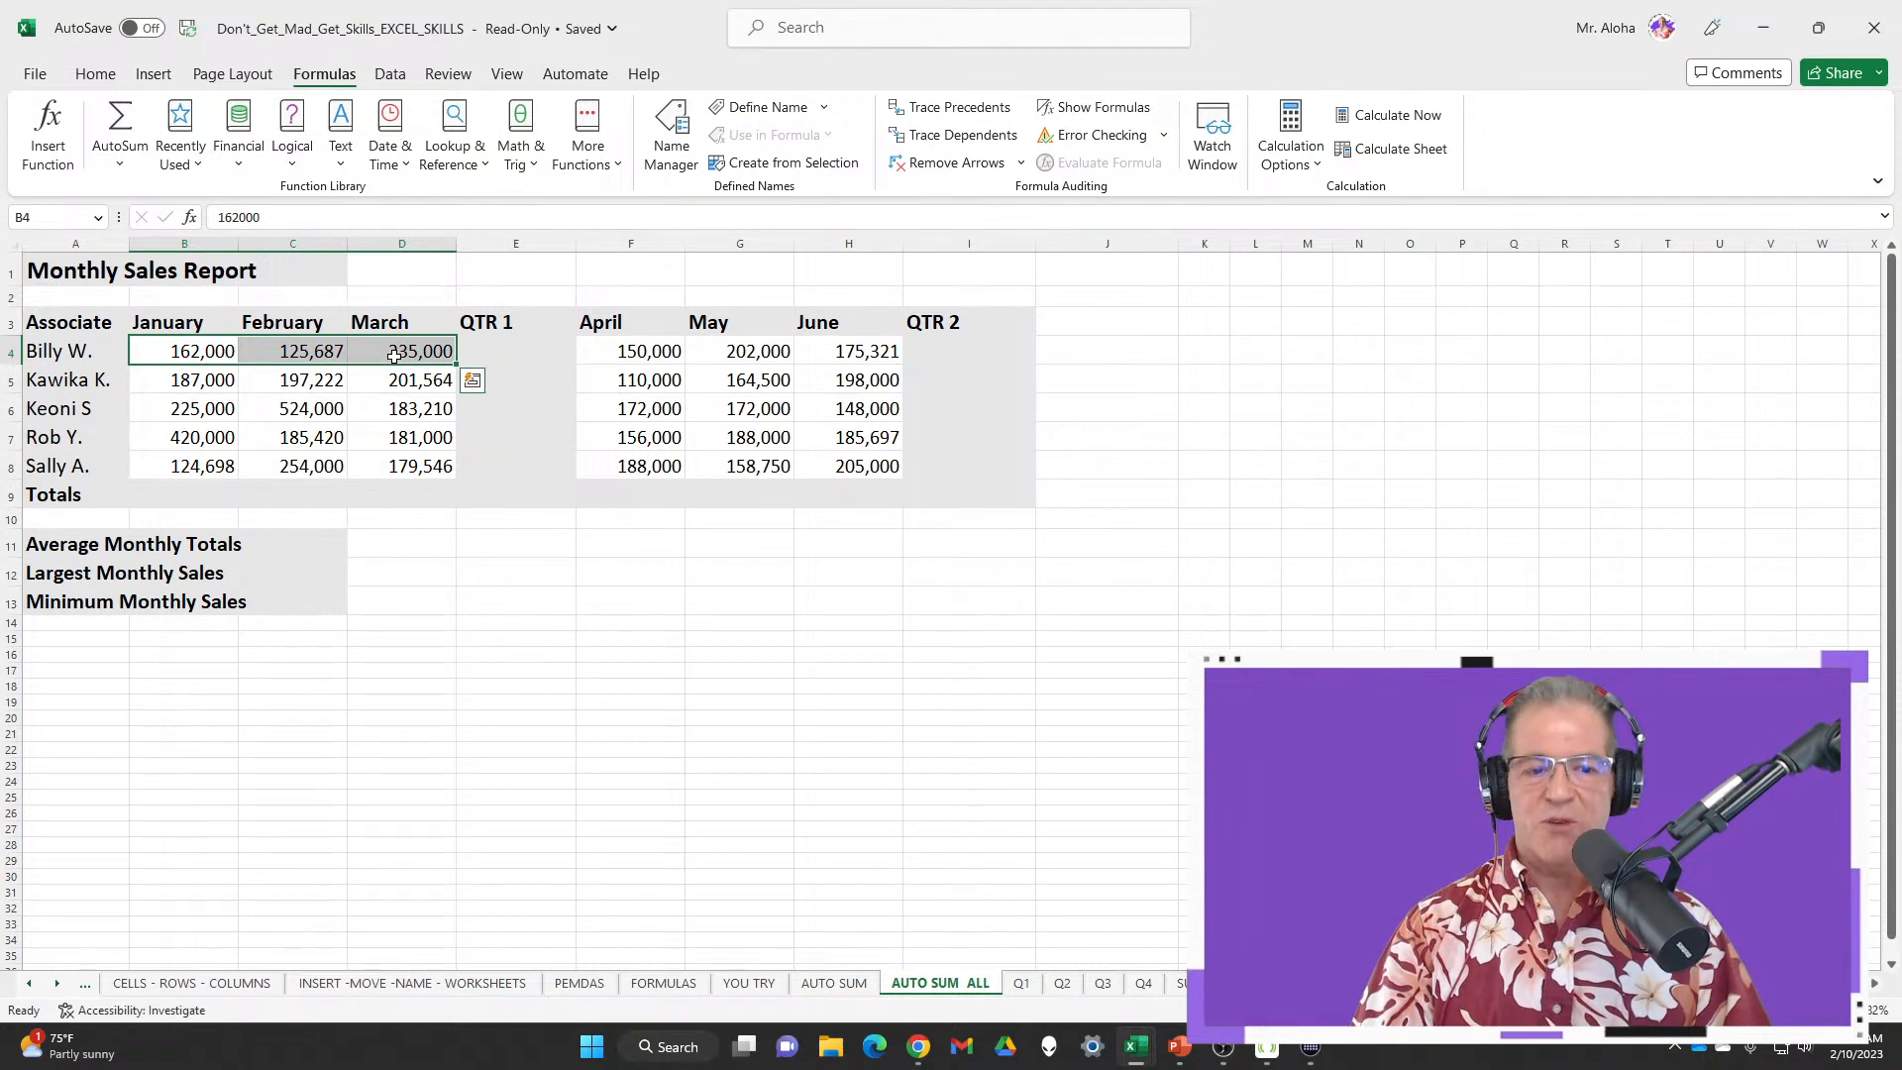
key("alt+equal")
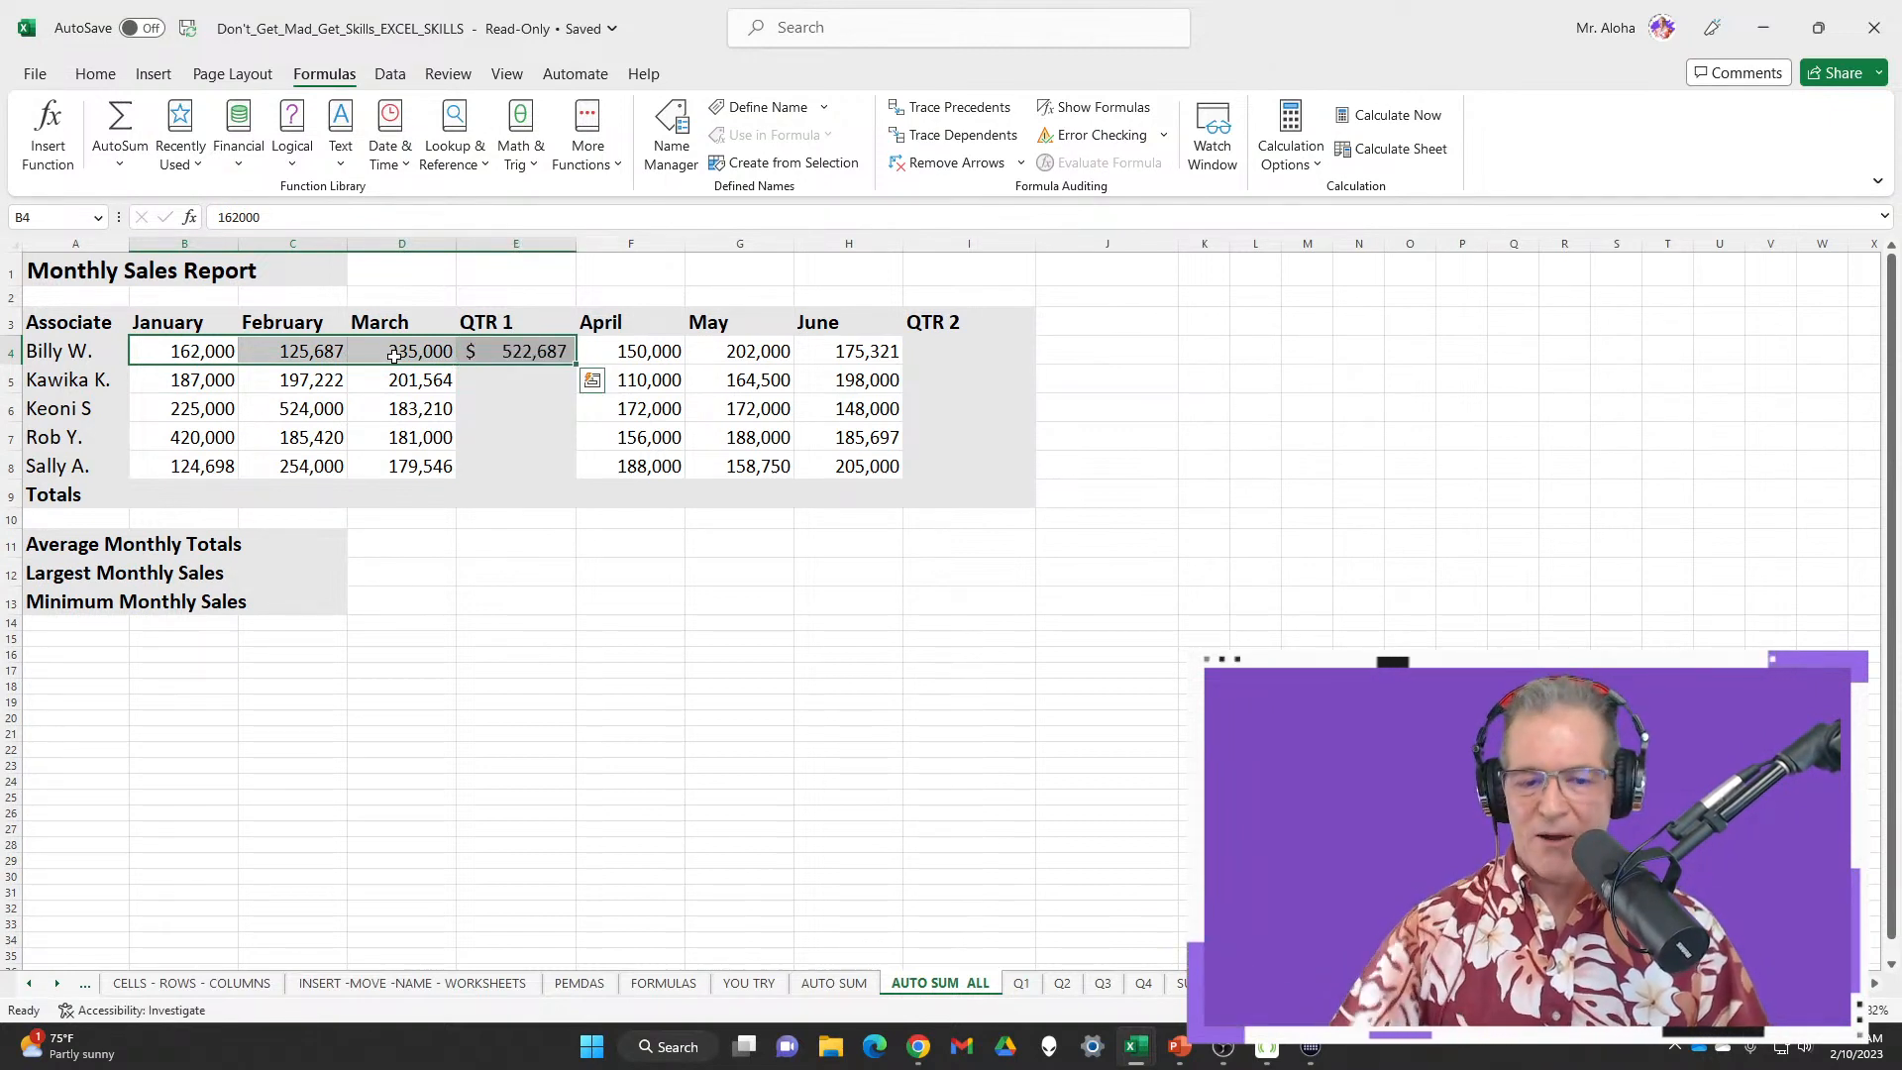
left_click(508, 353)
key("Delete")
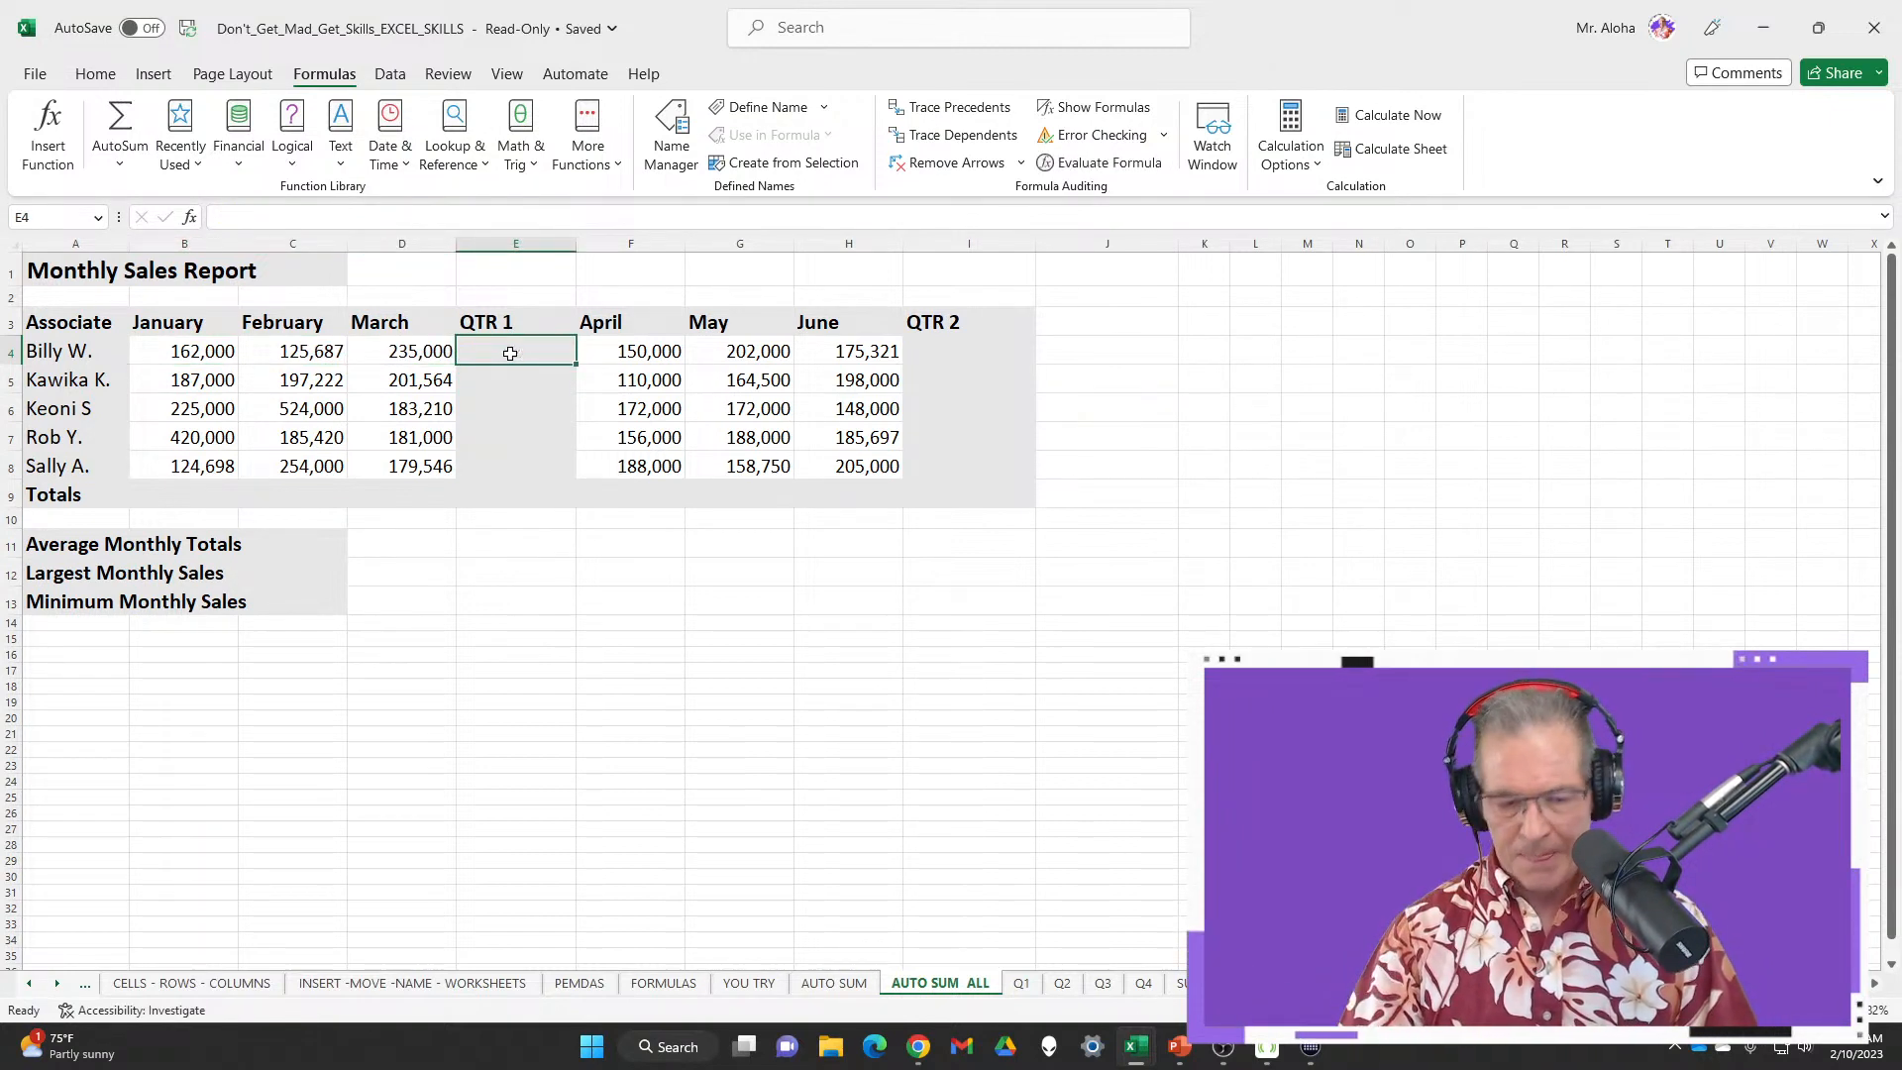
key("ctrl+z")
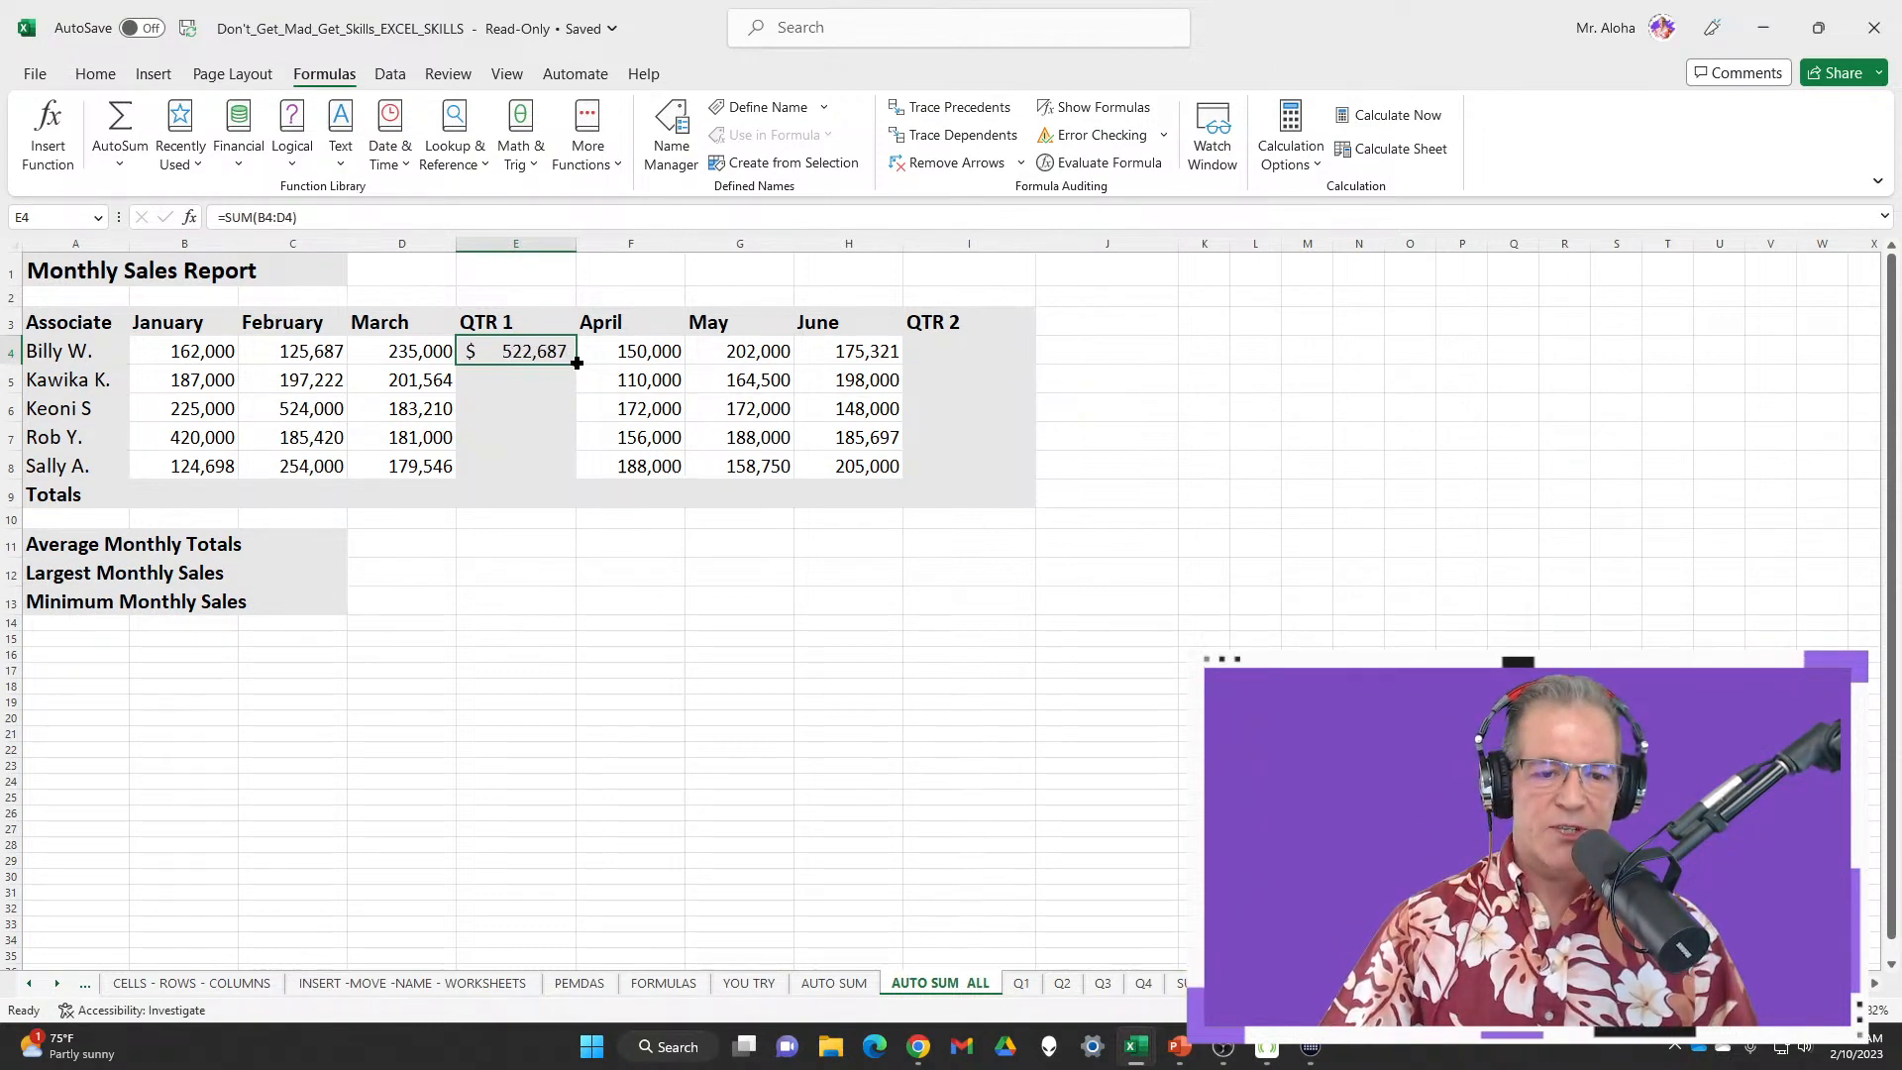
Fill the E4 sum down to E9, then fill the E9 total across row 9 to I9
left_click_drag(577, 362, 587, 502)
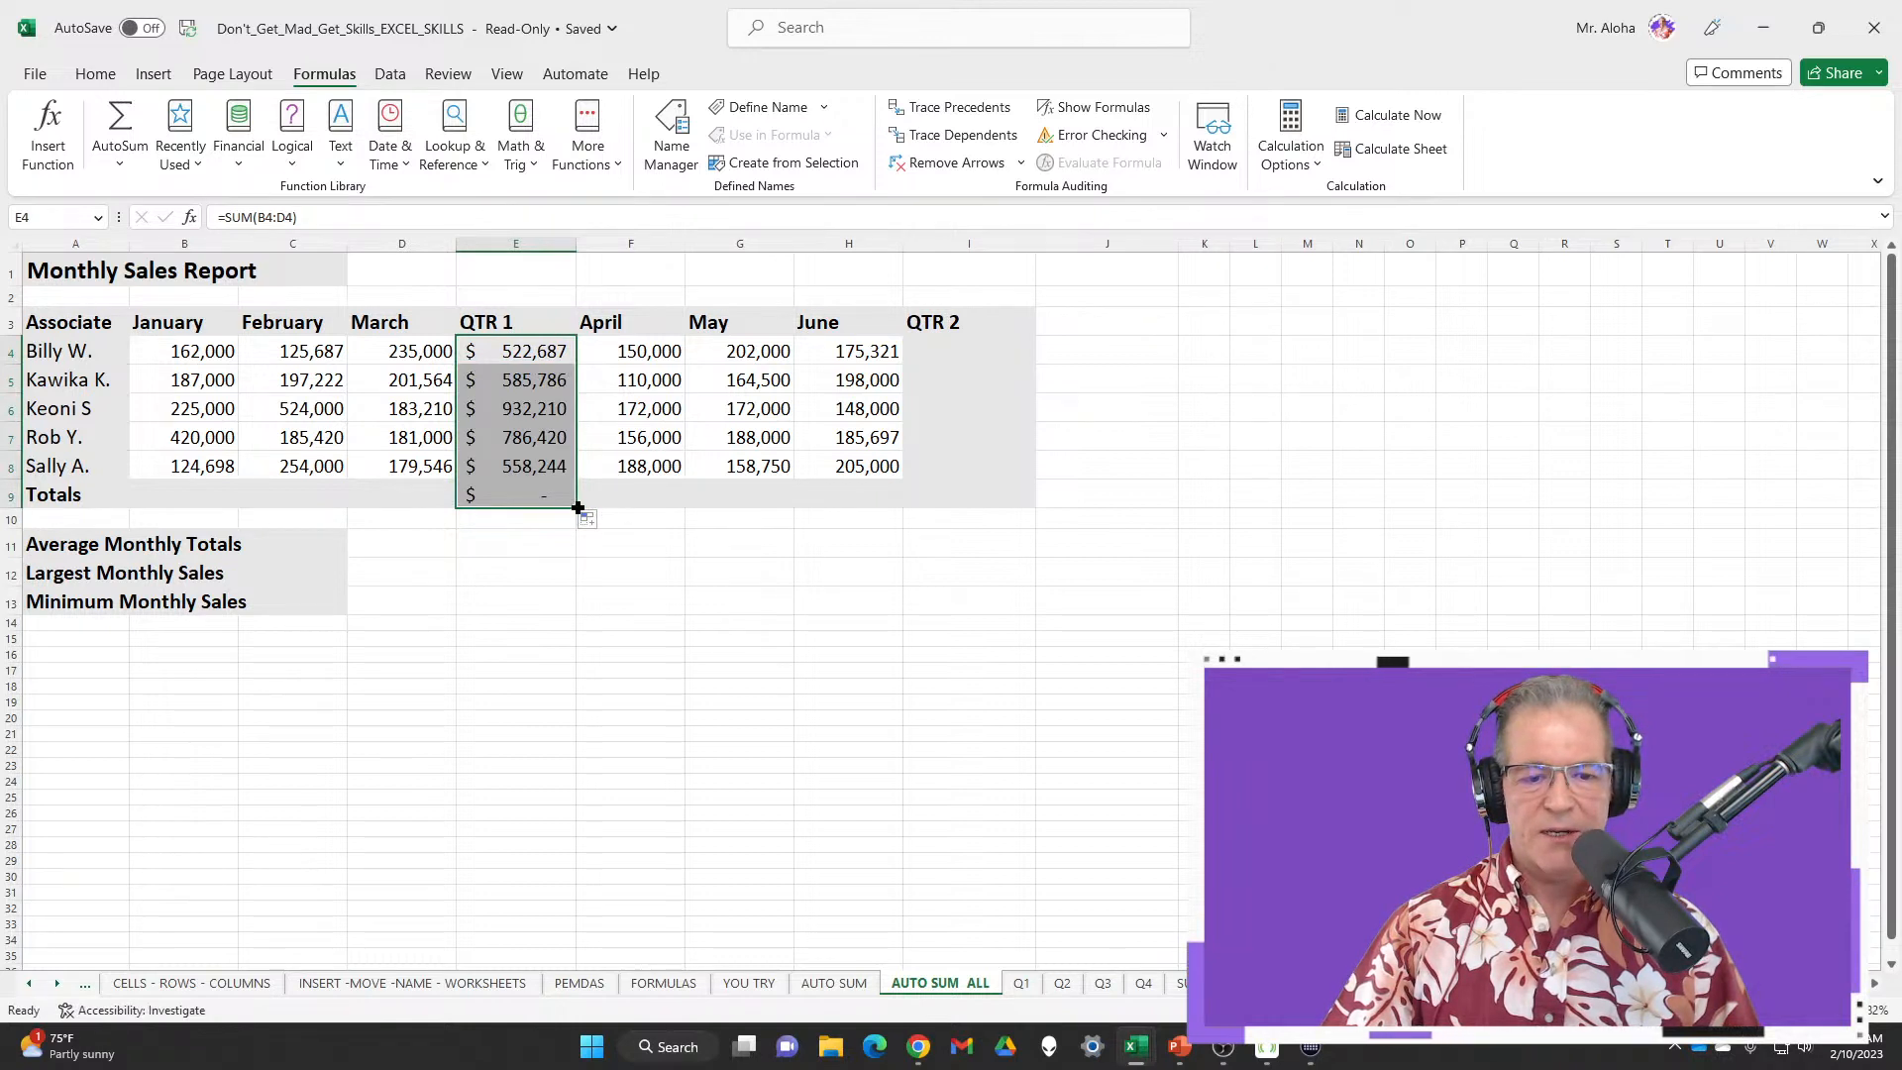
left_click(572, 504)
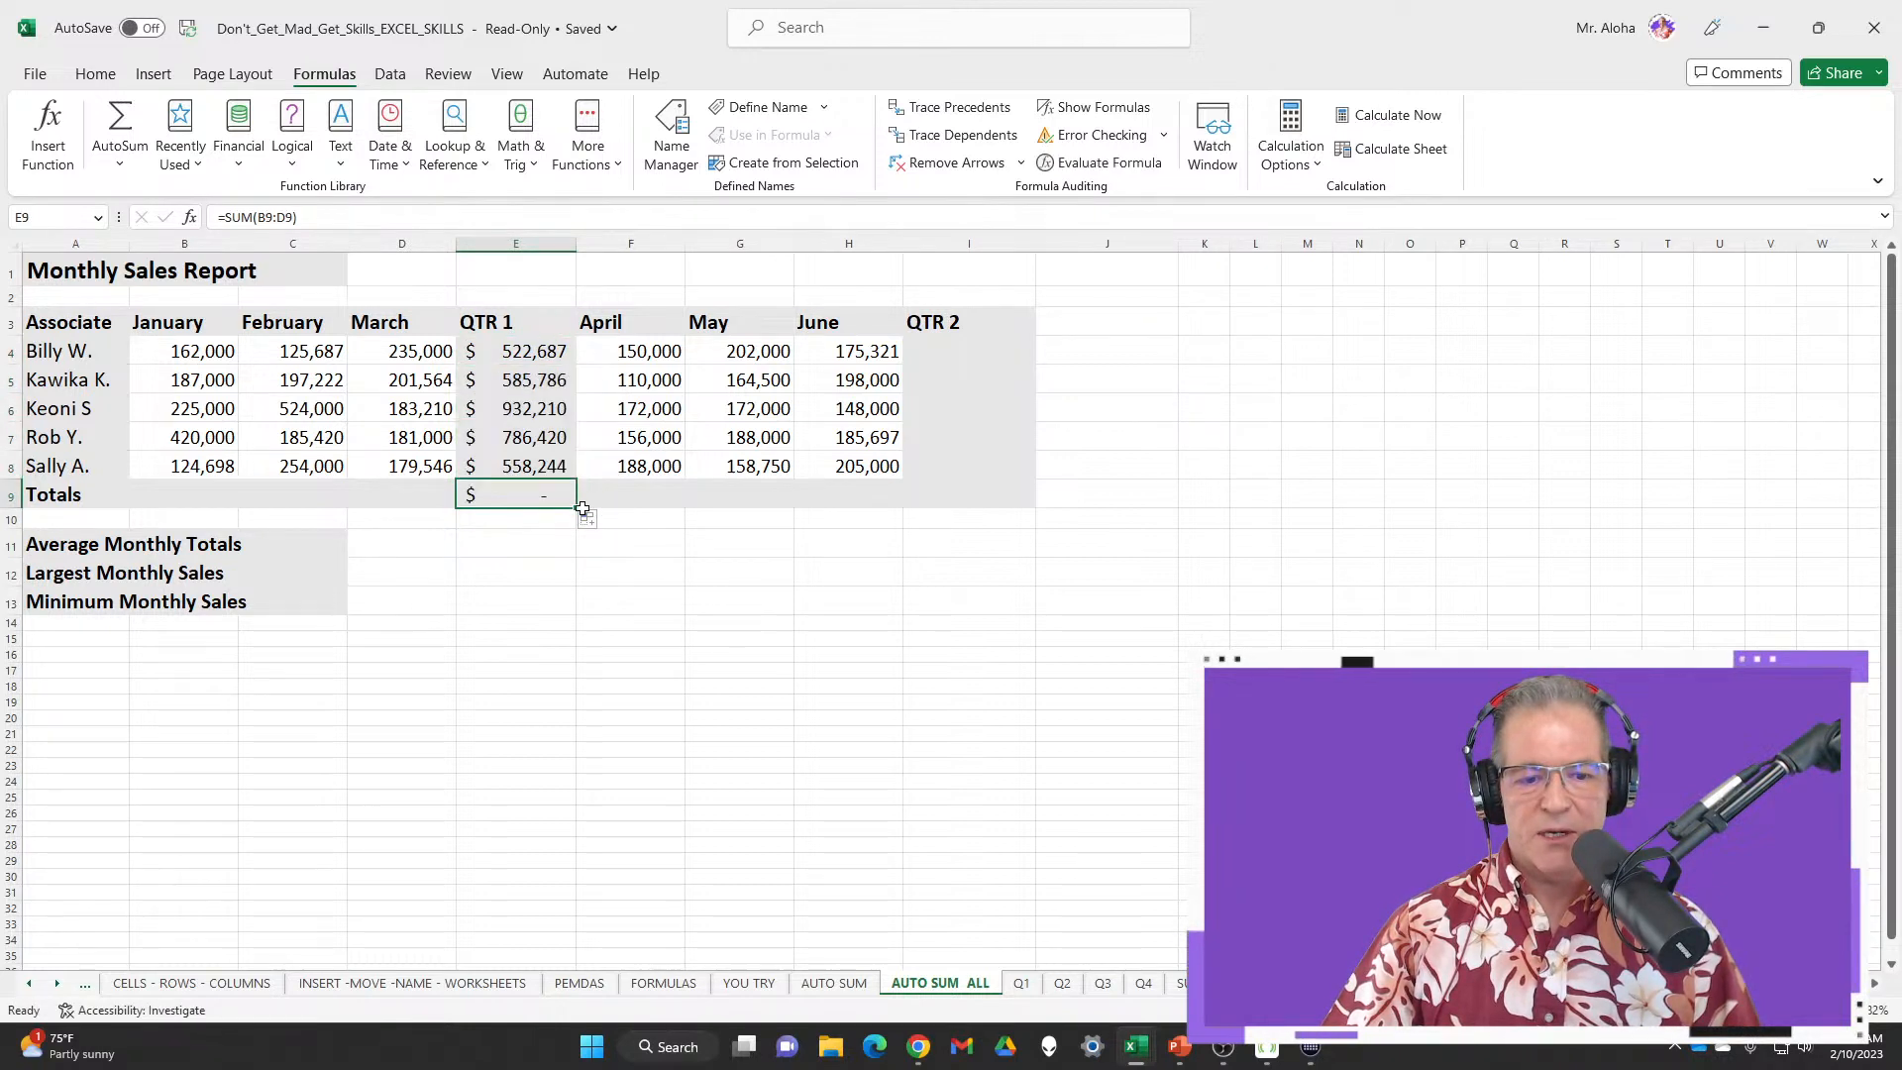
left_click_drag(582, 509, 990, 503)
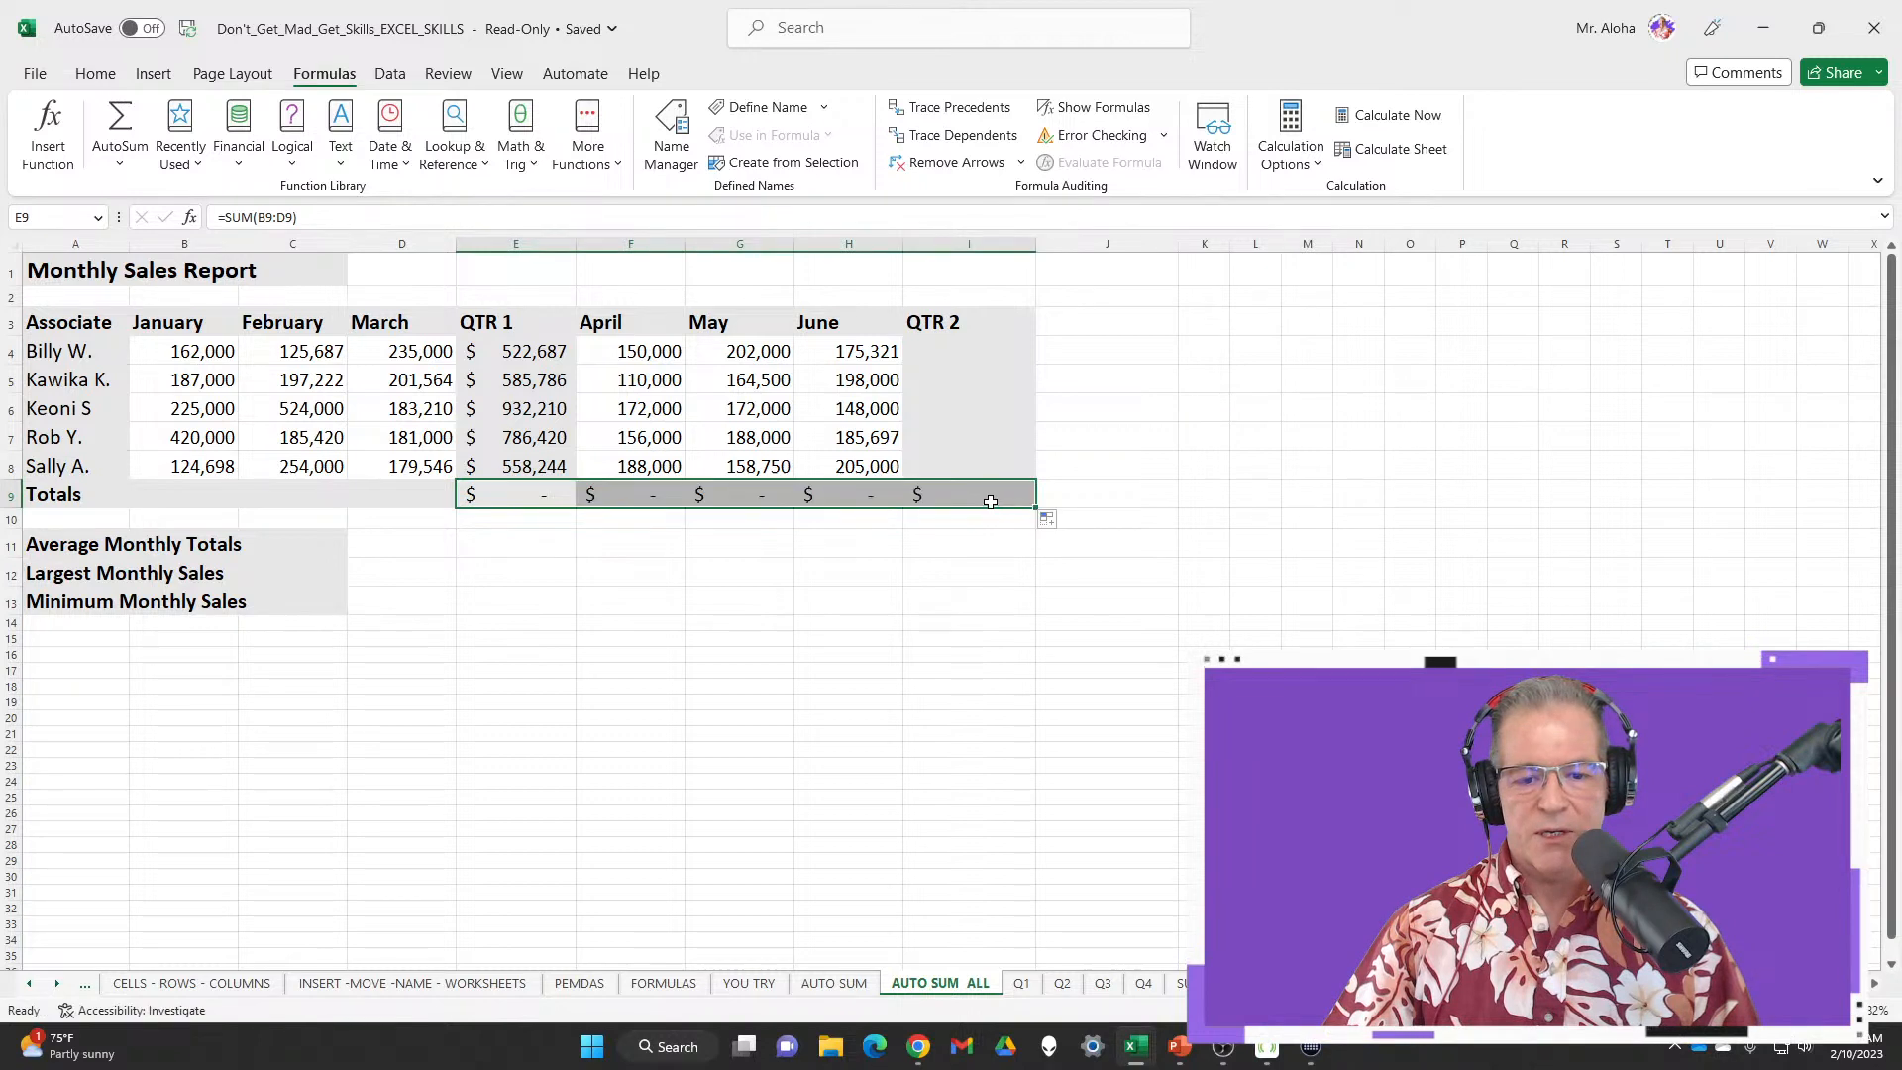
double_click(662, 494)
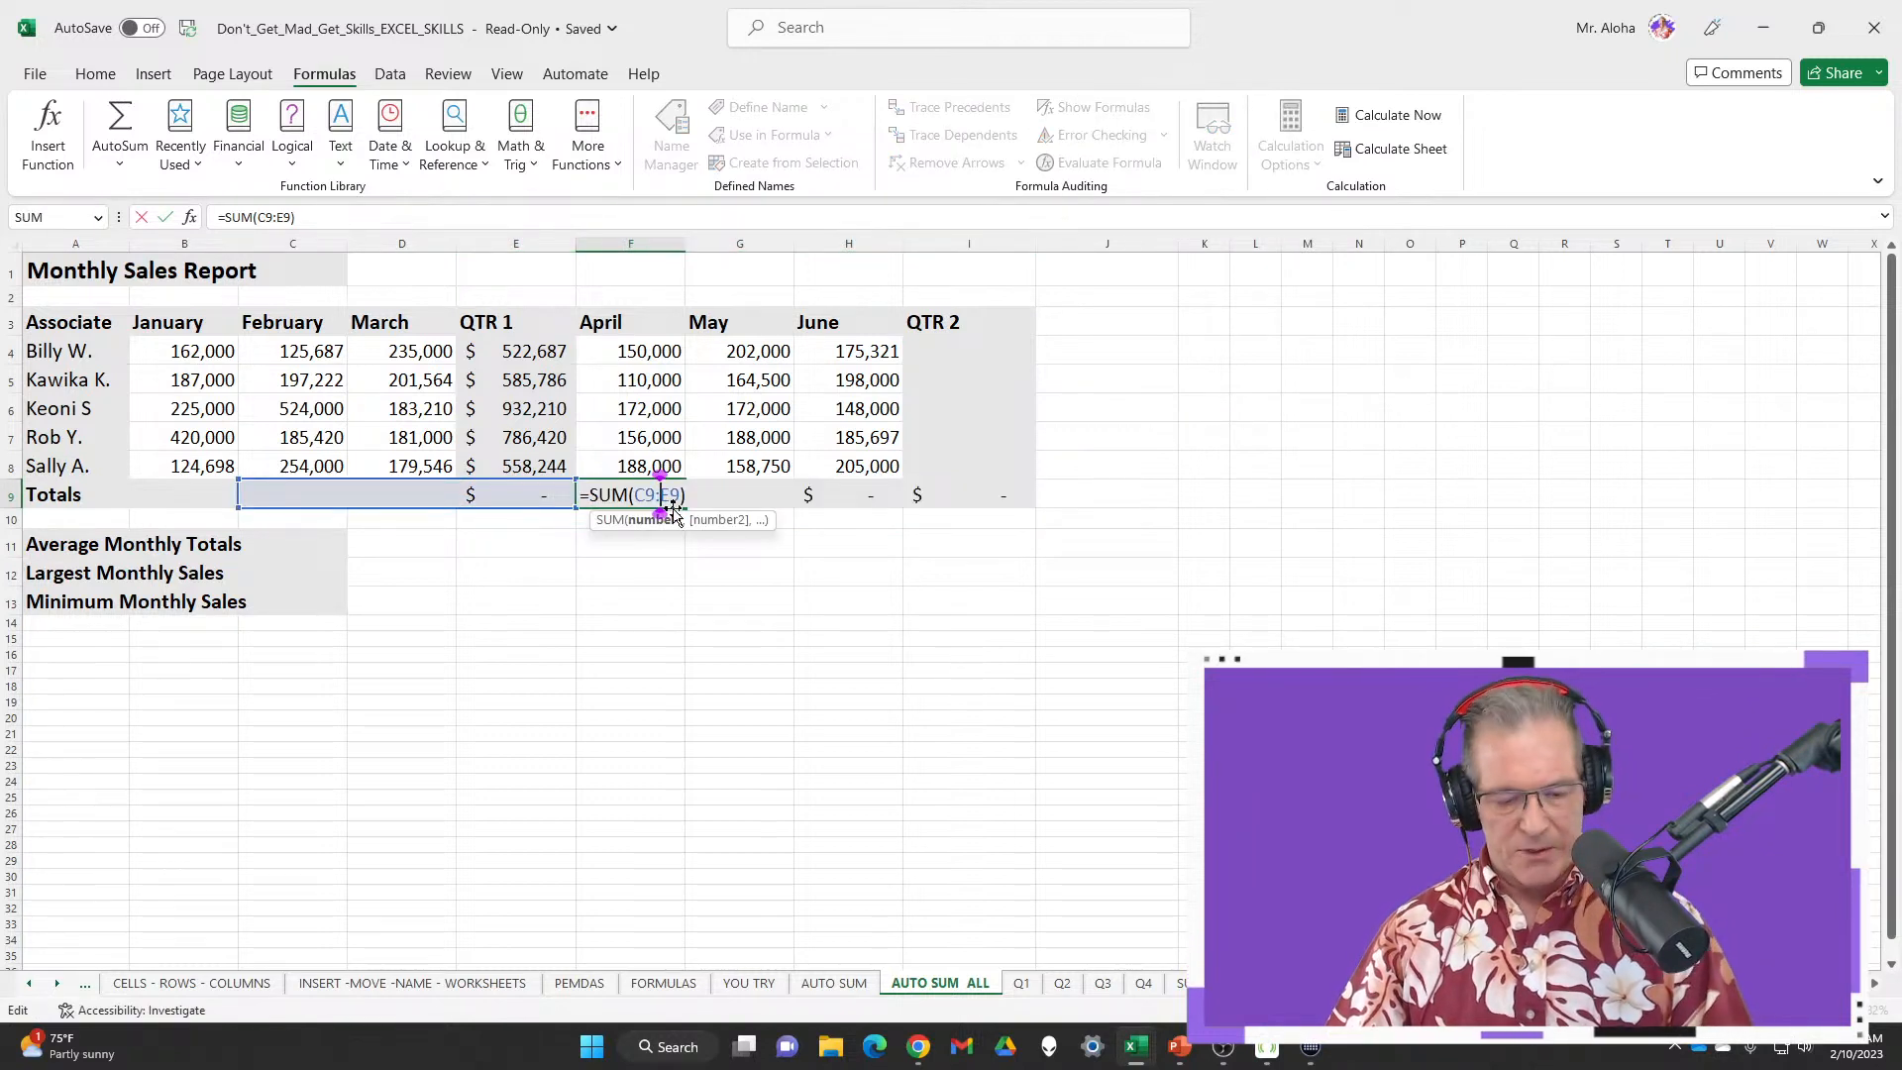
key("Escape")
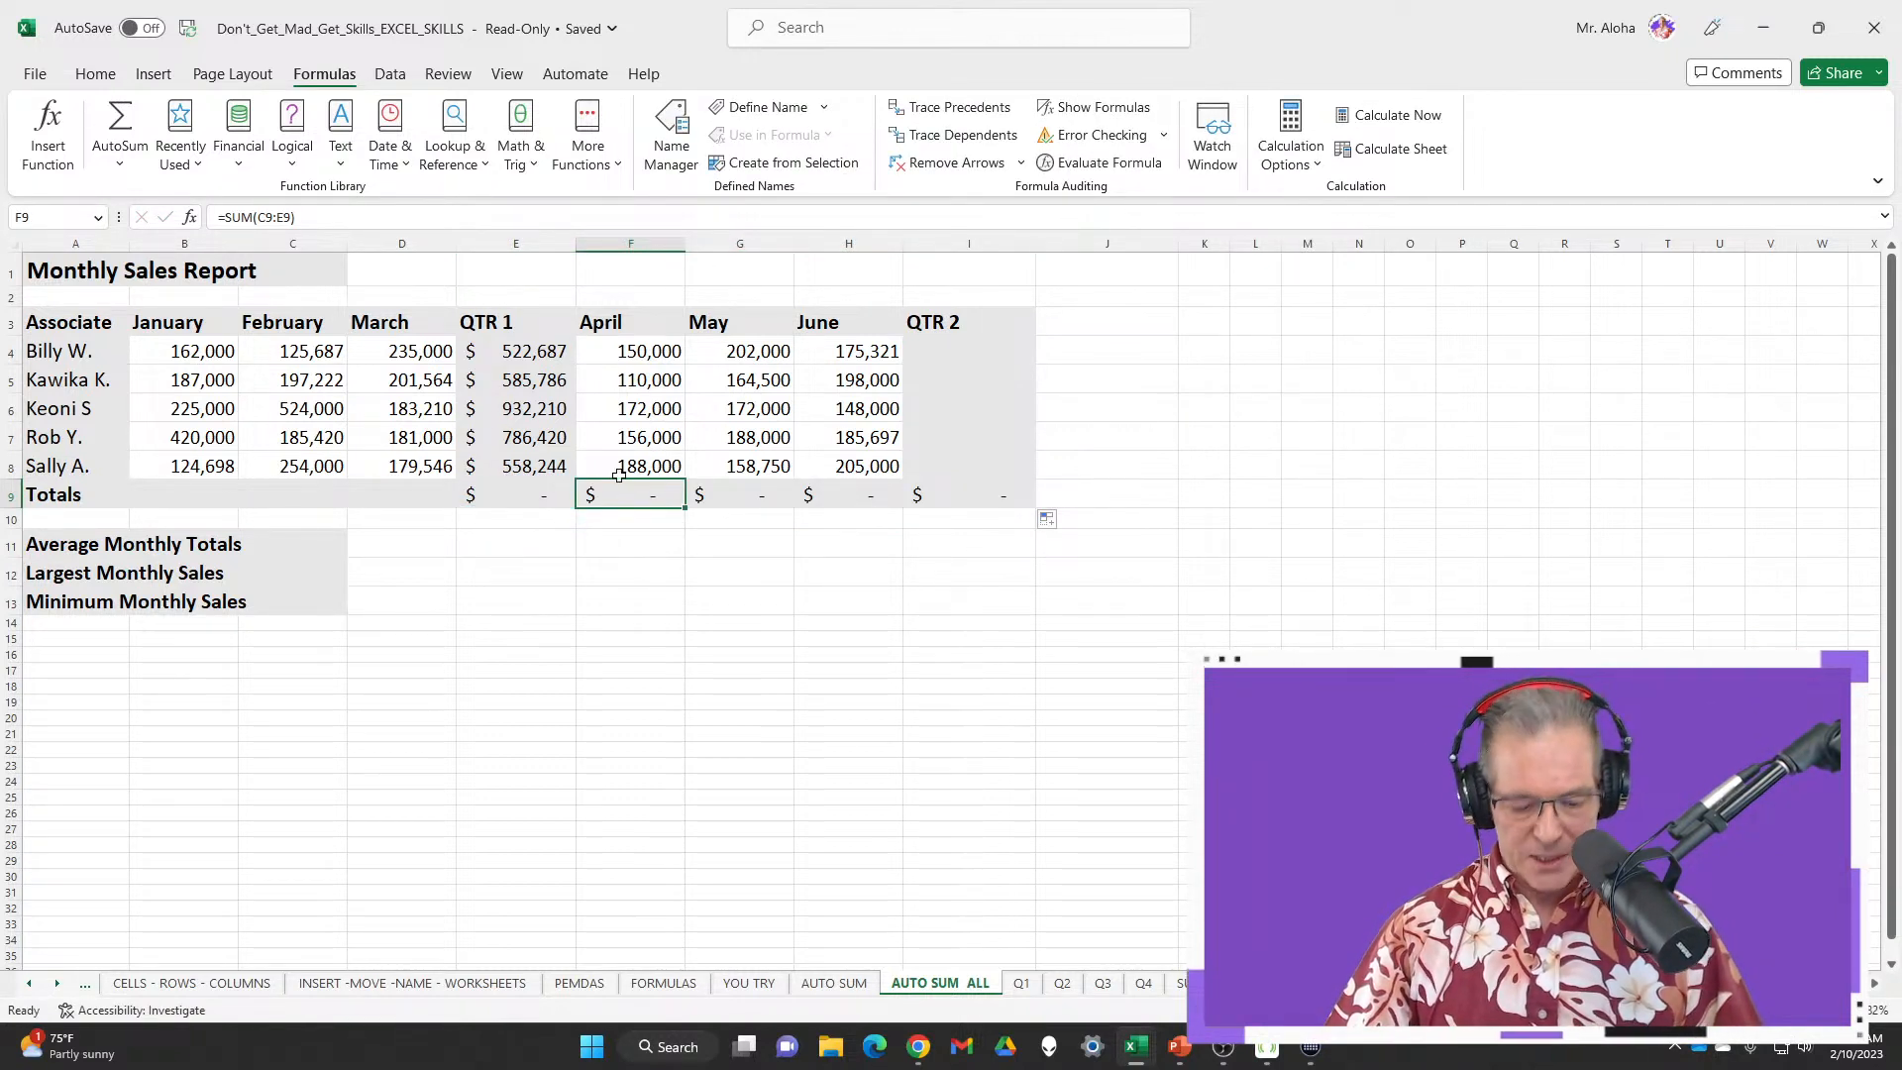
Correct F9 to =SUM(F4:F8) with AutoSum, then delete the QTR 1 and Totals values
left_click(127, 116)
left_click_drag(630, 351, 630, 466)
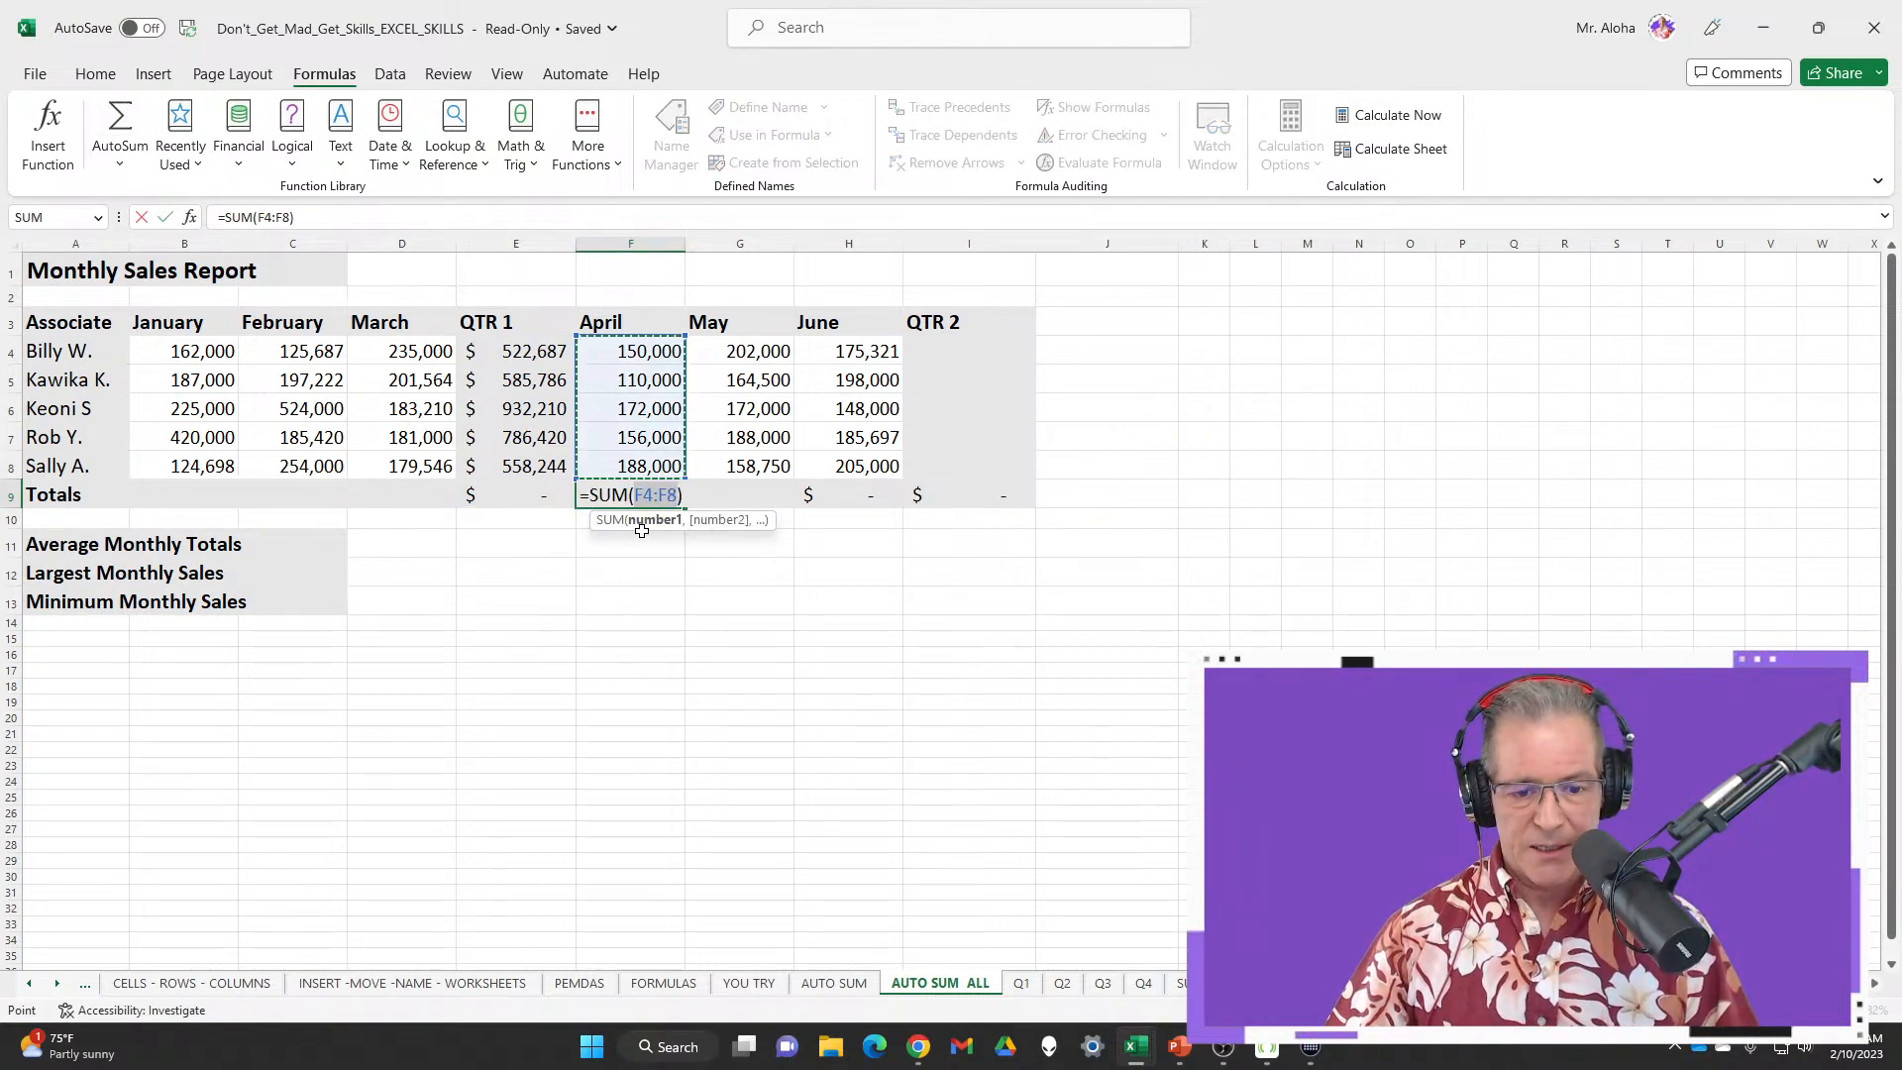
key("Return")
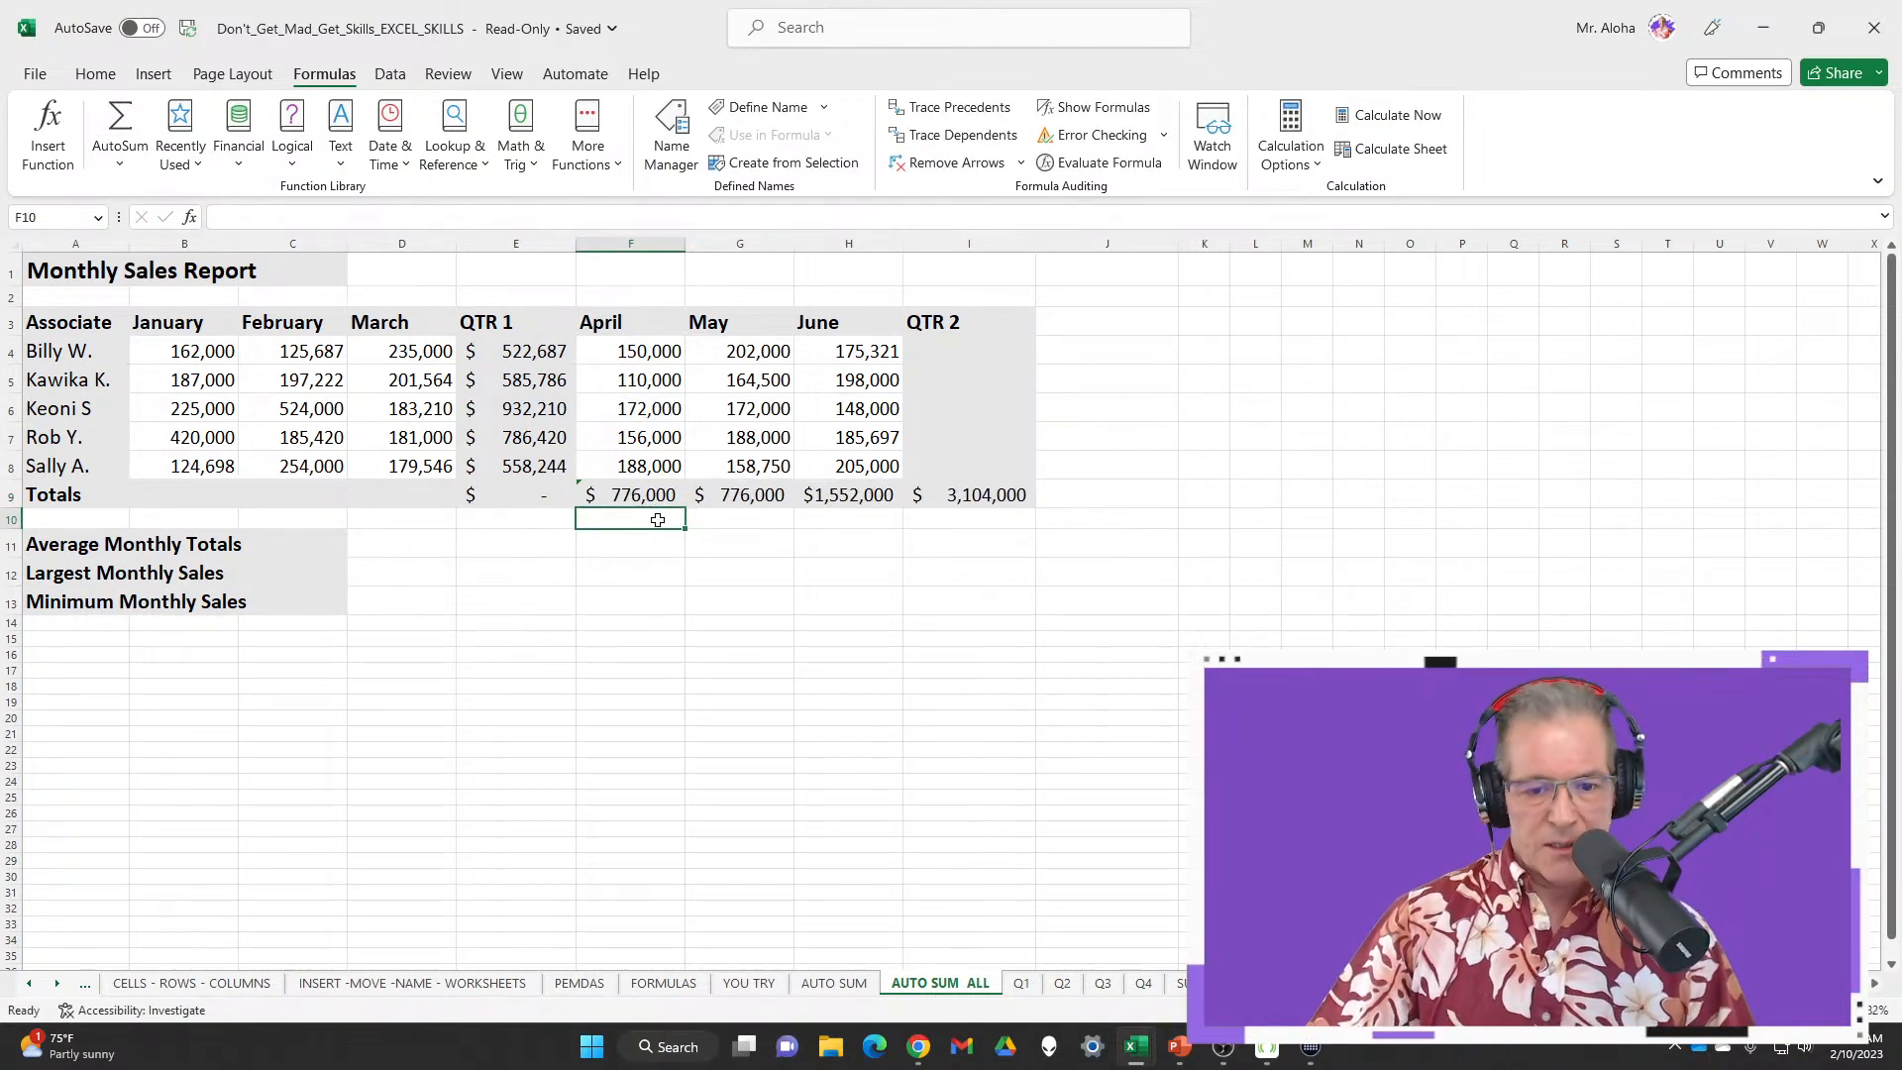
left_click_drag(528, 349, 991, 493)
key("Delete")
key("Delete")
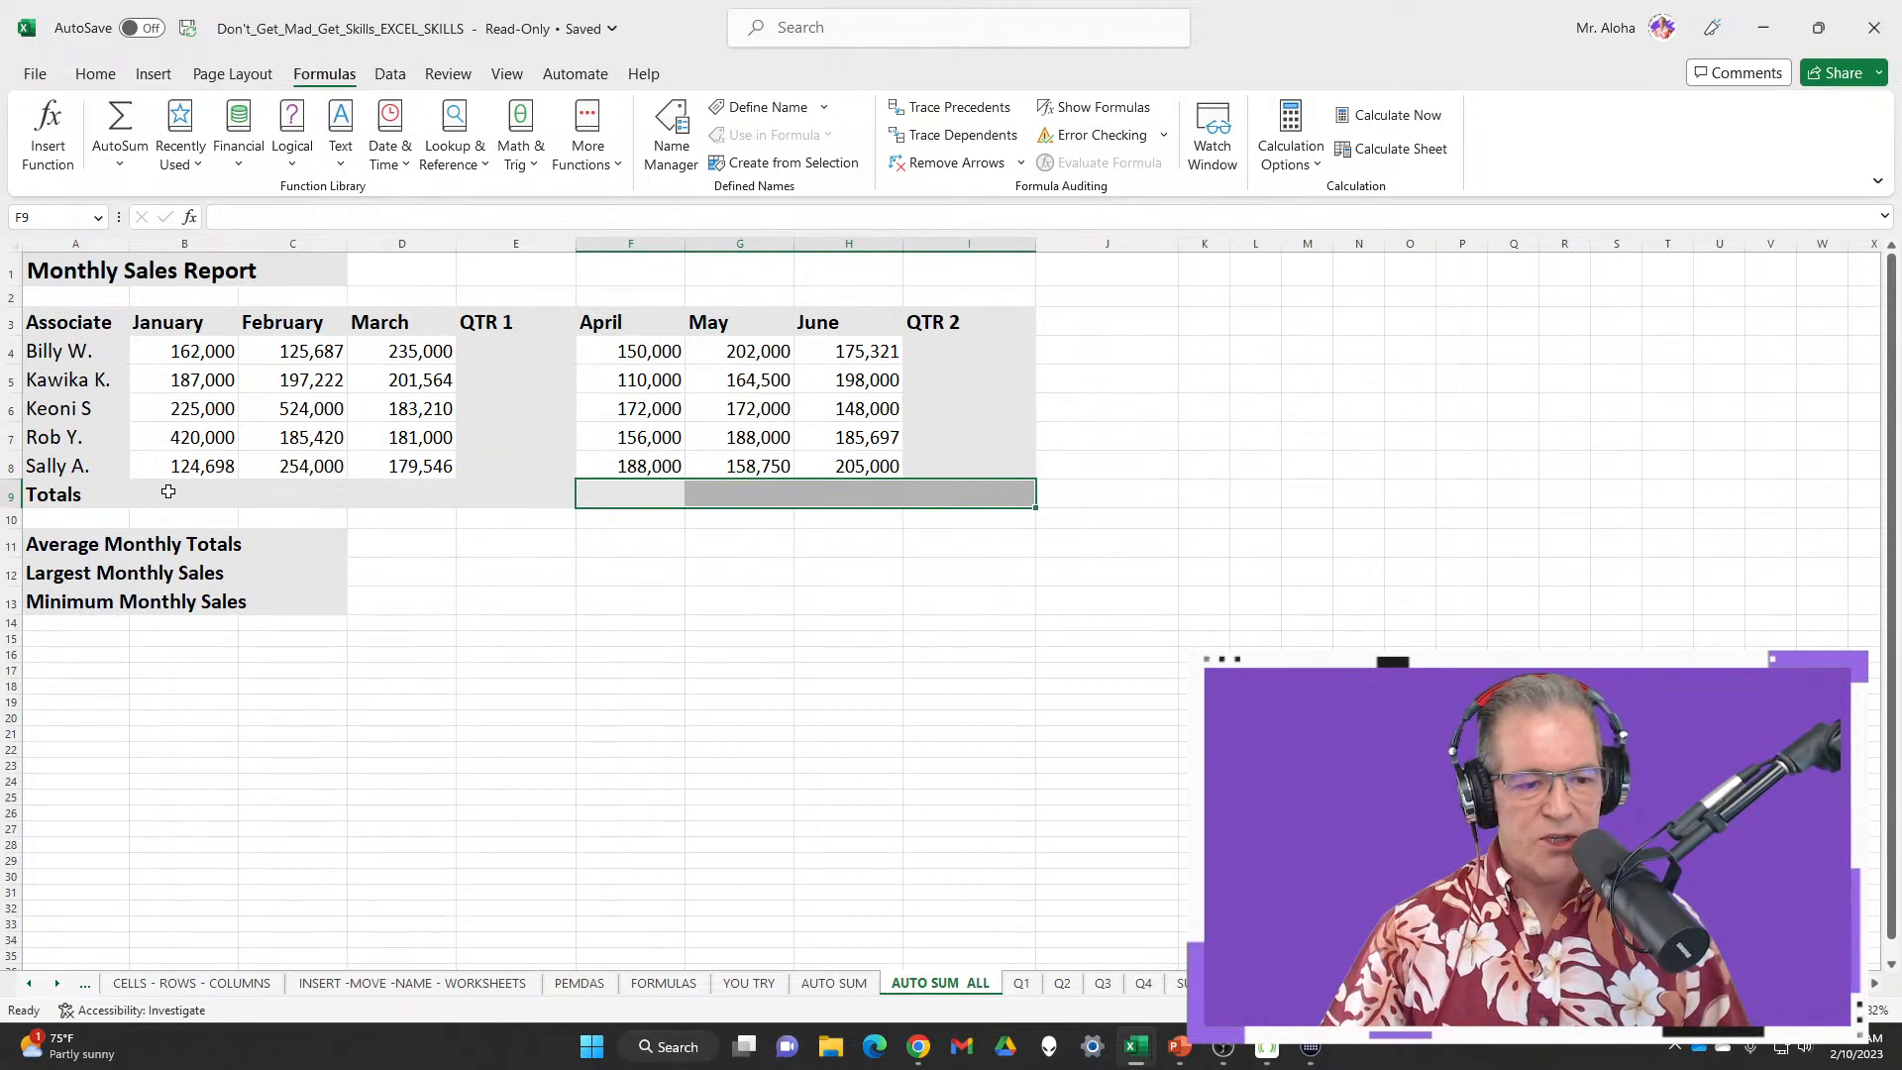
AutoSum B9:I9, E4:E8 and I4:I8 together, then go to the AUTO SUM sheet
left_click_drag(167, 492, 979, 495)
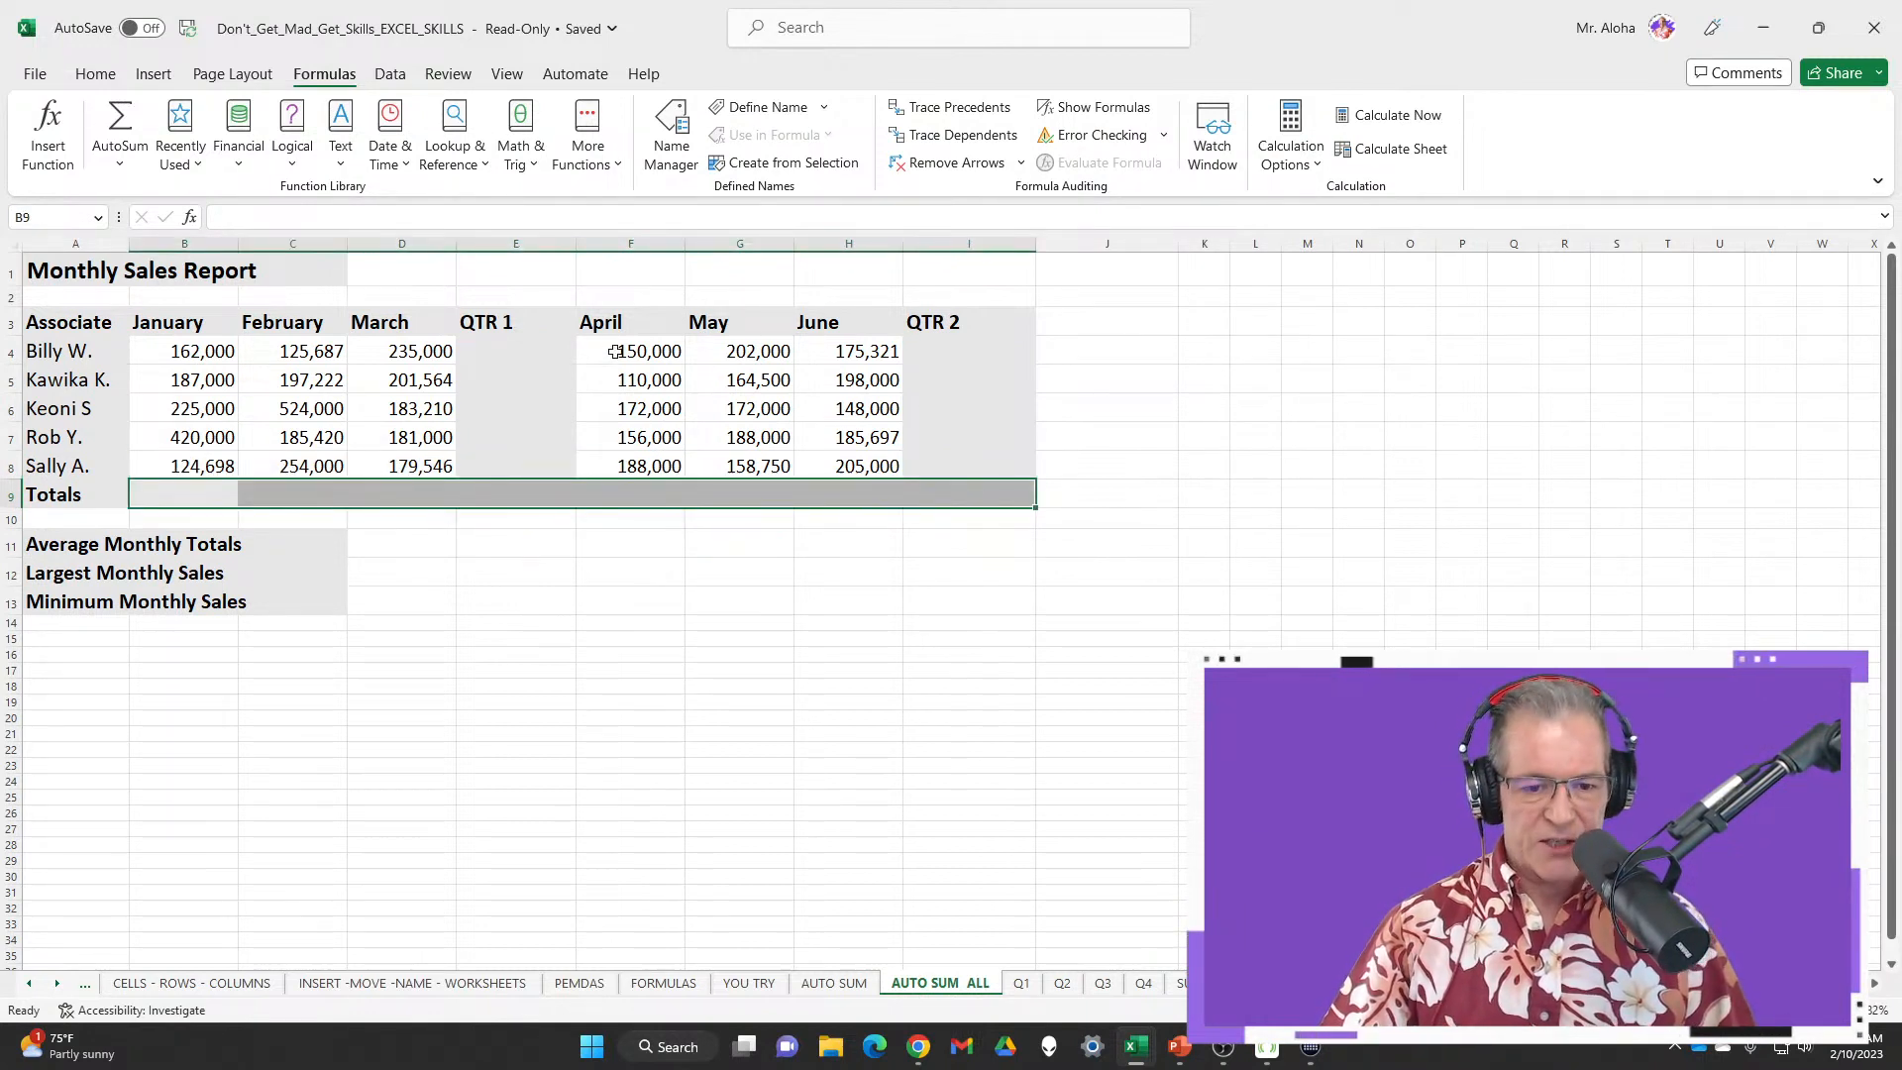
left_click_drag(535, 349, 554, 466)
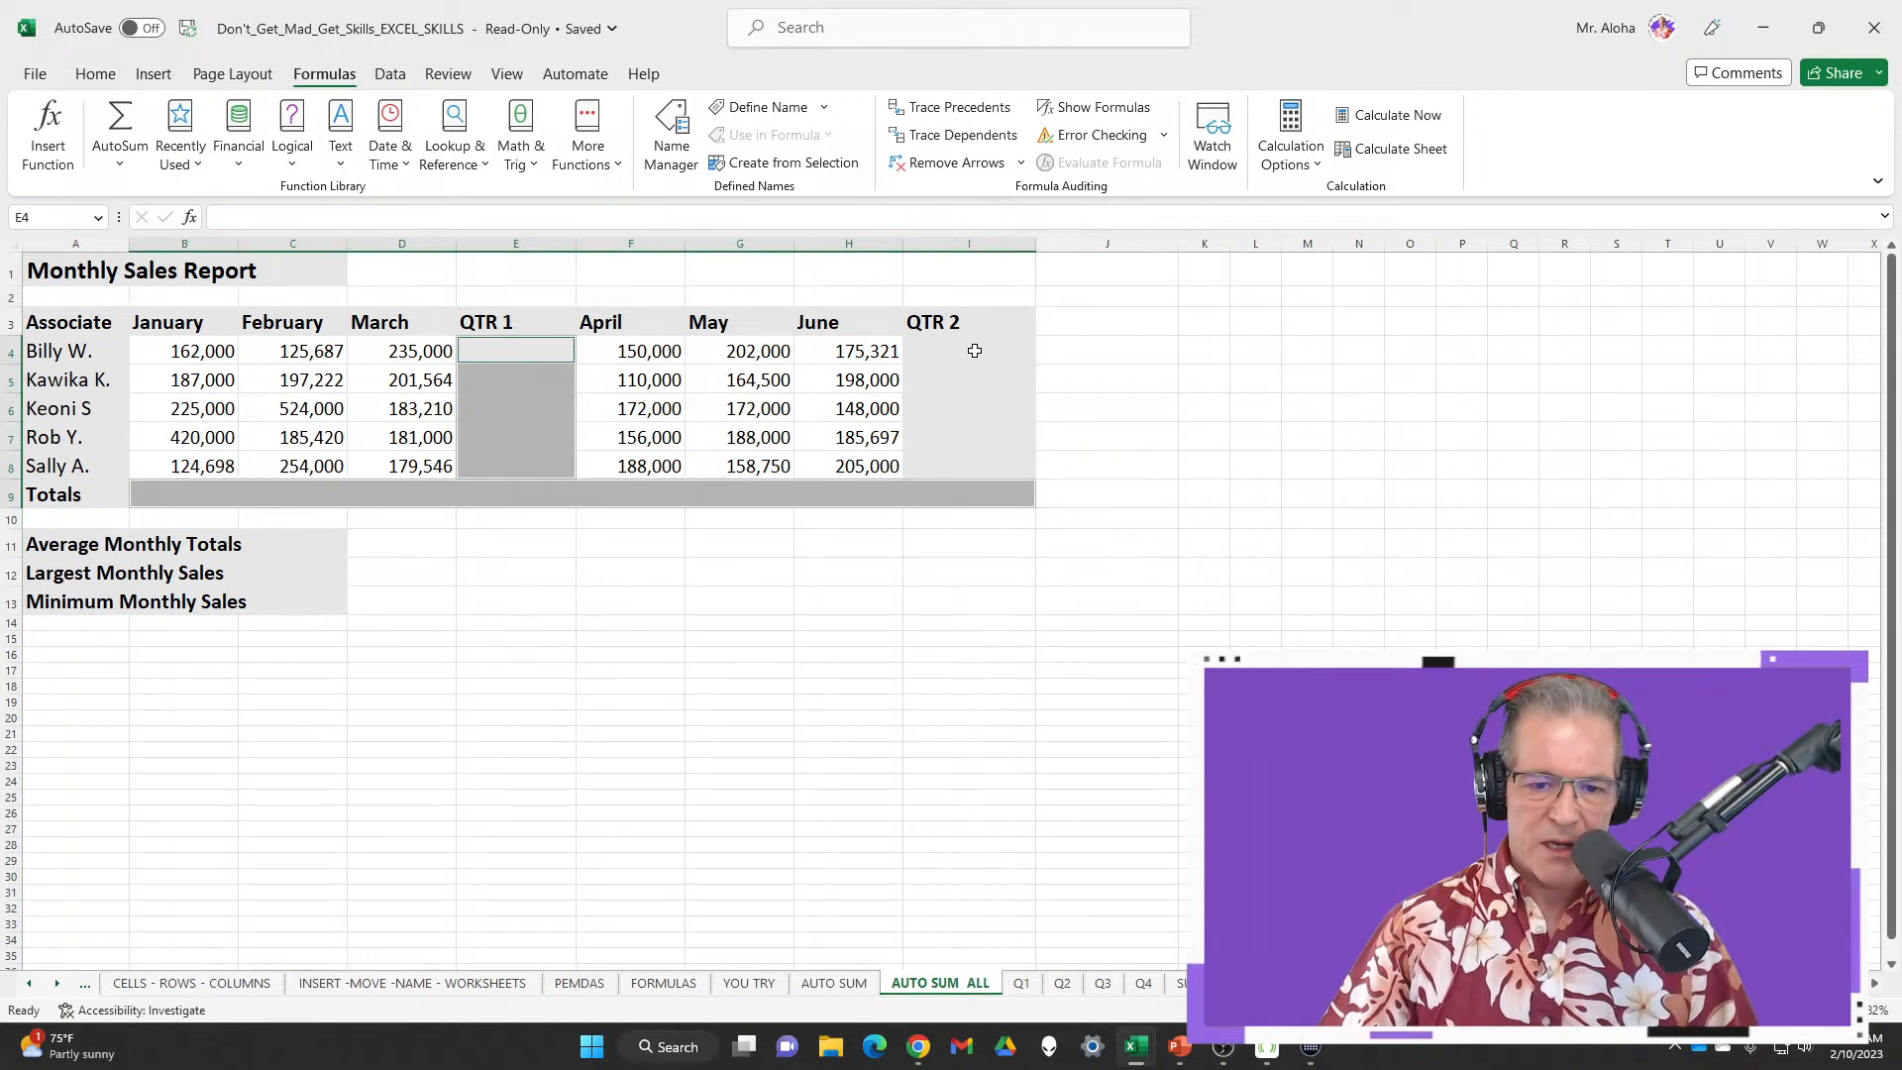
left_click_drag(975, 351, 979, 461)
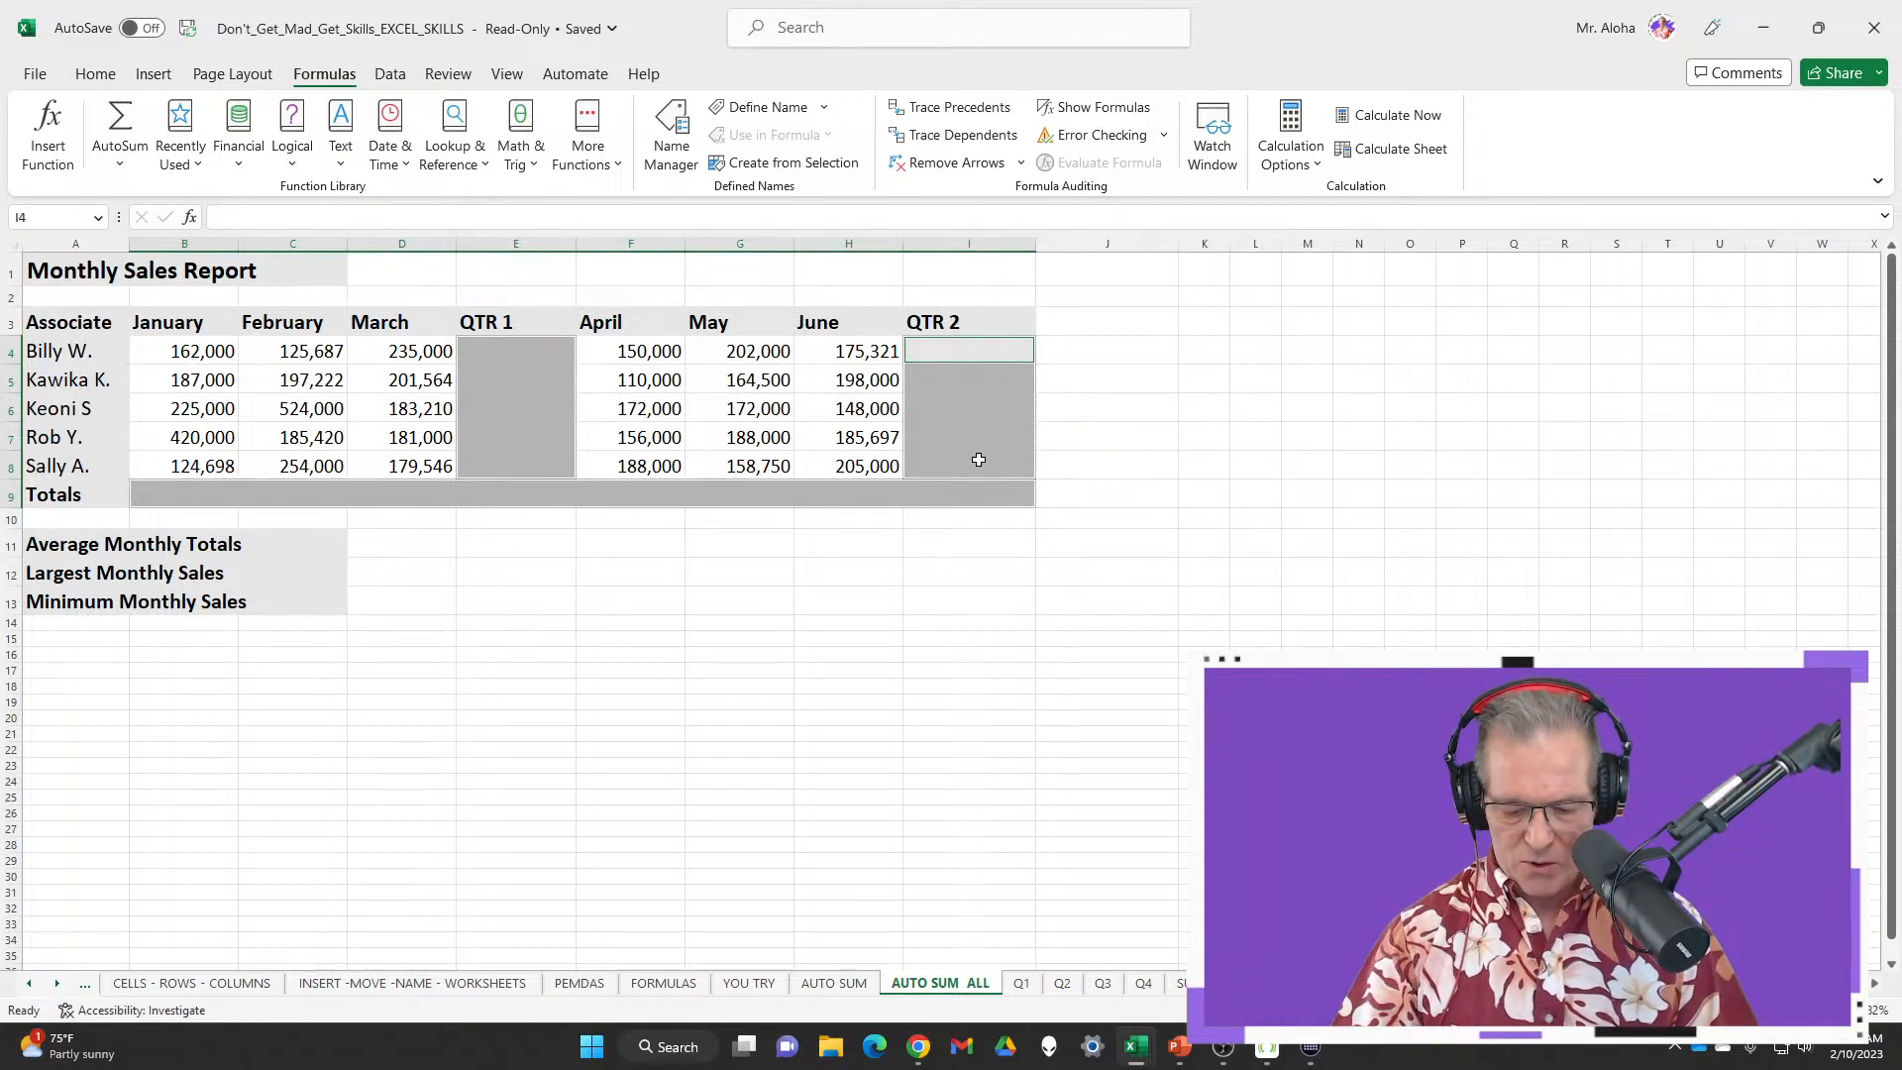
key("alt+equal")
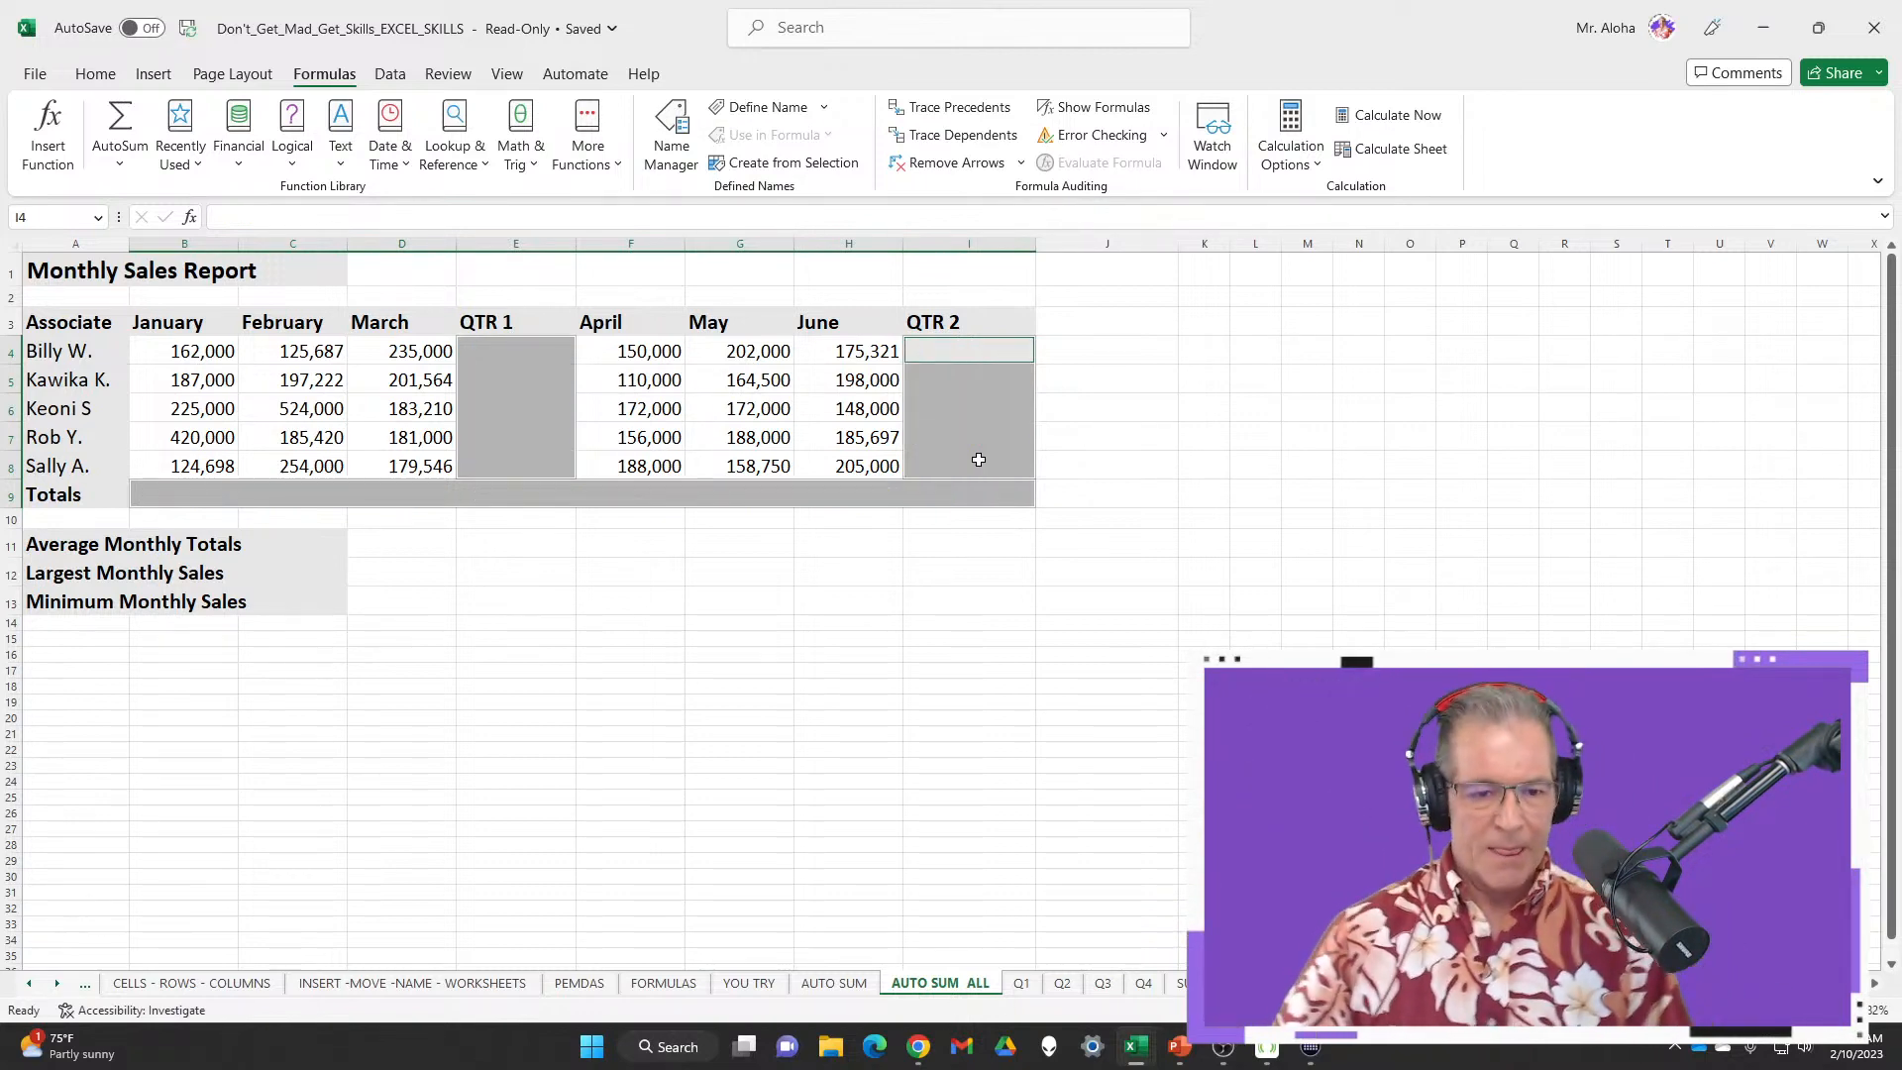
left_click(821, 986)
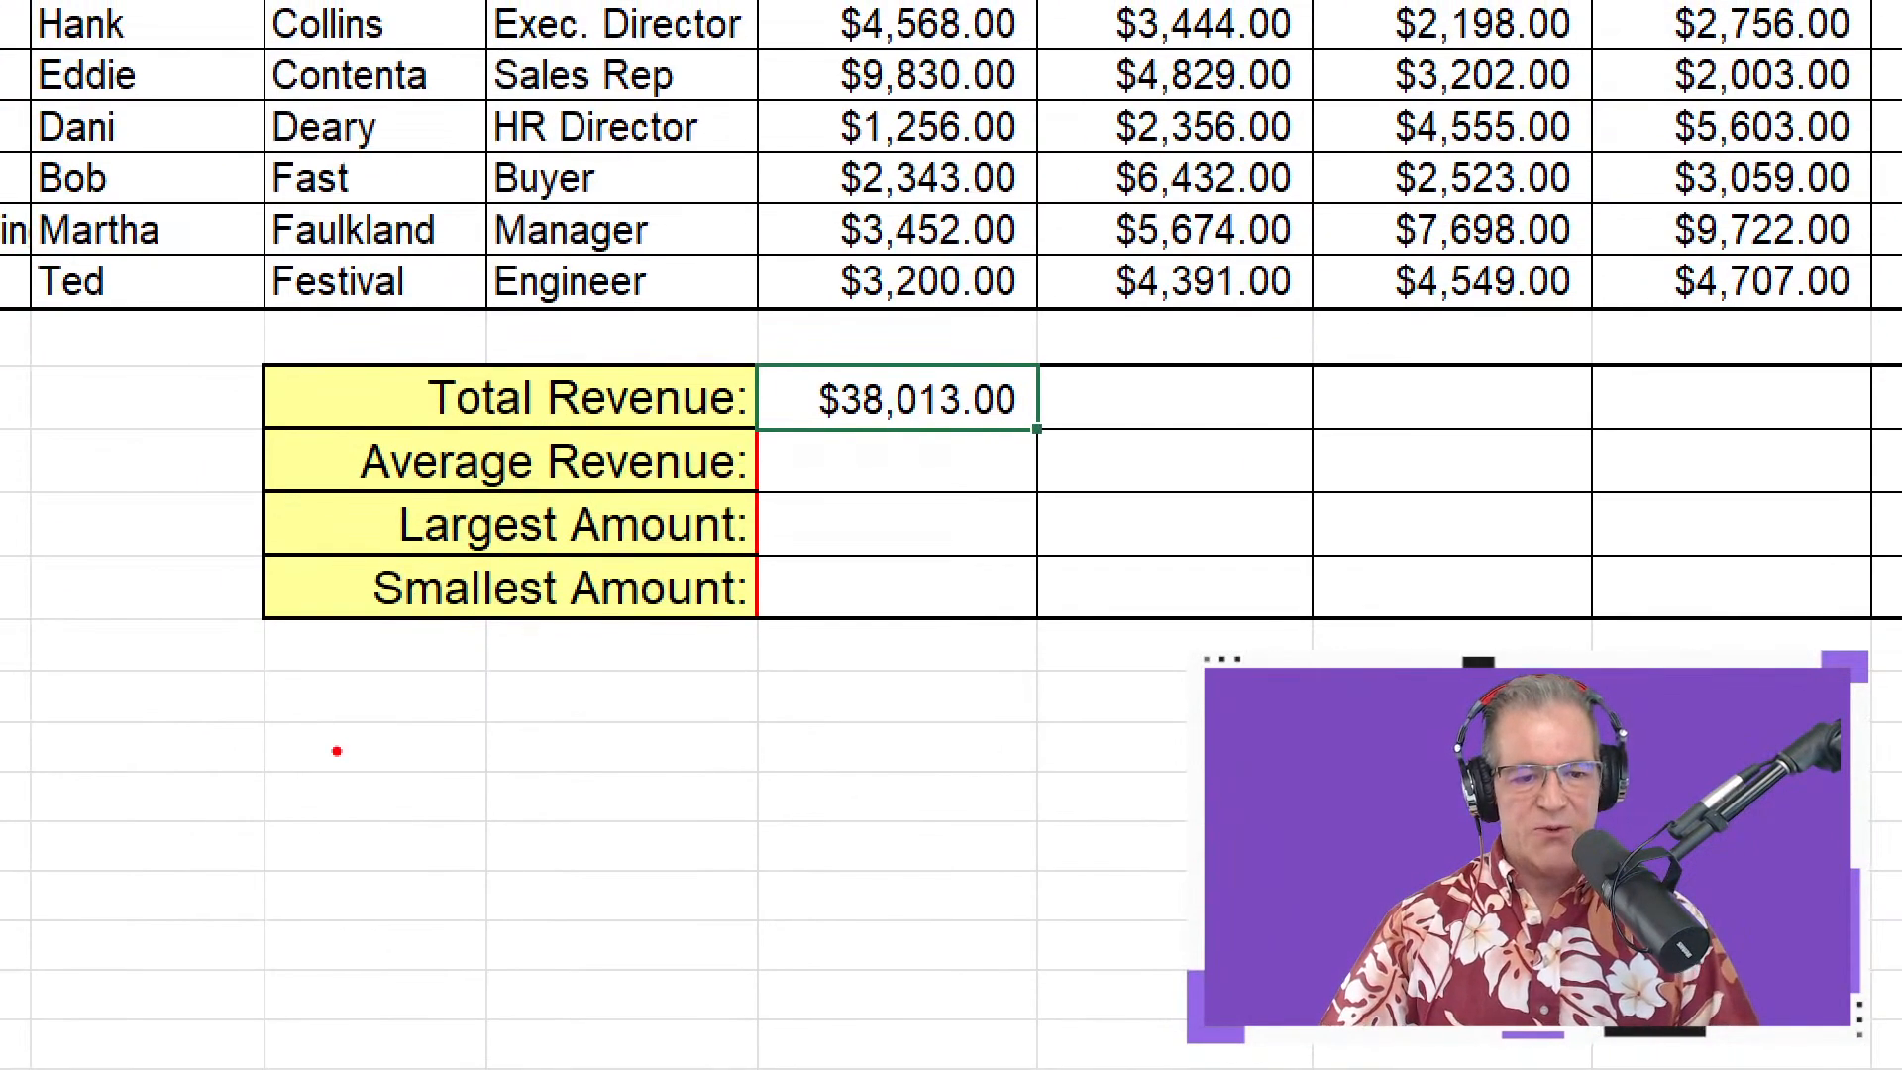
Select ranges on AUTO SUM, cancel Format Cells, then open the AutoSum list (Sum, Average, Max, Min)
left_click_drag(379, 400, 206, 421)
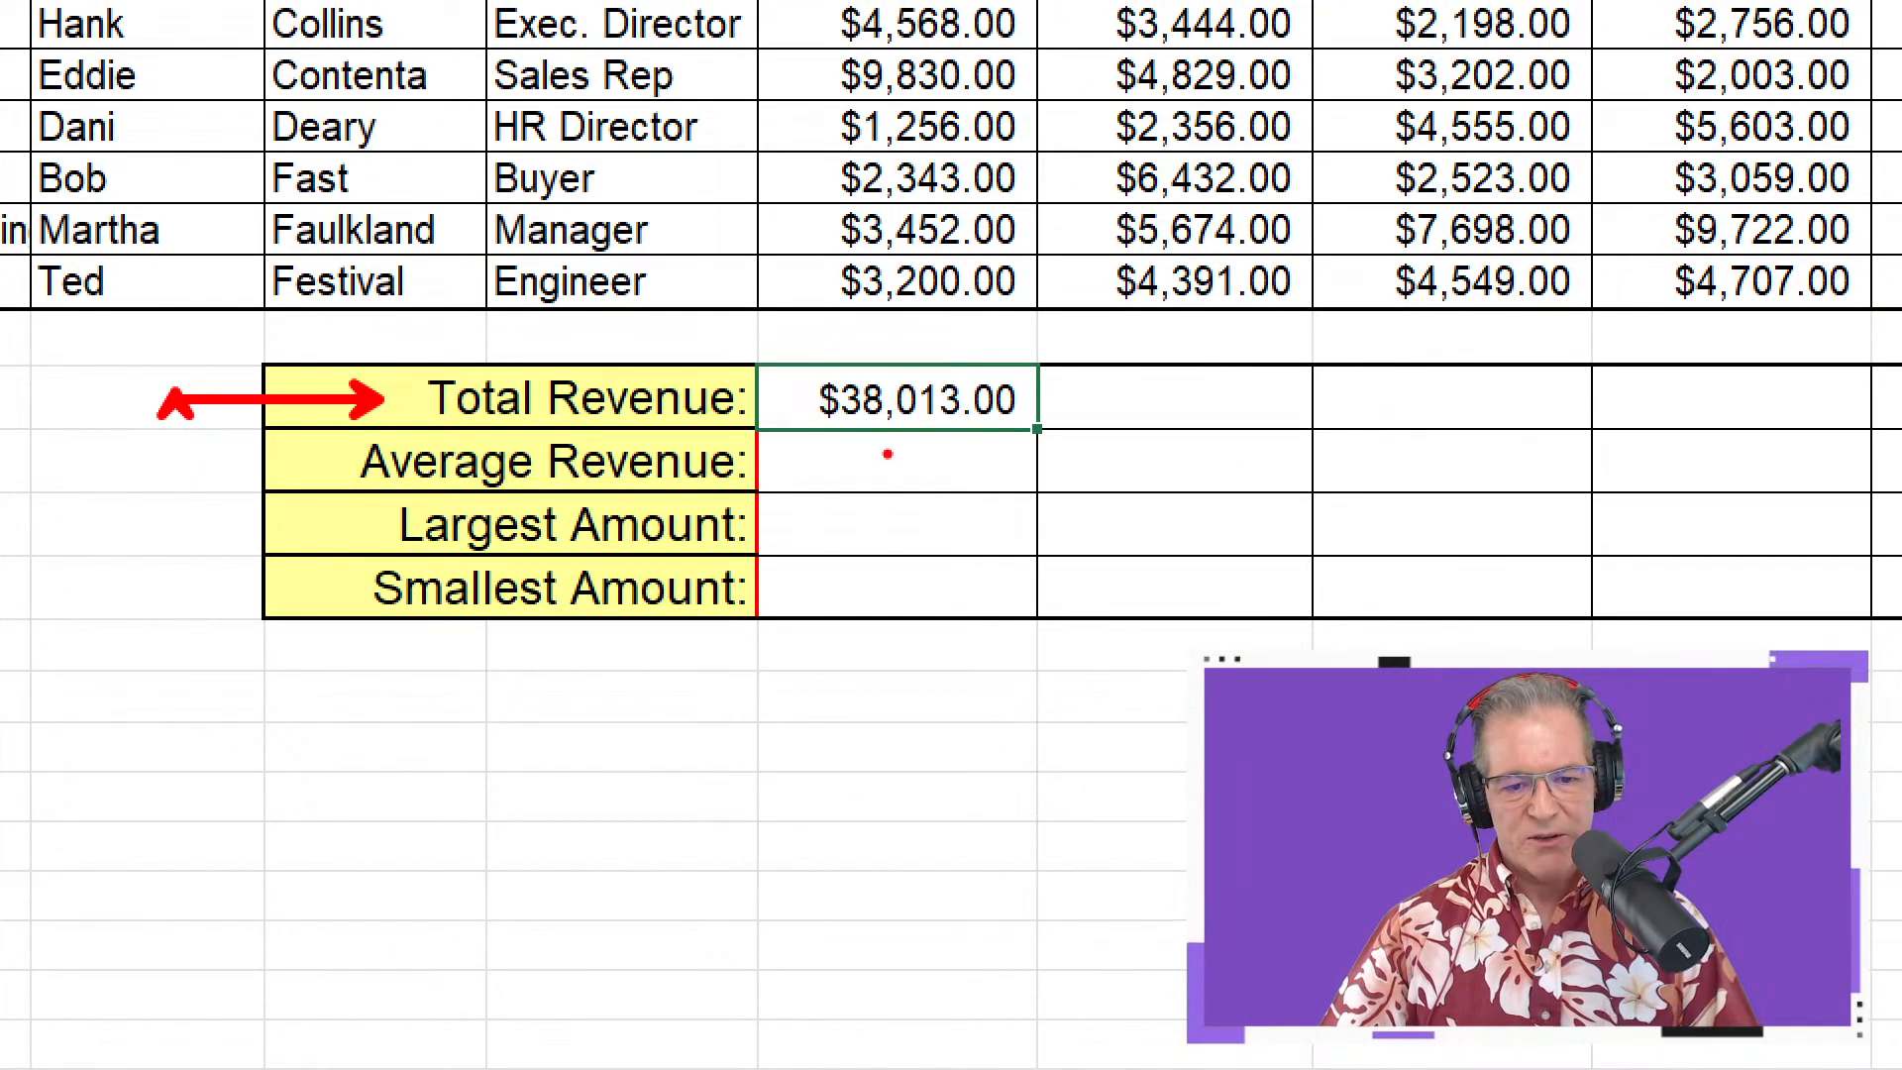
left_click_drag(752, 462, 957, 489)
left_click_drag(377, 528, 206, 507)
left_click_drag(571, 624, 568, 781)
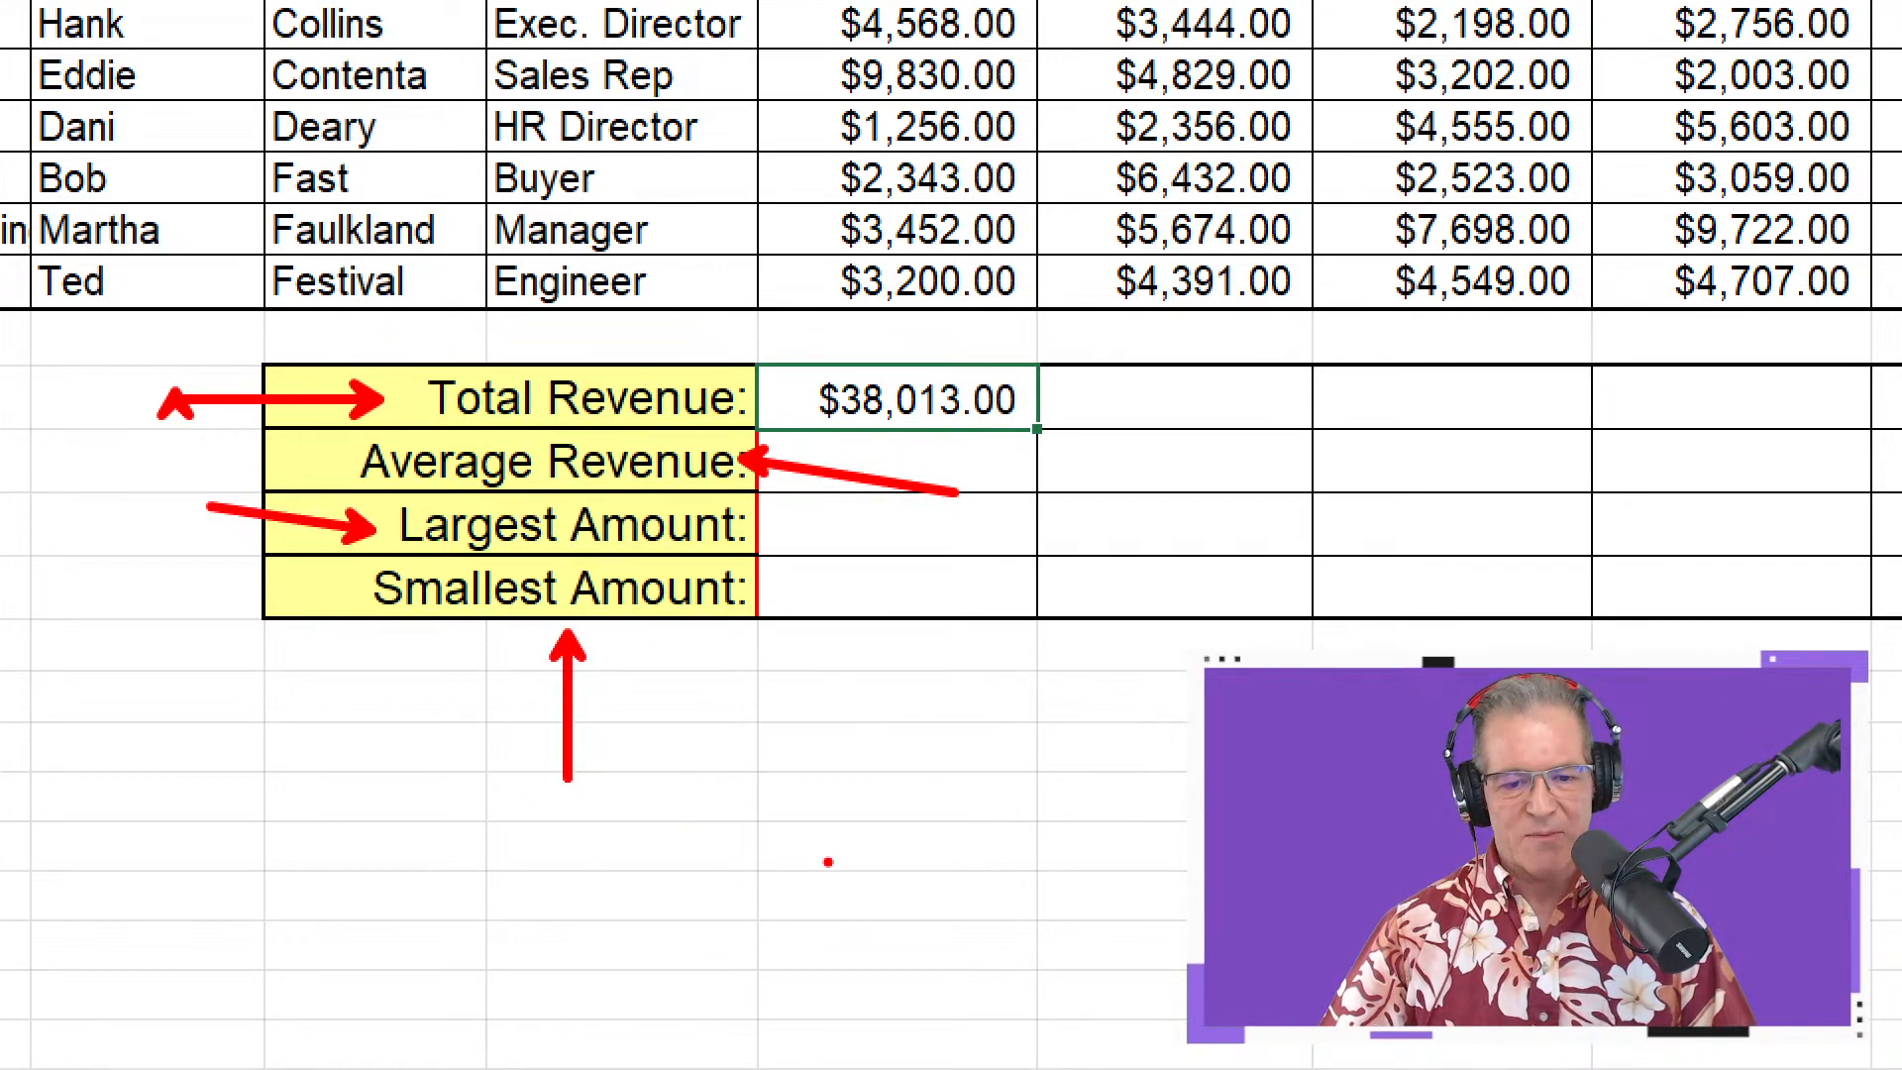
key("Escape")
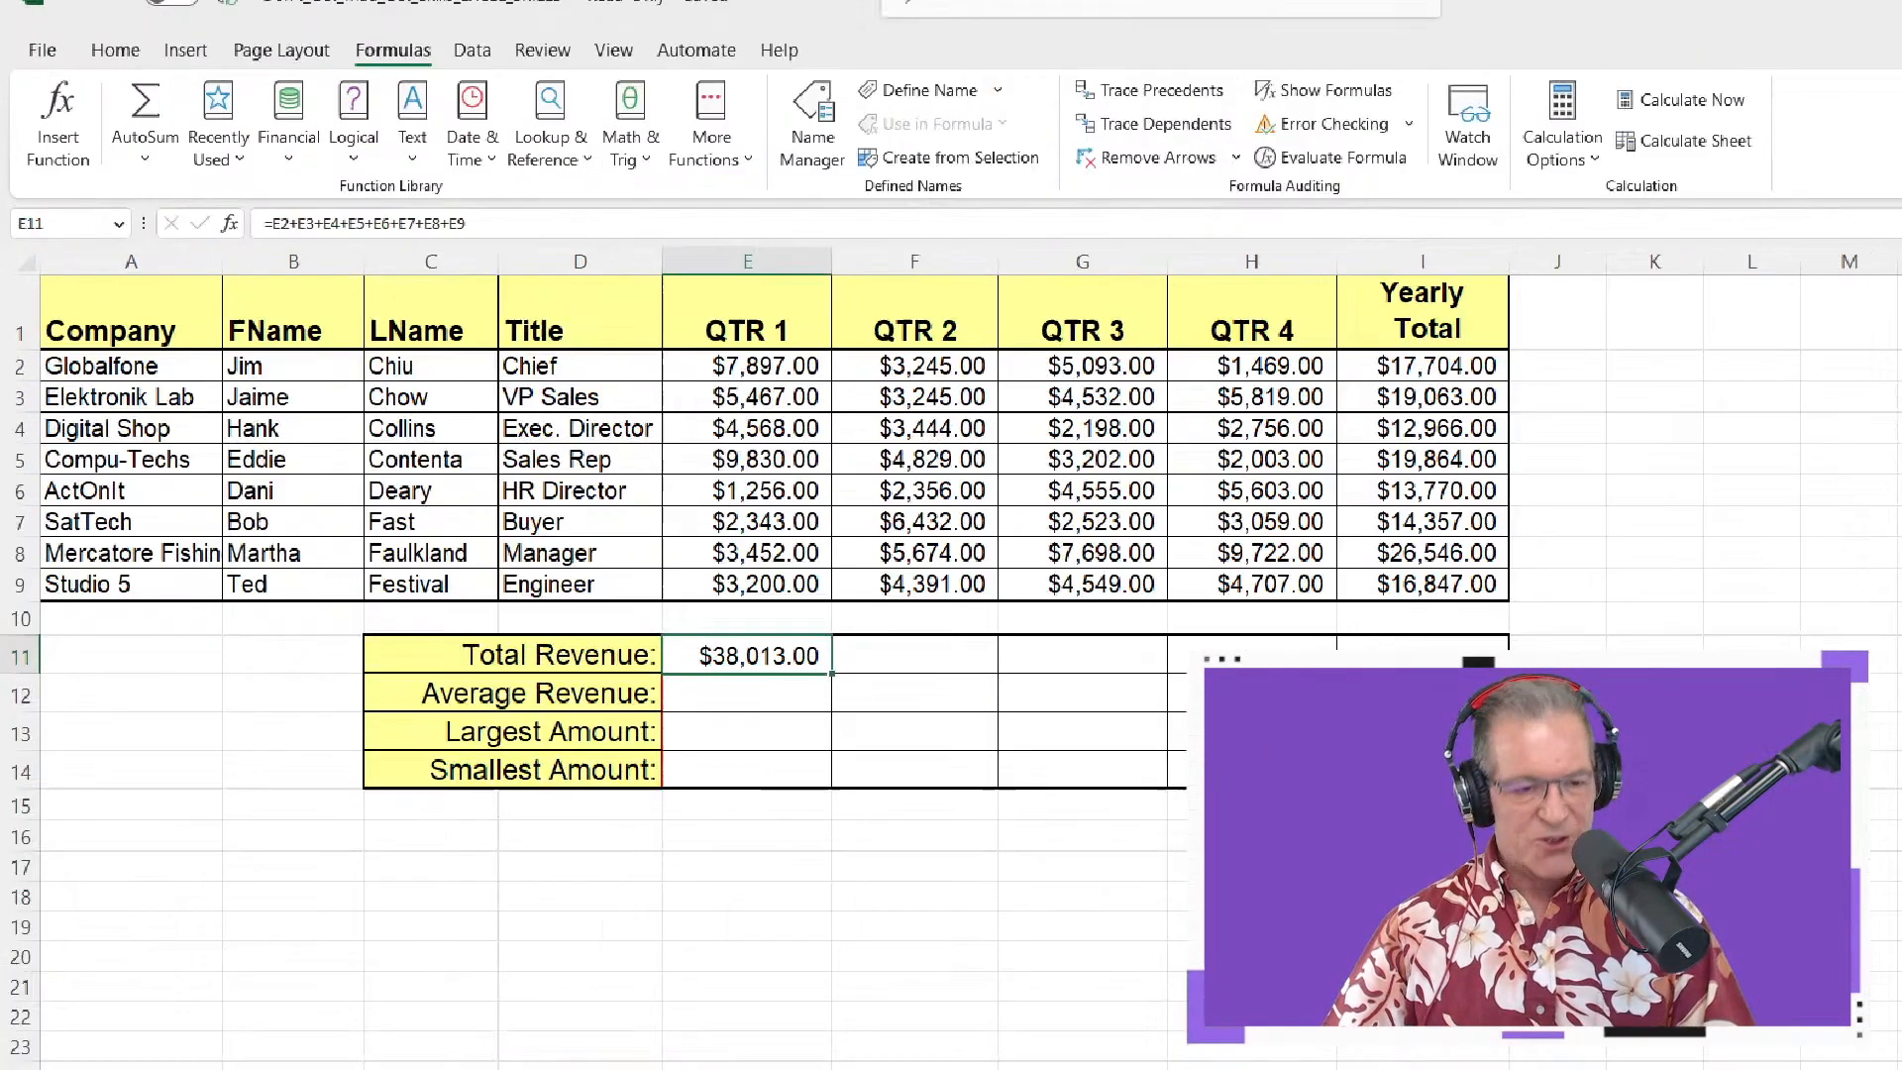
key("ctrl+1")
left_click_drag(161, 184, 333, 398)
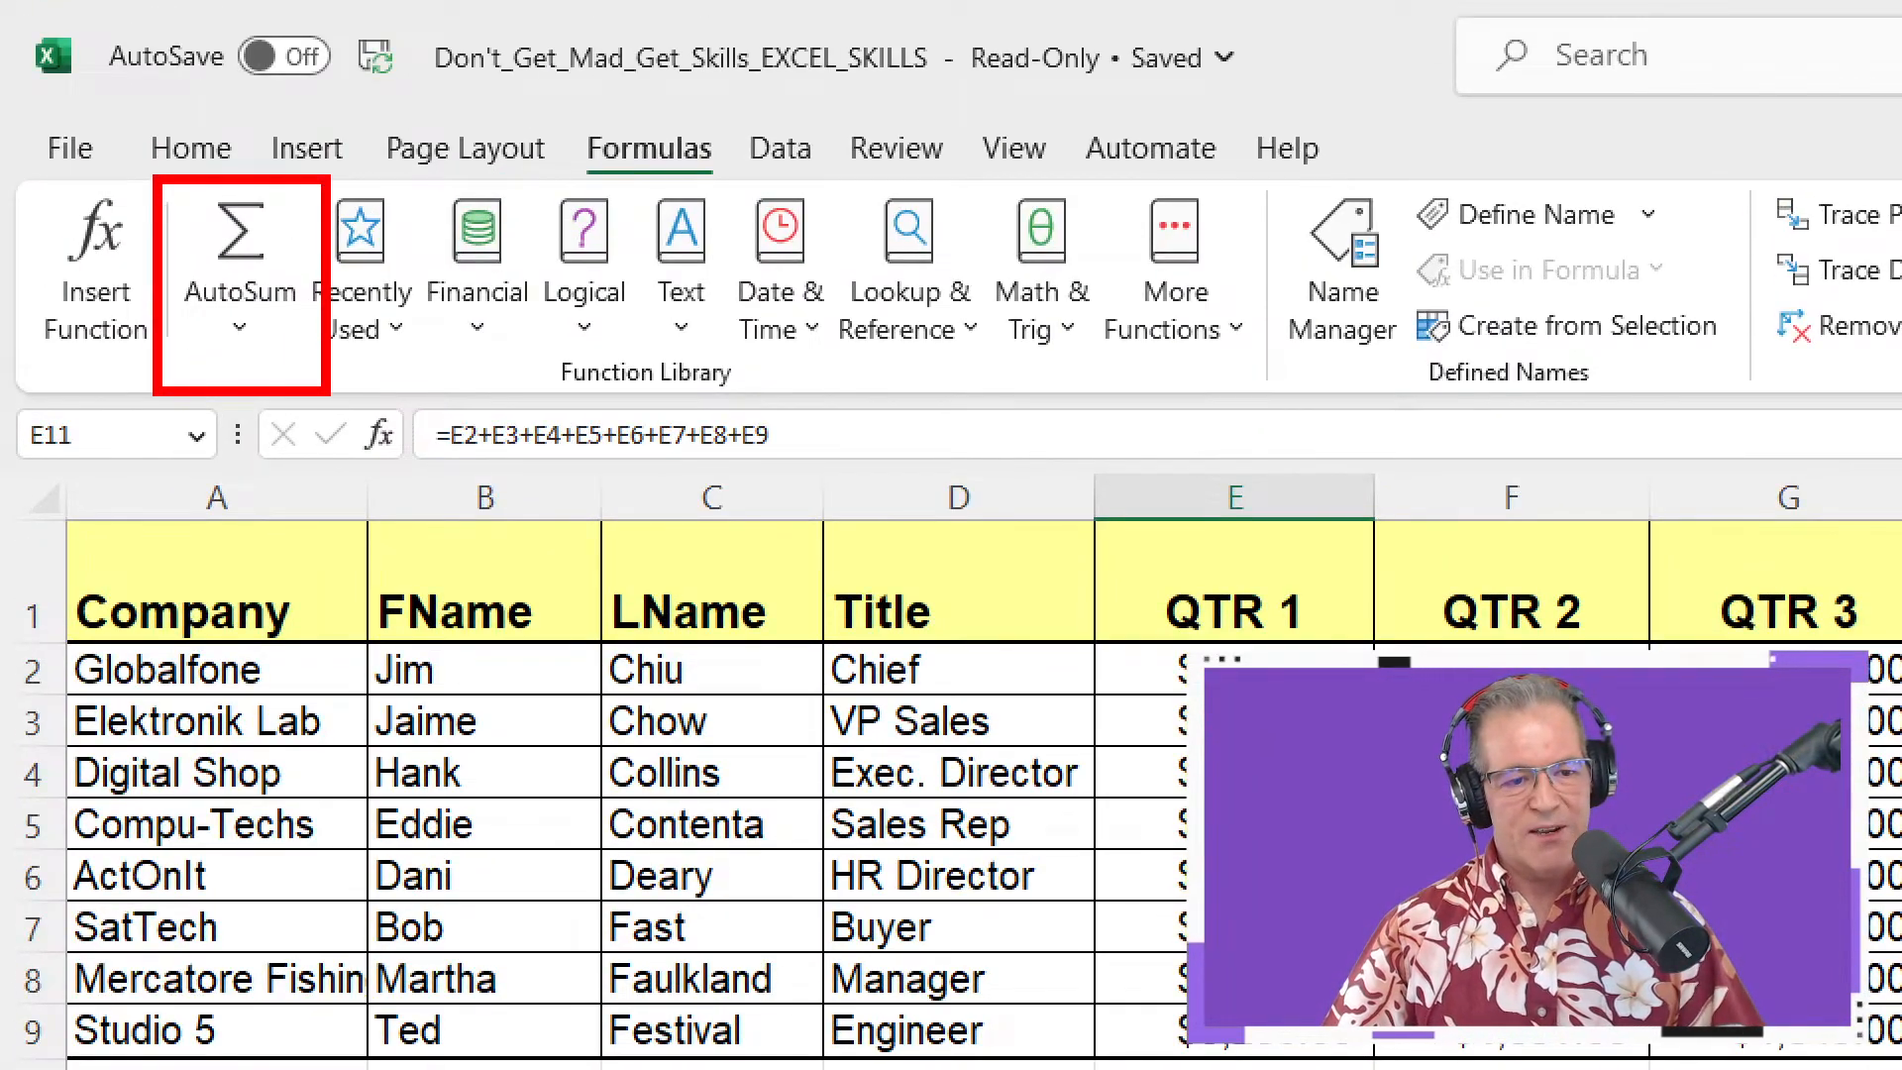
key("Escape")
key("ctrl+1")
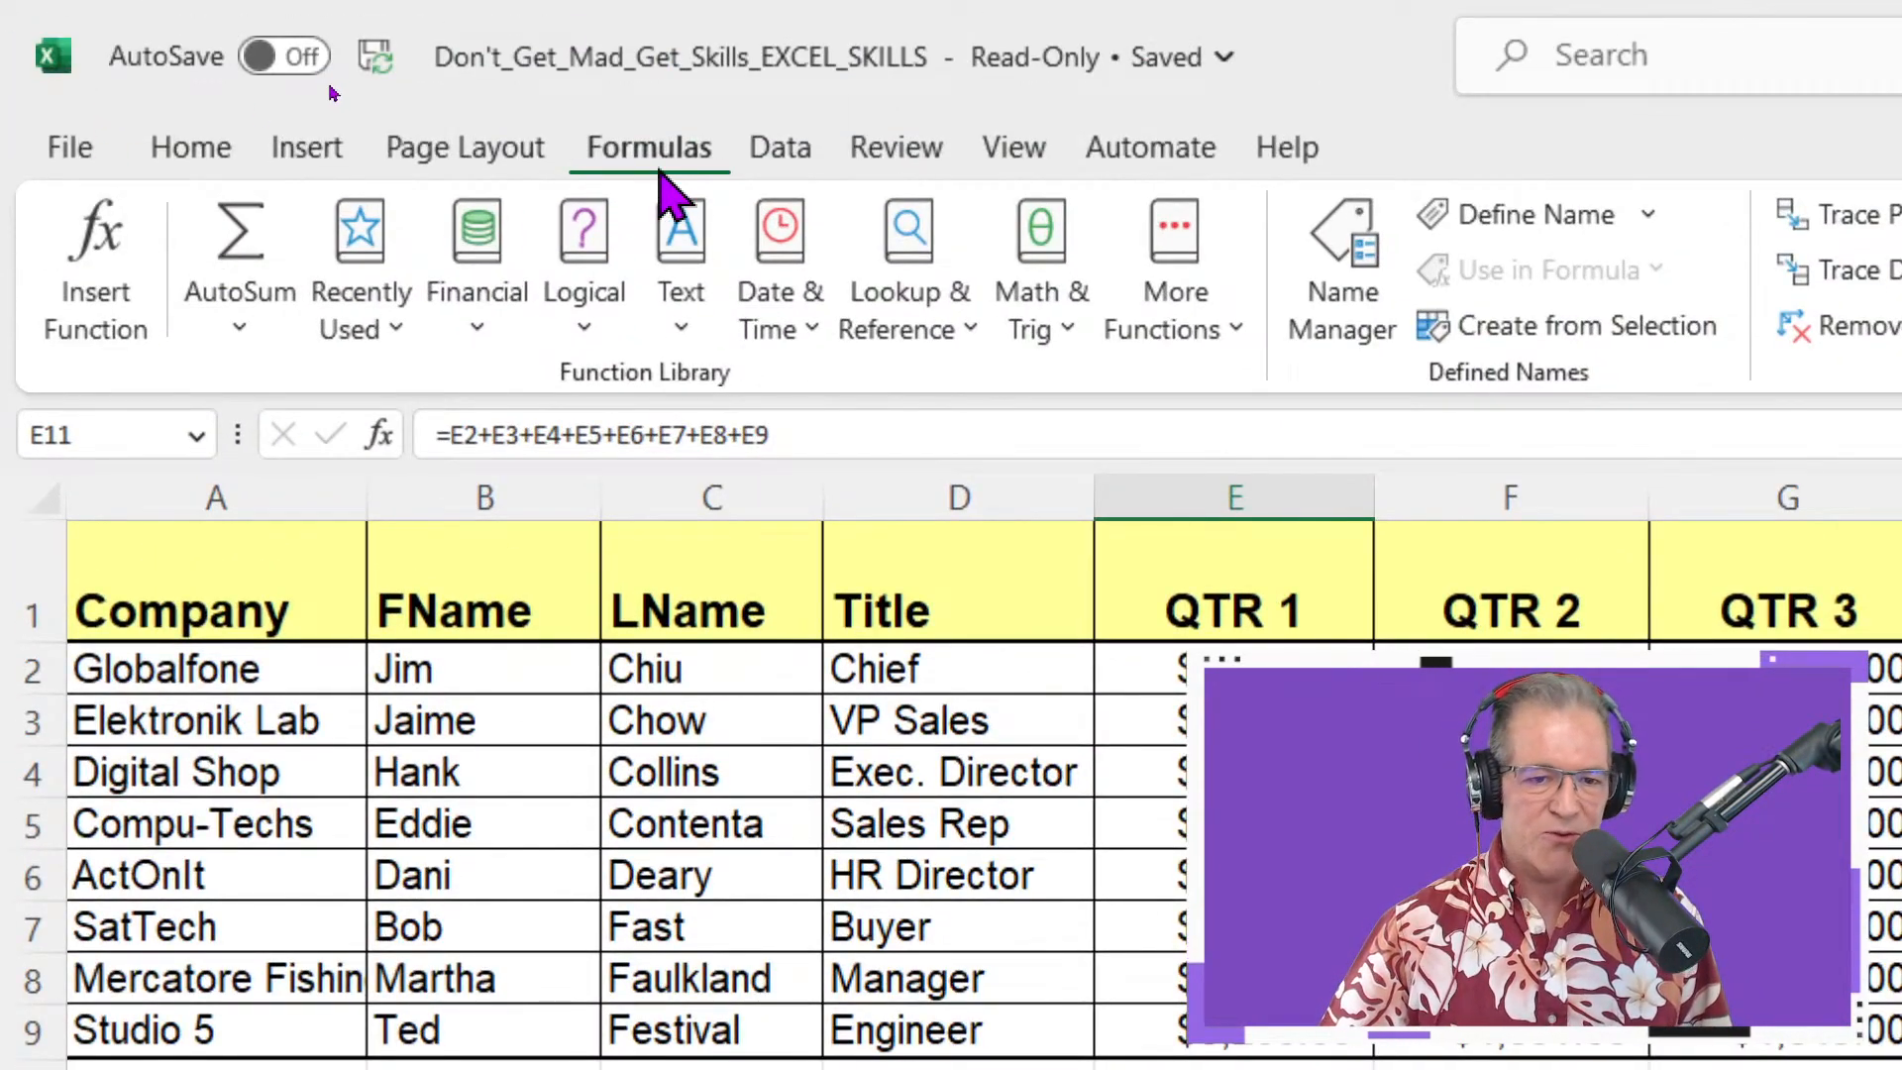
left_click(241, 330)
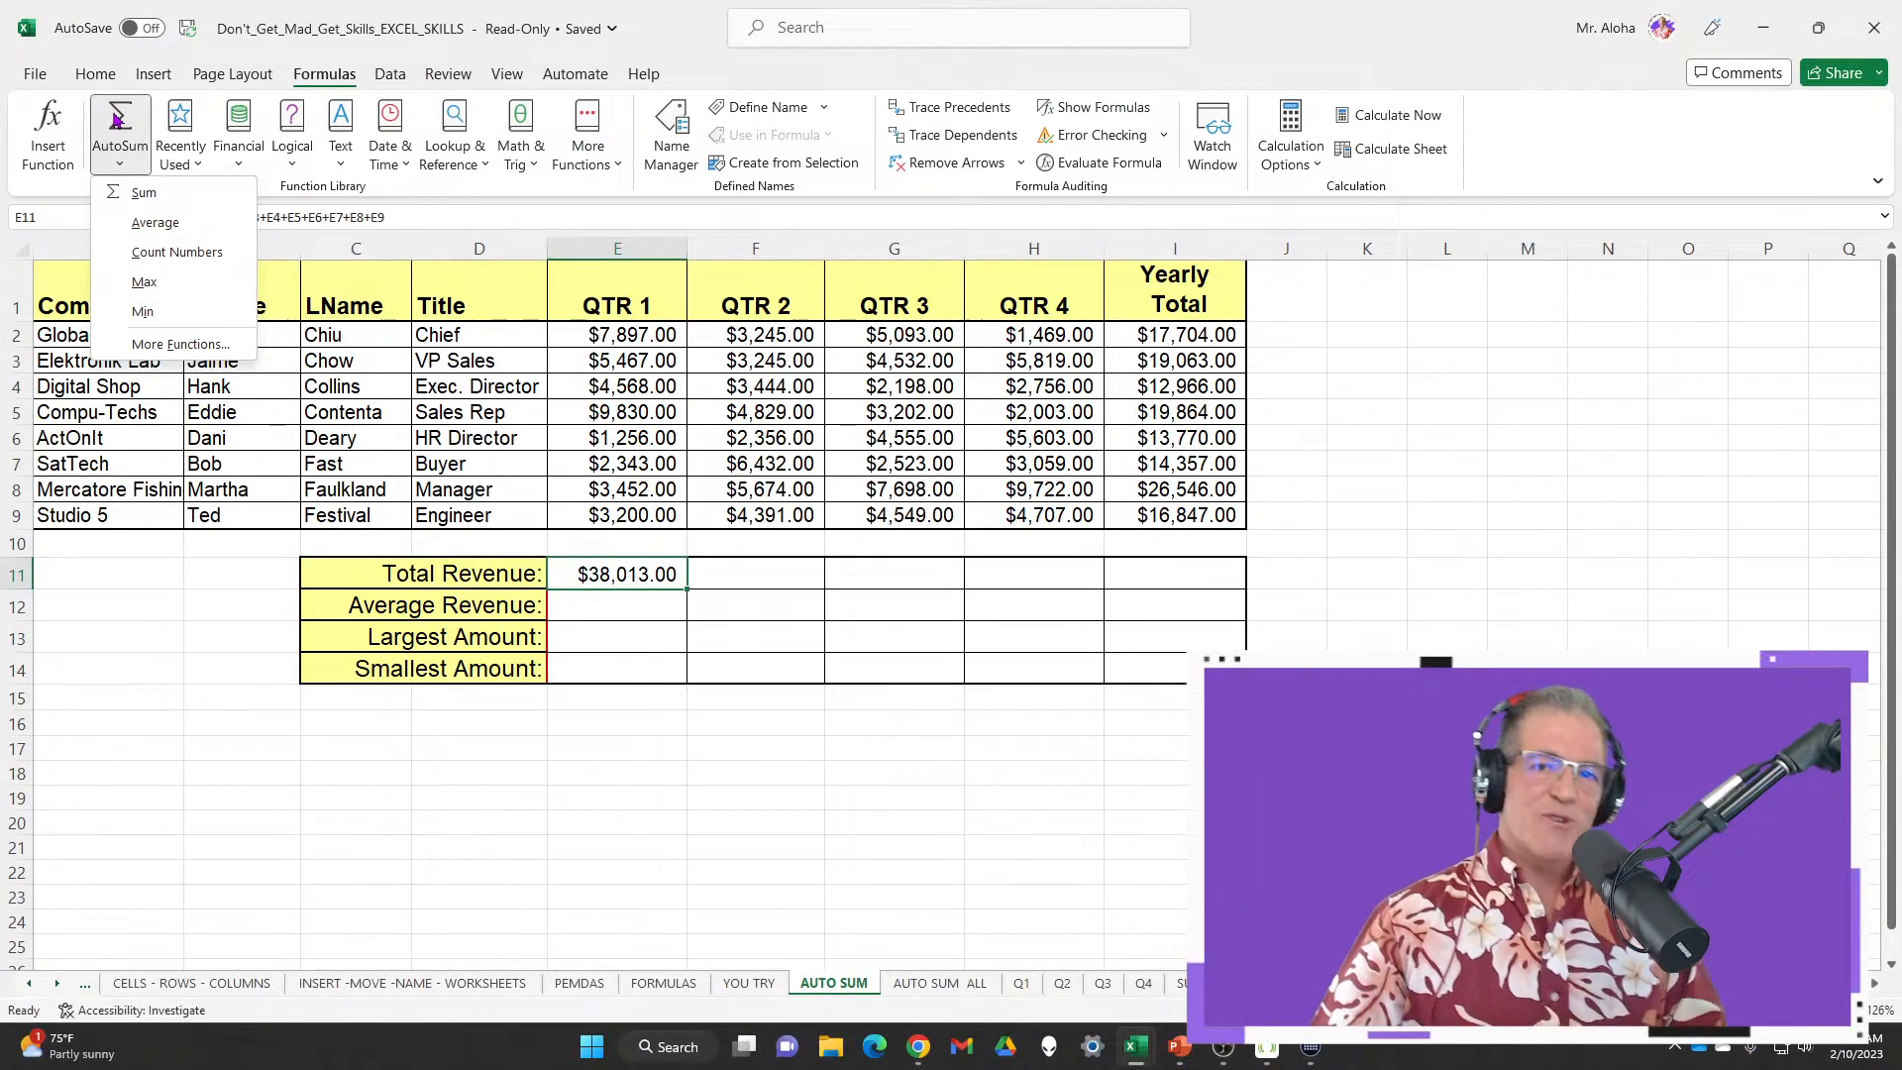
Return to the Home tab and open the Editing group's AutoSum dropdown
left_click(99, 80)
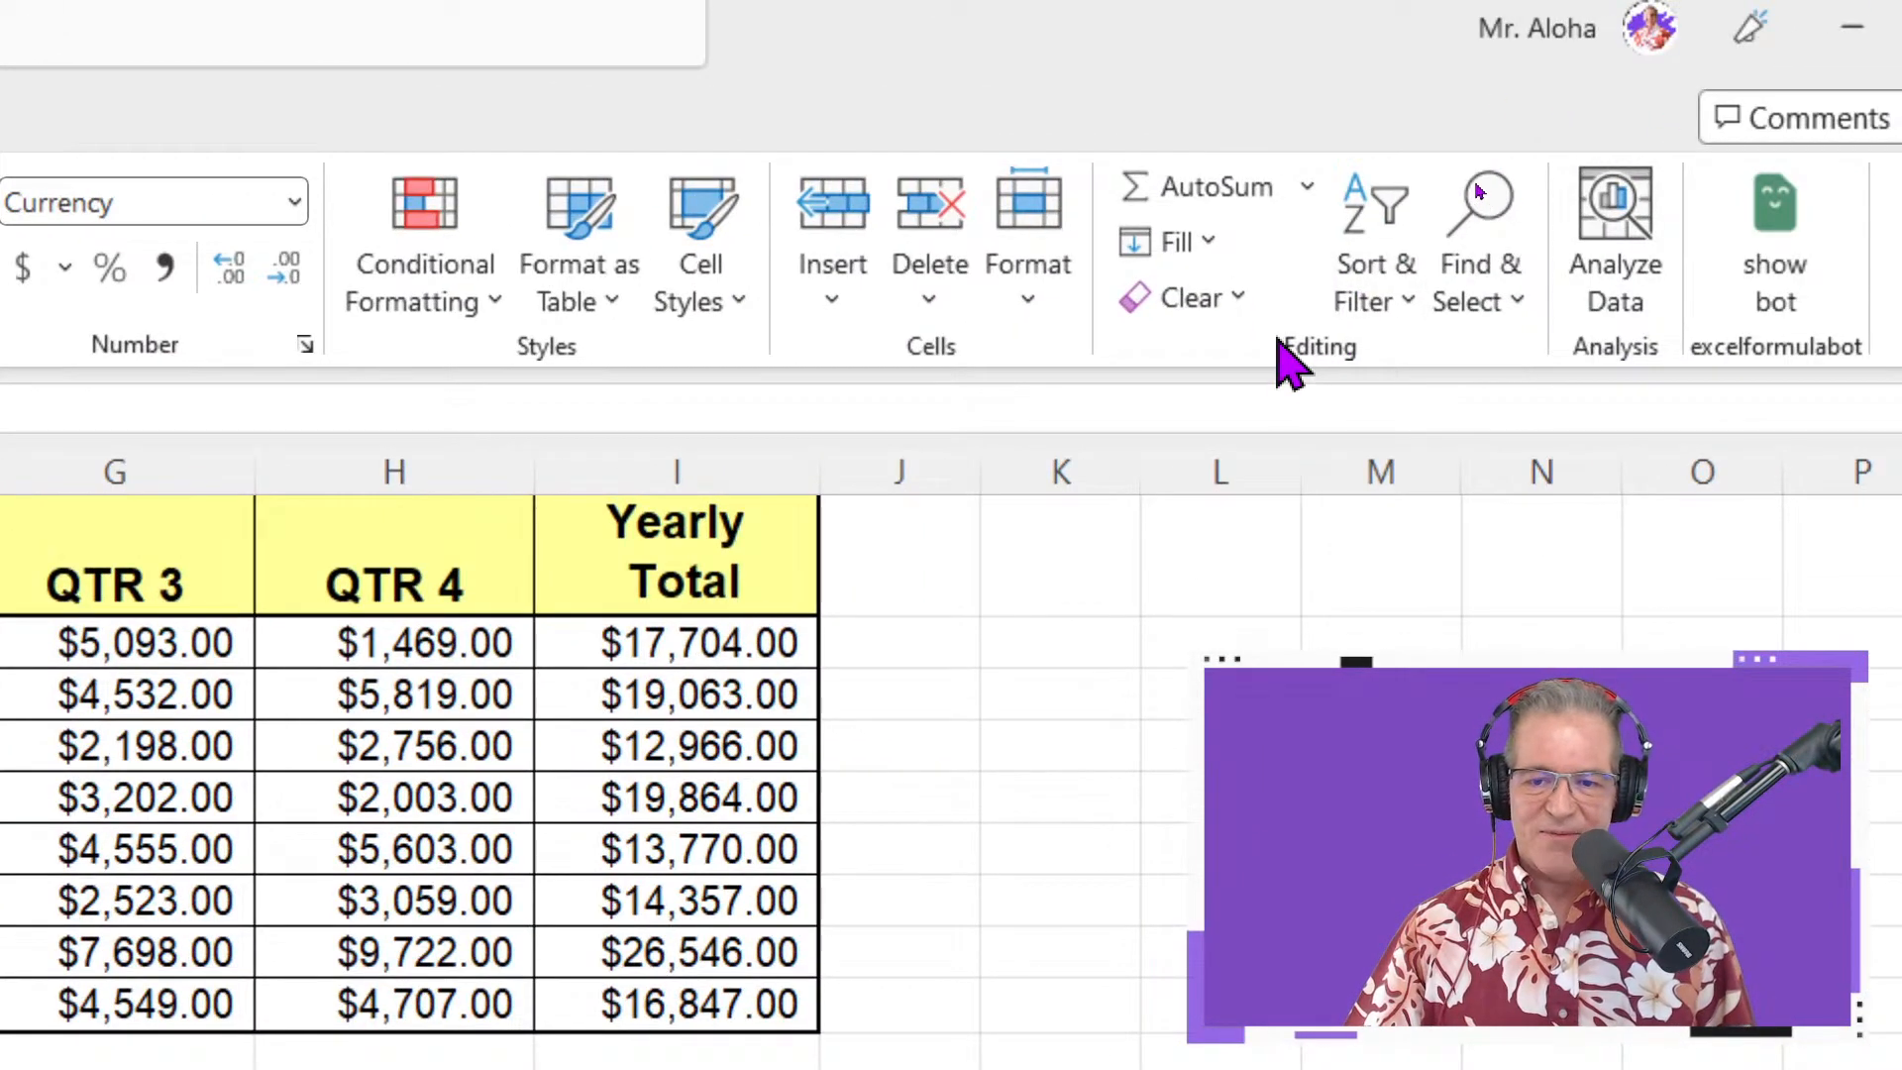
left_click(1309, 197)
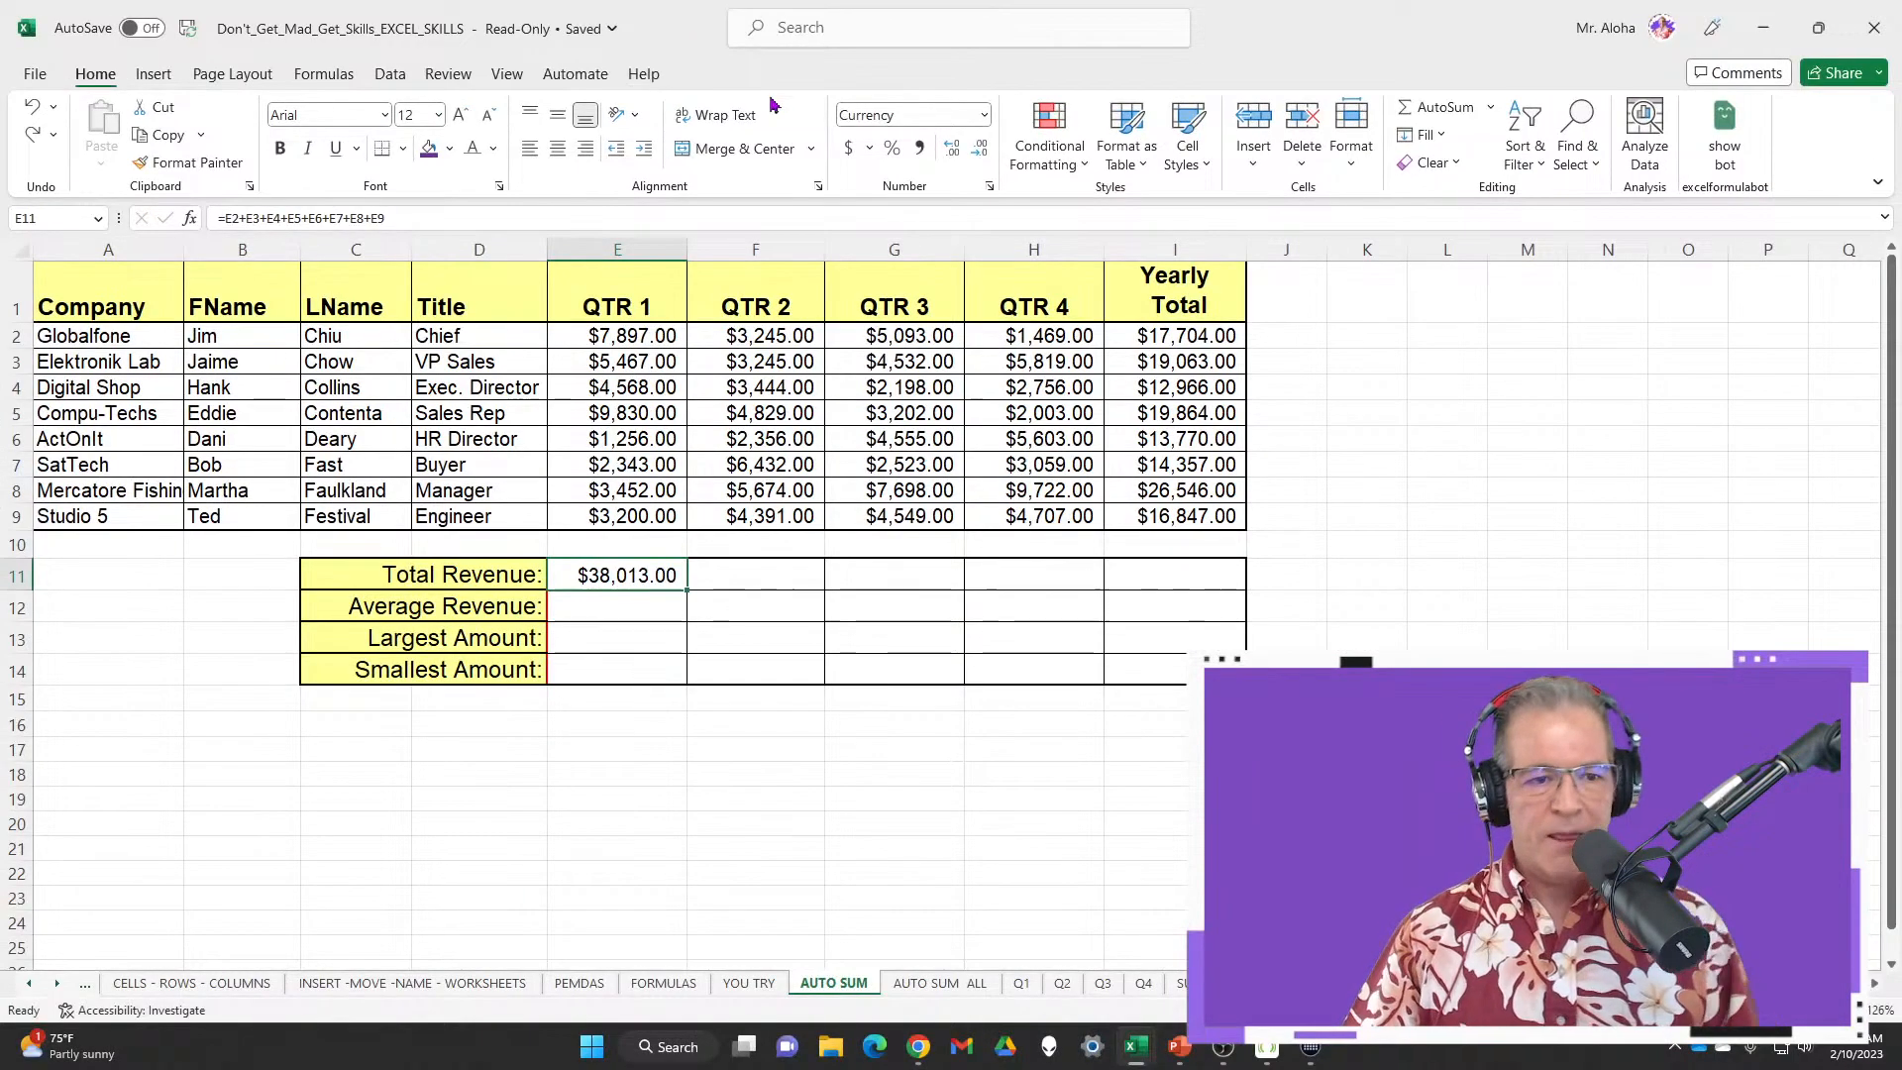
Turn on the Quick Access Toolbar and show it above the ribbon
right_click(1311, 60)
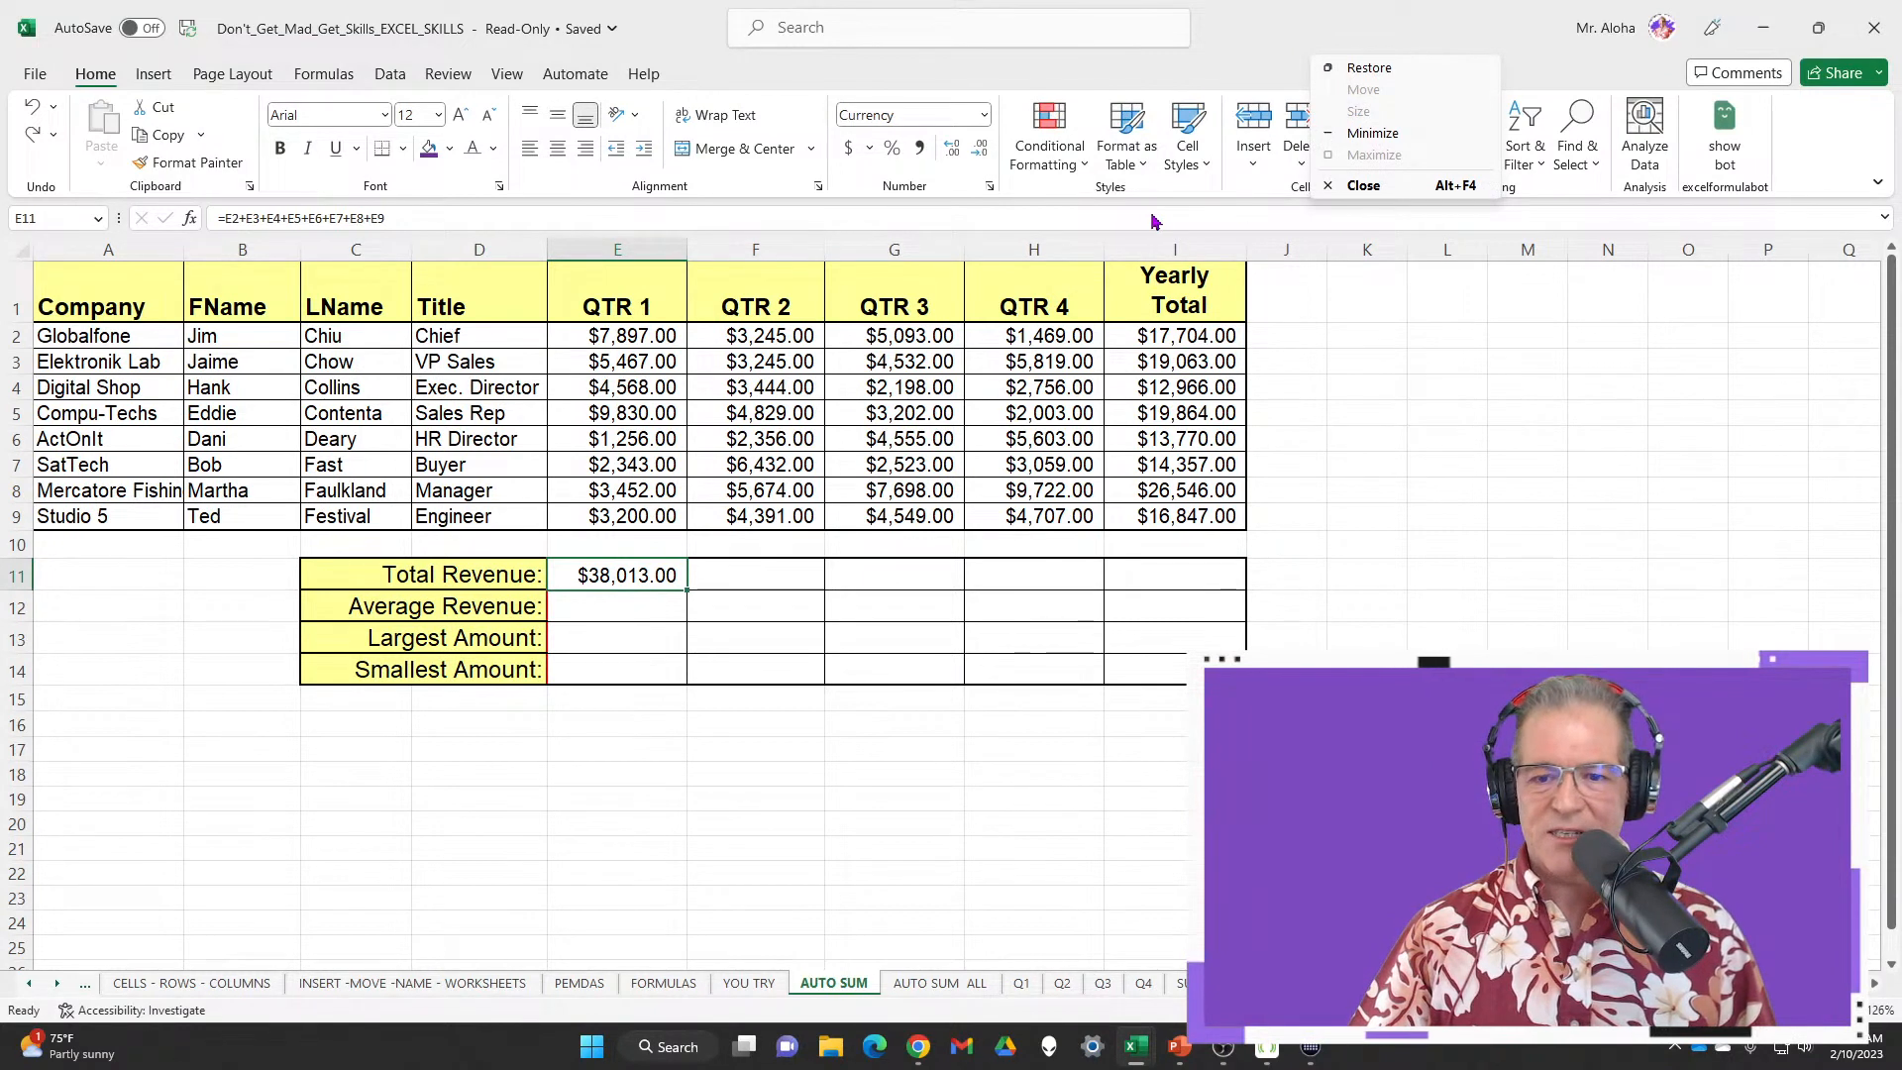
left_click(1106, 211)
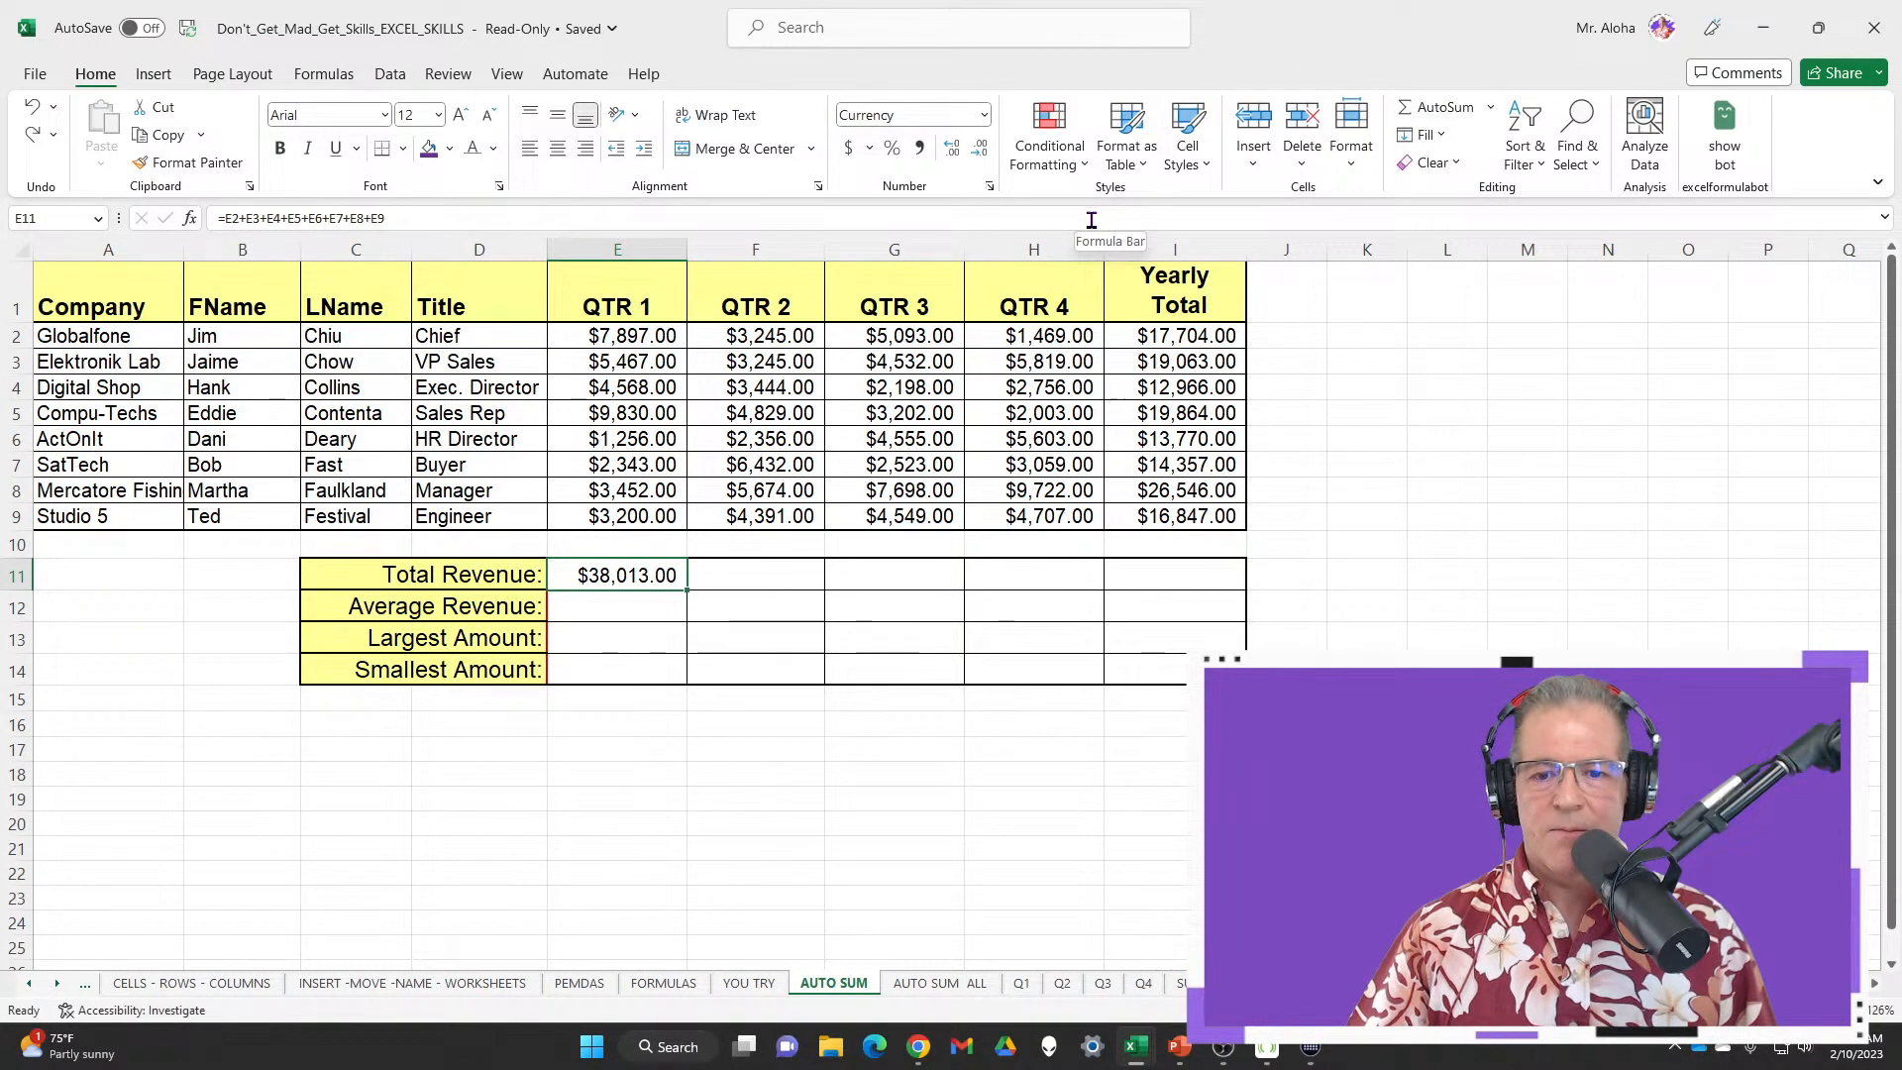
right_click(641, 78)
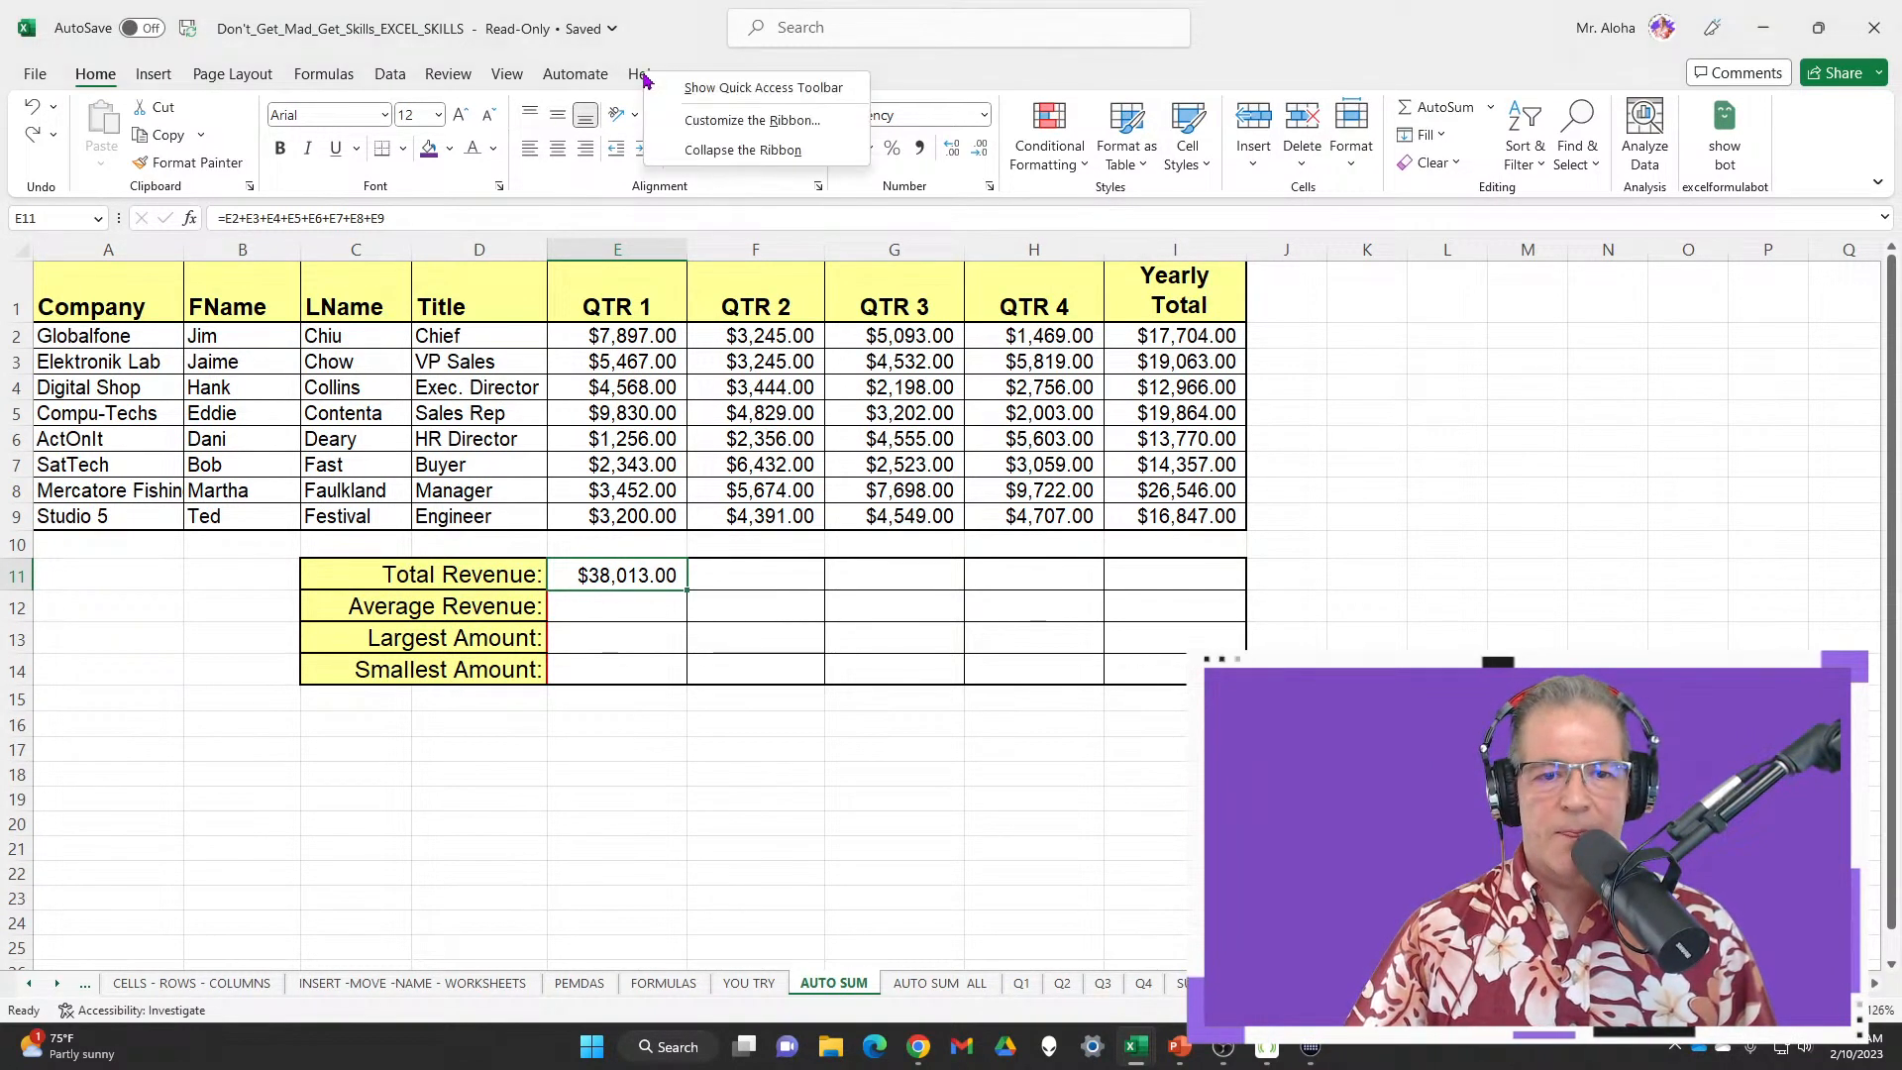
left_click(803, 88)
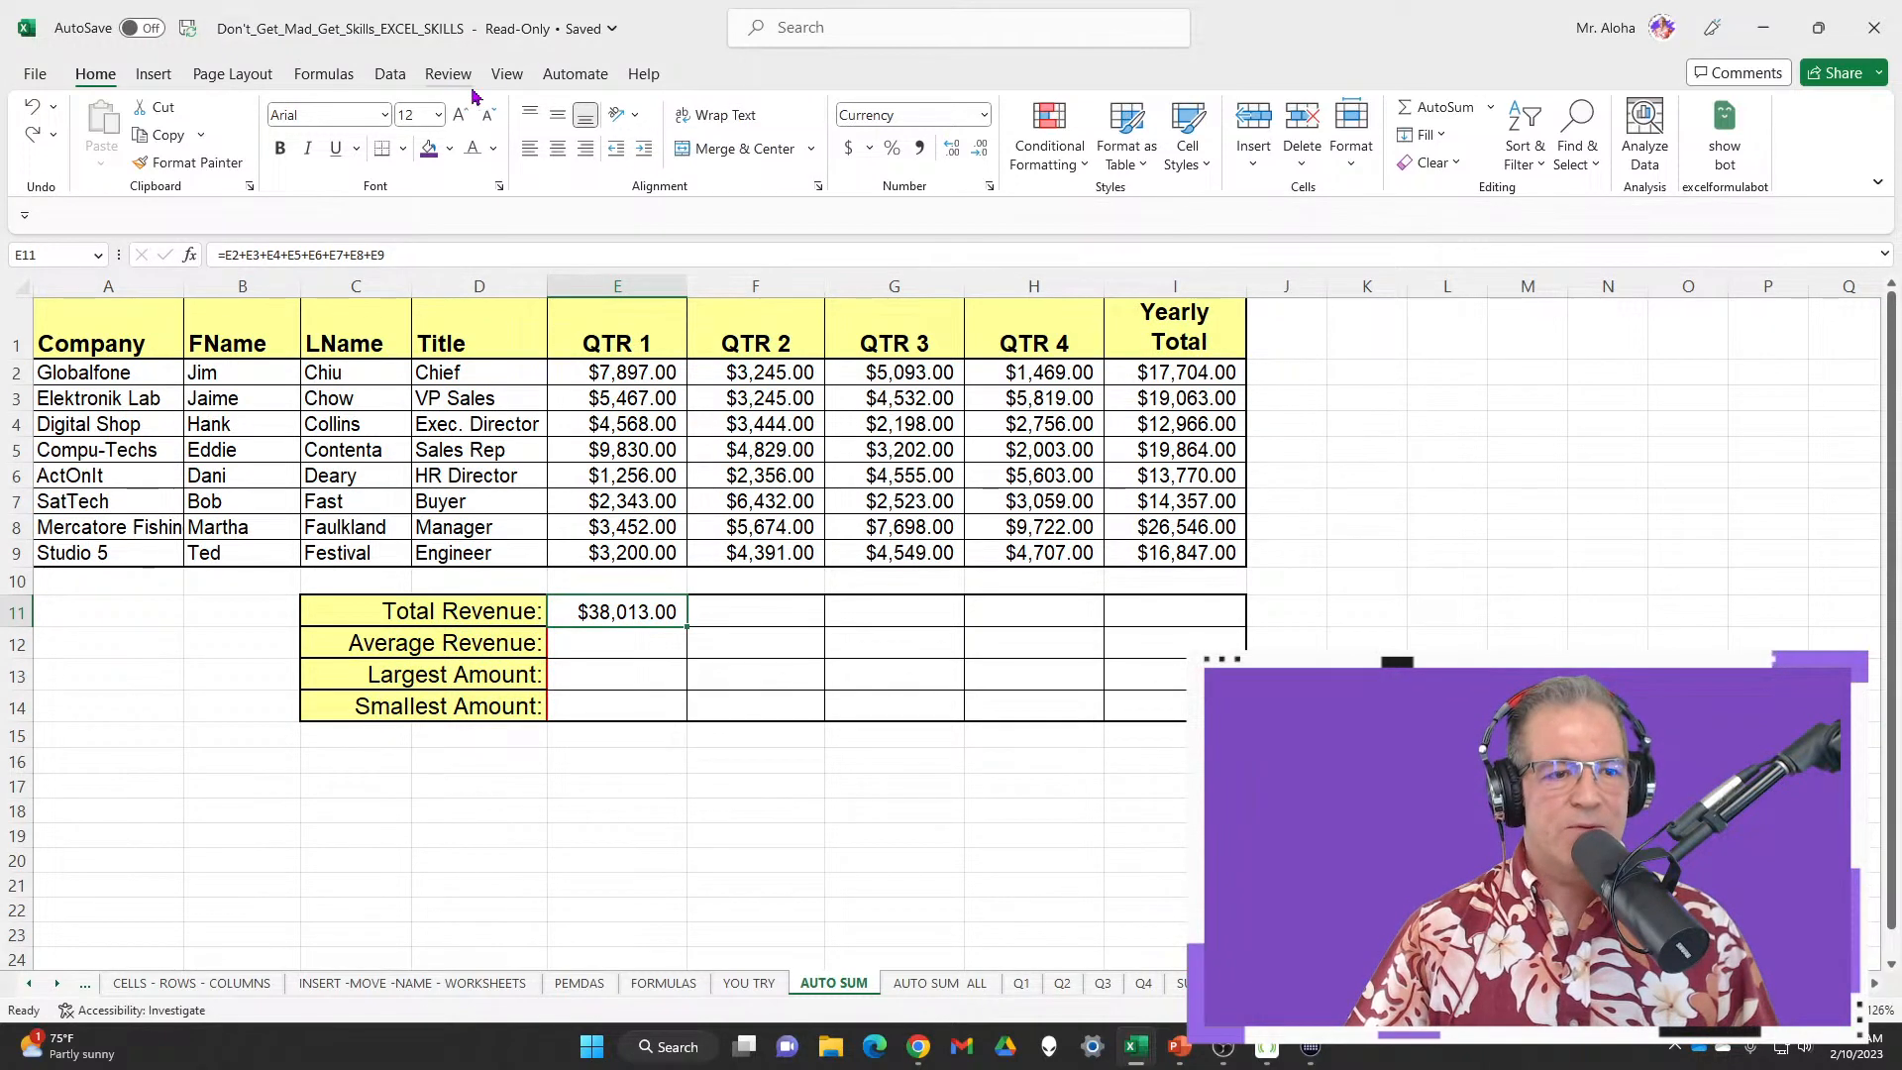
right_click(653, 77)
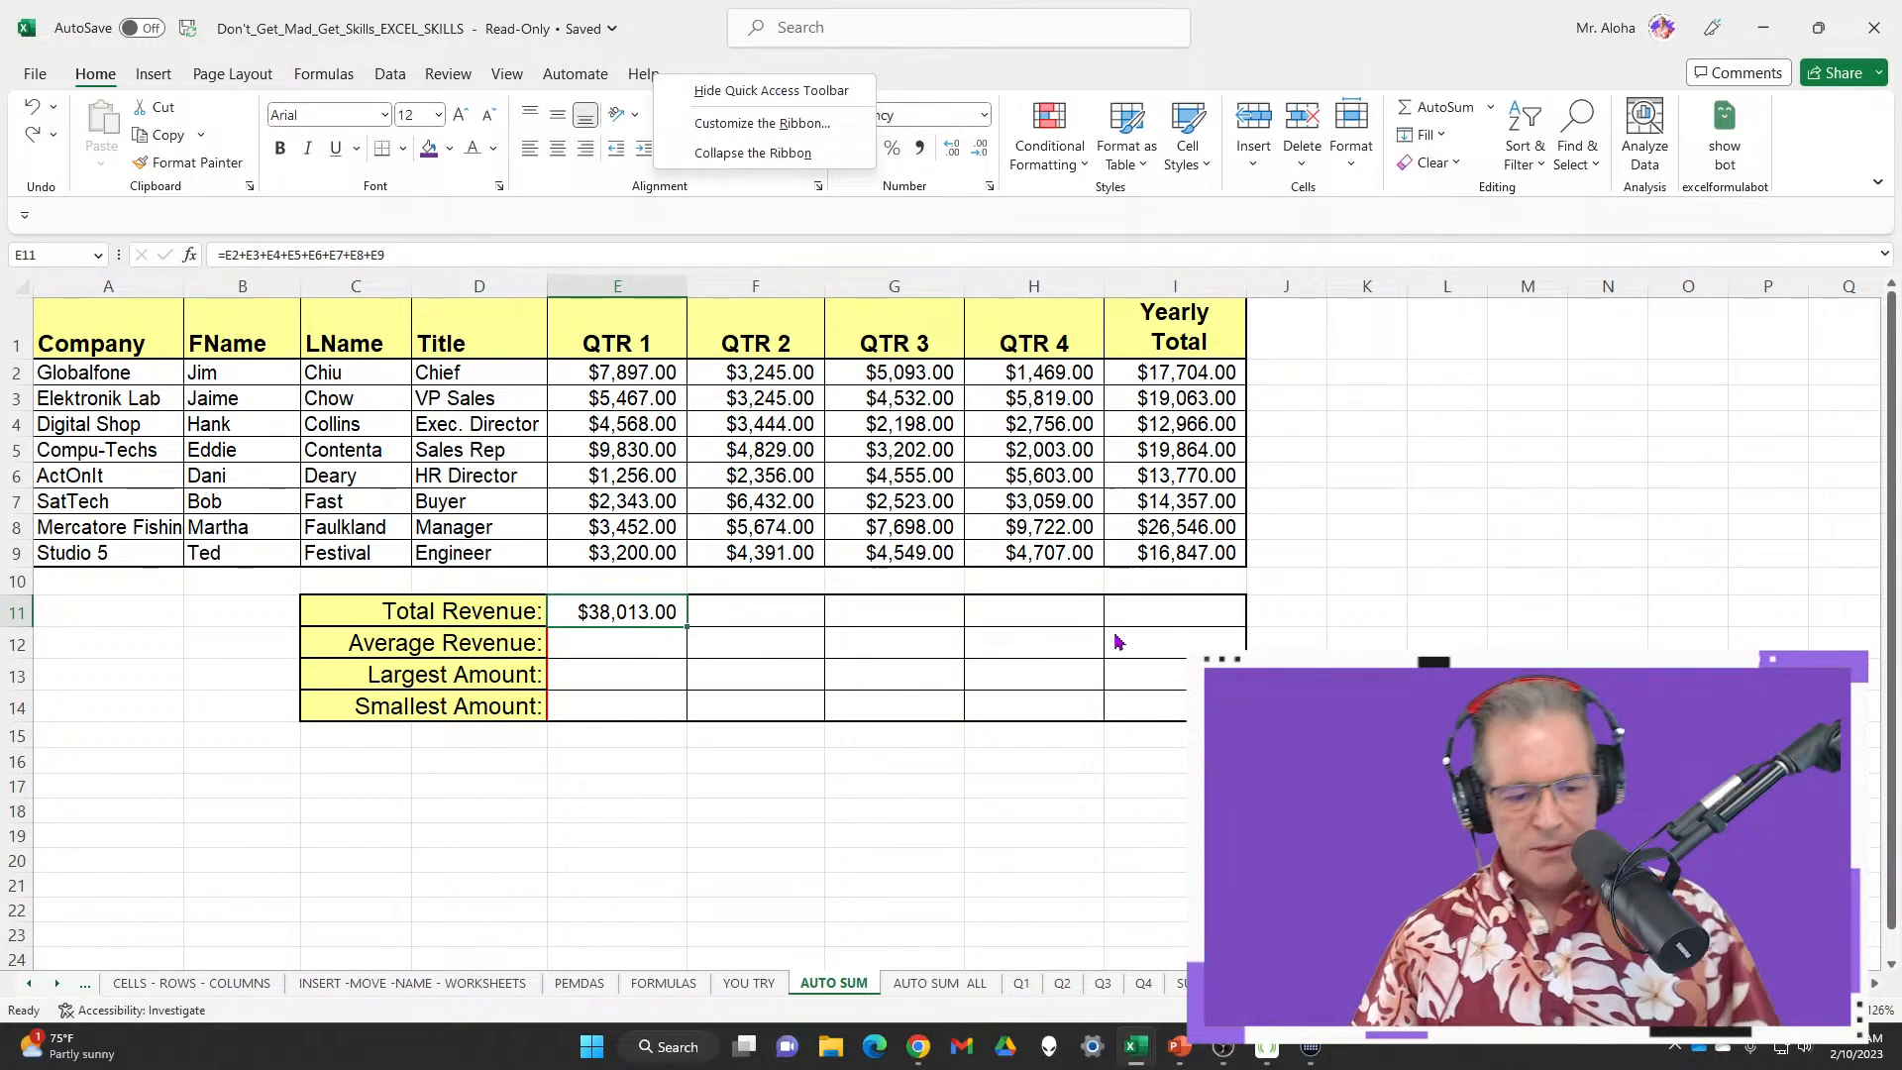
left_click(24, 218)
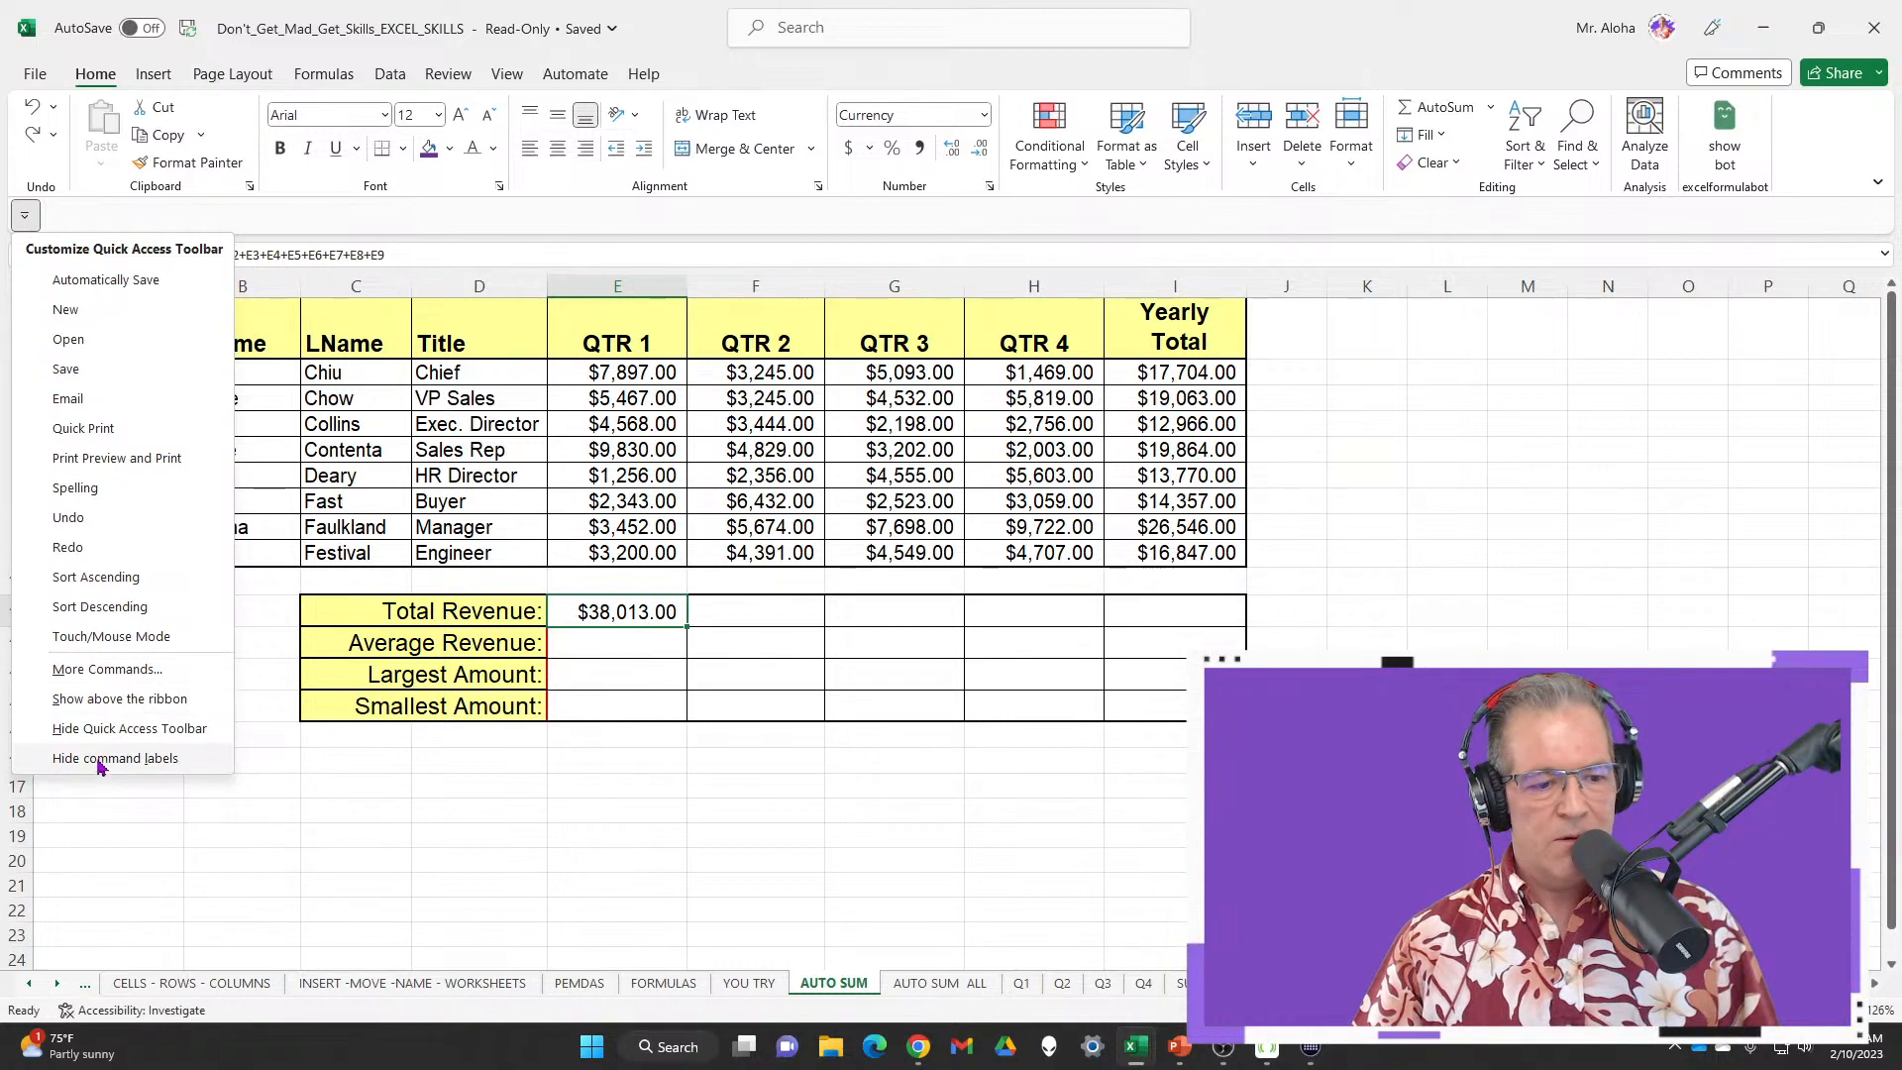
left_click(99, 698)
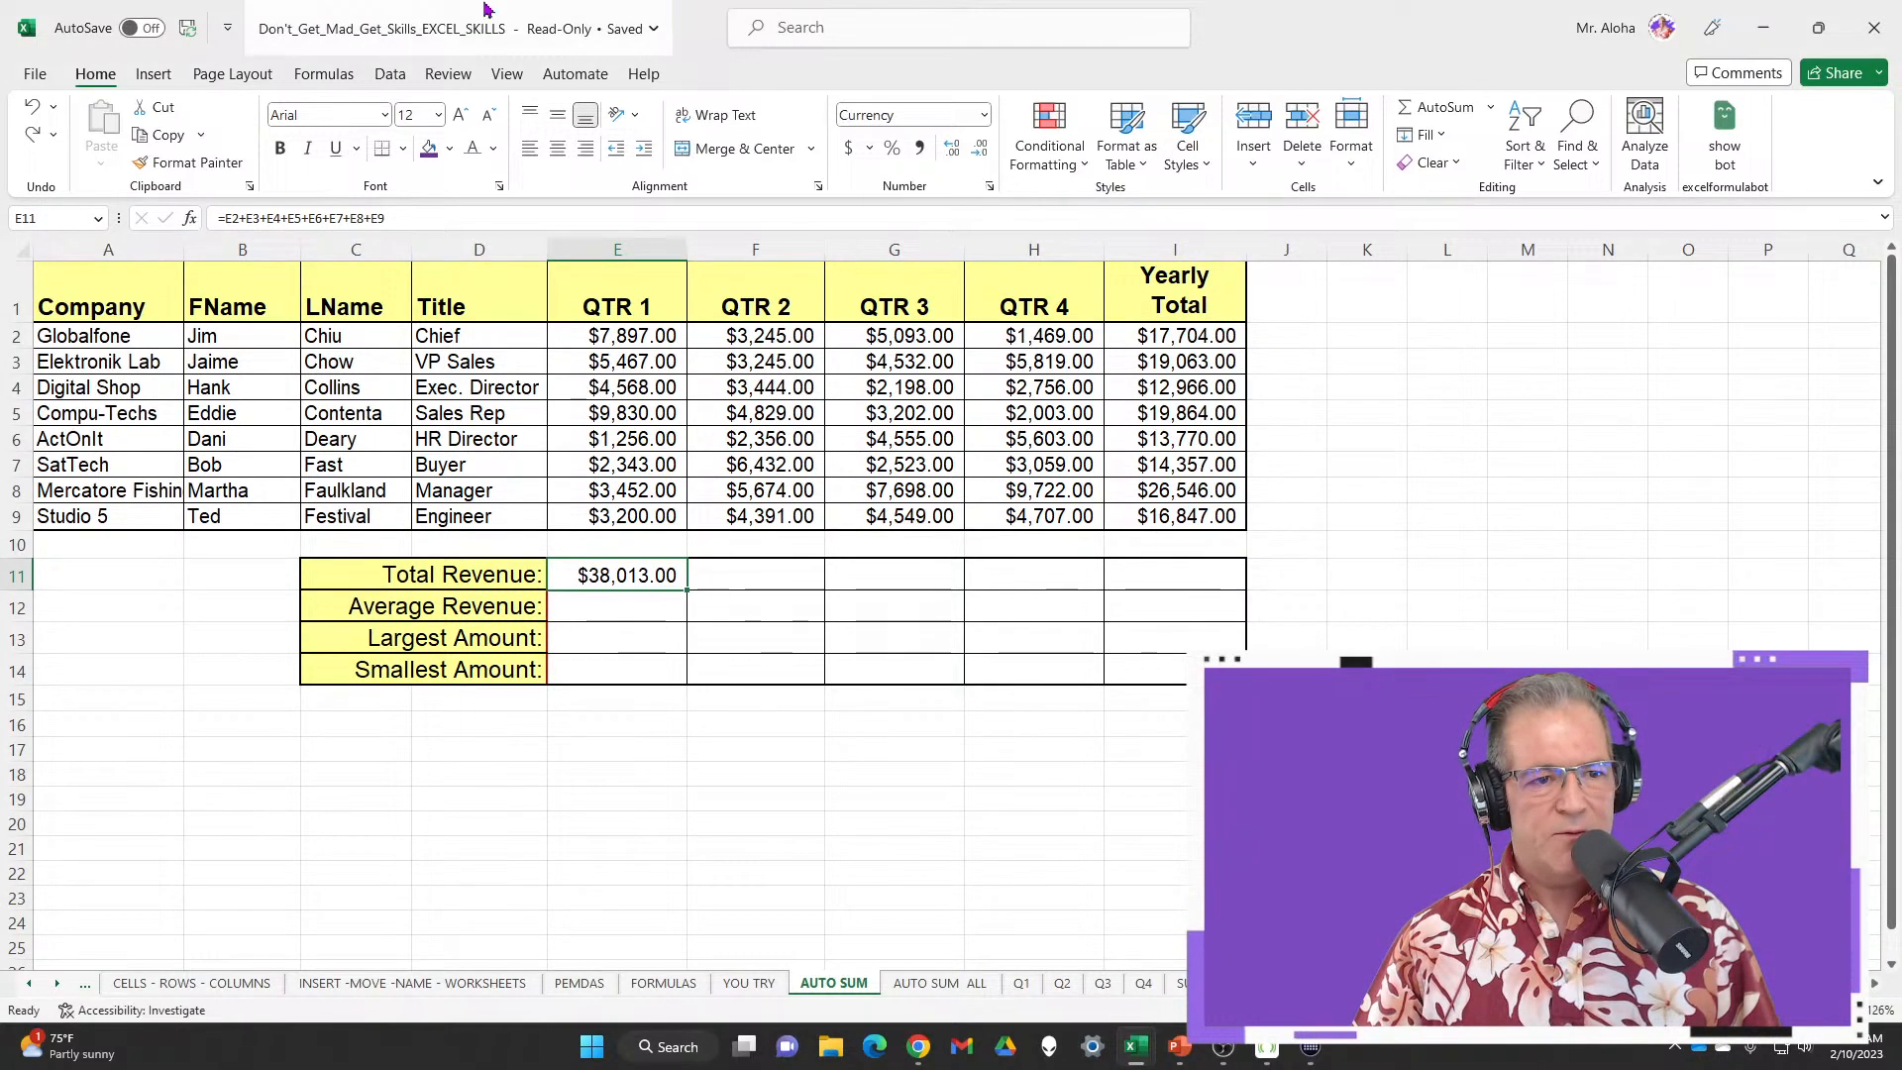
Check the AutoSave tip, dismiss it and the file panel, then close the workbook
left_click(67, 30)
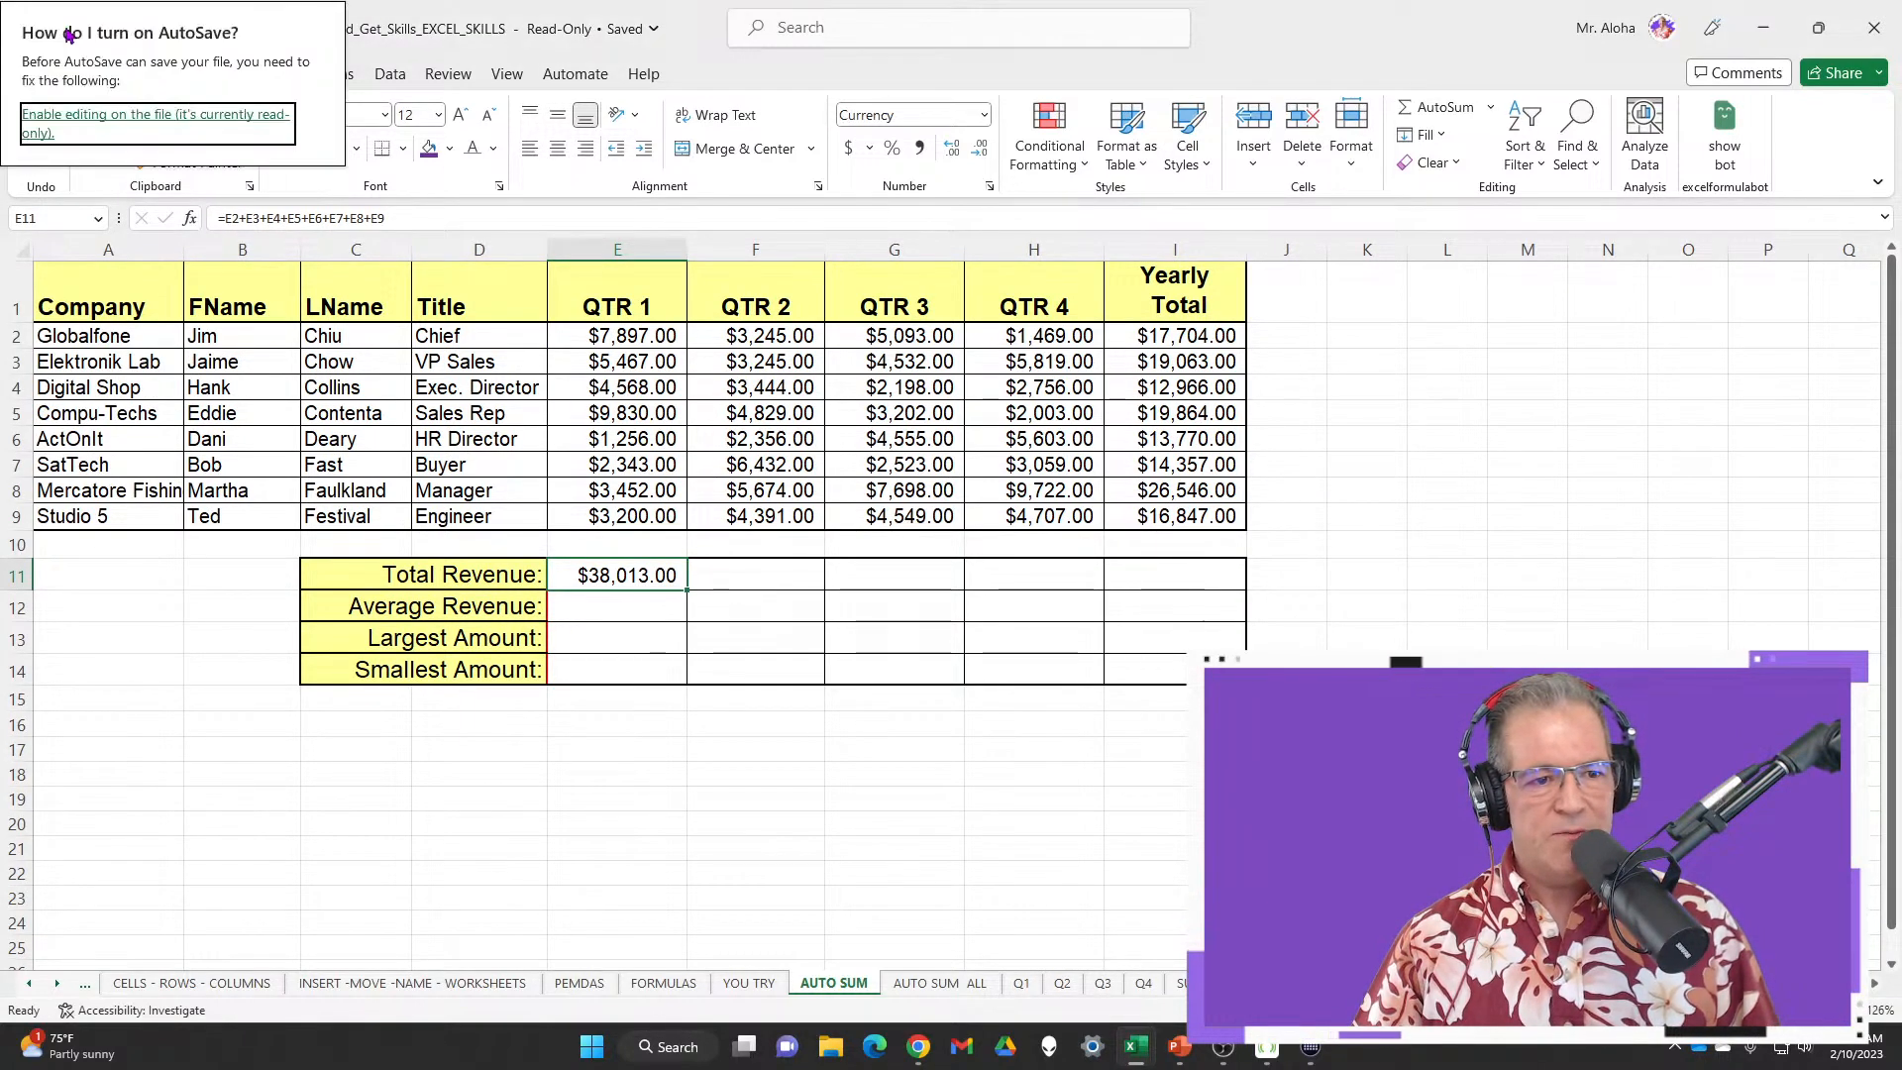
left_click(661, 31)
left_click(1243, 52)
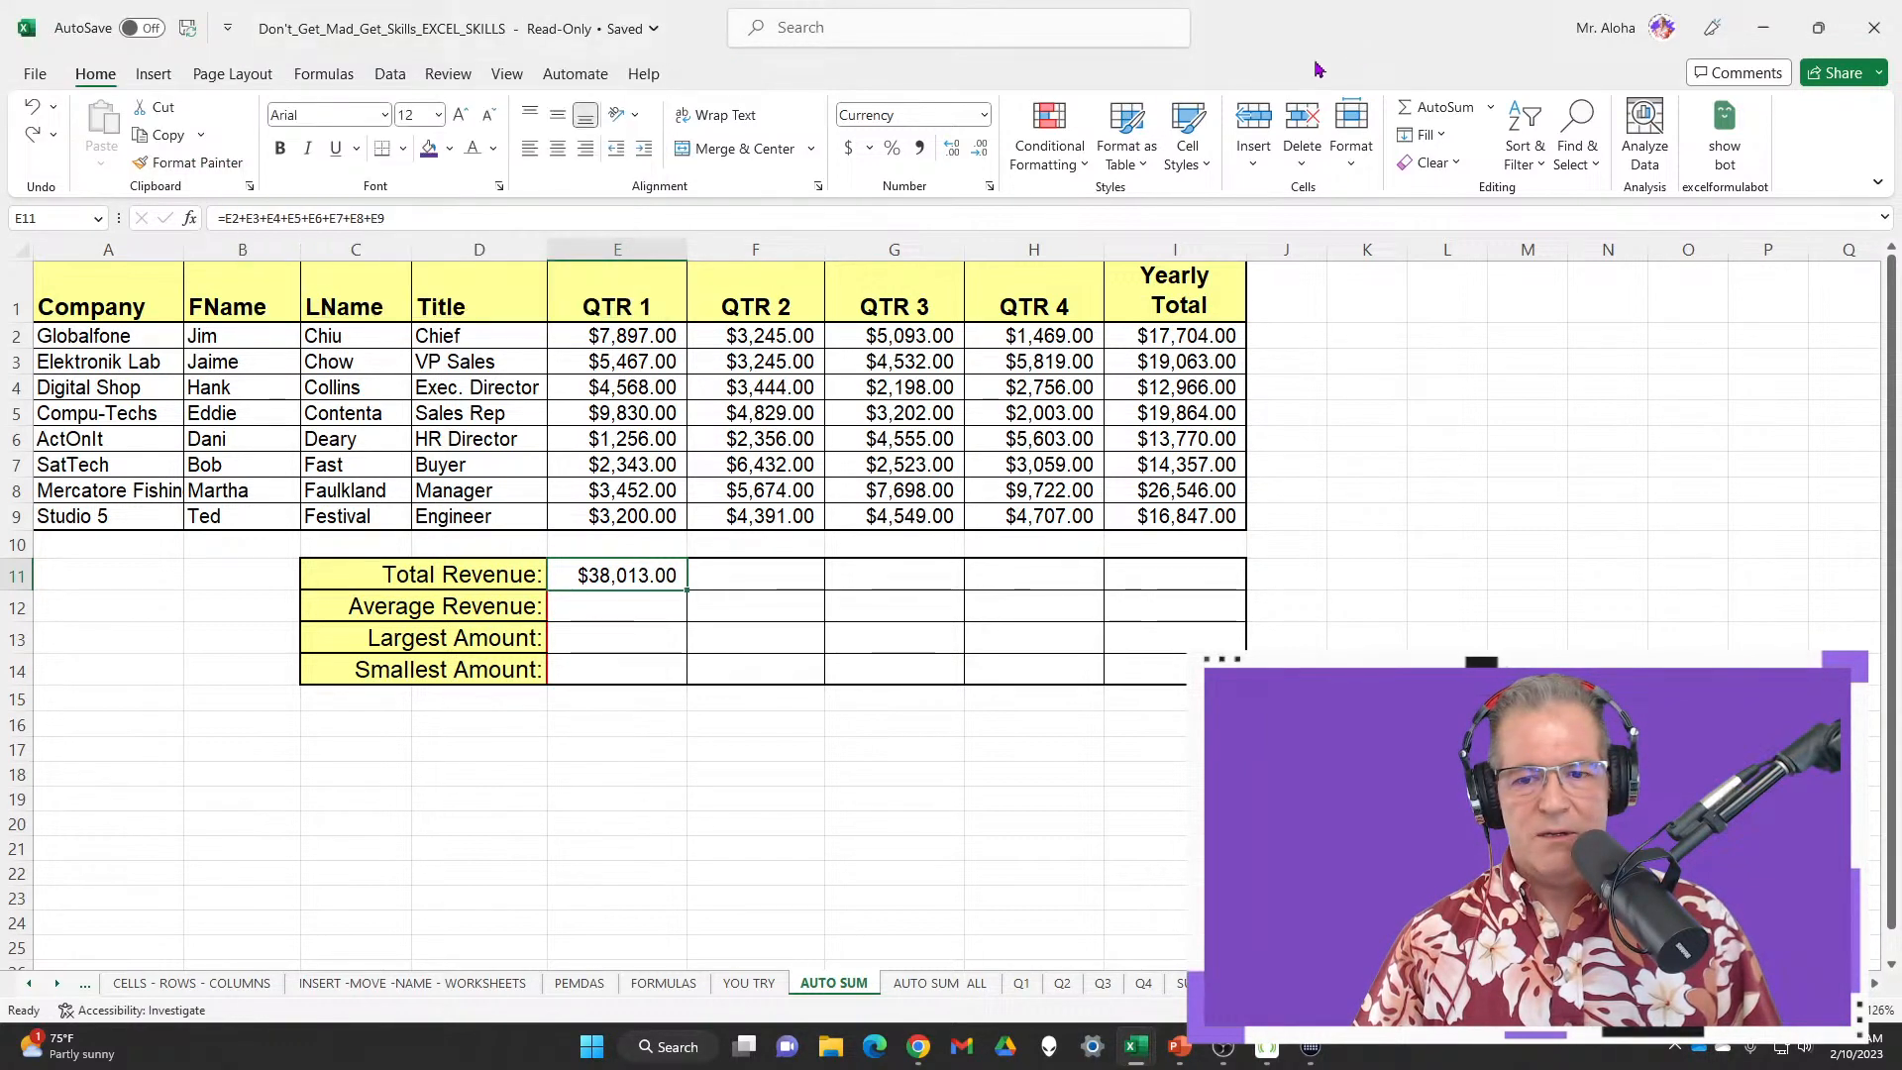
right_click(772, 62)
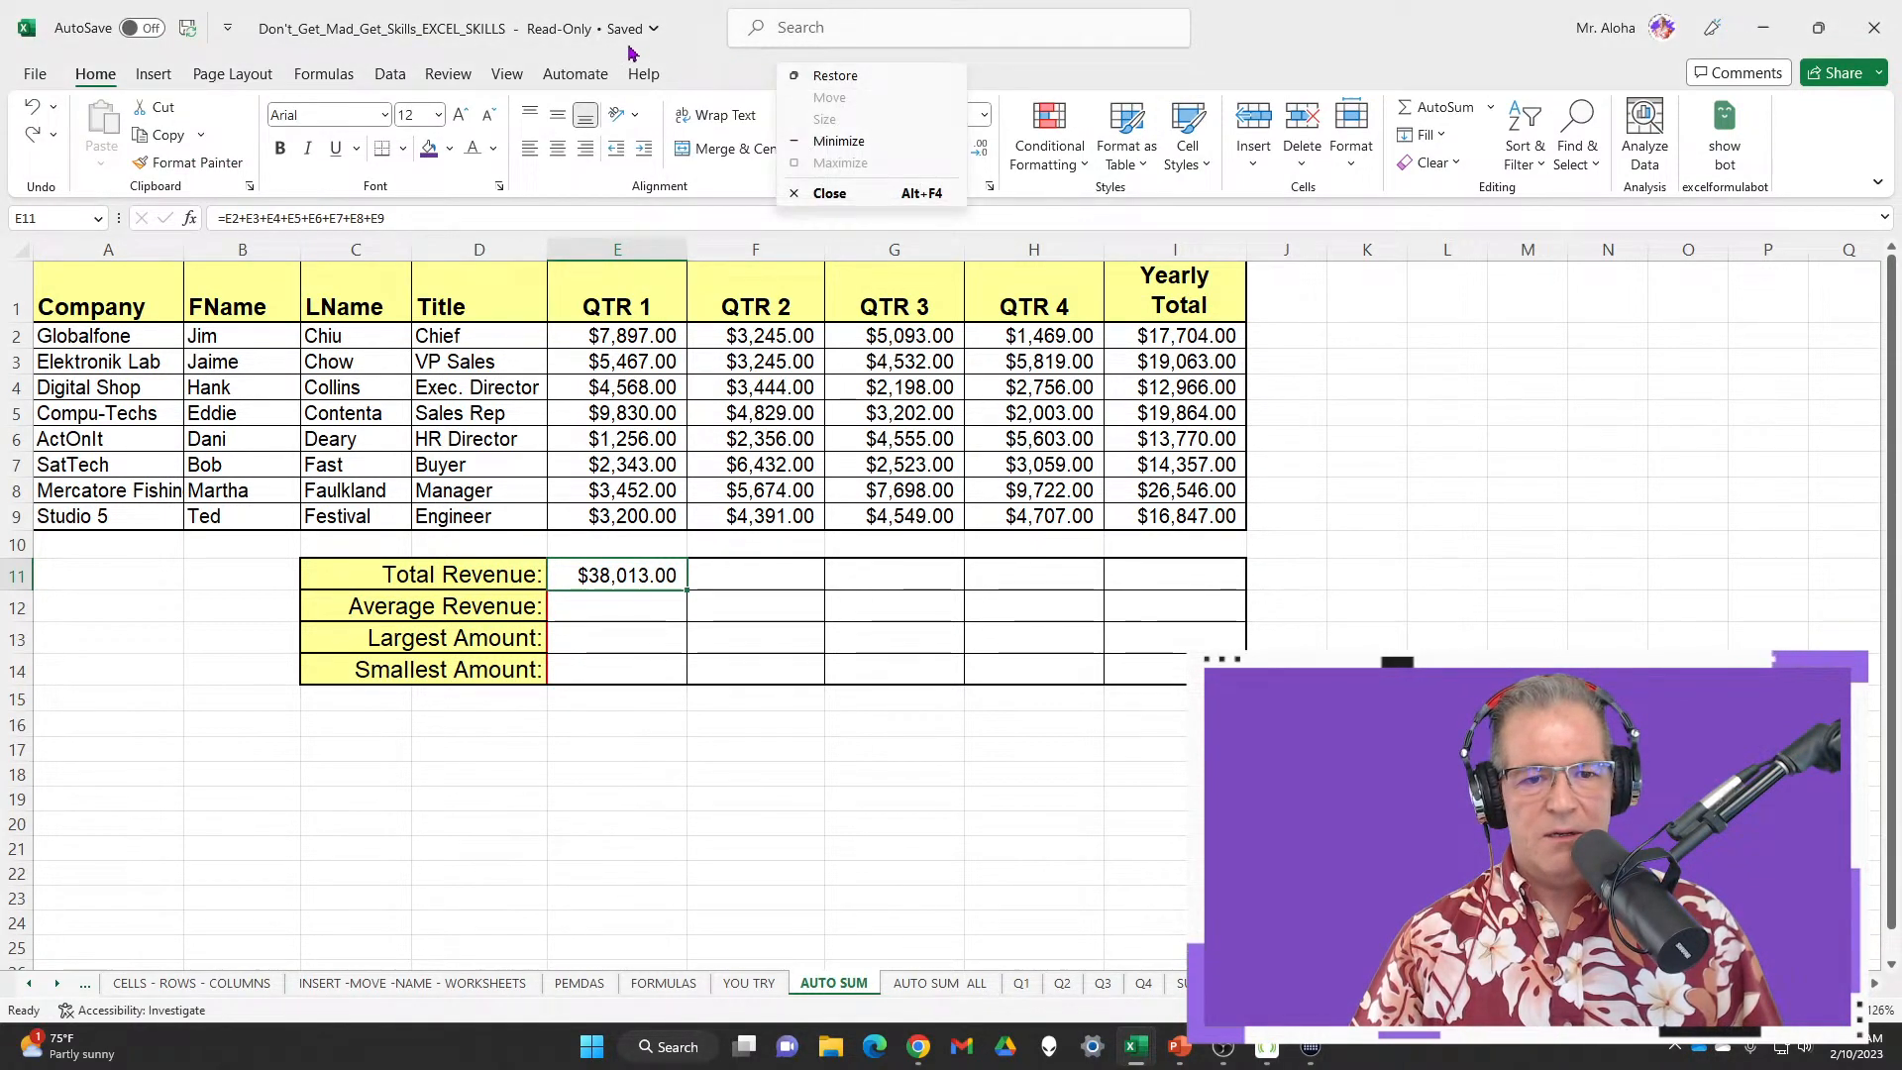
right_click(558, 89)
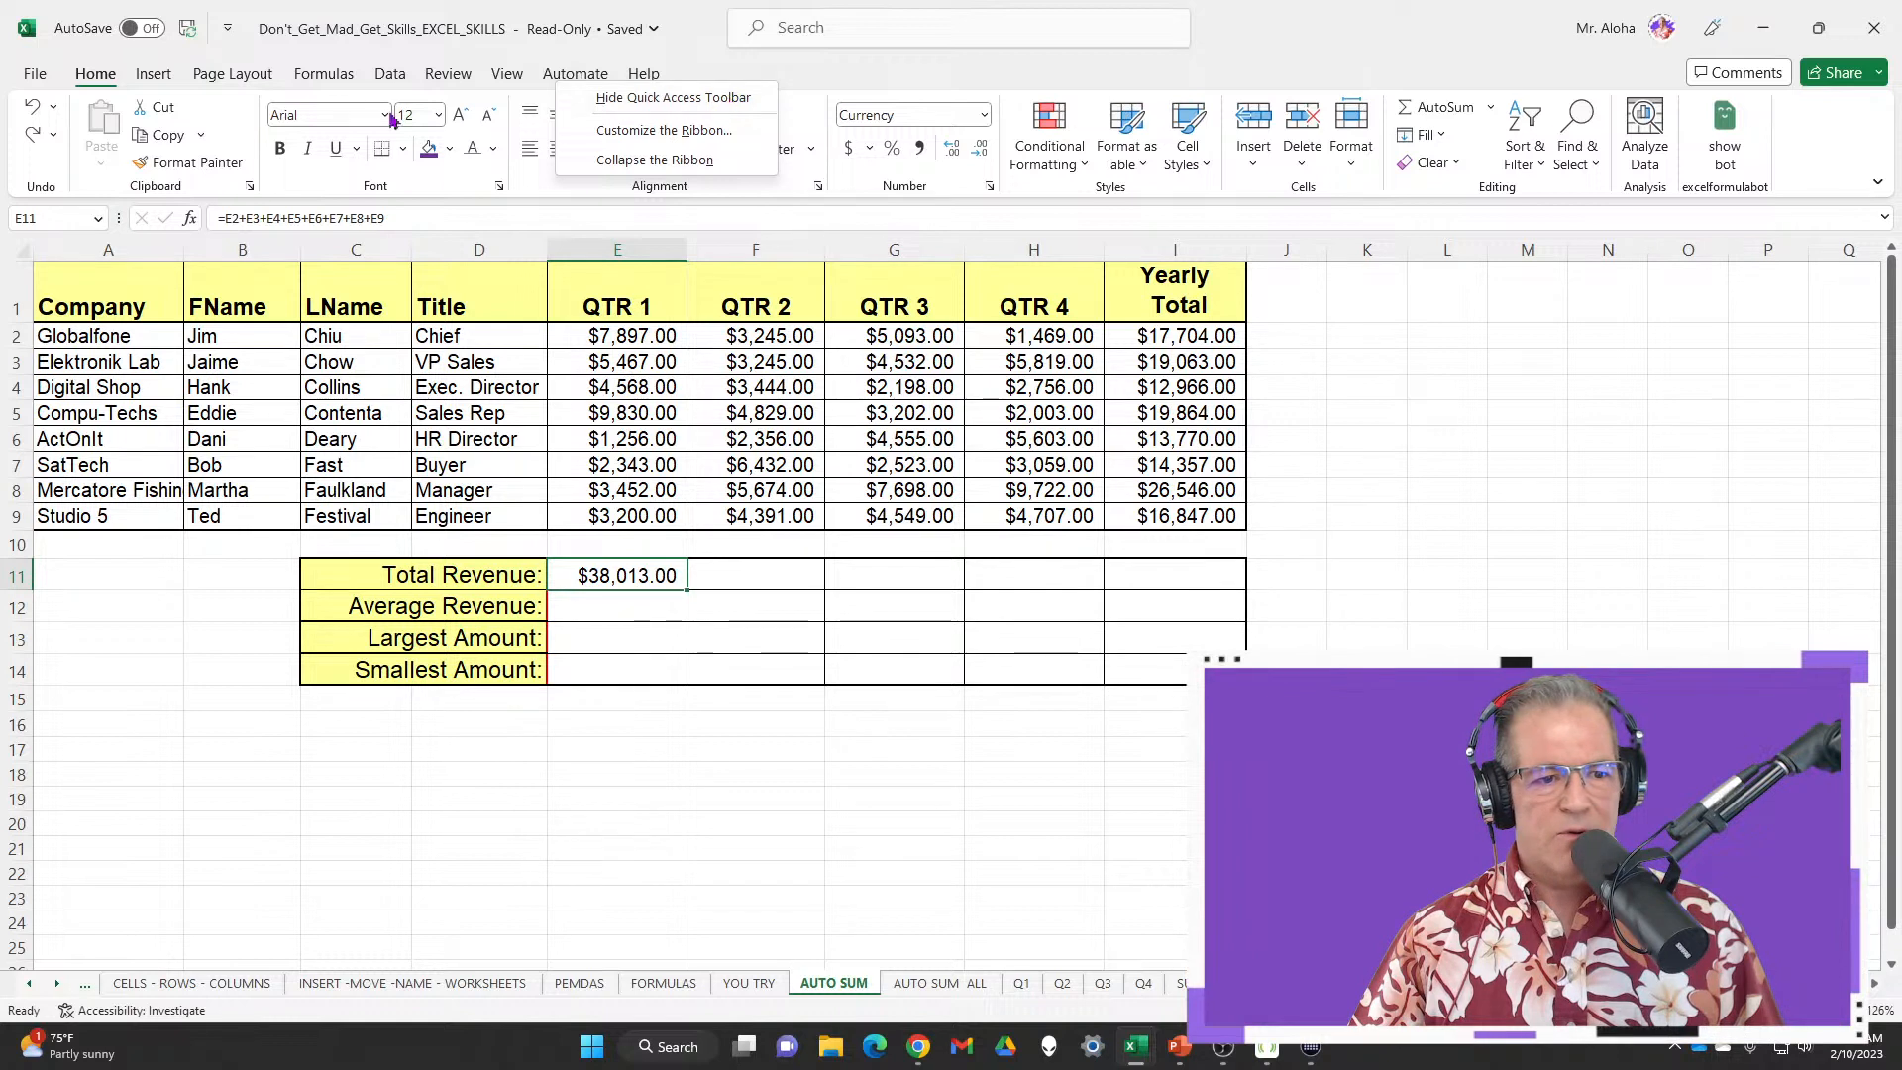
right_click(70, 35)
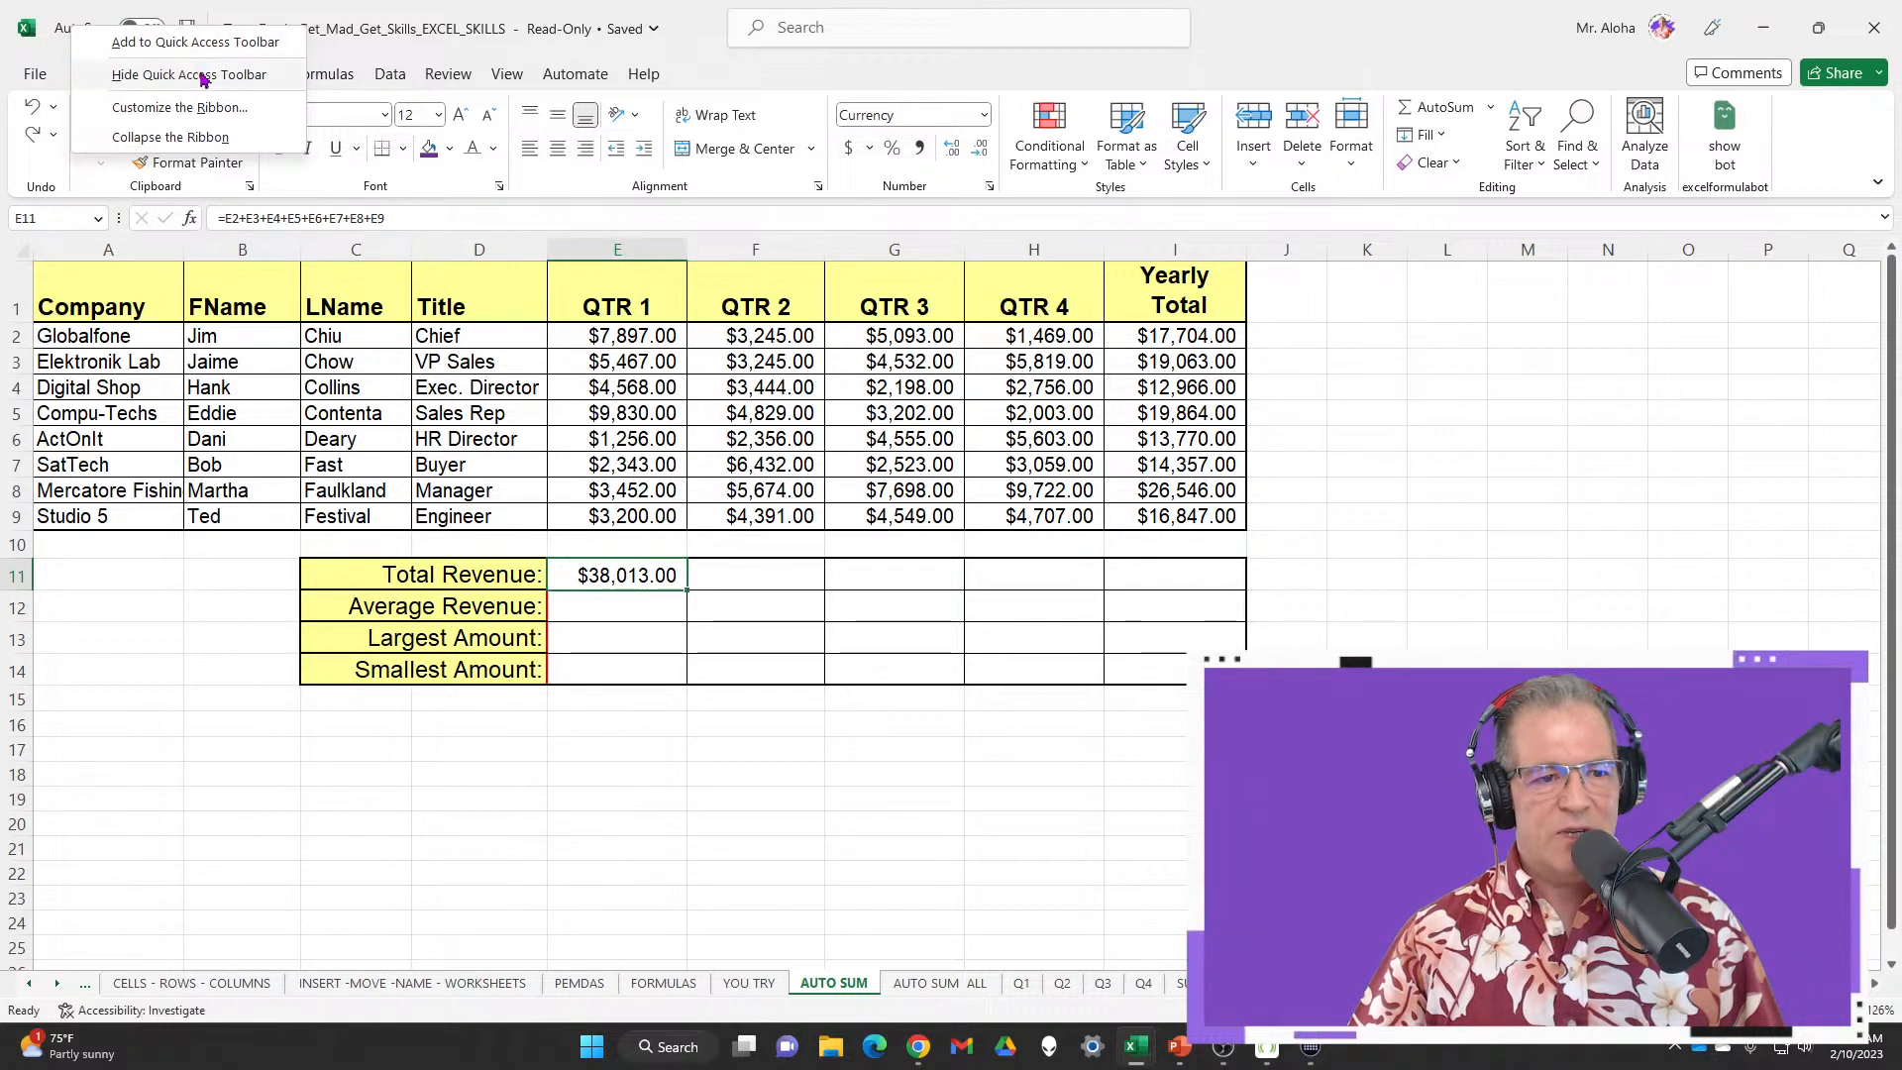
right_click(686, 51)
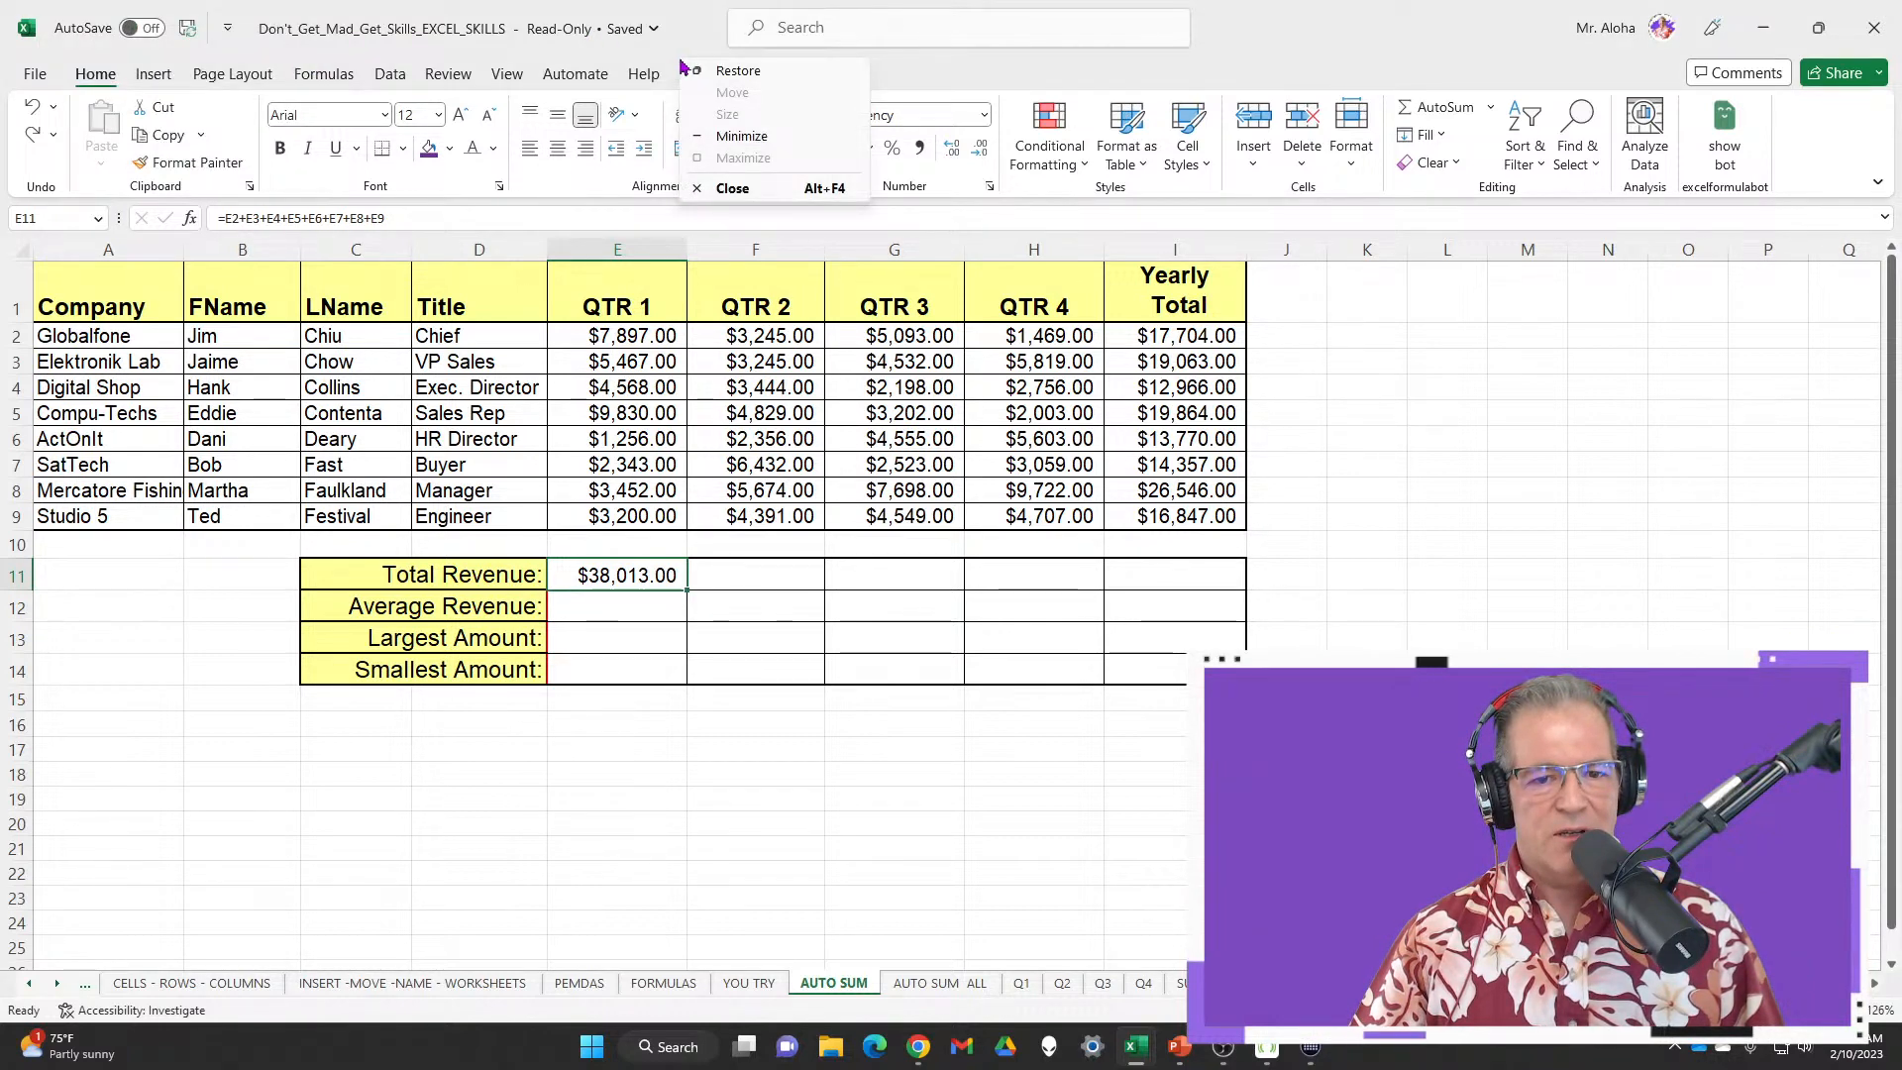
left_click(1885, 30)
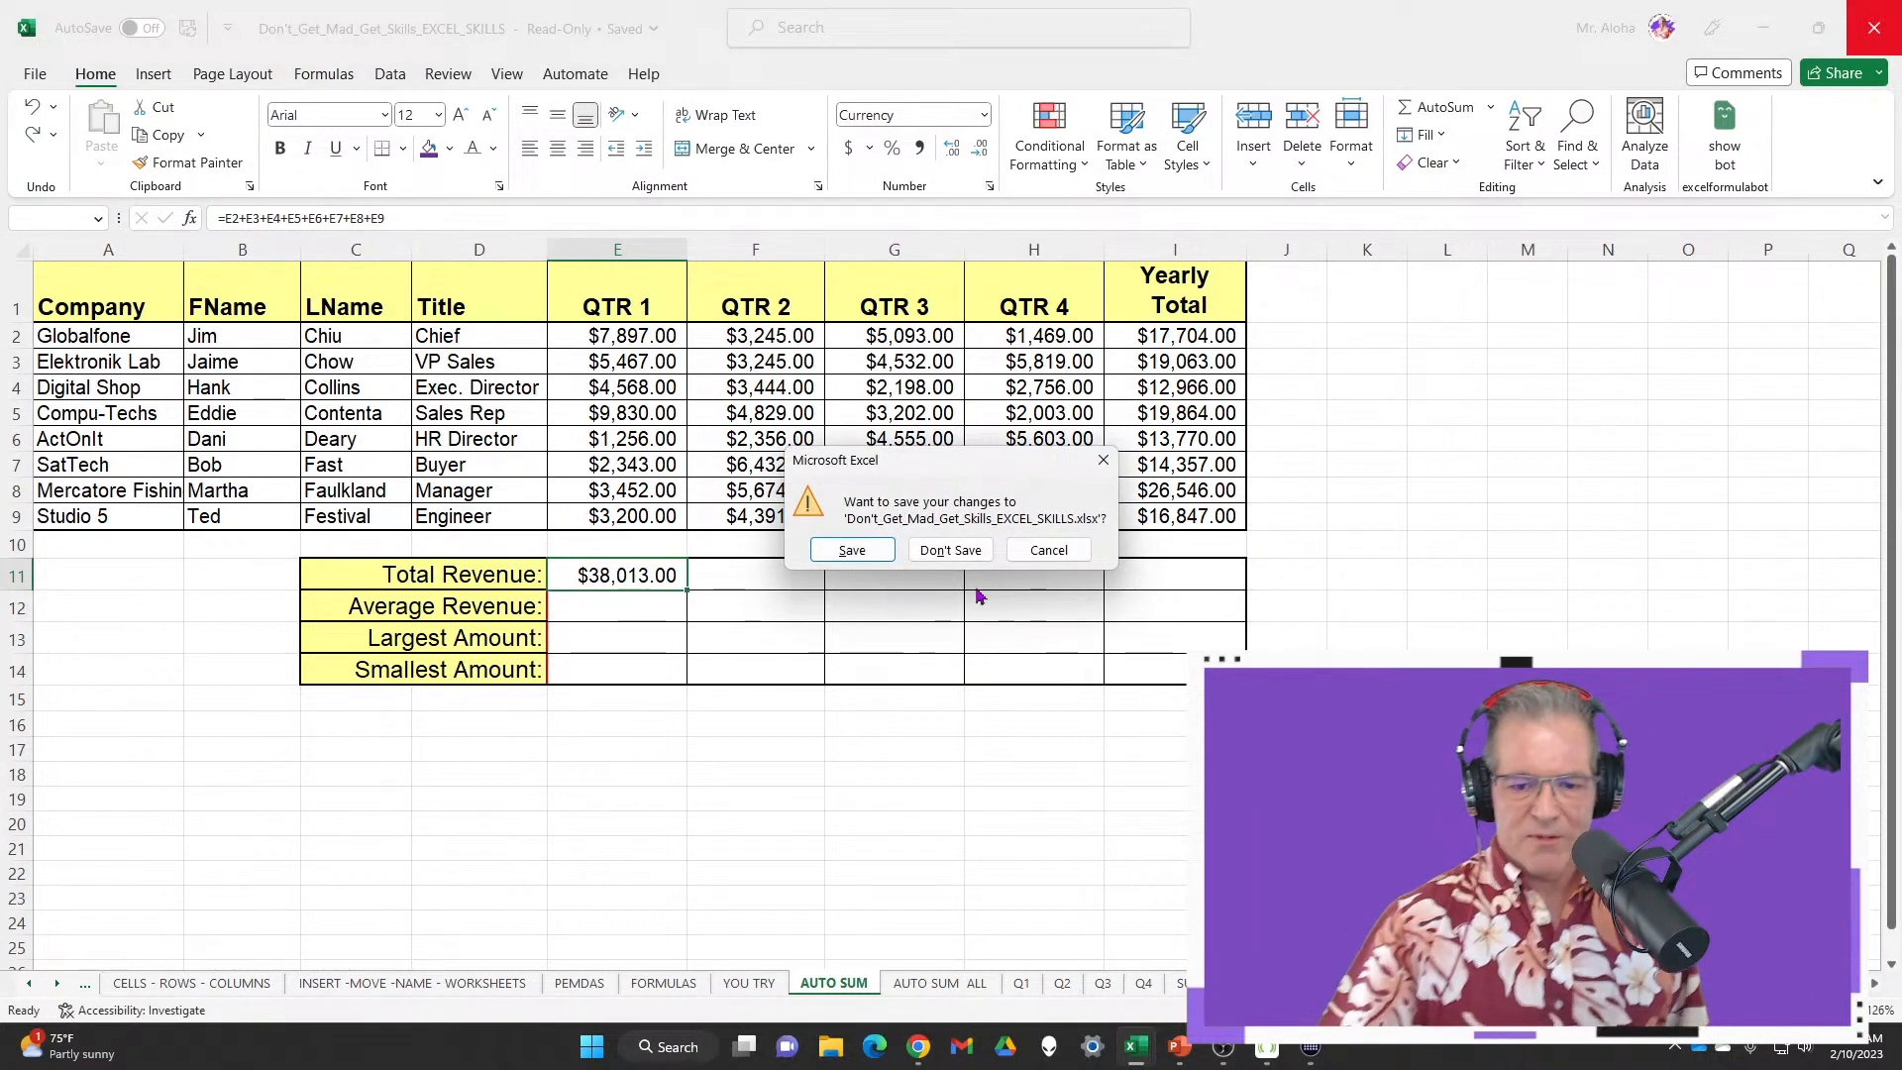
Discard Excel changes, exit the 6_Item_List slideshow, minimize PowerPoint and close Stream Deck
left_click(946, 550)
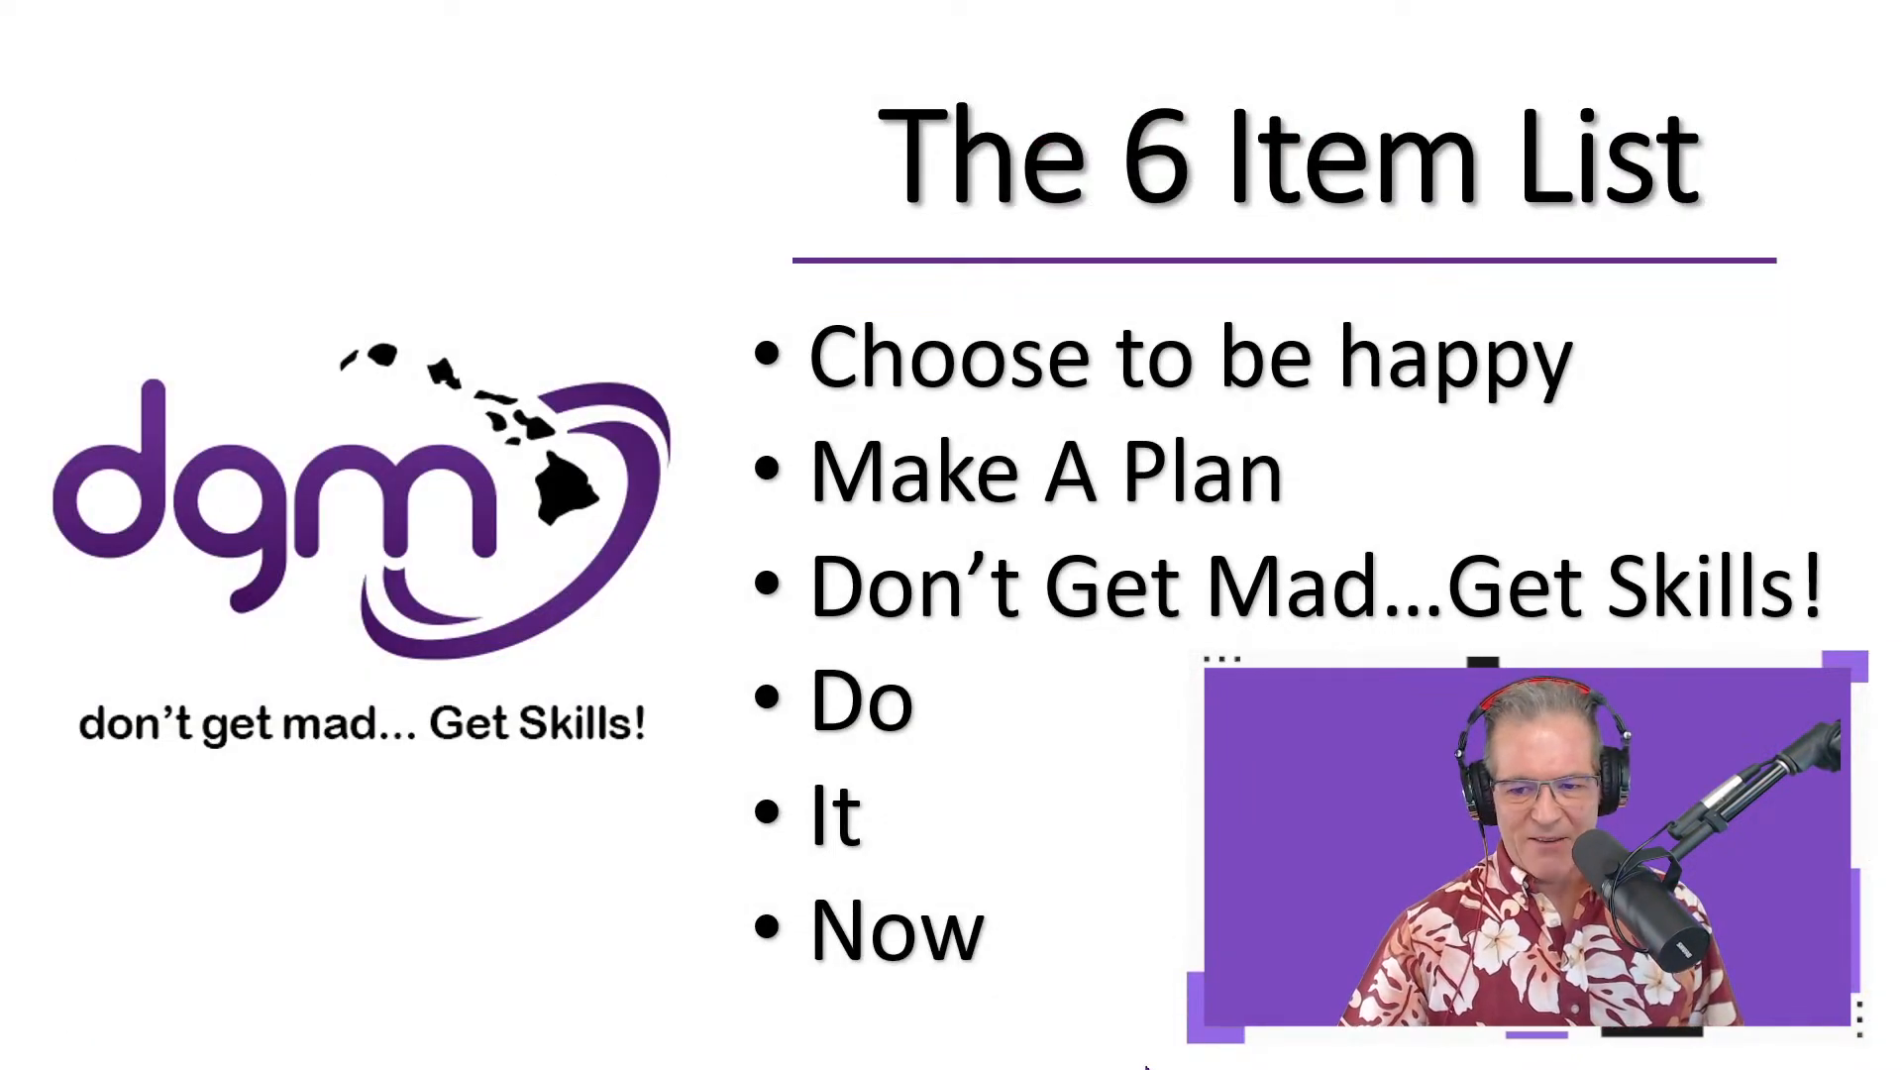
key("Escape")
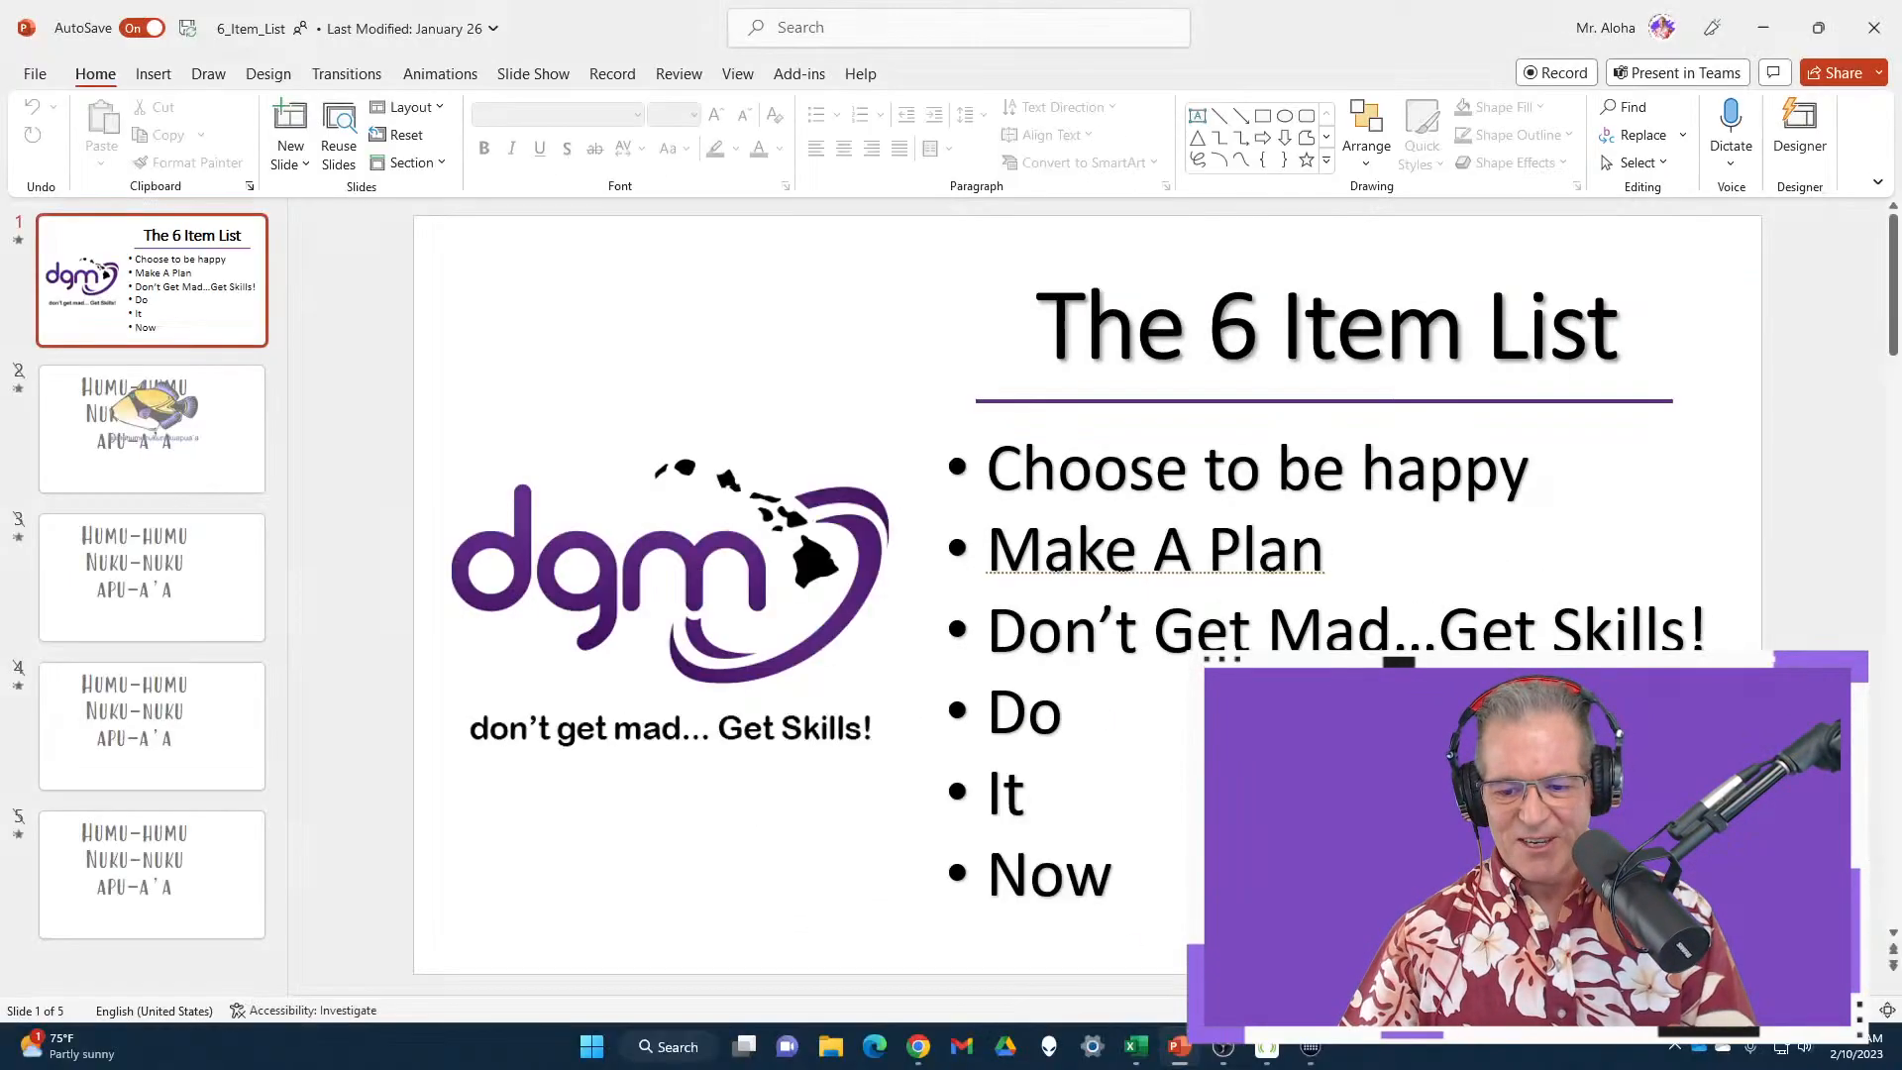
left_click(1765, 29)
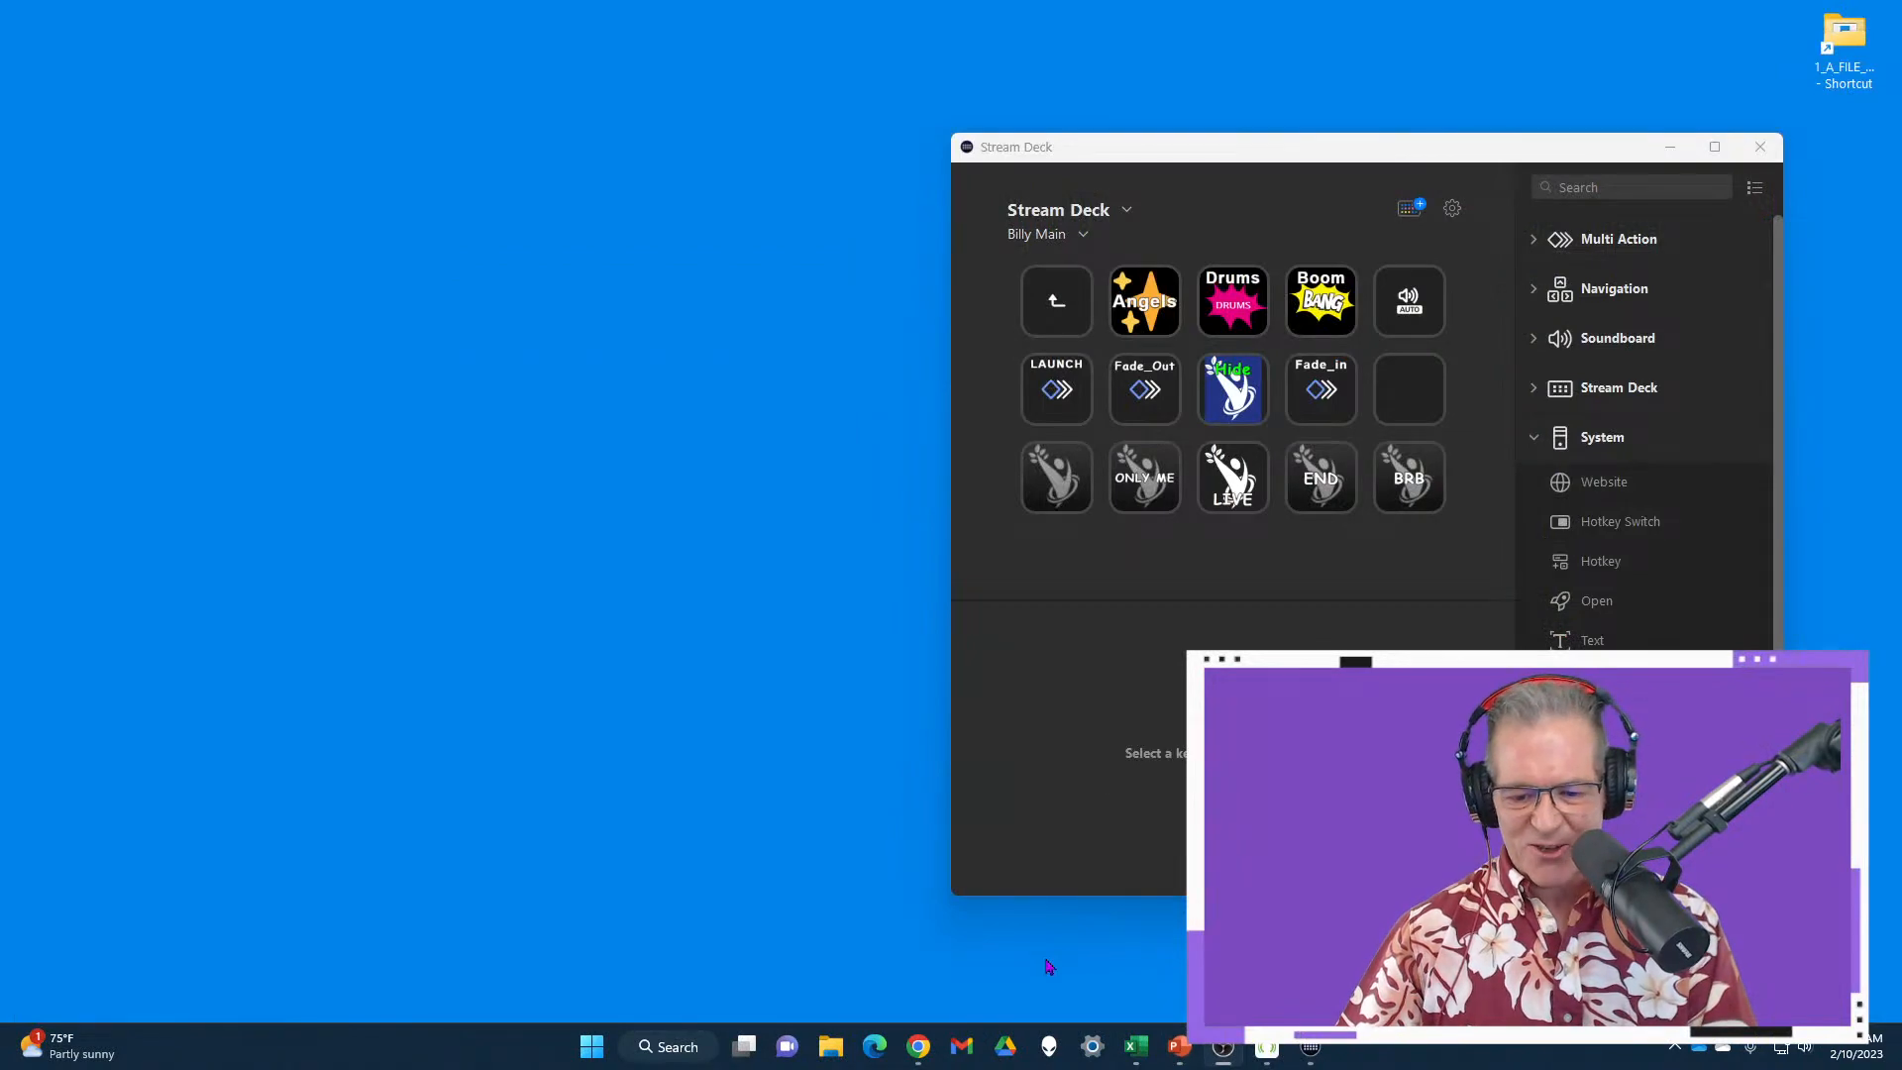
left_click(1760, 147)
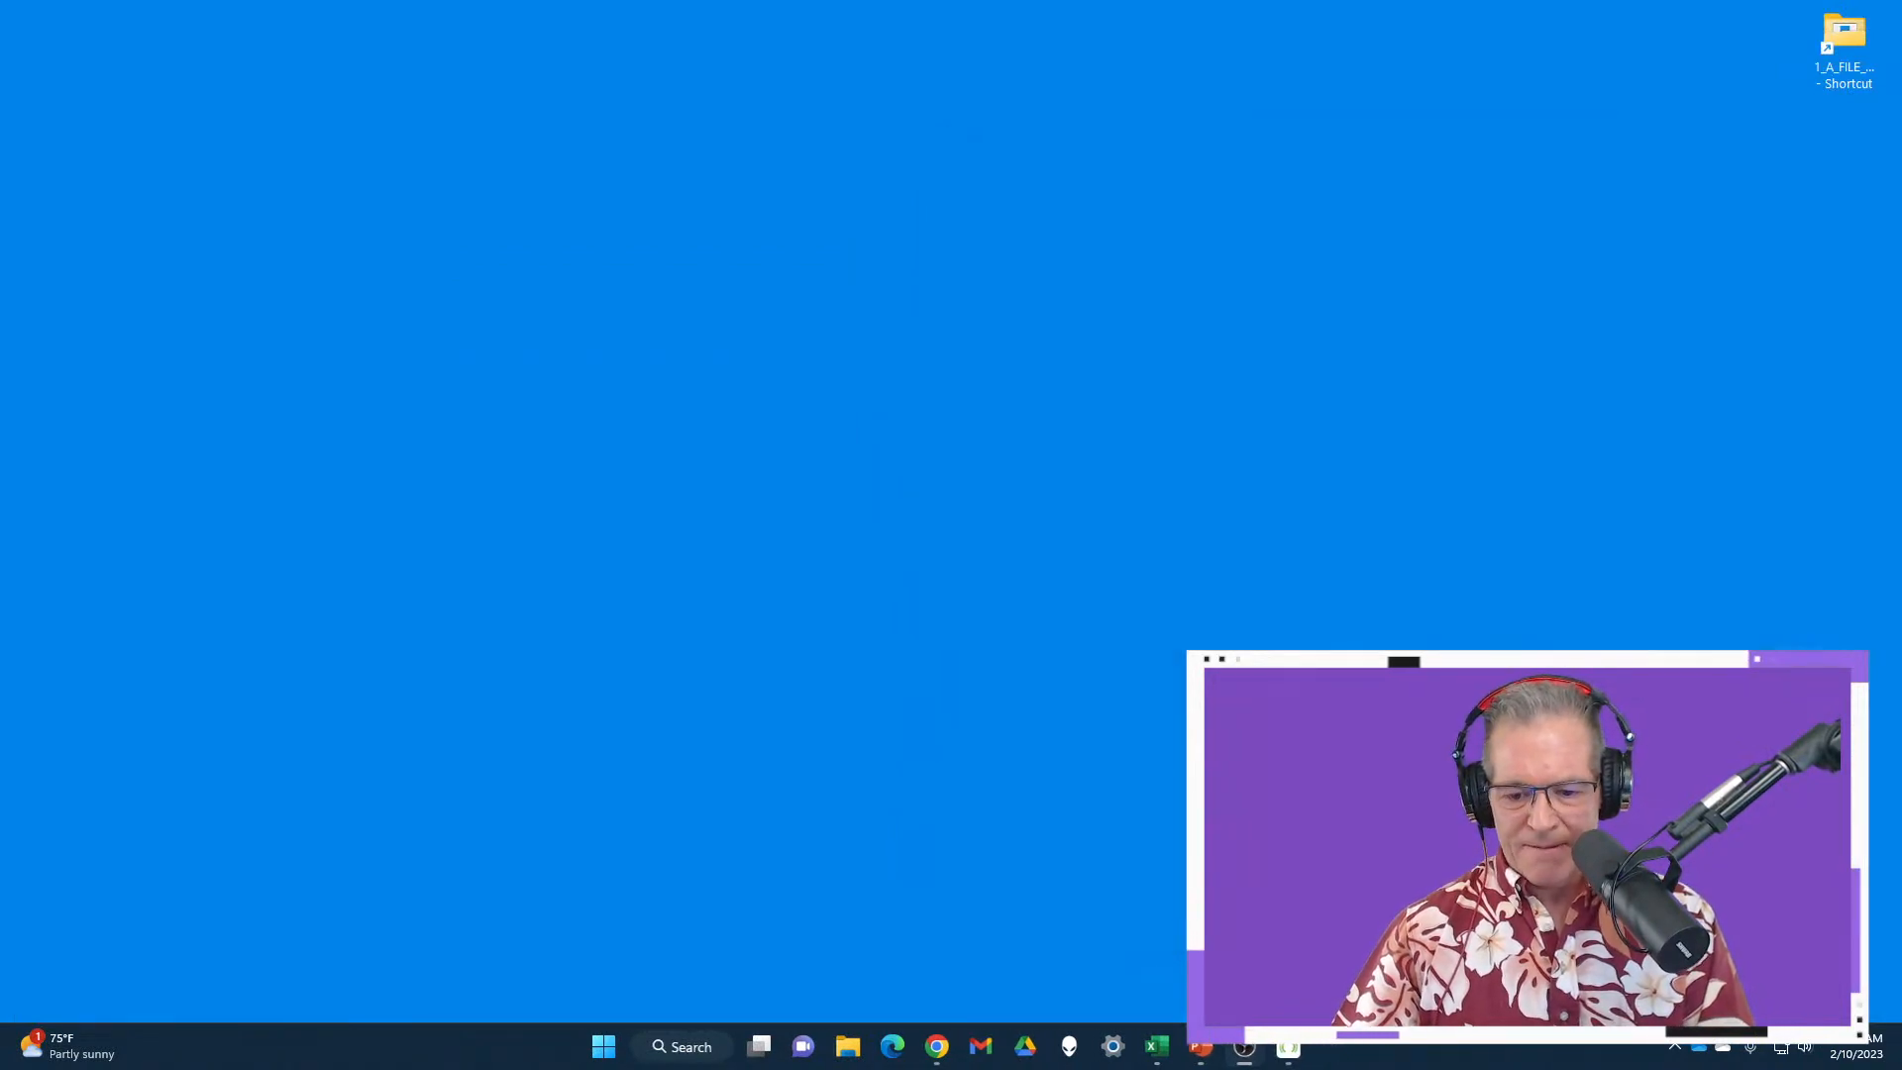
Close the EXCEL_FORMULABOT workbook without saving its changes
left_click(1165, 1054)
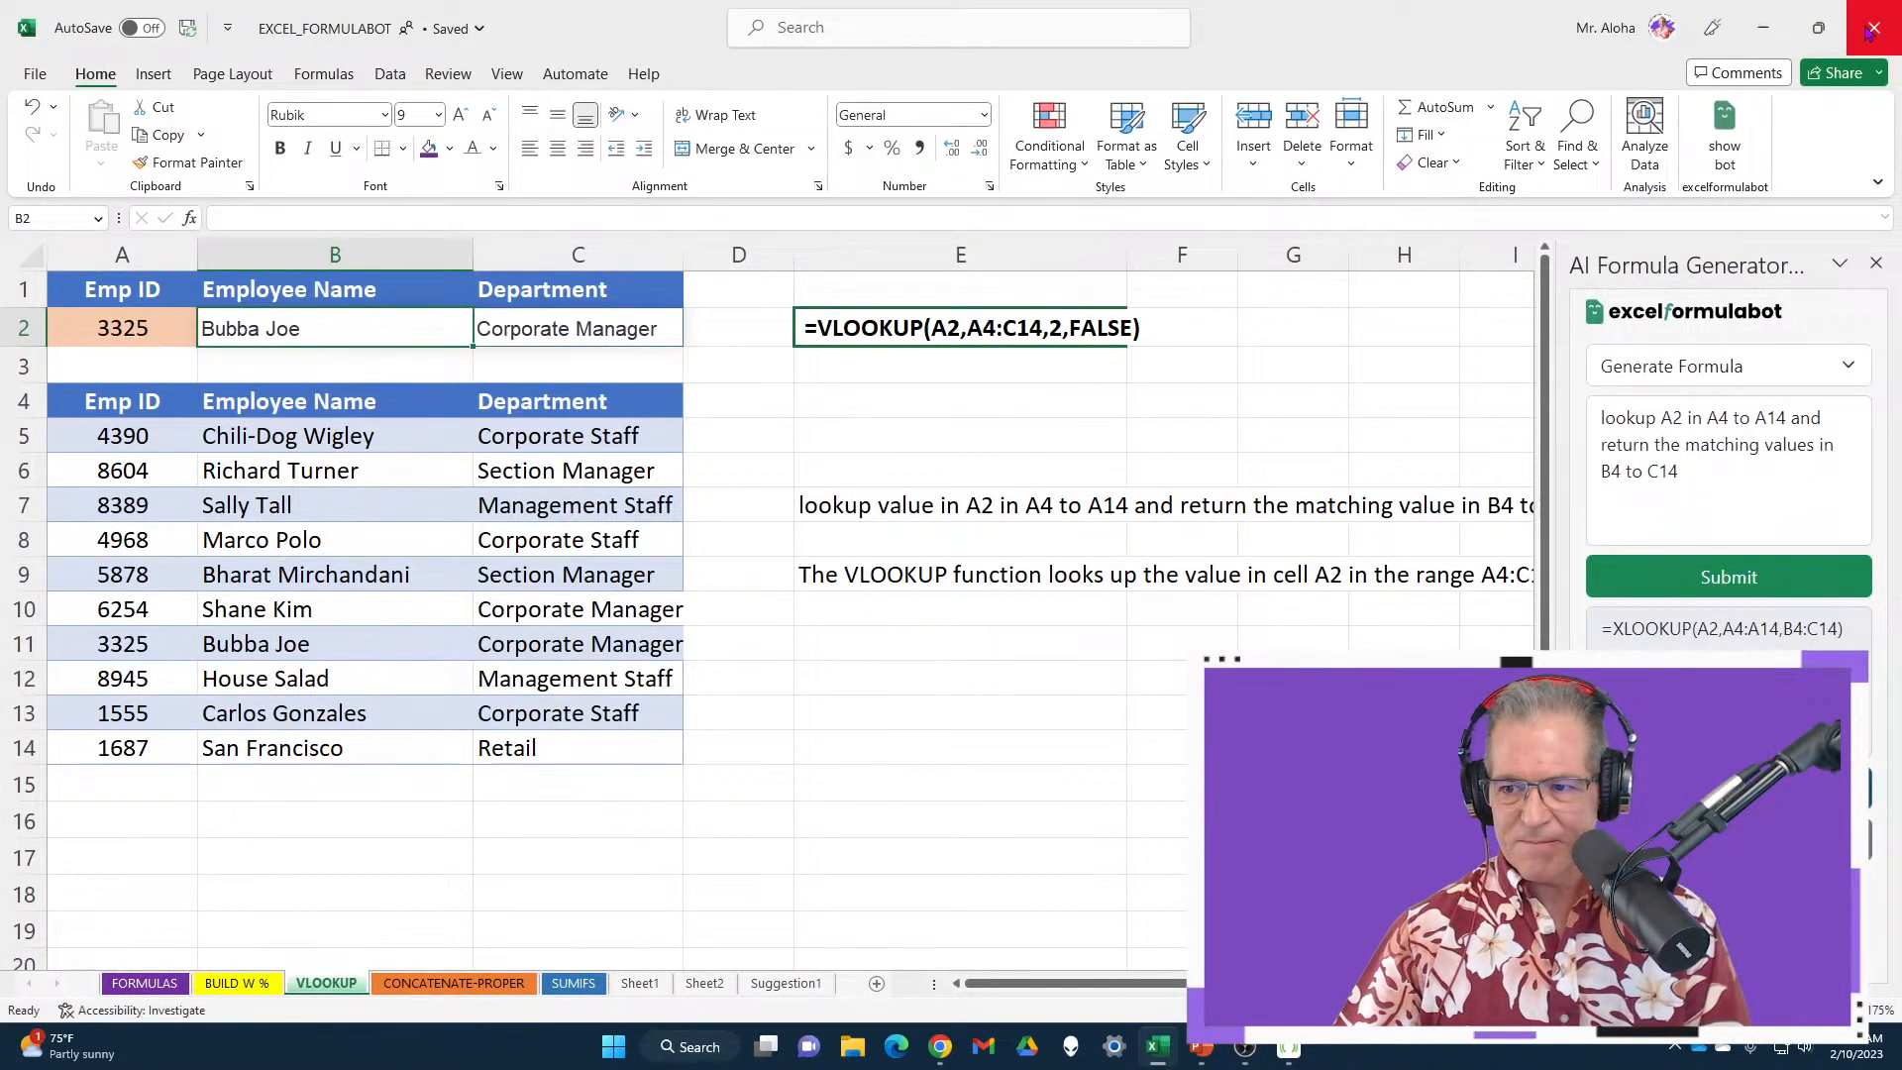
left_click(1869, 29)
left_click(946, 567)
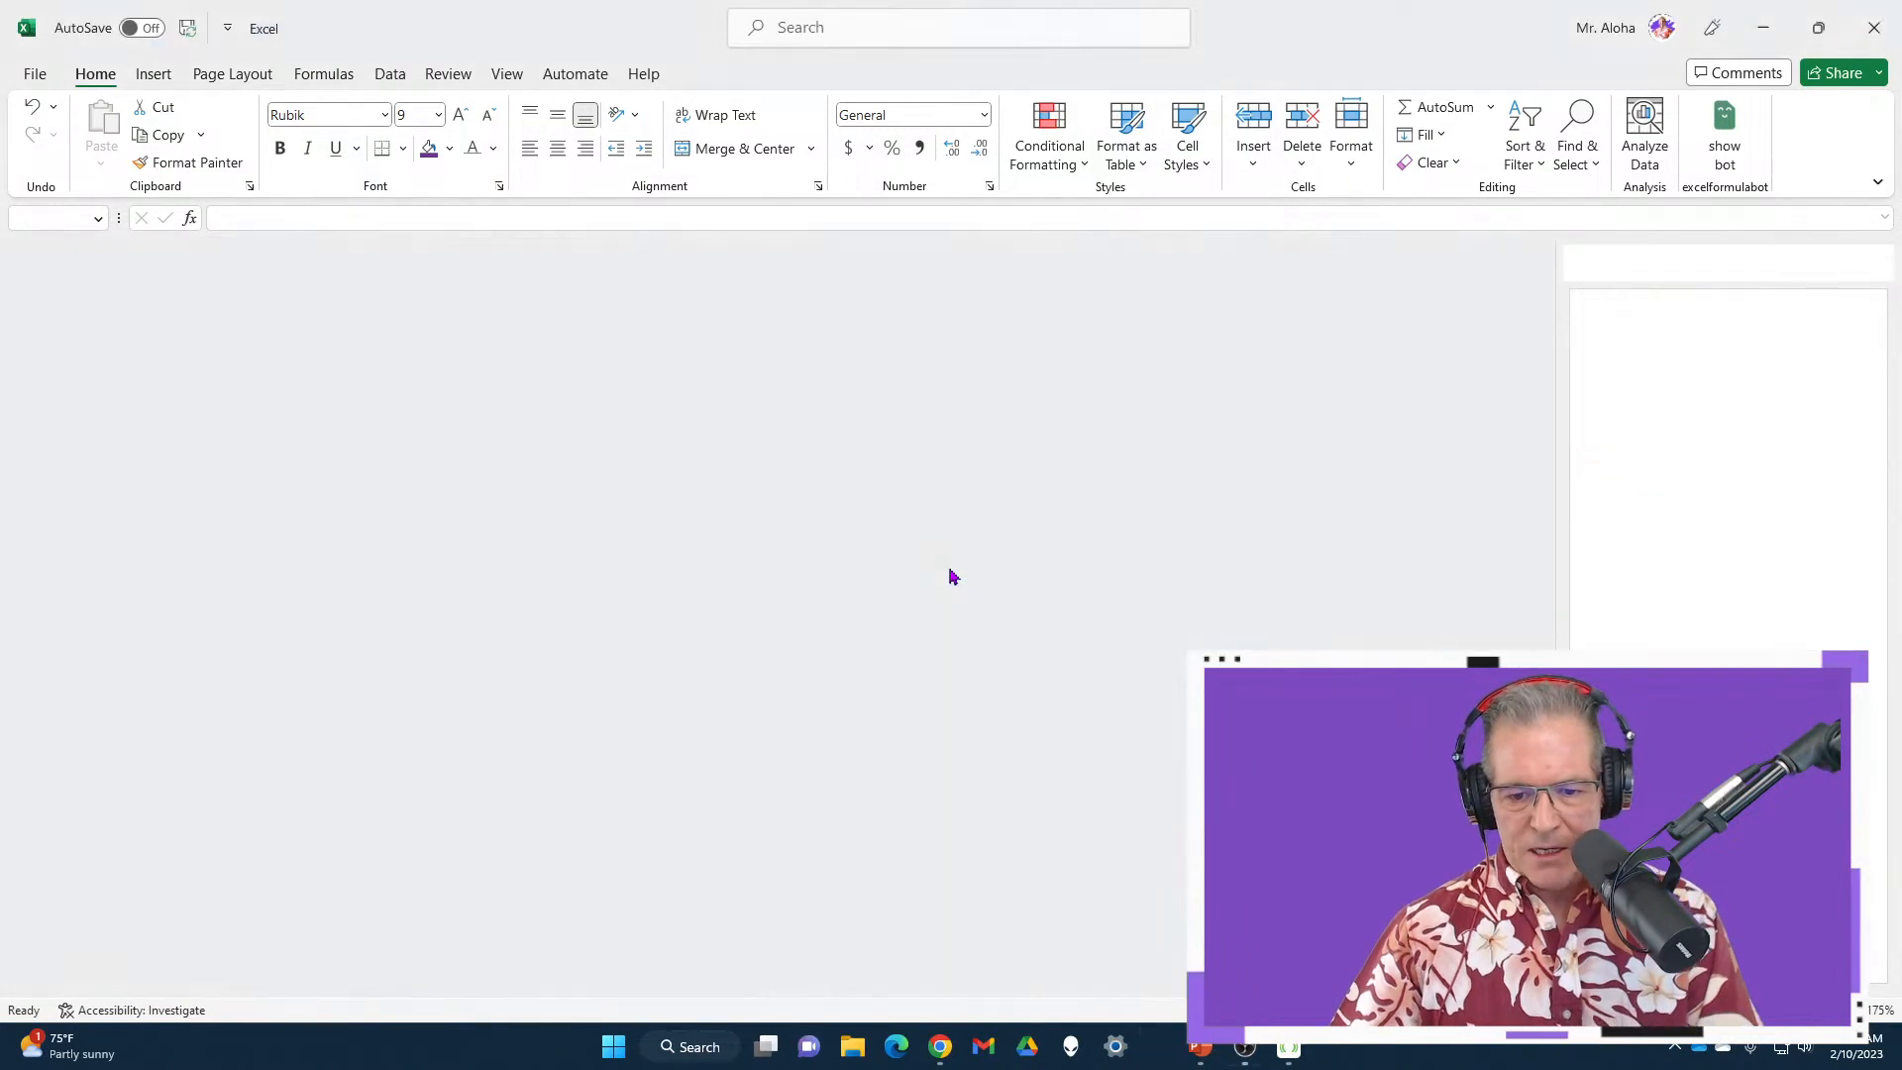
Relaunch Excel from Start and reopen the recent Don't_Get_Mad_Get_Skills_EXCEL_SKILLS workbook
left_click(624, 1058)
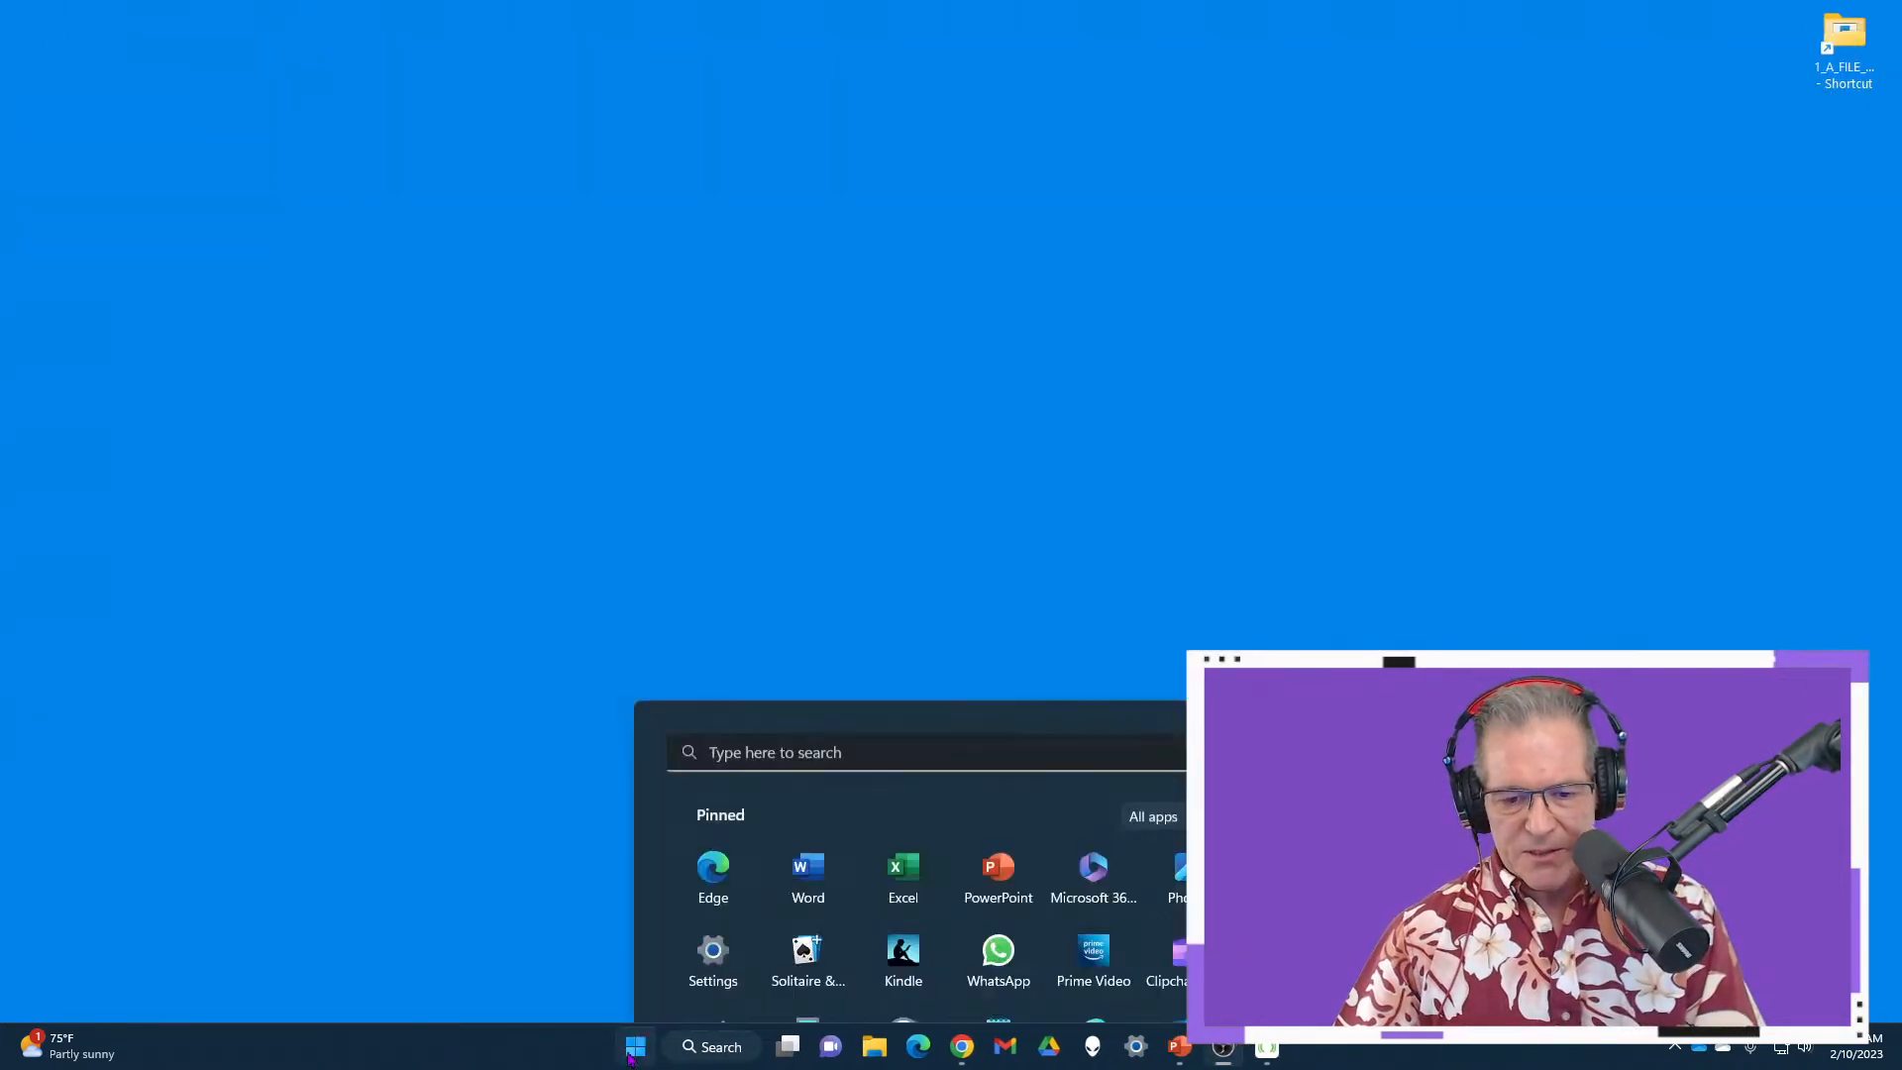
left_click(912, 479)
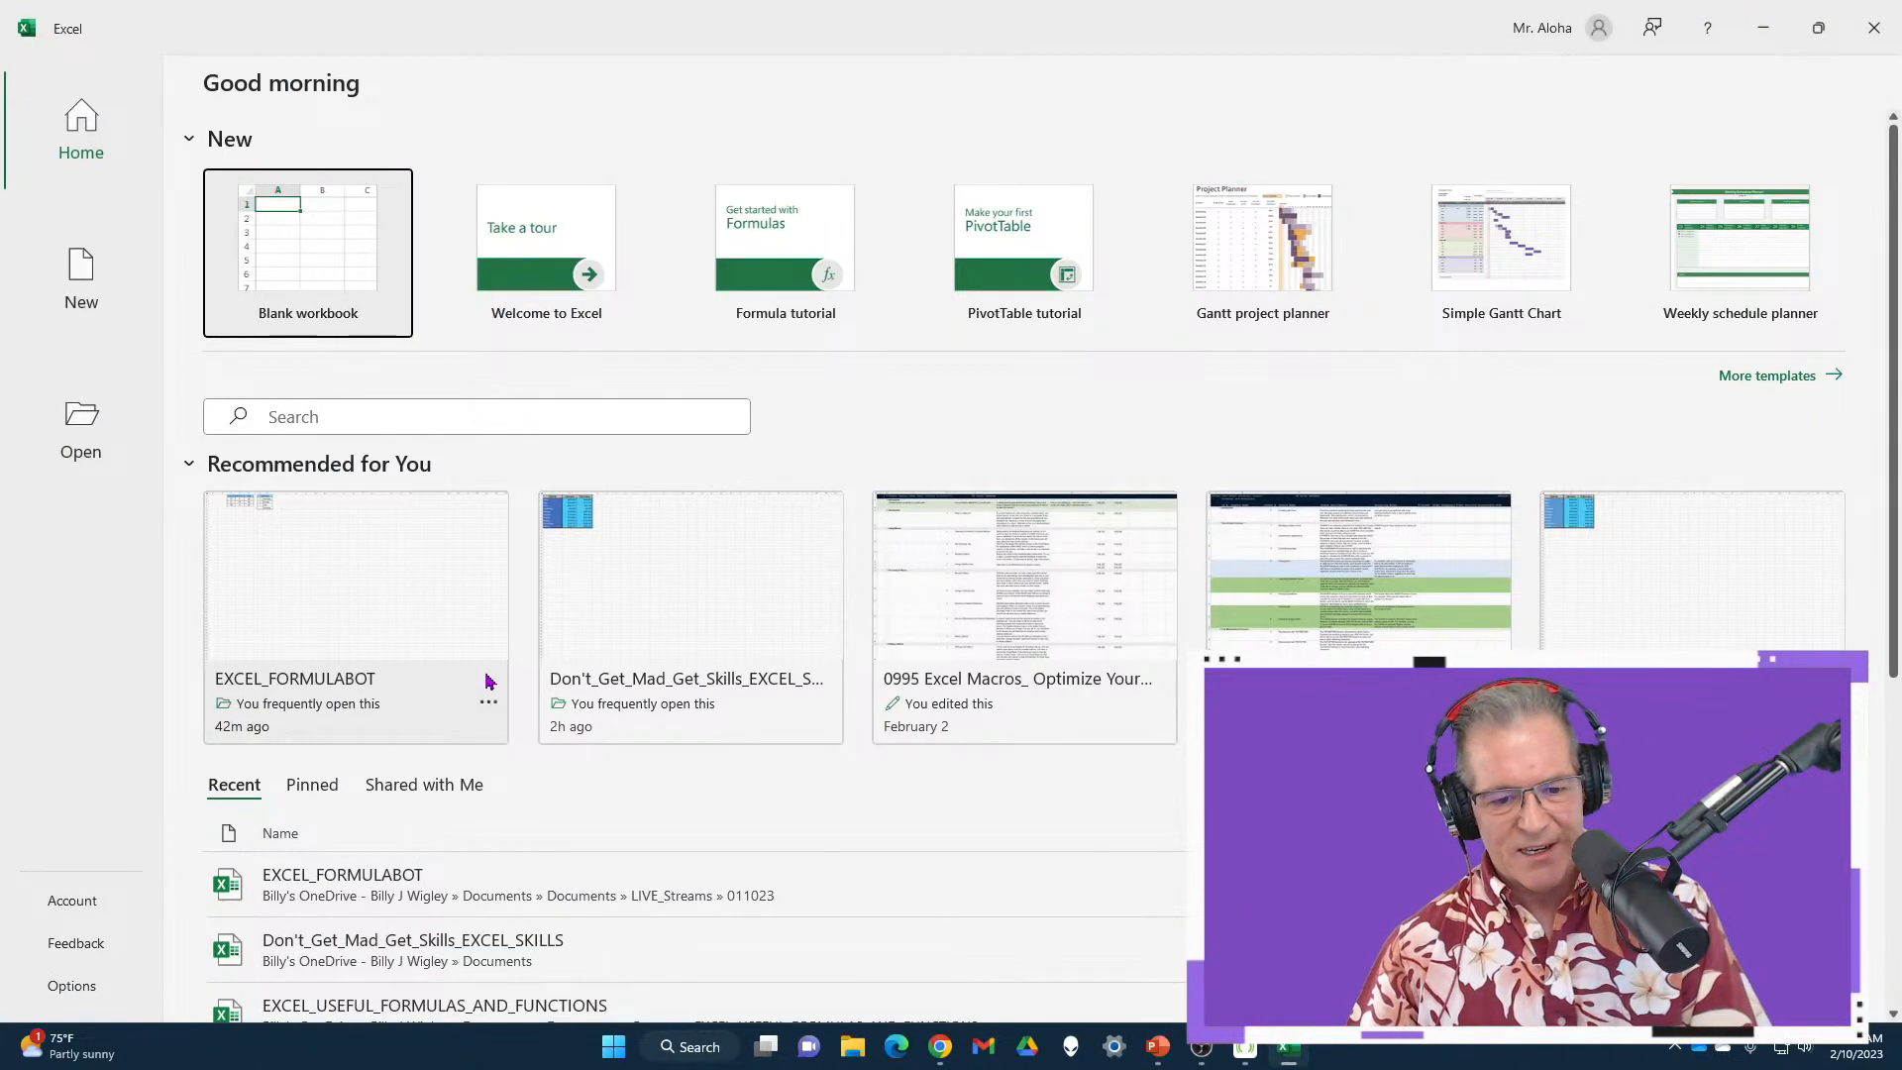
left_click(693, 614)
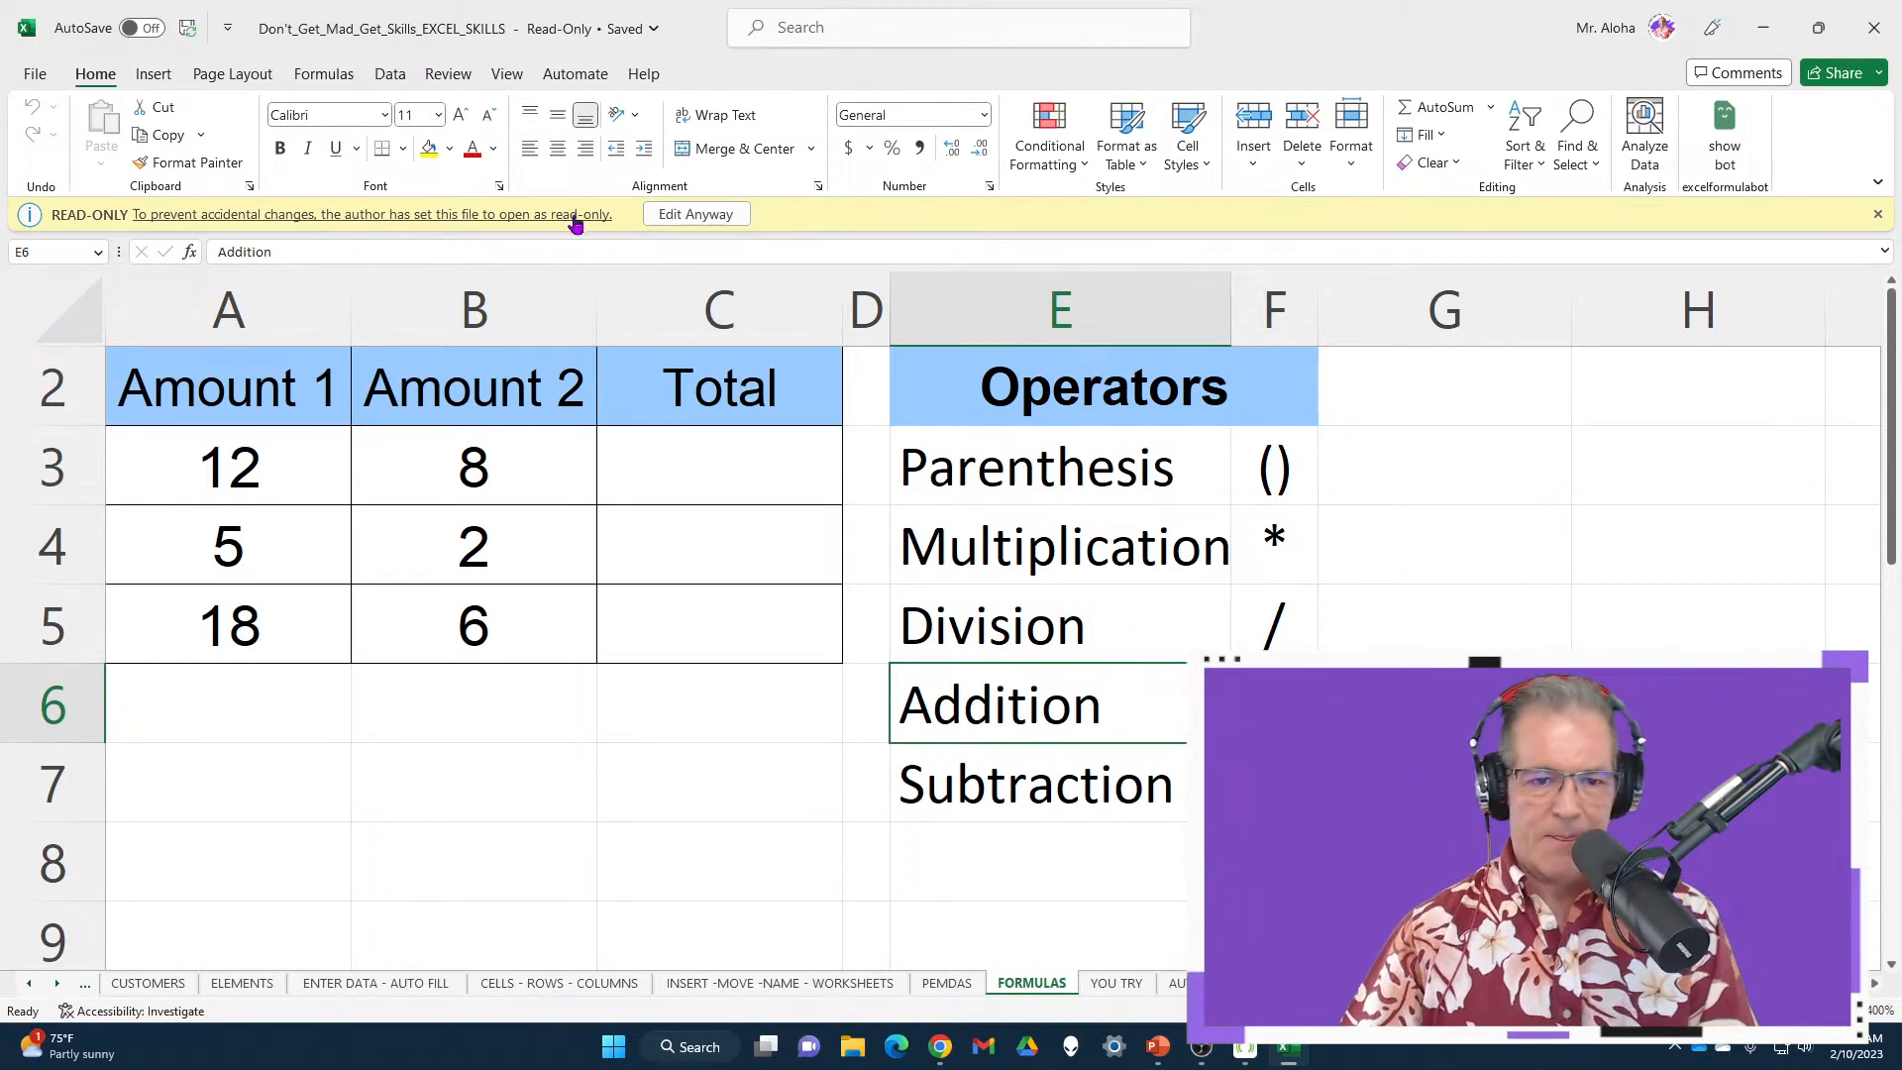
Dismiss the read-only notice, switch to the AUTO SUM sheet and select E11
left_click(1877, 214)
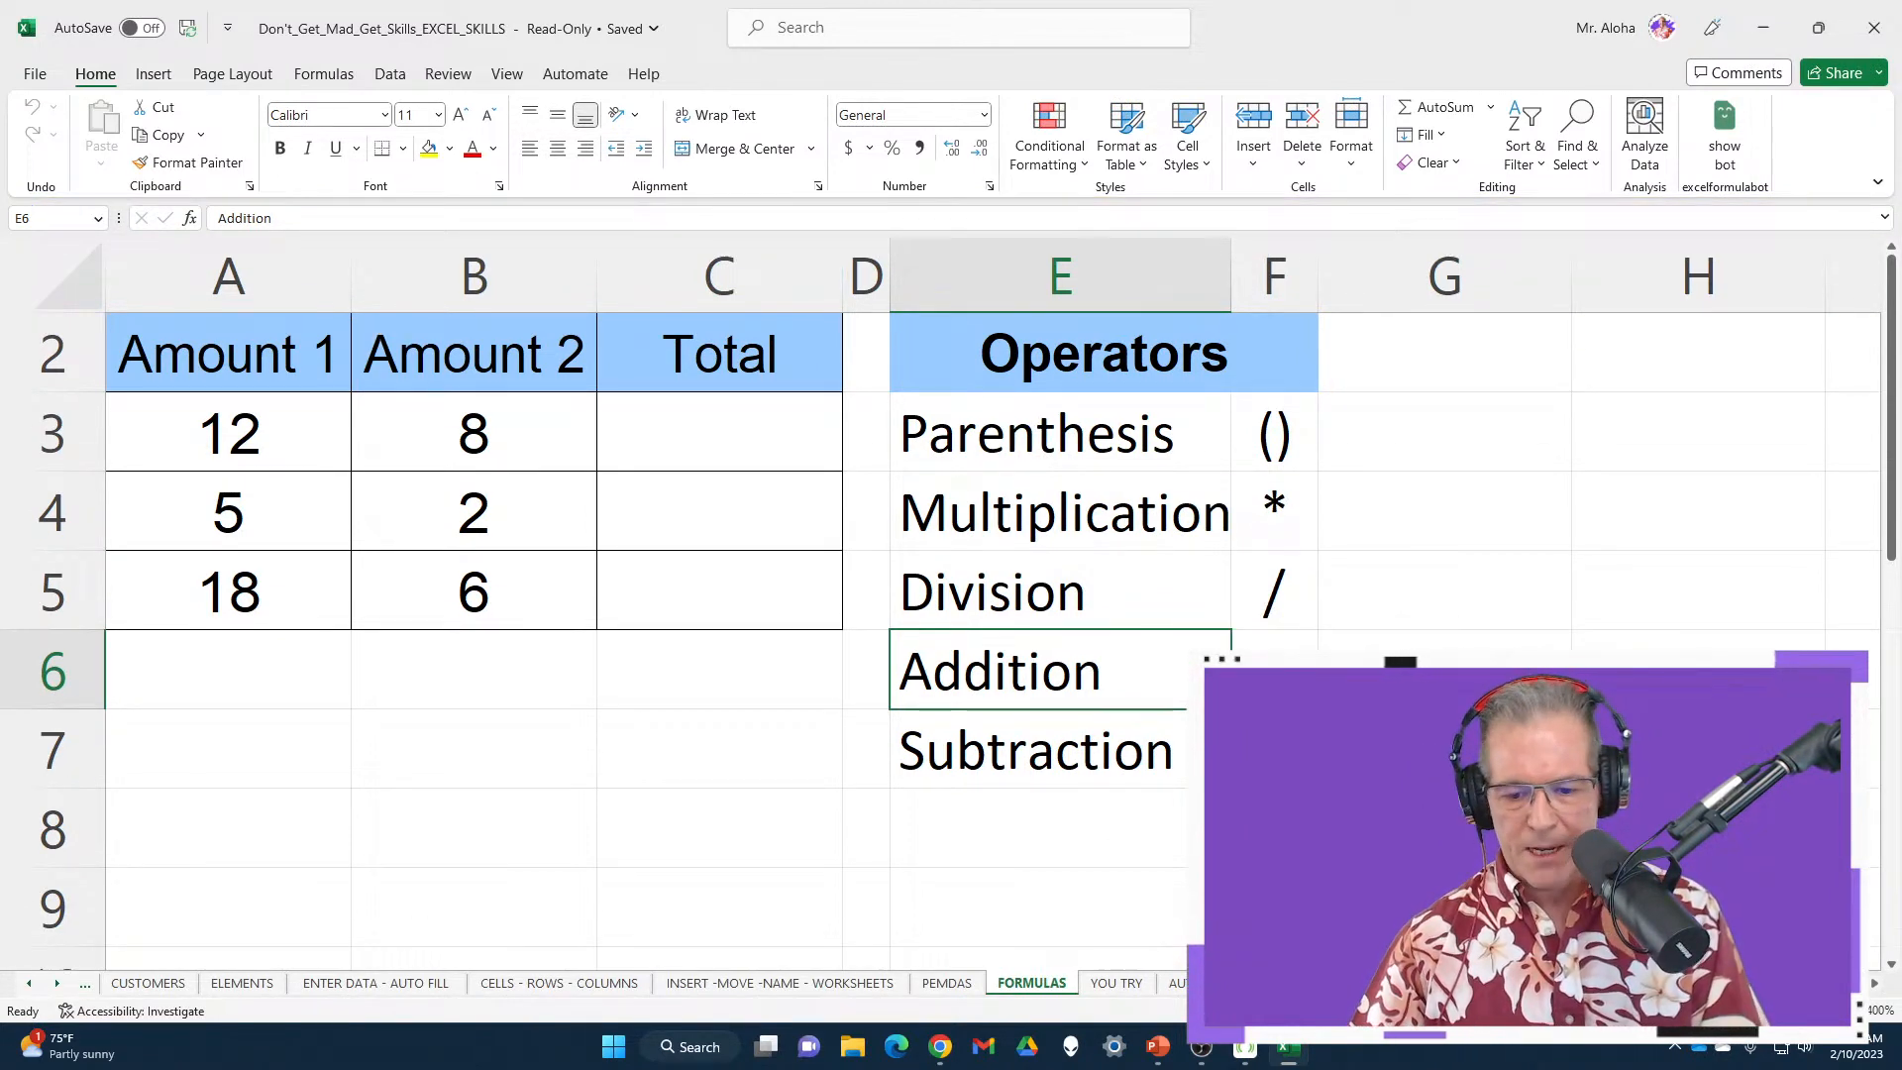
left_click(1200, 983)
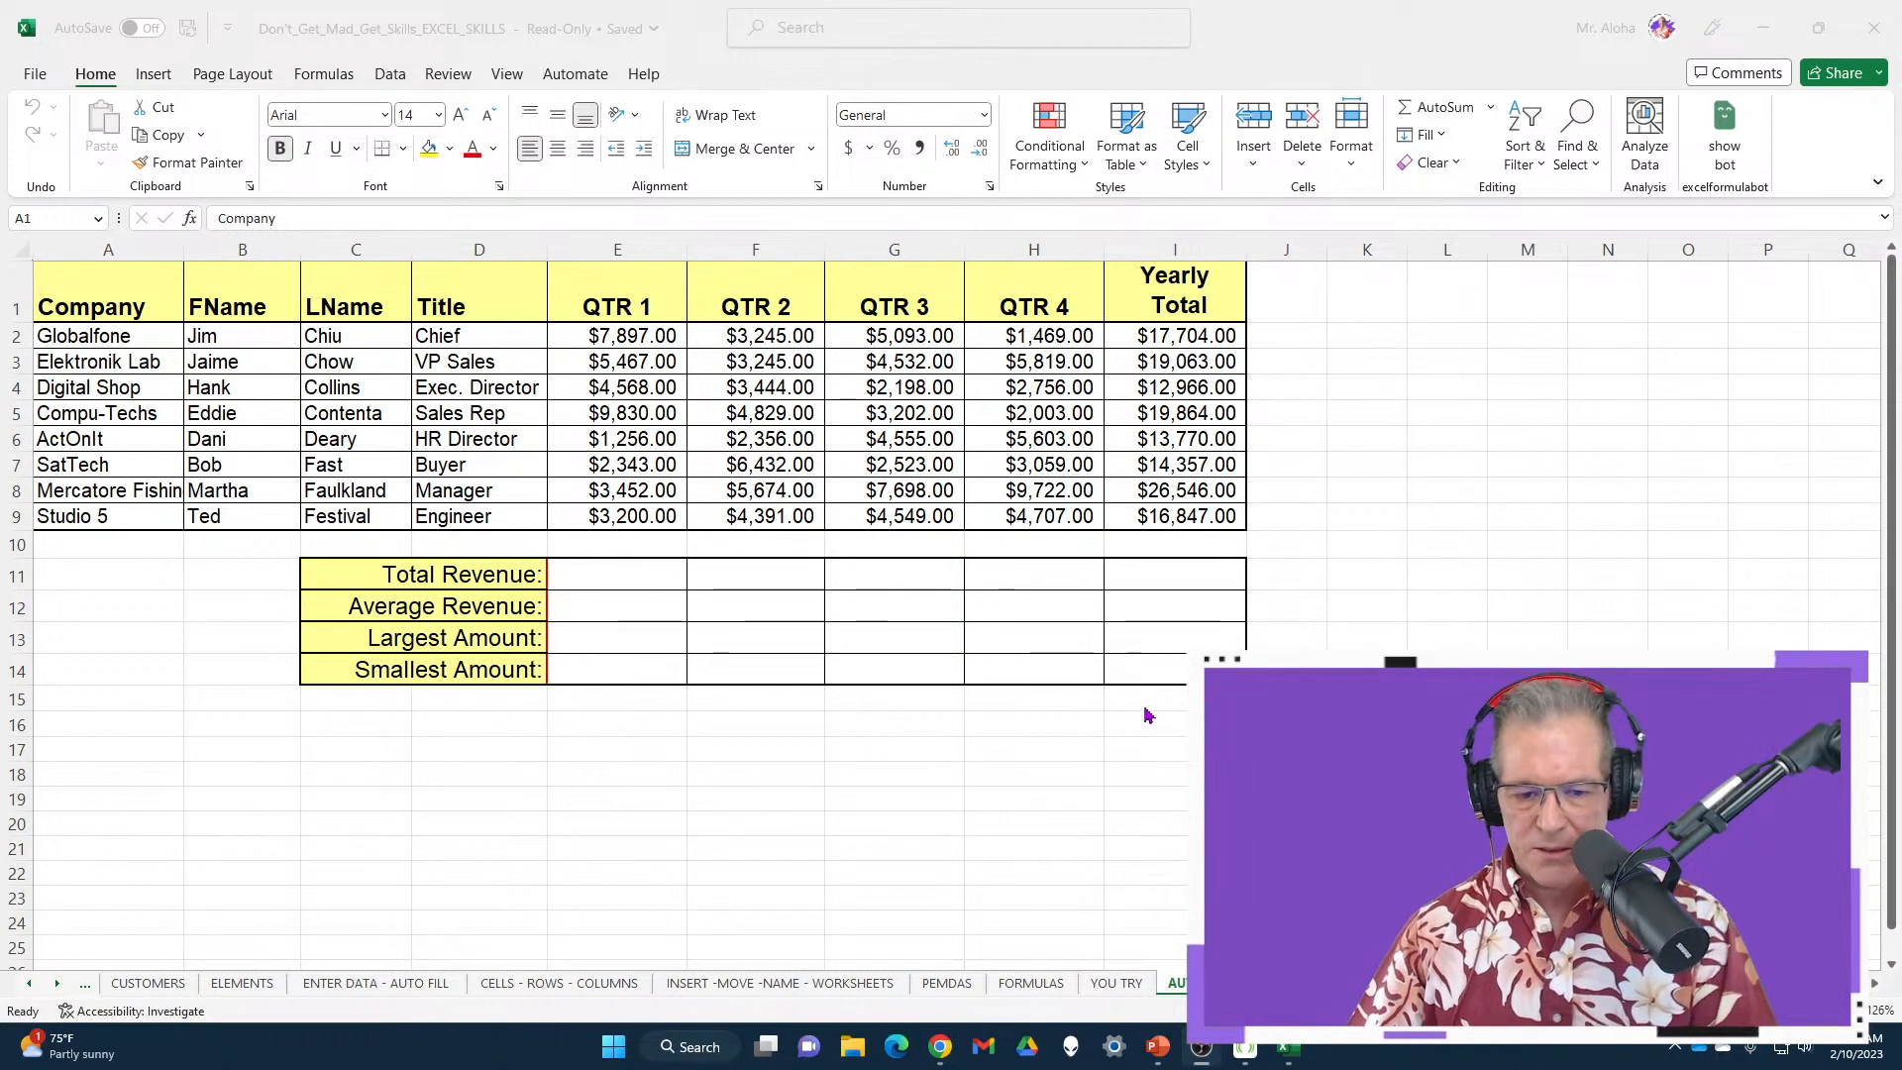
left_click(621, 586)
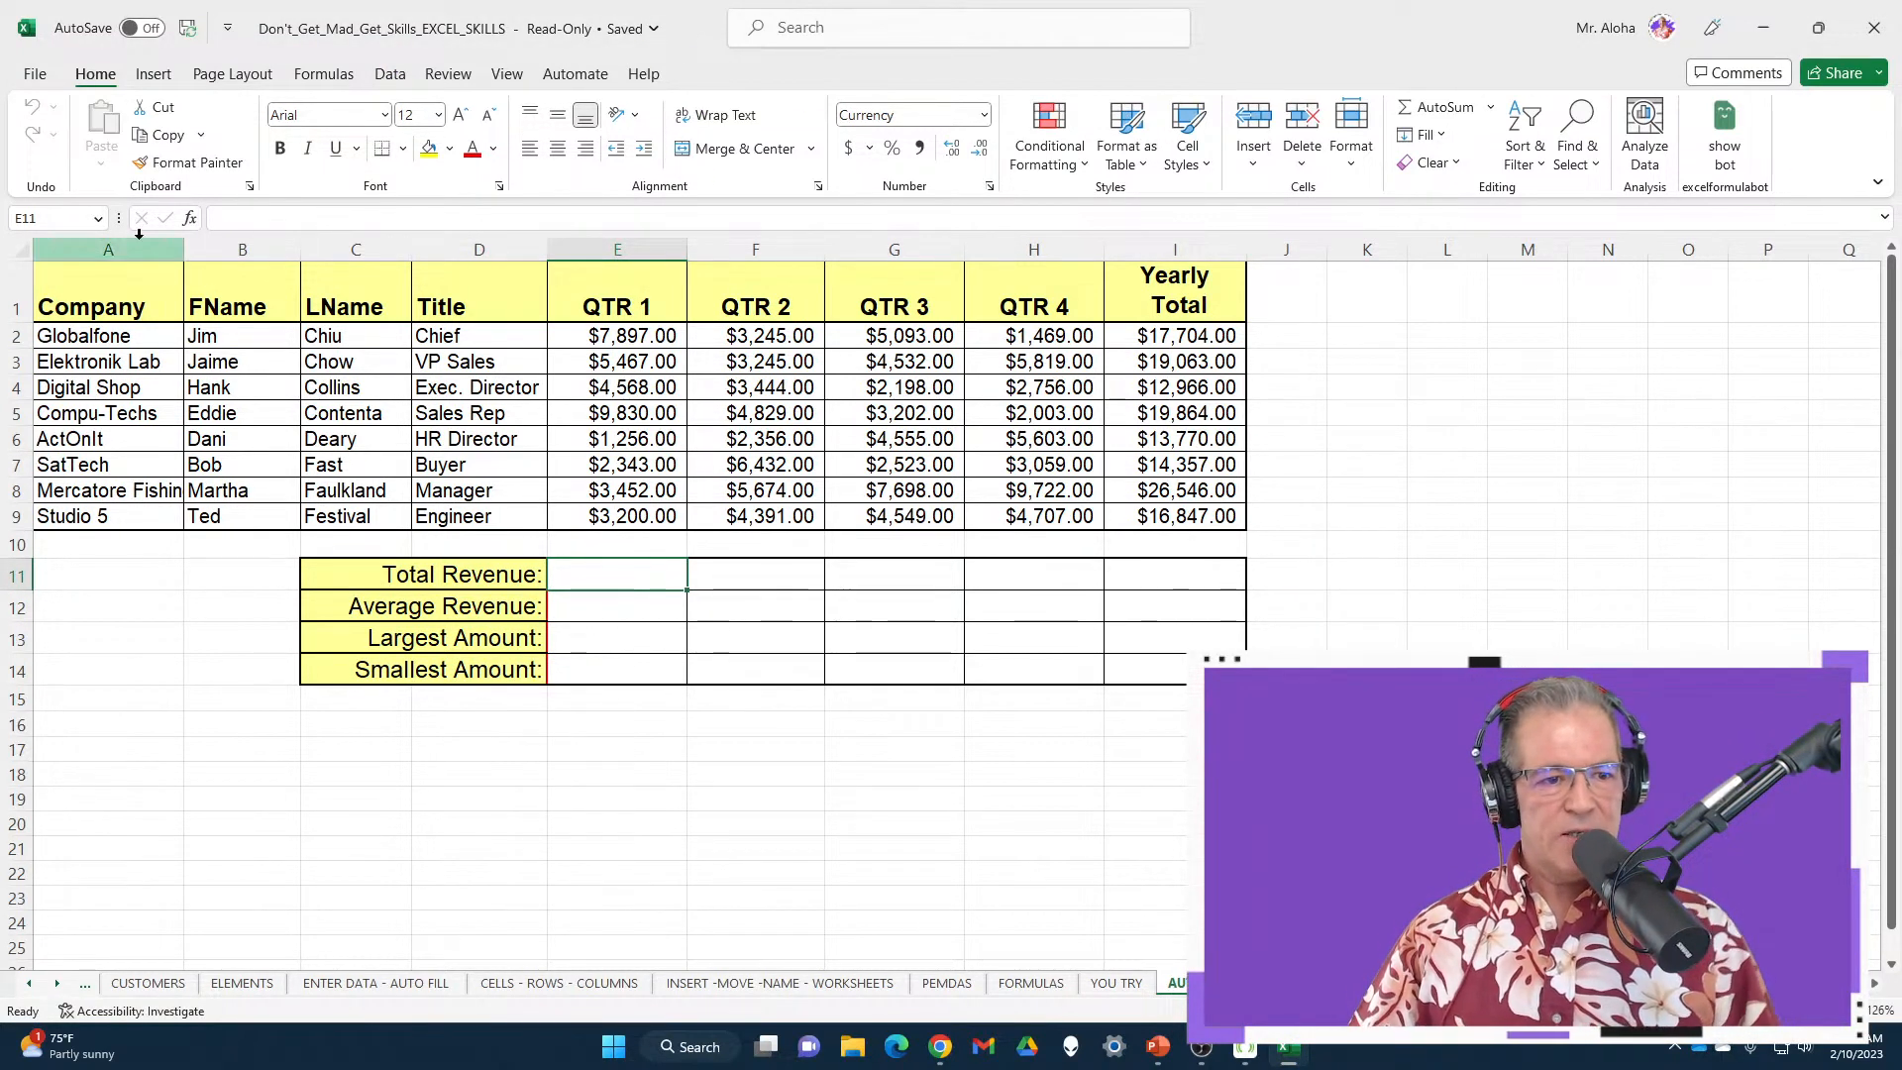
Add a ribbon command to the Quick Access Toolbar from its right-click menu
right_click(733, 186)
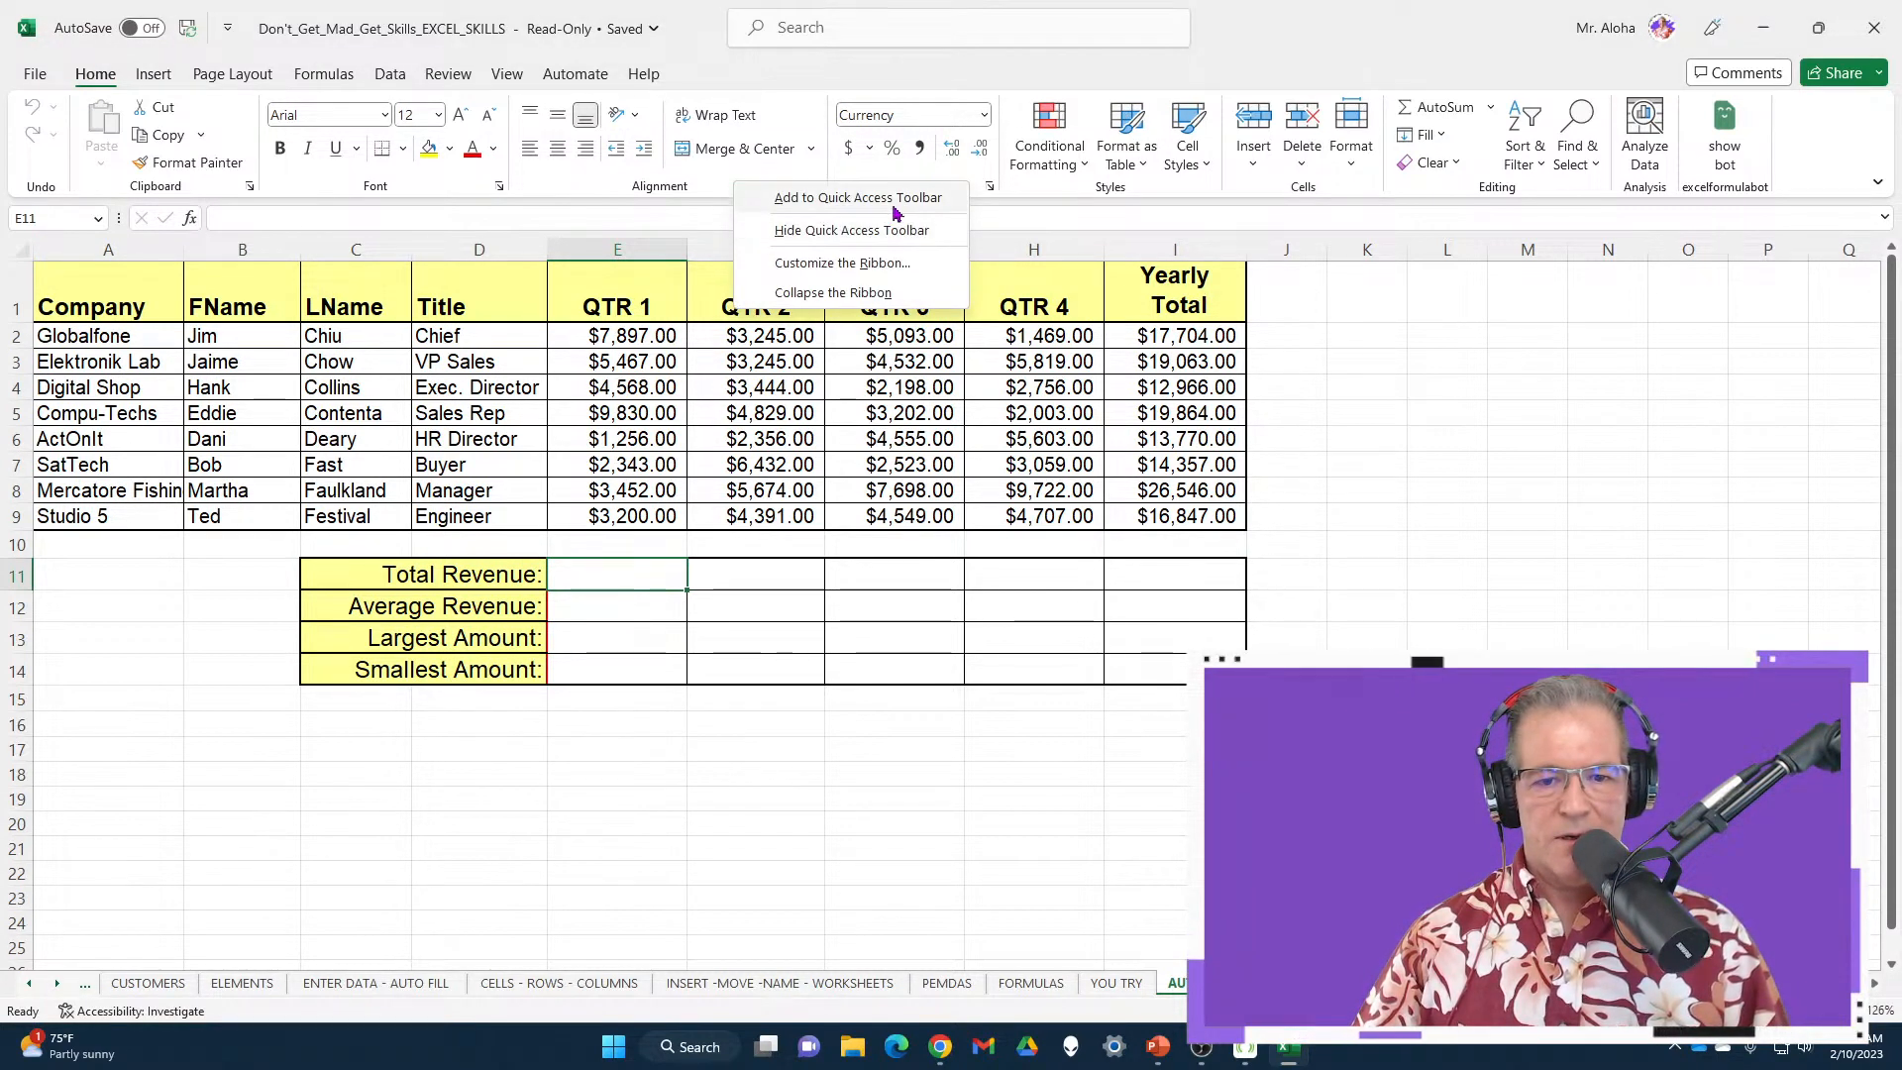
right_click(715, 146)
right_click(727, 150)
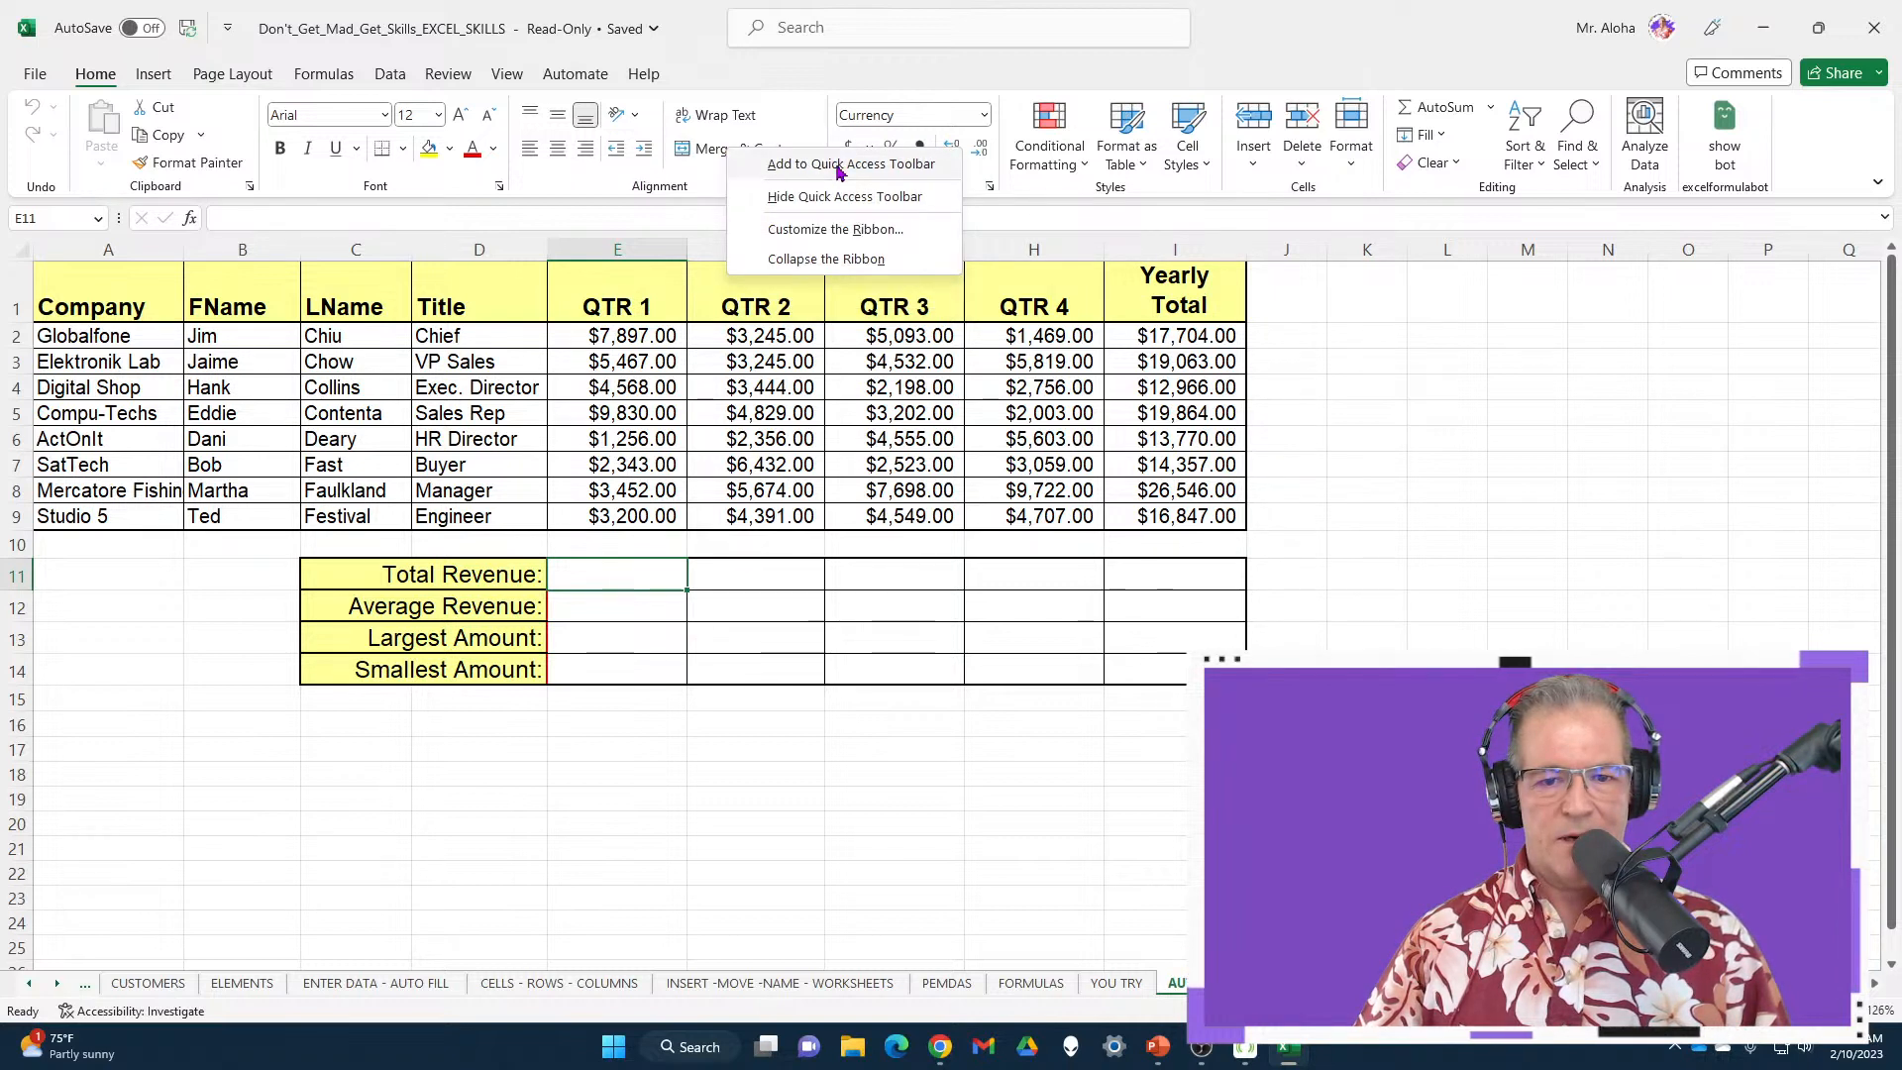
left_click(837, 168)
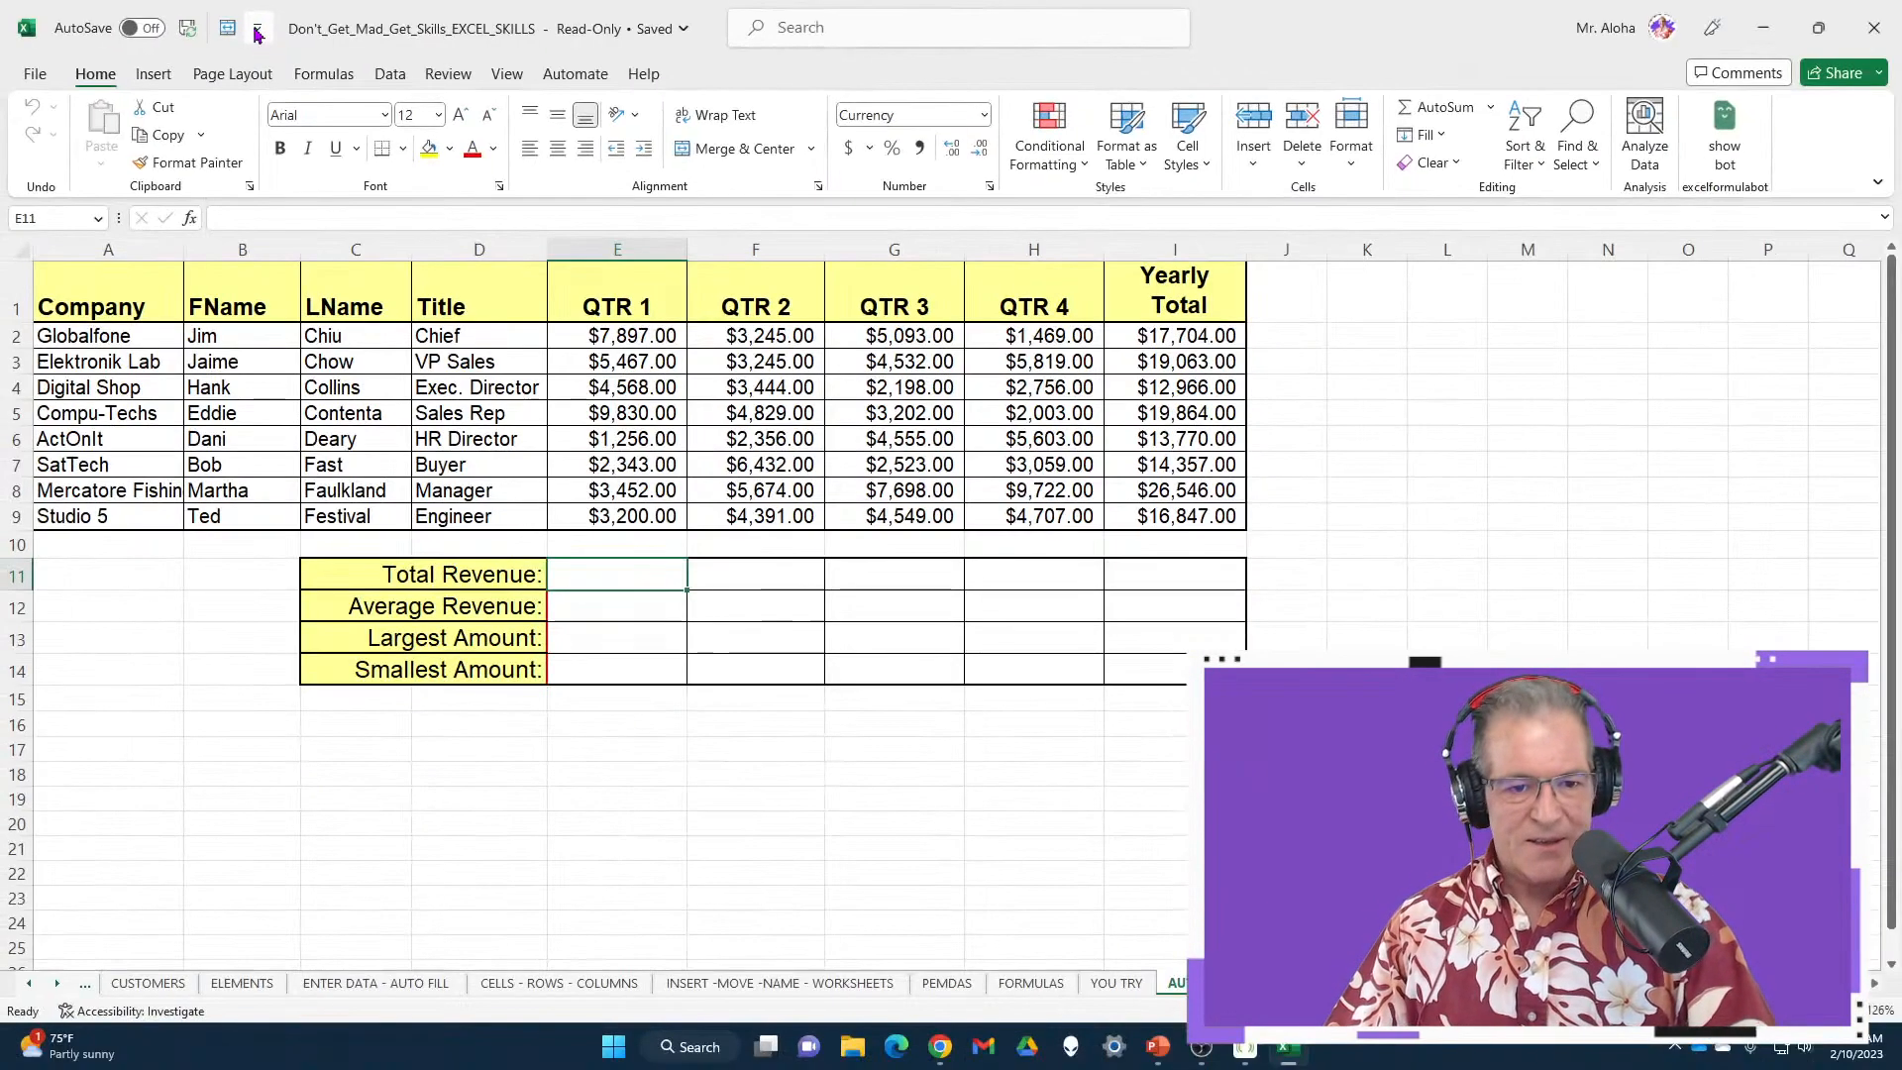
Browse Excel Options' Advanced page and the Custom Lists, closing both without changes
key("alt+f")
key("t")
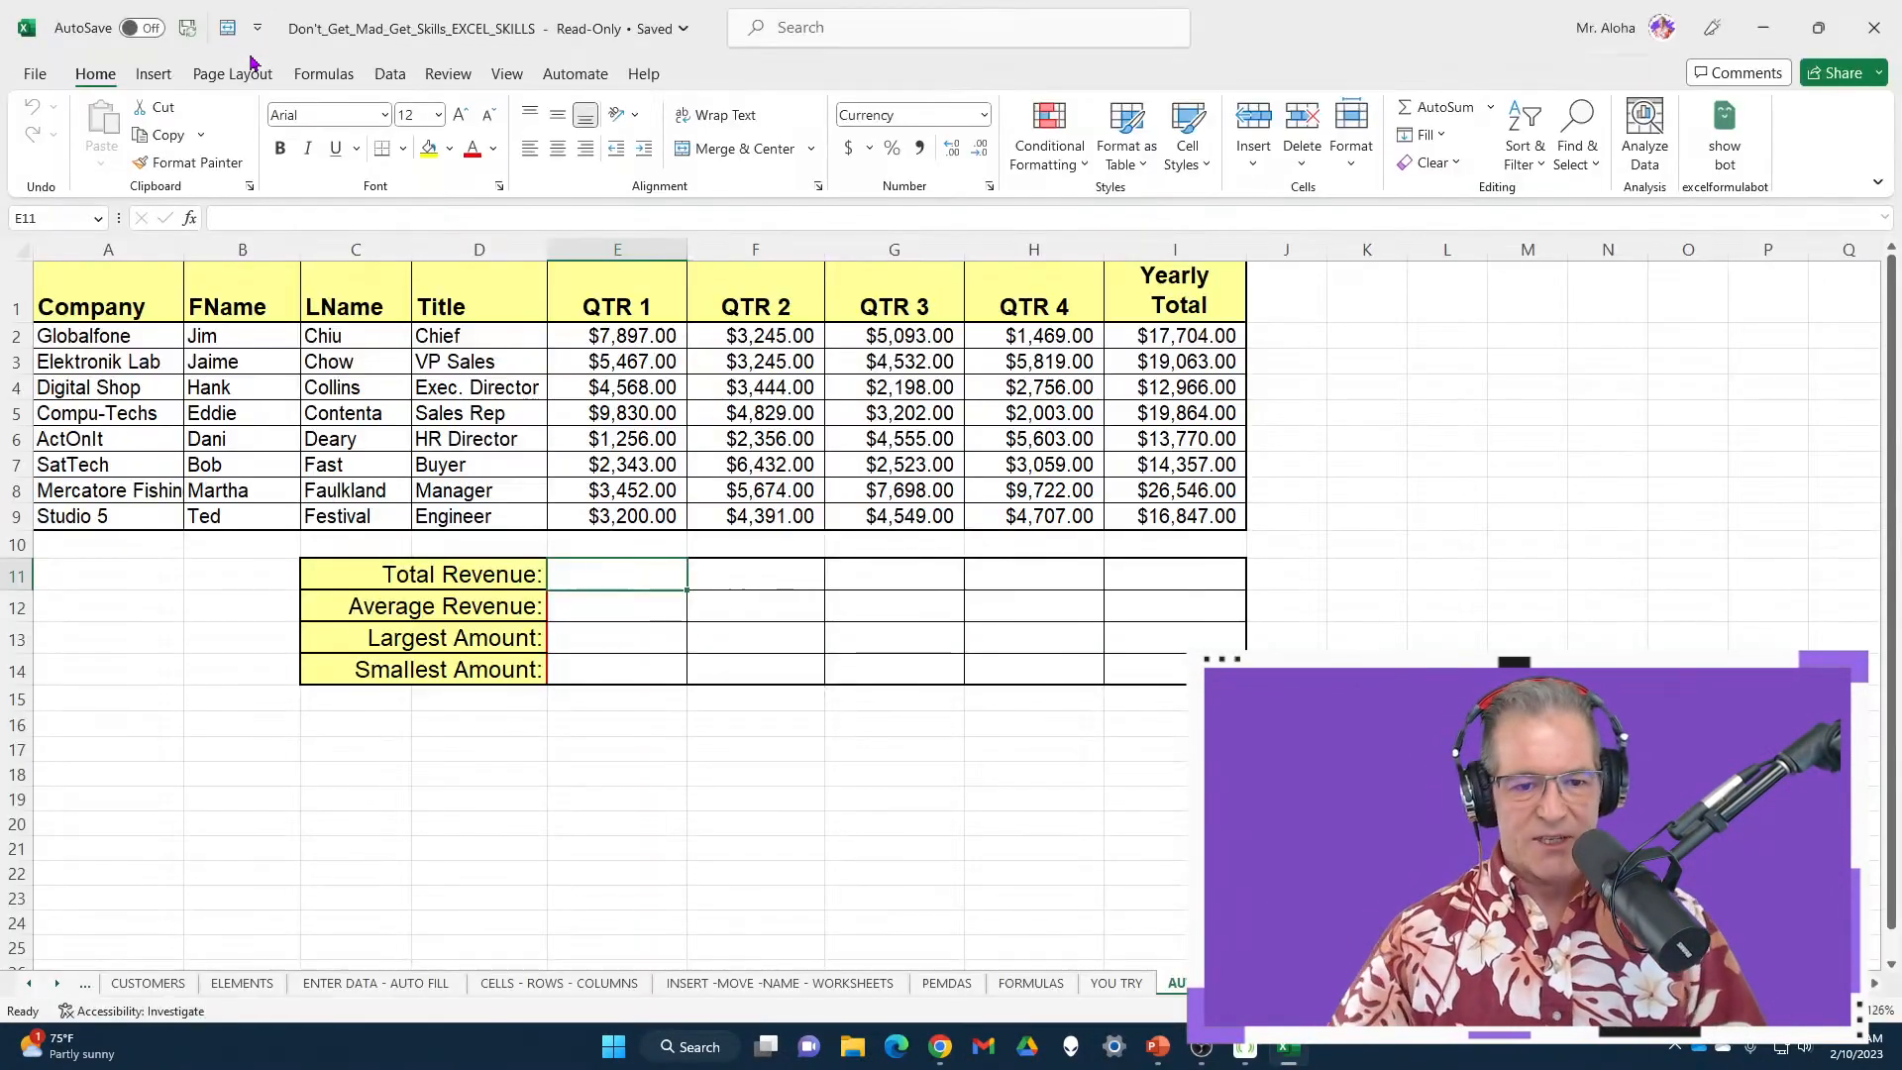
left_click(634, 446)
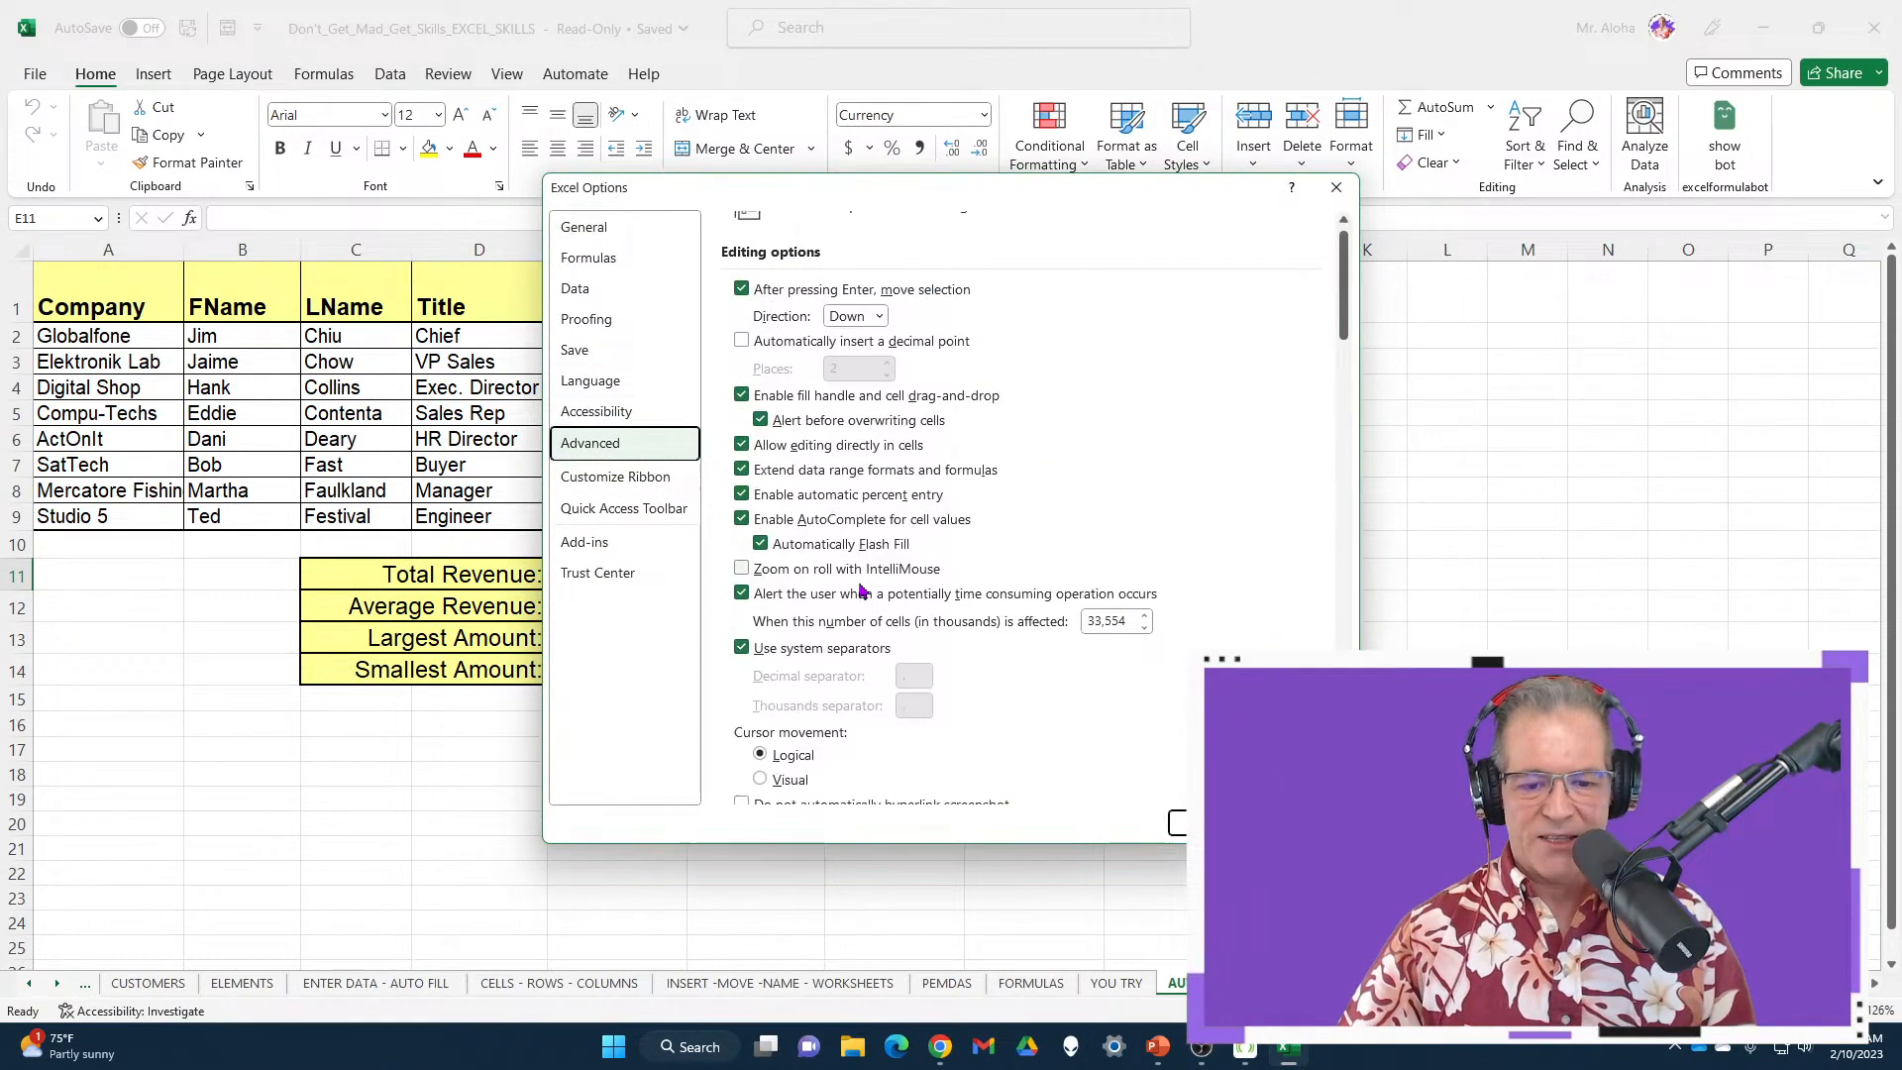
scroll(975, 572, "down", 15)
scroll(975, 572, "down", 20)
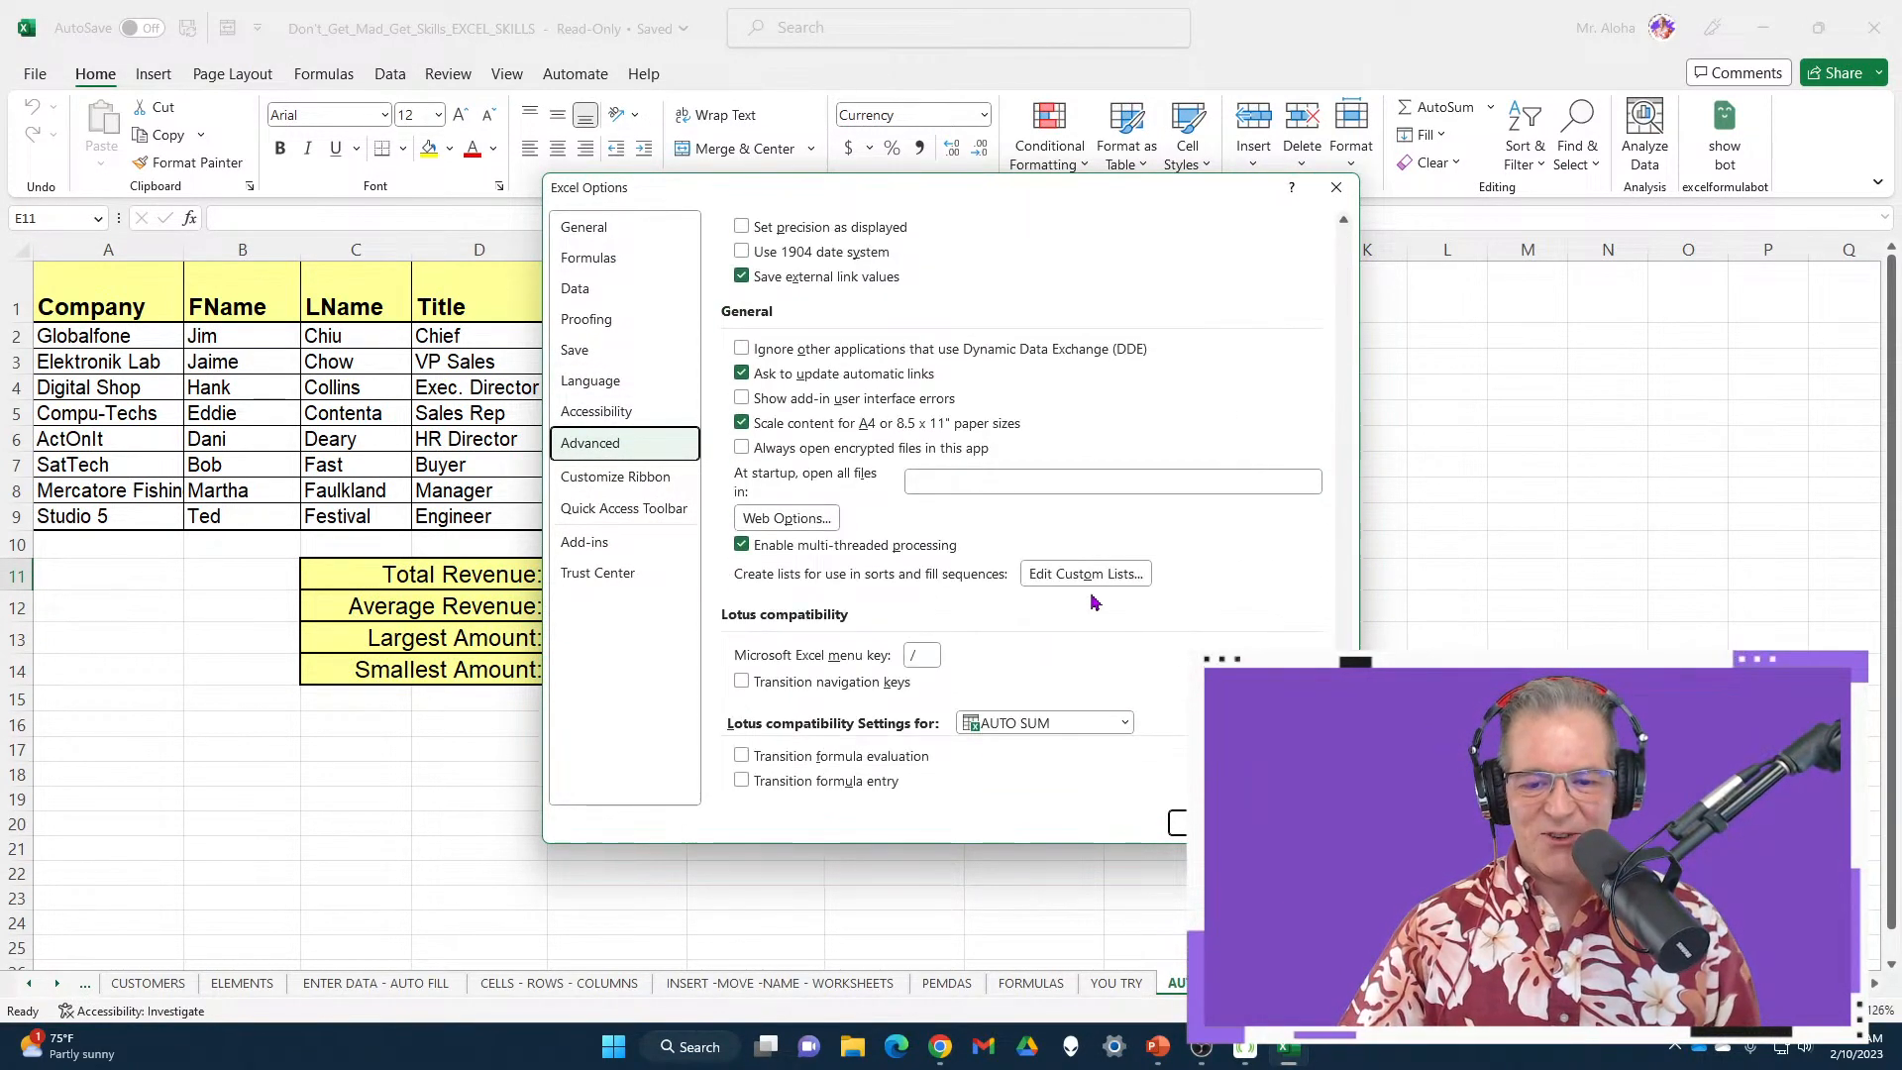
left_click(1095, 579)
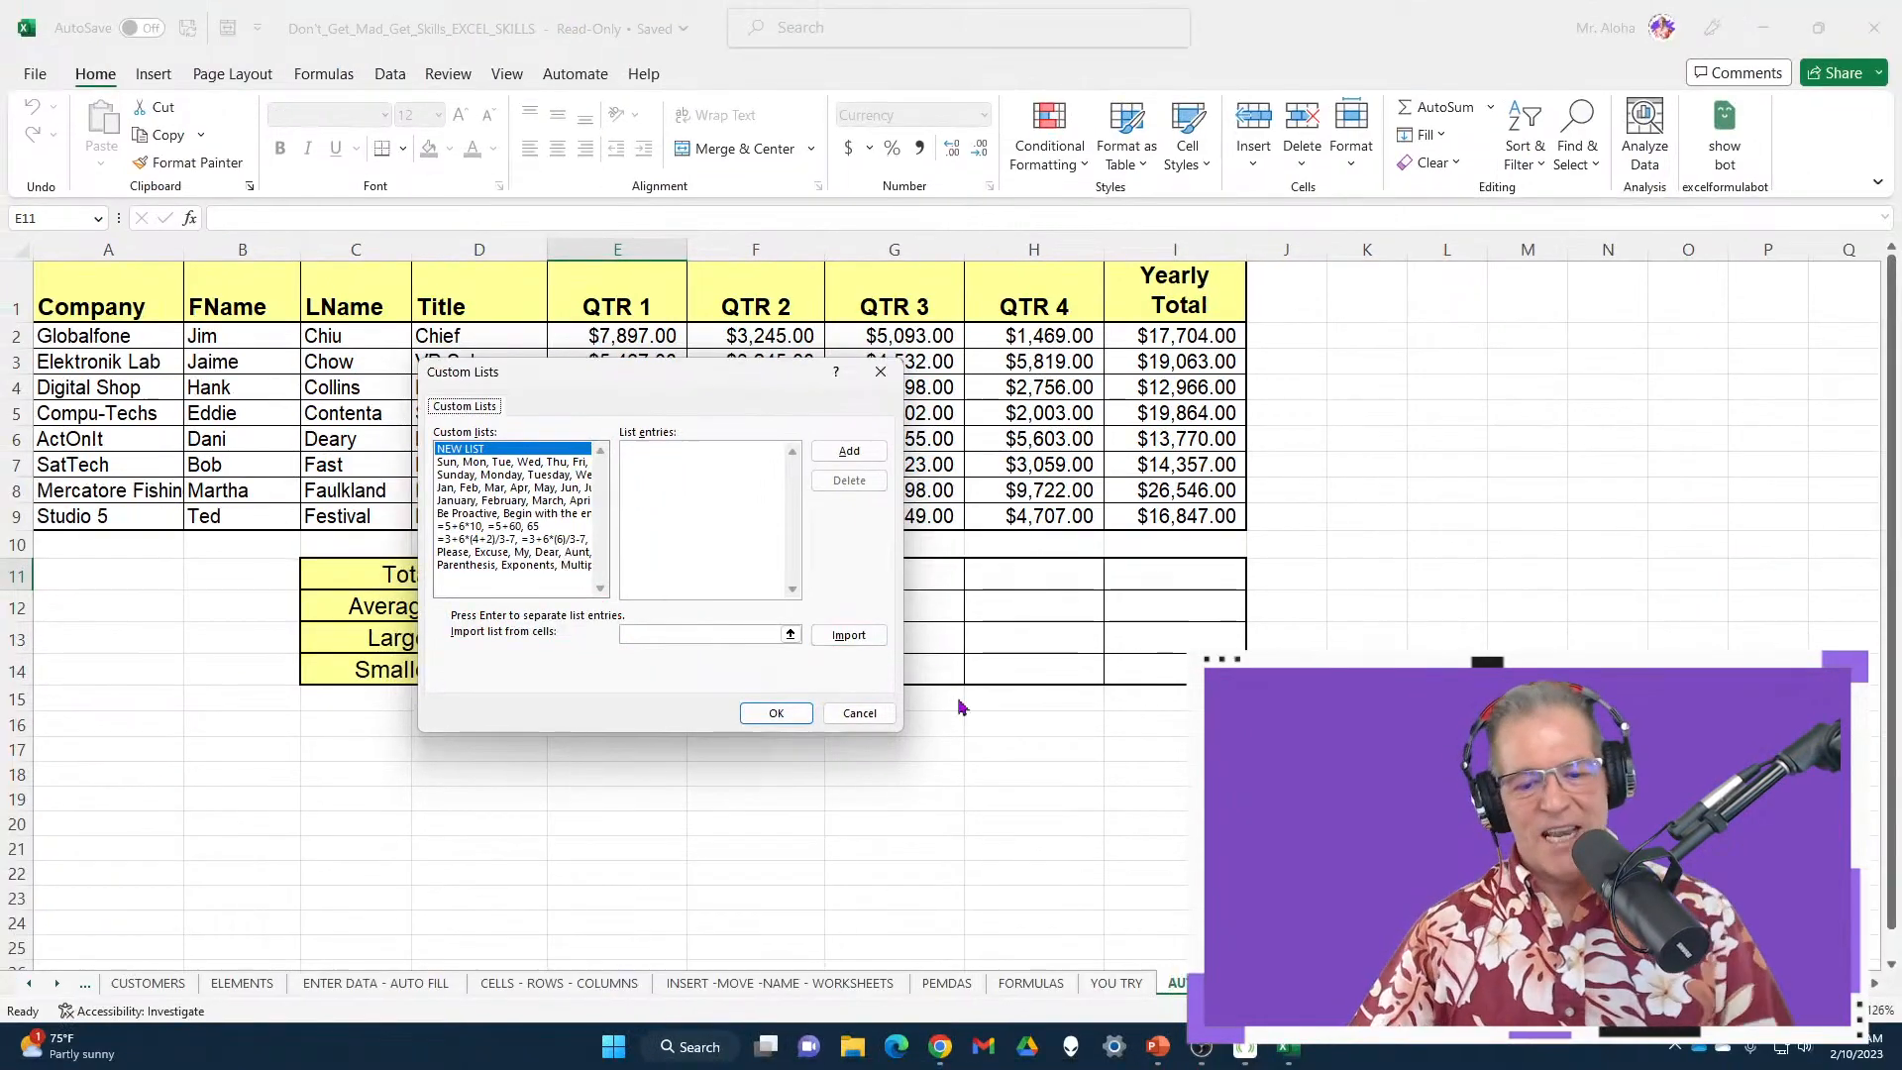
left_click(867, 715)
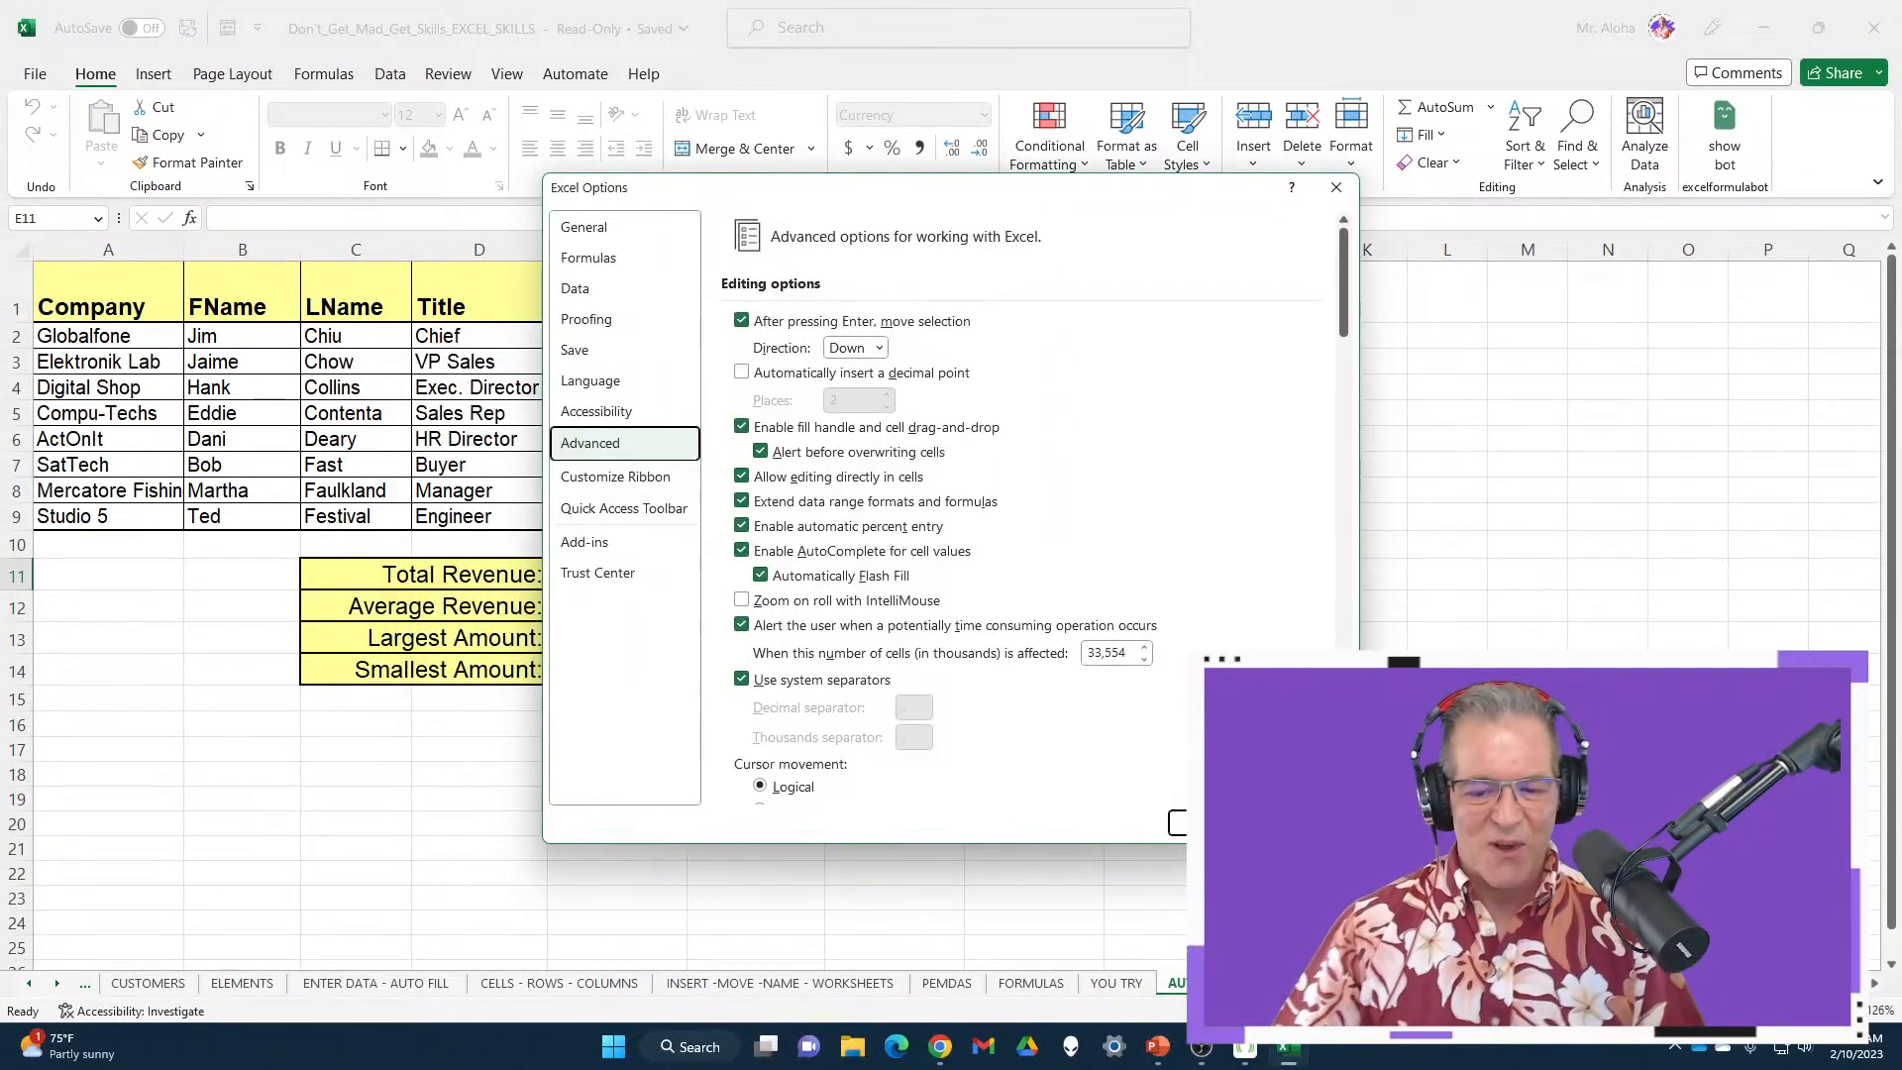
left_click(1302, 823)
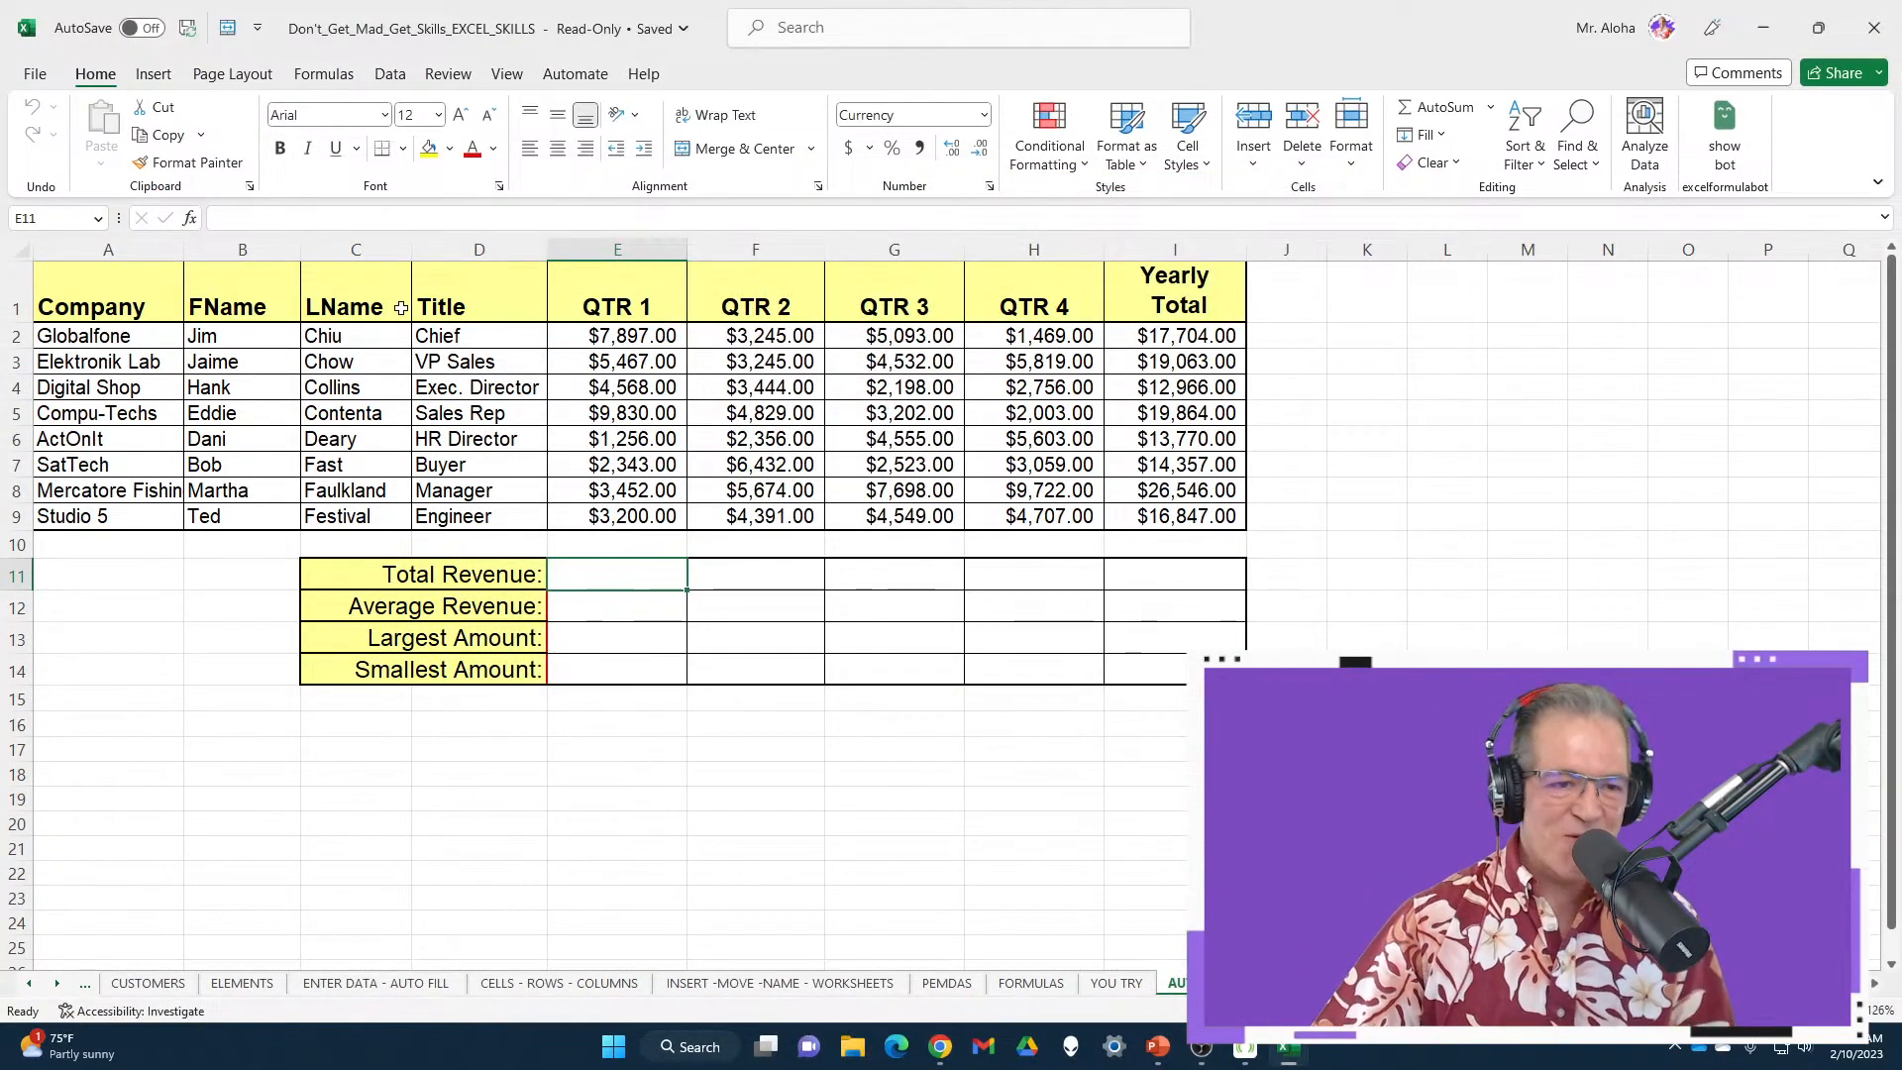
Show the Quick Access Toolbar below the ribbon
left_click(258, 30)
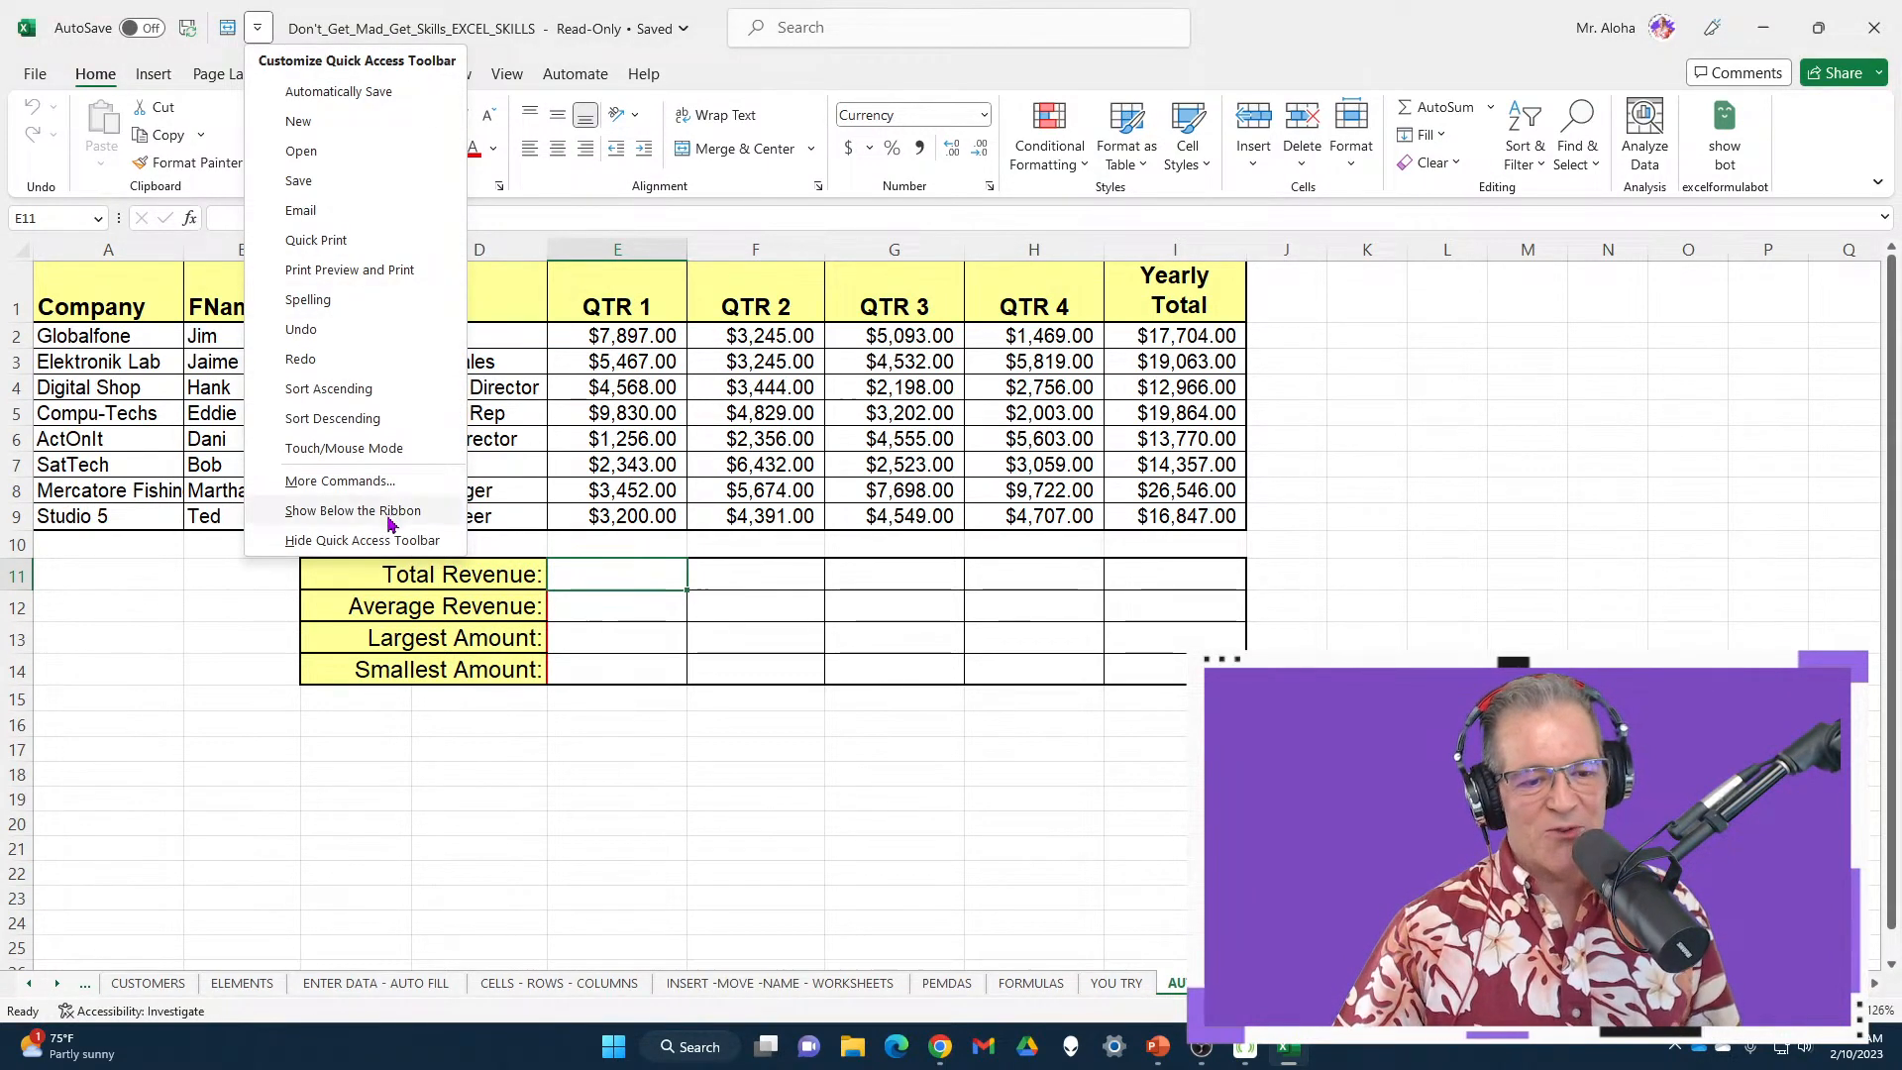
left_click(353, 510)
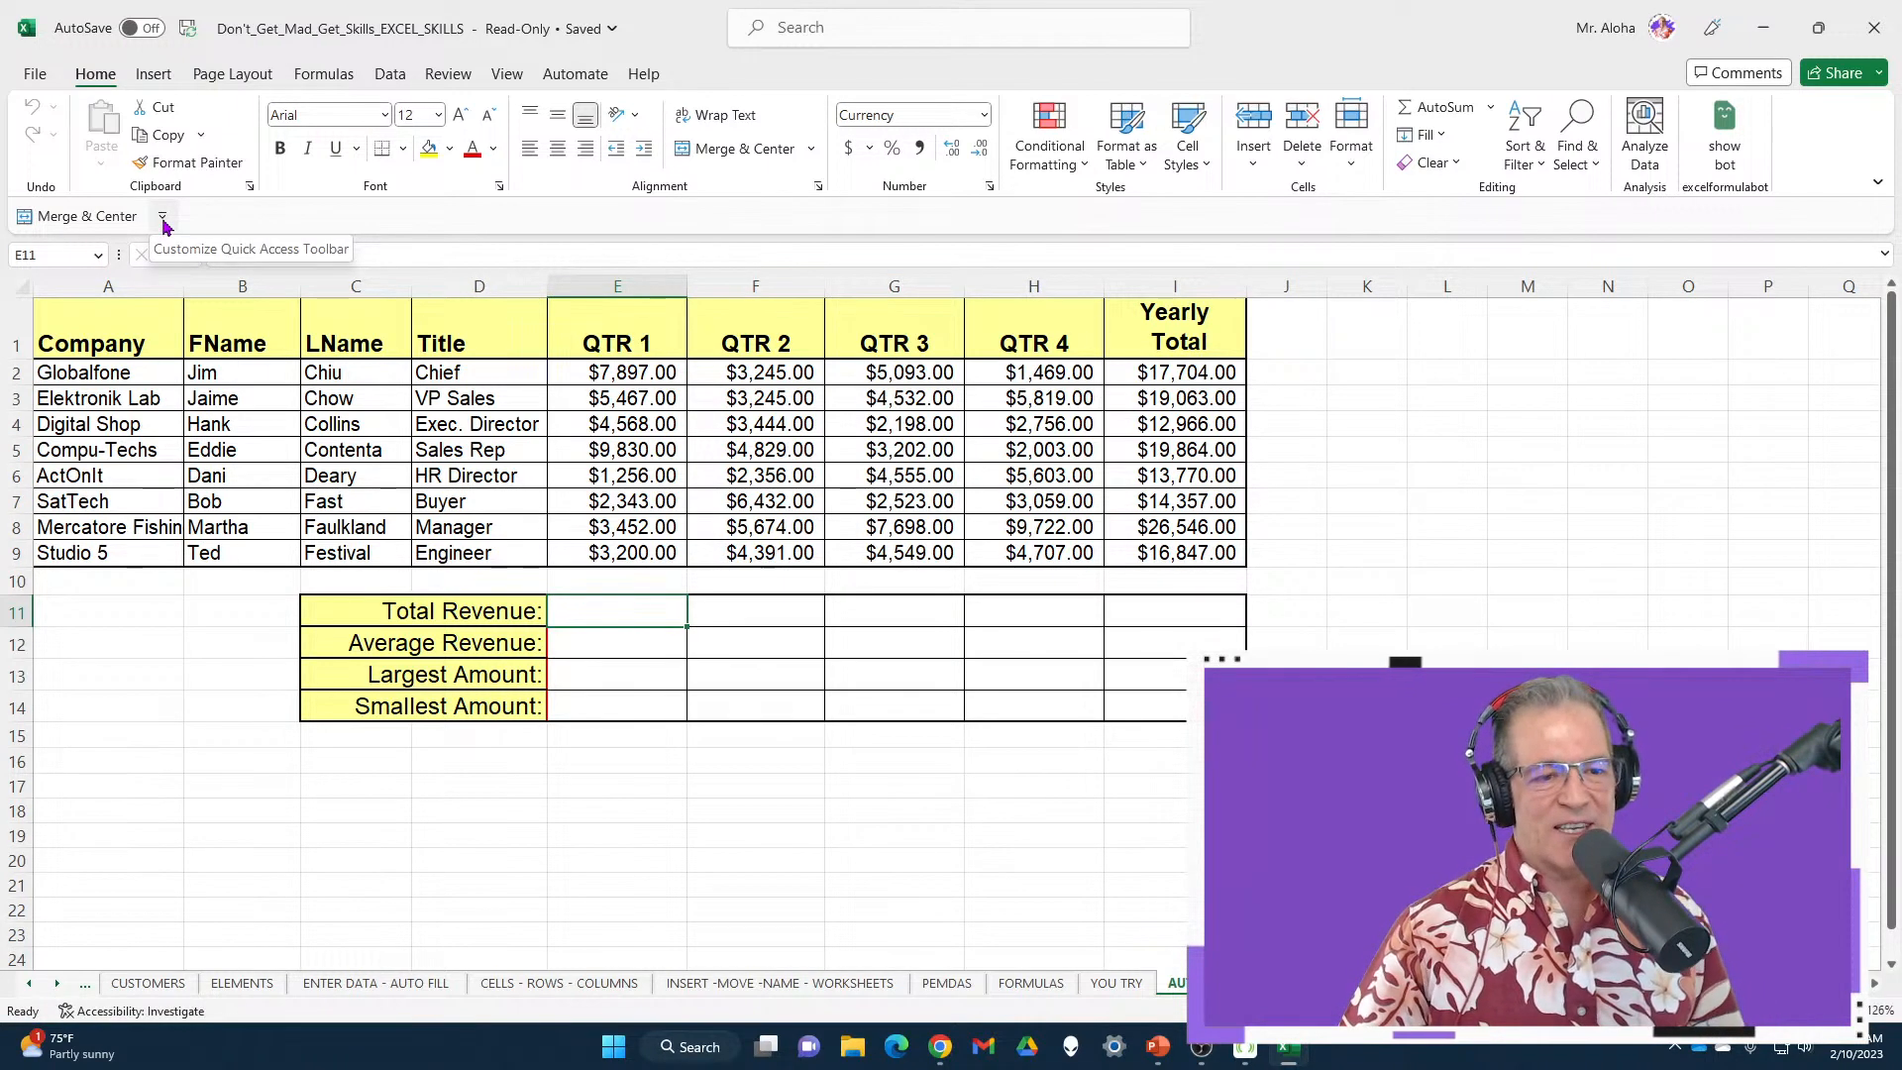
left_click(163, 218)
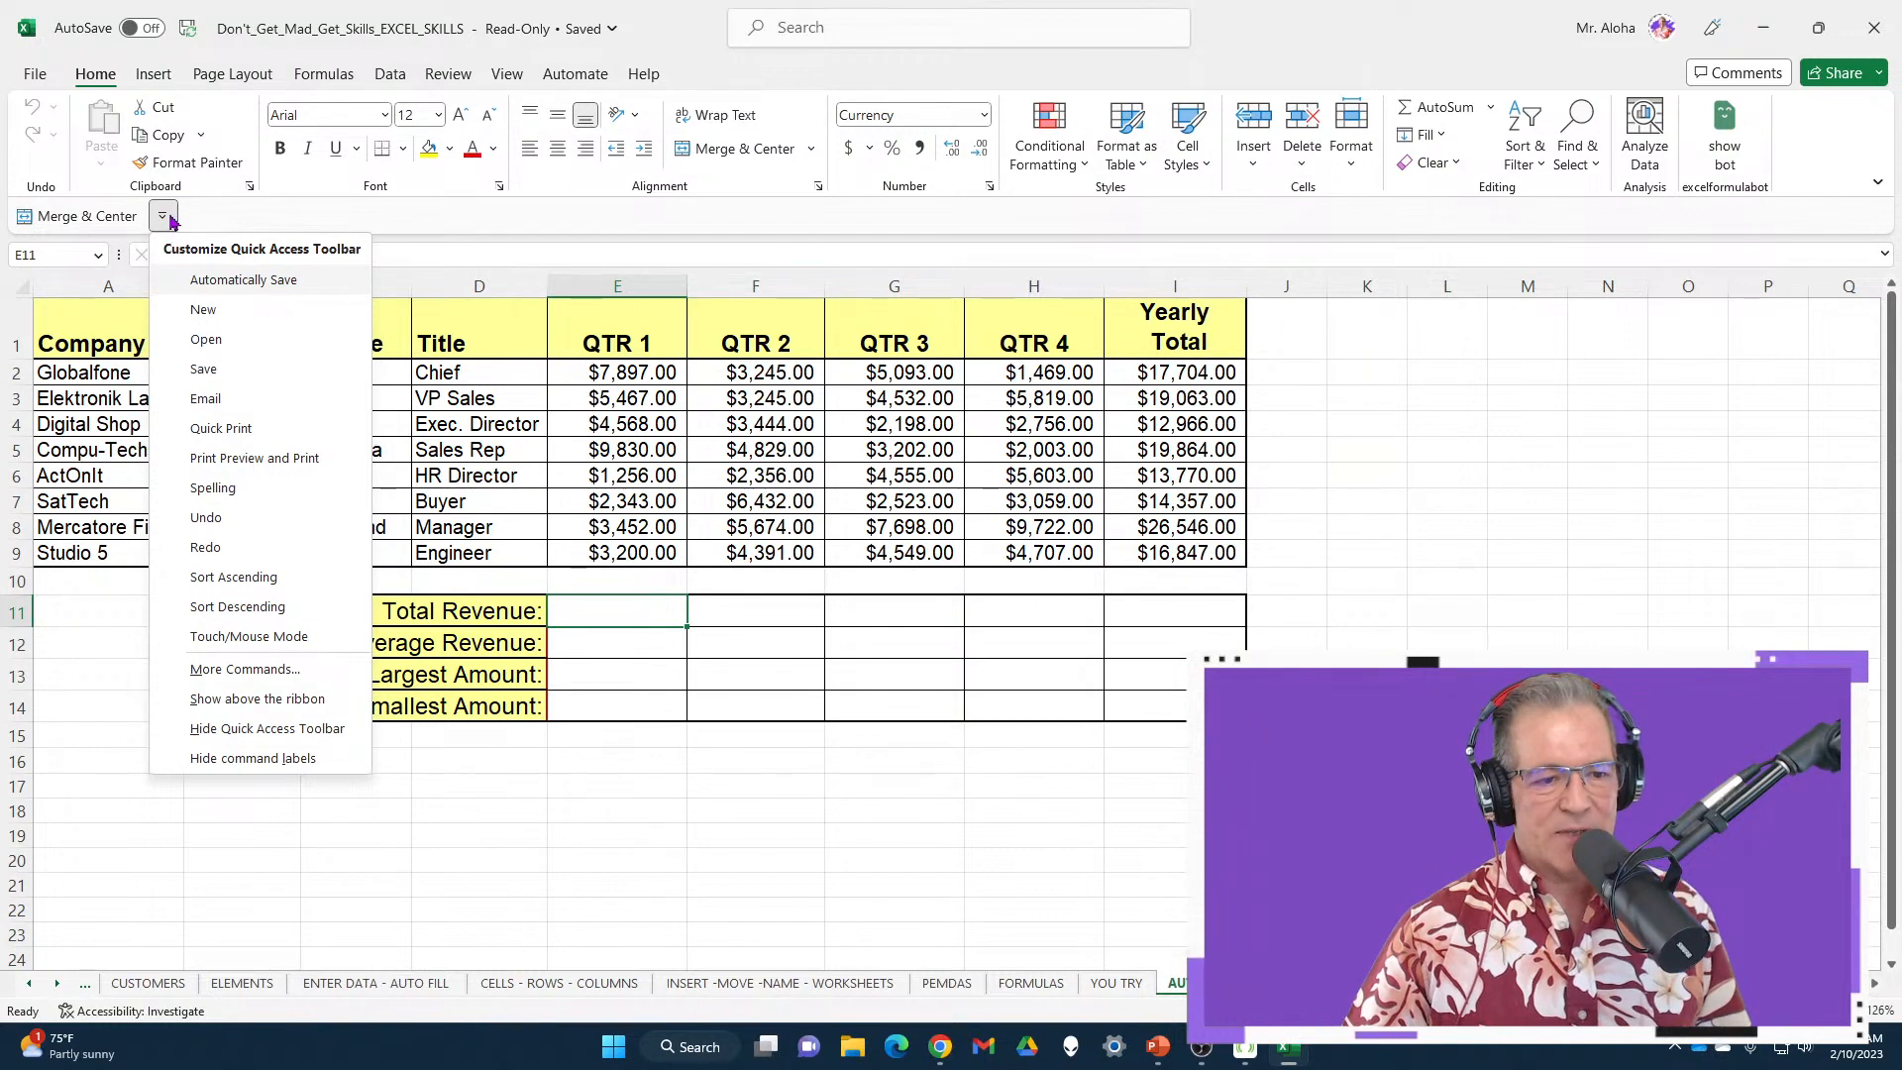
Remove Merge & Center from the Quick Access Toolbar and check other toolbar options
right_click(115, 218)
left_click(156, 230)
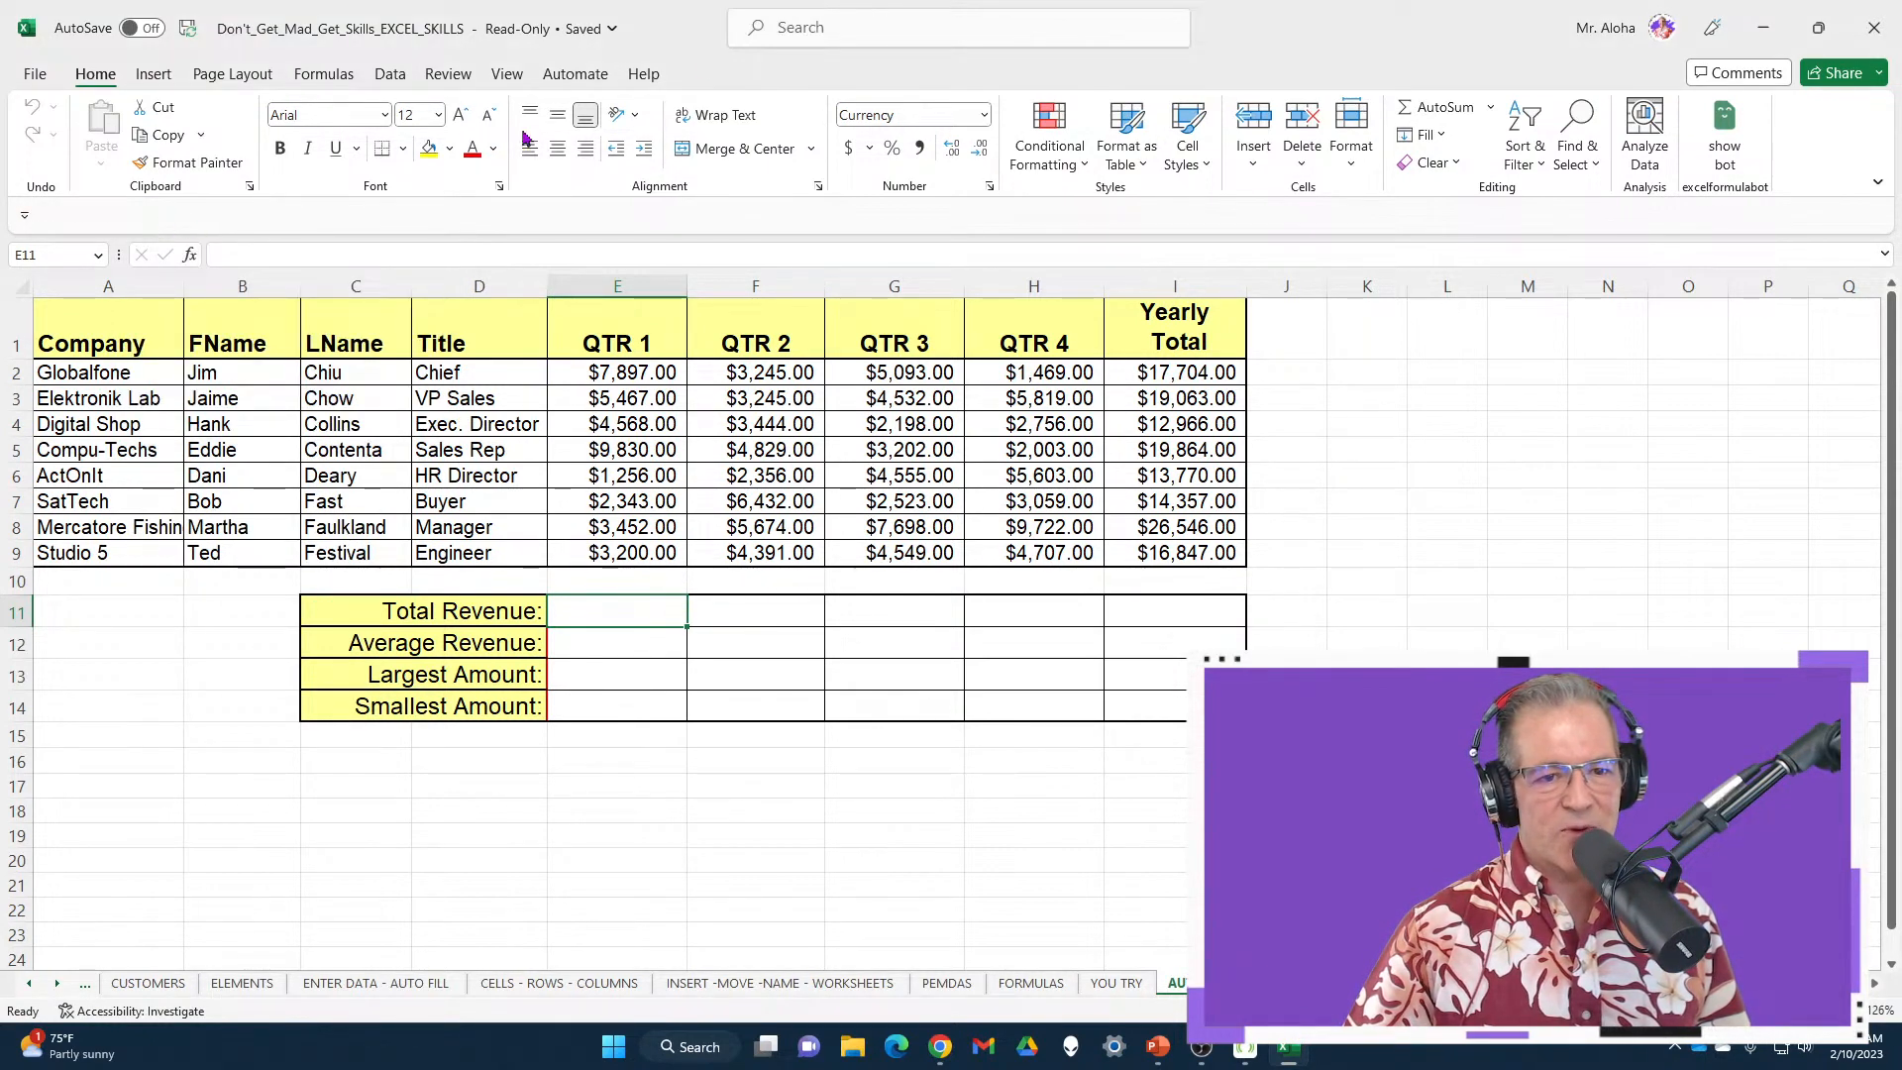
right_click(87, 34)
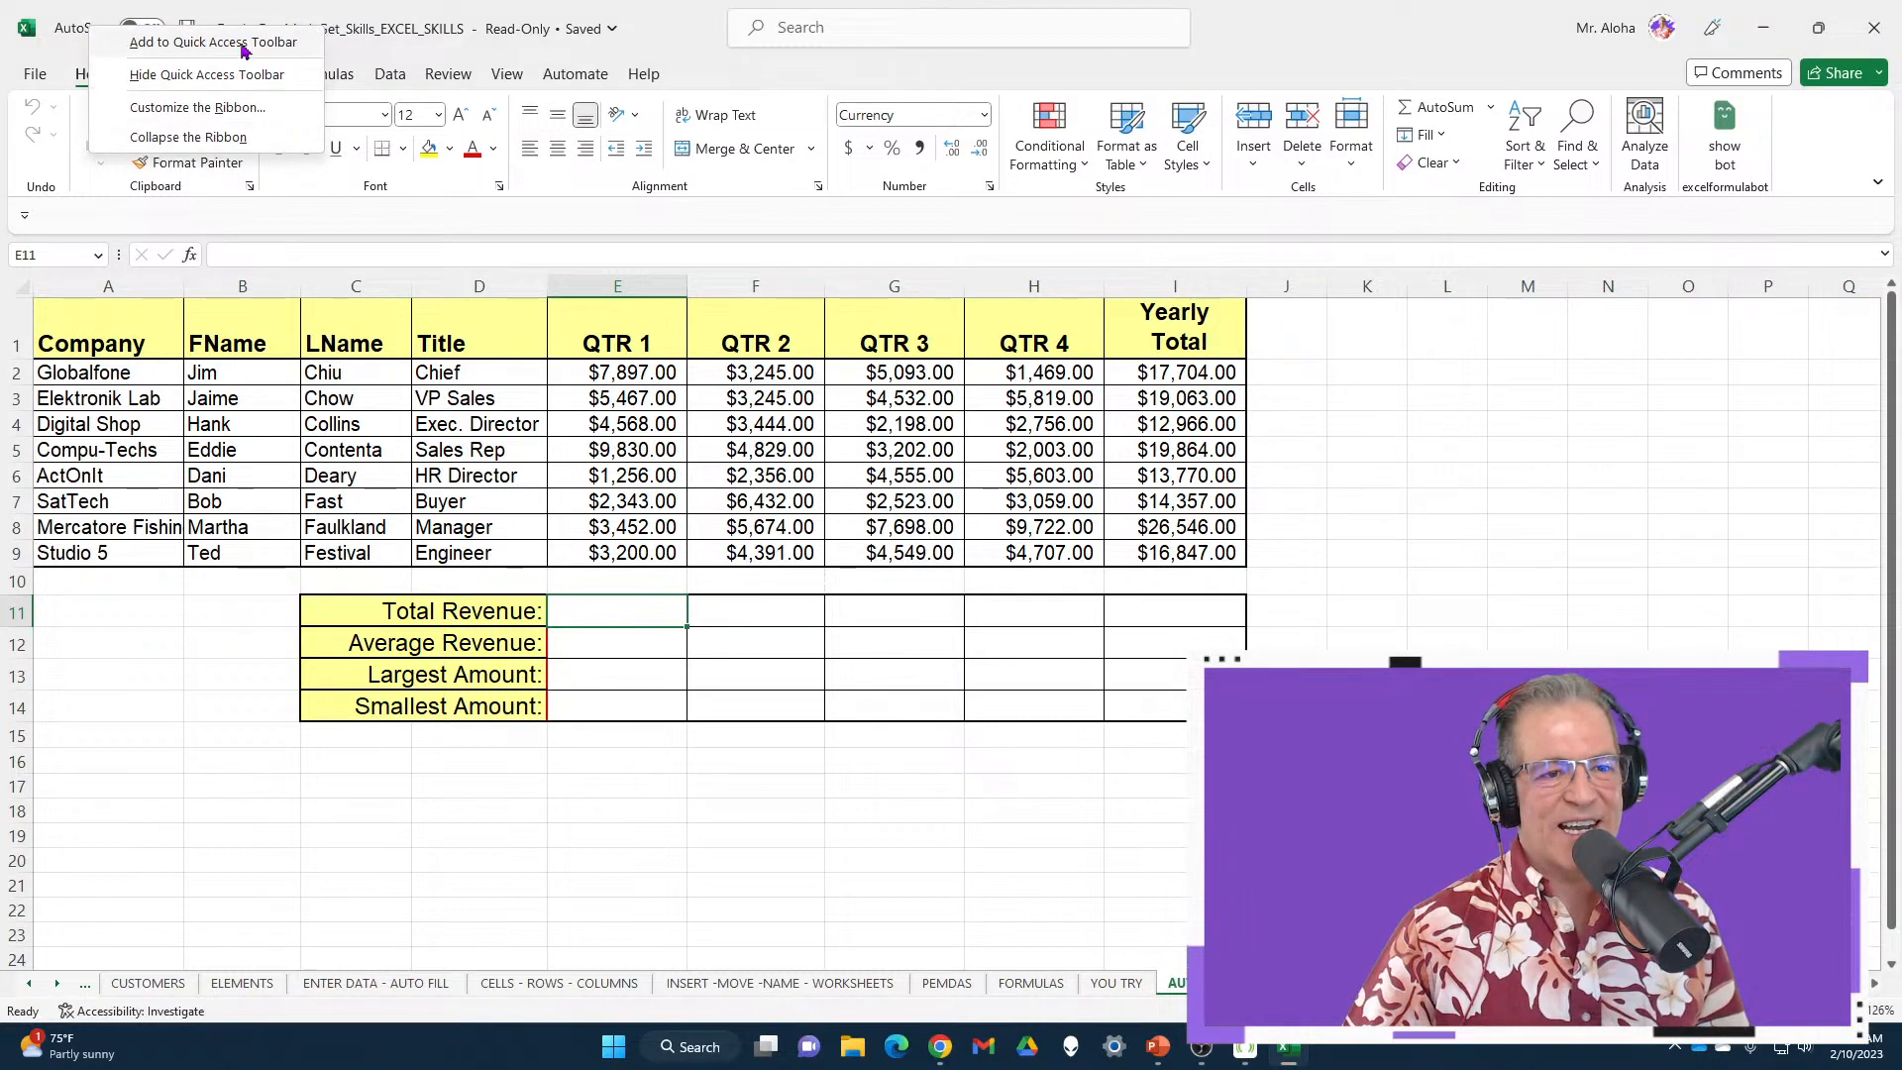
left_click(702, 43)
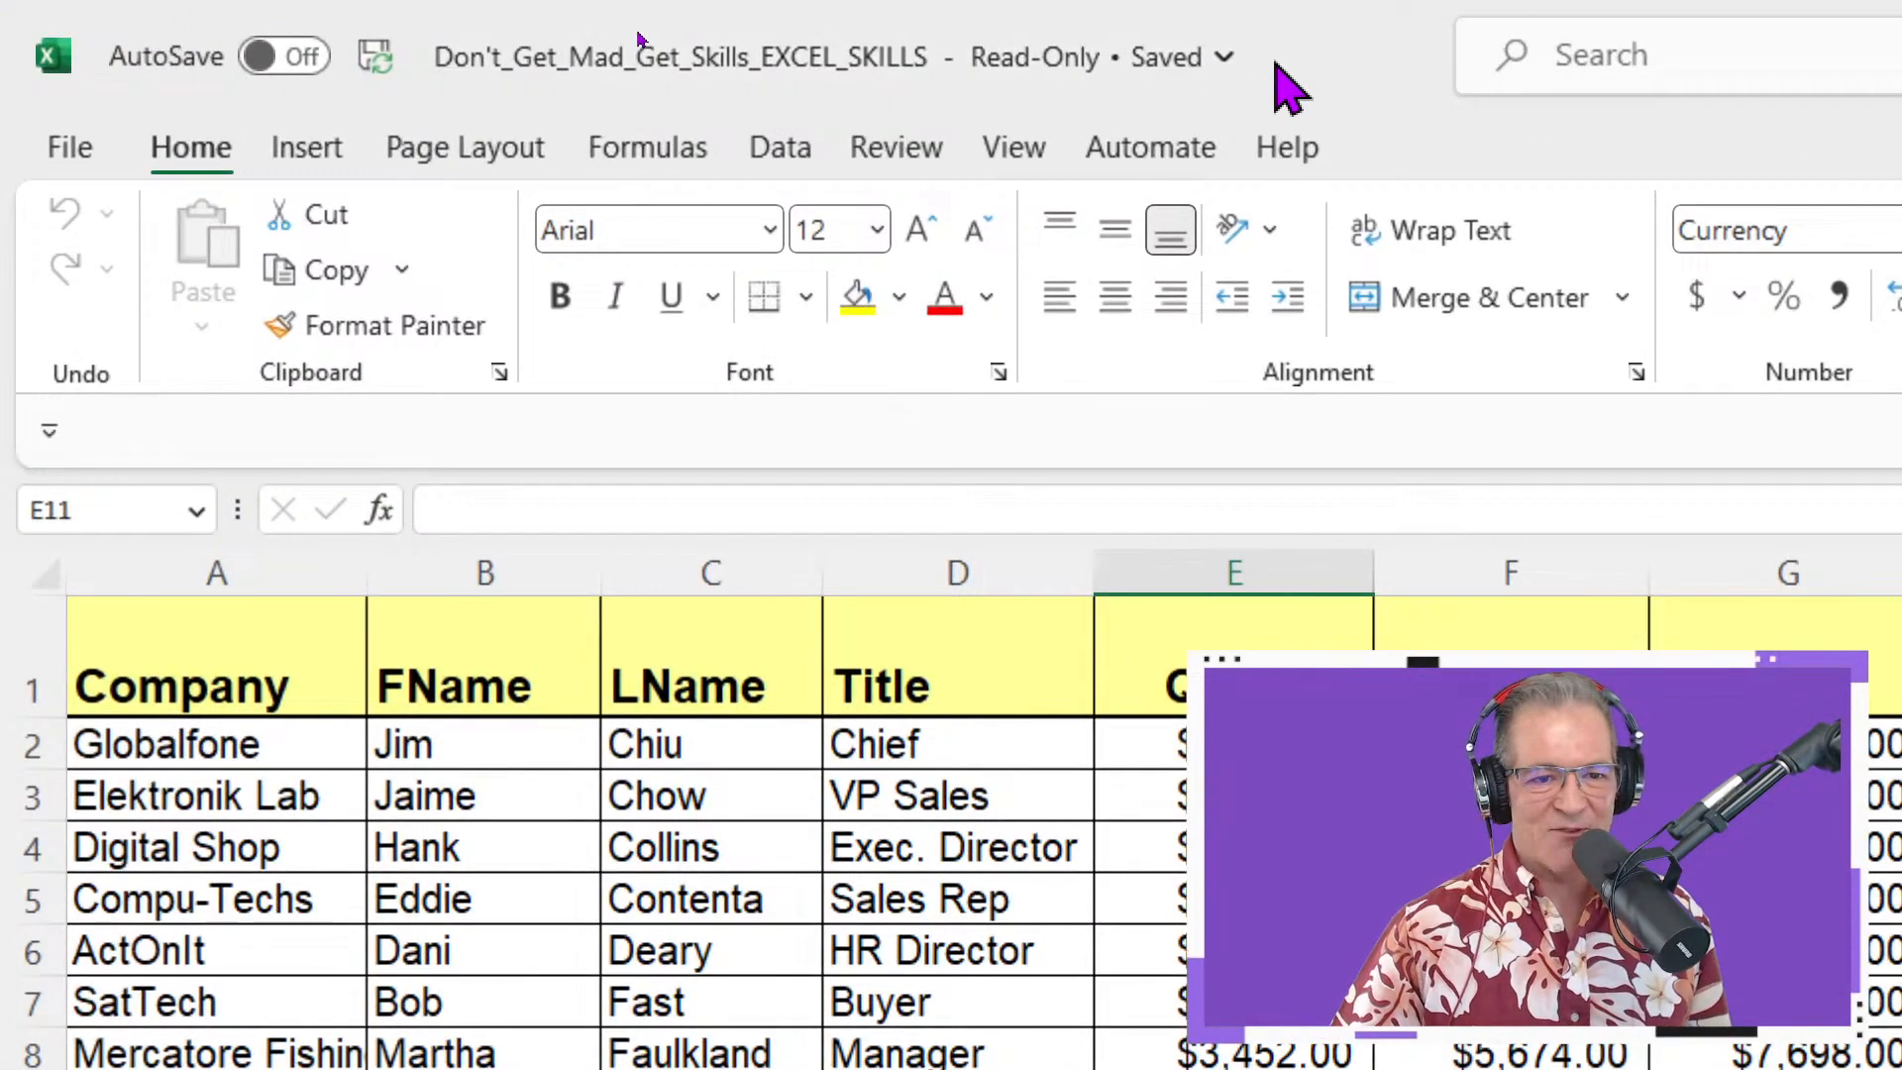
right_click(1270, 39)
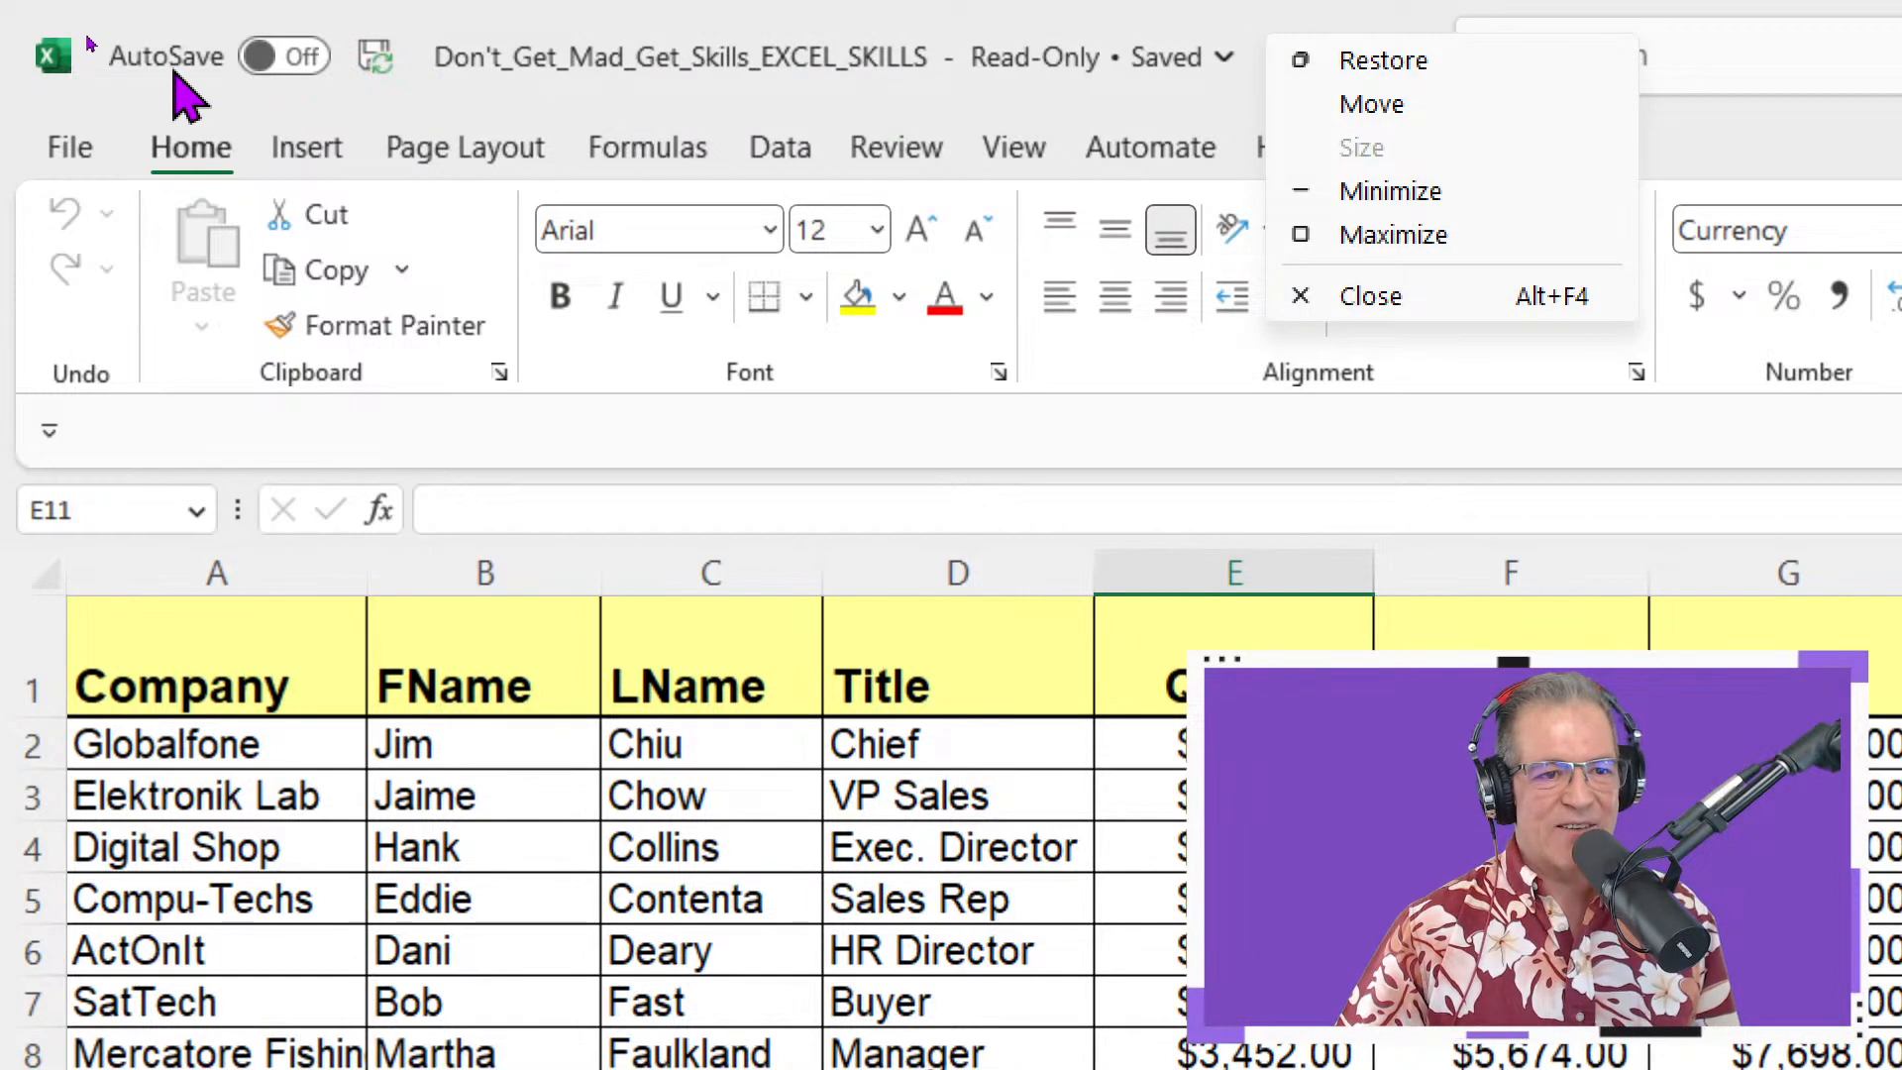
right_click(376, 333)
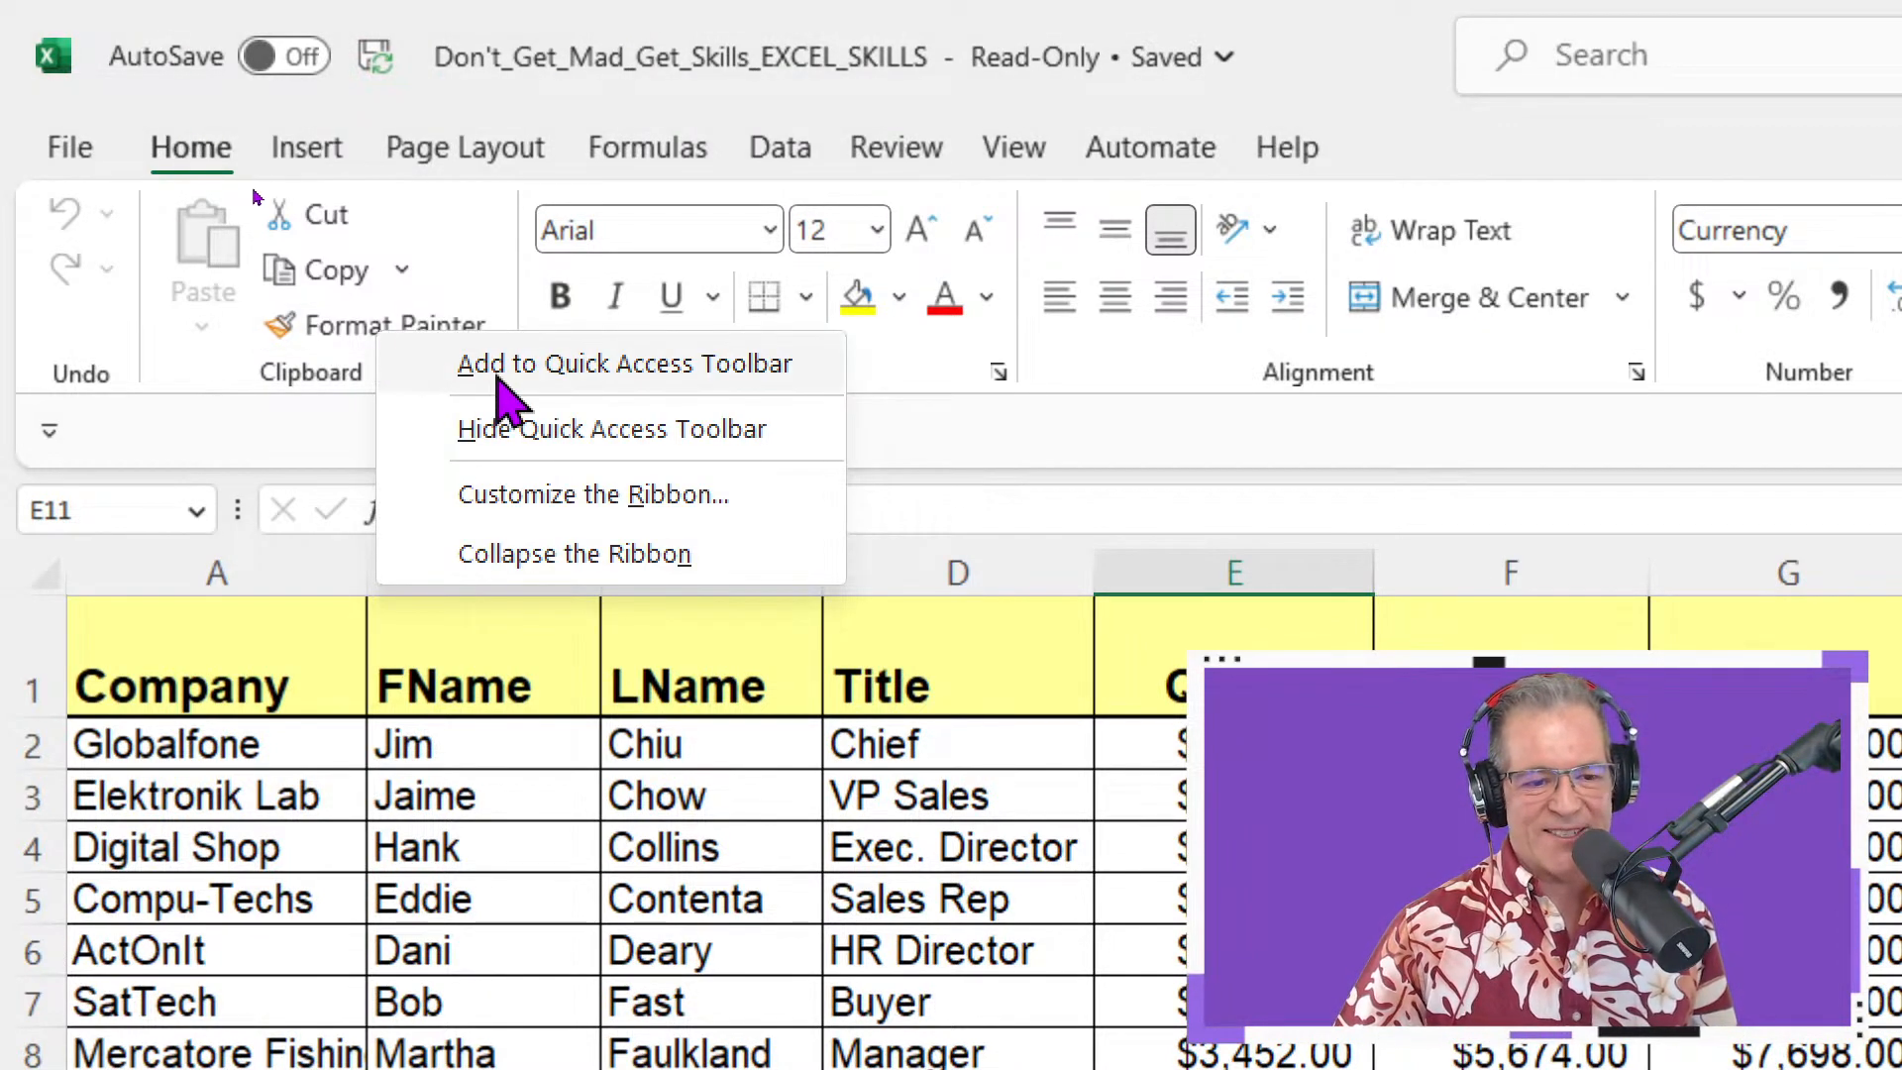
Add Sum from the Home tab's AutoSum to the toolbar, then view AutoSum's function list
left_click(48, 428)
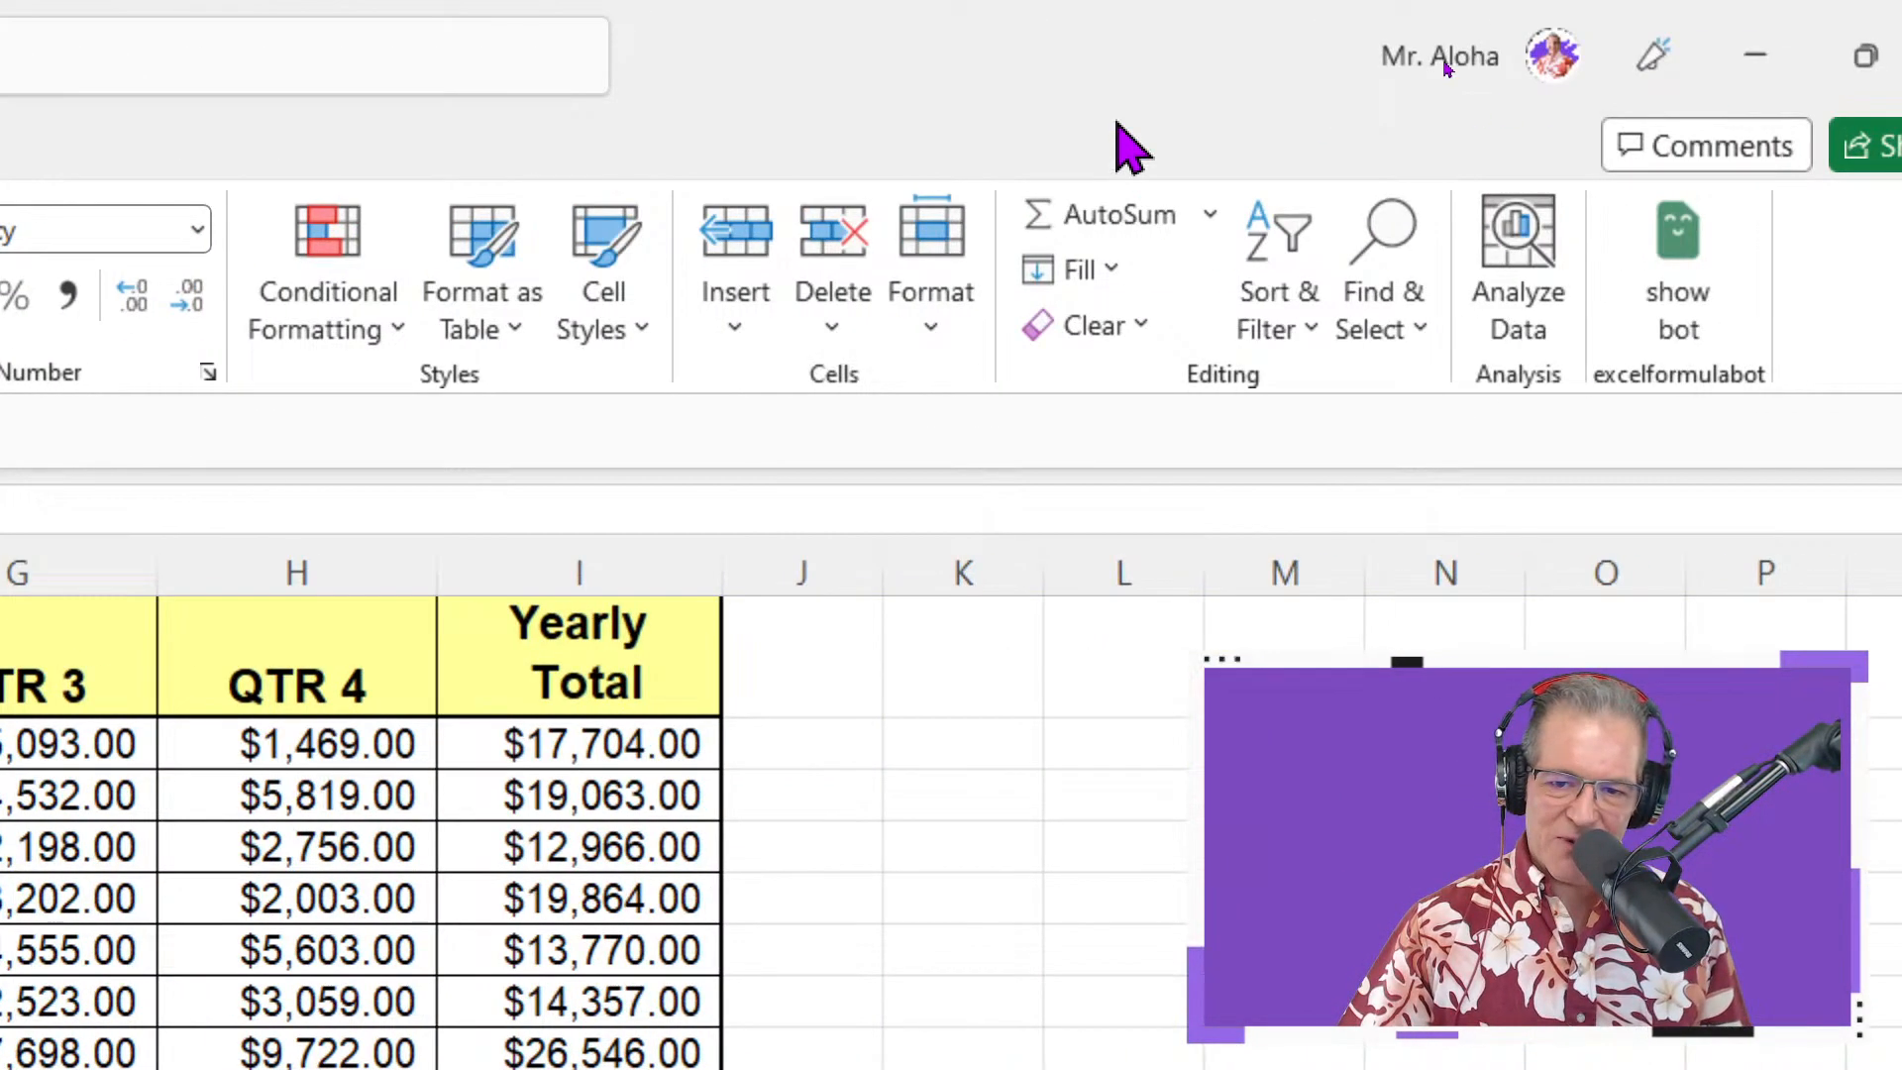
right_click(1110, 237)
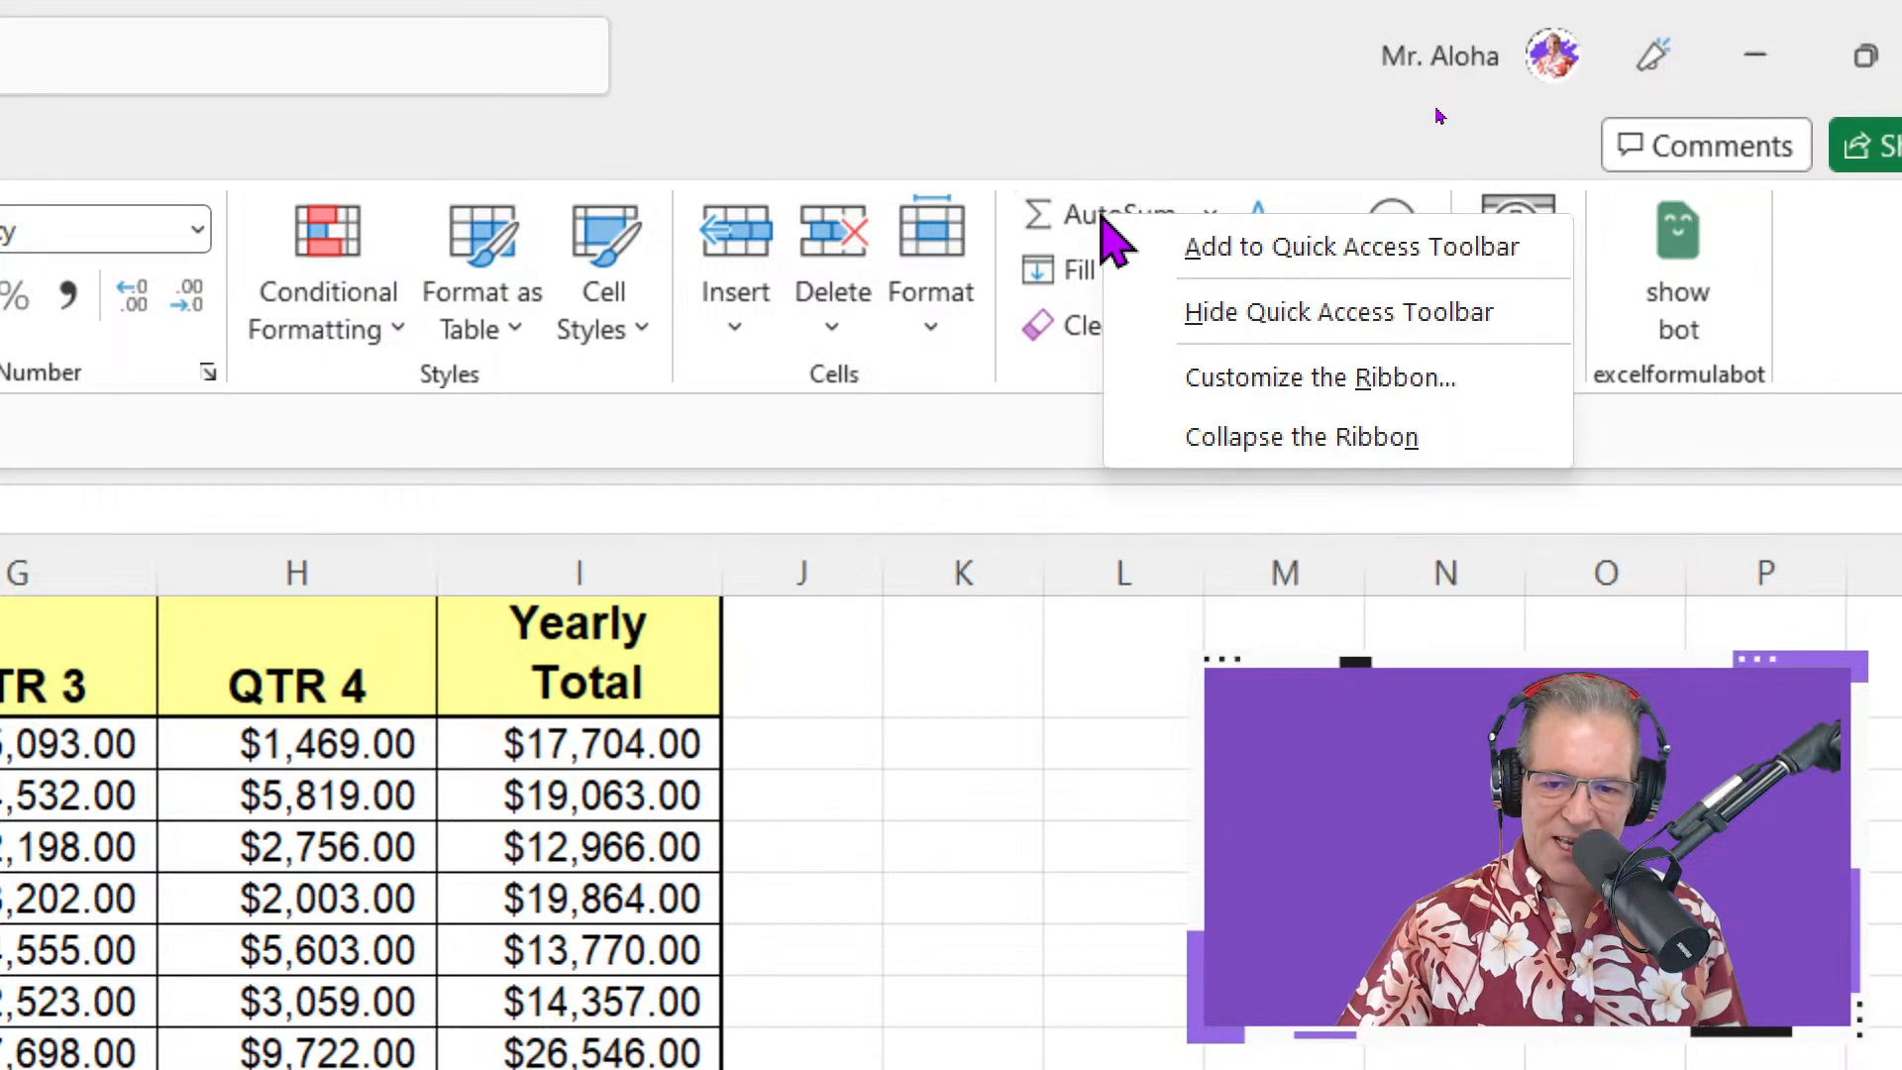
left_click(1202, 276)
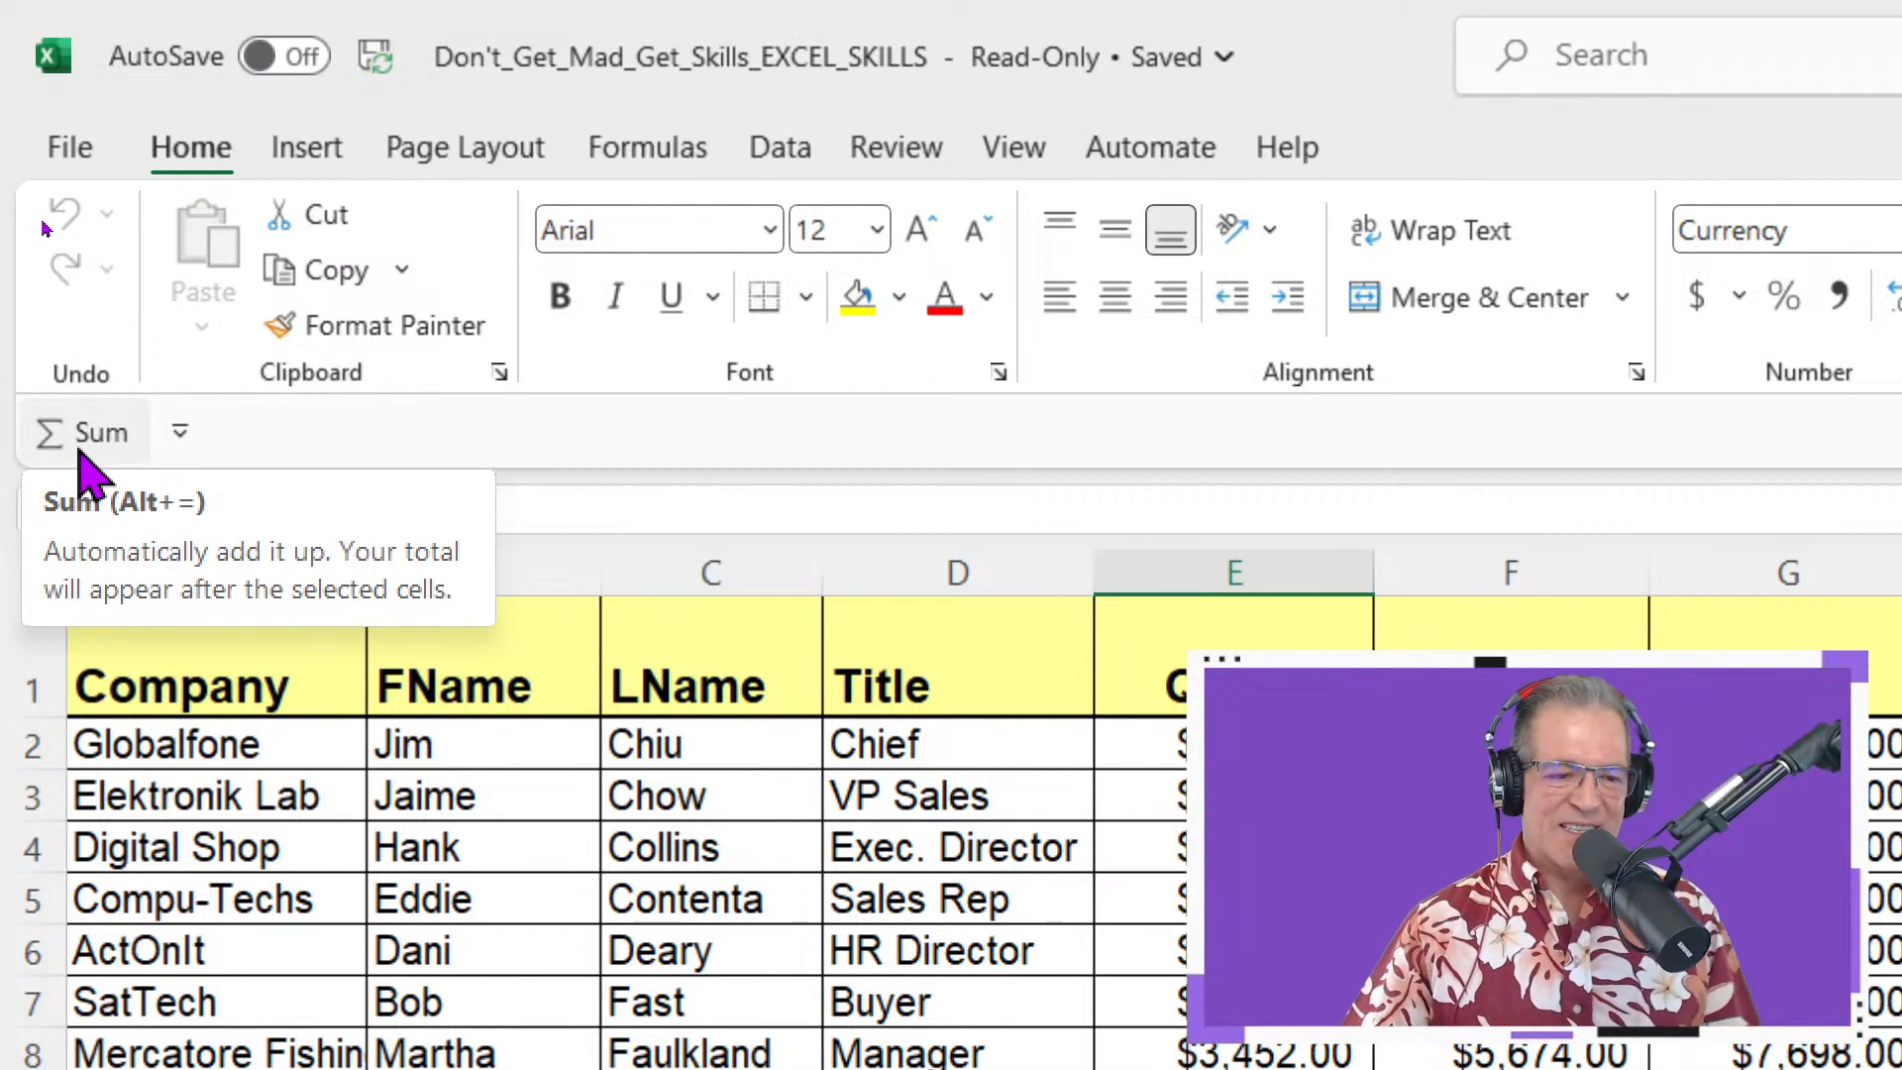
left_click(183, 434)
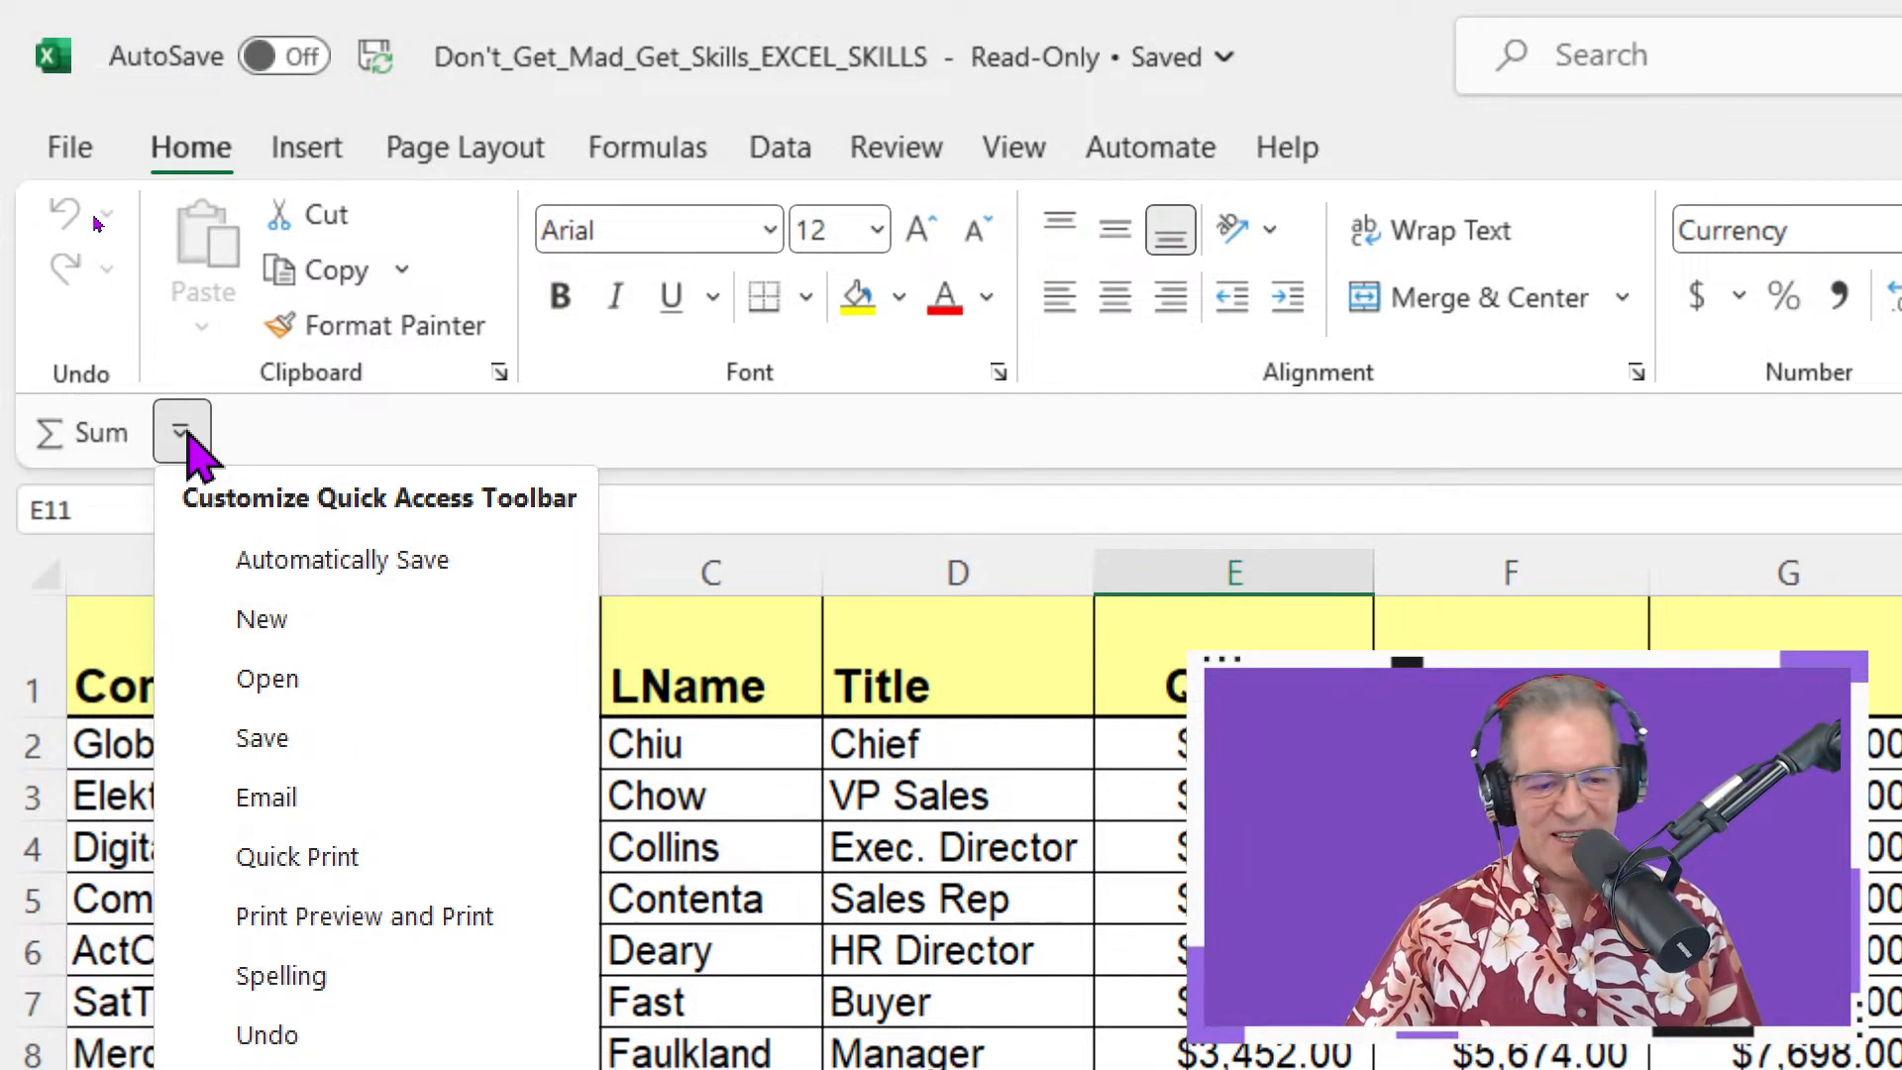
left_click(182, 434)
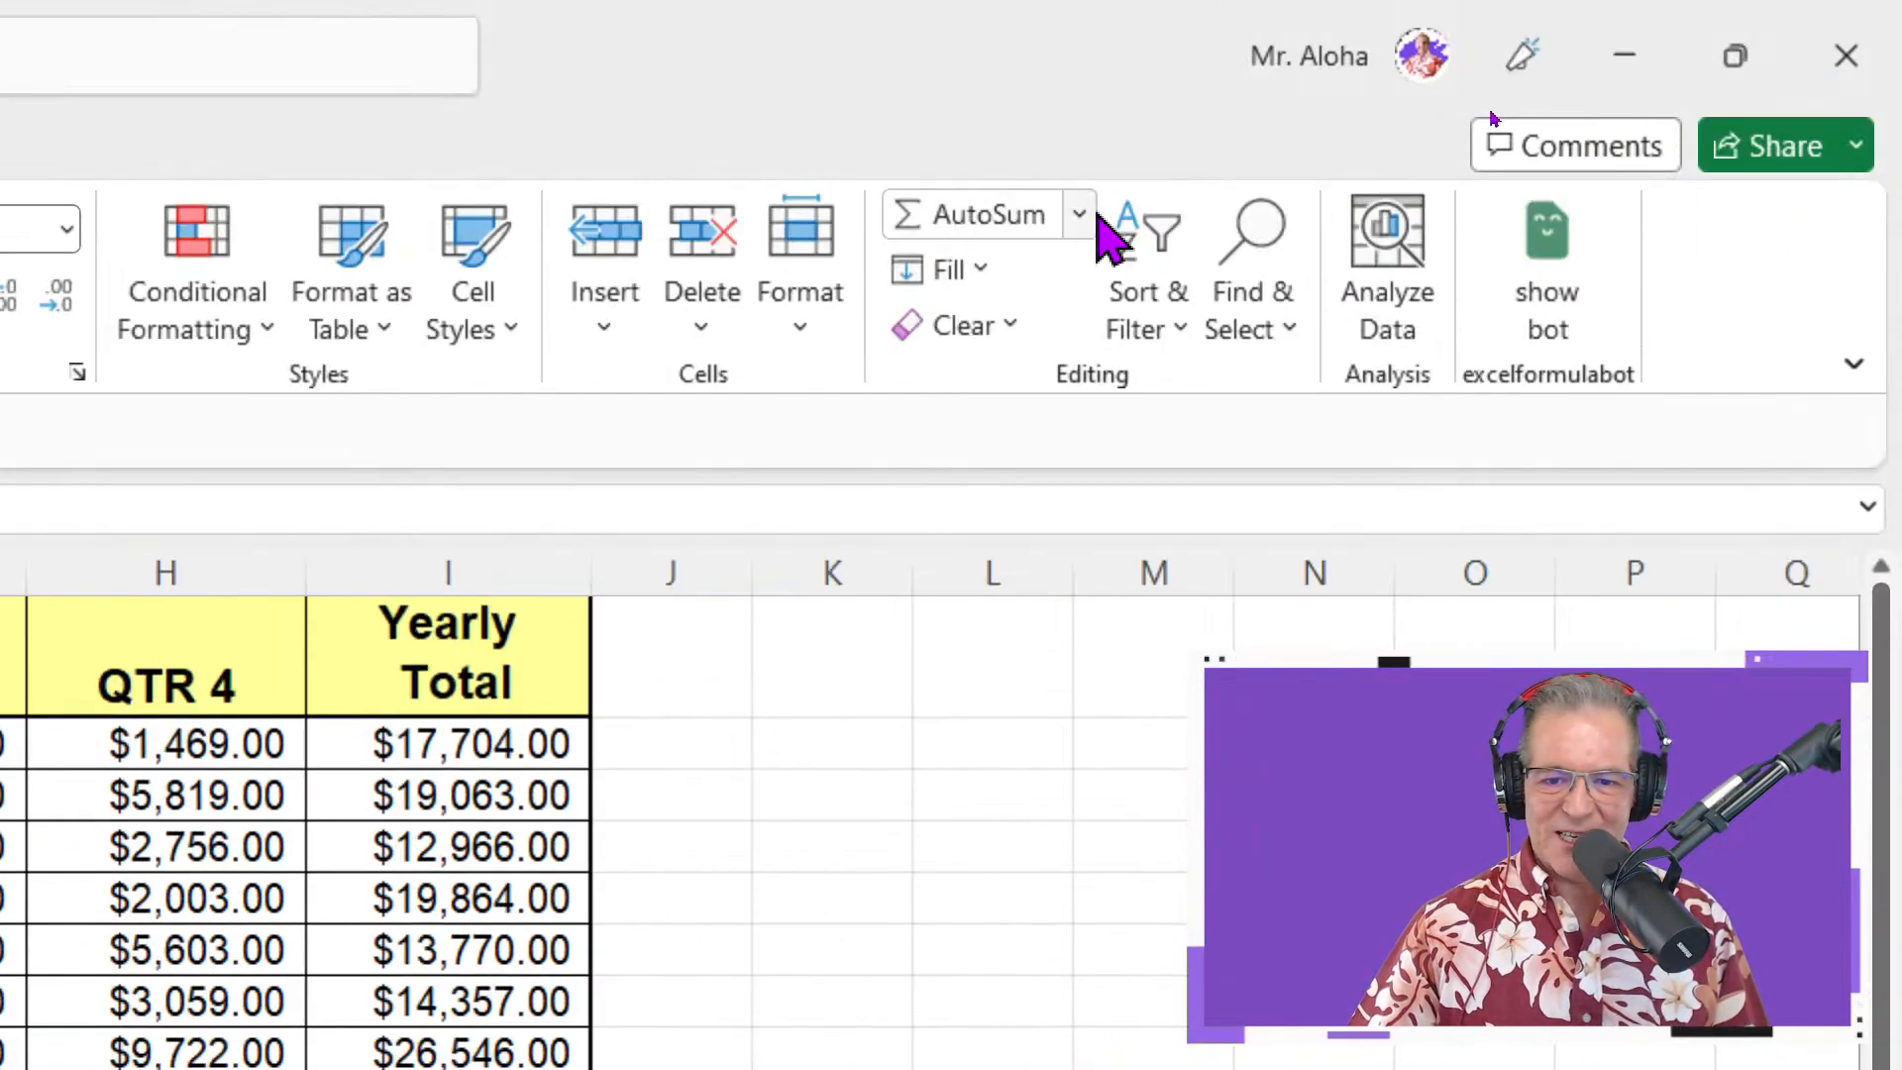
left_click(1094, 215)
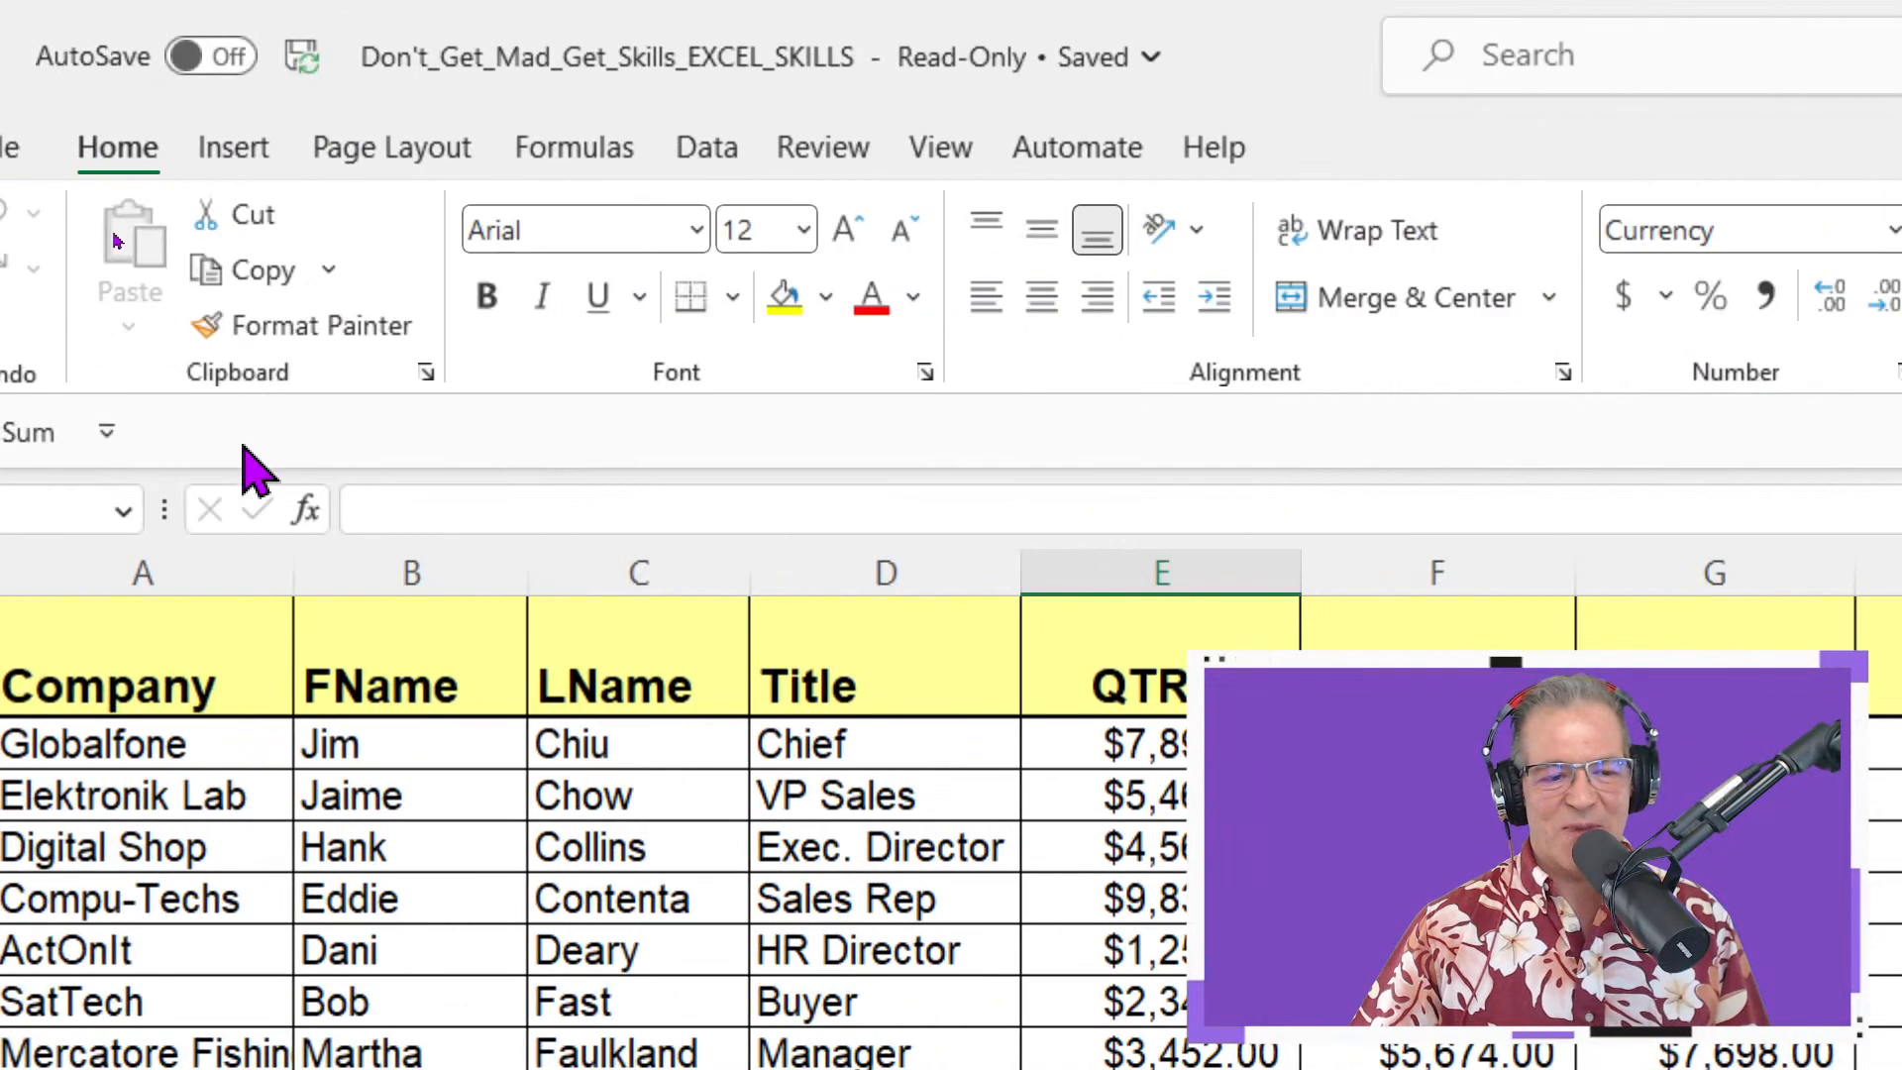
Replace the plain Sum shortcut with the AutoSum function dropdown on the Quick Access Toolbar
right_click(14, 428)
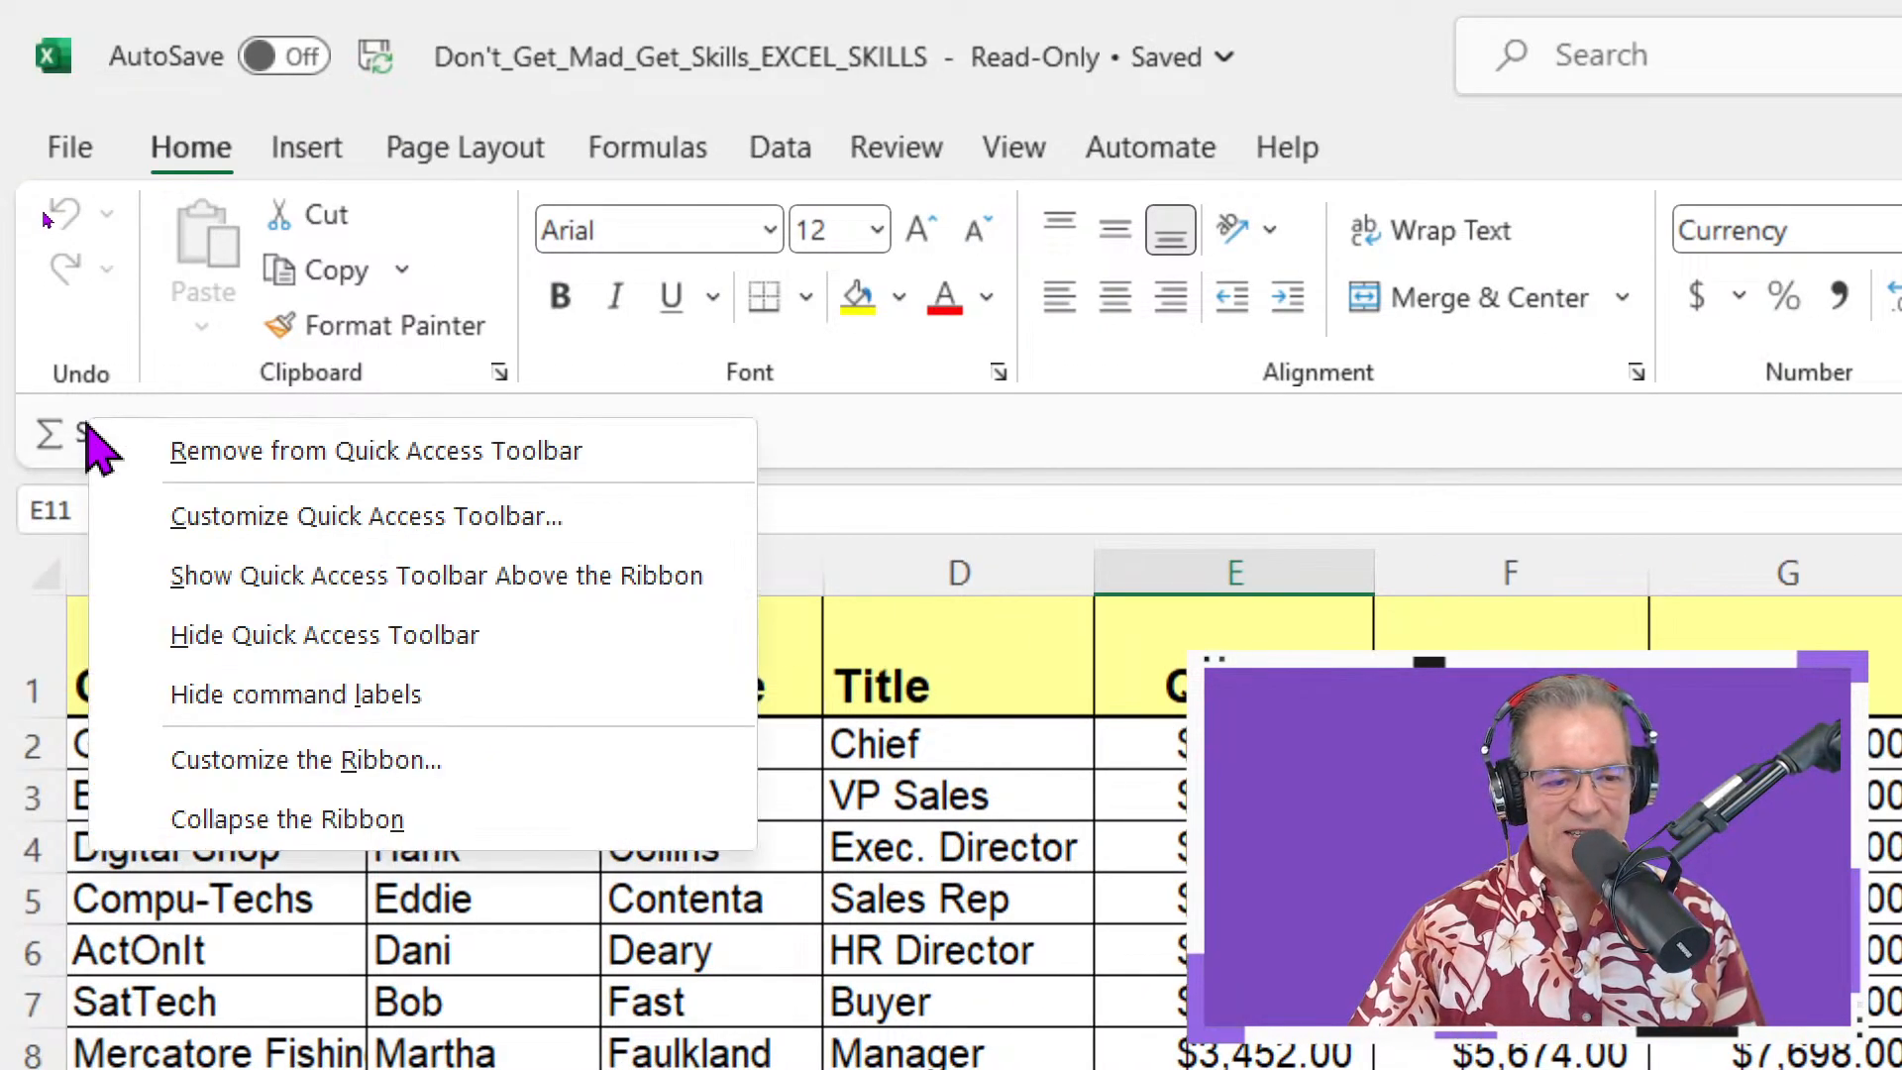
left_click(218, 456)
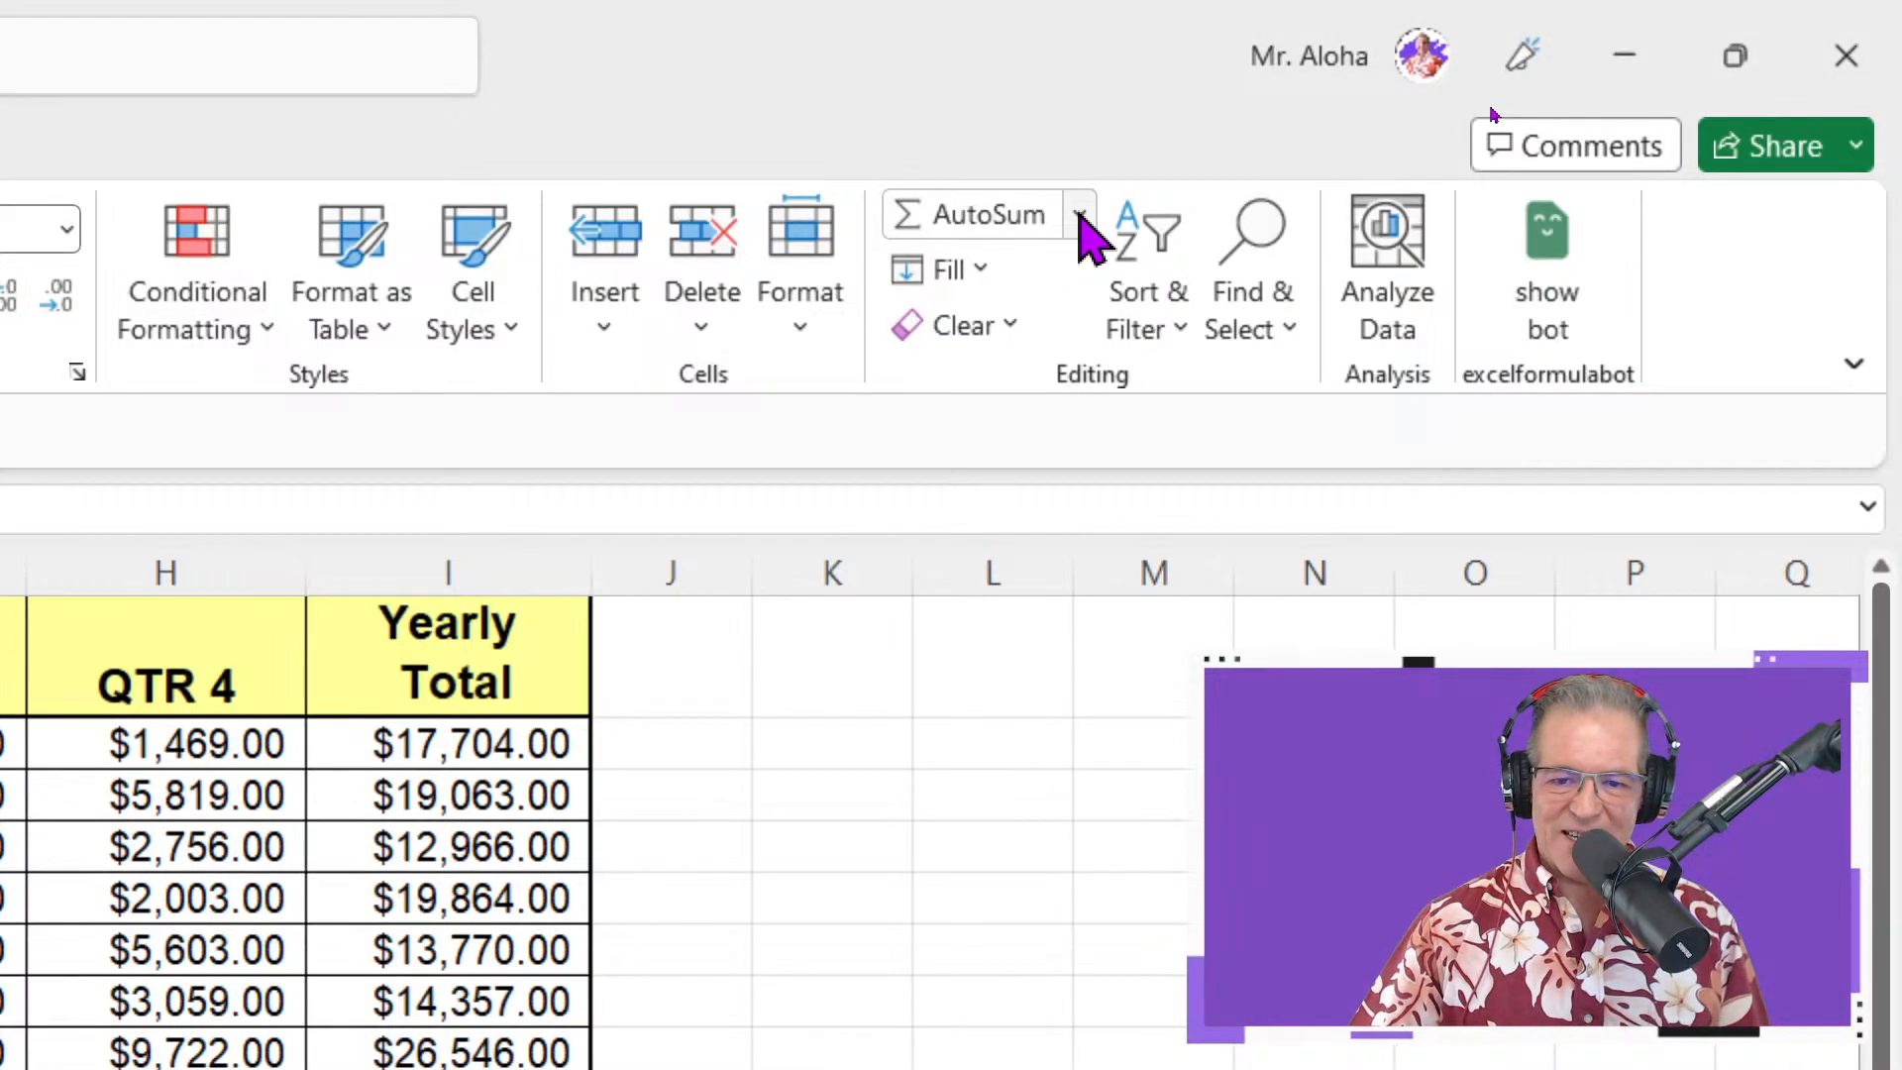
right_click(1083, 247)
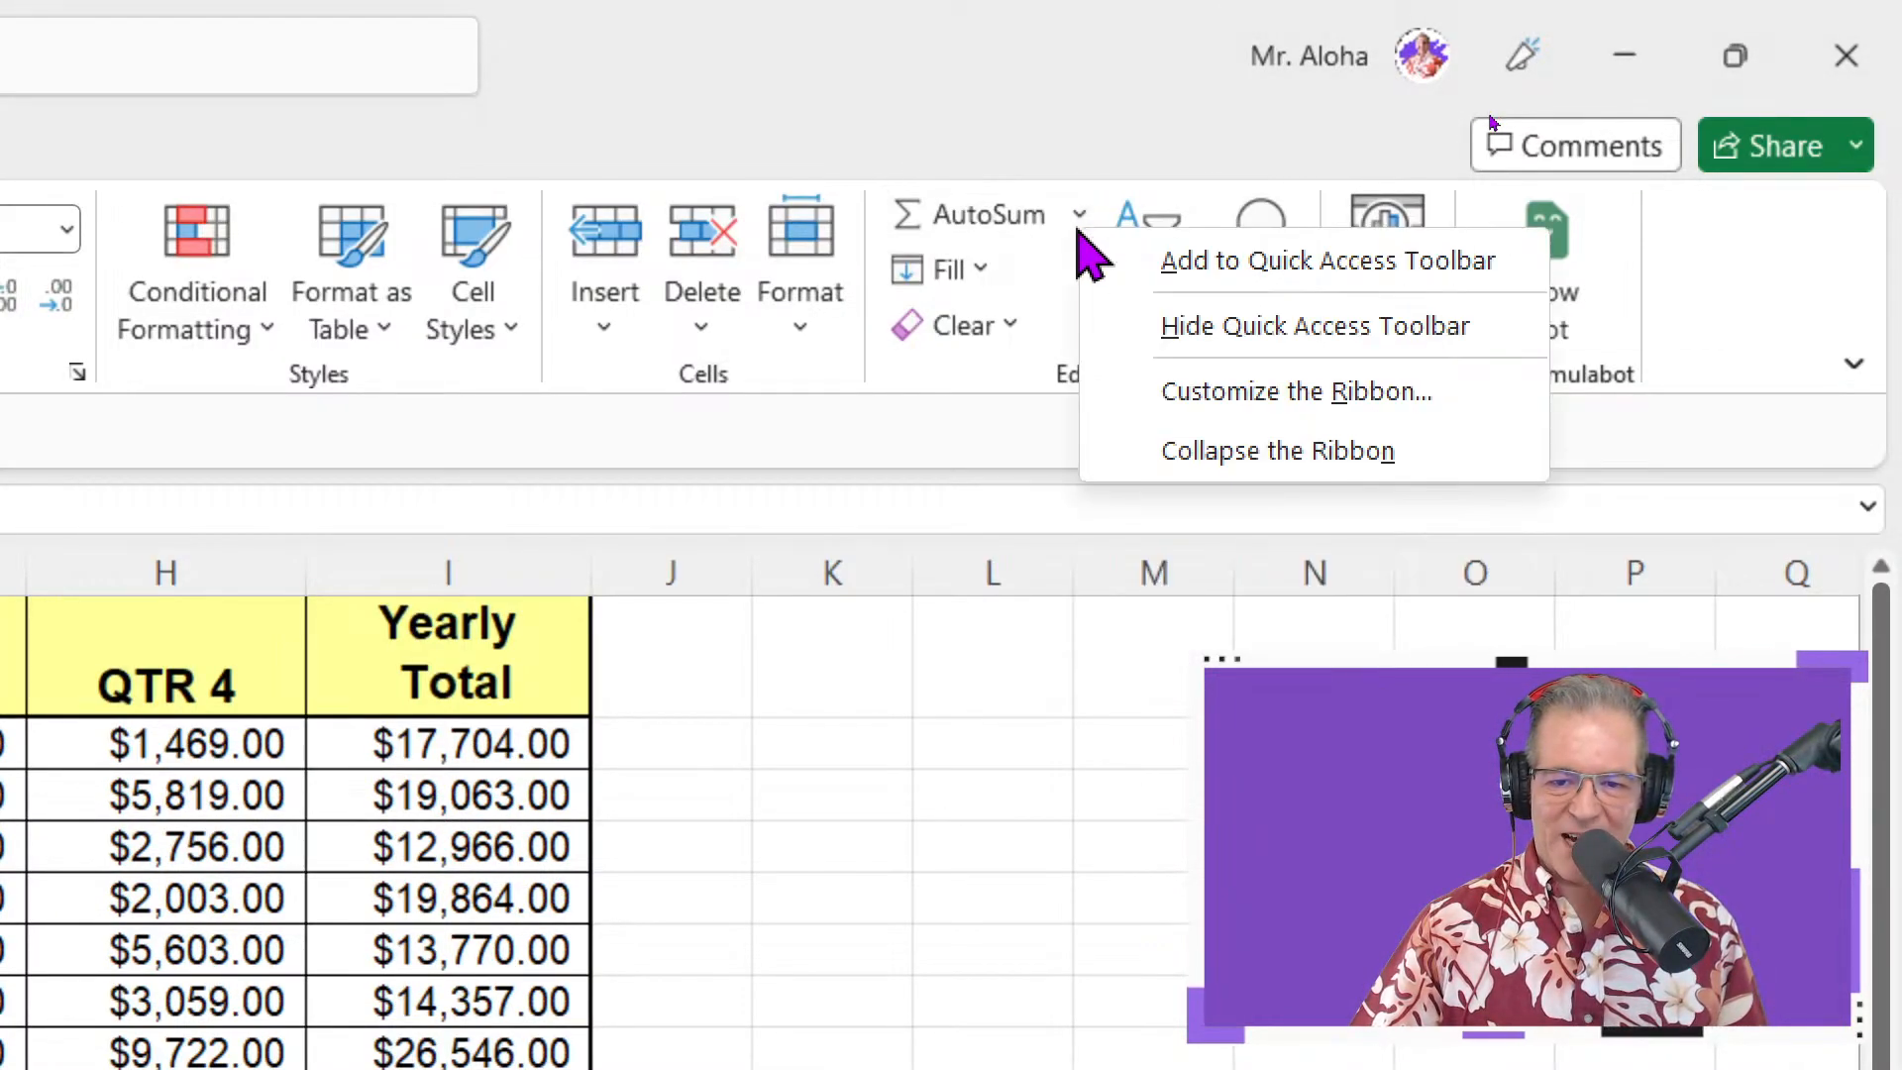
left_click(1126, 262)
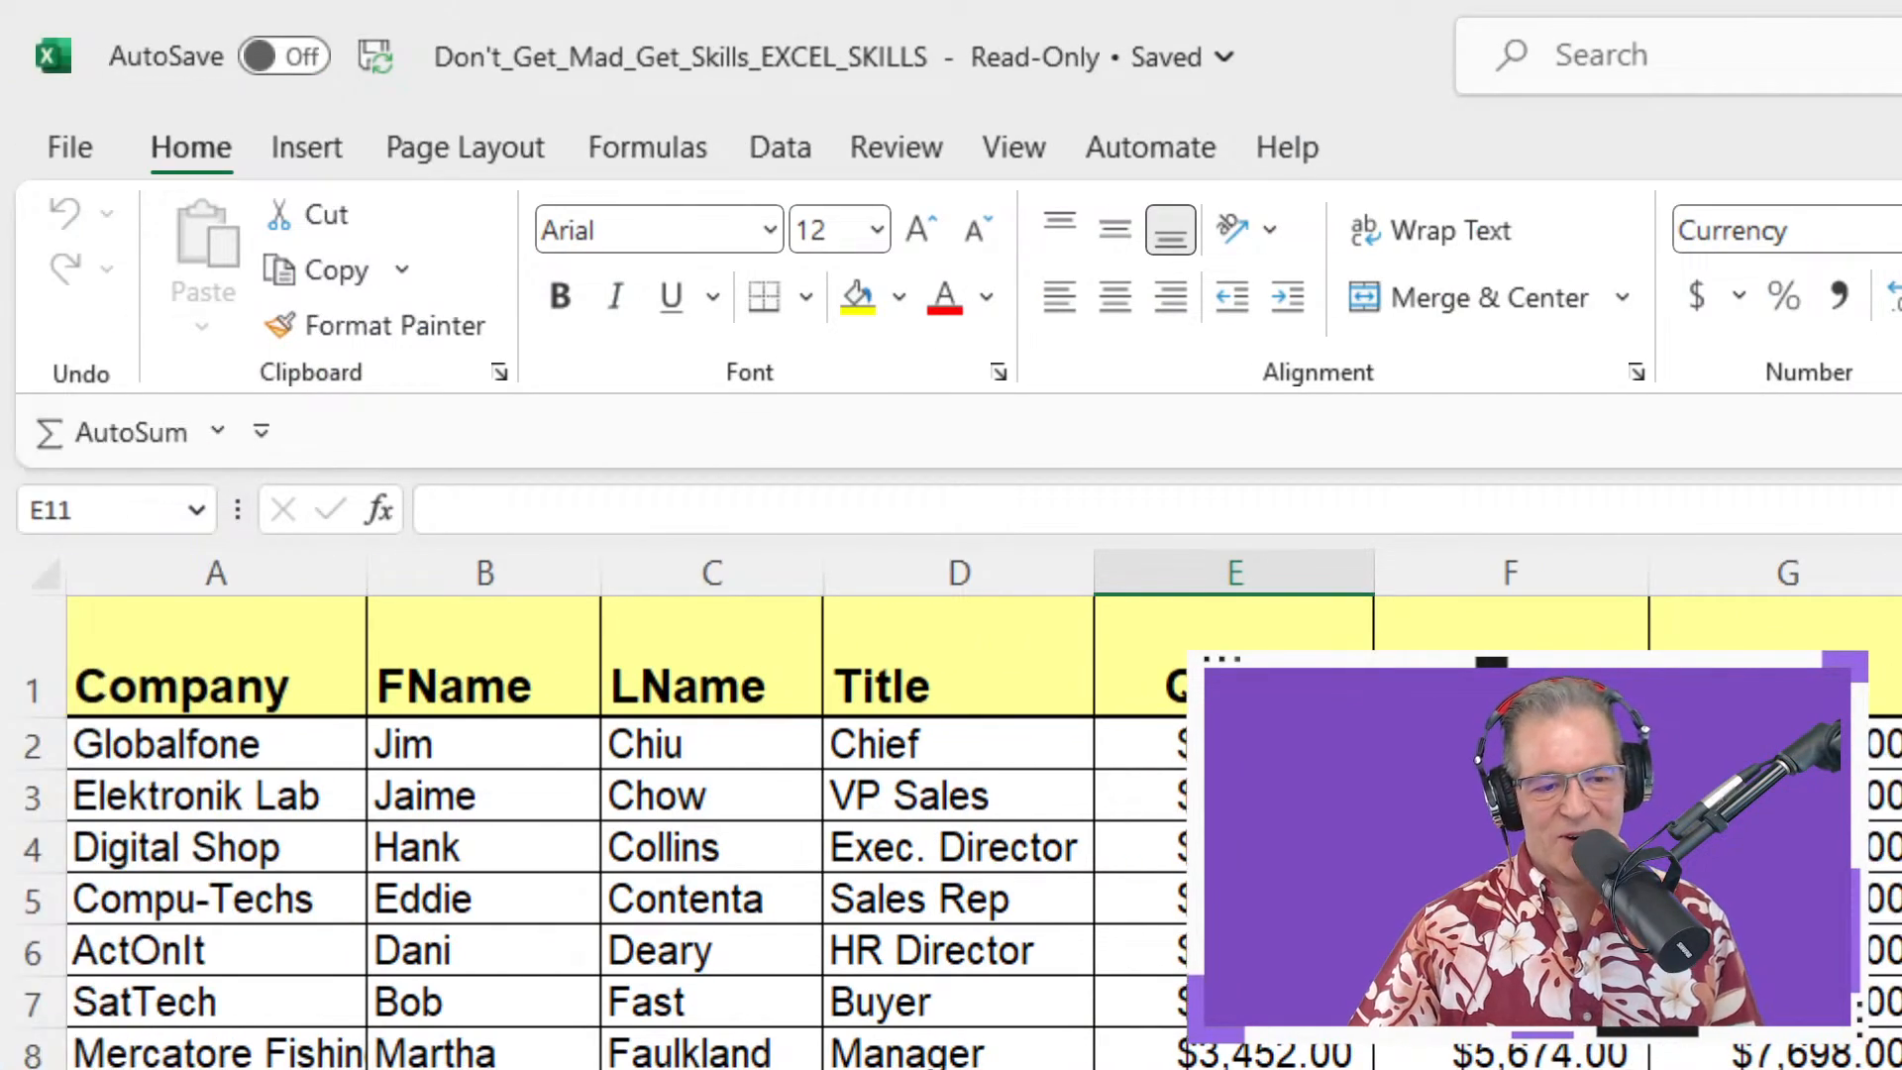
Check the new AutoSum shortcut's functions and add Format Painter to the toolbar
left_click(217, 432)
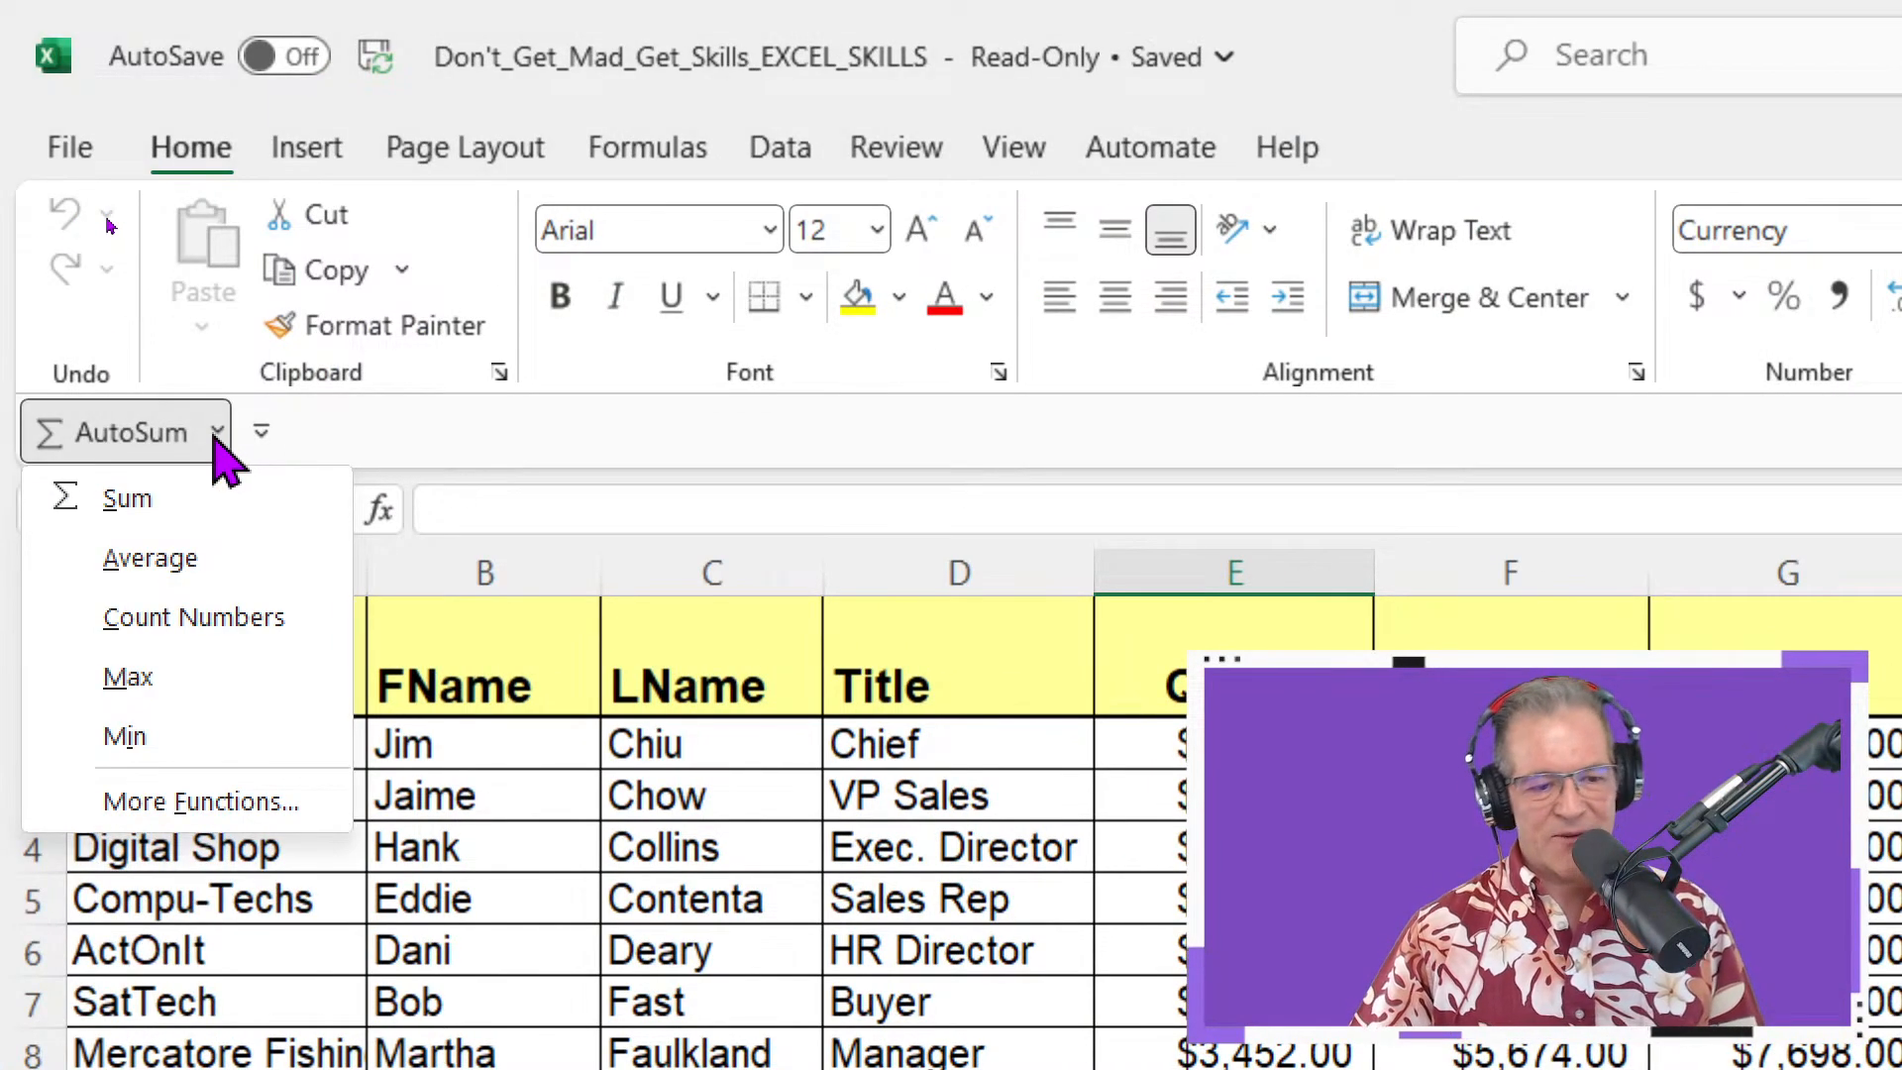
right_click(394, 327)
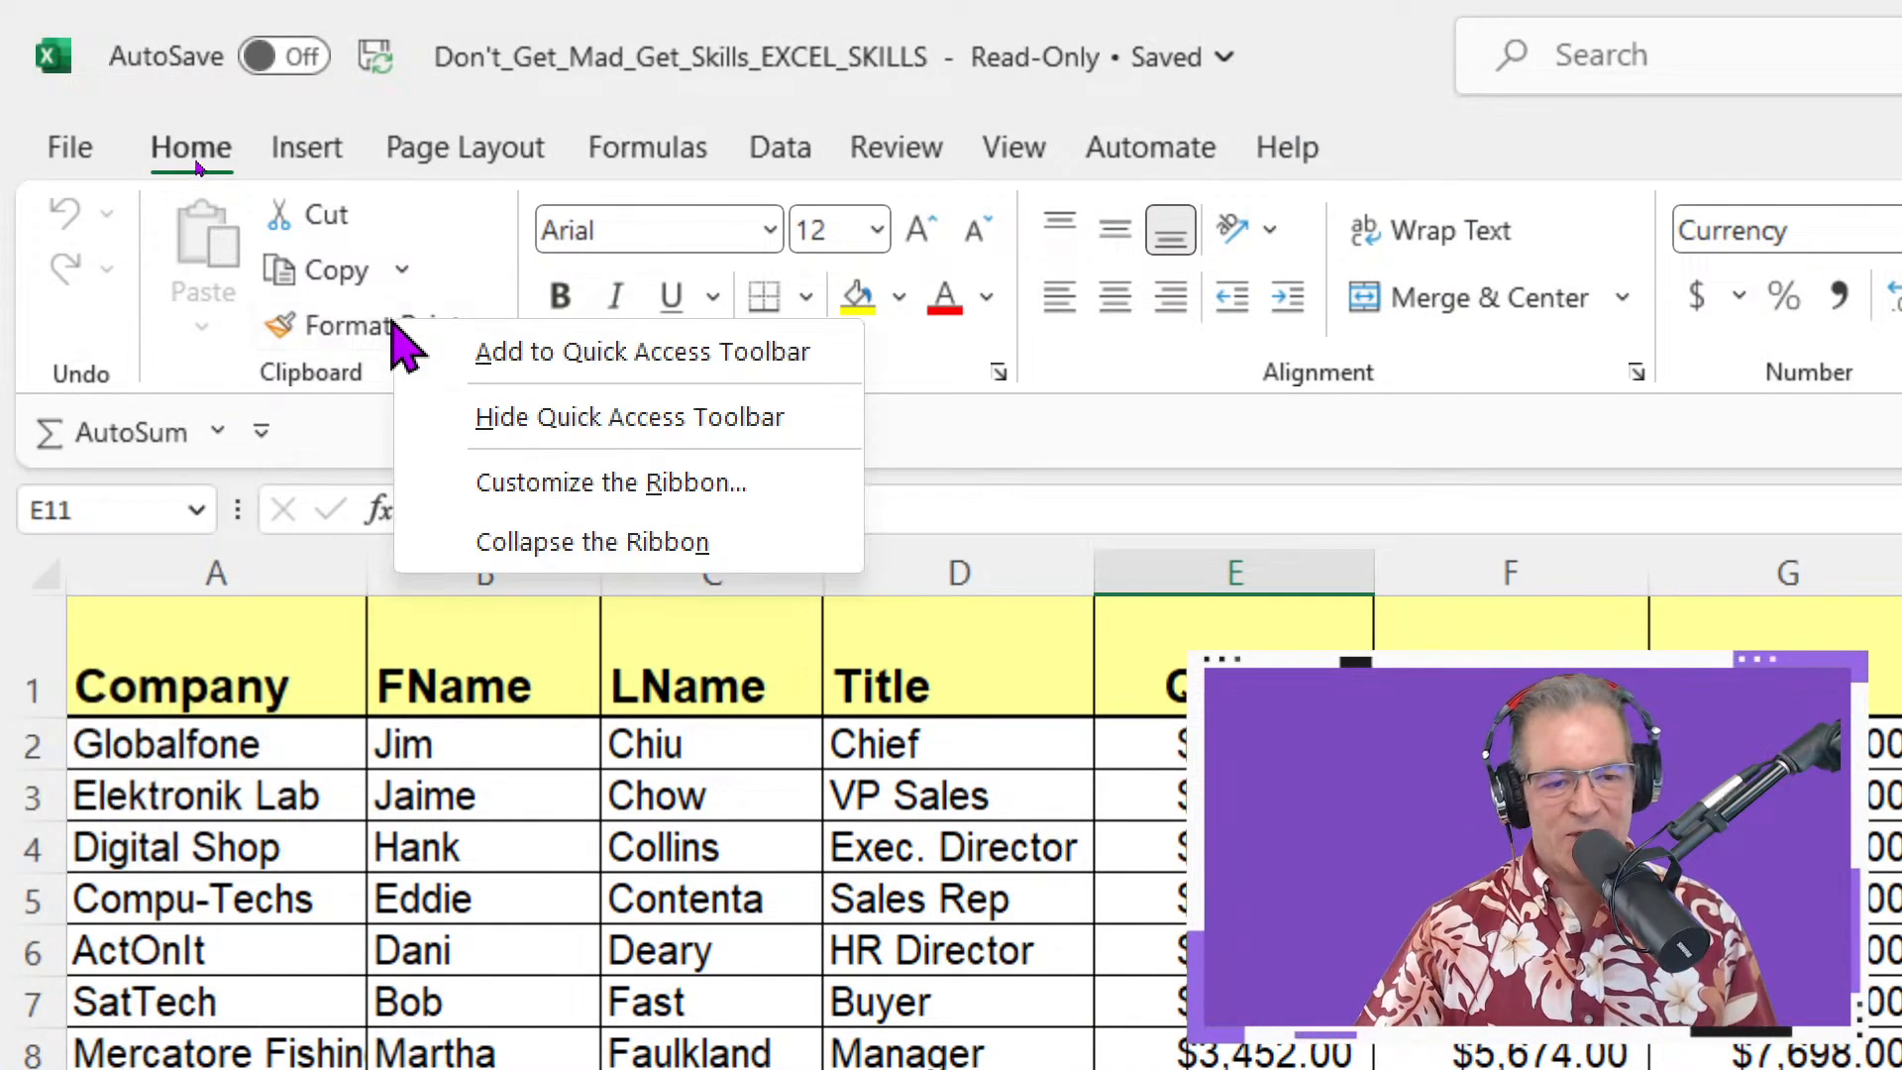
left_click(504, 353)
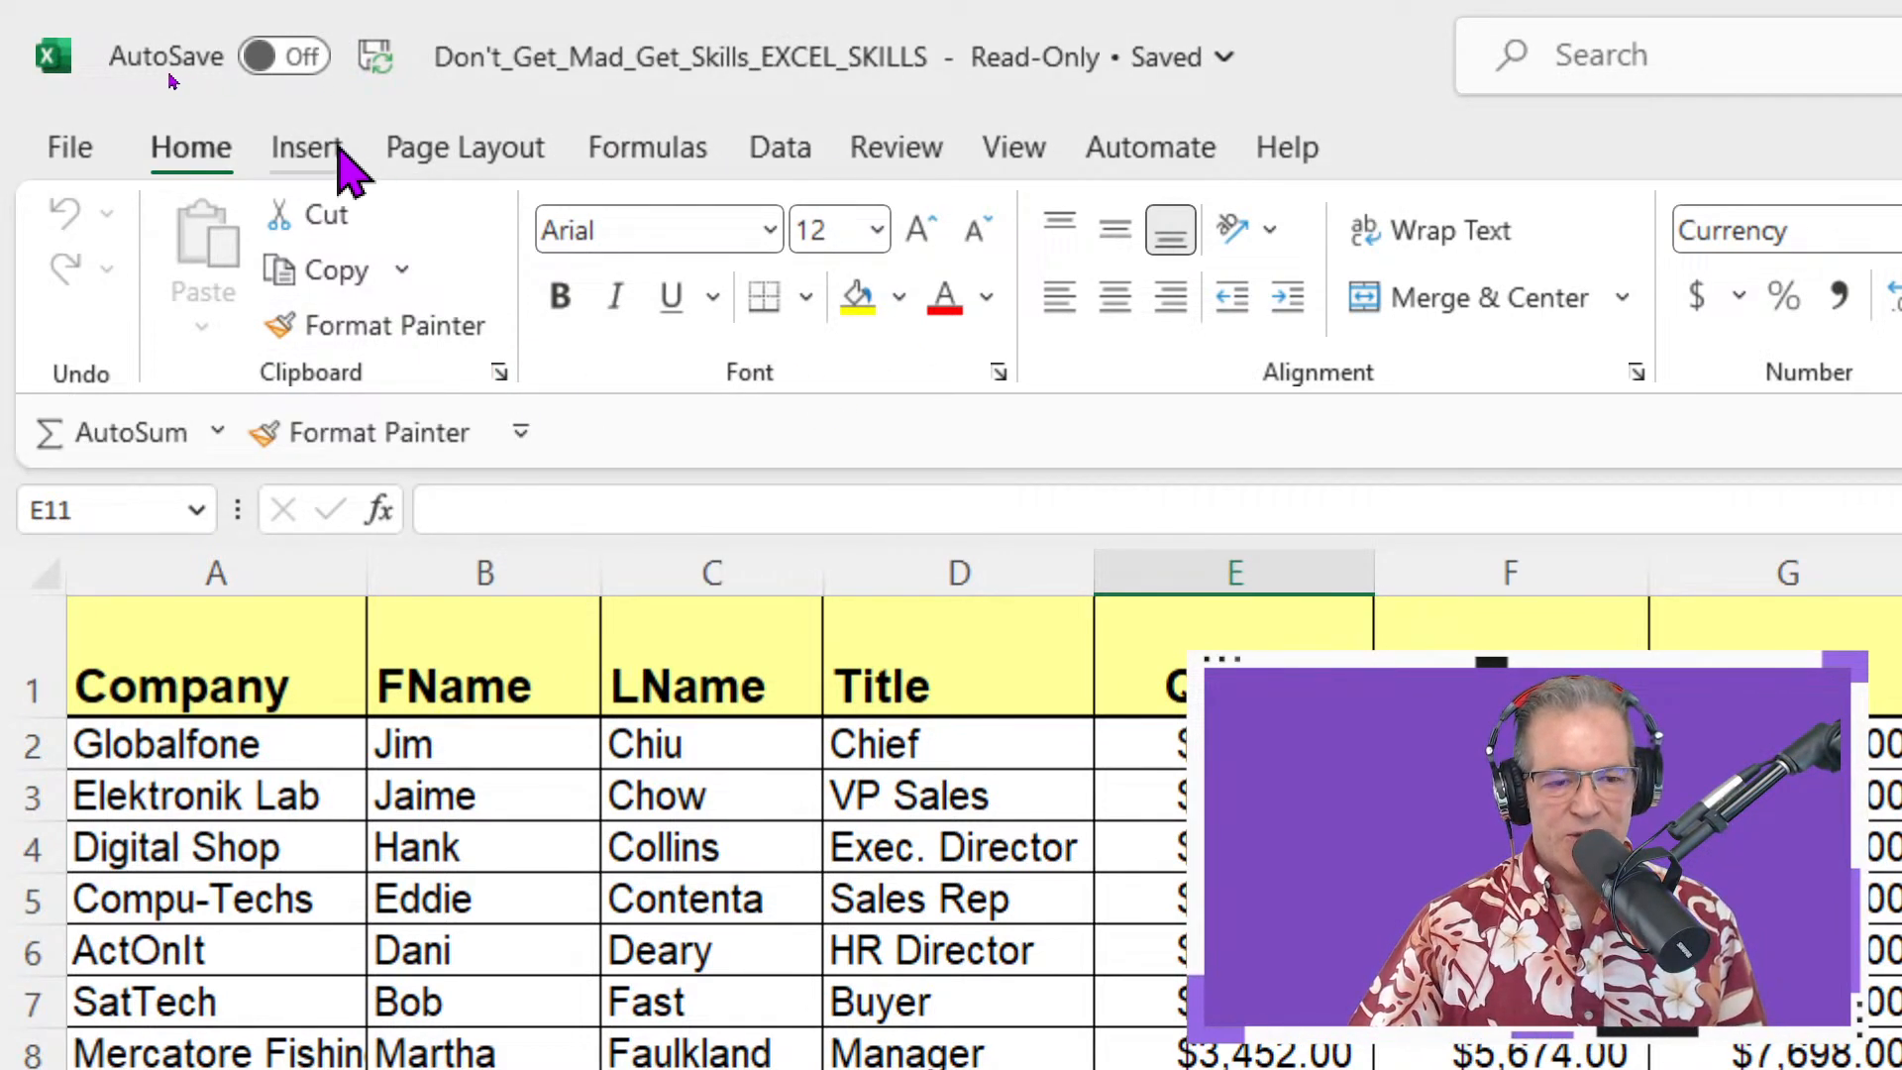
Switch through the Insert, Formulas and Page Layout tabs with the toolbar shortcuts still shown
left_click(336, 146)
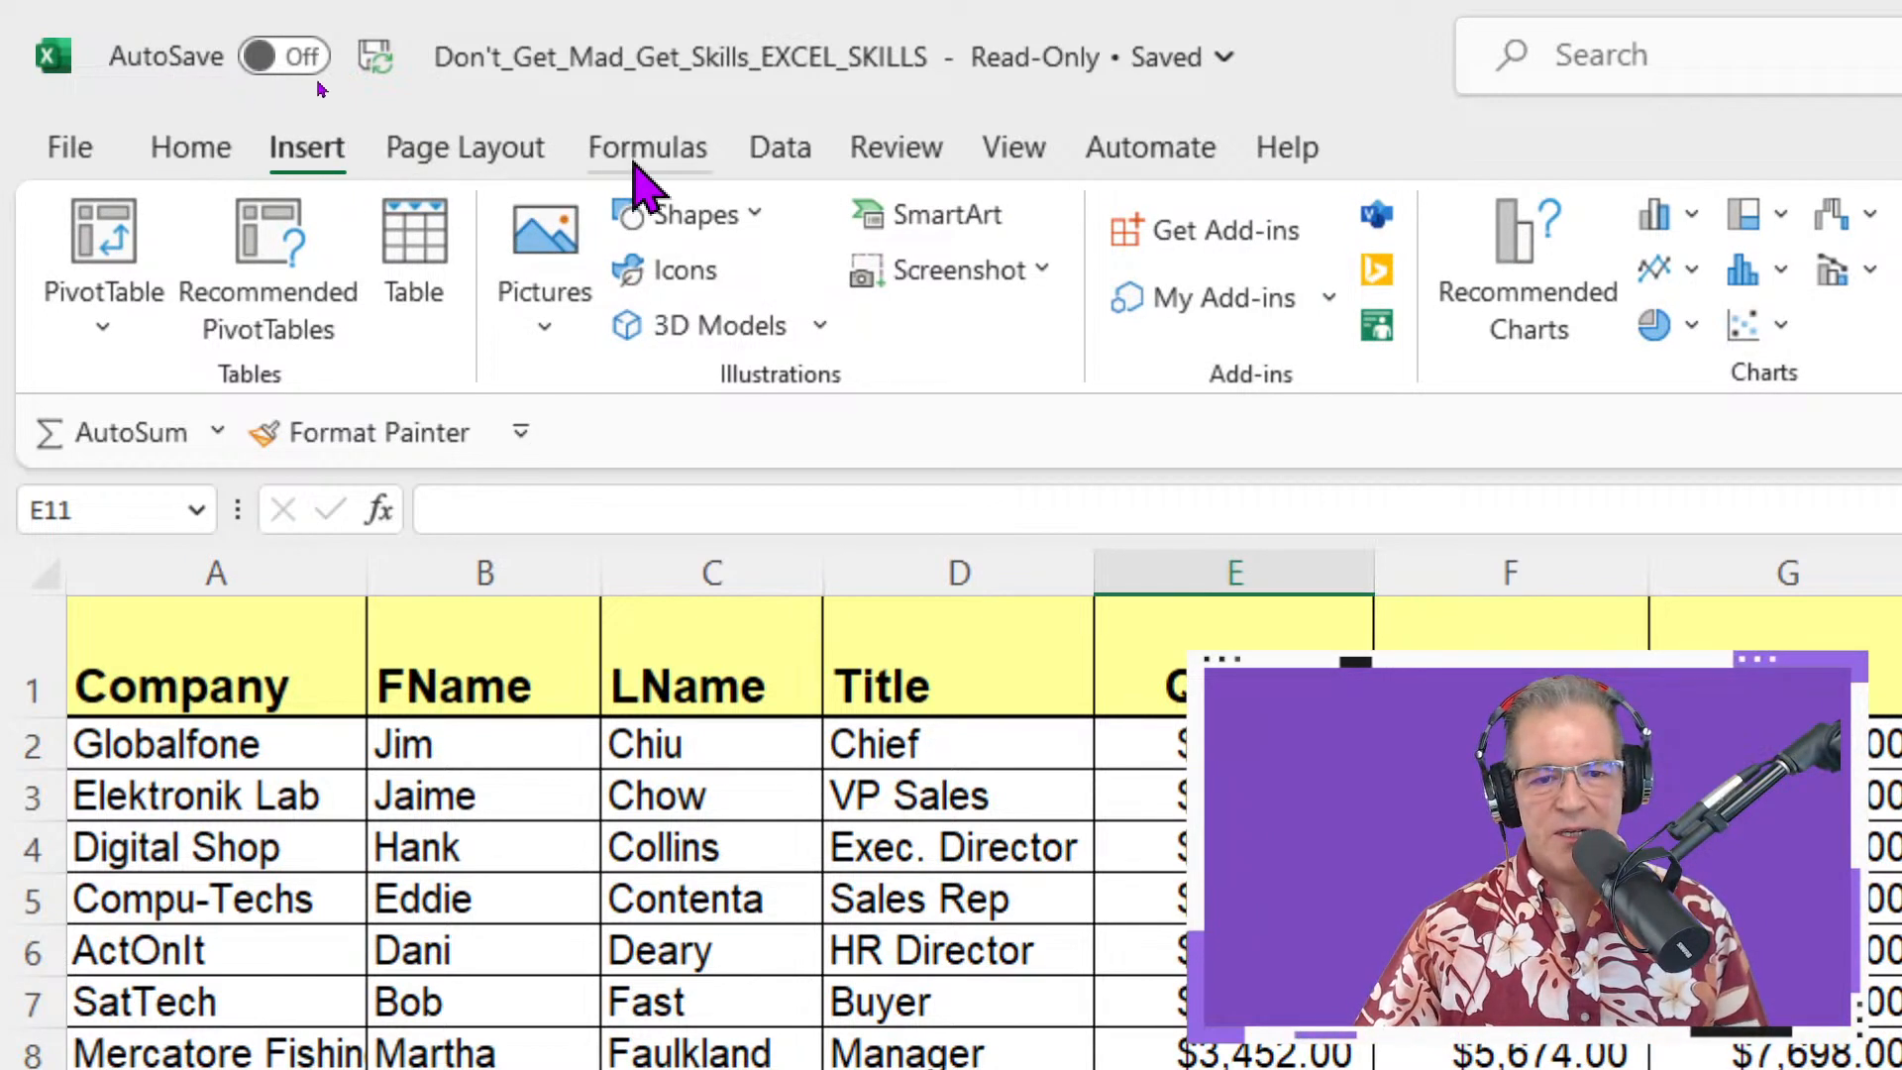
left_click(691, 157)
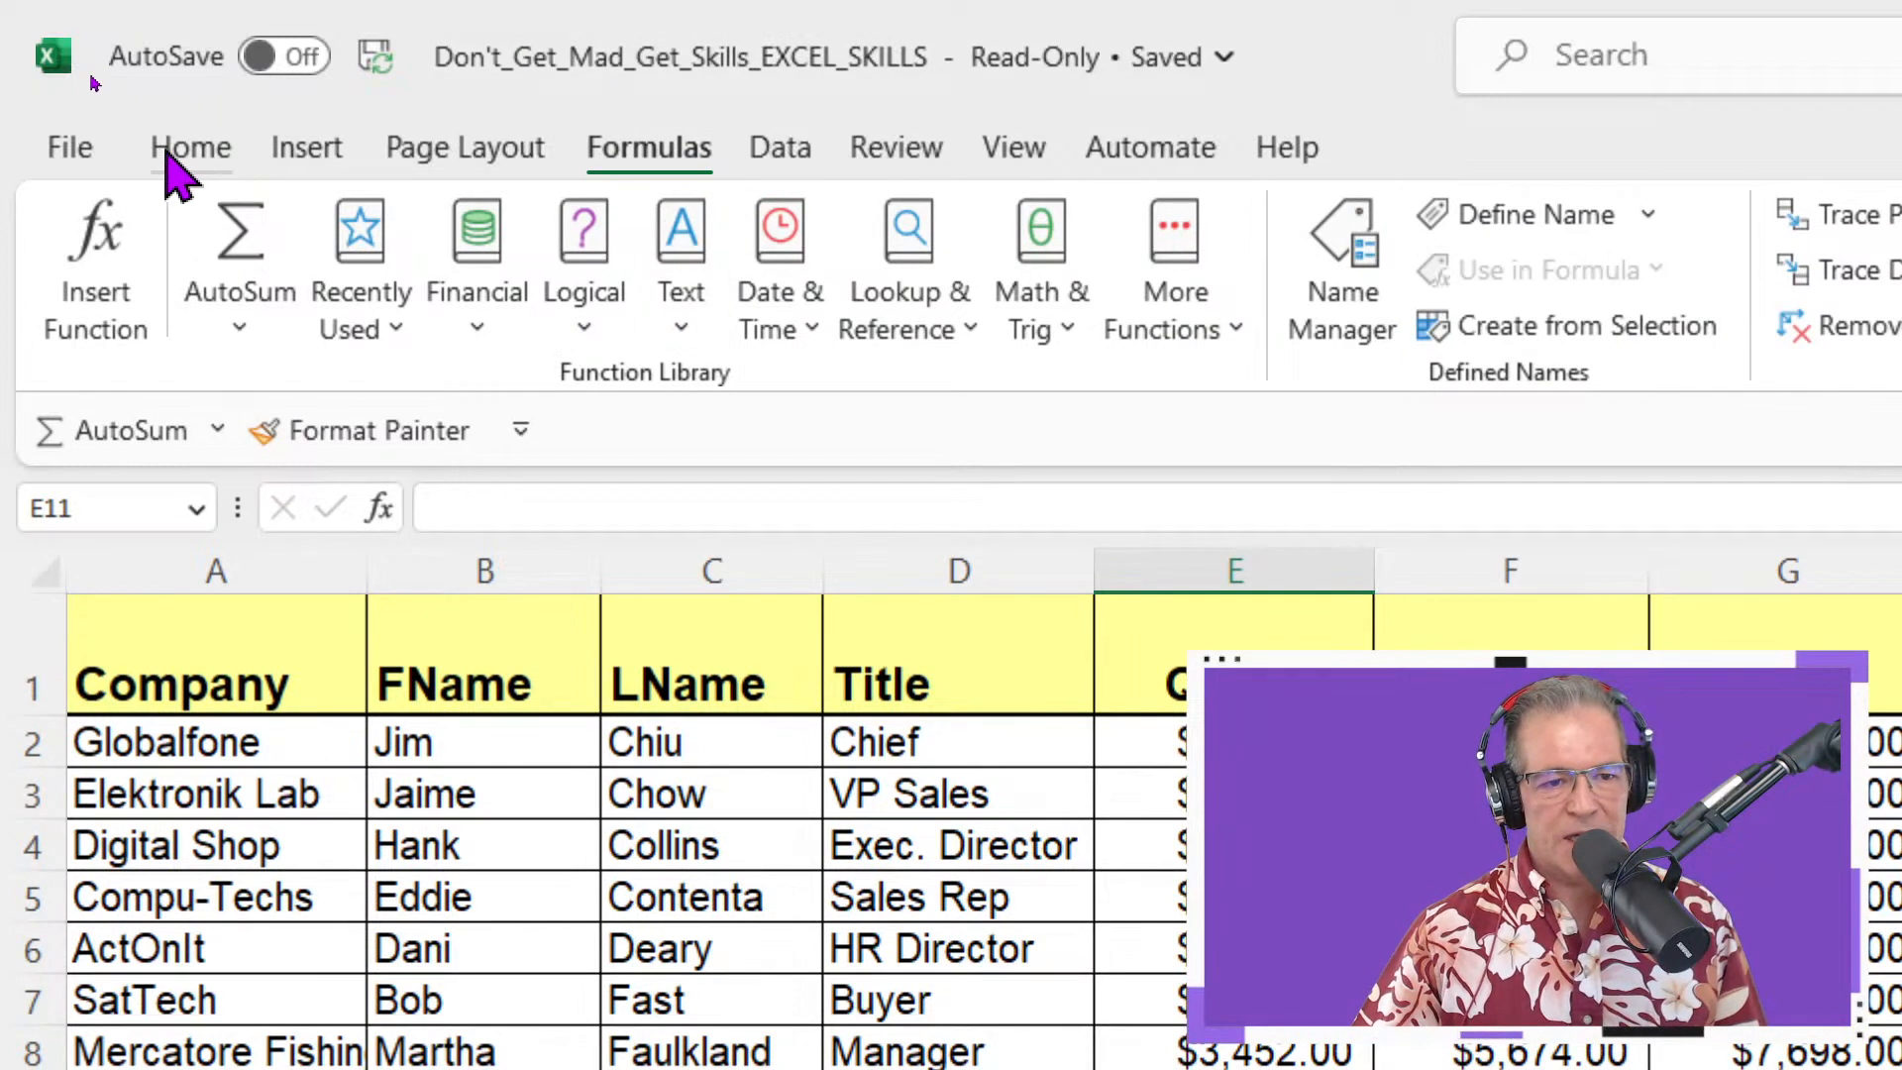
left_click(465, 158)
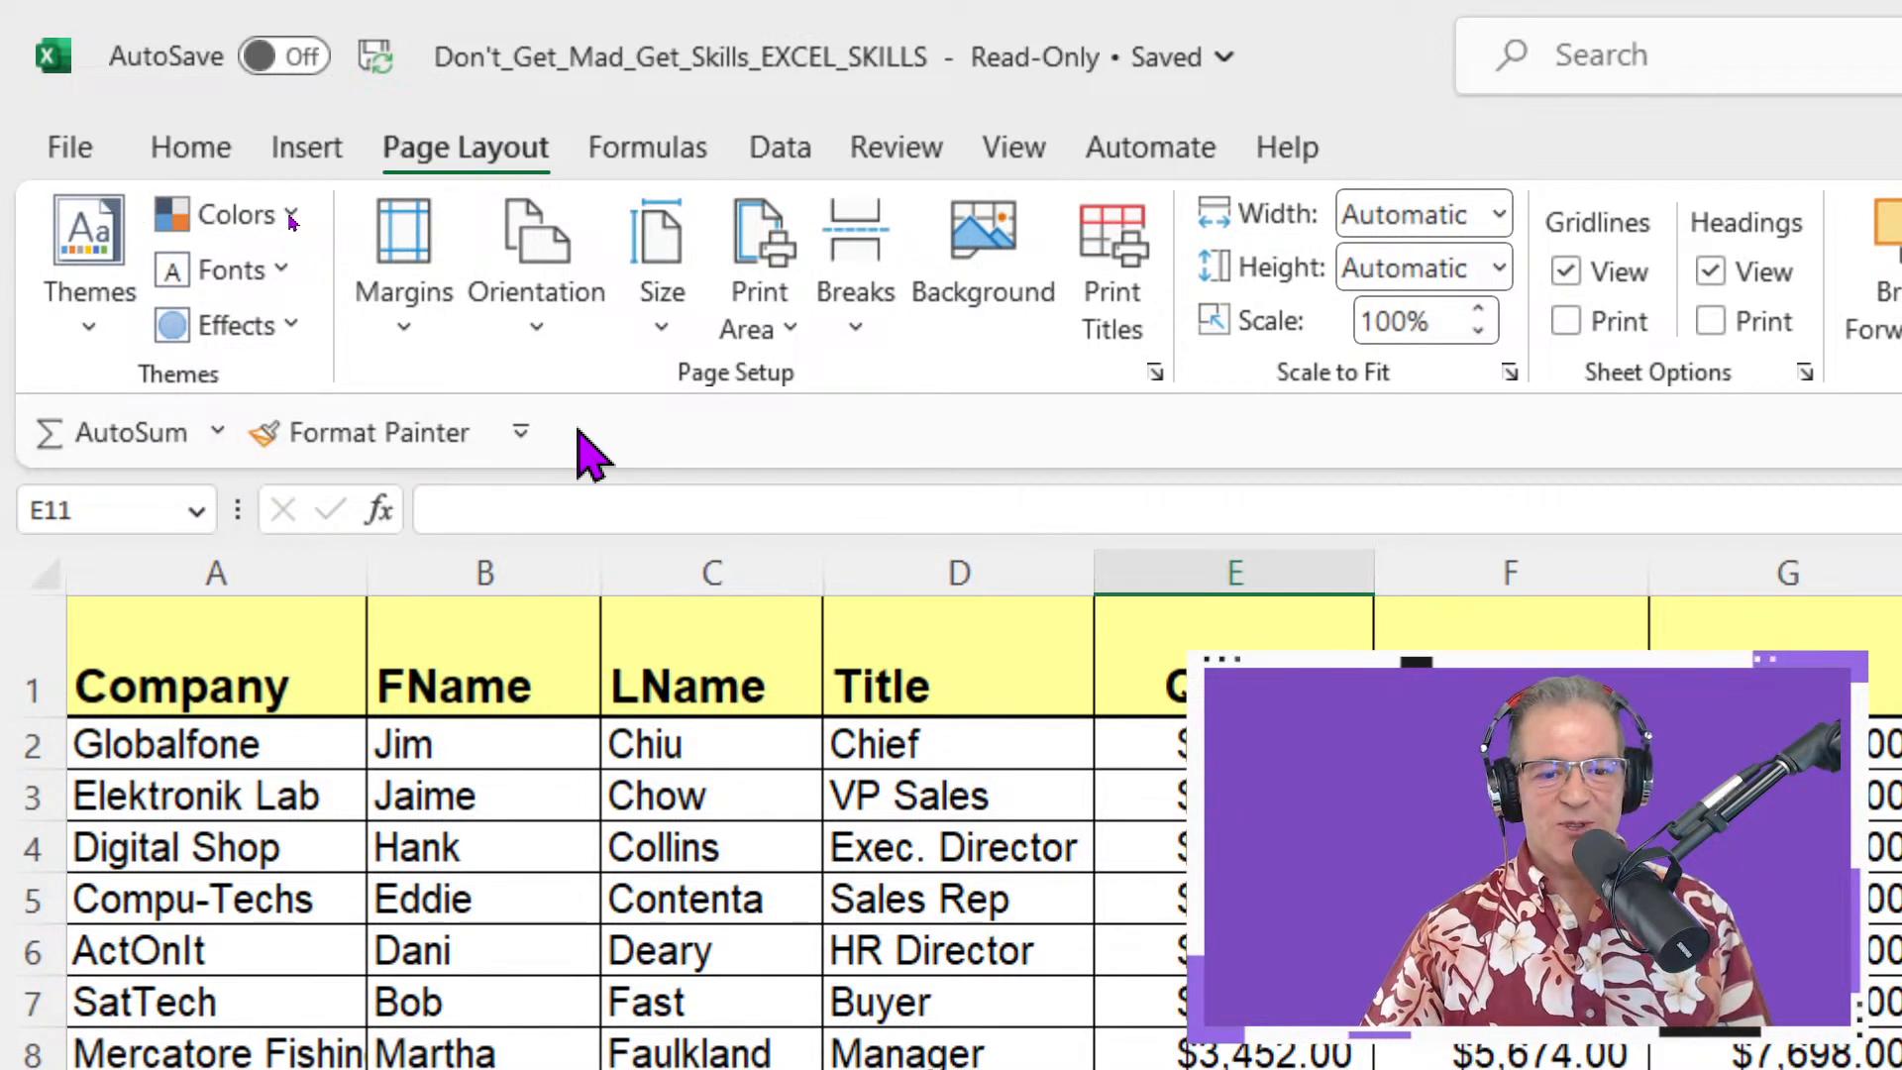
right_click(590, 455)
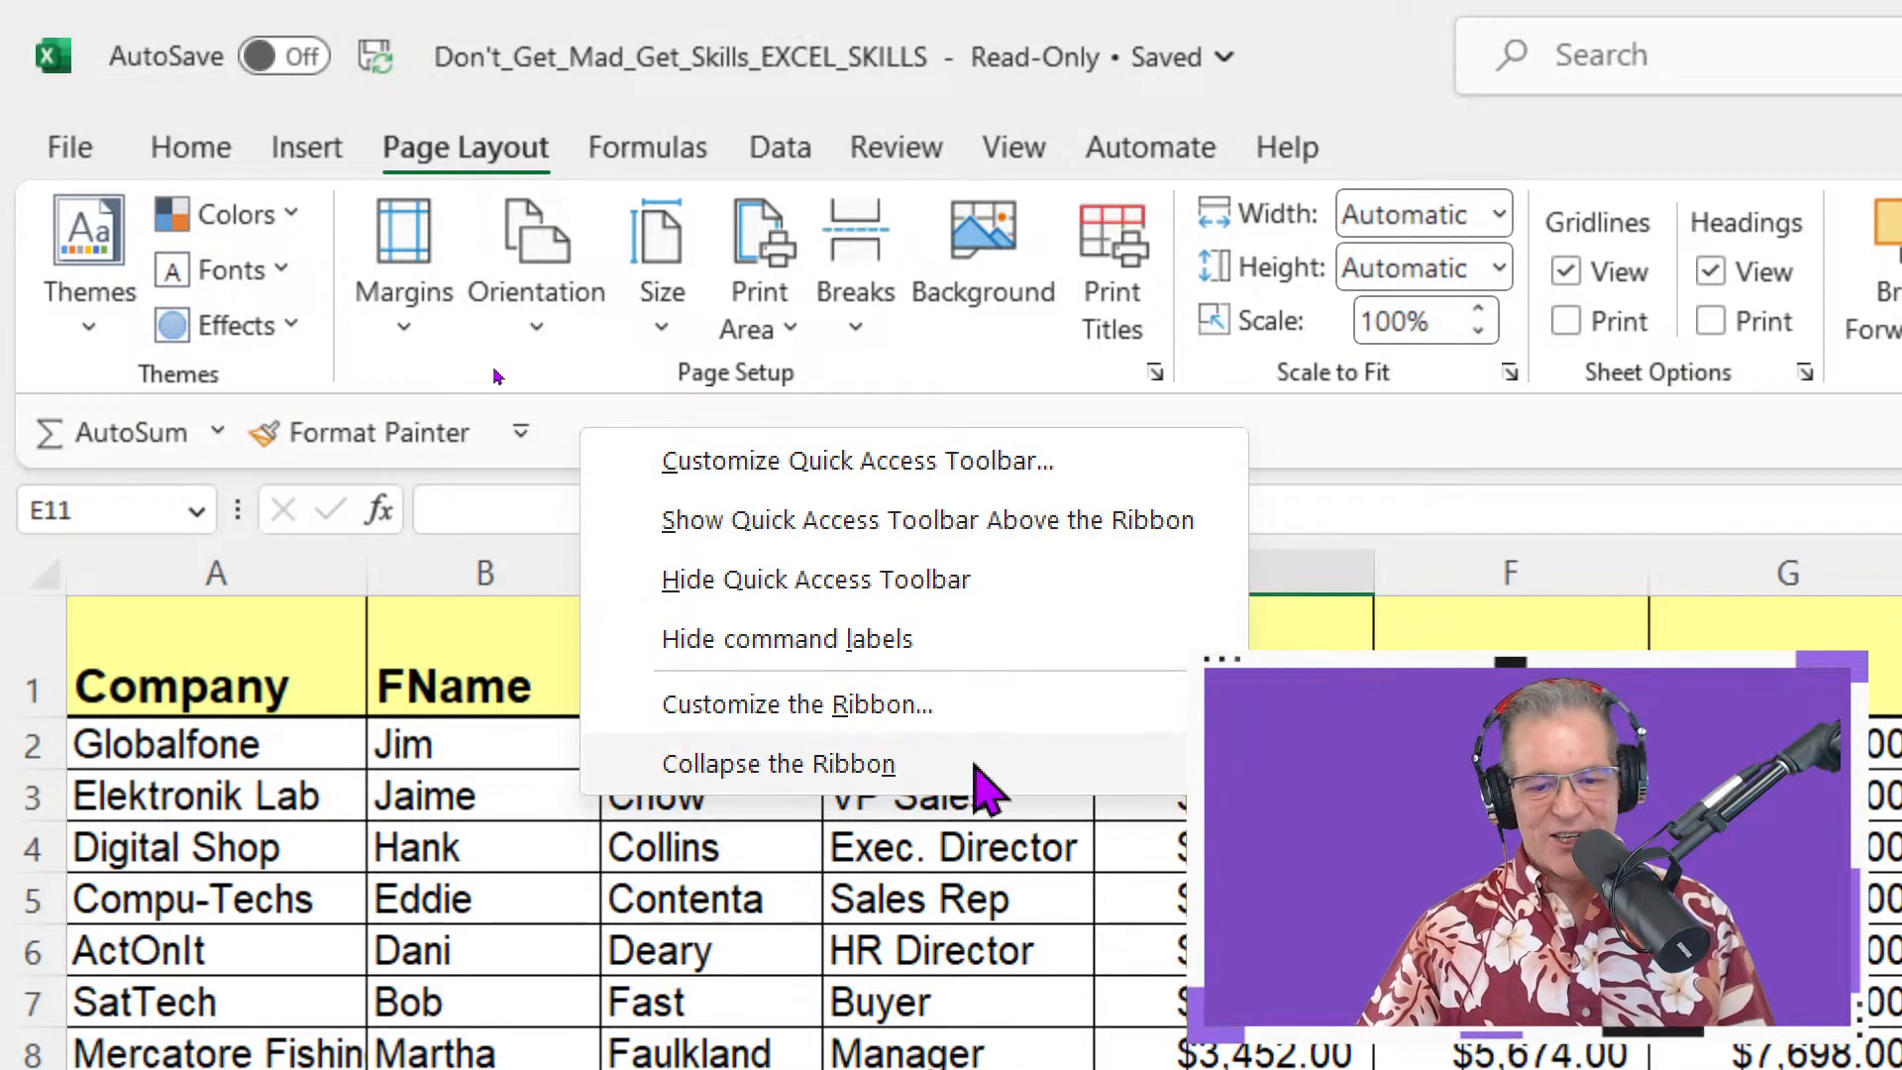
In Quick Access Toolbar settings, add Camera from All Commands and confirm with OK
left_click(1020, 465)
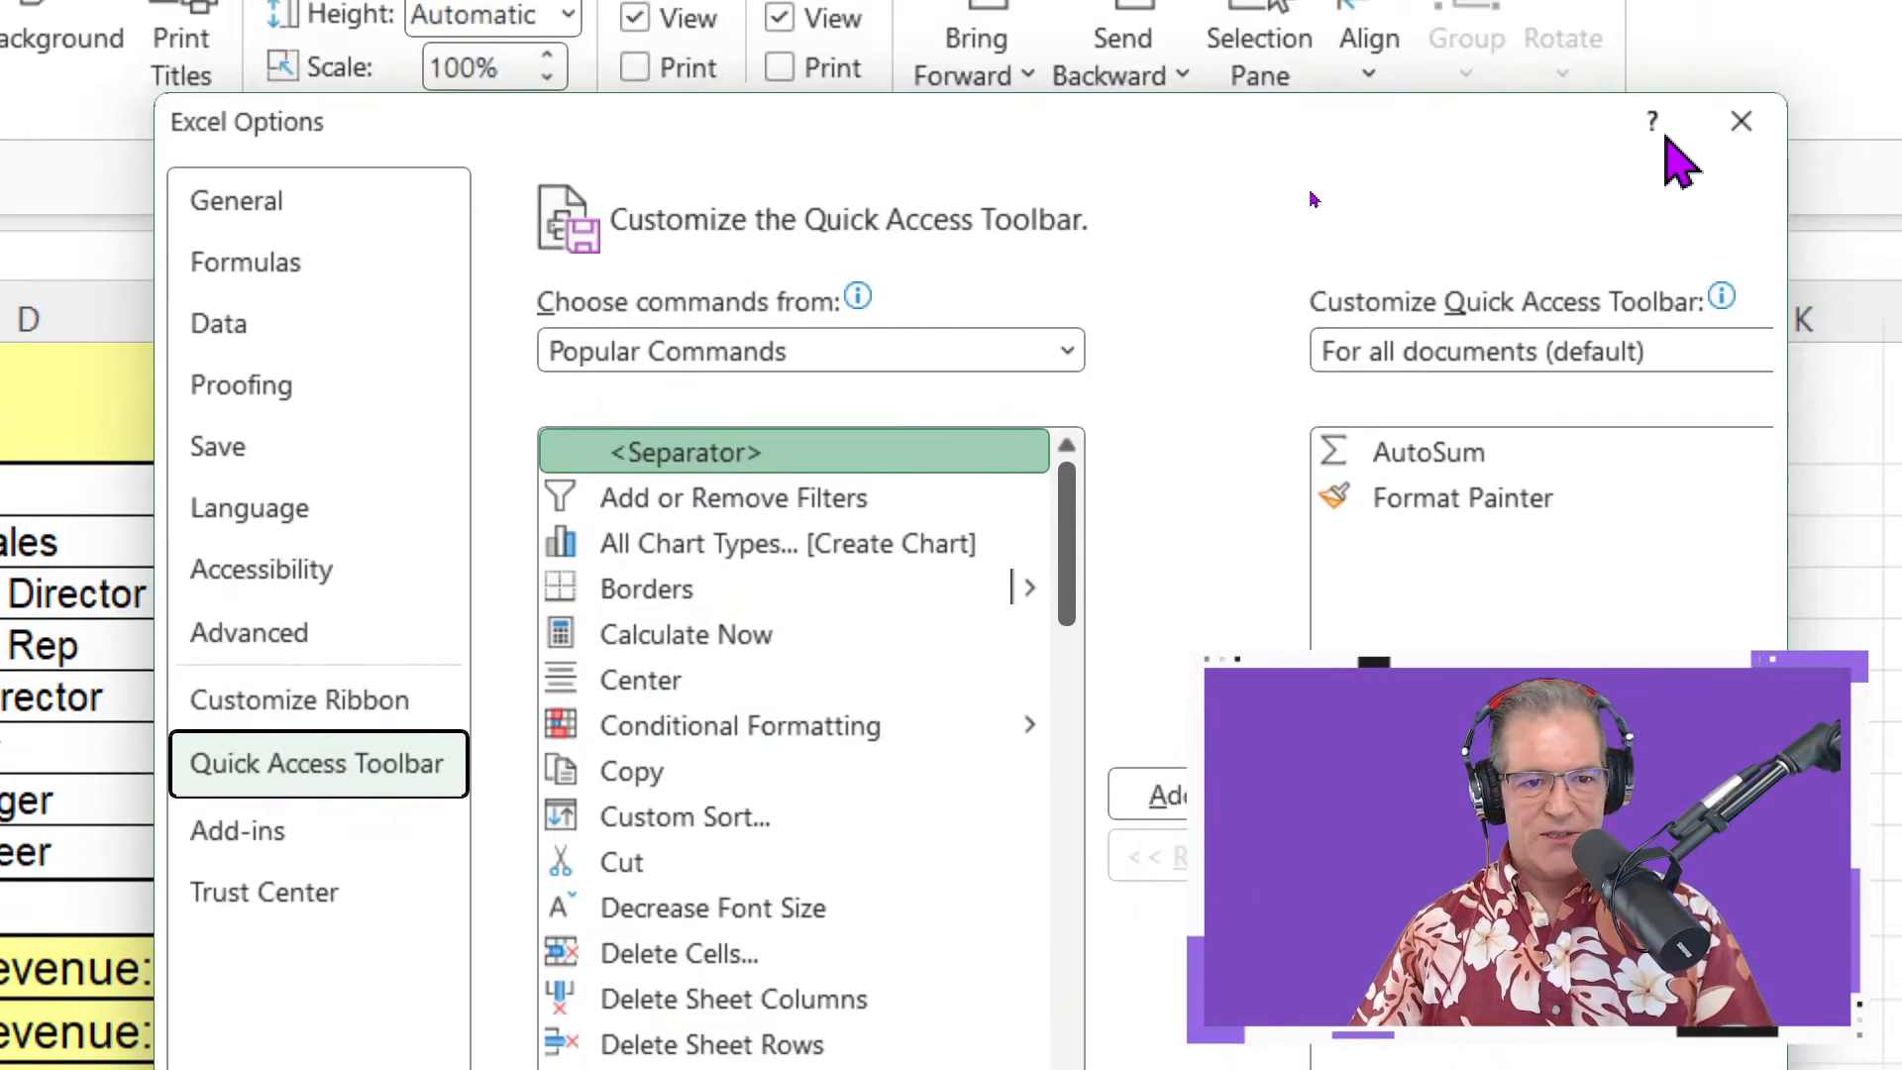
left_click(807, 354)
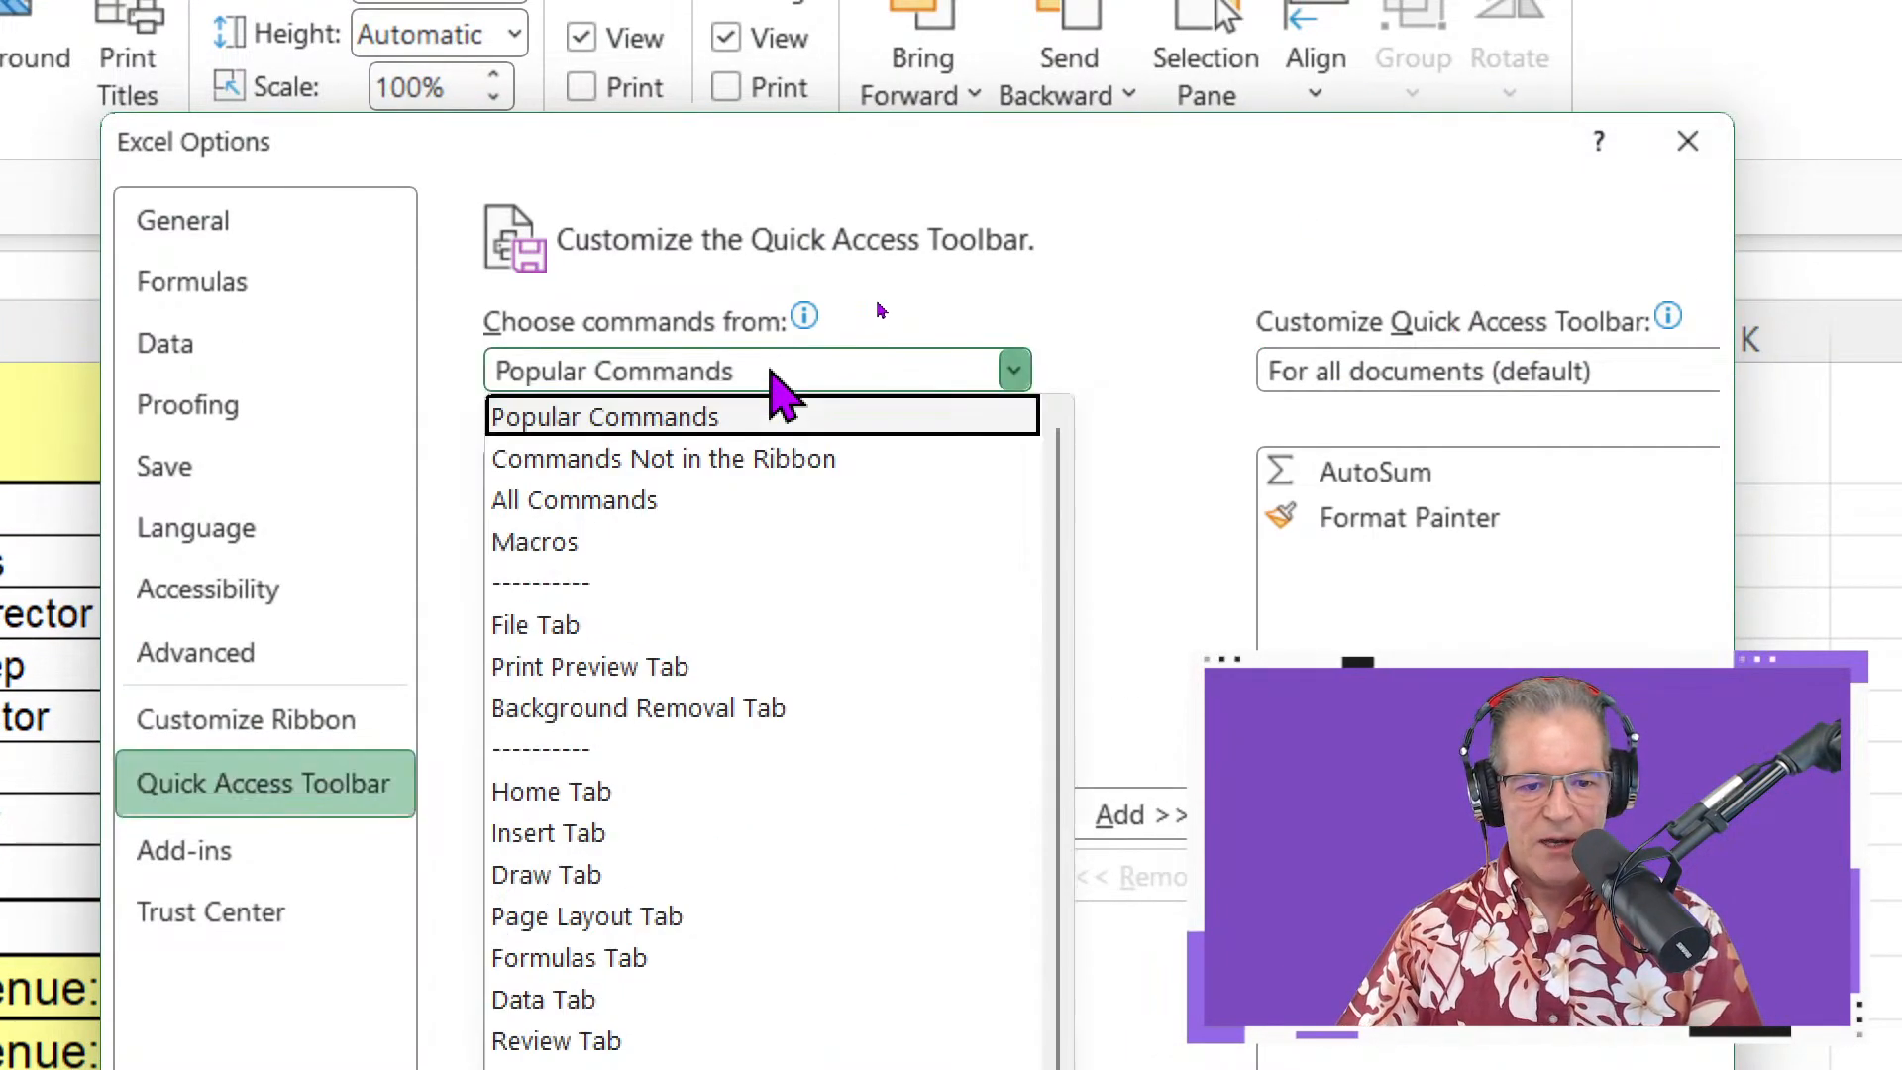
left_click(724, 507)
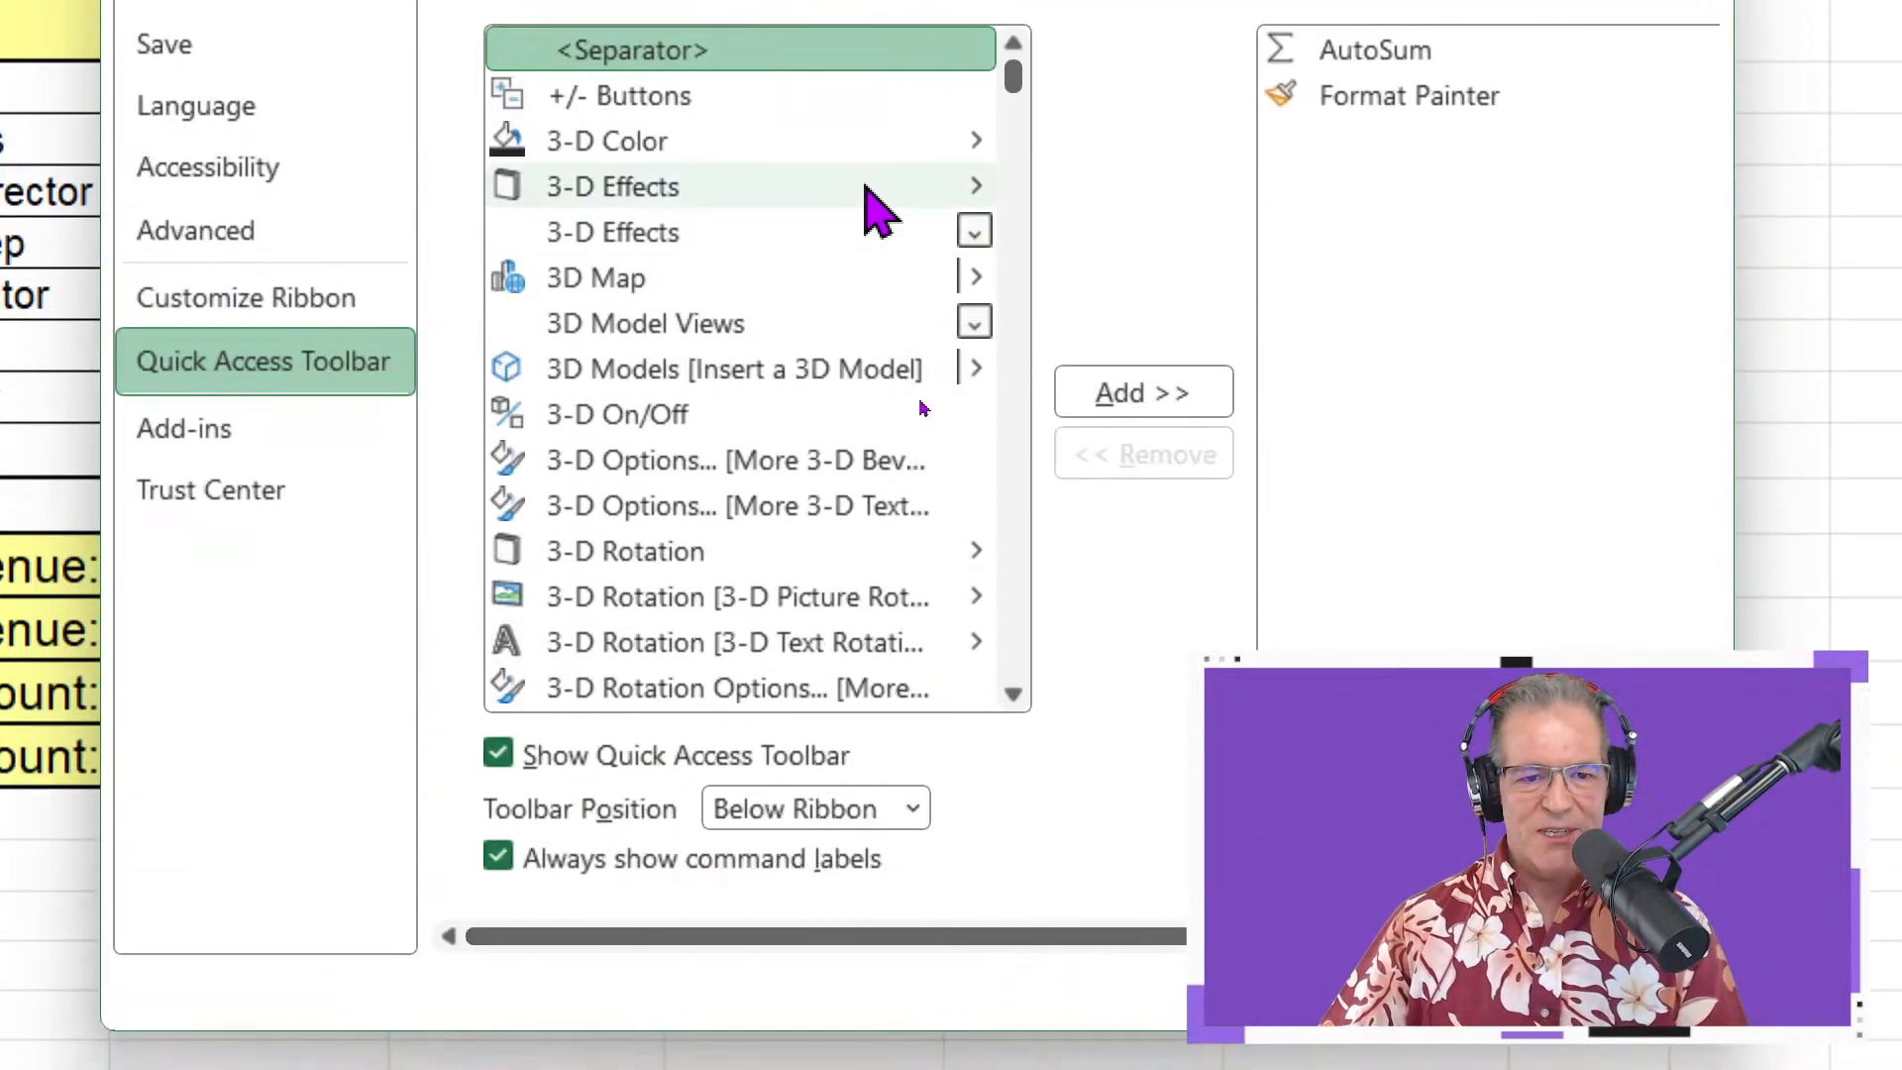
left_click(731, 148)
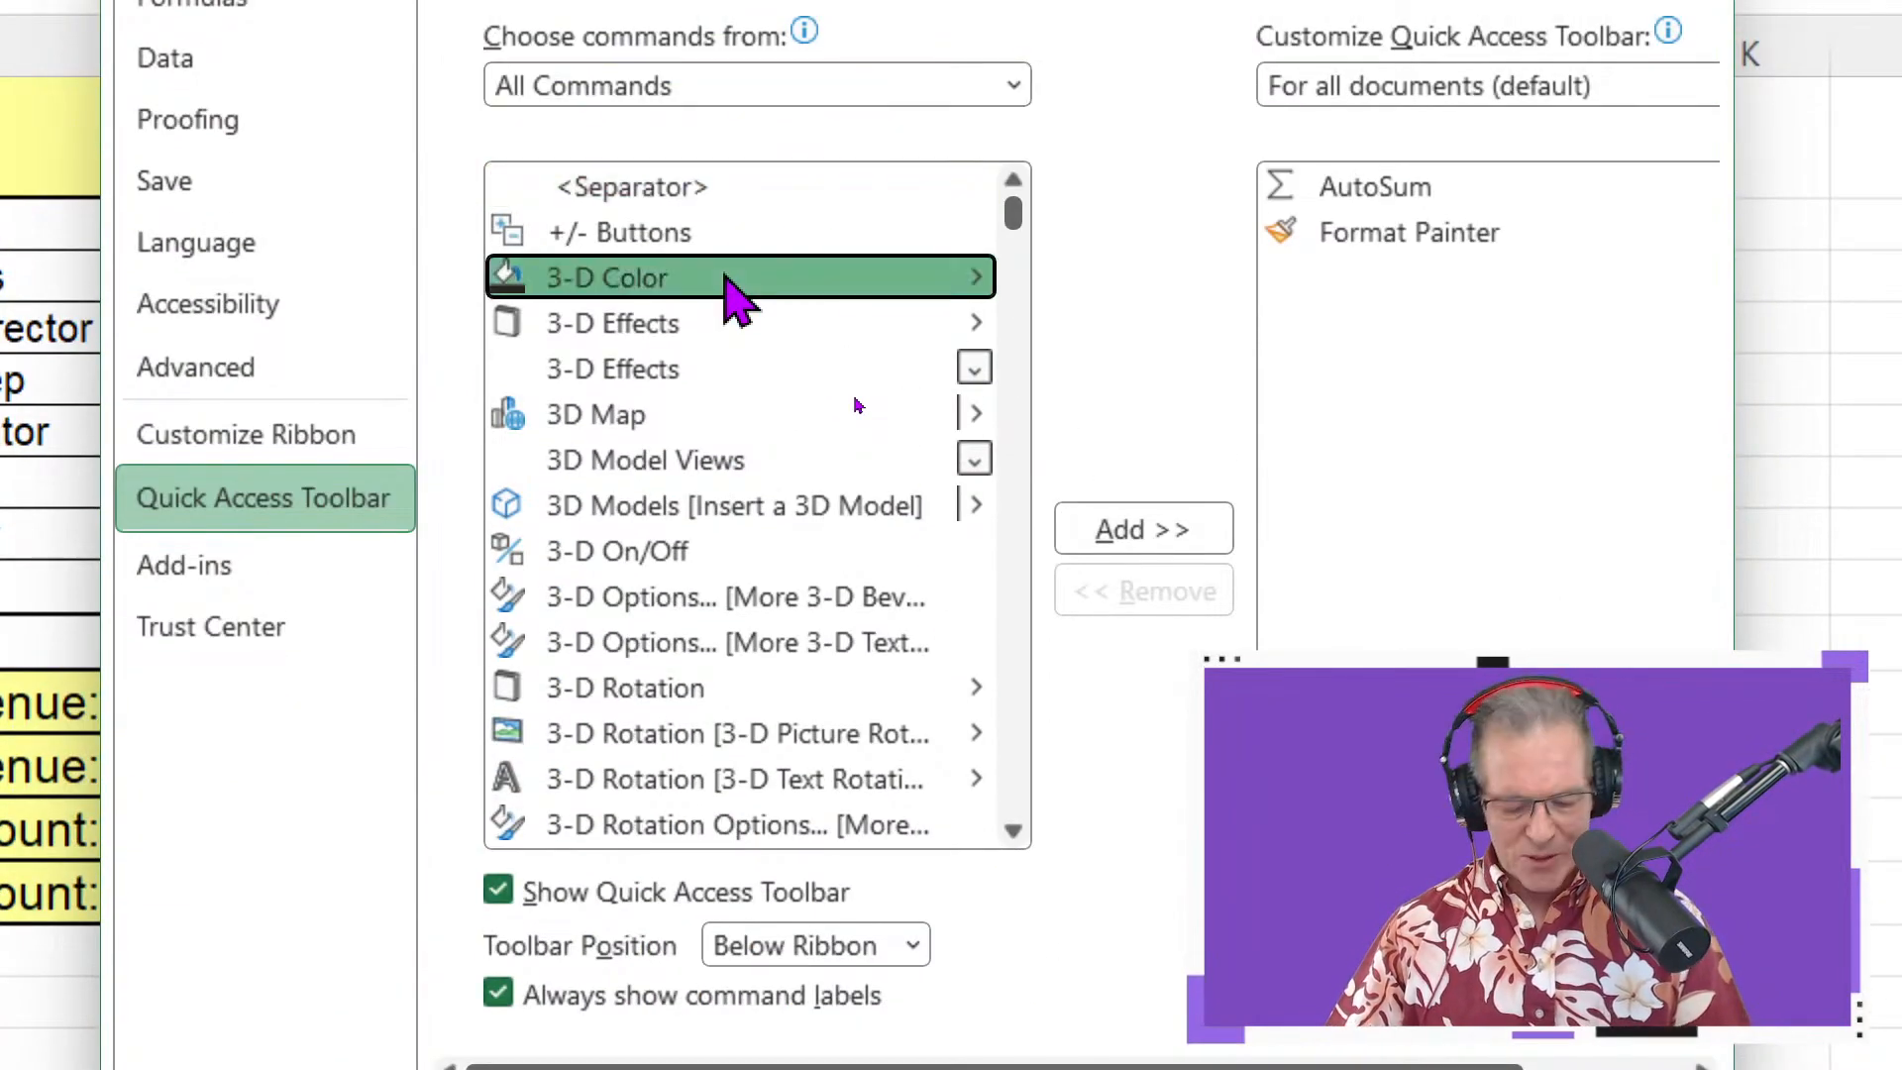
key("c")
scroll(734, 373, "down", 5)
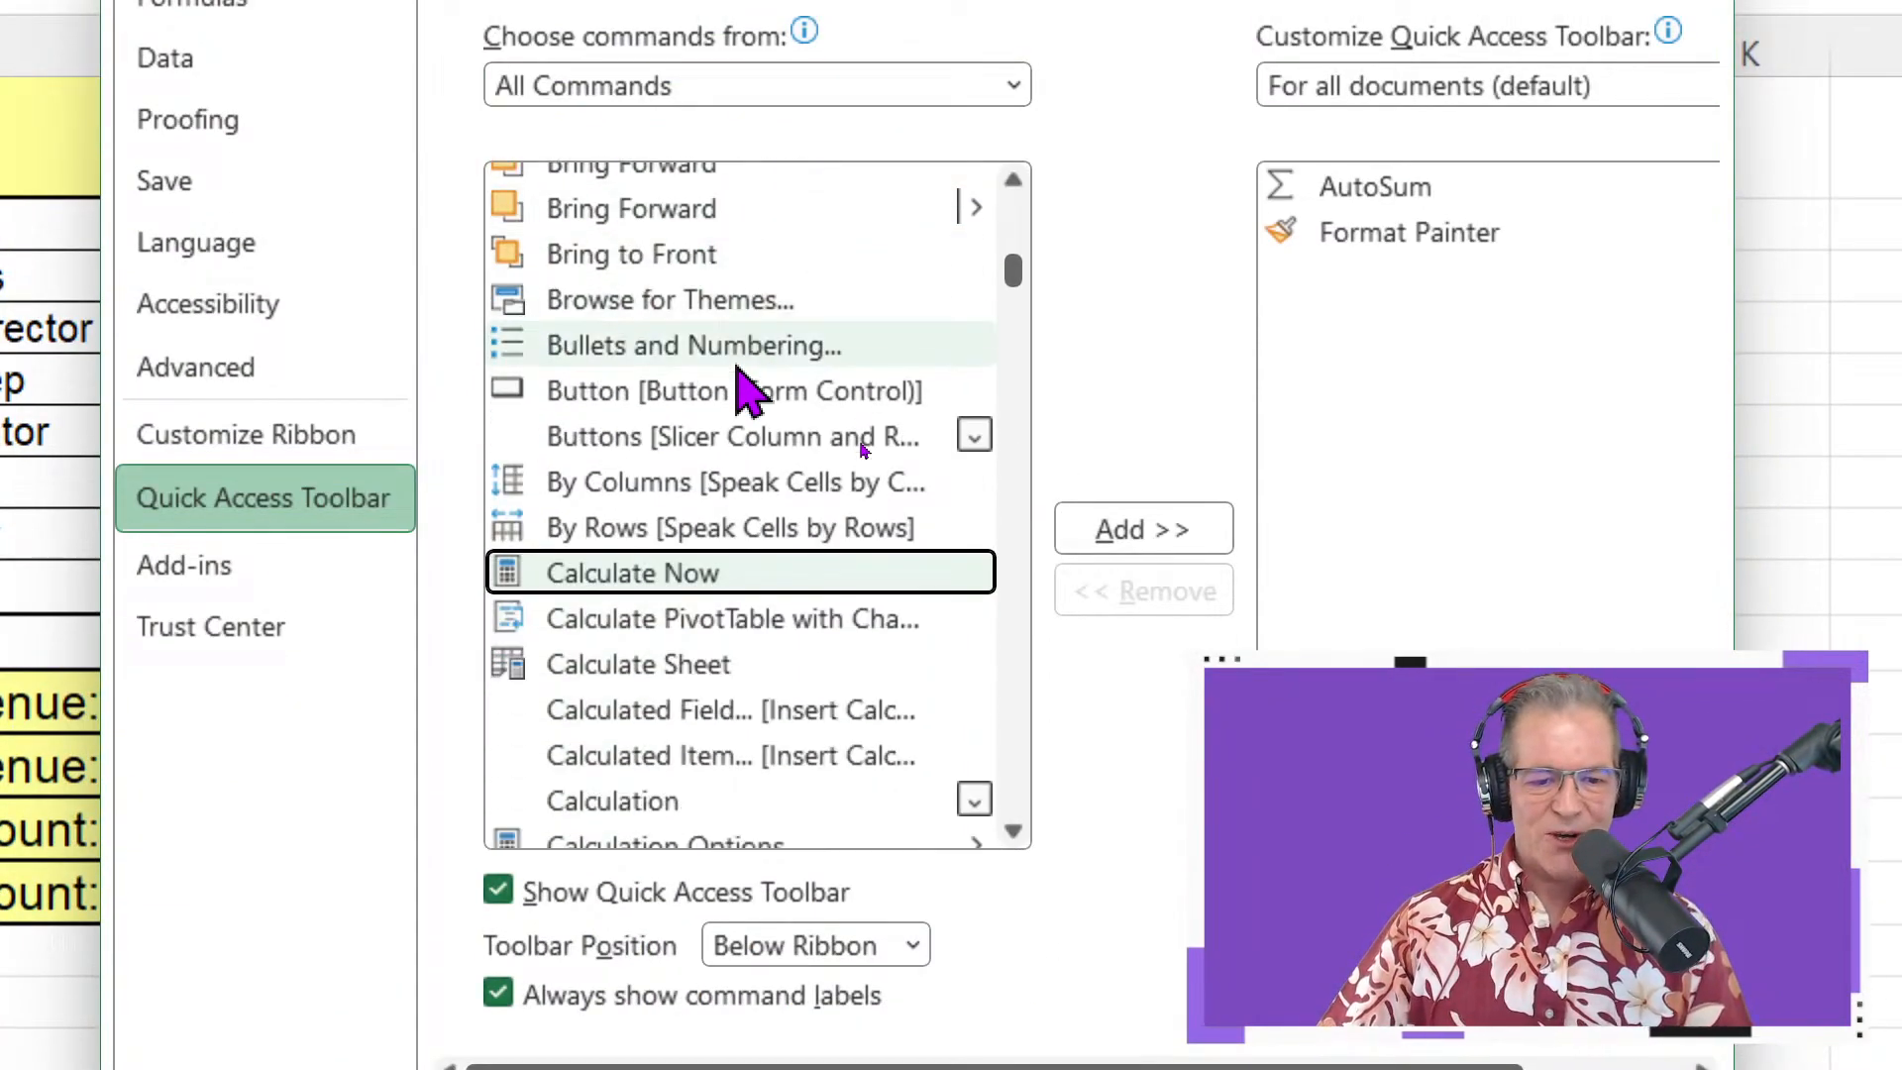
scroll(738, 375, "down", 1)
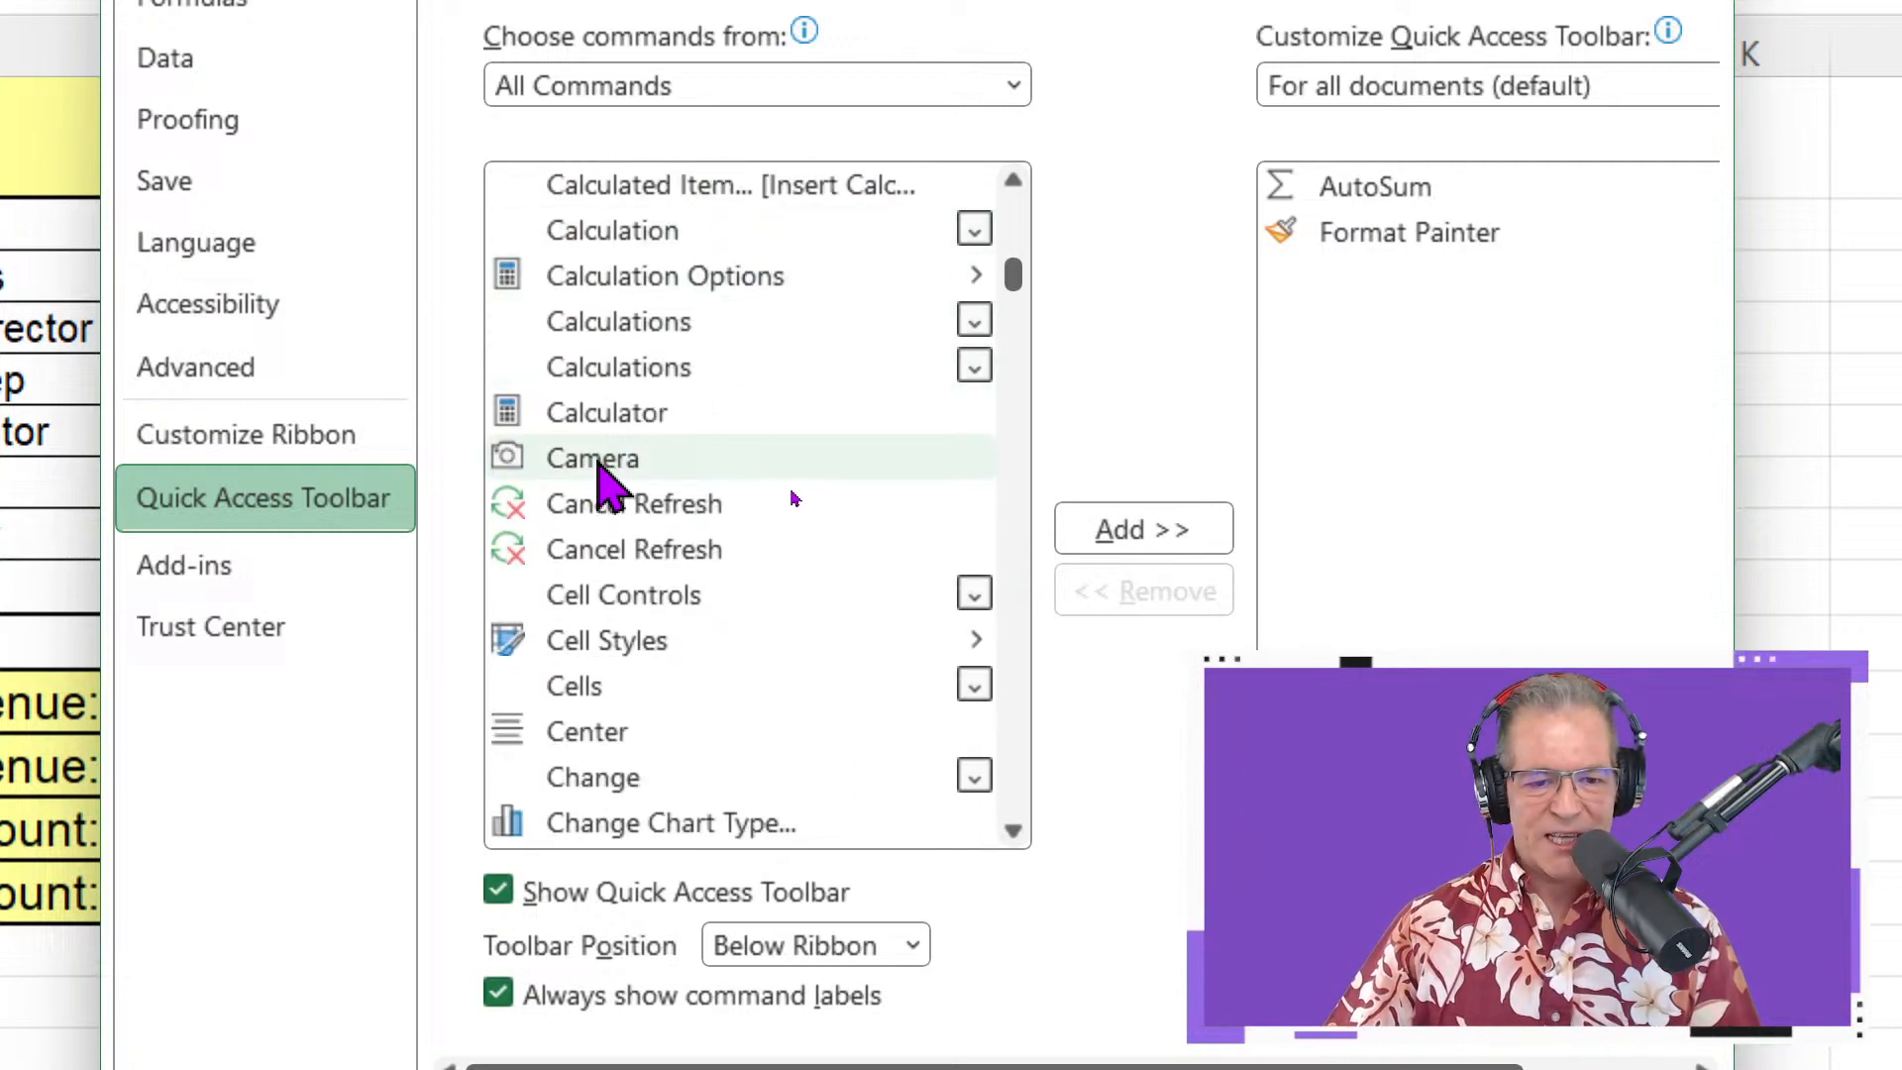
left_click(599, 465)
left_click(1096, 532)
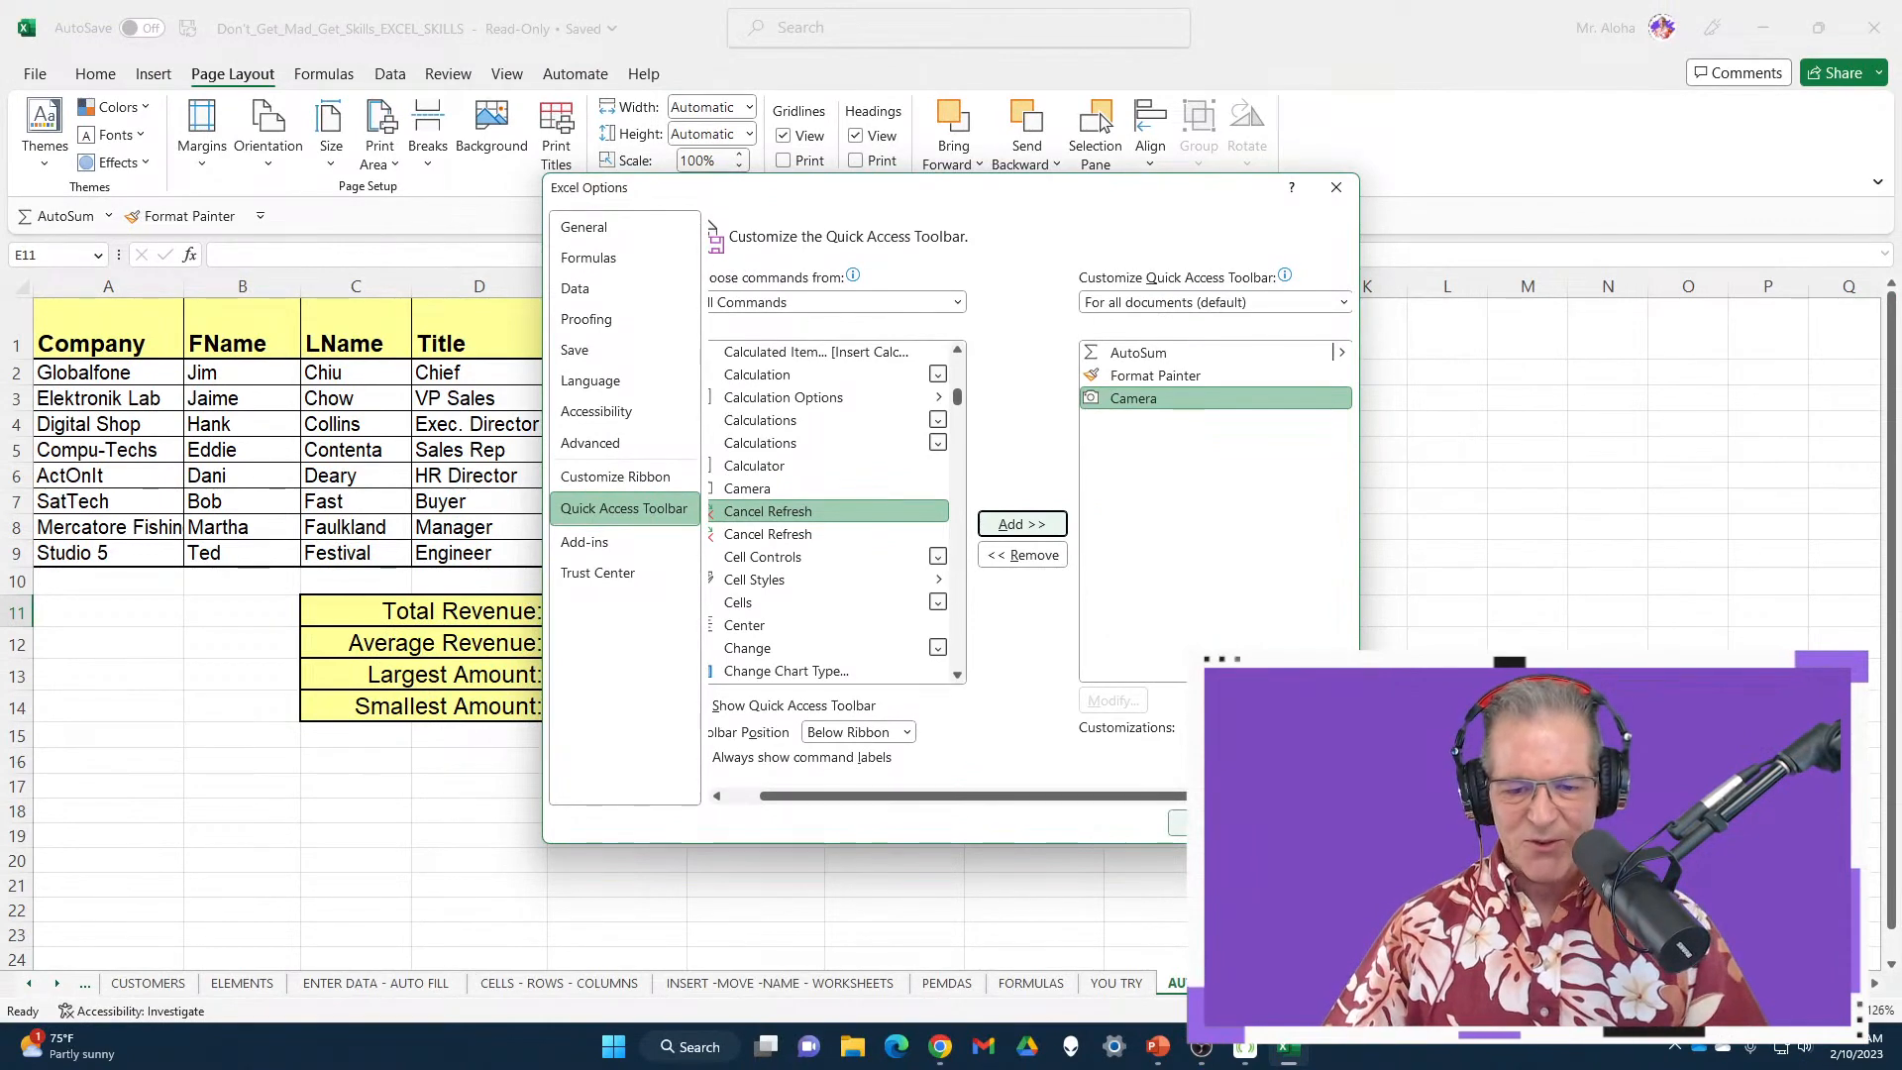
left_click(1211, 823)
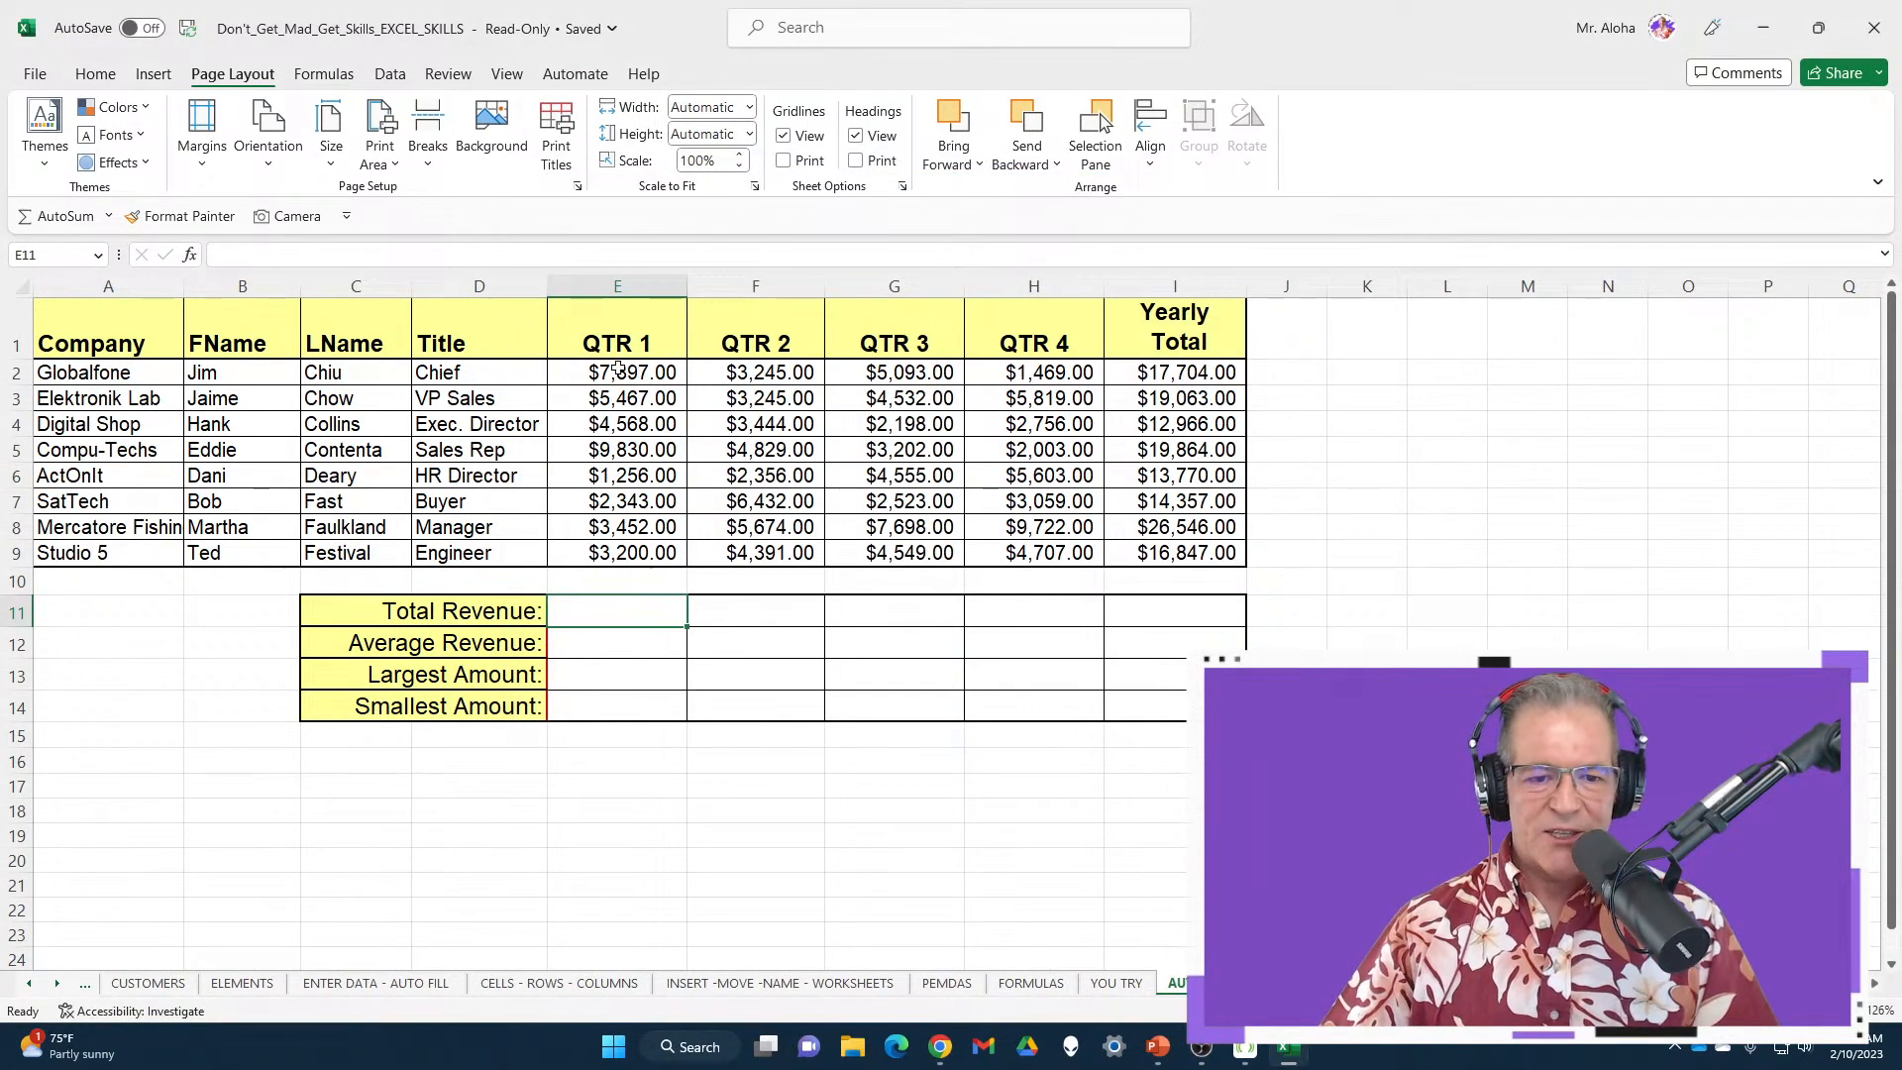
Capture E1:E9 with Camera and place the linked picture beside column K
left_click_drag(610, 342, 610, 553)
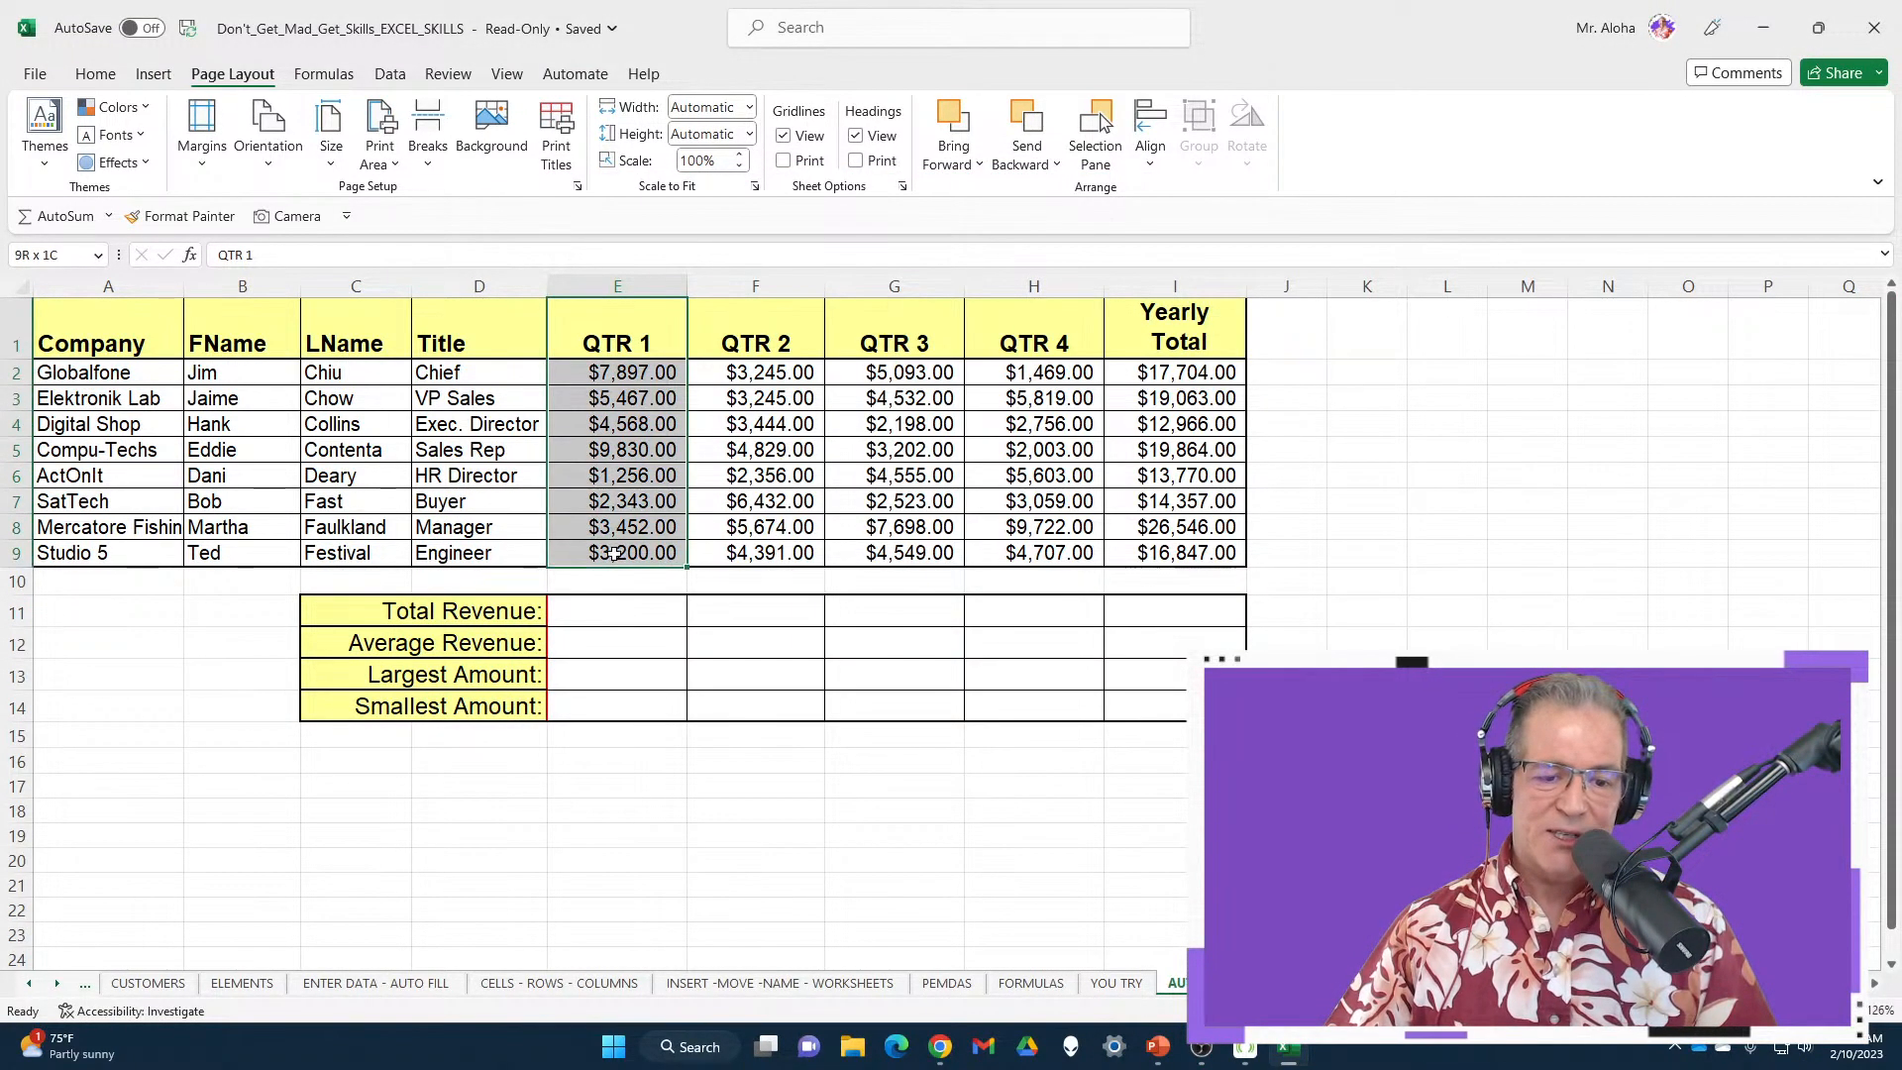
left_click(287, 216)
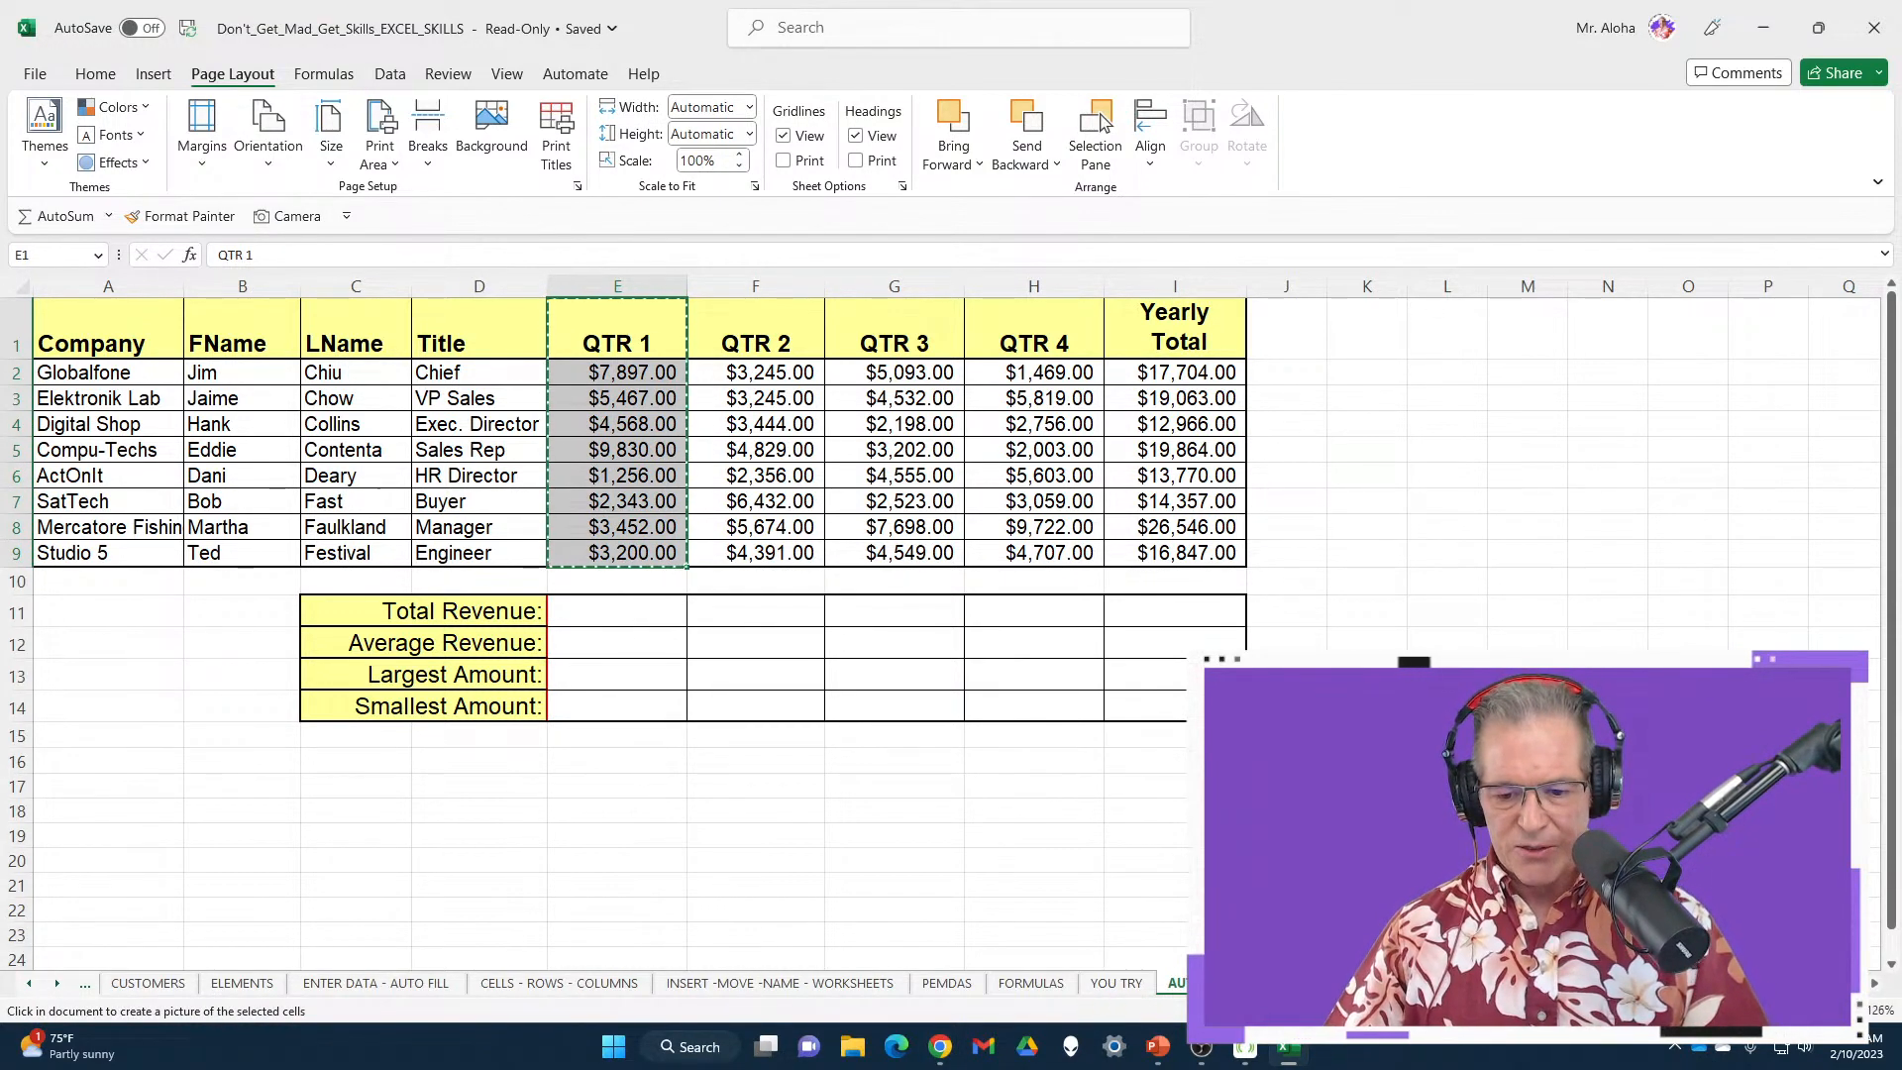
left_click_drag(1356, 380, 1609, 399)
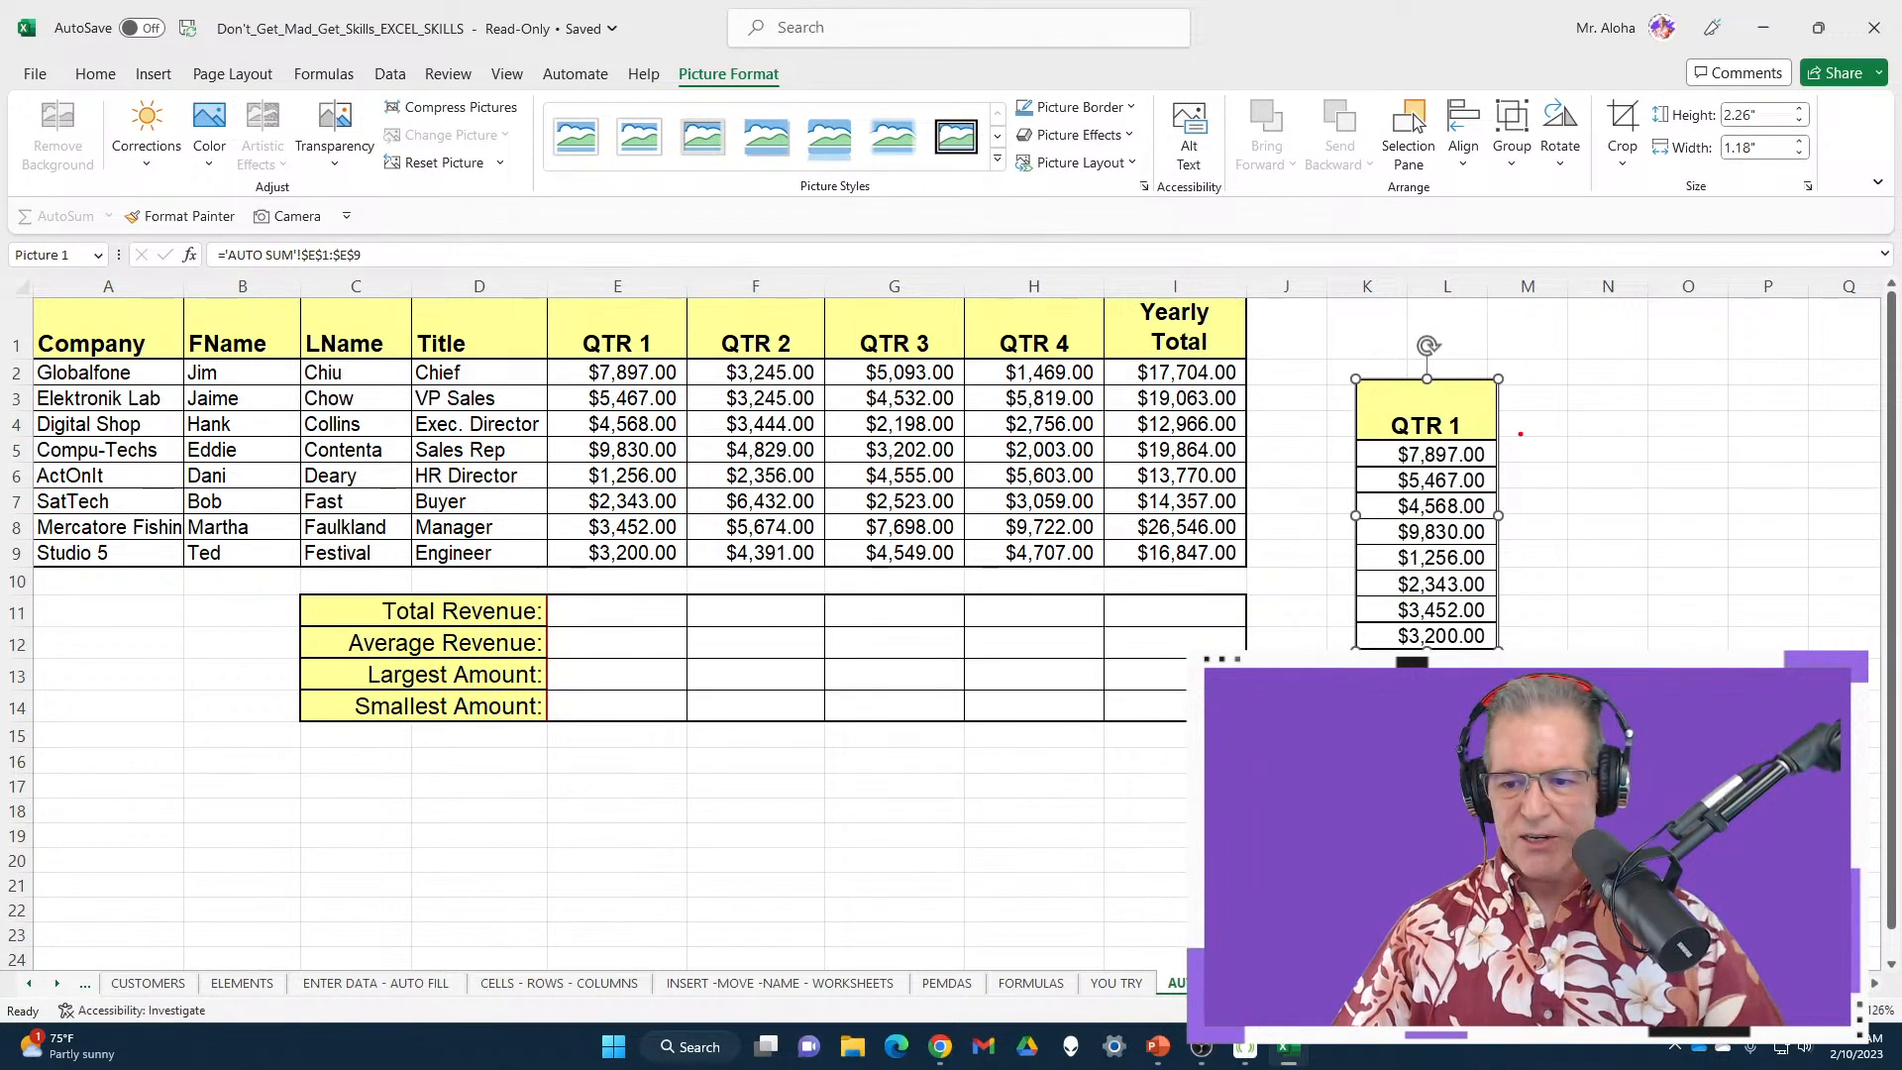
Outline the QTR 1 column and its linked picture for emphasis, then clear the annotations
left_click_drag(531, 290, 691, 562)
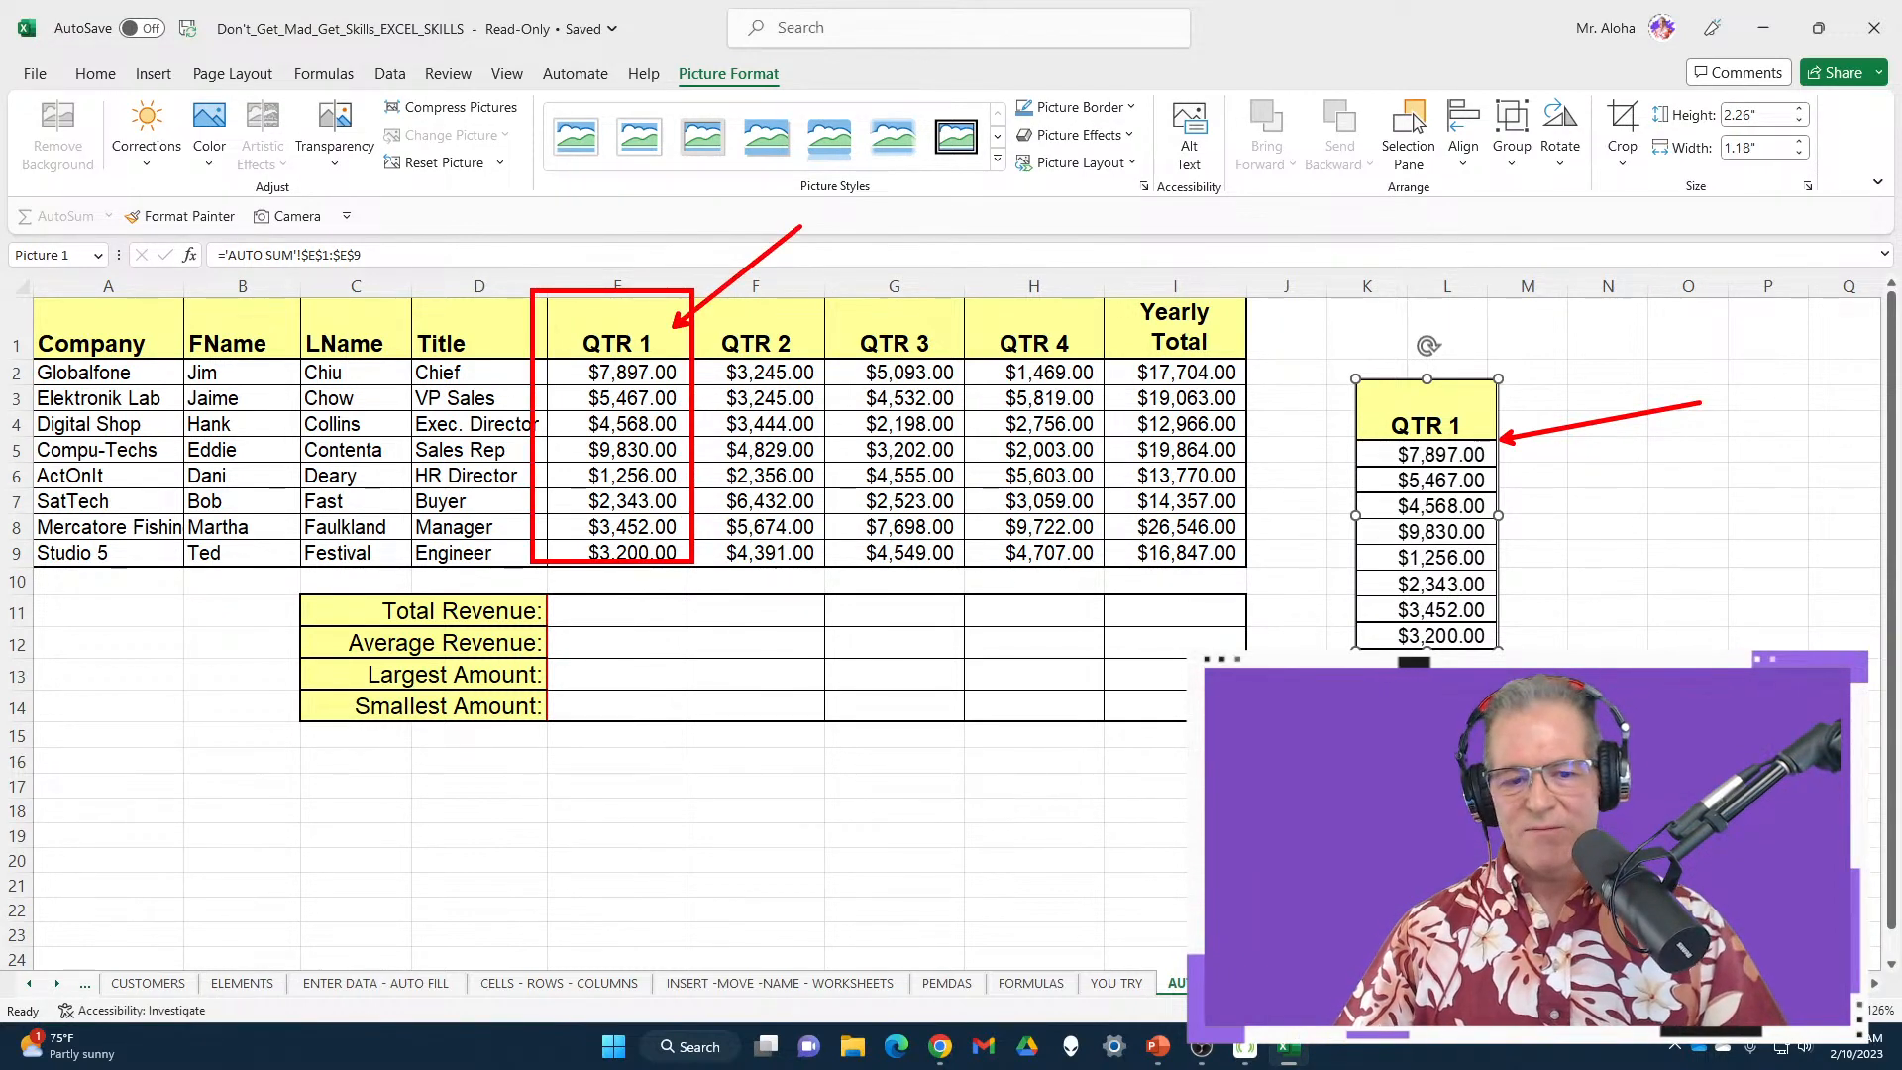
left_click_drag(603, 306, 711, 562)
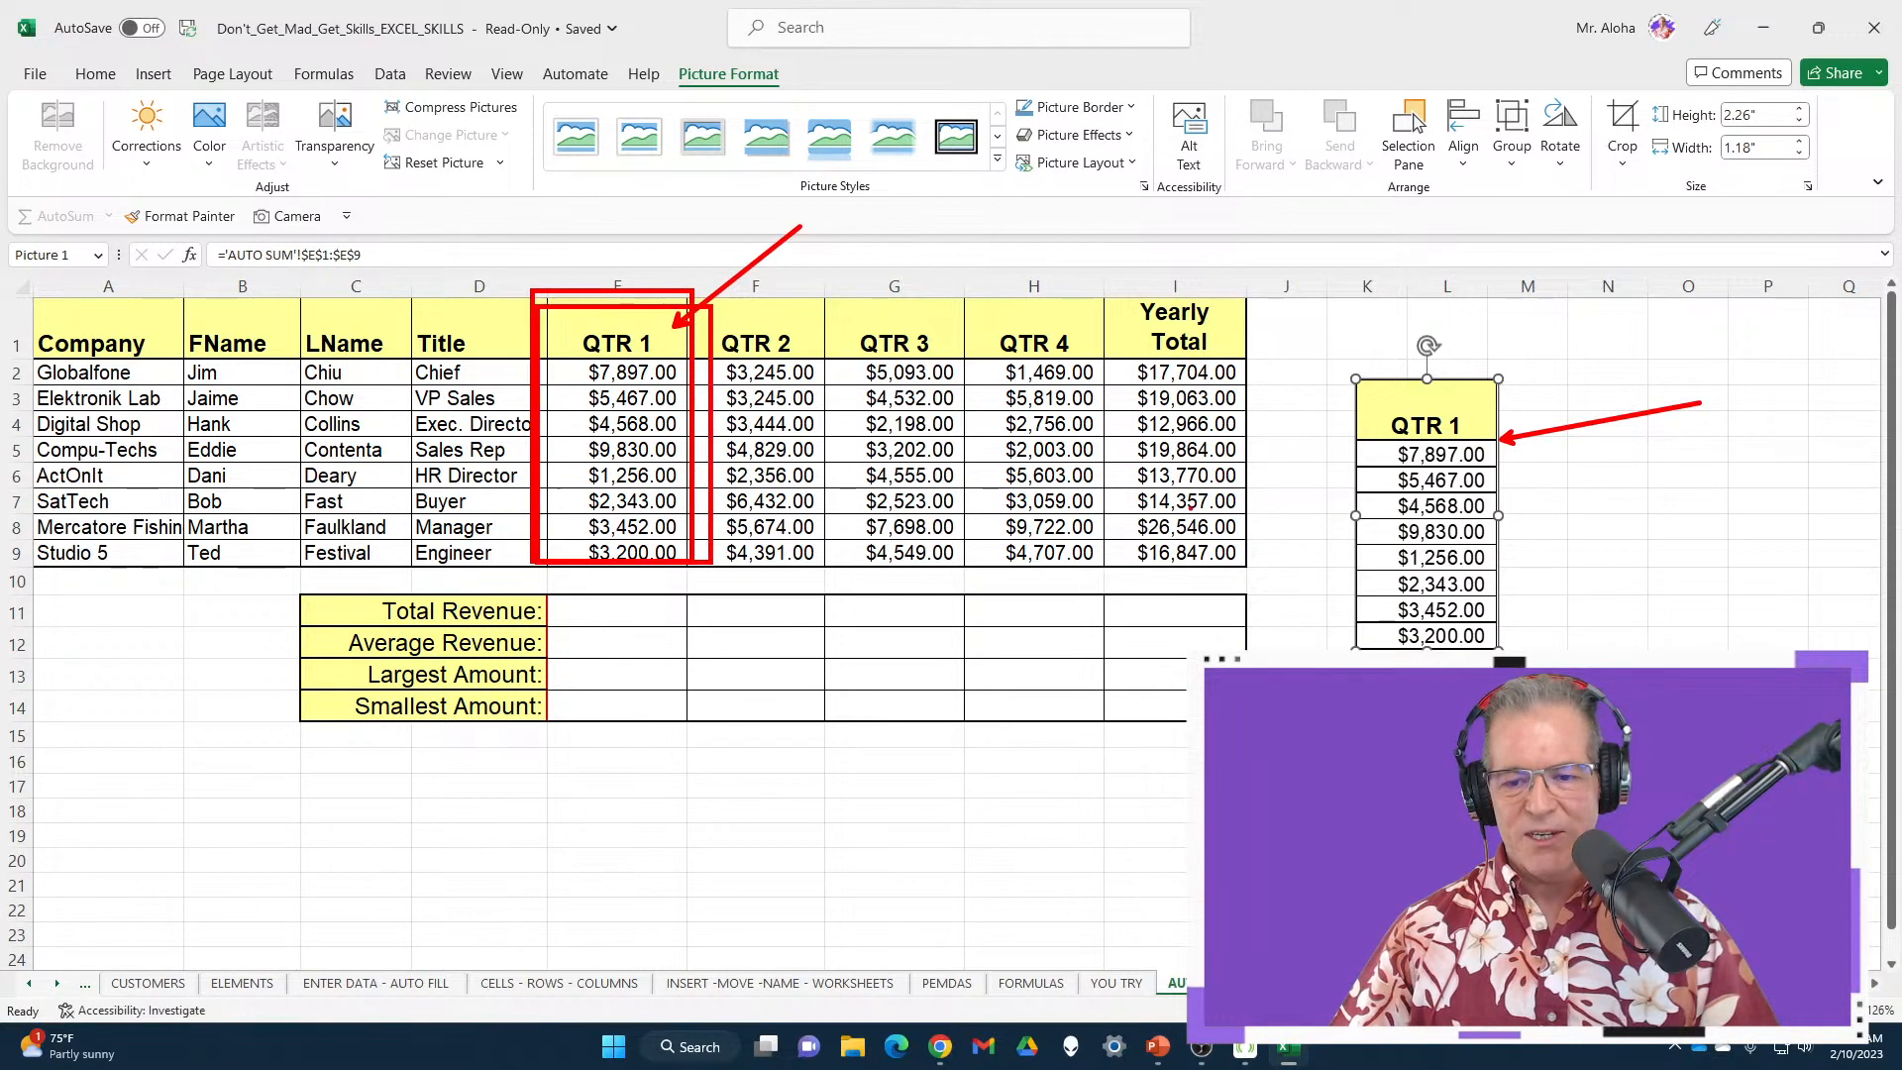
mouse_move(1329, 339)
left_mouse_down()
mouse_move(1522, 561)
mouse_move(1521, 650)
left_mouse_up()
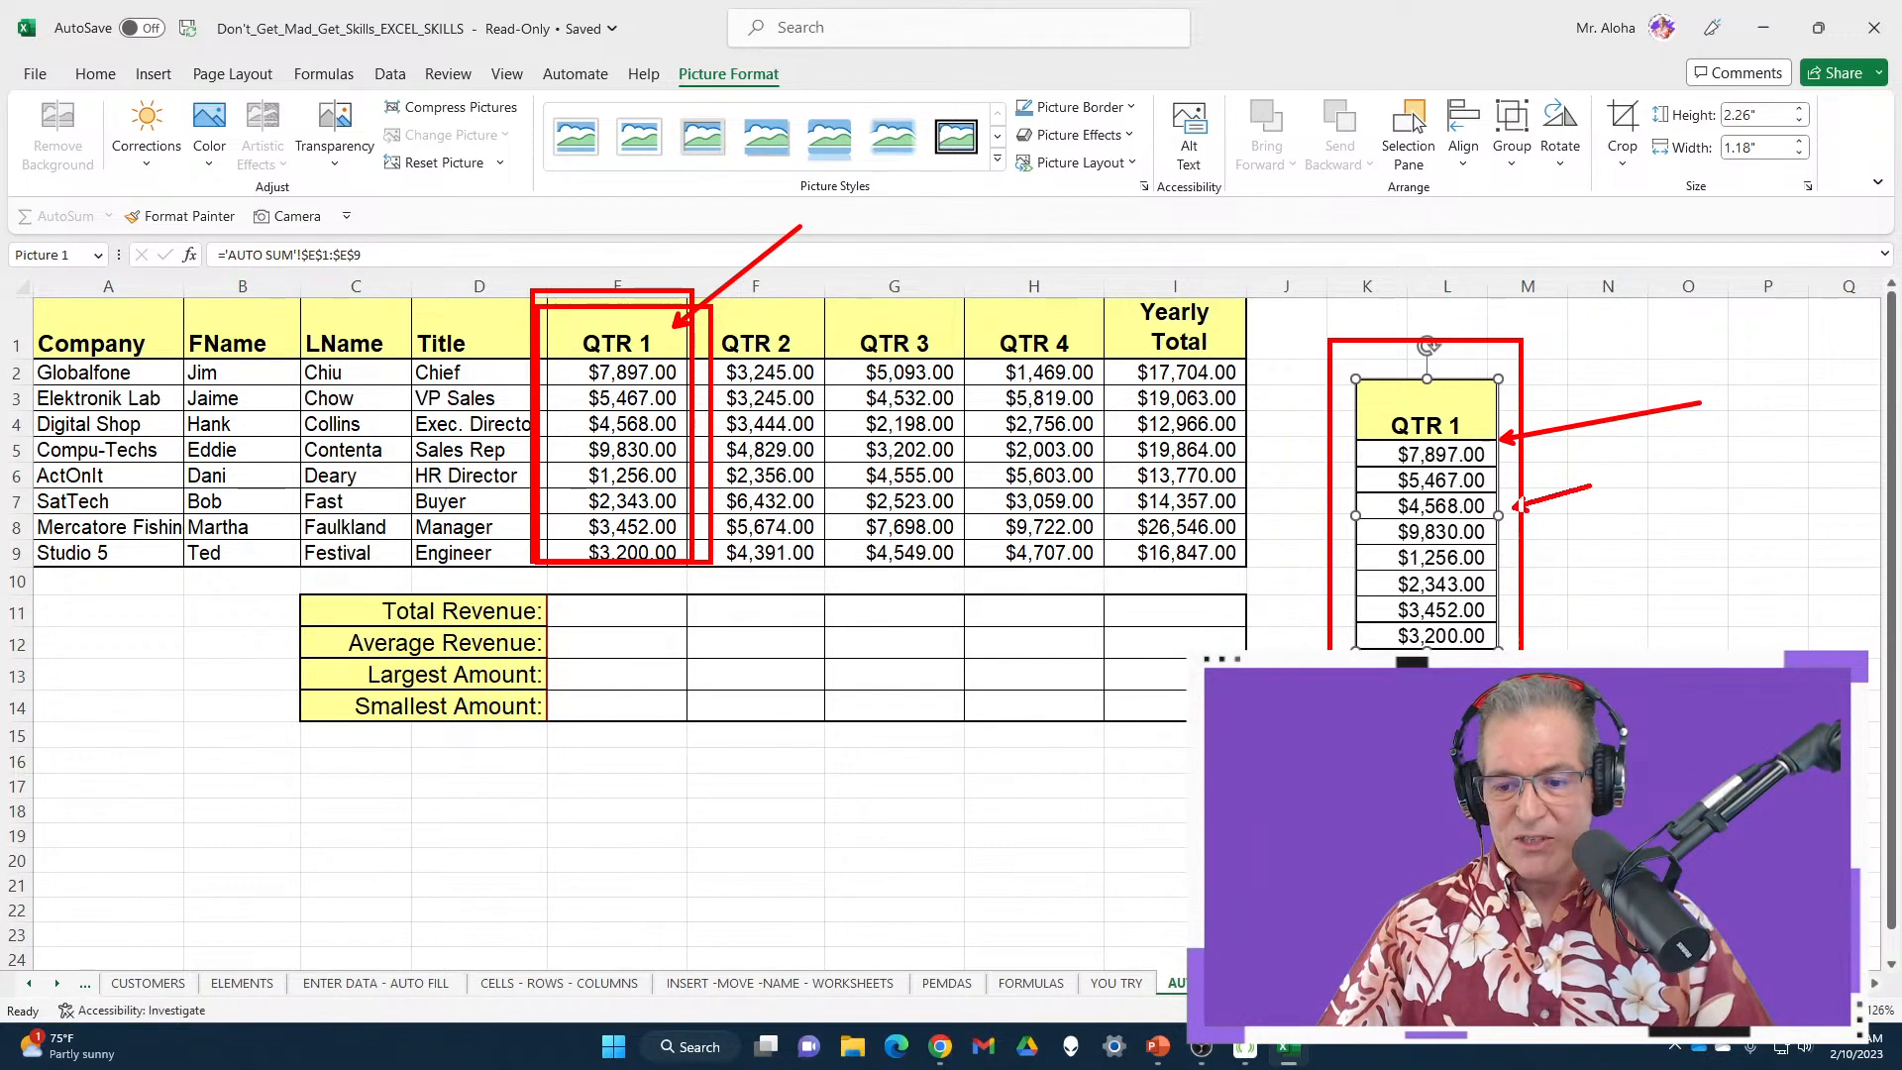
key("Escape")
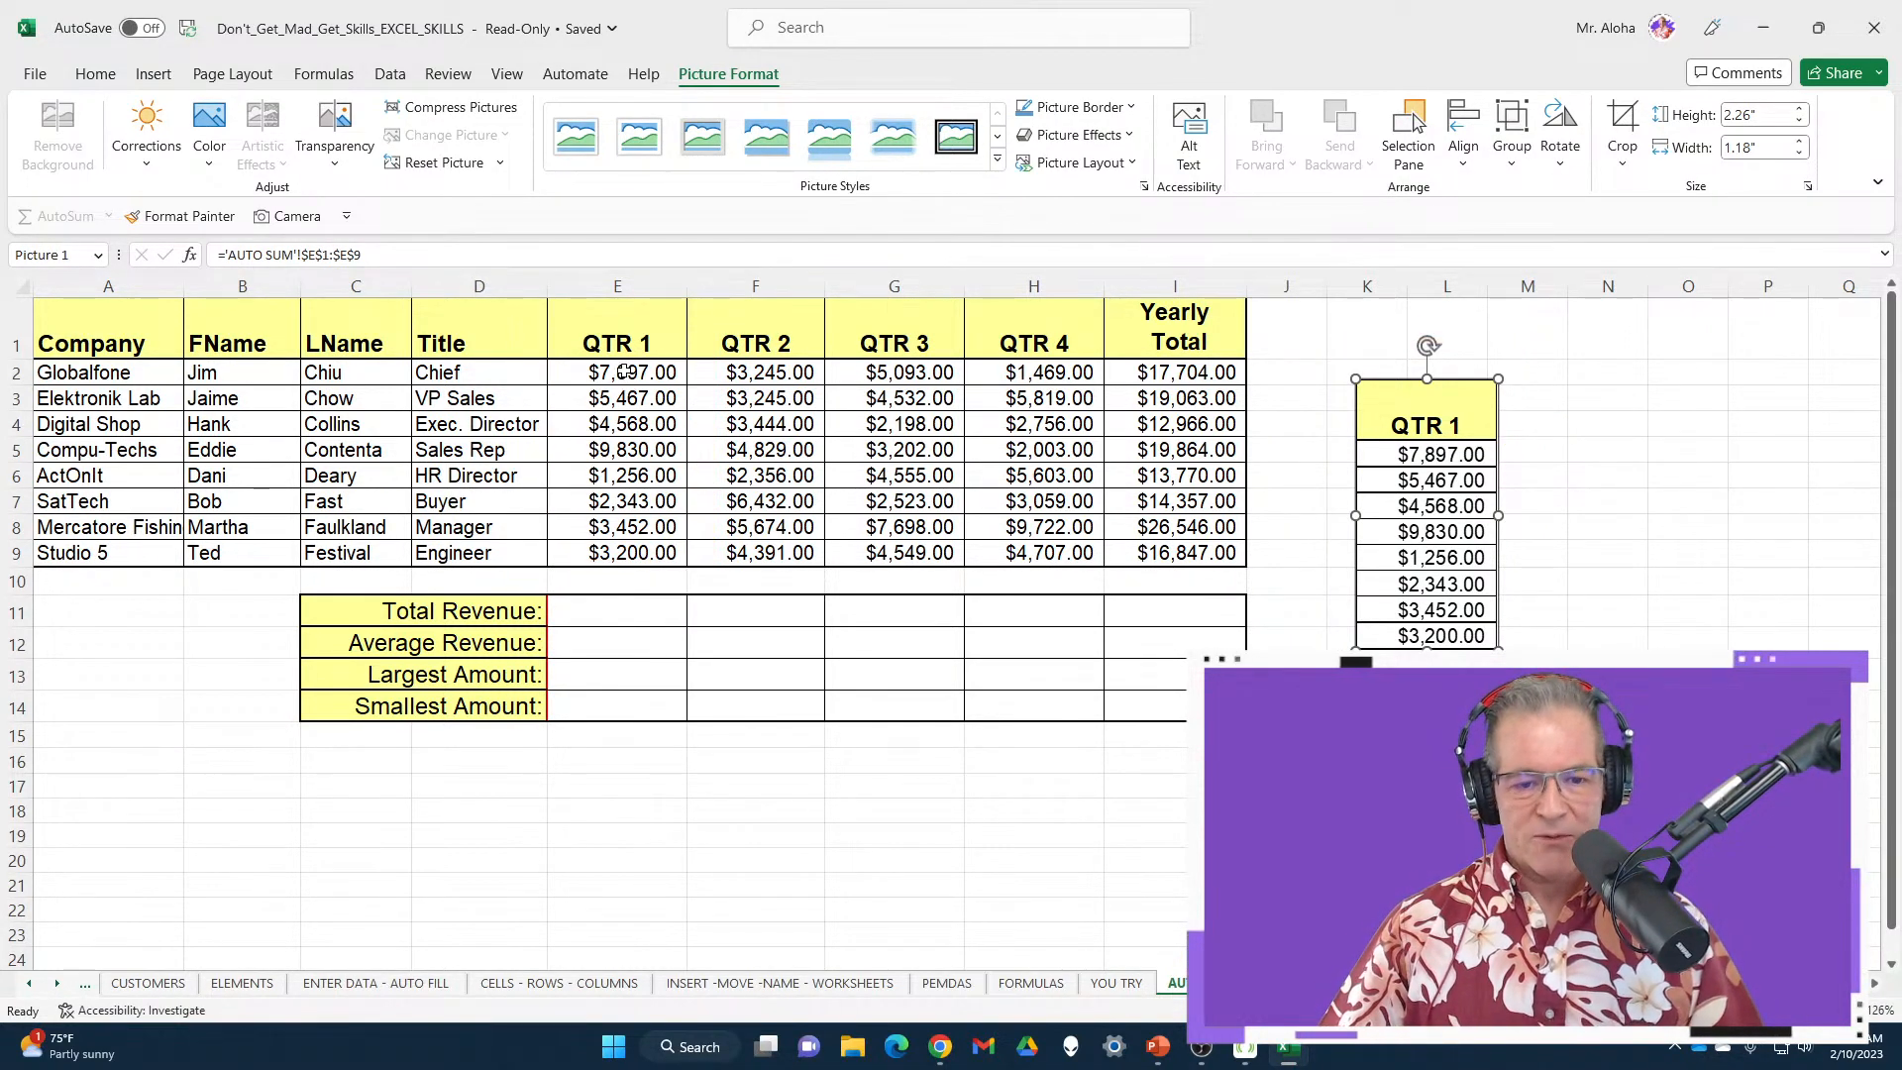
Enter 0 in E2 to test that the linked picture updates
left_click(624, 372)
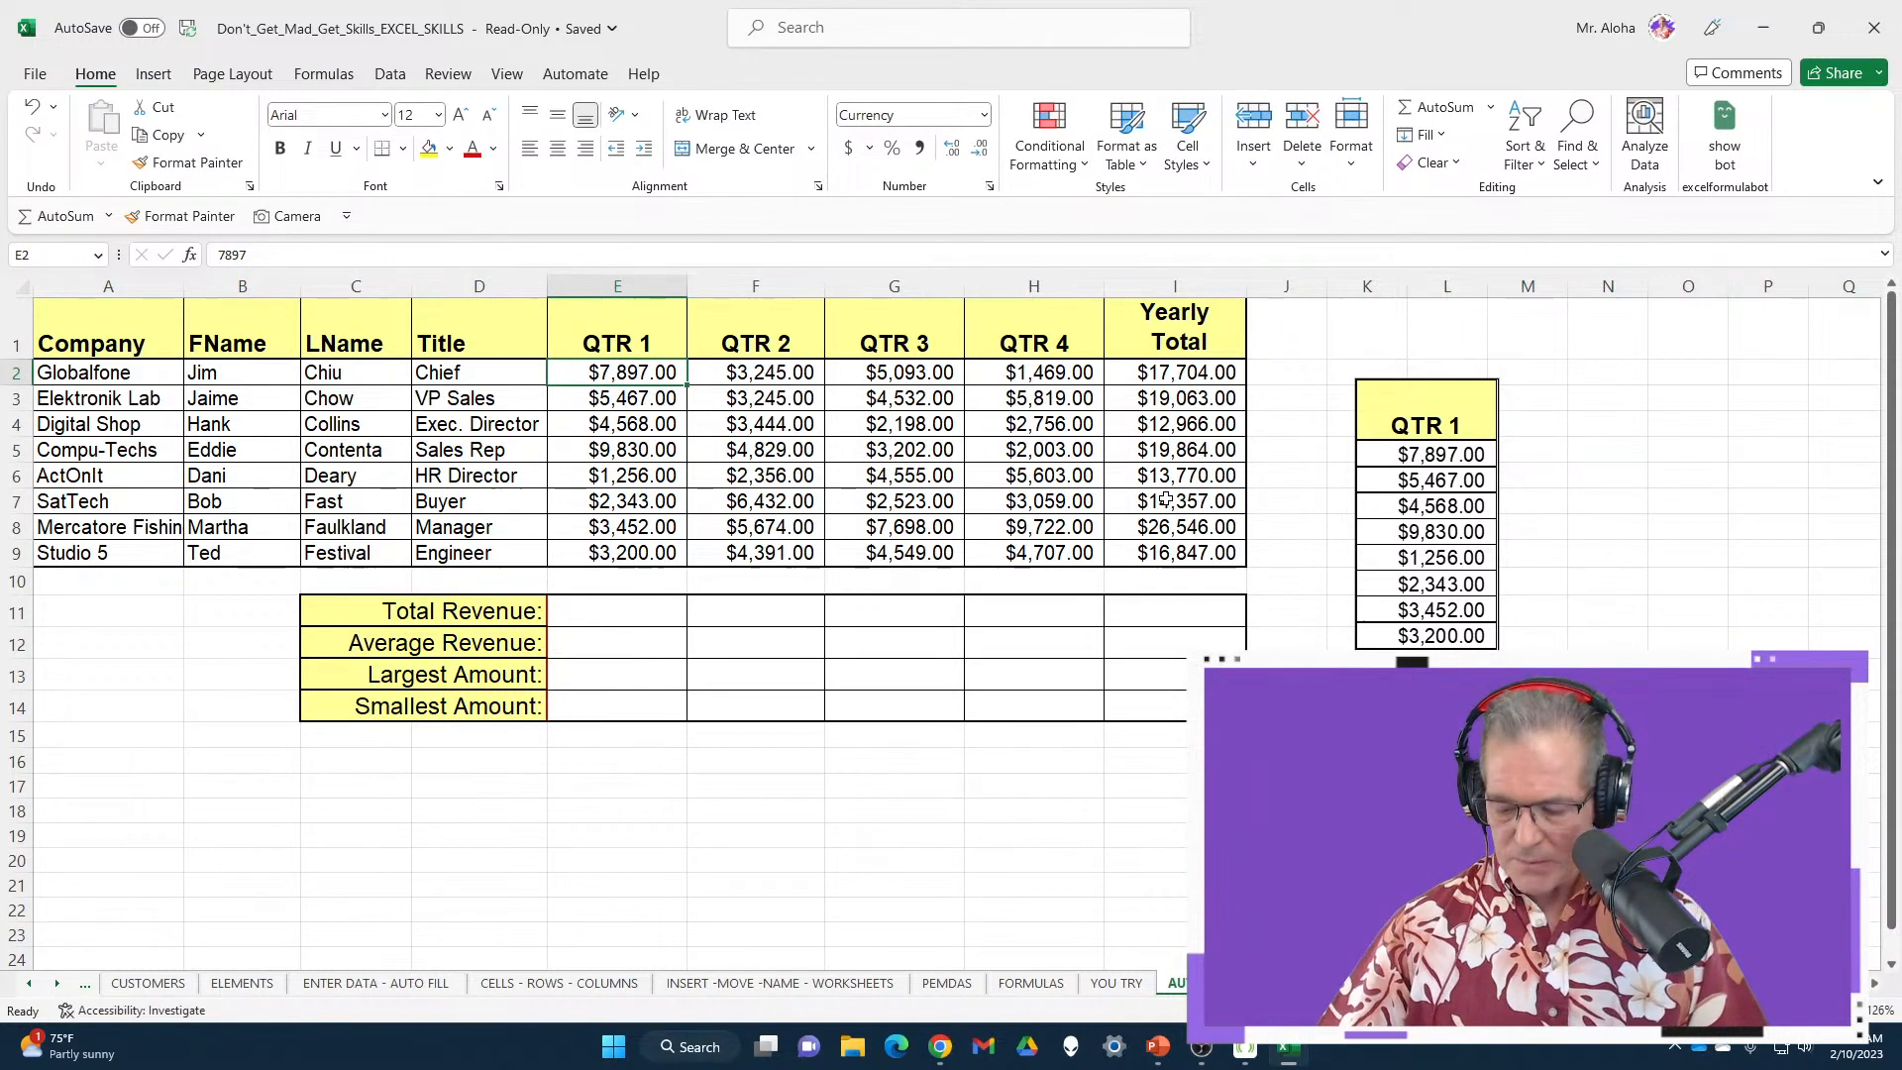
type("0")
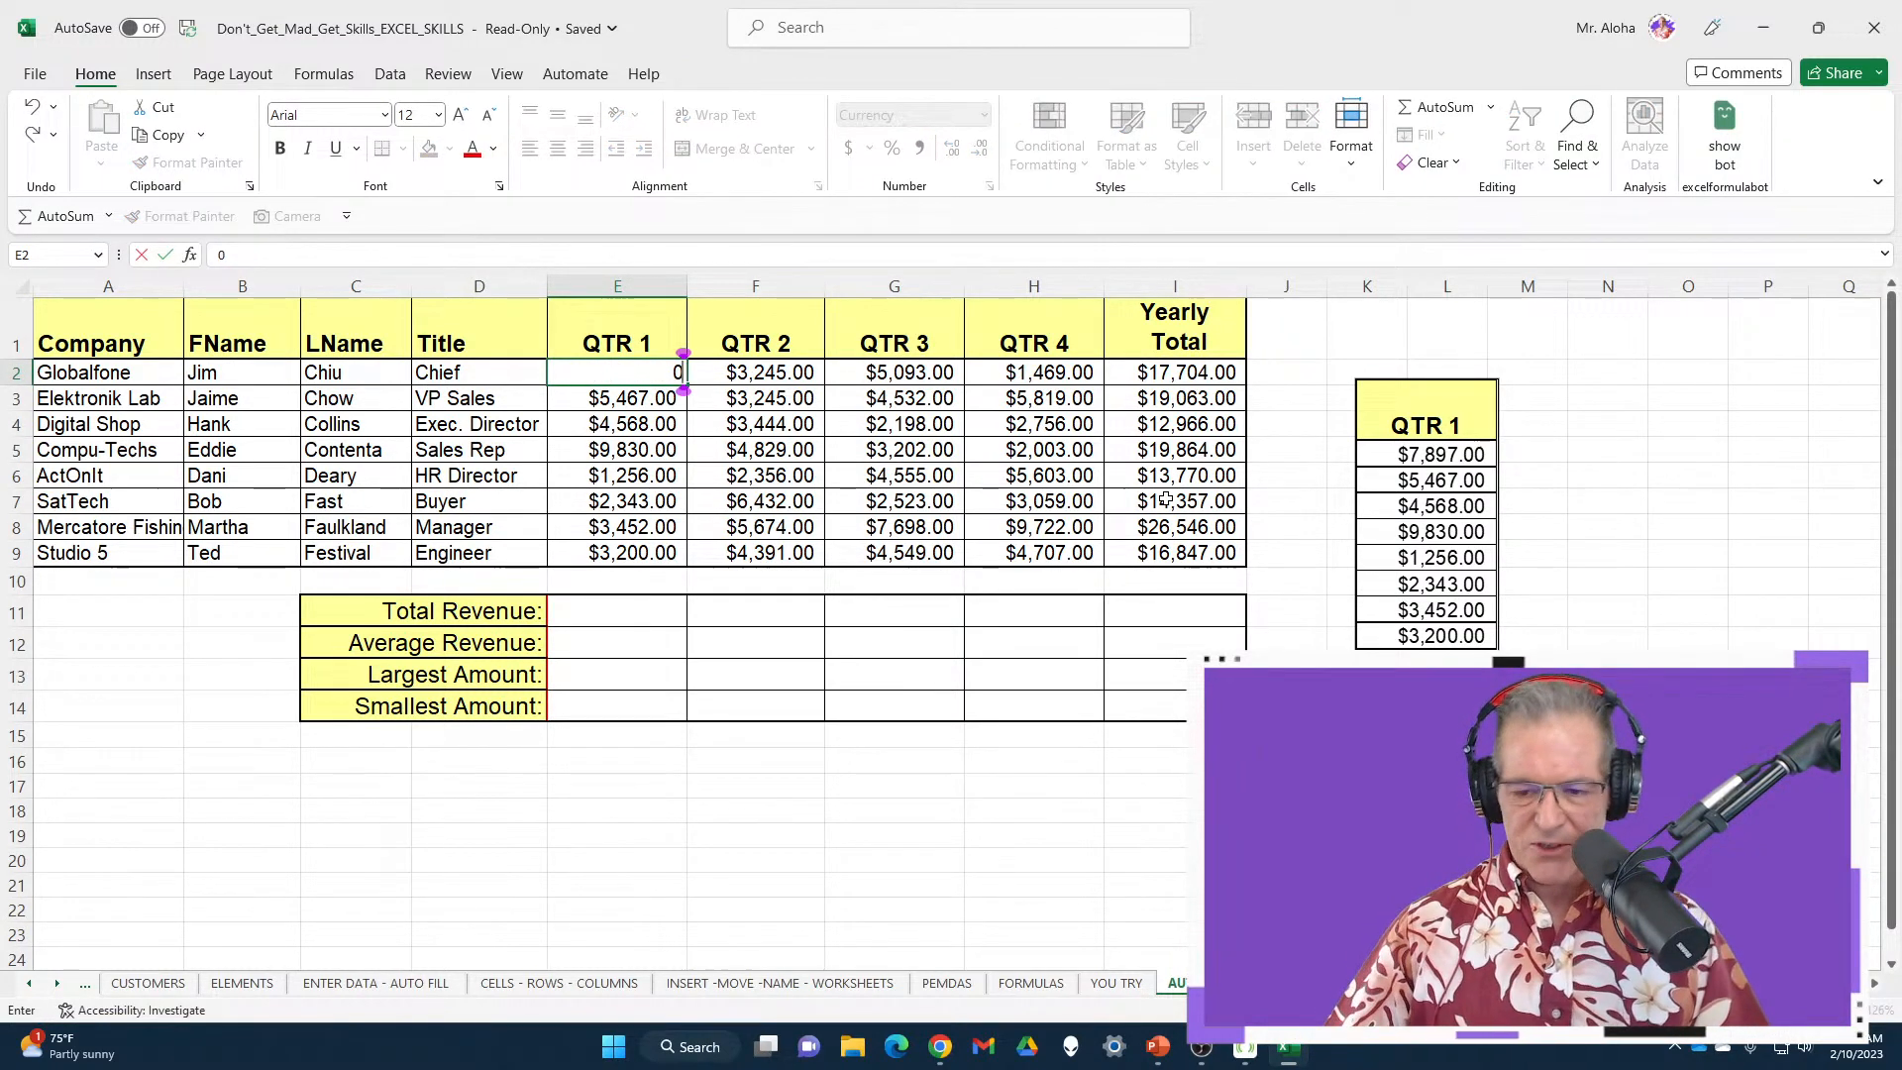
key("Return")
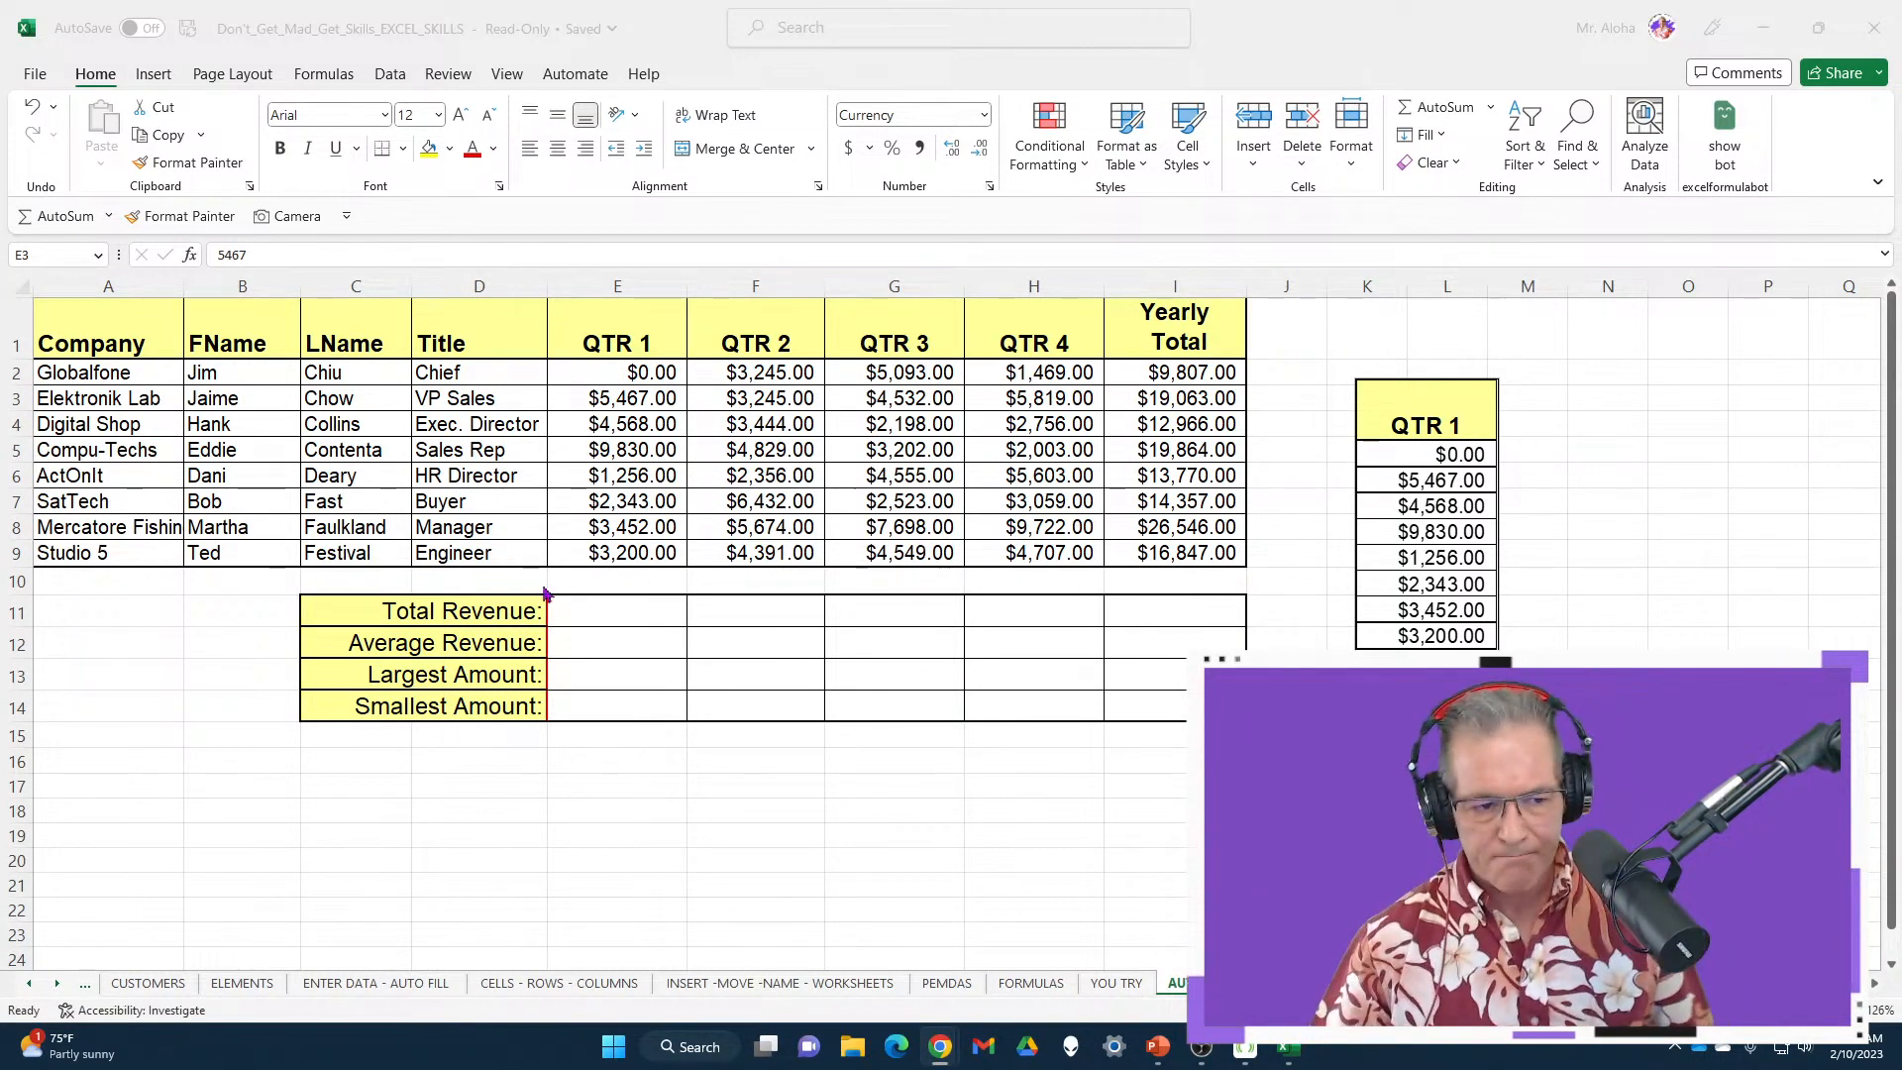
key("alt+Tab")
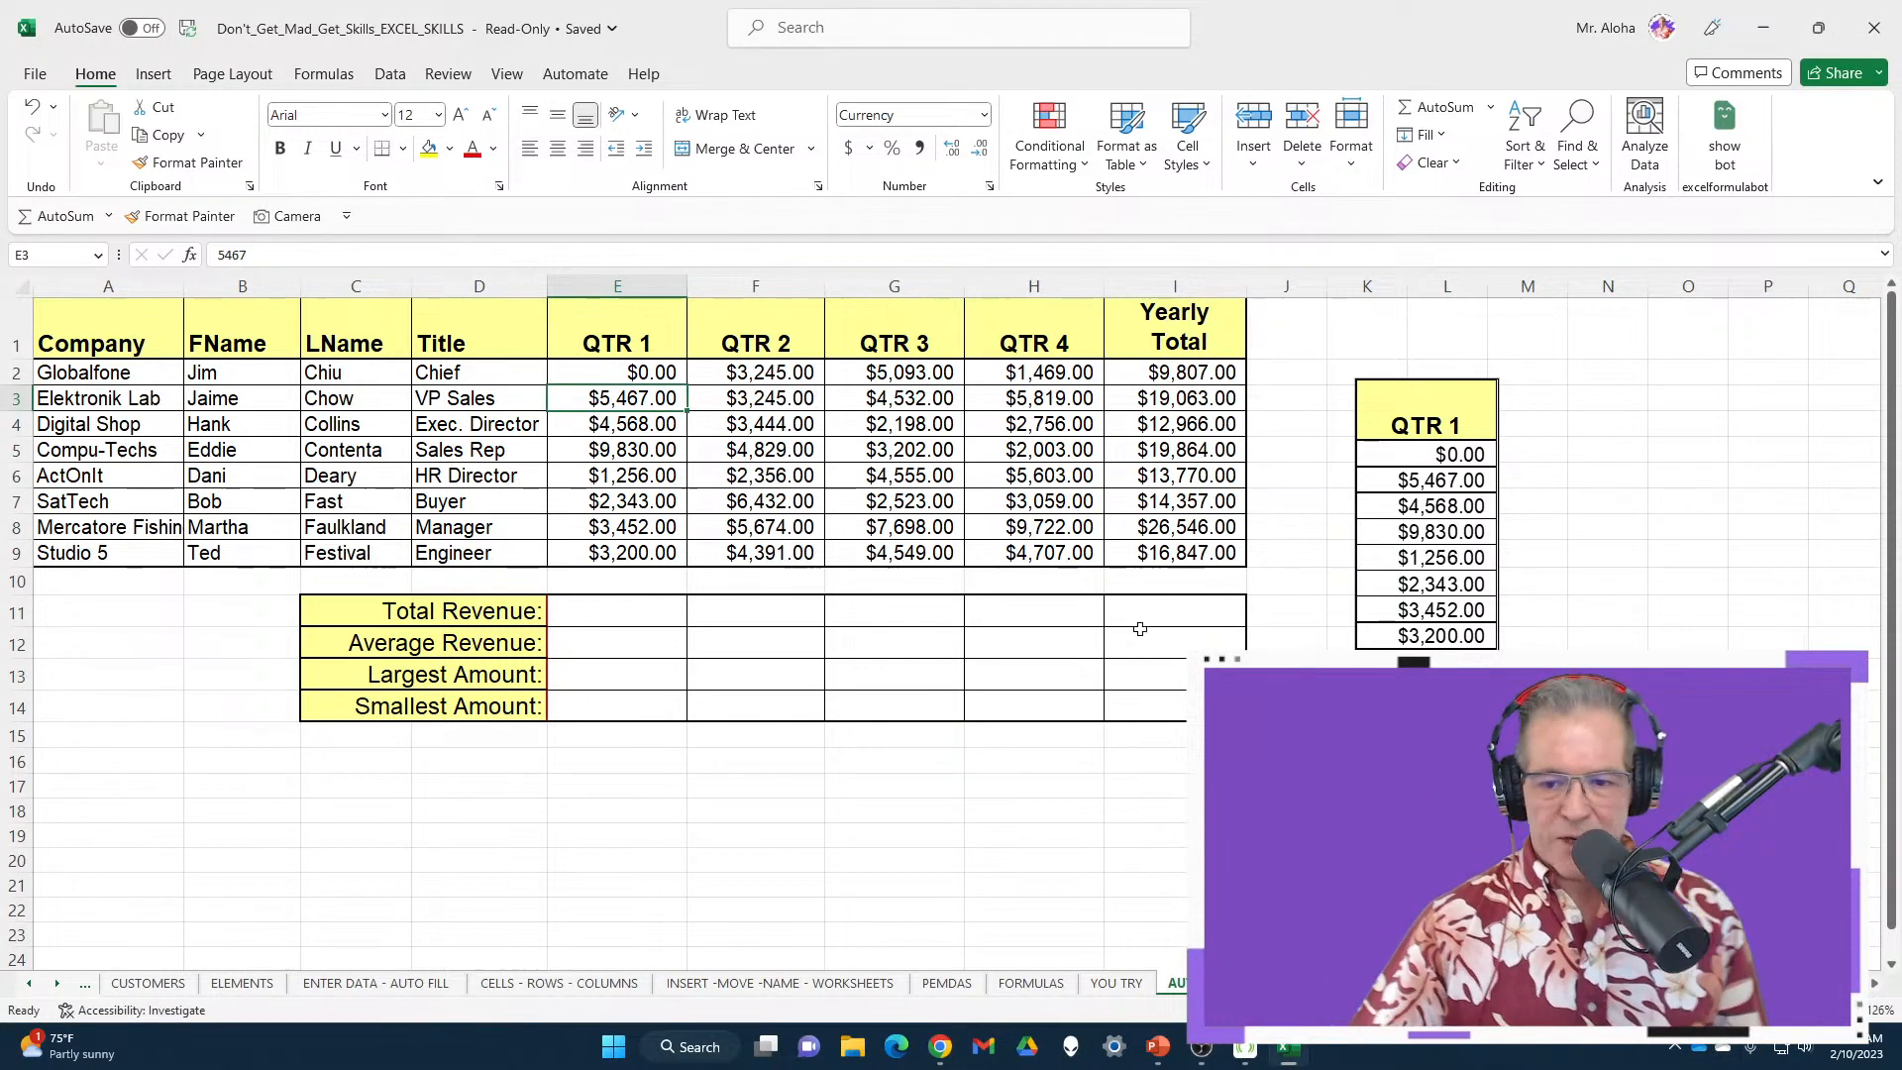
Undo to restore E2 to $7,897.00 and delete the linked QTR 1 picture
left_click_drag(1441, 402, 1352, 346)
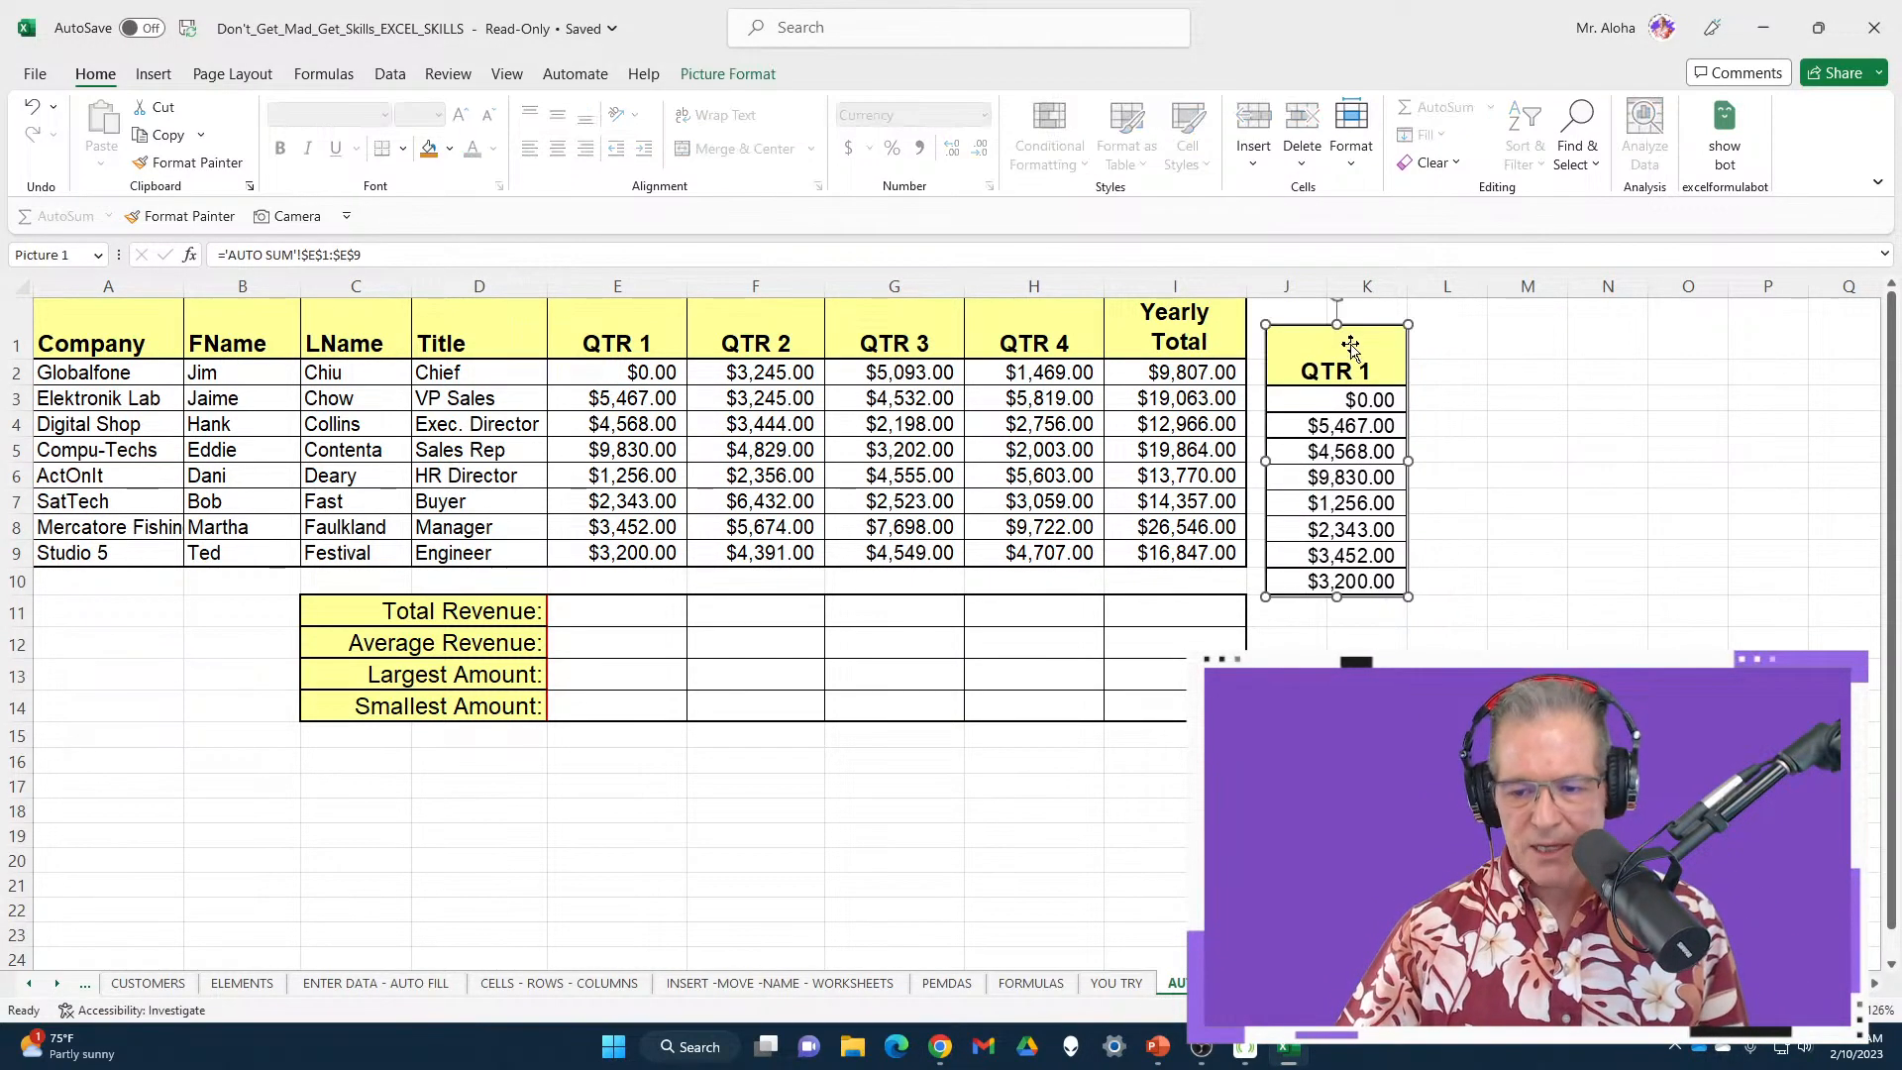
key("Delete")
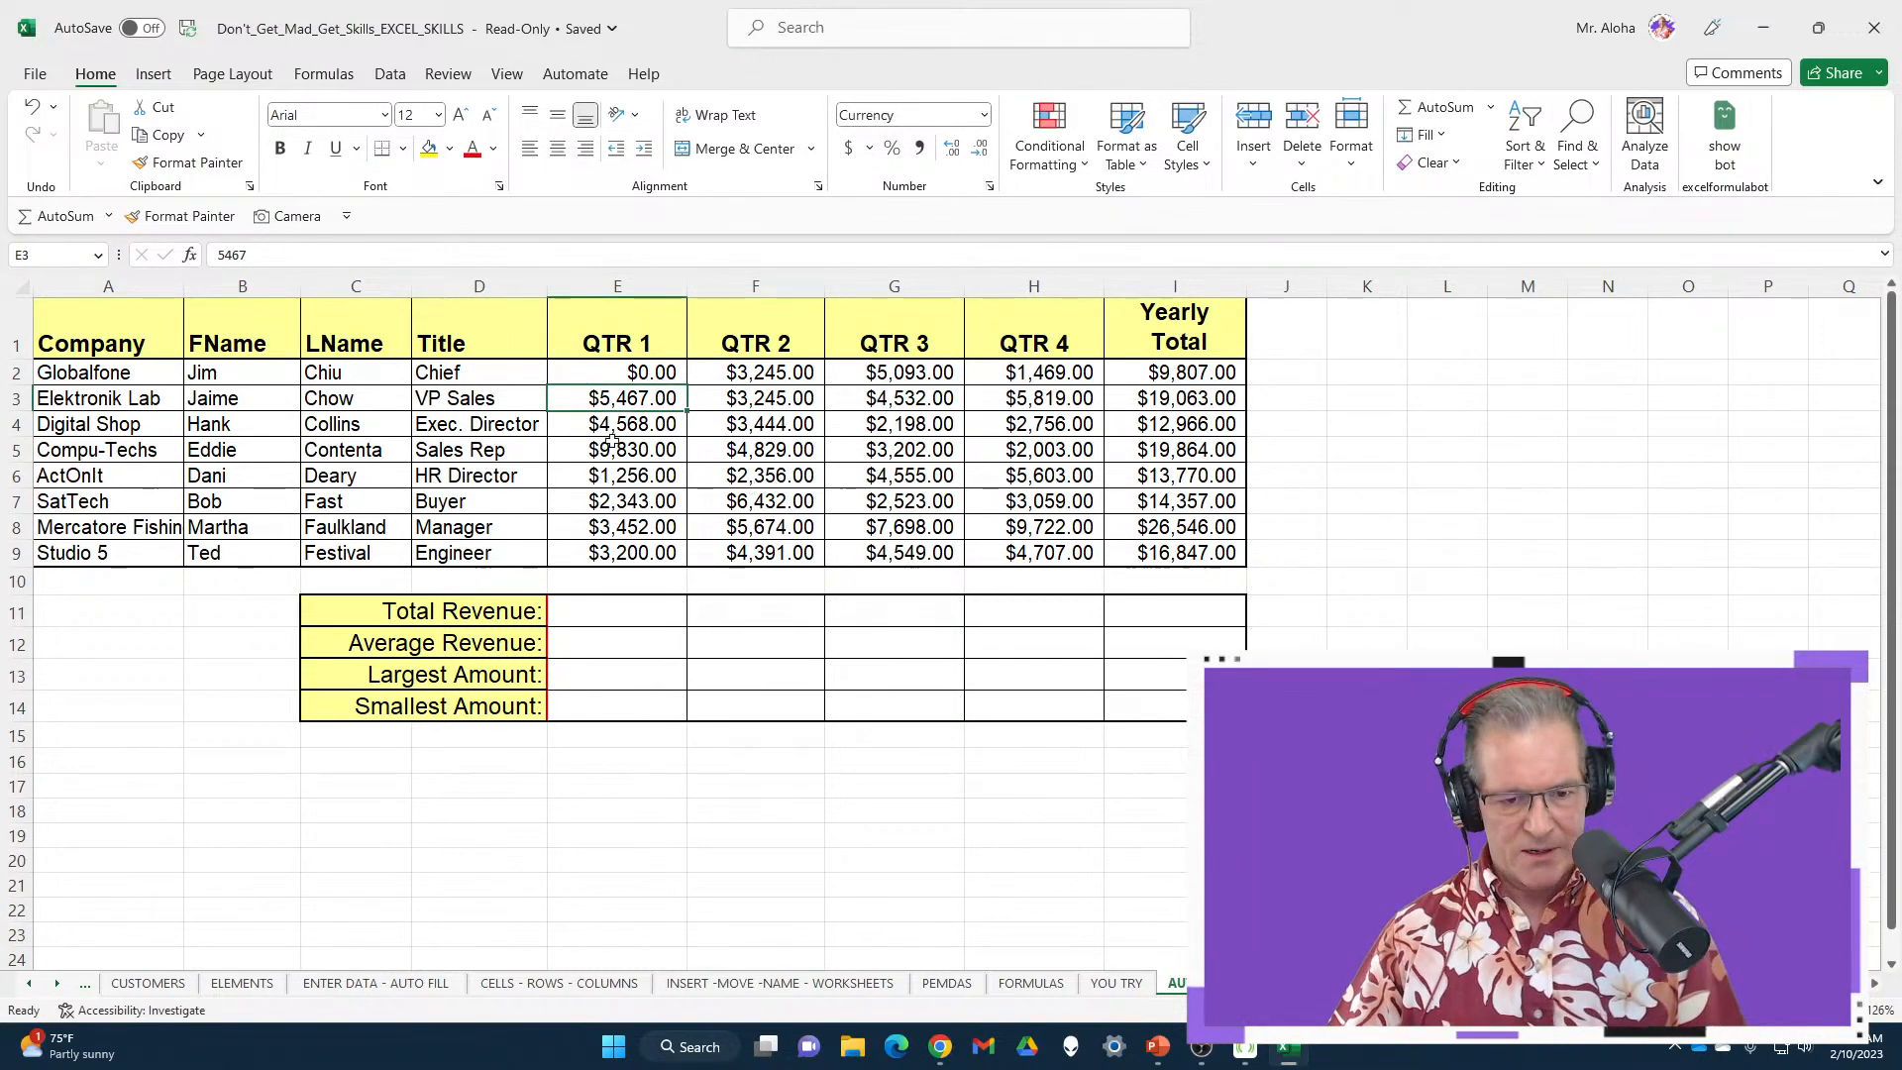
left_click(592, 380)
key("ctrl+z")
key("ctrl+z")
key("ctrl+z")
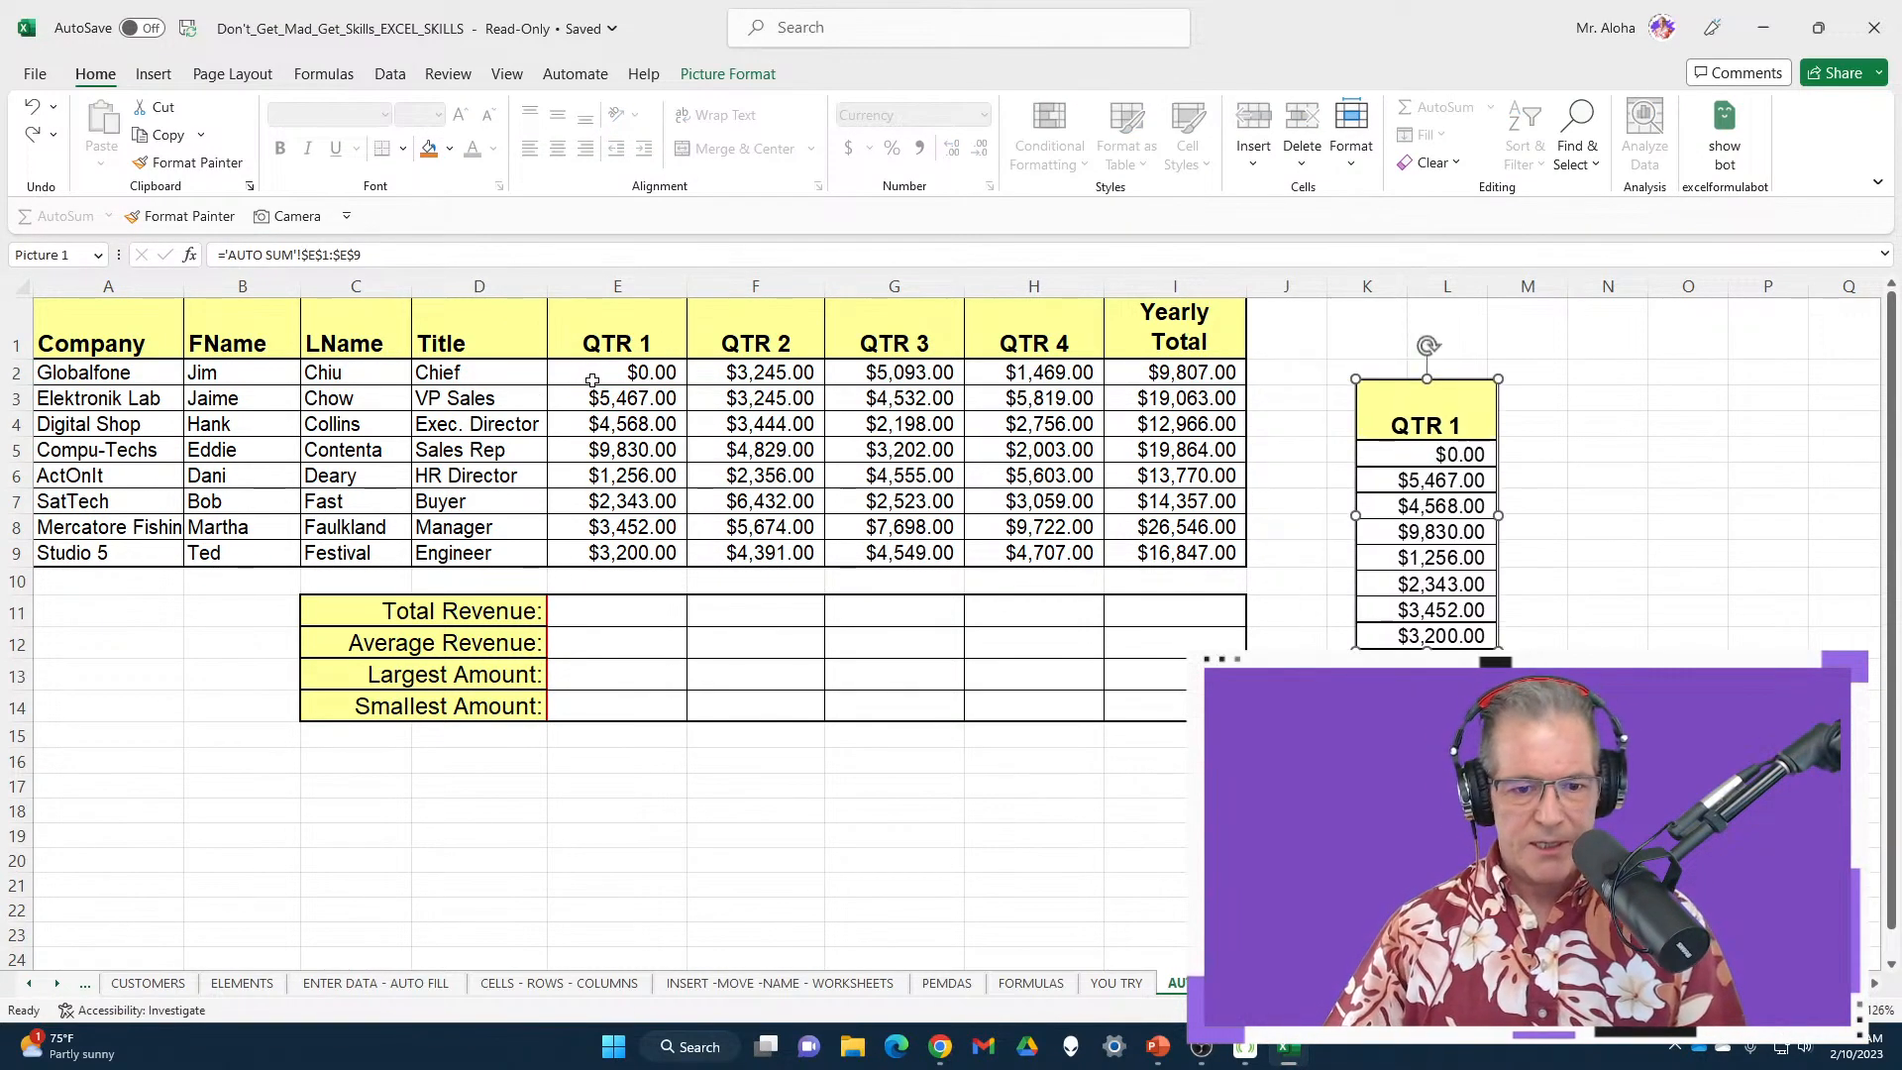
left_click(1446, 401)
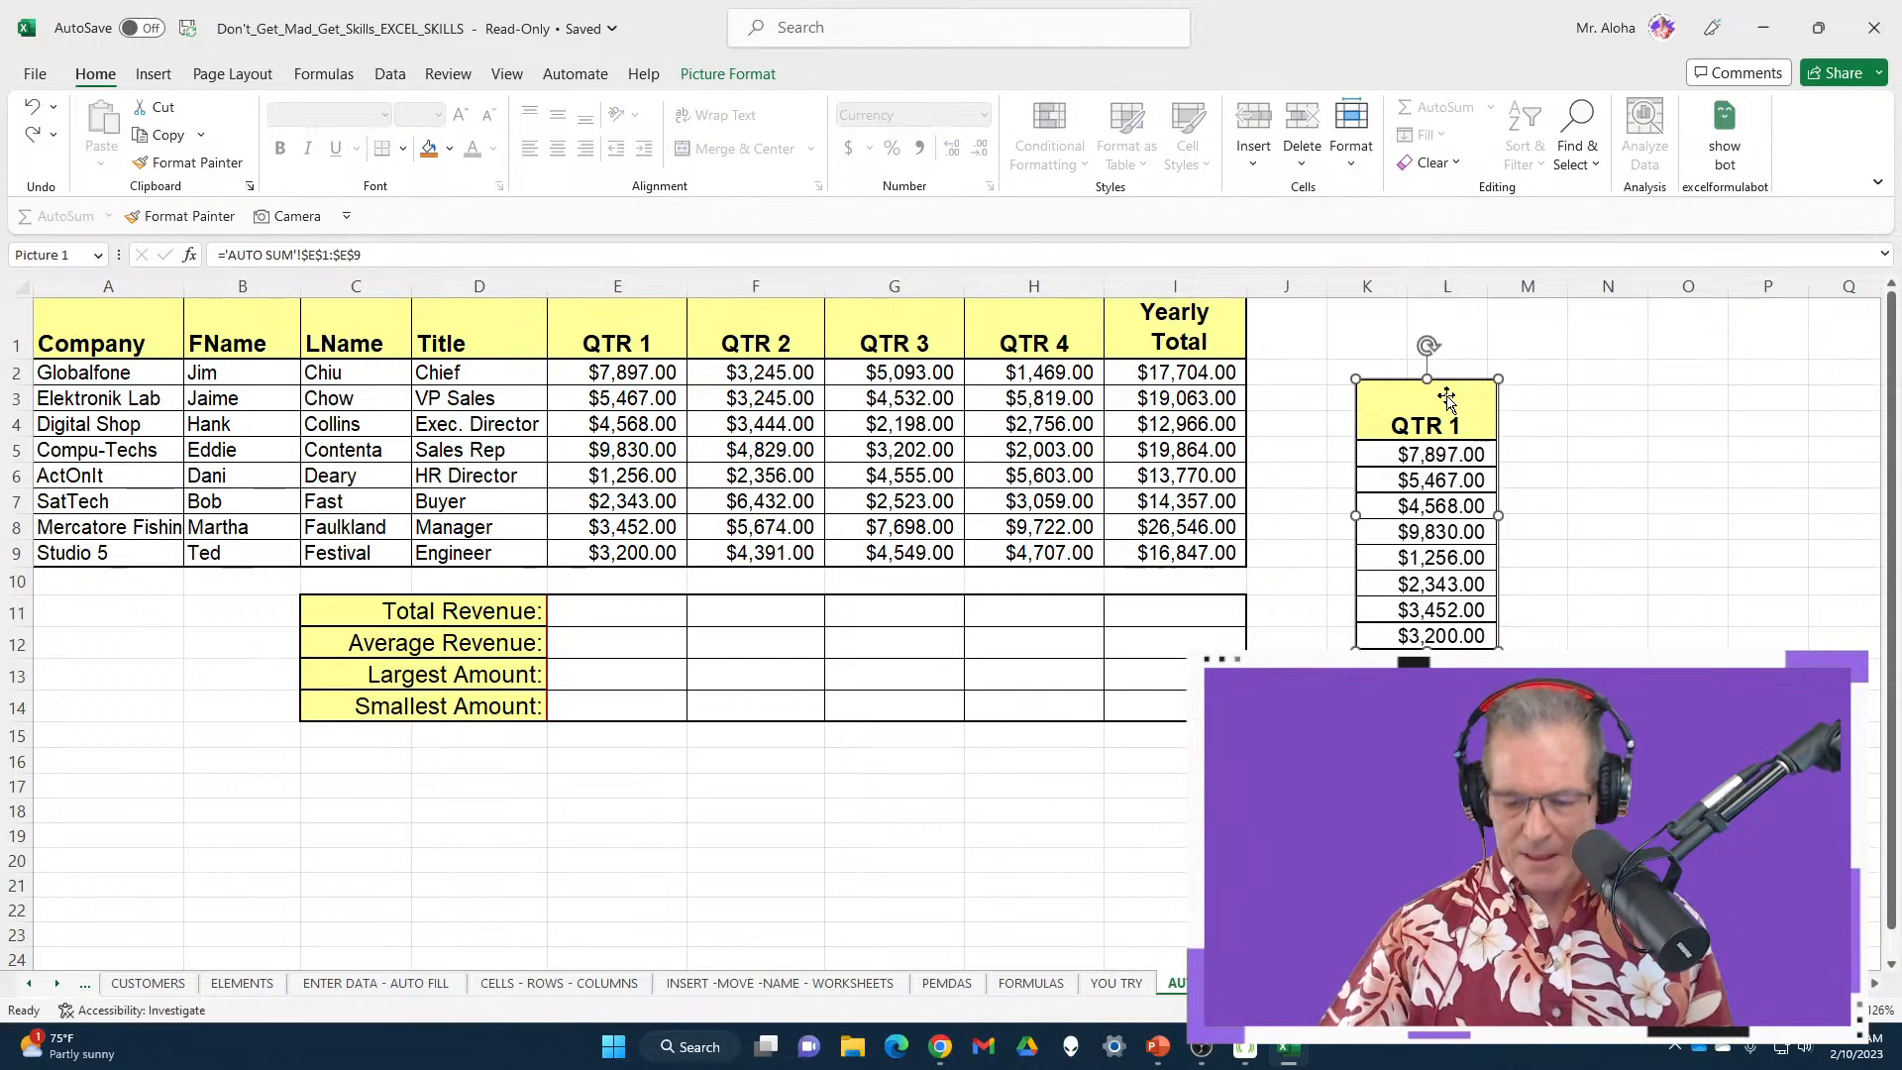
key("Delete")
Select the QTR 1 Total Revenue cell E11 and briefly outline it
left_click(612, 618)
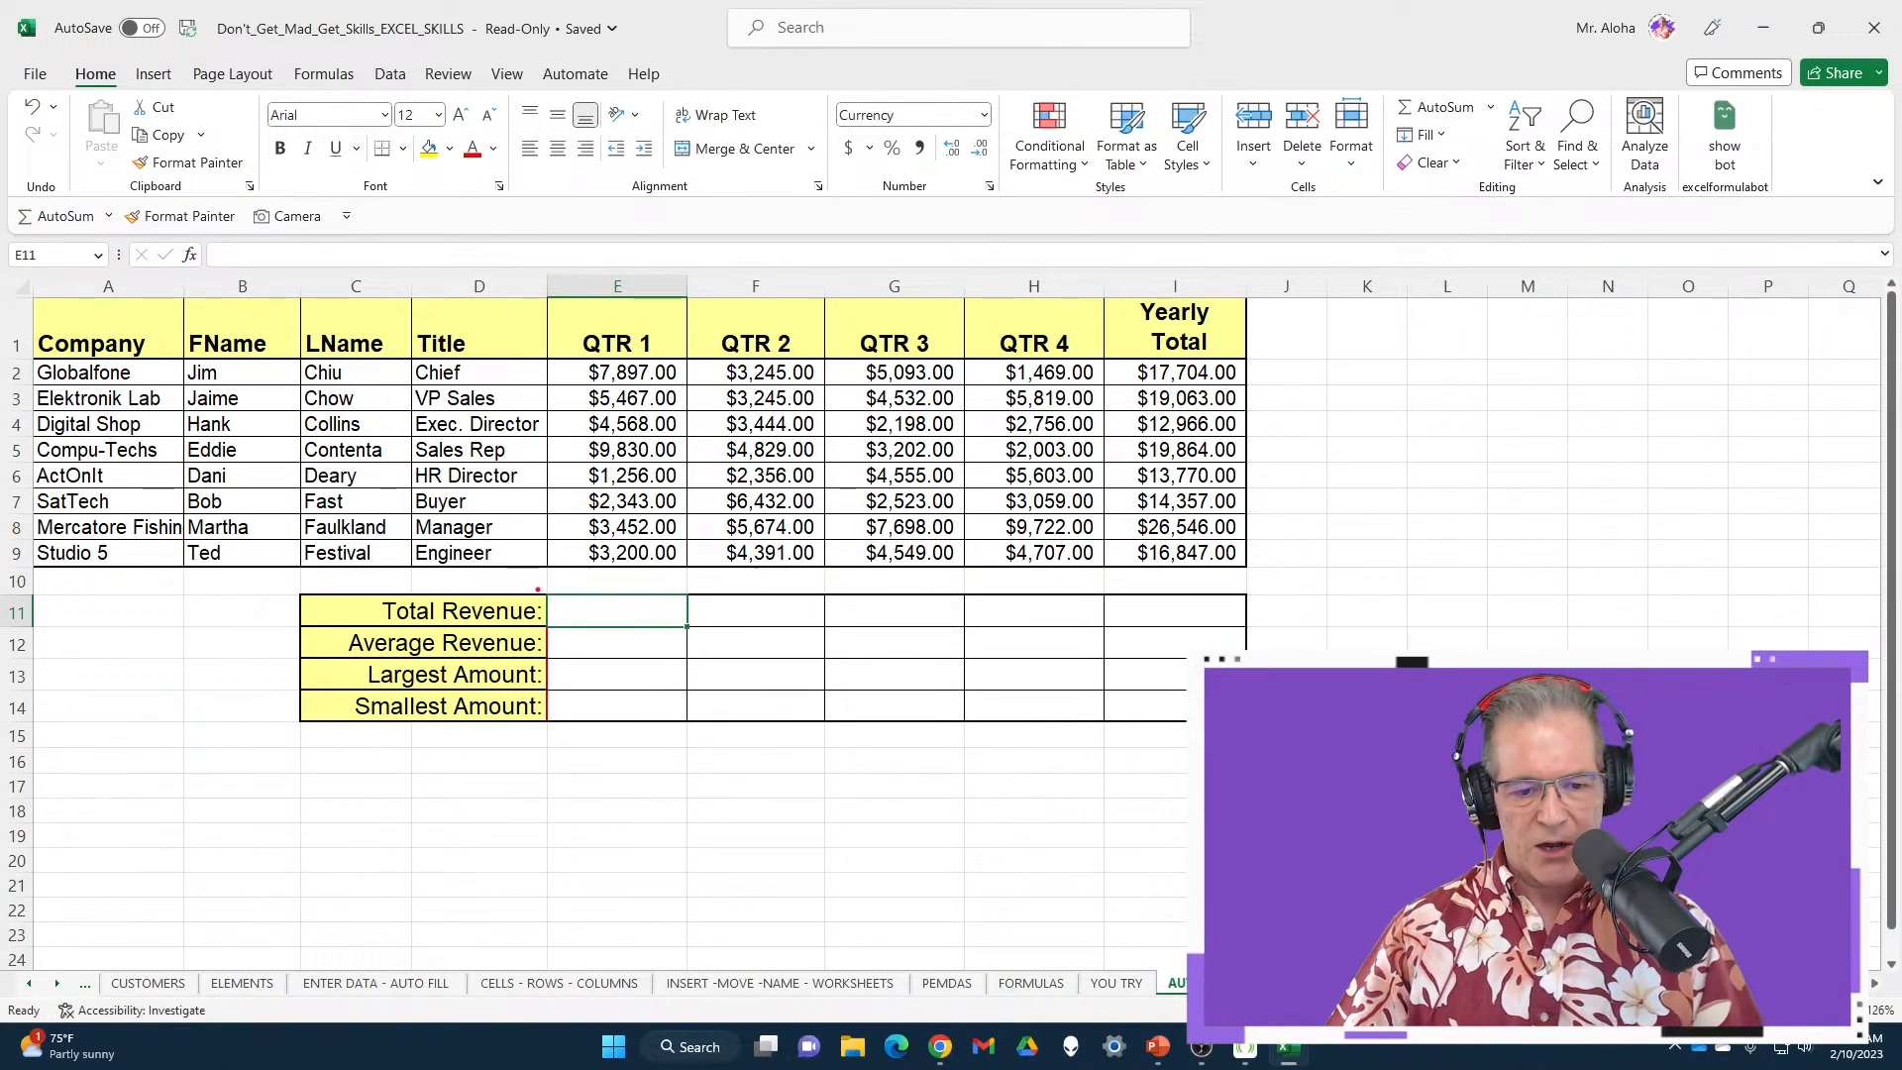
left_click_drag(533, 587, 719, 644)
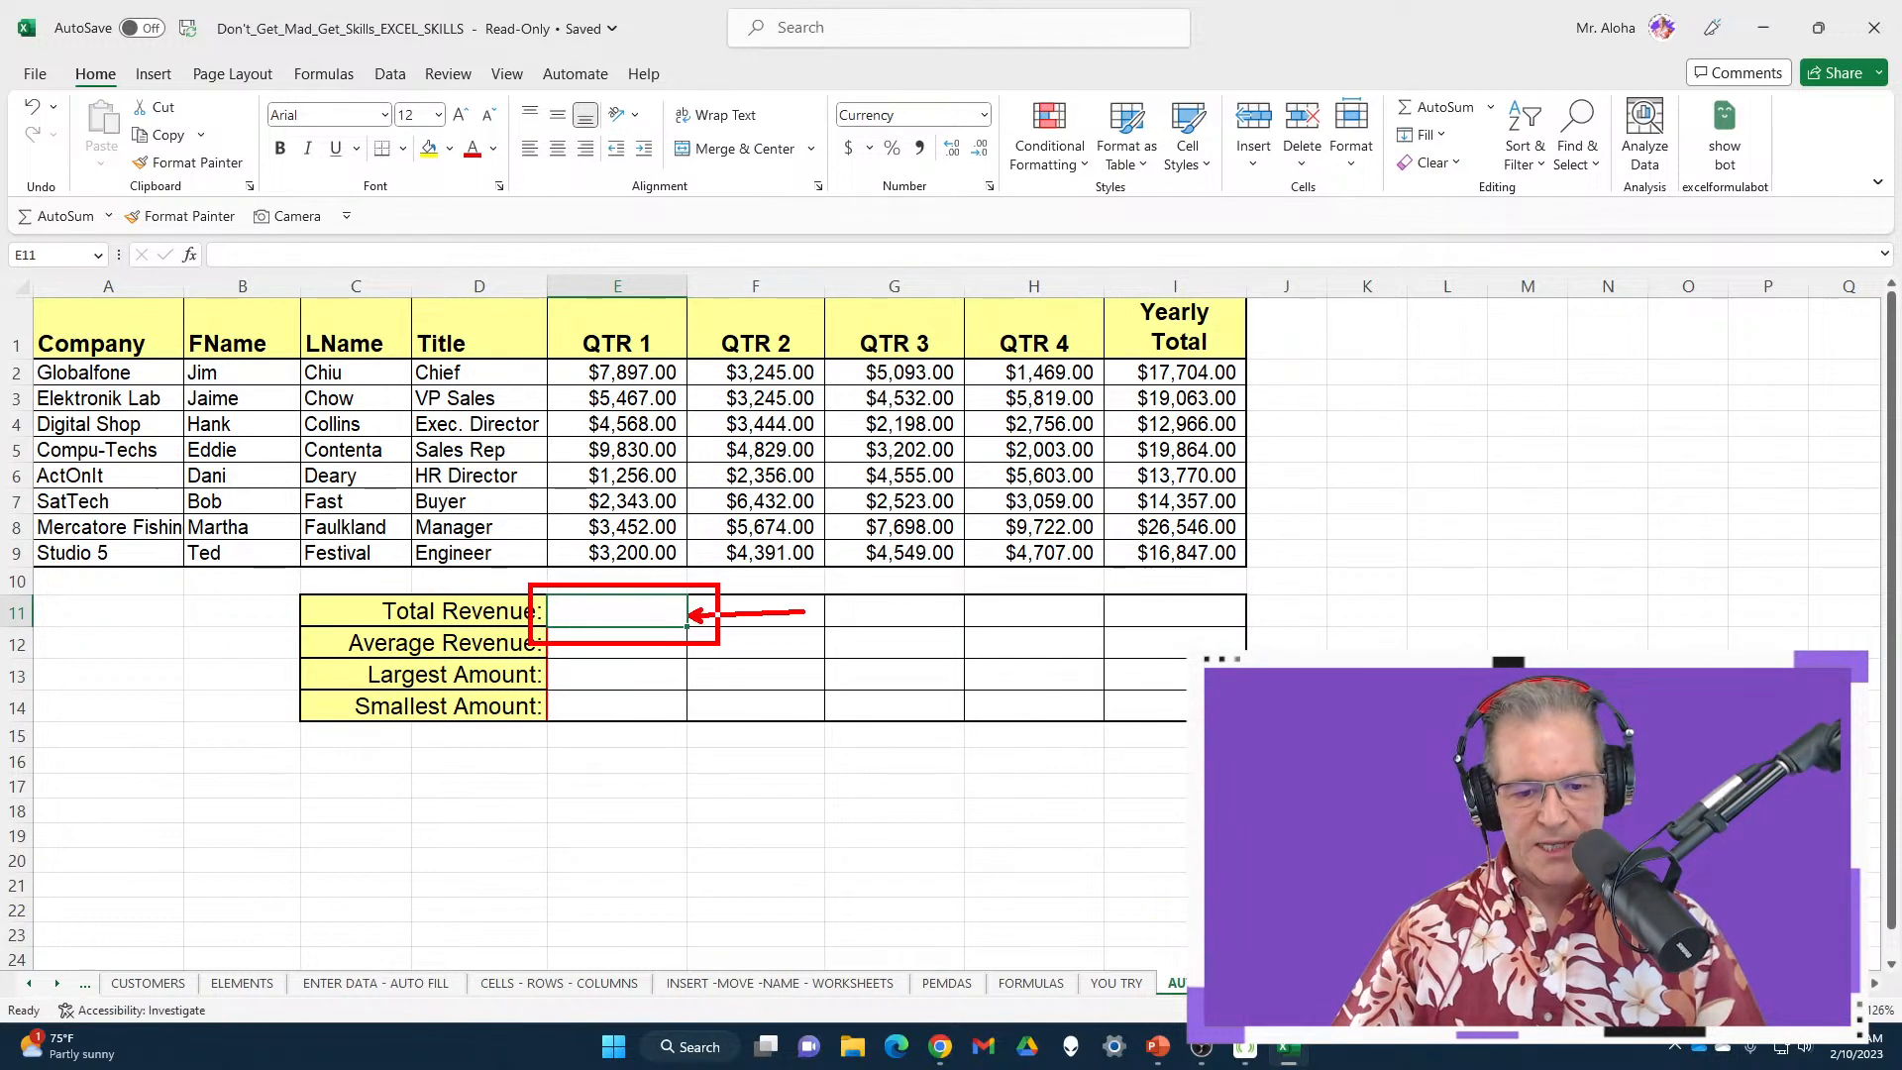
key("Escape")
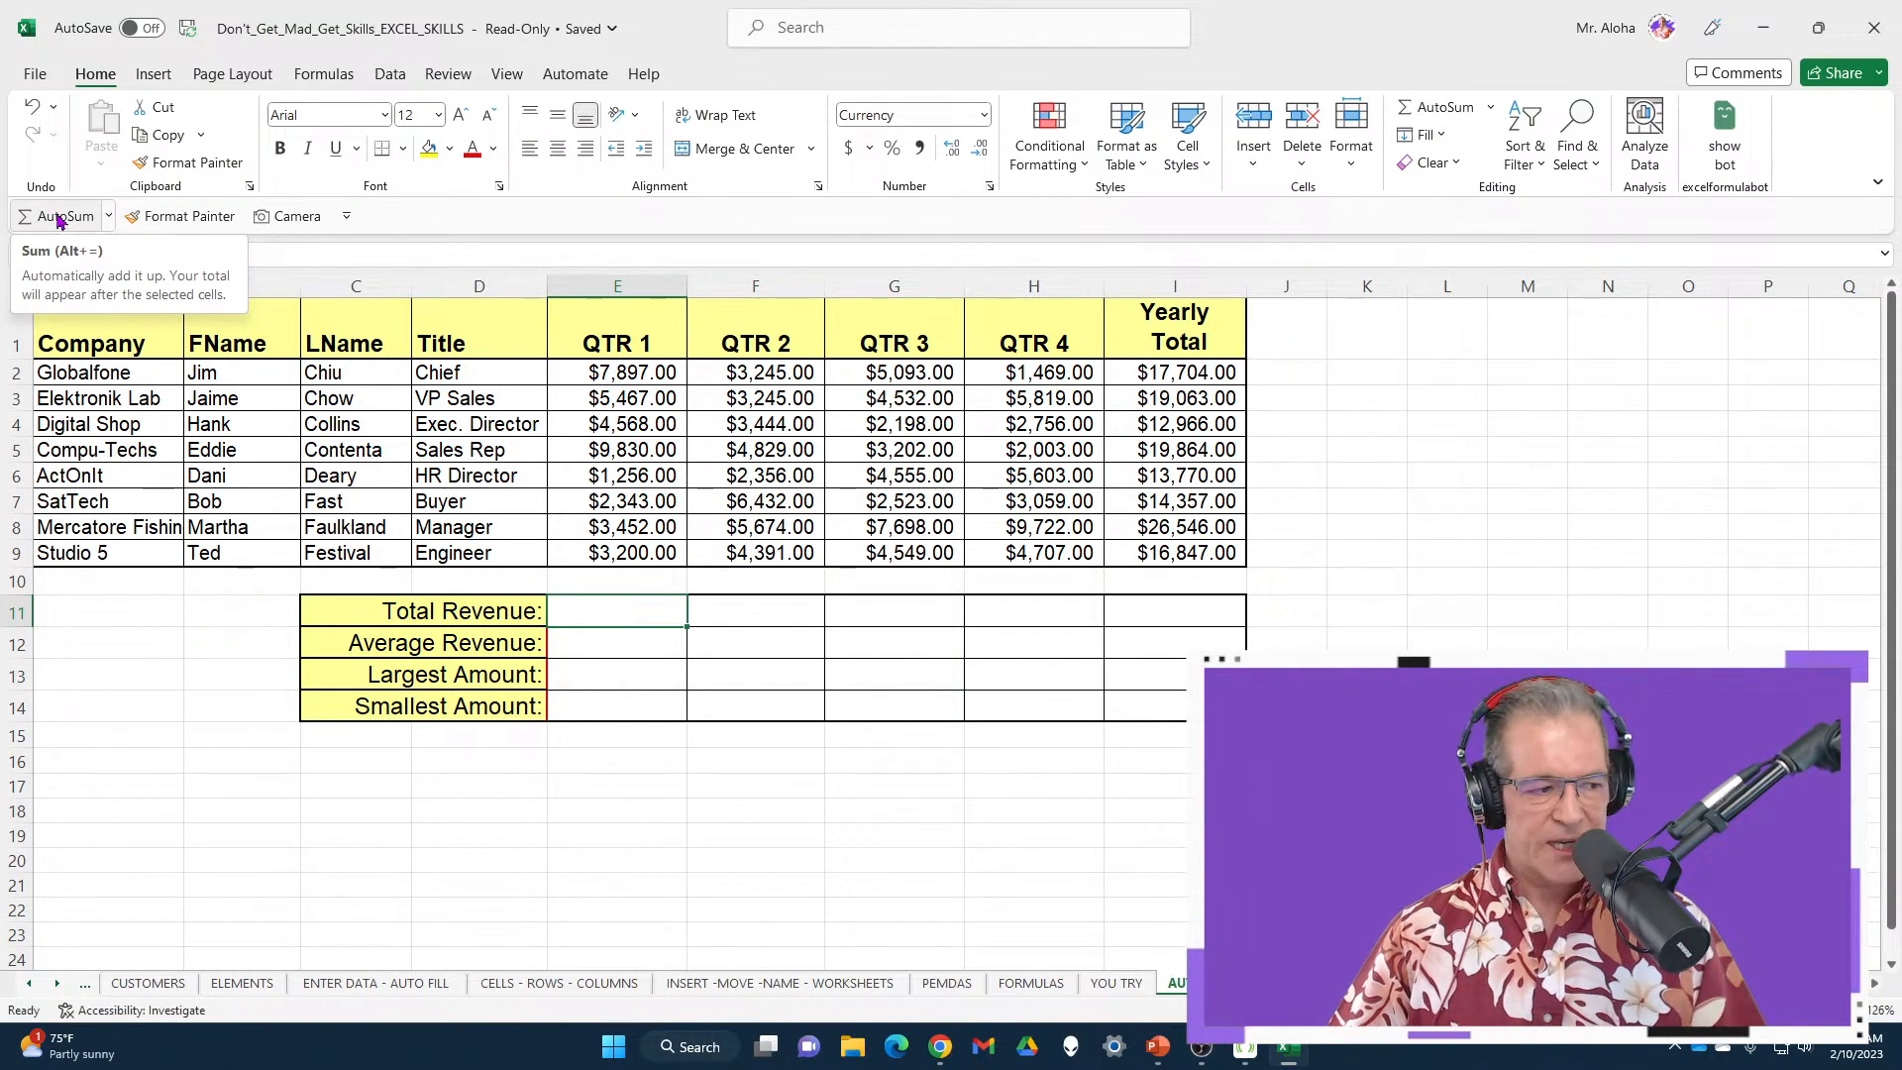
AutoSum E11 over E2:E9, giving =SUM(E2:E9) and $38,013.00
key("ctrl+2")
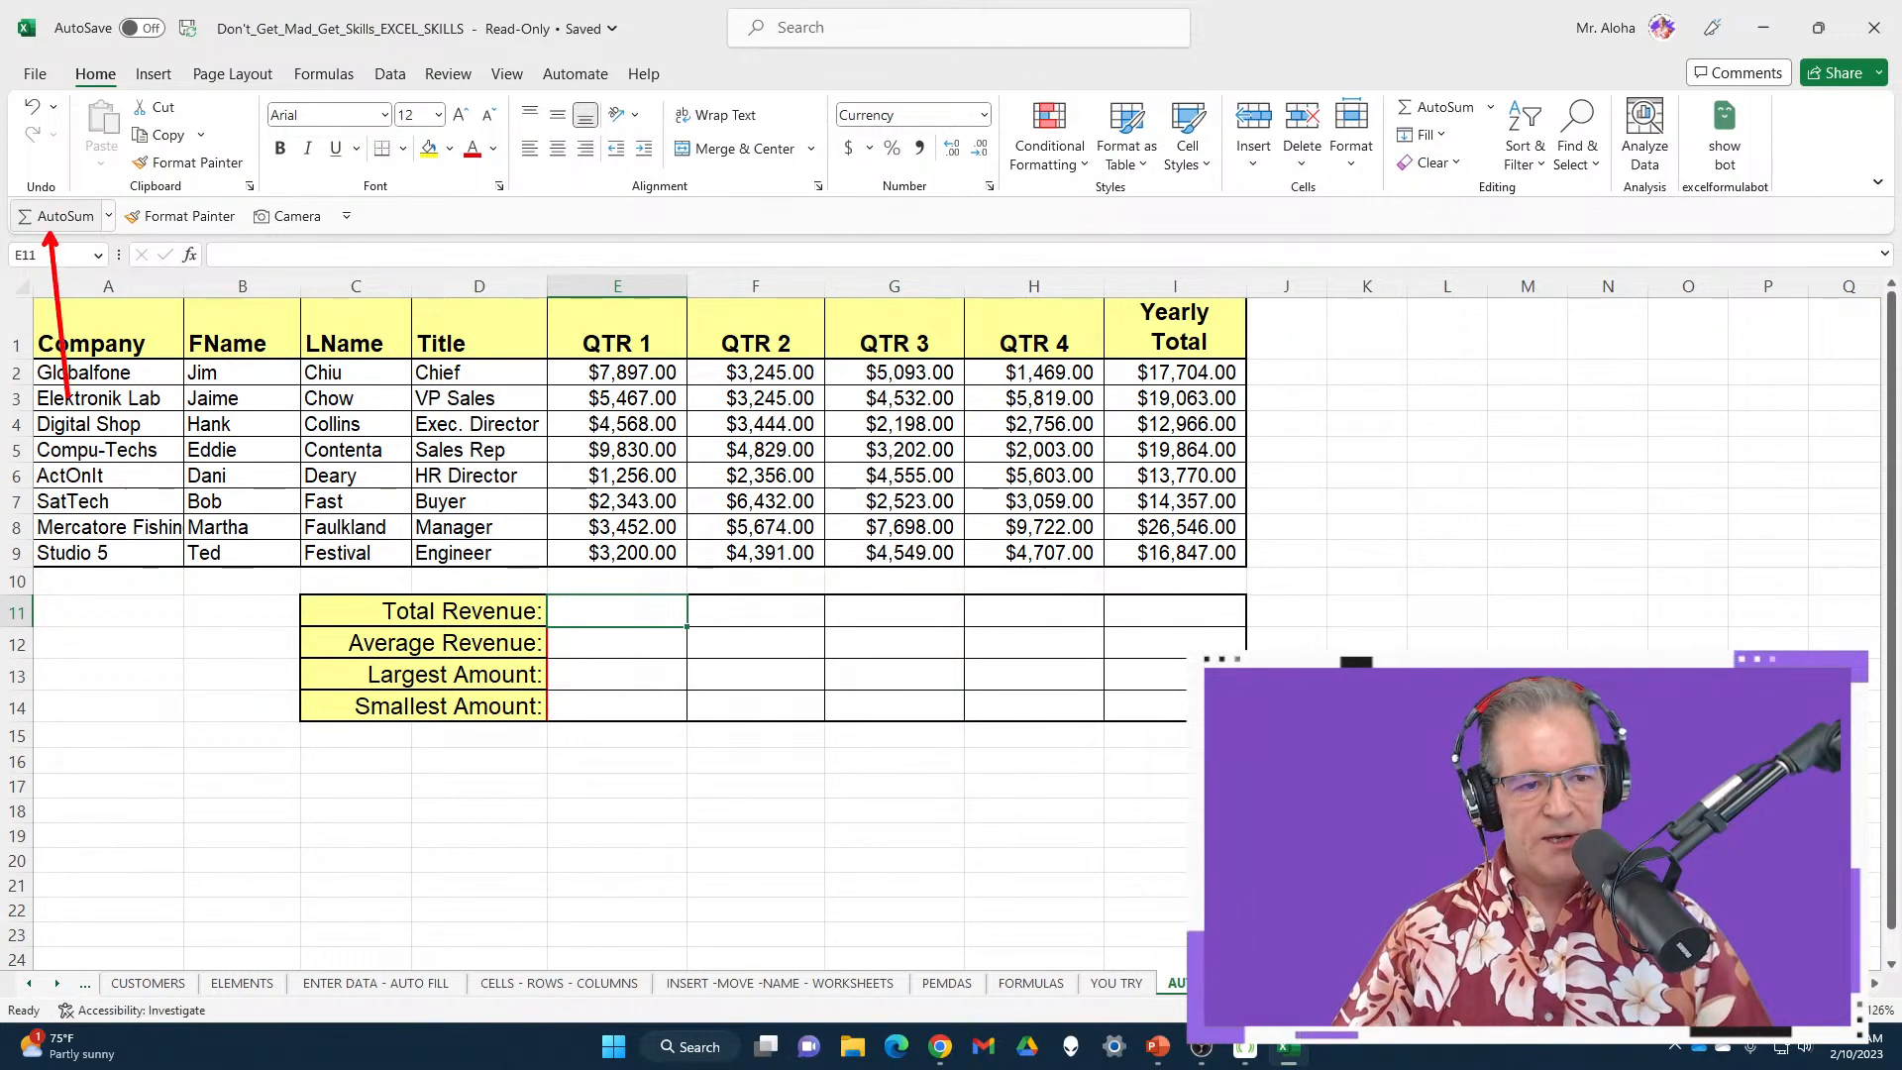
key("Escape")
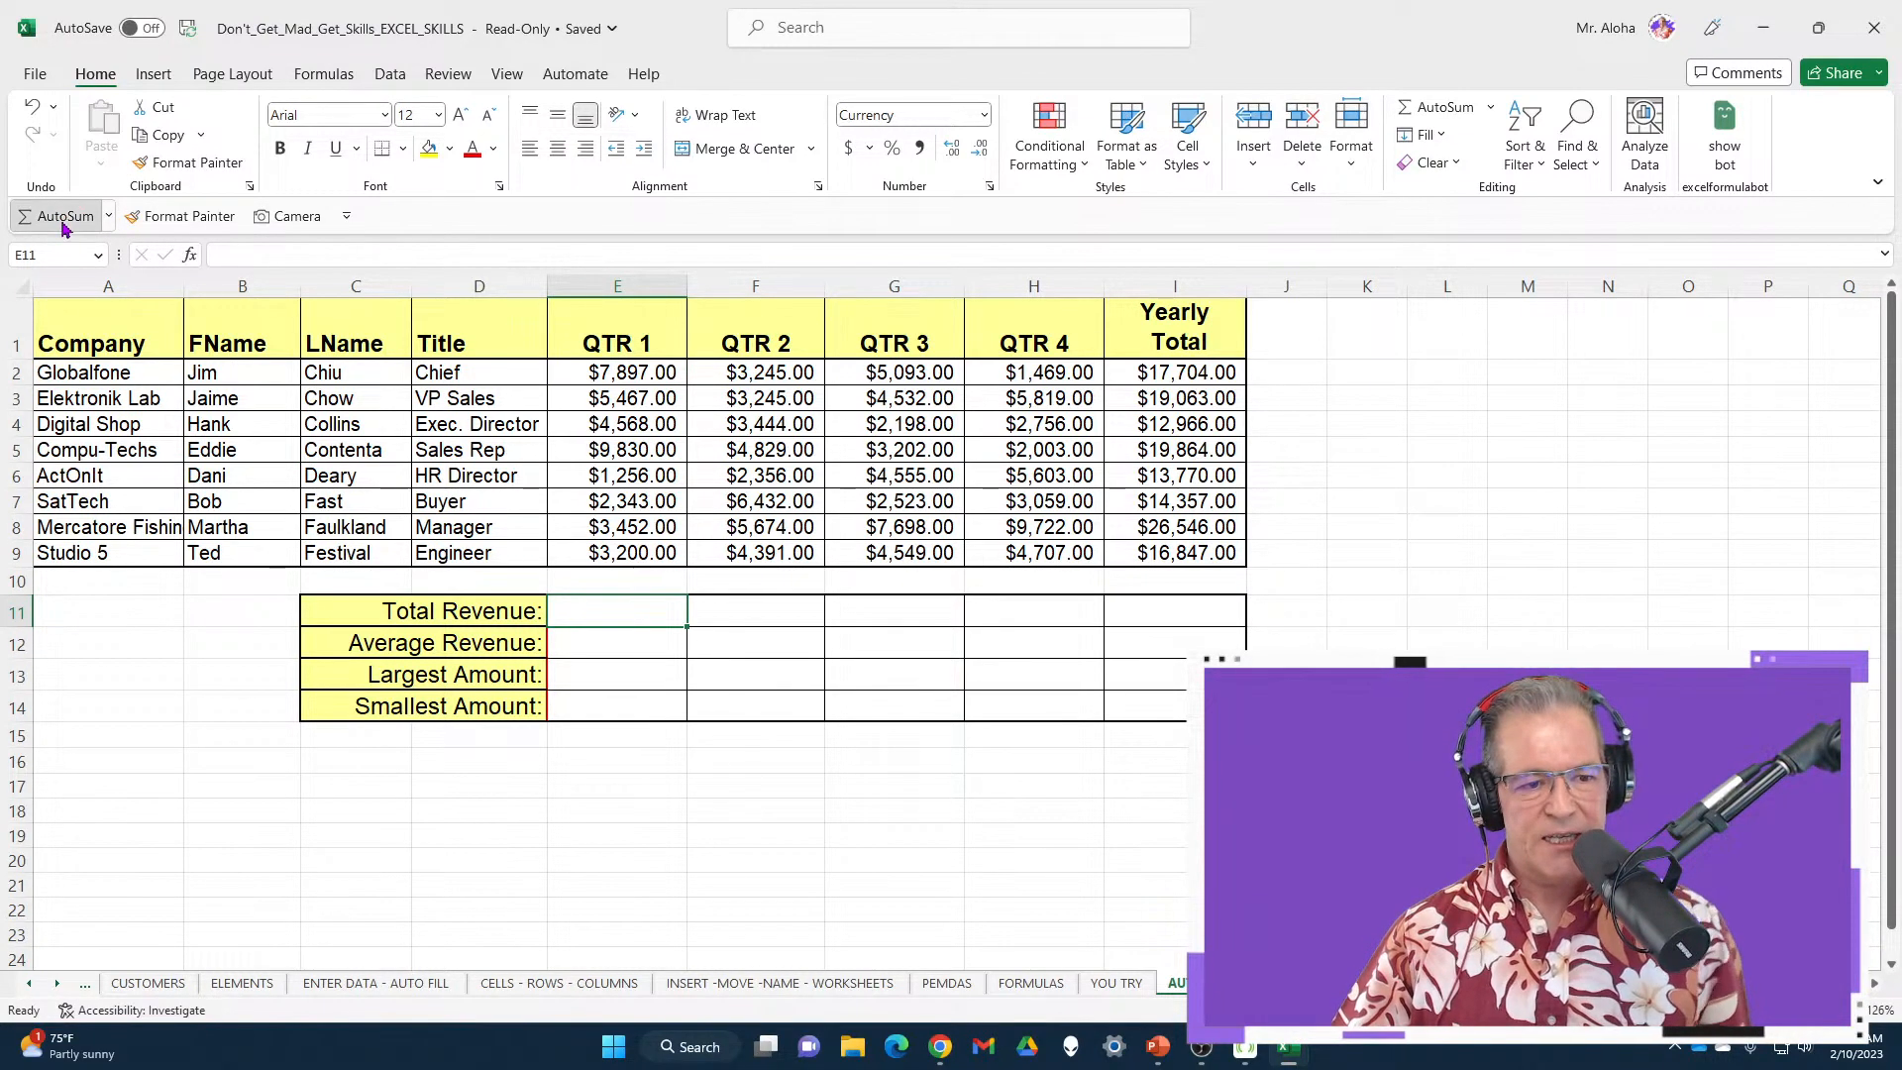
left_click(60, 216)
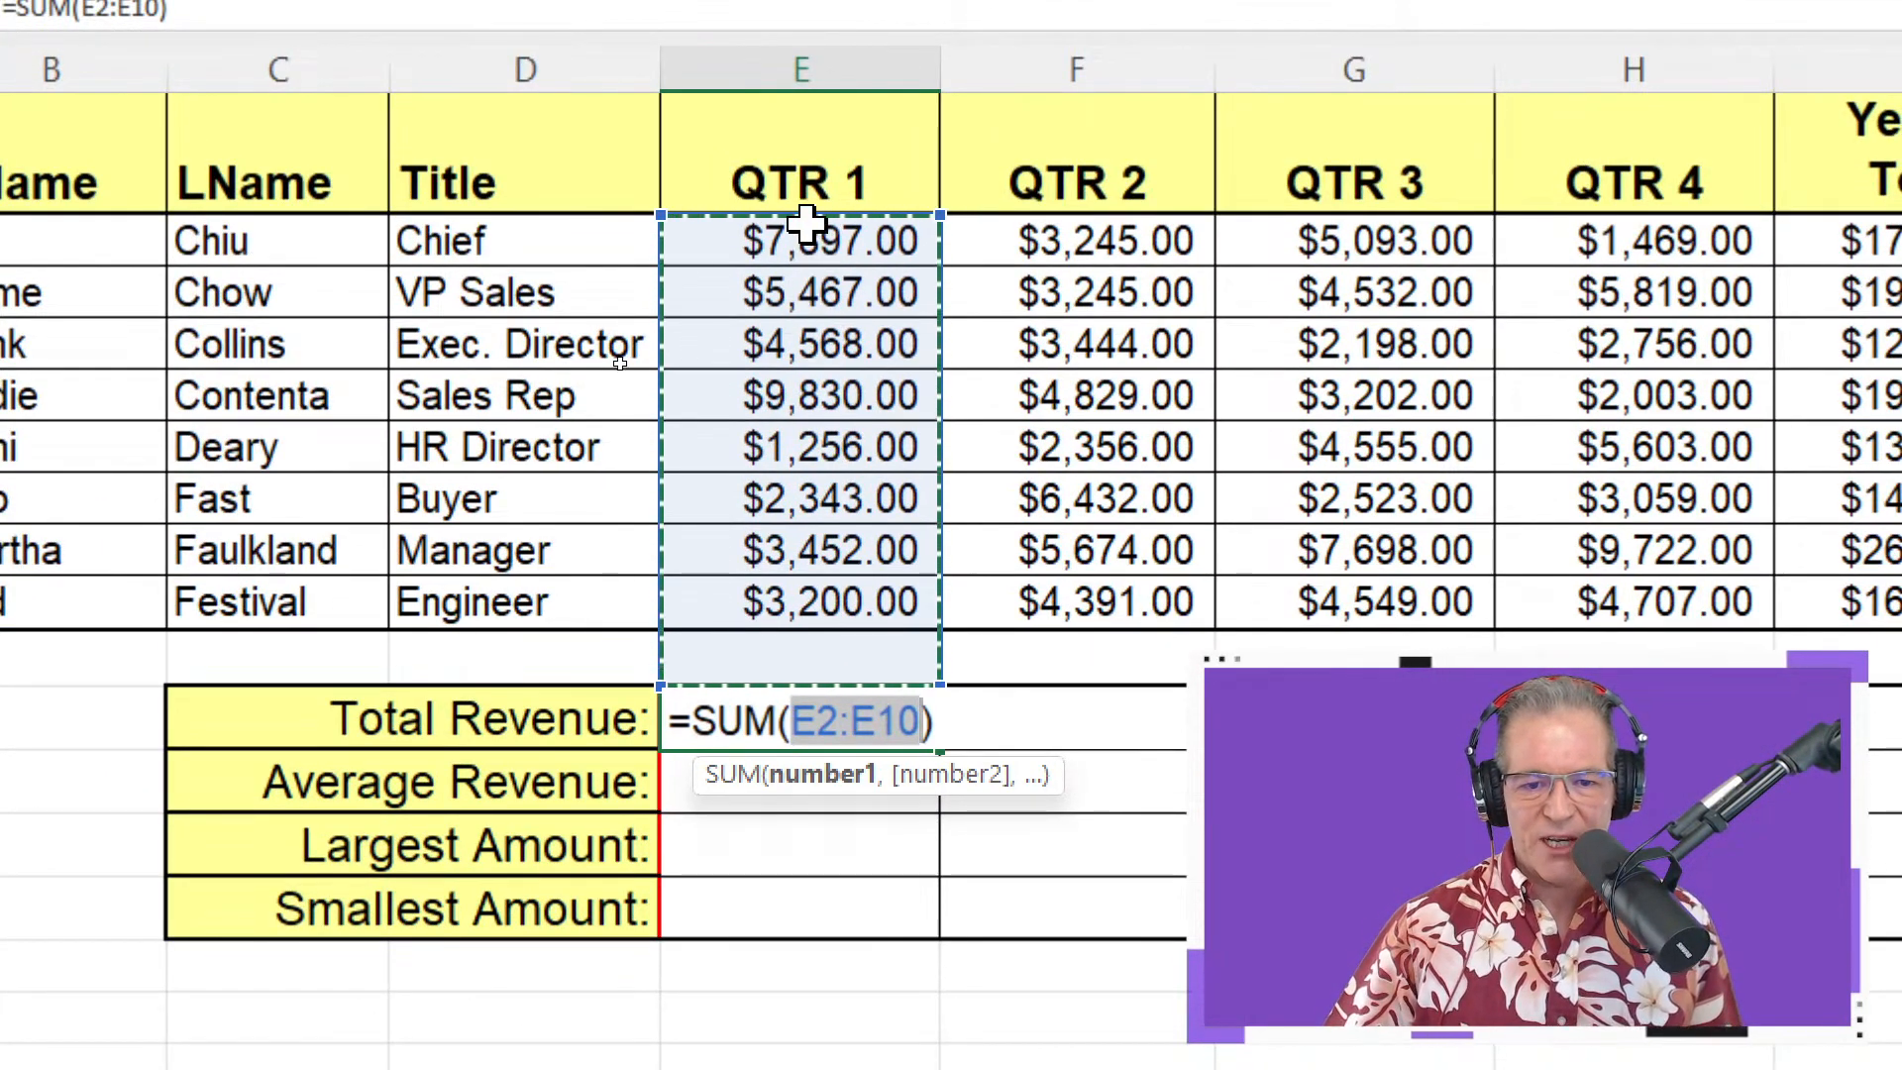
left_click_drag(818, 245, 802, 598)
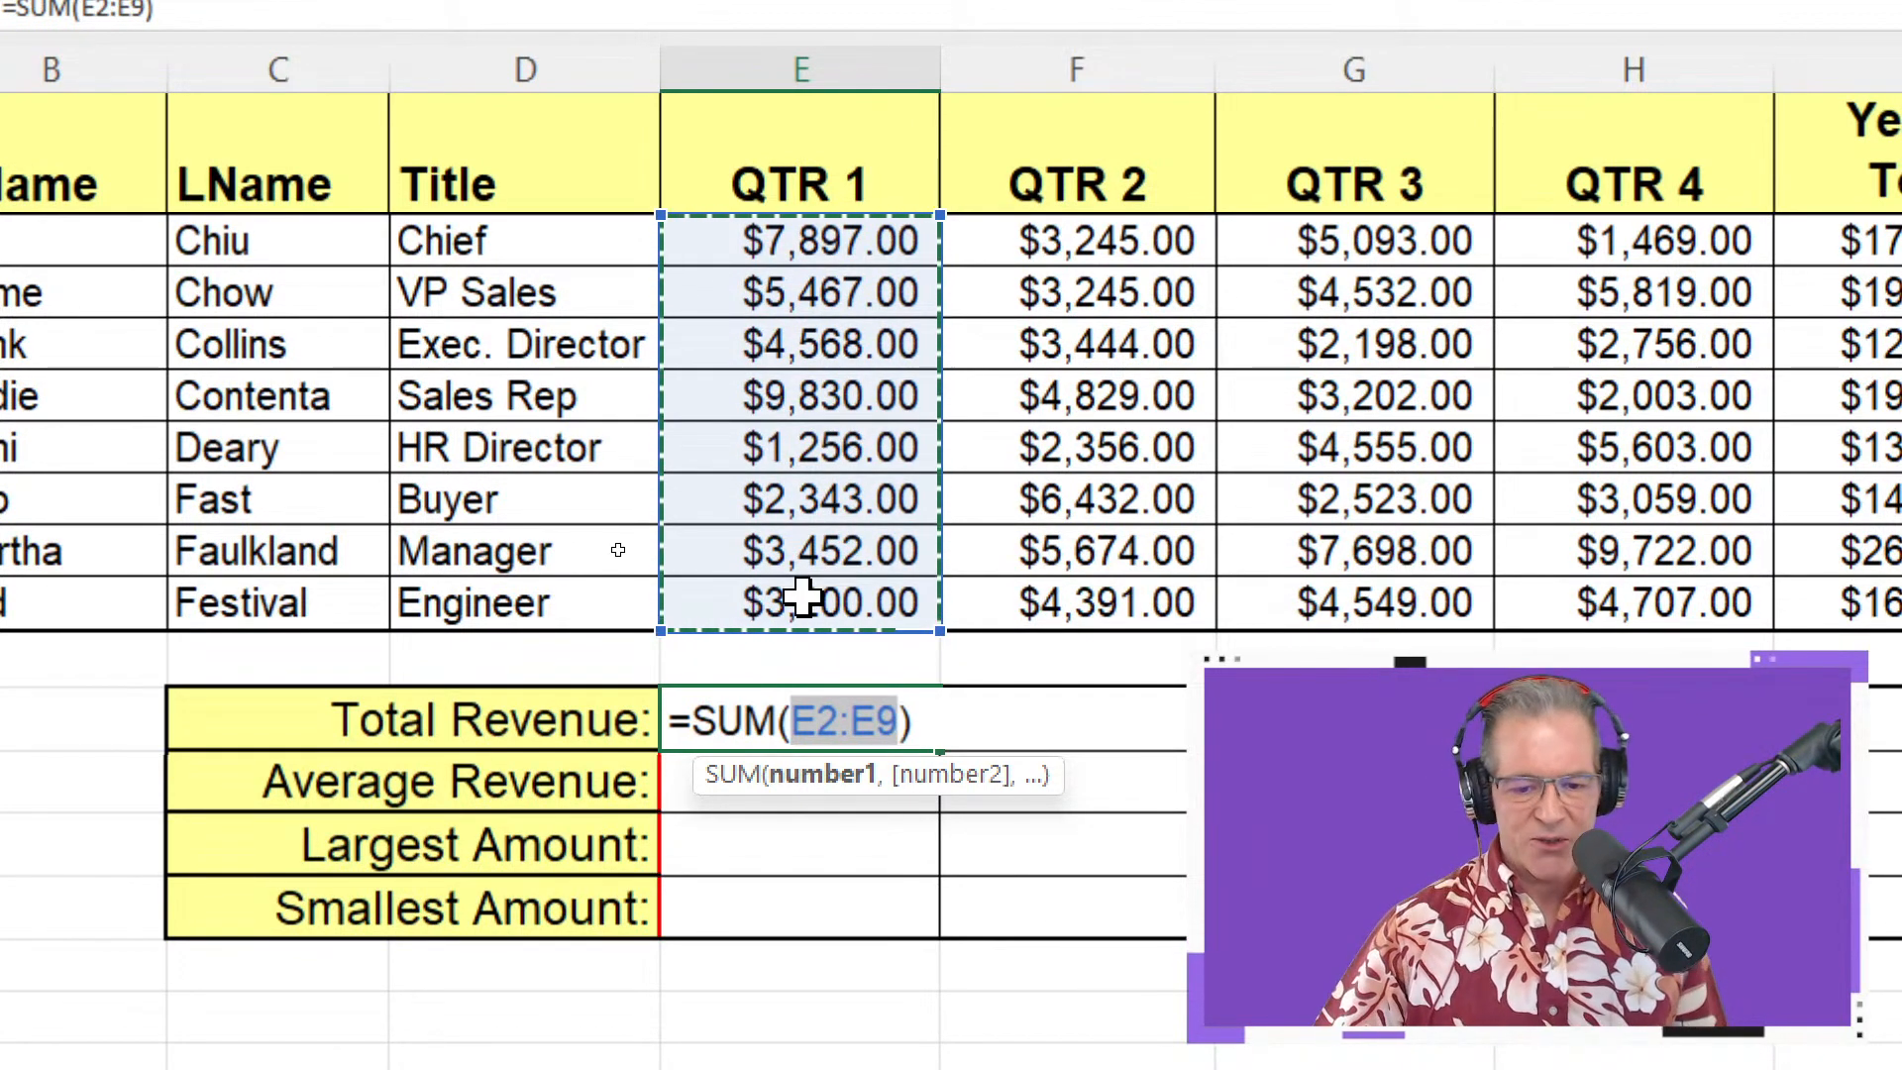
key("Return")
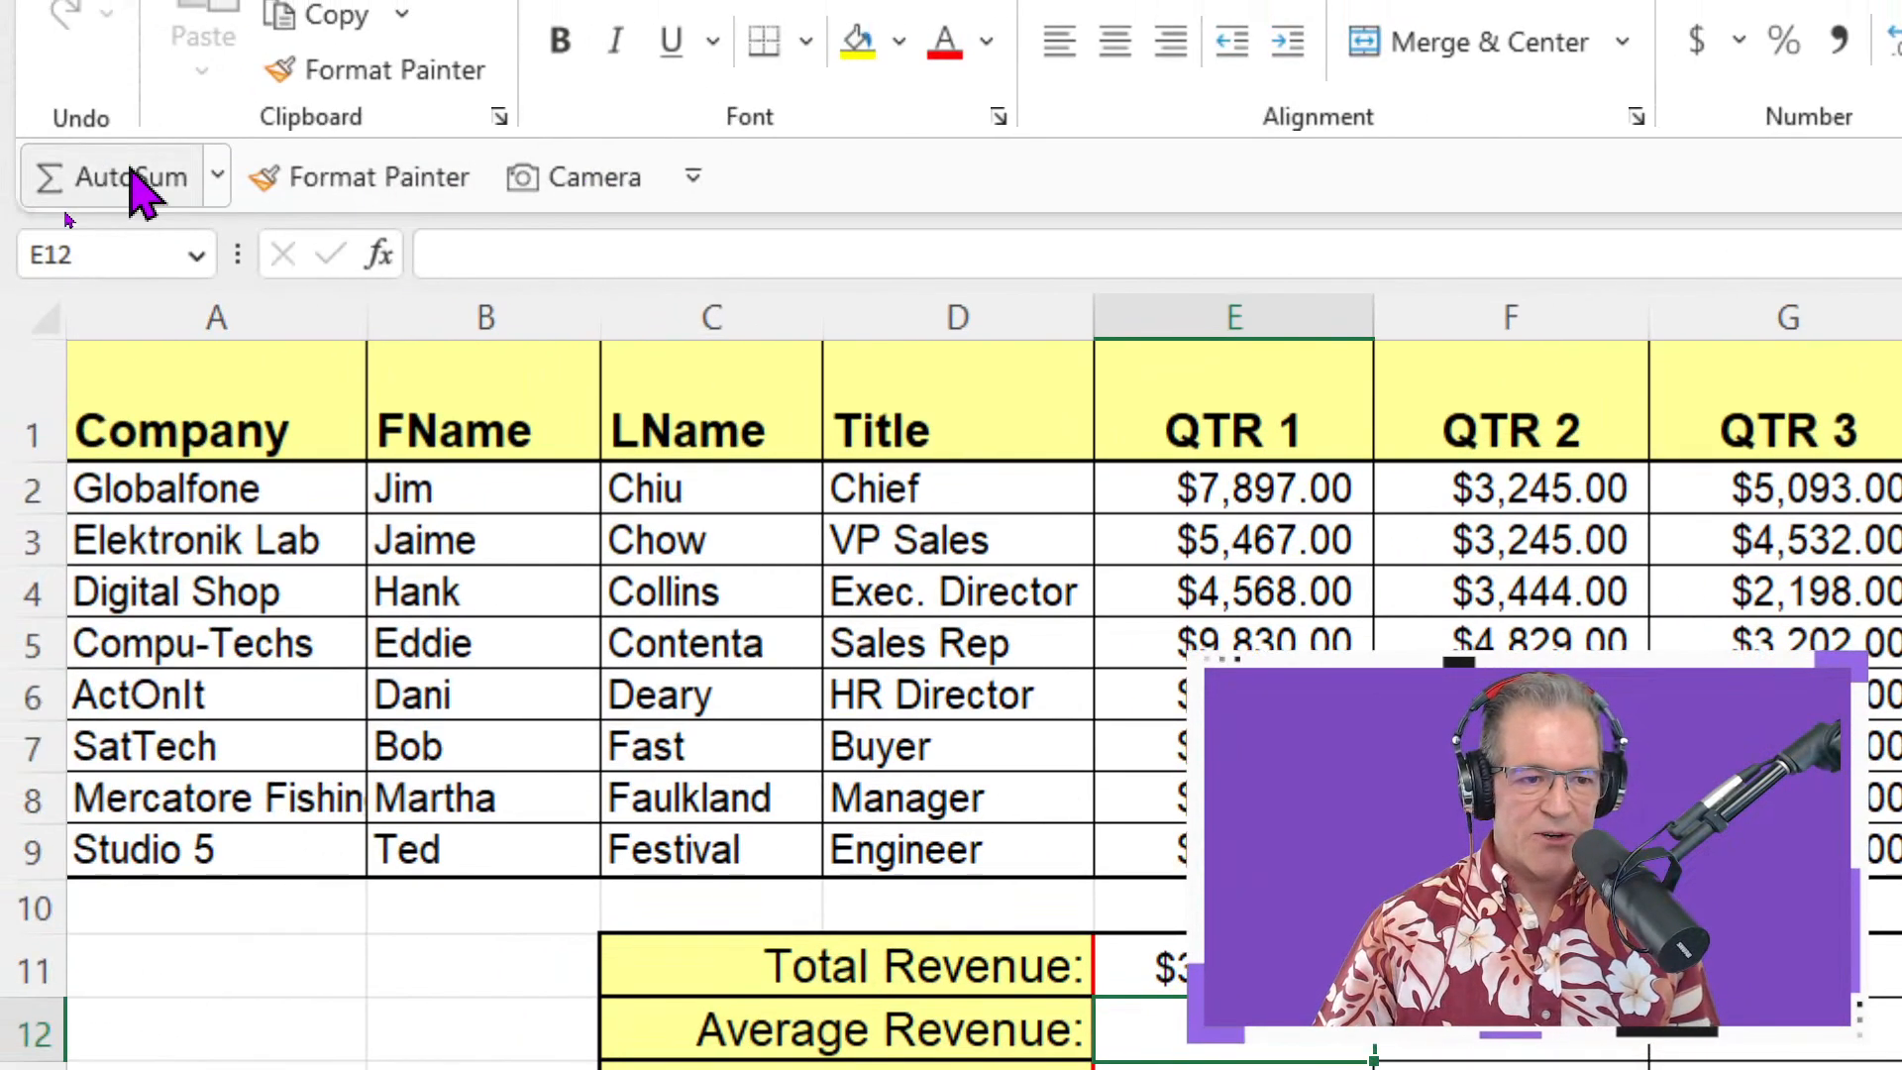
Enter a 10000 test value in the blank row's QTR 1 cell, then clear it
left_click(217, 189)
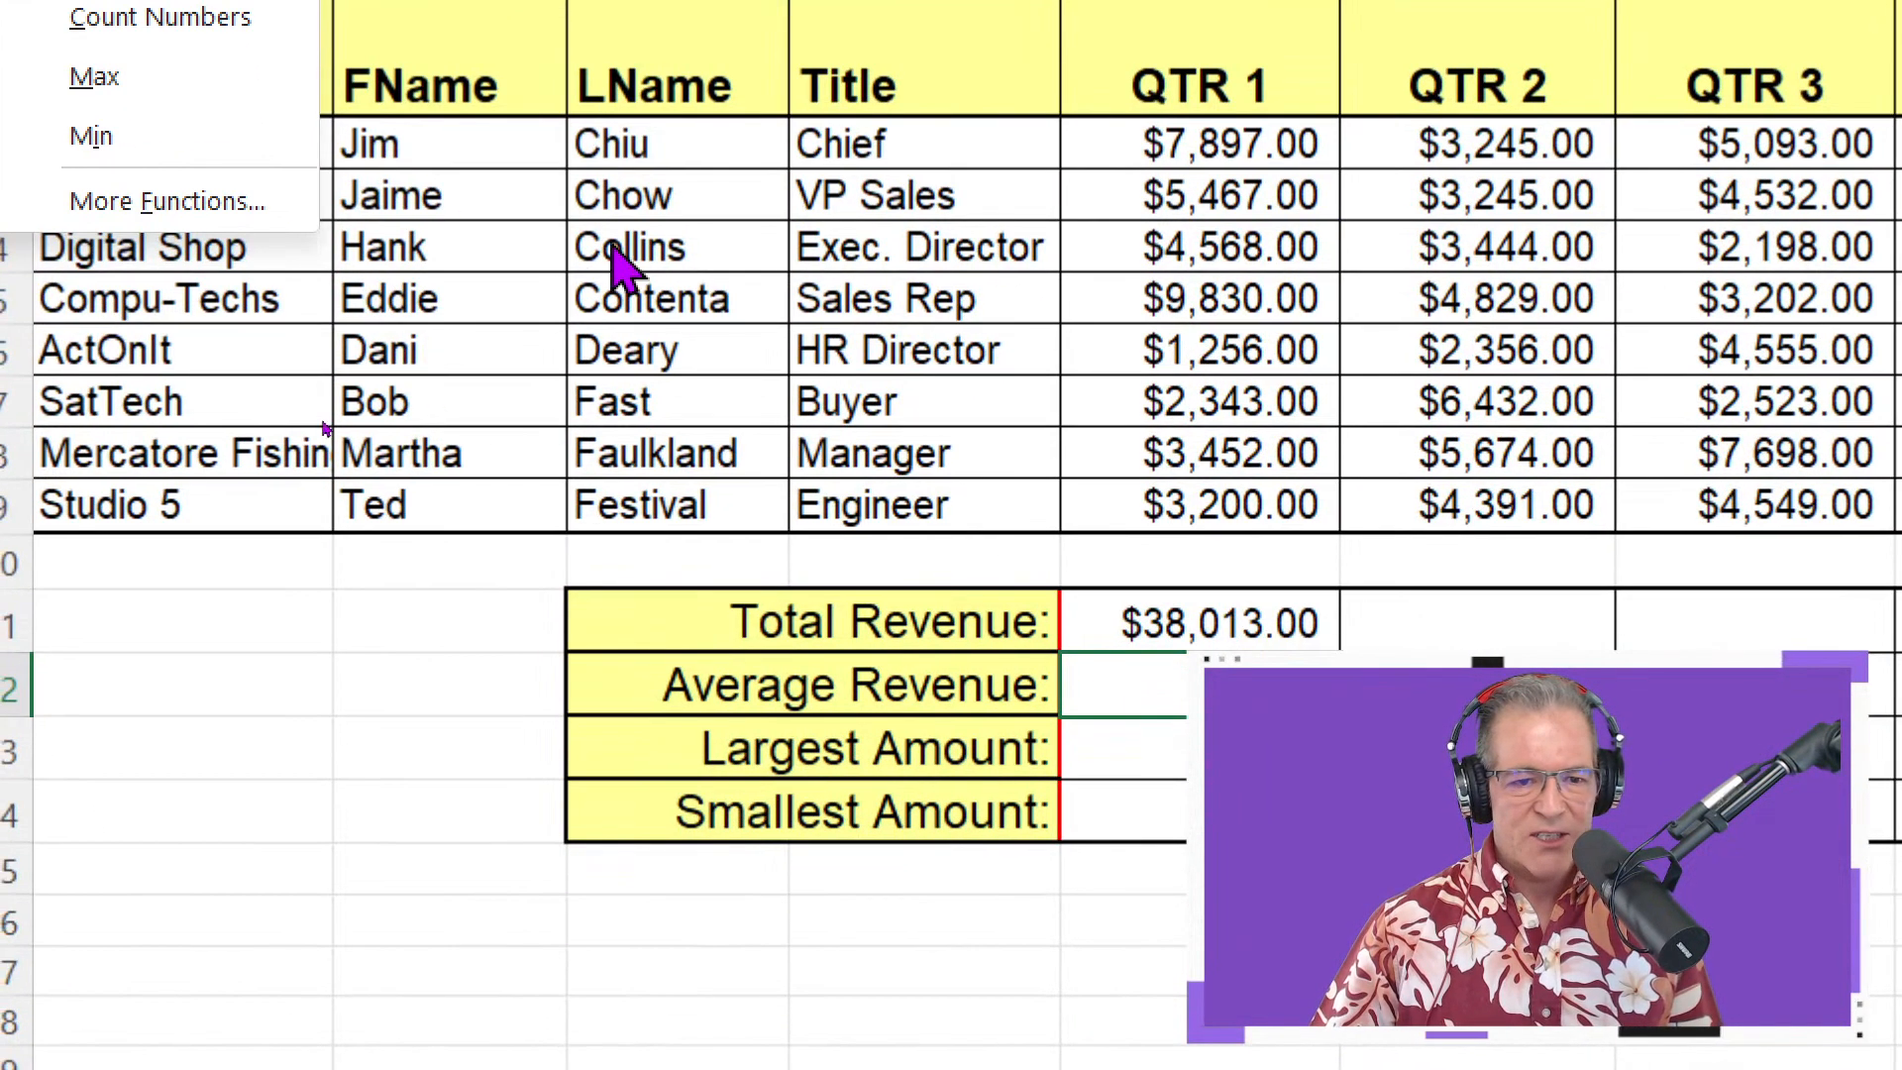
left_click(612, 244)
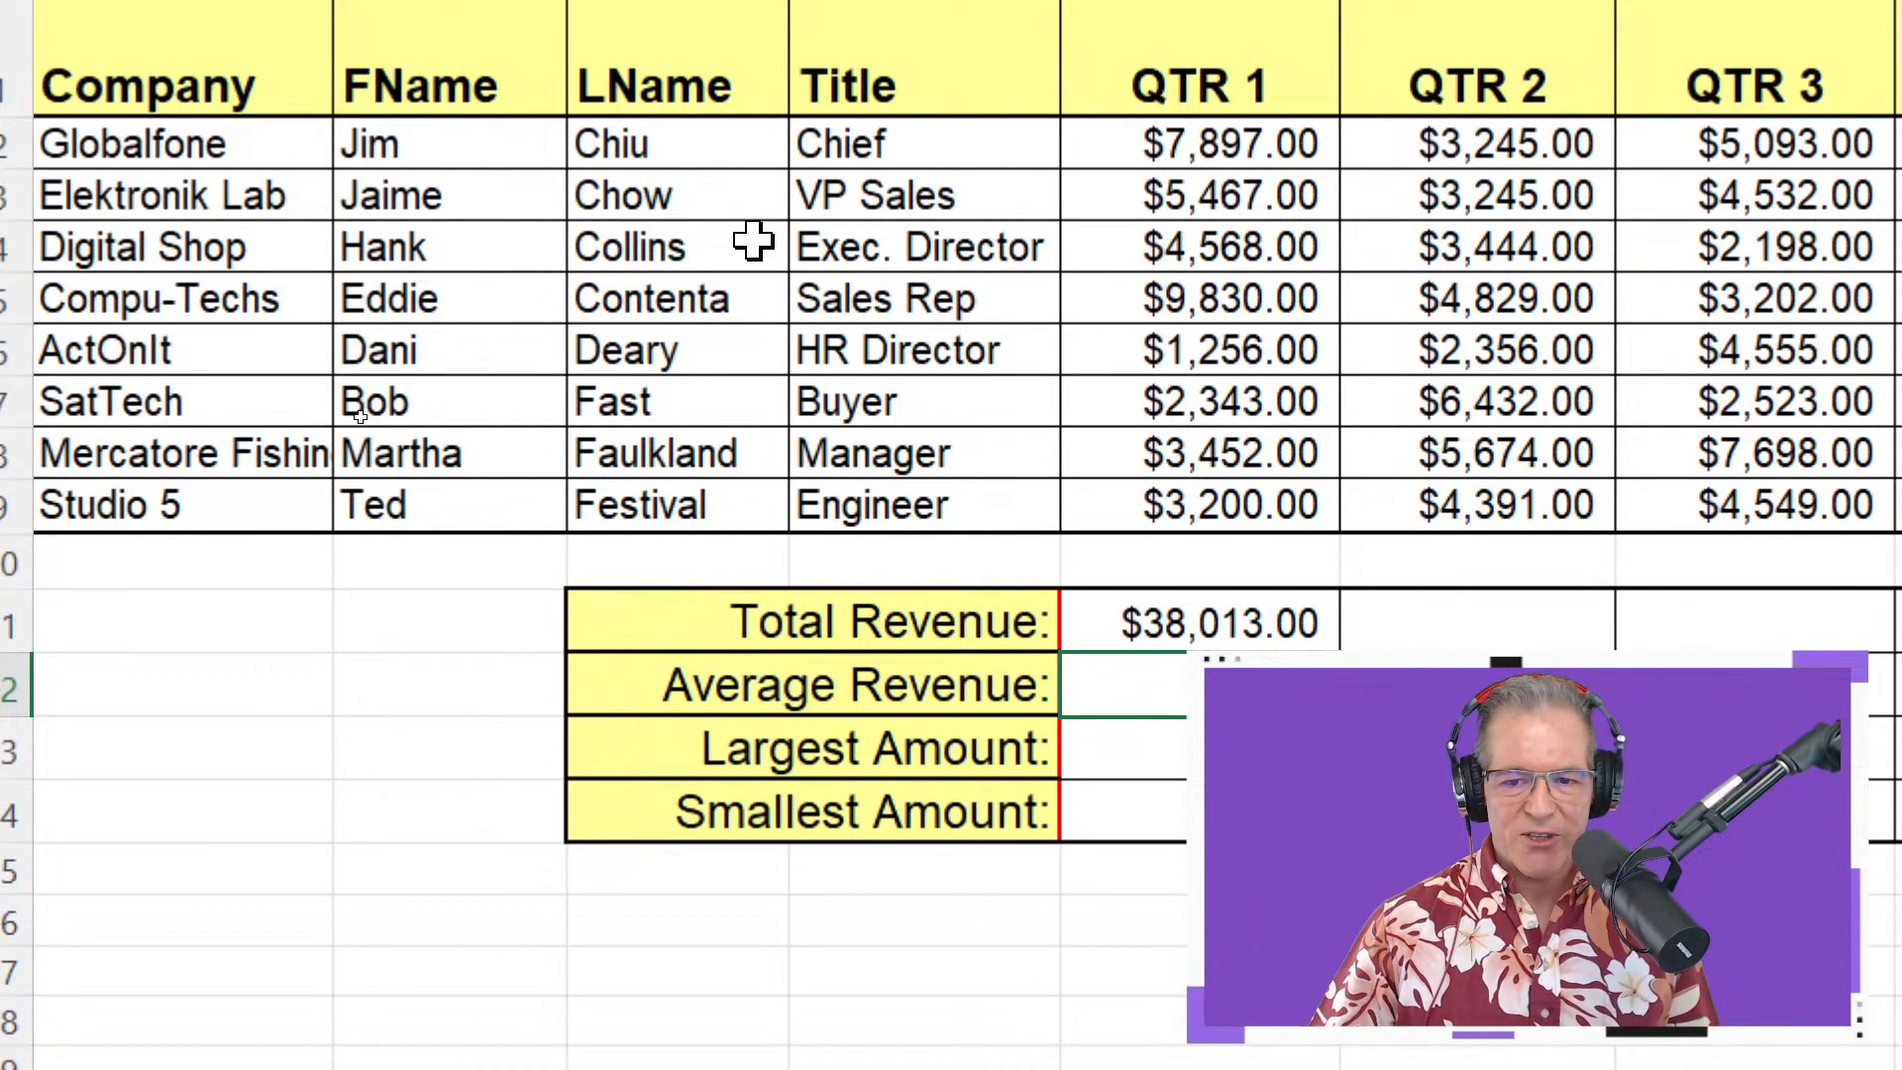
left_click(40, 239)
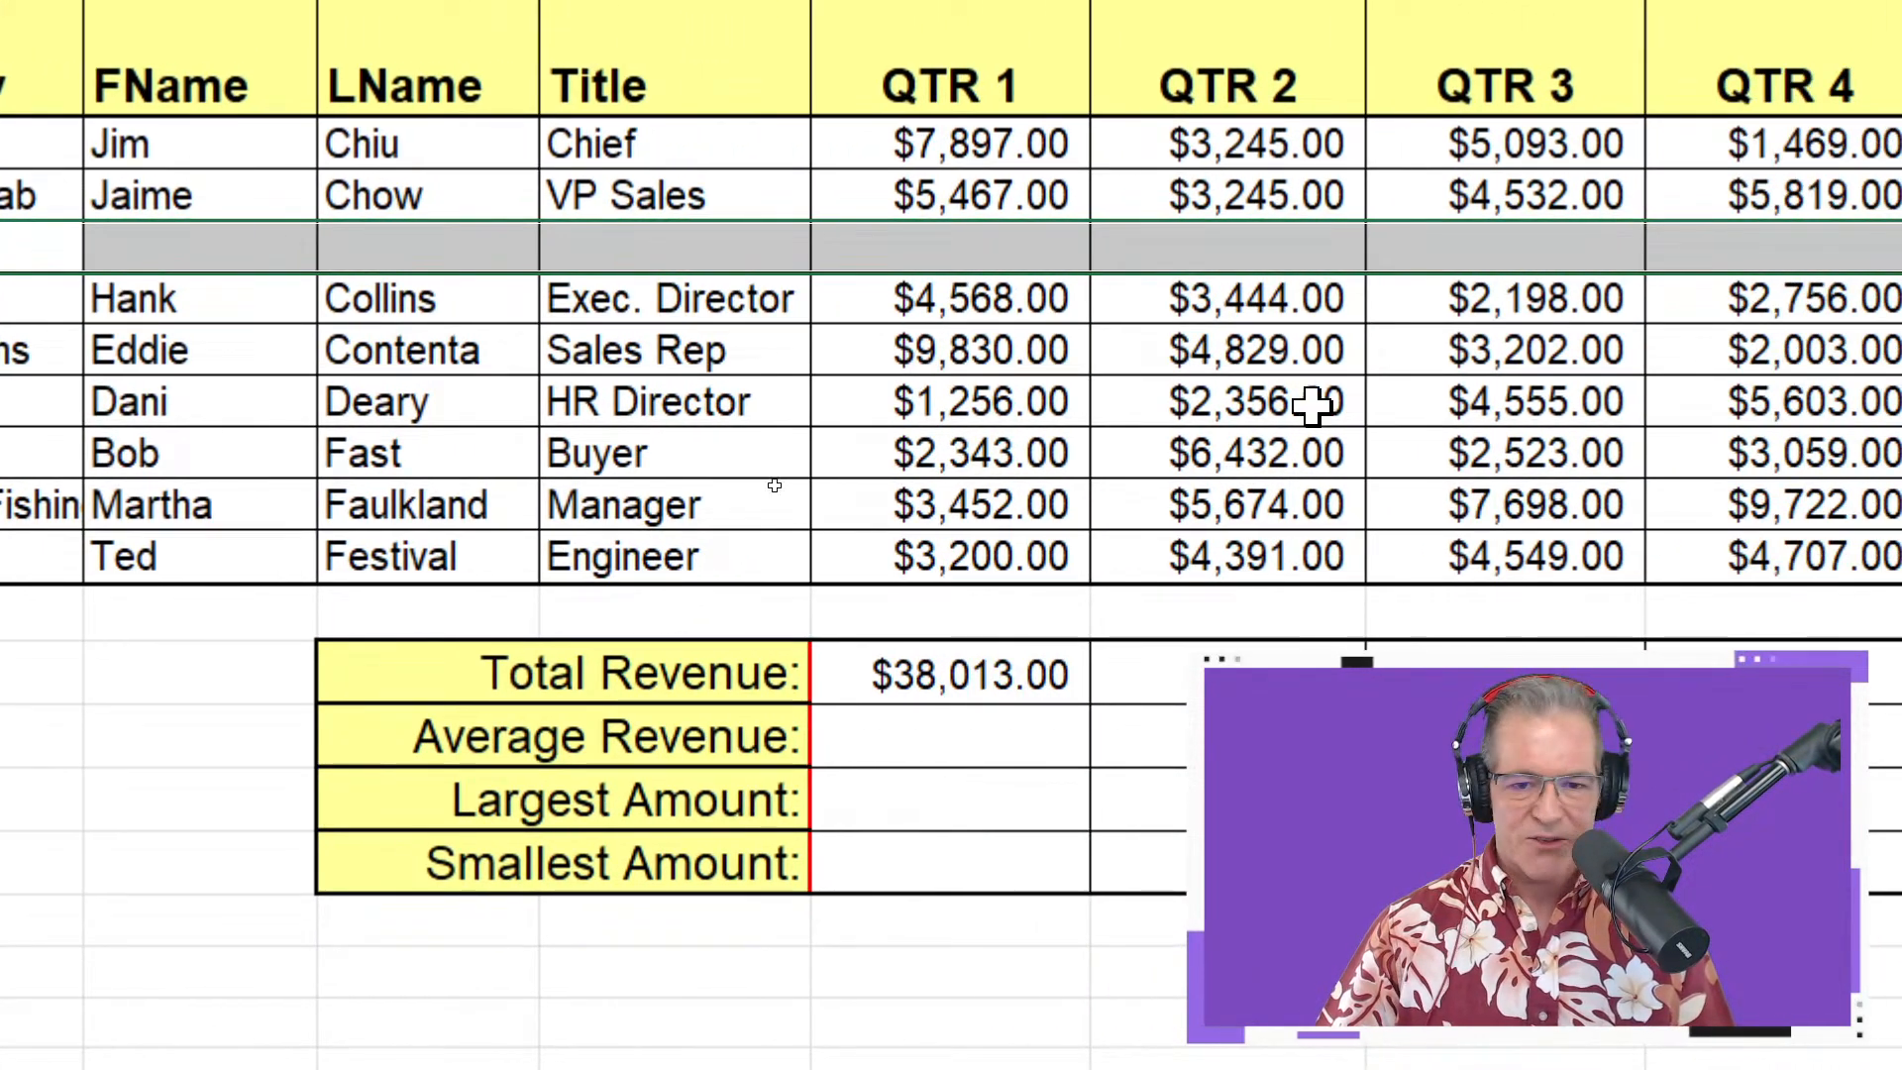
left_click(1022, 257)
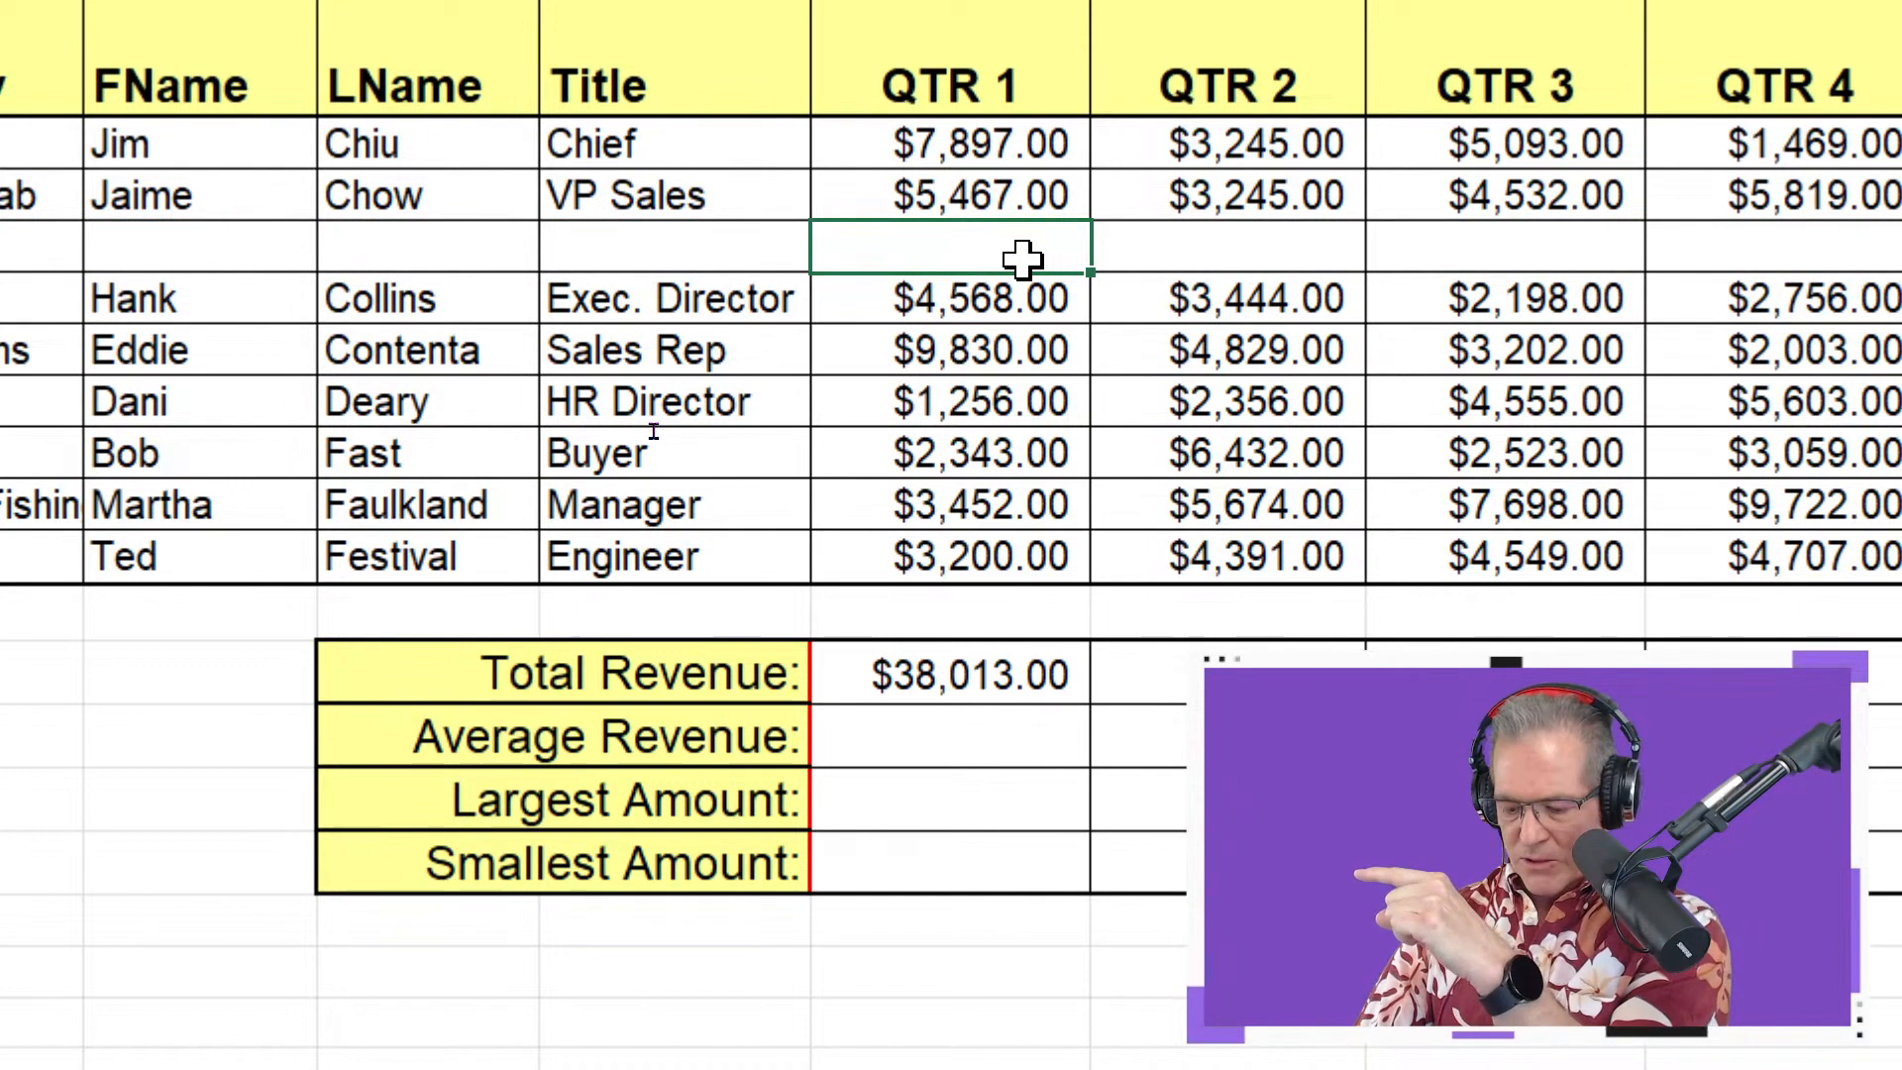
type("10000")
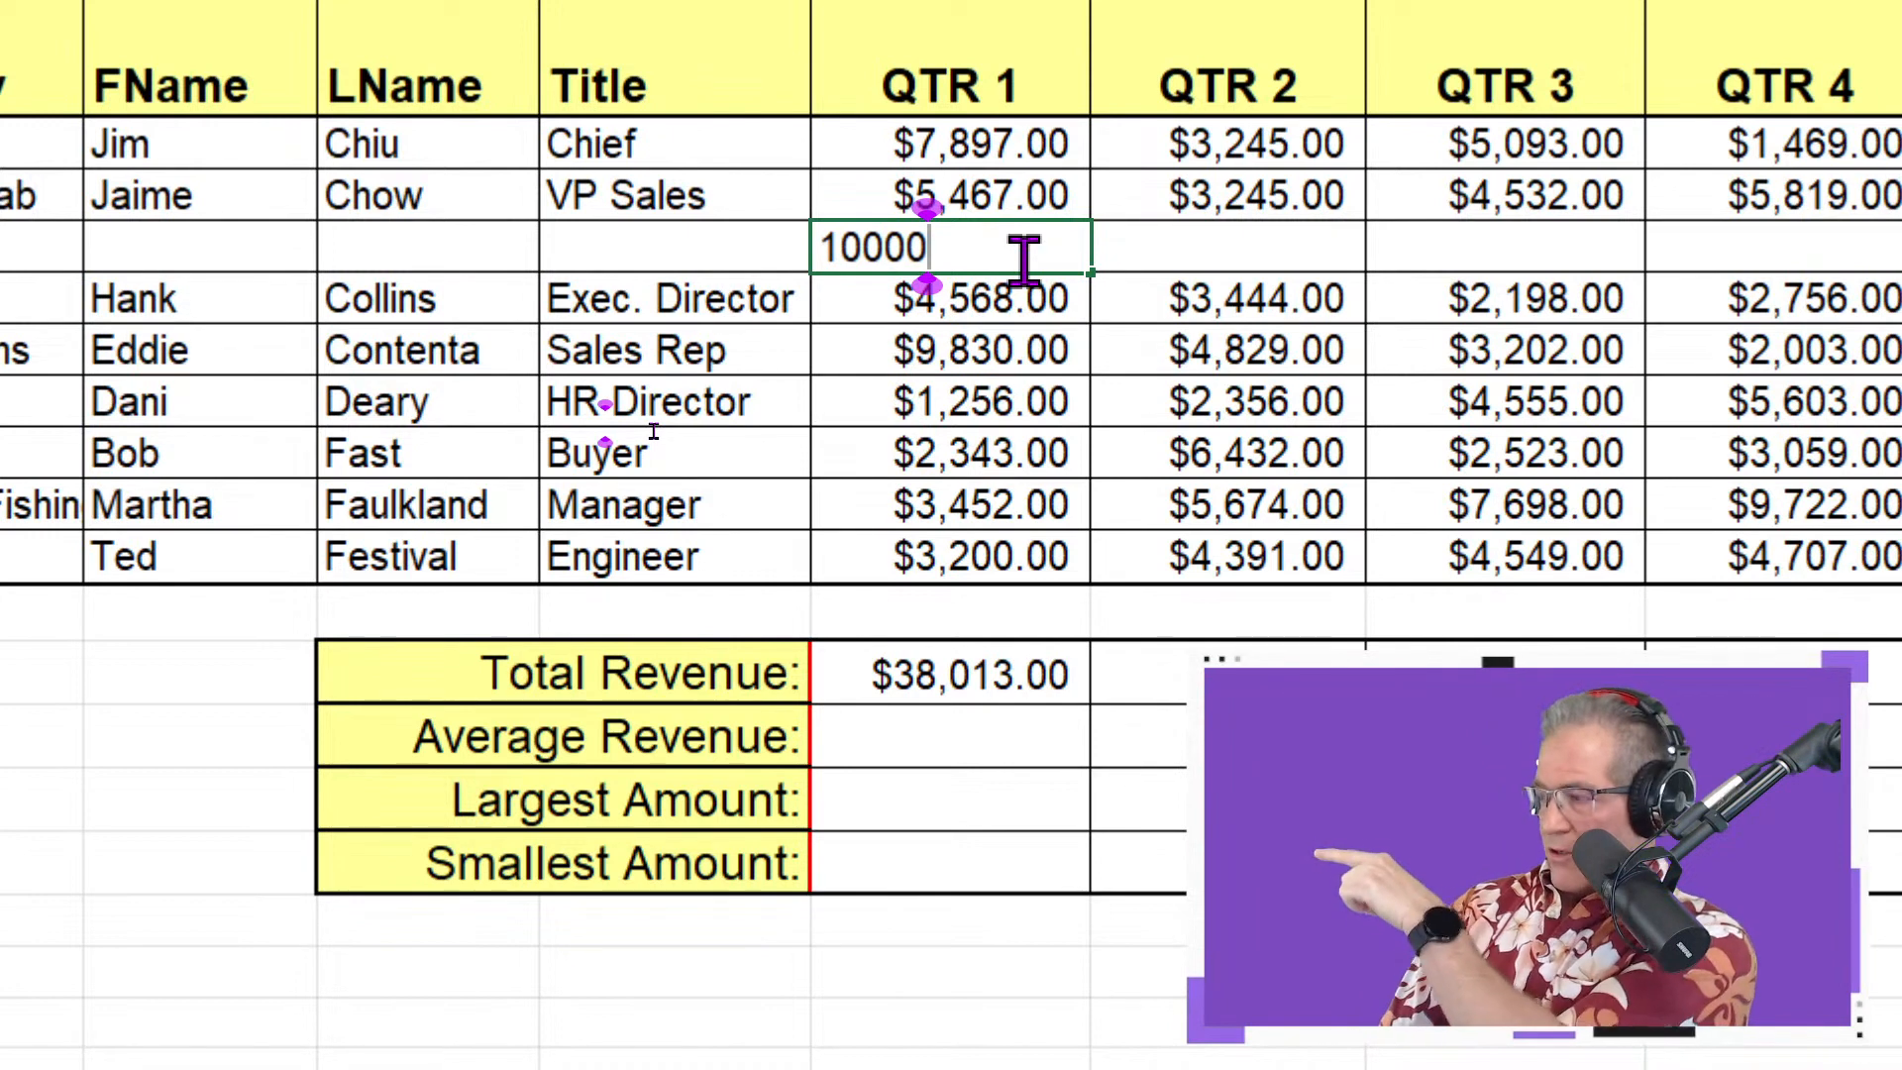
key("Return")
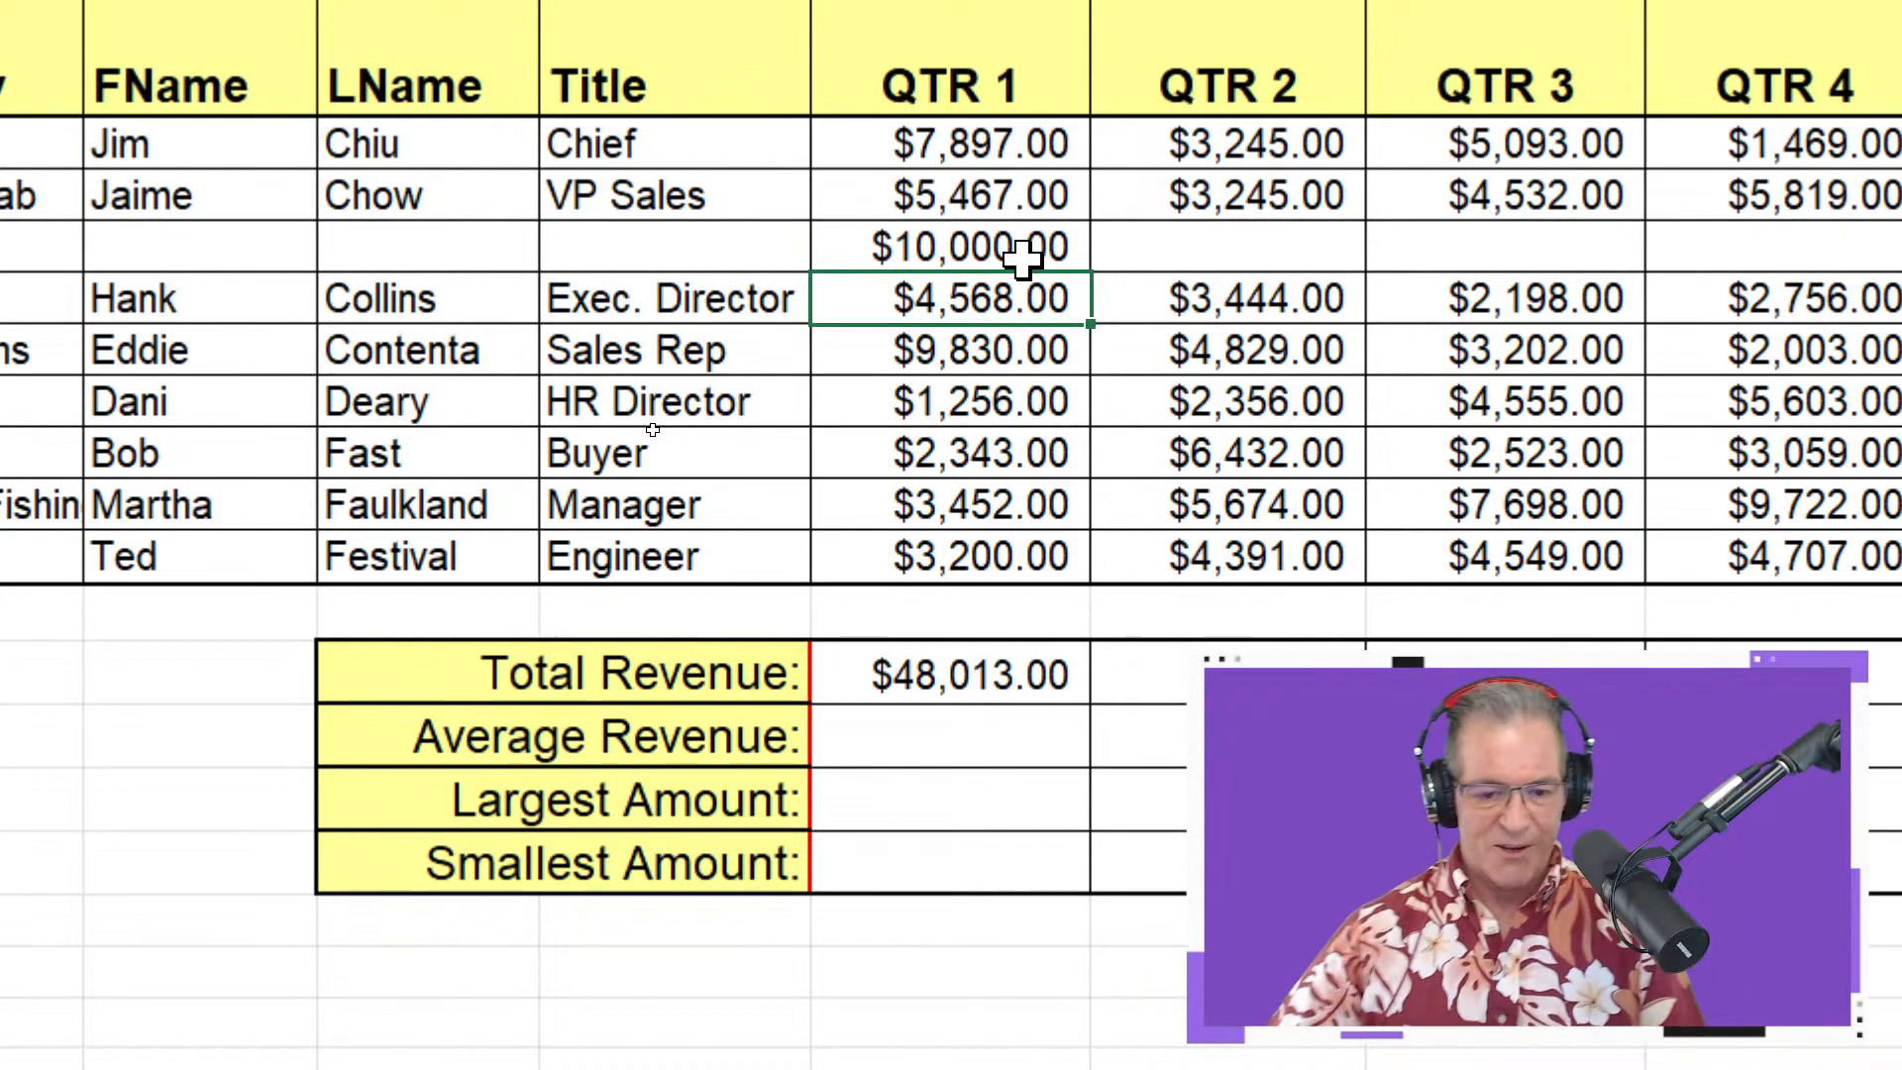
left_click(1022, 260)
key("Delete")
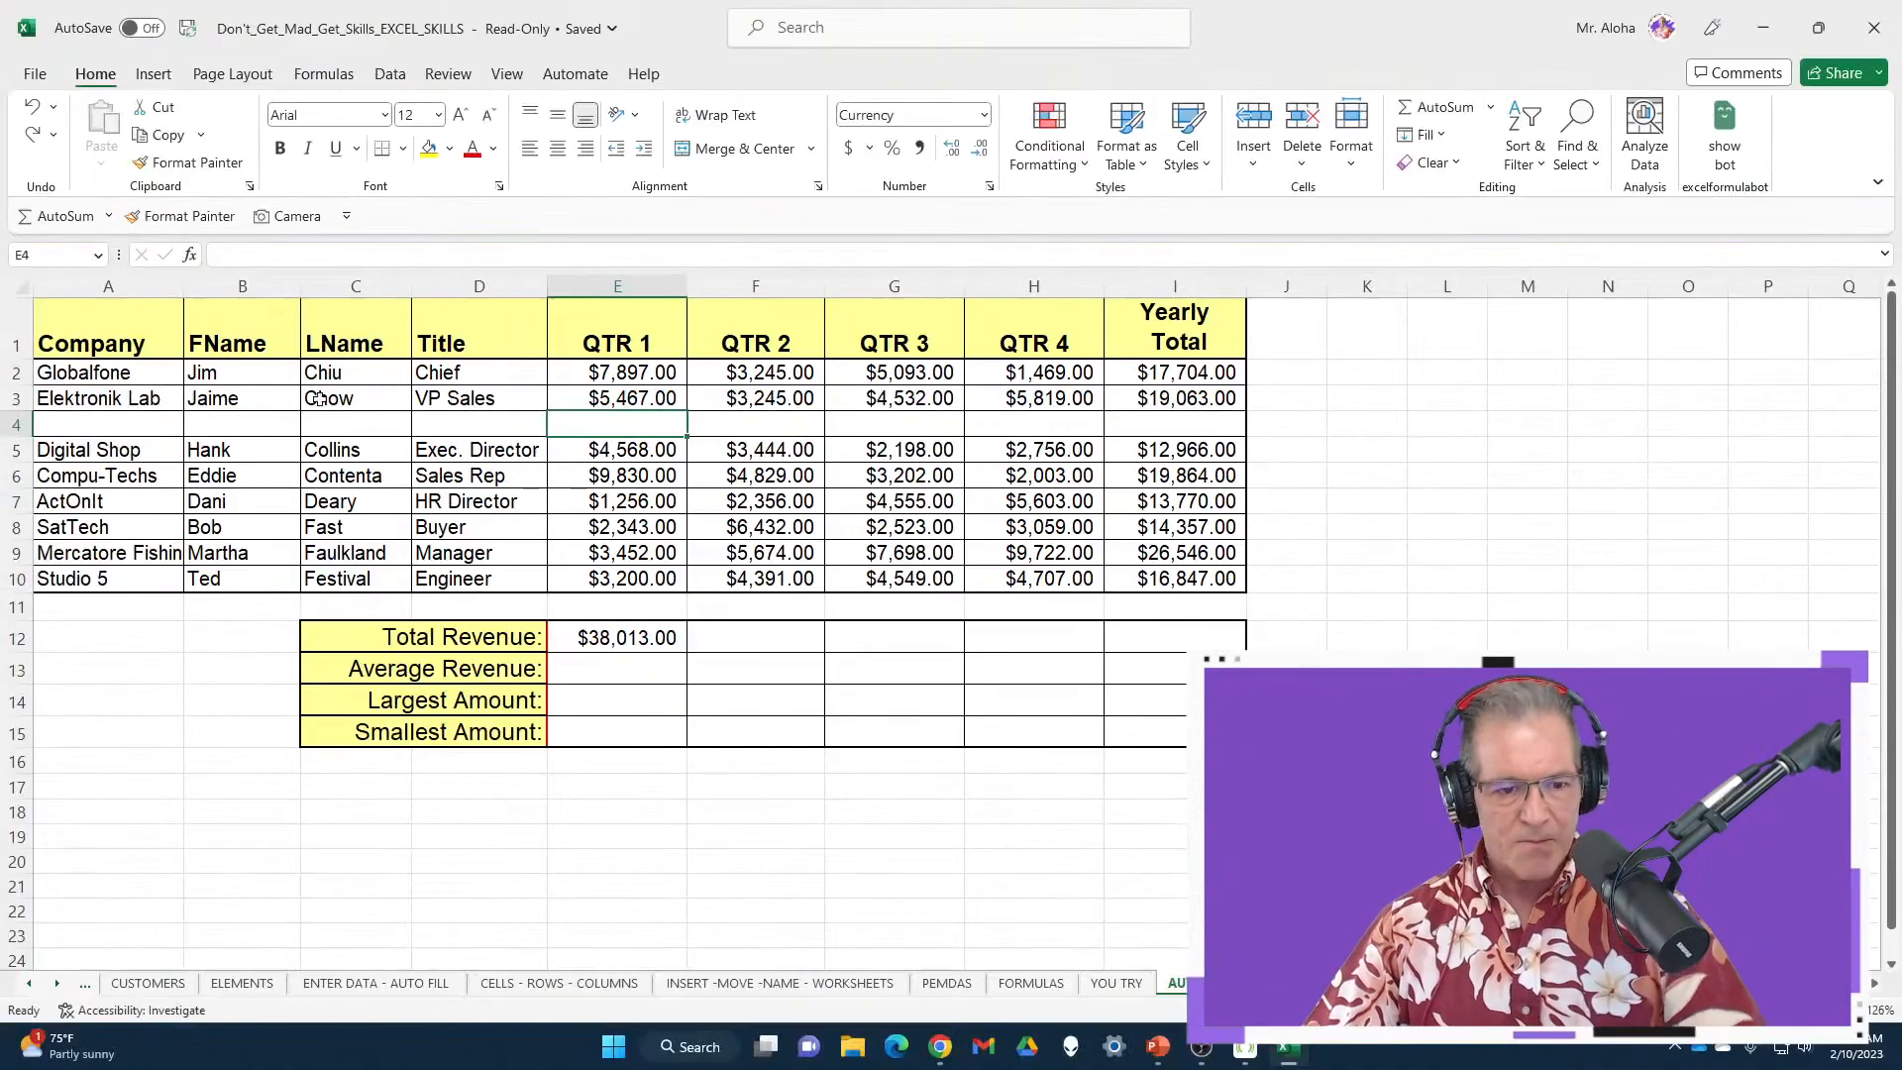
Delete the empty row 4 so Total Revenue returns to $38,013.00
left_click(12, 426)
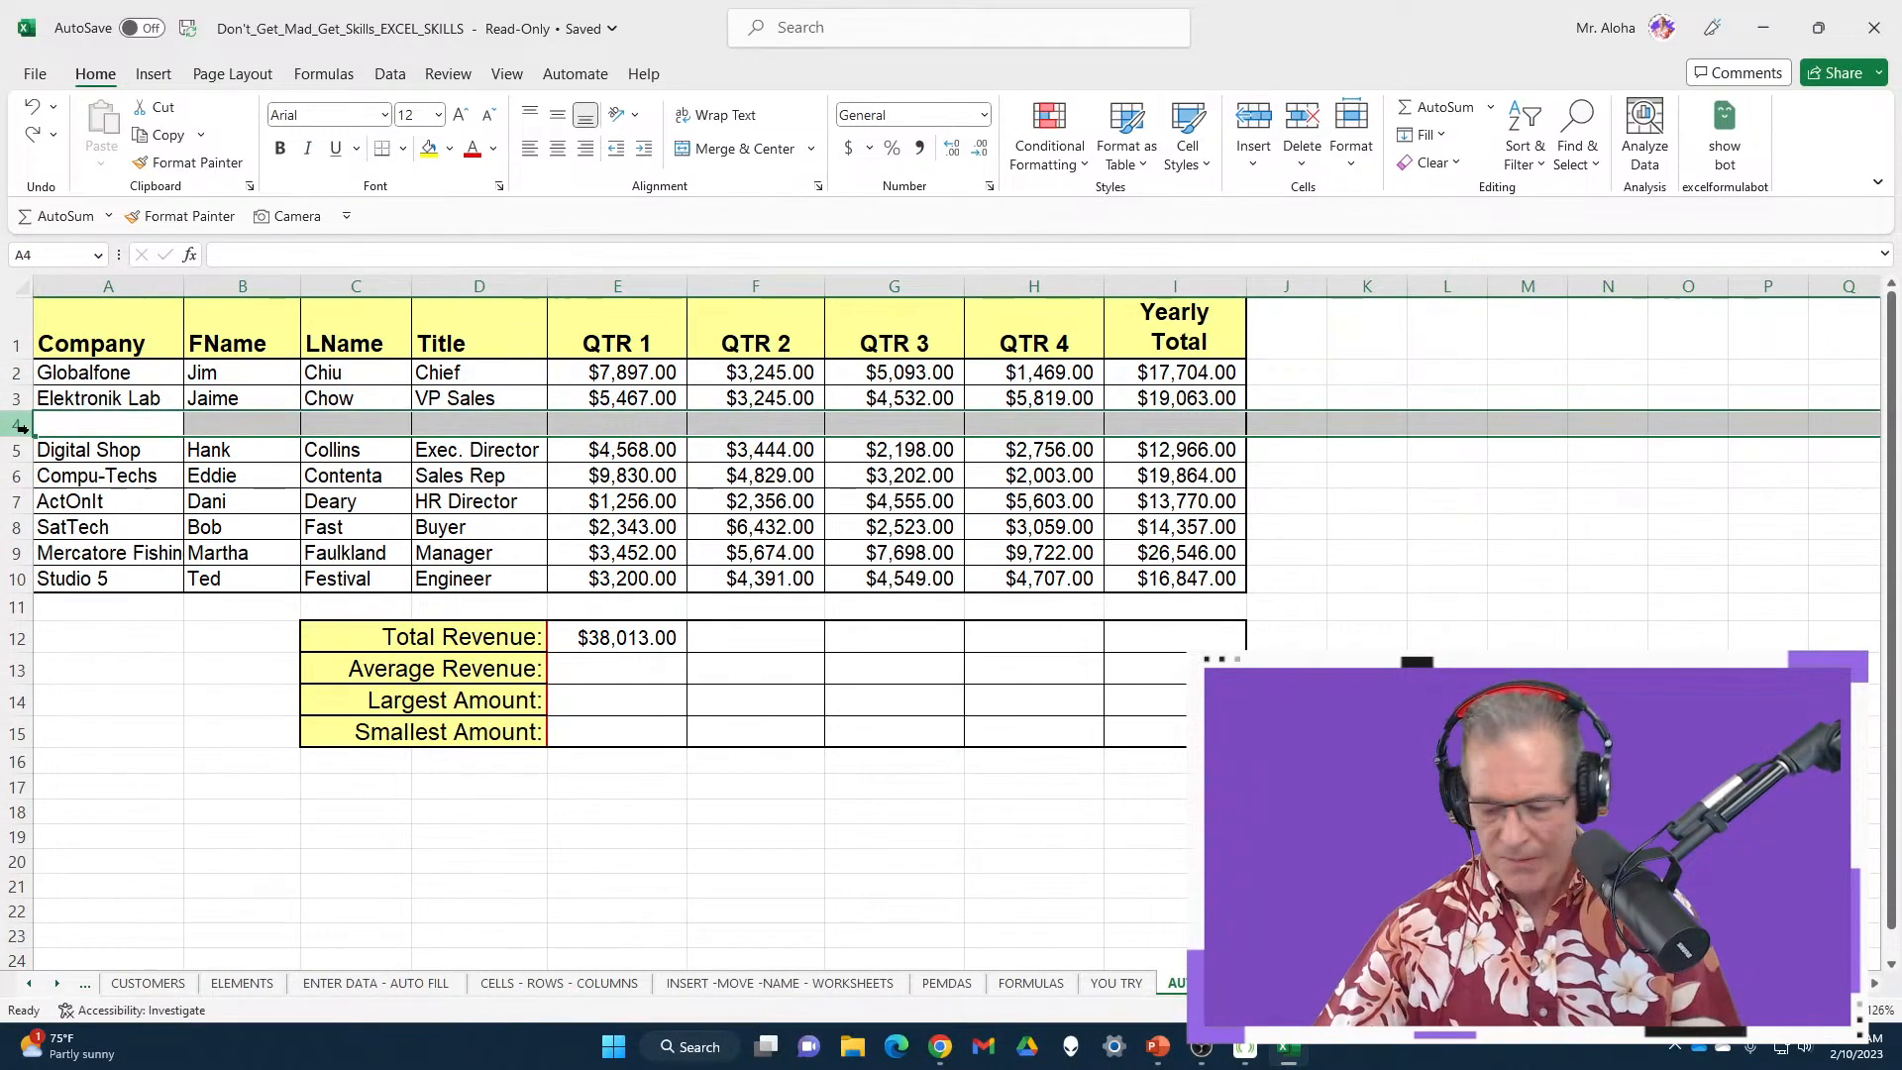
key("ctrl+minus")
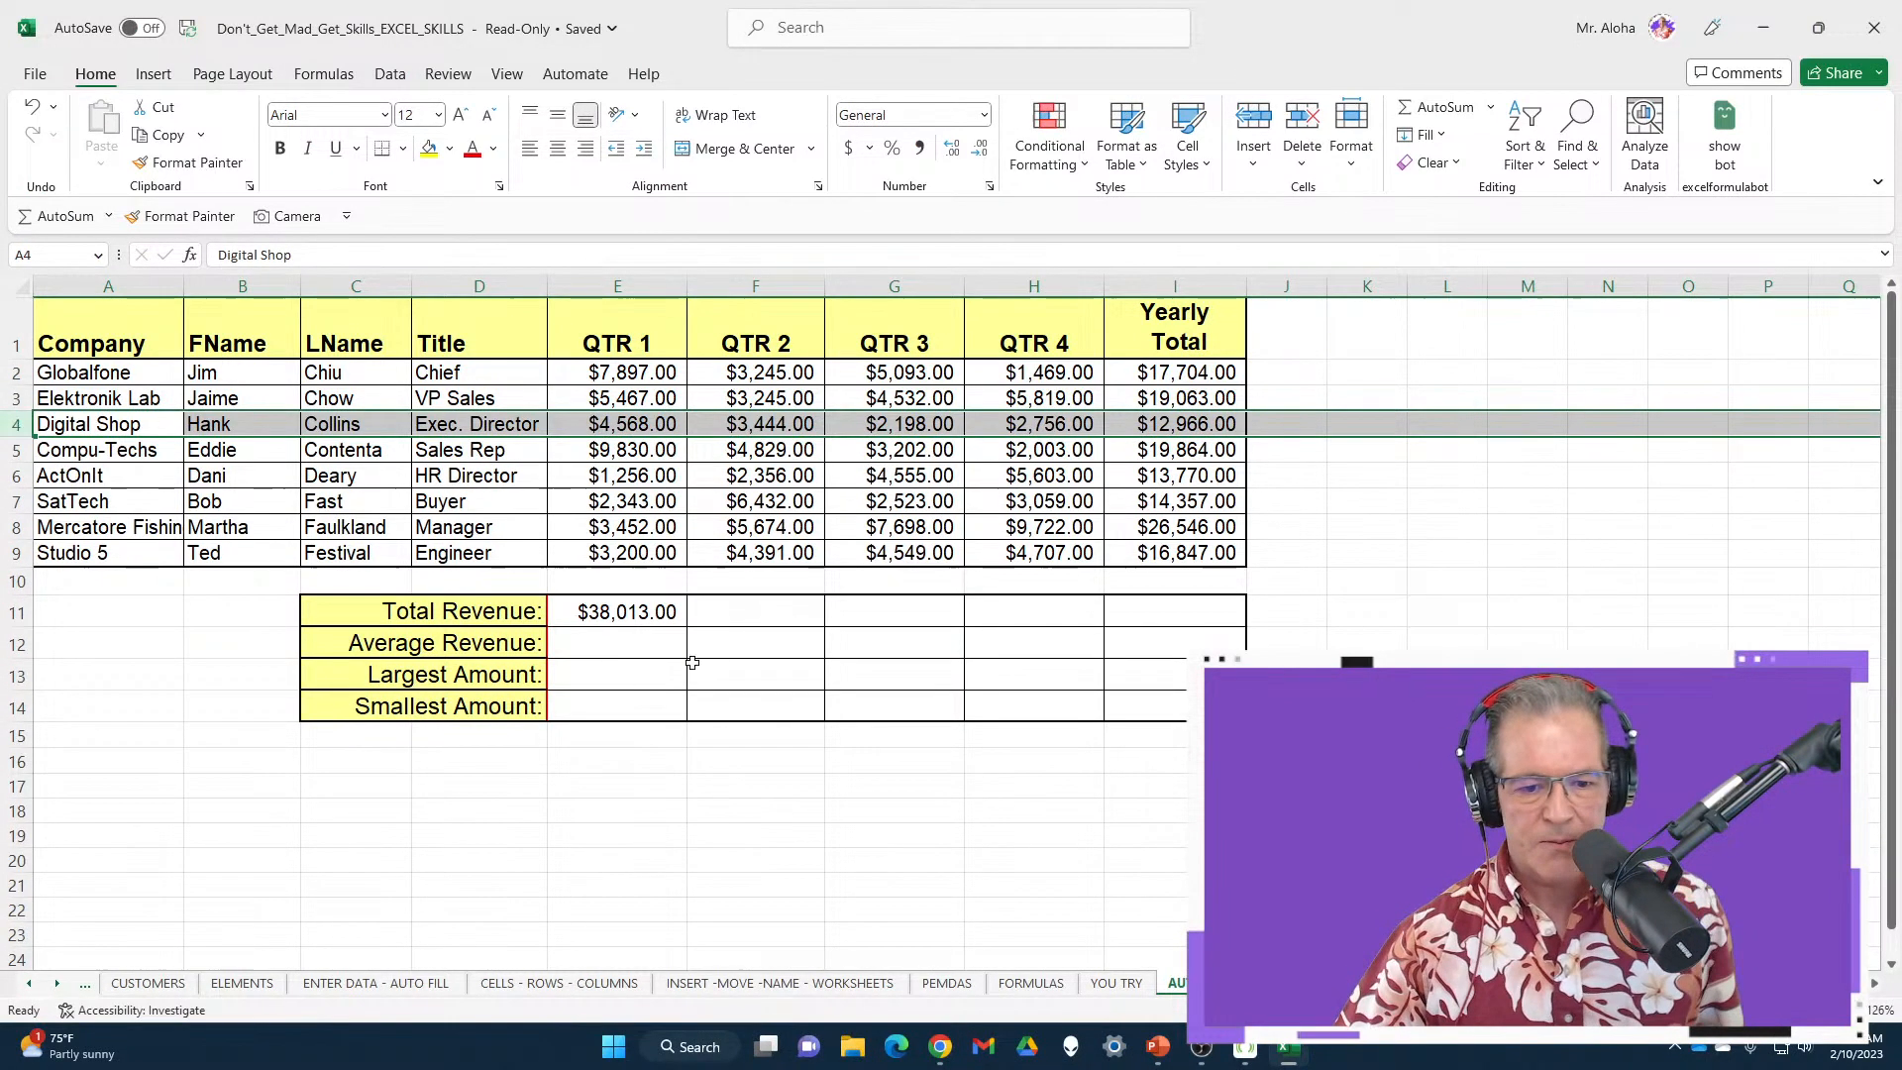
left_click(654, 615)
Fill QTR 1's Average Revenue with AVERAGE over E2:E9
left_click(644, 644)
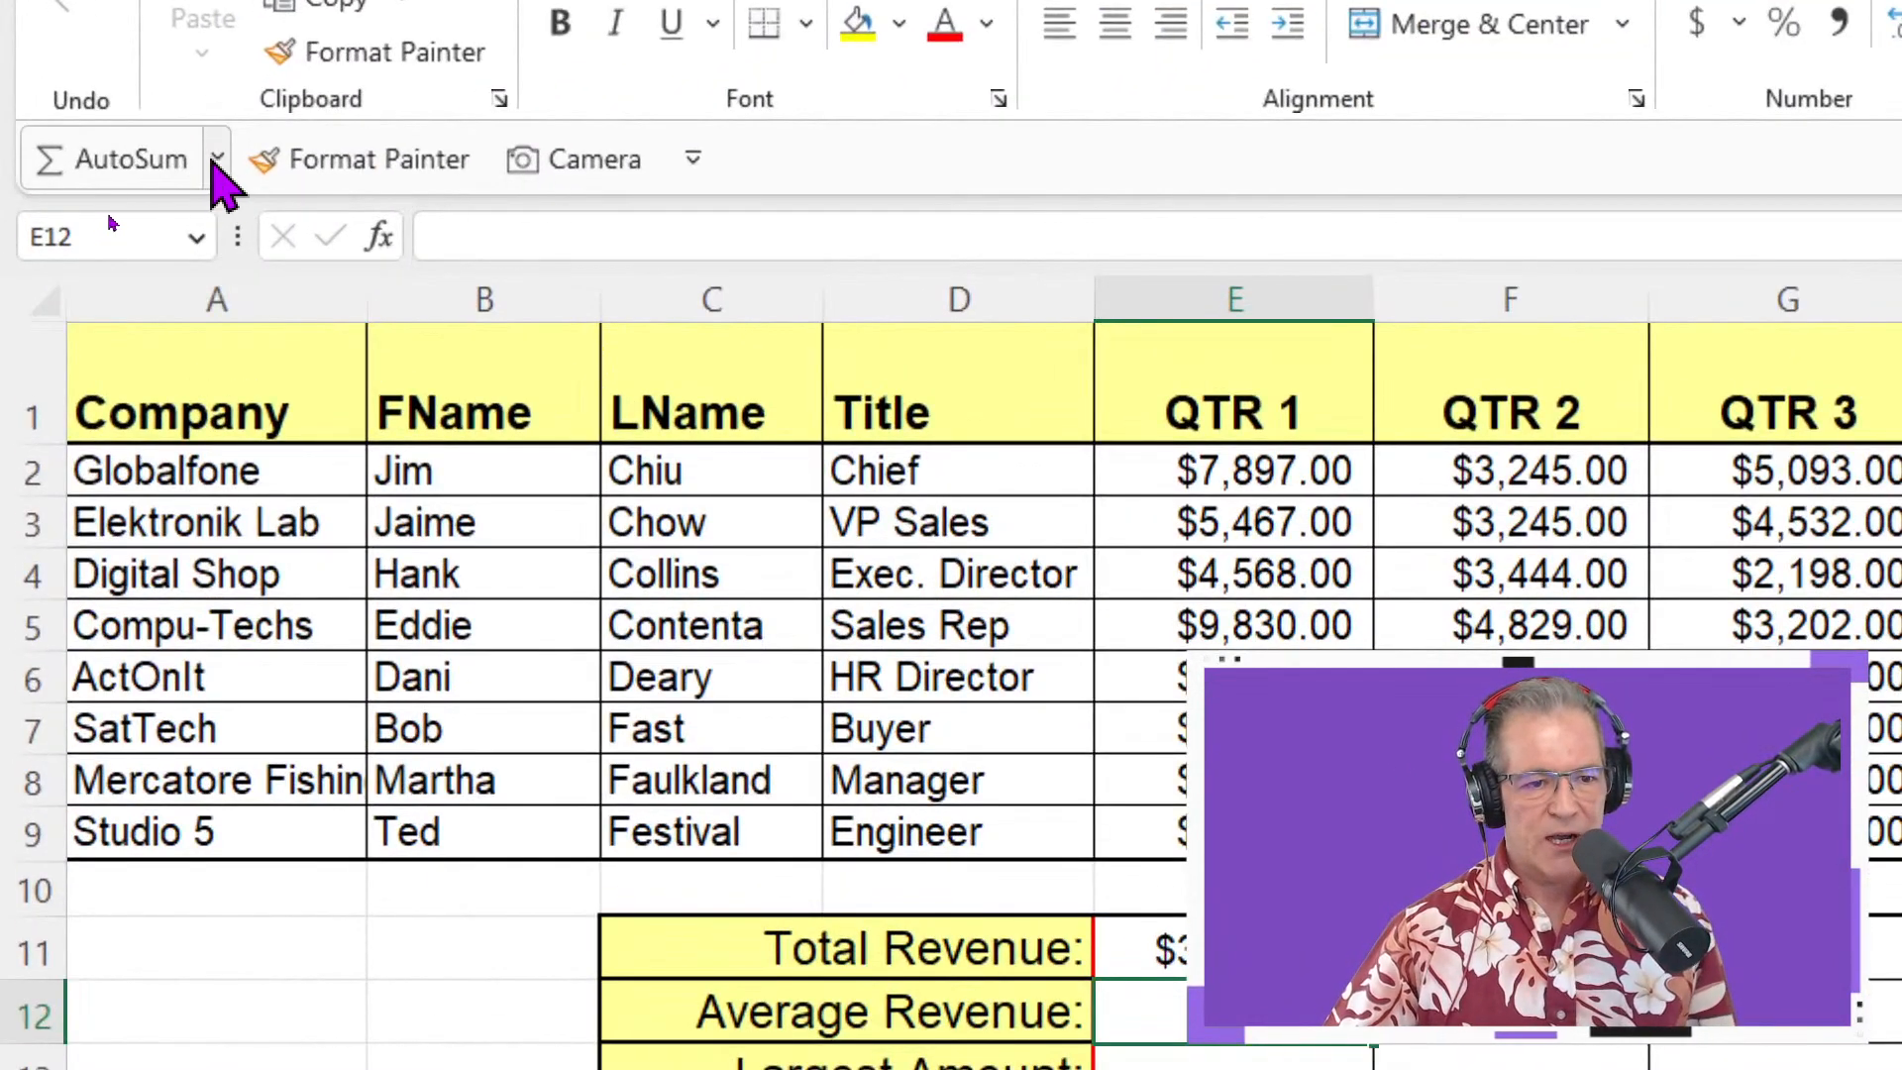
left_click(109, 215)
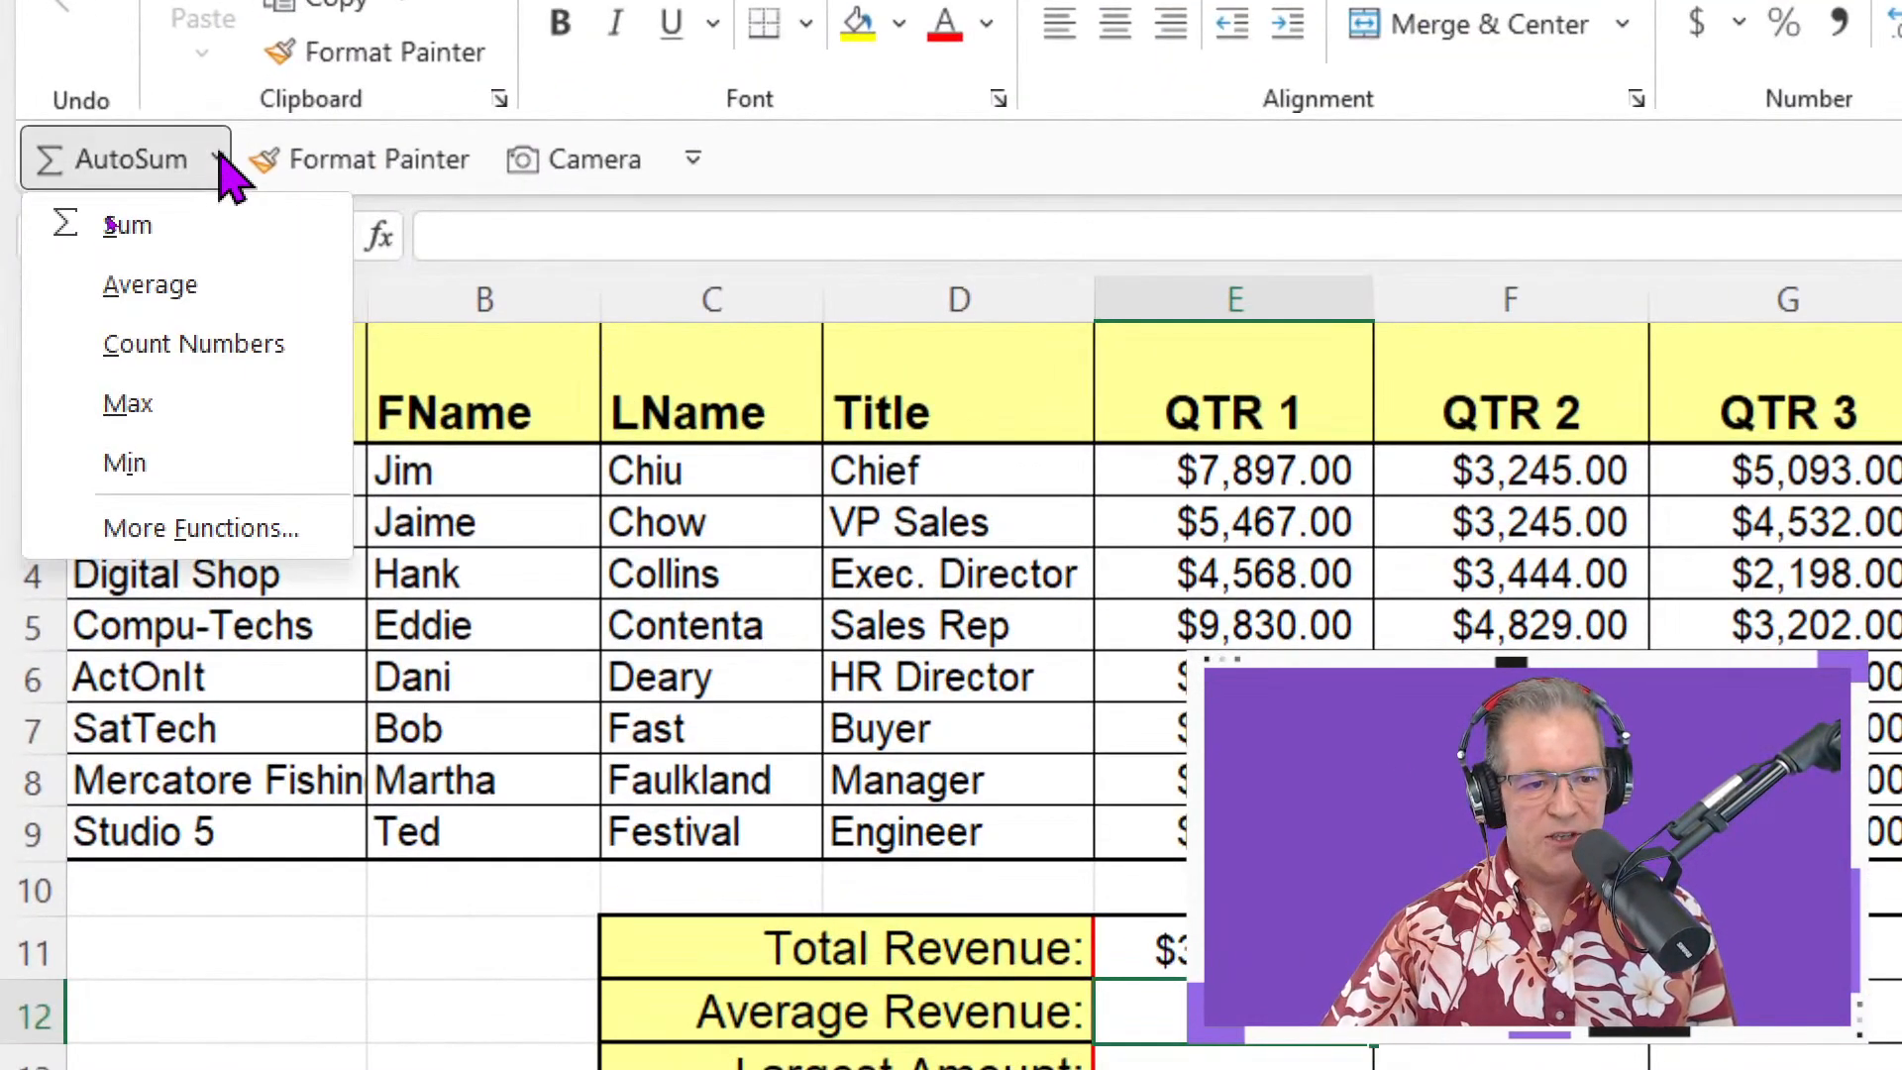
left_click(149, 286)
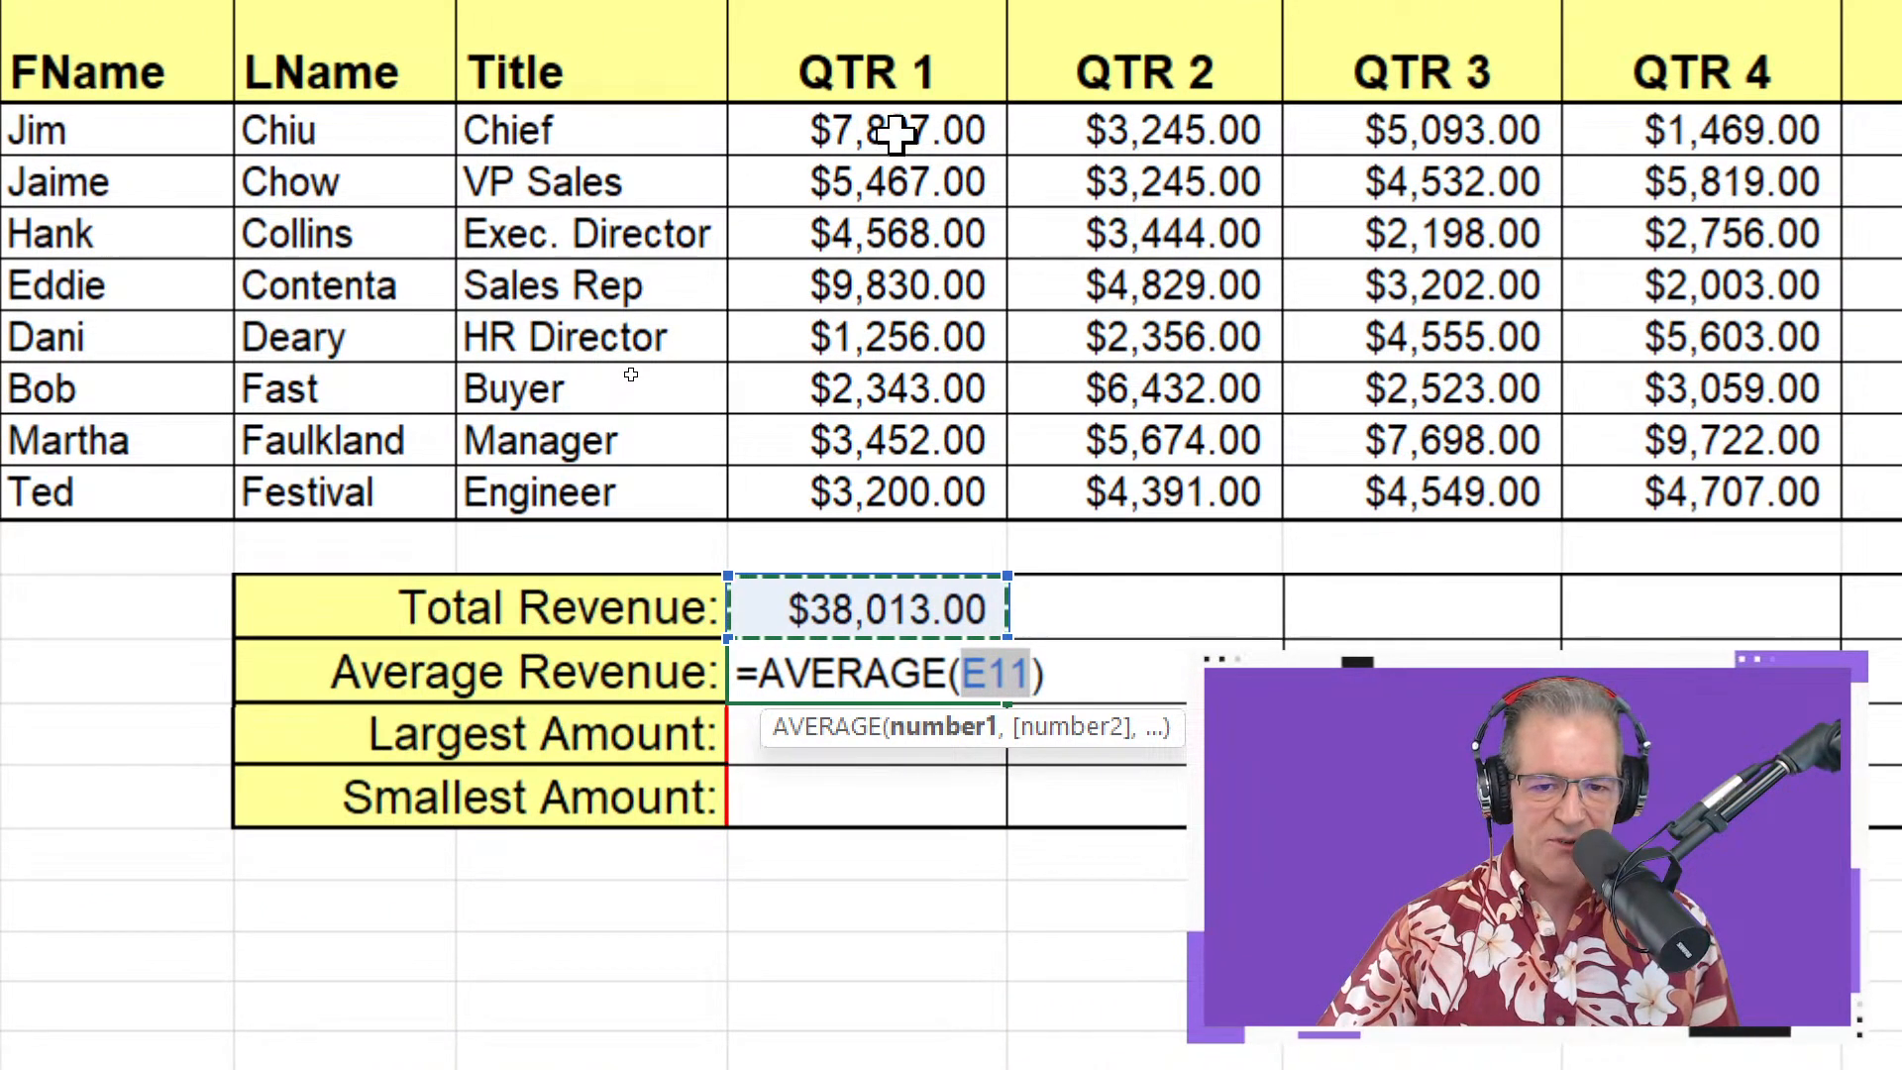
left_click_drag(892, 126, 892, 487)
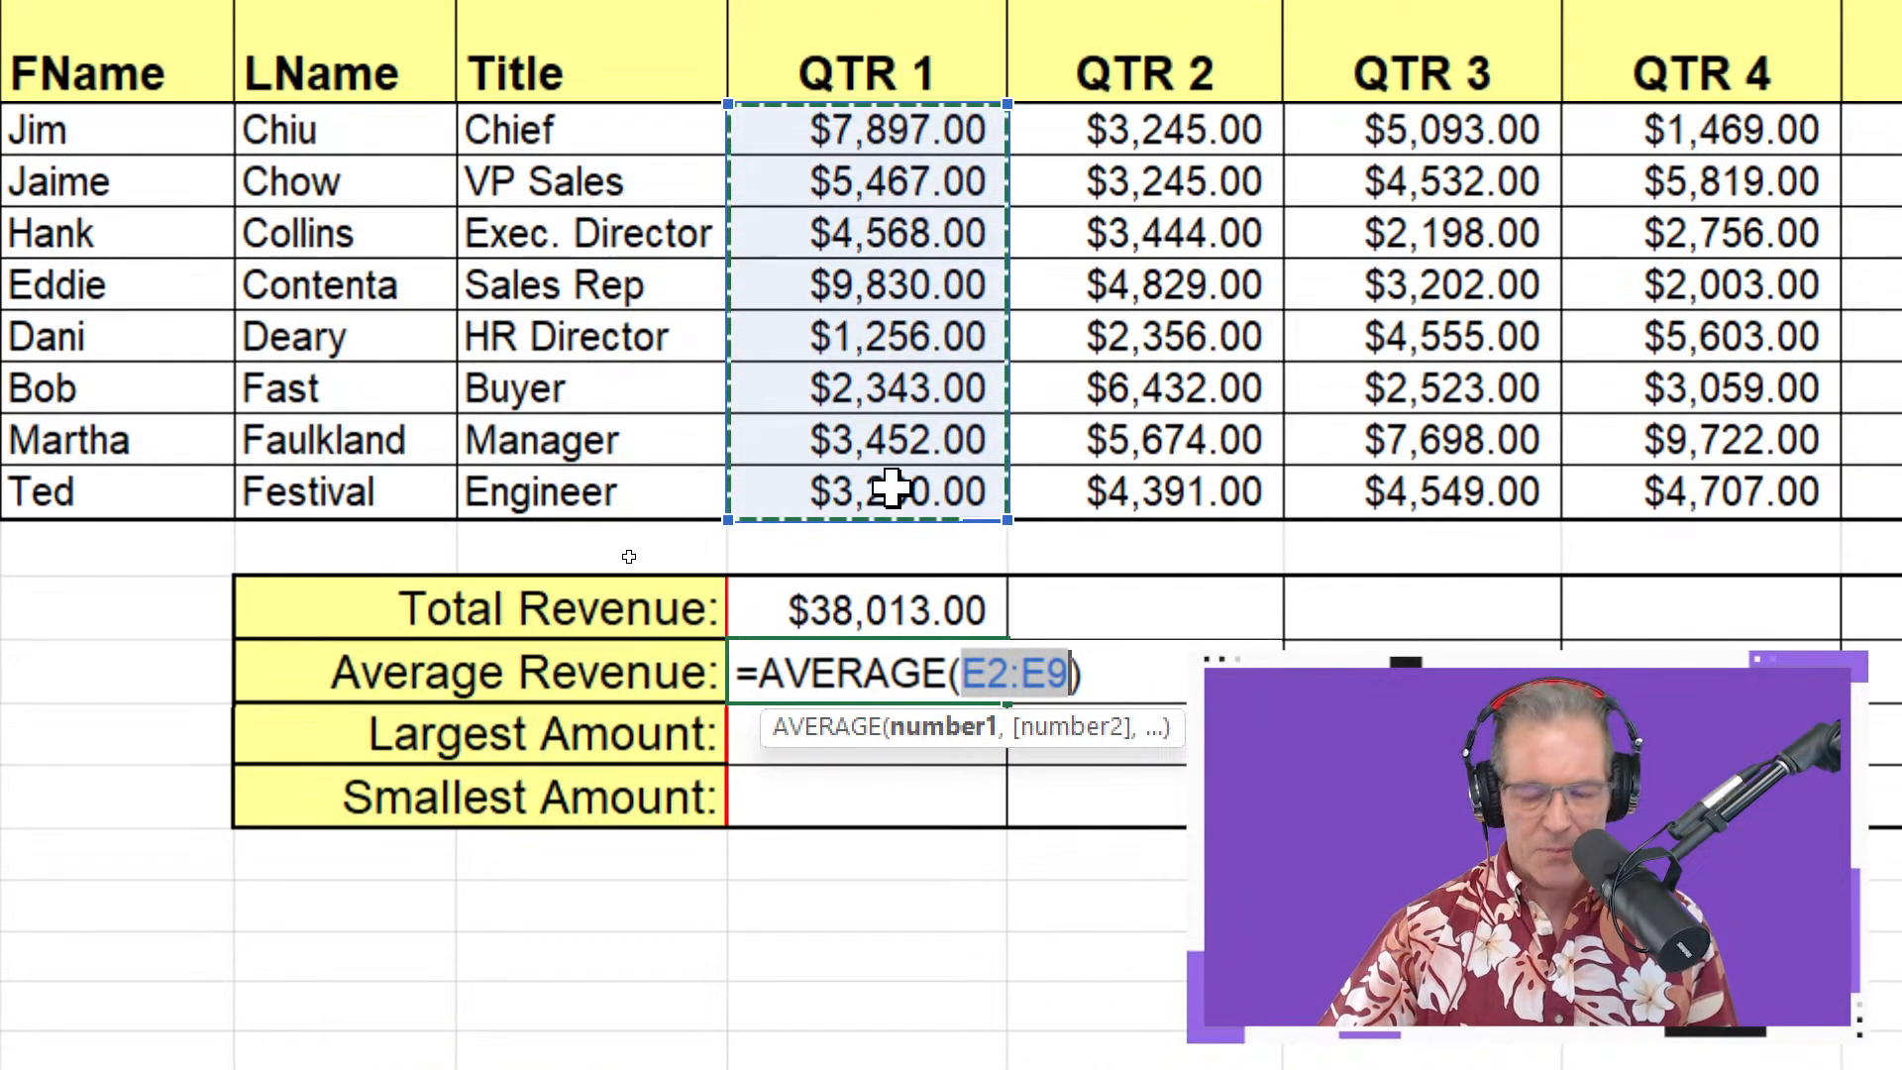
key("Return")
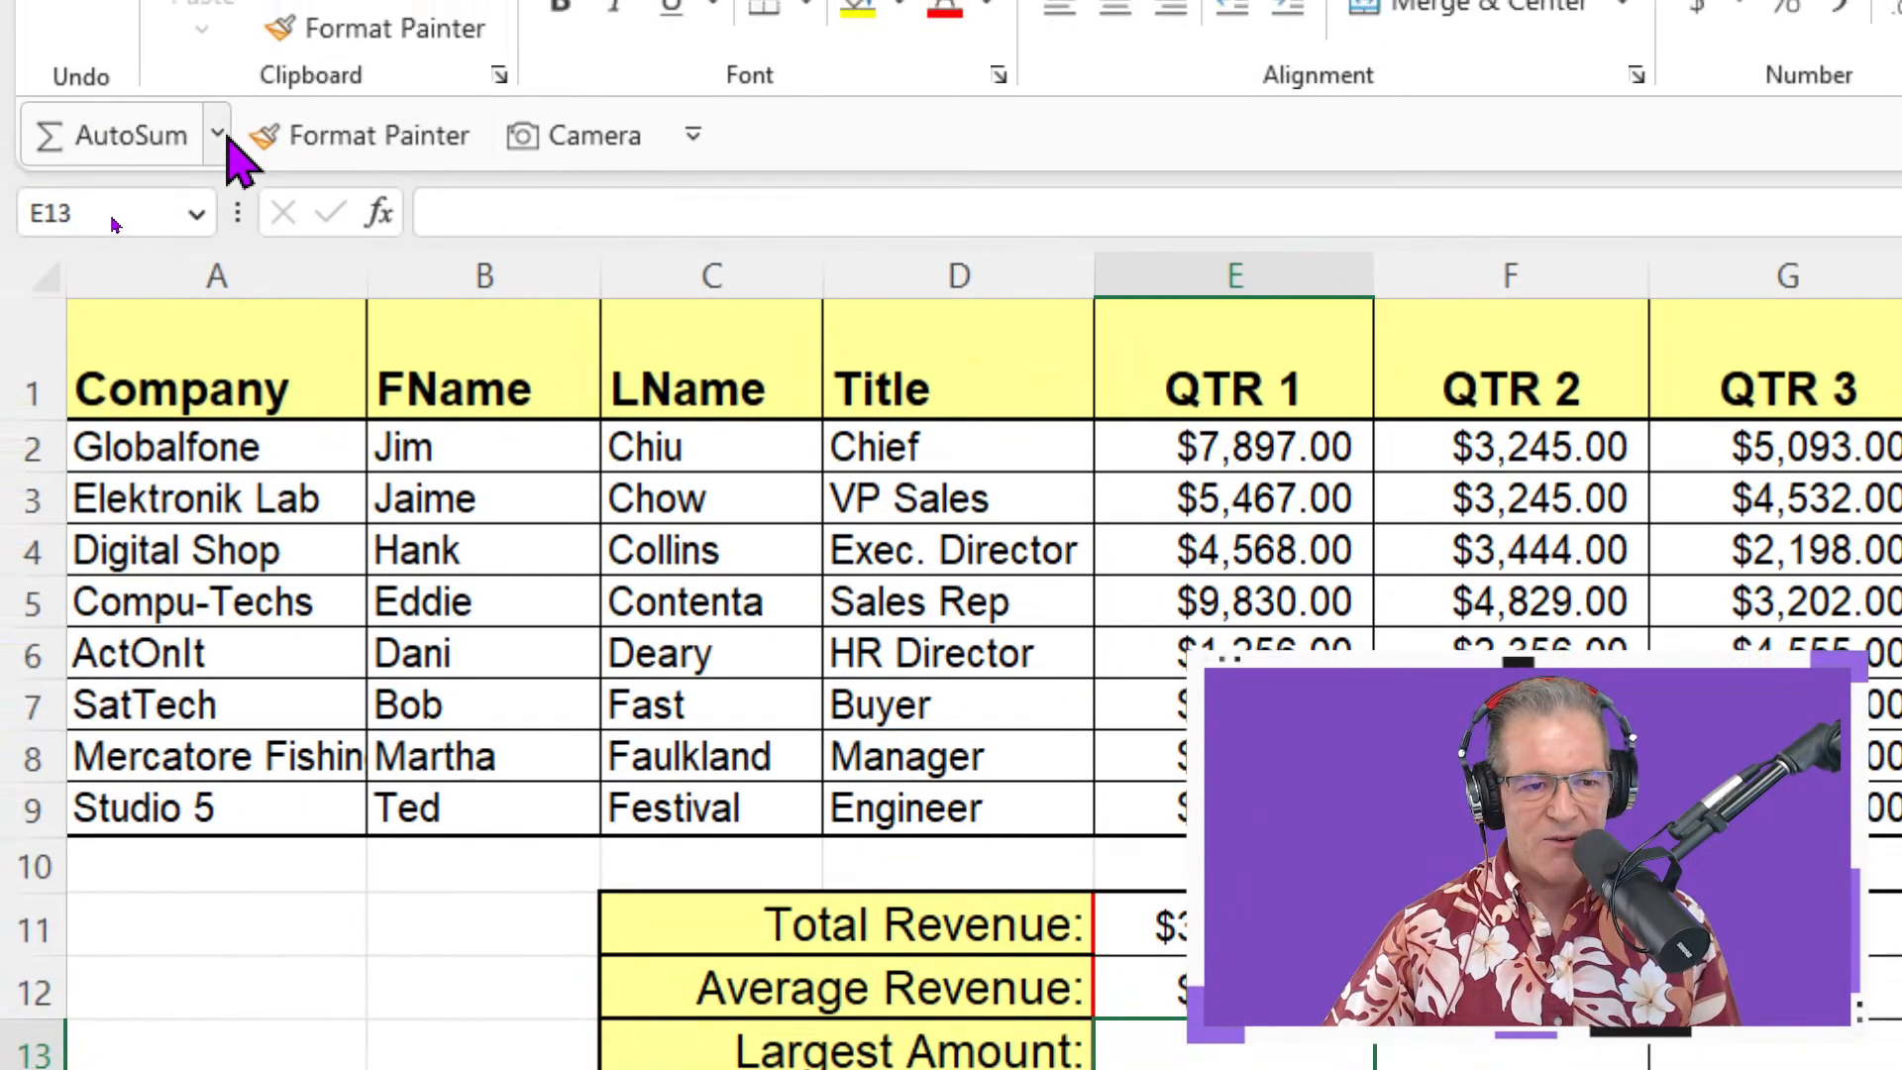
Fill QTR 1's Largest Amount with MAX over E2:E9
left_click(218, 141)
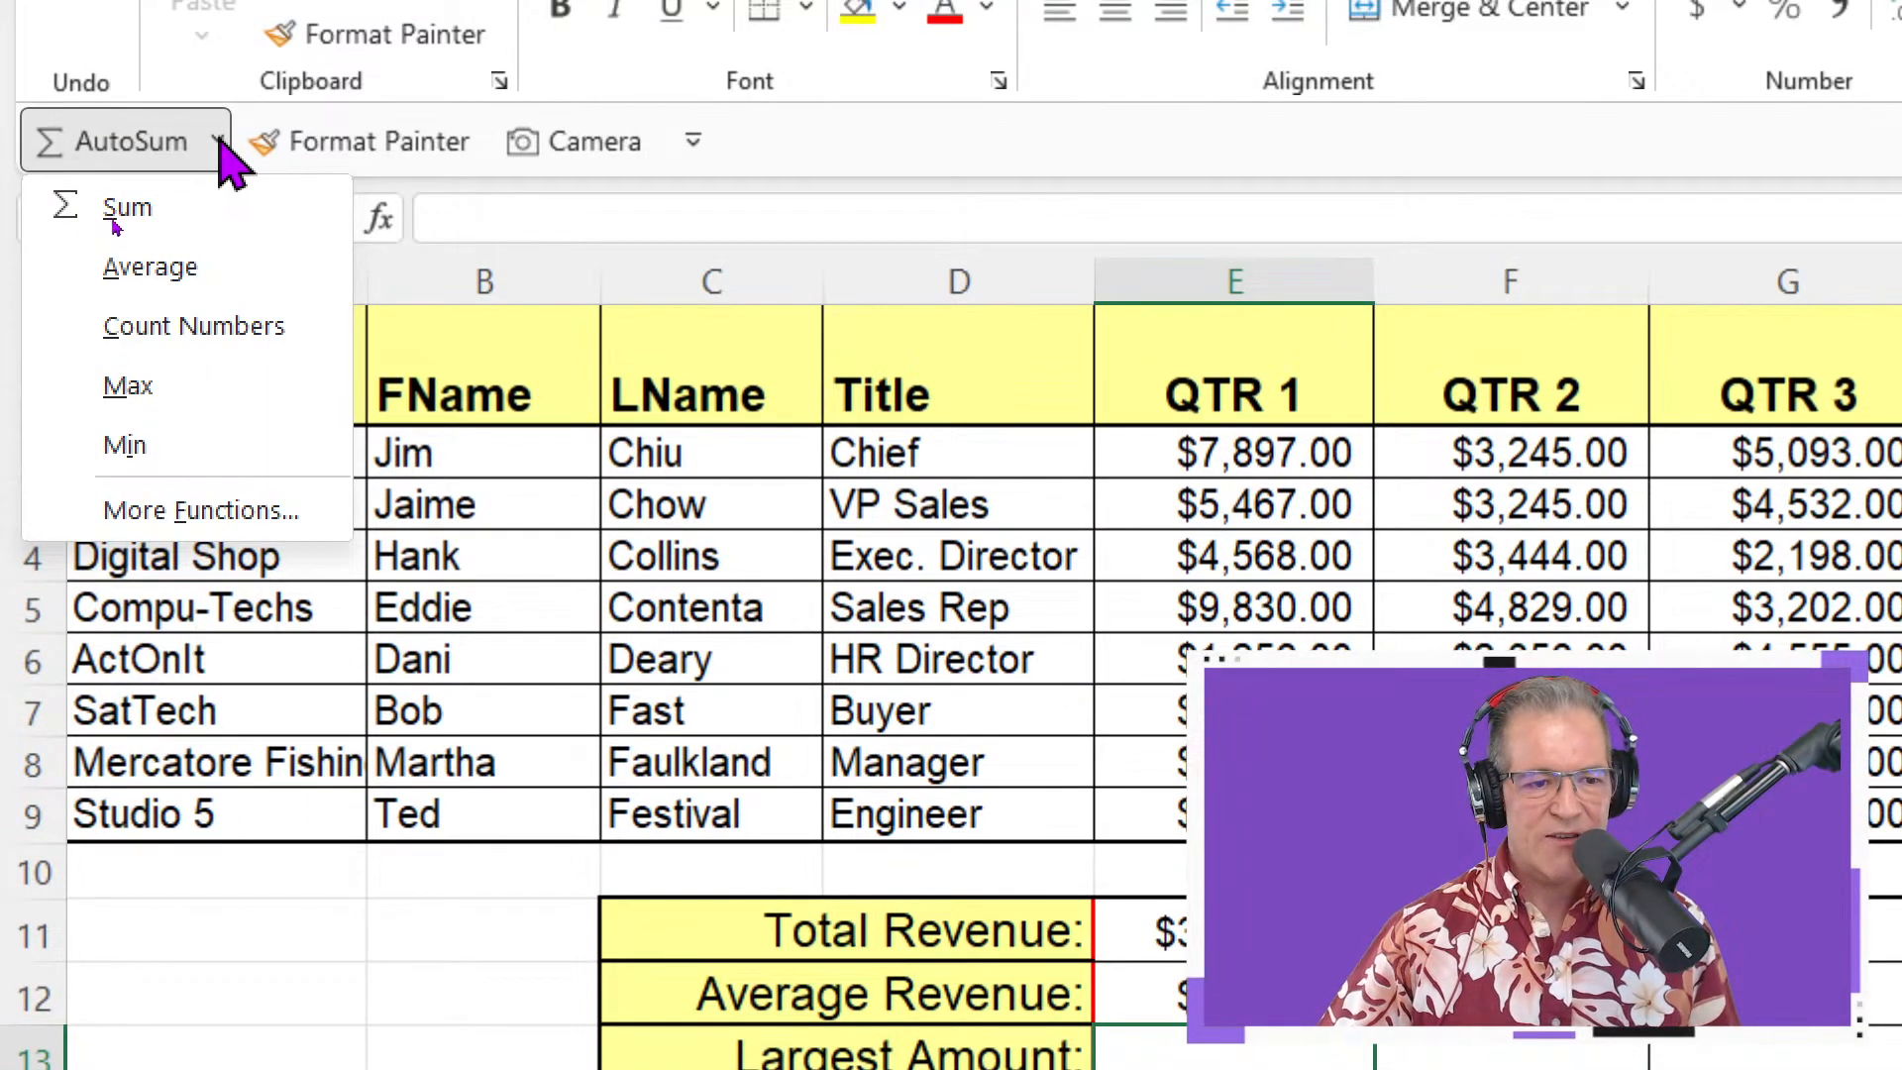
left_click(218, 384)
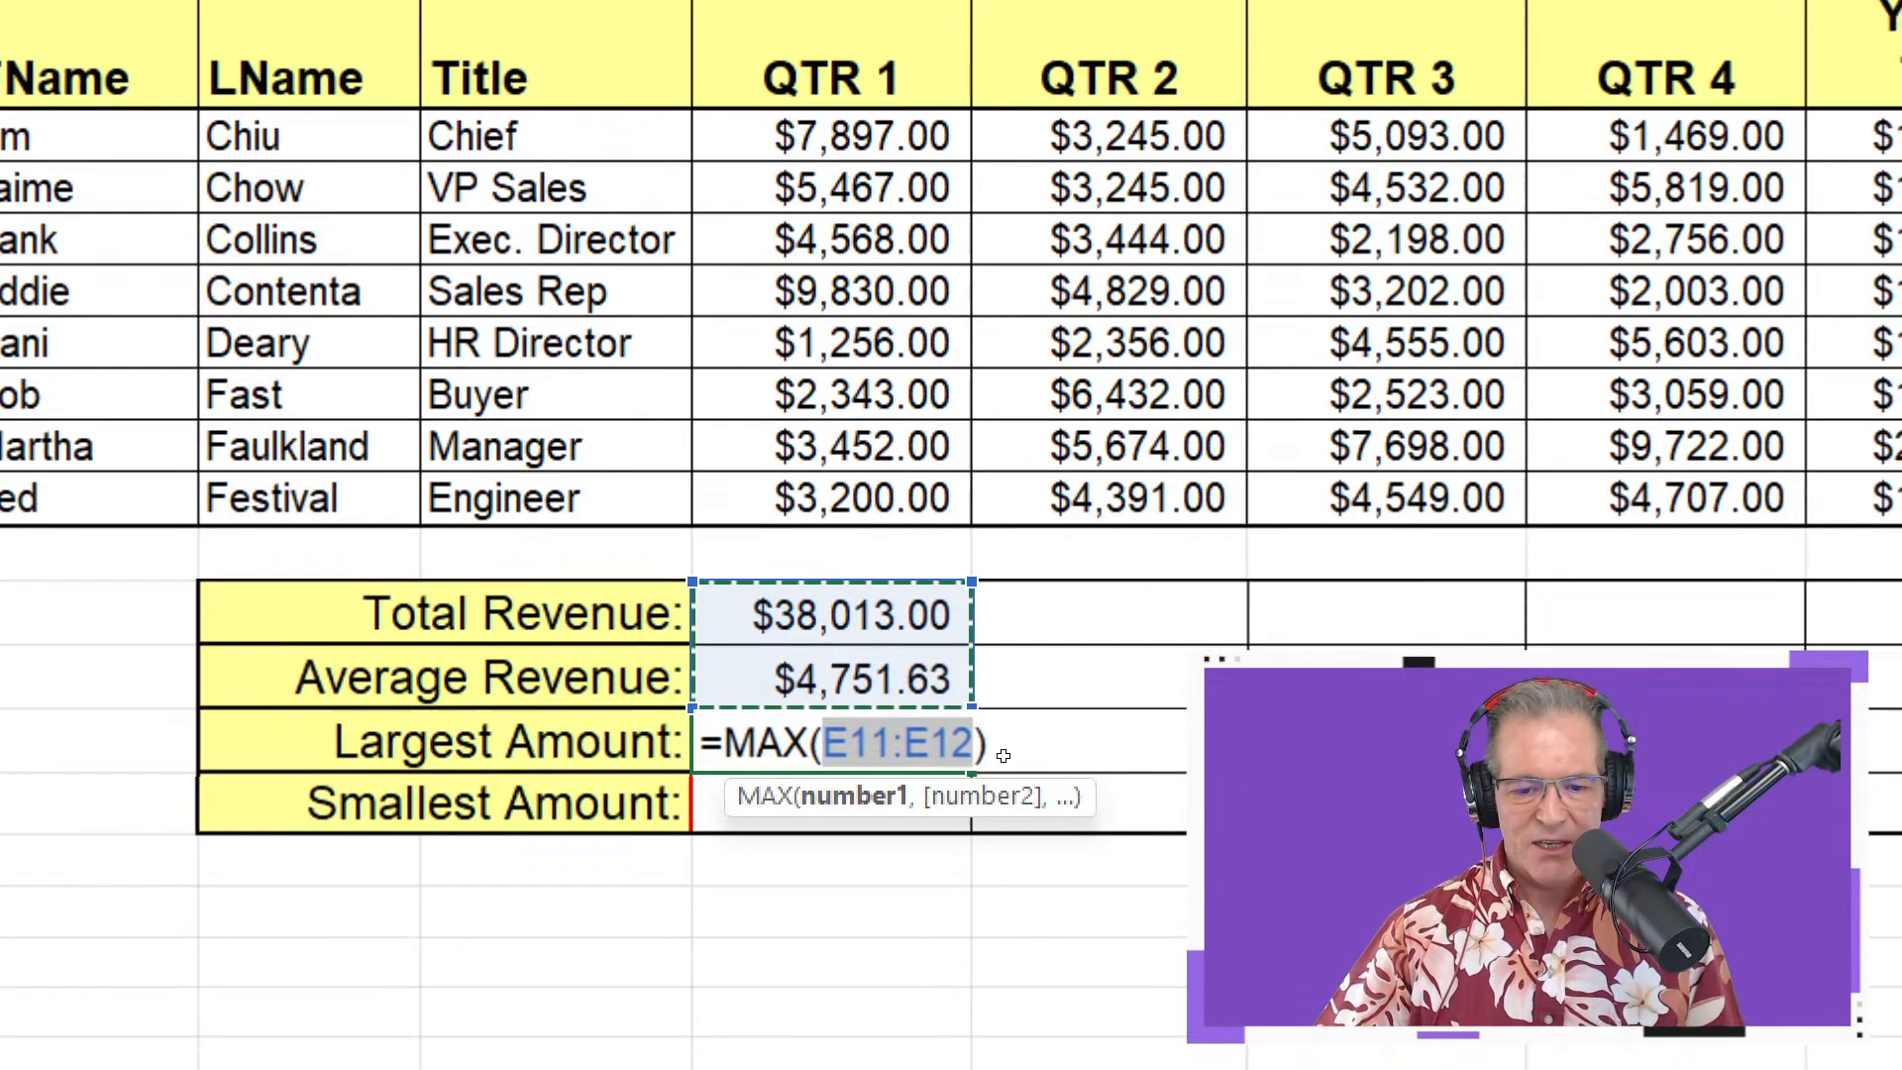
left_click_drag(1057, 280, 1049, 311)
left_click_drag(896, 170, 844, 488)
key("Return")
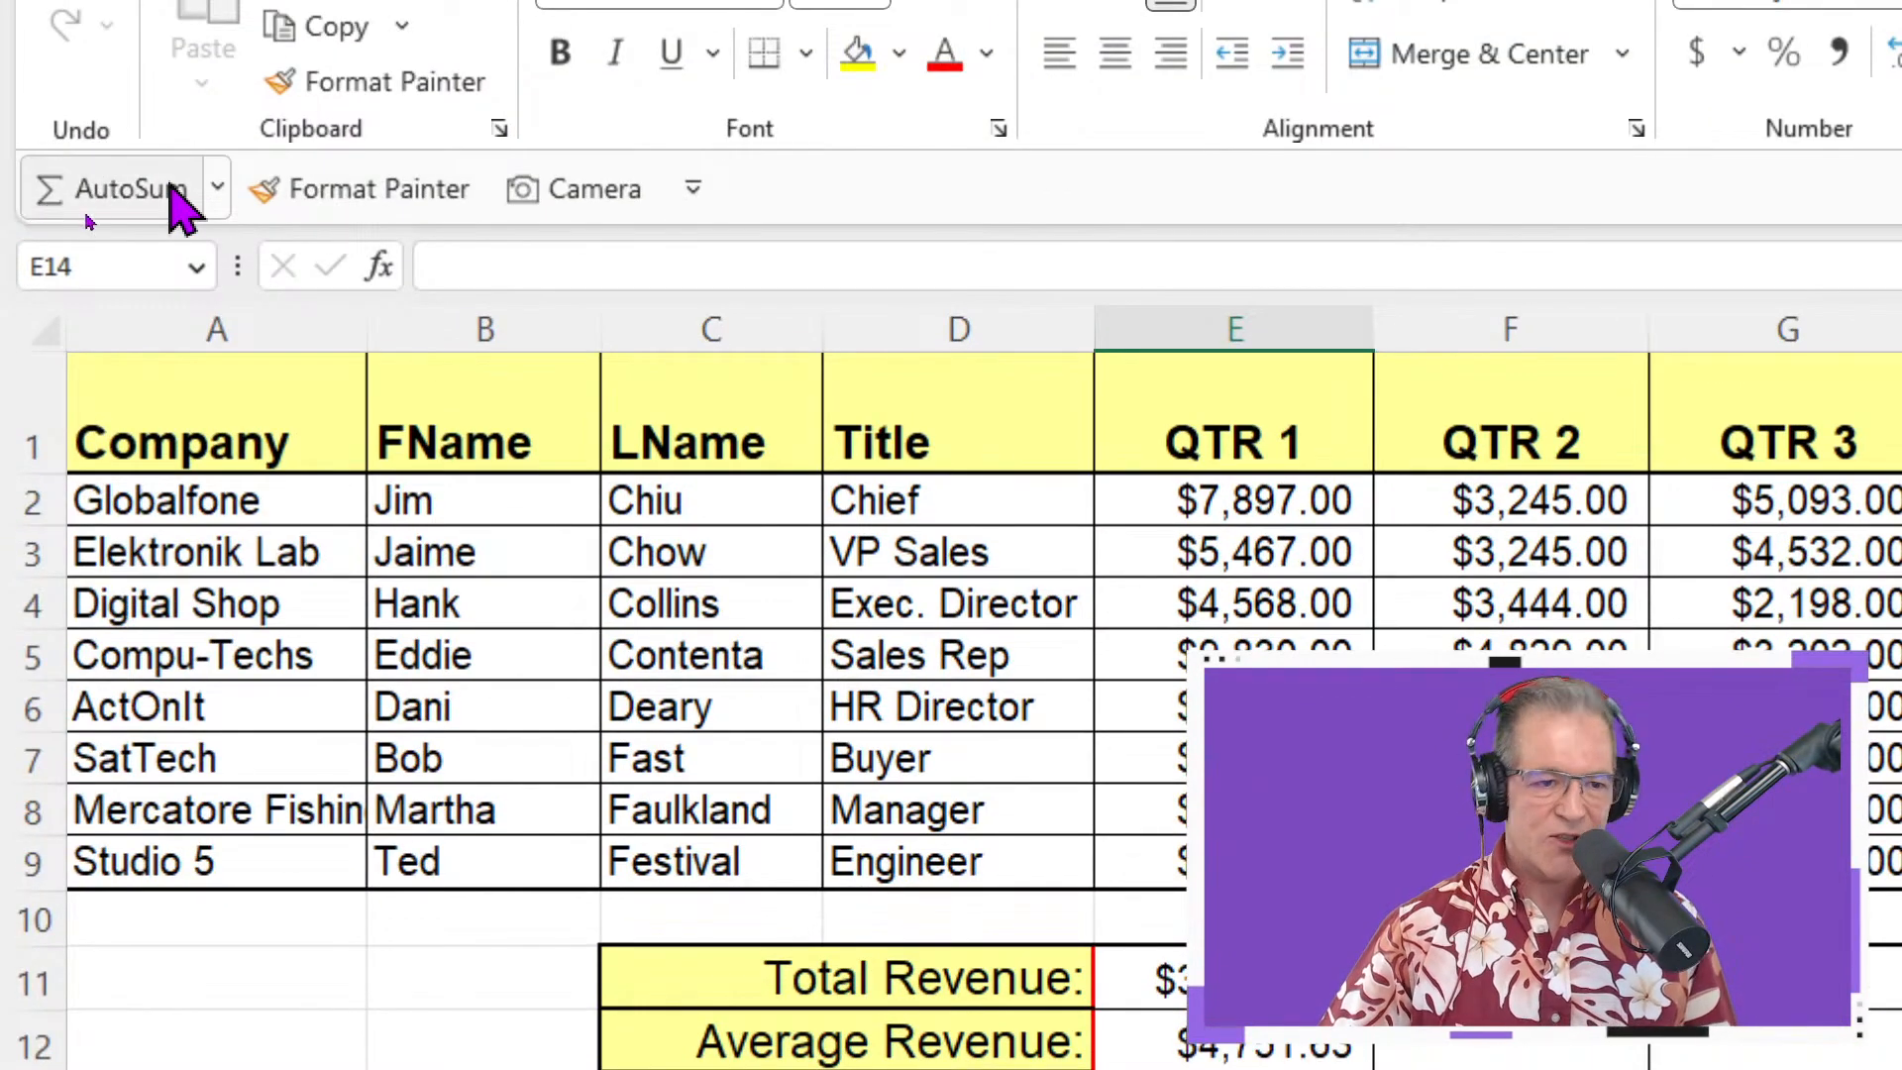
Build a MIN formula over E2:E9 for QTR 1's Smallest Amount
left_click(217, 188)
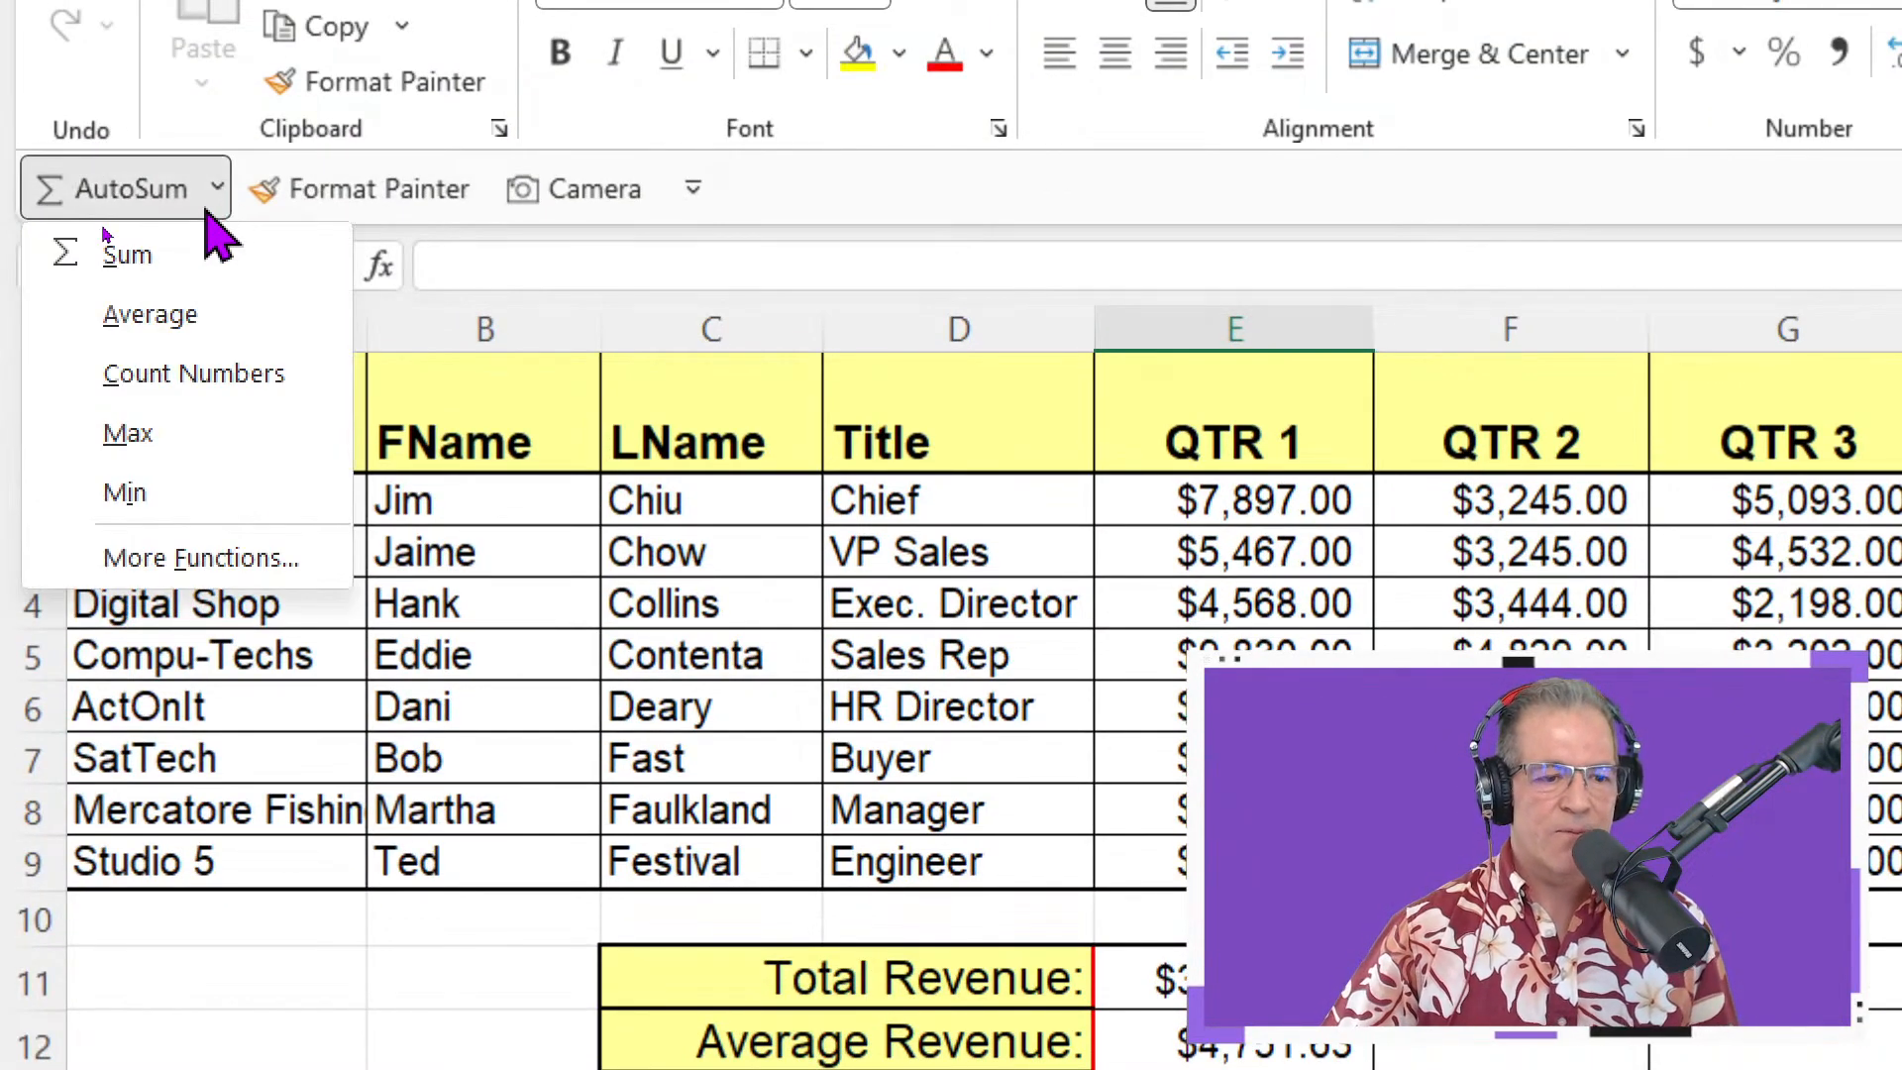
left_click(259, 495)
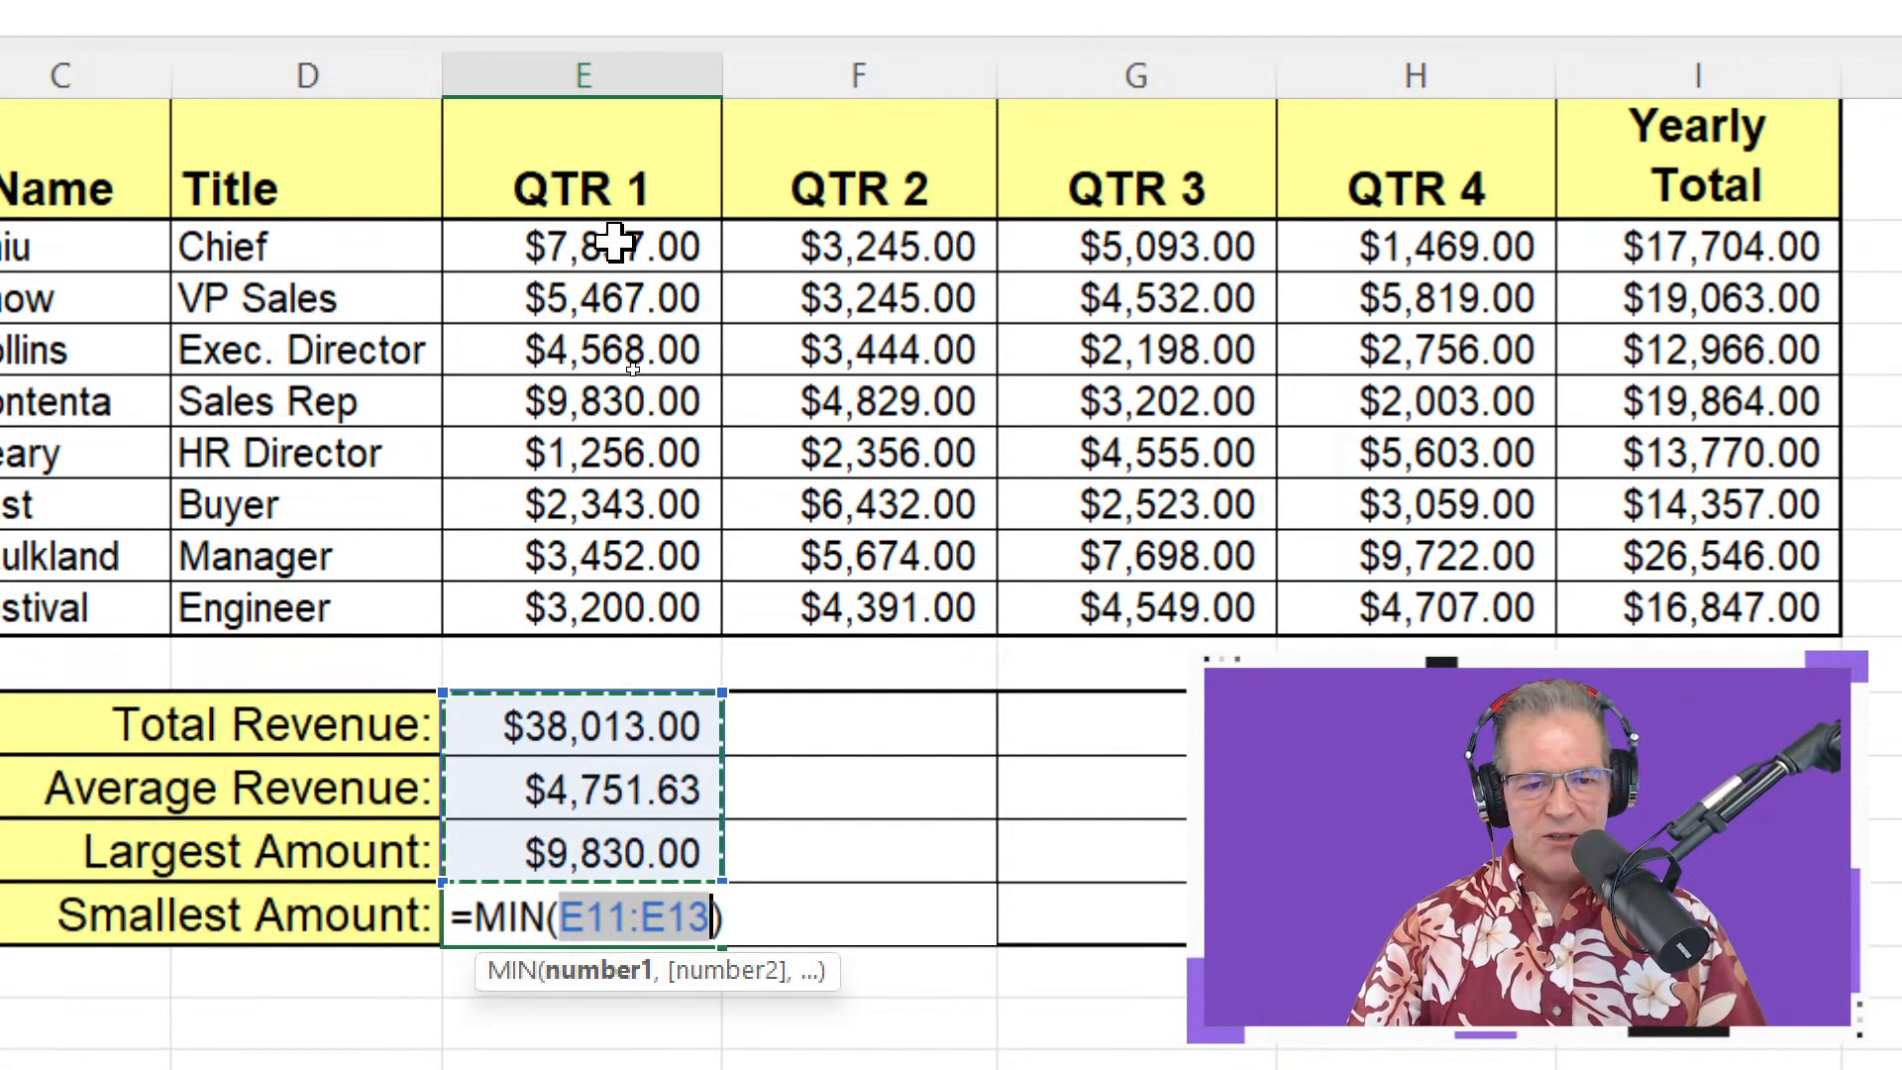
left_click(614, 209)
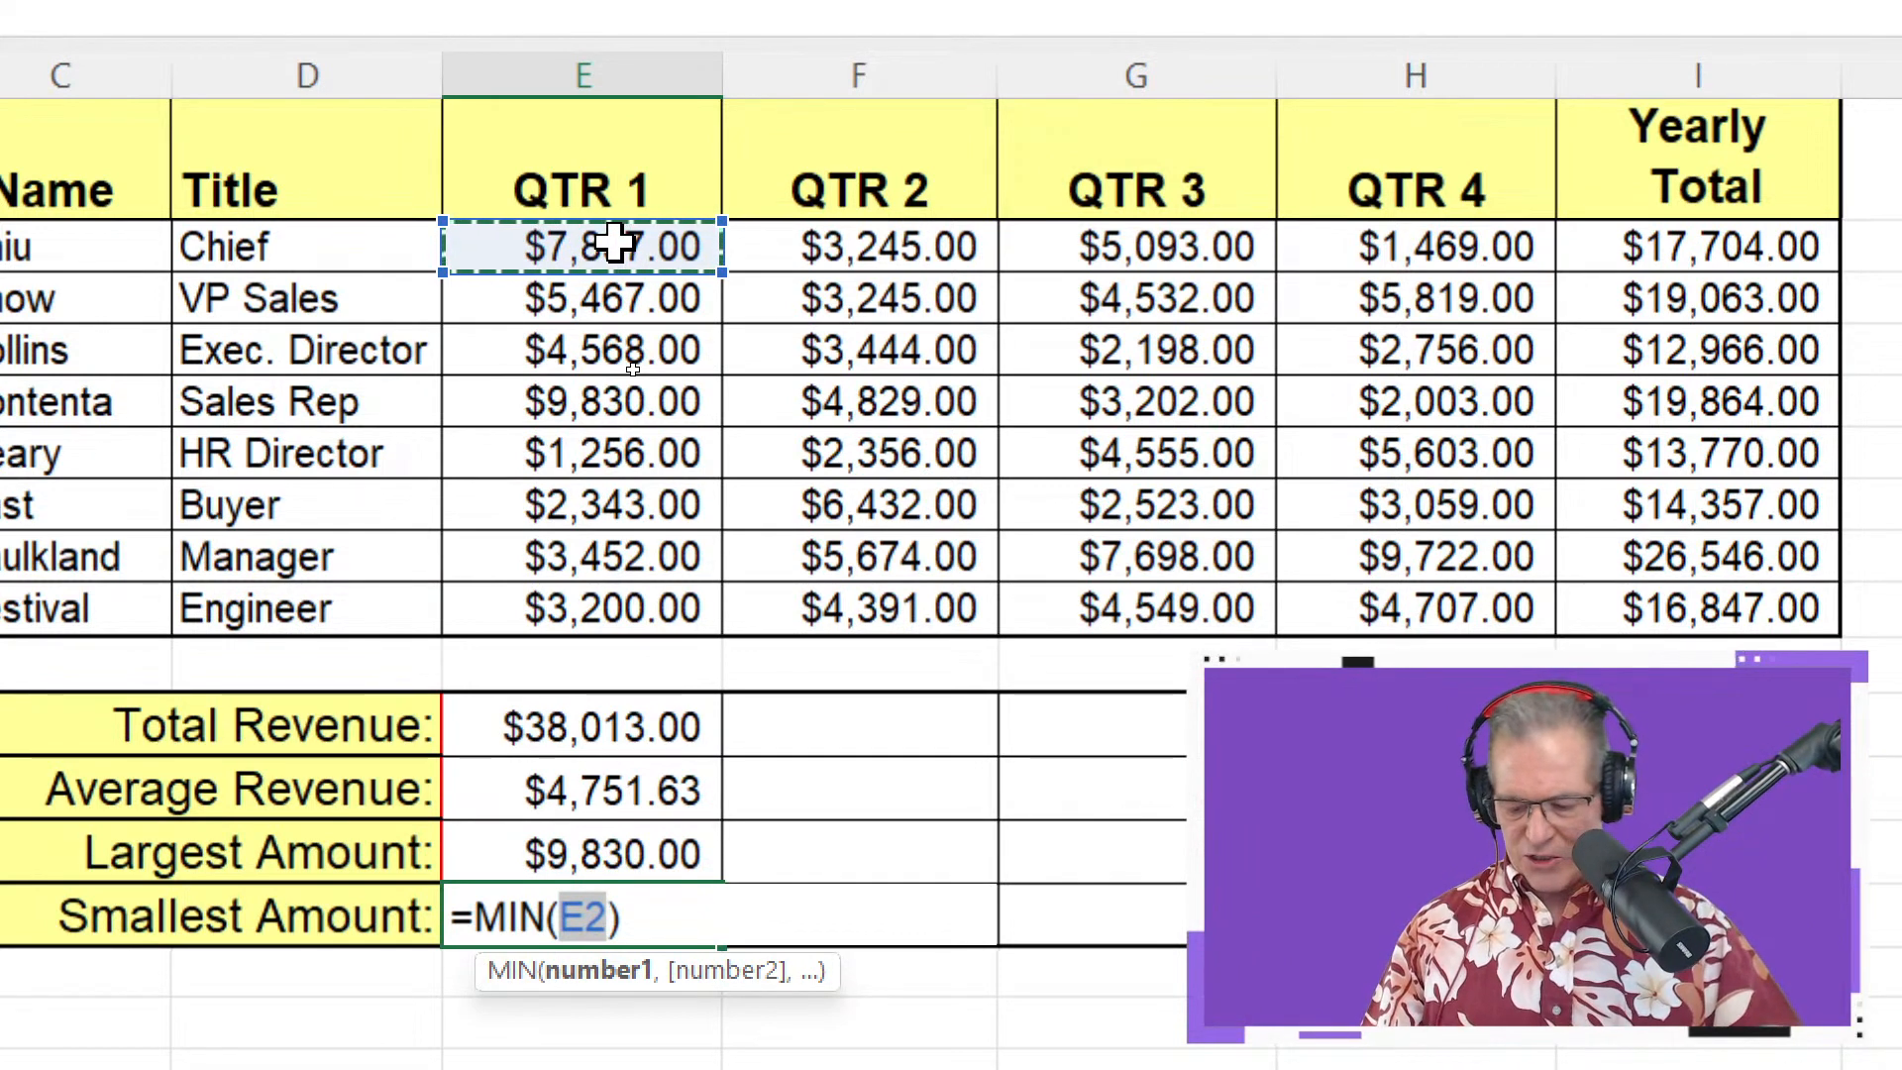
key("ctrl+shift+Down")
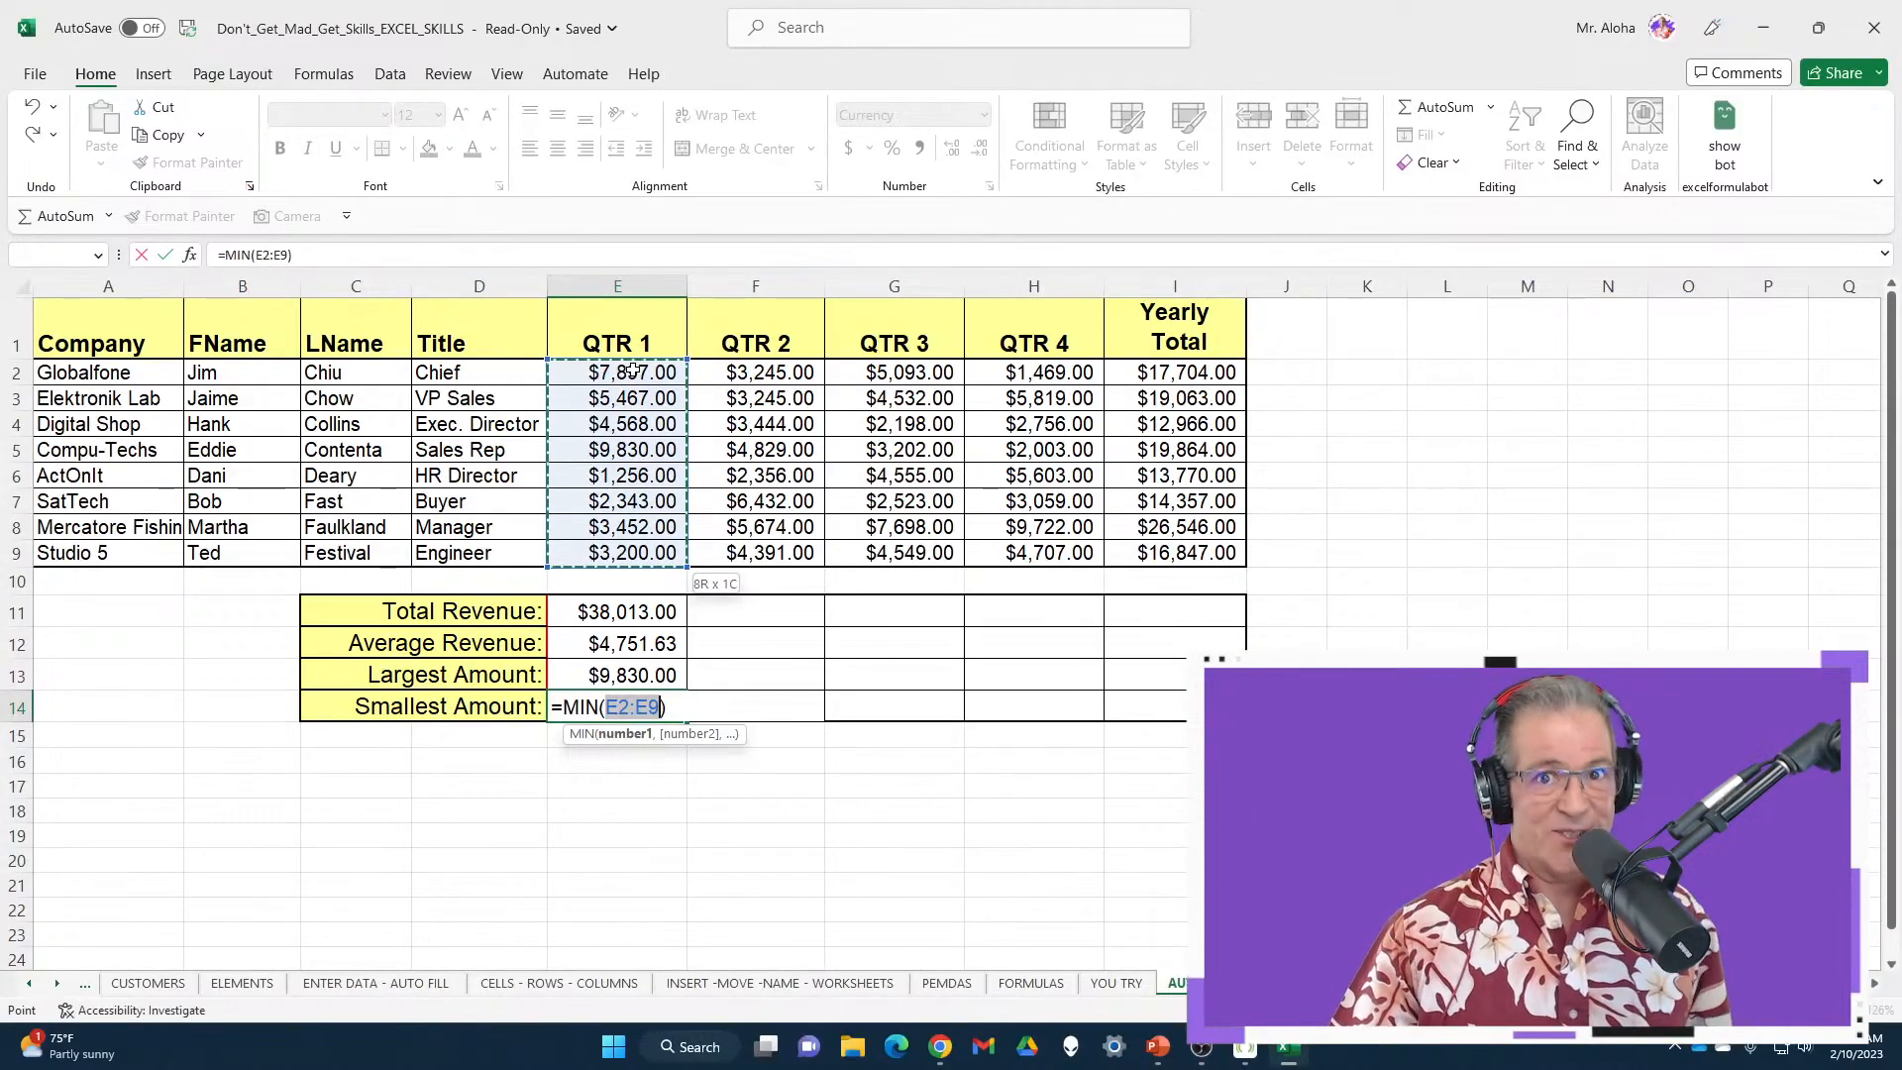
Confirm the MIN formula, then copy the E11:E14 summary formulas across to Yearly Total and go to the next sheet
key("Return")
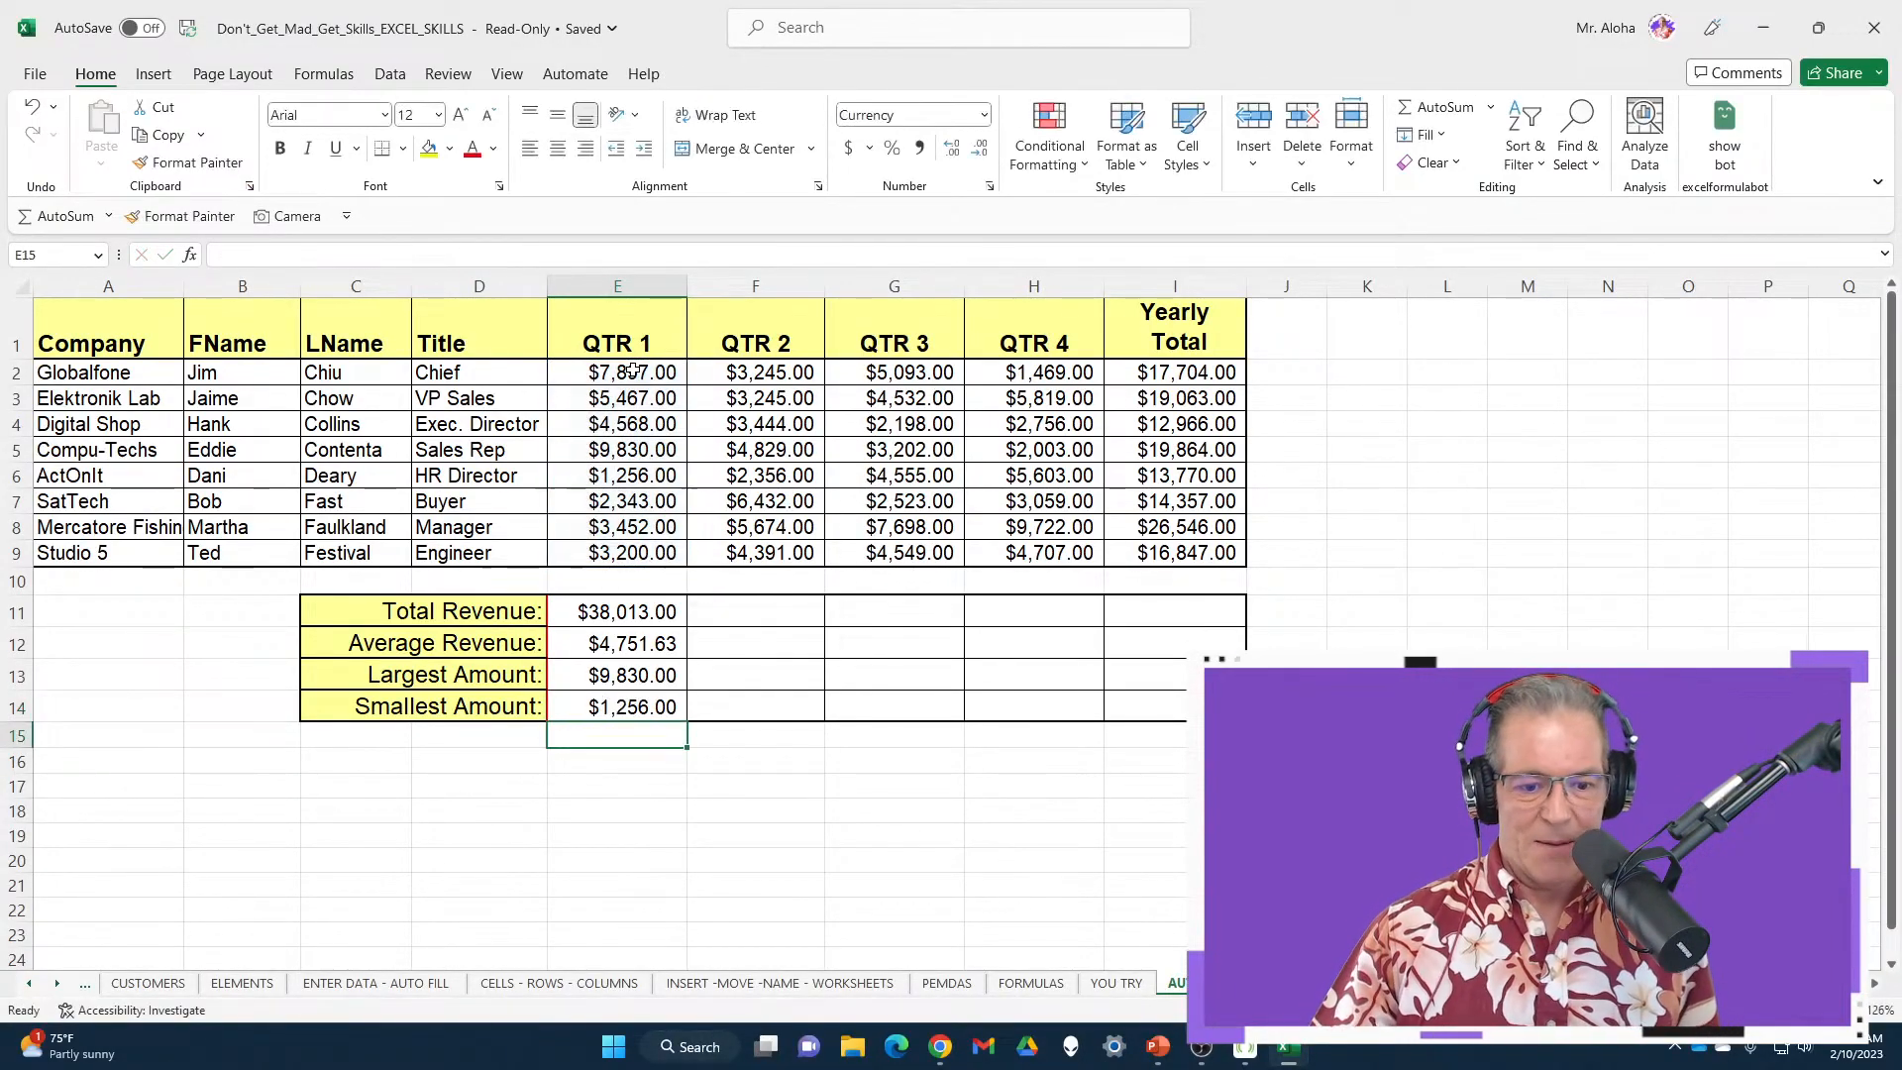
left_click_drag(634, 611, 666, 724)
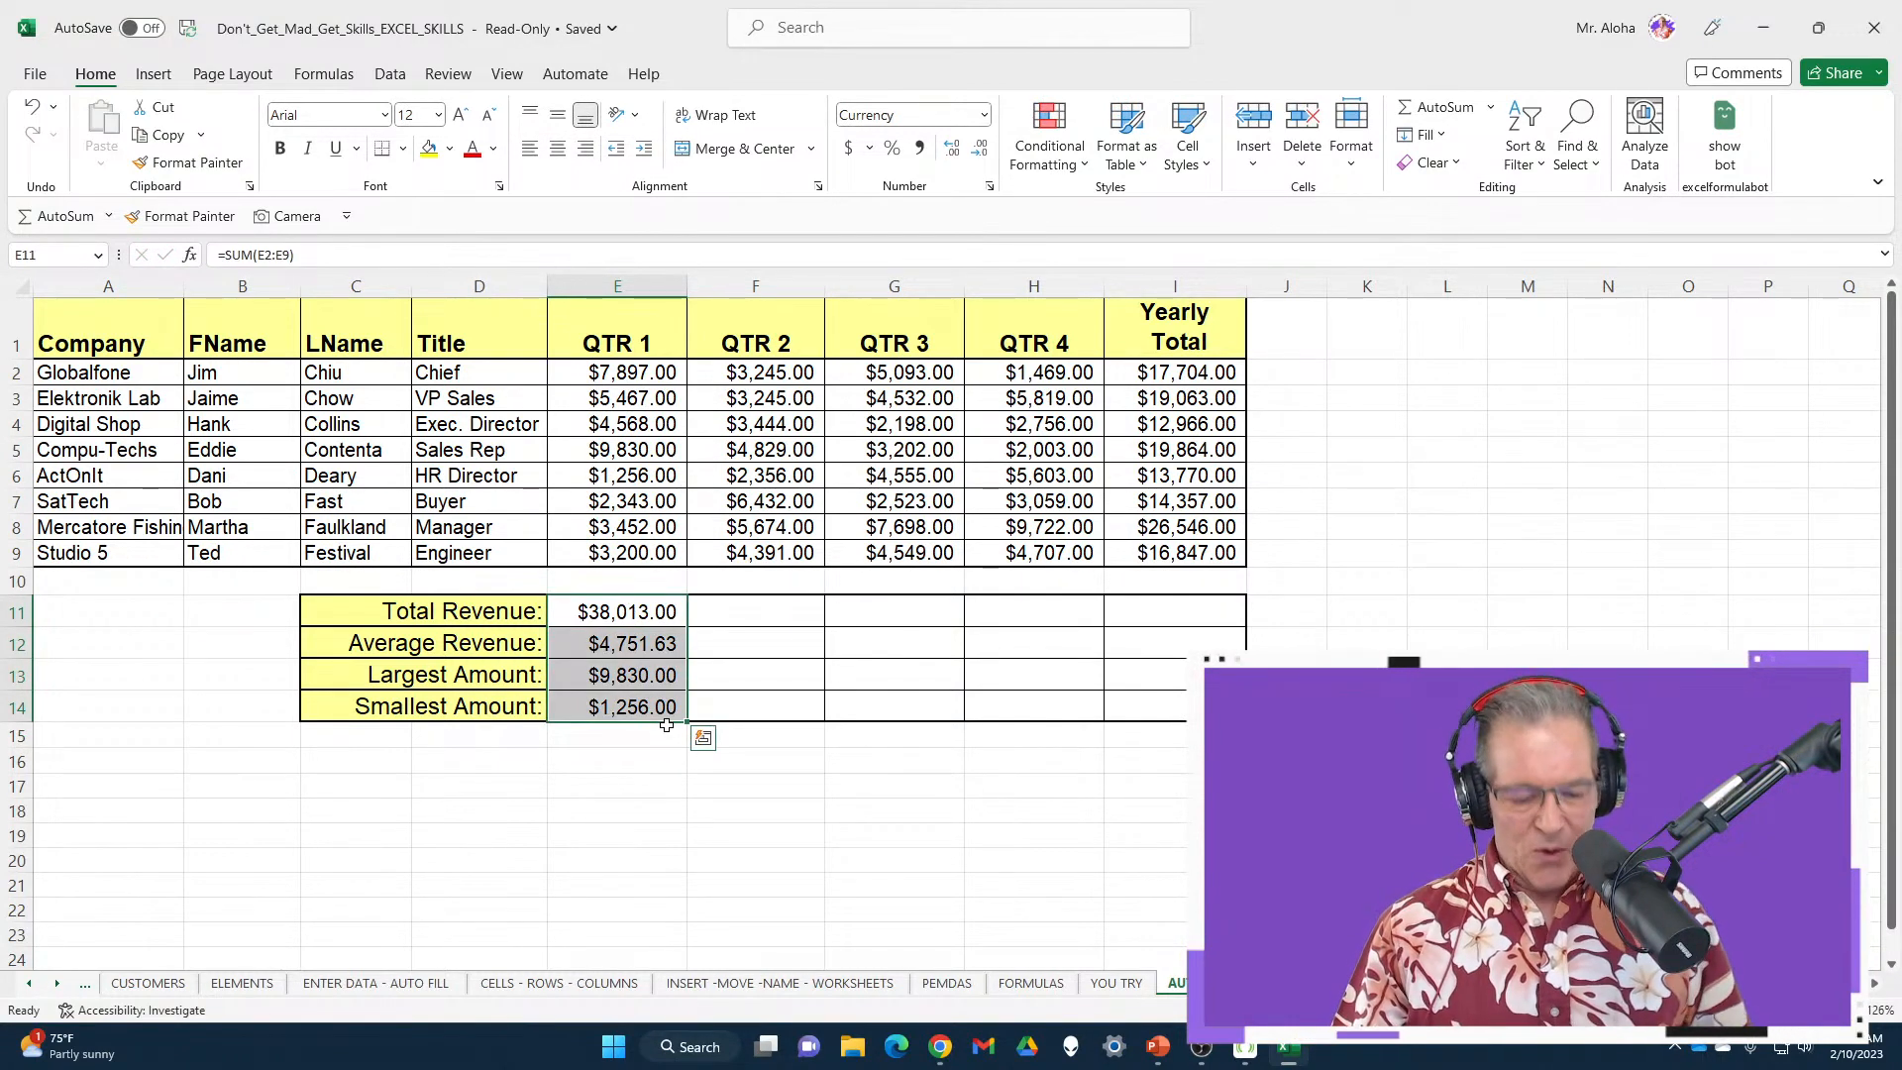
key("ctrl+grave")
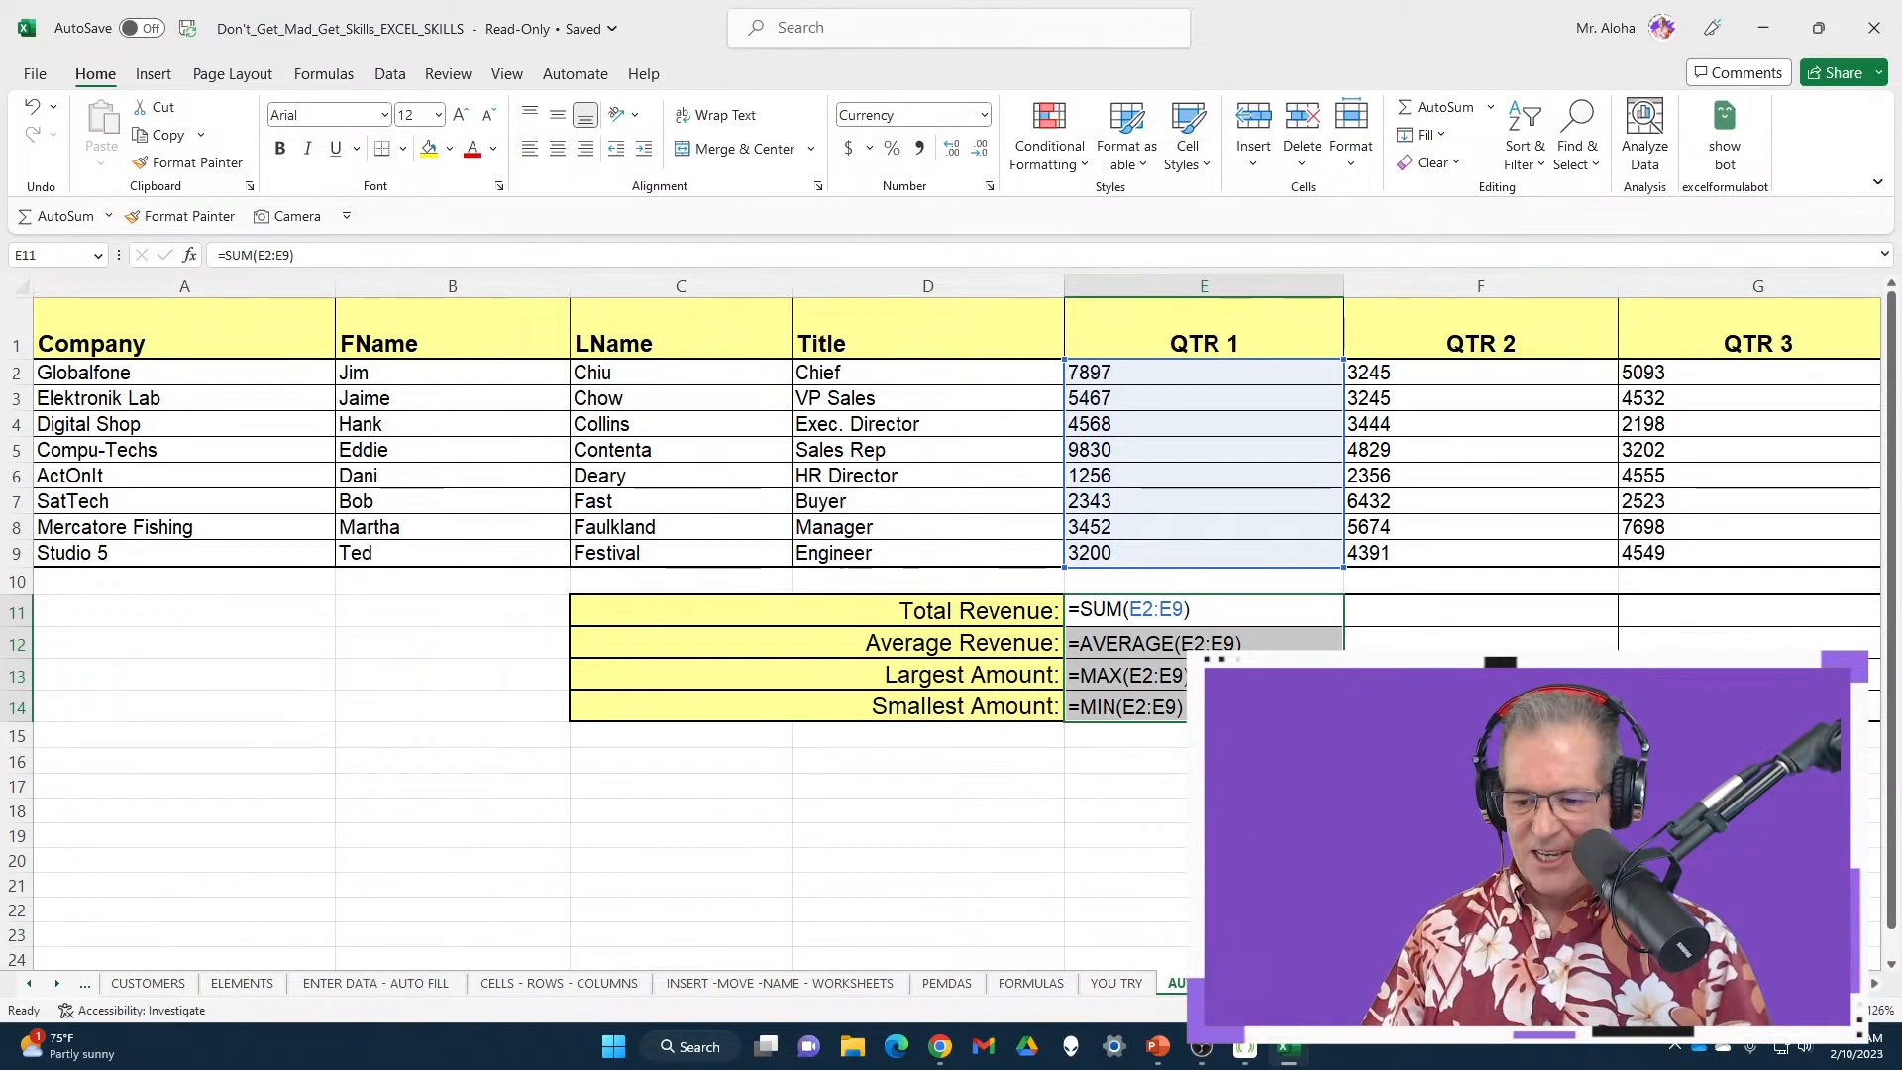
scroll(951, 495, "right", 1)
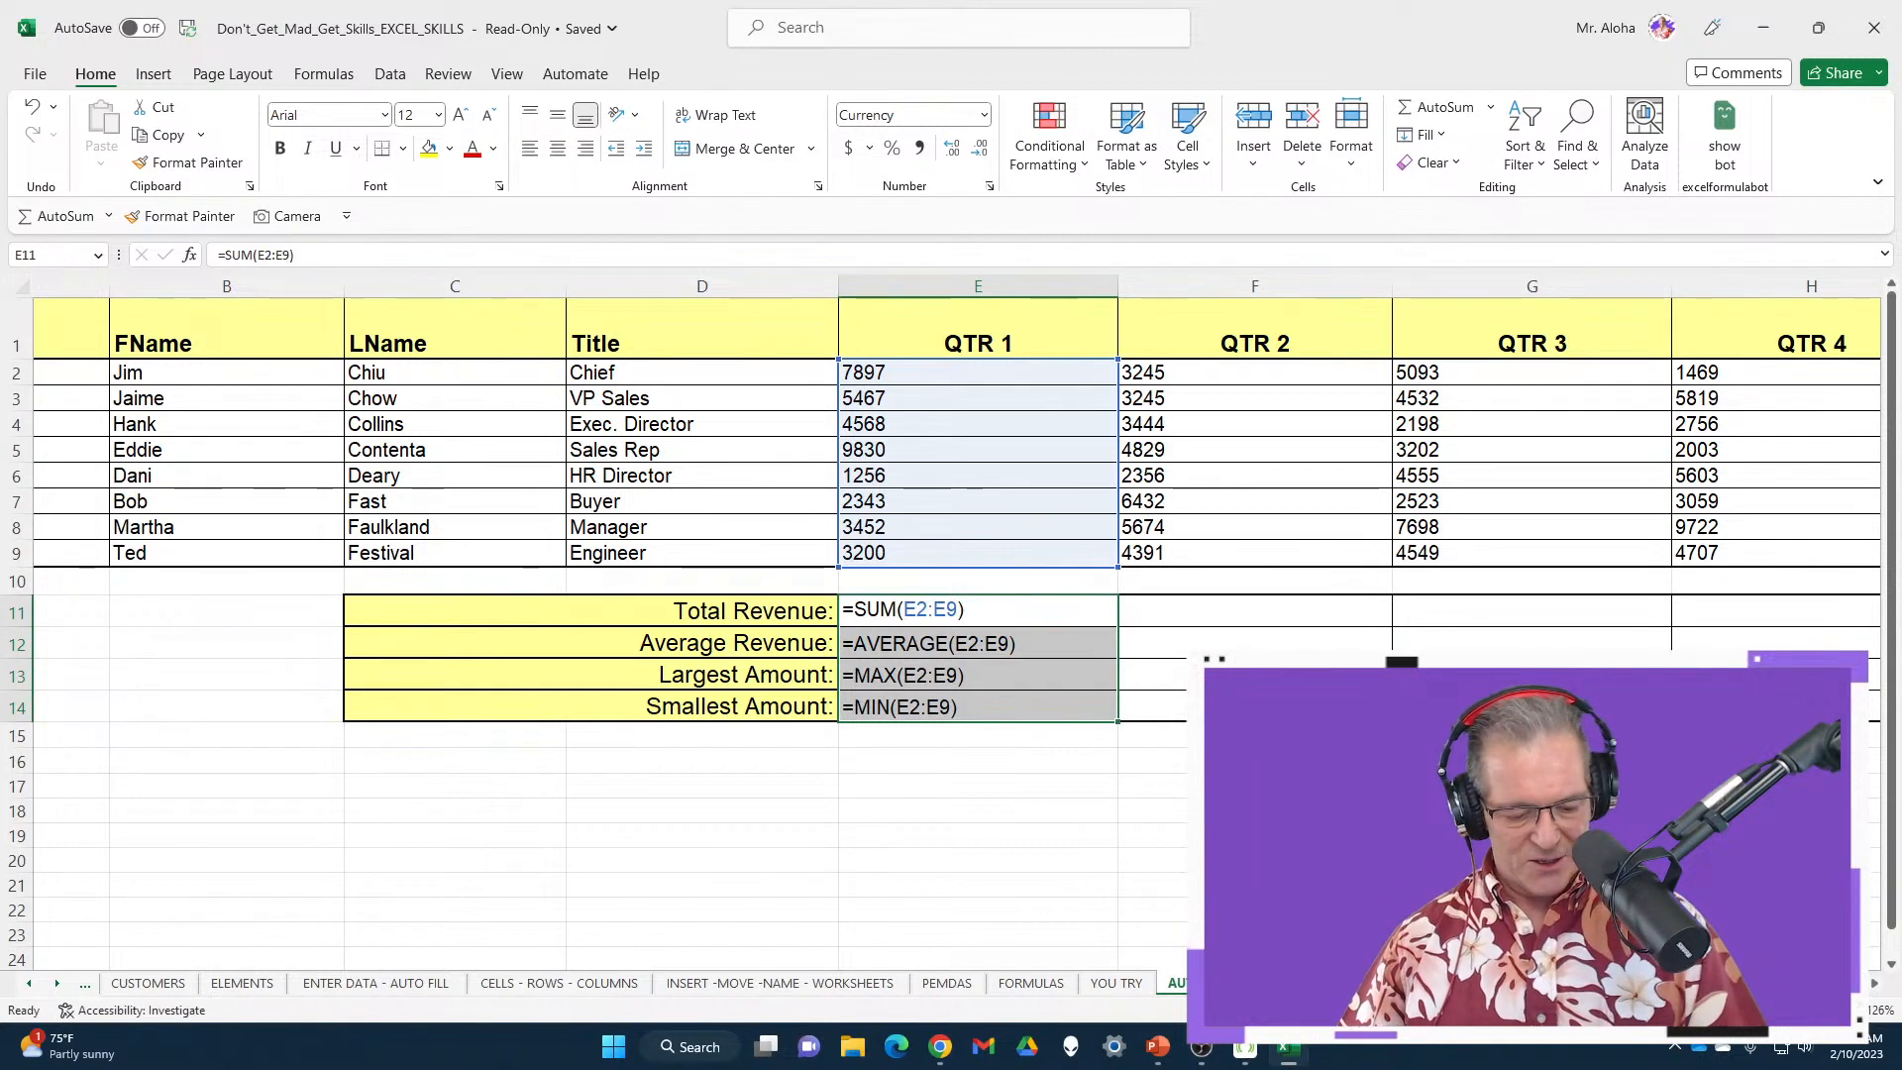
key("ctrl+grave")
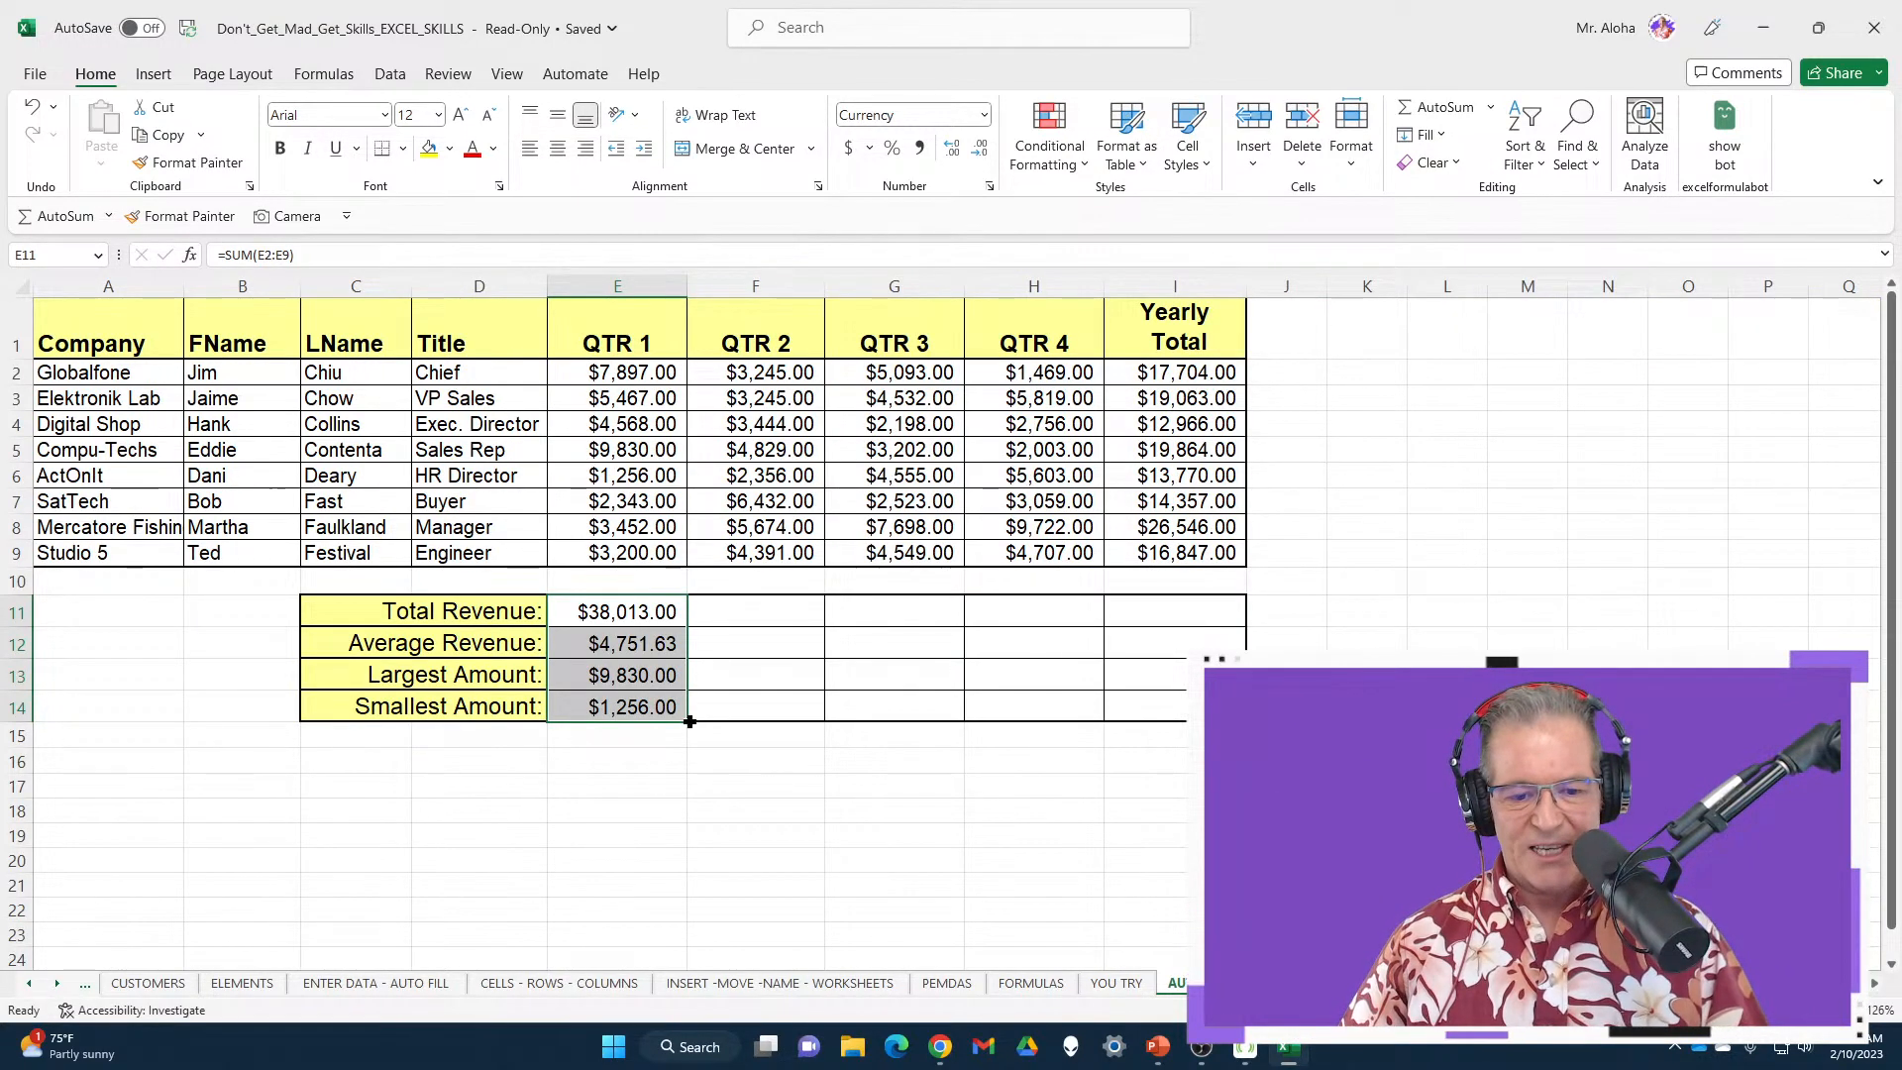
left_click_drag(690, 721, 1174, 730)
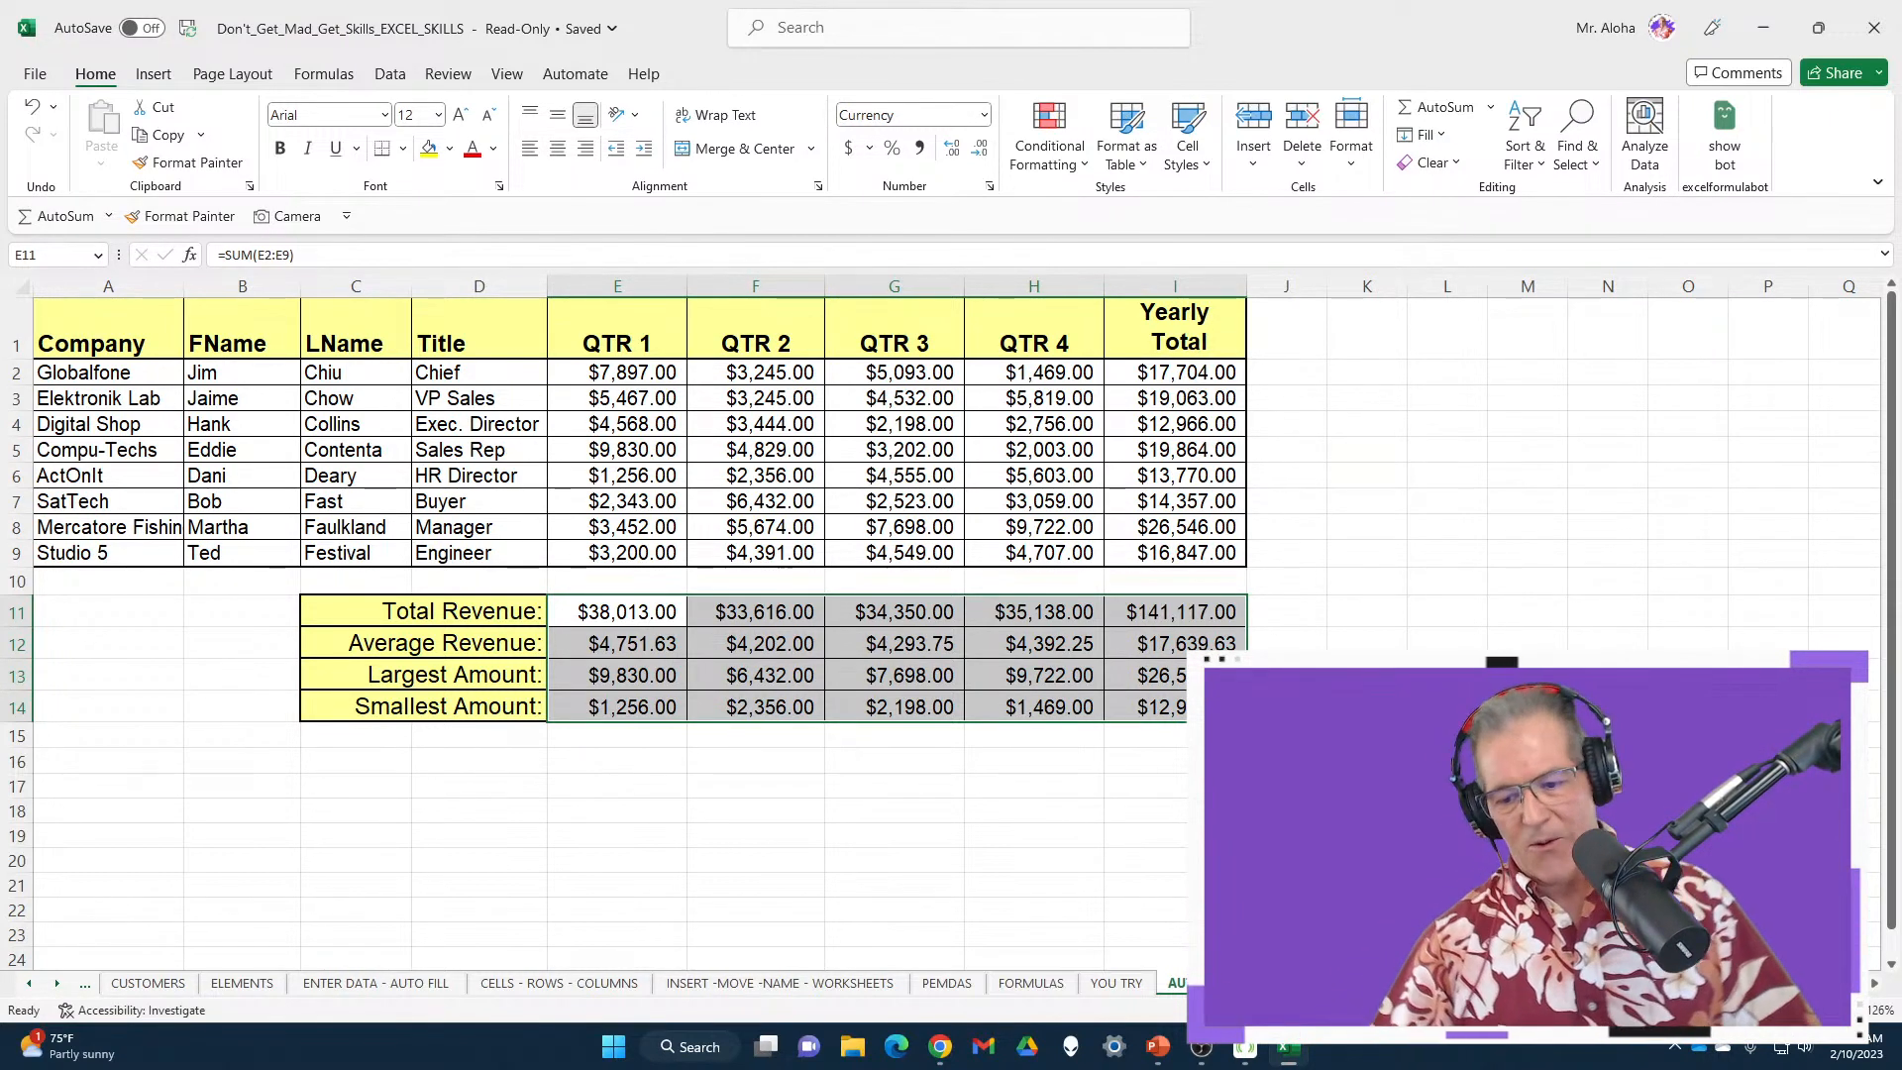
key("ctrl+Page_Down")
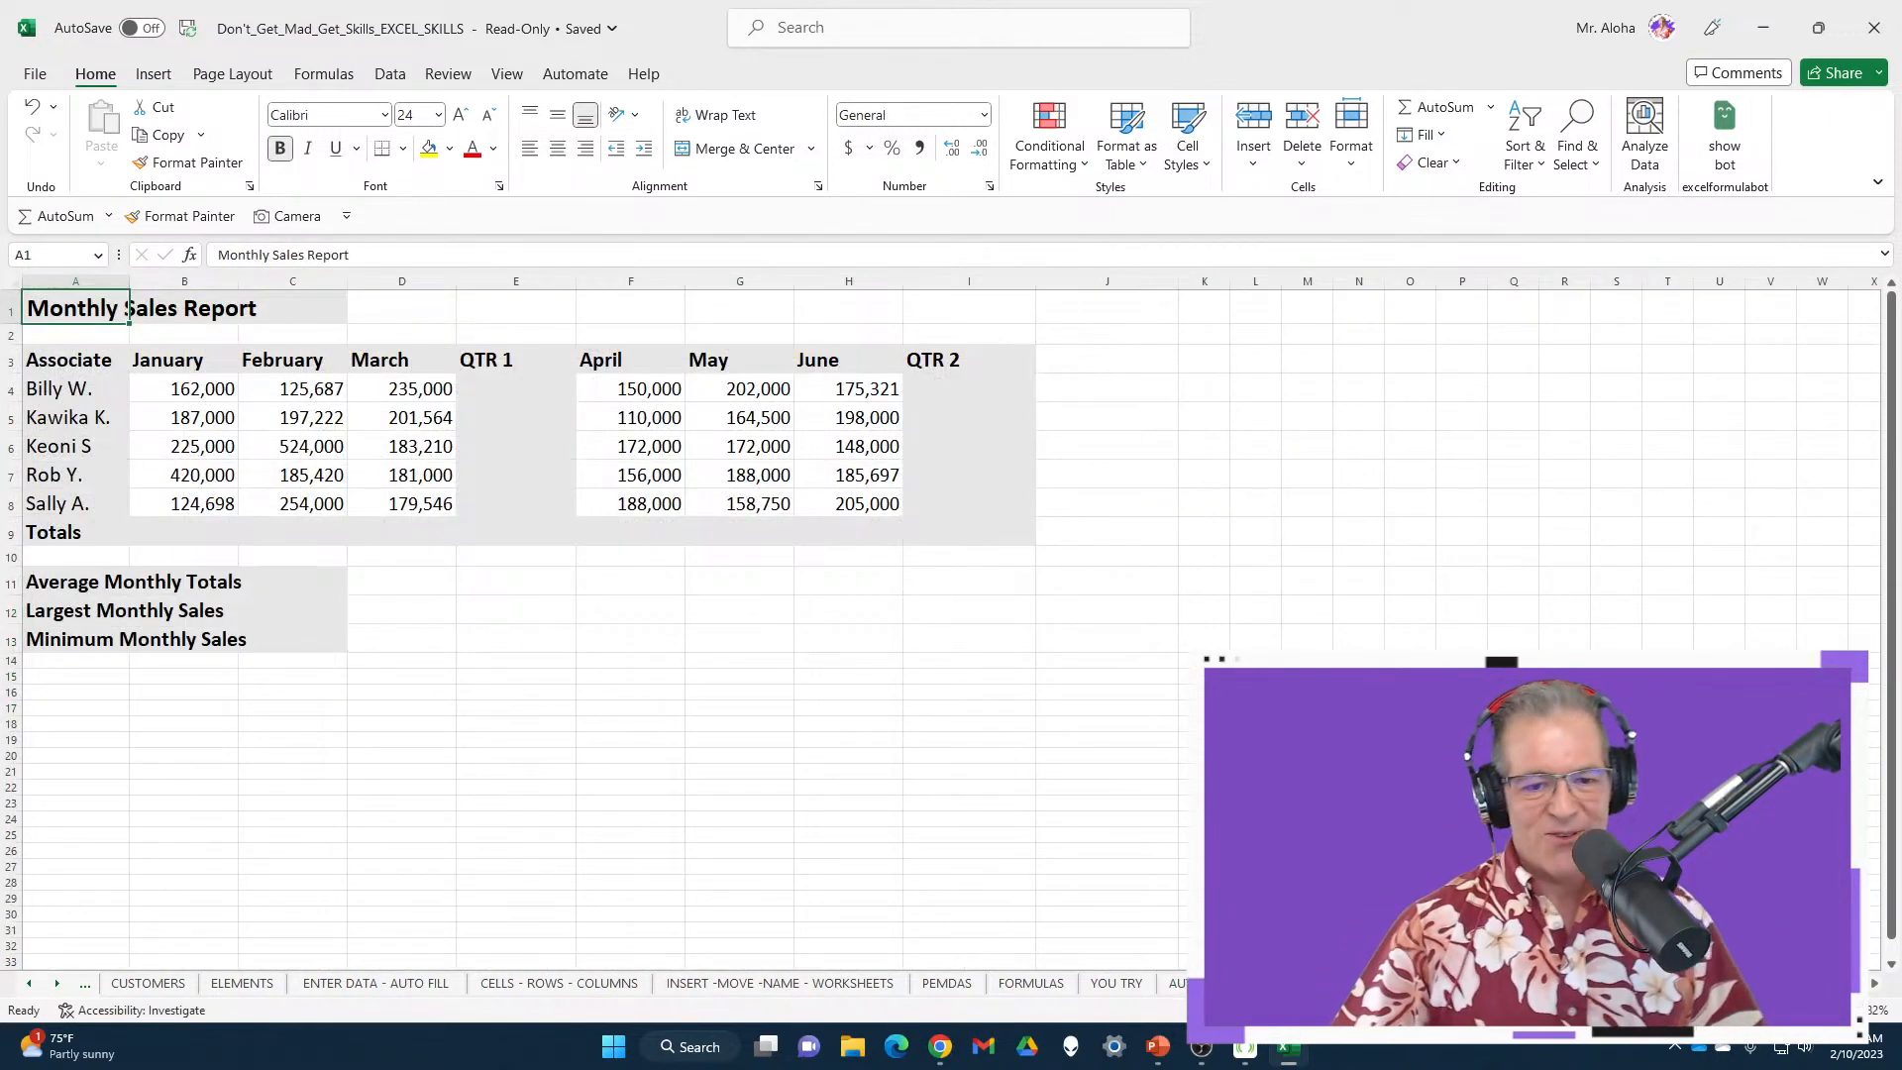
AutoSum B9:I9, E4:E8 and I4:I8 together, giving E9 $3,385,347 and I9 $2,573,268
double_click(104, 77)
left_click_drag(511, 278, 516, 396)
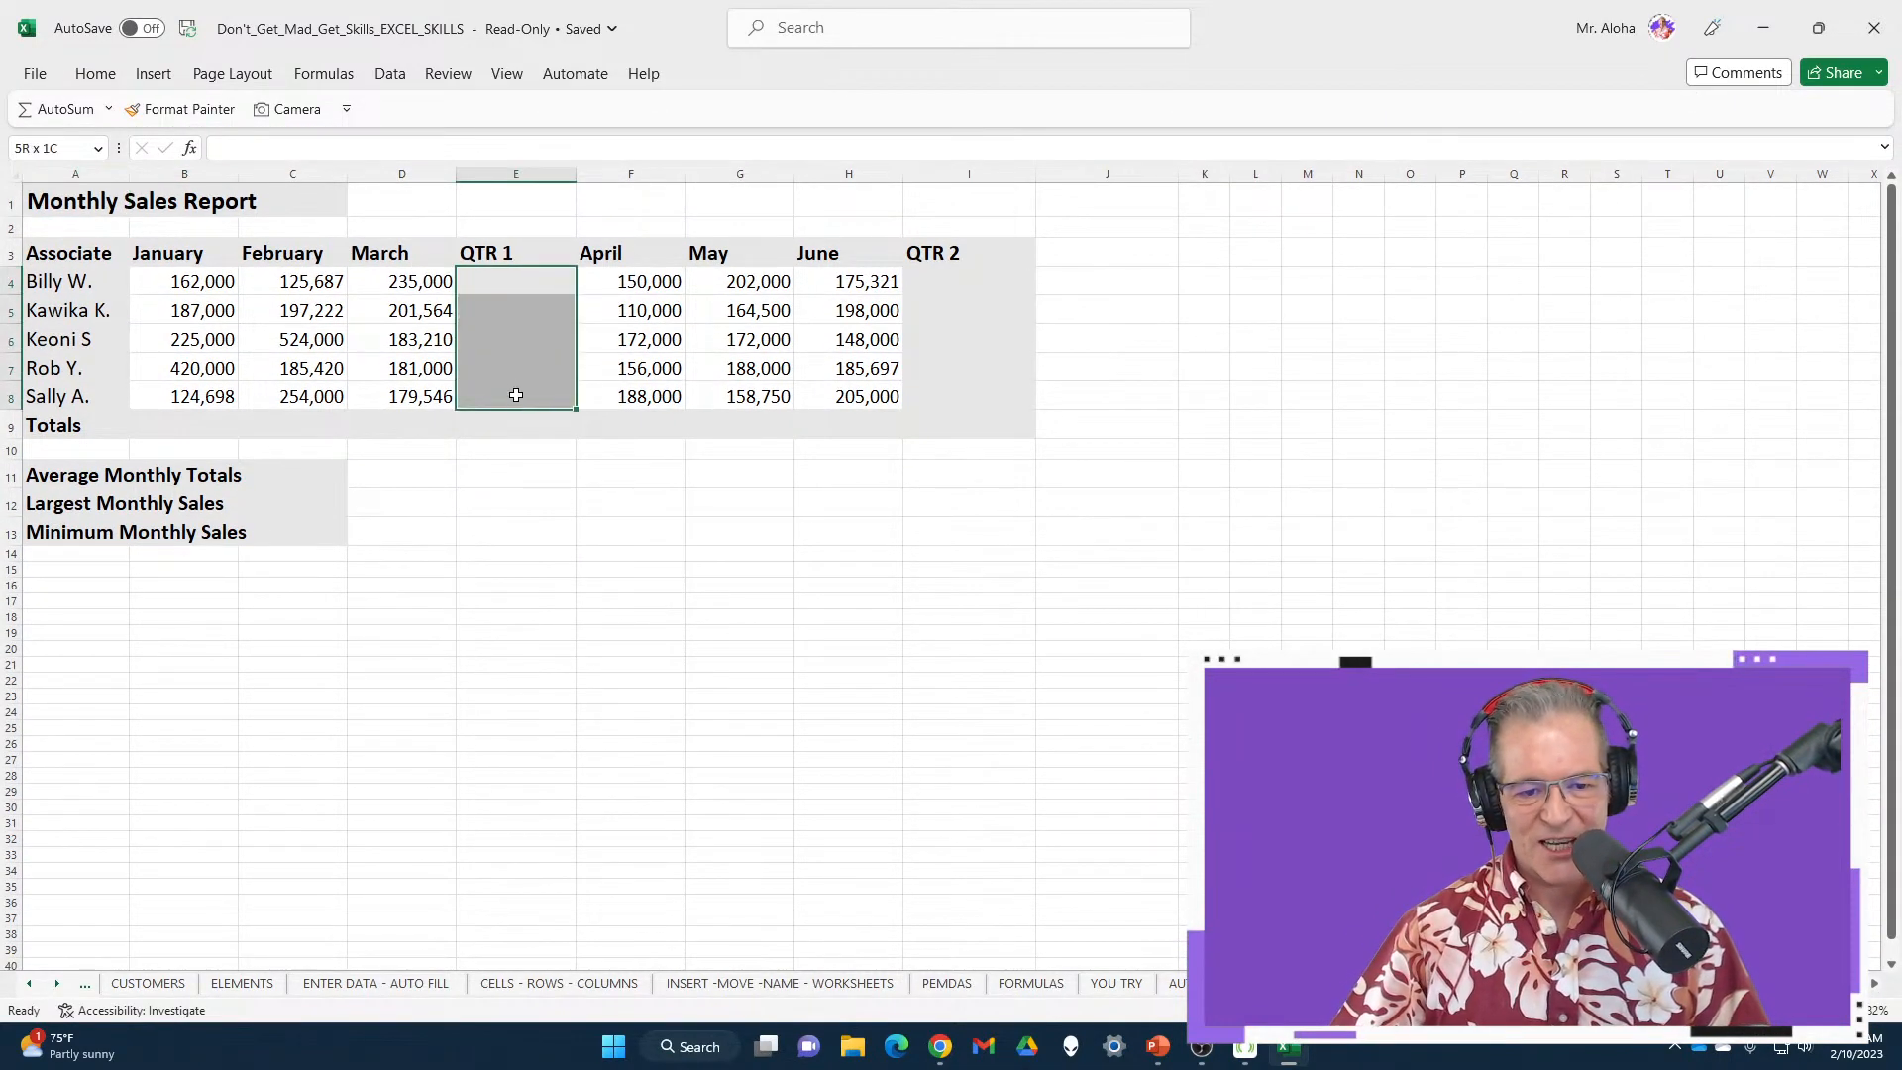
left_click(1189, 402)
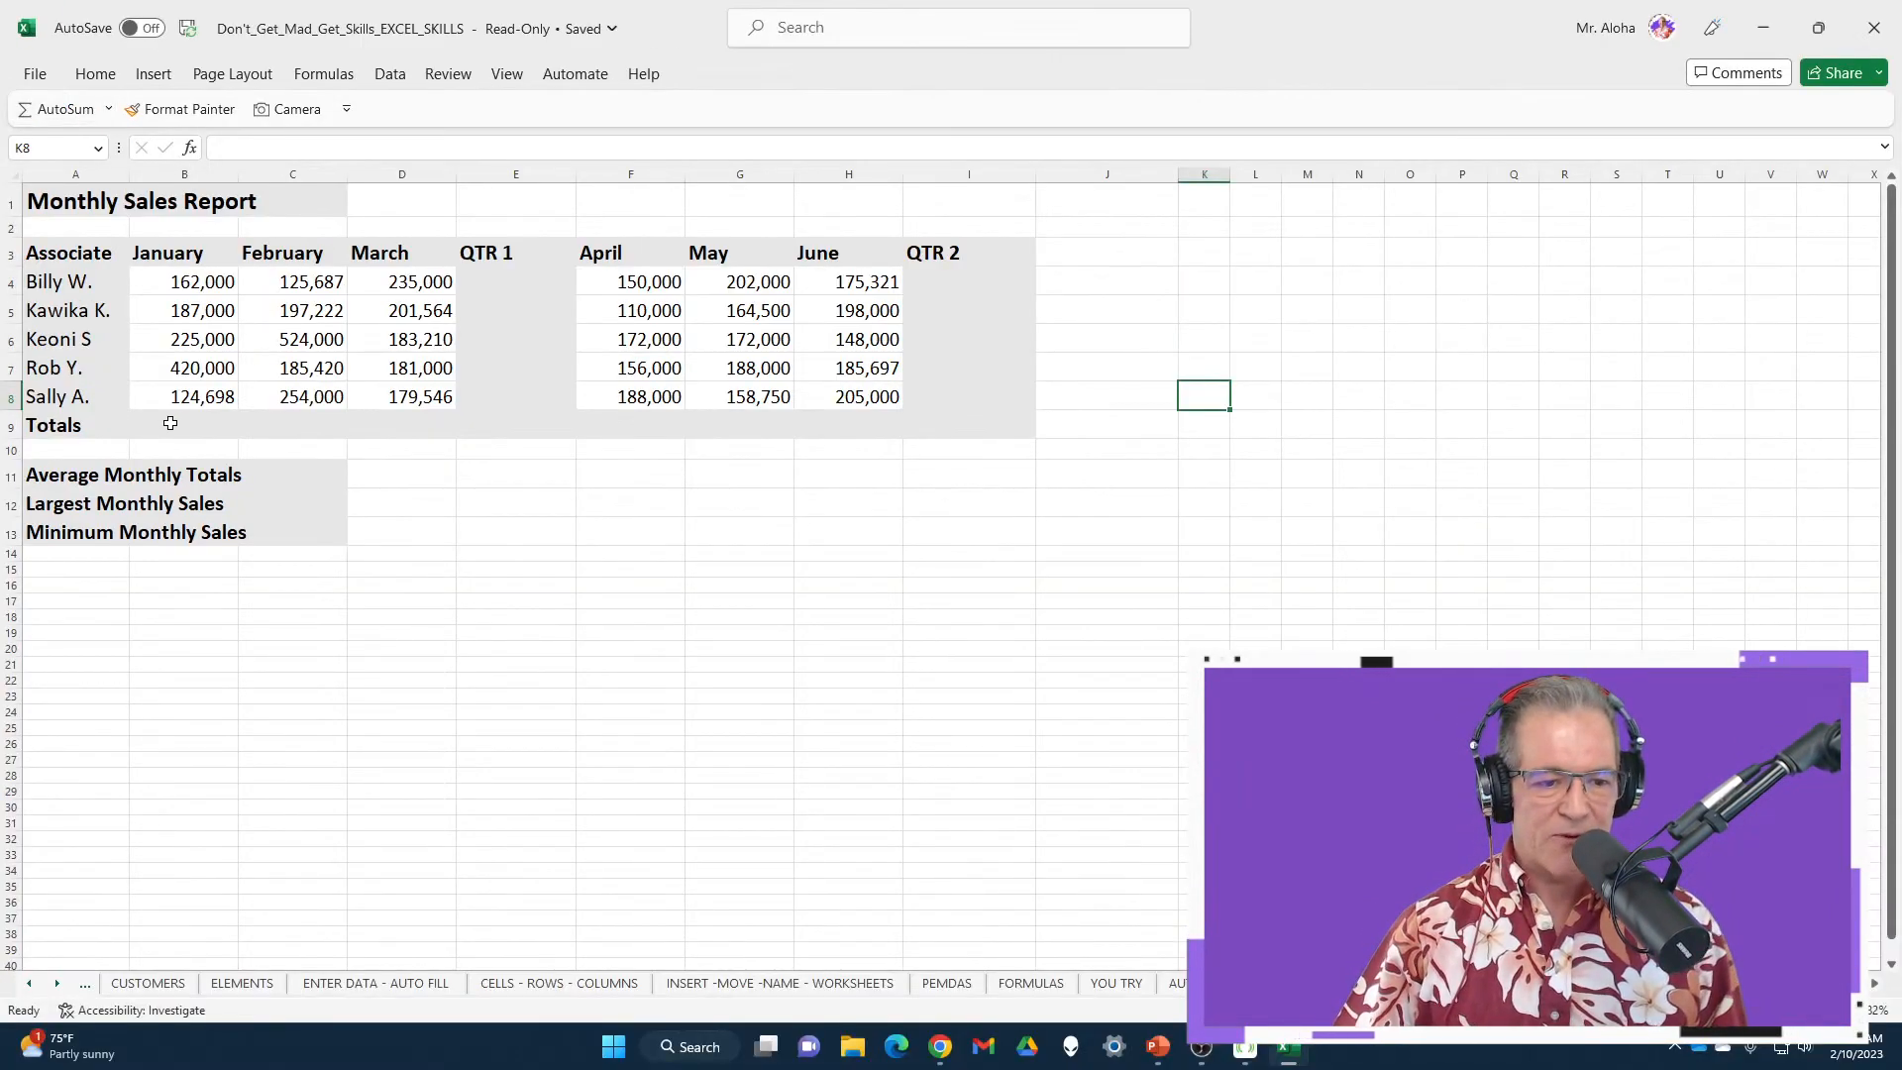
left_click_drag(170, 423, 964, 427)
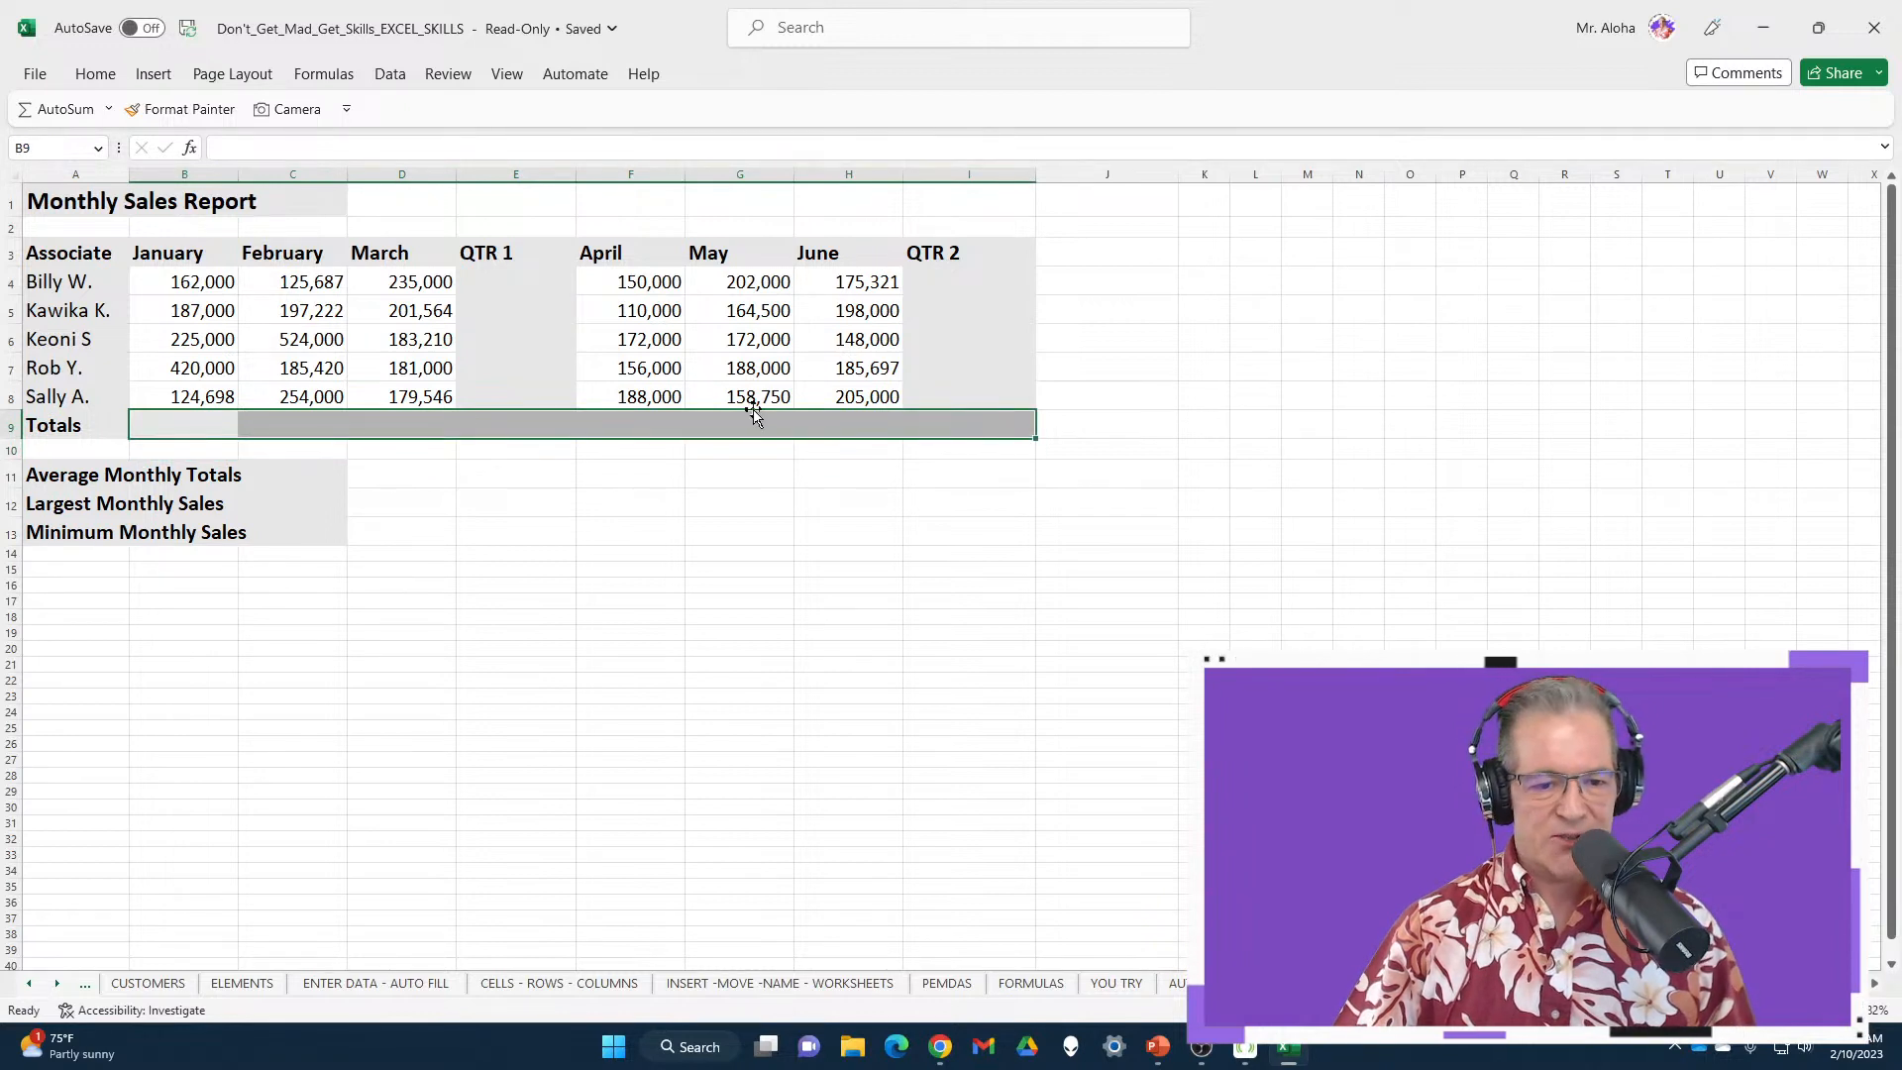
left_click_drag(541, 282, 548, 381)
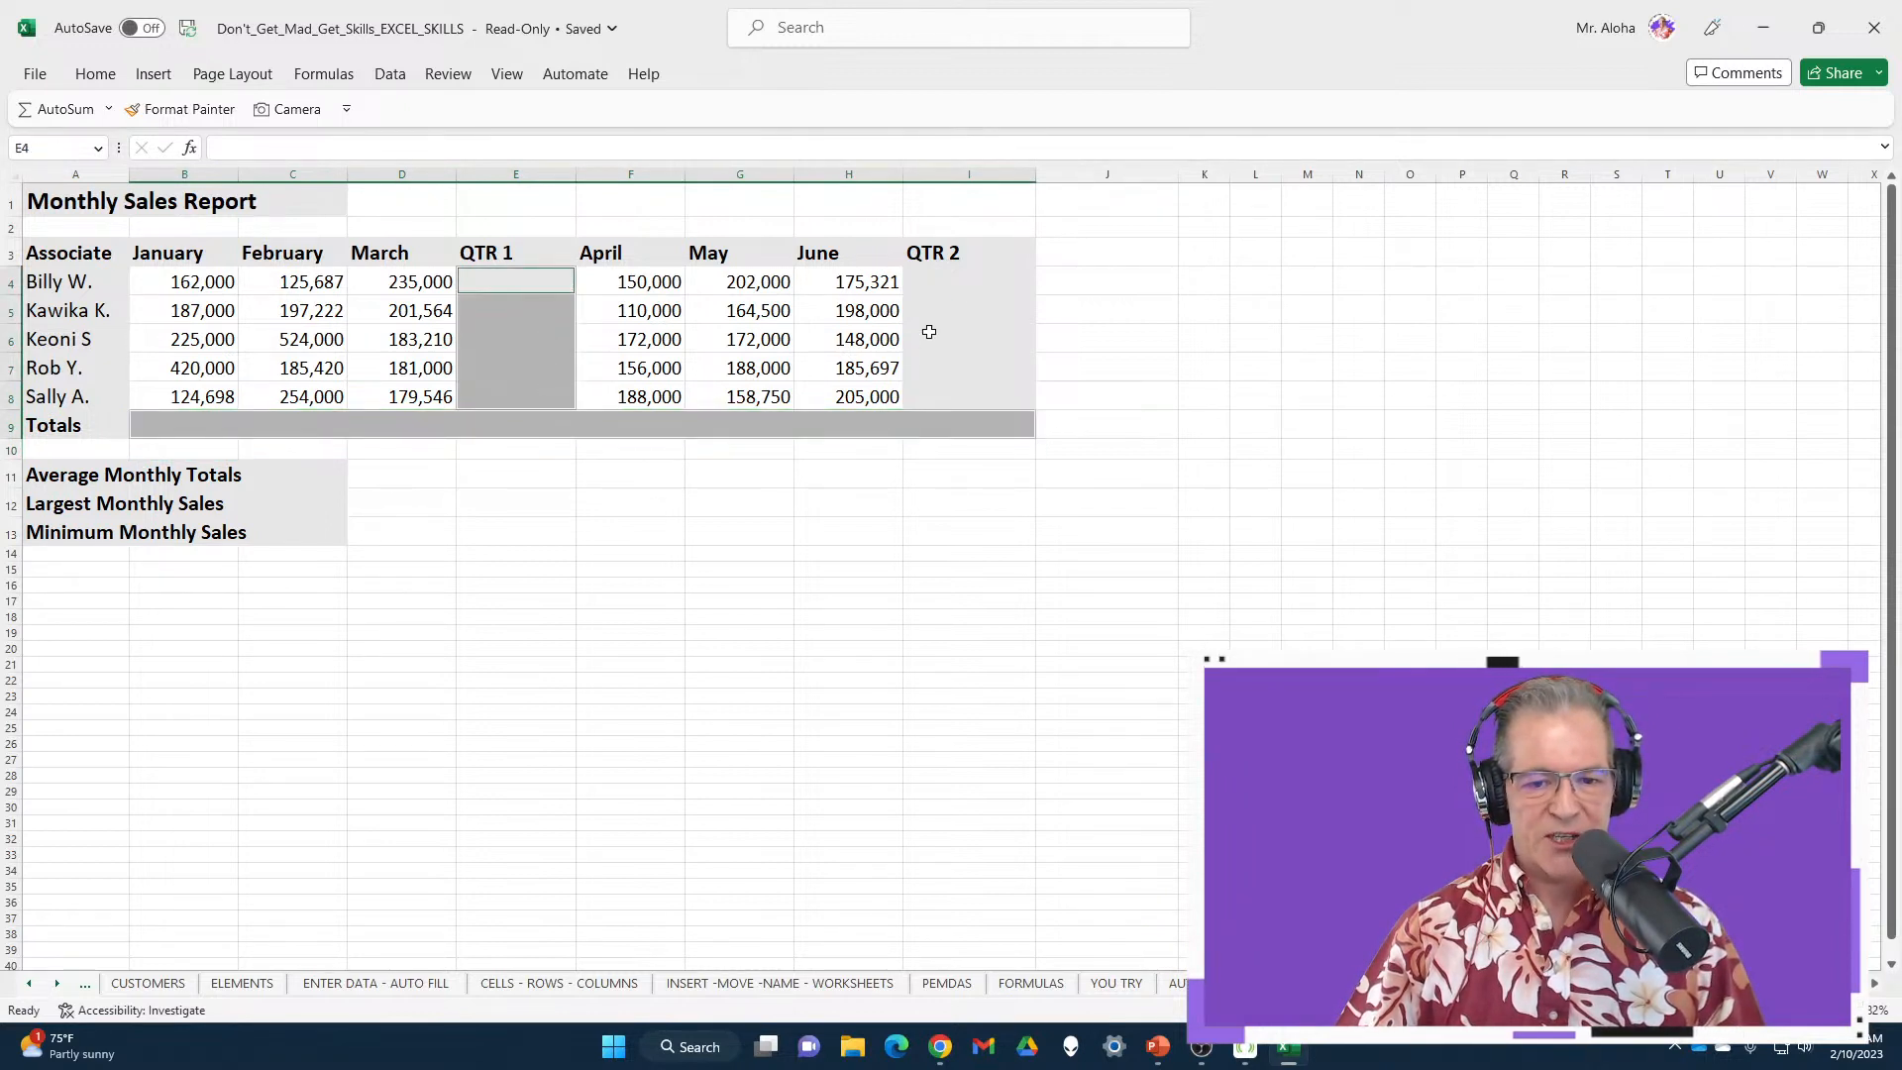
left_click_drag(956, 272, 963, 385)
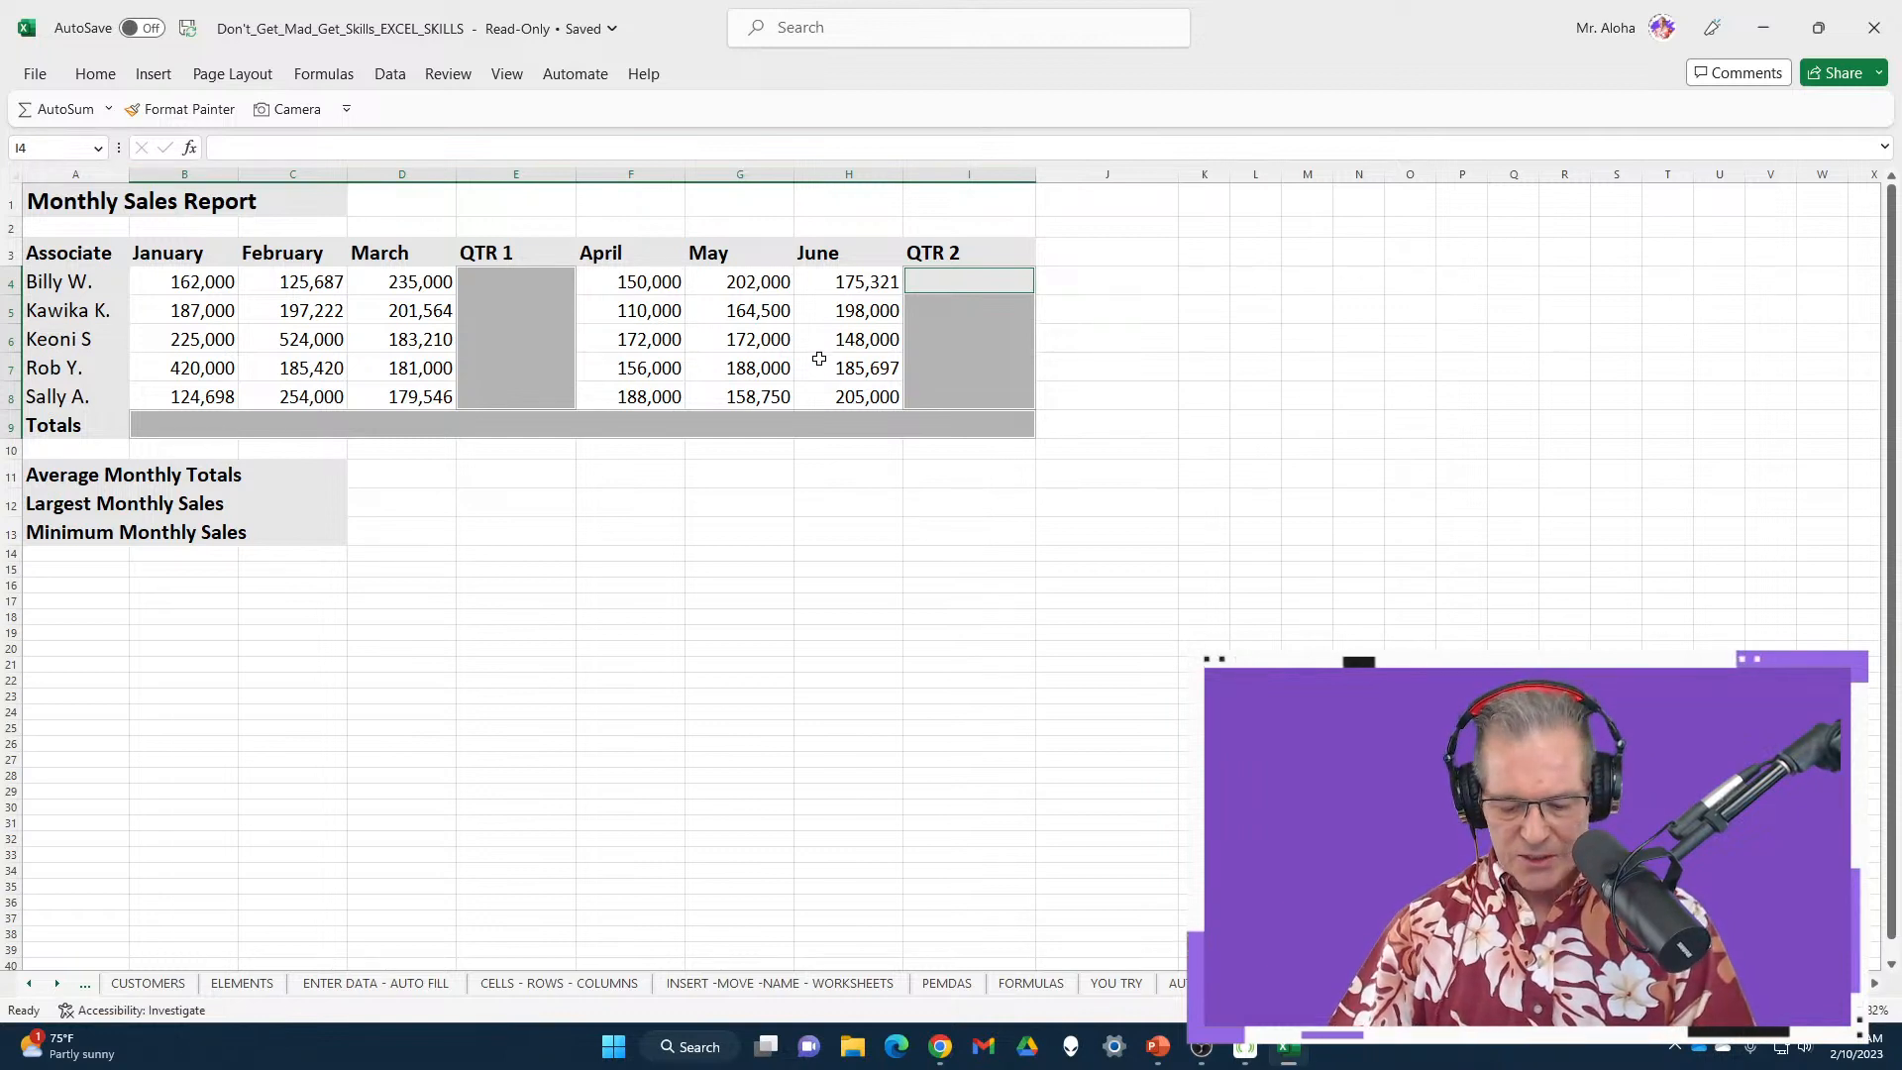
key("alt+equal")
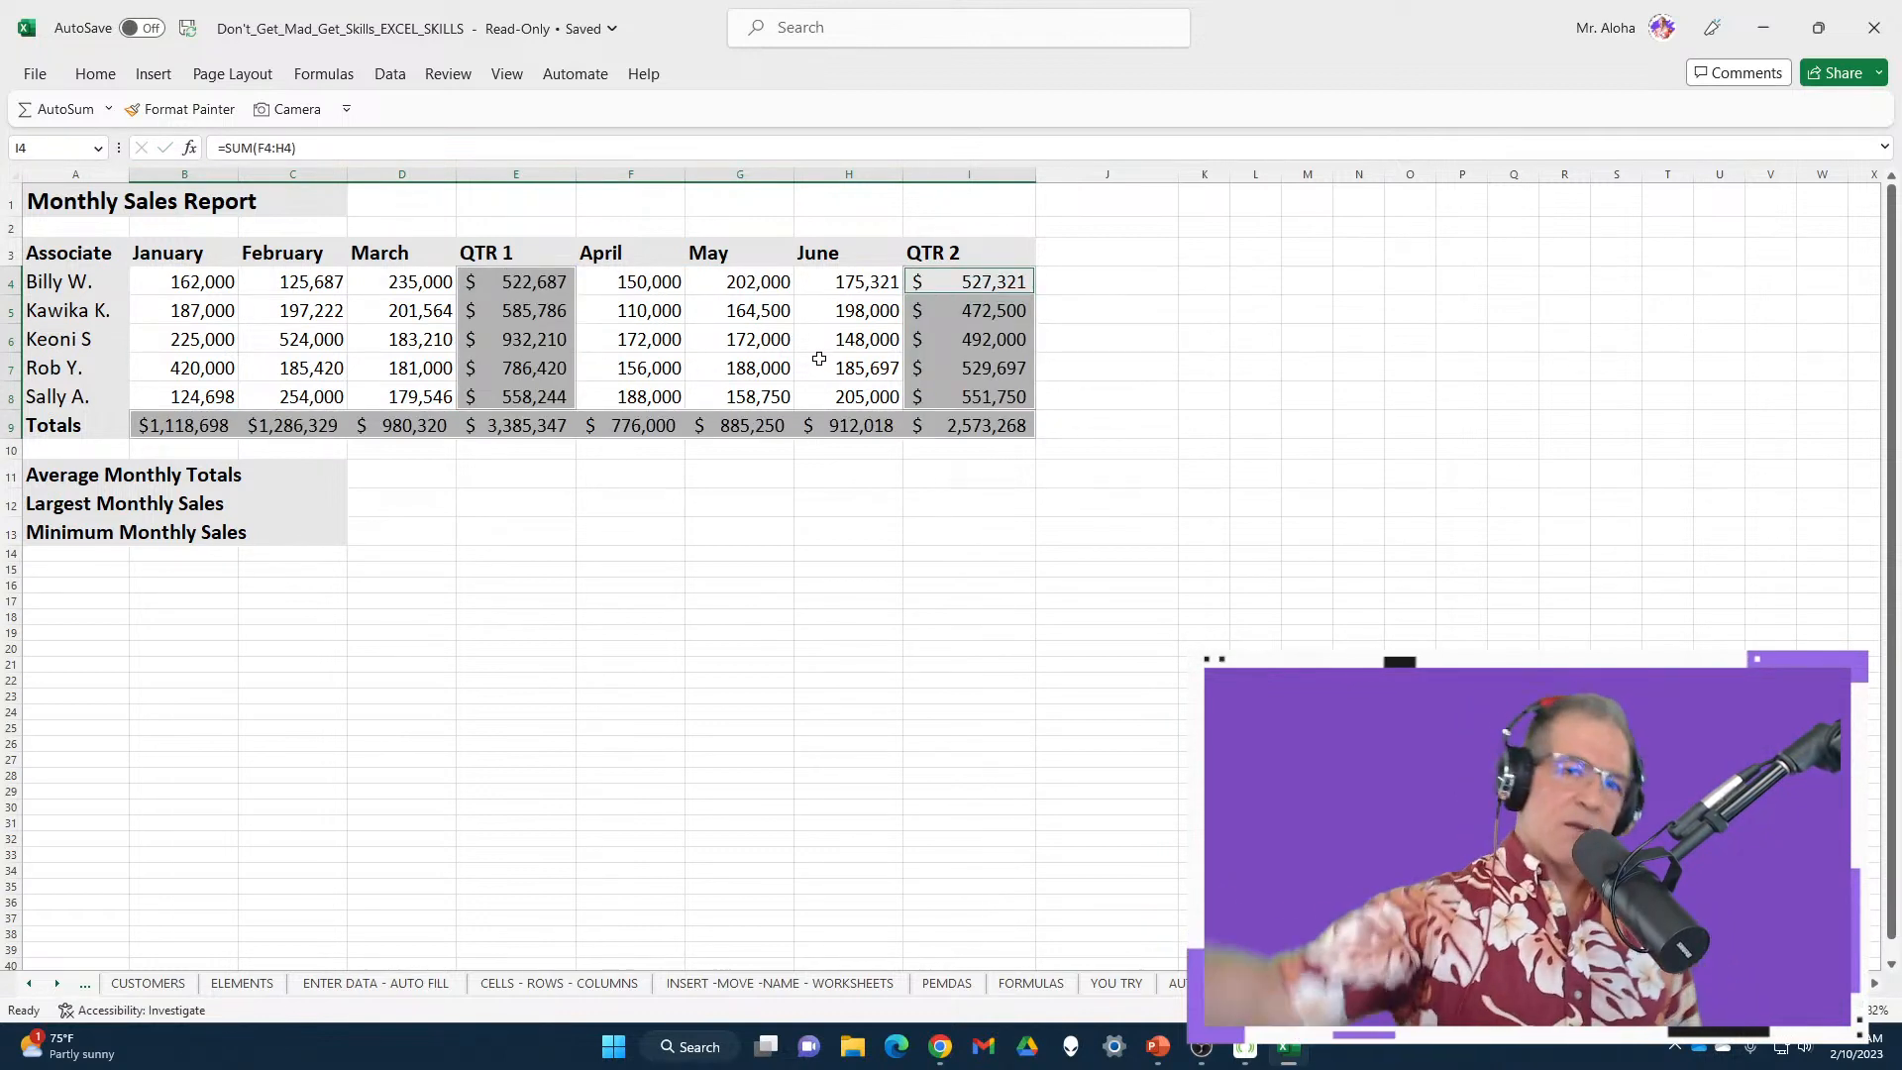
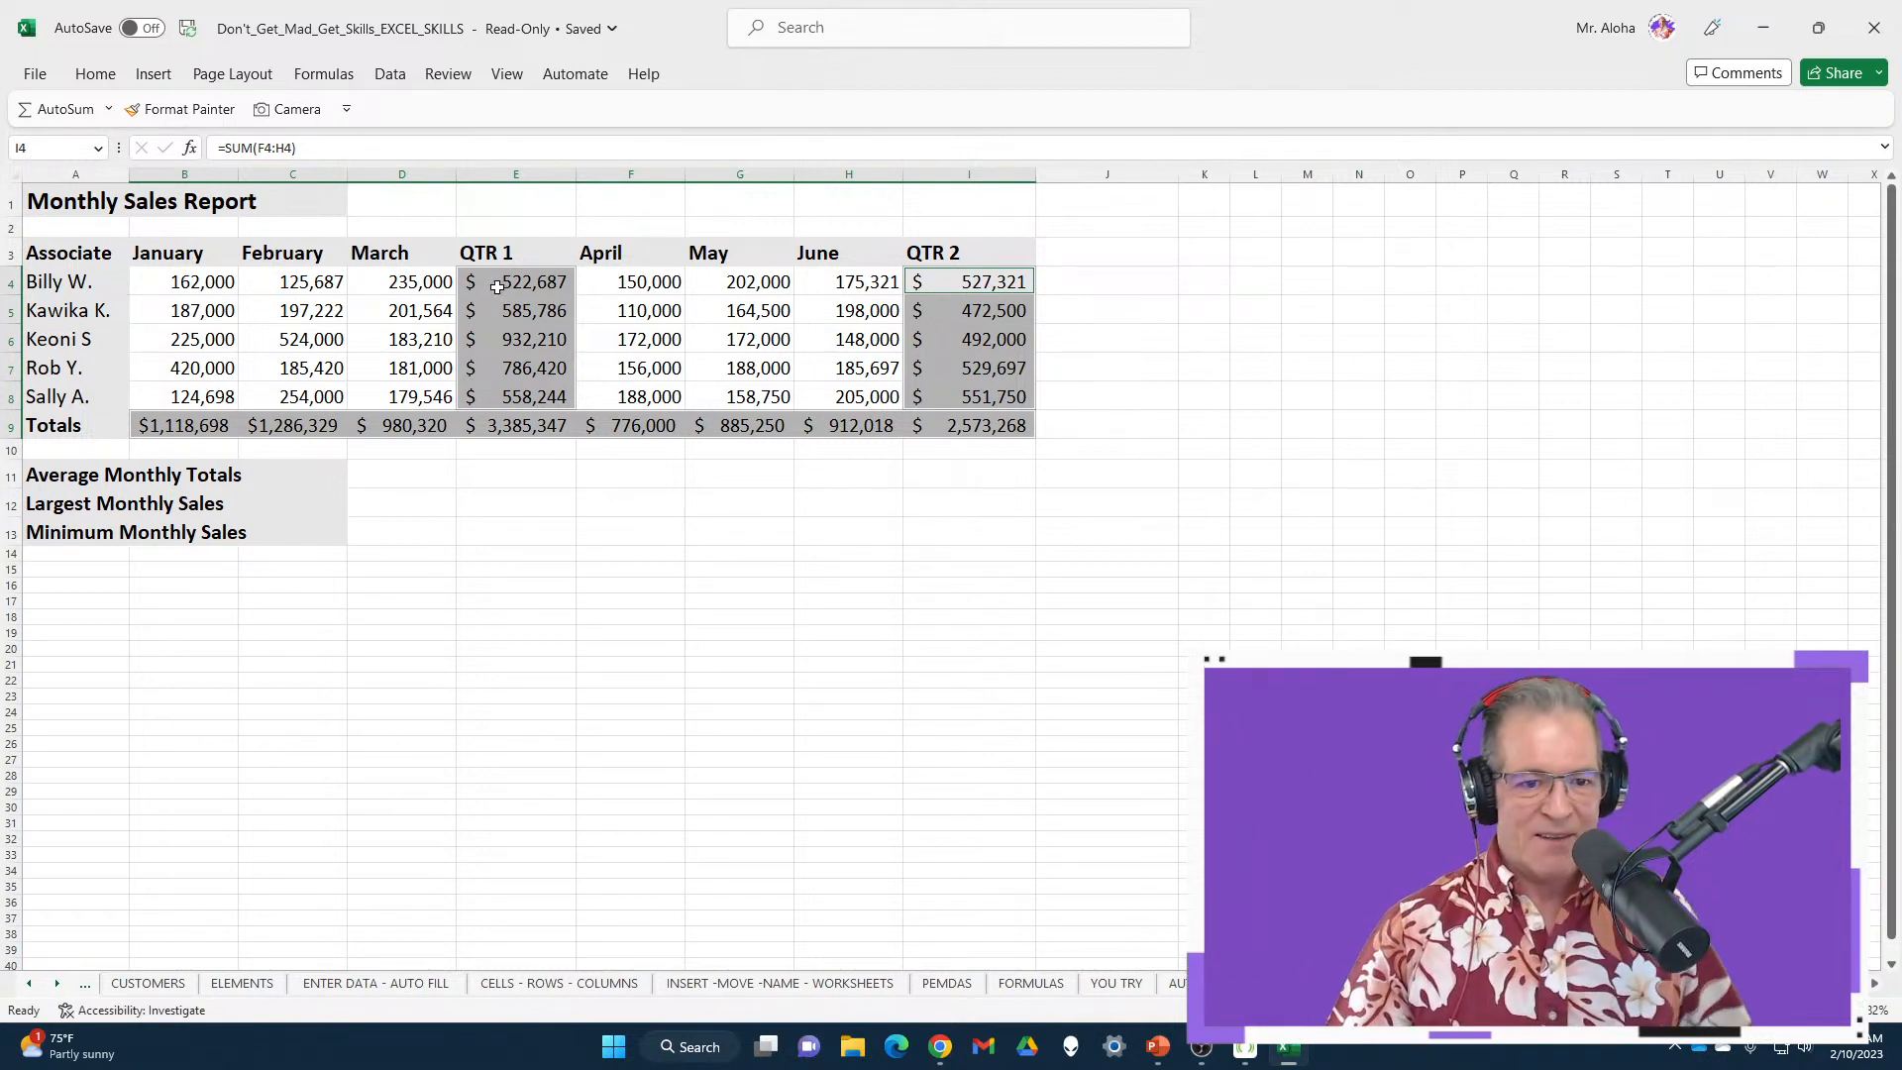
Clear the QTR 1, QTR 2 and Totals figures and enter the word DATA in G13
key("Delete")
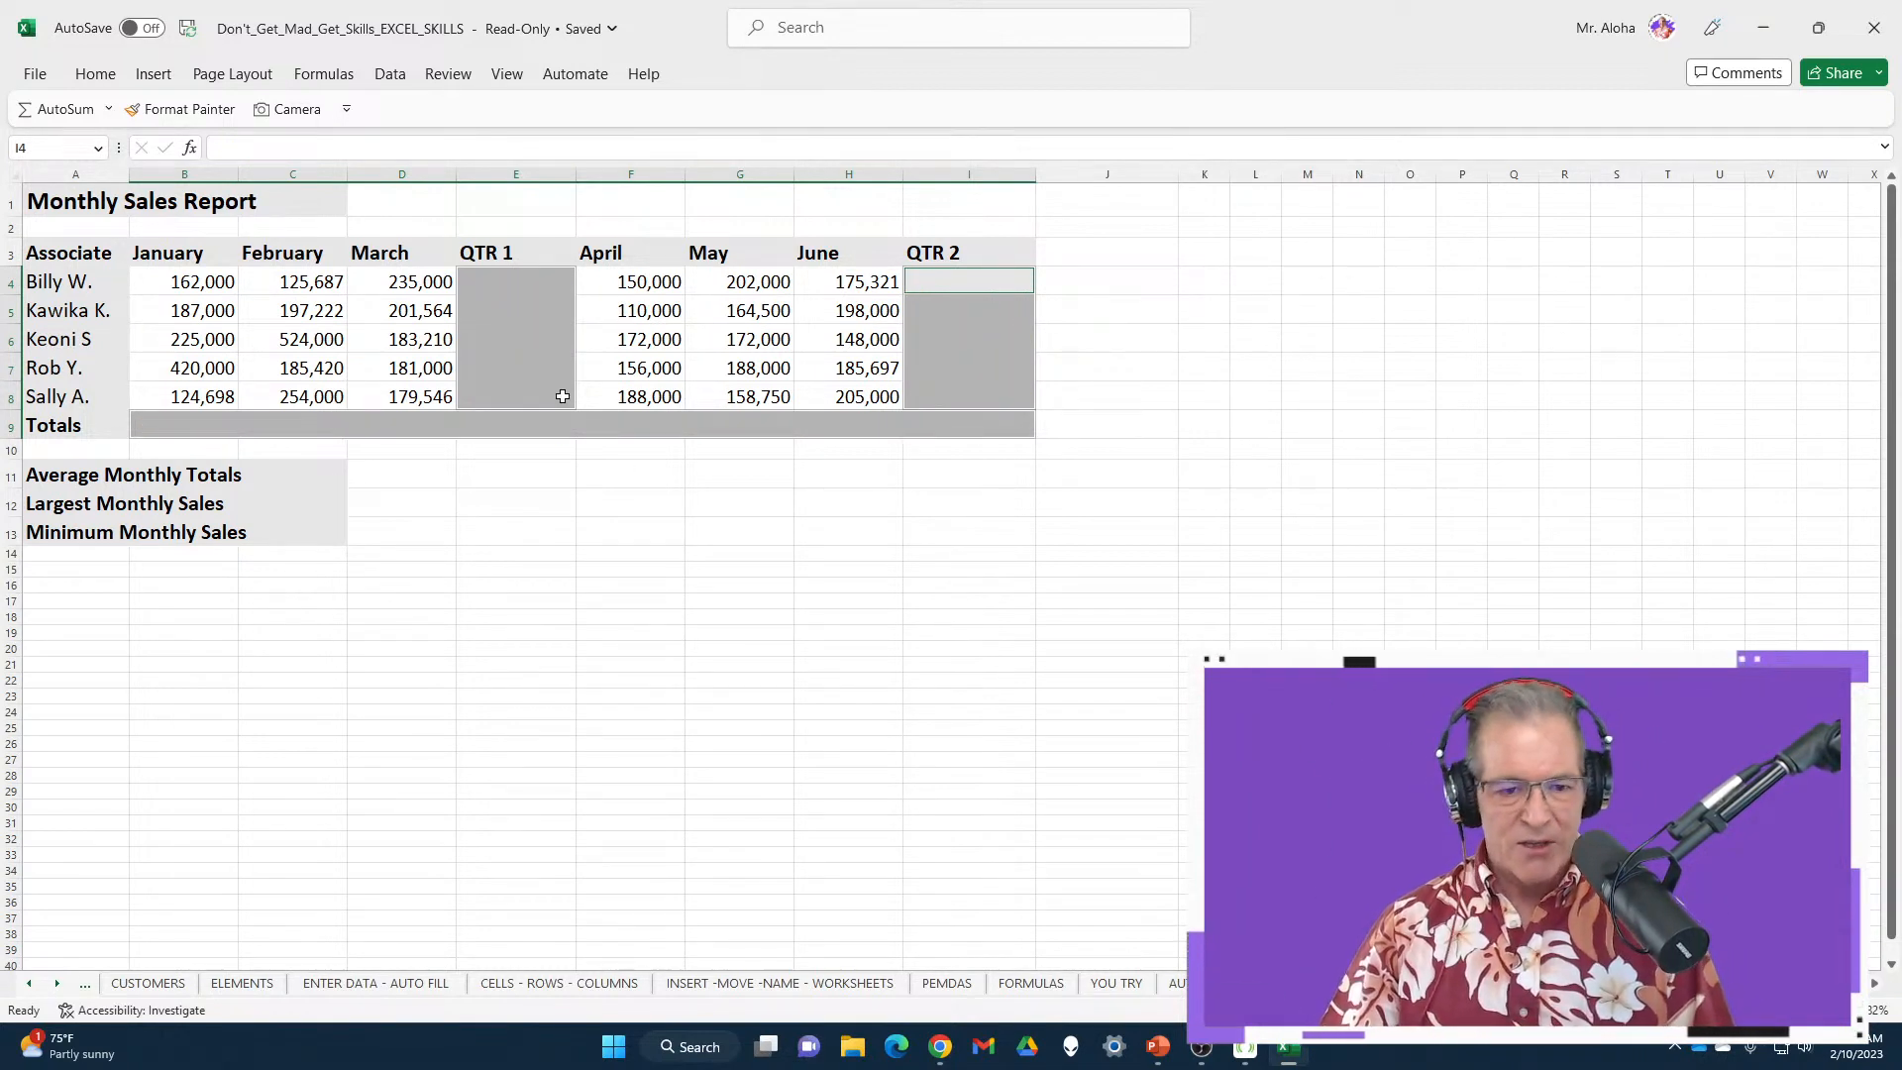
left_click(828, 524)
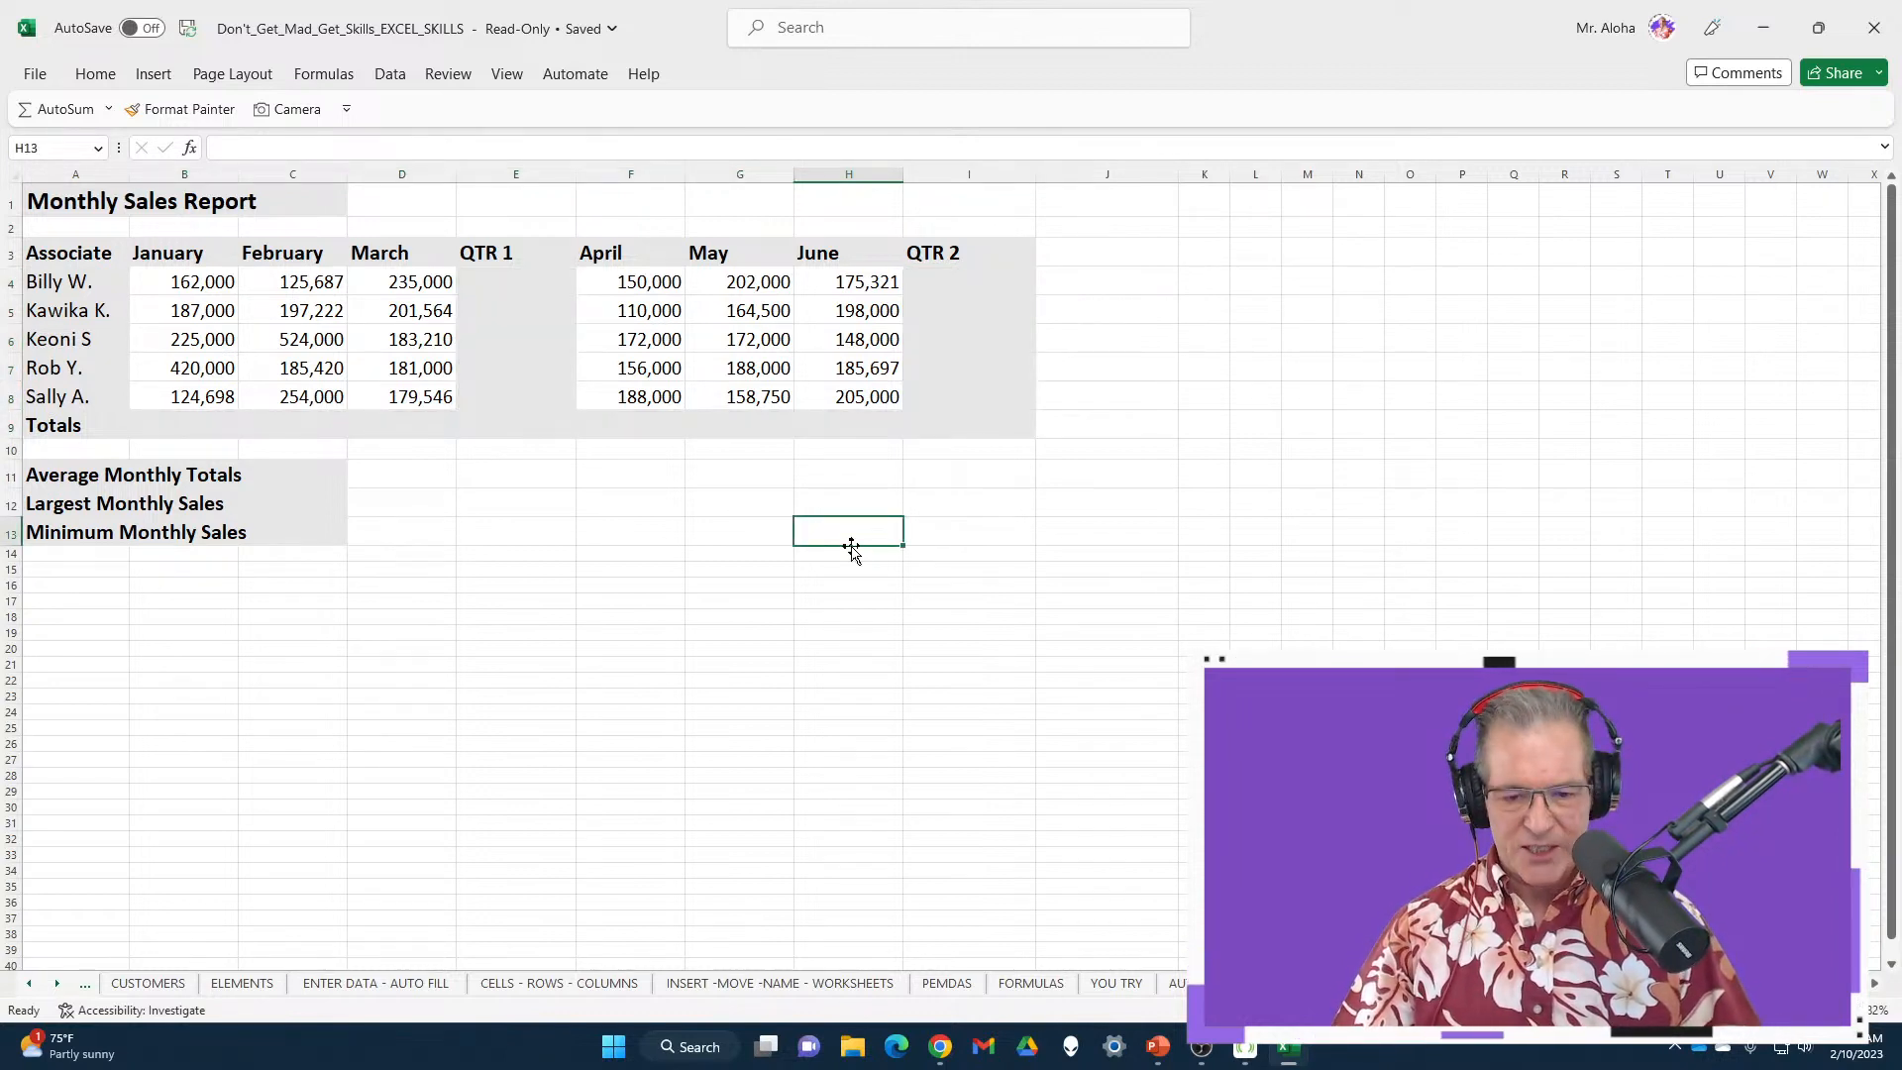
left_click(706, 533)
type("D")
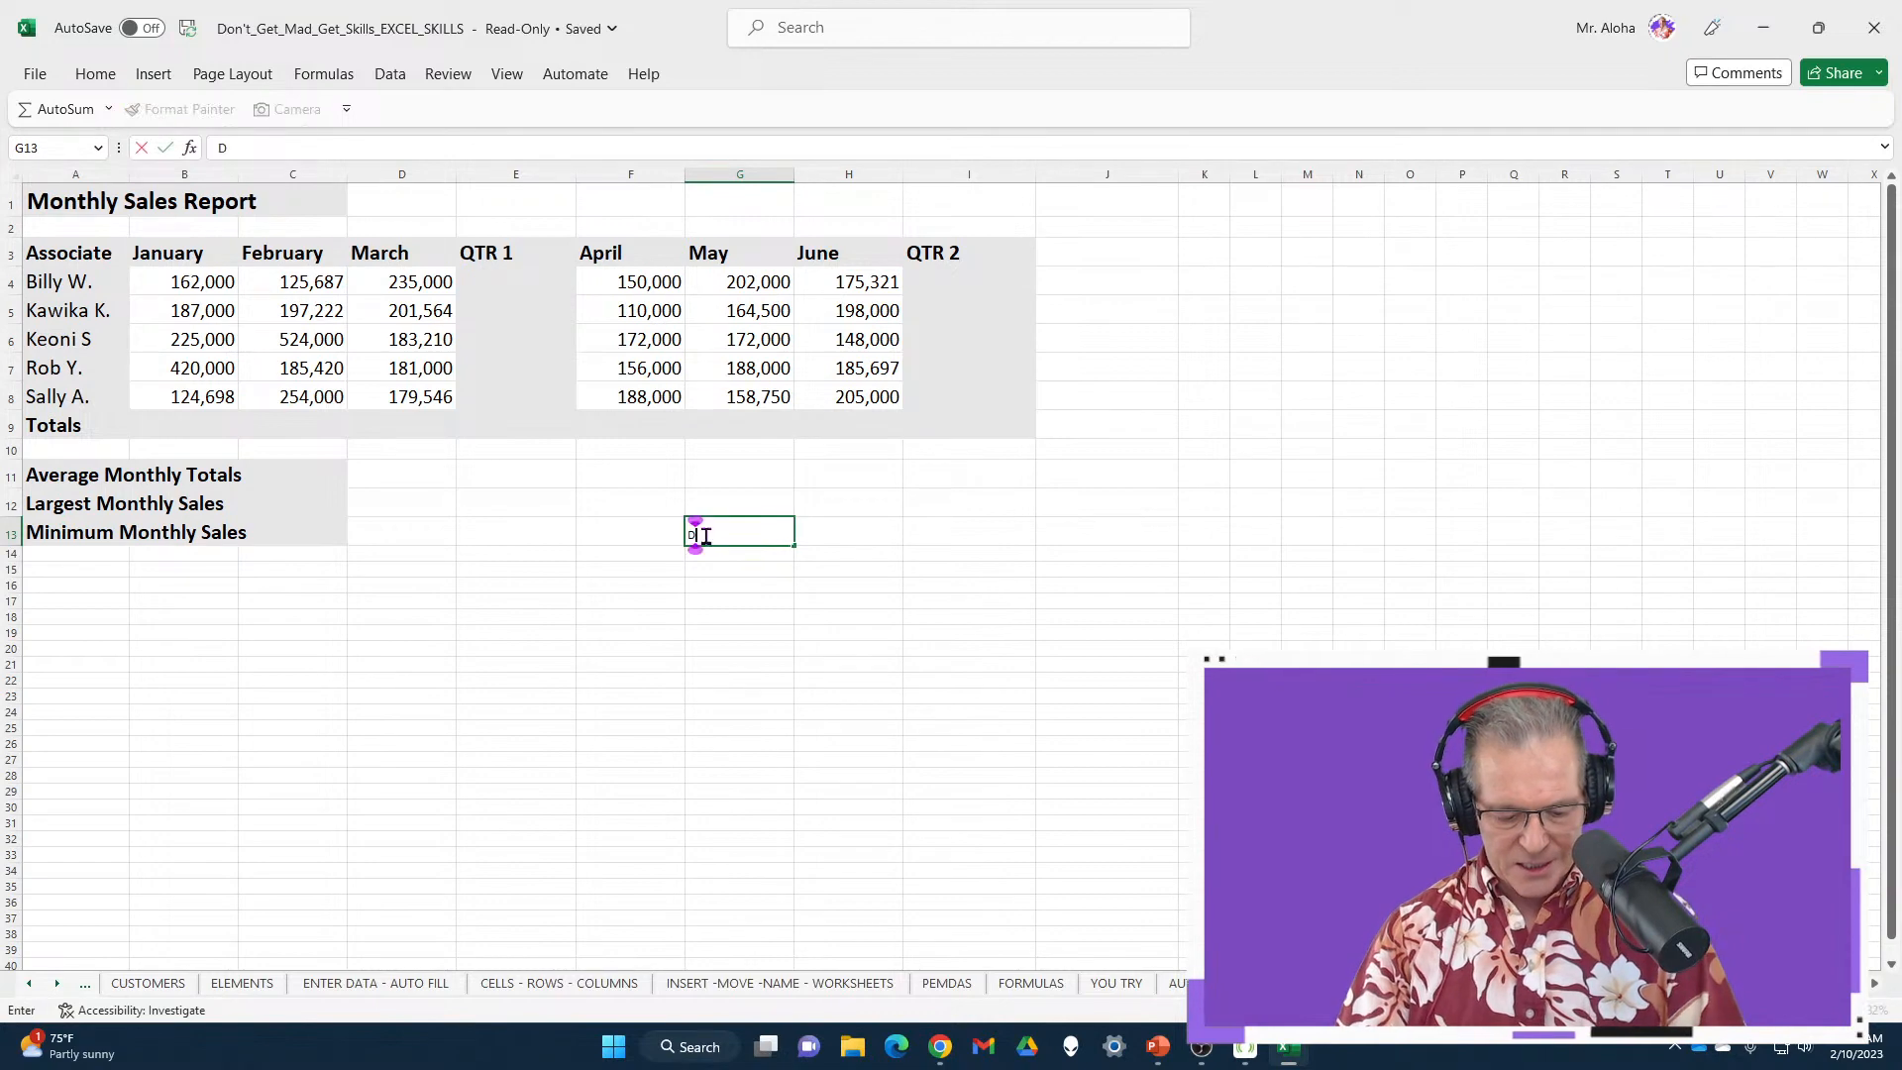
type("ATA")
left_click(764, 614)
Select the DATA cell G13, view its font options, and copy it
scroll(759, 608, "up", 3)
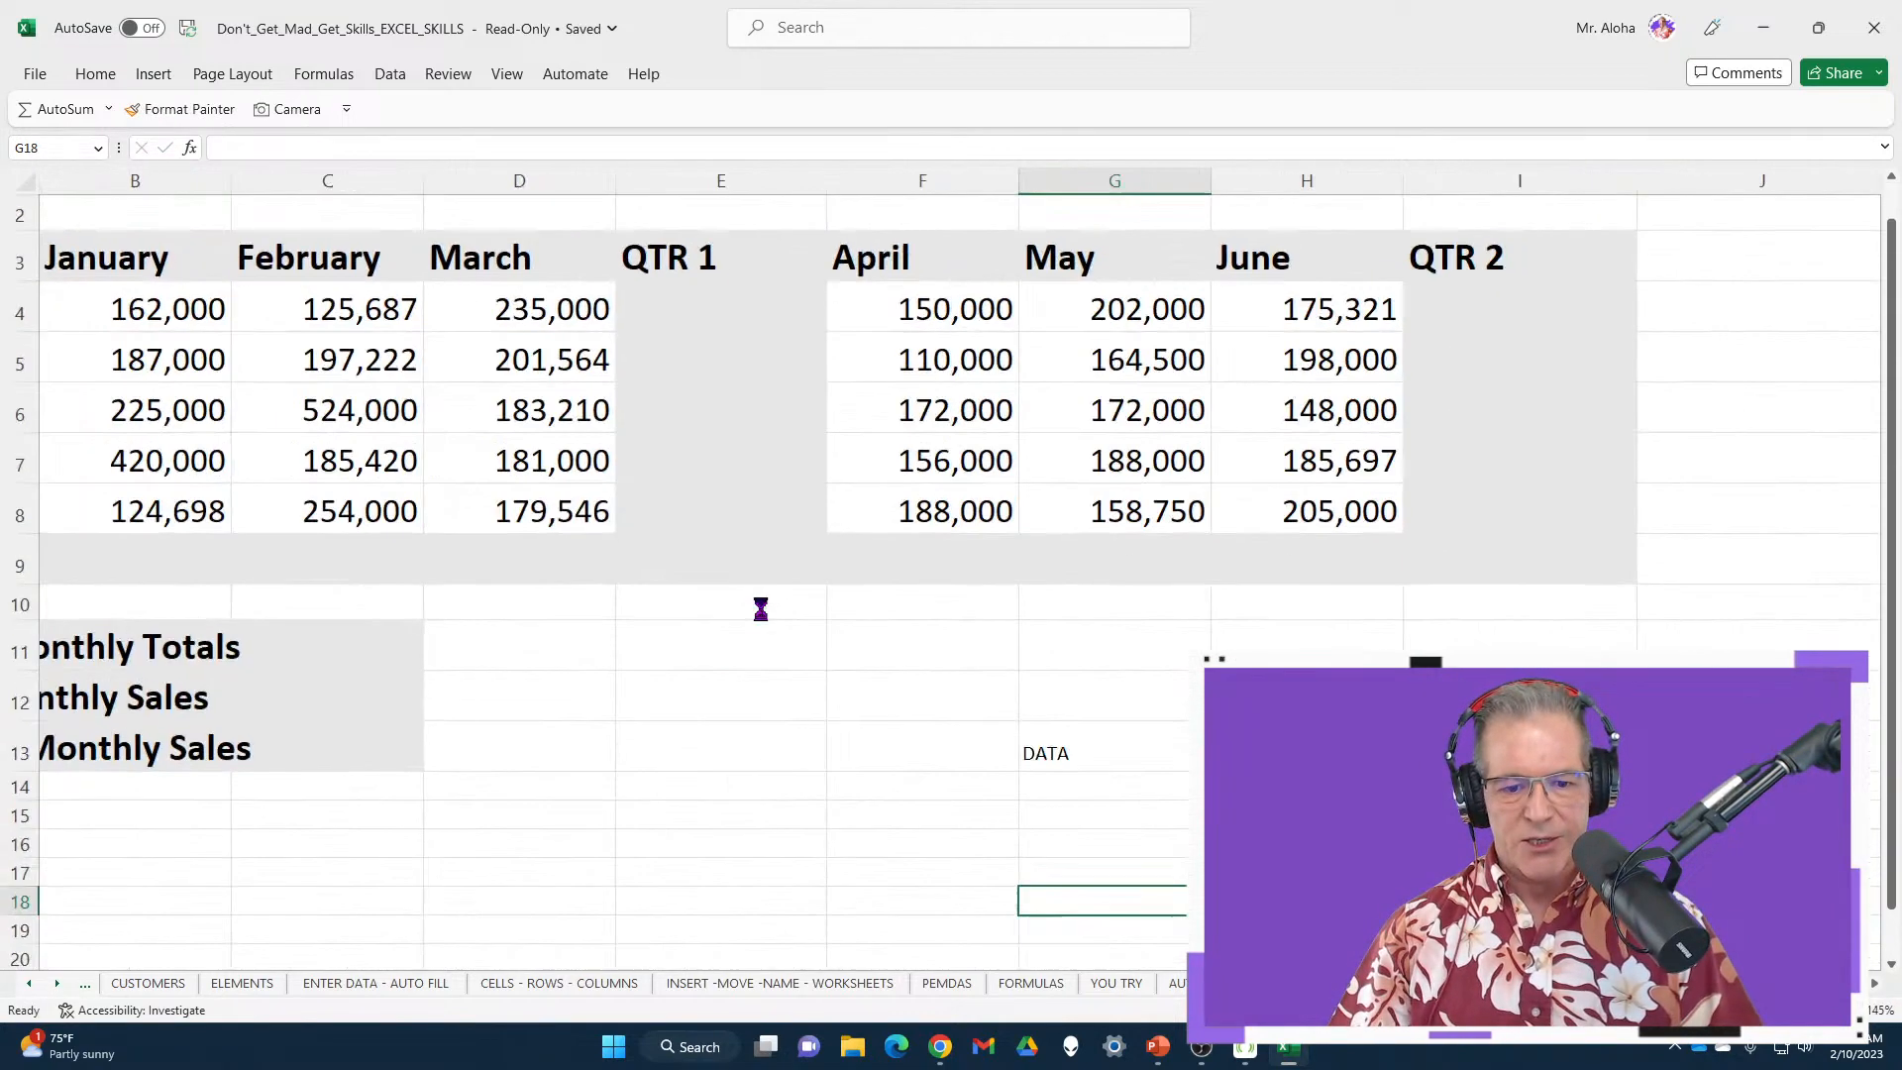
scroll(755, 610, "left", 1)
scroll(755, 611, "down", 1)
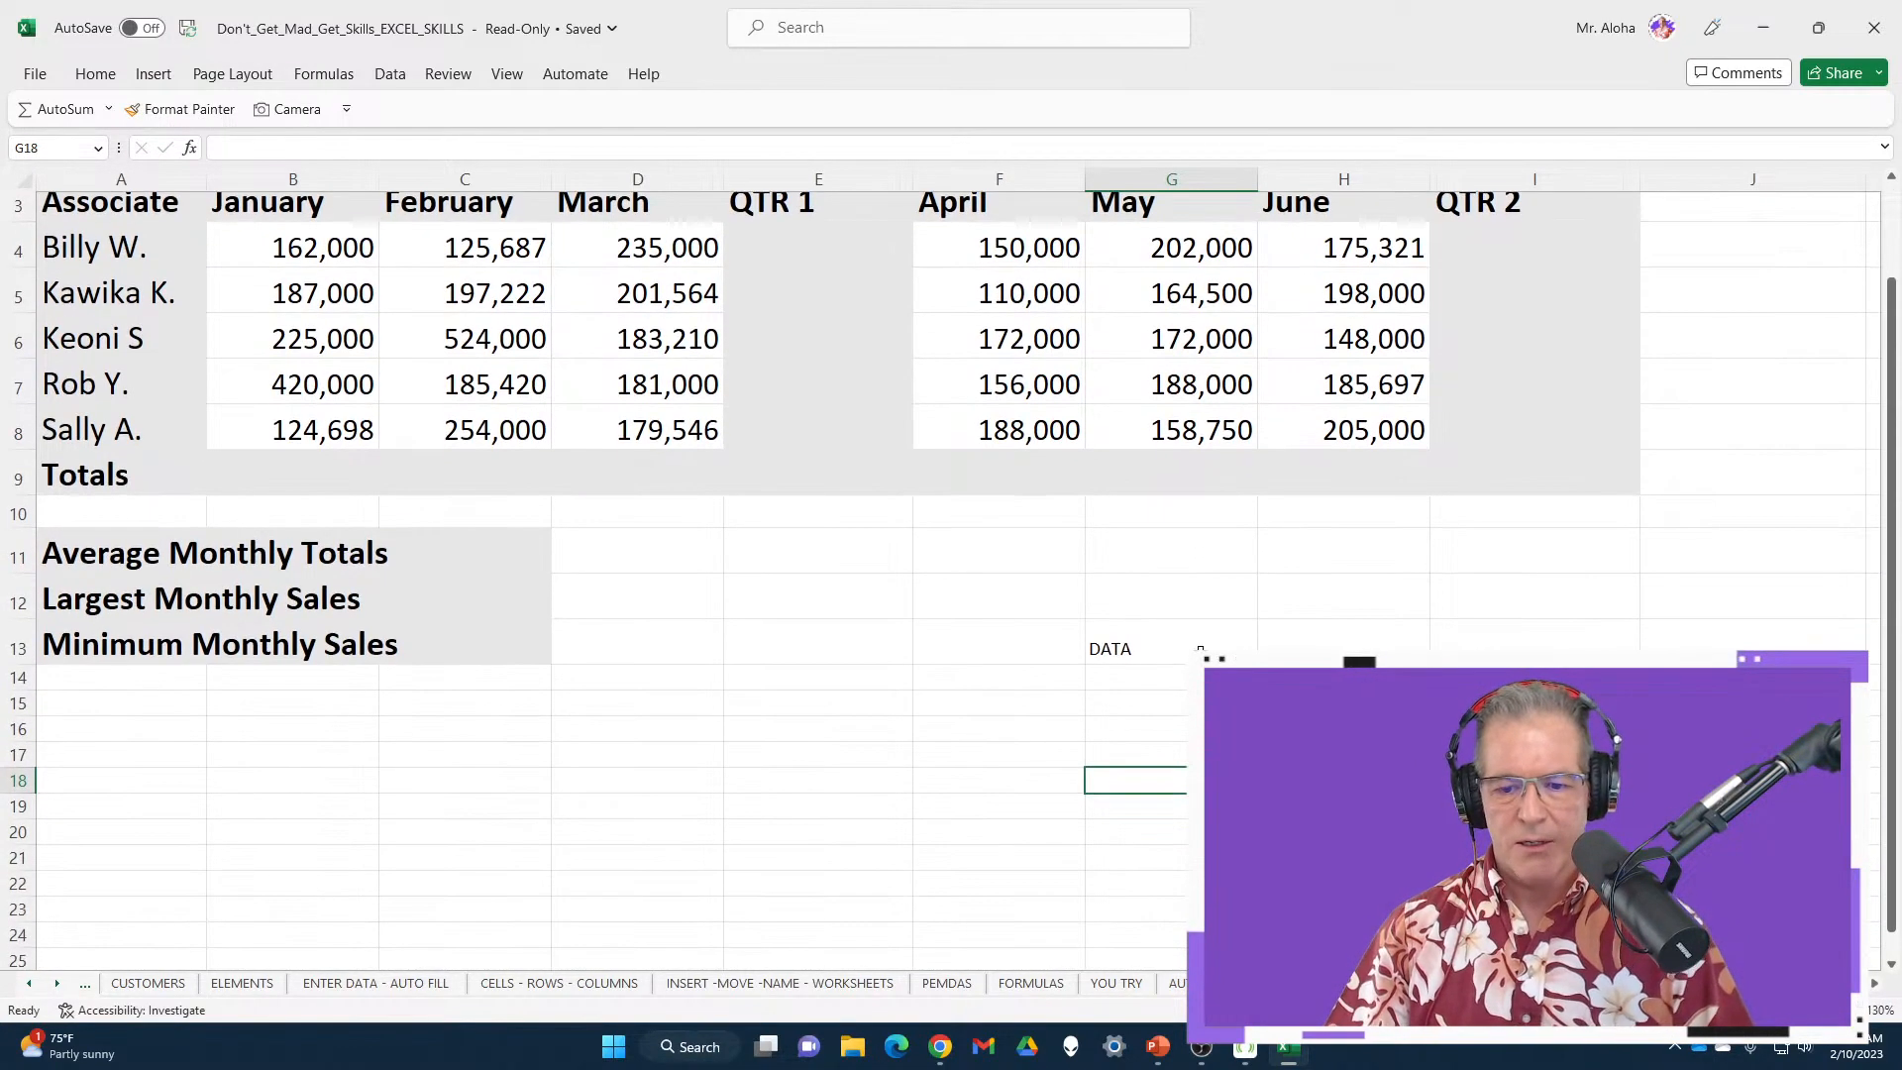
left_click(1131, 639)
left_click(99, 76)
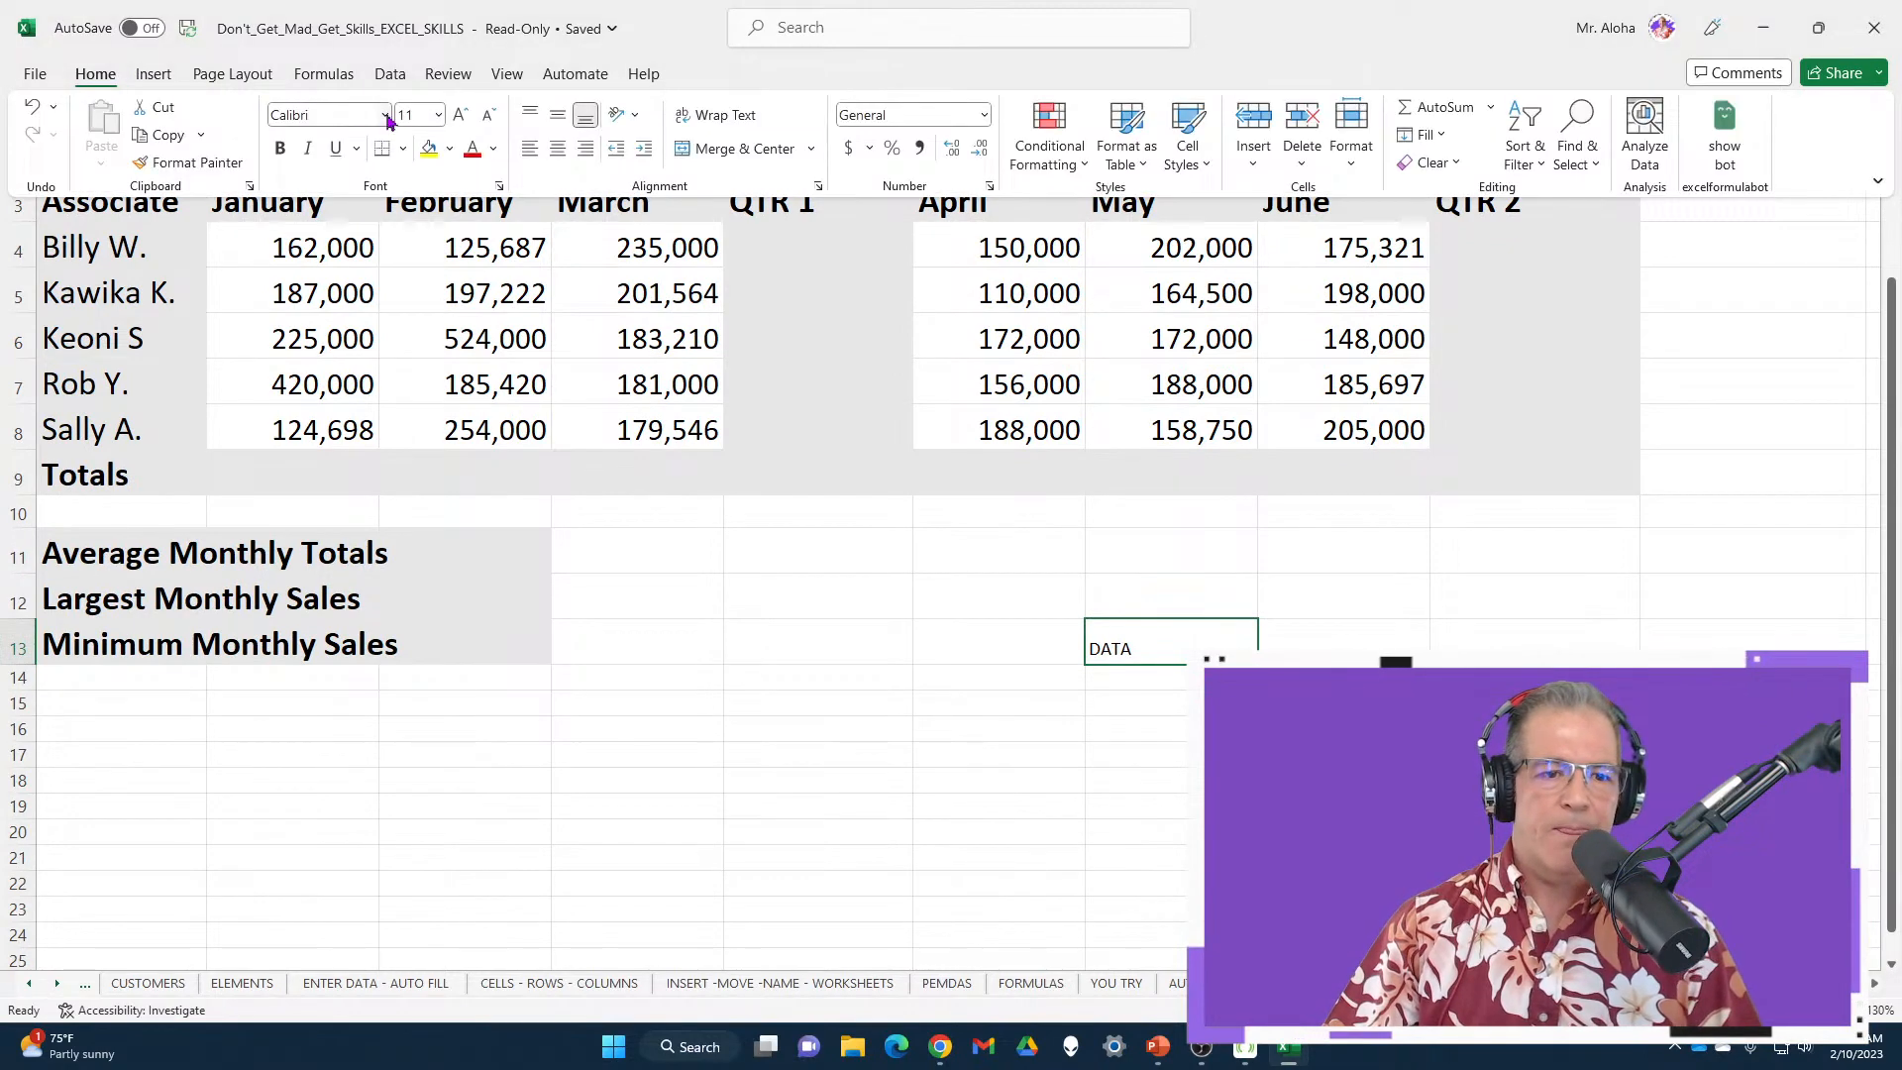
scroll(1420, 646, "down", 2)
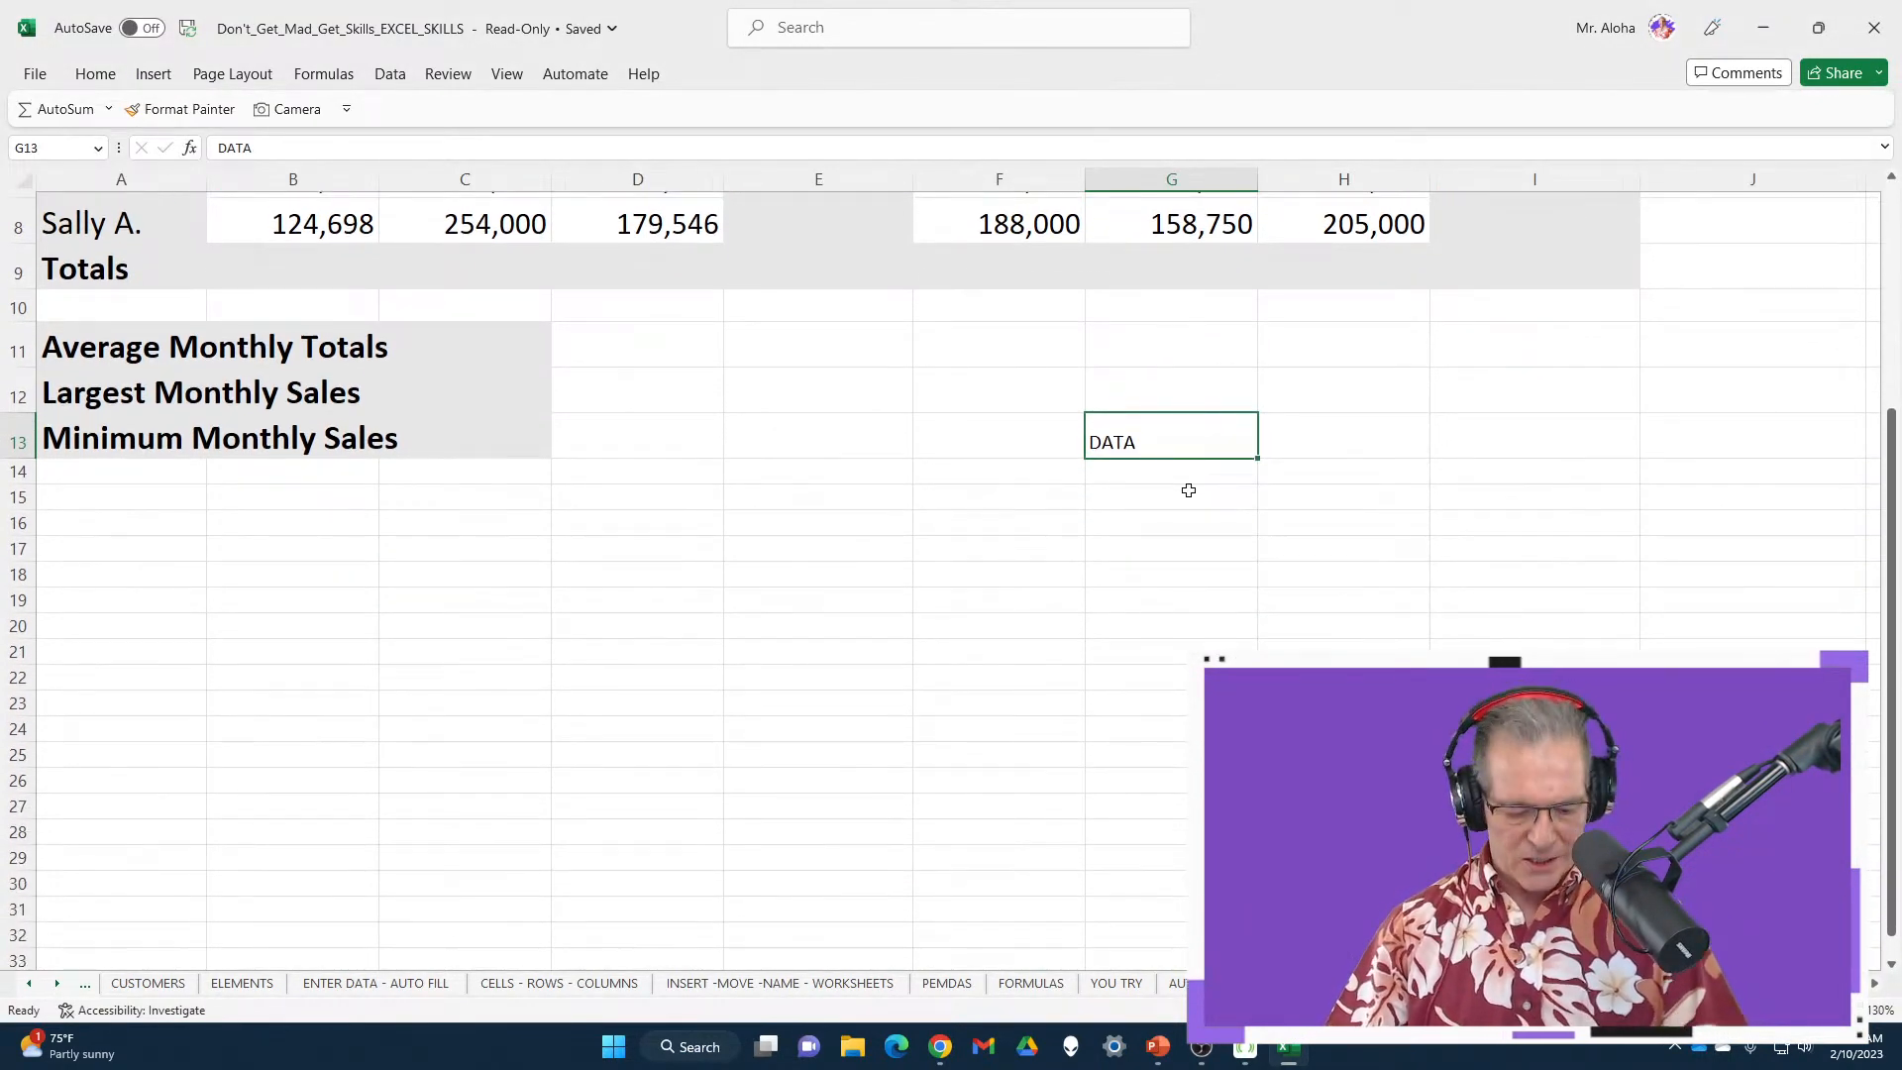
key("ctrl+c")
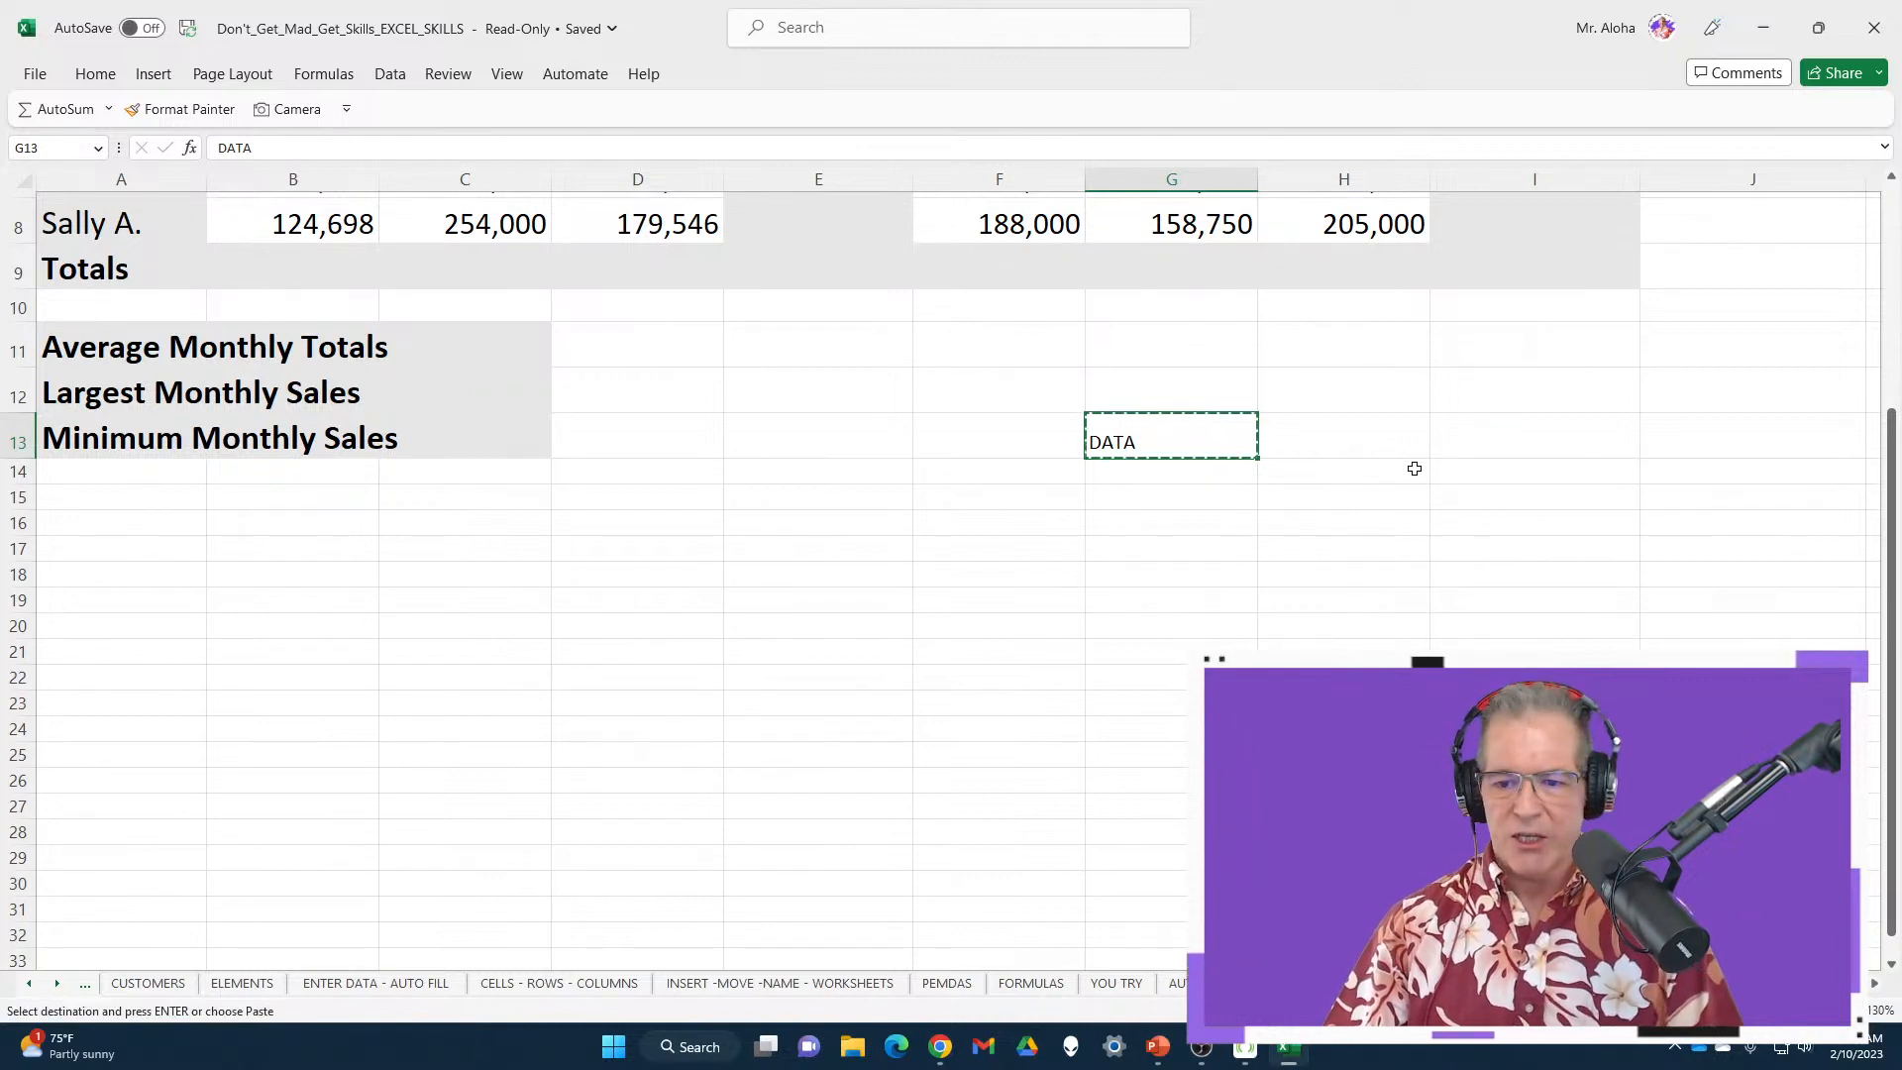
Paste DATA into cells I13, G16, I16 and H15
left_click(1494, 434)
key("ctrl+v")
left_click(1150, 522)
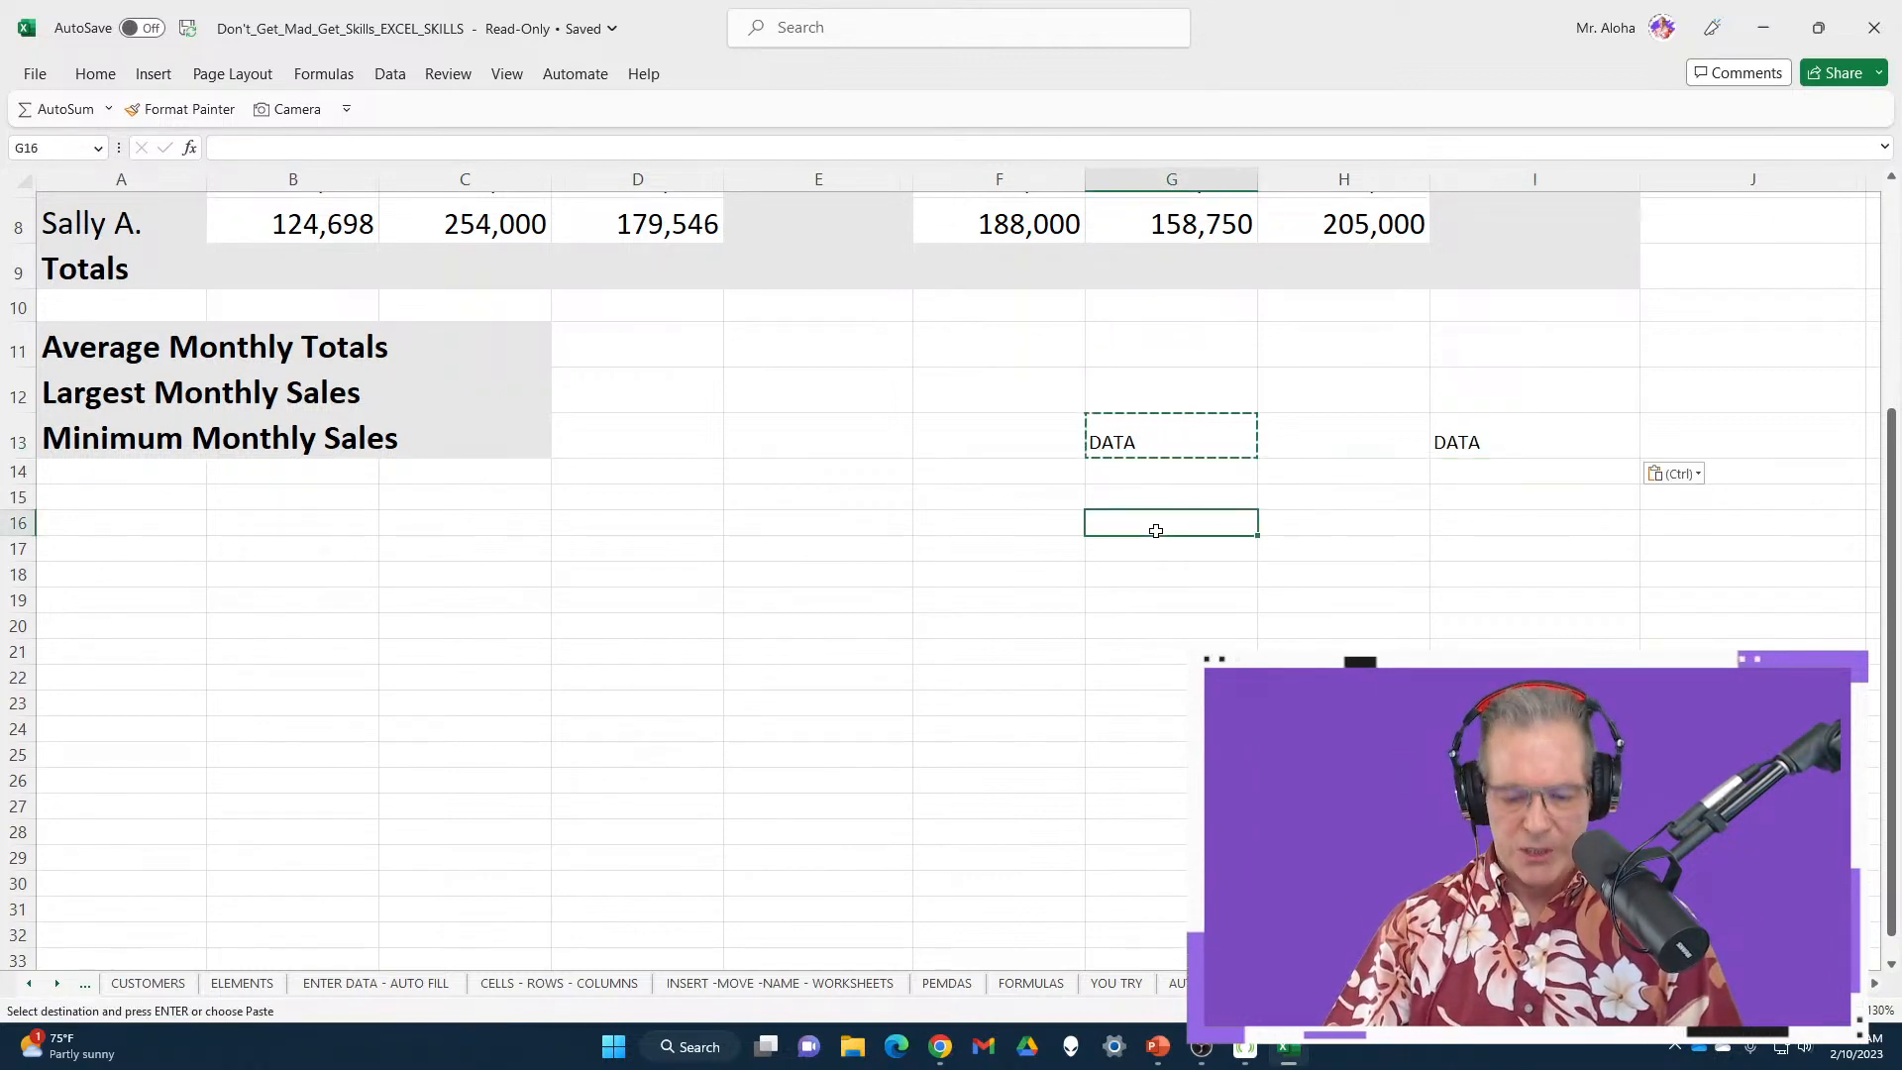
key("ctrl+v")
left_click(1469, 523)
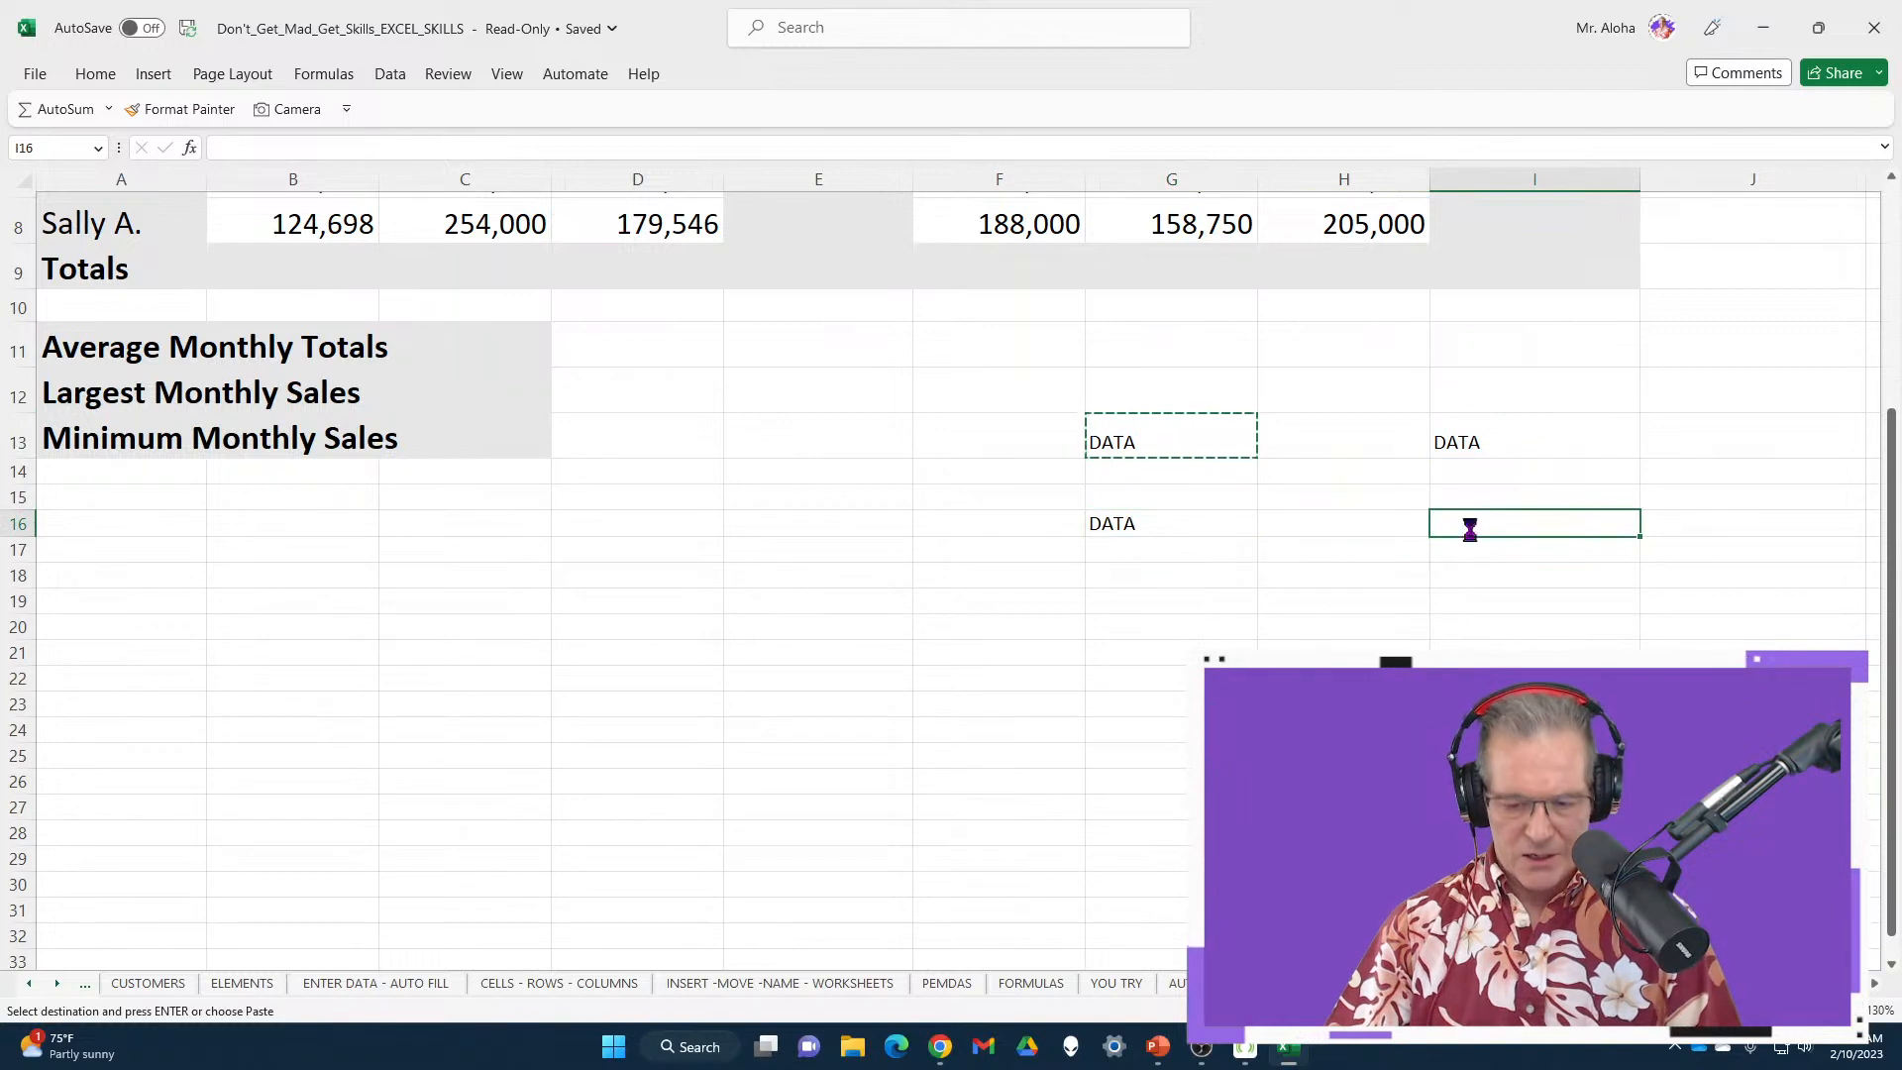
key("ctrl+v")
left_click(1305, 493)
key("ctrl+v")
Apply a plain paste from the paste options and reselect the DATA cell in I16
left_click(1315, 603)
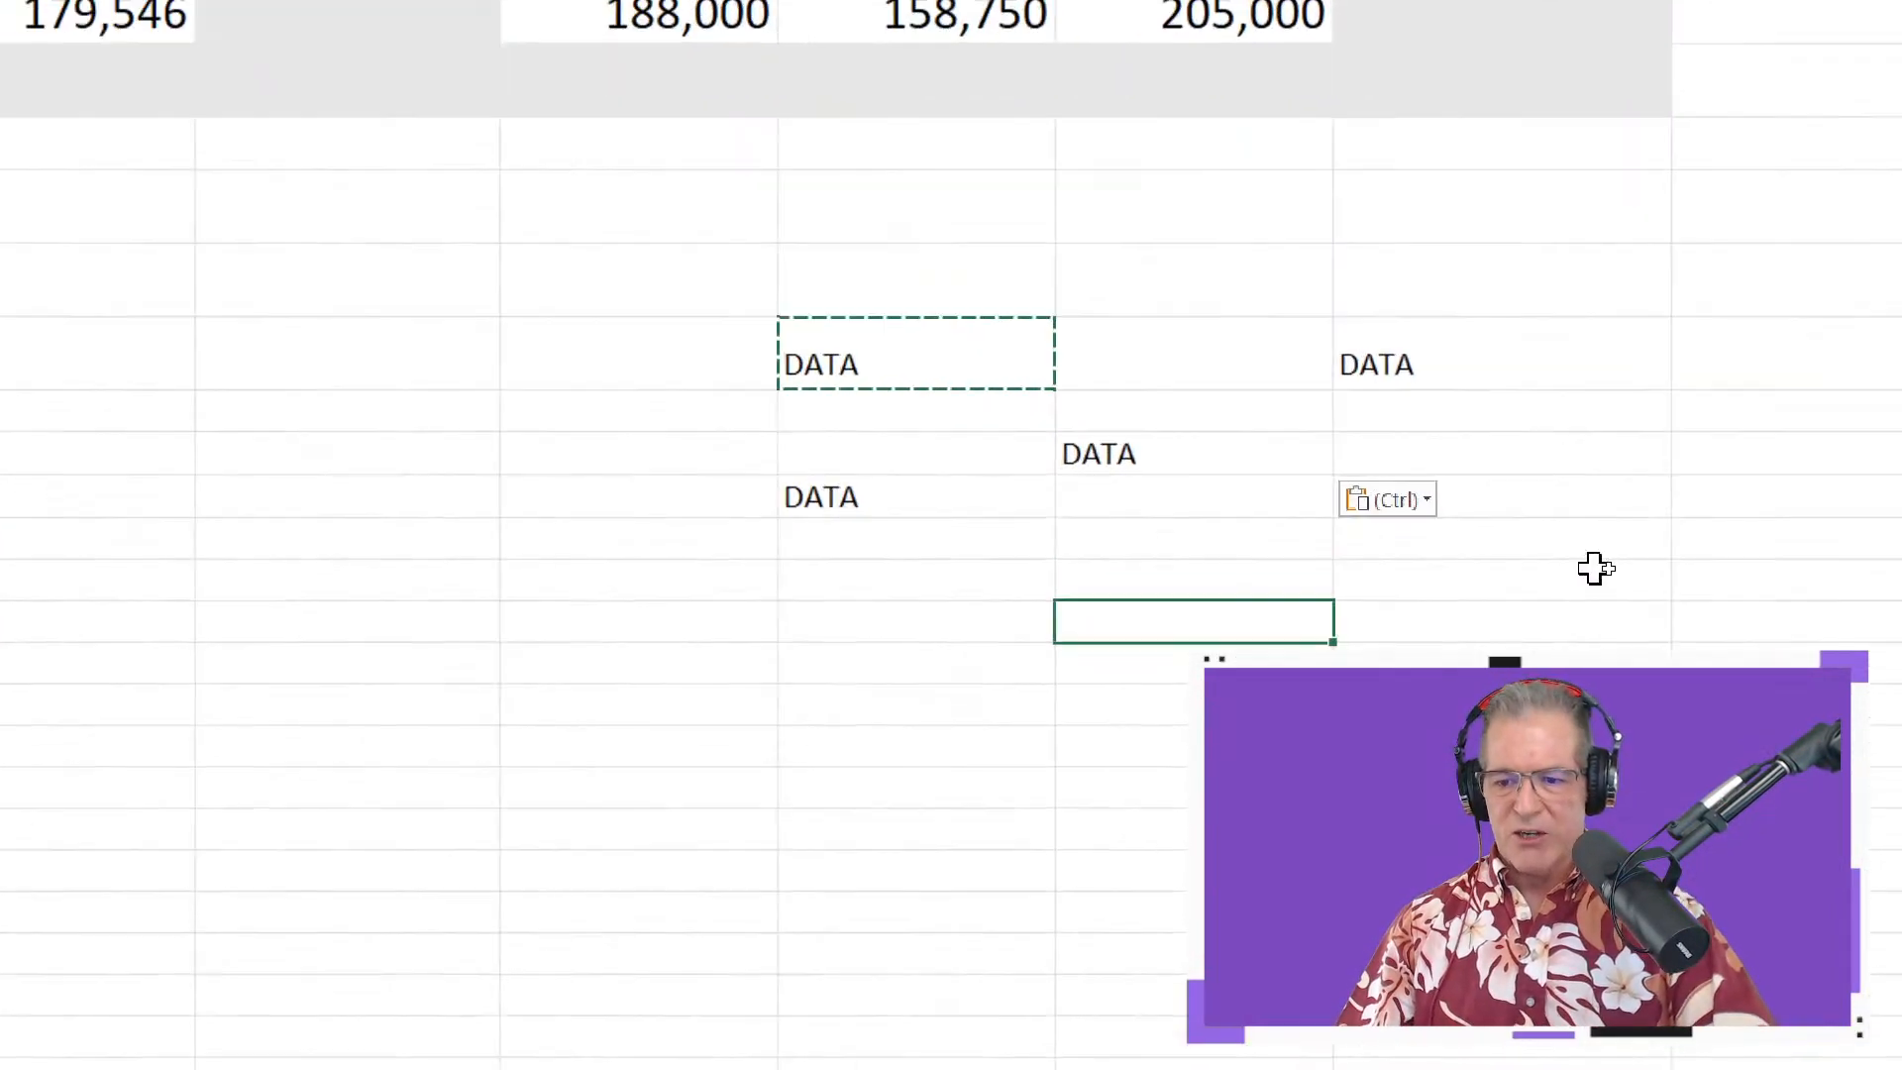
key("ctrl")
key("ctrl")
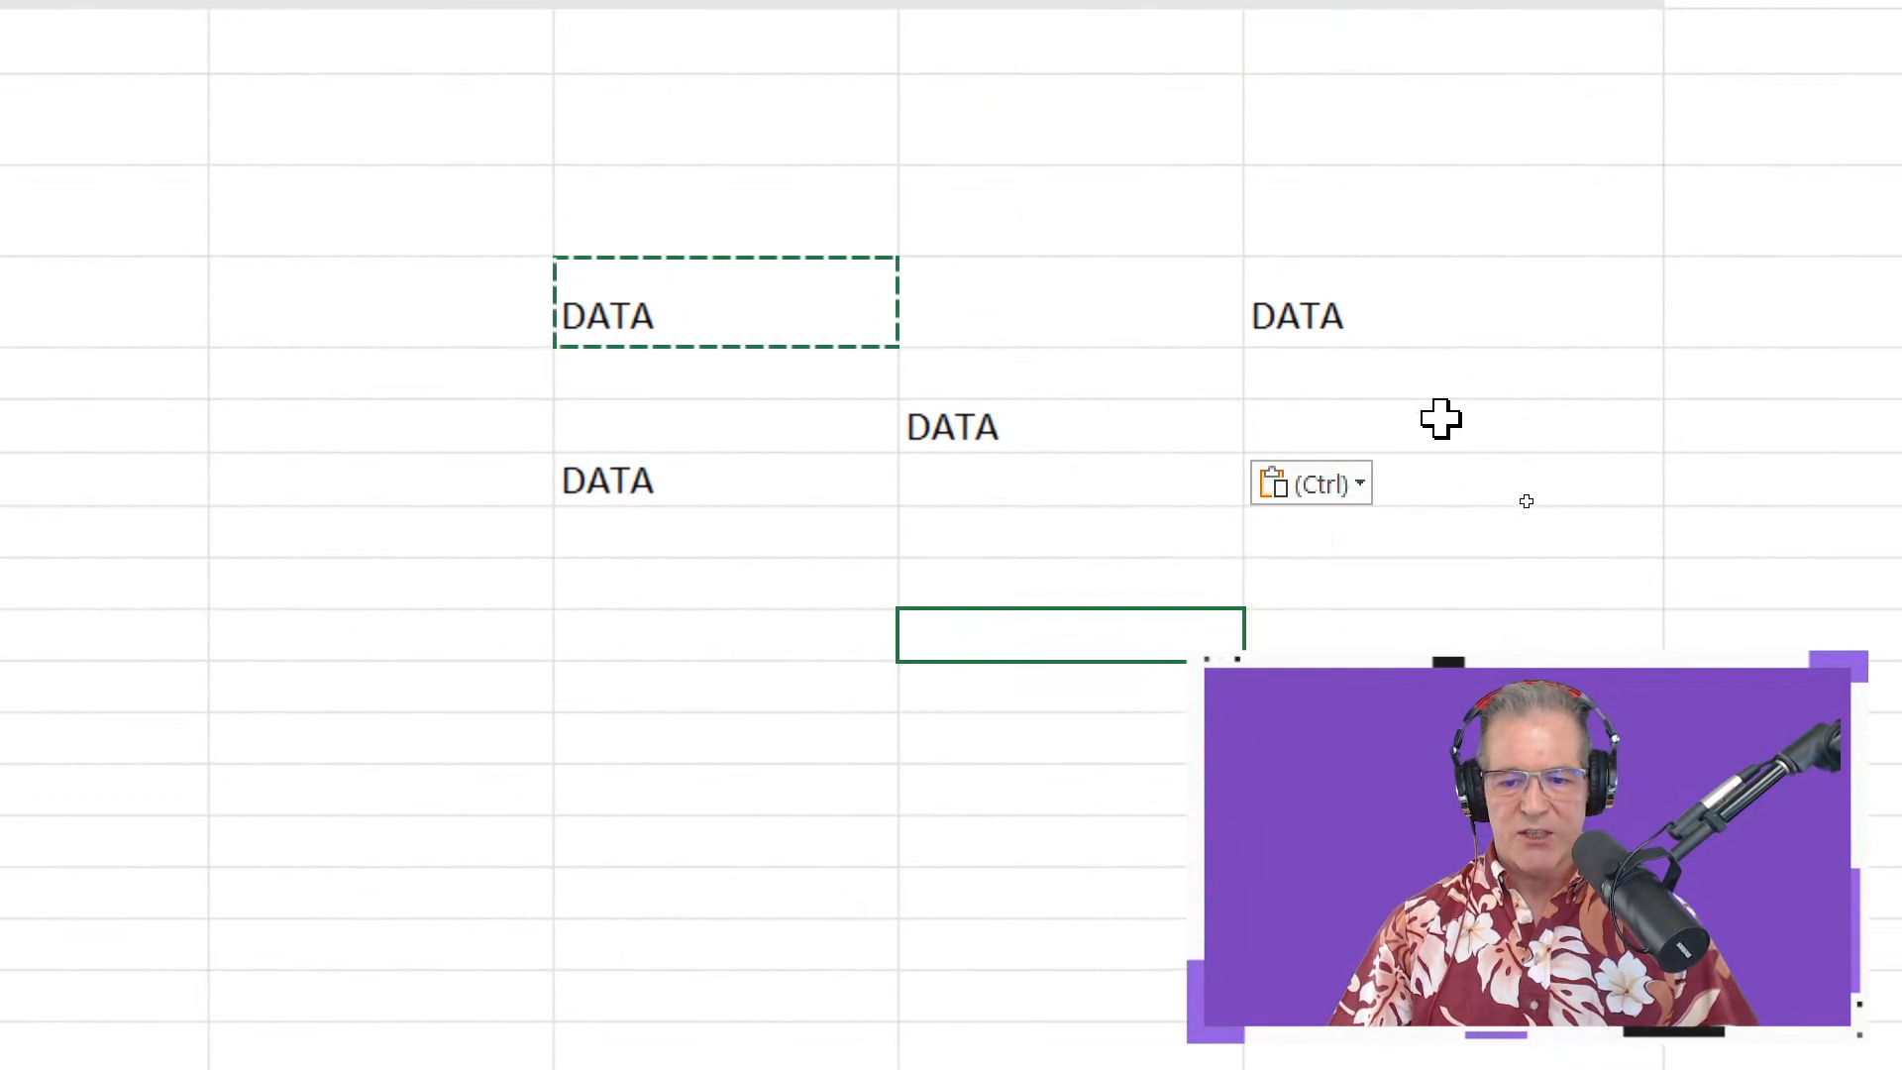
left_click(1355, 491)
left_click(1295, 606)
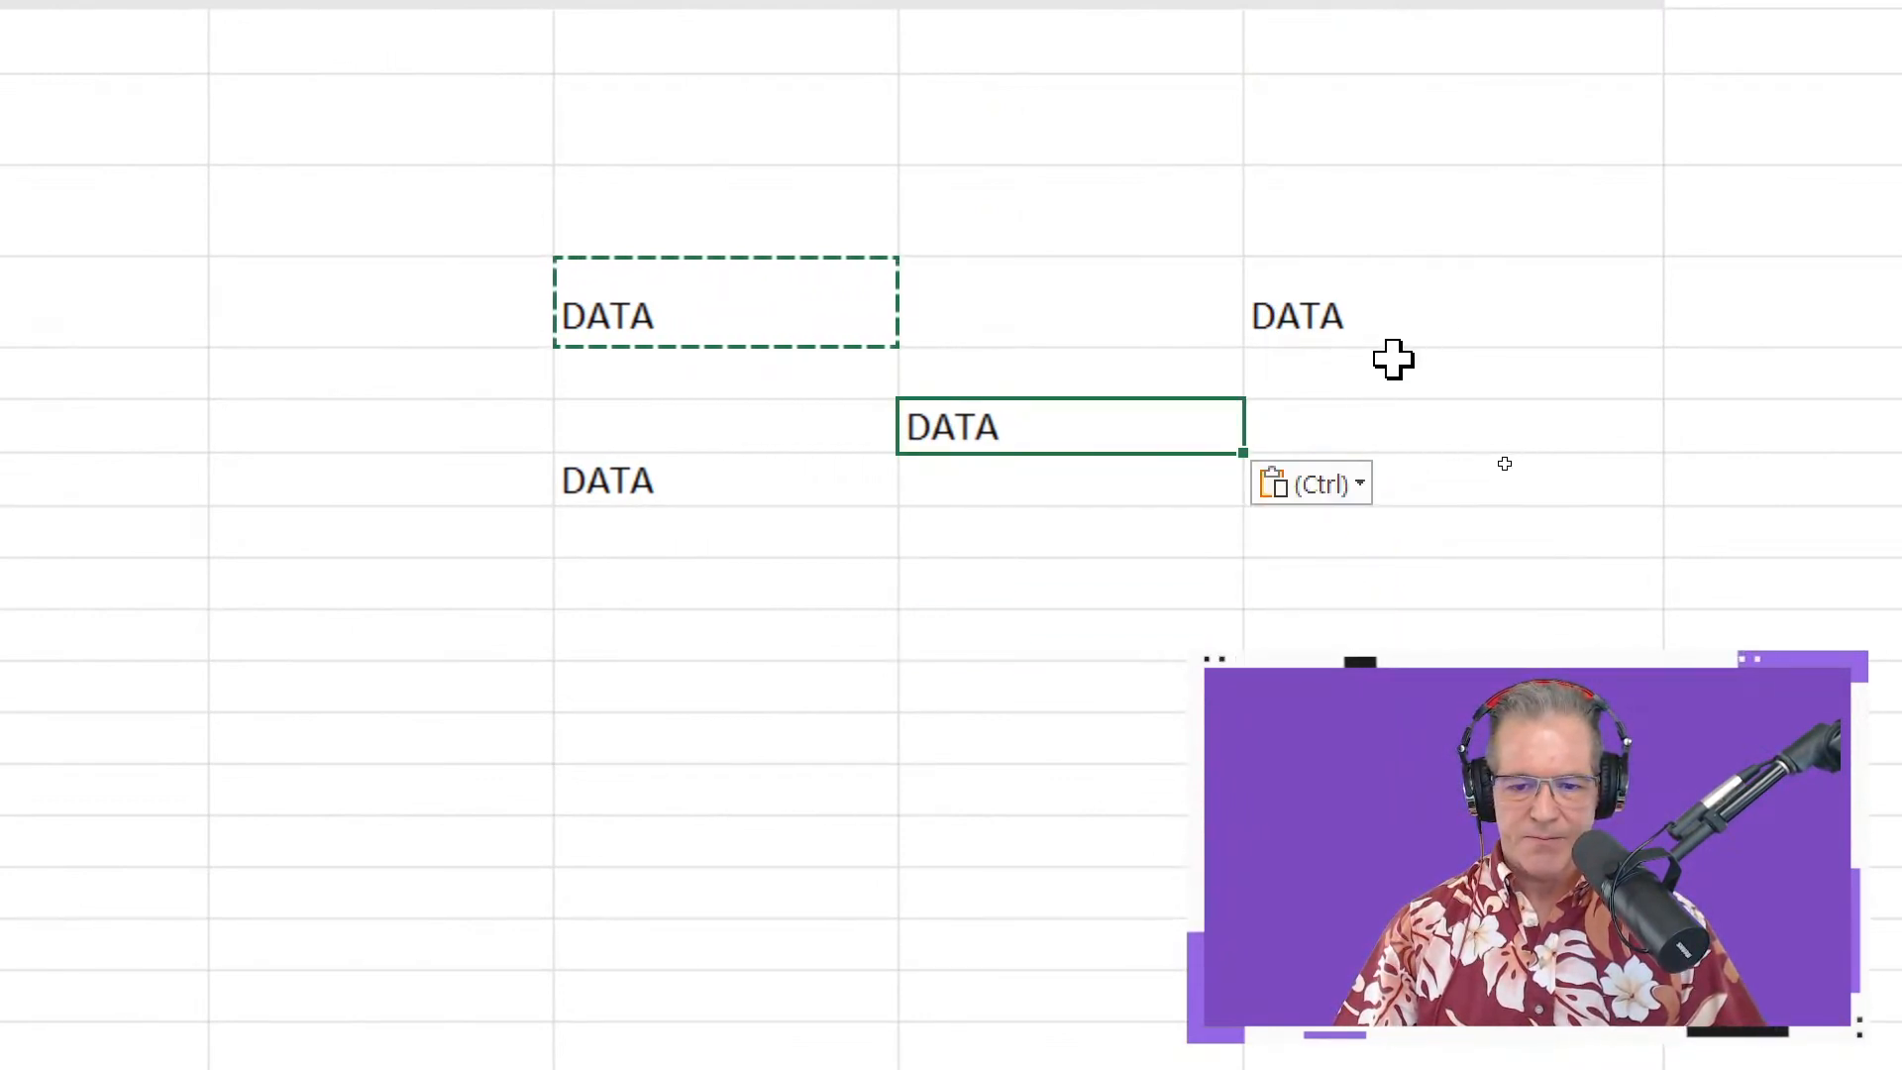
left_click(1437, 378)
left_click(1456, 530)
left_click(1456, 485)
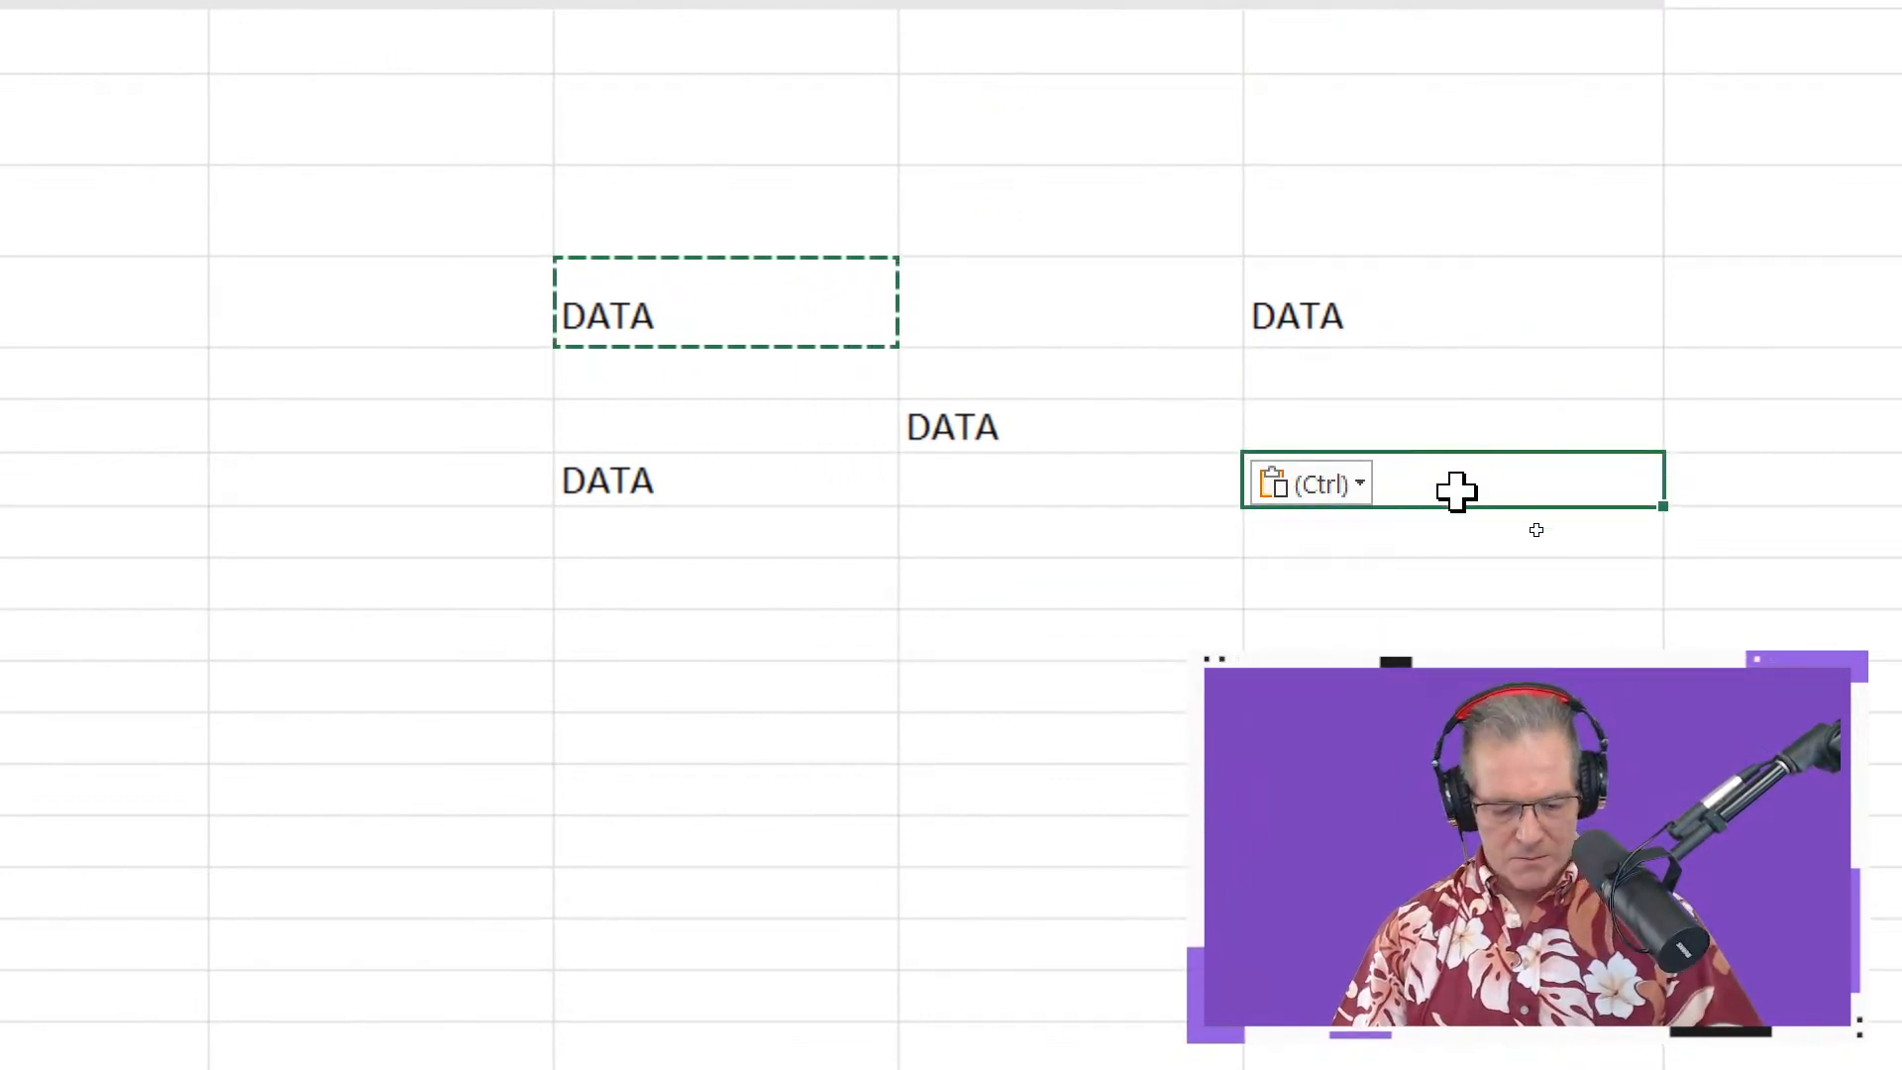
End copy mode, keep DATA in I16, and select the block covering all five DATA cells
key("Escape")
key("BackSpace")
key("Escape")
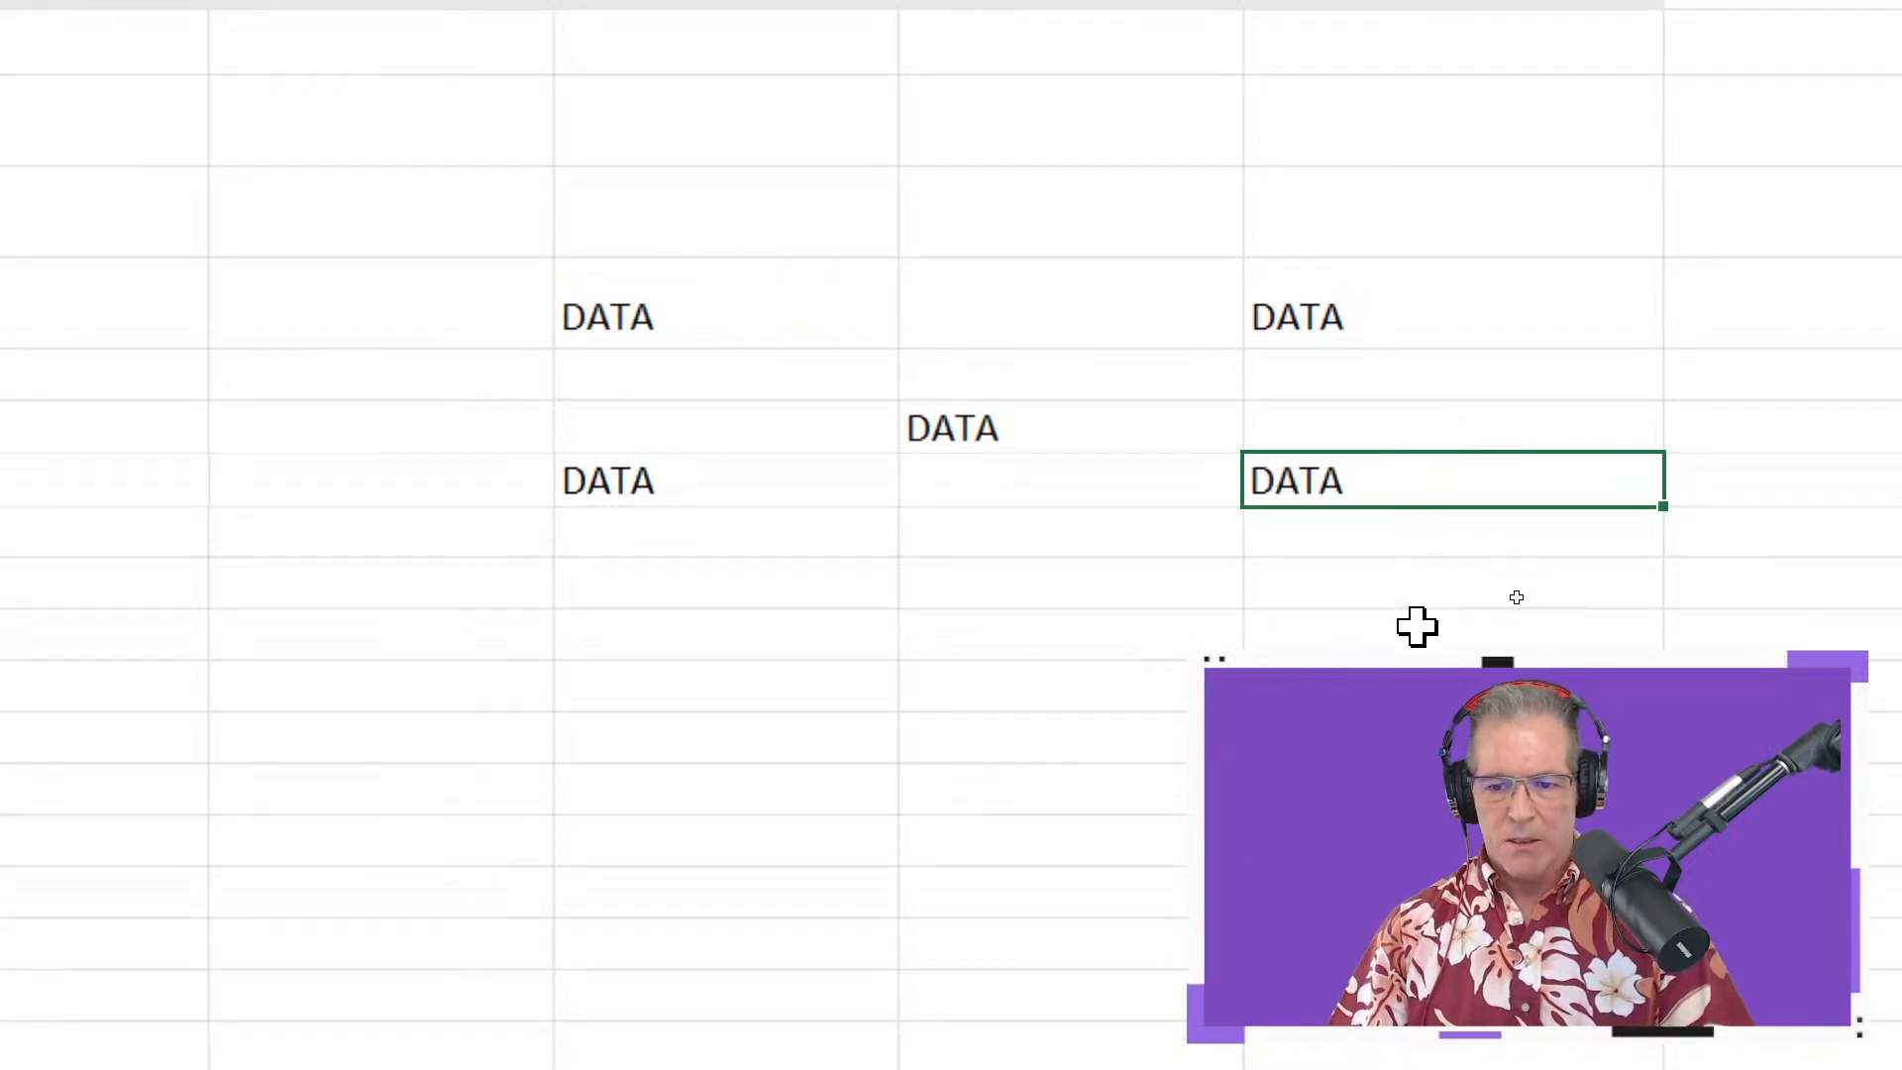
left_click(675, 321)
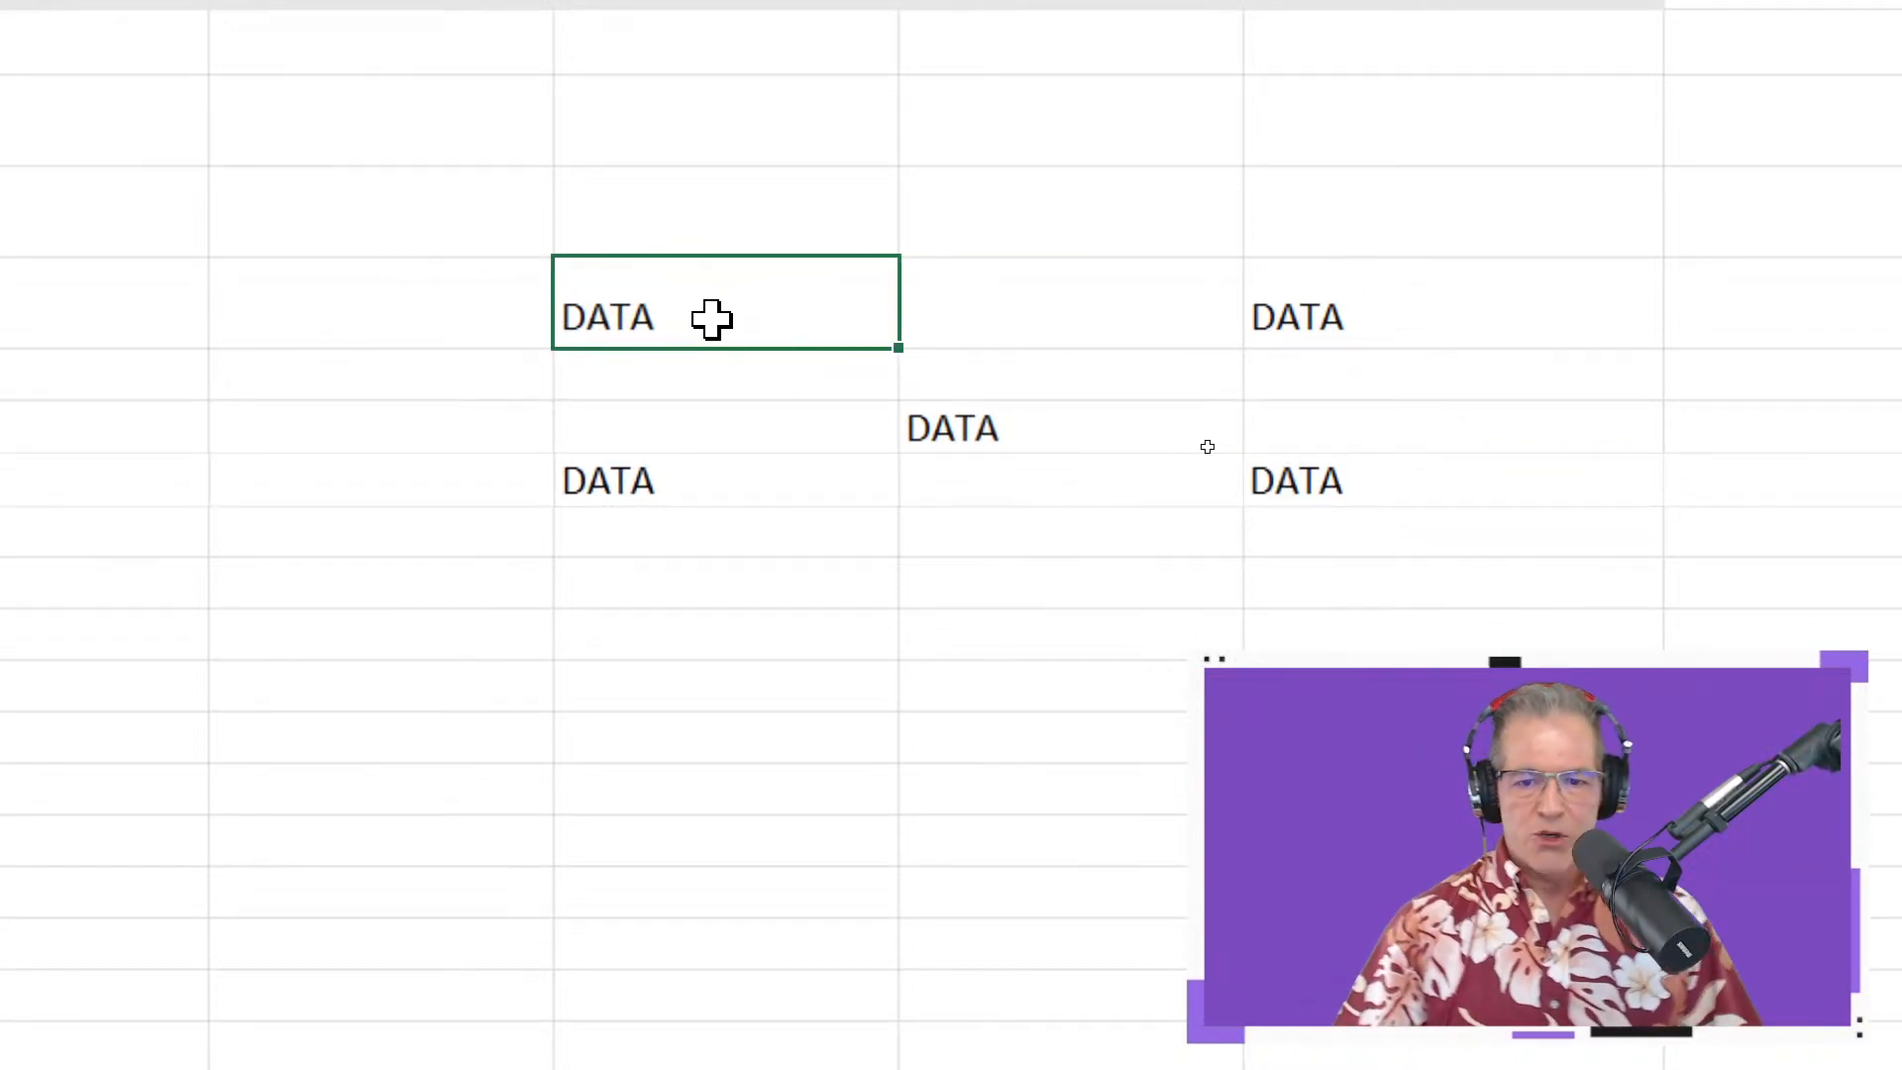
left_click_drag(714, 318, 1423, 467)
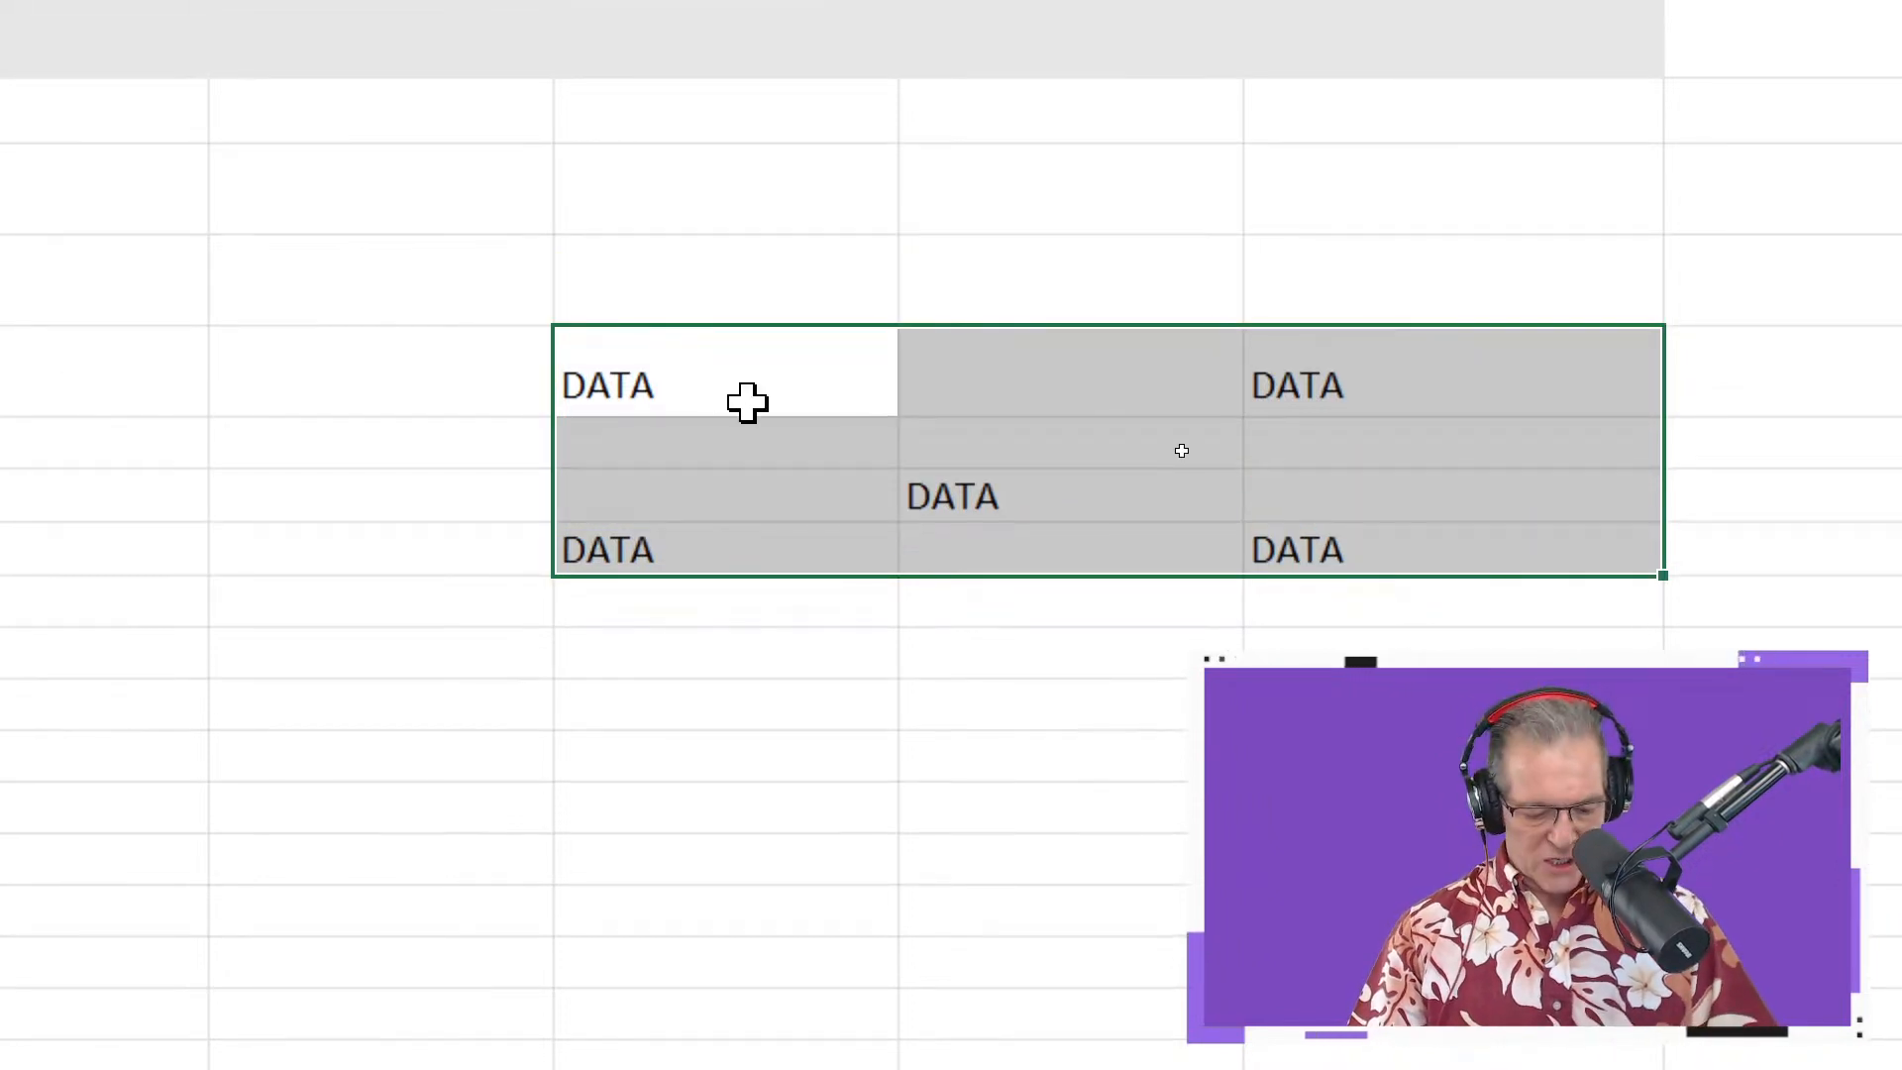
left_click(696, 368)
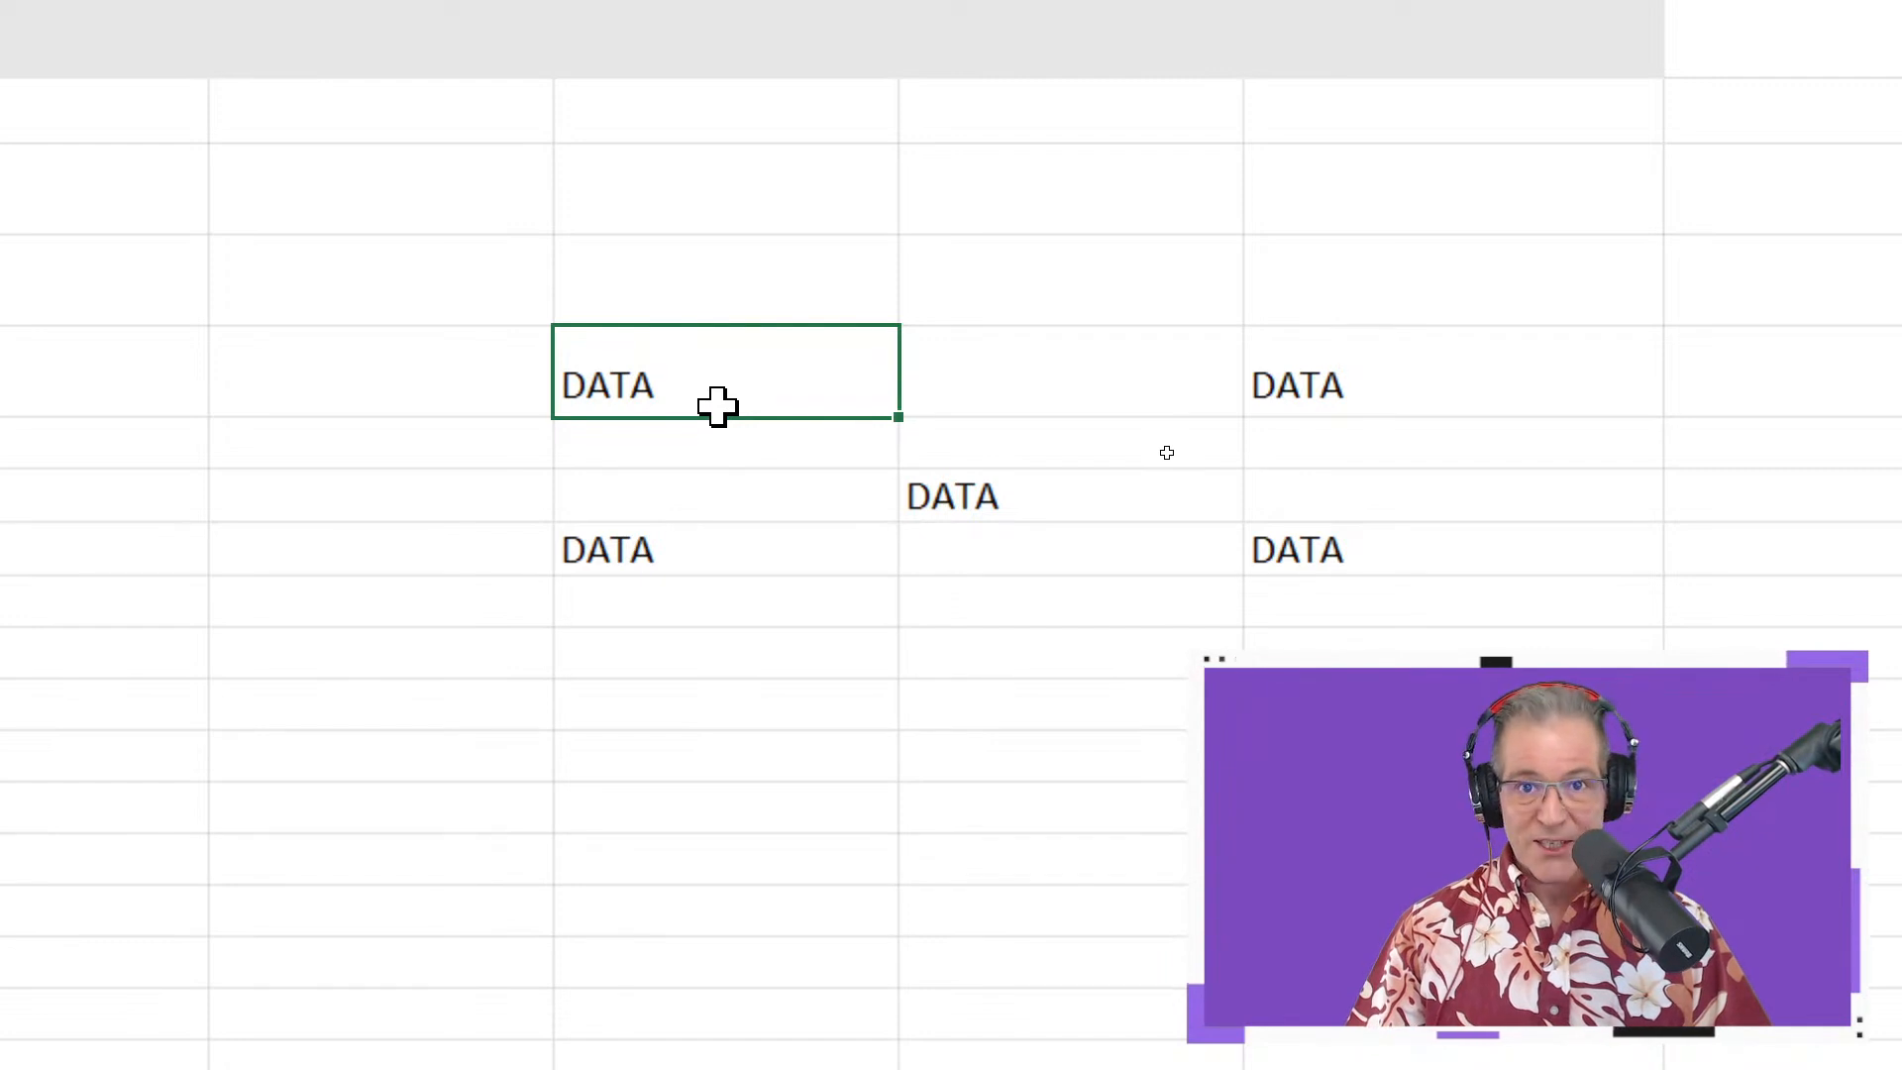
left_click(1400, 382, "ctrl")
left_click(1071, 498, "ctrl")
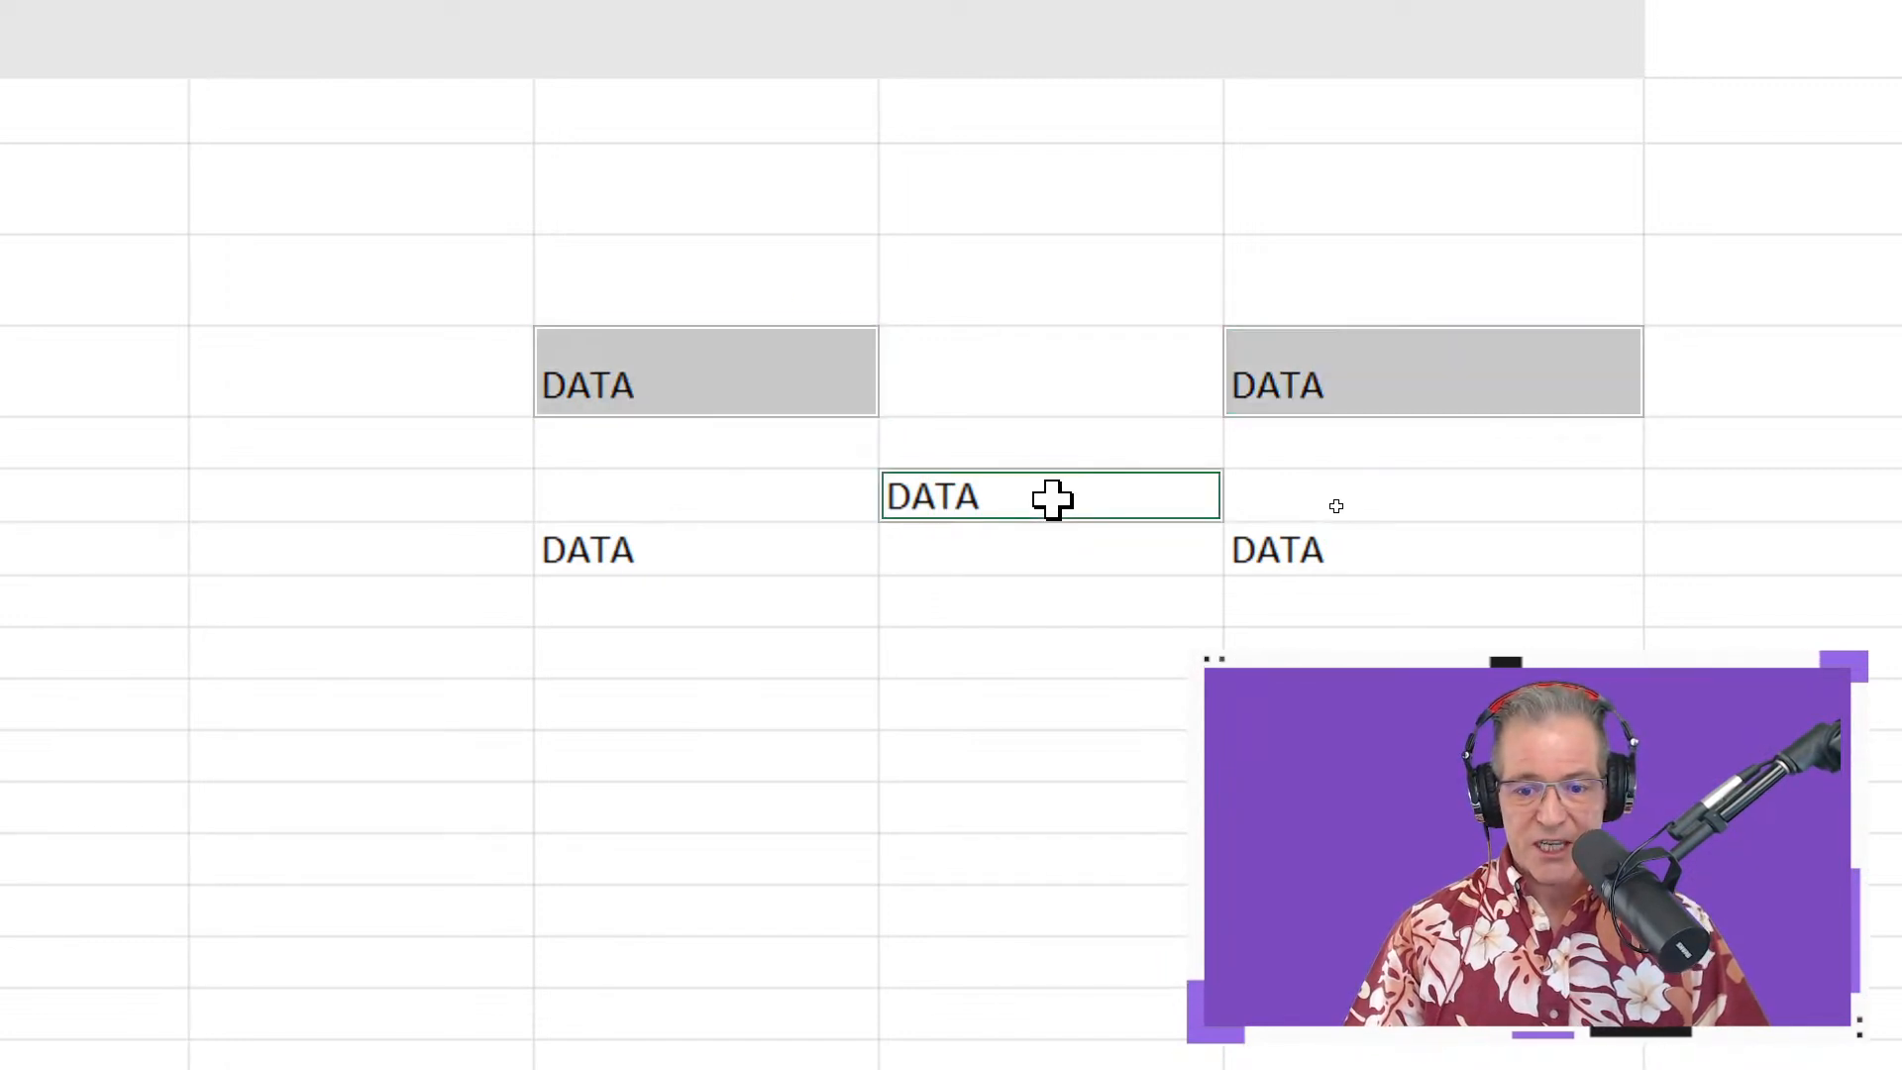
left_click(756, 565, "ctrl")
left_click(1320, 564, "ctrl")
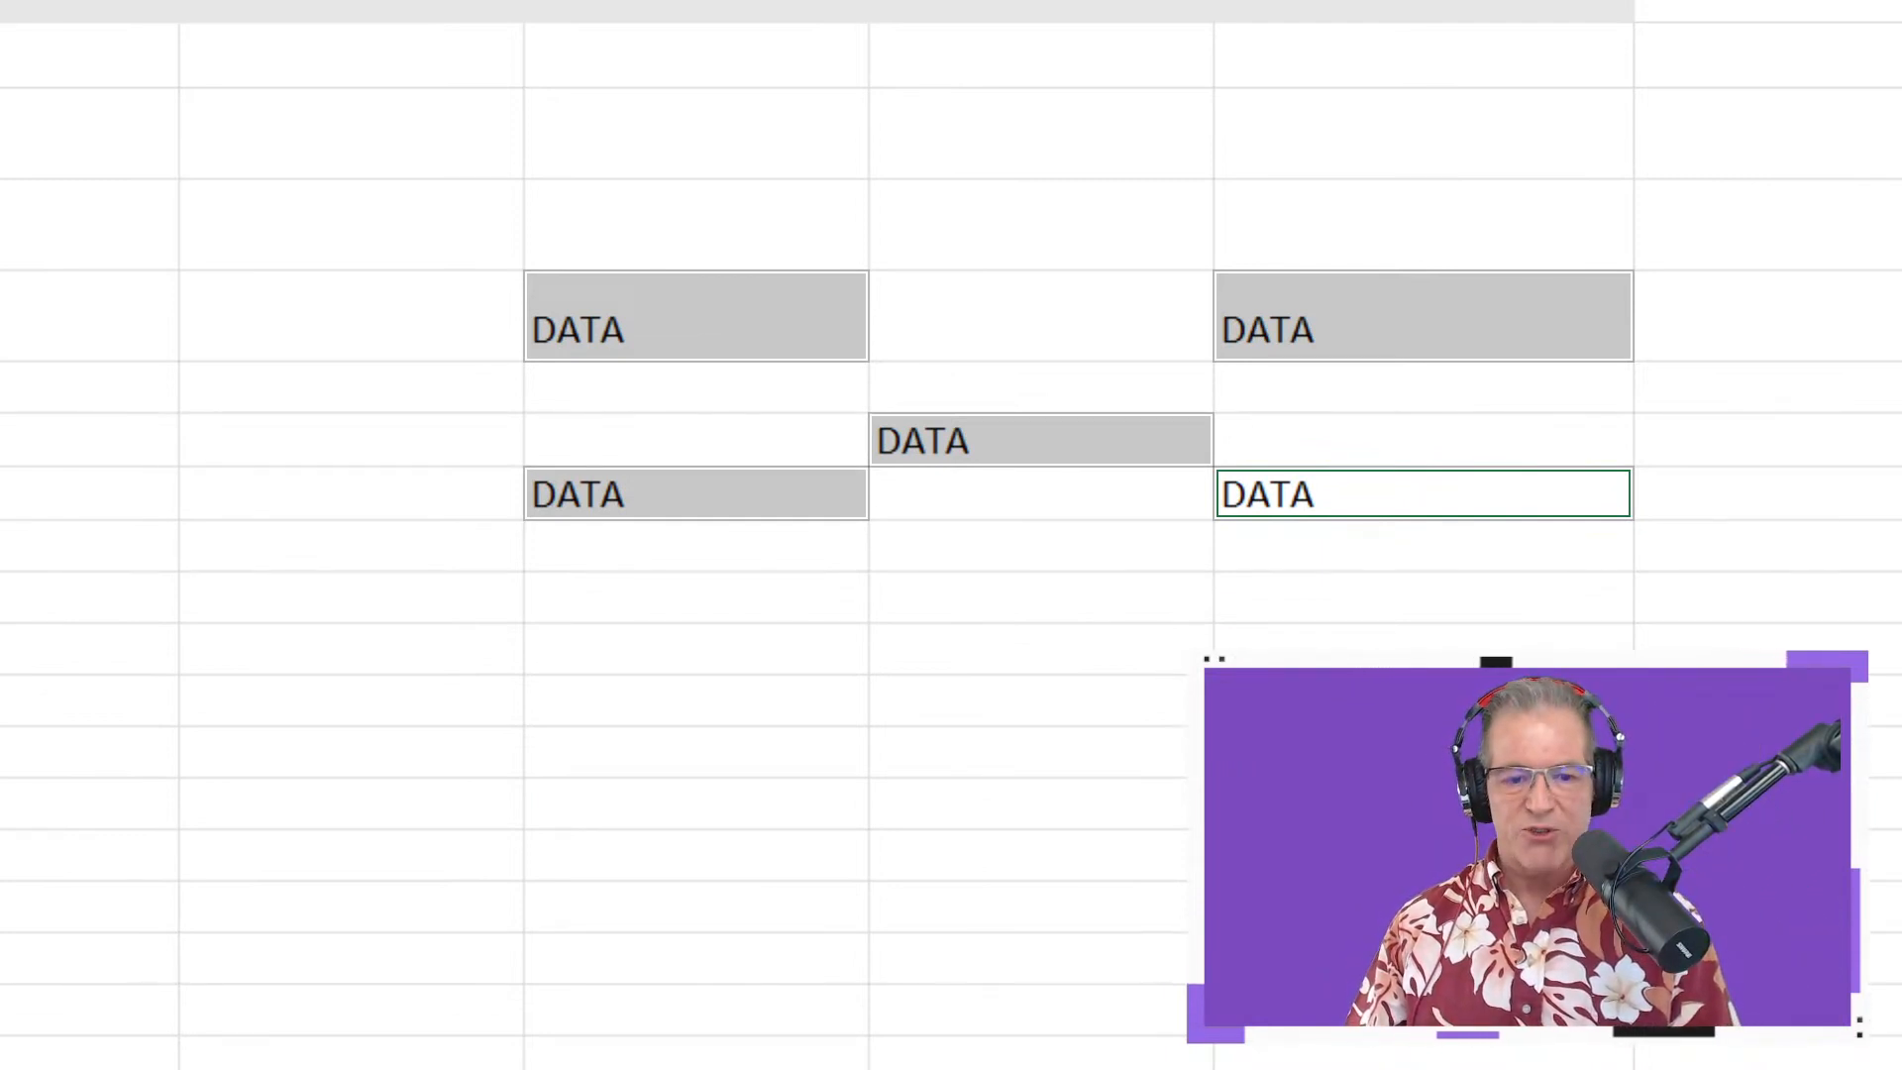
key("ctrl+b")
key("ctrl+i")
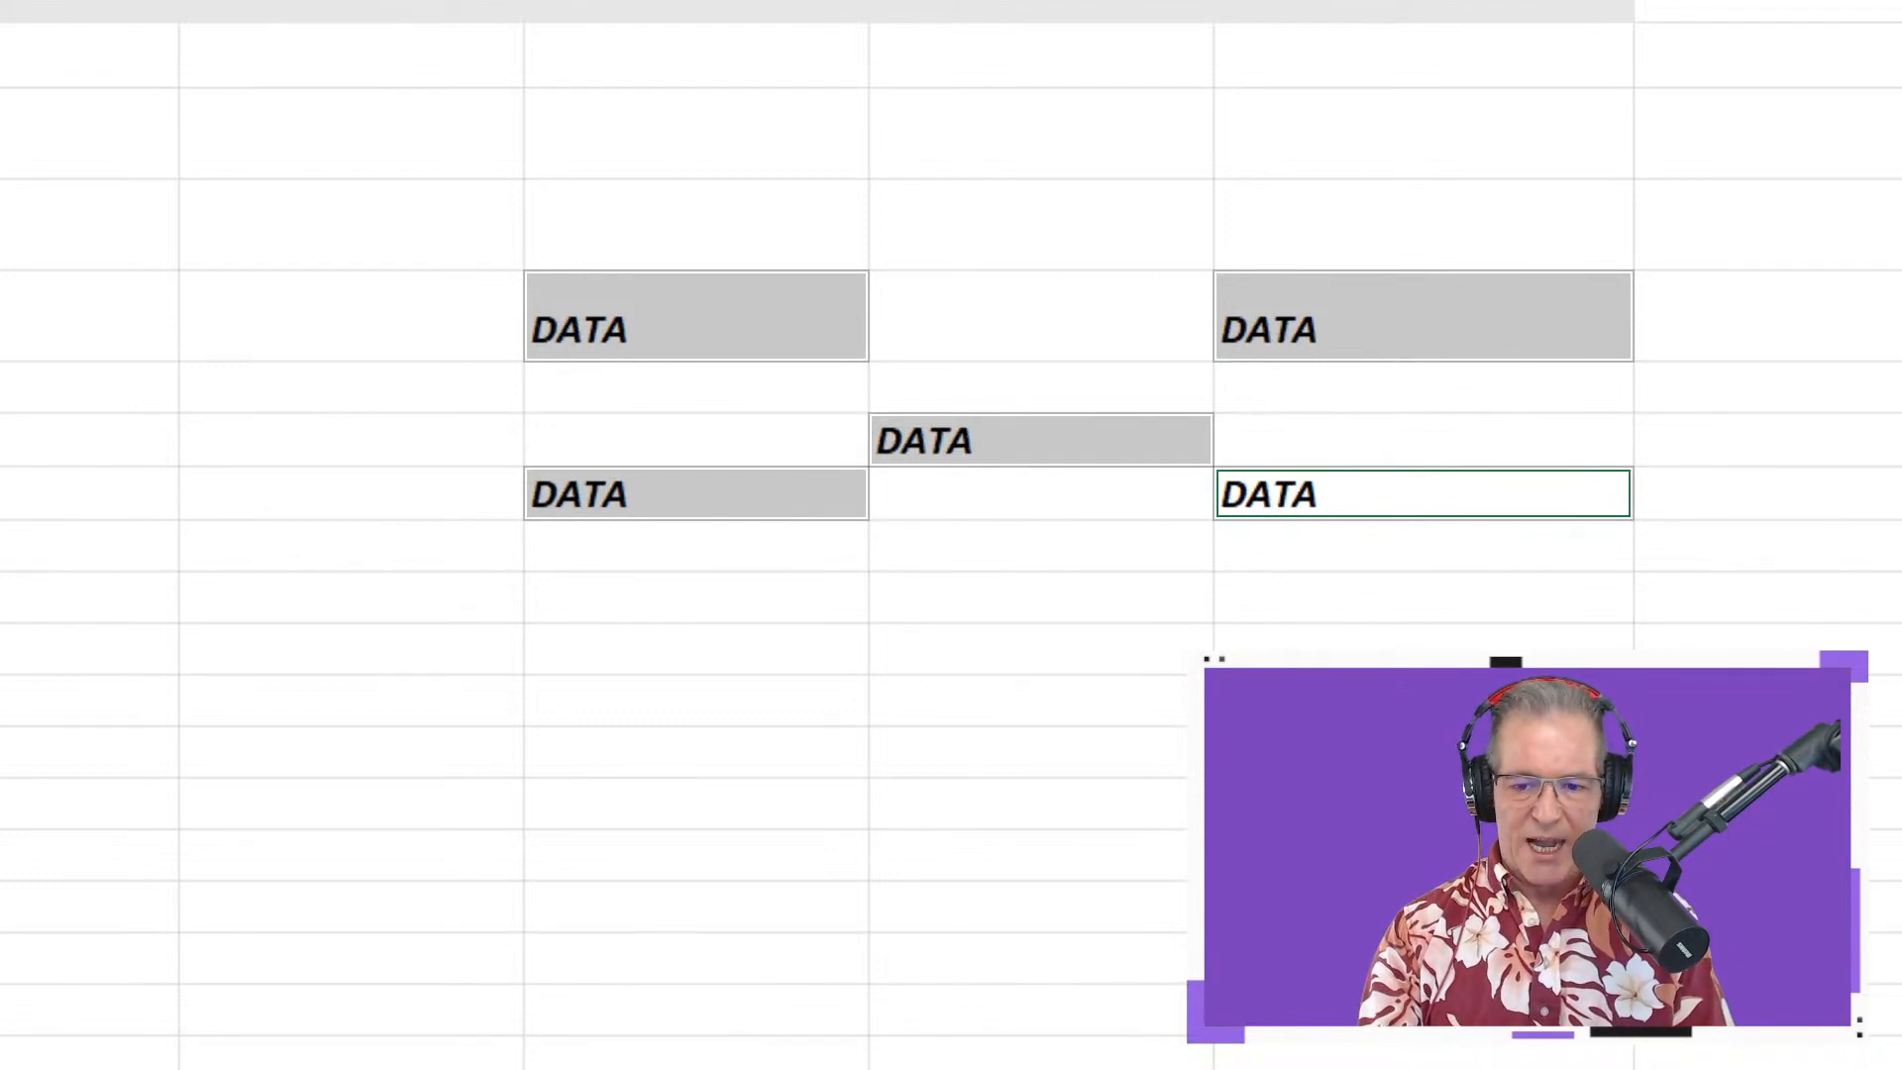
key("ctrl+u")
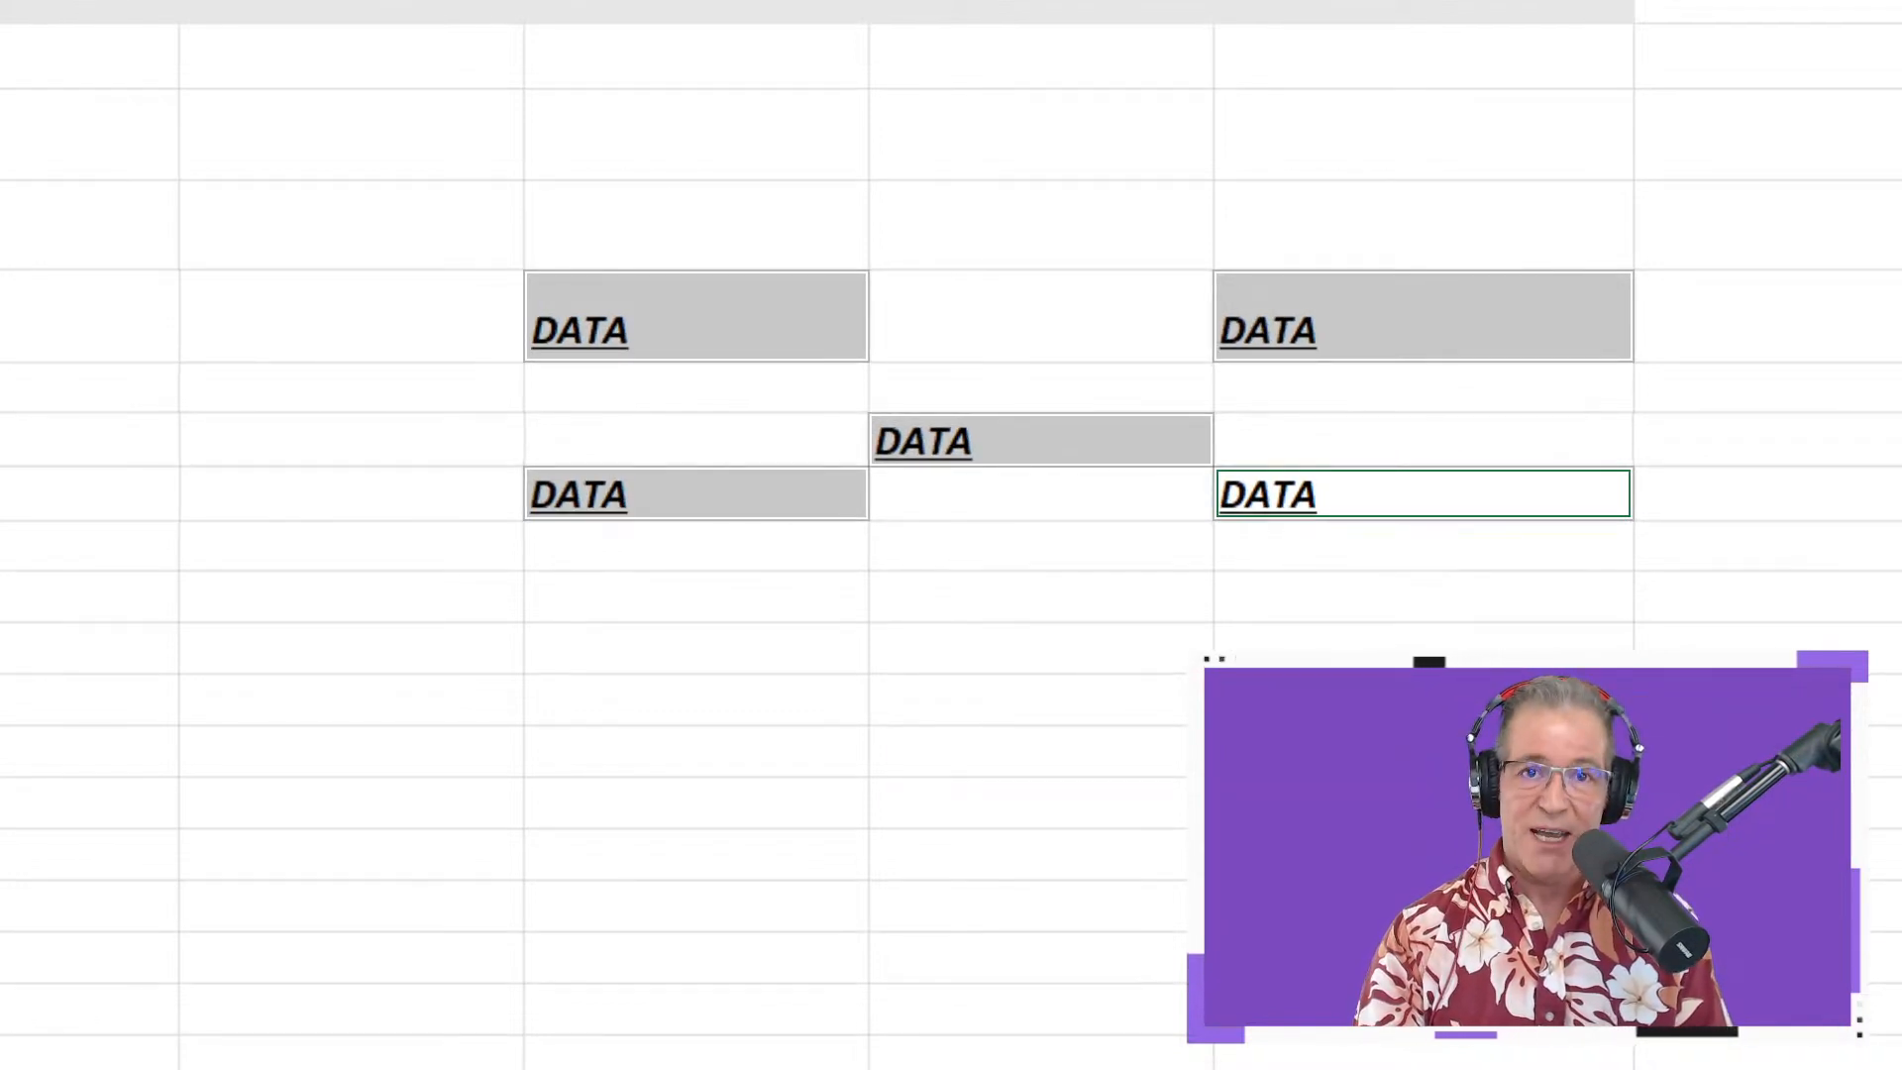
key("ctrl+u")
key("ctrl+i")
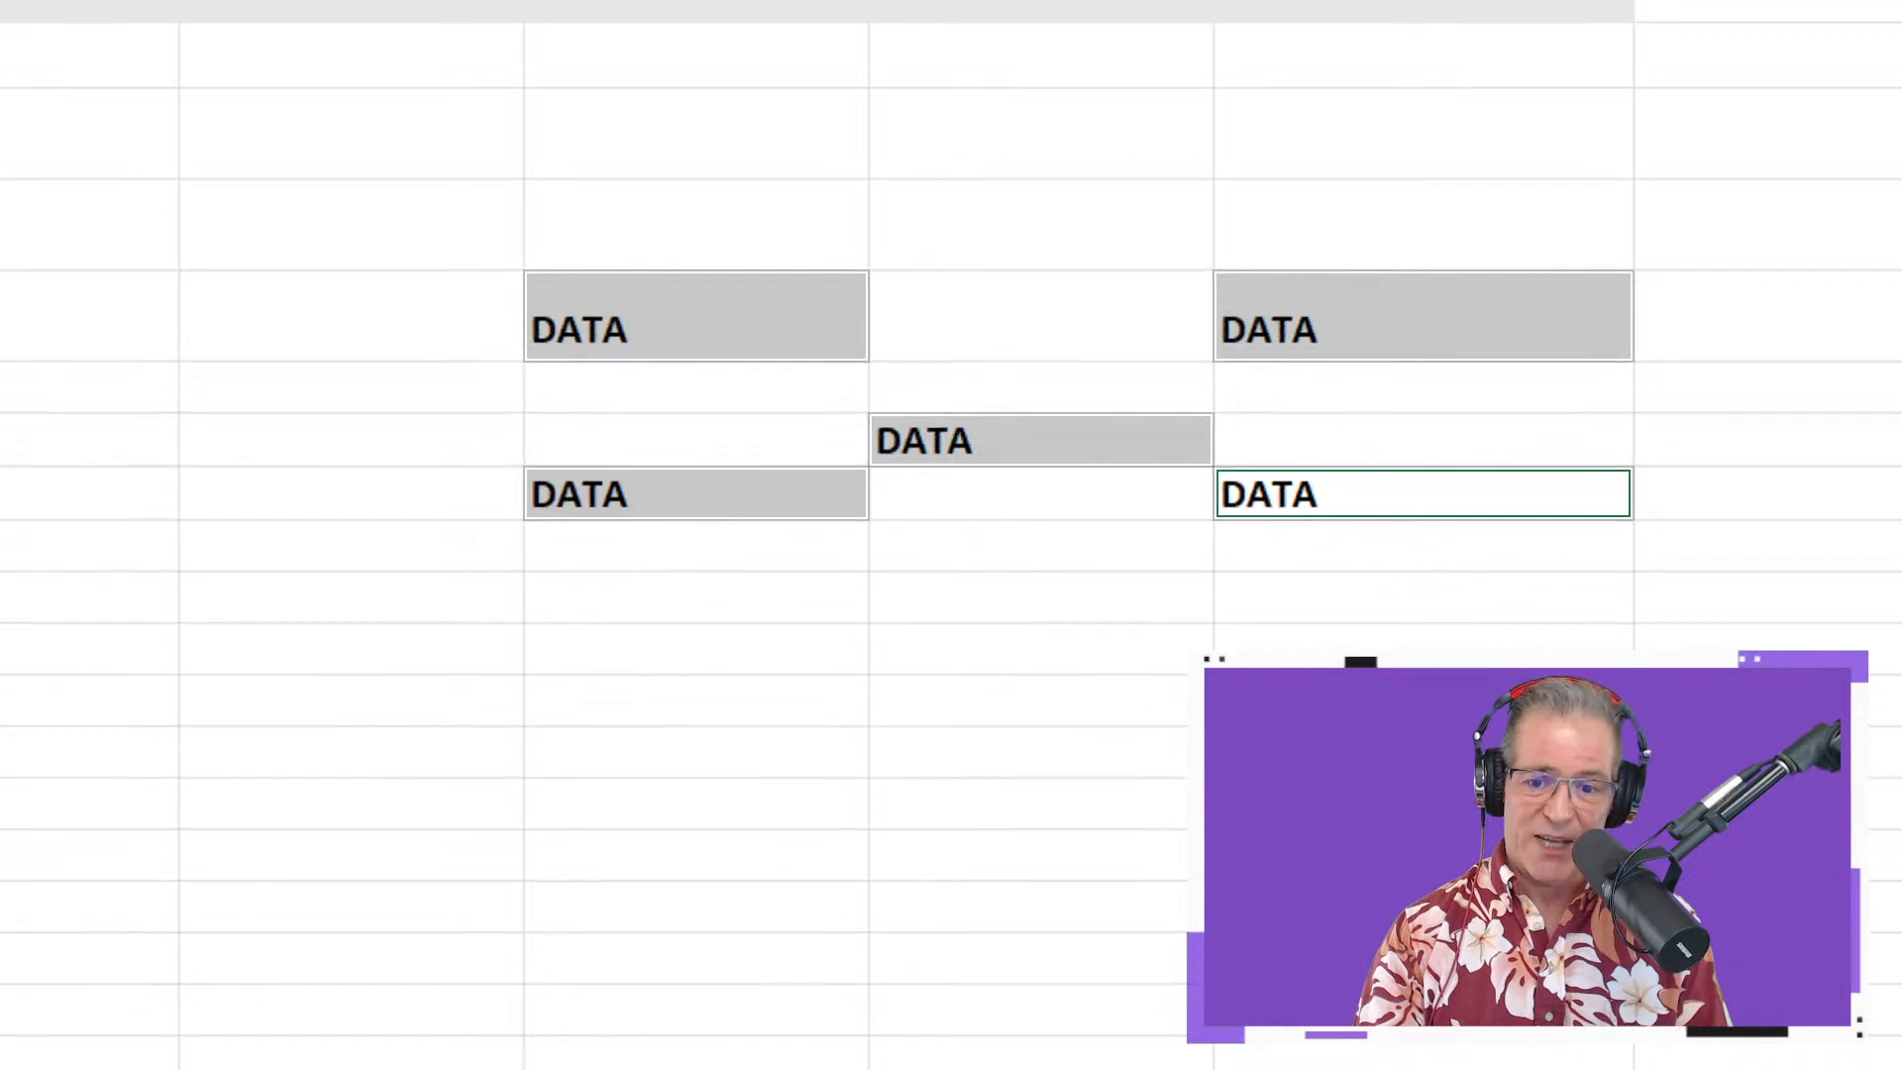
key("ctrl+b")
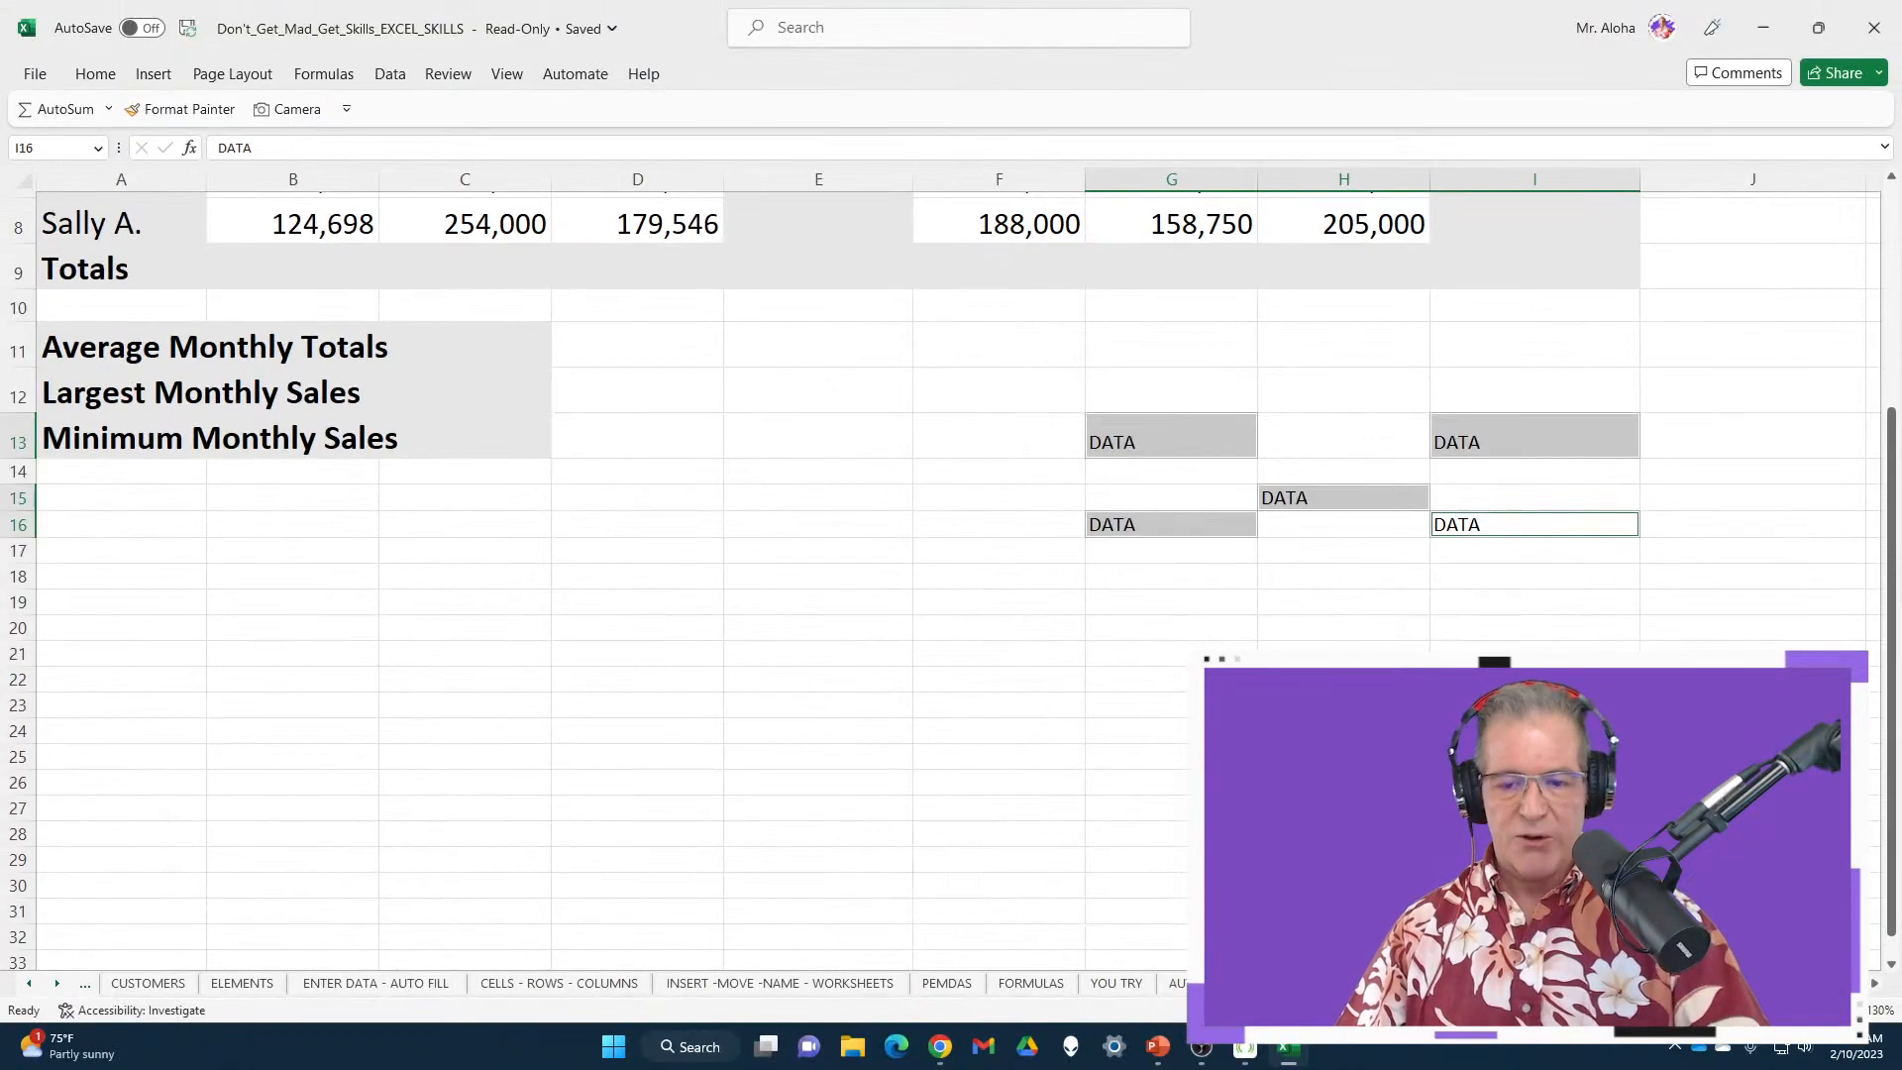
Undo to remove the stray DATA entries from G13 and G16, then select Totals row B9:I9
scroll(1140, 579, "up", 3)
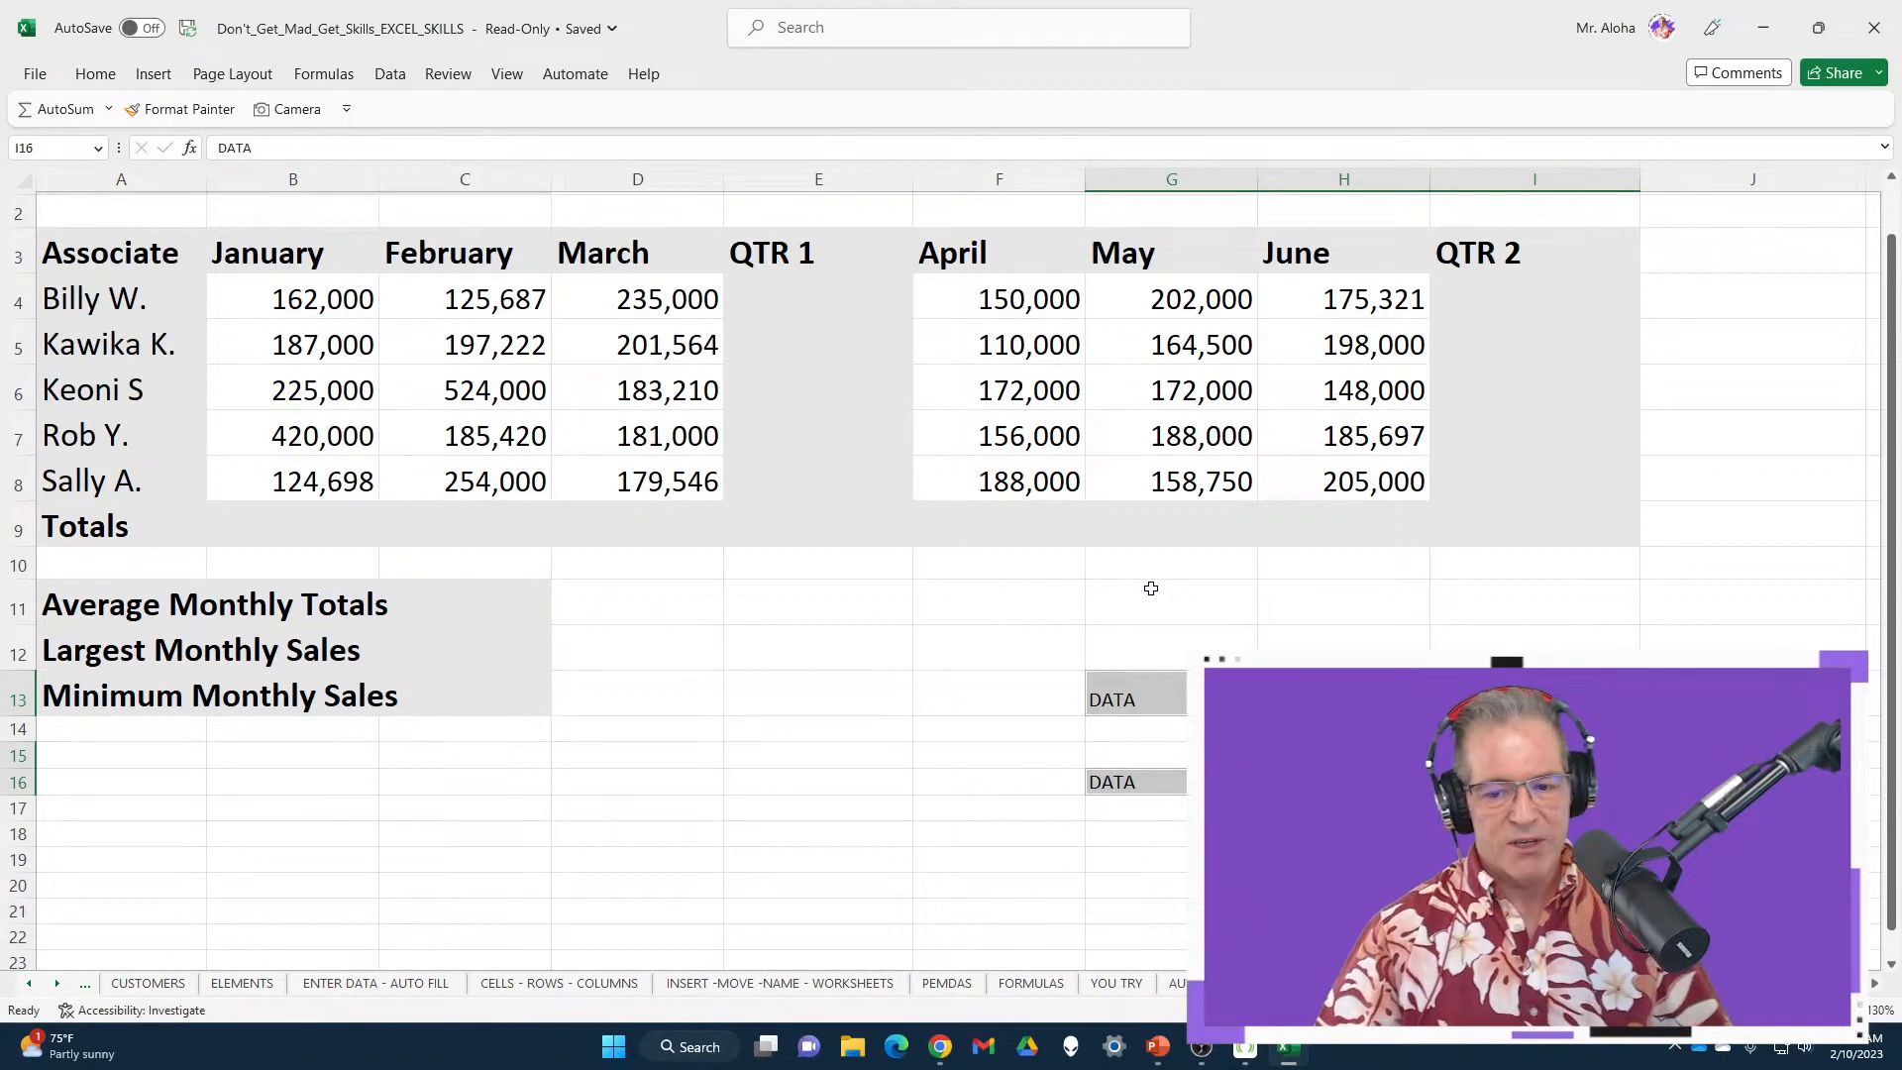
left_click(915, 684)
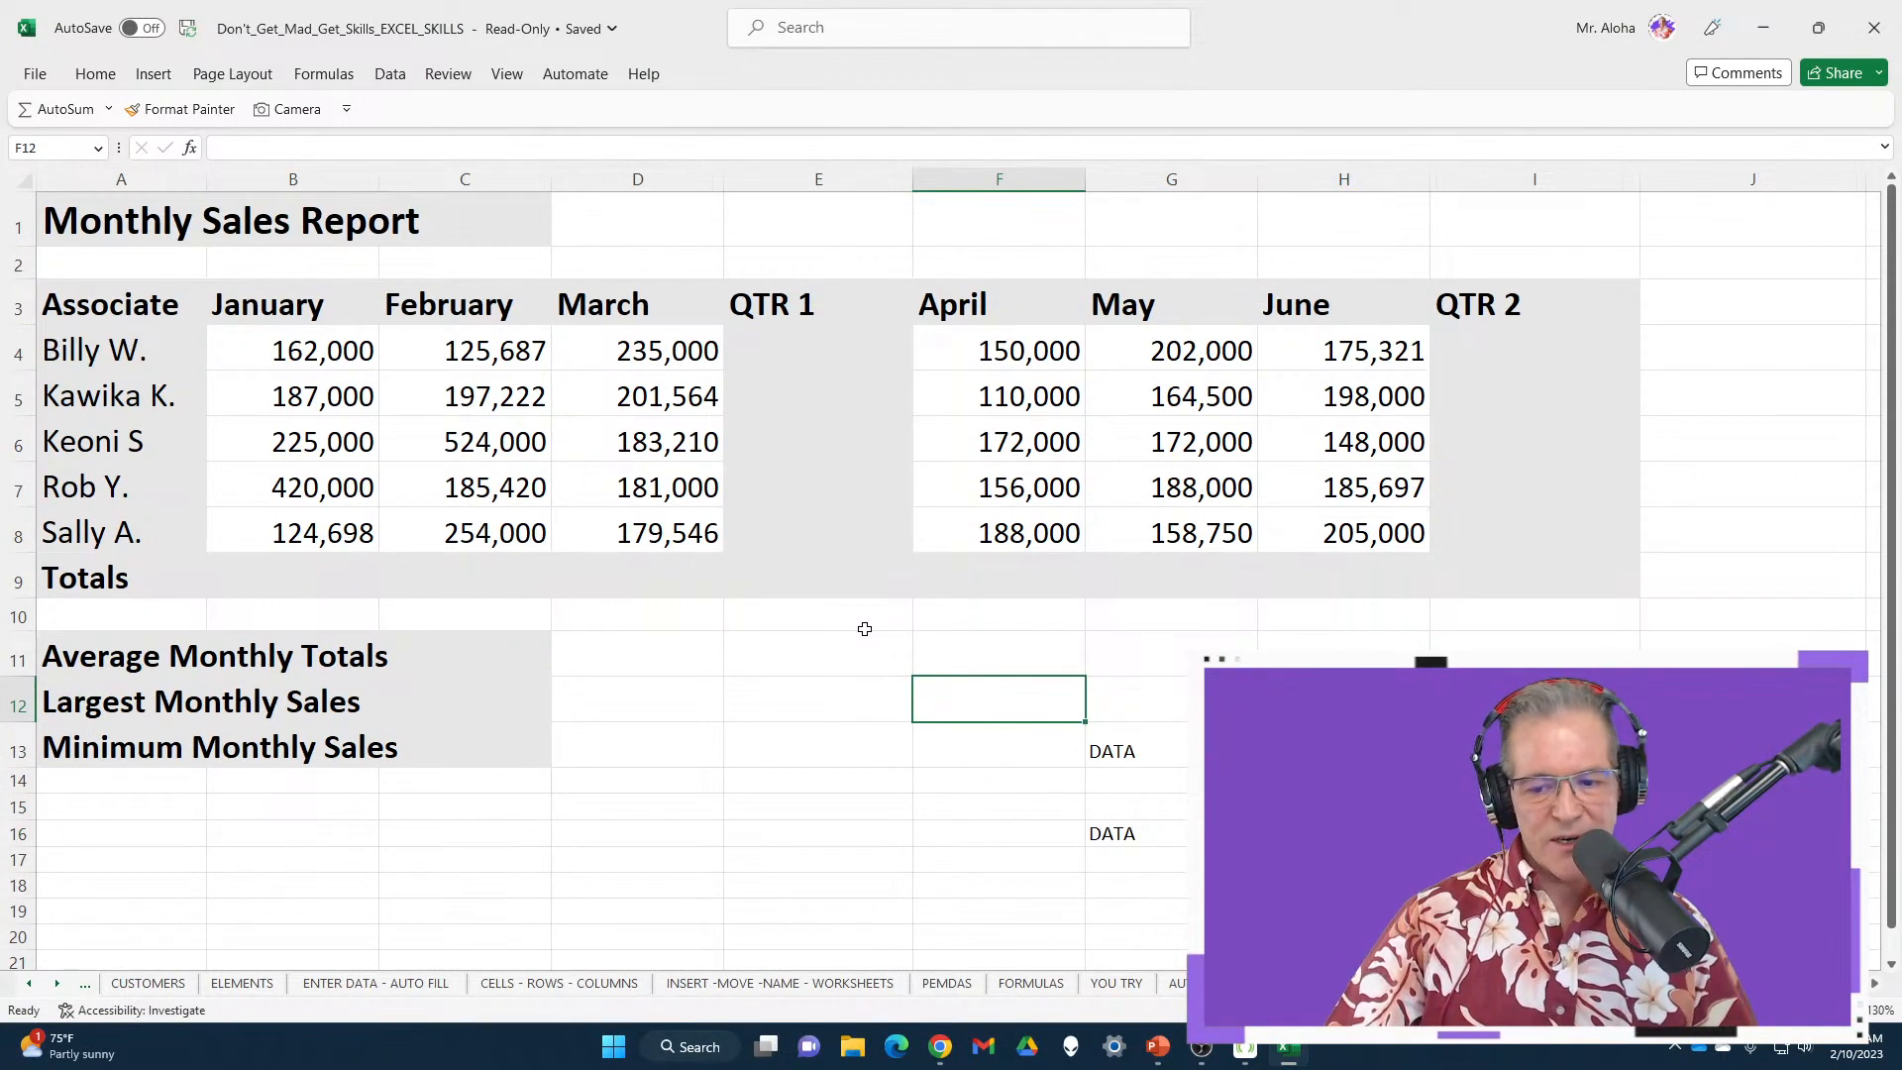
key("ctrl+z")
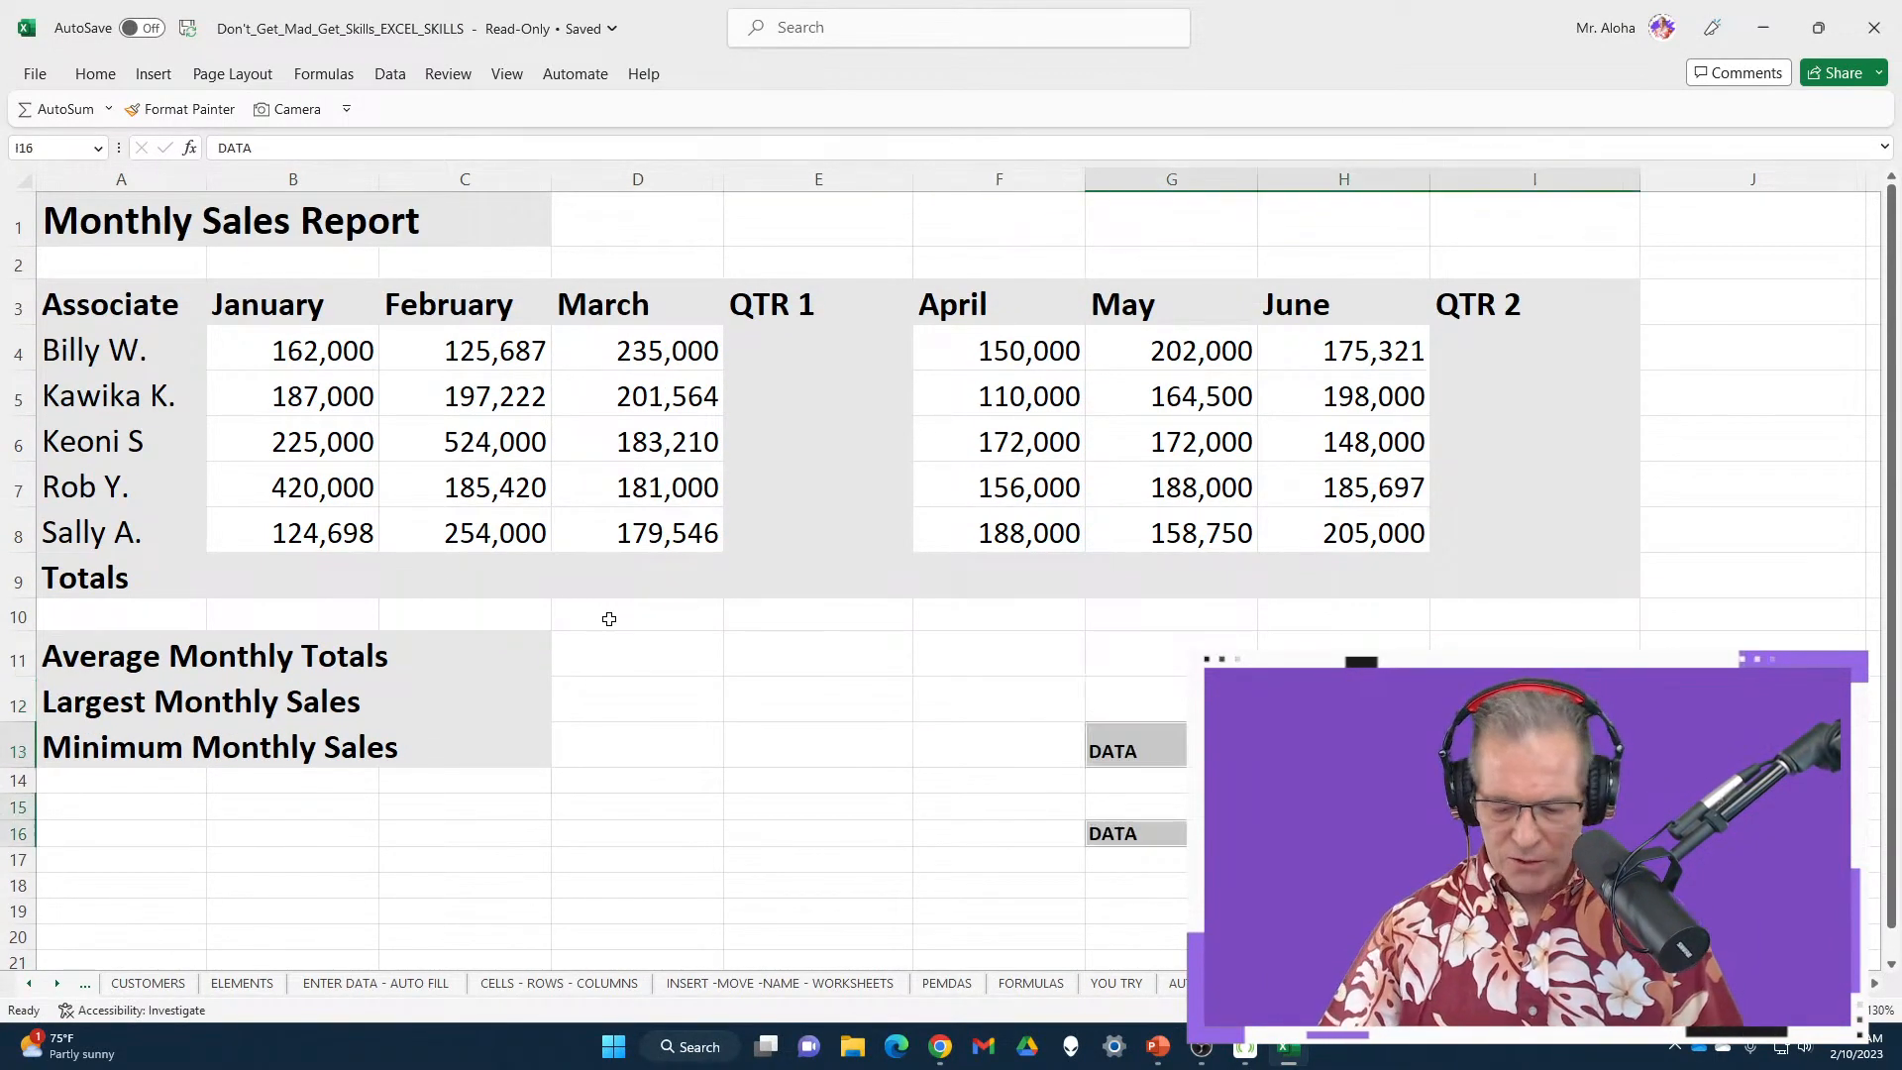
key("ctrl+z")
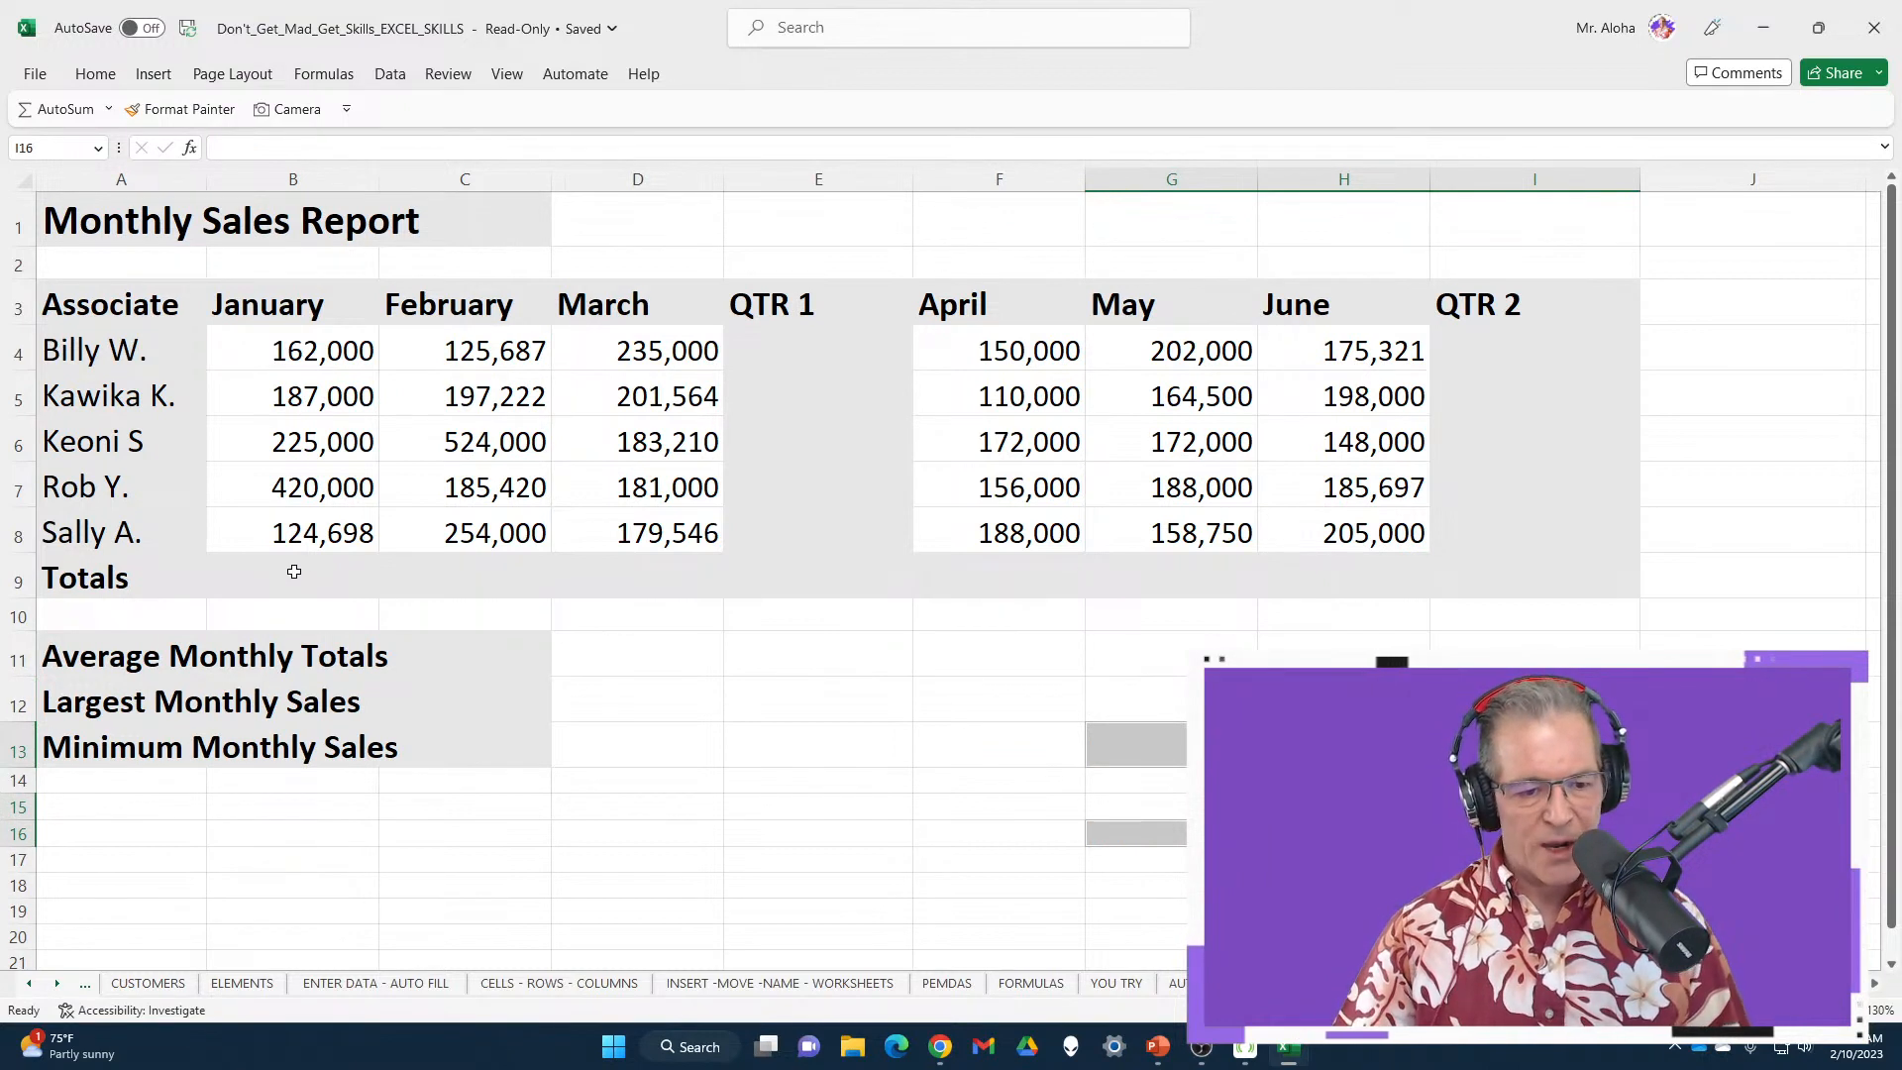
left_click_drag(292, 571, 1520, 571)
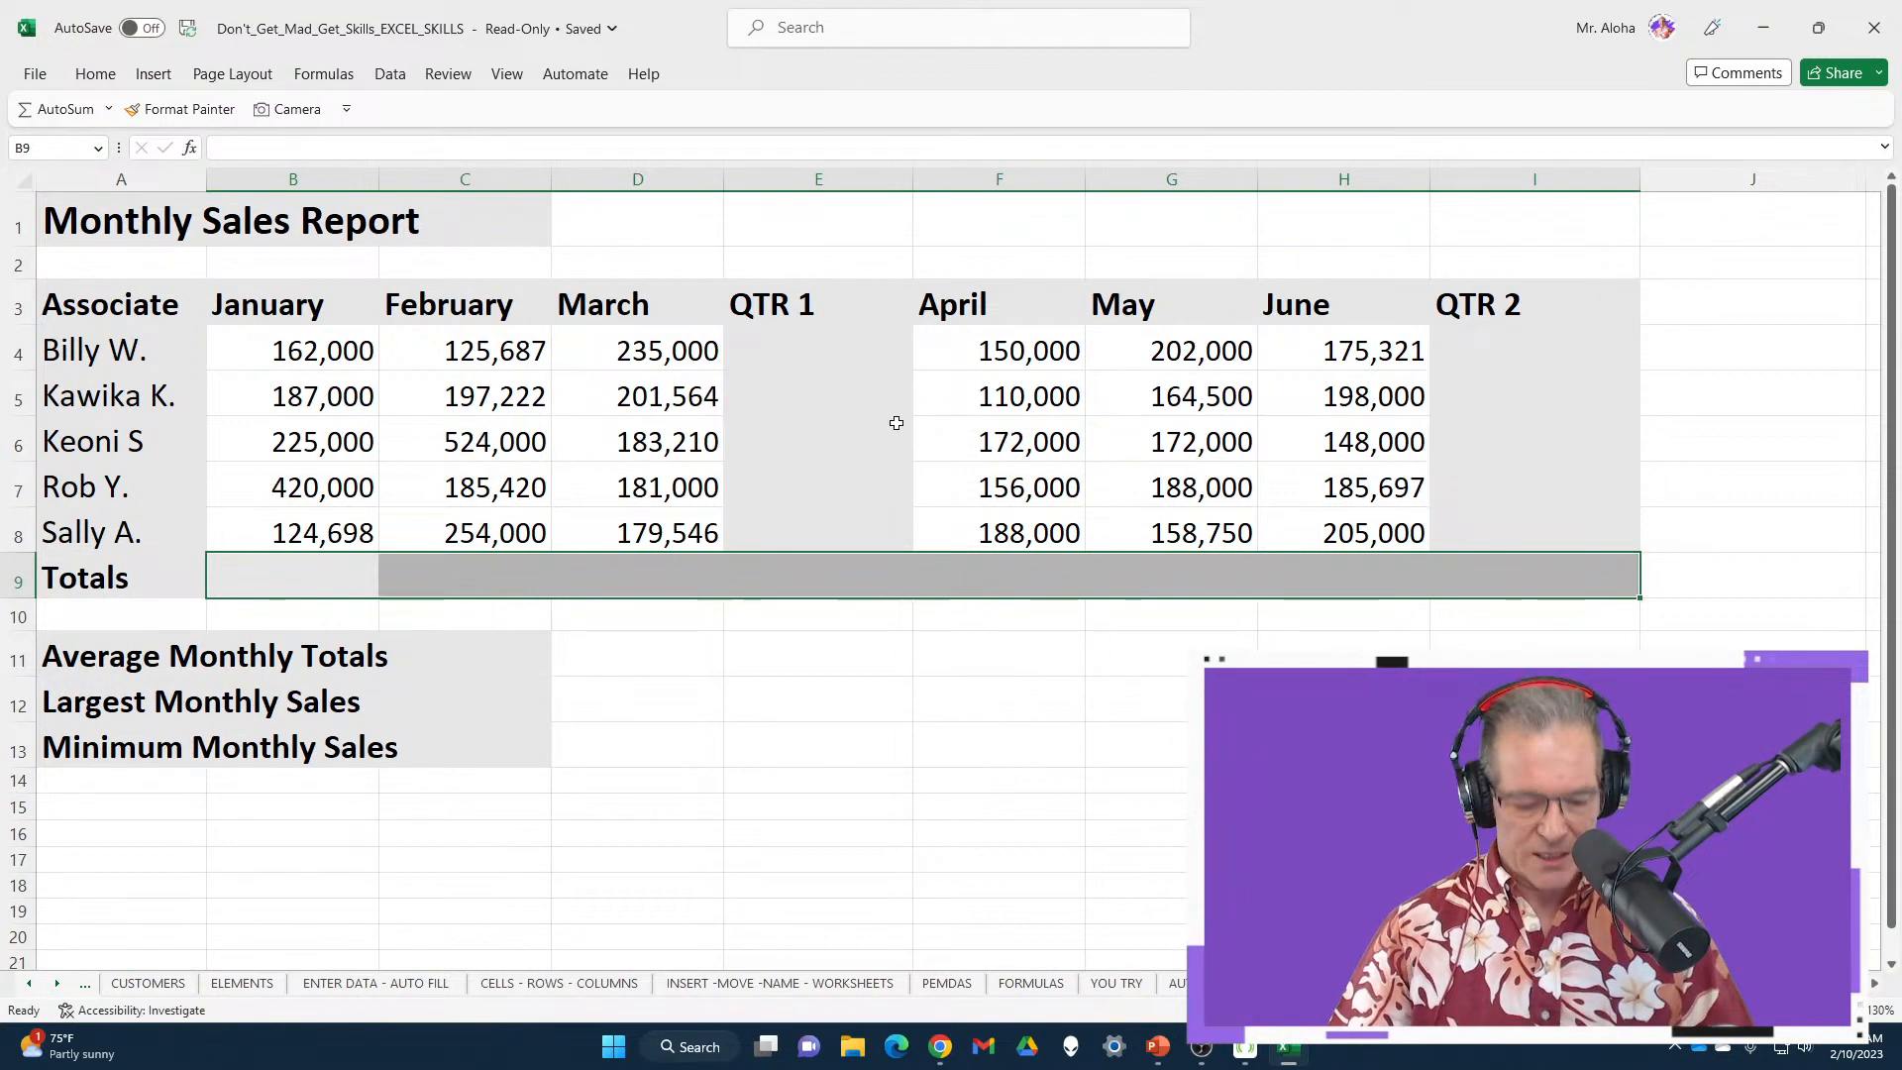
Add E4:E8 and I4:I8 to the selection and AutoSum all, giving QTR 1 3,385,347 and QTR 2 2,573,268
left_click_drag(803, 343, 809, 518)
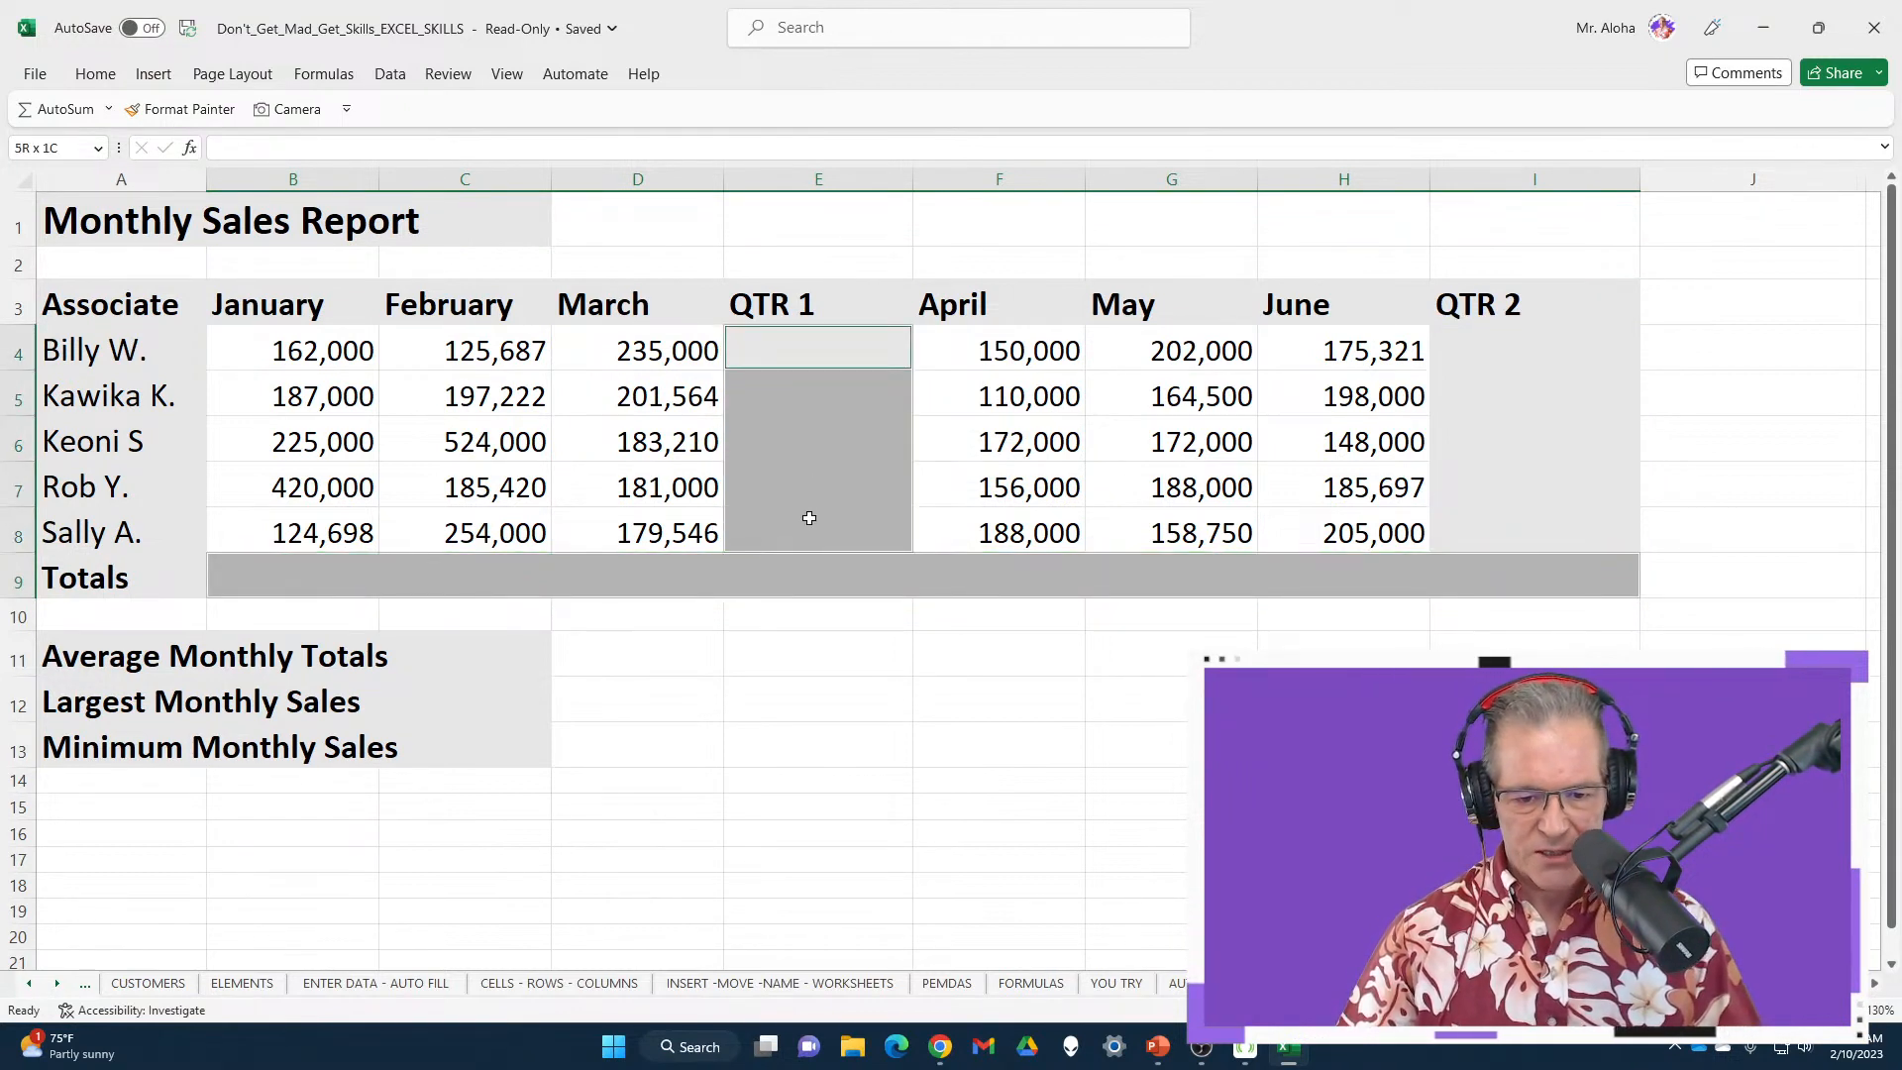
left_click_drag(1491, 345, 1503, 522)
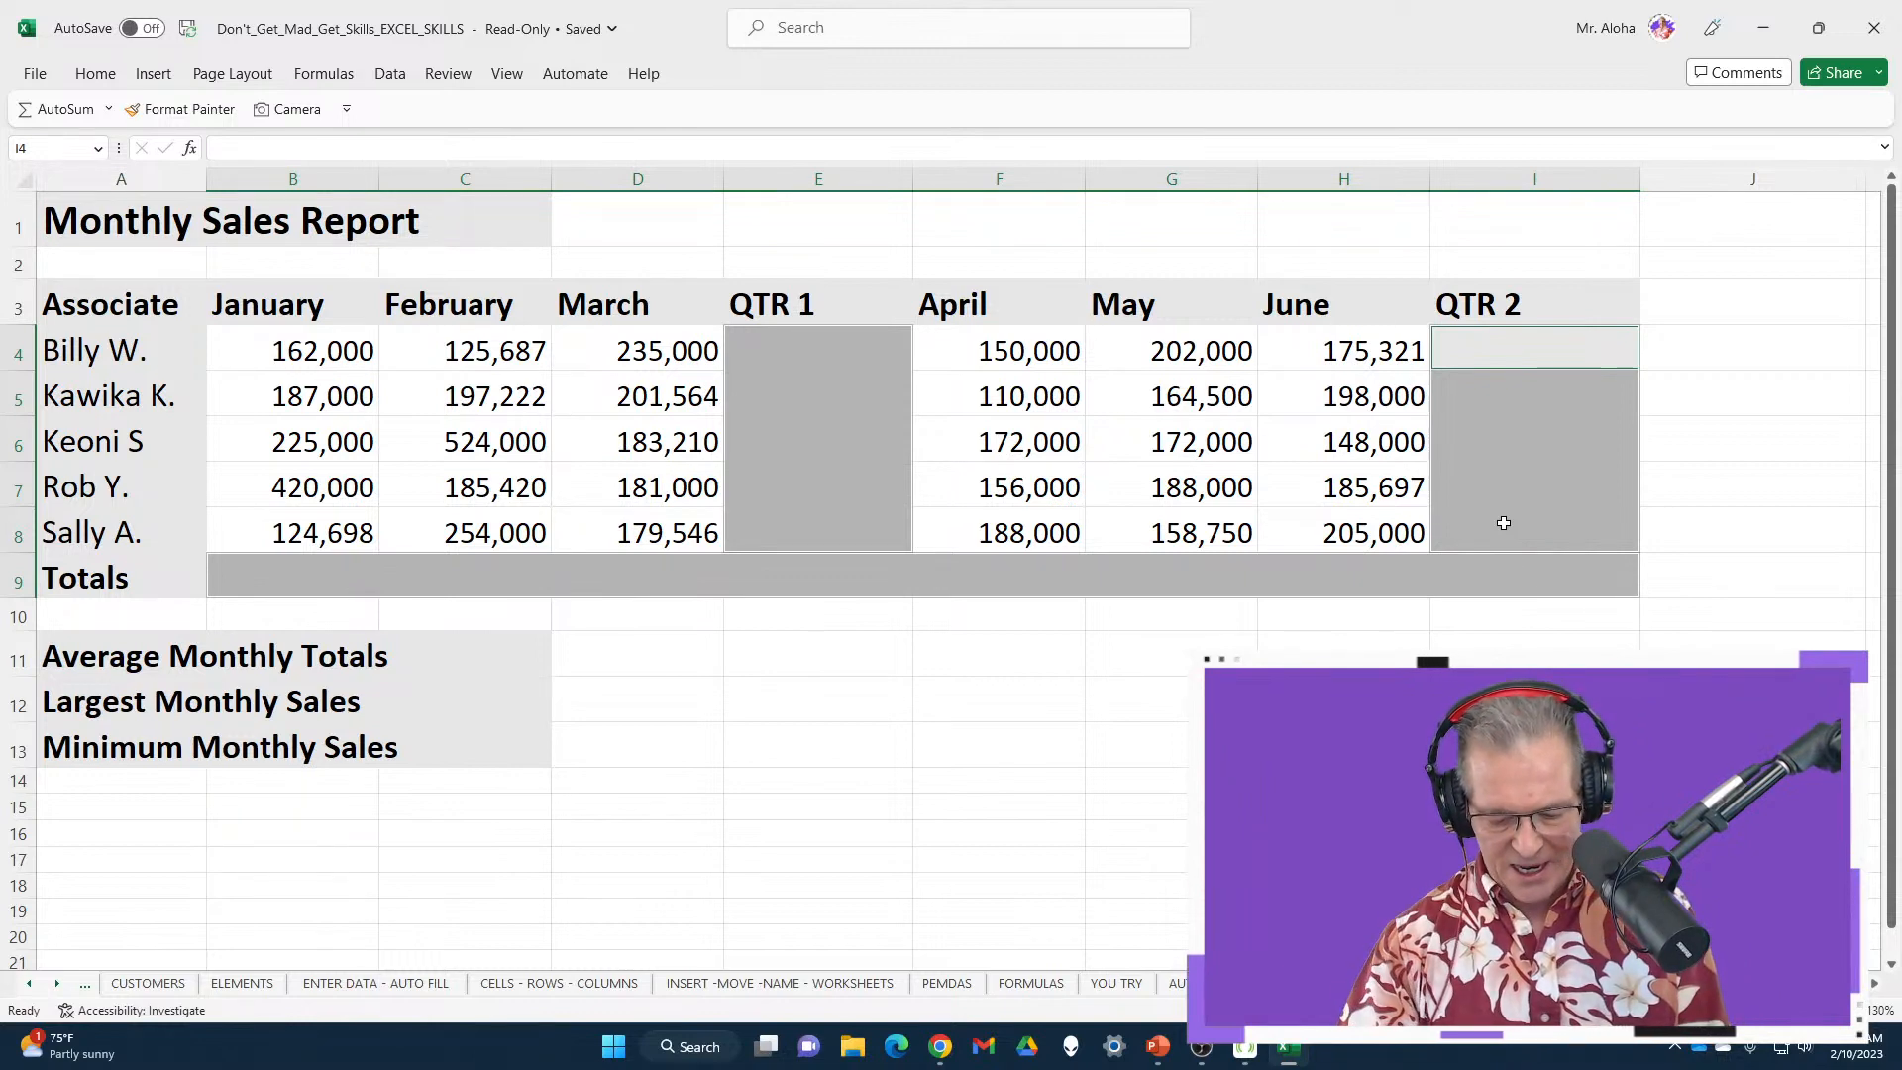
key("alt+equal")
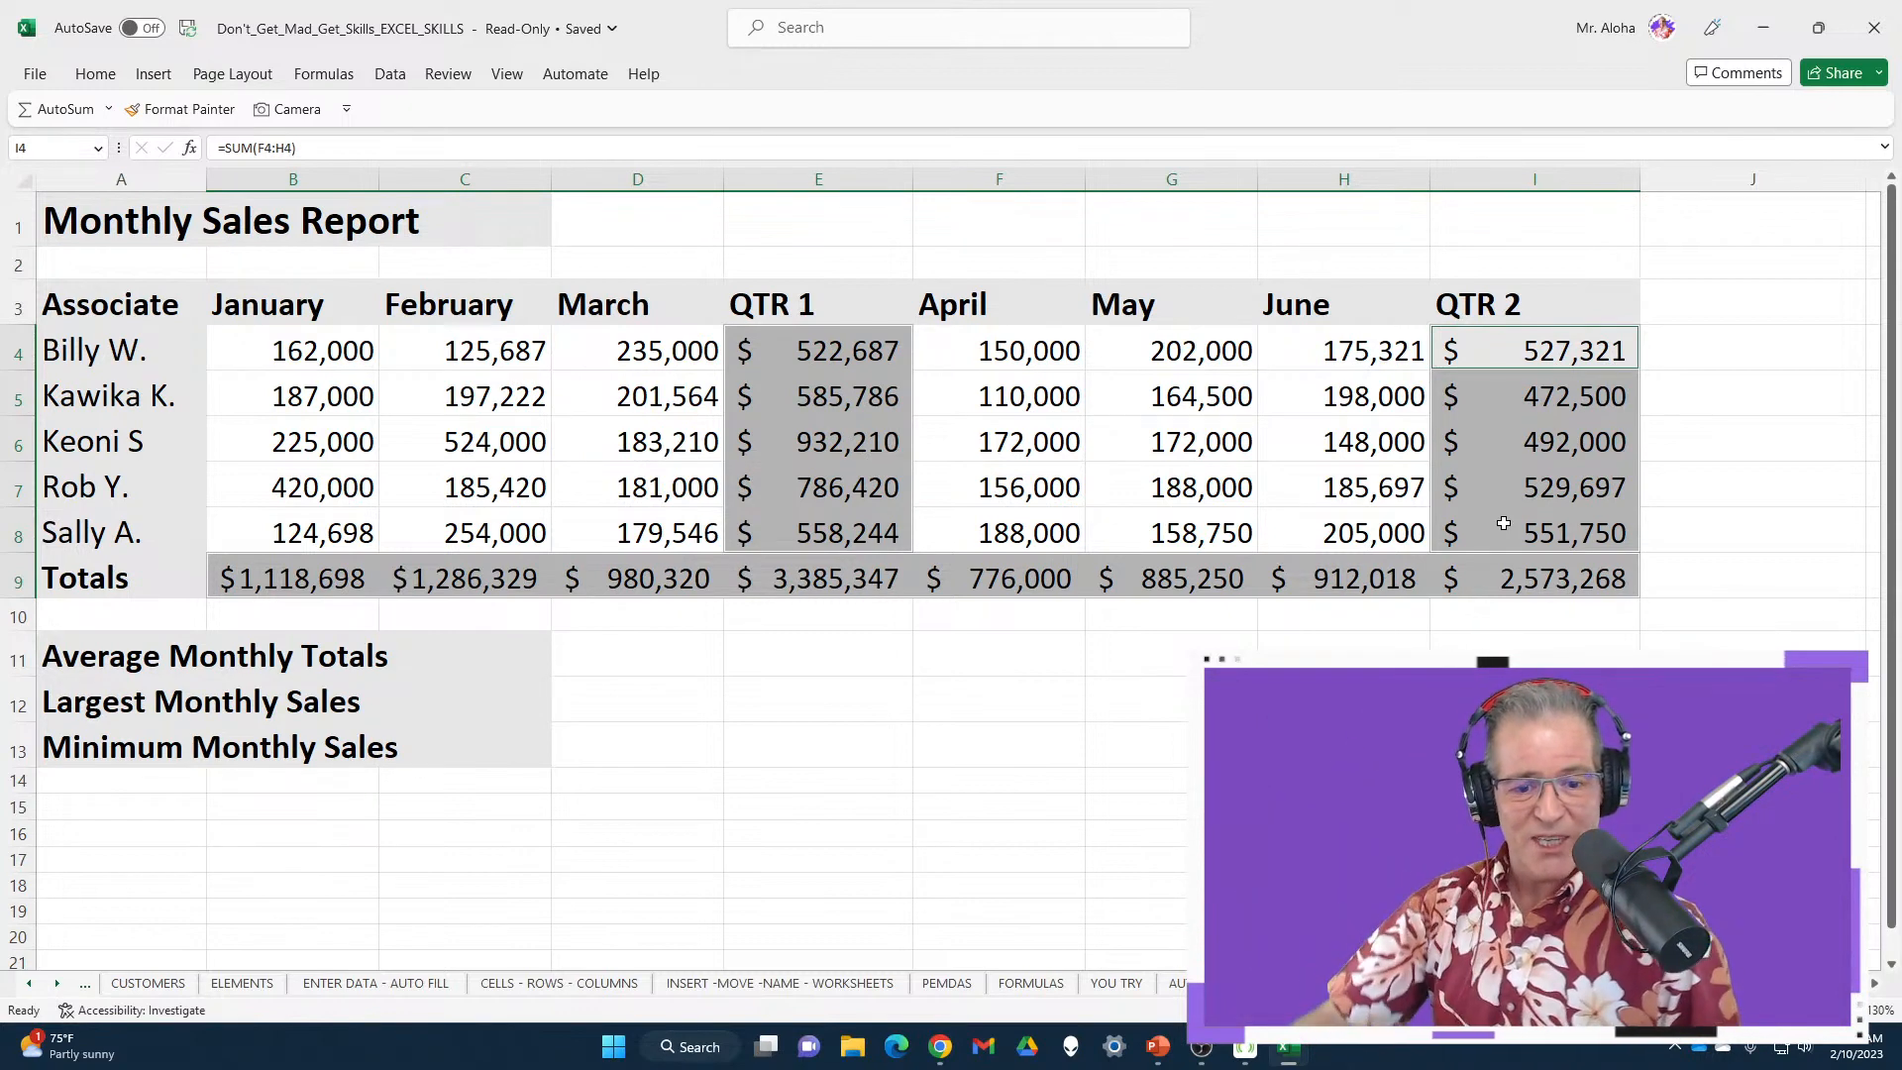
left_click(451, 637)
key("Down")
key("Down")
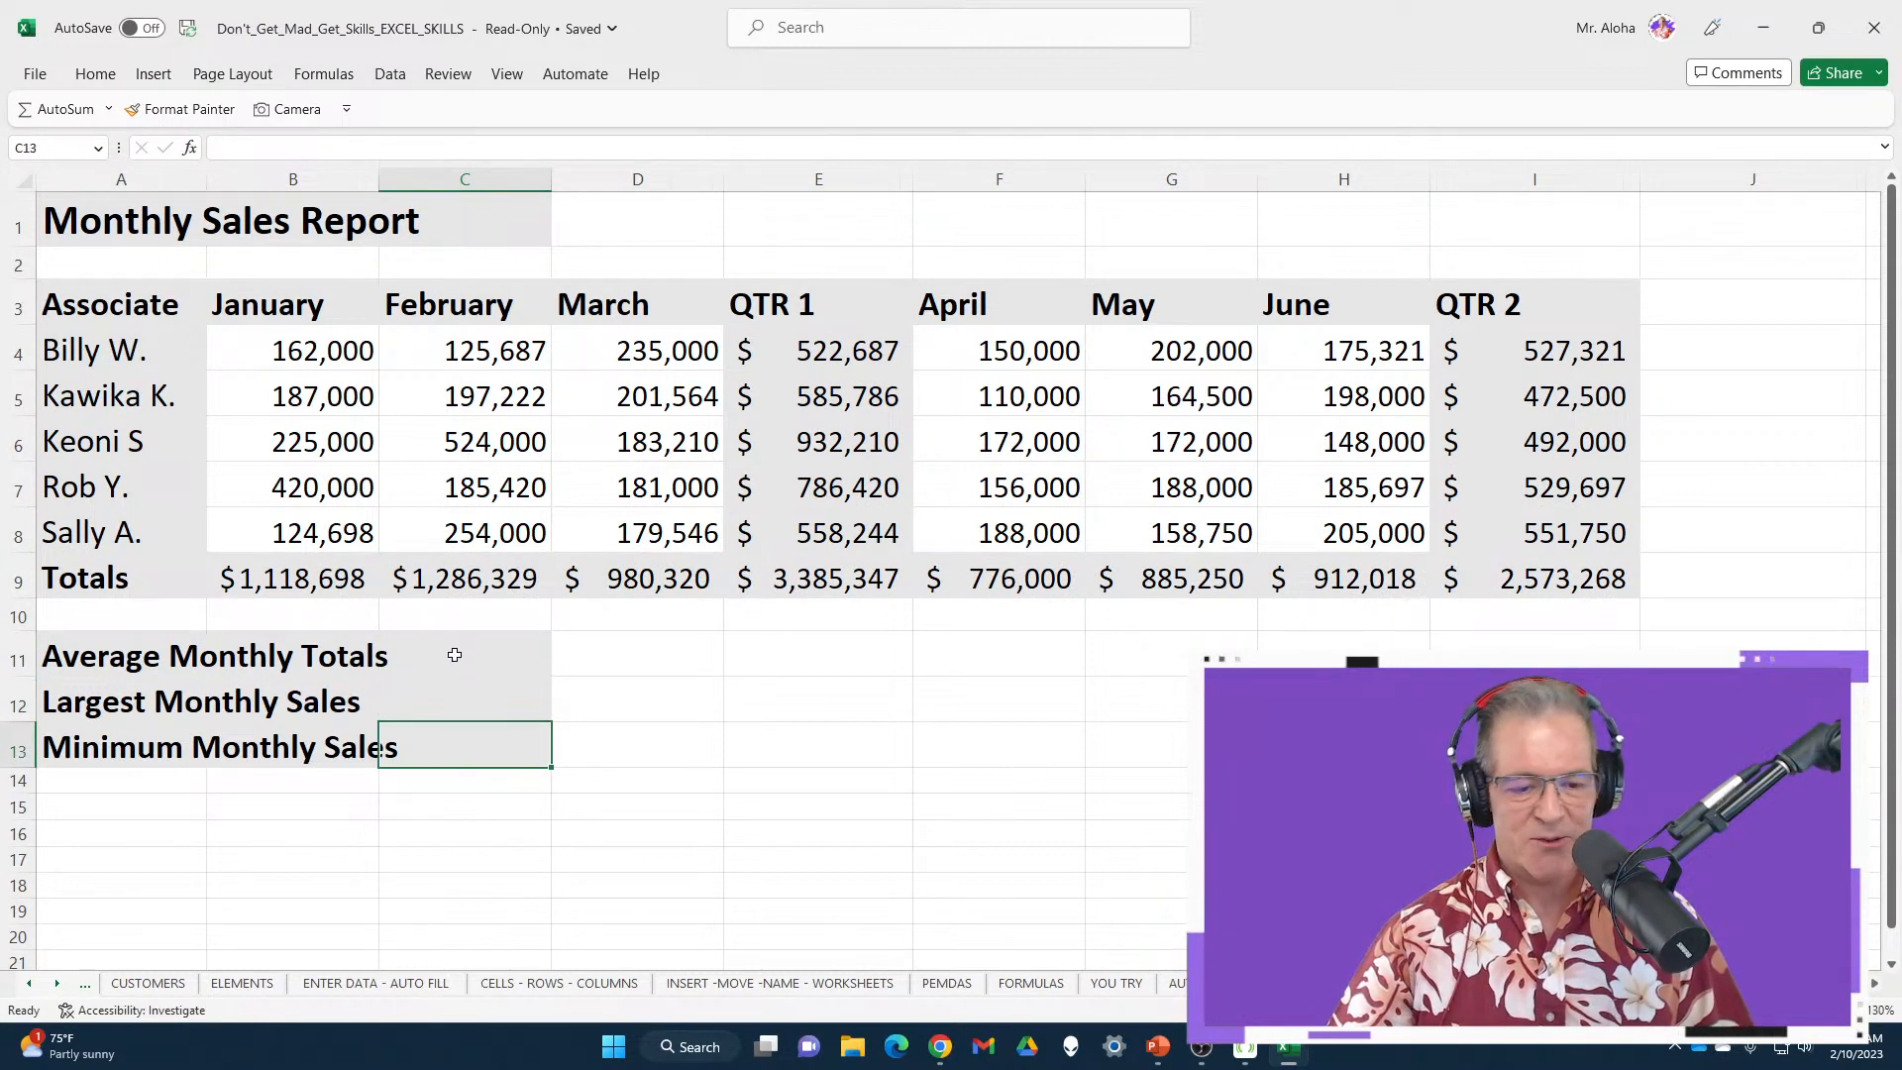
Select C11:C13, then scroll the sheet tabs to reveal Q1–Q4 and SUMMARY
left_click_drag(455, 650, 478, 766)
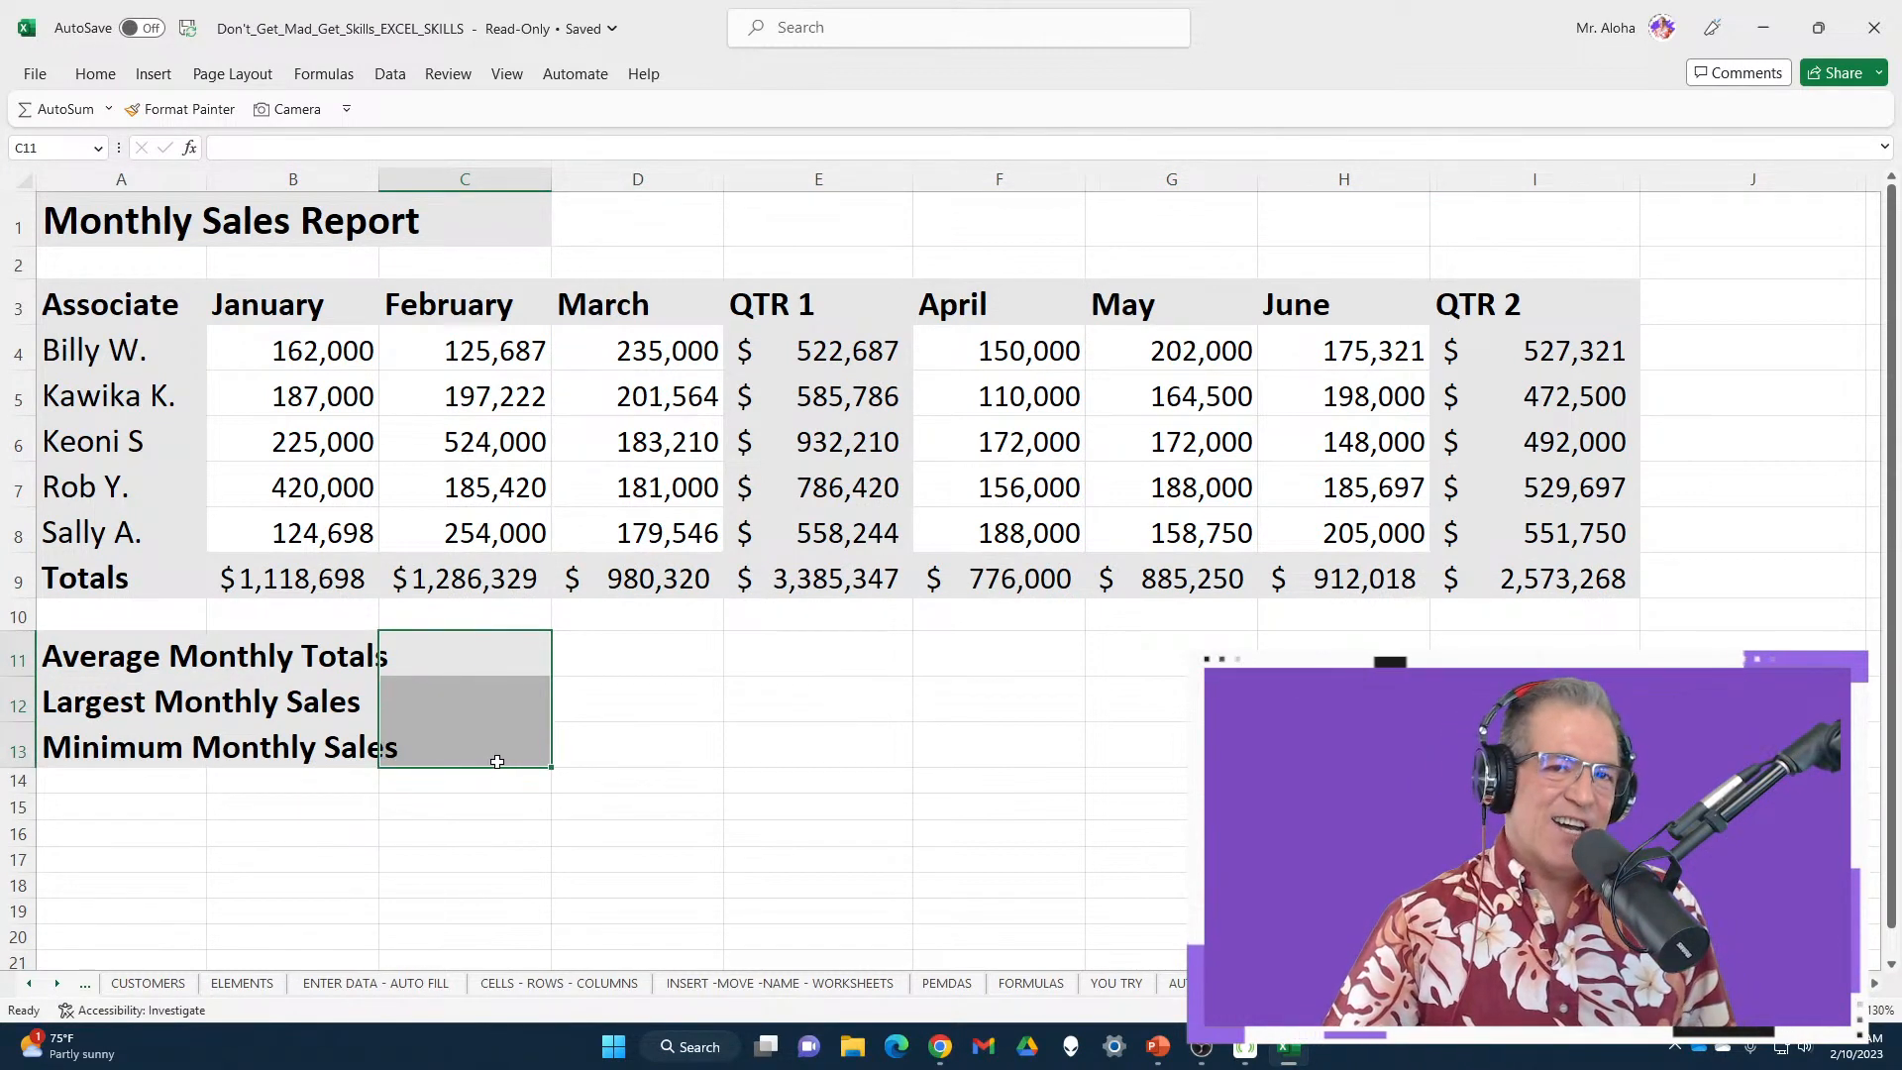
left_click(57, 982)
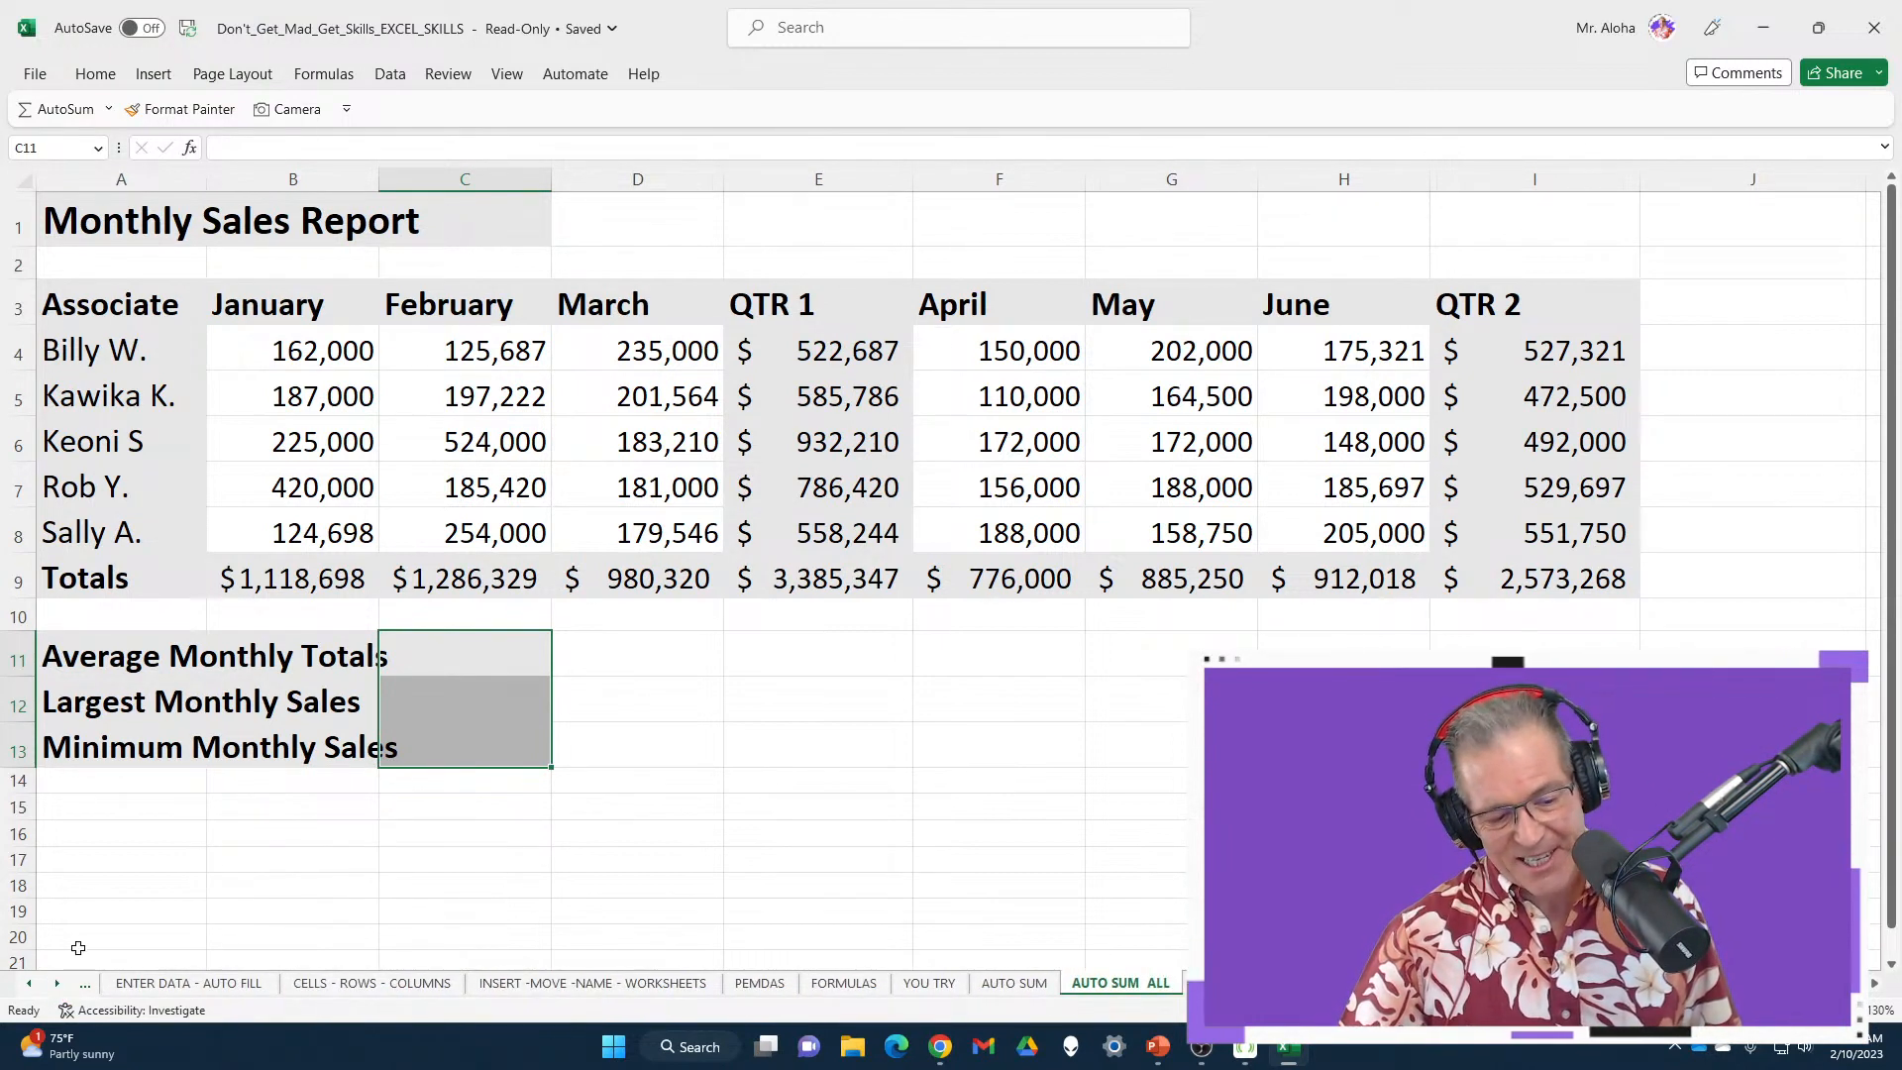
left_click(57, 982)
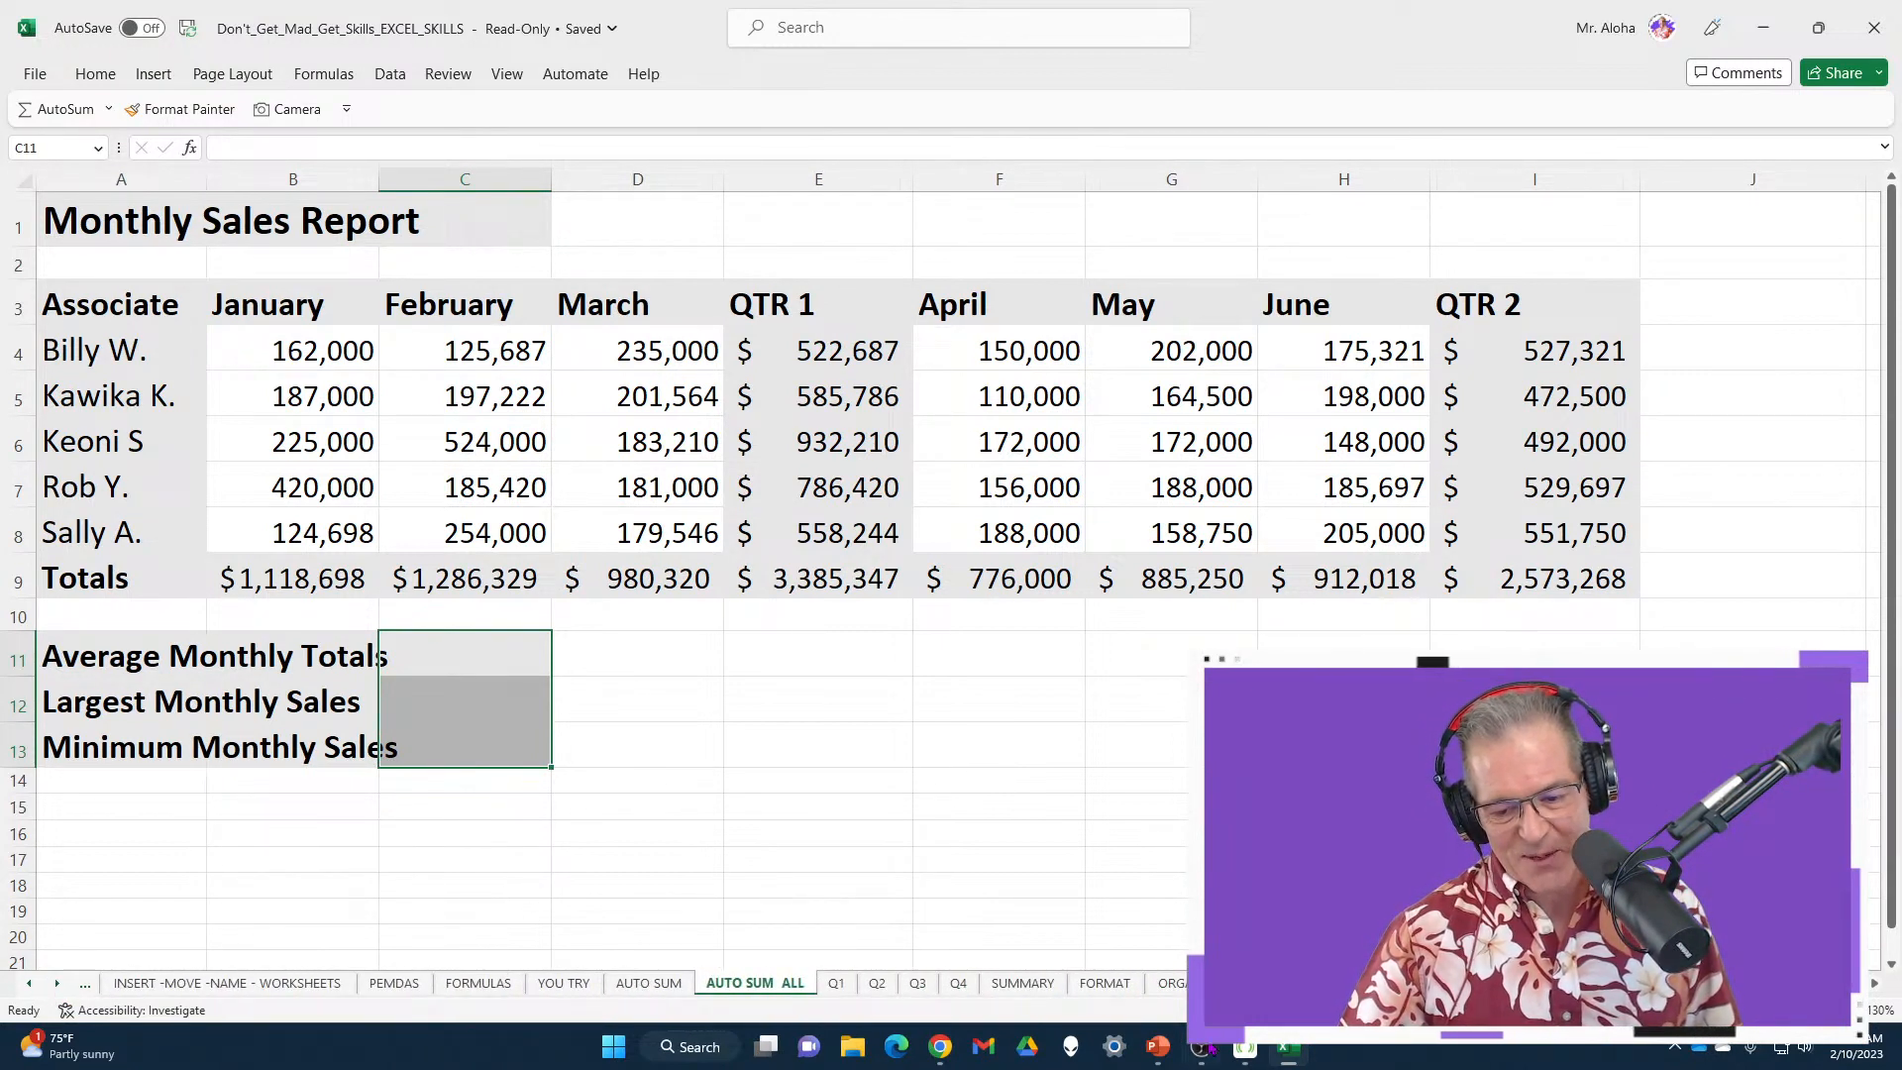
mouse_move(940, 1047)
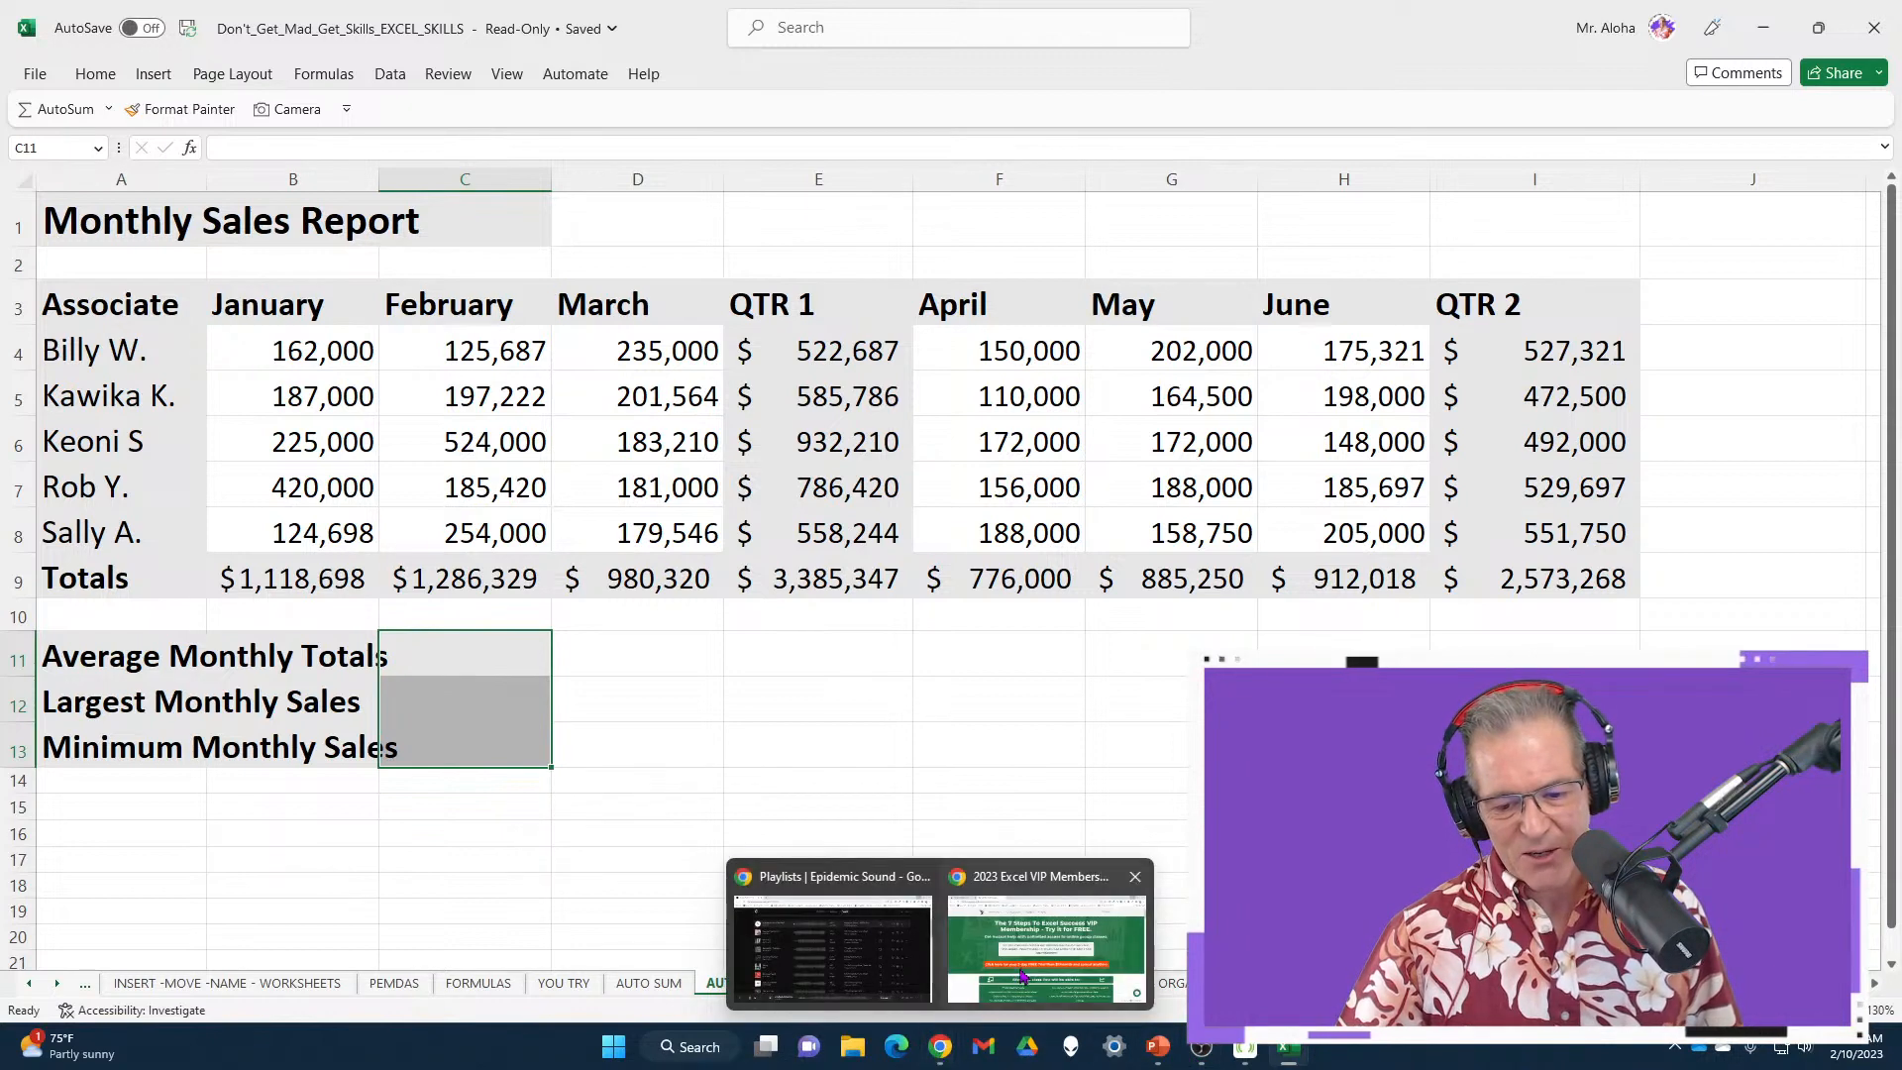
left_click(1023, 975)
scroll(1783, 549, "down", 6)
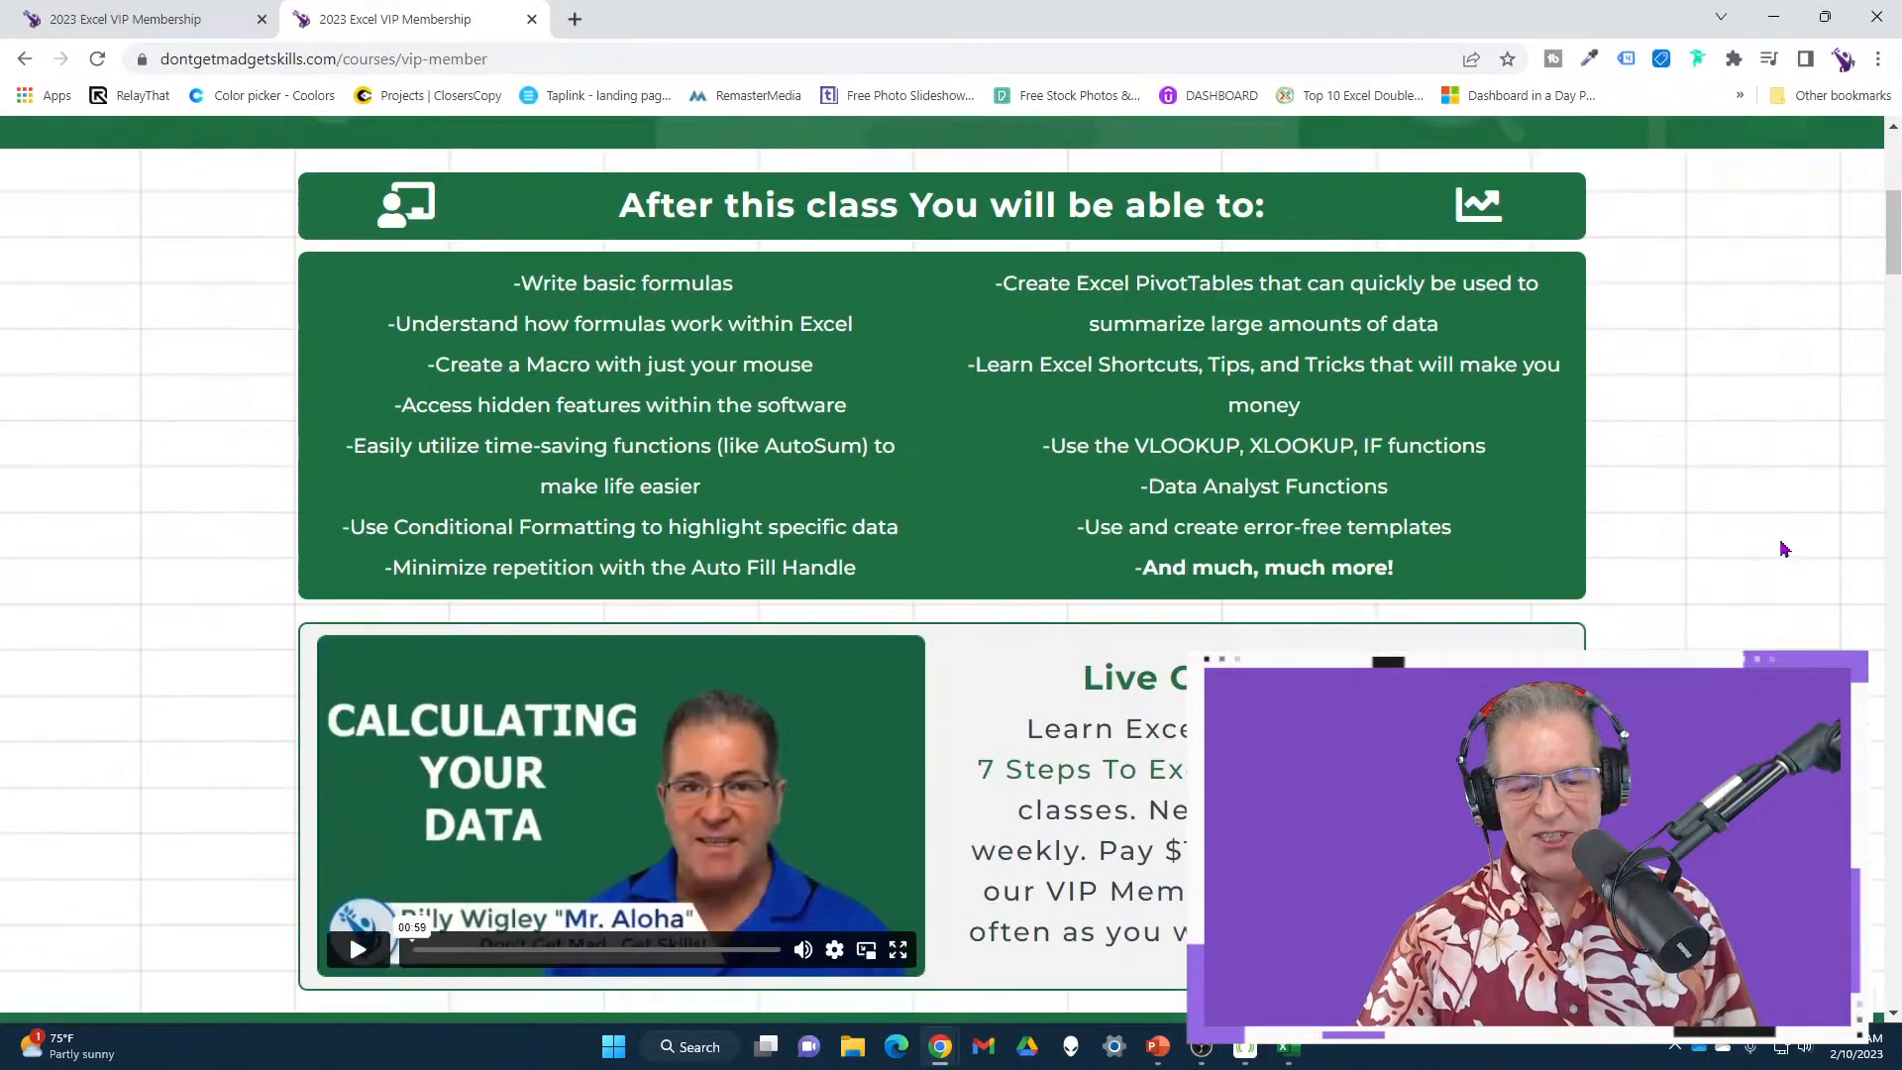
scroll(1783, 548, "down", 9)
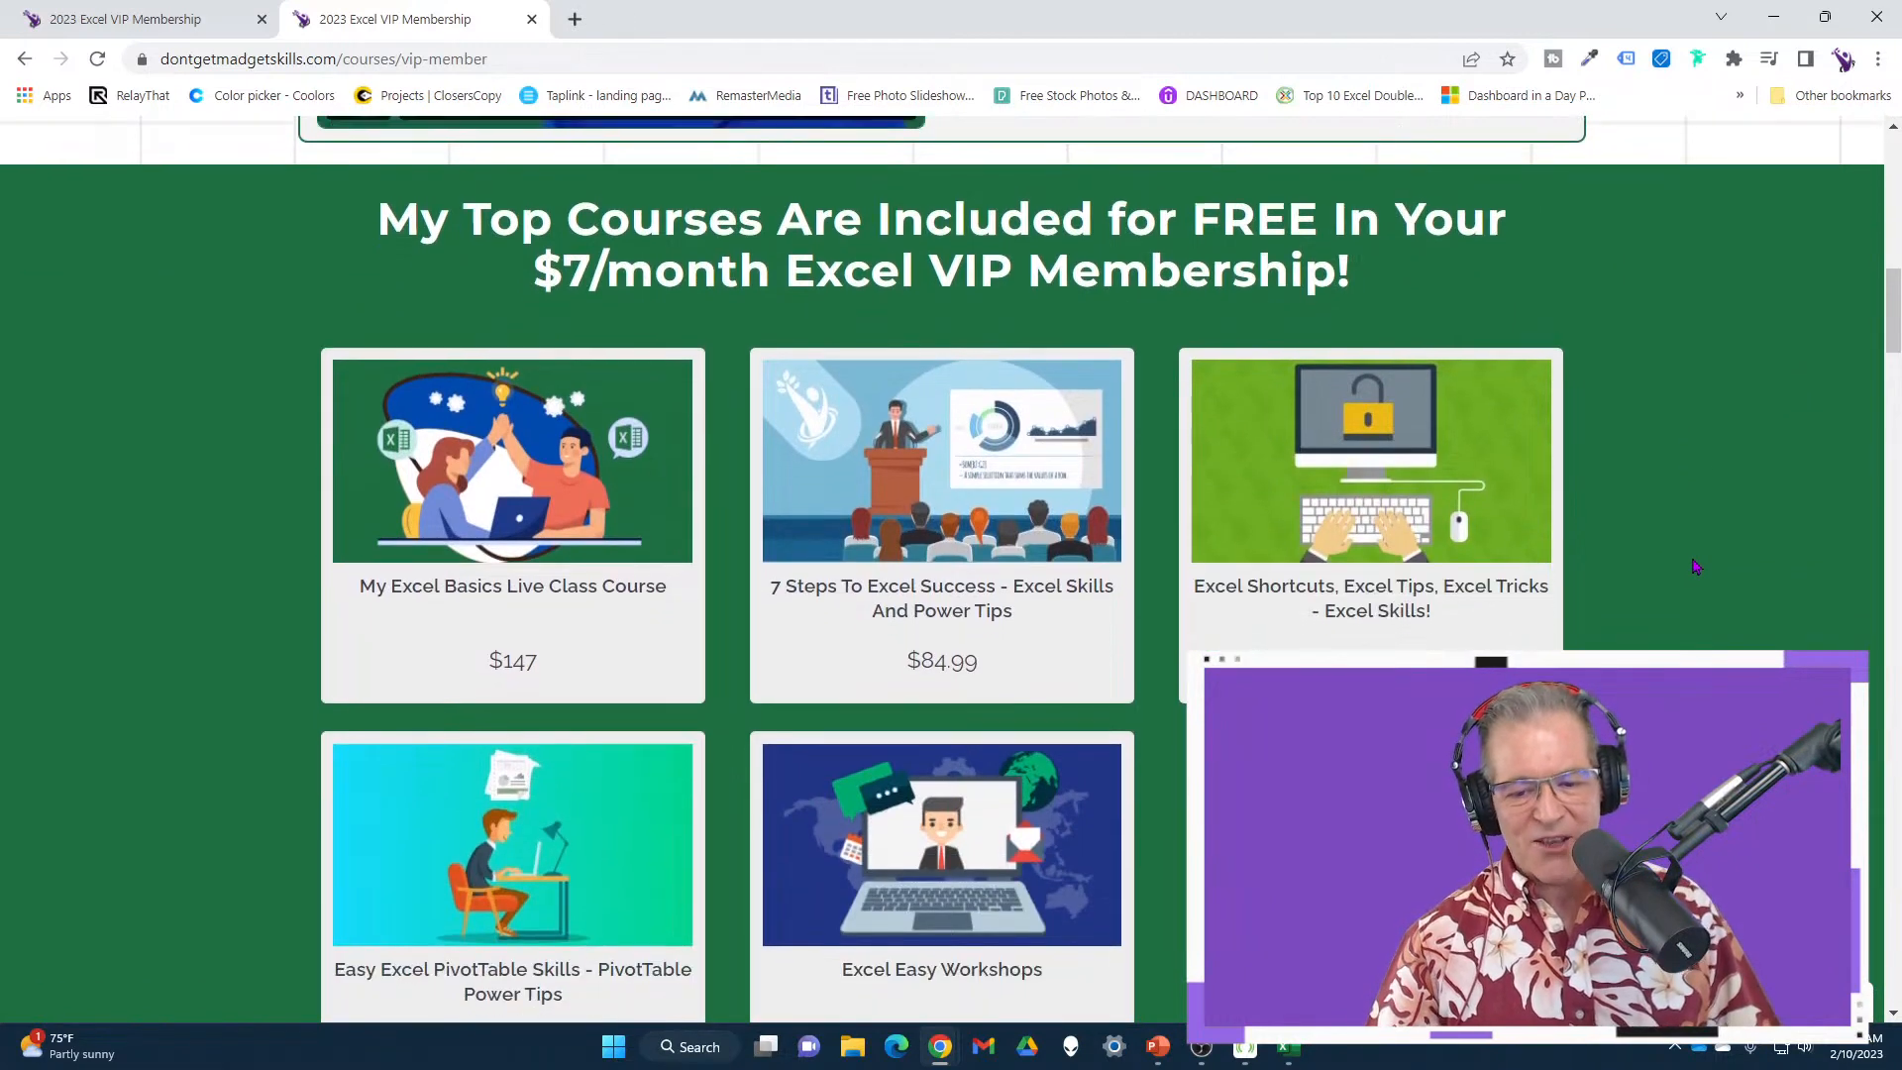
scroll(1694, 567, "down", 2)
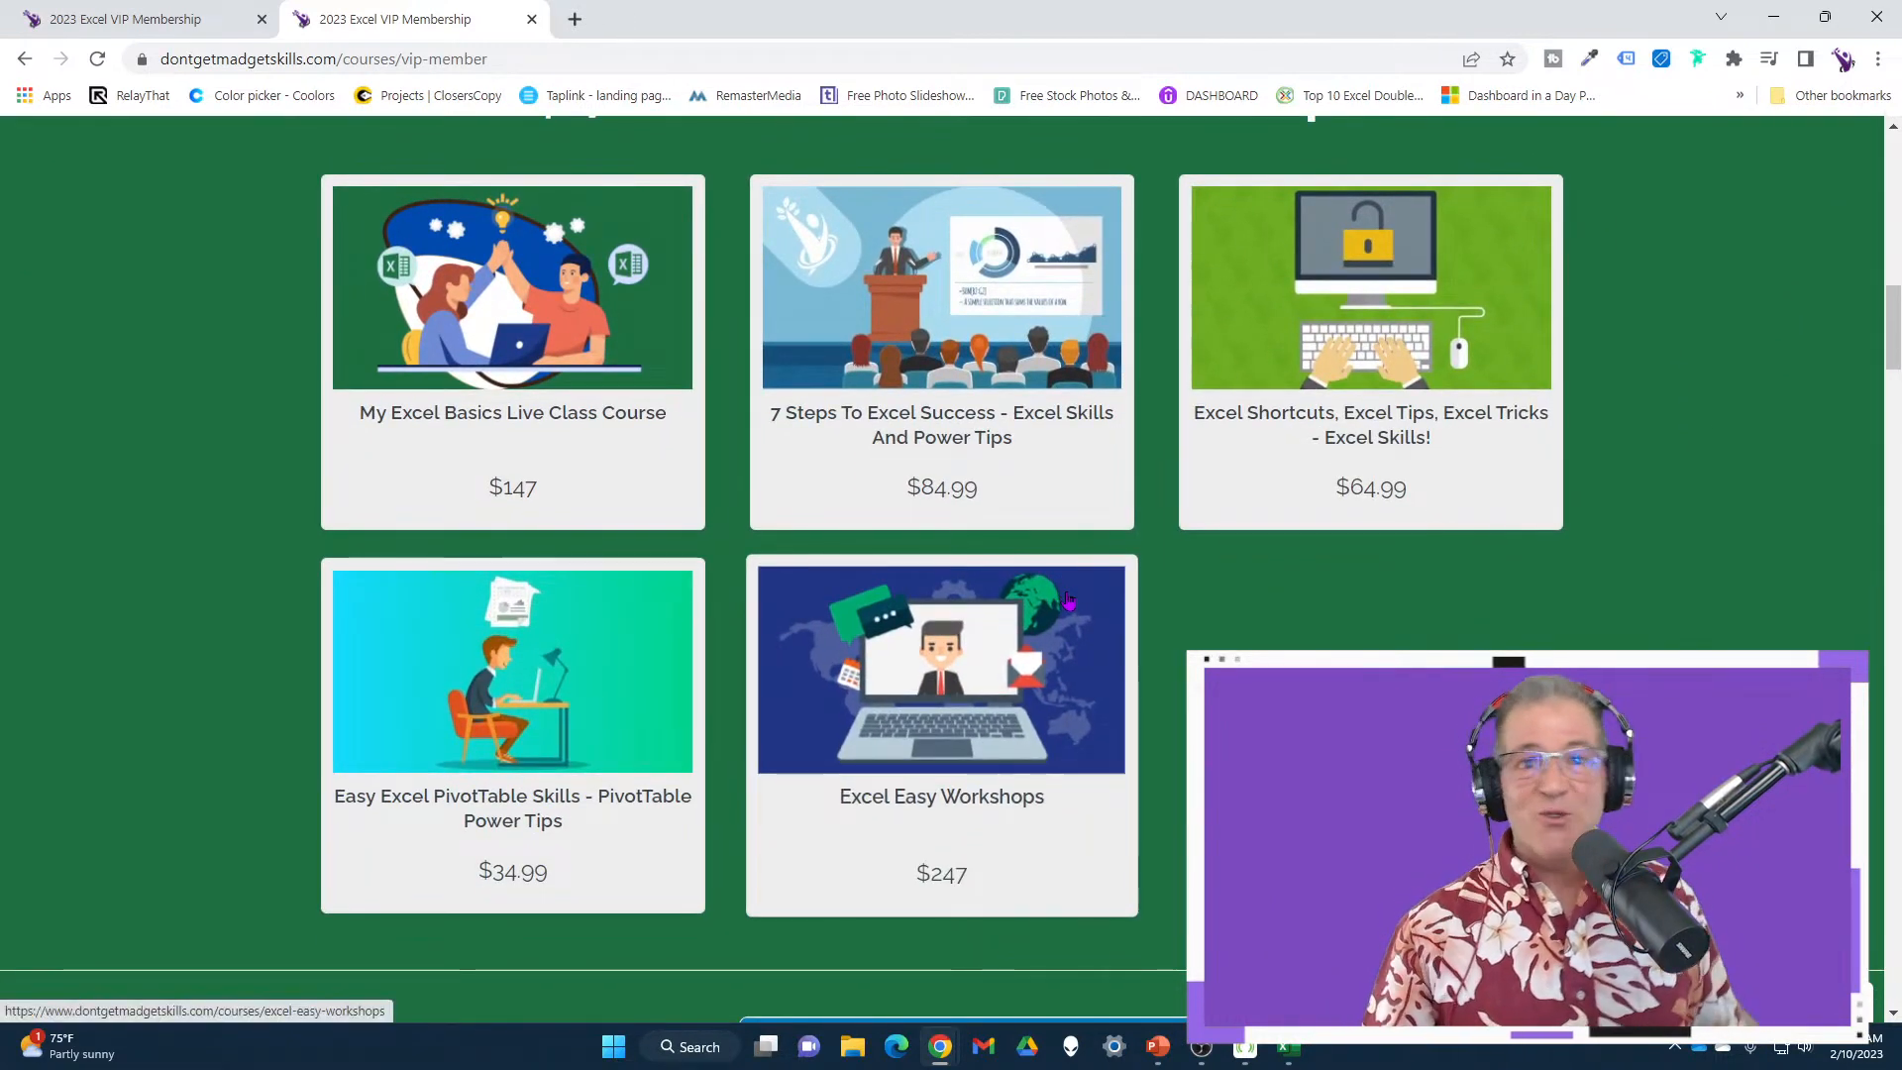
scroll(1068, 595, "down", 2)
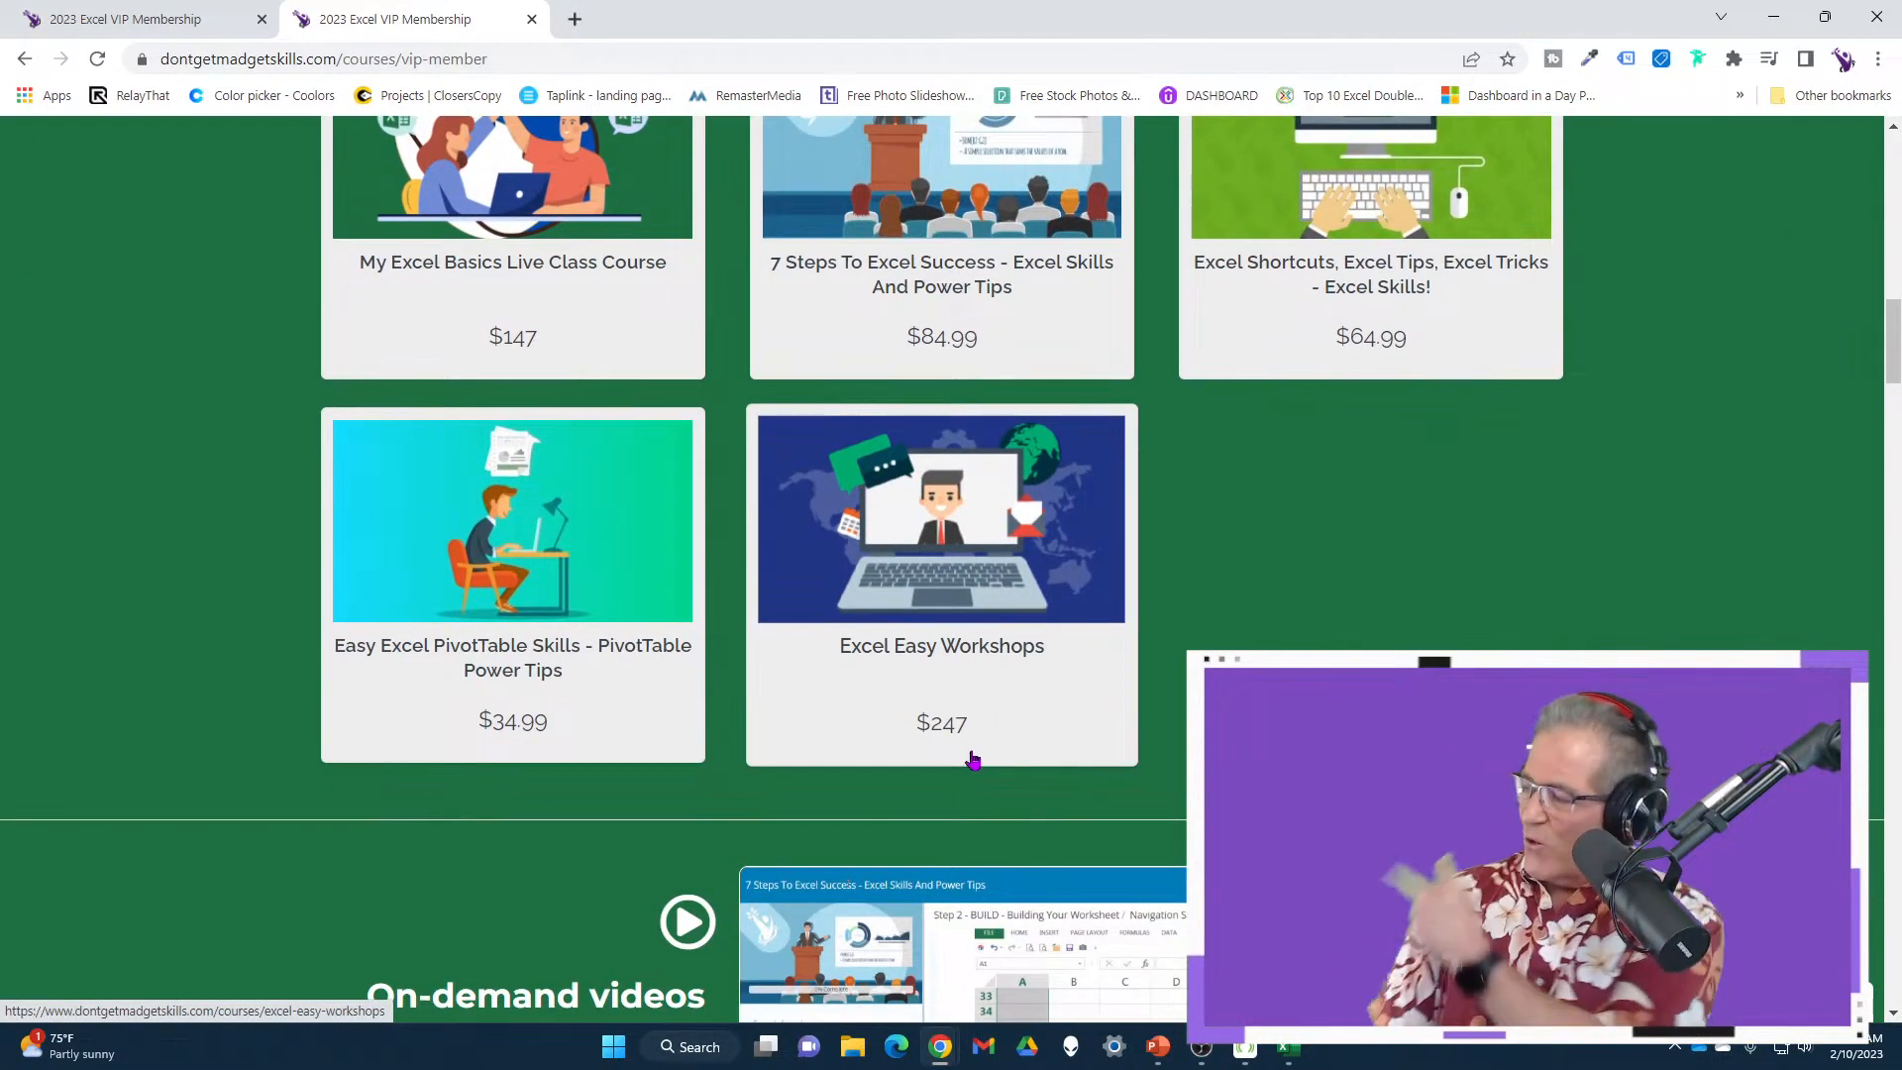
scroll(969, 743, "down", 1)
scroll(1090, 598, "up", 2)
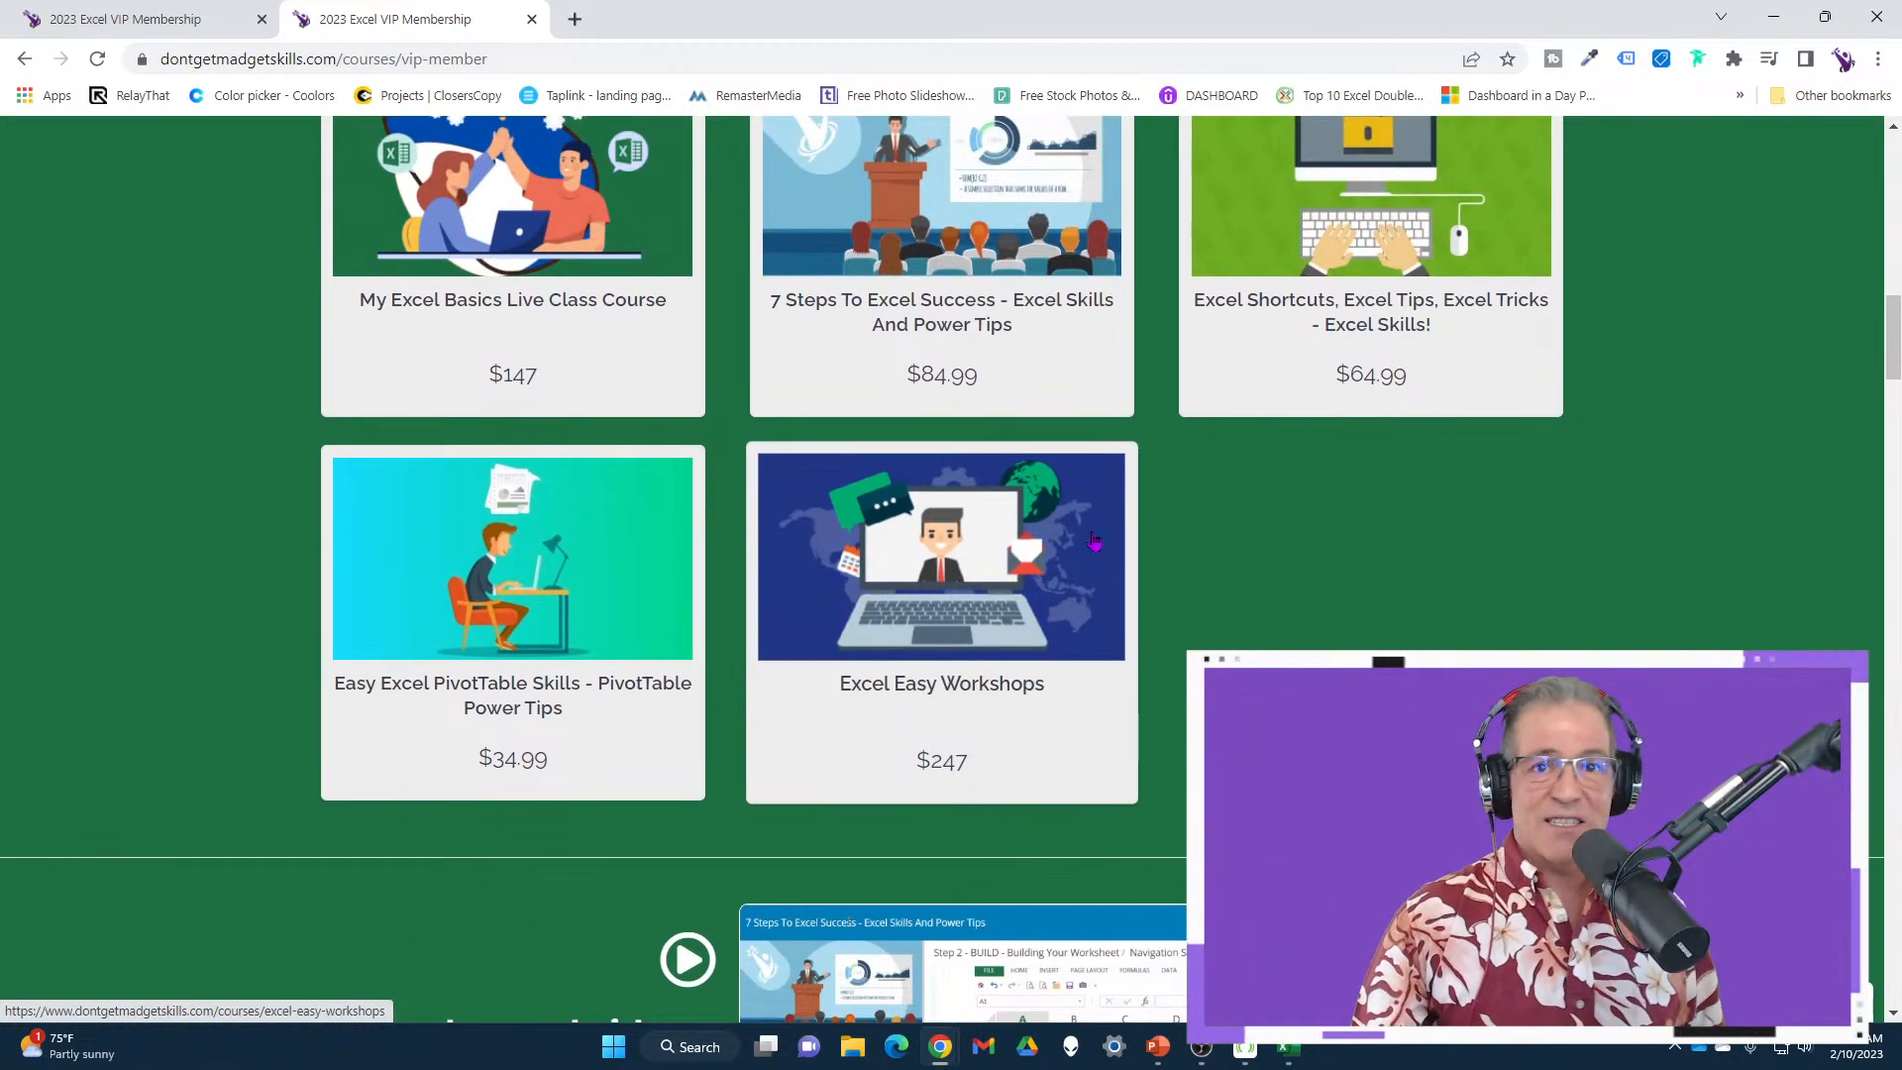
scroll(1094, 540, "up", 4)
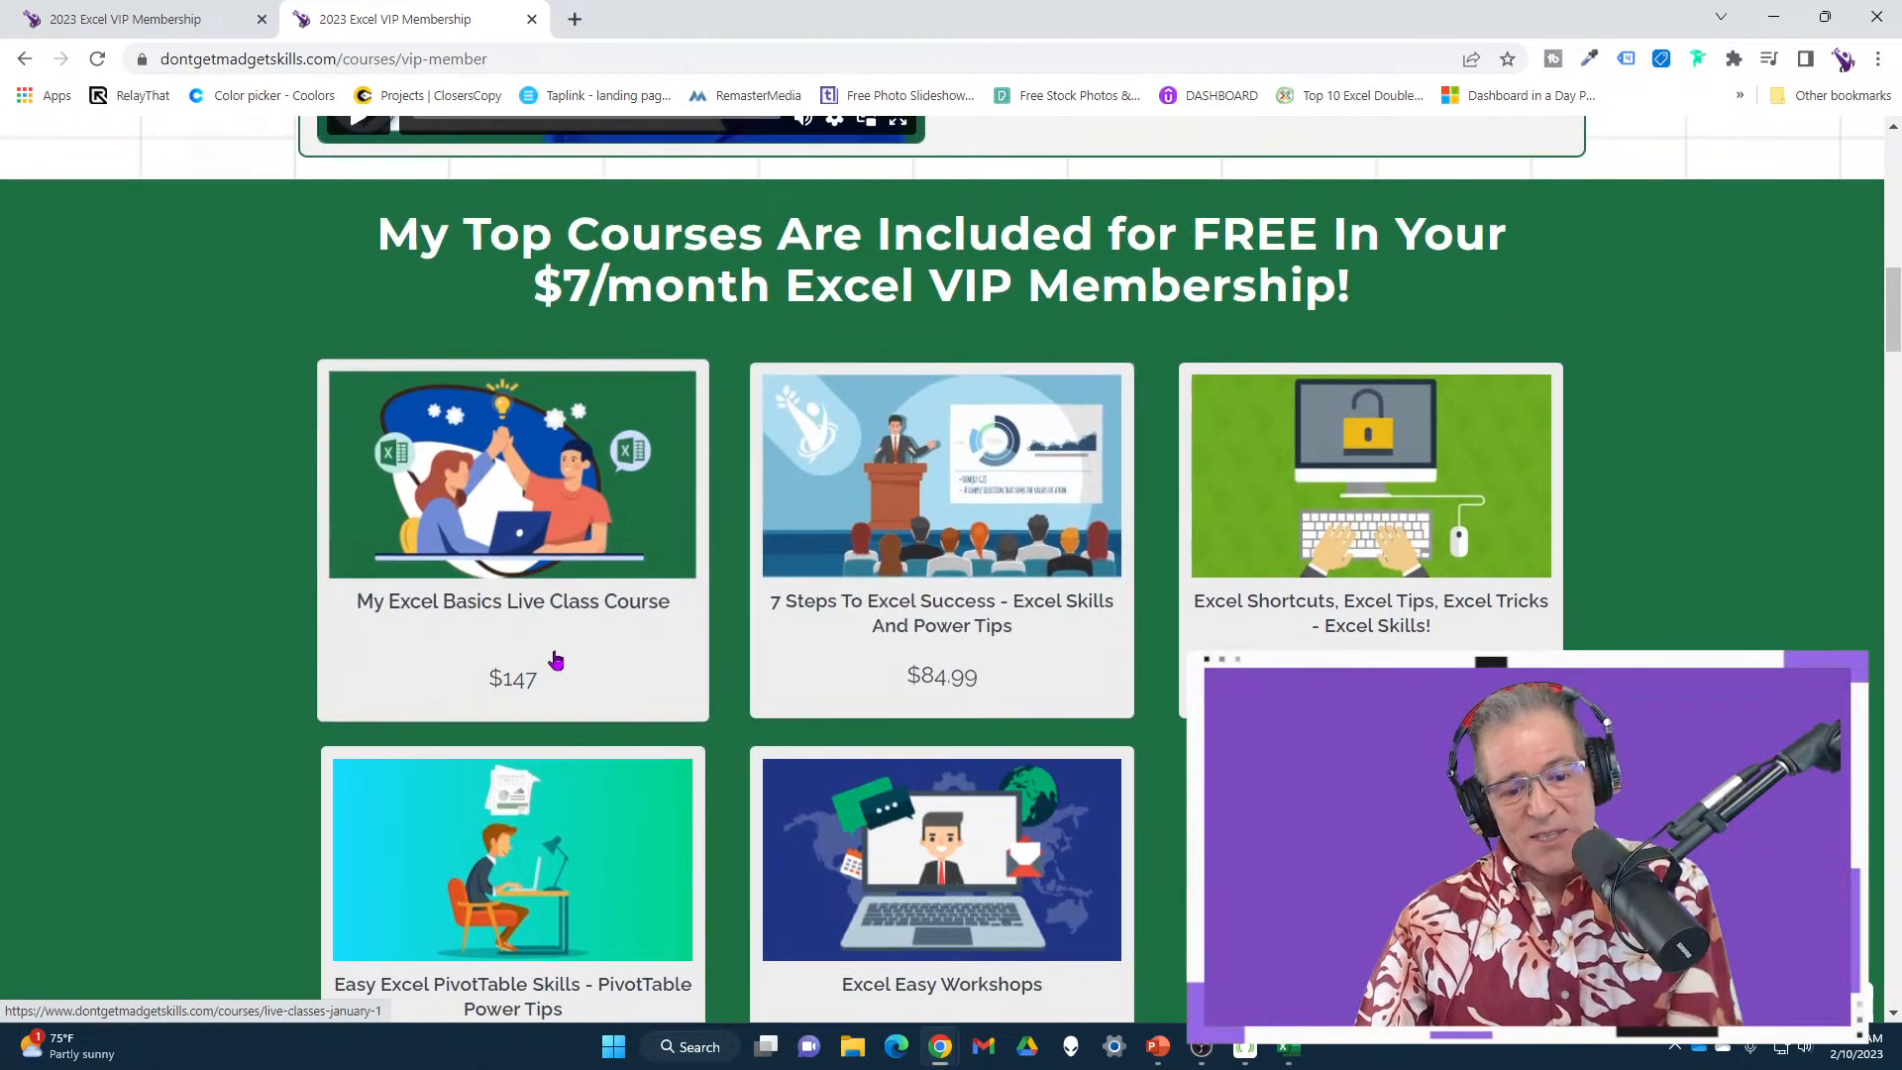
scroll(1206, 534, "down", 5)
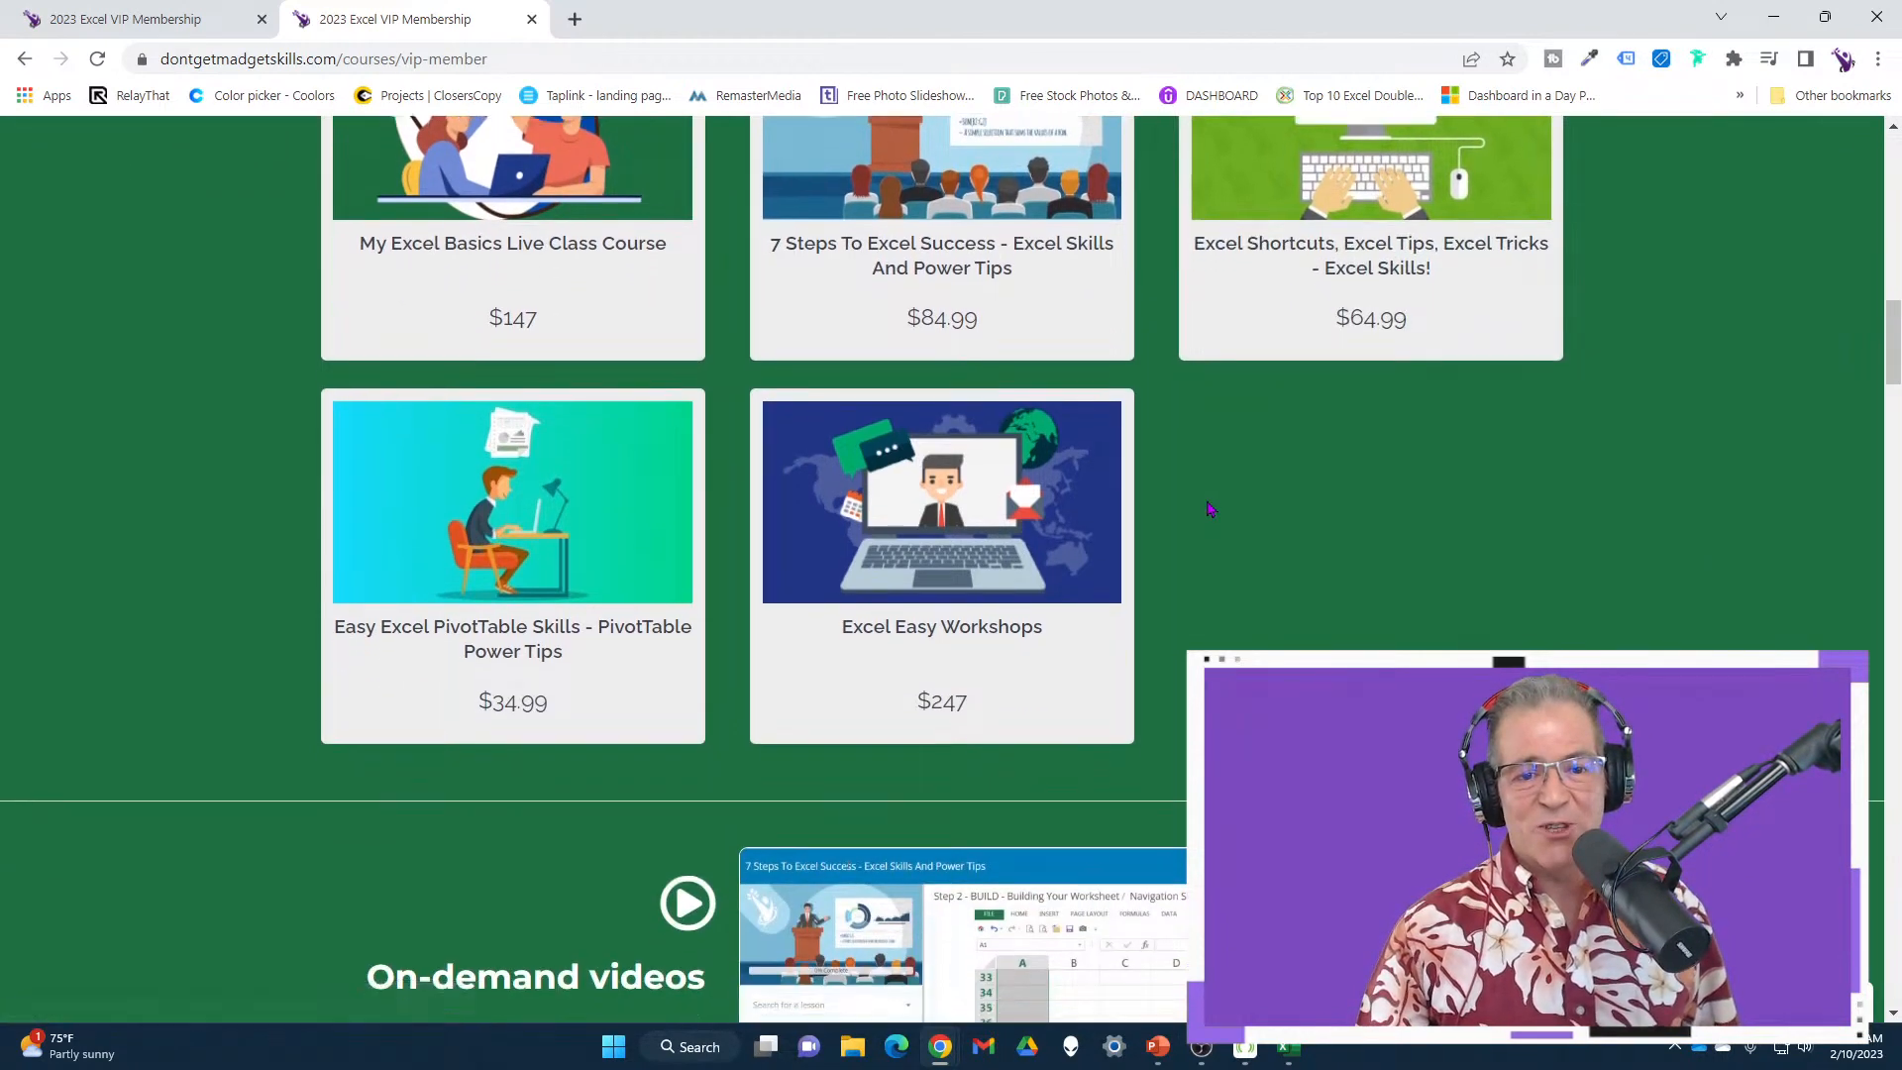
scroll(1207, 509, "down", 6)
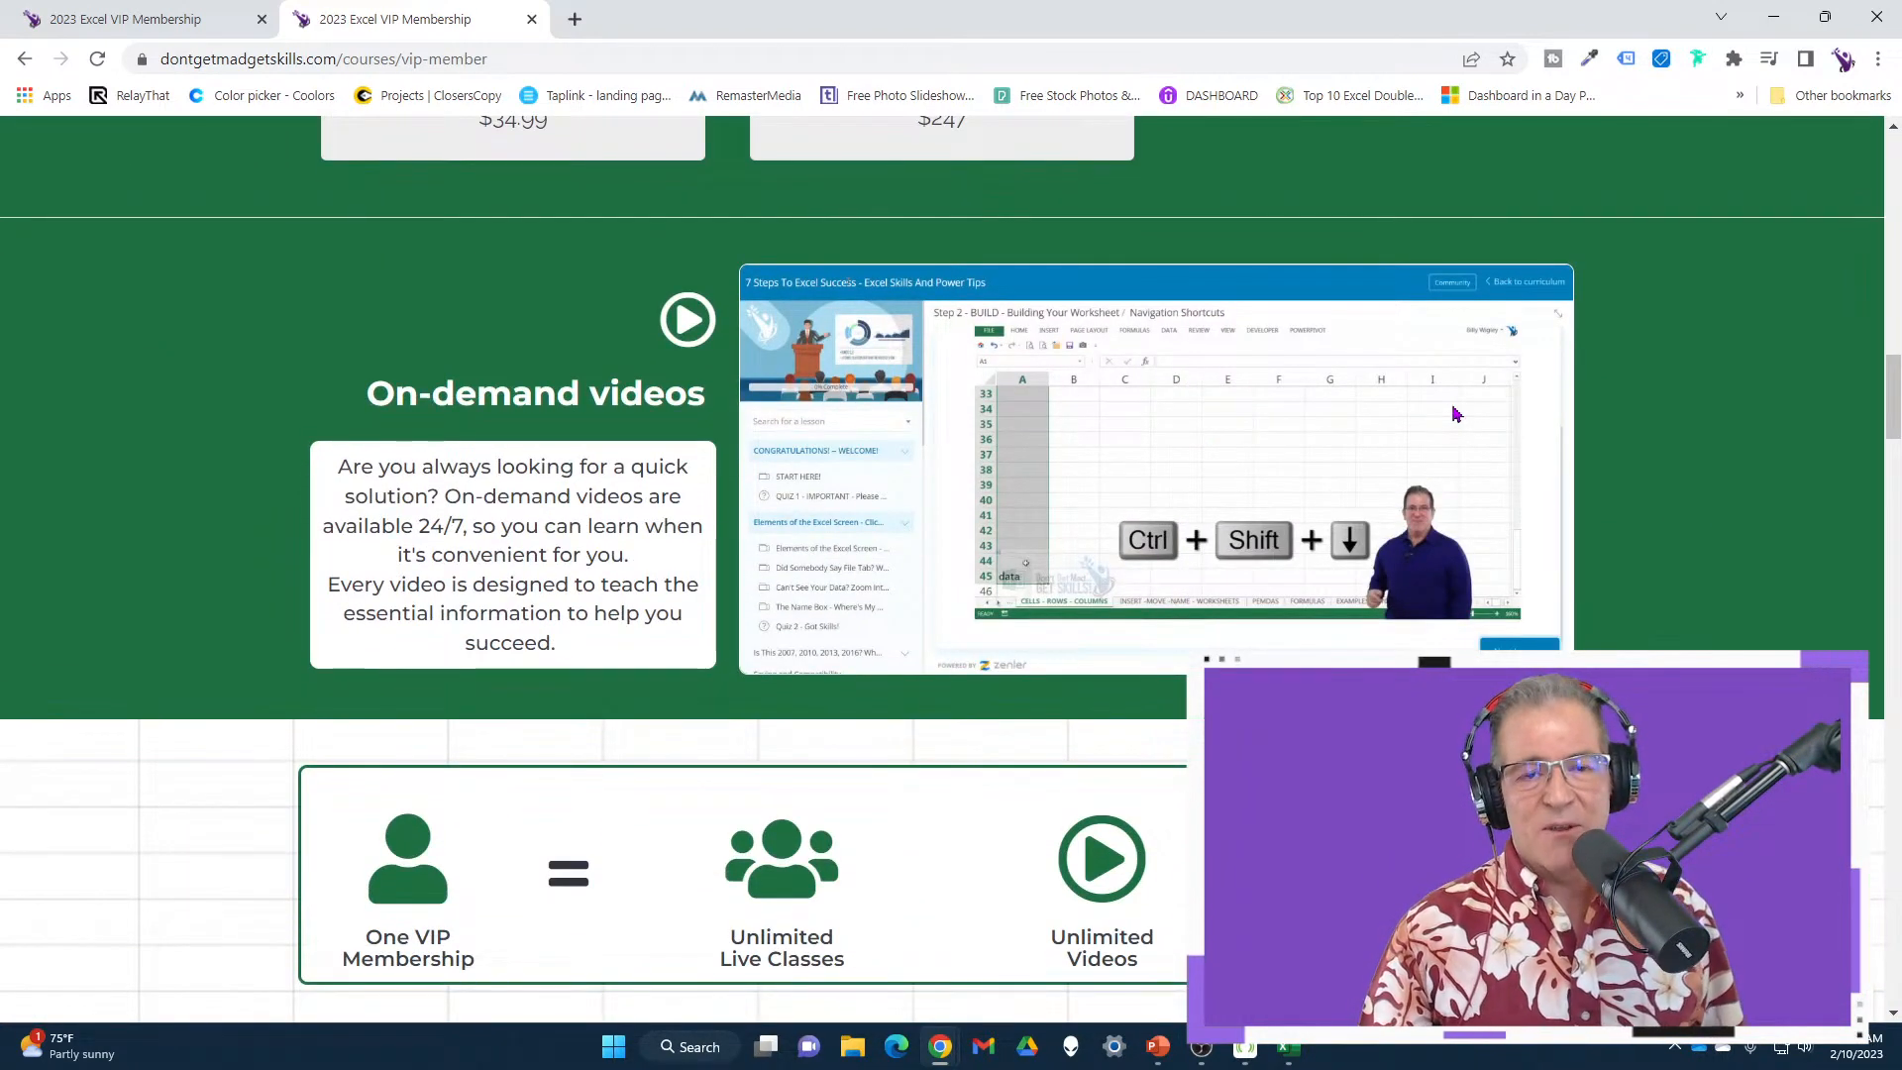
scroll(1455, 414, "down", 1)
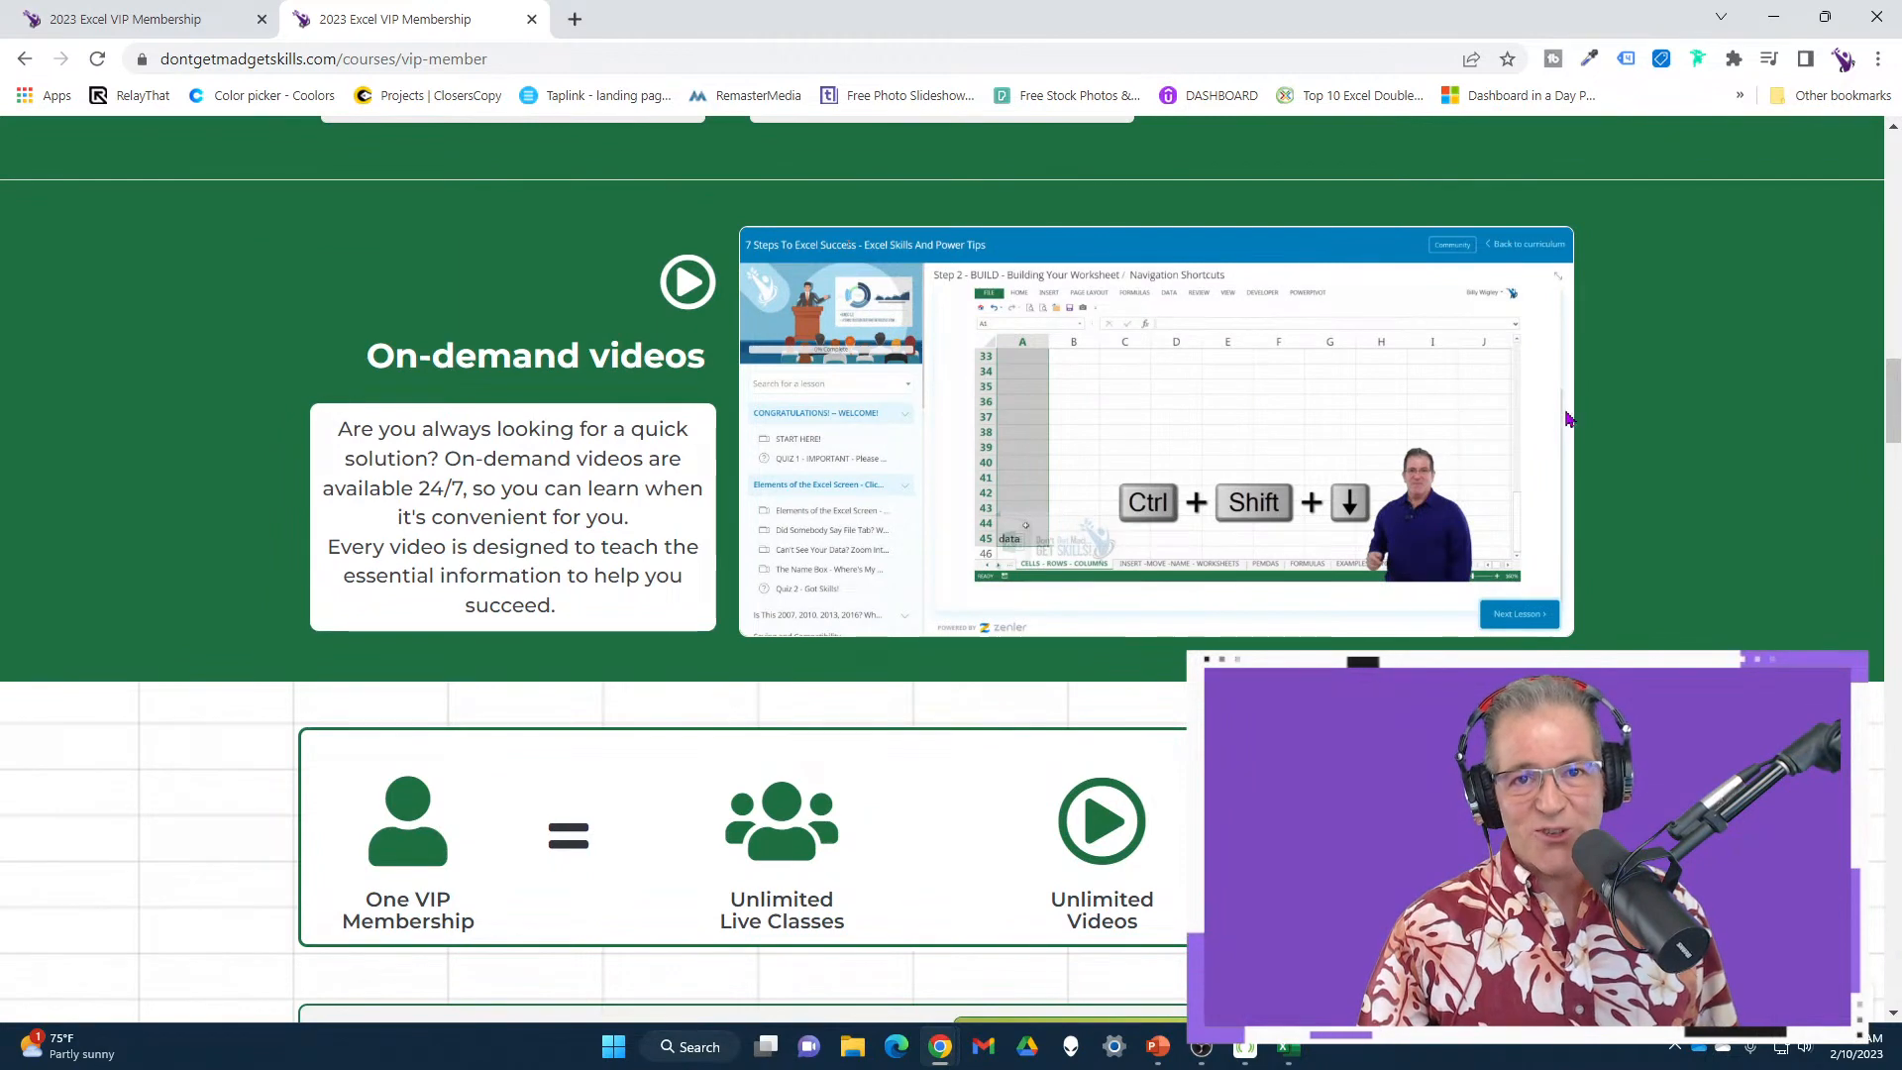
scroll(1568, 419, "down", 5)
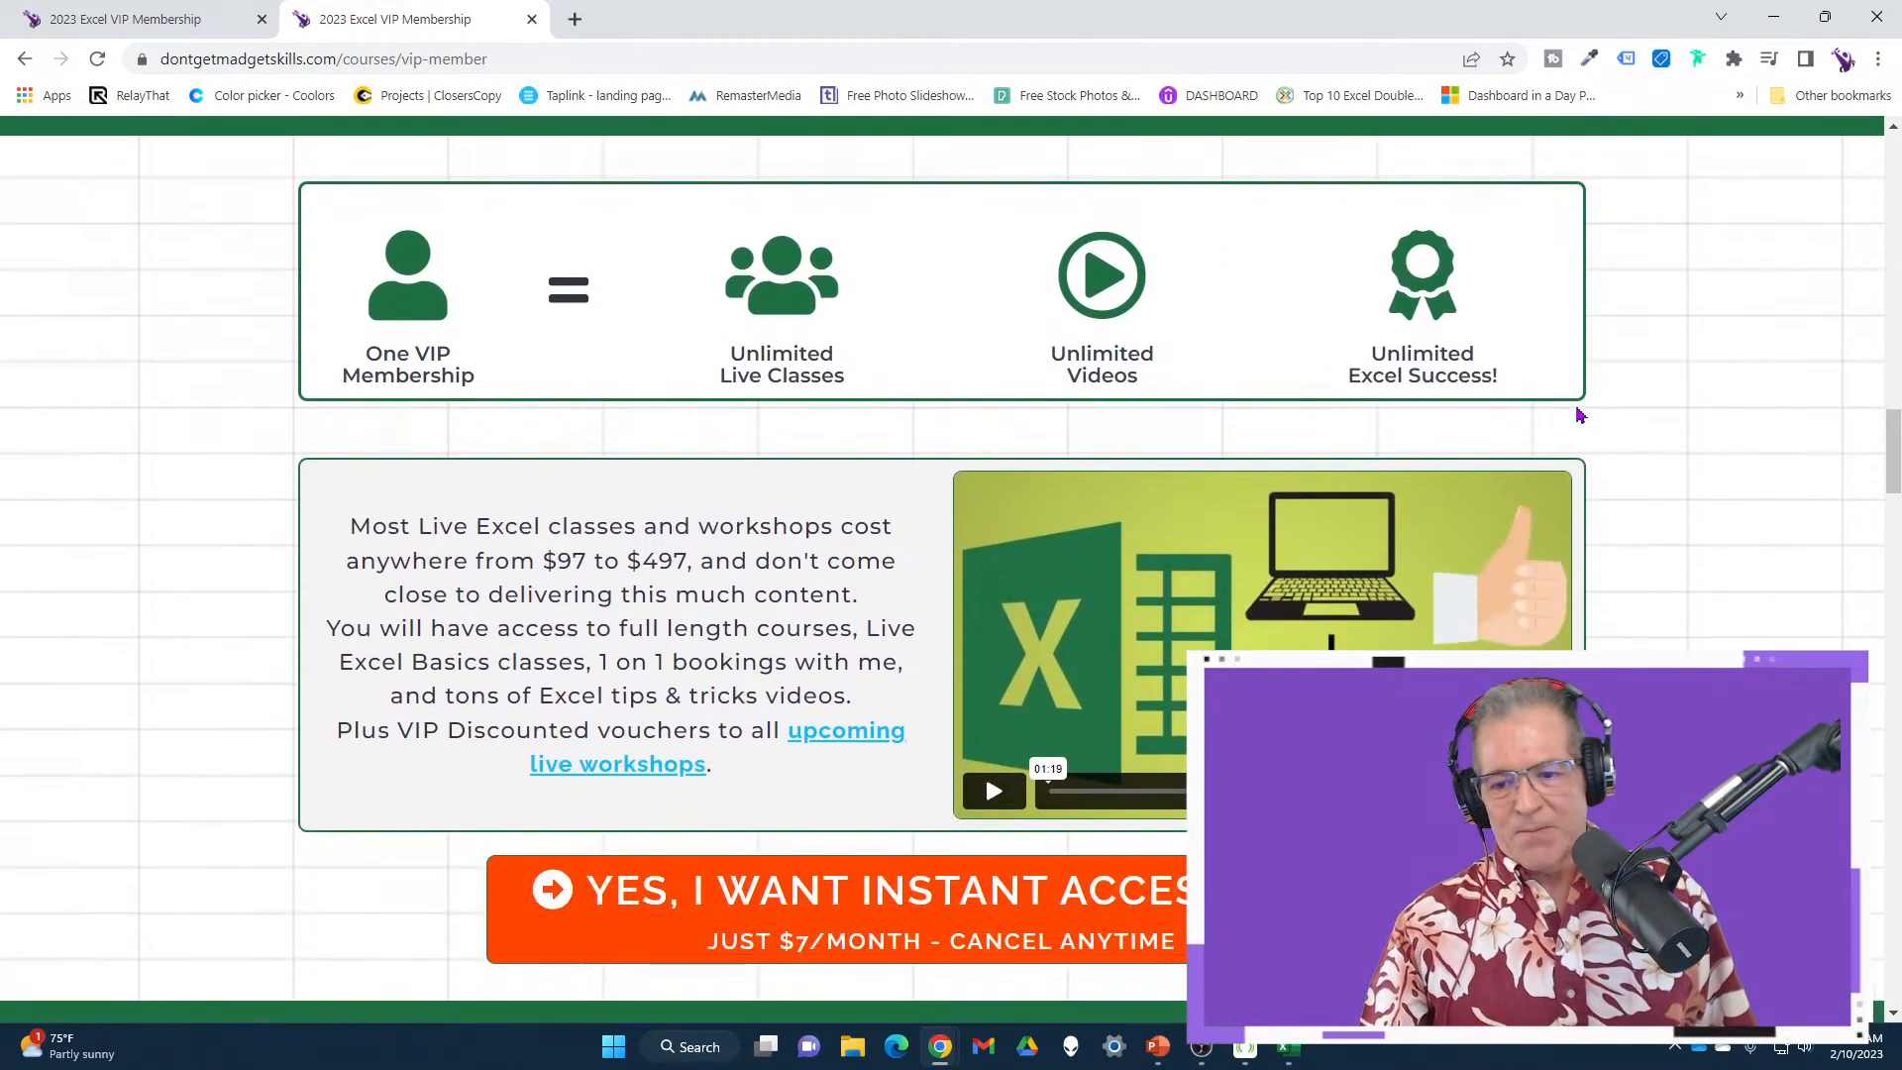
scroll(1585, 406, "down", 4)
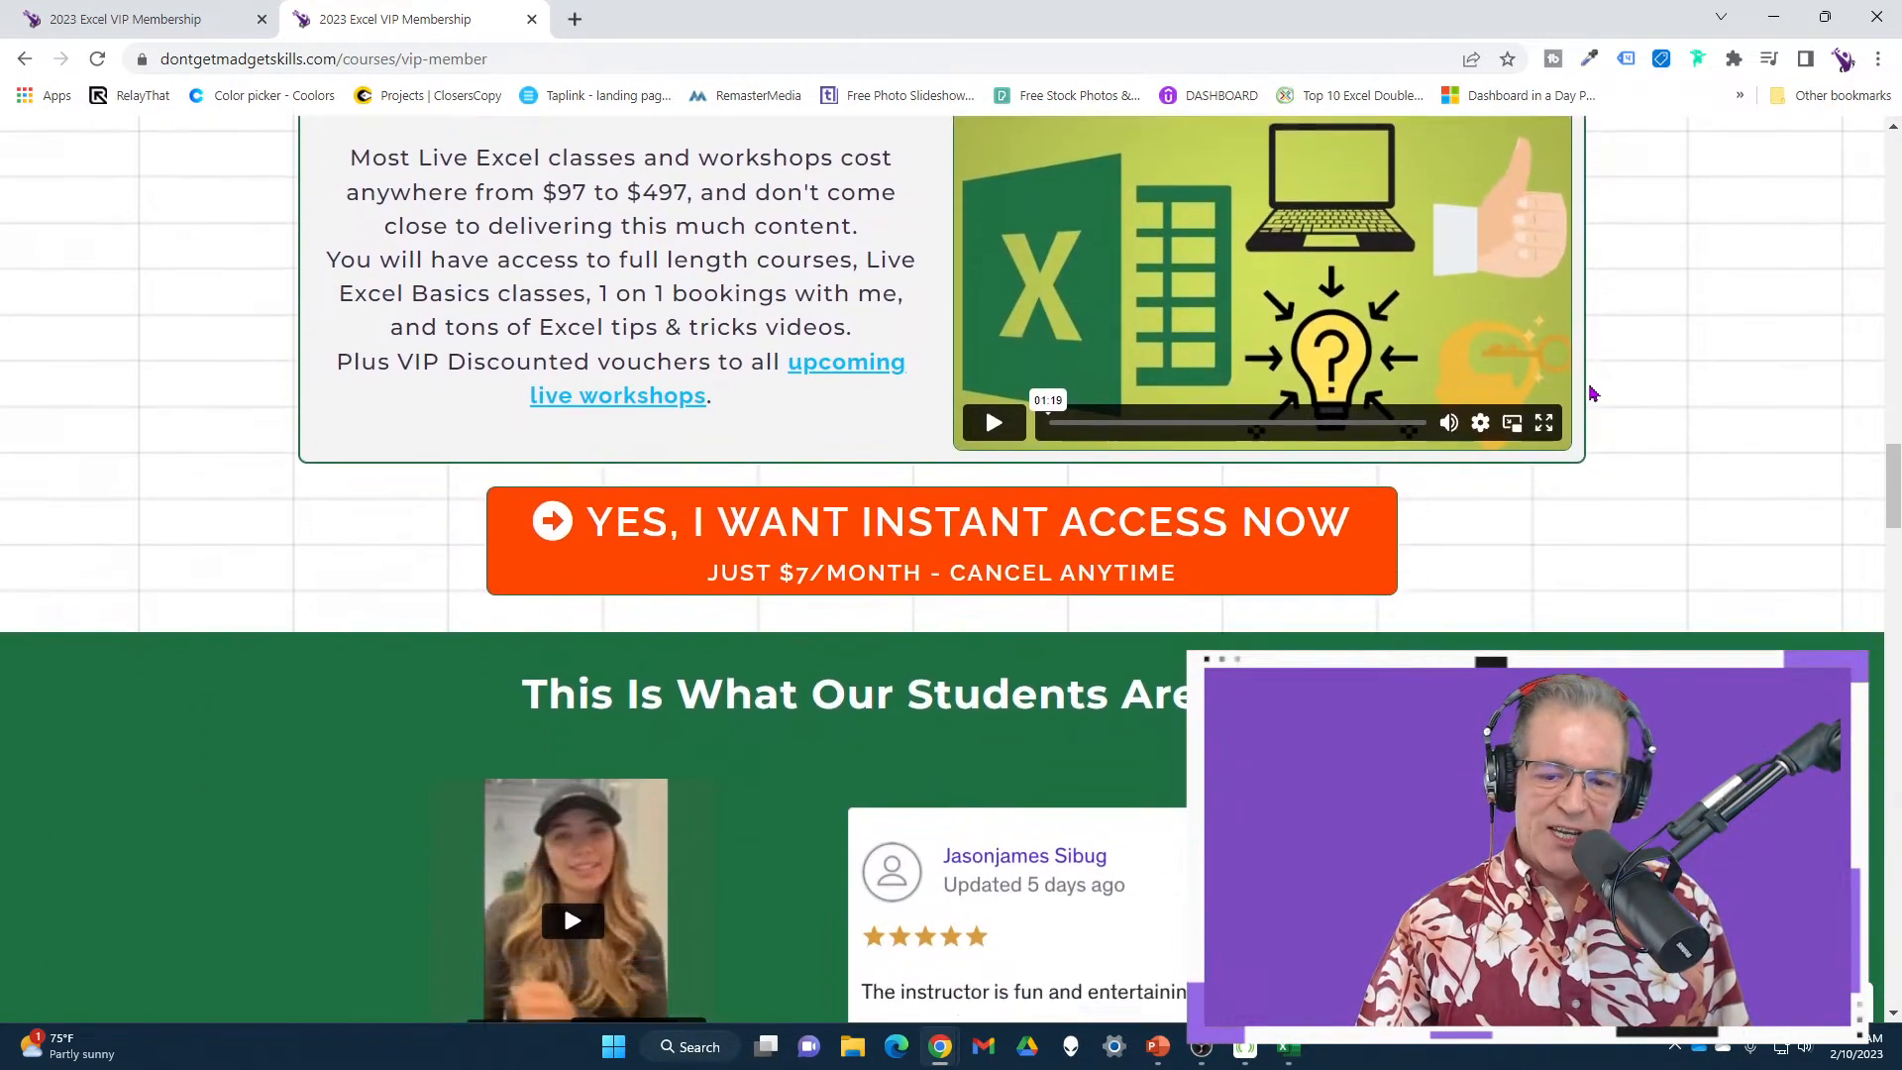
scroll(1587, 390, "down", 5)
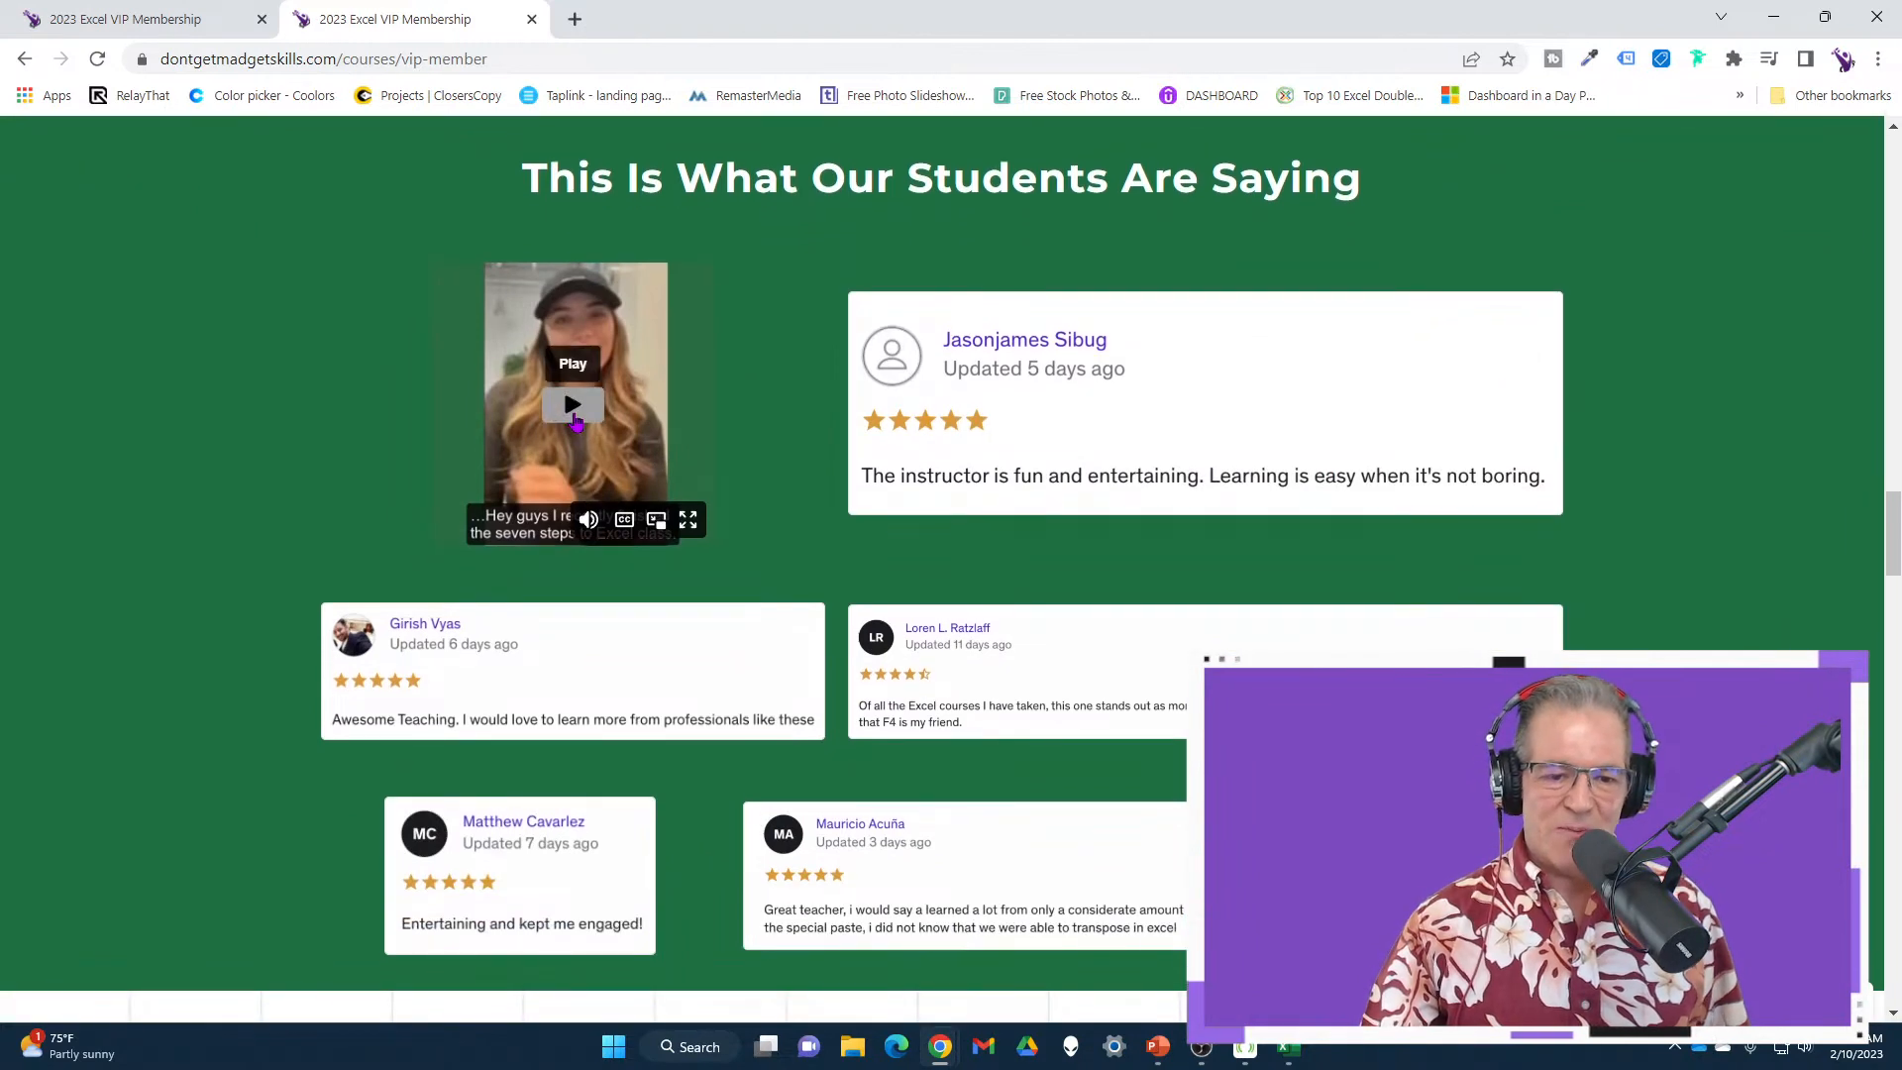
scroll(802, 452, "down", 12)
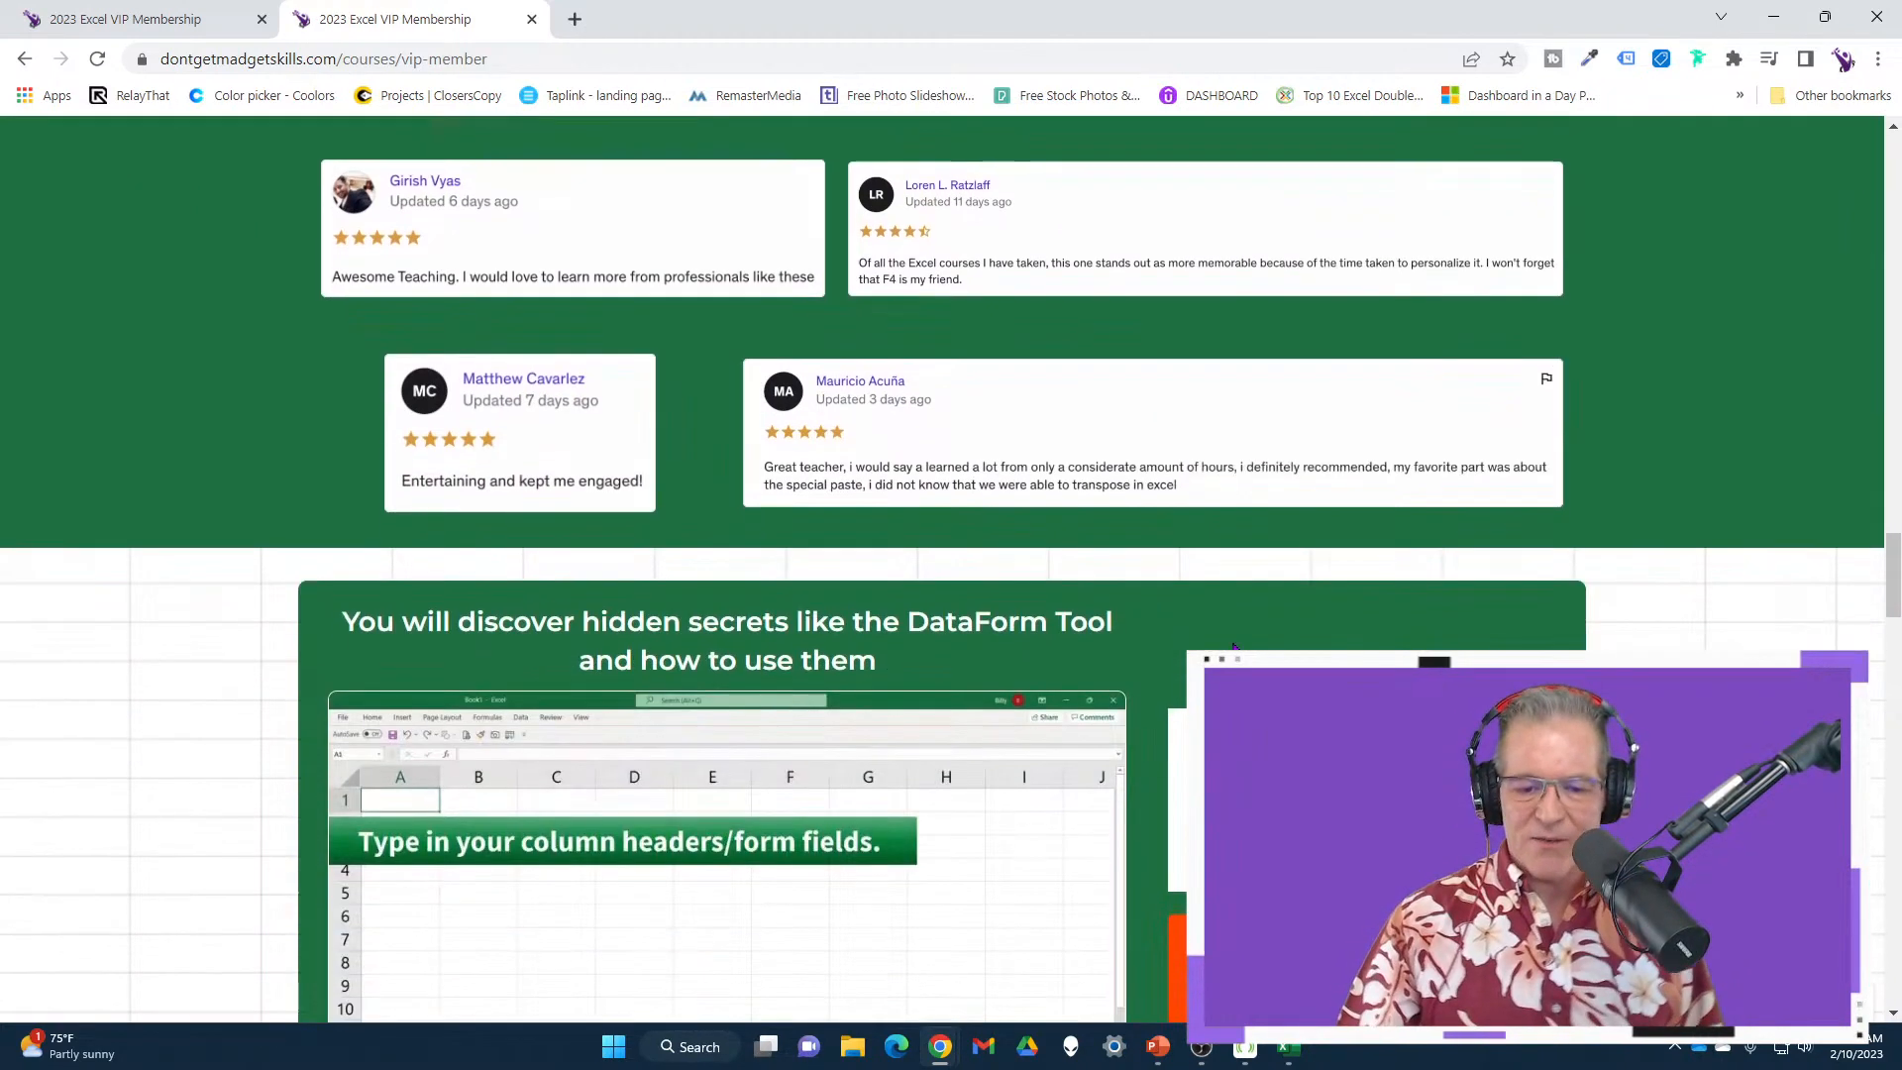
scroll(1277, 638, "down", 15)
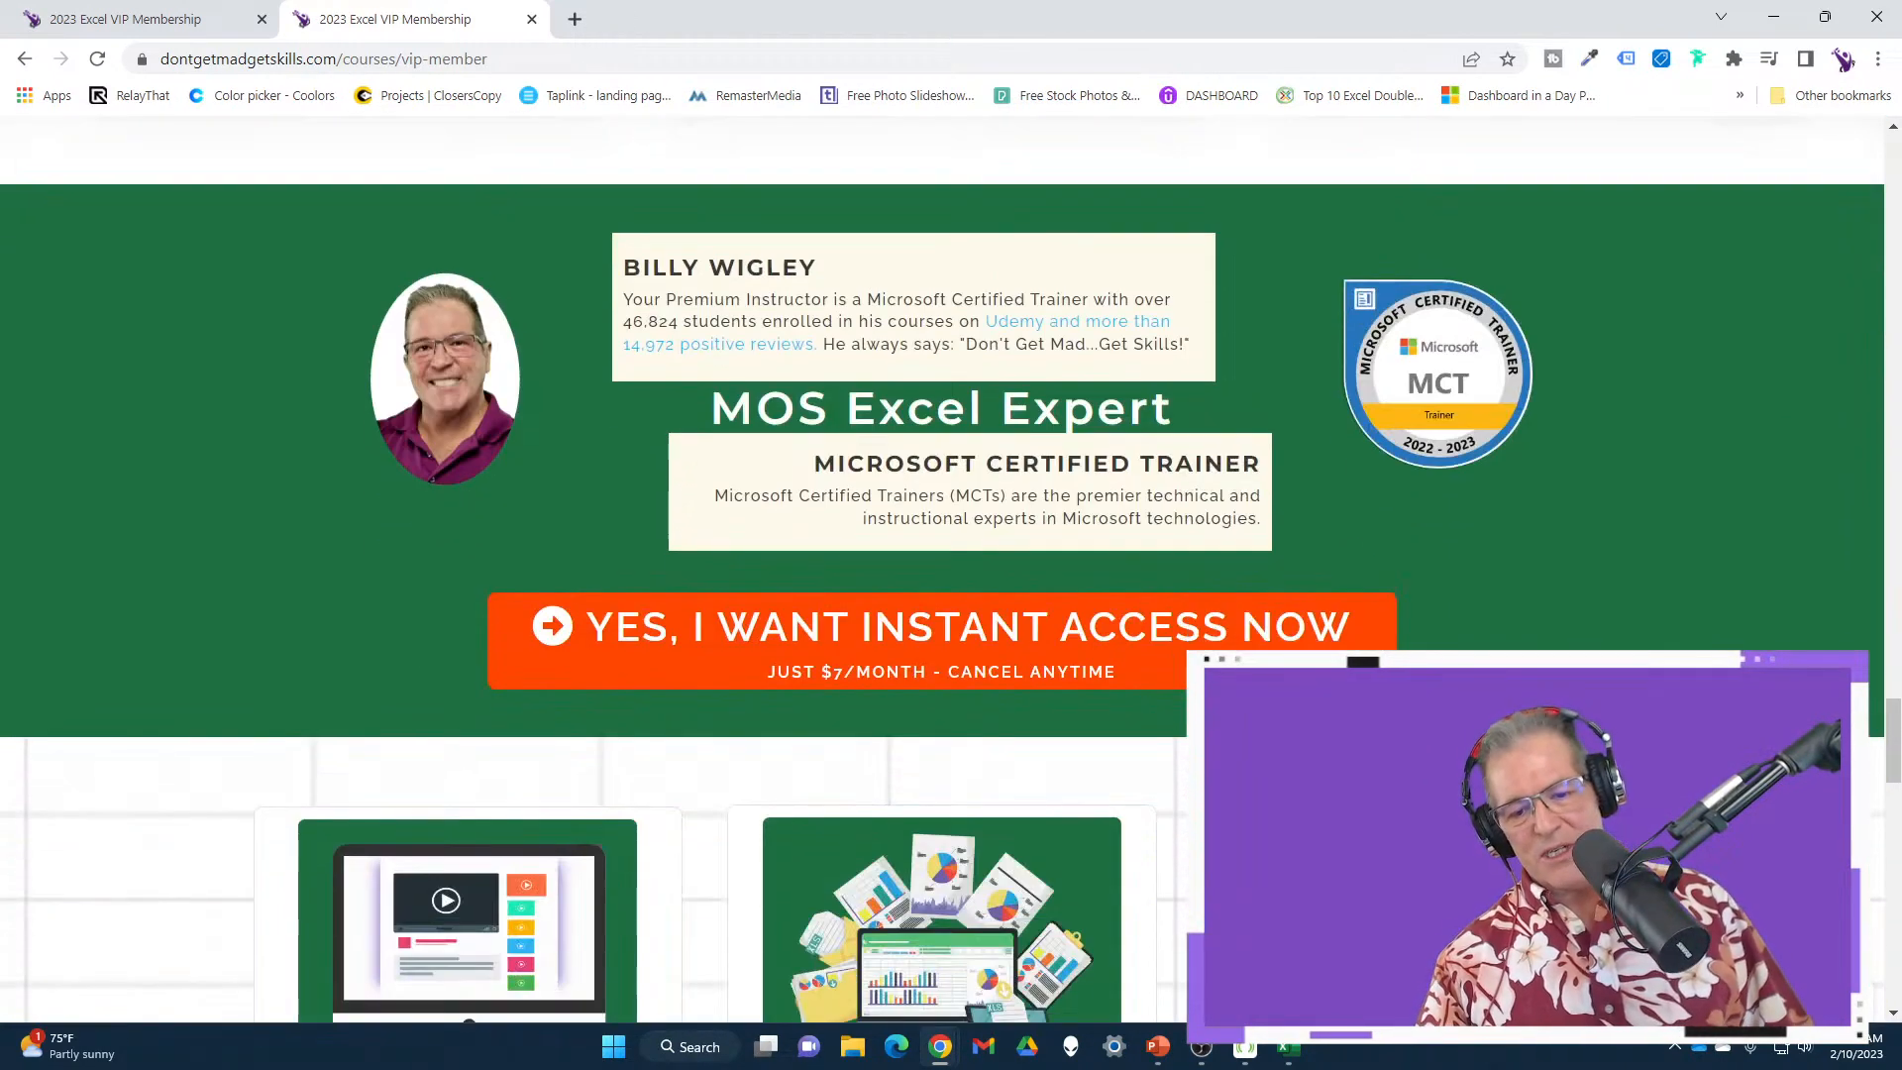
scroll(1300, 639, "down", 14)
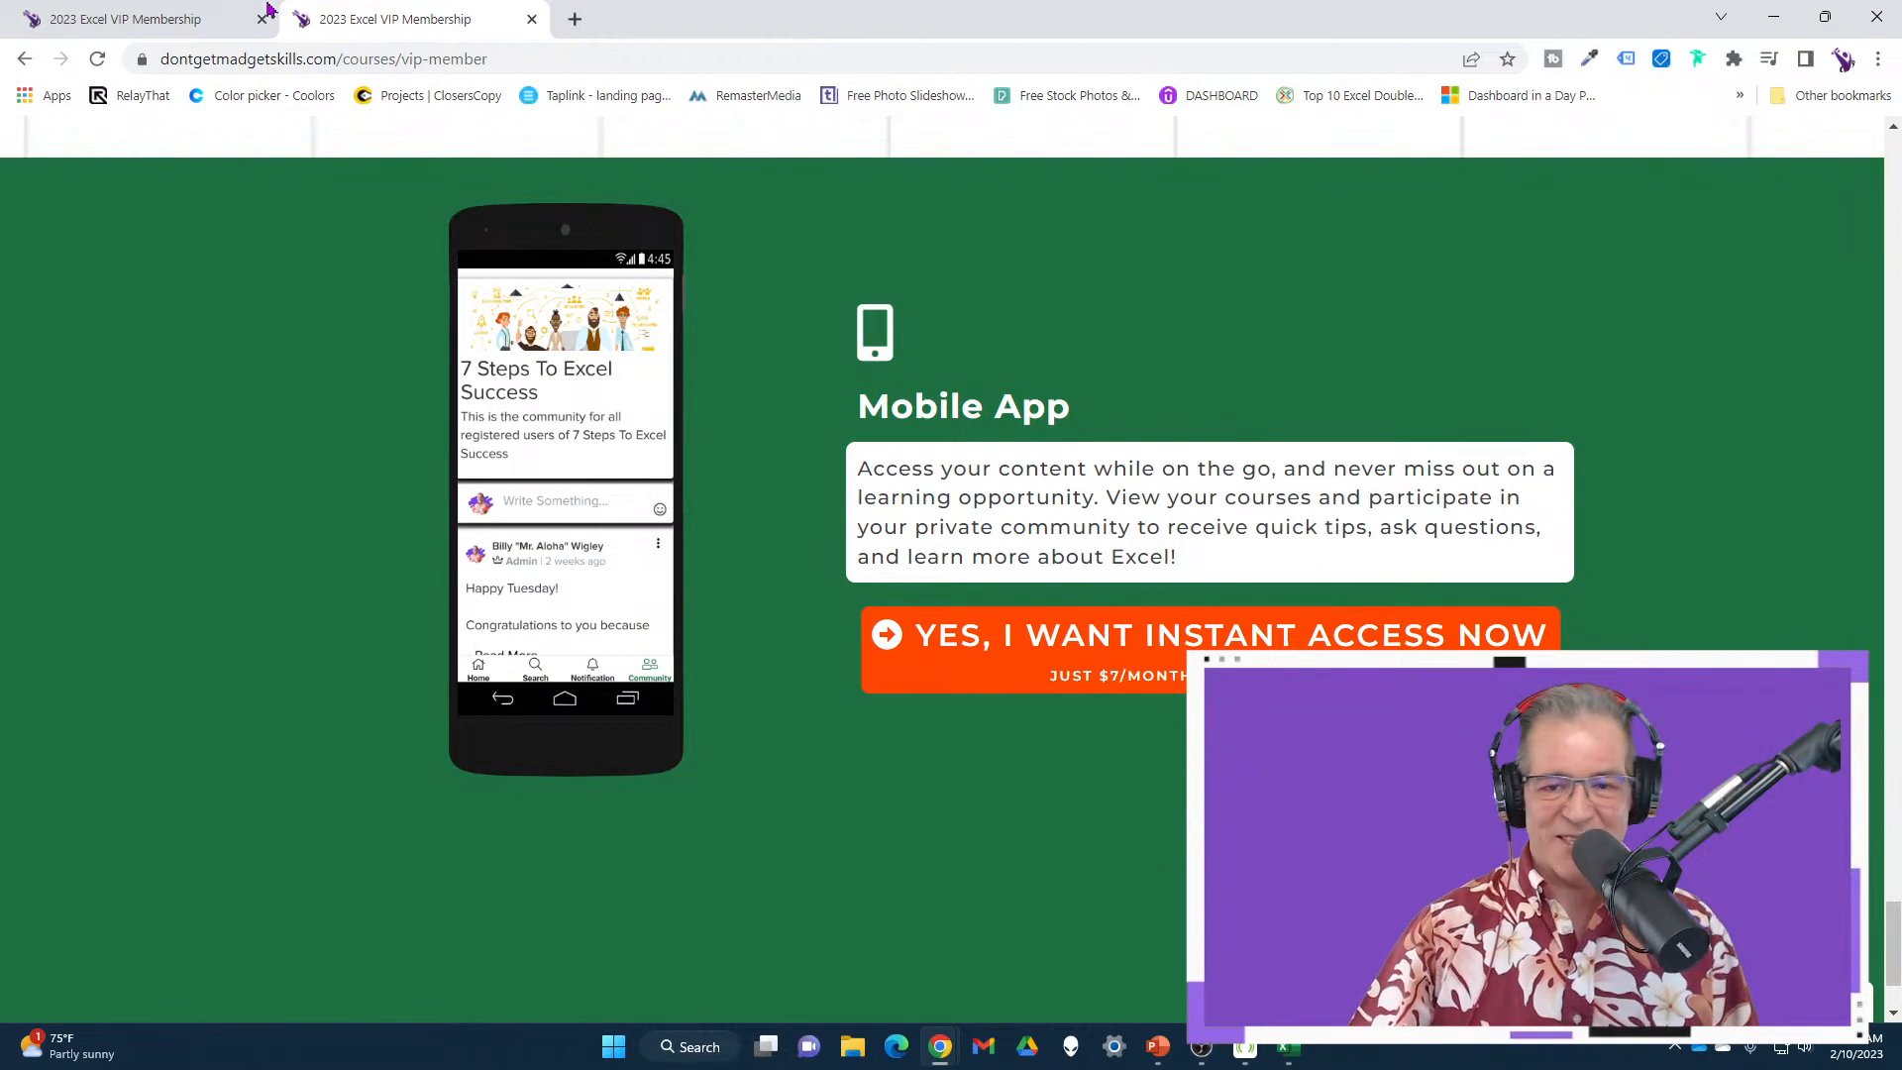
left_click(211, 12)
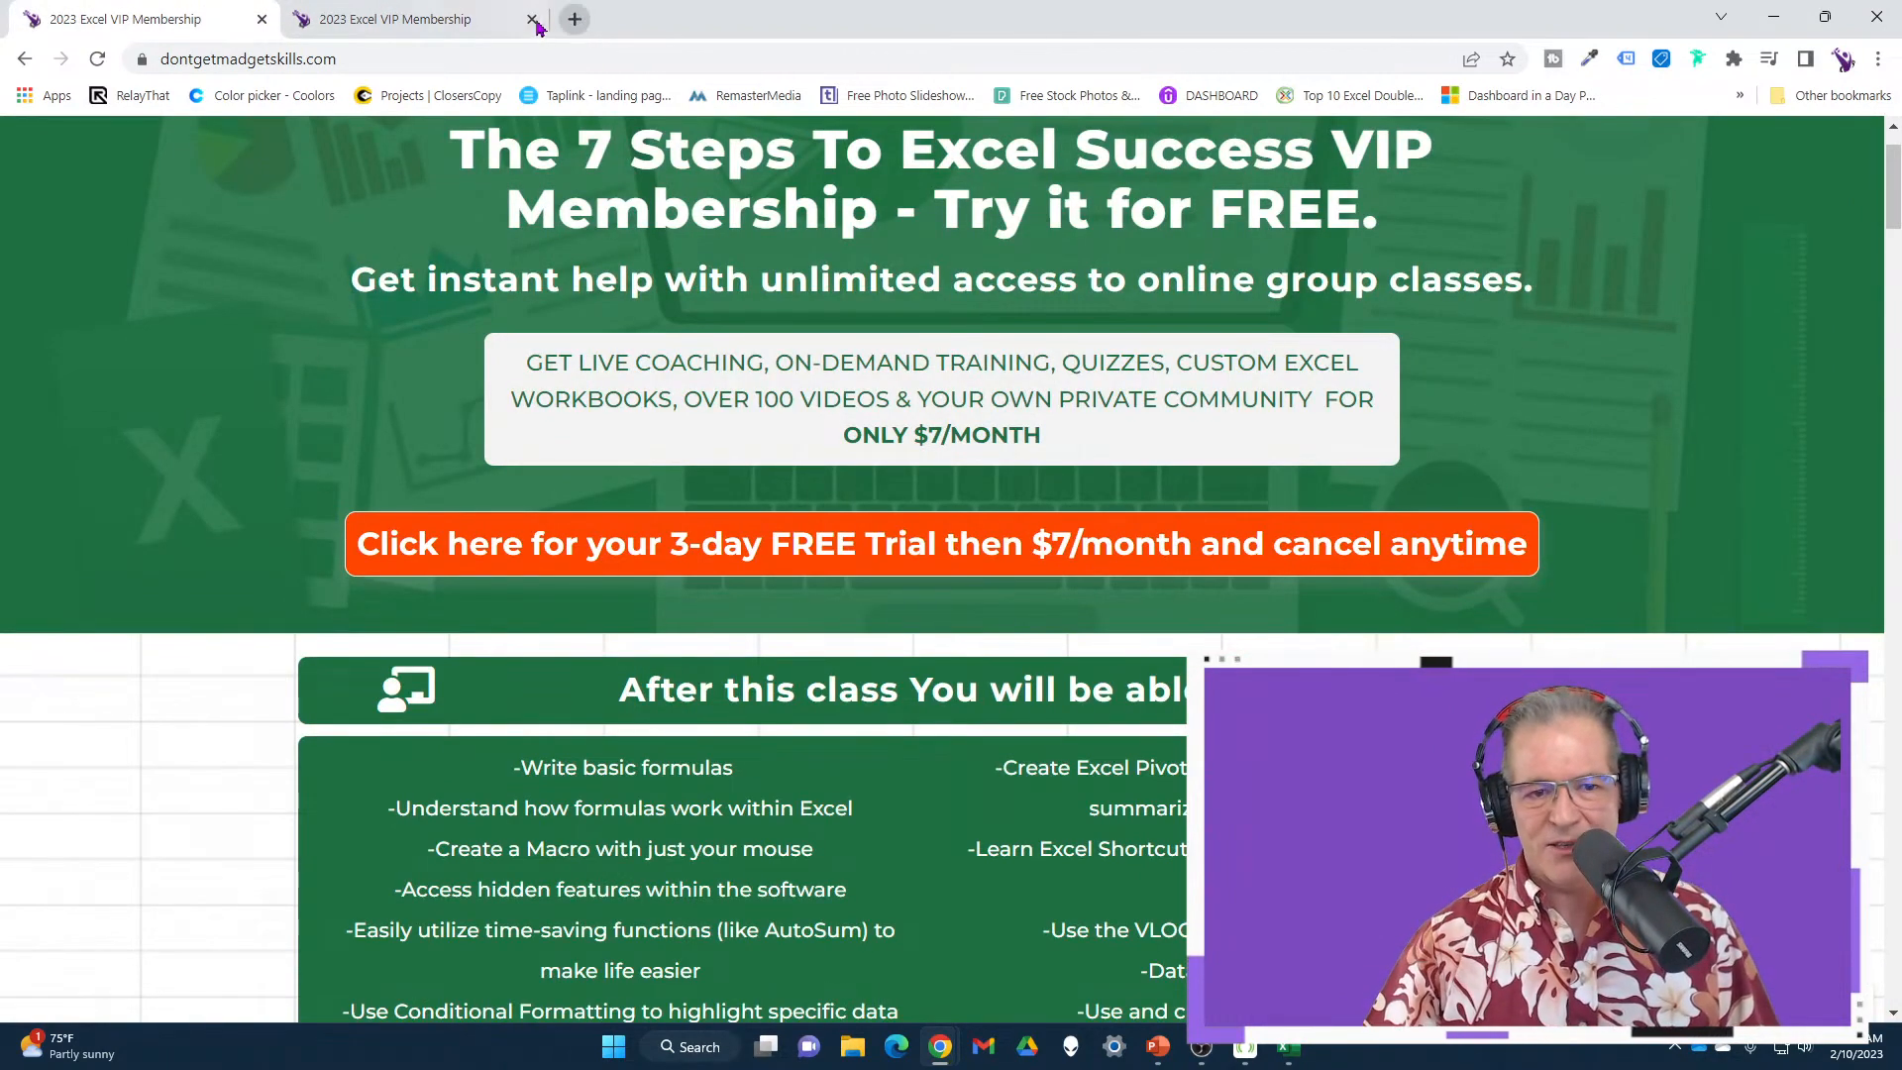
left_click(1776, 18)
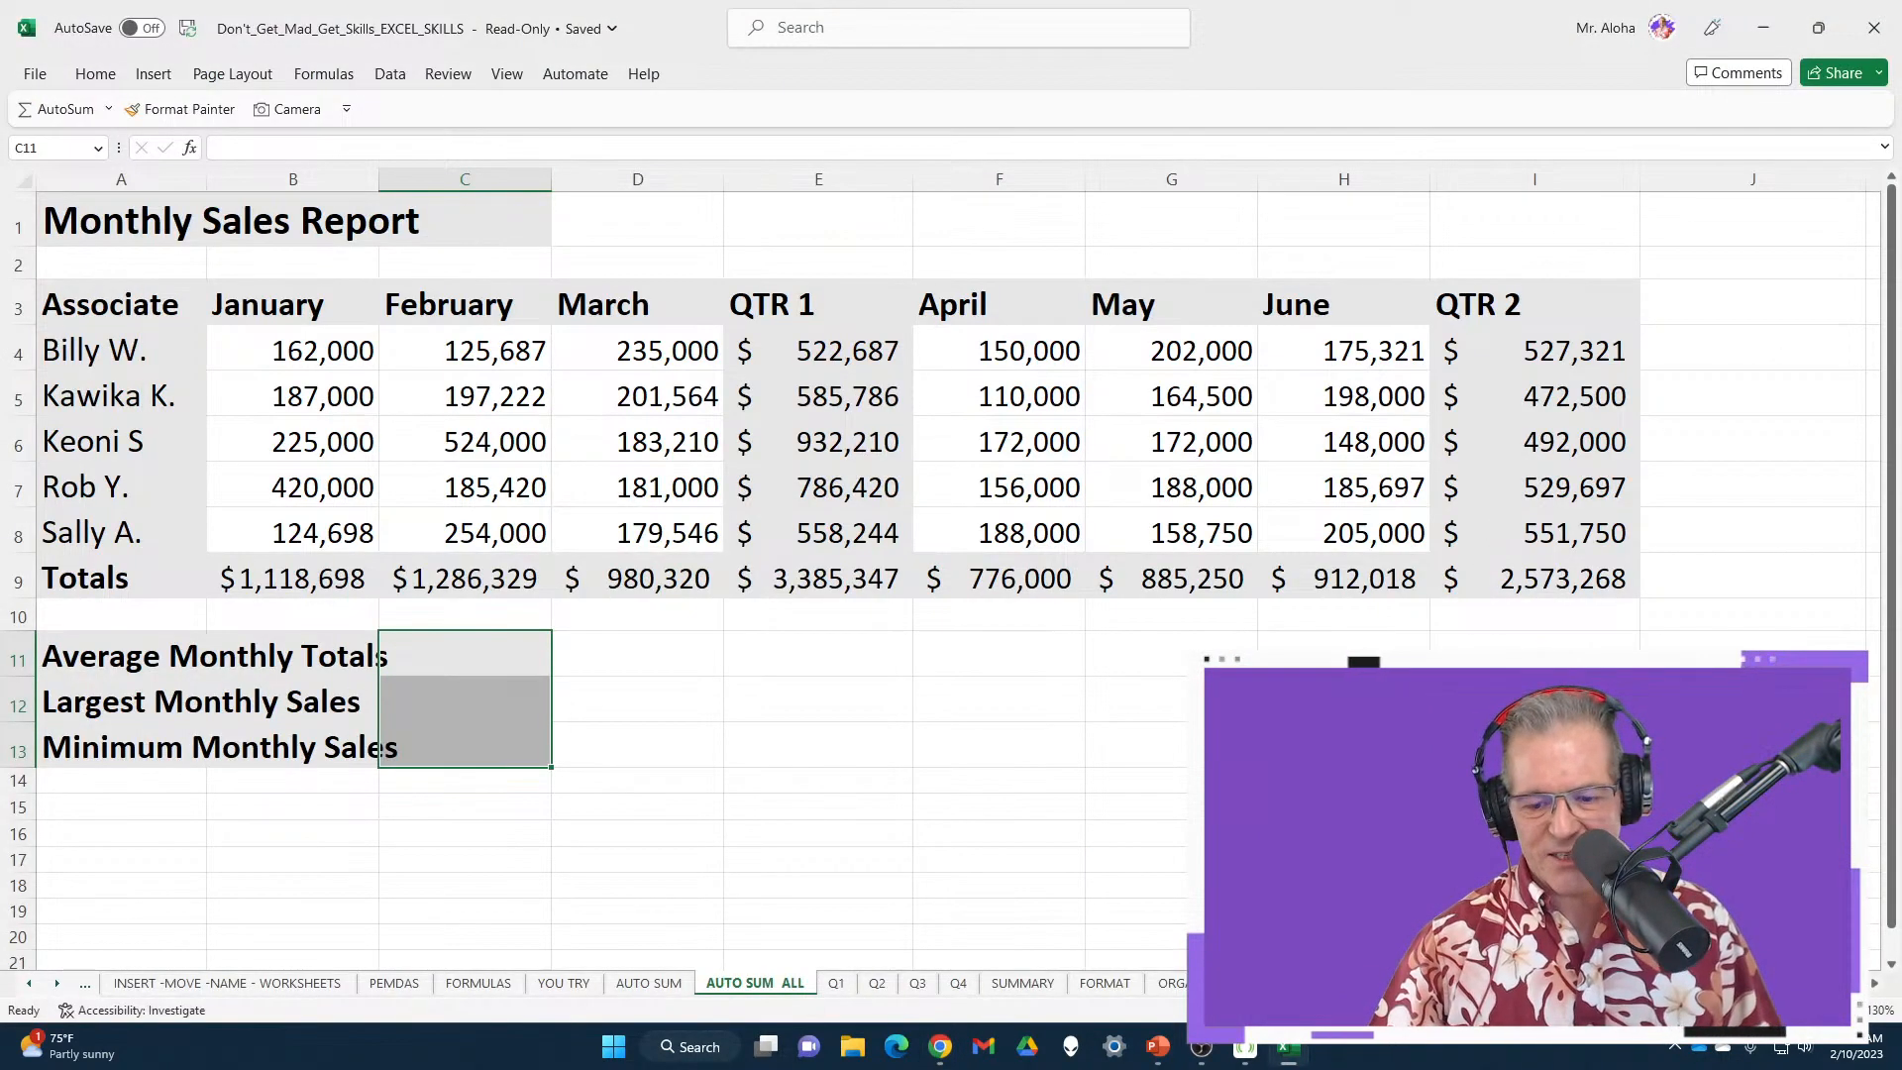
On the SUMMARY sheet, start a SUM formula in Hawaii's Grand Total Sales cell D5
left_click(840, 988)
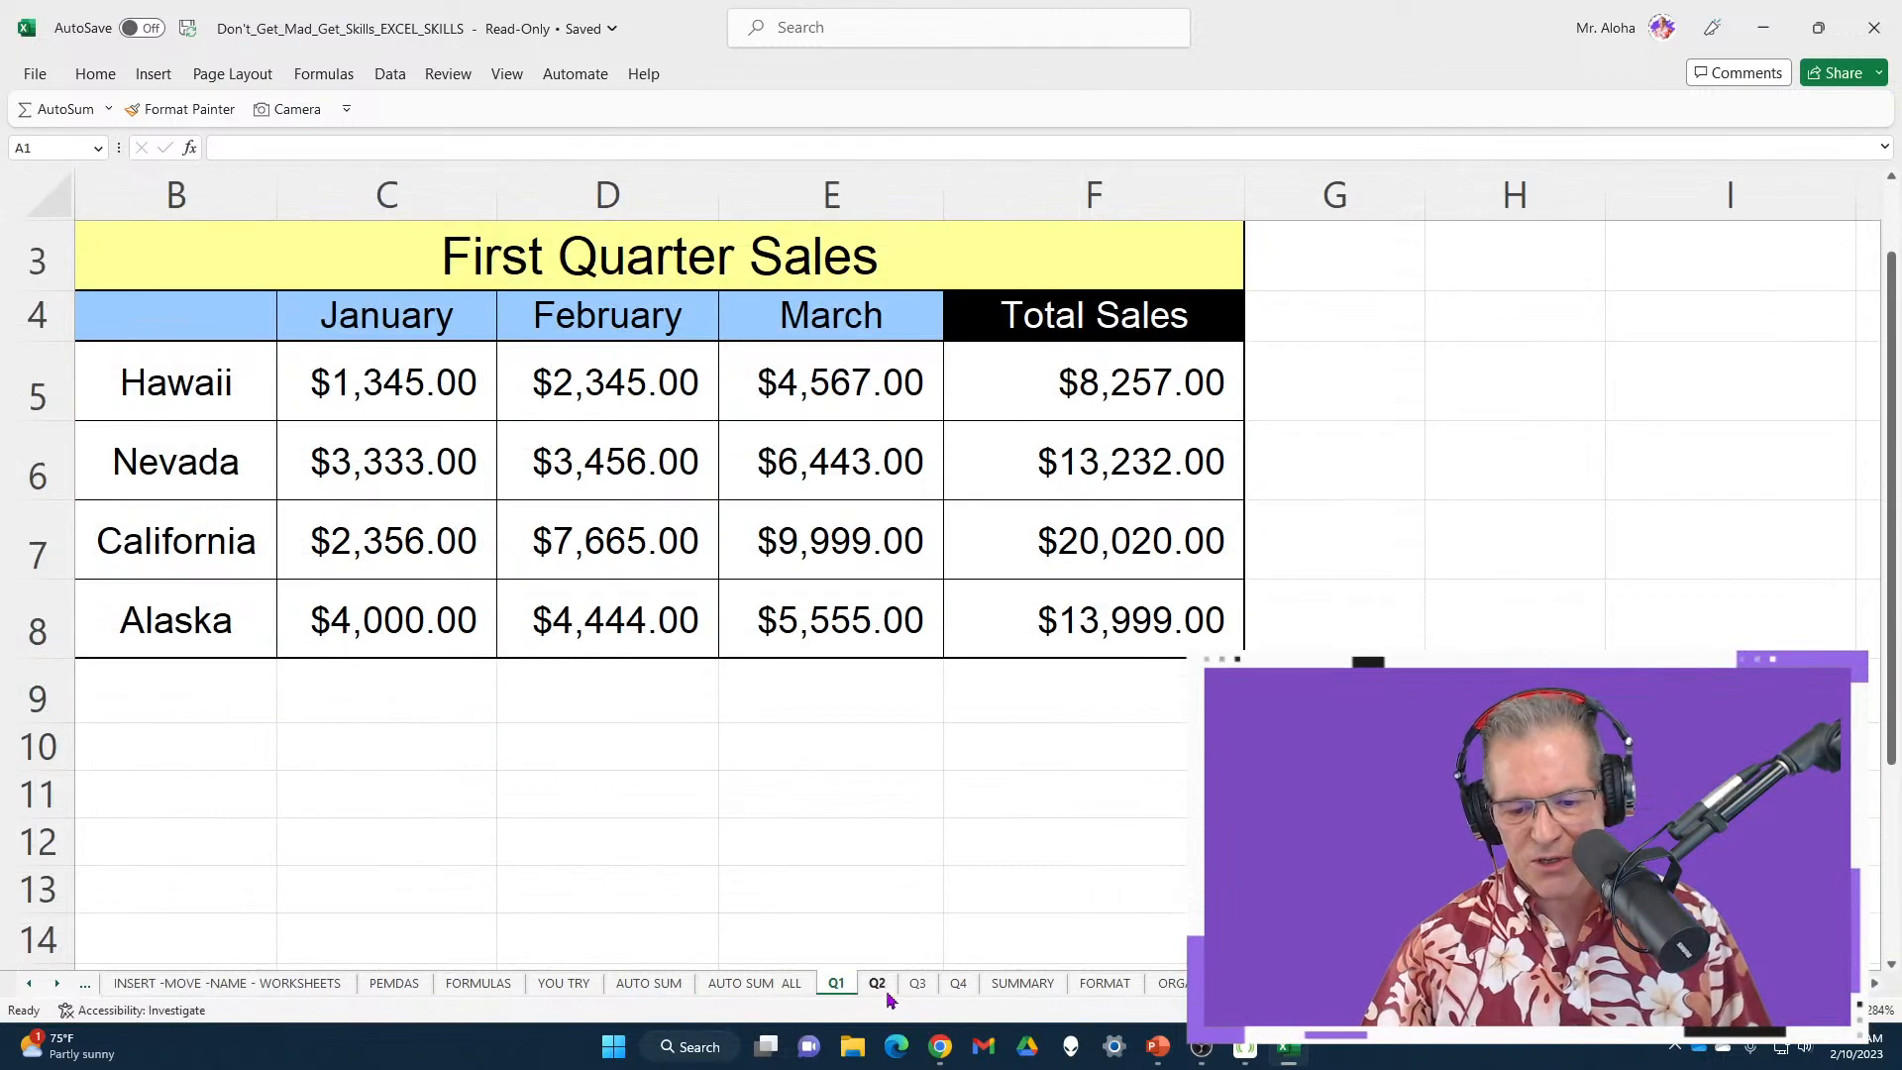
left_click(1023, 987)
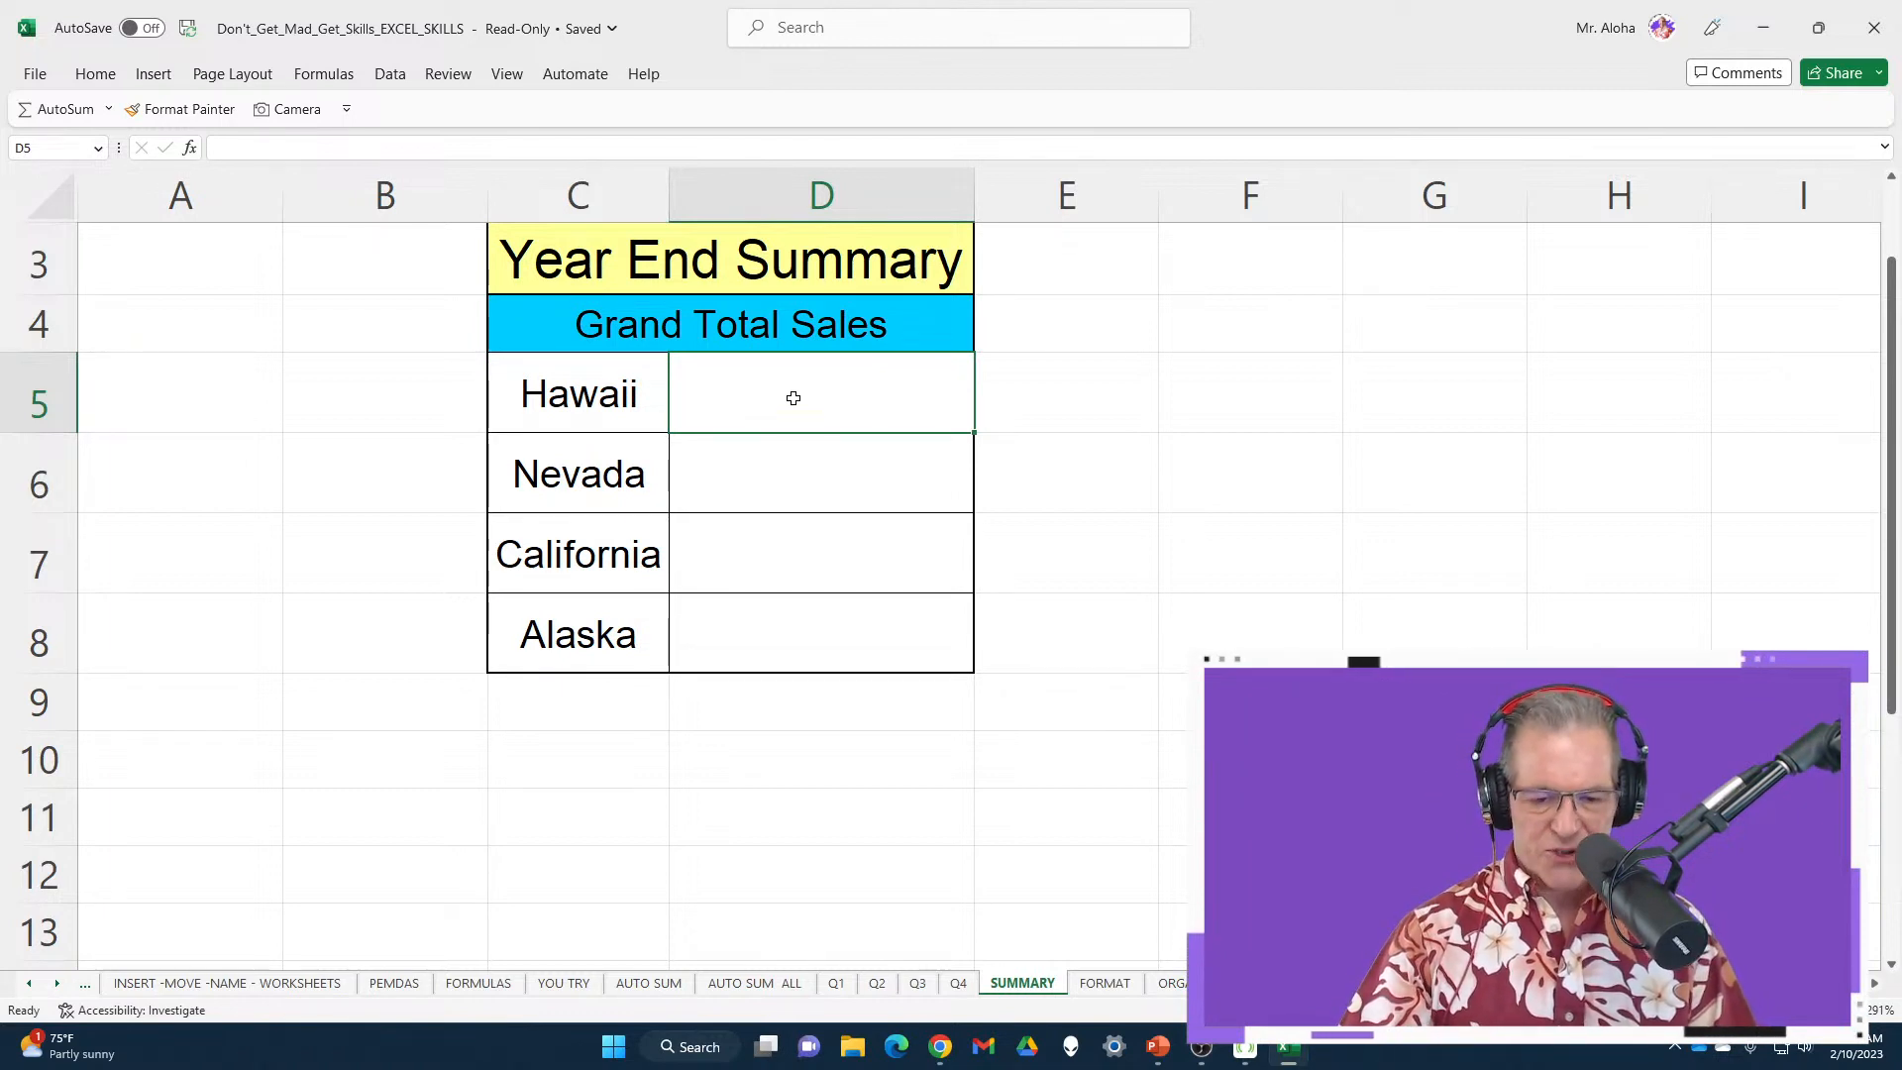
key("alt+equal")
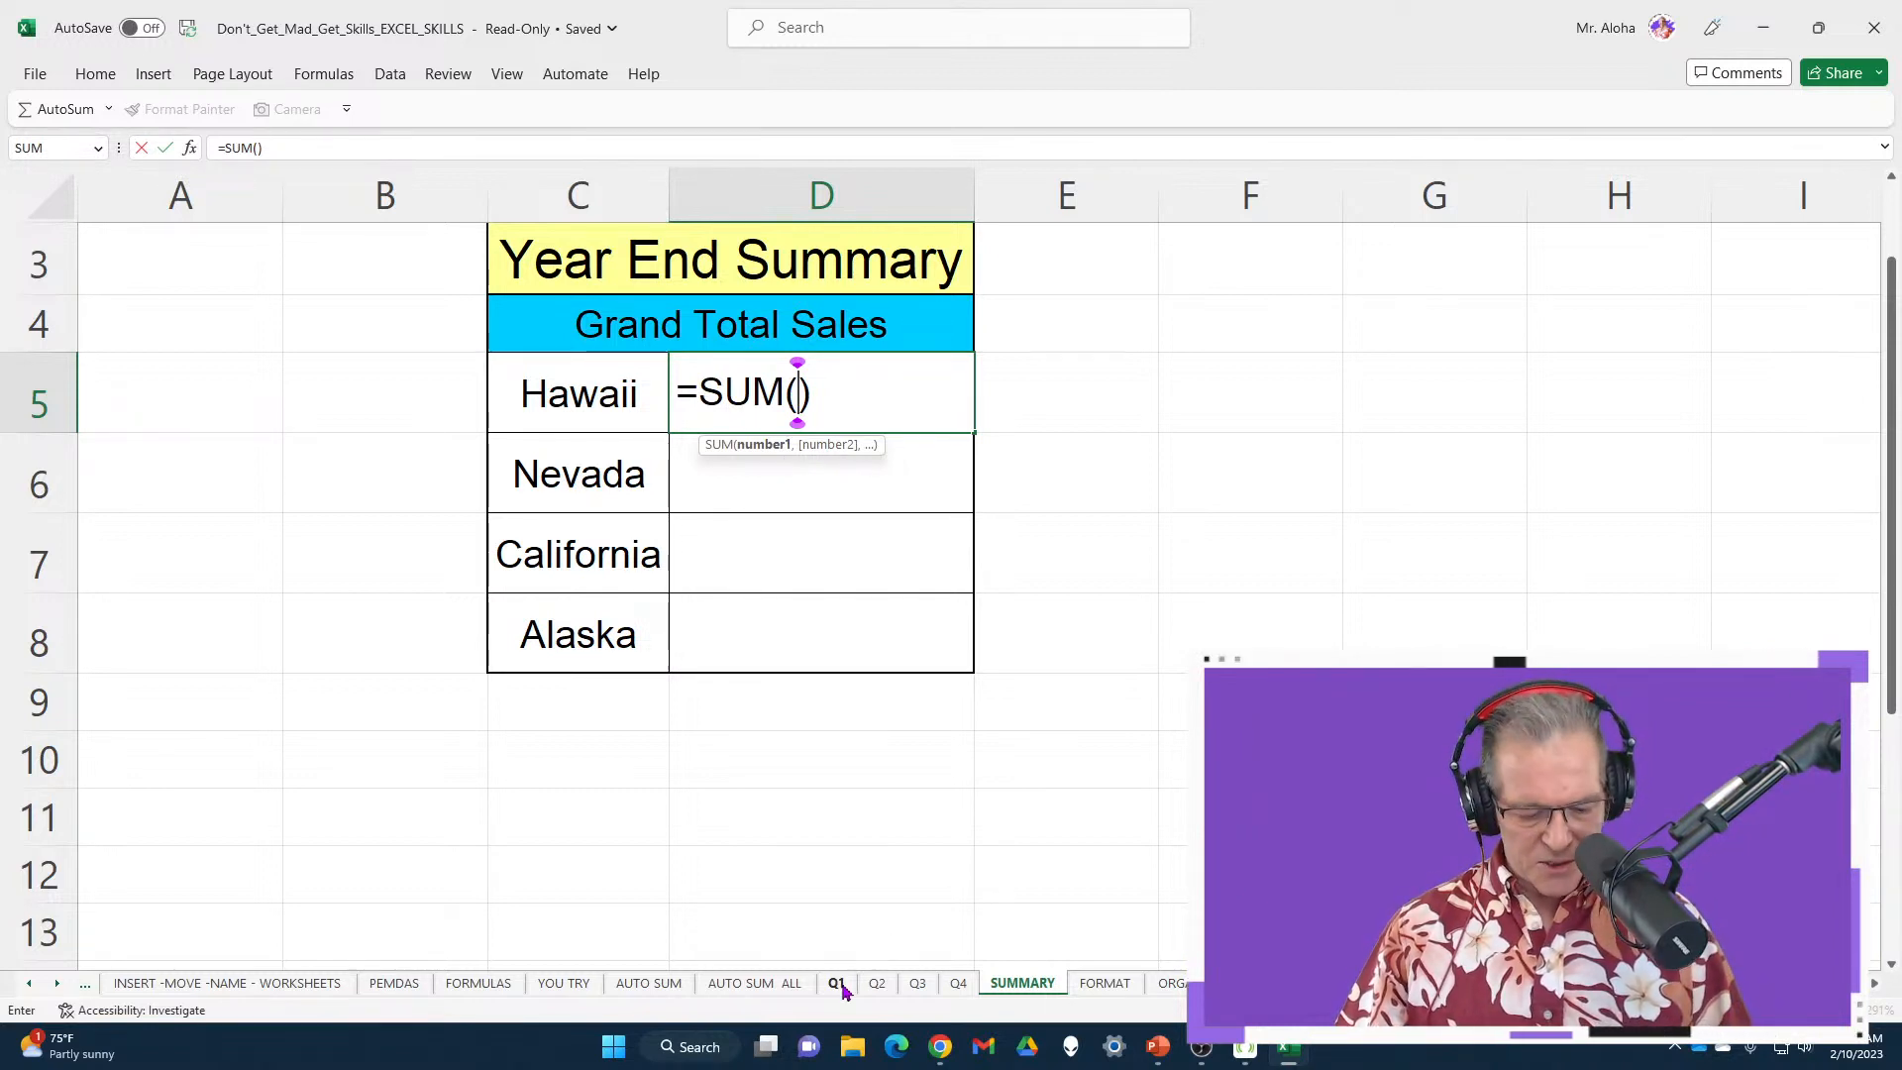
Shrink and reposition the Excel window, then point the SUM at the grouped sheets 'Q1:Q4'
left_click(1819, 28)
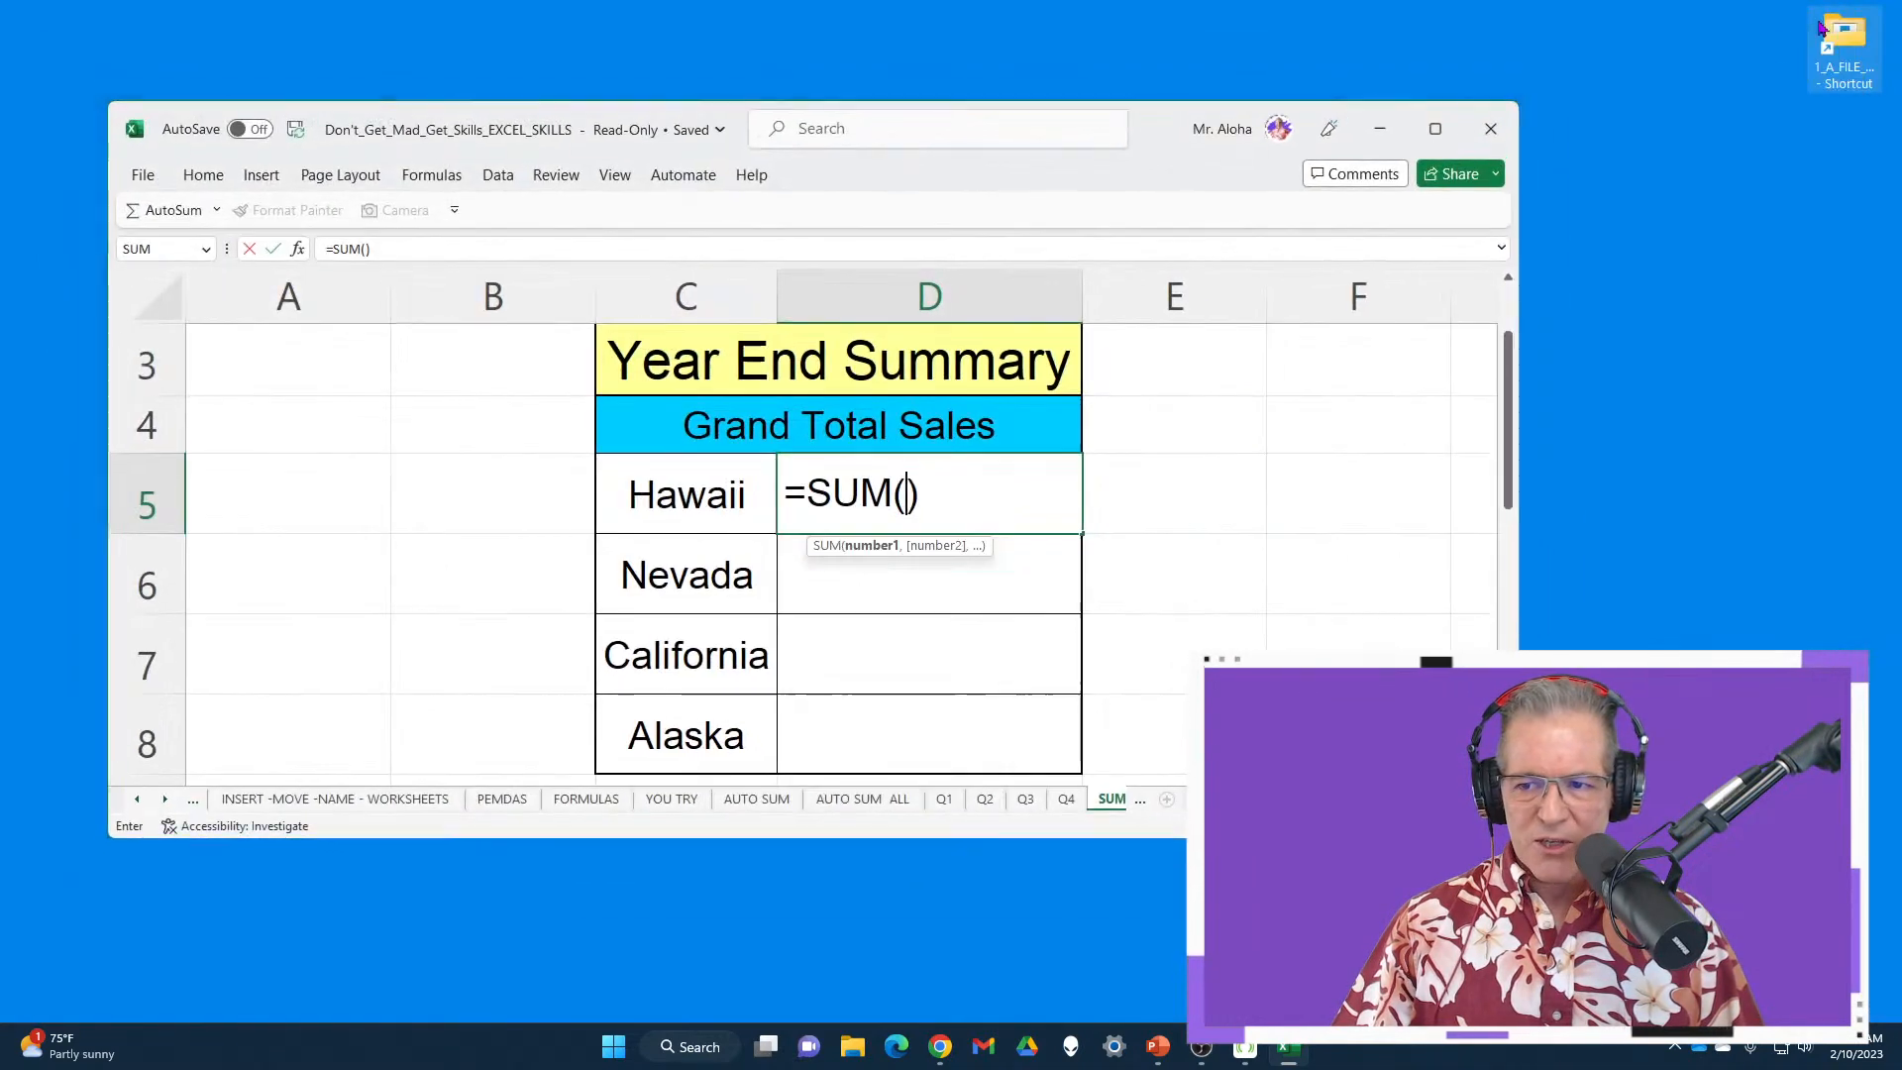
left_click_drag(1138, 136, 1063, 60)
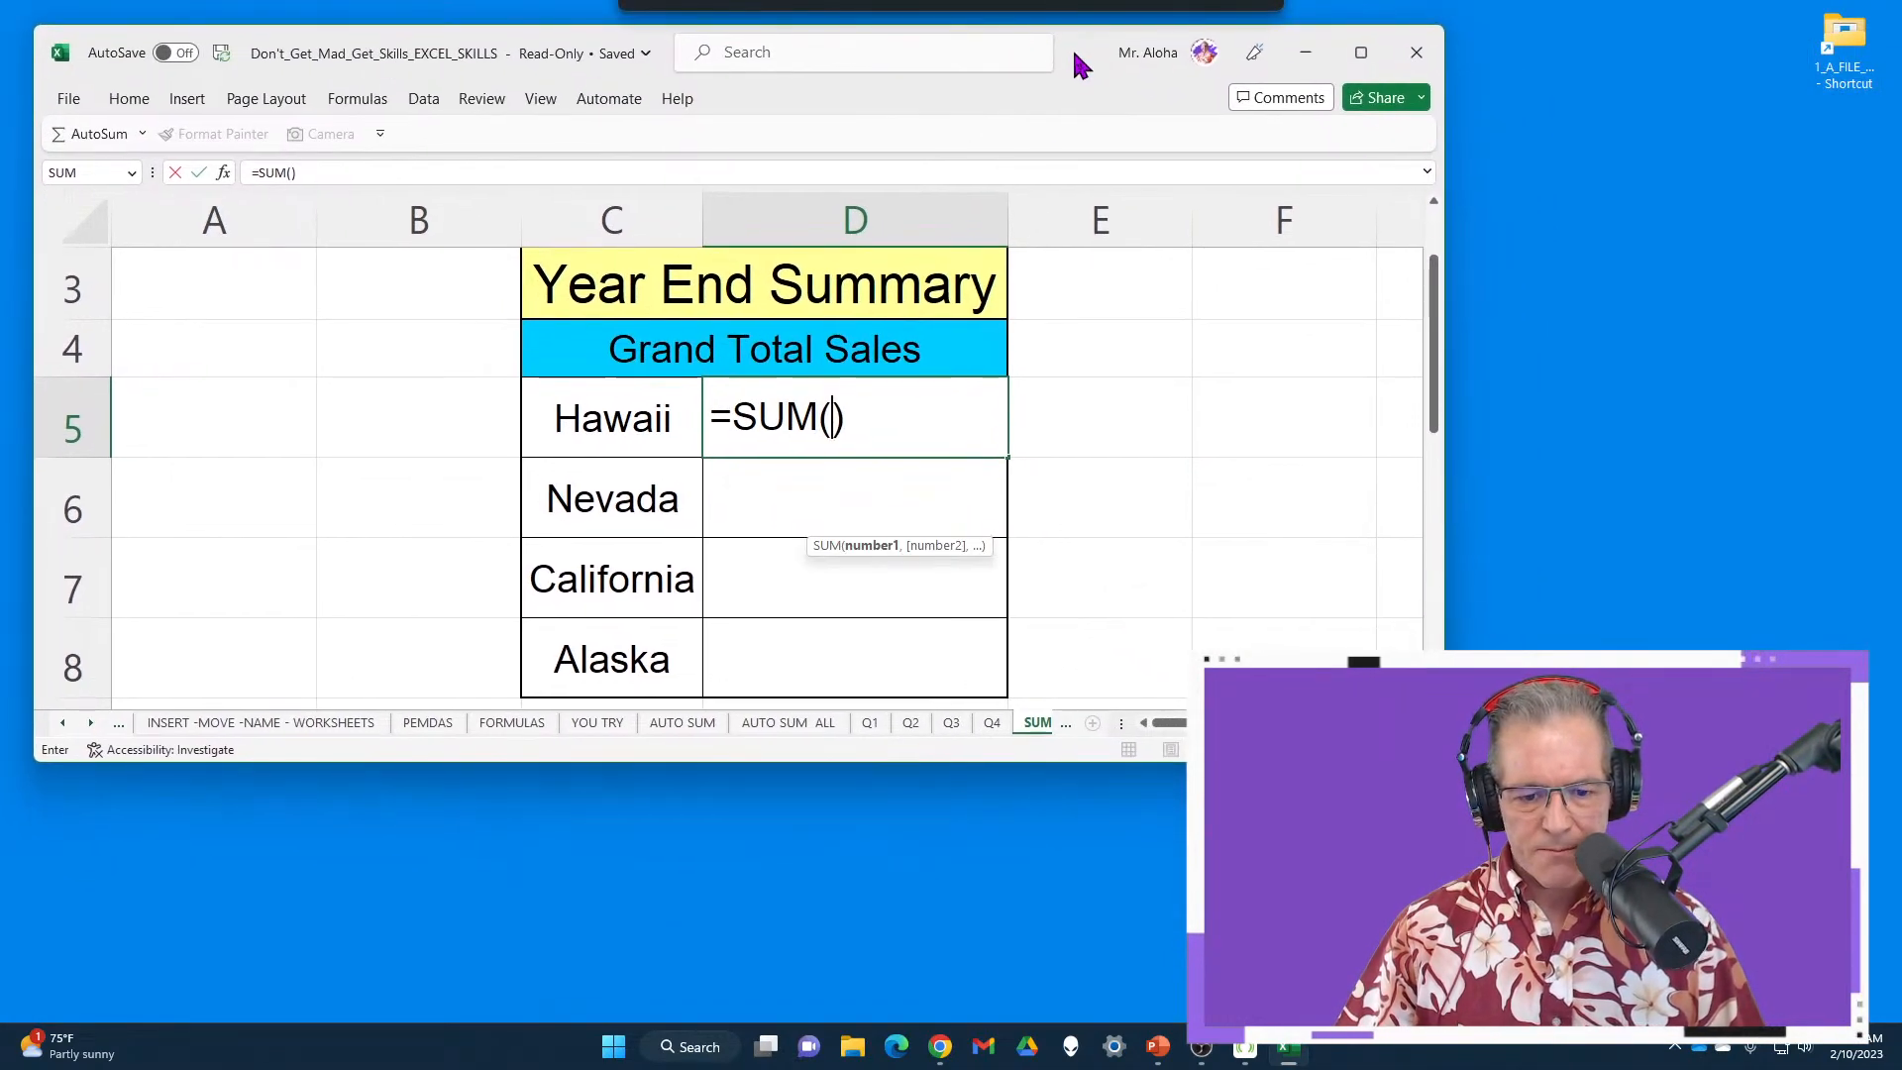
left_click(869, 724)
left_click(990, 731, "shift")
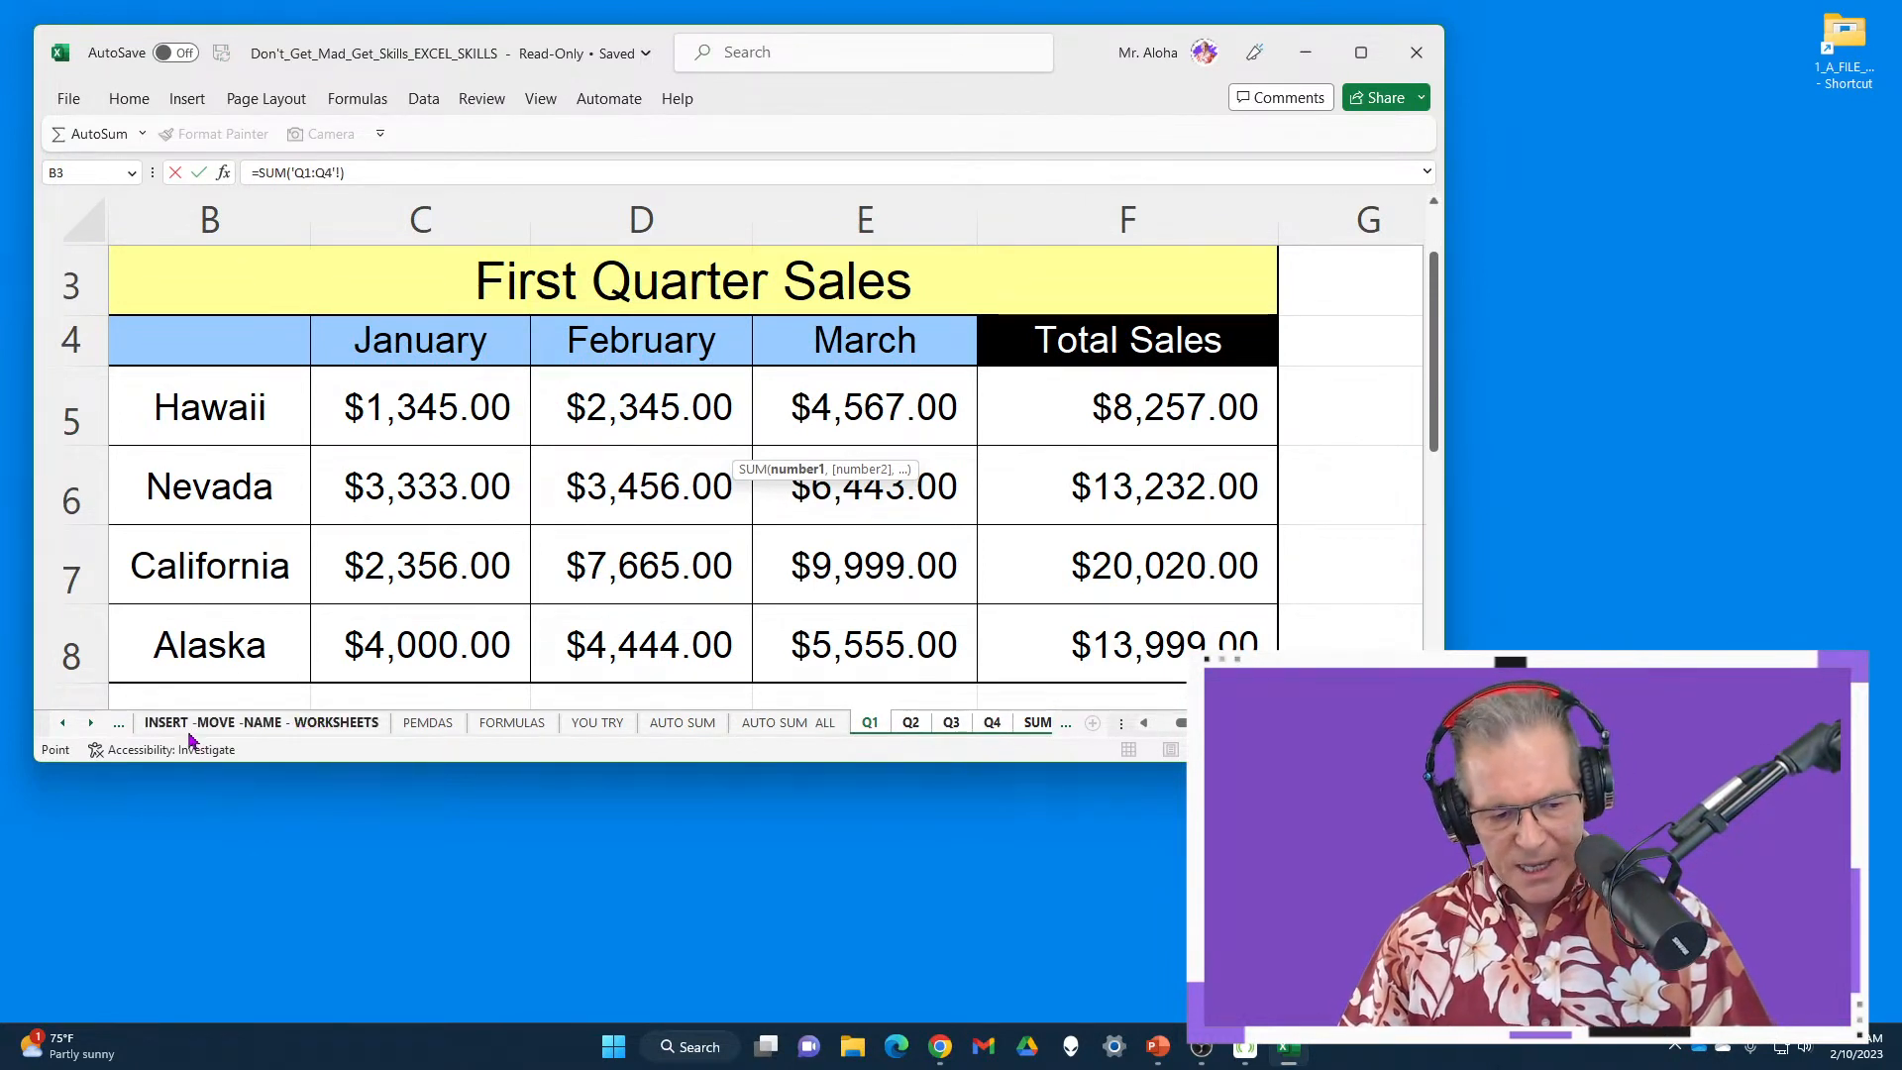
left_click(90, 723)
left_click(90, 724)
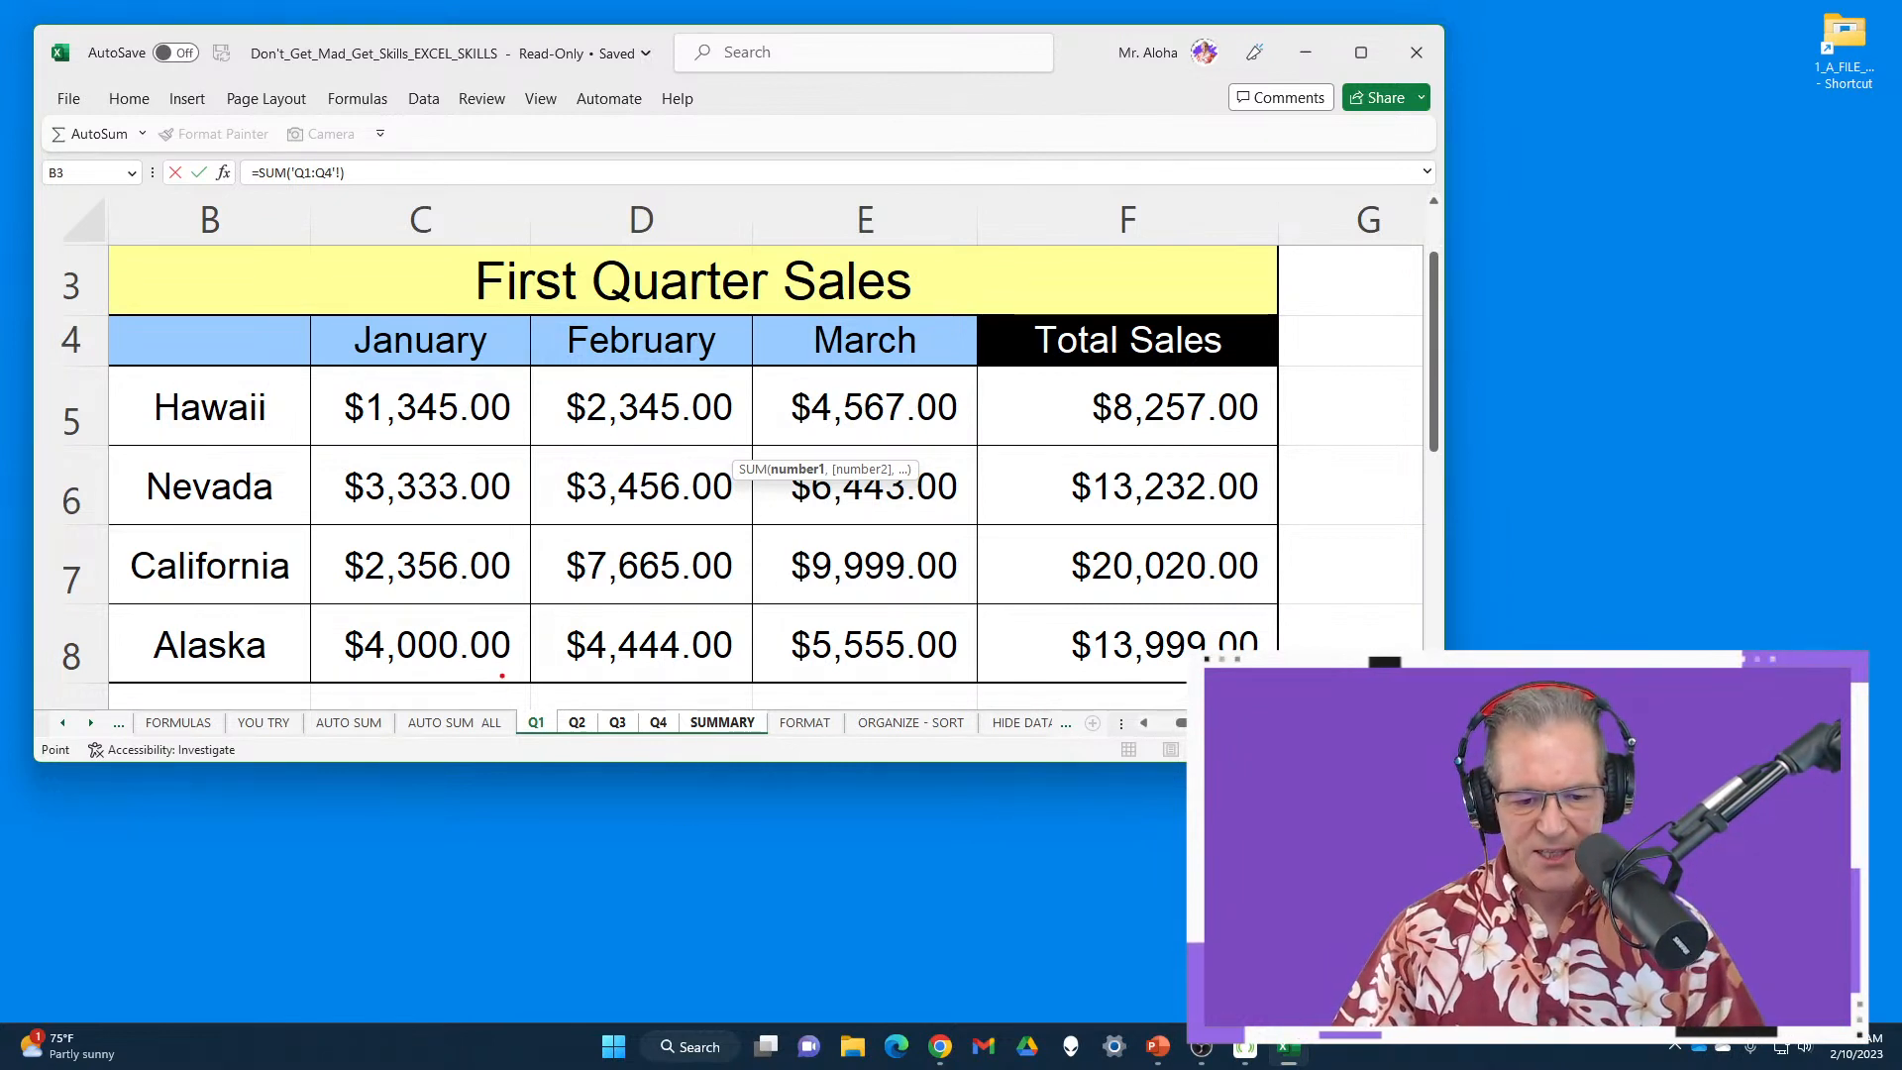
mouse_move(503, 676)
left_mouse_down()
mouse_move(813, 779)
mouse_move(774, 759)
mouse_move(772, 845)
left_mouse_up()
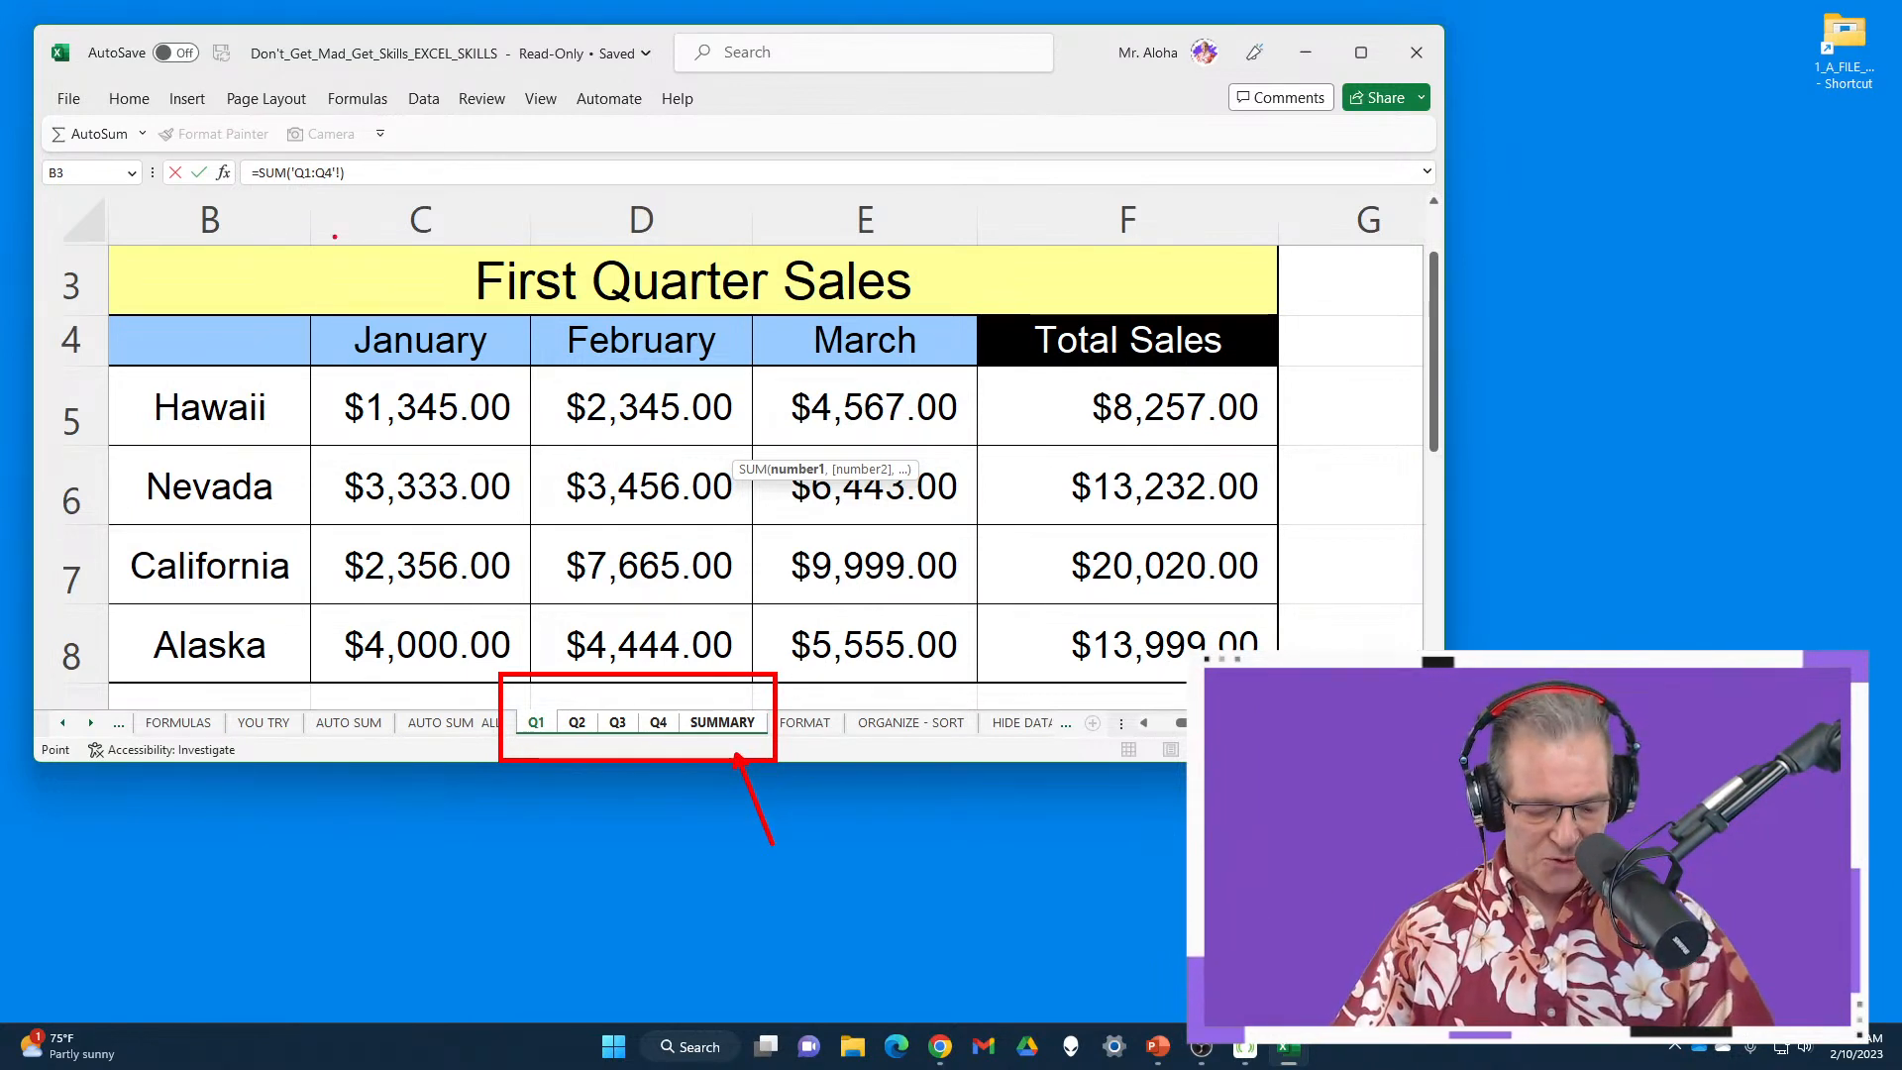
key("Escape")
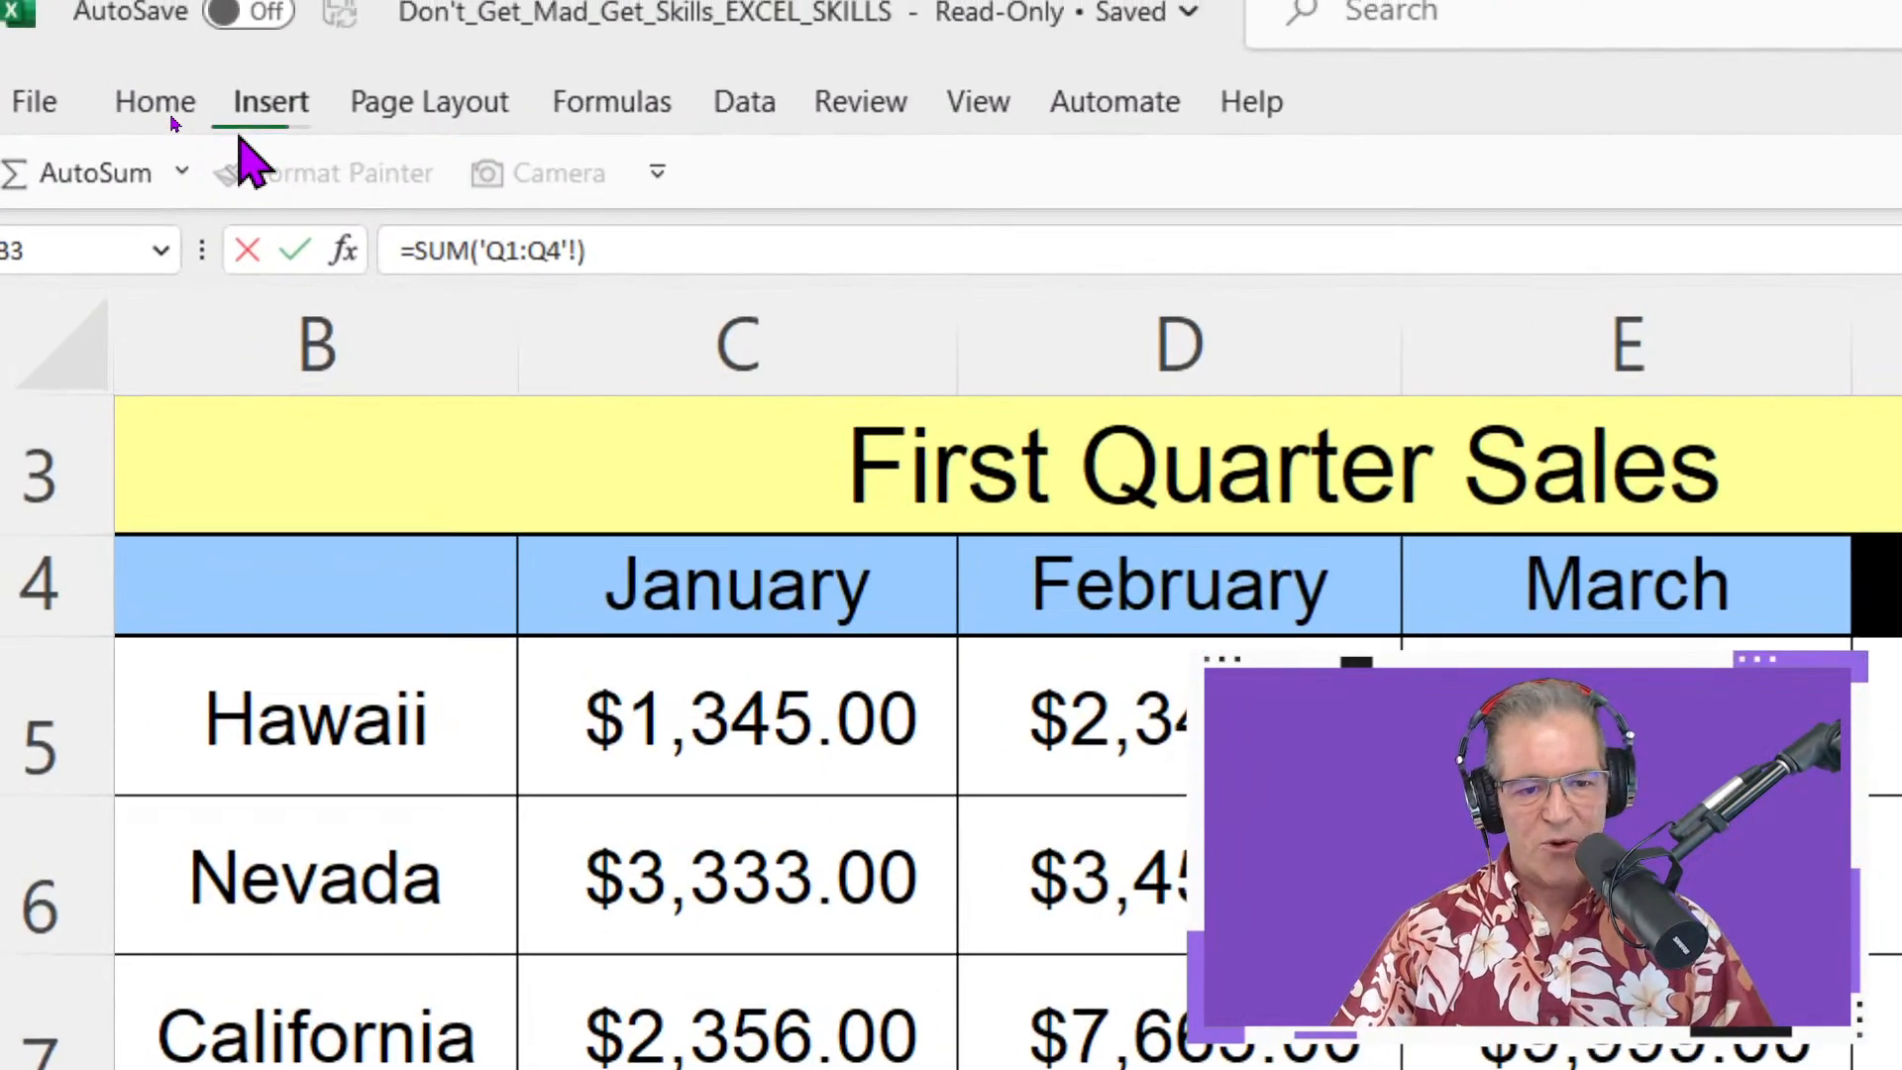
left_click(186, 98)
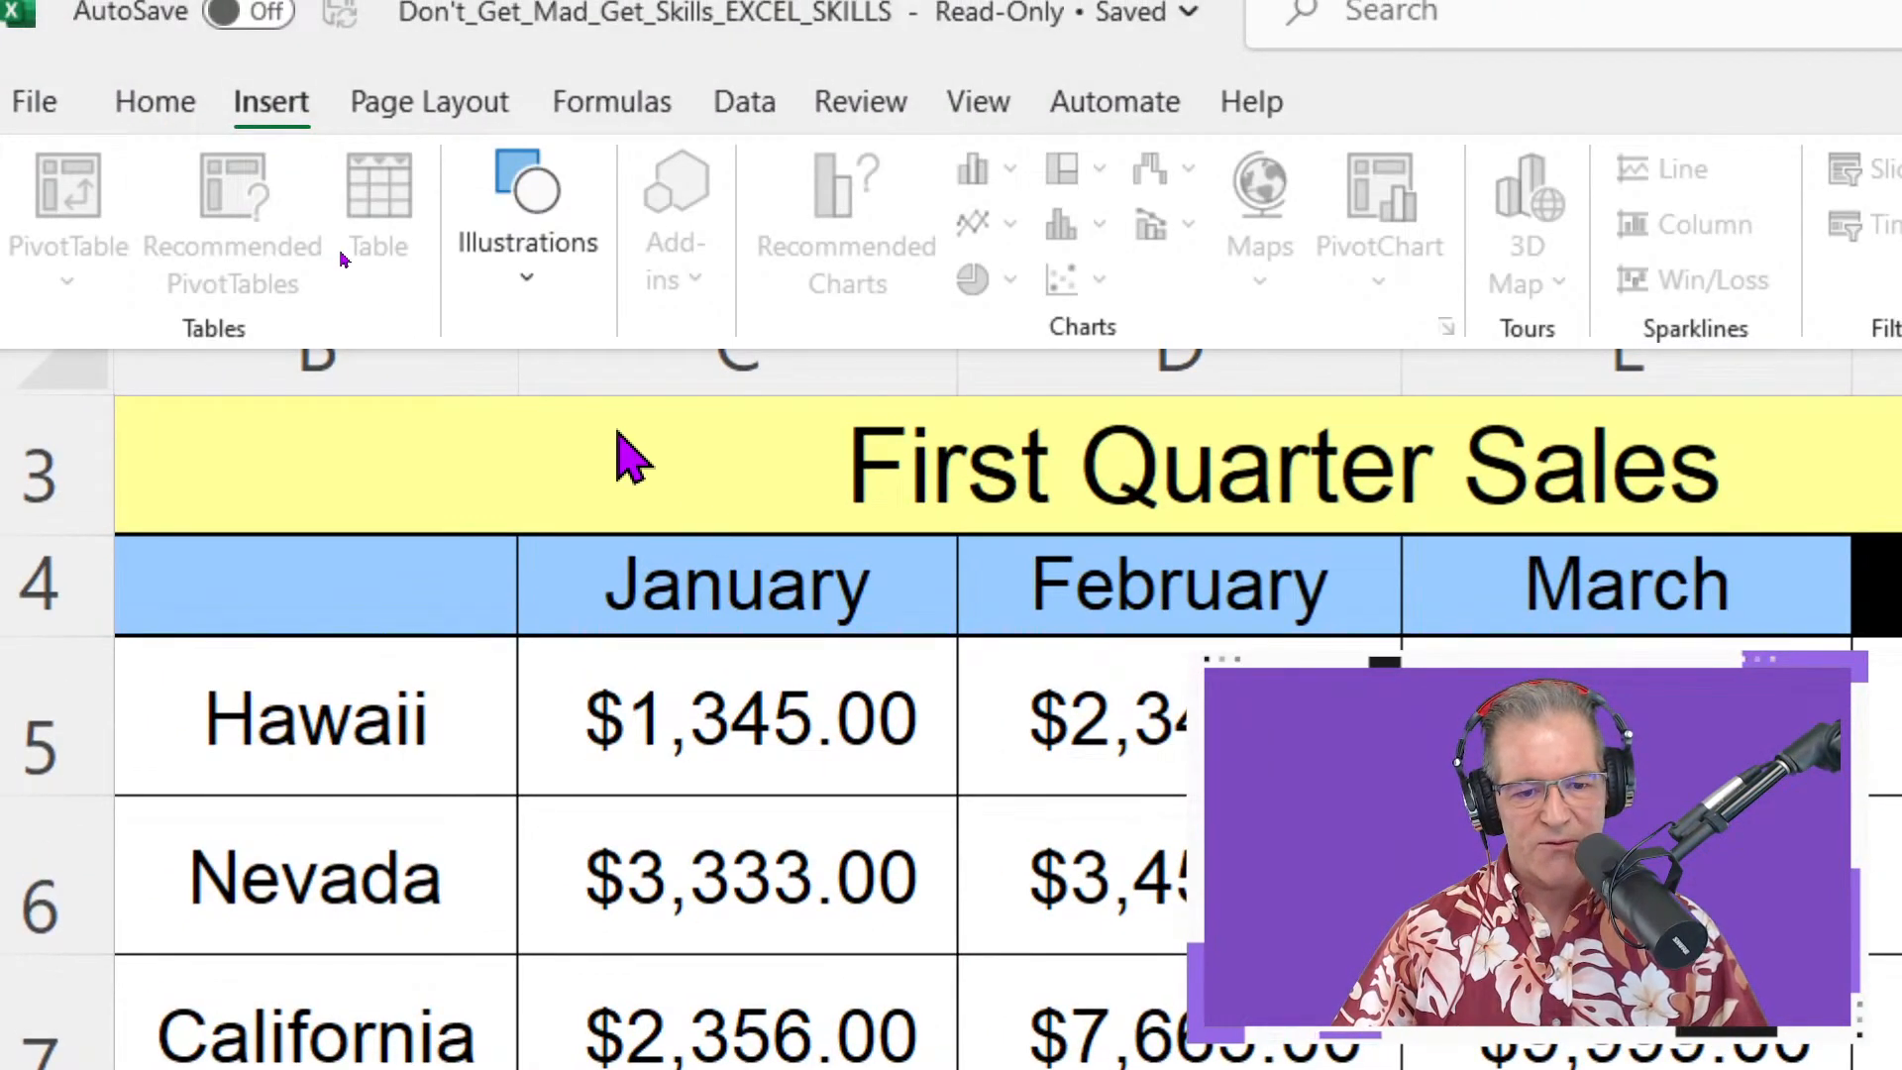
Collapse the Insert ribbon so the First Quarter Sales table shows again
left_click(585, 401)
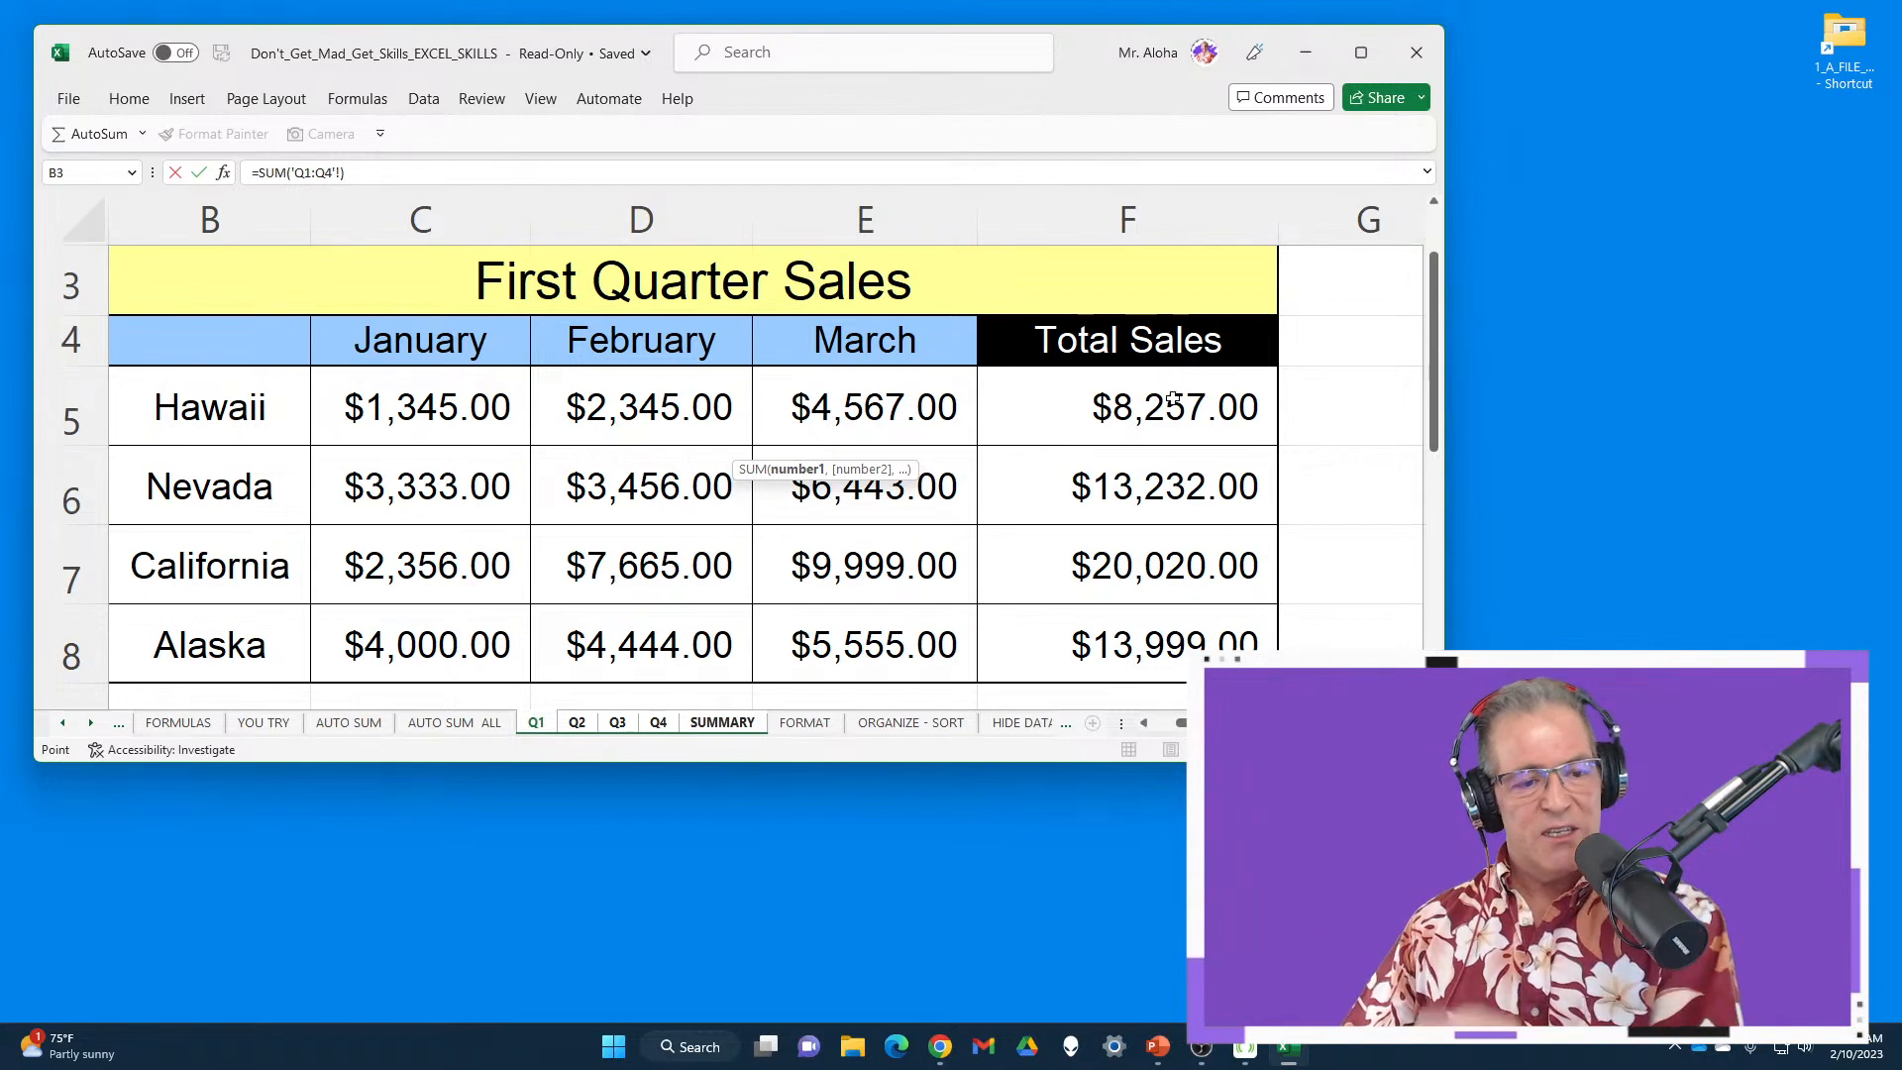
Add F5 to Hawaii's 3D SUM and enter it, then dismiss the resulting formula error
left_click(1144, 416)
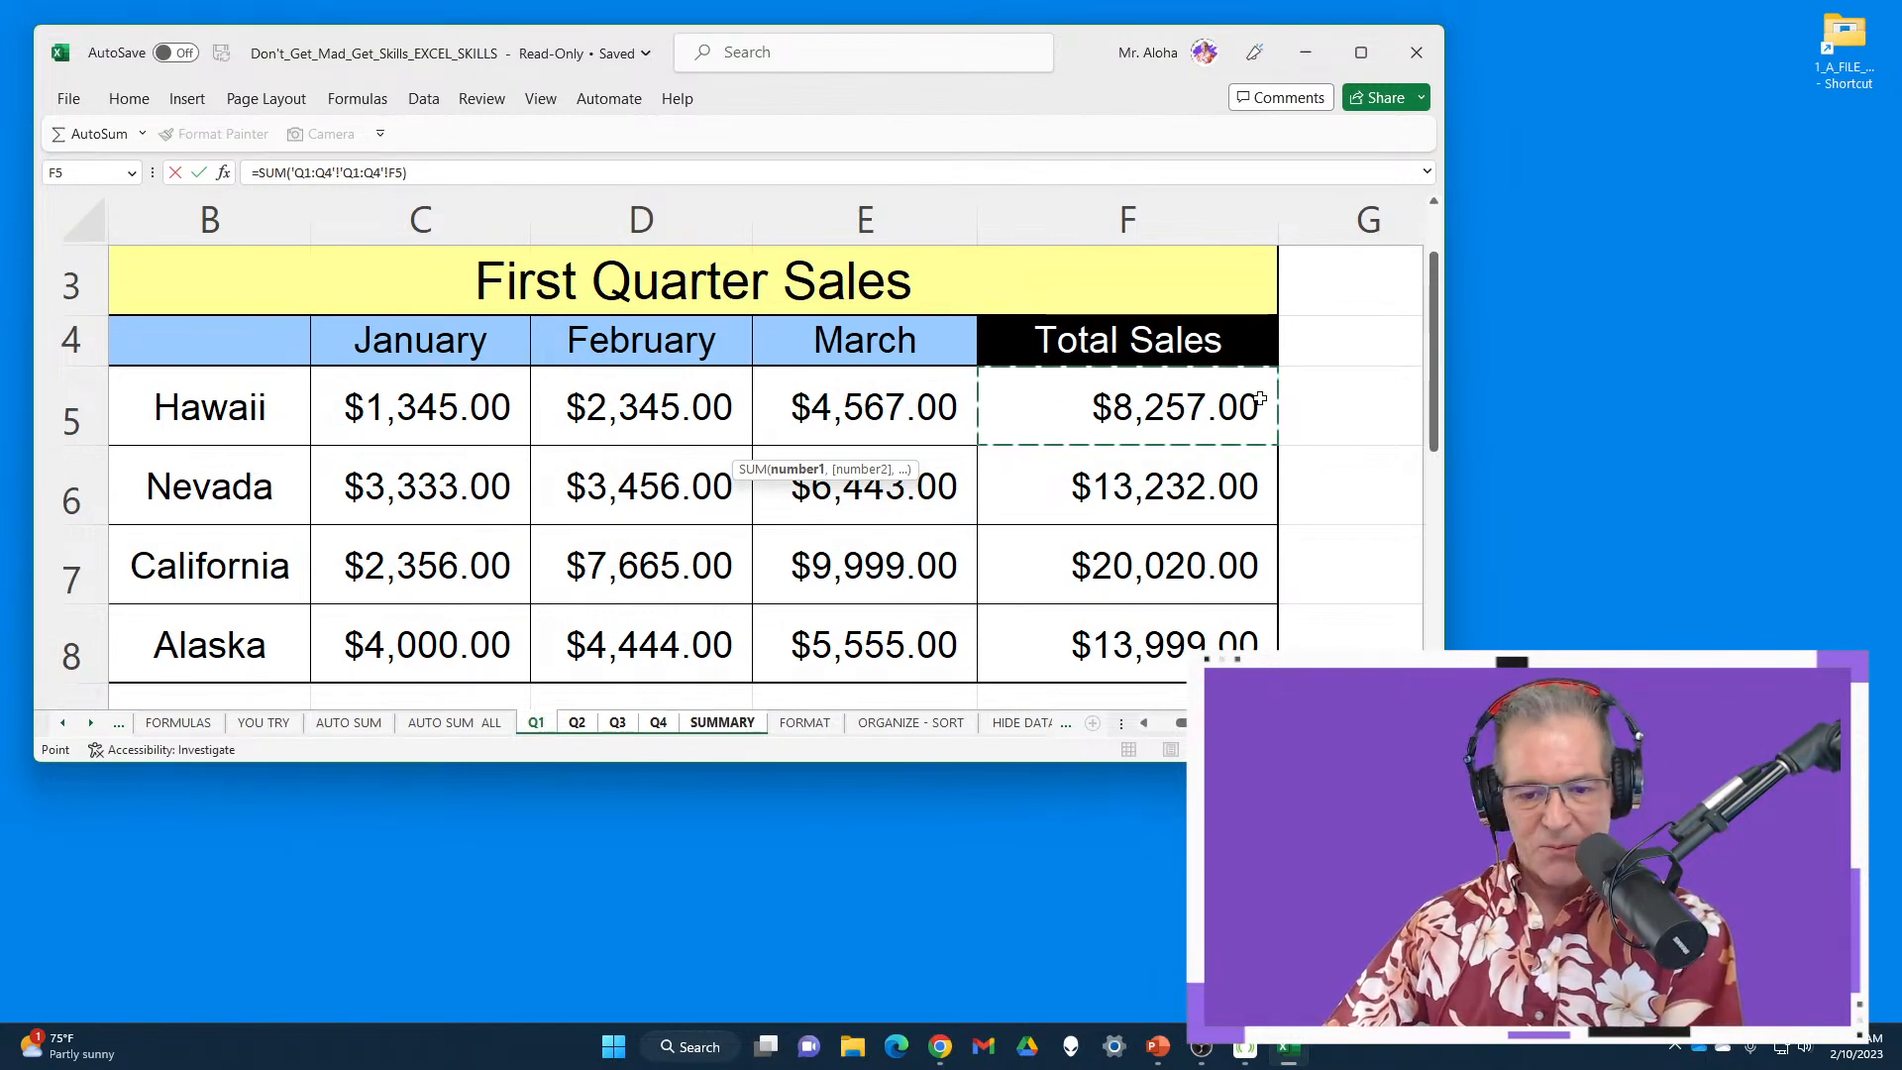
key("Return")
left_click(936, 595)
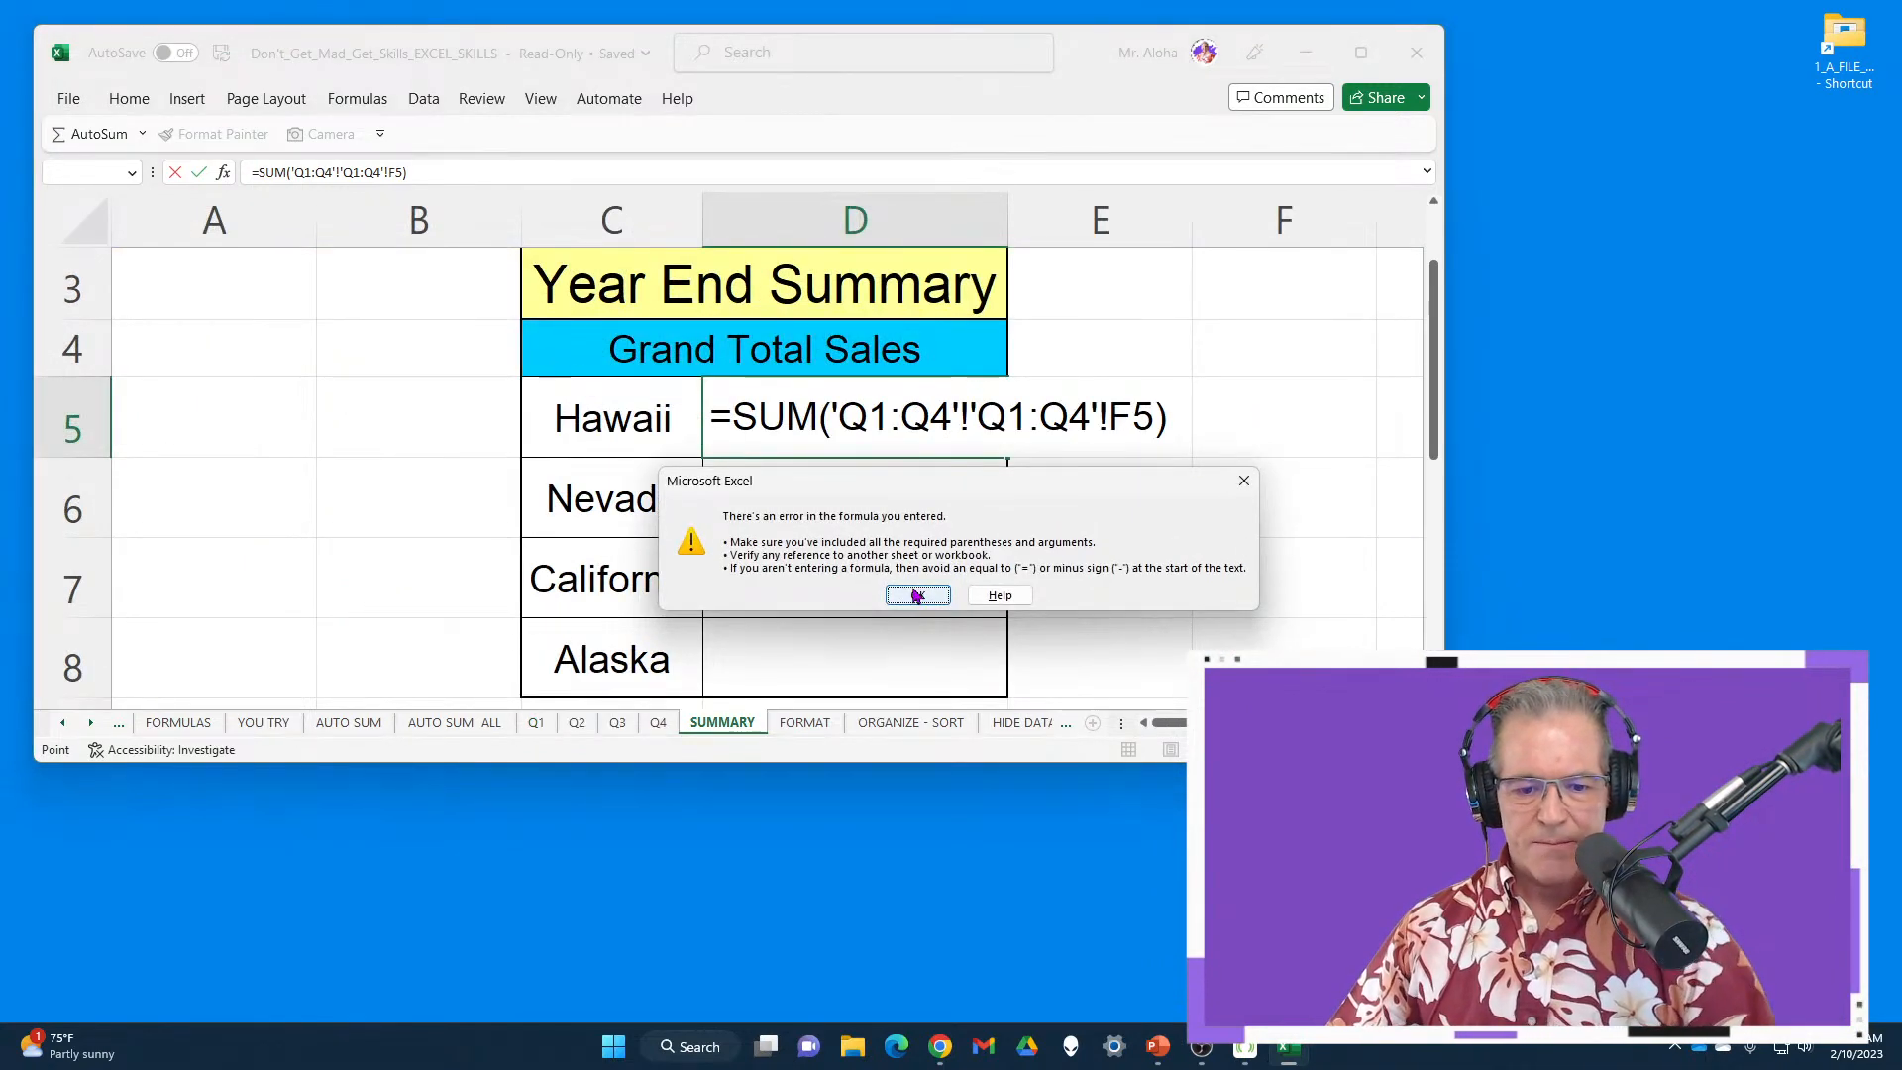
Maximize Excel and delete the broken formula, leaving D5 empty
left_click(1365, 53)
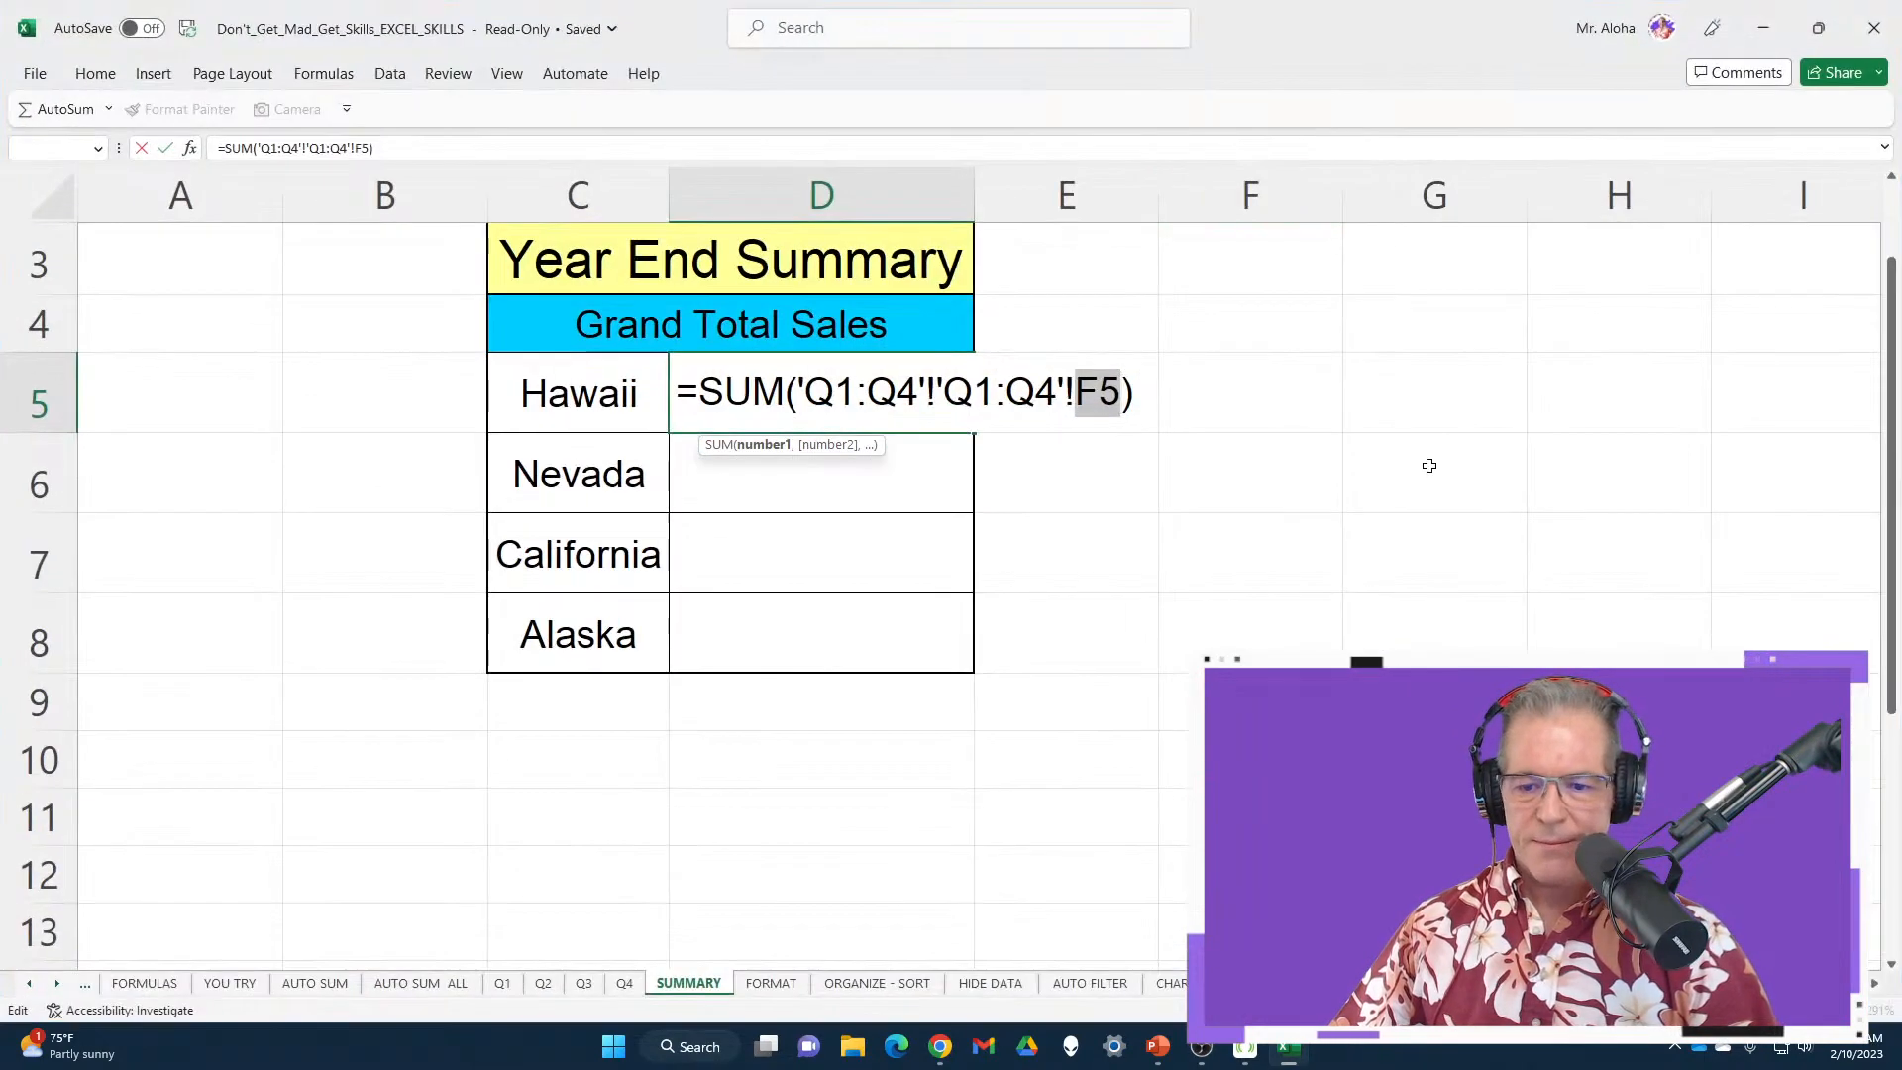
key("Return")
key("Return")
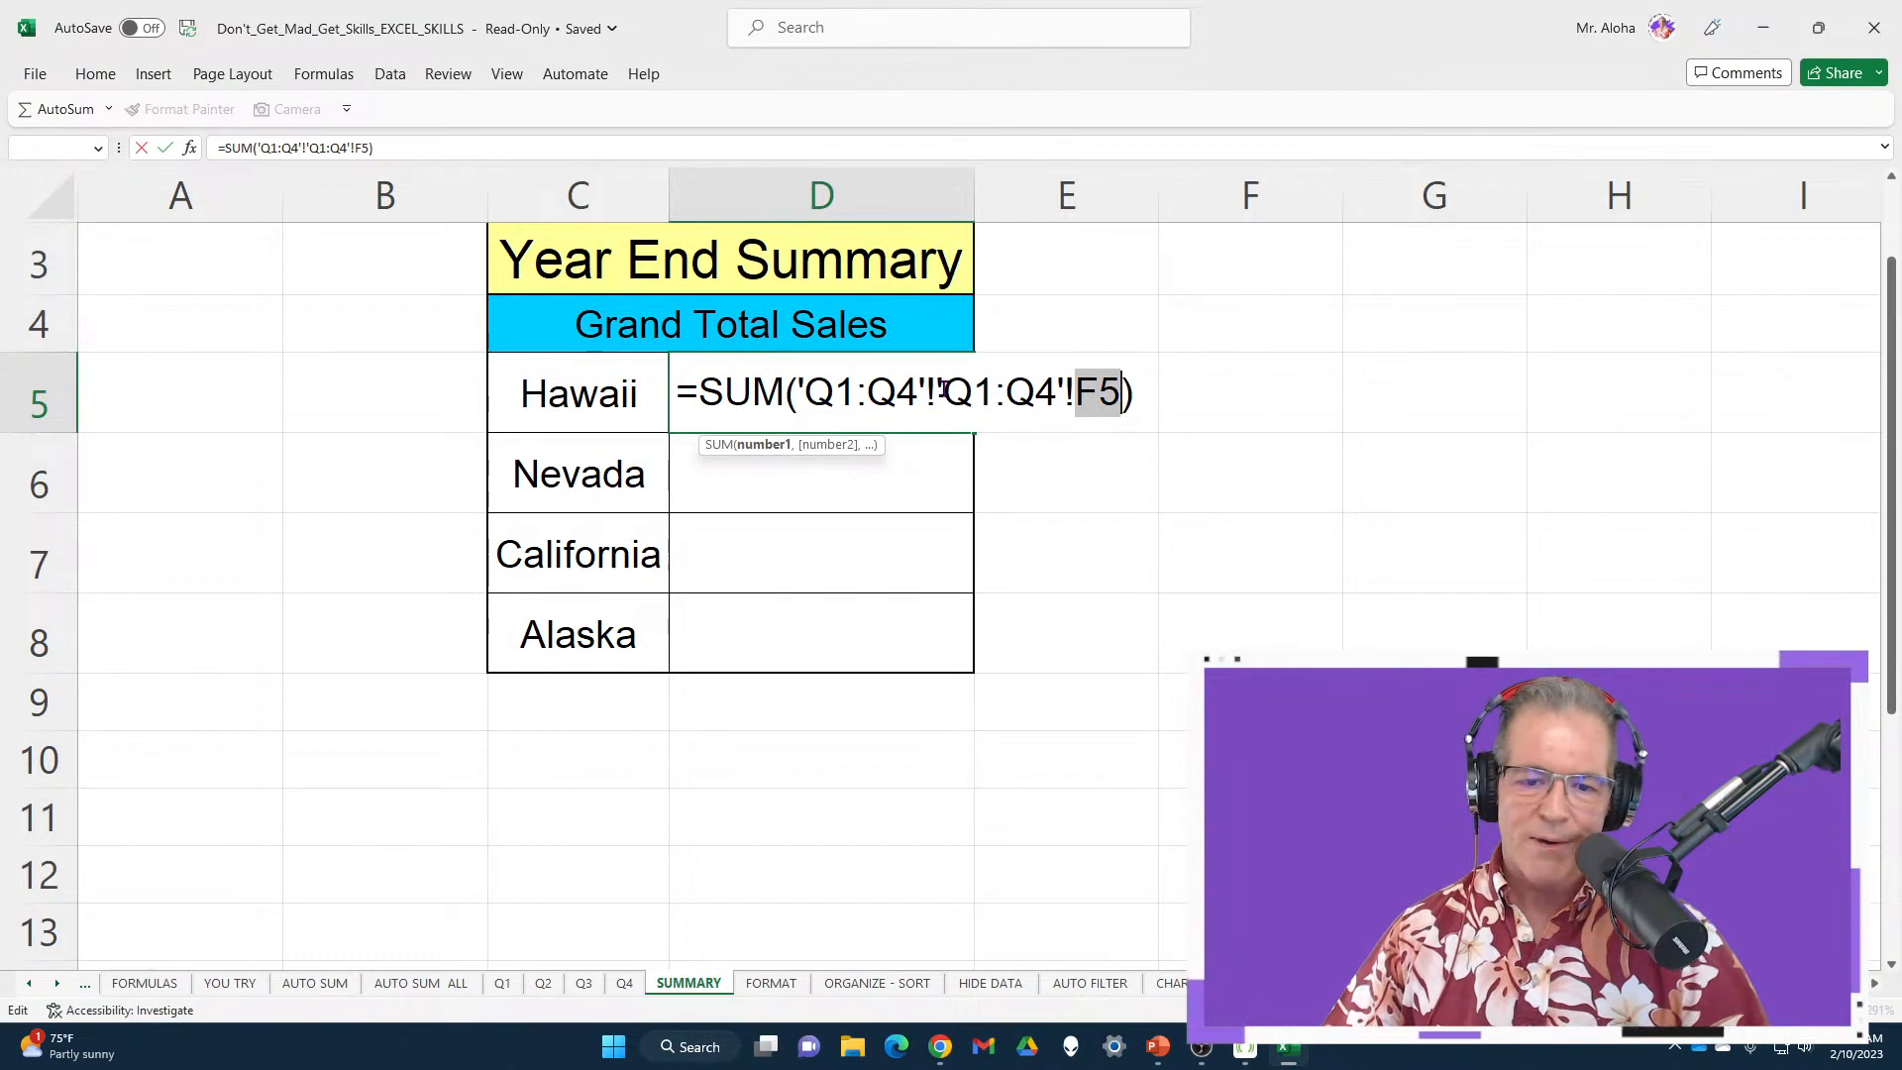
left_click_drag(943, 389, 1260, 400)
key("BackSpace")
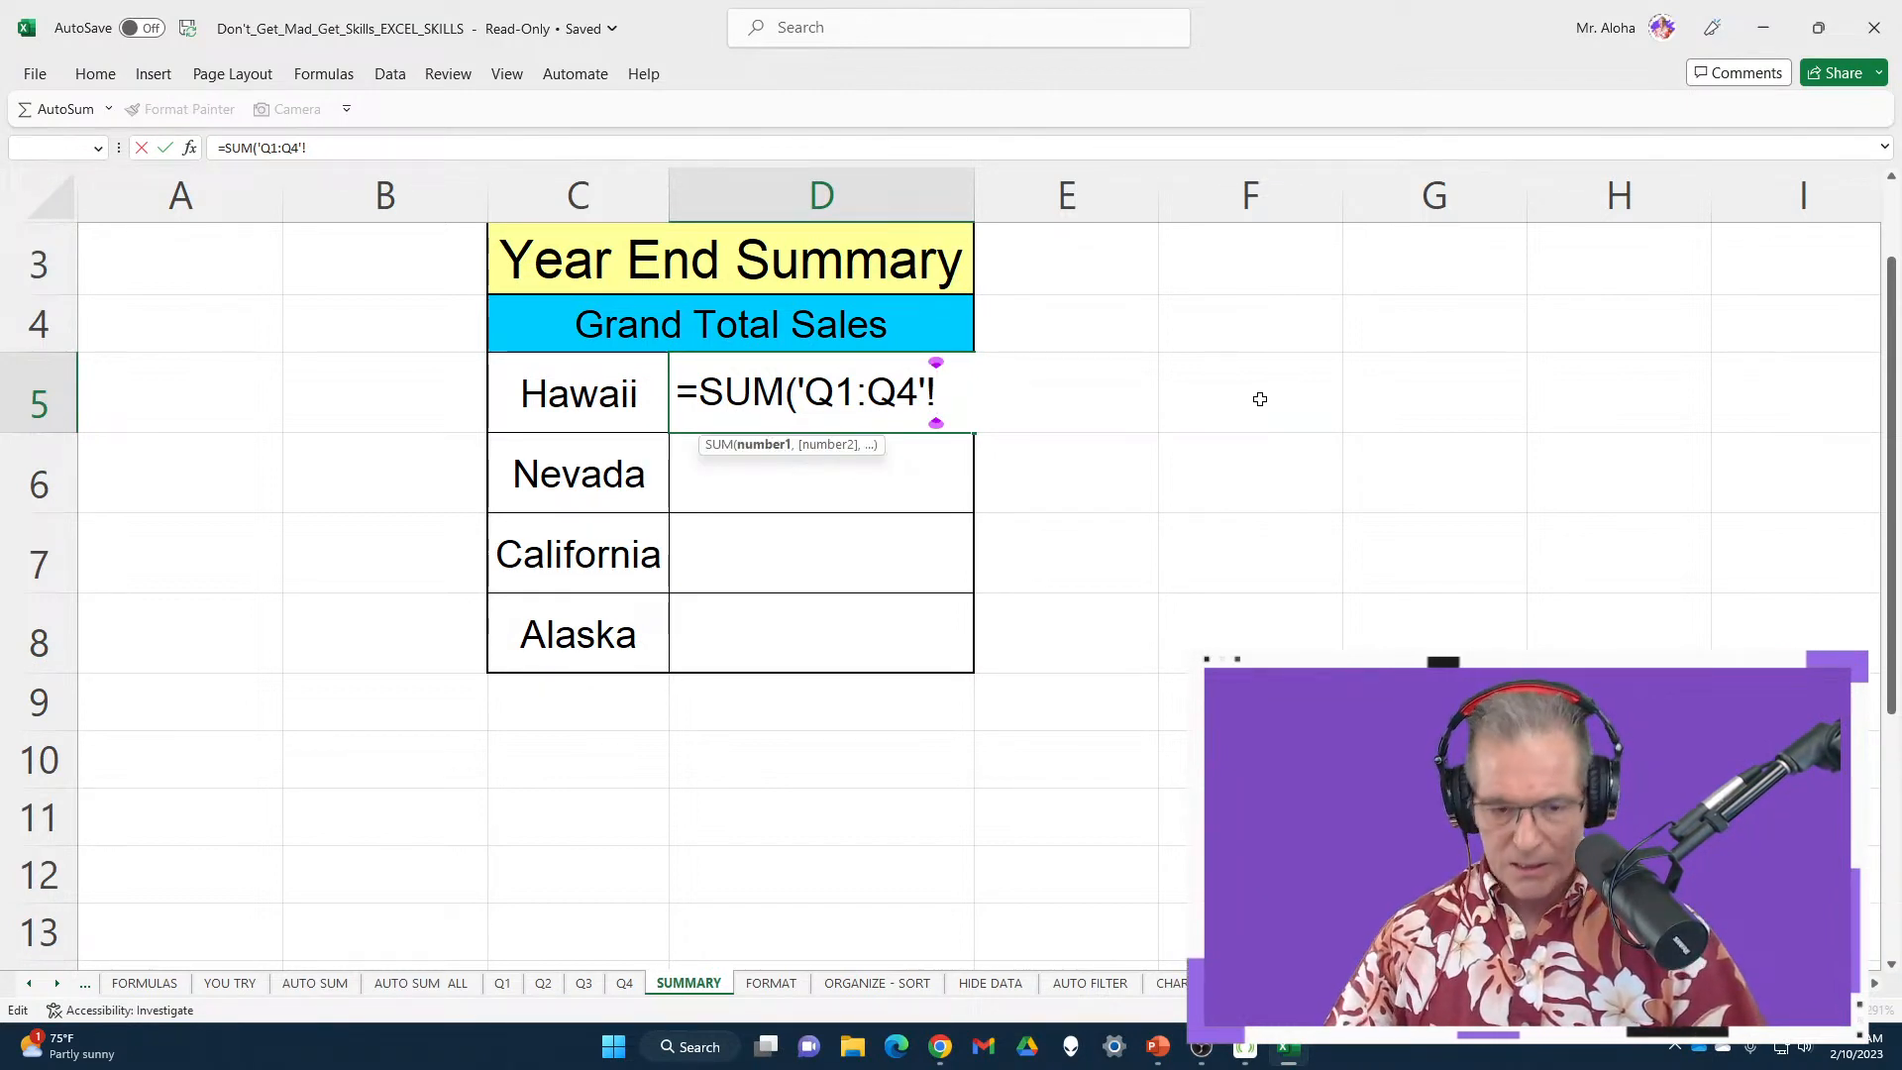
left_click_drag(680, 392, 1132, 404)
key("BackSpace")
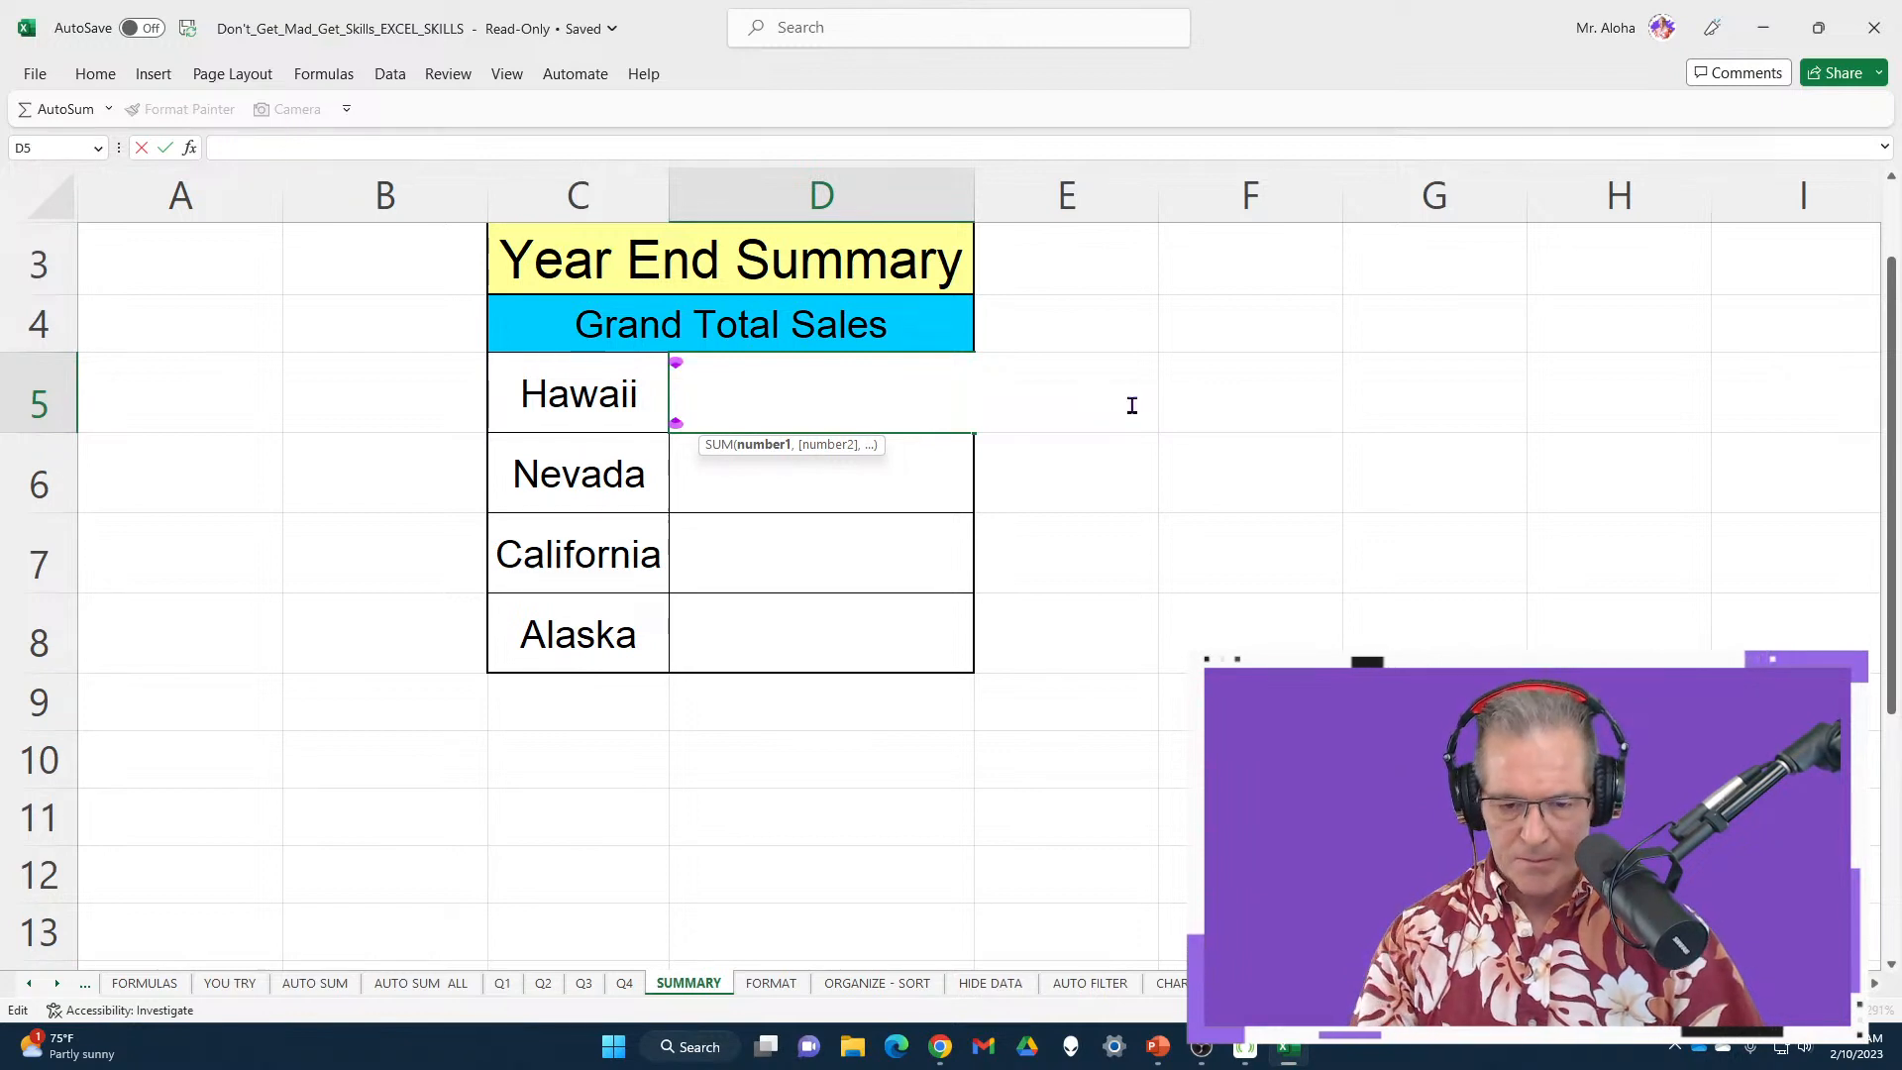
type("=")
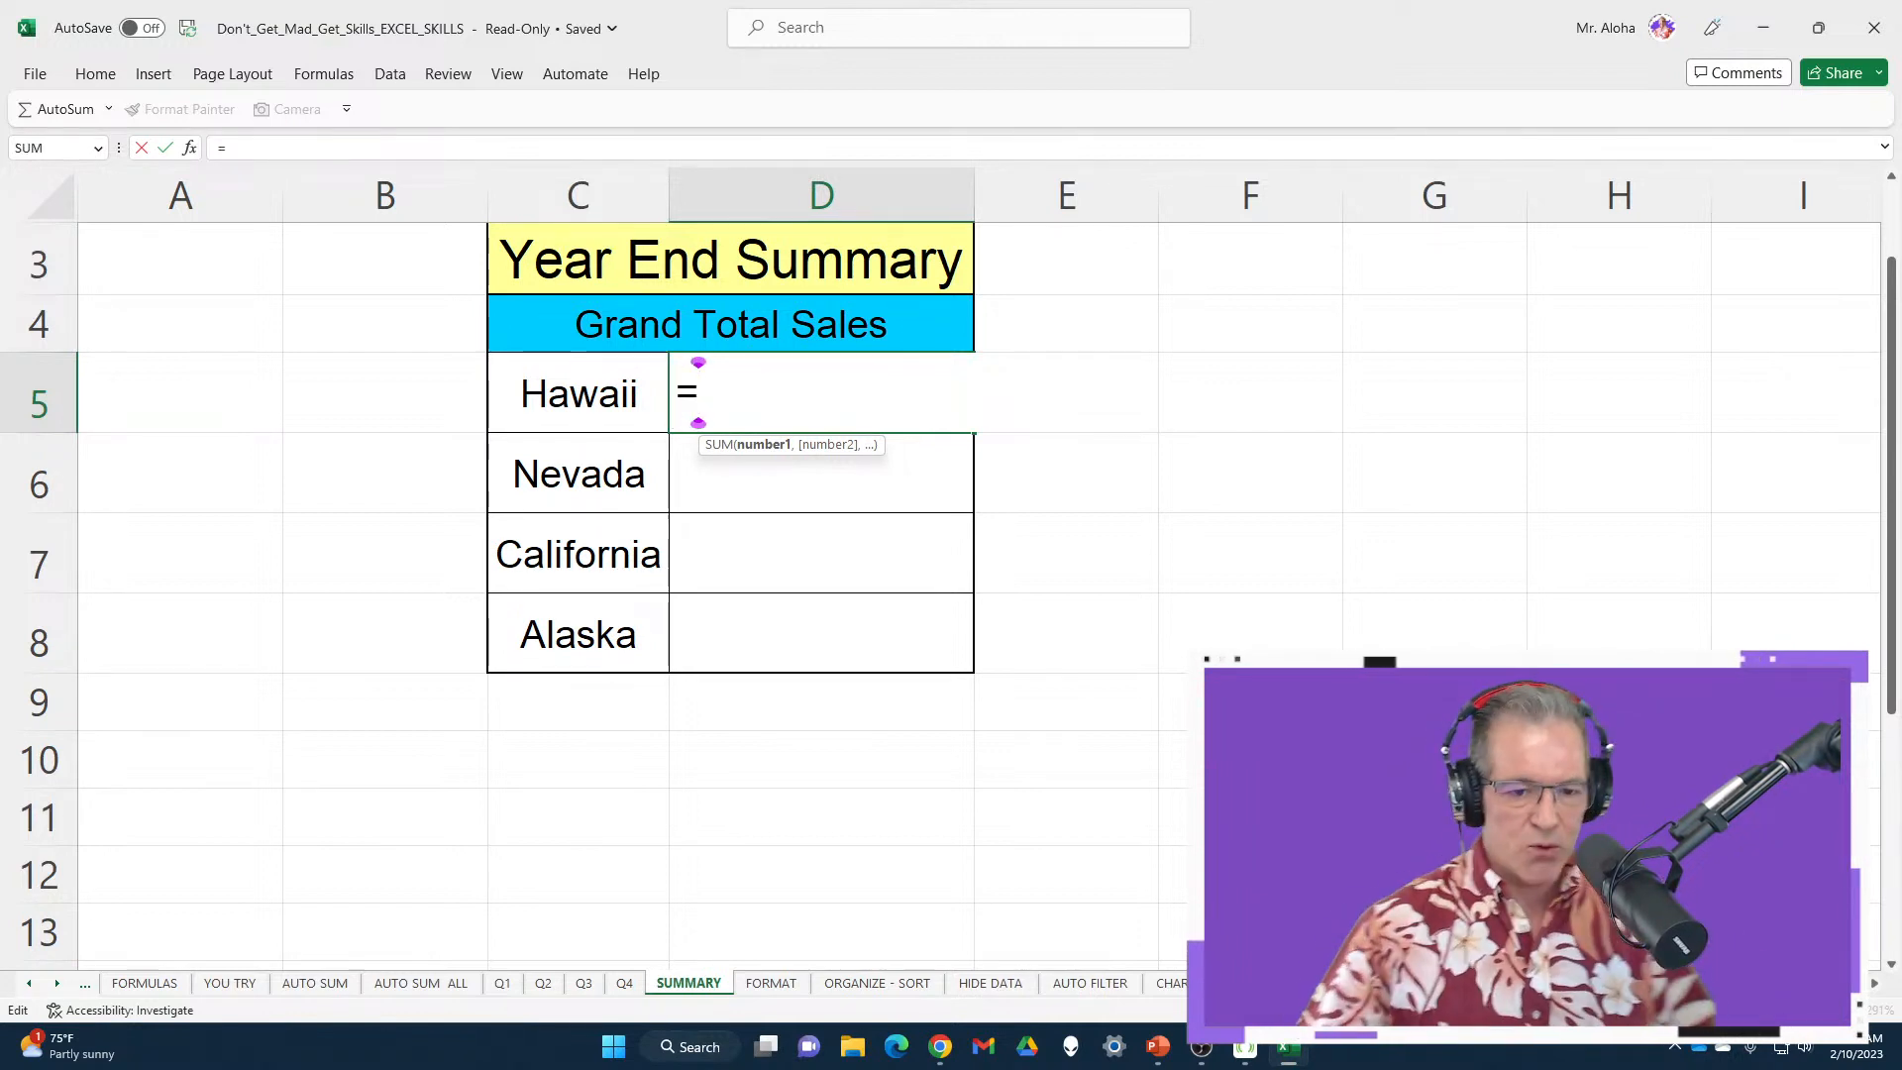
key("BackSpace")
key("Escape")
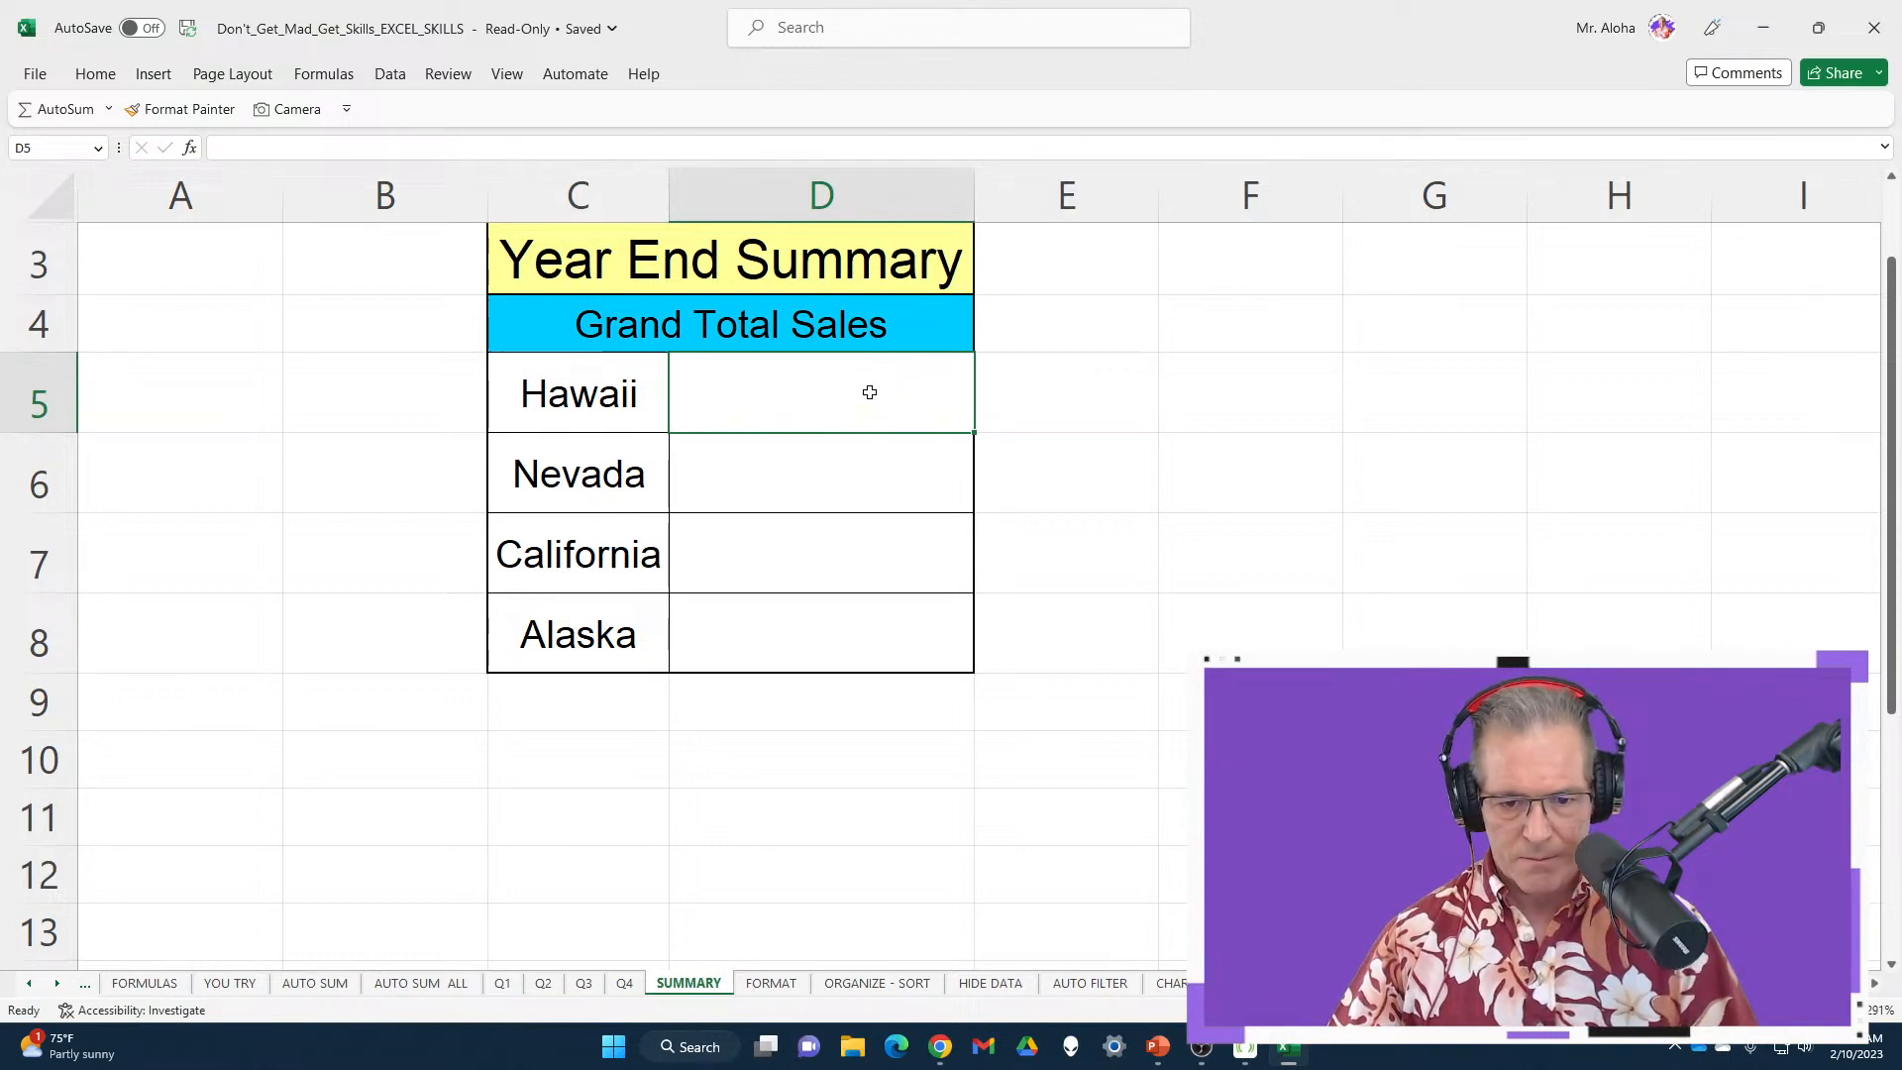
Enter =SUM('Q1:Q4'!F5) in D5, giving Hawaii a grand total of $78,837.00
key("alt+=")
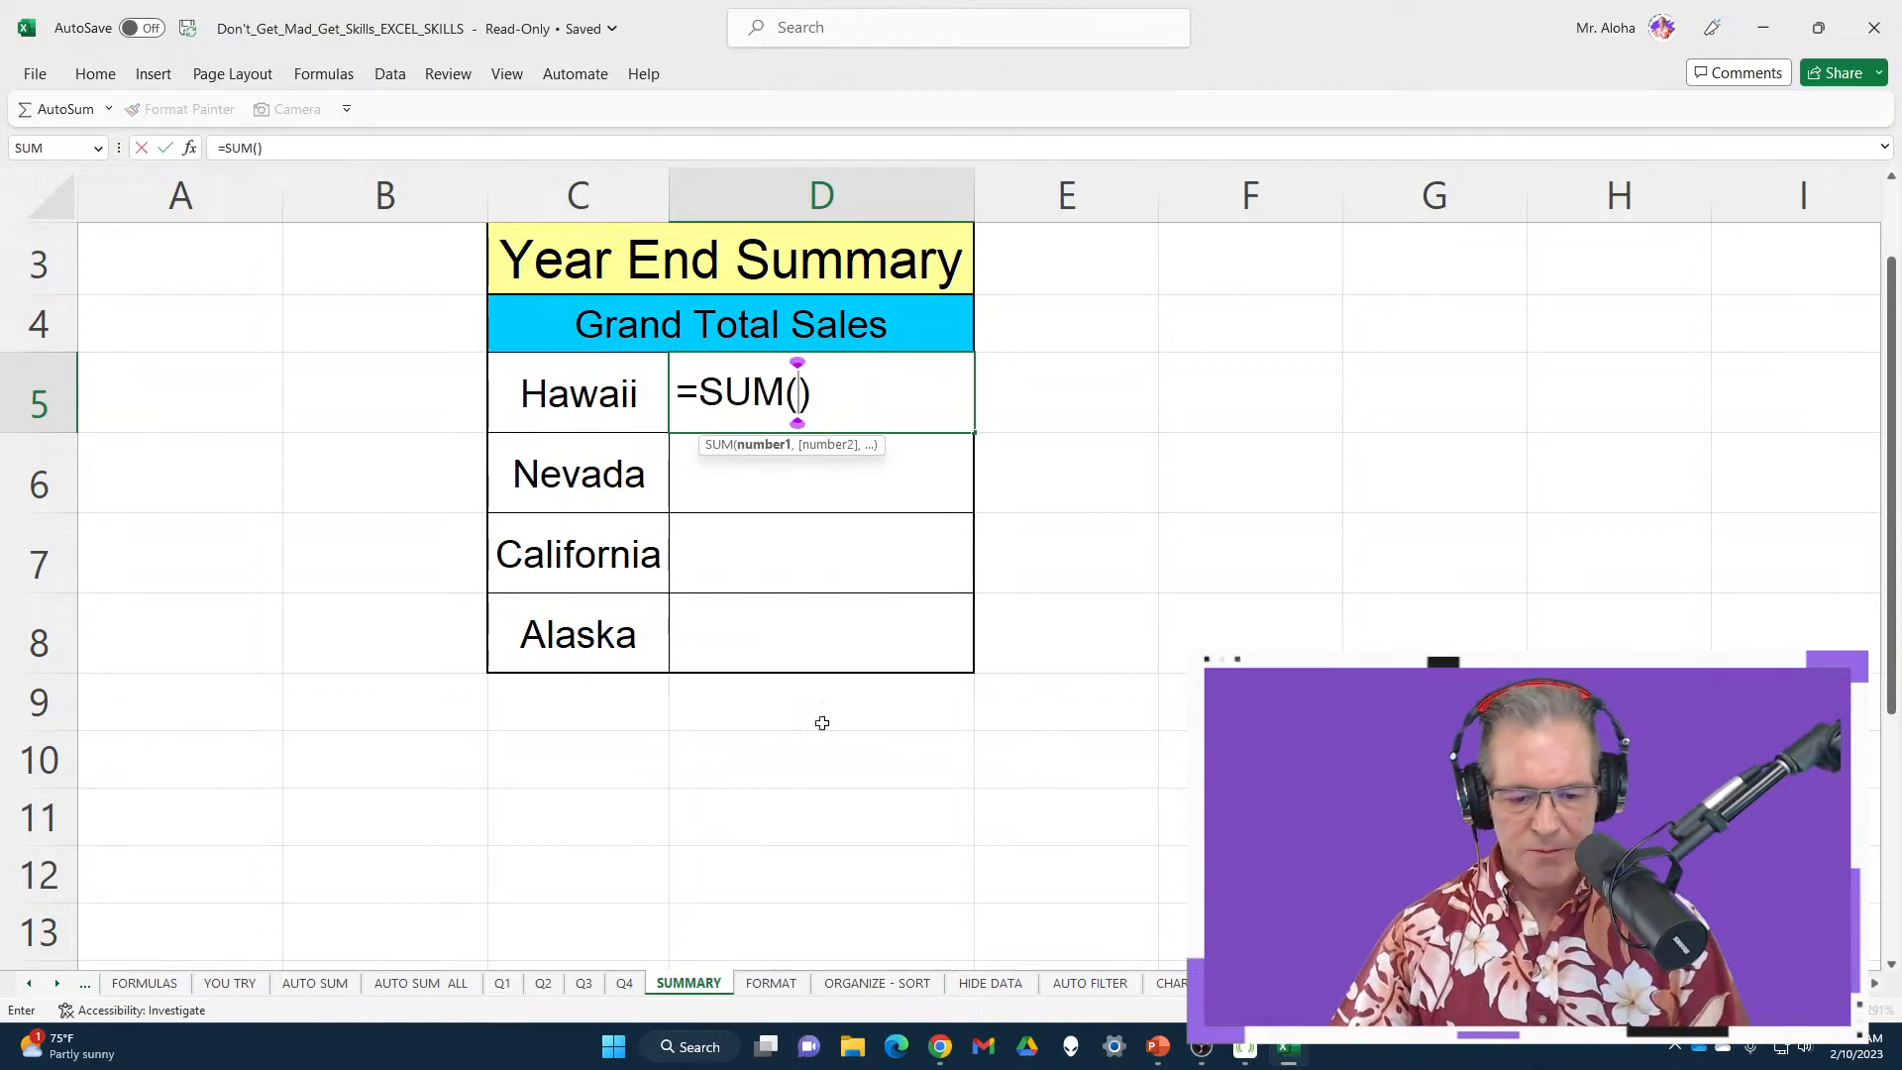
left_click(1819, 29)
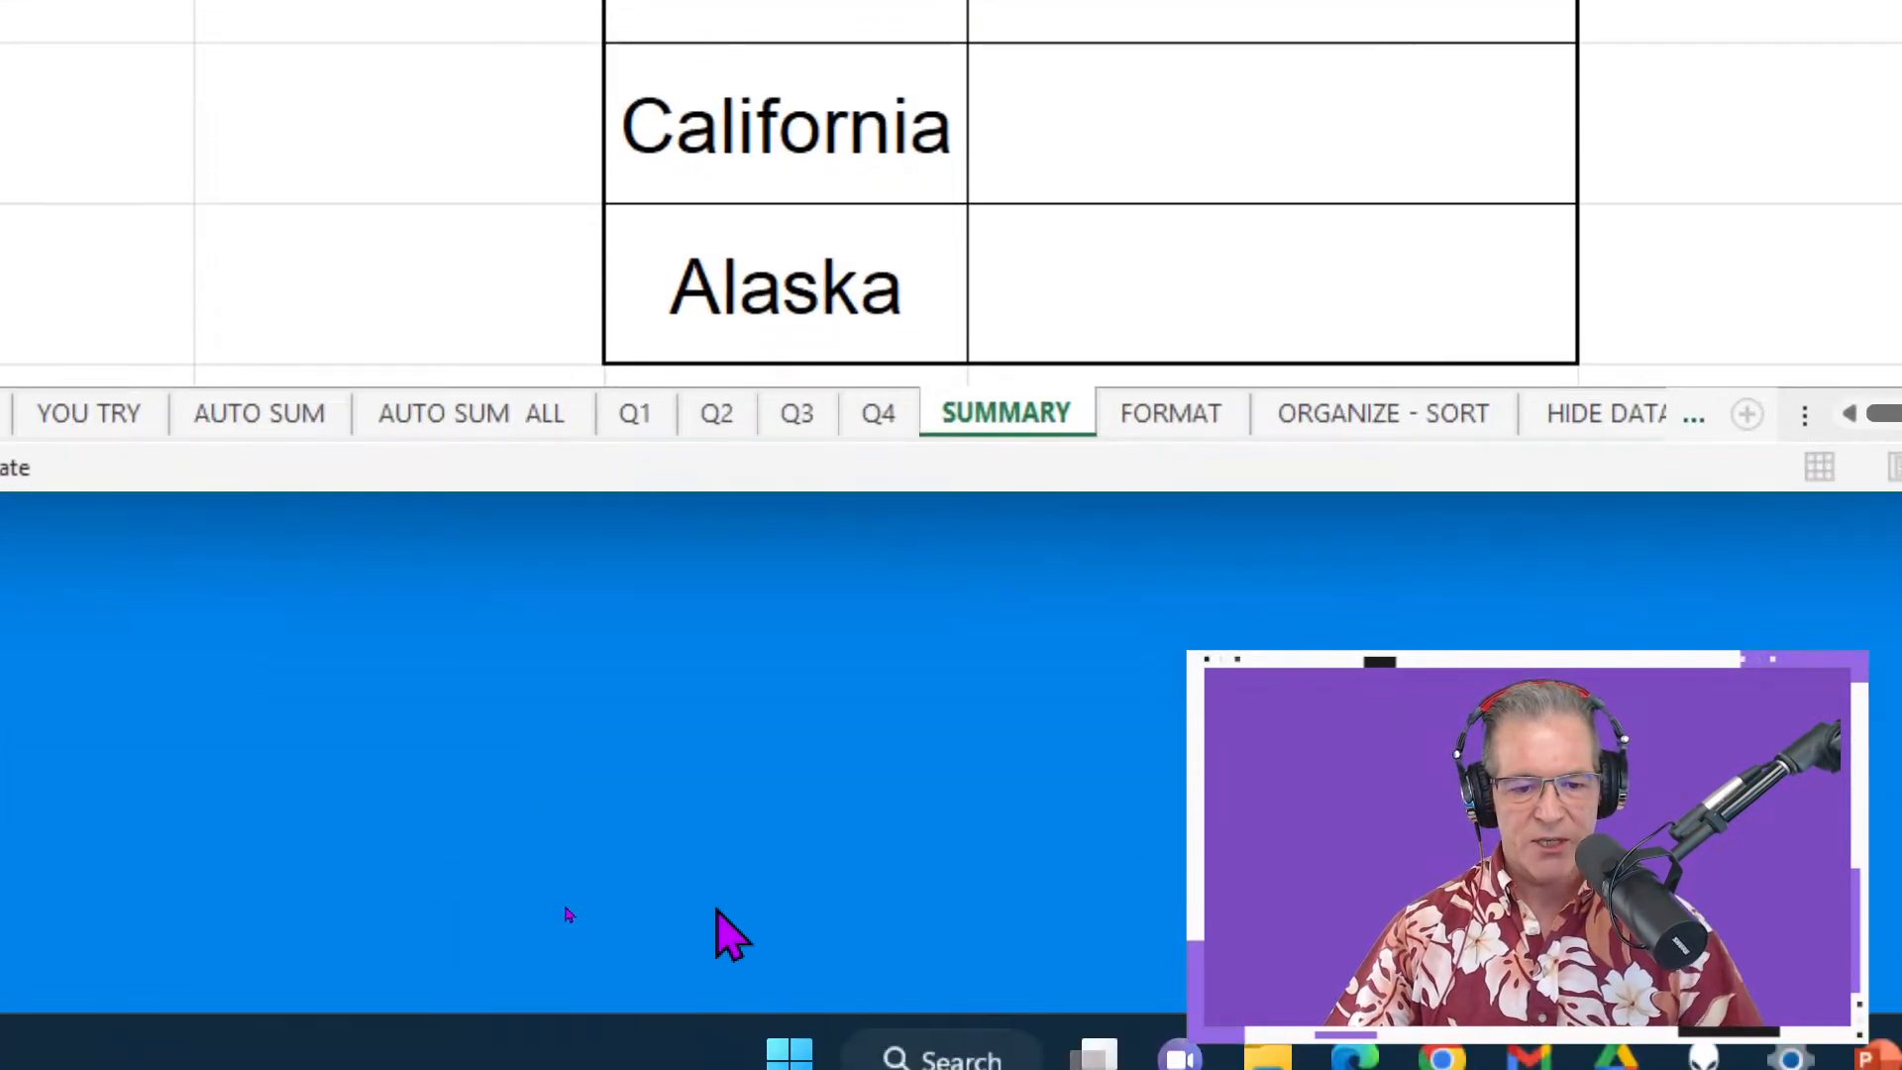
left_click(535, 723)
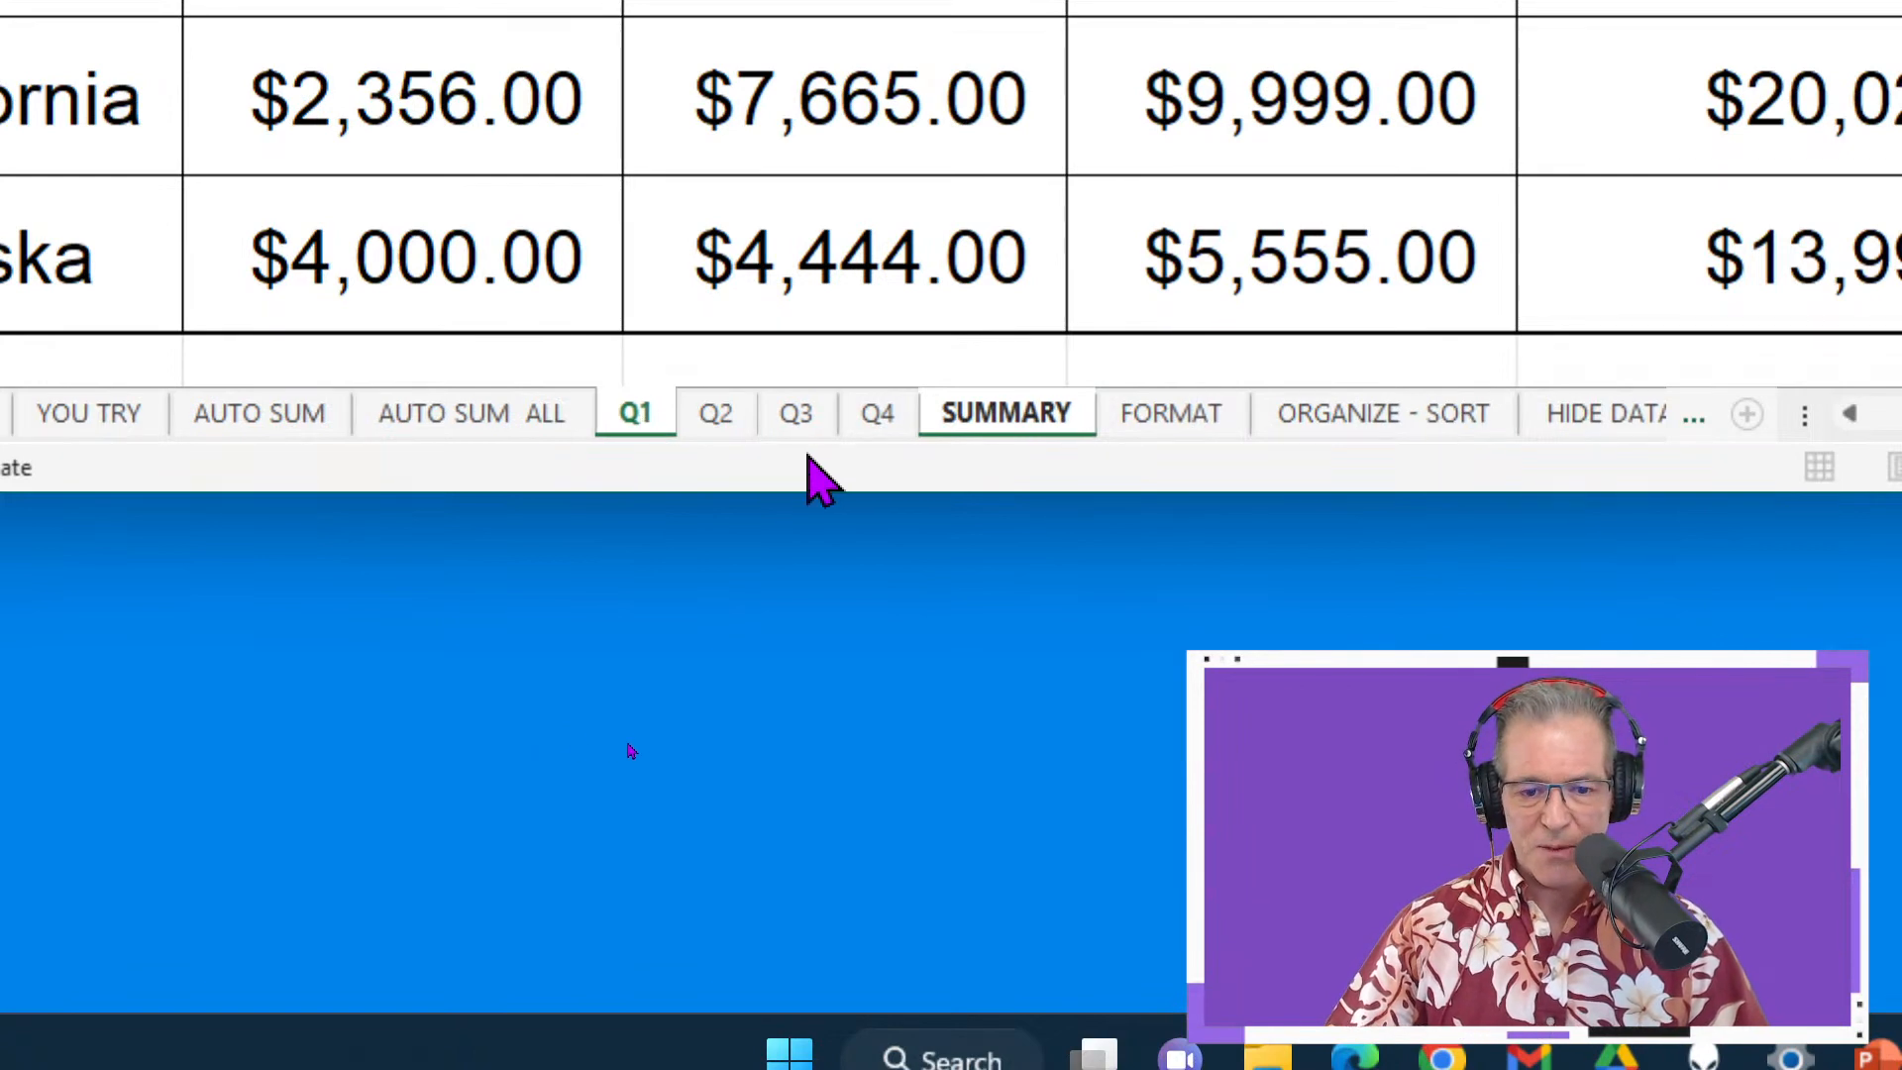
left_click(880, 414, "shift")
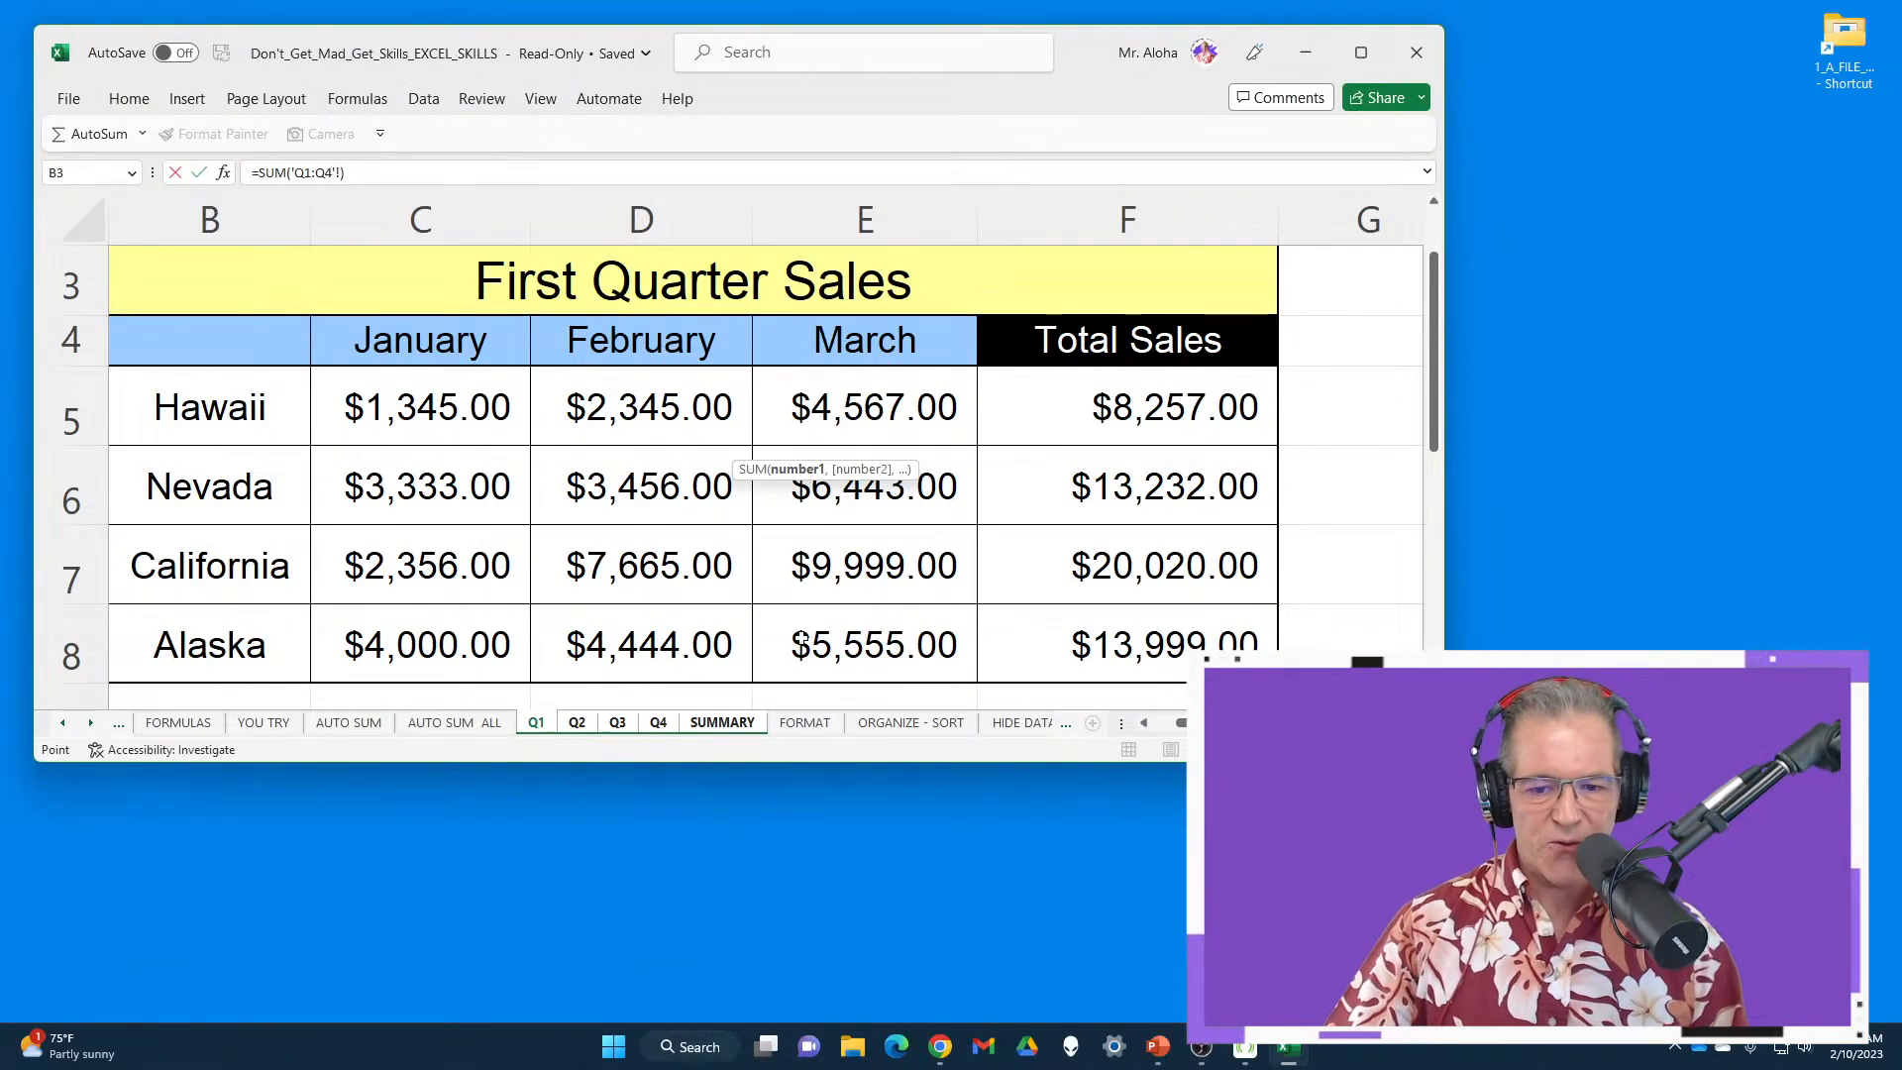
left_click(1090, 412)
key("Return")
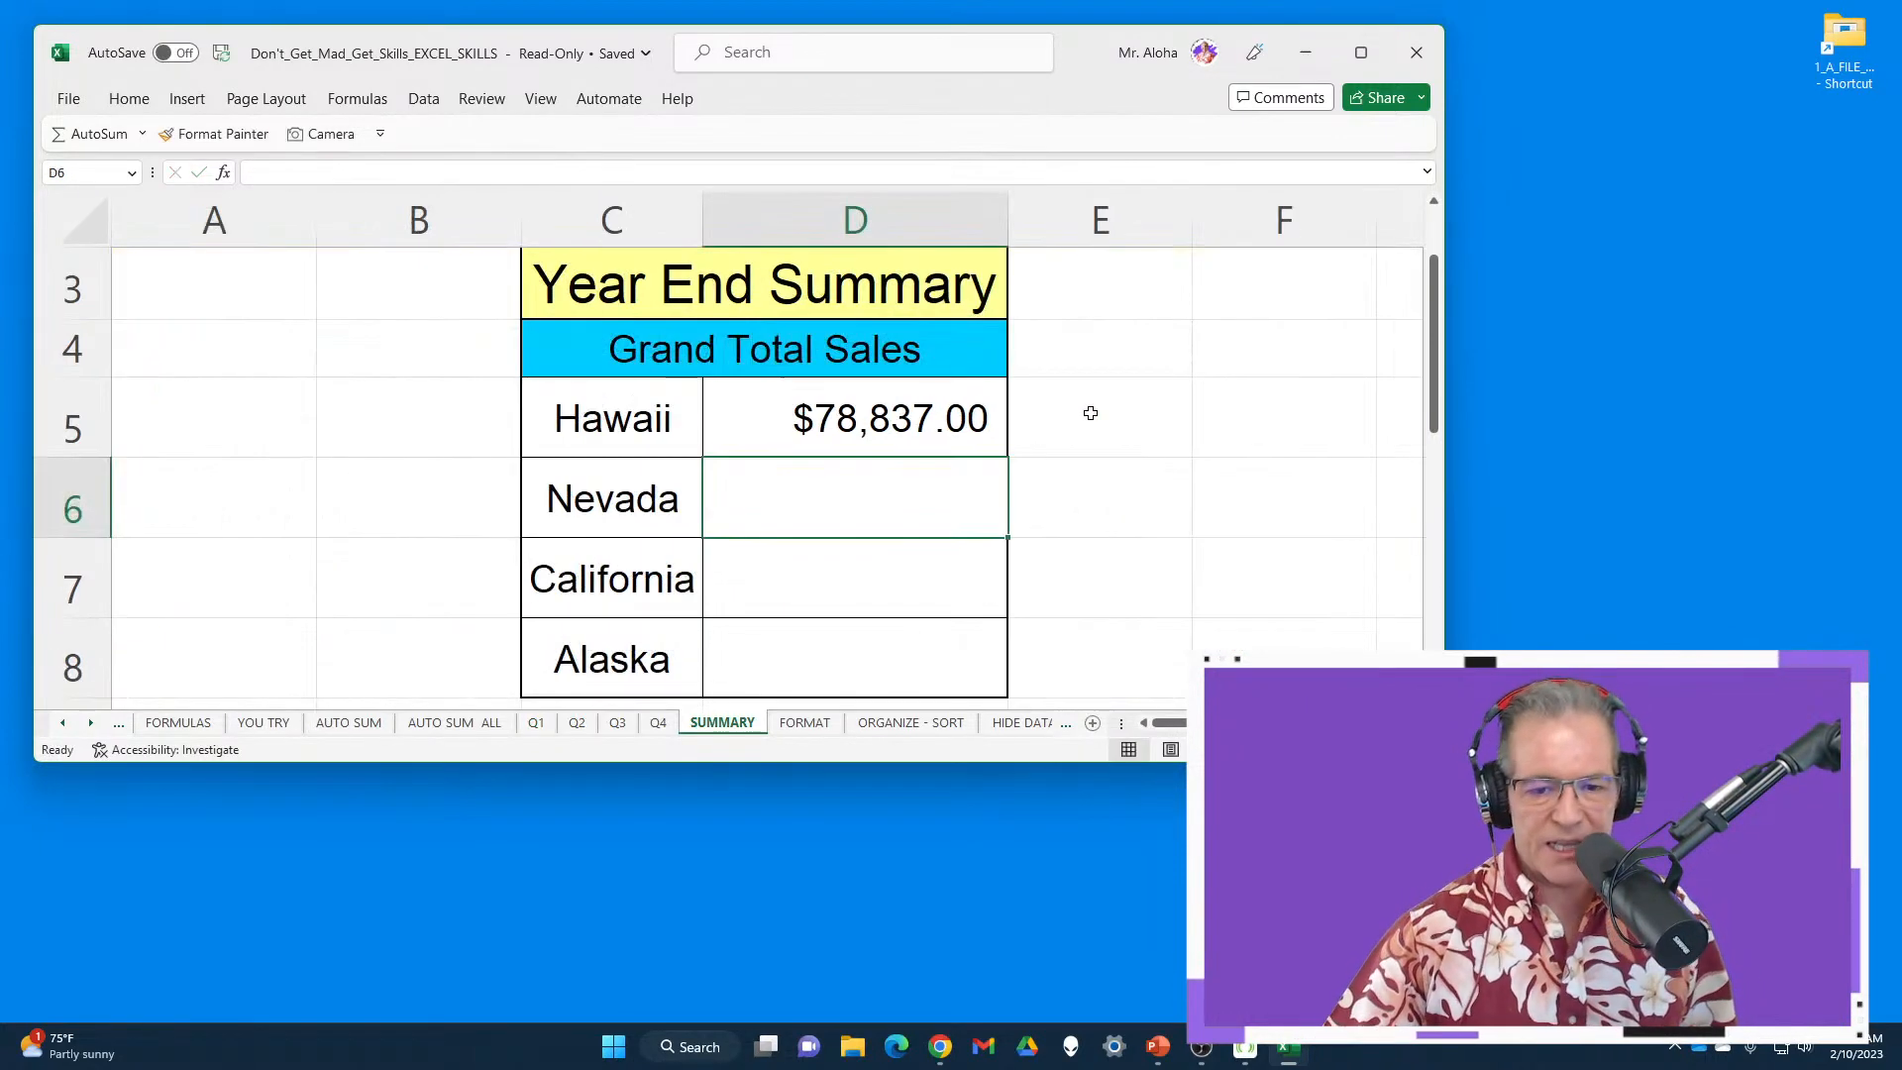
left_click(1360, 53)
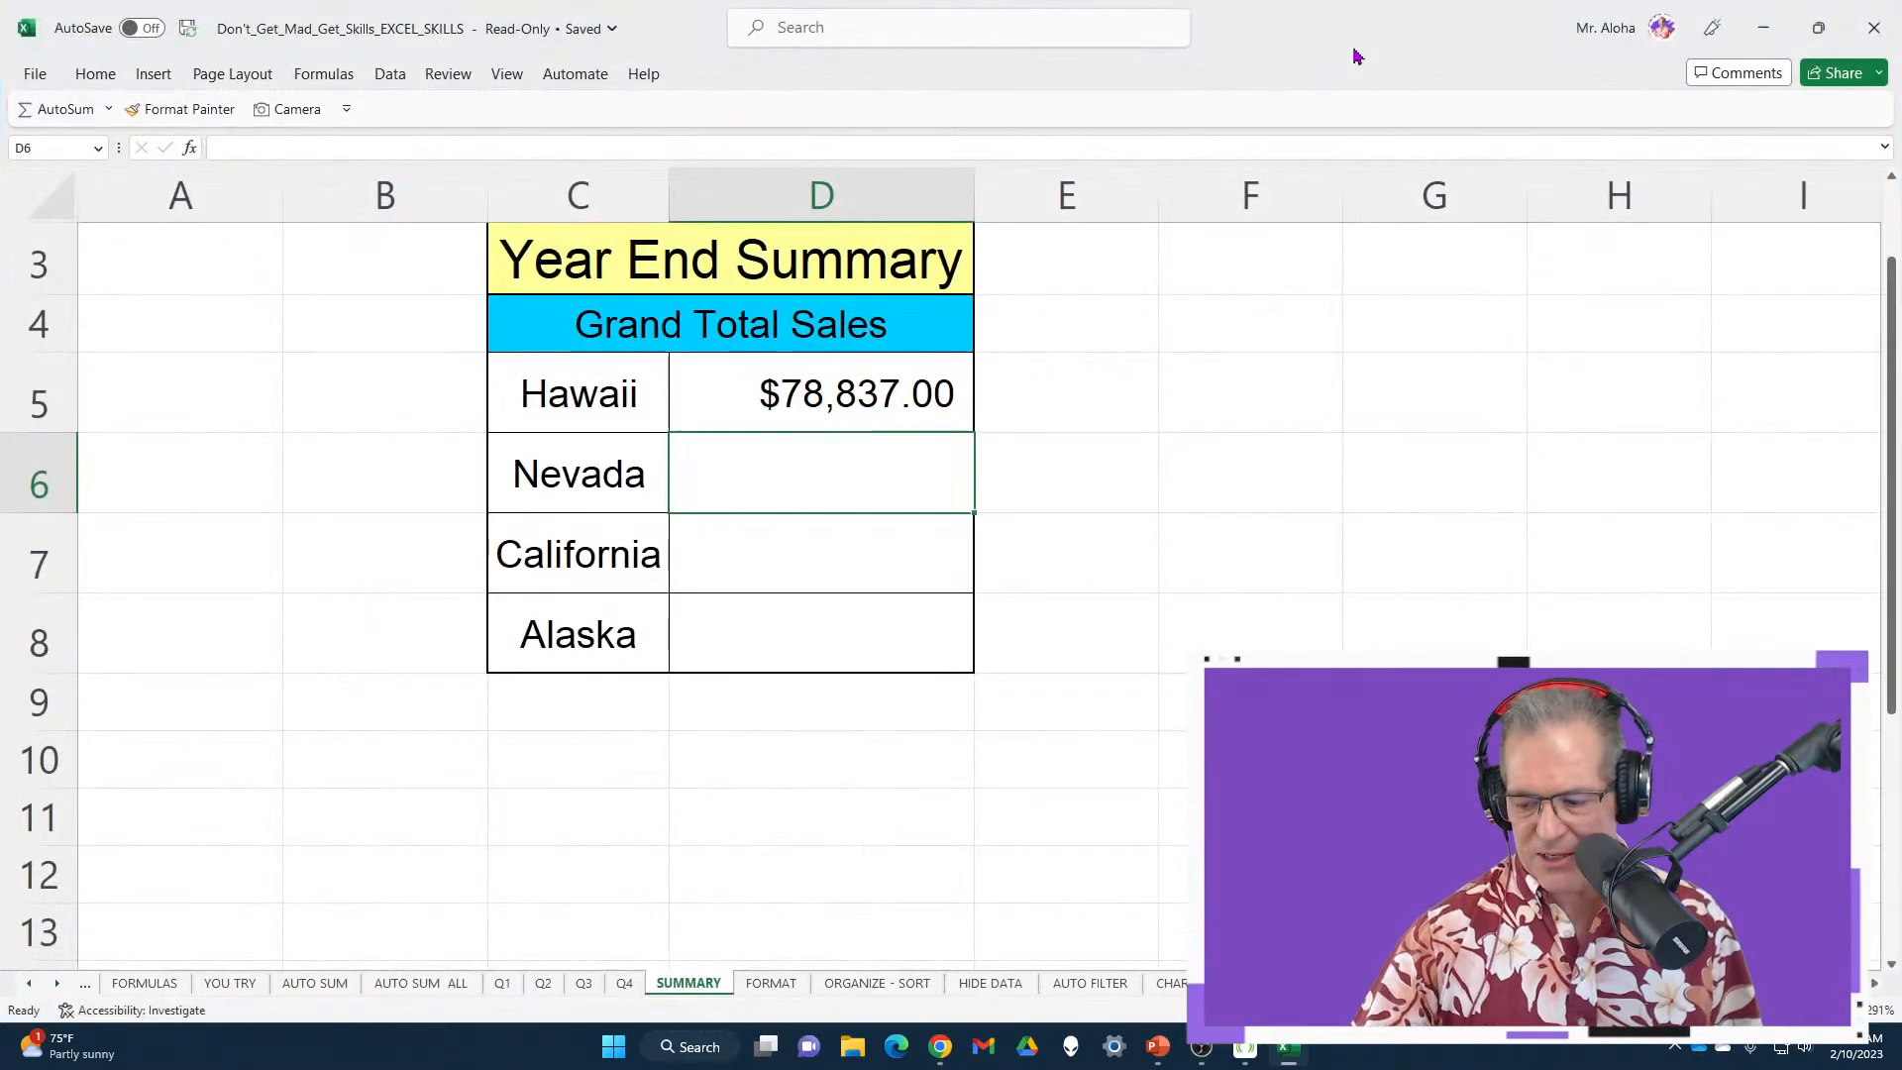
Check Hawaii's D5 total formula on the summary and re-confirm it unchanged
left_click(884, 382)
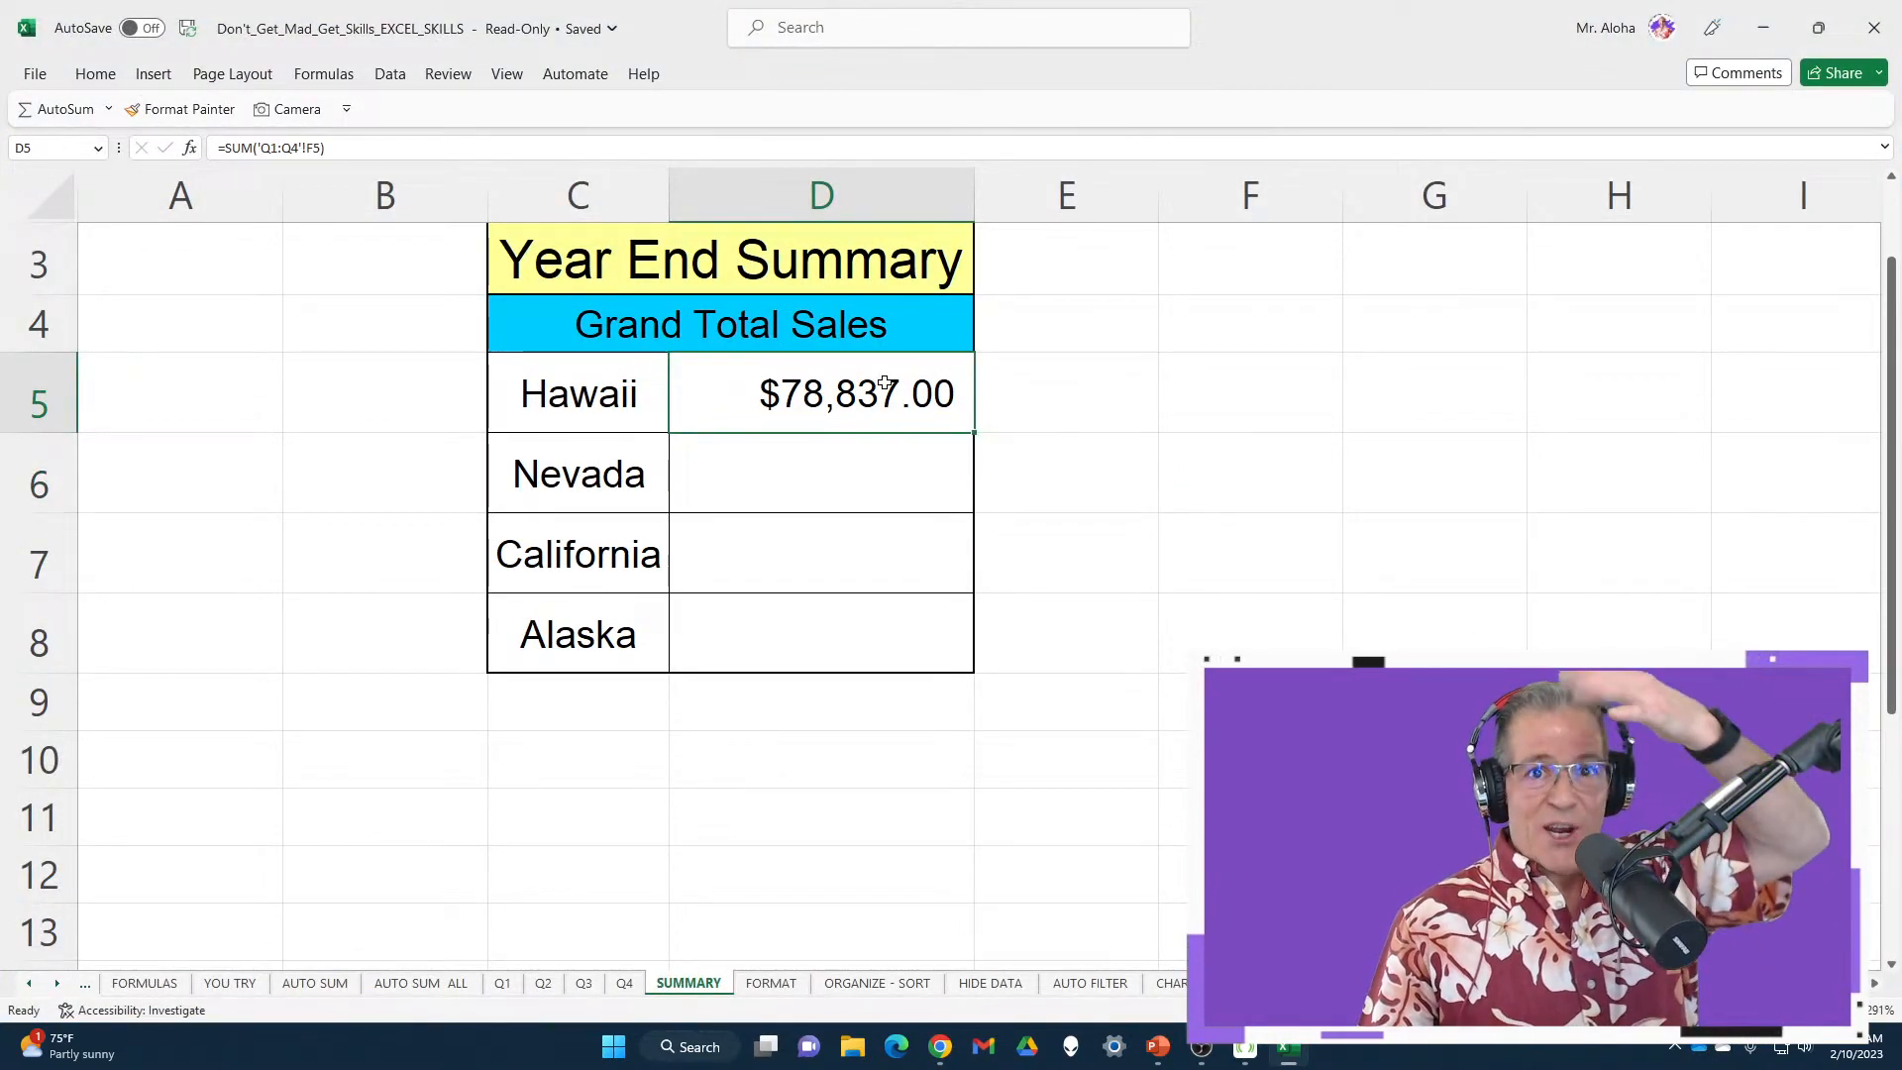
double_click(885, 382)
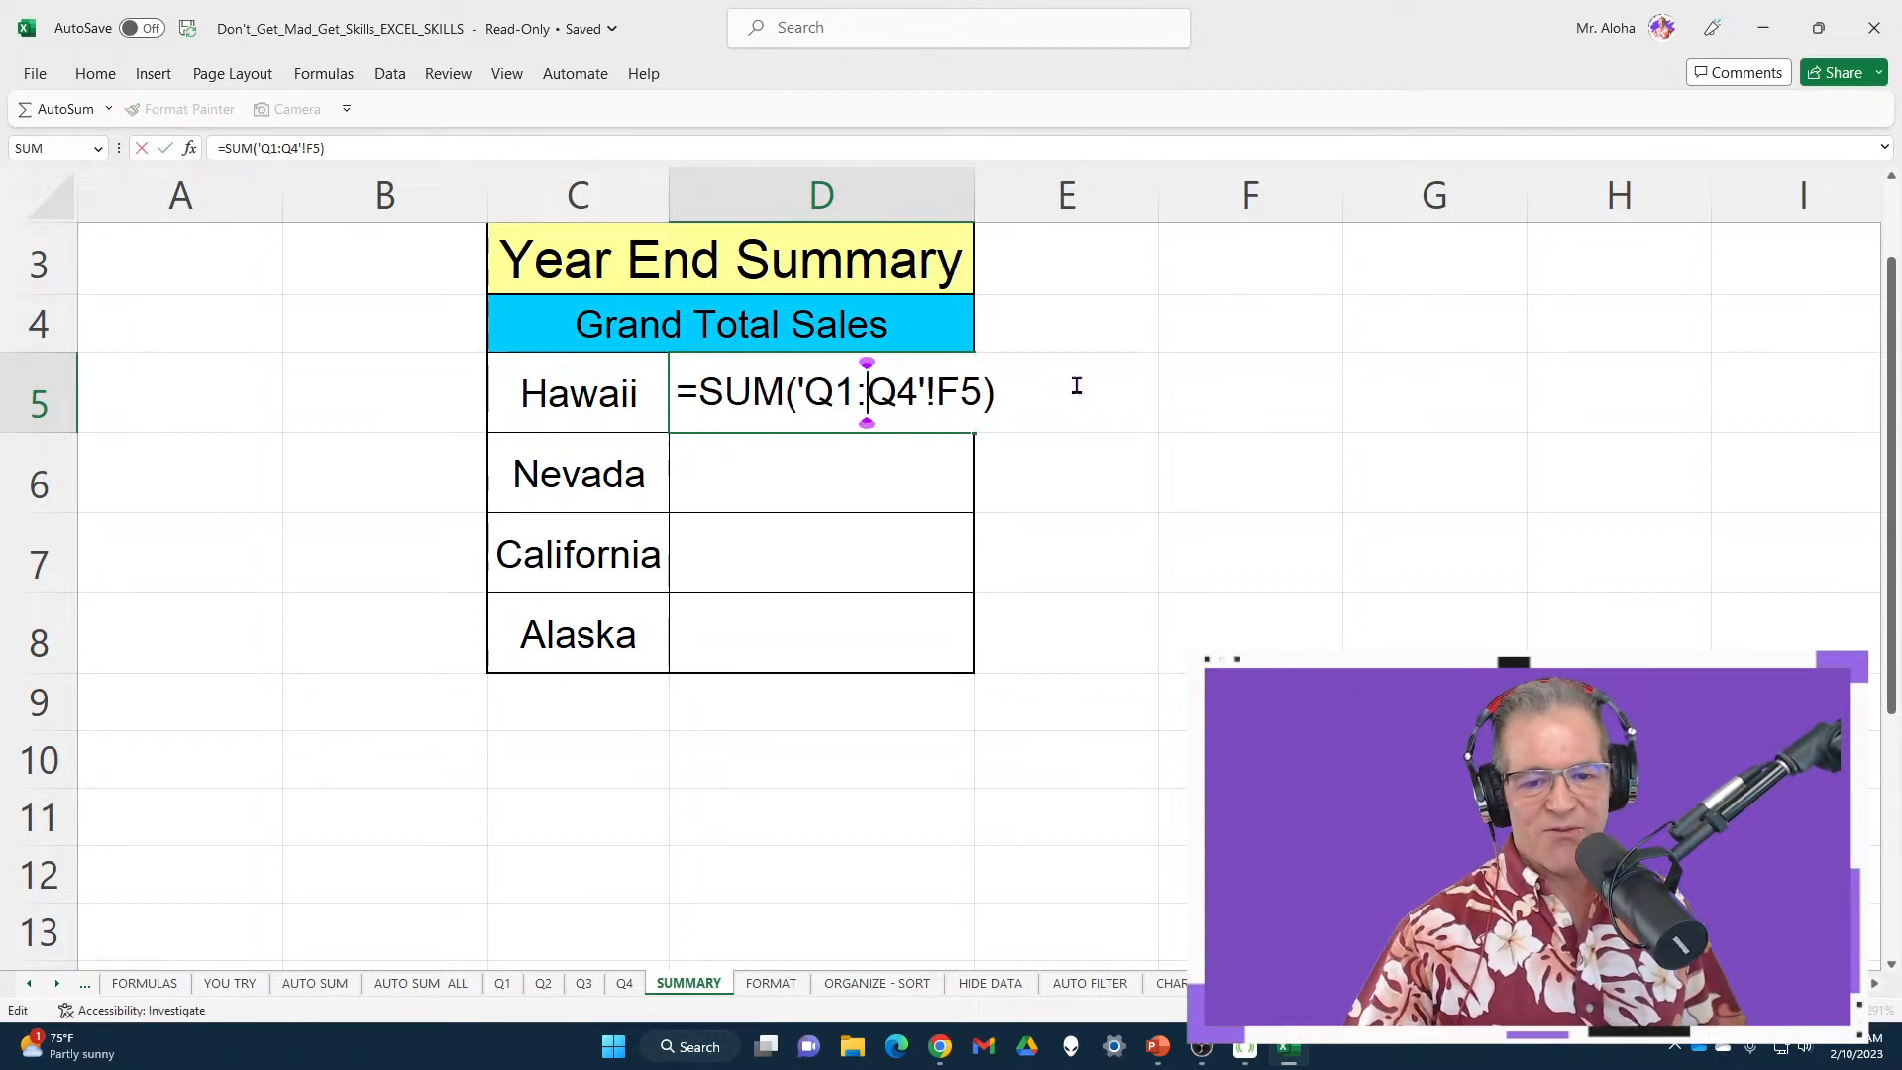
key("Return")
Fill D5's 3D sum down to Nevada, California and Alaska, confirming California shows $142,705.00
left_click(941, 408)
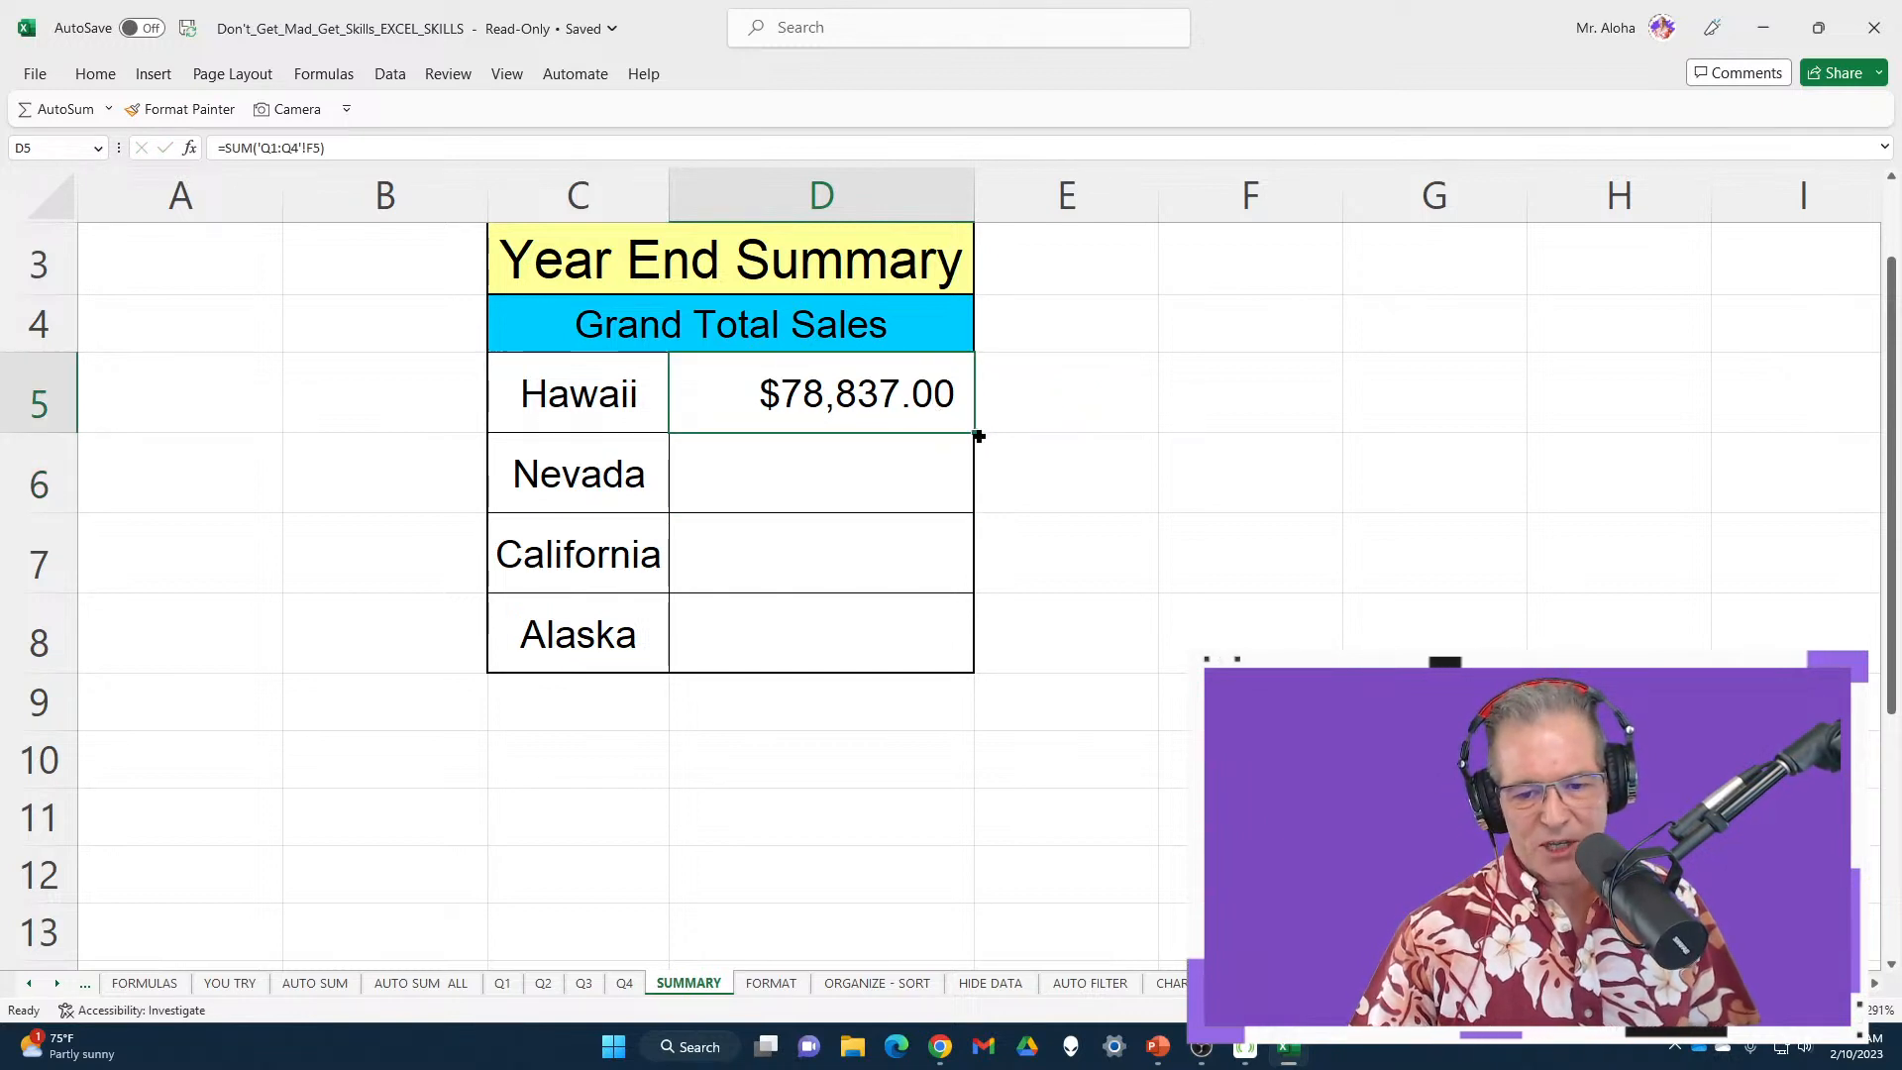
double_click(975, 435)
left_click(1061, 402)
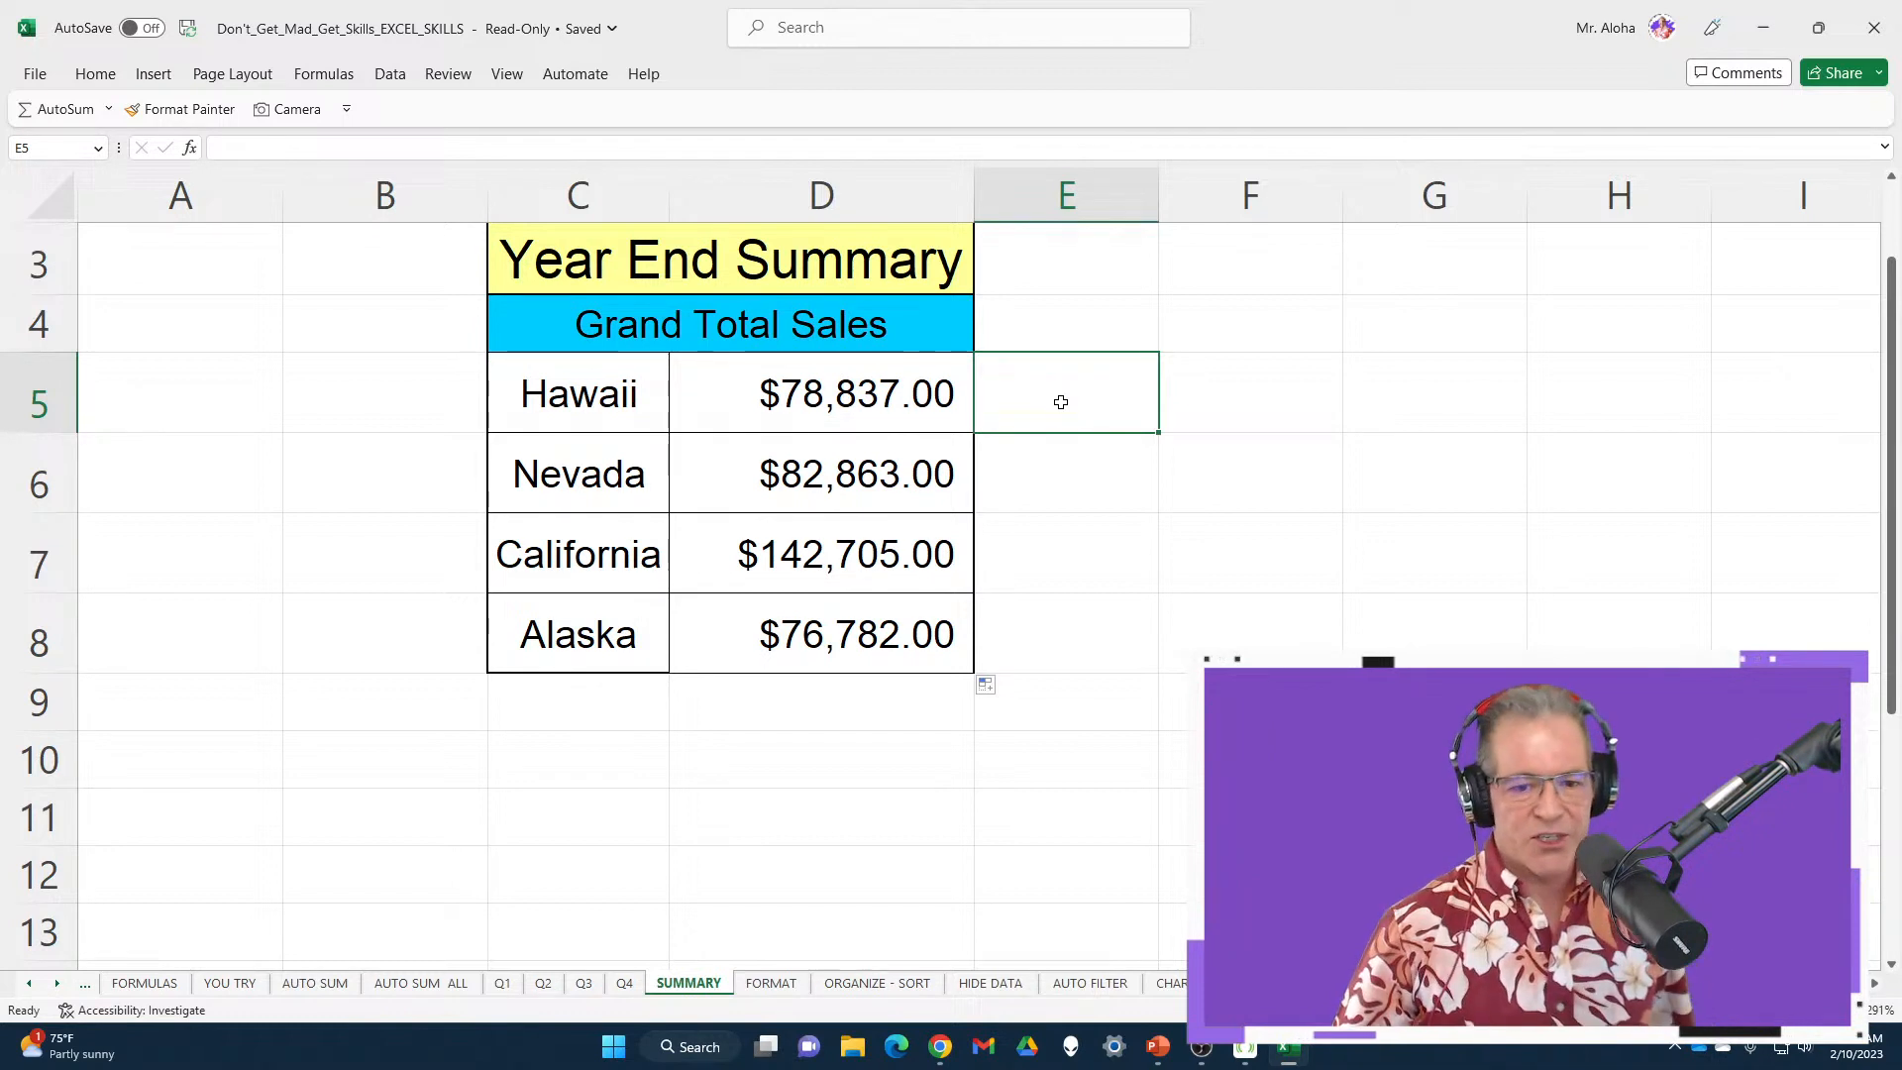
double_click(822, 539)
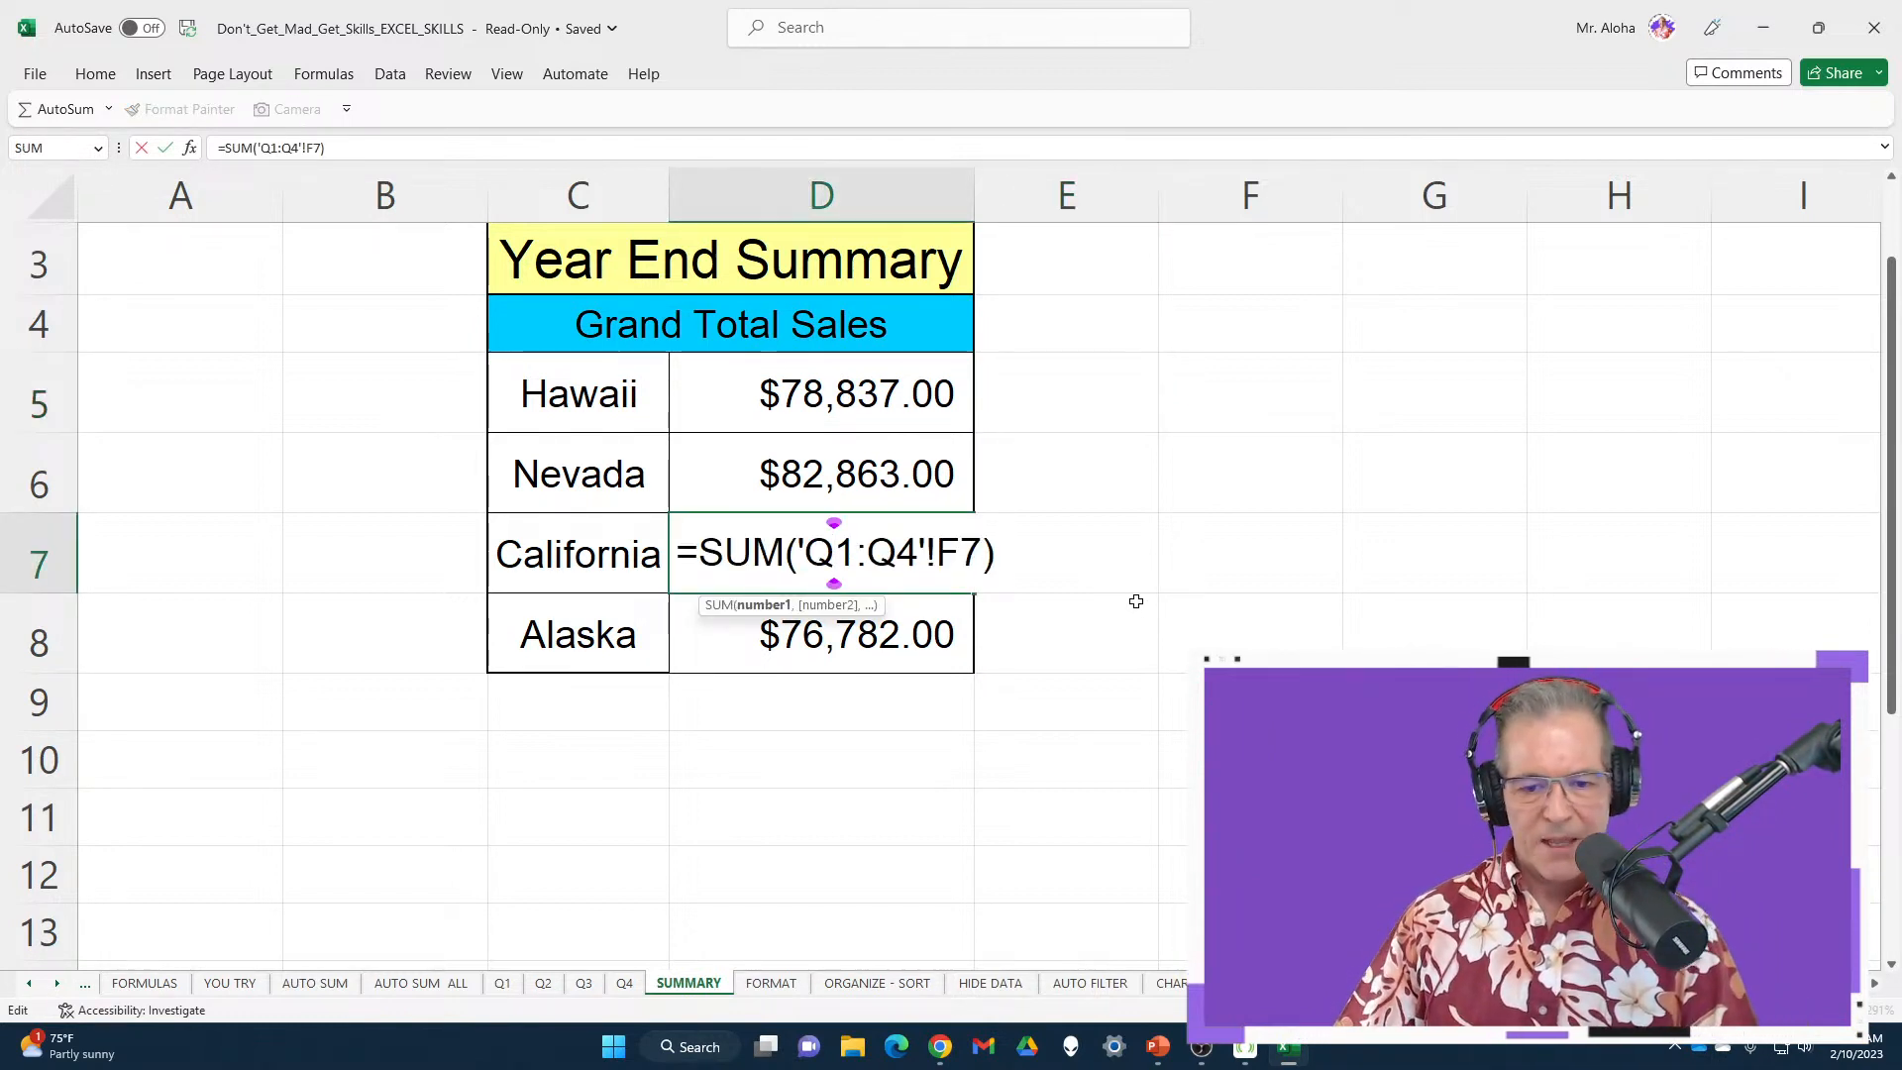
key("Escape")
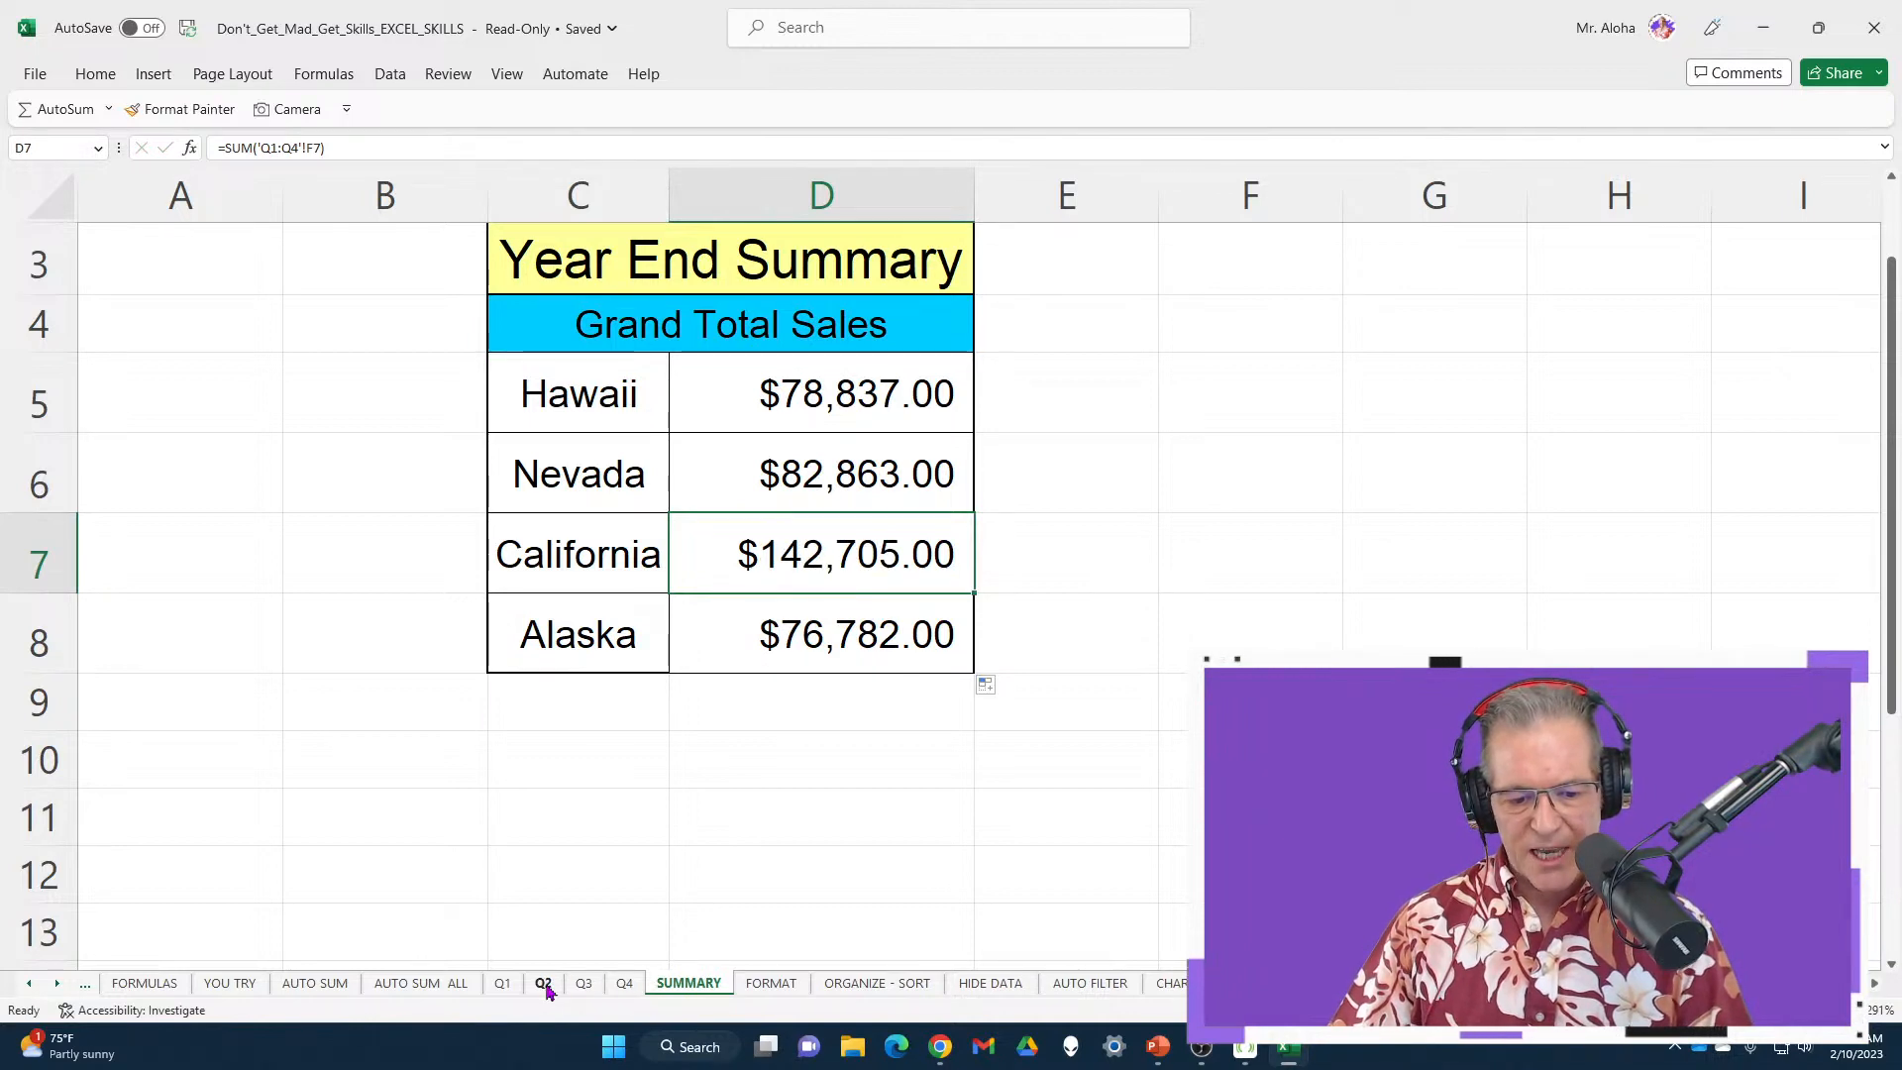
left_click(503, 984)
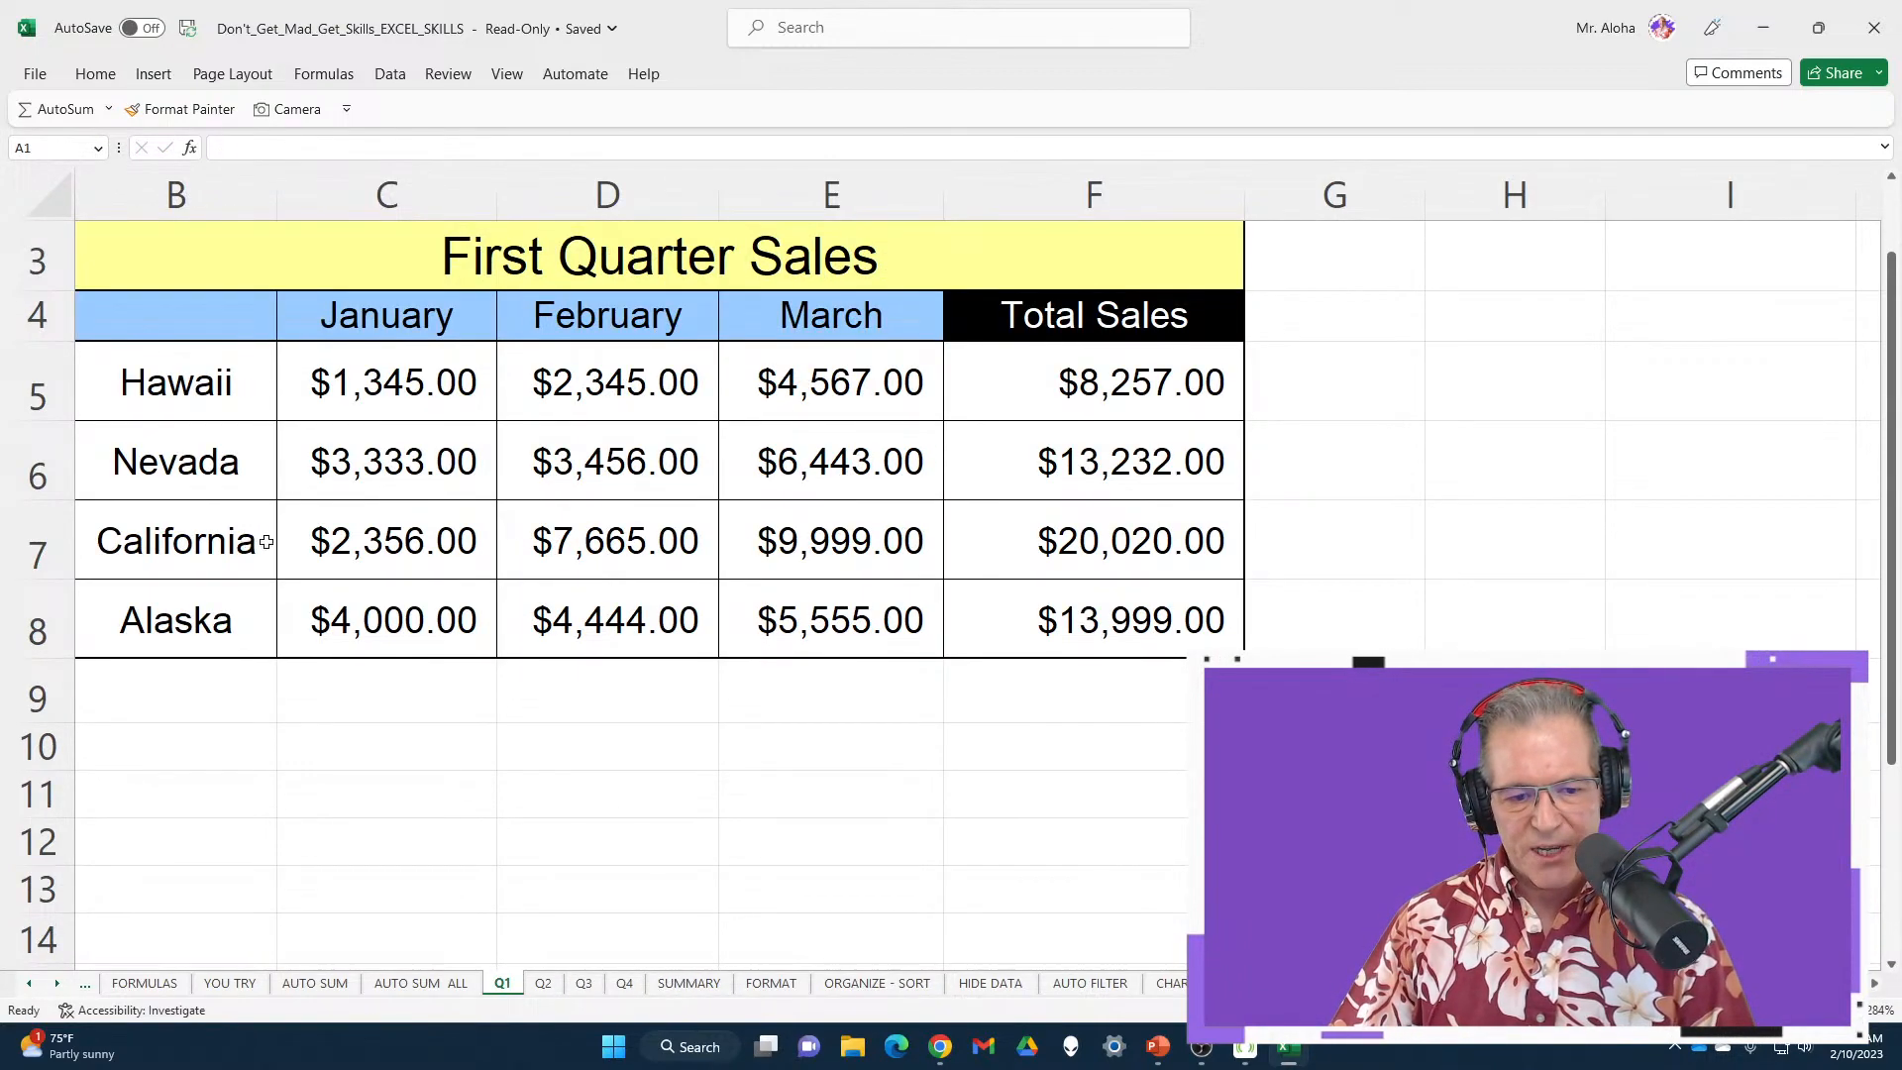
left_click_drag(956, 486, 1291, 591)
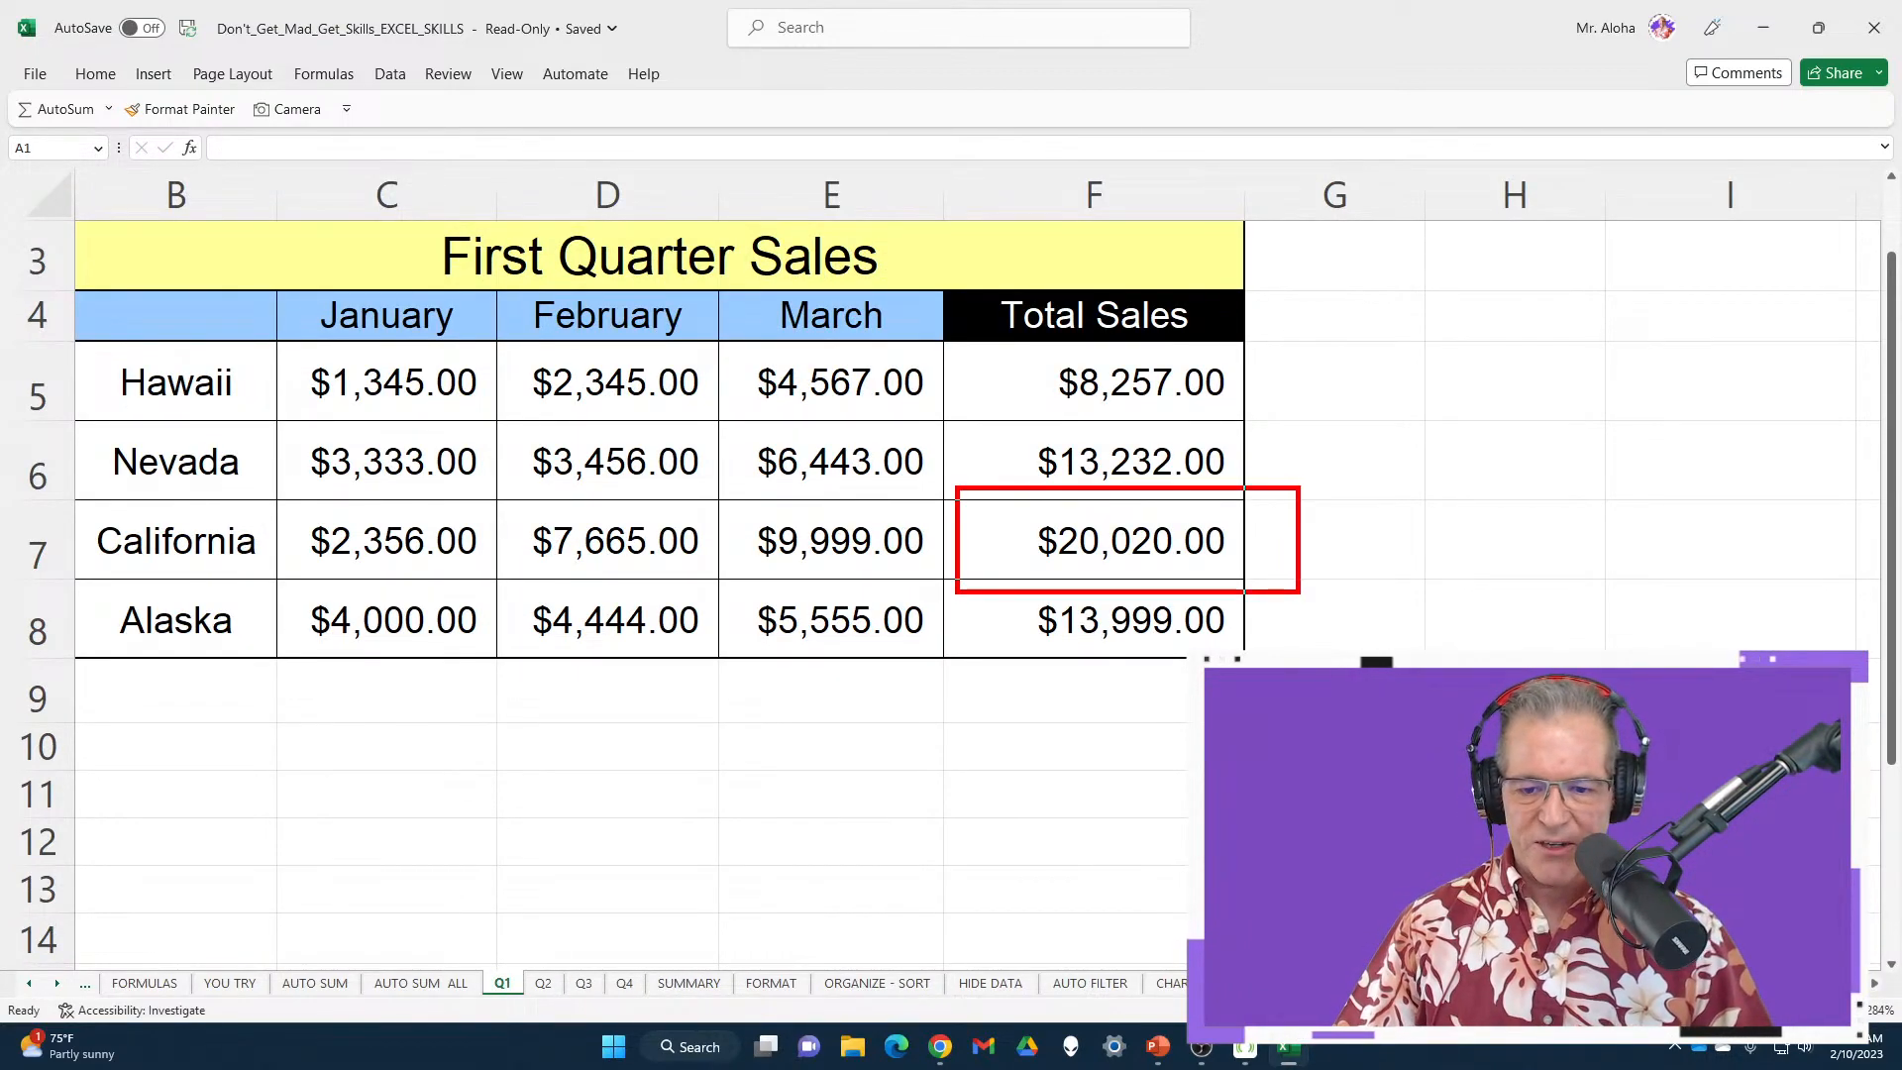
mouse_move(10, 507)
left_mouse_down()
mouse_move(37, 566)
mouse_move(165, 586)
left_mouse_up()
key("Escape")
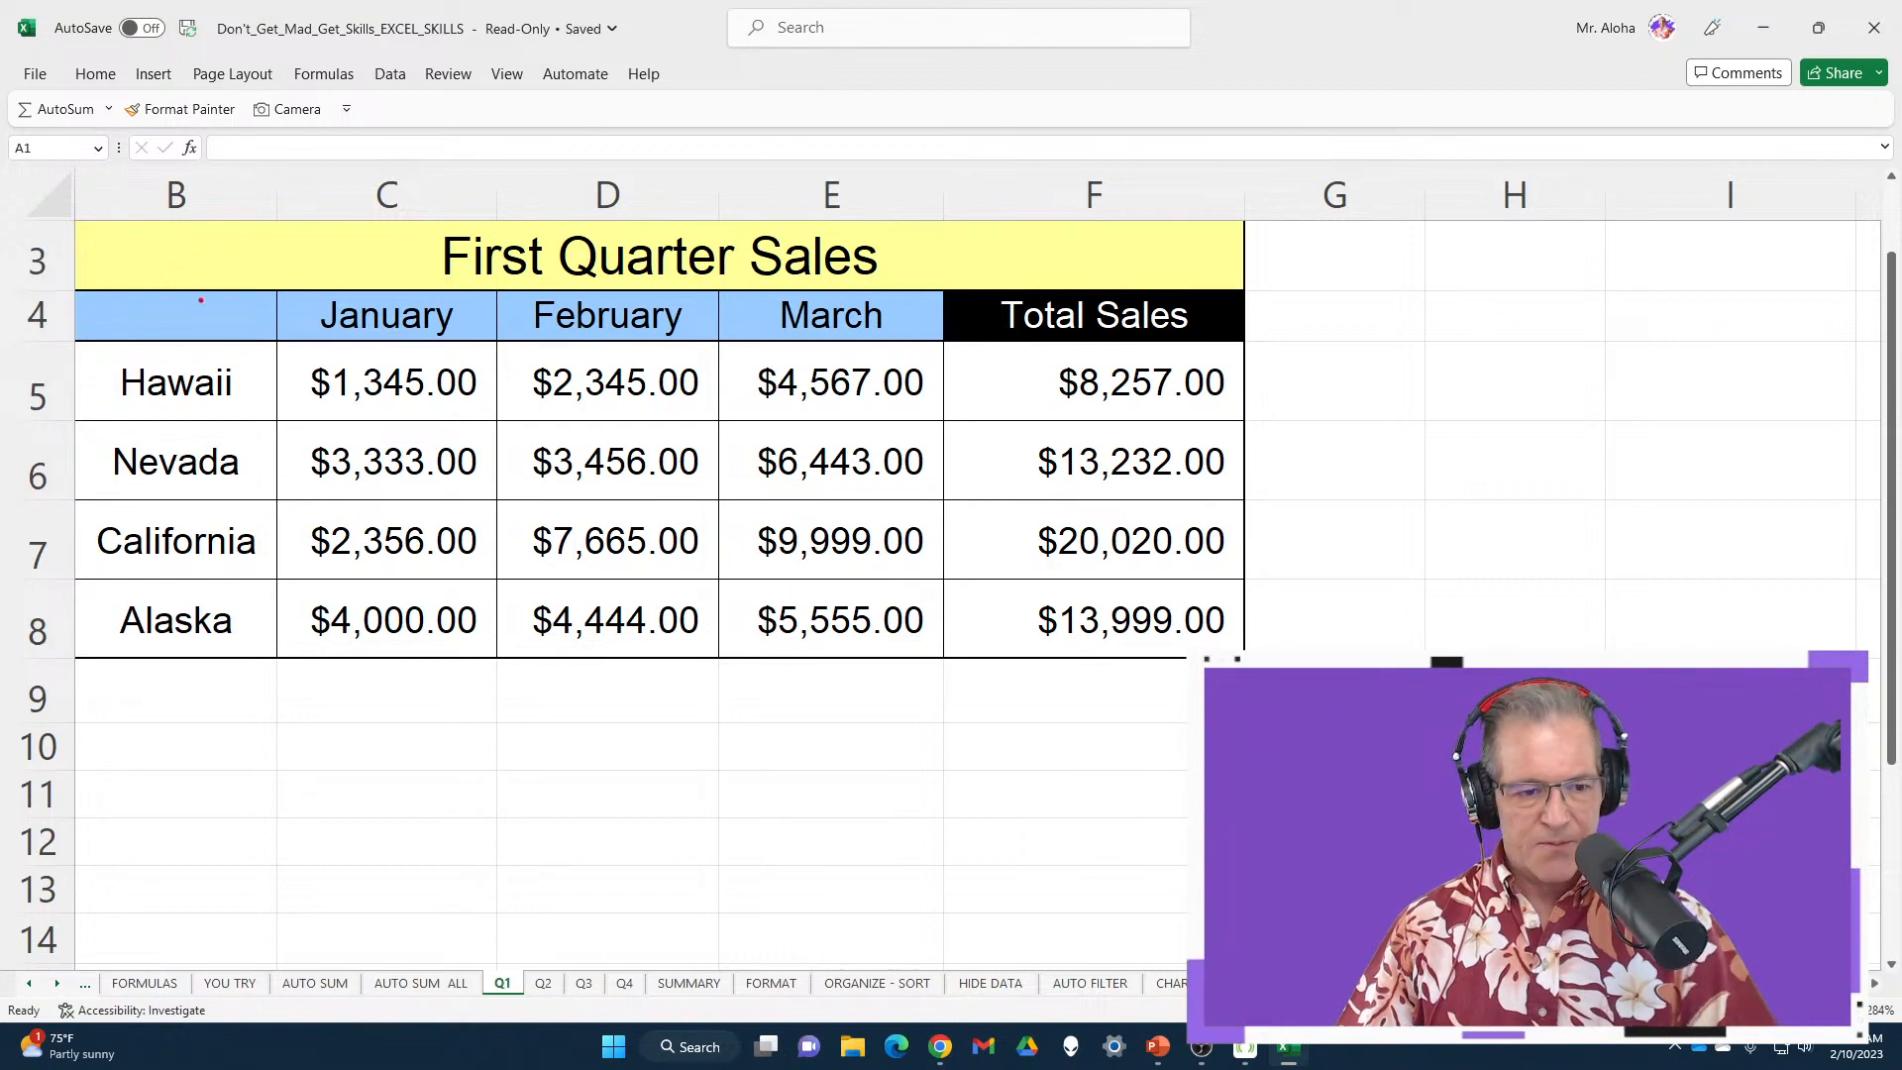
mouse_move(65, 212)
left_mouse_down()
mouse_move(377, 254)
mouse_move(1261, 293)
mouse_move(1300, 703)
left_mouse_up()
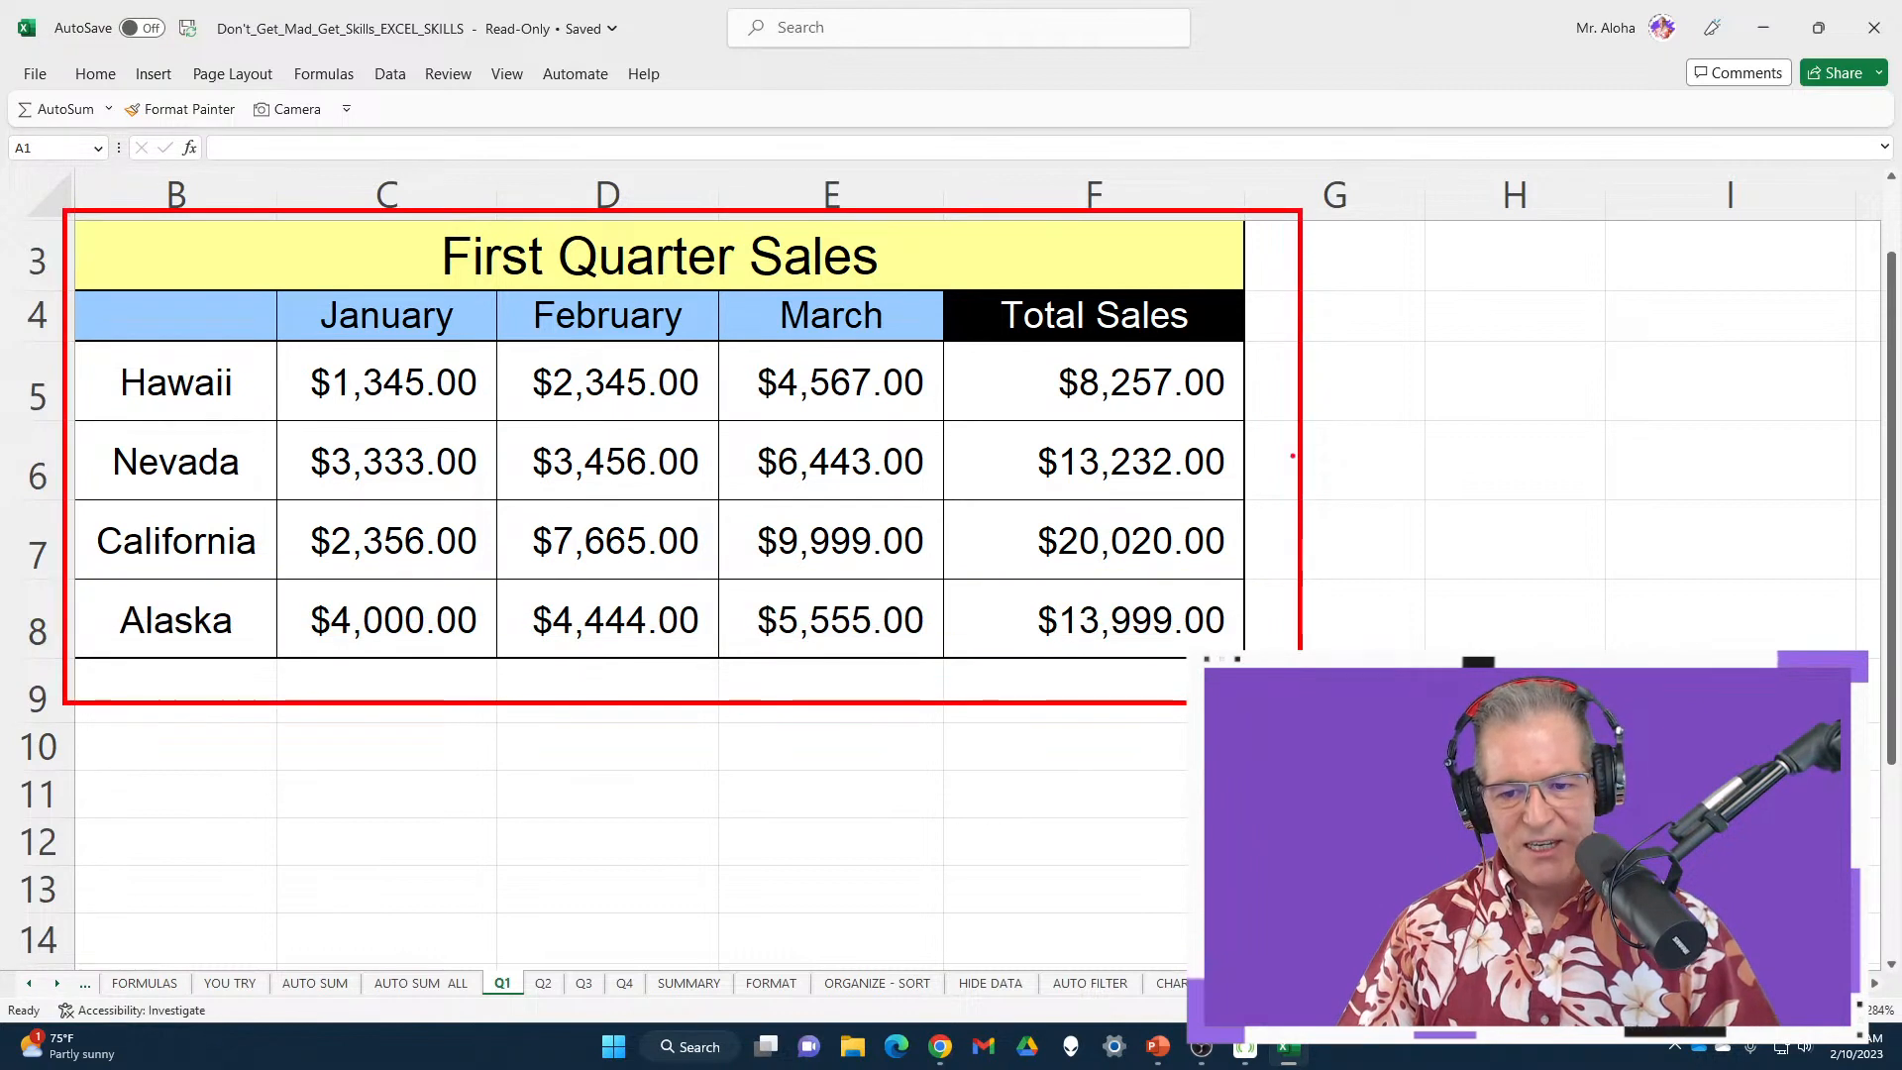
left_click_drag(1228, 388, 1373, 386)
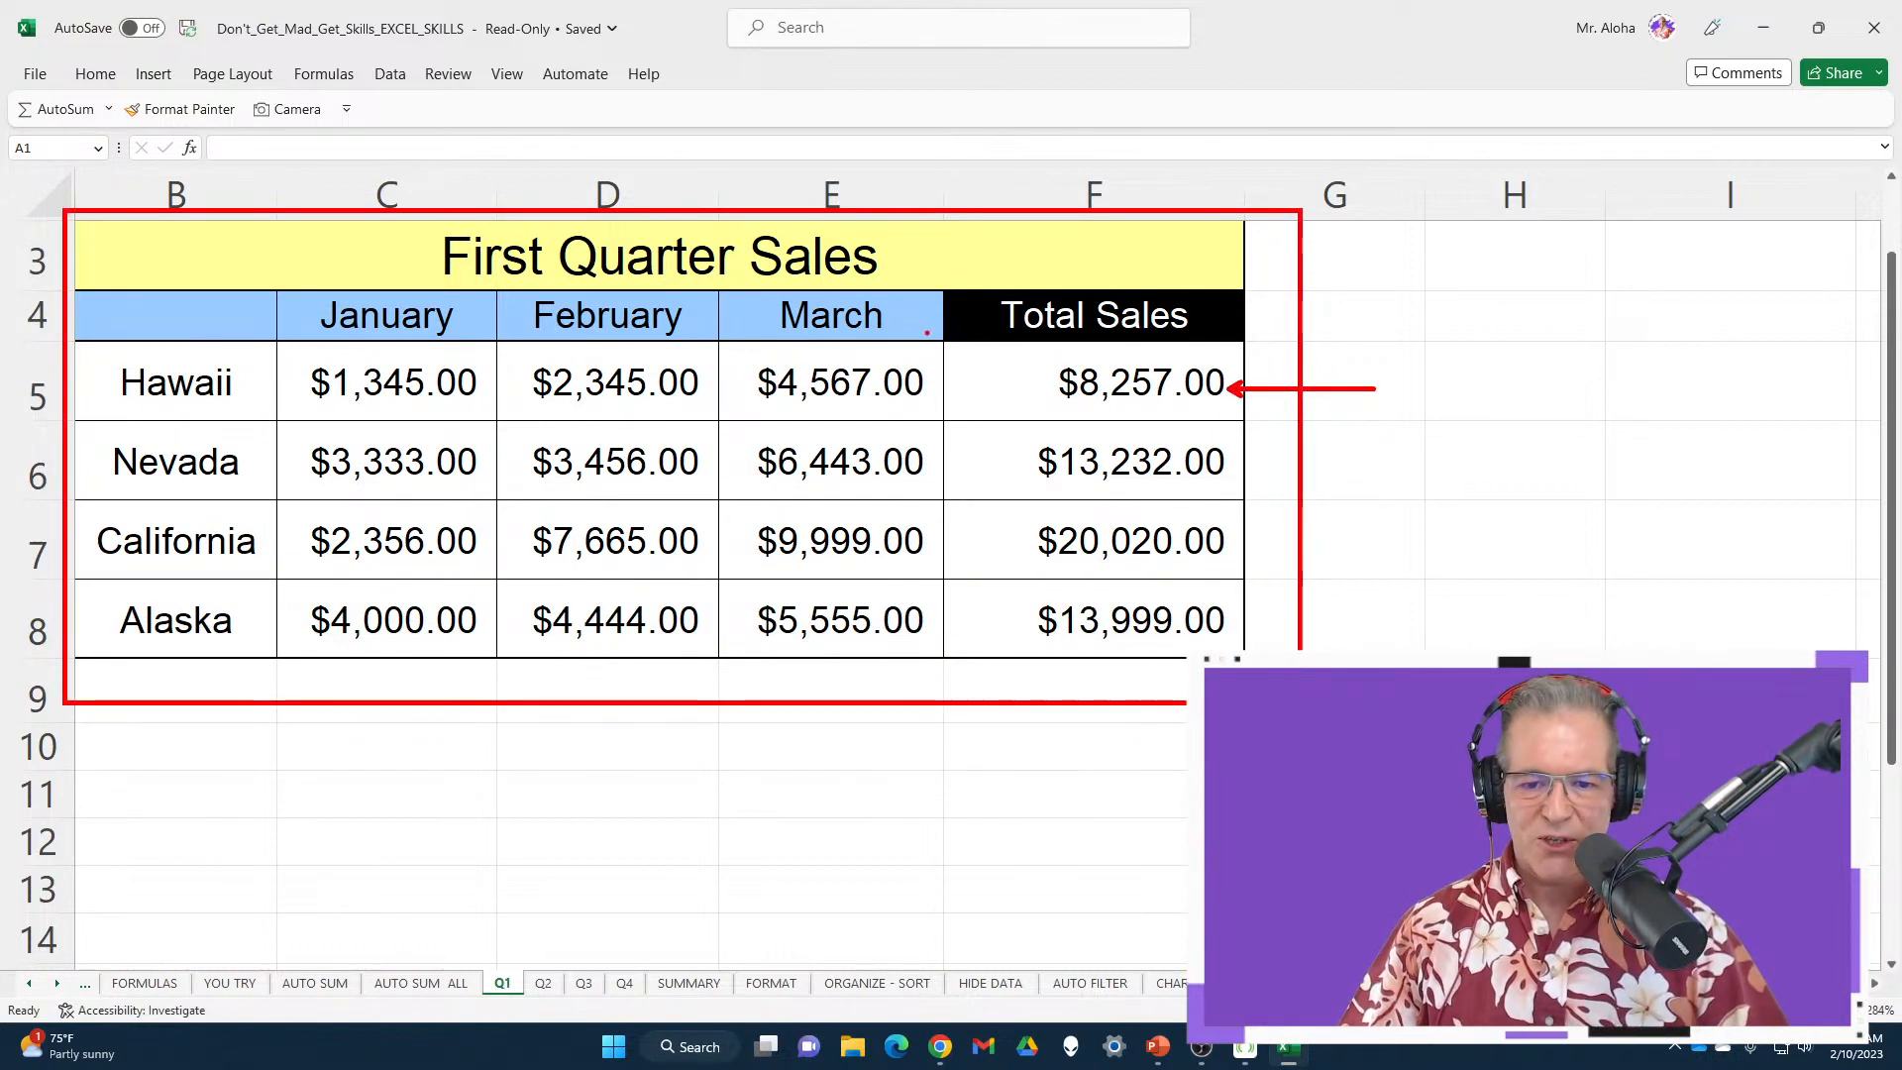
mouse_move(924, 331)
left_mouse_down()
mouse_move(1087, 426)
mouse_move(1258, 426)
left_mouse_up()
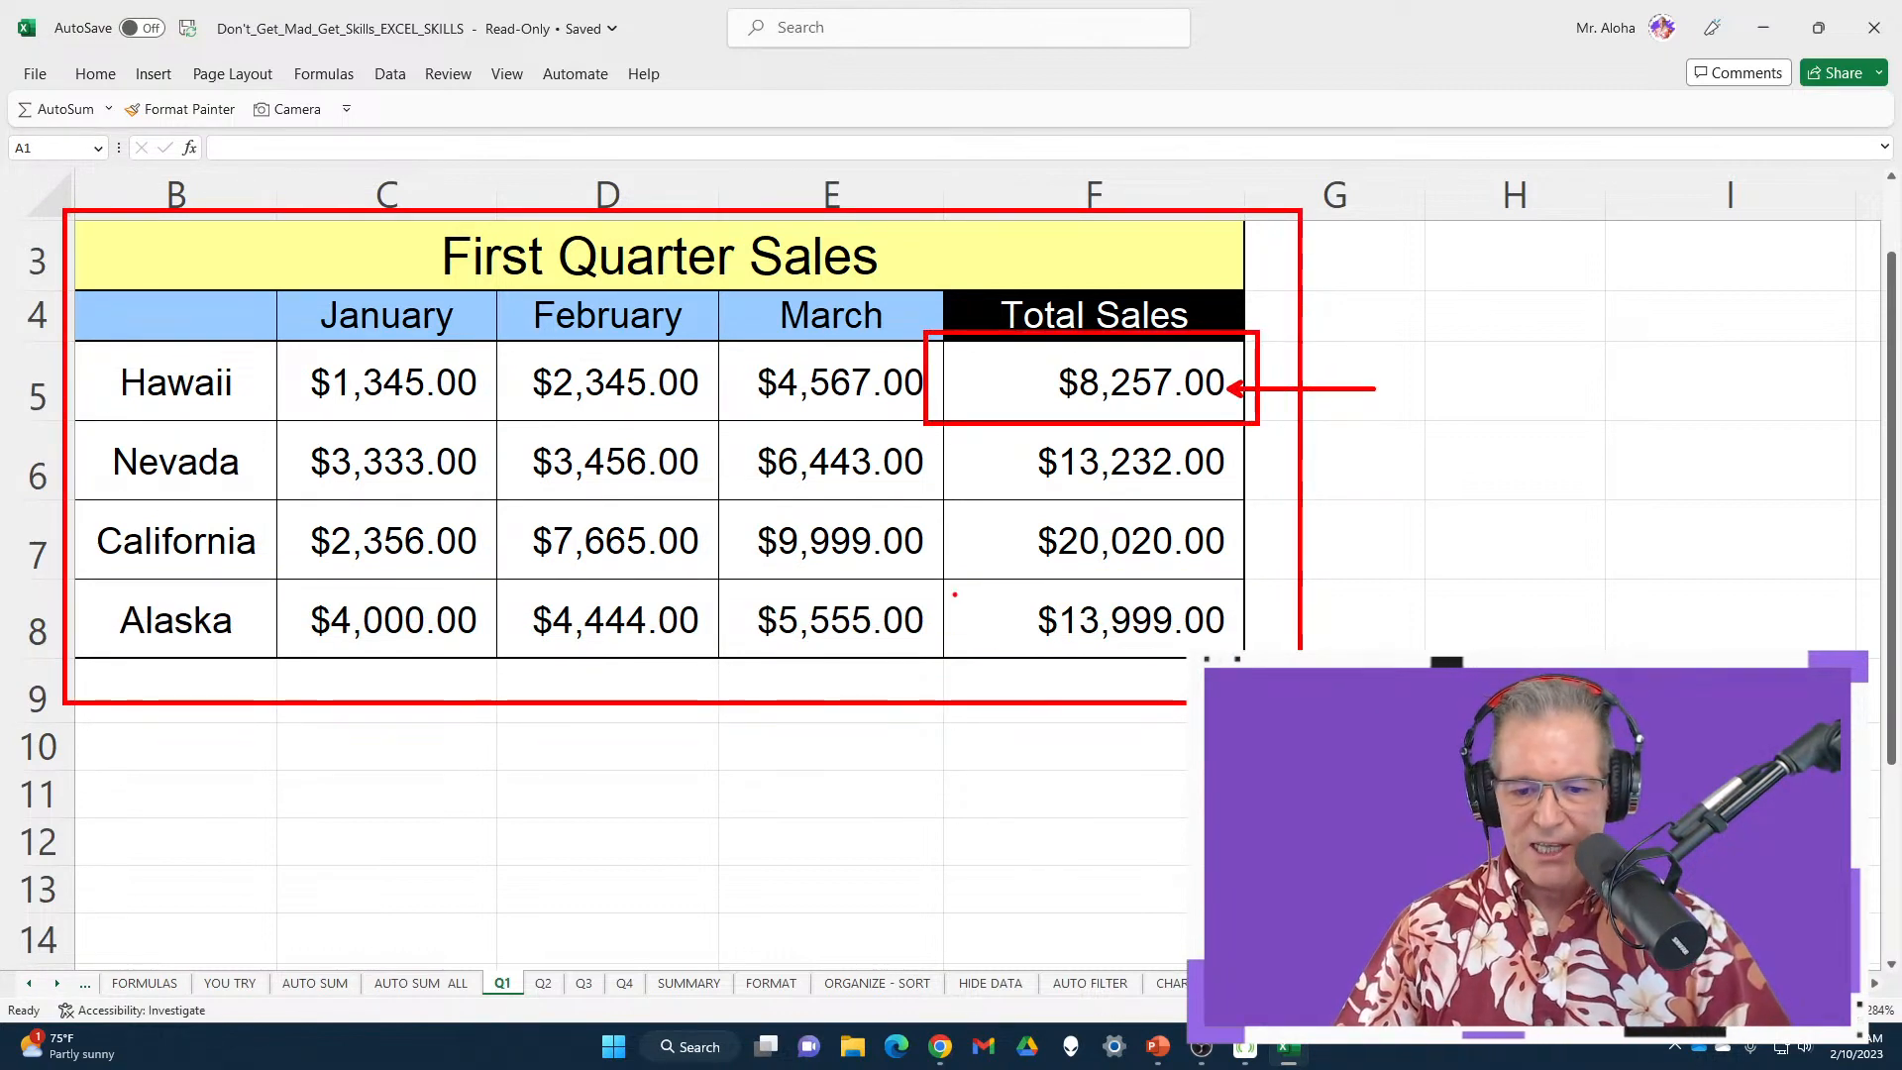
left_click_drag(938, 585, 1254, 664)
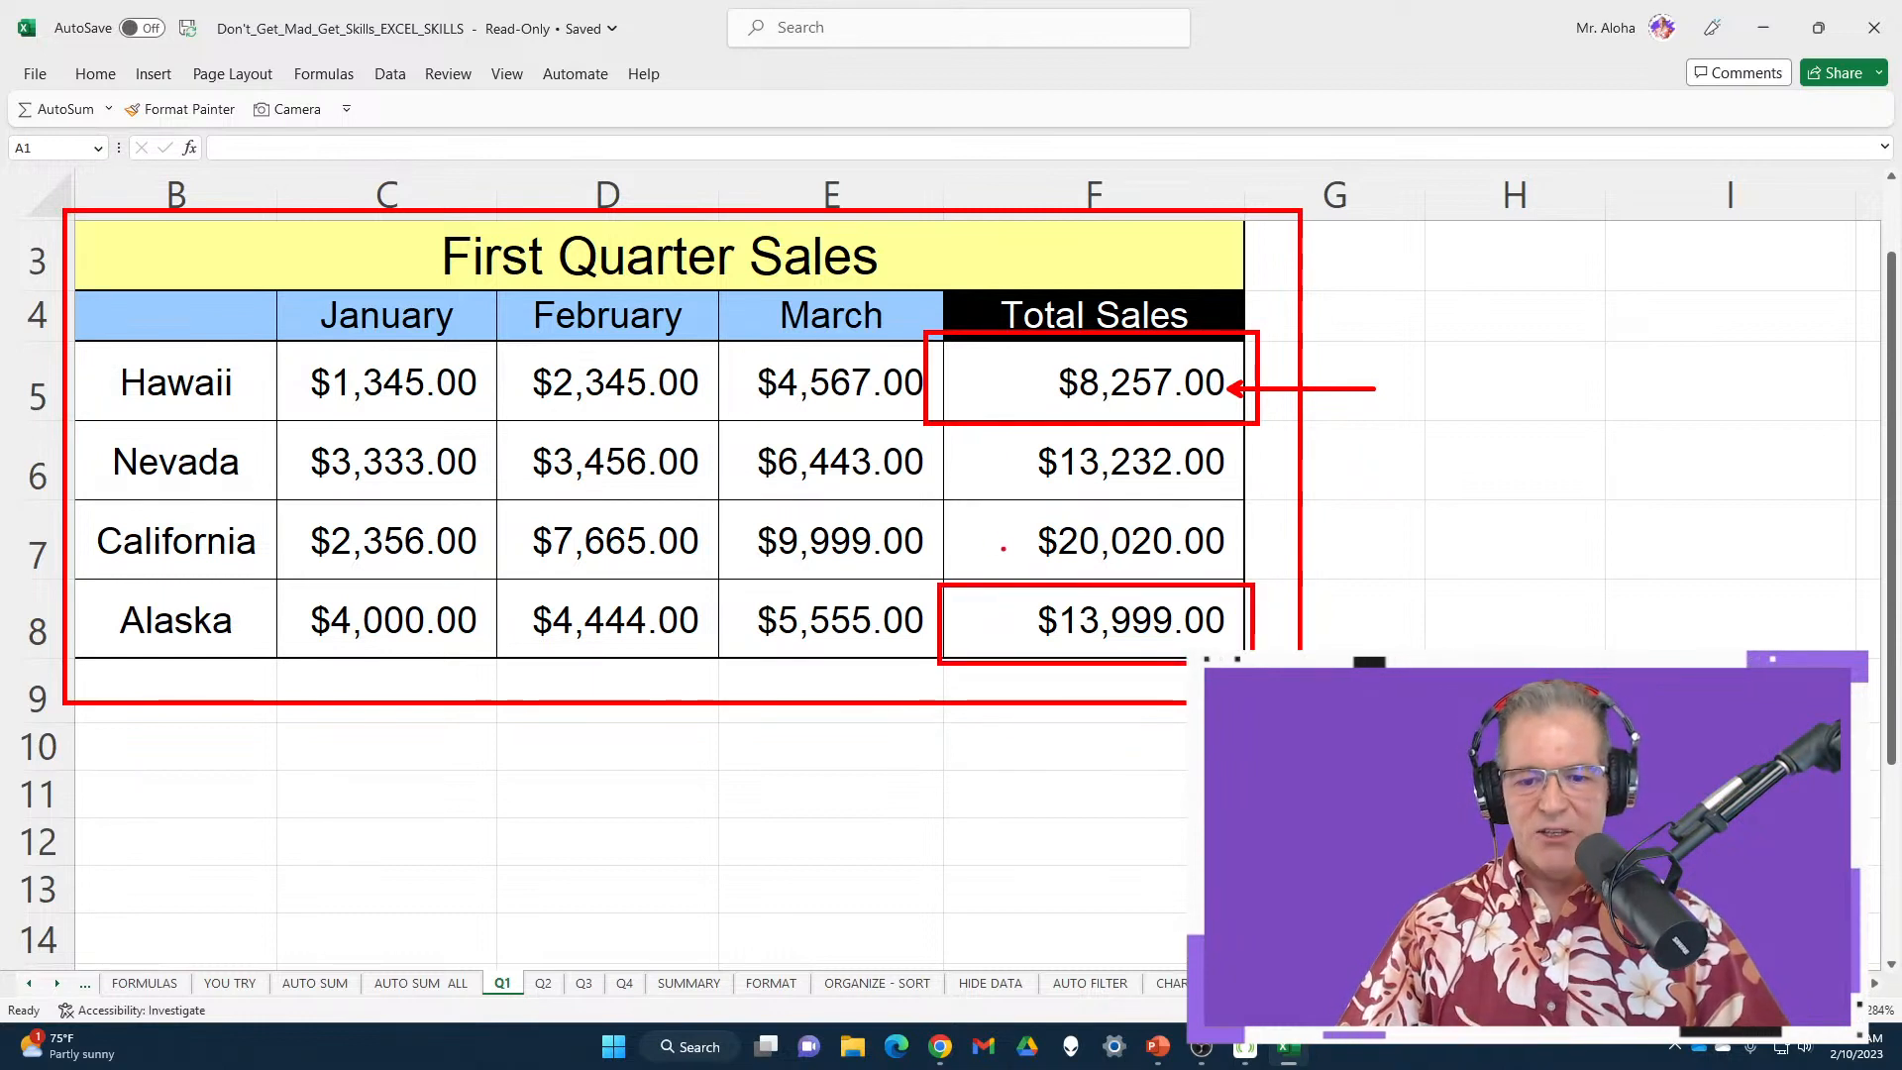
left_click_drag(903, 535, 1005, 548)
left_click_drag(909, 467, 1001, 452)
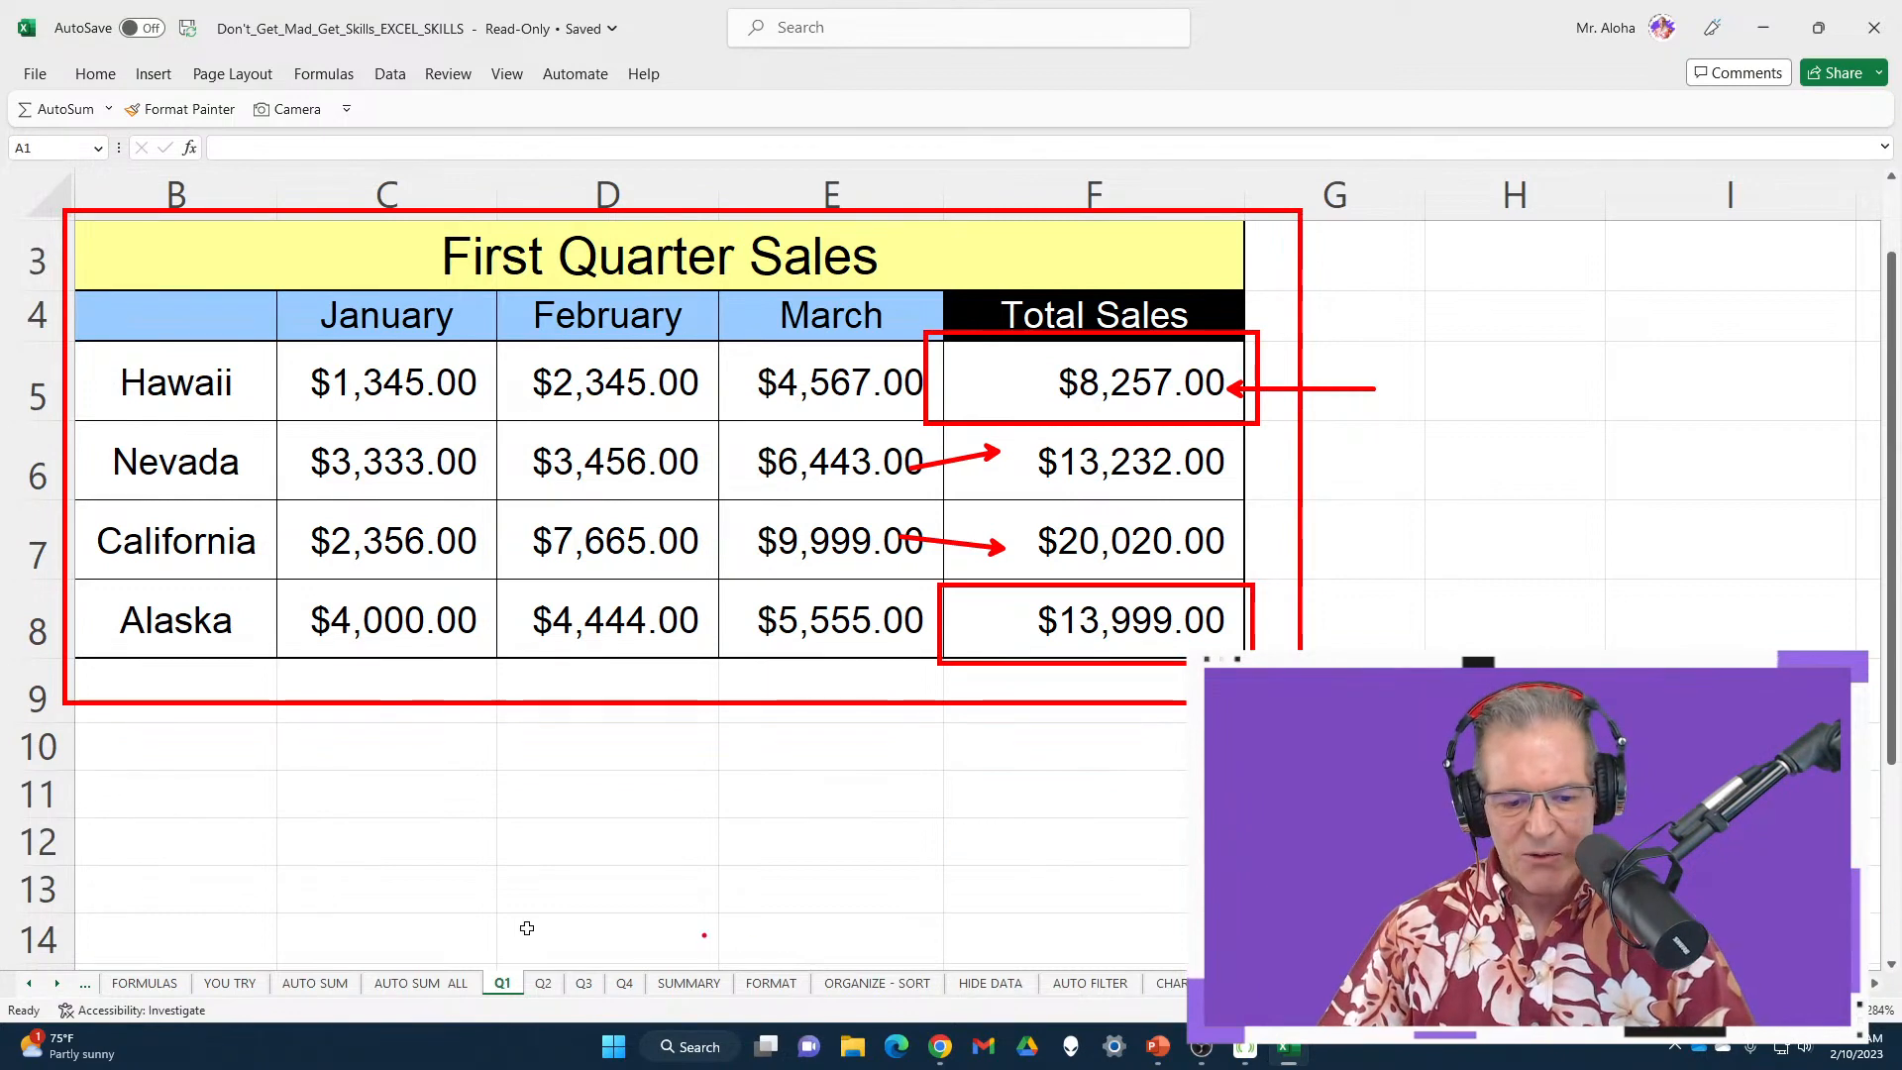
key("Escape")
left_click(543, 984)
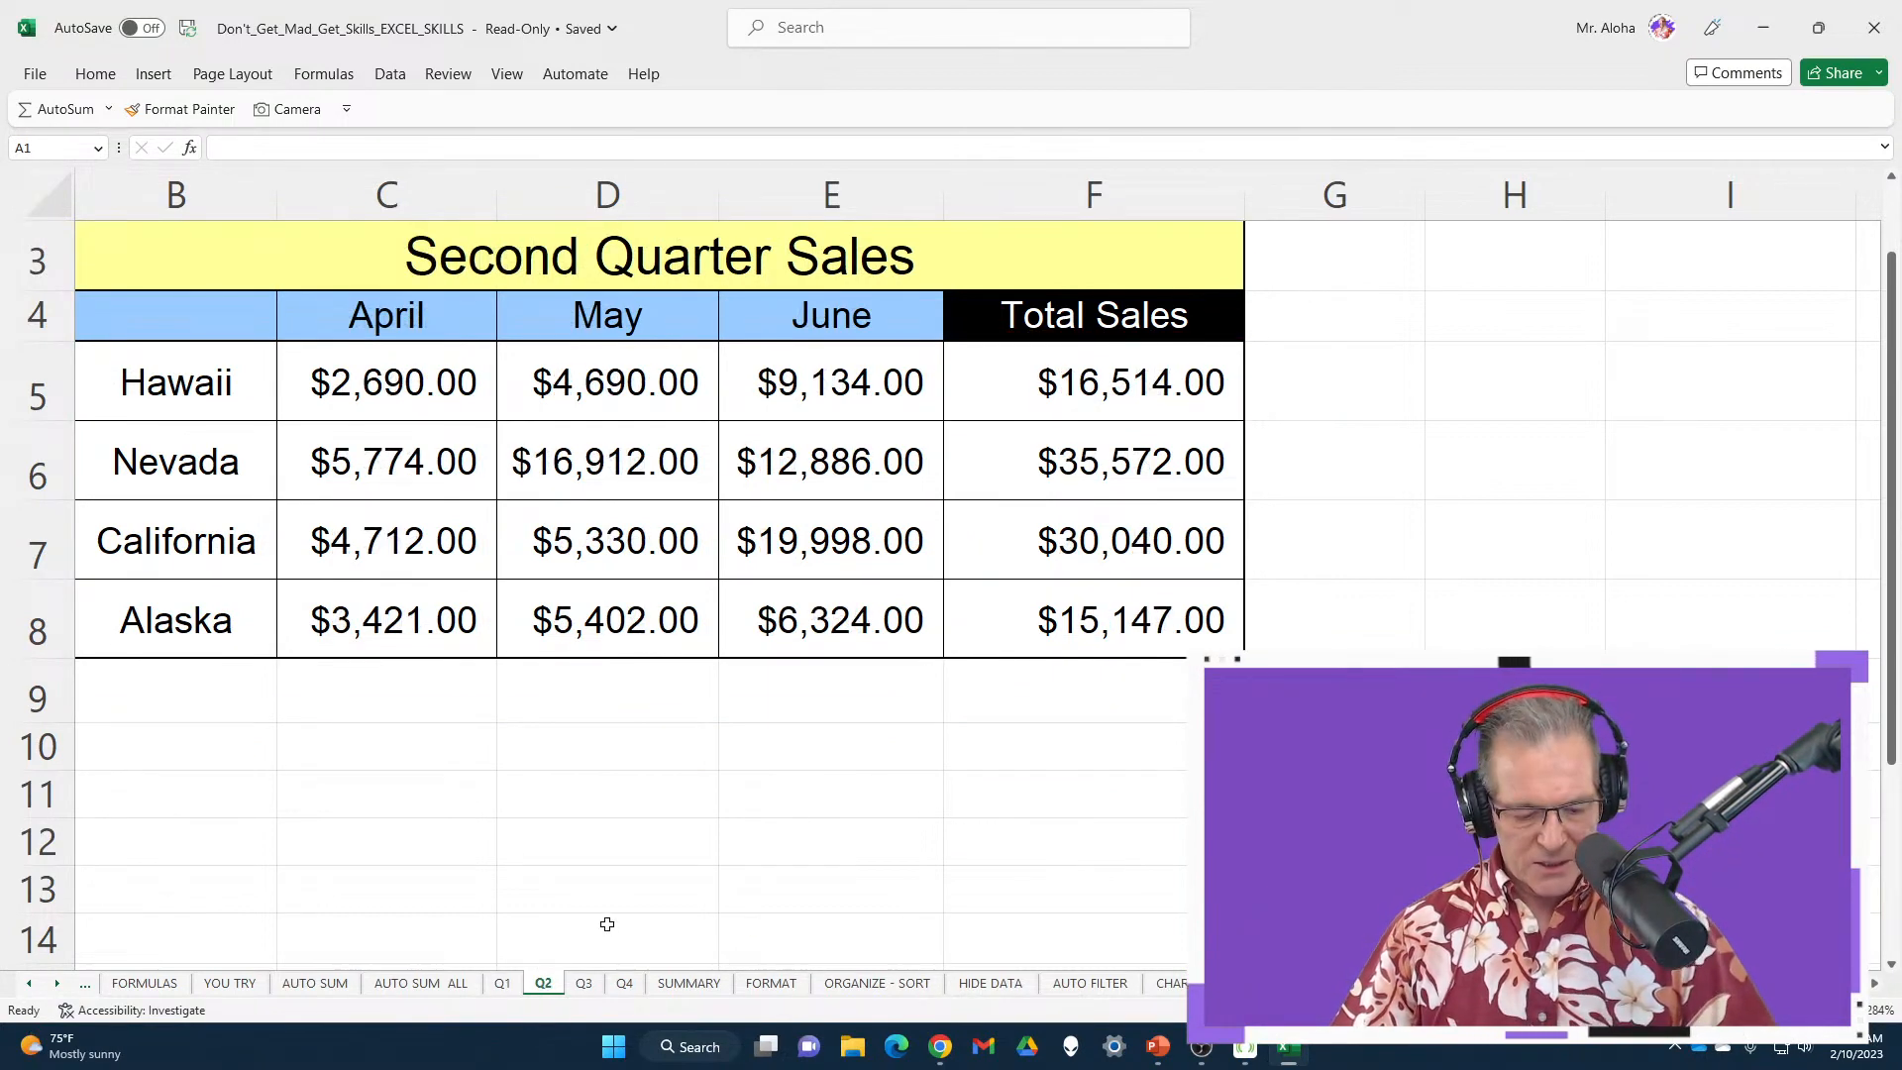
mouse_move(65, 211)
left_mouse_down()
mouse_move(448, 302)
mouse_move(1325, 733)
left_mouse_up()
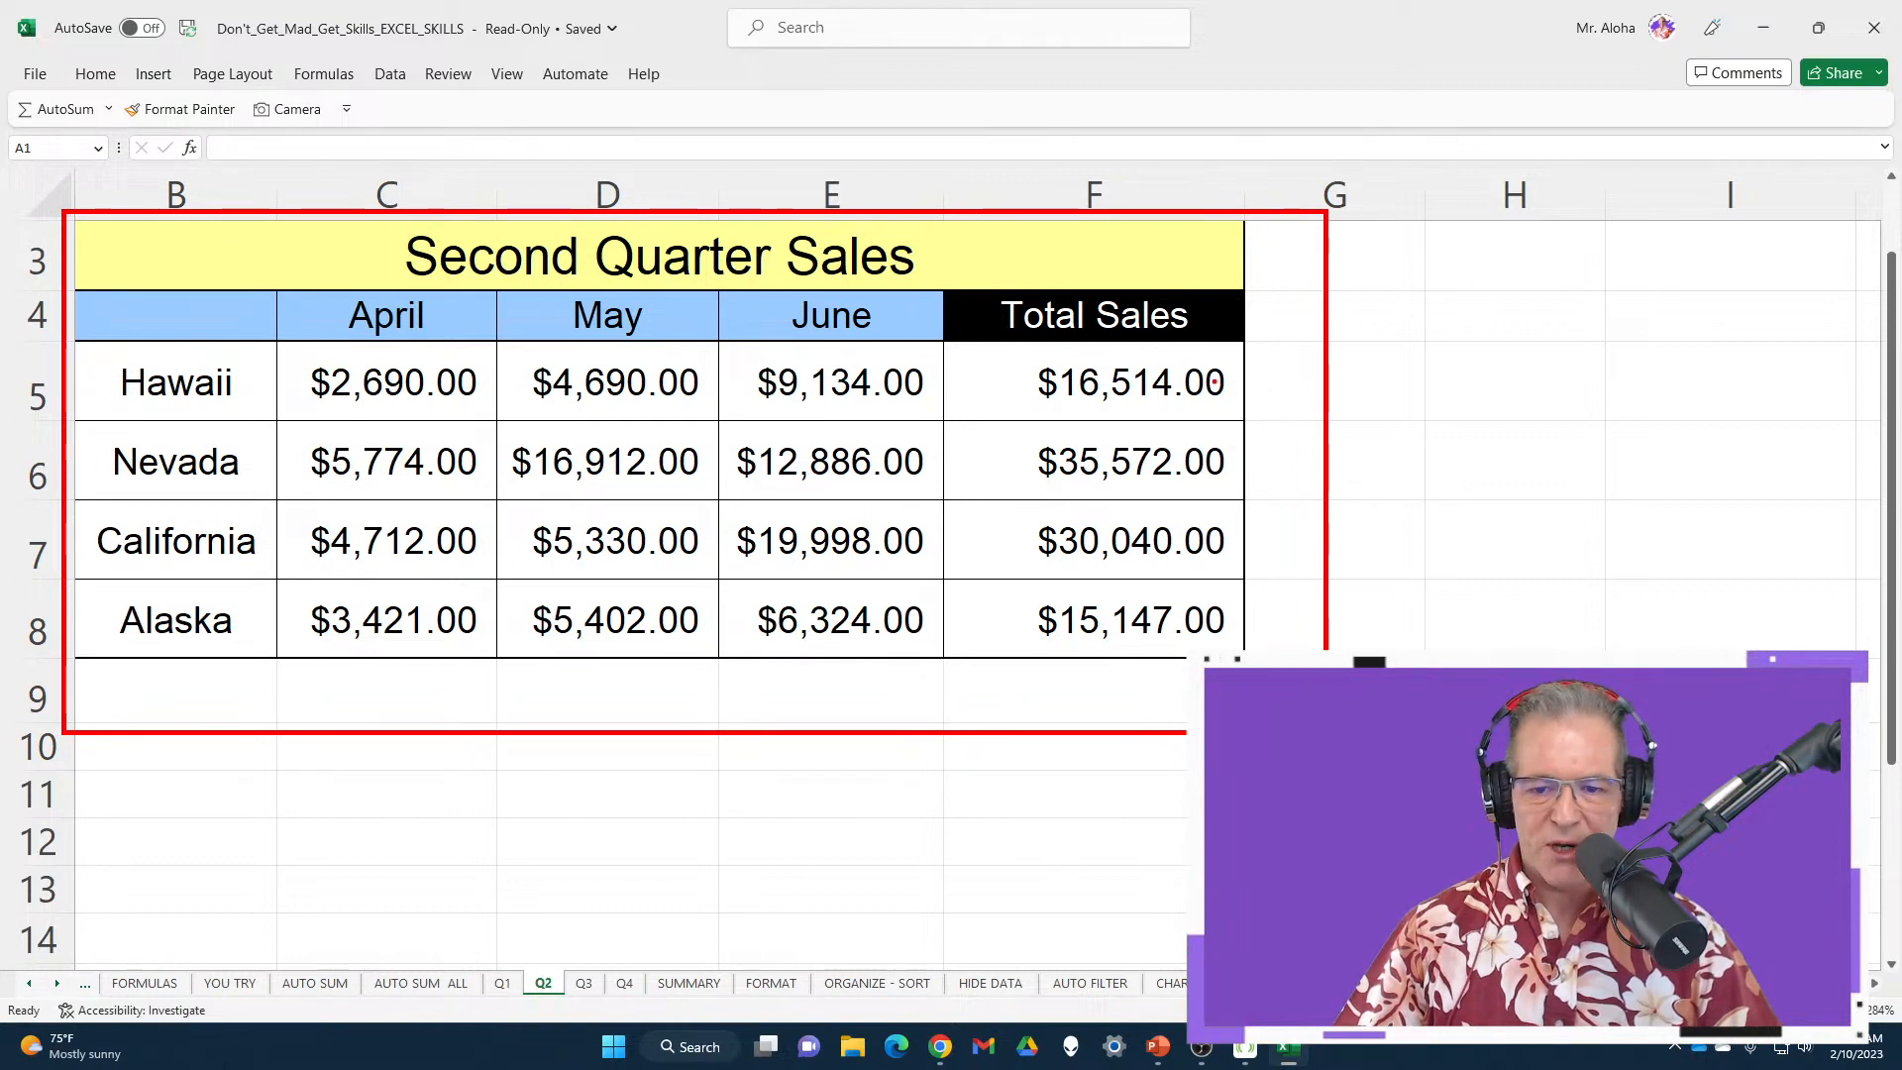
key("Escape")
left_click(1195, 382)
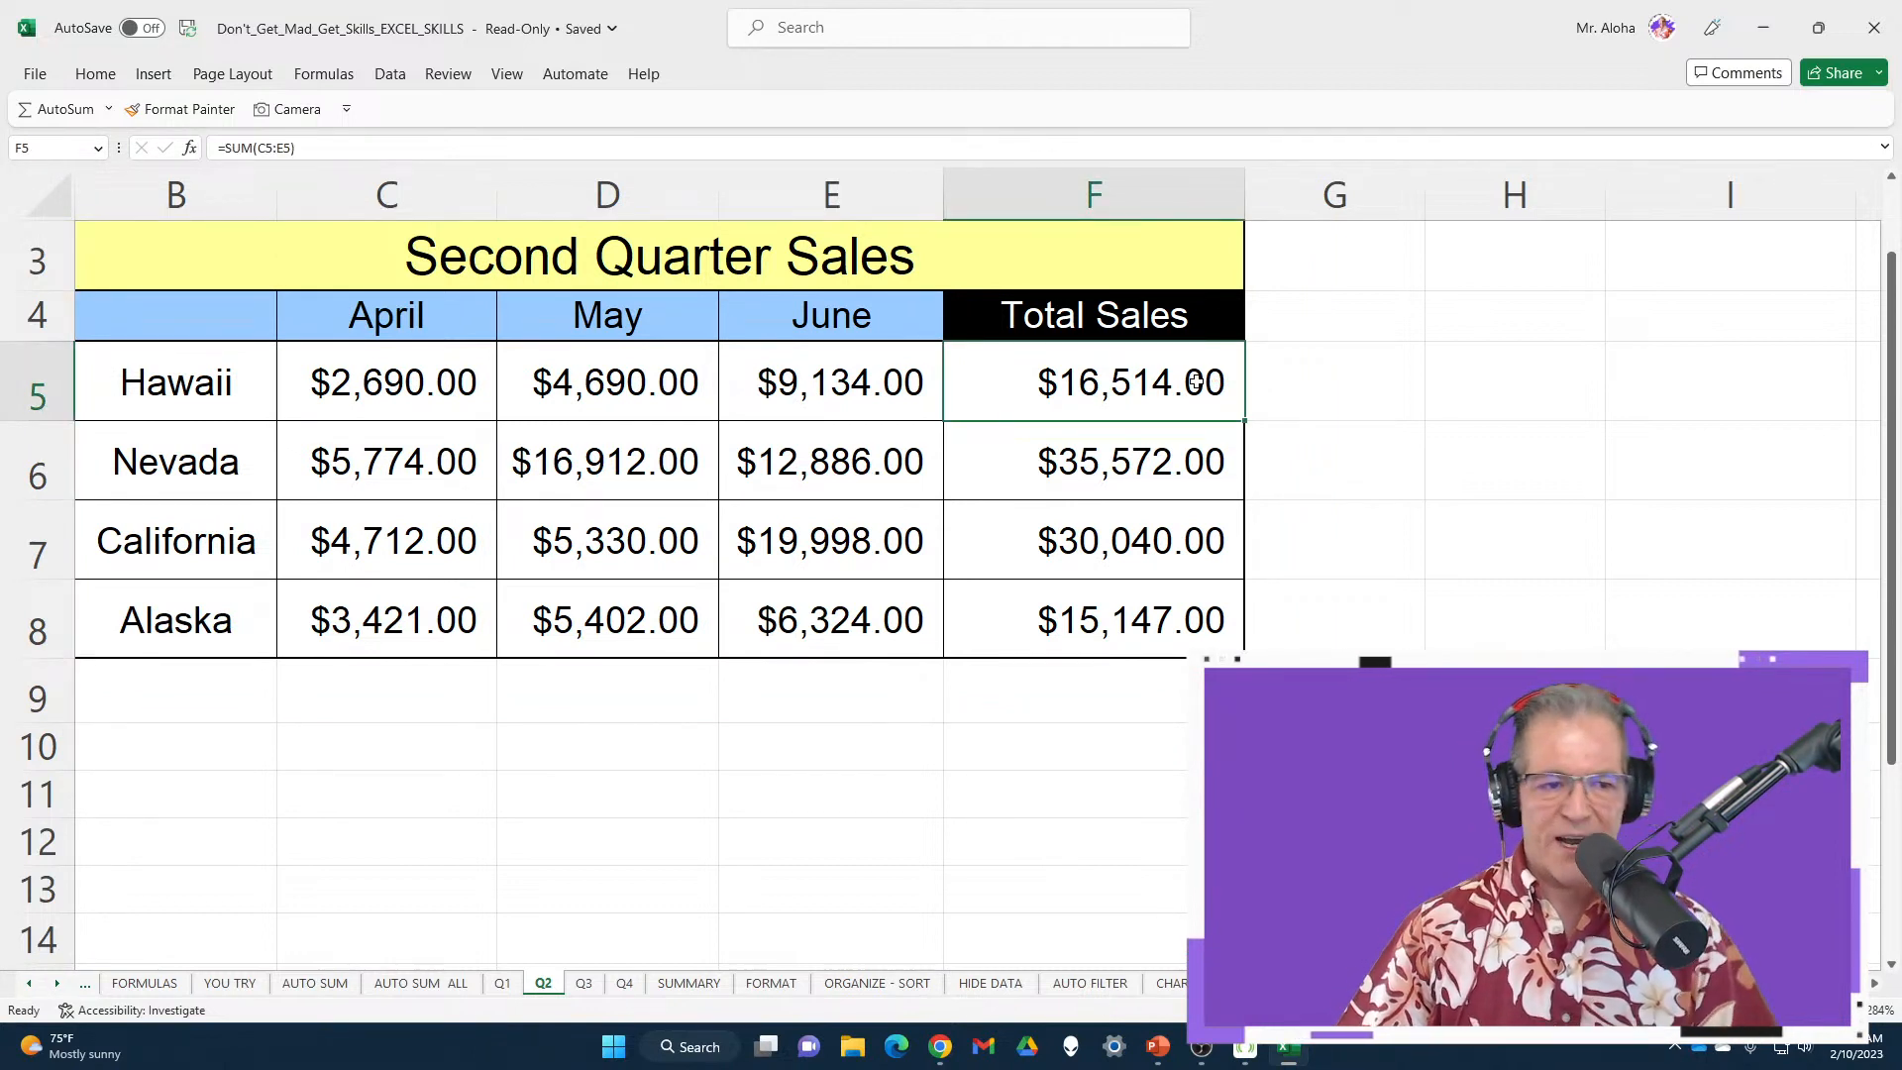
left_click(1177, 620)
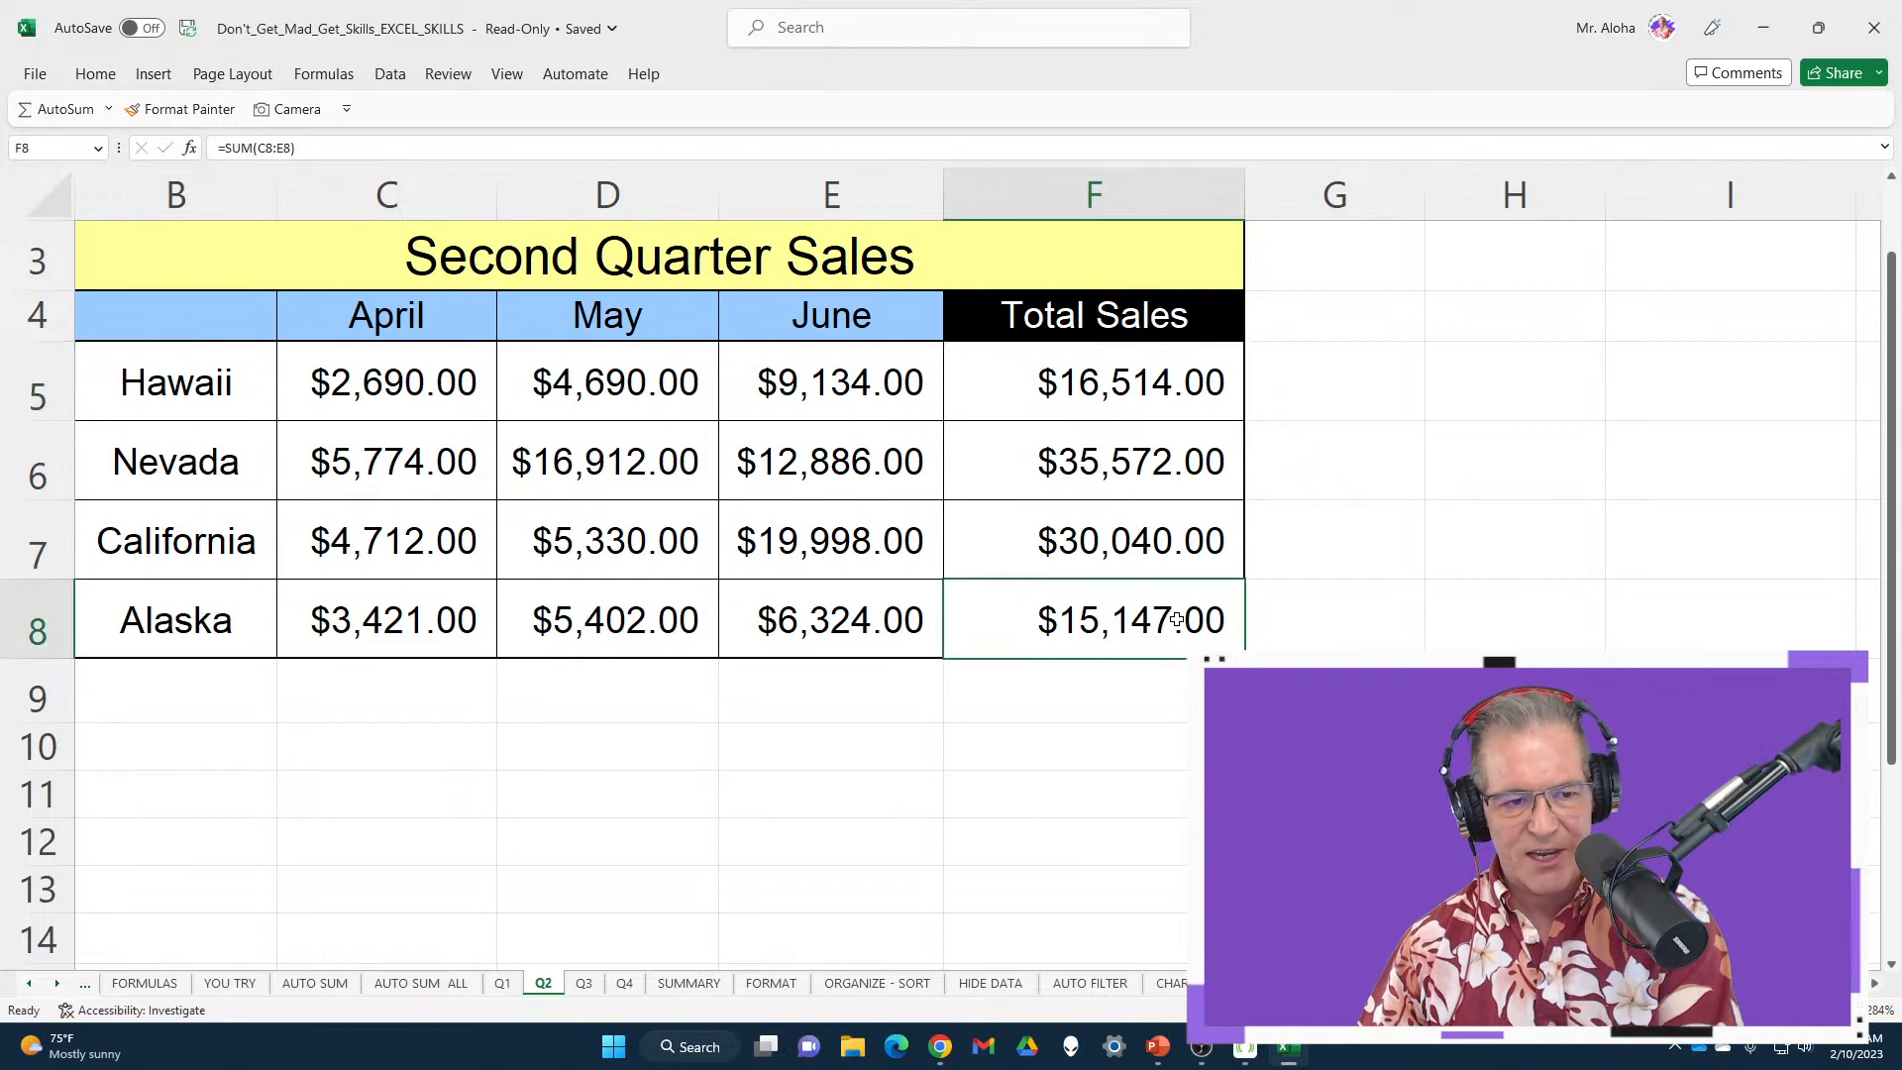
left_click(585, 982)
left_click(1067, 401)
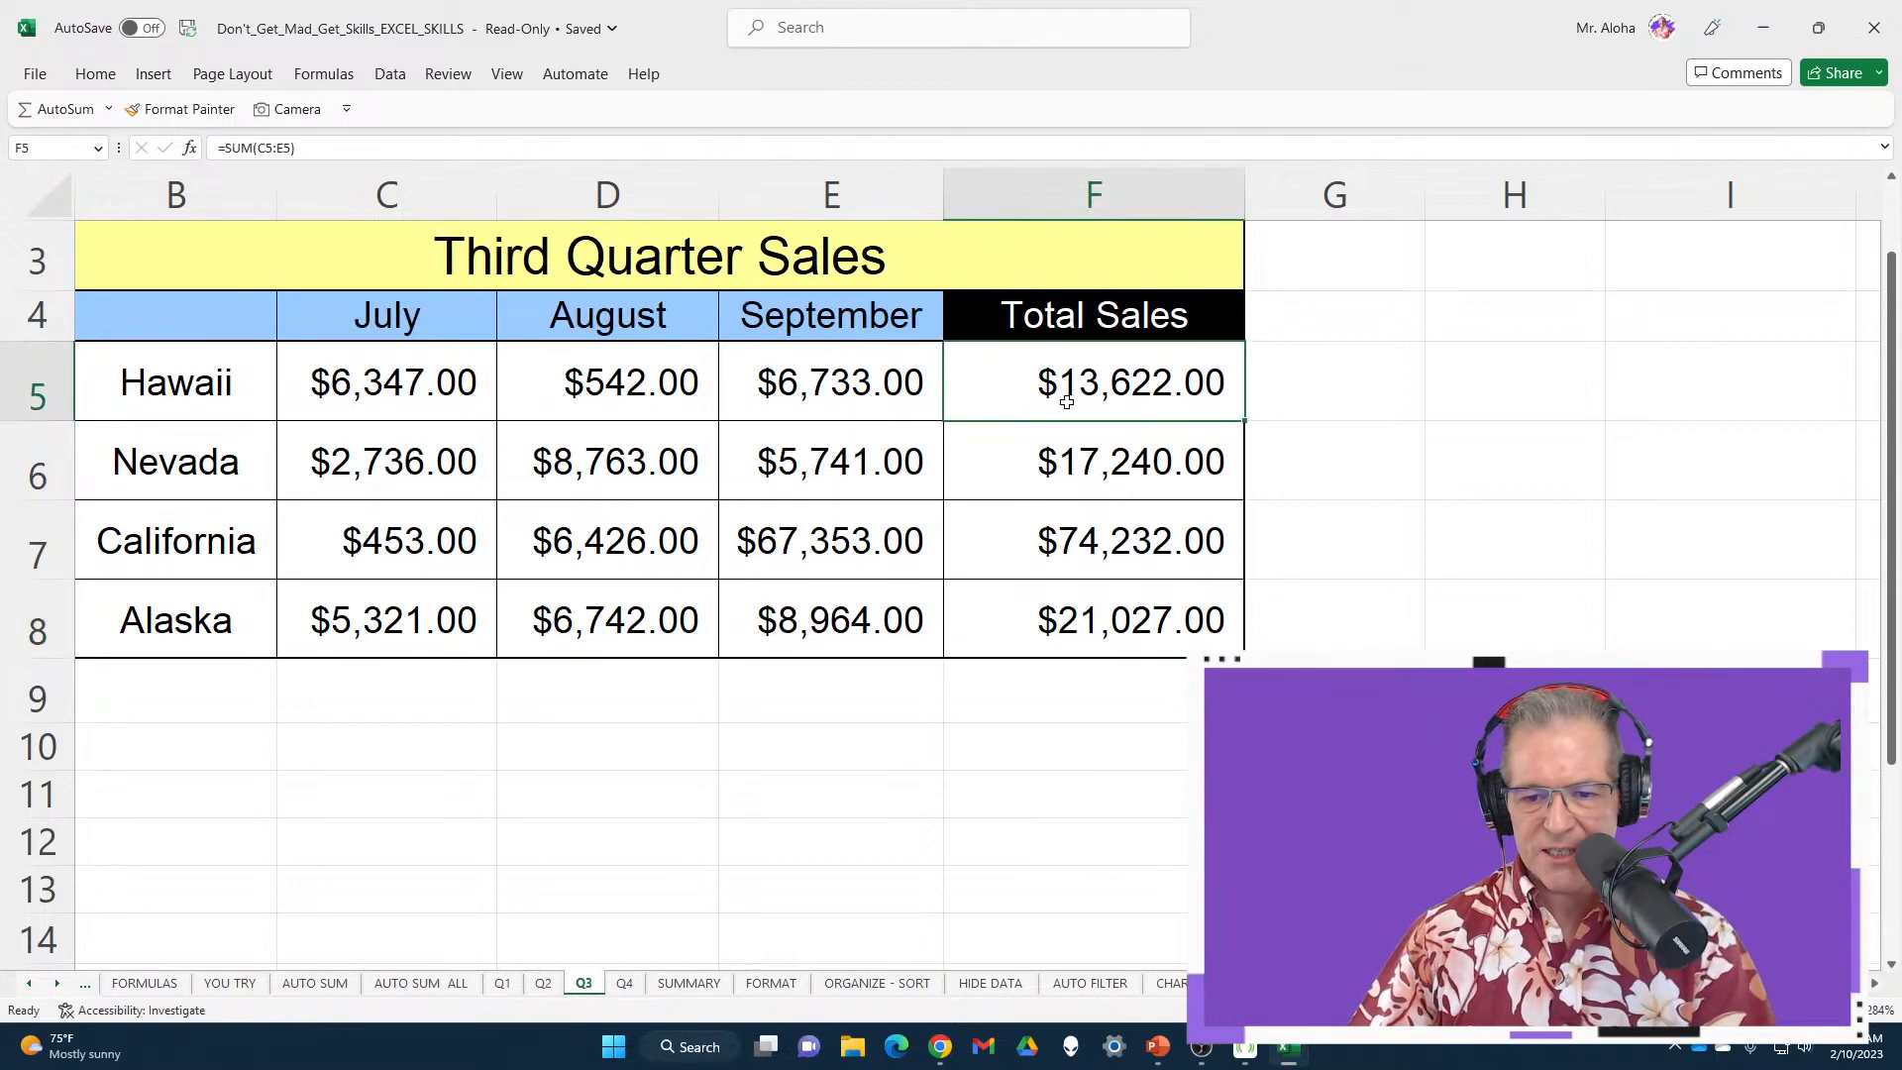
left_click(637, 988)
Clear all four state grand totals in D5:D8 on the SUMMARY sheet
left_click(684, 983)
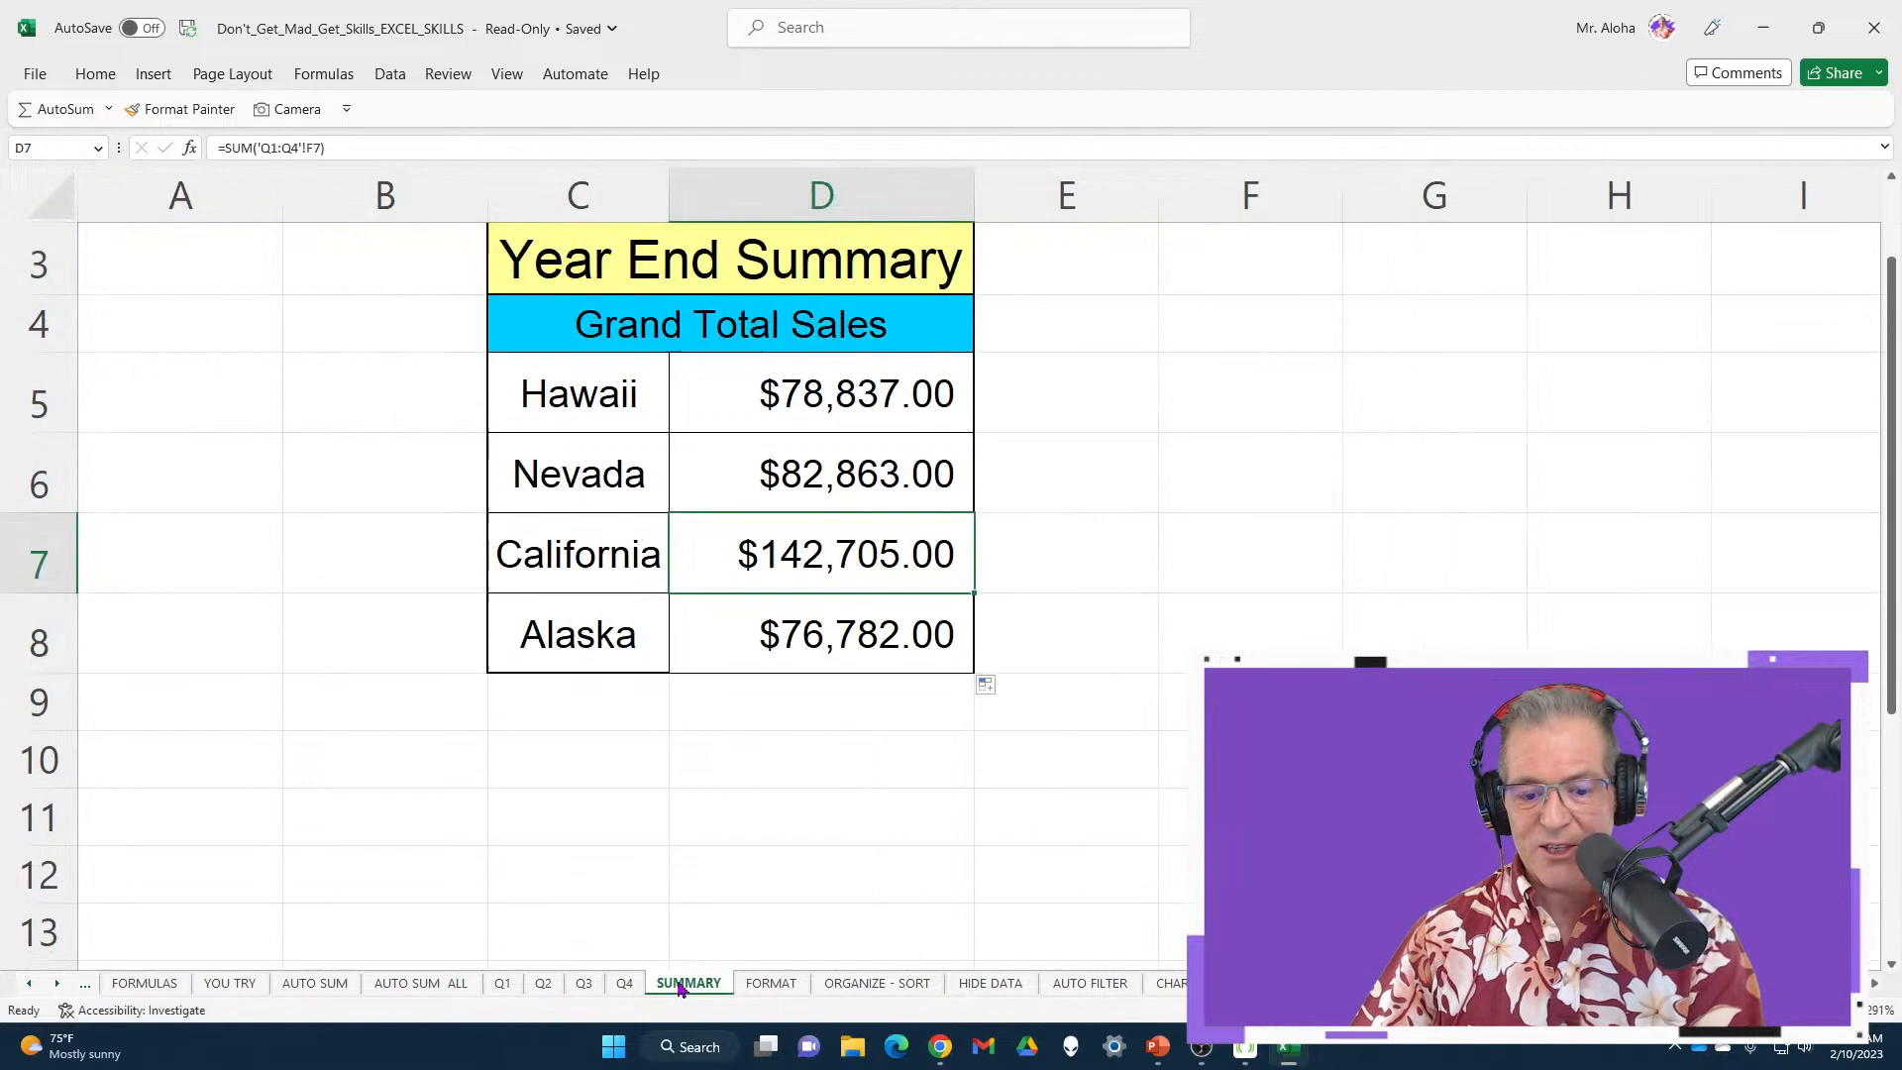
left_click_drag(812, 396, 849, 620)
key("Delete")
Enter =SUM('Q1:Q4'!F5) in D5 so Hawaii's total reads $78,837.00
left_click(878, 397)
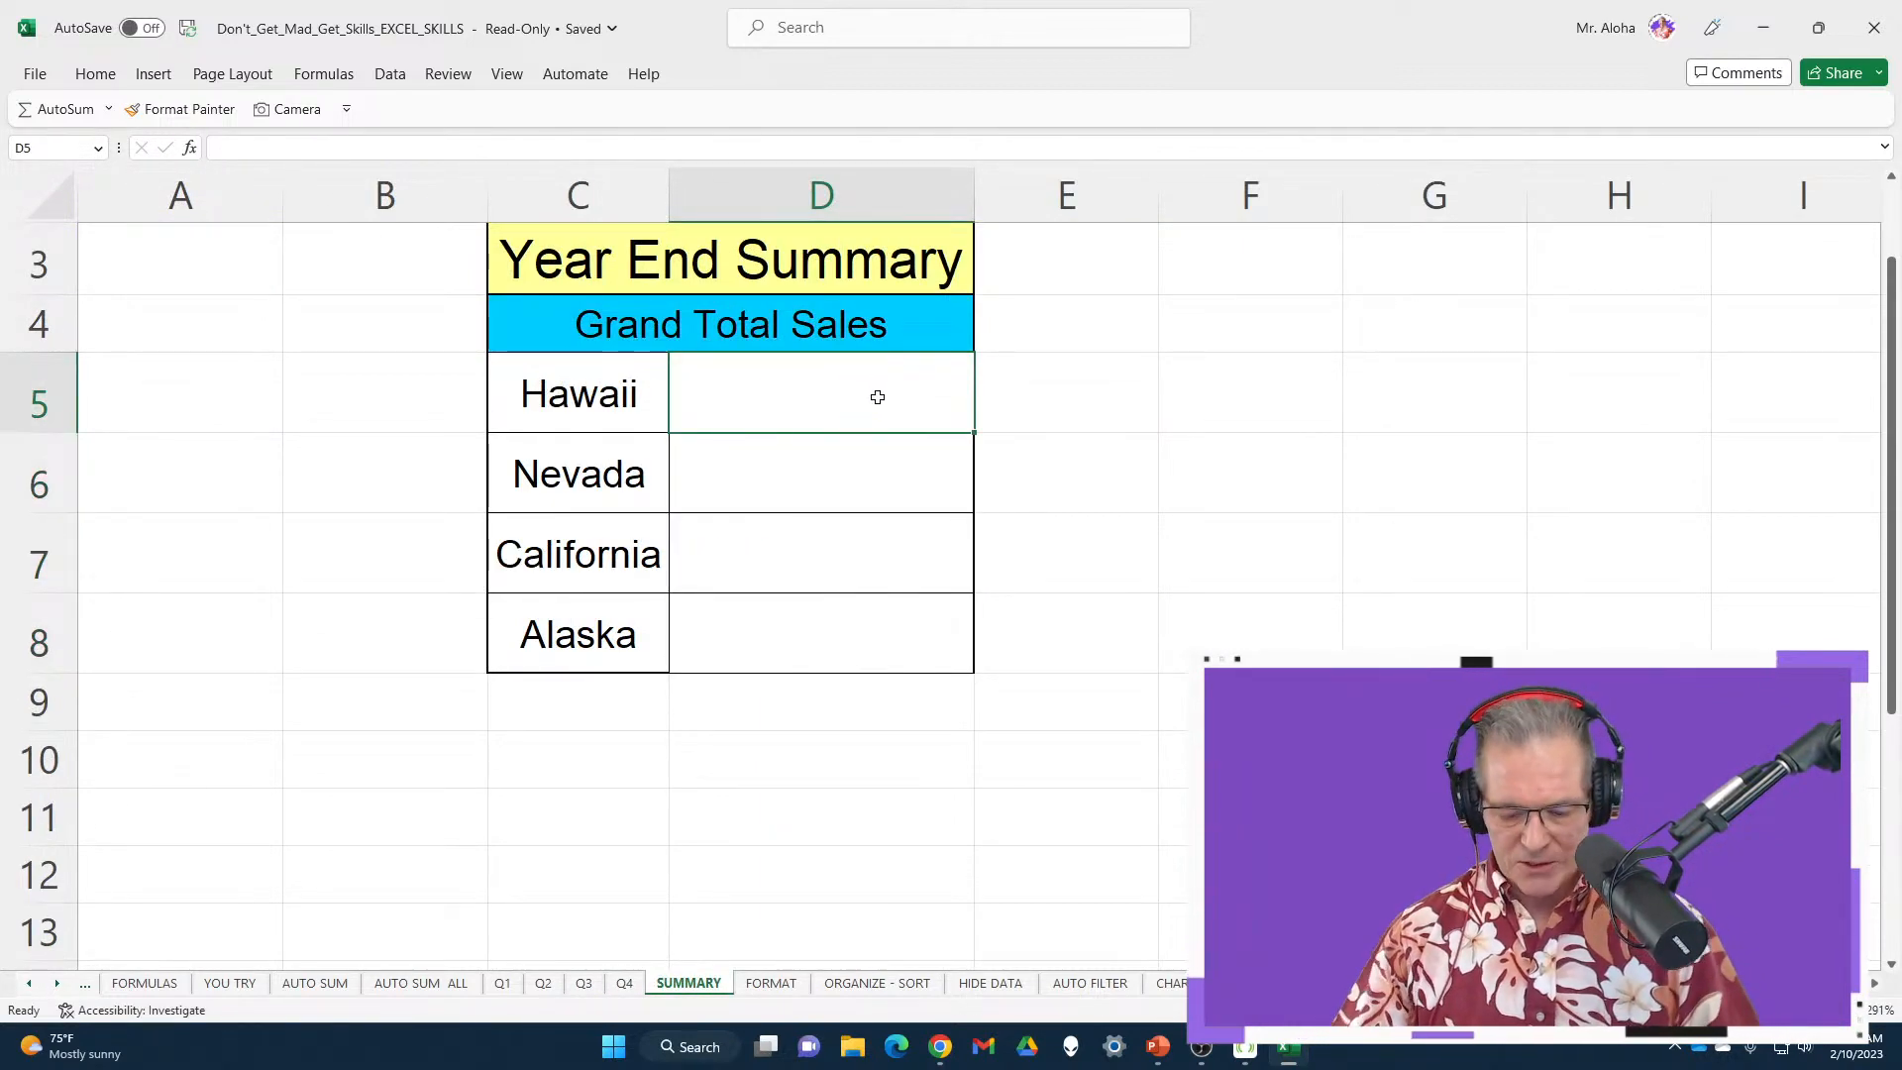
key("alt+equal")
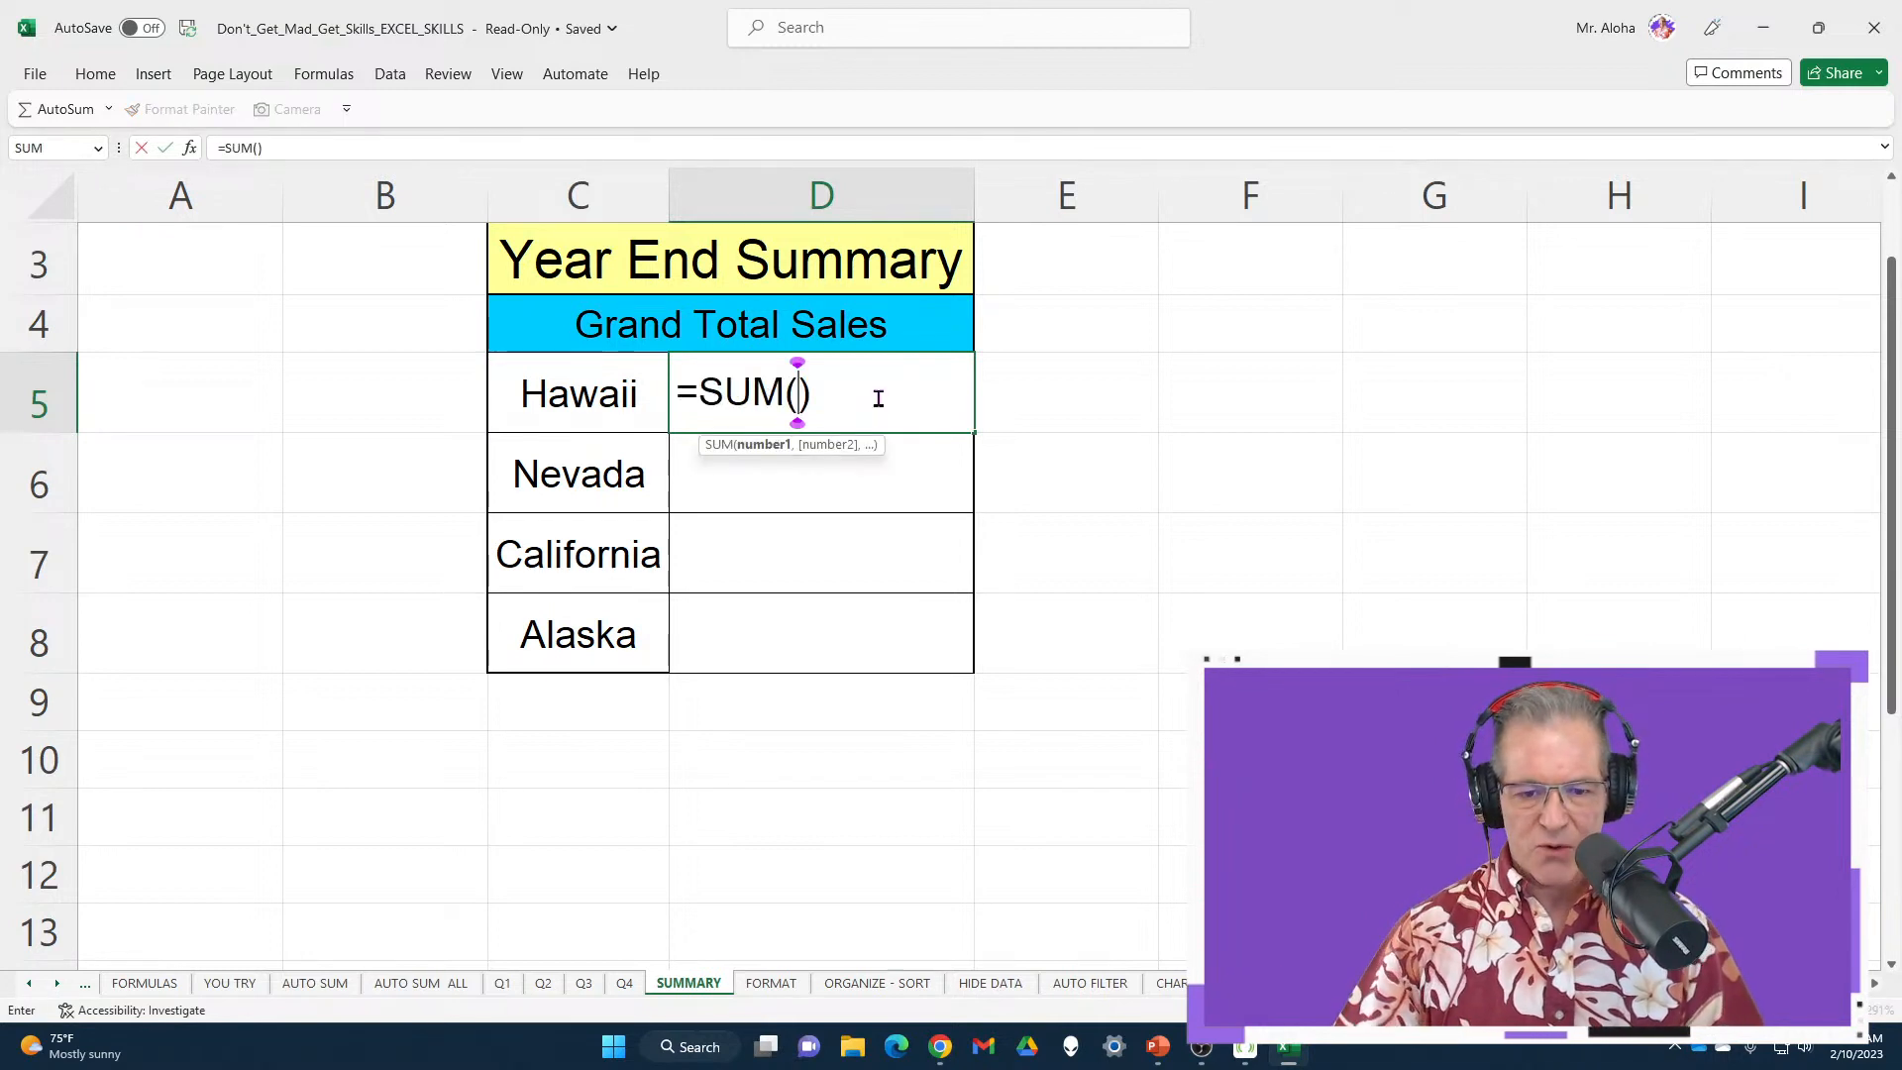
key("Escape")
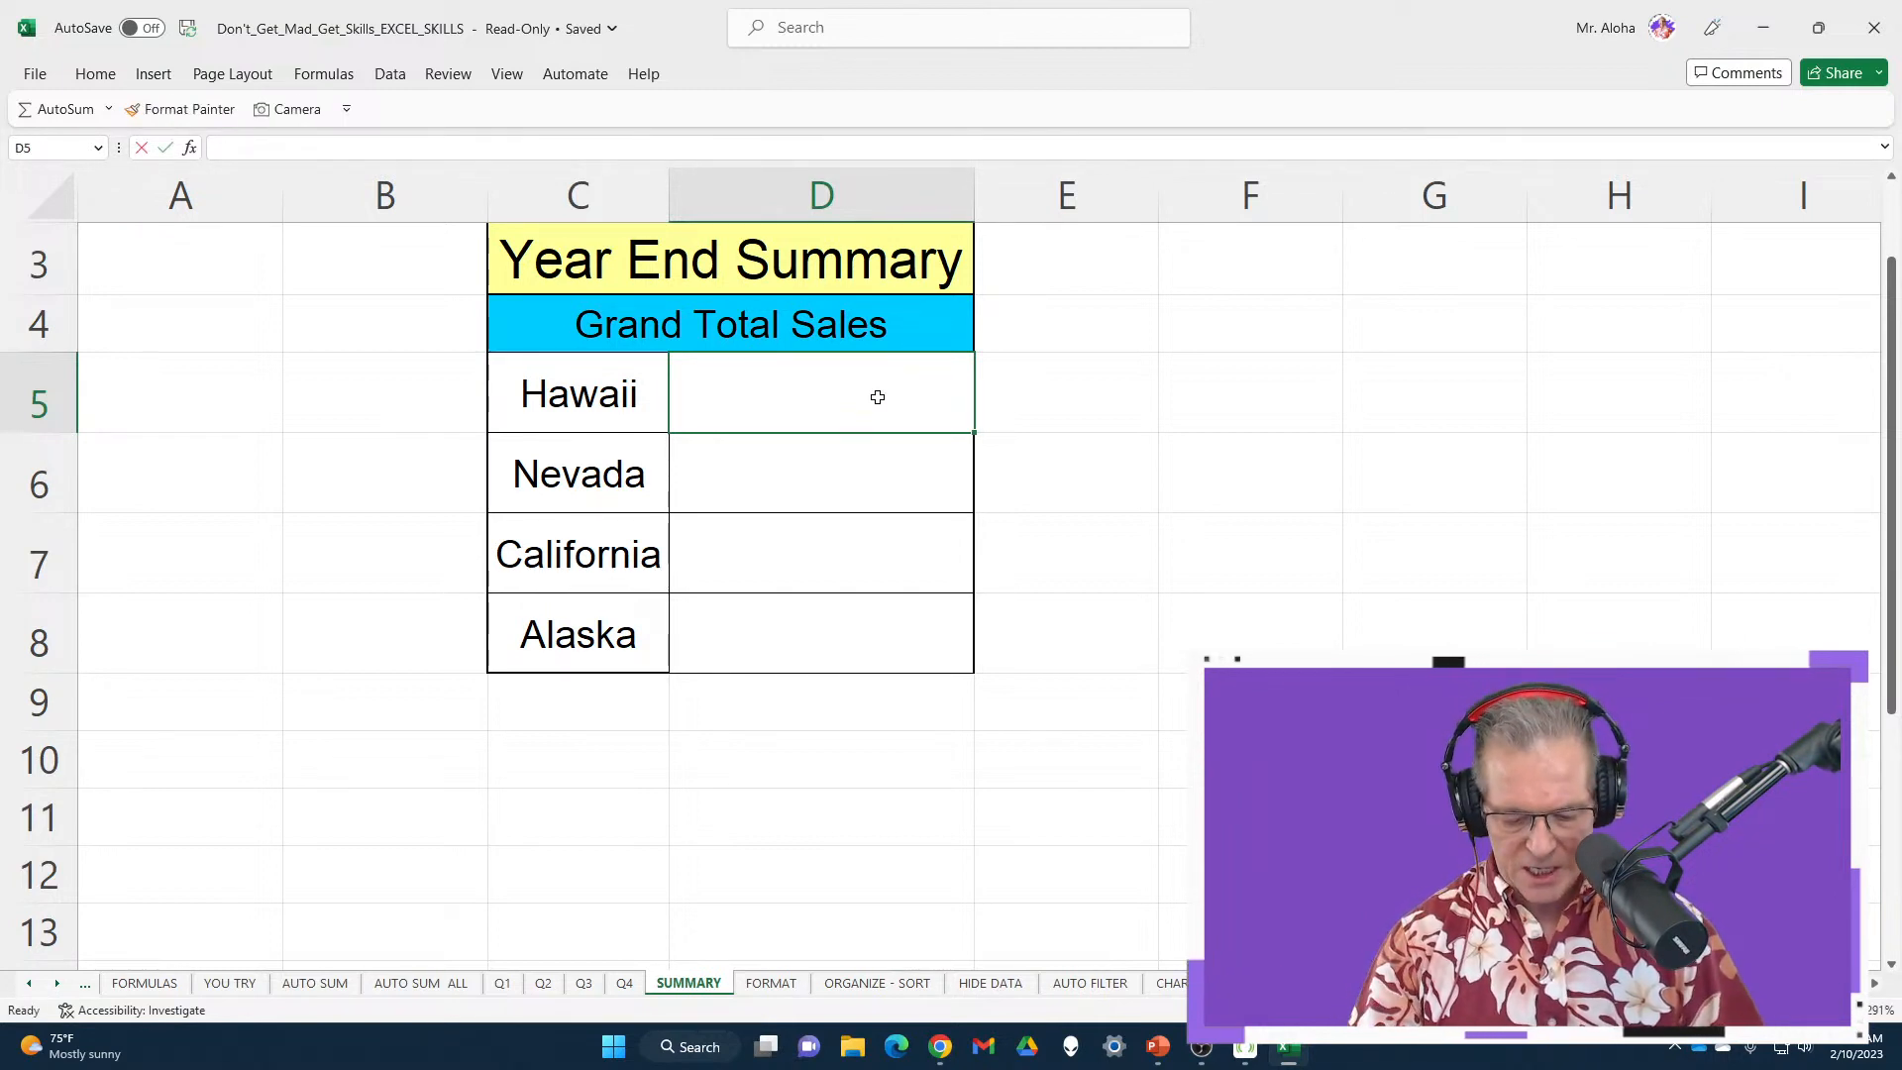
type("=sum")
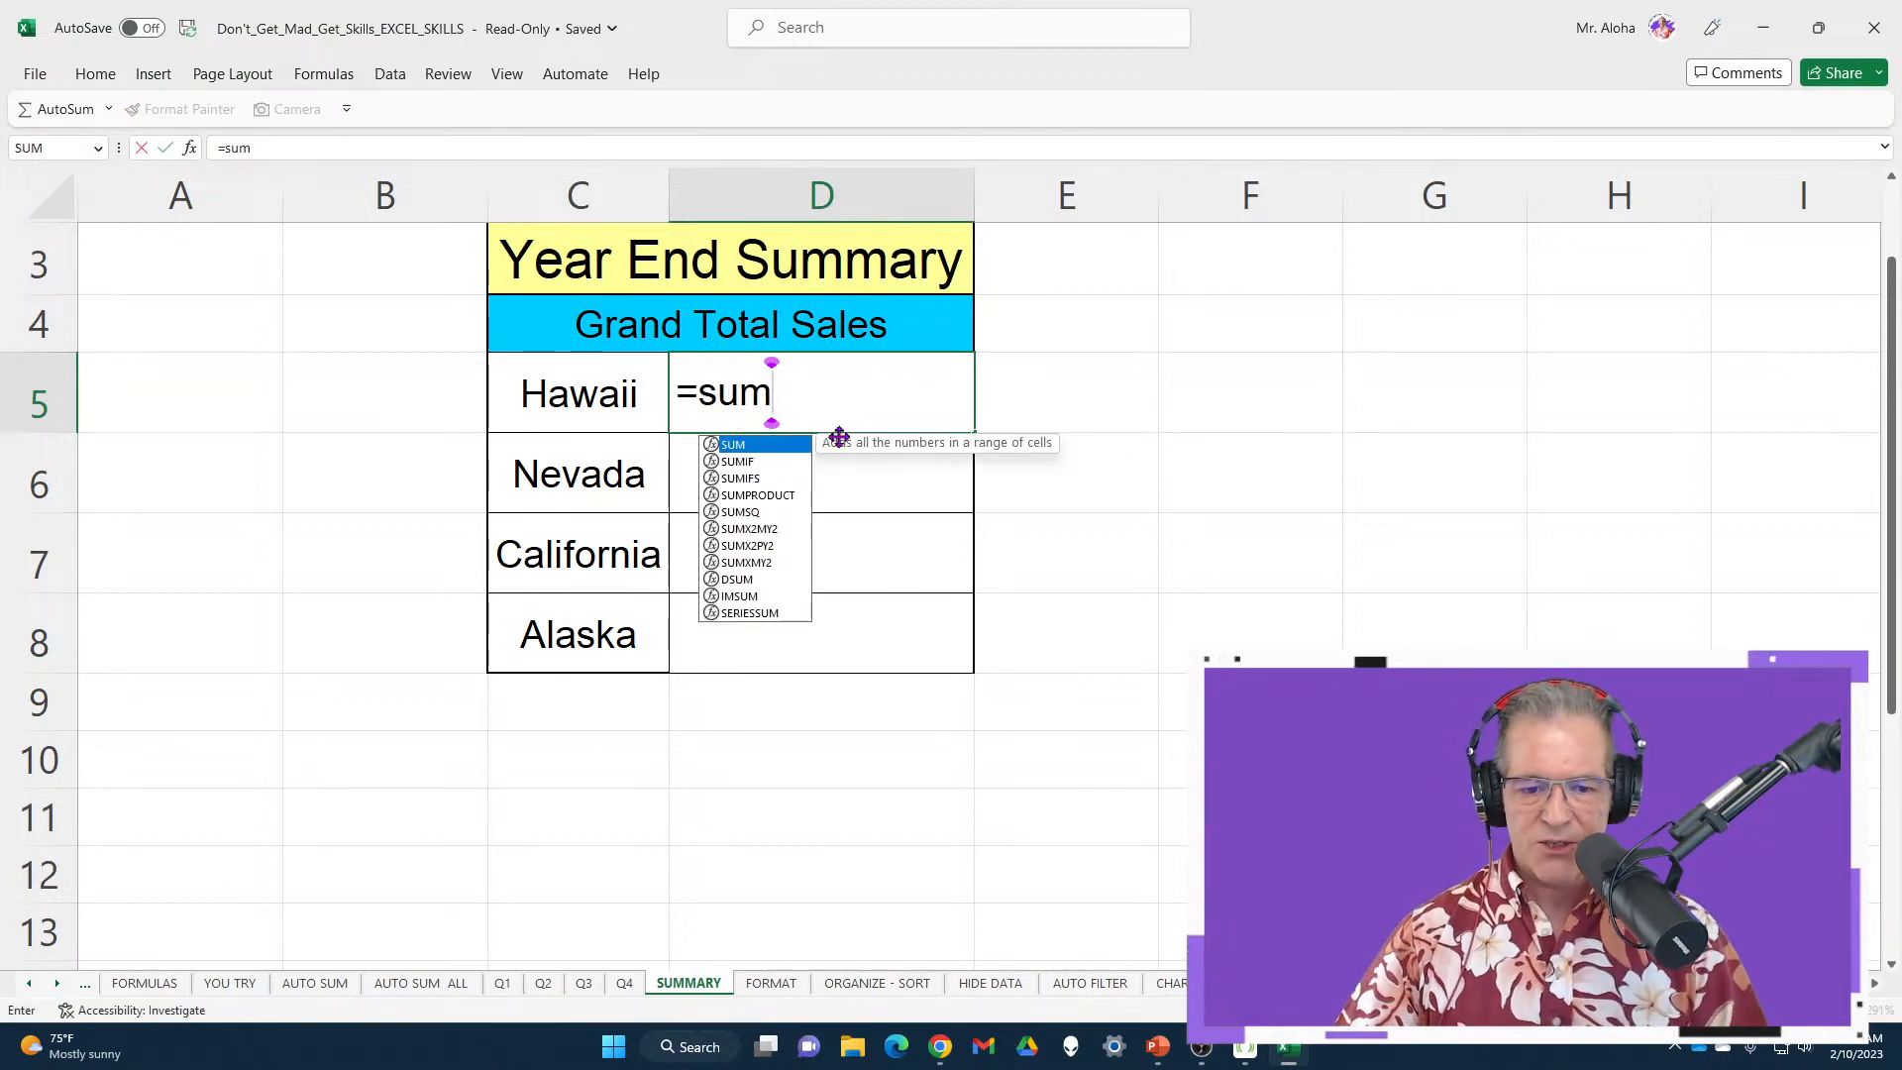
key("Tab")
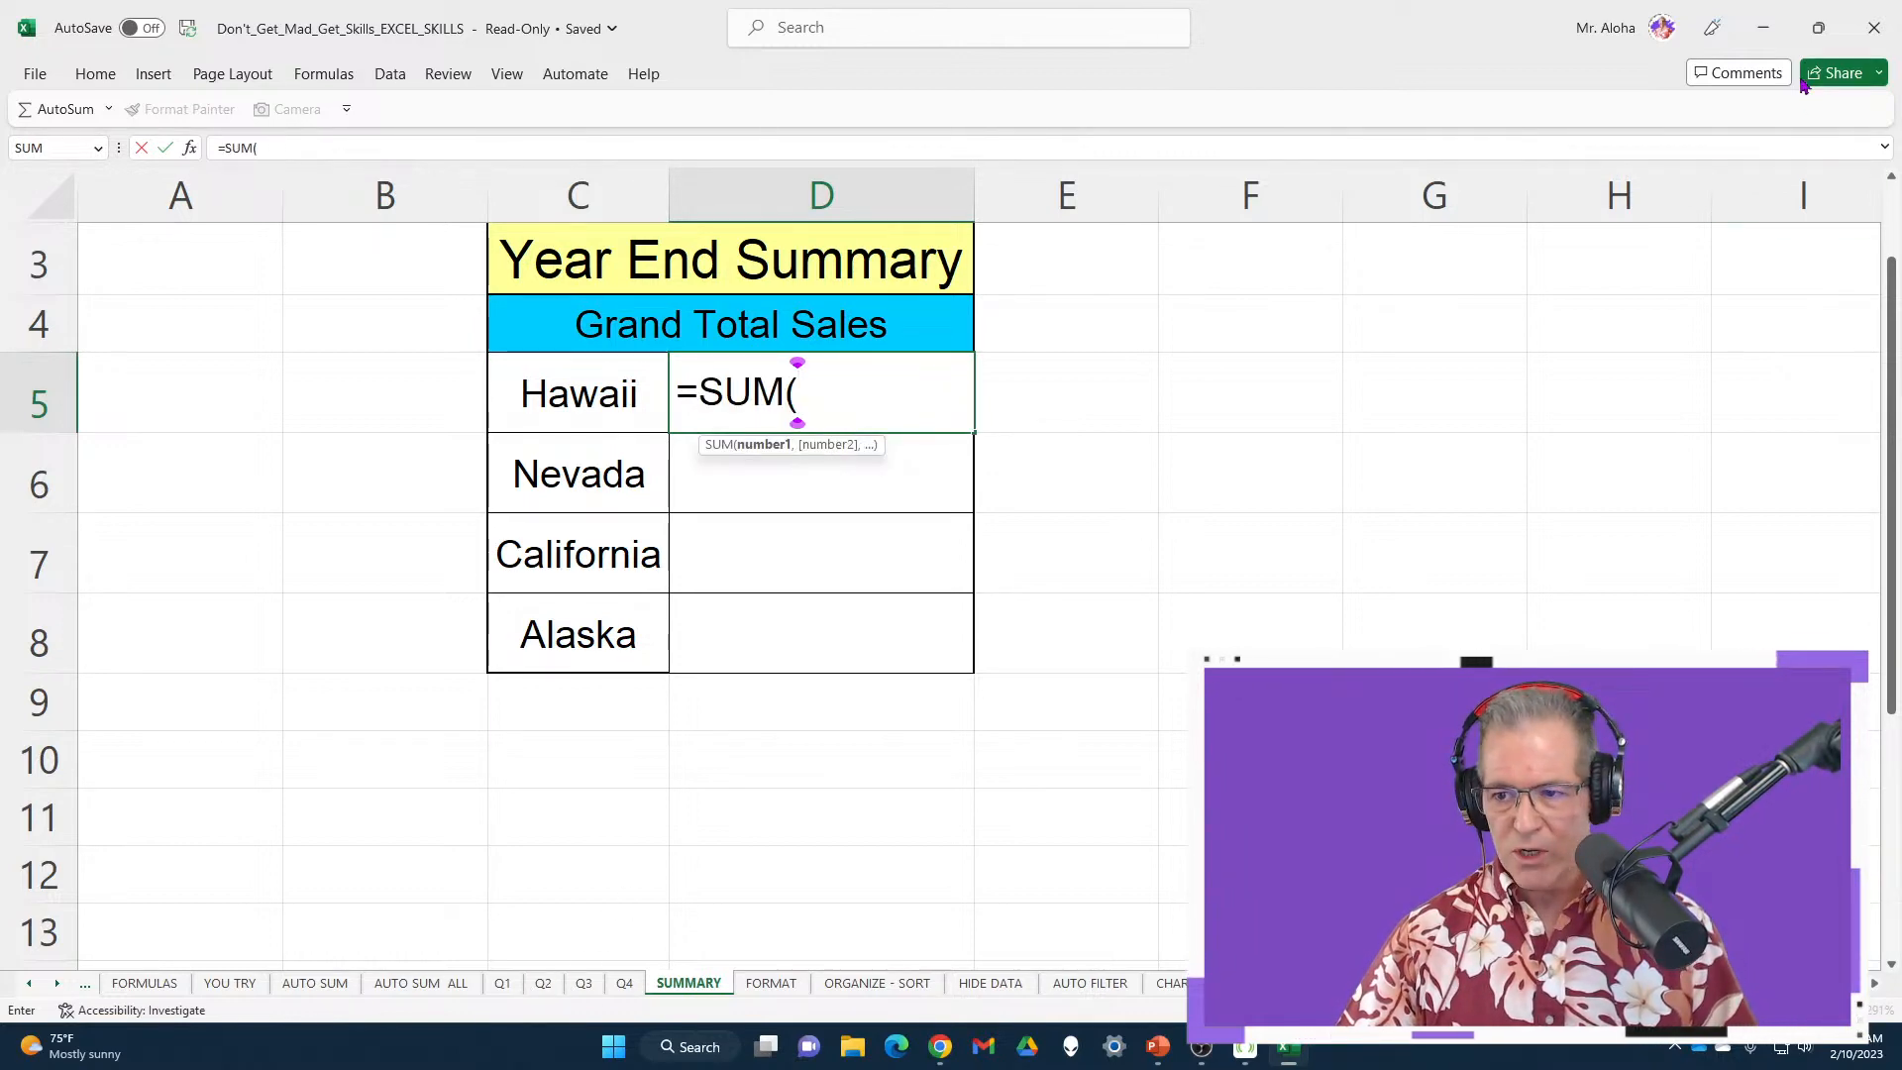
key("super+Down")
left_click(540, 731)
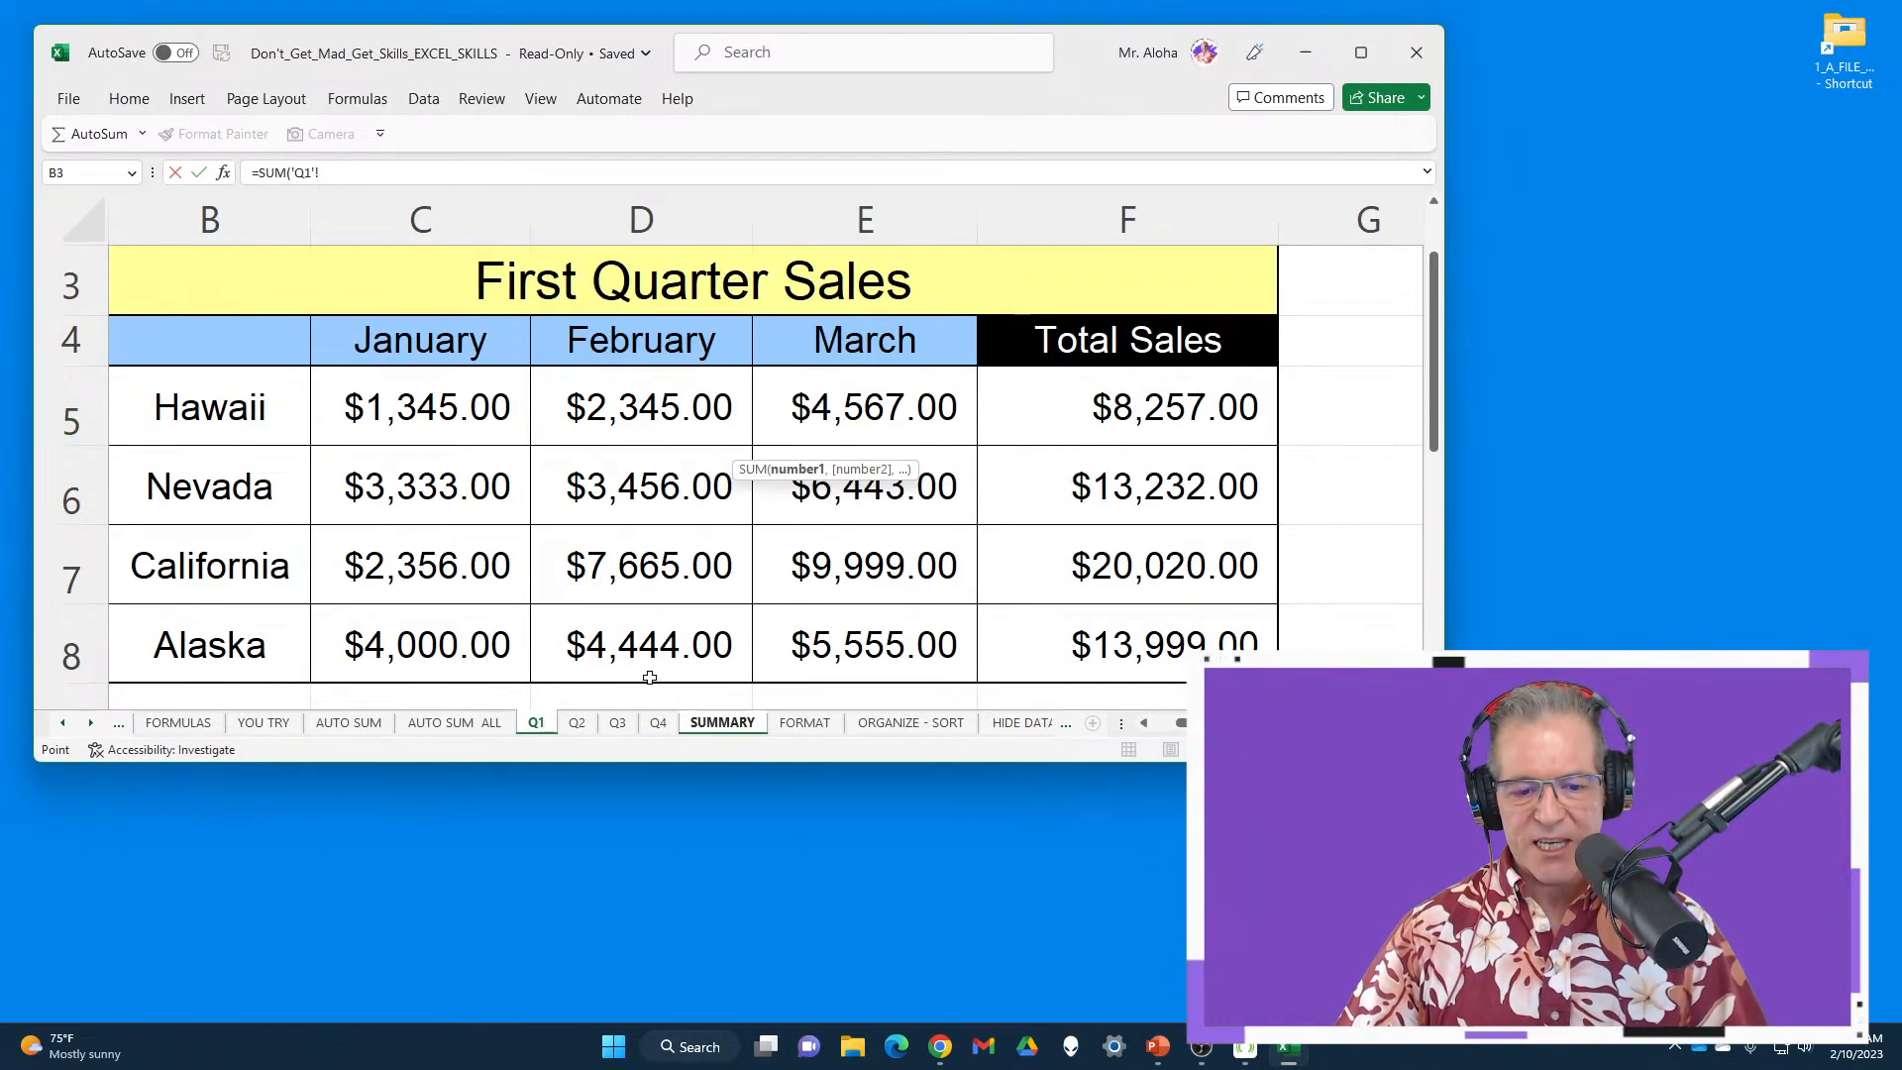
left_click(666, 730, "shift")
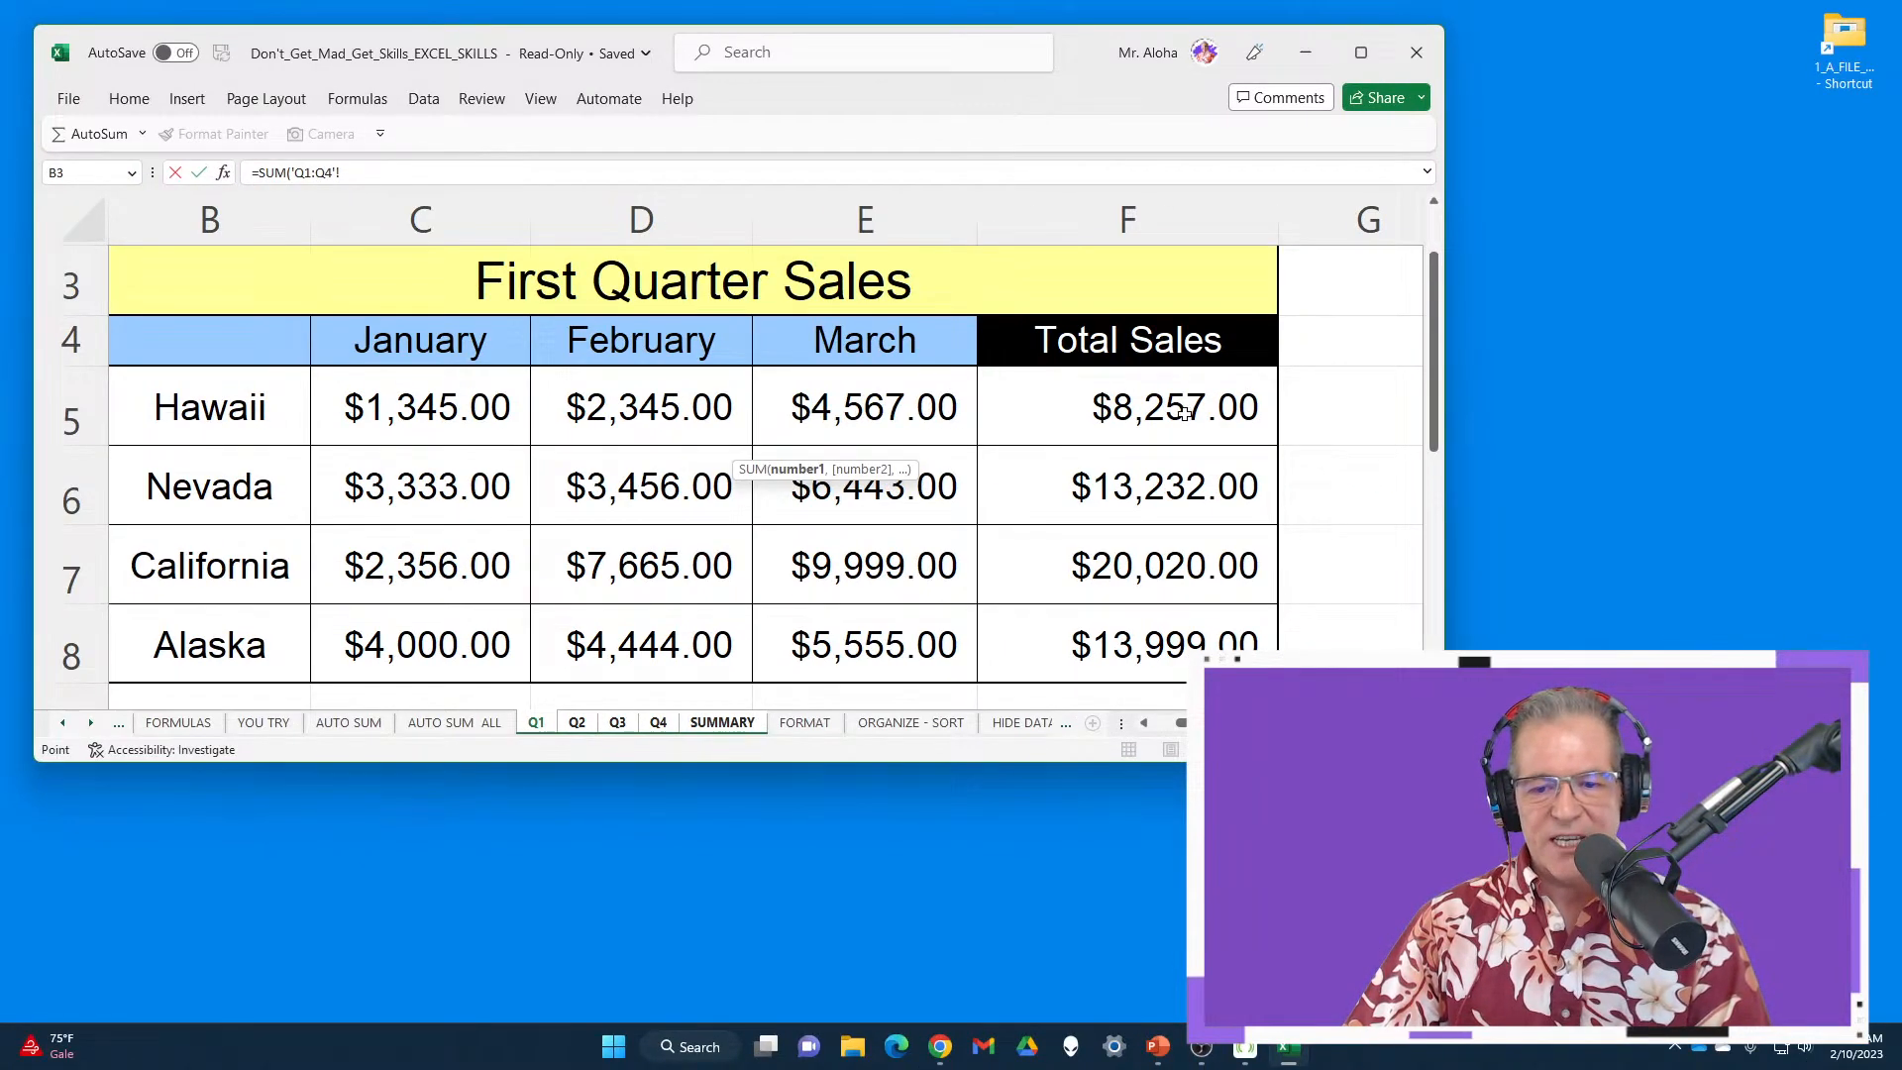
left_click(1184, 414)
key("Return")
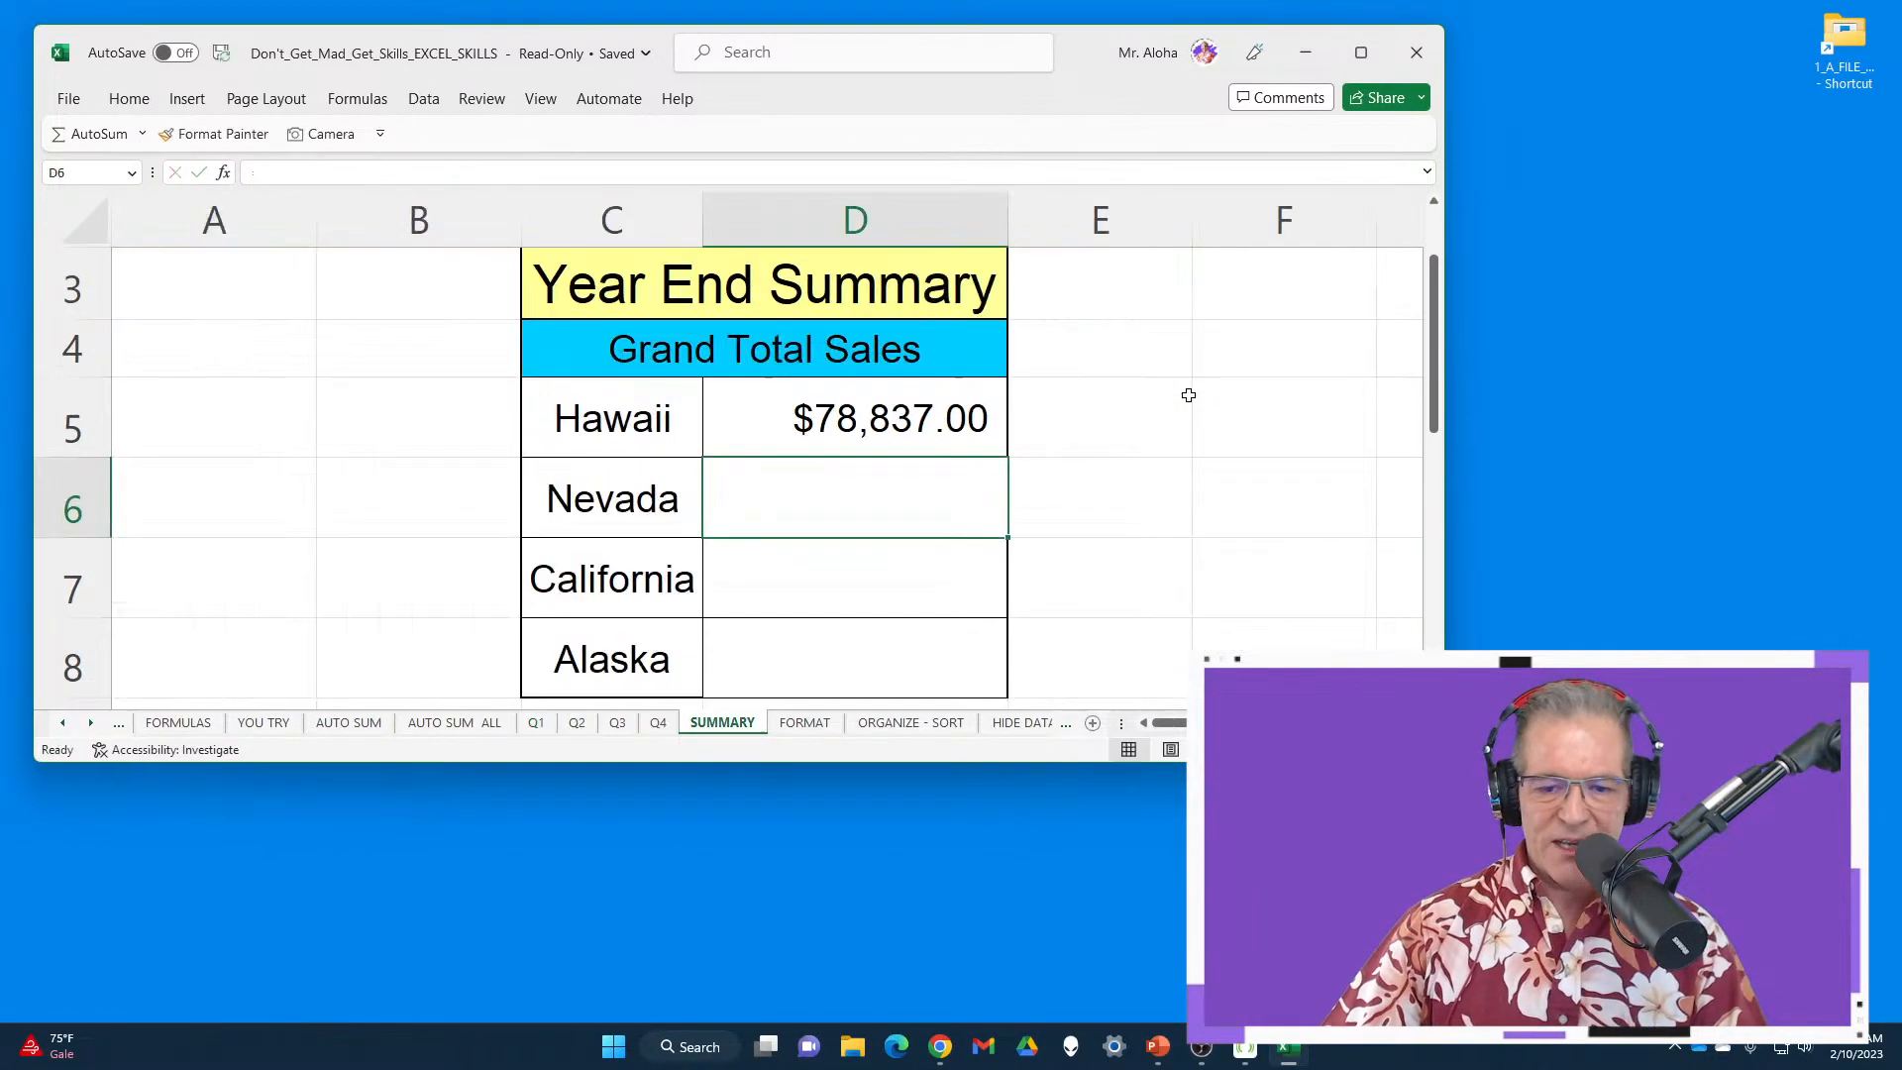
Fill Hawaii's 3D sum down to D6:D8 for Nevada, California and Alaska, then view Q1
left_click(1361, 52)
left_click(912, 412)
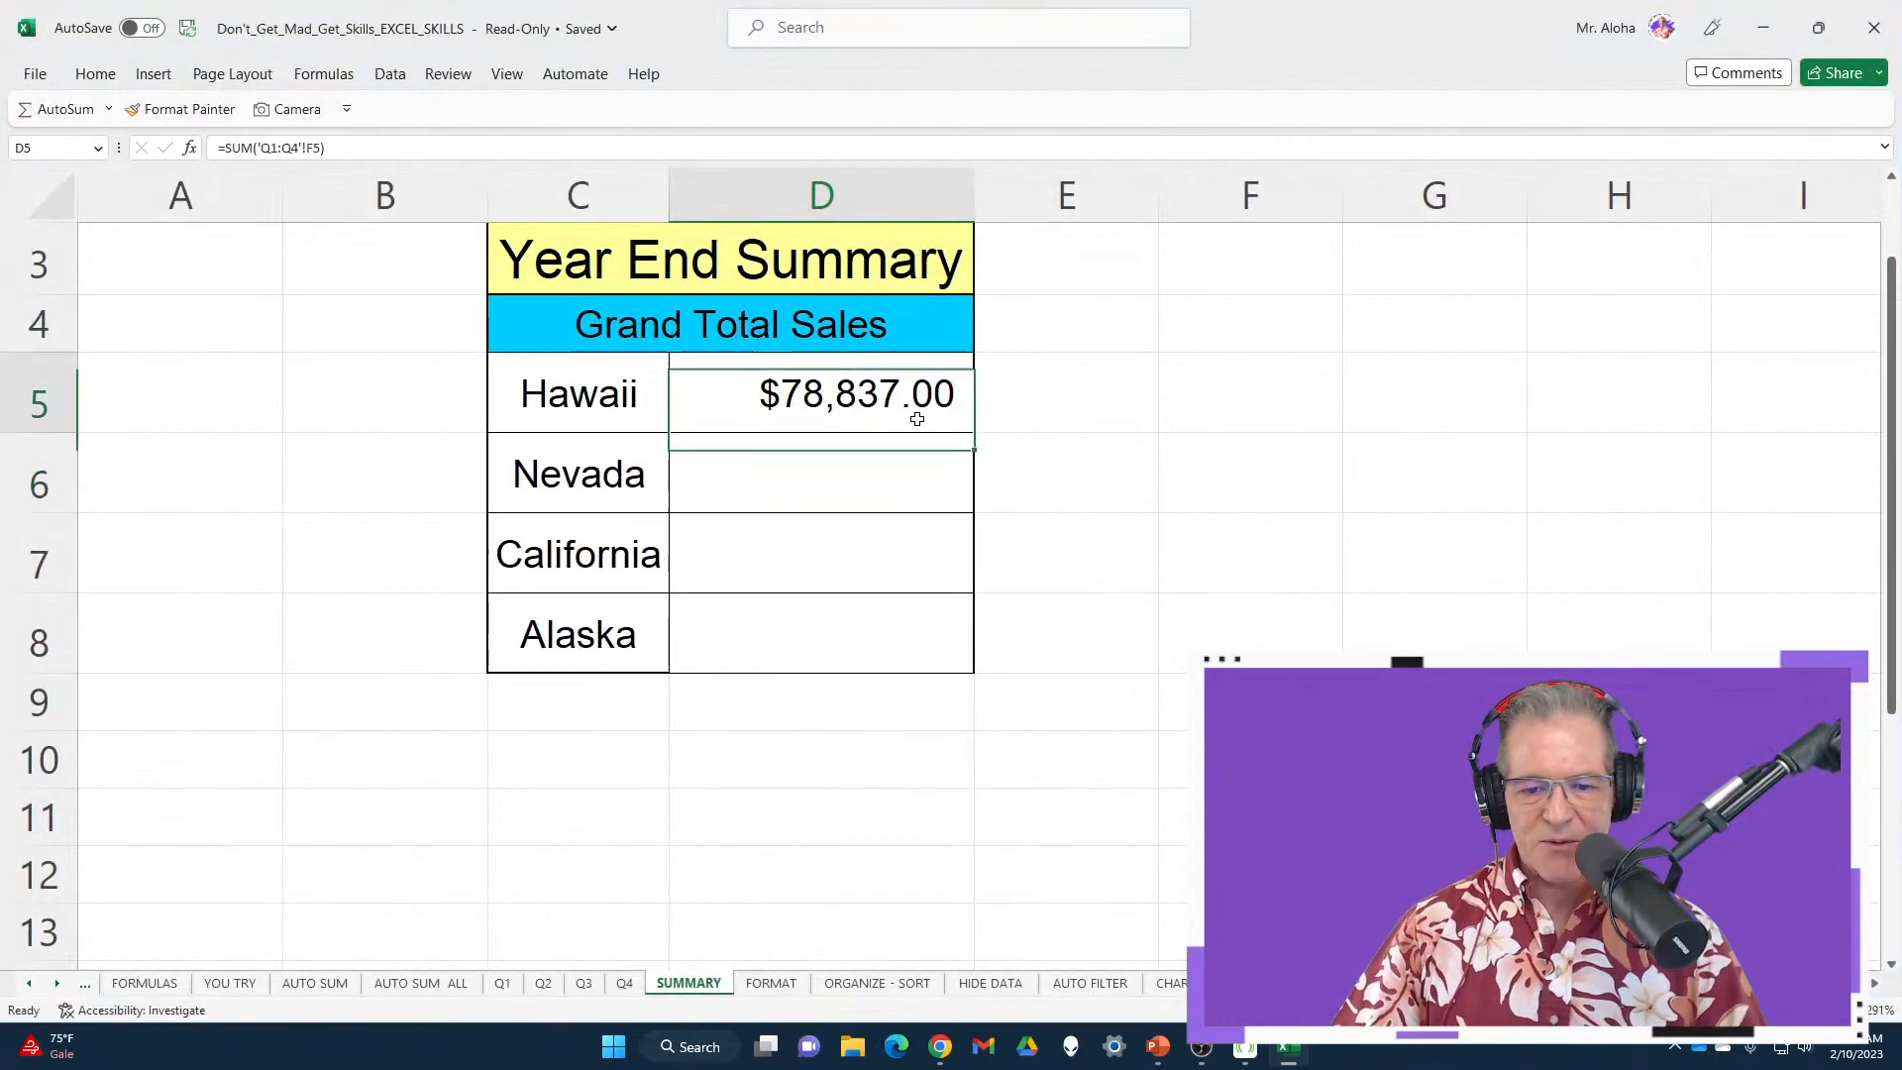
double_click(974, 432)
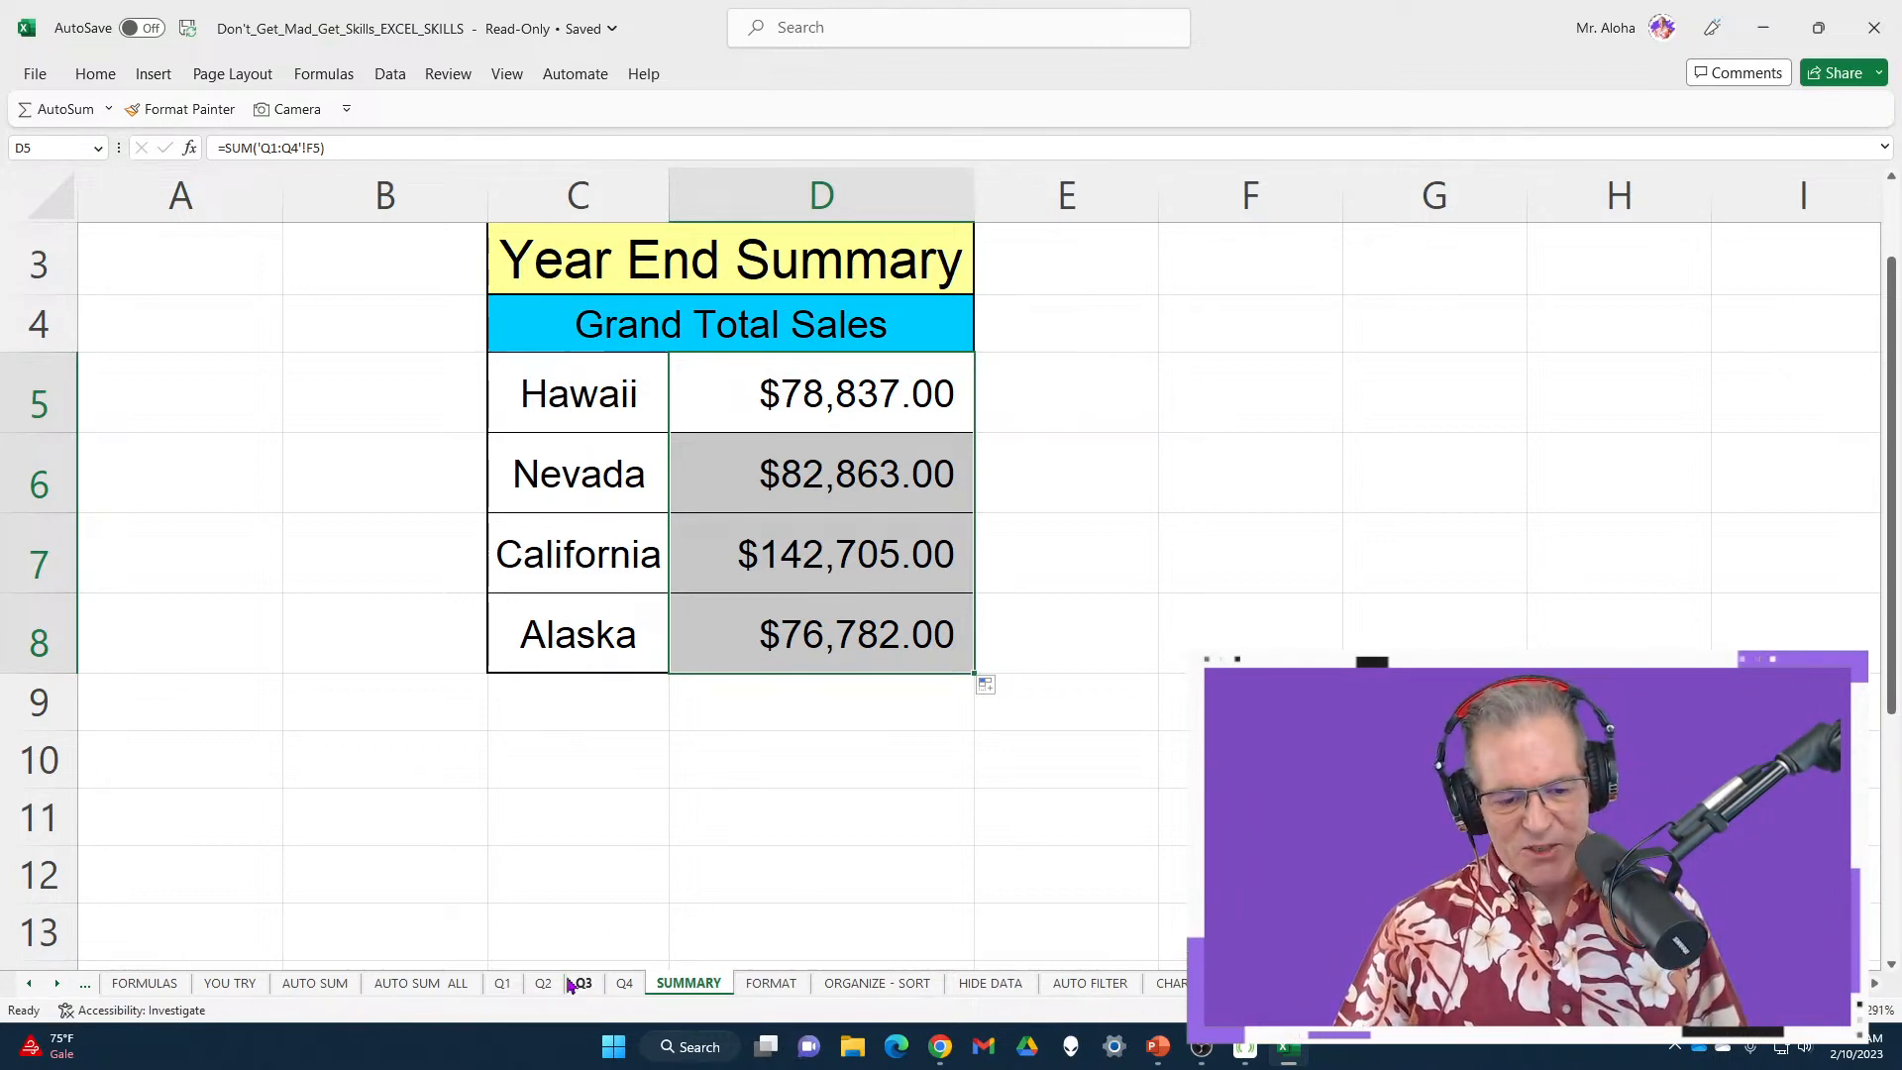
left_click(502, 982)
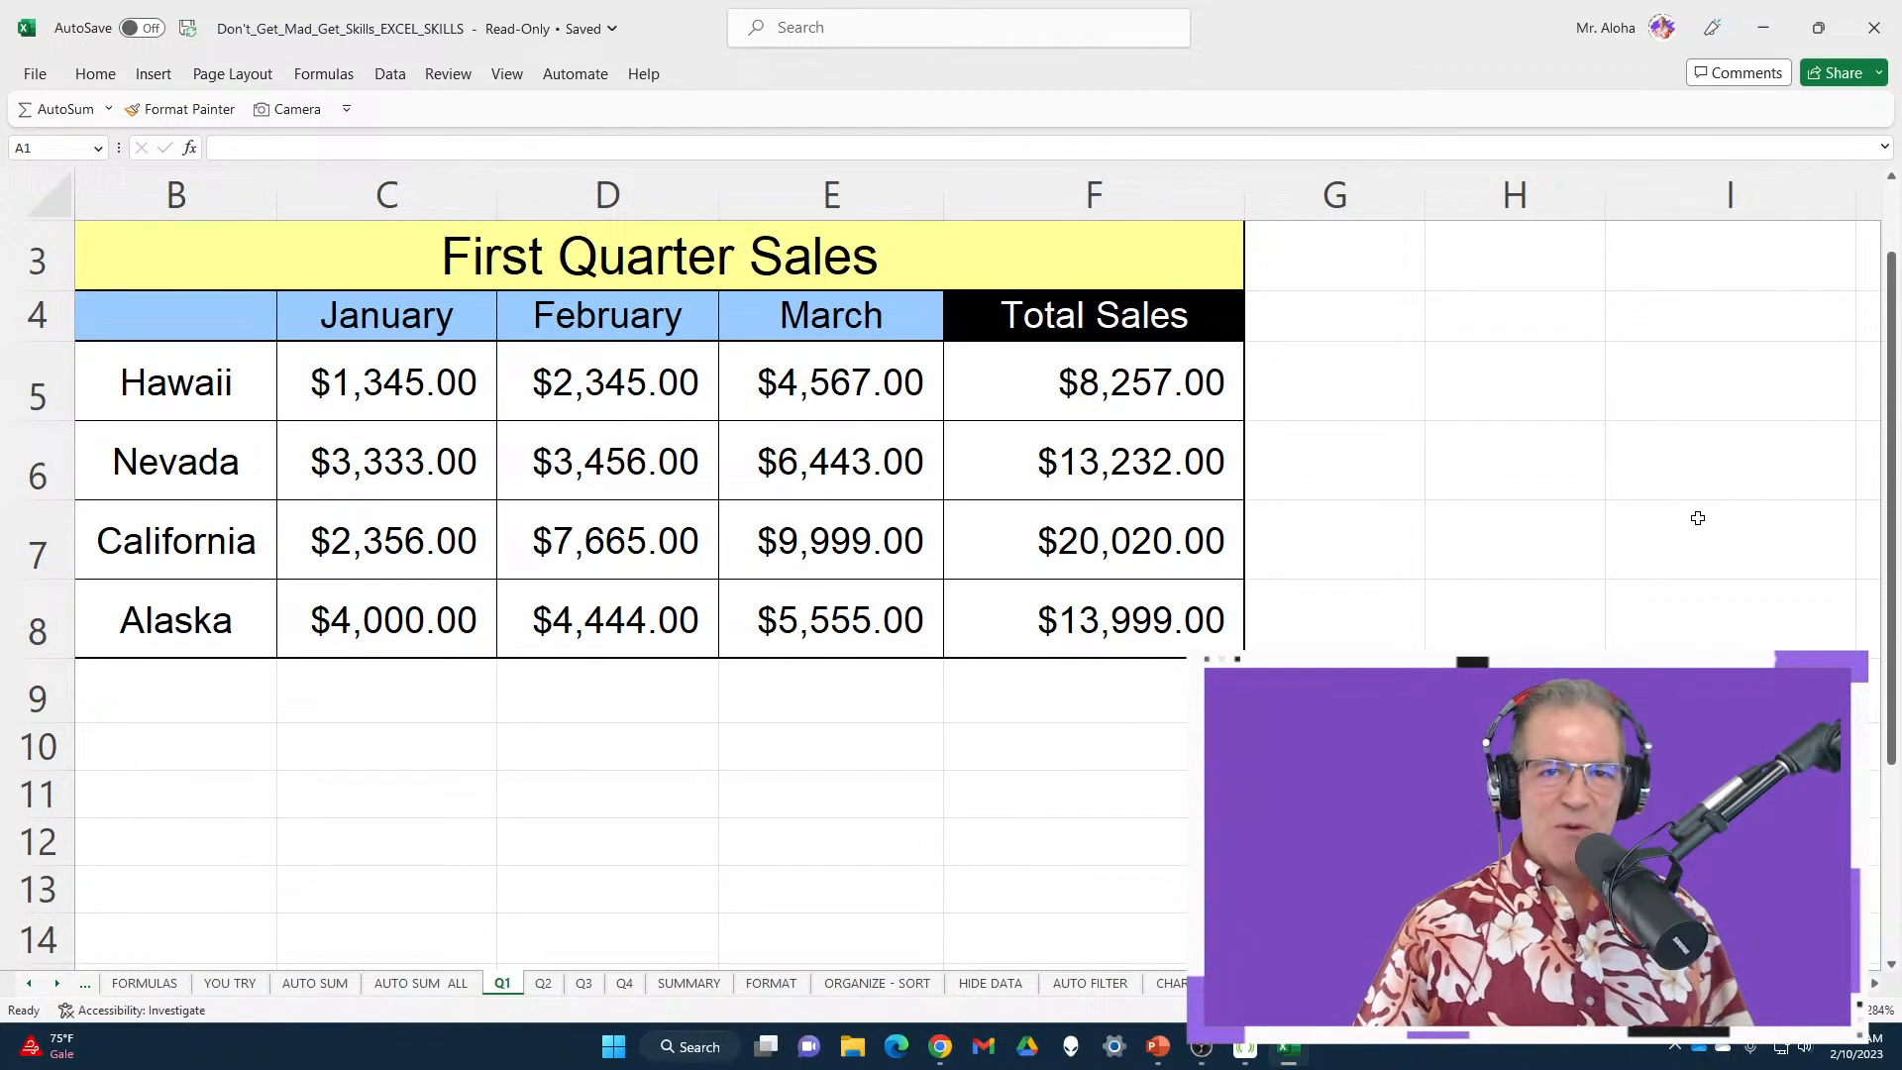